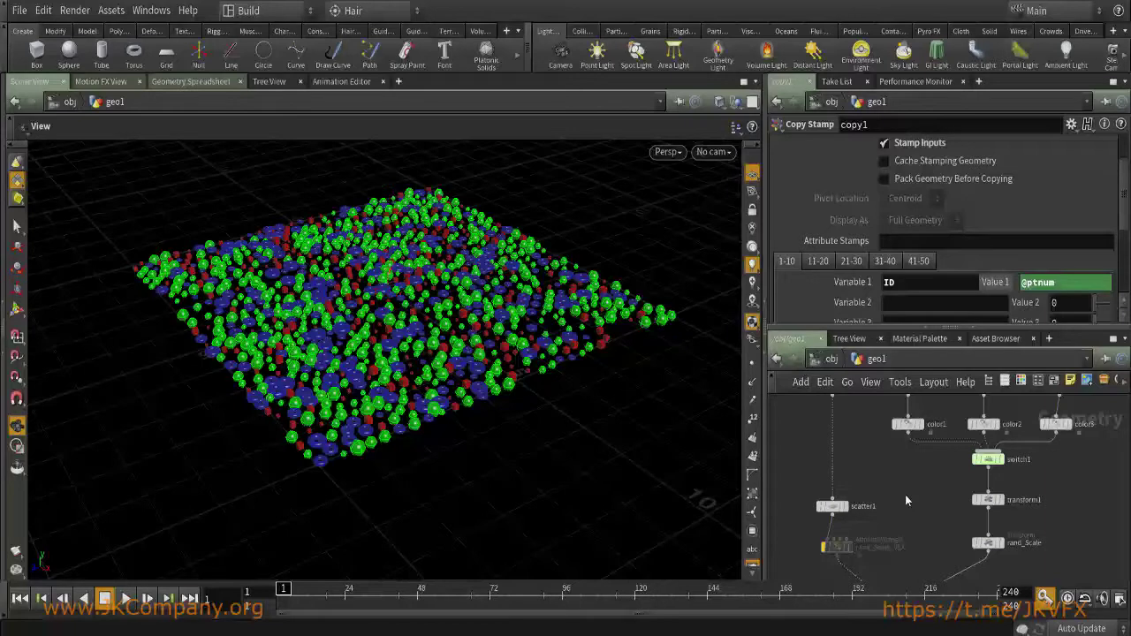
Orbit closer to the copies and maximize the network editor around copy1.
{"action": "key", "text": "alt+Tab"}
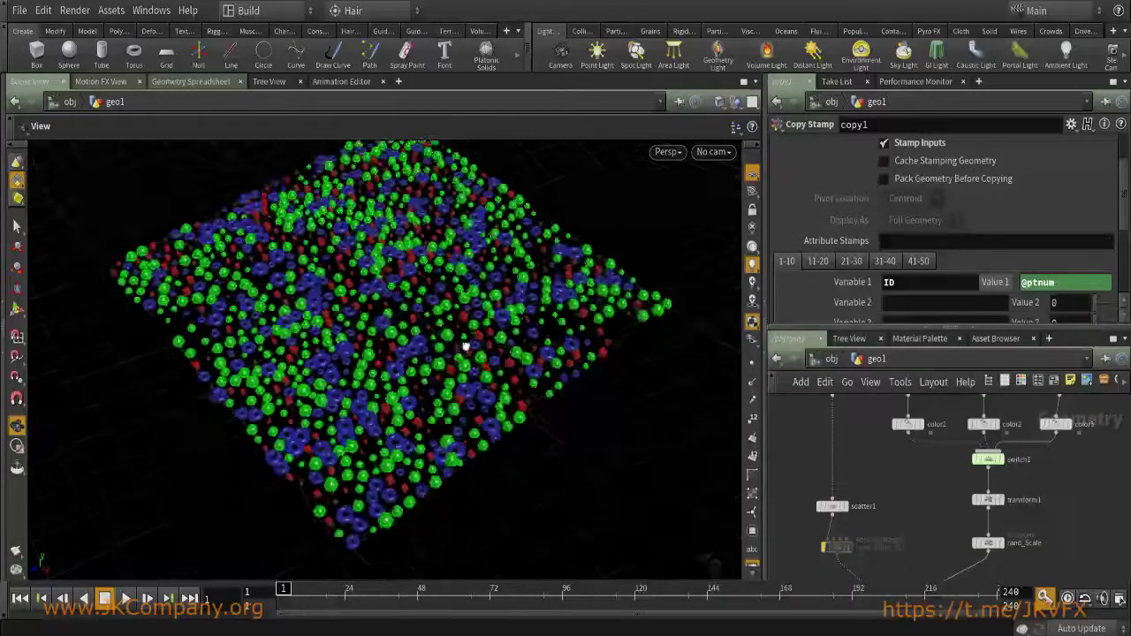
{"action": "left_click_drag", "start_coordinate": [466, 346], "coordinate": [504, 257]}
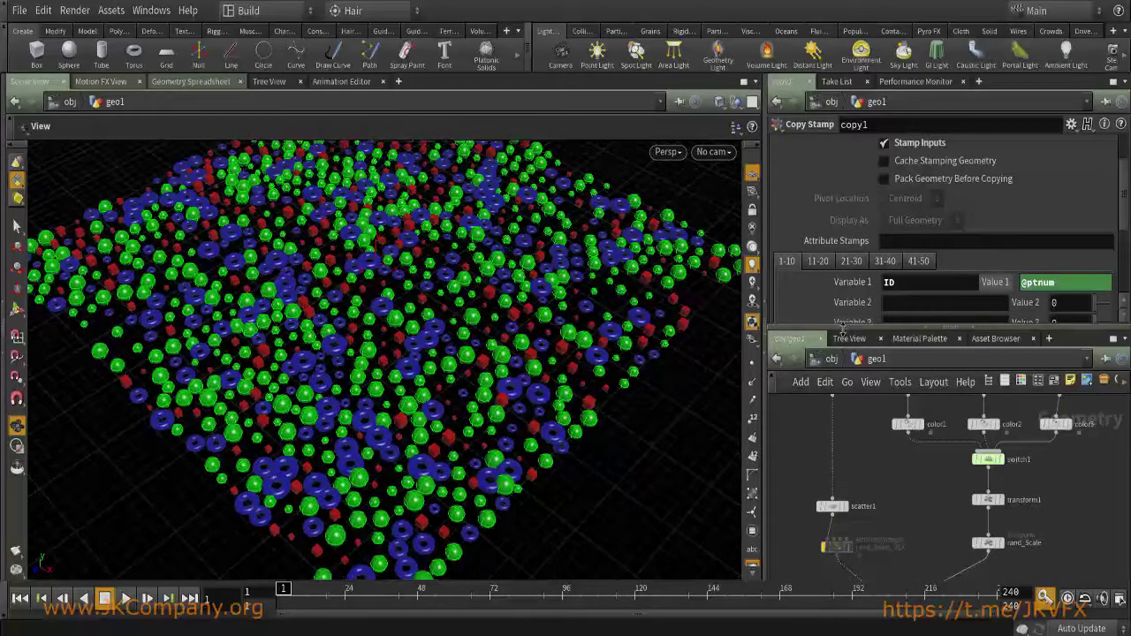
{"action": "left_click_drag", "start_coordinate": [843, 328], "coordinate": [843, 290]}
{"action": "middle_click_drag", "start_coordinate": [884, 424], "coordinate": [890, 402]}
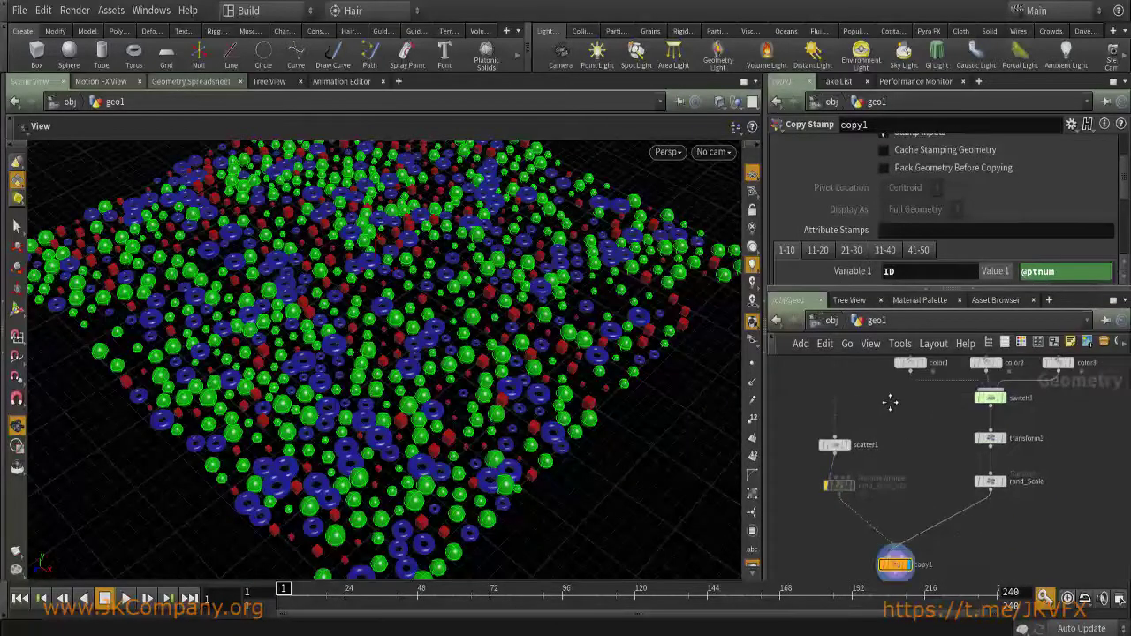
{"action": "key", "text": "ctrl+b"}
{"action": "key", "text": "p"}
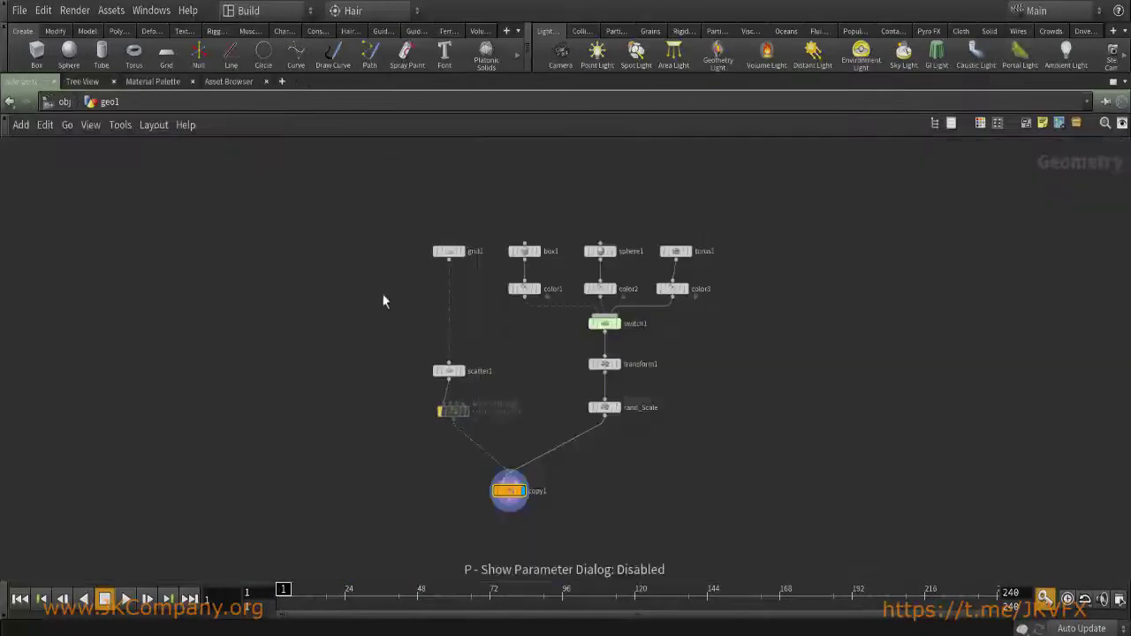
Select copy1 and toggle its floating parameter dialog to review its settings.
{"action": "scroll", "coordinate": [523, 394], "scroll_direction": "up", "scroll_amount": 3}
{"action": "left_click_drag", "start_coordinate": [565, 504], "coordinate": [568, 454]}
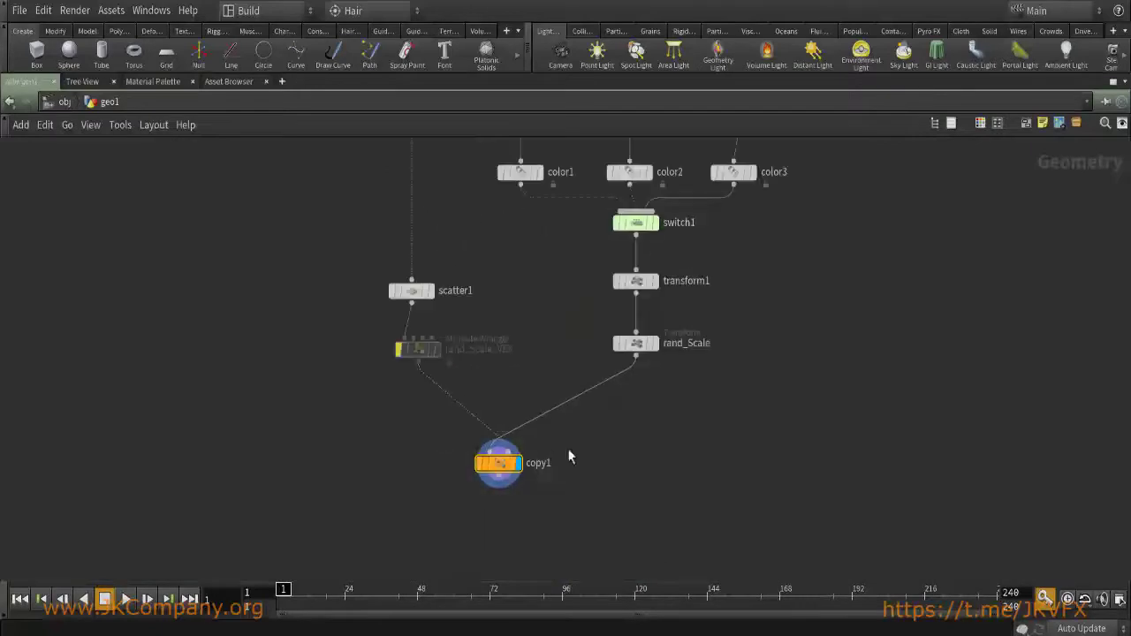
{"action": "key", "text": "p"}
{"action": "scroll", "coordinate": [565, 408], "scroll_direction": "up", "scroll_amount": 2}
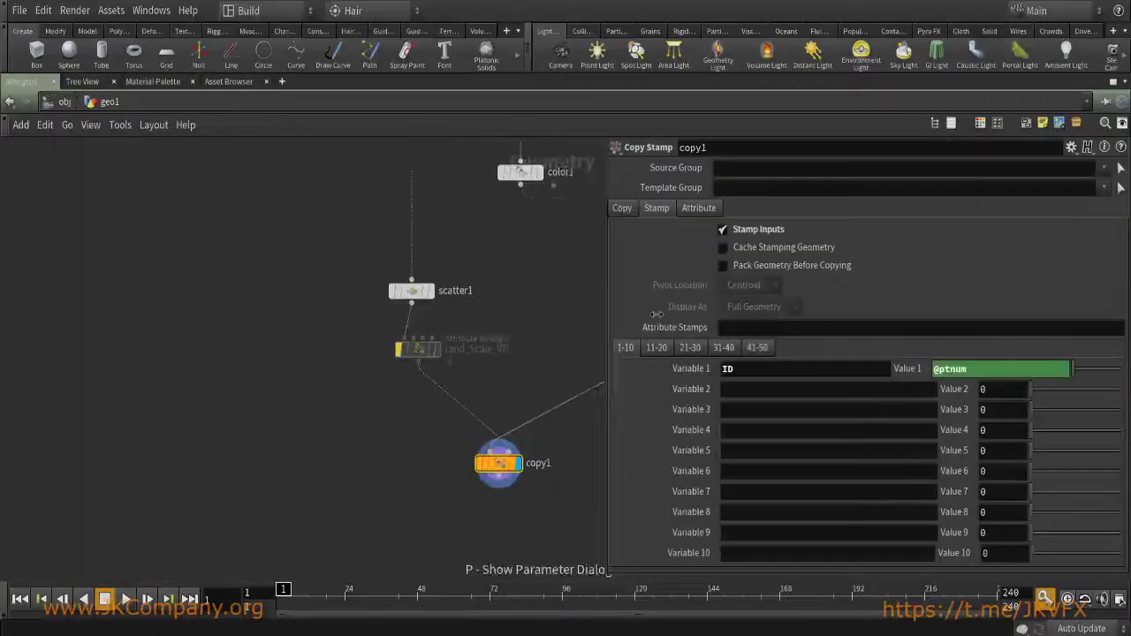
{"action": "key", "text": "p"}
{"action": "middle_click_drag", "start_coordinate": [567, 414], "coordinate": [721, 457]}
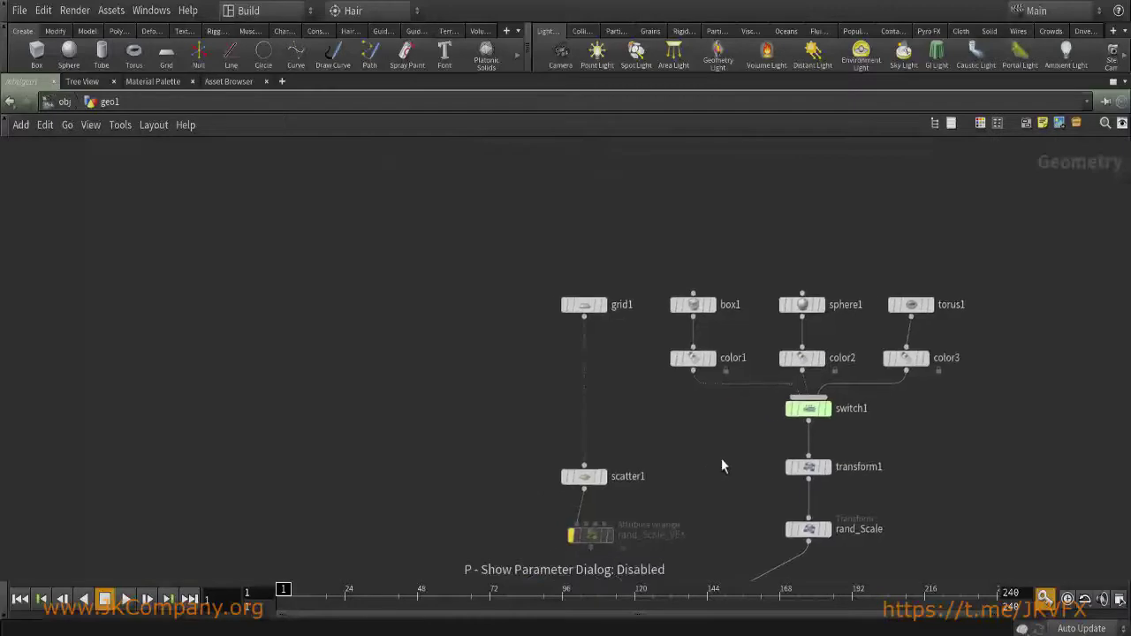
Restore the 3D viewport layout and set grid1's display flag.
{"action": "key", "text": "ctrl+b"}
{"action": "left_click", "coordinate": [984, 413]}
{"action": "scroll", "coordinate": [574, 398], "scroll_direction": "down", "scroll_amount": 2}
Display scatter1's points, then preview and select box1, sphere1 and torus1 in turn.
{"action": "middle_click_drag", "start_coordinate": [985, 557], "coordinate": [886, 429]}
{"action": "left_click", "coordinate": [886, 453]}
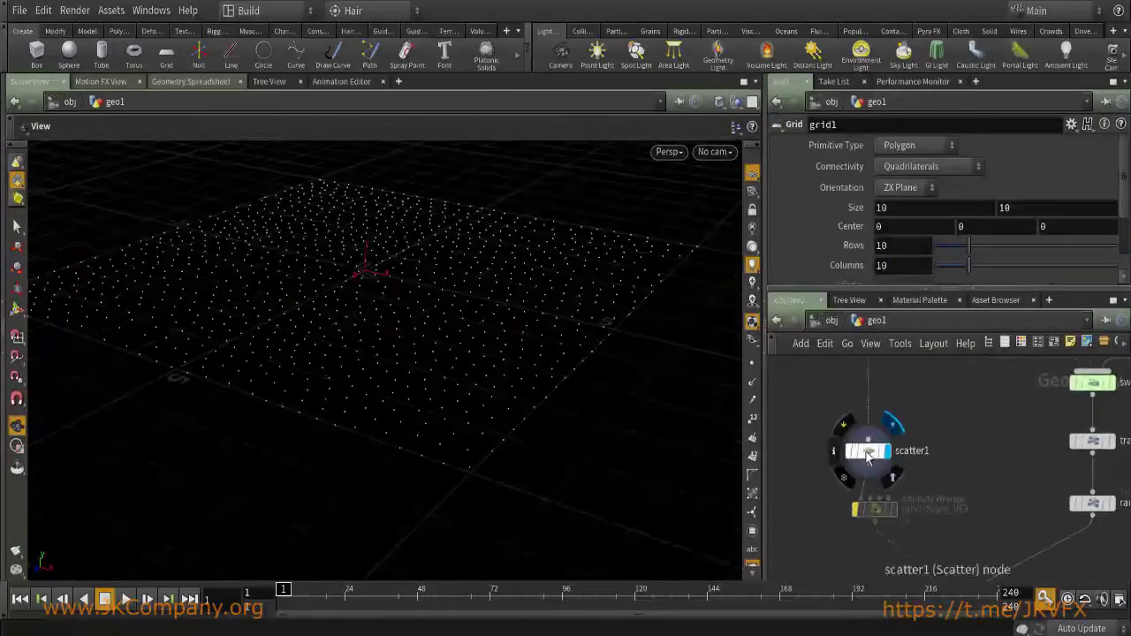
{"action": "left_click_drag", "start_coordinate": [598, 318], "coordinate": [692, 399]}
{"action": "middle_click_drag", "start_coordinate": [936, 495], "coordinate": [913, 517]}
{"action": "mouse_move", "coordinate": [854, 421]}
{"action": "middle_mouse_down"}
{"action": "mouse_move", "coordinate": [919, 450]}
{"action": "mouse_move", "coordinate": [867, 433]}
{"action": "middle_mouse_up"}
{"action": "left_click", "coordinate": [850, 423]}
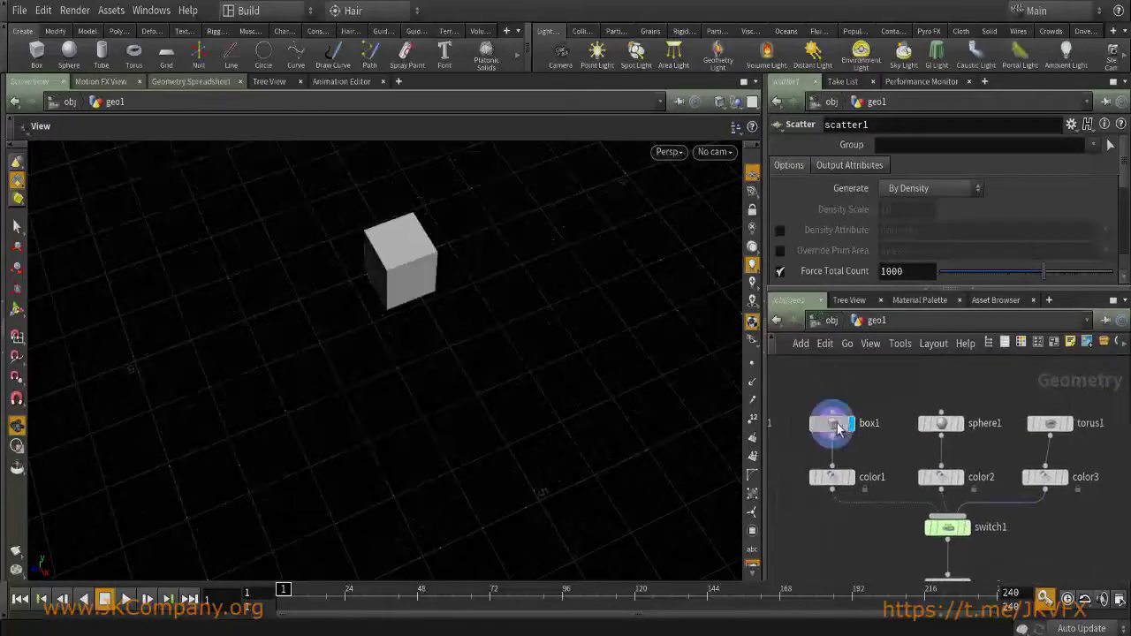
{"action": "left_click", "coordinate": [831, 423]}
{"action": "left_click", "coordinate": [961, 424]}
{"action": "left_click", "coordinate": [942, 423]}
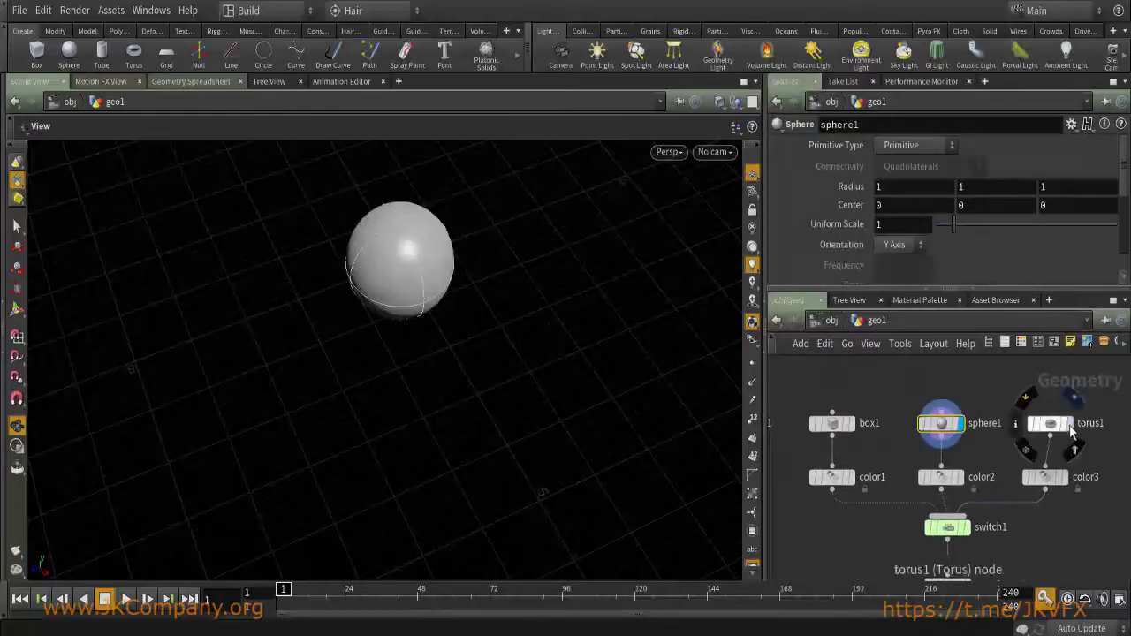
{"action": "left_click", "coordinate": [1069, 424]}
{"action": "left_click", "coordinate": [1049, 423]}
Preview the red cube, green sphere and blue torus from color1, color2 and color3.
{"action": "middle_click_drag", "start_coordinate": [858, 516], "coordinate": [858, 440]}
{"action": "left_click", "coordinate": [849, 402]}
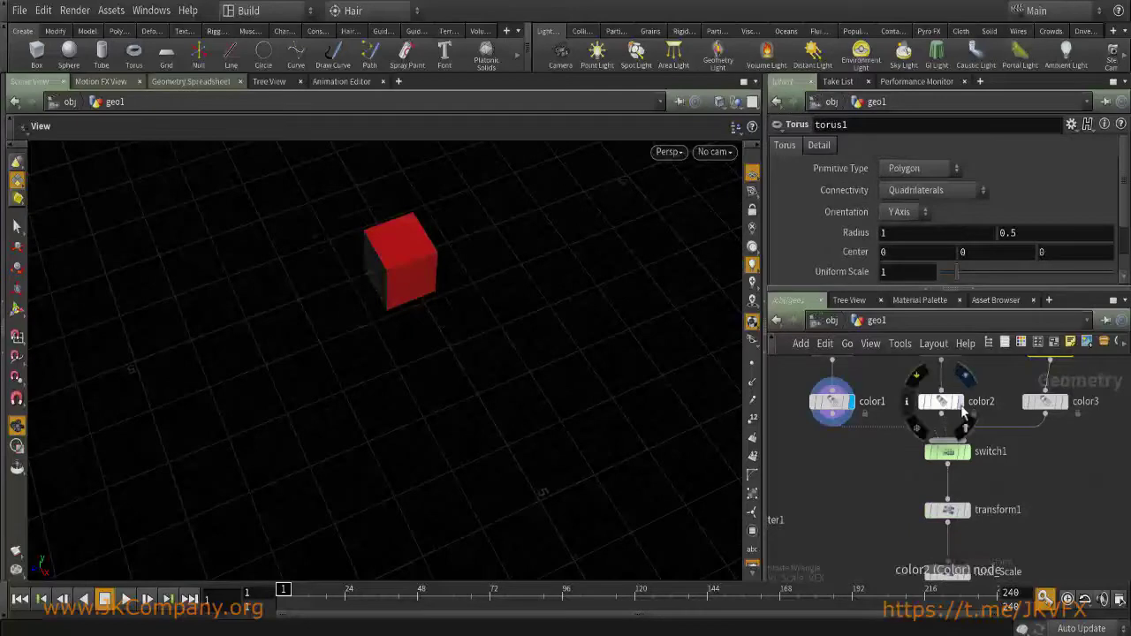
{"action": "left_click", "coordinate": [959, 402]}
{"action": "left_click", "coordinate": [1066, 405]}
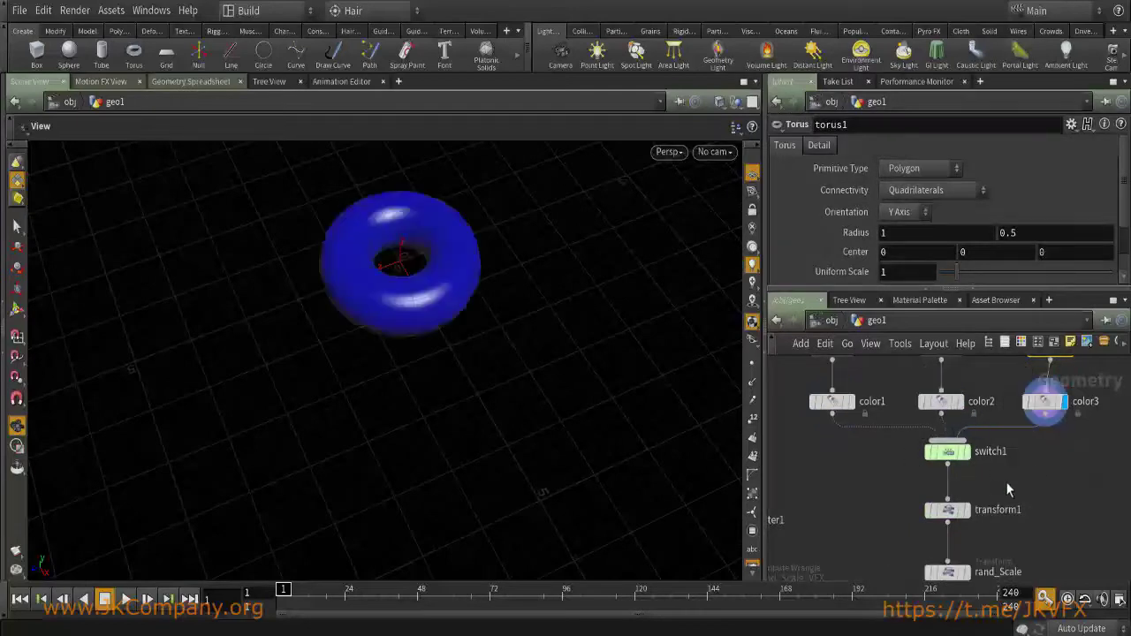
Inspect switch1's parameters, then display scatter1's 1000 points again.
{"action": "middle_click_drag", "start_coordinate": [1005, 482], "coordinate": [977, 449]}
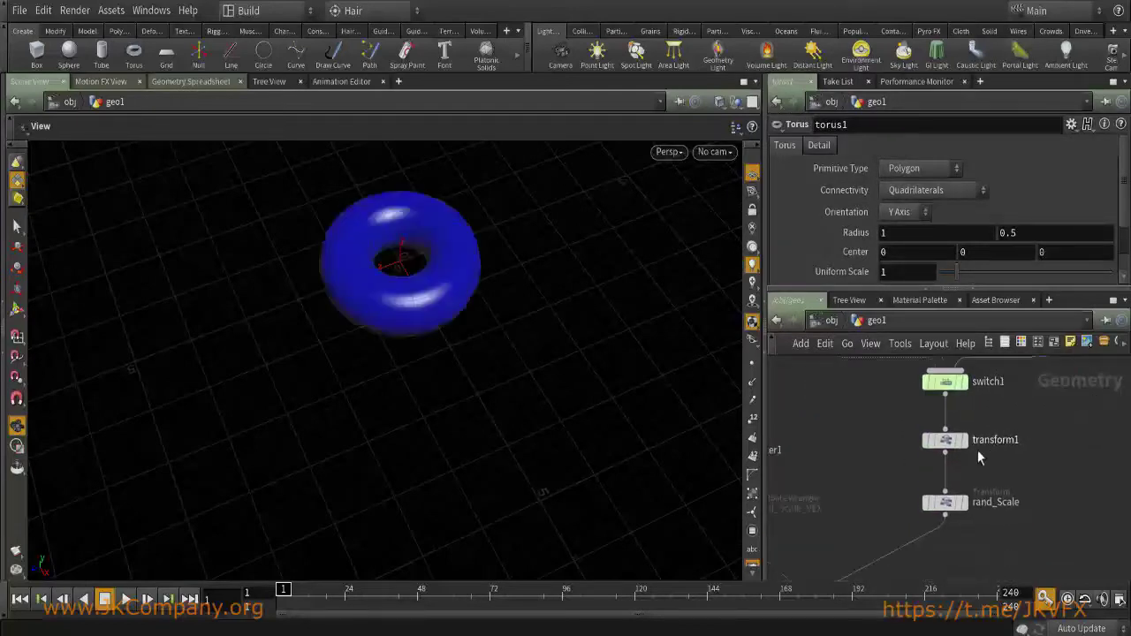
{"action": "left_click", "coordinate": [946, 381]}
{"action": "scroll", "coordinate": [919, 464], "scroll_direction": "down", "scroll_amount": 3}
{"action": "scroll", "coordinate": [905, 478], "scroll_direction": "up", "scroll_amount": 4}
{"action": "left_click_drag", "start_coordinate": [912, 417], "coordinate": [784, 378]}
{"action": "left_click", "coordinate": [846, 398]}
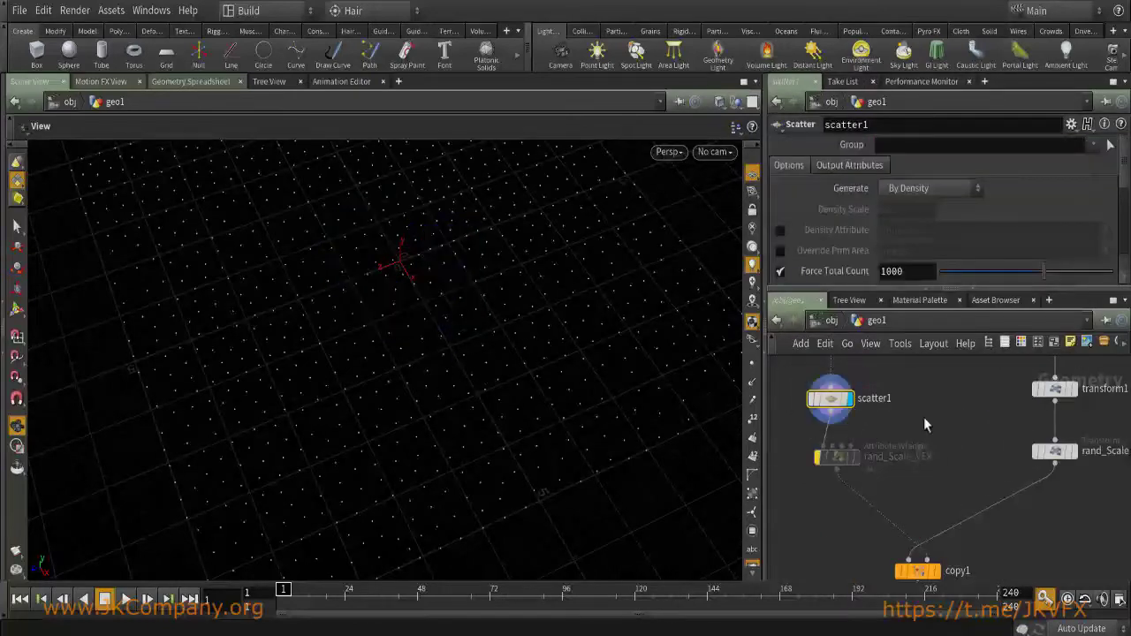
Select copy1 and scroll its Stamp tab to Variable 1.
{"action": "middle_click_drag", "start_coordinate": [996, 423], "coordinate": [953, 560]}
{"action": "middle_click_drag", "start_coordinate": [932, 472], "coordinate": [919, 453]}
{"action": "middle_click_drag", "start_coordinate": [888, 572], "coordinate": [939, 427]}
{"action": "left_click_drag", "start_coordinate": [971, 543], "coordinate": [853, 468]}
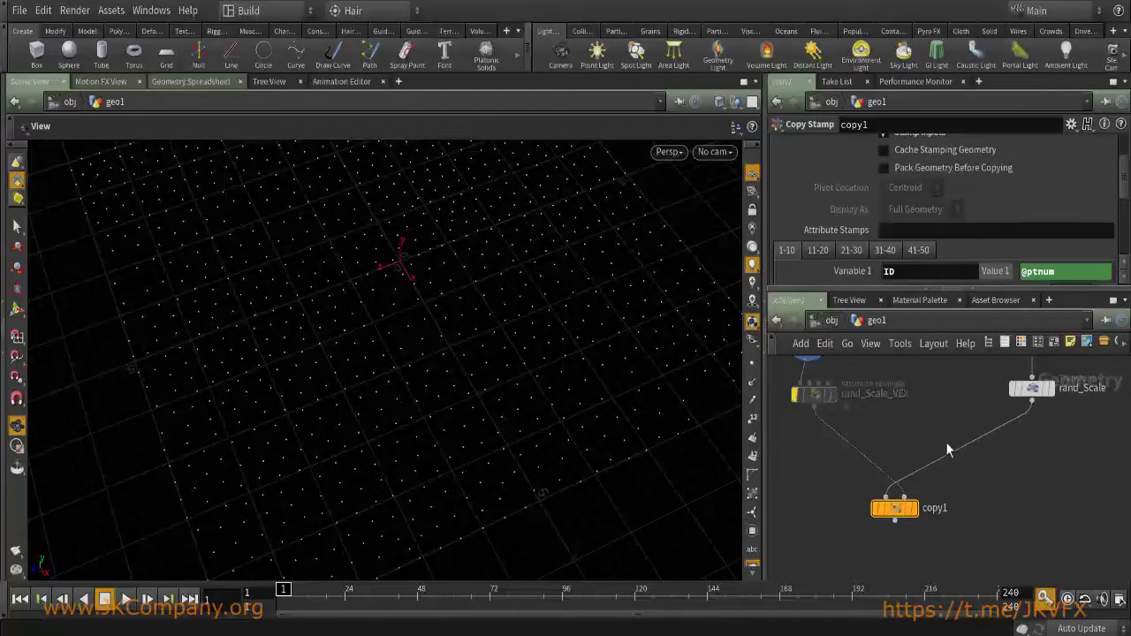
{"action": "mouse_move", "coordinate": [916, 519]}
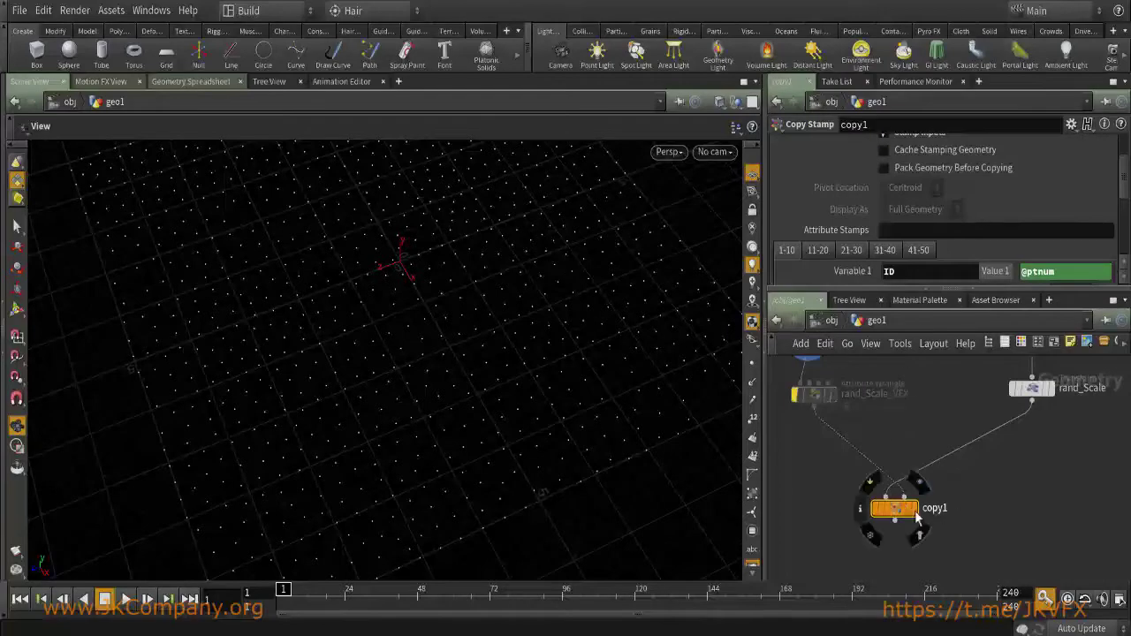
{"action": "mouse_move", "coordinate": [1126, 173]}
{"action": "left_mouse_down"}
{"action": "mouse_move", "coordinate": [1127, 190]}
{"action": "mouse_move", "coordinate": [1127, 176]}
{"action": "left_mouse_up"}
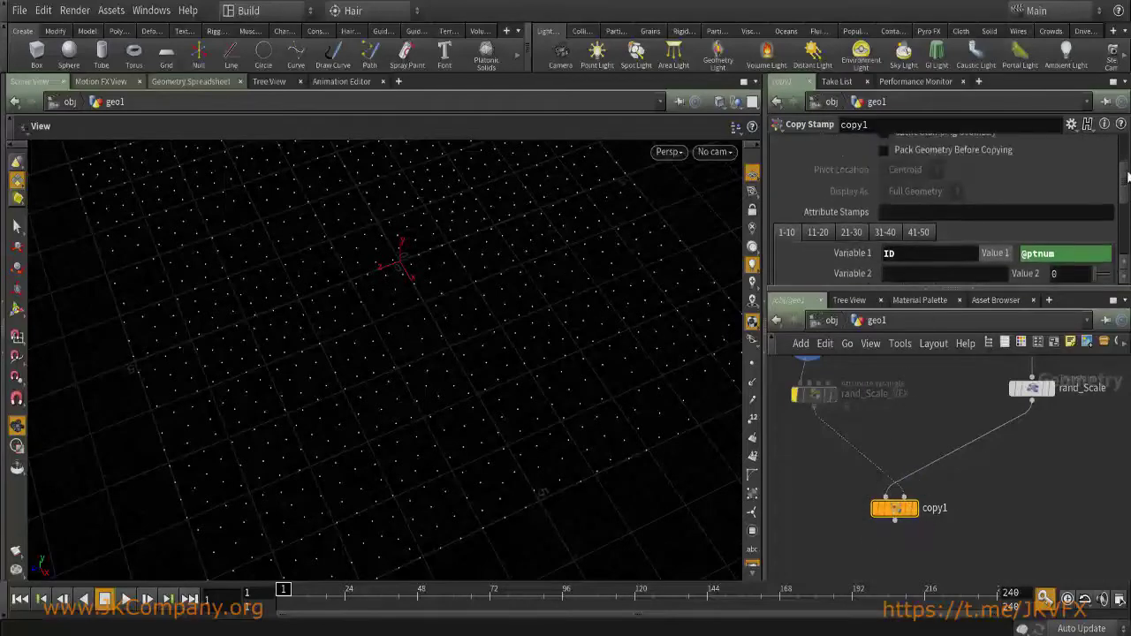
{"action": "scroll", "coordinate": [992, 171], "scroll_direction": "up", "scroll_amount": 1}
{"action": "scroll", "coordinate": [918, 227], "scroll_direction": "down", "scroll_amount": 3}
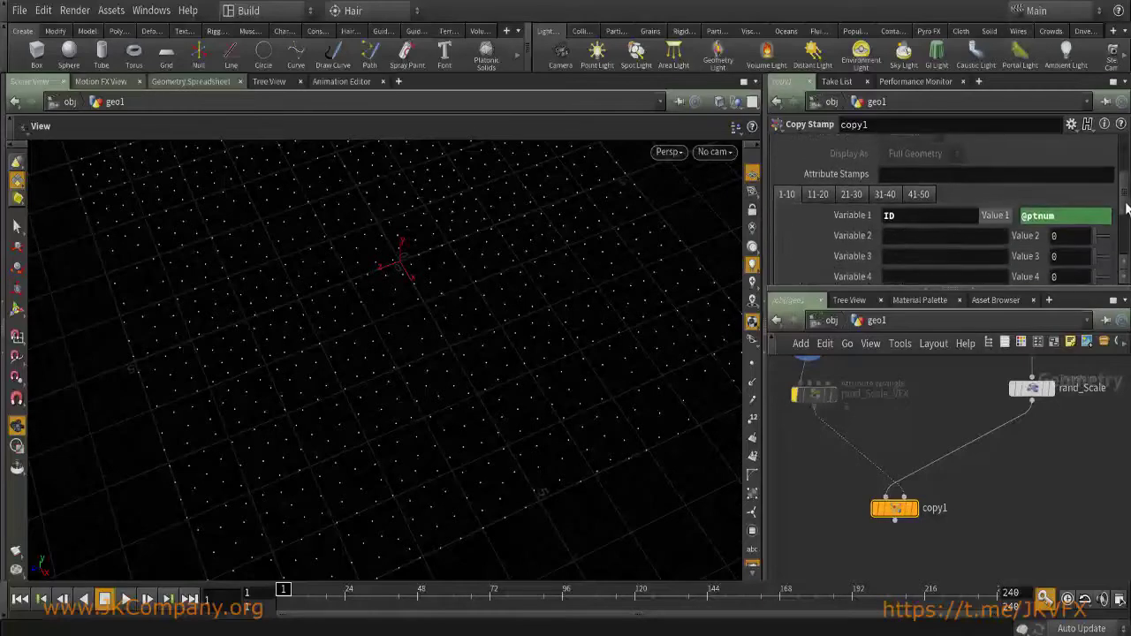
{"action": "left_click", "coordinate": [923, 210]}
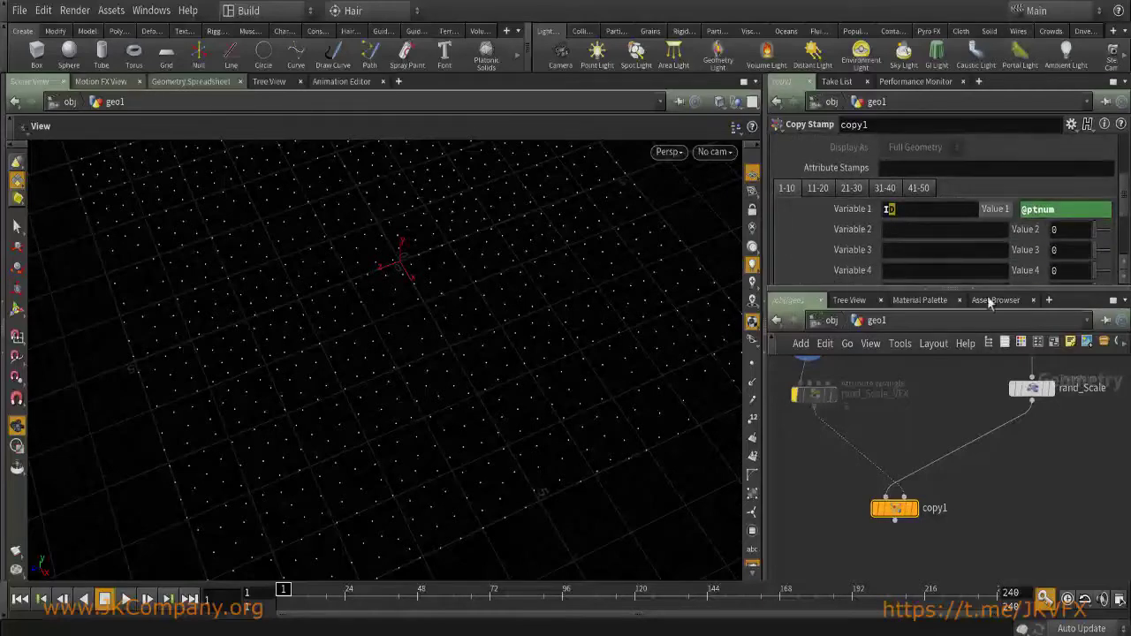
{"action": "left_click", "coordinate": [916, 209]}
{"action": "double_click", "coordinate": [905, 208]}
{"action": "left_click", "coordinate": [1051, 209]}
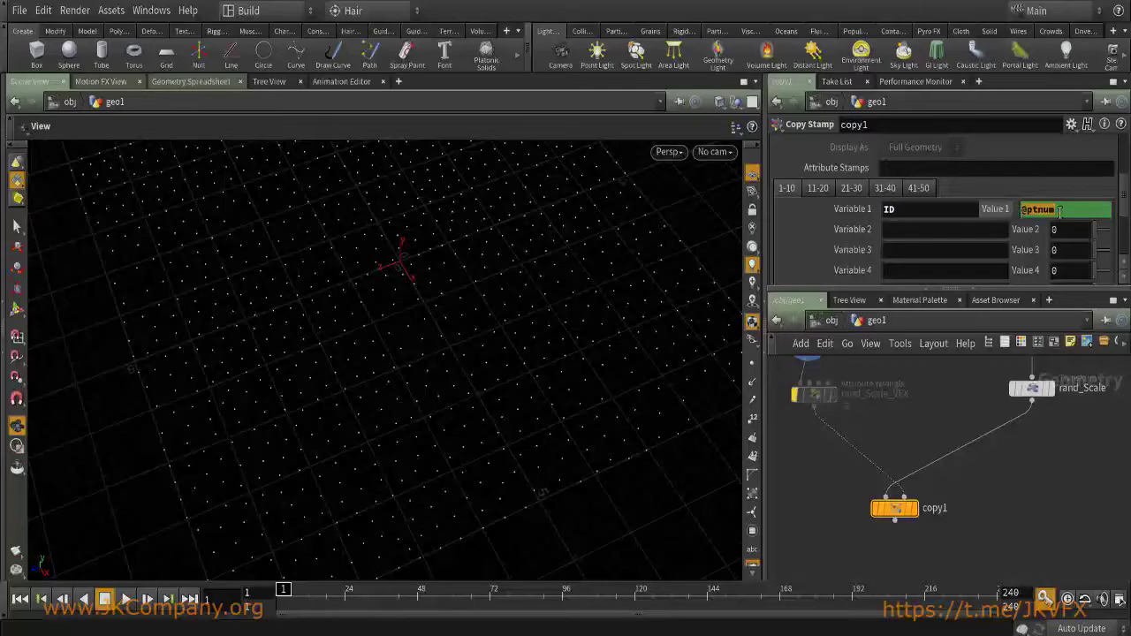
{"action": "key", "text": "BackSpace"}
{"action": "type", "text": "$PT"}
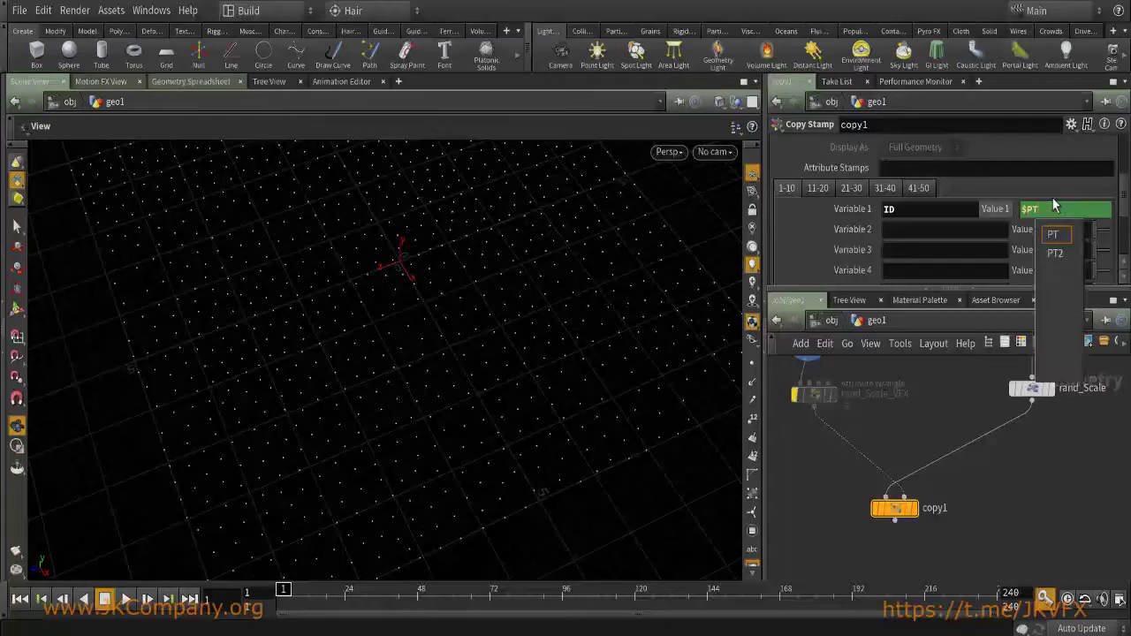
{"action": "key", "text": "Return"}
{"action": "double_click", "coordinate": [1053, 207]}
{"action": "key", "text": "BackSpace"}
{"action": "type", "text": "@"}
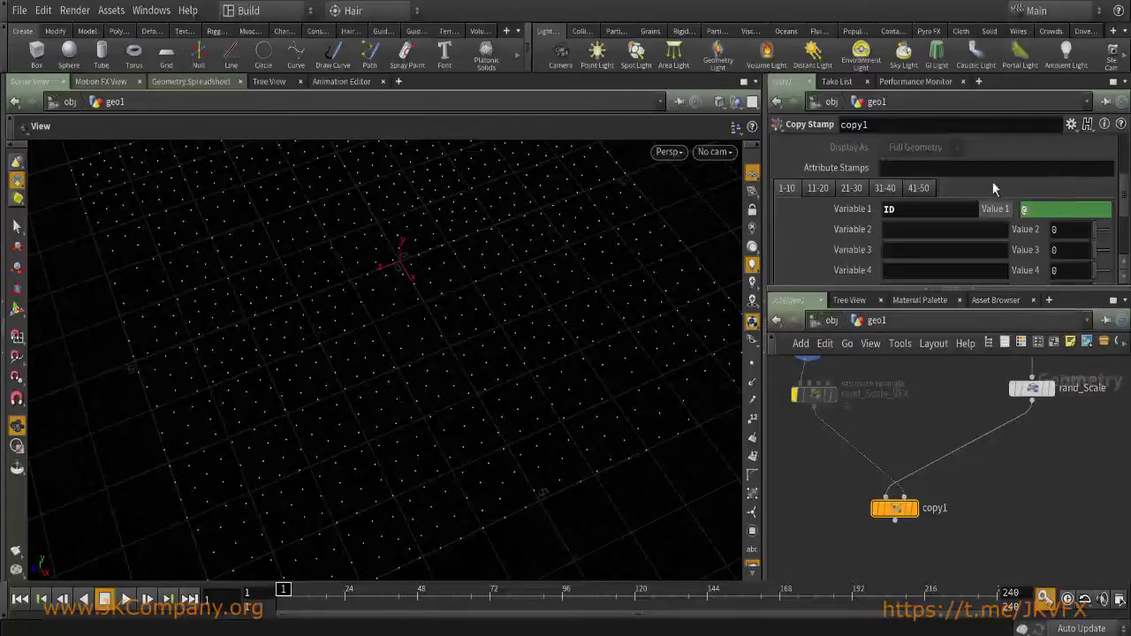
{"action": "type", "text": "ptnum"}
{"action": "middle_click_drag", "start_coordinate": [931, 487], "coordinate": [892, 466]}
{"action": "middle_click_drag", "start_coordinate": [889, 427], "coordinate": [866, 556]}
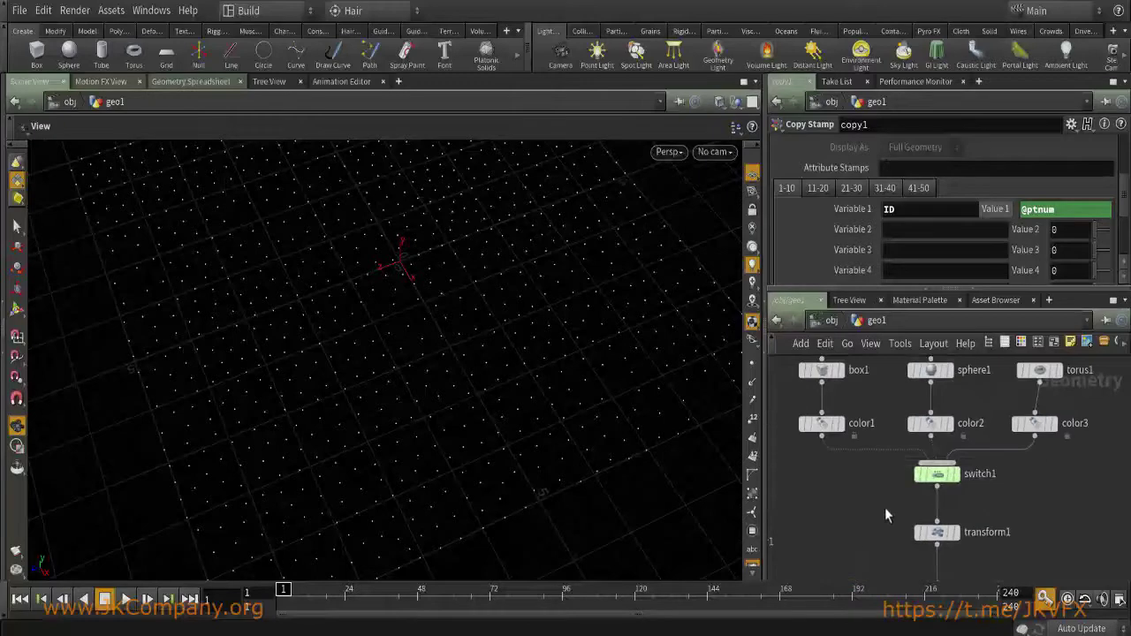
{"action": "left_click", "coordinate": [983, 471]}
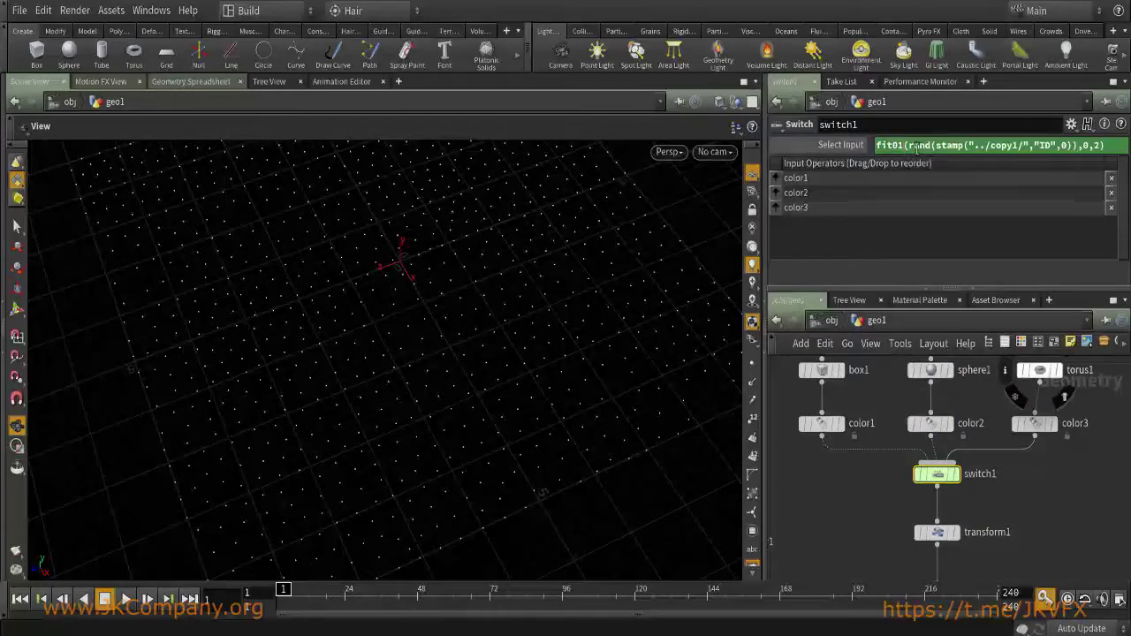
{"action": "middle_click_drag", "start_coordinate": [908, 504], "coordinate": [908, 416]}
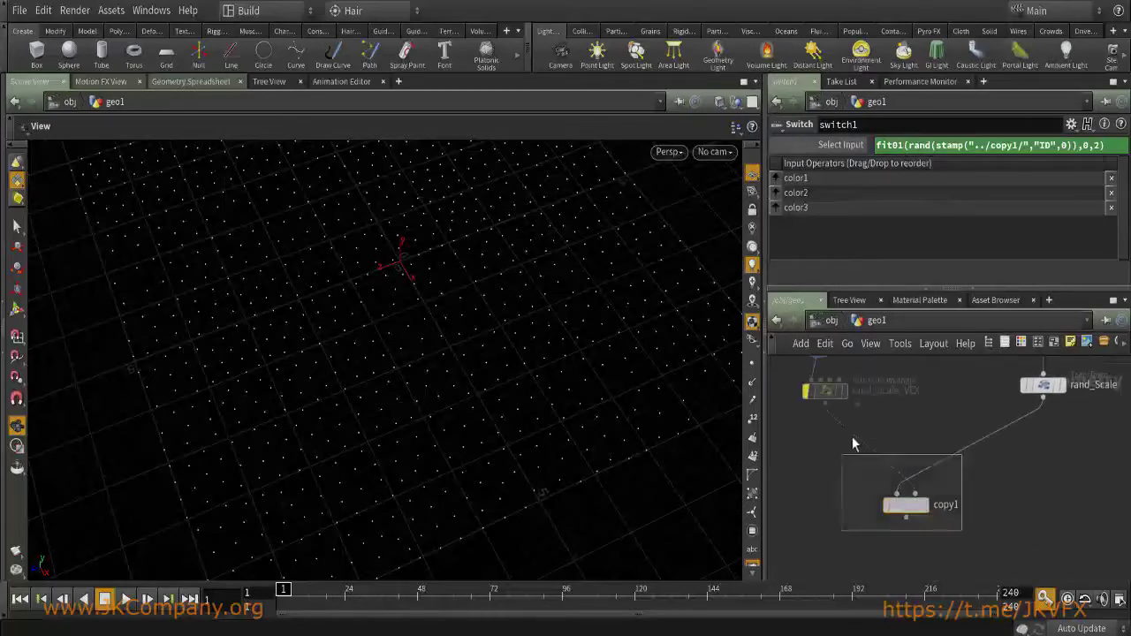
{"action": "left_click", "coordinate": [906, 505]}
{"action": "double_click", "coordinate": [889, 210]}
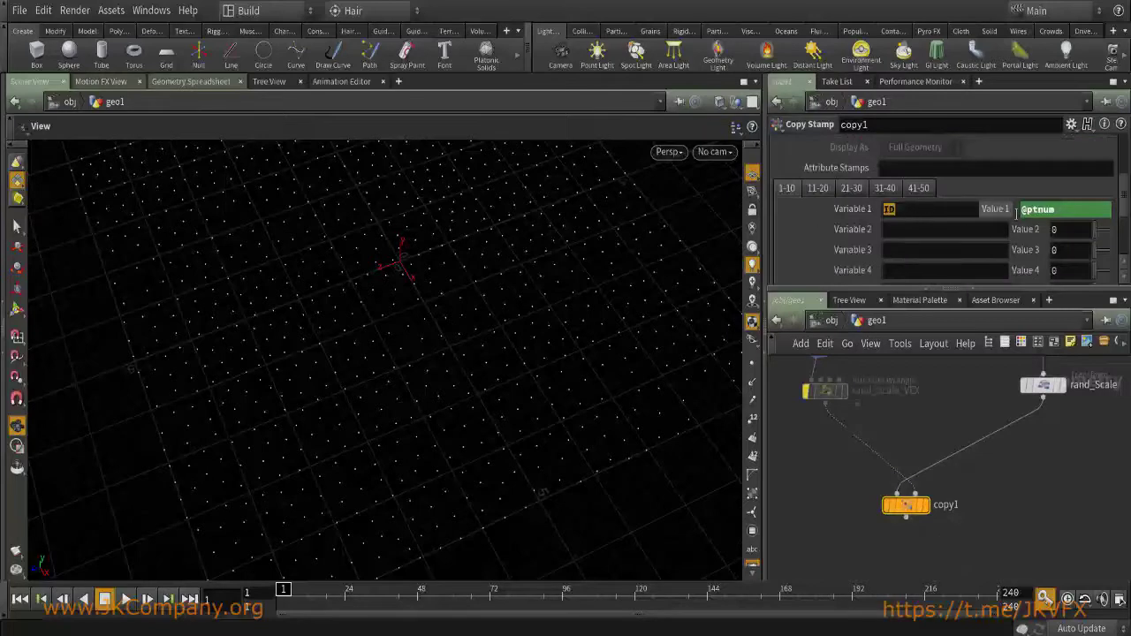
{"action": "left_click", "coordinate": [1064, 212]}
Review switch1's Select Input expression fit01(rand(stamp("../copy1/","ID",0))).
{"action": "middle_click_drag", "start_coordinate": [936, 416], "coordinate": [872, 514]}
{"action": "left_click", "coordinate": [985, 443]}
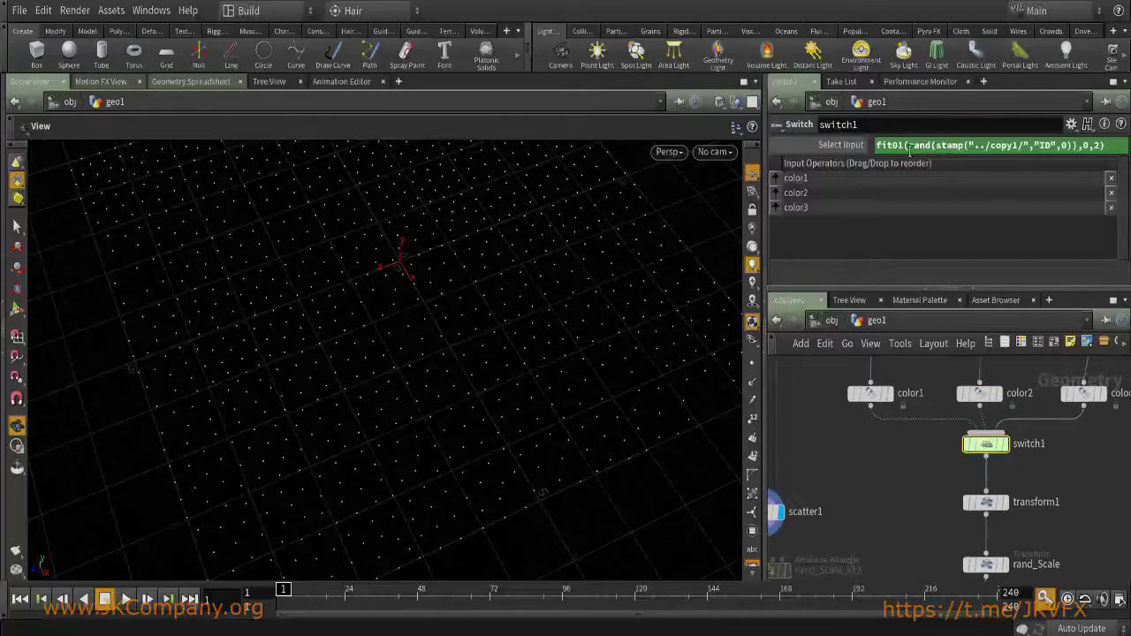
{"action": "left_click_drag", "start_coordinate": [907, 151], "coordinate": [949, 148]}
{"action": "left_click", "coordinate": [906, 148]}
{"action": "double_click", "coordinate": [899, 146]}
{"action": "left_click_drag", "start_coordinate": [1069, 146], "coordinate": [910, 149]}
{"action": "left_click", "coordinate": [1085, 147]}
{"action": "scroll", "coordinate": [939, 448], "scroll_direction": "down", "scroll_amount": 2}
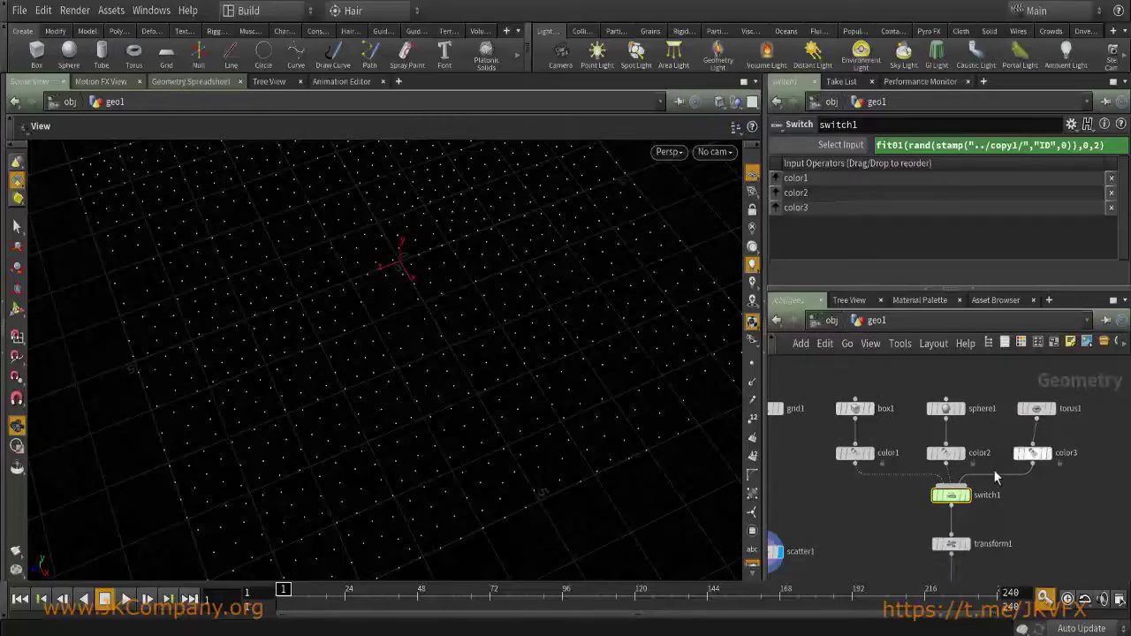
Display copy1's red boxes, green spheres and blue tori across the grid.
{"action": "middle_click_drag", "start_coordinate": [963, 484], "coordinate": [826, 494]}
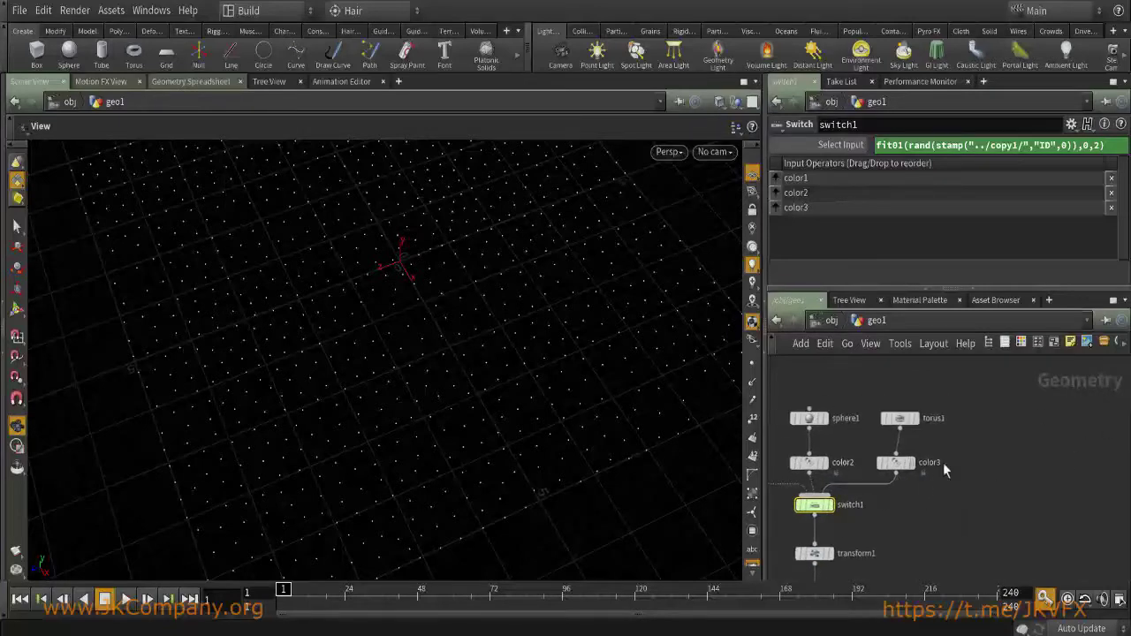
{"action": "middle_click_drag", "start_coordinate": [943, 462], "coordinate": [1044, 407]}
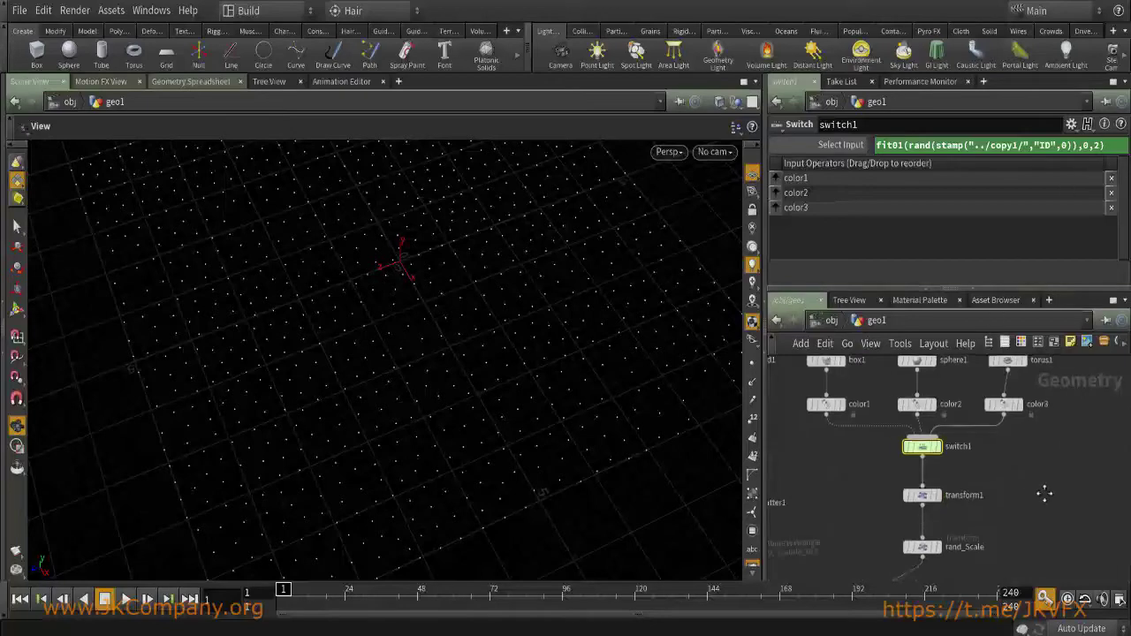
{"action": "middle_click_drag", "start_coordinate": [904, 462], "coordinate": [935, 448]}
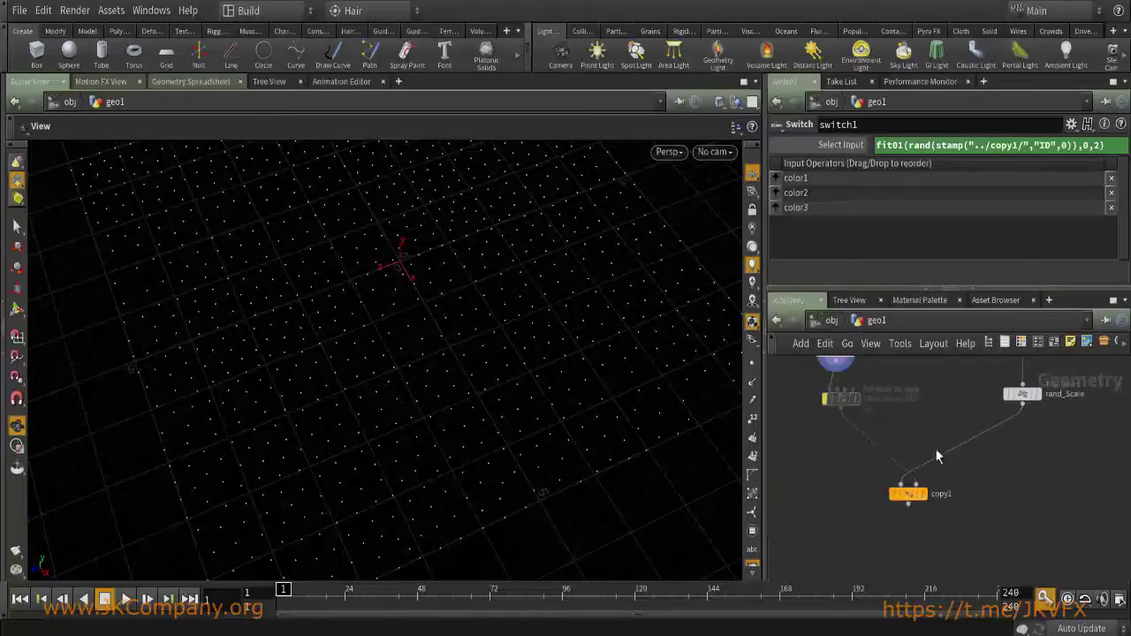
{"action": "left_click", "coordinate": [922, 492]}
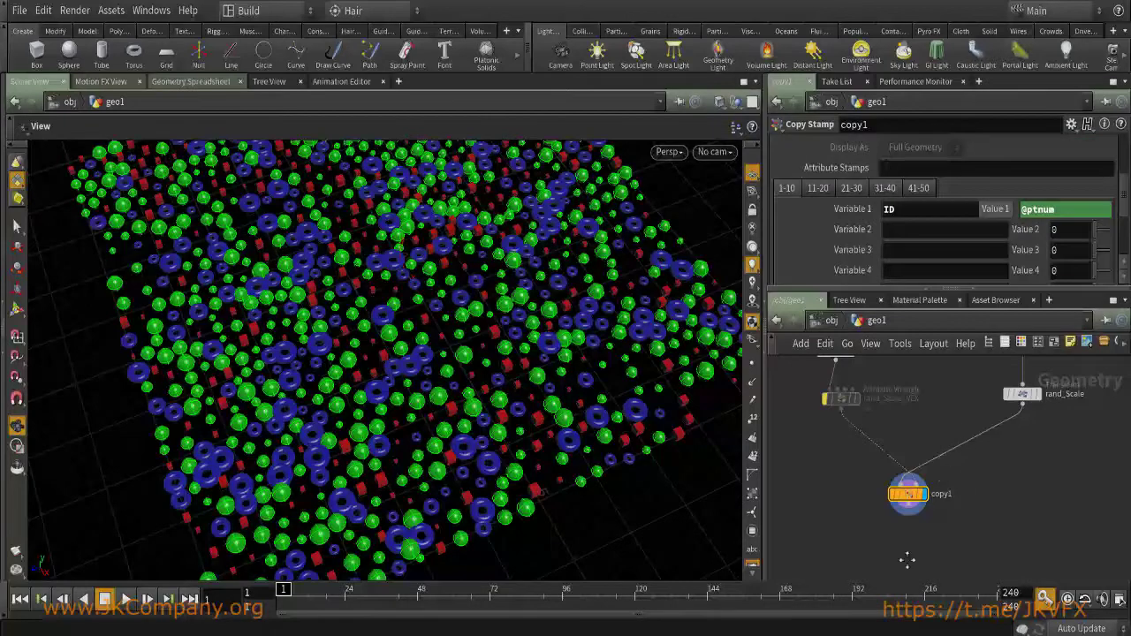
Tumble low over the instances and rename transform1 to Global_Scale.
{"action": "middle_click_drag", "start_coordinate": [934, 488], "coordinate": [883, 542]}
{"action": "scroll", "coordinate": [448, 351], "scroll_direction": "up", "scroll_amount": 5}
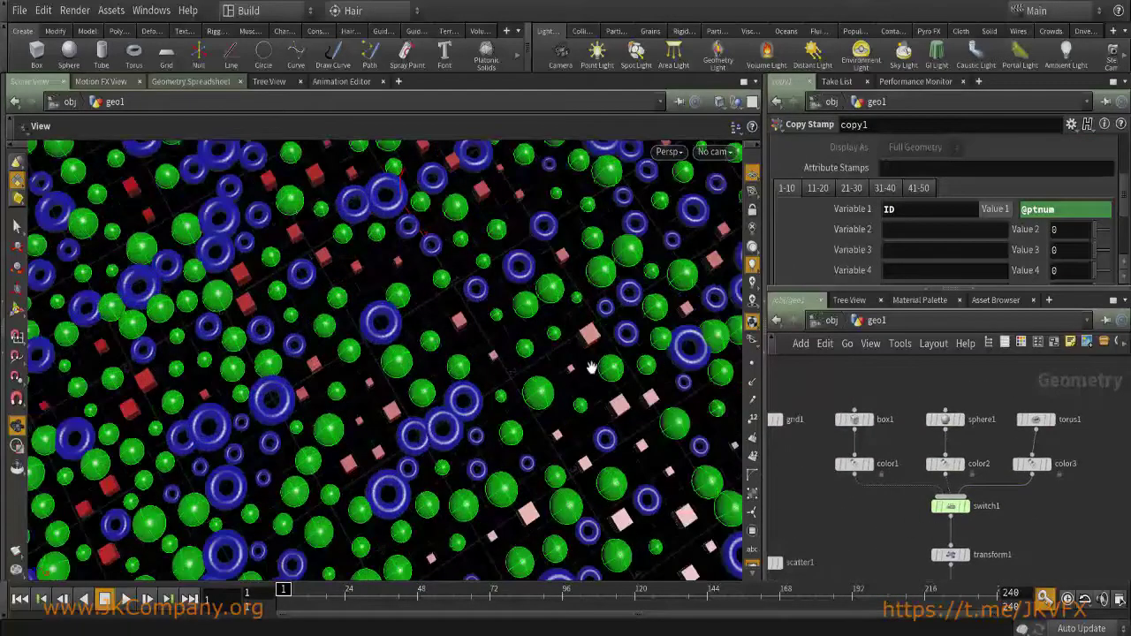
{"action": "scroll", "coordinate": [417, 299], "scroll_direction": "down", "scroll_amount": 5}
{"action": "left_click_drag", "start_coordinate": [417, 299], "coordinate": [459, 380]}
{"action": "middle_click_drag", "start_coordinate": [805, 478], "coordinate": [787, 386]}
{"action": "left_click", "coordinate": [933, 463]}
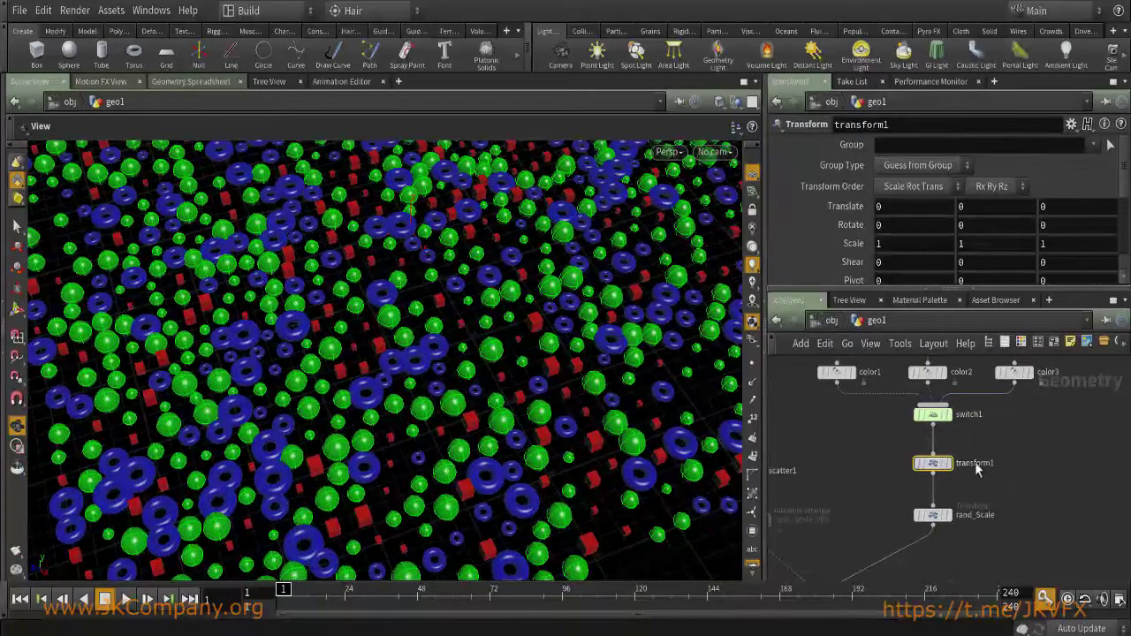
{"action": "double_click", "coordinate": [975, 463]}
{"action": "type", "text": "G"}
{"action": "key", "text": "Return"}
Select rand_Scale and widen the parameter area by shrinking the viewport.
{"action": "scroll", "coordinate": [916, 208], "scroll_direction": "down", "scroll_amount": 5}
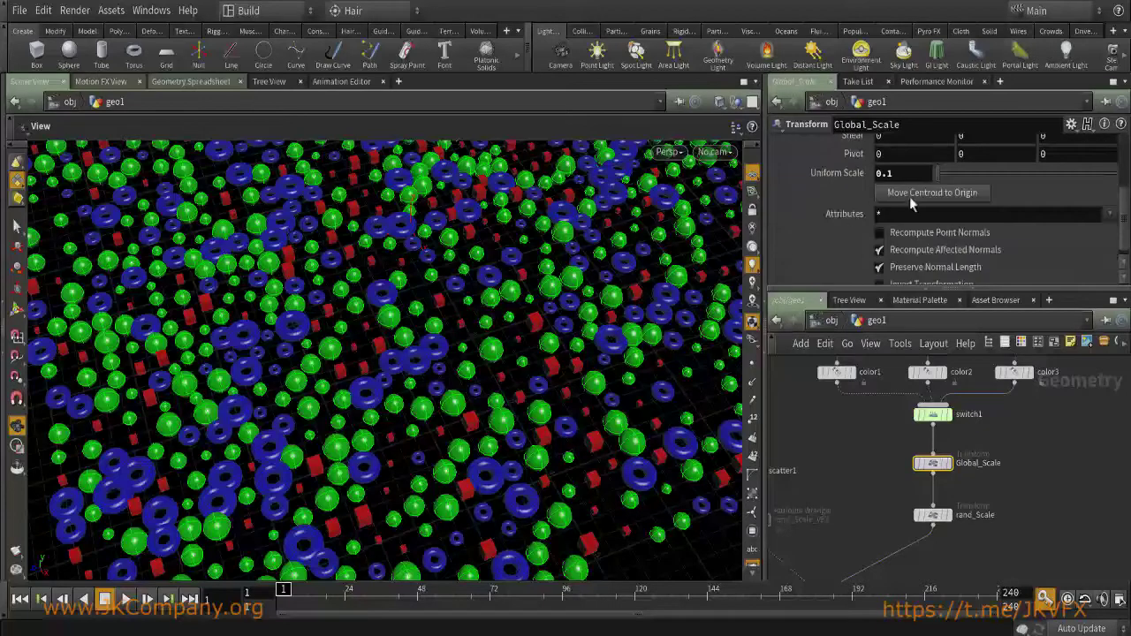
{"action": "middle_click_drag", "start_coordinate": [887, 506], "coordinate": [887, 461]}
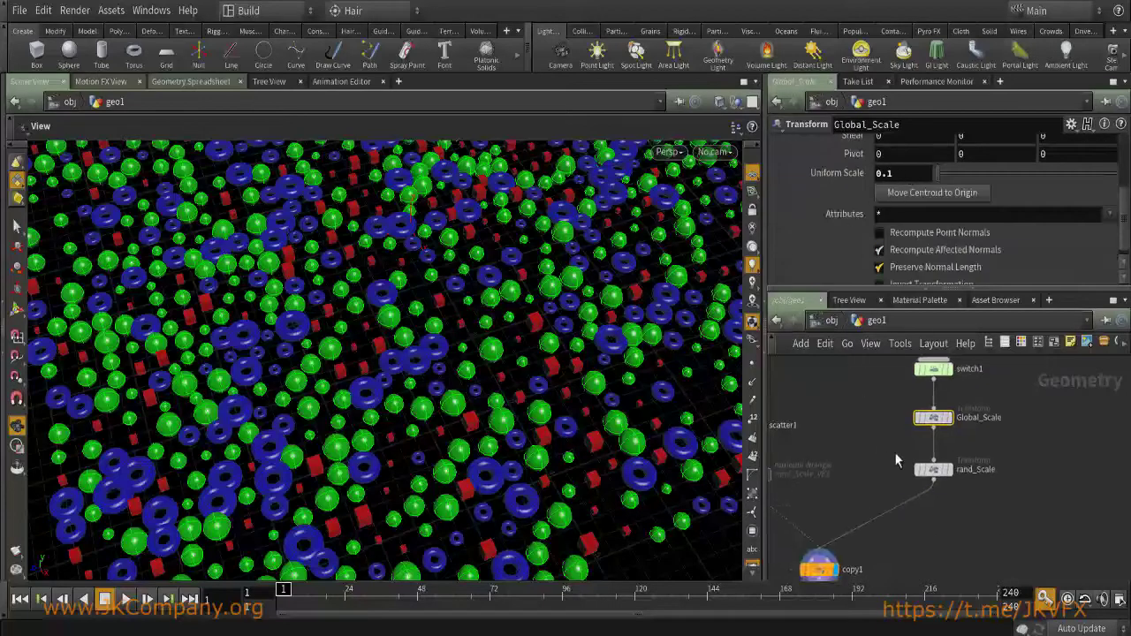
{"action": "left_click", "coordinate": [932, 469]}
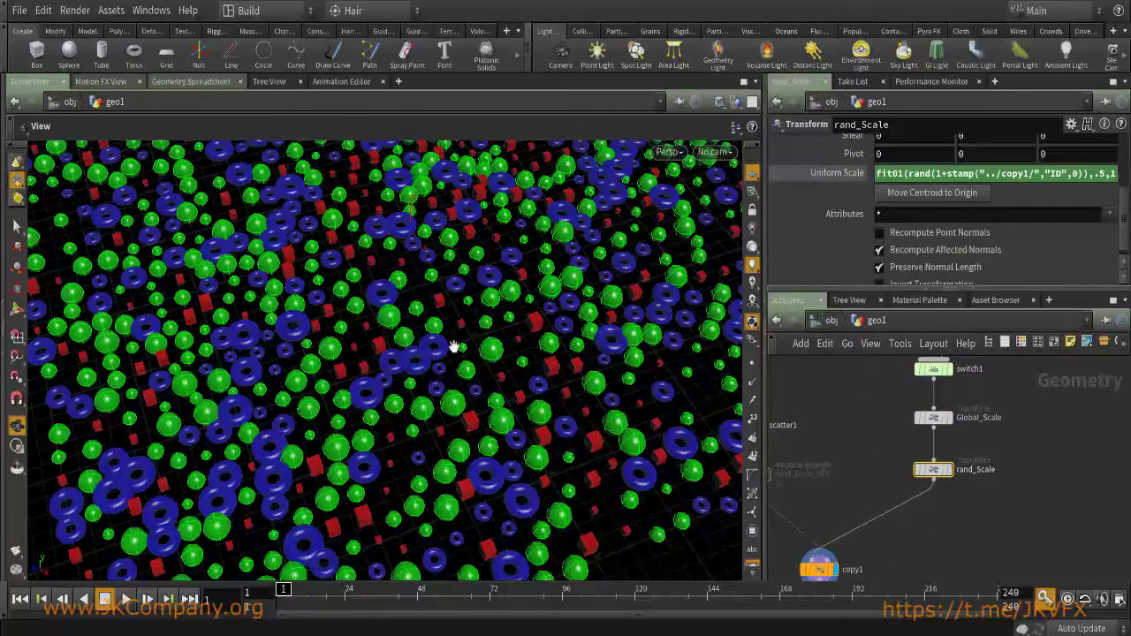
{"action": "scroll", "coordinate": [464, 349], "scroll_direction": "up", "scroll_amount": 5}
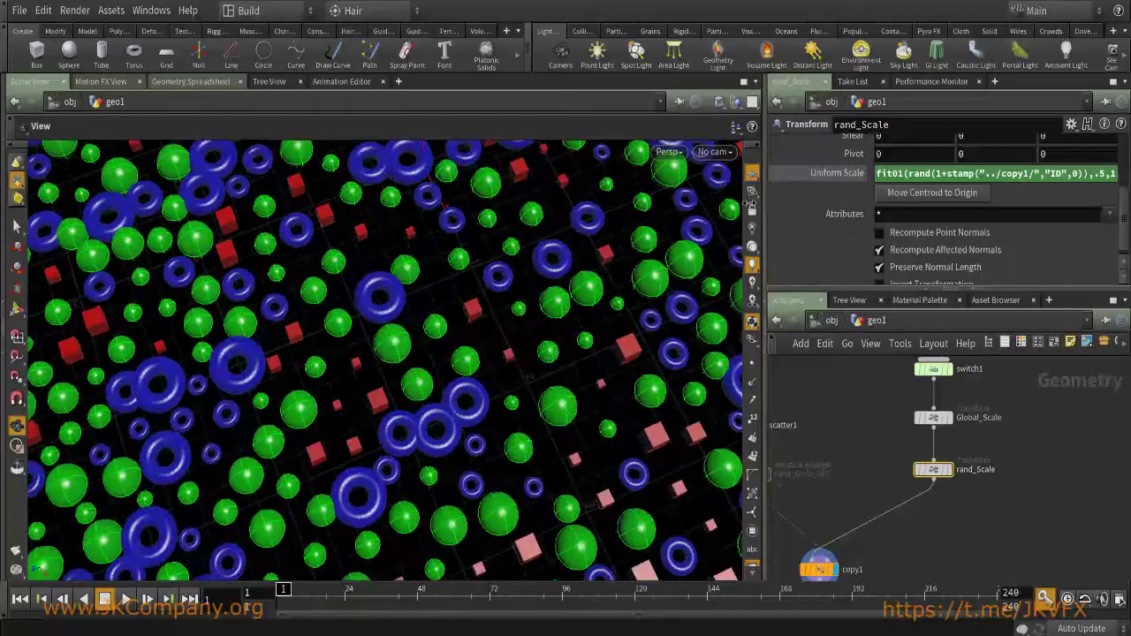
{"action": "left_click_drag", "start_coordinate": [765, 205], "coordinate": [580, 205]}
{"action": "middle_click_drag", "start_coordinate": [821, 371], "coordinate": [821, 455]}
{"action": "left_click", "coordinate": [819, 449]}
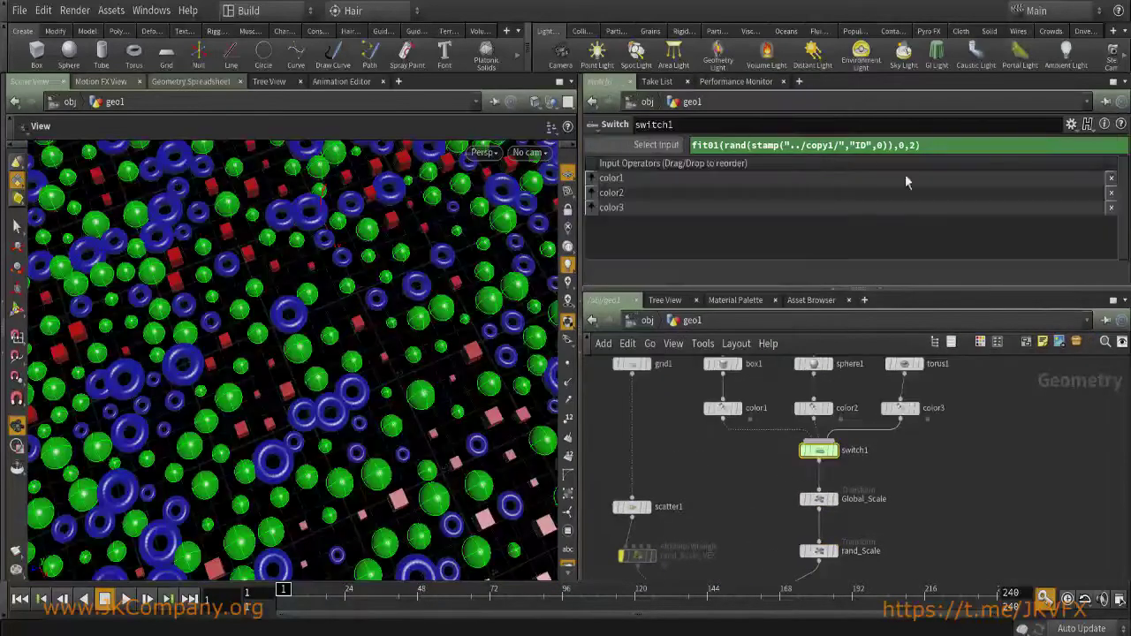
Inspect rand_Scale's scale expression and compare it with switch1 and copy1.
{"action": "middle_click_drag", "start_coordinate": [660, 523], "coordinate": [682, 451]}
{"action": "left_click_drag", "start_coordinate": [785, 461], "coordinate": [910, 511]}
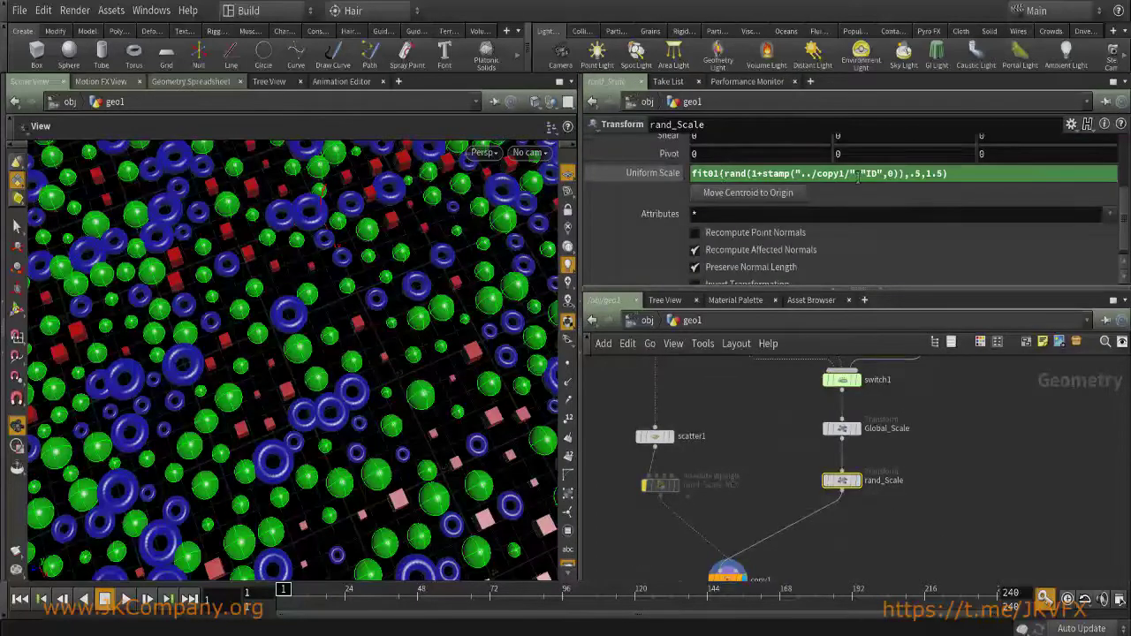
{"action": "double_click", "coordinate": [925, 174]}
{"action": "left_click", "coordinate": [757, 403]}
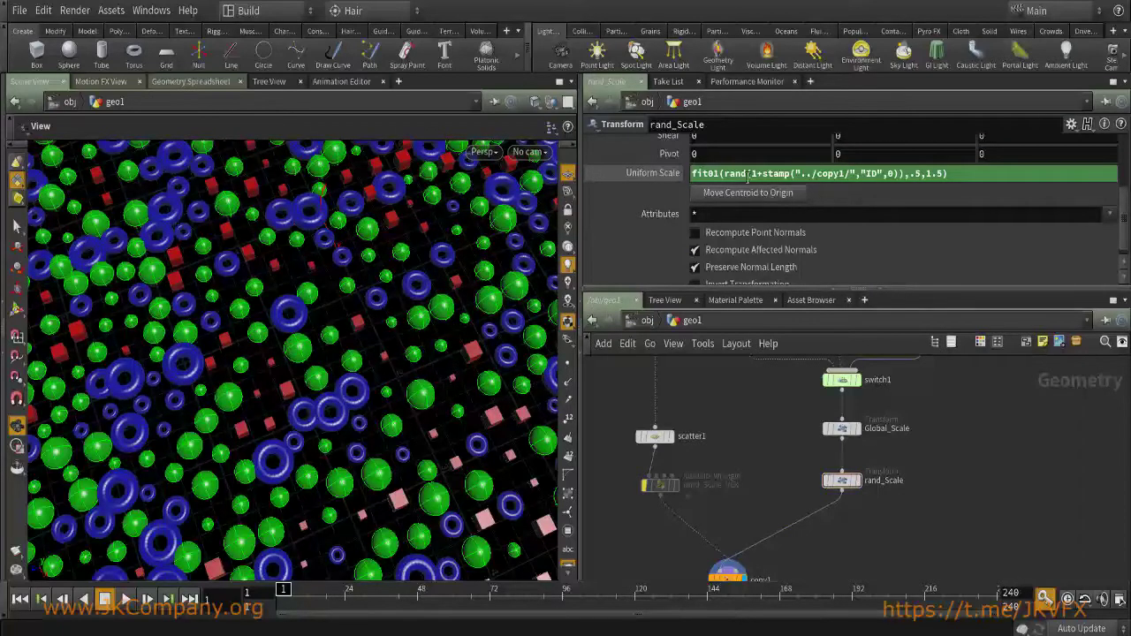
{"action": "middle_click_drag", "start_coordinate": [774, 414], "coordinate": [777, 468]}
{"action": "left_click", "coordinate": [835, 404]}
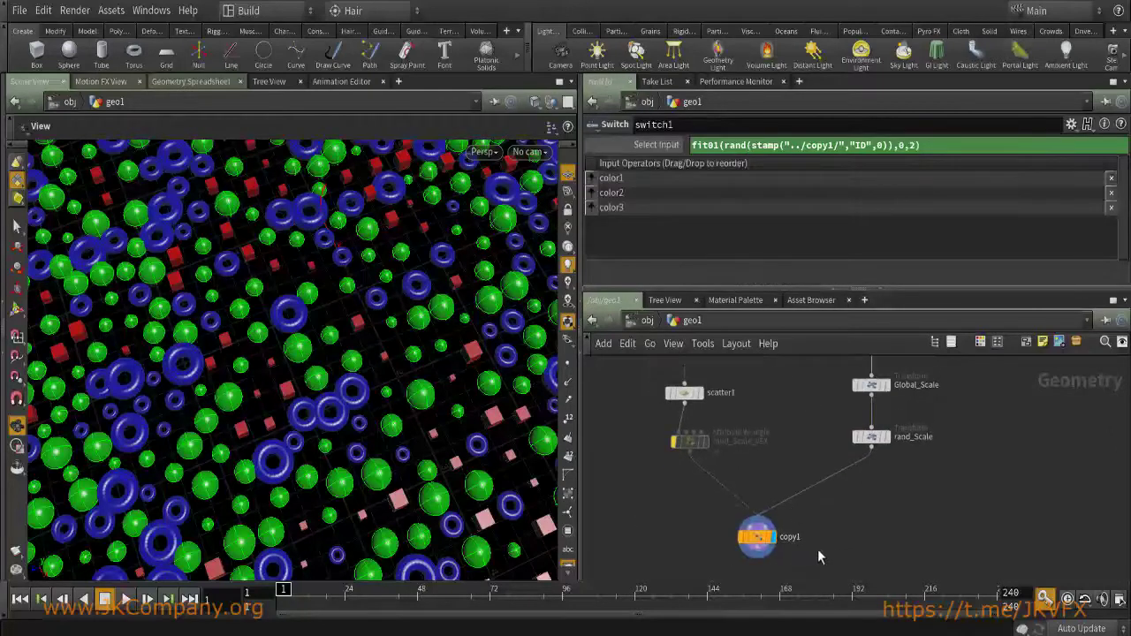
{"action": "left_click", "coordinate": [758, 537]}
{"action": "middle_click_drag", "start_coordinate": [807, 417], "coordinate": [778, 486]}
{"action": "left_click", "coordinate": [843, 506]}
{"action": "left_click", "coordinate": [839, 406]}
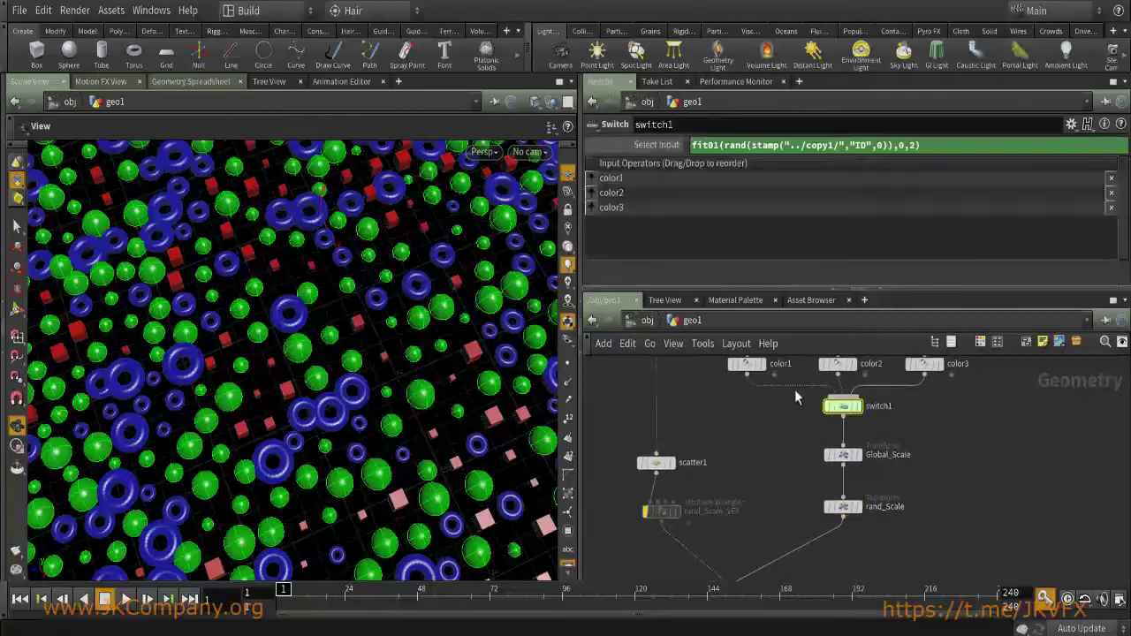
Delete the 1+ offset inside rand() and compare it with switch1's matching rand call.
{"action": "left_click_drag", "start_coordinate": [785, 490], "coordinate": [904, 549]}
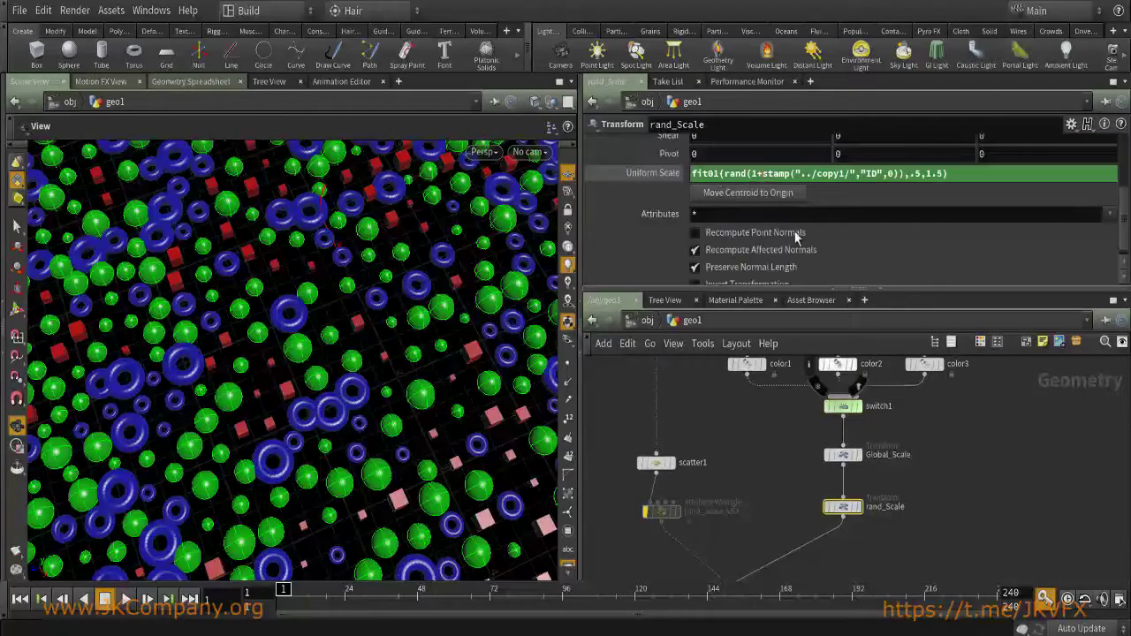
{"action": "key", "text": "BackSpace"}
{"action": "key", "text": "BackSpace"}
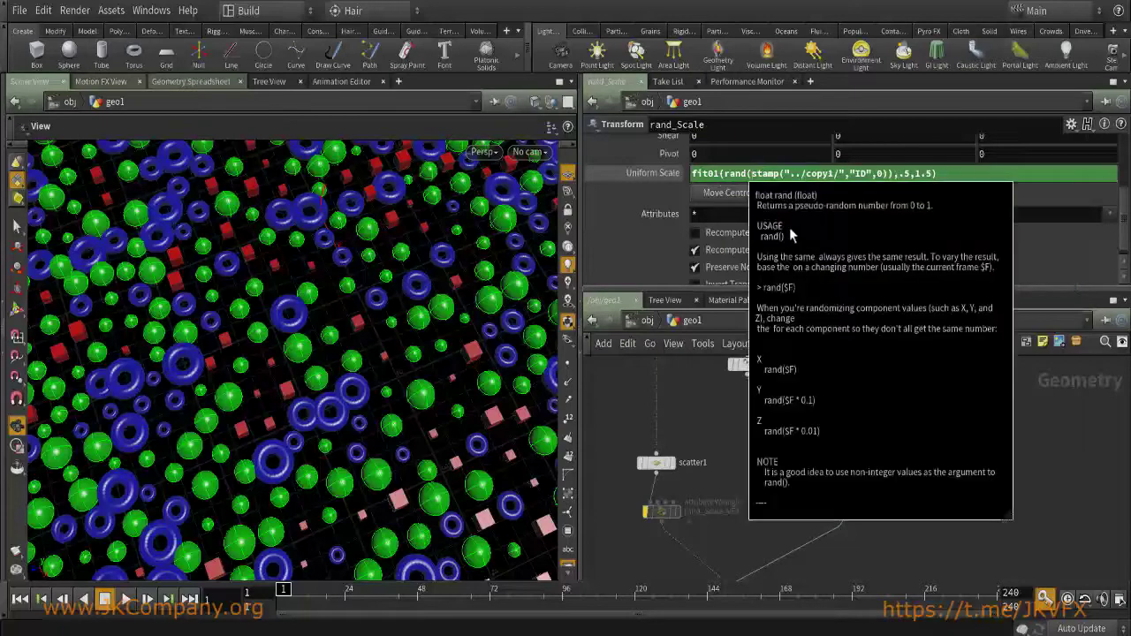
{"action": "middle_click_drag", "start_coordinate": [955, 521], "coordinate": [1012, 467]}
{"action": "middle_click_drag", "start_coordinate": [887, 439], "coordinate": [813, 489]}
{"action": "left_click_drag", "start_coordinate": [723, 174], "coordinate": [892, 174]}
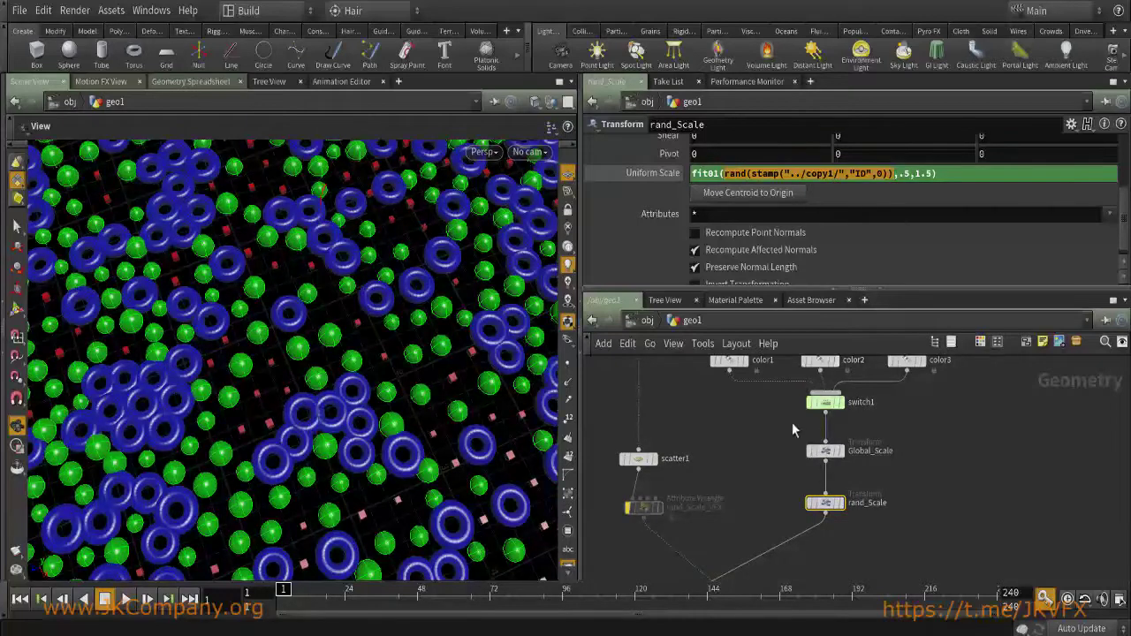
{"action": "left_click", "coordinate": [823, 403]}
{"action": "left_click_drag", "start_coordinate": [724, 145], "coordinate": [887, 148]}
Orbit the viewport to see tori now large and boxes tiny.
{"action": "middle_click_drag", "start_coordinate": [775, 495], "coordinate": [869, 471]}
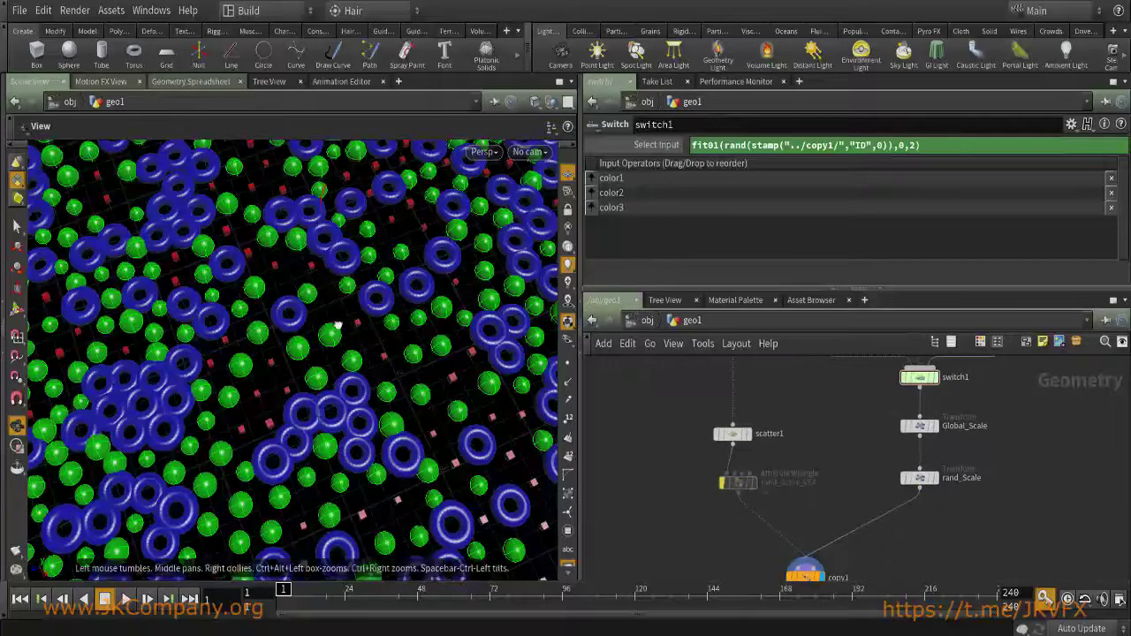
{"action": "scroll", "coordinate": [374, 291], "scroll_direction": "up", "scroll_amount": 5}
{"action": "middle_click_drag", "start_coordinate": [332, 352], "coordinate": [342, 306]}
{"action": "scroll", "coordinate": [267, 283], "scroll_direction": "down", "scroll_amount": 3}
{"action": "left_click_drag", "start_coordinate": [267, 282], "coordinate": [195, 325]}
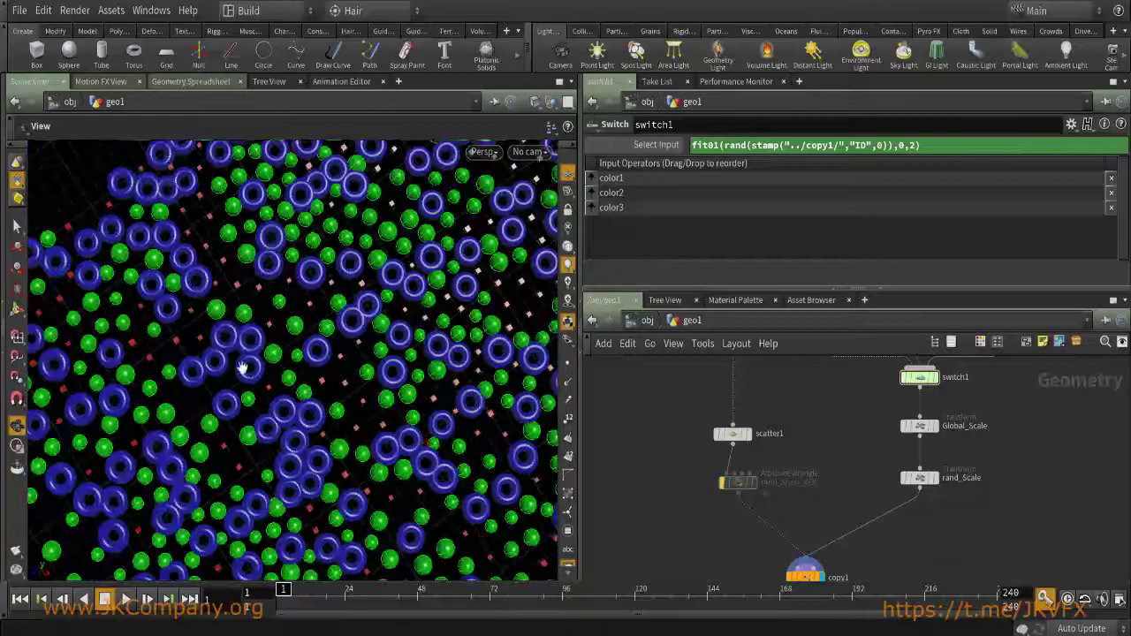
{"action": "left_click_drag", "start_coordinate": [327, 325], "coordinate": [323, 302]}
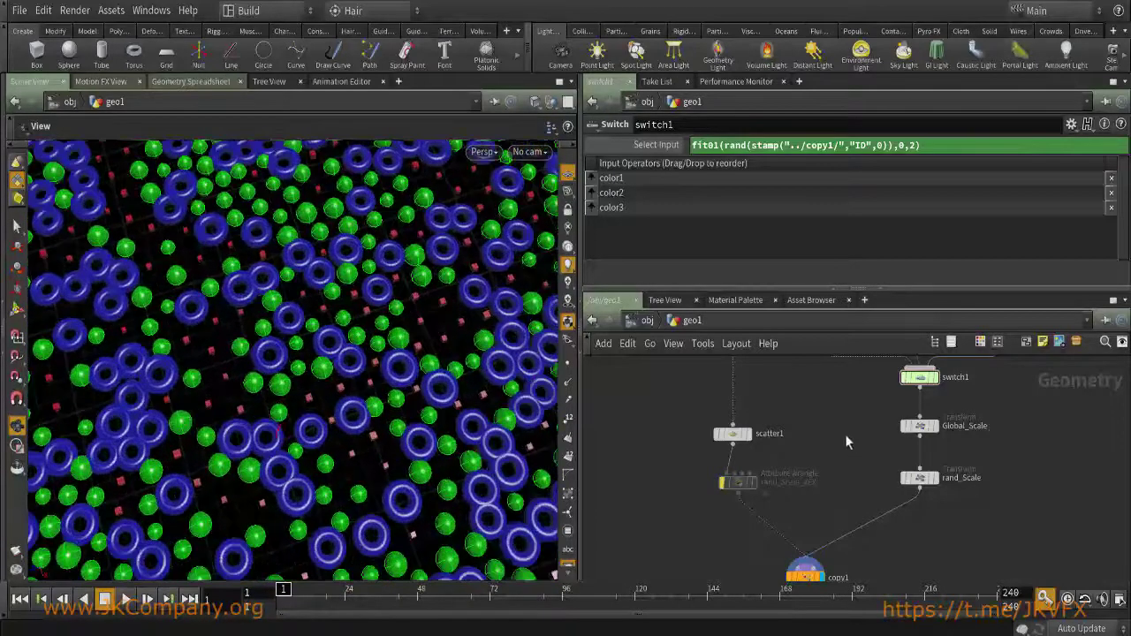
{"action": "scroll", "coordinate": [326, 369], "scroll_direction": "down", "scroll_amount": 5}
{"action": "left_click_drag", "start_coordinate": [397, 480], "coordinate": [389, 291]}
{"action": "middle_click_drag", "start_coordinate": [815, 437], "coordinate": [780, 442]}
Compare the stamp call in rand_Scale's expression with switch1's Select Input expression.
{"action": "left_click", "coordinate": [883, 483]}
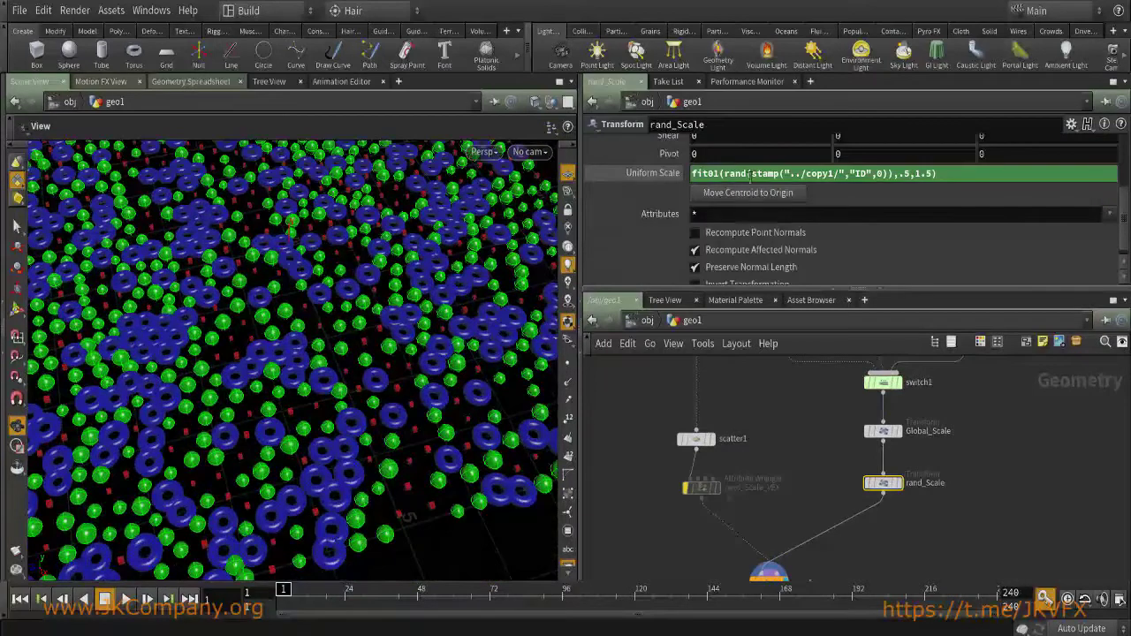
{"action": "left_click_drag", "start_coordinate": [891, 173], "coordinate": [781, 175]}
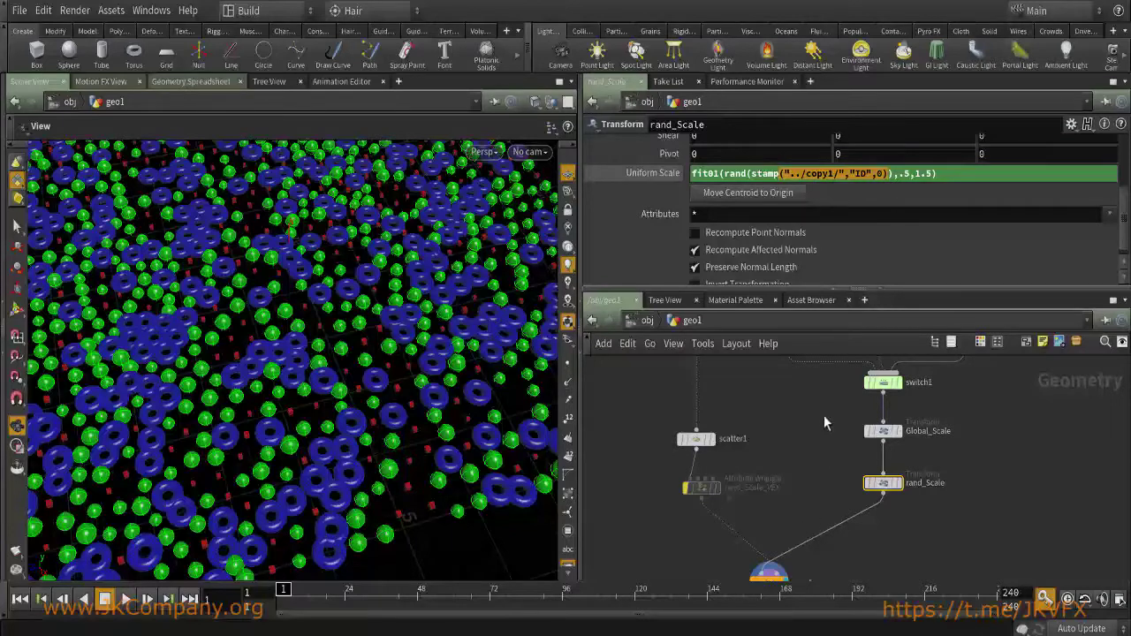
{"action": "left_click", "coordinate": [882, 381]}
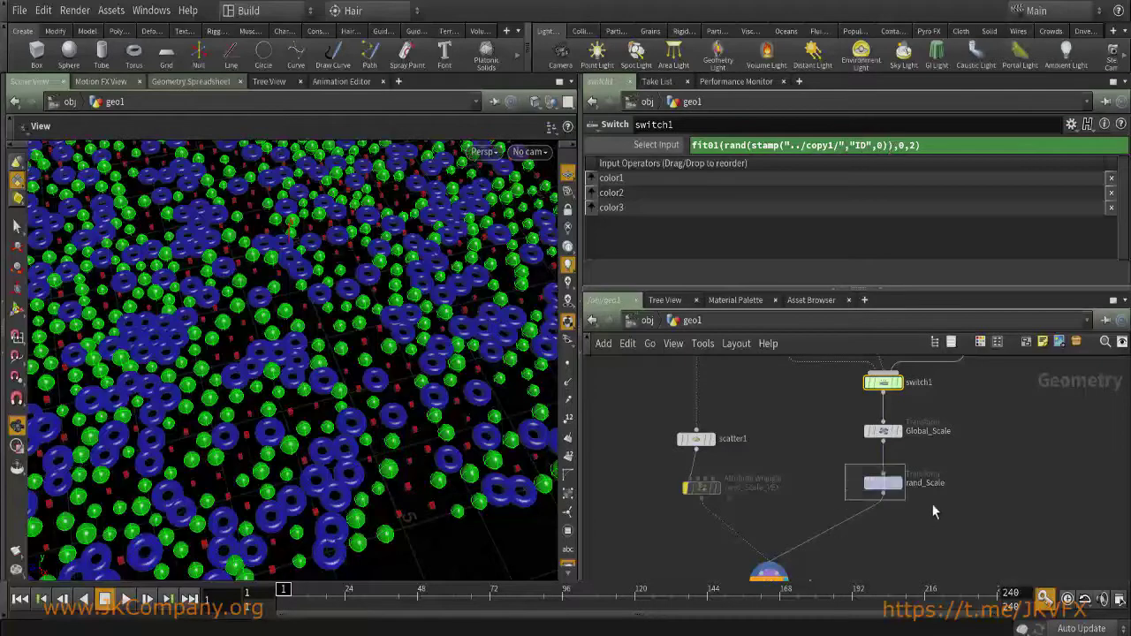
{"action": "left_click_drag", "start_coordinate": [933, 512], "coordinate": [927, 504]}
{"action": "left_click_drag", "start_coordinate": [890, 173], "coordinate": [747, 176]}
{"action": "left_click_drag", "start_coordinate": [830, 406], "coordinate": [932, 370]}
{"action": "left_click_drag", "start_coordinate": [888, 149], "coordinate": [749, 147]}
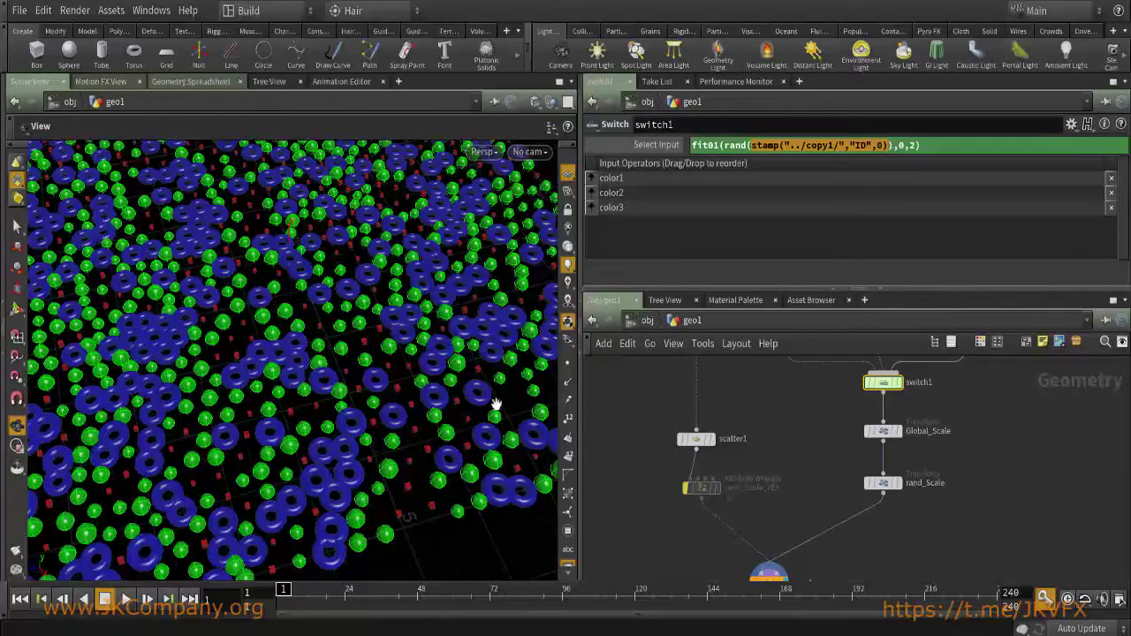
Type '1+' back inside rand() in rand_Scale's Uniform Scale expression.
{"action": "left_click", "coordinate": [881, 482]}
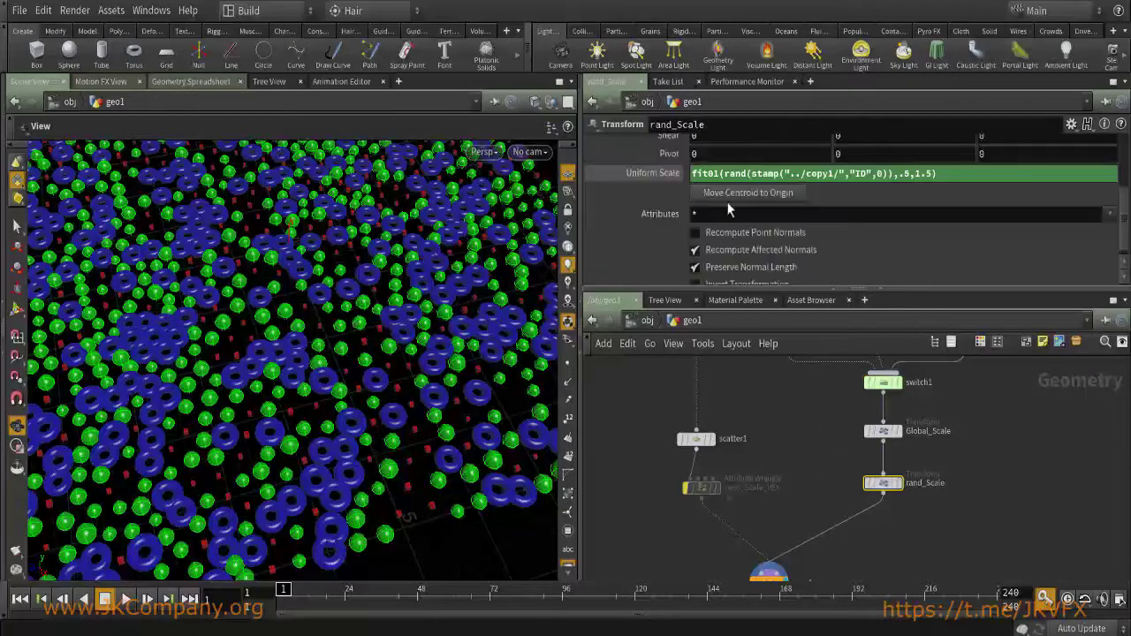
{"action": "type", "text": "1+"}
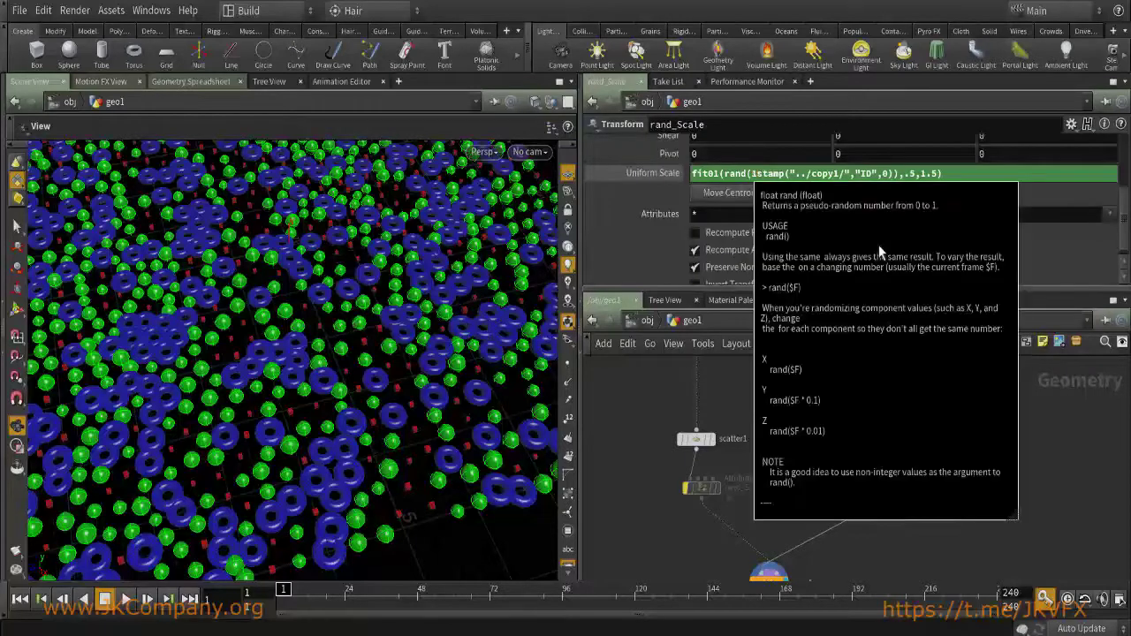
{"action": "key", "text": "Return"}
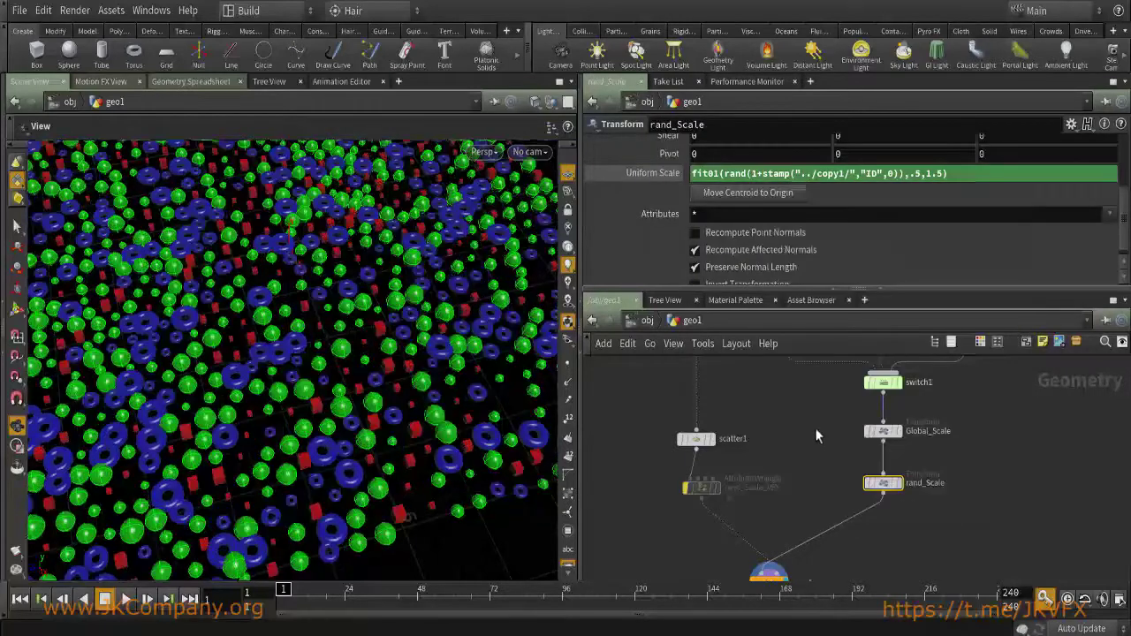
{"action": "middle_click_drag", "start_coordinate": [803, 429], "coordinate": [842, 400]}
{"action": "scroll", "coordinate": [292, 318], "scroll_direction": "down", "scroll_amount": 5}
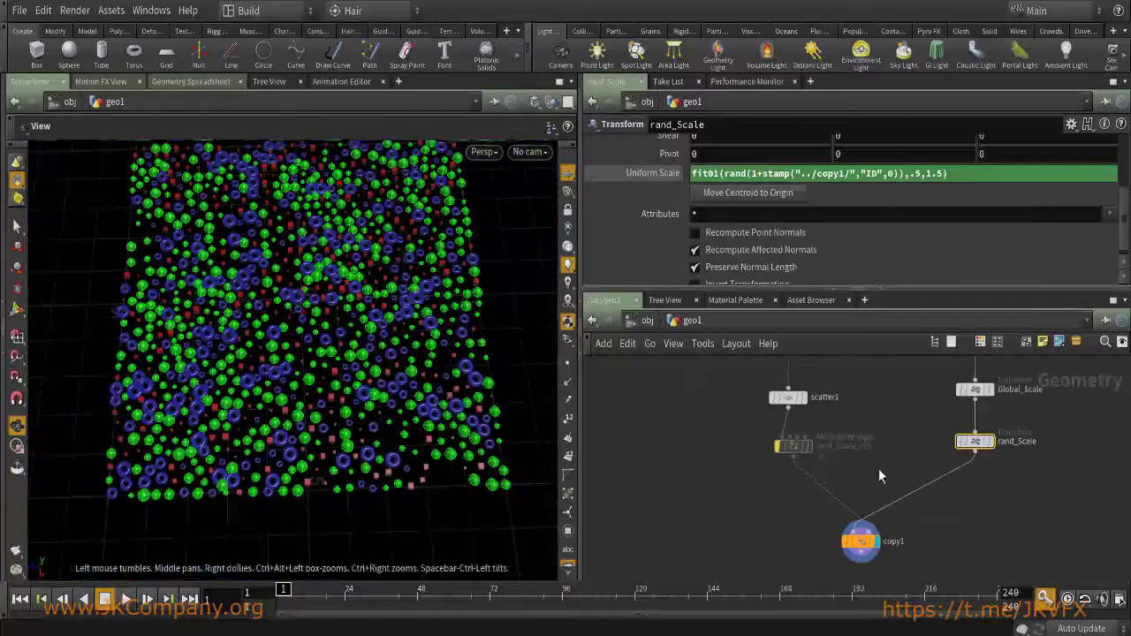
{"action": "scroll", "coordinate": [794, 453], "scroll_direction": "up", "scroll_amount": 3}
{"action": "middle_click_drag", "start_coordinate": [802, 478], "coordinate": [787, 411]}
Review copy1 and rand_Scale, then maximize the network editor with Ctrl+B.
{"action": "left_click", "coordinate": [782, 533]}
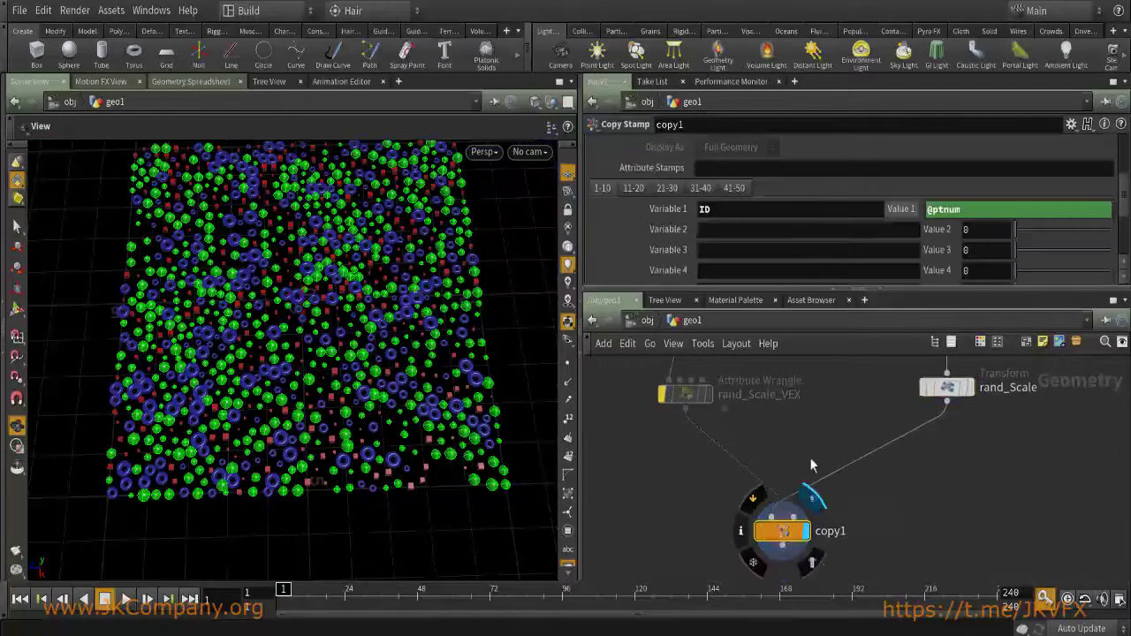
{"action": "middle_click_drag", "start_coordinate": [783, 539], "coordinate": [786, 486]}
{"action": "middle_click_drag", "start_coordinate": [800, 441], "coordinate": [805, 500]}
{"action": "scroll", "coordinate": [758, 457], "scroll_direction": "down", "scroll_amount": 2}
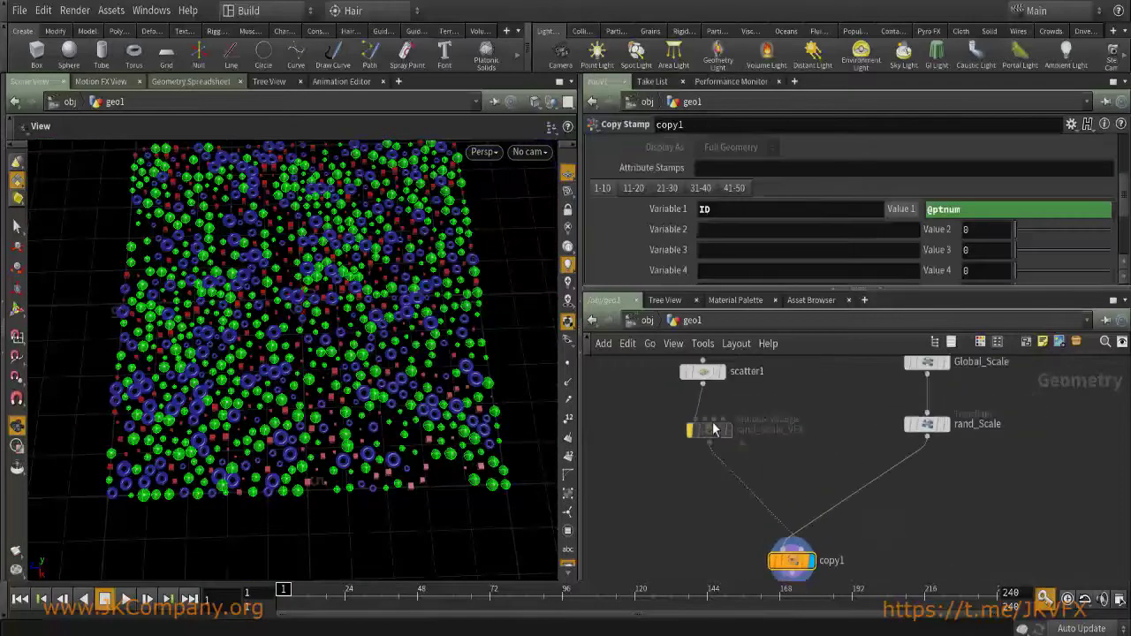
{"action": "left_click", "coordinate": [926, 425]}
{"action": "scroll", "coordinate": [848, 451], "scroll_direction": "down", "scroll_amount": 2}
{"action": "middle_click_drag", "start_coordinate": [888, 500], "coordinate": [842, 497]}
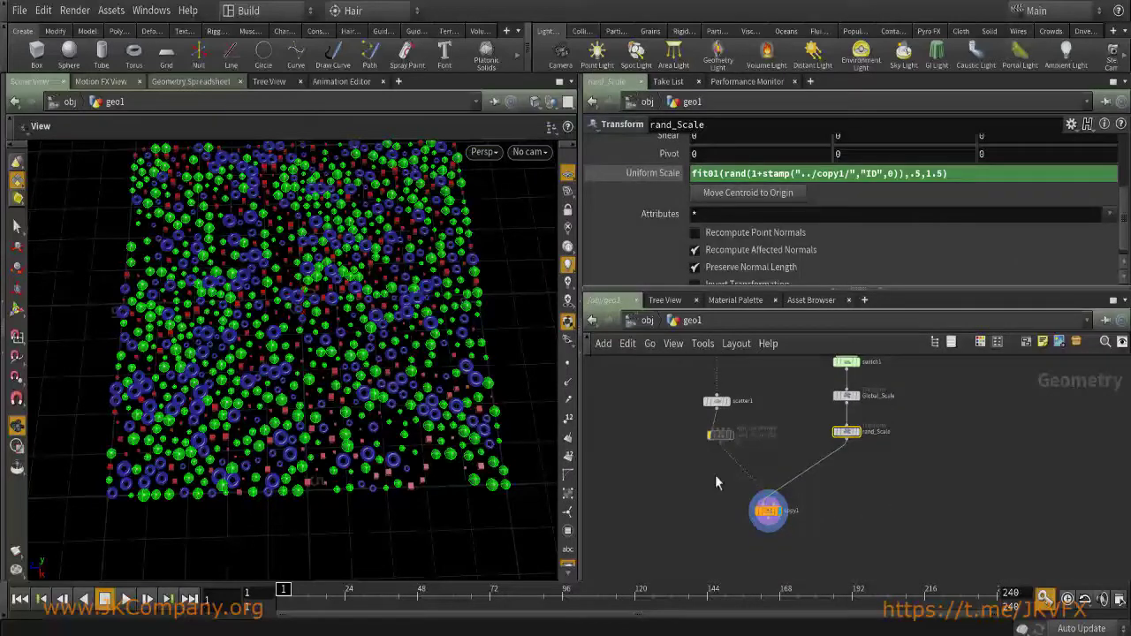
{"action": "left_click", "coordinate": [767, 510]}
{"action": "middle_click_drag", "start_coordinate": [888, 476], "coordinate": [843, 444]}
{"action": "key", "text": "ctrl+b"}
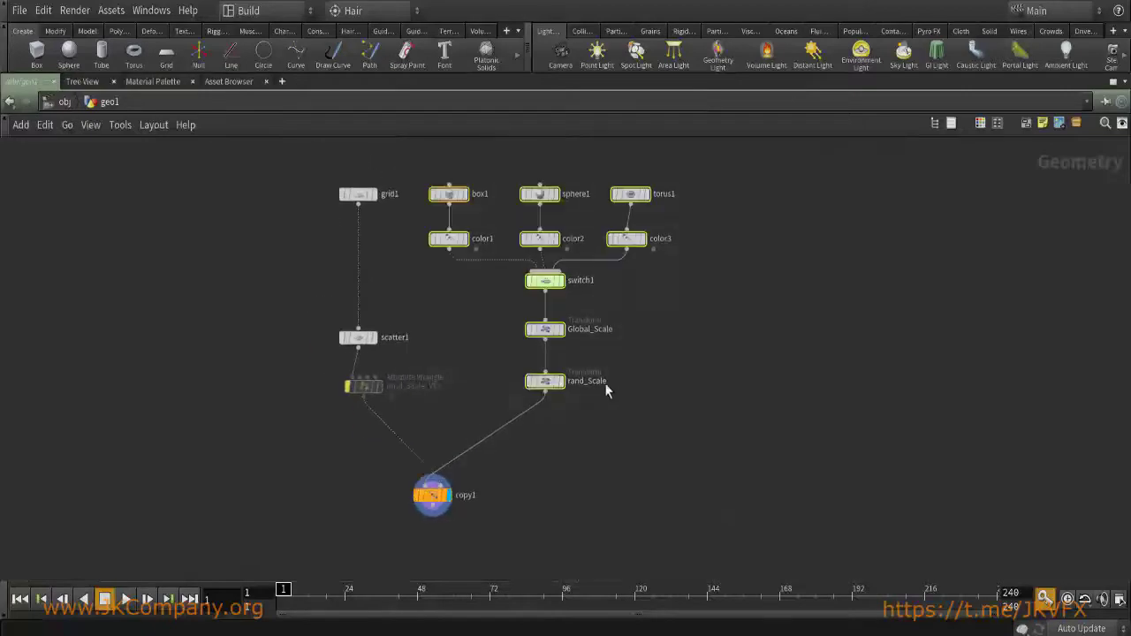
Move the shape branch nodes further right and restore the full pane layout.
{"action": "left_click_drag", "start_coordinate": [544, 381], "coordinate": [724, 380], "text": "shift"}
{"action": "scroll", "coordinate": [433, 504], "scroll_direction": "up", "scroll_amount": 4}
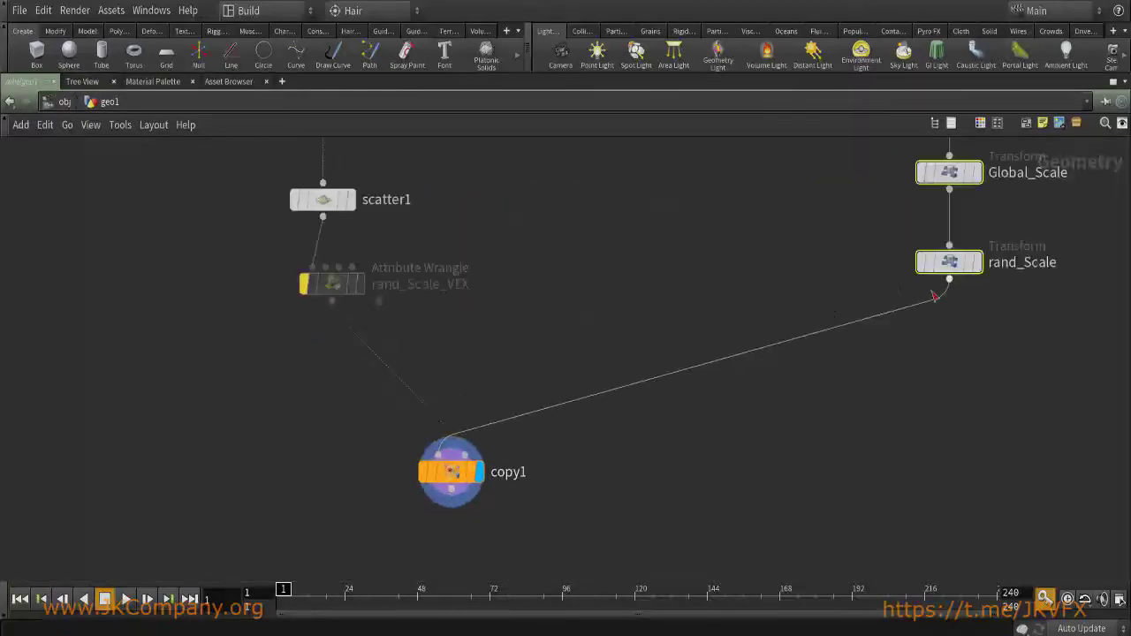
{"action": "scroll", "coordinate": [750, 369], "scroll_direction": "down", "scroll_amount": 3}
{"action": "middle_click_drag", "start_coordinate": [792, 285], "coordinate": [783, 346]}
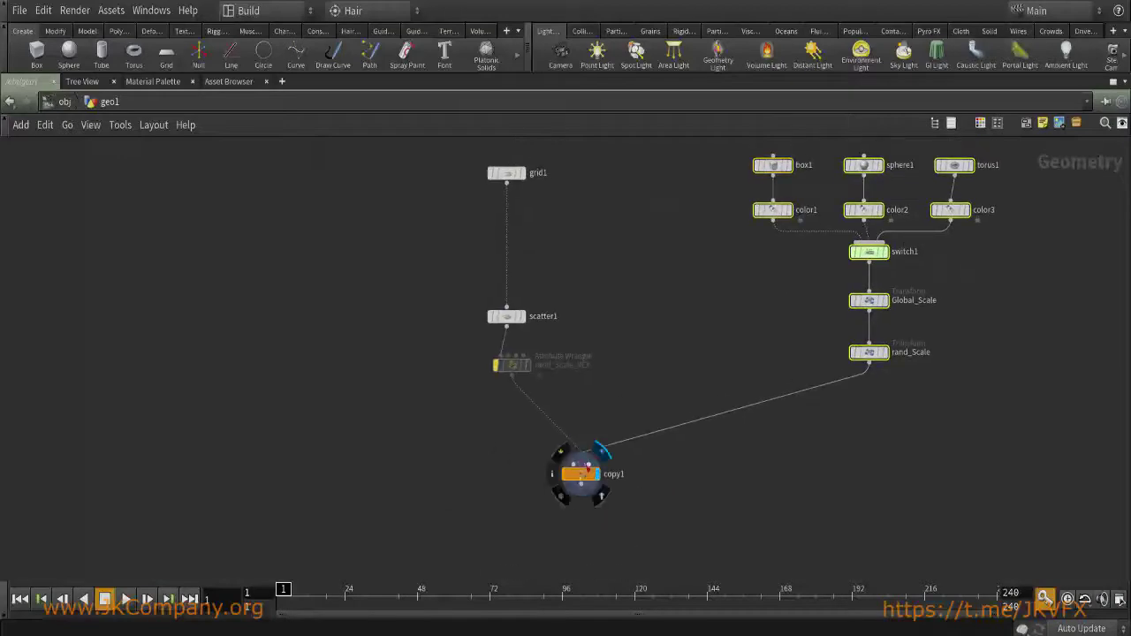
{"action": "middle_click_drag", "start_coordinate": [816, 281], "coordinate": [765, 340]}
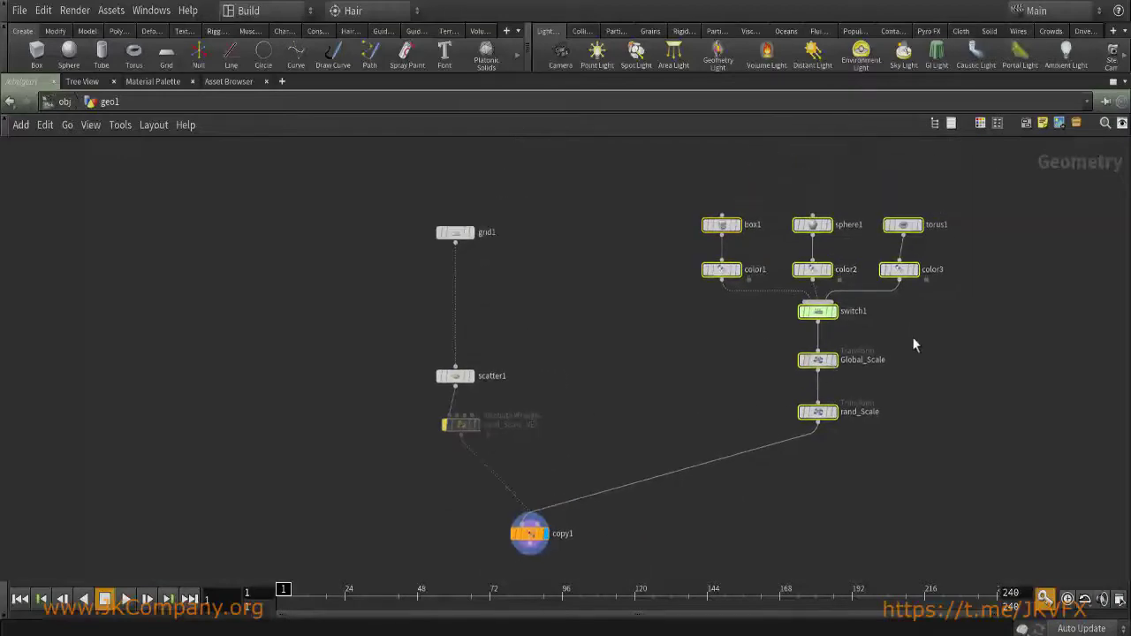
{"action": "key", "text": "ctrl+b"}
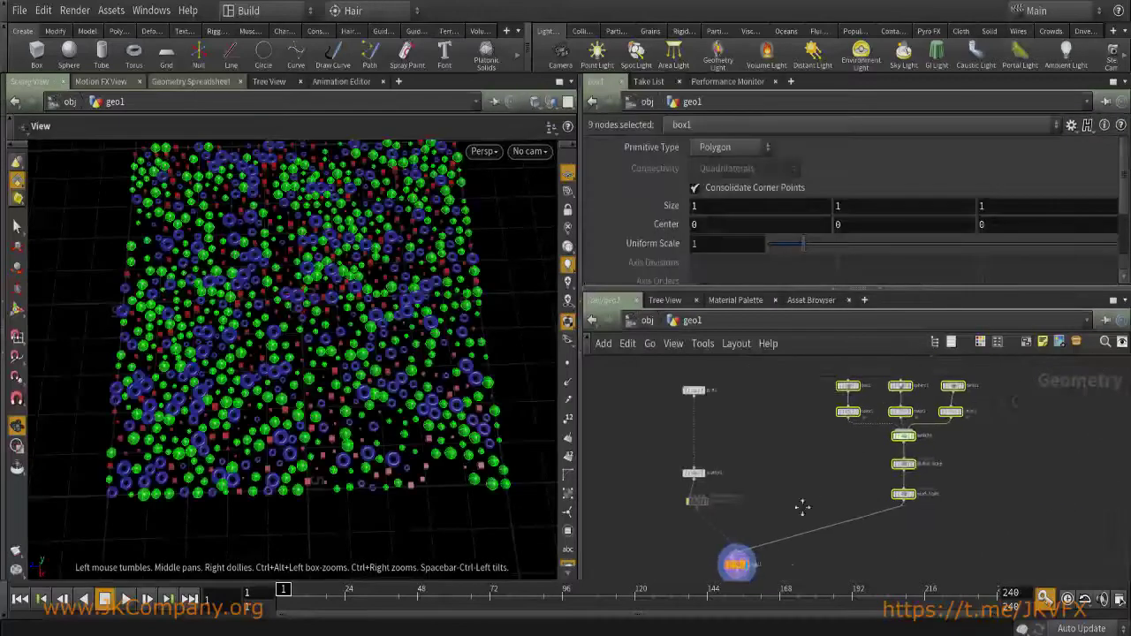
Review the box1, sphere1, torus1 and grid1 shape nodes alongside scatter1 and copy1.
{"action": "left_click_drag", "start_coordinate": [791, 382], "coordinate": [914, 553]}
{"action": "middle_click_drag", "start_coordinate": [813, 495], "coordinate": [854, 461]}
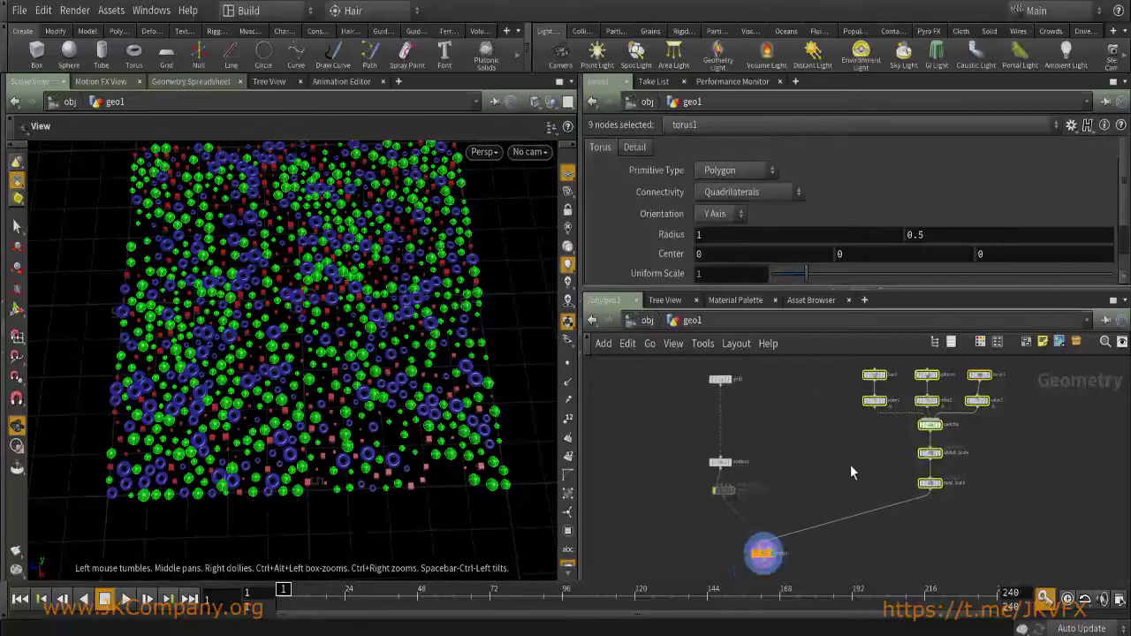
{"action": "scroll", "coordinate": [817, 472], "scroll_direction": "up", "scroll_amount": 2}
{"action": "middle_click_drag", "start_coordinate": [722, 500], "coordinate": [723, 427]}
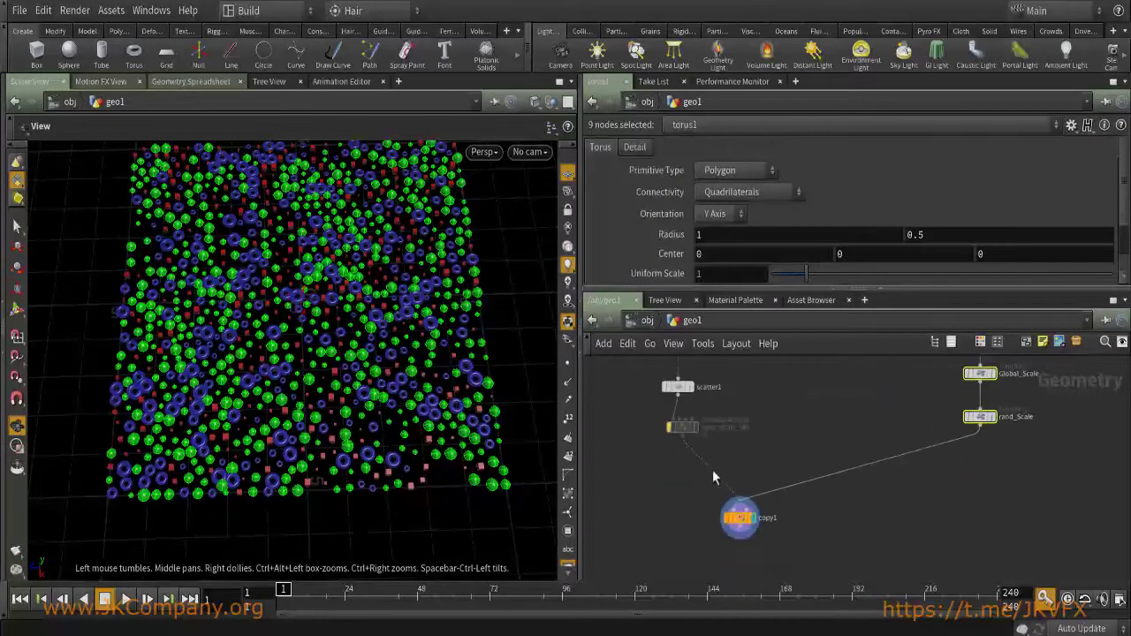
{"action": "middle_click_drag", "start_coordinate": [806, 451], "coordinate": [761, 515]}
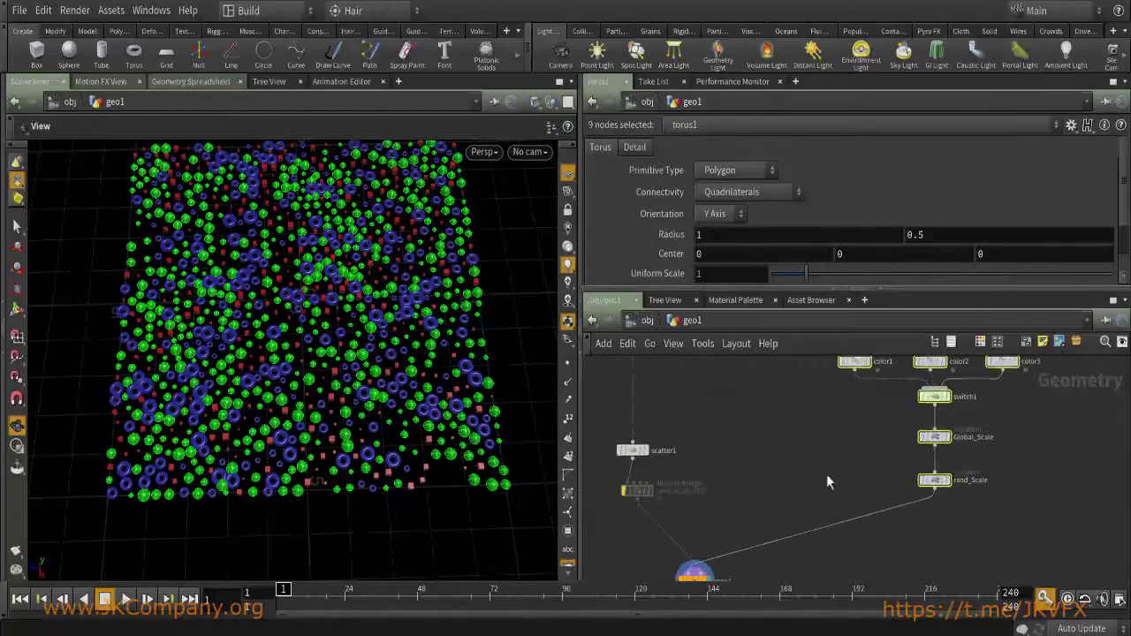
{"action": "left_click", "coordinate": [926, 521]}
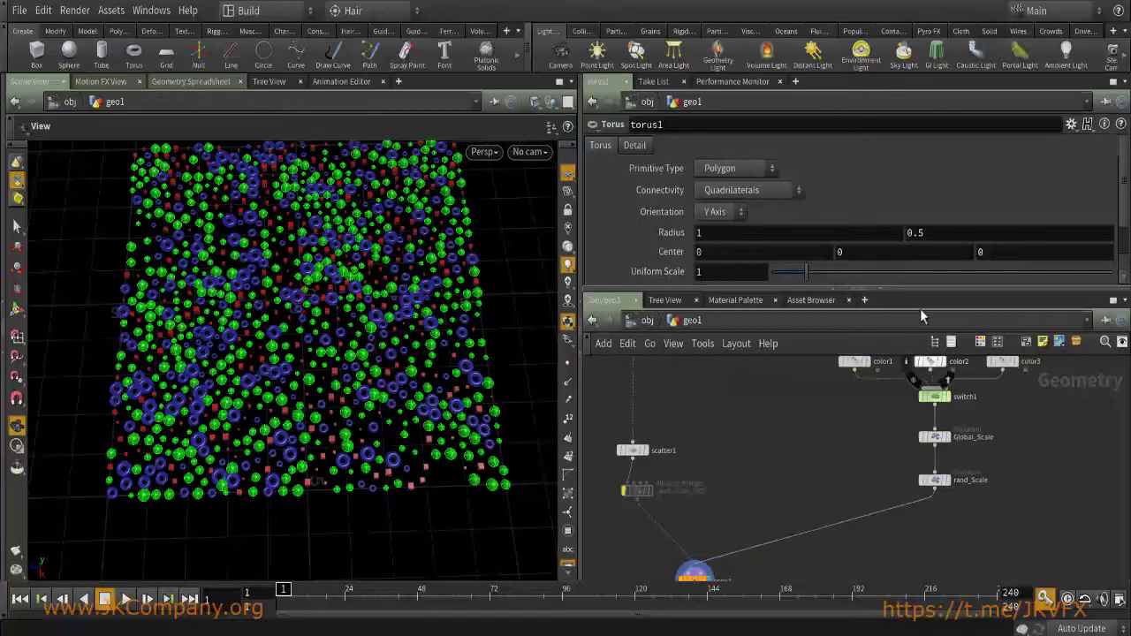
{"action": "middle_click_drag", "start_coordinate": [846, 426], "coordinate": [887, 425]}
{"action": "left_click_drag", "start_coordinate": [380, 421], "coordinate": [381, 445], "text": "alt"}
{"action": "middle_click_drag", "start_coordinate": [873, 470], "coordinate": [844, 450]}
{"action": "scroll", "coordinate": [859, 452], "scroll_direction": "up", "scroll_amount": 2}
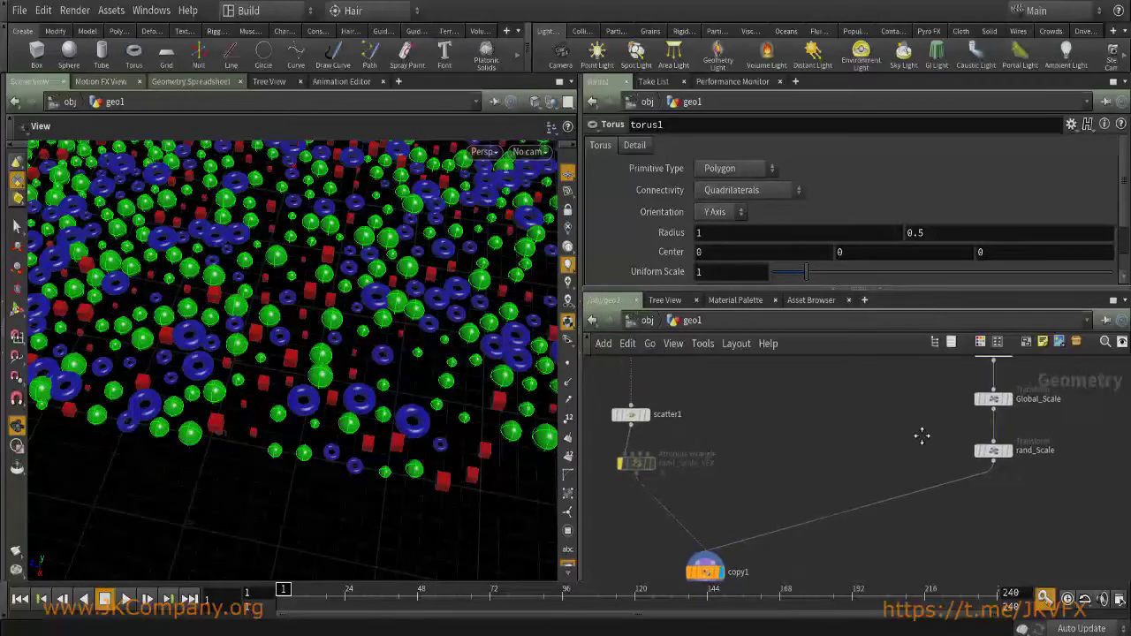
Select rand_Scale_VEX and then rand_Scale to show their code and Uniform Scale expression.
{"action": "left_click_drag", "start_coordinate": [802, 429], "coordinate": [645, 491]}
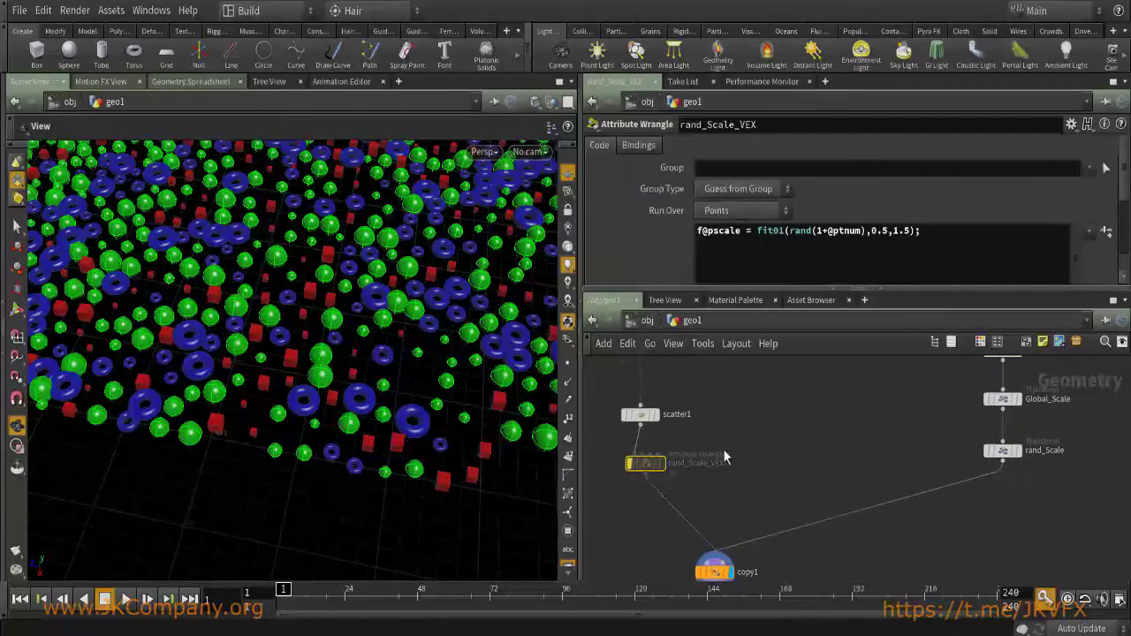
{"action": "left_click_drag", "start_coordinate": [872, 444], "coordinate": [1051, 477]}
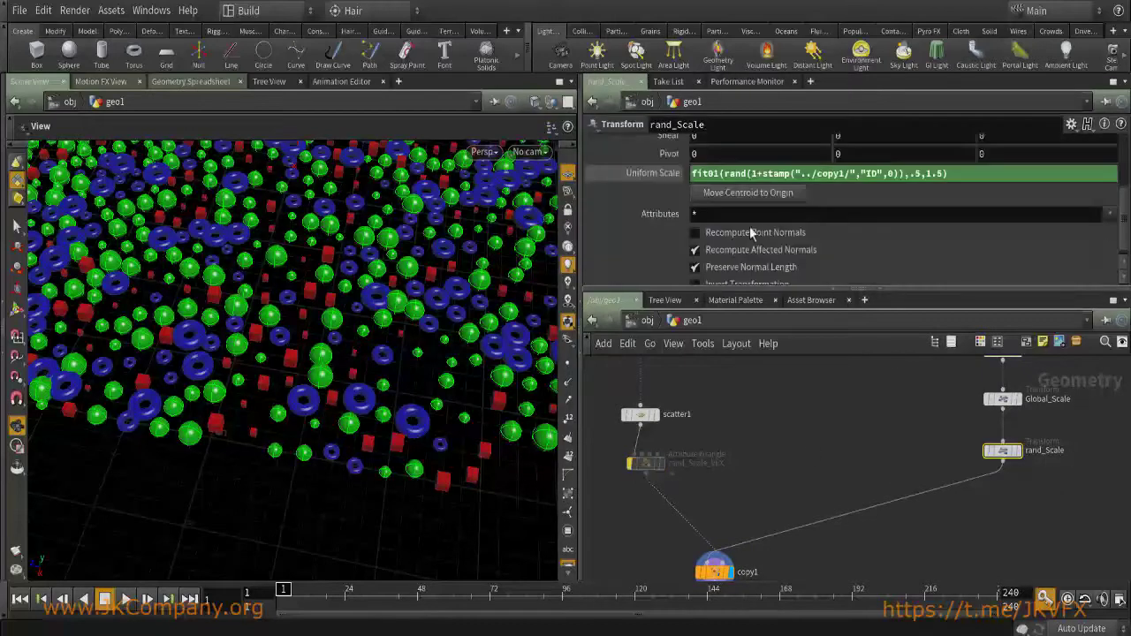
{"action": "scroll", "coordinate": [892, 191], "scroll_direction": "up", "scroll_amount": 4}
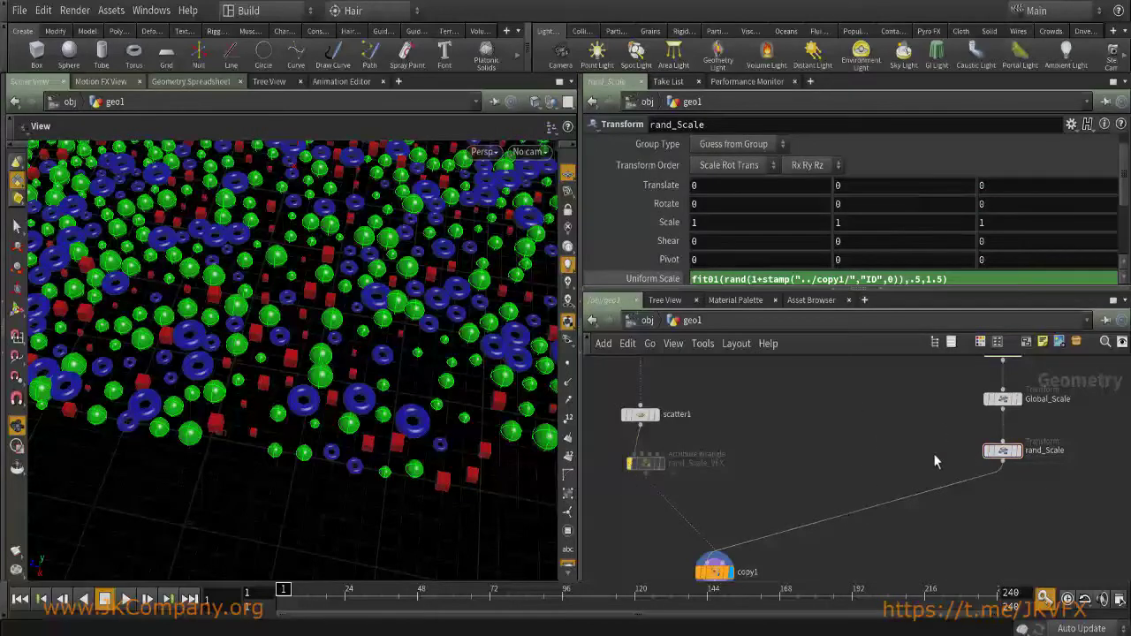
Bypass rand_Scale, inspect the equal-sized copies from above, then re-enable it.
{"action": "left_click", "coordinate": [982, 429]}
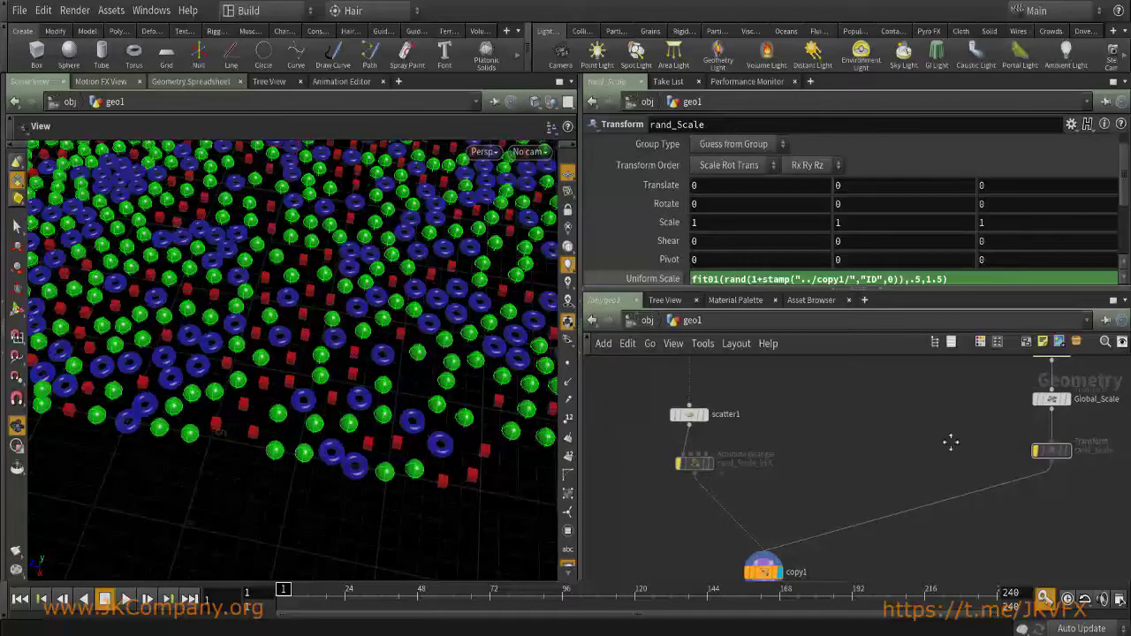
{"action": "left_click_drag", "start_coordinate": [202, 298], "coordinate": [314, 218]}
{"action": "left_click_drag", "start_coordinate": [386, 339], "coordinate": [311, 376]}
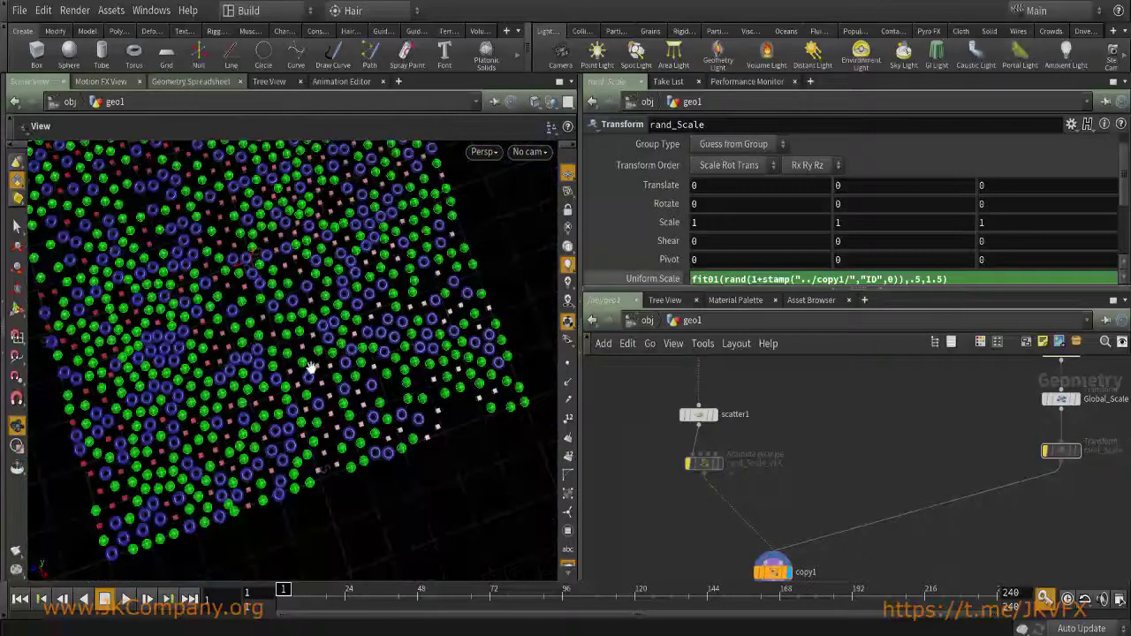
{"action": "scroll", "coordinate": [795, 459], "scroll_direction": "up", "scroll_amount": 3}
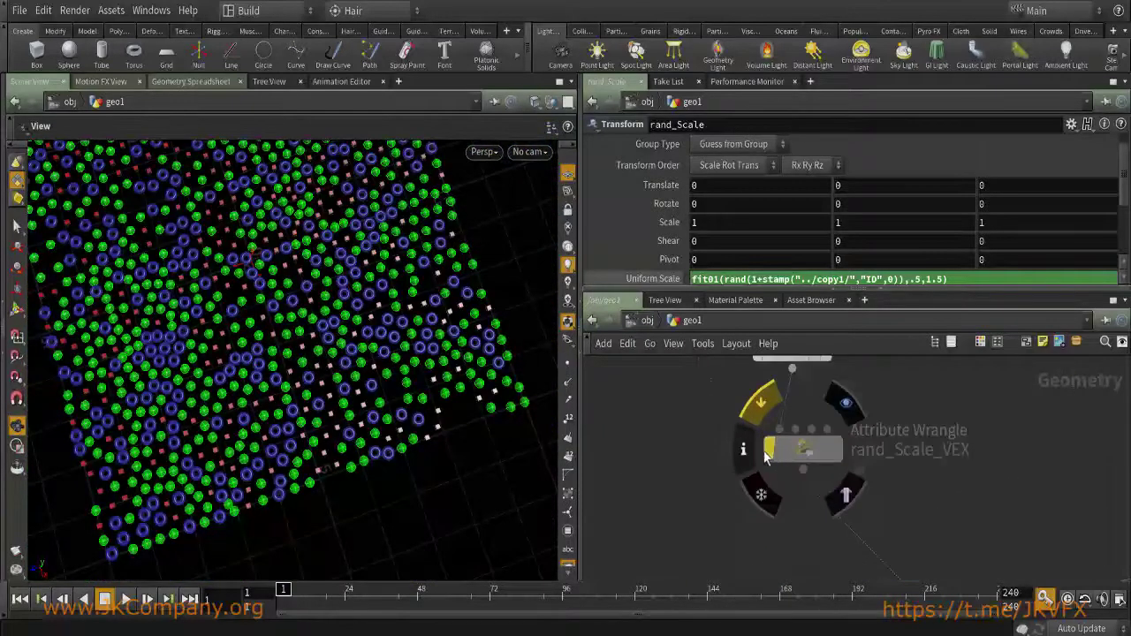
{"action": "left_click", "coordinate": [749, 417]}
{"action": "left_click_drag", "start_coordinate": [265, 350], "coordinate": [336, 238]}
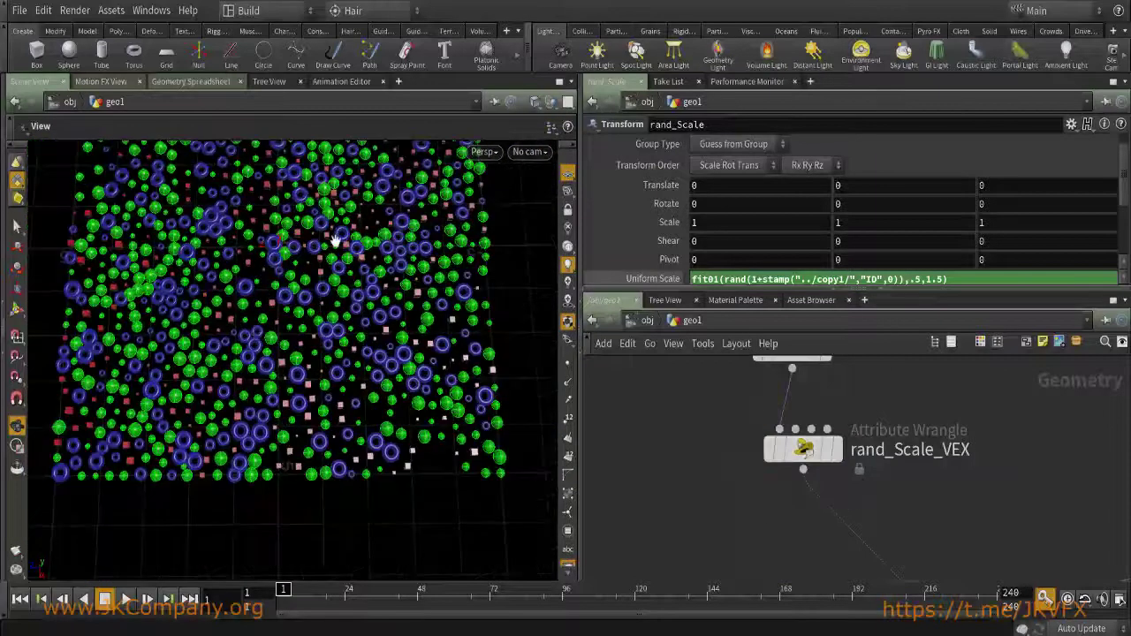
{"action": "middle_click_drag", "start_coordinate": [738, 480], "coordinate": [651, 495]}
Review rand_Scale_VEX's rand code and copy1's ID stamp variable.
{"action": "left_click", "coordinate": [715, 463]}
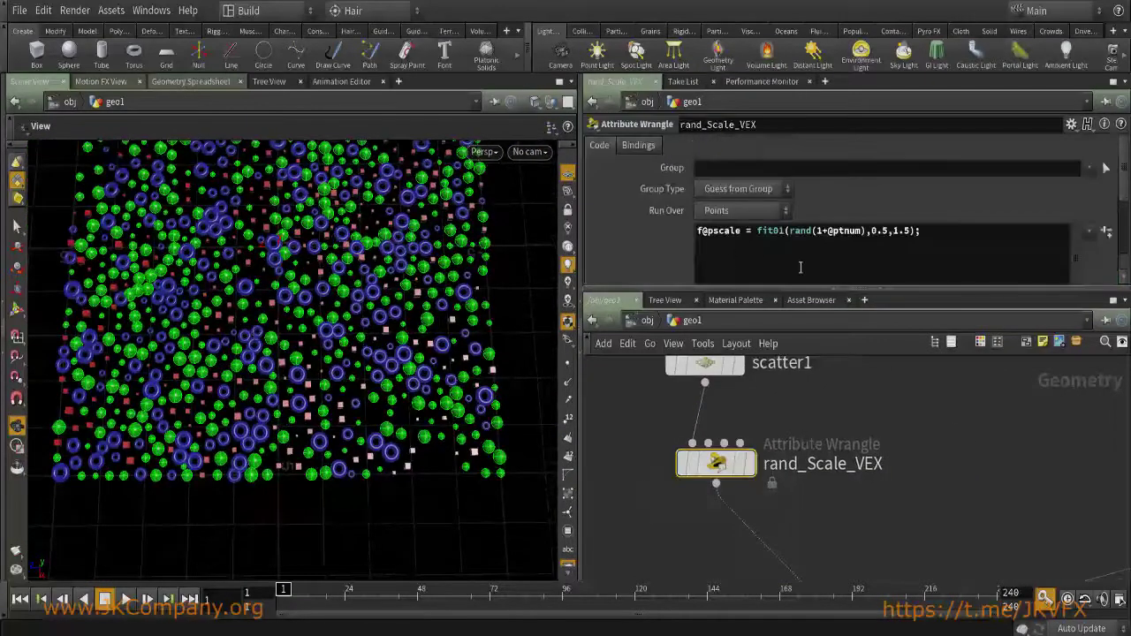
{"action": "left_click_drag", "start_coordinate": [789, 231], "coordinate": [808, 231]}
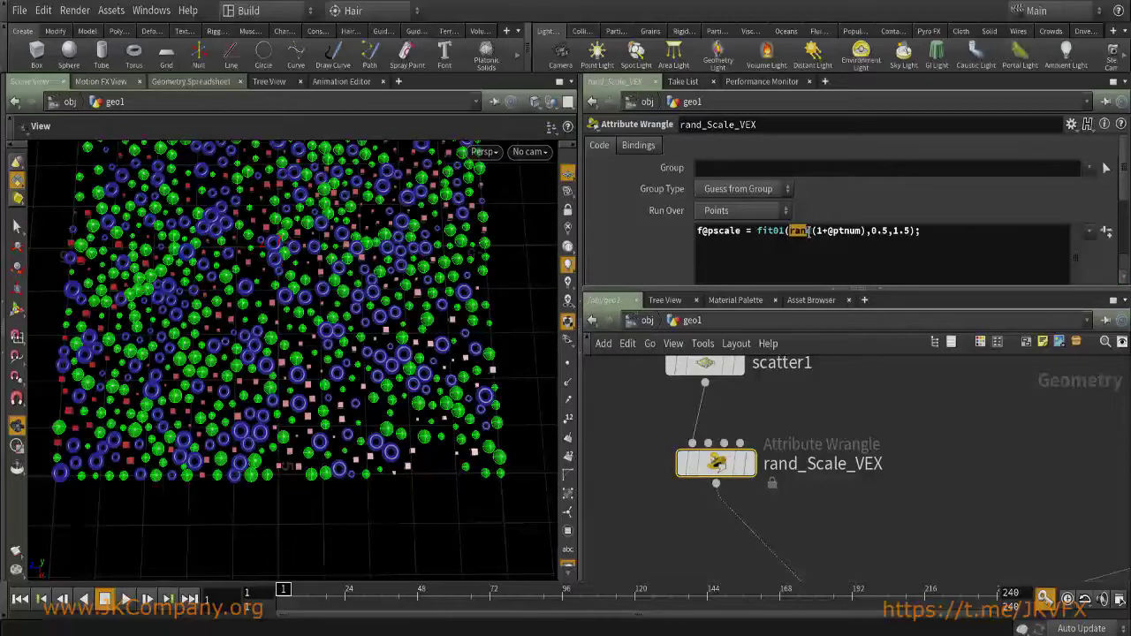
{"action": "left_click", "coordinate": [826, 230]}
{"action": "key", "text": "Down"}
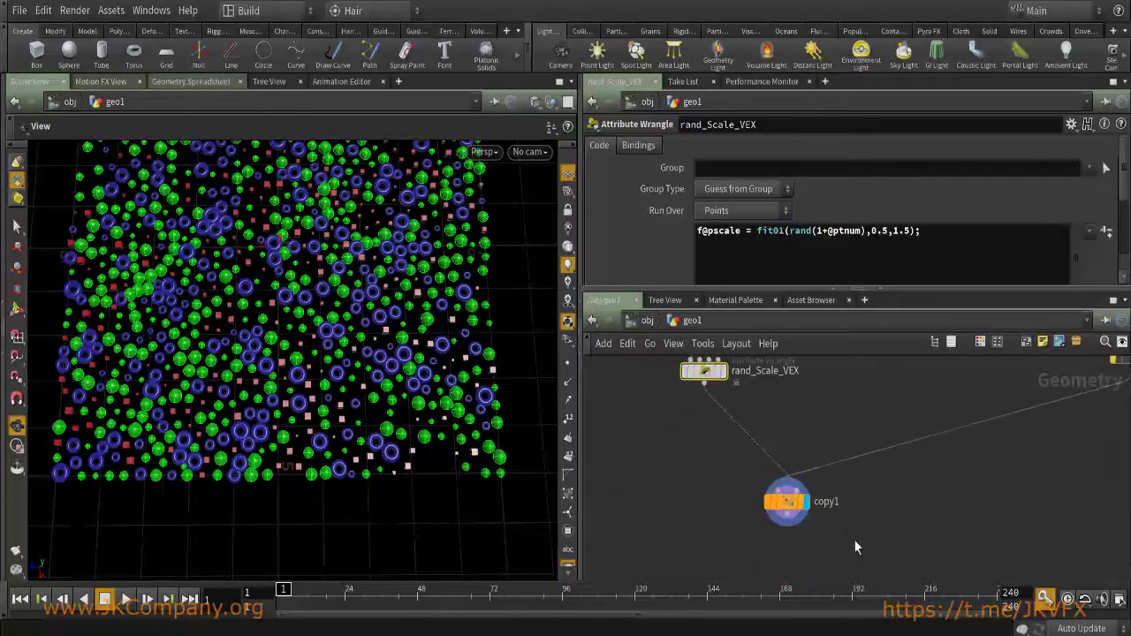
{"action": "double_click", "coordinate": [776, 212]}
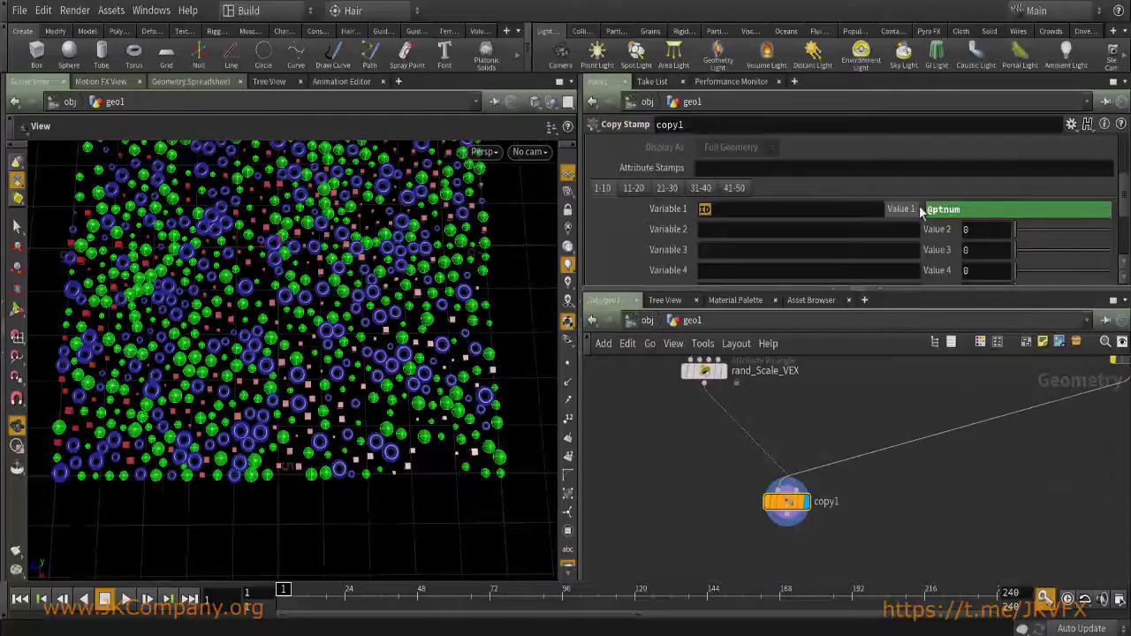
{"action": "middle_click_drag", "start_coordinate": [776, 404], "coordinate": [825, 482]}
{"action": "left_click", "coordinate": [751, 448]}
{"action": "left_click", "coordinate": [772, 448]}
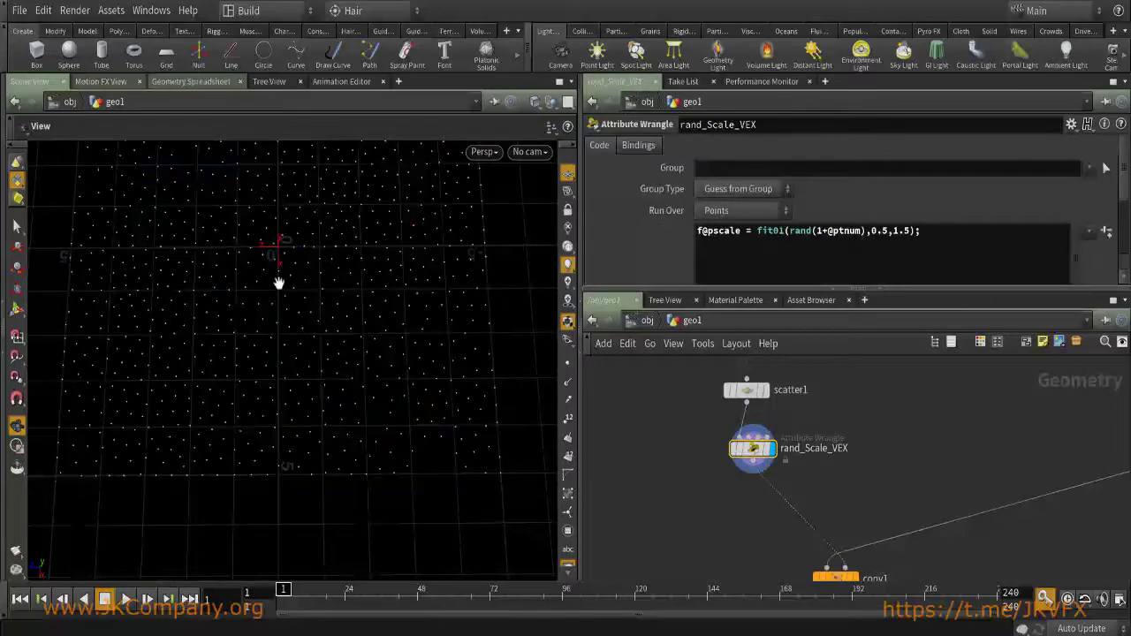
{"action": "left_click_drag", "start_coordinate": [820, 230], "coordinate": [865, 232]}
{"action": "left_click_drag", "start_coordinate": [756, 230], "coordinate": [786, 232]}
{"action": "left_click_drag", "start_coordinate": [872, 230], "coordinate": [912, 232]}
{"action": "left_click_drag", "start_coordinate": [743, 232], "coordinate": [693, 234]}
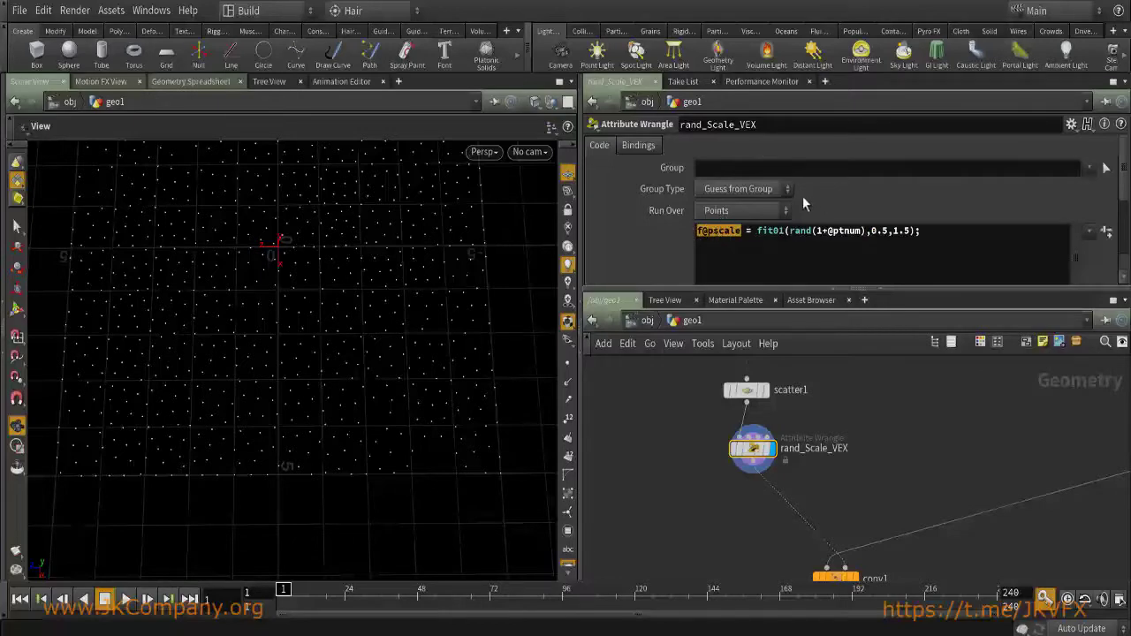
{"action": "left_click", "coordinate": [702, 231]}
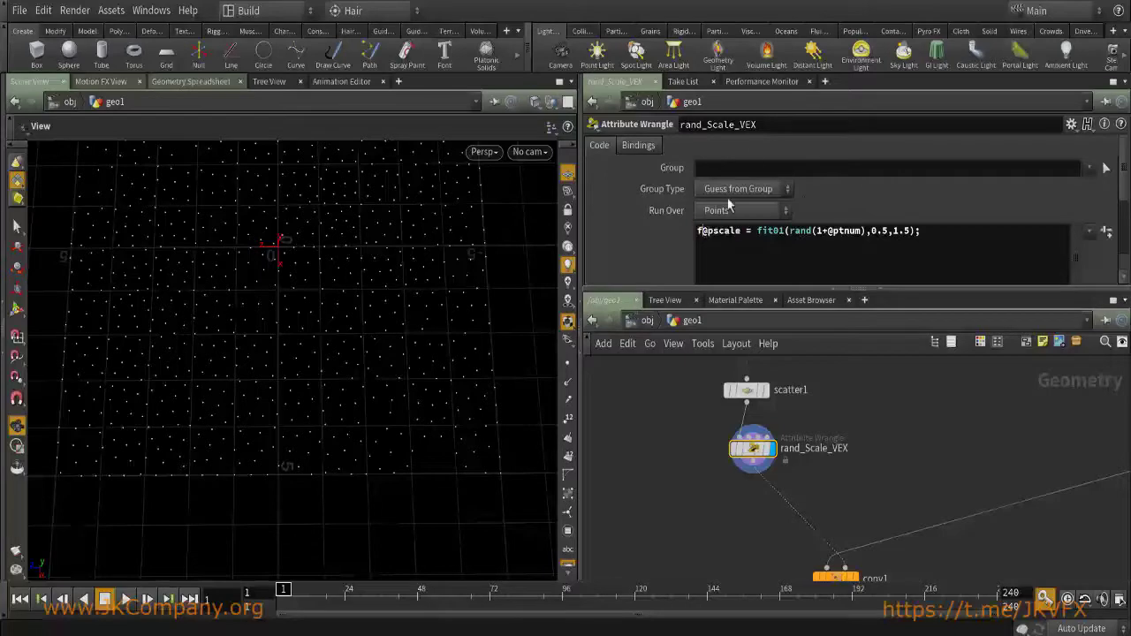
Select copy1 to show its Copy Stamp parameters.
{"action": "middle_click_drag", "start_coordinate": [881, 447], "coordinate": [861, 389]}
{"action": "left_click_drag", "start_coordinate": [748, 485], "coordinate": [842, 525]}
{"action": "middle_click_drag", "start_coordinate": [792, 435], "coordinate": [800, 483]}
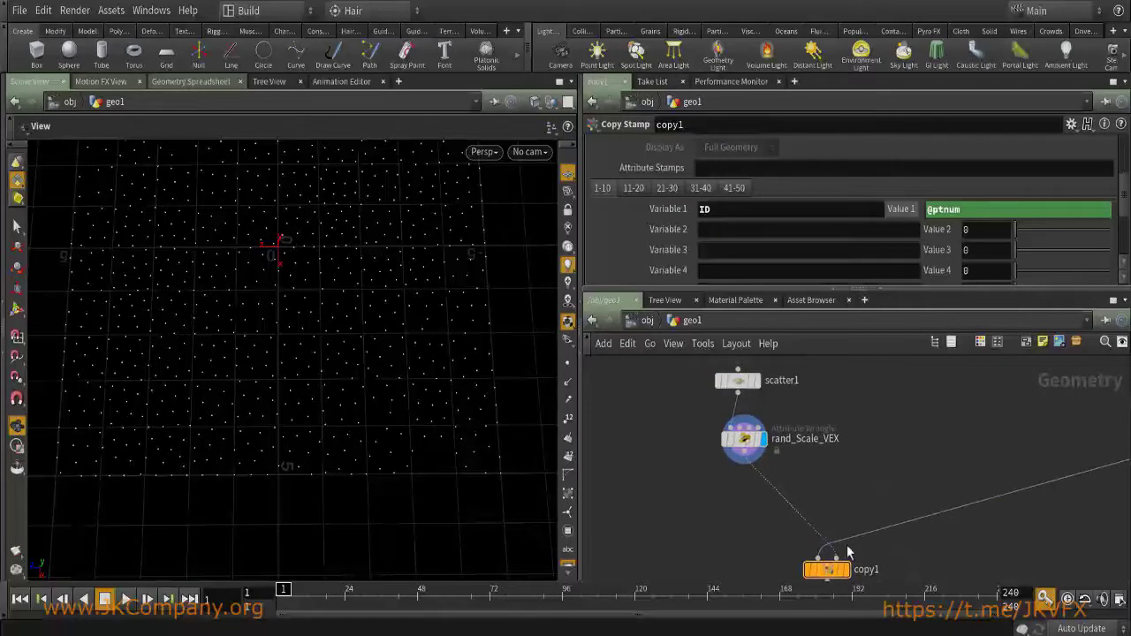
Add a Copy to Points node, copytopoints1, at the left of the network.
{"action": "key", "text": "Tab"}
{"action": "type", "text": "cop"}
{"action": "key", "text": "Down"}
{"action": "key", "text": "Down"}
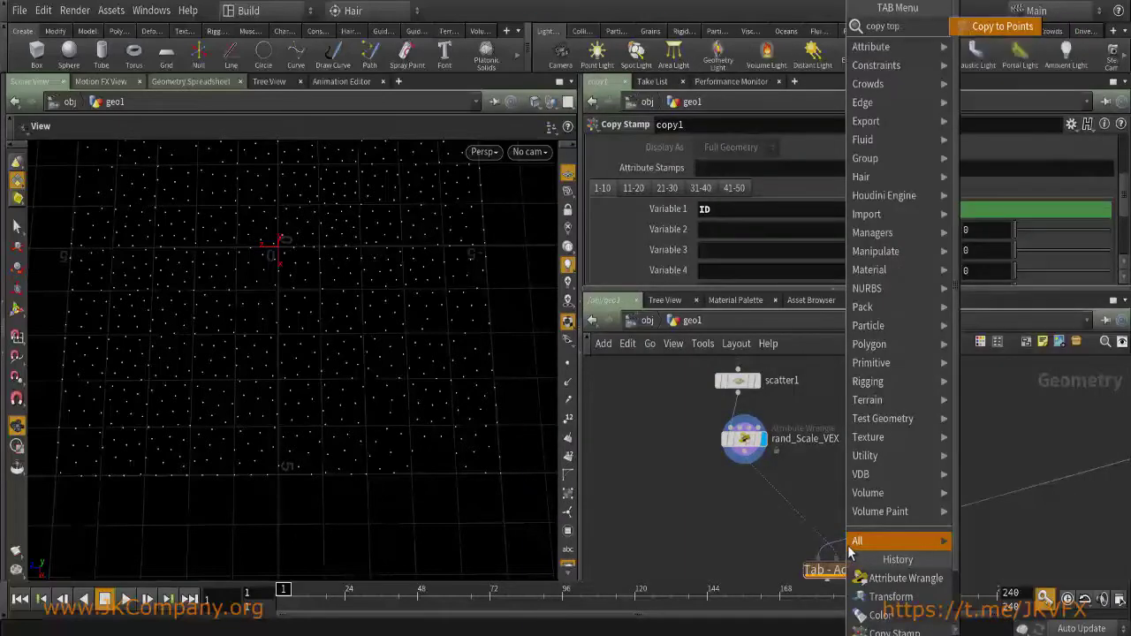
{"action": "key", "text": "Escape"}
{"action": "left_click", "coordinate": [647, 531]}
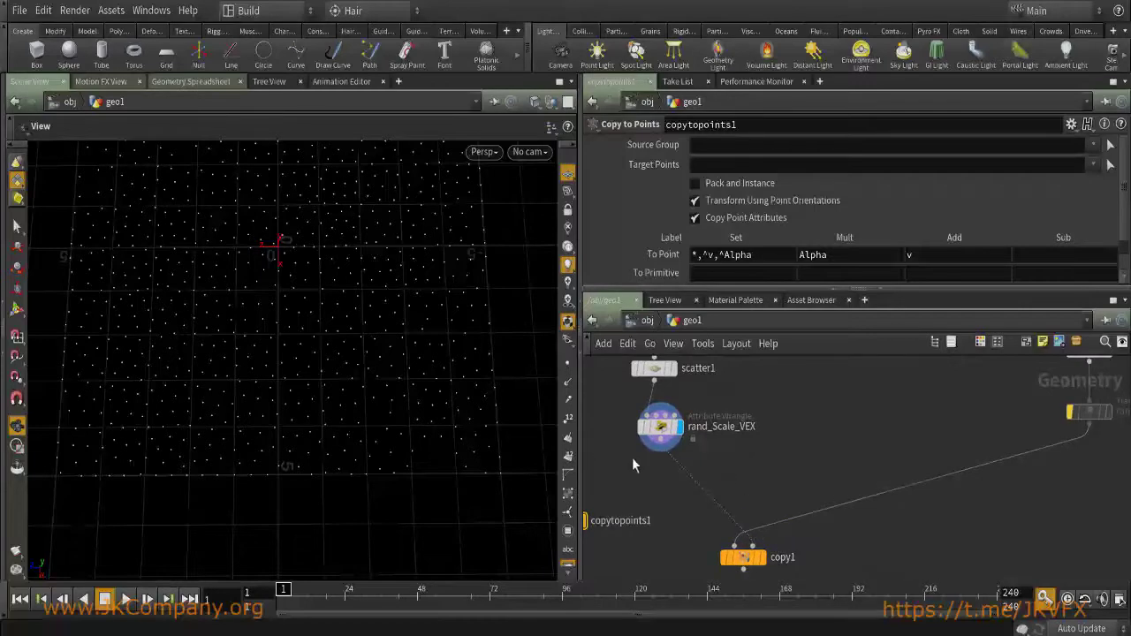
Check rand_Scale_VEX and rand_Scale, then put the display flag back on copy1.
{"action": "scroll", "coordinate": [310, 298], "scroll_direction": "up", "scroll_amount": 5}
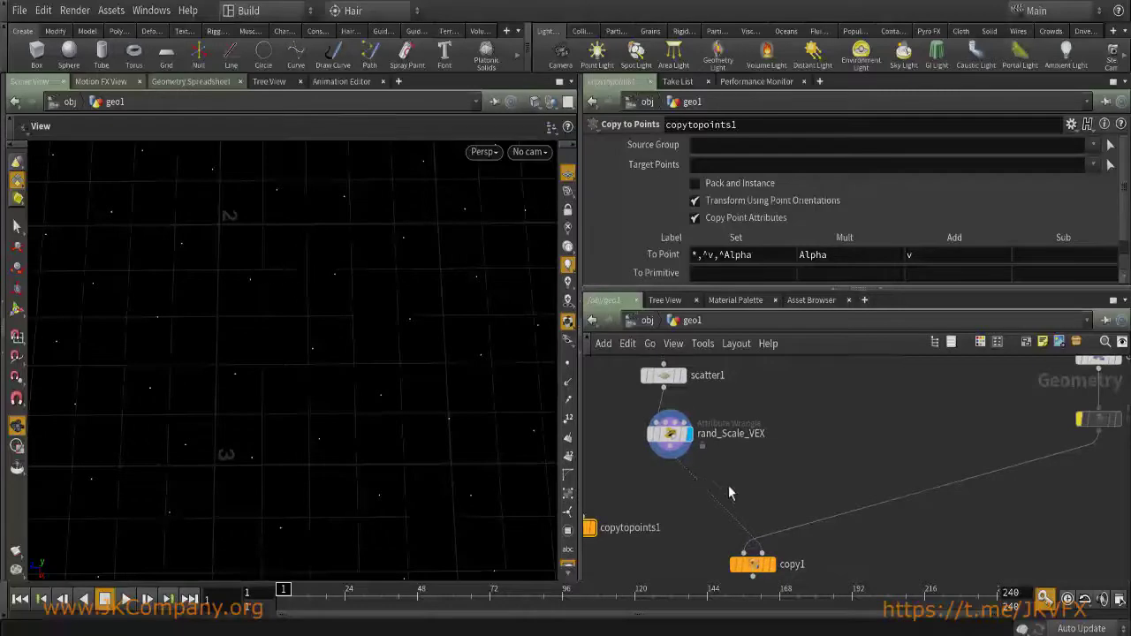
{"action": "middle_click_drag", "start_coordinate": [729, 481], "coordinate": [706, 503]}
{"action": "left_click", "coordinate": [647, 454]}
{"action": "left_click", "coordinate": [1067, 446]}
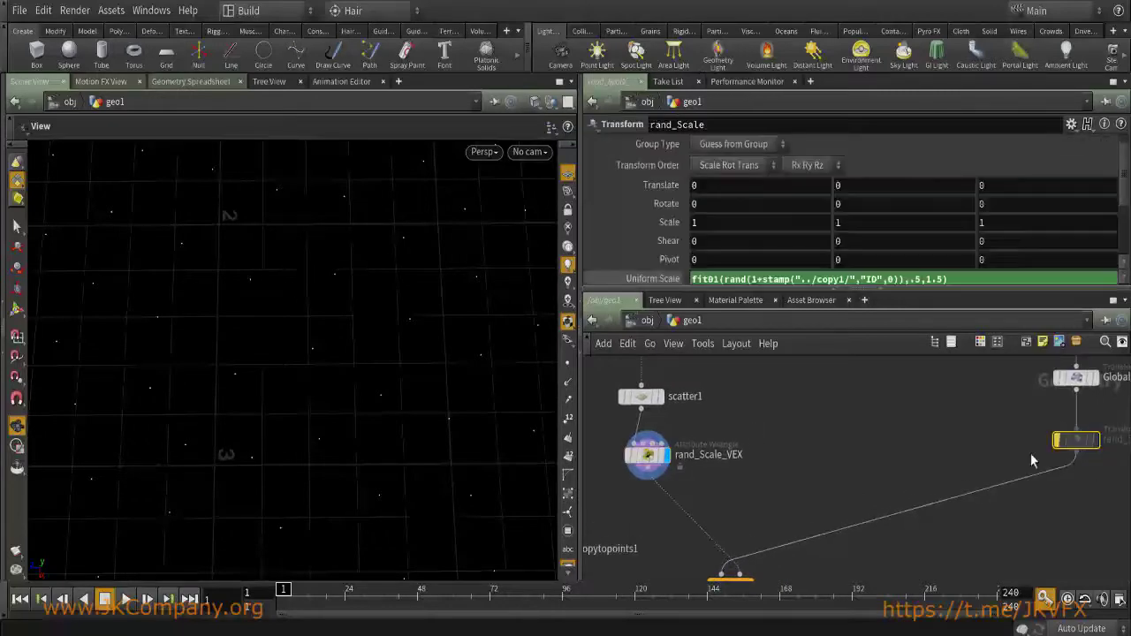
{"action": "middle_click_drag", "start_coordinate": [908, 460], "coordinate": [923, 414]}
{"action": "left_click", "coordinate": [770, 539]}
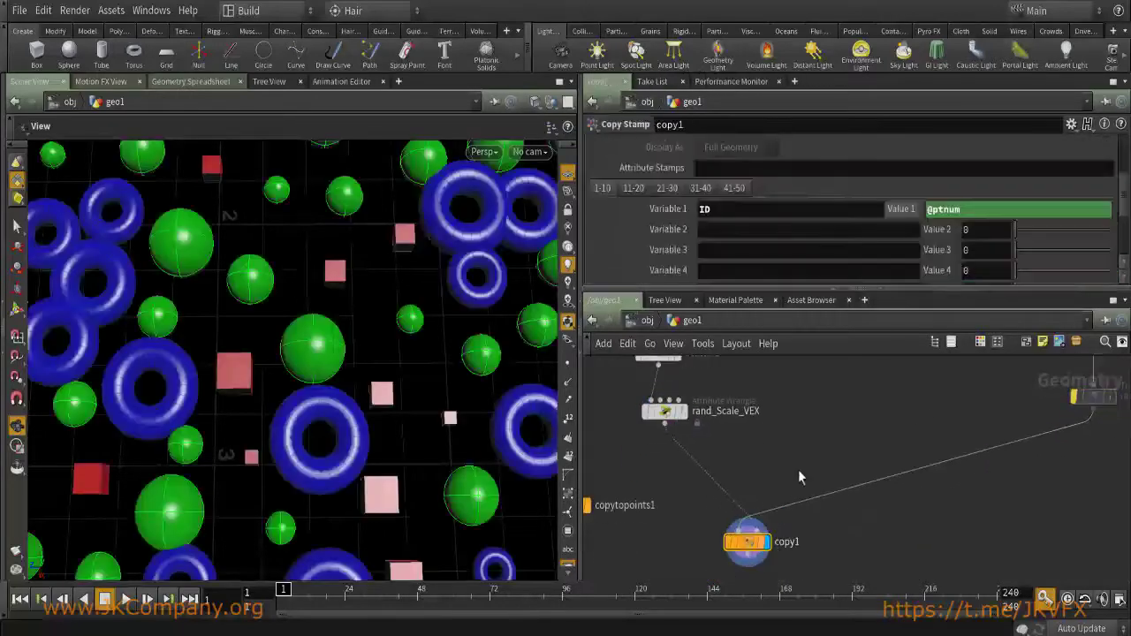
{"action": "scroll", "coordinate": [785, 490], "scroll_direction": "down", "scroll_amount": 2}
{"action": "scroll", "coordinate": [848, 455], "scroll_direction": "down", "scroll_amount": 3}
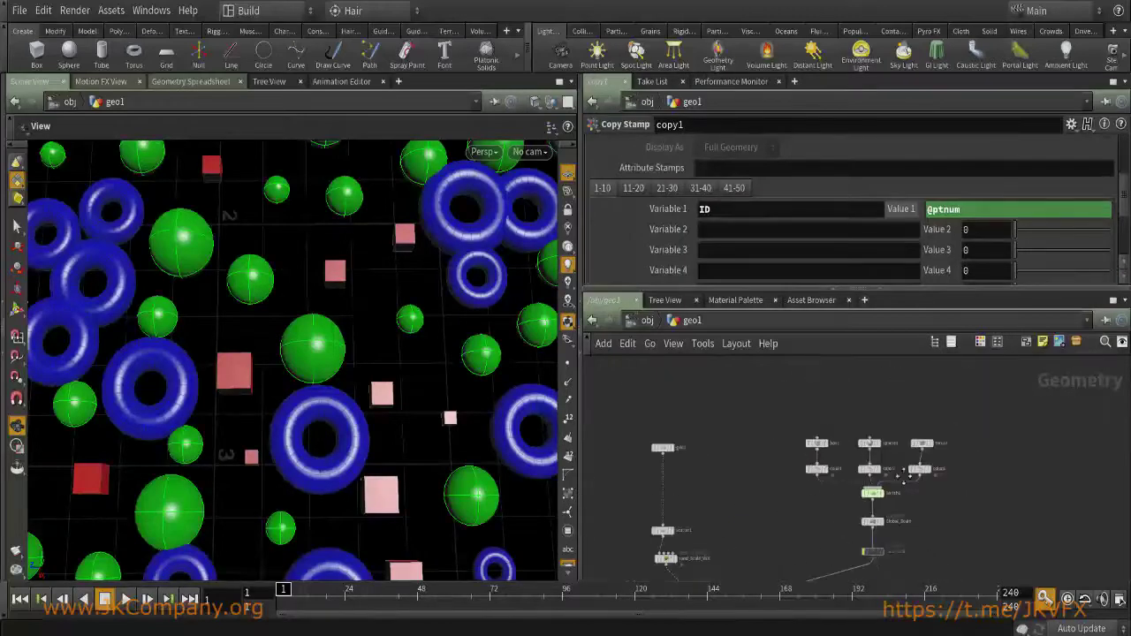
Select rand_Scale_VEX and the cluster of nine shape nodes.
{"action": "scroll", "coordinate": [816, 553], "scroll_direction": "up", "scroll_amount": 3}
{"action": "left_click", "coordinate": [779, 456]}
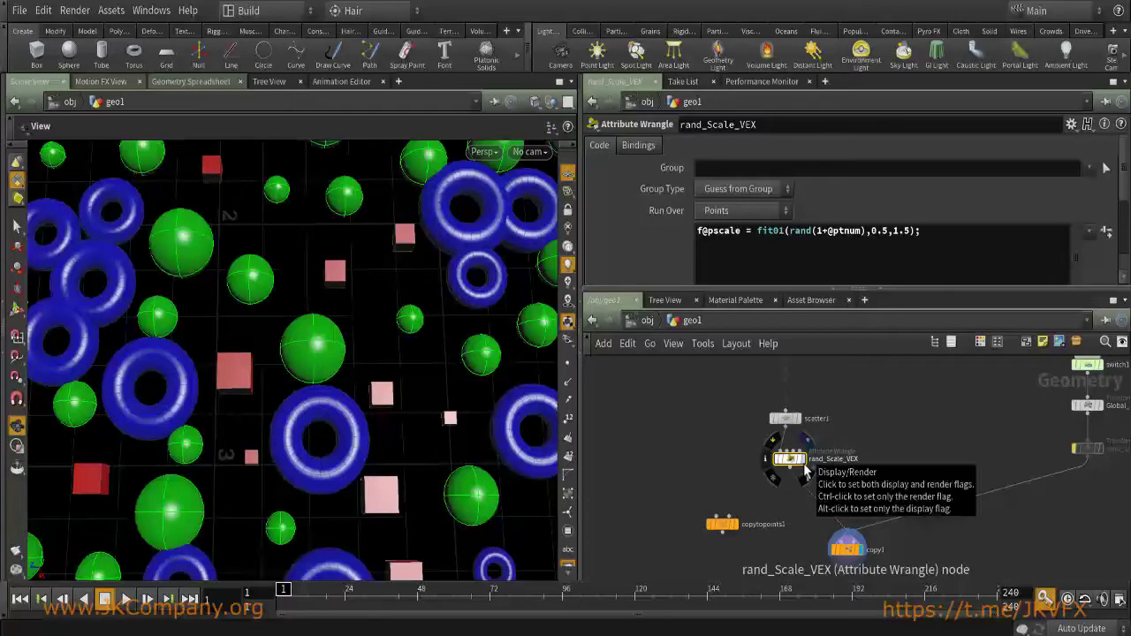
{"action": "middle_click_drag", "start_coordinate": [795, 481], "coordinate": [745, 501]}
{"action": "scroll", "coordinate": [744, 501], "scroll_direction": "down", "scroll_amount": 2}
{"action": "left_click_drag", "start_coordinate": [1004, 534], "coordinate": [890, 353]}
{"action": "scroll", "coordinate": [751, 482], "scroll_direction": "up", "scroll_amount": 2}
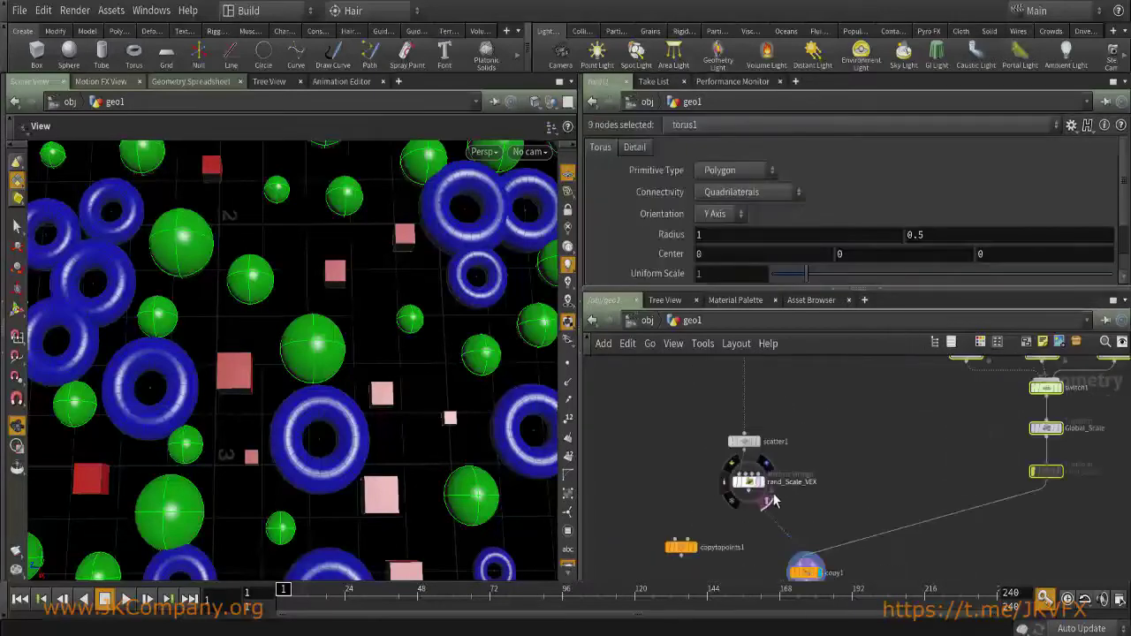
Display rand_Scale_VEX's points at an oblique angle, then select rand_Scale.
{"action": "left_click", "coordinate": [765, 463]}
{"action": "left_click", "coordinate": [751, 484]}
{"action": "key", "text": "h"}
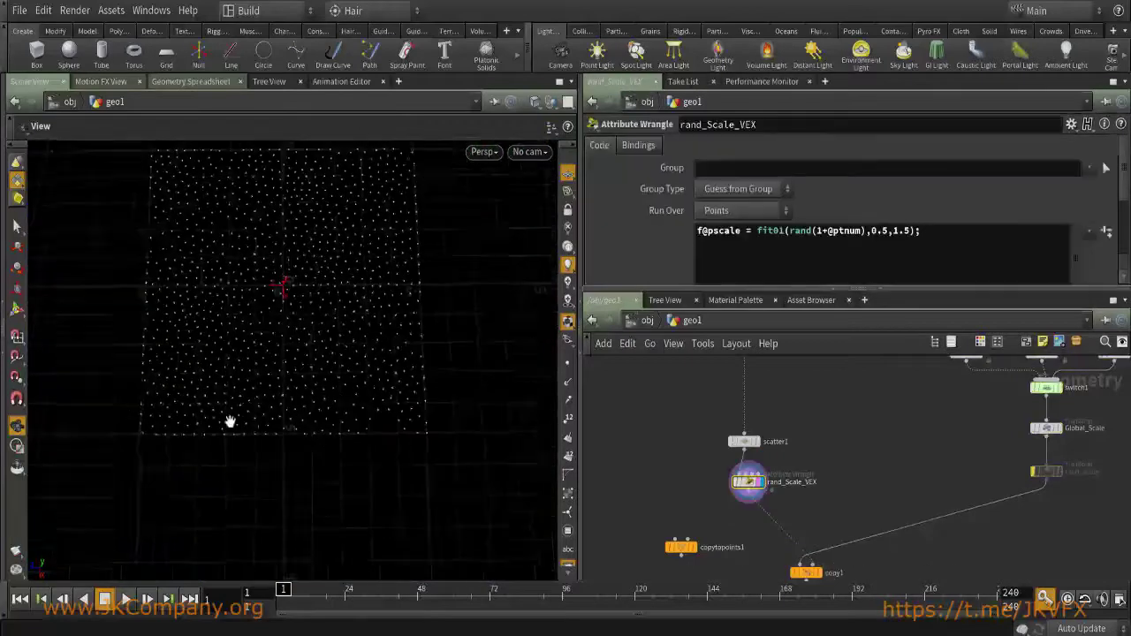
{"action": "scroll", "coordinate": [751, 493], "scroll_direction": "up", "scroll_amount": 1}
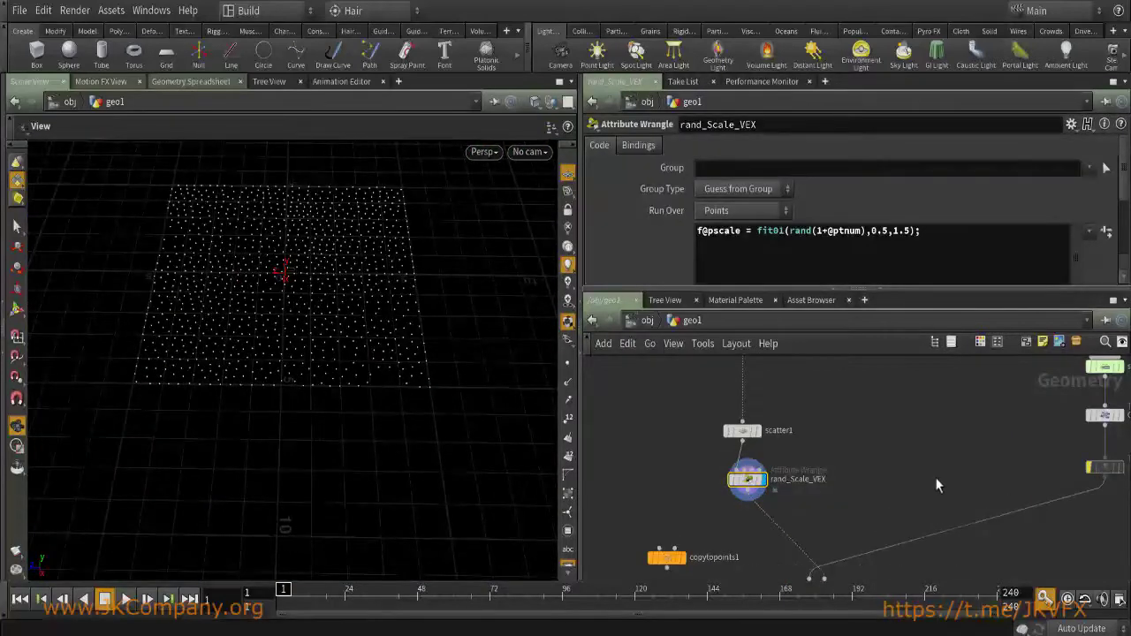
{"action": "left_click_drag", "start_coordinate": [295, 371], "coordinate": [353, 292]}
{"action": "middle_click_drag", "start_coordinate": [921, 467], "coordinate": [831, 431]}
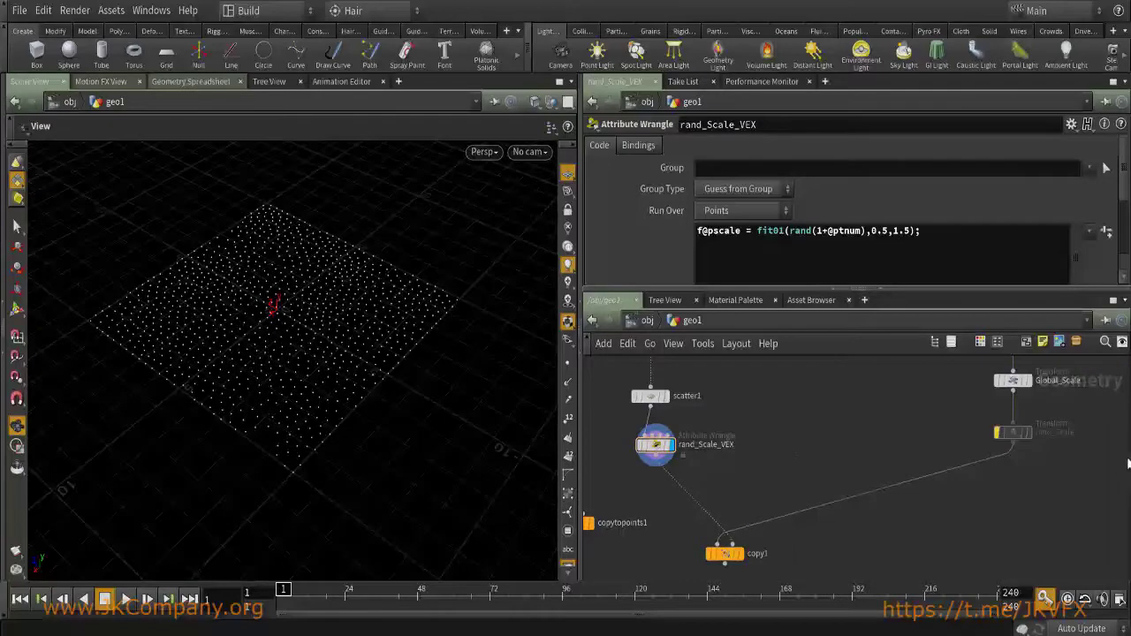
{"action": "mouse_move", "coordinate": [996, 439]}
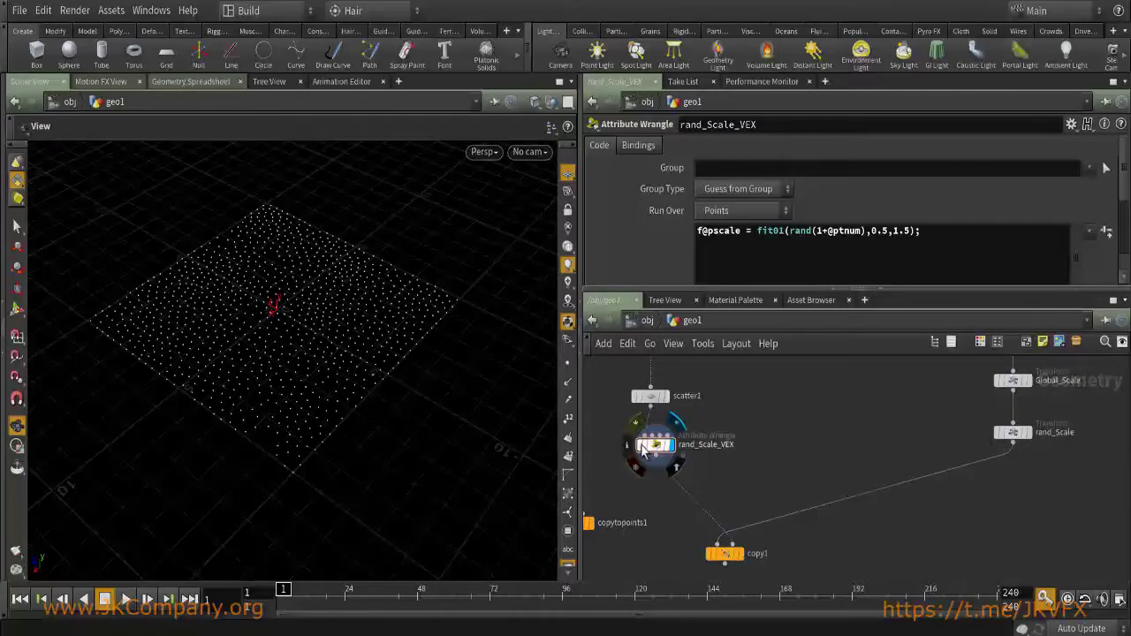
{"action": "left_click_drag", "start_coordinate": [938, 422], "coordinate": [1045, 510]}
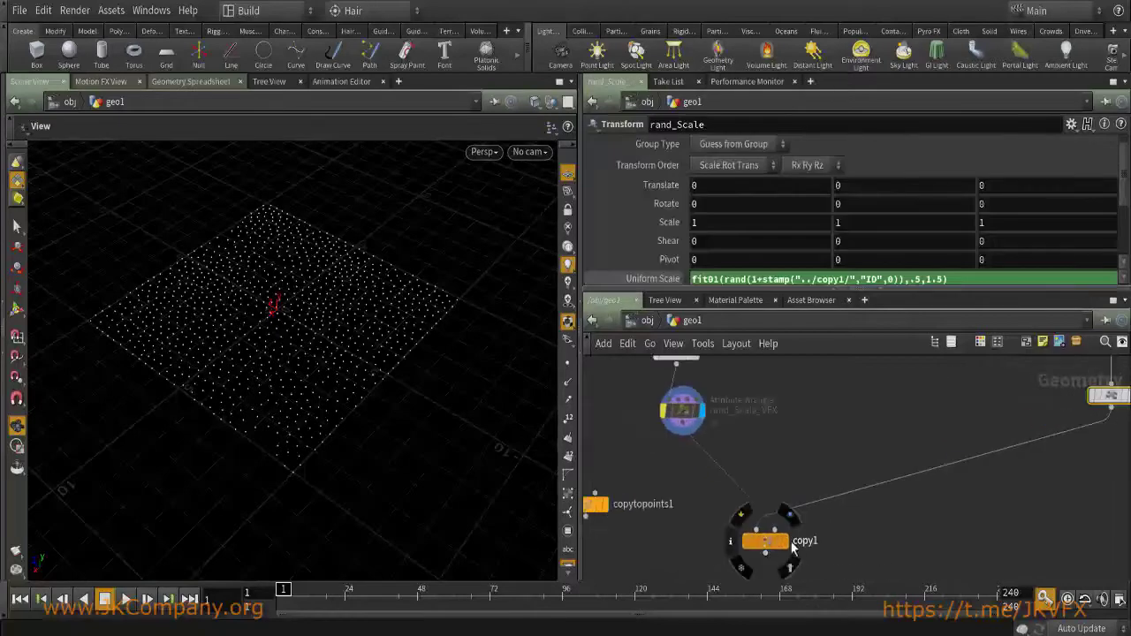
Inspect copy1 and rand_Scale_VEX, and move copytopoints1 down and to the left.
{"action": "left_click", "coordinate": [766, 542]}
{"action": "middle_click_drag", "start_coordinate": [781, 474], "coordinate": [827, 505]}
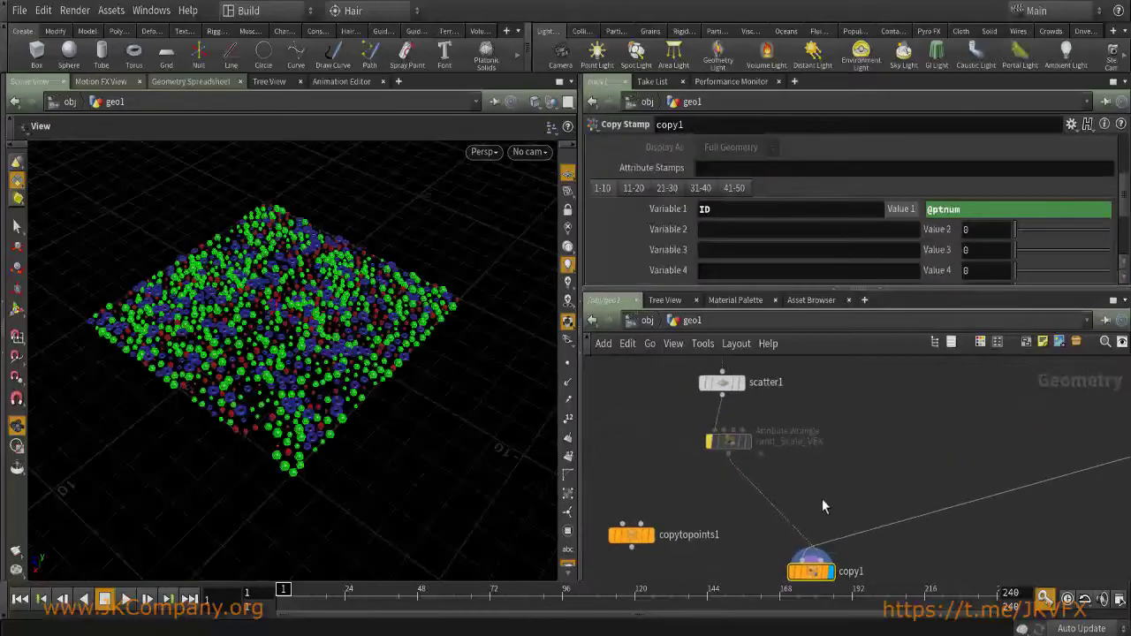
{"action": "left_click", "coordinate": [727, 440]}
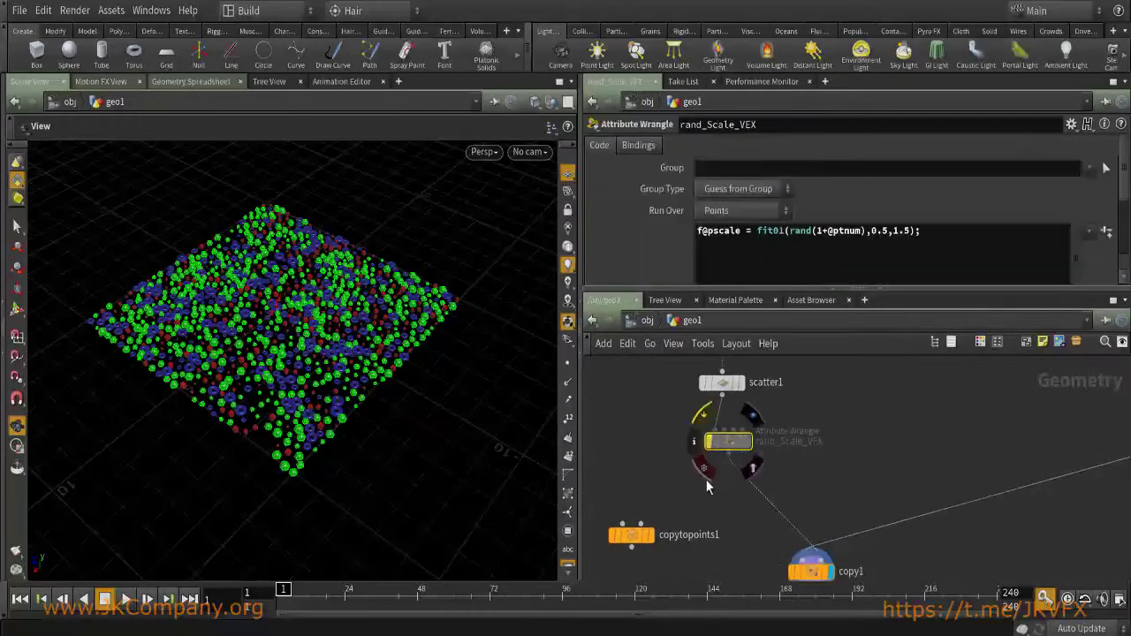
{"action": "middle_click_drag", "start_coordinate": [668, 497], "coordinate": [736, 470]}
{"action": "left_click_drag", "start_coordinate": [705, 491], "coordinate": [696, 530]}
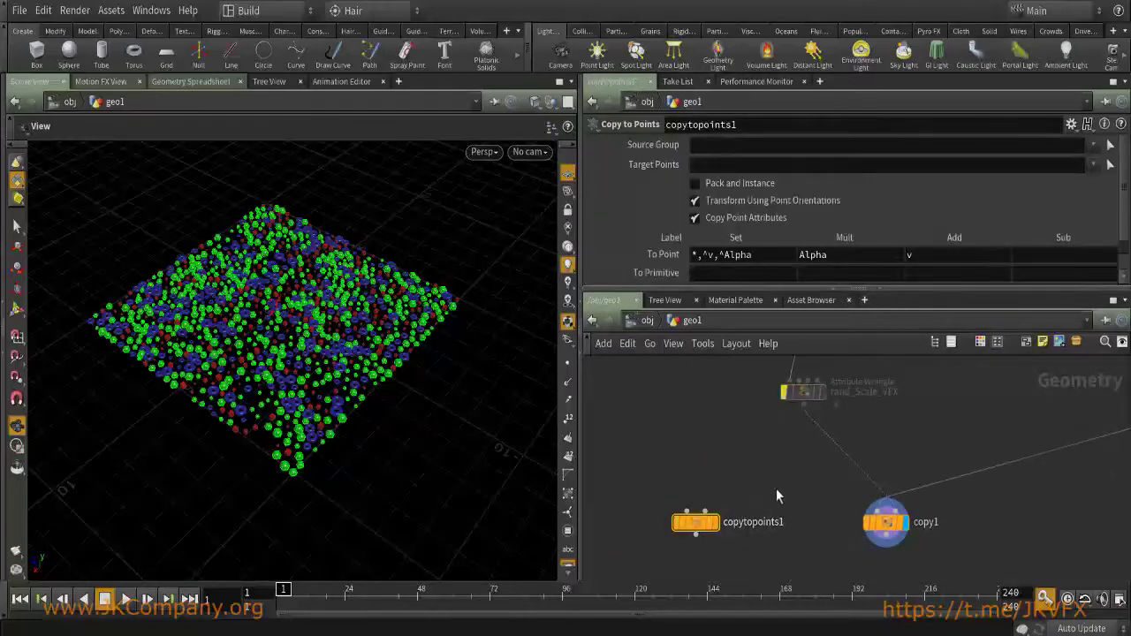
{"action": "middle_click_drag", "start_coordinate": [775, 495], "coordinate": [752, 502]}
Inspect the switch1 and copy1 nodes.
{"action": "left_click", "coordinate": [861, 526]}
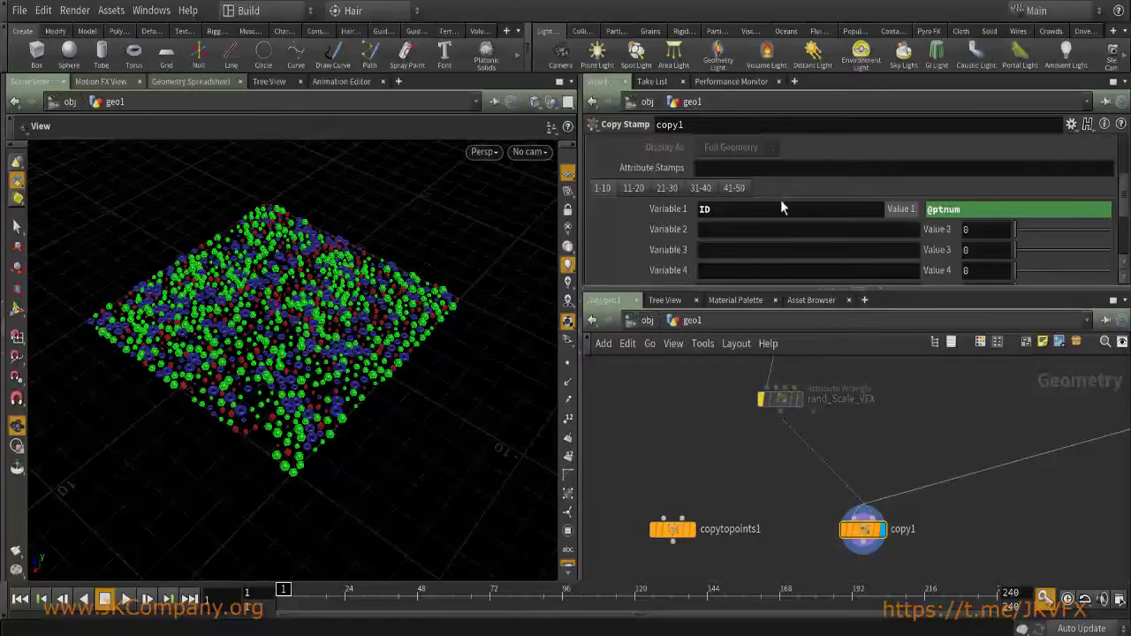
{"action": "middle_click_drag", "start_coordinate": [618, 424], "coordinate": [766, 556]}
{"action": "scroll", "coordinate": [798, 518], "scroll_direction": "down", "scroll_amount": 3}
{"action": "scroll", "coordinate": [798, 518], "scroll_direction": "up", "scroll_amount": 3}
{"action": "left_click", "coordinate": [888, 415]}
{"action": "middle_click_drag", "start_coordinate": [889, 408], "coordinate": [868, 458]}
{"action": "left_click", "coordinate": [718, 439]}
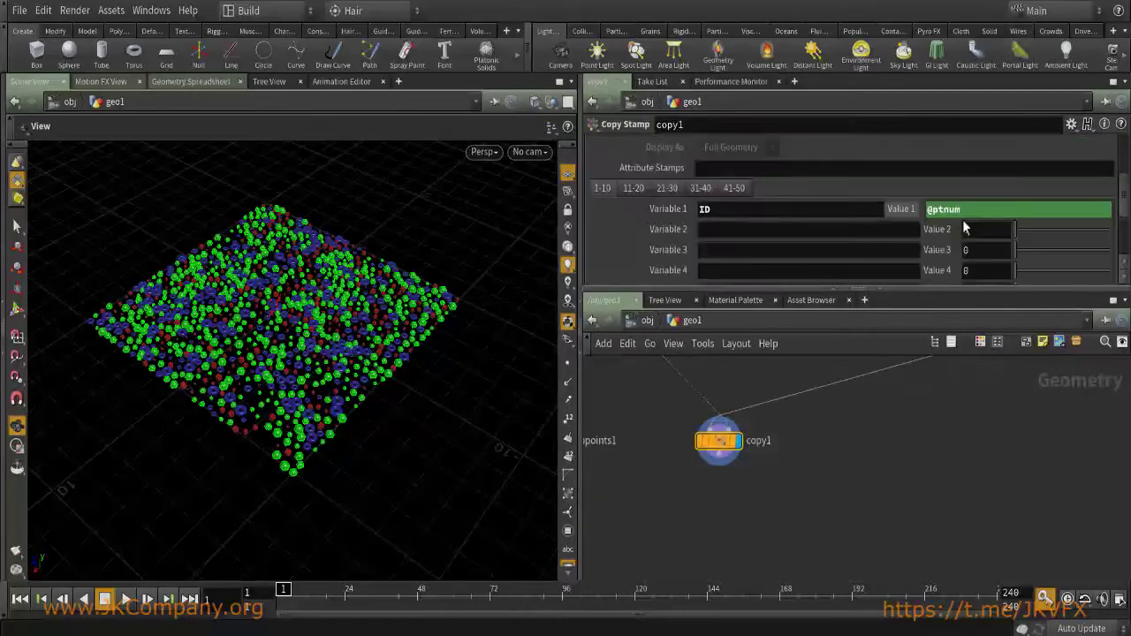
Move copytopoints1 further left and pull a wire from its input toward color1.
{"action": "middle_click_drag", "start_coordinate": [800, 500], "coordinate": [913, 525]}
{"action": "scroll", "coordinate": [868, 484], "scroll_direction": "down", "scroll_amount": 2}
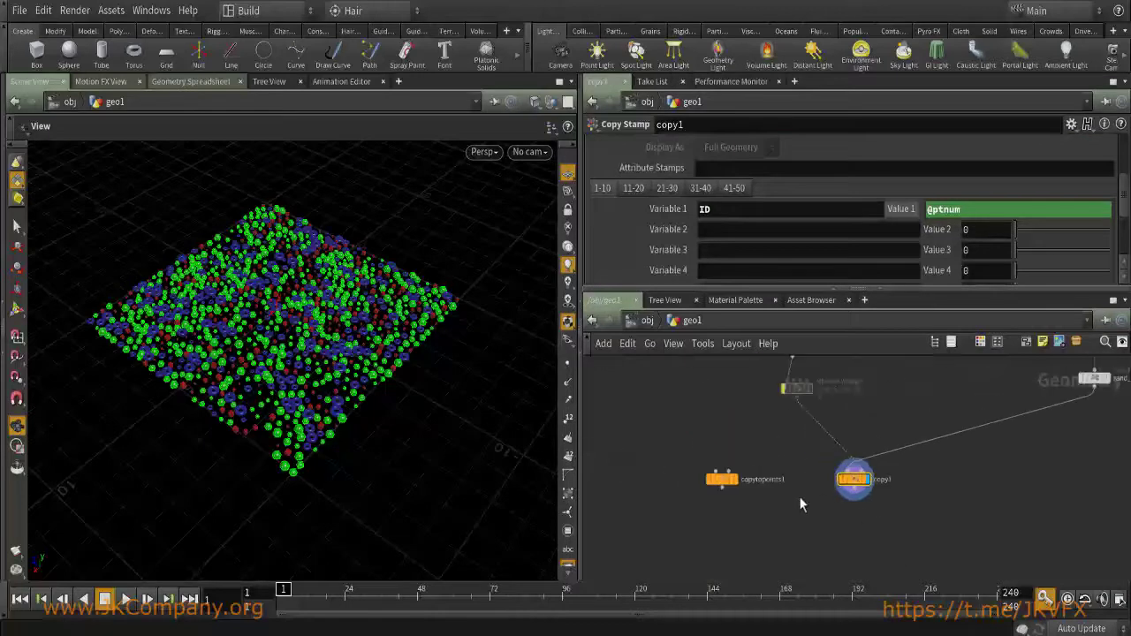
{"action": "scroll", "coordinate": [803, 498], "scroll_direction": "up", "scroll_amount": 1}
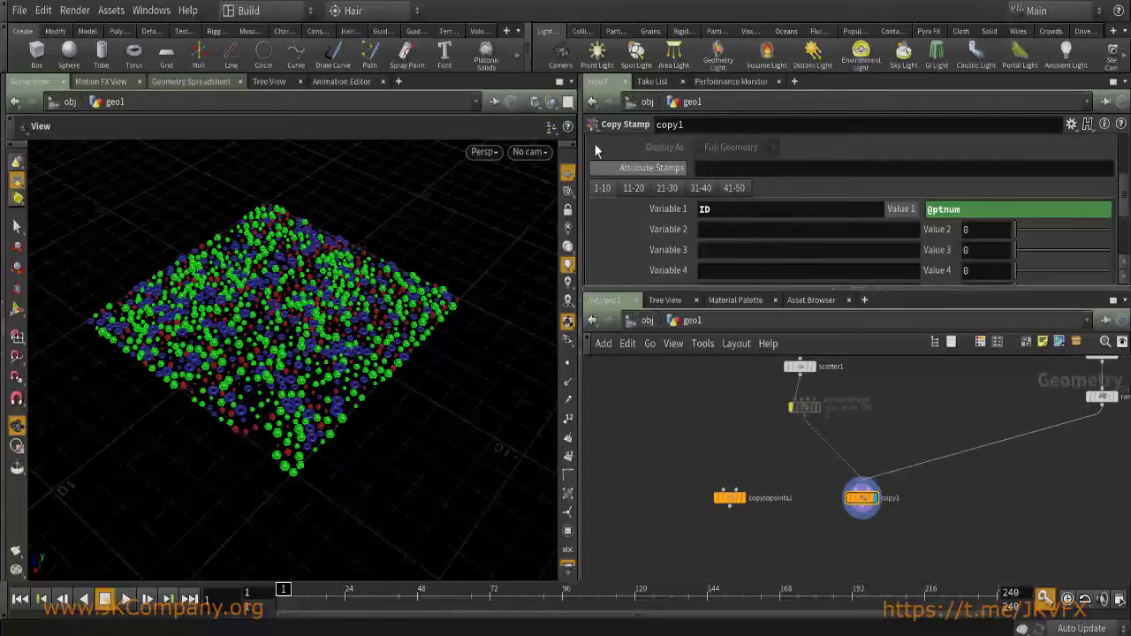
{"action": "left_click_drag", "start_coordinate": [678, 432], "coordinate": [697, 496]}
{"action": "middle_click_drag", "start_coordinate": [828, 456], "coordinate": [807, 483]}
{"action": "scroll", "coordinate": [887, 470], "scroll_direction": "down", "scroll_amount": 3}
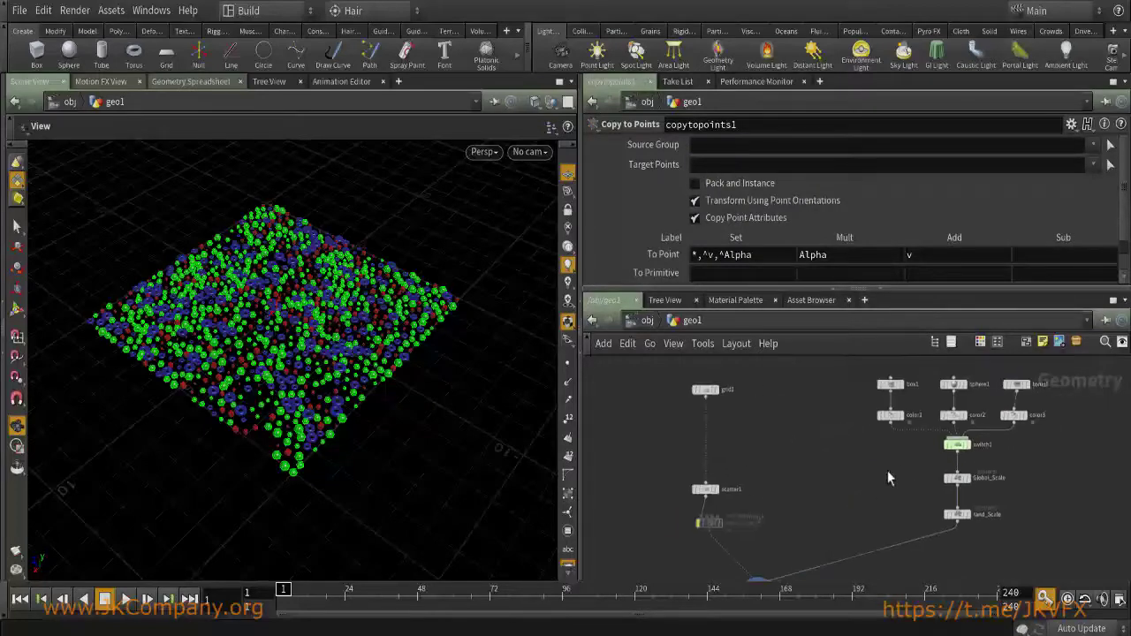
{"action": "scroll", "coordinate": [852, 482], "scroll_direction": "up", "scroll_amount": 2}
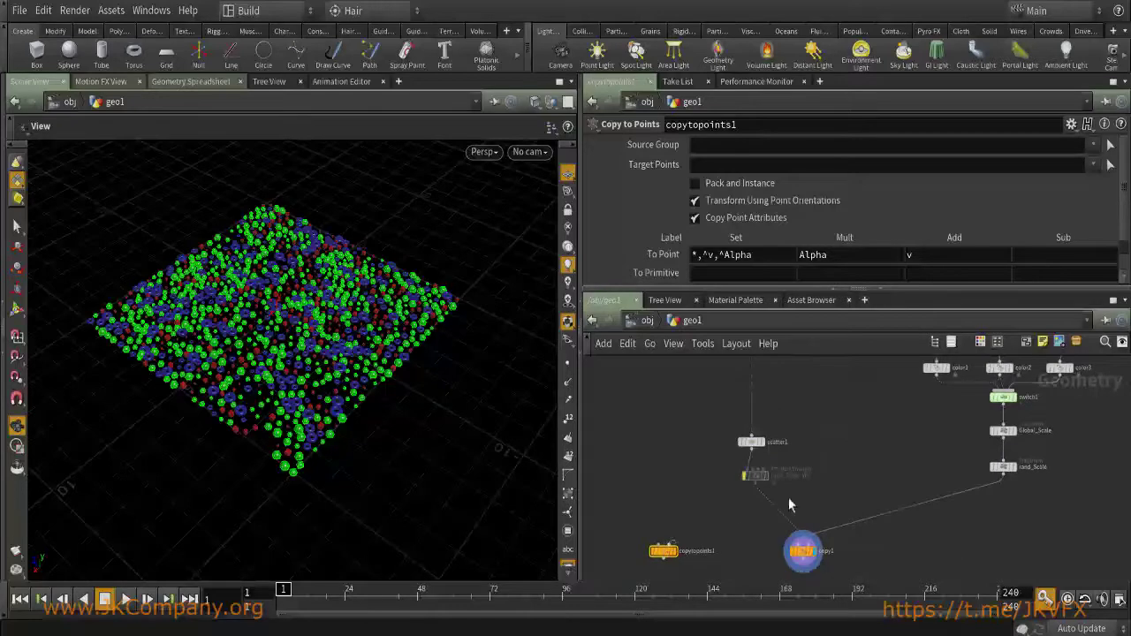
{"action": "left_click", "coordinate": [659, 543]}
{"action": "middle_click_drag", "start_coordinate": [672, 521], "coordinate": [640, 580]}
Wire color1 and rand_Scale_VEX's points into copytopoints1 and display its red cubes.
{"action": "left_click", "coordinate": [910, 427]}
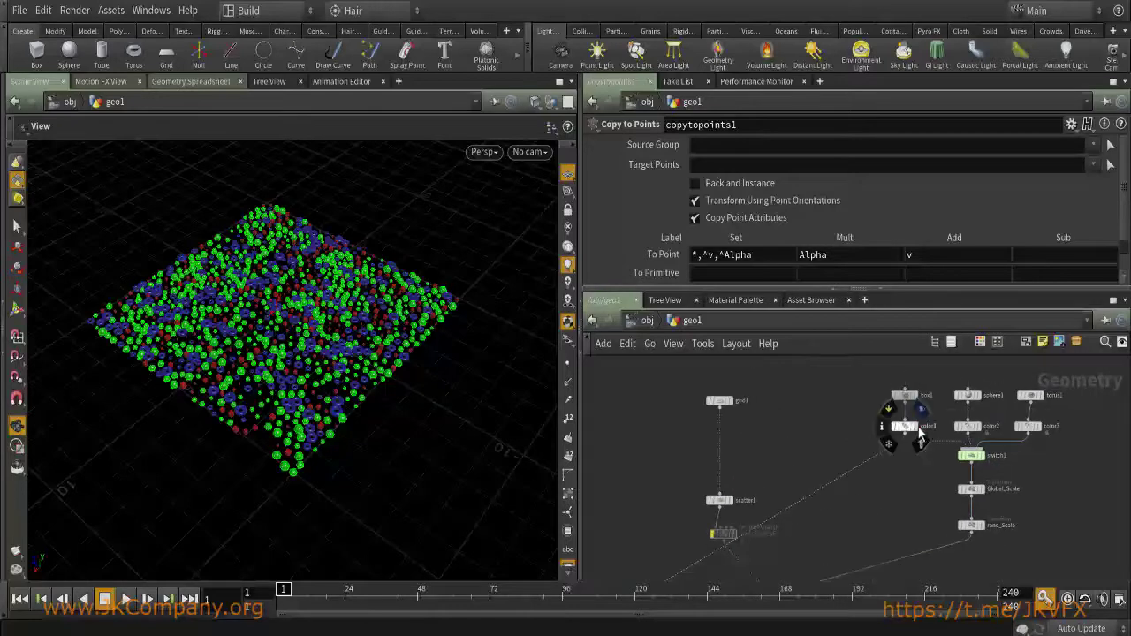
{"action": "middle_click_drag", "start_coordinate": [883, 496], "coordinate": [934, 421]}
{"action": "left_click", "coordinate": [678, 530]}
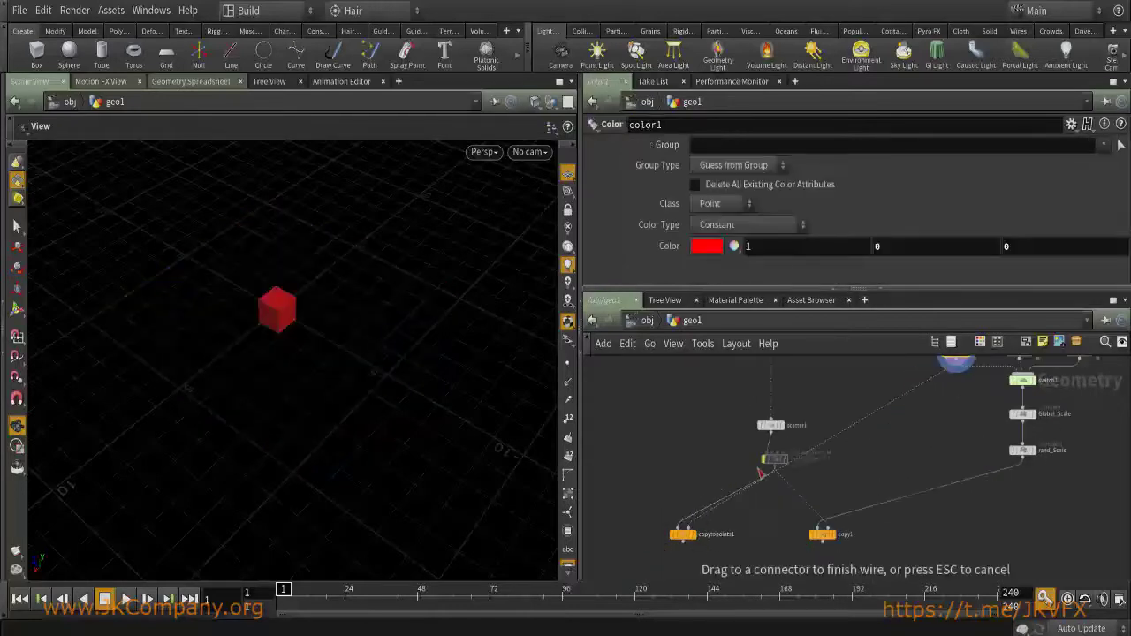
{"action": "left_click", "coordinate": [695, 533]}
{"action": "left_click_drag", "start_coordinate": [682, 534], "coordinate": [717, 542]}
{"action": "left_click", "coordinate": [721, 549]}
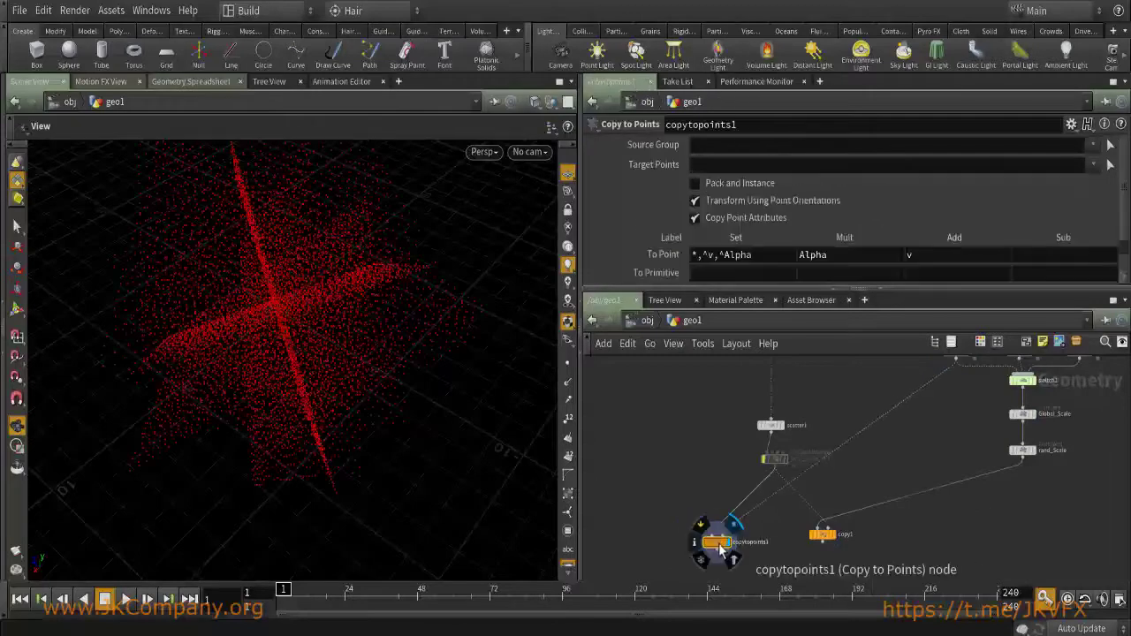
{"action": "scroll", "coordinate": [714, 573], "scroll_direction": "up", "scroll_amount": 4}
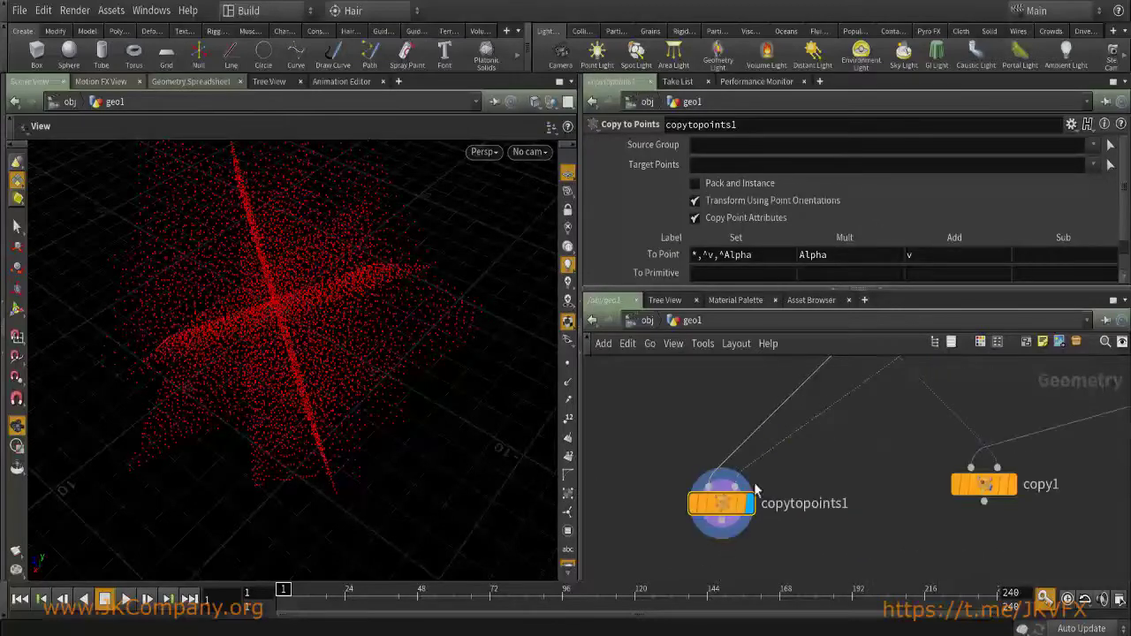
{"action": "scroll", "coordinate": [766, 489], "scroll_direction": "down", "scroll_amount": 3}
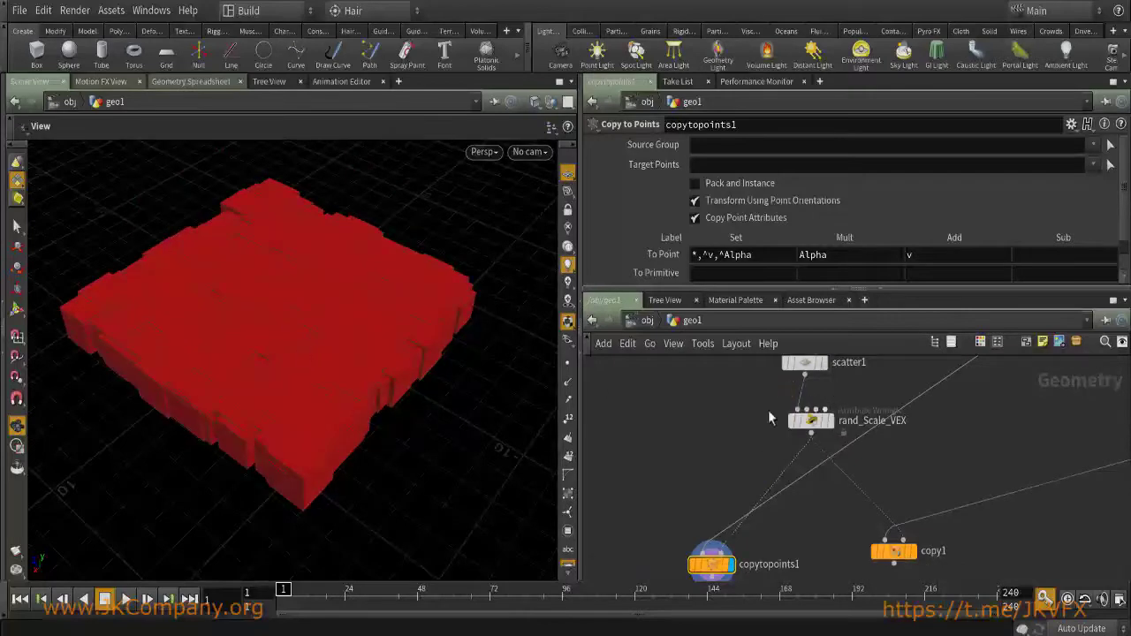
Delete copytopoints1 and set the display flag back on copy1.
{"action": "left_click", "coordinate": [810, 421]}
{"action": "middle_click_drag", "start_coordinate": [680, 483], "coordinate": [661, 449]}
{"action": "left_click", "coordinate": [712, 521]}
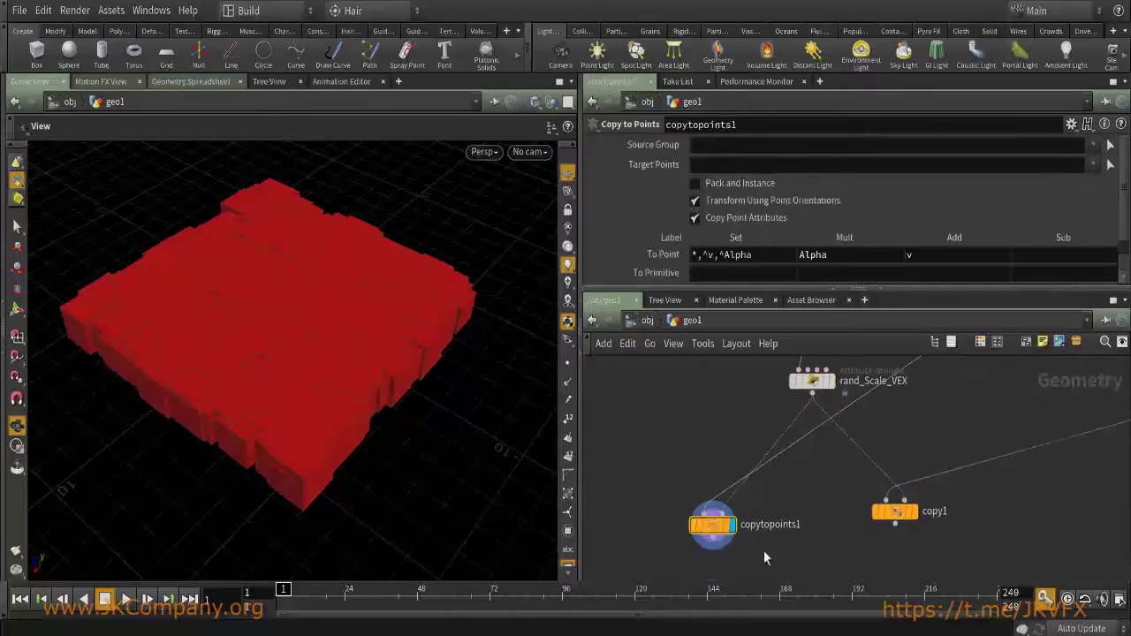
{"action": "key", "text": "Delete"}
{"action": "left_click", "coordinate": [915, 513]}
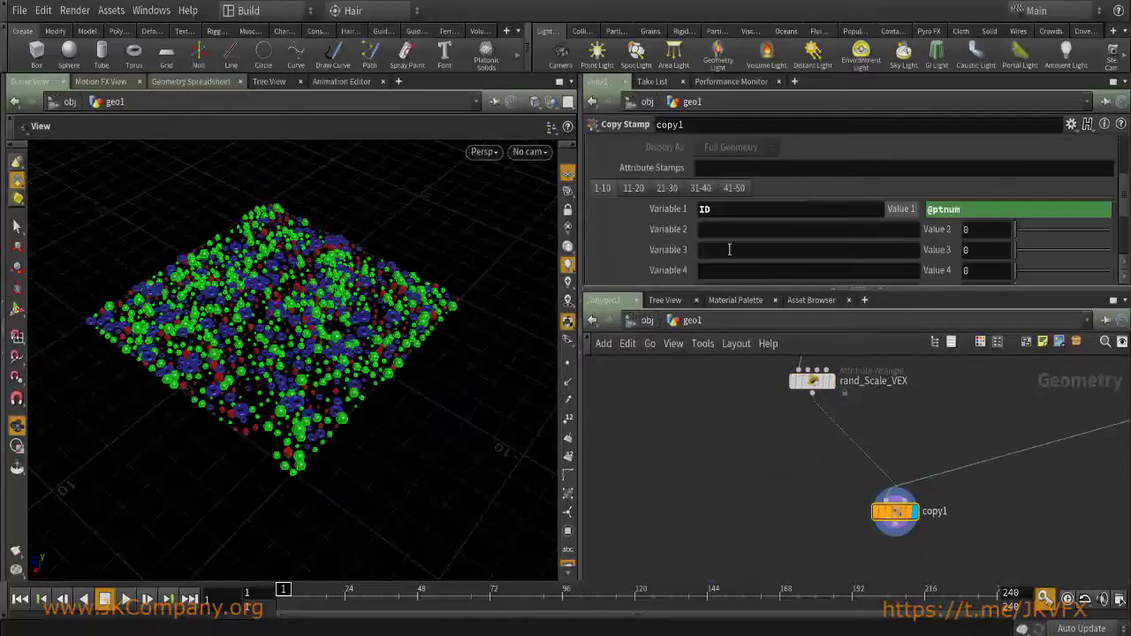
{"action": "scroll", "coordinate": [837, 443], "scroll_direction": "down", "scroll_amount": 5}
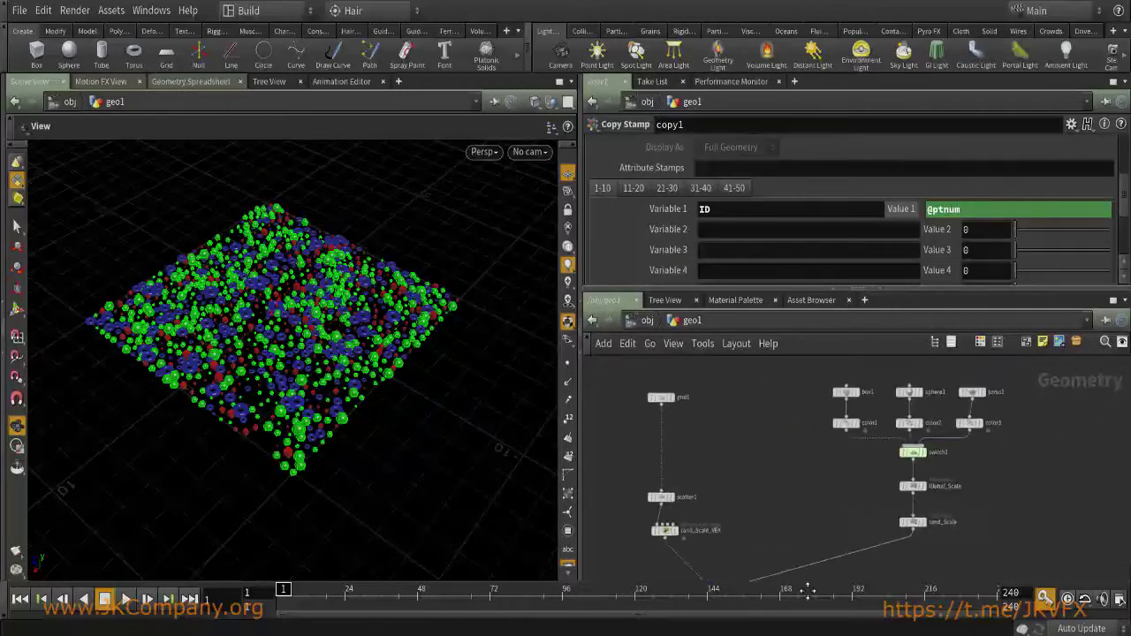
Maximize the network pane and move copy1 lower and to the right.
{"action": "middle_click_drag", "start_coordinate": [797, 468], "coordinate": [790, 447]}
{"action": "key", "text": "ctrl+b"}
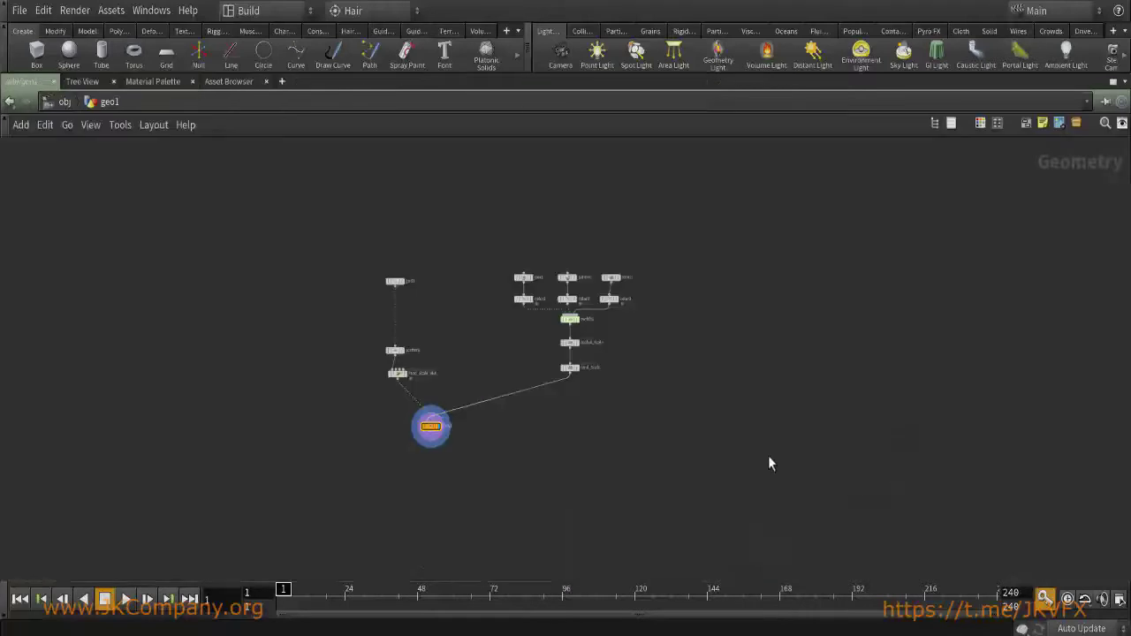
{"action": "scroll", "coordinate": [524, 386], "scroll_direction": "up", "scroll_amount": 3}
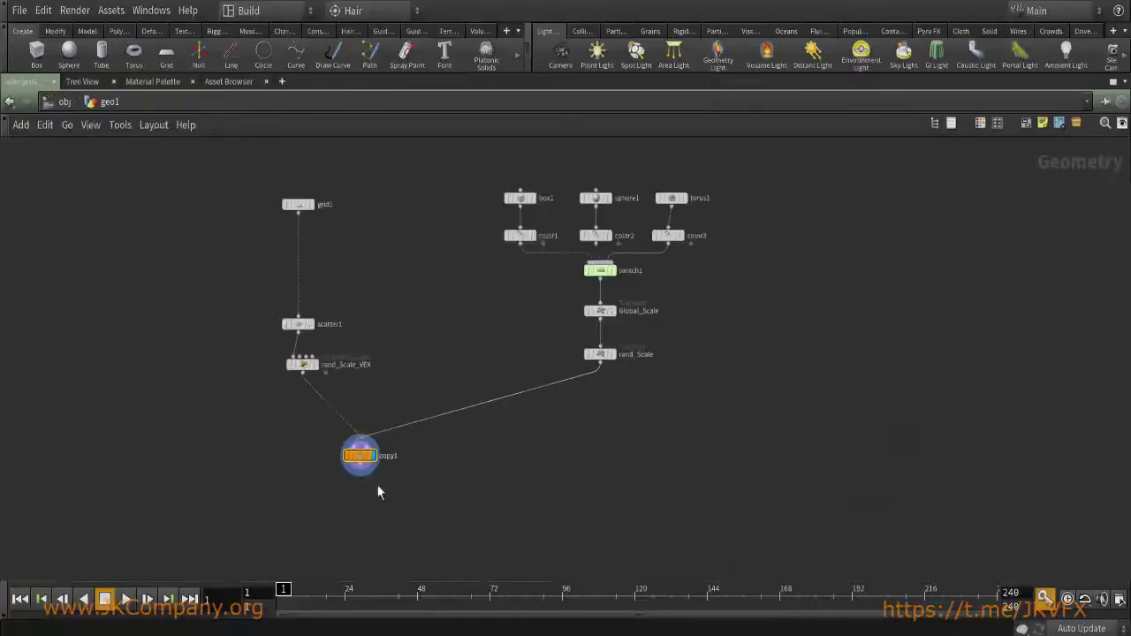
{"action": "left_click_drag", "start_coordinate": [369, 466], "coordinate": [395, 510]}
Shift switch1, Global_Scale and rand_Scale down together.
{"action": "left_click_drag", "start_coordinate": [709, 397], "coordinate": [517, 268]}
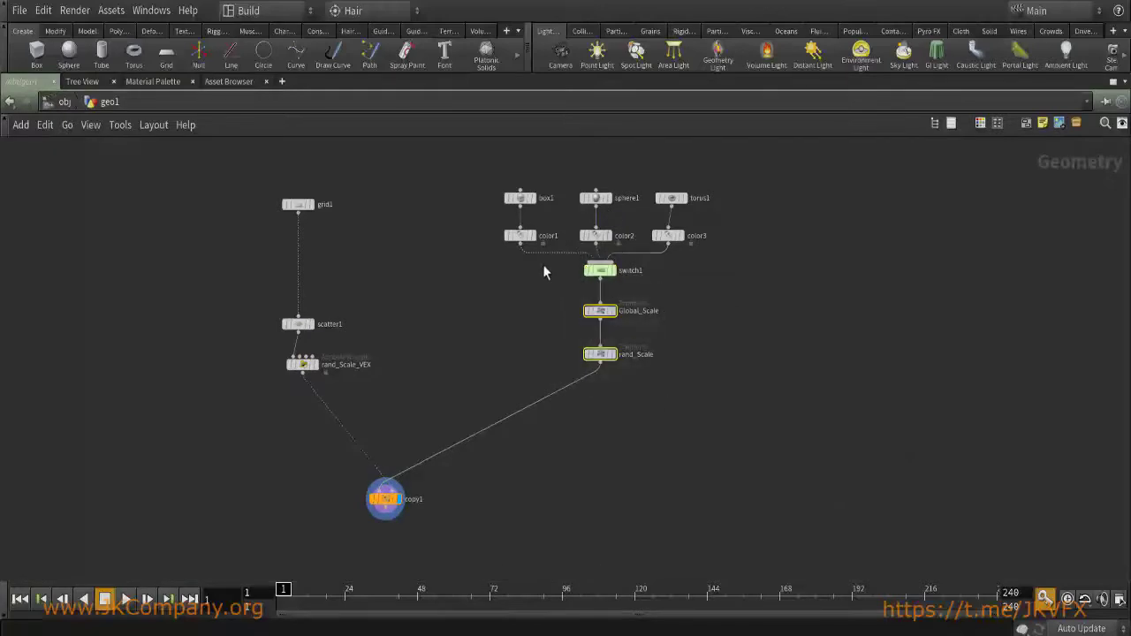
{"action": "mouse_move", "coordinate": [606, 279]}
{"action": "left_click_drag", "start_coordinate": [606, 279], "coordinate": [606, 318]}
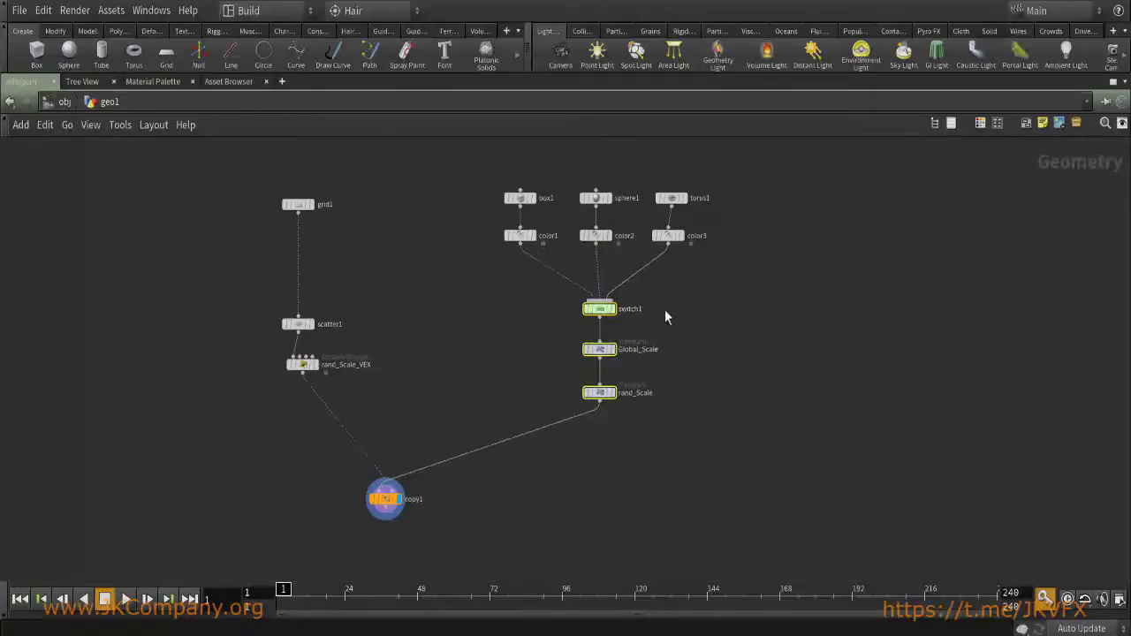
{"action": "left_click_drag", "start_coordinate": [189, 161], "coordinate": [609, 451]}
{"action": "left_click", "coordinate": [809, 404]}
Restore the normal layout, select copy1 and centre the whole network.
{"action": "key", "text": "ctrl+b"}
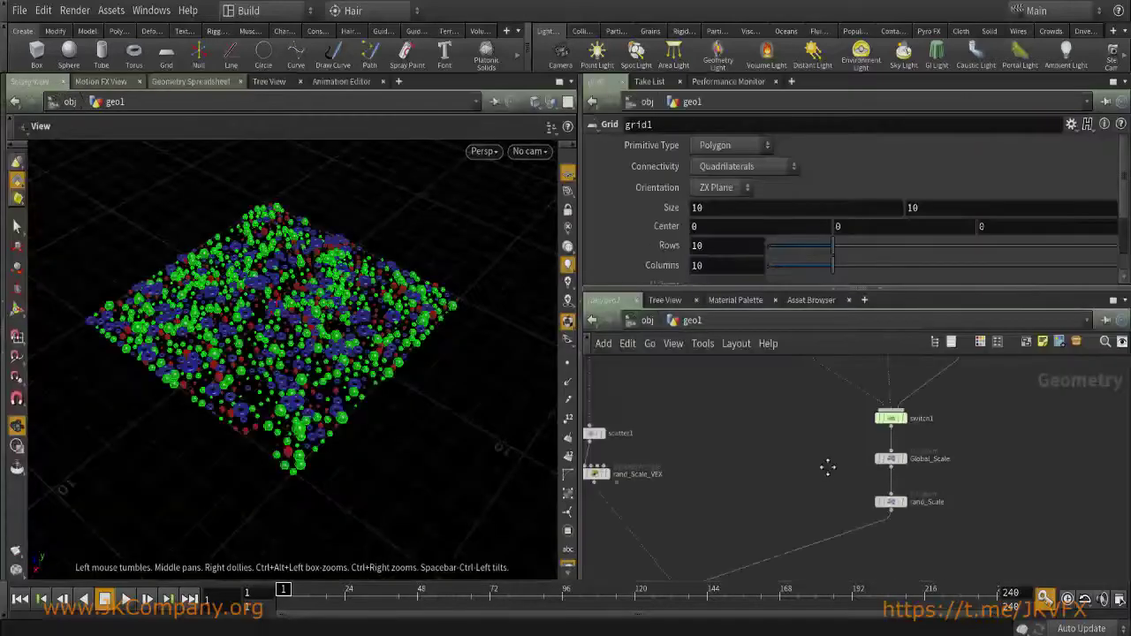
{"action": "left_click_drag", "start_coordinate": [873, 548], "coordinate": [709, 488]}
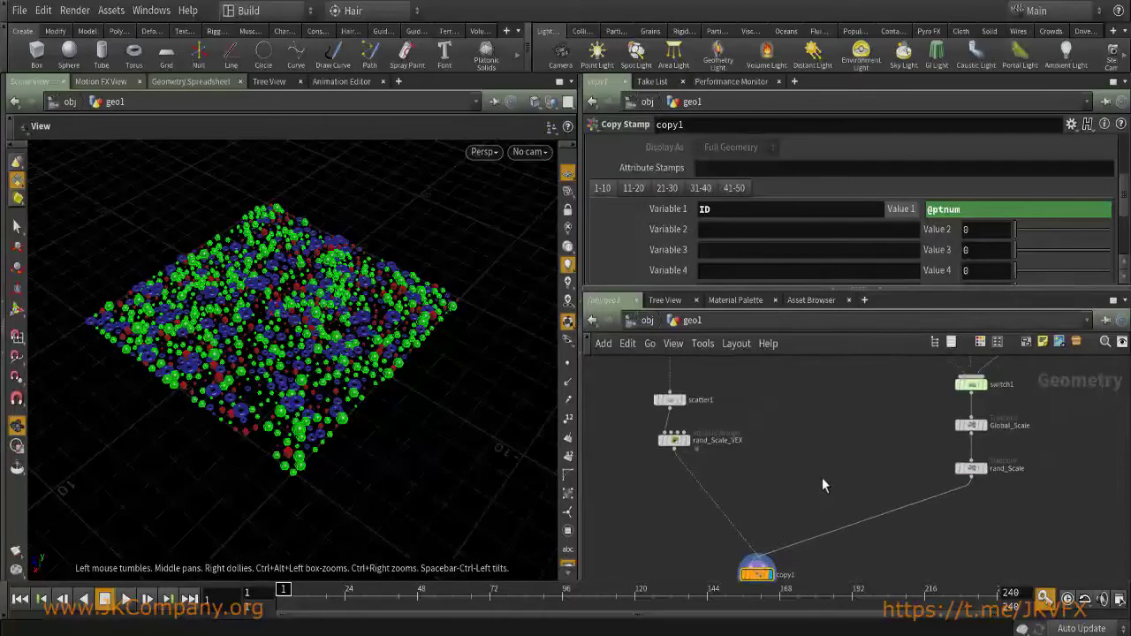
{"action": "middle_click_drag", "start_coordinate": [822, 476], "coordinate": [807, 510]}
{"action": "scroll", "coordinate": [760, 463], "scroll_direction": "down", "scroll_amount": 3}
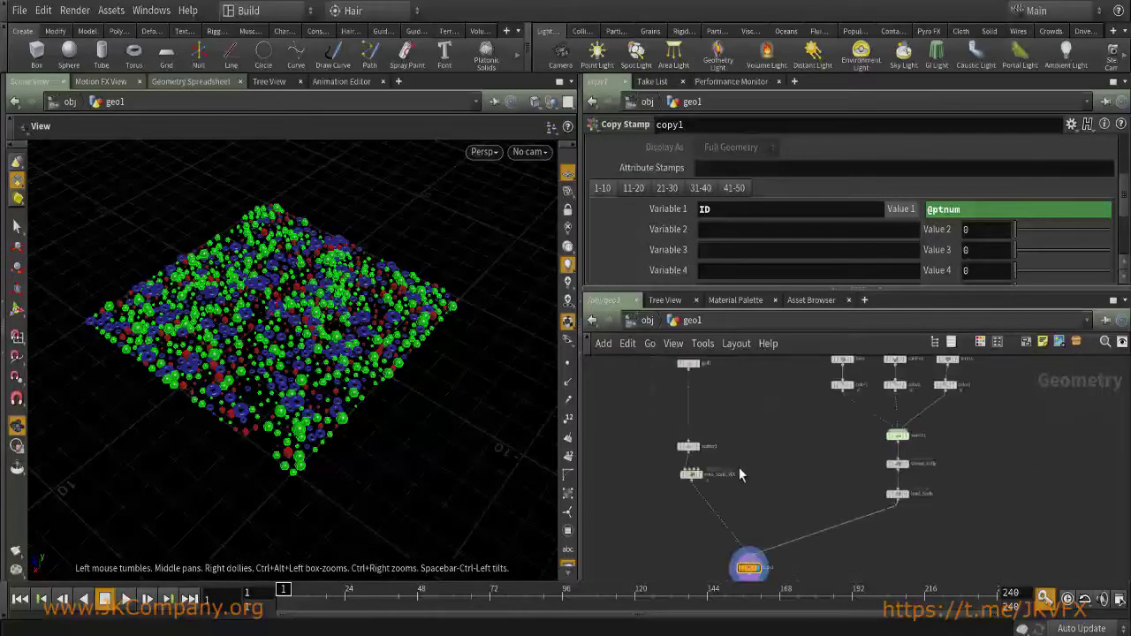
{"action": "middle_click_drag", "start_coordinate": [804, 444], "coordinate": [806, 450]}
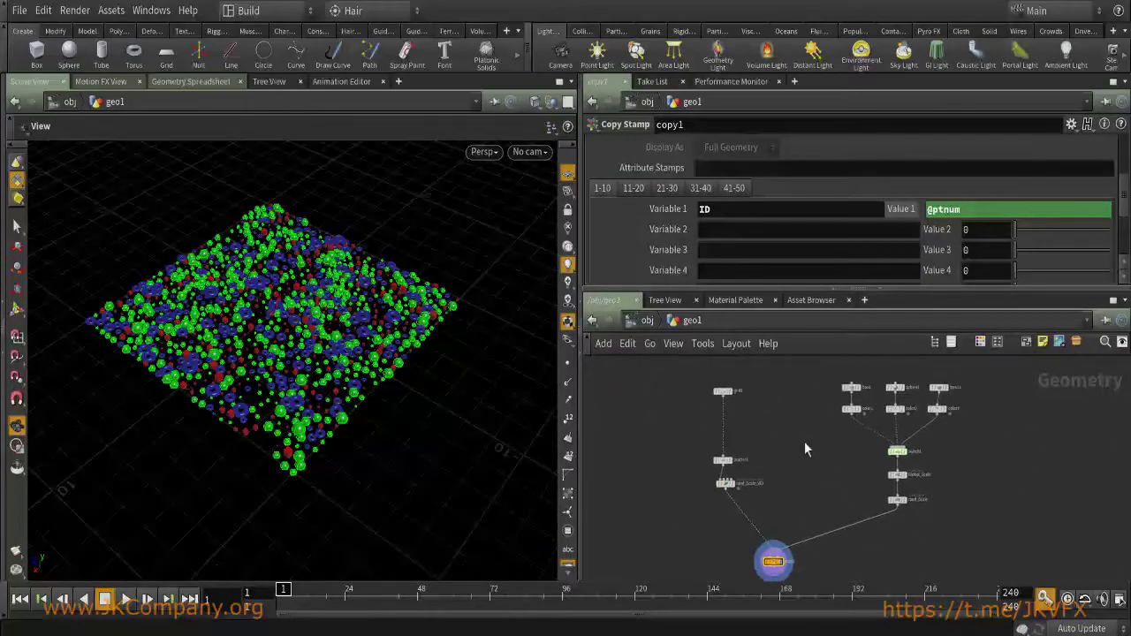
Glance at the Digital Asset note in Notepad, then select all twelve Houdini nodes.
{"action": "key", "text": "alt+Tab"}
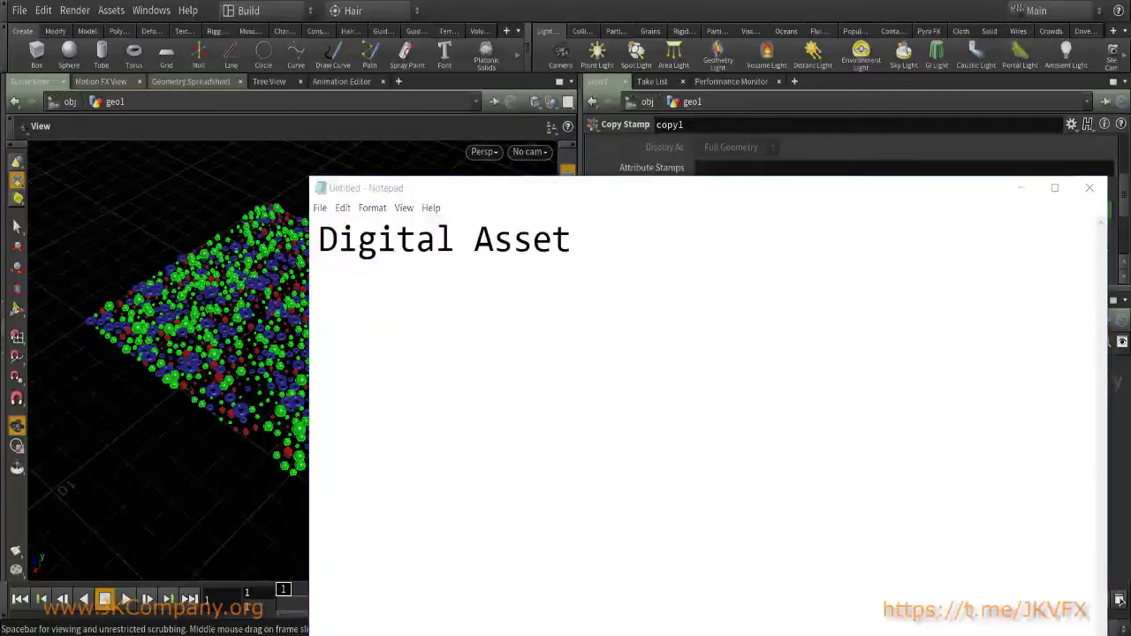
{"action": "key", "text": "alt+Tab"}
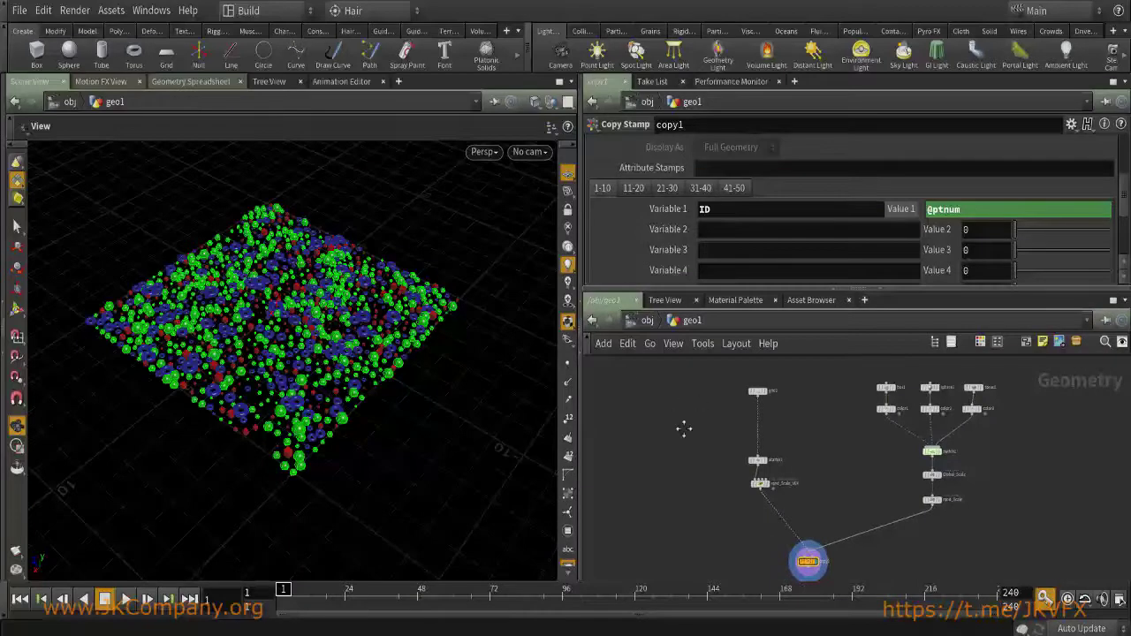
{"action": "middle_click_drag", "start_coordinate": [684, 429], "coordinate": [661, 457]}
{"action": "key", "text": "ctrl+a"}
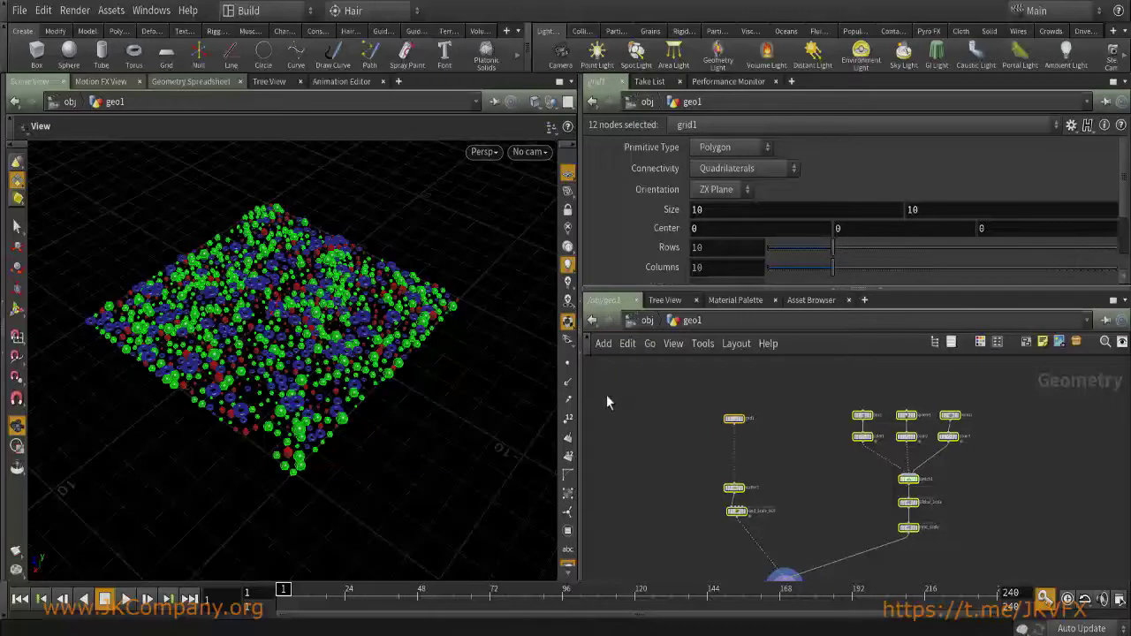
Open and dismiss the File menu, then select all 13 network nodes.
{"action": "left_click", "coordinate": [18, 12]}
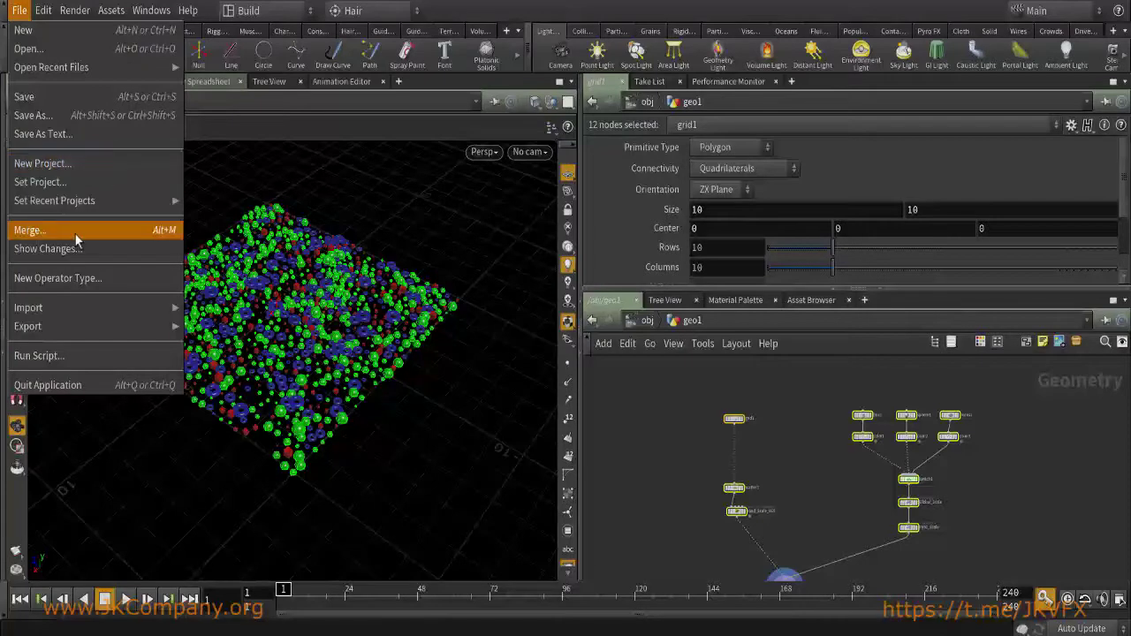
{"action": "left_click", "coordinate": [483, 278]}
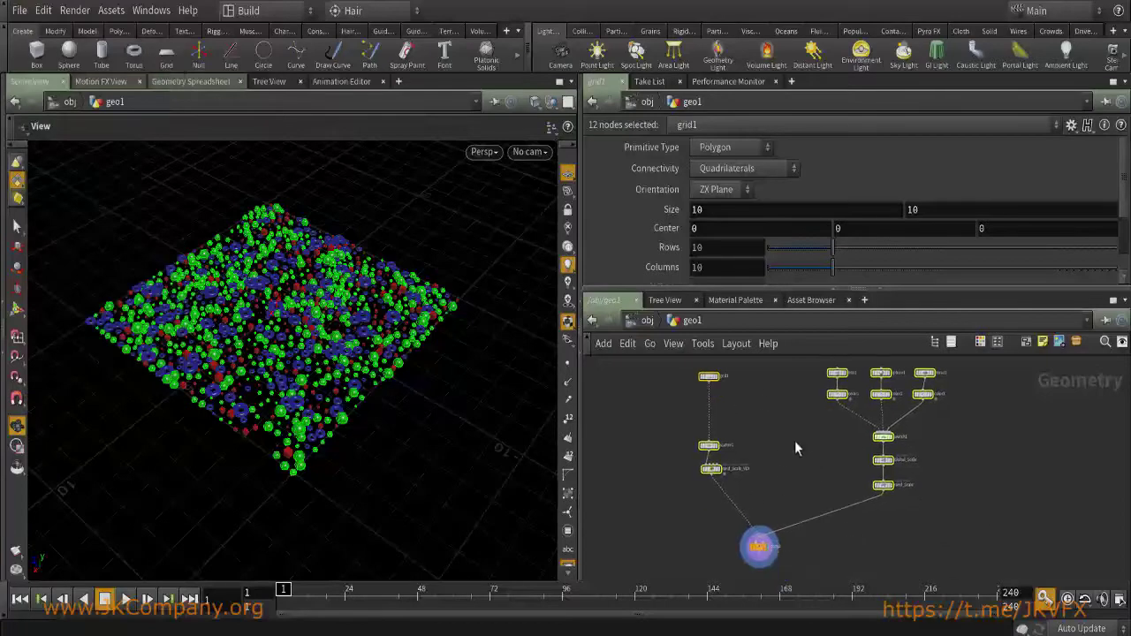
{"action": "scroll", "coordinate": [790, 416], "scroll_direction": "down", "scroll_amount": 3}
{"action": "left_click_drag", "start_coordinate": [737, 393], "coordinate": [883, 535]}
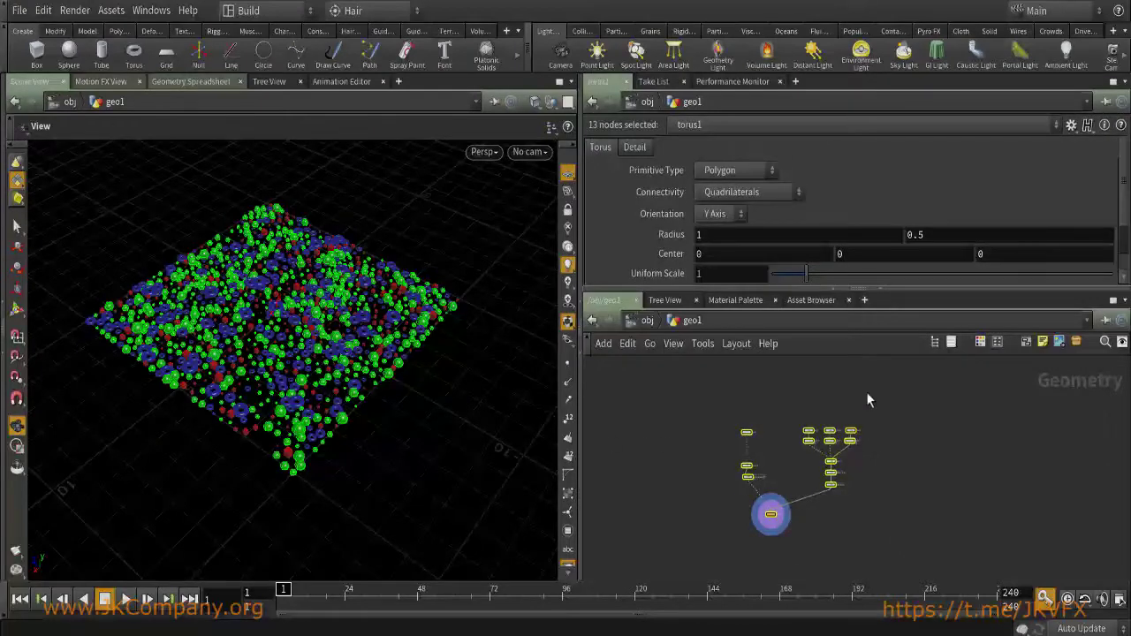
{"action": "scroll", "coordinate": [866, 463], "scroll_direction": "up", "scroll_amount": 3}
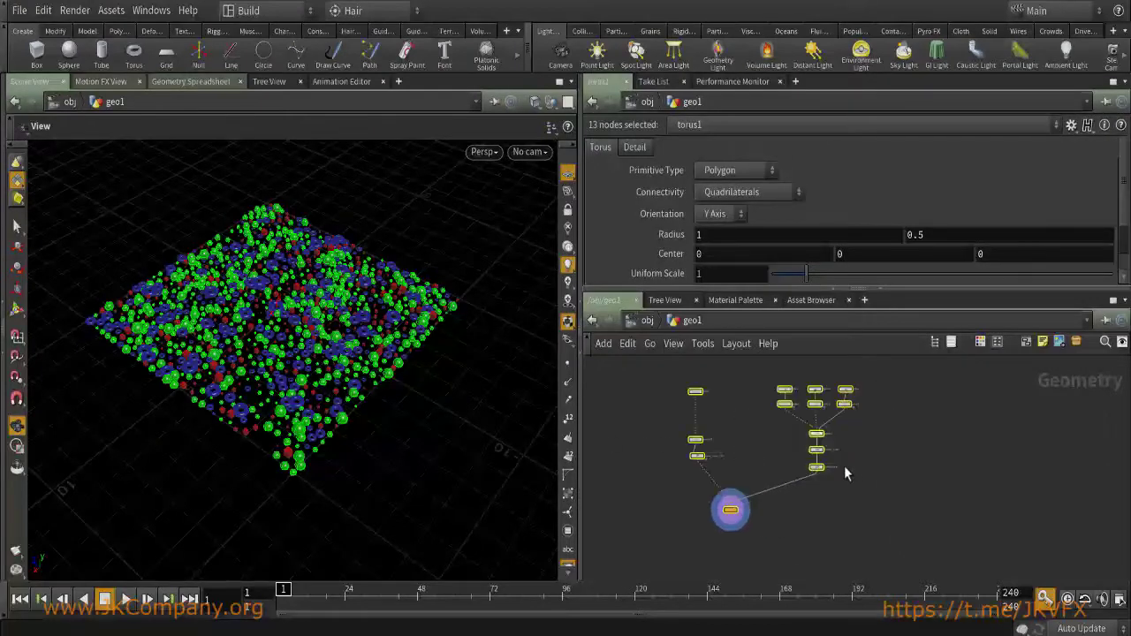
Select the ten lower nodes and tilt the viewport to a flatter angle over the grid.
{"action": "middle_click_drag", "start_coordinate": [740, 459], "coordinate": [757, 446]}
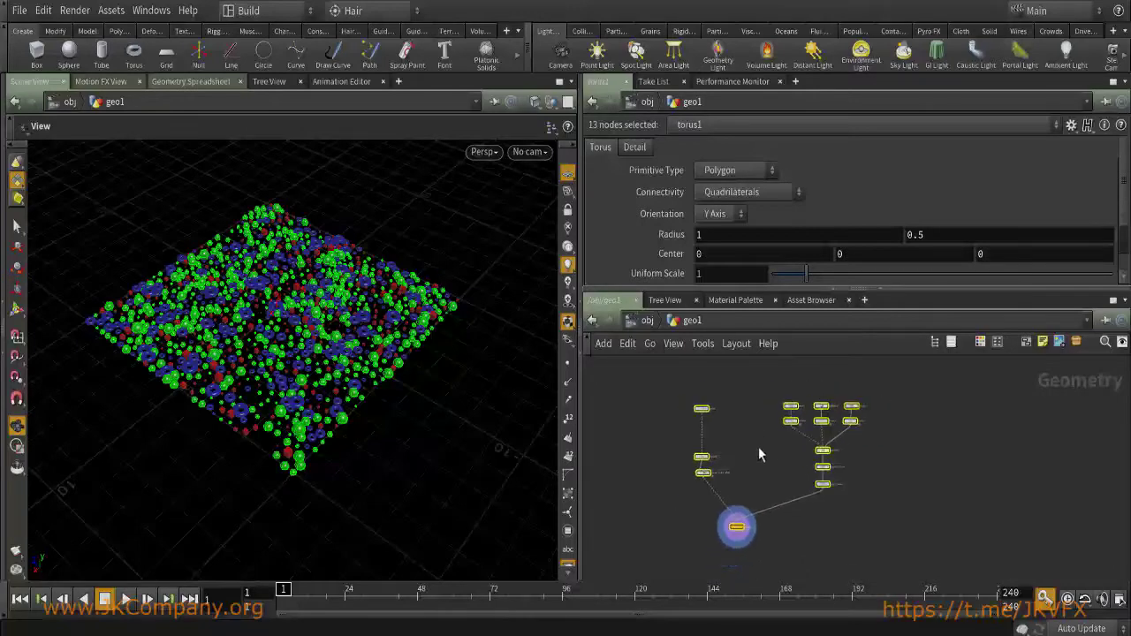
{"action": "left_click_drag", "start_coordinate": [664, 408], "coordinate": [892, 550]}
{"action": "left_click_drag", "start_coordinate": [500, 414], "coordinate": [371, 327]}
{"action": "middle_click_drag", "start_coordinate": [729, 439], "coordinate": [733, 429]}
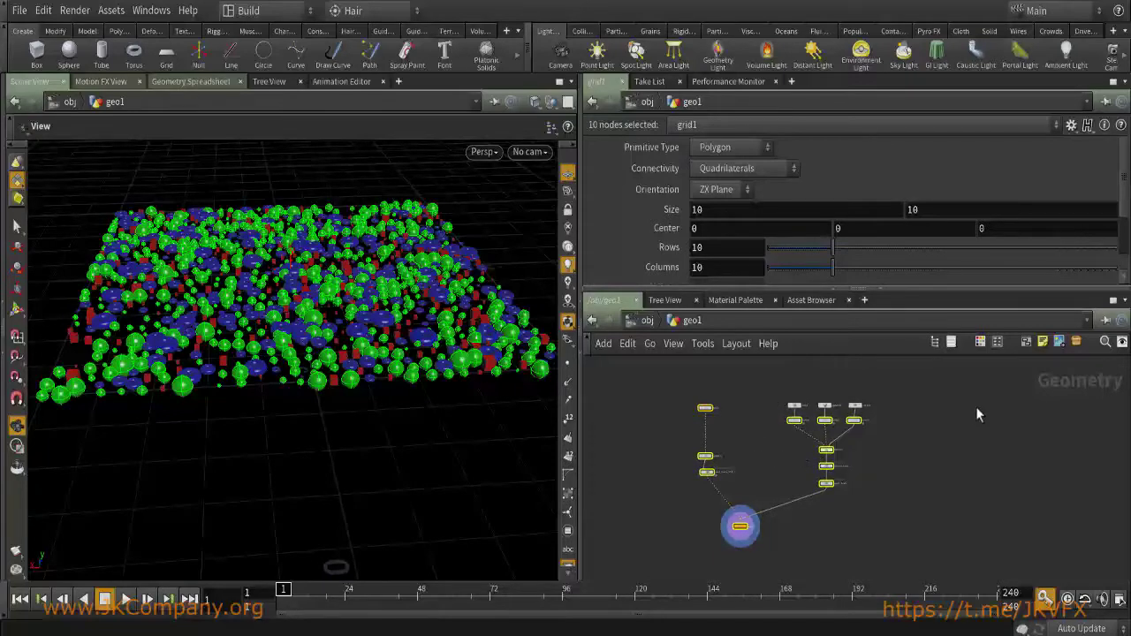
Select scatter1 and lower its Force Total Count from 1000 to 50.
{"action": "scroll", "coordinate": [763, 468], "scroll_direction": "up", "scroll_amount": 2}
{"action": "left_click", "coordinate": [759, 471]}
{"action": "scroll", "coordinate": [135, 365], "scroll_direction": "up", "scroll_amount": 5}
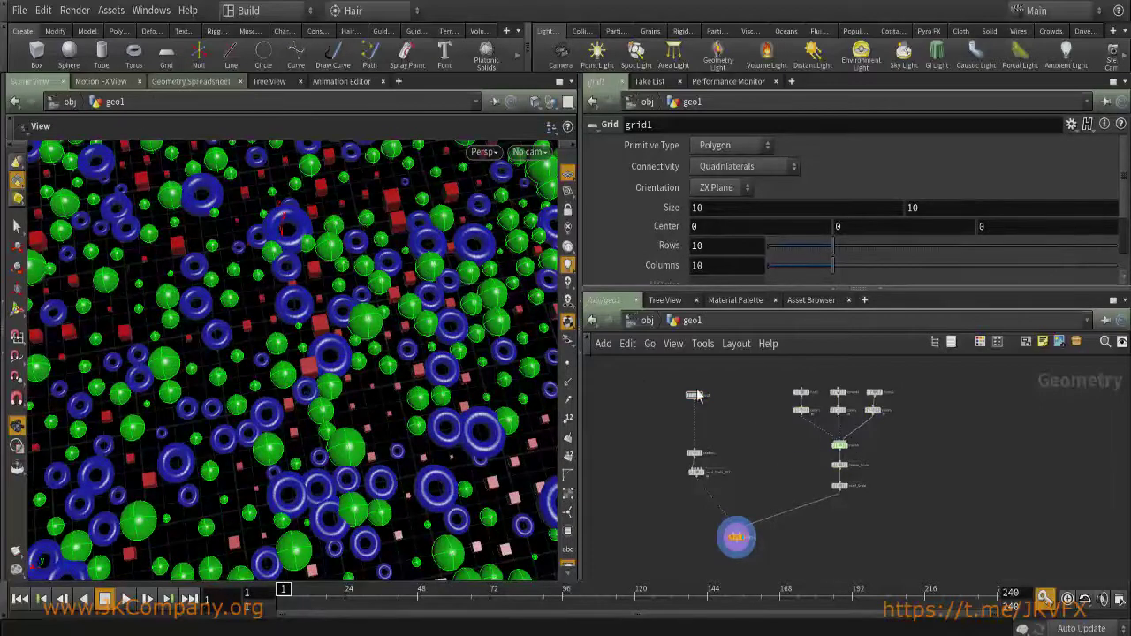
{"action": "scroll", "coordinate": [751, 451], "scroll_direction": "up", "scroll_amount": 5}
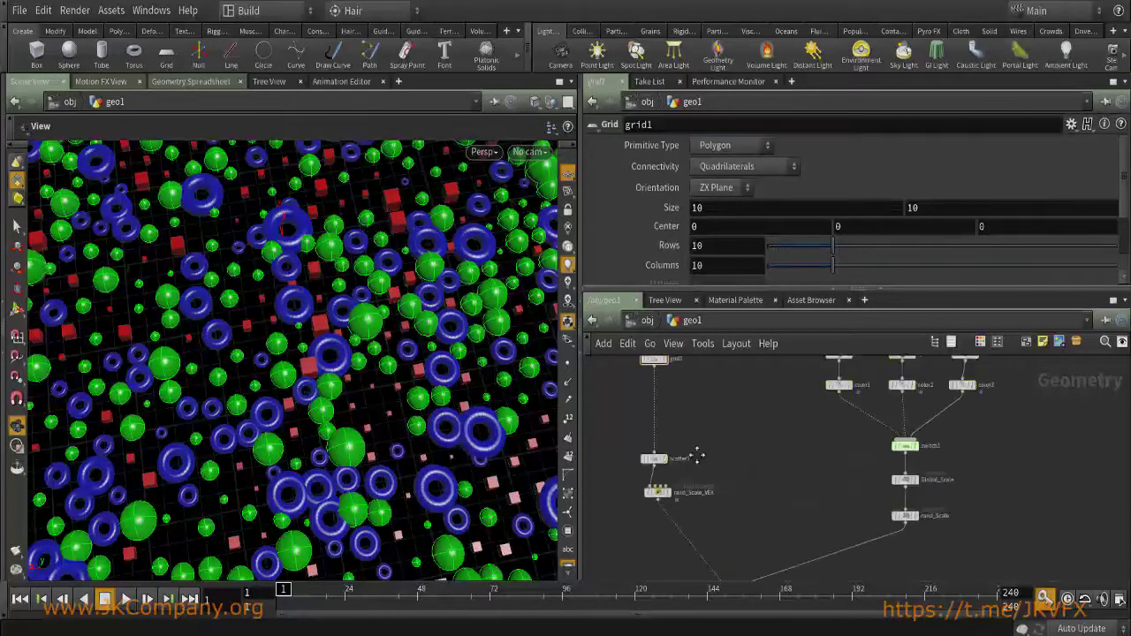
{"action": "scroll", "coordinate": [696, 455], "scroll_direction": "up", "scroll_amount": 2}
{"action": "left_click_drag", "start_coordinate": [810, 485], "coordinate": [638, 404]}
{"action": "double_click", "coordinate": [738, 276]}
{"action": "type", "text": "50"}
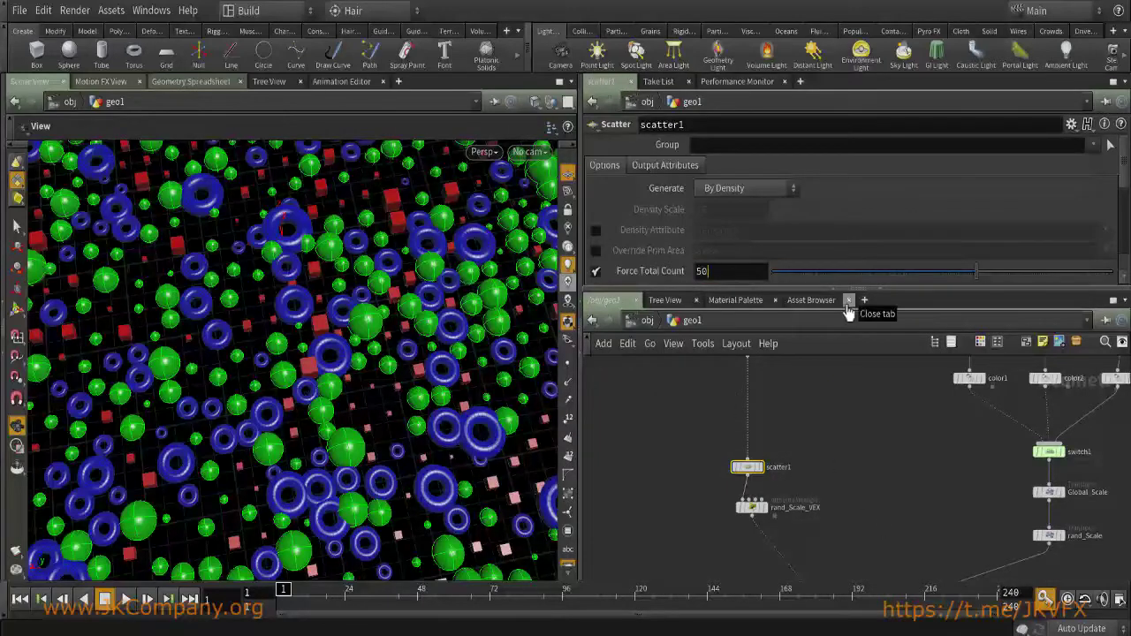
{"action": "key", "text": "Return"}
{"action": "scroll", "coordinate": [396, 317], "scroll_direction": "down", "scroll_amount": 5}
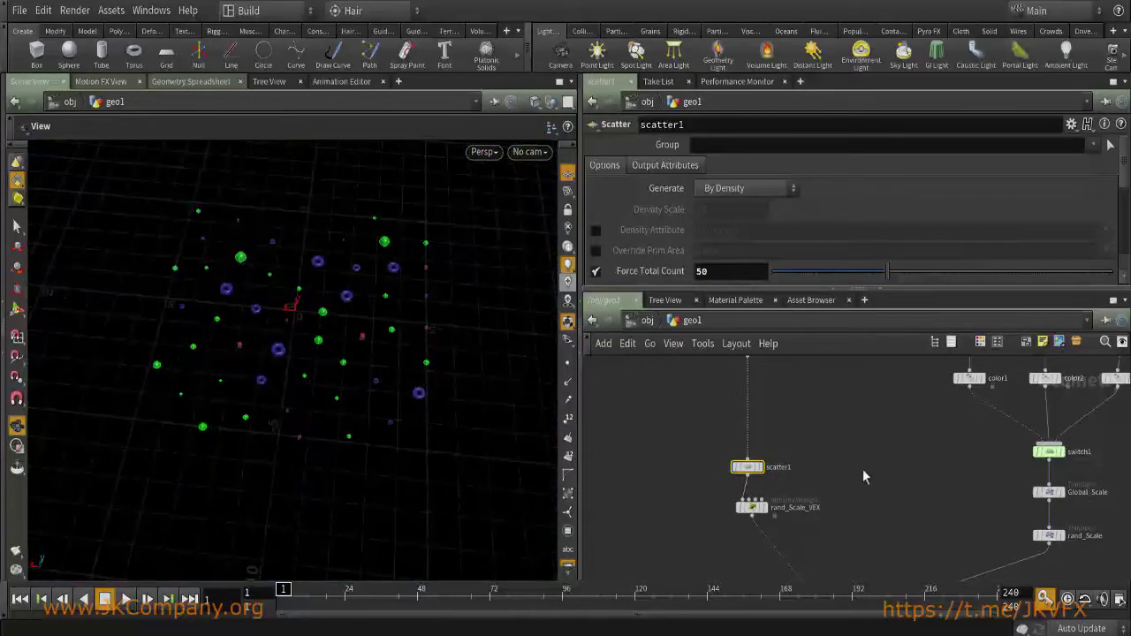
{"action": "scroll", "coordinate": [644, 442], "scroll_direction": "down", "scroll_amount": 4}
{"action": "left_click_drag", "start_coordinate": [959, 500], "coordinate": [625, 351]}
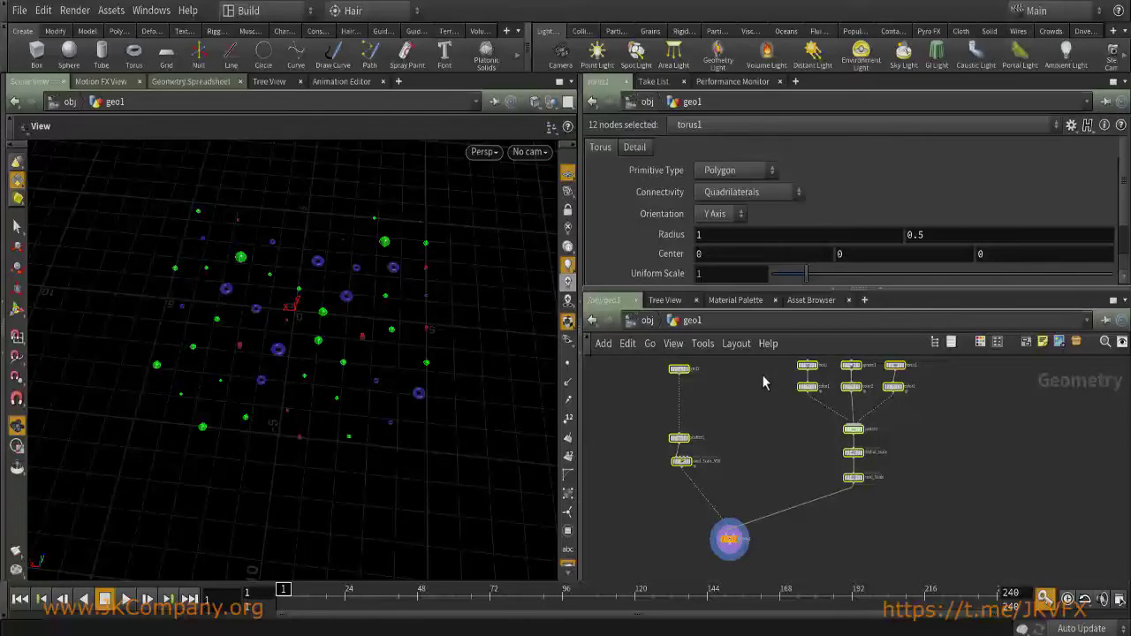
{"action": "left_click", "coordinate": [752, 424]}
{"action": "scroll", "coordinate": [751, 426], "scroll_direction": "up", "scroll_amount": 3}
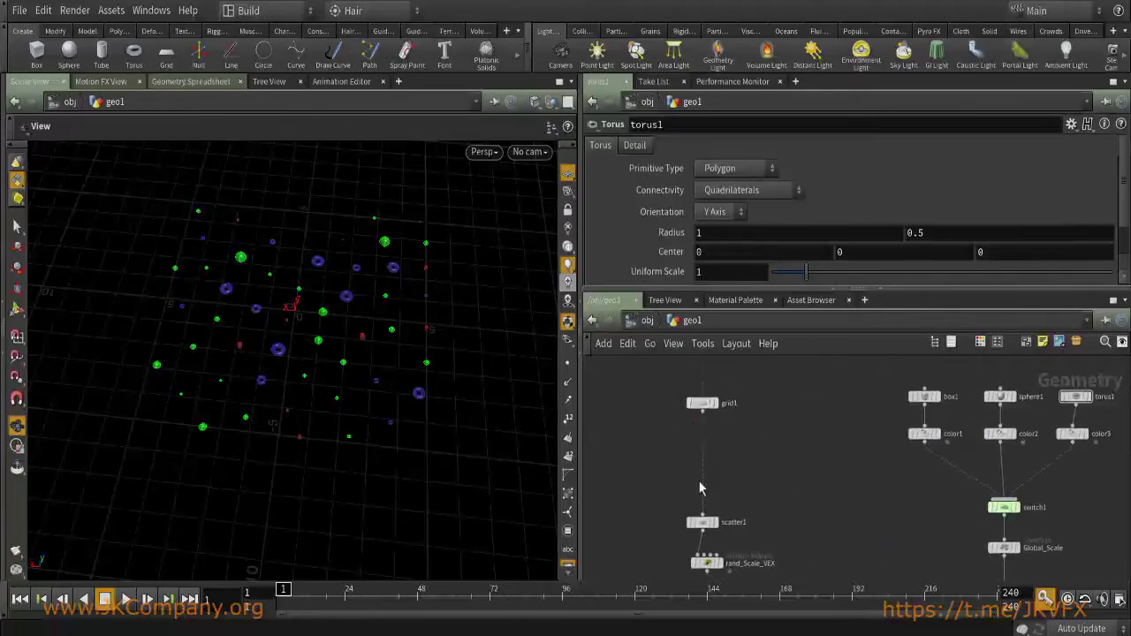
{"action": "middle_click_drag", "start_coordinate": [698, 480], "coordinate": [737, 397]}
{"action": "middle_click_drag", "start_coordinate": [811, 552], "coordinate": [758, 433]}
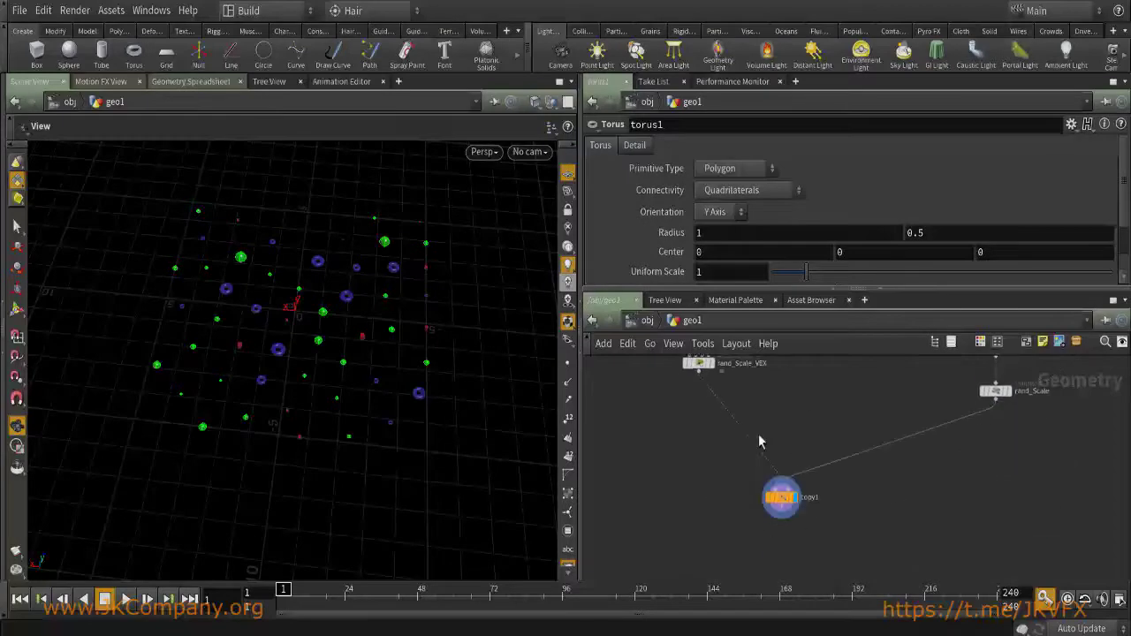
{"action": "scroll", "coordinate": [401, 293], "scroll_direction": "up", "scroll_amount": 5}
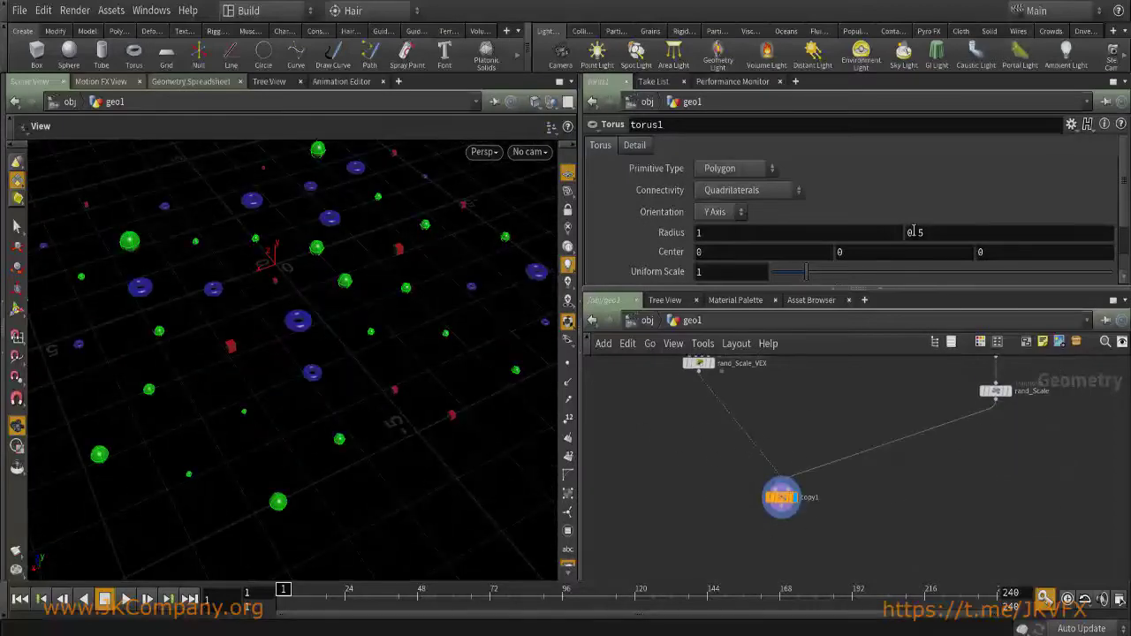
{"action": "middle_click_drag", "start_coordinate": [822, 451], "coordinate": [747, 514]}
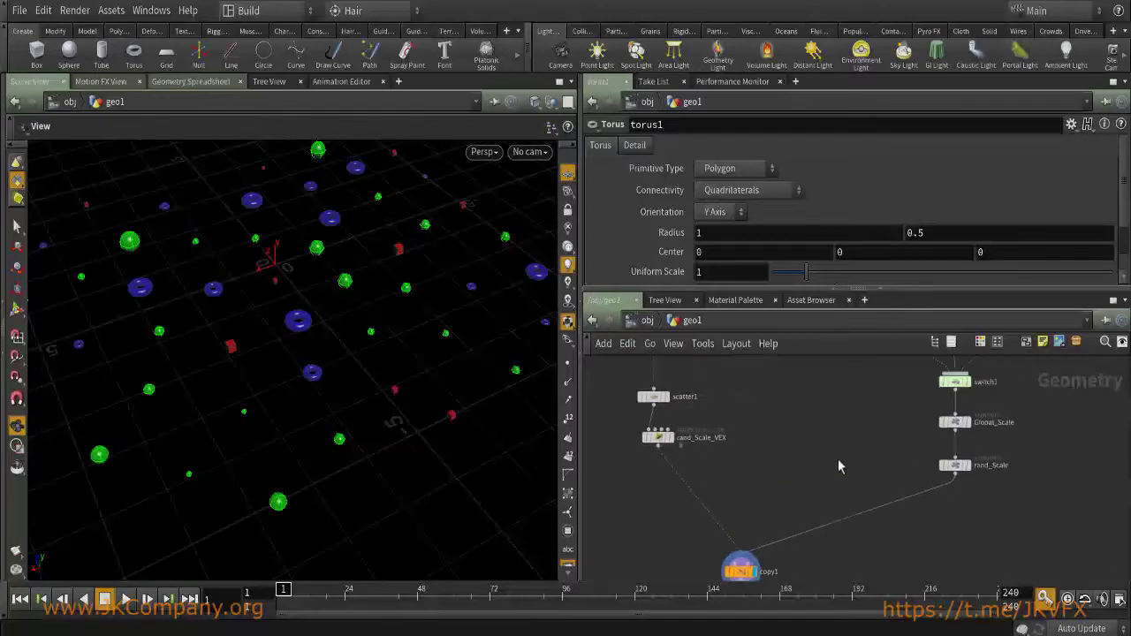
{"action": "scroll", "coordinate": [320, 375], "scroll_direction": "down", "scroll_amount": 5}
{"action": "middle_click_drag", "start_coordinate": [841, 414], "coordinate": [788, 472]}
{"action": "scroll", "coordinate": [788, 472], "scroll_direction": "down", "scroll_amount": 3}
{"action": "left_click_drag", "start_coordinate": [940, 503], "coordinate": [718, 373]}
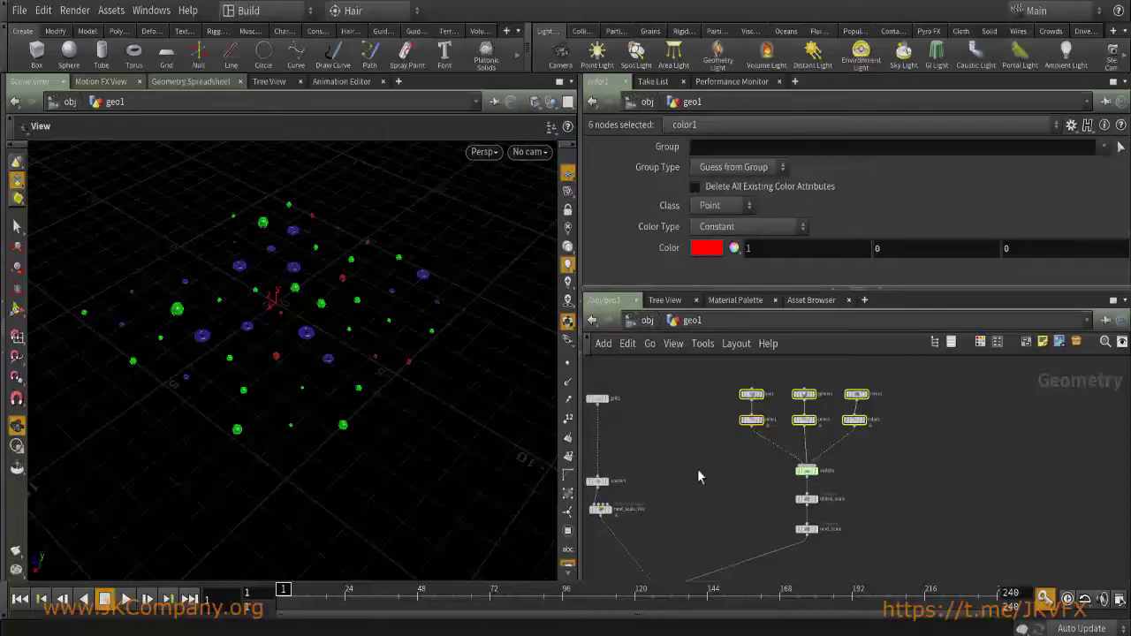
Pan around the node graph and marquee-select all thirteen network nodes.
{"action": "middle_click_drag", "start_coordinate": [701, 447], "coordinate": [677, 427]}
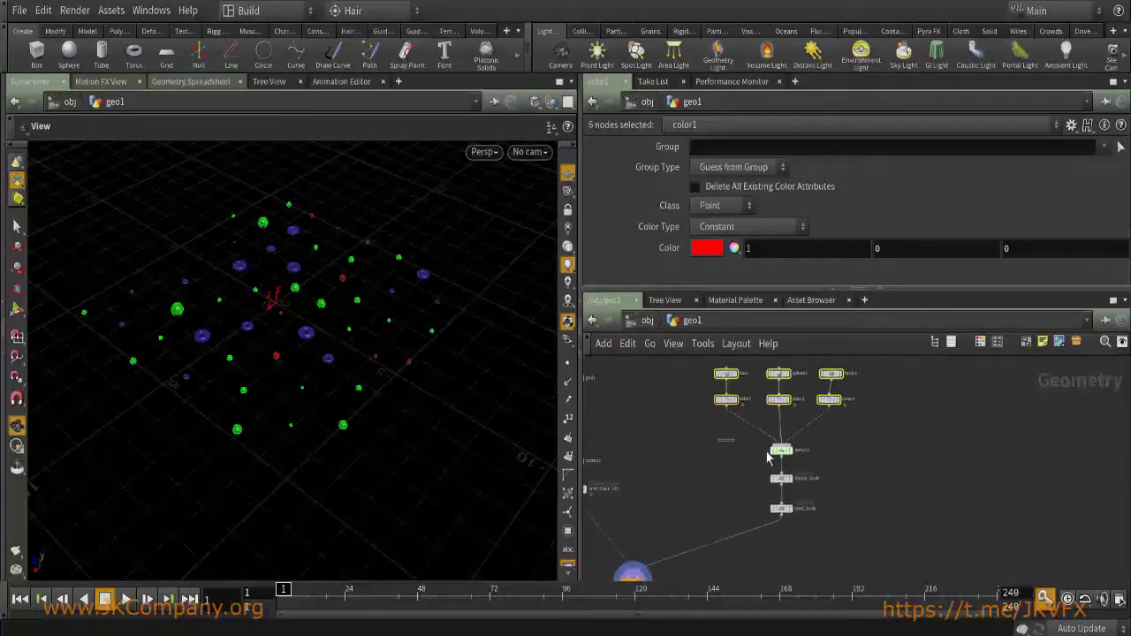
{"action": "left_click", "coordinate": [733, 451]}
{"action": "middle_click_drag", "start_coordinate": [732, 450], "coordinate": [793, 399]}
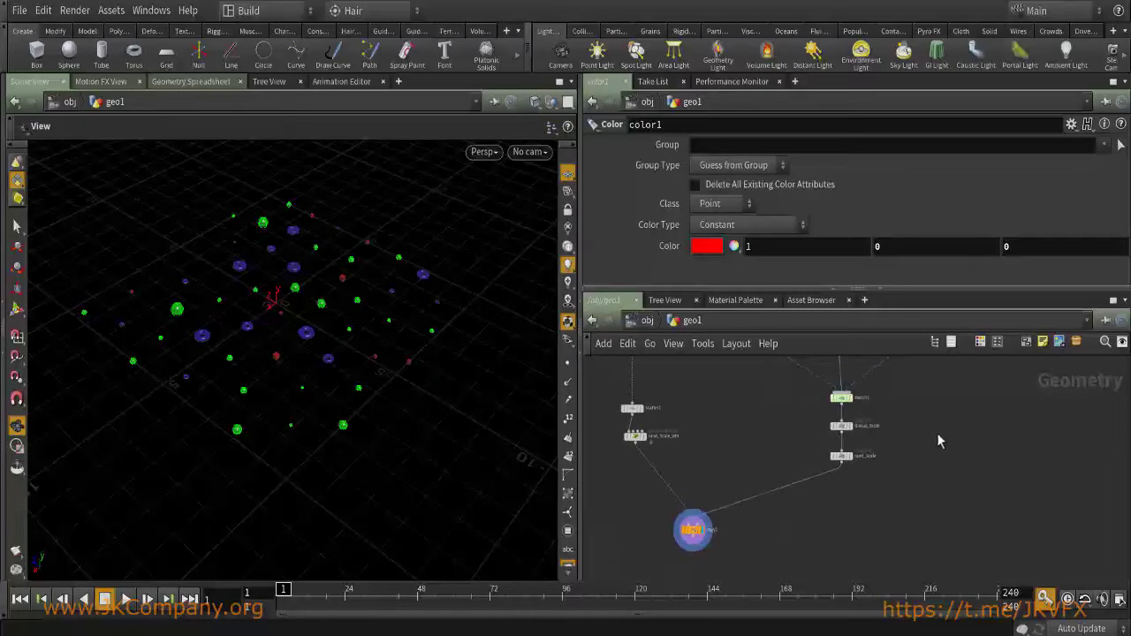
{"action": "scroll", "coordinate": [936, 451], "scroll_direction": "down", "scroll_amount": 5}
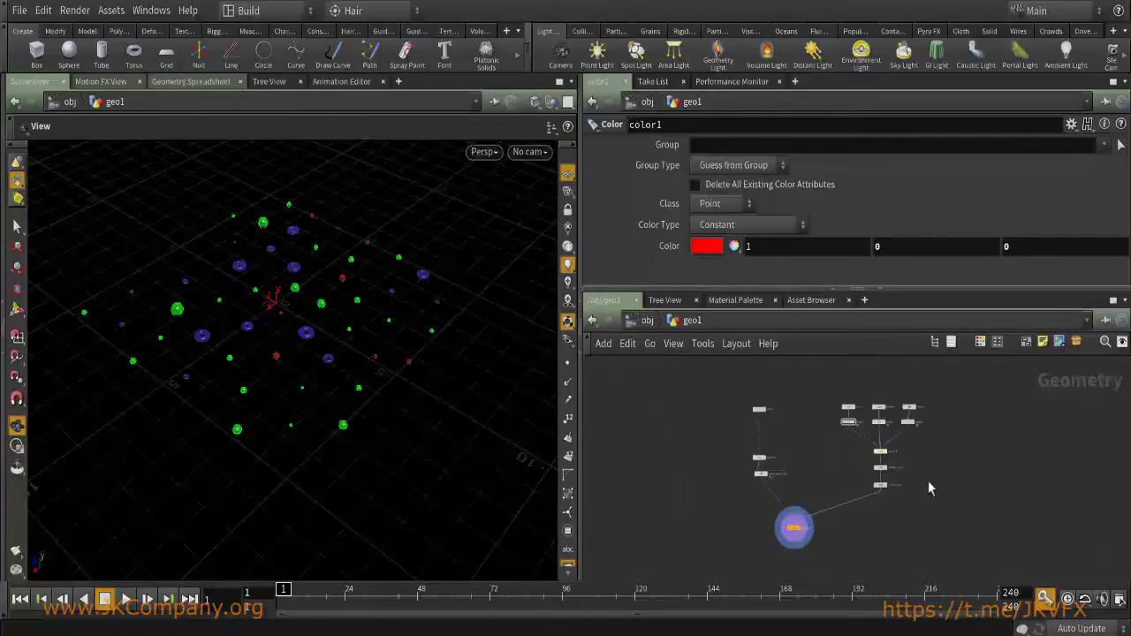
{"action": "scroll", "coordinate": [724, 405], "scroll_direction": "up", "scroll_amount": 1}
{"action": "left_click_drag", "start_coordinate": [698, 377], "coordinate": [963, 553]}
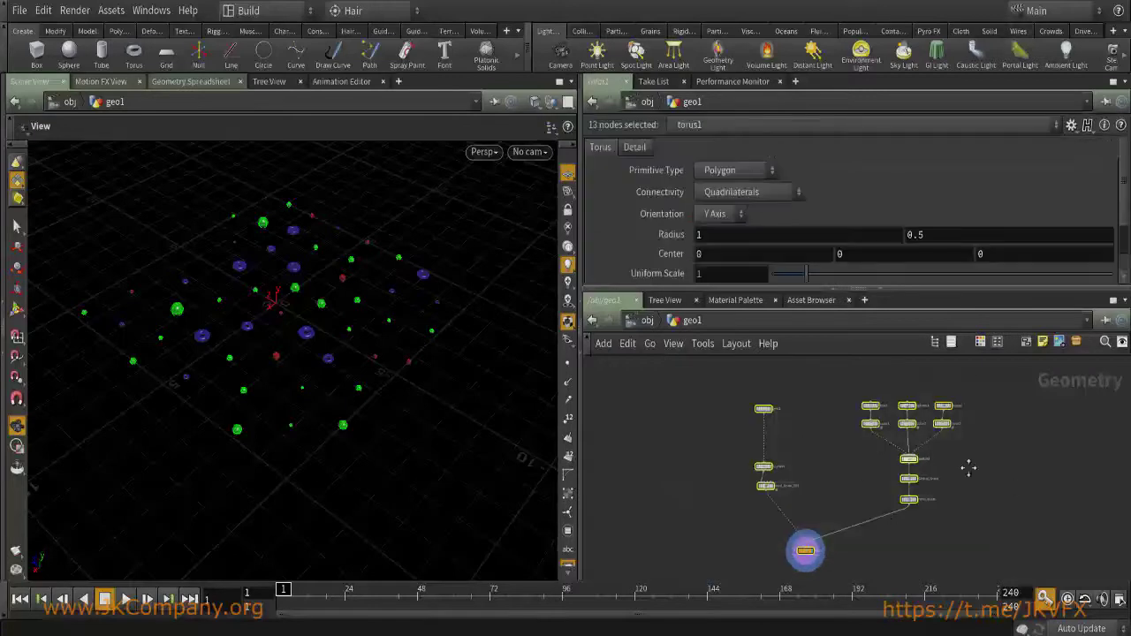
{"action": "scroll", "coordinate": [919, 453], "scroll_direction": "up", "scroll_amount": 3}
{"action": "middle_click_drag", "start_coordinate": [832, 446], "coordinate": [879, 450]}
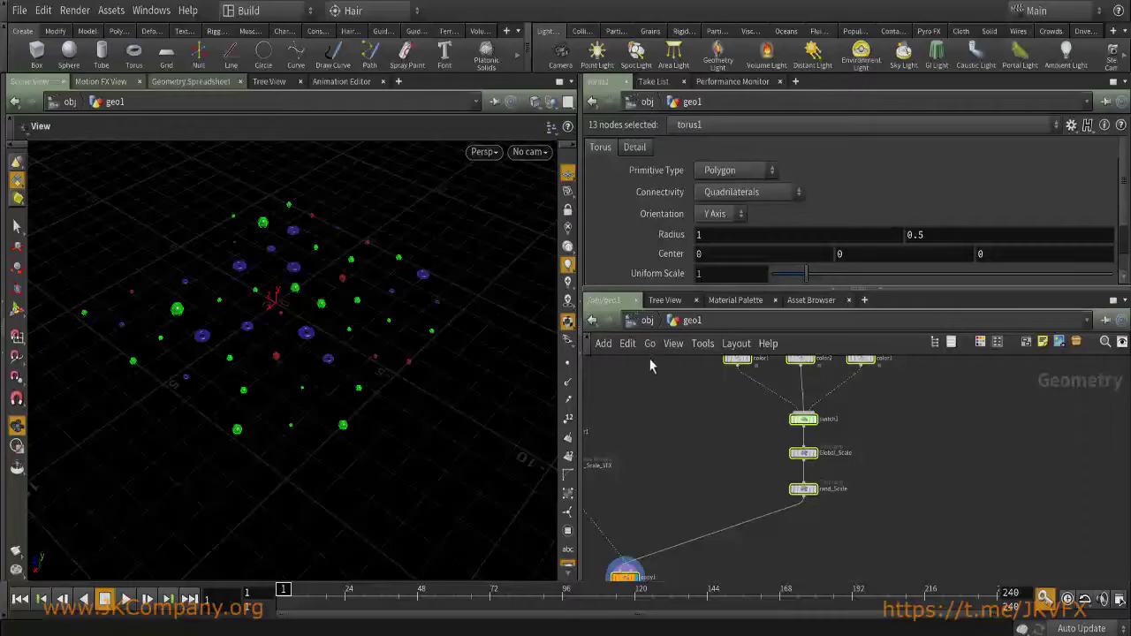
{"action": "middle_click_drag", "start_coordinate": [737, 442], "coordinate": [800, 439]}
{"action": "scroll", "coordinate": [724, 445], "scroll_direction": "up", "scroll_amount": 1}
Select scatter1 and nudge it slightly upward above rand_Scale_VEX.
{"action": "left_click", "coordinate": [695, 445]}
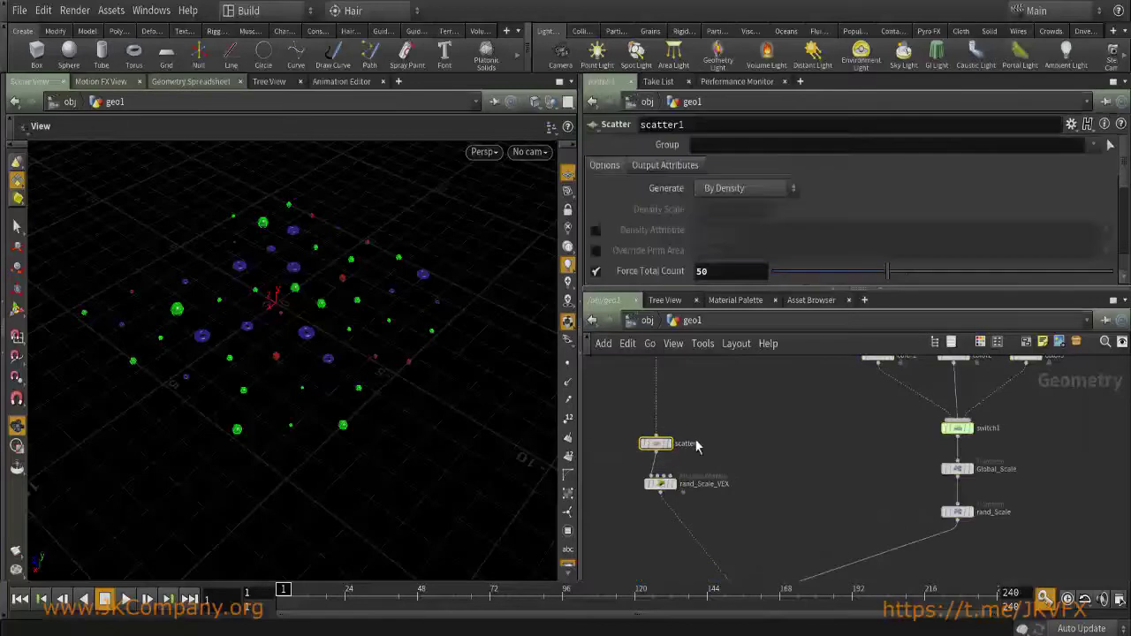
{"action": "middle_click_drag", "start_coordinate": [701, 452], "coordinate": [741, 448]}
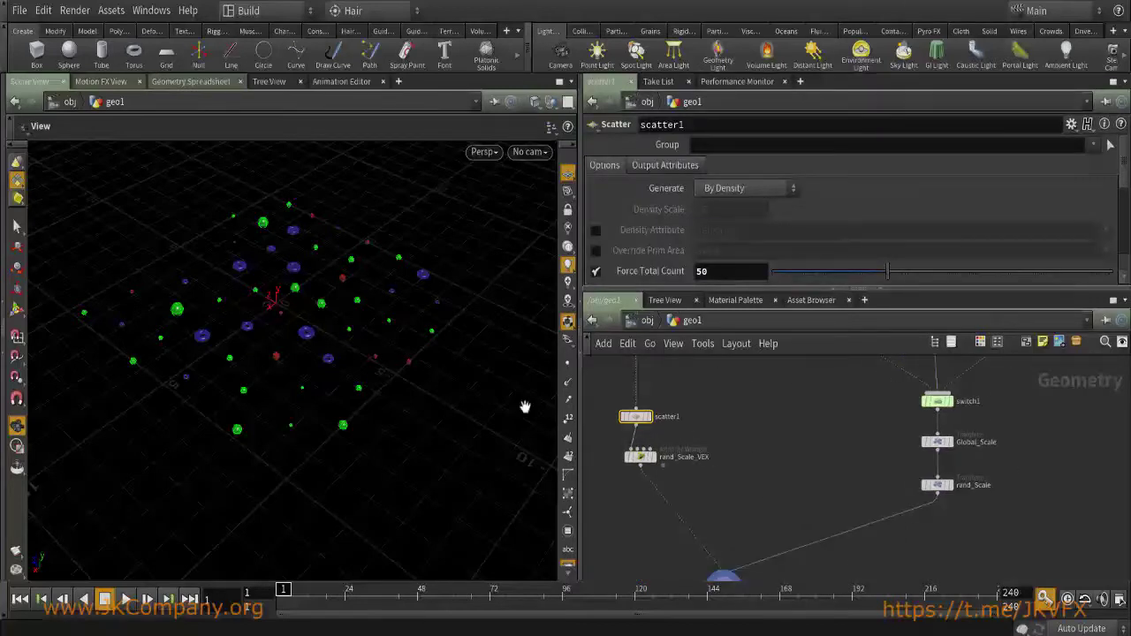
{"action": "left_click_drag", "start_coordinate": [282, 346], "coordinate": [359, 293]}
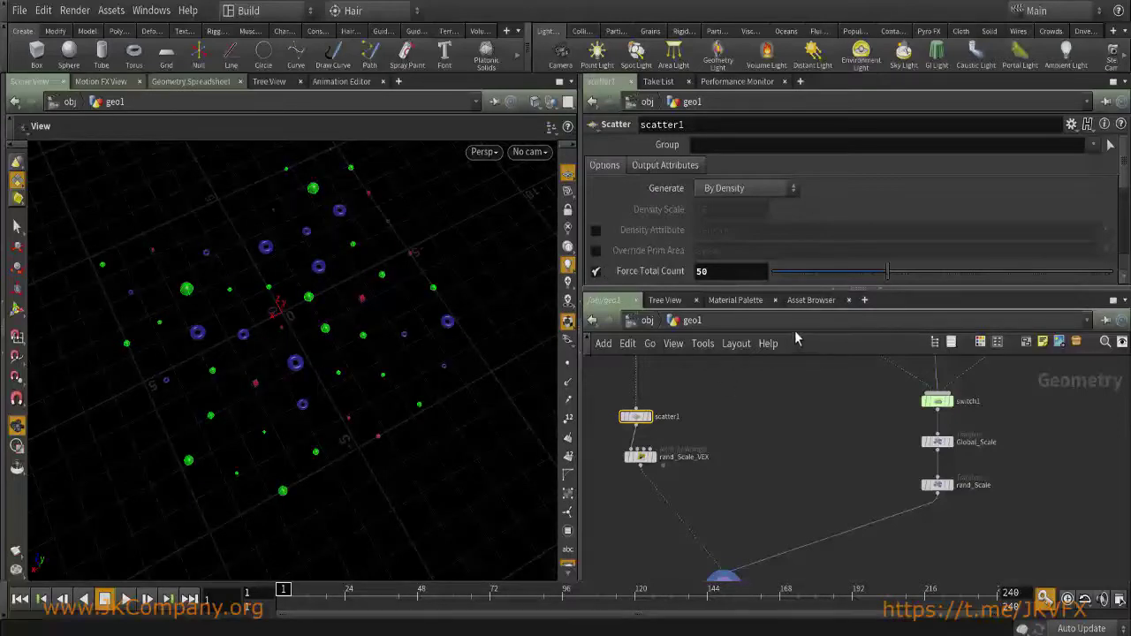
{"action": "left_click", "coordinate": [778, 439]}
{"action": "middle_click_drag", "start_coordinate": [722, 434], "coordinate": [759, 465]}
{"action": "left_click_drag", "start_coordinate": [760, 464], "coordinate": [682, 406]}
{"action": "left_click_drag", "start_coordinate": [689, 450], "coordinate": [689, 439]}
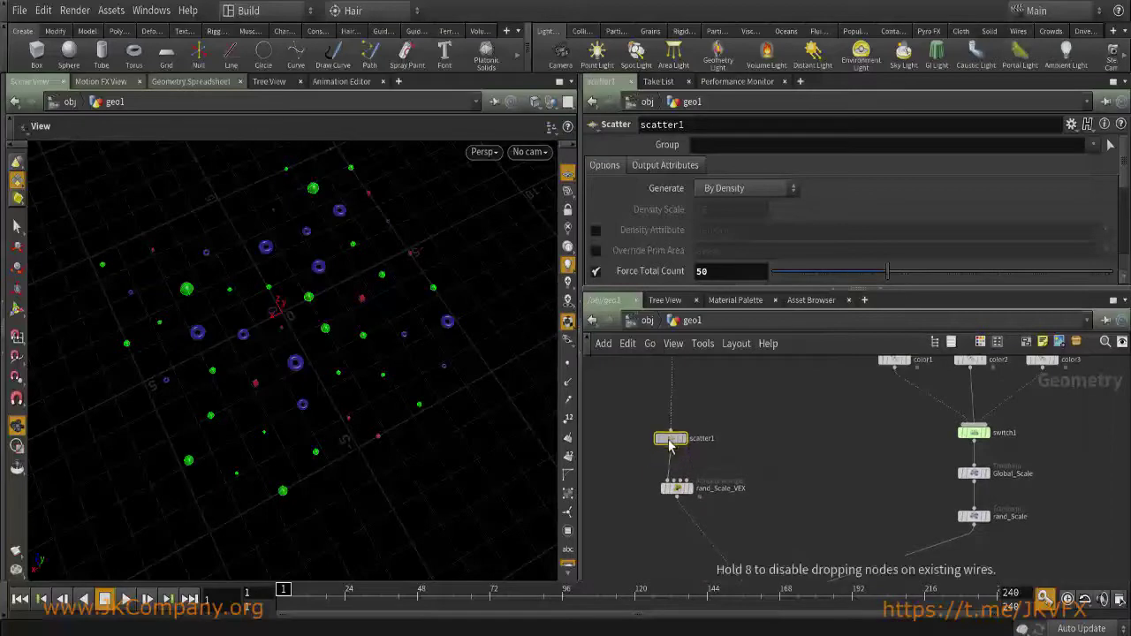
Frame all nodes with H and review the grid1 and Global_Scale parameters.
{"action": "key", "text": "h"}
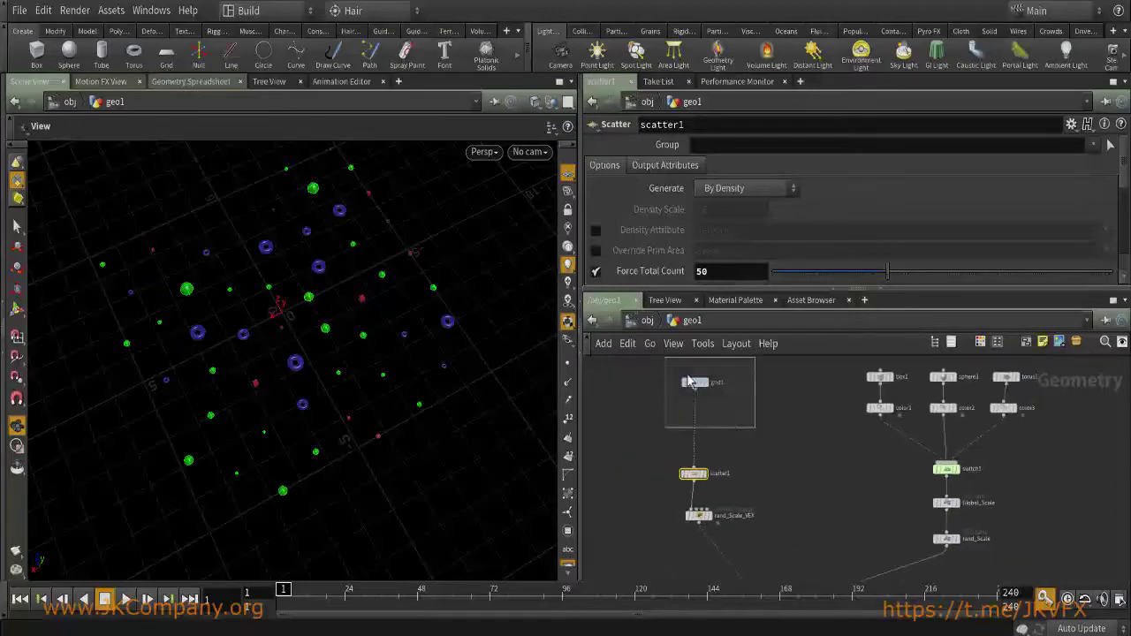
{"action": "left_click", "coordinate": [691, 383]}
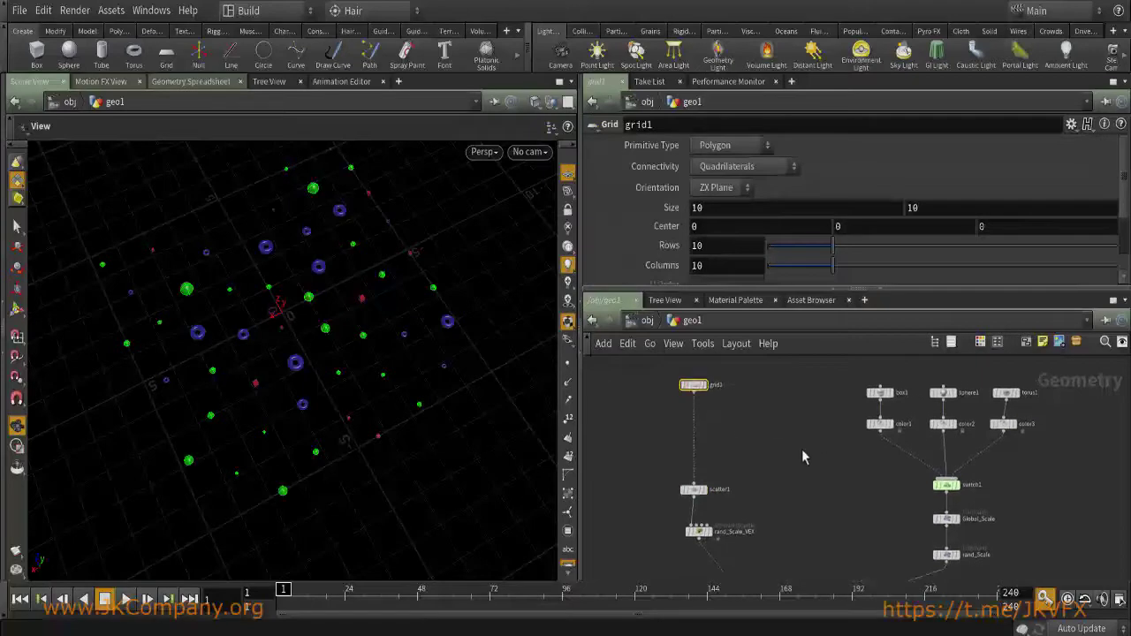
{"action": "scroll", "coordinate": [734, 408], "scroll_direction": "down", "scroll_amount": 5}
{"action": "scroll", "coordinate": [826, 455], "scroll_direction": "up", "scroll_amount": 5}
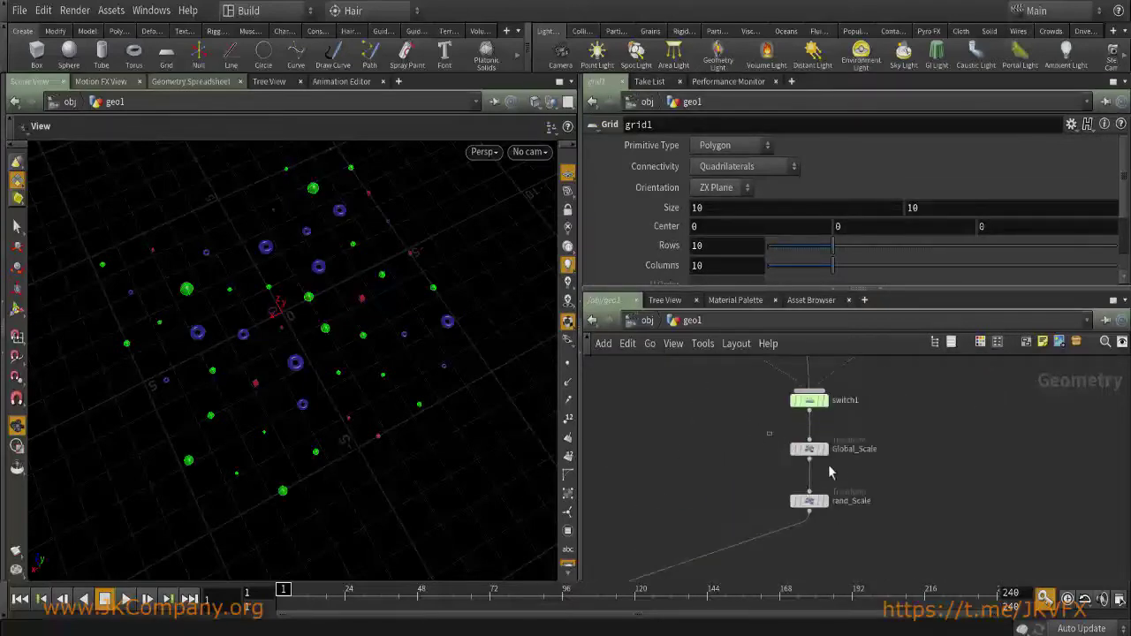
{"action": "left_click", "coordinate": [809, 449]}
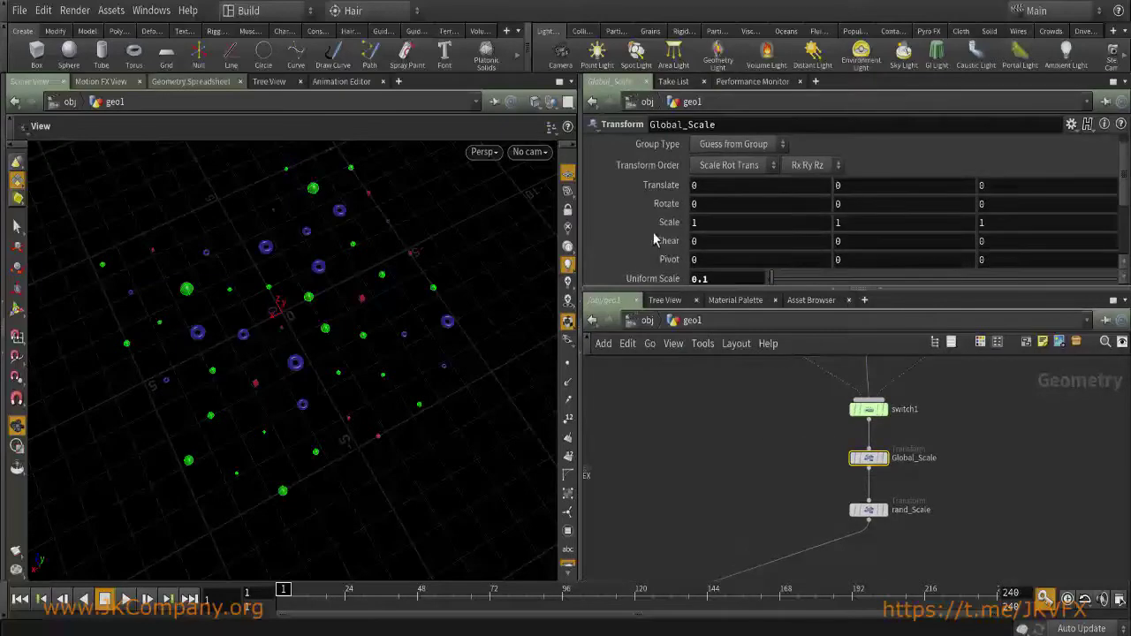
{"action": "scroll", "coordinate": [652, 232], "scroll_direction": "down", "scroll_amount": 2}
{"action": "scroll", "coordinate": [759, 466], "scroll_direction": "down", "scroll_amount": 3}
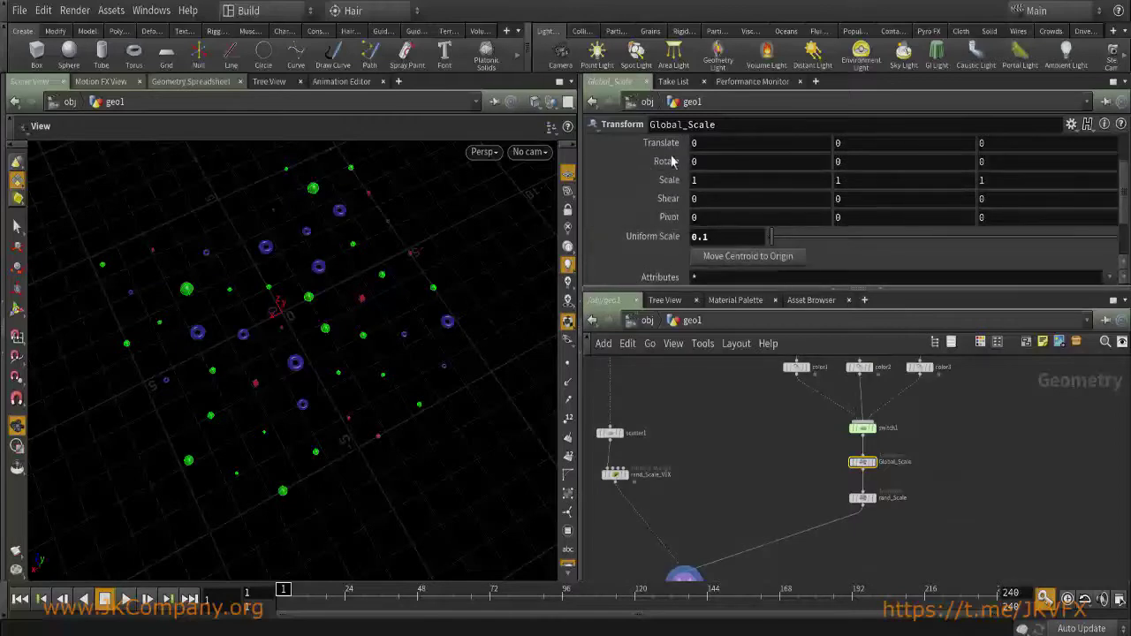
Marquee-select box1, sphere1 and torus1 and raise them slightly.
{"action": "middle_click_drag", "start_coordinate": [721, 374], "coordinate": [754, 455]}
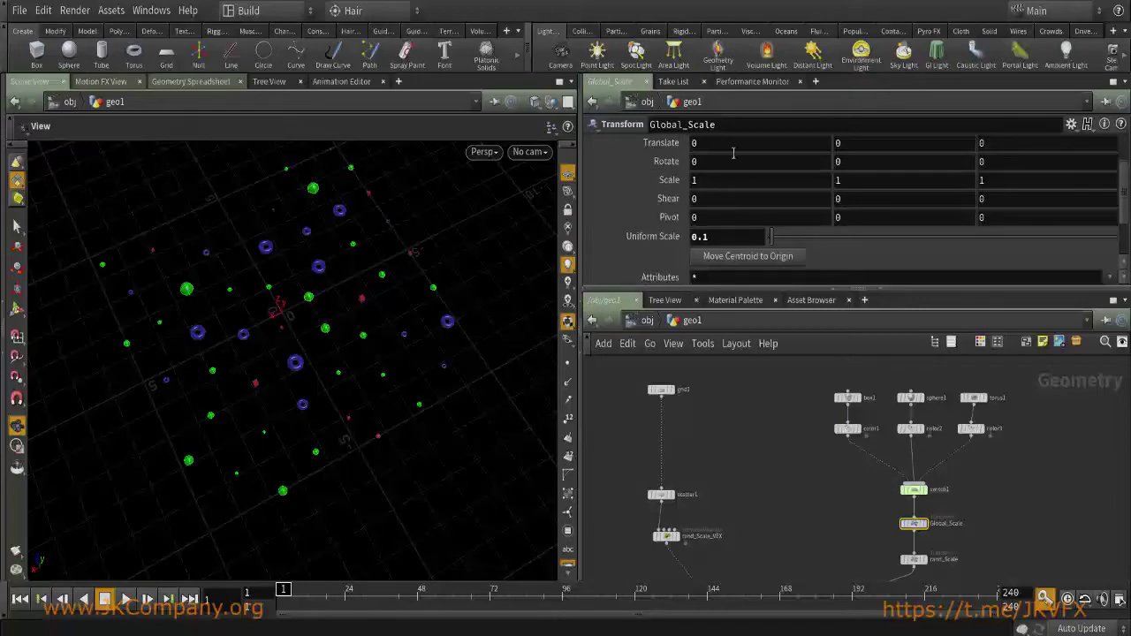
{"action": "middle_click_drag", "start_coordinate": [768, 410], "coordinate": [762, 411]}
{"action": "left_click_drag", "start_coordinate": [771, 388], "coordinate": [965, 397]}
{"action": "left_click", "coordinate": [1007, 408]}
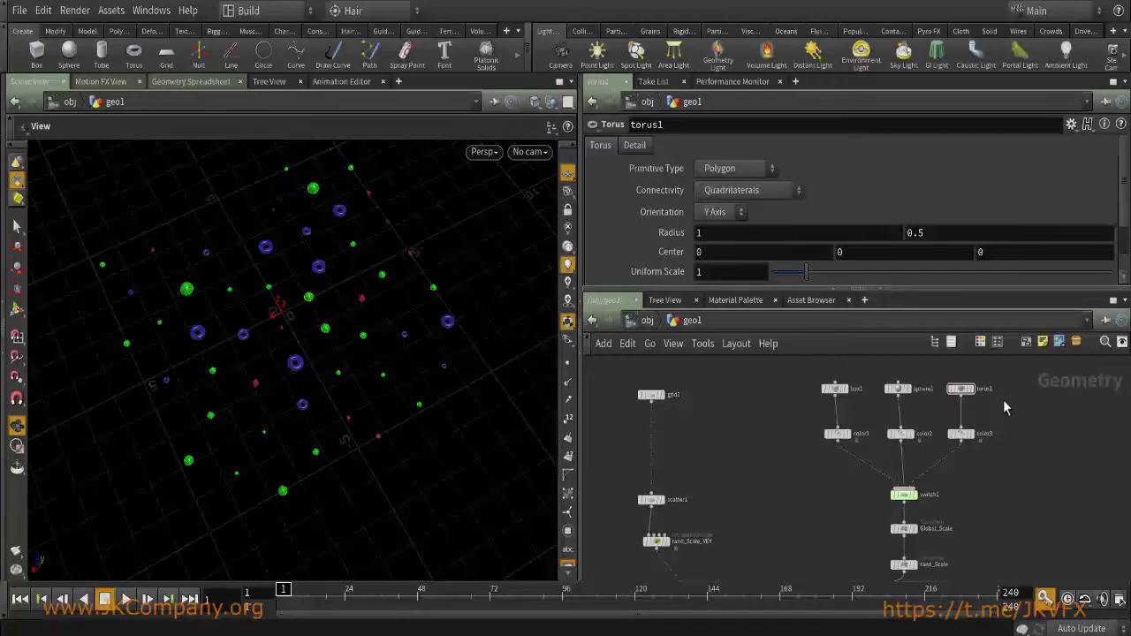
Check scatter1's Force Total Count of 50 and orbit around the scattered shapes.
{"action": "scroll", "coordinate": [972, 415], "scroll_direction": "down", "scroll_amount": 5}
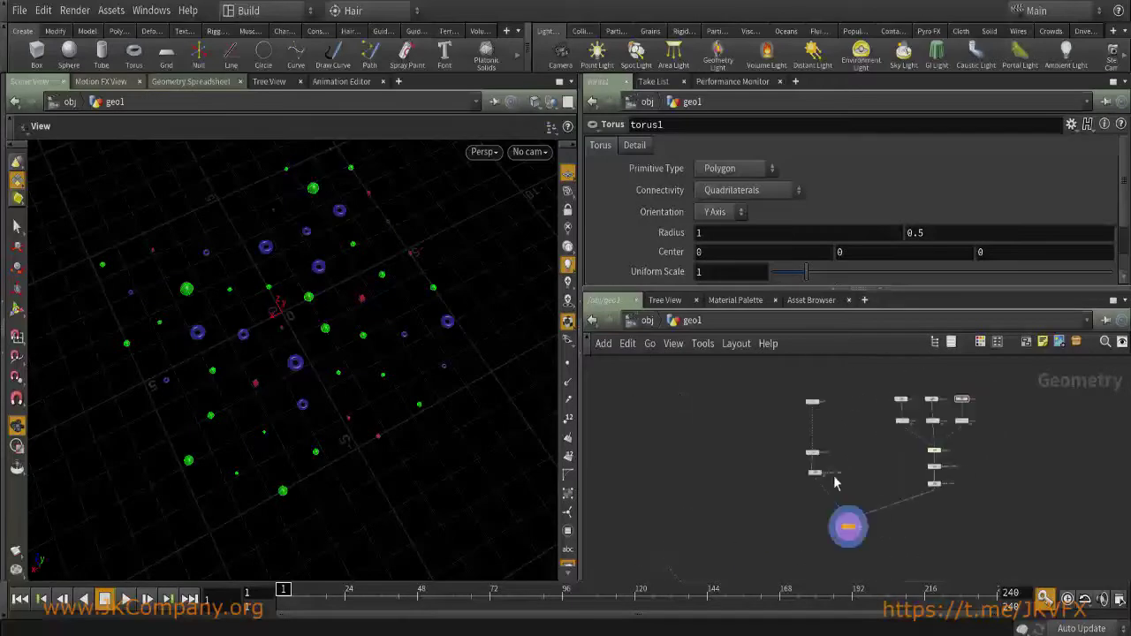
{"action": "middle_click_drag", "start_coordinate": [877, 449], "coordinate": [857, 440]}
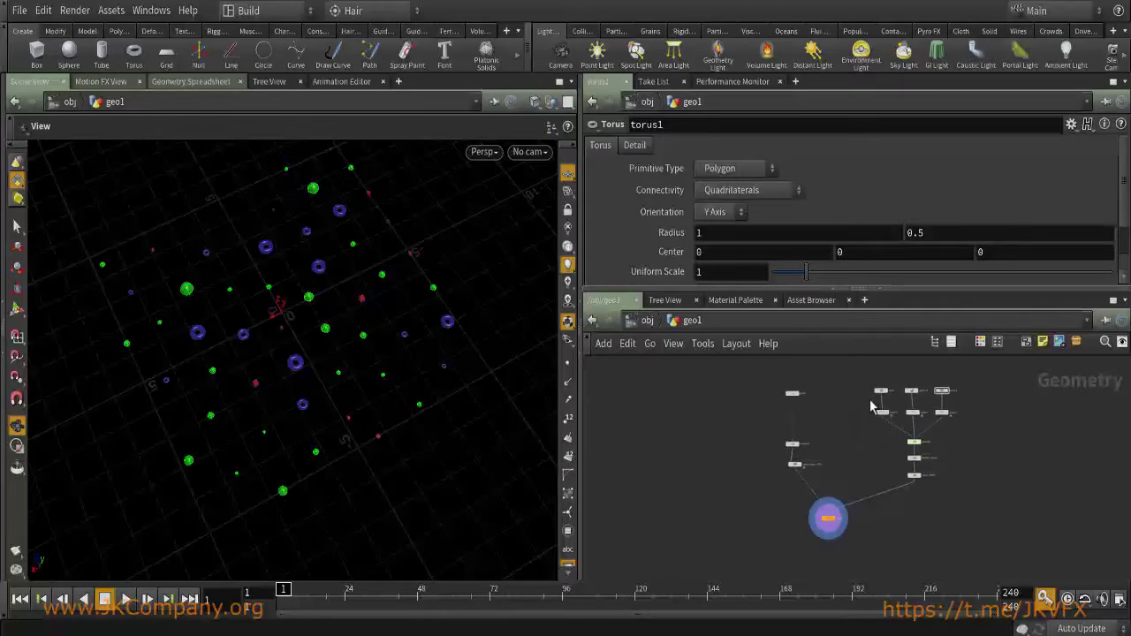
{"action": "scroll", "coordinate": [853, 426], "scroll_direction": "up", "scroll_amount": 2}
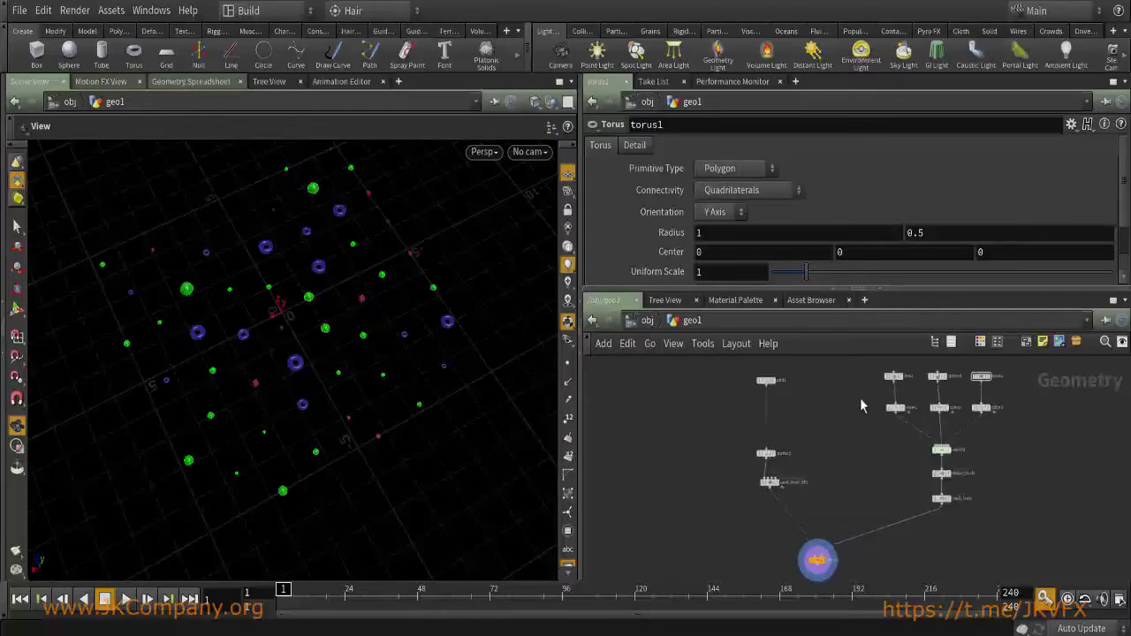
{"action": "scroll", "coordinate": [862, 404], "scroll_direction": "up", "scroll_amount": 3}
{"action": "left_click", "coordinate": [765, 479]}
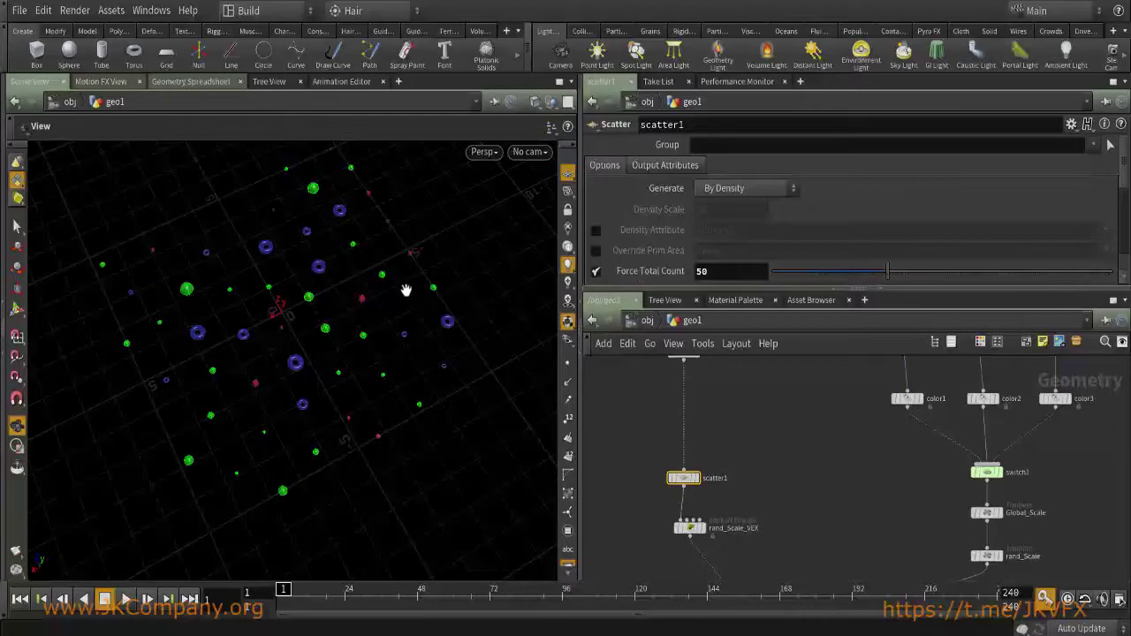
{"action": "left_click_drag", "start_coordinate": [403, 280], "coordinate": [436, 270]}
{"action": "scroll", "coordinate": [785, 454], "scroll_direction": "down", "scroll_amount": 3}
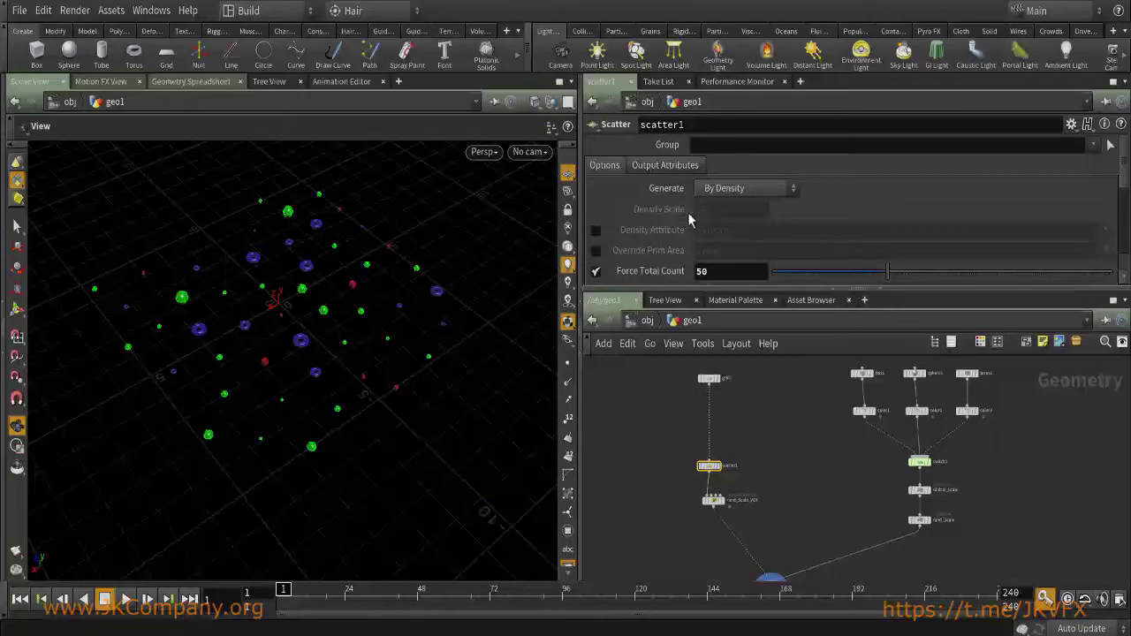
Box-select grid1, box1, sphere1 and torus1, then display color1's red (1, 0, 0) settings.
{"action": "mouse_move", "coordinate": [616, 259]}
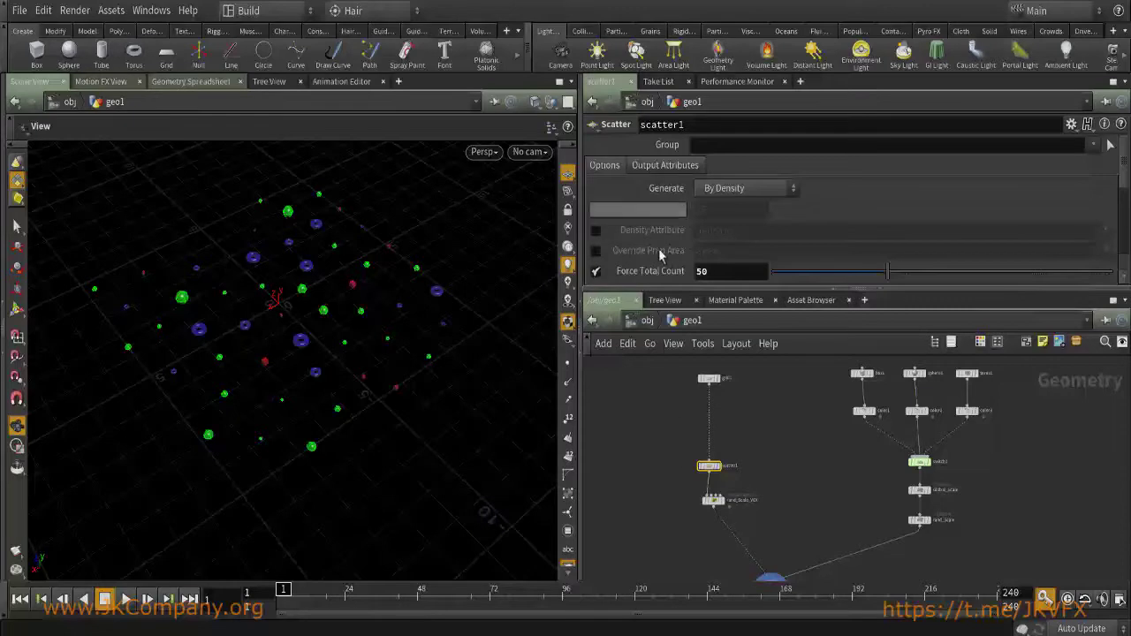
{"action": "mouse_move", "coordinate": [661, 273]}
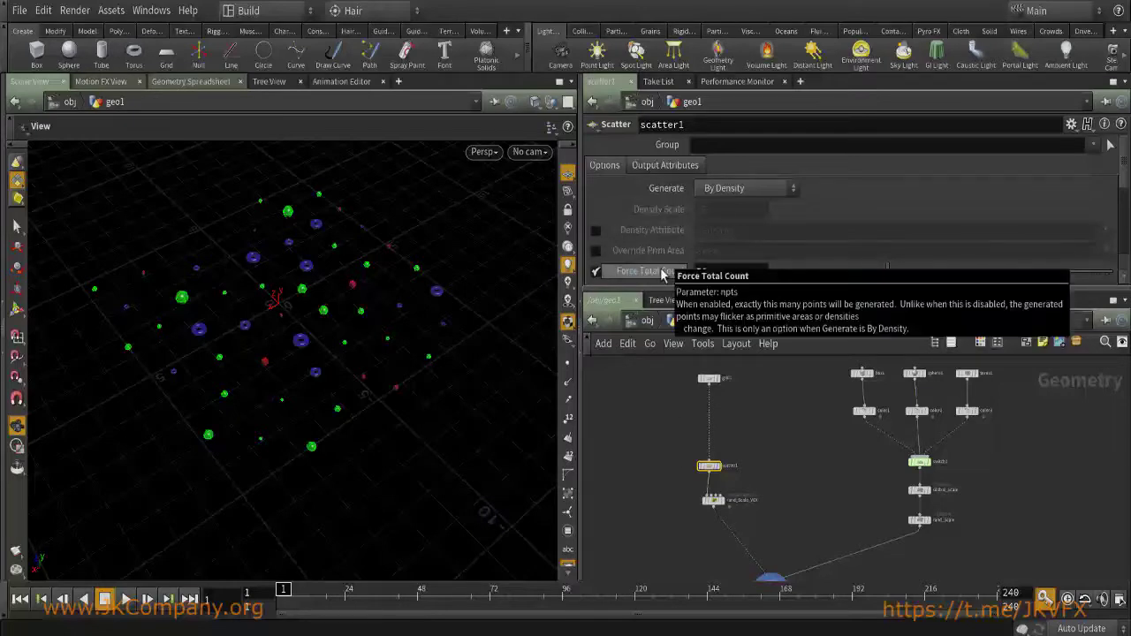
{"action": "middle_click_drag", "start_coordinate": [651, 404], "coordinate": [669, 404]}
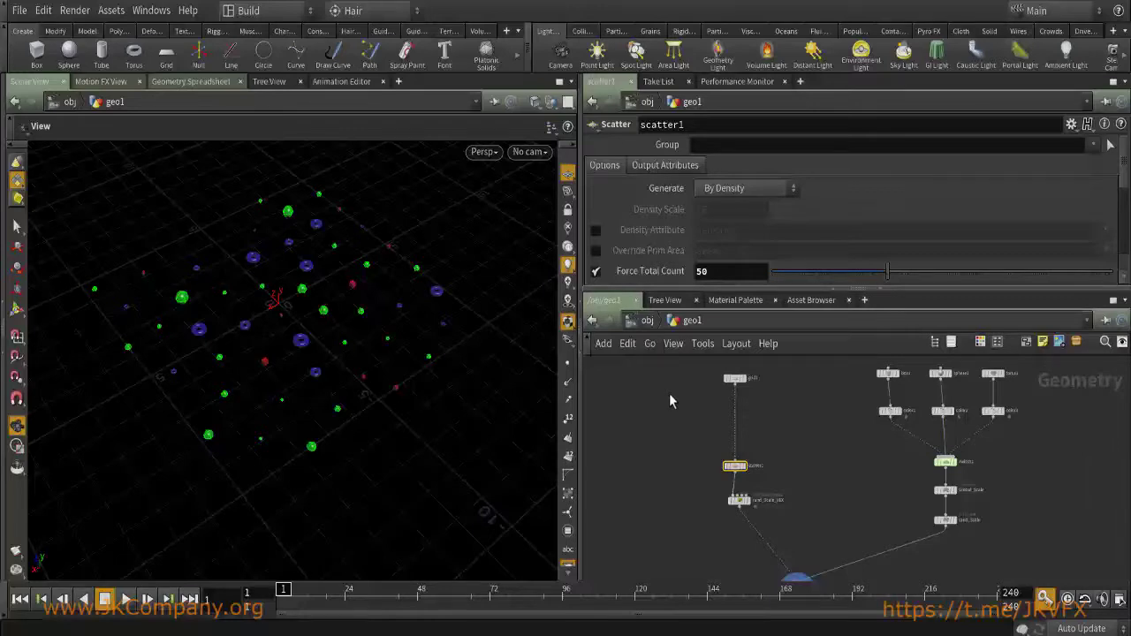
{"action": "middle_click_drag", "start_coordinate": [679, 409], "coordinate": [680, 454]}
{"action": "left_click_drag", "start_coordinate": [680, 454], "coordinate": [1030, 415]}
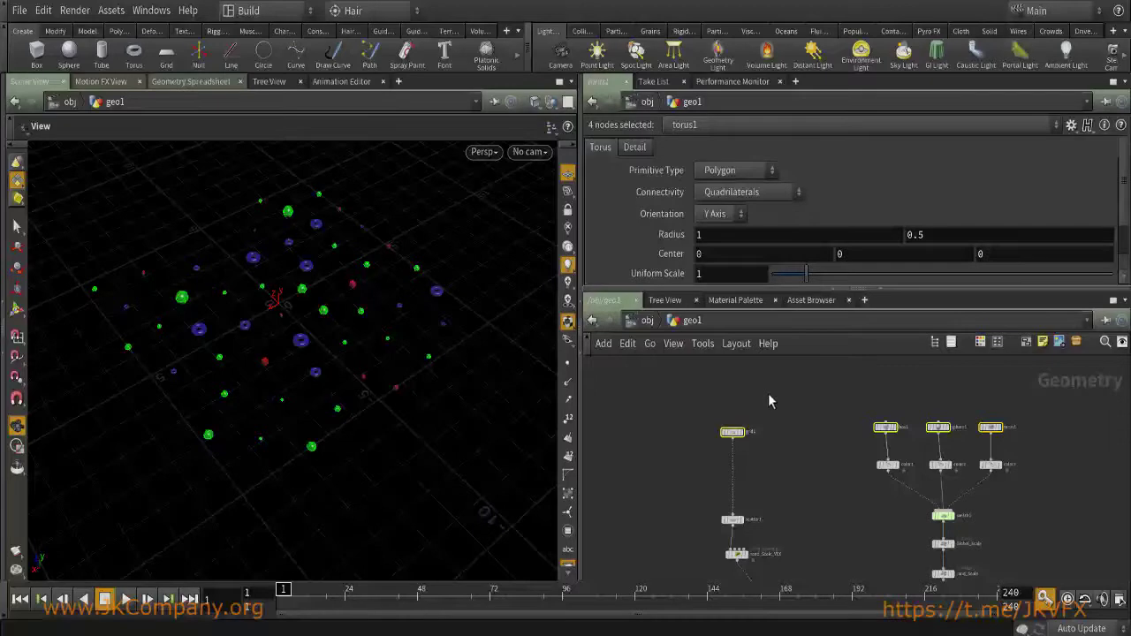
{"action": "left_click_drag", "start_coordinate": [698, 398], "coordinate": [1034, 449]}
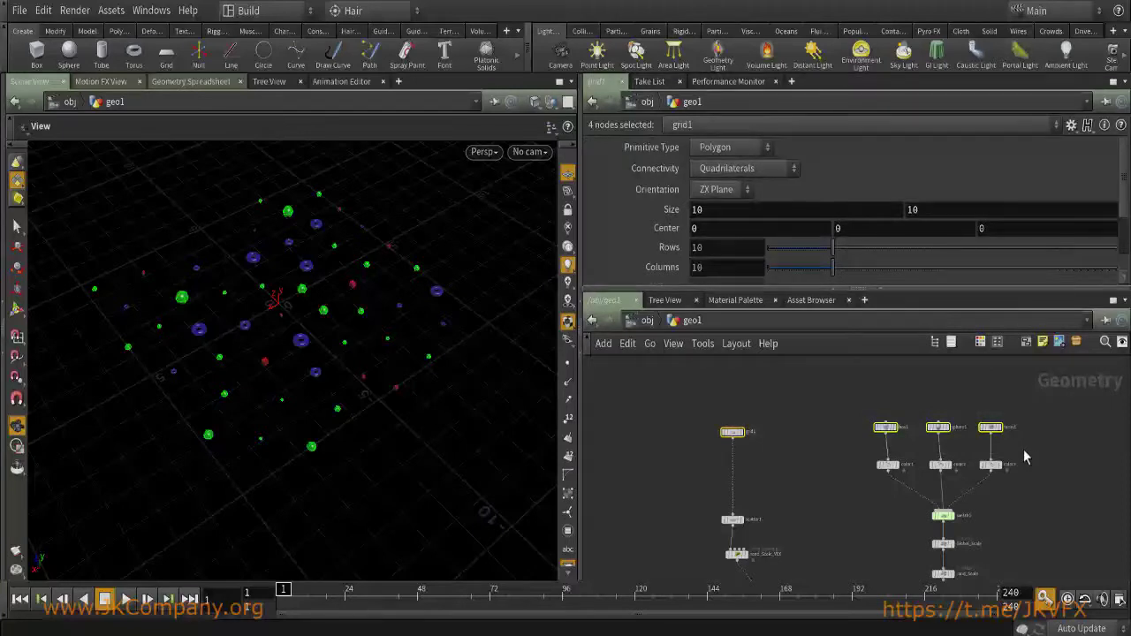
{"action": "key", "text": "h"}
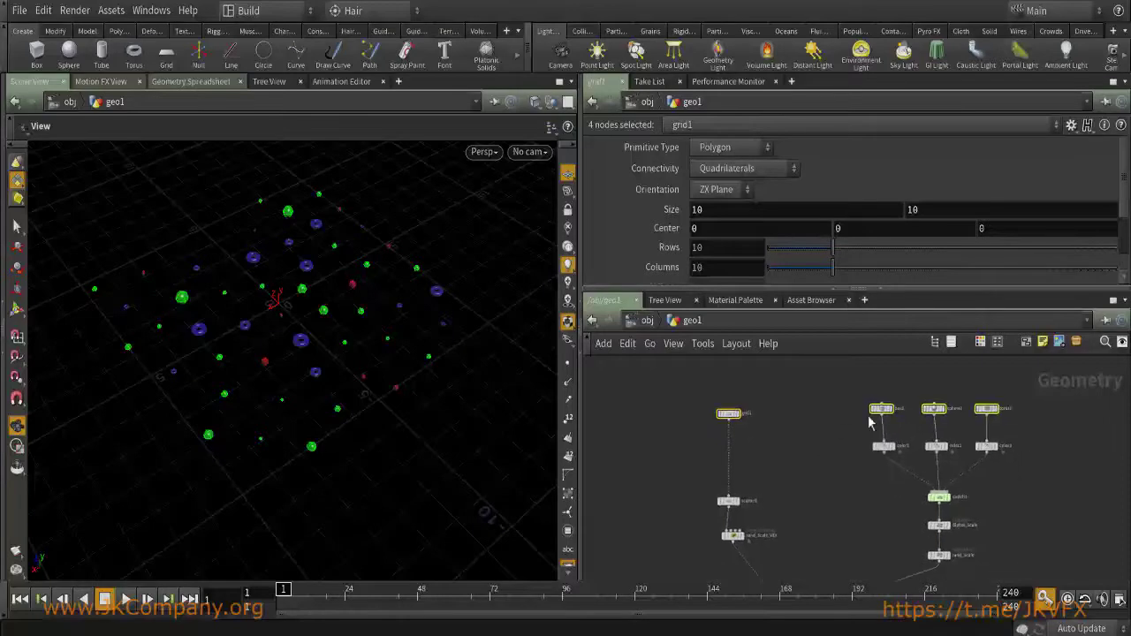
{"action": "left_click", "coordinate": [882, 446]}
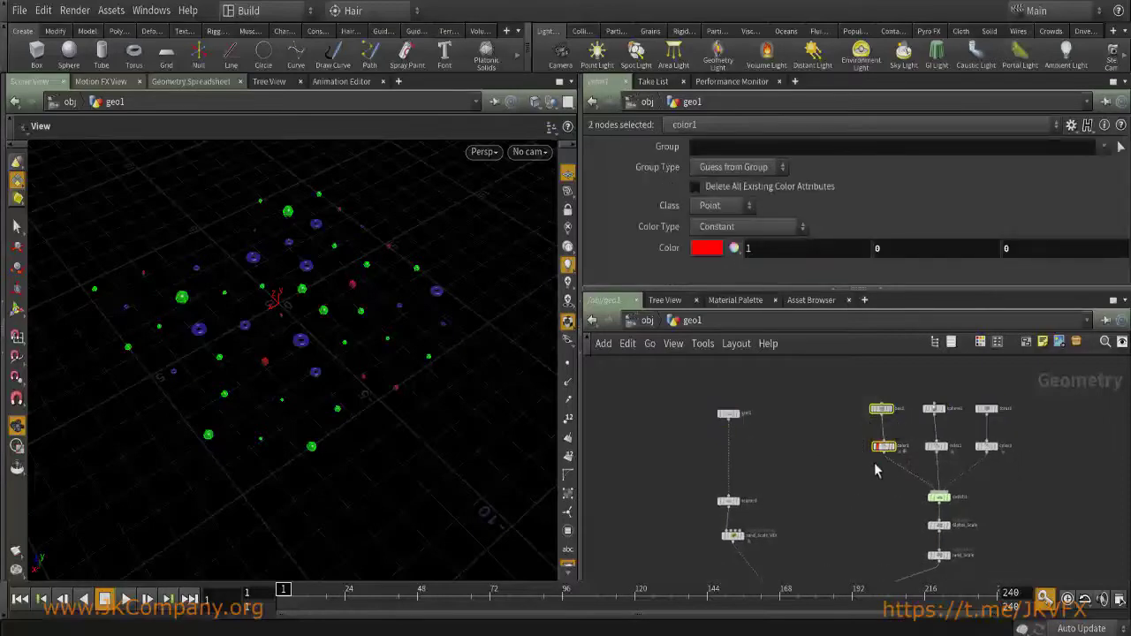
Unlock the red color1 node, discarding its locked changes, and nudge it left.
{"action": "scroll", "coordinate": [874, 470], "scroll_direction": "up", "scroll_amount": 3}
{"action": "left_click", "coordinate": [869, 469]}
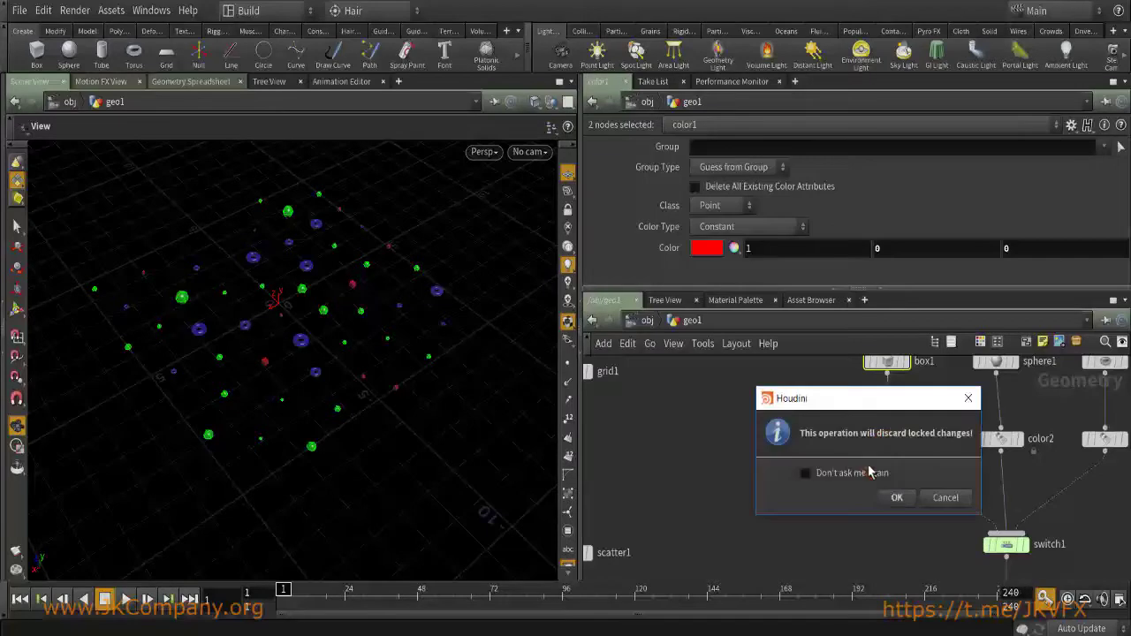
{"action": "left_click", "coordinate": [888, 495]}
{"action": "left_click_drag", "start_coordinate": [895, 449], "coordinate": [890, 447]}
{"action": "scroll", "coordinate": [833, 460], "scroll_direction": "down", "scroll_amount": 4}
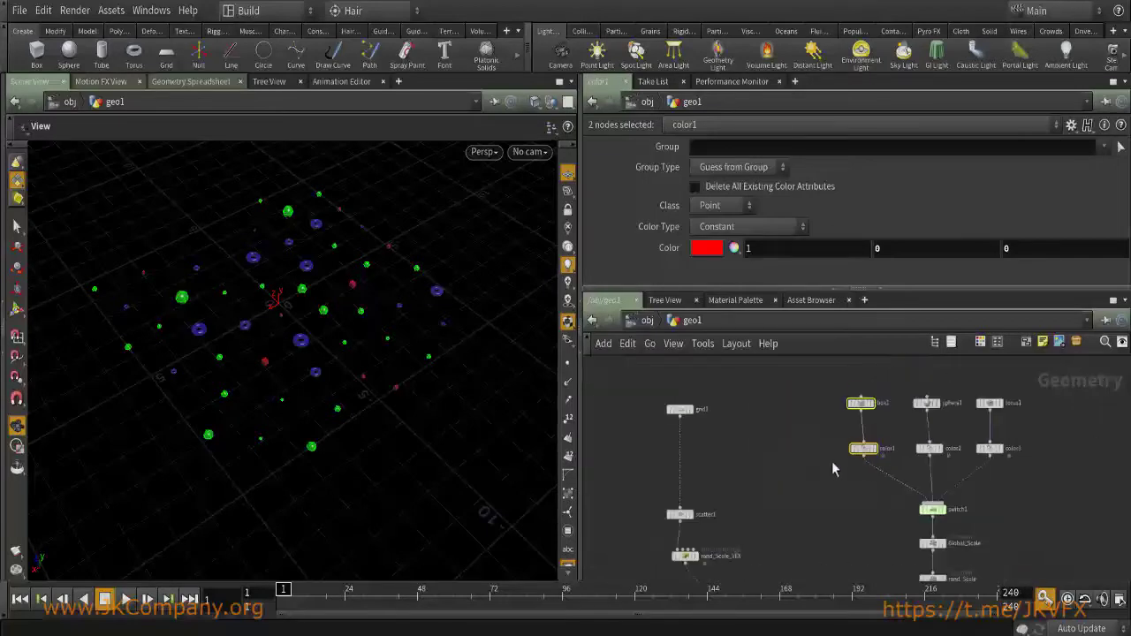
{"action": "scroll", "coordinate": [811, 454], "scroll_direction": "up", "scroll_amount": 2}
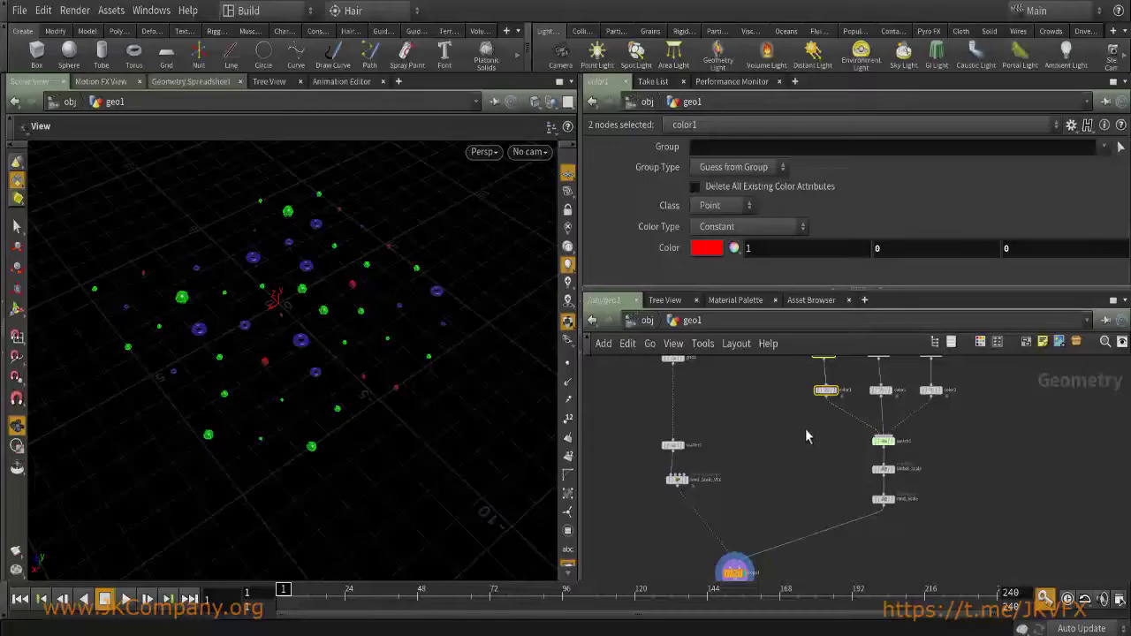
Re-centre the switch and color chain and select all 13 geo1 nodes.
{"action": "middle_click_drag", "start_coordinate": [1030, 490], "coordinate": [898, 505]}
{"action": "scroll", "coordinate": [853, 509], "scroll_direction": "down", "scroll_amount": 3}
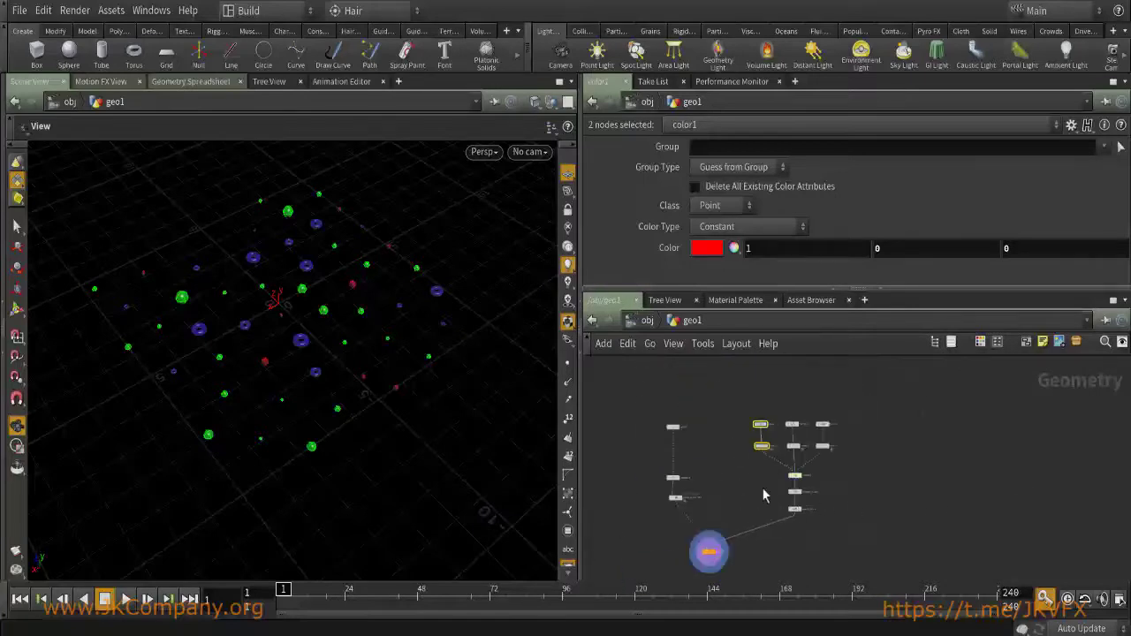
{"action": "key", "text": "n"}
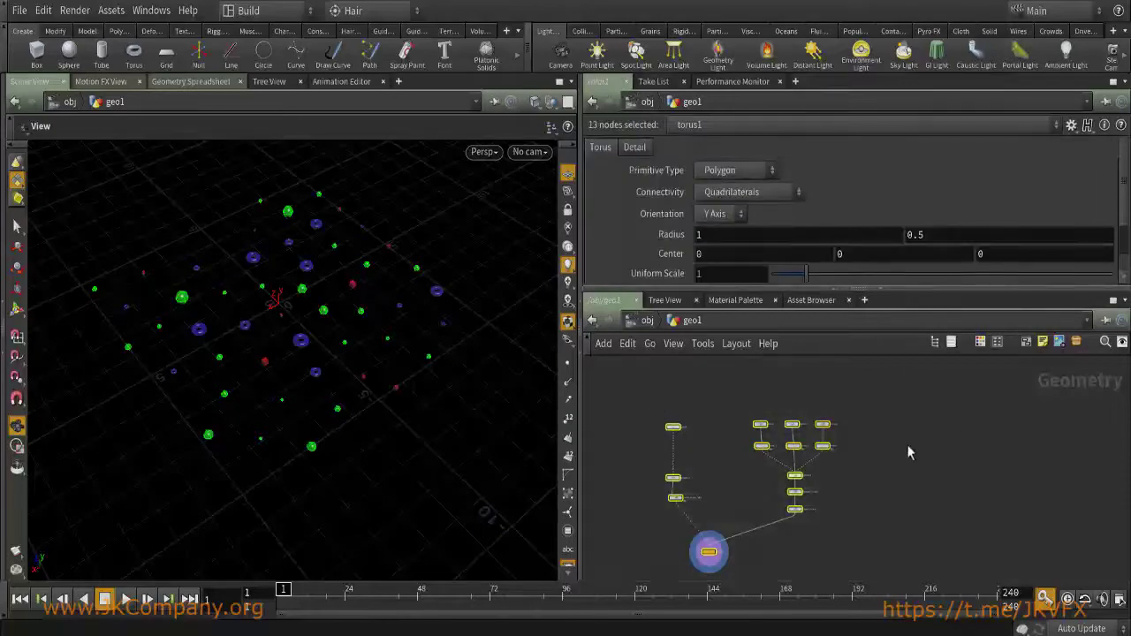
{"action": "middle_click_drag", "start_coordinate": [906, 444], "coordinate": [966, 450]}
{"action": "scroll", "coordinate": [935, 437], "scroll_direction": "up", "scroll_amount": 2}
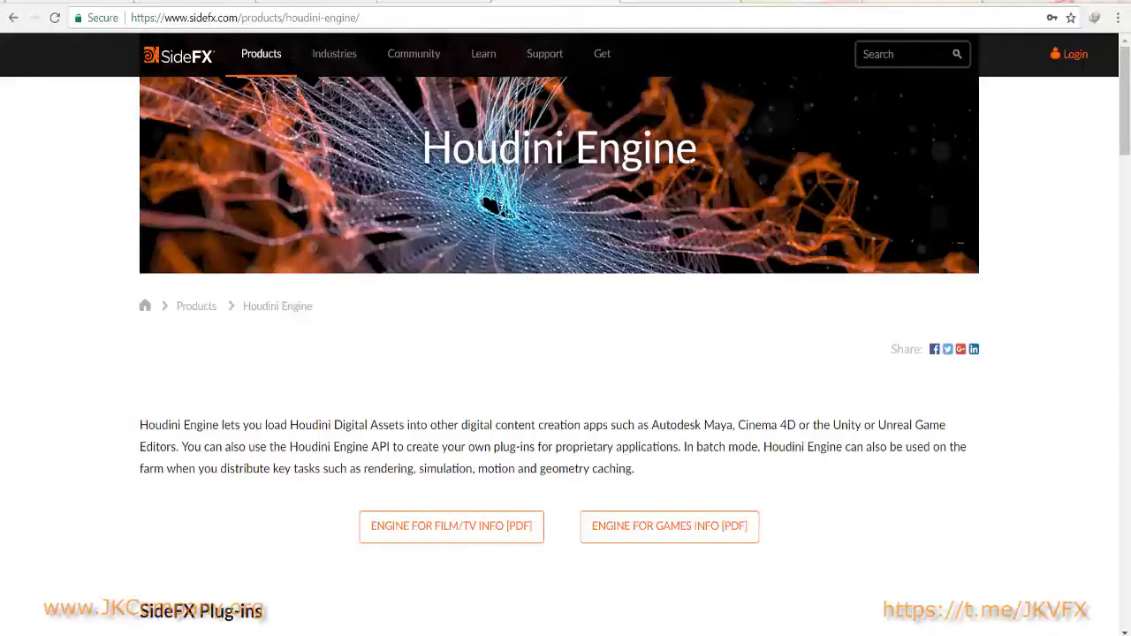
Scroll the plug-in sections and highlight the CUSTOM PLUG-INS and Houdini Engine API text.
{"action": "scroll", "coordinate": [533, 277], "scroll_direction": "down", "scroll_amount": 4}
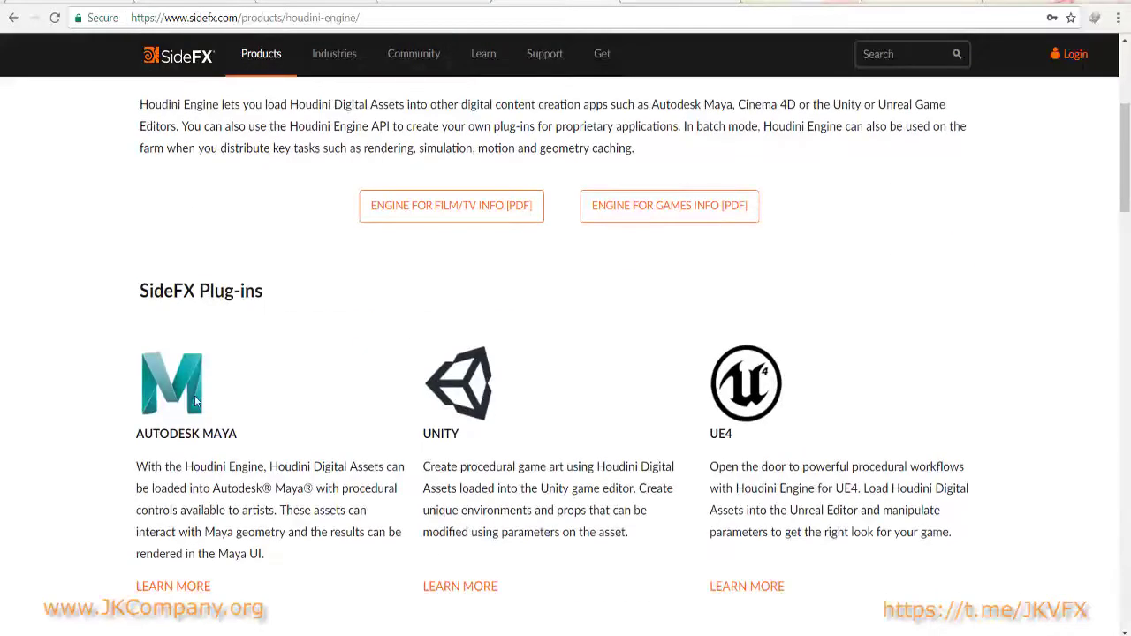
{"action": "scroll", "coordinate": [227, 399], "scroll_direction": "down", "scroll_amount": 1}
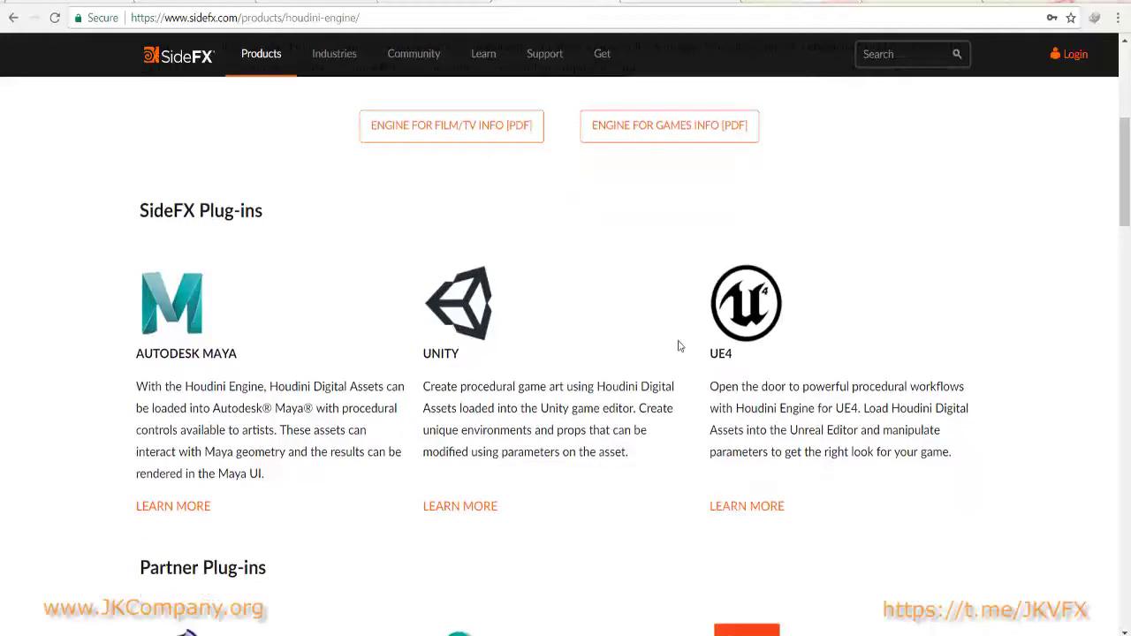
{"action": "scroll", "coordinate": [280, 399], "scroll_direction": "down", "scroll_amount": 3}
{"action": "scroll", "coordinate": [269, 380], "scroll_direction": "up", "scroll_amount": 1}
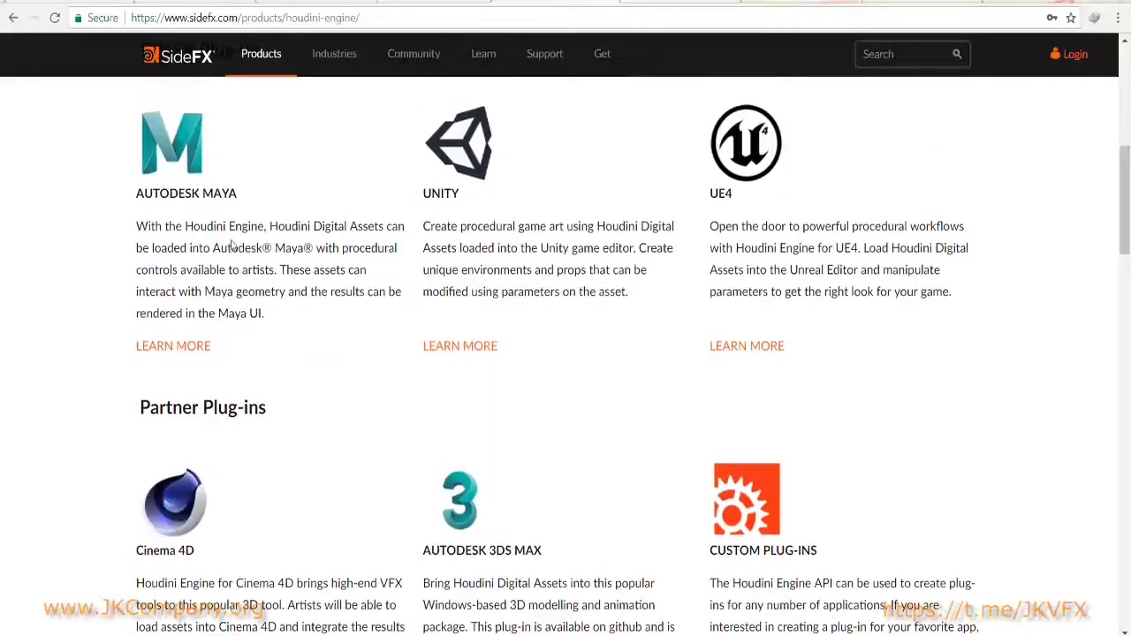
{"action": "scroll", "coordinate": [234, 241], "scroll_direction": "up", "scroll_amount": 1}
{"action": "scroll", "coordinate": [609, 206], "scroll_direction": "up", "scroll_amount": 7}
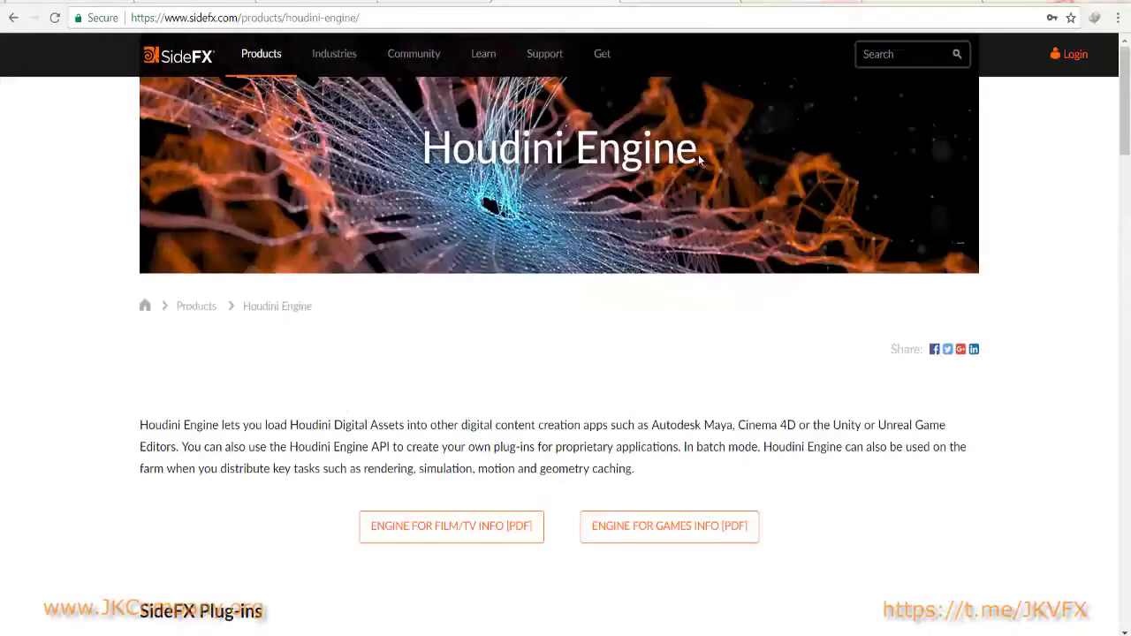
{"action": "scroll", "coordinate": [386, 368], "scroll_direction": "down", "scroll_amount": 5}
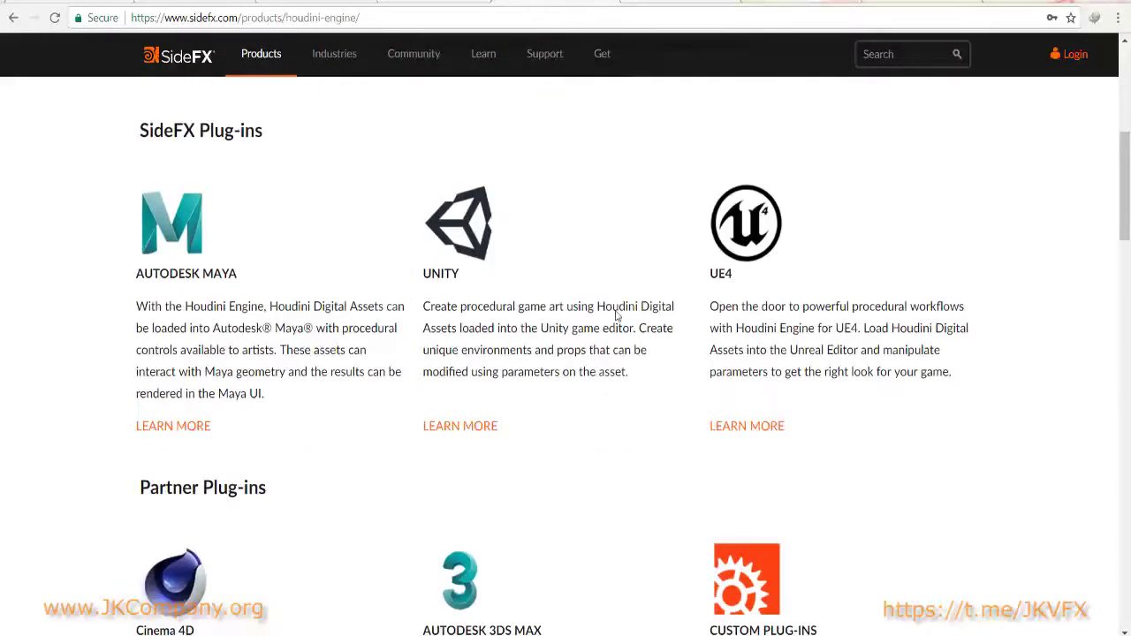
{"action": "scroll", "coordinate": [429, 328], "scroll_direction": "down", "scroll_amount": 4}
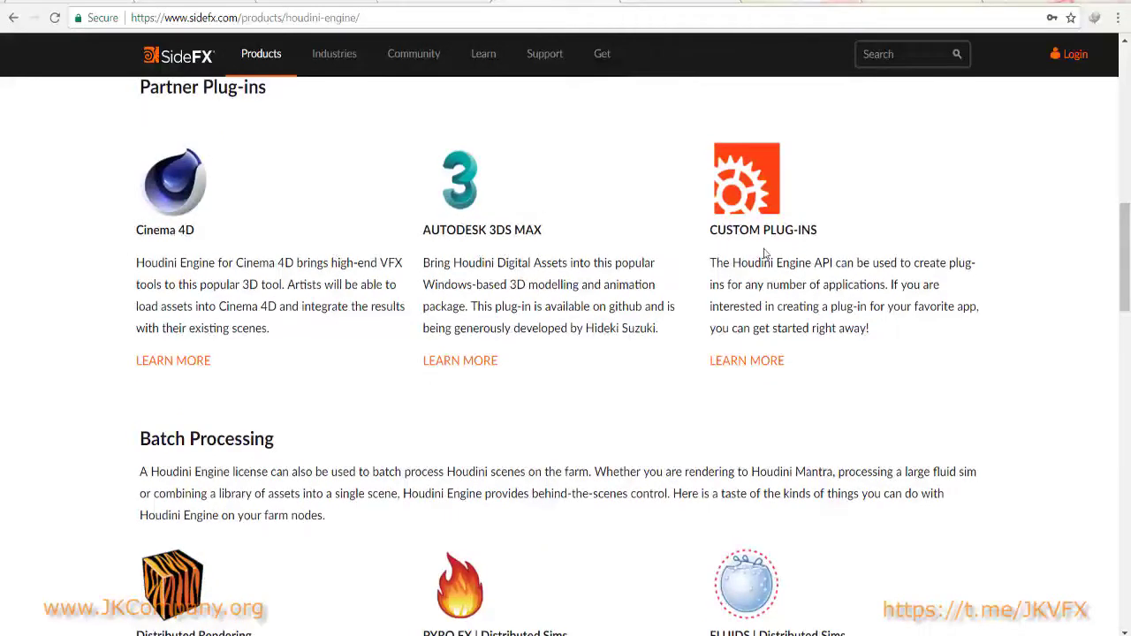
{"action": "left_click_drag", "start_coordinate": [827, 233], "coordinate": [708, 231]}
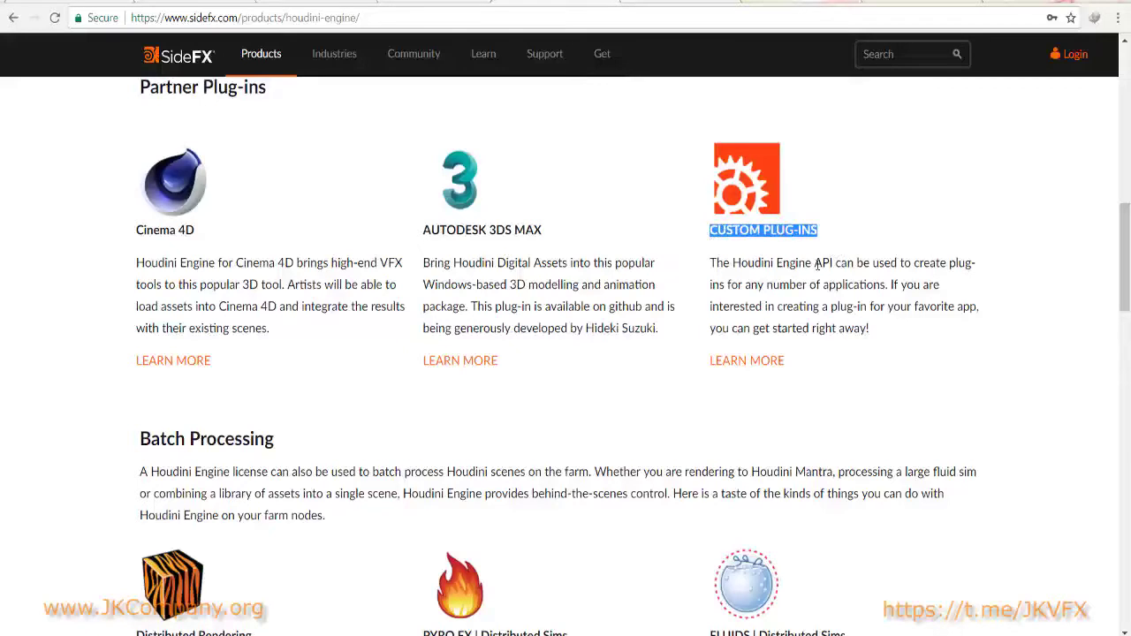
{"action": "left_click_drag", "start_coordinate": [834, 264], "coordinate": [732, 264]}
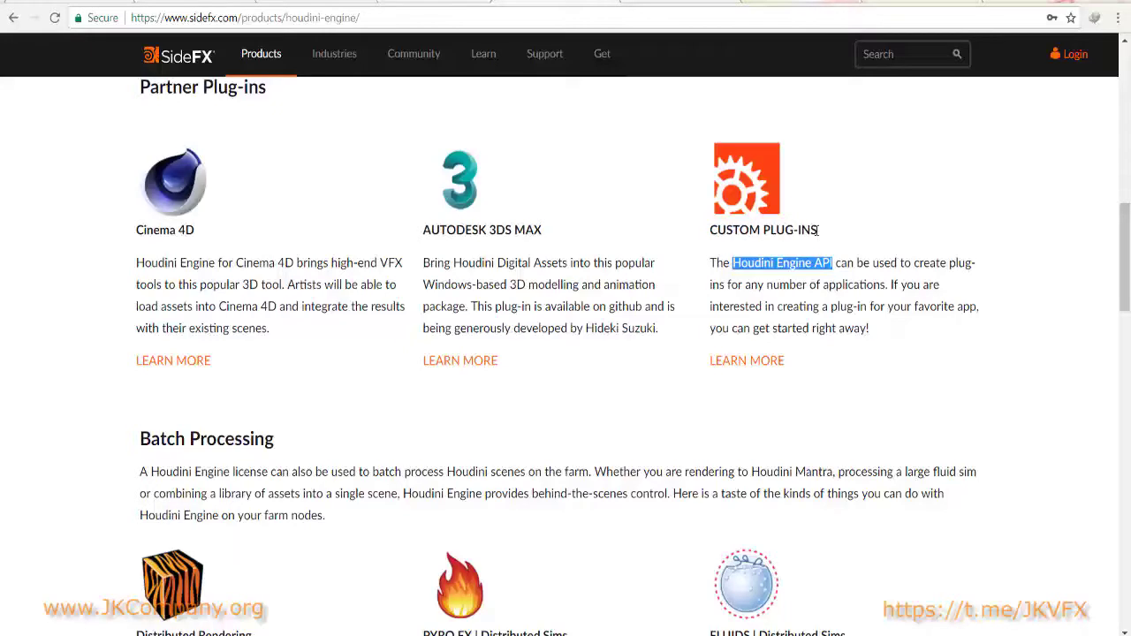
Scroll back up, highlighting the word API and the Houdini Engine heading.
{"action": "scroll", "coordinate": [706, 177], "scroll_direction": "up", "scroll_amount": 1}
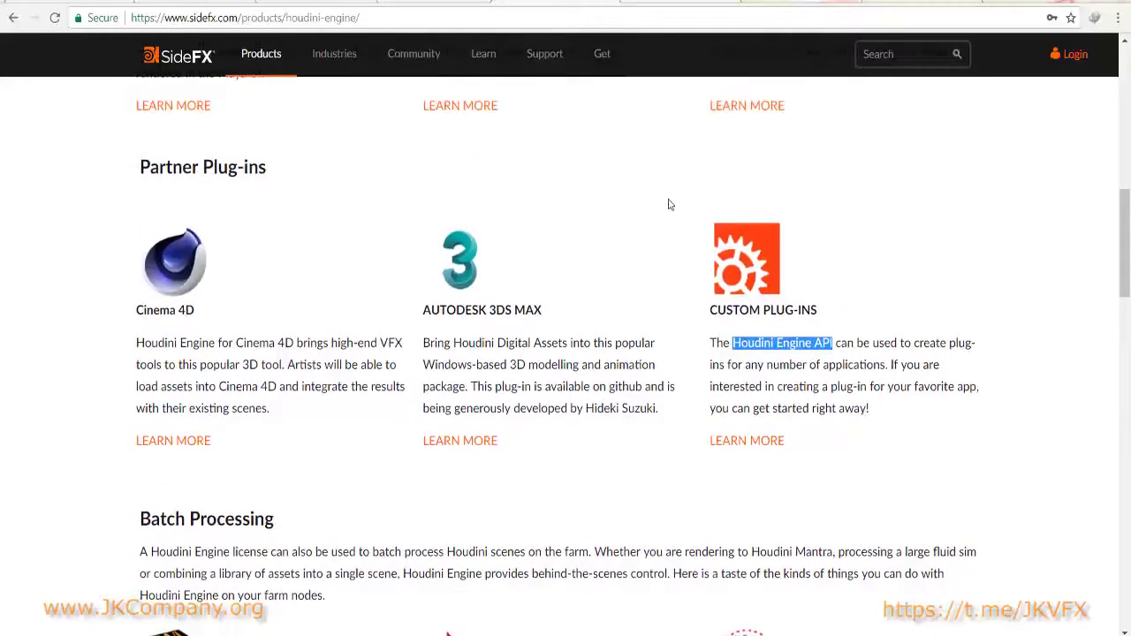
{"action": "left_click_drag", "start_coordinate": [835, 346], "coordinate": [813, 345]}
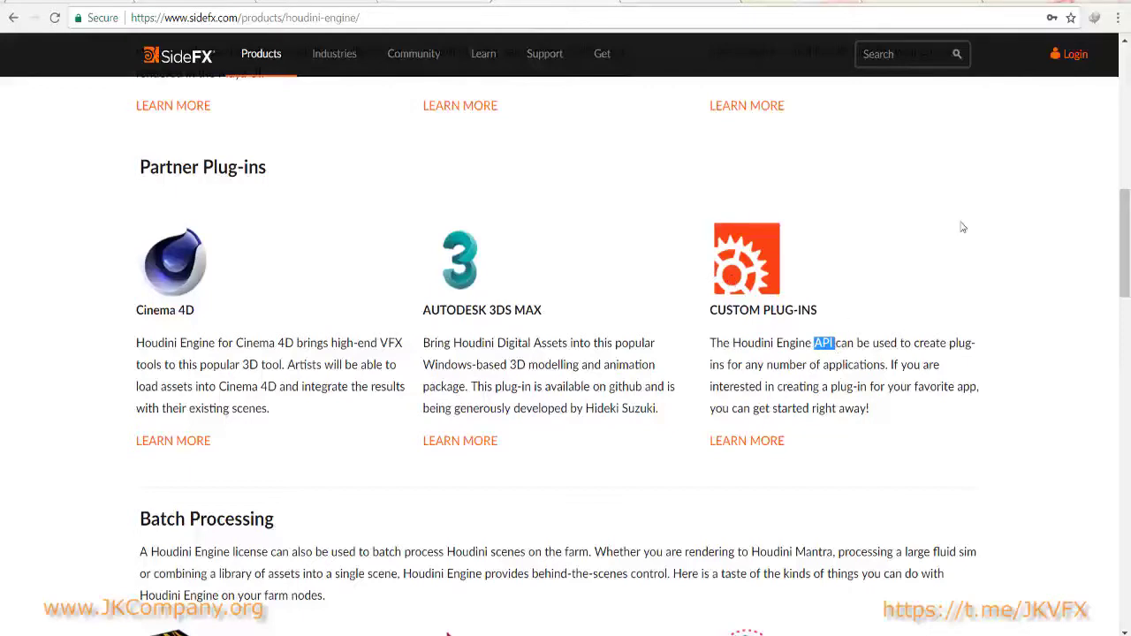
{"action": "scroll", "coordinate": [482, 444], "scroll_direction": "up", "scroll_amount": 2}
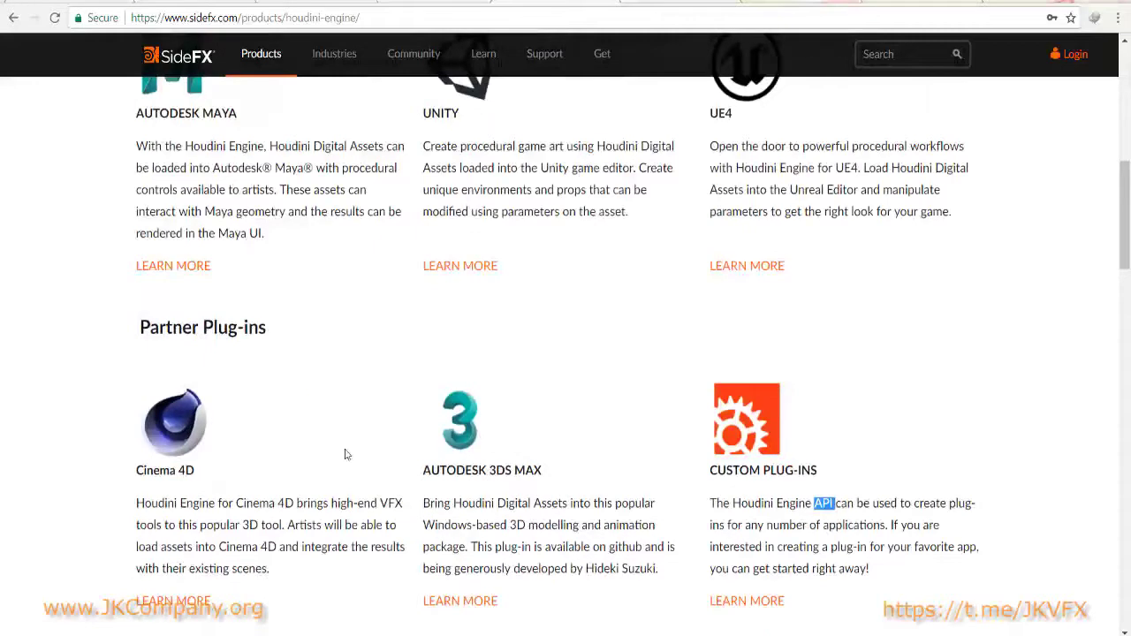
{"action": "scroll", "coordinate": [345, 454], "scroll_direction": "up", "scroll_amount": 3}
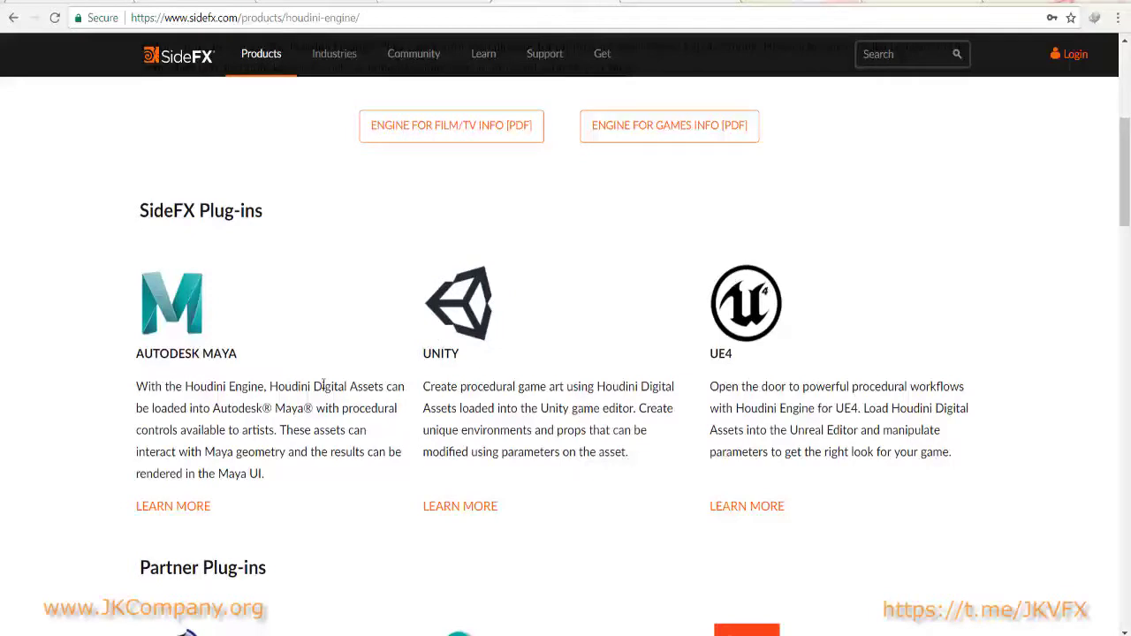
{"action": "scroll", "coordinate": [296, 376], "scroll_direction": "down", "scroll_amount": 3}
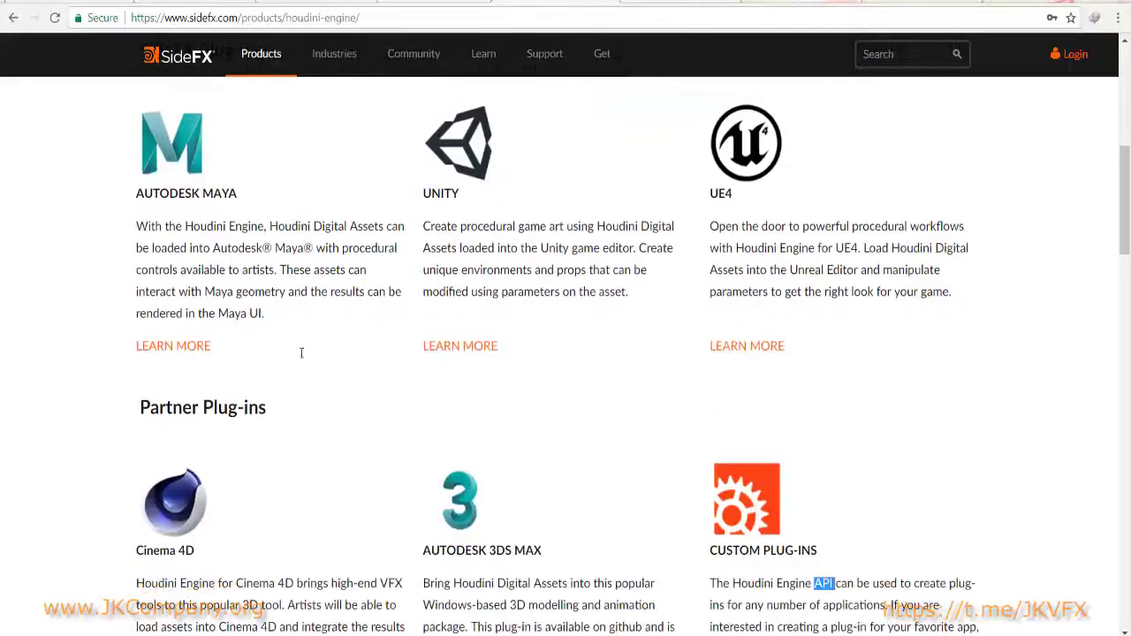
{"action": "scroll", "coordinate": [325, 356], "scroll_direction": "up", "scroll_amount": 1}
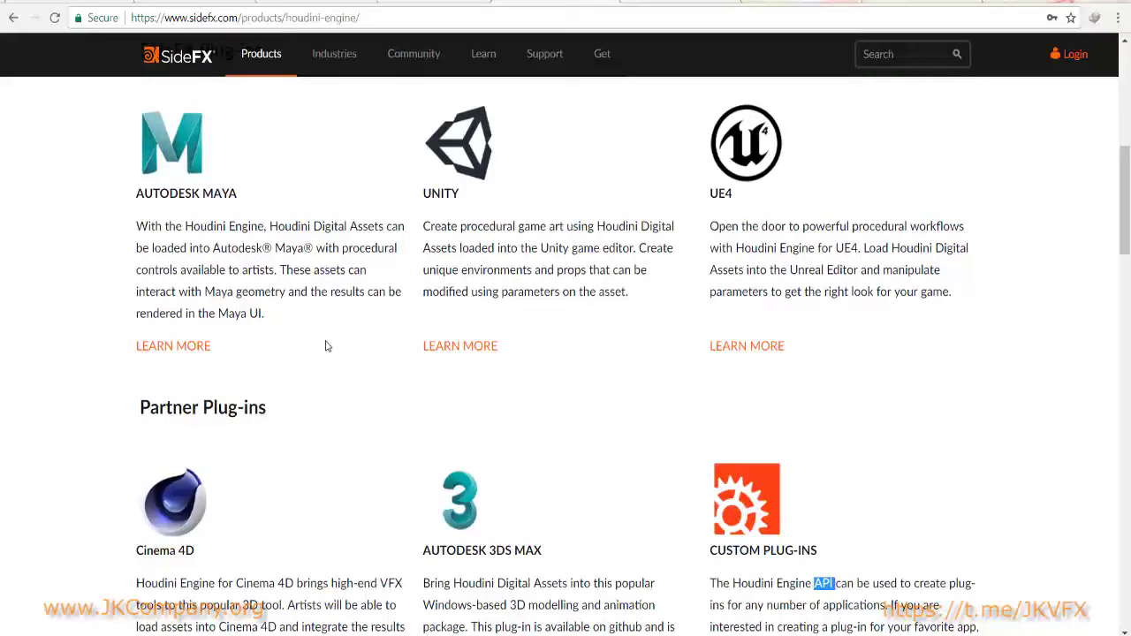
{"action": "scroll", "coordinate": [512, 293], "scroll_direction": "up", "scroll_amount": 6}
{"action": "left_click_drag", "start_coordinate": [699, 184], "coordinate": [421, 157]}
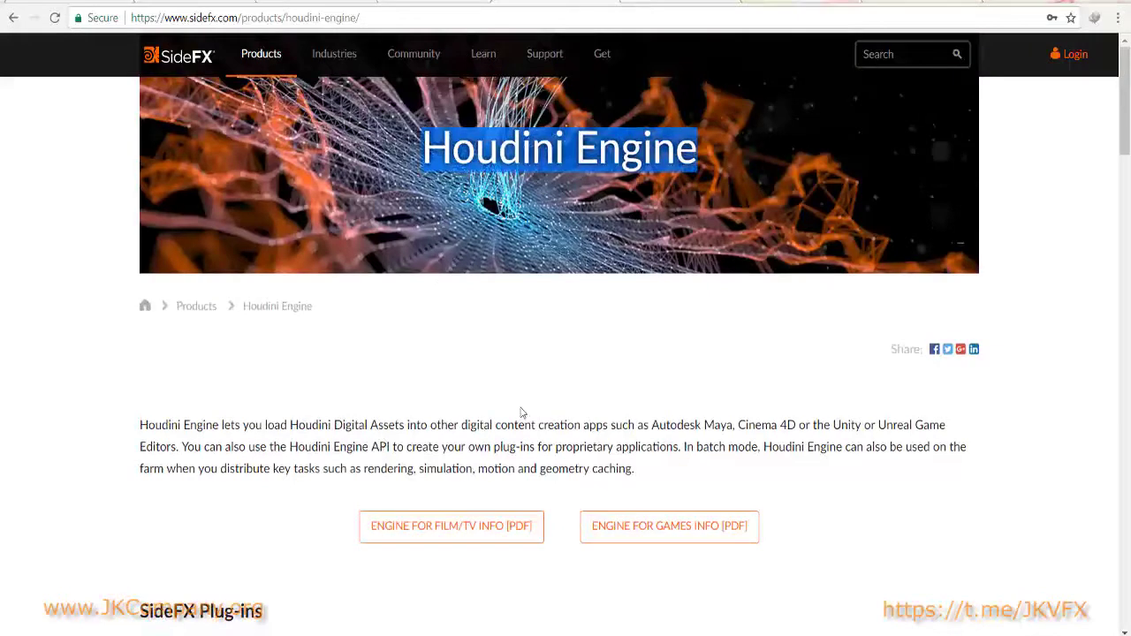
{"action": "scroll", "coordinate": [273, 394], "scroll_direction": "down", "scroll_amount": 9}
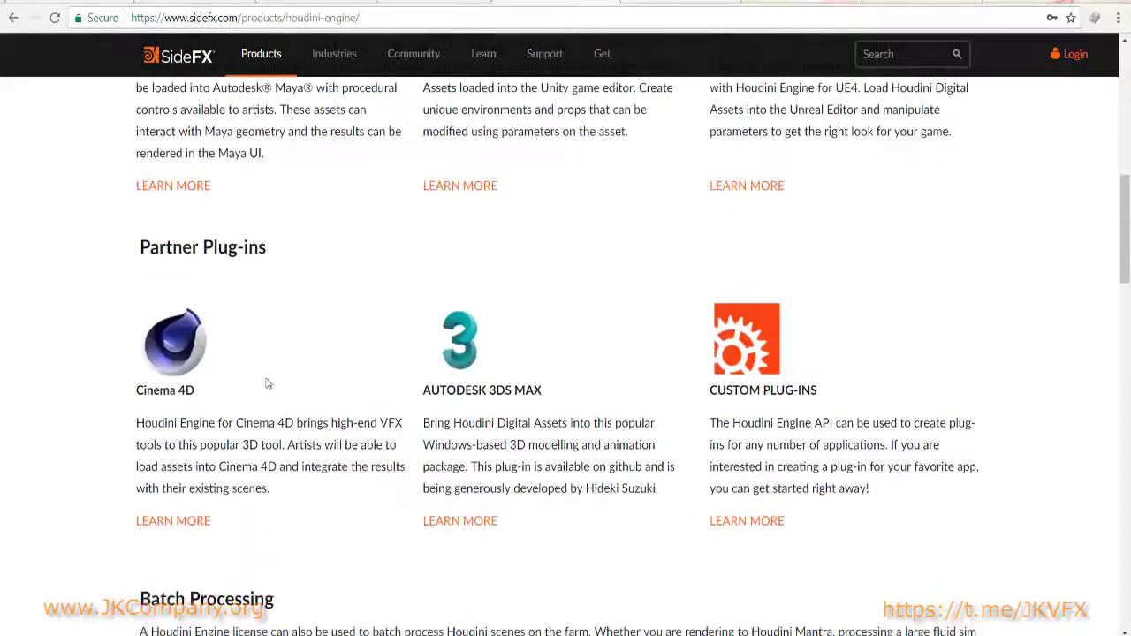
{"action": "scroll", "coordinate": [380, 371], "scroll_direction": "up", "scroll_amount": 4}
{"action": "scroll", "coordinate": [467, 505], "scroll_direction": "down", "scroll_amount": 3}
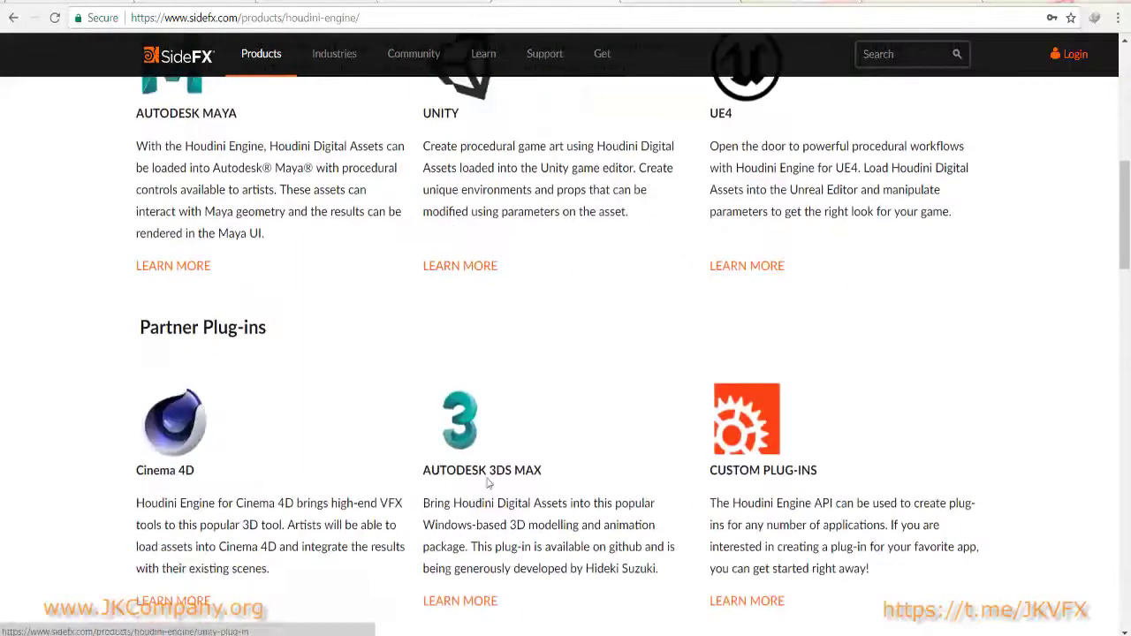
{"action": "left_click_drag", "start_coordinate": [546, 477], "coordinate": [420, 474]}
{"action": "triple_click", "coordinate": [566, 477]}
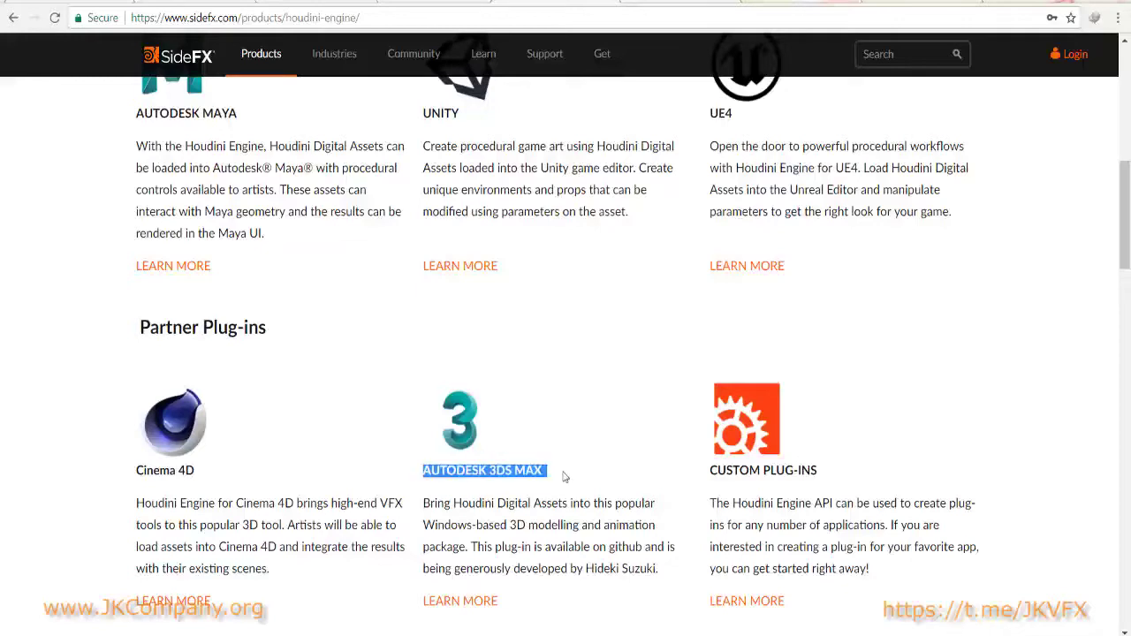
{"action": "scroll", "coordinate": [557, 477], "scroll_direction": "up", "scroll_amount": 2}
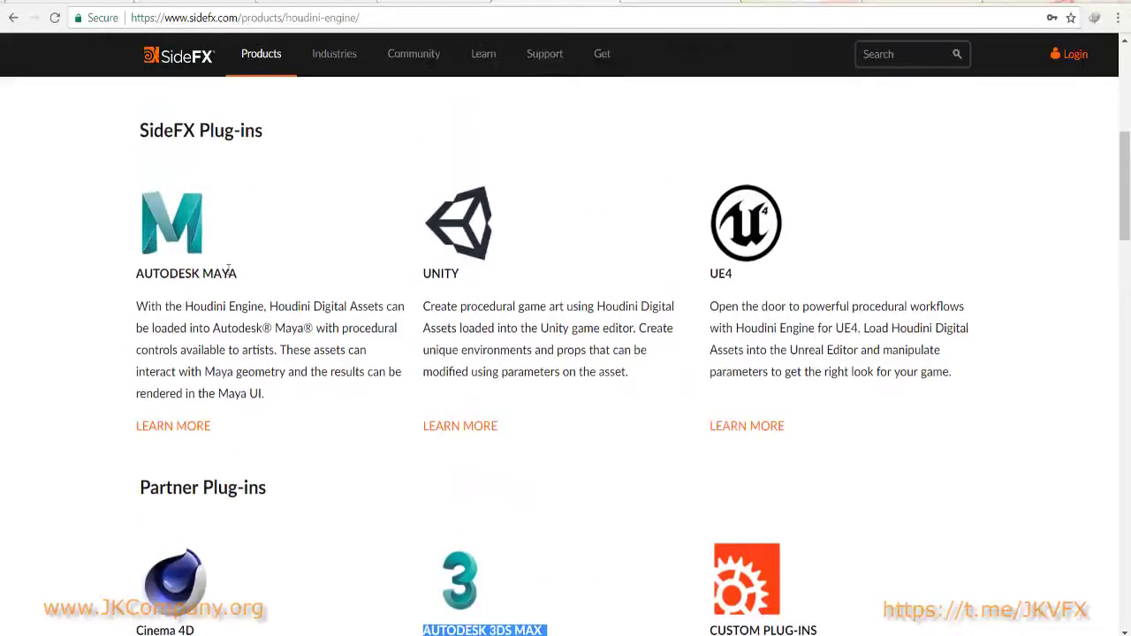
{"action": "scroll", "coordinate": [228, 270], "scroll_direction": "down", "scroll_amount": 2}
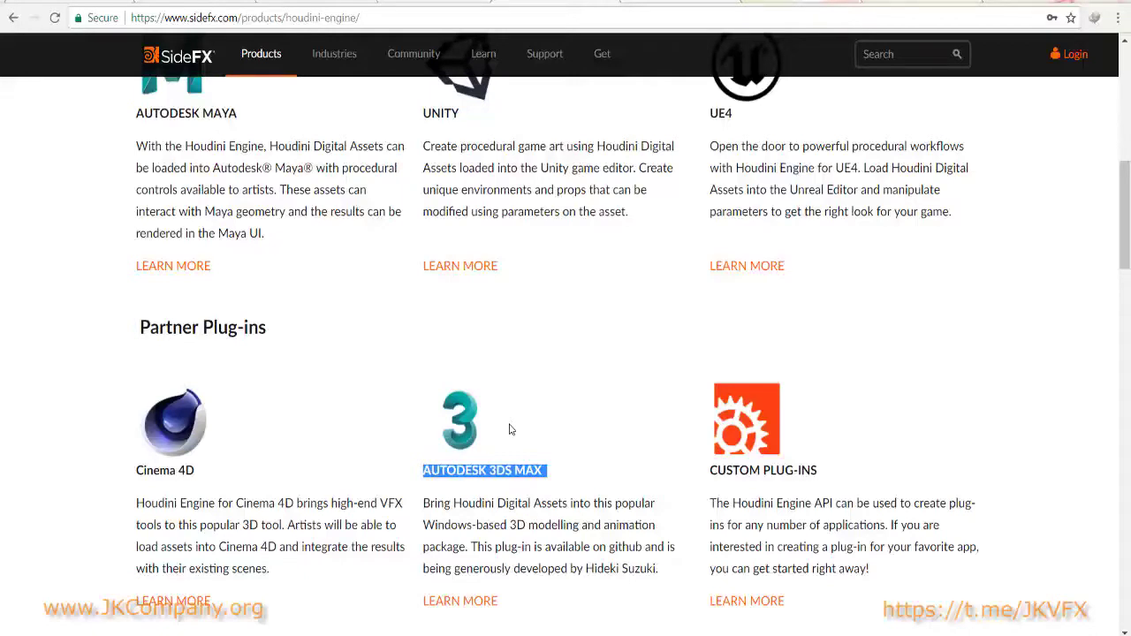
{"action": "scroll", "coordinate": [457, 433], "scroll_direction": "up", "scroll_amount": 1}
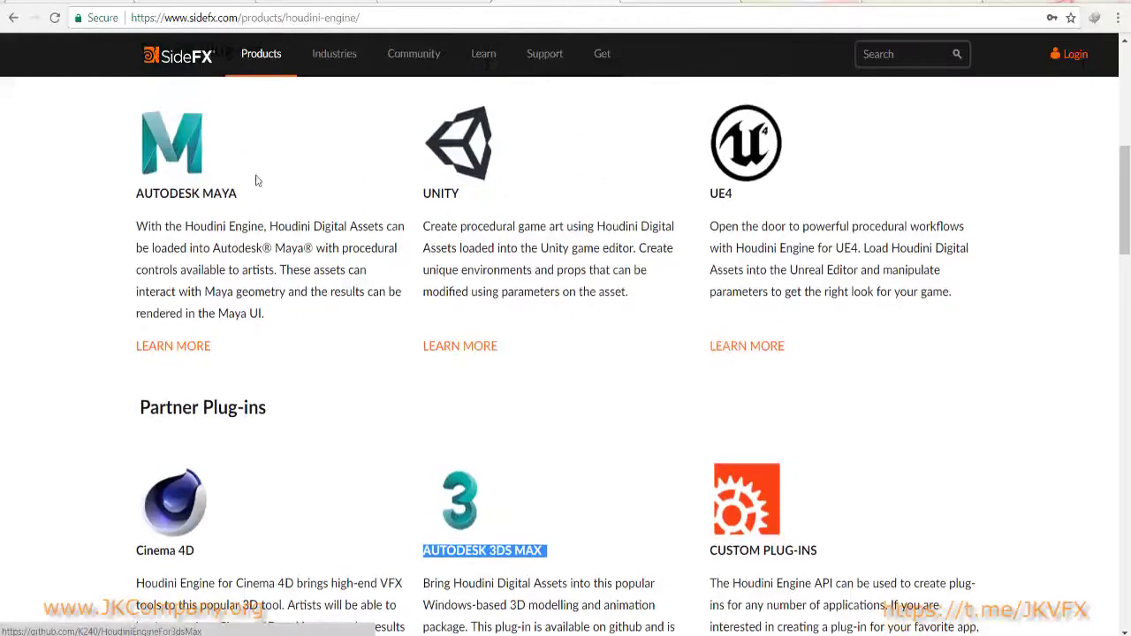
{"action": "left_click_drag", "start_coordinate": [249, 193], "coordinate": [123, 196]}
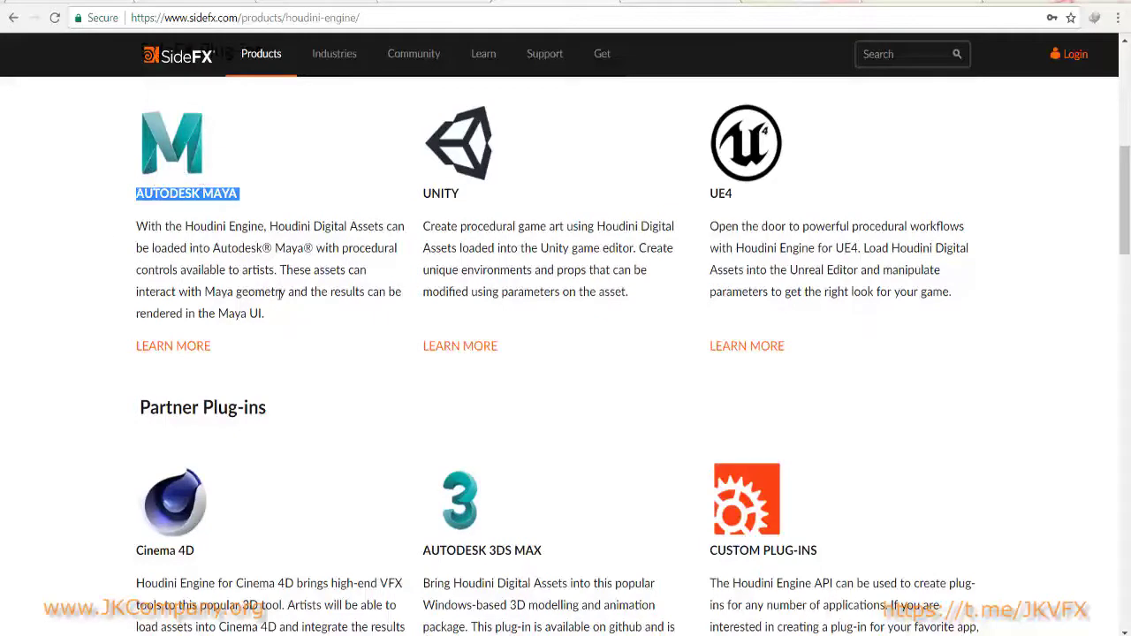
{"action": "scroll", "coordinate": [484, 293], "scroll_direction": "down", "scroll_amount": 3}
{"action": "left_click_drag", "start_coordinate": [421, 309], "coordinate": [547, 343]}
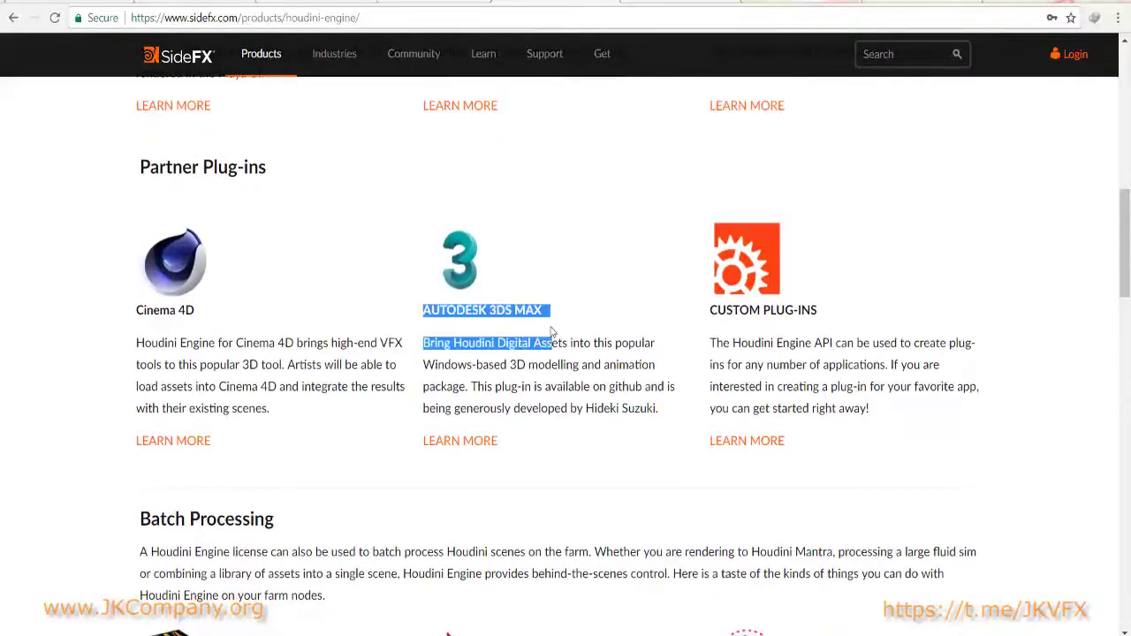
{"action": "left_click_drag", "start_coordinate": [200, 315], "coordinate": [111, 317]}
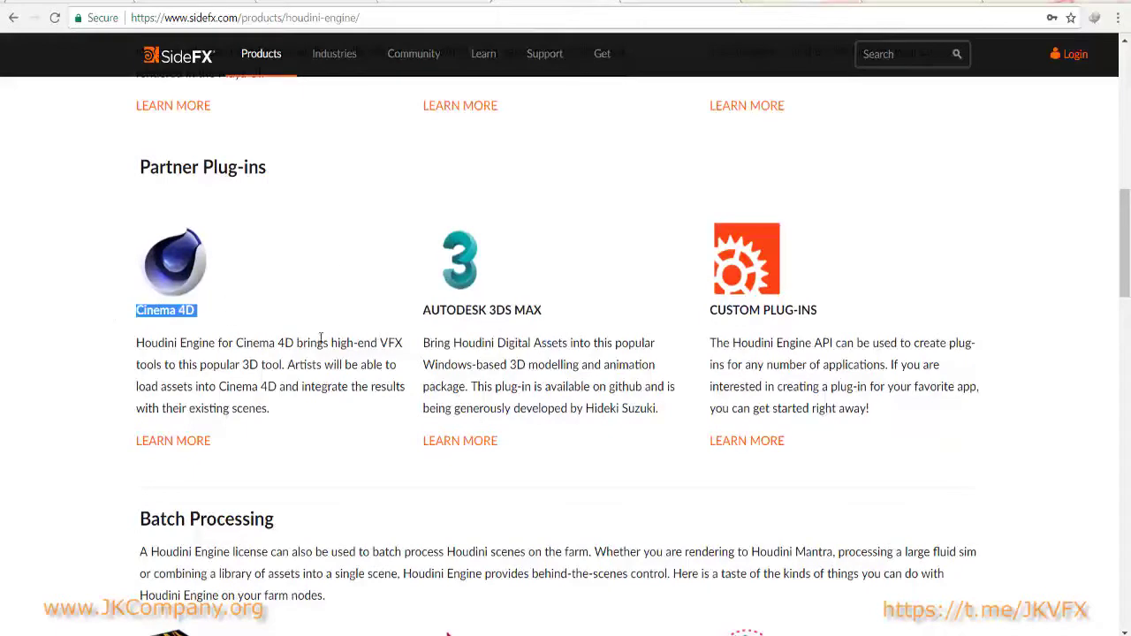
{"action": "scroll", "coordinate": [406, 353], "scroll_direction": "up", "scroll_amount": 2}
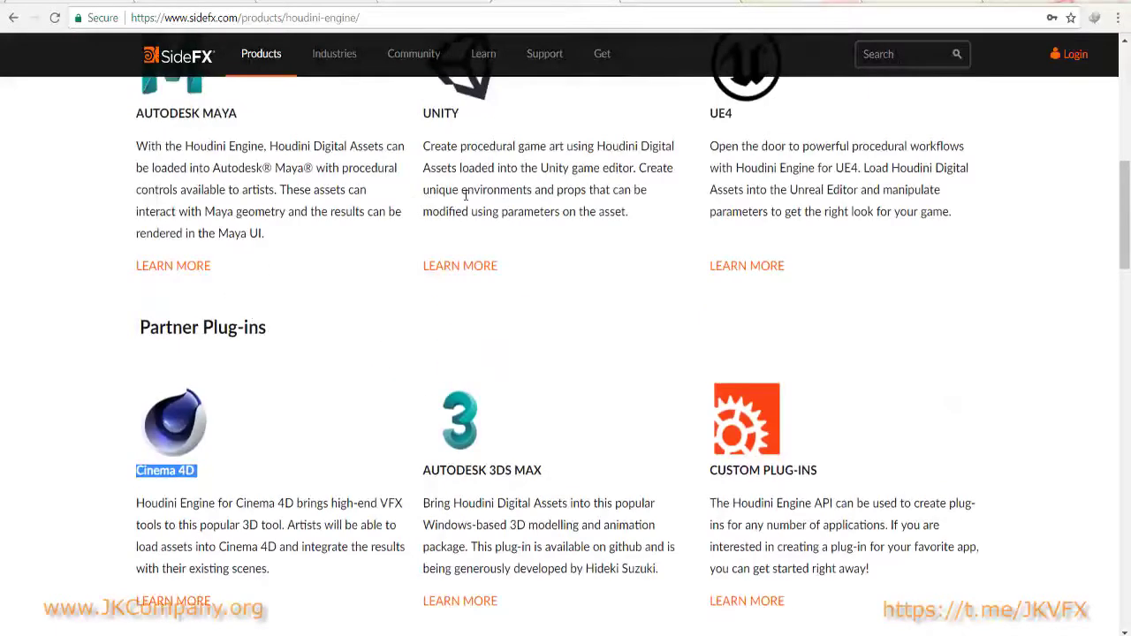
{"action": "left_click_drag", "start_coordinate": [205, 480], "coordinate": [123, 478]}
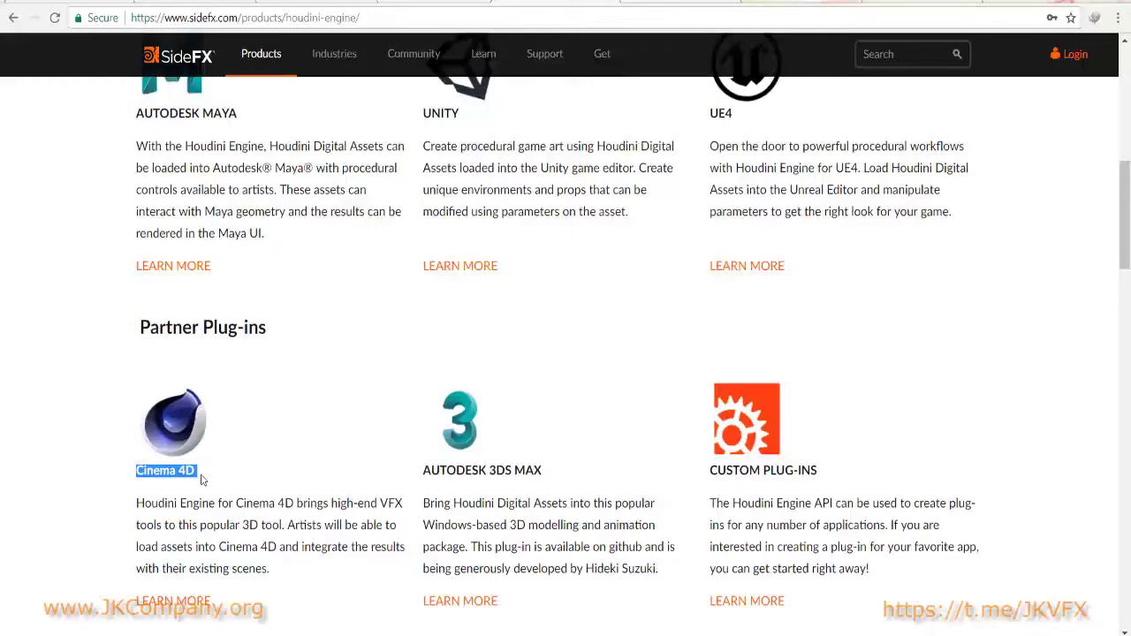
{"action": "scroll", "coordinate": [397, 404], "scroll_direction": "up", "scroll_amount": 2}
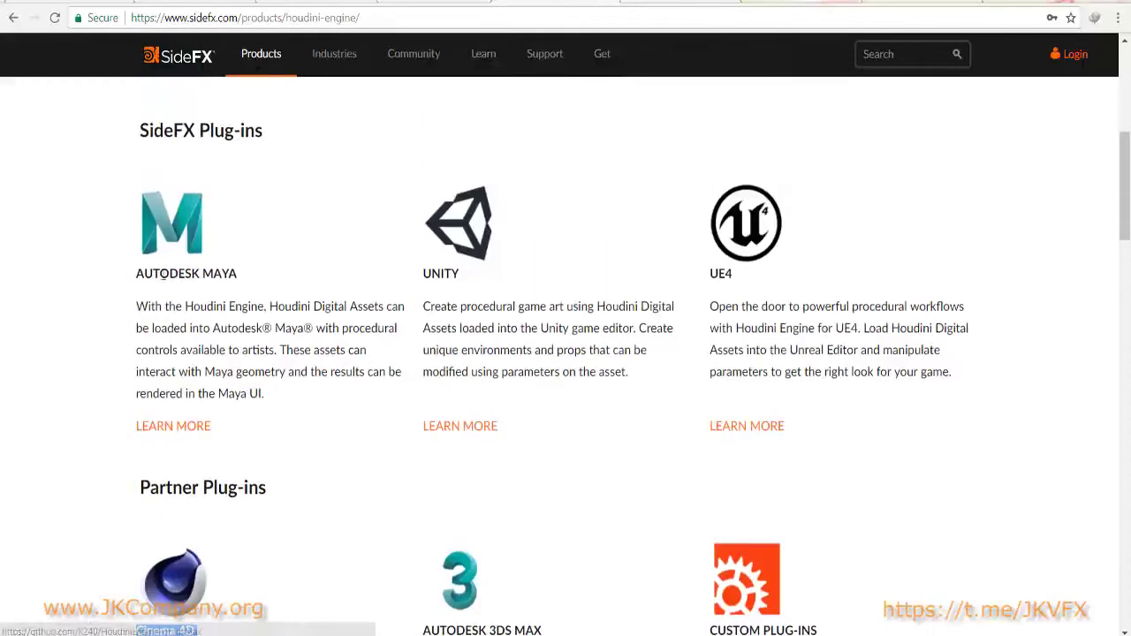
{"action": "scroll", "coordinate": [247, 383], "scroll_direction": "down", "scroll_amount": 2}
{"action": "left_click_drag", "start_coordinate": [214, 478], "coordinate": [135, 478]}
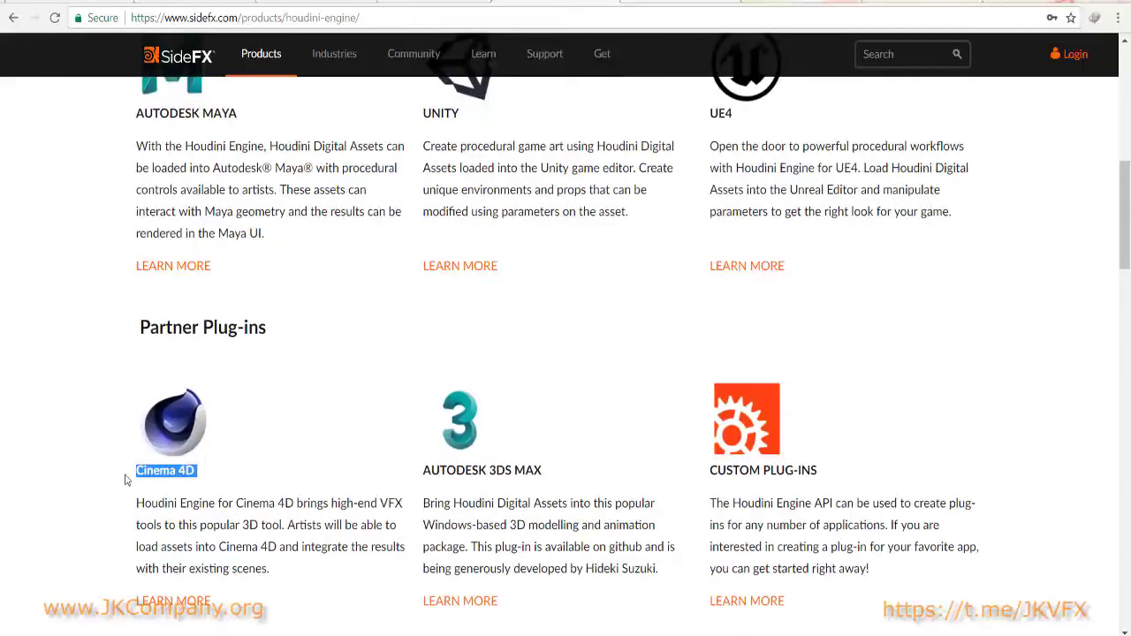
{"action": "scroll", "coordinate": [263, 459], "scroll_direction": "up", "scroll_amount": 4}
{"action": "left_click_drag", "start_coordinate": [251, 437], "coordinate": [136, 434]}
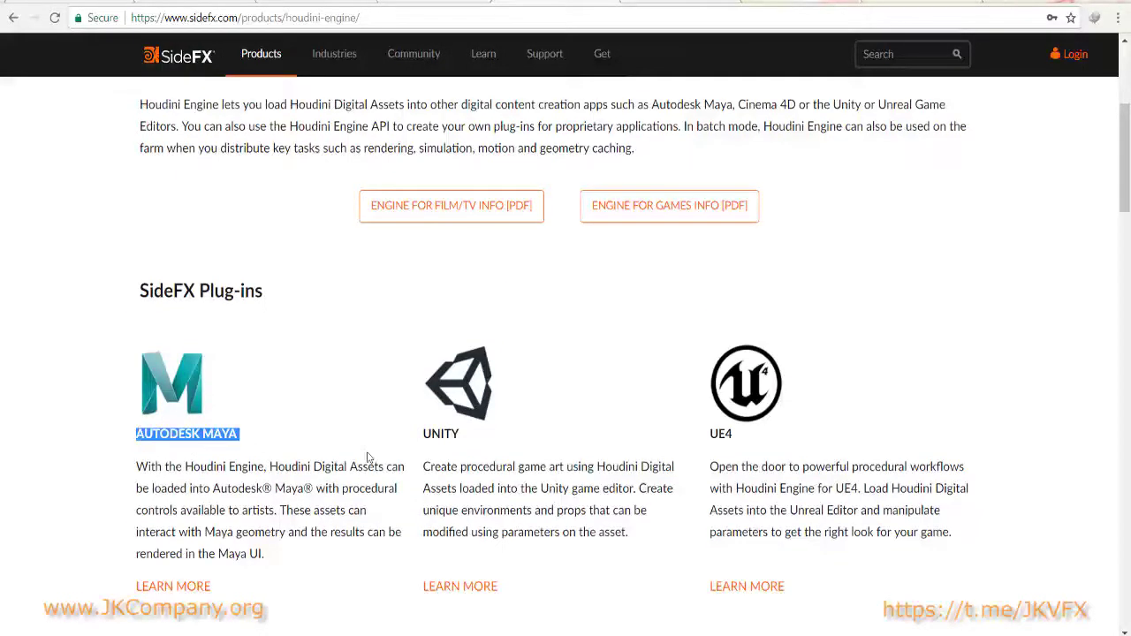
{"action": "scroll", "coordinate": [67, 404], "scroll_direction": "down", "scroll_amount": 2}
{"action": "scroll", "coordinate": [293, 288], "scroll_direction": "down", "scroll_amount": 2}
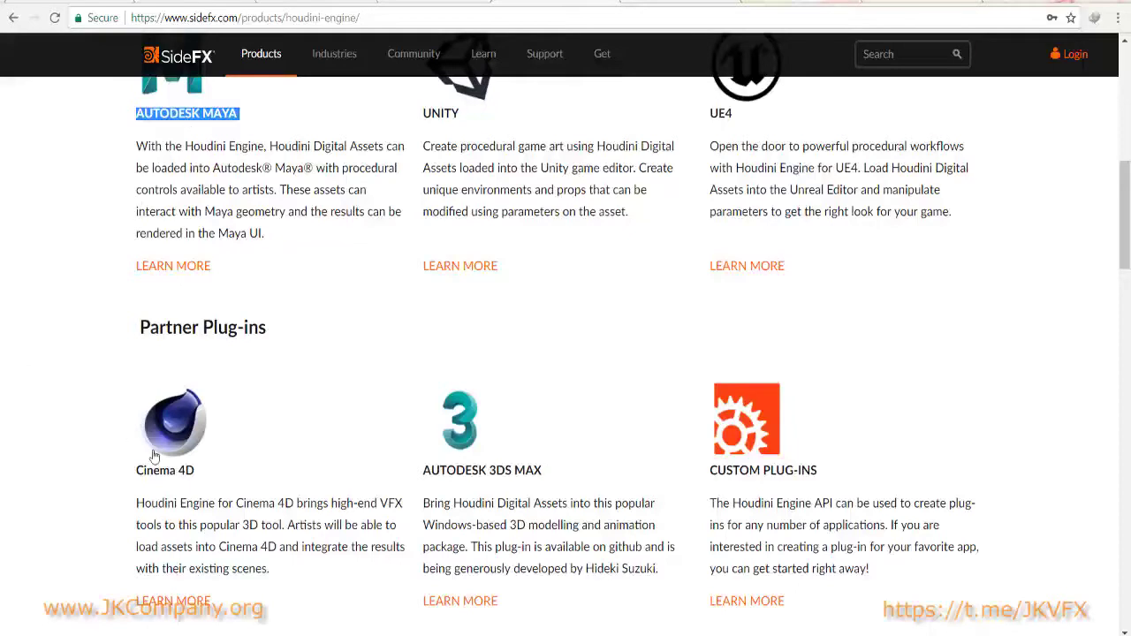
{"action": "left_click_drag", "start_coordinate": [204, 476], "coordinate": [131, 475]}
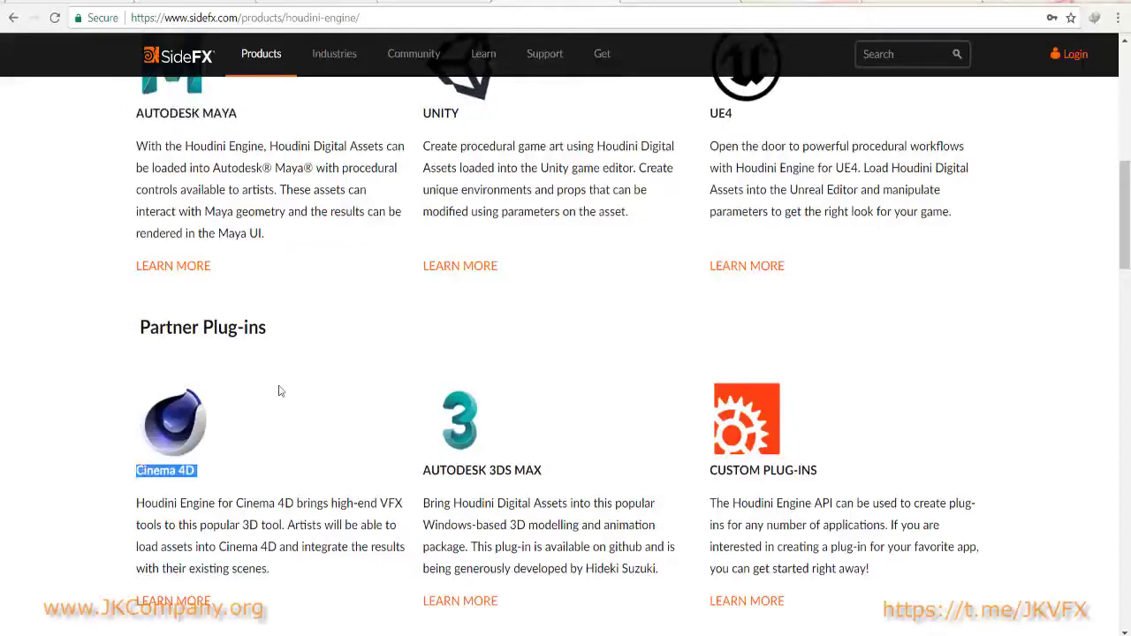
{"action": "left_click", "coordinate": [239, 491]}
{"action": "left_click_drag", "start_coordinate": [234, 483], "coordinate": [126, 469]}
{"action": "scroll", "coordinate": [26, 325], "scroll_direction": "up", "scroll_amount": 2}
{"action": "left_click_drag", "start_coordinate": [131, 281], "coordinate": [253, 284]}
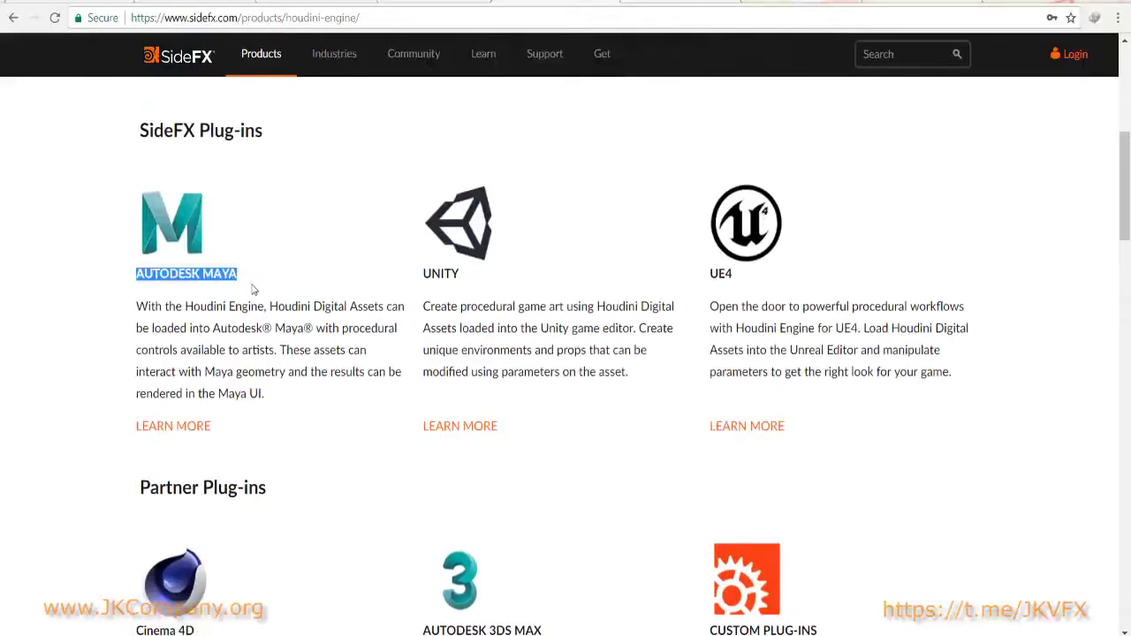
{"action": "left_click_drag", "start_coordinate": [470, 281], "coordinate": [411, 277]}
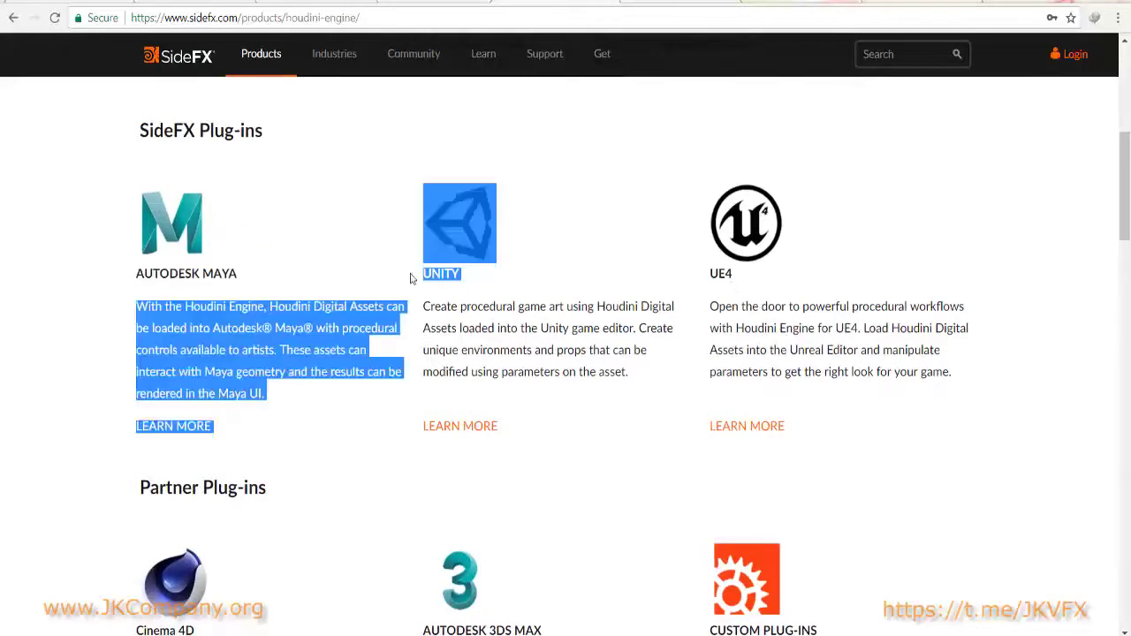
{"action": "left_click_drag", "start_coordinate": [738, 281], "coordinate": [707, 281]}
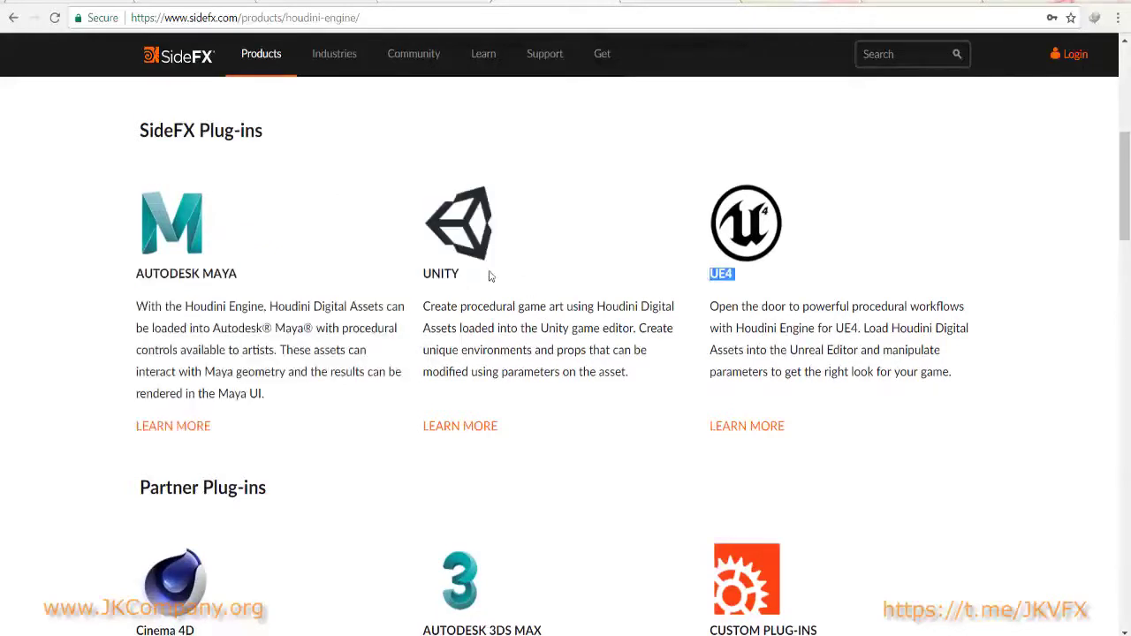
{"action": "left_click_drag", "start_coordinate": [469, 276], "coordinate": [425, 278]}
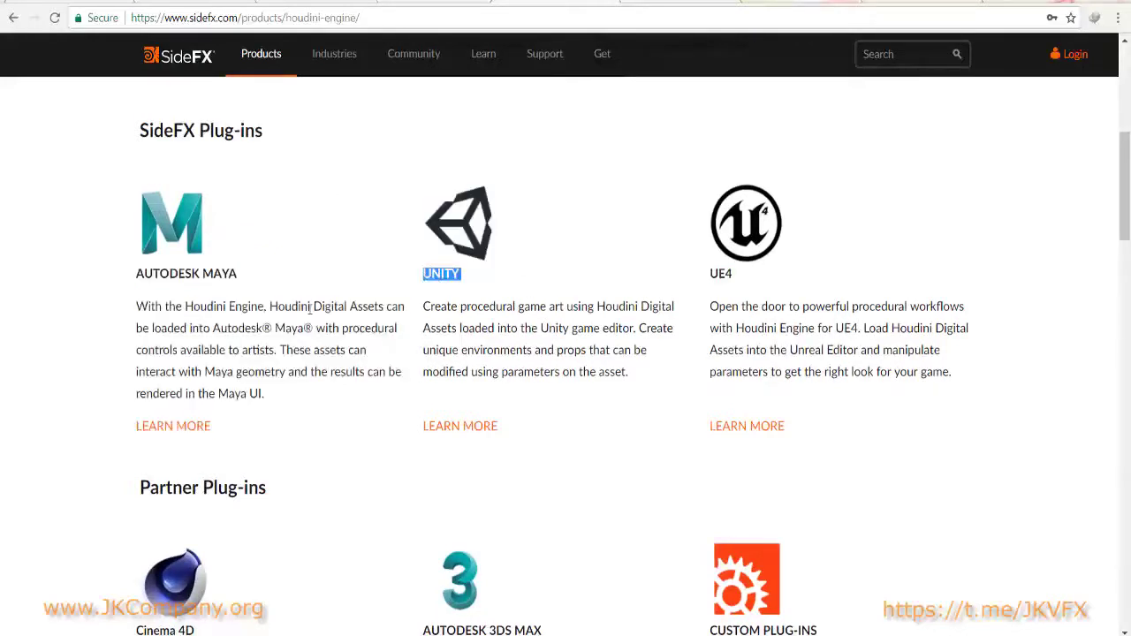
{"action": "left_click_drag", "start_coordinate": [248, 281], "coordinate": [135, 279]}
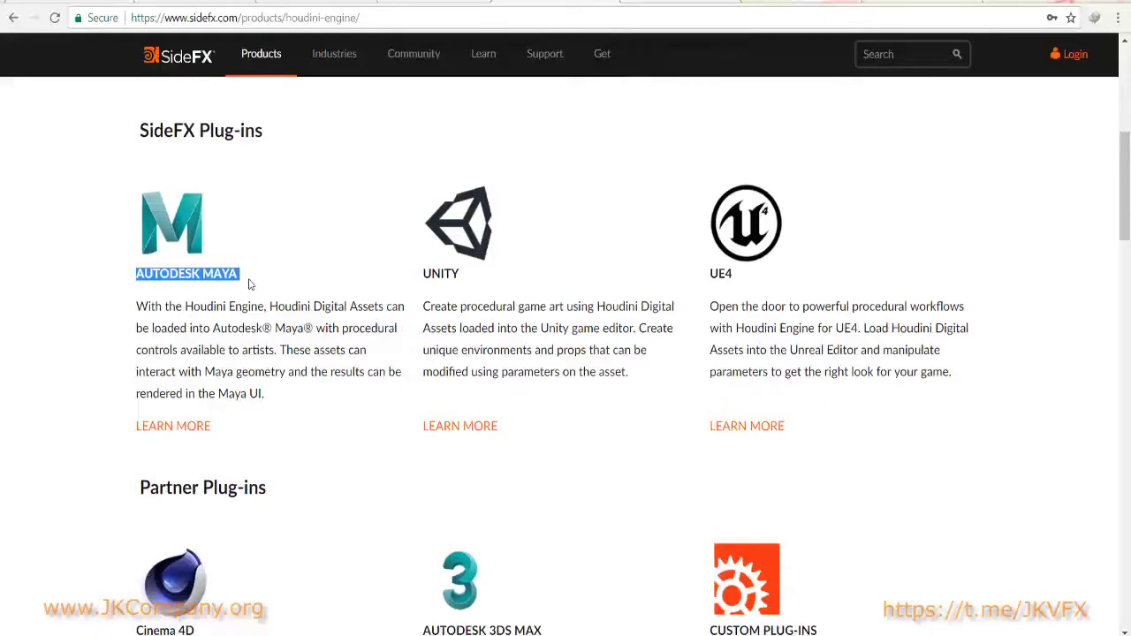
{"action": "left_click_drag", "start_coordinate": [467, 285], "coordinate": [446, 272]}
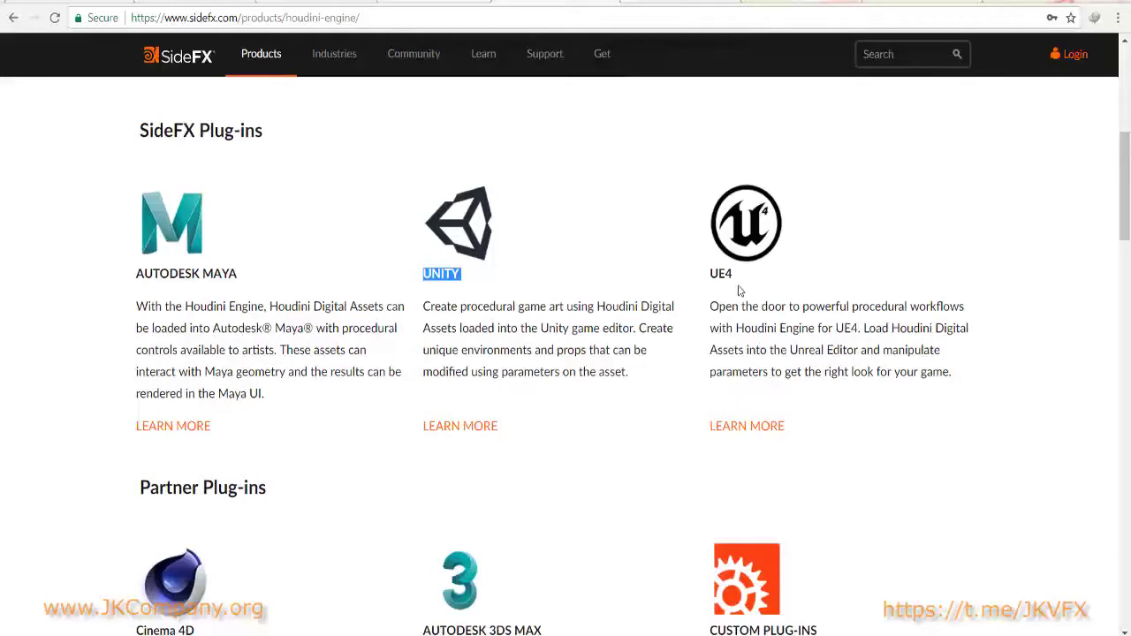
{"action": "scroll", "coordinate": [643, 375], "scroll_direction": "up", "scroll_amount": 5}
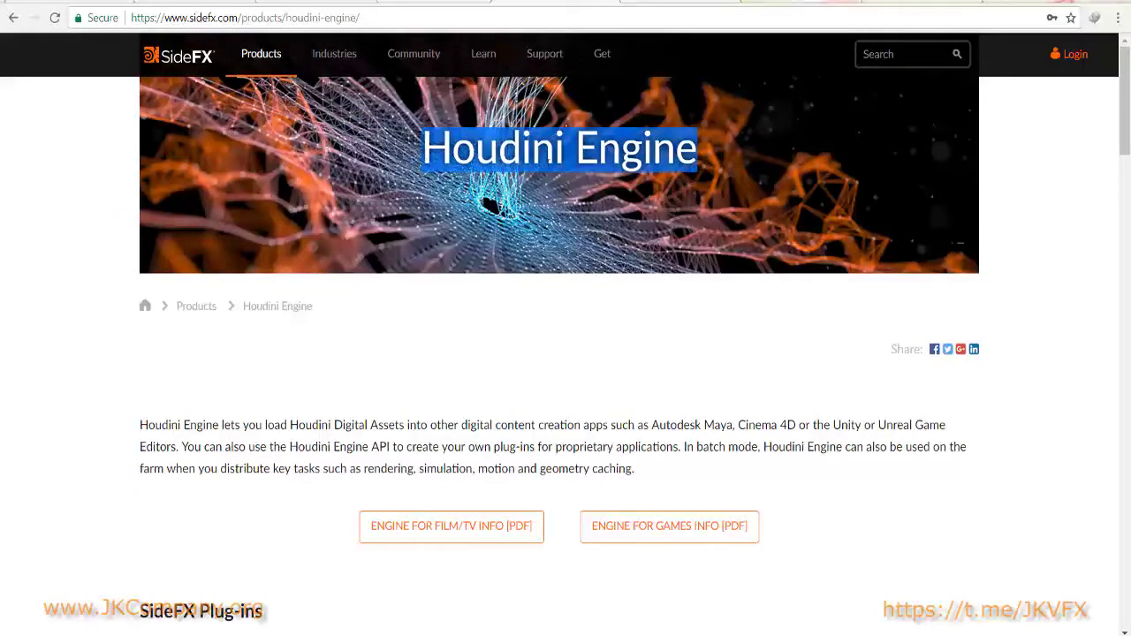
{"action": "scroll", "coordinate": [605, 353], "scroll_direction": "down", "scroll_amount": 4}
{"action": "scroll", "coordinate": [605, 353], "scroll_direction": "down", "scroll_amount": 5}
{"action": "scroll", "coordinate": [368, 424], "scroll_direction": "up", "scroll_amount": 2}
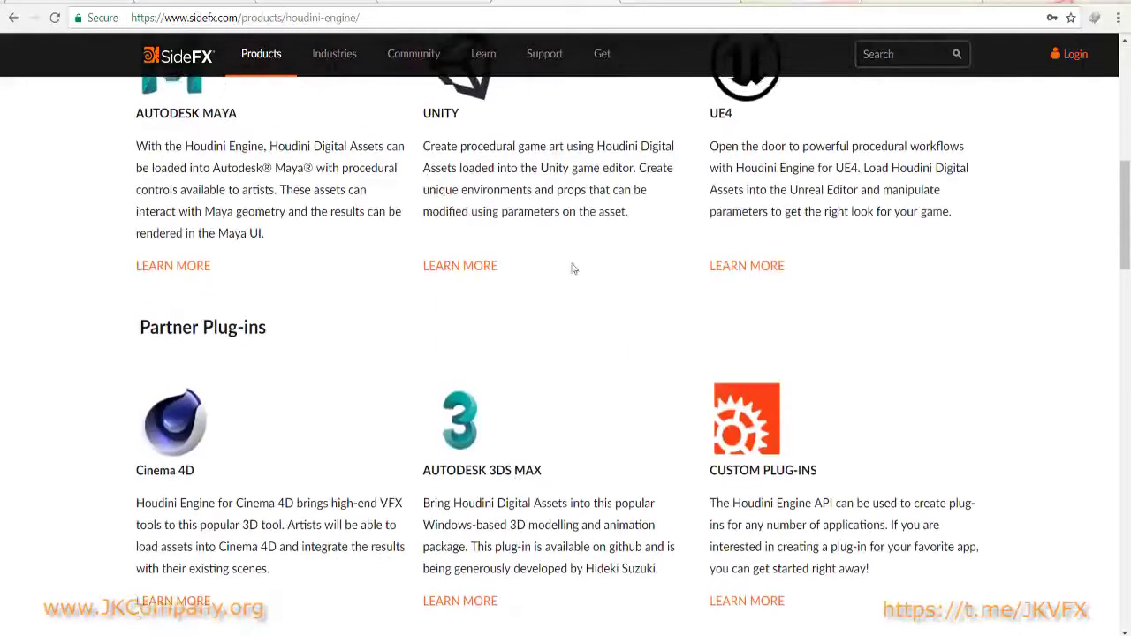
{"action": "scroll", "coordinate": [570, 267], "scroll_direction": "up", "scroll_amount": 2}
{"action": "scroll", "coordinate": [700, 264], "scroll_direction": "up", "scroll_amount": 5}
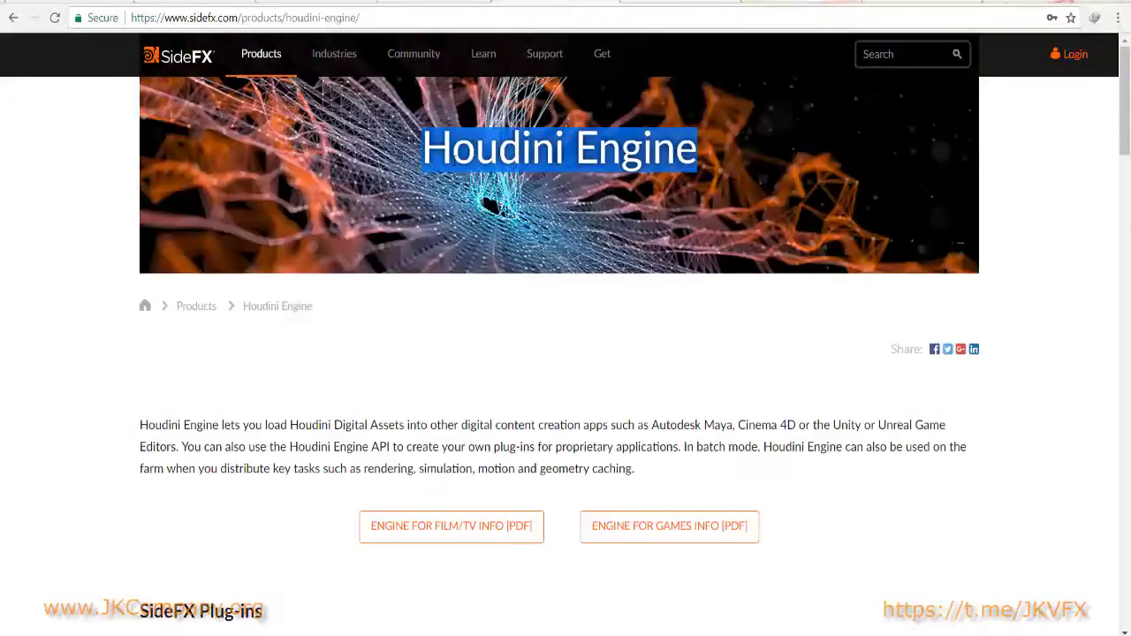
{"action": "scroll", "coordinate": [470, 361], "scroll_direction": "down", "scroll_amount": 3}
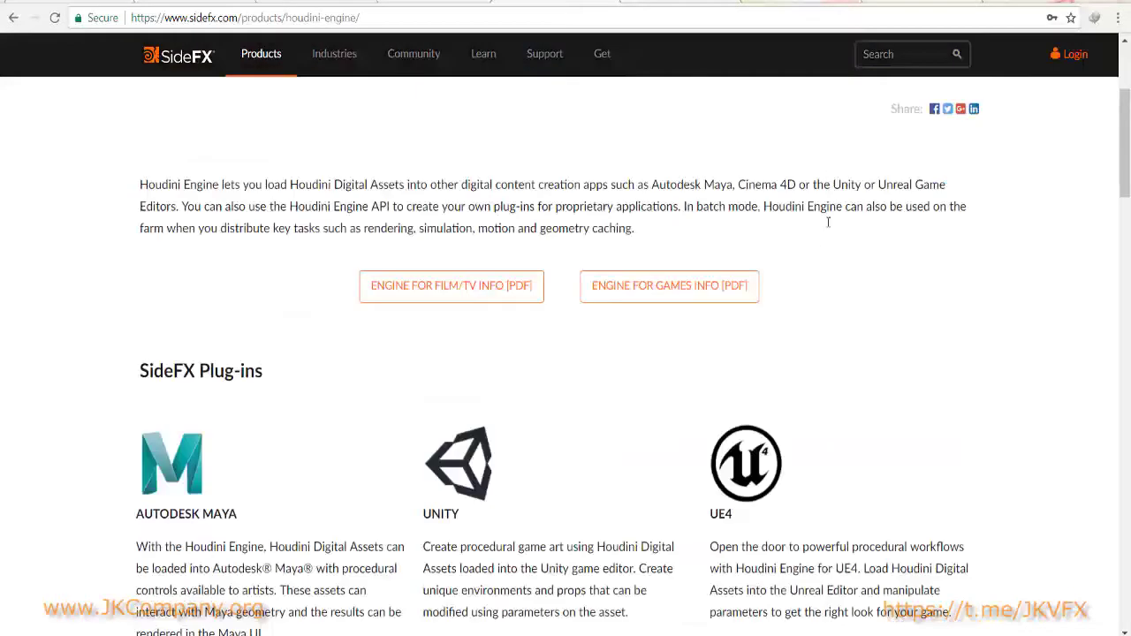
{"action": "scroll", "coordinate": [621, 363], "scroll_direction": "down", "scroll_amount": 3}
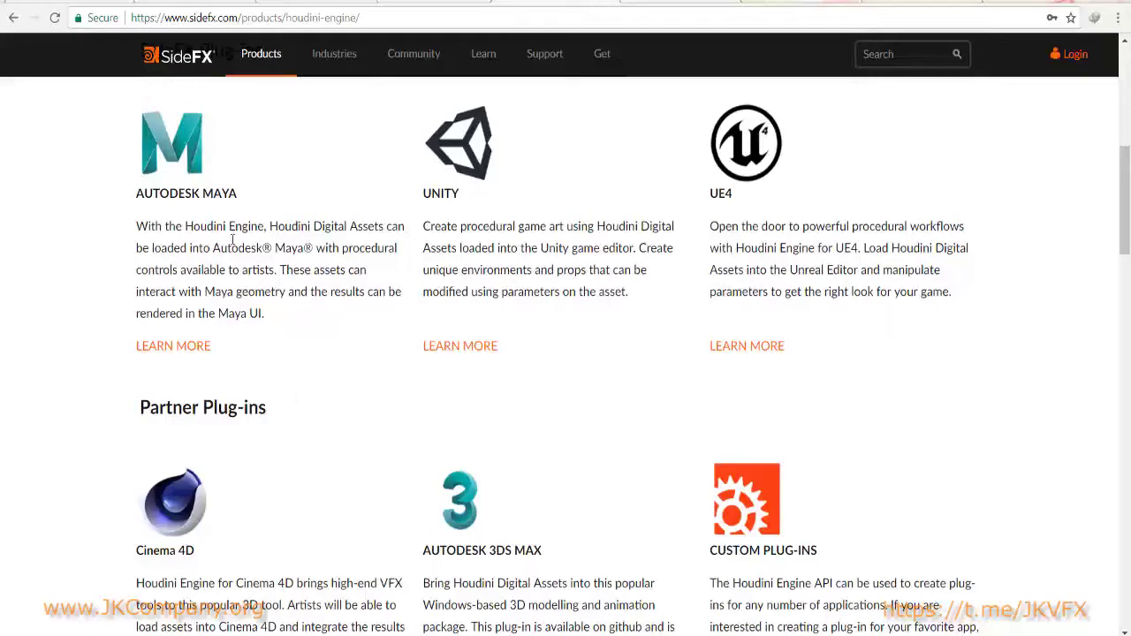
{"action": "left_click_drag", "start_coordinate": [247, 199], "coordinate": [200, 187]}
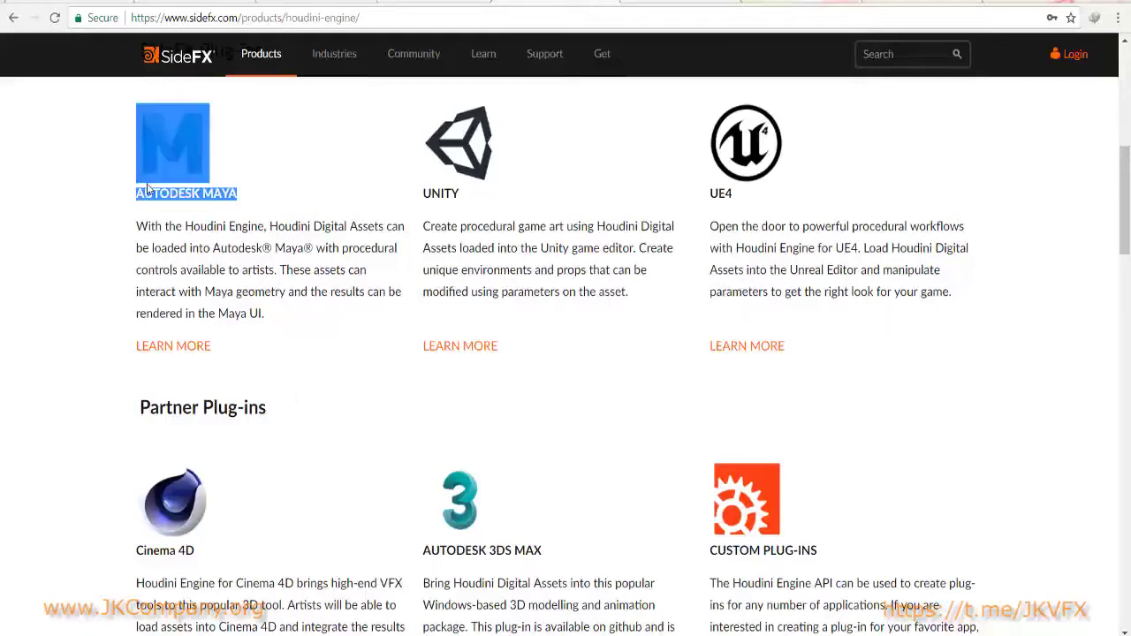
{"action": "left_click", "coordinate": [427, 192]}
{"action": "double_click", "coordinate": [430, 192]}
Select the UE4 heading, then scrub the GDC 2017 video ahead to the Unity desert level.
{"action": "double_click", "coordinate": [722, 193]}
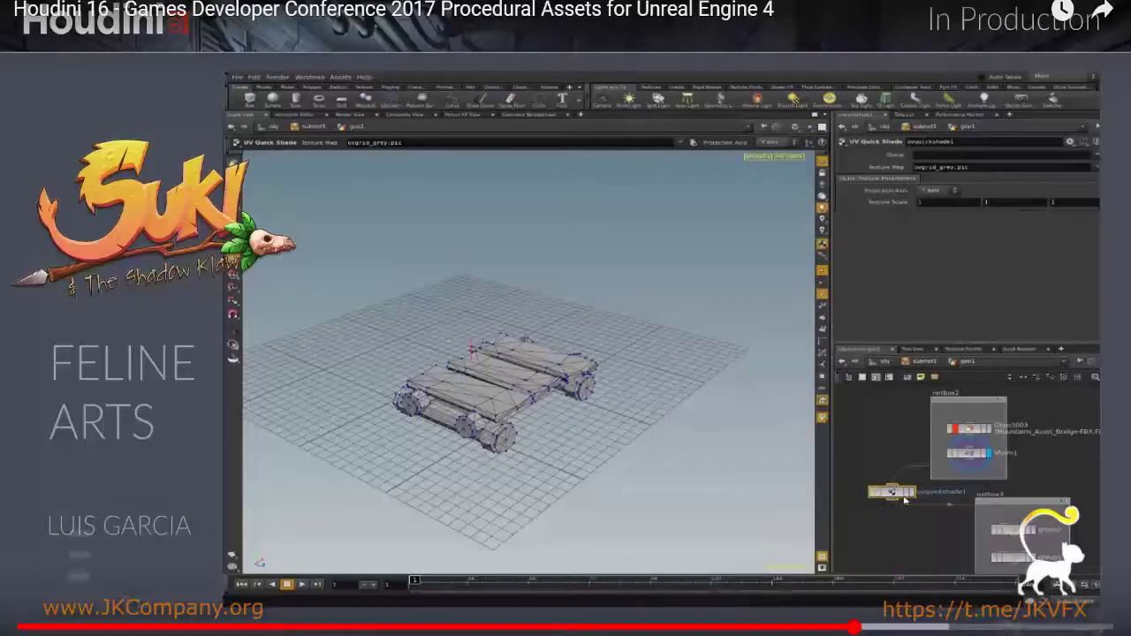
{"action": "left_click", "coordinate": [882, 626]}
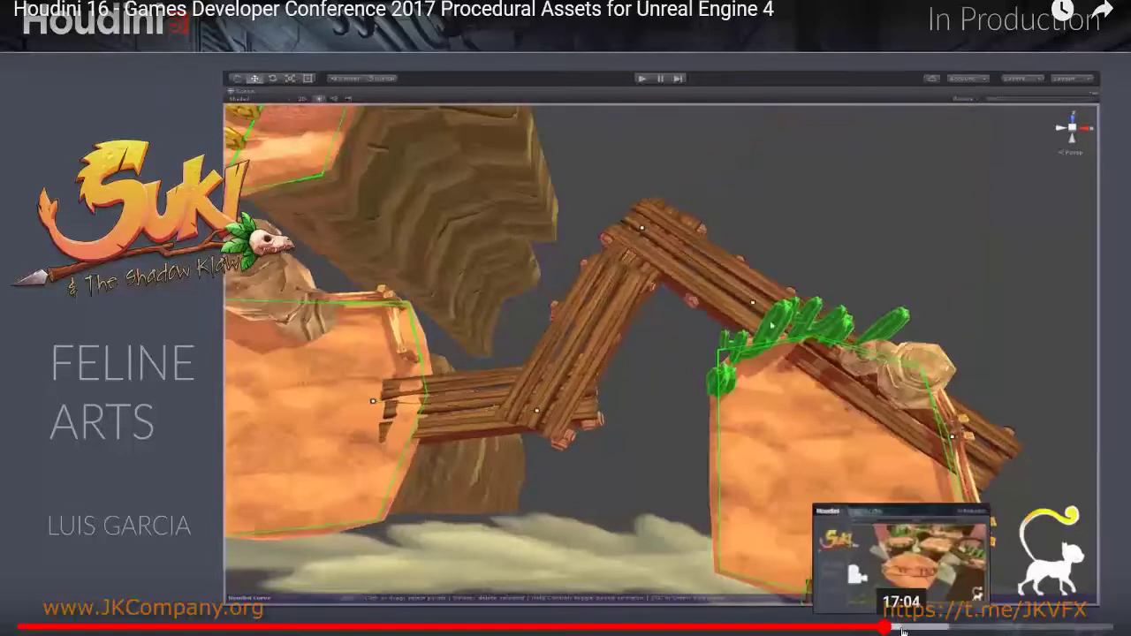
{"action": "left_click_drag", "start_coordinate": [889, 627], "coordinate": [913, 628]}
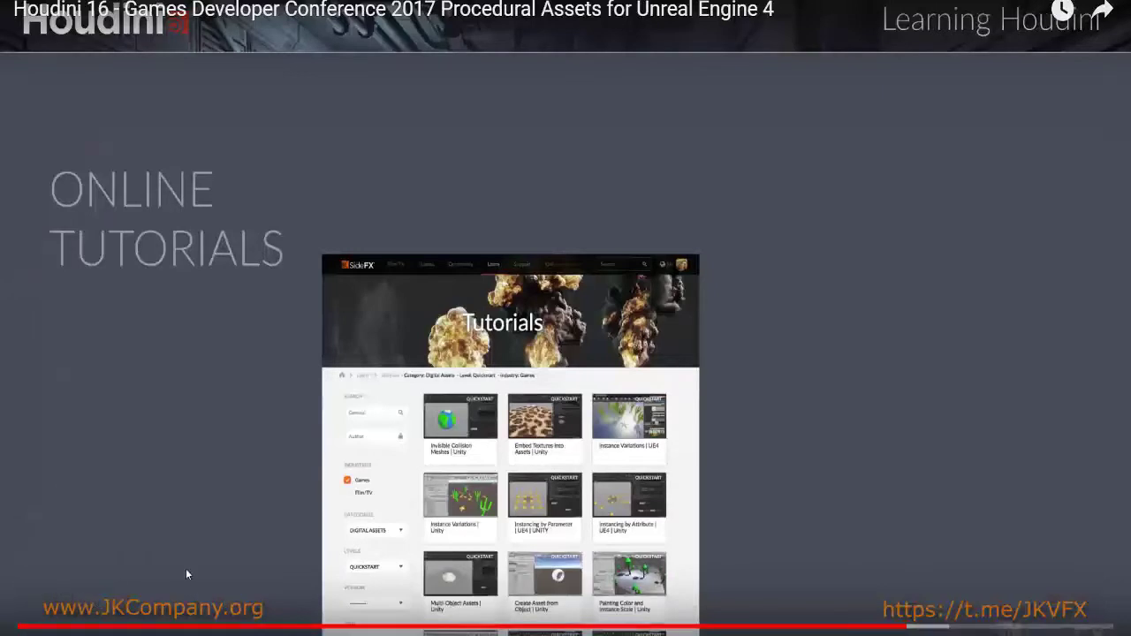
{"action": "left_click", "coordinate": [899, 627]}
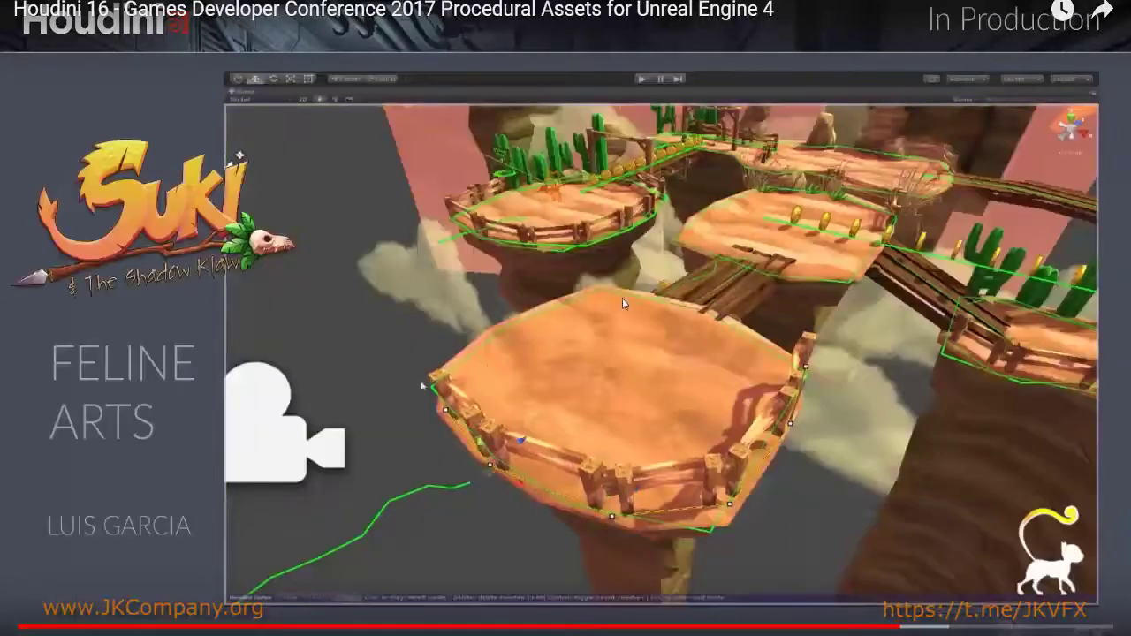
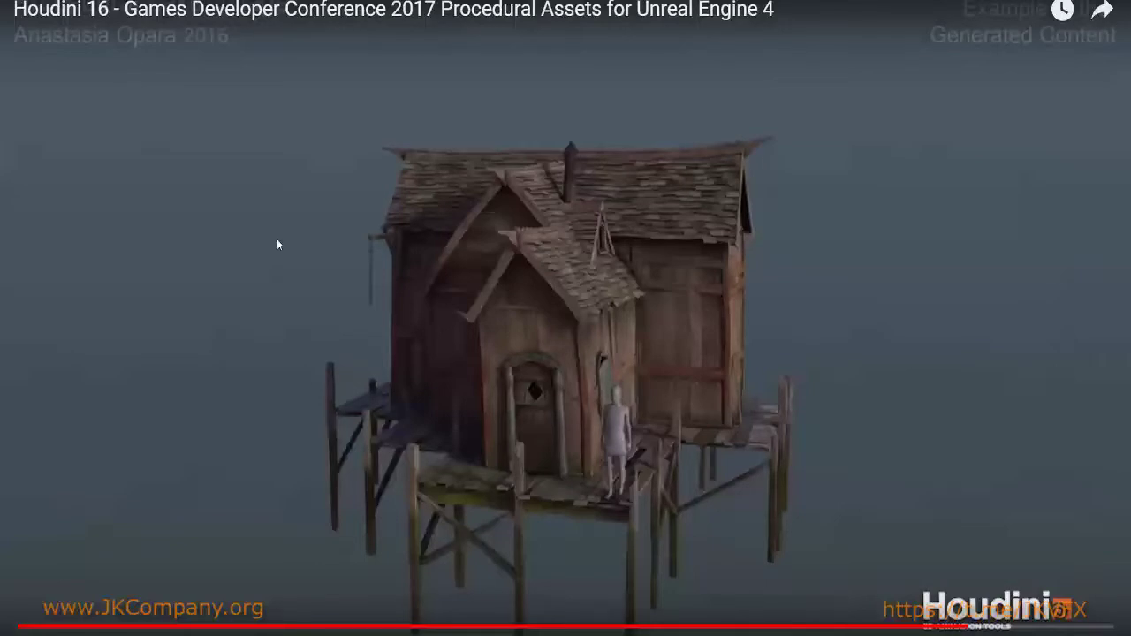
Seek the GDC 2017 talk to the product family slide listing Houdini Core and Houdini FX.
{"action": "left_click", "coordinate": [1003, 627]}
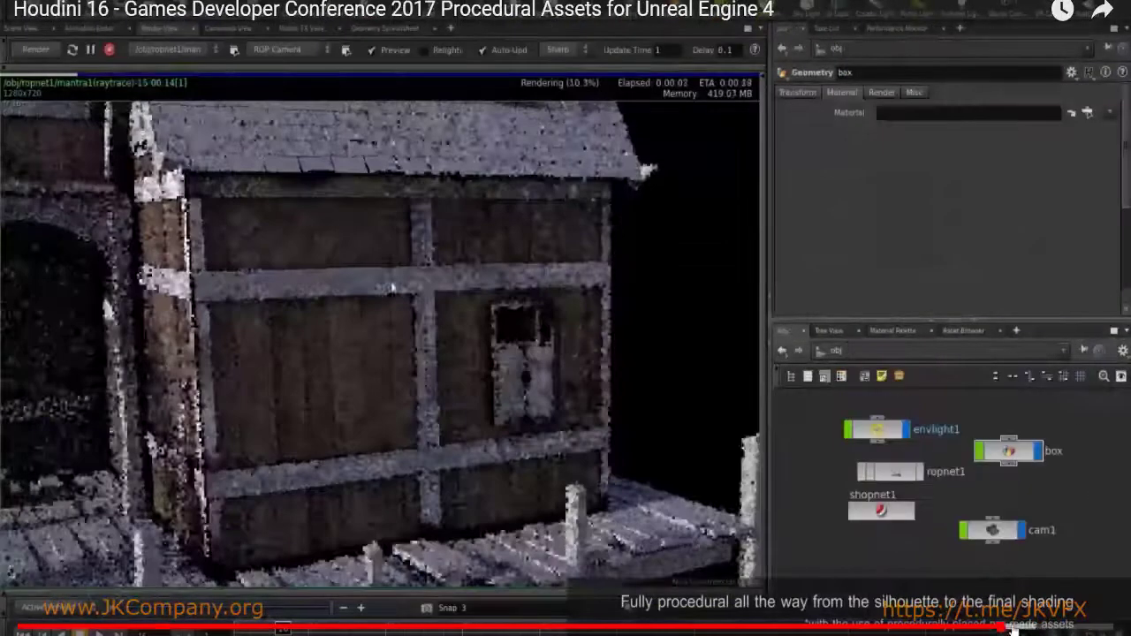
{"action": "left_click", "coordinate": [1021, 629]}
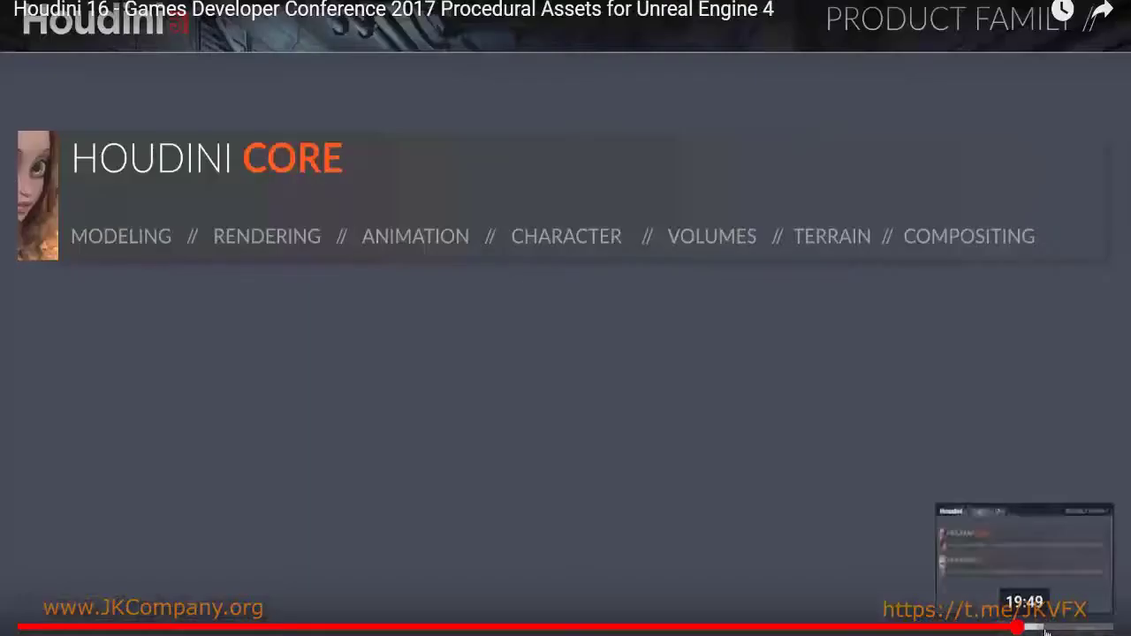
{"action": "left_click", "coordinate": [831, 628]}
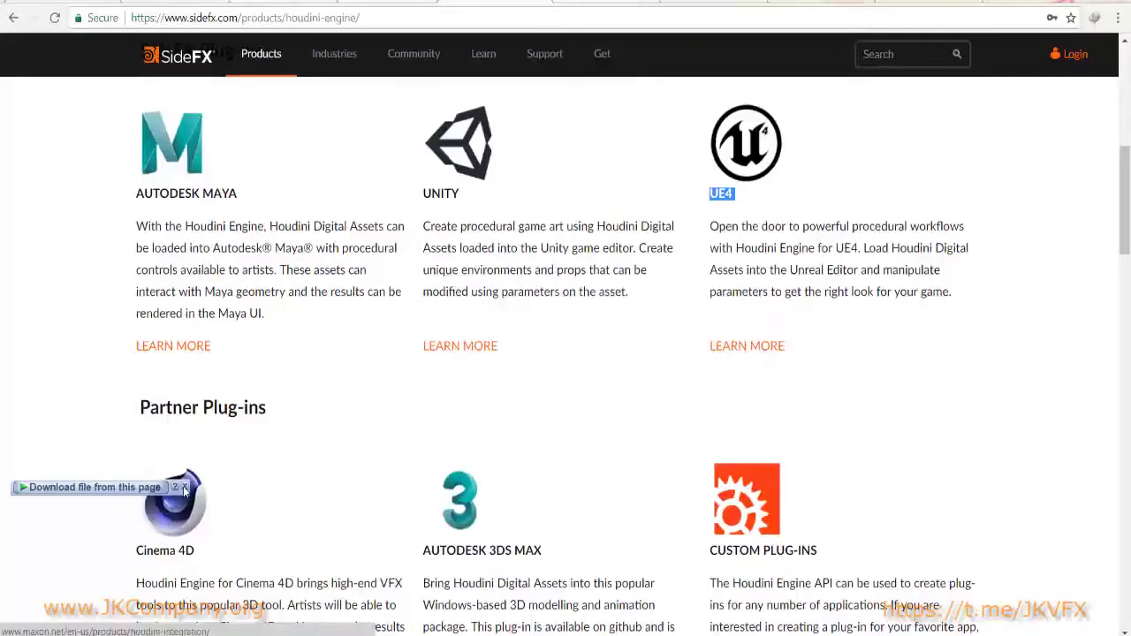
Scroll through the Houdini Engine page's SideFX and Partner plug-in listings.
{"action": "scroll", "coordinate": [220, 460], "scroll_direction": "up", "scroll_amount": 1}
{"action": "scroll", "coordinate": [559, 312], "scroll_direction": "down", "scroll_amount": 2}
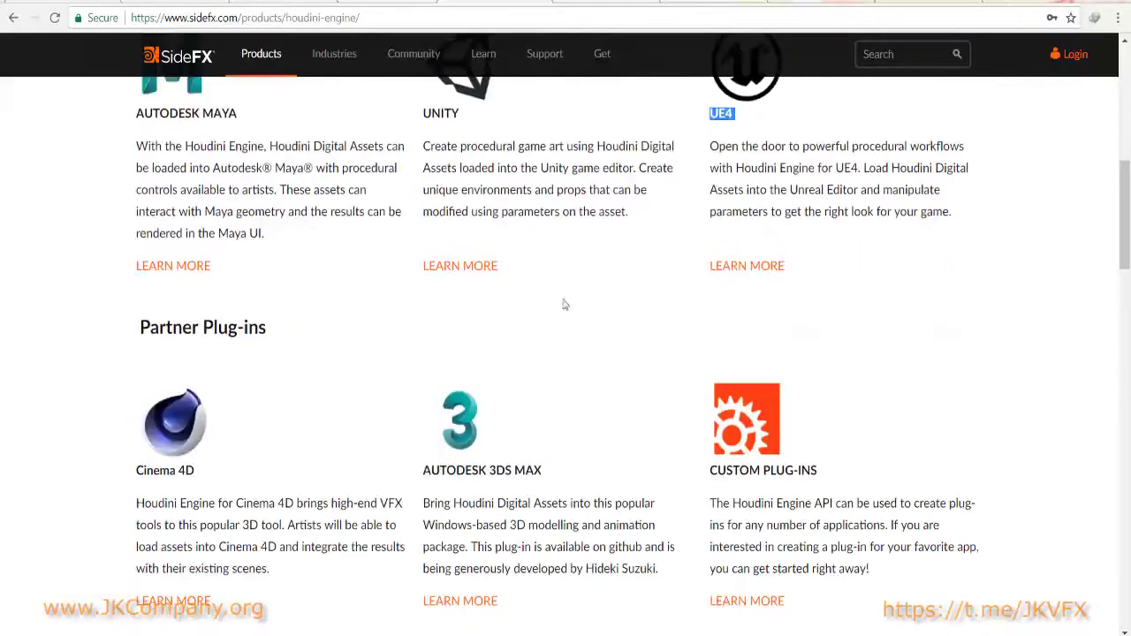
{"action": "scroll", "coordinate": [733, 303], "scroll_direction": "down", "scroll_amount": 1}
{"action": "scroll", "coordinate": [746, 322], "scroll_direction": "up", "scroll_amount": 2}
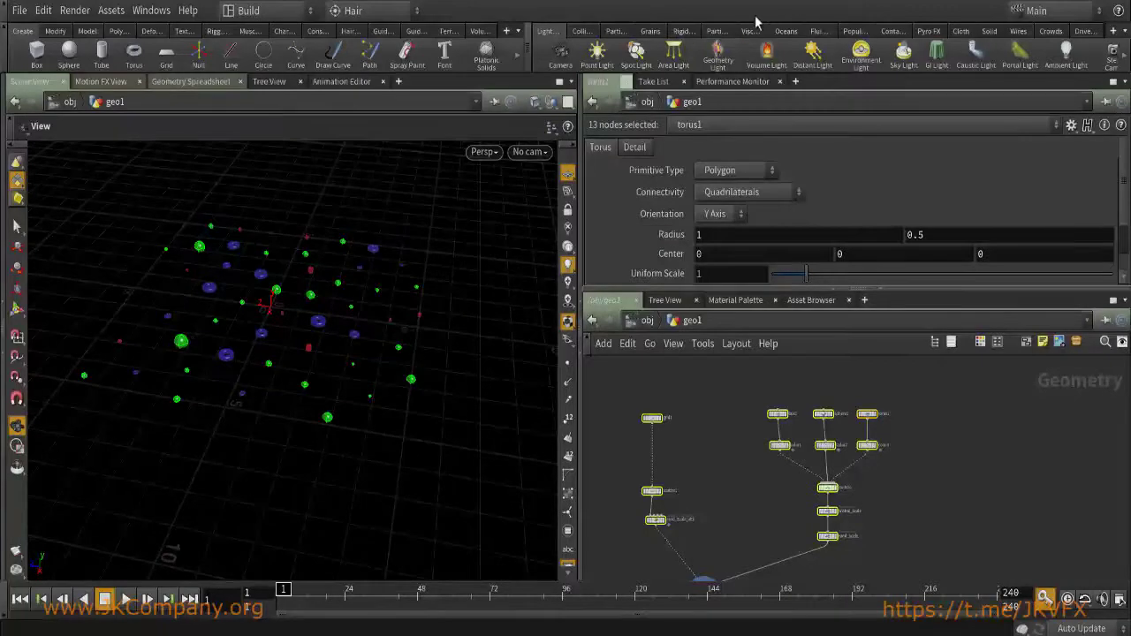
Browse the Particle Fluids, Particles, Pyro FX and Grains shelf tools, then return to the SideFX page.
{"action": "left_click", "coordinate": [720, 31]}
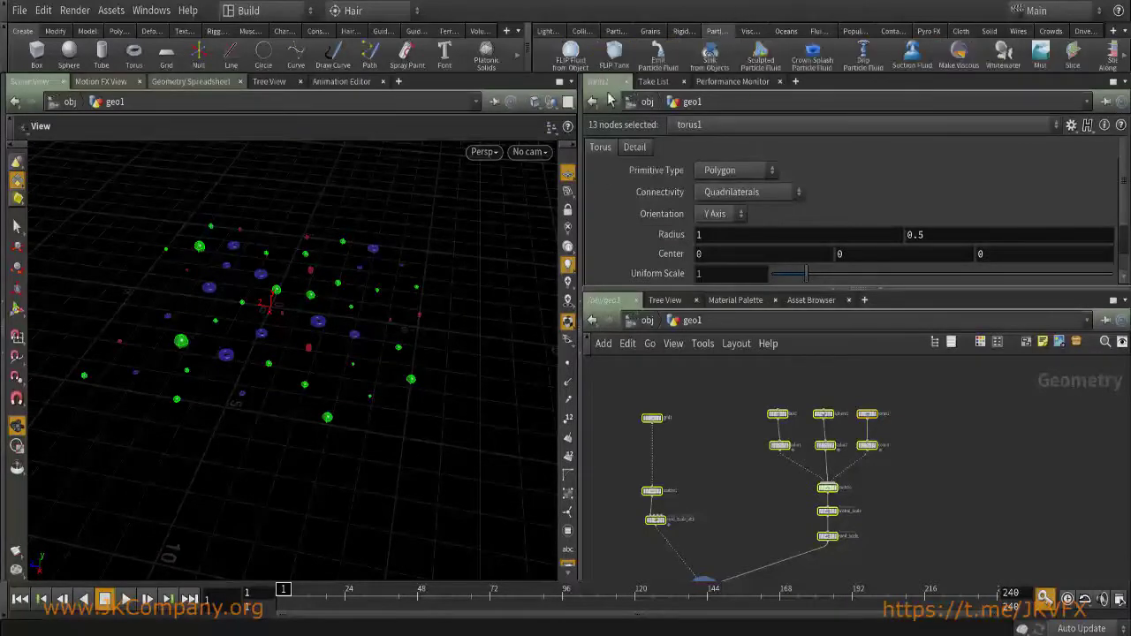
{"action": "left_click", "coordinate": [623, 32]}
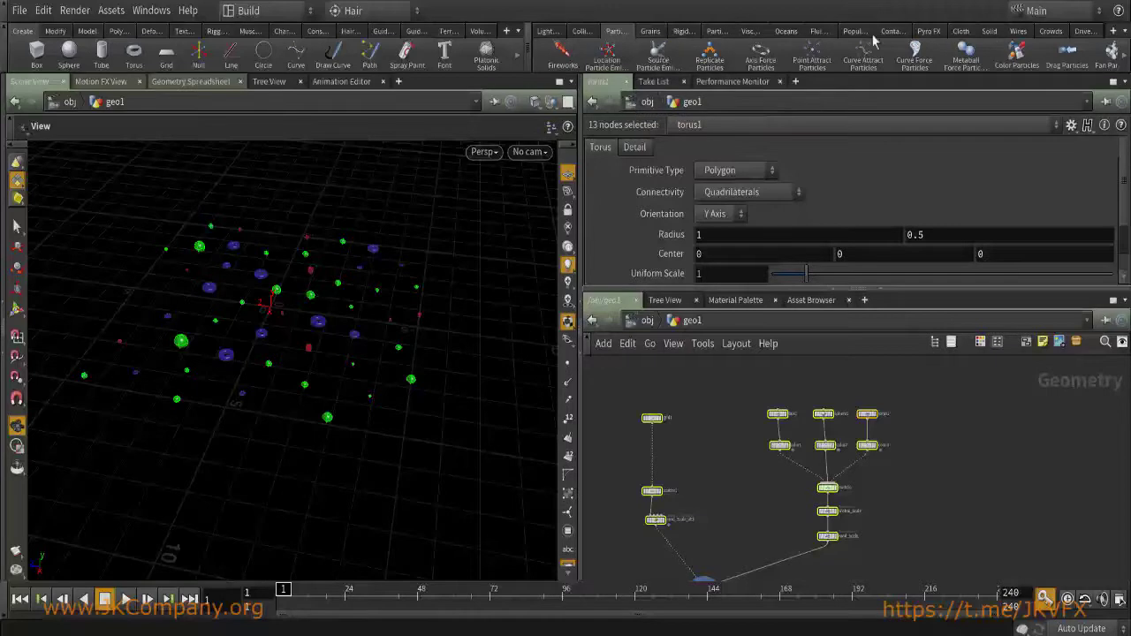
{"action": "left_click", "coordinate": [923, 31]}
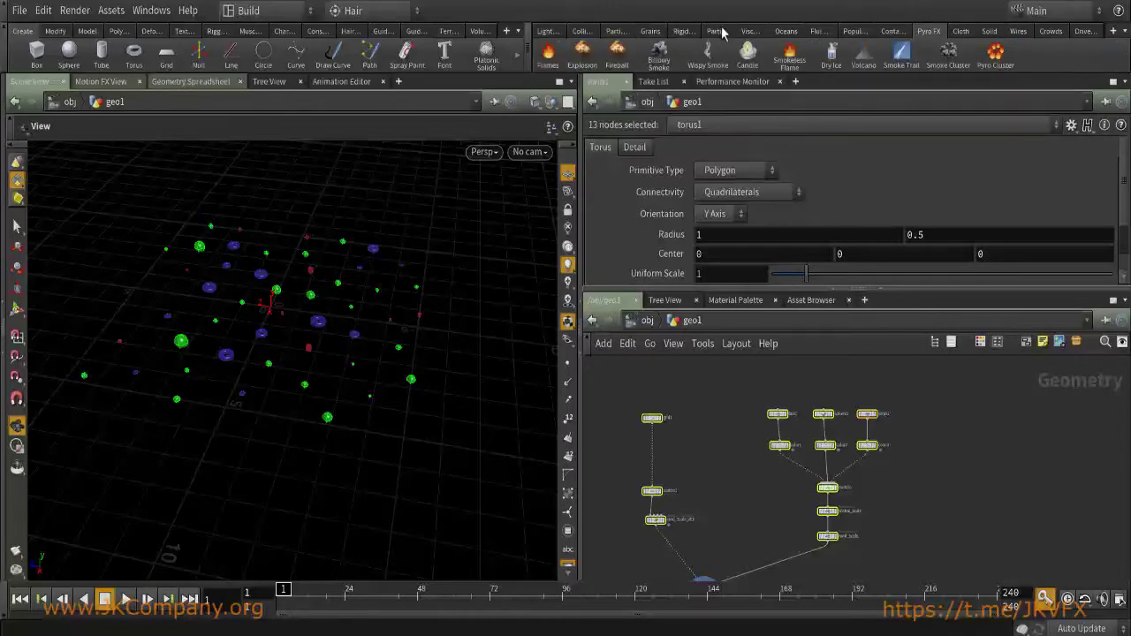
{"action": "left_click", "coordinate": [652, 32]}
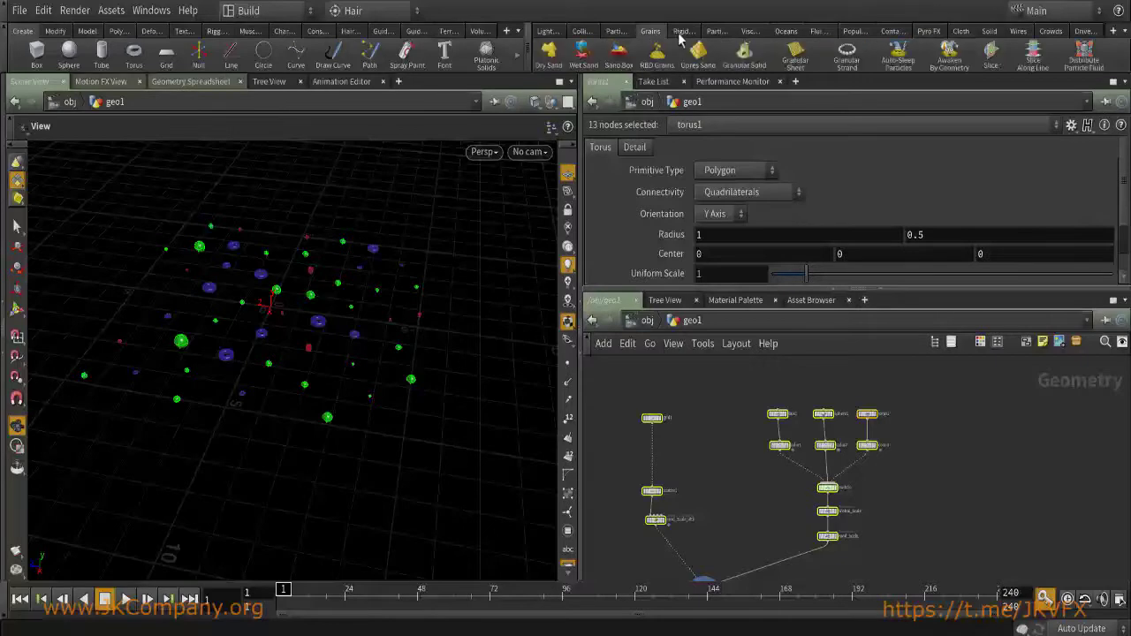
{"action": "left_click", "coordinate": [616, 31]}
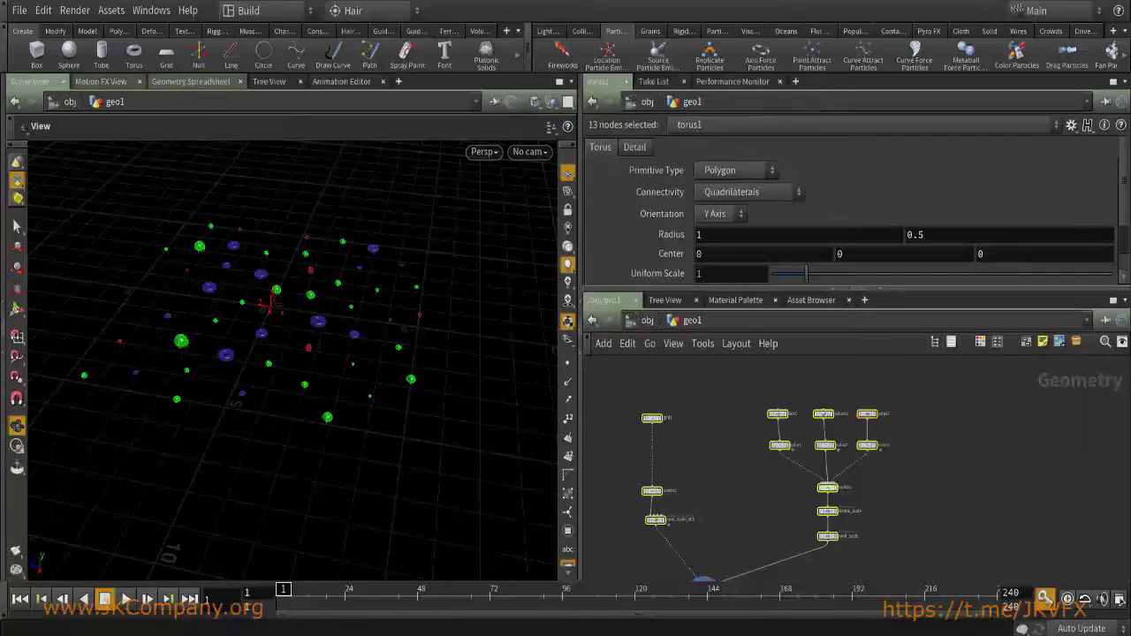
{"action": "left_click", "coordinate": [495, 592]}
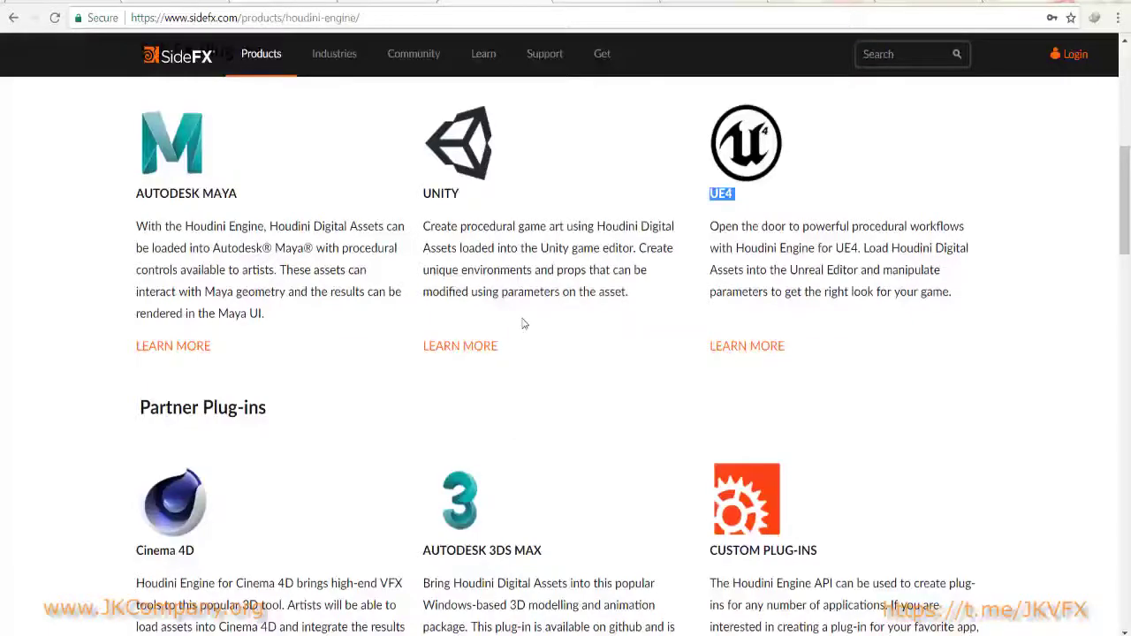
{"action": "scroll", "coordinate": [523, 301], "scroll_direction": "up", "scroll_amount": 10}
{"action": "scroll", "coordinate": [521, 265], "scroll_direction": "up", "scroll_amount": 1}
{"action": "left_click_drag", "start_coordinate": [703, 157], "coordinate": [421, 152]}
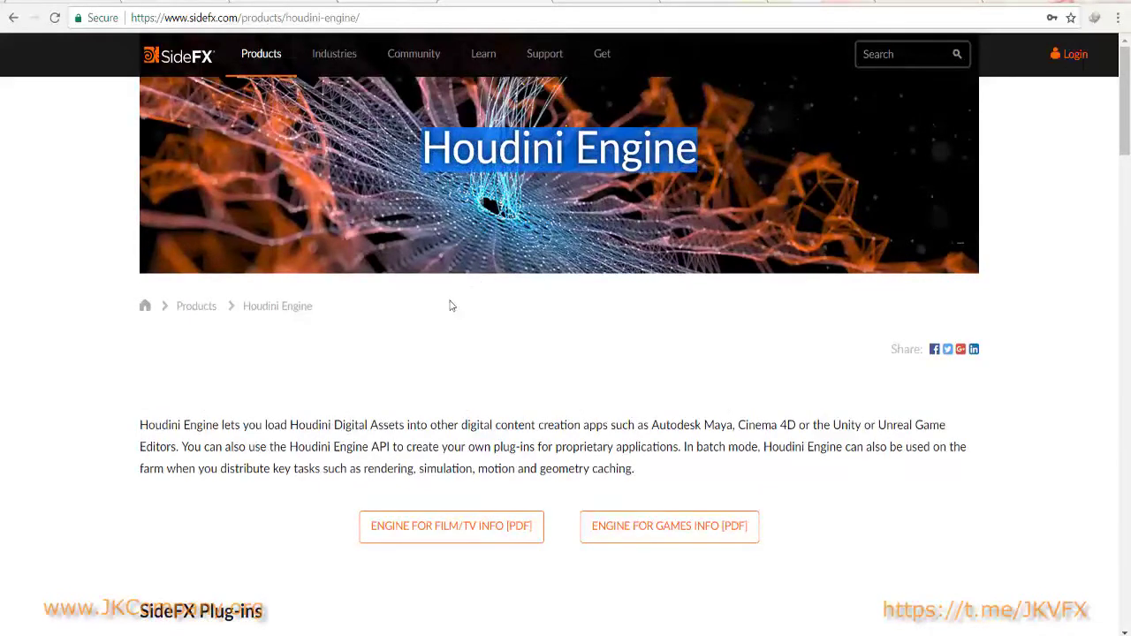
{"action": "scroll", "coordinate": [450, 306], "scroll_direction": "down", "scroll_amount": 2}
{"action": "left_click_drag", "start_coordinate": [643, 264], "coordinate": [820, 264]}
{"action": "left_click", "coordinate": [715, 265]}
{"action": "left_click", "coordinate": [861, 264]}
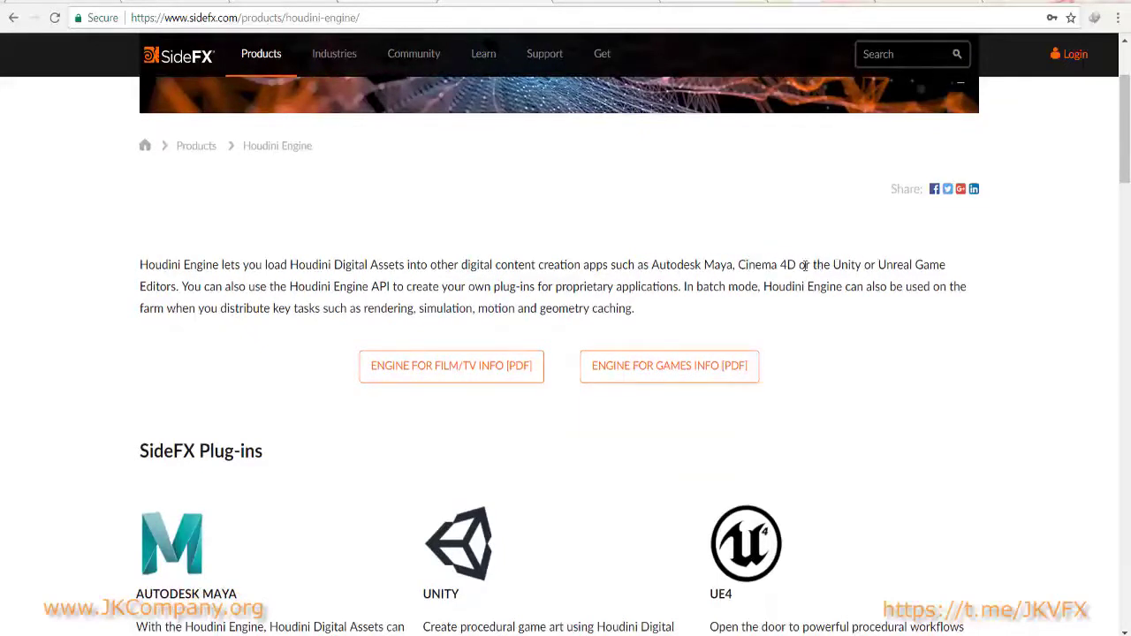
{"action": "scroll", "coordinate": [752, 280], "scroll_direction": "up", "scroll_amount": 2}
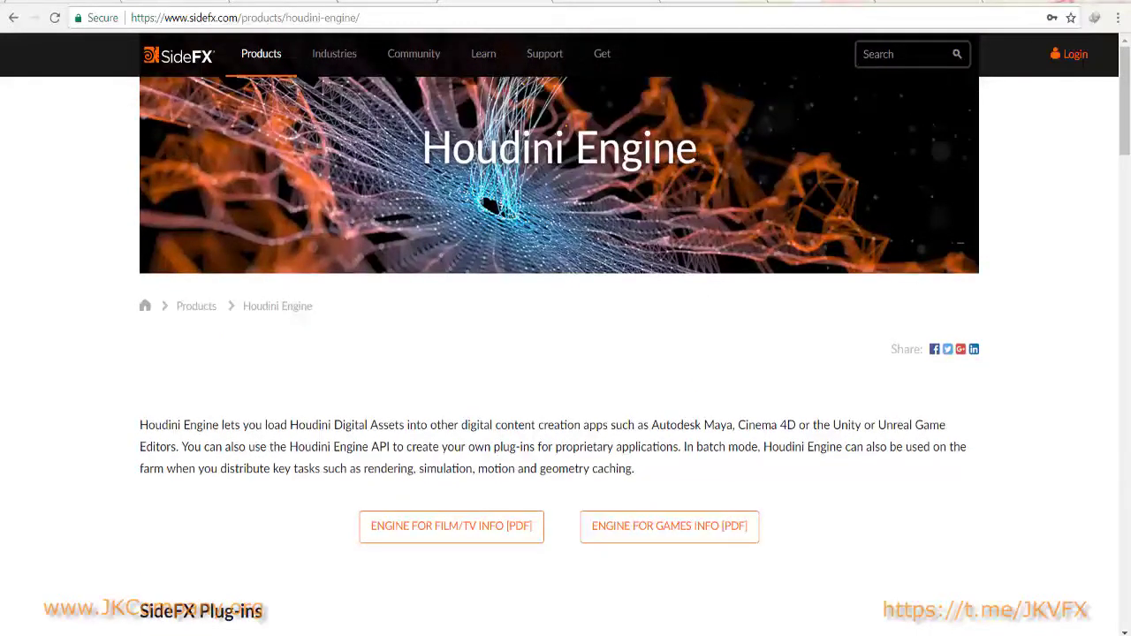
{"action": "left_click_drag", "start_coordinate": [707, 155], "coordinate": [420, 152]}
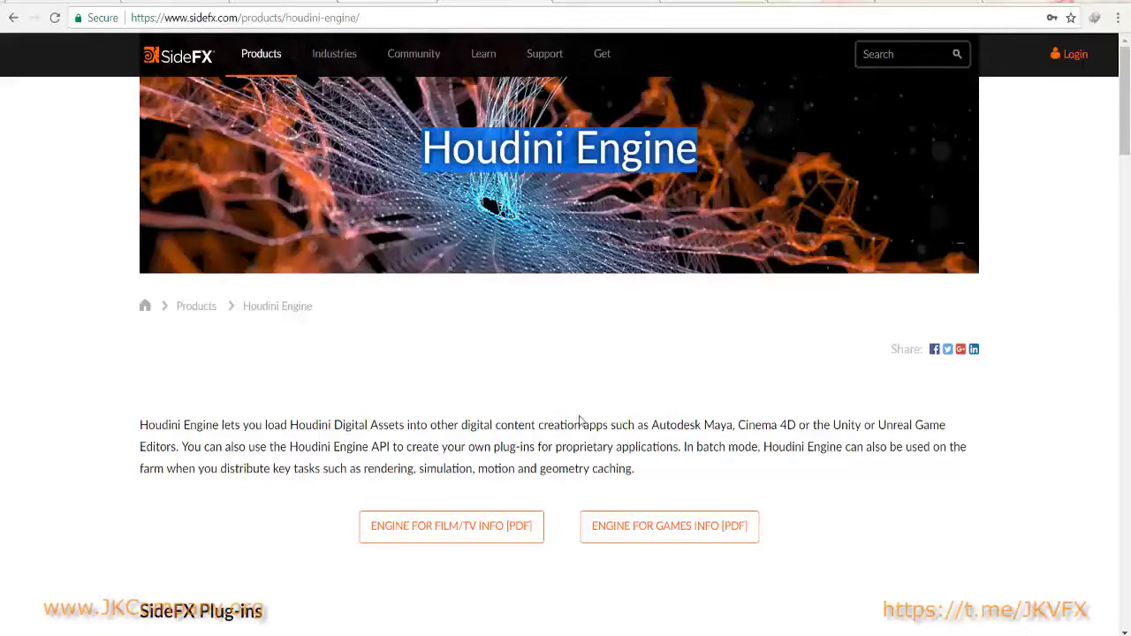
{"action": "left_click_drag", "start_coordinate": [537, 425], "coordinate": [735, 425]}
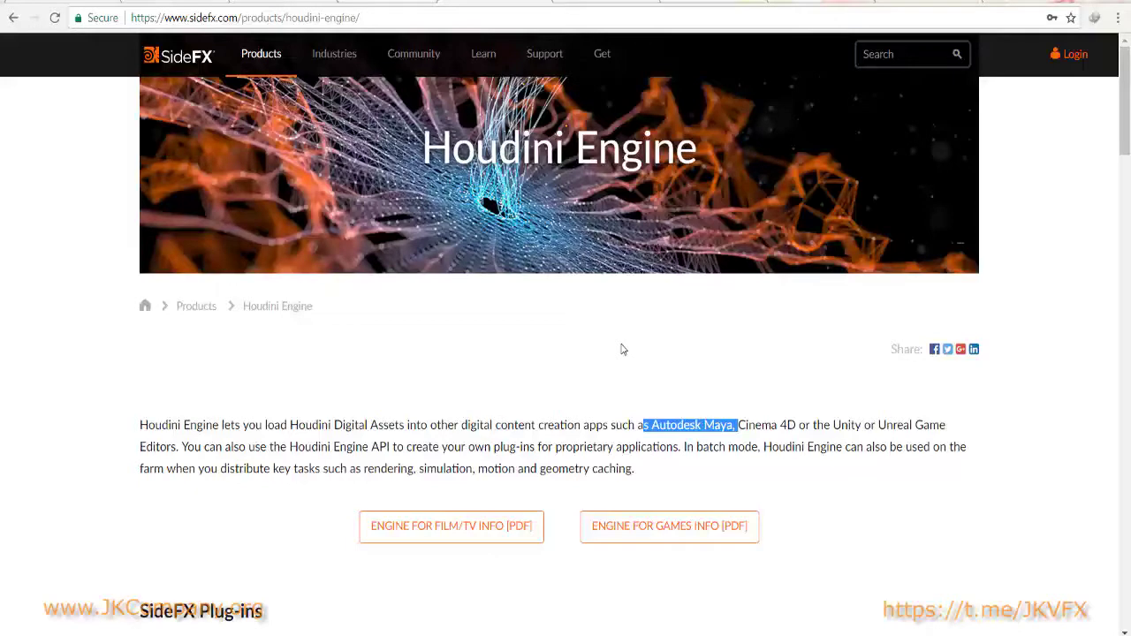
{"action": "left_click_drag", "start_coordinate": [699, 148], "coordinate": [421, 150]}
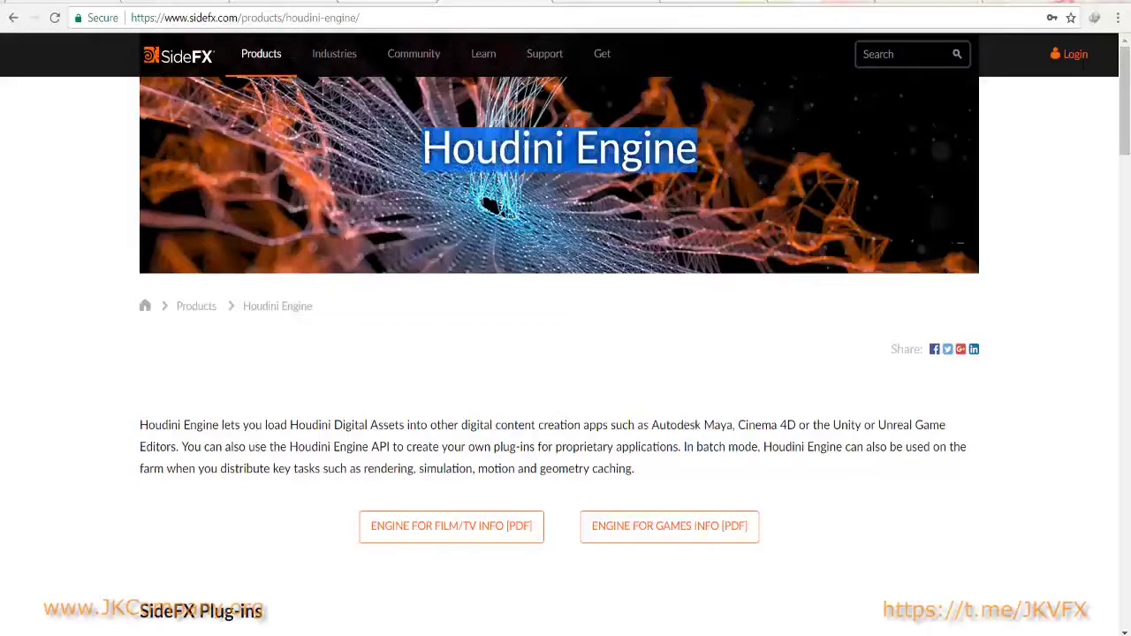
{"action": "left_click", "coordinate": [719, 146]}
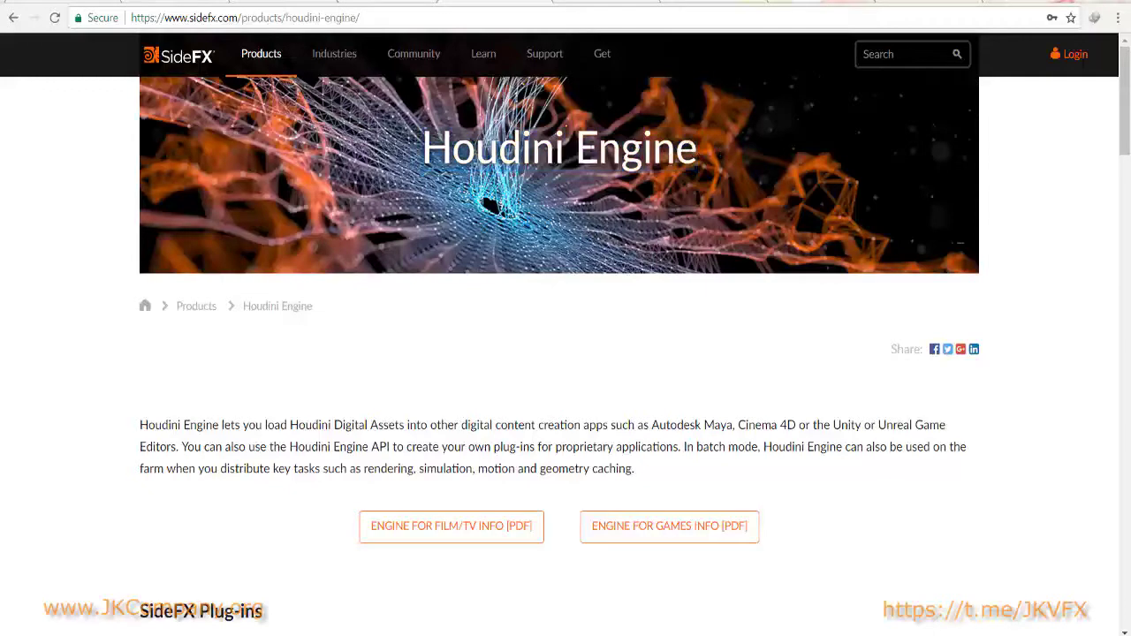
{"action": "double_click", "coordinate": [565, 148]}
{"action": "left_click_drag", "start_coordinate": [457, 148], "coordinate": [711, 146]}
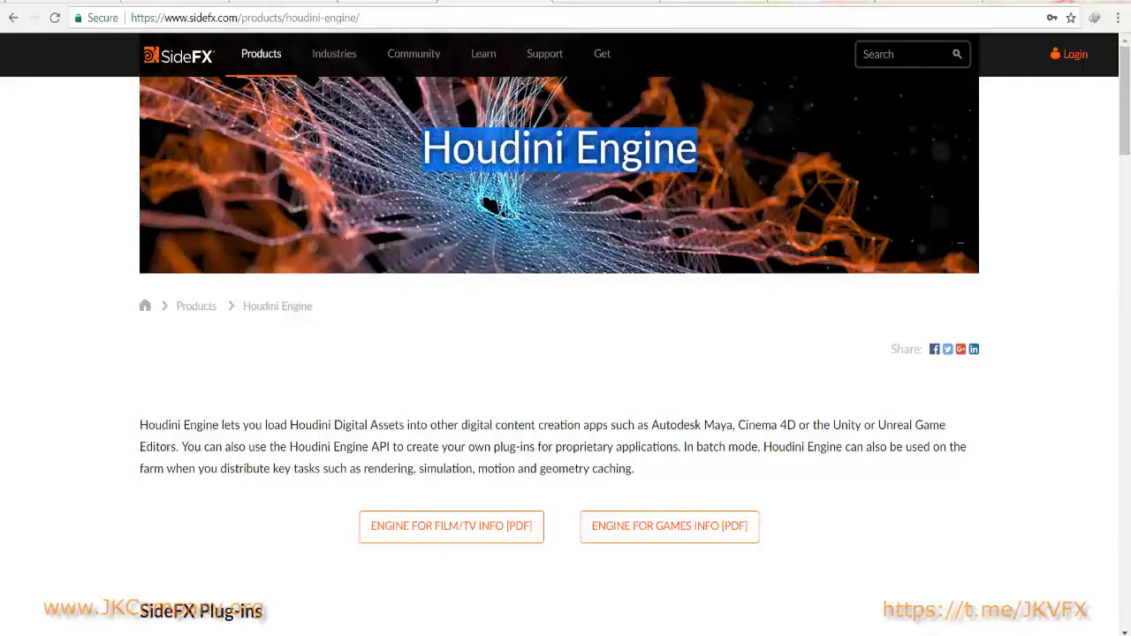
{"action": "left_click", "coordinate": [530, 150]}
{"action": "double_click", "coordinate": [570, 148]}
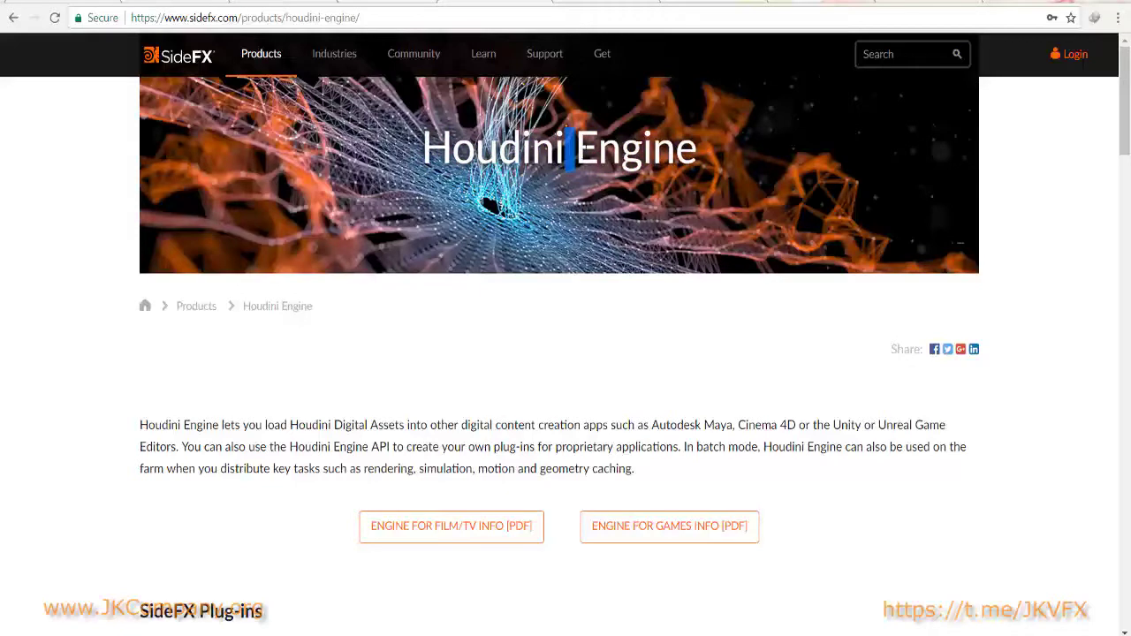
{"action": "left_click_drag", "start_coordinate": [698, 152], "coordinate": [436, 159]}
{"action": "left_click", "coordinate": [435, 159]}
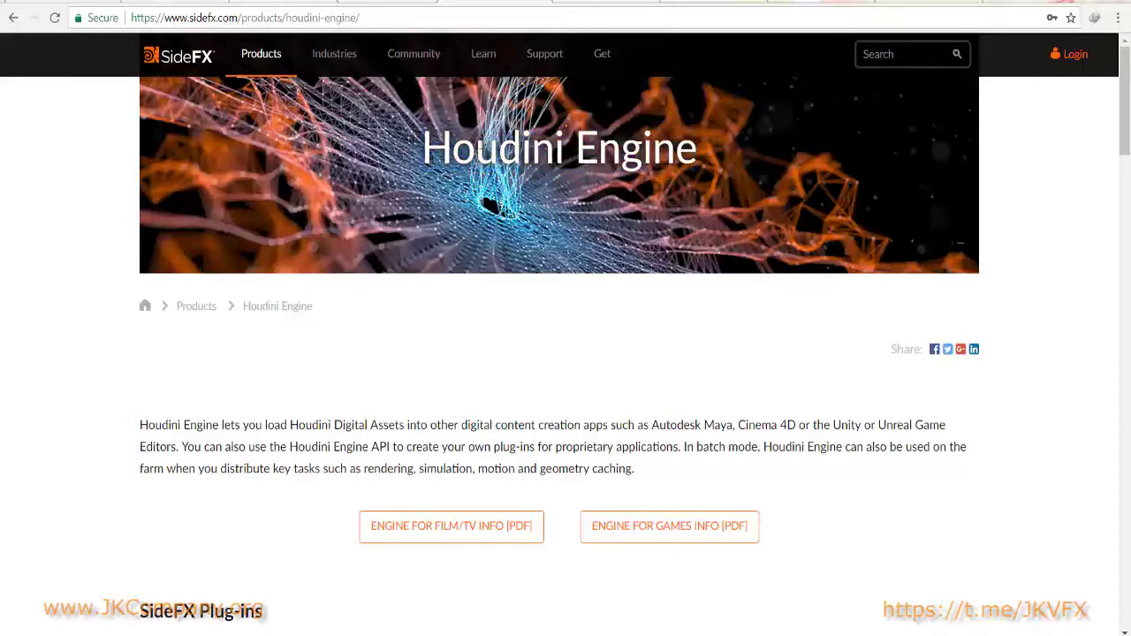
{"action": "left_click_drag", "start_coordinate": [422, 152], "coordinate": [707, 155]}
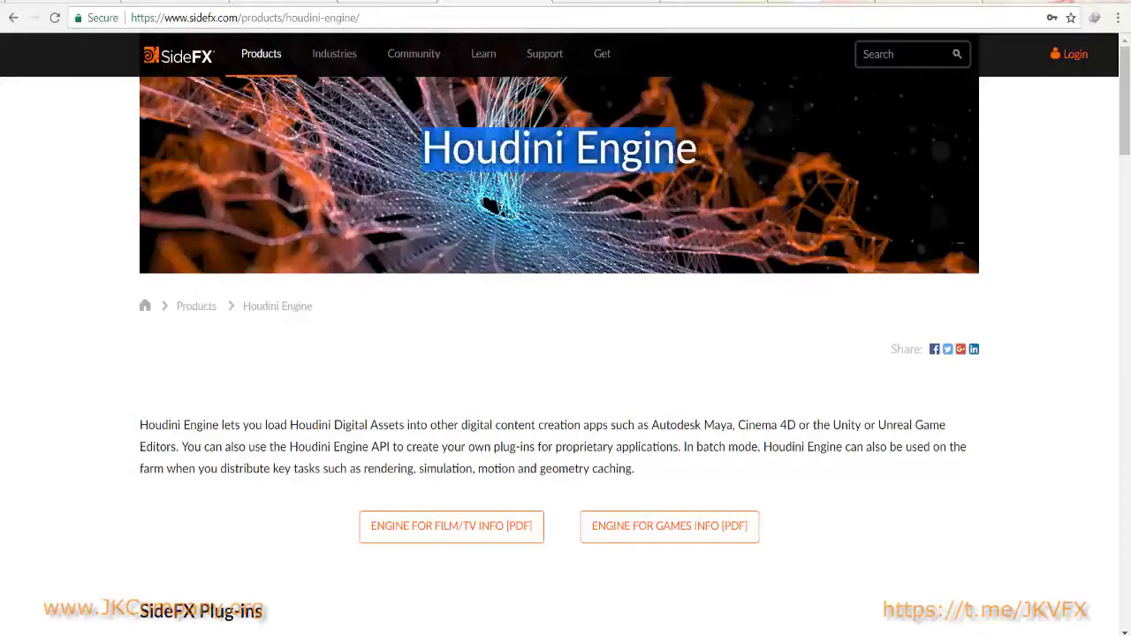
Review the SideFX and Partner plug-in sections and highlight the Houdini Engine banner heading.
{"action": "scroll", "coordinate": [636, 386], "scroll_direction": "down", "scroll_amount": 8}
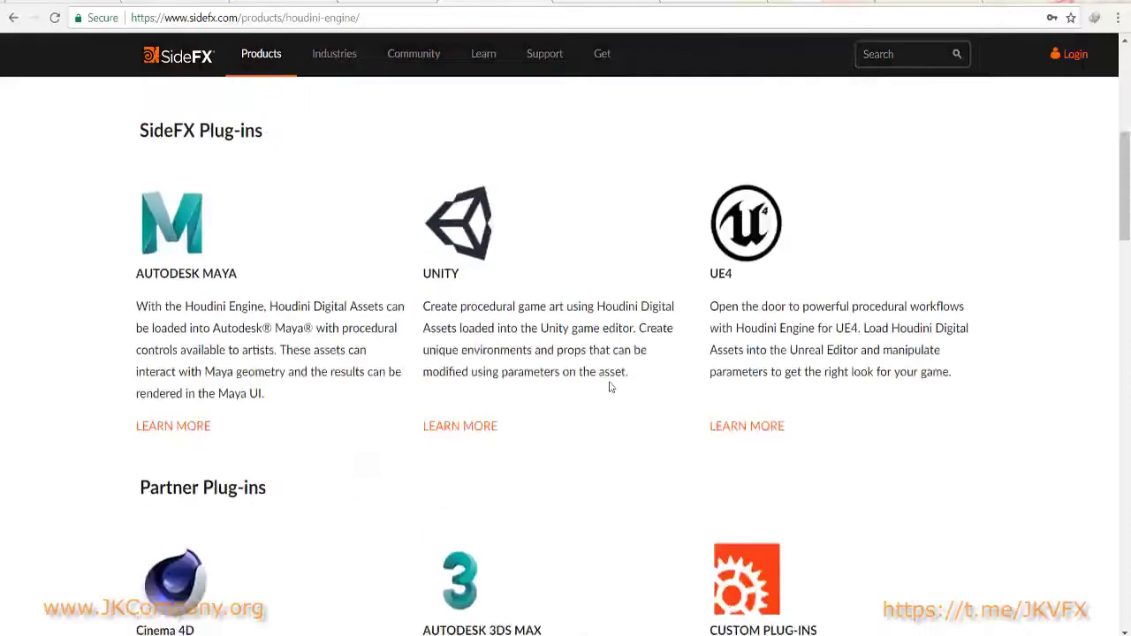
{"action": "scroll", "coordinate": [662, 354], "scroll_direction": "up", "scroll_amount": 4}
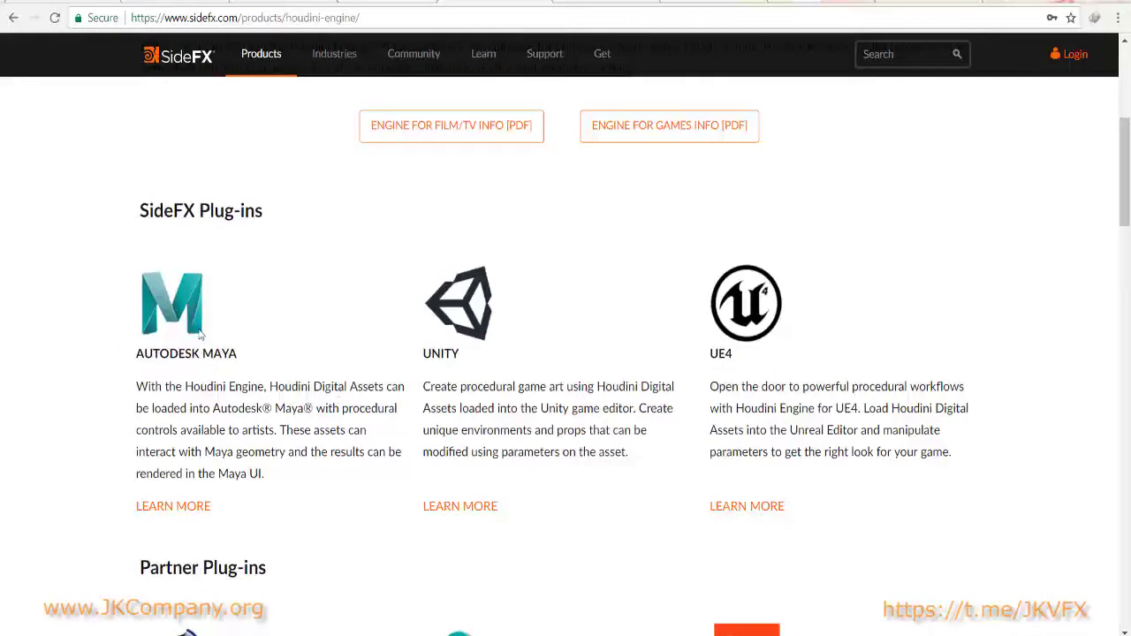
{"action": "scroll", "coordinate": [371, 348], "scroll_direction": "down", "scroll_amount": 1}
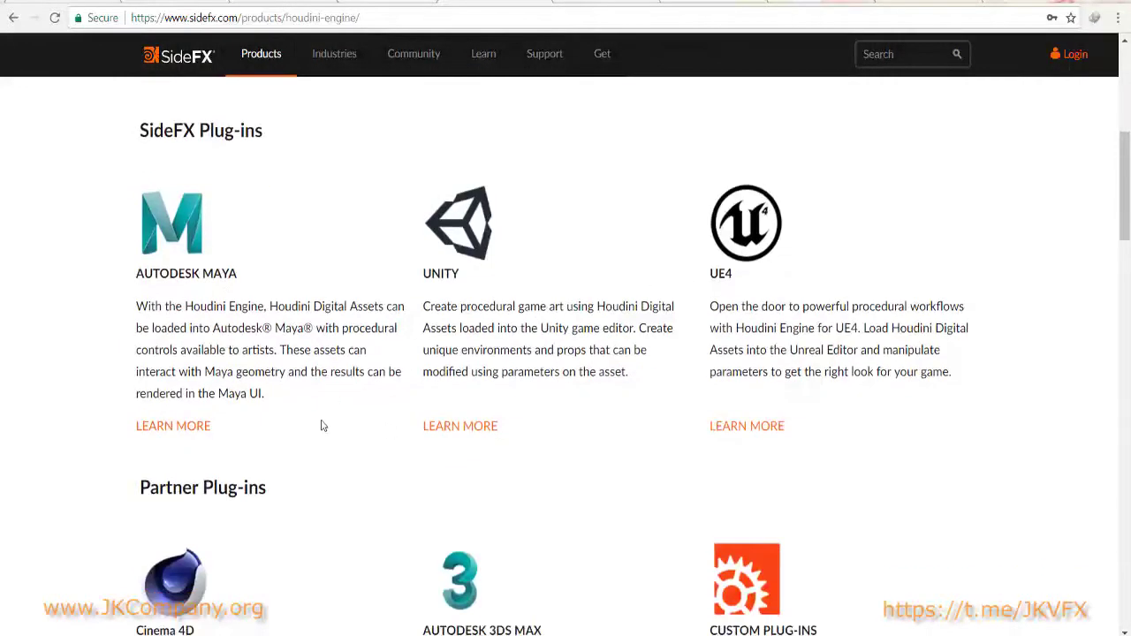
{"action": "scroll", "coordinate": [322, 425], "scroll_direction": "down", "scroll_amount": 2}
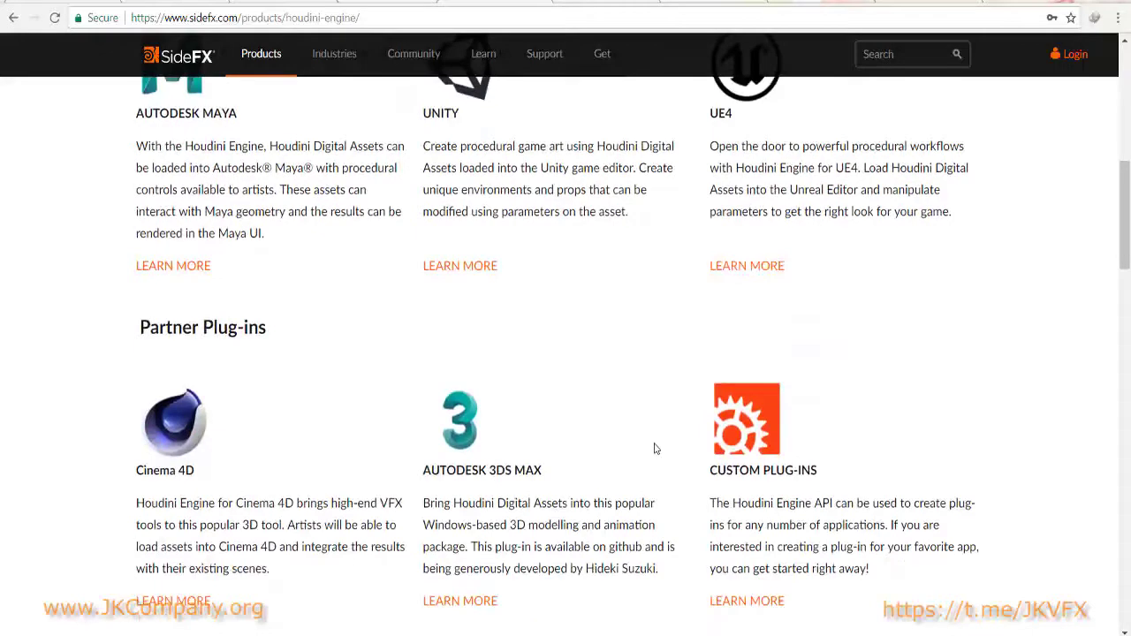
{"action": "scroll", "coordinate": [112, 283], "scroll_direction": "up", "scroll_amount": 3}
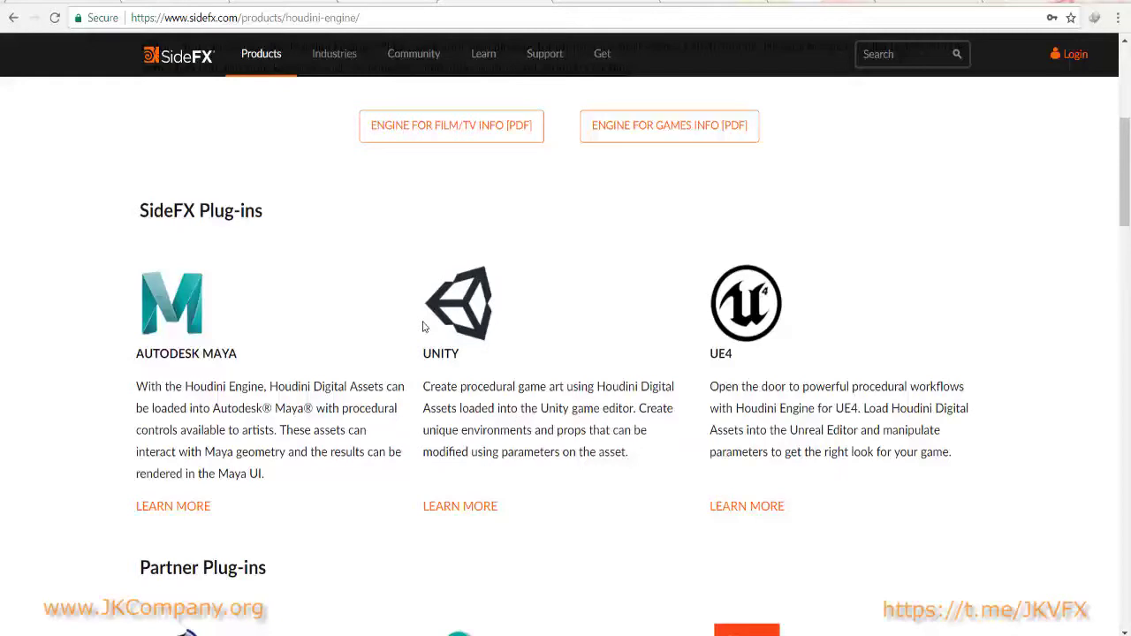
{"action": "scroll", "coordinate": [422, 327], "scroll_direction": "up", "scroll_amount": 5}
{"action": "left_click_drag", "start_coordinate": [700, 149], "coordinate": [423, 149]}
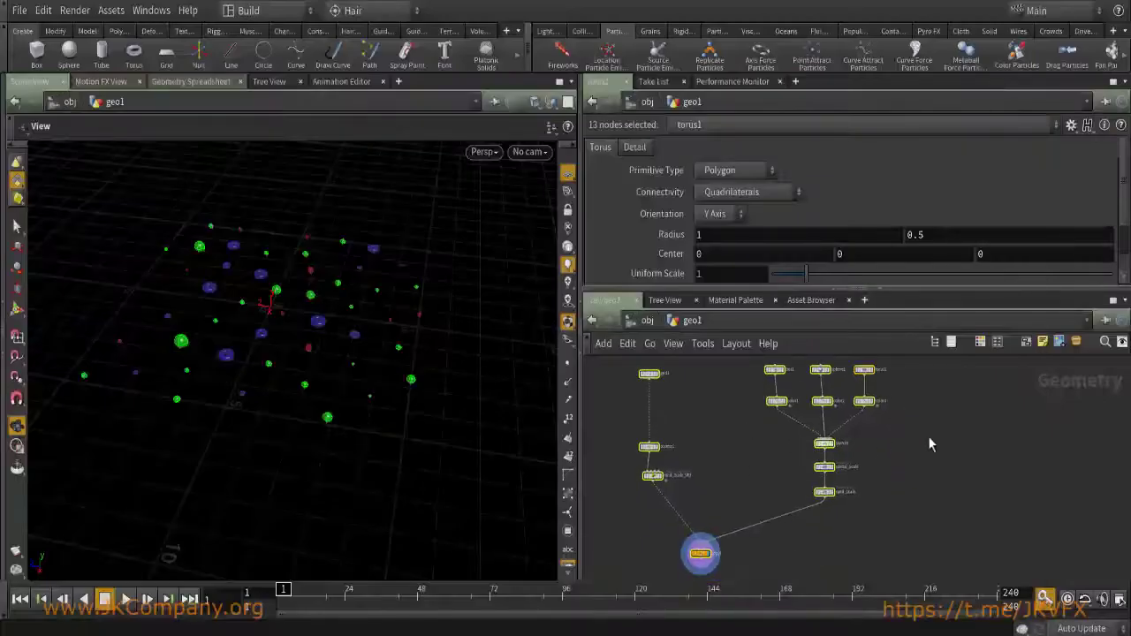
Box-select the six top source nodes of the existing geo1 particle network.
{"action": "left_click", "coordinate": [927, 436]}
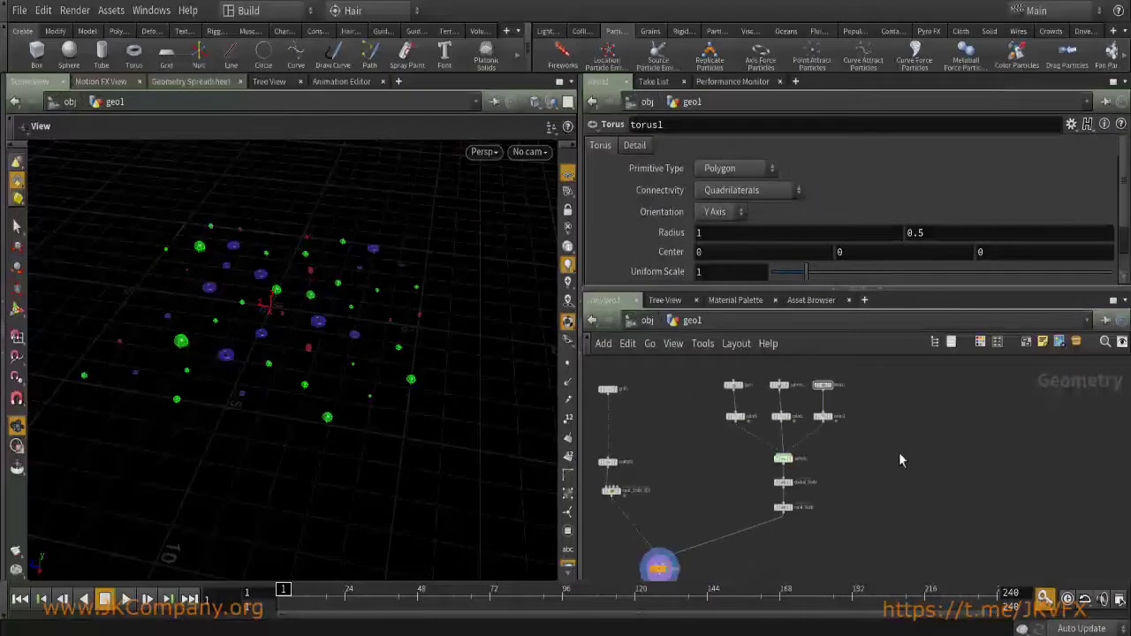
{"action": "scroll", "coordinate": [894, 456], "scroll_direction": "down", "scroll_amount": 4}
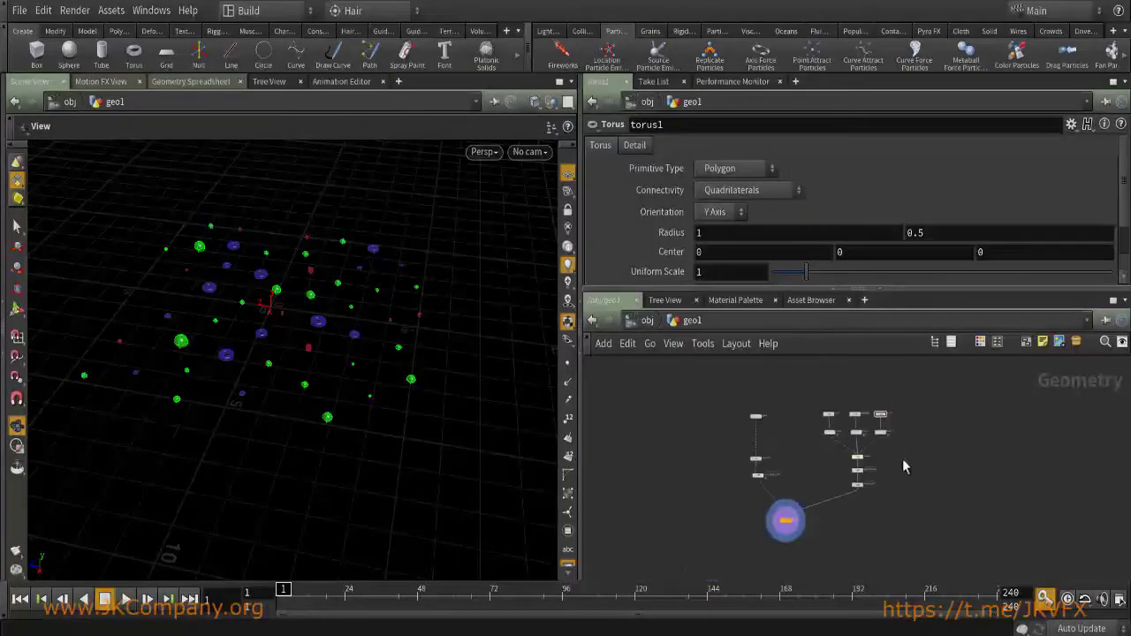
{"action": "left_click_drag", "start_coordinate": [712, 380], "coordinate": [958, 532]}
{"action": "scroll", "coordinate": [883, 457], "scroll_direction": "up", "scroll_amount": 3}
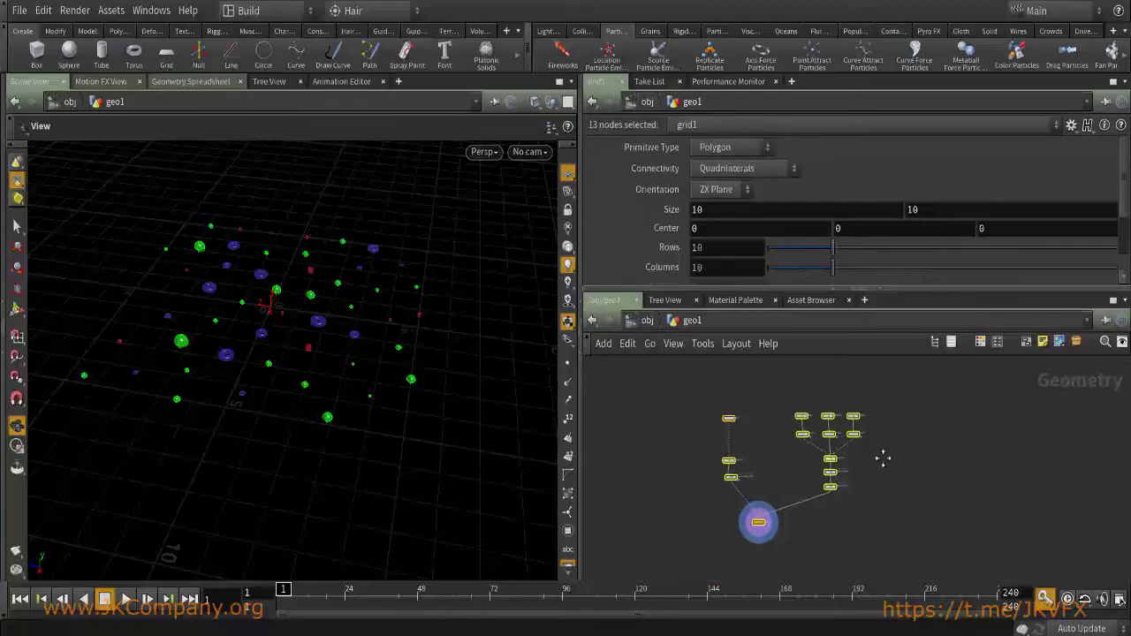
{"action": "middle_click_drag", "start_coordinate": [914, 450], "coordinate": [871, 450]}
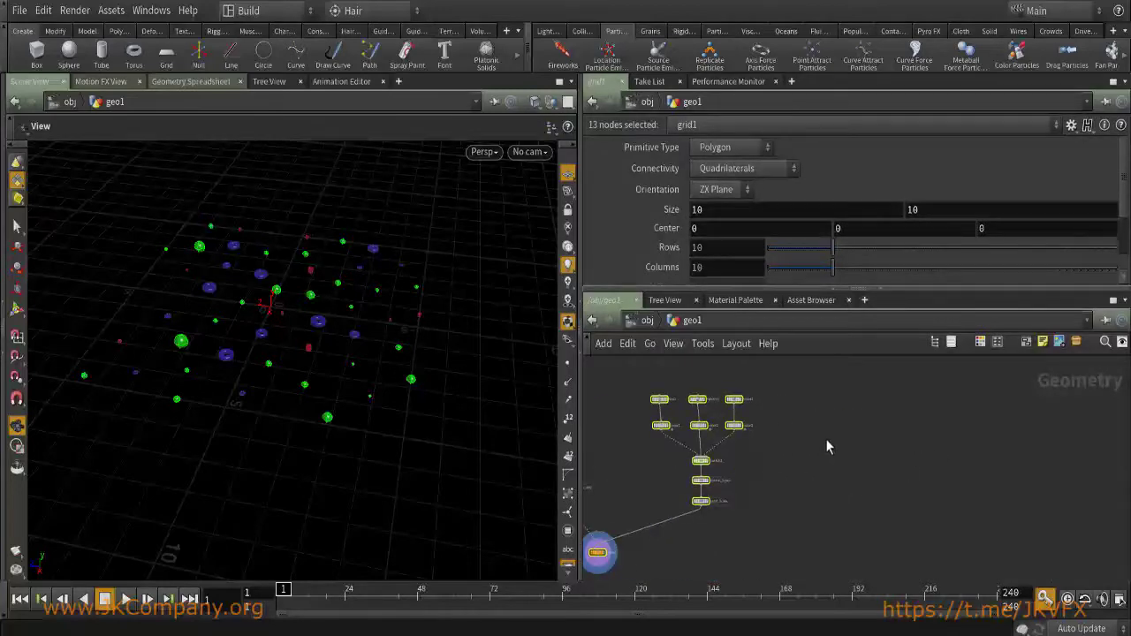
{"action": "middle_click_drag", "start_coordinate": [821, 441], "coordinate": [844, 435]}
{"action": "left_click_drag", "start_coordinate": [839, 446], "coordinate": [691, 379]}
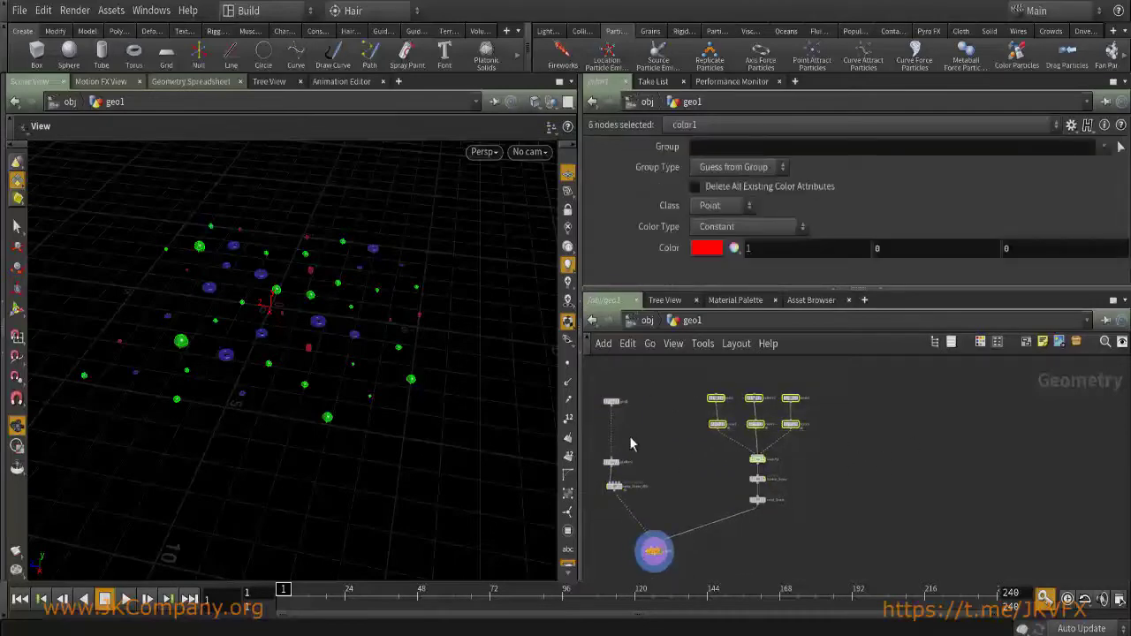
Tidy the network layout and add a Test Geometry: Rubber Toy node.
{"action": "key", "text": "l"}
{"action": "left_click", "coordinate": [801, 446]}
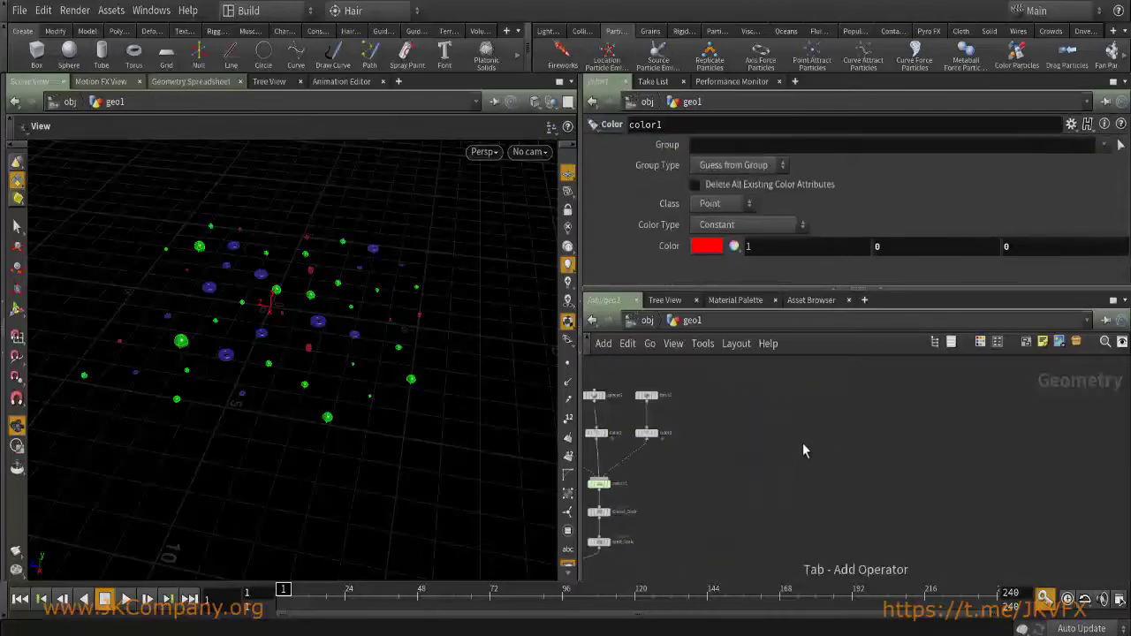
{"action": "key", "text": "Tab"}
{"action": "type", "text": "test"}
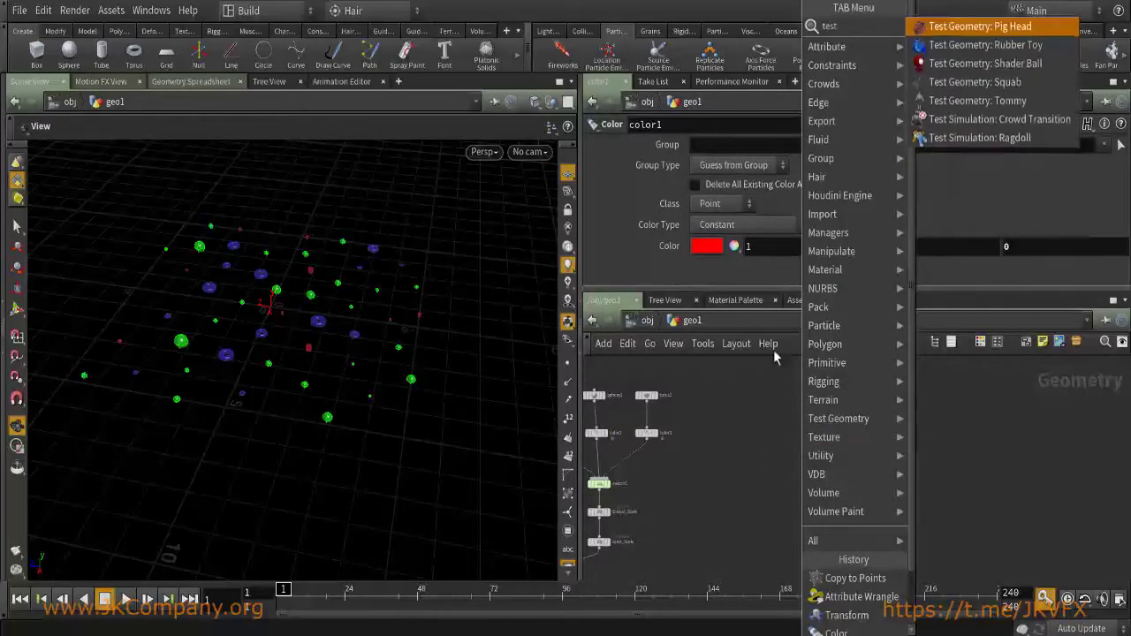
{"action": "left_click", "coordinate": [983, 44]}
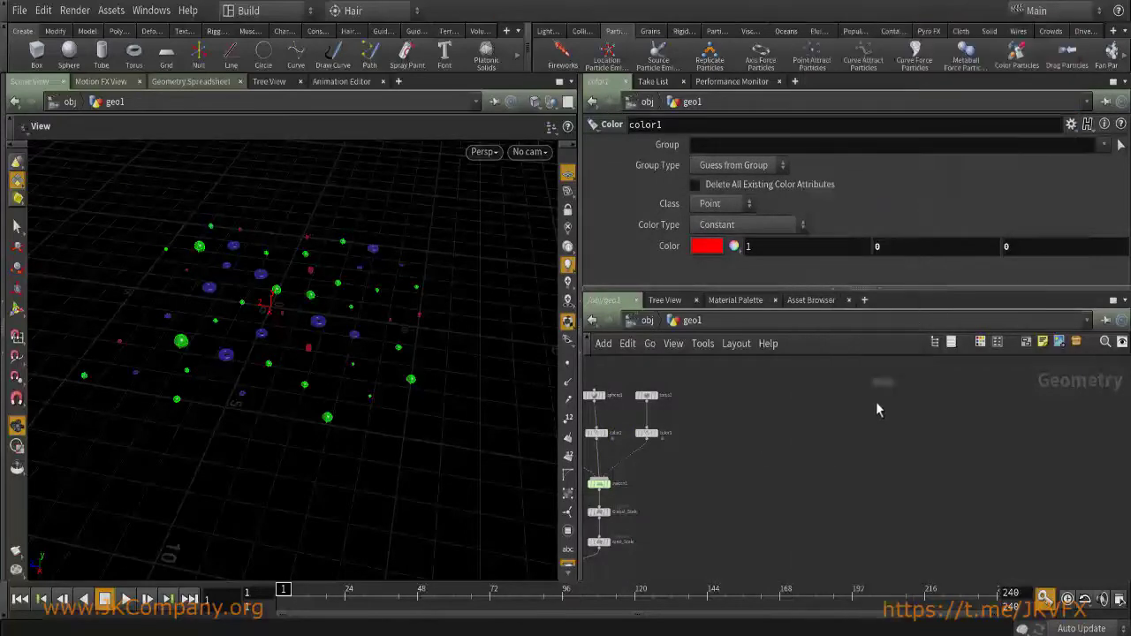
{"action": "left_click", "coordinate": [954, 396]}
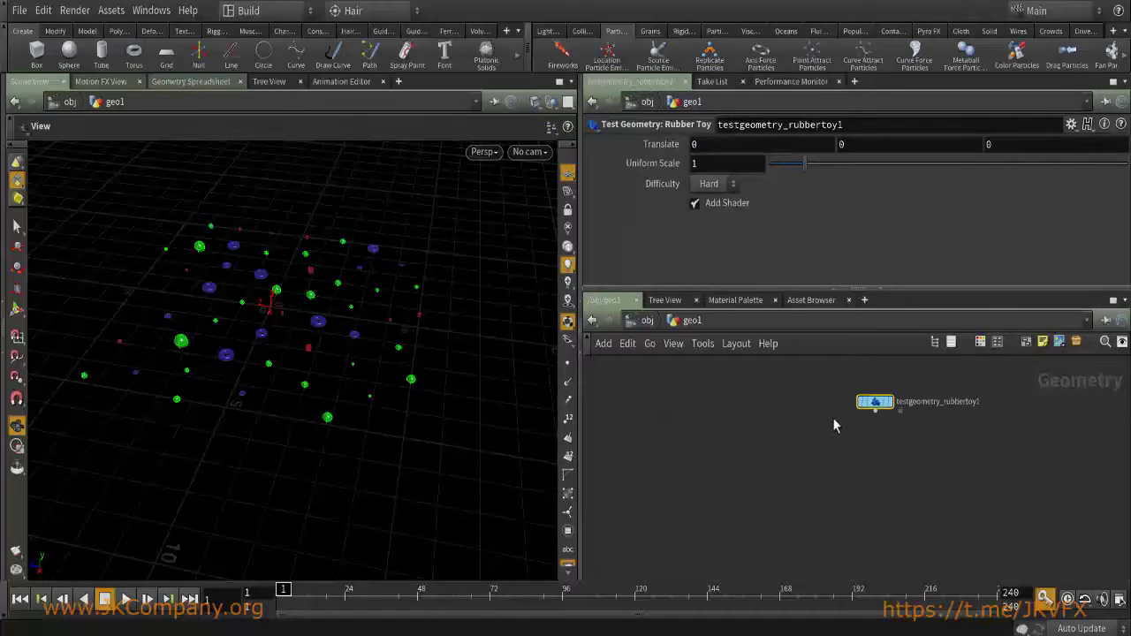
Display the rubber toy and turn off Add Shader so it appears grey.
{"action": "key", "text": "h"}
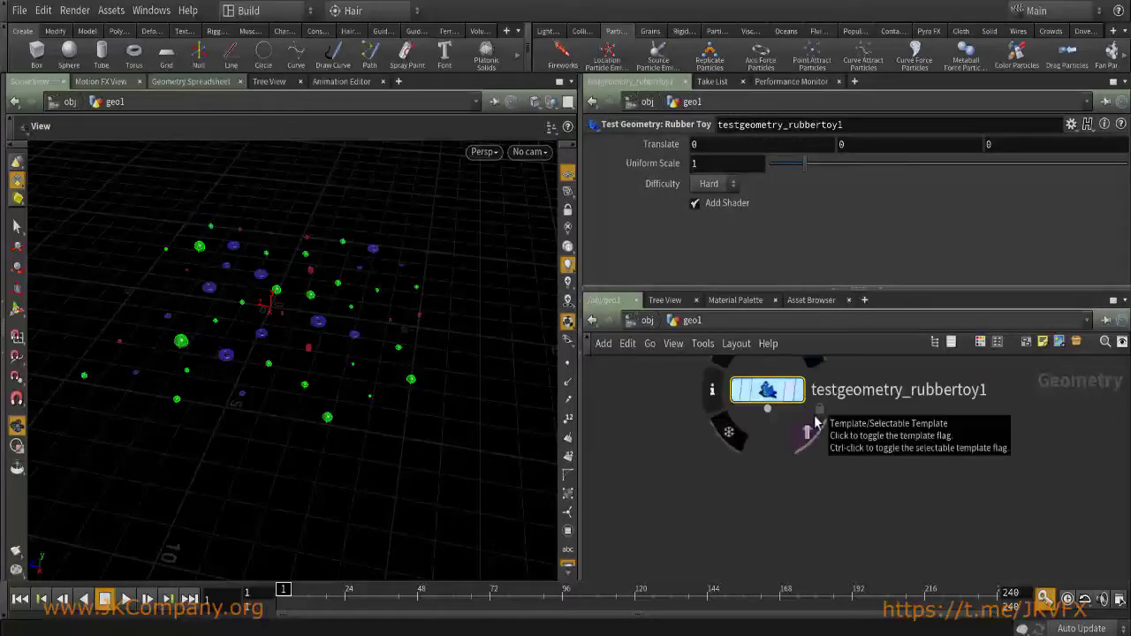
{"action": "left_click", "coordinate": [827, 426]}
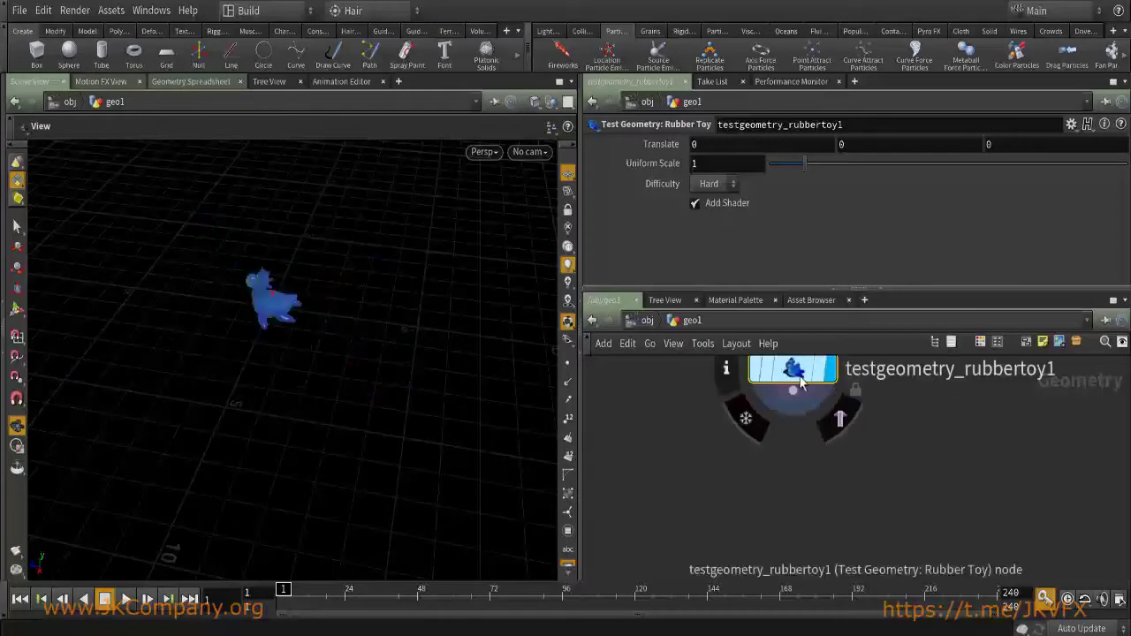
{"action": "key", "text": "h"}
{"action": "left_click_drag", "start_coordinate": [327, 301], "coordinate": [504, 291]}
{"action": "left_click", "coordinate": [695, 203]}
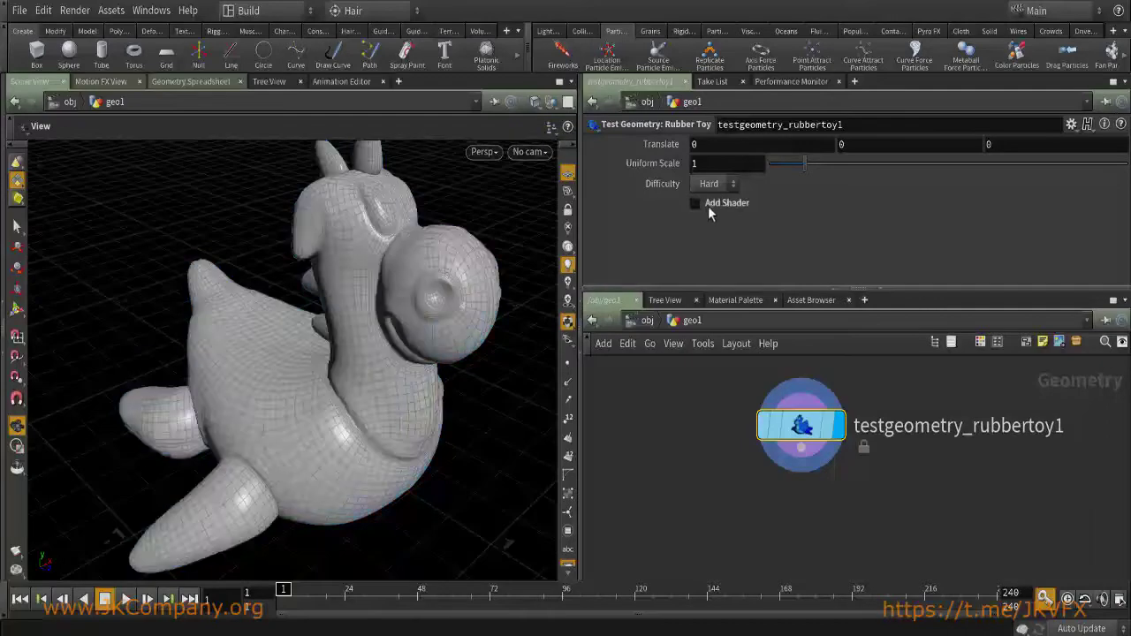
{"action": "scroll", "coordinate": [364, 246], "scroll_direction": "down", "scroll_amount": 3}
{"action": "key", "text": "Tab"}
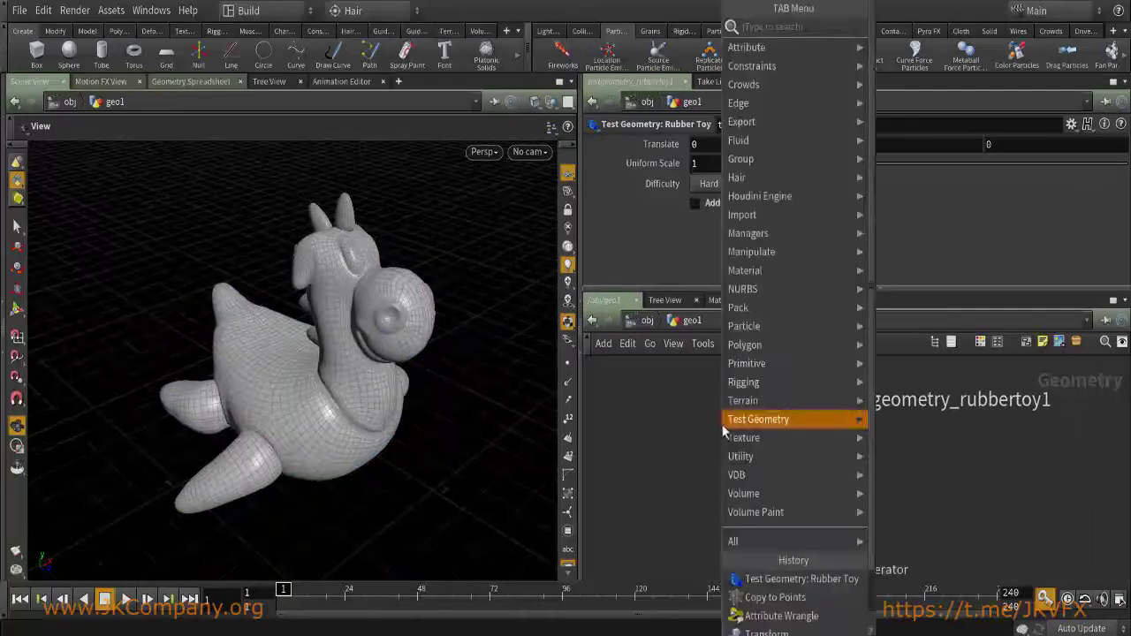
{"action": "type", "text": "subdi"}
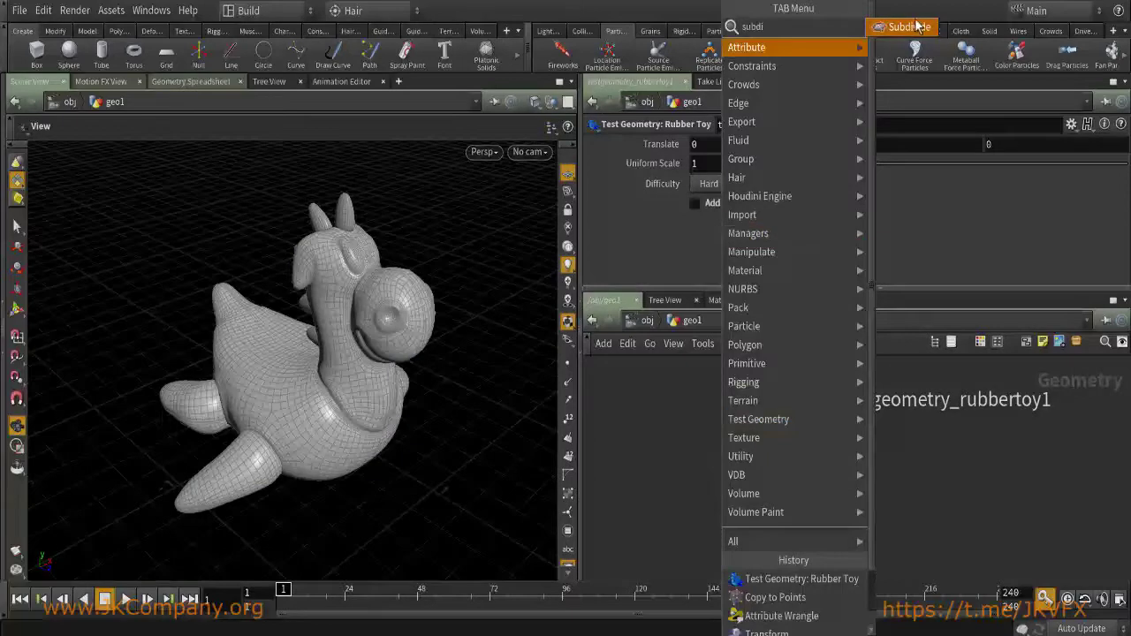
Add subdivide1 below the rubber toy and display the smoothed toy.
{"action": "key", "text": "Escape"}
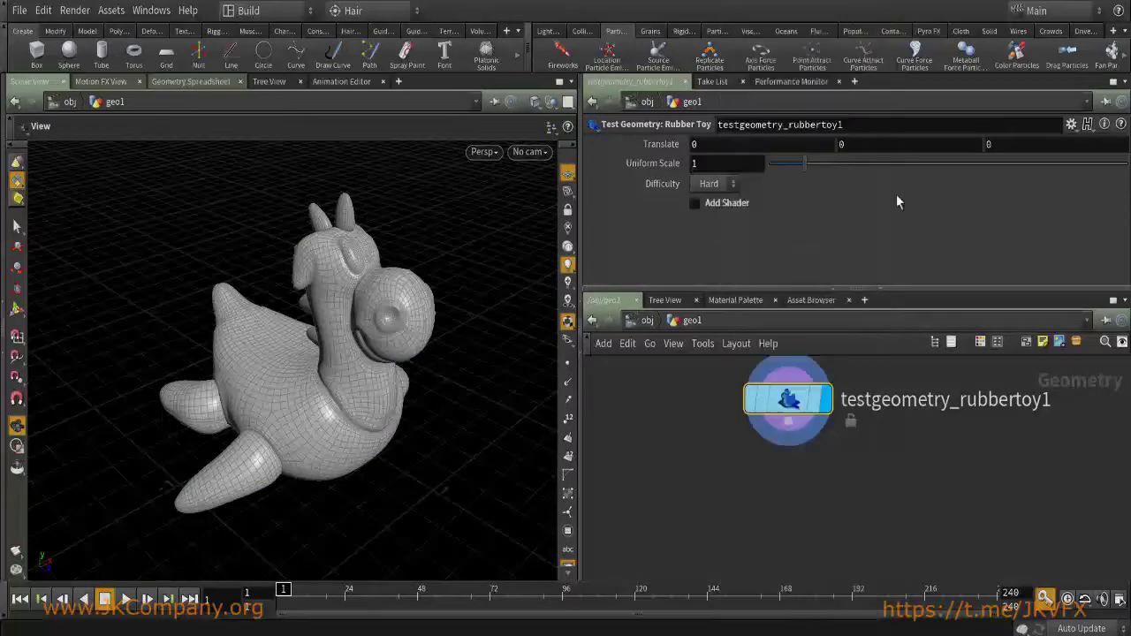
{"action": "left_click", "coordinate": [795, 520]}
{"action": "left_click", "coordinate": [826, 523]}
{"action": "scroll", "coordinate": [402, 314], "scroll_direction": "up", "scroll_amount": 3}
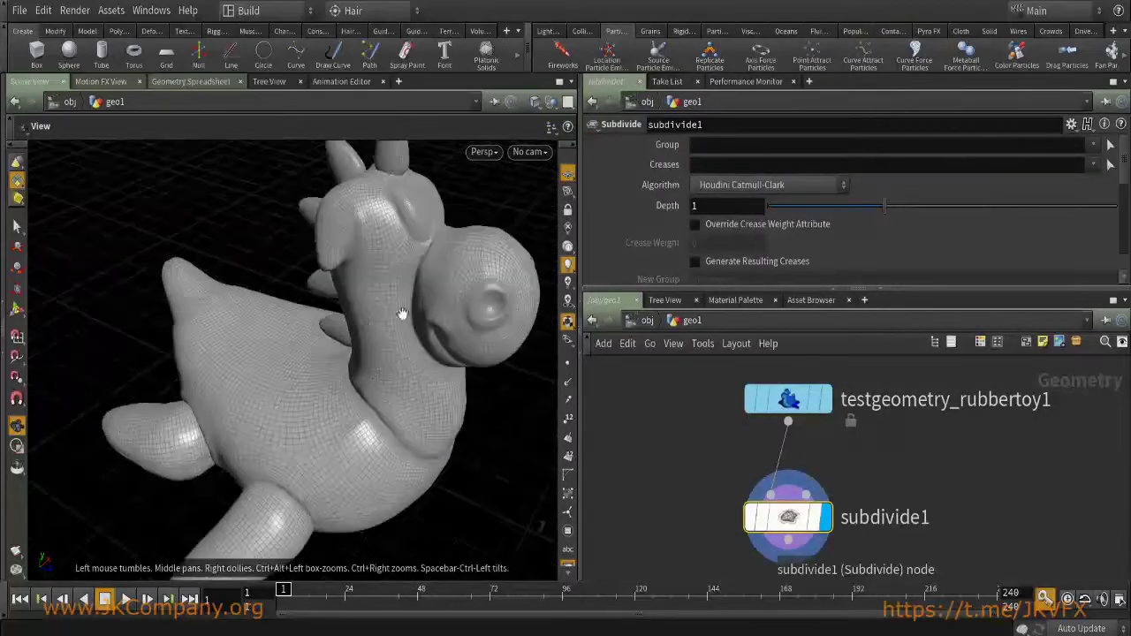
{"action": "left_click_drag", "start_coordinate": [402, 313], "coordinate": [371, 416]}
Add a measure1 node below subdivide1, with its type set to Perimeter.
{"action": "key", "text": "Tab"}
{"action": "type", "text": "me"}
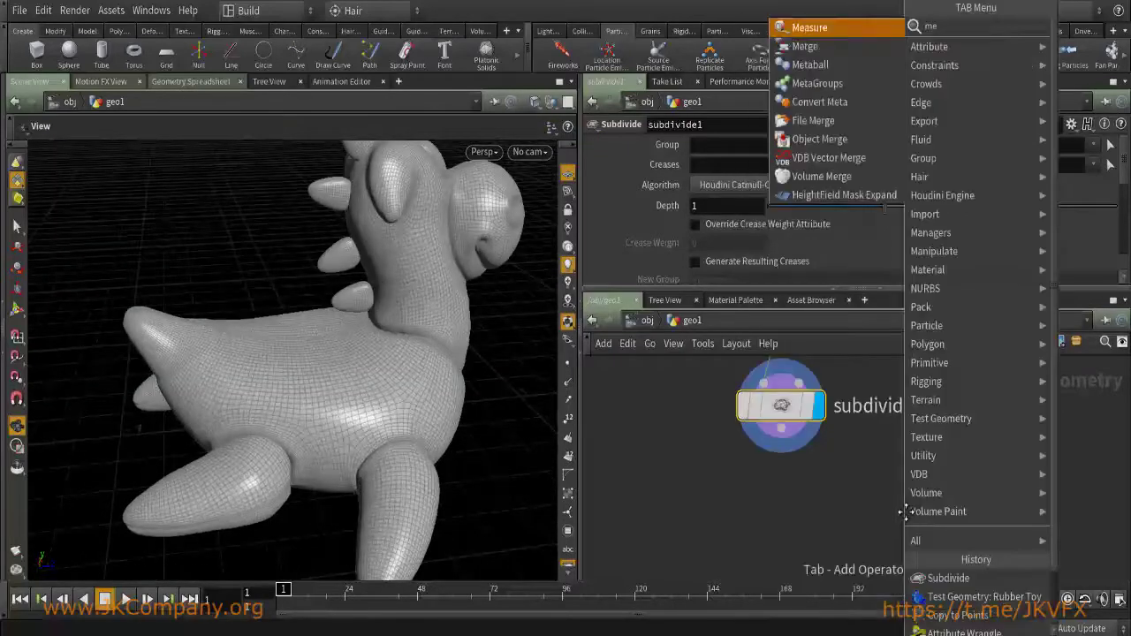
{"action": "type", "text": "asu"}
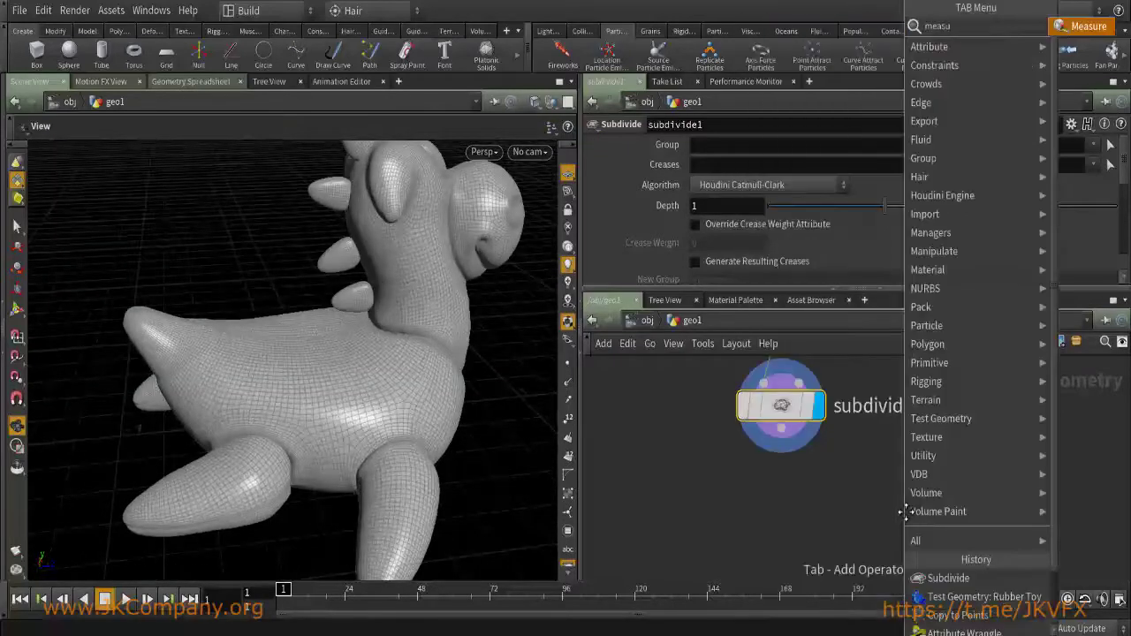
{"action": "left_click", "coordinate": [1088, 26]}
{"action": "left_click", "coordinate": [826, 497]}
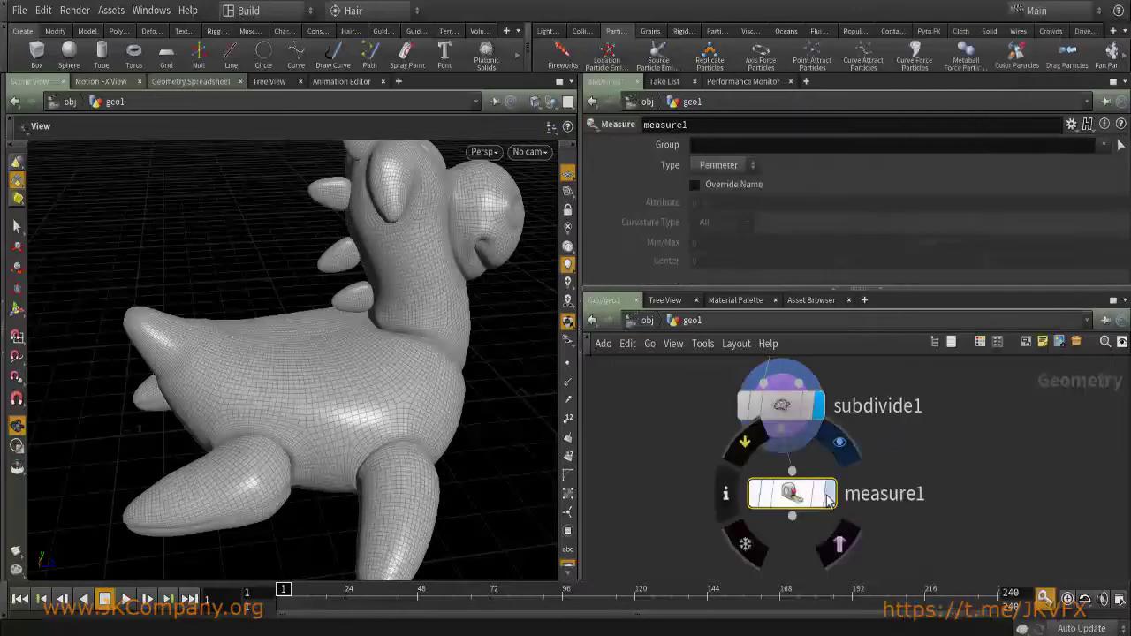
{"action": "left_click", "coordinate": [728, 167]}
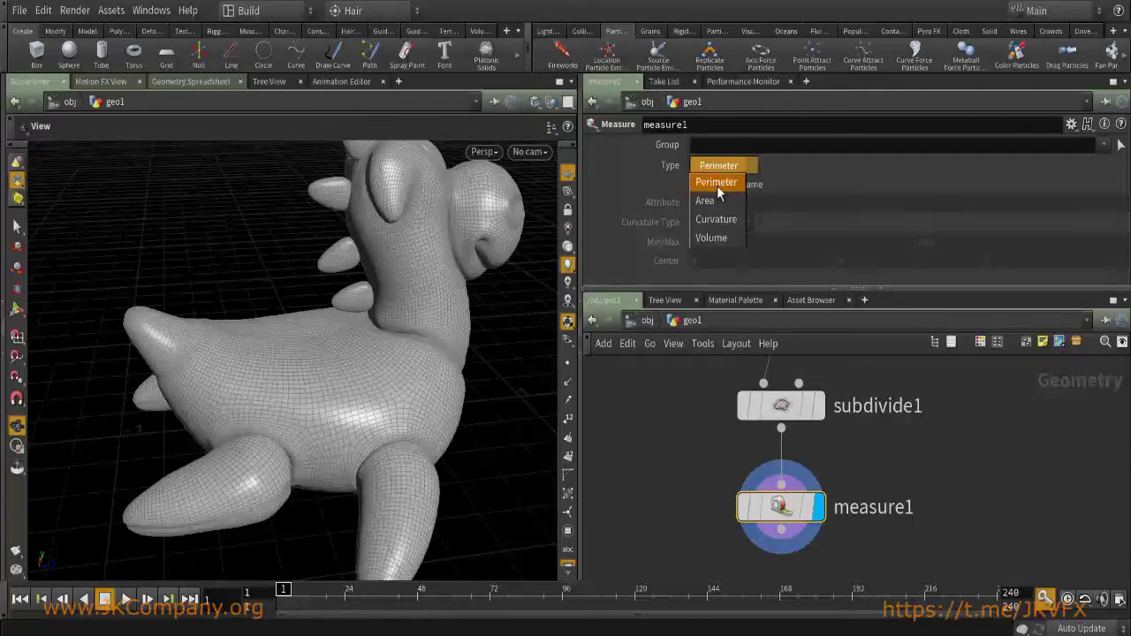
{"action": "middle_click_drag", "start_coordinate": [1005, 459], "coordinate": [893, 462]}
Add a circle1 node beside the chain and make it a Polygon.
{"action": "key", "text": "Tab"}
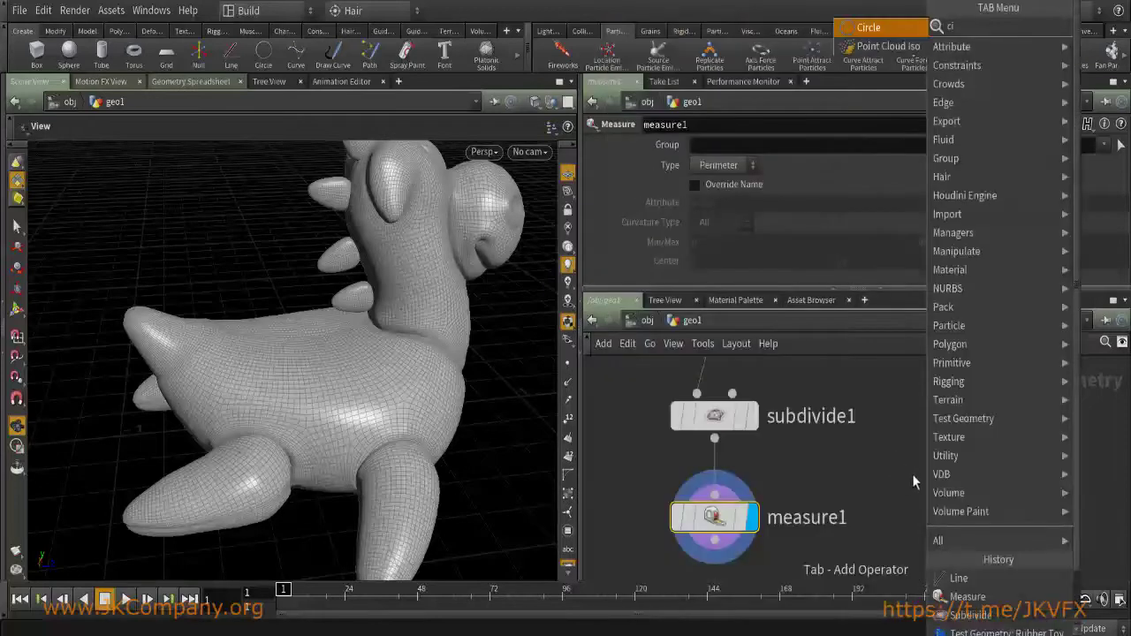
{"action": "key", "text": "Return"}
{"action": "left_click", "coordinate": [971, 475]}
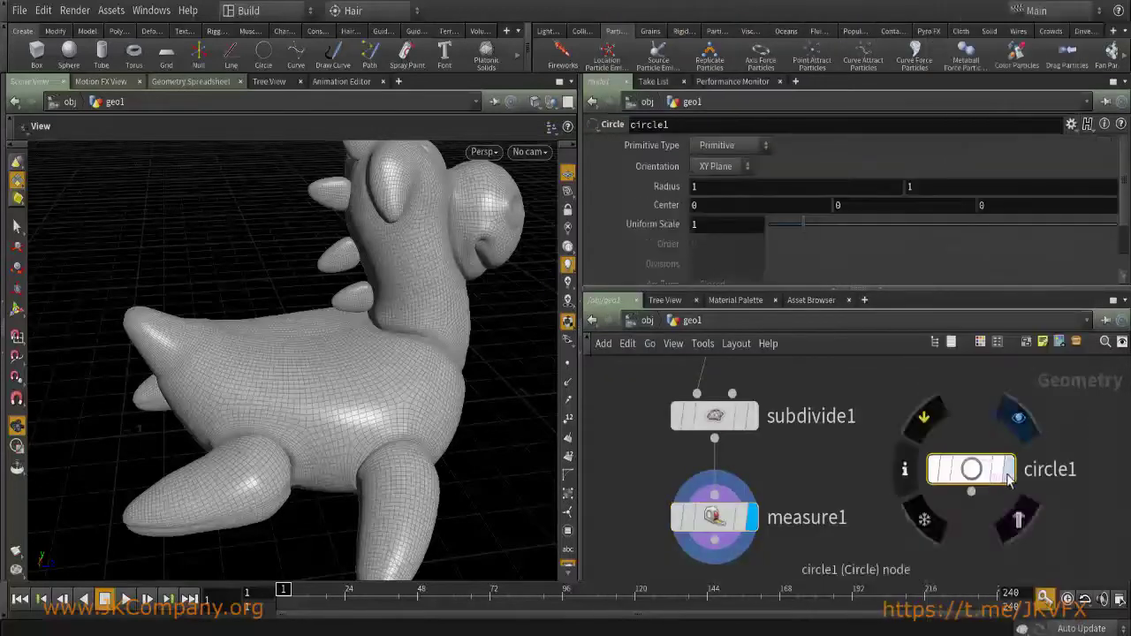
{"action": "left_click_drag", "start_coordinate": [331, 324], "coordinate": [412, 321]}
{"action": "left_click_drag", "start_coordinate": [504, 335], "coordinate": [441, 282]}
{"action": "left_click", "coordinate": [729, 145]}
{"action": "left_click", "coordinate": [732, 179]}
Make circle1 an Open Arc from 0 to 180 and wire it into measure1.
{"action": "scroll", "coordinate": [700, 247], "scroll_direction": "down", "scroll_amount": 2}
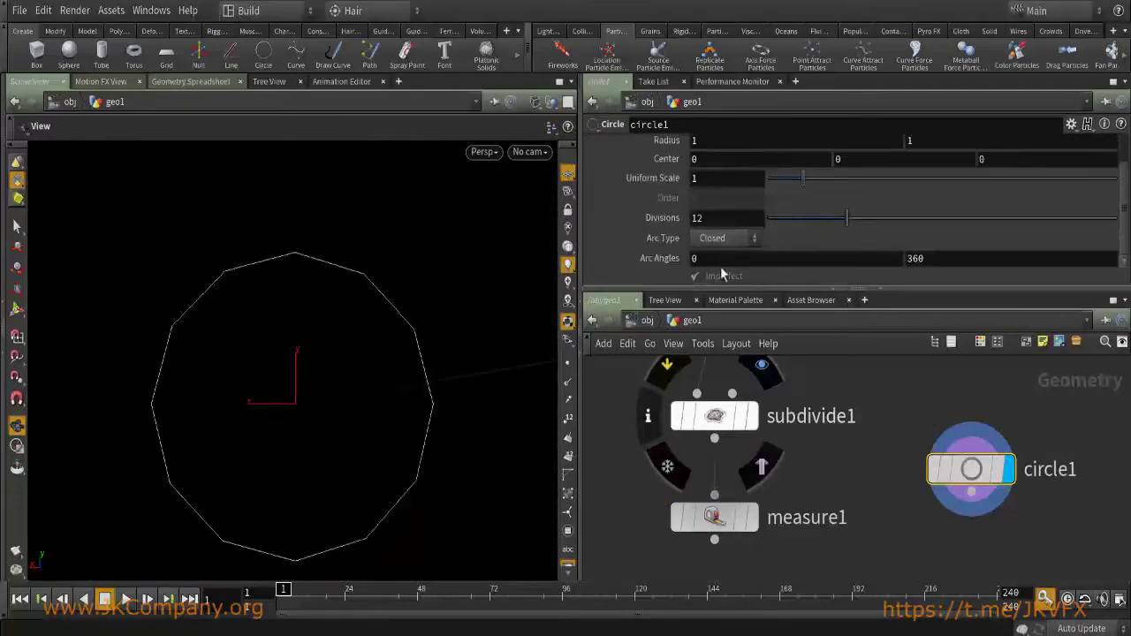
{"action": "left_click", "coordinate": [707, 240]}
{"action": "left_click", "coordinate": [715, 275]}
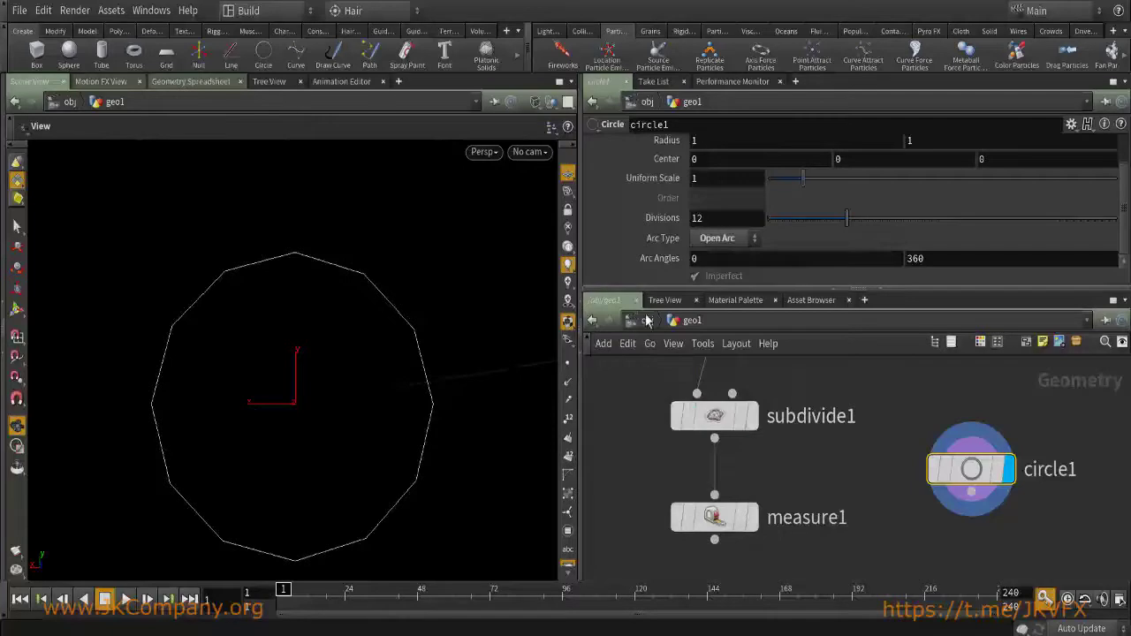
{"action": "double_click", "coordinate": [900, 253]}
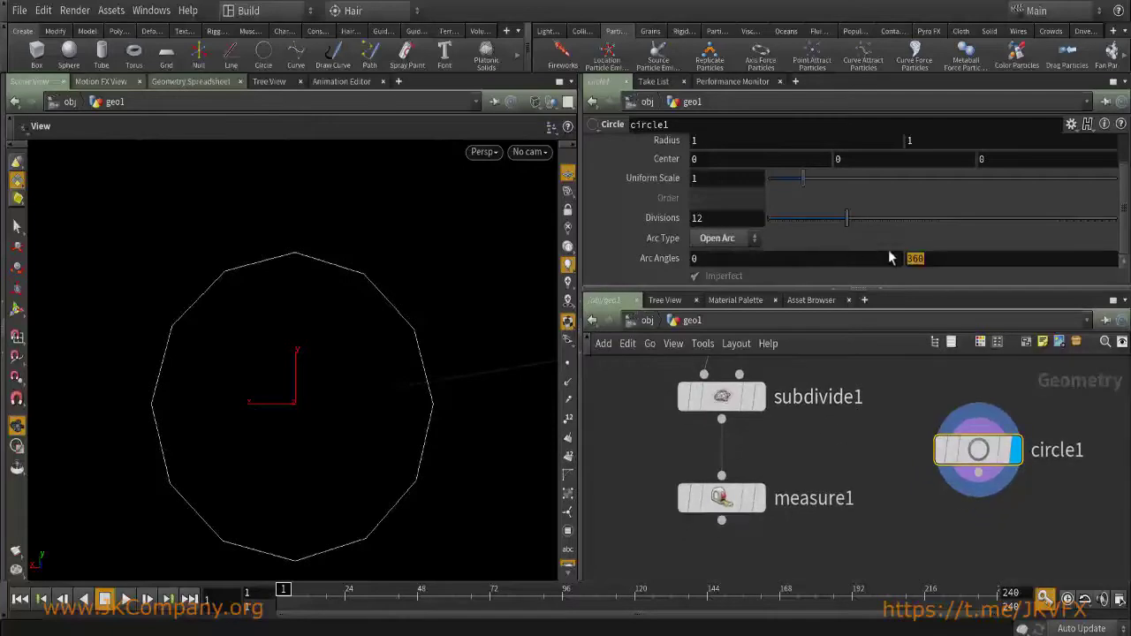
{"action": "key", "text": "Return"}
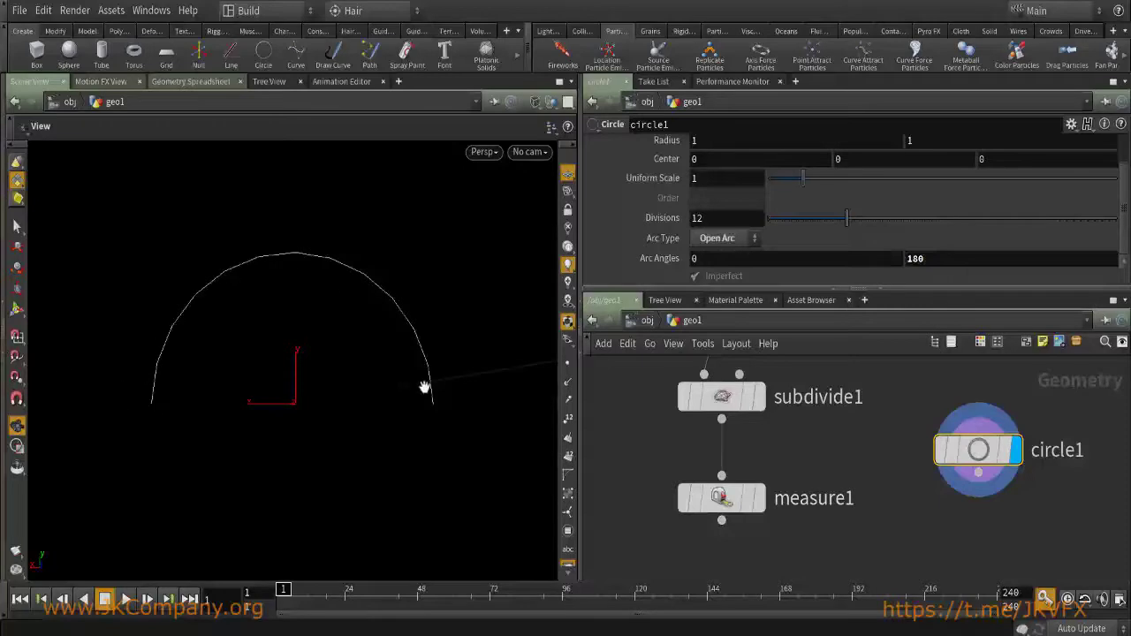
{"action": "left_click", "coordinate": [721, 475]}
{"action": "left_click", "coordinate": [978, 473]}
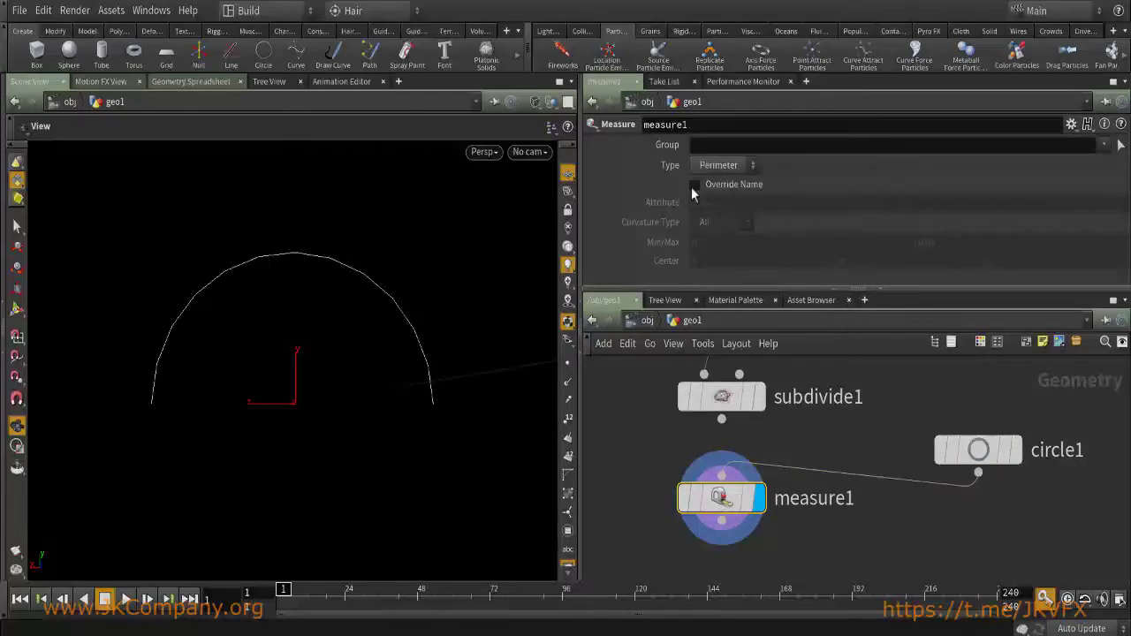
Inspect measure1's values in a spreadsheet while enlarging the circle1 arc.
{"action": "middle_click", "coordinate": [703, 504]}
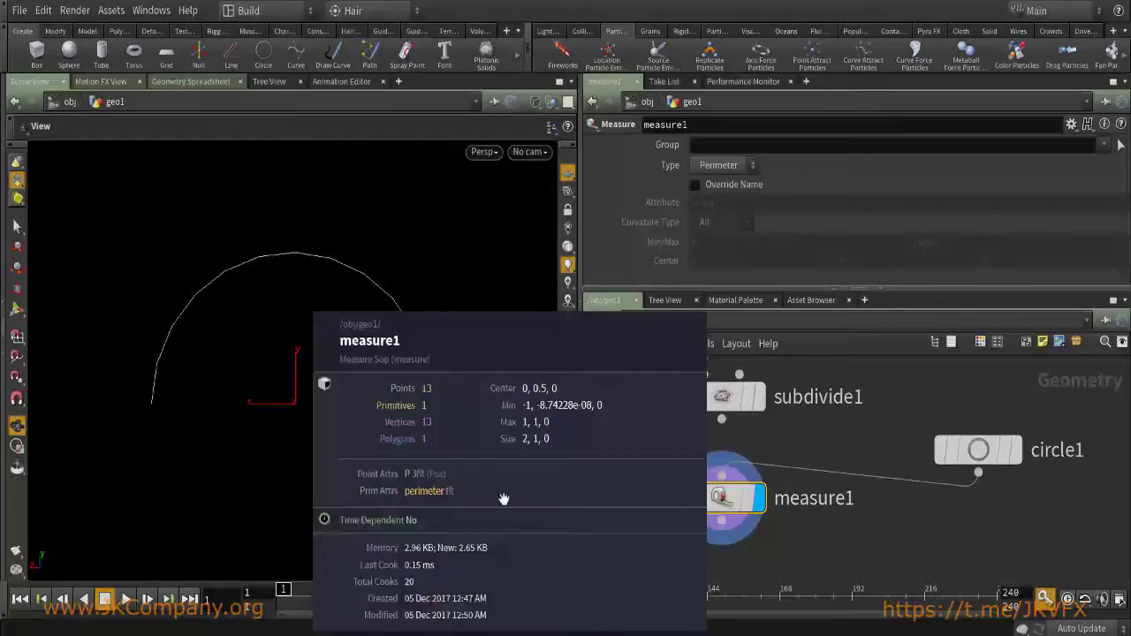
{"action": "right_click", "coordinate": [720, 497]}
{"action": "left_click", "coordinate": [746, 355]}
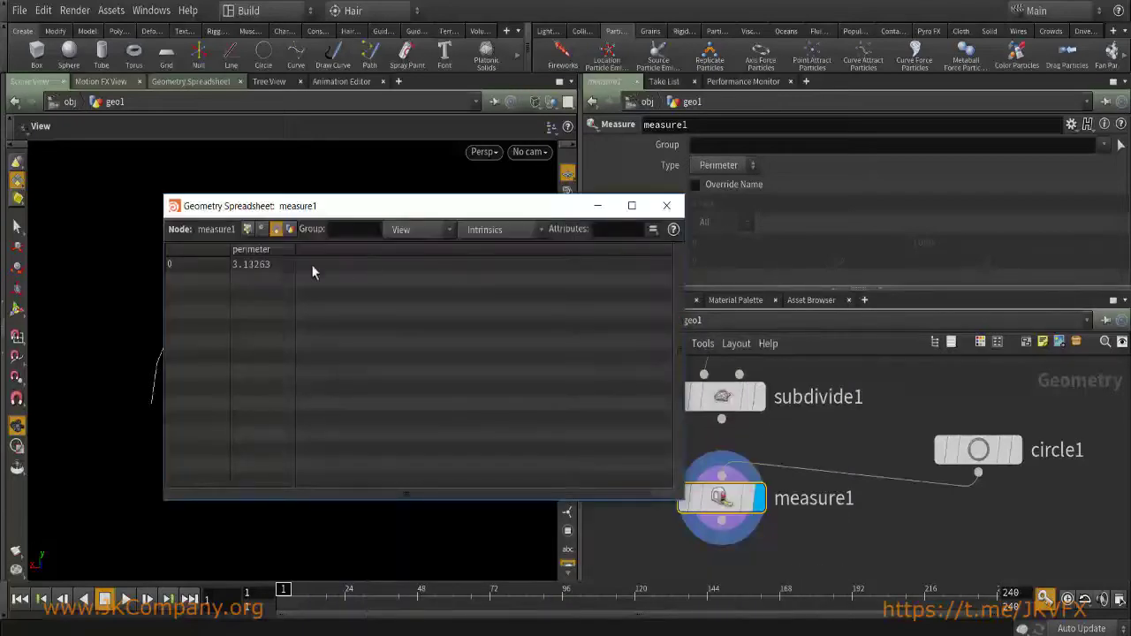
{"action": "left_click", "coordinate": [992, 461]}
{"action": "mouse_move", "coordinate": [803, 178]}
{"action": "left_mouse_down"}
{"action": "mouse_move", "coordinate": [858, 185]}
{"action": "mouse_move", "coordinate": [777, 184]}
{"action": "mouse_move", "coordinate": [887, 202]}
{"action": "mouse_move", "coordinate": [810, 202]}
{"action": "mouse_move", "coordinate": [817, 194]}
{"action": "left_mouse_up"}
{"action": "left_click", "coordinate": [666, 205]}
Switch measure1's type to Area and rewire circle1 into measure1.
{"action": "left_click_drag", "start_coordinate": [721, 421], "coordinate": [728, 501]}
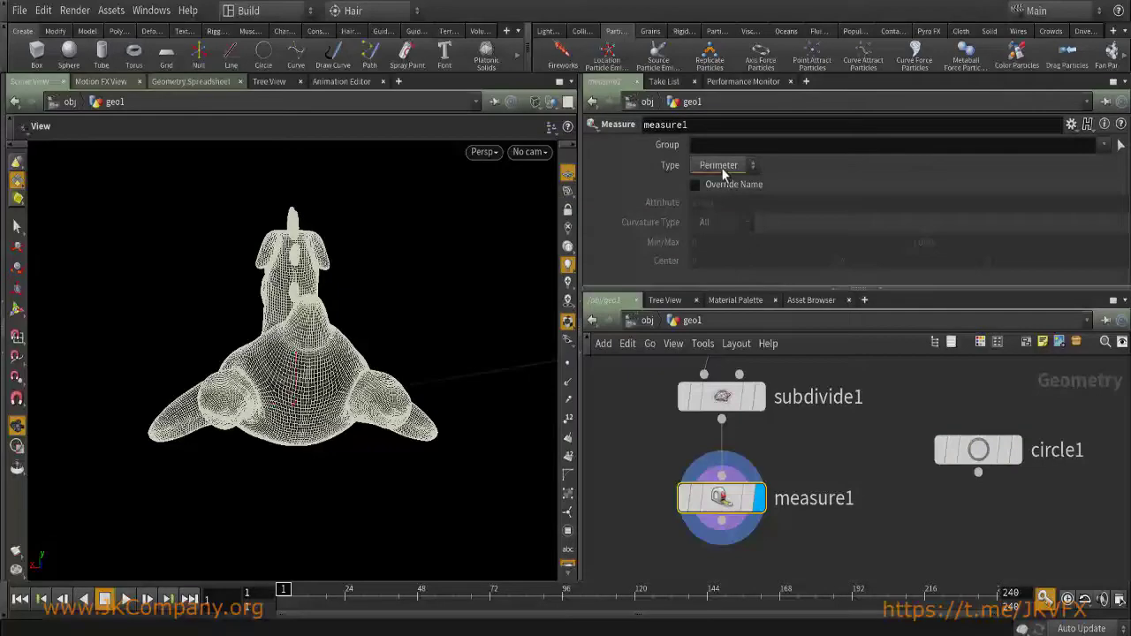
{"action": "left_click", "coordinate": [718, 165]}
{"action": "left_click", "coordinate": [721, 203]}
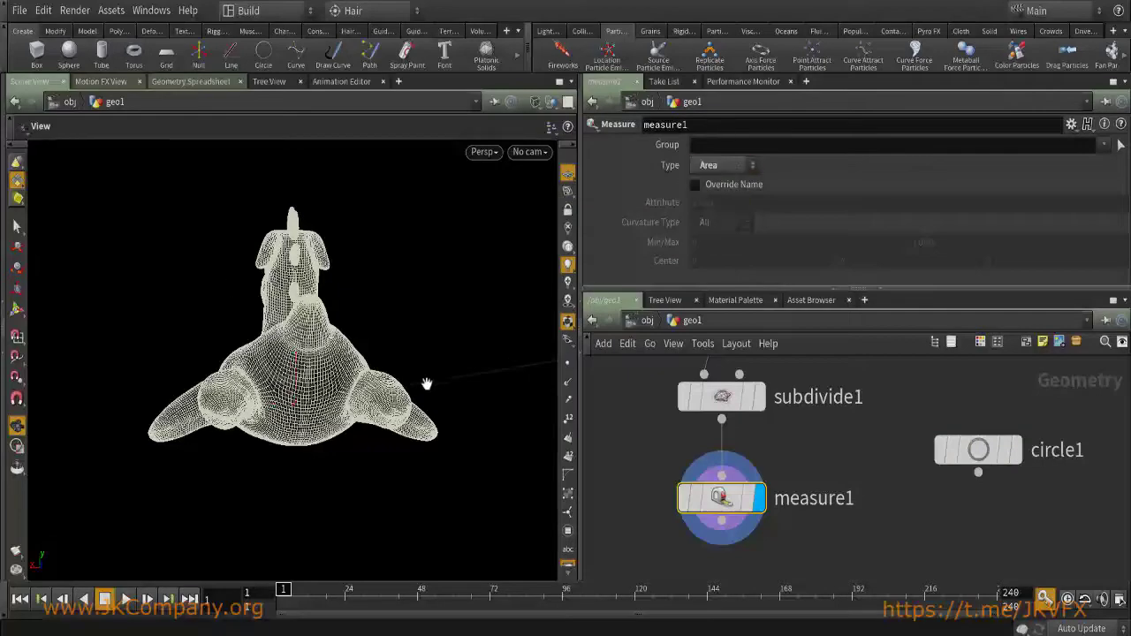
{"action": "left_click", "coordinate": [758, 471]}
{"action": "left_click", "coordinate": [978, 472]}
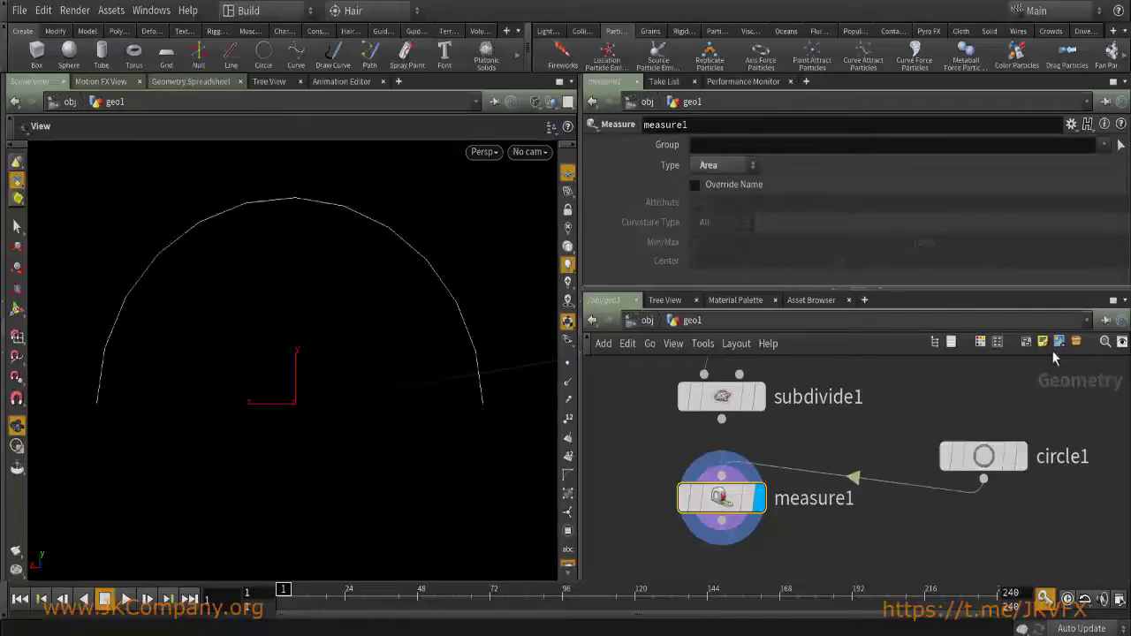
Make circle1 a closed shape spanning 0–360 degrees, shown shaded.
{"action": "left_click", "coordinate": [982, 456]}
{"action": "double_click", "coordinate": [919, 258]}
{"action": "type", "text": "360"}
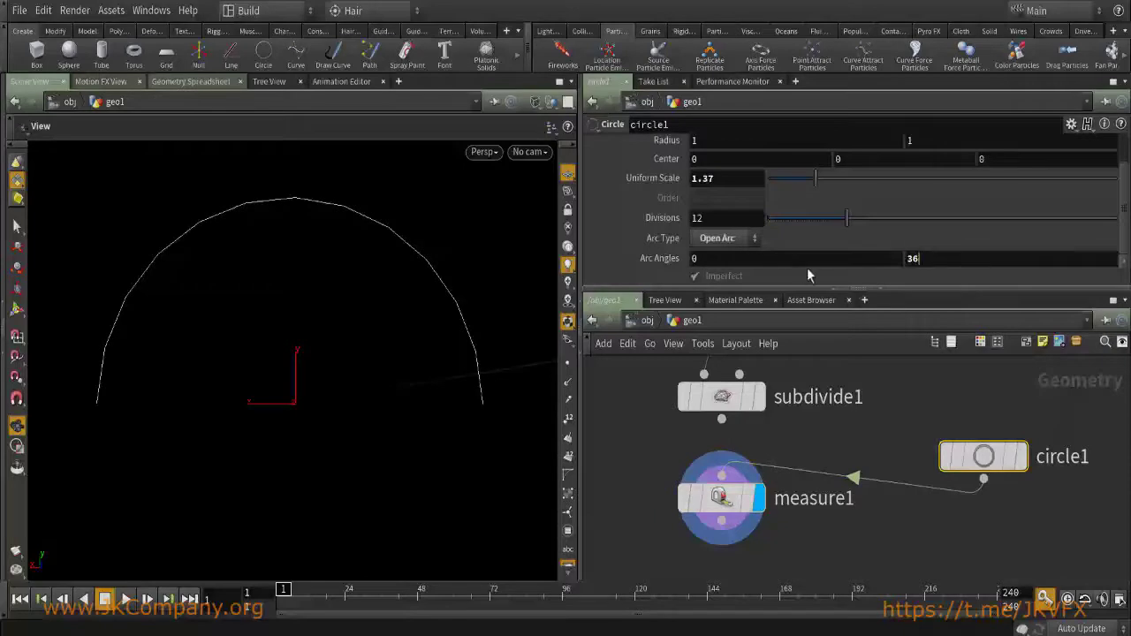
{"action": "key", "text": "Return"}
{"action": "left_click", "coordinate": [711, 239]}
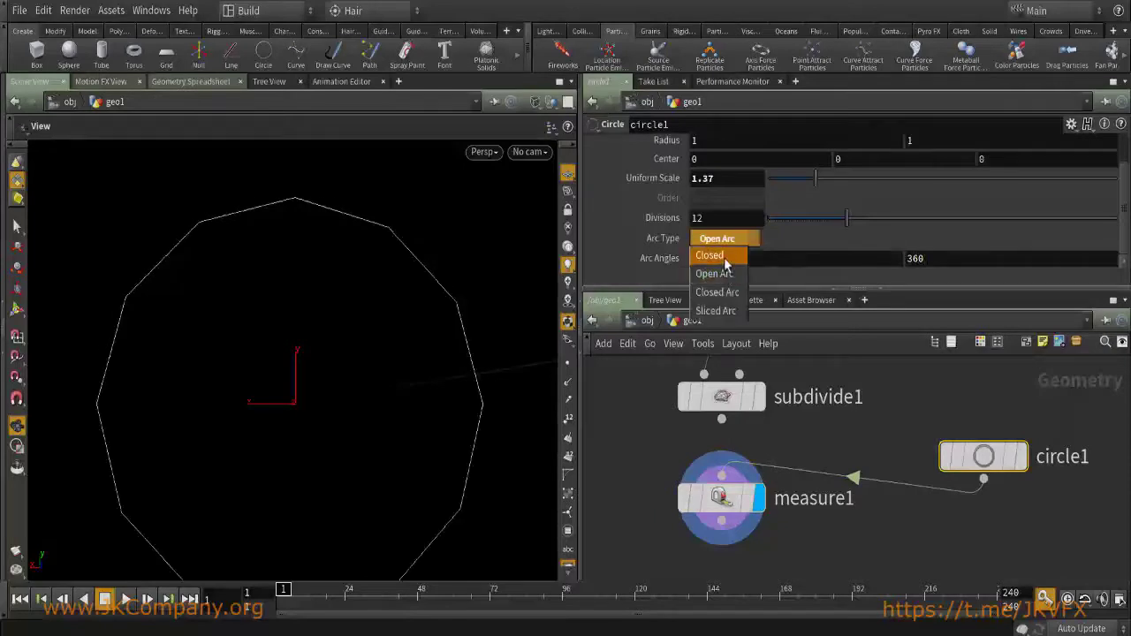
{"action": "left_click", "coordinate": [710, 255]}
{"action": "key", "text": "w"}
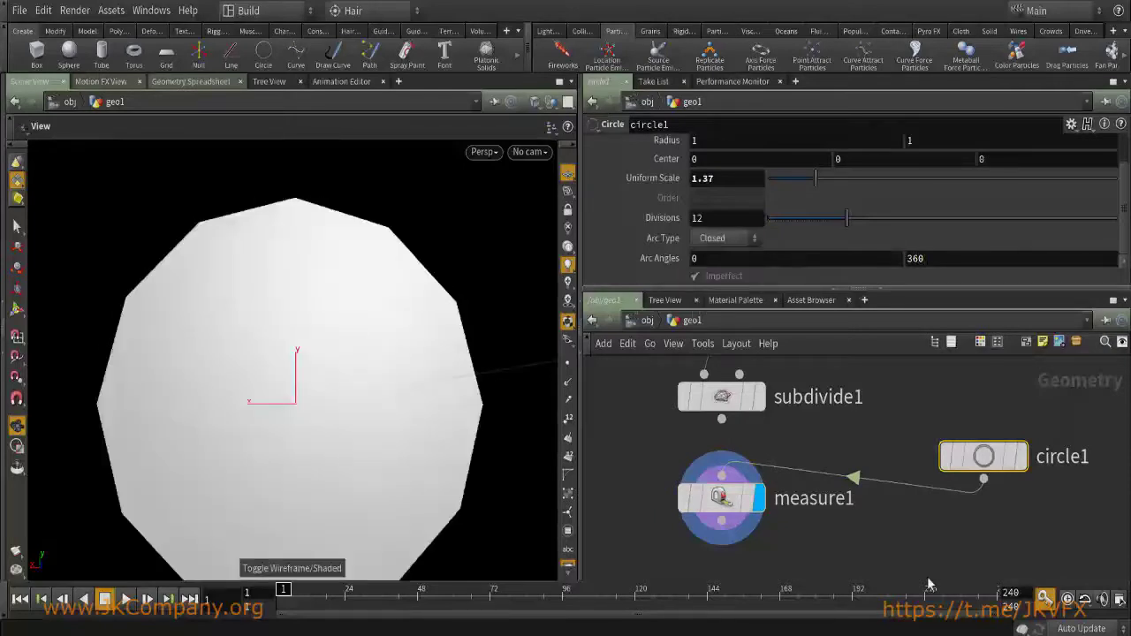
Read measure1's area of 5.6307 in the spreadsheet, keeping the type as Area.
{"action": "right_click", "coordinate": [731, 500]}
{"action": "left_click", "coordinate": [790, 427]}
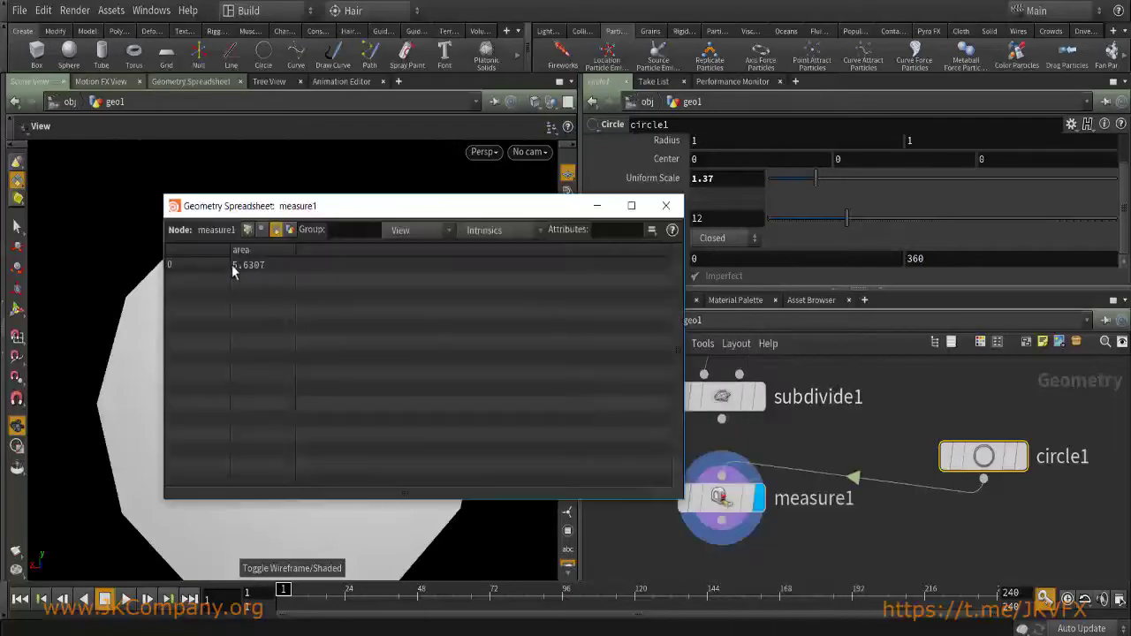
{"action": "left_click", "coordinate": [665, 205]}
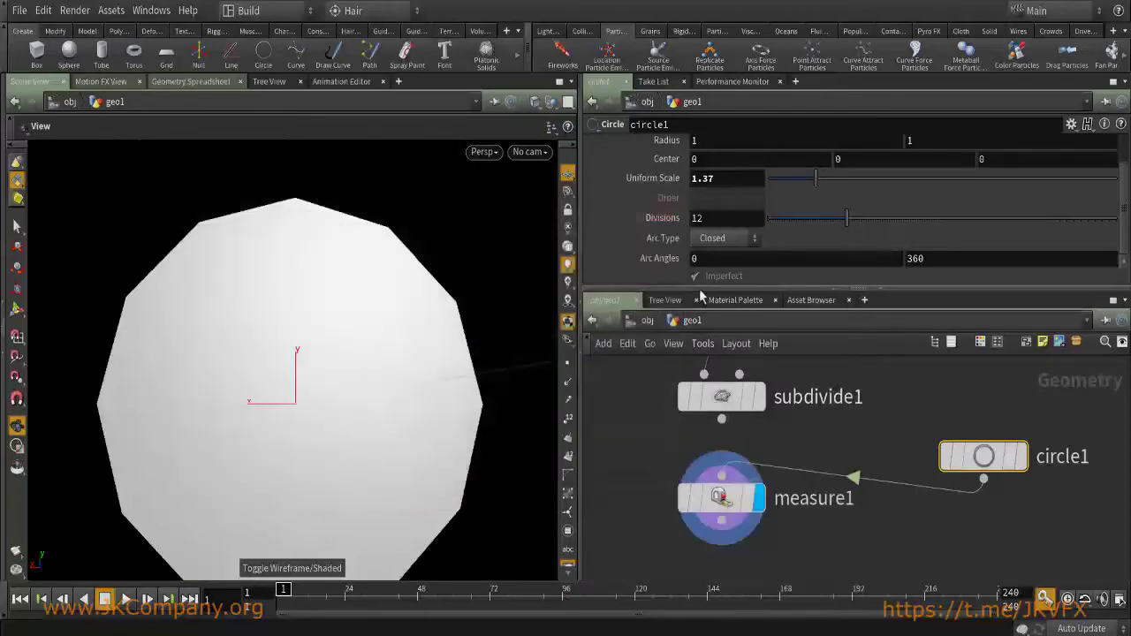
{"action": "left_click", "coordinate": [722, 481]}
{"action": "left_click", "coordinate": [719, 168]}
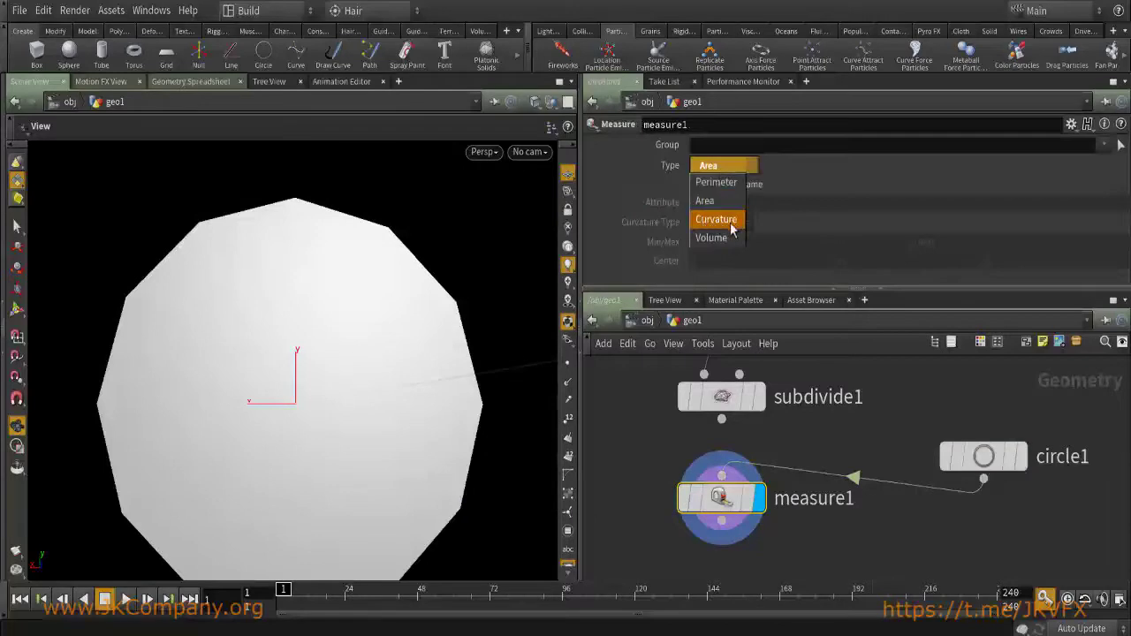
{"action": "key", "text": "Escape"}
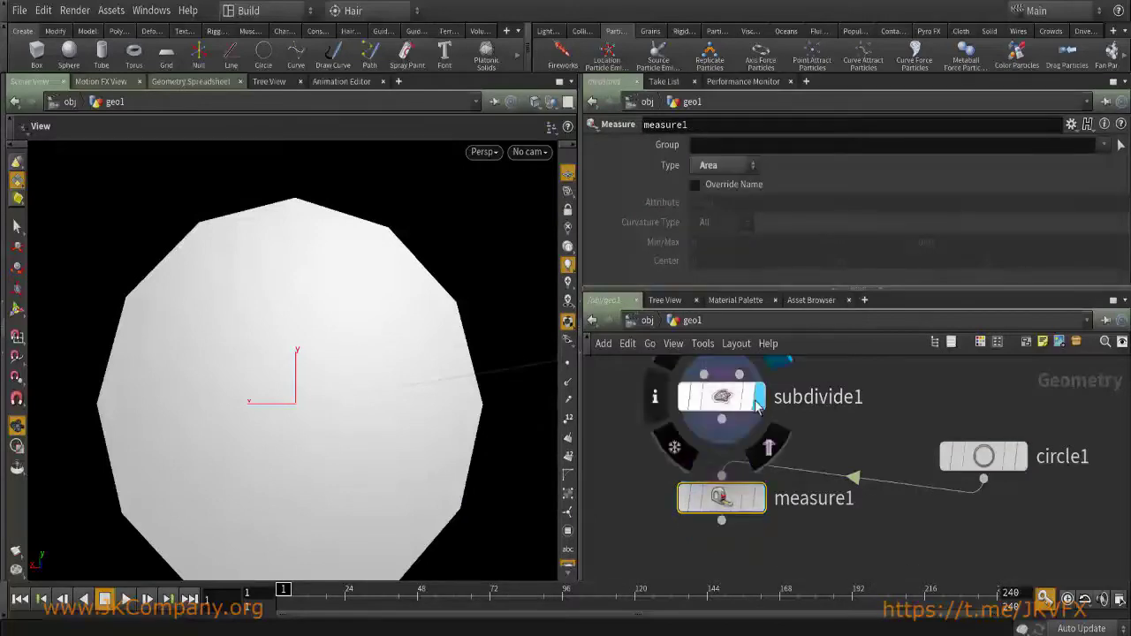
Display subdivide1 and orbit around the smoothed toy to inspect its surface creases.
{"action": "left_click", "coordinate": [757, 397]}
{"action": "left_click_drag", "start_coordinate": [303, 336], "coordinate": [309, 365]}
{"action": "scroll", "coordinate": [309, 365], "scroll_direction": "up", "scroll_amount": 10}
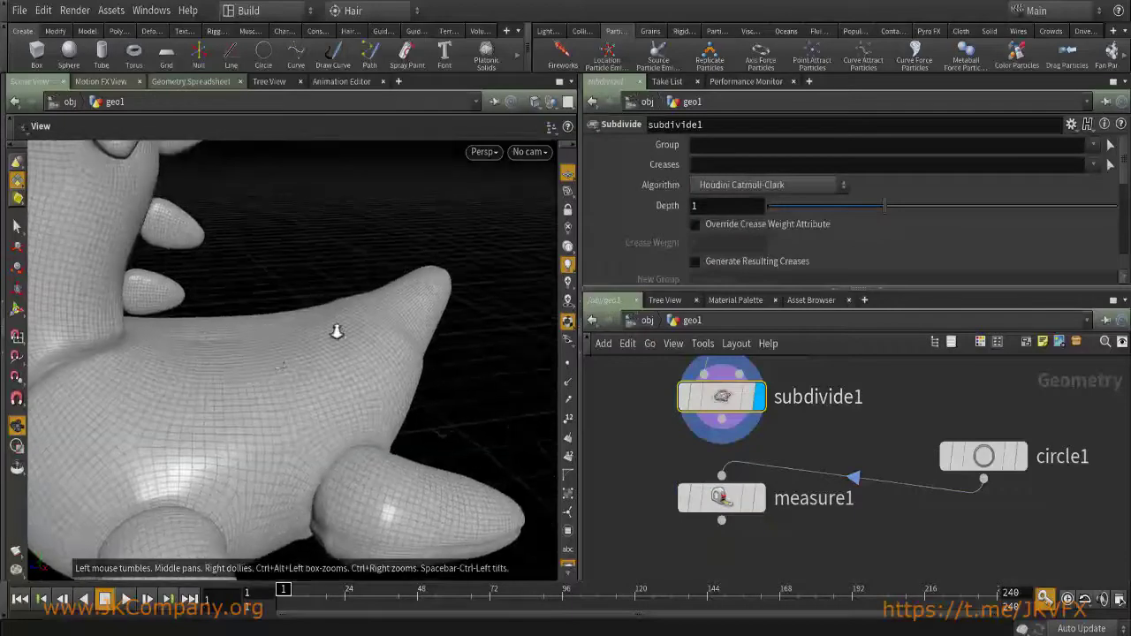
{"action": "left_click_drag", "start_coordinate": [62, 342], "coordinate": [434, 227]}
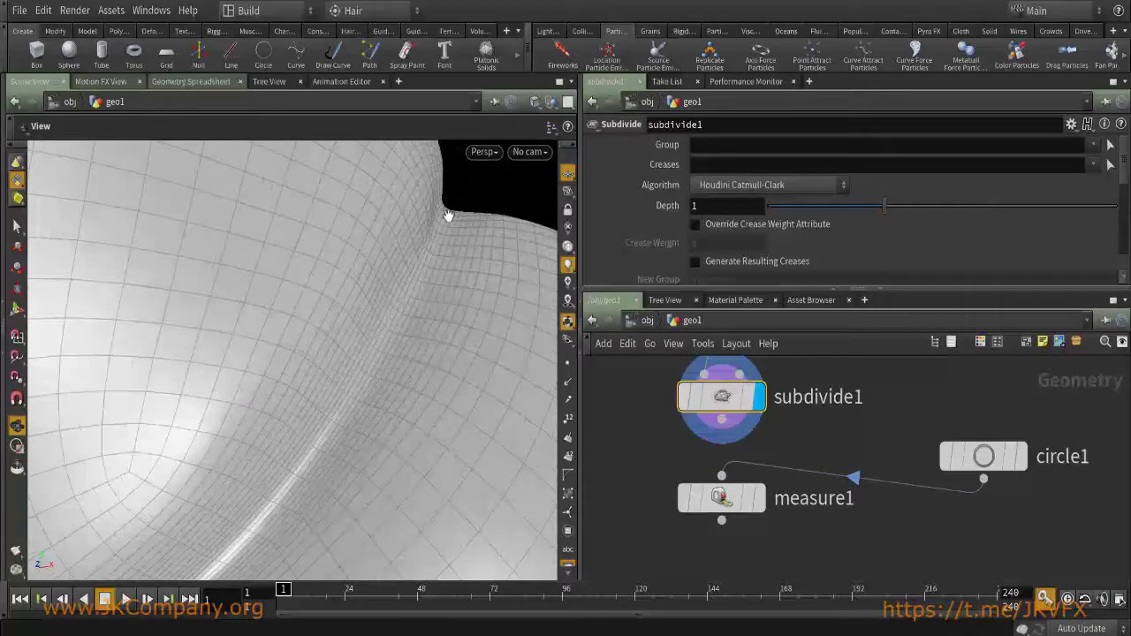
{"action": "left_click", "coordinate": [720, 497]}
{"action": "left_click", "coordinate": [723, 166]}
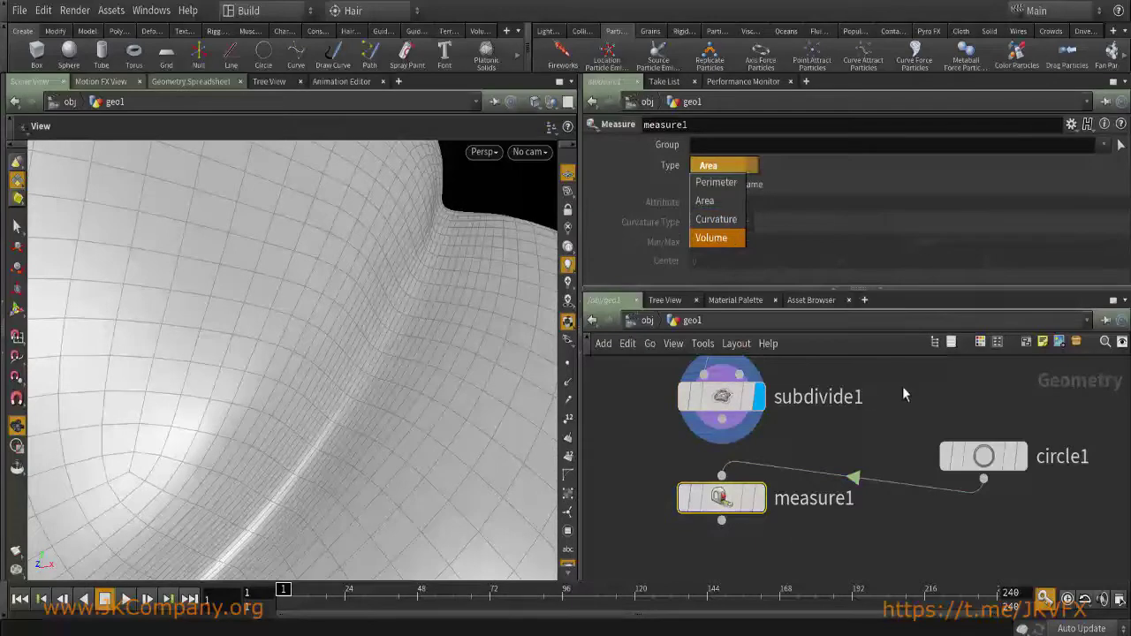
{"action": "left_click_drag", "start_coordinate": [492, 384], "coordinate": [148, 355]}
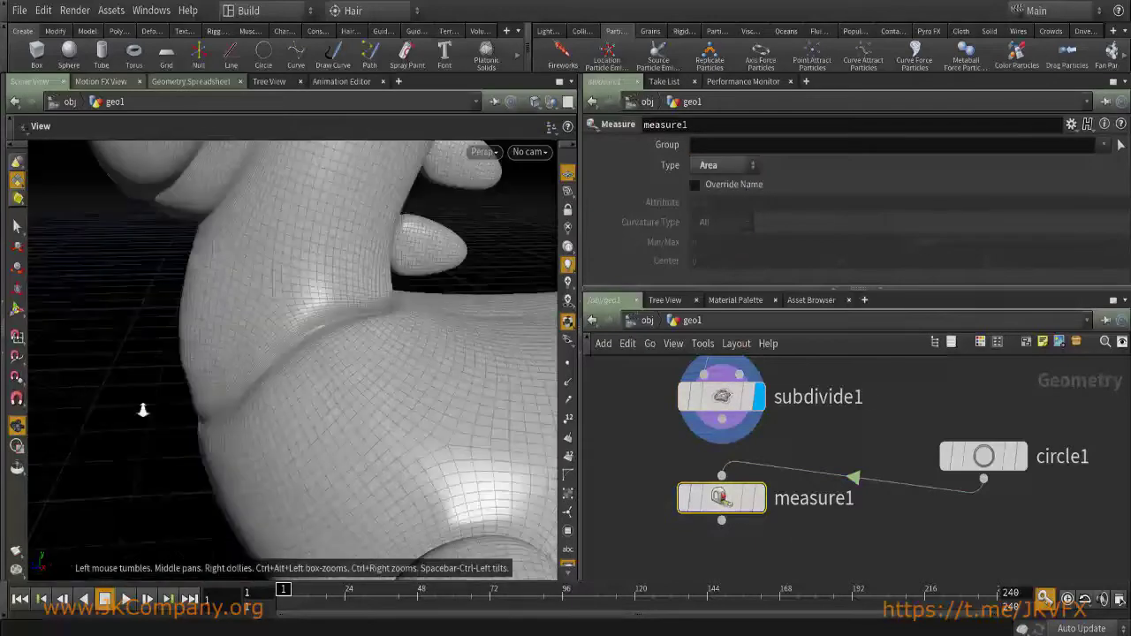
{"action": "right_click_drag", "start_coordinate": [143, 410], "coordinate": [235, 396]}
{"action": "left_click_drag", "start_coordinate": [297, 308], "coordinate": [144, 442]}
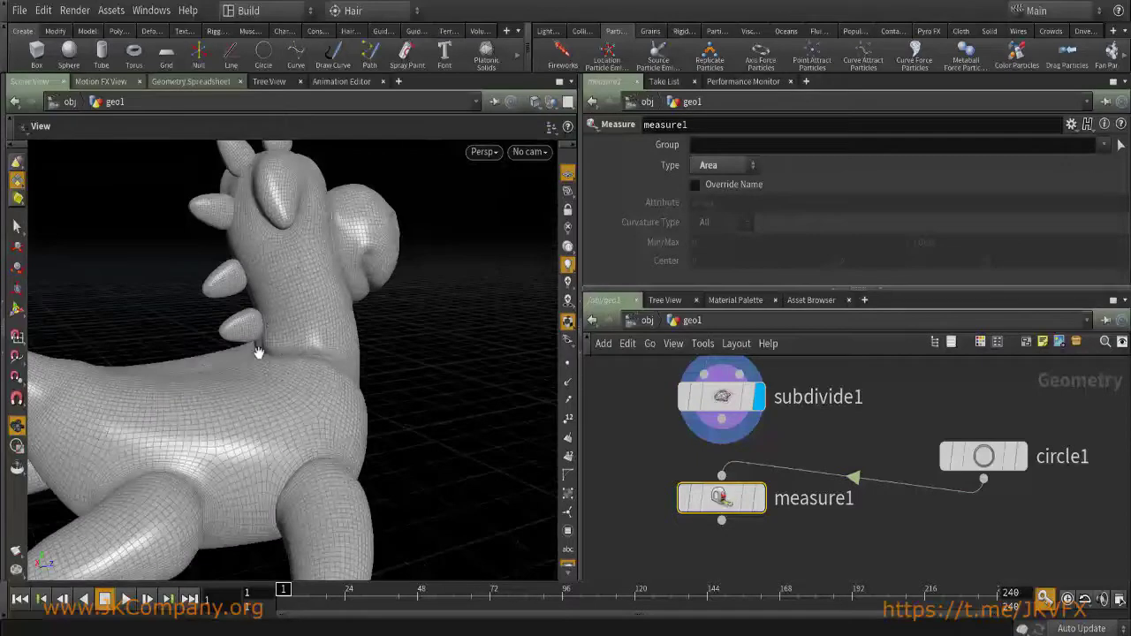
Feed subdivide1 into measure1, display it, and set its type to Curvature.
{"action": "left_click_drag", "start_coordinate": [722, 476], "coordinate": [721, 431]}
{"action": "left_click", "coordinate": [758, 498]}
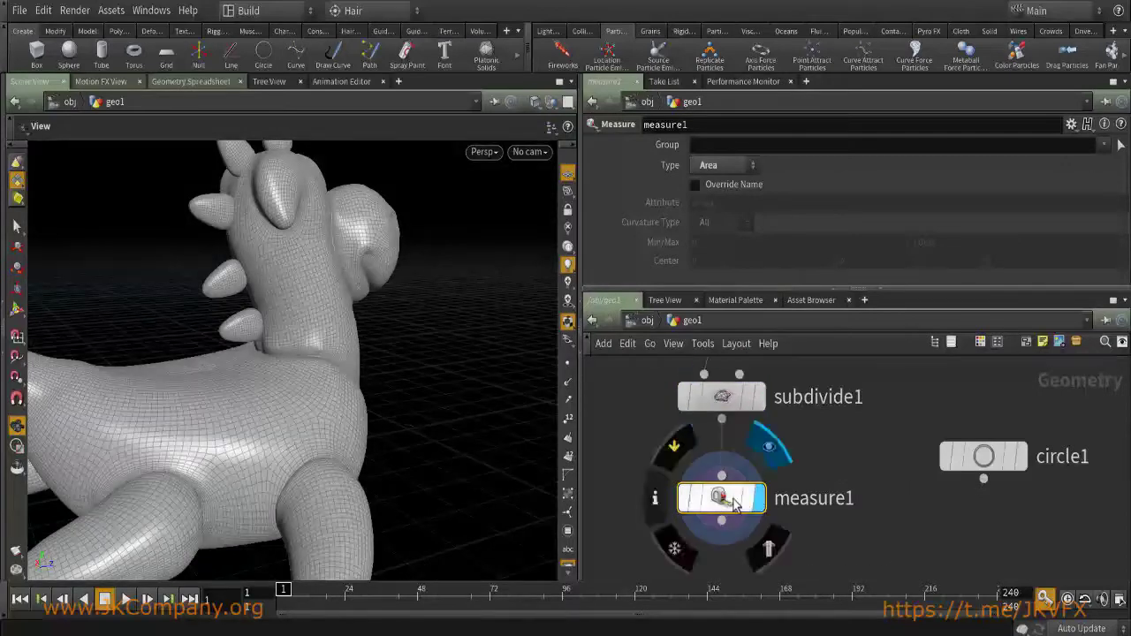
{"action": "left_click", "coordinate": [724, 165]}
{"action": "left_click", "coordinate": [716, 220]}
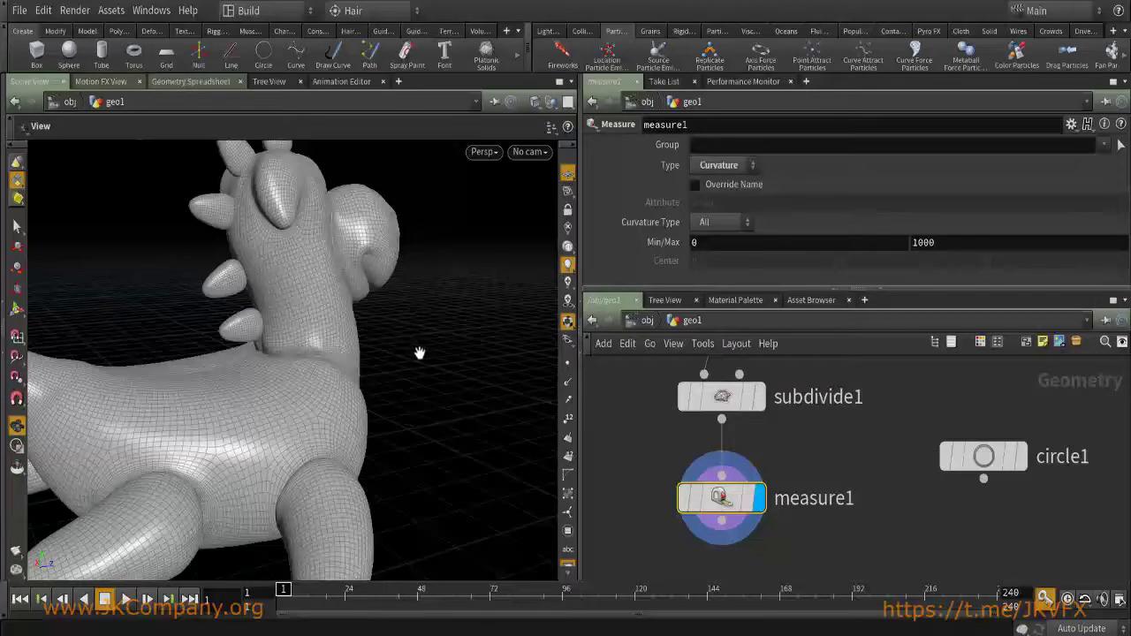
{"action": "right_click", "coordinate": [723, 497]}
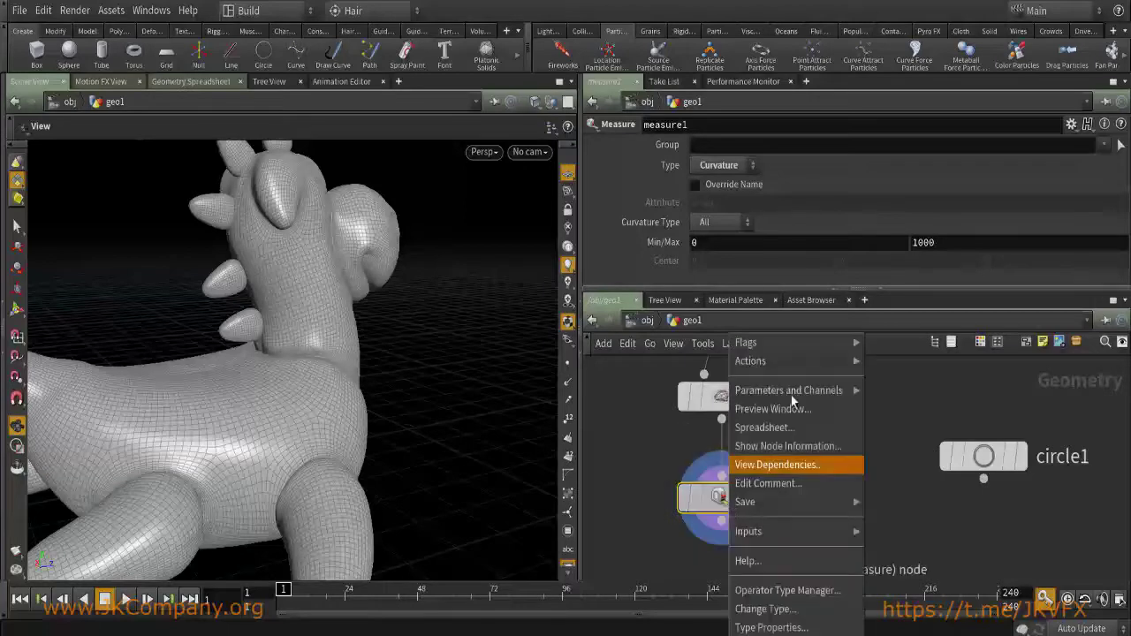
{"action": "left_click", "coordinate": [785, 428]}
{"action": "left_click_drag", "start_coordinate": [539, 213], "coordinate": [565, 189]}
{"action": "left_click", "coordinate": [423, 206]}
{"action": "left_click", "coordinate": [739, 504]}
{"action": "left_click", "coordinate": [655, 498]}
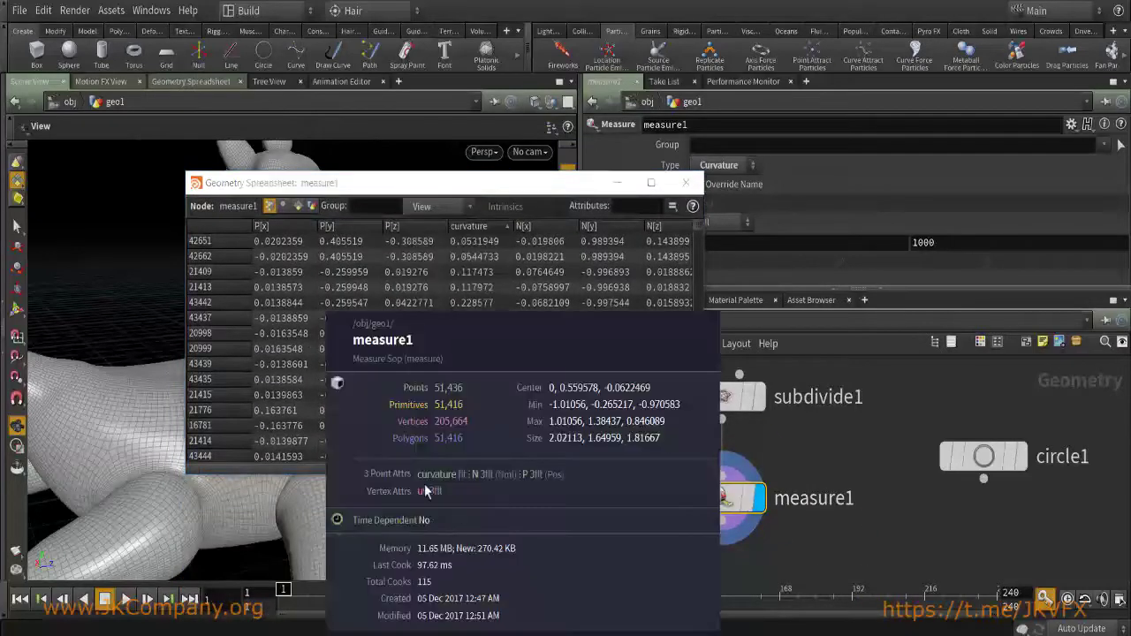
{"action": "left_click", "coordinate": [421, 206]}
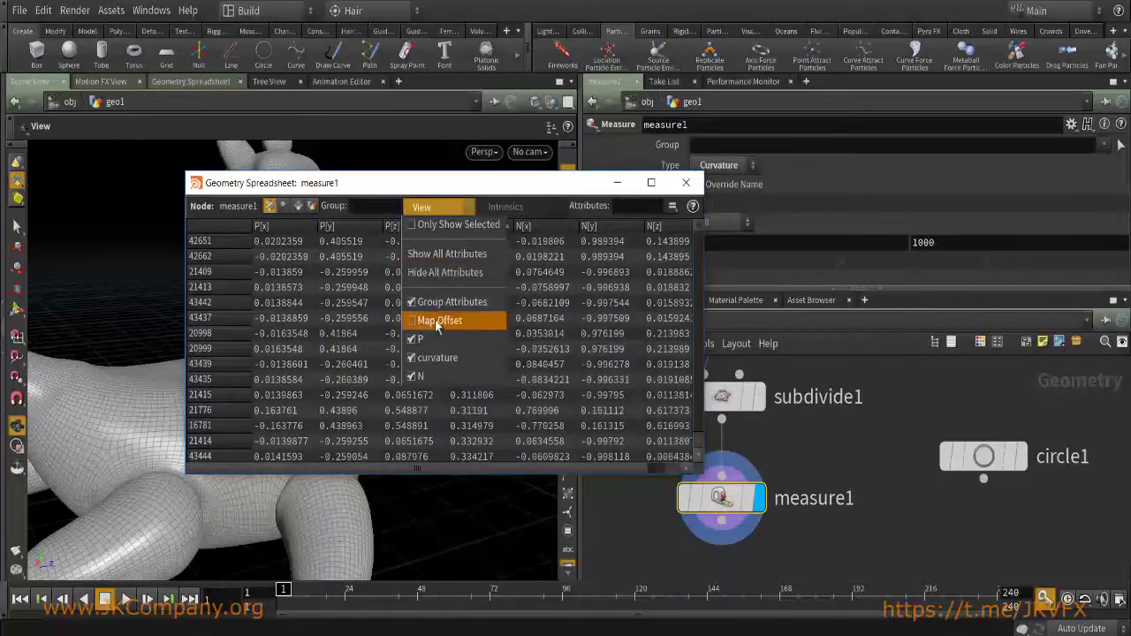
{"action": "left_click", "coordinate": [449, 273]}
{"action": "left_click", "coordinate": [433, 206]}
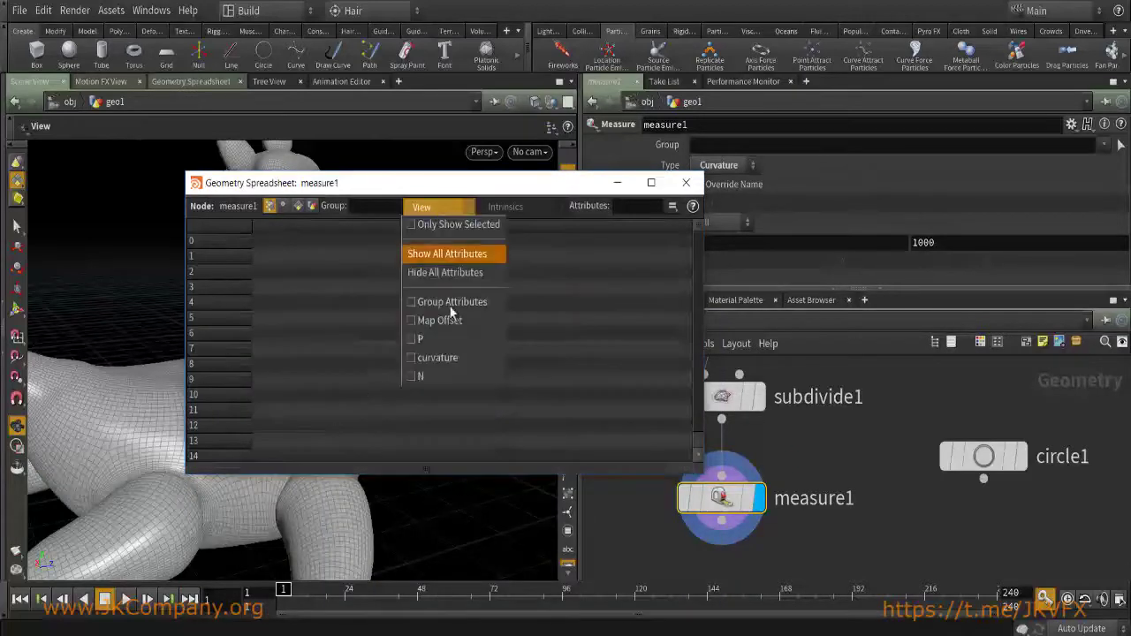
{"action": "left_click", "coordinate": [439, 358]}
{"action": "left_click_drag", "start_coordinate": [530, 183], "coordinate": [495, 408]}
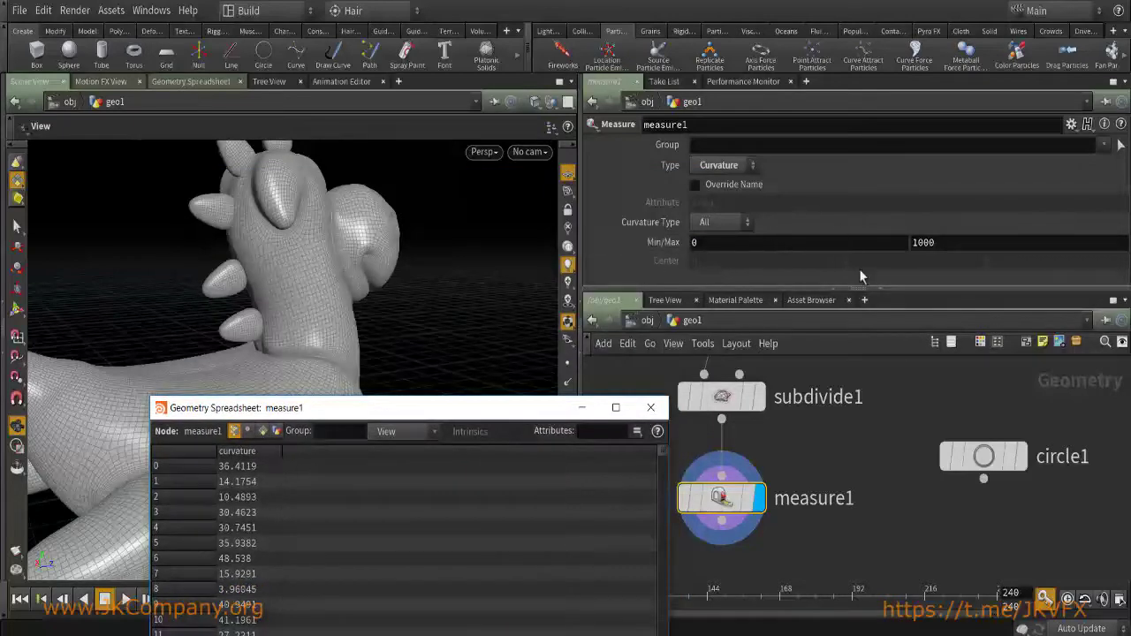
{"action": "scroll", "coordinate": [353, 255], "scroll_direction": "up", "scroll_amount": 3}
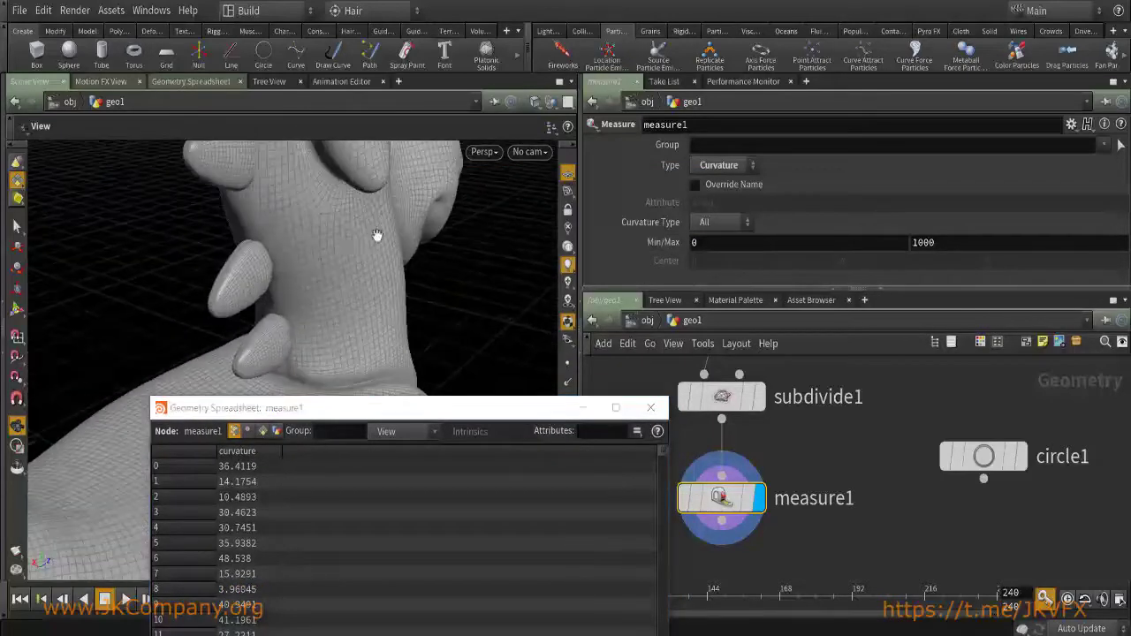
{"action": "scroll", "coordinate": [356, 248], "scroll_direction": "up", "scroll_amount": 1}
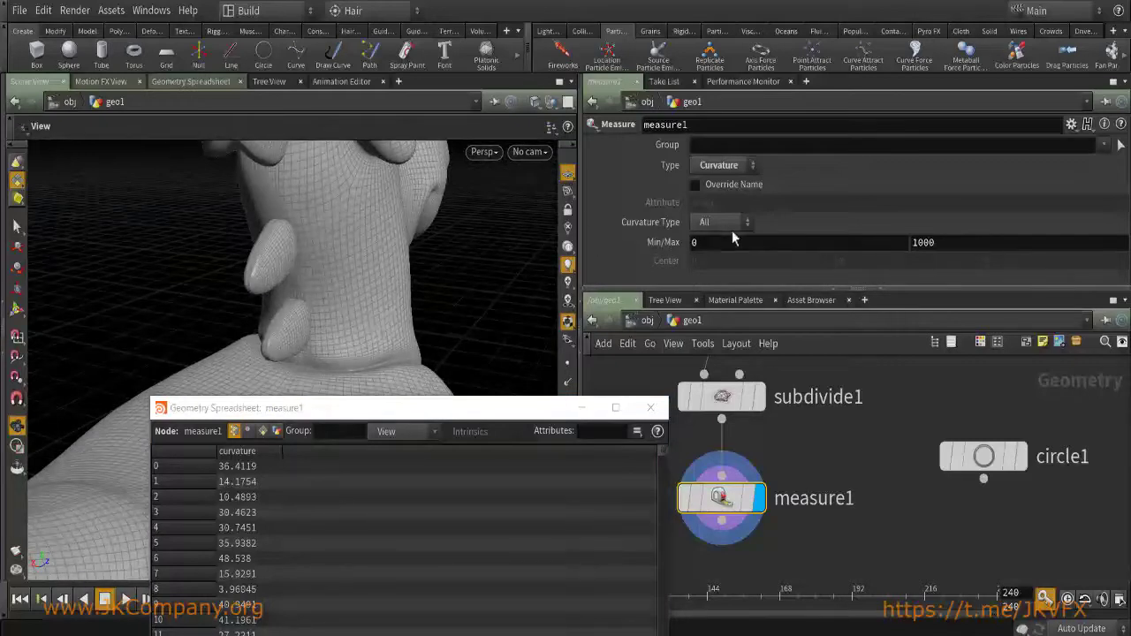
{"action": "left_click_drag", "start_coordinate": [399, 217], "coordinate": [464, 262]}
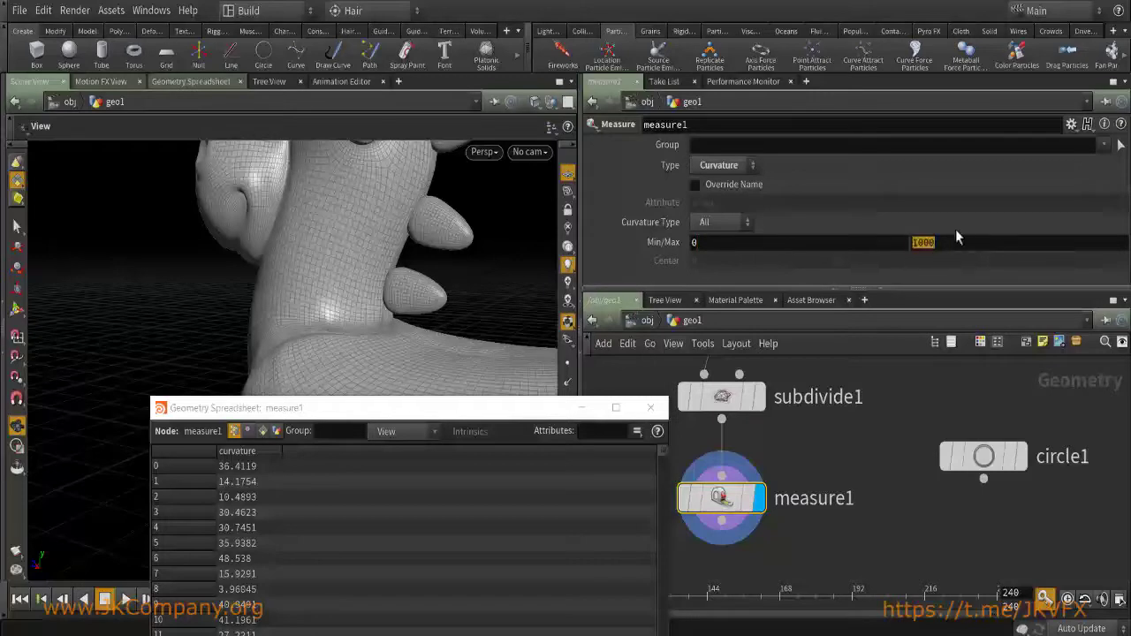
{"action": "left_click", "coordinate": [707, 244]}
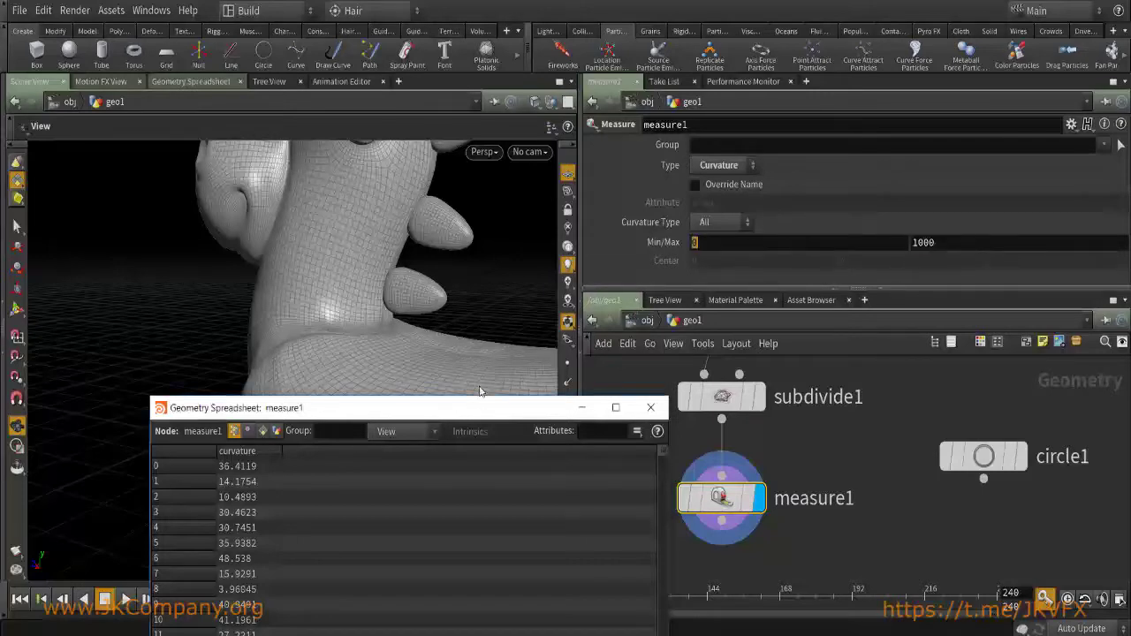
{"action": "left_click_drag", "start_coordinate": [482, 407], "coordinate": [490, 251]}
{"action": "left_click", "coordinate": [247, 295]}
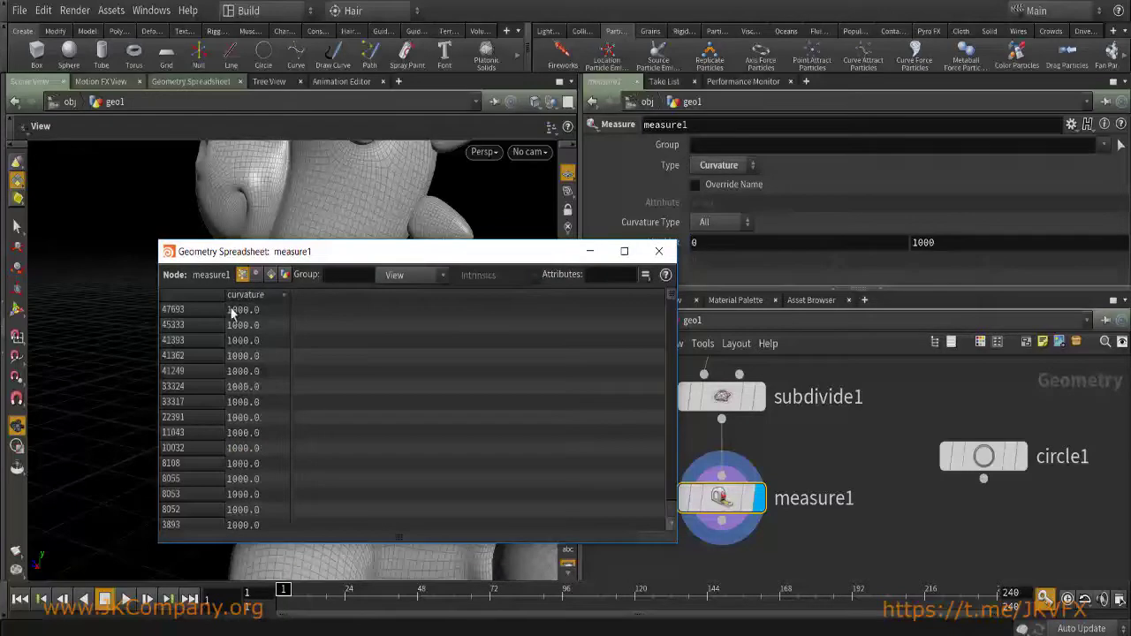
{"action": "left_click", "coordinate": [274, 295]}
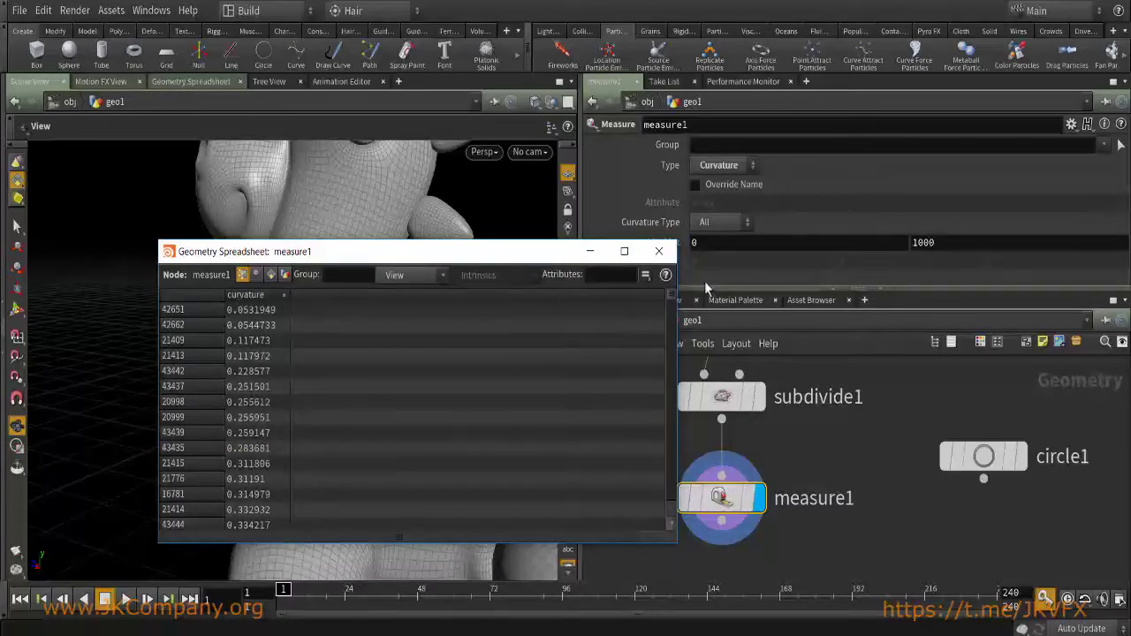
{"action": "left_click", "coordinate": [658, 251]}
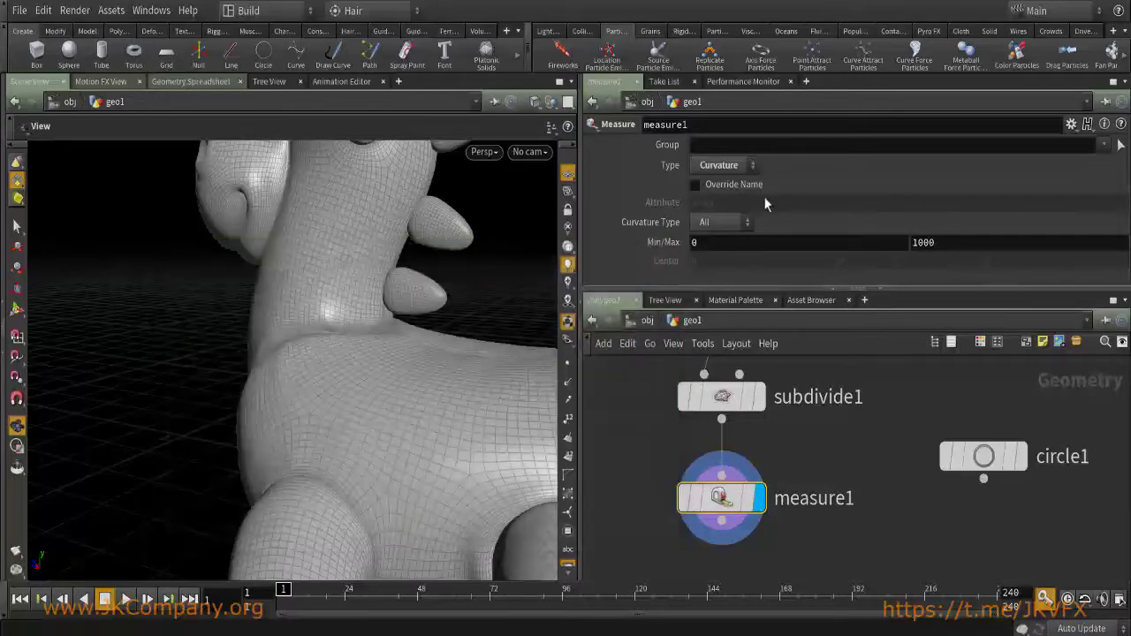
{"action": "left_click", "coordinate": [730, 222]}
{"action": "left_click", "coordinate": [724, 223]}
{"action": "left_click", "coordinate": [729, 190]}
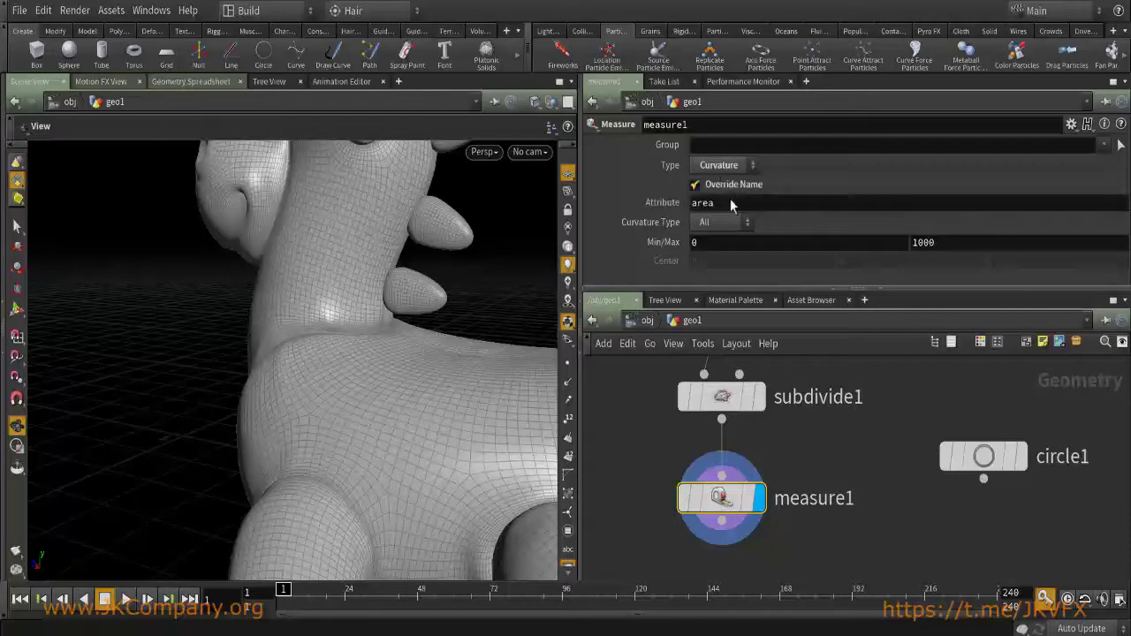
{"action": "type", "text": "JK"}
{"action": "middle_click_drag", "start_coordinate": [731, 497], "coordinate": [427, 492]}
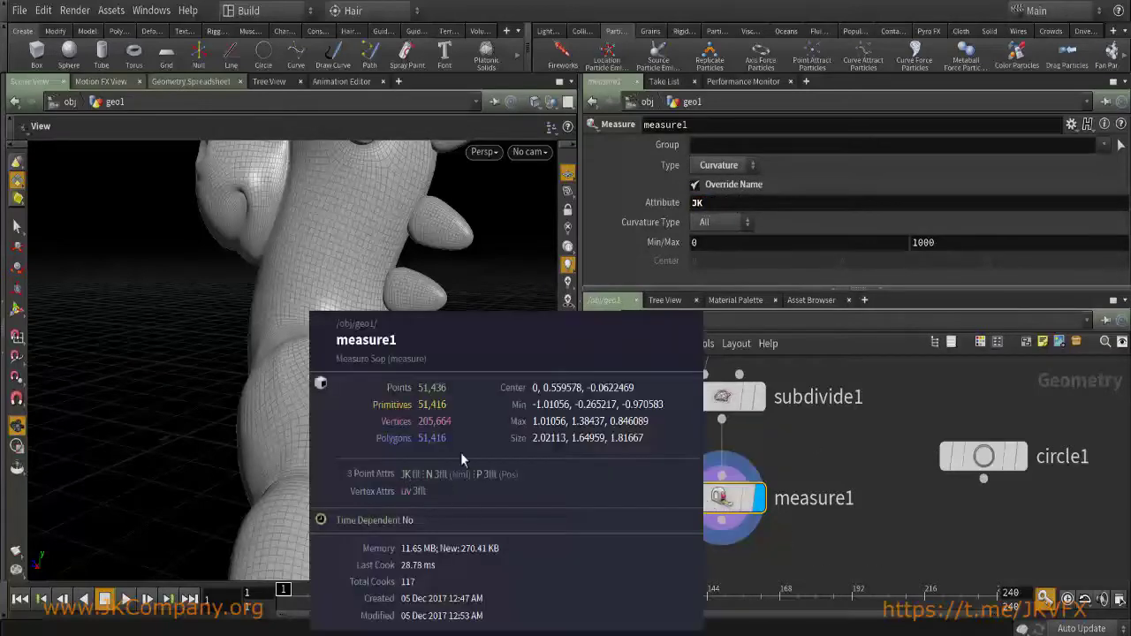
{"action": "middle_click_drag", "start_coordinate": [460, 452], "coordinate": [460, 452]}
{"action": "middle_click_drag", "start_coordinate": [733, 492], "coordinate": [732, 492]}
{"action": "middle_click_drag", "start_coordinate": [835, 578], "coordinate": [886, 473]}
{"action": "left_click", "coordinate": [886, 473]}
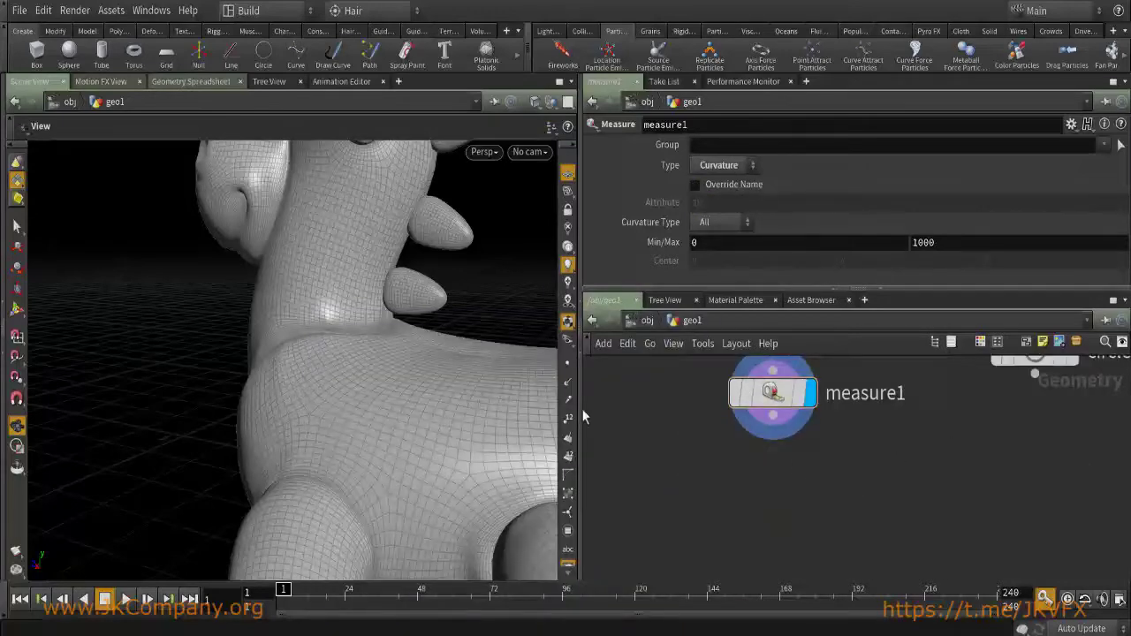
{"action": "left_click_drag", "start_coordinate": [239, 353], "coordinate": [441, 415]}
Cancel a mistyped 'point cop' node search and toggle off the colour palette and network overview.
{"action": "key", "text": "Tab"}
{"action": "mouse_move", "coordinate": [835, 457]}
{"action": "type", "text": "point cop"}
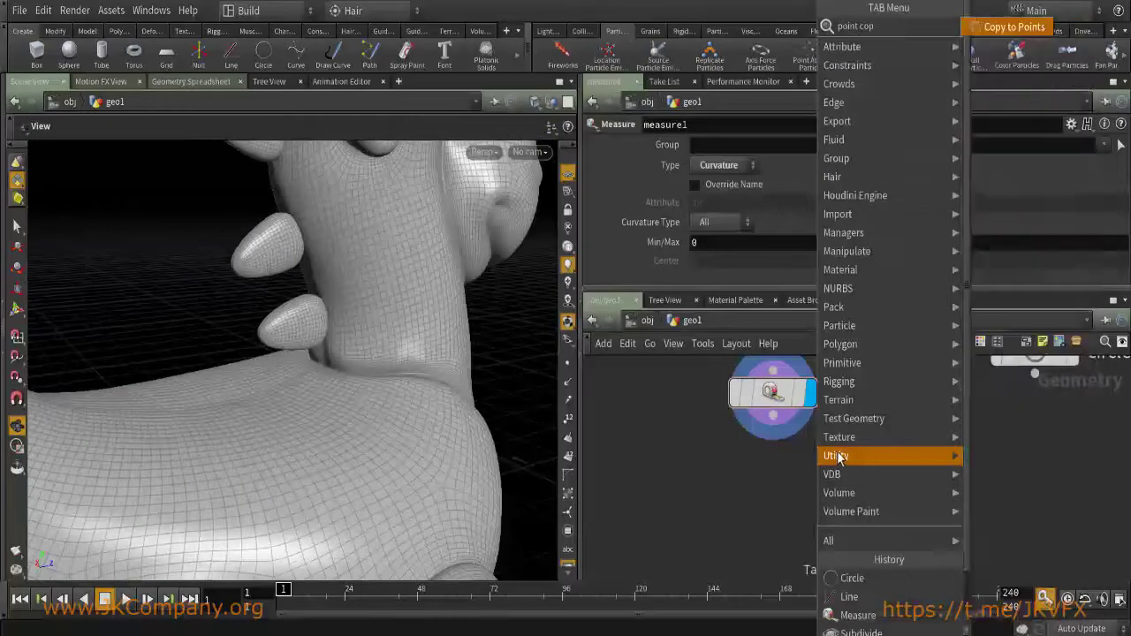
{"action": "key", "text": "Escape"}
{"action": "key", "text": "i"}
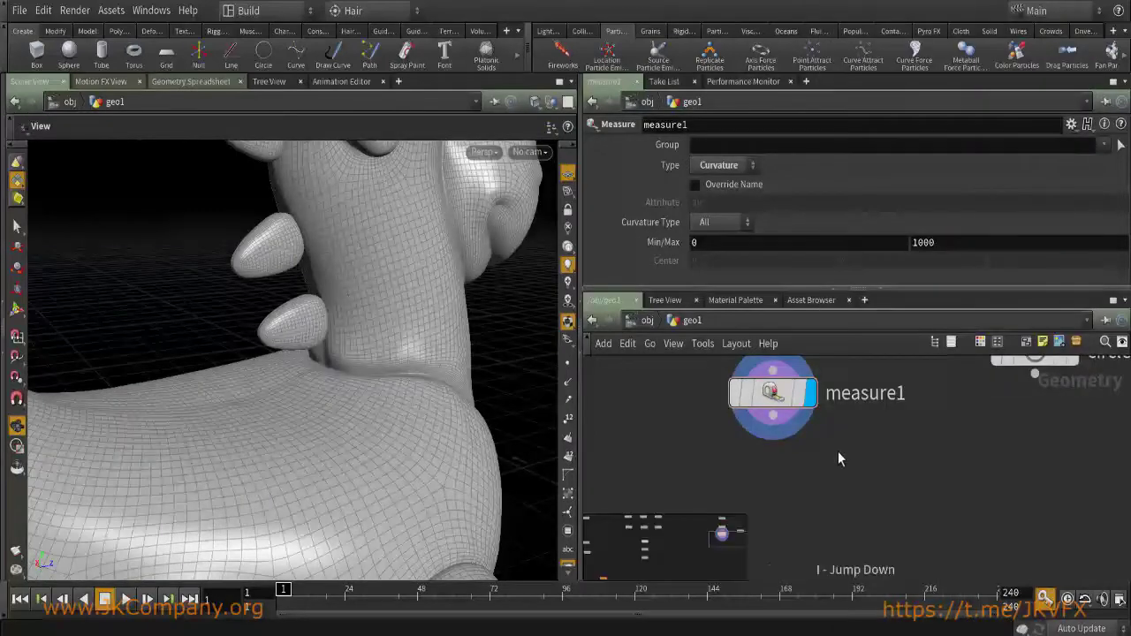
{"action": "key", "text": "c"}
{"action": "middle_click_drag", "start_coordinate": [843, 455], "coordinate": [867, 471]}
{"action": "key", "text": "o"}
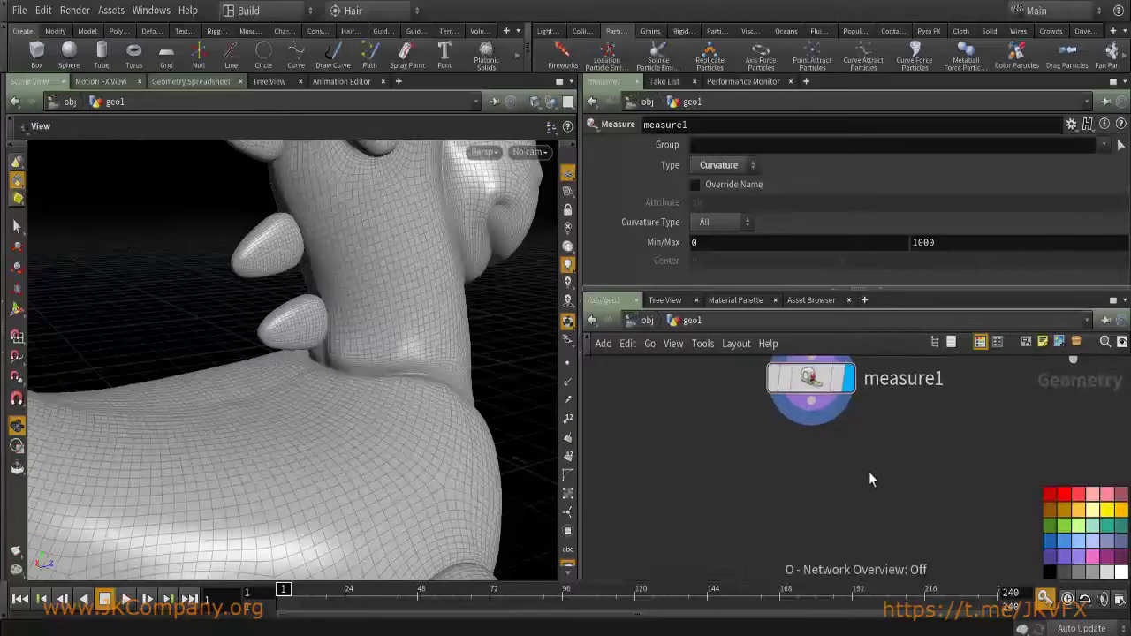
{"action": "key", "text": "c"}
Add a Point VOP node below measure1 and dive inside pointvop1.
{"action": "key", "text": "Tab"}
{"action": "type", "text": "poi"}
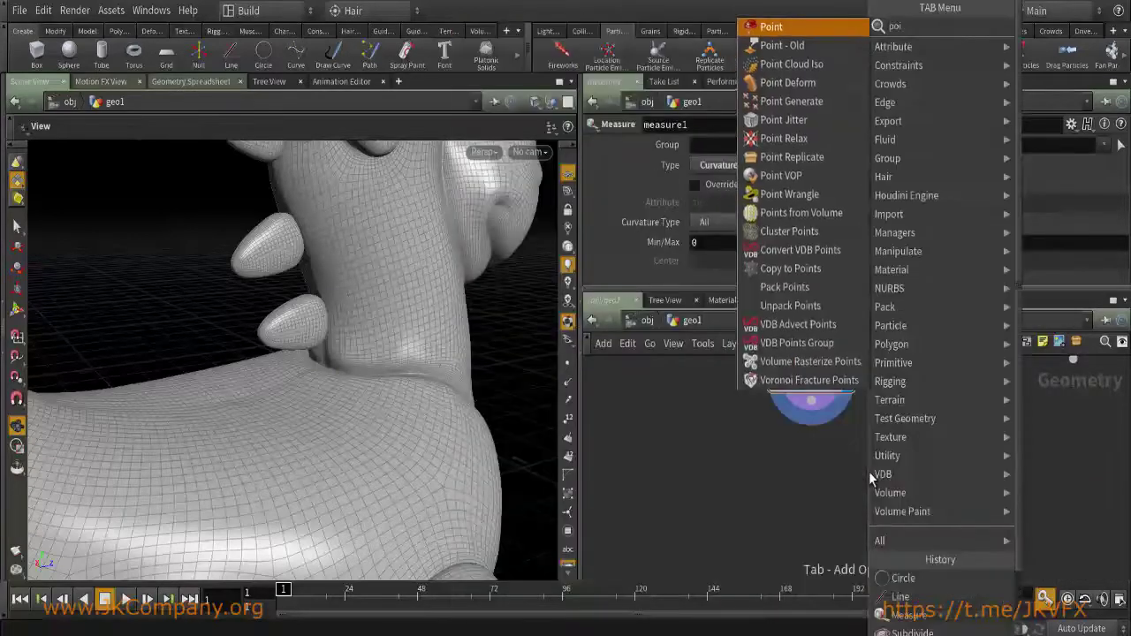
{"action": "type", "text": "ntvop"}
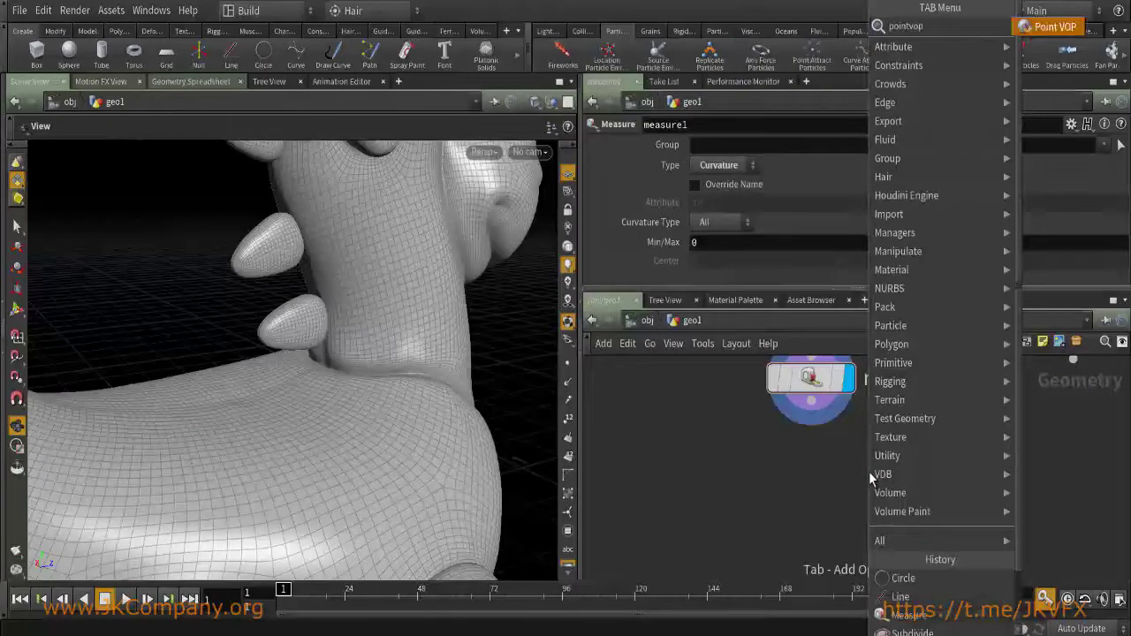
{"action": "key", "text": "Return"}
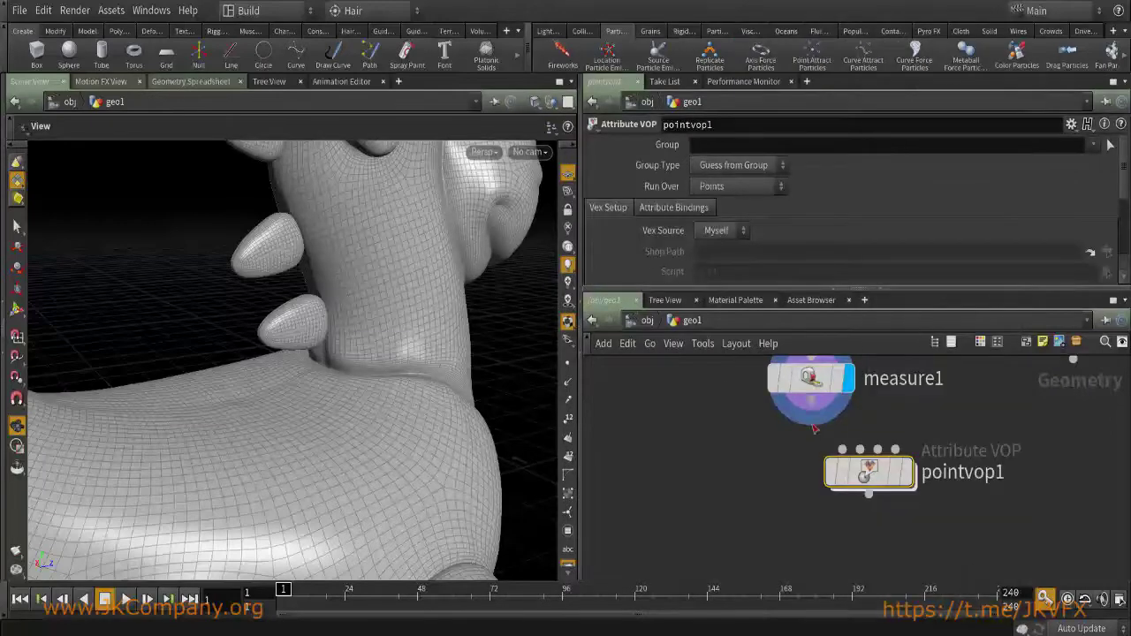
{"action": "double_click", "coordinate": [879, 477]}
Add a Ramp Parameter node (ramp1) and move the output node up and right.
{"action": "key", "text": "Tab"}
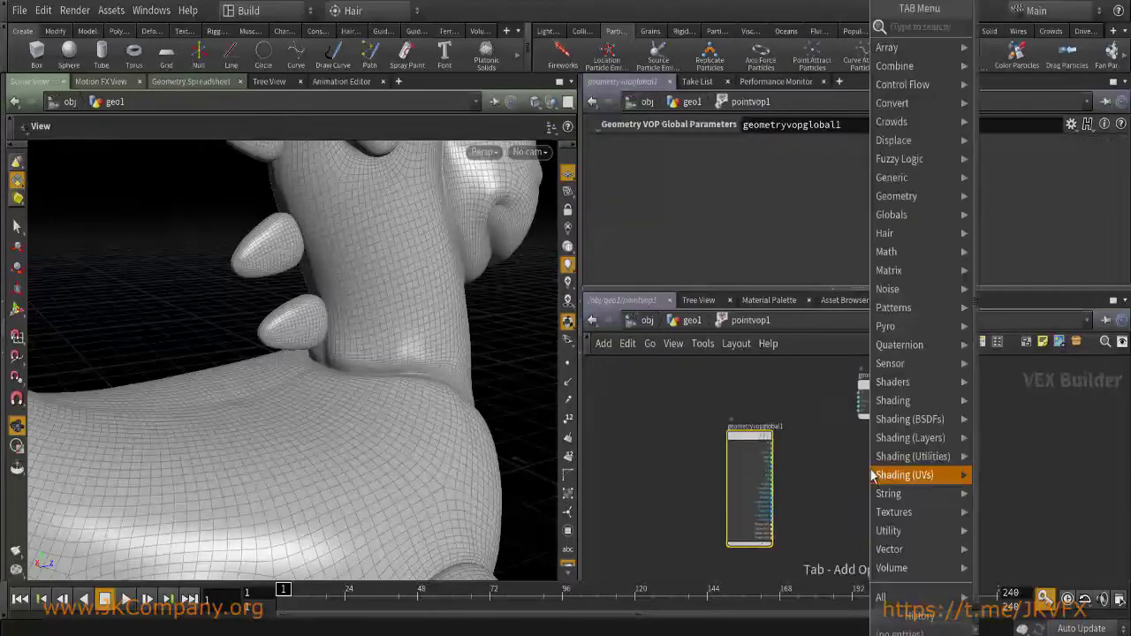
{"action": "type", "text": "ramp"}
{"action": "key", "text": "Down"}
{"action": "key", "text": "Down"}
{"action": "key", "text": "Return"}
{"action": "left_click", "coordinate": [880, 467]}
{"action": "scroll", "coordinate": [871, 459], "scroll_direction": "up", "scroll_amount": 4}
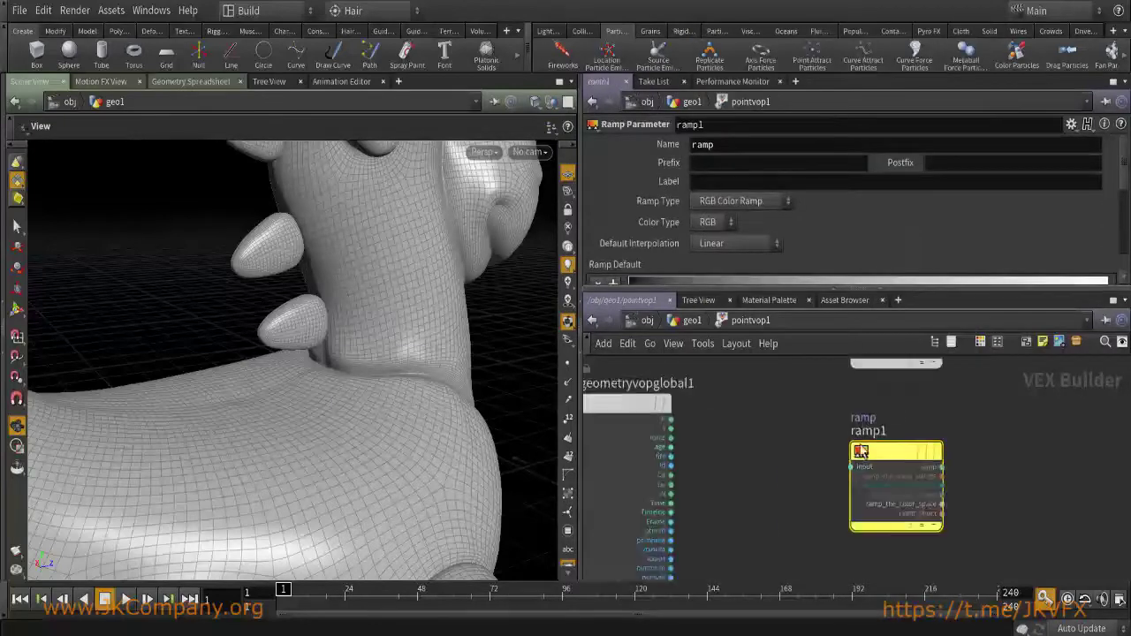
{"action": "scroll", "coordinate": [860, 451], "scroll_direction": "down", "scroll_amount": 2}
{"action": "left_click_drag", "start_coordinate": [848, 389], "coordinate": [1042, 371]}
{"action": "scroll", "coordinate": [814, 507], "scroll_direction": "up", "scroll_amount": 2}
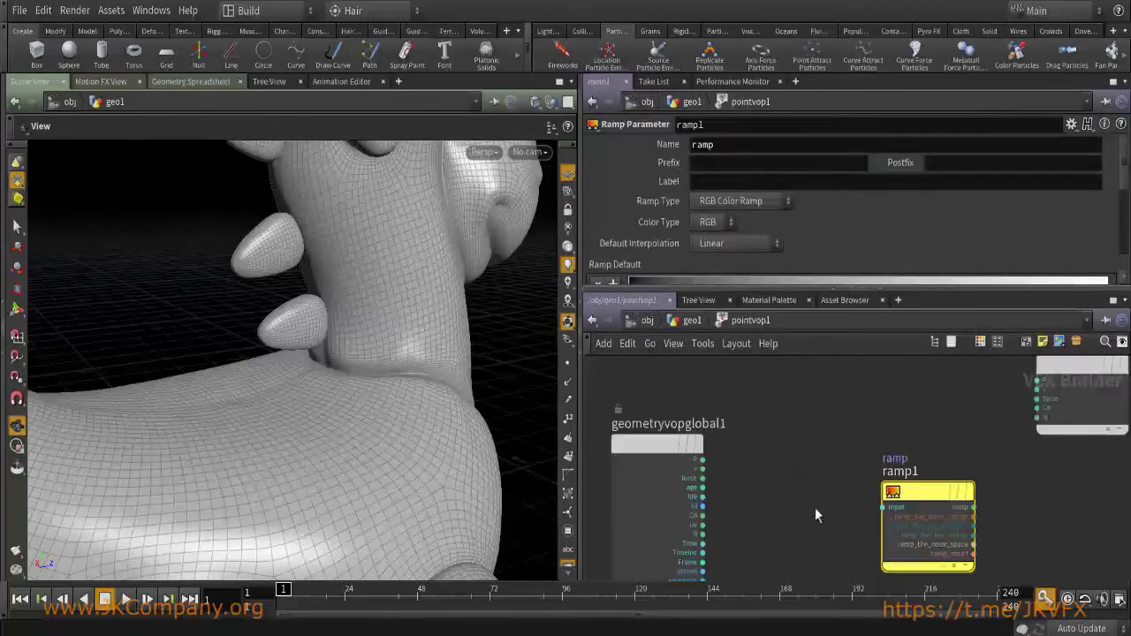
{"action": "middle_click_drag", "start_coordinate": [796, 506], "coordinate": [821, 447]}
Add a Bind node beside the global parameters node, named curvature.
{"action": "key", "text": "Tab"}
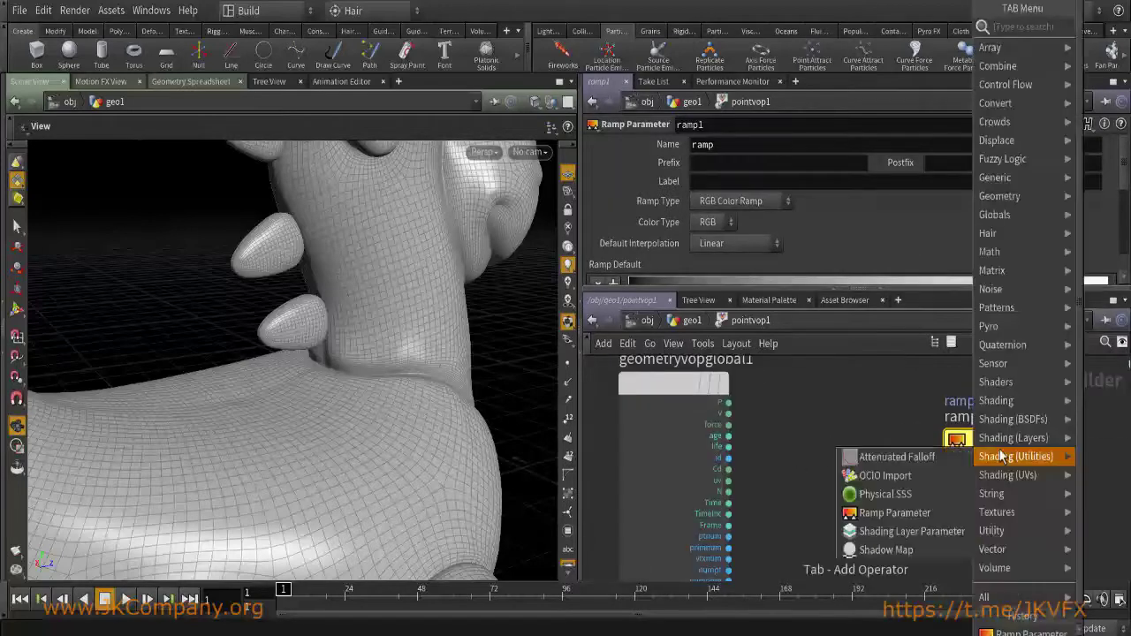
{"action": "type", "text": "bn"}
{"action": "key", "text": "Return"}
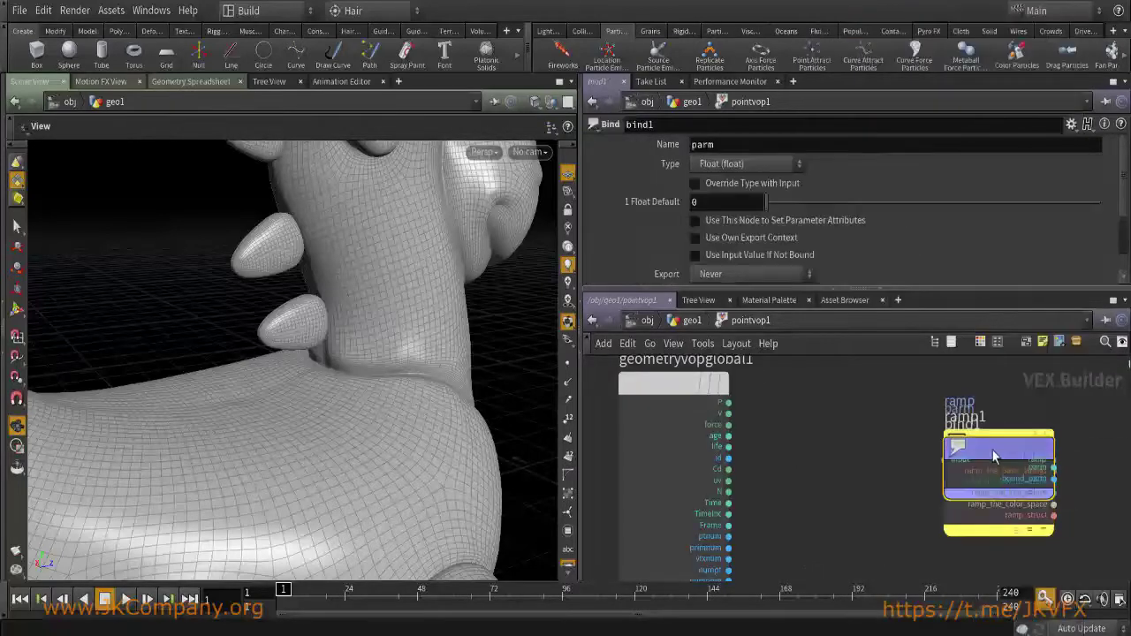
{"action": "left_click", "coordinate": [762, 436]}
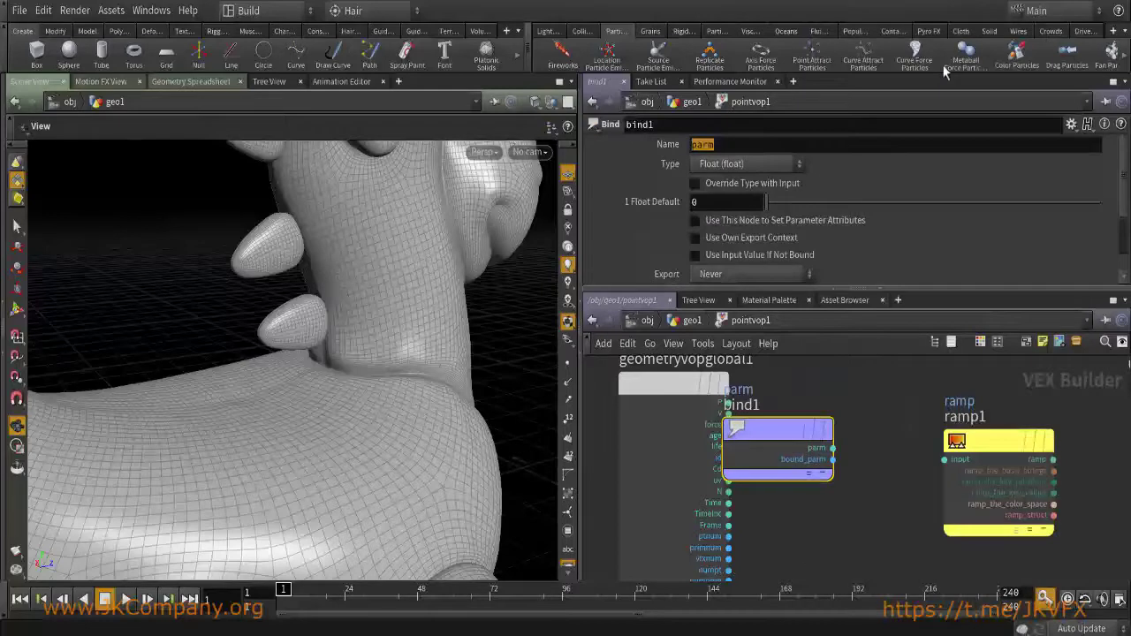
{"action": "type", "text": "cura"}
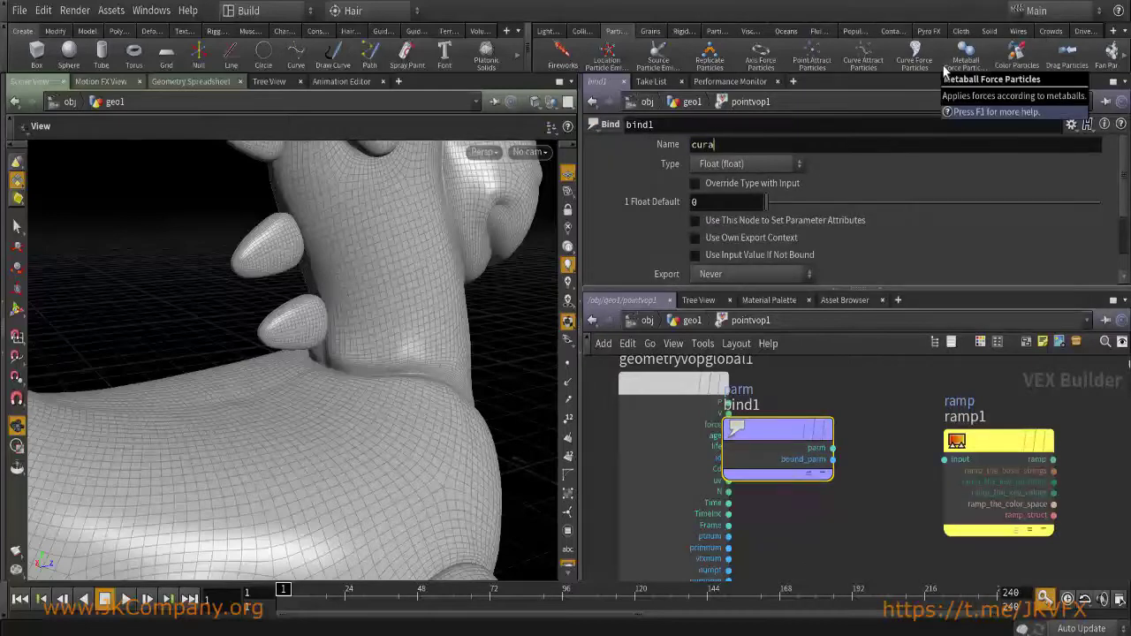
{"action": "type", "text": "vature"}
{"action": "key", "text": "Return"}
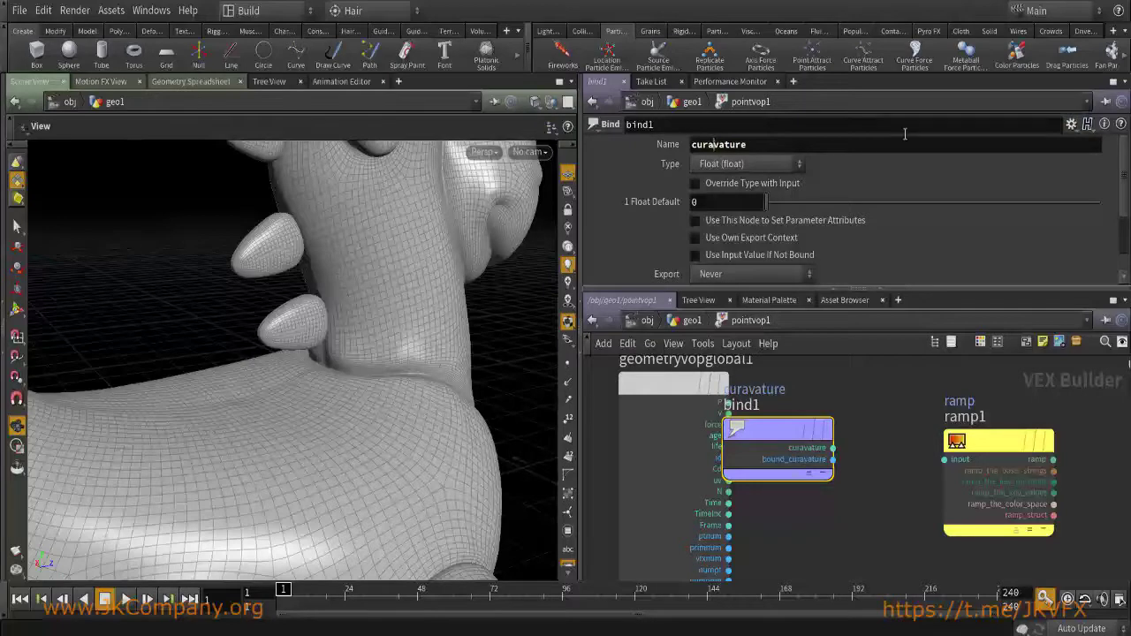
{"action": "key", "text": "Return"}
Wire bind1's curvature into ramp1, feed ramp1's output into Cd, and return to geo1.
{"action": "left_click_drag", "start_coordinate": [832, 448], "coordinate": [954, 470]}
{"action": "middle_click_drag", "start_coordinate": [896, 505], "coordinate": [700, 533]}
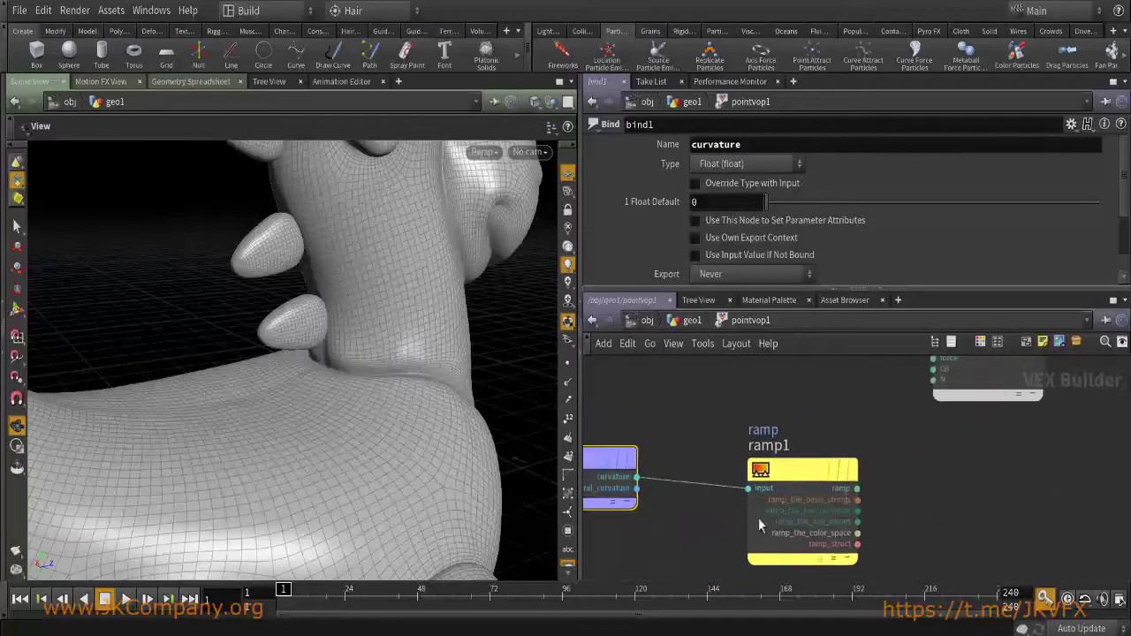
{"action": "left_click_drag", "start_coordinate": [857, 488], "coordinate": [933, 389]}
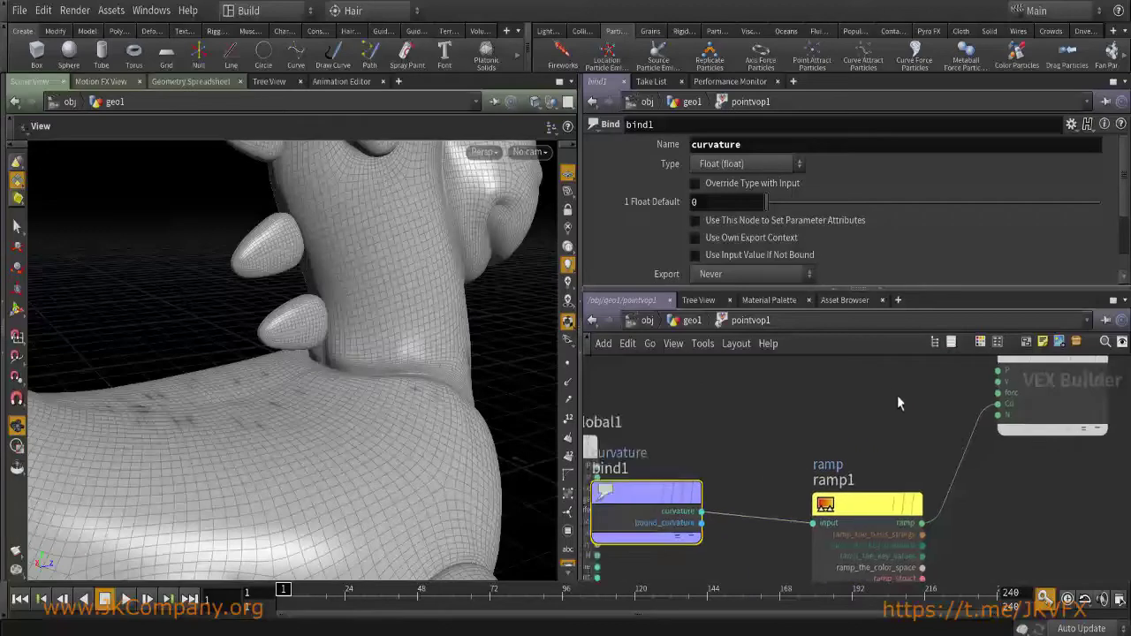
{"action": "key", "text": "u"}
{"action": "scroll", "coordinate": [858, 200], "scroll_direction": "down", "scroll_amount": 5}
{"action": "scroll", "coordinate": [858, 201], "scroll_direction": "down", "scroll_amount": 5}
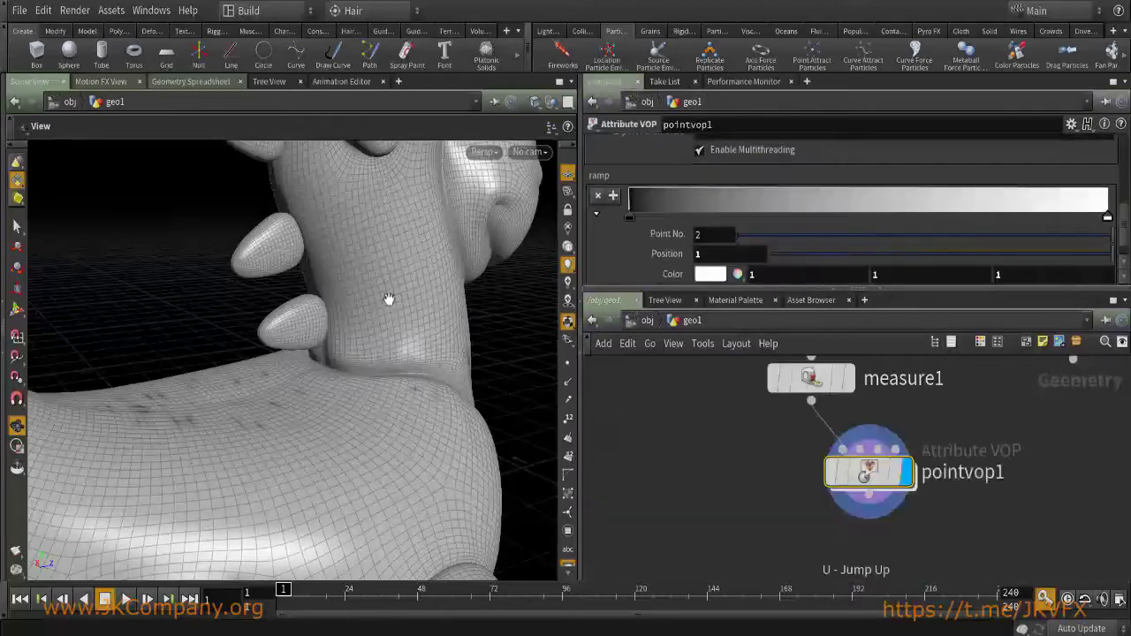
Check measure1's curvature values in the geometry spreadsheet, then close it.
{"action": "scroll", "coordinate": [388, 298], "scroll_direction": "down", "scroll_amount": 5}
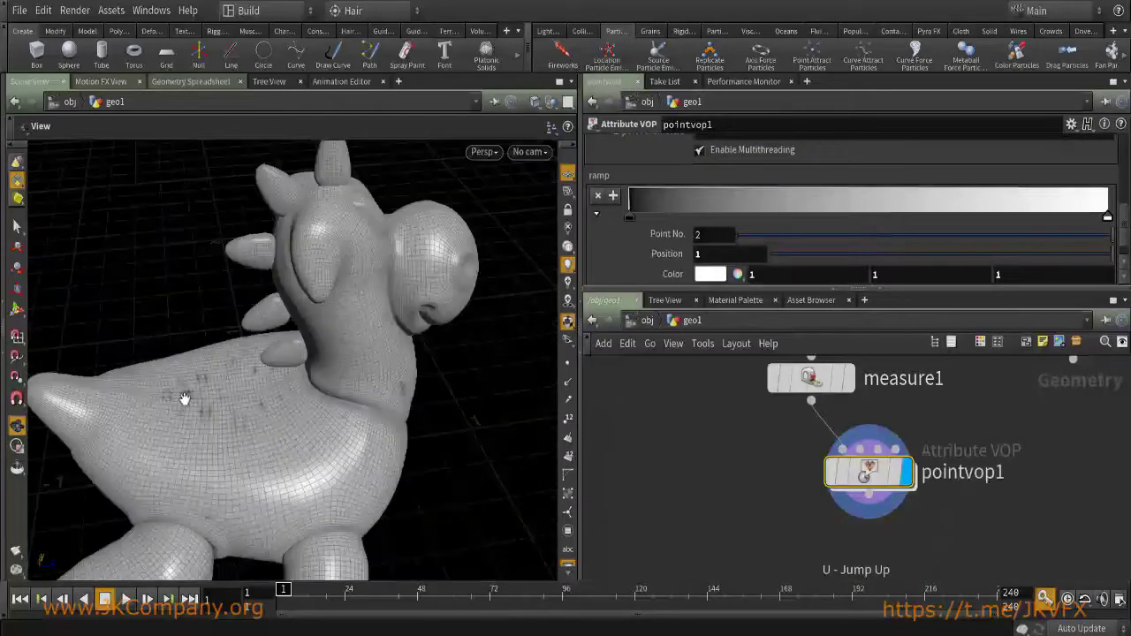
{"action": "left_click_drag", "start_coordinate": [893, 486], "coordinate": [859, 514]}
{"action": "right_click", "coordinate": [811, 386]}
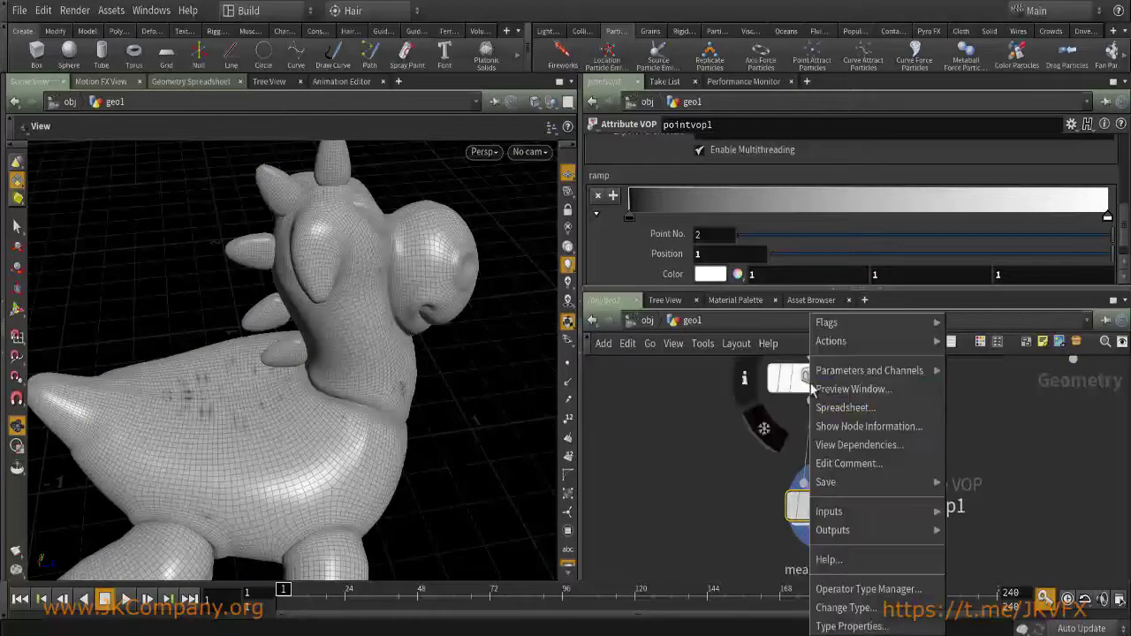
{"action": "left_click", "coordinate": [844, 408]}
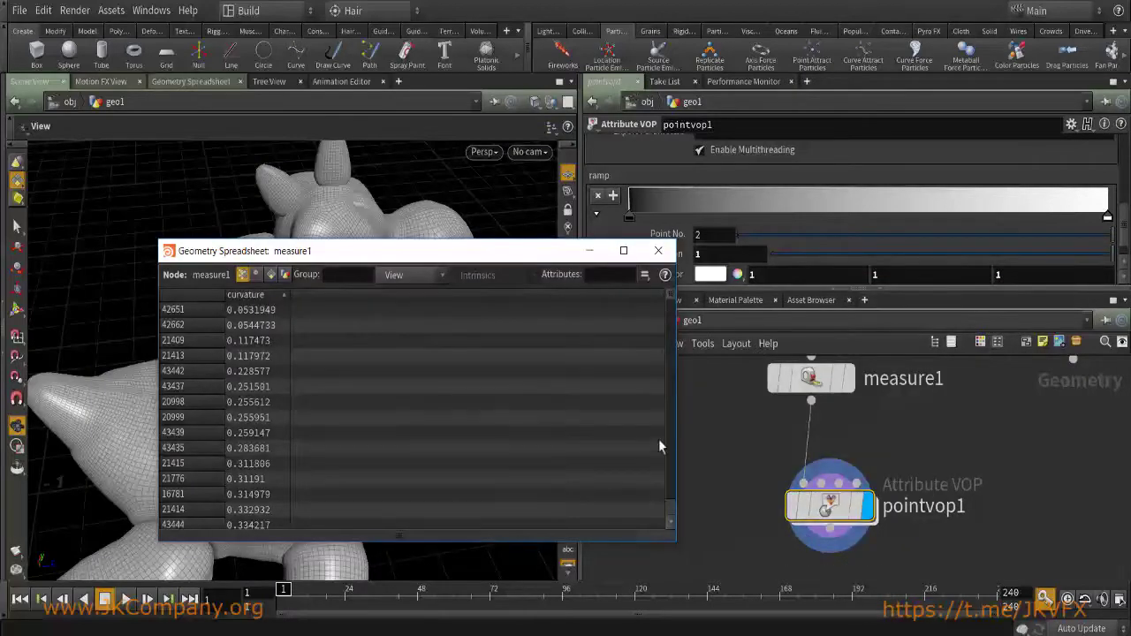
{"action": "left_click_drag", "start_coordinate": [671, 317], "coordinate": [668, 512]}
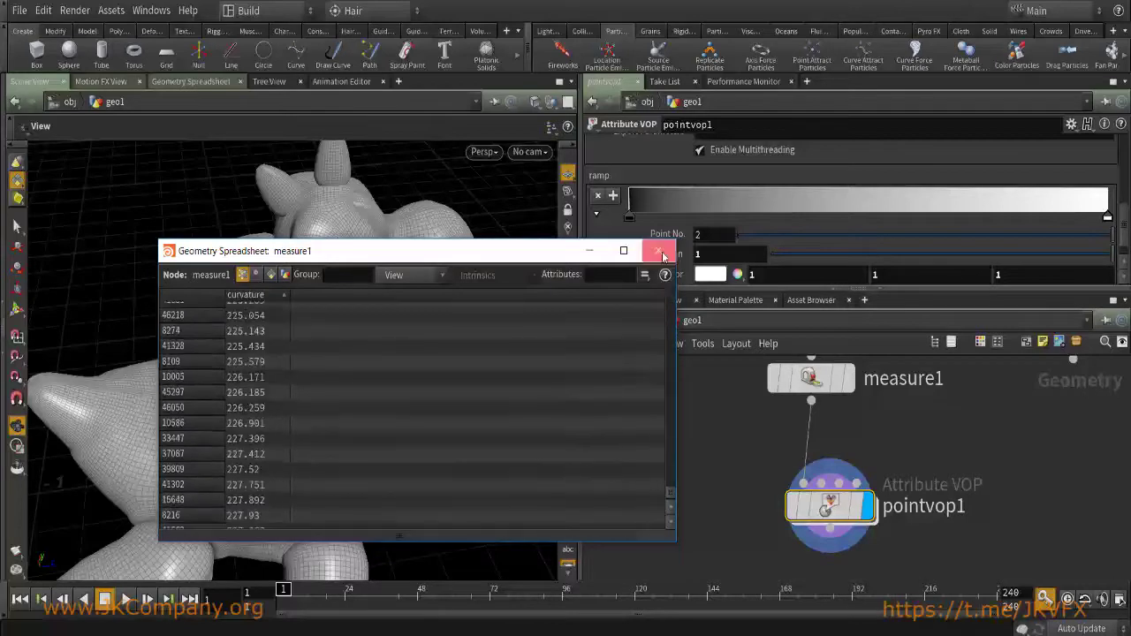
{"action": "left_click", "coordinate": [658, 250]}
Orbit to view the neck and spikes, then dive back into pointvop1.
{"action": "scroll", "coordinate": [433, 362], "scroll_direction": "up", "scroll_amount": 5}
{"action": "left_click_drag", "start_coordinate": [421, 428], "coordinate": [422, 418]}
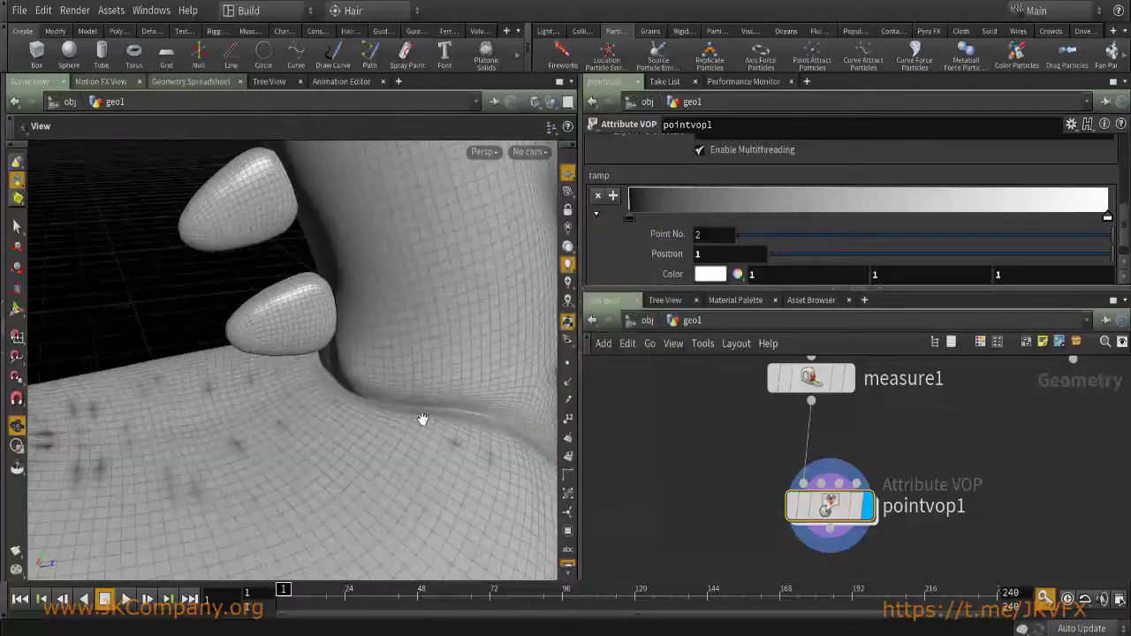
{"action": "middle_click_drag", "start_coordinate": [712, 434], "coordinate": [664, 392]}
{"action": "double_click", "coordinate": [778, 431]}
Insert a Multiply node on the bind1-to-ramp1 wire and promote its second input.
{"action": "mouse_move", "coordinate": [1051, 373]}
{"action": "middle_mouse_down"}
{"action": "mouse_move", "coordinate": [1041, 354]}
{"action": "mouse_move", "coordinate": [939, 397]}
{"action": "mouse_move", "coordinate": [930, 364]}
{"action": "mouse_move", "coordinate": [1040, 354]}
{"action": "middle_mouse_up"}
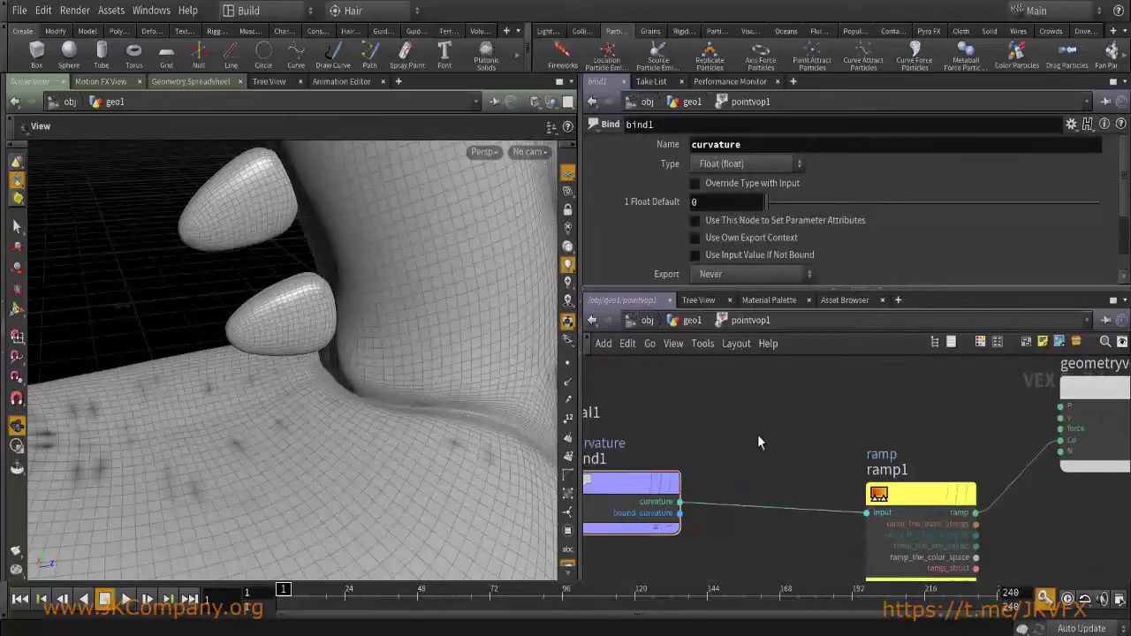
{"action": "key", "text": "Tab"}
{"action": "type", "text": "mult"}
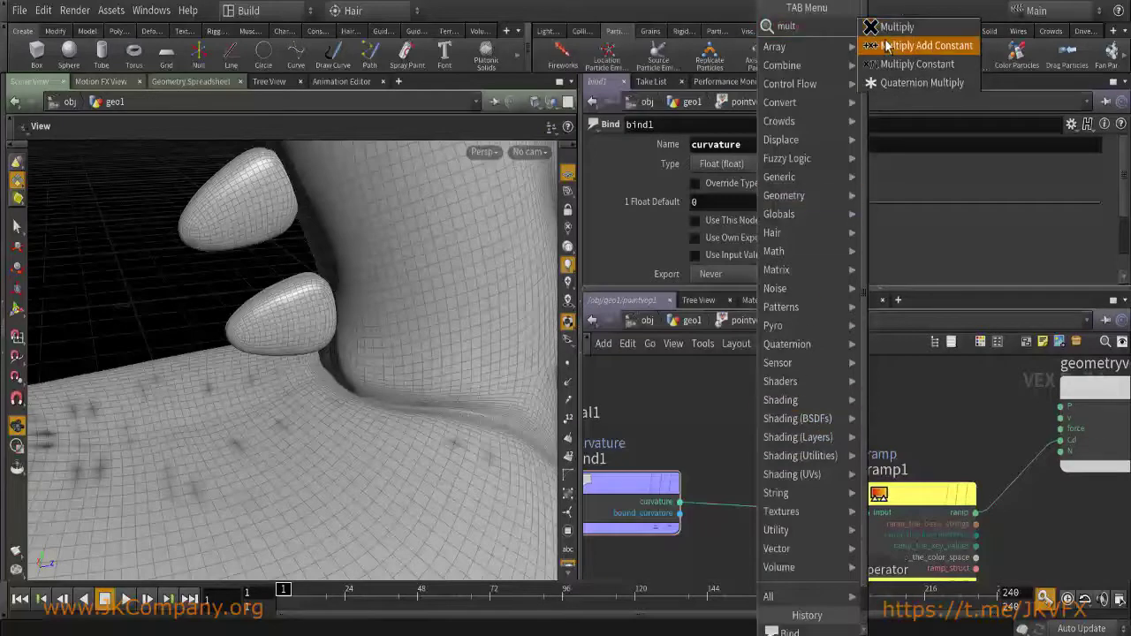
{"action": "left_click", "coordinate": [891, 31]}
{"action": "left_click", "coordinate": [765, 516]}
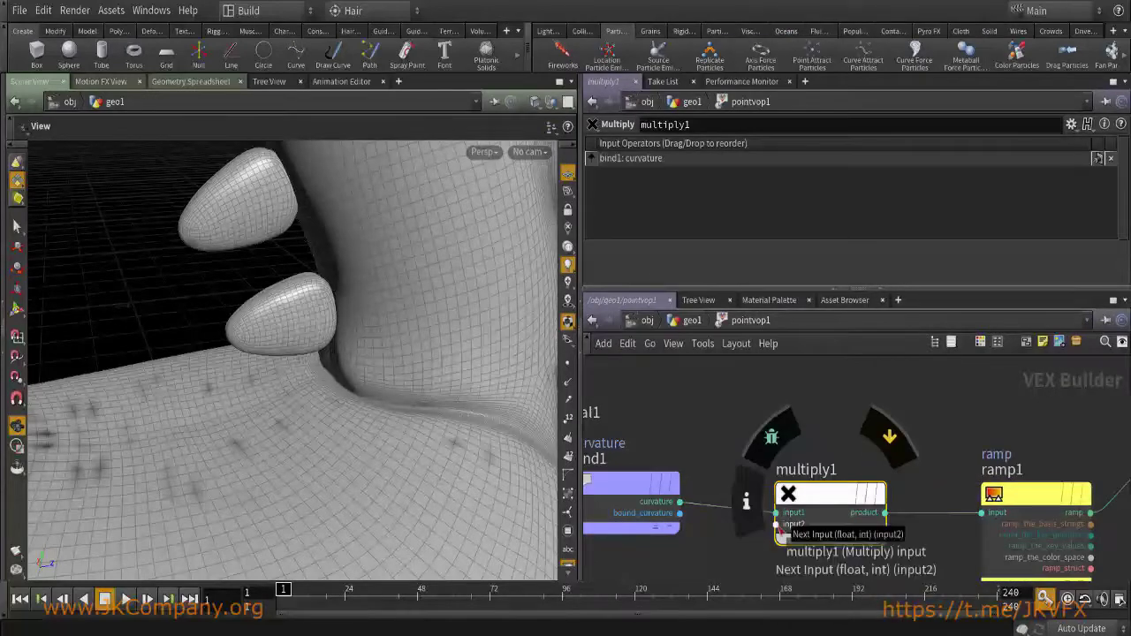
{"action": "right_click", "coordinate": [777, 525]}
{"action": "left_click", "coordinate": [824, 322]}
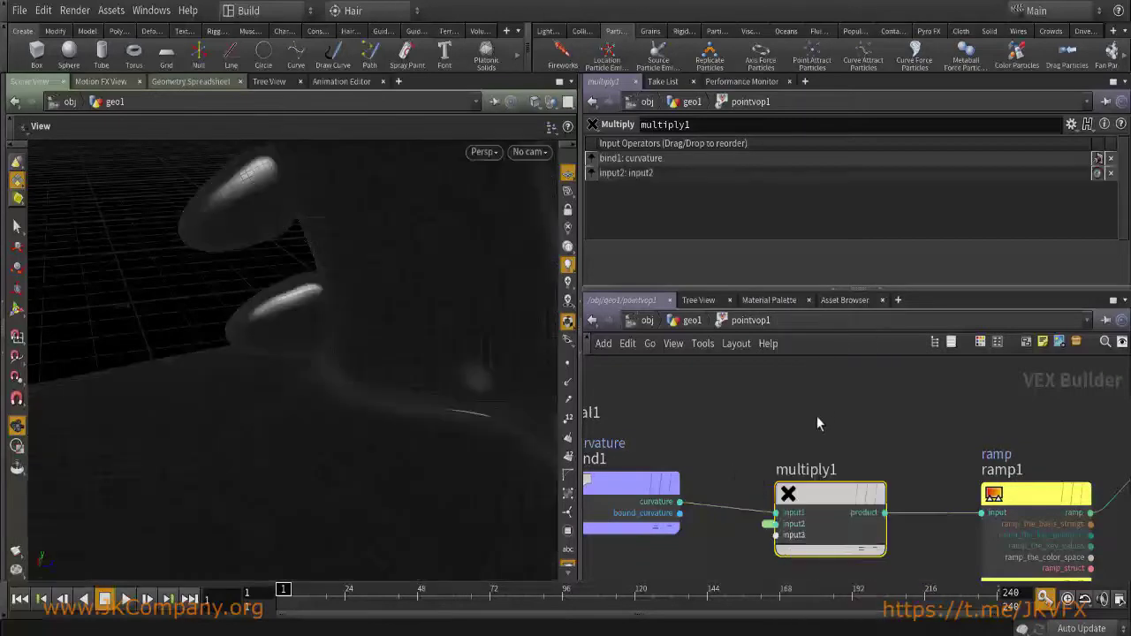
On pointvop1, try Input Number 2 values of 1 and .05, settling on .02.
{"action": "key", "text": "u"}
{"action": "scroll", "coordinate": [769, 218], "scroll_direction": "down", "scroll_amount": 10}
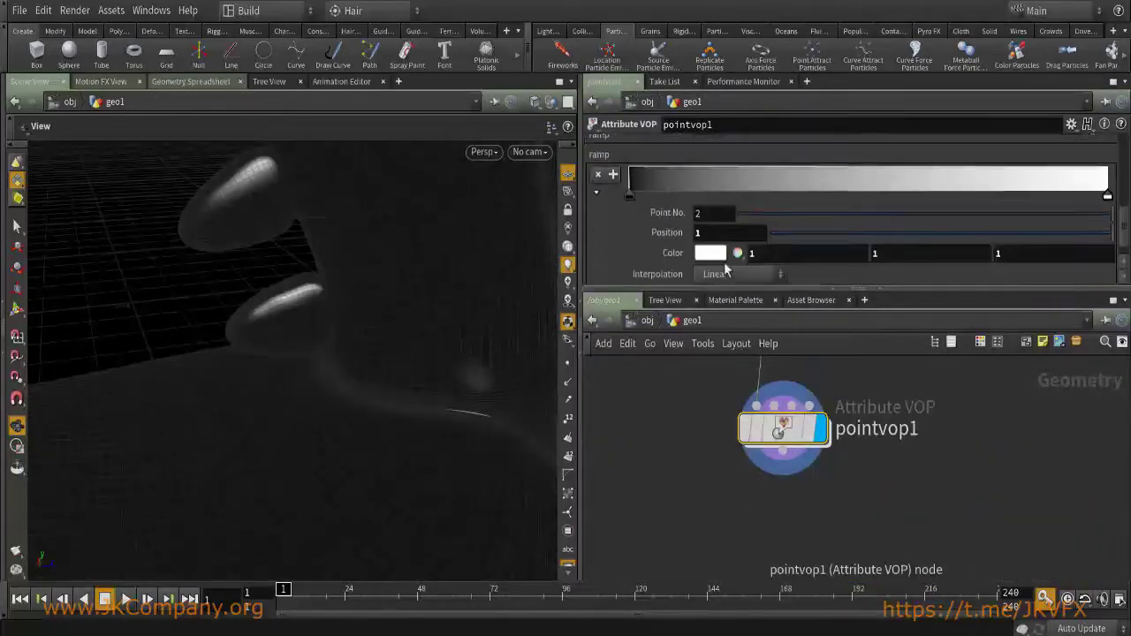
{"action": "type", "text": "1"}
{"action": "key", "text": "Return"}
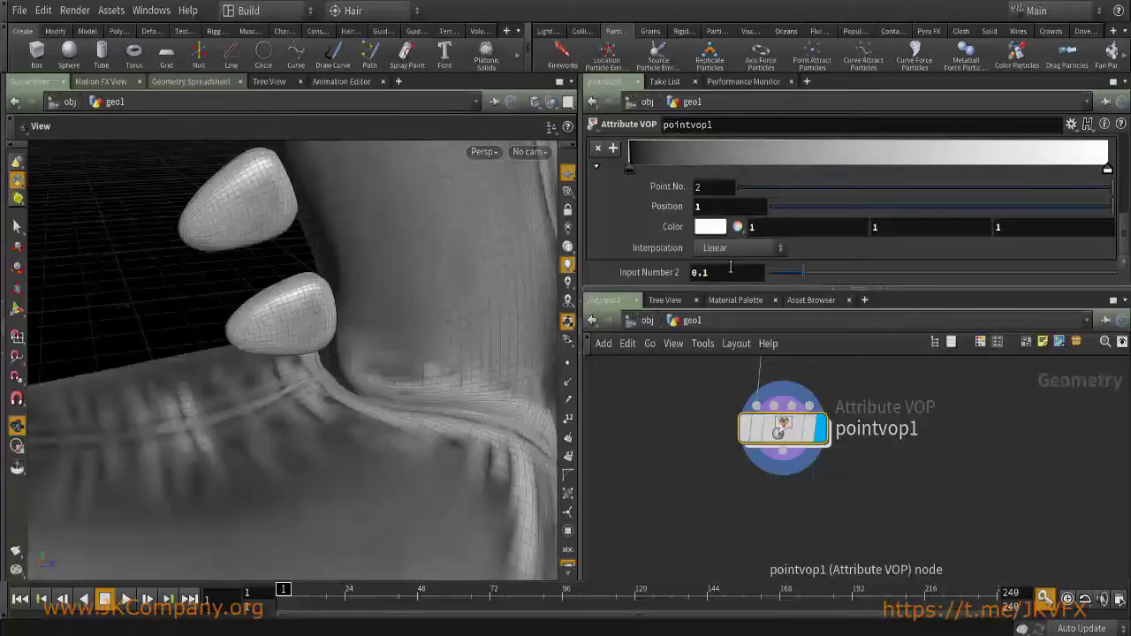
{"action": "left_click_drag", "start_coordinate": [177, 424], "coordinate": [397, 379]}
{"action": "type", "text": ".05"}
{"action": "key", "text": "Return"}
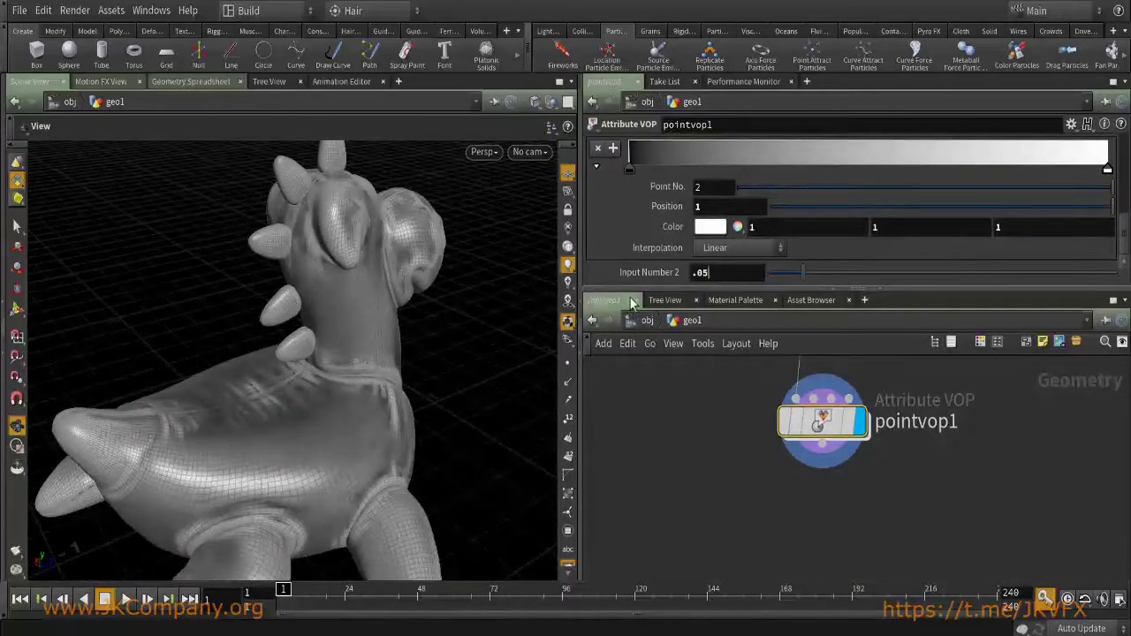
{"action": "left_click", "coordinate": [722, 269]}
{"action": "type", "text": ".02"}
{"action": "key", "text": "Return"}
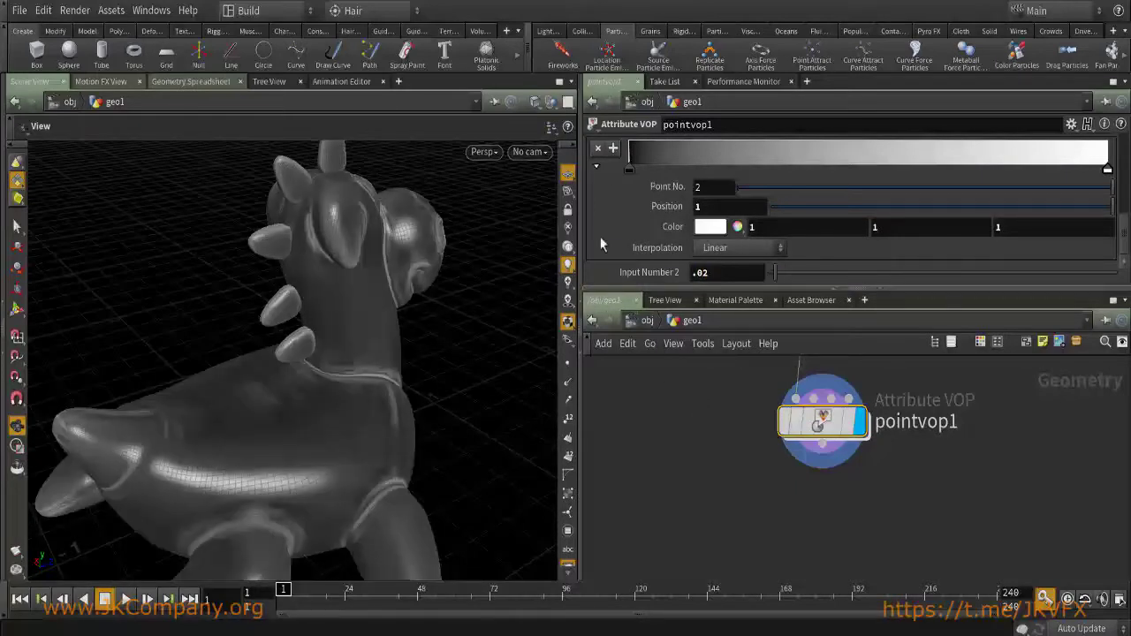
Slide the ramp's black key right to about 0.37.
{"action": "left_click_drag", "start_coordinate": [442, 297], "coordinate": [300, 371]}
{"action": "left_click_drag", "start_coordinate": [628, 168], "coordinate": [806, 168]}
{"action": "left_click_drag", "start_coordinate": [415, 301], "coordinate": [345, 292]}
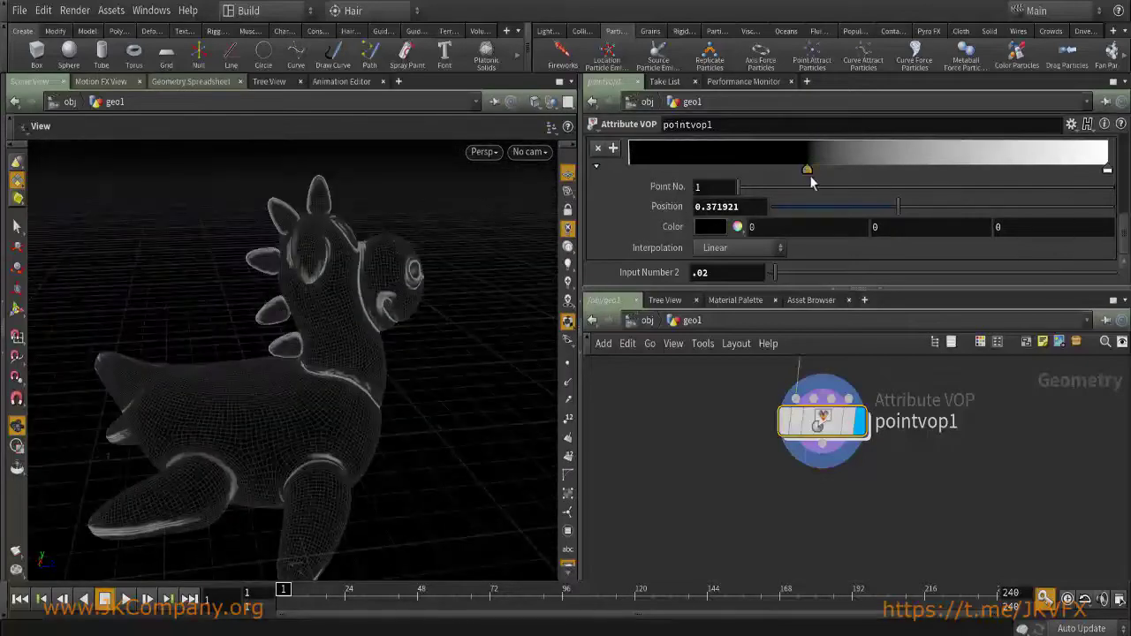
Recolour the ramp keys: one red, the end key green, and a new blue end key.
{"action": "type", "text": "1"}
{"action": "key", "text": "Return"}
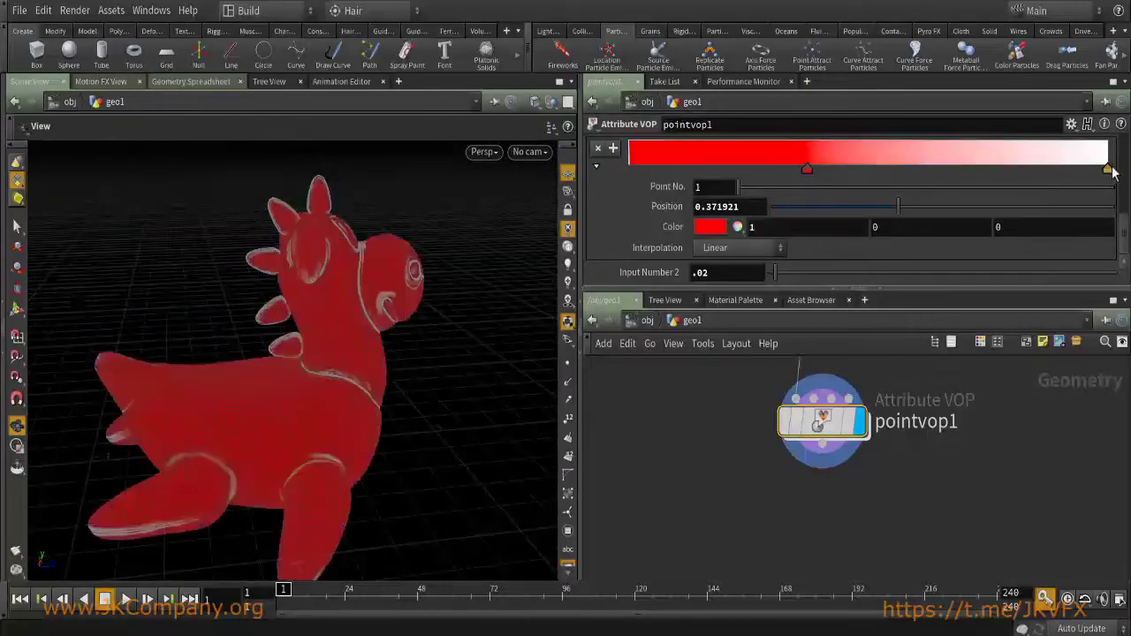
{"action": "left_click", "coordinate": [1108, 169]}
{"action": "key", "text": "Tab"}
{"action": "key", "text": "Tab"}
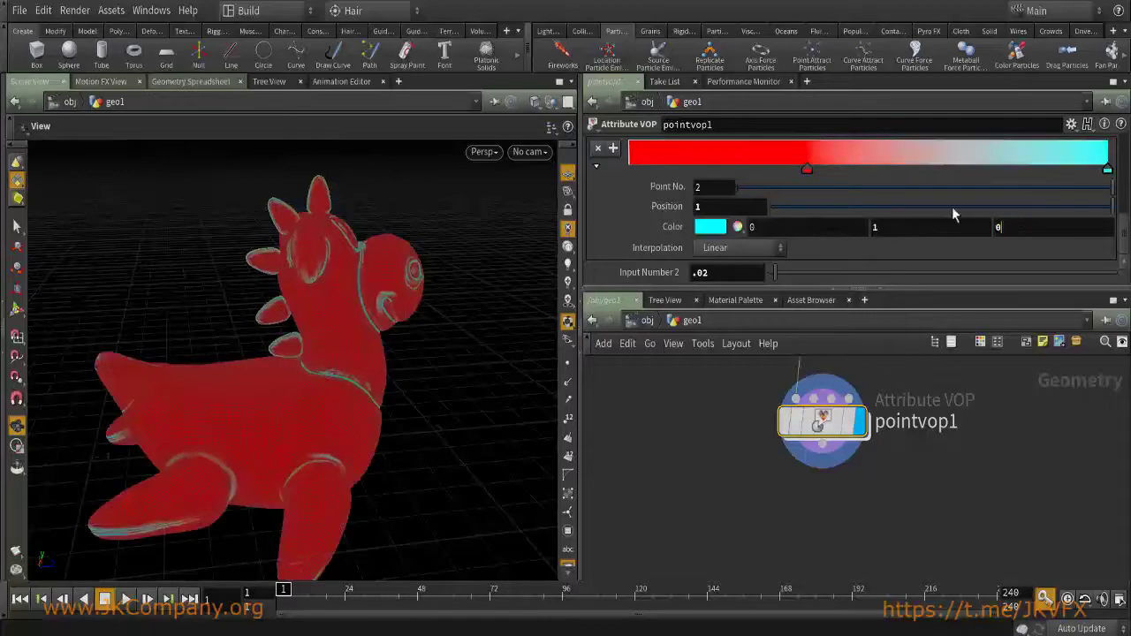
{"action": "type", "text": "0"}
{"action": "key", "text": "Return"}
{"action": "left_click_drag", "start_coordinate": [1108, 168], "coordinate": [905, 169]}
{"action": "left_click", "coordinate": [1106, 155]}
{"action": "type", "text": "0"}
{"action": "key", "text": "Tab"}
{"action": "type", "text": "1"}
{"action": "key", "text": "Return"}
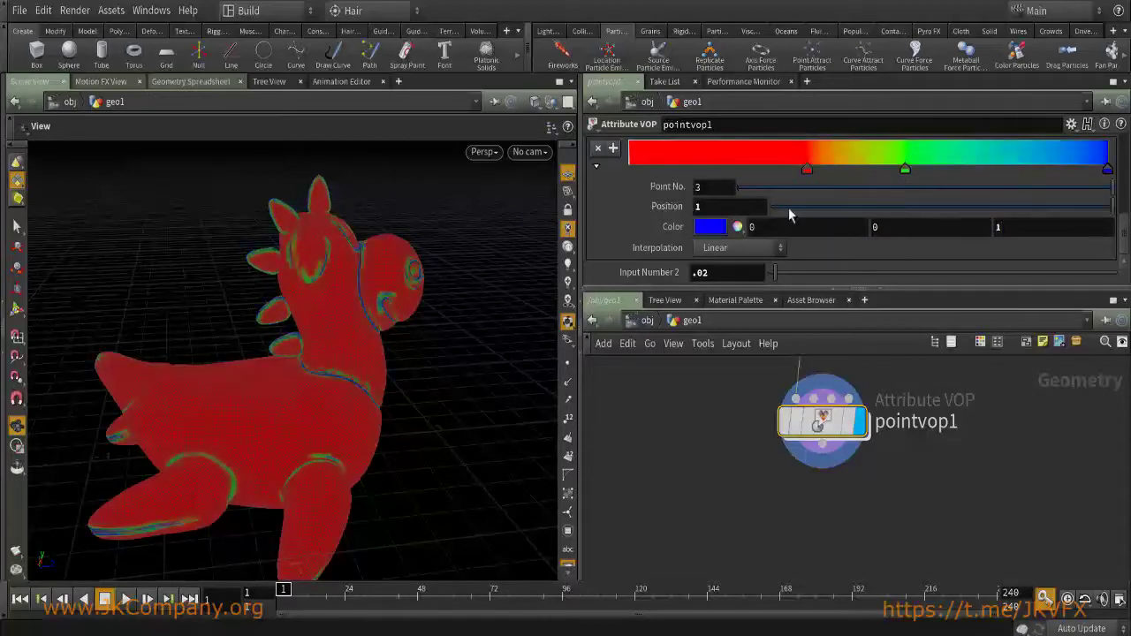
Move the red key to the ramp start and remove the green middle key.
{"action": "left_click_drag", "start_coordinate": [807, 169], "coordinate": [629, 169]}
{"action": "left_click_drag", "start_coordinate": [265, 354], "coordinate": [330, 353]}
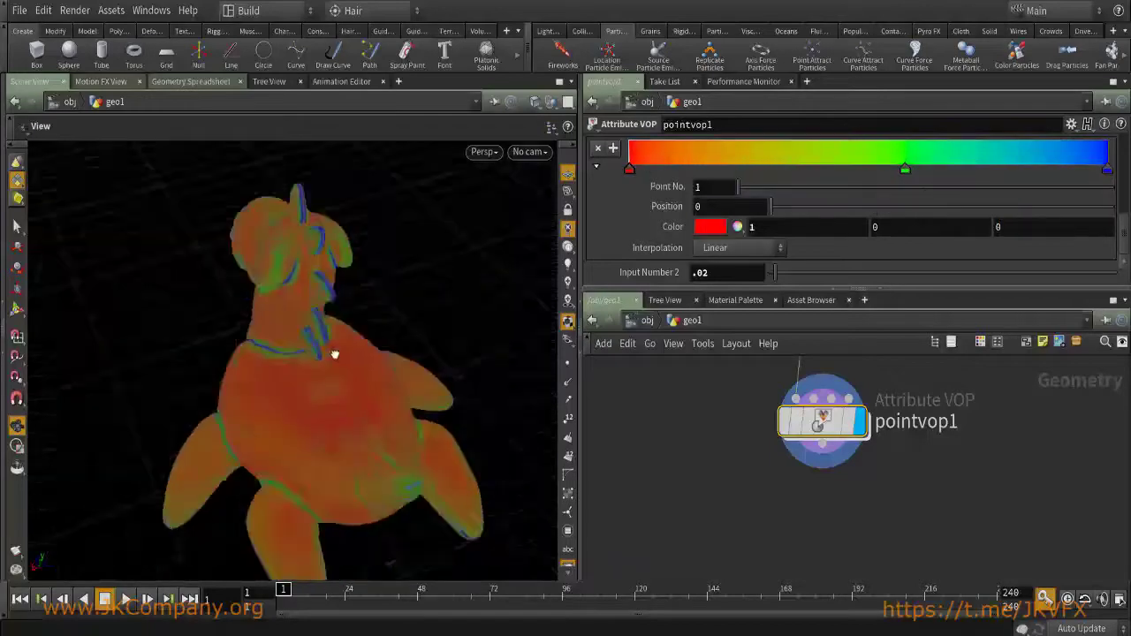
{"action": "scroll", "coordinate": [754, 387], "scroll_direction": "down", "scroll_amount": 4}
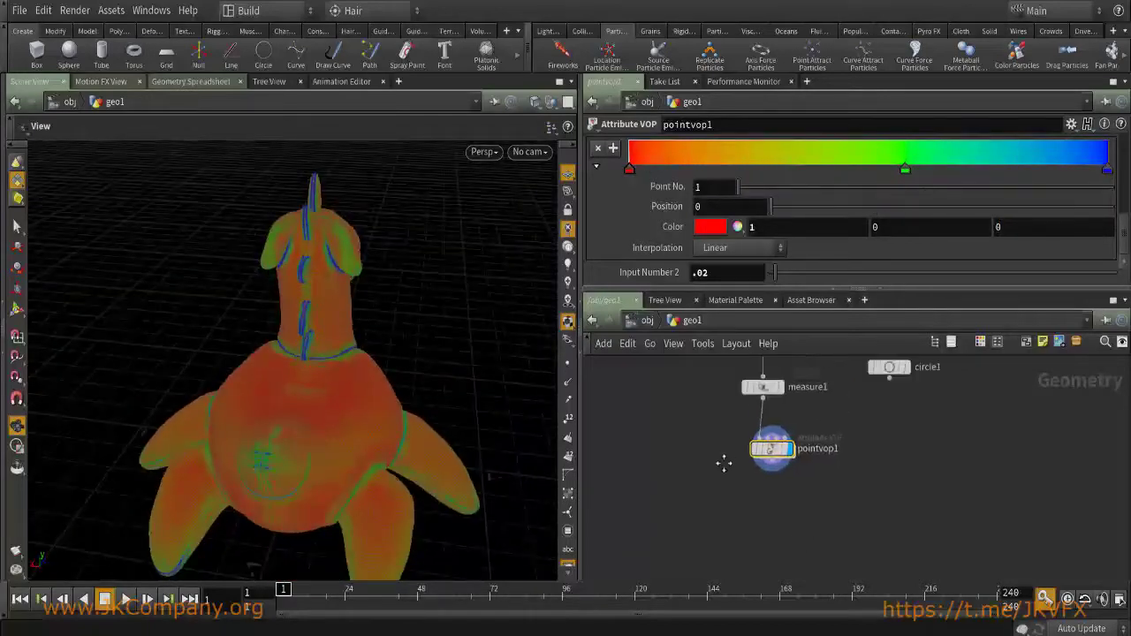
{"action": "left_click", "coordinate": [905, 170], "text": "ctrl"}
{"action": "left_click_drag", "start_coordinate": [318, 359], "coordinate": [347, 351]}
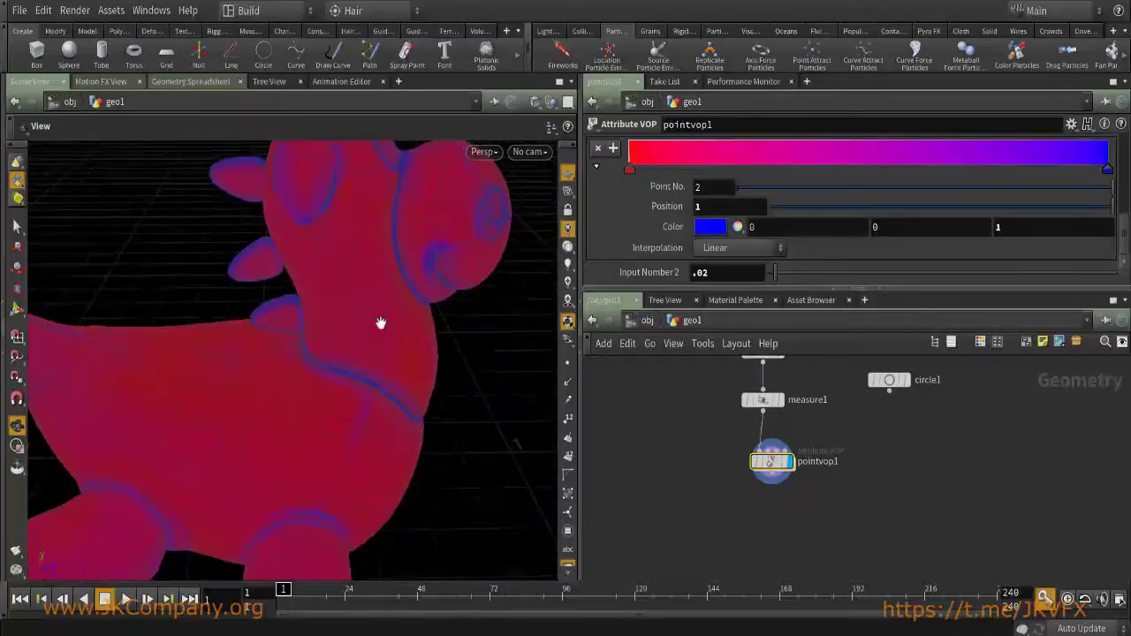
Change the blue end key of the ramp to black.
{"action": "left_click", "coordinate": [629, 168]}
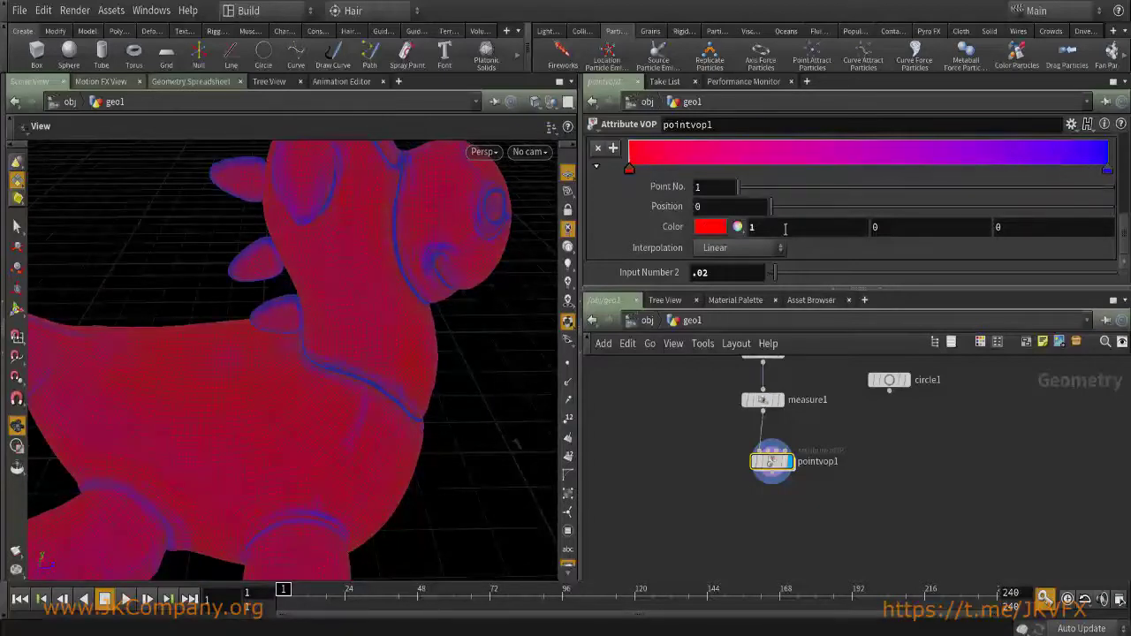
{"action": "left_click", "coordinate": [1107, 169]}
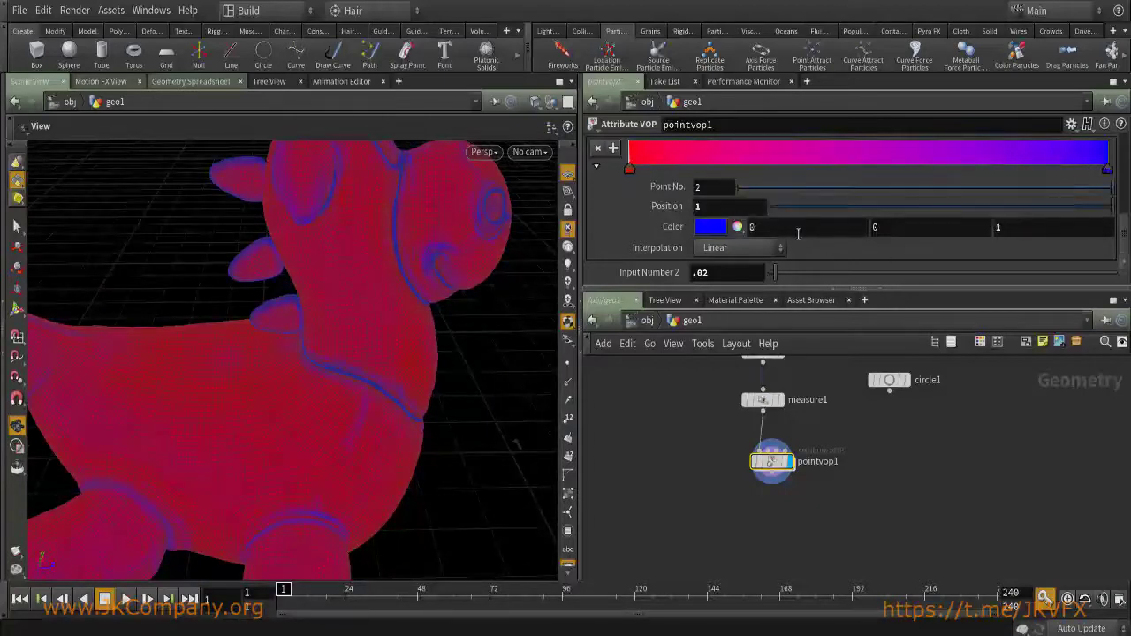
{"action": "right_click", "coordinate": [721, 226]}
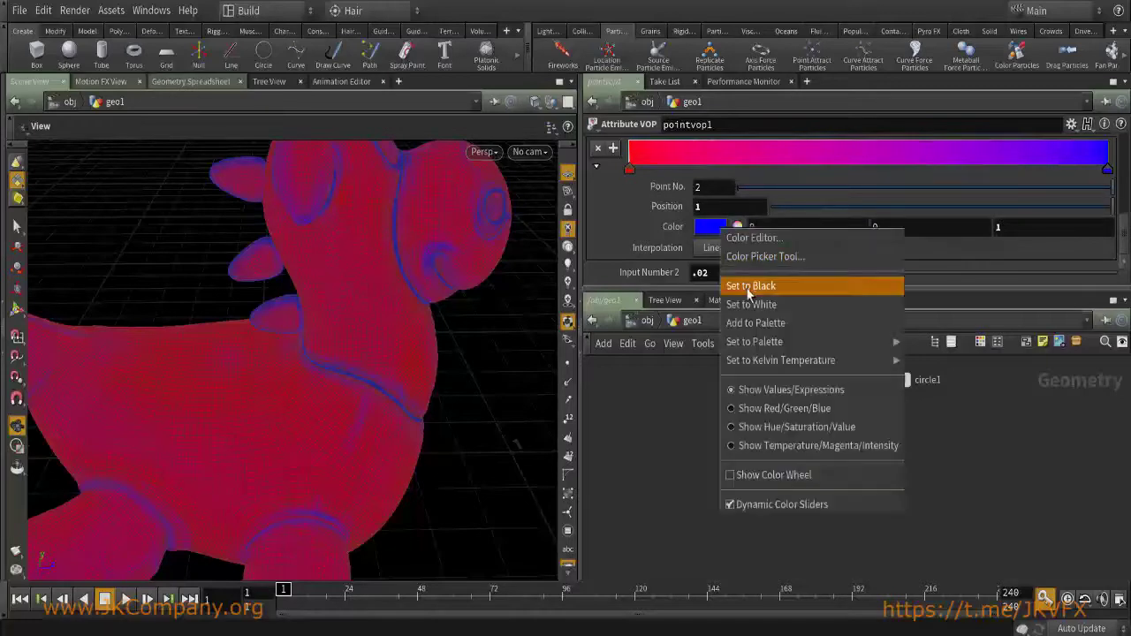
{"action": "left_click", "coordinate": [765, 286]}
Position the red key at 1 and the black key at 0.342, then orbit to inspect.
{"action": "left_click_drag", "start_coordinate": [629, 168], "coordinate": [997, 168]}
{"action": "left_click_drag", "start_coordinate": [1107, 169], "coordinate": [570, 172]}
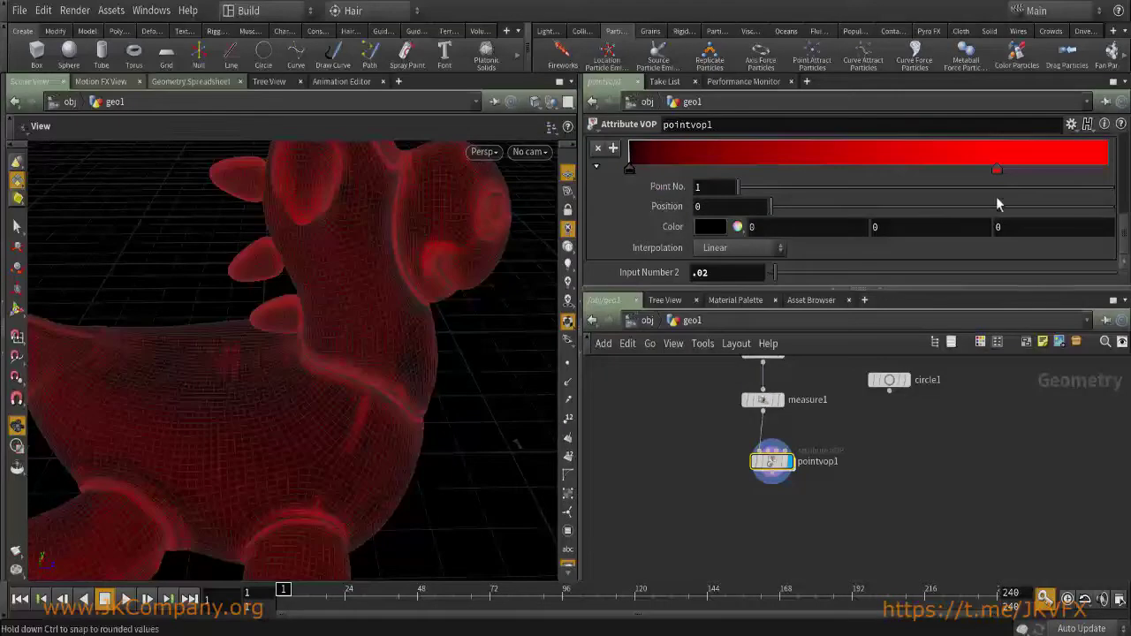
{"action": "left_click_drag", "start_coordinate": [997, 168], "coordinate": [1106, 169]}
{"action": "left_click_drag", "start_coordinate": [631, 169], "coordinate": [793, 169]}
{"action": "left_click_drag", "start_coordinate": [386, 310], "coordinate": [315, 325], "text": "alt"}
Add a Scatter node under pointvop1.
{"action": "key", "text": "Tab"}
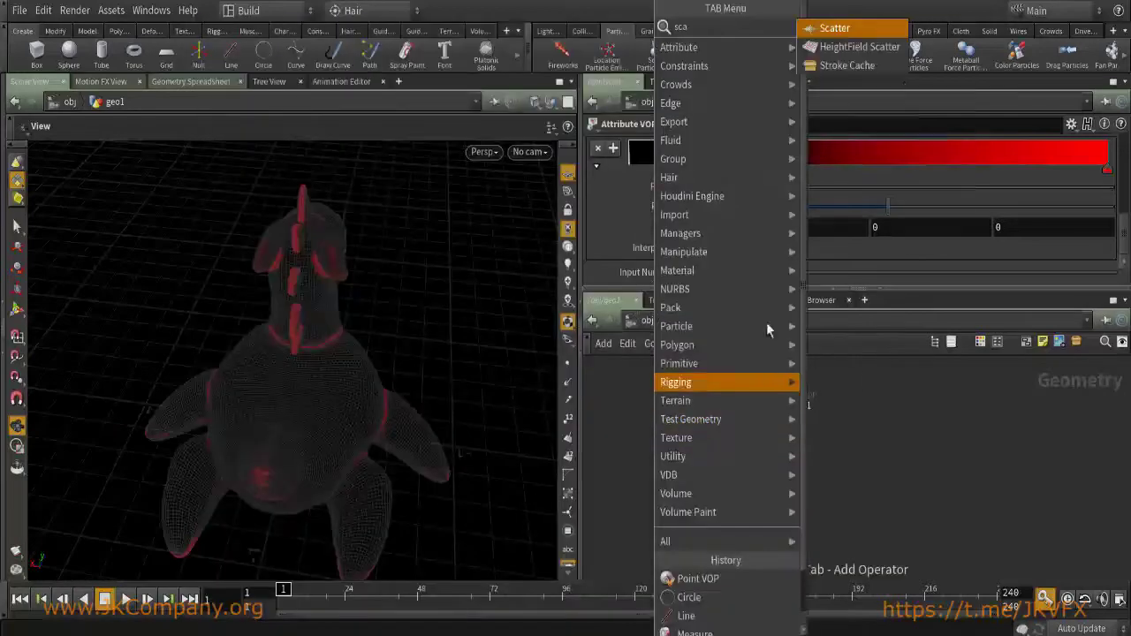
{"action": "key", "text": "Escape"}
{"action": "key", "text": "Tab"}
{"action": "type", "text": "scatter"}
{"action": "key", "text": "Return"}
{"action": "left_click", "coordinate": [746, 459]}
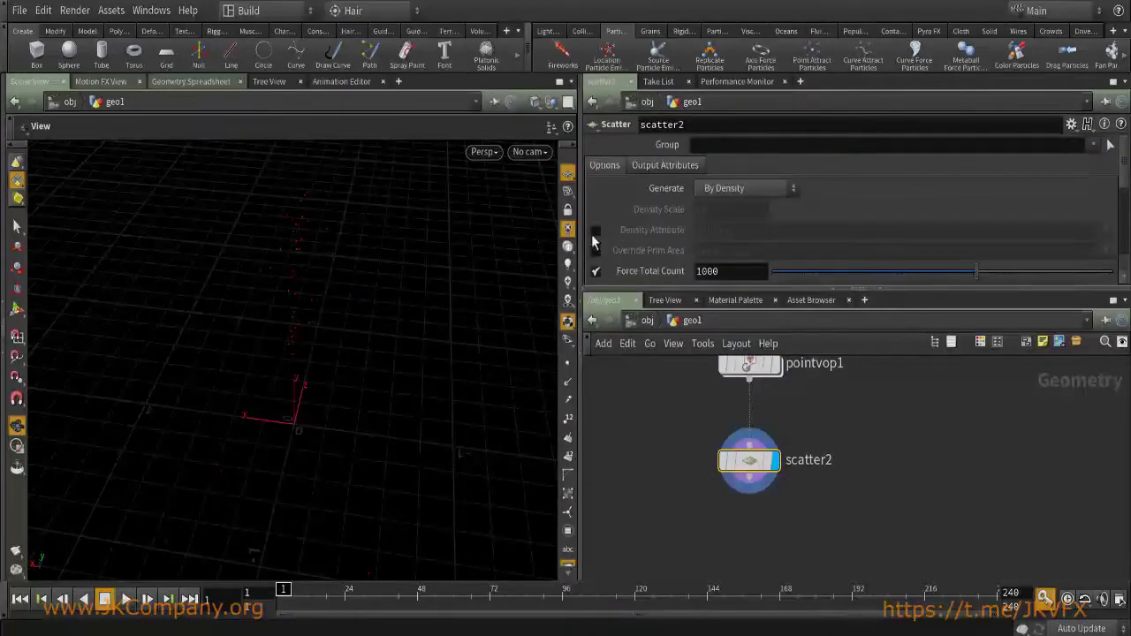
Use Cd as the density attribute, turn off relax iterations, and set Force Total Count to 81940.
{"action": "left_click", "coordinate": [596, 229]}
{"action": "type", "text": "Cd"}
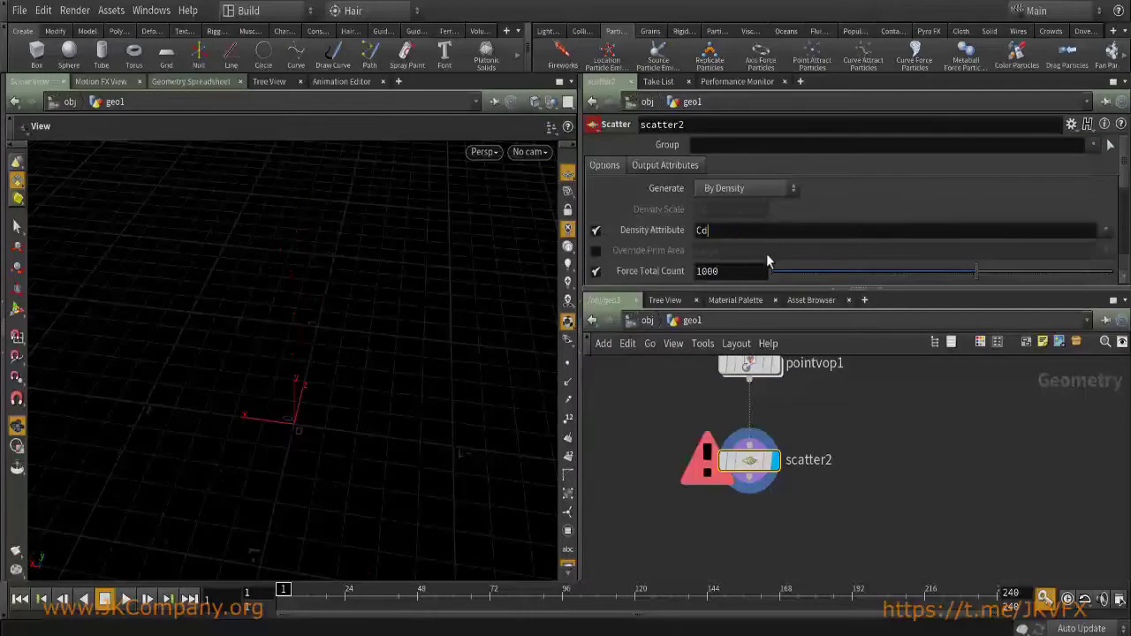
{"action": "key", "text": "Return"}
{"action": "scroll", "coordinate": [669, 221], "scroll_direction": "down", "scroll_amount": 5}
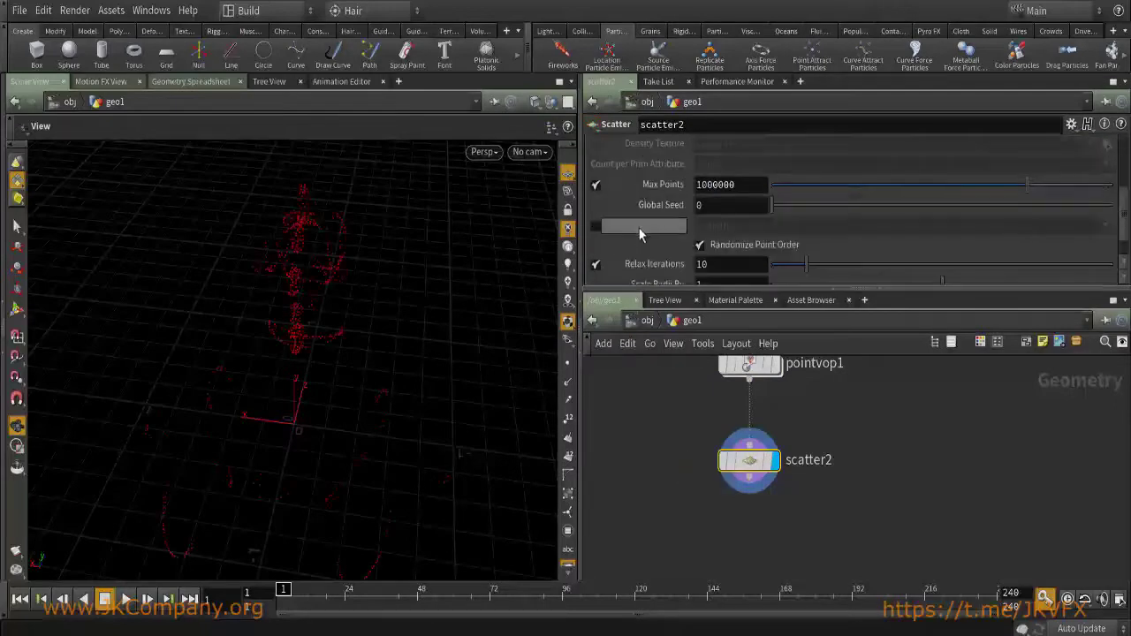
{"action": "left_click", "coordinate": [595, 264]}
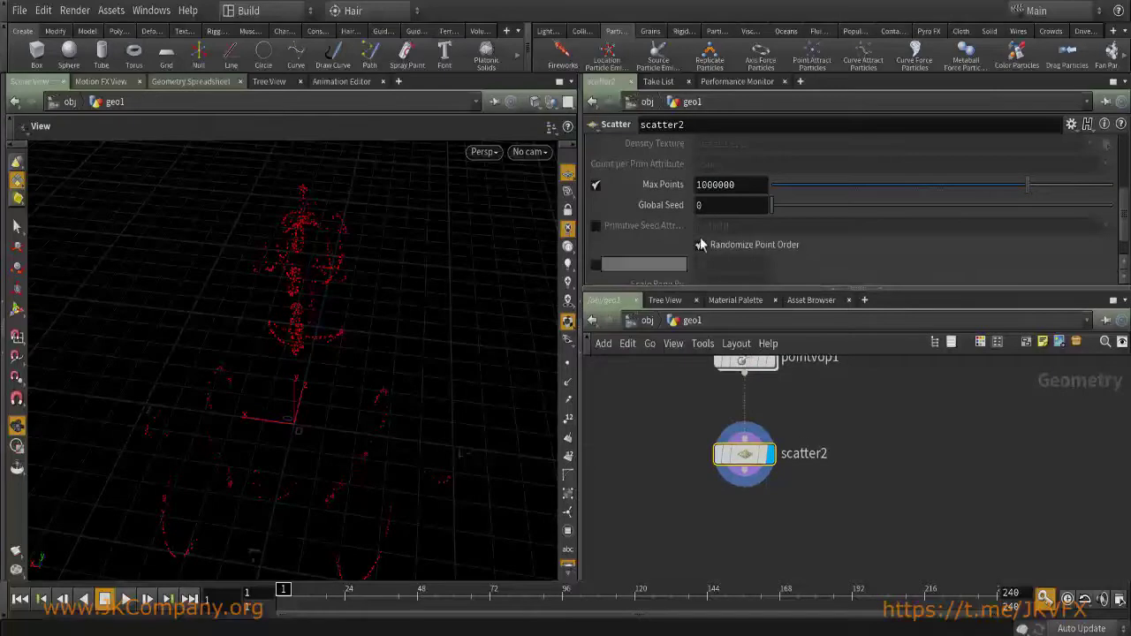
{"action": "scroll", "coordinate": [764, 189], "scroll_direction": "up", "scroll_amount": 3}
{"action": "left_click_drag", "start_coordinate": [991, 233], "coordinate": [1104, 232]}
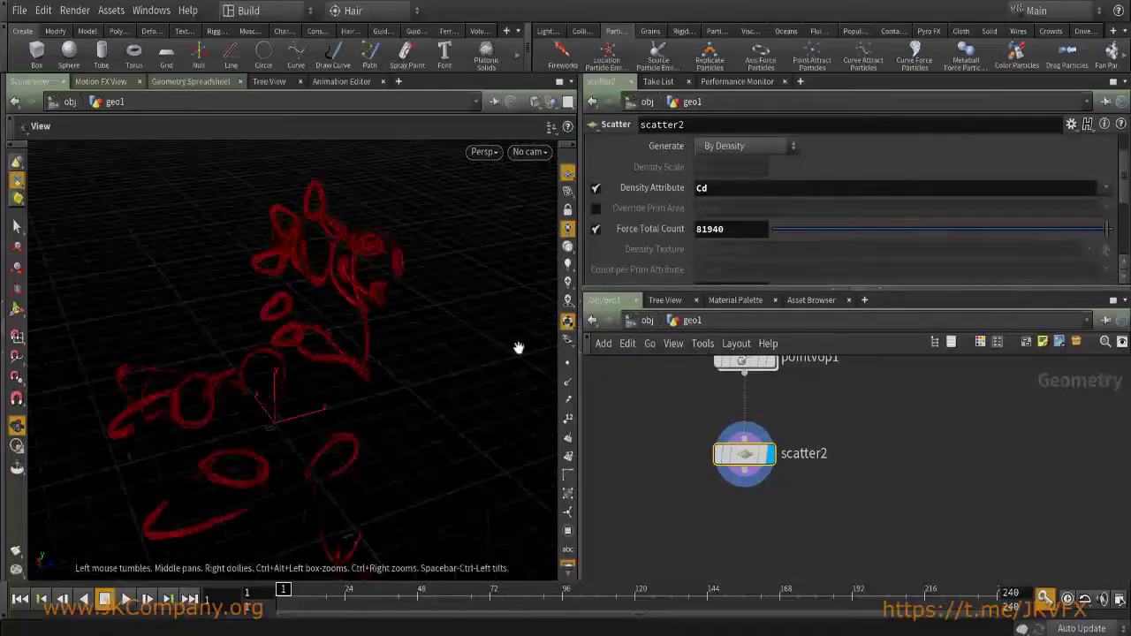
Inspect the highlighted scattered points from several angles, then redisplay pointvop1's coloured mesh.
{"action": "left_click", "coordinate": [568, 363]}
{"action": "mouse_move", "coordinate": [530, 371]}
{"action": "left_mouse_down"}
{"action": "mouse_move", "coordinate": [467, 371]}
{"action": "mouse_move", "coordinate": [487, 344]}
{"action": "mouse_move", "coordinate": [530, 363]}
{"action": "left_mouse_up"}
{"action": "left_click_drag", "start_coordinate": [298, 323], "coordinate": [445, 348]}
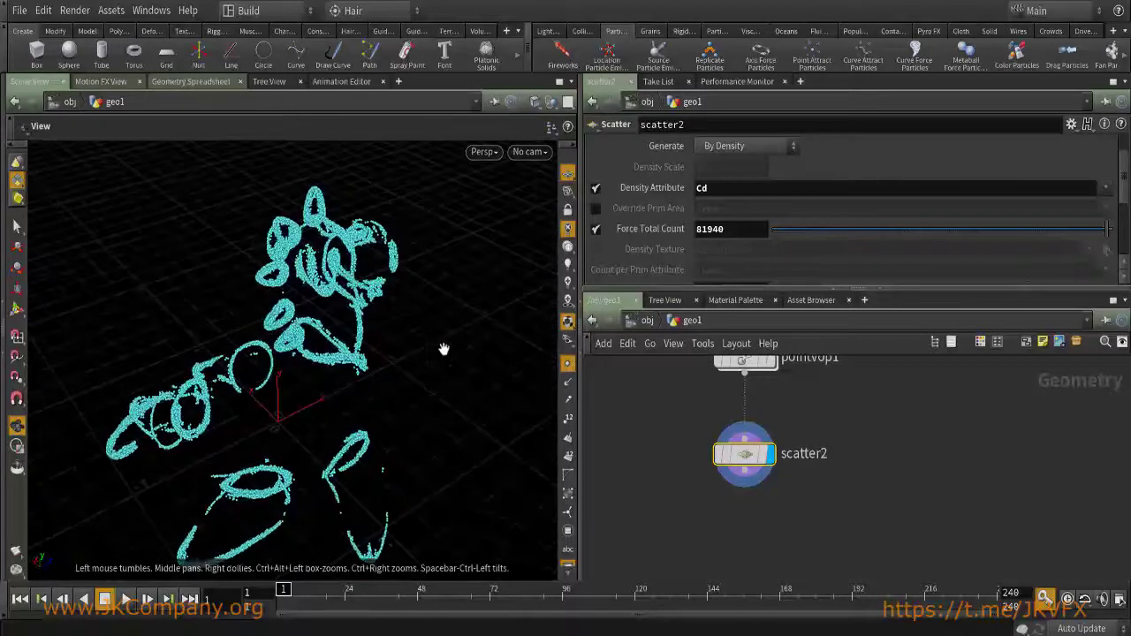
{"action": "left_click", "coordinate": [568, 363]}
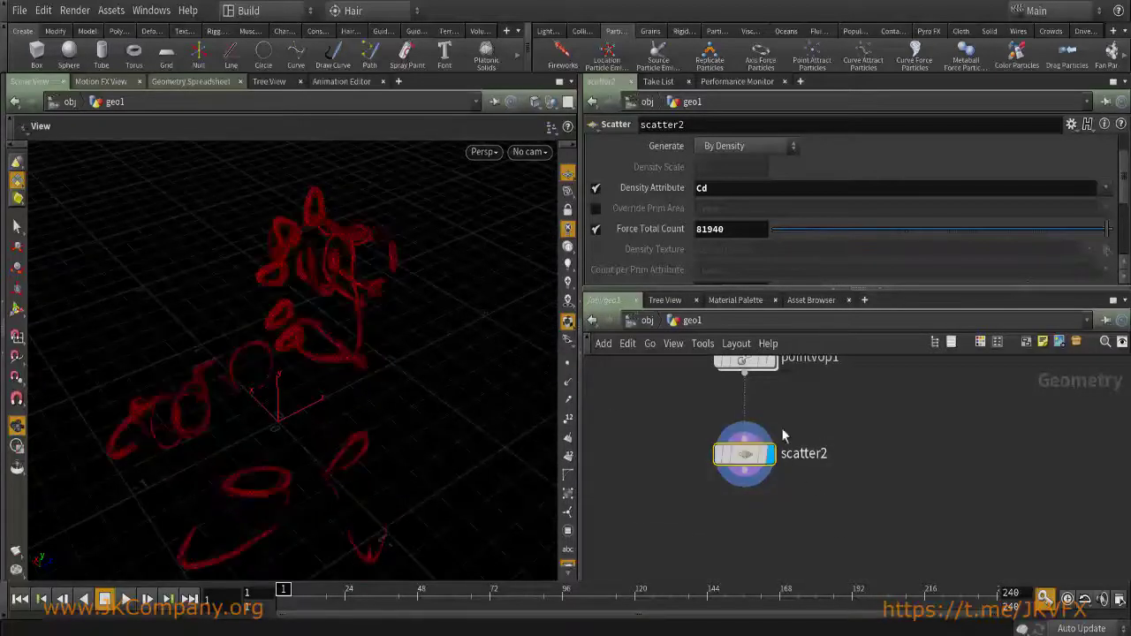
{"action": "left_click", "coordinate": [773, 361]}
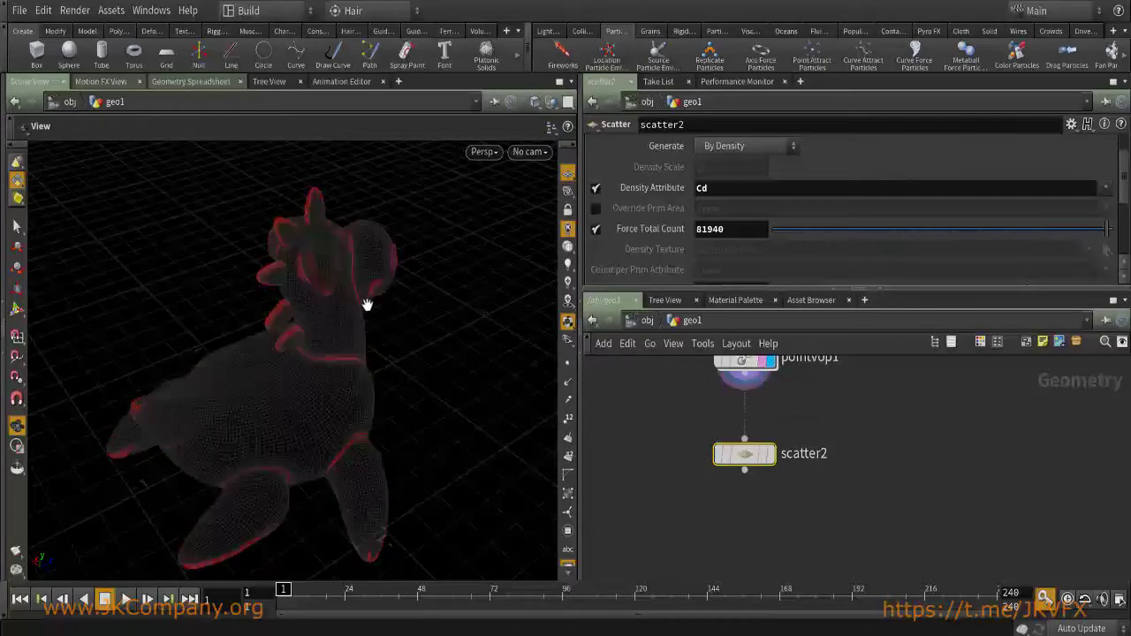
{"action": "scroll", "coordinate": [399, 245], "scroll_direction": "up", "scroll_amount": 5}
{"action": "left_click_drag", "start_coordinate": [399, 245], "coordinate": [298, 260]}
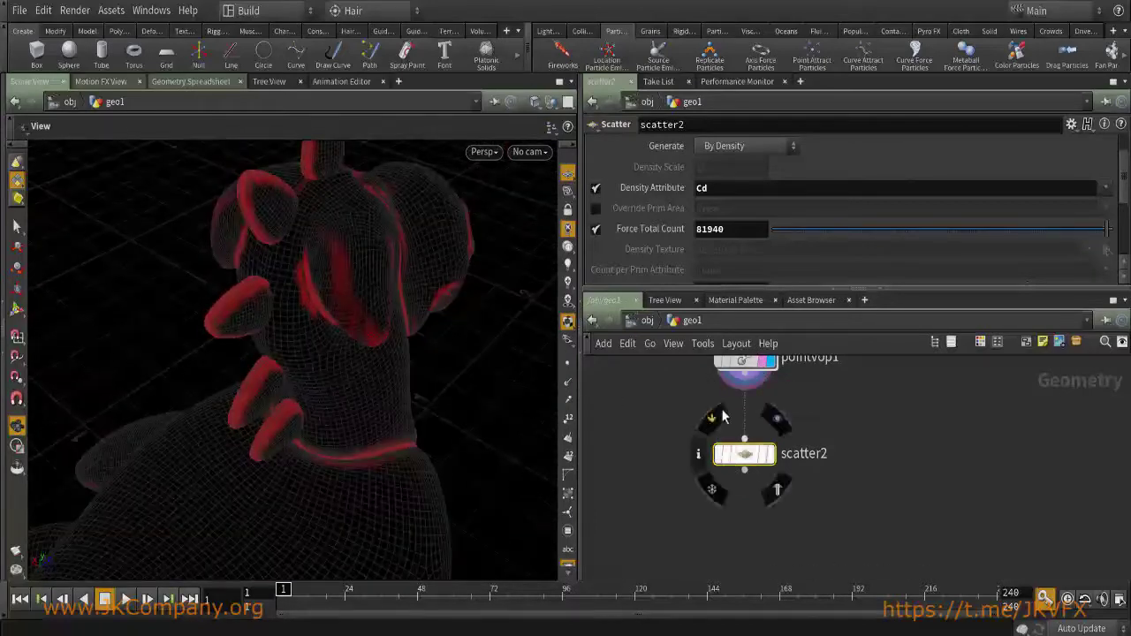
Insert a Smooth node between pointvop1 and scatter2.
{"action": "key", "text": "Tab"}
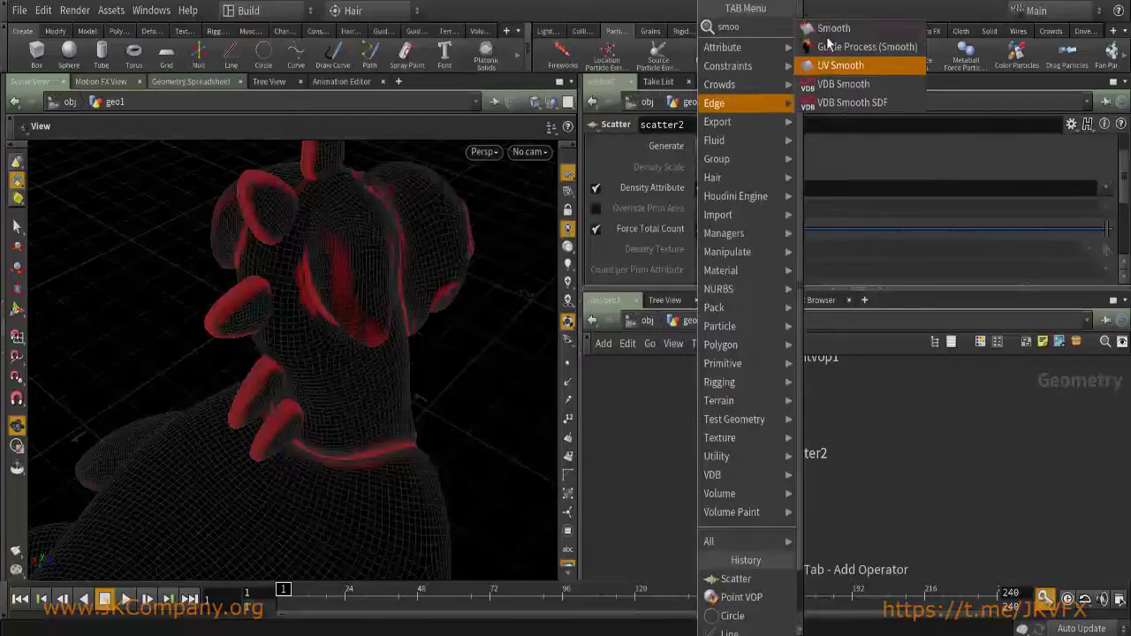
{"action": "key", "text": "Escape"}
{"action": "key", "text": "Tab"}
{"action": "type", "text": "smooth"}
{"action": "key", "text": "Return"}
{"action": "left_click", "coordinate": [745, 423]}
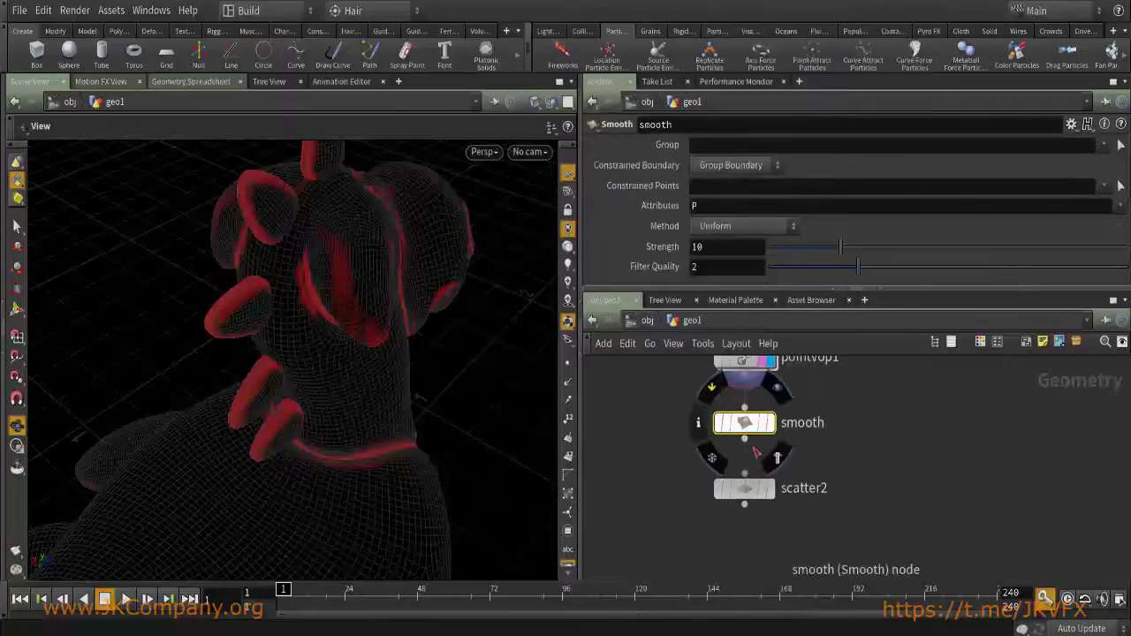
{"action": "left_click_drag", "start_coordinate": [391, 306], "coordinate": [404, 214]}
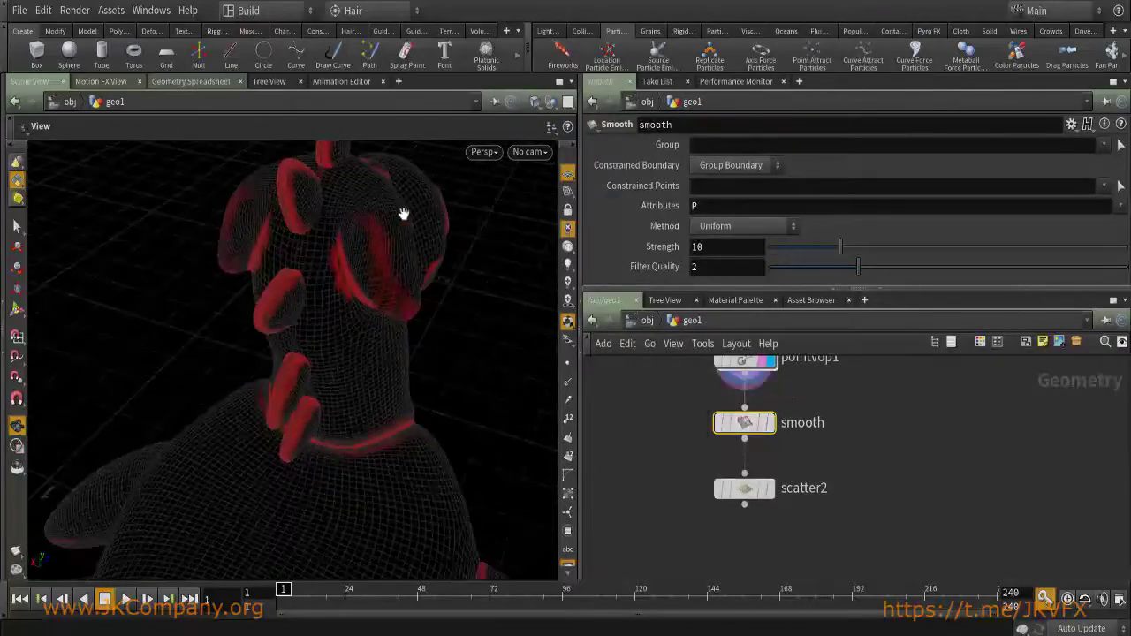
{"action": "left_click_drag", "start_coordinate": [267, 357], "coordinate": [380, 353]}
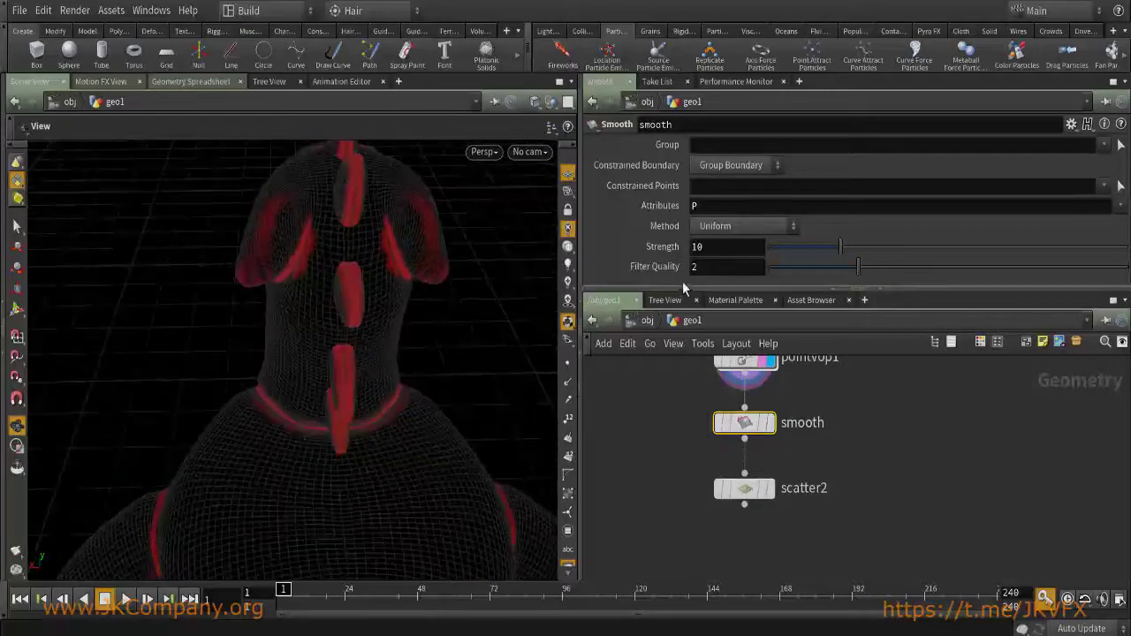
{"action": "left_click_drag", "start_coordinate": [339, 281], "coordinate": [235, 235]}
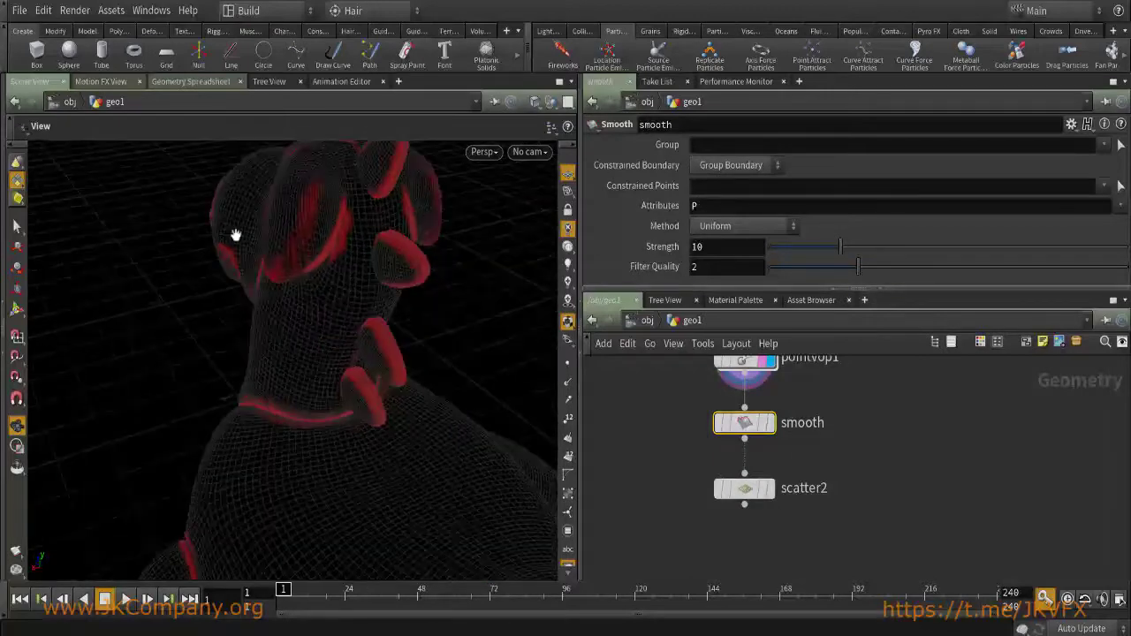
Set the smooth node's Attributes to Cd and compare its result with the unsmoothed view.
{"action": "type", "text": "Cd"}
{"action": "scroll", "coordinate": [775, 430], "scroll_direction": "up", "scroll_amount": 2}
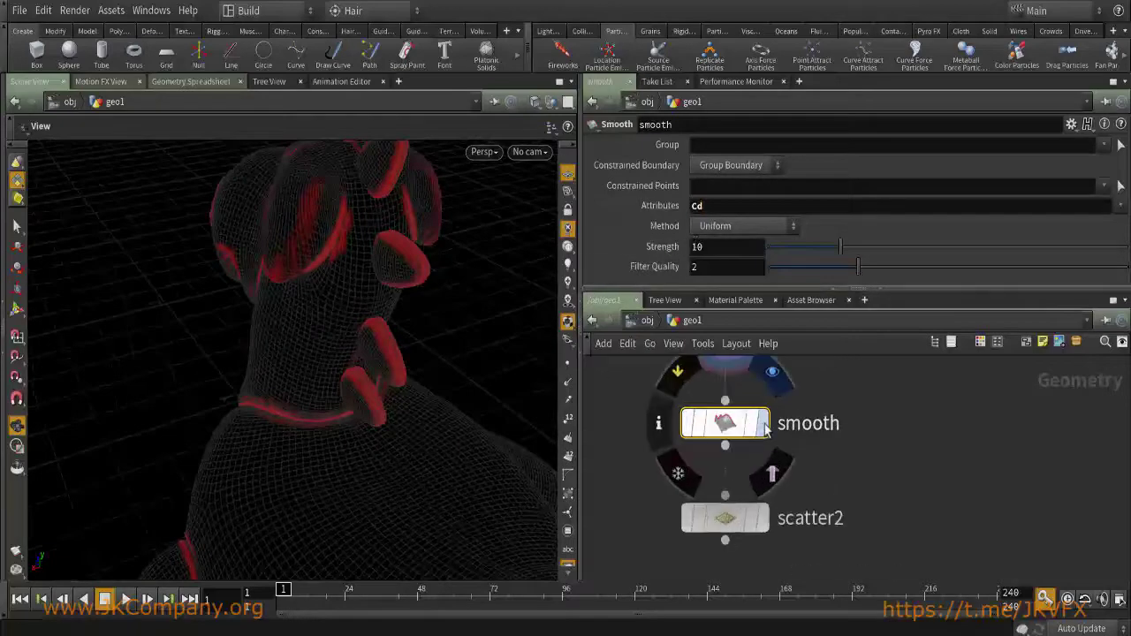
{"action": "left_click", "coordinate": [772, 372]}
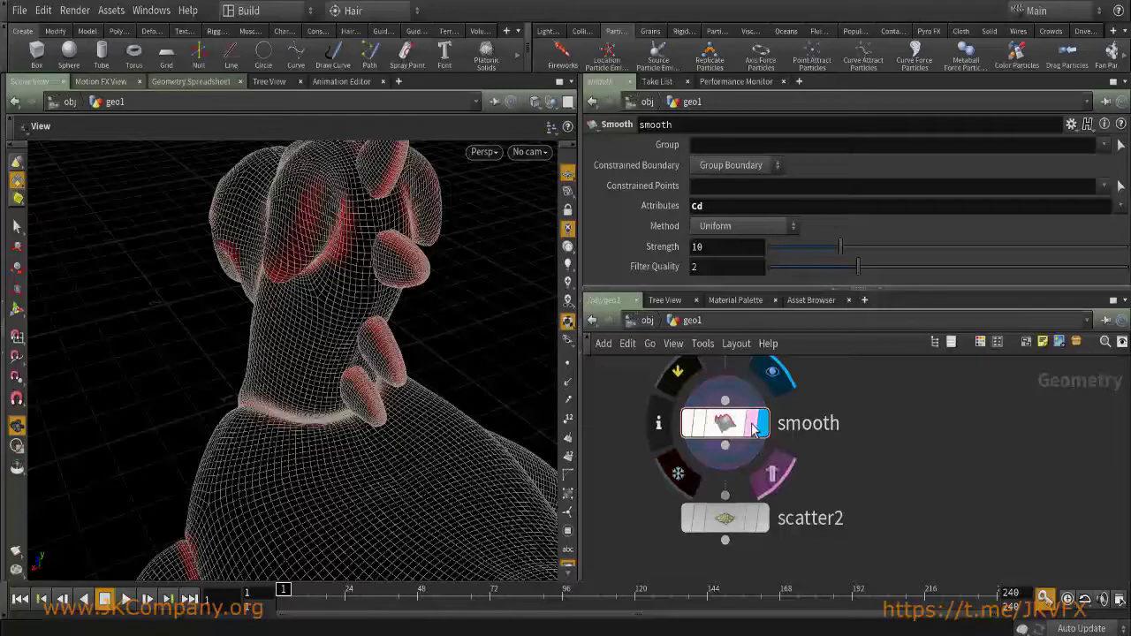
{"action": "left_click", "coordinate": [772, 473]}
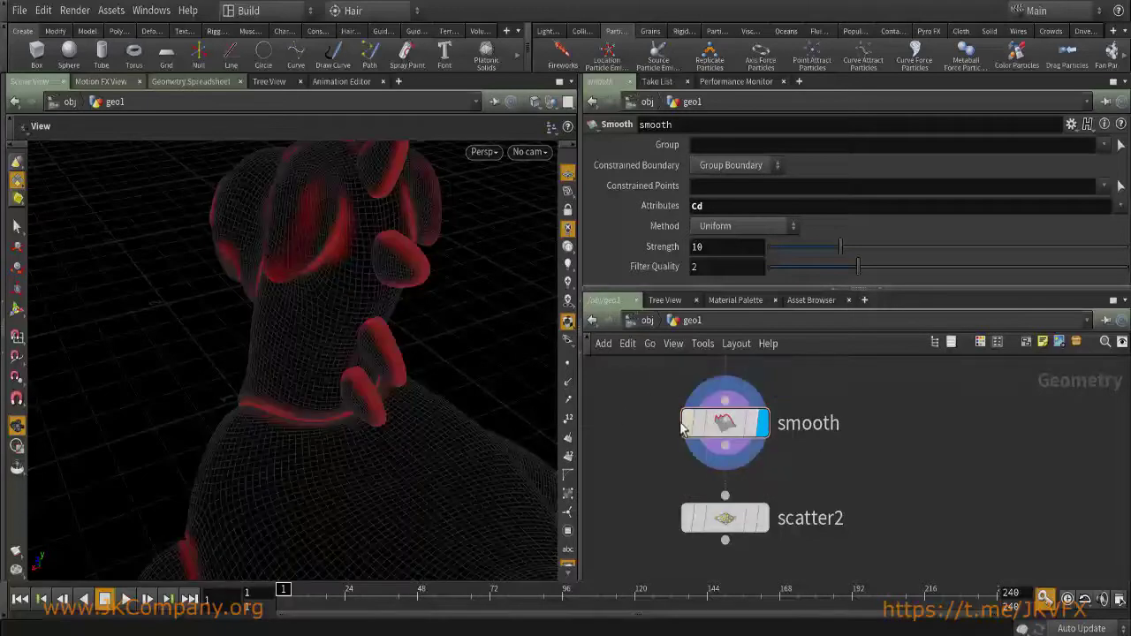
Box-select the scatter2 node and delete it.
{"action": "scroll", "coordinate": [324, 347], "scroll_direction": "up", "scroll_amount": 3}
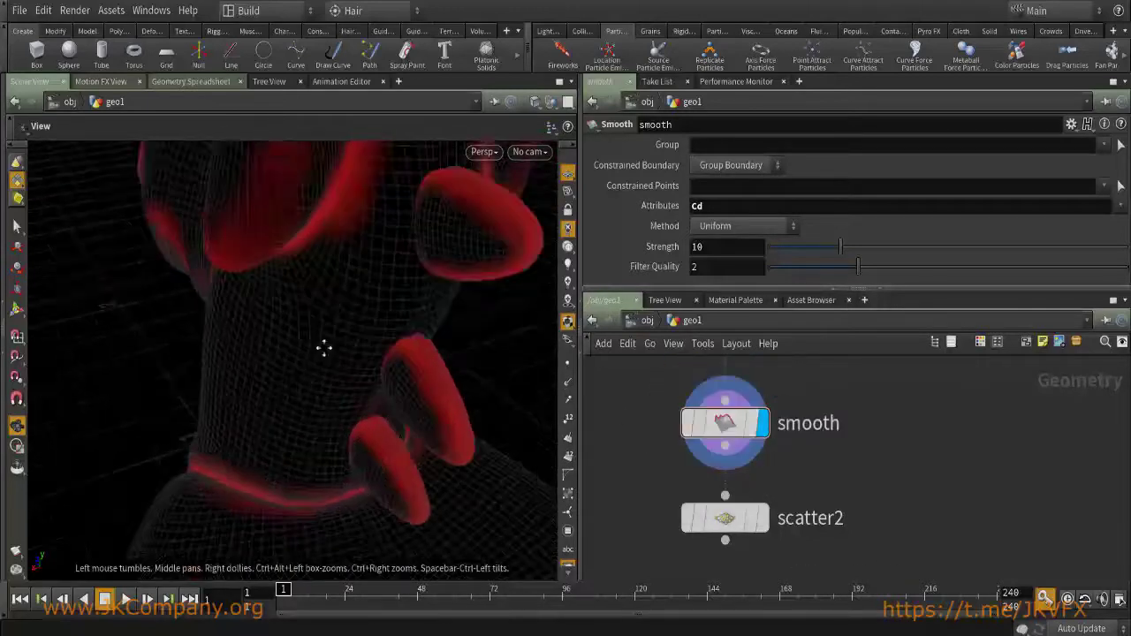
{"action": "scroll", "coordinate": [324, 347], "scroll_direction": "down", "scroll_amount": 3}
{"action": "mouse_move", "coordinate": [698, 442]}
{"action": "left_click_drag", "start_coordinate": [642, 465], "coordinate": [820, 540]}
{"action": "key", "text": "Delete"}
{"action": "scroll", "coordinate": [816, 514], "scroll_direction": "down", "scroll_amount": 3}
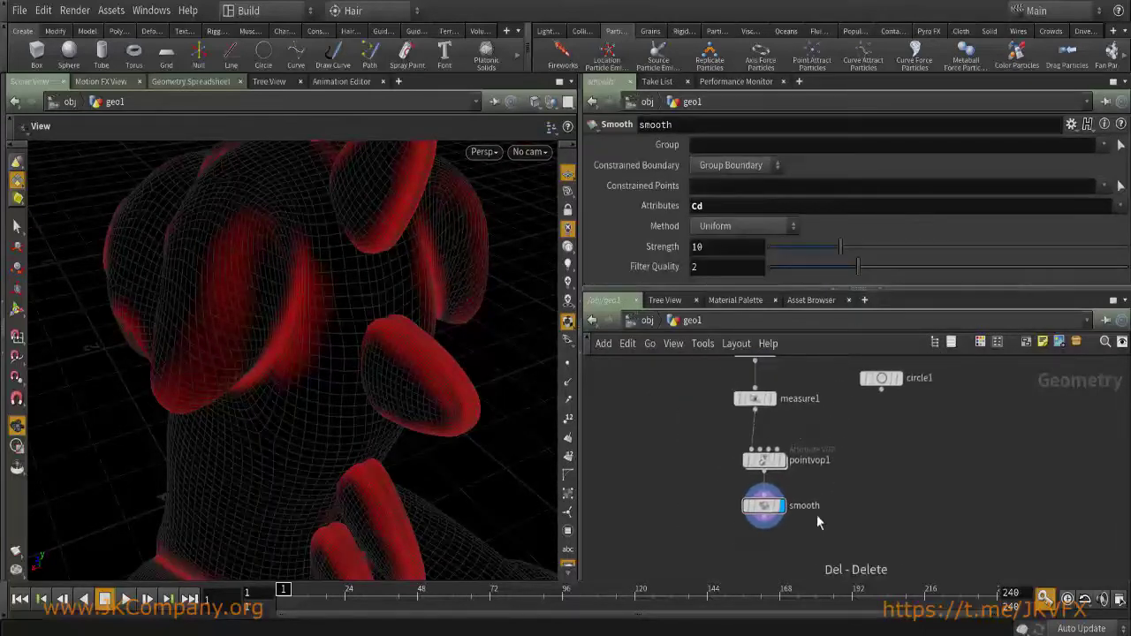
{"action": "scroll", "coordinate": [680, 417], "scroll_direction": "down", "scroll_amount": 3}
Lay out subdivide1, measure1, pointvop1 and smooth in an evenly spaced column.
{"action": "left_click_drag", "start_coordinate": [790, 565], "coordinate": [738, 454]}
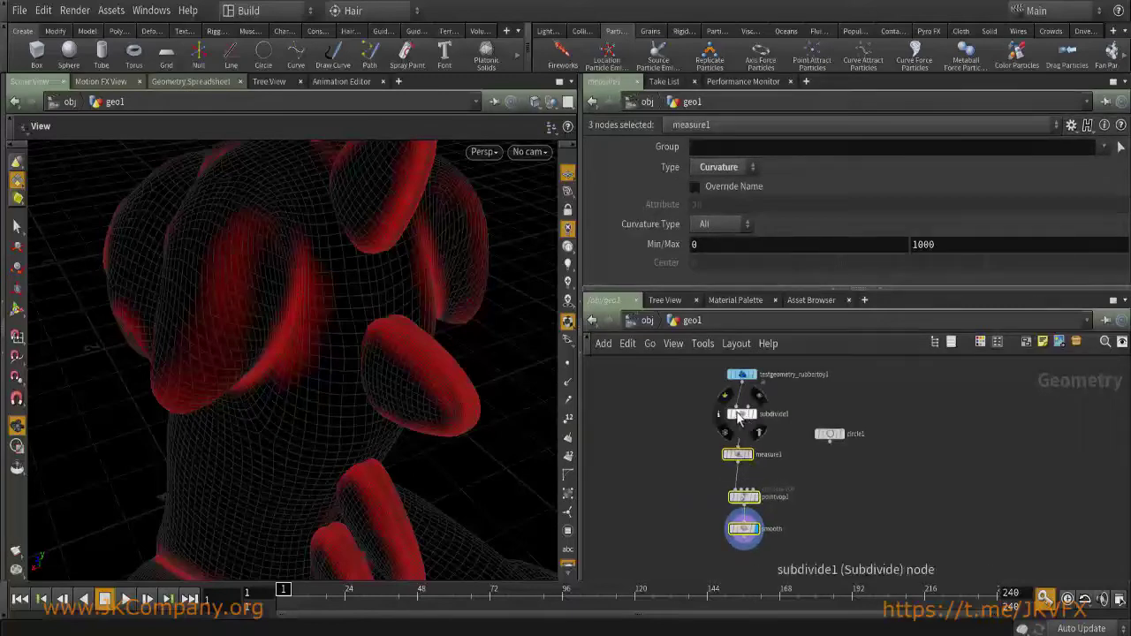
{"action": "key", "text": "l"}
{"action": "left_click_drag", "start_coordinate": [382, 359], "coordinate": [424, 354]}
{"action": "left_click_drag", "start_coordinate": [702, 403], "coordinate": [762, 541]}
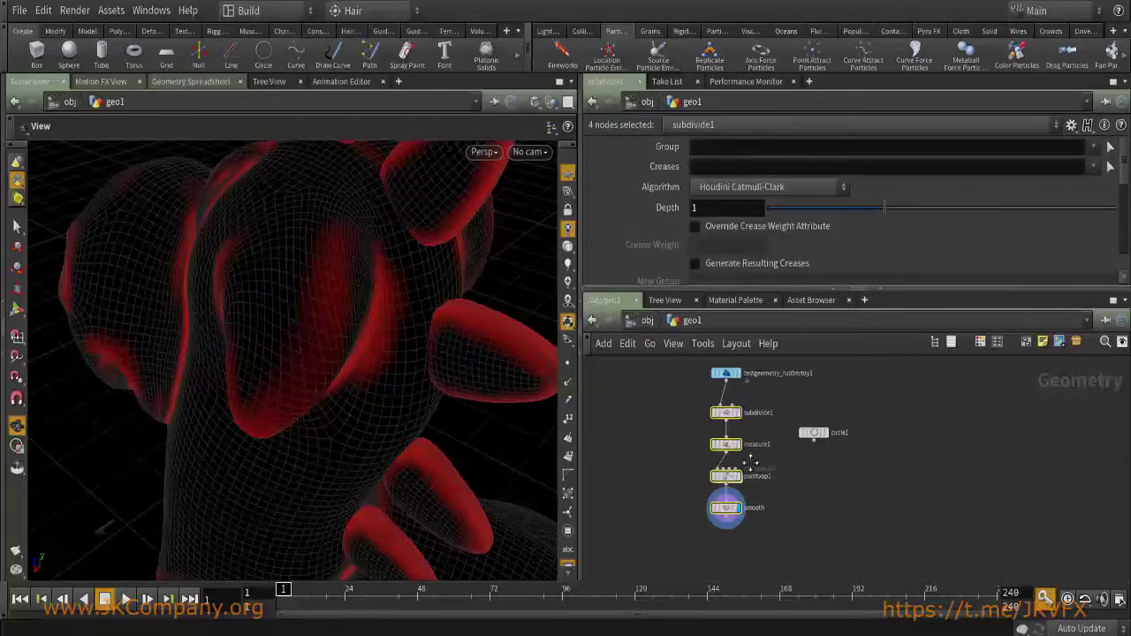
{"action": "middle_click_drag", "start_coordinate": [750, 462], "coordinate": [769, 433]}
{"action": "left_click_drag", "start_coordinate": [647, 414], "coordinate": [730, 490]}
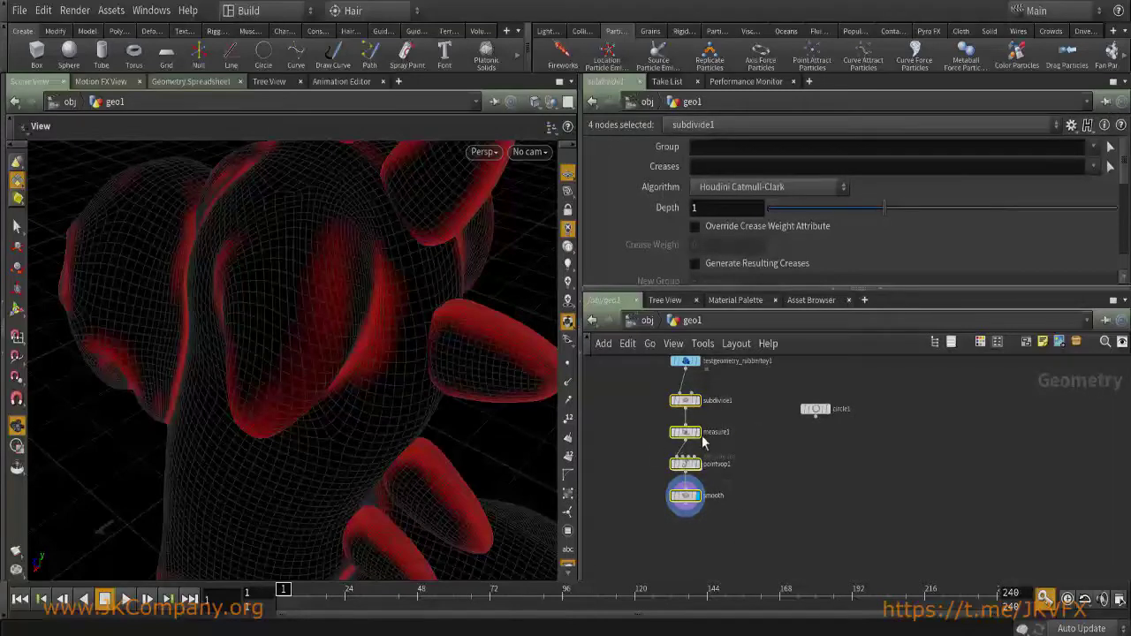
{"action": "left_click_drag", "start_coordinate": [744, 387], "coordinate": [641, 503]}
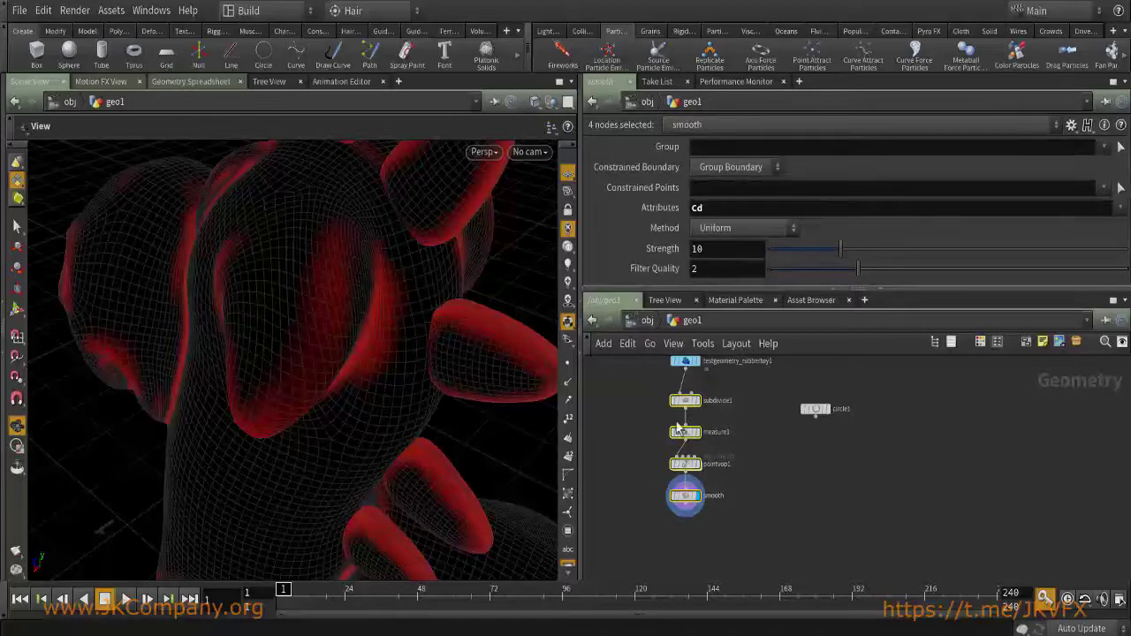
{"action": "scroll", "coordinate": [672, 424], "scroll_direction": "up", "scroll_amount": 3}
Move the rubber toy node directly above subdivide1.
{"action": "left_click_drag", "start_coordinate": [677, 409], "coordinate": [678, 380]}
{"action": "scroll", "coordinate": [726, 410], "scroll_direction": "down", "scroll_amount": 3}
{"action": "middle_click_drag", "start_coordinate": [726, 409], "coordinate": [747, 397]}
{"action": "key", "text": "ctrl+b"}
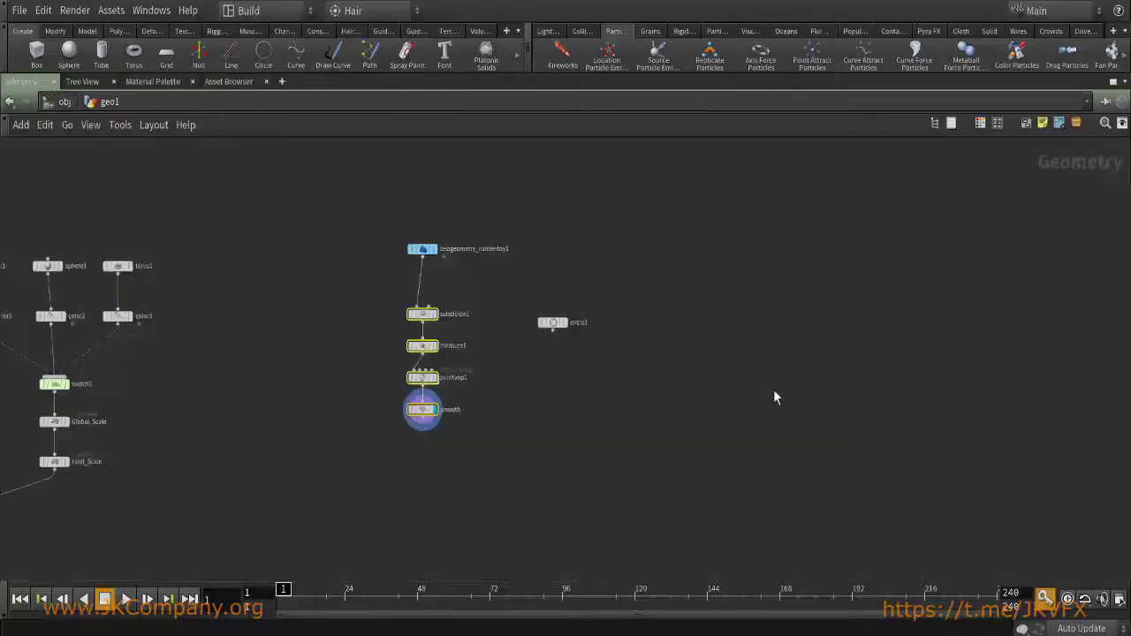
{"action": "scroll", "coordinate": [482, 332], "scroll_direction": "up", "scroll_amount": 3}
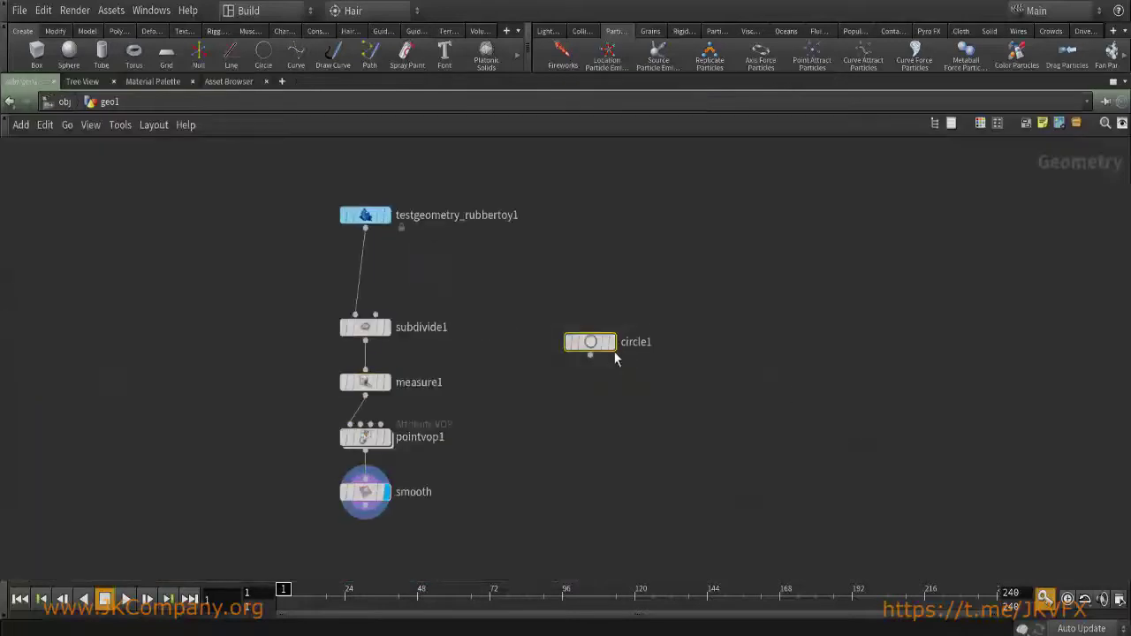
Place circle1 beside the subdivide1 row and reselect the rubber toy node.
{"action": "left_click_drag", "start_coordinate": [590, 342], "coordinate": [729, 327]}
{"action": "scroll", "coordinate": [674, 335], "scroll_direction": "up", "scroll_amount": 1}
{"action": "middle_click_drag", "start_coordinate": [525, 321], "coordinate": [674, 322]}
{"action": "key", "text": "ctrl+b"}
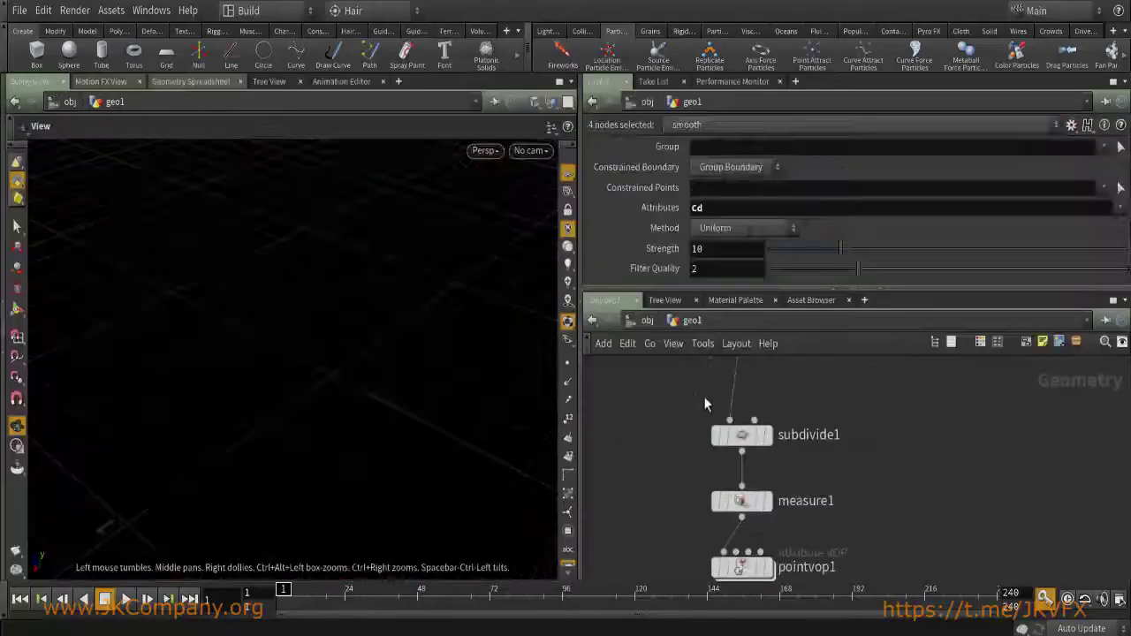
{"action": "left_click_drag", "start_coordinate": [665, 411], "coordinate": [764, 541]}
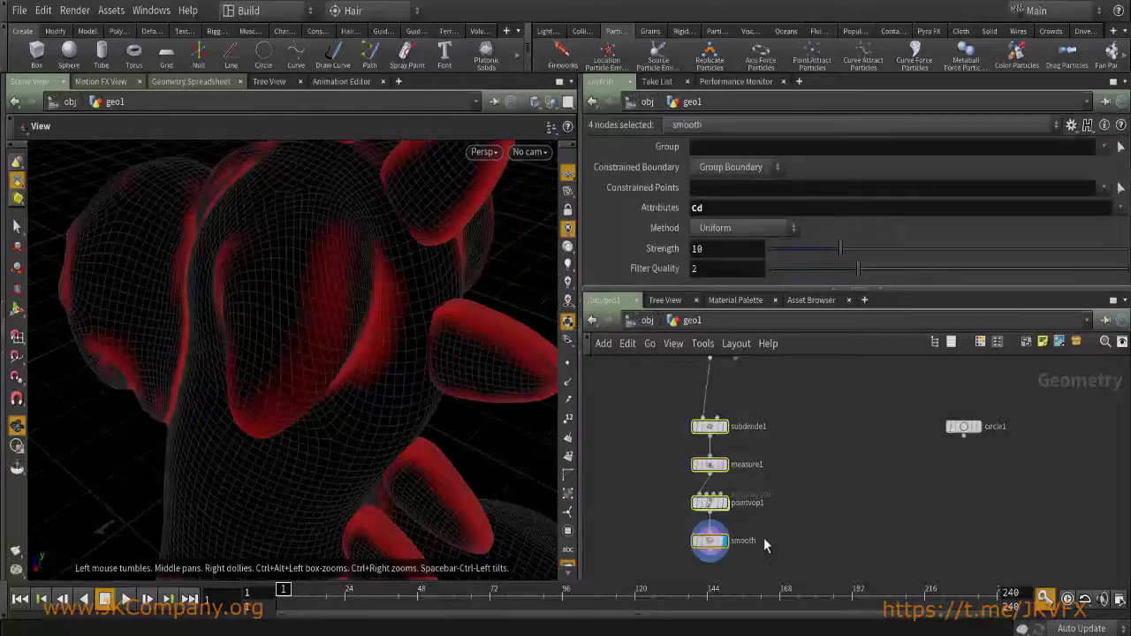
{"action": "middle_click_drag", "start_coordinate": [782, 403], "coordinate": [721, 459]}
{"action": "left_click", "coordinate": [717, 427]}
Add a Test Geometry: Pig Head node above the chain and wire it into subdivide1.
{"action": "key", "text": "Tab"}
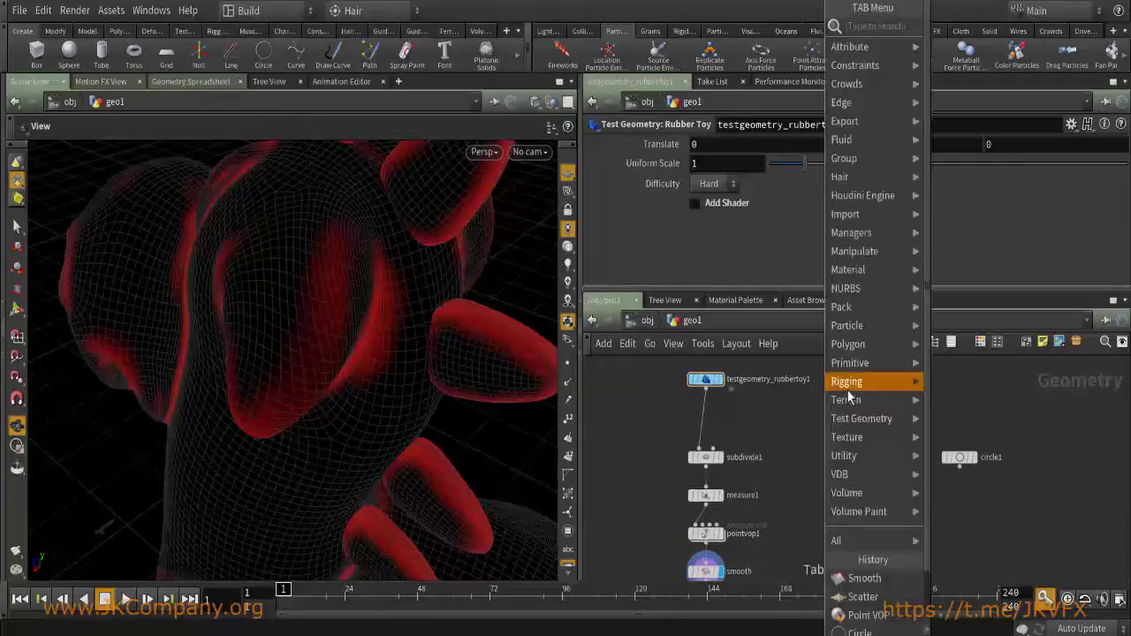
{"action": "type", "text": "test"}
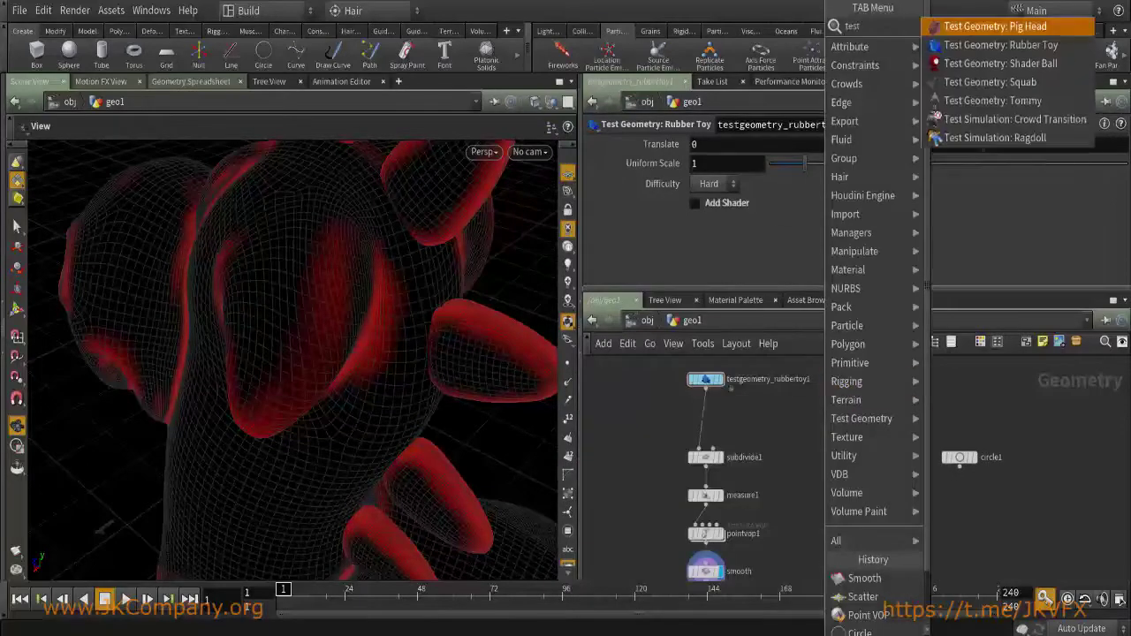
{"action": "left_click", "coordinate": [994, 26]}
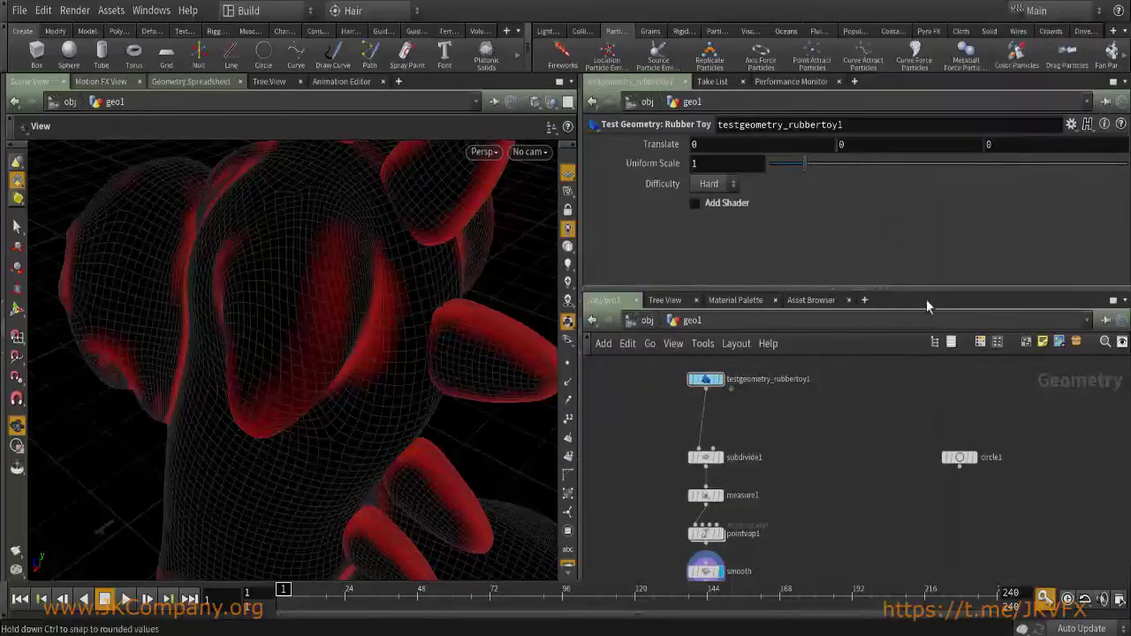
{"action": "left_click", "coordinate": [783, 438]}
{"action": "left_click_drag", "start_coordinate": [704, 448], "coordinate": [806, 404]}
{"action": "left_click", "coordinate": [803, 444]}
{"action": "middle_click_drag", "start_coordinate": [848, 442], "coordinate": [850, 374]}
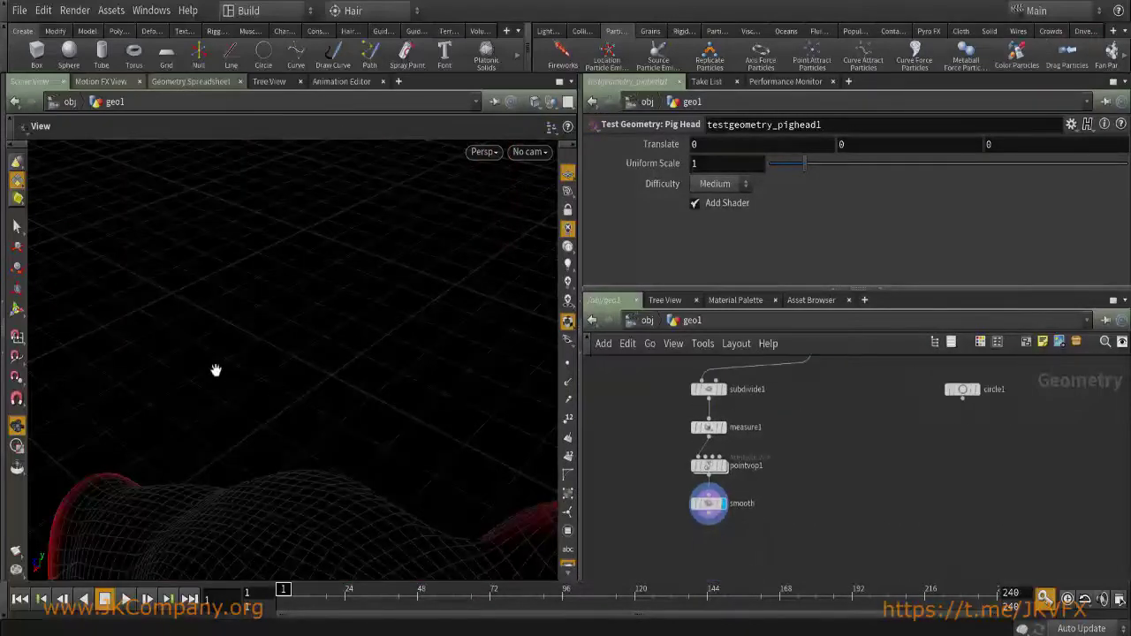
Orbit the pig head to inspect its red crease highlights and review the node chain.
{"action": "left_click_drag", "start_coordinate": [304, 443], "coordinate": [442, 353]}
{"action": "middle_click_drag", "start_coordinate": [719, 376], "coordinate": [732, 450]}
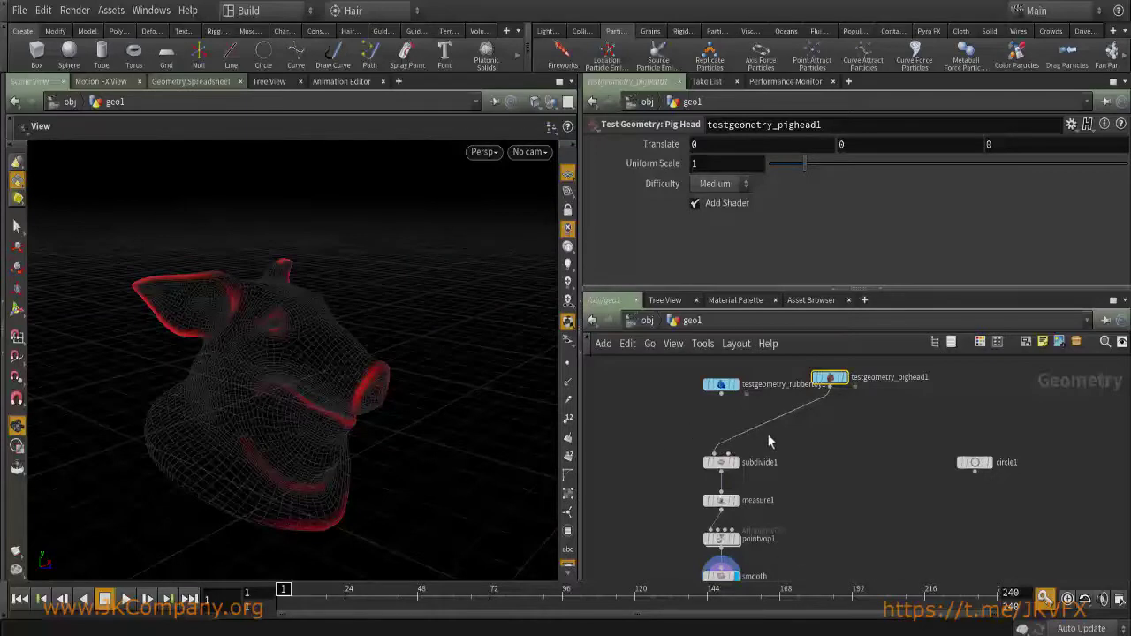
{"action": "left_click_drag", "start_coordinate": [661, 422], "coordinate": [762, 581]}
{"action": "left_click", "coordinate": [823, 451]}
{"action": "key", "text": "Tab"}
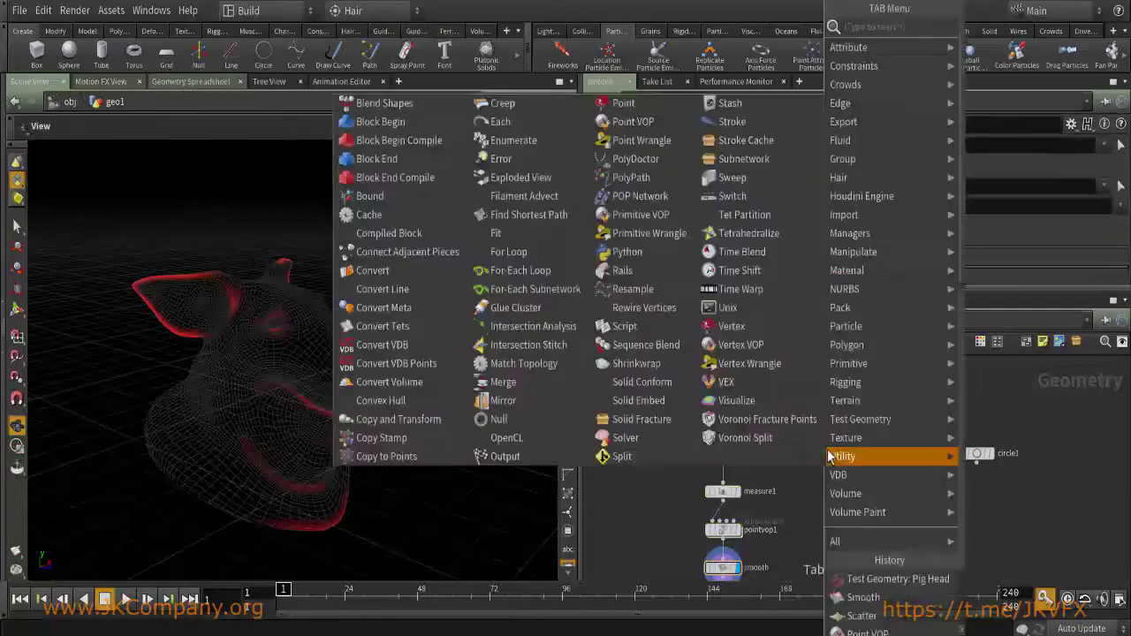
{"action": "type", "text": "null"}
{"action": "key", "text": "Escape"}
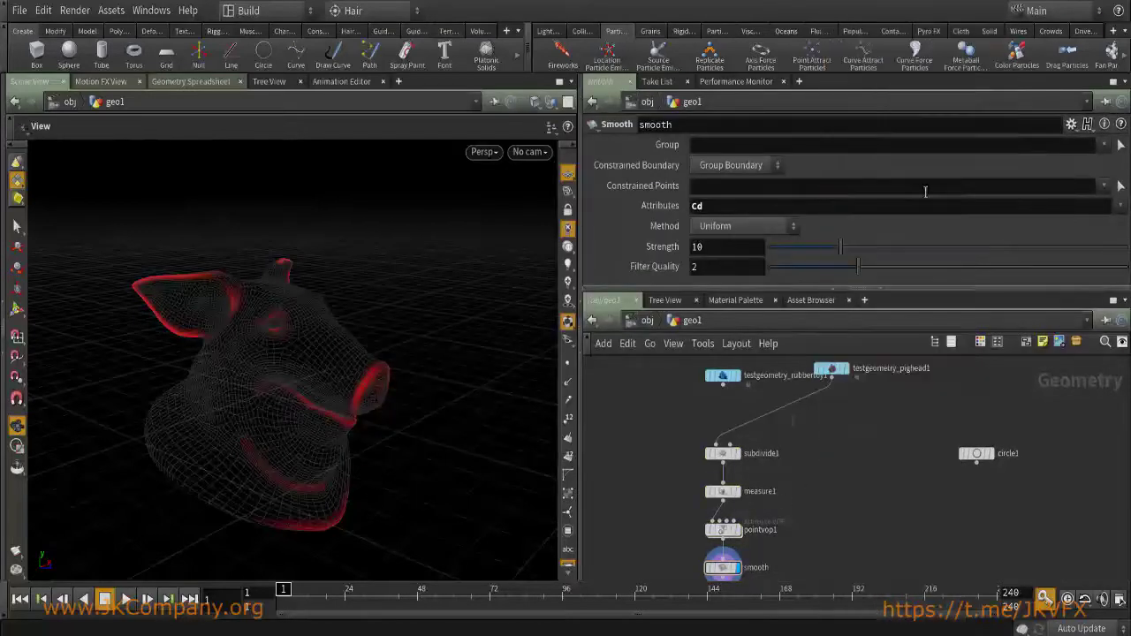
Drop a null onto the wire above subdivide1 and name it In_Geometry.
{"action": "left_click", "coordinate": [756, 418]}
{"action": "left_click_drag", "start_coordinate": [786, 417], "coordinate": [752, 425]}
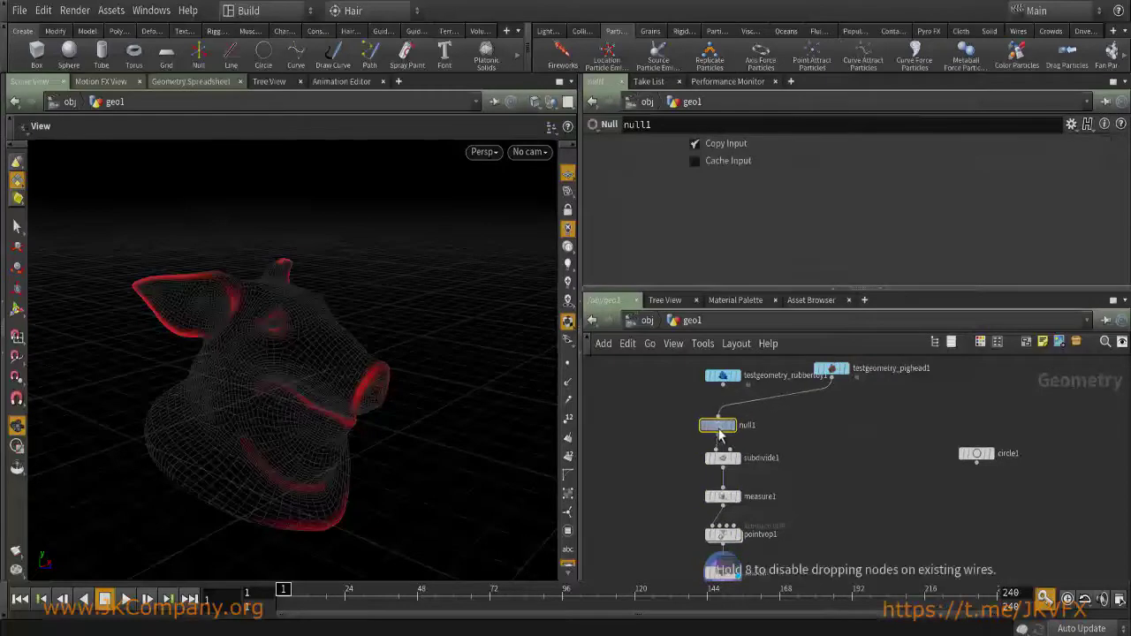
{"action": "scroll", "coordinate": [752, 425], "scroll_direction": "up", "scroll_amount": 3}
{"action": "double_click", "coordinate": [757, 431]}
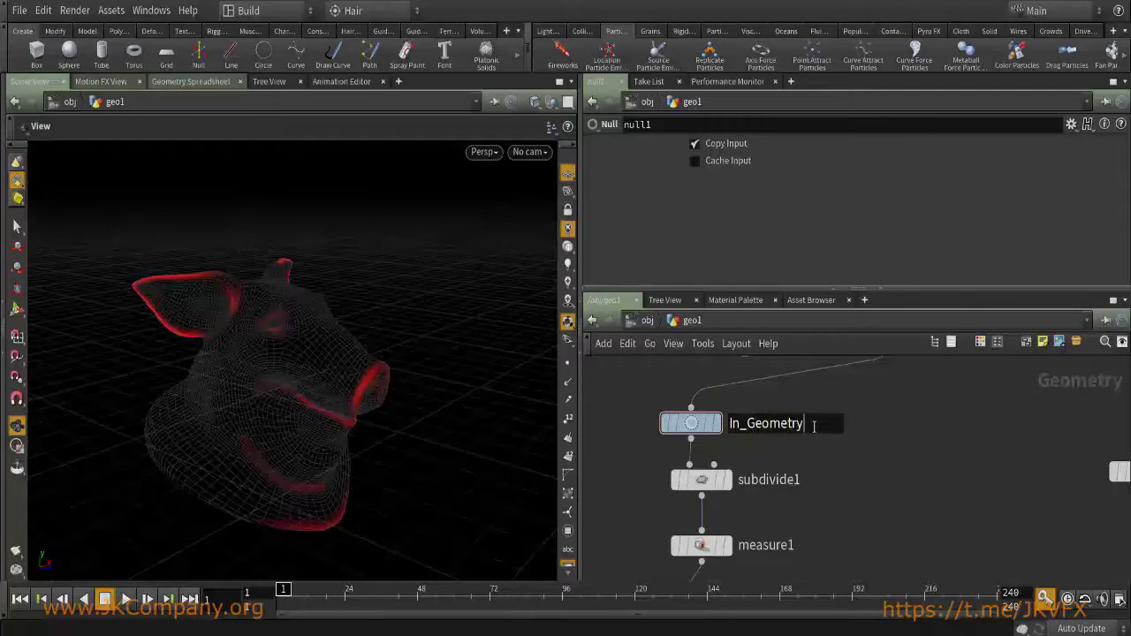
{"action": "key", "text": "Return"}
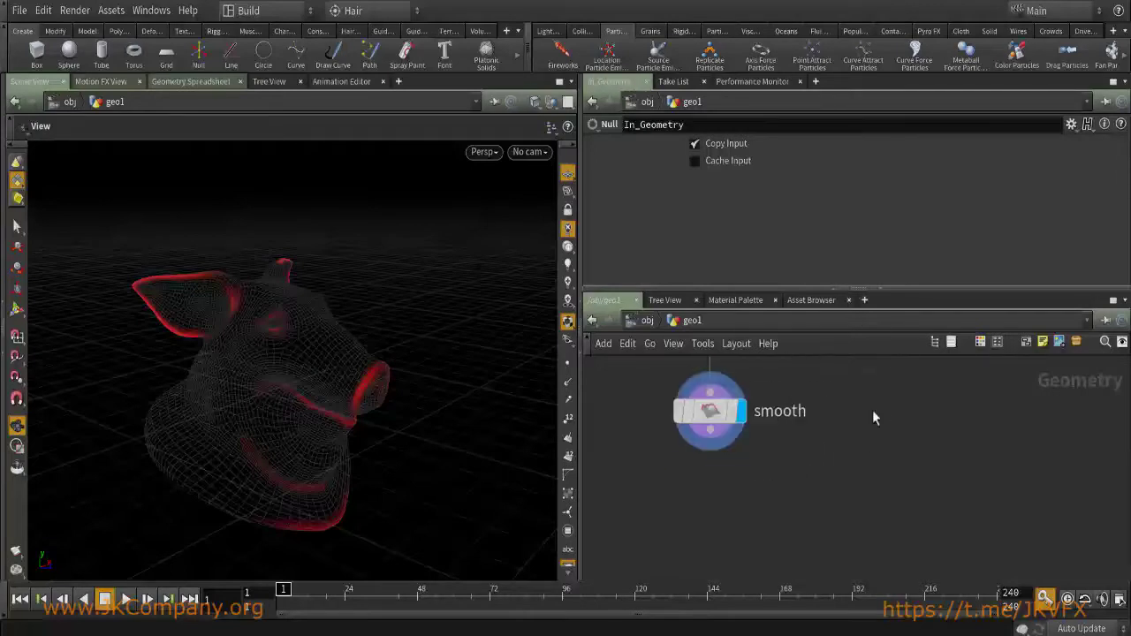
Add a null wired below smooth and name it OUTput.
{"action": "key", "text": "Tab"}
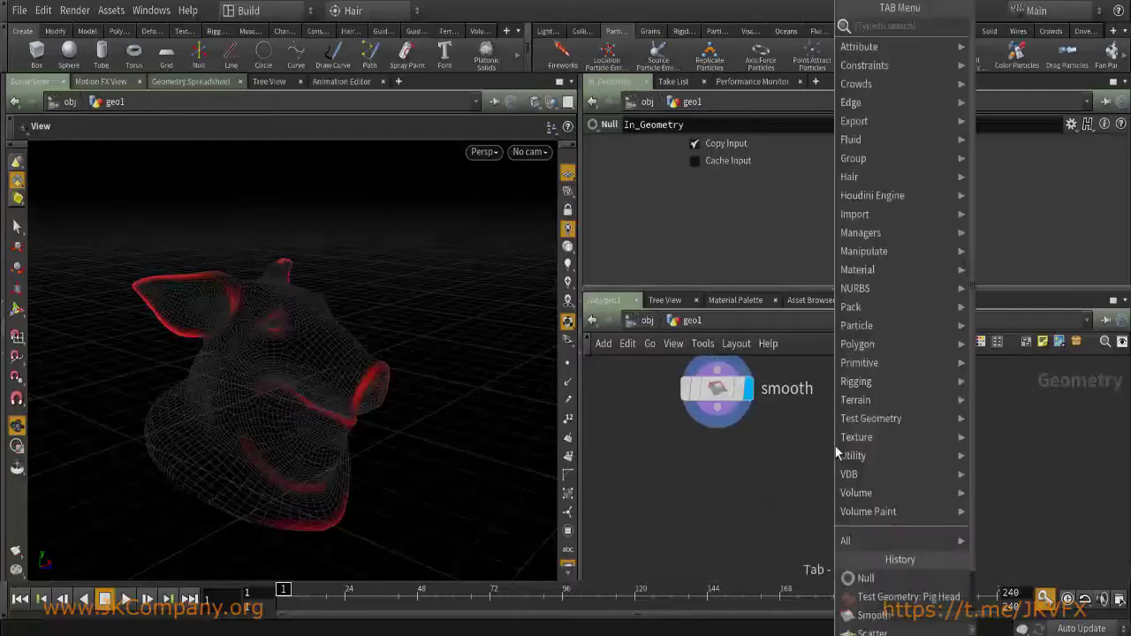
{"action": "left_click", "coordinate": [994, 27]}
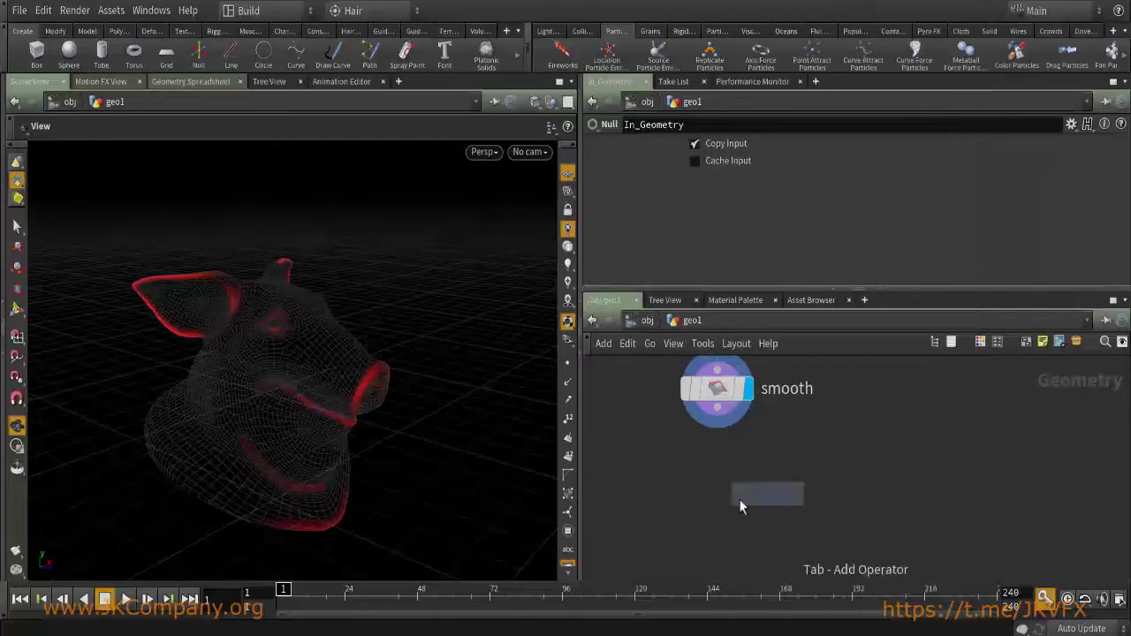
{"action": "left_click", "coordinate": [717, 495]}
{"action": "double_click", "coordinate": [767, 495]}
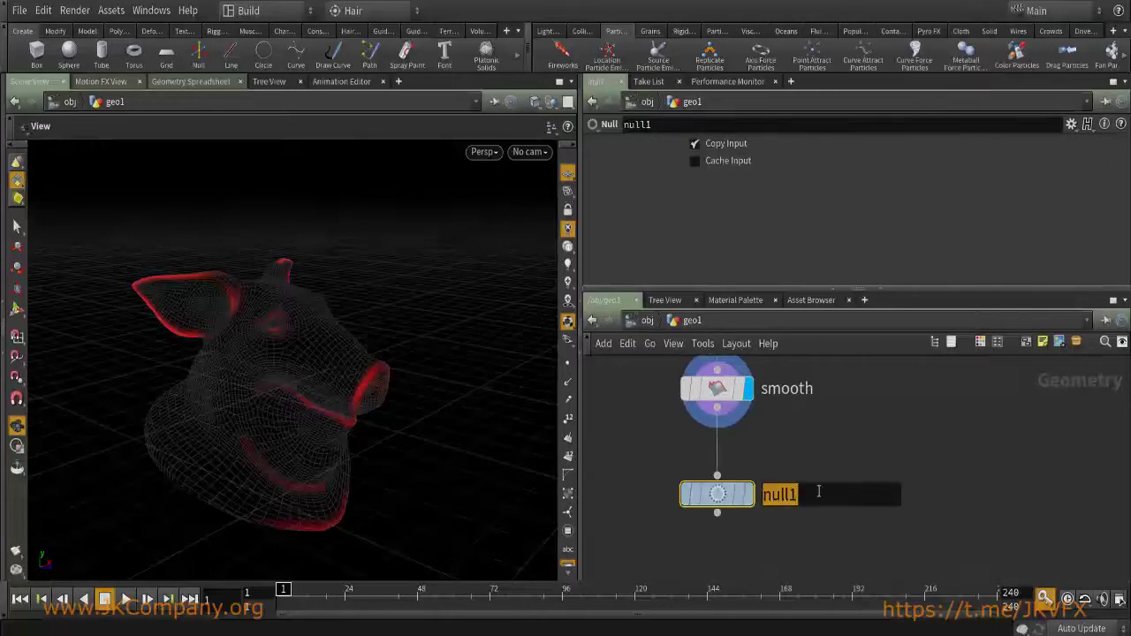
{"action": "type", "text": "OUTput"}
{"action": "key", "text": "Return"}
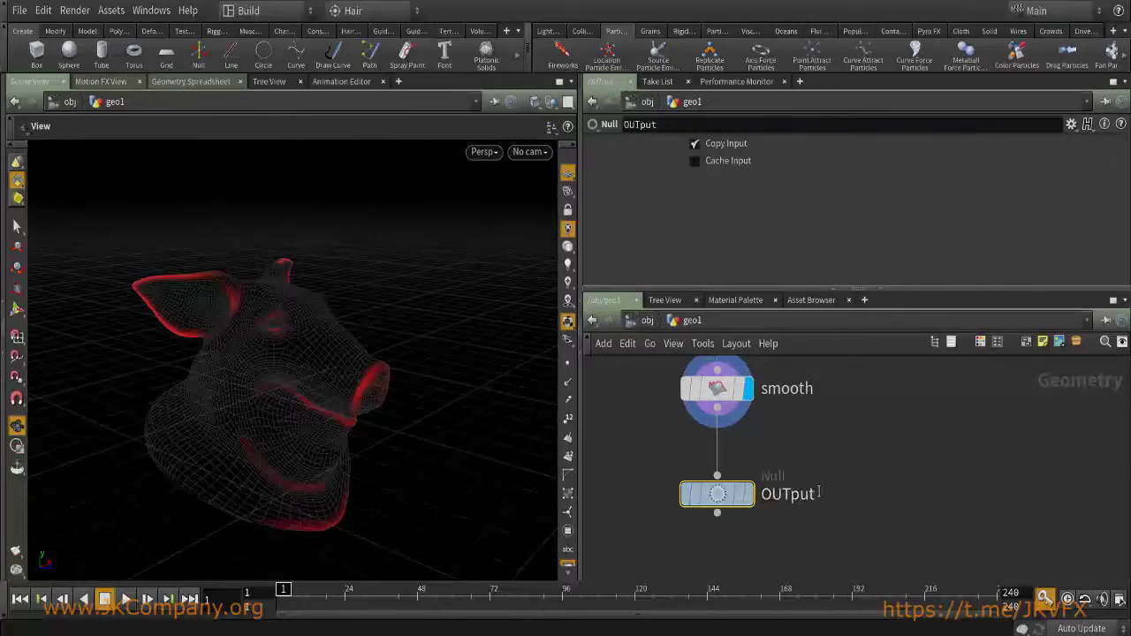
Space the six nodes from In_Geometry to OUTput evenly in a vertical column.
{"action": "key", "text": "h"}
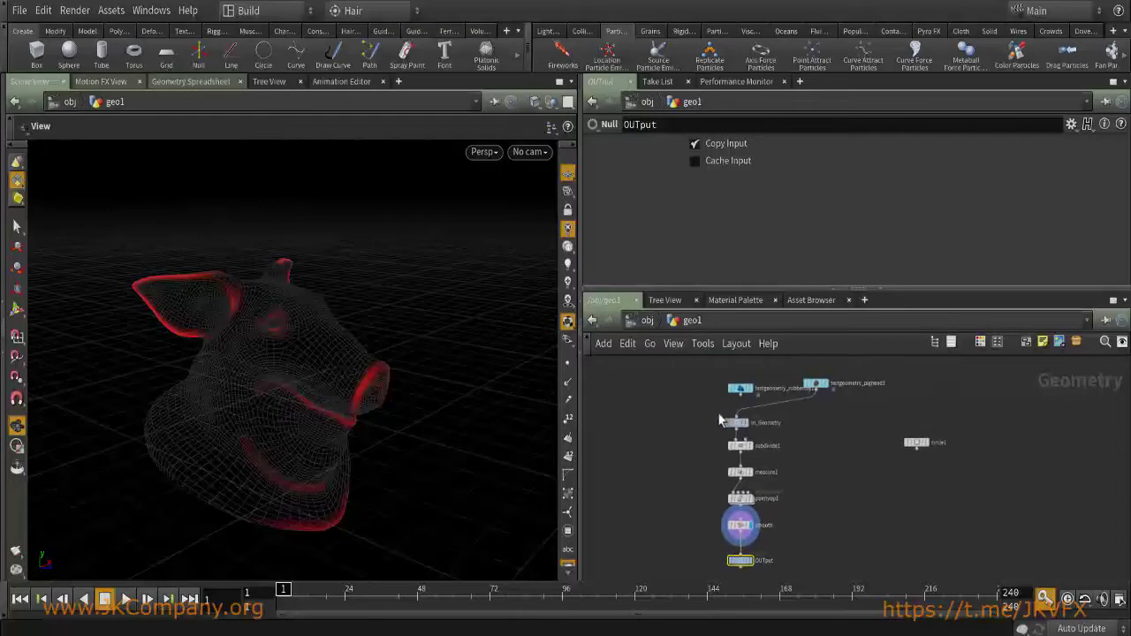
{"action": "left_click_drag", "start_coordinate": [741, 395], "coordinate": [769, 579]}
{"action": "key", "text": "l"}
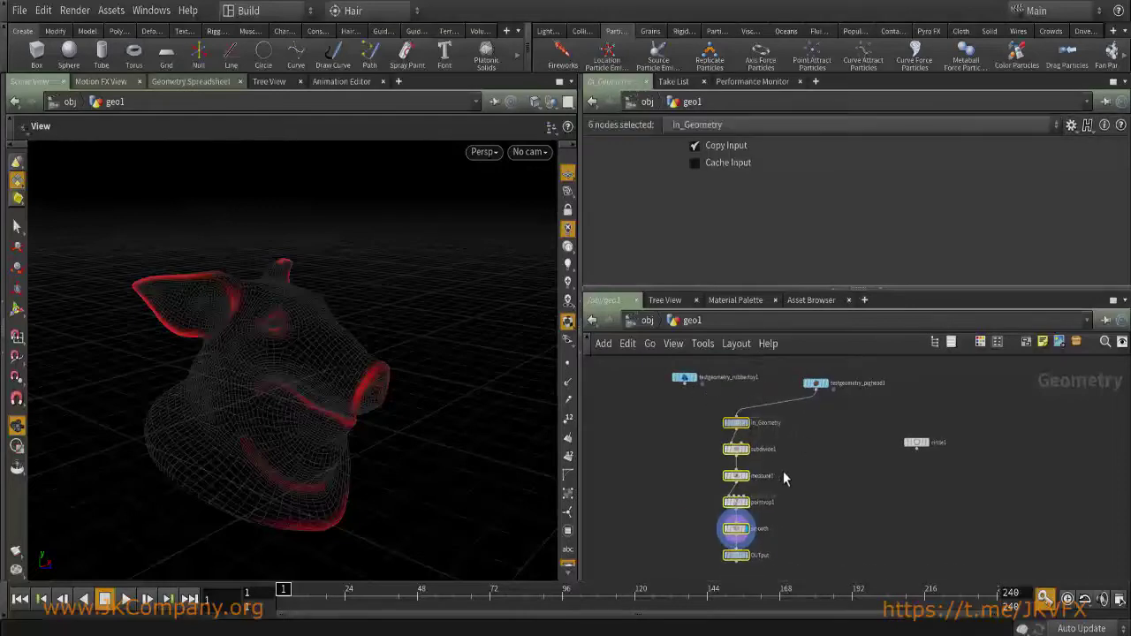
{"action": "middle_click_drag", "start_coordinate": [783, 474], "coordinate": [798, 441]}
Try collapsing the six nodes into subnet1, look inside, then undo back to loose nodes.
{"action": "key", "text": "shift+c"}
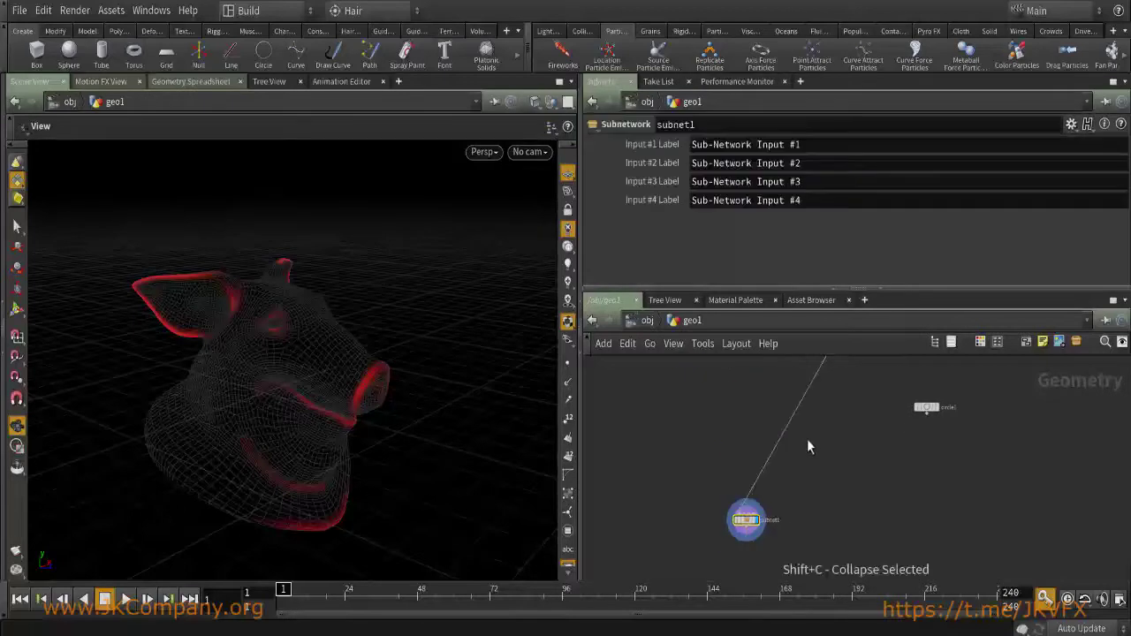
{"action": "left_click_drag", "start_coordinate": [749, 521], "coordinate": [800, 437]}
{"action": "scroll", "coordinate": [805, 441], "scroll_direction": "up", "scroll_amount": 4}
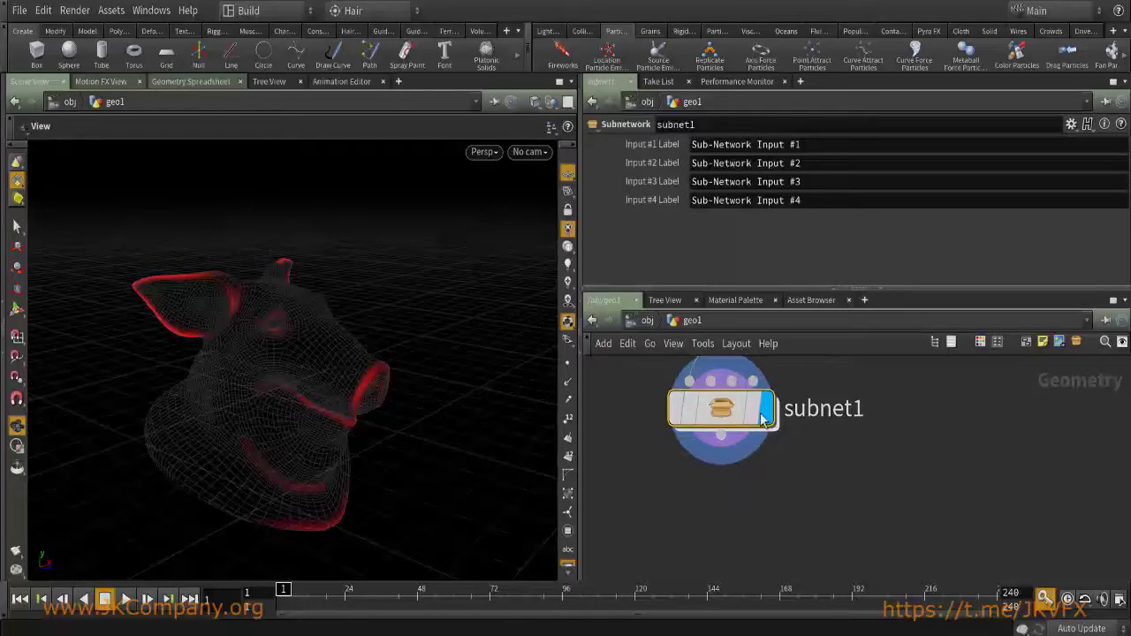
{"action": "mouse_move", "coordinate": [732, 413]}
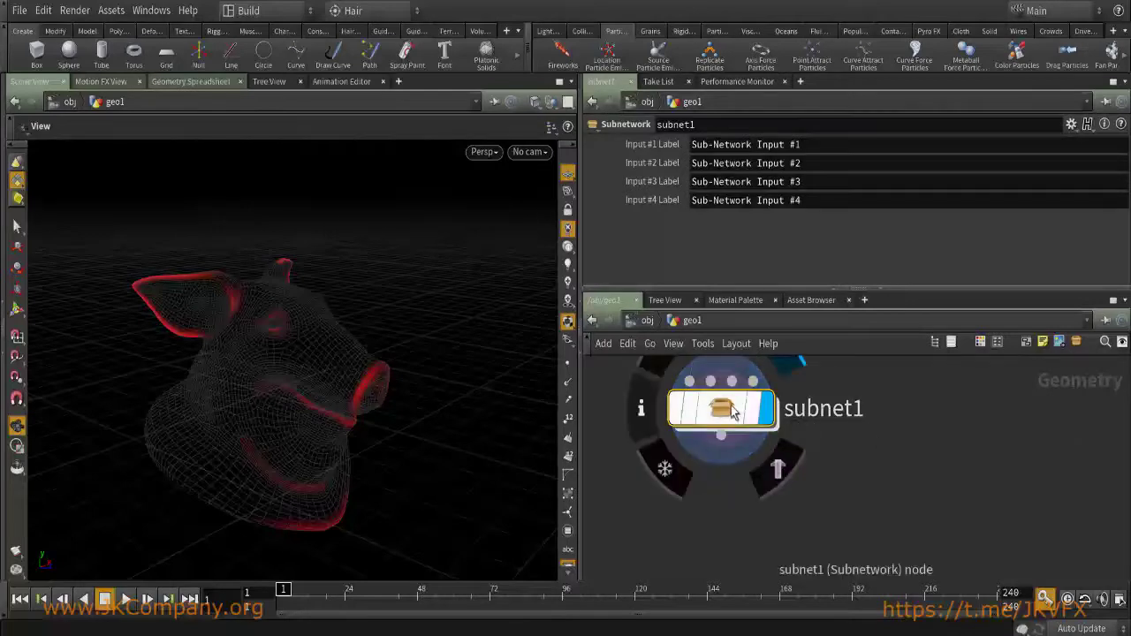
{"action": "double_click", "coordinate": [731, 411]}
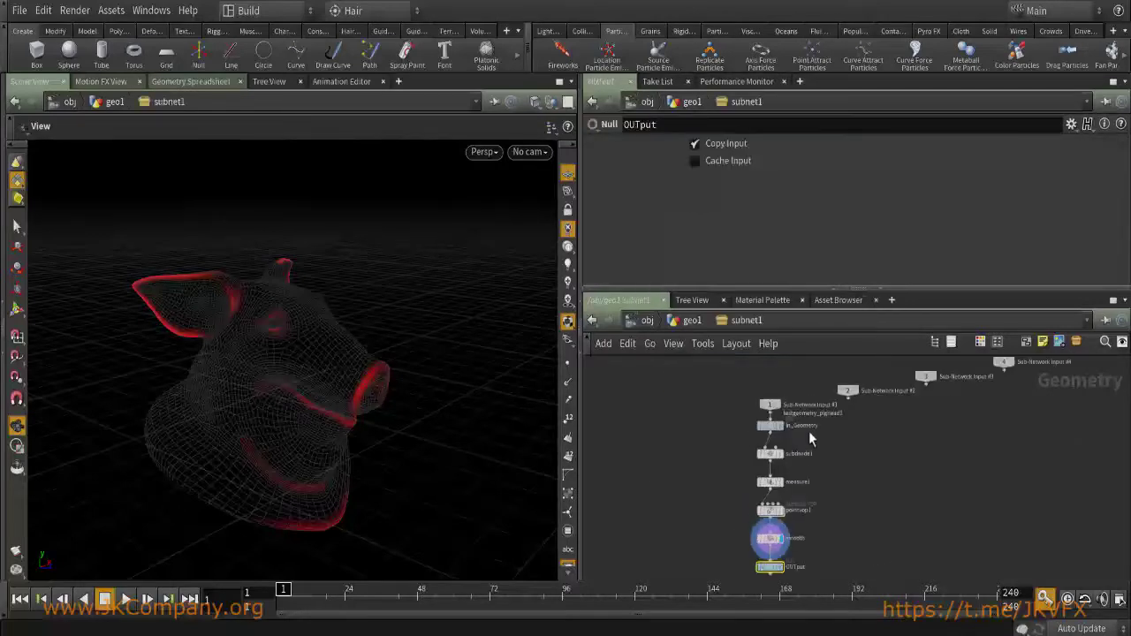
{"action": "key", "text": "u"}
{"action": "key", "text": "ctrl+z"}
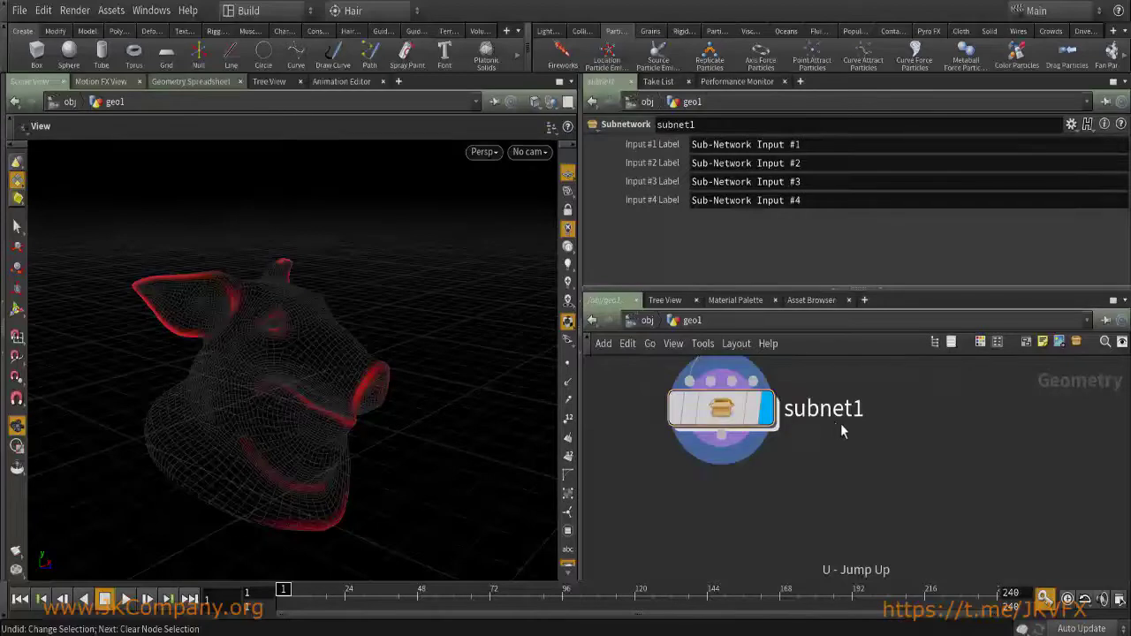
{"action": "key", "text": "ctrl+z"}
{"action": "scroll", "coordinate": [849, 427], "scroll_direction": "down", "scroll_amount": 2}
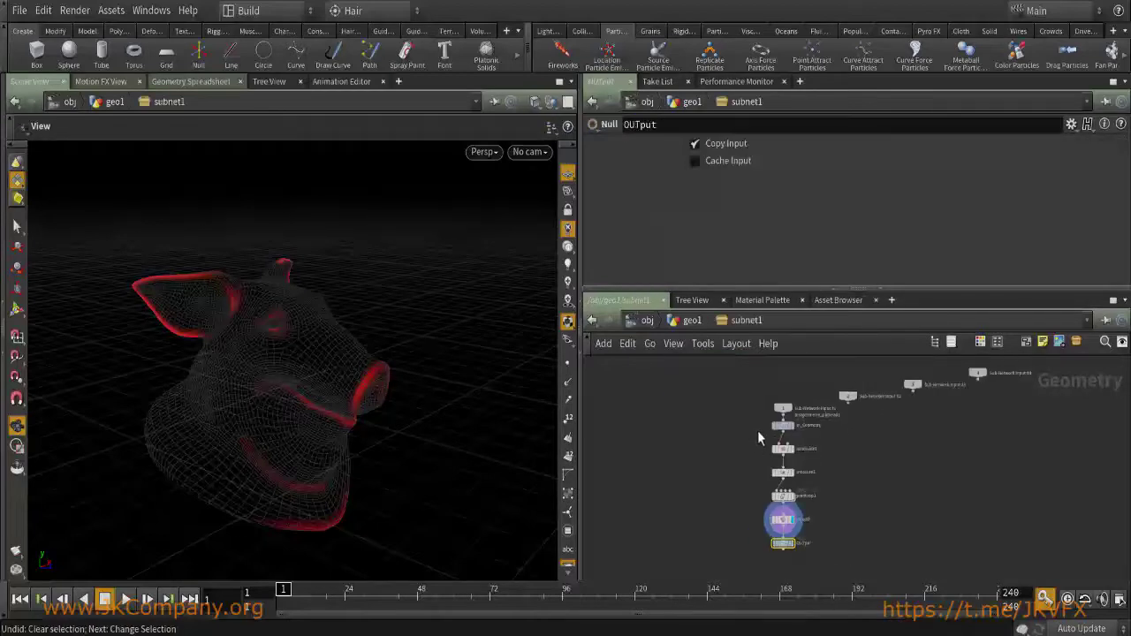
{"action": "key", "text": "u"}
{"action": "key", "text": "ctrl+z"}
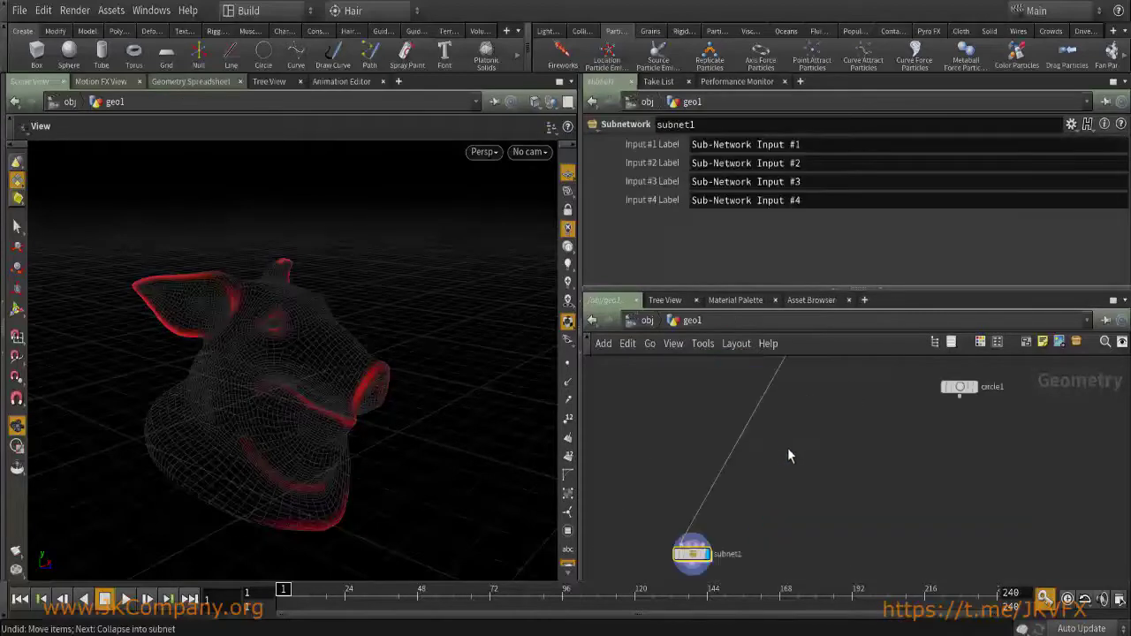
{"action": "key", "text": "ctrl+z"}
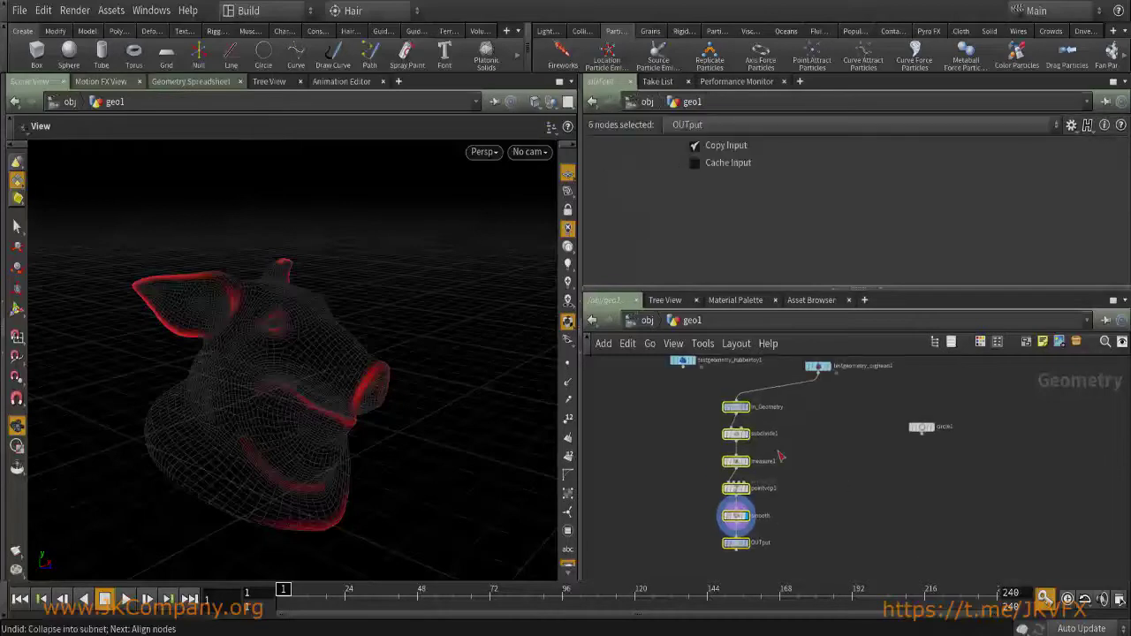
Collapse the mask chain into subnet1 and move it upward.
{"action": "left_click", "coordinate": [1077, 341]}
{"action": "left_click_drag", "start_coordinate": [736, 542], "coordinate": [813, 434]}
{"action": "scroll", "coordinate": [813, 432], "scroll_direction": "up", "scroll_amount": 4}
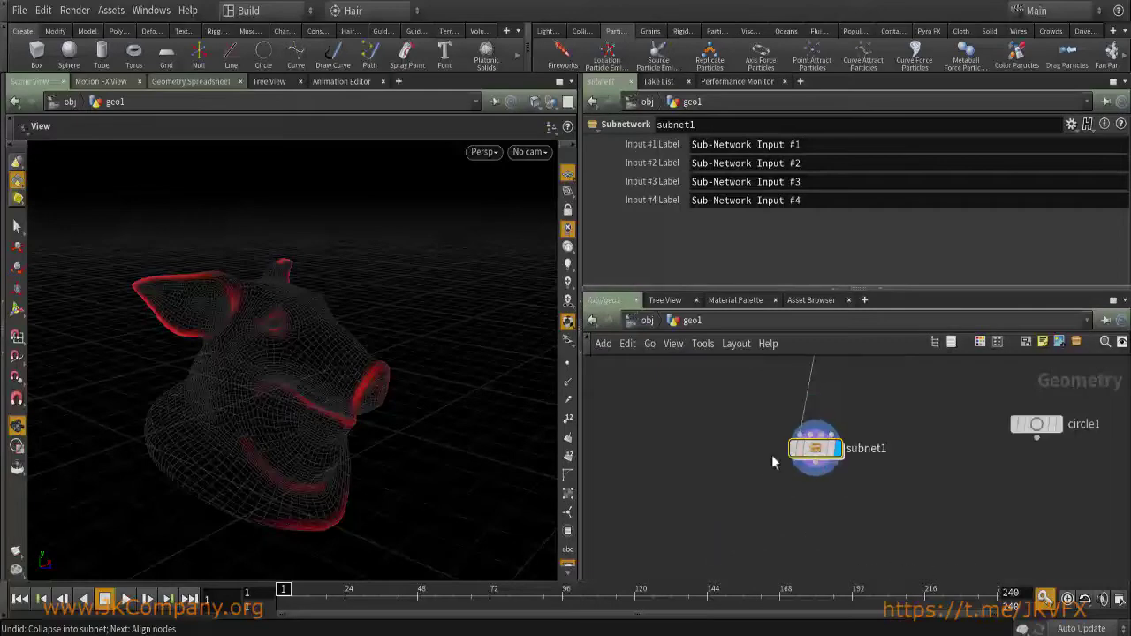
{"action": "key", "text": "h"}
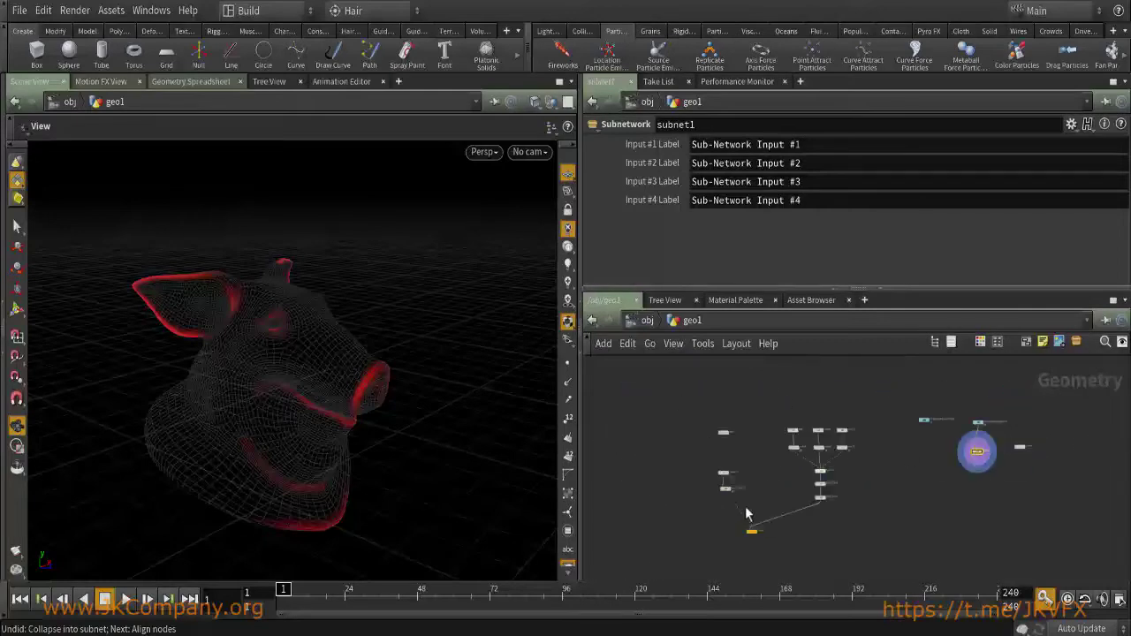
Collapse the other group's top six nodes into a subnet above switch1 named Source.
{"action": "scroll", "coordinate": [750, 427], "scroll_direction": "up", "scroll_amount": 4}
{"action": "left_click_drag", "start_coordinate": [761, 378], "coordinate": [1034, 482]}
{"action": "key", "text": "shift+c"}
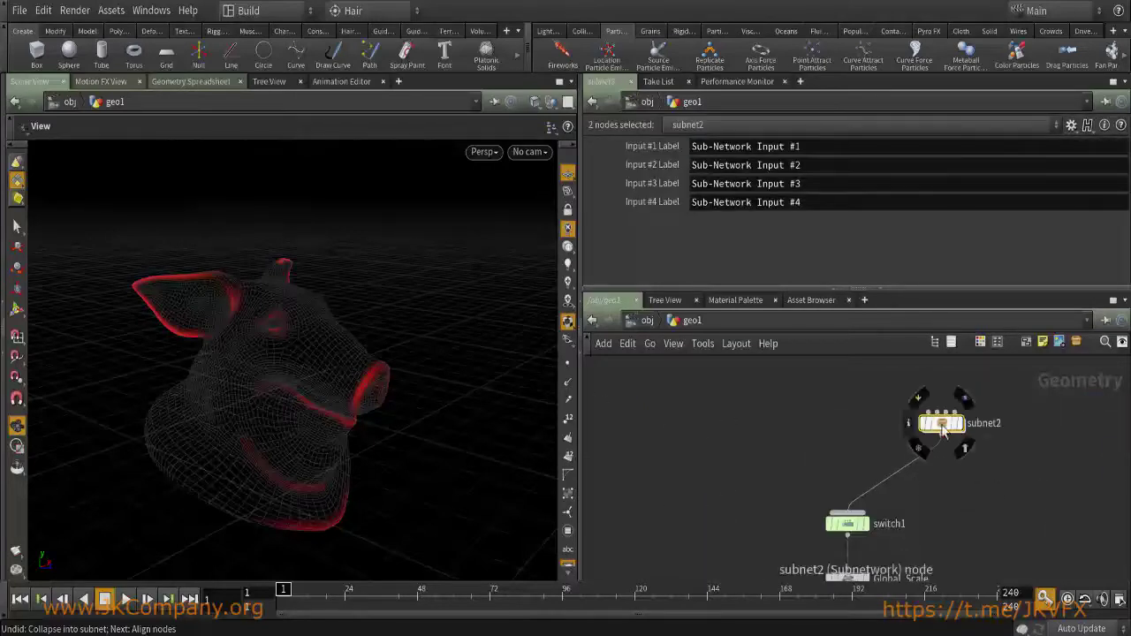
{"action": "left_click_drag", "start_coordinate": [929, 423], "coordinate": [829, 429]}
{"action": "double_click", "coordinate": [874, 429]}
{"action": "double_click", "coordinate": [883, 430]}
{"action": "type", "text": "So"}
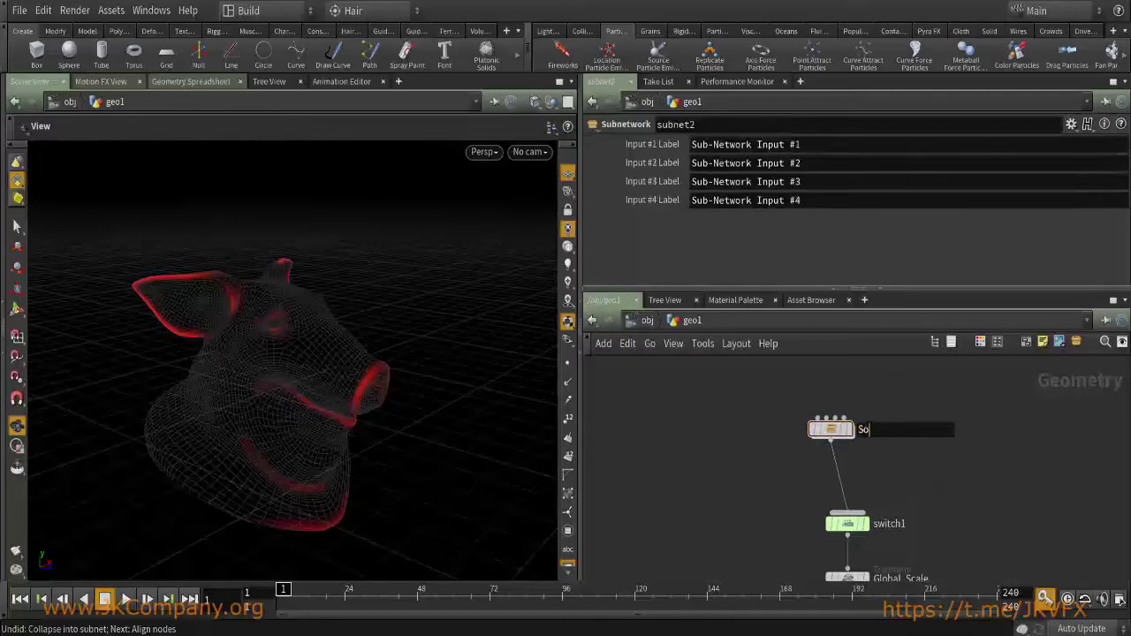
{"action": "type", "text": "urce"}
{"action": "key", "text": "Return"}
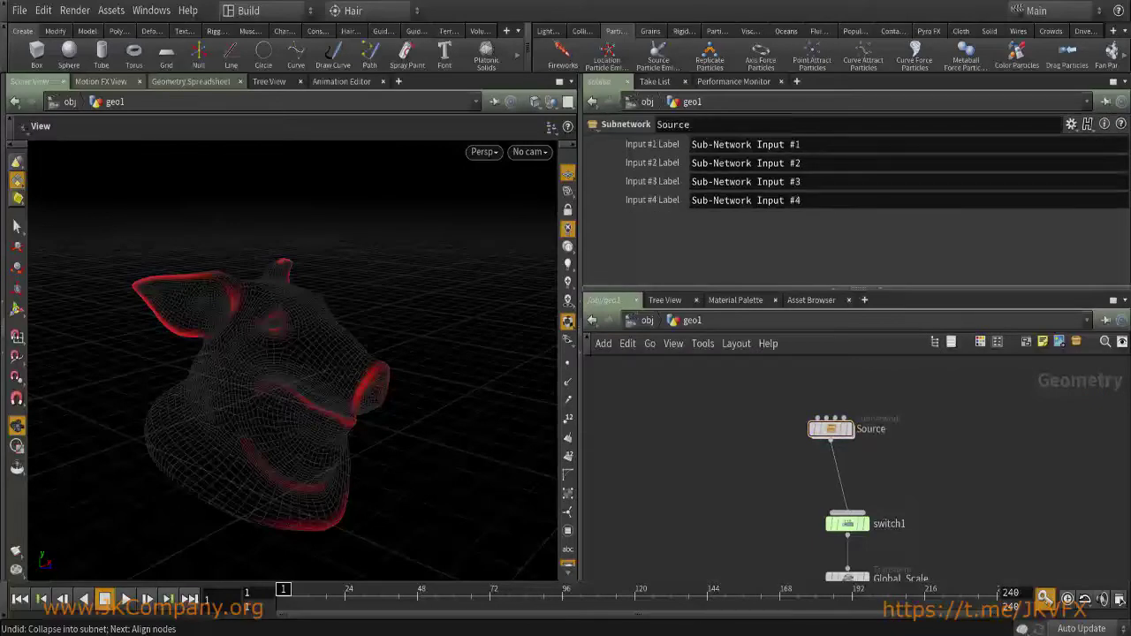
Colour the Source subnetwork red.
{"action": "key", "text": "c"}
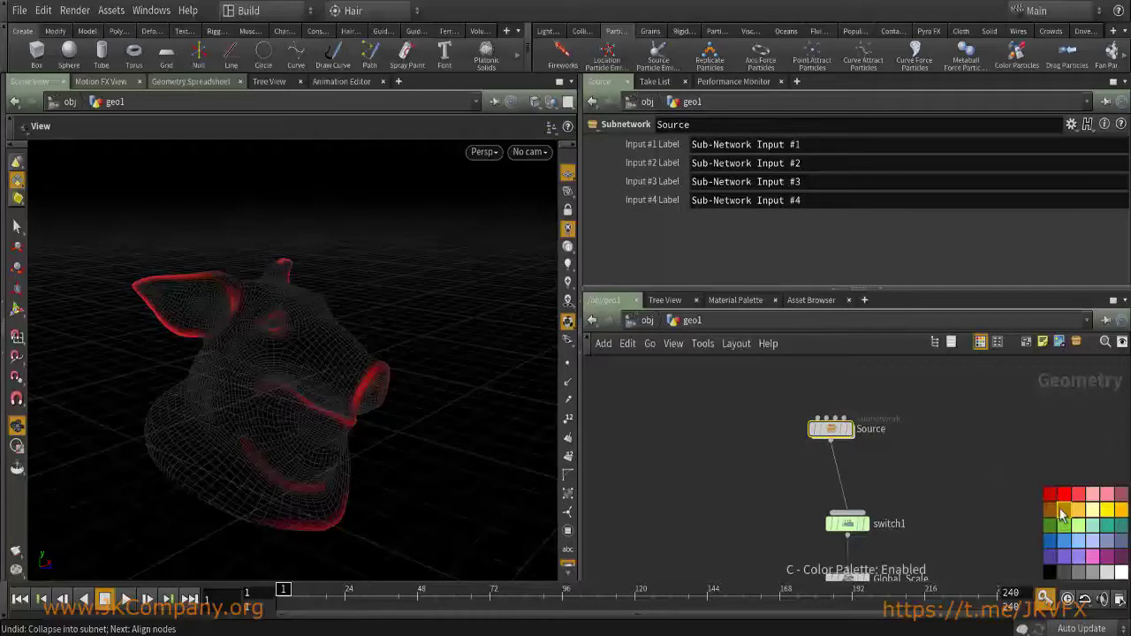
{"action": "left_click", "coordinate": [1050, 493]}
{"action": "key", "text": "c"}
{"action": "scroll", "coordinate": [860, 446], "scroll_direction": "up", "scroll_amount": 1}
{"action": "scroll", "coordinate": [764, 432], "scroll_direction": "down", "scroll_amount": 3}
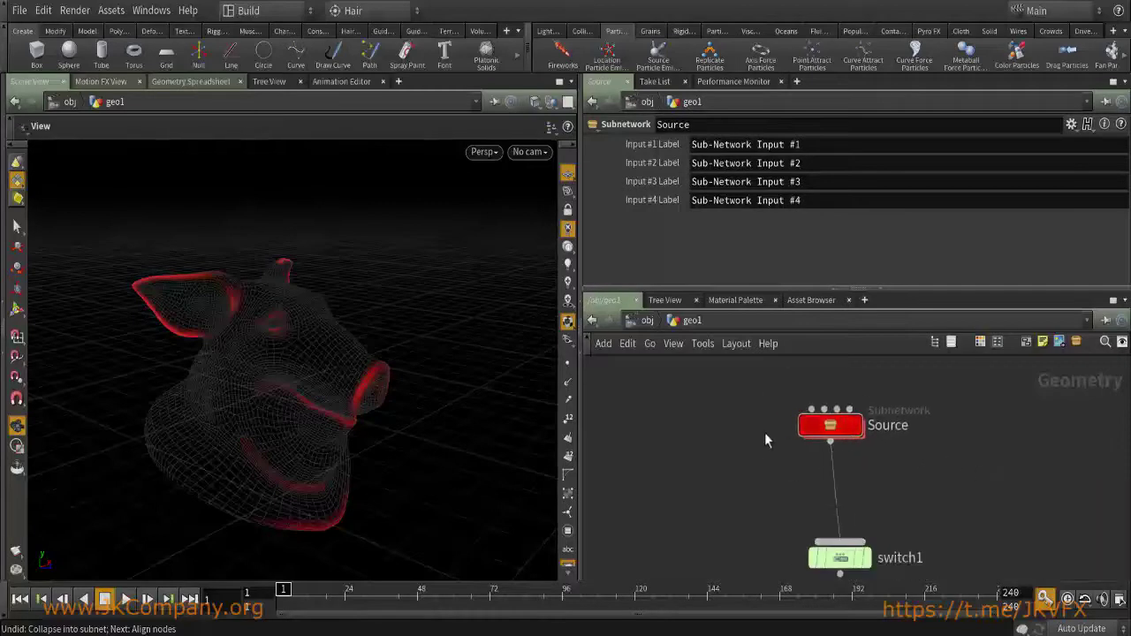
{"action": "scroll", "coordinate": [705, 463], "scroll_direction": "down", "scroll_amount": 2}
{"action": "scroll", "coordinate": [742, 459], "scroll_direction": "up", "scroll_amount": 1}
{"action": "scroll", "coordinate": [692, 464], "scroll_direction": "down", "scroll_amount": 3}
{"action": "scroll", "coordinate": [773, 454], "scroll_direction": "up", "scroll_amount": 2}
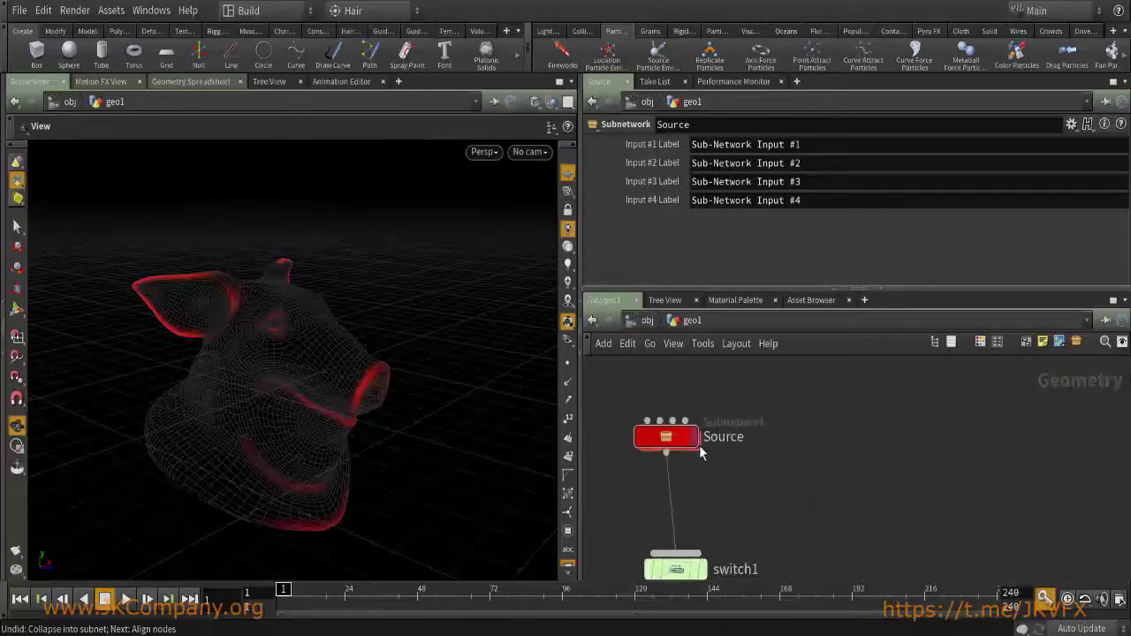
{"action": "scroll", "coordinate": [828, 466], "scroll_direction": "down", "scroll_amount": 1}
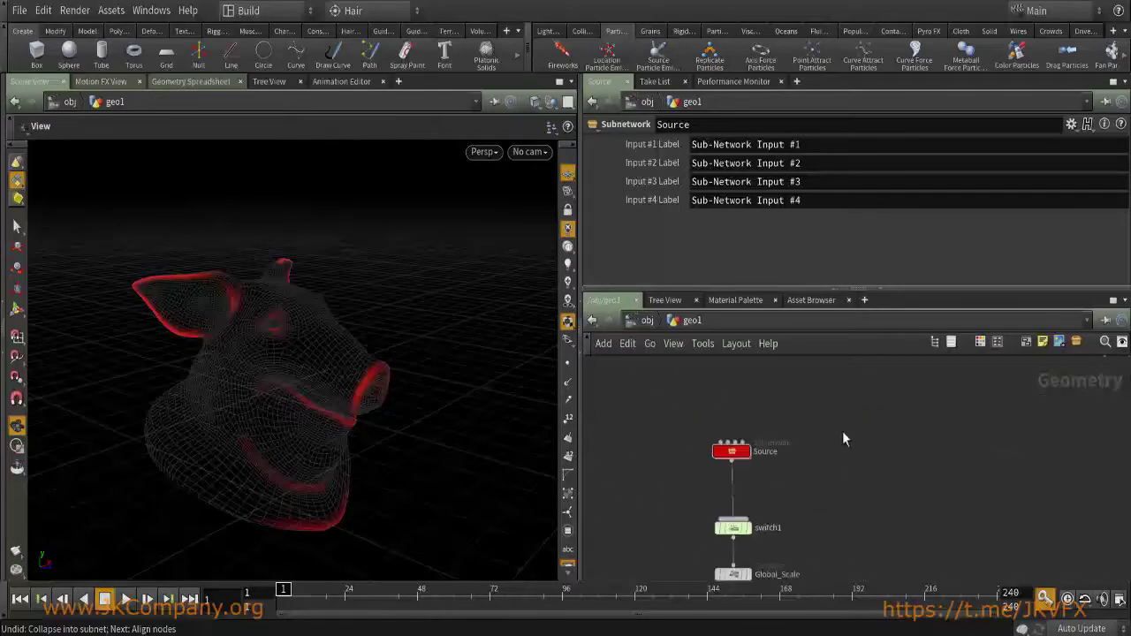
{"action": "scroll", "coordinate": [694, 448], "scroll_direction": "up", "scroll_amount": 3}
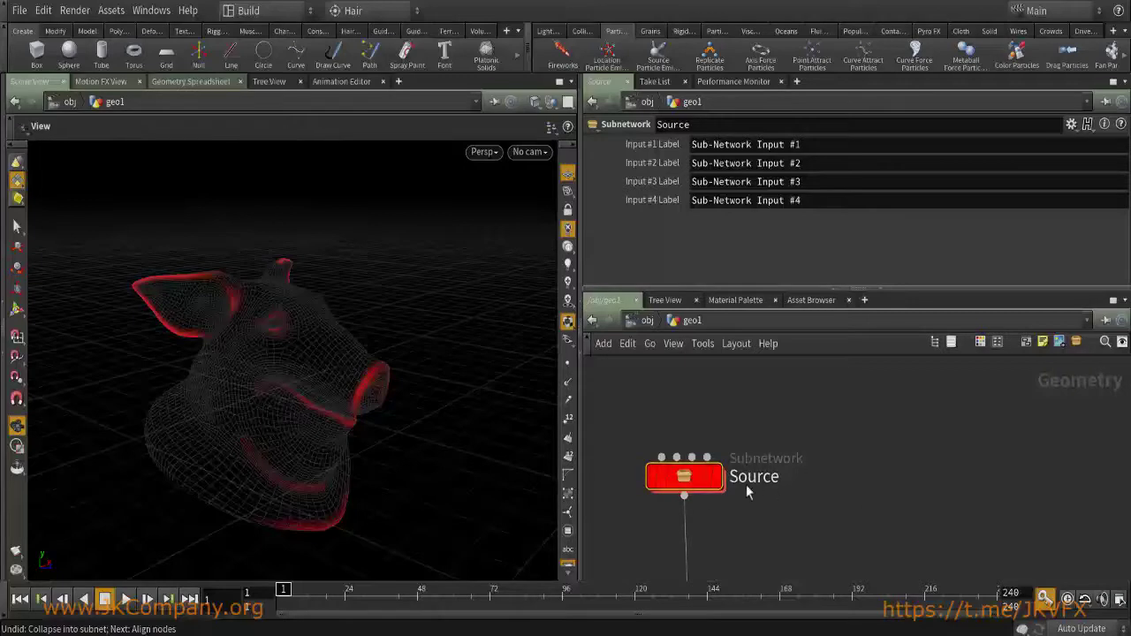
Peek inside Source, undo its collapse so box1, sphere1 and torus1 are loose, and frame subnet1.
{"action": "double_click", "coordinate": [717, 481]}
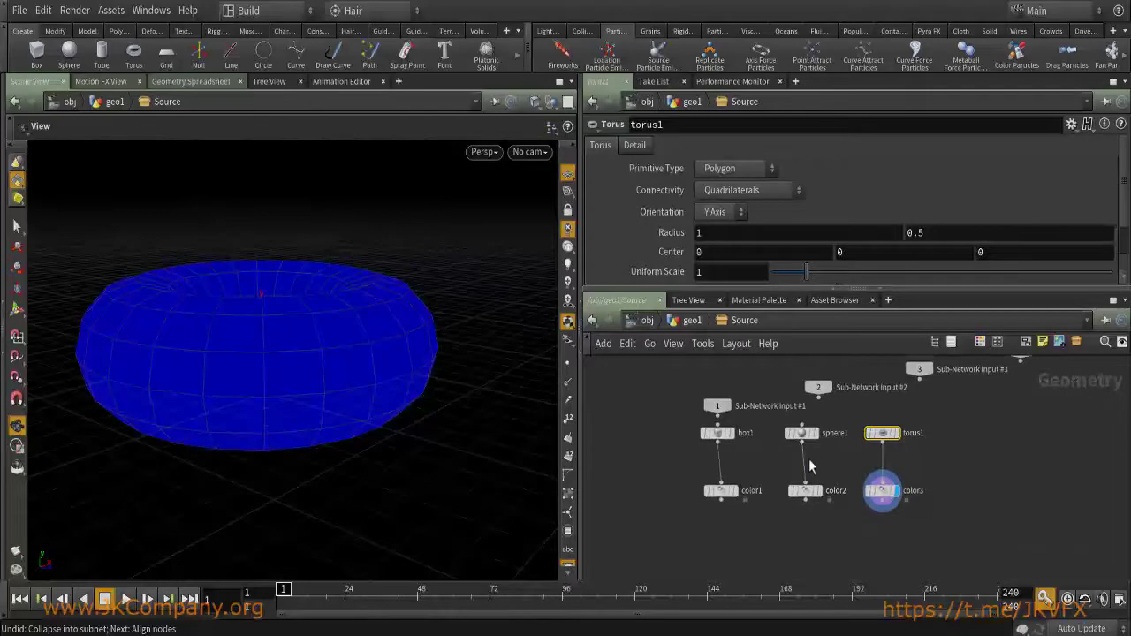
{"action": "key", "text": "u"}
{"action": "key", "text": "i"}
{"action": "key", "text": "u"}
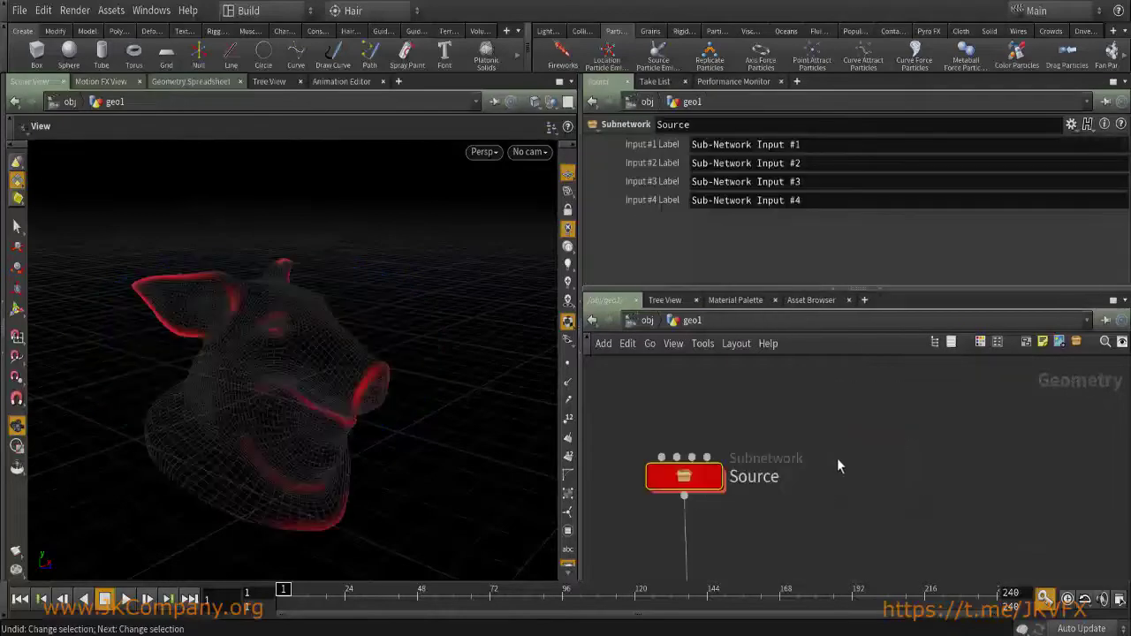
{"action": "key", "text": "ctrl+z"}
{"action": "key", "text": "ctrl+z"}
{"action": "key", "text": "ctrl+z"}
{"action": "key", "text": "ctrl+z"}
{"action": "key", "text": "ctrl+z"}
{"action": "key", "text": "ctrl+z"}
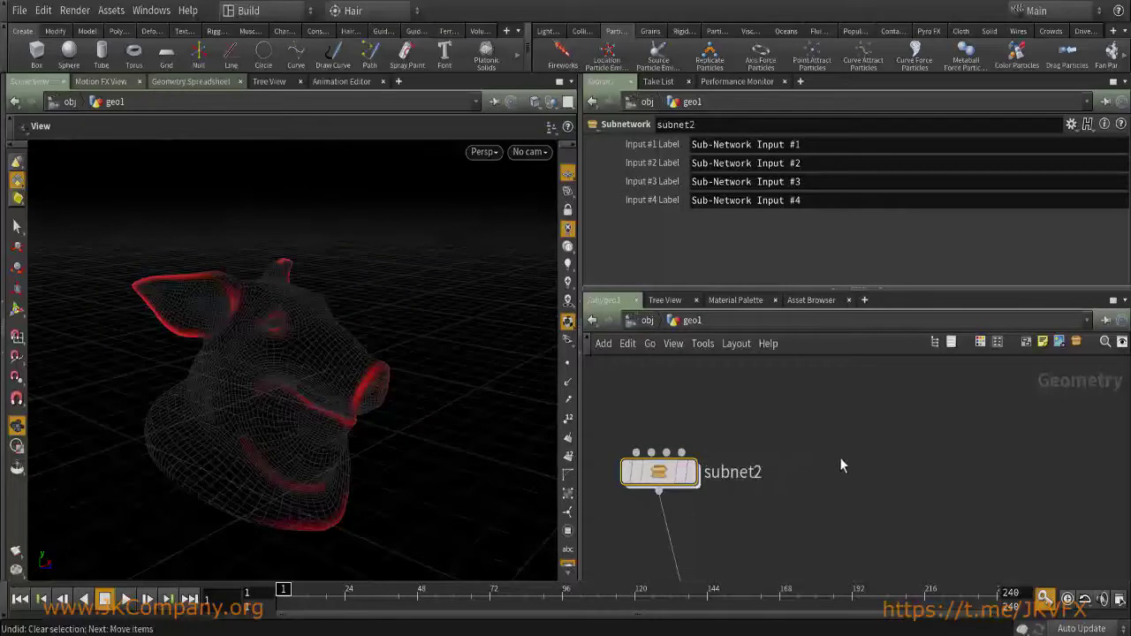
{"action": "key", "text": "ctrl+z"}
{"action": "key", "text": "ctrl+z"}
{"action": "key", "text": "ctrl+z"}
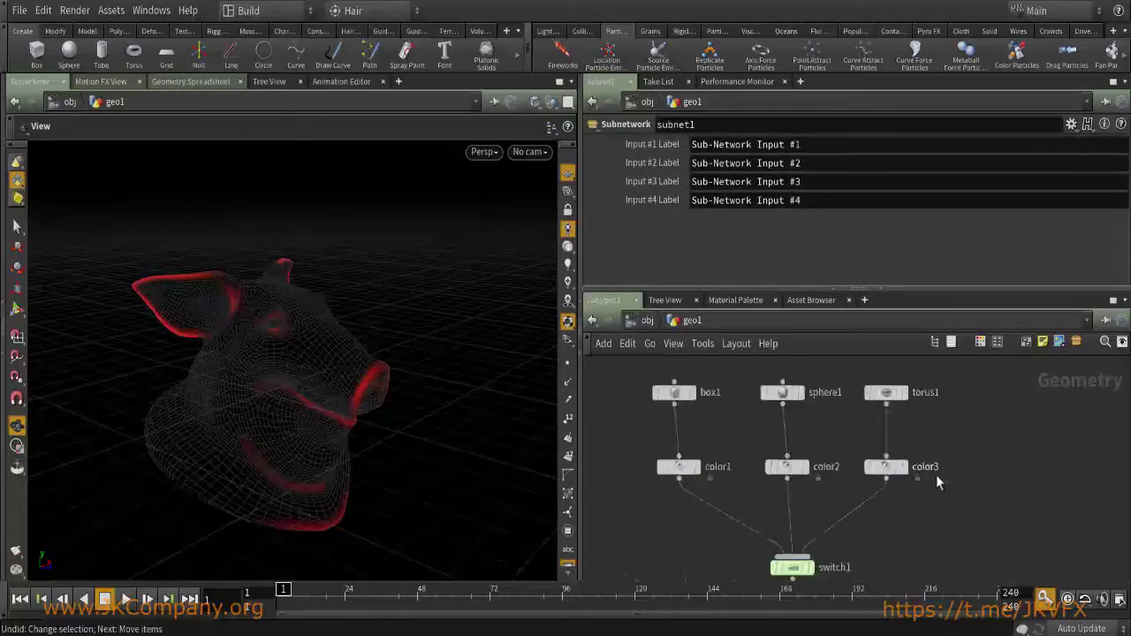
{"action": "key", "text": "f"}
{"action": "scroll", "coordinate": [806, 501], "scroll_direction": "up", "scroll_amount": 3}
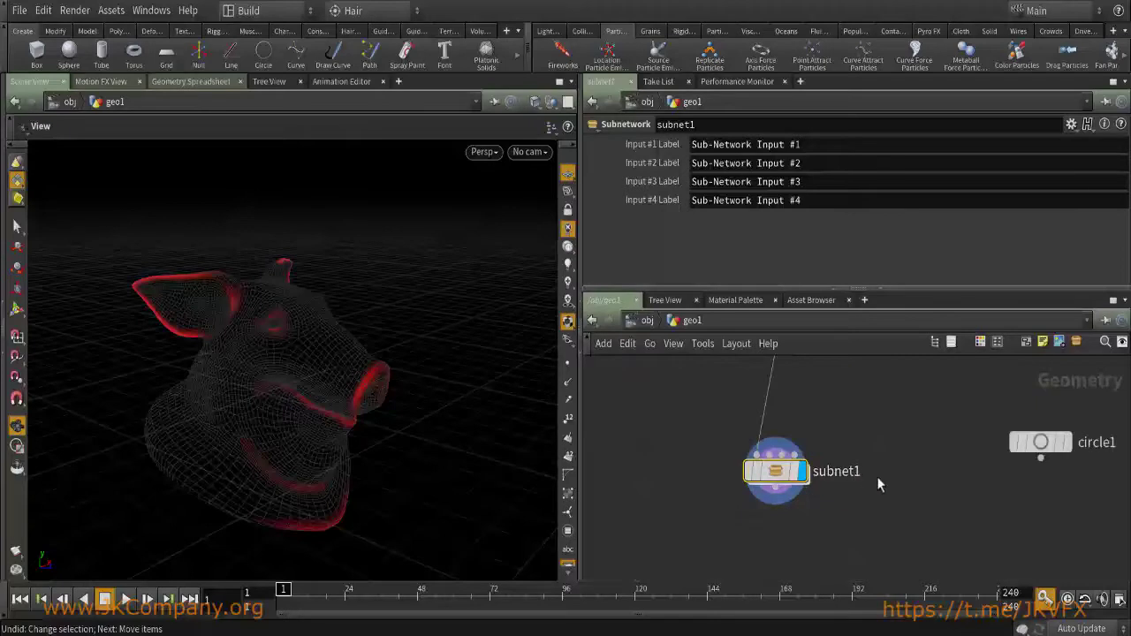
{"action": "scroll", "coordinate": [785, 477], "scroll_direction": "up", "scroll_amount": 2}
{"action": "left_click_drag", "start_coordinate": [645, 407], "coordinate": [890, 531]}
{"action": "mouse_move", "coordinate": [706, 466]}
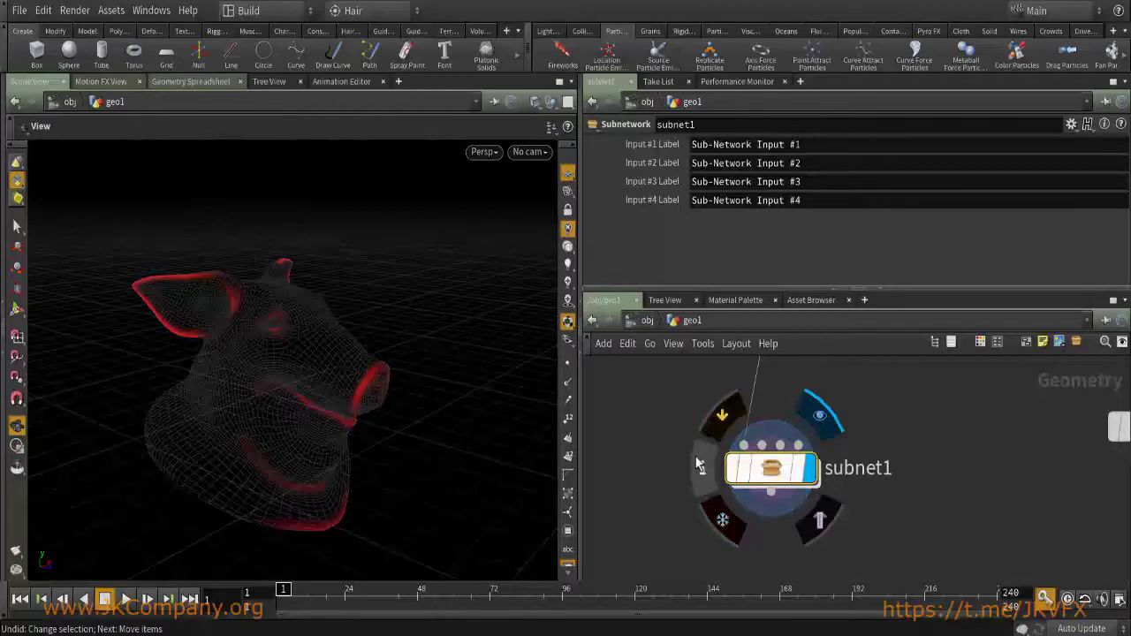
{"action": "left_click_drag", "start_coordinate": [659, 413], "coordinate": [818, 517]}
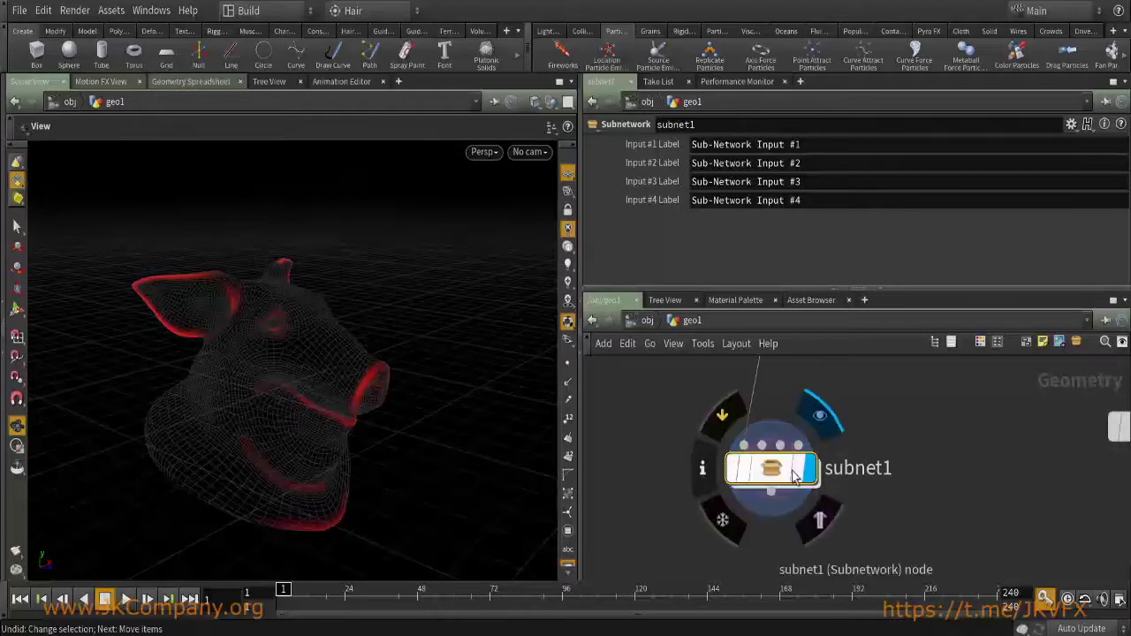
{"action": "mouse_move", "coordinate": [800, 475]}
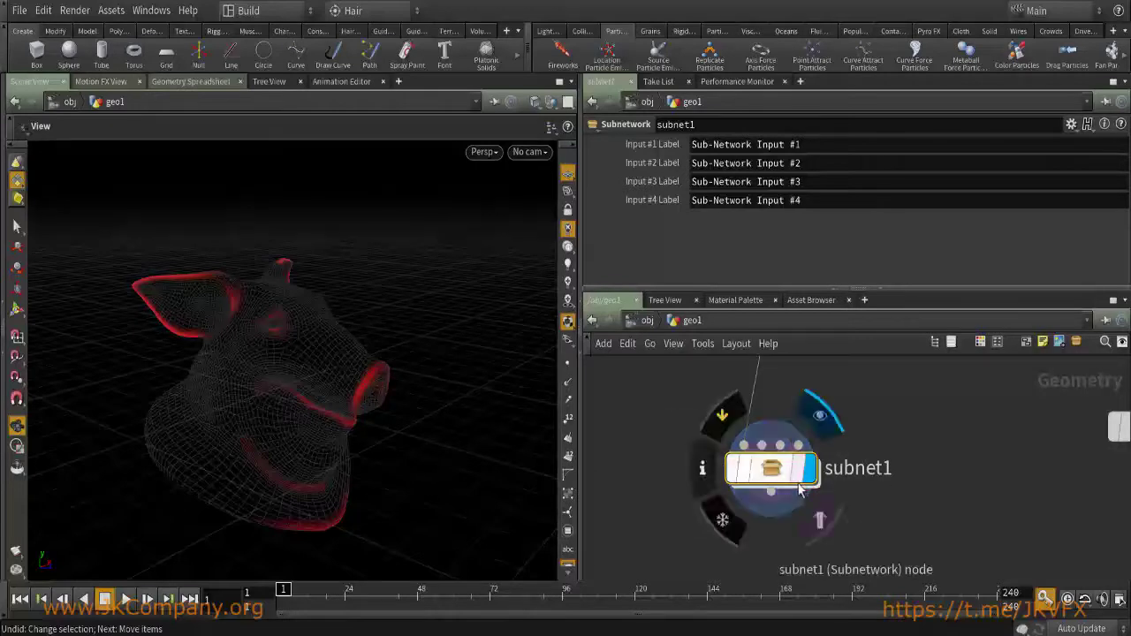
{"action": "scroll", "coordinate": [893, 482], "scroll_direction": "up", "scroll_amount": 2}
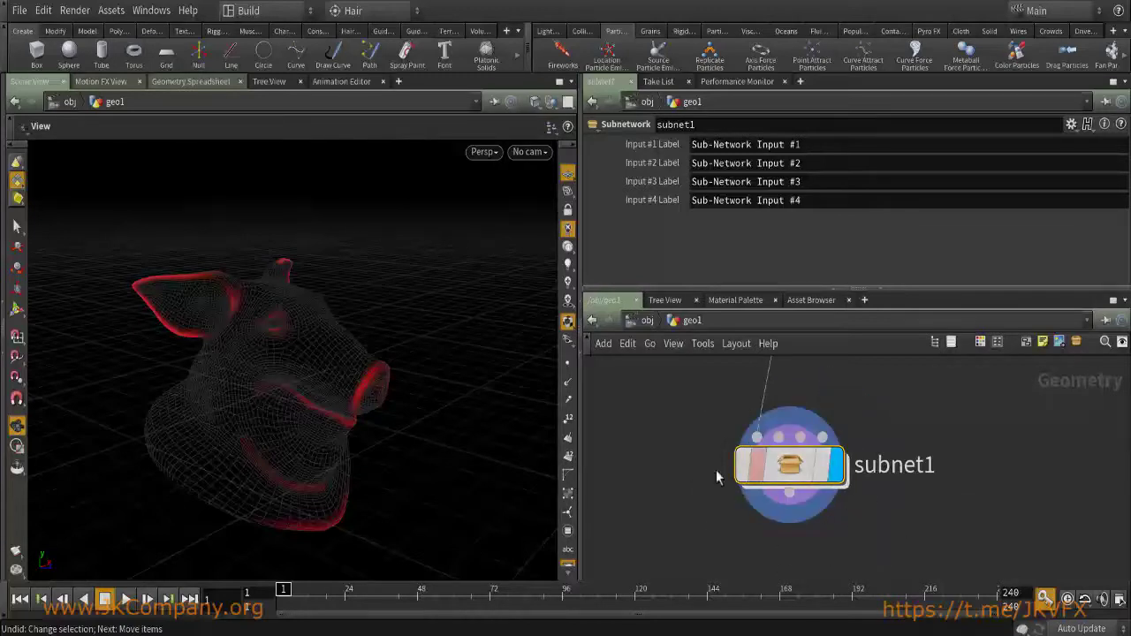
{"action": "mouse_move", "coordinate": [335, 384]}
{"action": "left_mouse_down", "text": "alt"}
{"action": "mouse_move", "coordinate": [330, 419]}
{"action": "mouse_move", "coordinate": [366, 395]}
{"action": "mouse_move", "coordinate": [331, 376]}
{"action": "left_mouse_up", "text": "alt"}
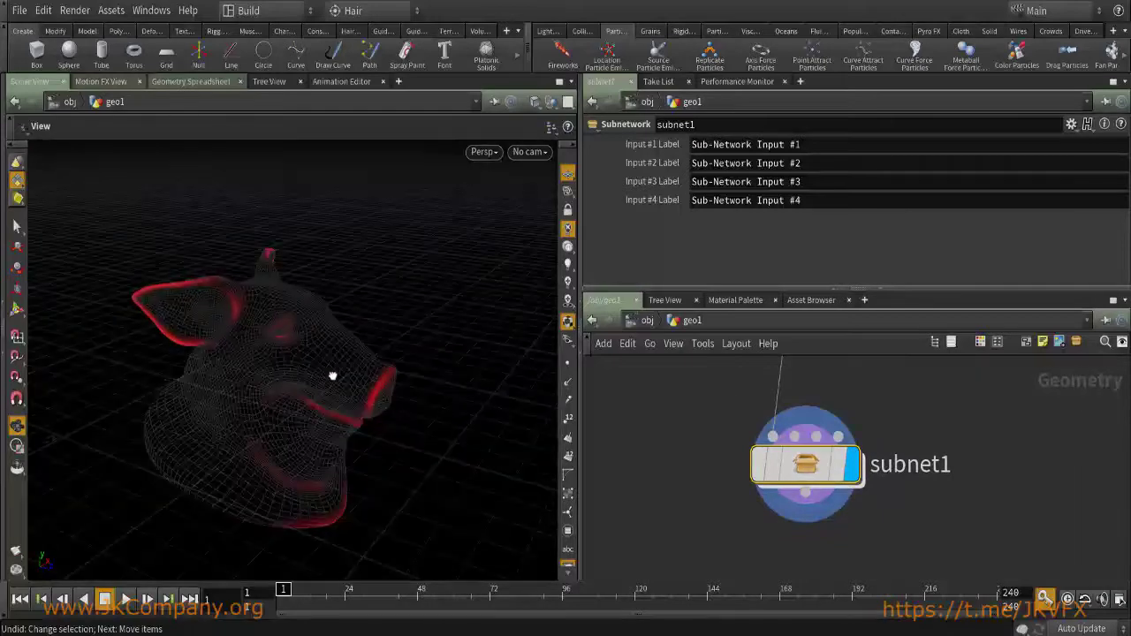
{"action": "left_click_drag", "start_coordinate": [670, 419], "coordinate": [929, 517]}
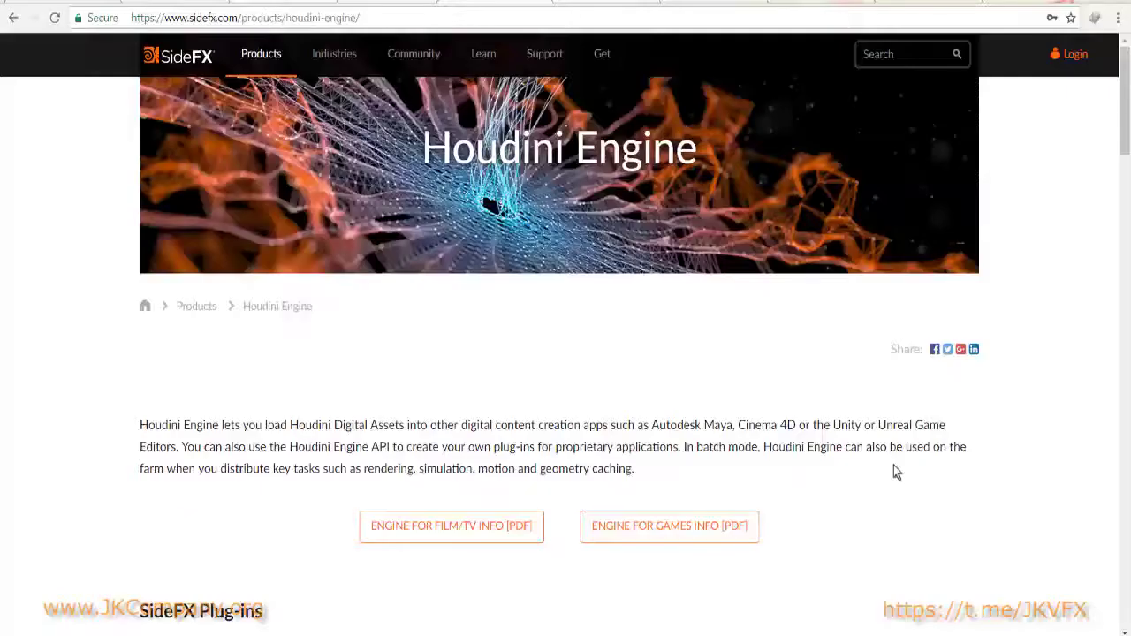
Highlight the Houdini Engine heading on the SideFX product page.
{"action": "left_click_drag", "start_coordinate": [702, 150], "coordinate": [405, 160]}
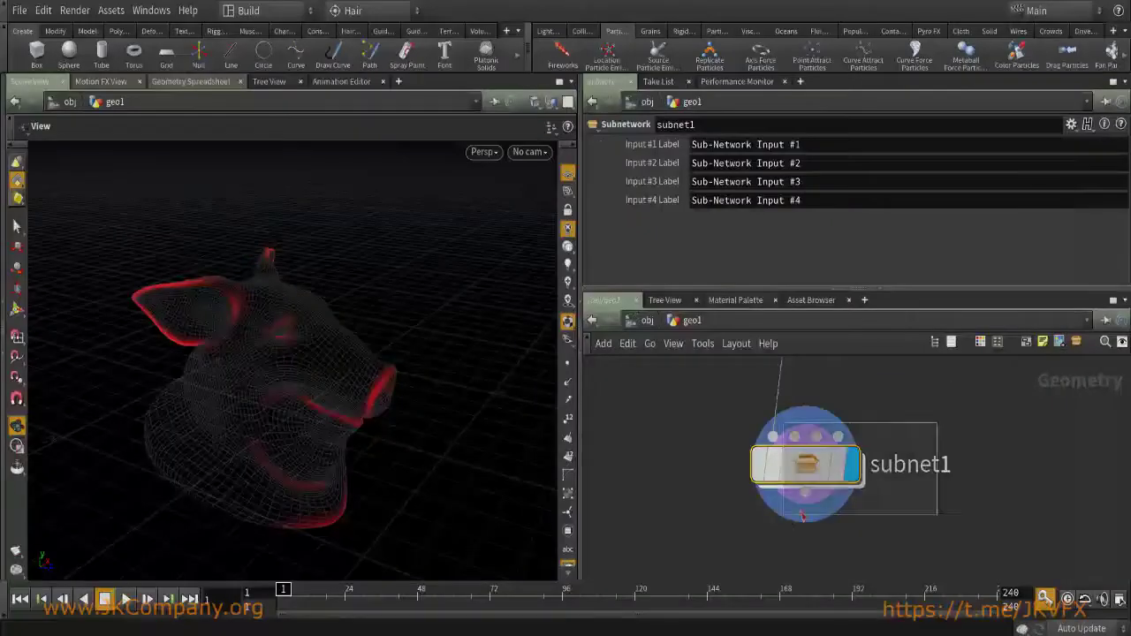
Select subnet1 and centre the network on it beneath testgeometry_pighead1.
{"action": "middle_click_drag", "start_coordinate": [725, 479], "coordinate": [754, 495]}
{"action": "mouse_move", "coordinate": [341, 245]}
{"action": "left_mouse_down"}
{"action": "mouse_move", "coordinate": [419, 258]}
{"action": "mouse_move", "coordinate": [366, 235]}
{"action": "mouse_move", "coordinate": [348, 244]}
{"action": "left_mouse_up"}
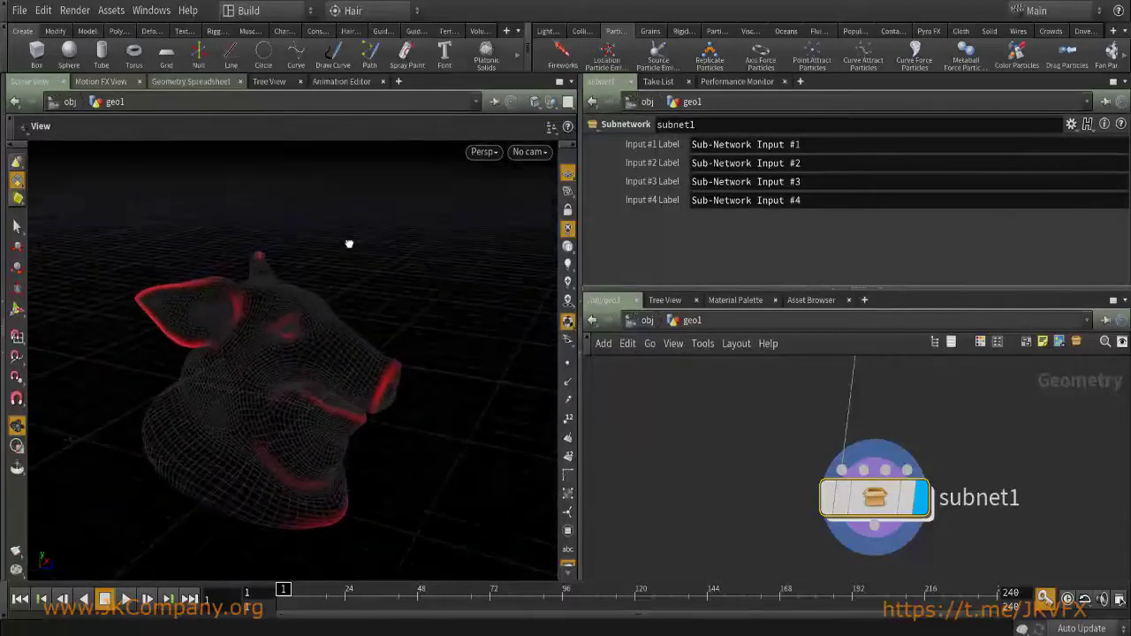
{"action": "middle_click_drag", "start_coordinate": [793, 416], "coordinate": [716, 394]}
{"action": "left_click_drag", "start_coordinate": [705, 412], "coordinate": [964, 560]}
{"action": "mouse_move", "coordinate": [813, 487]}
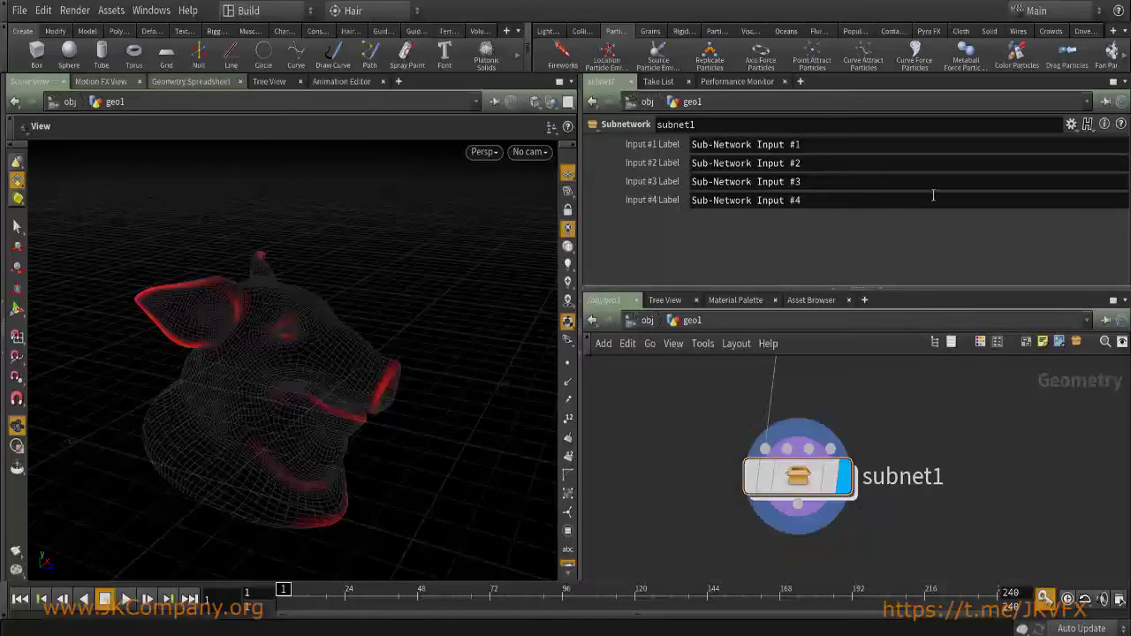
{"action": "middle_click_drag", "start_coordinate": [946, 437], "coordinate": [903, 433]}
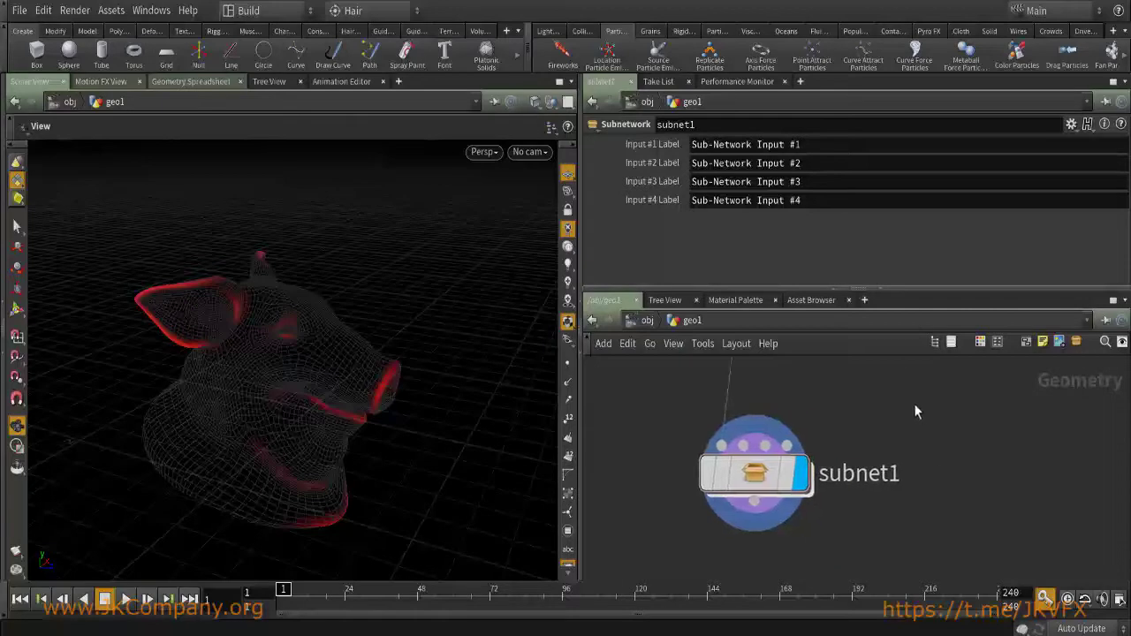
{"action": "left_click", "coordinate": [798, 486]}
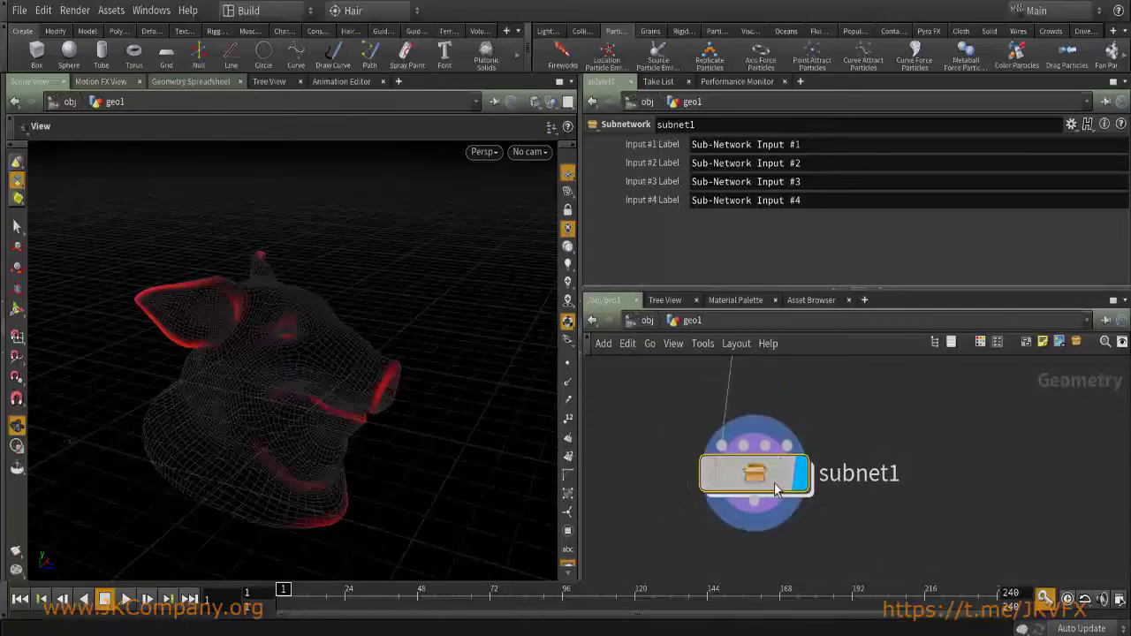
{"action": "scroll", "coordinate": [867, 478], "scroll_direction": "down", "scroll_amount": 3}
{"action": "scroll", "coordinate": [870, 478], "scroll_direction": "up", "scroll_amount": 3}
{"action": "scroll", "coordinate": [870, 478], "scroll_direction": "up", "scroll_amount": 1}
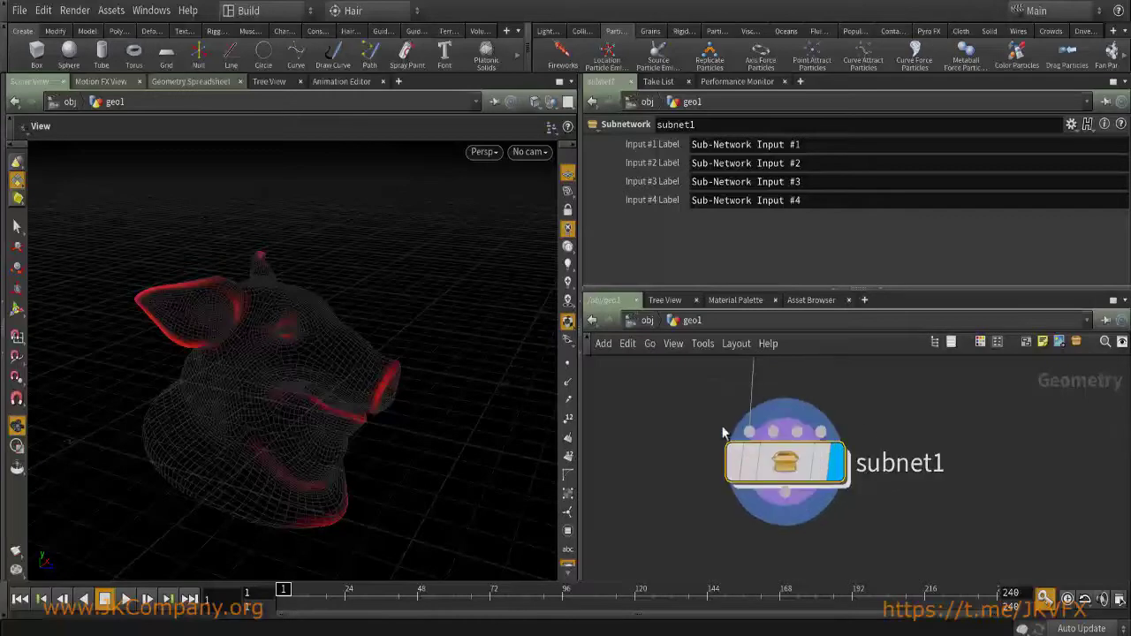
{"action": "scroll", "coordinate": [868, 459], "scroll_direction": "down", "scroll_amount": 4}
{"action": "middle_click_drag", "start_coordinate": [813, 407], "coordinate": [793, 458]}
{"action": "middle_click_drag", "start_coordinate": [795, 539], "coordinate": [800, 471]}
{"action": "scroll", "coordinate": [829, 478], "scroll_direction": "up", "scroll_amount": 3}
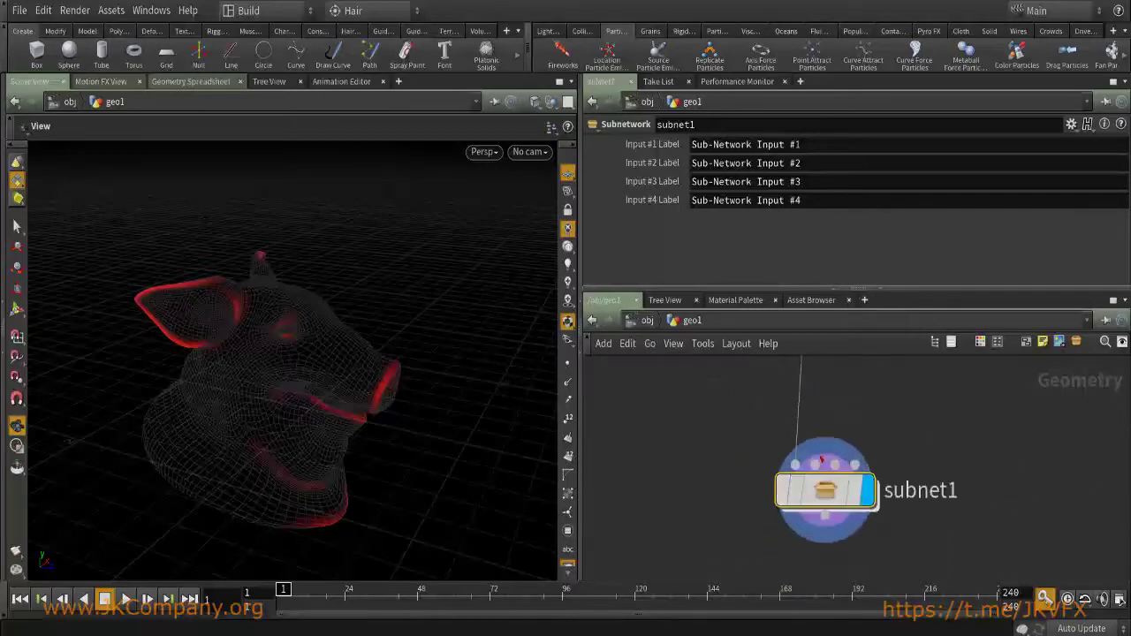
Inside subnet1, spread the four Sub-Network Input nodes in a row above In_Geometry.
{"action": "double_click", "coordinate": [828, 478]}
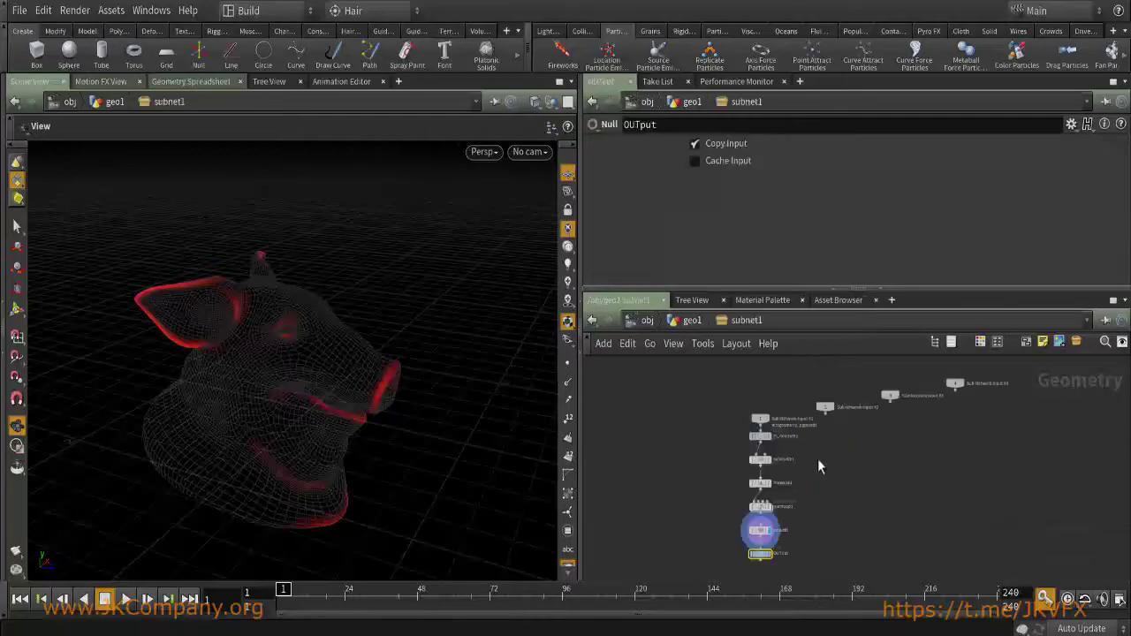
{"action": "key", "text": "ctrl+b"}
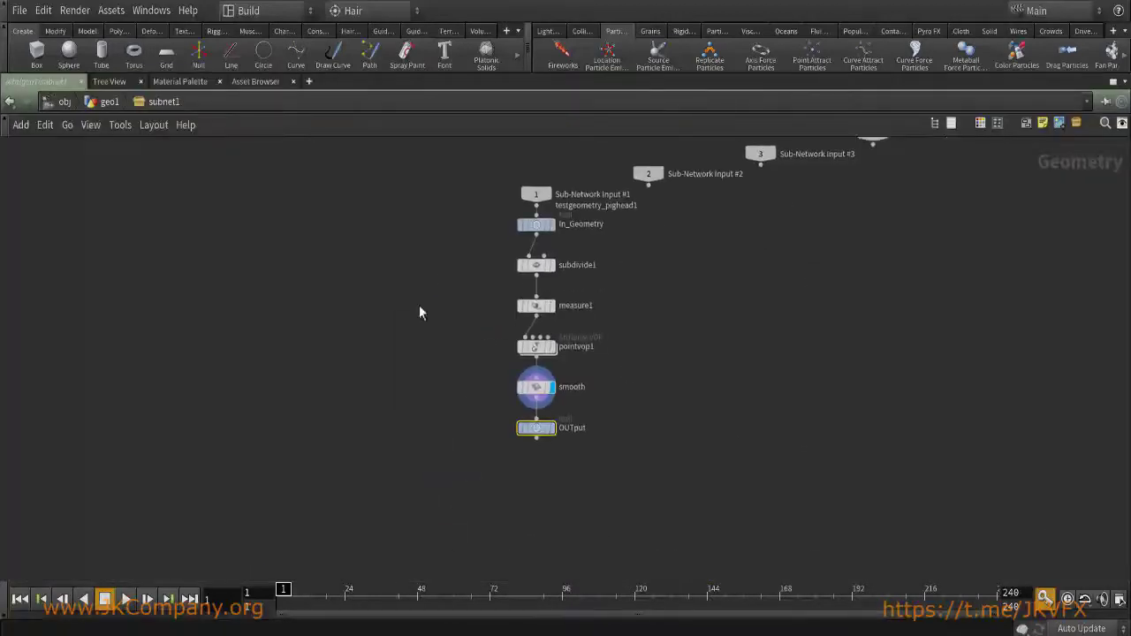
{"action": "middle_click_drag", "start_coordinate": [582, 467], "coordinate": [527, 604]}
{"action": "left_click_drag", "start_coordinate": [486, 375], "coordinate": [487, 300]}
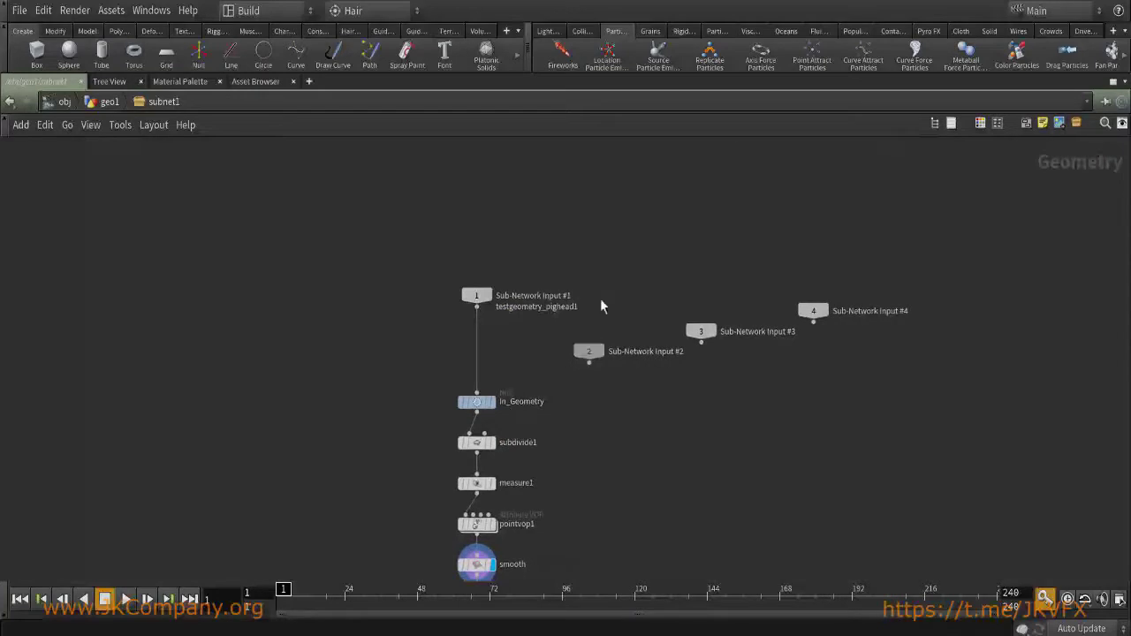
{"action": "left_click_drag", "start_coordinate": [590, 349], "coordinate": [610, 274]}
{"action": "left_click_drag", "start_coordinate": [698, 338], "coordinate": [737, 268]}
{"action": "left_click_drag", "start_coordinate": [813, 313], "coordinate": [881, 271]}
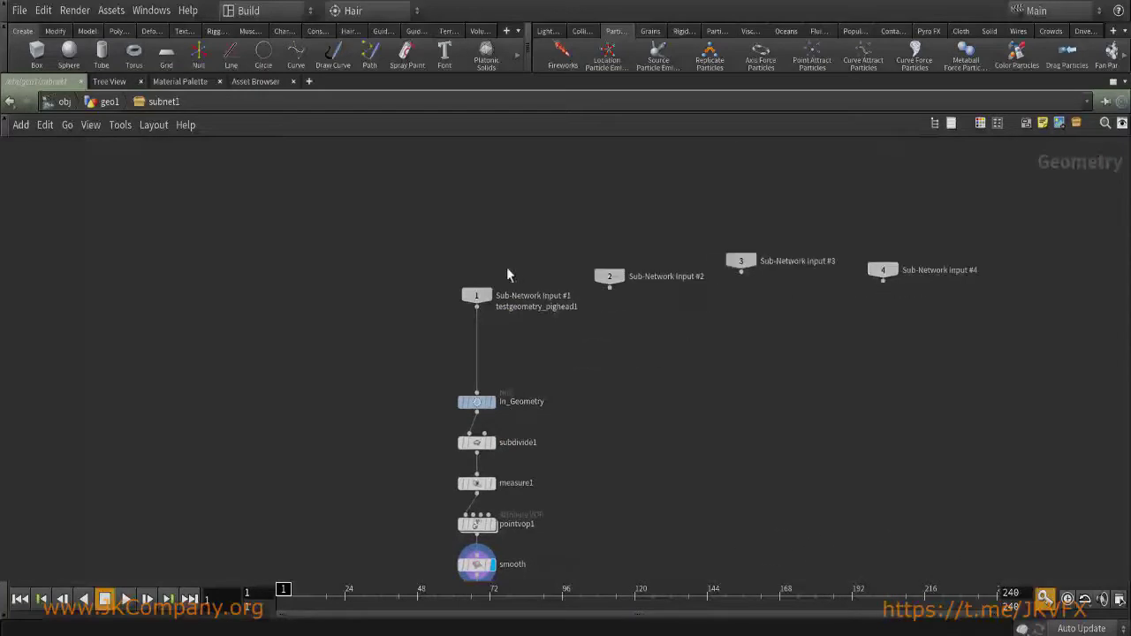
Move between the geo1 level and the inside of subnet1 to compare them.
{"action": "key", "text": "u"}
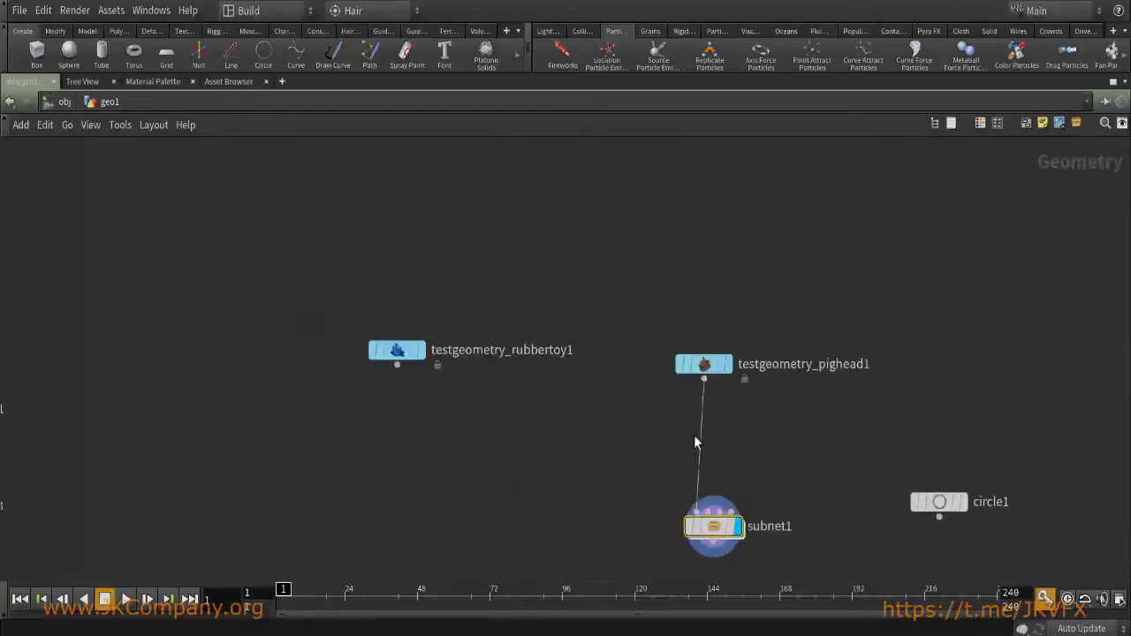
{"action": "scroll", "coordinate": [701, 450], "scroll_direction": "up", "scroll_amount": 3}
{"action": "key", "text": "i"}
{"action": "key", "text": "u"}
{"action": "key", "text": "i"}
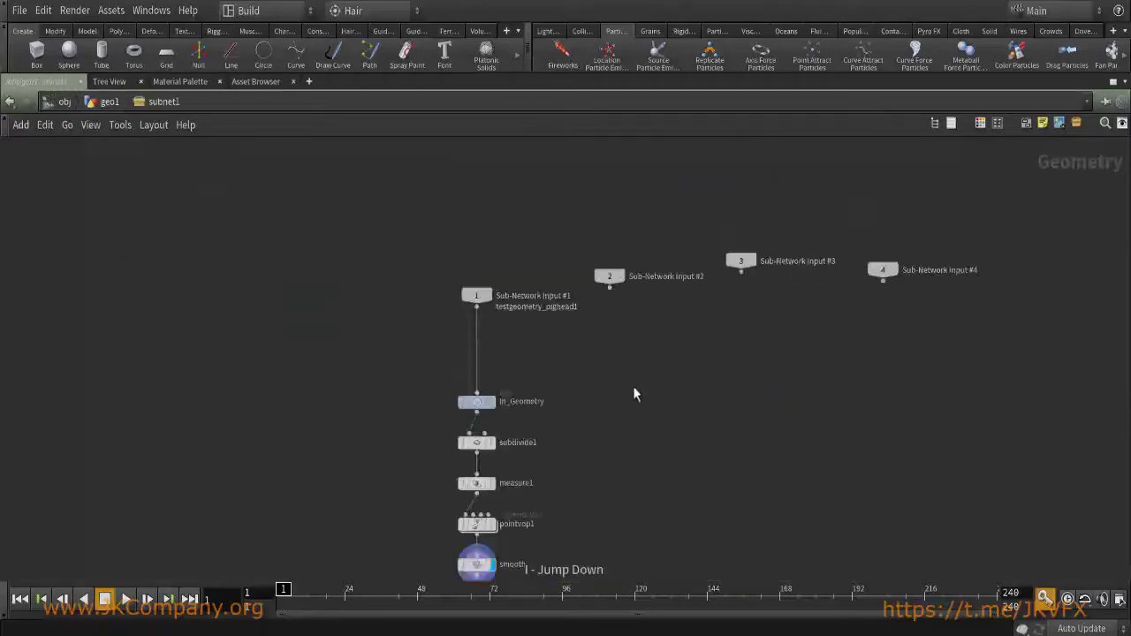
{"action": "scroll", "coordinate": [588, 283], "scroll_direction": "up", "scroll_amount": 3}
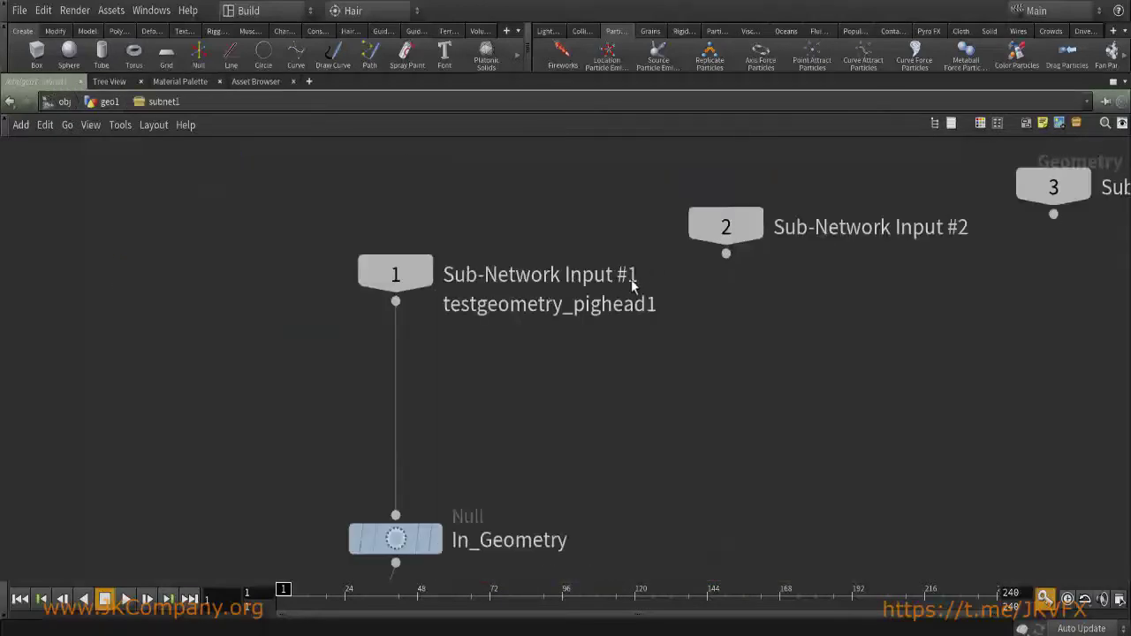
{"action": "scroll", "coordinate": [741, 347], "scroll_direction": "down", "scroll_amount": 5}
Back at geo1, tidy the layout and wire testgeometry_rubbertoy1 into subnet1's second input.
{"action": "key", "text": "u"}
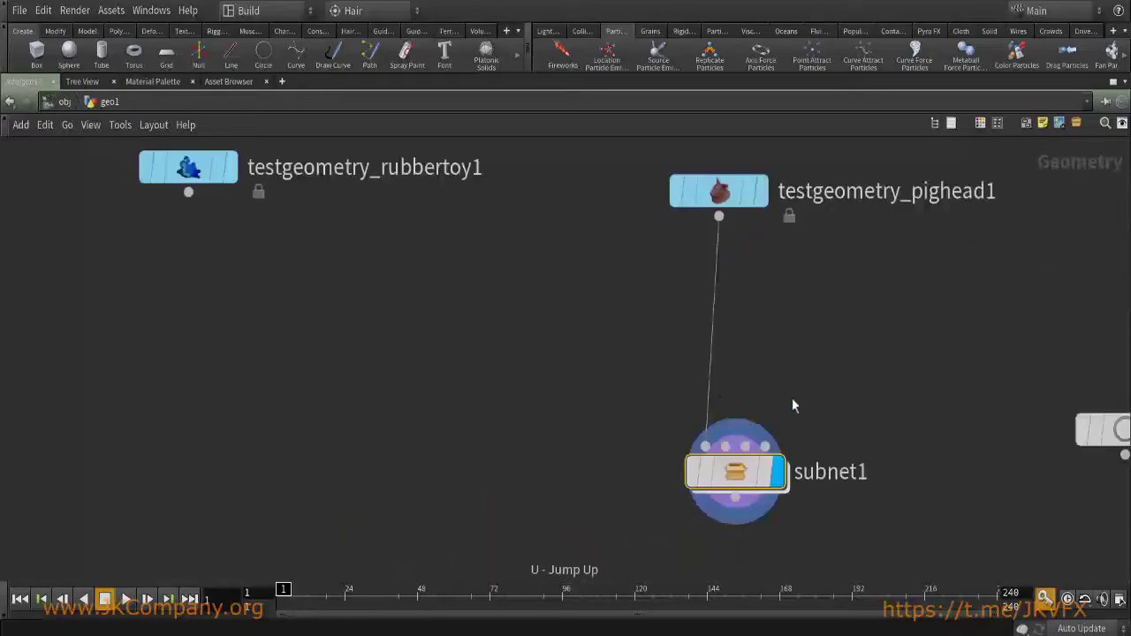
{"action": "left_click_drag", "start_coordinate": [1020, 457], "coordinate": [1004, 456]}
{"action": "key", "text": "l"}
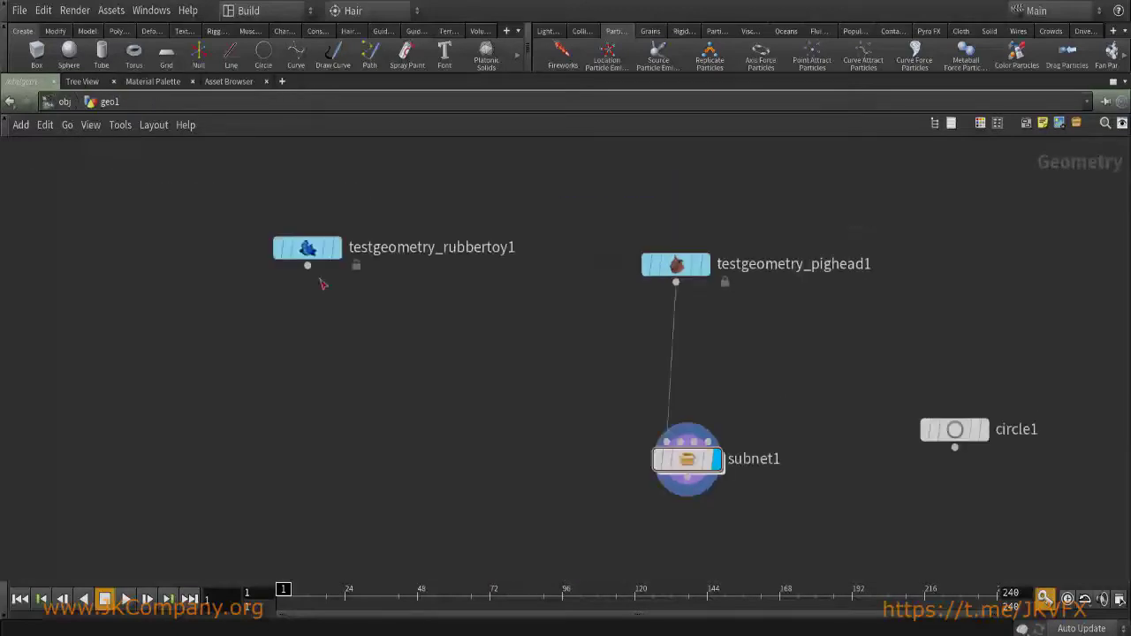
{"action": "scroll", "coordinate": [750, 417], "scroll_direction": "up", "scroll_amount": 2}
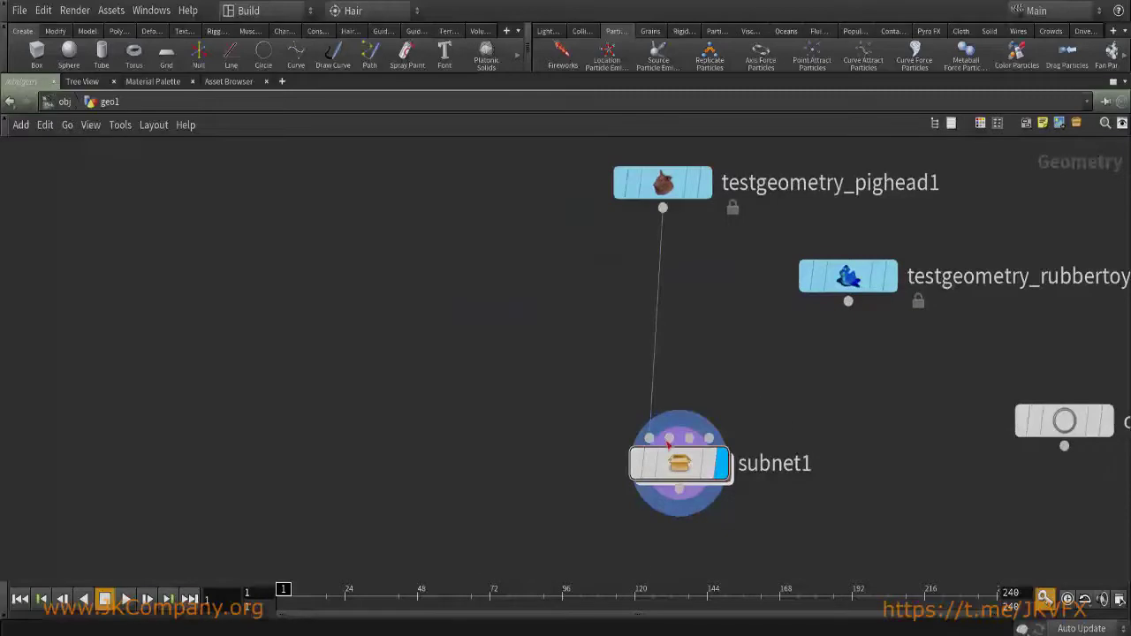
{"action": "left_click_drag", "start_coordinate": [669, 440], "coordinate": [848, 301]}
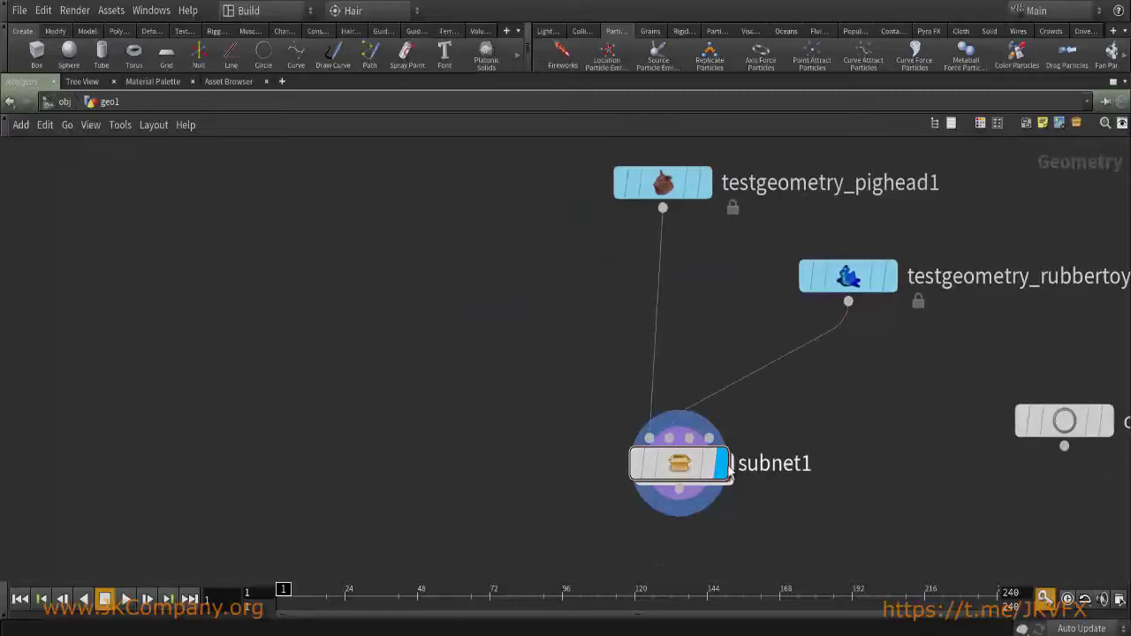
Inside subnet1, try feeding In_Geometry from Sub-Network Input #2, then restore input #1.
{"action": "double_click", "coordinate": [675, 469]}
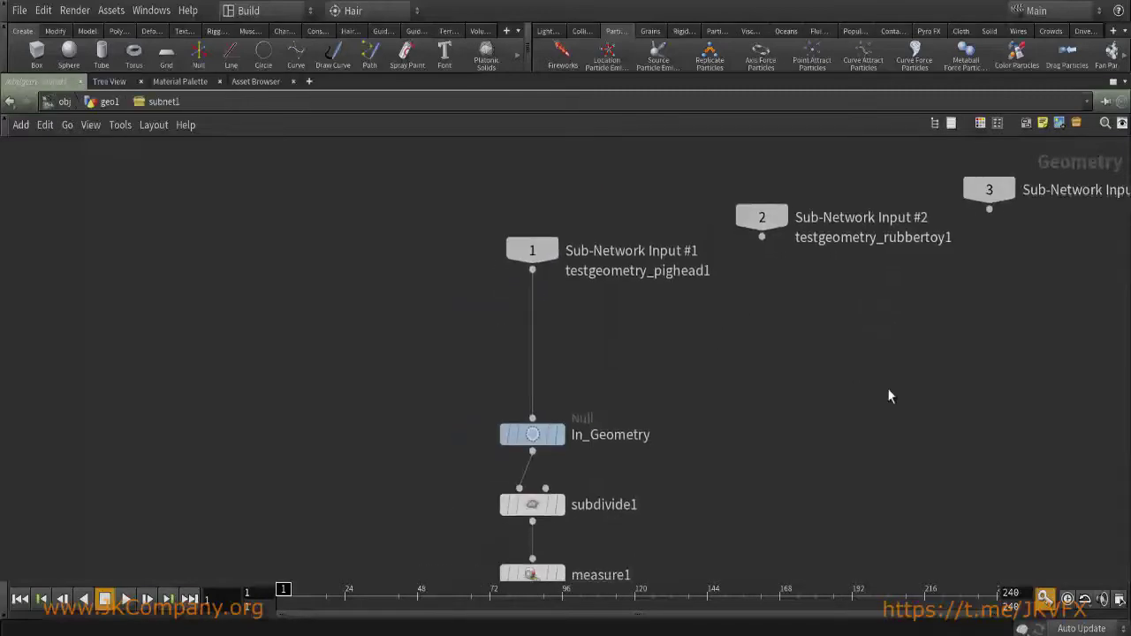
{"action": "key", "text": "ctrl+b"}
{"action": "left_click_drag", "start_coordinate": [768, 523], "coordinate": [931, 419]}
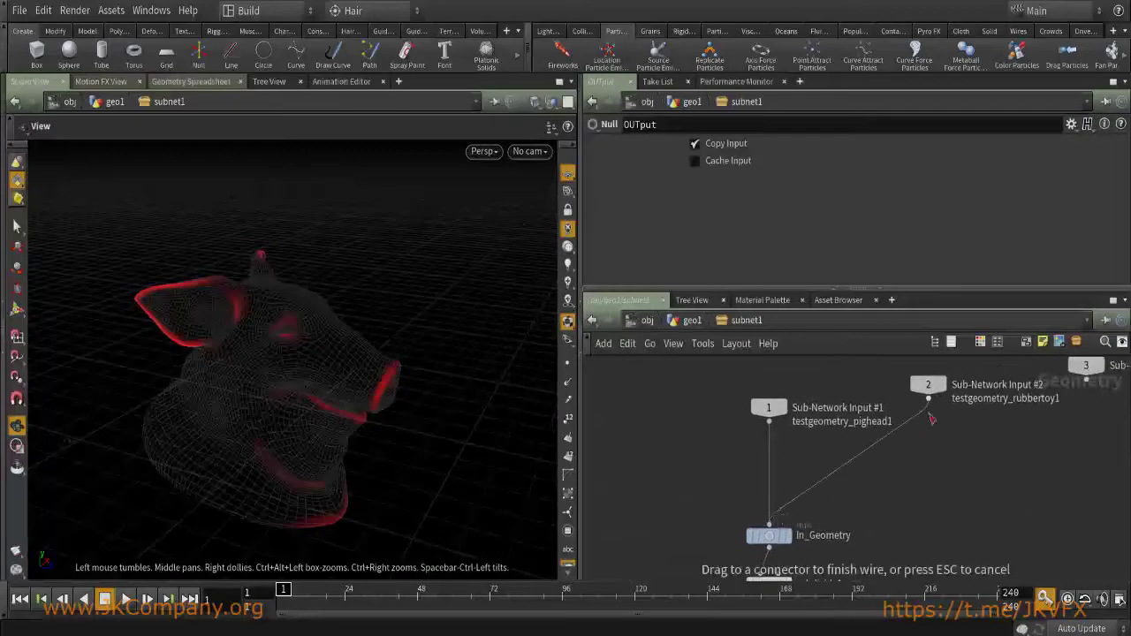
{"action": "mouse_move", "coordinate": [768, 537]}
{"action": "left_mouse_down"}
{"action": "mouse_move", "coordinate": [777, 455]}
{"action": "mouse_move", "coordinate": [760, 527]}
{"action": "left_mouse_up"}
{"action": "left_click_drag", "start_coordinate": [769, 422], "coordinate": [759, 525]}
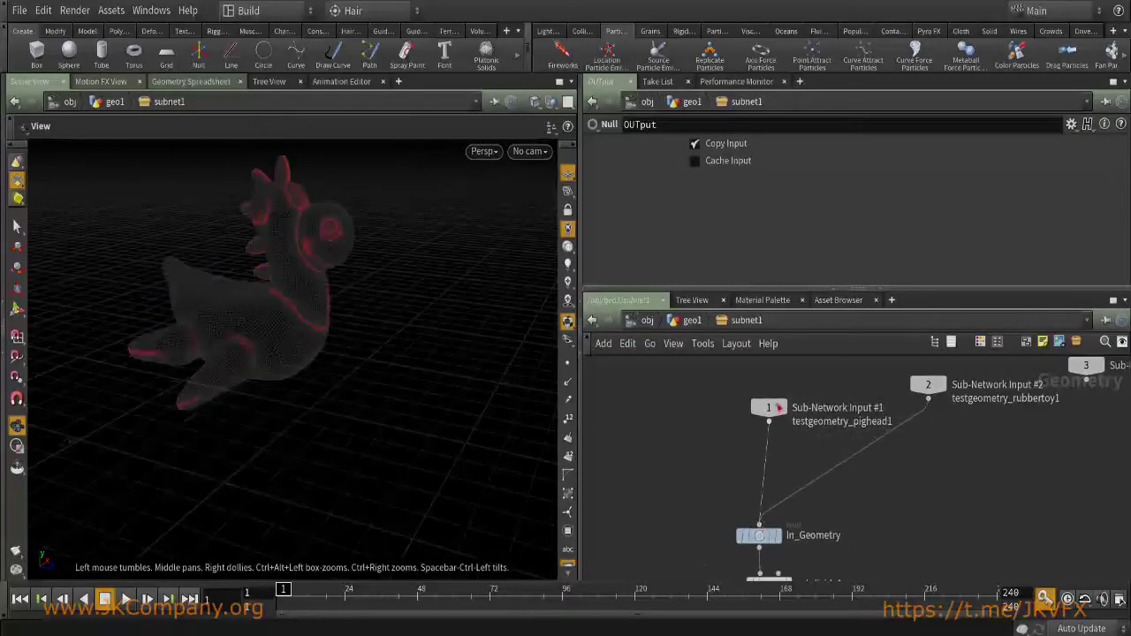
{"action": "key", "text": "u"}
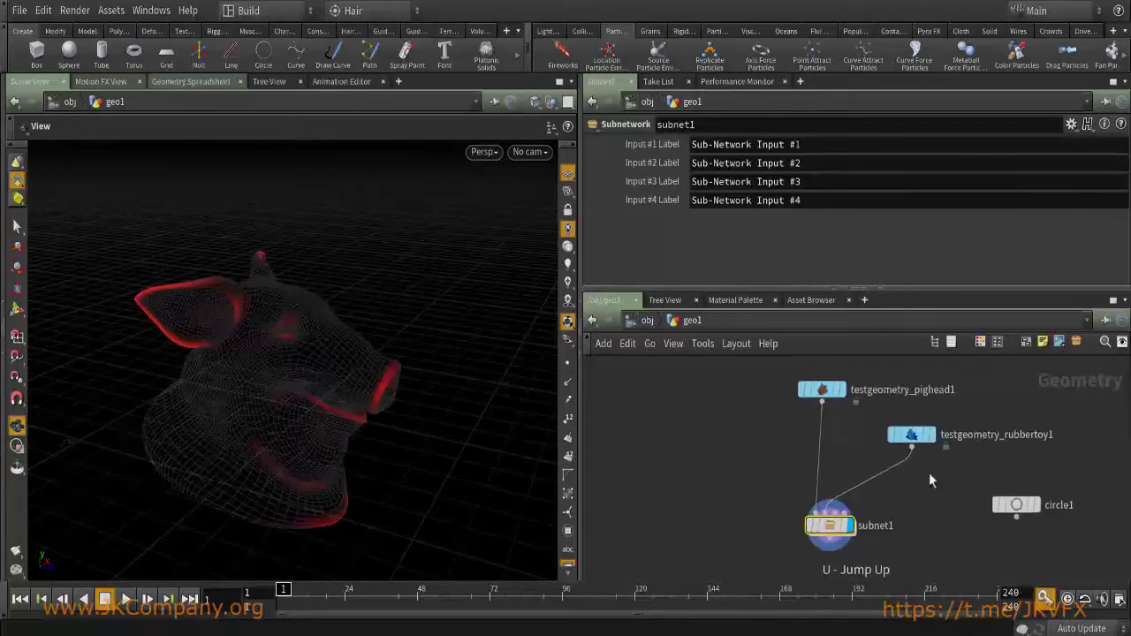
Delete testgeometry_rubbertoy1, undo that, and cut its wire into subnet1 instead.
{"action": "left_click", "coordinate": [901, 434]}
{"action": "key", "text": "Delete"}
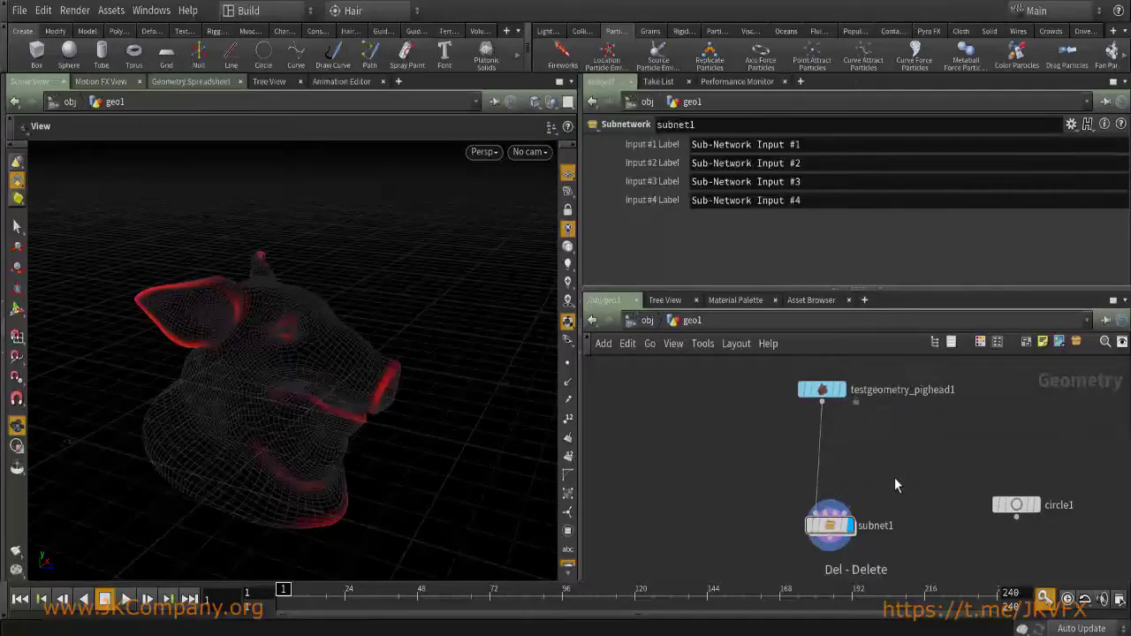
{"action": "key", "text": "ctrl+z"}
{"action": "key", "text": "ctrl+z"}
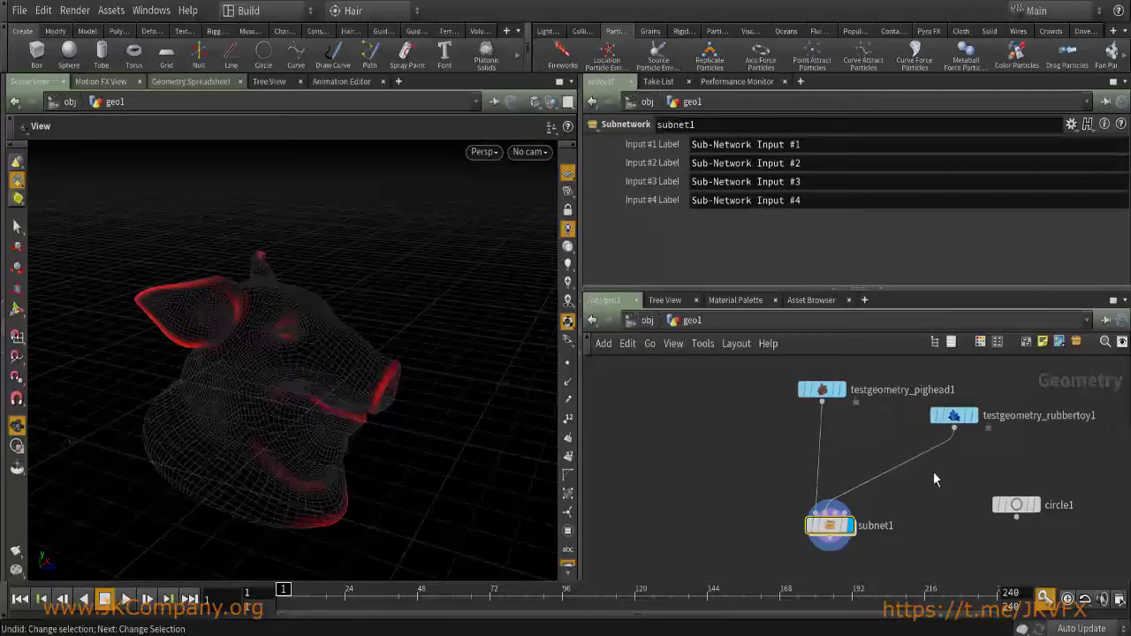
{"action": "left_click_drag", "start_coordinate": [897, 460], "coordinate": [871, 462]}
{"action": "scroll", "coordinate": [848, 495], "scroll_direction": "up", "scroll_amount": 2}
Rename subnet1 to JK_Curvature_Cd.
{"action": "double_click", "coordinate": [832, 511]}
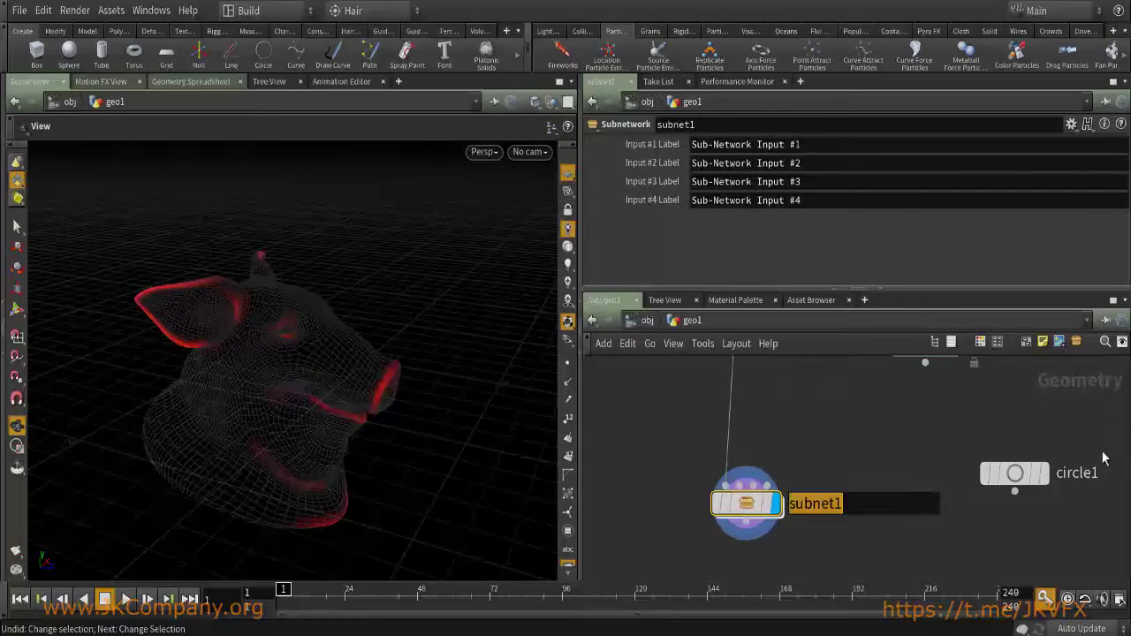
{"action": "type", "text": "JK"}
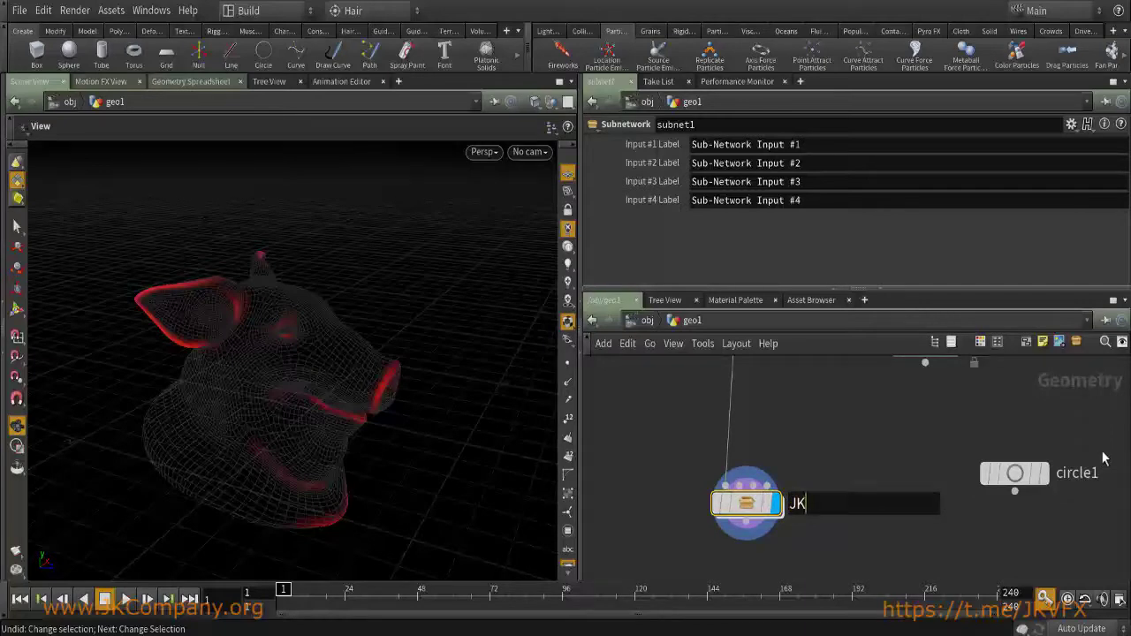
{"action": "type", "text": "_Curvature_Cd"}
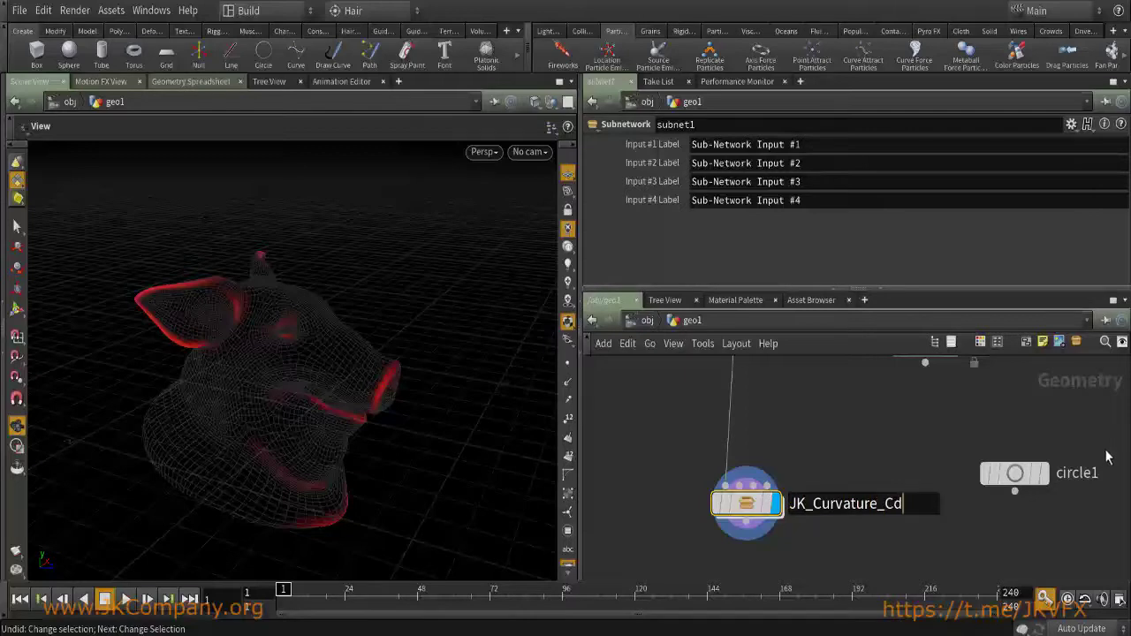
{"action": "key", "text": "Return"}
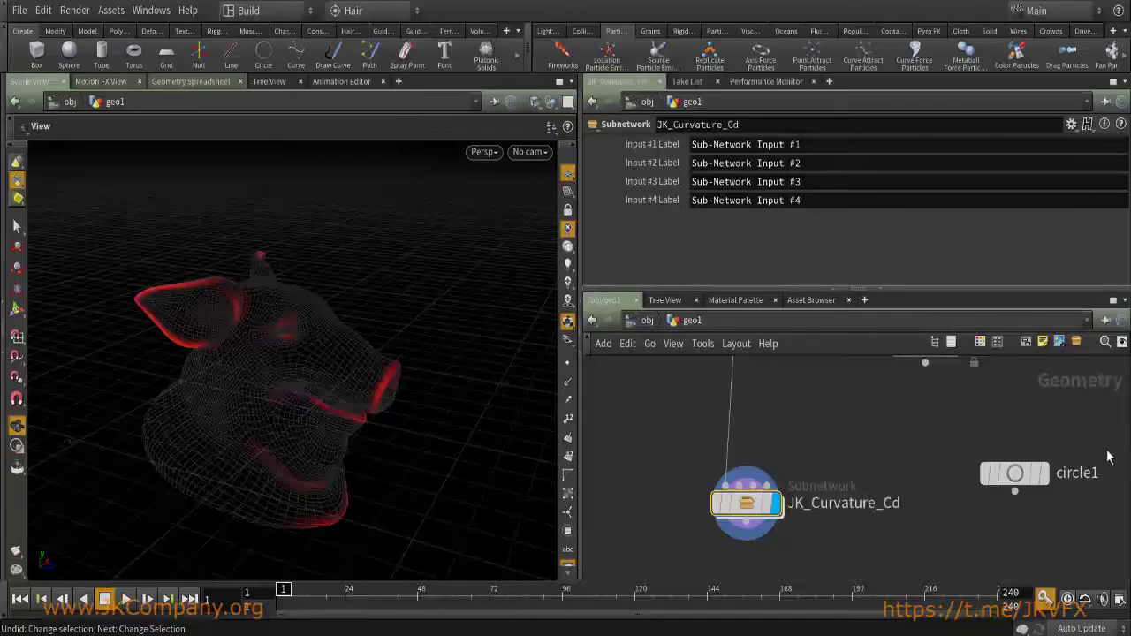
Set the subnet's Input #1 Label to 'In Geometry'.
{"action": "middle_click_drag", "start_coordinate": [780, 366], "coordinate": [818, 393]}
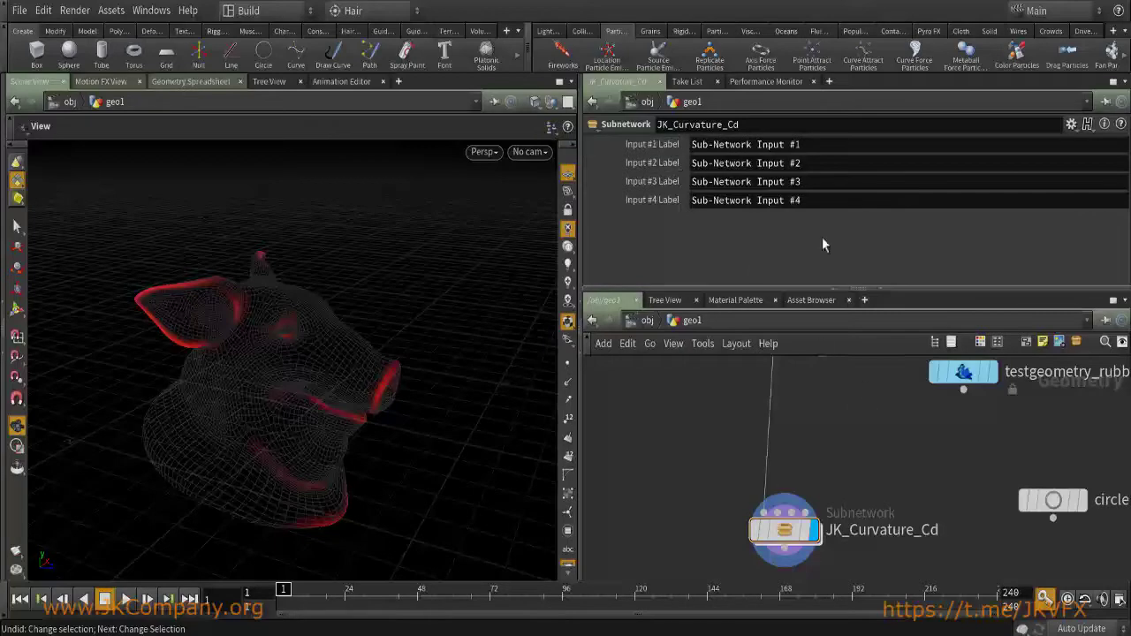
{"action": "double_click", "coordinate": [840, 147]}
{"action": "double_click", "coordinate": [840, 165]}
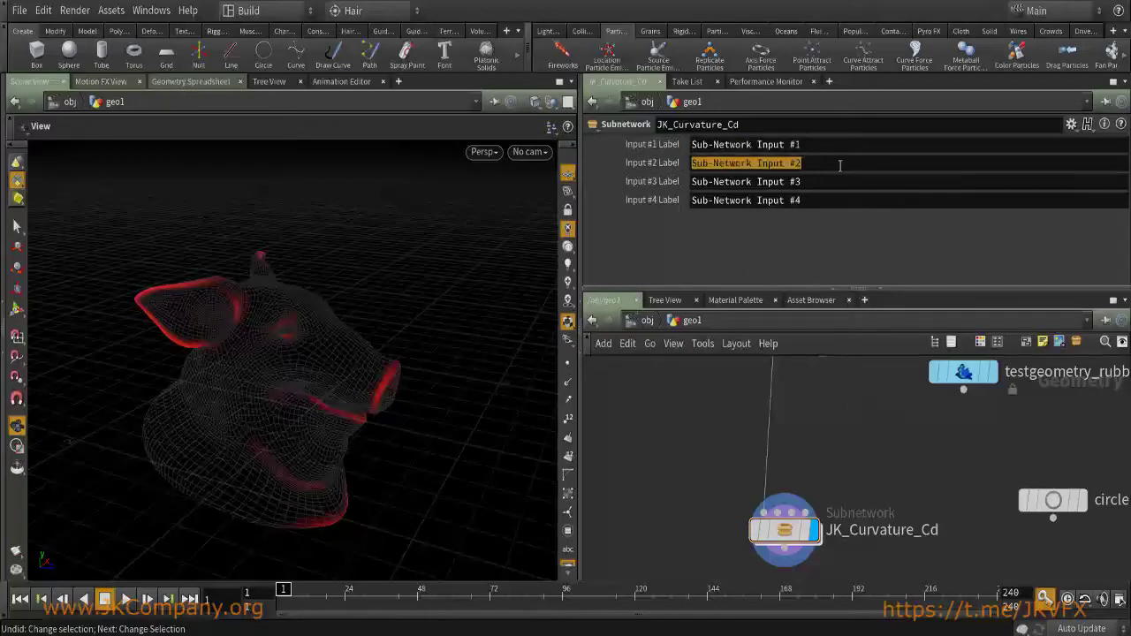
{"action": "mouse_move", "coordinate": [769, 514]}
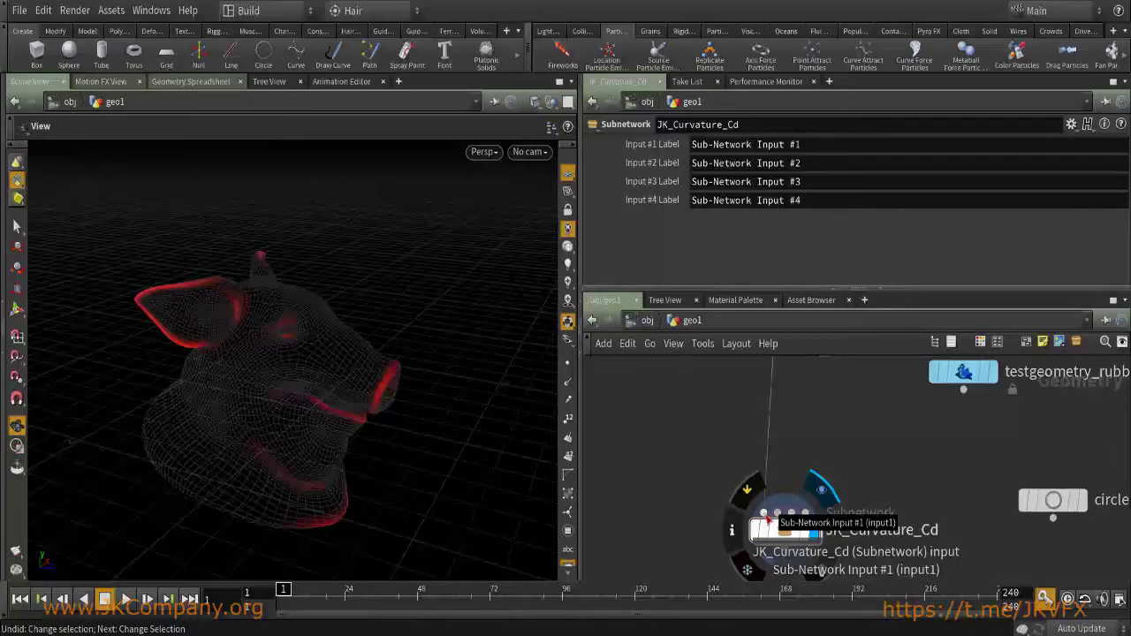
{"action": "left_click", "coordinate": [791, 144]}
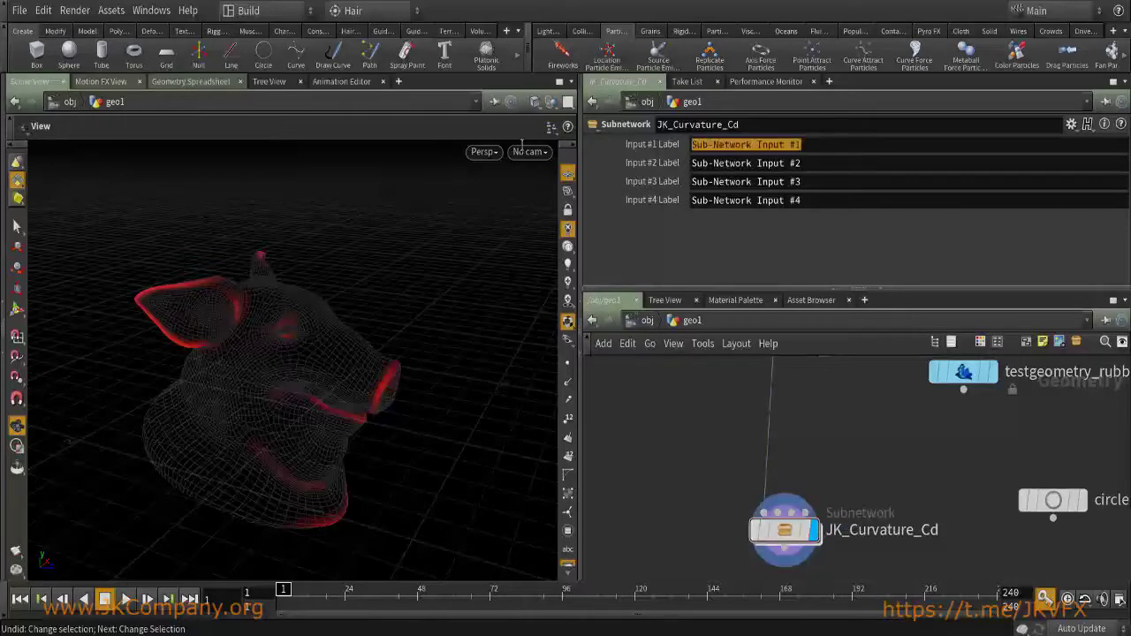
{"action": "mouse_move", "coordinate": [807, 462]}
{"action": "middle_mouse_down"}
{"action": "mouse_move", "coordinate": [792, 476]}
{"action": "mouse_move", "coordinate": [797, 453]}
{"action": "middle_mouse_up"}
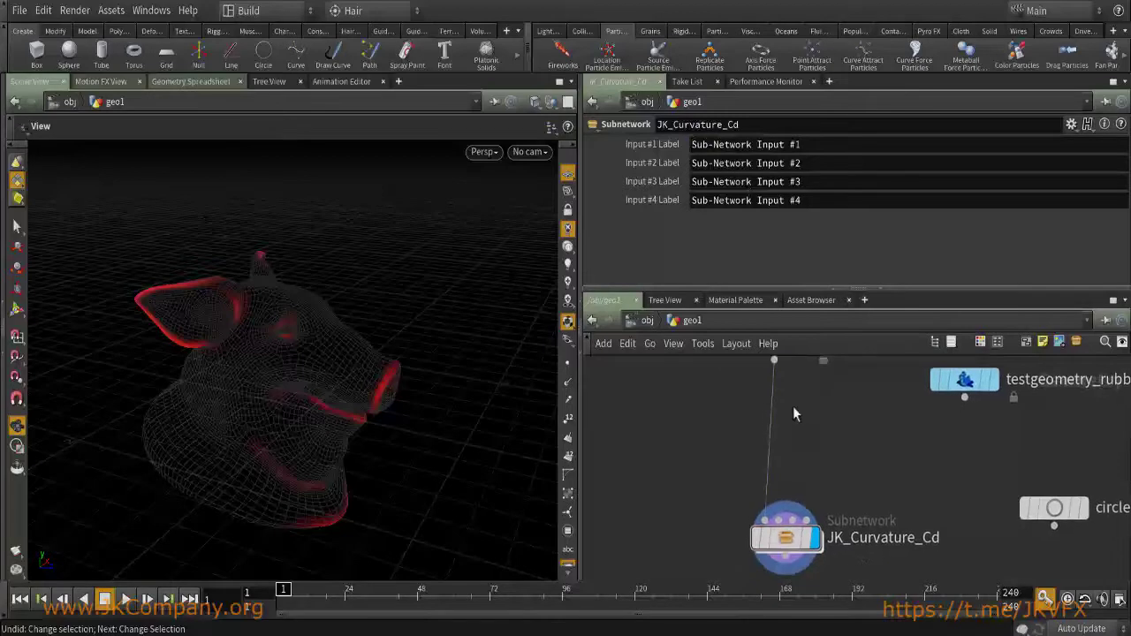
{"action": "left_click", "coordinate": [724, 144]}
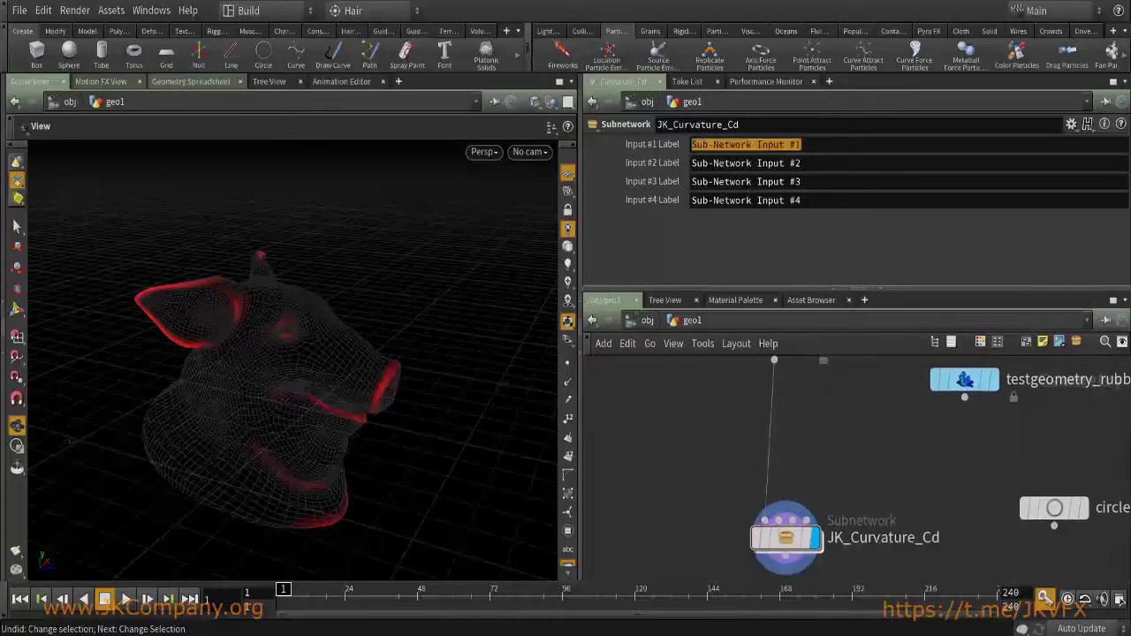
{"action": "type", "text": "In"}
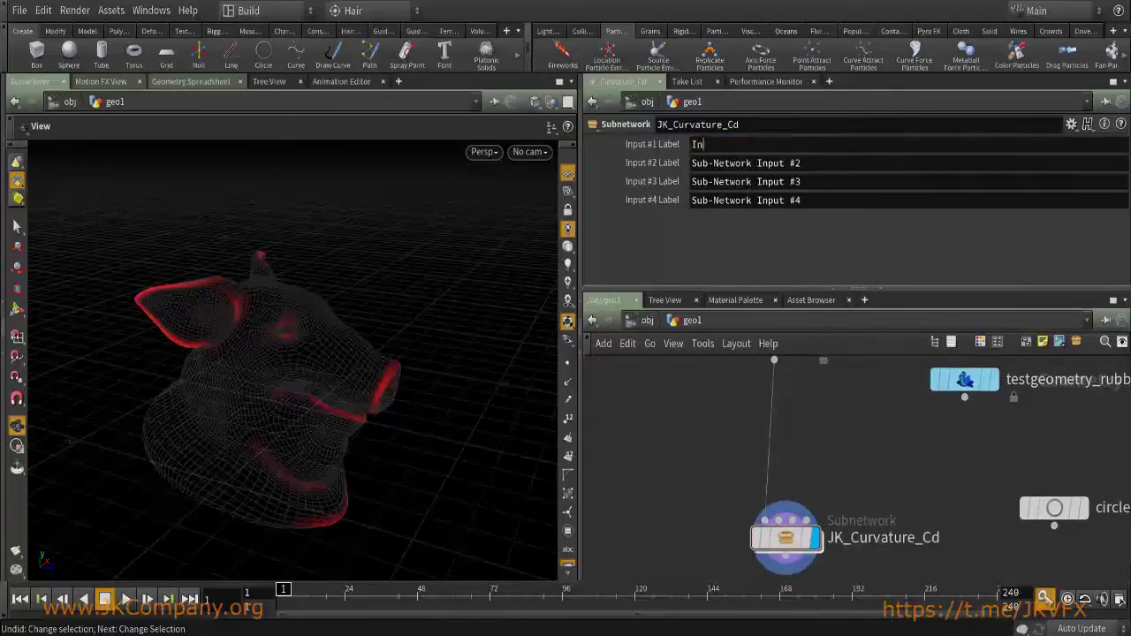
{"action": "type", "text": " Geometry"}
{"action": "key", "text": "Return"}
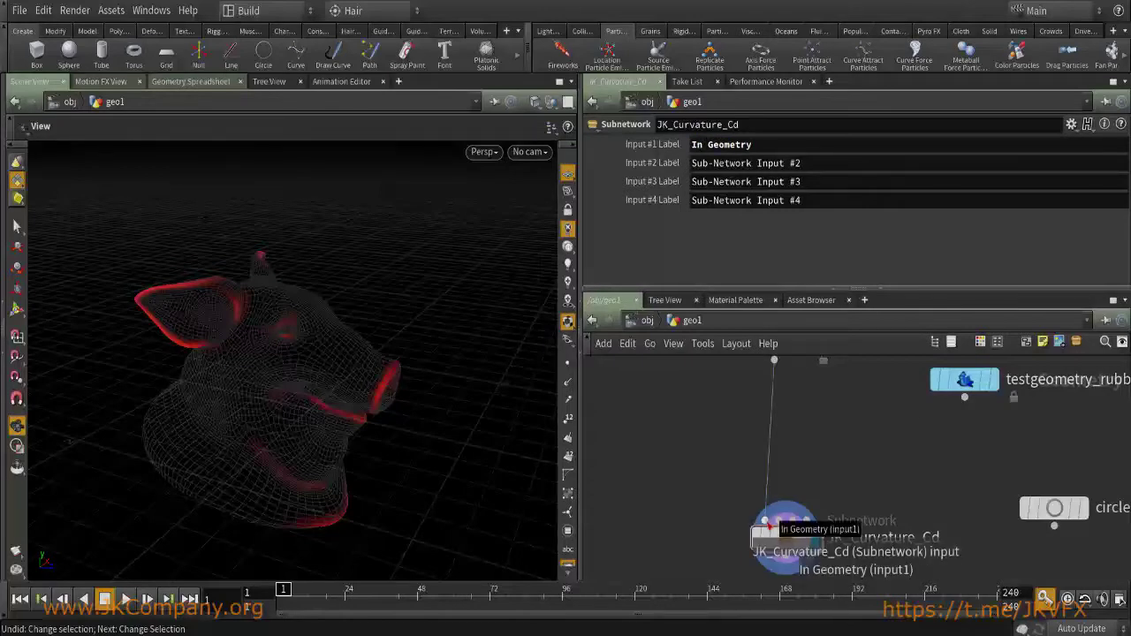
{"action": "middle_click_drag", "start_coordinate": [919, 493], "coordinate": [811, 502]}
{"action": "scroll", "coordinate": [811, 502], "scroll_direction": "down", "scroll_amount": 3}
{"action": "middle_click_drag", "start_coordinate": [876, 459], "coordinate": [1012, 463]}
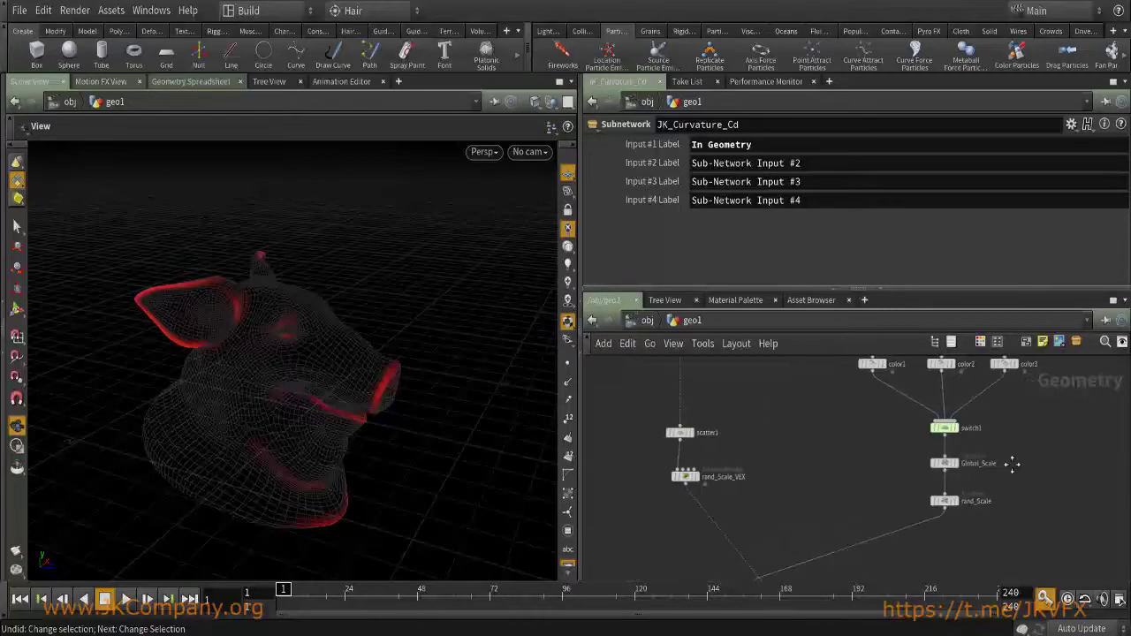
{"action": "key", "text": "Tab"}
{"action": "mouse_move", "coordinate": [996, 437]}
{"action": "key", "text": "Escape"}
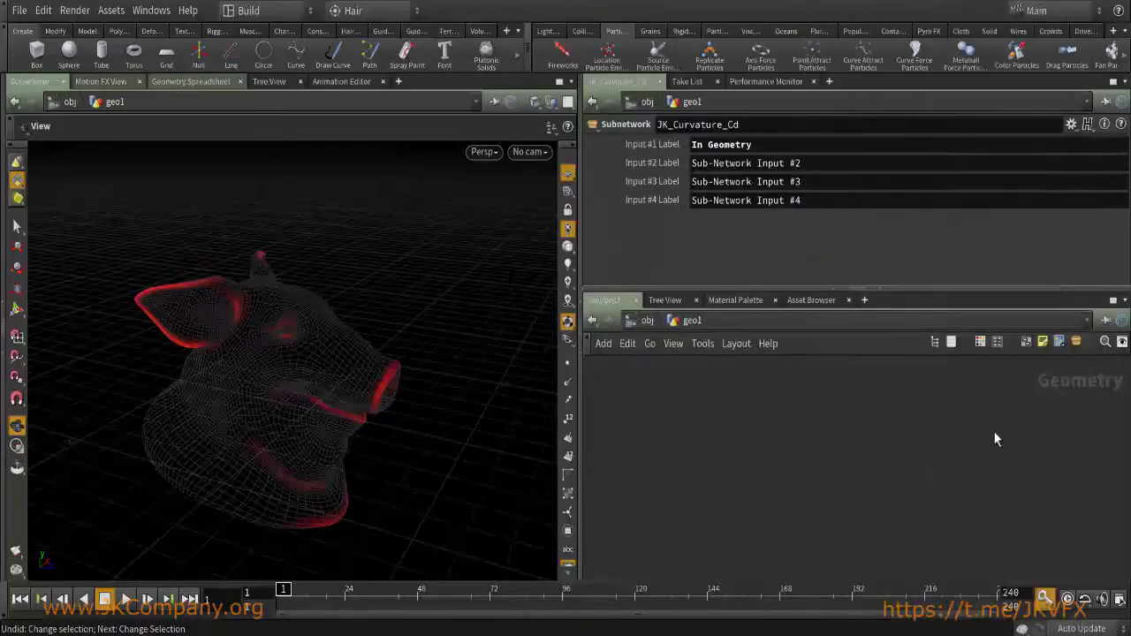
{"action": "key", "text": "p"}
{"action": "key", "text": "Tab"}
{"action": "type", "text": "c"}
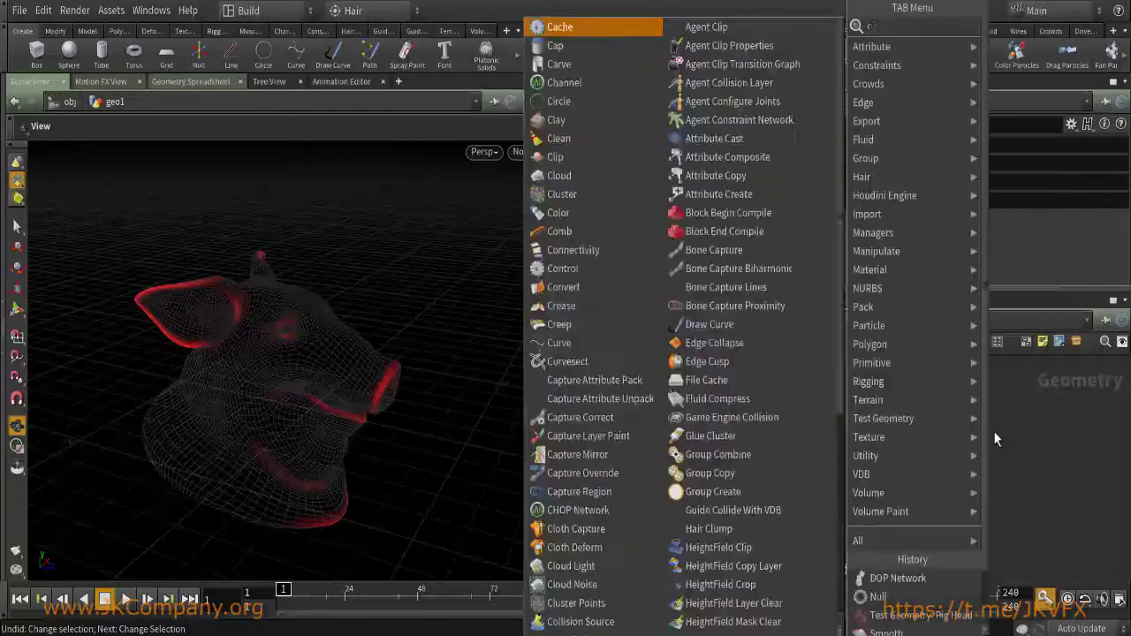
{"action": "type", "text": "opy"}
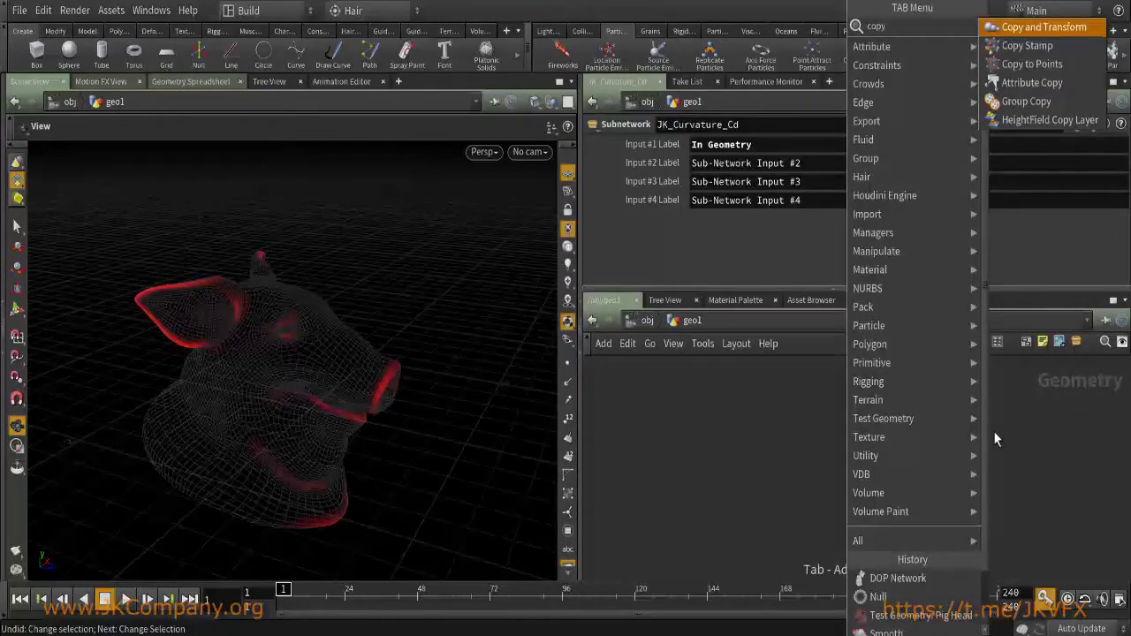
{"action": "key", "text": "Down"}
{"action": "key", "text": "Return"}
{"action": "left_click", "coordinate": [993, 430]}
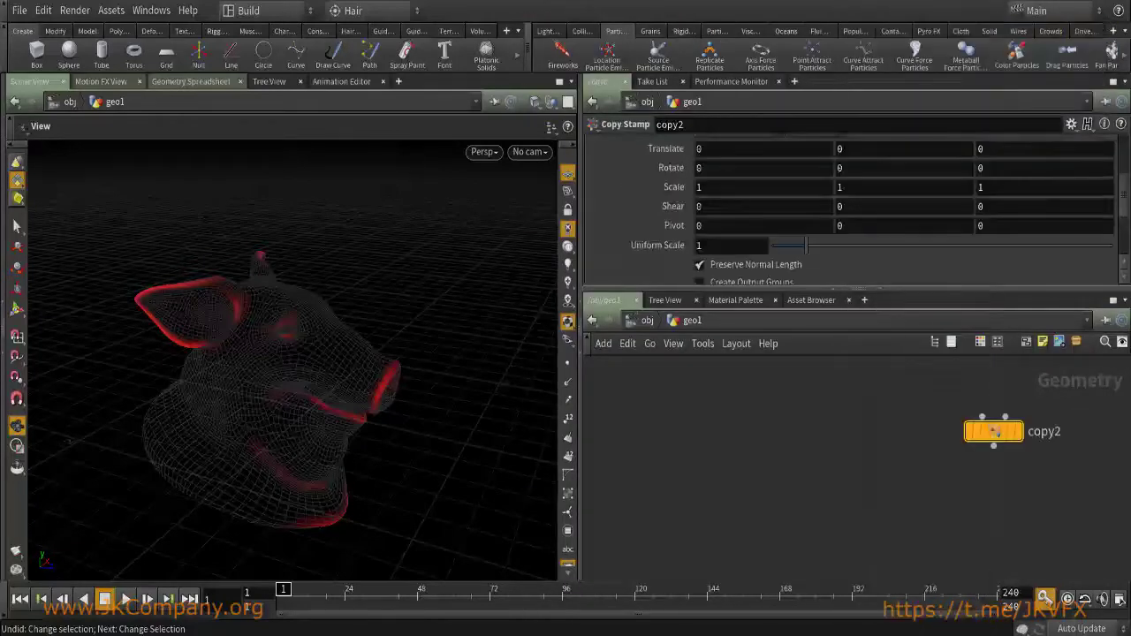
{"action": "mouse_move", "coordinate": [977, 415]}
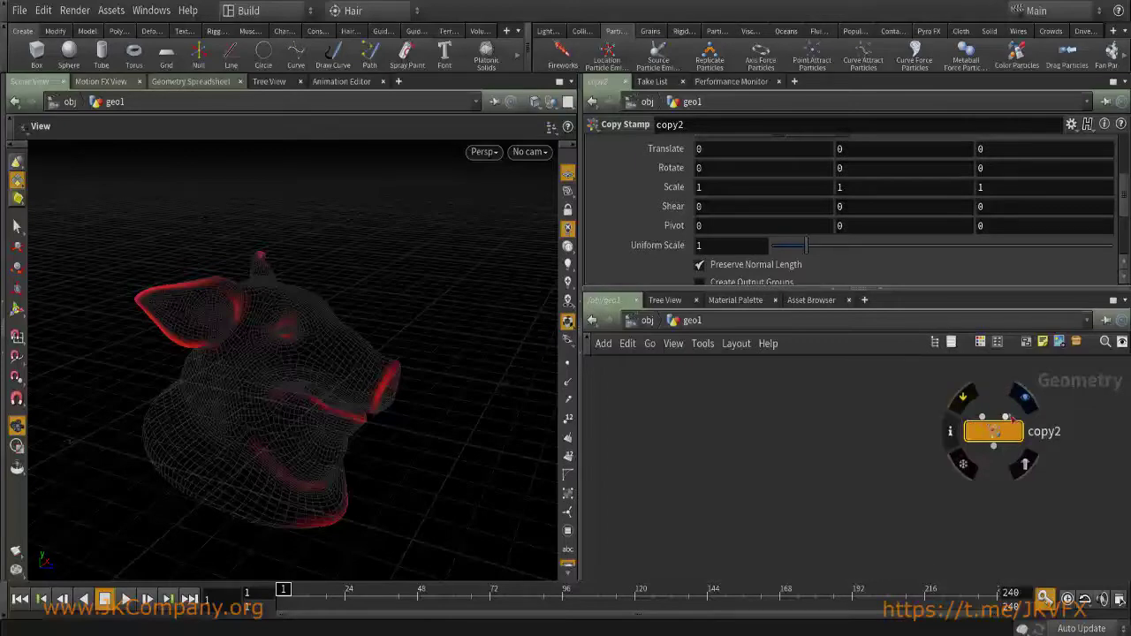
{"action": "left_click_drag", "start_coordinate": [993, 430], "coordinate": [788, 512]}
{"action": "left_click_drag", "start_coordinate": [795, 464], "coordinate": [970, 526]}
{"action": "key", "text": "Delete"}
{"action": "key", "text": "h"}
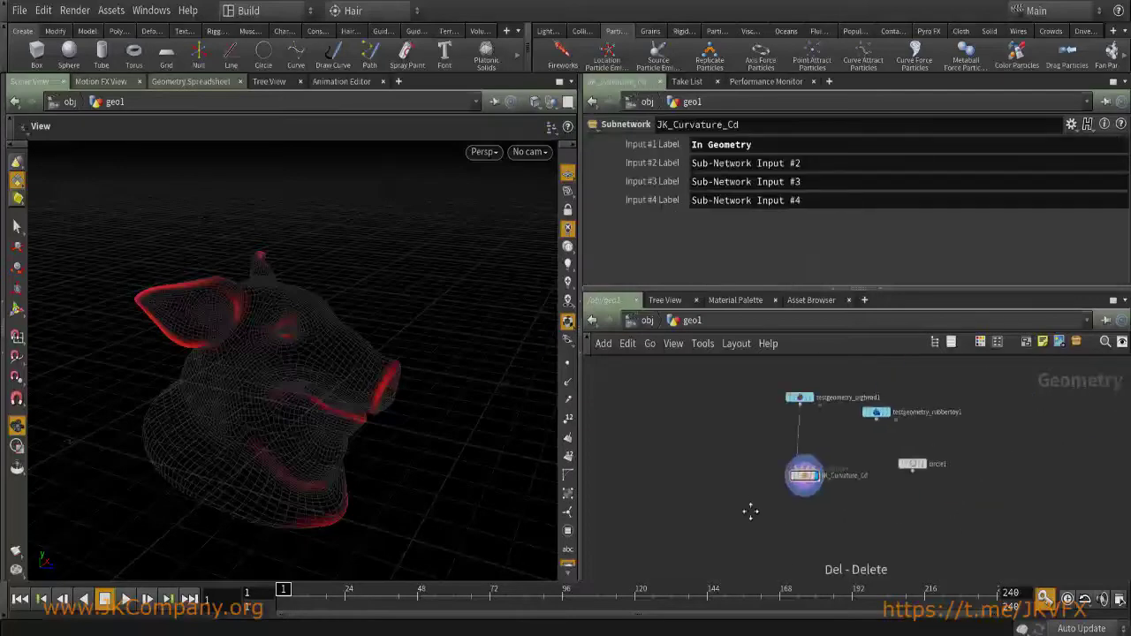
{"action": "scroll", "coordinate": [750, 510], "scroll_direction": "up", "scroll_amount": 3}
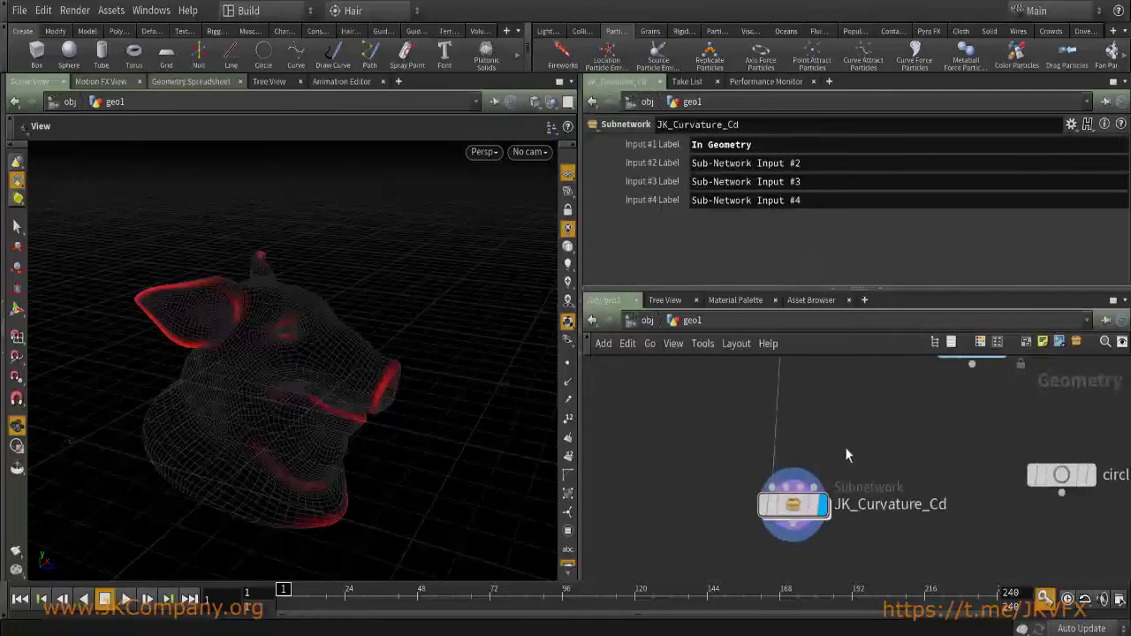
{"action": "left_click_drag", "start_coordinate": [960, 460], "coordinate": [1034, 404]}
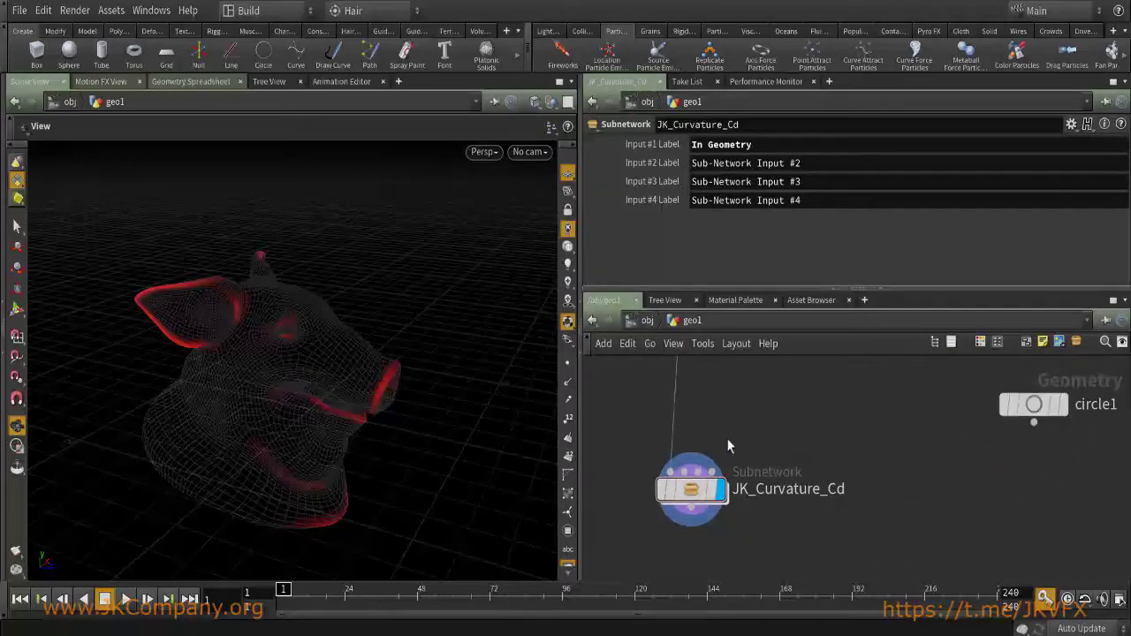
{"action": "middle_click_drag", "start_coordinate": [729, 447], "coordinate": [794, 449]}
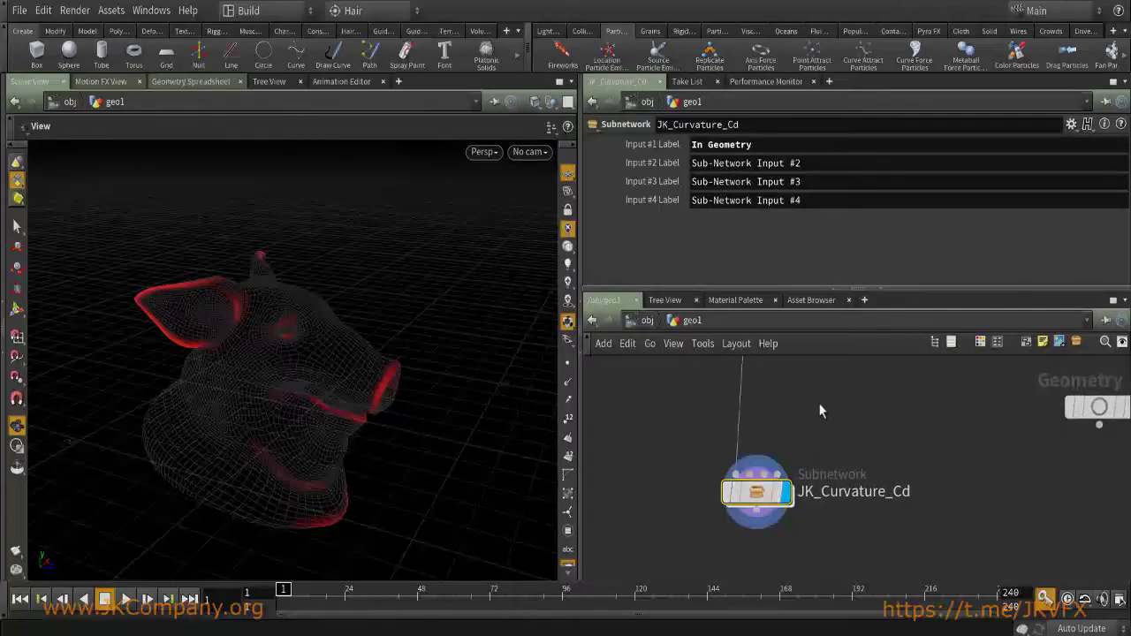
{"action": "double_click", "coordinate": [757, 488]}
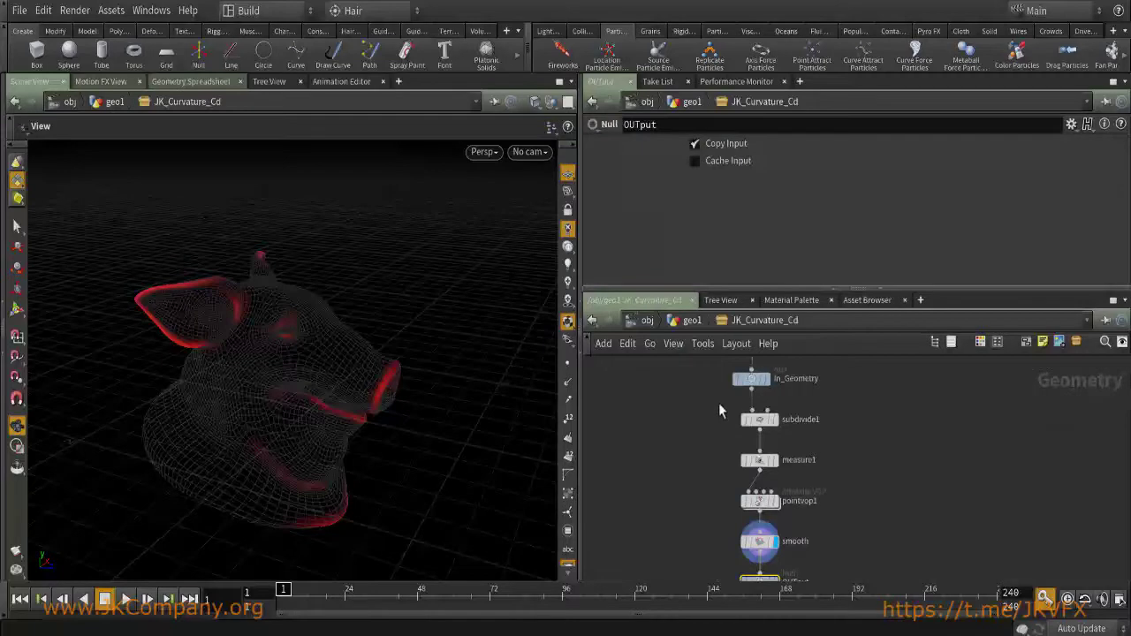
{"action": "scroll", "coordinate": [718, 433], "scroll_direction": "down", "scroll_amount": 2}
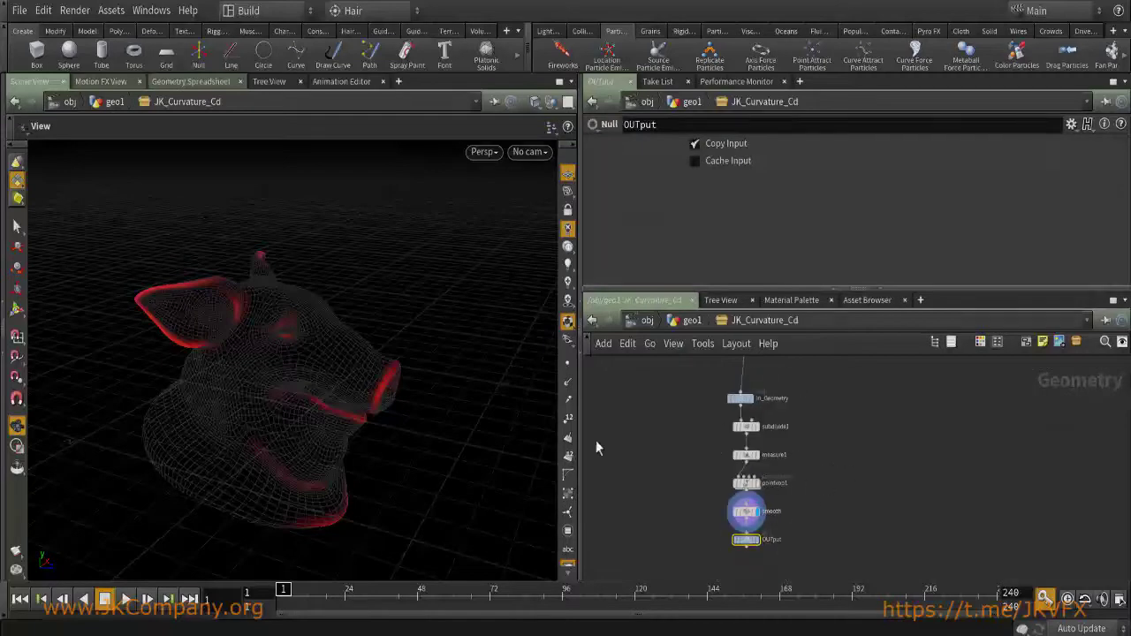
{"action": "key", "text": "u"}
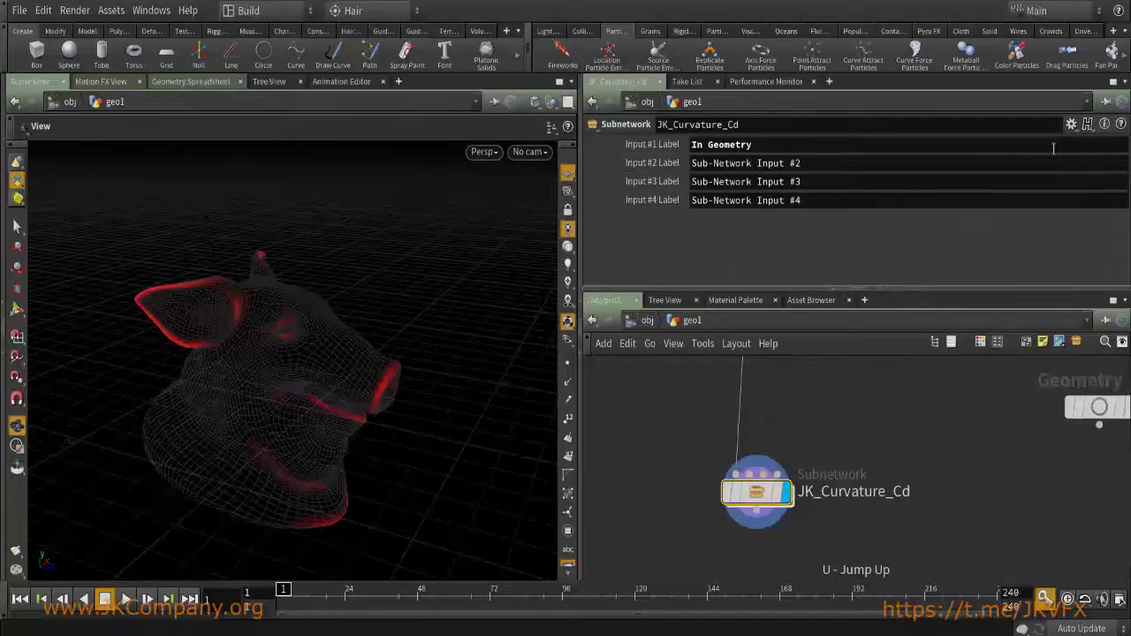
Open JK_Curvature_Cd's Edit Parameter Interface window, narrowed beside the network, with Input #4 Label selected.
{"action": "left_click", "coordinate": [1070, 125]}
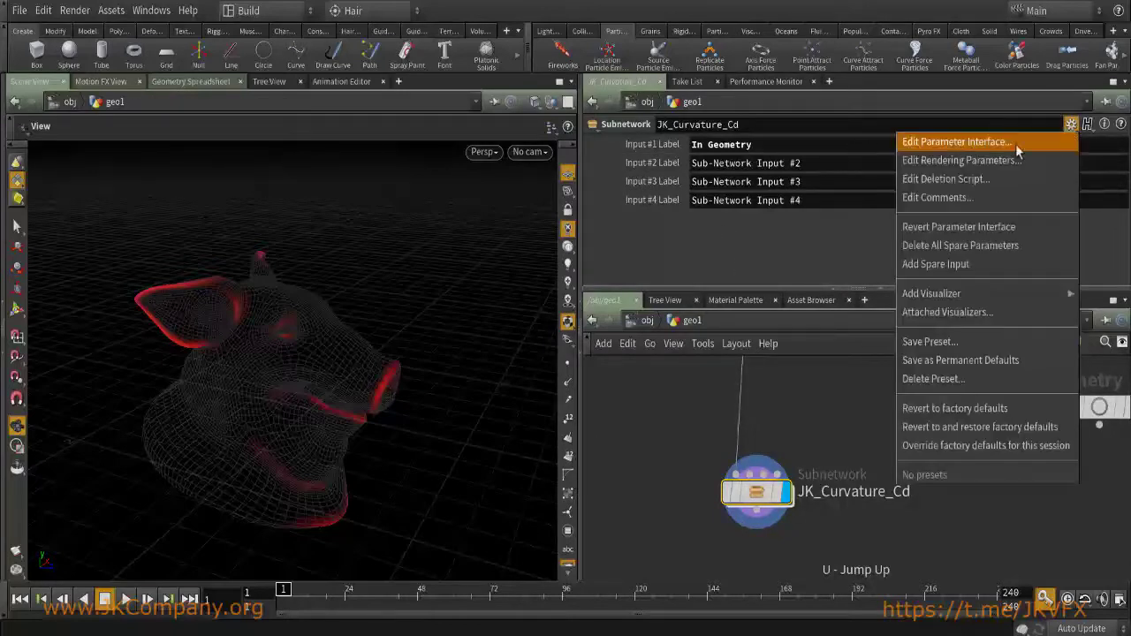
{"action": "left_click", "coordinate": [977, 144]}
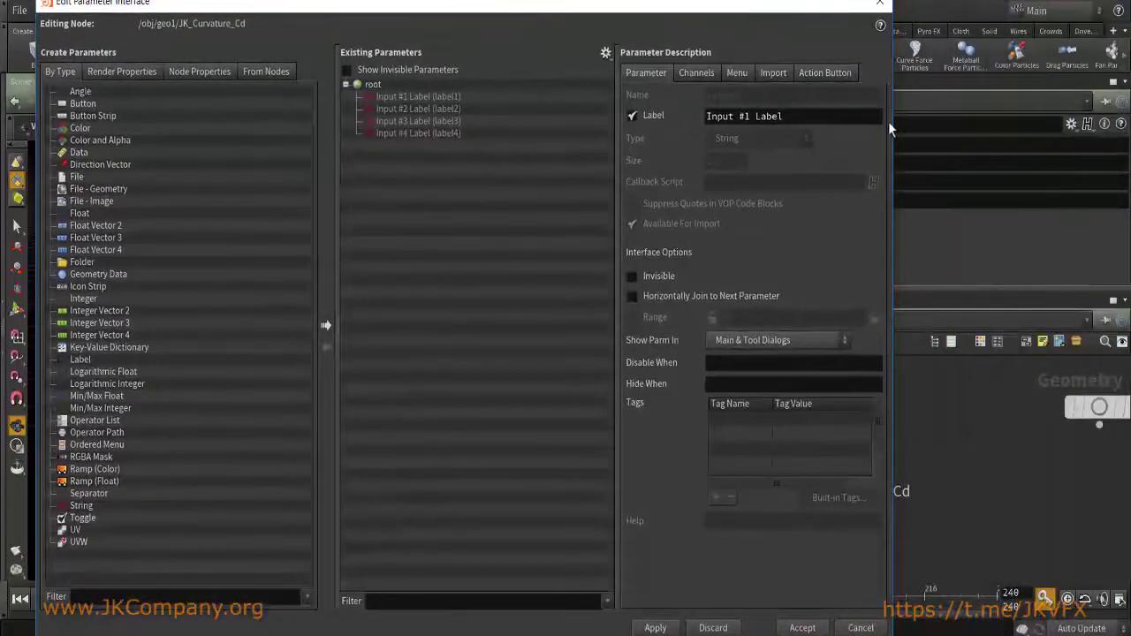
{"action": "left_click_drag", "start_coordinate": [892, 121], "coordinate": [657, 121]}
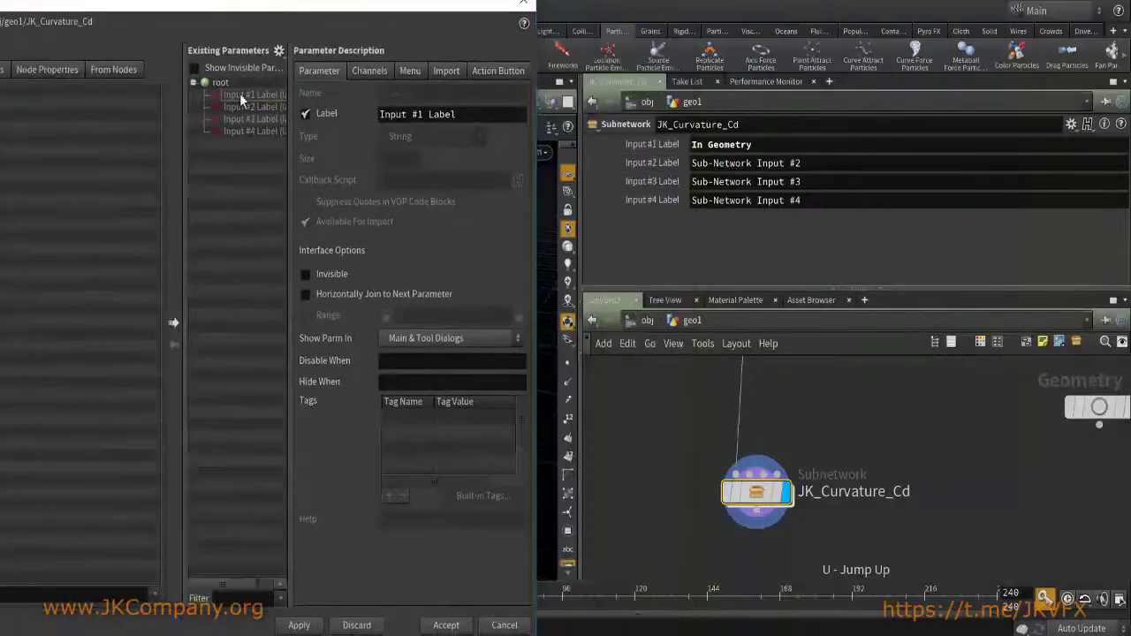
{"action": "left_click", "coordinate": [240, 130]}
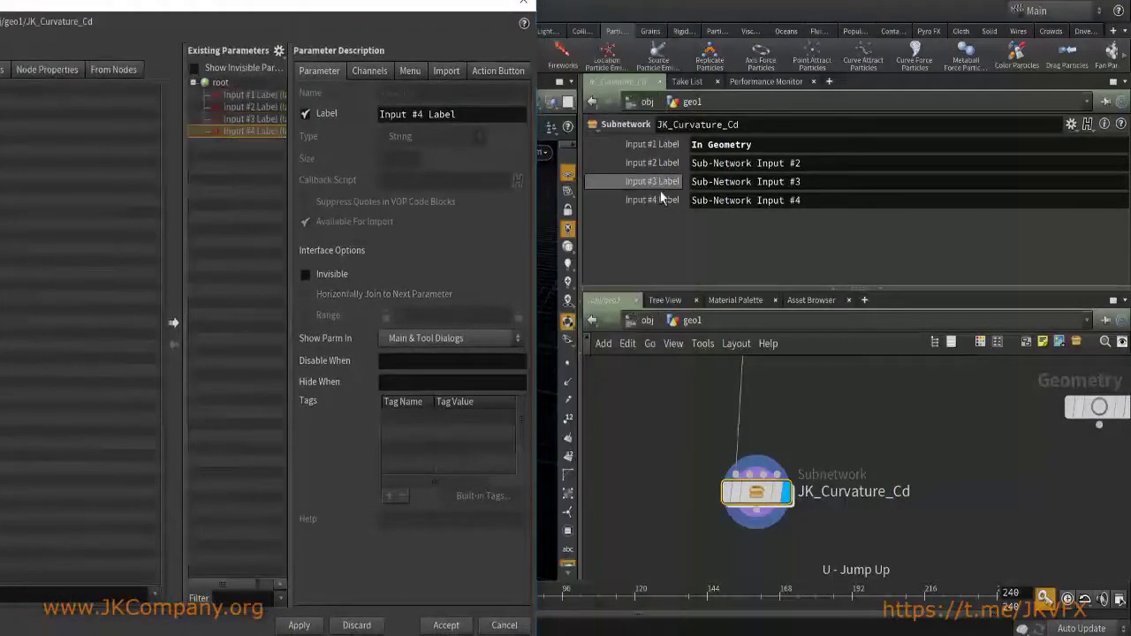
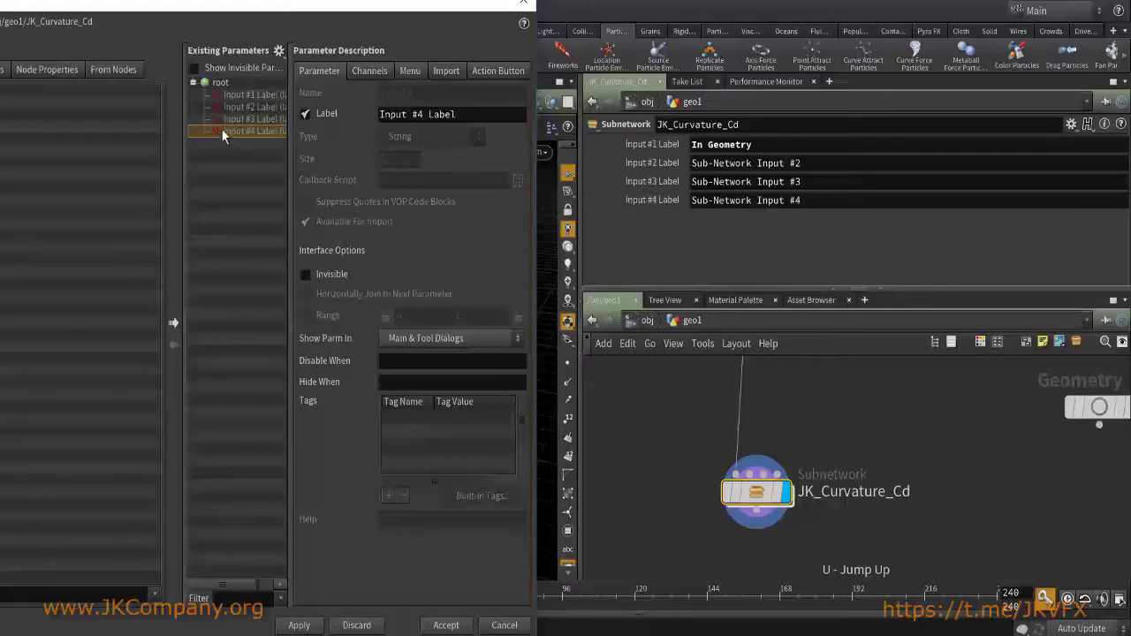
Make all four Input Label parameters invisible, apply, and check the Show Invisible toggle.
{"action": "left_click", "coordinate": [241, 97], "text": "shift"}
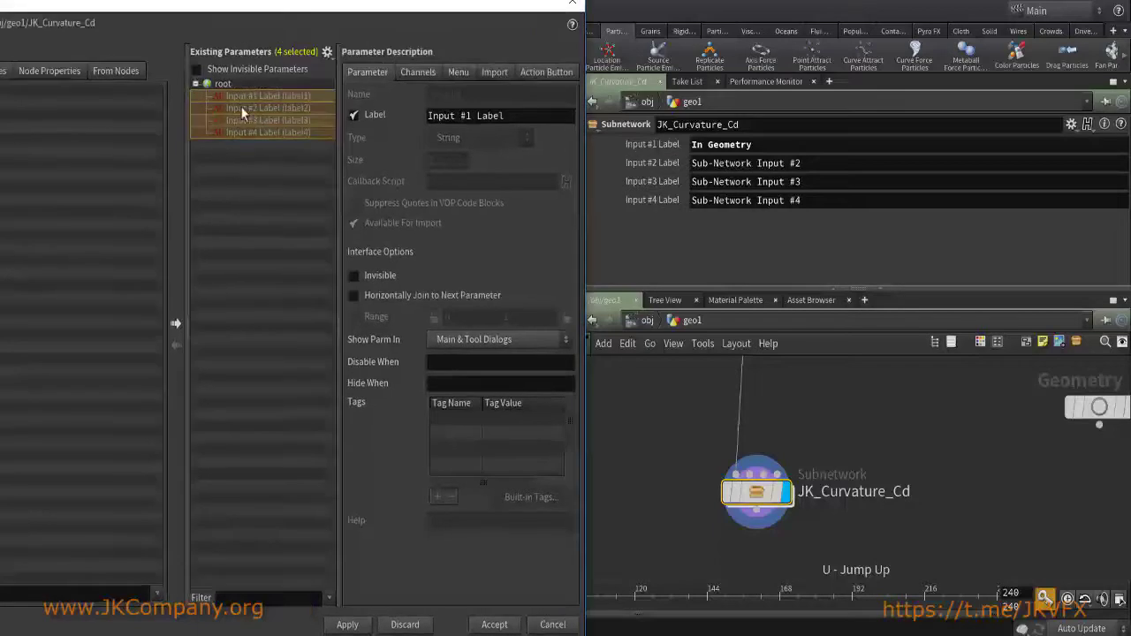
{"action": "left_click", "coordinate": [369, 277]}
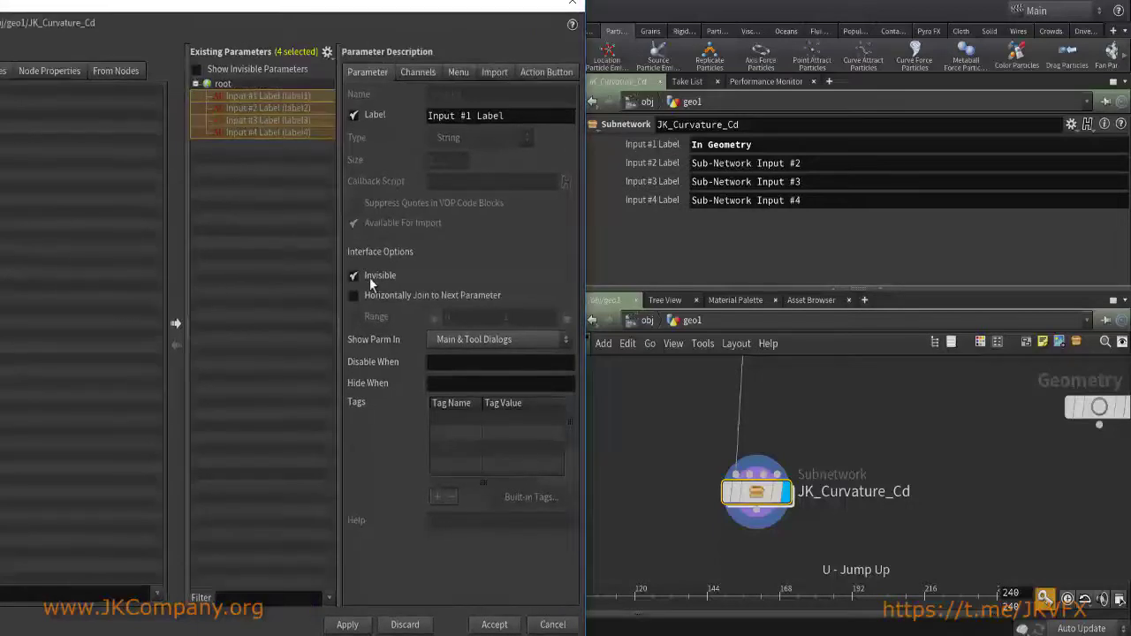
{"action": "left_click", "coordinate": [347, 624]}
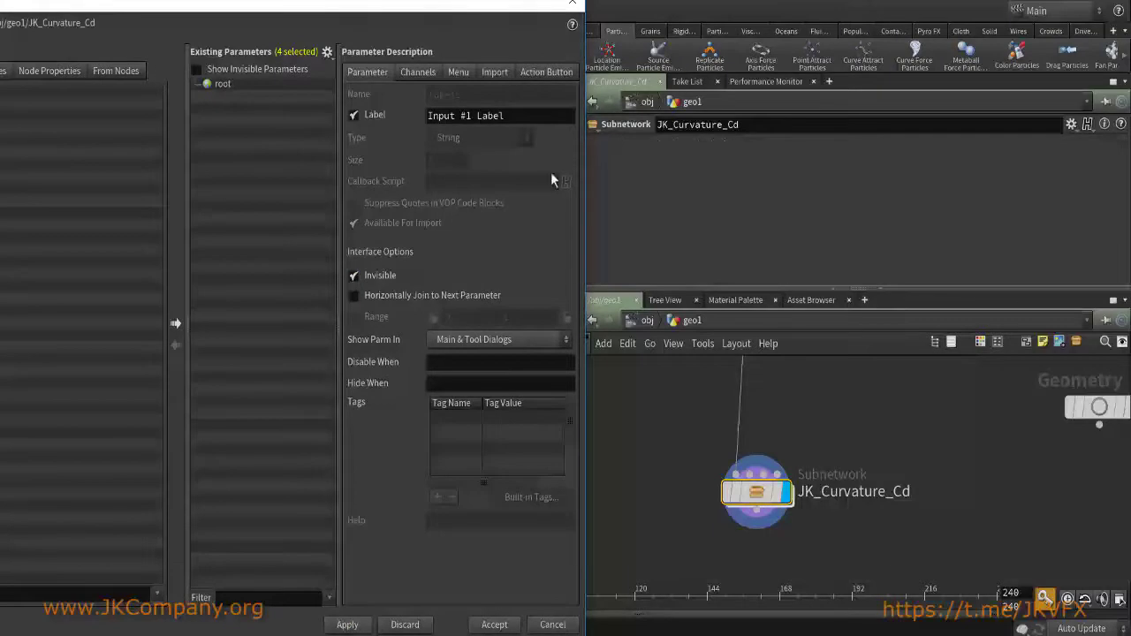
{"action": "left_click", "coordinate": [244, 72]}
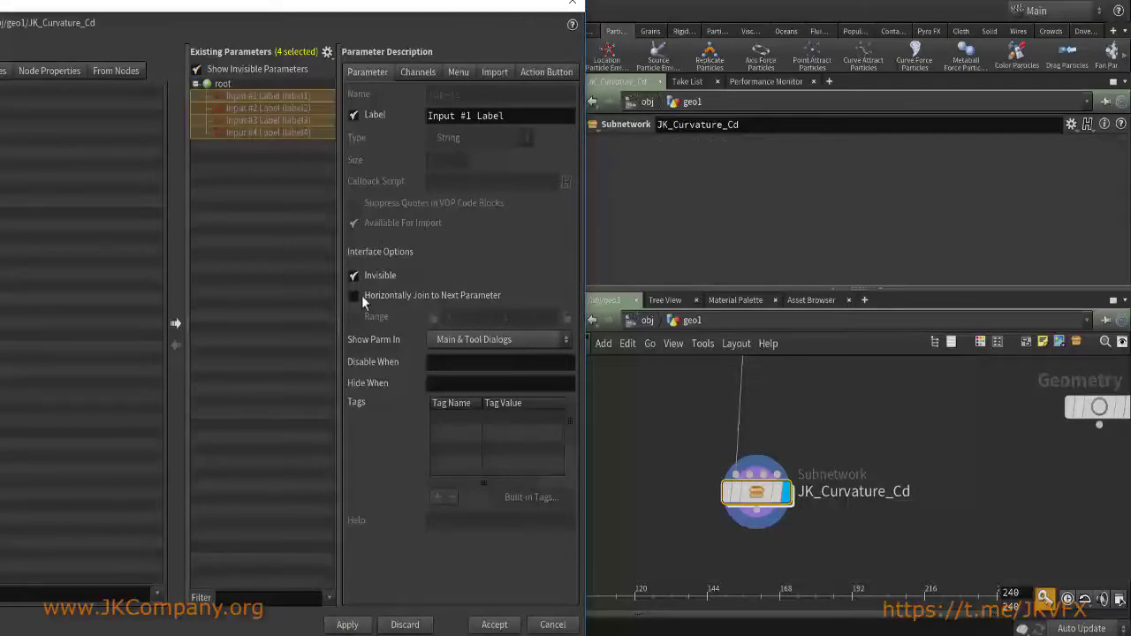
{"action": "left_click", "coordinate": [240, 69]}
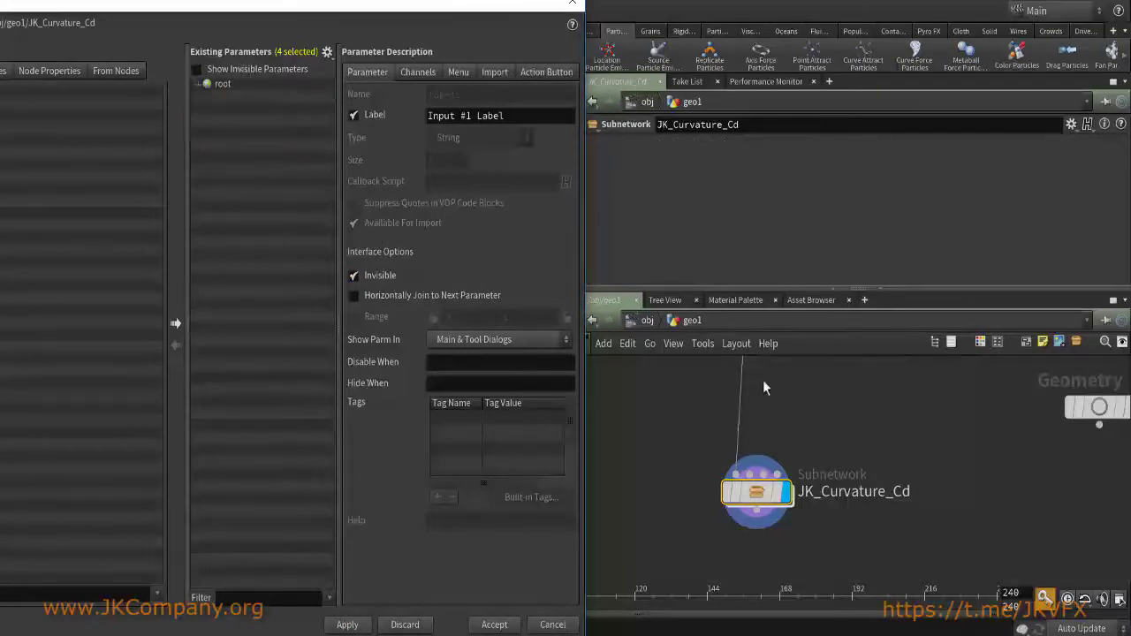
Inside JK_Curvature_Cd, inspect the subdivide1 and measure1 node settings.
{"action": "double_click", "coordinate": [760, 492]}
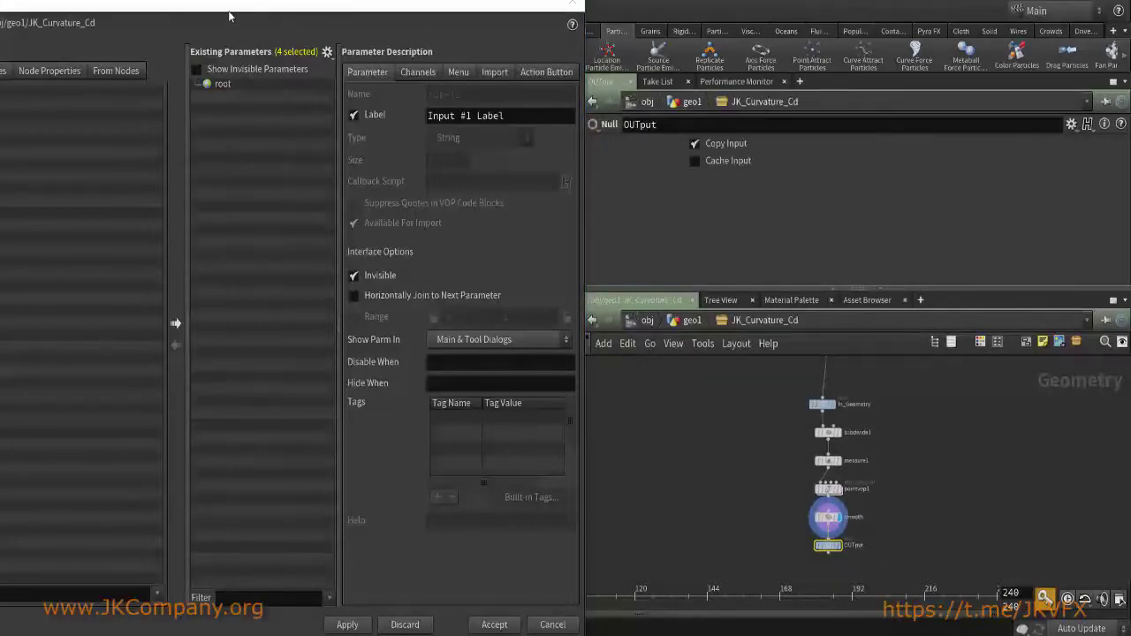
{"action": "left_click_drag", "start_coordinate": [228, 15], "coordinate": [583, 58]}
{"action": "left_click_drag", "start_coordinate": [696, 56], "coordinate": [311, 7]}
{"action": "scroll", "coordinate": [742, 422], "scroll_direction": "up", "scroll_amount": 3}
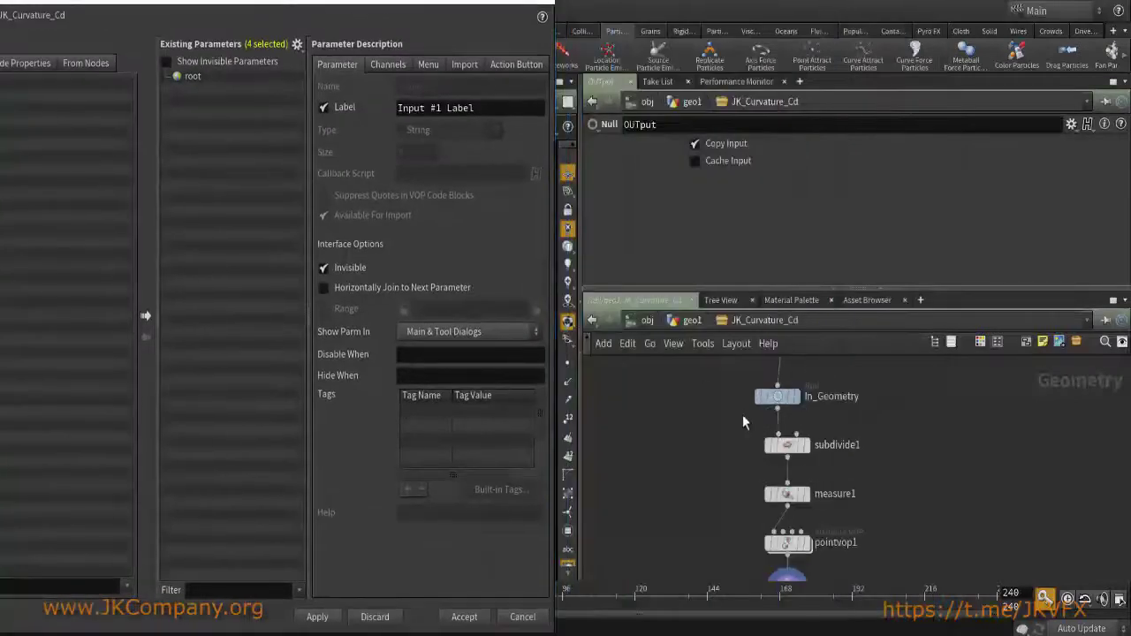
{"action": "left_click", "coordinate": [831, 446]}
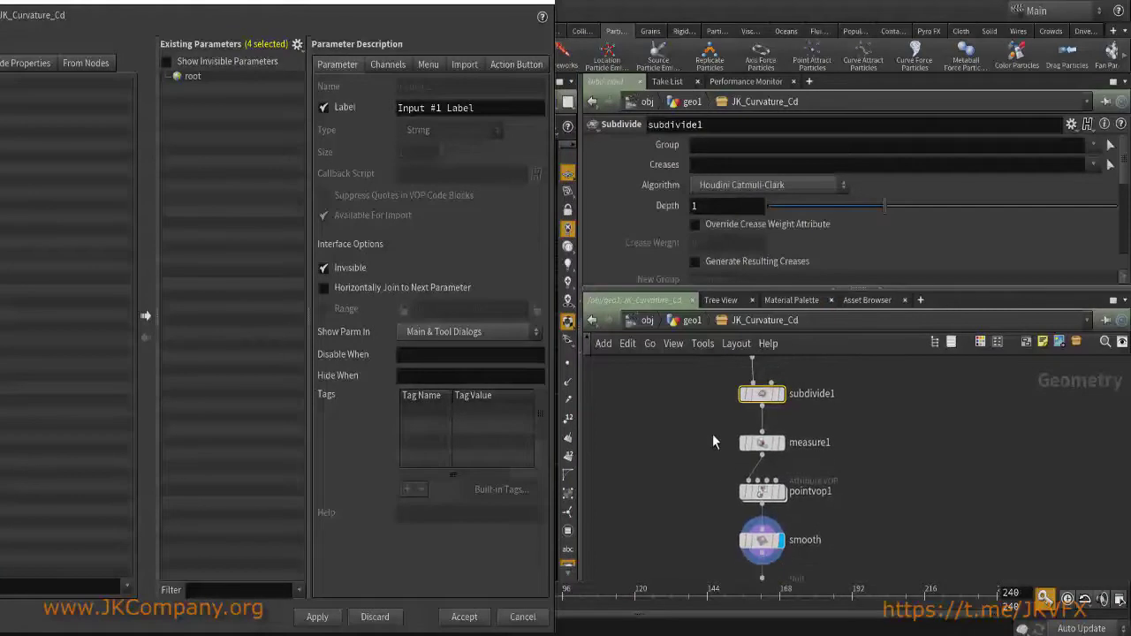
{"action": "mouse_move", "coordinate": [848, 396]}
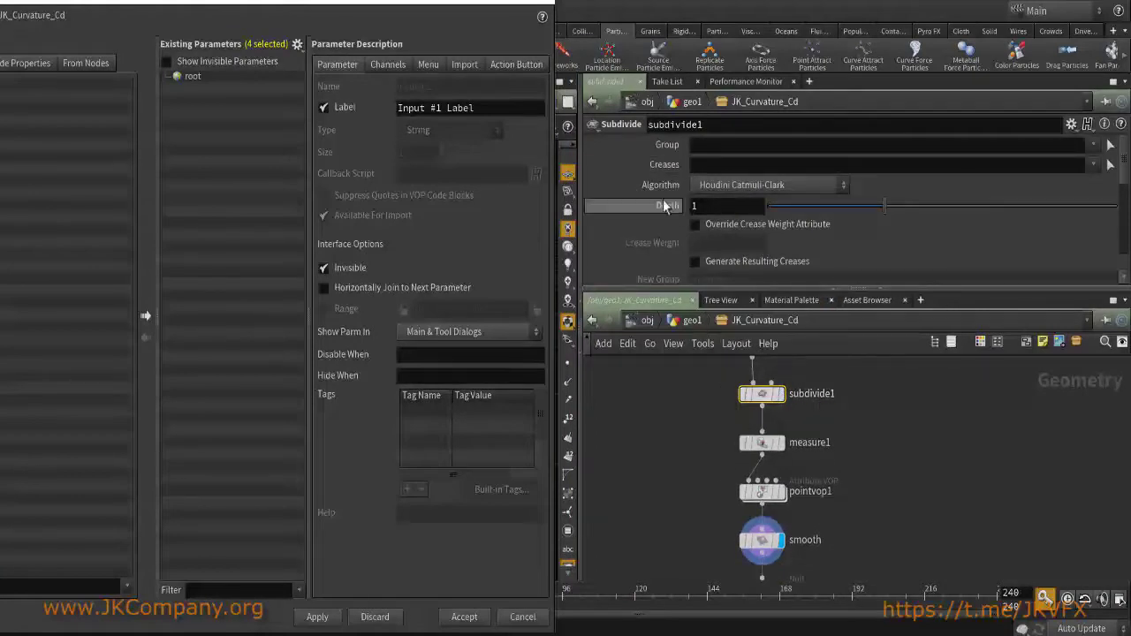
{"action": "mouse_move", "coordinate": [668, 208]}
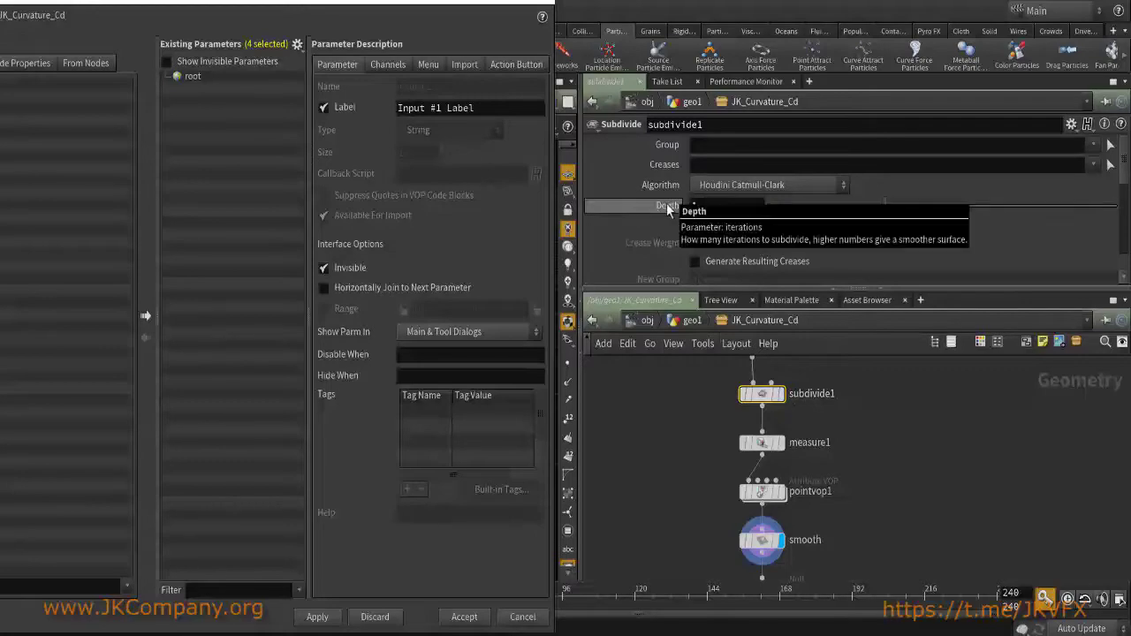
{"action": "middle_click_drag", "start_coordinate": [687, 489], "coordinate": [684, 553]}
{"action": "mouse_move", "coordinate": [761, 463]}
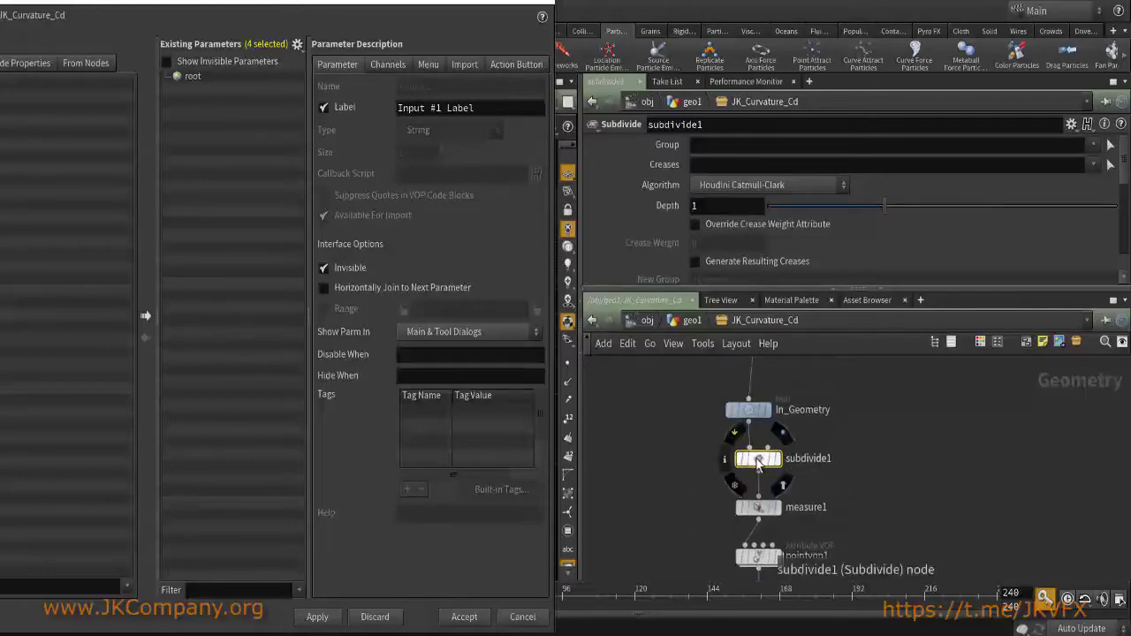
{"action": "scroll", "coordinate": [733, 453], "scroll_direction": "down", "scroll_amount": 2}
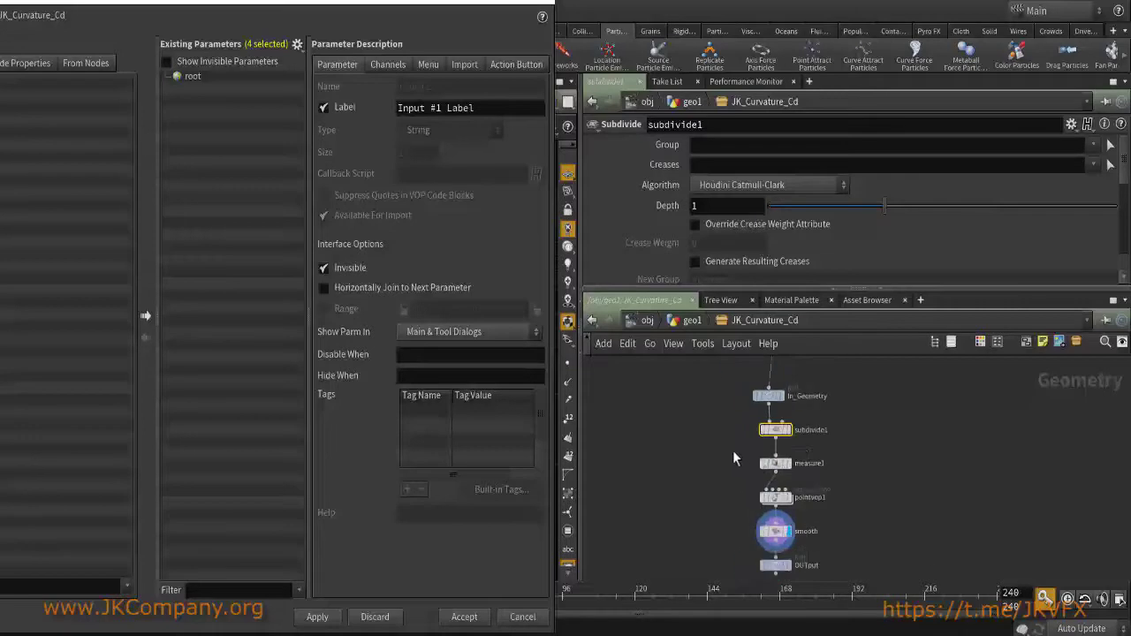
{"action": "left_click", "coordinate": [775, 463]}
{"action": "scroll", "coordinate": [804, 460], "scroll_direction": "up", "scroll_amount": 2}
{"action": "left_click", "coordinate": [759, 420]}
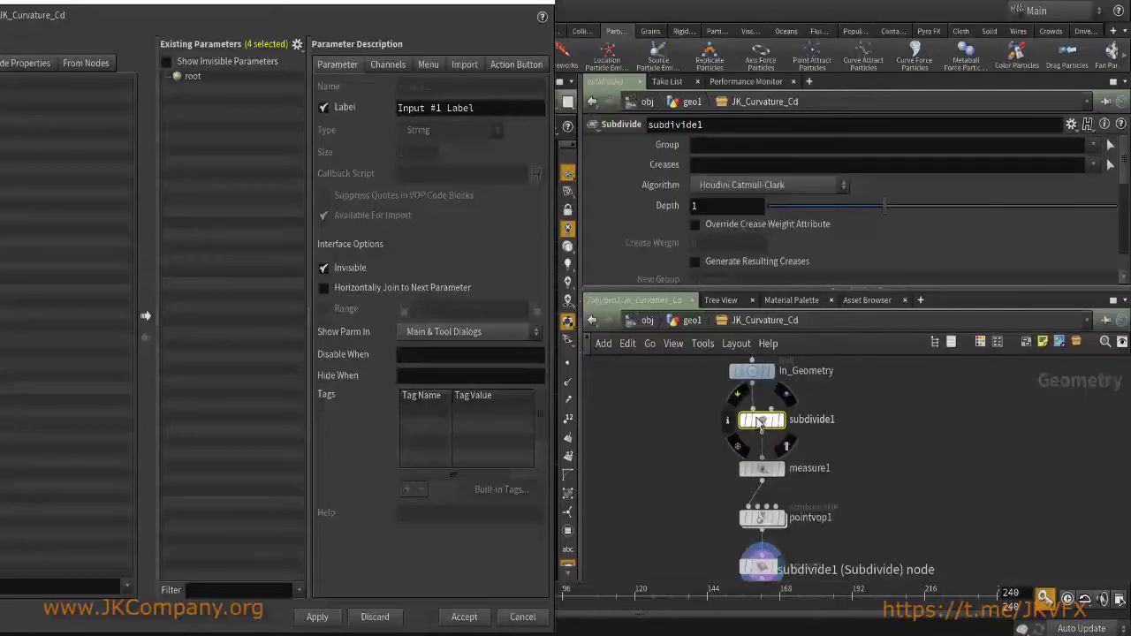
{"action": "middle_click_drag", "start_coordinate": [758, 424], "coordinate": [753, 497]}
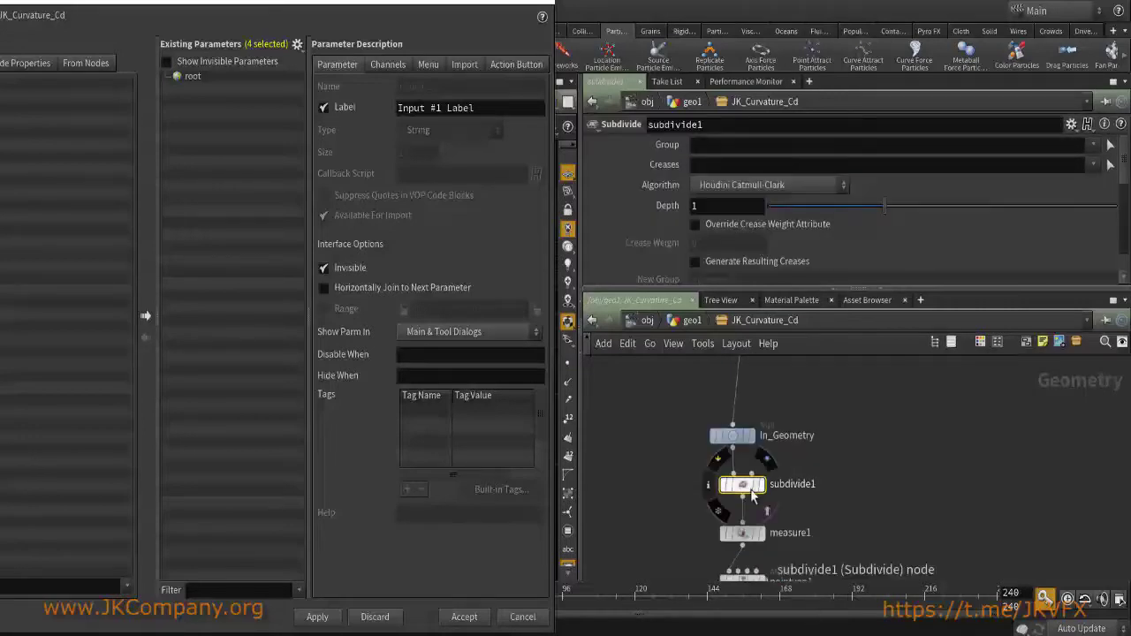
Move subdivide1 from the subnet into geo1, inserting it on the pighead wire.
{"action": "key", "text": "ctrl+x"}
{"action": "key", "text": "u"}
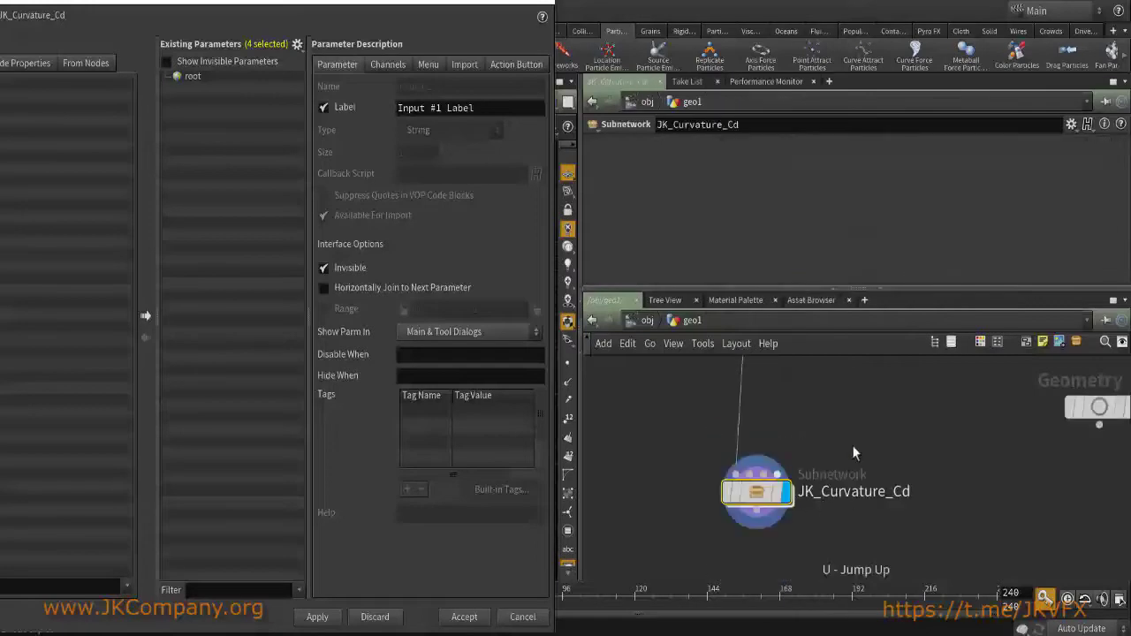
{"action": "middle_click_drag", "start_coordinate": [853, 452], "coordinate": [848, 522]}
{"action": "key", "text": "ctrl+v"}
{"action": "left_click_drag", "start_coordinate": [811, 471], "coordinate": [732, 472]}
{"action": "middle_click_drag", "start_coordinate": [822, 491], "coordinate": [795, 405]}
Check the wiring between geo1 and the subnet, then show pointvop1's black-to-red ramp.
{"action": "key", "text": "i"}
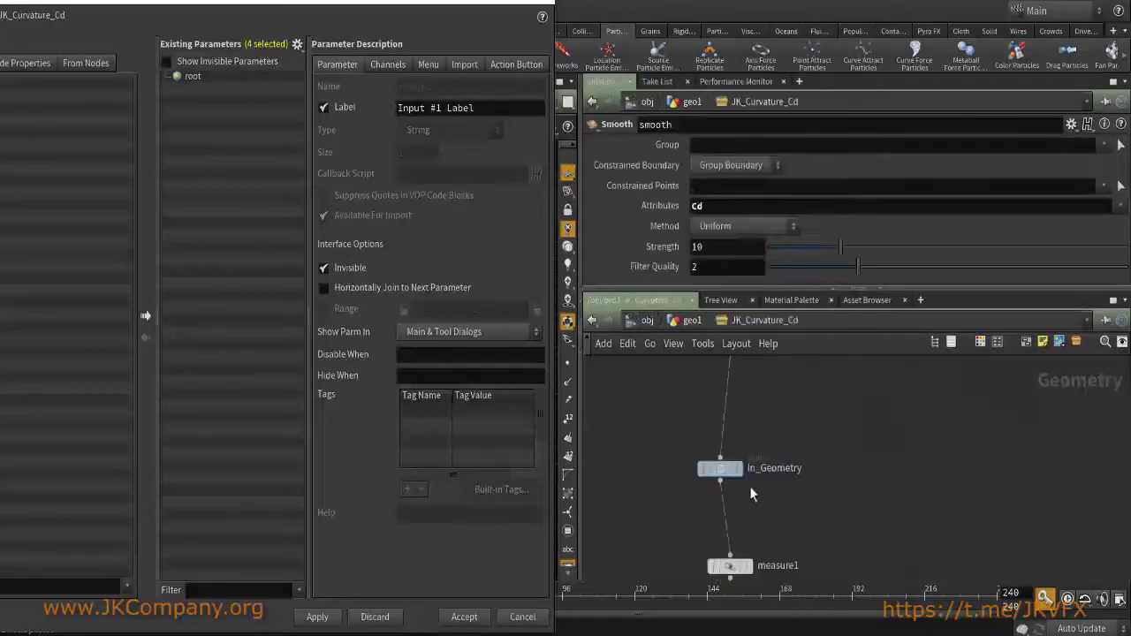
{"action": "middle_click_drag", "start_coordinate": [783, 498], "coordinate": [812, 445]}
{"action": "key", "text": "u"}
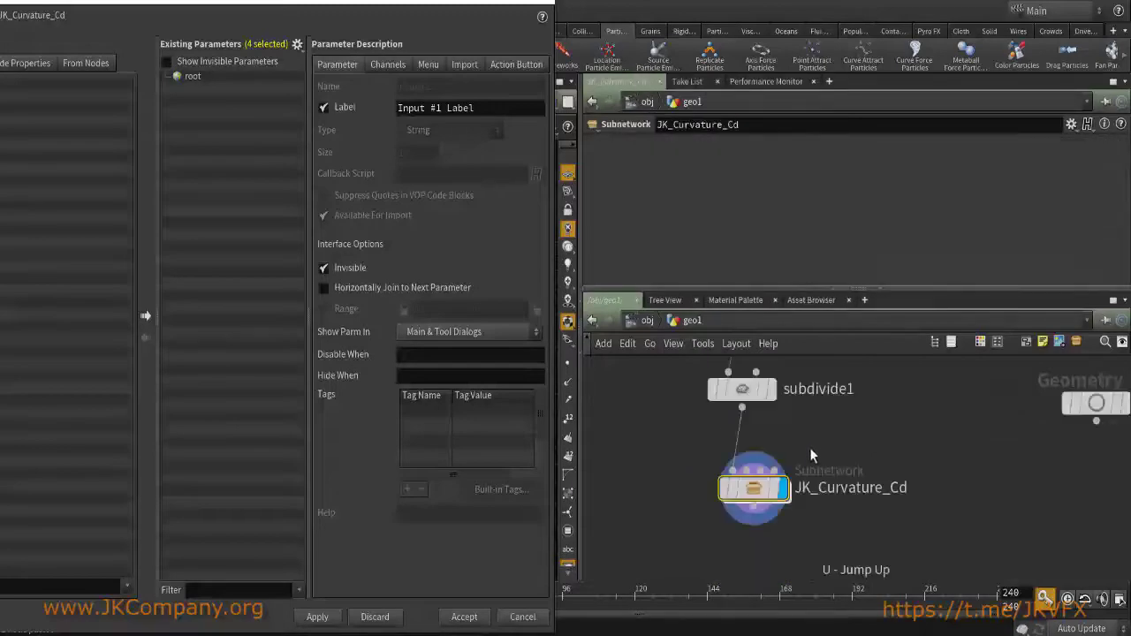
{"action": "key", "text": "i"}
{"action": "key", "text": "u"}
{"action": "key", "text": "i"}
{"action": "middle_click_drag", "start_coordinate": [806, 449], "coordinate": [717, 405]}
{"action": "left_click", "coordinate": [776, 437]}
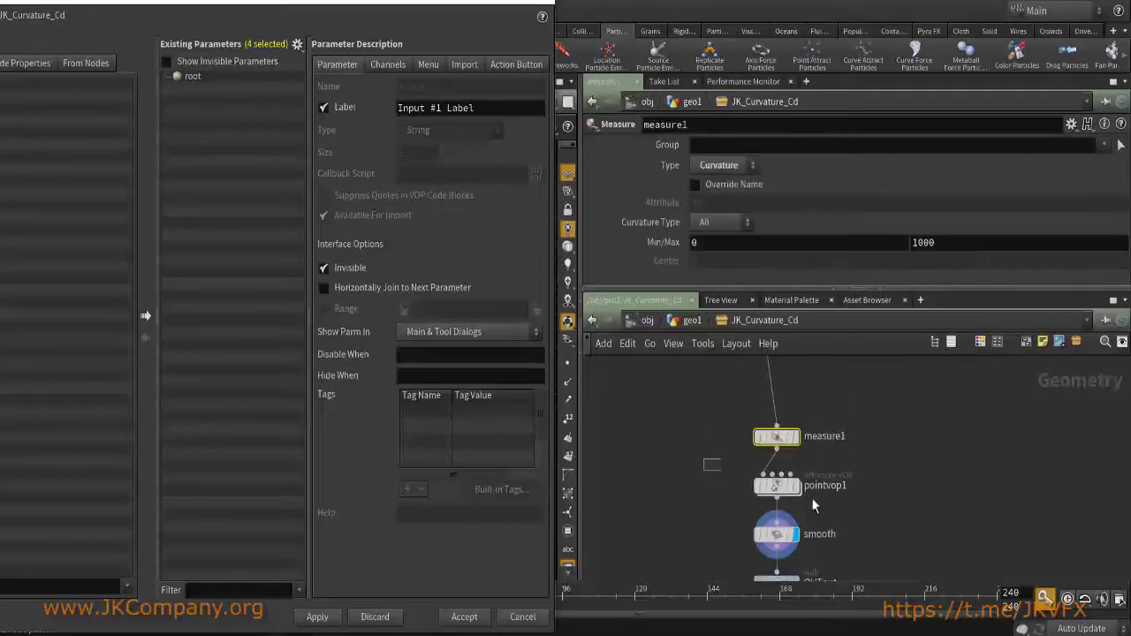
{"action": "left_click", "coordinate": [777, 485]}
{"action": "scroll", "coordinate": [633, 208], "scroll_direction": "up", "scroll_amount": 2}
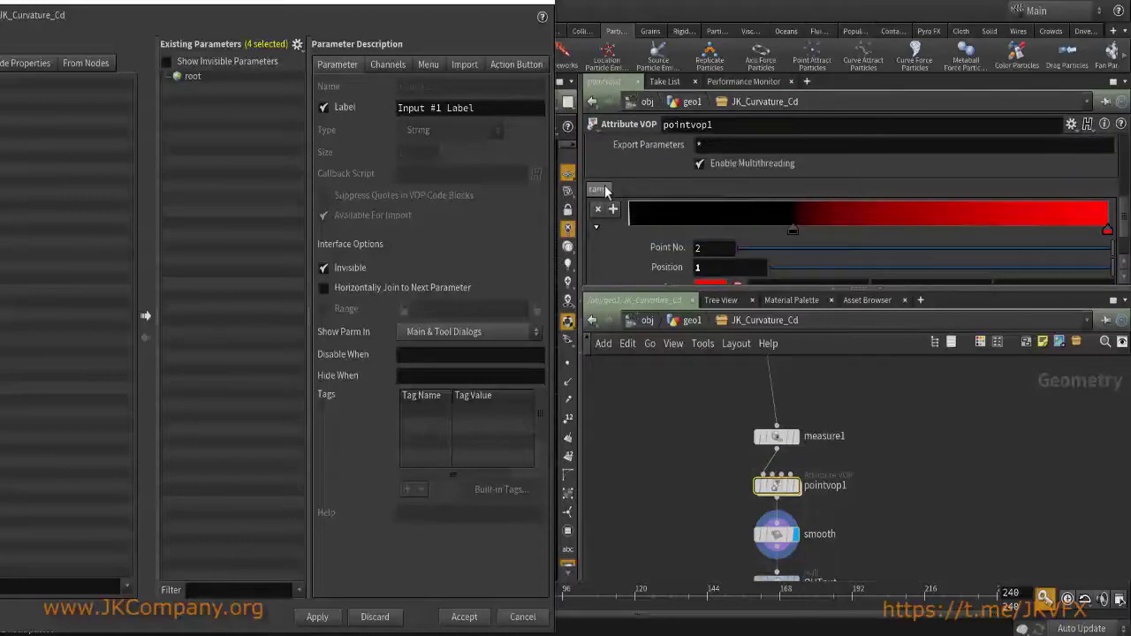
Promote pointvop1's RGB colour ramp onto the JK_Curvature_Cd interface as 'ramp'.
{"action": "left_click_drag", "start_coordinate": [606, 202], "coordinate": [202, 89]}
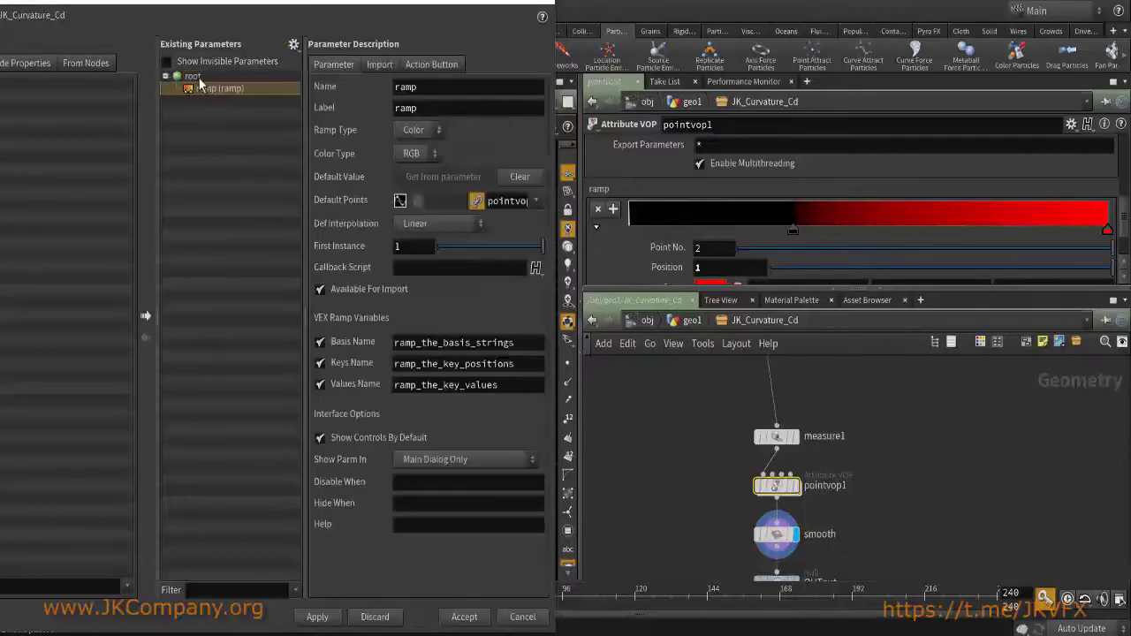
{"action": "middle_click_drag", "start_coordinate": [664, 454], "coordinate": [652, 419]}
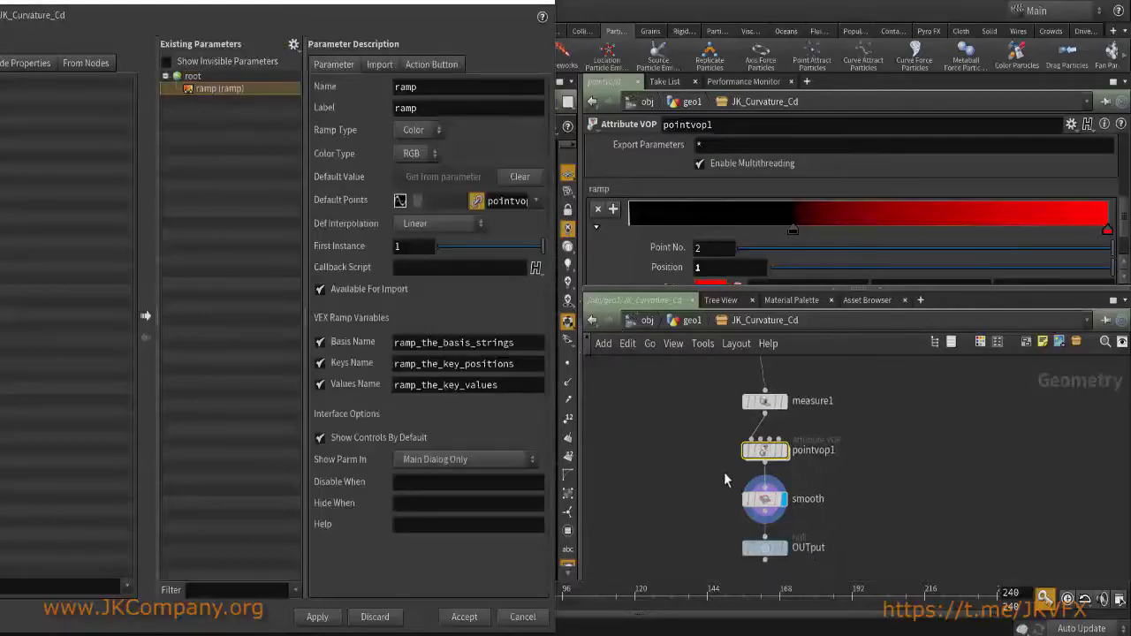
{"action": "scroll", "coordinate": [641, 234], "scroll_direction": "down", "scroll_amount": 2}
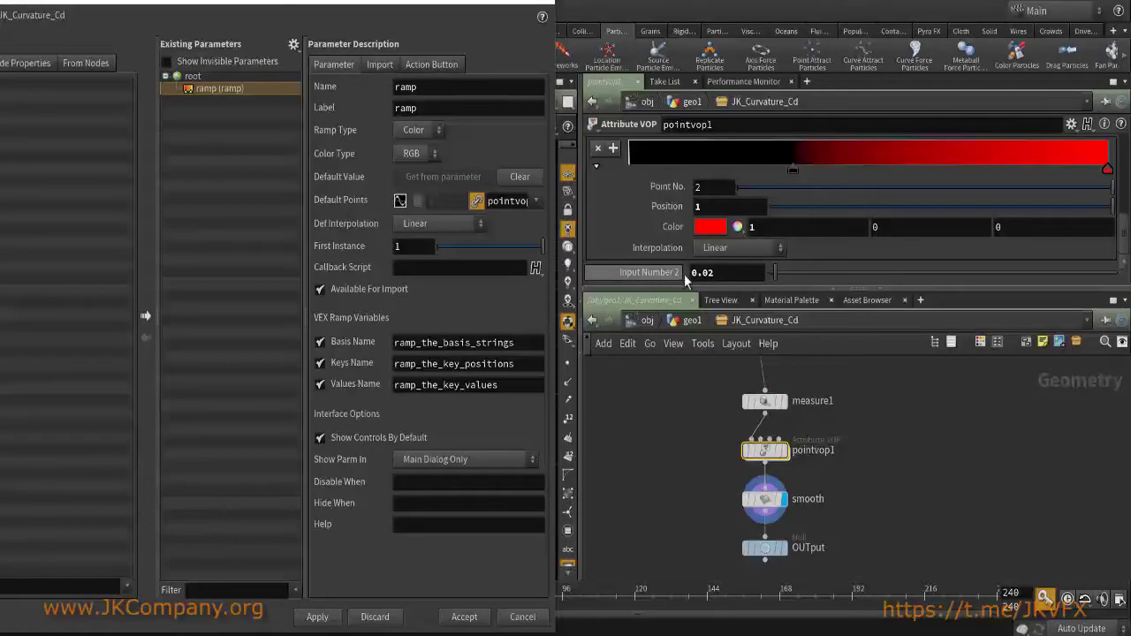
Inside pointvop1, relabel the input2 parameter from 'Input Number 2' to 'Bias'.
{"action": "double_click", "coordinate": [765, 450]}
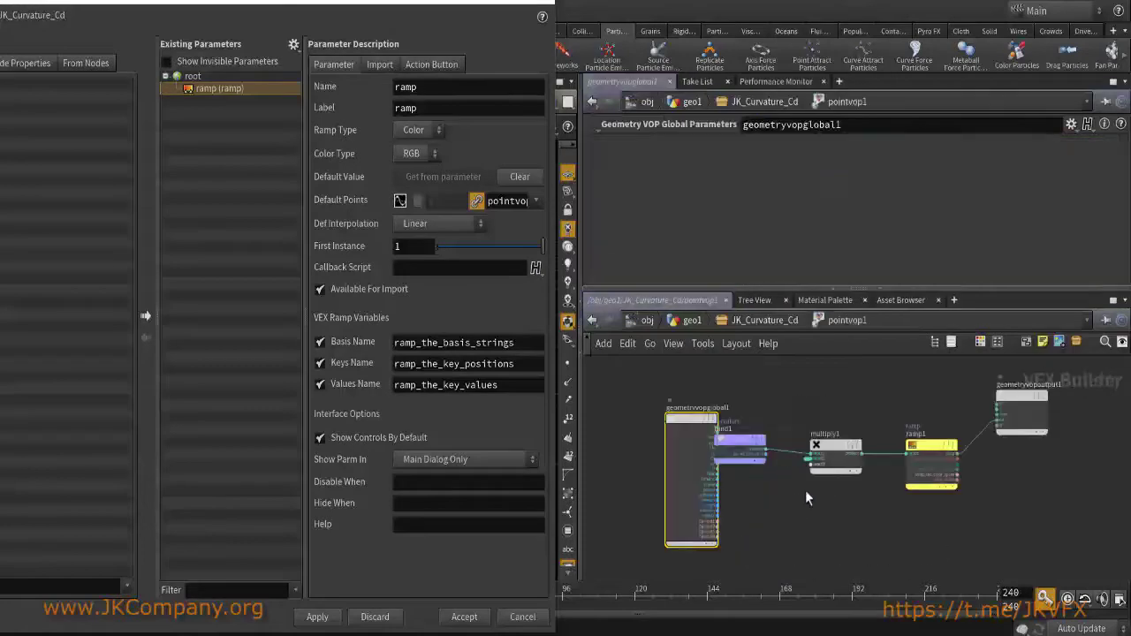
{"action": "left_click", "coordinate": [799, 460]}
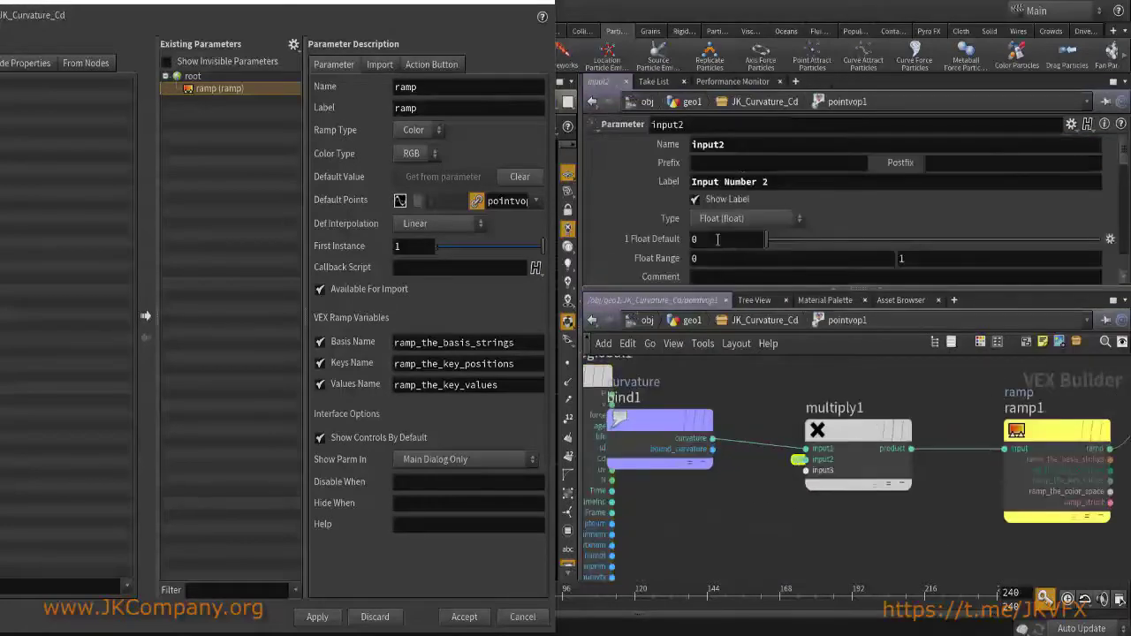
{"action": "triple_click", "coordinate": [808, 181]}
{"action": "type", "text": "a"}
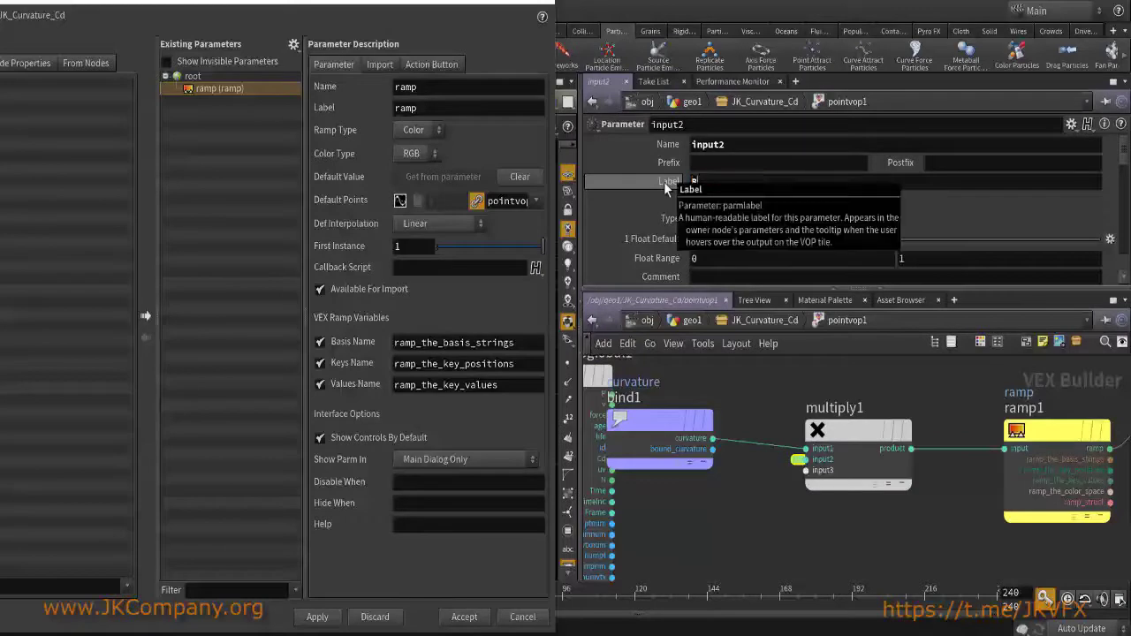
{"action": "type", "text": "ias"}
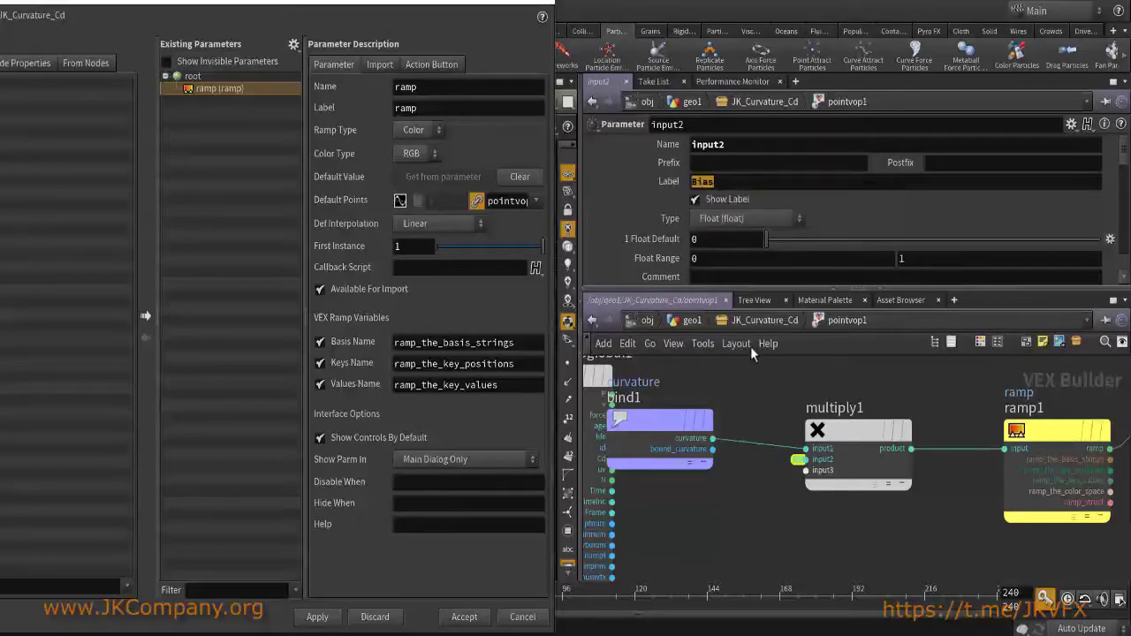
{"action": "type", "text": "u"}
{"action": "scroll", "coordinate": [730, 254], "scroll_direction": "down", "scroll_amount": 8}
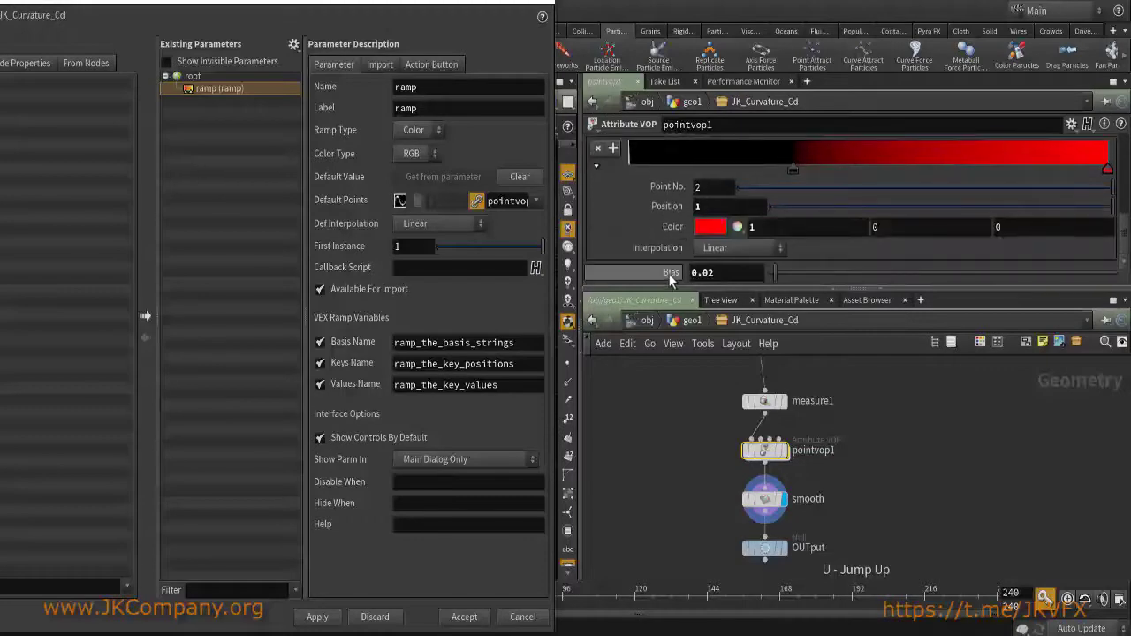
Add pointvop1's Bias and the smooth node's Strength (range 0–50) to the interface and accept.
{"action": "left_click_drag", "start_coordinate": [669, 273], "coordinate": [203, 92]}
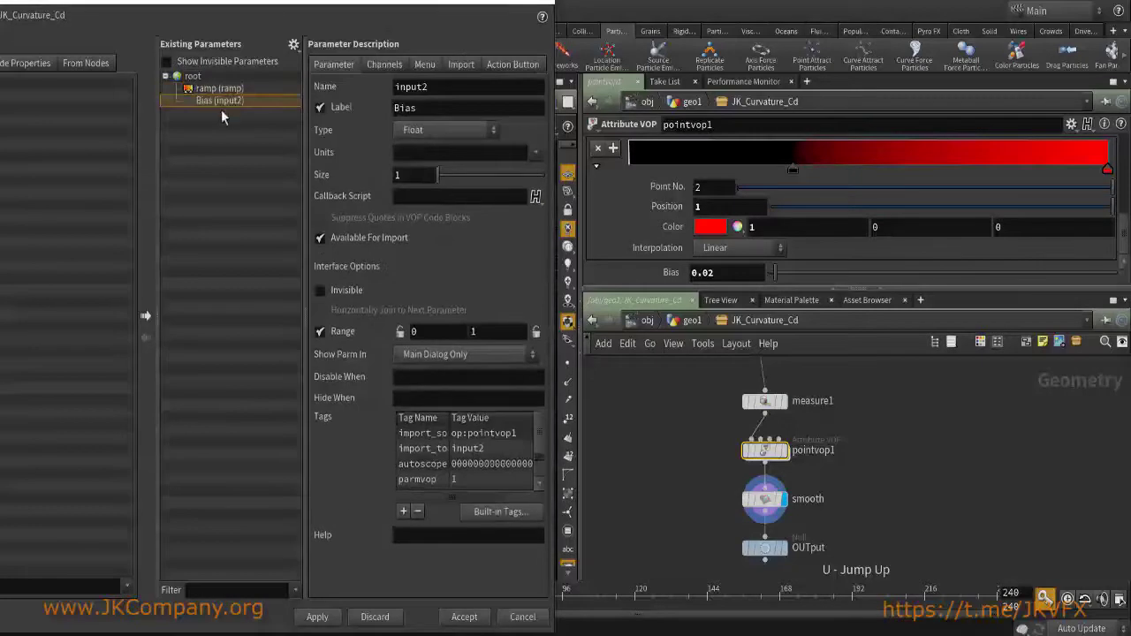
{"action": "left_click", "coordinate": [777, 458]}
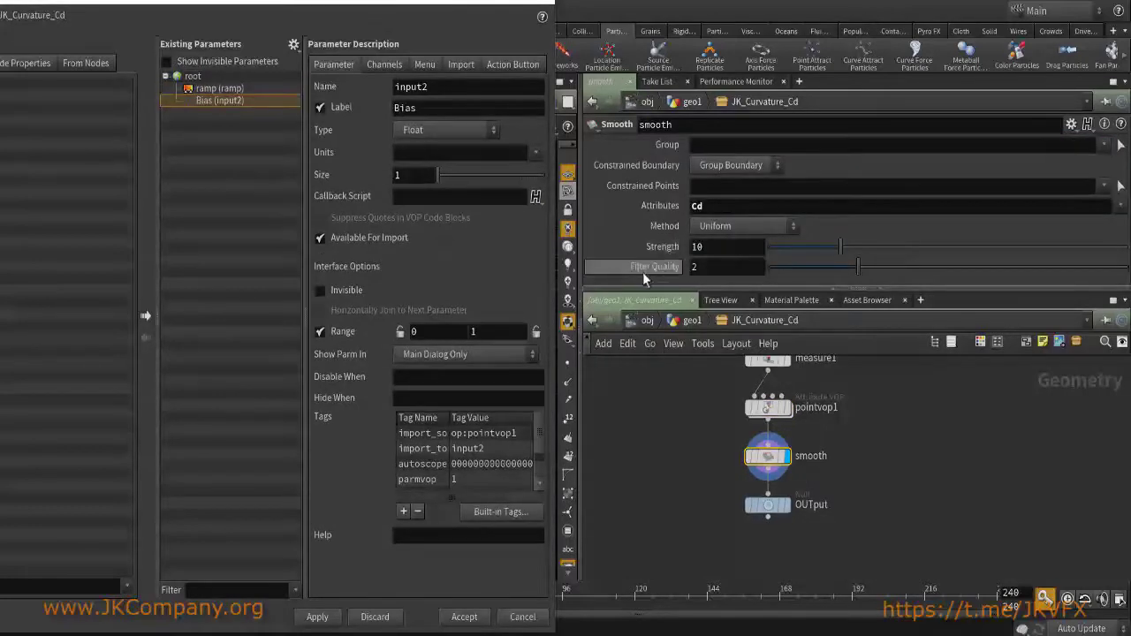
{"action": "left_click_drag", "start_coordinate": [654, 252], "coordinate": [192, 82]}
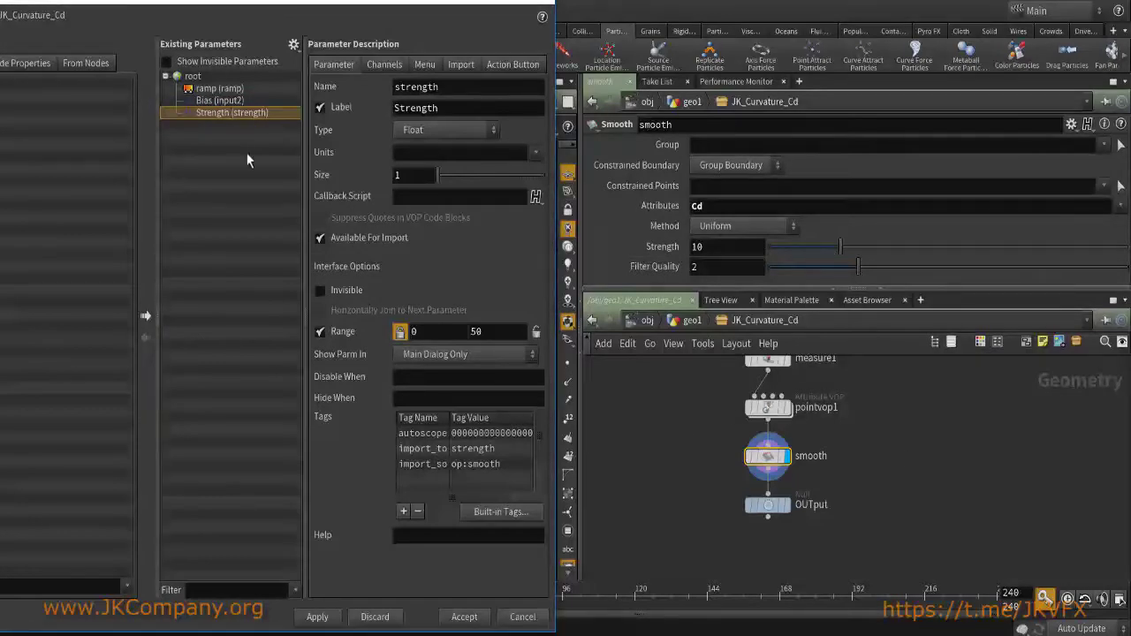
{"action": "left_click", "coordinate": [463, 617]}
At geo1, collapse the ramp points and drag the red key left to widen the red band.
{"action": "key", "text": "u"}
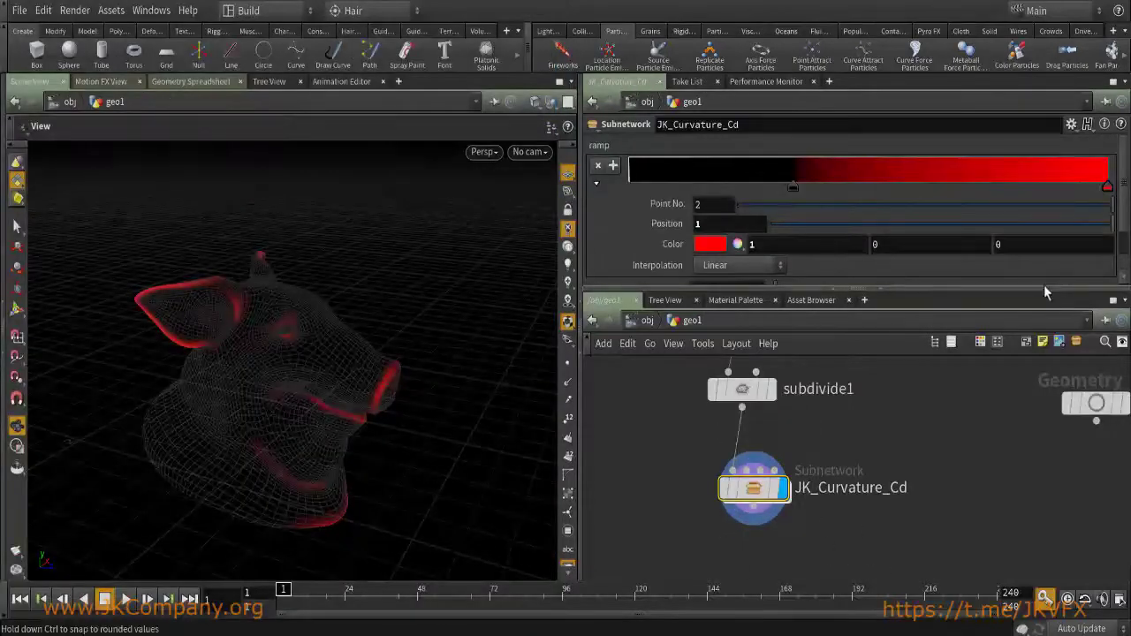
{"action": "left_click_drag", "start_coordinate": [1044, 288], "coordinate": [1044, 400]}
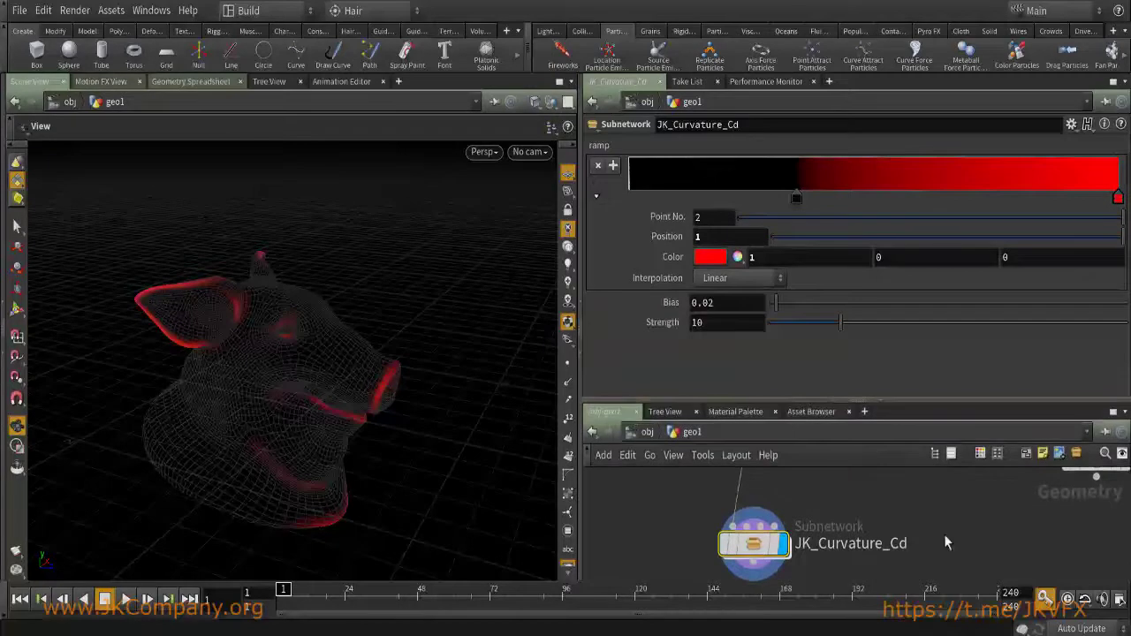
{"action": "left_click", "coordinate": [596, 196]}
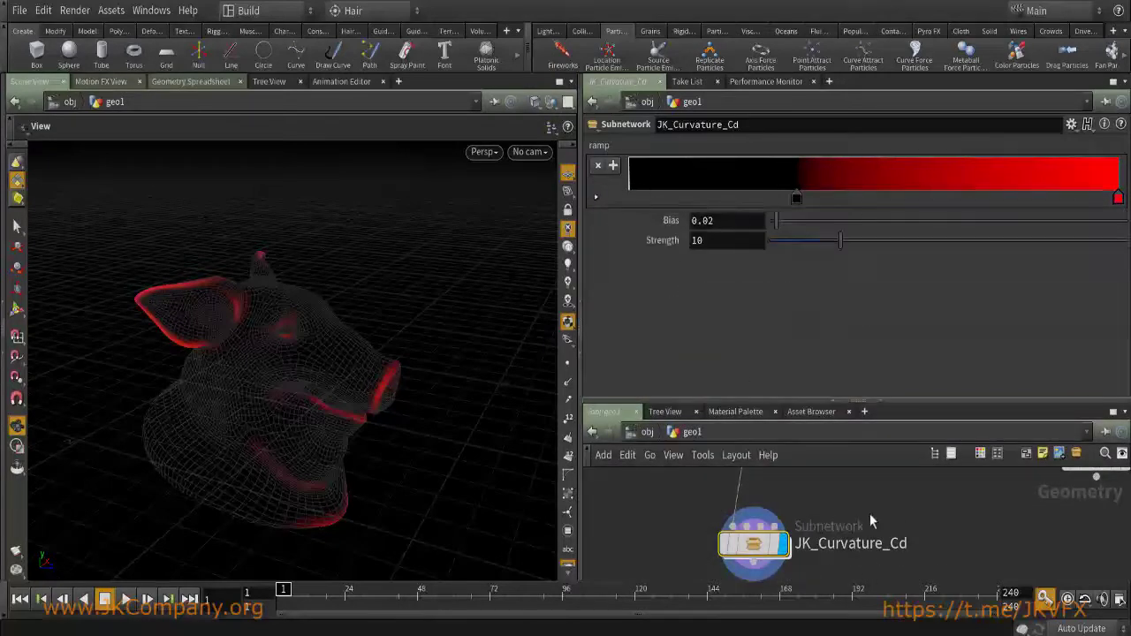
{"action": "double_click", "coordinate": [761, 546]}
{"action": "key", "text": "u"}
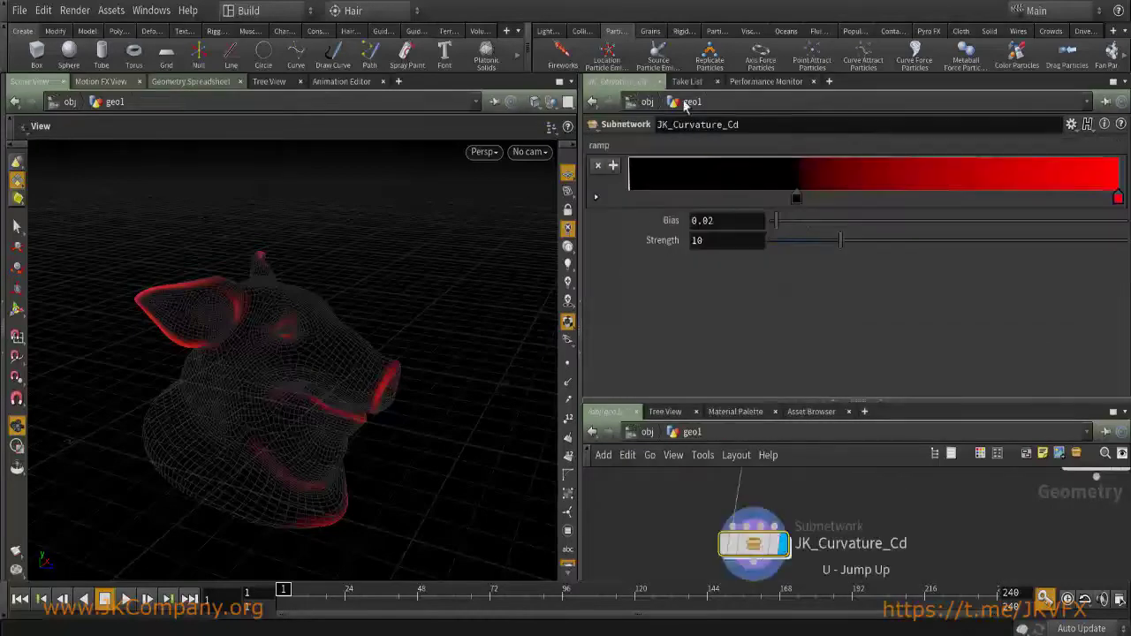
{"action": "left_click_drag", "start_coordinate": [1117, 196], "coordinate": [1023, 196]}
{"action": "left_click_drag", "start_coordinate": [844, 168], "coordinate": [951, 181]}
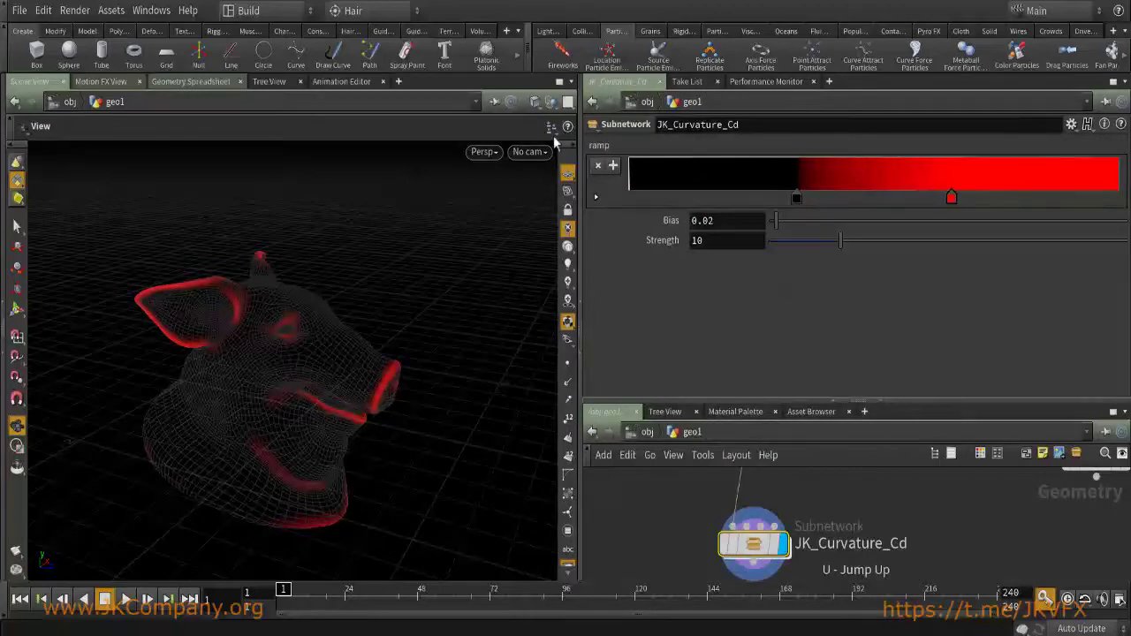
Set pointvop1's Bias to the expression ch("../input2").
{"action": "double_click", "coordinate": [753, 543]}
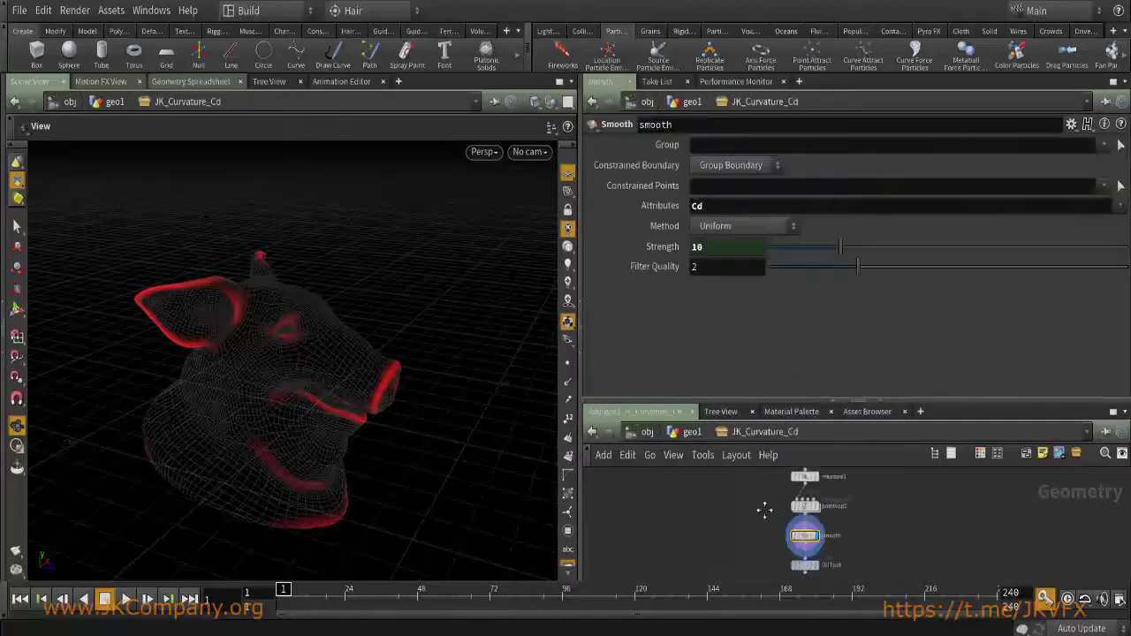
{"action": "scroll", "coordinate": [735, 533], "scroll_direction": "up", "scroll_amount": 3}
{"action": "left_click", "coordinate": [791, 505]}
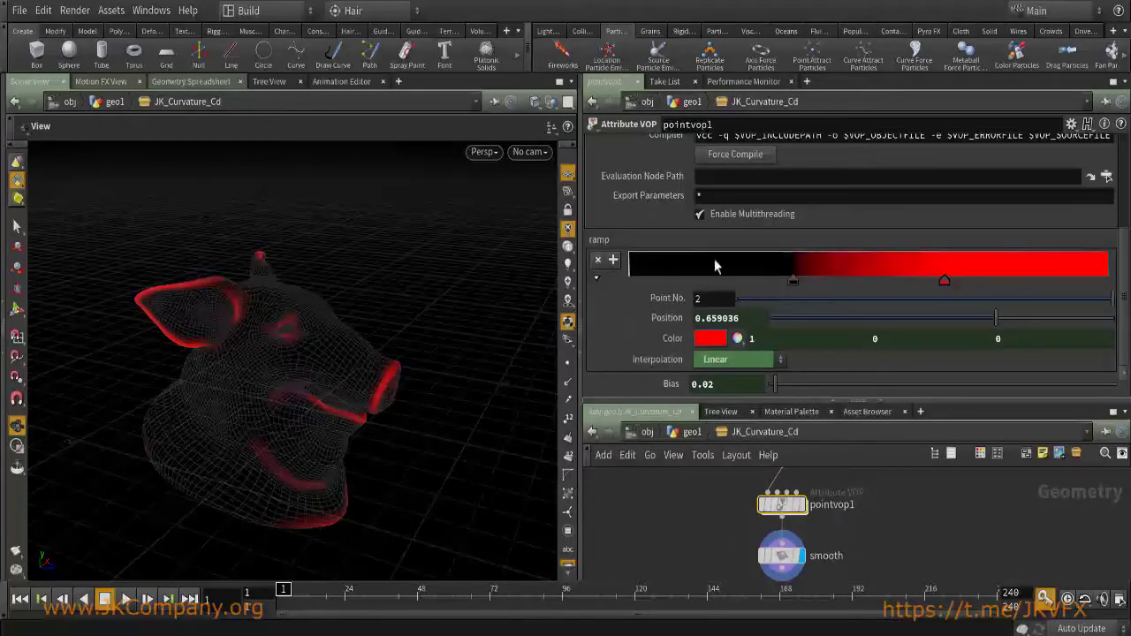
{"action": "key", "text": "u"}
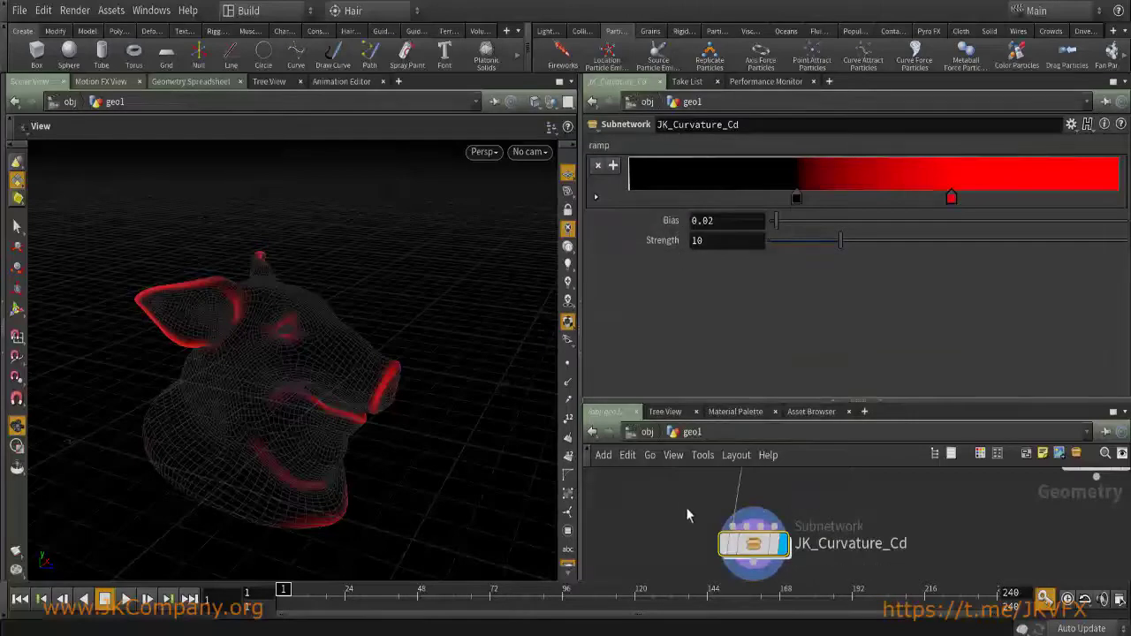
{"action": "key", "text": "i"}
{"action": "type", "text": "ch(\"../input2\")"}
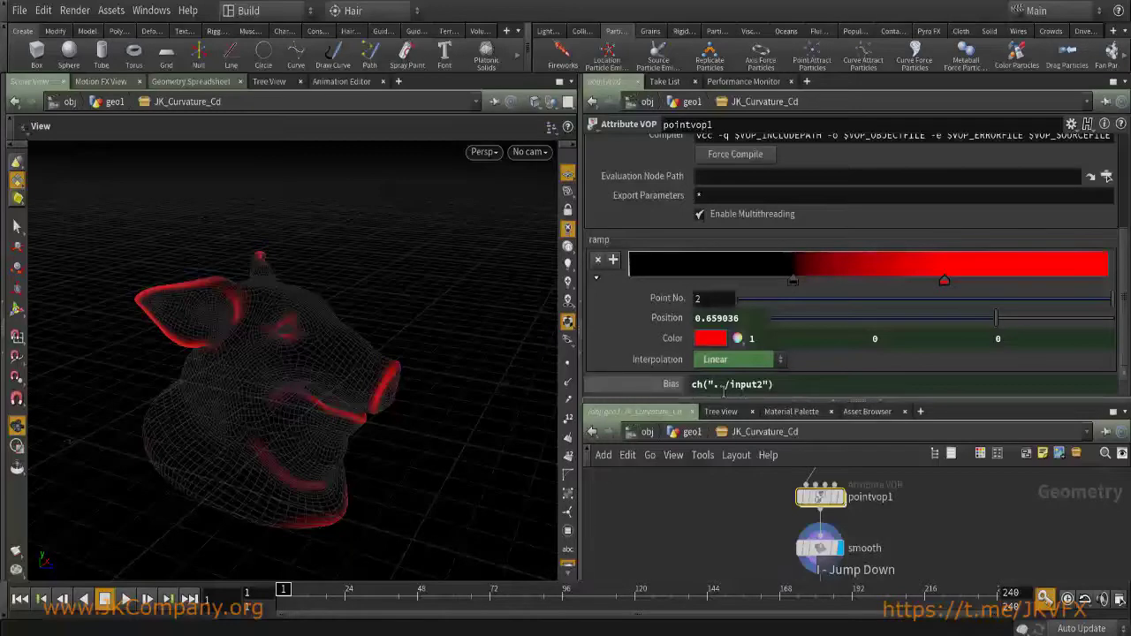
{"action": "left_click", "coordinate": [752, 389]}
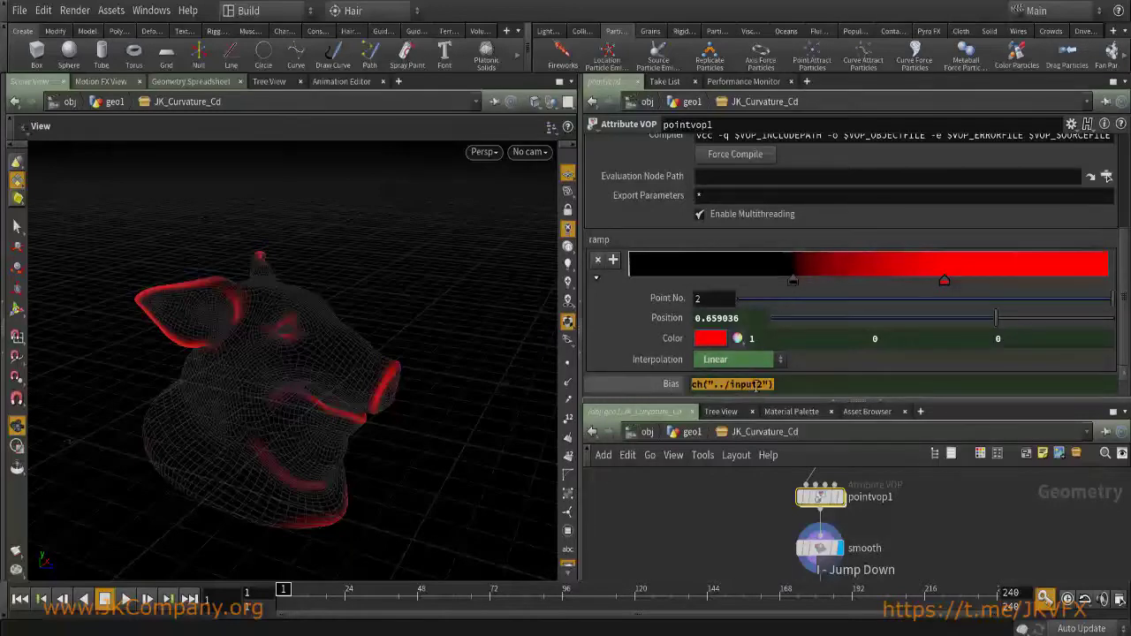
{"action": "key", "text": "u"}
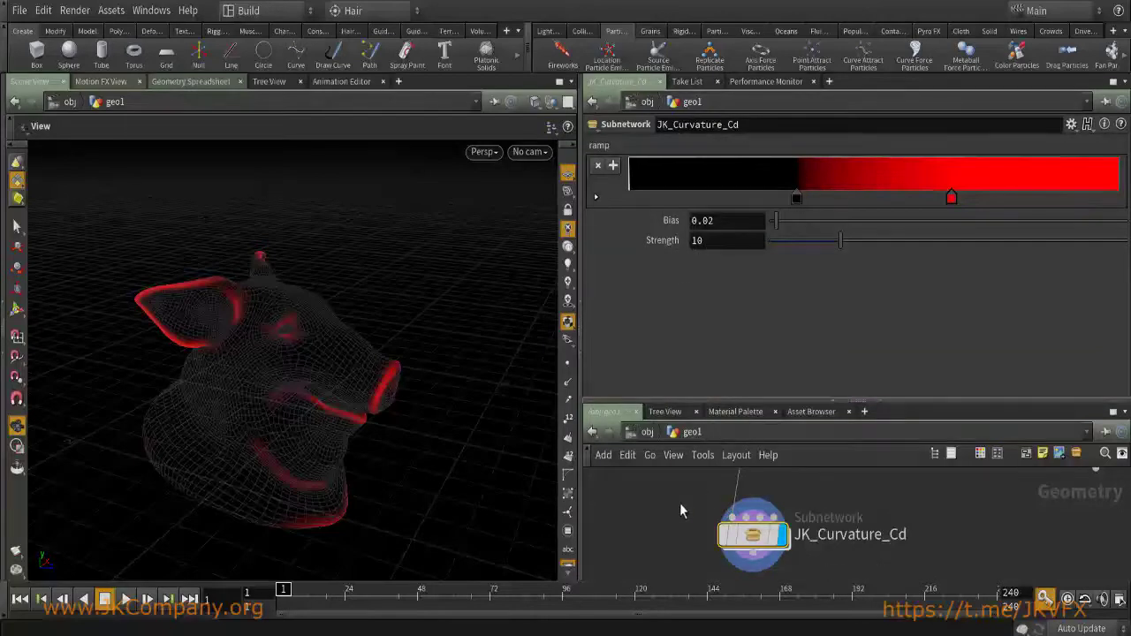
Set the asset's Strength to 12.34 and Bias to 0.031 at the geo1 level.
{"action": "key", "text": "i"}
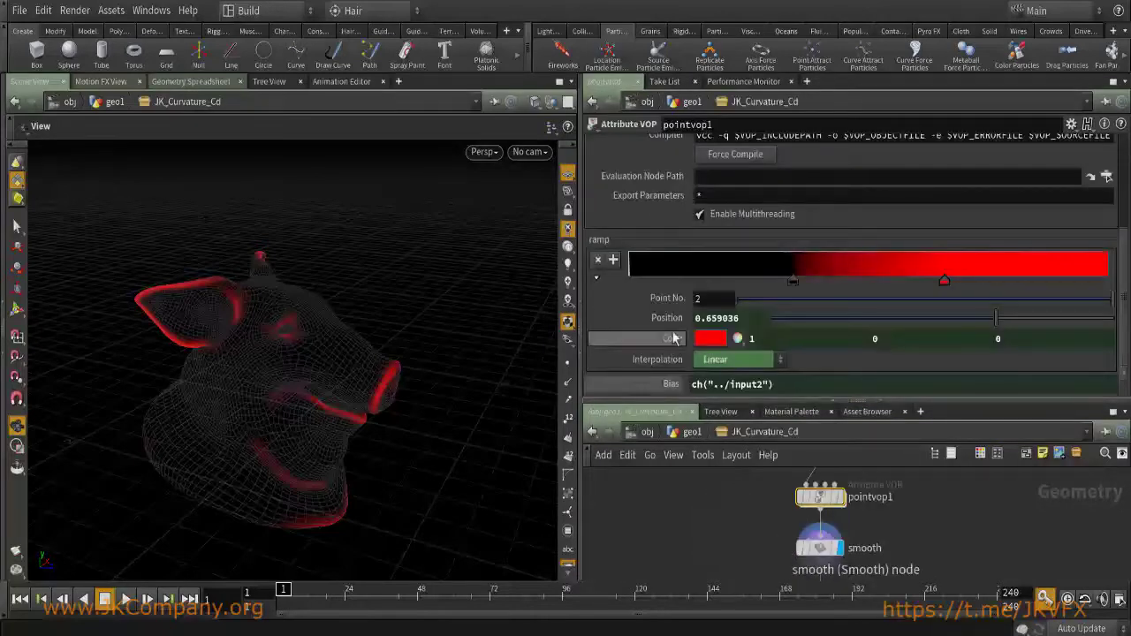
{"action": "left_click", "coordinate": [819, 547]}
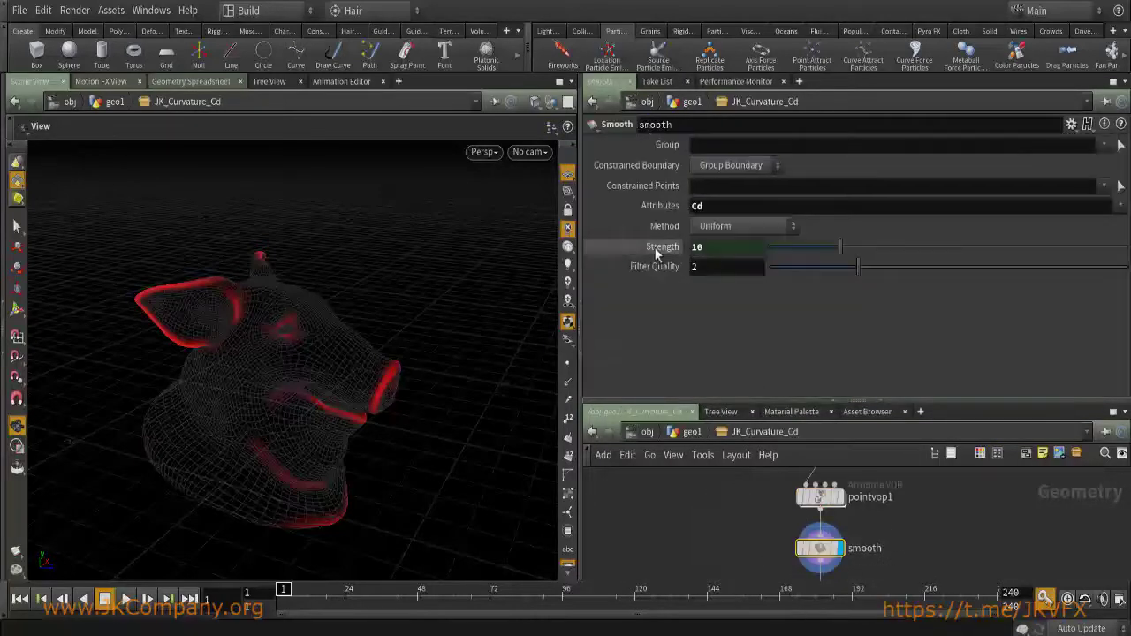
{"action": "key", "text": "u"}
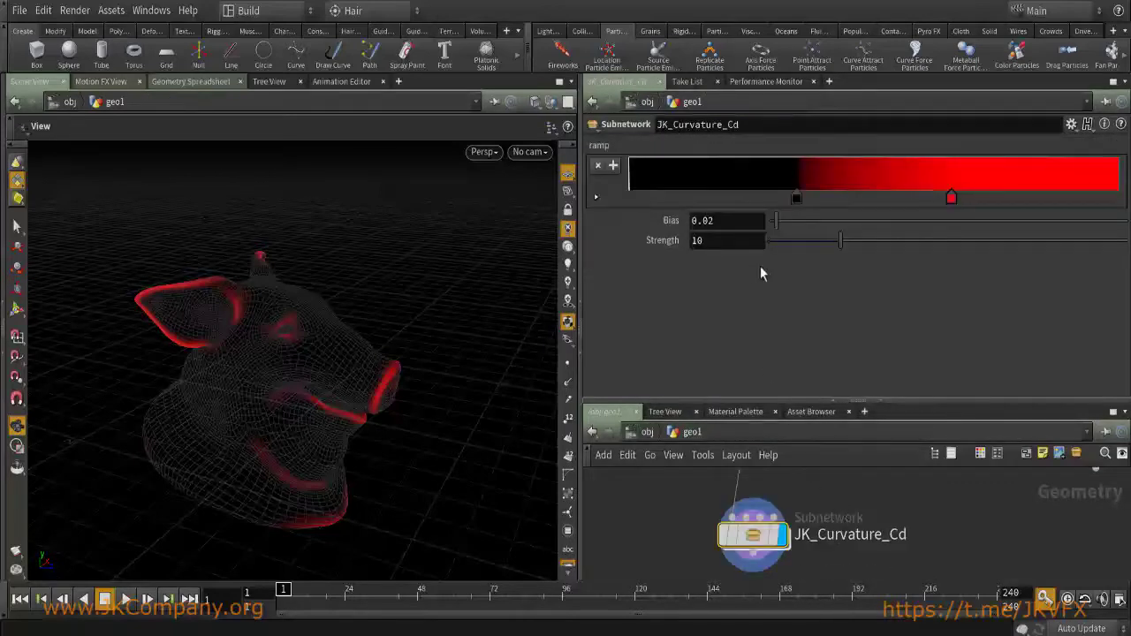
{"action": "mouse_move", "coordinate": [790, 241]}
{"action": "left_mouse_down"}
{"action": "mouse_move", "coordinate": [734, 237]}
{"action": "mouse_move", "coordinate": [856, 246]}
{"action": "left_mouse_up"}
{"action": "scroll", "coordinate": [336, 421], "scroll_direction": "up", "scroll_amount": 5}
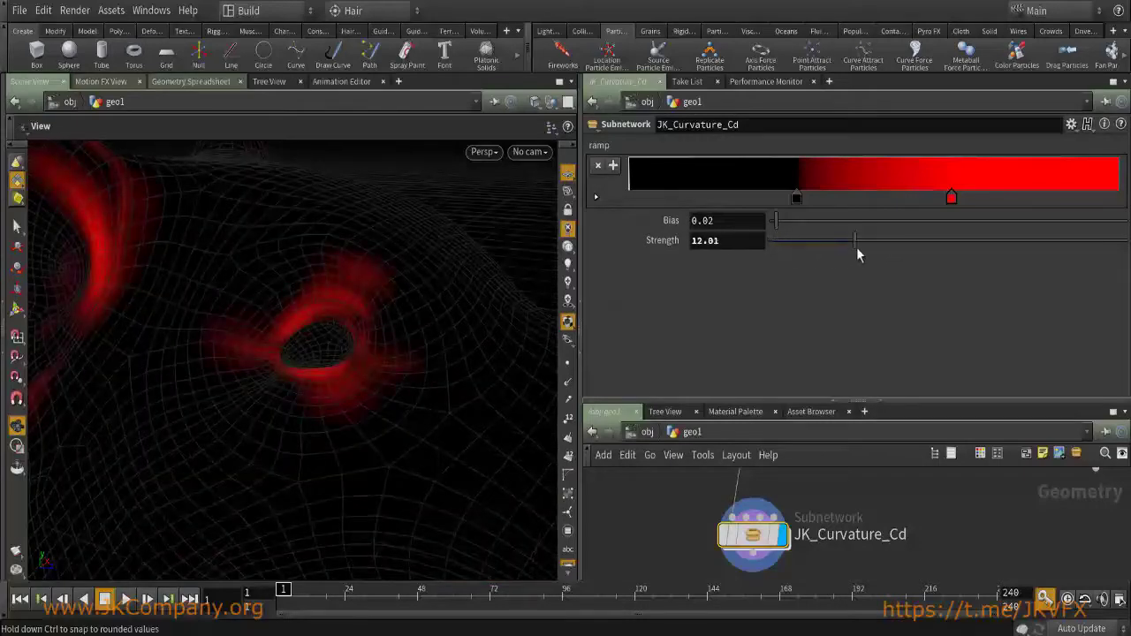
{"action": "mouse_move", "coordinate": [774, 224]}
{"action": "left_mouse_down"}
{"action": "mouse_move", "coordinate": [784, 235]}
{"action": "mouse_move", "coordinate": [772, 235]}
{"action": "mouse_move", "coordinate": [783, 232]}
{"action": "left_mouse_up"}
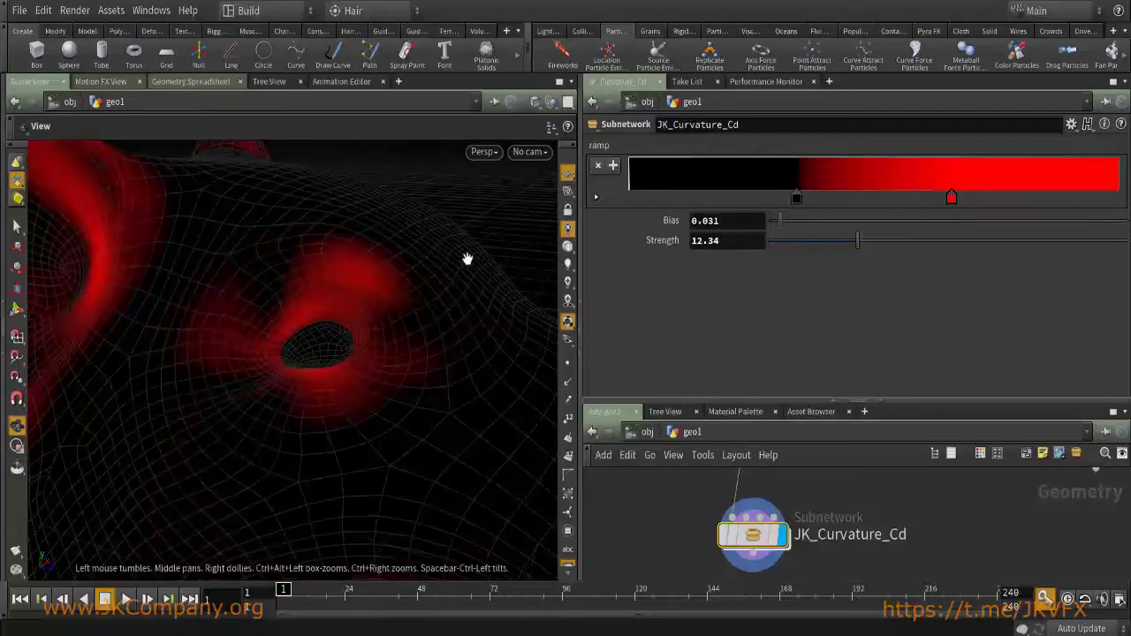
{"action": "scroll", "coordinate": [324, 404], "scroll_direction": "down", "scroll_amount": 6}
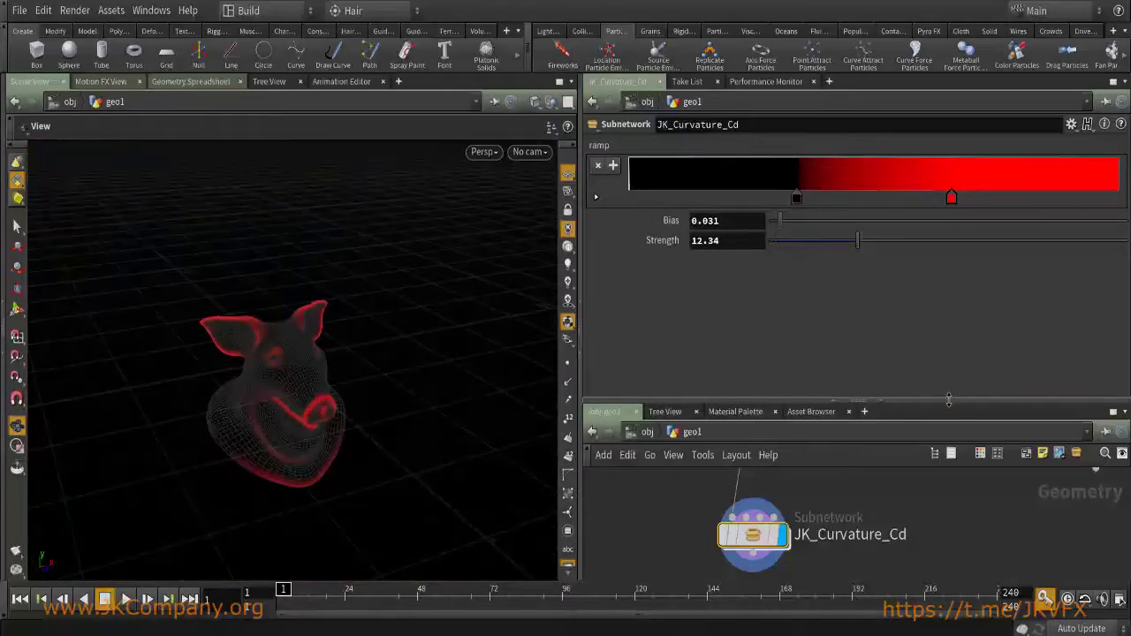
{"action": "left_click_drag", "start_coordinate": [892, 400], "coordinate": [892, 311]}
{"action": "middle_click_drag", "start_coordinate": [852, 456], "coordinate": [879, 461]}
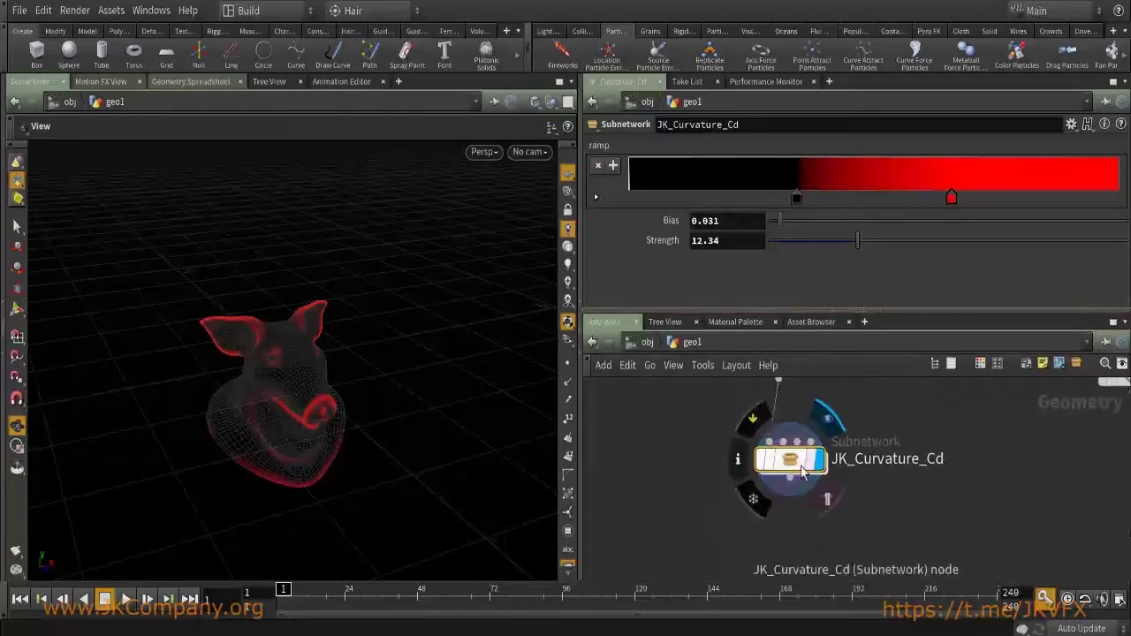
{"action": "mouse_move", "coordinate": [746, 499]}
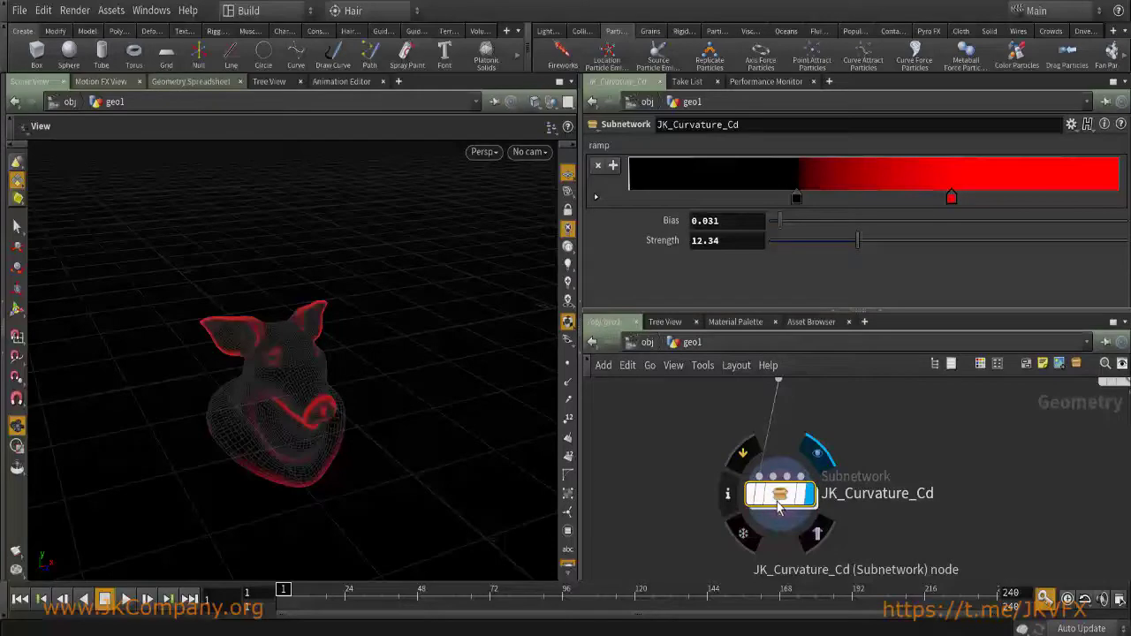
Add an Output node, output1, beside the OUTput node inside JK_Curvature_Cd.
{"action": "double_click", "coordinate": [778, 502]}
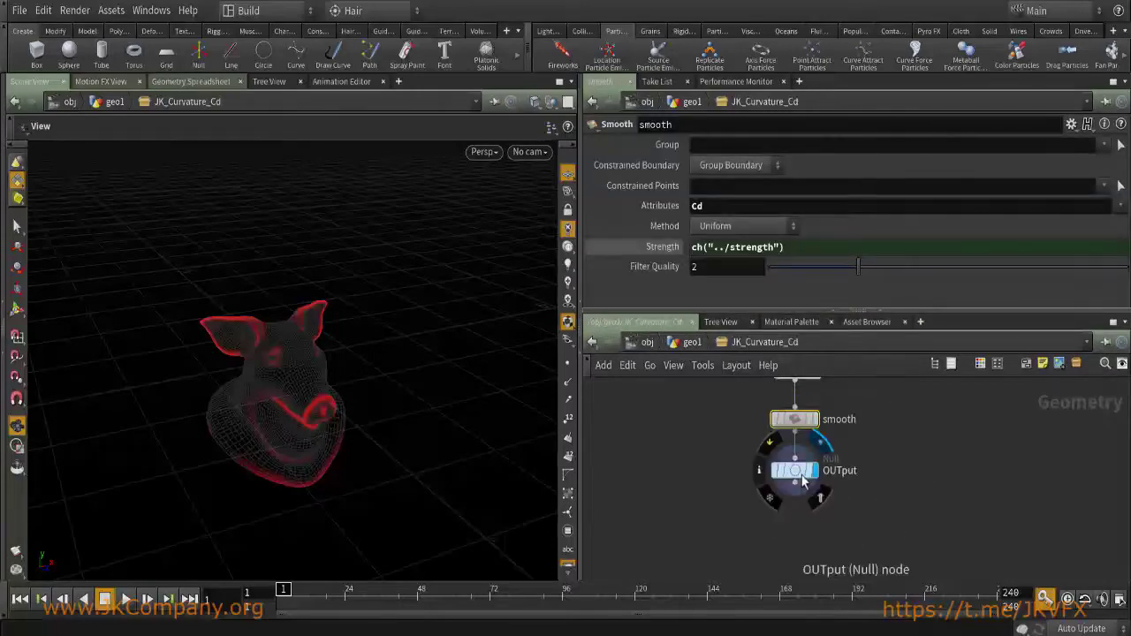
{"action": "left_click", "coordinate": [798, 470]}
{"action": "key", "text": "Tab"}
{"action": "mouse_move", "coordinate": [877, 517]}
{"action": "type", "text": "pa"}
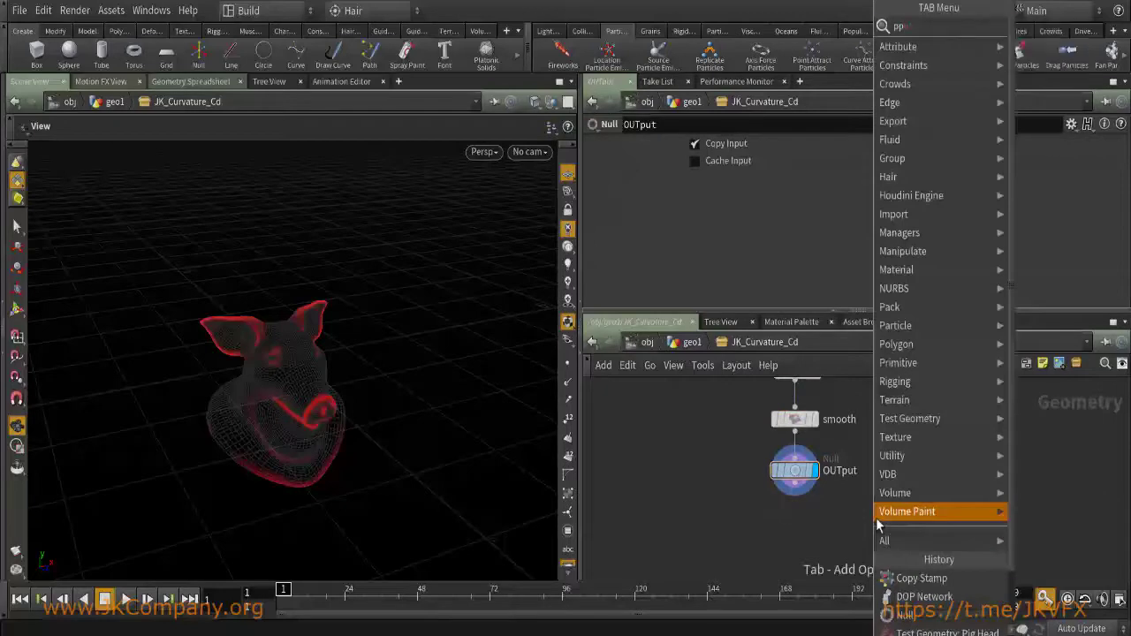
{"action": "key", "text": "Escape"}
{"action": "key", "text": "Tab"}
{"action": "type", "text": "out"}
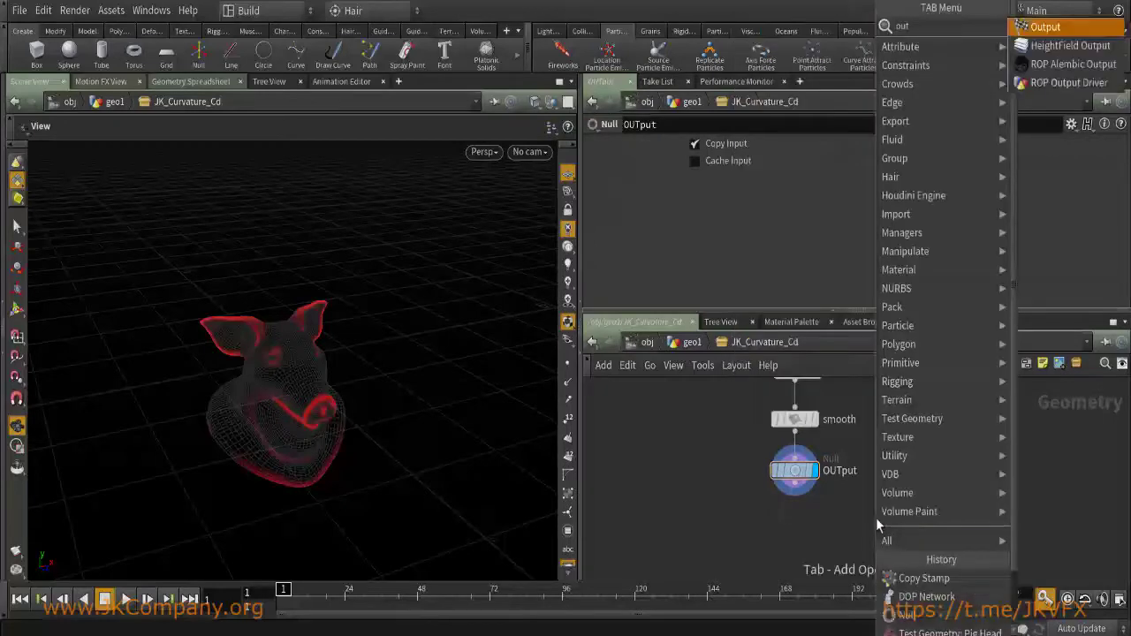
{"action": "left_click", "coordinate": [1045, 27]}
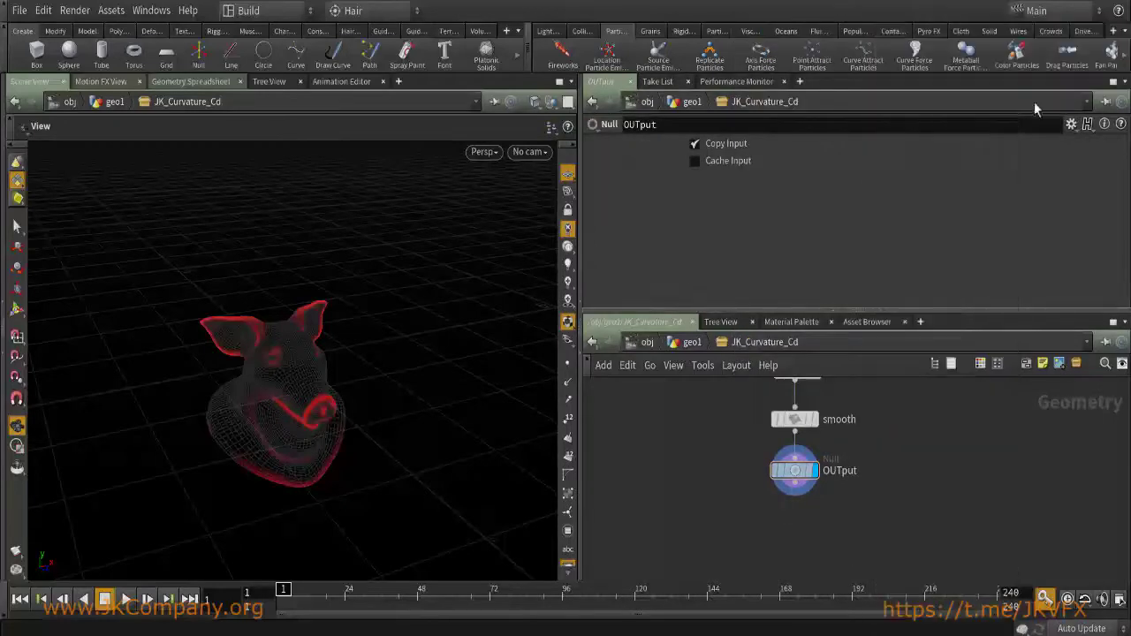
{"action": "left_click", "coordinate": [826, 534]}
{"action": "left_click_drag", "start_coordinate": [830, 537], "coordinate": [954, 530]}
{"action": "scroll", "coordinate": [861, 495], "scroll_direction": "down", "scroll_amount": 3}
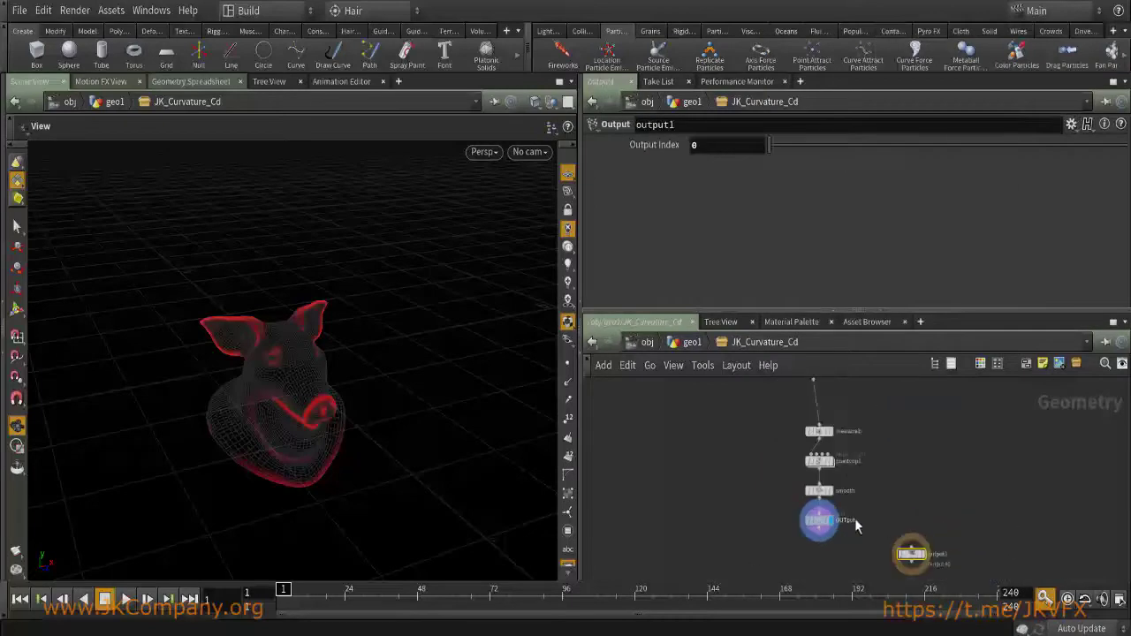
{"action": "scroll", "coordinate": [845, 512], "scroll_direction": "up", "scroll_amount": 5}
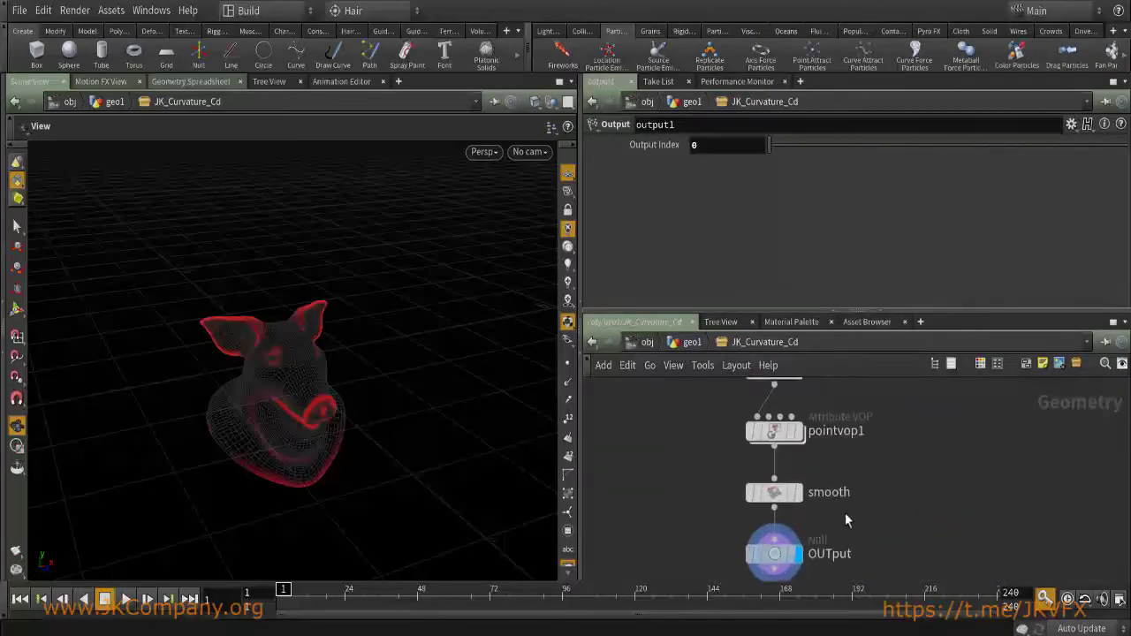
Back at geo1, start a wire from the asset's output, then cancel it.
{"action": "key", "text": "u"}
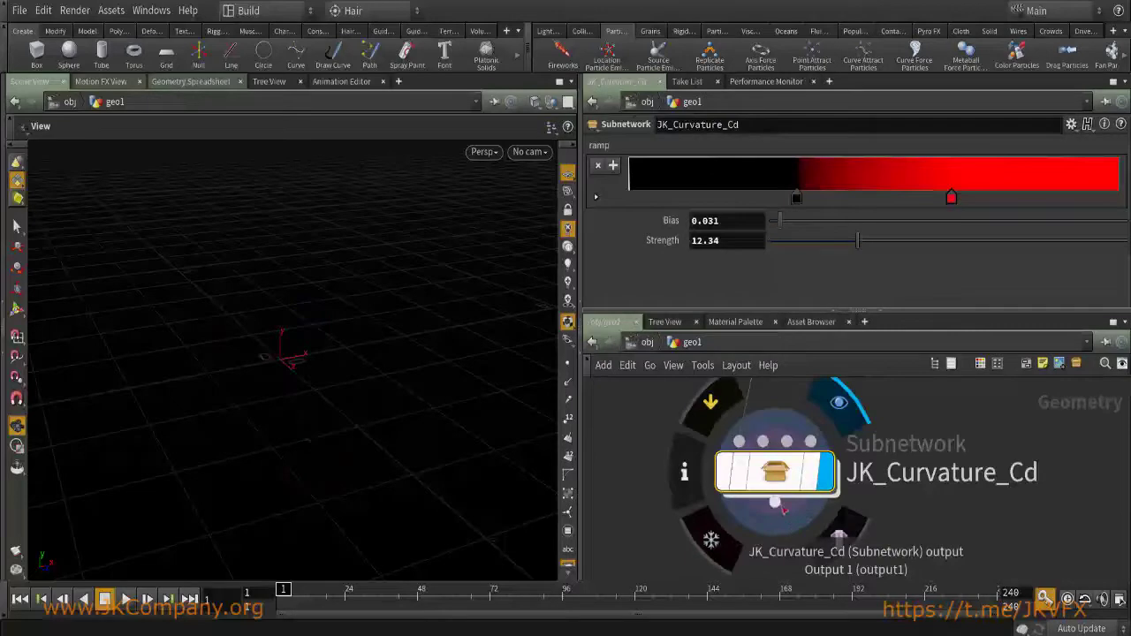
{"action": "left_click", "coordinate": [780, 512]}
{"action": "scroll", "coordinate": [786, 523], "scroll_direction": "up", "scroll_amount": 2}
{"action": "left_click_drag", "start_coordinate": [932, 558], "coordinate": [962, 539]}
{"action": "key", "text": "Escape"}
Display measure1's result inside the asset and frame the geometry from a low angle.
{"action": "double_click", "coordinate": [775, 472]}
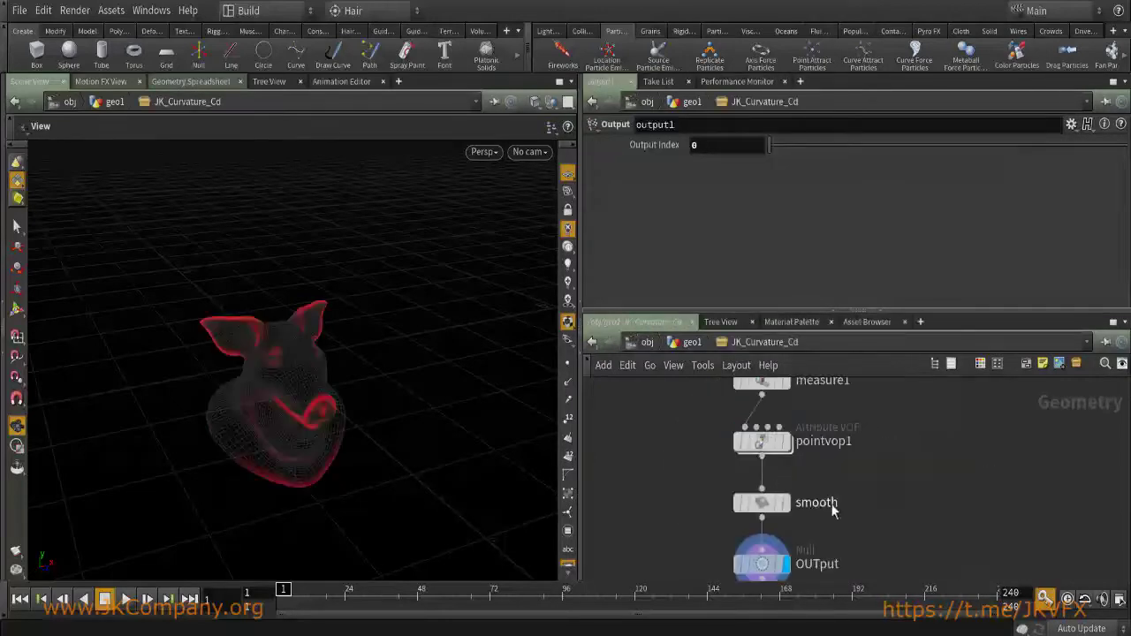
{"action": "middle_click_drag", "start_coordinate": [912, 430], "coordinate": [890, 517]}
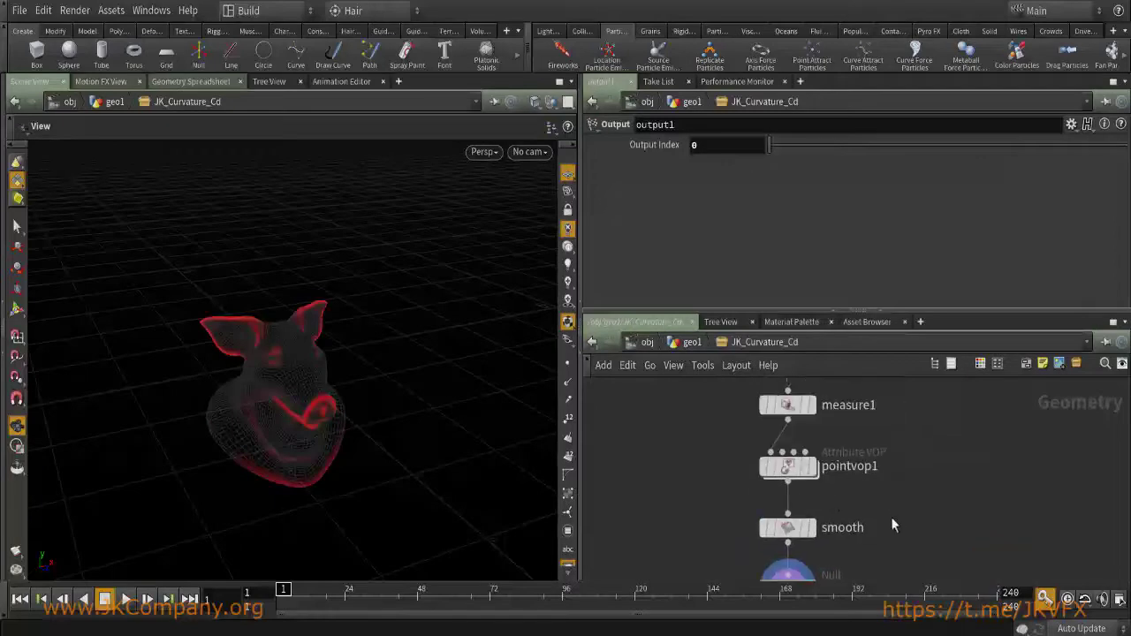
{"action": "middle_click_drag", "start_coordinate": [865, 436], "coordinate": [870, 539]}
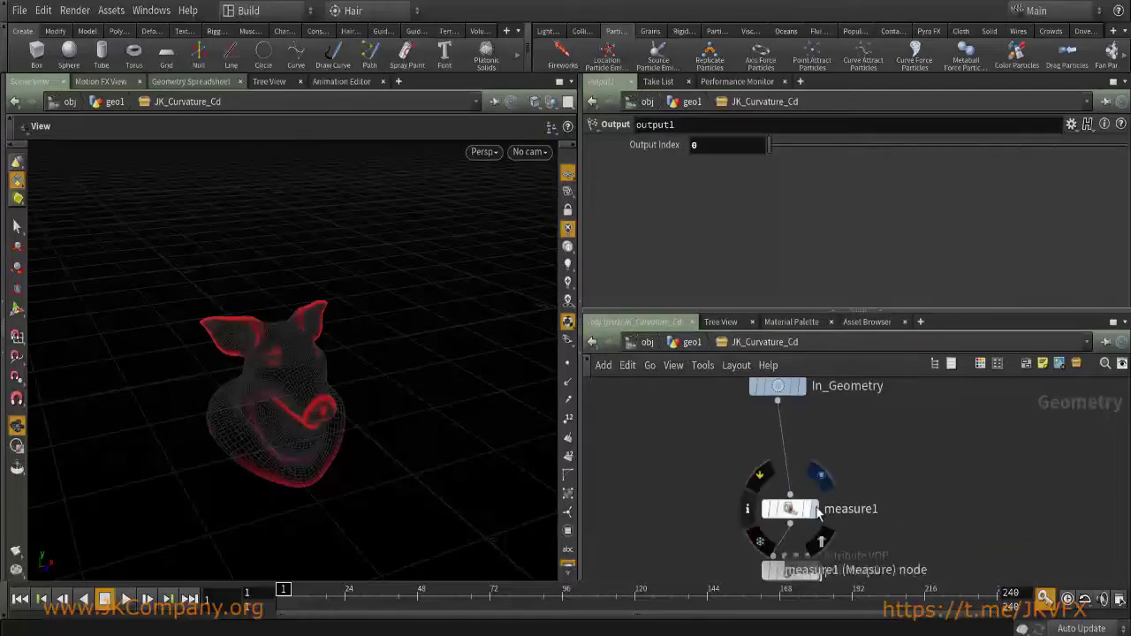
{"action": "left_click", "coordinate": [813, 508]}
{"action": "left_click", "coordinate": [784, 515]}
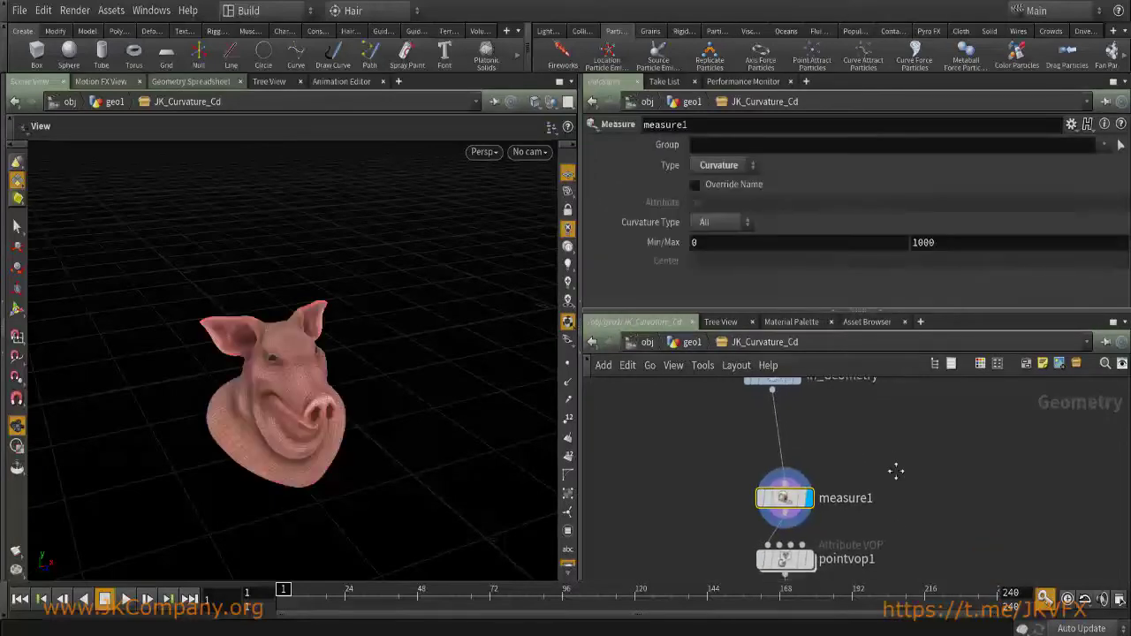
{"action": "key", "text": "u"}
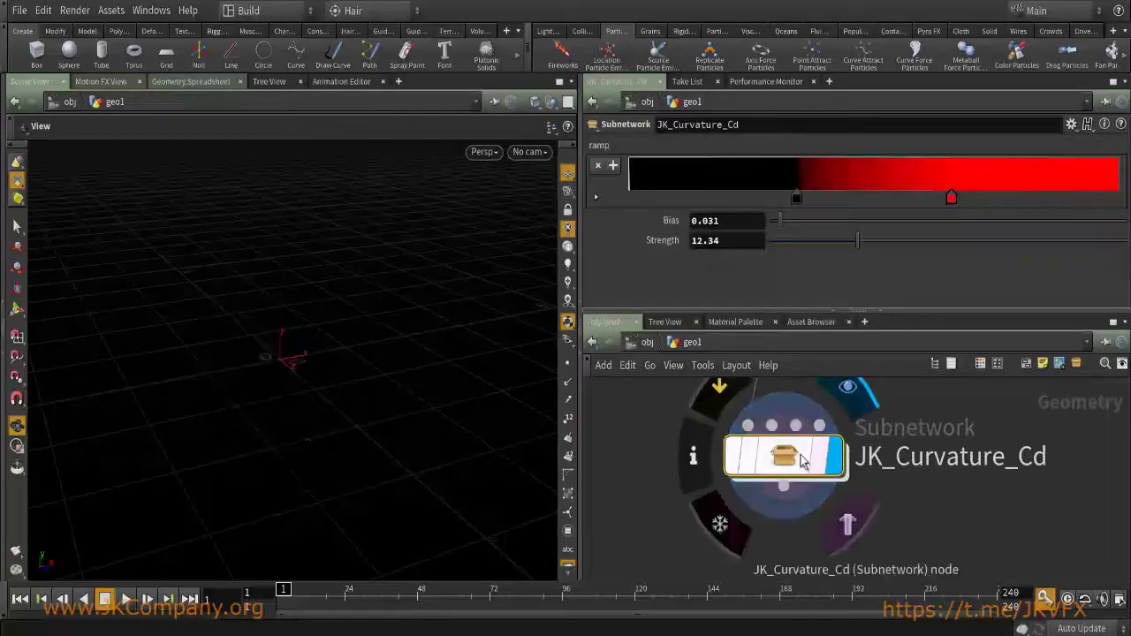
{"action": "key", "text": "g"}
{"action": "left_click_drag", "start_coordinate": [403, 386], "coordinate": [346, 394]}
Display pointvop1's red curvature result, then widen the 3D viewport.
{"action": "double_click", "coordinate": [765, 471]}
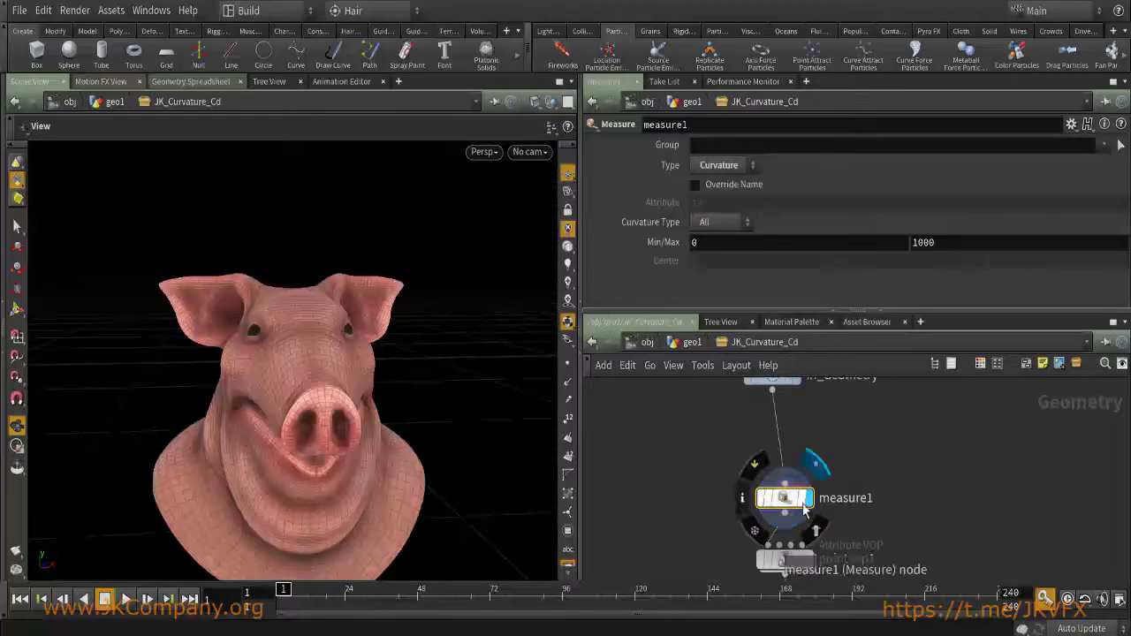
{"action": "key", "text": "u"}
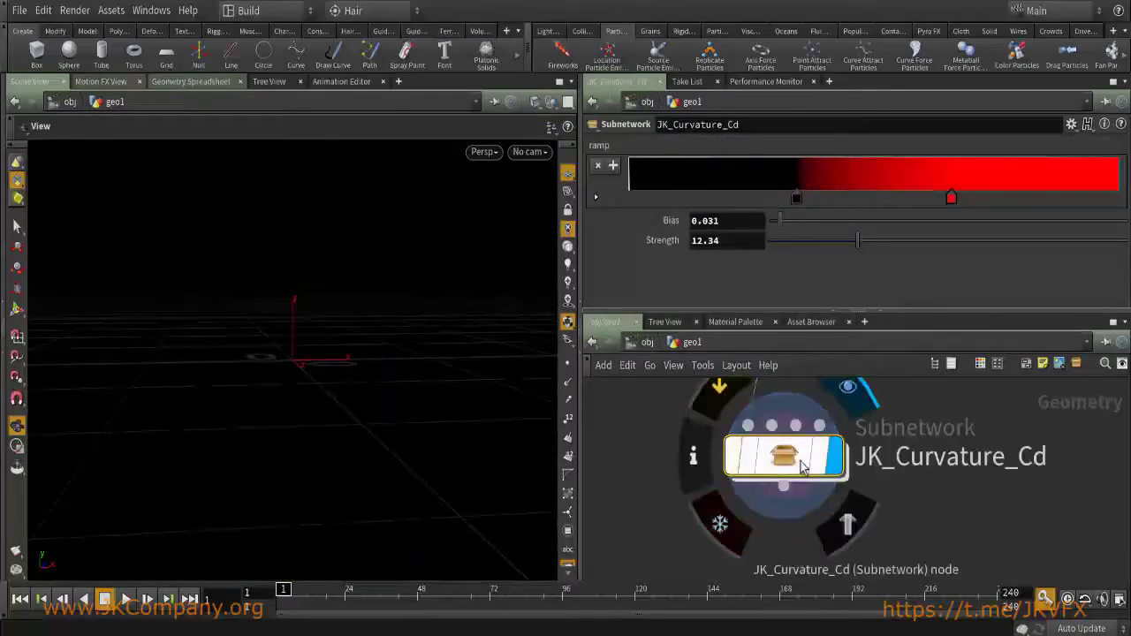
{"action": "double_click", "coordinate": [740, 468]}
{"action": "left_click", "coordinate": [866, 499]}
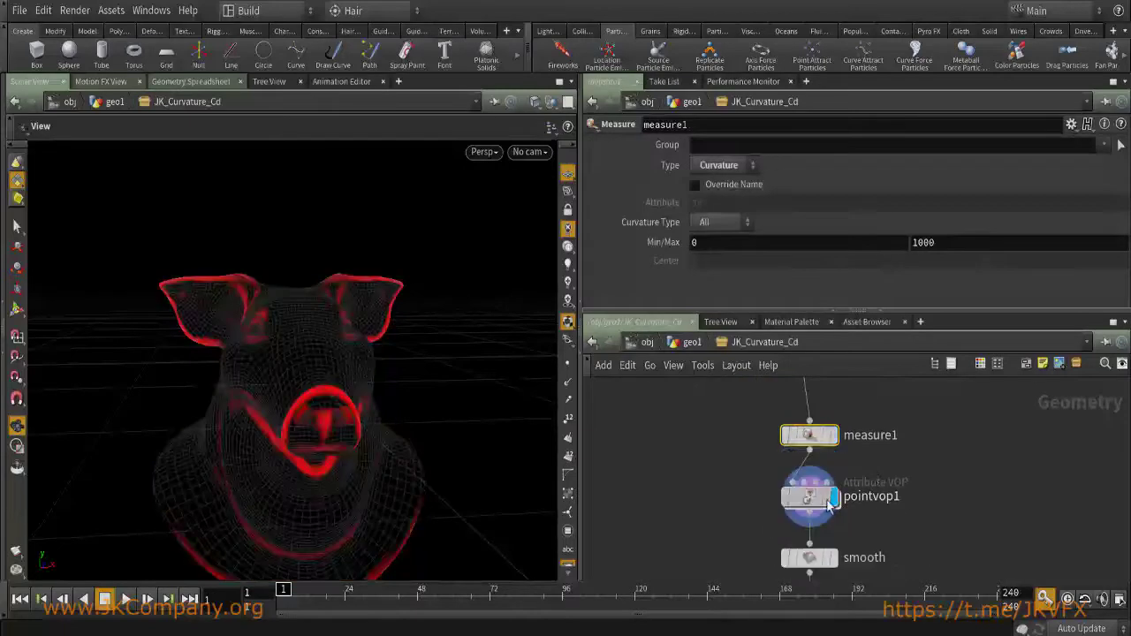
{"action": "key", "text": "u"}
{"action": "left_click_drag", "start_coordinate": [429, 305], "coordinate": [468, 353]}
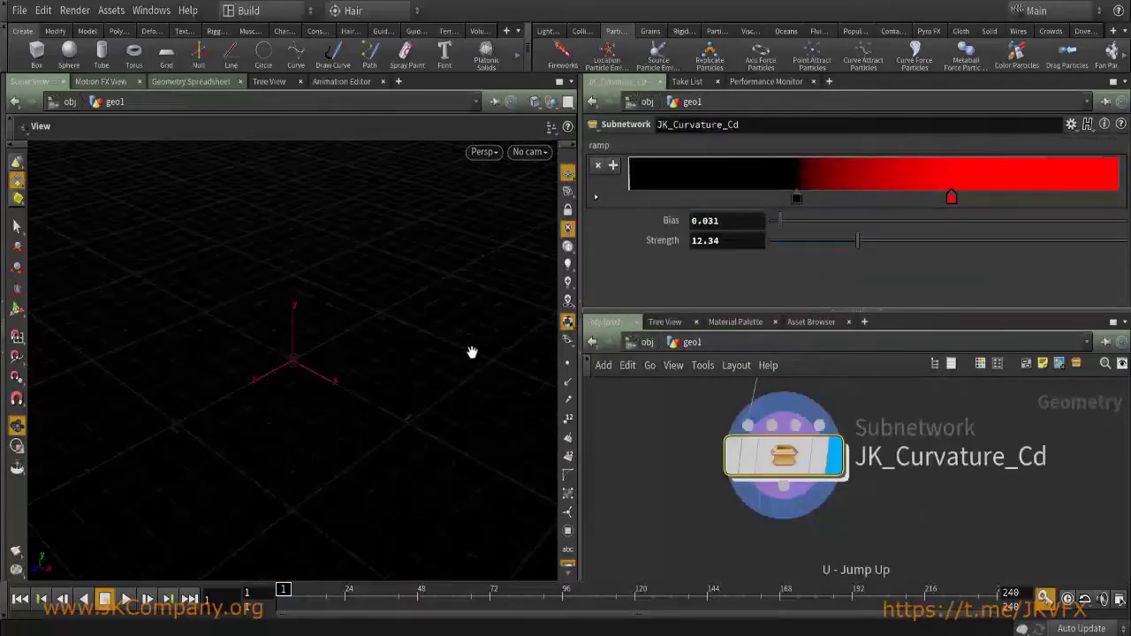
{"action": "left_click_drag", "start_coordinate": [584, 388], "coordinate": [660, 442]}
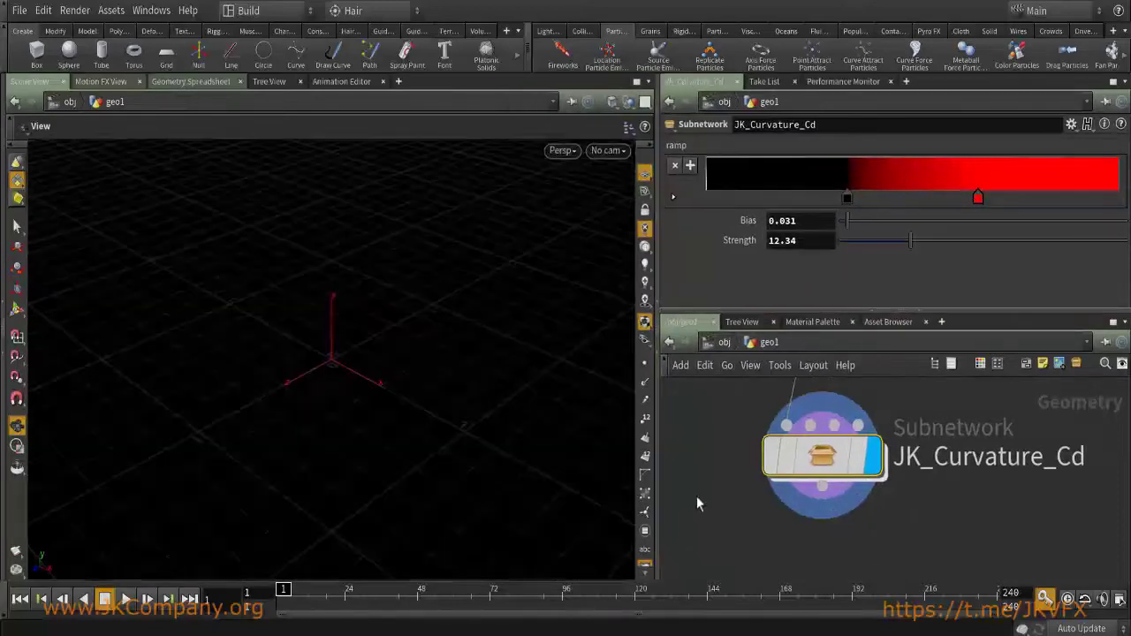
Navigate via /obj and geo1 into JK_Curvature_Cd and delete output1.
{"action": "scroll", "coordinate": [744, 521], "scroll_direction": "down", "scroll_amount": 5}
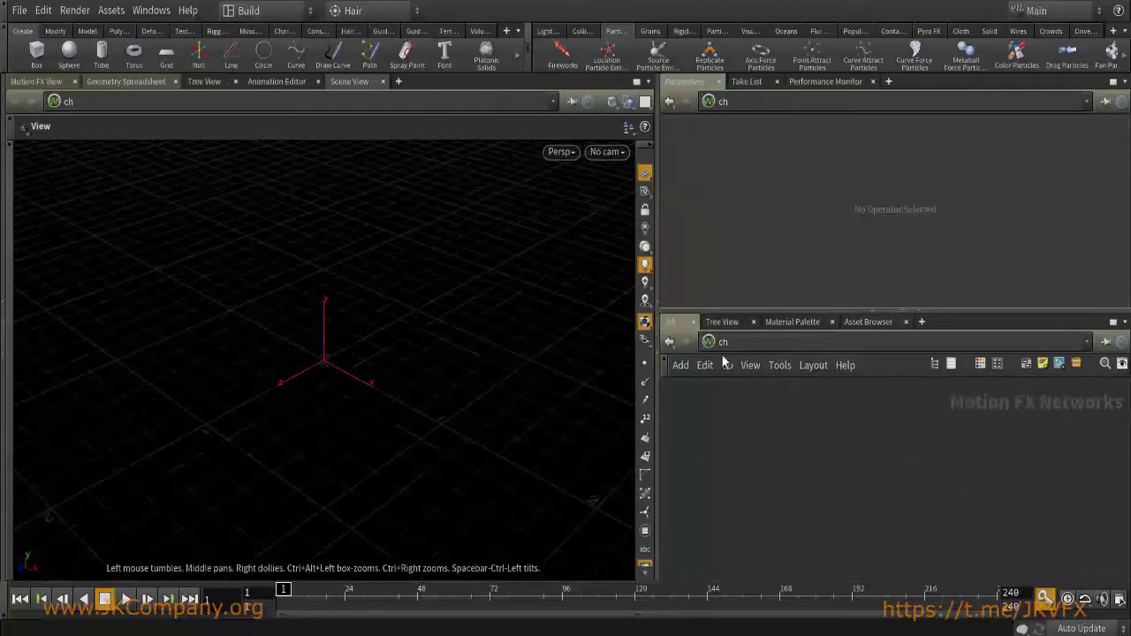
{"action": "left_click", "coordinate": [726, 365]}
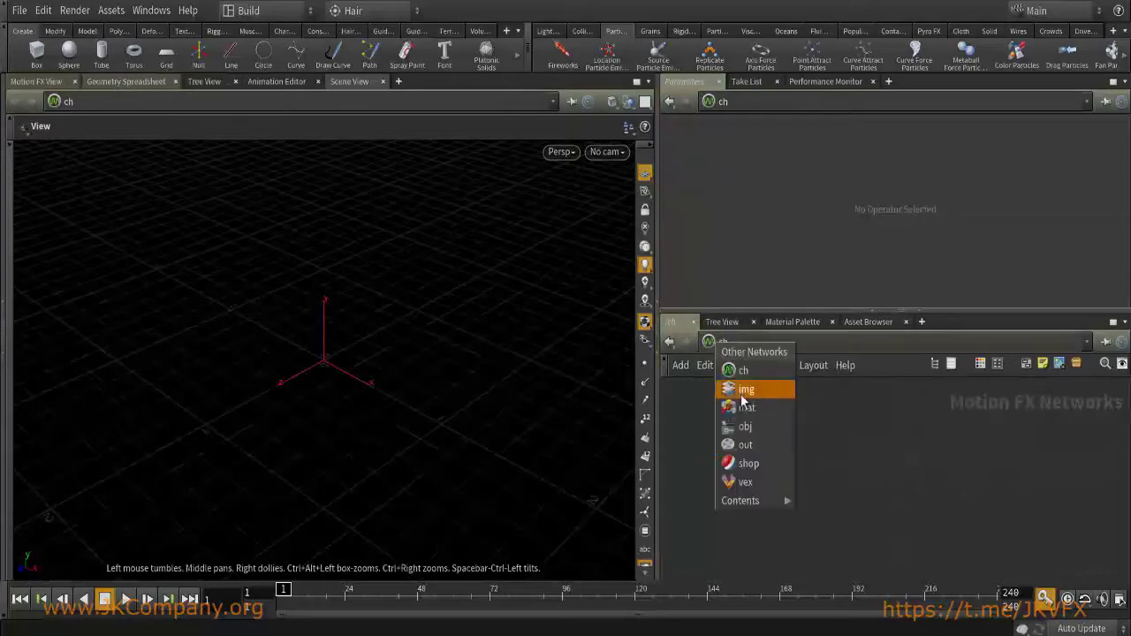
{"action": "left_click", "coordinate": [747, 430]}
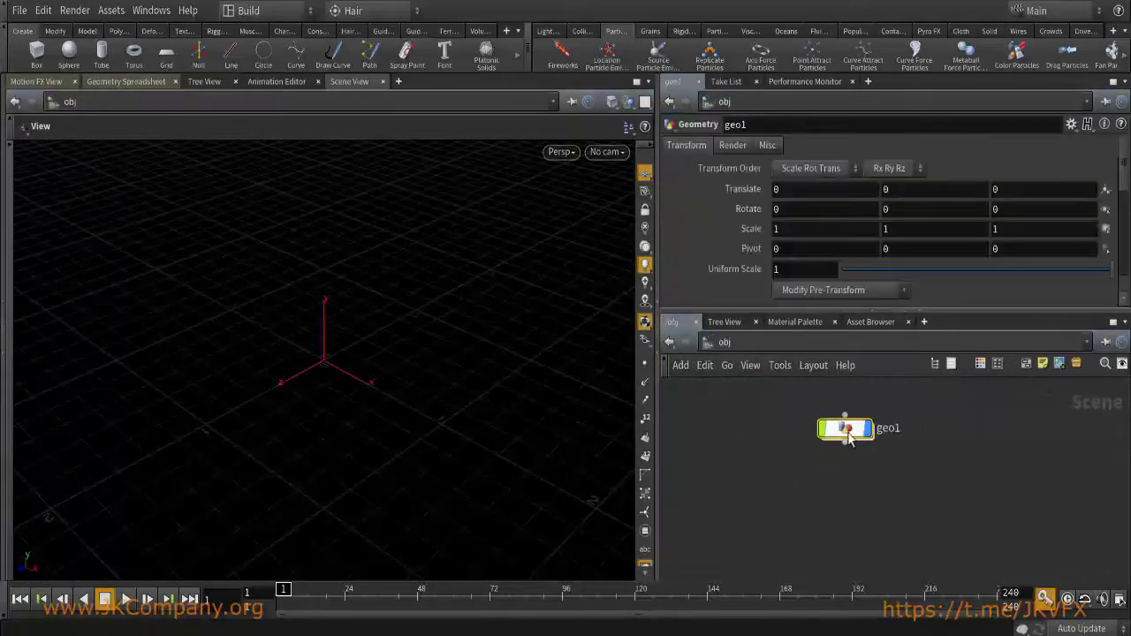
{"action": "double_click", "coordinate": [828, 443]}
{"action": "double_click", "coordinate": [801, 525]}
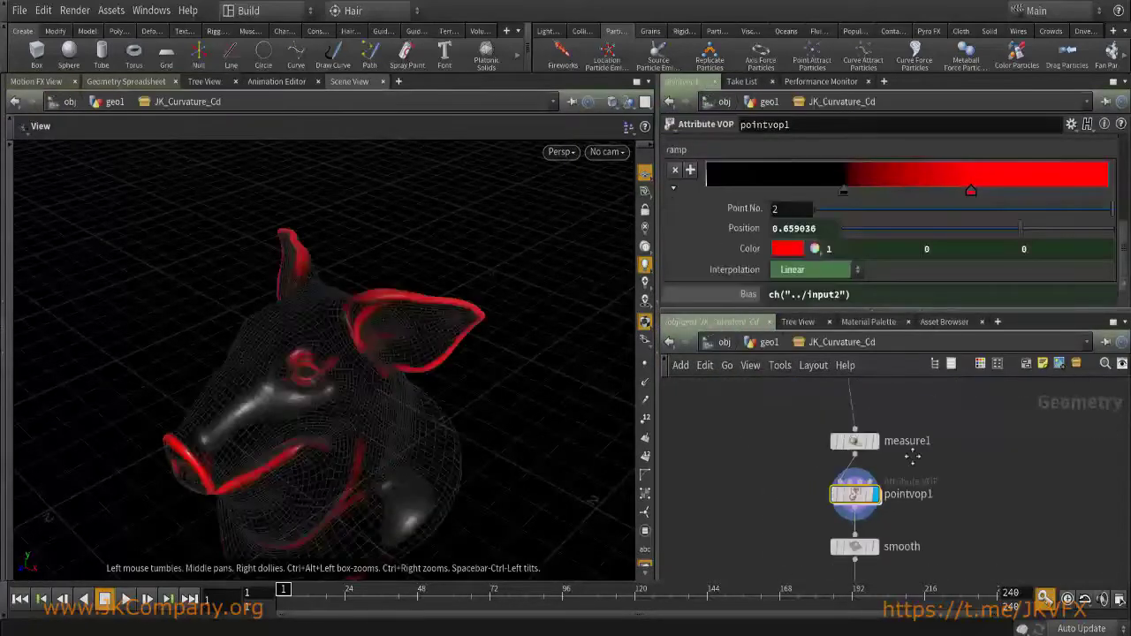
{"action": "left_click", "coordinate": [903, 483]}
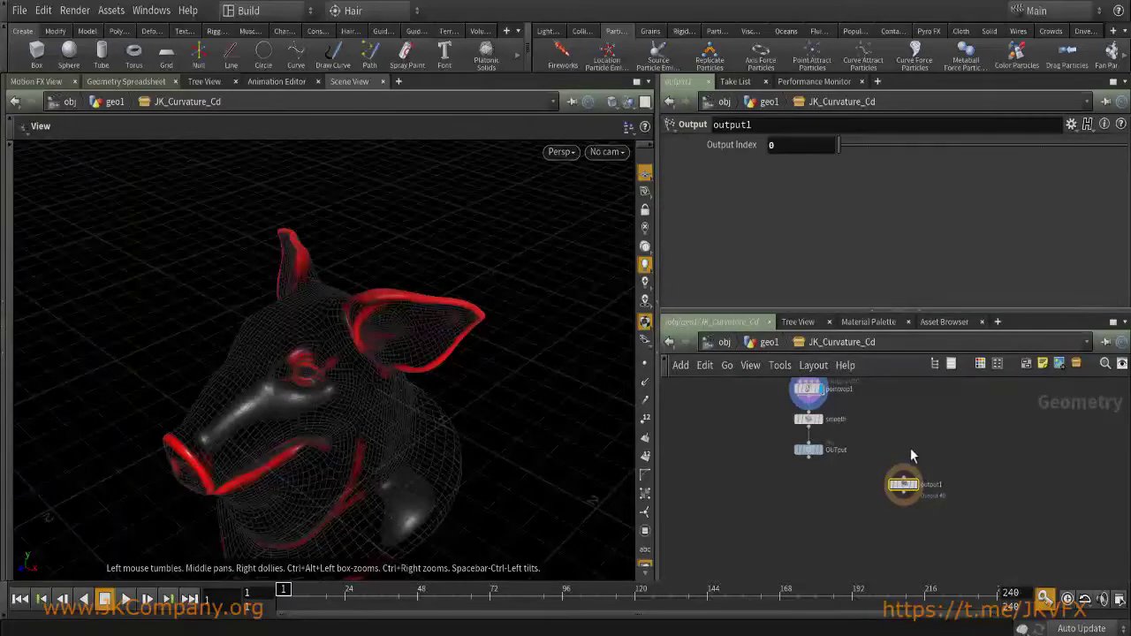
{"action": "key", "text": "Delete"}
Compare measure1's plain textured pig with pointvop1's red curvature result.
{"action": "scroll", "coordinate": [856, 499], "scroll_direction": "up", "scroll_amount": 3}
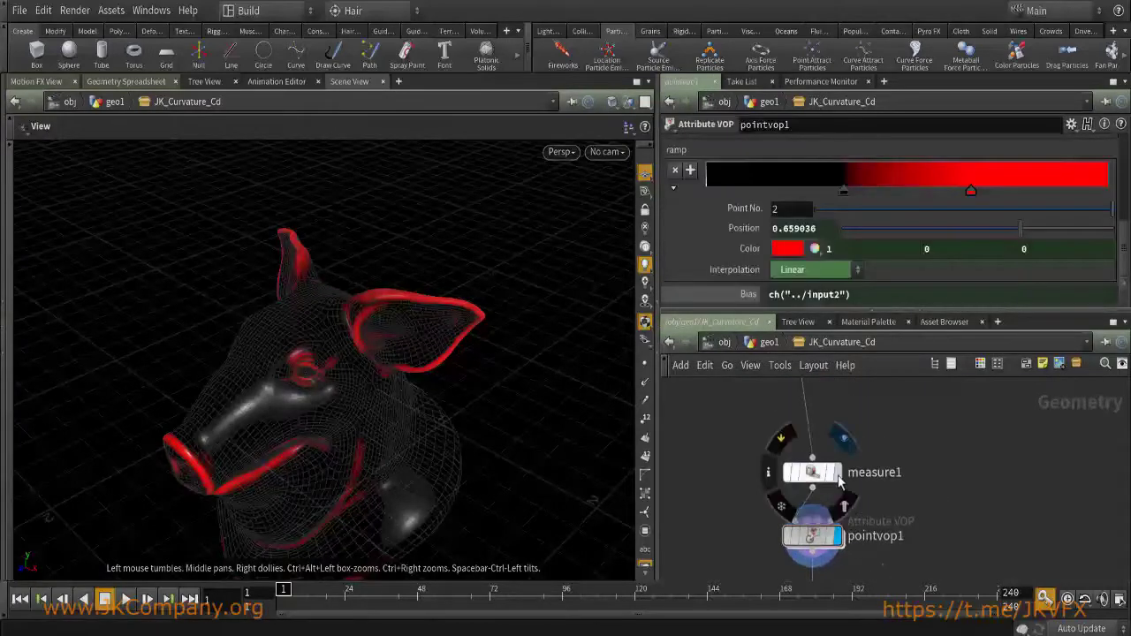
{"action": "left_click", "coordinate": [836, 466]}
{"action": "key", "text": "u"}
{"action": "left_click_drag", "start_coordinate": [331, 367], "coordinate": [480, 386]}
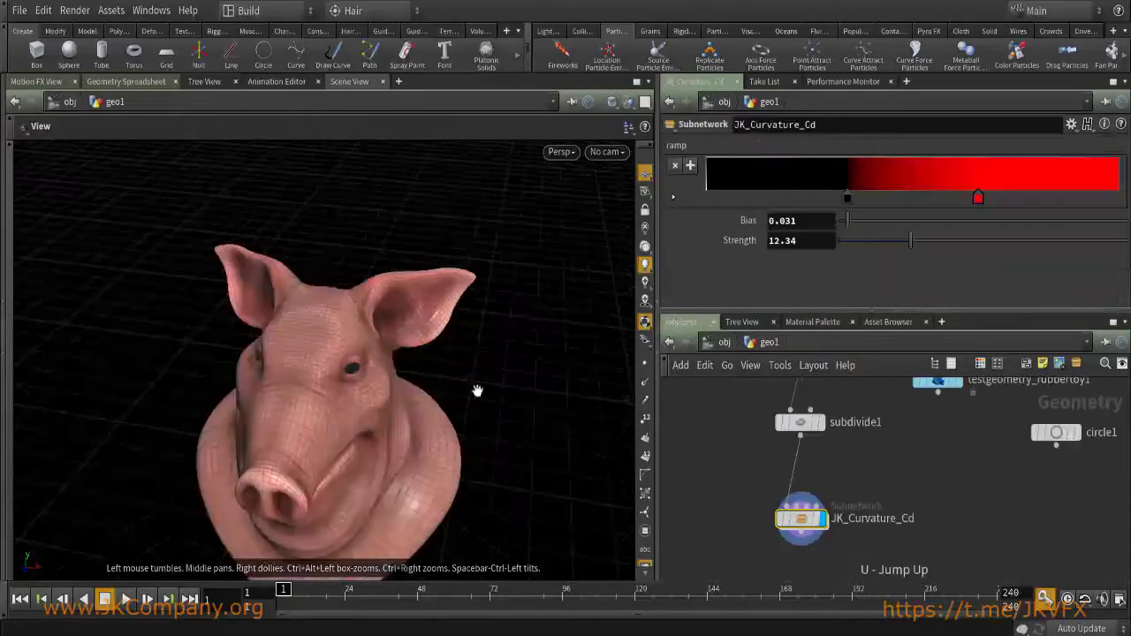
{"action": "double_click", "coordinate": [801, 518]}
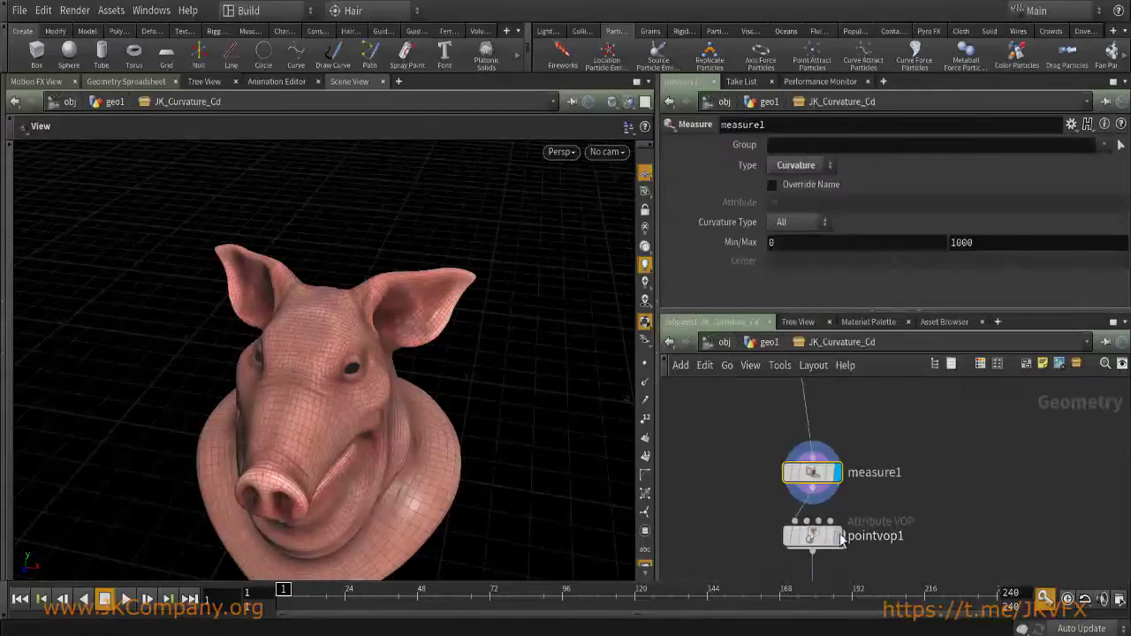
{"action": "left_click", "coordinate": [834, 536]}
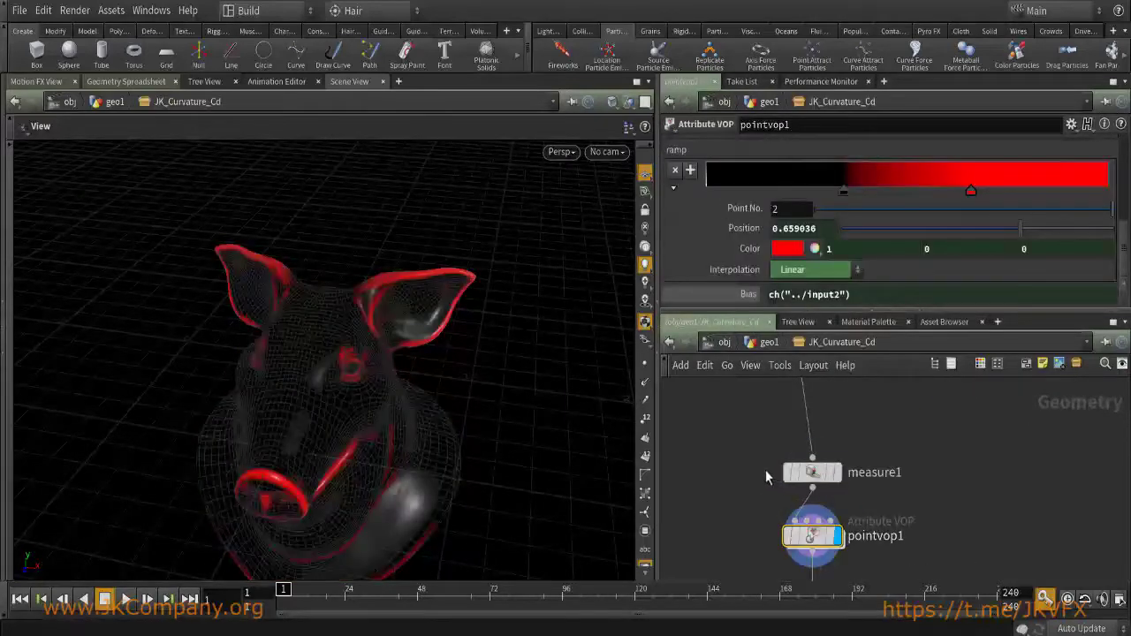
{"action": "key", "text": "u"}
{"action": "left_click_drag", "start_coordinate": [425, 388], "coordinate": [328, 424]}
Inspect the smooth node's parameters and orbit the pig to a side view.
{"action": "key", "text": "i"}
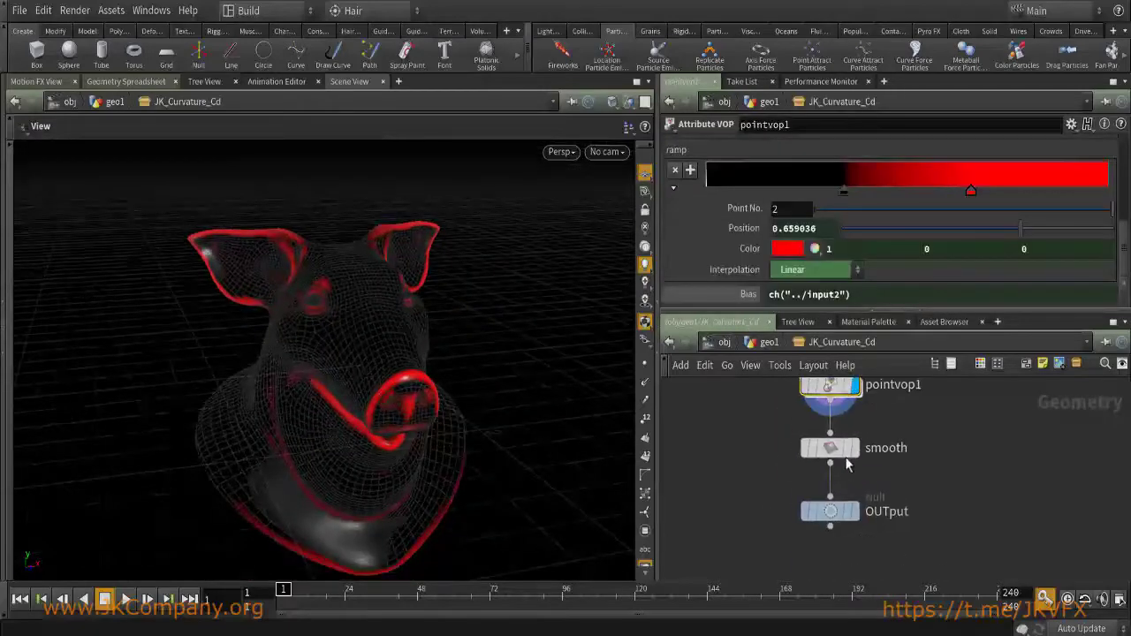
{"action": "left_click", "coordinate": [830, 451]}
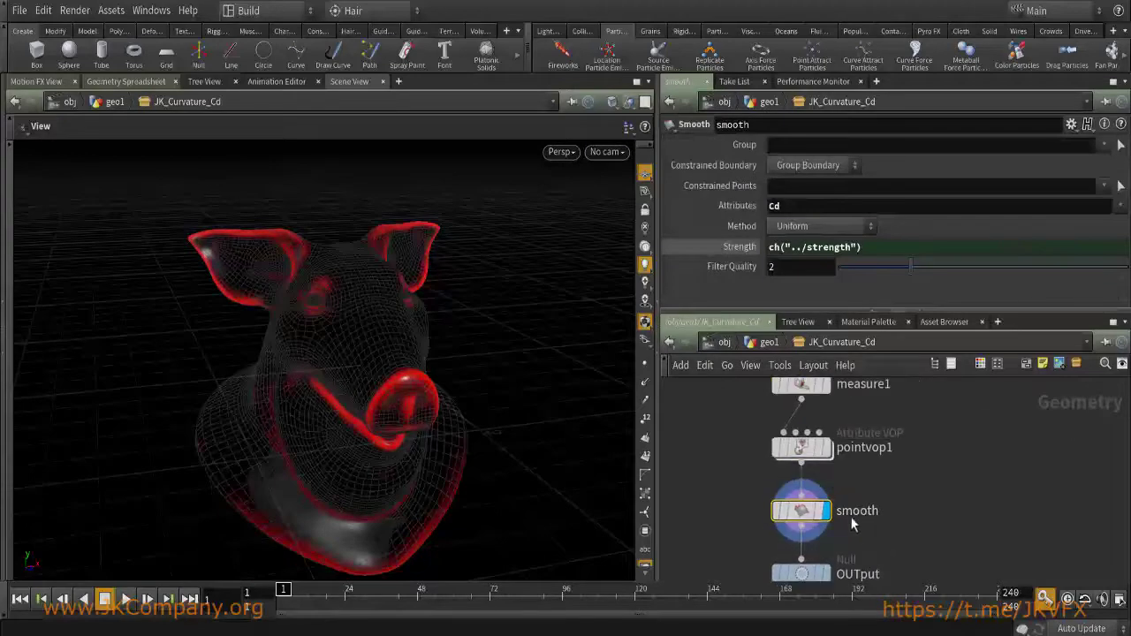
{"action": "key", "text": "u"}
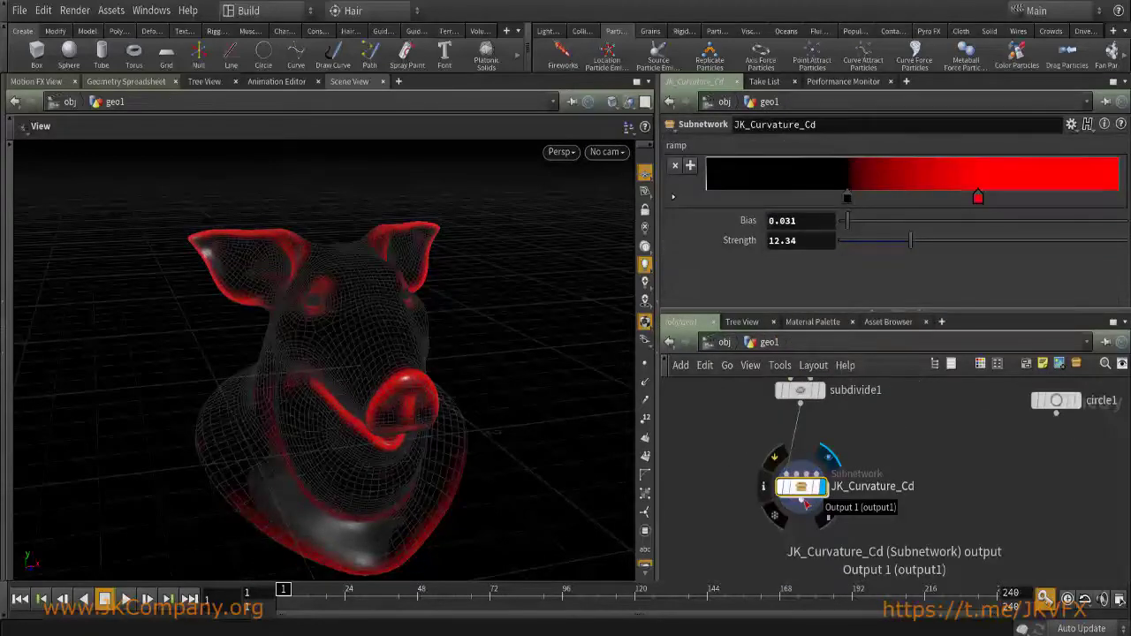
{"action": "key", "text": "i"}
{"action": "mouse_move", "coordinate": [789, 541]}
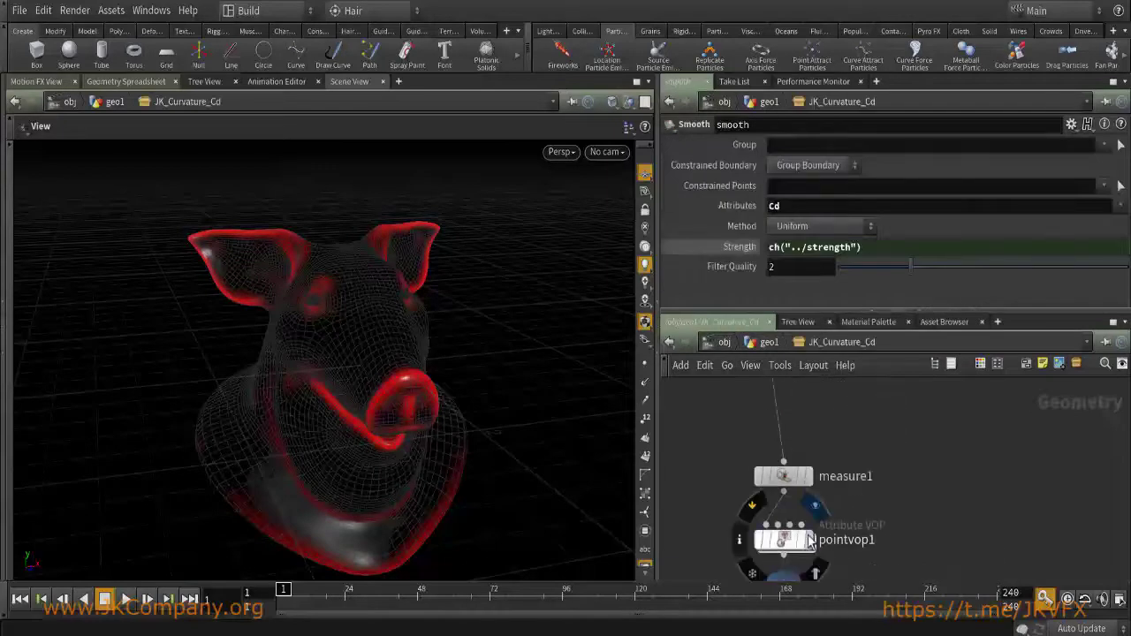
{"action": "key", "text": "u"}
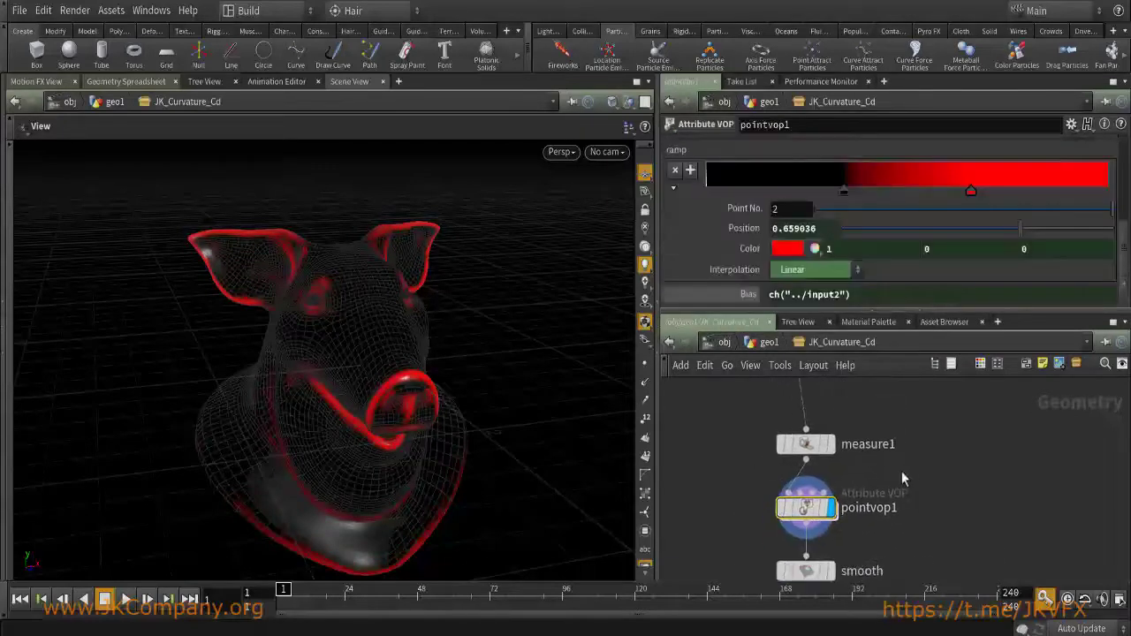
{"action": "left_click_drag", "start_coordinate": [416, 392], "coordinate": [481, 370]}
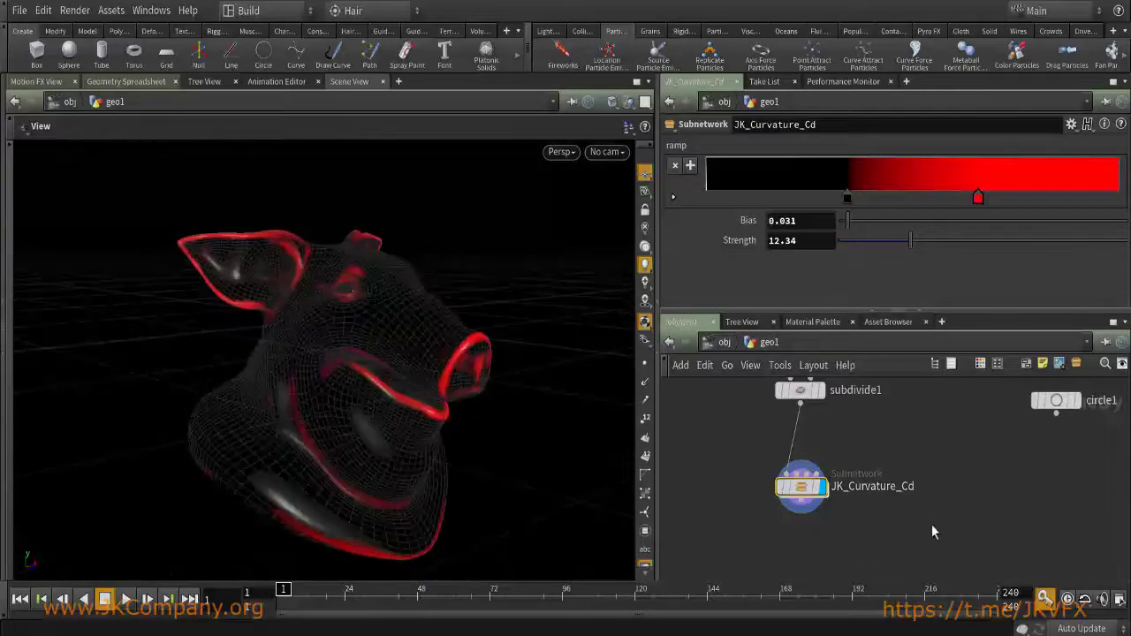
Inside JK_Curvature_Cd, add an Output node (output1) below the OUTput null.
{"action": "key", "text": "i"}
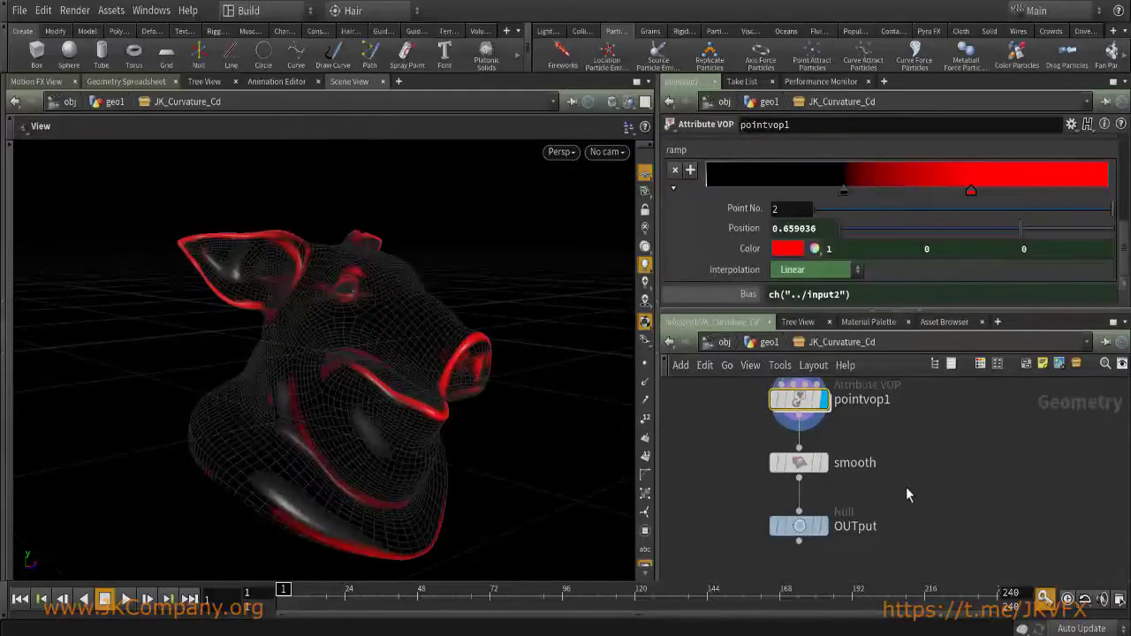
{"action": "middle_click_drag", "start_coordinate": [915, 503], "coordinate": [914, 460]}
{"action": "key", "text": "Tab"}
{"action": "type", "text": "ou"}
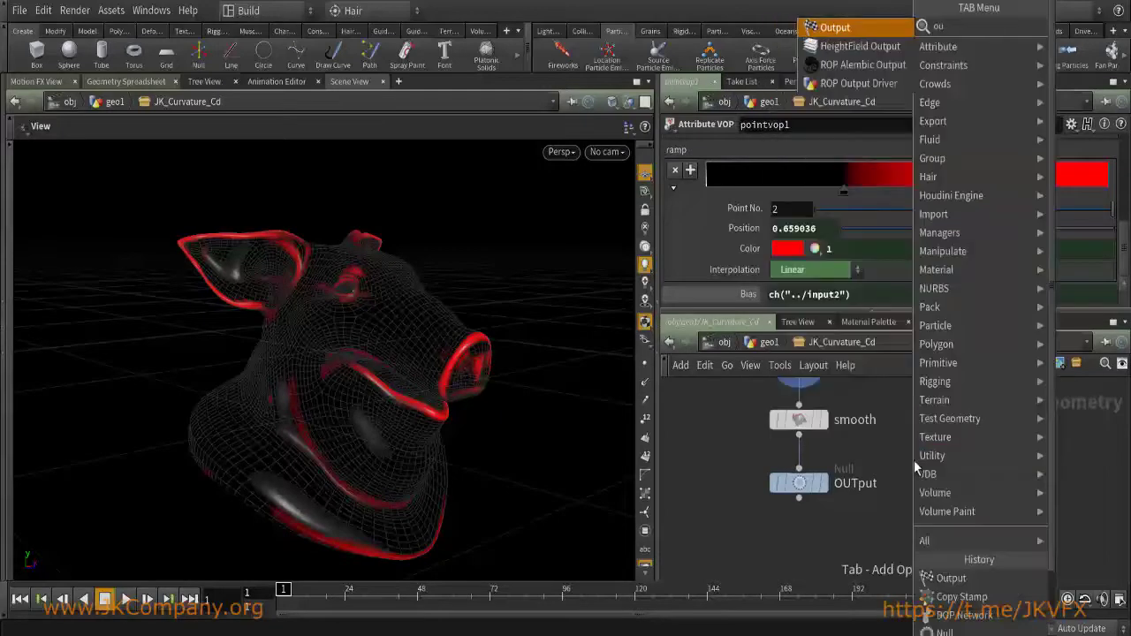
{"action": "type", "text": "t"}
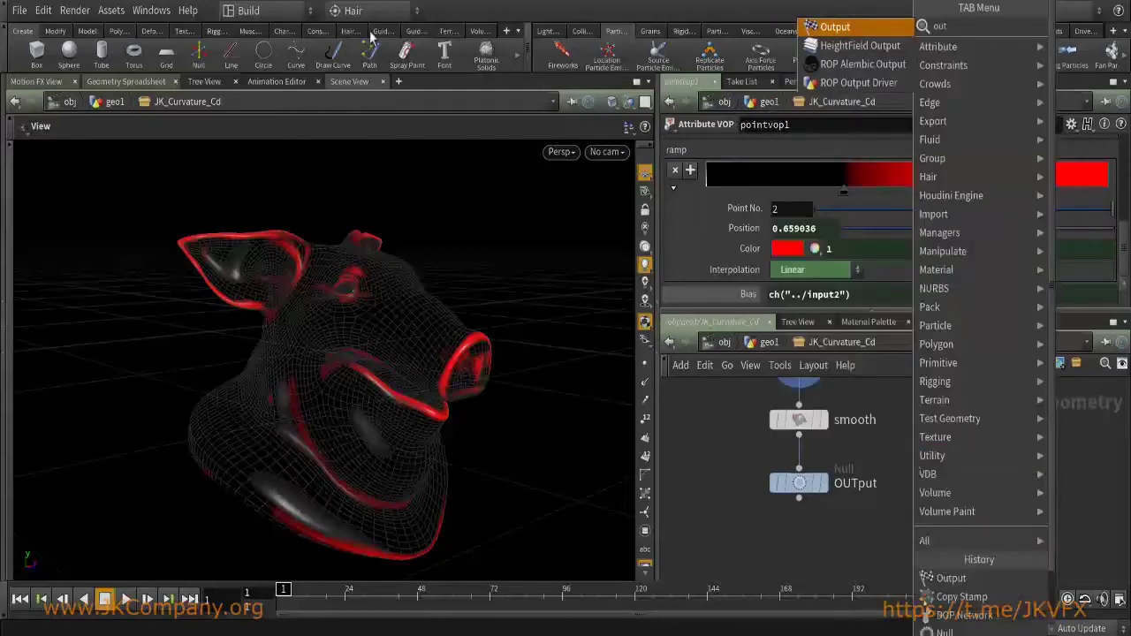
{"action": "left_click", "coordinate": [835, 27]}
{"action": "left_click", "coordinate": [808, 525]}
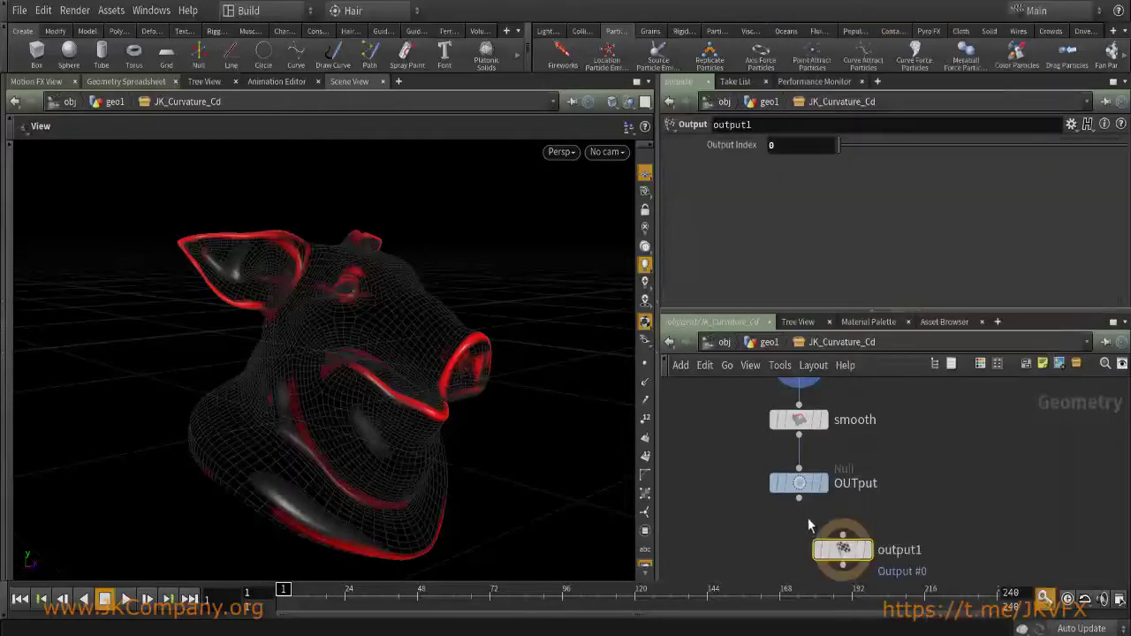
Display measure1's result on the pig, orbit to a front view, and return to geo1.
{"action": "left_click", "coordinate": [799, 482]}
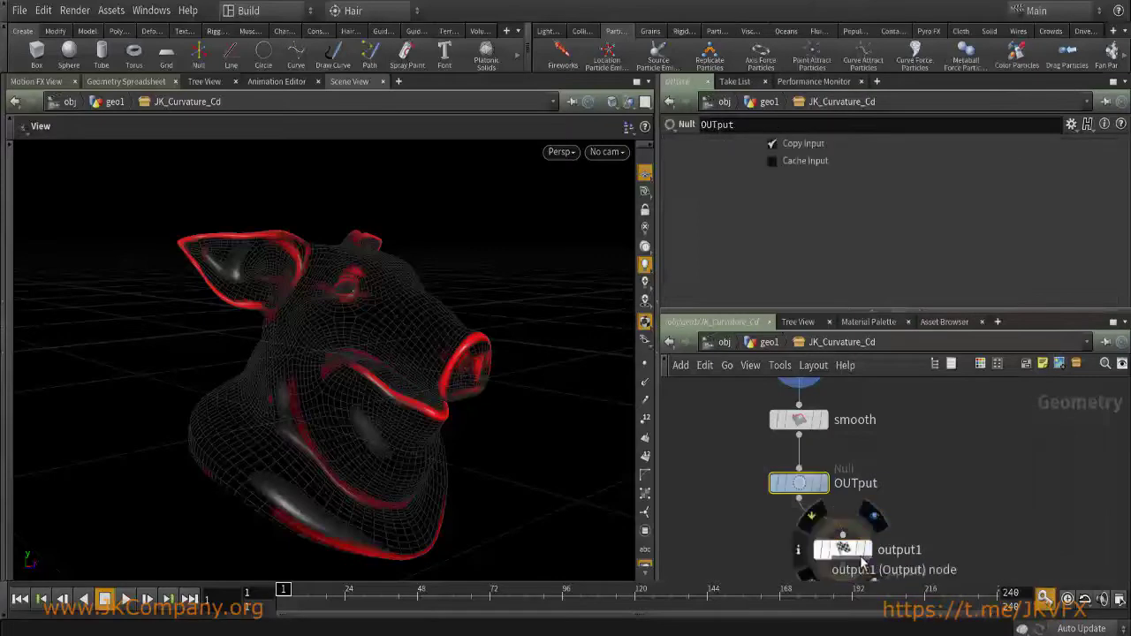
{"action": "scroll", "coordinate": [849, 521], "scroll_direction": "up", "scroll_amount": 5}
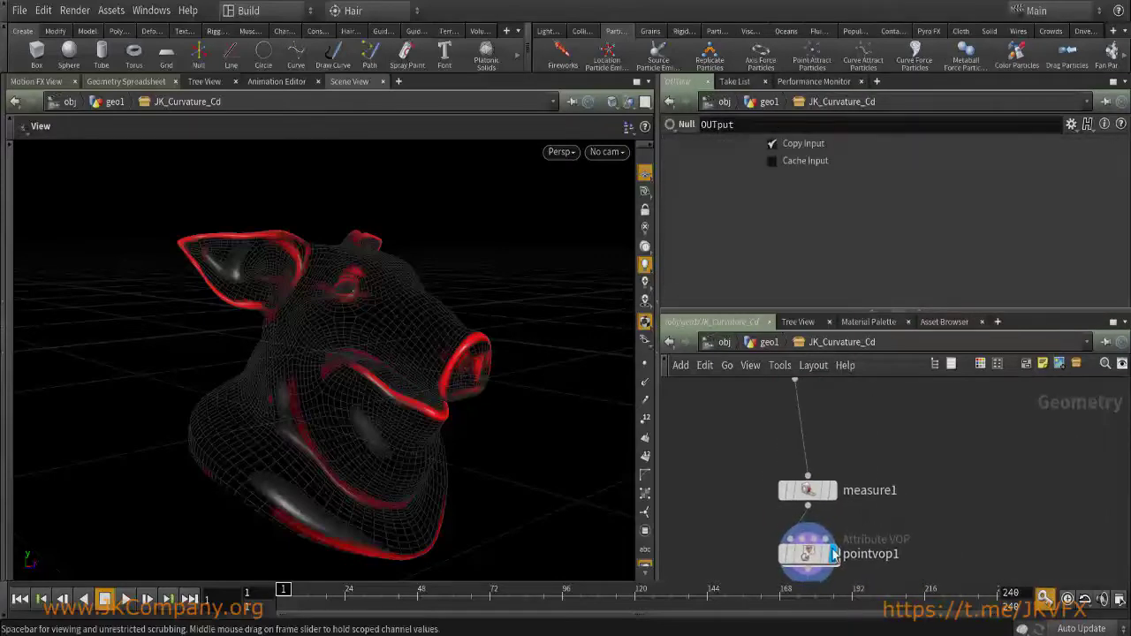
{"action": "left_click", "coordinate": [831, 492]}
{"action": "scroll", "coordinate": [905, 461], "scroll_direction": "down", "scroll_amount": 1}
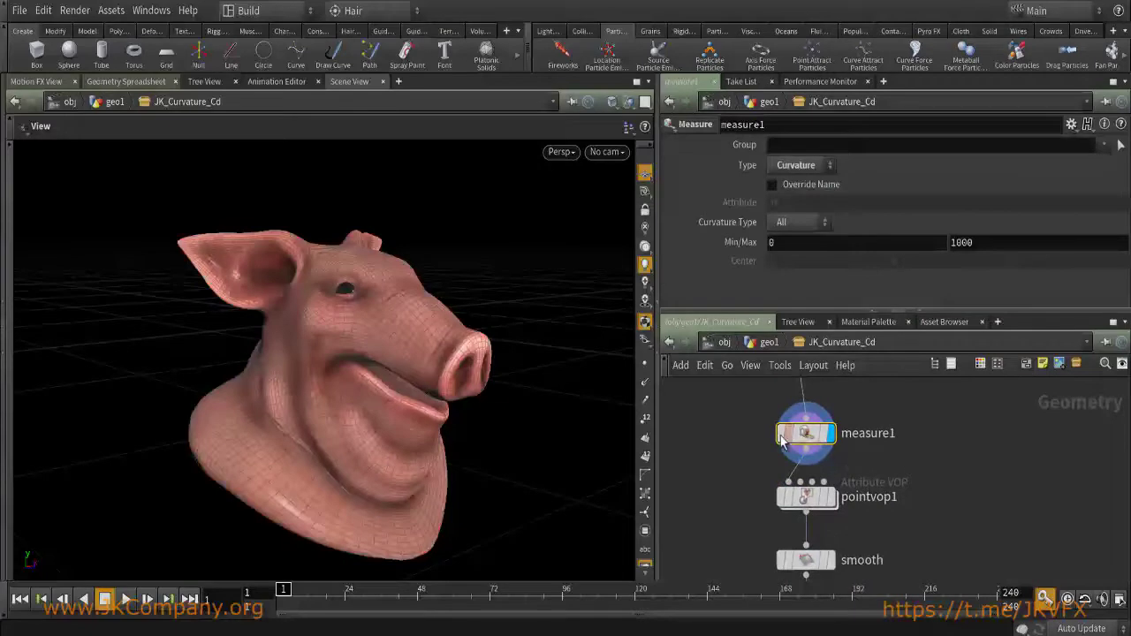
{"action": "mouse_move", "coordinate": [891, 443]}
{"action": "left_click_drag", "start_coordinate": [323, 389], "coordinate": [317, 291]}
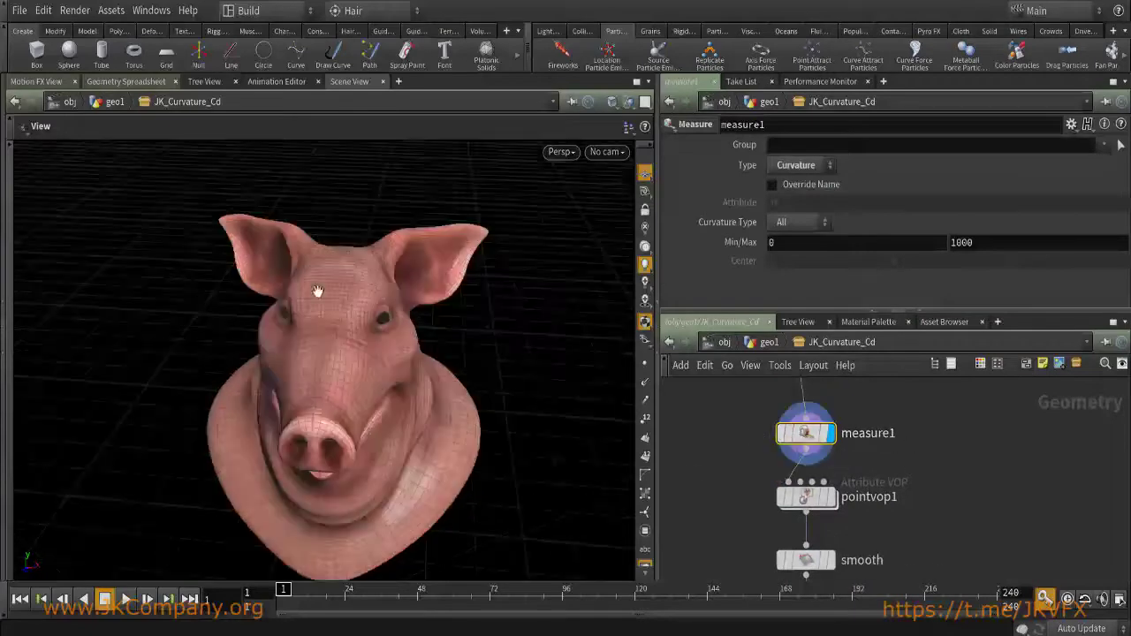
{"action": "key", "text": "u"}
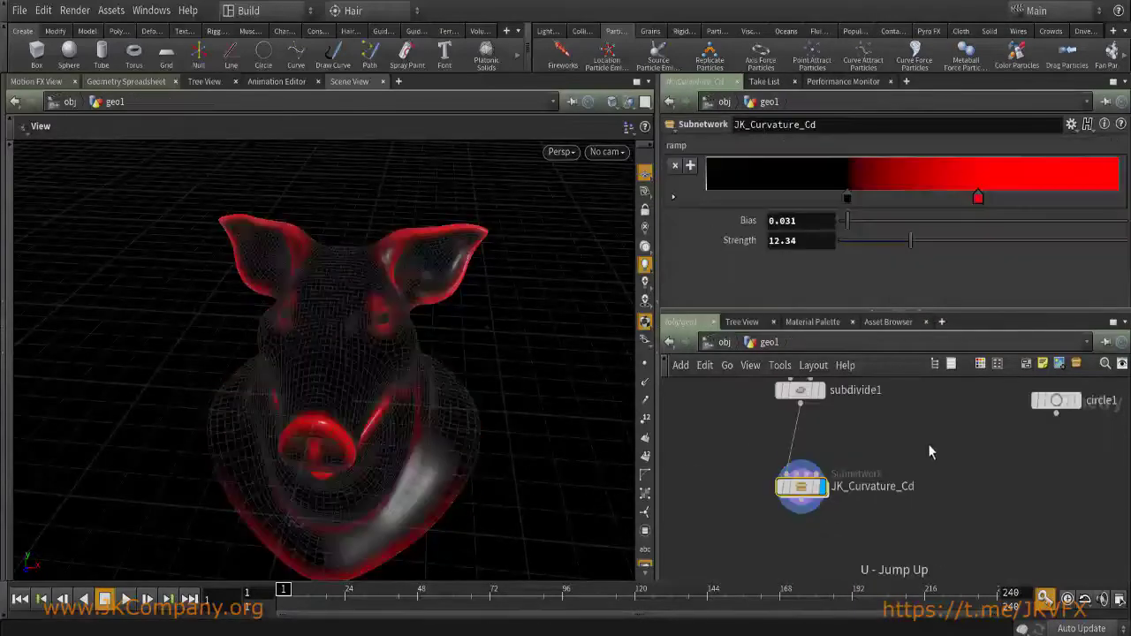
Inside JK_Curvature_Cd, check output1 and then measure1's curvature settings.
{"action": "double_click", "coordinate": [800, 486]}
{"action": "middle_click_drag", "start_coordinate": [947, 386], "coordinate": [905, 474]}
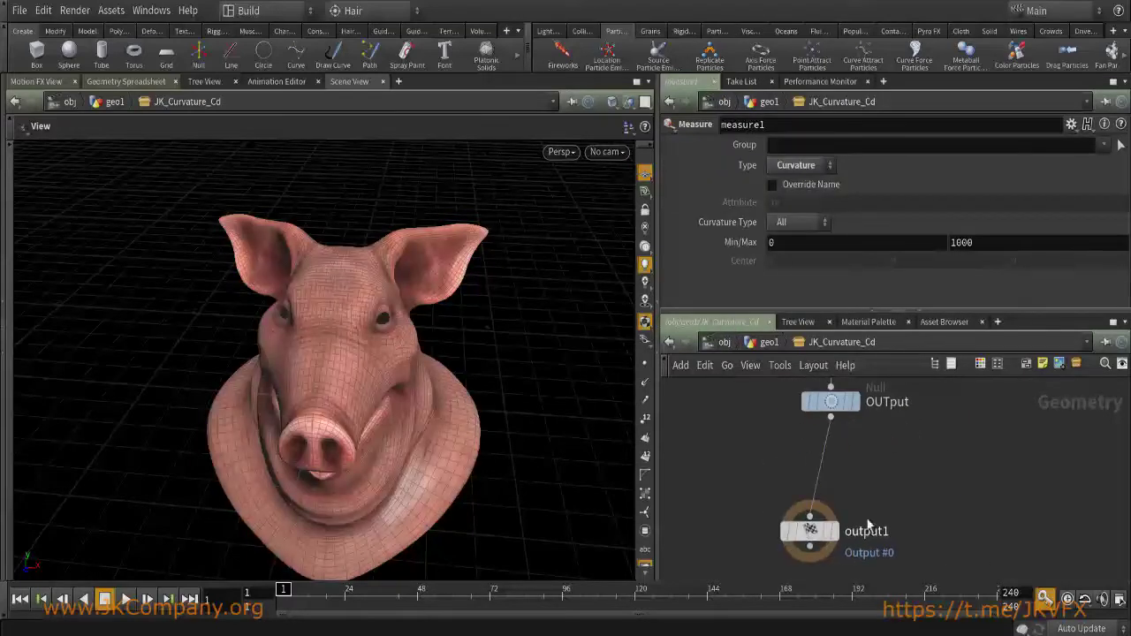
{"action": "left_click", "coordinate": [809, 530]}
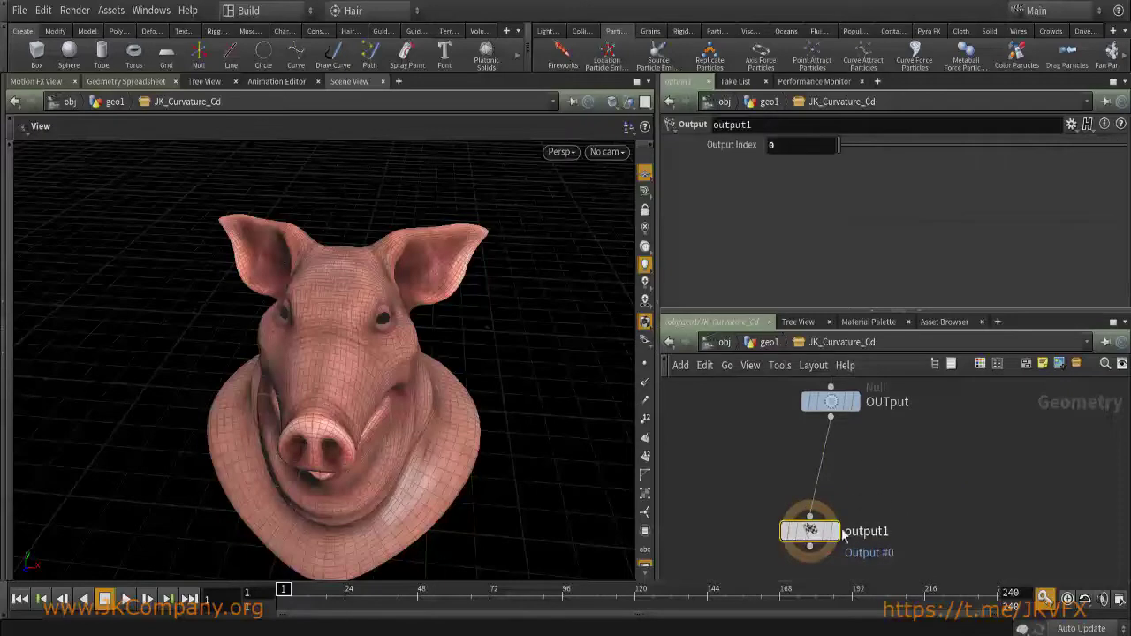
{"action": "scroll", "coordinate": [851, 528], "scroll_direction": "down", "scroll_amount": 4}
{"action": "scroll", "coordinate": [862, 409], "scroll_direction": "up", "scroll_amount": 2}
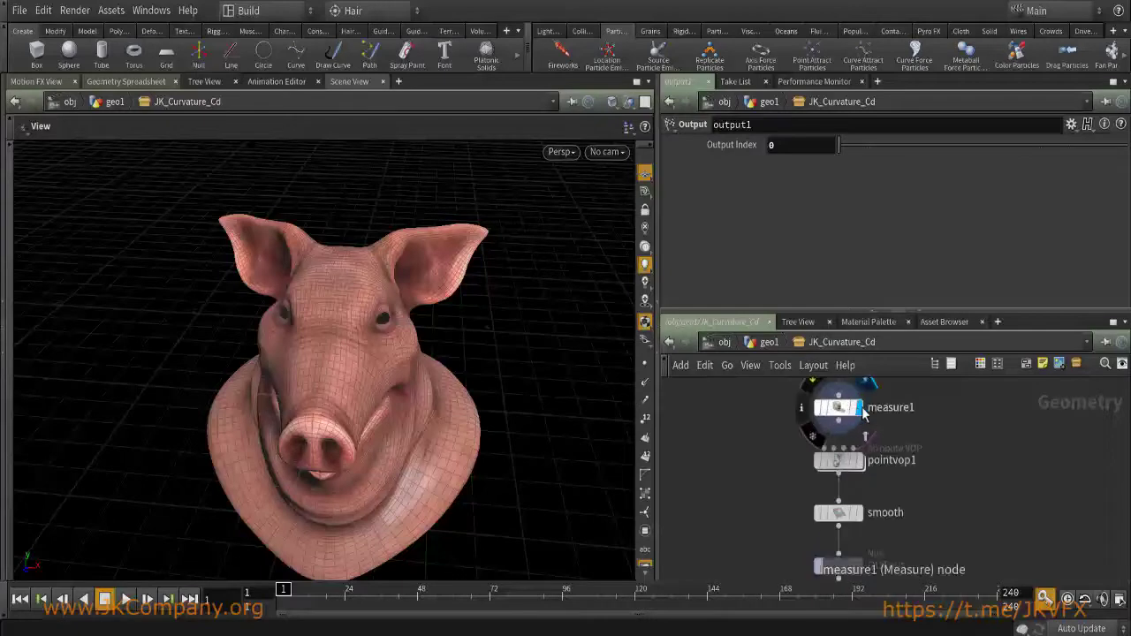
{"action": "left_click", "coordinate": [837, 405]}
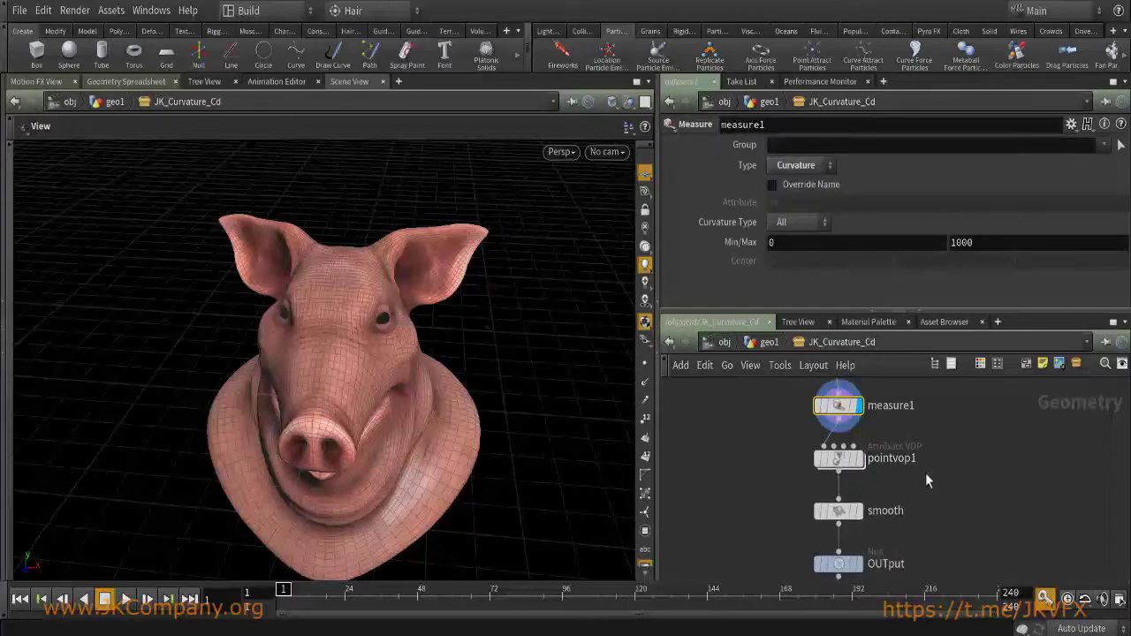
Return to geo1 and bring the JK_Curvature_Cd node into view.
{"action": "key", "text": "u"}
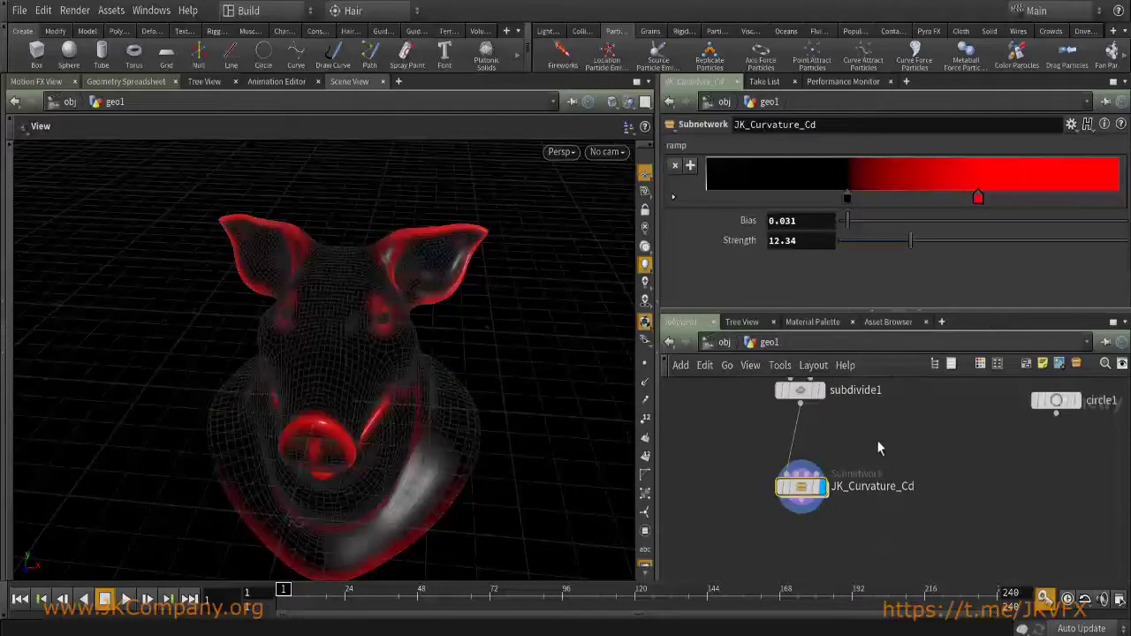
{"action": "middle_click_drag", "start_coordinate": [857, 468], "coordinate": [865, 492]}
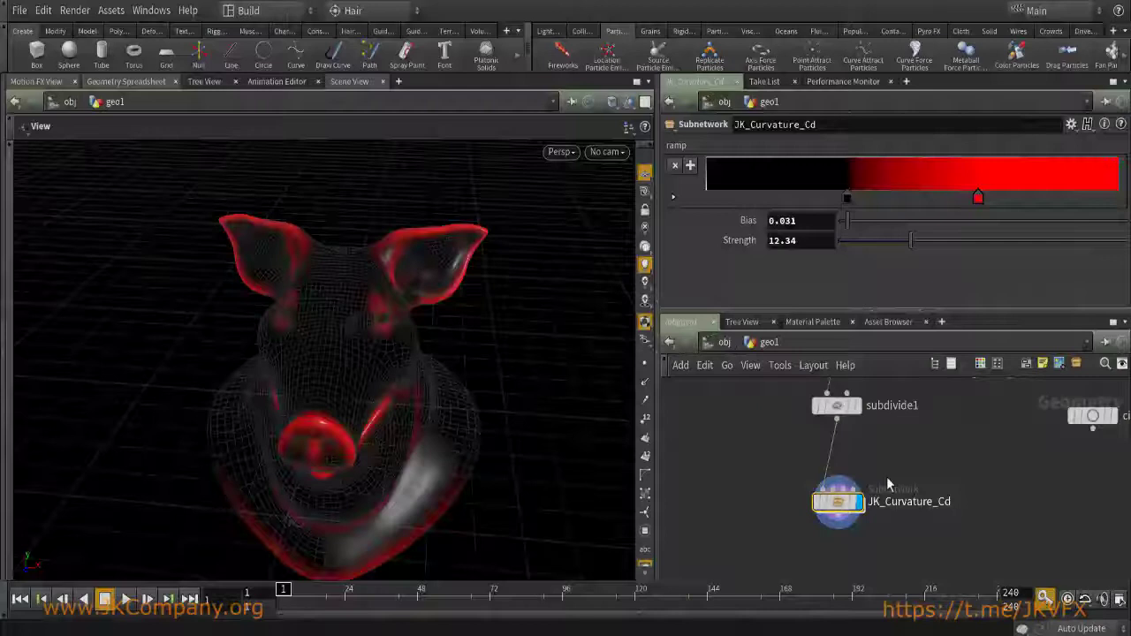
{"action": "middle_click_drag", "start_coordinate": [844, 504], "coordinate": [880, 497]}
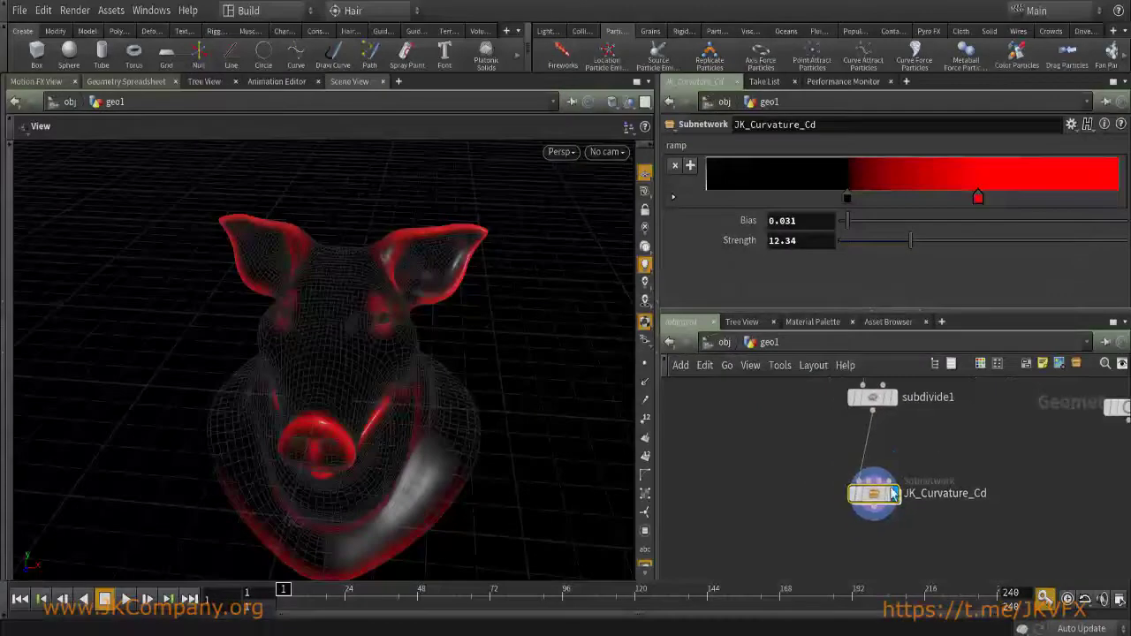
Create a digital asset from JK_Curvature_Cd with Operator Name JK_Curvature_Cd.
{"action": "right_click", "coordinate": [880, 499]}
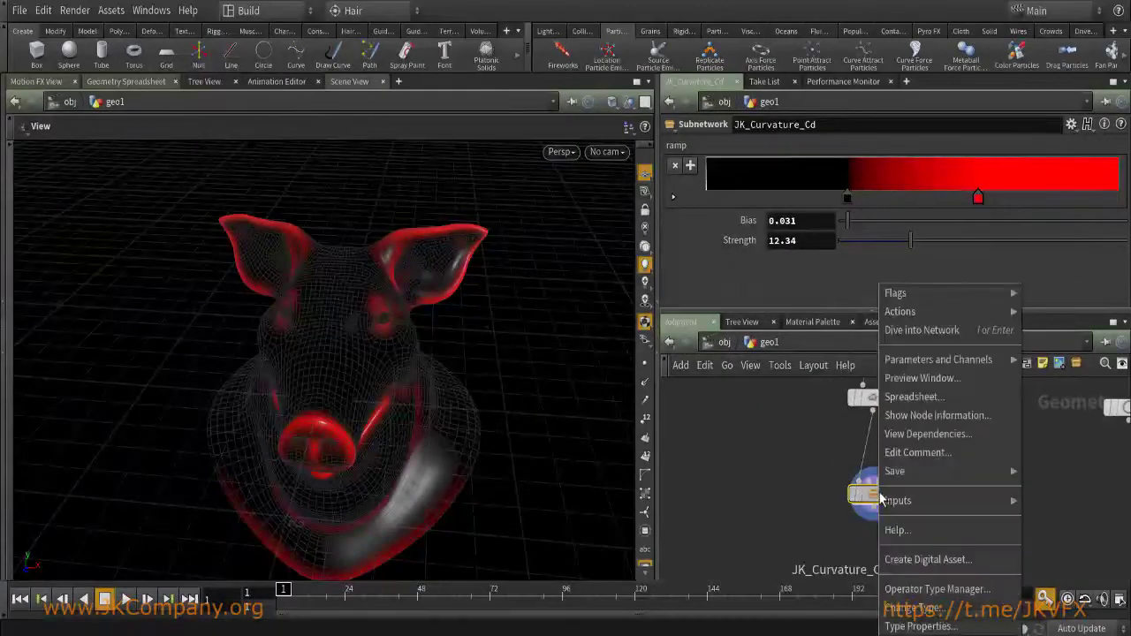
{"action": "left_click", "coordinate": [959, 564]}
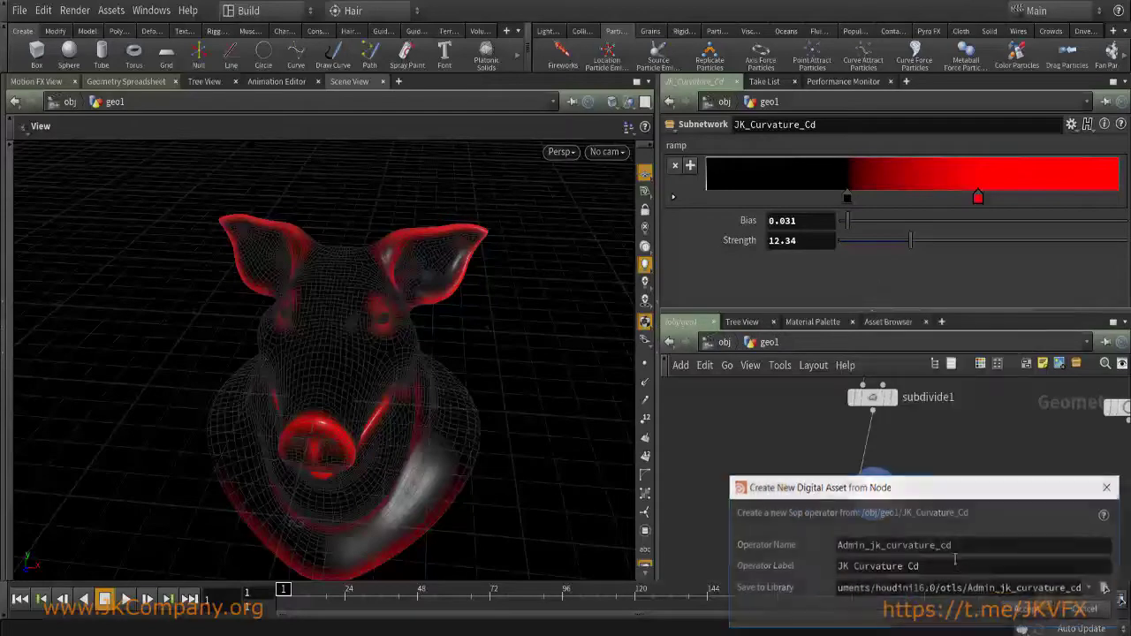
{"action": "left_click_drag", "start_coordinate": [943, 491], "coordinate": [801, 349]}
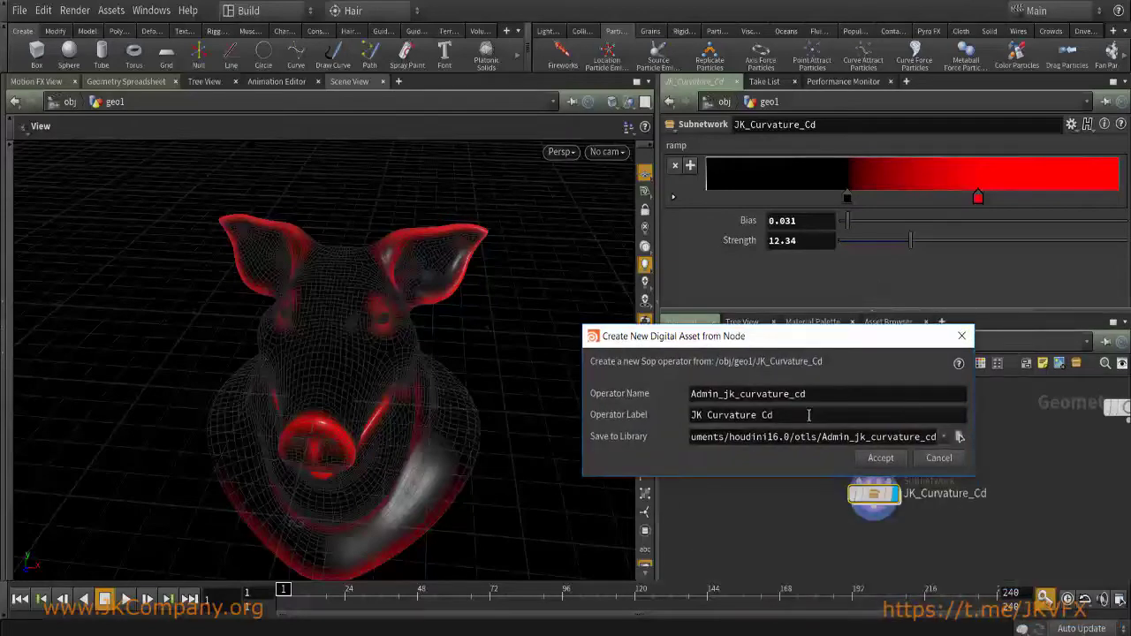
{"action": "left_click_drag", "start_coordinate": [808, 414], "coordinate": [698, 414]}
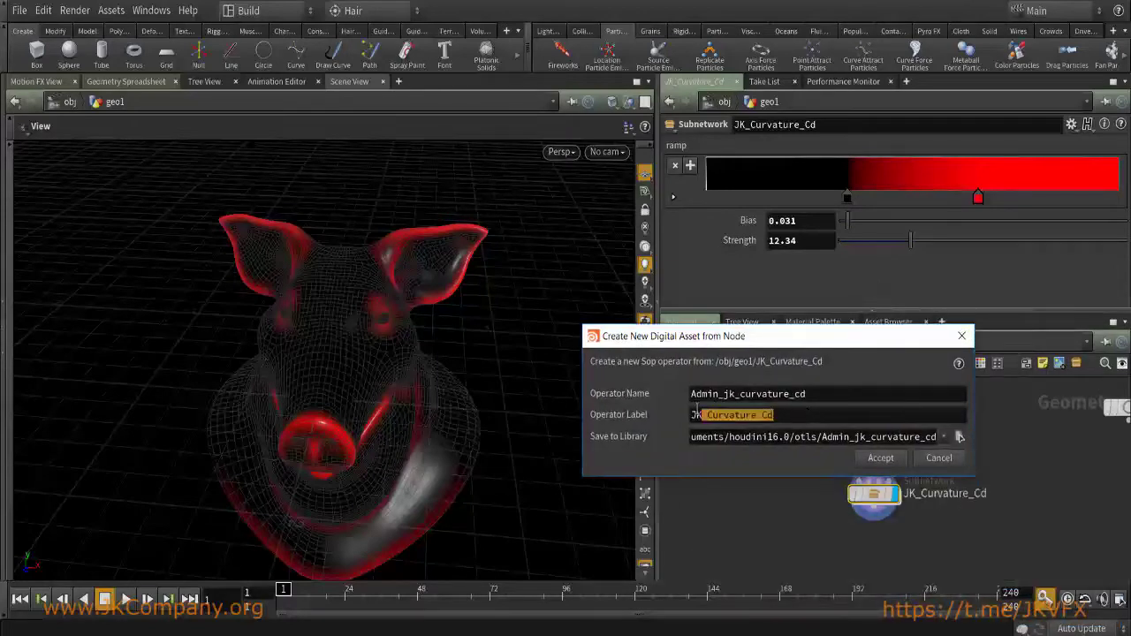
{"action": "left_click", "coordinate": [780, 412]}
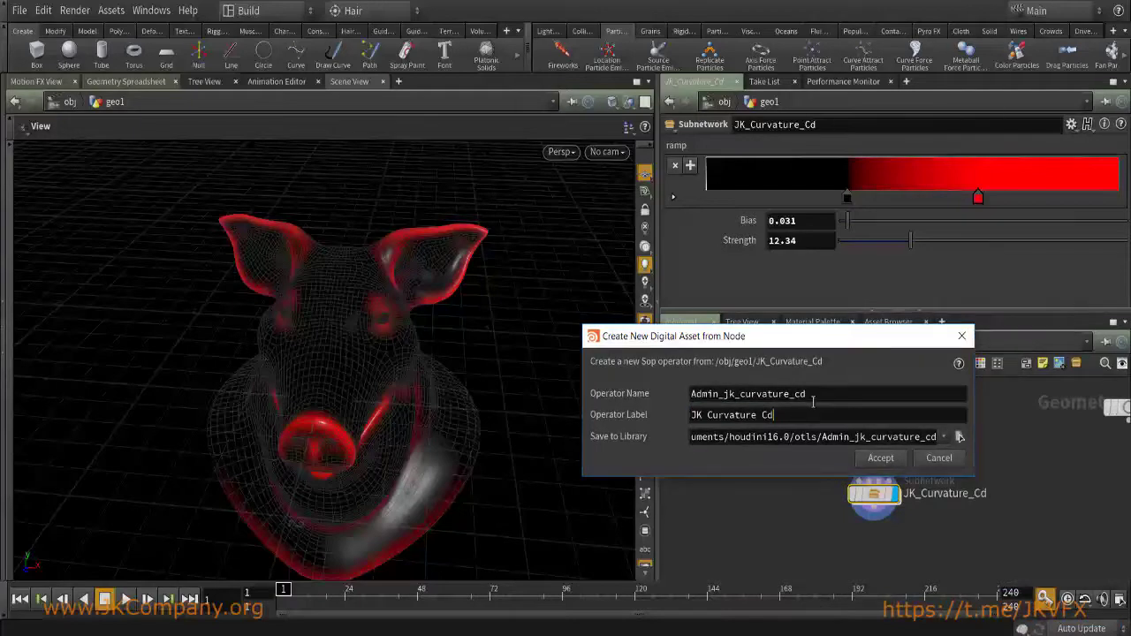
{"action": "double_click", "coordinate": [780, 415]}
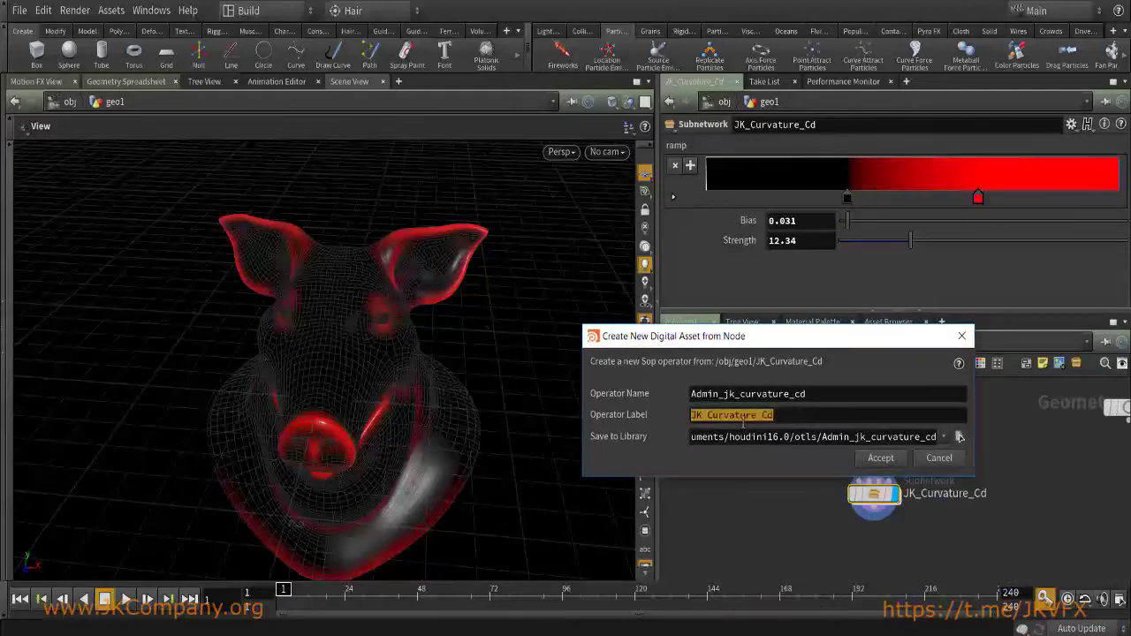
{"action": "double_click", "coordinate": [851, 393]}
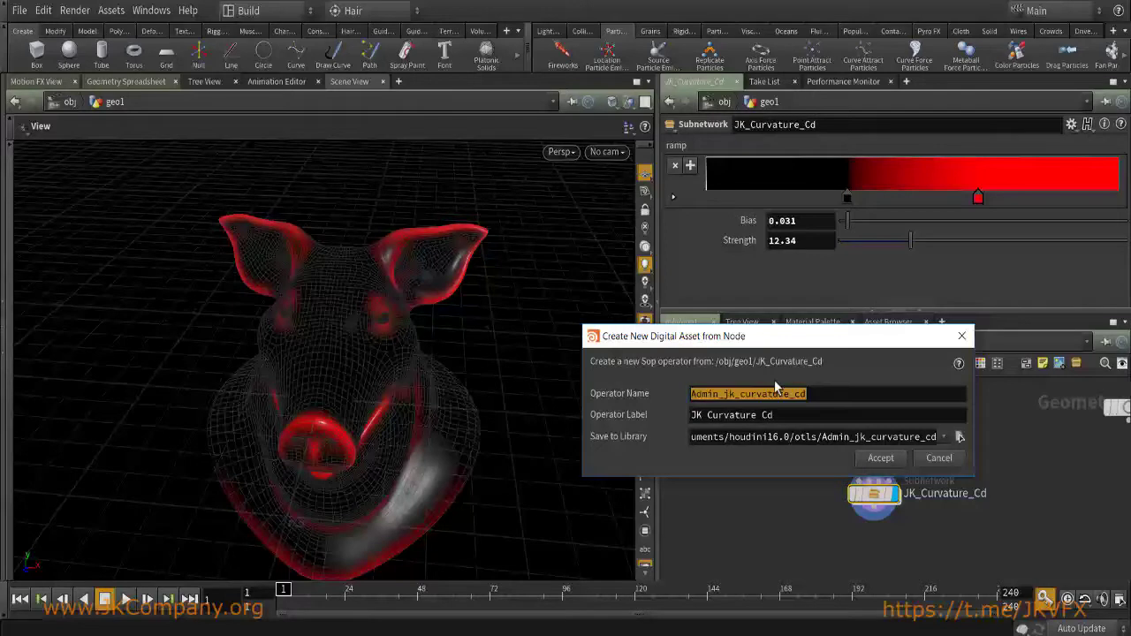
{"action": "type", "text": "JK_Curvature_Cd"}
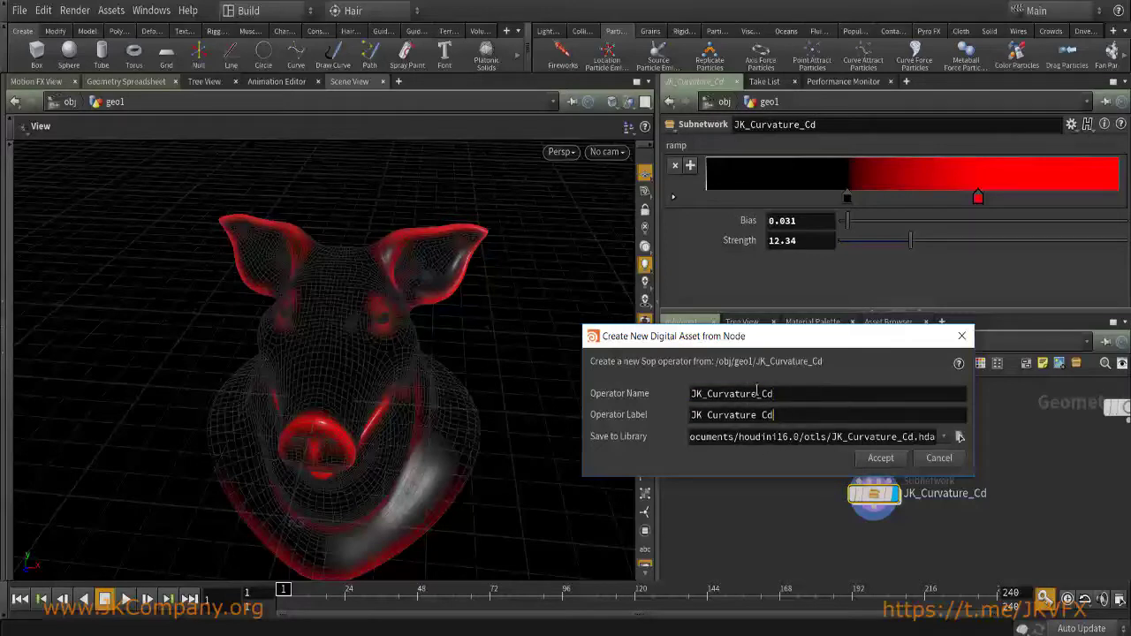
{"action": "left_click_drag", "start_coordinate": [794, 394], "coordinate": [675, 402]}
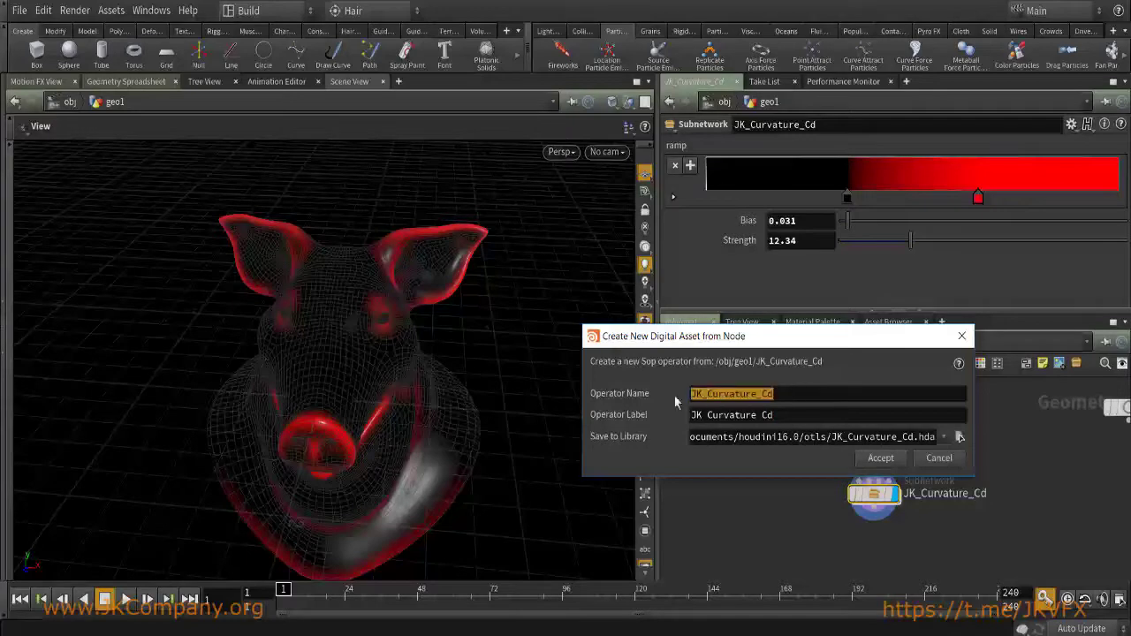
{"action": "left_click", "coordinate": [730, 402]}
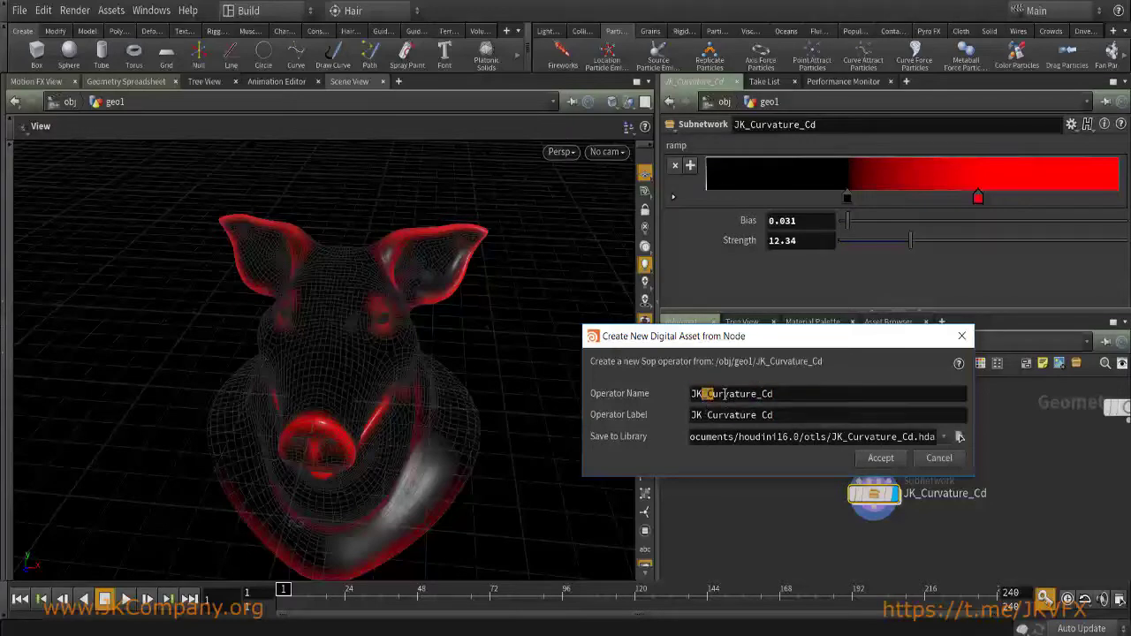
{"action": "left_click_drag", "start_coordinate": [779, 396], "coordinate": [693, 395]}
{"action": "key", "text": "ctrl+c"}
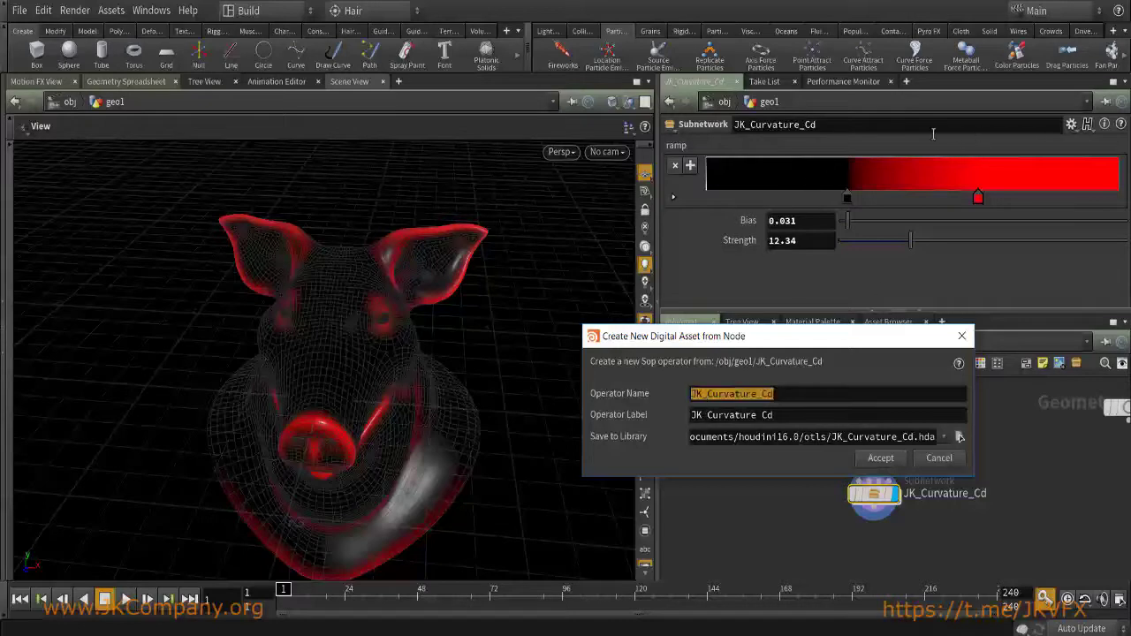
{"action": "left_click", "coordinate": [701, 414]}
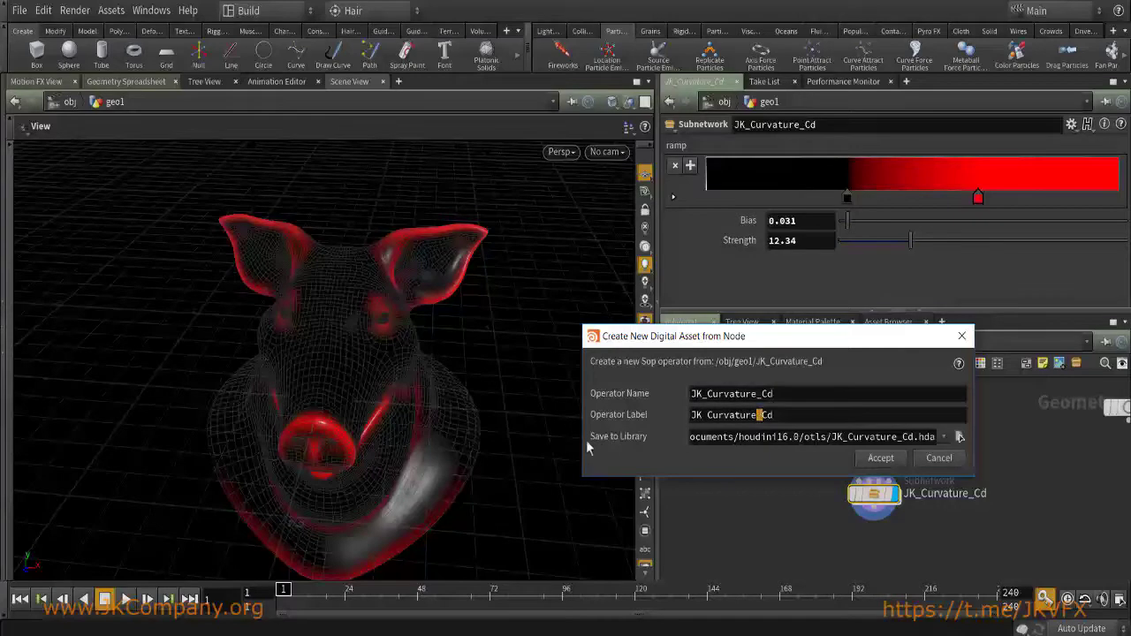
Review the Save to Library path (otls folder, .hda extension) and browse for a new location.
{"action": "left_click_drag", "start_coordinate": [727, 436], "coordinate": [943, 437]}
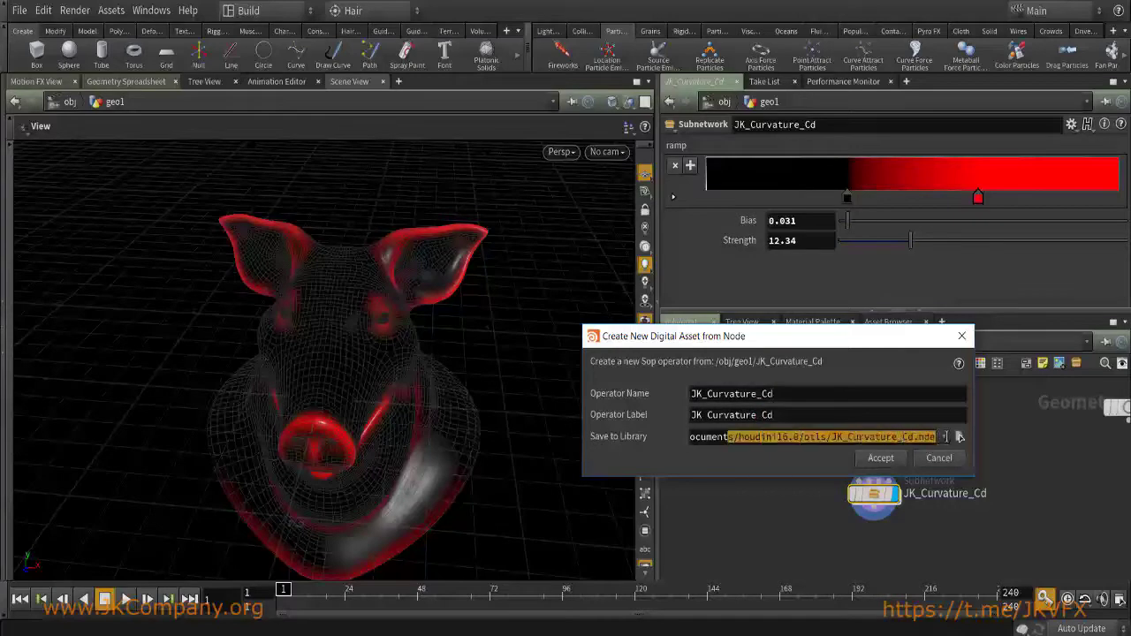
{"action": "left_click_drag", "start_coordinate": [839, 436], "coordinate": [936, 436]}
{"action": "left_click", "coordinate": [818, 436]}
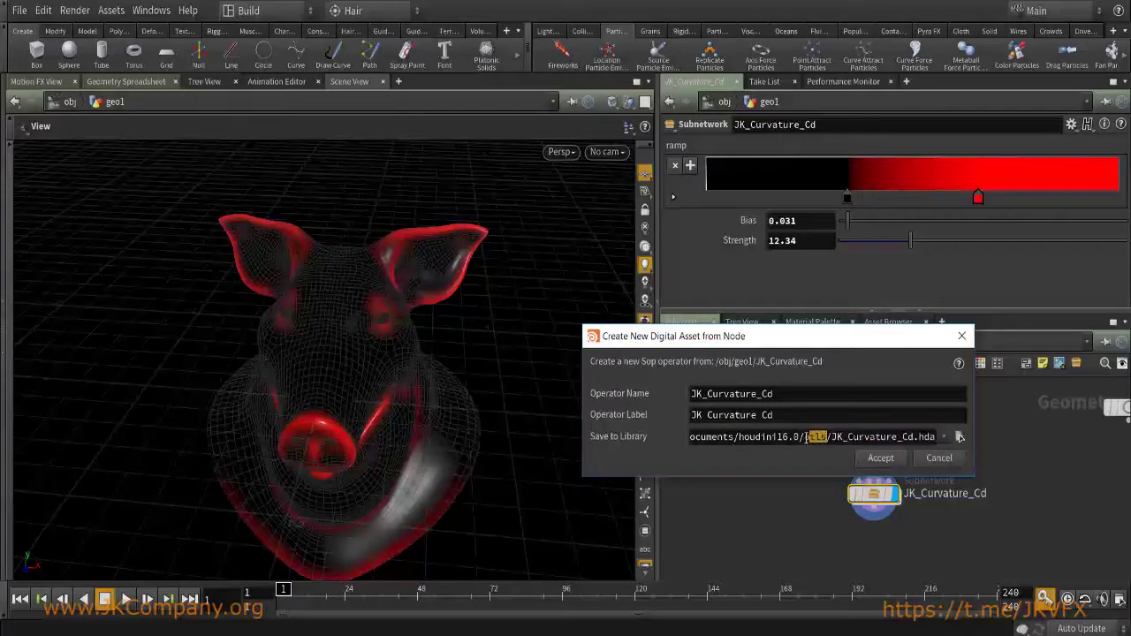
{"action": "left_click_drag", "start_coordinate": [795, 436], "coordinate": [1028, 433]}
{"action": "left_click", "coordinate": [806, 438]}
{"action": "left_click_drag", "start_coordinate": [809, 438], "coordinate": [829, 437]}
{"action": "left_click", "coordinate": [921, 437]}
{"action": "left_click", "coordinate": [921, 439]}
{"action": "double_click", "coordinate": [925, 436]}
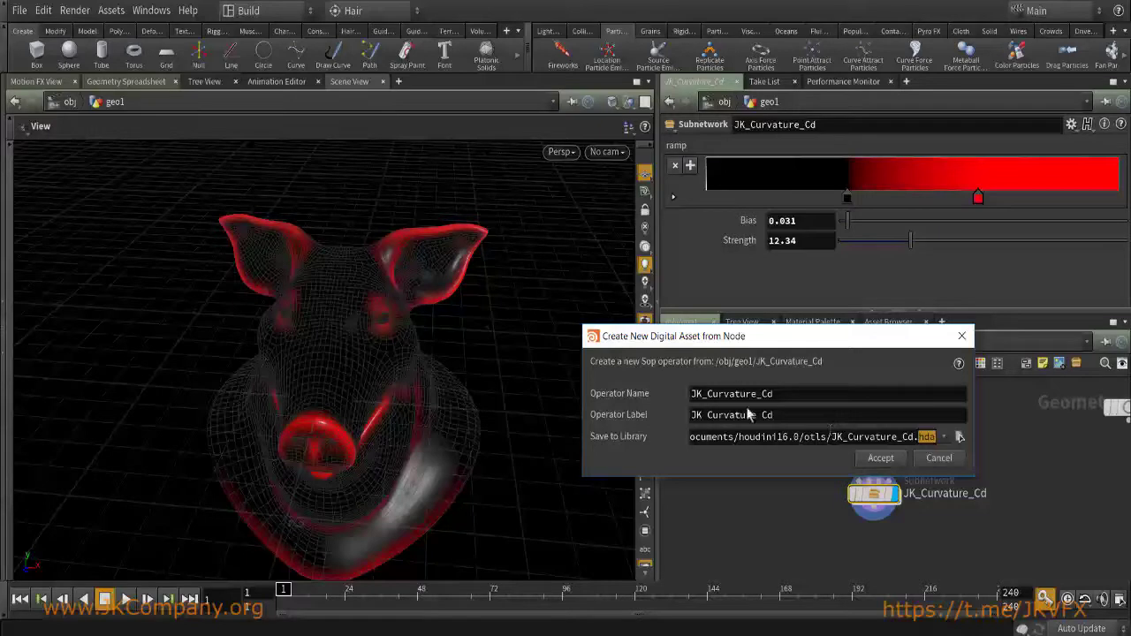
{"action": "left_click", "coordinate": [914, 435]}
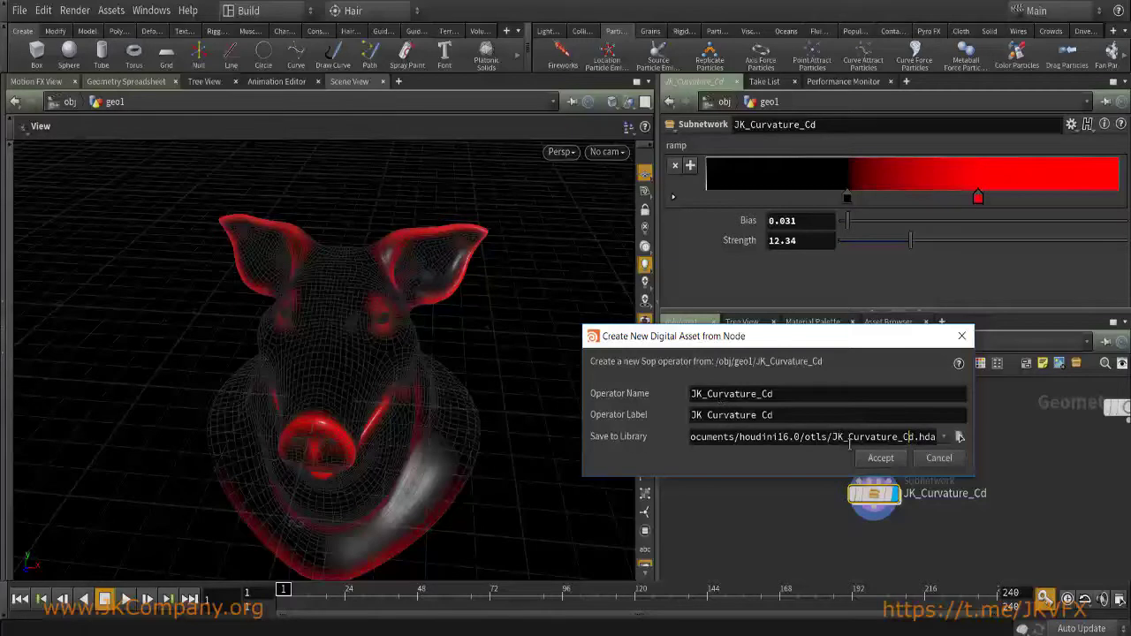
{"action": "left_click", "coordinate": [959, 436]}
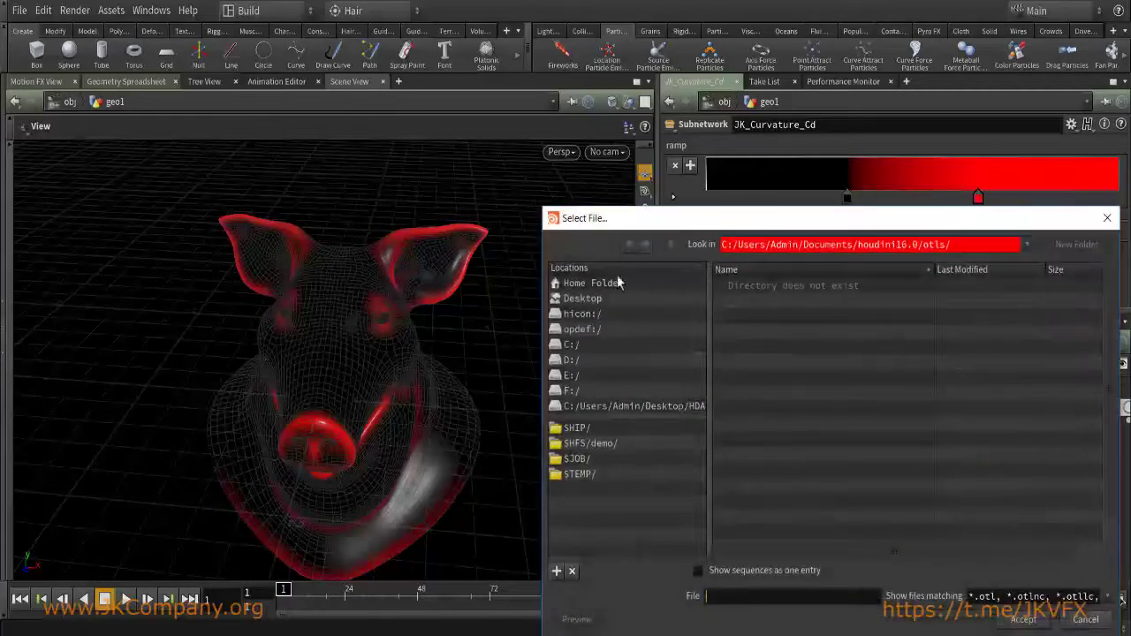
Pick the Desktop HDA folder and name the library file JKCurvatureCd, without underscores.
{"action": "left_click", "coordinate": [583, 299]}
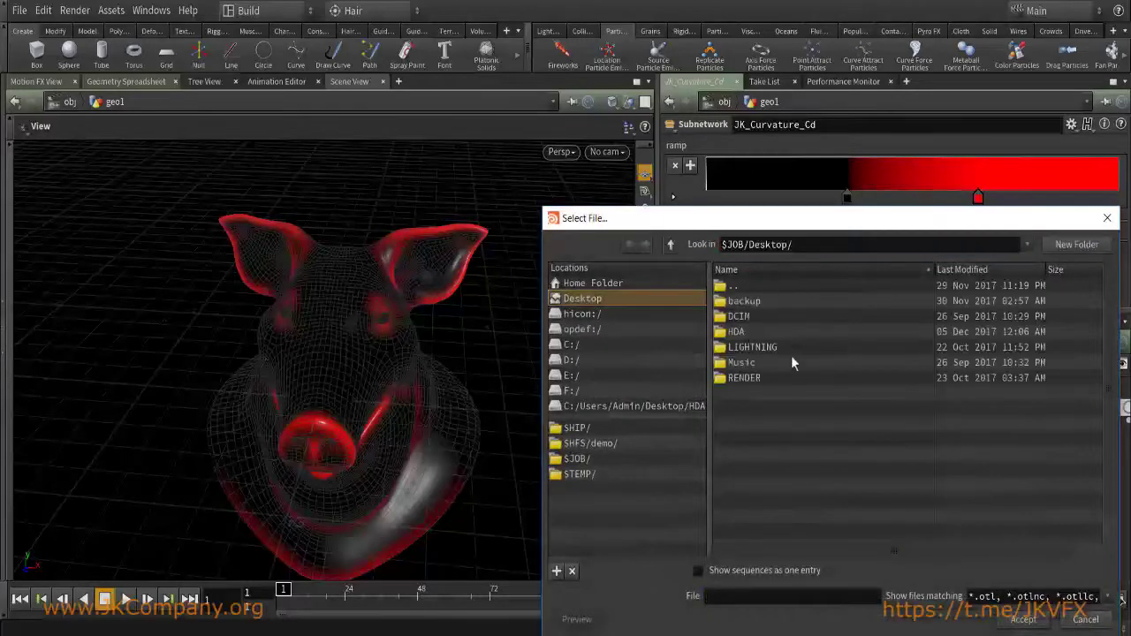
{"action": "double_click", "coordinate": [736, 332]}
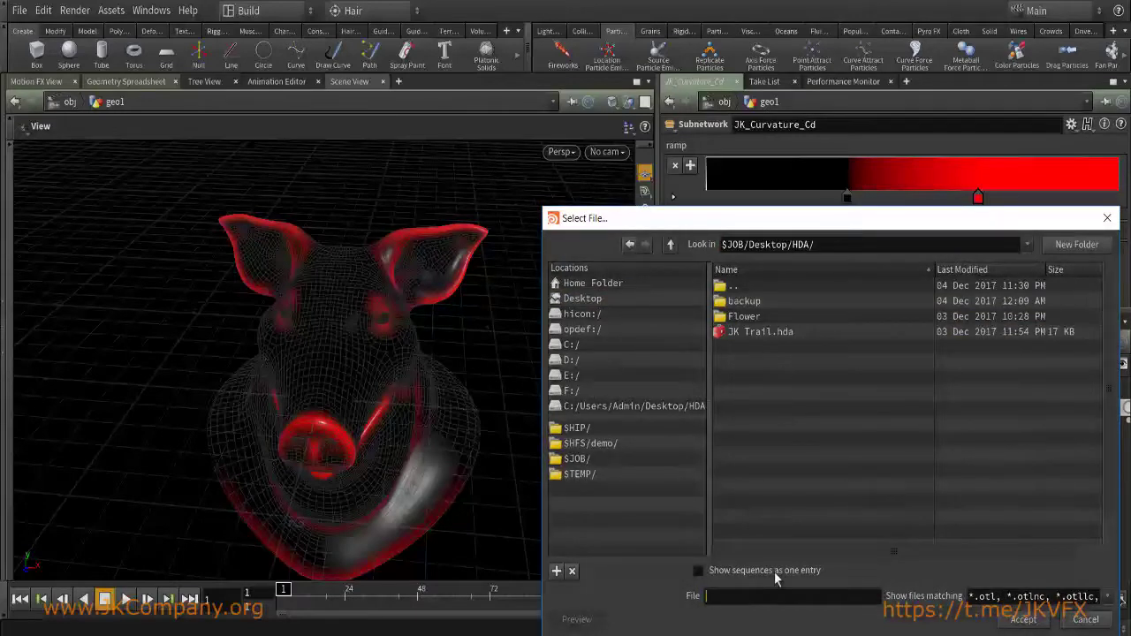
{"action": "key", "text": "ctrl+v"}
{"action": "key", "text": "BackSpace"}
{"action": "left_click", "coordinate": [768, 597]}
{"action": "key", "text": "BackSpace"}
{"action": "left_click", "coordinate": [1023, 619]}
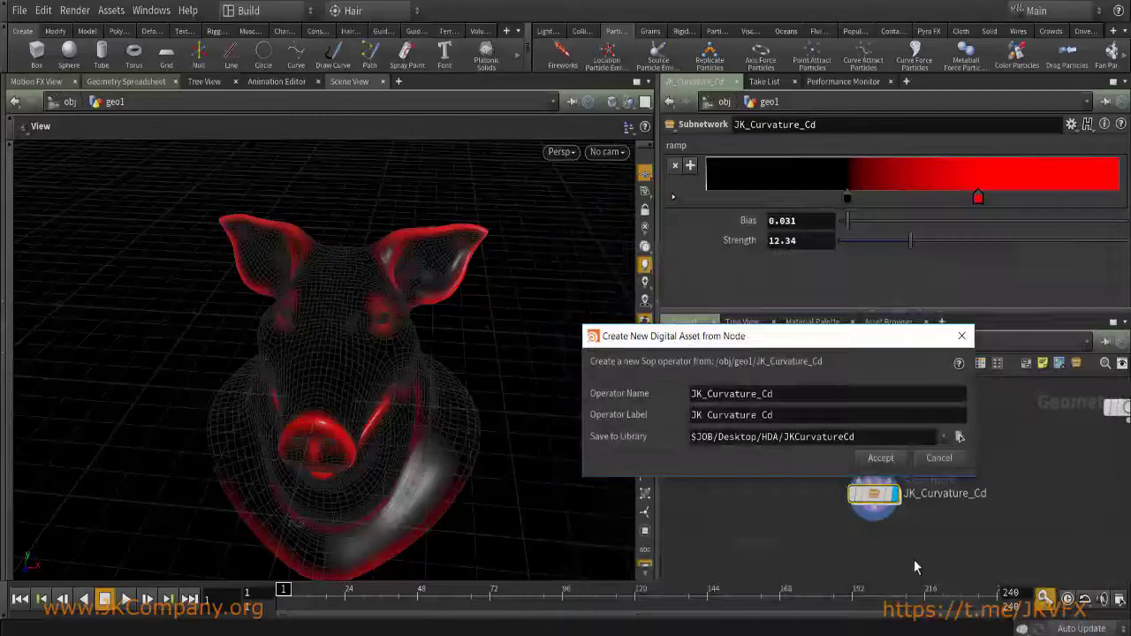
Create the asset and review its label JK Curvature Cd and SOP_subnet icon, leaving the icon unchanged.
{"action": "left_click", "coordinate": [880, 458]}
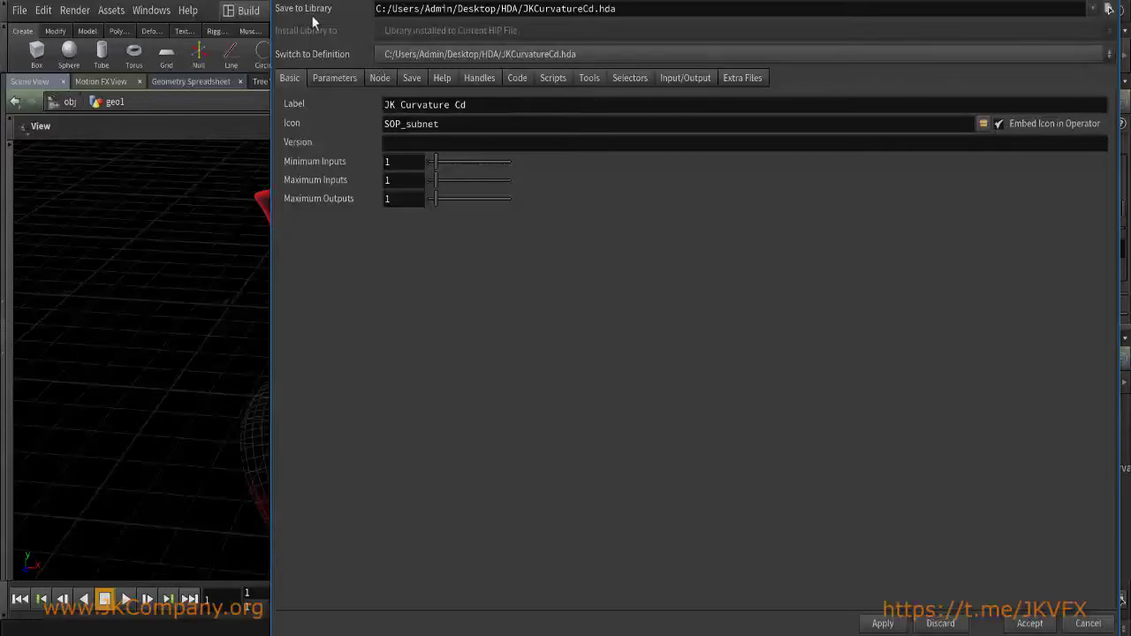
{"action": "left_click_drag", "start_coordinate": [667, 12], "coordinate": [388, 8]}
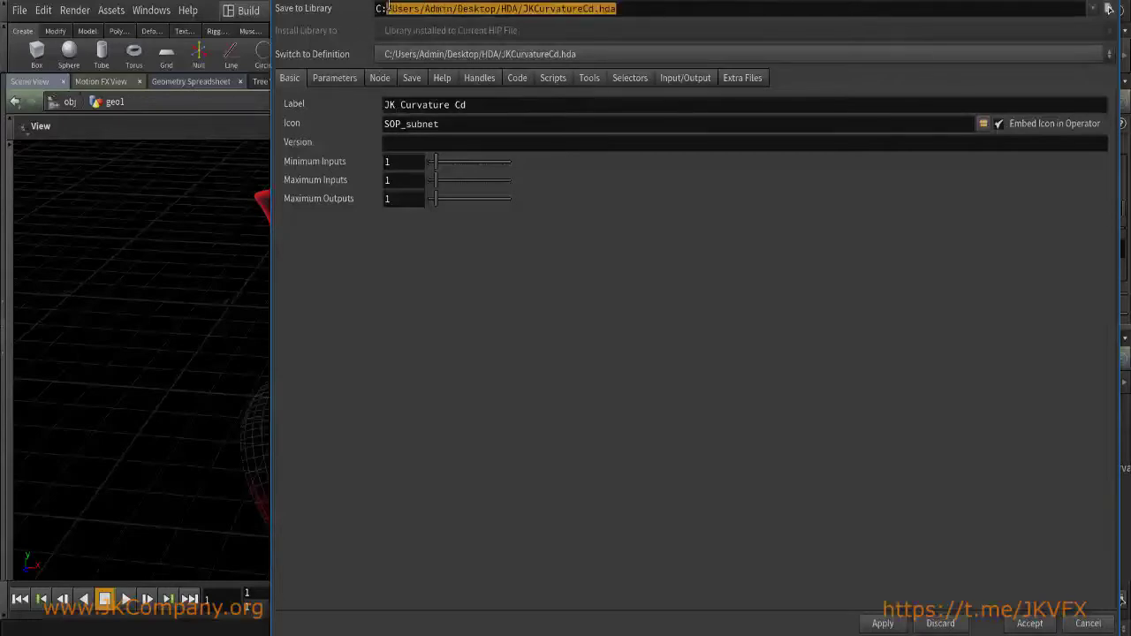
{"action": "left_click", "coordinate": [650, 249]}
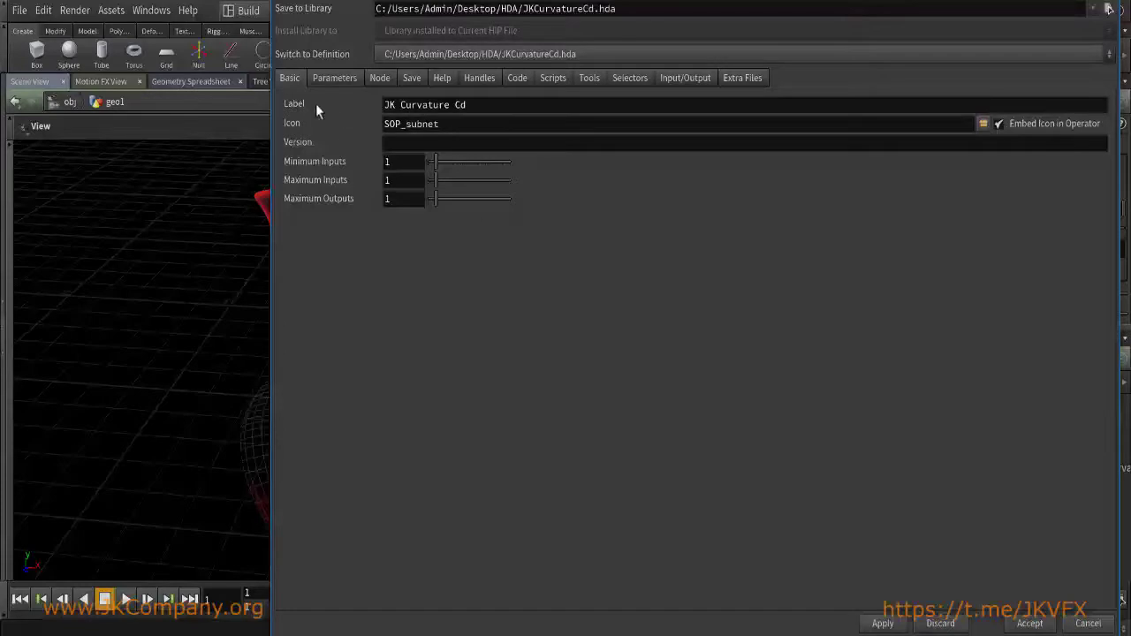
{"action": "triple_click", "coordinate": [500, 103]}
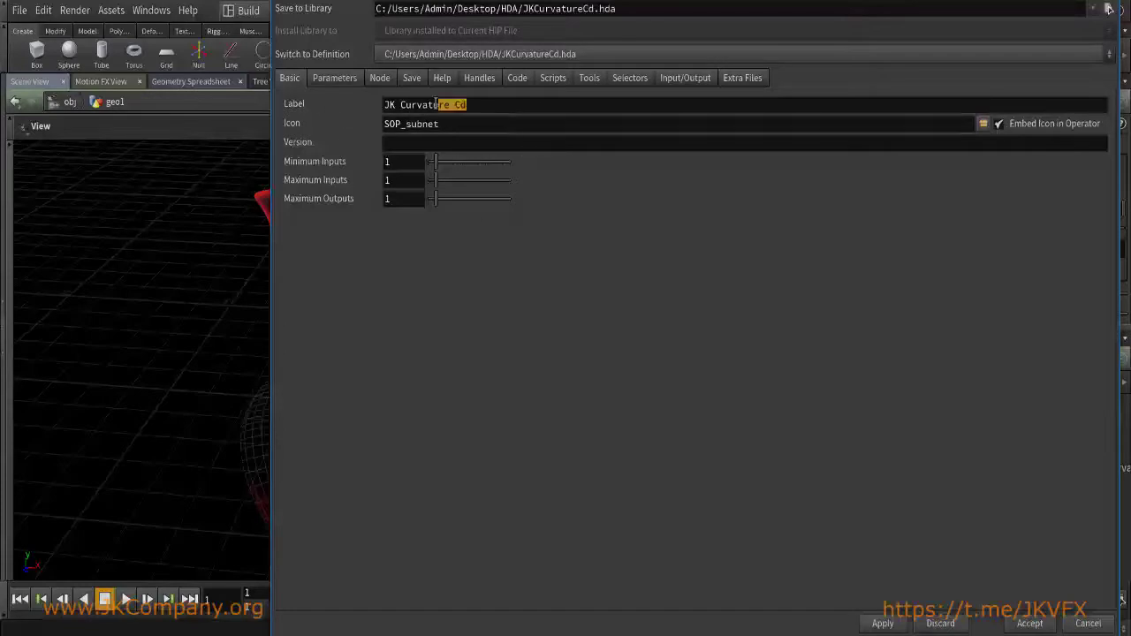
{"action": "left_click", "coordinate": [435, 124]}
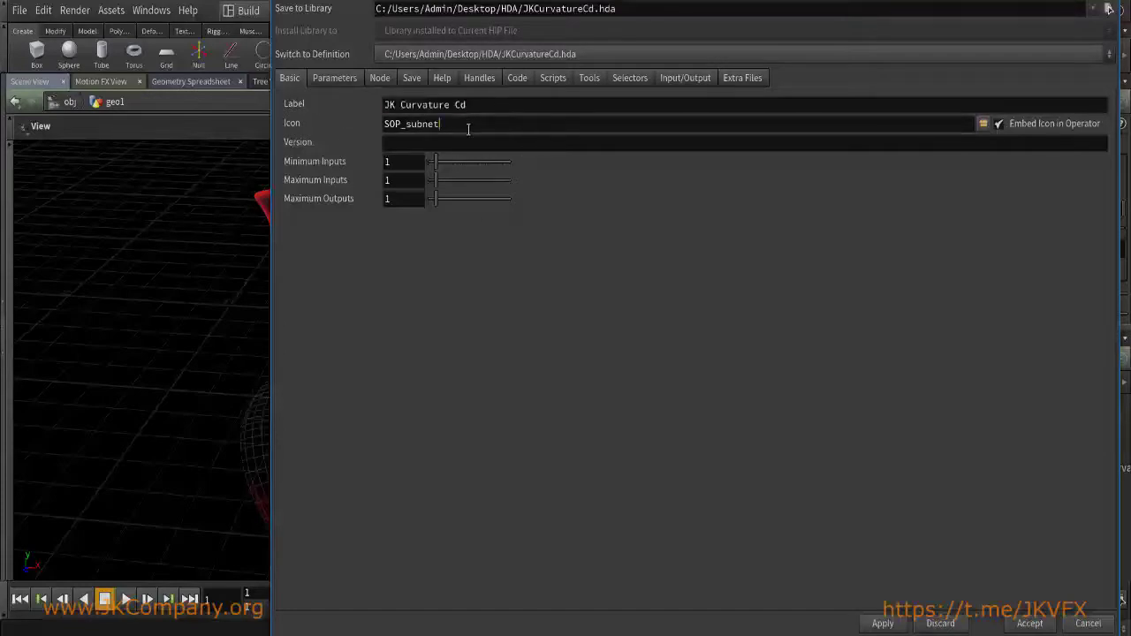
{"action": "left_click", "coordinate": [982, 123]}
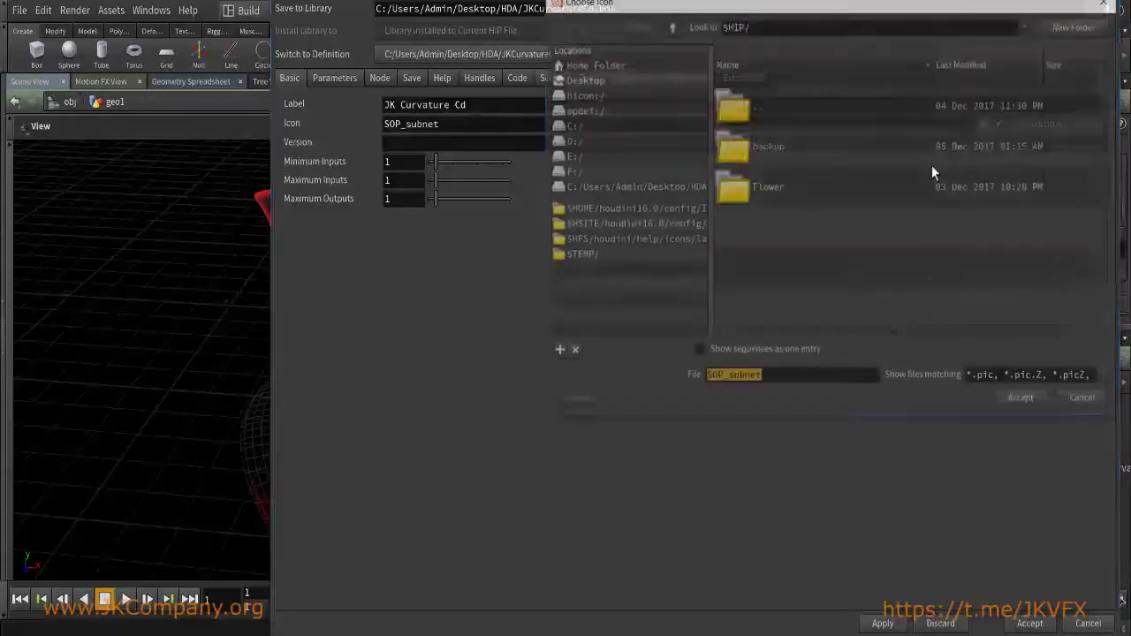
{"action": "left_click", "coordinate": [1083, 399]}
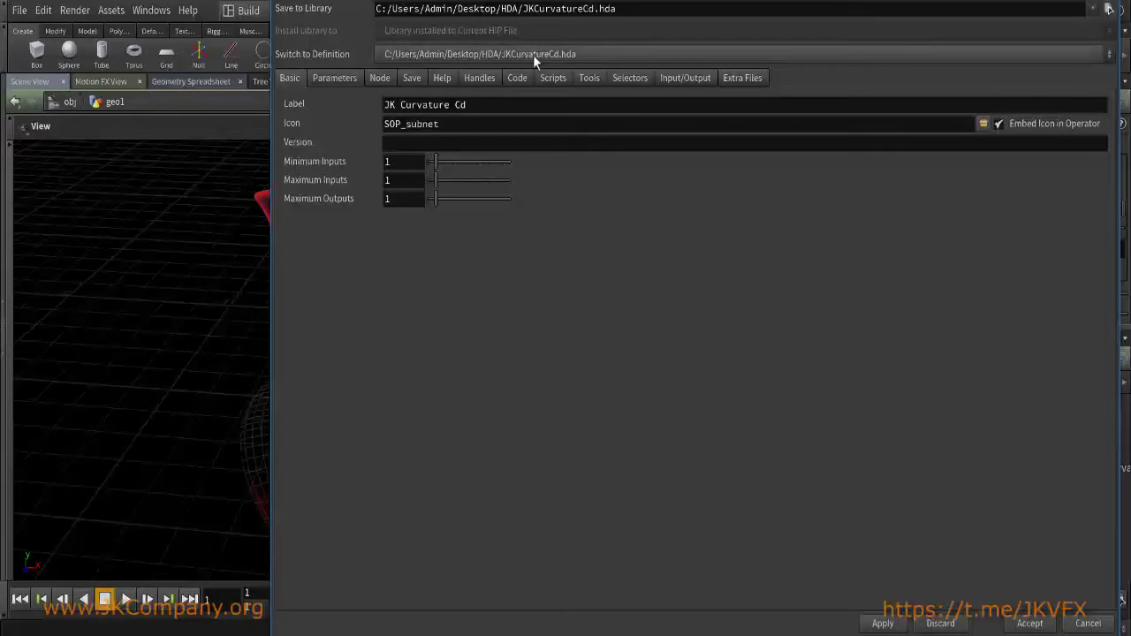
{"action": "left_click", "coordinate": [330, 79]}
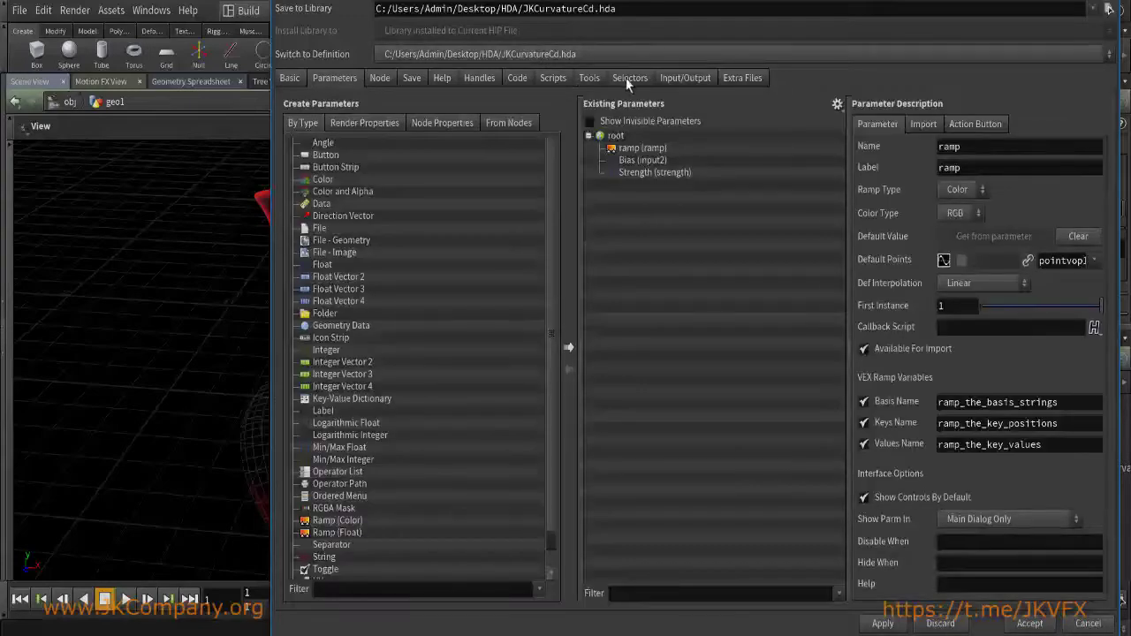
{"action": "left_click", "coordinate": [742, 78]}
{"action": "left_click", "coordinate": [334, 78]}
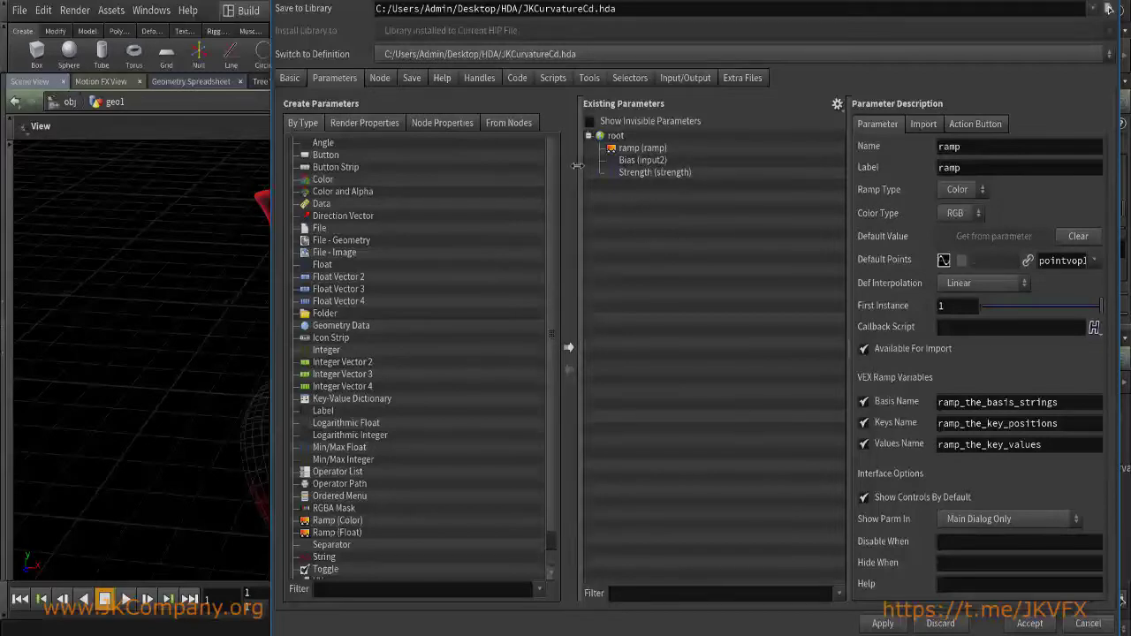
{"action": "left_click", "coordinate": [381, 78]}
{"action": "left_click", "coordinate": [420, 77]}
{"action": "left_click", "coordinate": [484, 78]}
{"action": "left_click", "coordinate": [517, 78]}
{"action": "left_click", "coordinate": [552, 78]}
{"action": "left_click", "coordinate": [589, 78]}
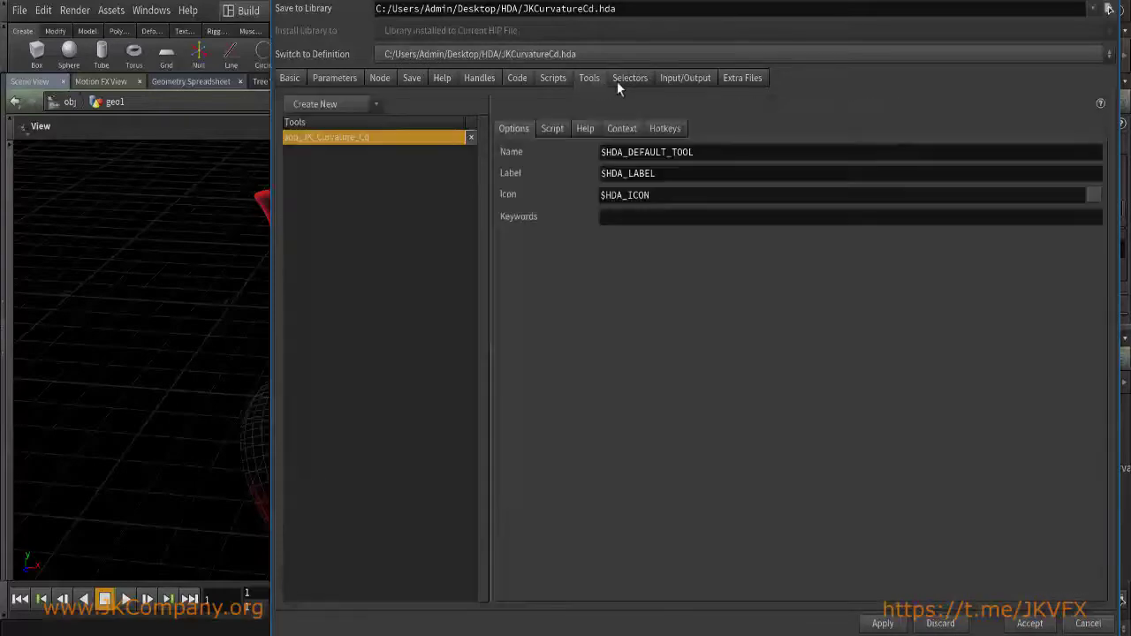
{"action": "left_click", "coordinate": [631, 78]}
{"action": "left_click", "coordinate": [686, 78]}
{"action": "left_click", "coordinate": [740, 77]}
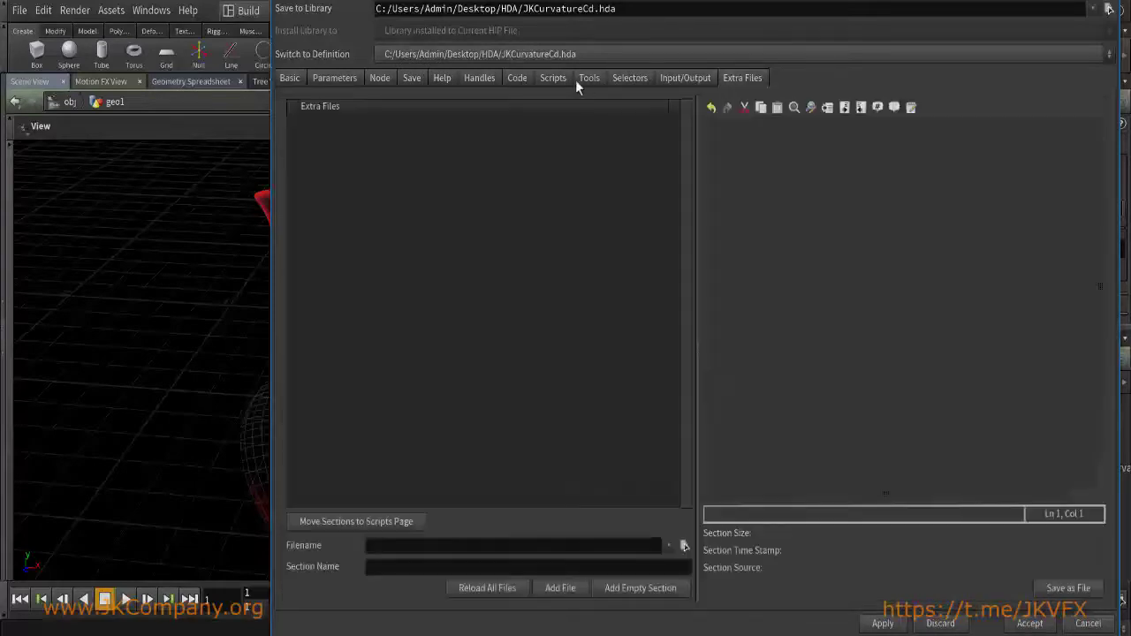
{"action": "left_click", "coordinate": [479, 78]}
{"action": "left_click", "coordinate": [516, 78]}
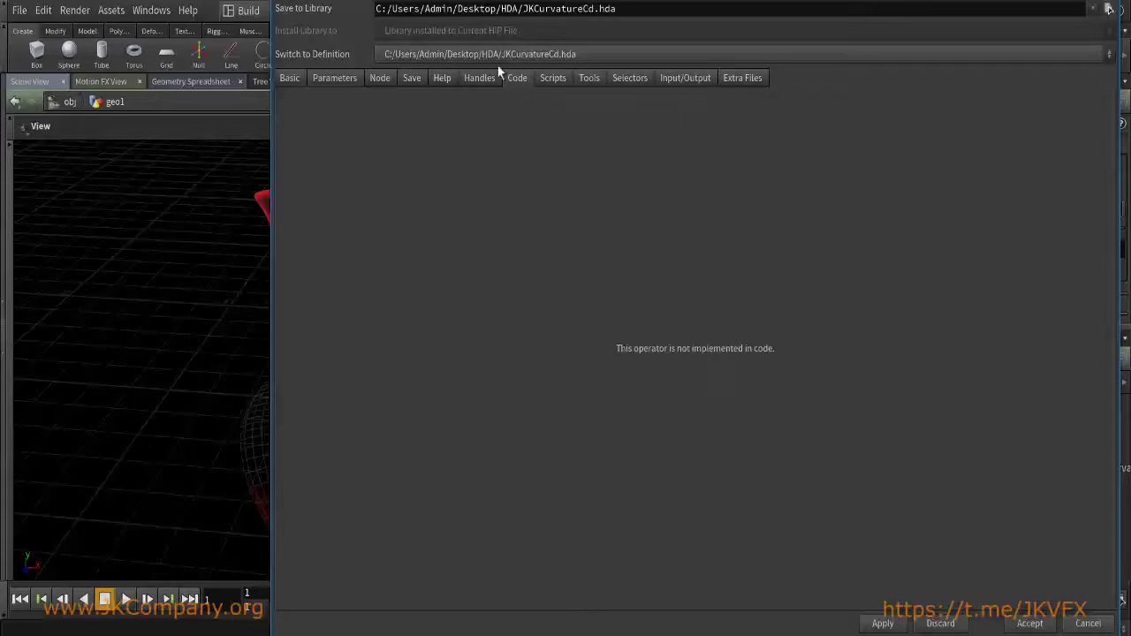
{"action": "left_click", "coordinate": [548, 82]}
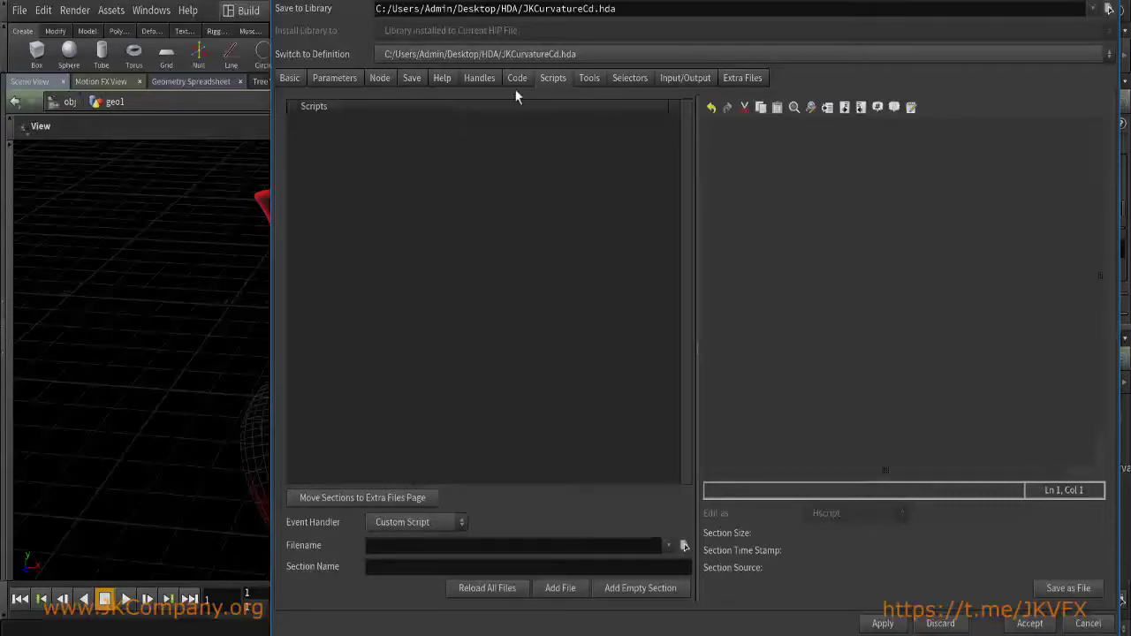
{"action": "left_click", "coordinate": [737, 81]}
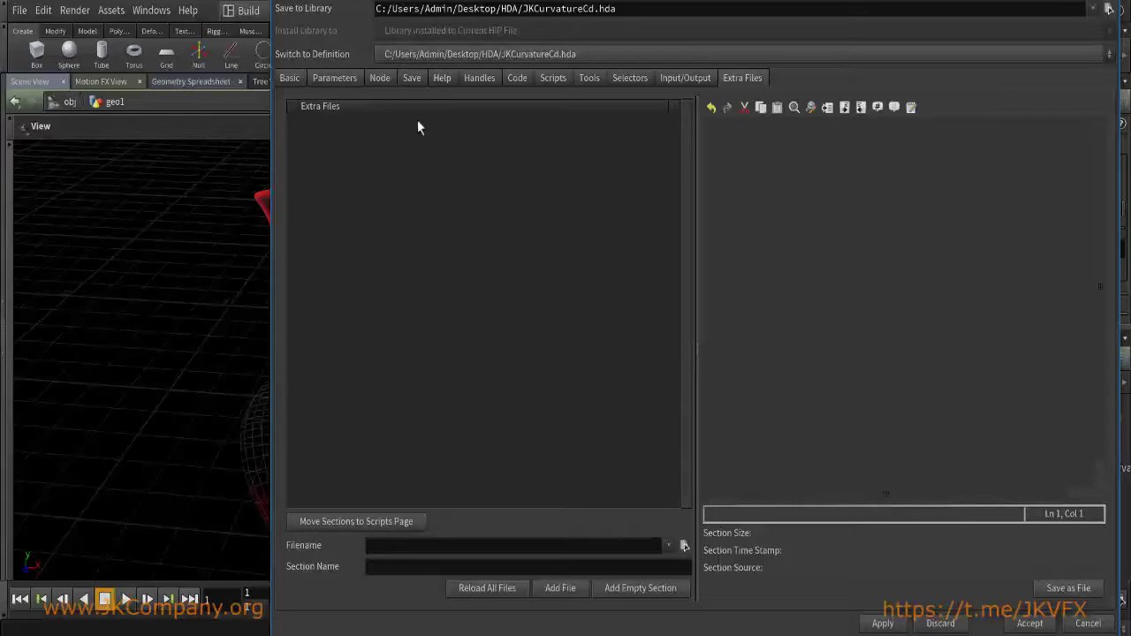
{"action": "left_click", "coordinate": [517, 78]}
{"action": "left_click", "coordinate": [544, 78]}
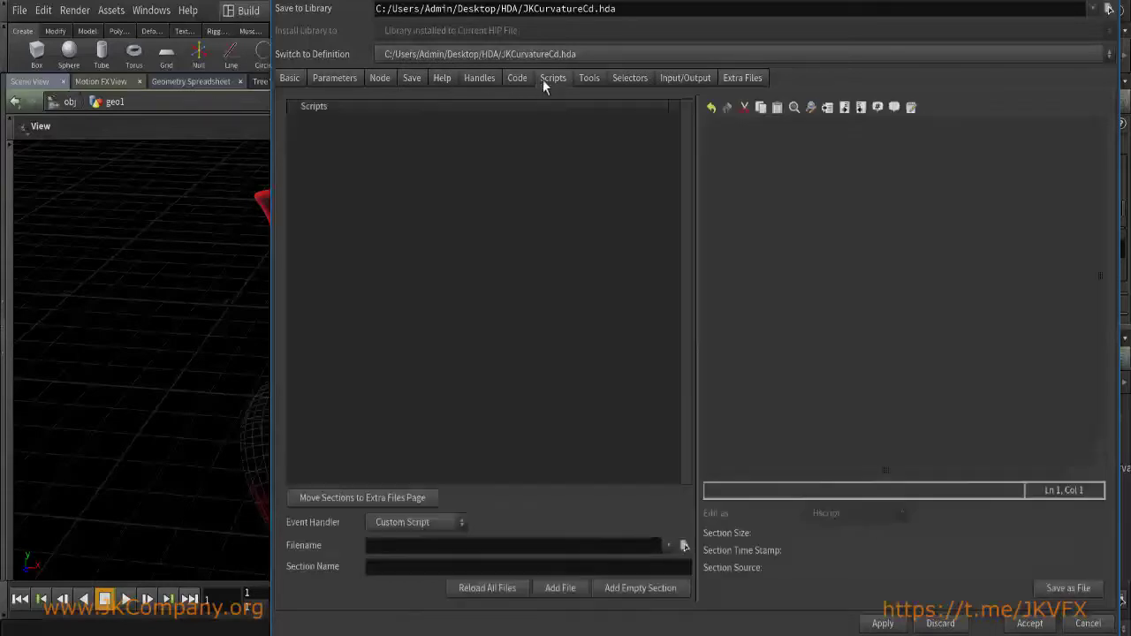
{"action": "left_click", "coordinate": [589, 79]}
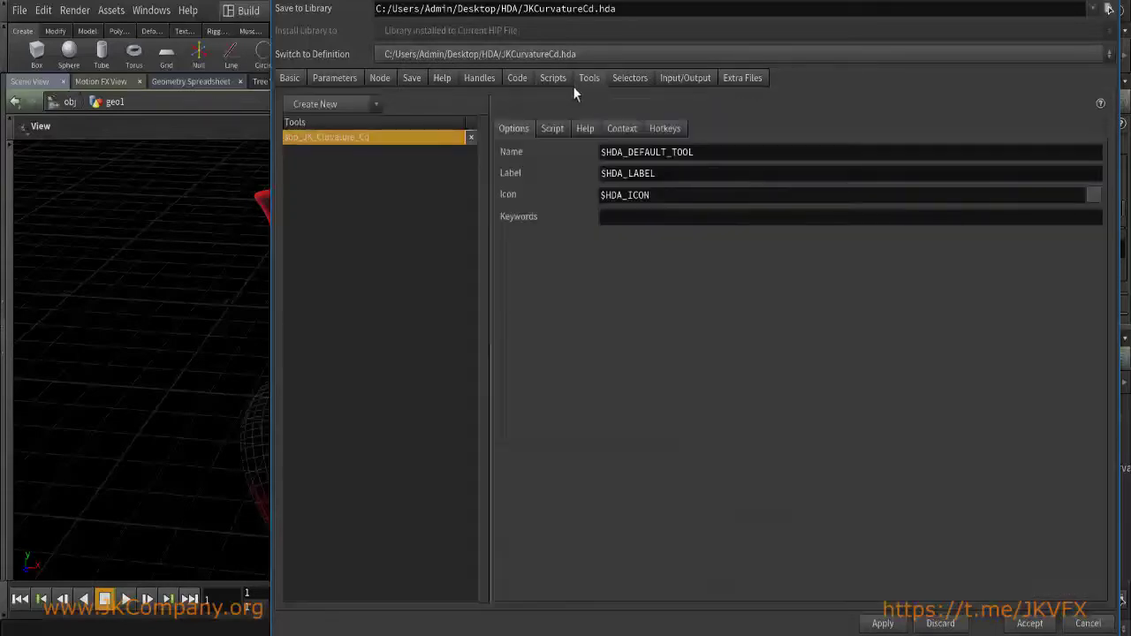
{"action": "left_click", "coordinate": [344, 79]}
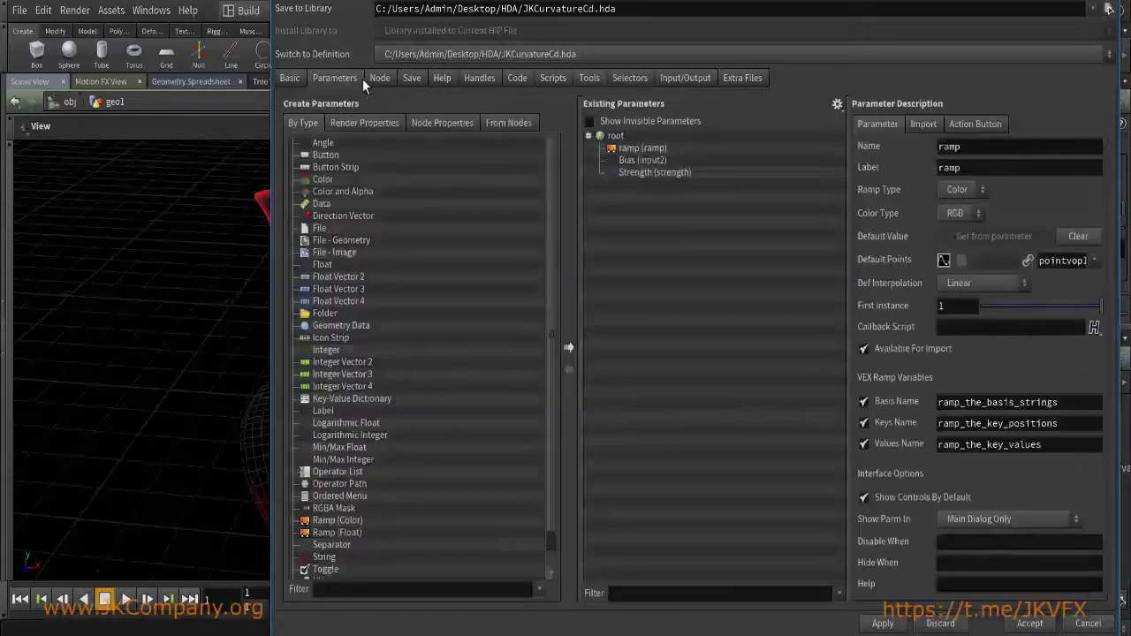
{"action": "left_click", "coordinate": [542, 78]}
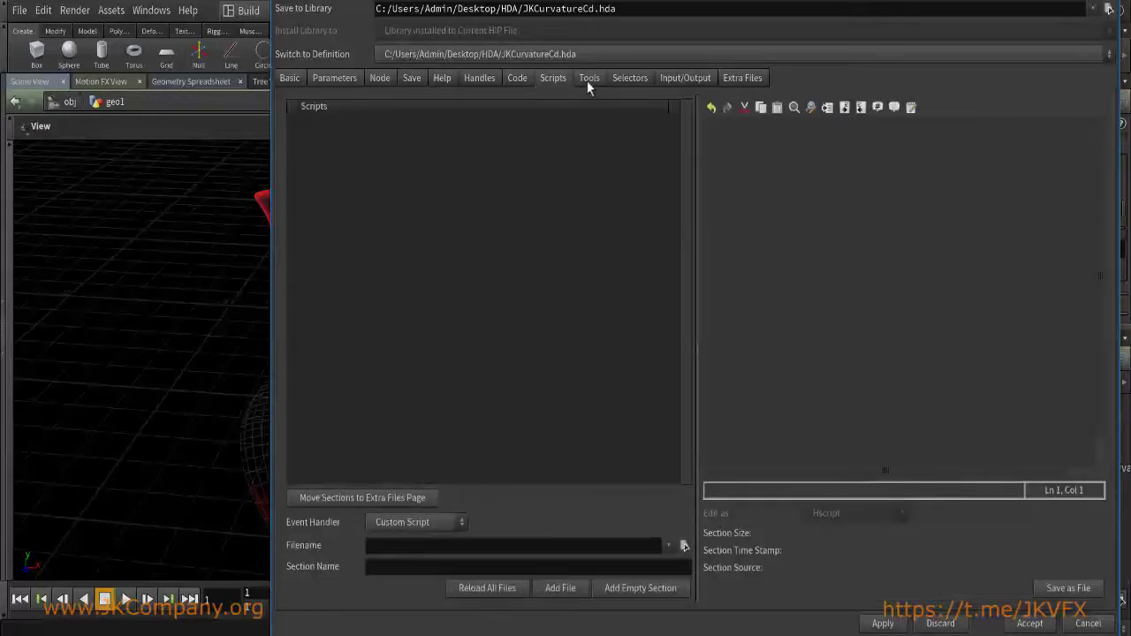
{"action": "left_click", "coordinate": [515, 82]}
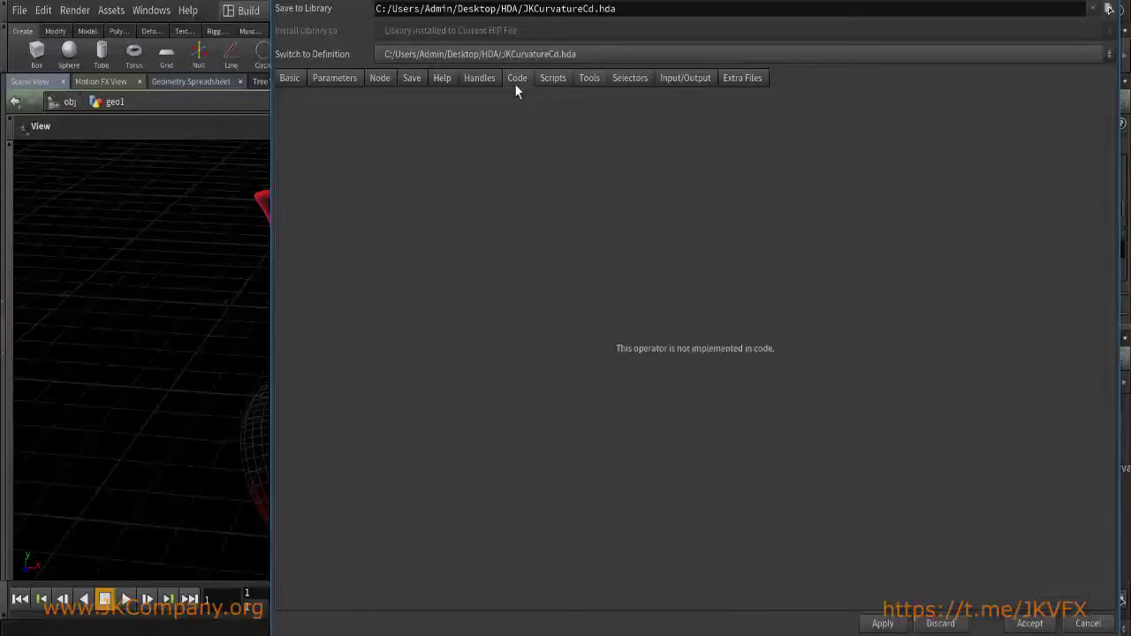
{"action": "left_click", "coordinate": [347, 76]}
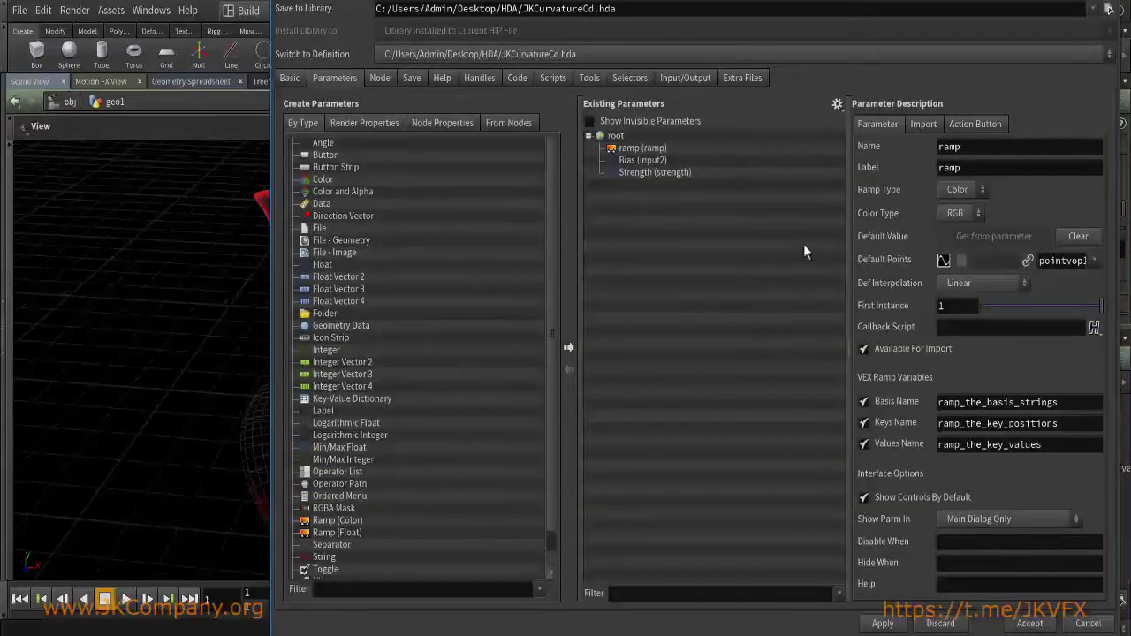
{"action": "left_click", "coordinate": [1029, 624]}
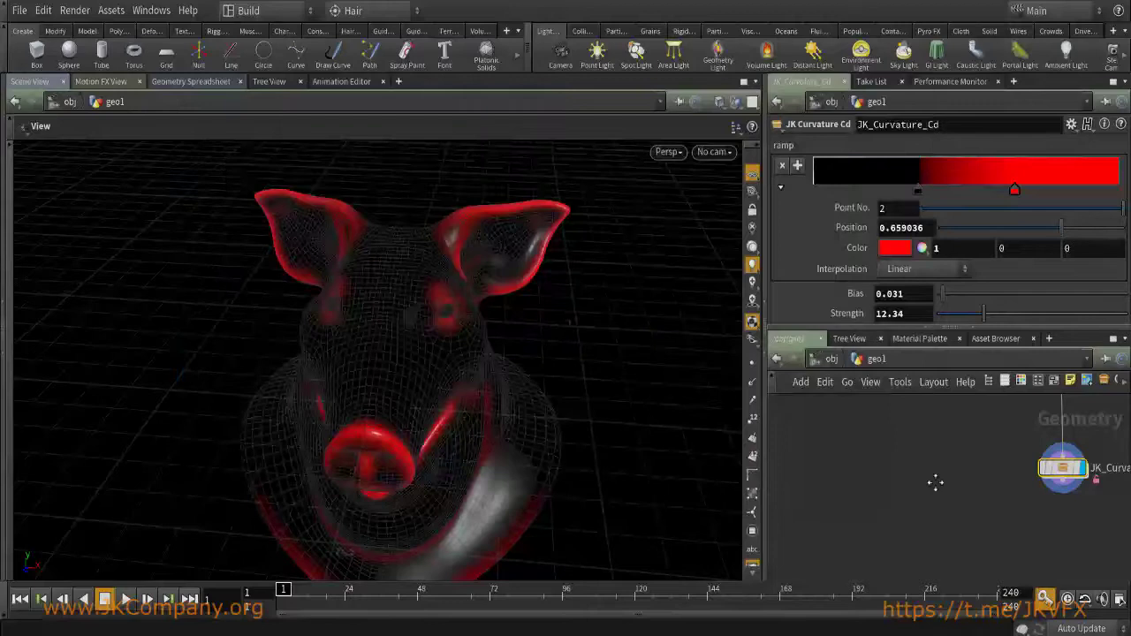
Switch back to the Houdini window.
{"action": "key", "text": "h"}
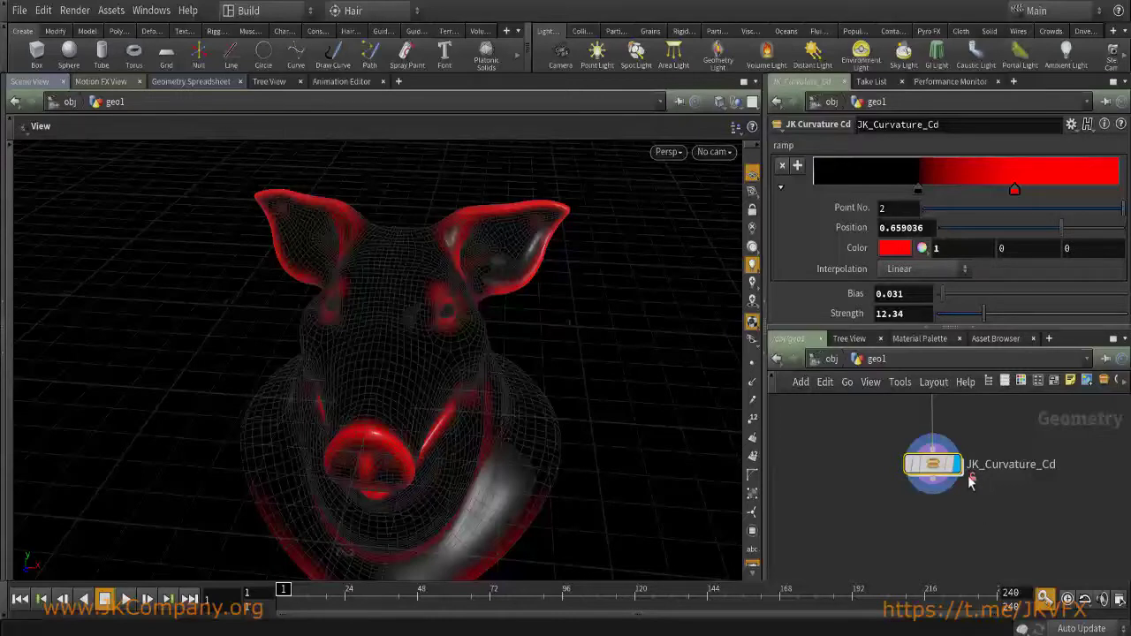
Inspect circle1's settings, then select testgeometry_rubbertoy1 to show its parameters.
{"action": "scroll", "coordinate": [971, 499], "scroll_direction": "up", "scroll_amount": 2}
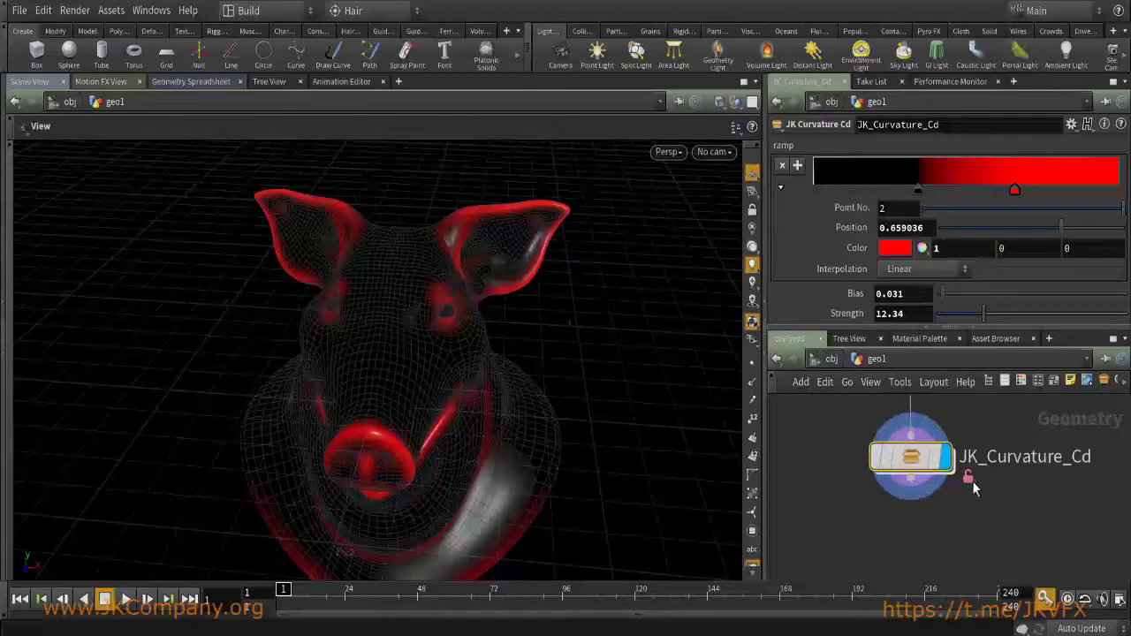
{"action": "scroll", "coordinate": [970, 482], "scroll_direction": "down", "scroll_amount": 3}
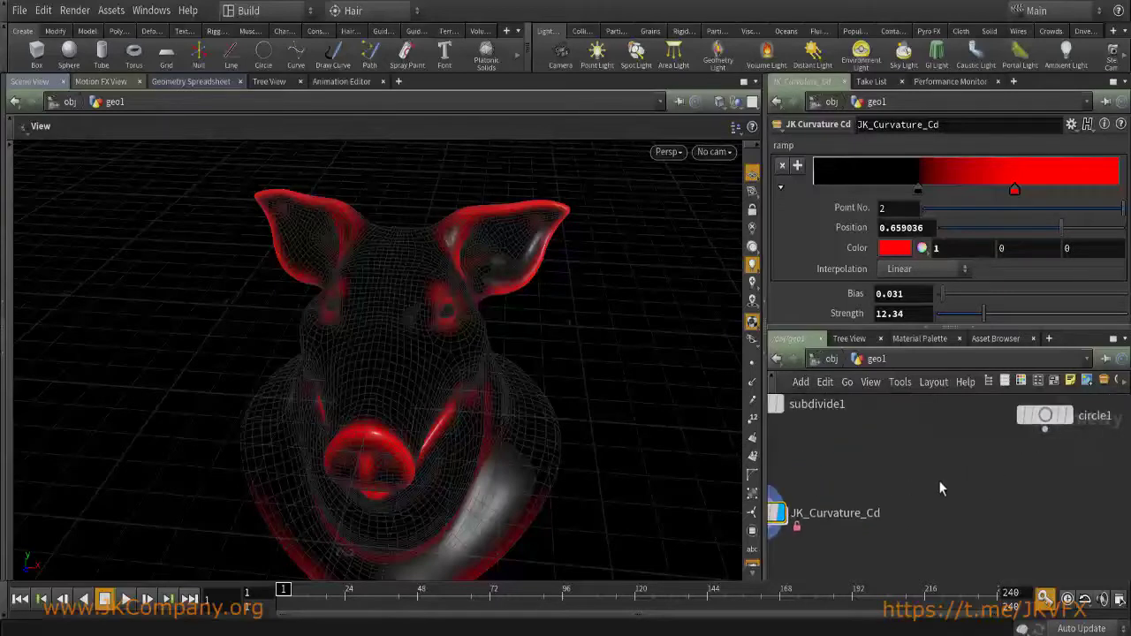
{"action": "key", "text": "Tab"}
{"action": "key", "text": "Escape"}
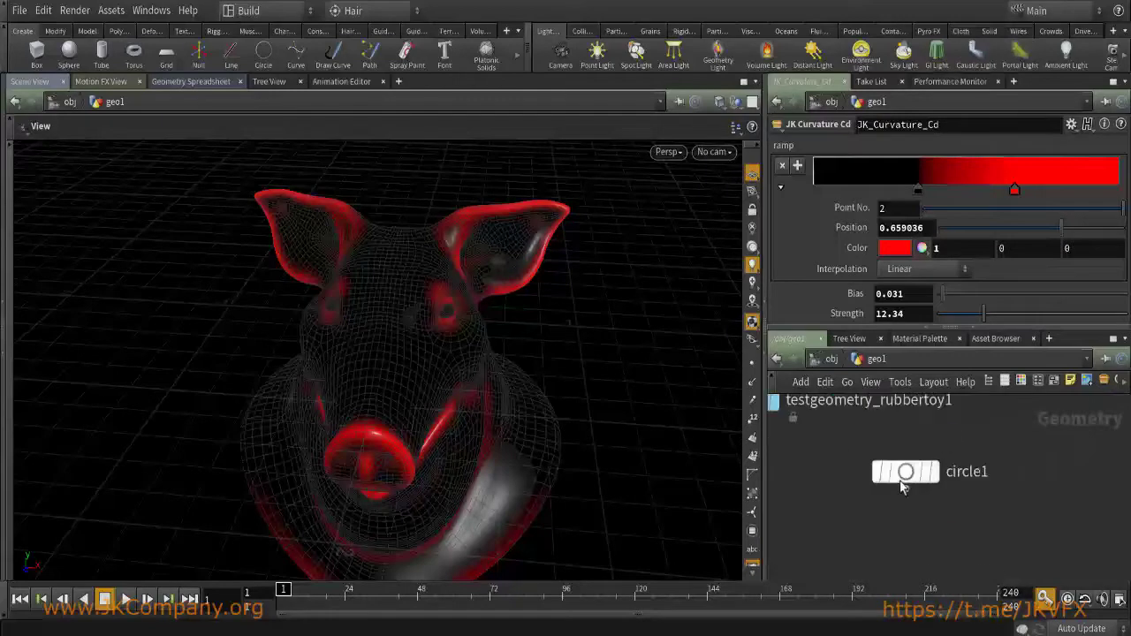
{"action": "left_click", "coordinate": [906, 474]}
{"action": "left_click", "coordinate": [907, 475]}
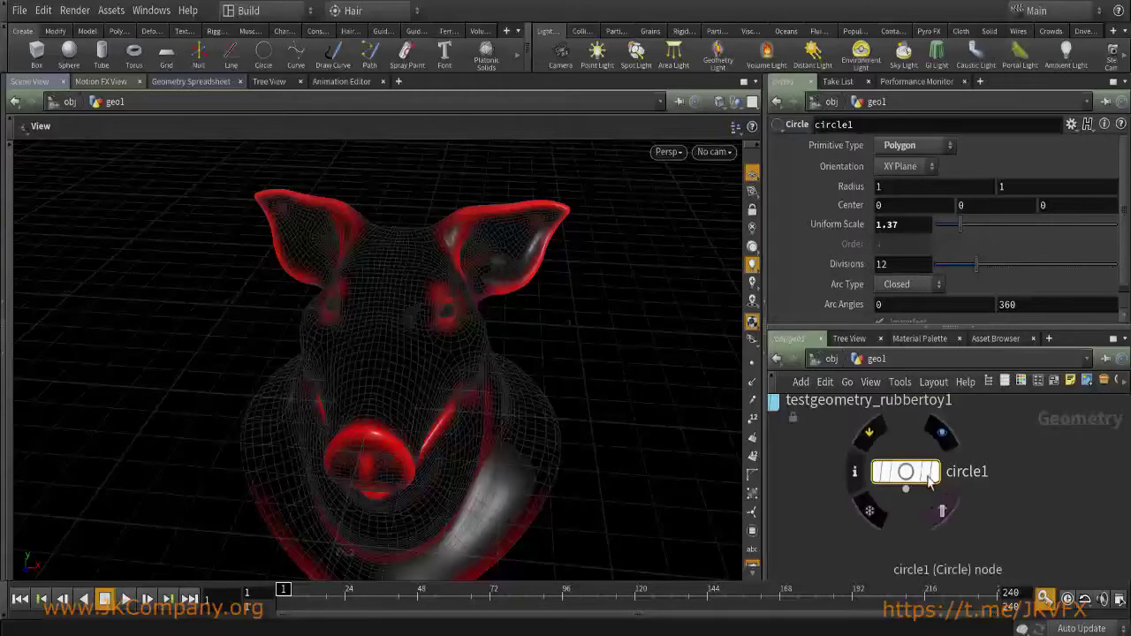
{"action": "middle_click_drag", "start_coordinate": [800, 467], "coordinate": [1060, 488]}
{"action": "scroll", "coordinate": [1014, 499], "scroll_direction": "up", "scroll_amount": 3}
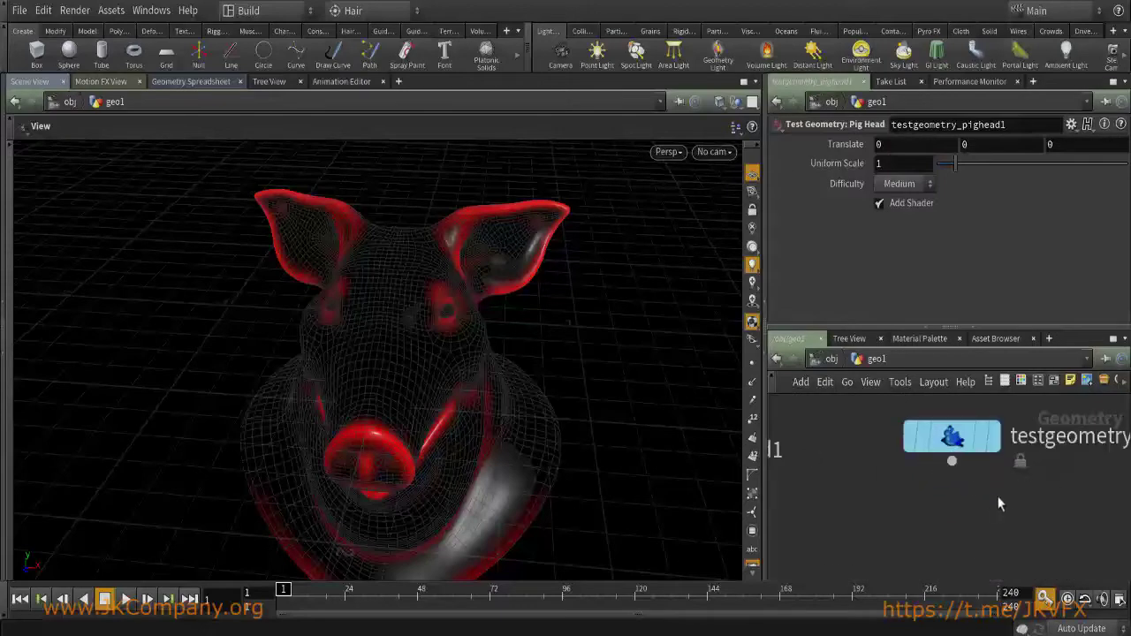
{"action": "left_click", "coordinate": [954, 437]}
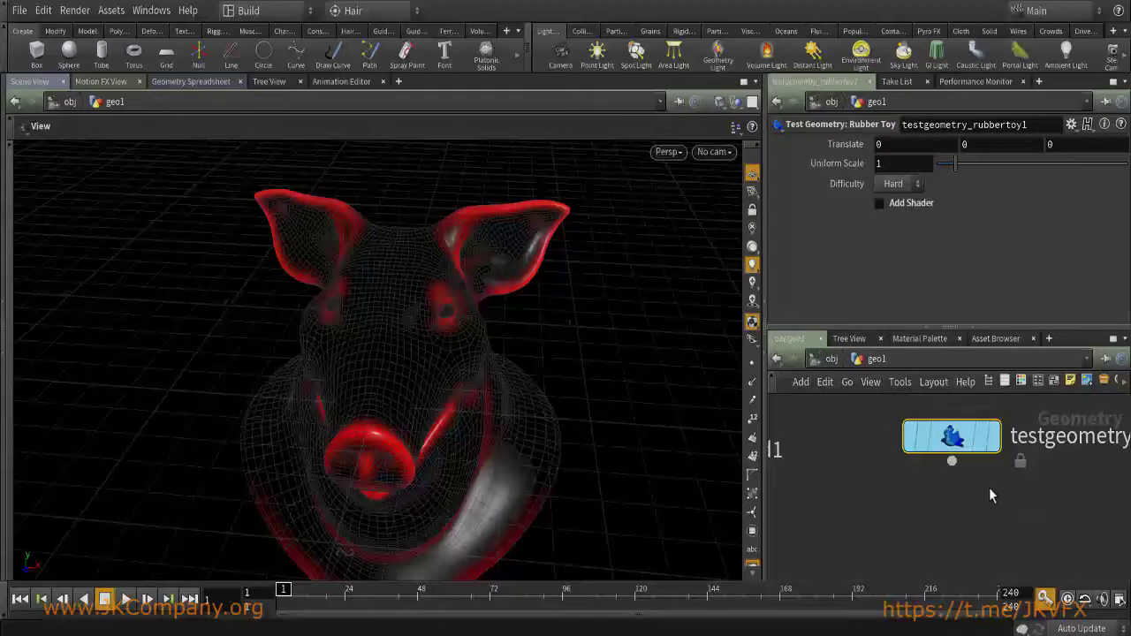
Look inside testgeometry_rubbertoy1 twice, returning to geo1 each time.
{"action": "double_click", "coordinate": [956, 437]}
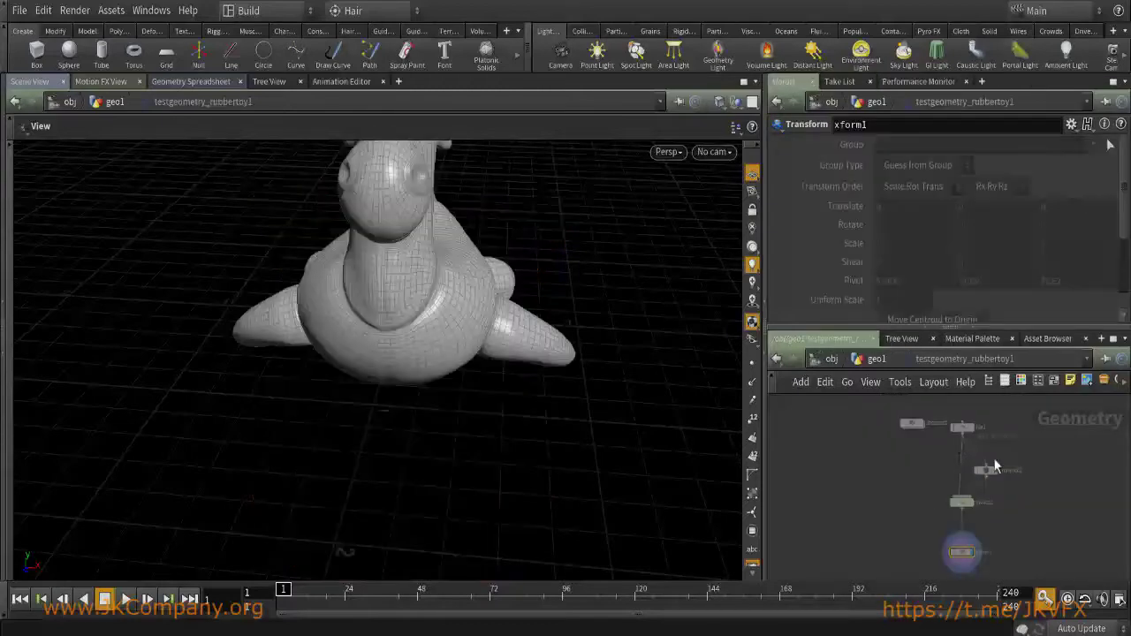
{"action": "key", "text": "u"}
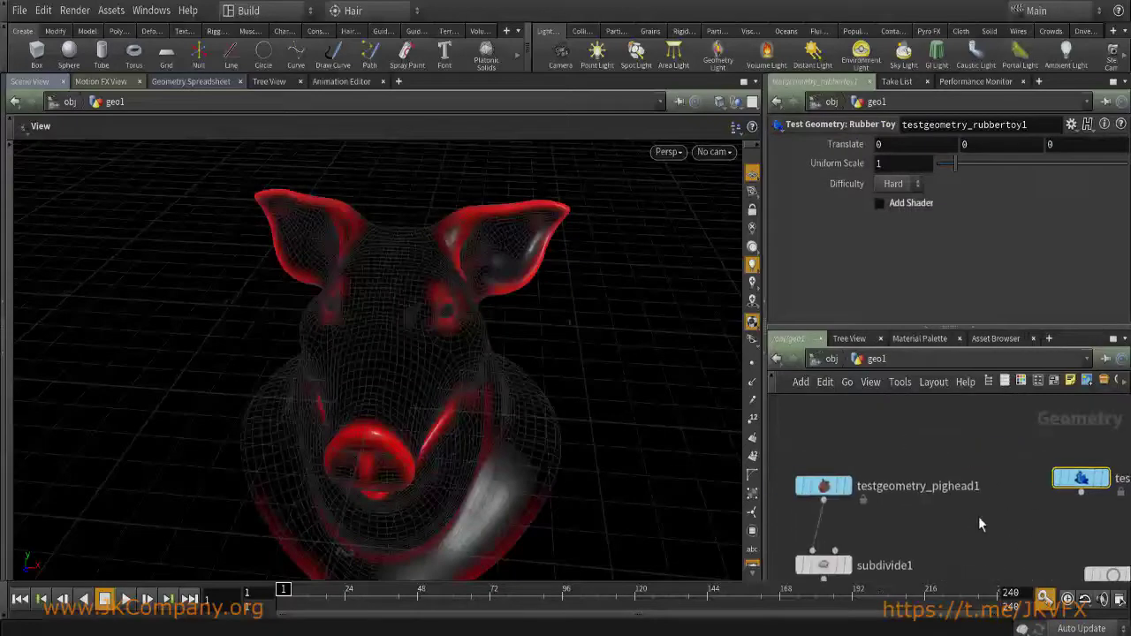
{"action": "middle_click_drag", "start_coordinate": [889, 470], "coordinate": [819, 491]}
{"action": "left_click_drag", "start_coordinate": [912, 449], "coordinate": [1022, 521]}
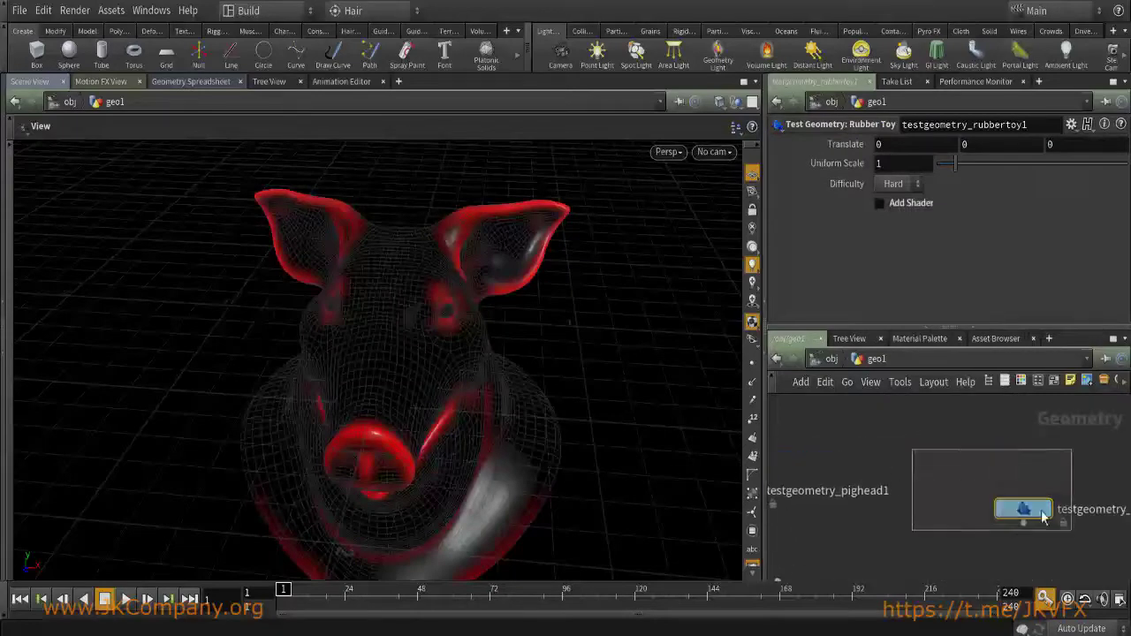
{"action": "left_click", "coordinate": [1024, 499]}
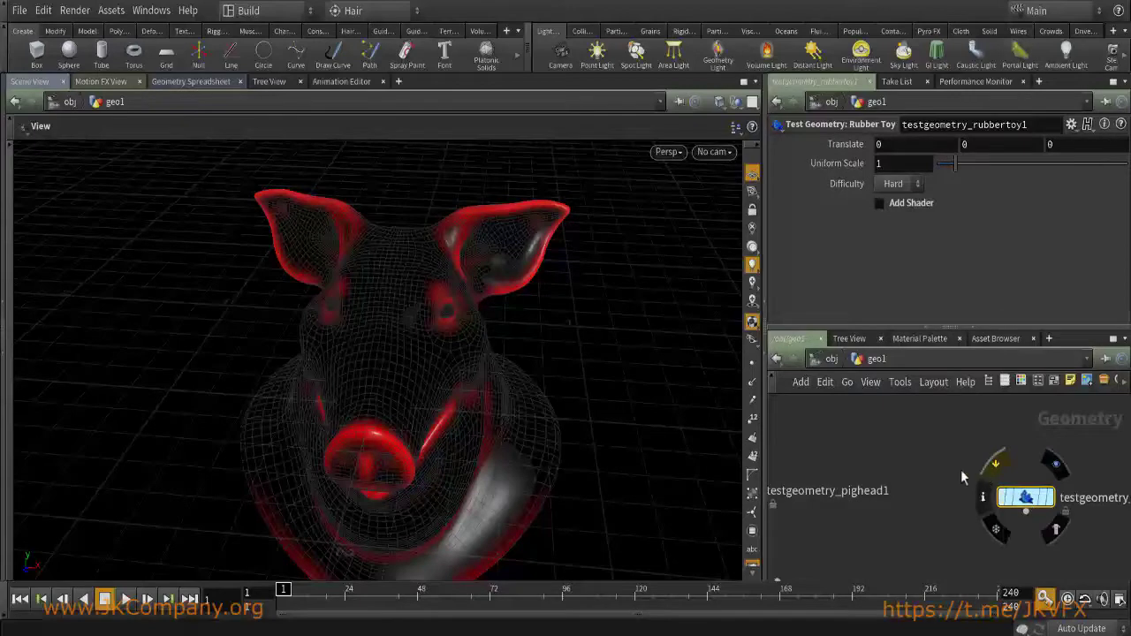
{"action": "key", "text": "f"}
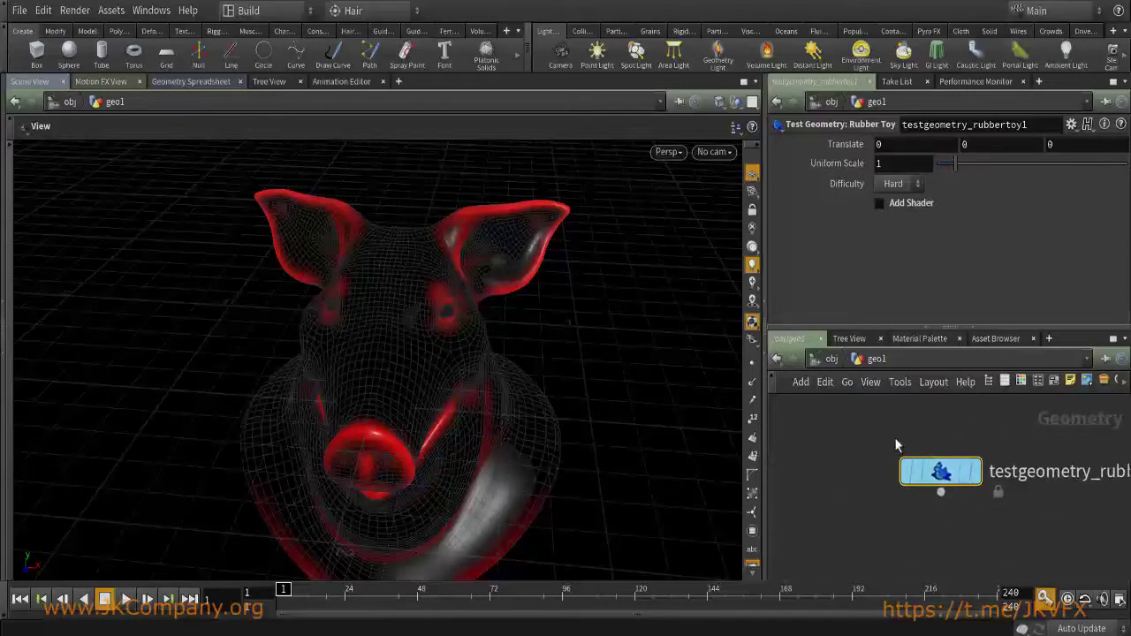
{"action": "double_click", "coordinate": [936, 479]}
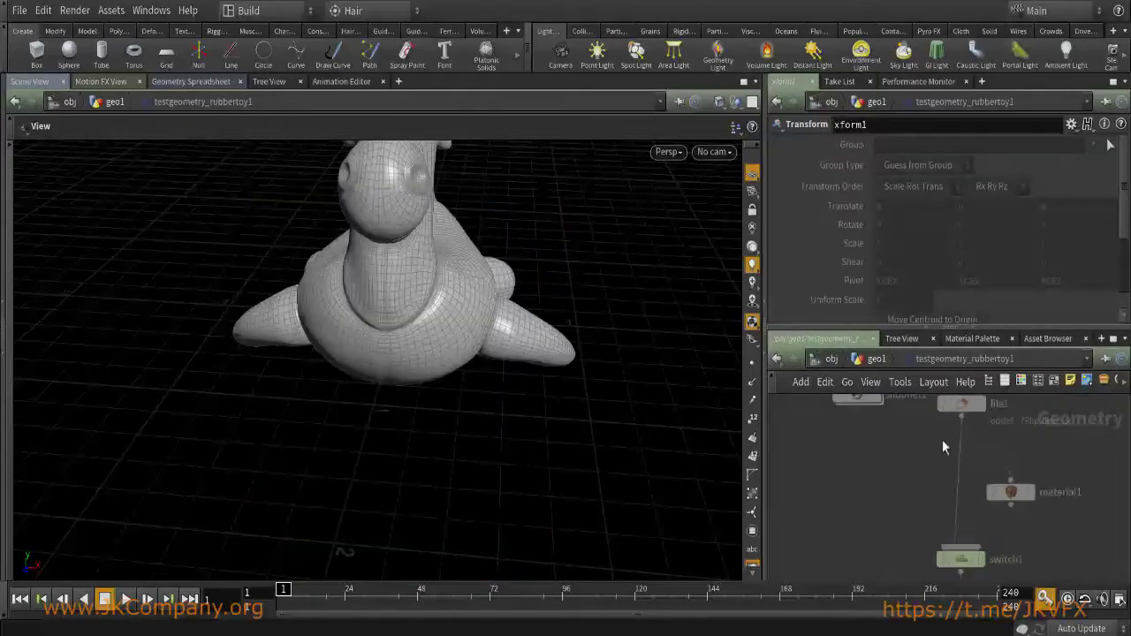
{"action": "key", "text": "u"}
Pan and zoom the network to bring the pig head node back into view.
{"action": "scroll", "coordinate": [965, 472], "scroll_direction": "down", "scroll_amount": 3}
{"action": "scroll", "coordinate": [910, 508], "scroll_direction": "up", "scroll_amount": 4}
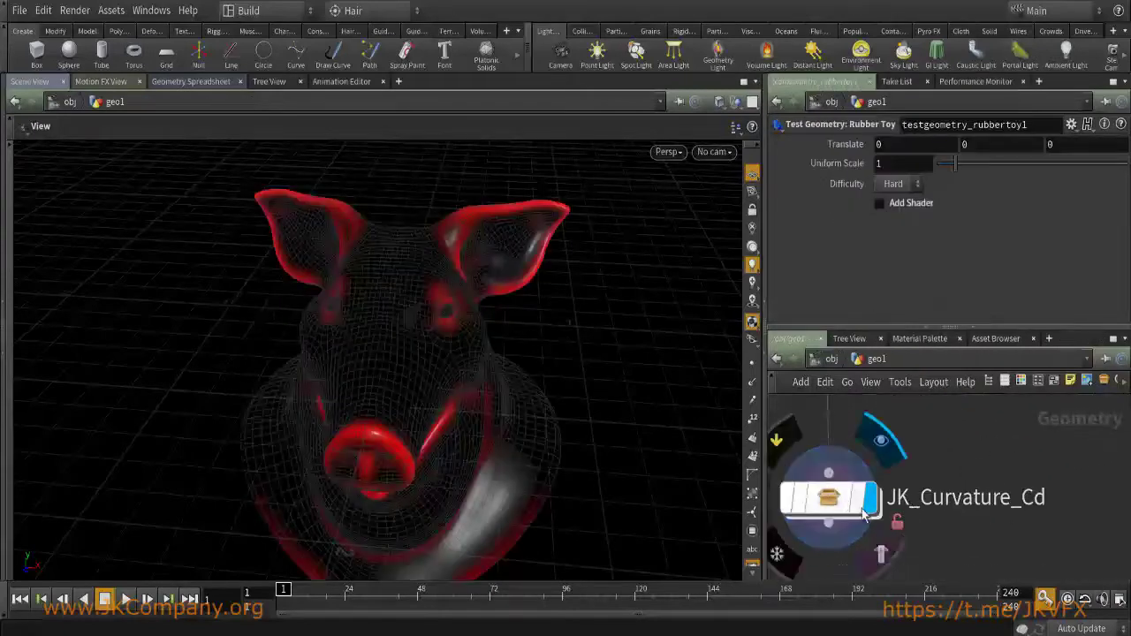
{"action": "scroll", "coordinate": [917, 545], "scroll_direction": "down", "scroll_amount": 2}
{"action": "scroll", "coordinate": [910, 539], "scroll_direction": "up", "scroll_amount": 3}
{"action": "scroll", "coordinate": [896, 518], "scroll_direction": "down", "scroll_amount": 2}
{"action": "middle_click_drag", "start_coordinate": [955, 446], "coordinate": [924, 571]}
{"action": "scroll", "coordinate": [804, 424], "scroll_direction": "up", "scroll_amount": 3}
{"action": "scroll", "coordinate": [951, 492], "scroll_direction": "down", "scroll_amount": 1}
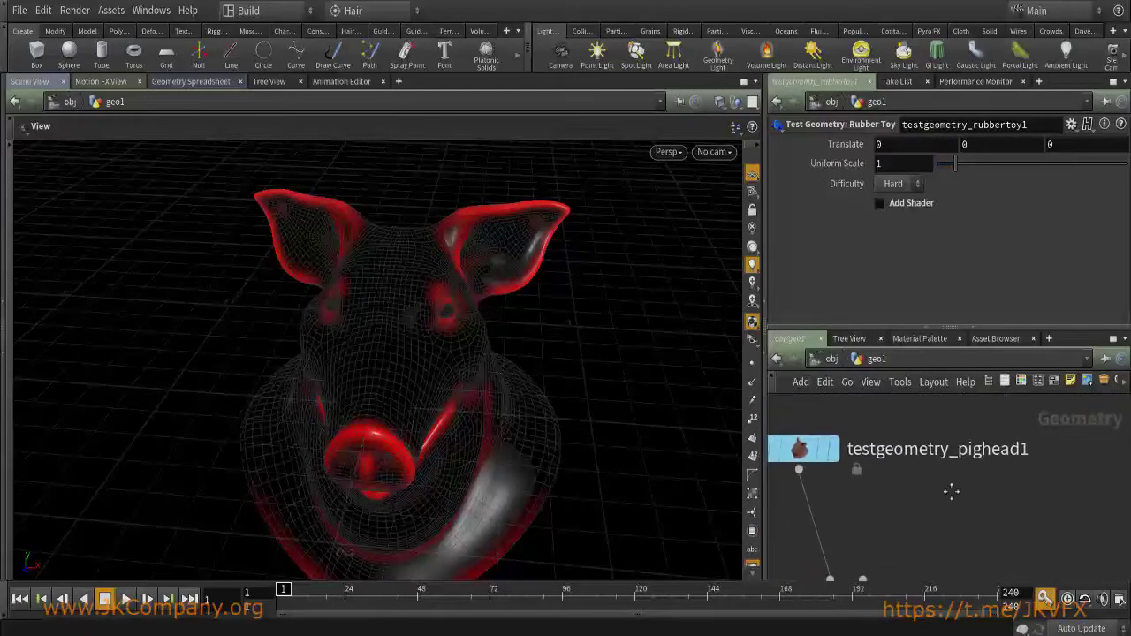
{"action": "key", "text": "f"}
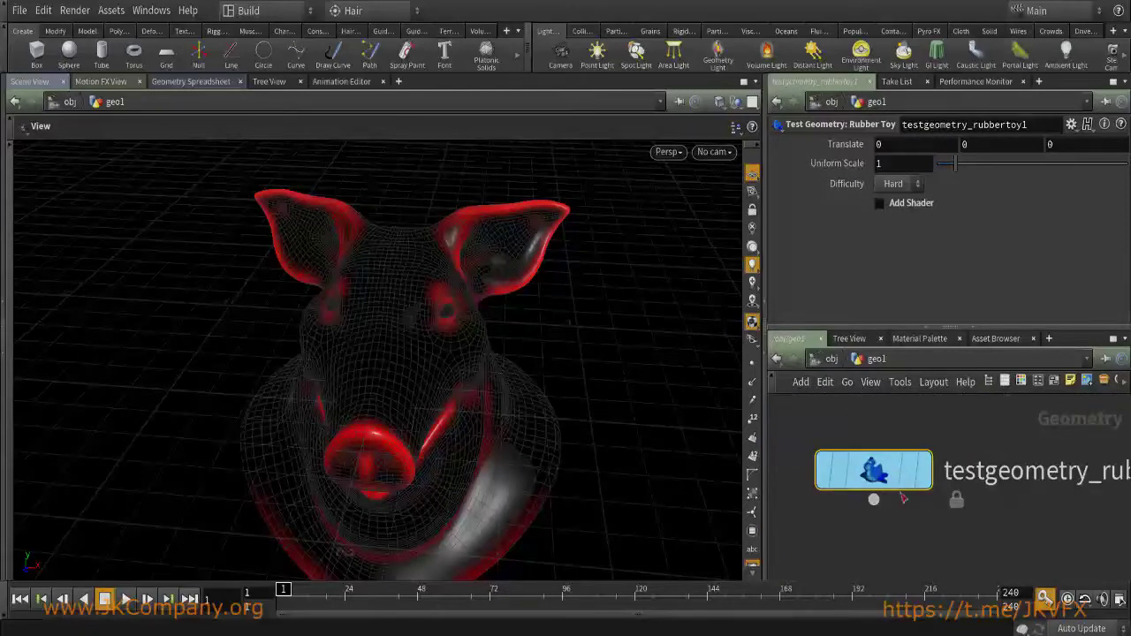
{"action": "scroll", "coordinate": [878, 534], "scroll_direction": "down", "scroll_amount": 3}
{"action": "middle_click_drag", "start_coordinate": [878, 536], "coordinate": [982, 534]}
{"action": "scroll", "coordinate": [963, 500], "scroll_direction": "up", "scroll_amount": 1}
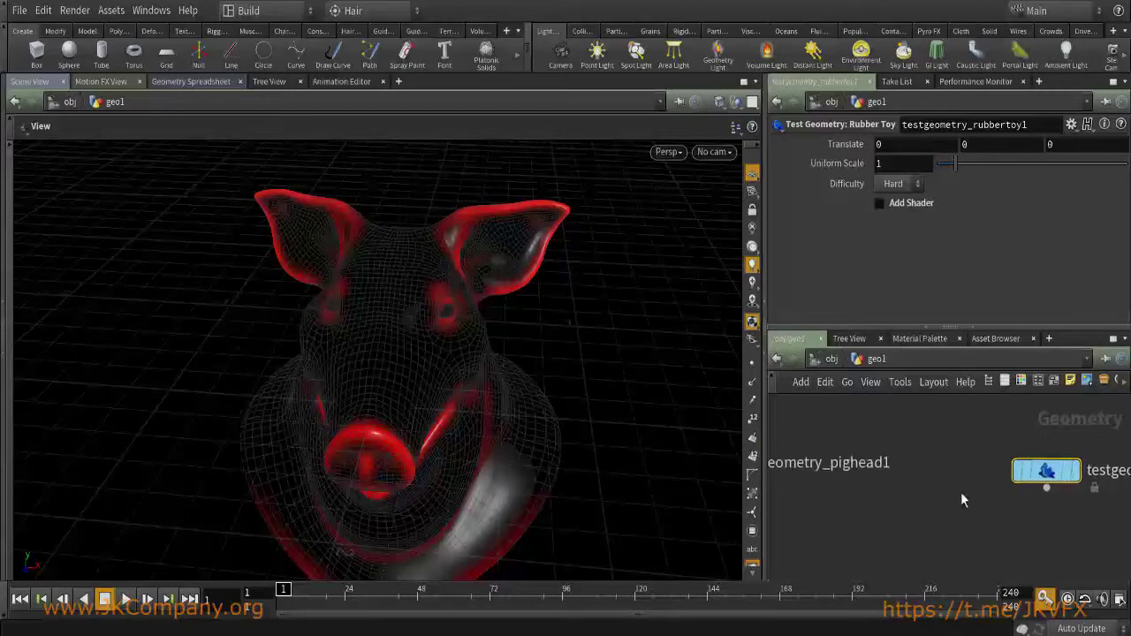
{"action": "middle_click_drag", "start_coordinate": [834, 470], "coordinate": [965, 440]}
Select the pig head, then JK_Curvature_Cd to show its ramp, Bias 0.031 and Strength 12.34.
{"action": "left_click", "coordinate": [833, 477]}
{"action": "left_click", "coordinate": [841, 504]}
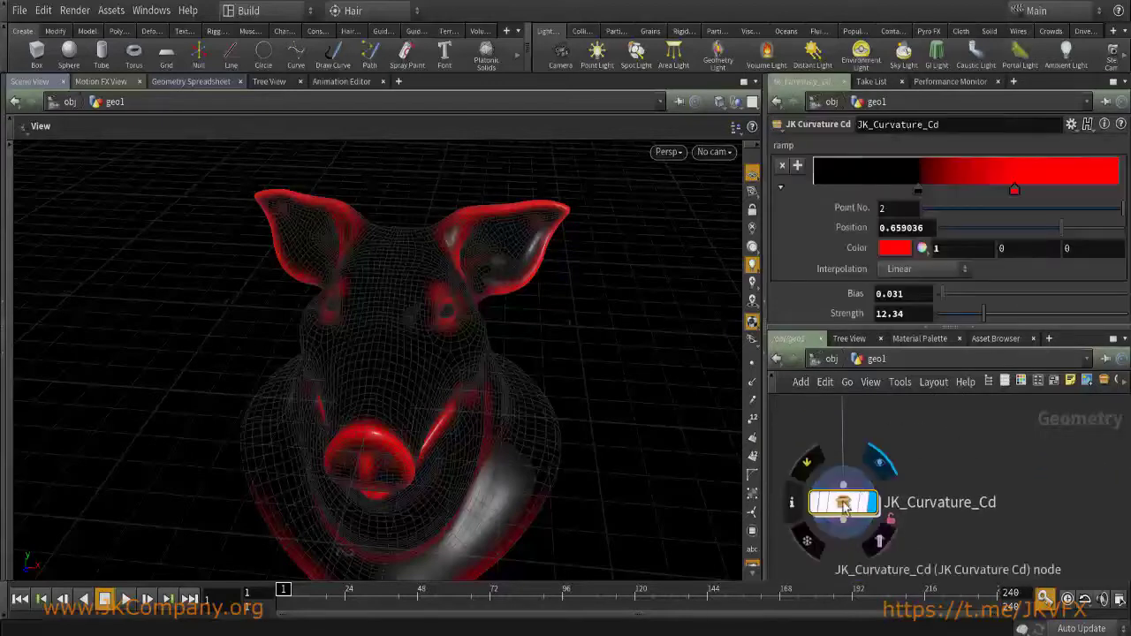
{"action": "middle_click_drag", "start_coordinate": [971, 451], "coordinate": [938, 500]}
{"action": "middle_click_drag", "start_coordinate": [839, 477], "coordinate": [905, 477]}
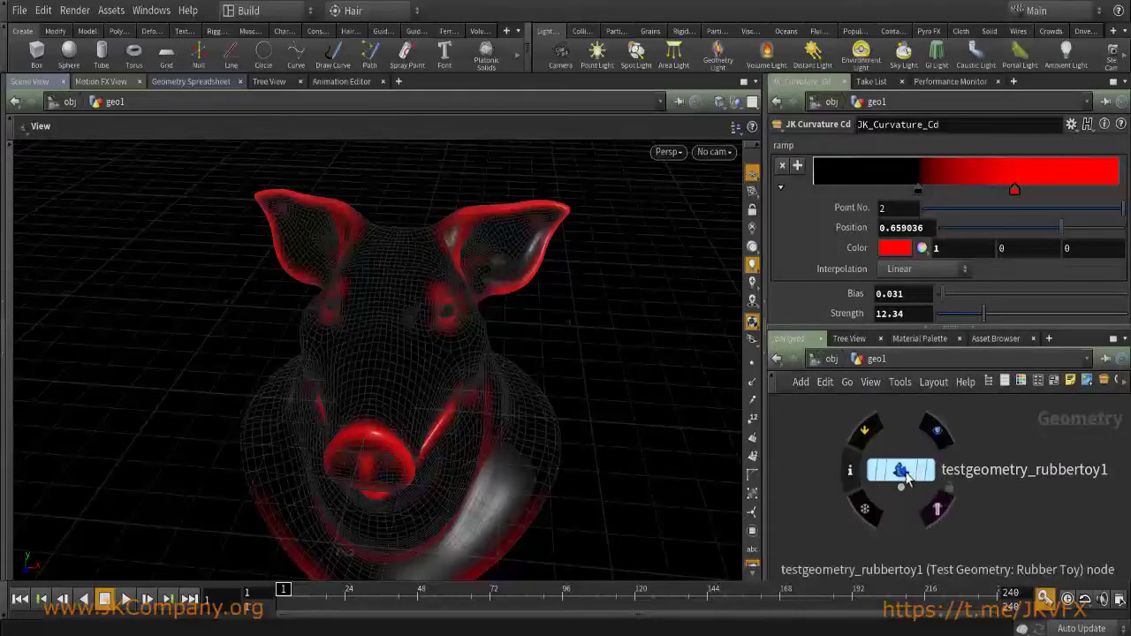
{"action": "double_click", "coordinate": [903, 472]}
{"action": "mouse_move", "coordinate": [1021, 469]}
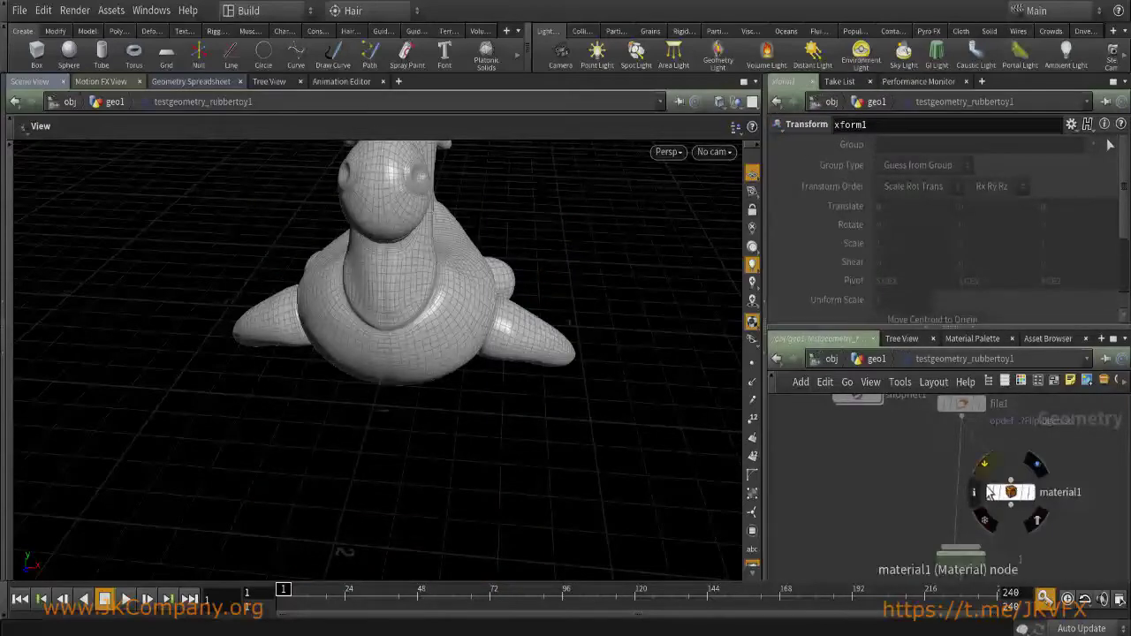
{"action": "key", "text": "h"}
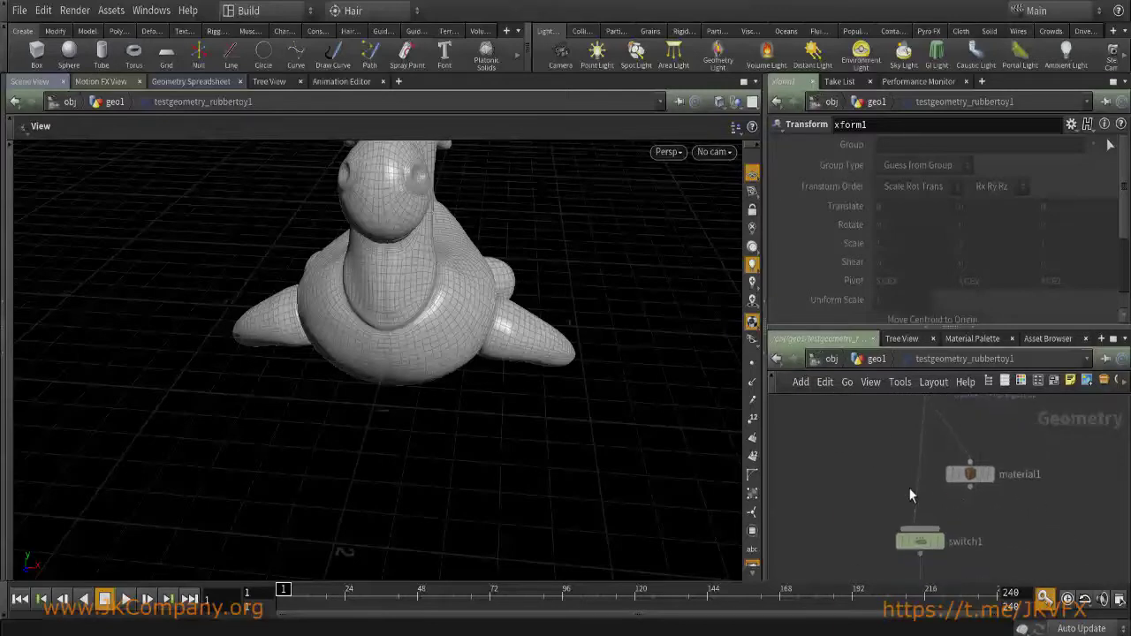
{"action": "left_click", "coordinate": [975, 477]}
{"action": "key", "text": "Delete"}
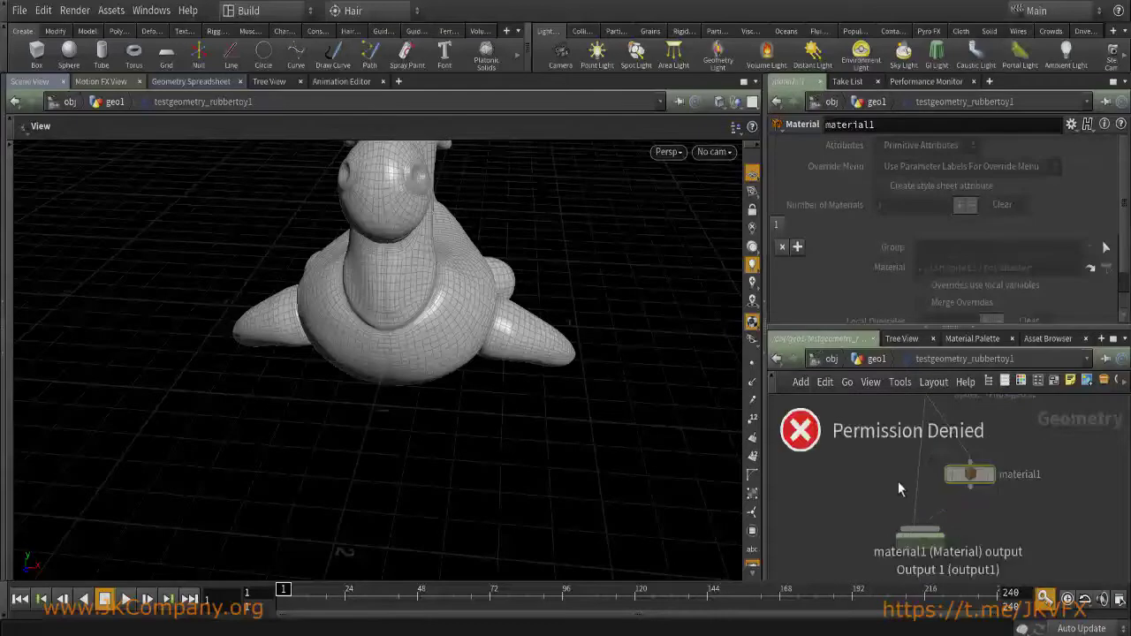
{"action": "left_click", "coordinate": [919, 540]}
{"action": "key", "text": "Delete"}
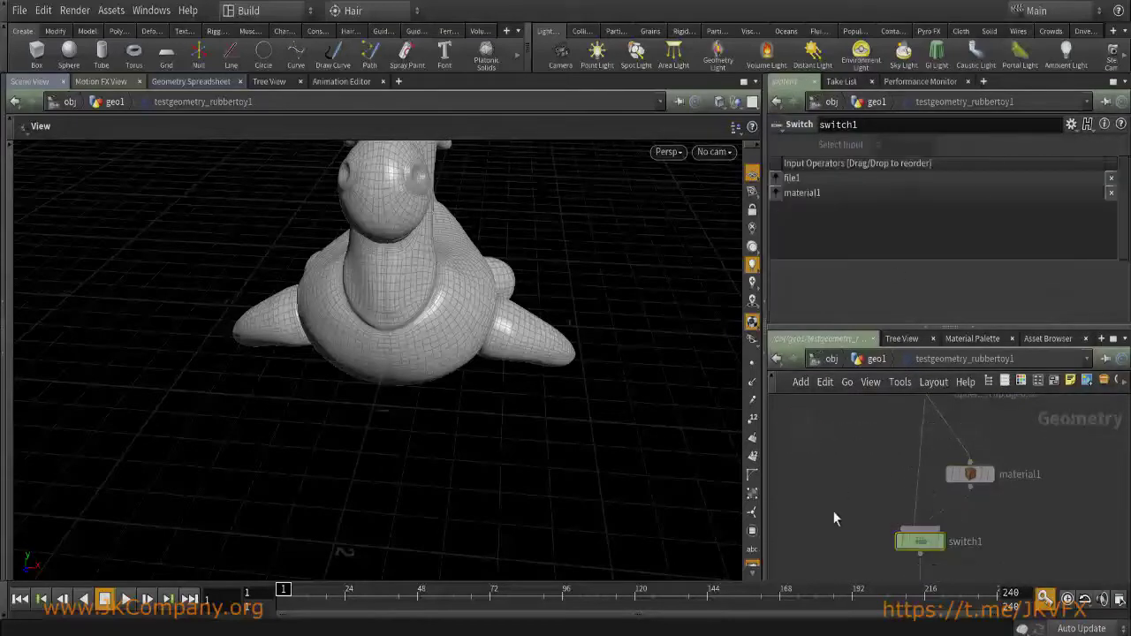
{"action": "key", "text": "u"}
{"action": "scroll", "coordinate": [1018, 441], "scroll_direction": "down", "scroll_amount": 5}
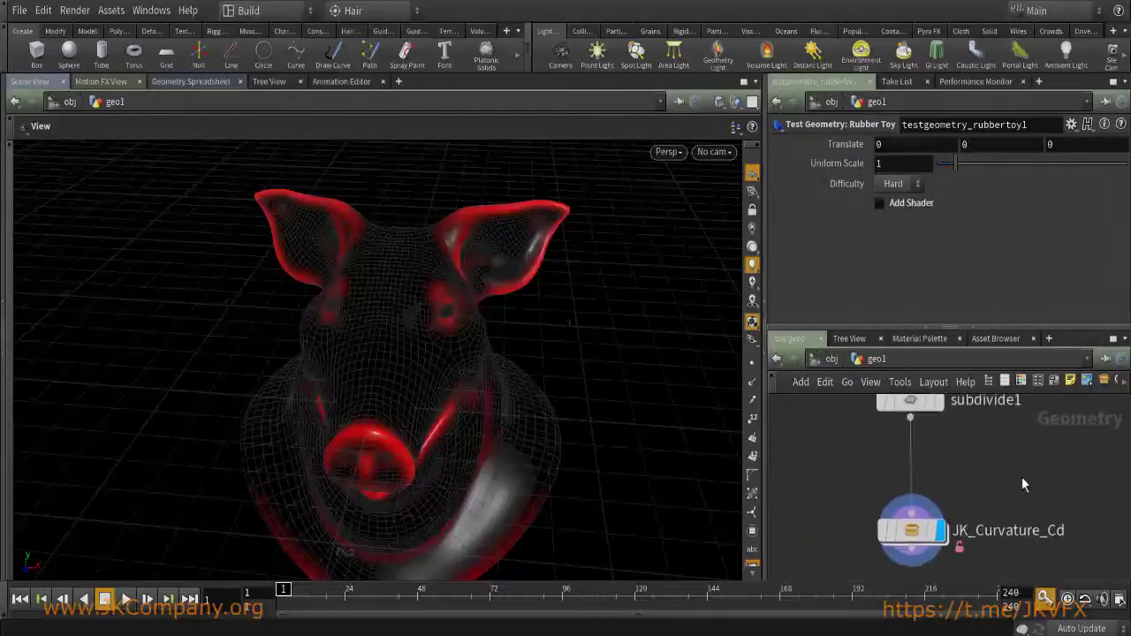
{"action": "left_click", "coordinate": [919, 511]}
{"action": "scroll", "coordinate": [963, 535], "scroll_direction": "up", "scroll_amount": 2}
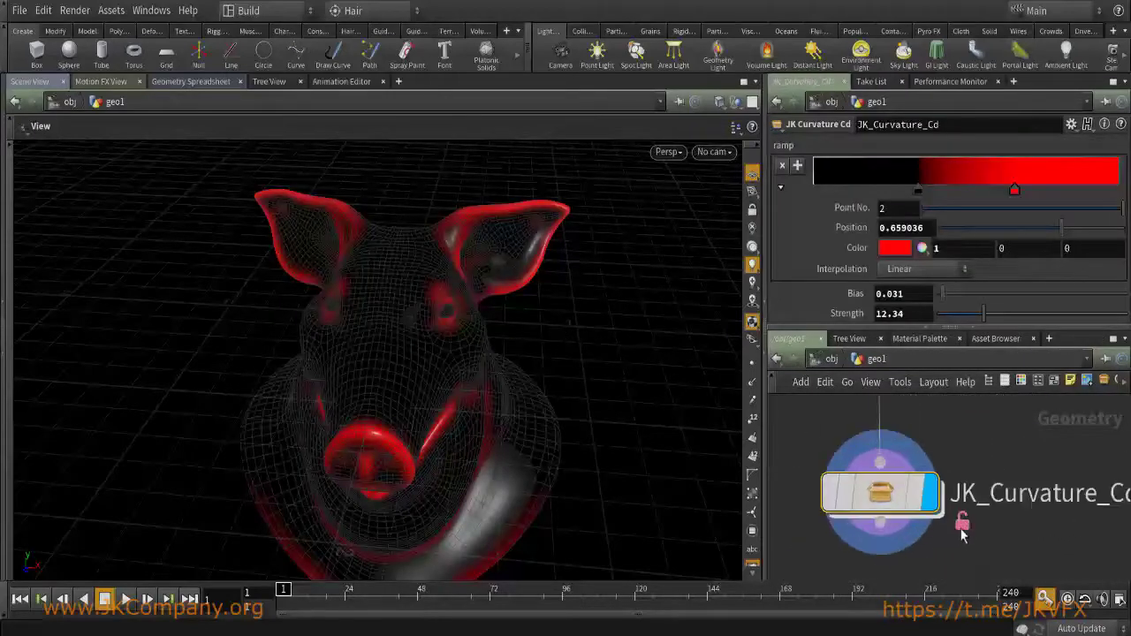
{"action": "mouse_move", "coordinate": [879, 496]}
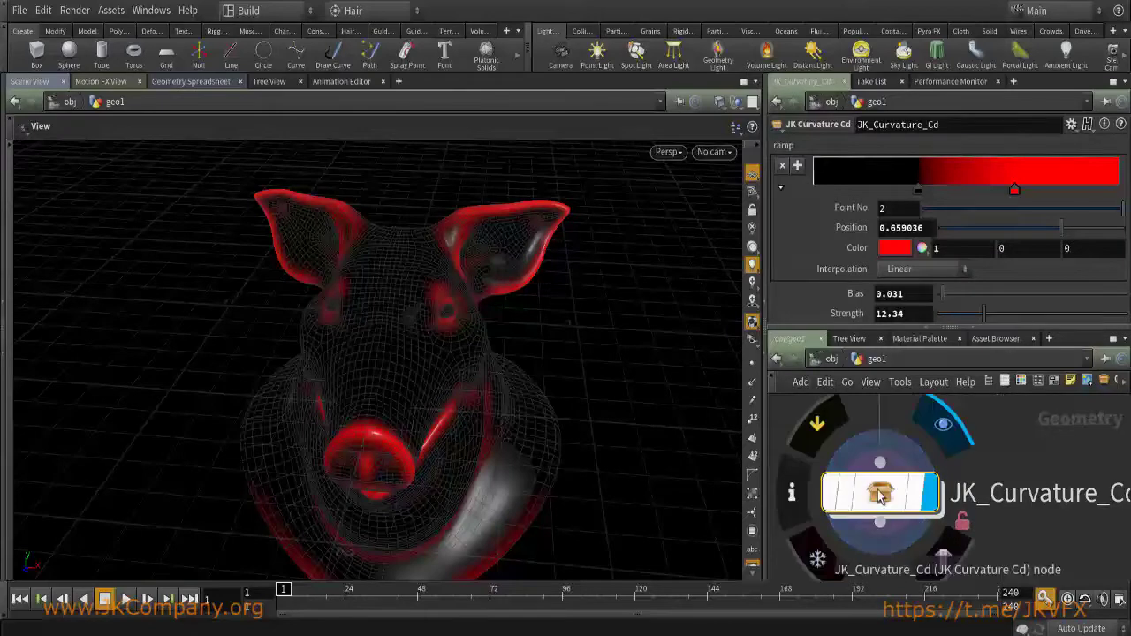
{"action": "double_click", "coordinate": [879, 496]}
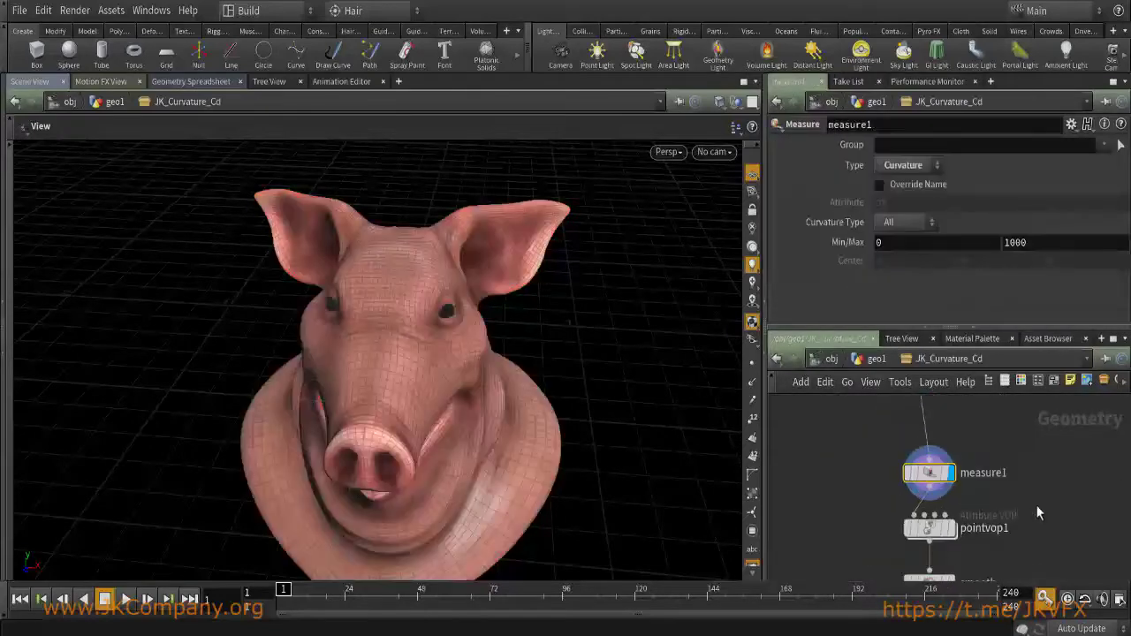
{"action": "middle_click_drag", "start_coordinate": [1035, 505], "coordinate": [1029, 425]}
{"action": "left_click", "coordinate": [924, 502]}
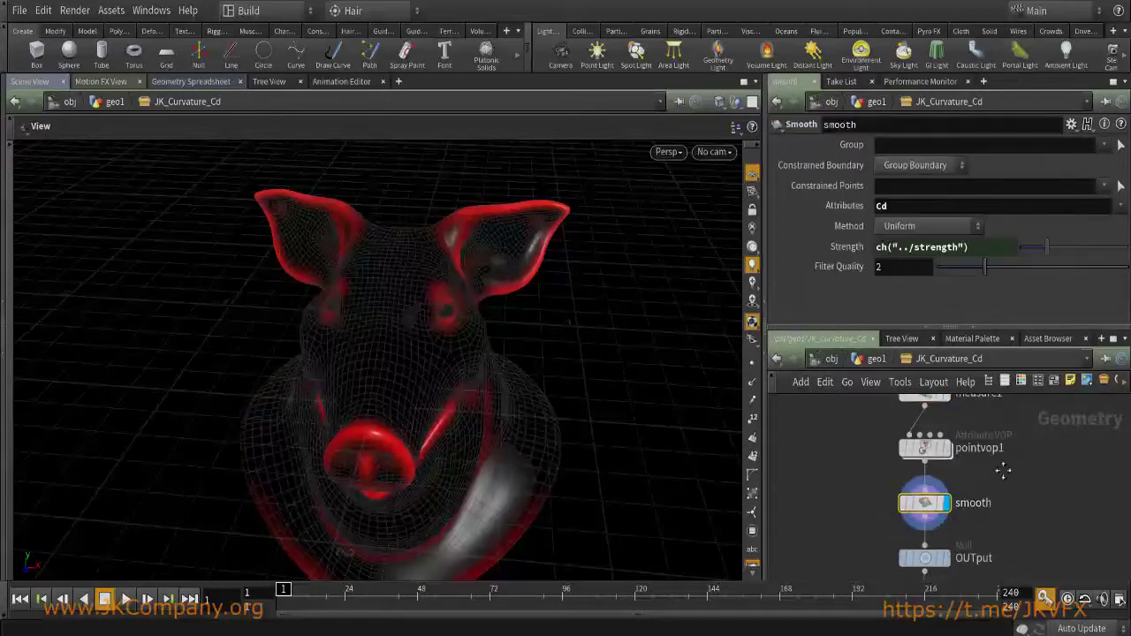
{"action": "key", "text": "u"}
{"action": "scroll", "coordinate": [944, 499], "scroll_direction": "down", "scroll_amount": 3}
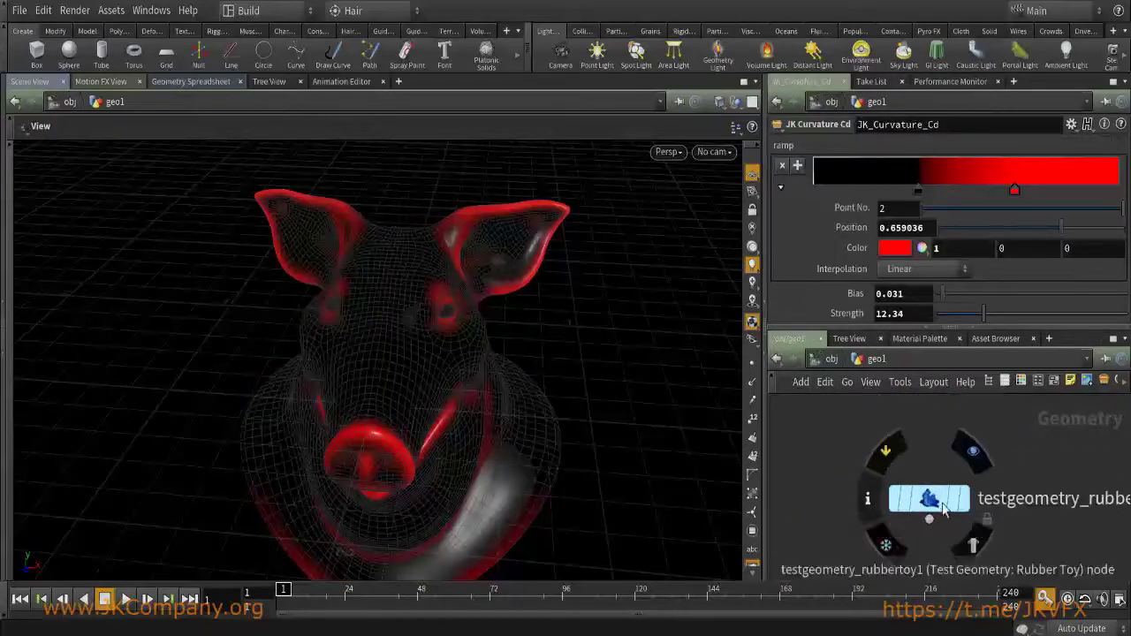
Allow editing of testgeometry_rubbertoy1's contents and peek inside it.
{"action": "left_click", "coordinate": [942, 507]}
{"action": "right_click", "coordinate": [934, 502]}
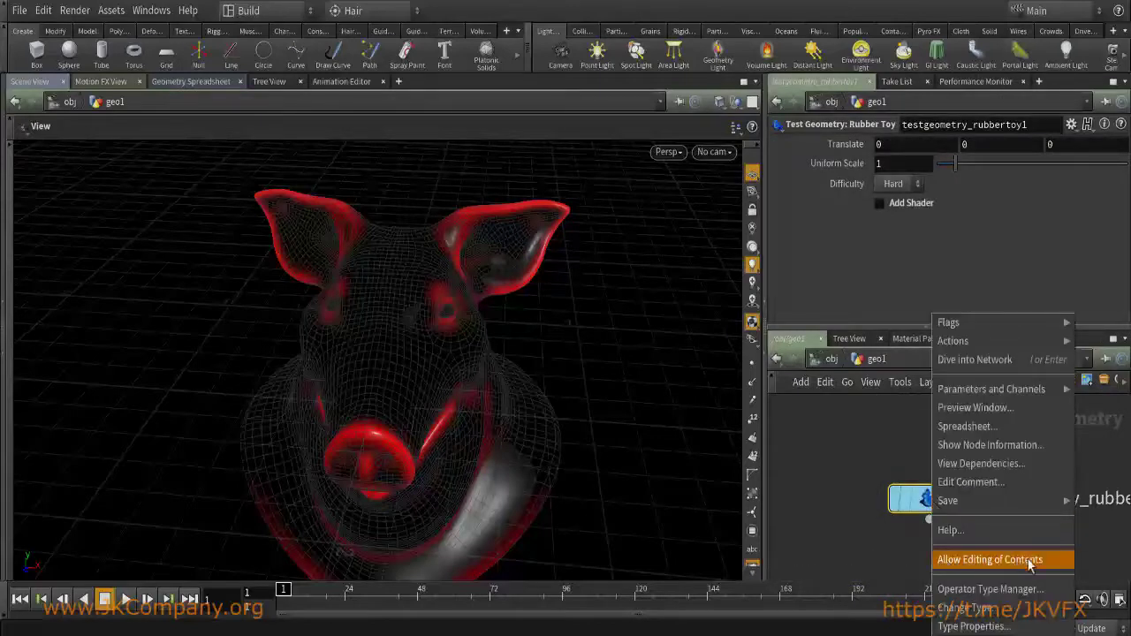
{"action": "left_click", "coordinate": [993, 559]}
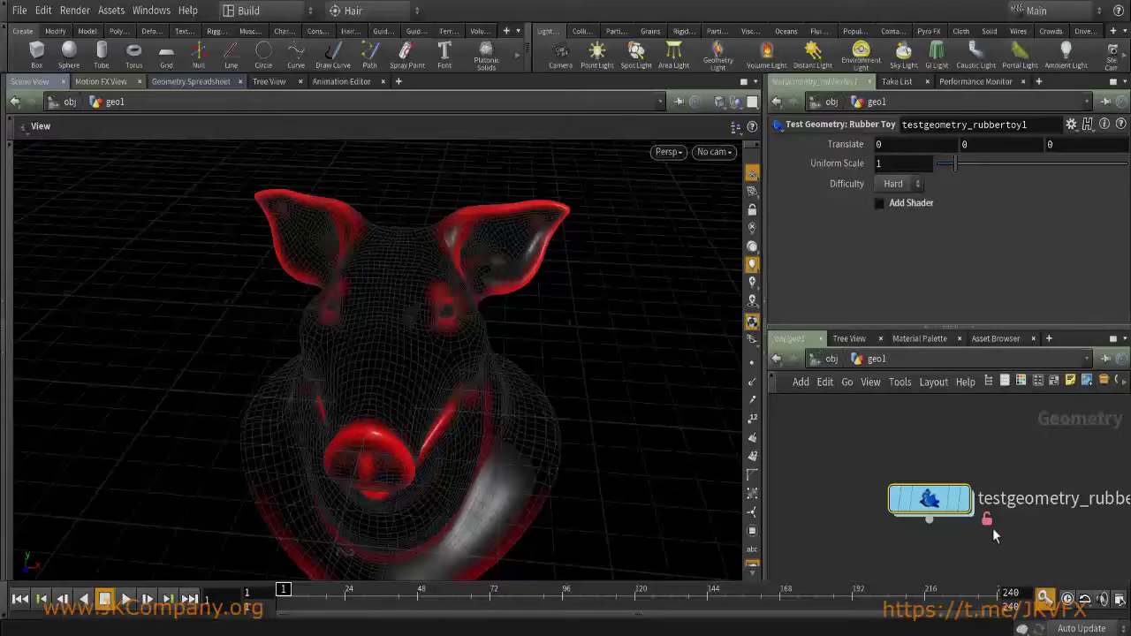
{"action": "scroll", "coordinate": [989, 521], "scroll_direction": "up", "scroll_amount": 2}
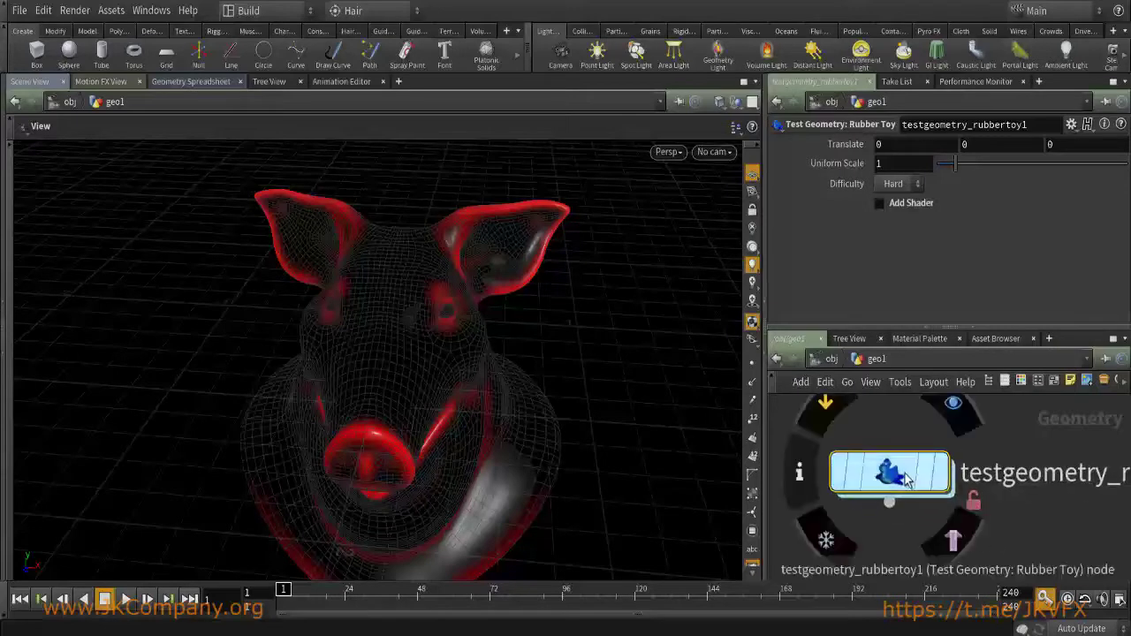
{"action": "double_click", "coordinate": [918, 493]}
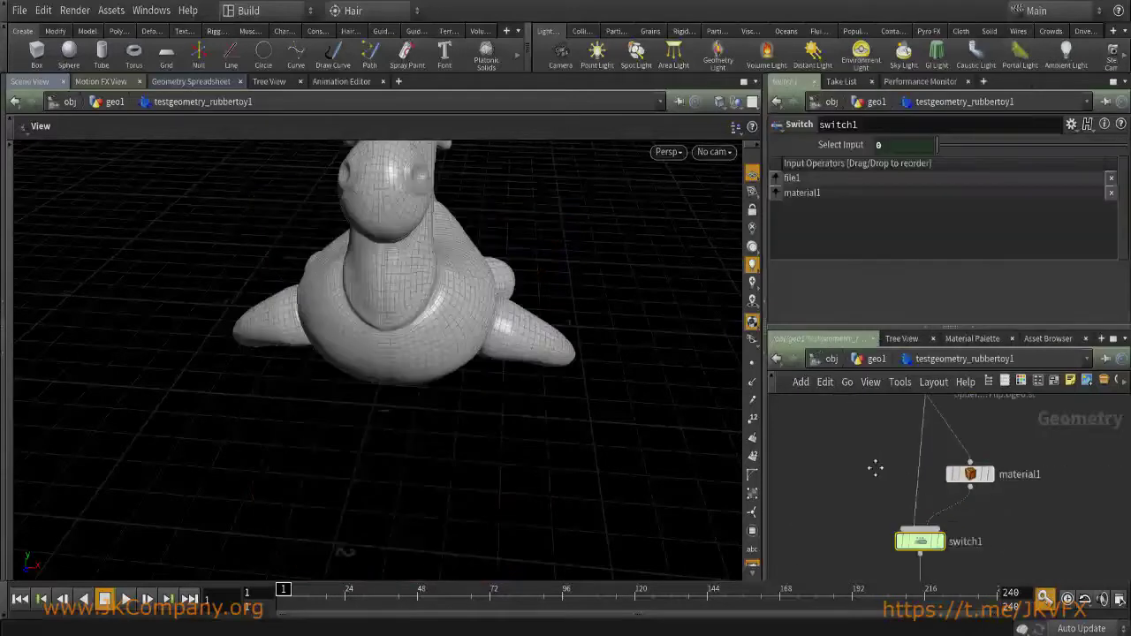
{"action": "key", "text": "u"}
{"action": "left_click", "coordinate": [918, 470]}
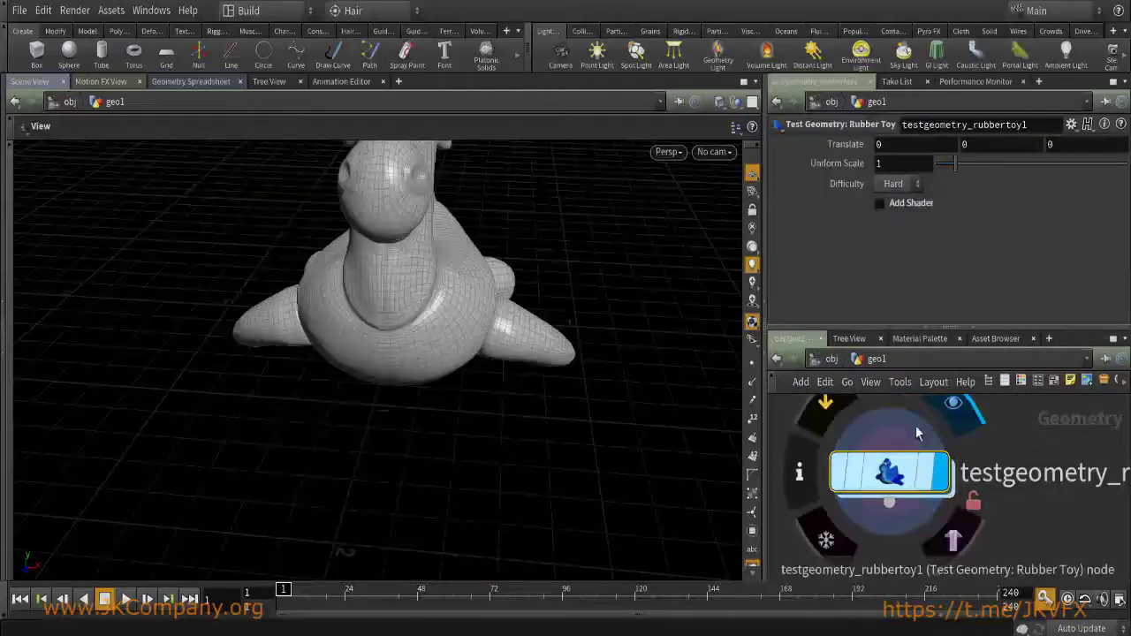
Orbit the rubber toy, toggle its Add Shader option, then enter the node and dismiss the error.
{"action": "left_click_drag", "start_coordinate": [462, 285], "coordinate": [480, 364]}
{"action": "left_click", "coordinate": [881, 203]}
{"action": "left_click", "coordinate": [881, 203]}
{"action": "left_click", "coordinate": [881, 203]}
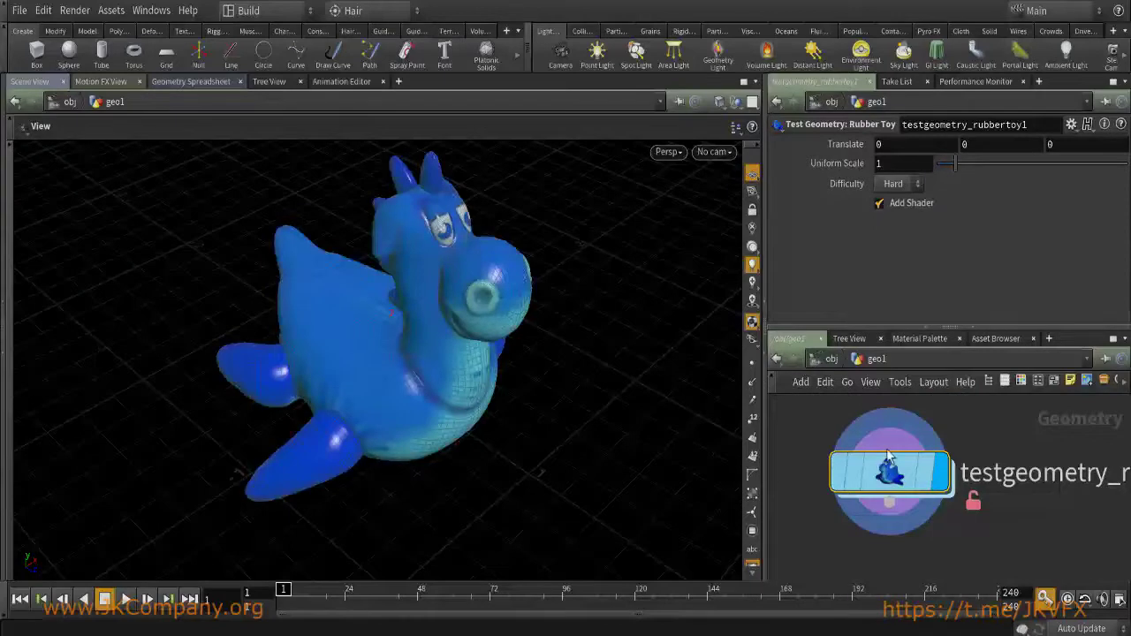
{"action": "double_click", "coordinate": [890, 475]}
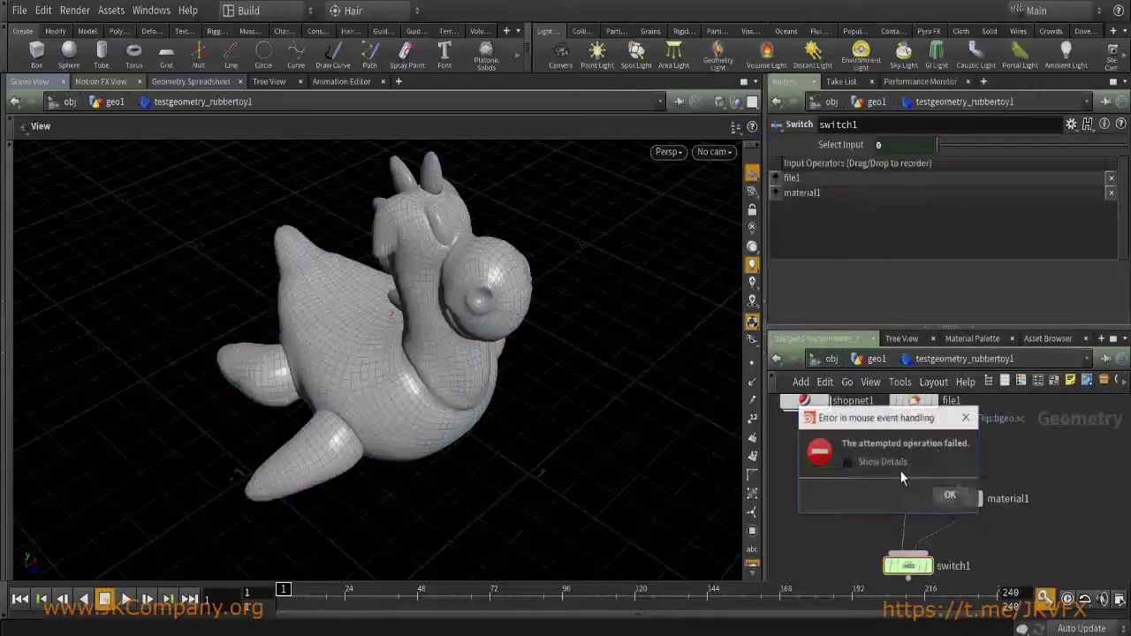
{"action": "left_click", "coordinate": [951, 495]}
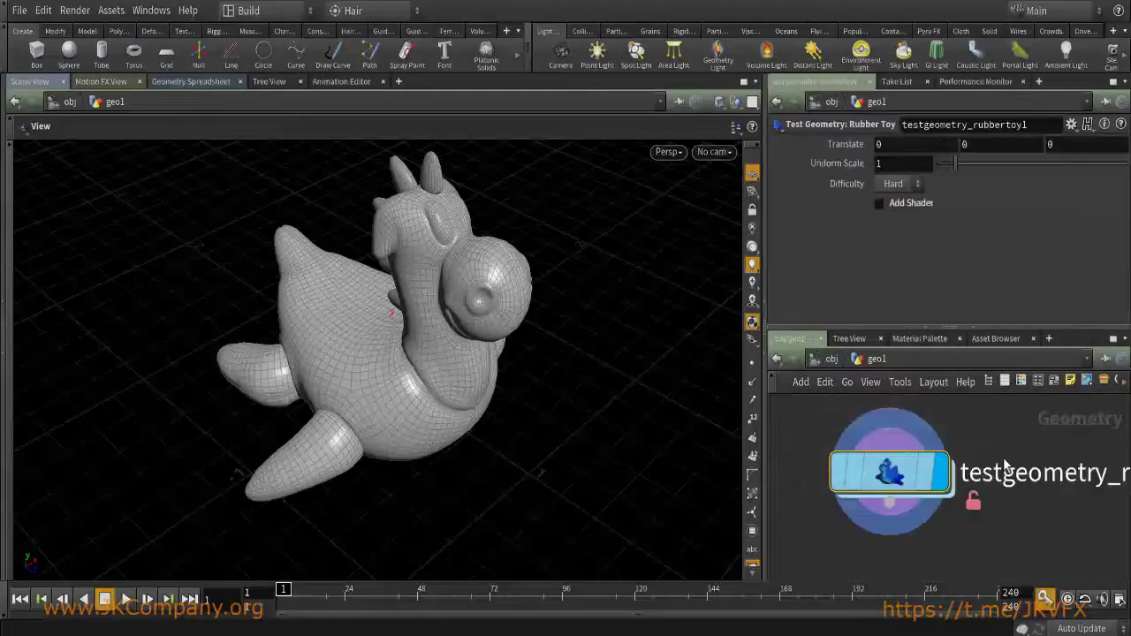
{"action": "key", "text": "ctrl+b"}
Inside the rubber toy, check file1's geometry path (Flip.bgeo.sc).
{"action": "double_click", "coordinate": [524, 328]}
{"action": "middle_click_drag", "start_coordinate": [524, 327], "coordinate": [522, 444]}
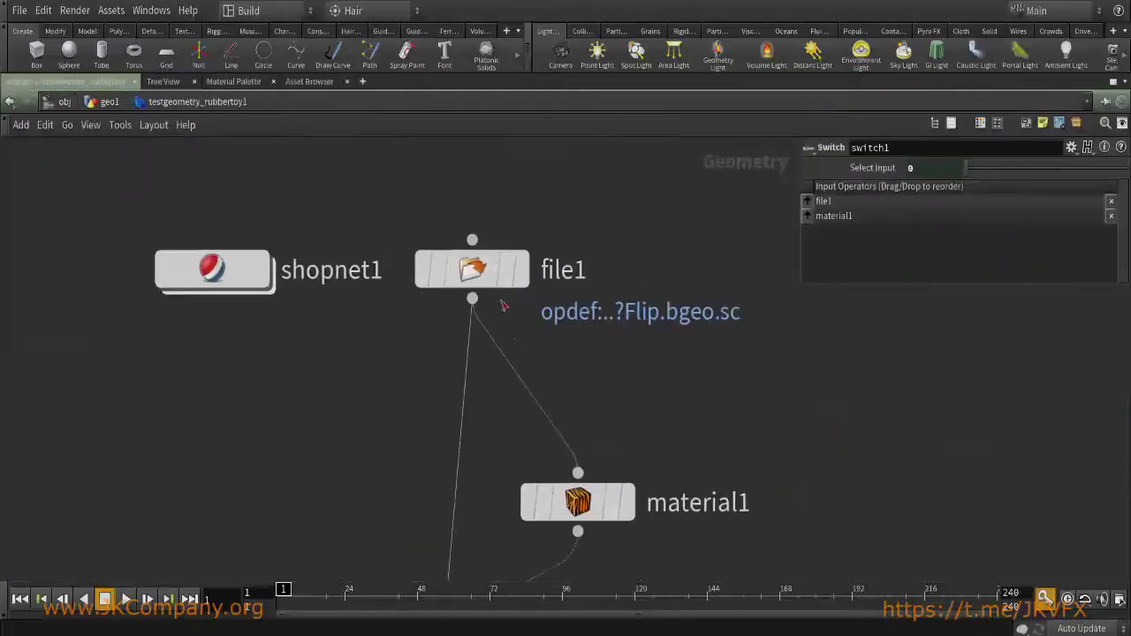
{"action": "left_click", "coordinate": [511, 267]}
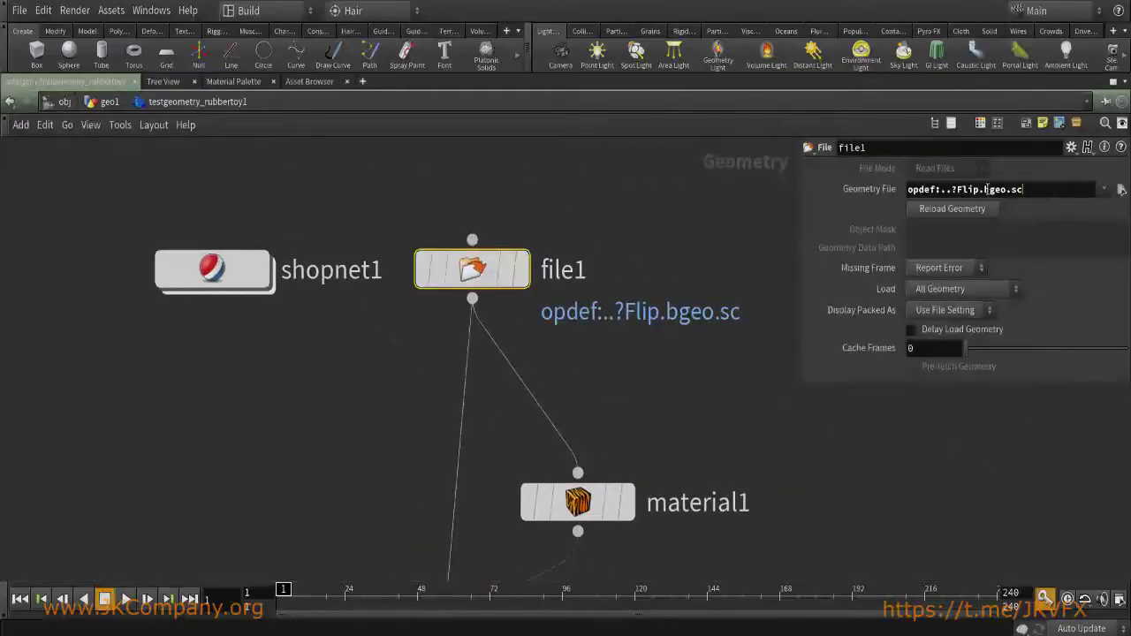
{"action": "middle_click_drag", "start_coordinate": [614, 343], "coordinate": [781, 282]}
Enter shopnet1 and view ToyShader's Diffuse tab and full Base Color Map path.
{"action": "left_click", "coordinate": [272, 221]}
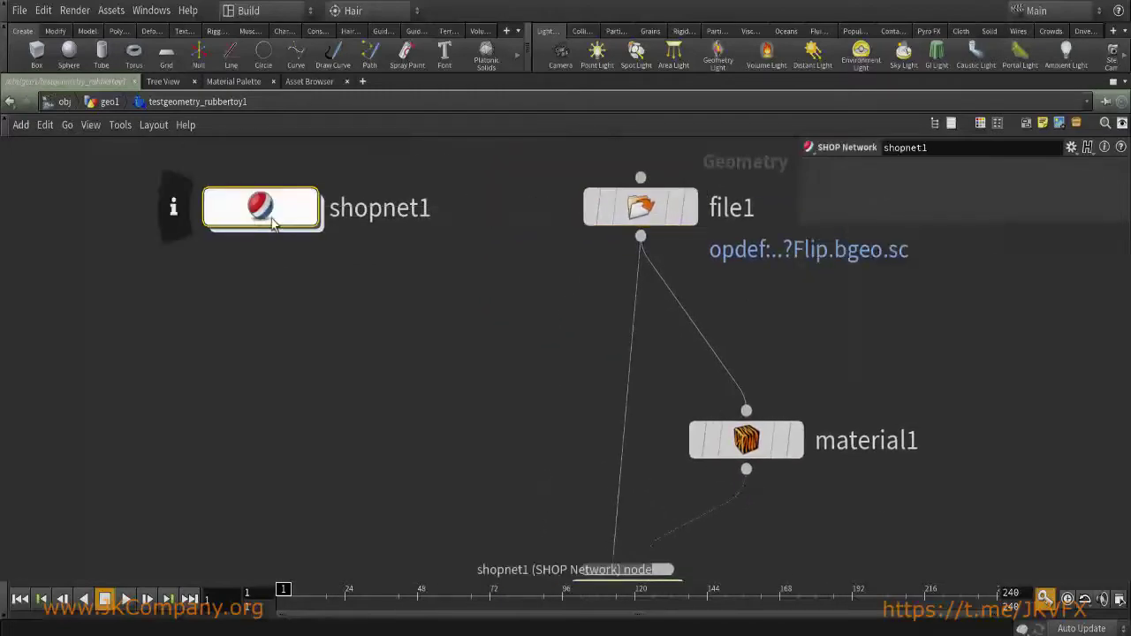
{"action": "double_click", "coordinate": [265, 212]}
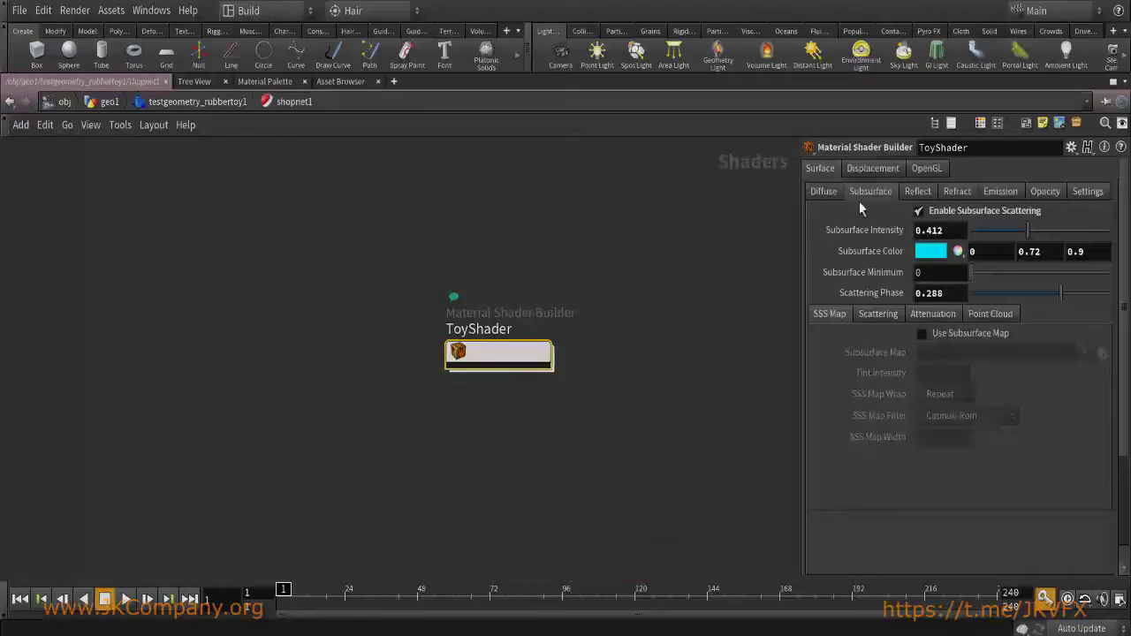
{"action": "left_click", "coordinate": [821, 193]}
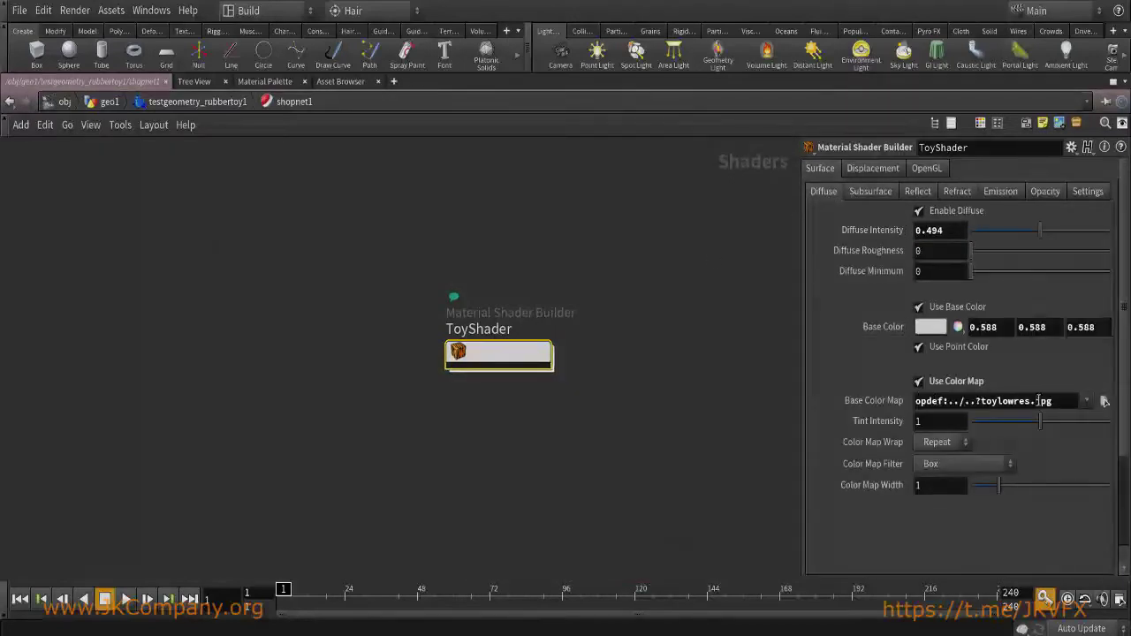
{"action": "left_click_drag", "start_coordinate": [1051, 401], "coordinate": [919, 402]}
{"action": "middle_click", "coordinate": [882, 397]}
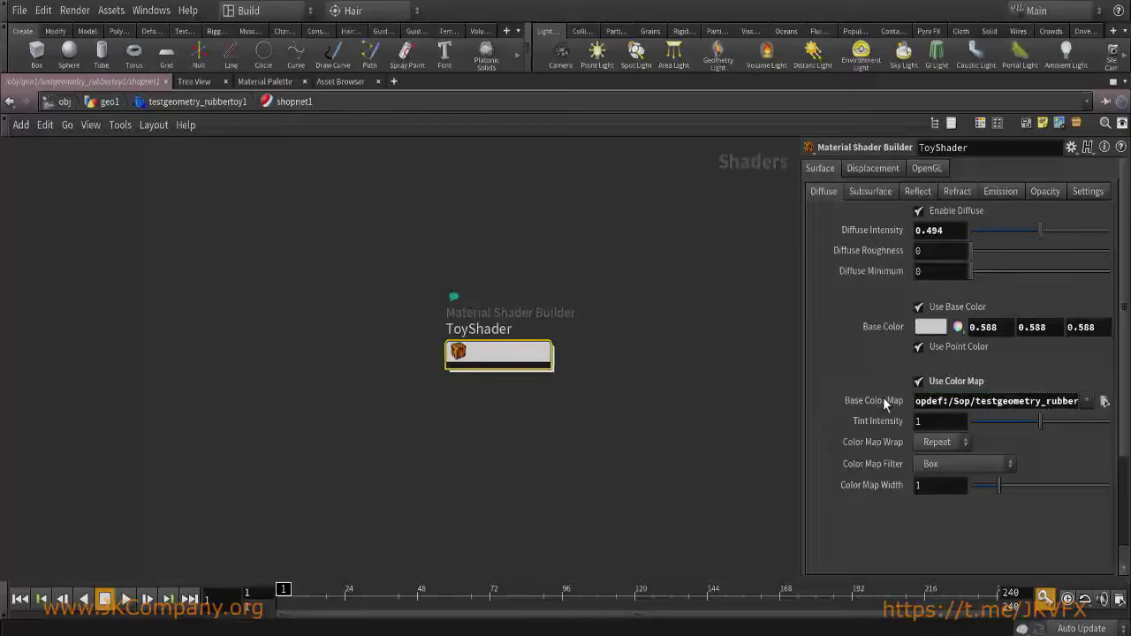
Drive switch1's Select Input with the Add Shader toggle using ch("../addshader").
{"action": "key", "text": "u"}
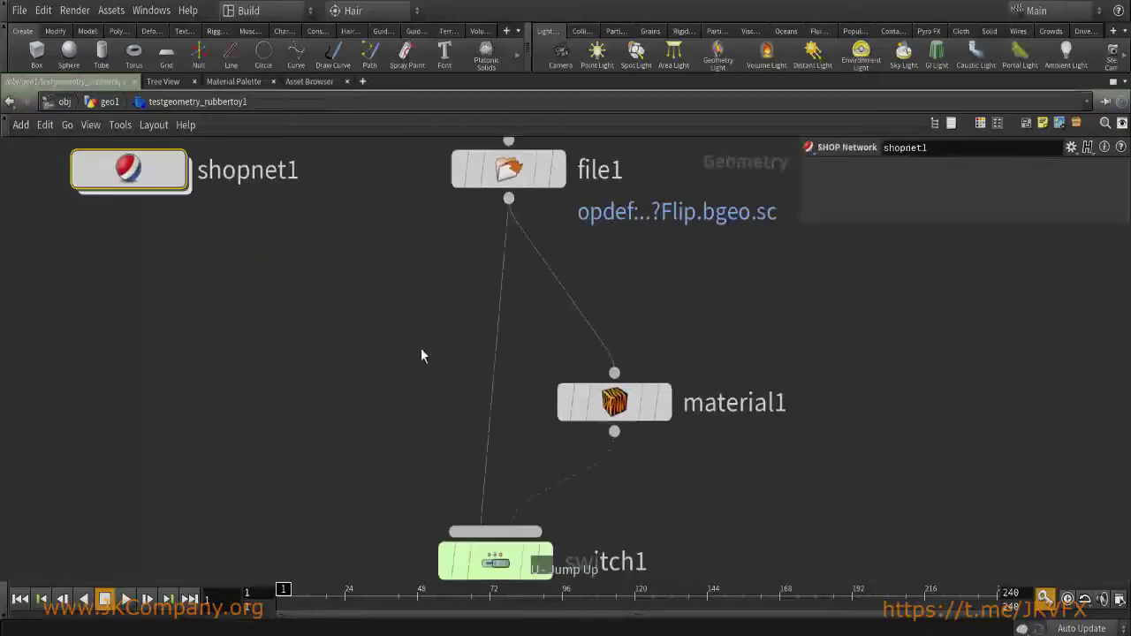
{"action": "left_click", "coordinate": [649, 386]}
{"action": "left_click_drag", "start_coordinate": [649, 386], "coordinate": [715, 386]}
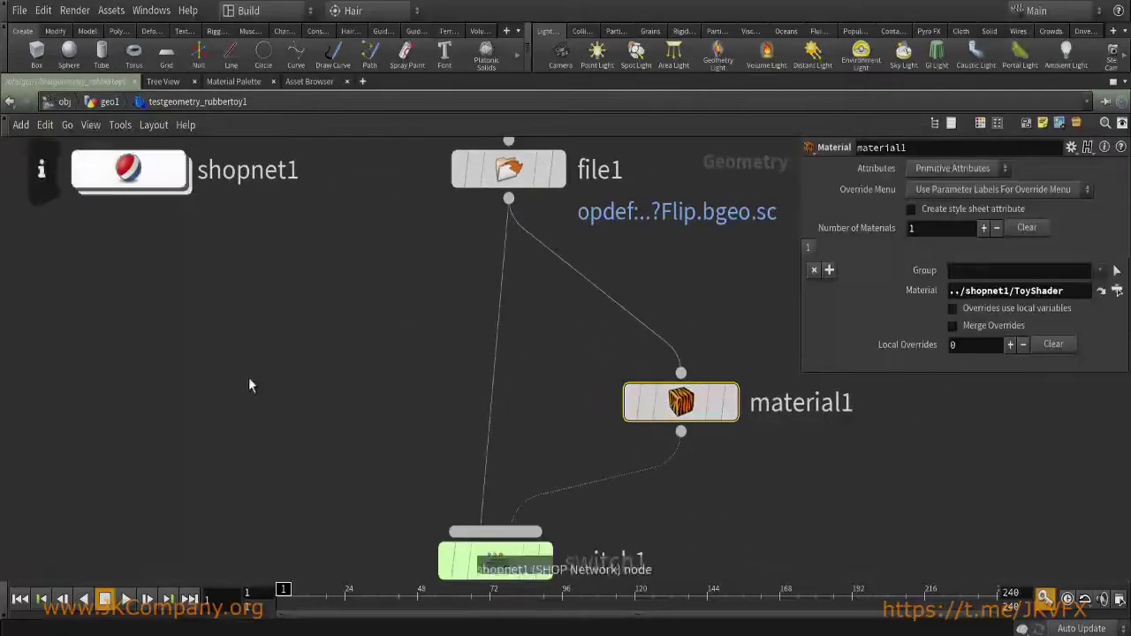
{"action": "middle_click_drag", "start_coordinate": [348, 467], "coordinate": [366, 392]}
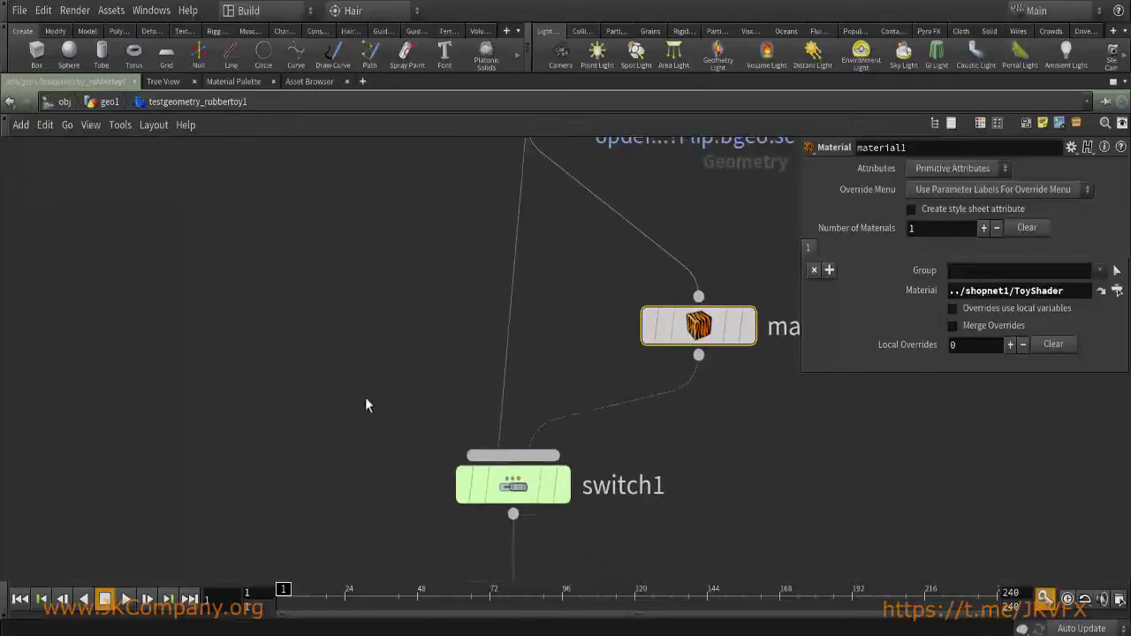
{"action": "left_click_drag", "start_coordinate": [365, 391], "coordinate": [652, 523]}
{"action": "middle_click_drag", "start_coordinate": [652, 523], "coordinate": [611, 480]}
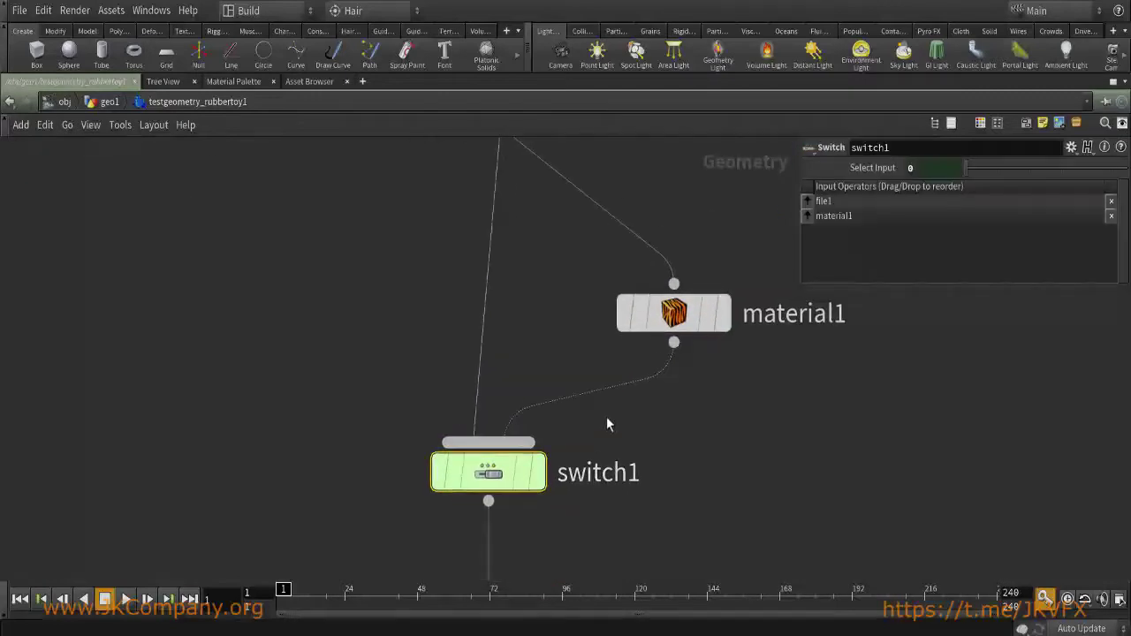
{"action": "scroll", "coordinate": [606, 424], "scroll_direction": "down", "scroll_amount": 3}
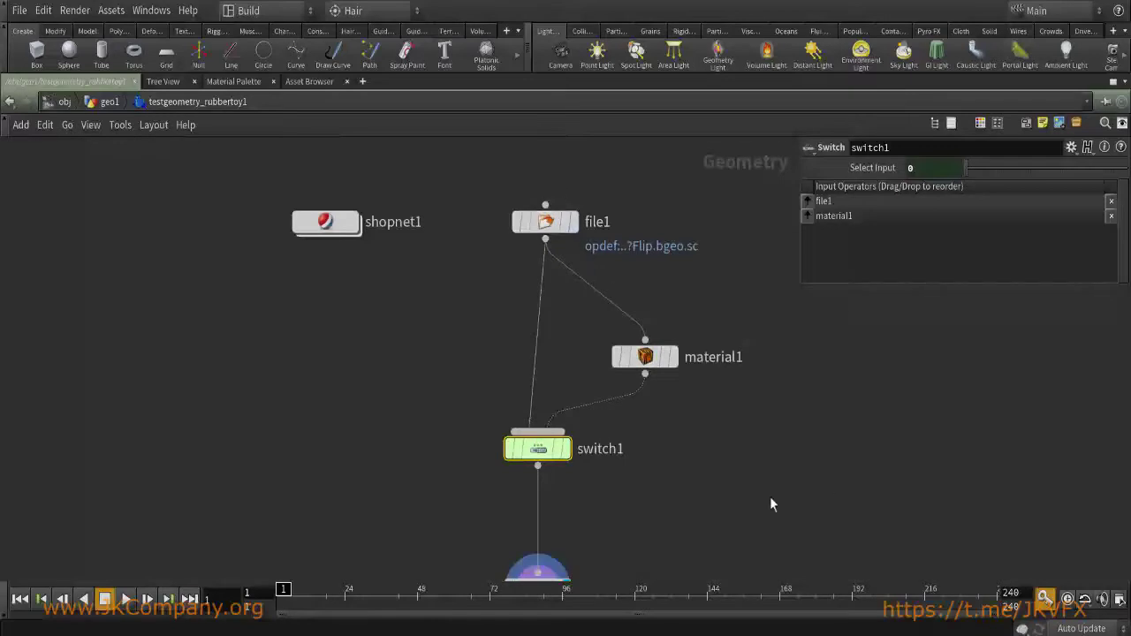
{"action": "left_click", "coordinate": [869, 174]}
{"action": "type", "text": "ch(\"../addshader\")"}
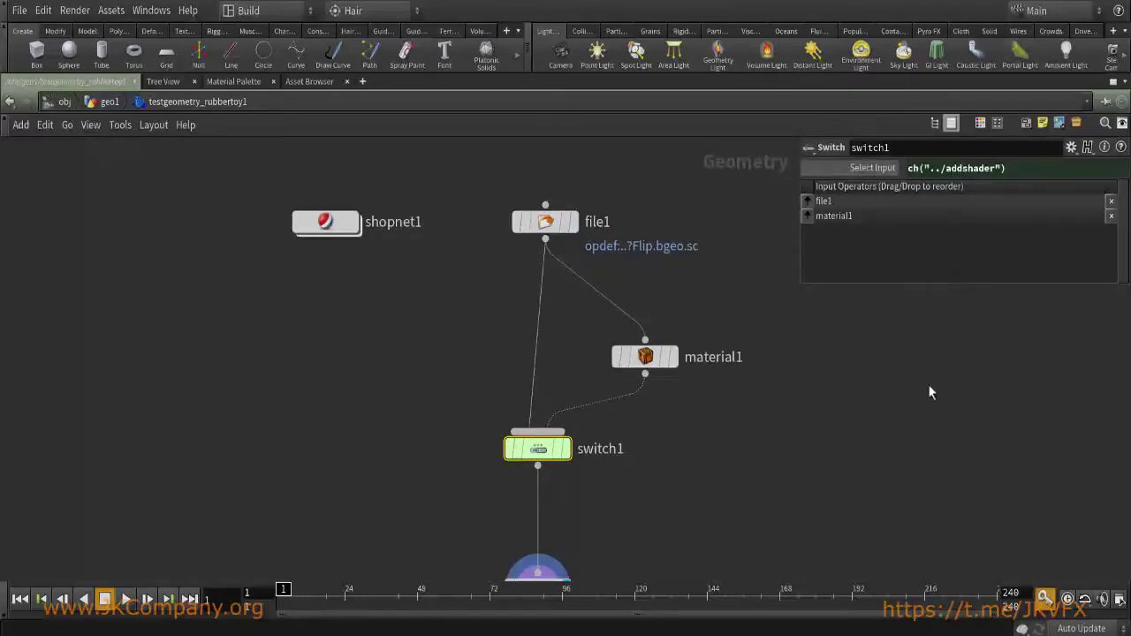
Link xform1's Translate to the rubber toy asset's own translate channels.
{"action": "key", "text": "u"}
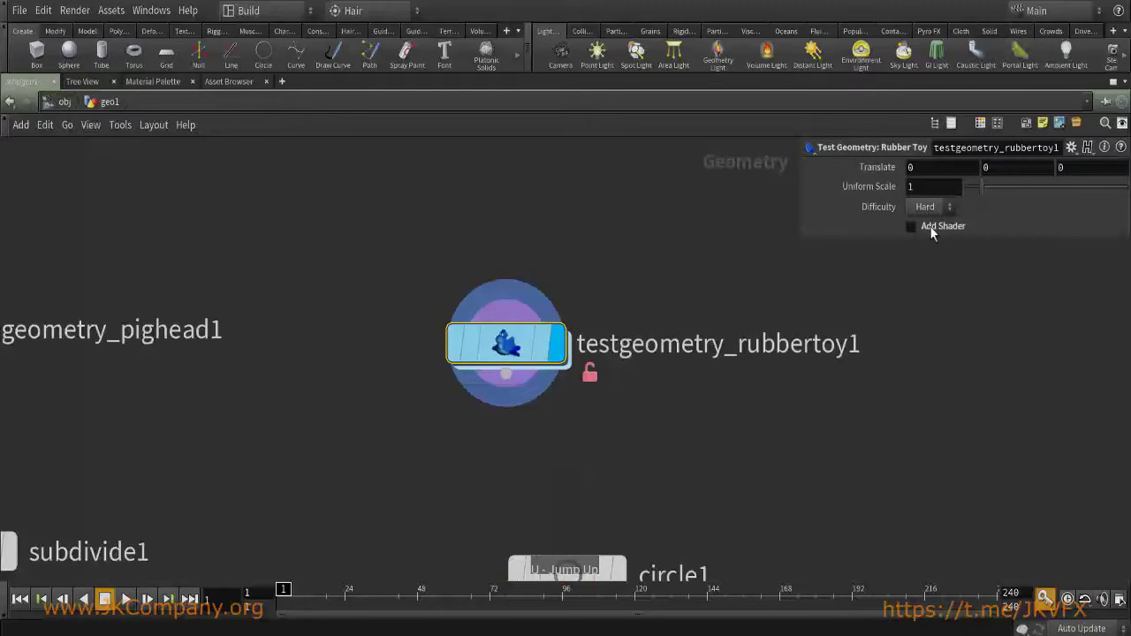
{"action": "double_click", "coordinate": [543, 343]}
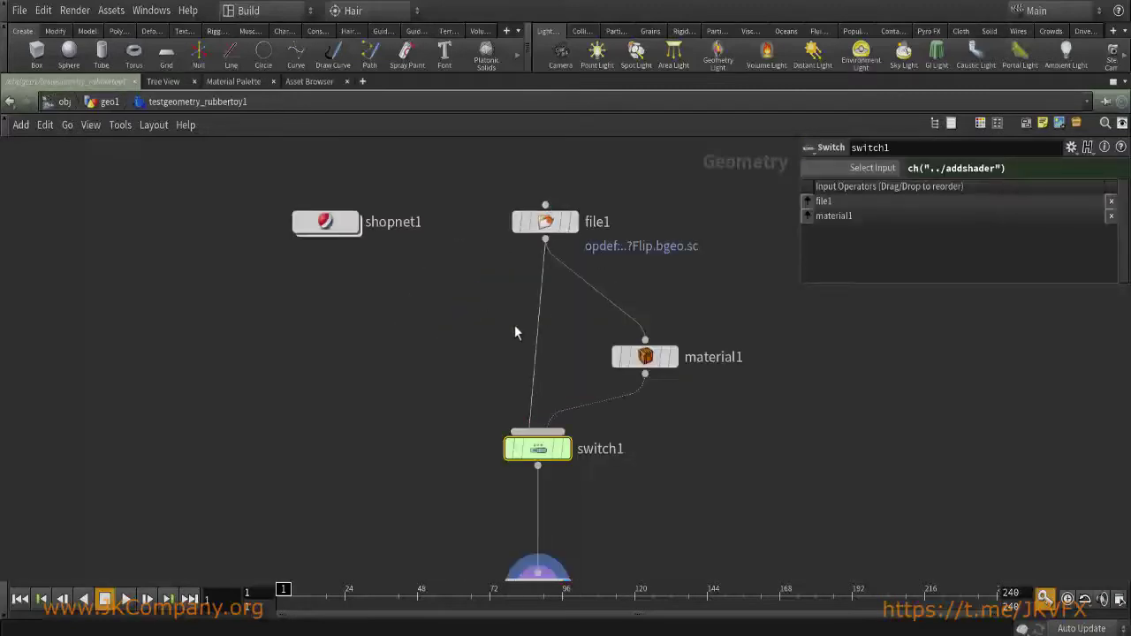
{"action": "key", "text": "u"}
{"action": "key", "text": "i"}
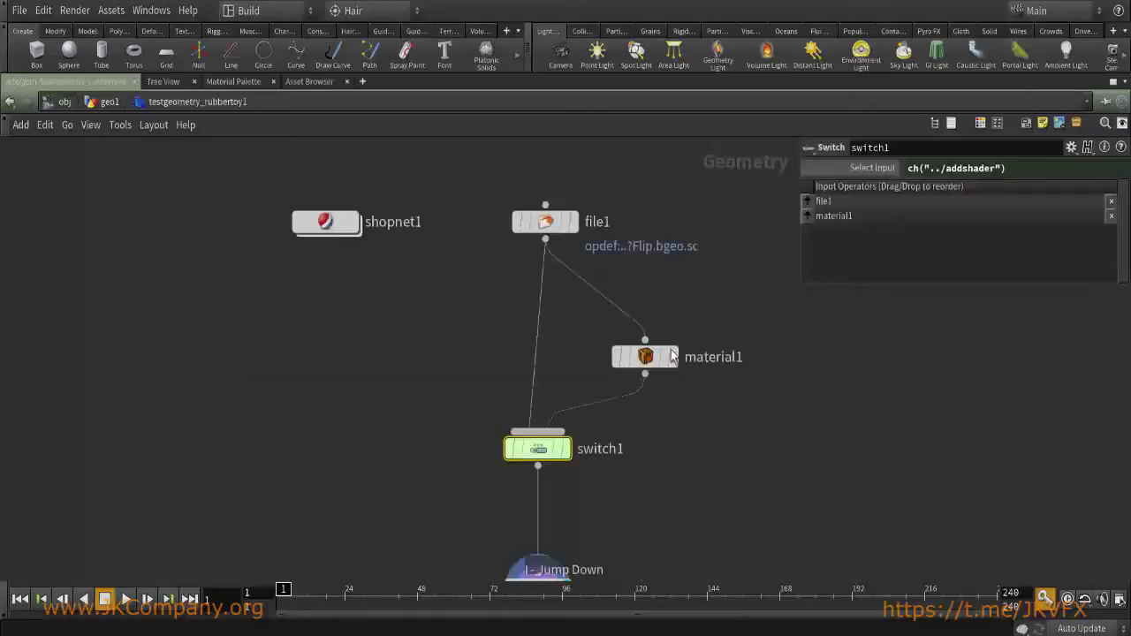
{"action": "middle_click_drag", "start_coordinate": [680, 428], "coordinate": [712, 281]}
{"action": "left_click_drag", "start_coordinate": [451, 391], "coordinate": [740, 485]}
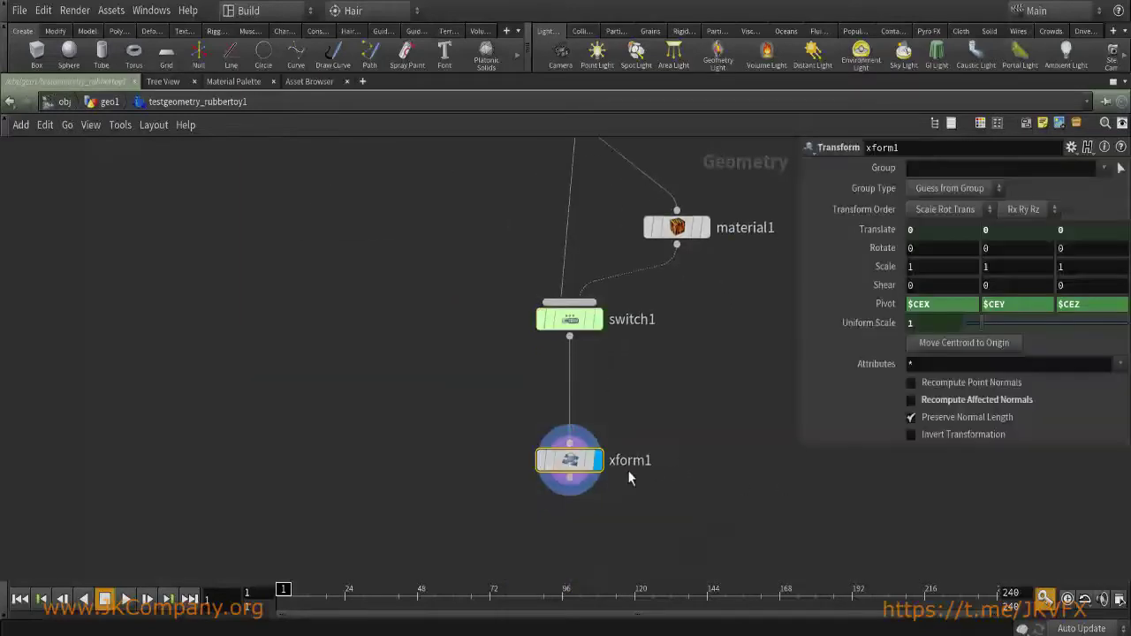
{"action": "left_click", "coordinate": [849, 228]}
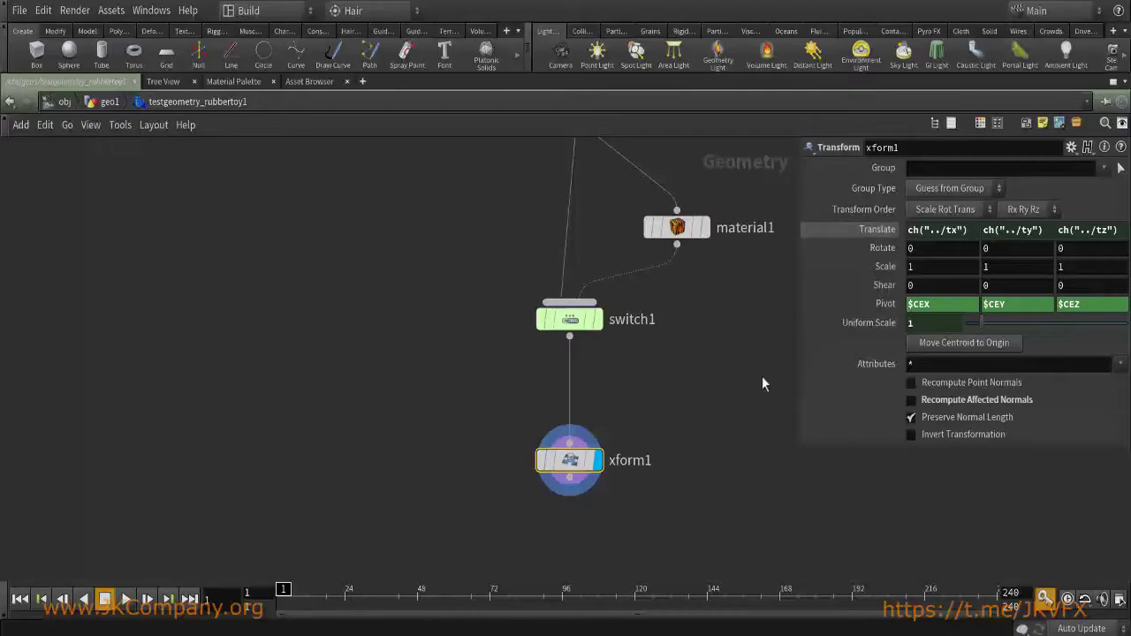
Revisit the rubber toy asset, then inspect the pig head asset's switch3 inputs.
{"action": "key", "text": "u"}
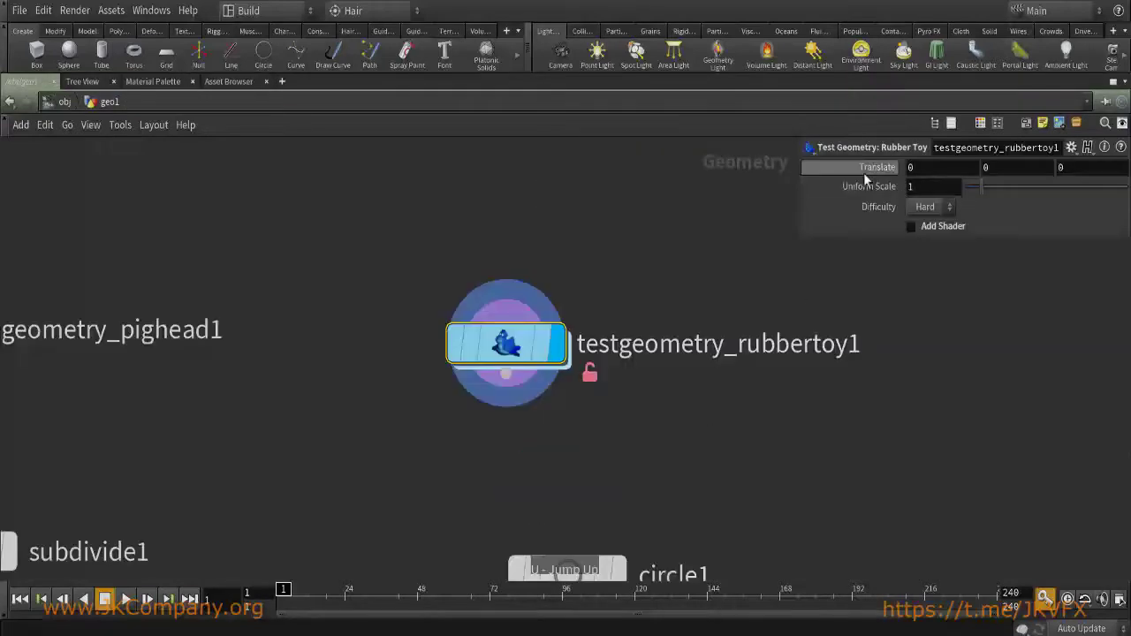
{"action": "key", "text": "i"}
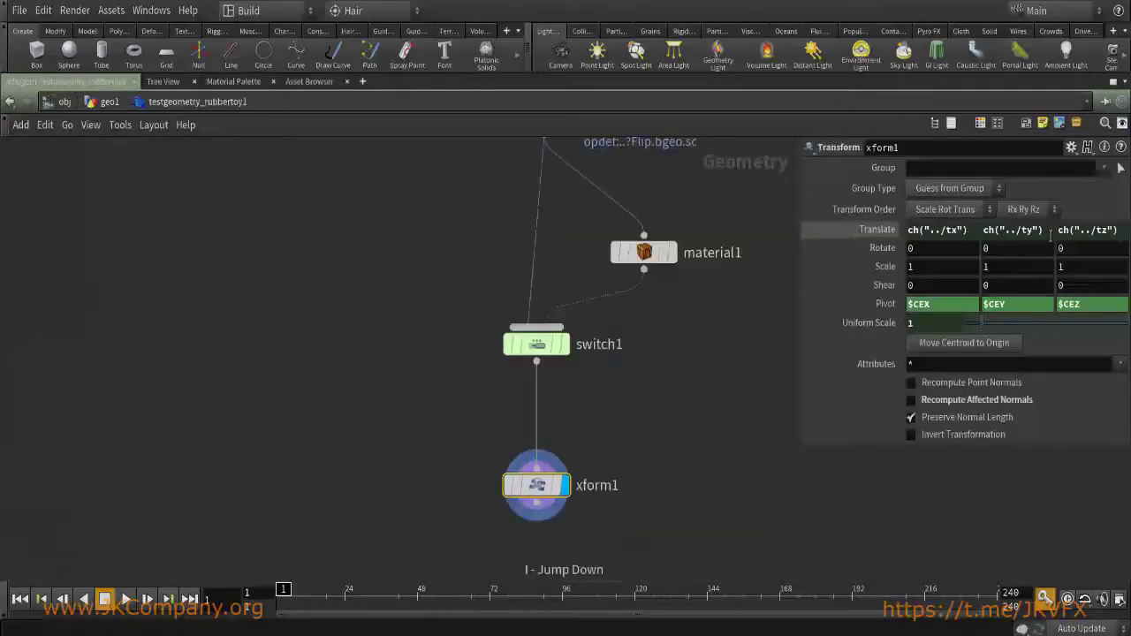
{"action": "key", "text": "u"}
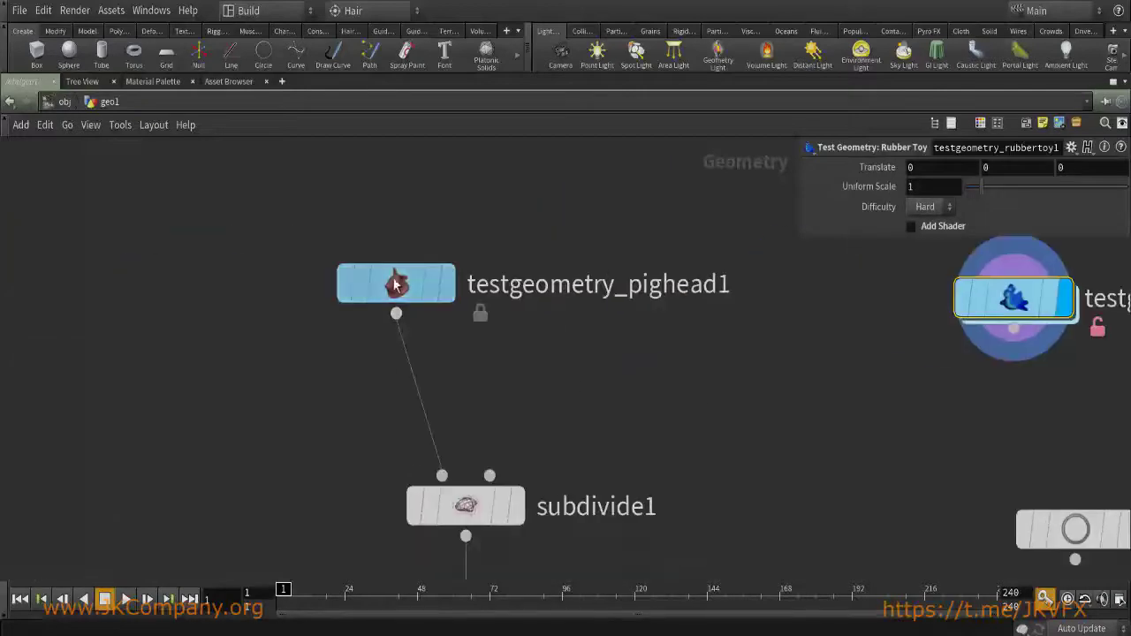
{"action": "key", "text": "i"}
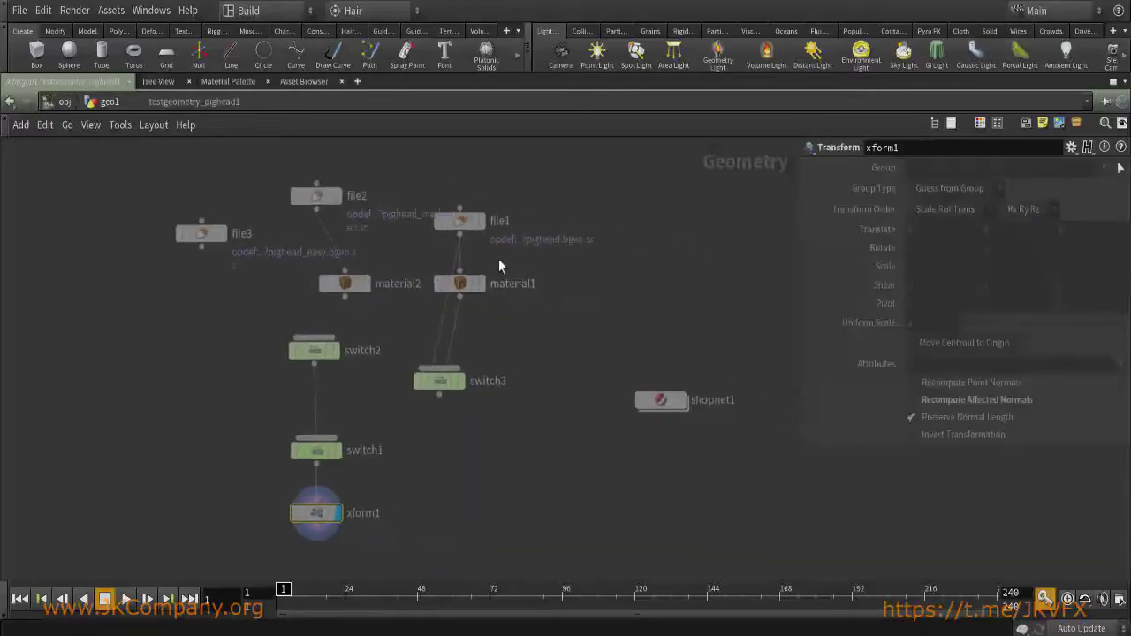
{"action": "left_click", "coordinate": [450, 380]}
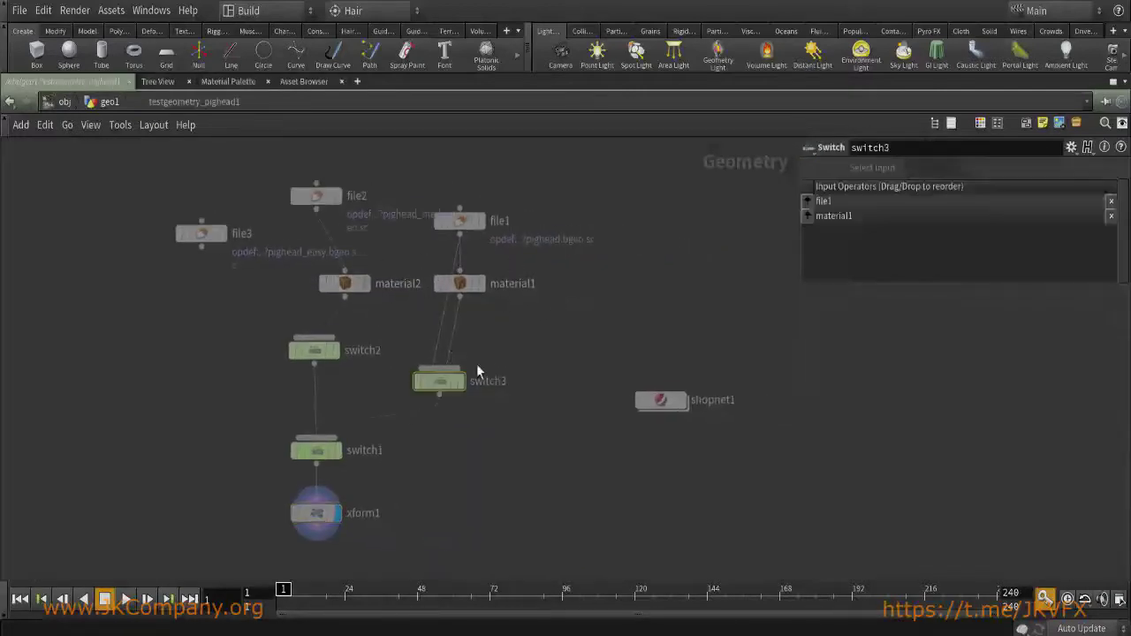
Hide the parameter pane, display JK_Curvature_Cd, and restore the full viewport layout.
{"action": "key", "text": "u"}
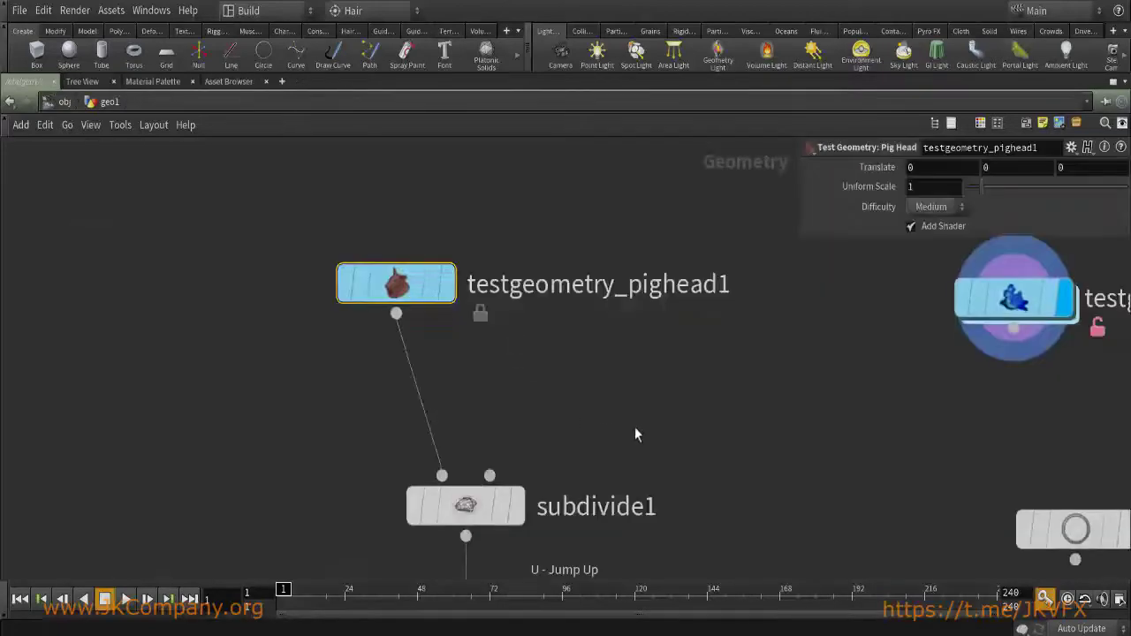
{"action": "key", "text": "p"}
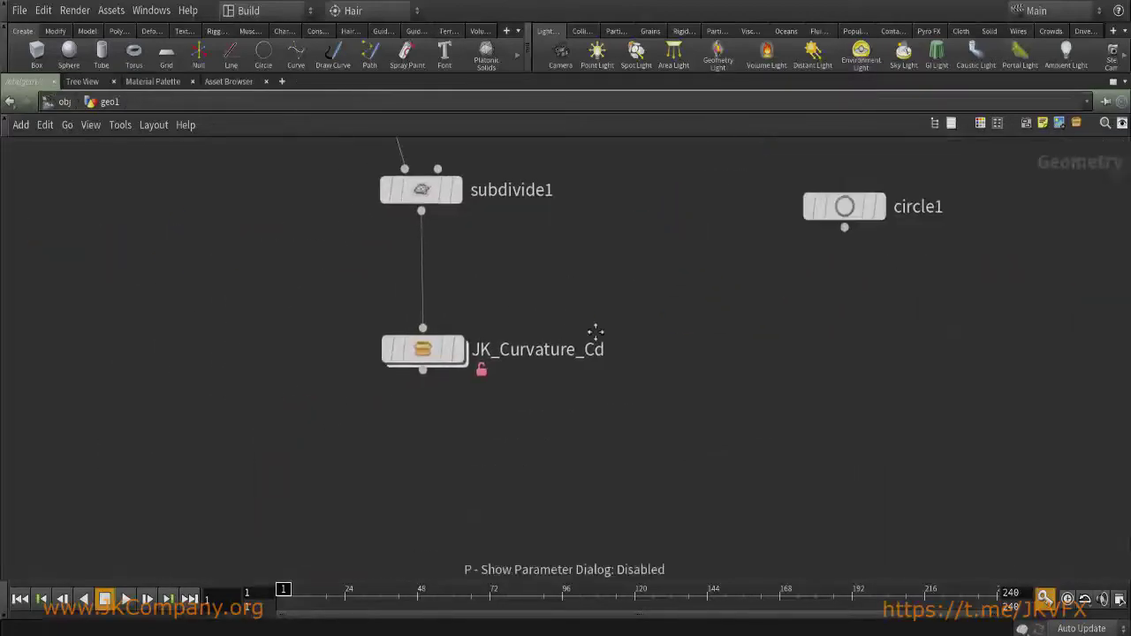
{"action": "left_click", "coordinate": [480, 369]}
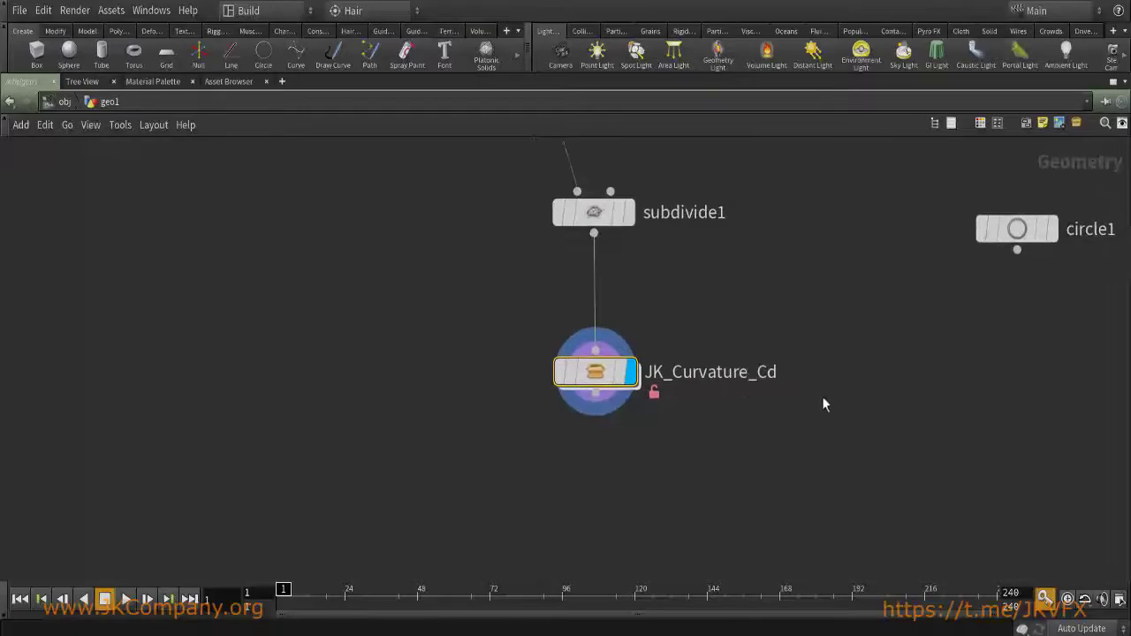
{"action": "key", "text": "ctrl+b"}
Browse the Tab menu's Digital Assets list near JK_Curvature_Cd.
{"action": "scroll", "coordinate": [839, 446], "scroll_direction": "down", "scroll_amount": 2}
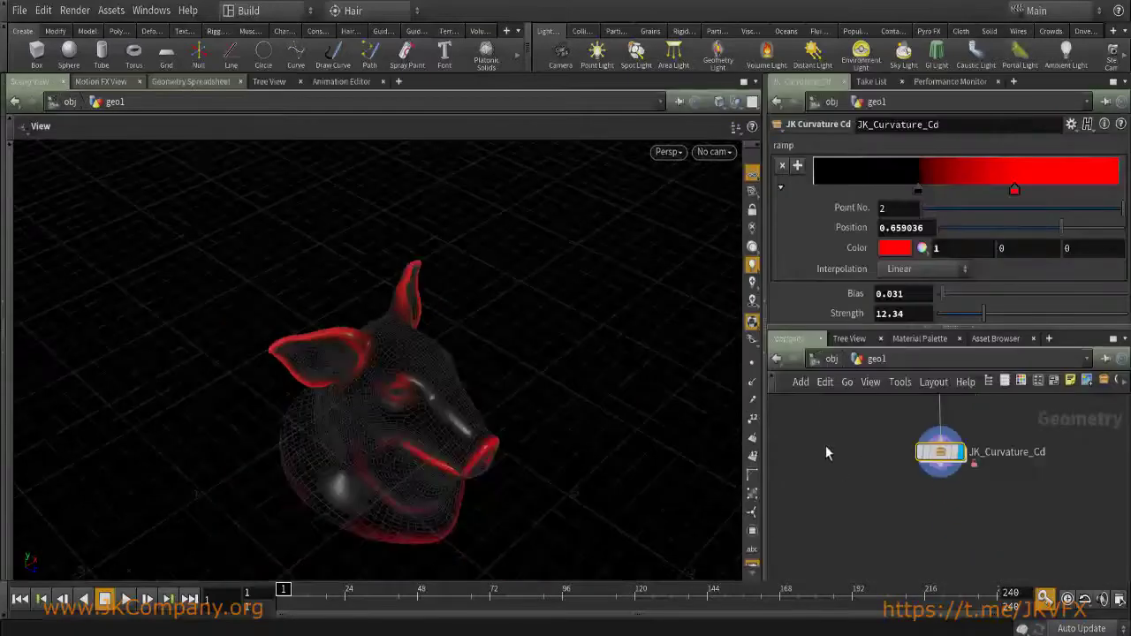
{"action": "scroll", "coordinate": [848, 433], "scroll_direction": "down", "scroll_amount": 1}
{"action": "middle_click_drag", "start_coordinate": [896, 481], "coordinate": [864, 494]}
{"action": "key", "text": "Tab"}
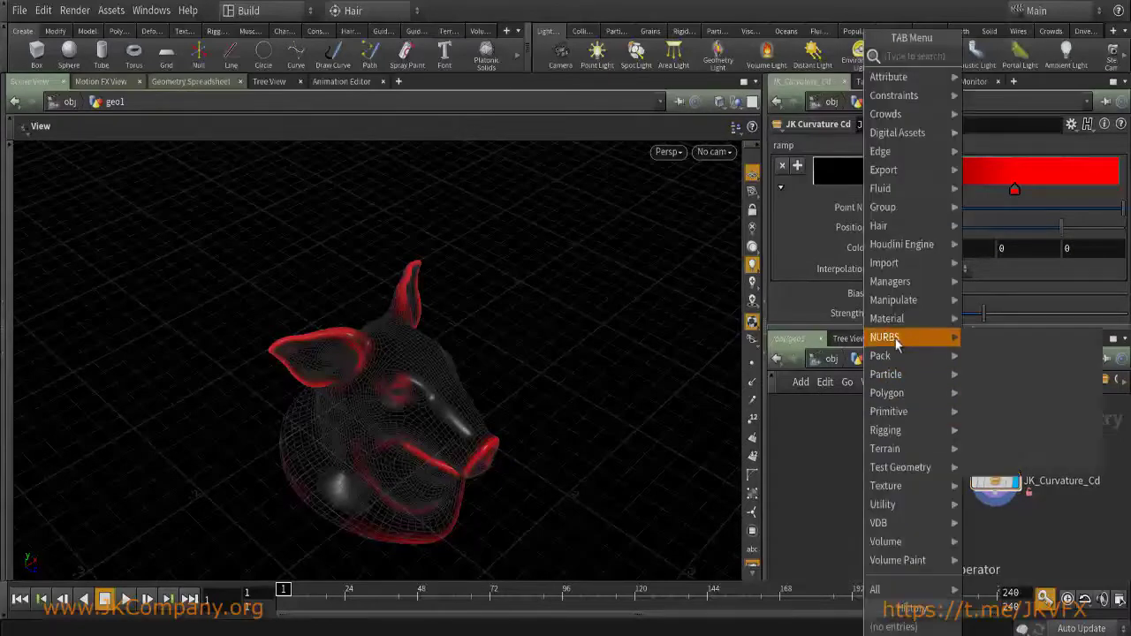
{"action": "mouse_move", "coordinate": [899, 338]}
{"action": "mouse_move", "coordinate": [902, 141]}
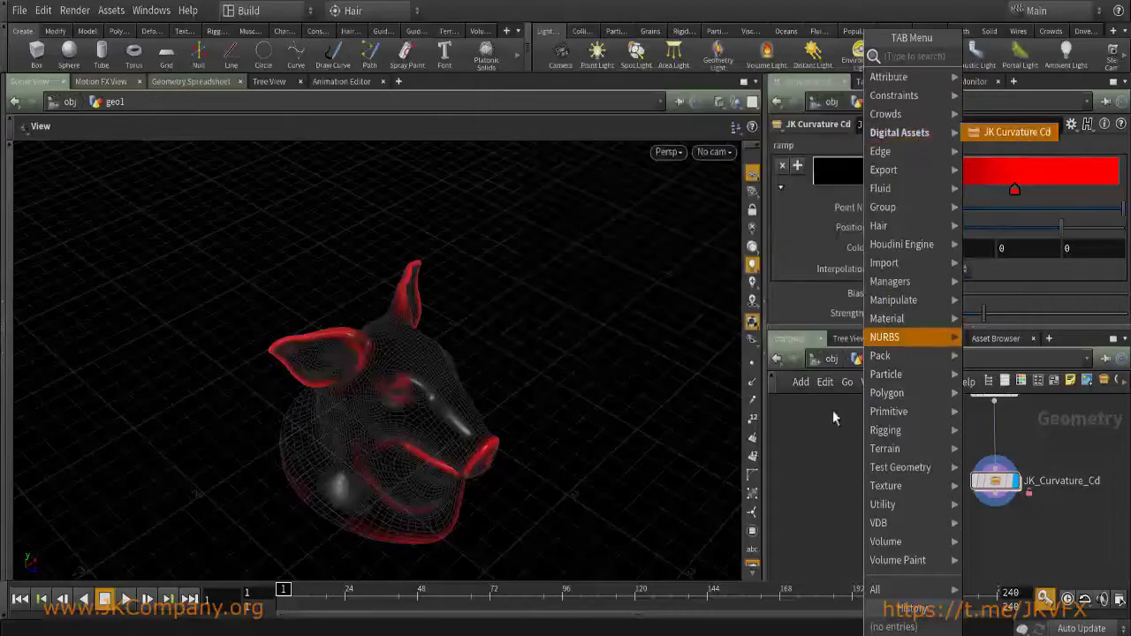
Hide geo1 and create a new geo2 Geometry object at object level.
{"action": "key", "text": "u"}
{"action": "left_click", "coordinate": [867, 517]}
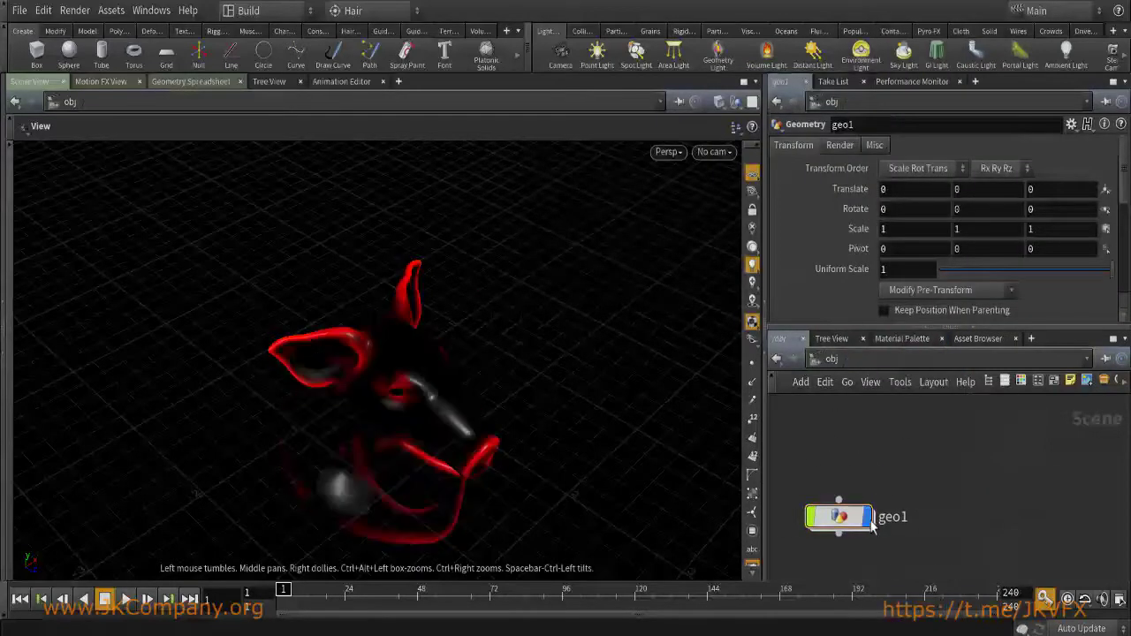
{"action": "key", "text": "Tab"}
{"action": "type", "text": "ge"}
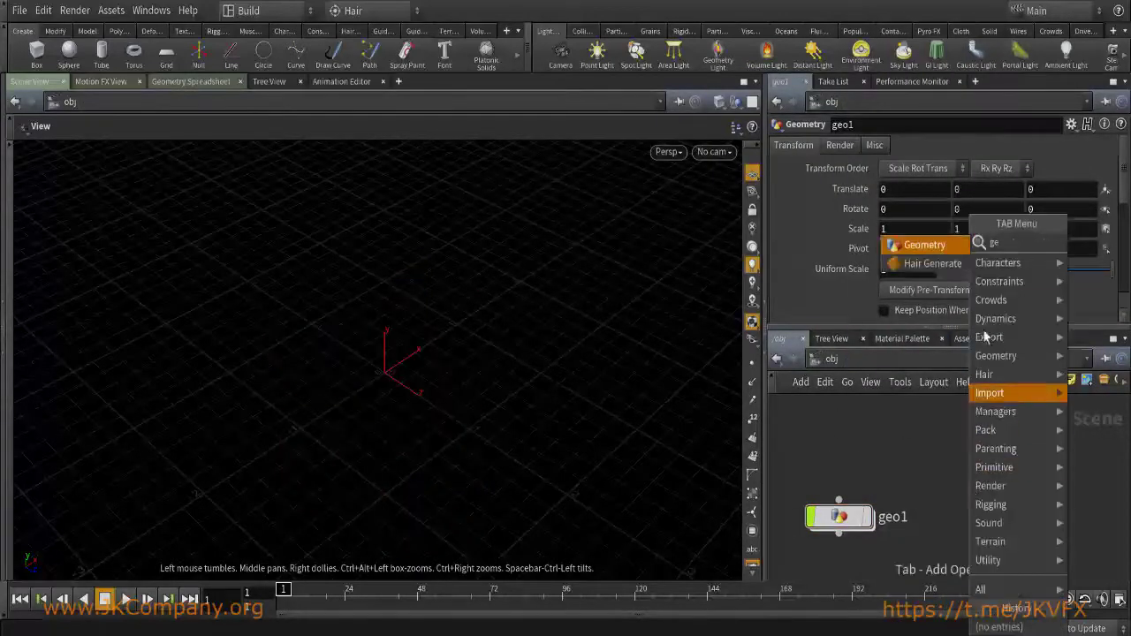
{"action": "left_click", "coordinate": [924, 245]}
{"action": "left_click", "coordinate": [970, 434]}
{"action": "double_click", "coordinate": [954, 436]}
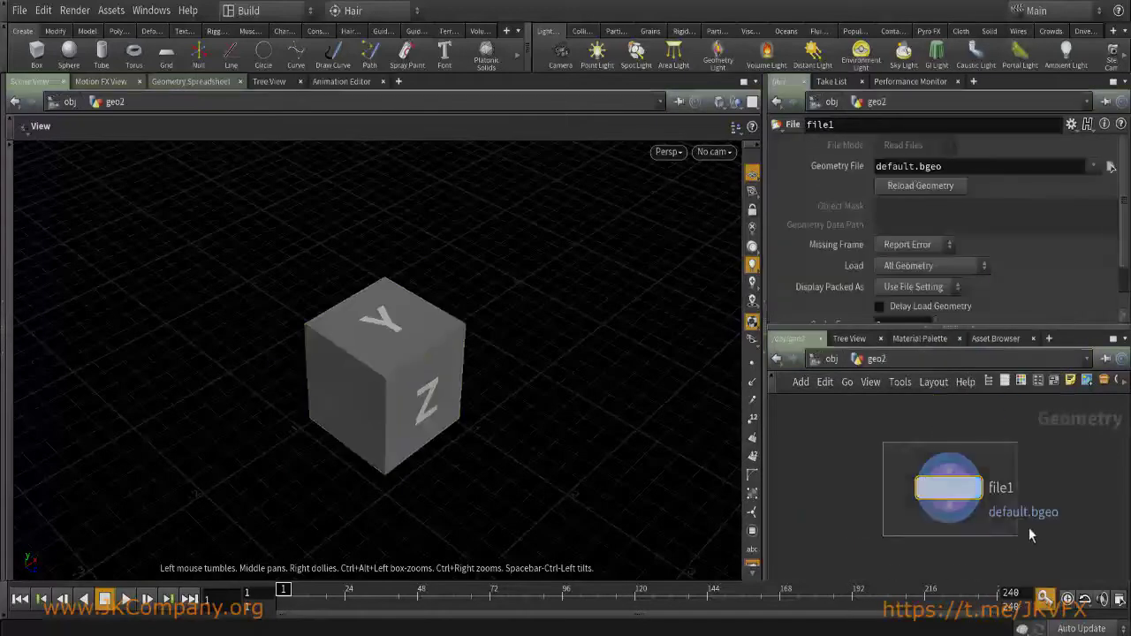
Replace geo2's default file1 node with a Test Geometry: Shader Ball, then re-enter geo1.
{"action": "key", "text": "Delete"}
{"action": "key", "text": "Tab"}
{"action": "type", "text": "test"}
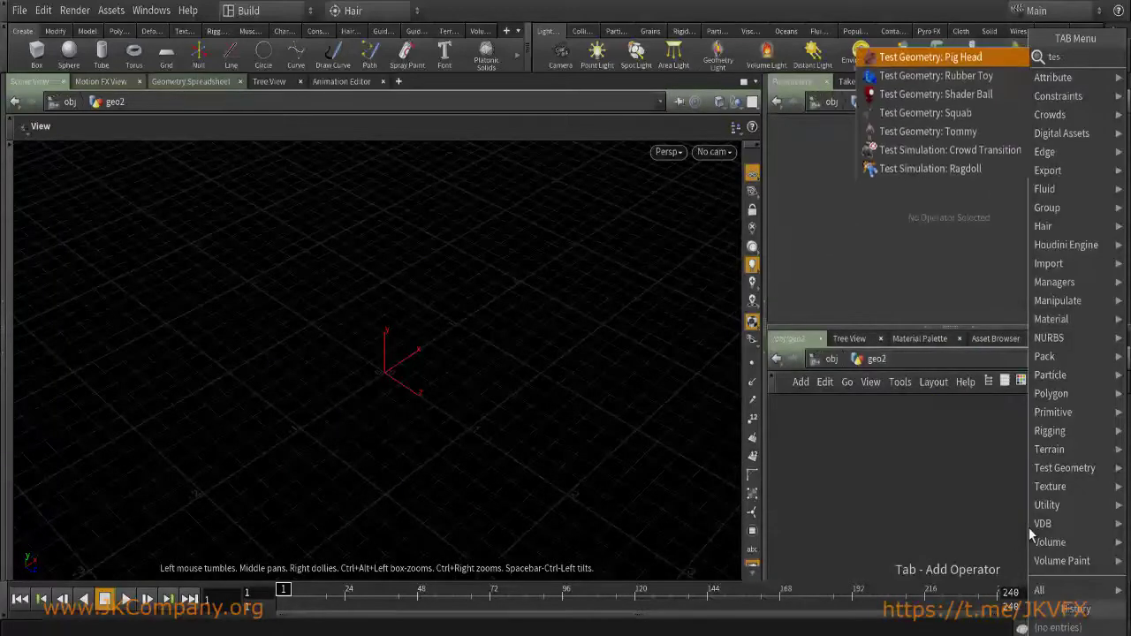
{"action": "left_click", "coordinate": [907, 94]}
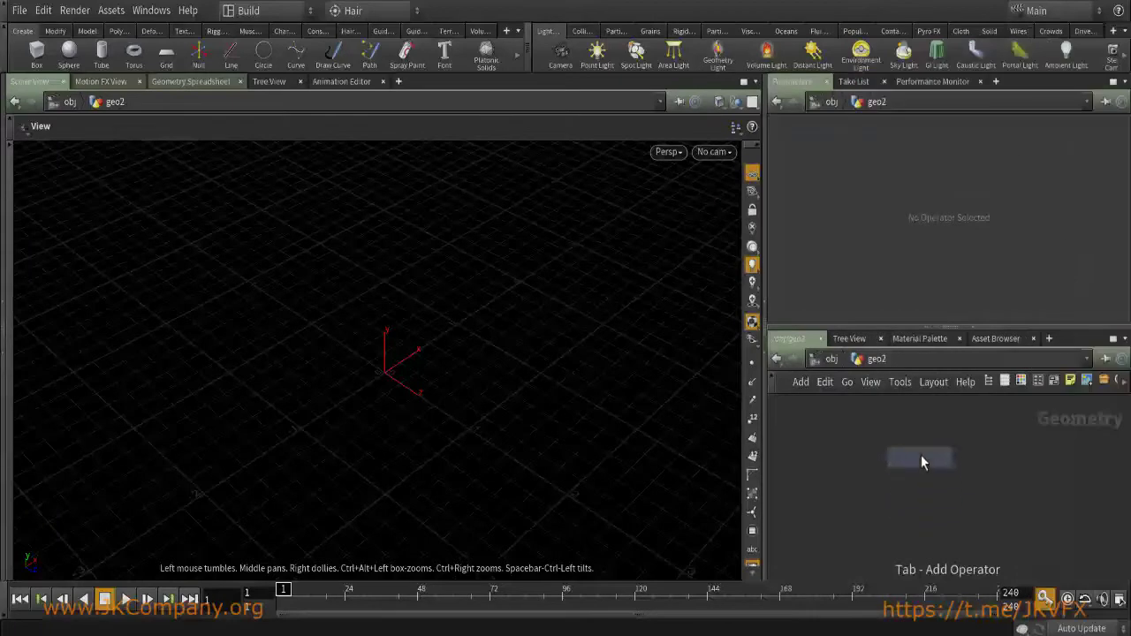
{"action": "left_click", "coordinate": [923, 460]}
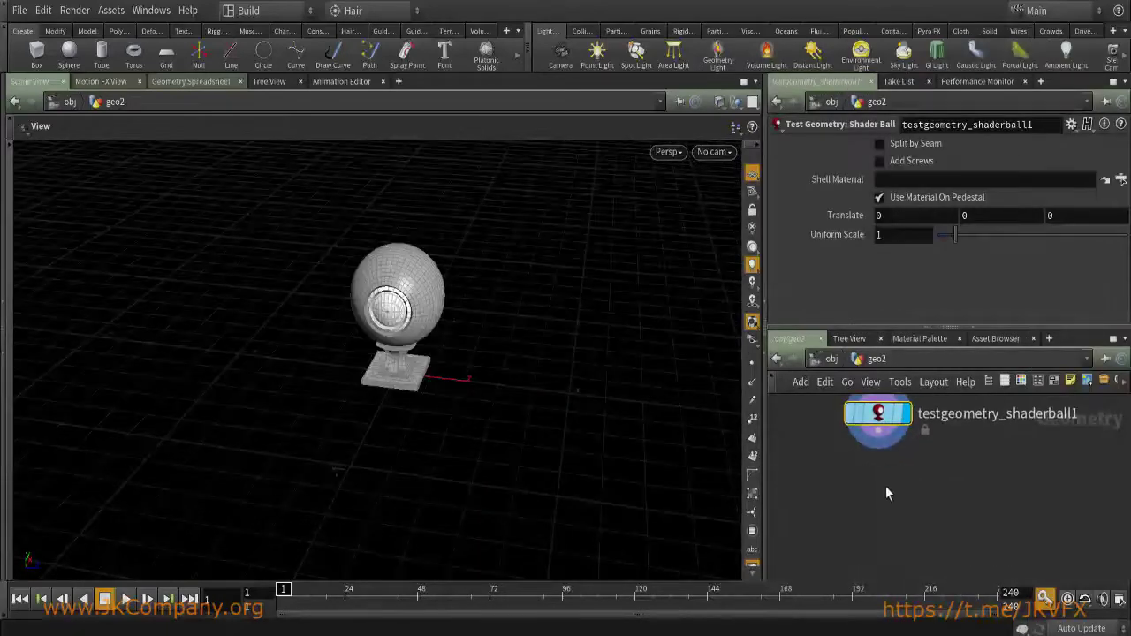
{"action": "key", "text": "u"}
{"action": "double_click", "coordinate": [823, 515]}
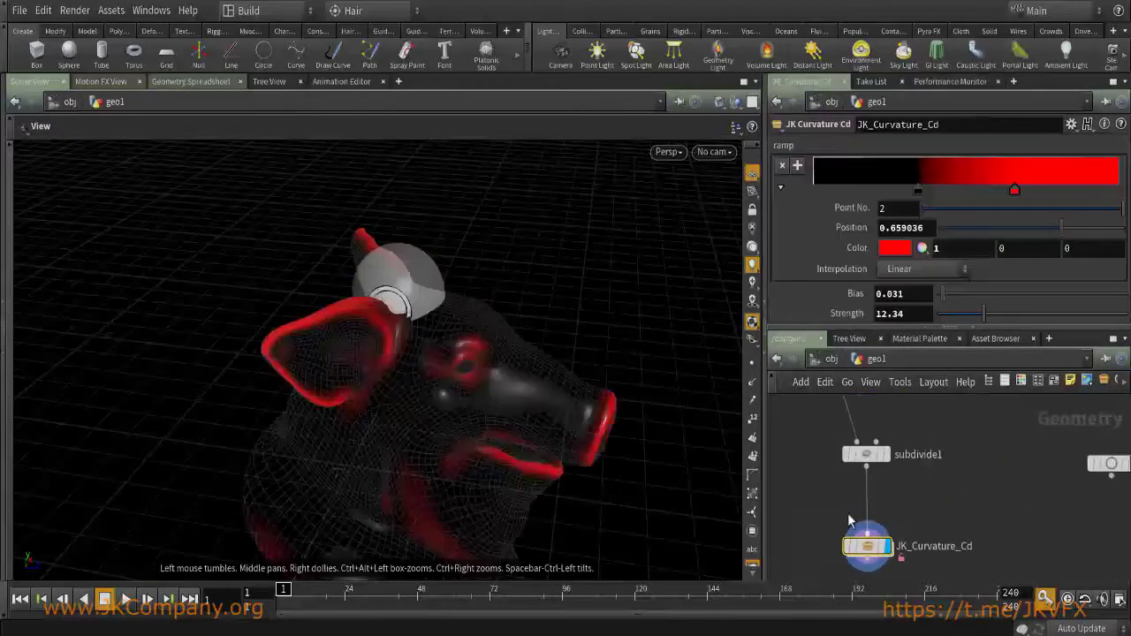
Add a JK Curvature Cd asset node in geo2 below the shader ball.
{"action": "key", "text": "u"}
{"action": "left_click", "coordinate": [963, 433]}
{"action": "key", "text": "i"}
{"action": "key", "text": "Tab"}
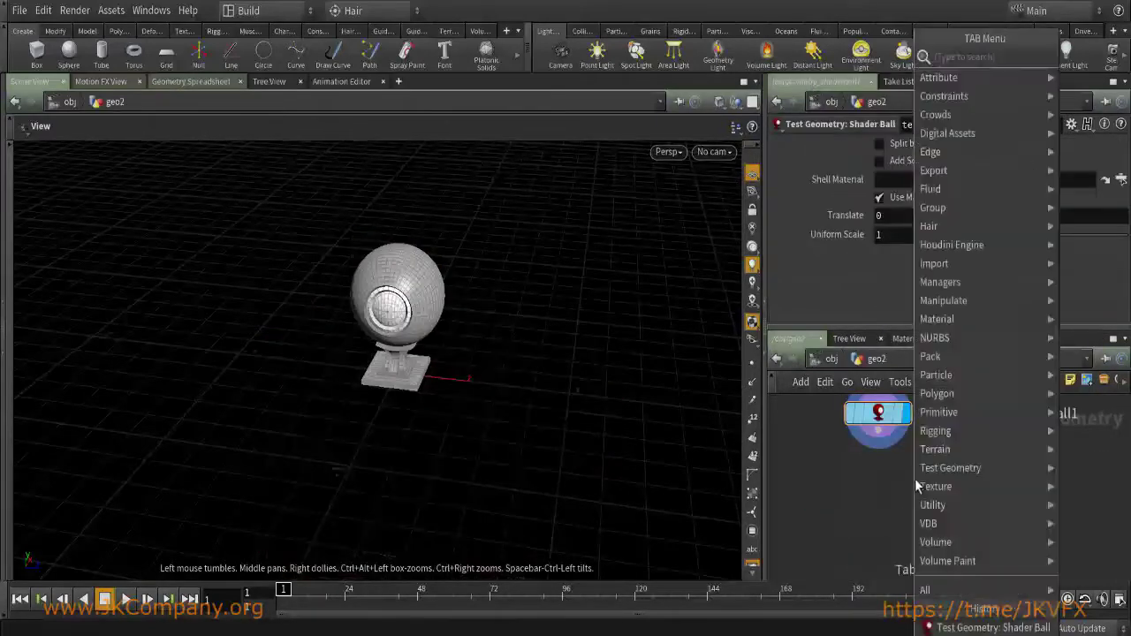
{"action": "mouse_move", "coordinate": [979, 135]}
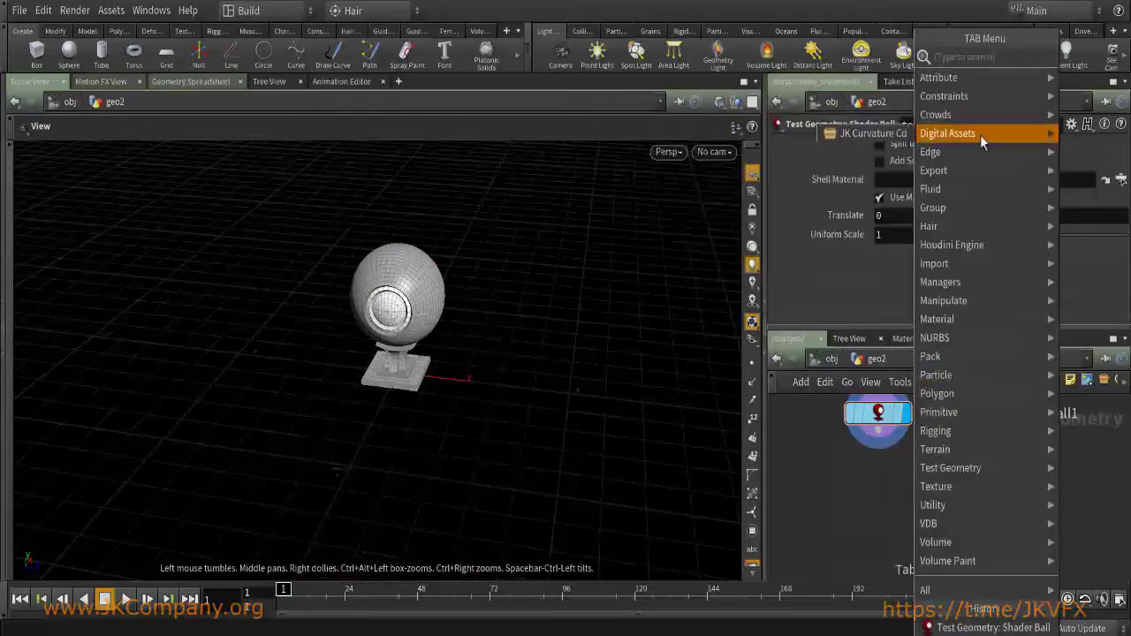
{"action": "left_click", "coordinate": [866, 134]}
{"action": "left_click", "coordinate": [884, 499]}
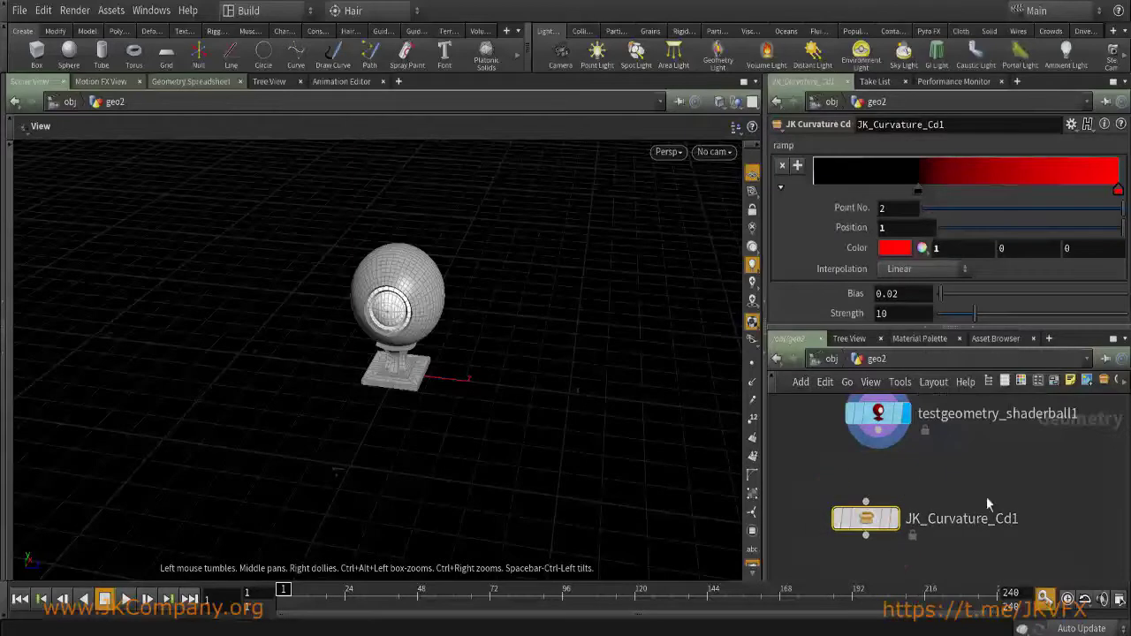
{"action": "scroll", "coordinate": [901, 521], "scroll_direction": "up", "scroll_amount": 3}
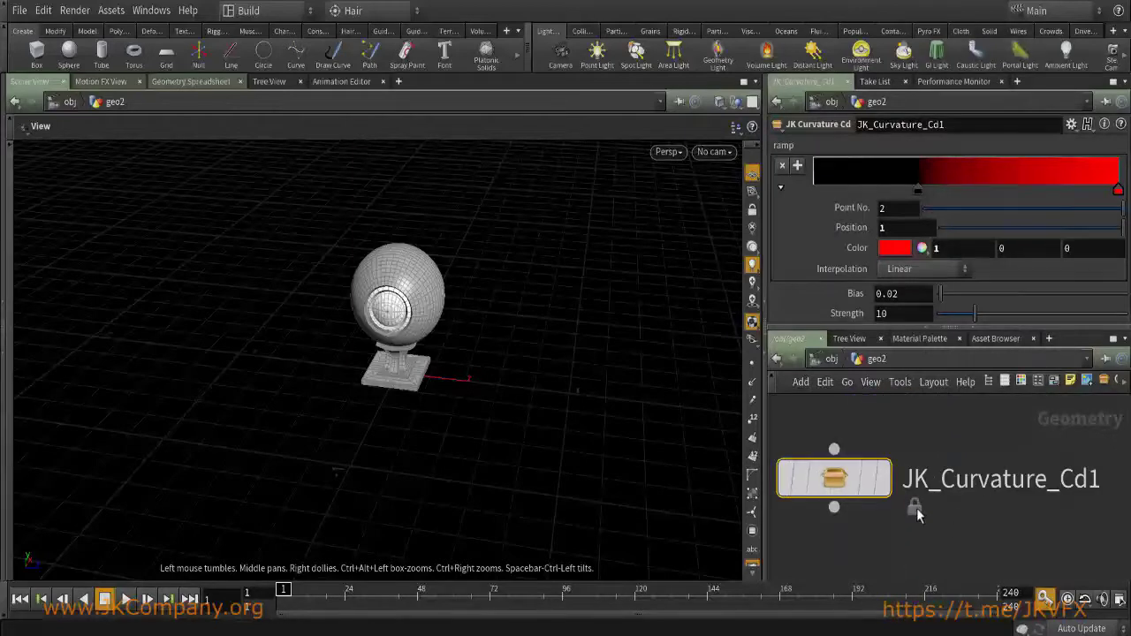
{"action": "left_click_drag", "start_coordinate": [834, 478], "coordinate": [890, 495]}
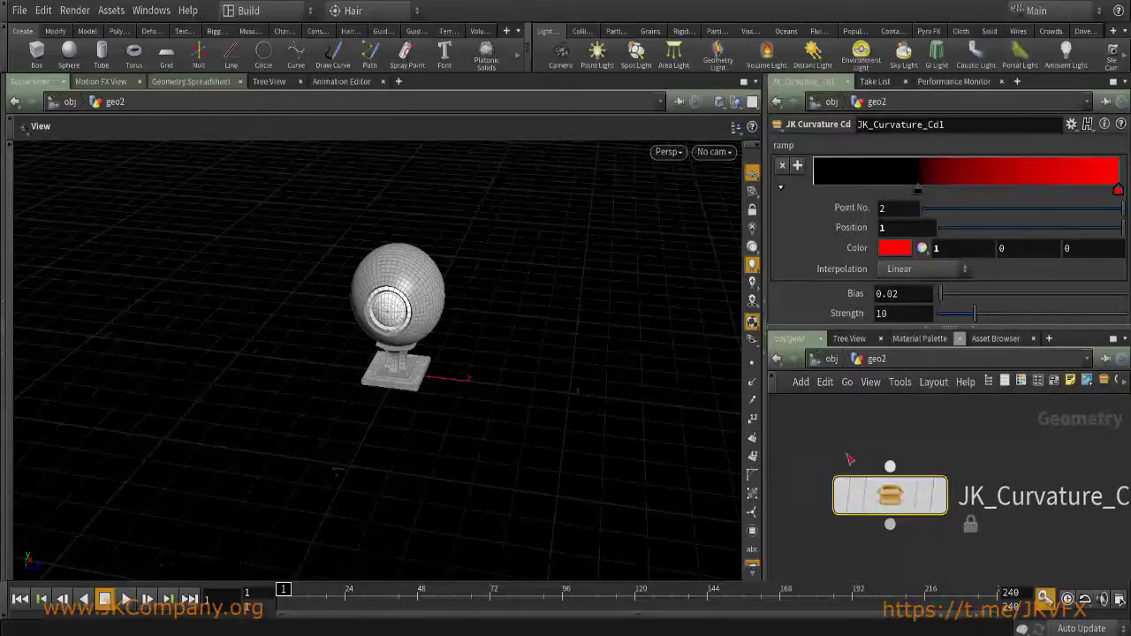
Open JK_Curvature_Cd1's Type Properties window and close it again.
{"action": "right_click", "coordinate": [898, 480]}
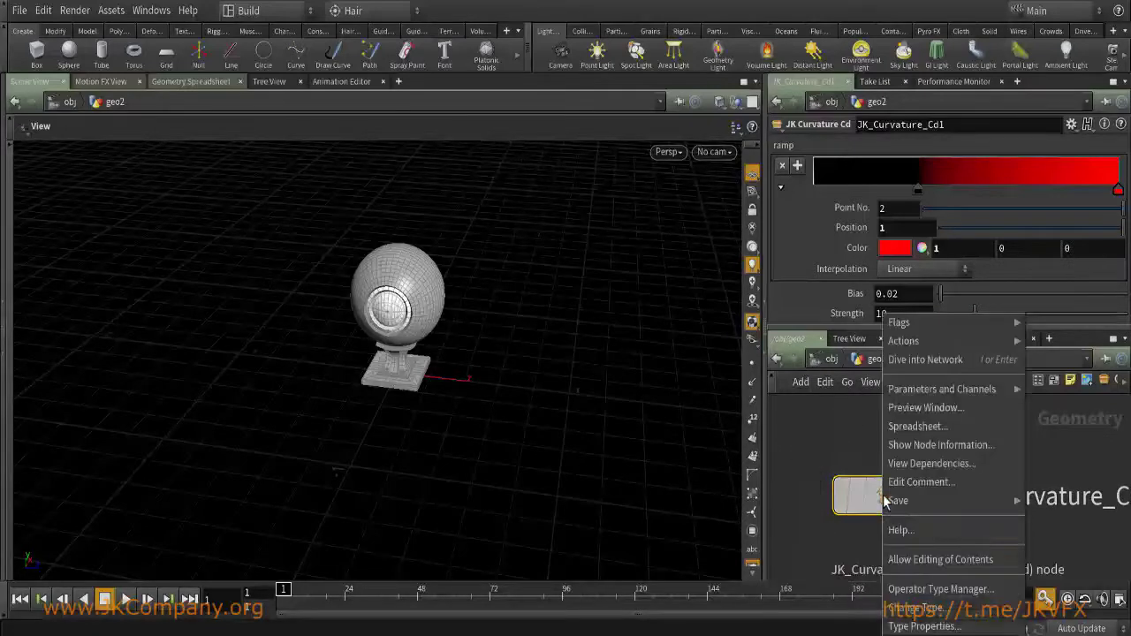
{"action": "left_click", "coordinate": [925, 623]}
{"action": "left_click", "coordinate": [1108, 5]}
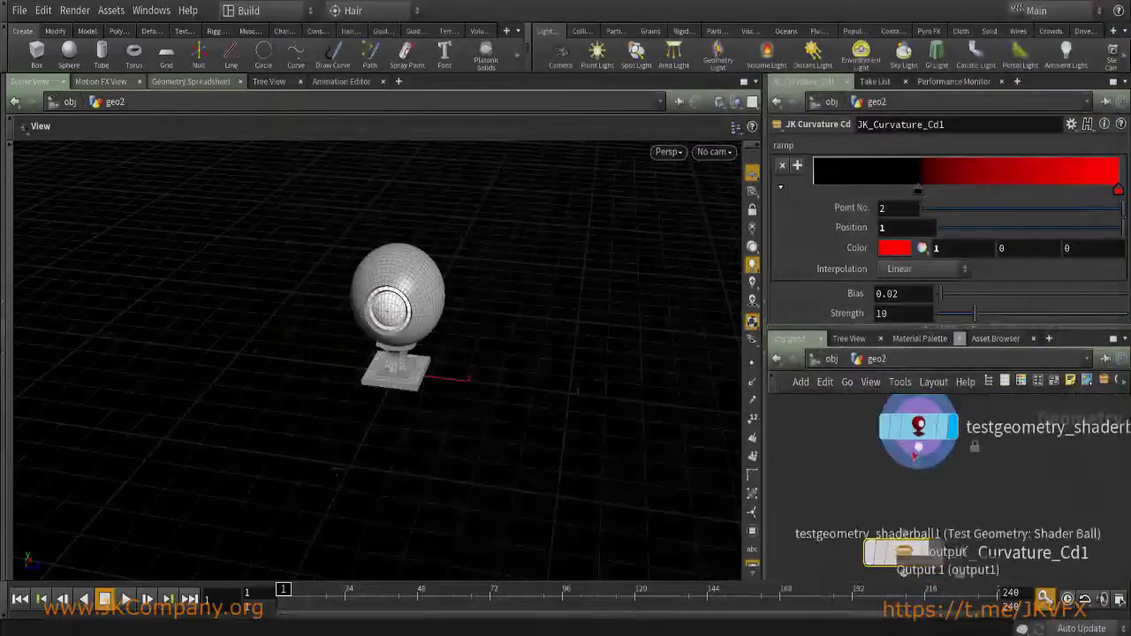
Display JK_Curvature_Cd1's result to show the red-curvature shader ball.
{"action": "left_click", "coordinate": [933, 485]}
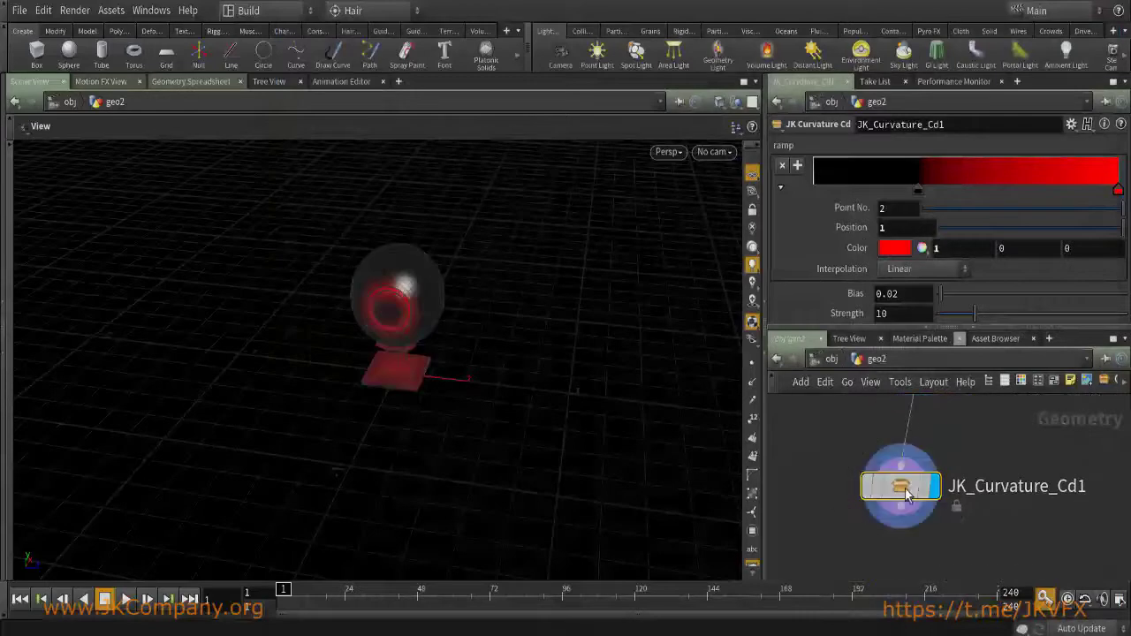
{"action": "left_click_drag", "start_coordinate": [518, 361], "coordinate": [468, 340]}
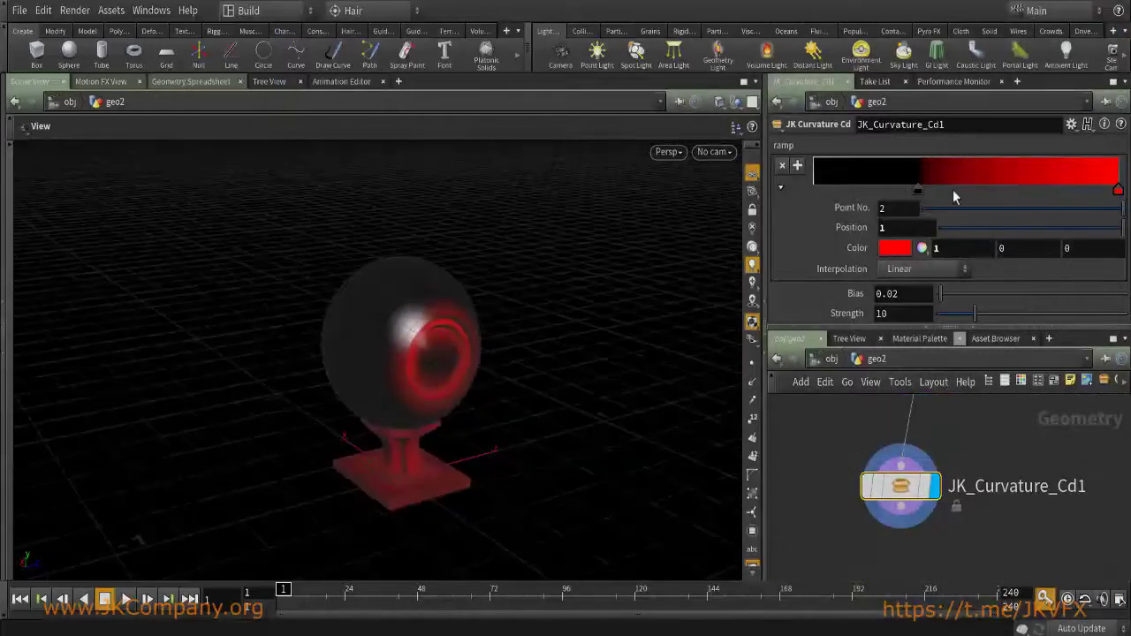
{"action": "middle_click_drag", "start_coordinate": [994, 457], "coordinate": [901, 487]}
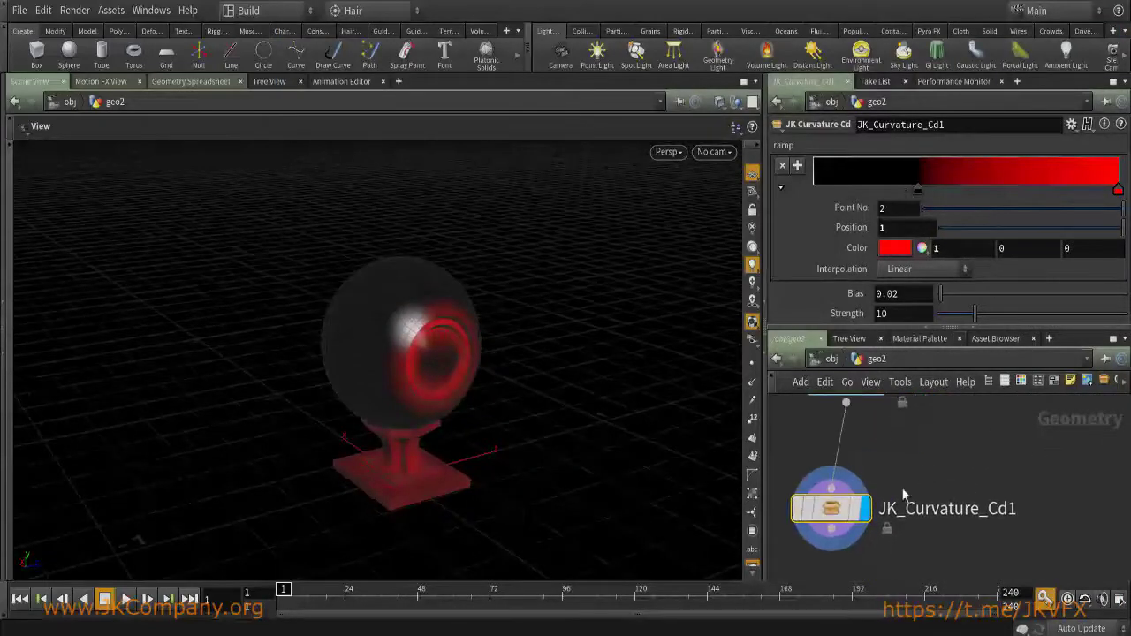
{"action": "middle_click_drag", "start_coordinate": [826, 477], "coordinate": [864, 521]}
Unlock JK_Curvature_Cd1 with Allow Editing of Contents.
{"action": "right_click", "coordinate": [866, 523]}
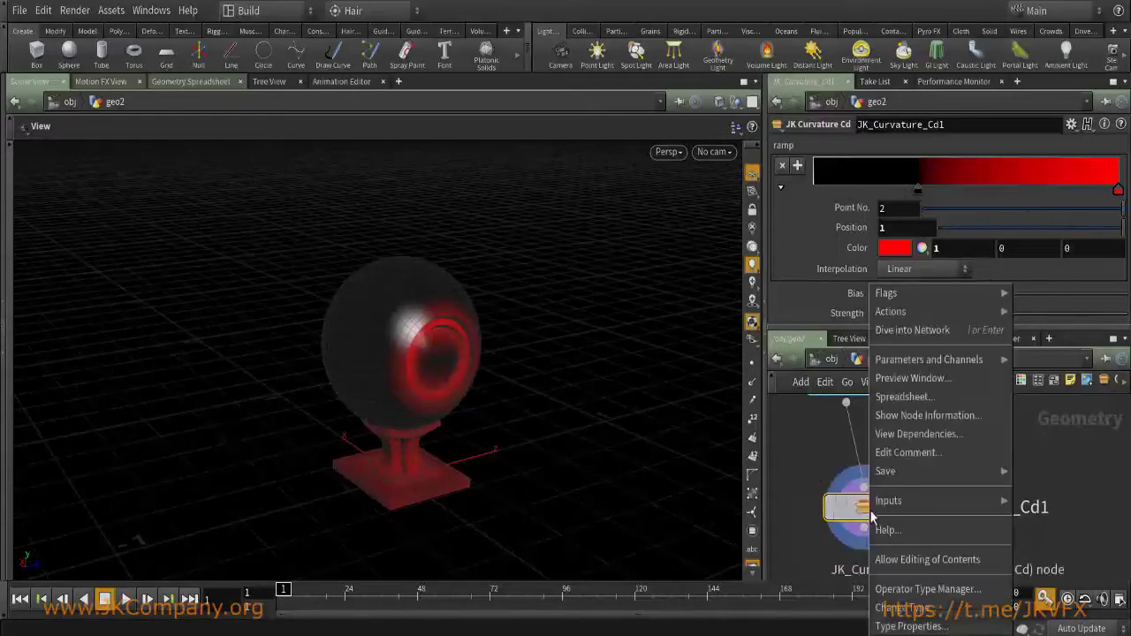
{"action": "left_click", "coordinate": [985, 565]}
{"action": "mouse_move", "coordinate": [969, 468]}
{"action": "middle_mouse_down"}
{"action": "mouse_move", "coordinate": [978, 448]}
{"action": "mouse_move", "coordinate": [965, 458]}
{"action": "middle_mouse_up"}
{"action": "key", "text": "ctrl+z"}
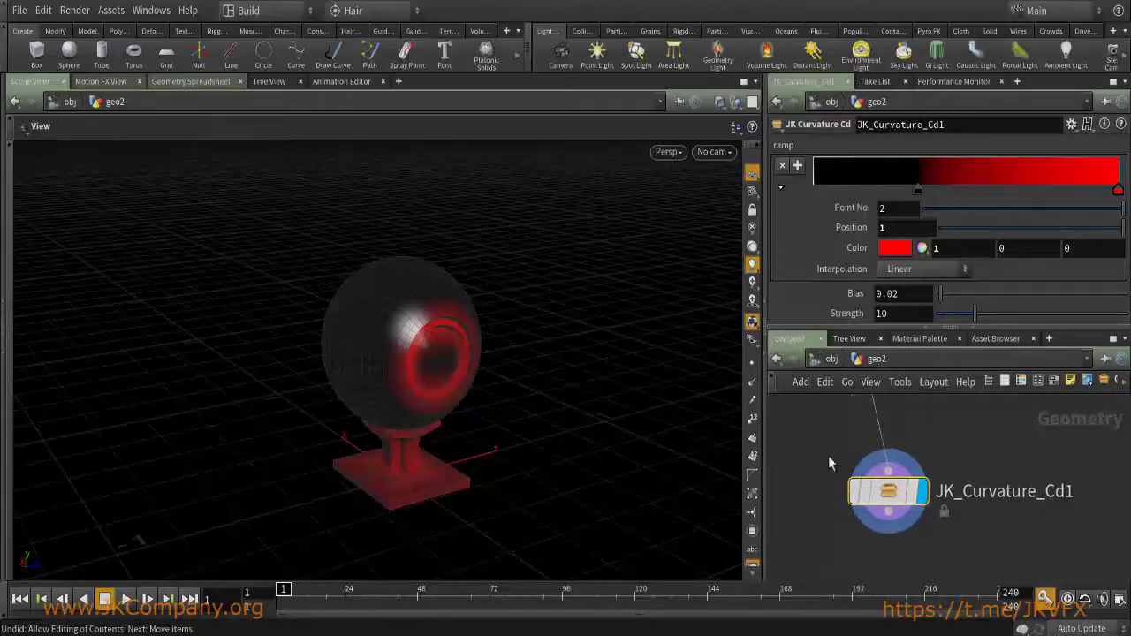
{"action": "mouse_move", "coordinate": [841, 482]}
{"action": "key", "text": "alt+Tab"}
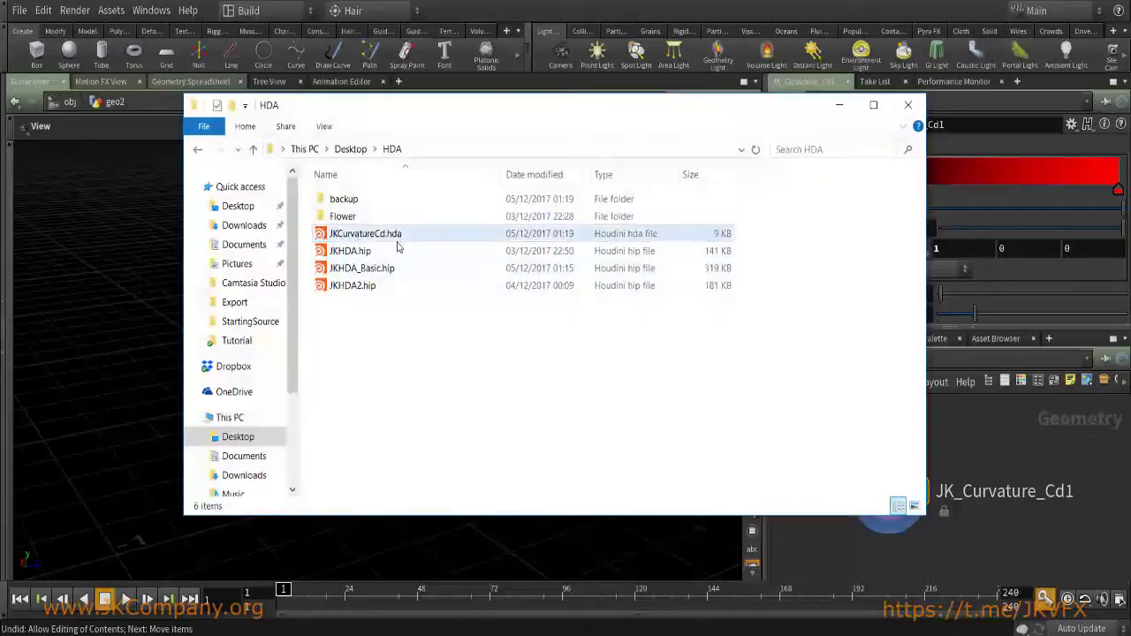
{"action": "key", "text": "alt+Tab"}
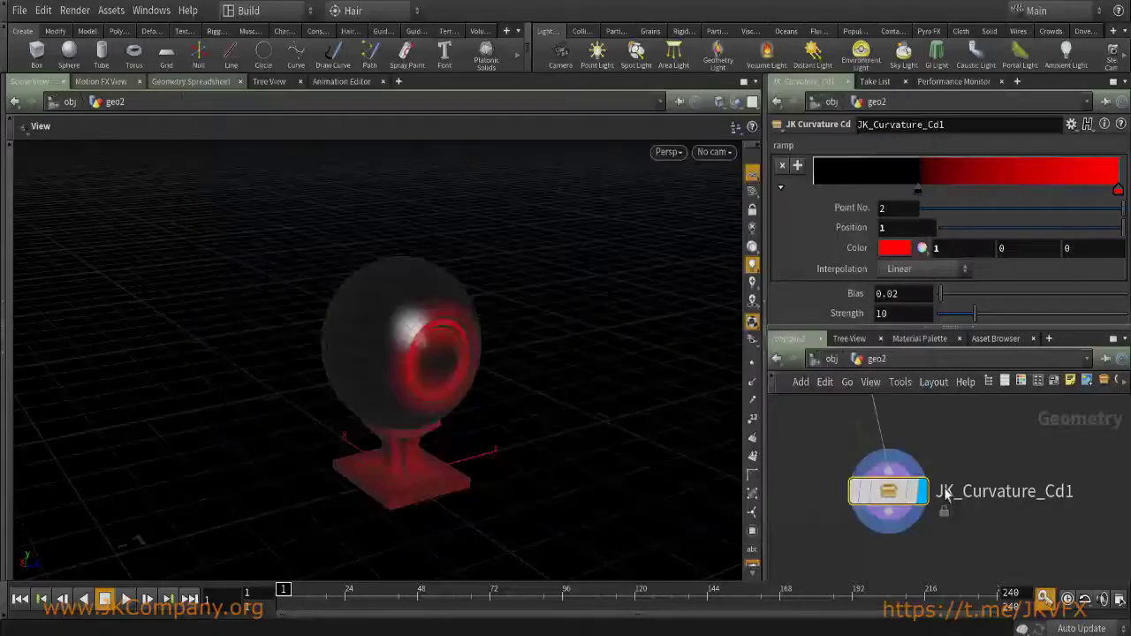
{"action": "right_click", "coordinate": [889, 491]}
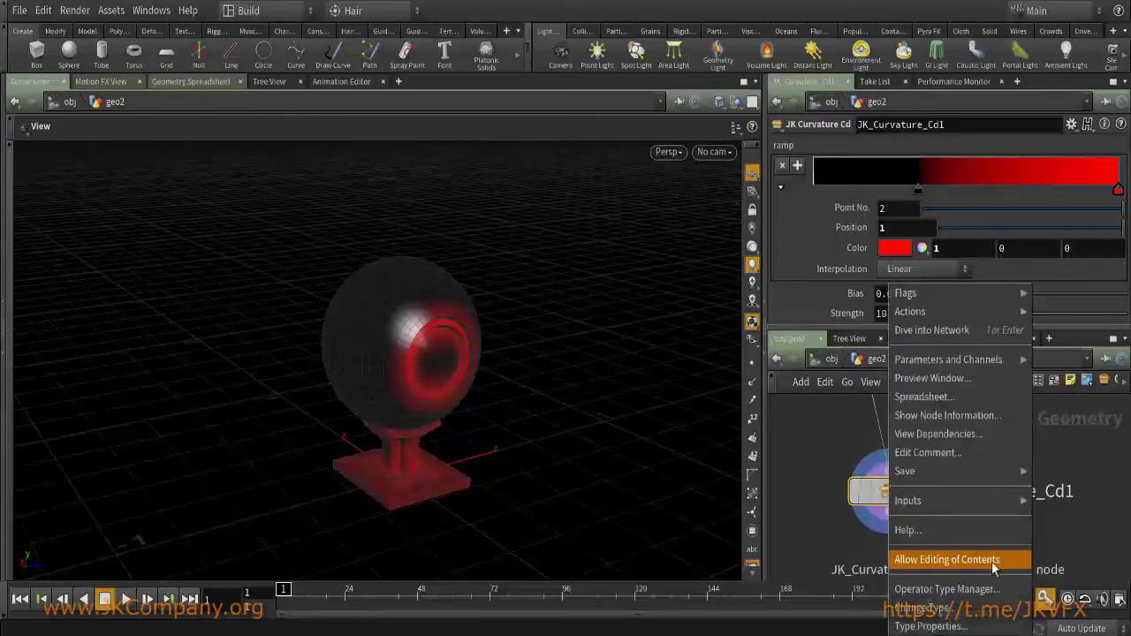
{"action": "left_click", "coordinate": [993, 559]}
Inside JK_Curvature_Cd1, change measure1's curvature Max from 1000 to 500.
{"action": "double_click", "coordinate": [894, 500]}
{"action": "scroll", "coordinate": [982, 462], "scroll_direction": "up", "scroll_amount": 5}
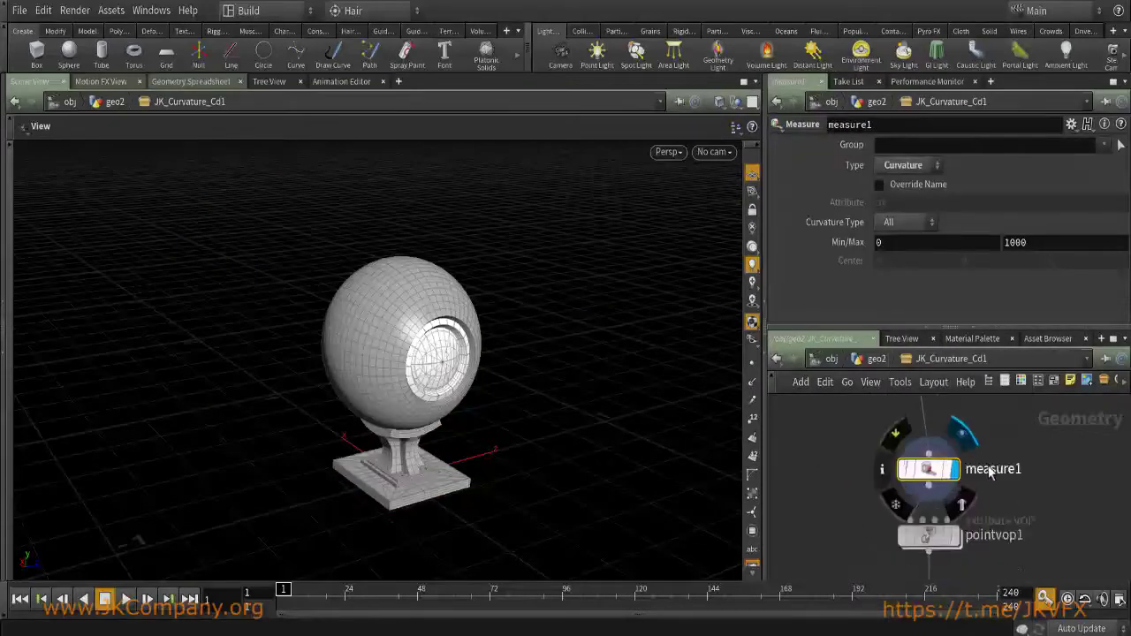
{"action": "double_click", "coordinate": [1010, 241]}
{"action": "type", "text": "500"}
{"action": "key", "text": "Return"}
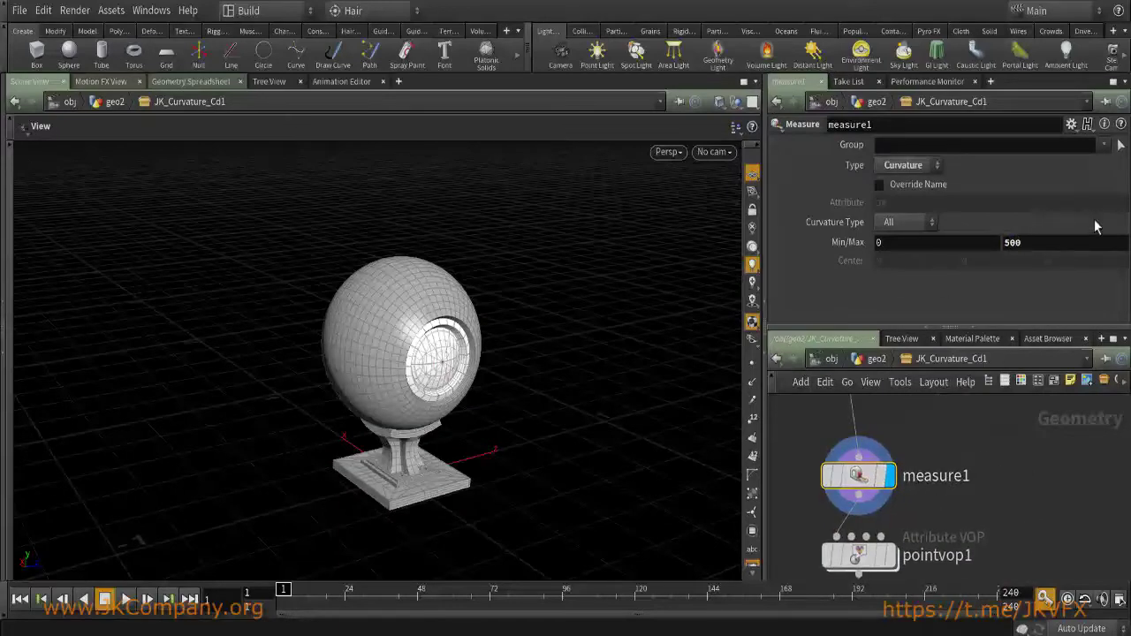
Add and wire a second JK Curvature Cd node, JK_Curvature_Cd2, and look inside.
{"action": "key", "text": "u"}
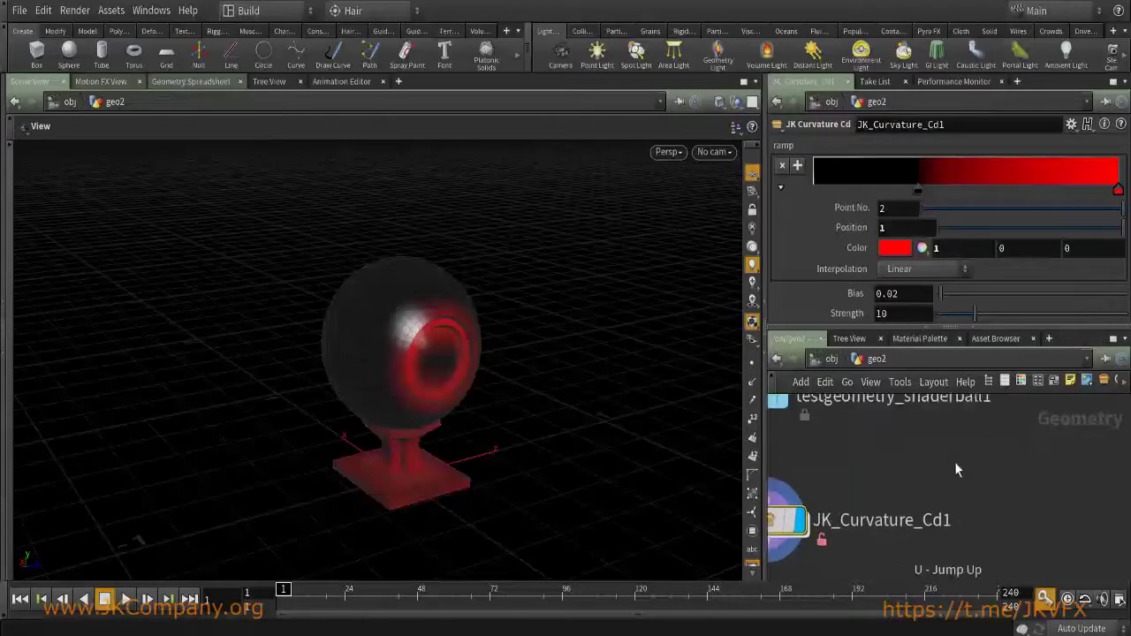
{"action": "key", "text": "Tab"}
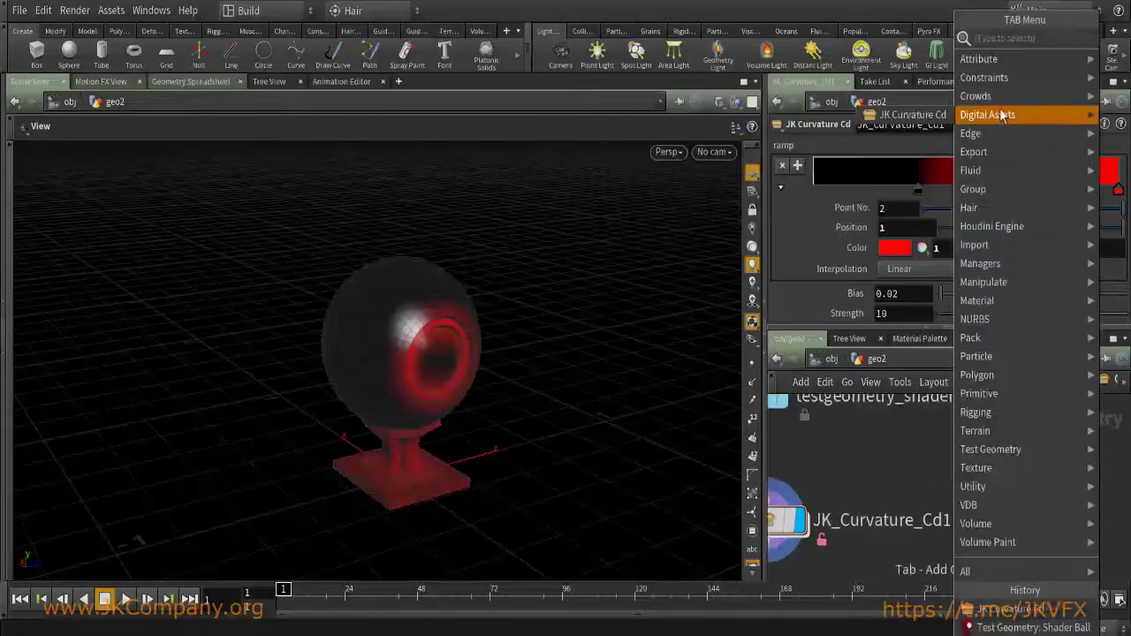
{"action": "key", "text": "Escape"}
{"action": "left_click", "coordinate": [990, 500]}
{"action": "left_click", "coordinate": [988, 473]}
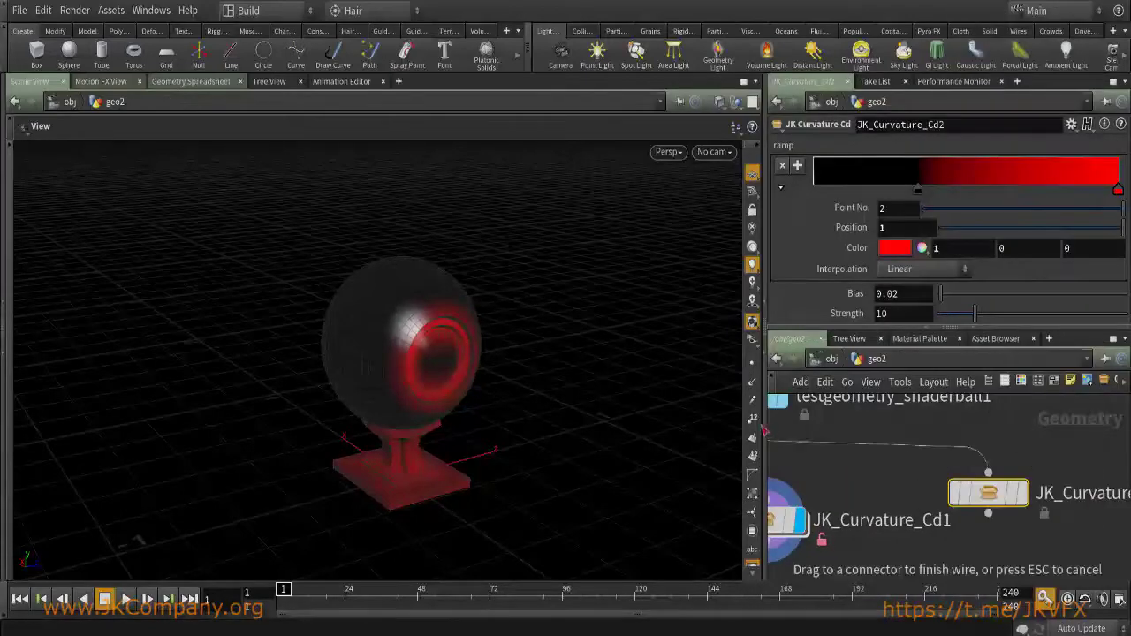
{"action": "key", "text": "i"}
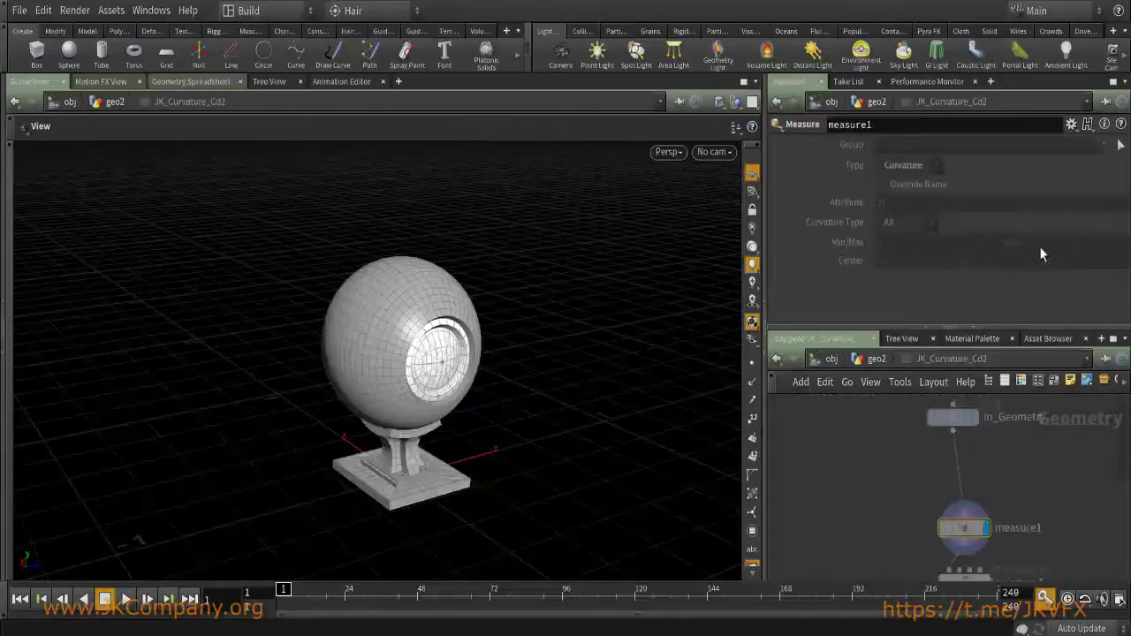
Unlock JK_Curvature_Cd2 and compare its contents with JK_Curvature_Cd1's Max.
{"action": "key", "text": "u"}
{"action": "right_click", "coordinate": [994, 494]}
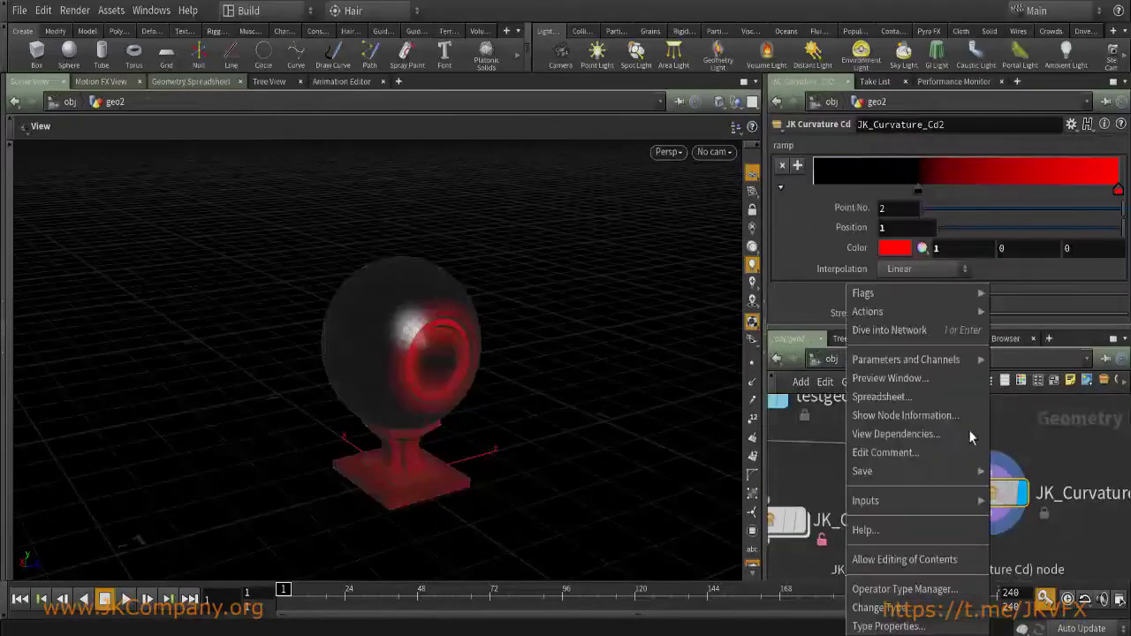
{"action": "left_click", "coordinate": [922, 559]}
{"action": "key", "text": "i"}
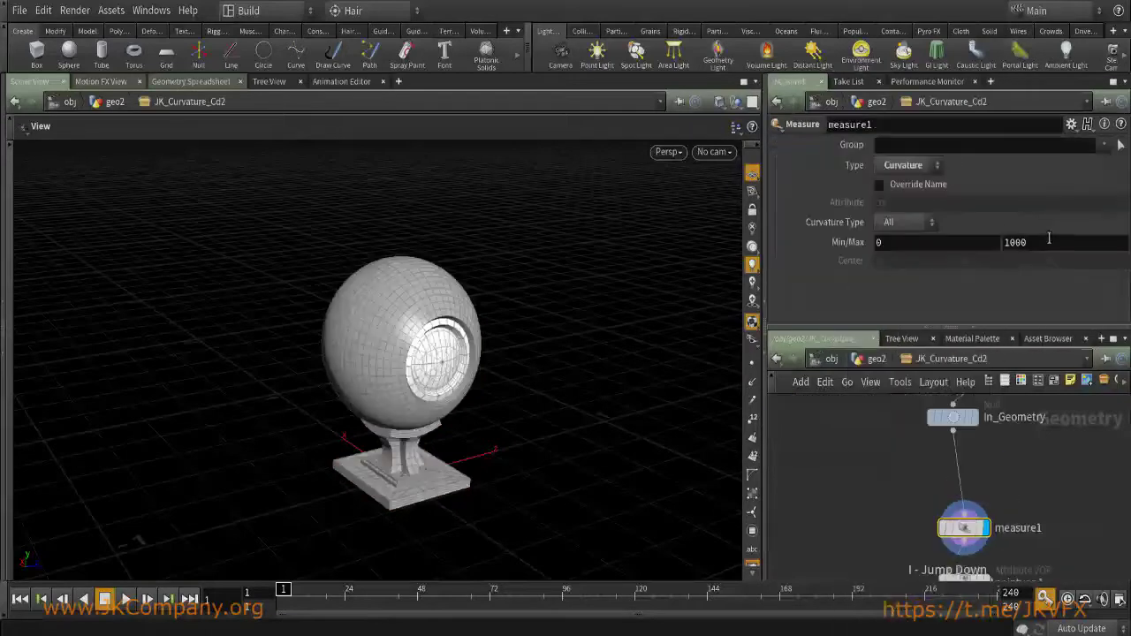
{"action": "key", "text": "u"}
{"action": "key", "text": "i"}
{"action": "key", "text": "u"}
Delete JK_Curvature_Cd2 and reposition JK_Curvature_Cd1 slightly left.
{"action": "left_click", "coordinate": [1069, 475]}
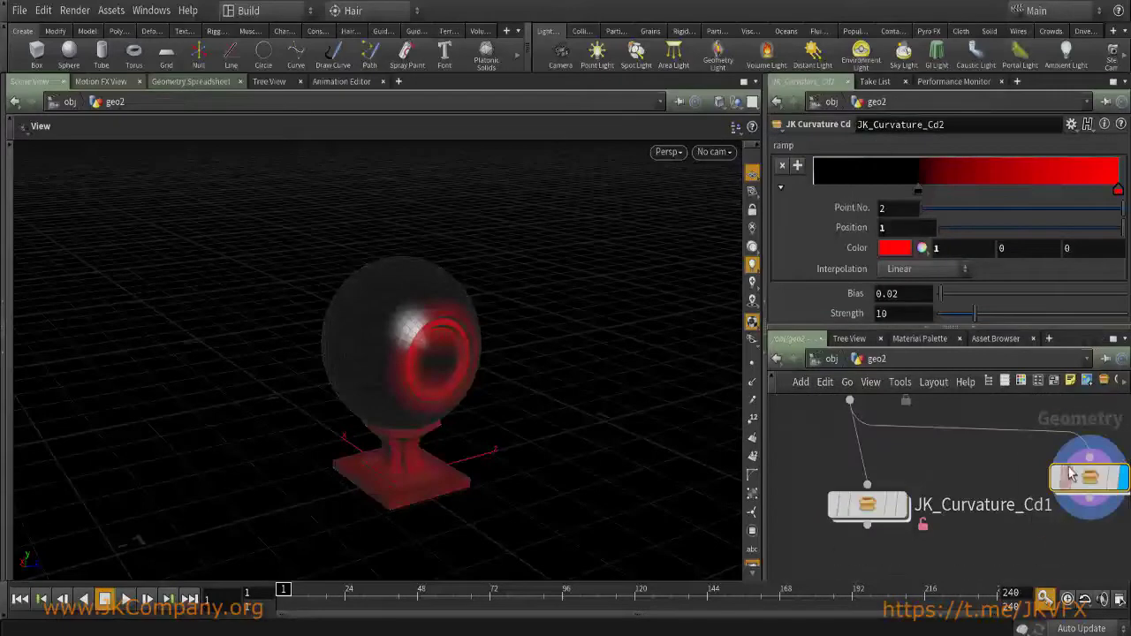
{"action": "key", "text": "Delete"}
{"action": "middle_click_drag", "start_coordinate": [970, 476], "coordinate": [1002, 471]}
{"action": "left_click_drag", "start_coordinate": [1003, 477], "coordinate": [917, 566]}
{"action": "left_click_drag", "start_coordinate": [903, 521], "coordinate": [886, 521]}
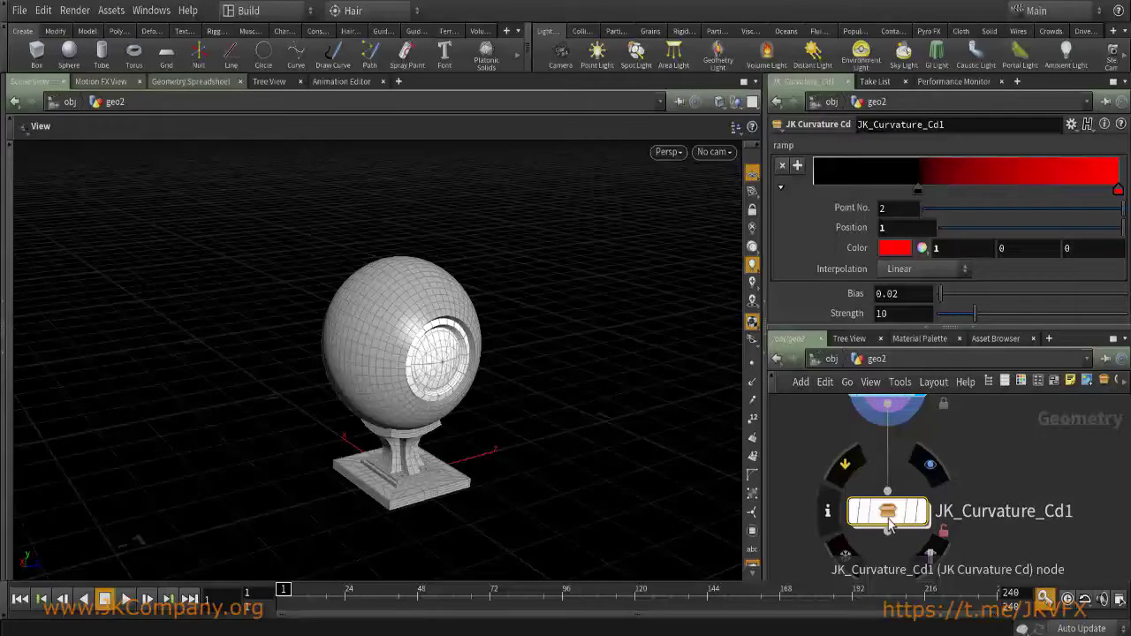
Select JKCurvatureCd.hda in the HDA folder and enter JK_Curvature_Cd1.
{"action": "key", "text": "alt+Tab"}
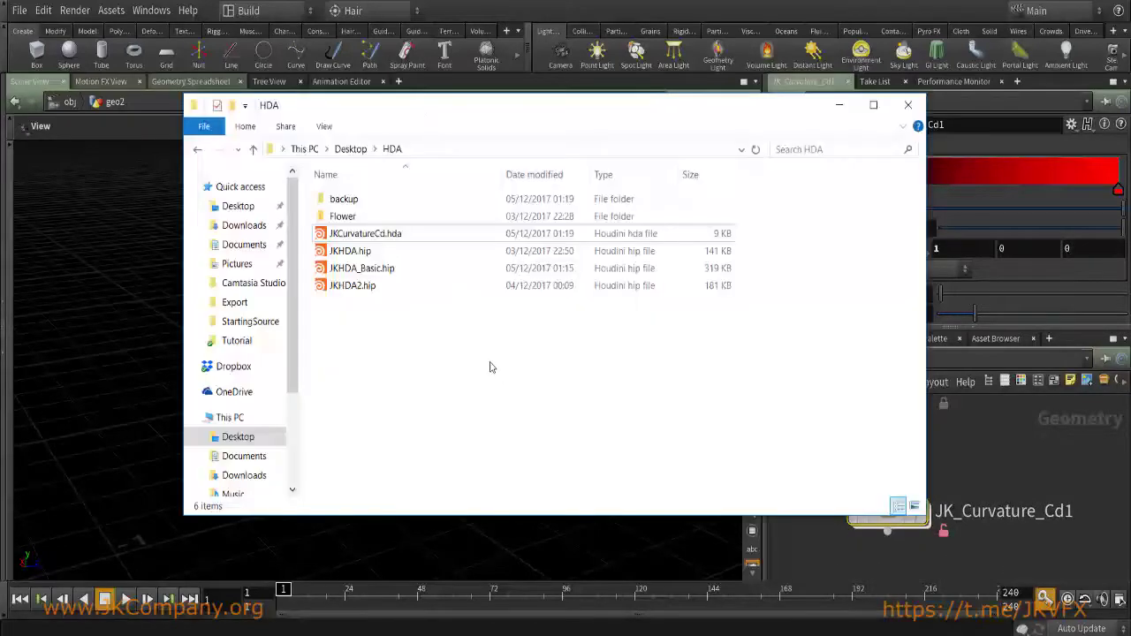
{"action": "left_click", "coordinate": [320, 233]}
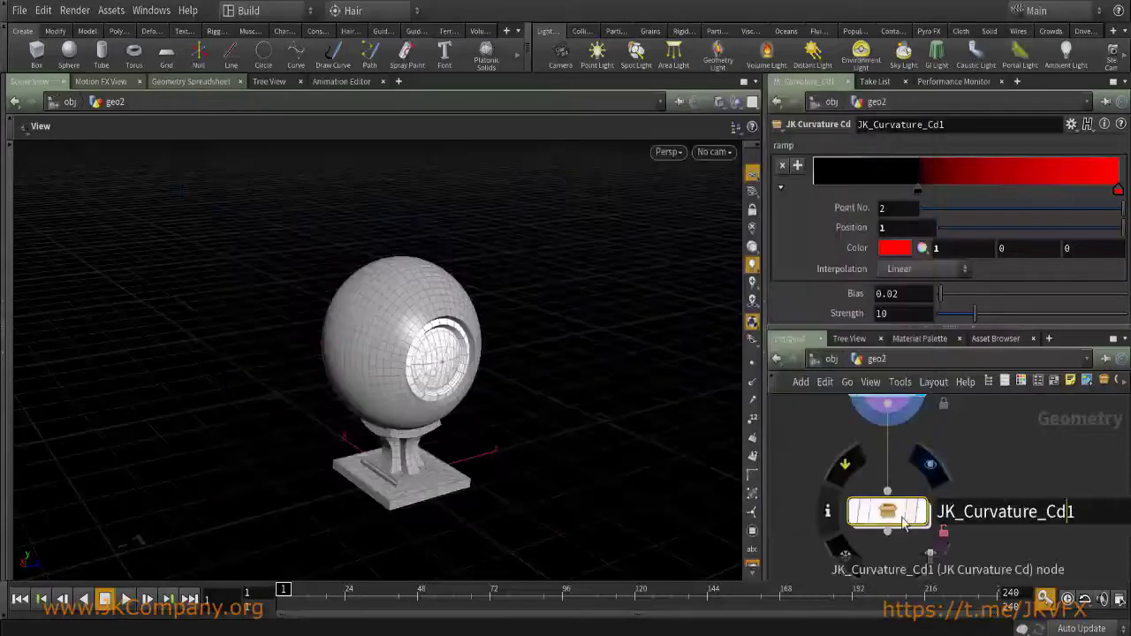
{"action": "double_click", "coordinate": [883, 507]}
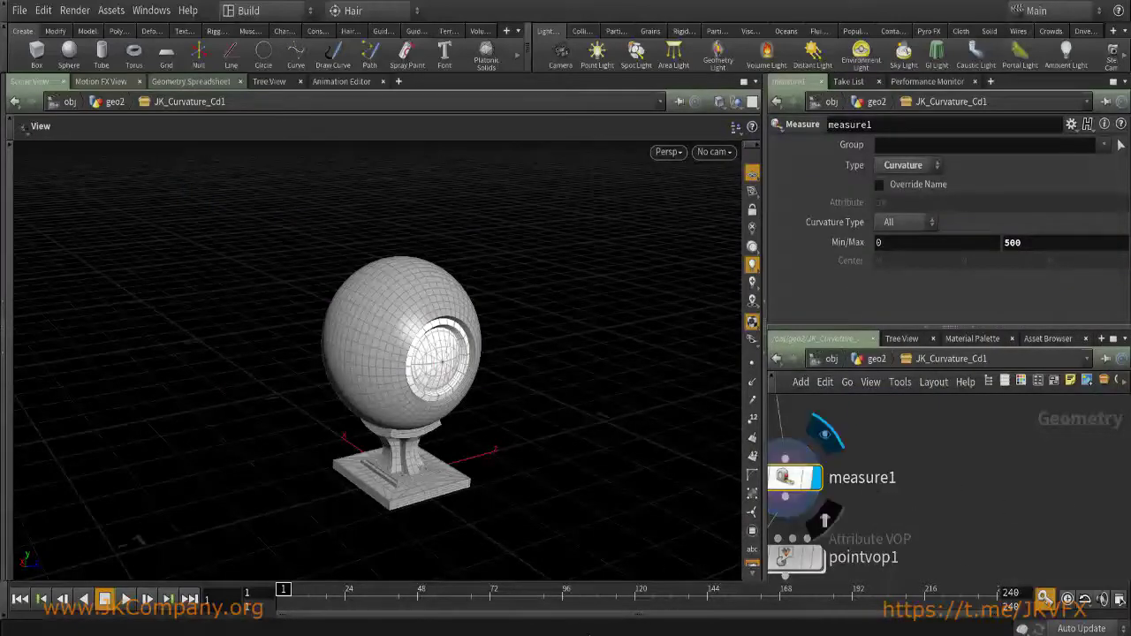
{"action": "key", "text": "alt+Tab"}
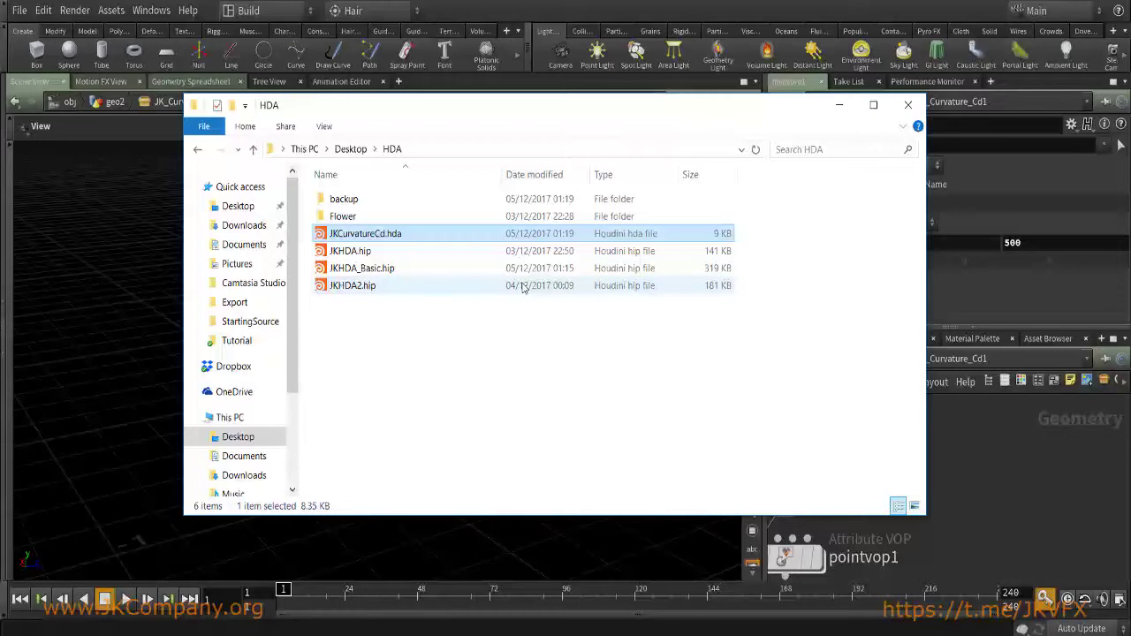
Display JK_Curvature_Cd1 on the shader ball, dive inside, then bring the HDA folder forward.
{"action": "left_click", "coordinate": [755, 3]}
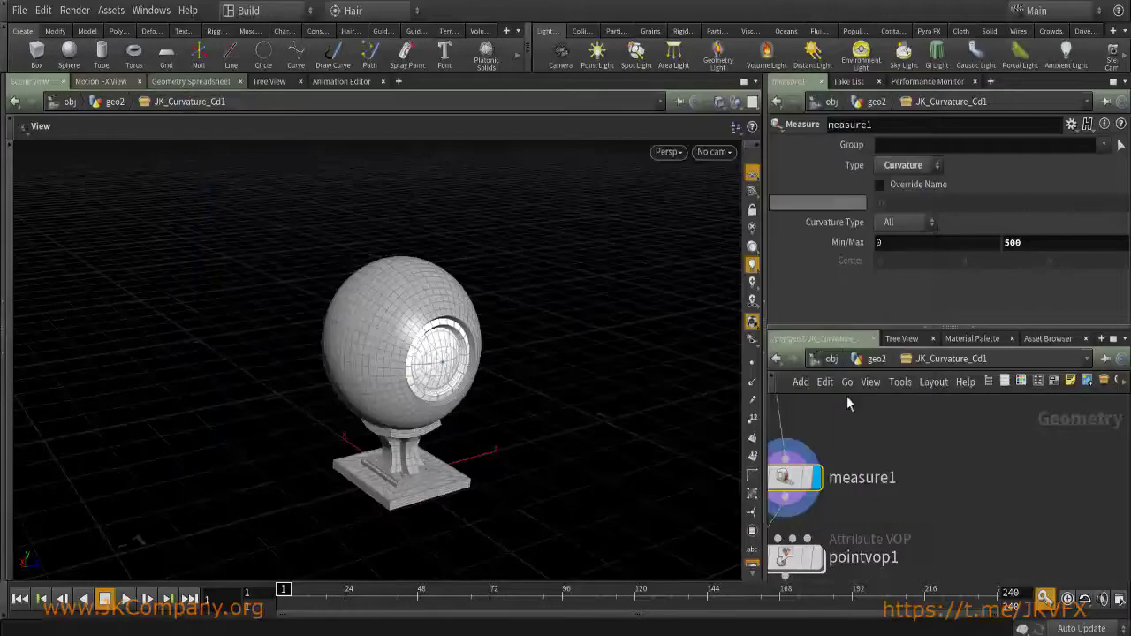
{"action": "scroll", "coordinate": [1030, 419], "scroll_direction": "down", "scroll_amount": 2}
{"action": "scroll", "coordinate": [970, 411], "scroll_direction": "up", "scroll_amount": 2}
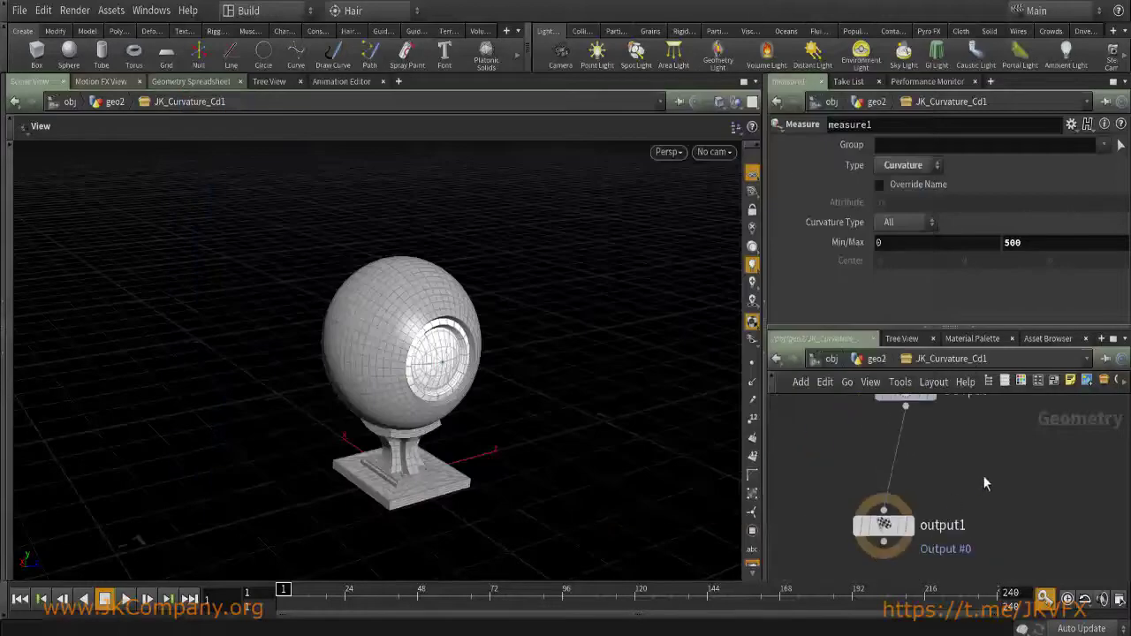
{"action": "key", "text": "u"}
{"action": "left_click", "coordinate": [925, 512]}
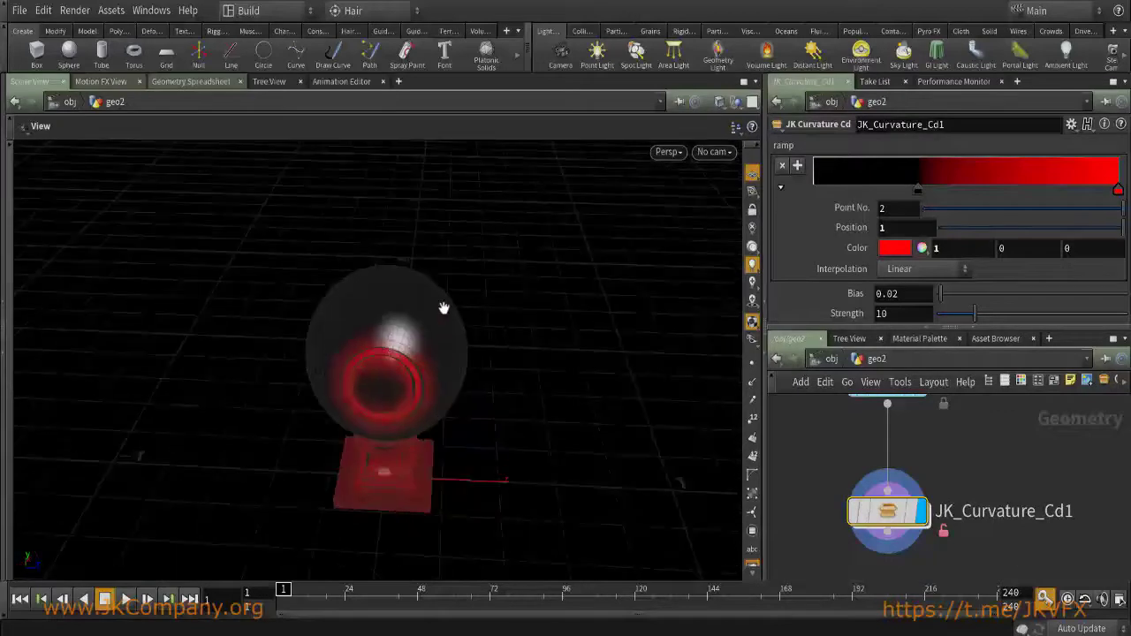
{"action": "left_click_drag", "start_coordinate": [539, 321], "coordinate": [502, 331]}
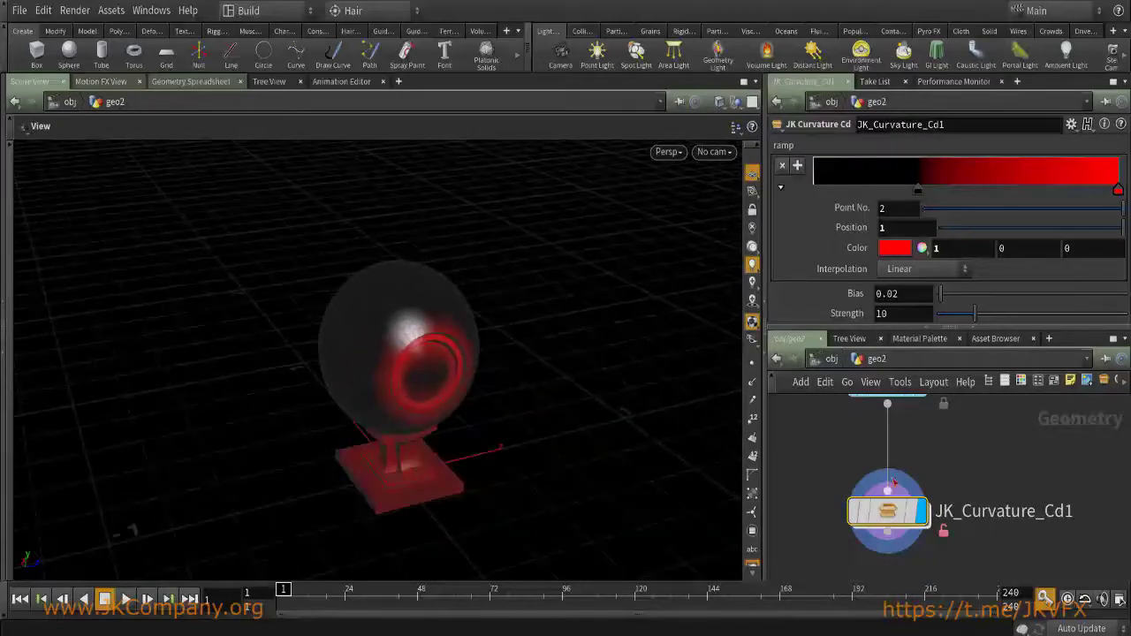
{"action": "double_click", "coordinate": [888, 513]}
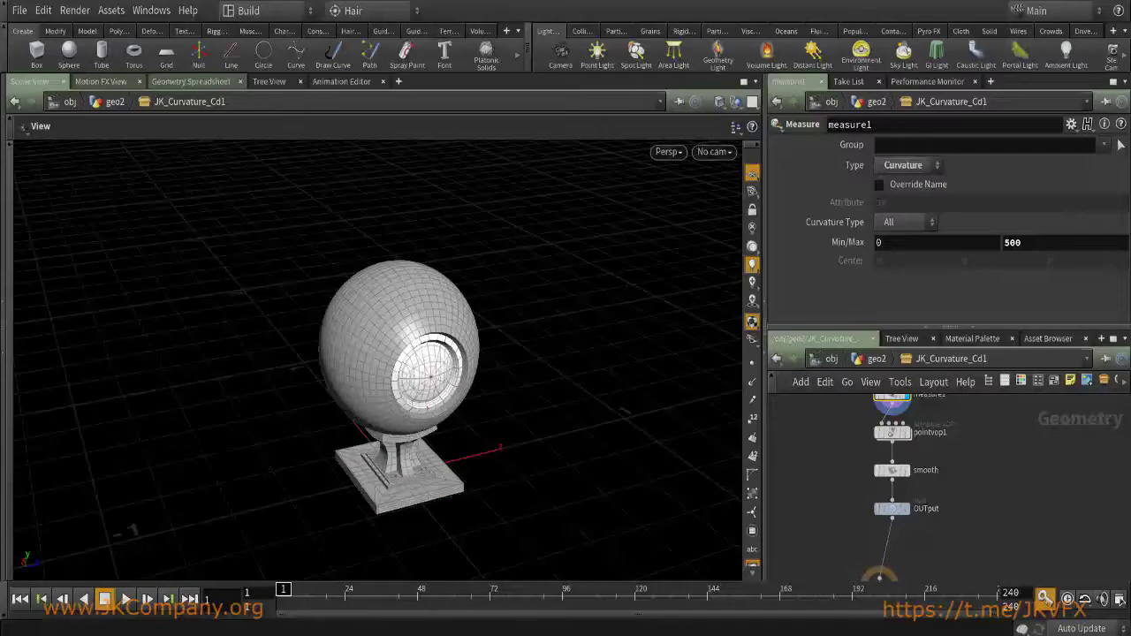
{"action": "mouse_move", "coordinate": [554, 634]}
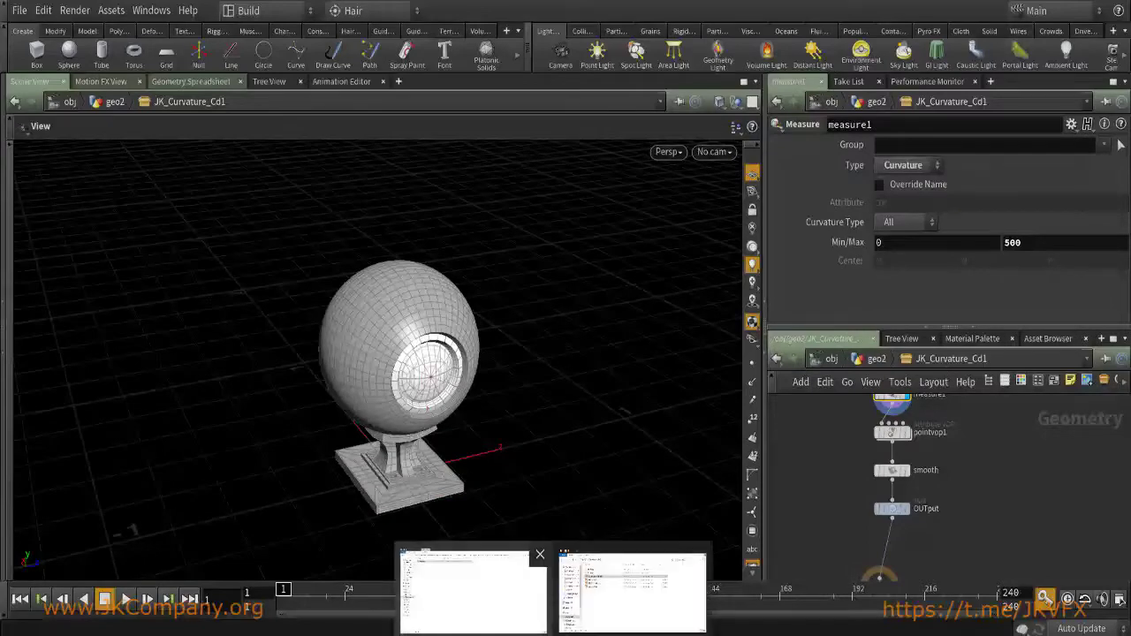
{"action": "left_click", "coordinate": [473, 590]}
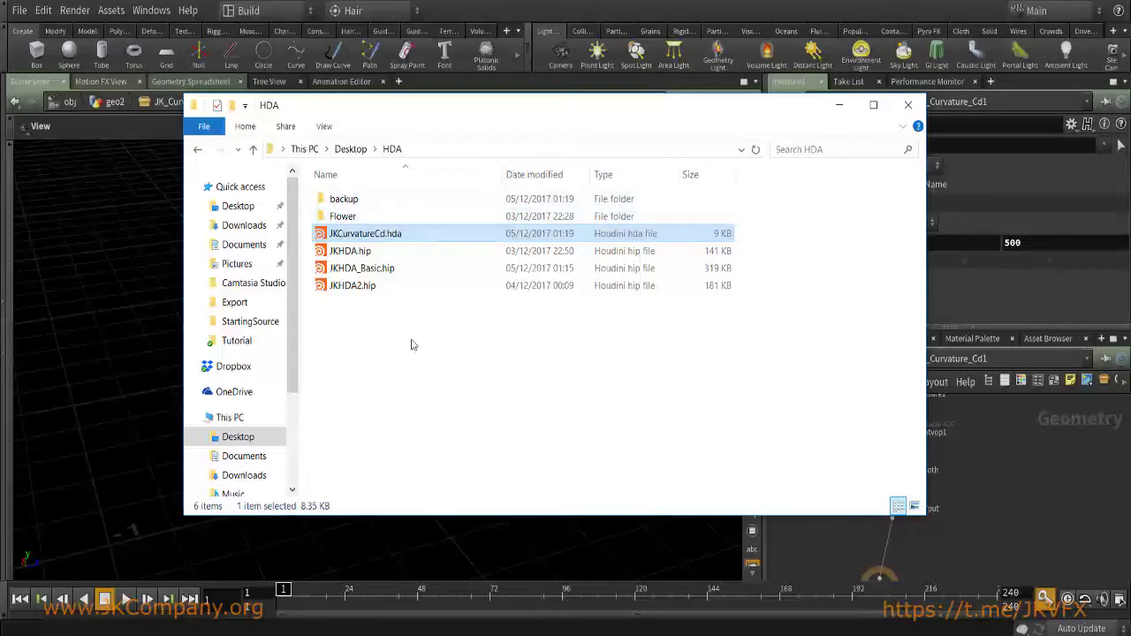
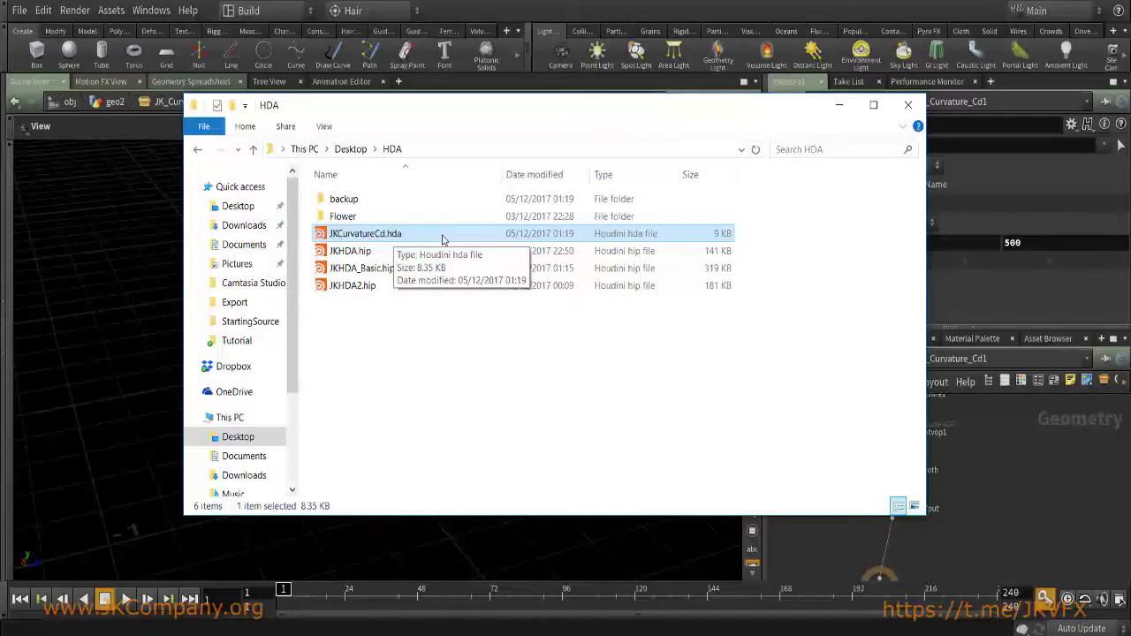
Bring Houdini forward and enter the JK_Curvature_Cd1 network through the path list.
{"action": "left_click", "coordinate": [967, 437]}
{"action": "left_click", "coordinate": [870, 366]}
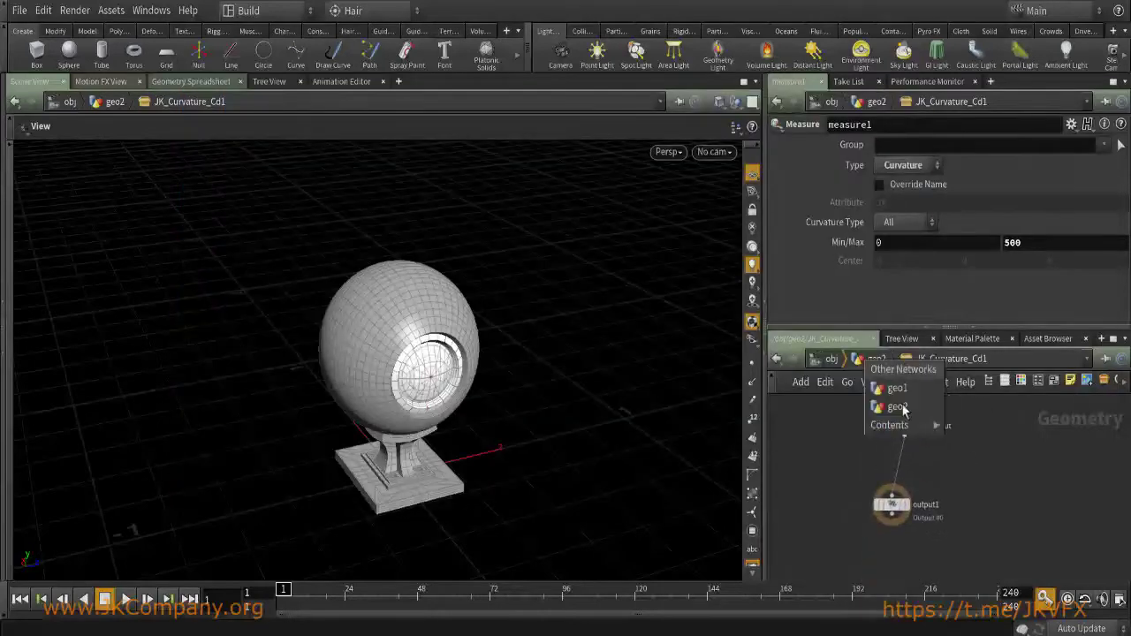
{"action": "left_click", "coordinate": [1007, 424]}
{"action": "key", "text": "u"}
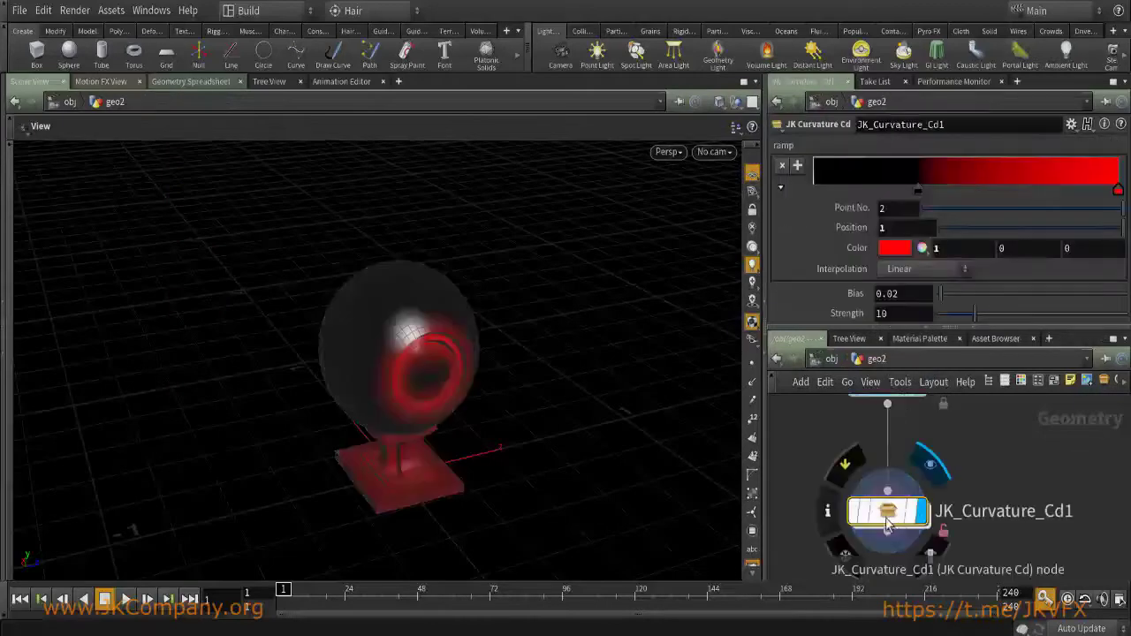
{"action": "double_click", "coordinate": [893, 513]}
{"action": "middle_click_drag", "start_coordinate": [970, 457], "coordinate": [960, 480]}
Display output1 and orbit closer to see the red curvature colouring on the shader ball.
{"action": "key", "text": "u"}
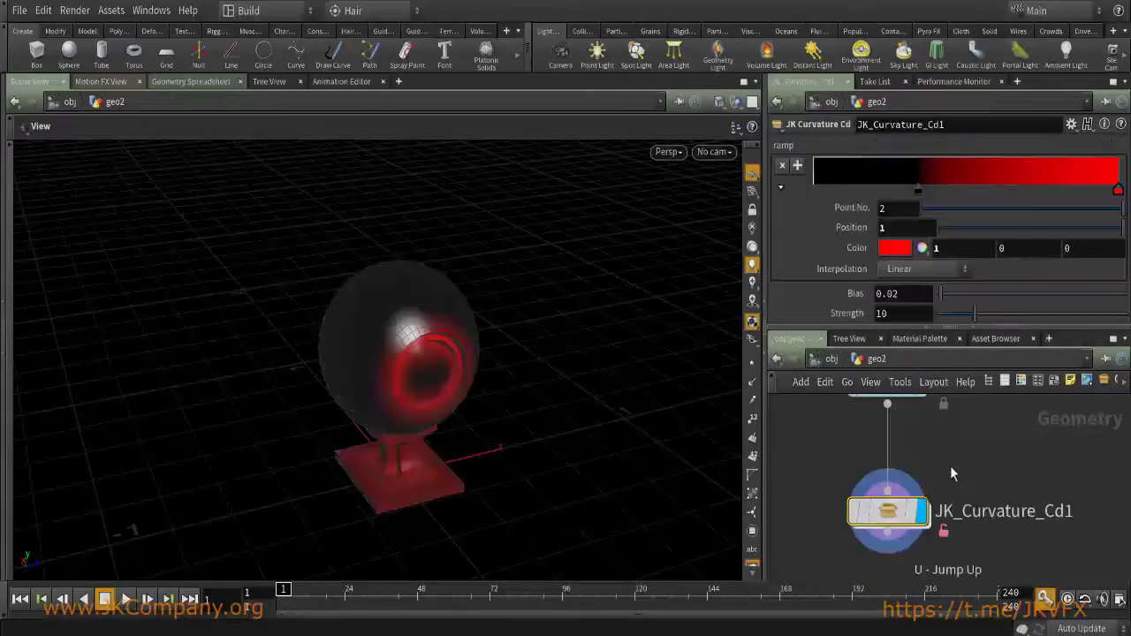
{"action": "key", "text": "i"}
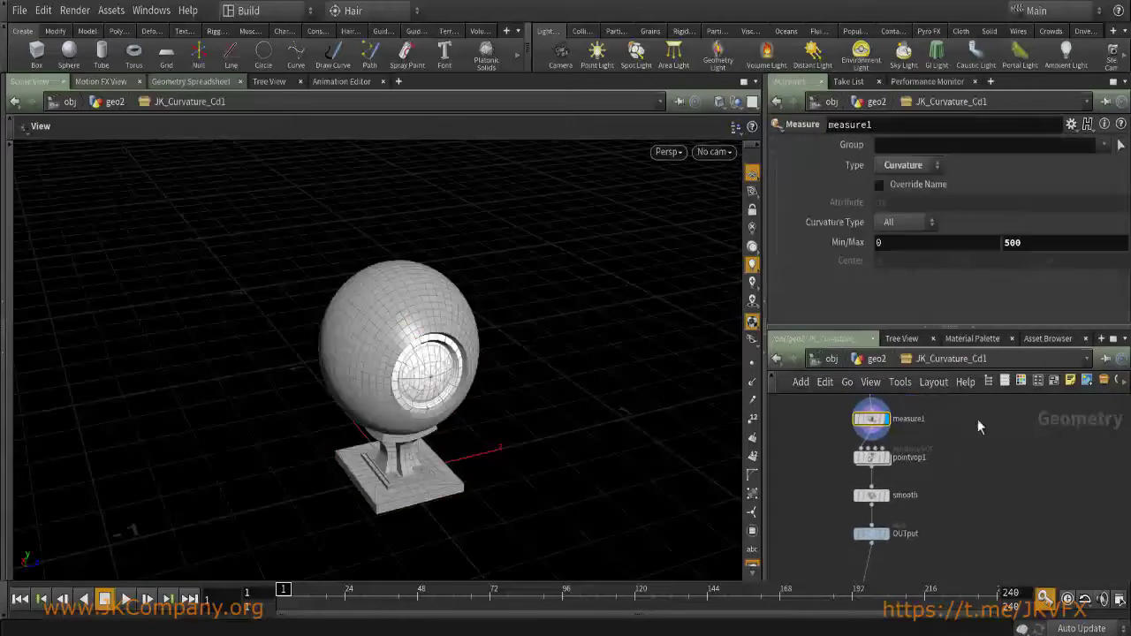
{"action": "scroll", "coordinate": [919, 508], "scroll_direction": "down", "scroll_amount": 3}
{"action": "left_click", "coordinate": [904, 541]}
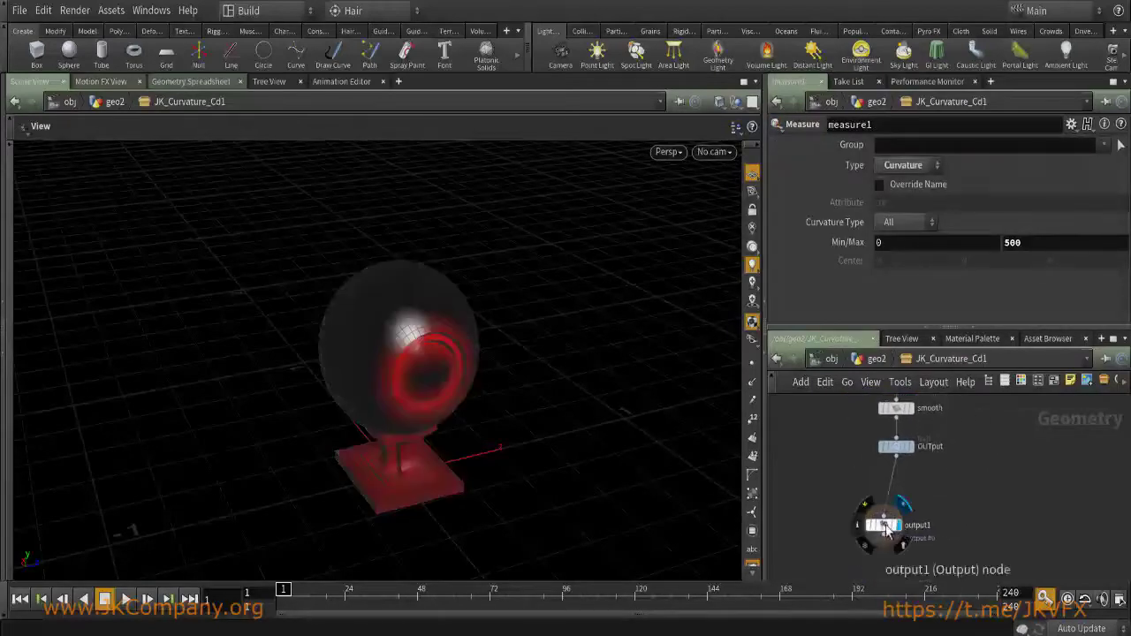
{"action": "left_click_drag", "start_coordinate": [465, 369], "coordinate": [516, 289]}
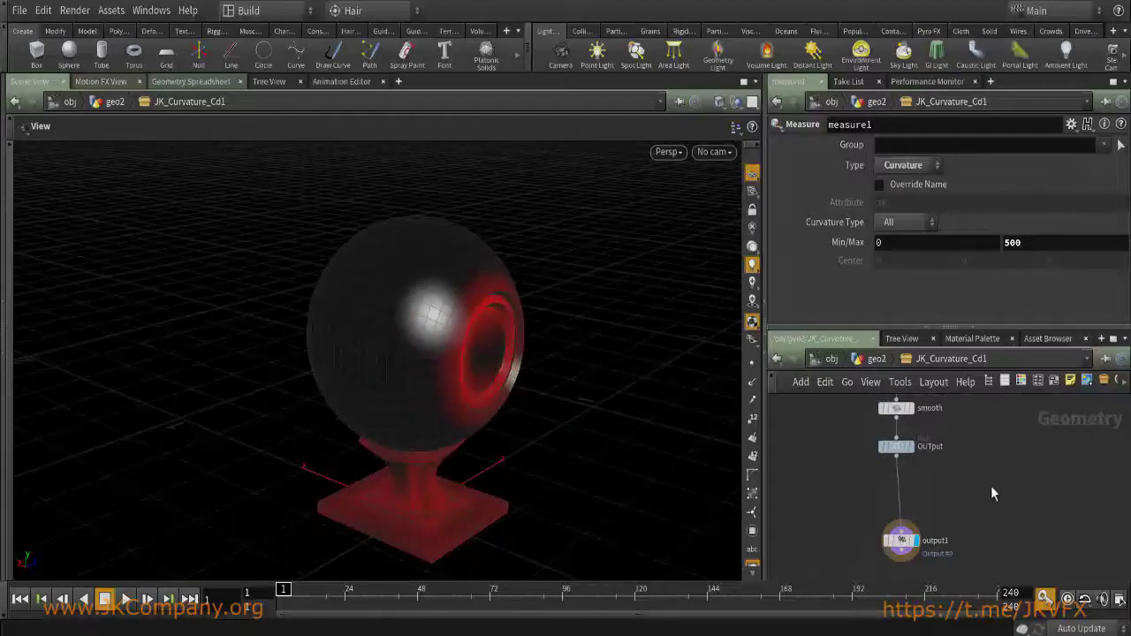
{"action": "key", "text": "Tab"}
{"action": "type", "text": "stro"}
{"action": "key", "text": "Escape"}
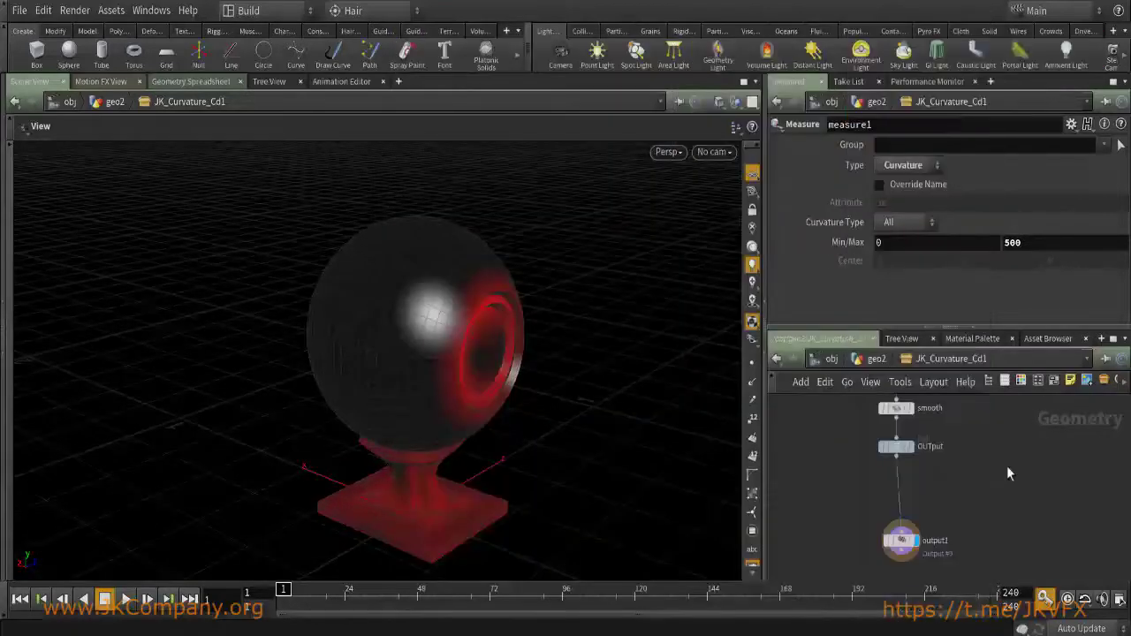
Add and display a scatter1 node using Cd as its density attribute.
{"action": "left_click", "coordinate": [1014, 486]}
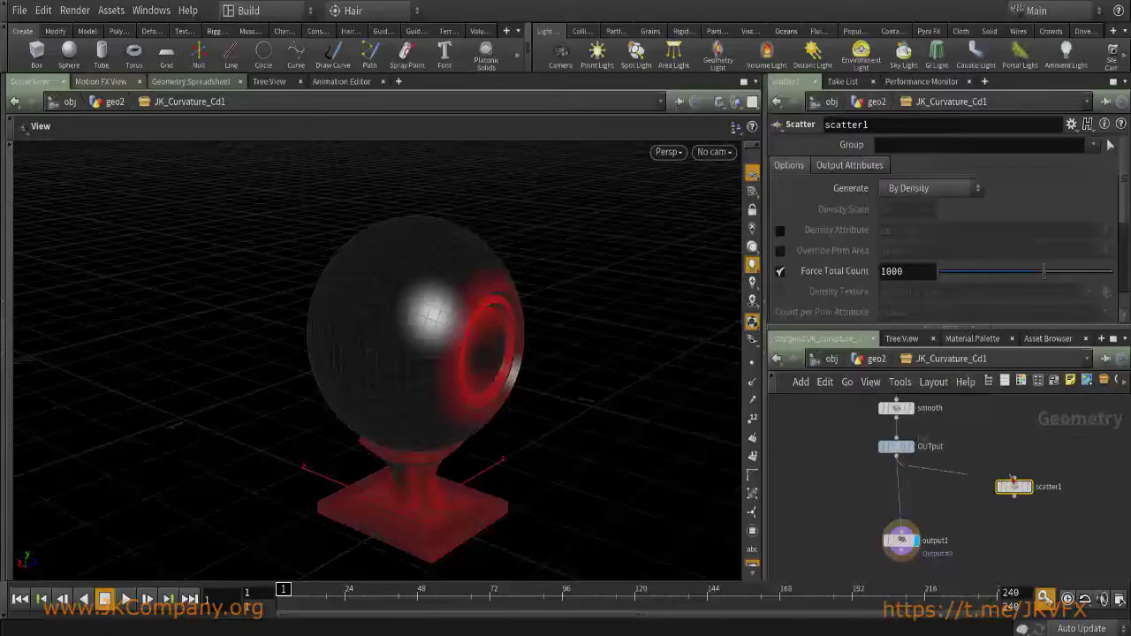
{"action": "left_click", "coordinate": [1026, 488]}
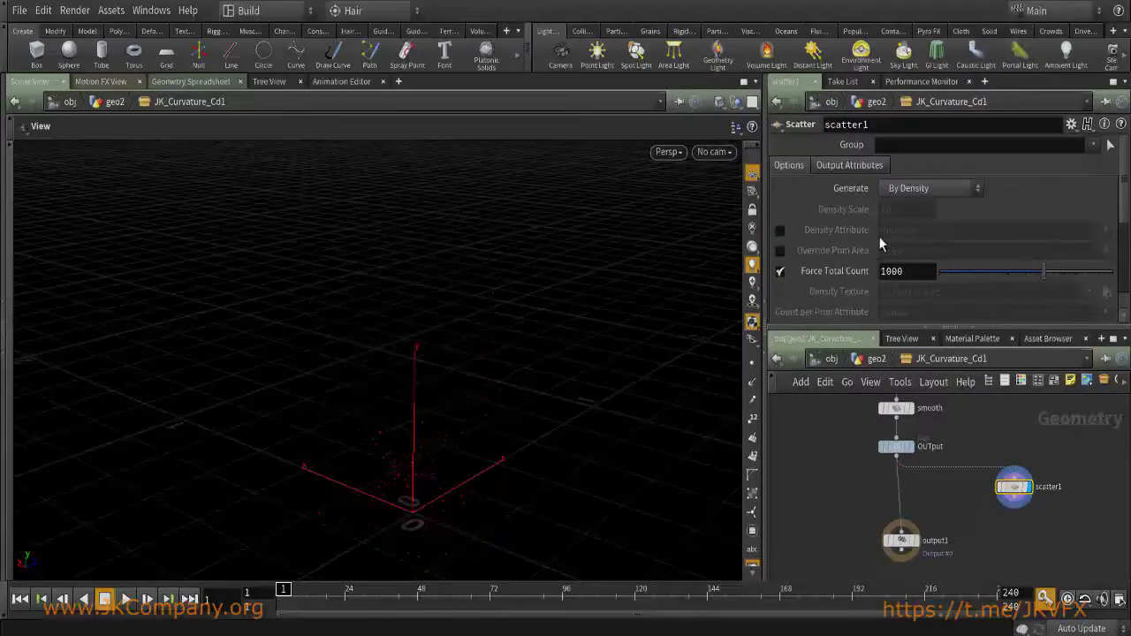
{"action": "left_click", "coordinate": [779, 229]}
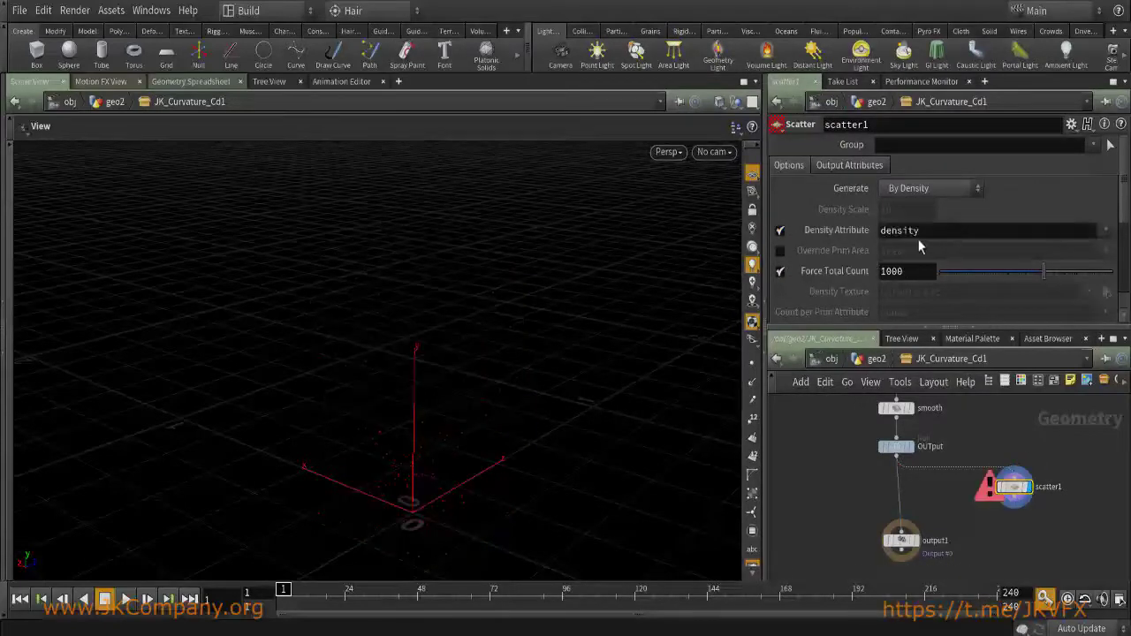
{"action": "double_click", "coordinate": [910, 229]}
{"action": "type", "text": "Cd"}
{"action": "key", "text": "Return"}
Turn off scatter1's Relax Iterations and orbit to view the 1000 scattered points.
{"action": "scroll", "coordinate": [880, 274], "scroll_direction": "down", "scroll_amount": 3}
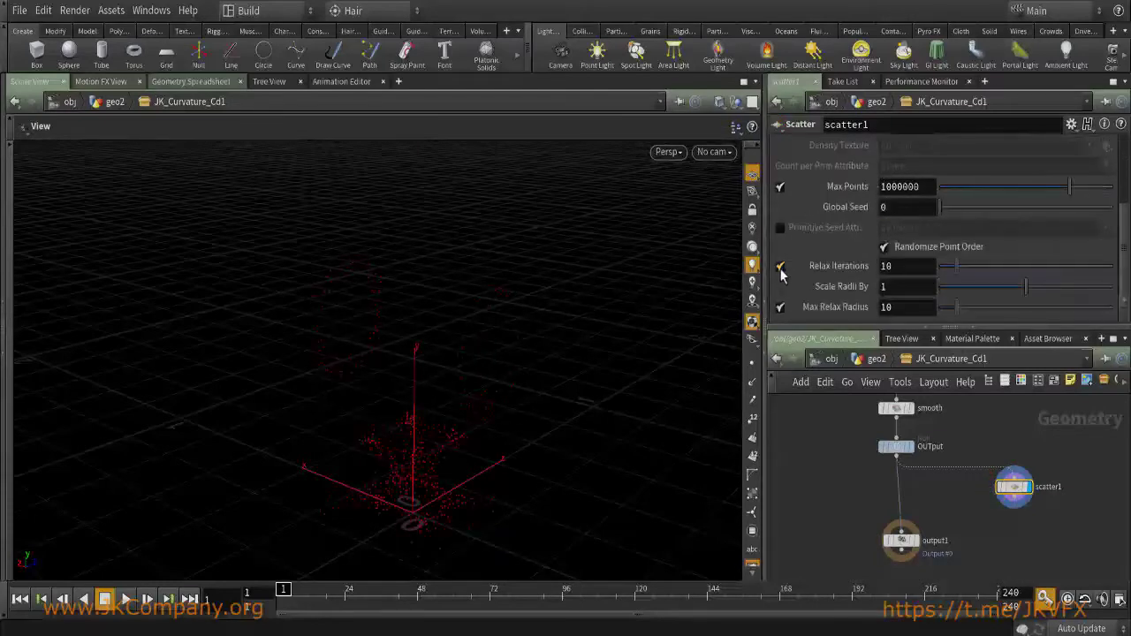
{"action": "left_click", "coordinate": [780, 270]}
{"action": "scroll", "coordinate": [901, 247], "scroll_direction": "up", "scroll_amount": 2}
{"action": "scroll", "coordinate": [938, 245], "scroll_direction": "up", "scroll_amount": 2}
{"action": "left_click_drag", "start_coordinate": [480, 403], "coordinate": [505, 384]}
{"action": "middle_click_drag", "start_coordinate": [997, 514], "coordinate": [963, 487]}
{"action": "key", "text": "Tab"}
Insert switch1 between OUTput and output1, wiring scatter1 into its second input.
{"action": "type", "text": "sw"}
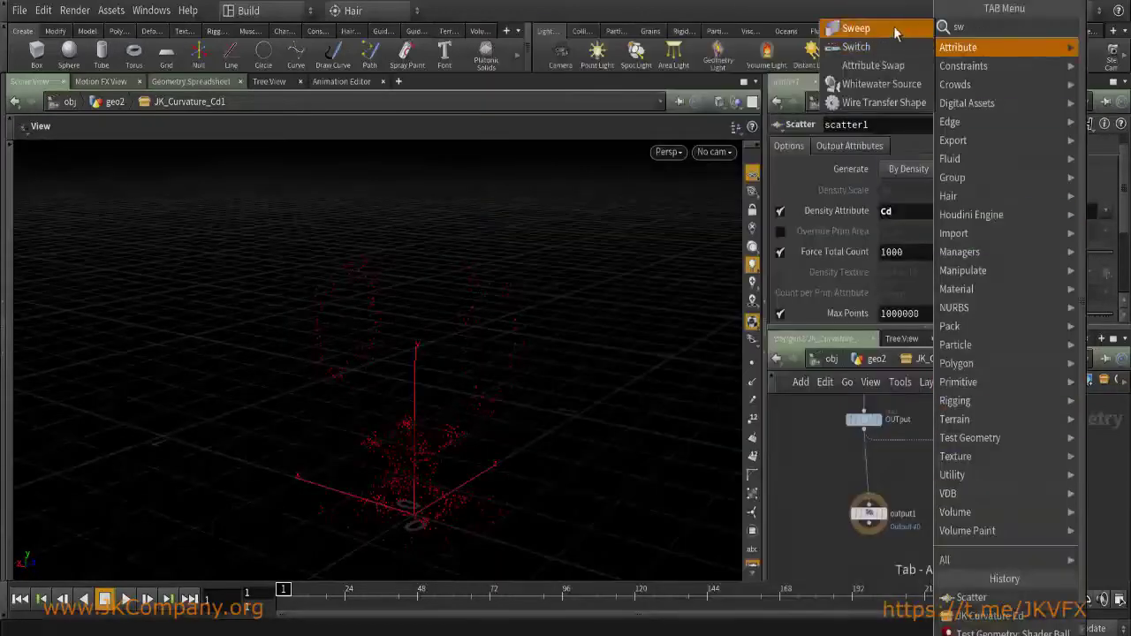
{"action": "left_click", "coordinate": [871, 45]}
{"action": "left_click", "coordinate": [874, 489]}
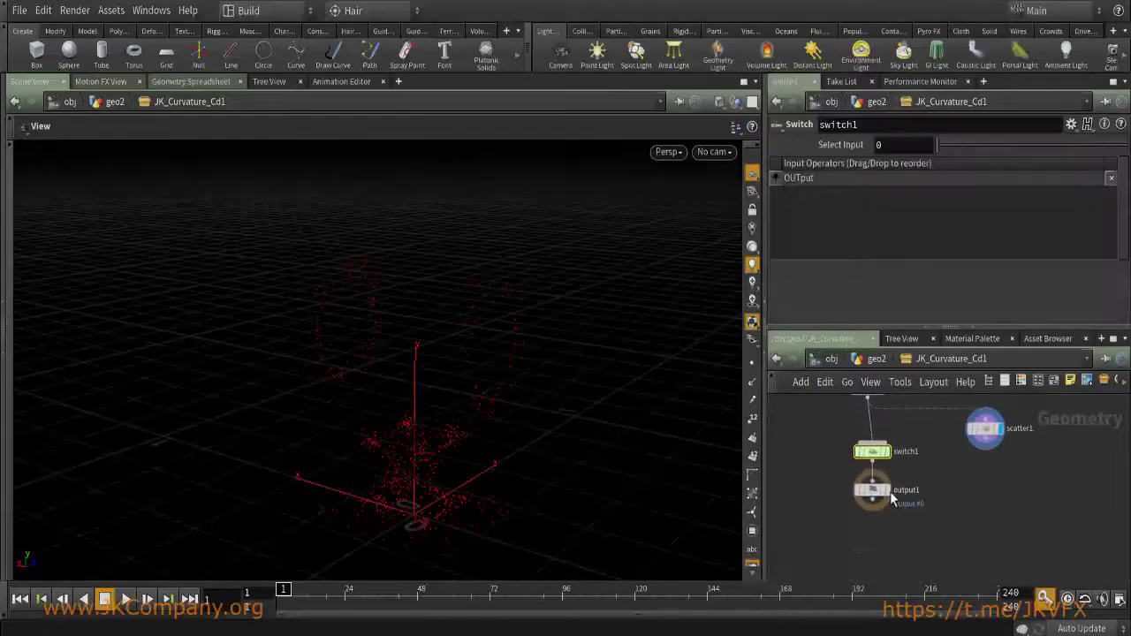
{"action": "left_click_drag", "start_coordinate": [877, 482], "coordinate": [985, 431]}
Return to the geo2 level and collapse the ramp's point controls.
{"action": "key", "text": "Tab"}
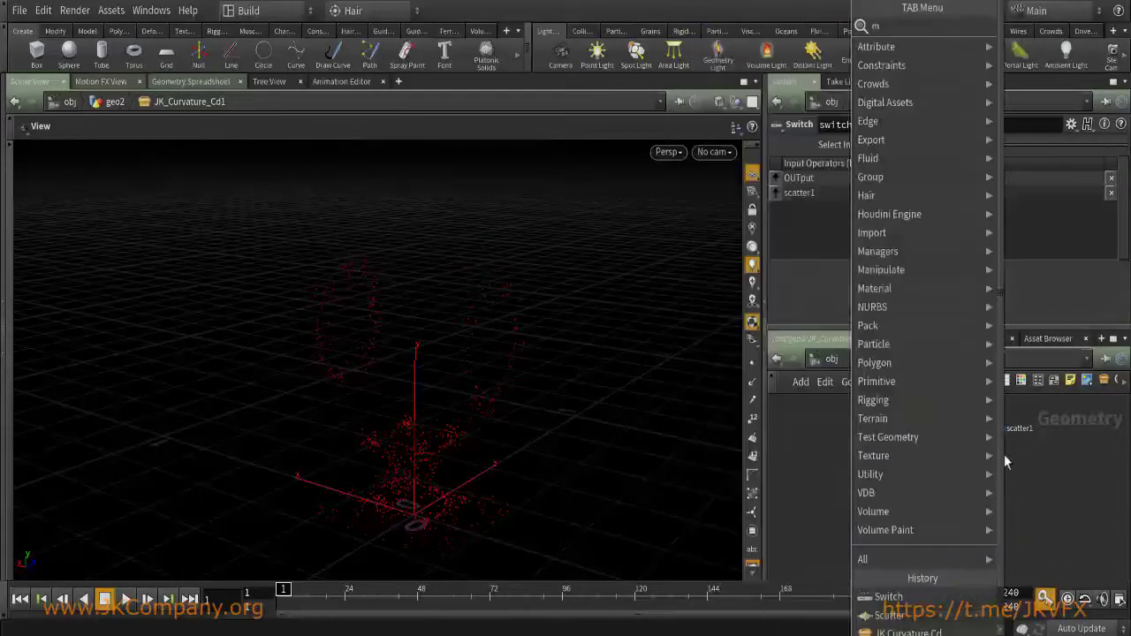
{"action": "key", "text": "Escape"}
{"action": "key", "text": "u"}
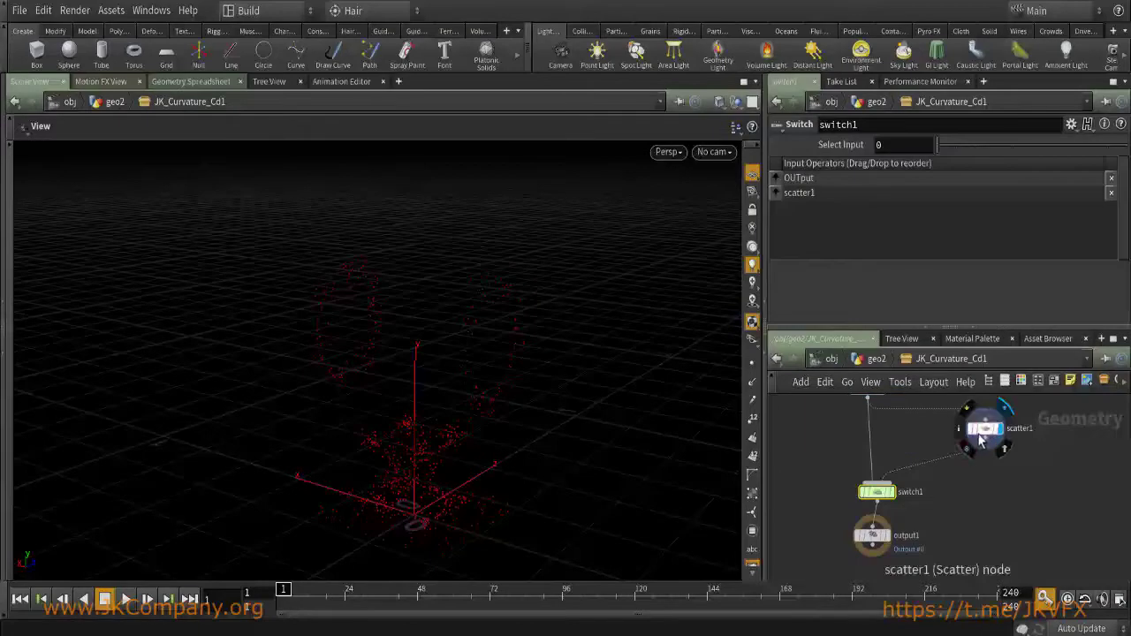
{"action": "key", "text": "u"}
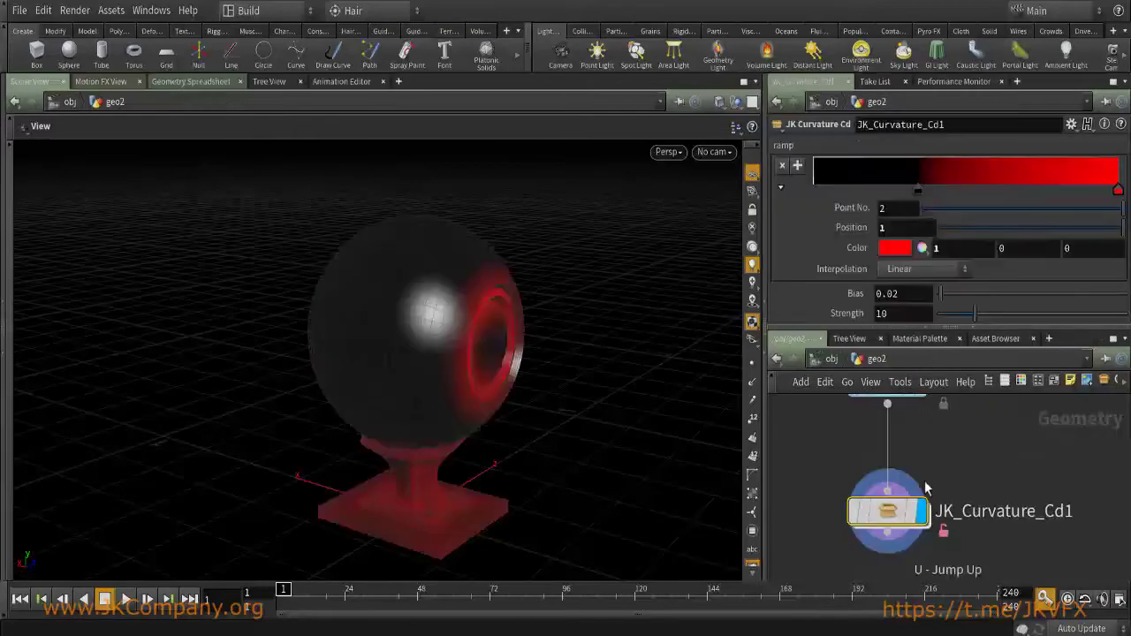
{"action": "left_click", "coordinate": [777, 190]}
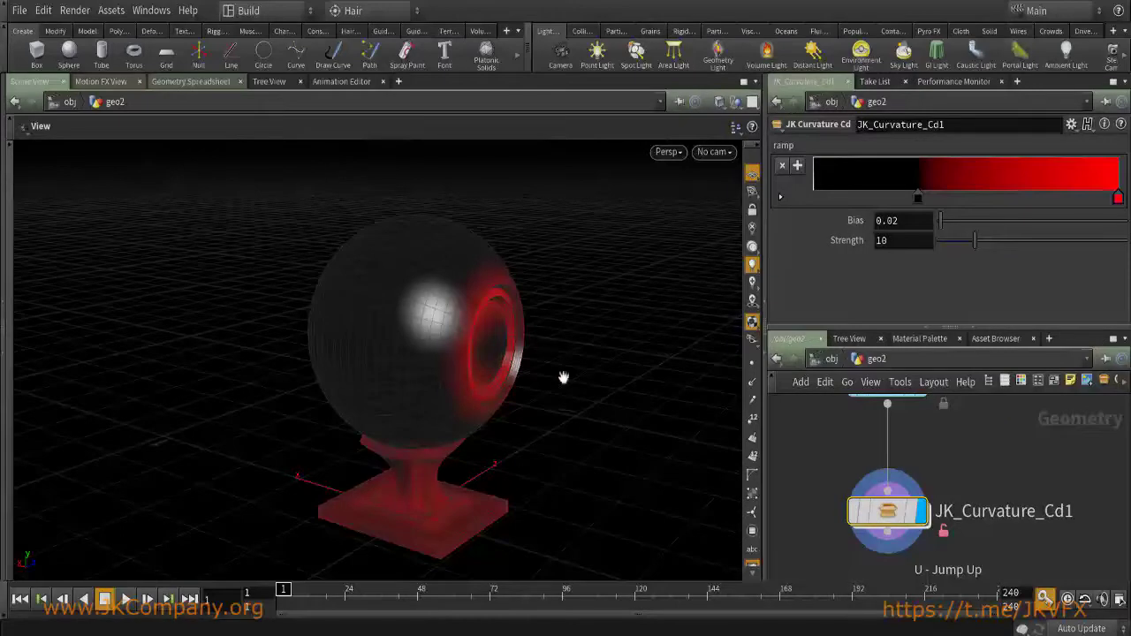
{"action": "double_click", "coordinate": [902, 517]}
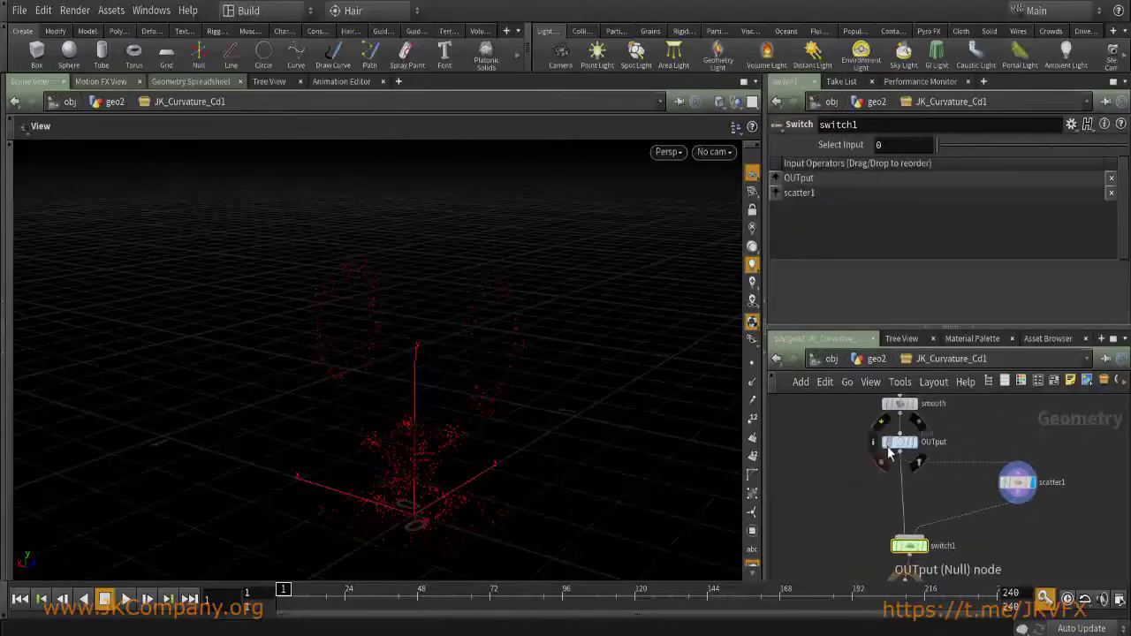
{"action": "key", "text": "u"}
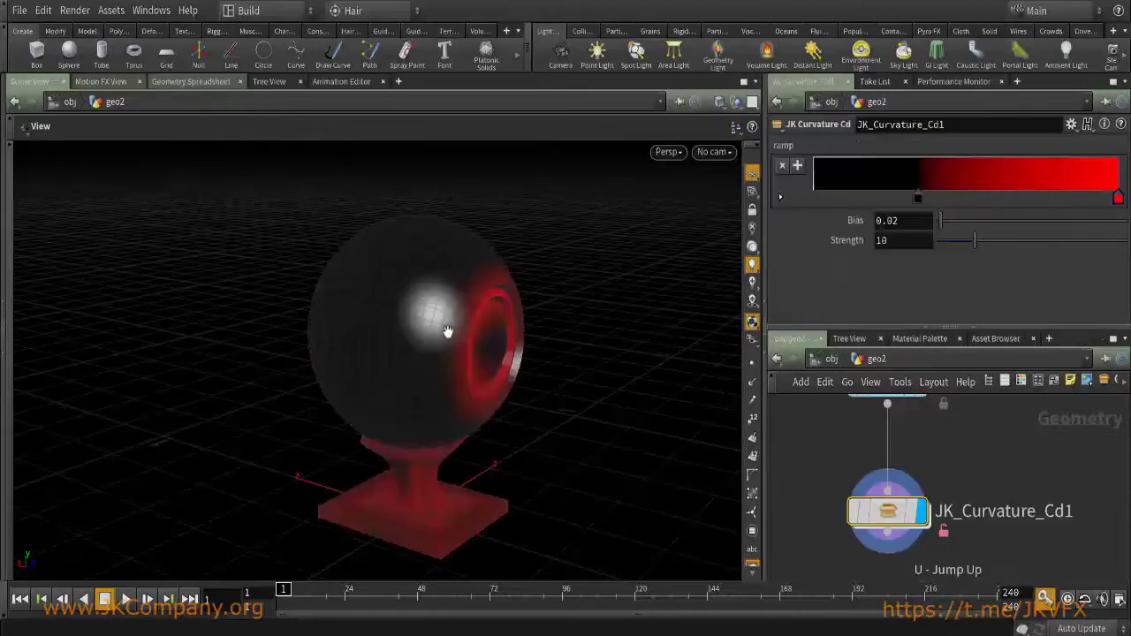
{"action": "left_click", "coordinate": [1071, 124]}
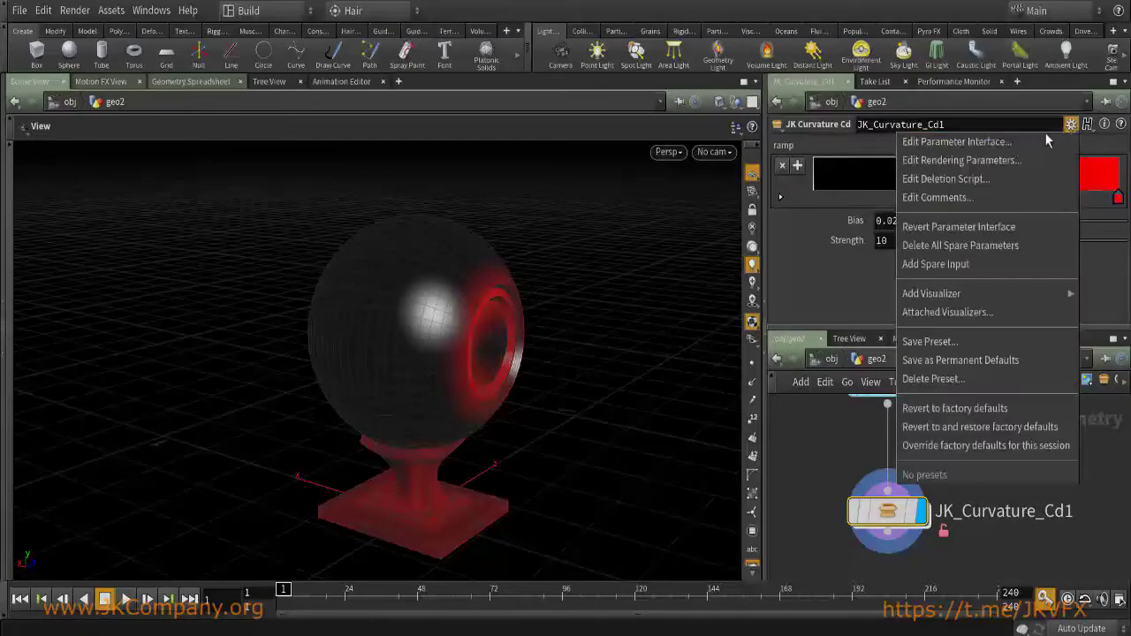
{"action": "left_click", "coordinate": [1014, 143]}
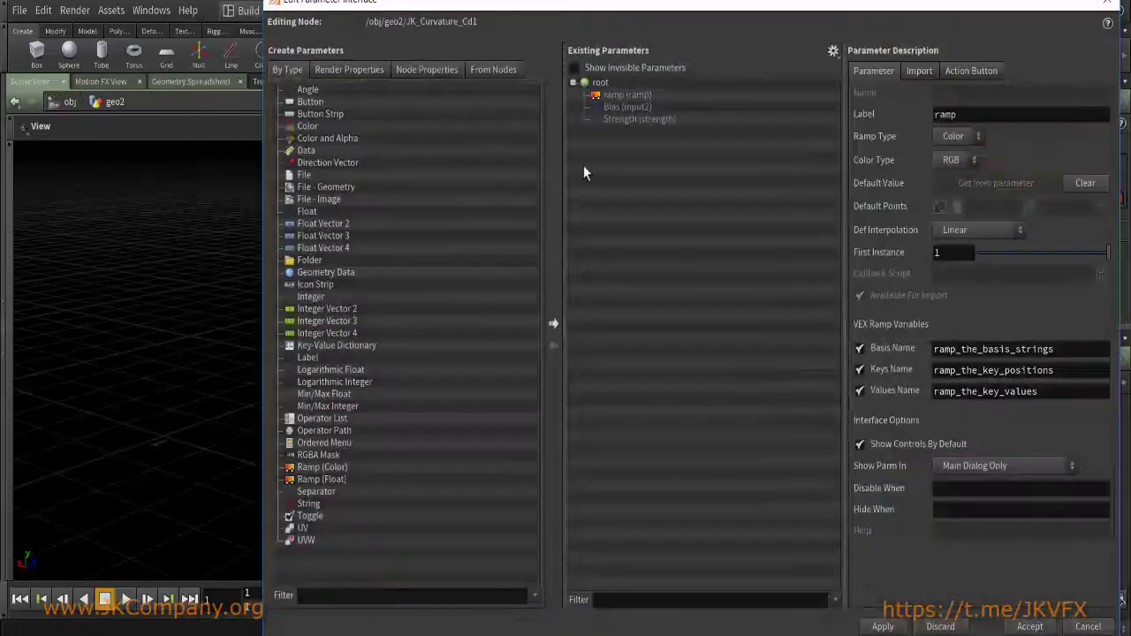
{"action": "left_click_drag", "start_coordinate": [675, 14], "coordinate": [474, 17]}
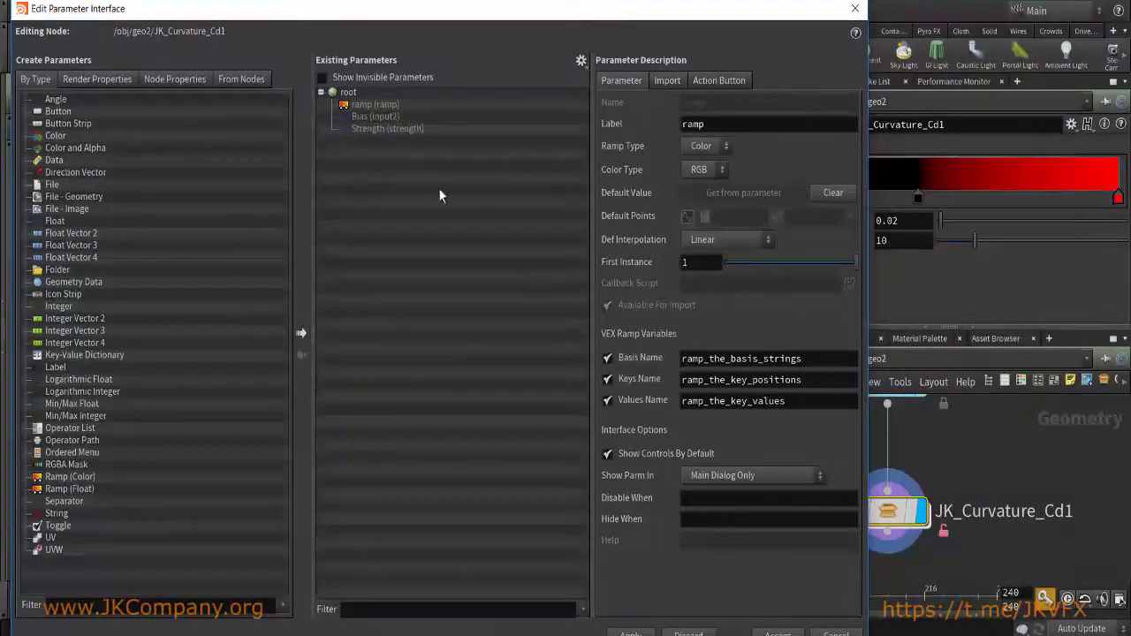
{"action": "key", "text": "alt+Tab"}
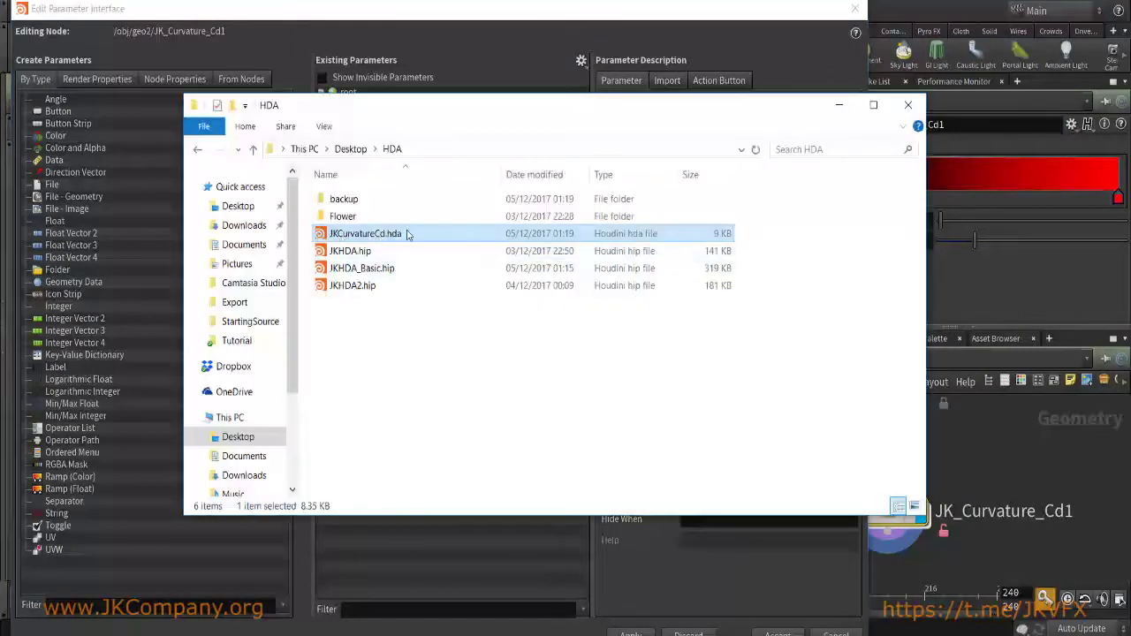
{"action": "left_click", "coordinate": [838, 105]}
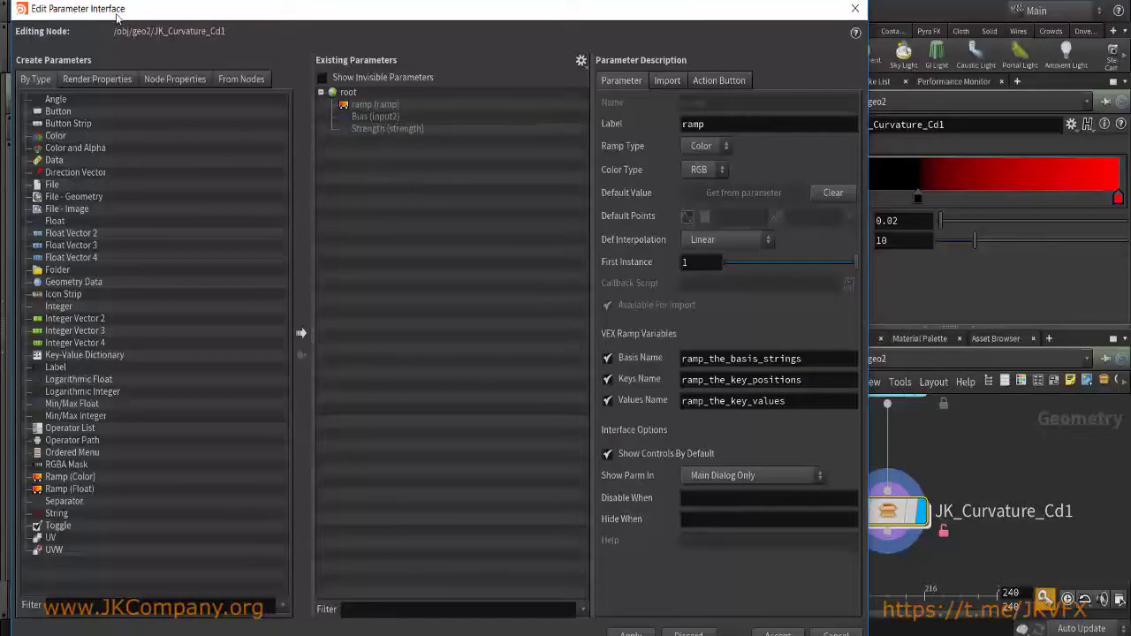
{"action": "left_click", "coordinate": [854, 8]}
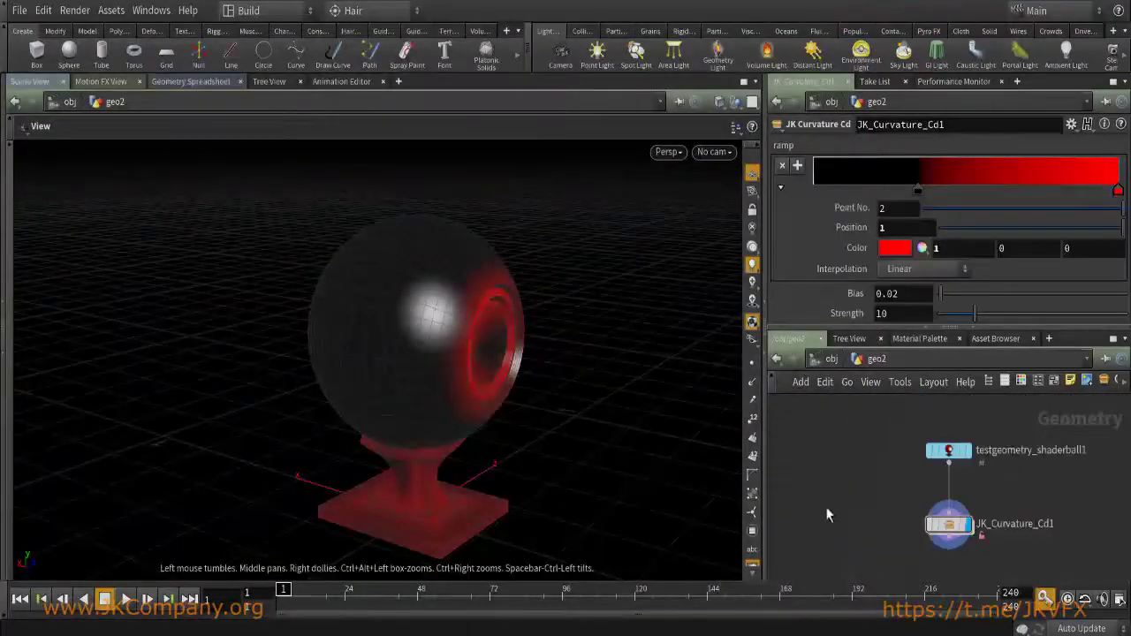
Add a new Toggle parameter to the JK_Curvature_Cd asset's Type Properties.
{"action": "right_click", "coordinate": [948, 525]}
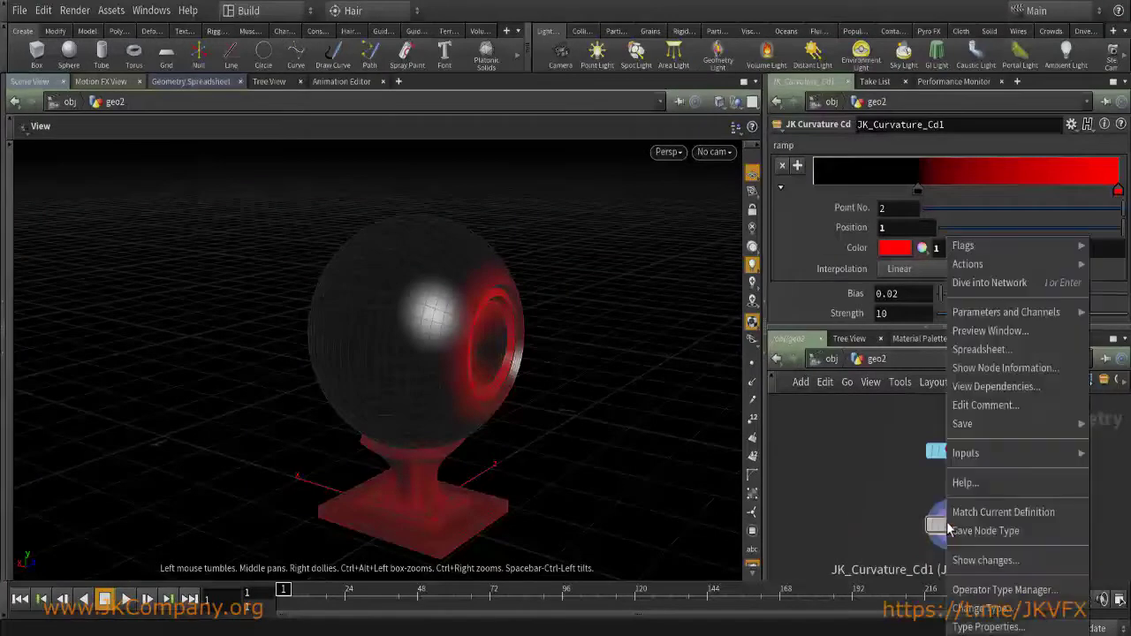
{"action": "left_click", "coordinate": [988, 626]}
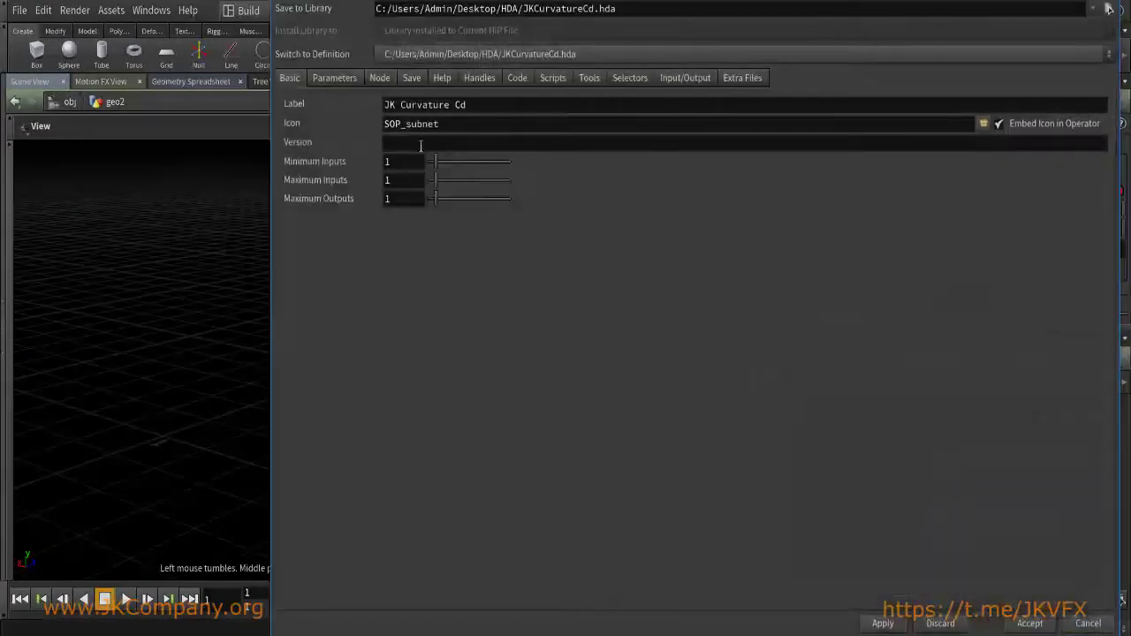
{"action": "left_click", "coordinate": [323, 79]}
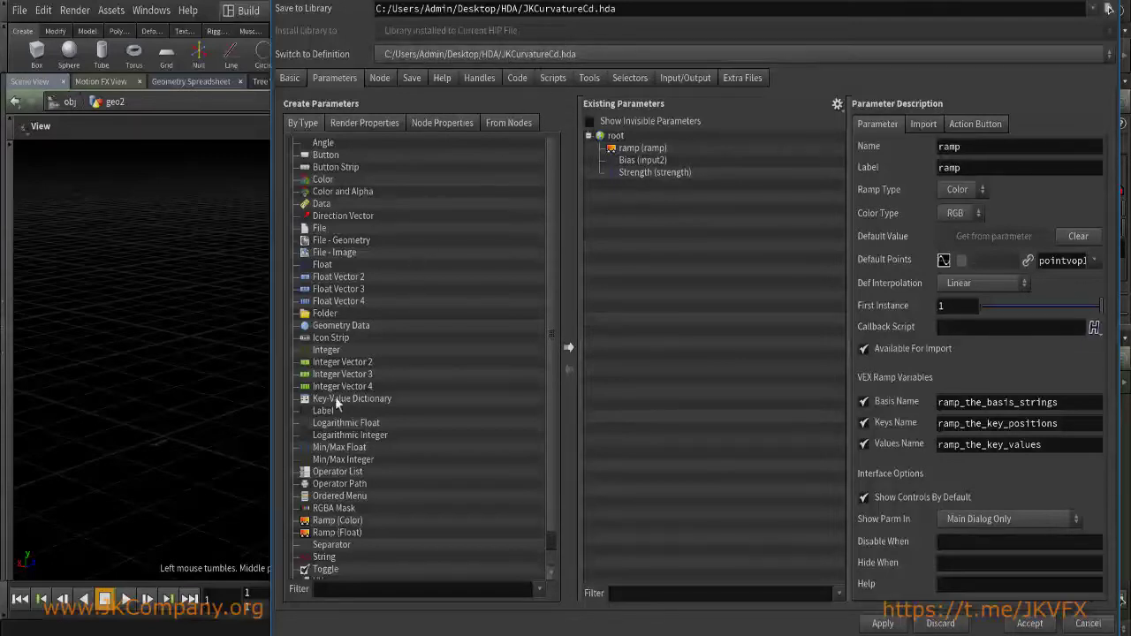
{"action": "scroll", "coordinate": [336, 402], "scroll_direction": "down", "scroll_amount": 1}
{"action": "left_click", "coordinate": [327, 549]}
{"action": "left_click_drag", "start_coordinate": [325, 548], "coordinate": [621, 155]}
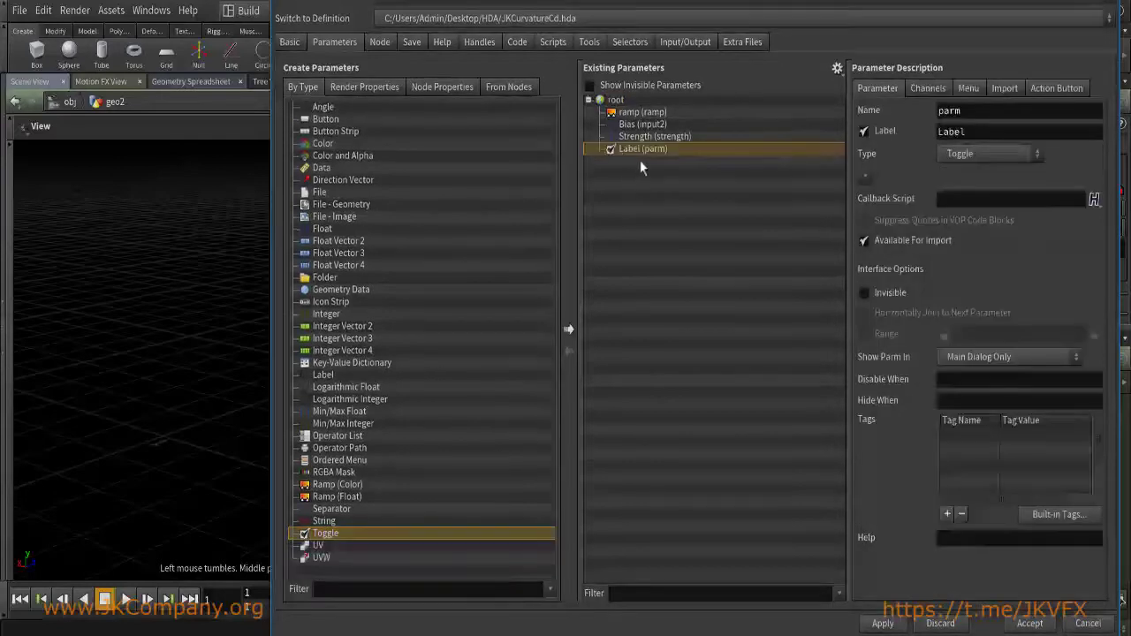
Label the toggle 'Display PC', name it Display_PC, and accept the changes.
{"action": "double_click", "coordinate": [1007, 133]}
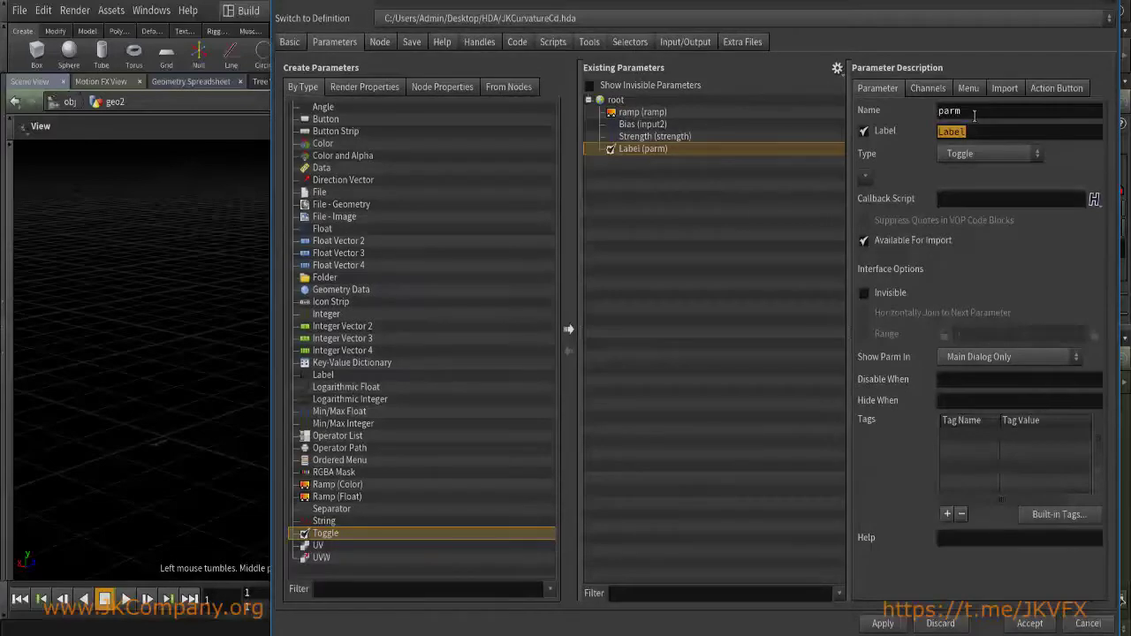
{"action": "key", "text": "BackSpace"}
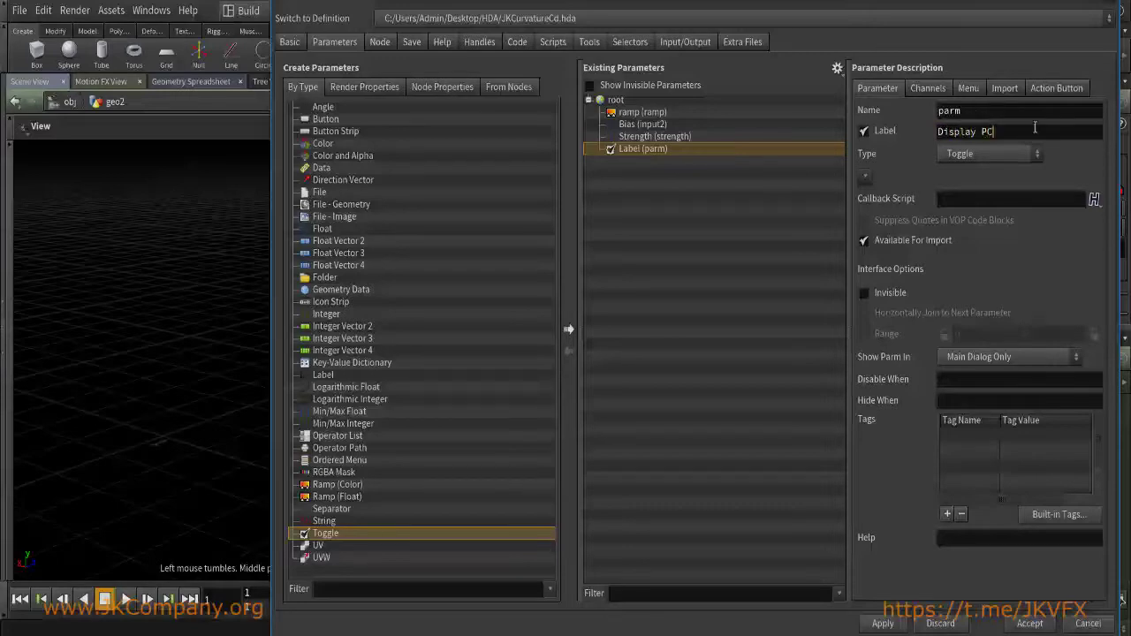
{"action": "key", "text": "Return"}
{"action": "double_click", "coordinate": [962, 113]}
{"action": "type", "text": "Display_PC"}
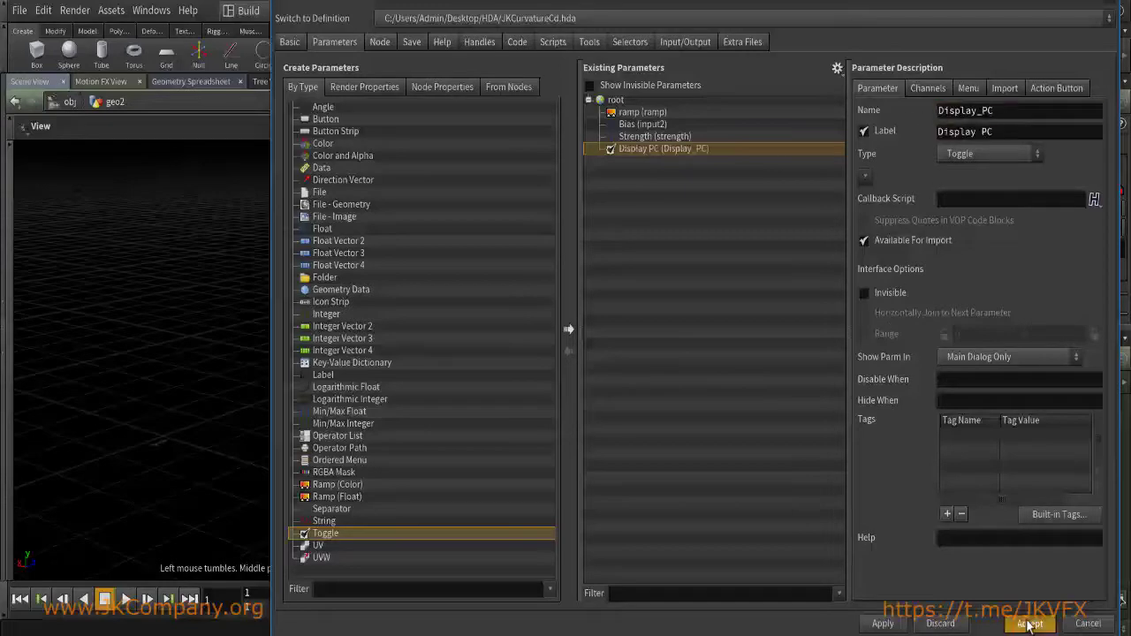
{"action": "left_click", "coordinate": [1029, 623]}
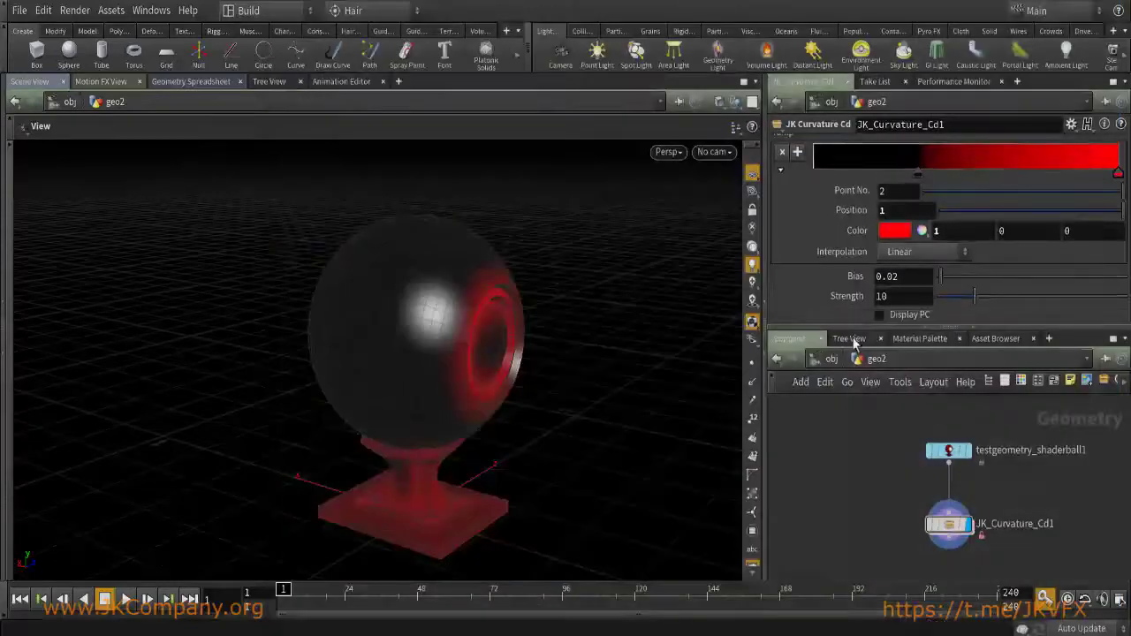
Link switch1's Select Input to the Display PC parameter as a relative reference.
{"action": "right_click", "coordinate": [916, 318]}
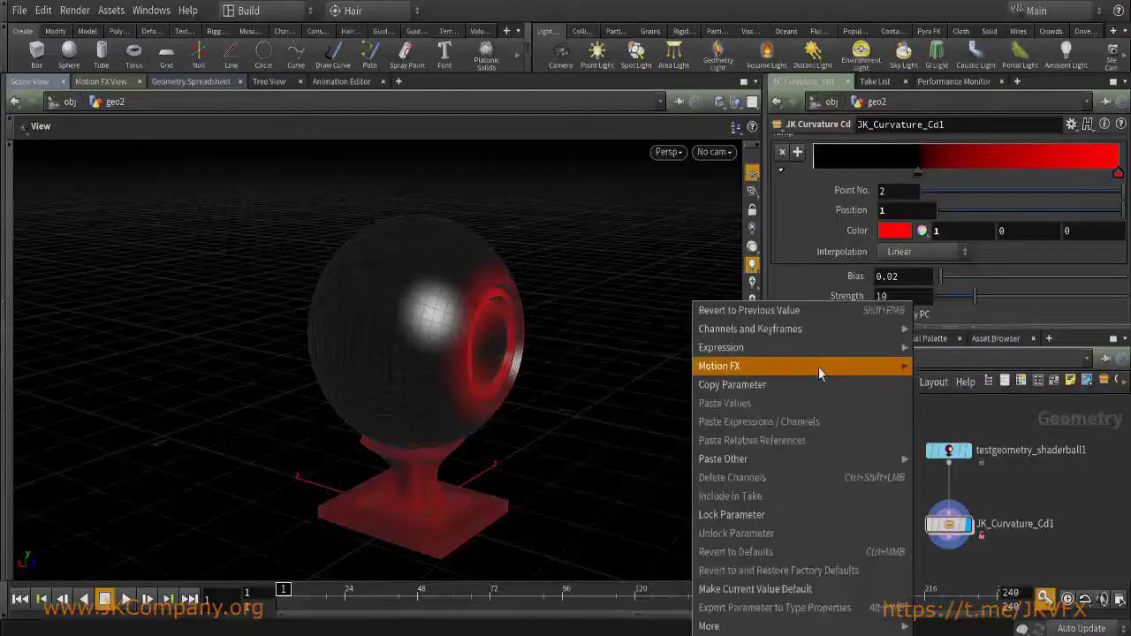
{"action": "left_click", "coordinate": [771, 385]}
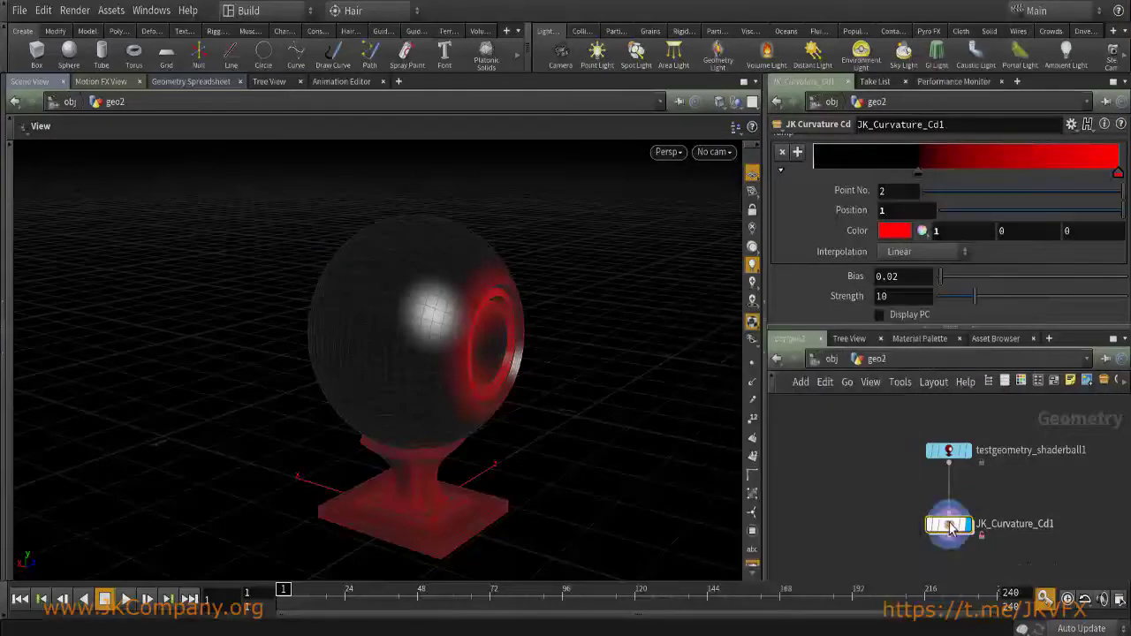
{"action": "double_click", "coordinate": [948, 524]}
{"action": "left_click_drag", "start_coordinate": [882, 486], "coordinate": [937, 541]}
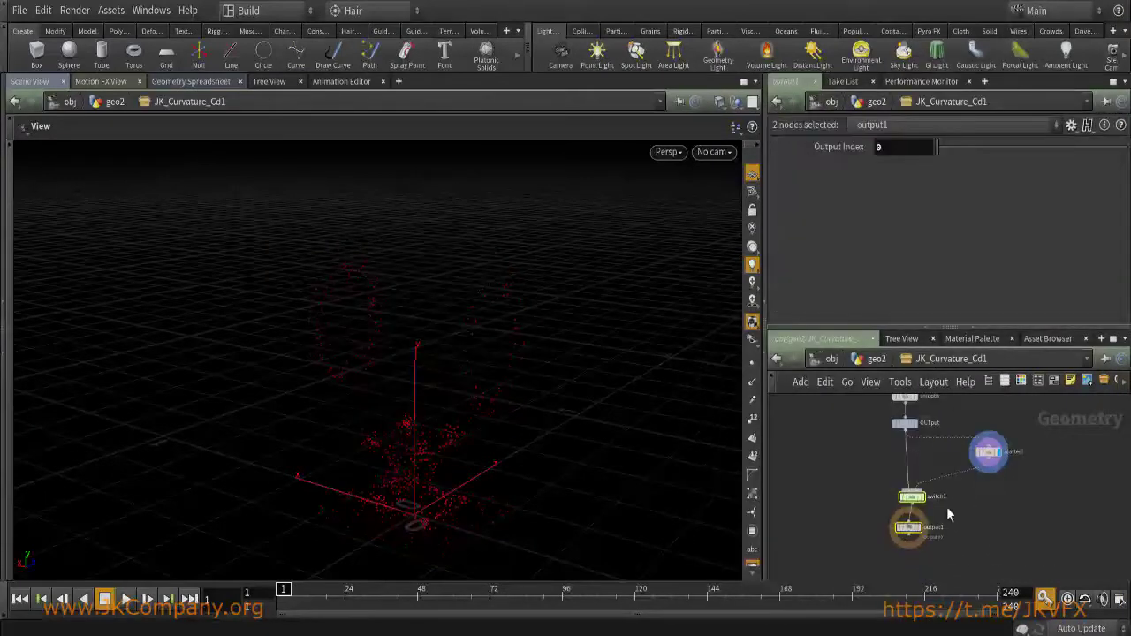
{"action": "left_click", "coordinate": [908, 495]}
{"action": "right_click", "coordinate": [880, 145]}
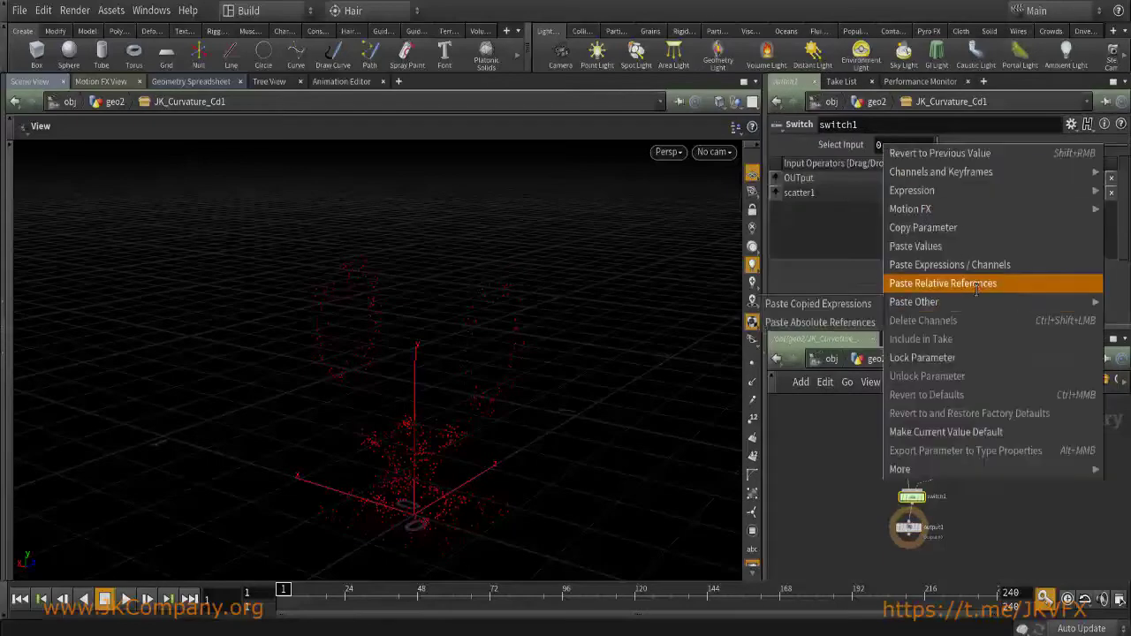
{"action": "left_click", "coordinate": [975, 284]}
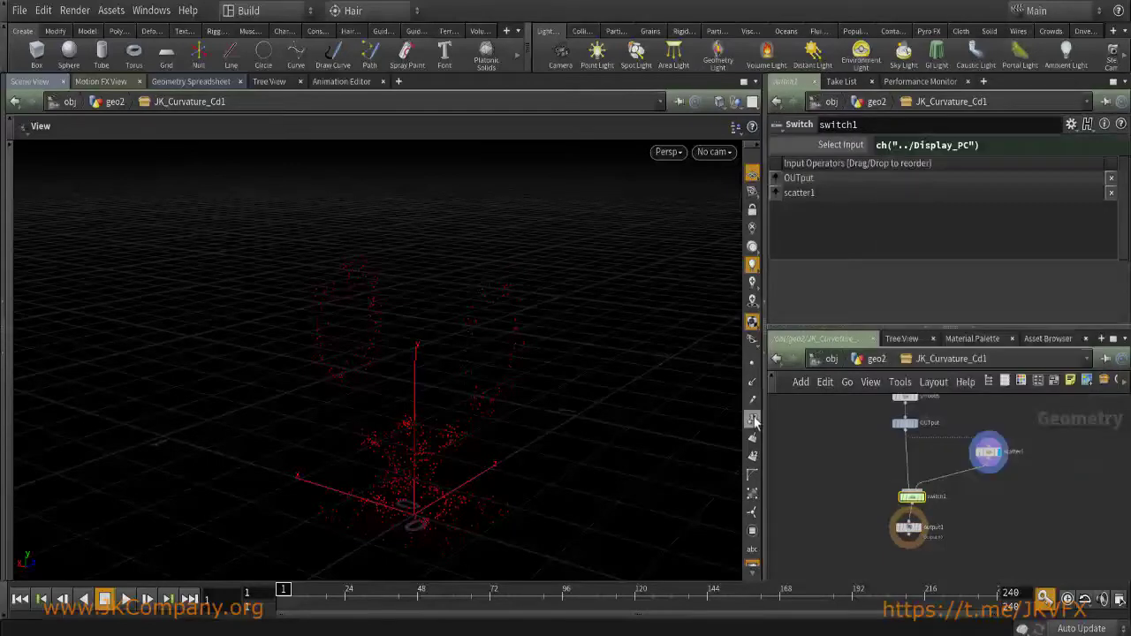
Toggle Display PC on and off to swap between point cloud and shaderball.
{"action": "key", "text": "u"}
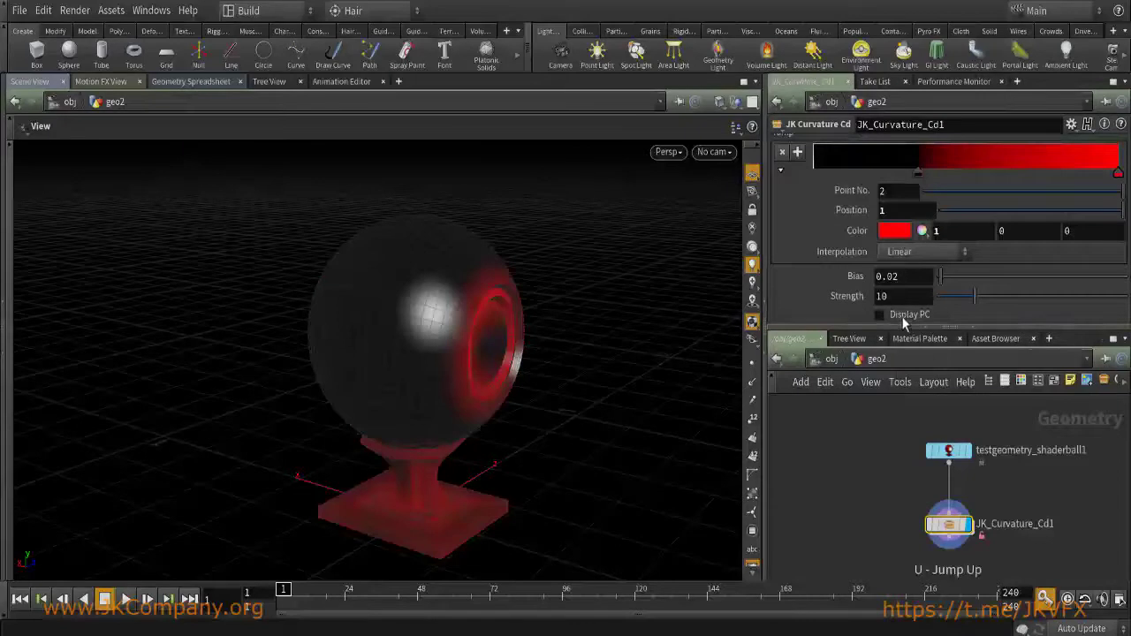
{"action": "left_click", "coordinate": [879, 315]}
{"action": "left_click", "coordinate": [879, 315]}
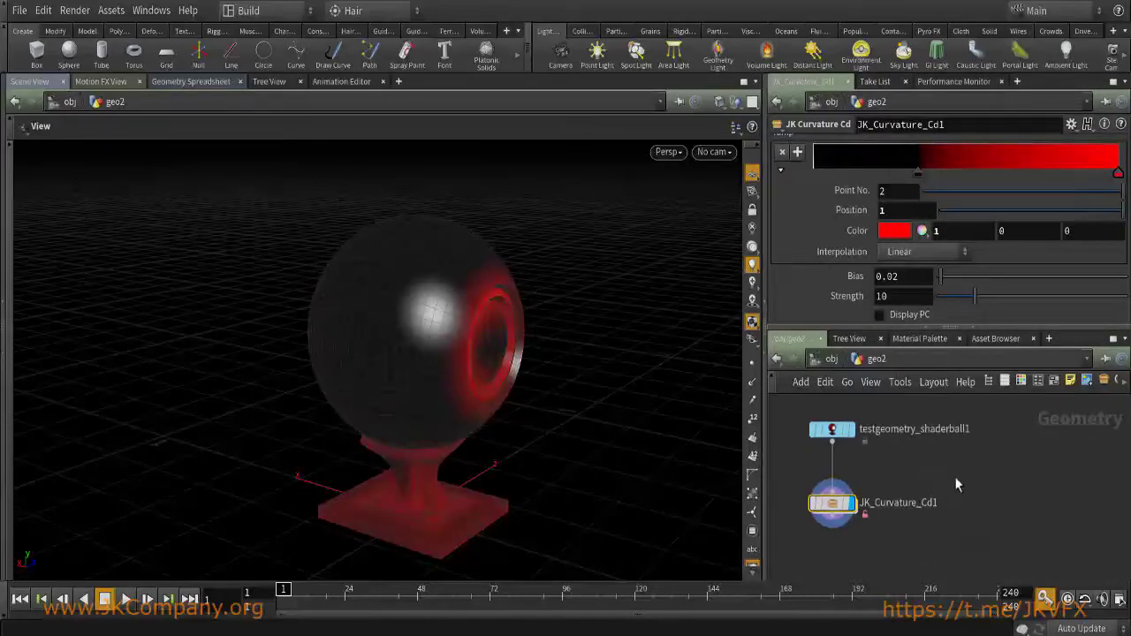
Add JK_Curvature_Cd2 wired from testgeometry_shaderball1 and turn its Display PC off.
{"action": "key", "text": "Tab"}
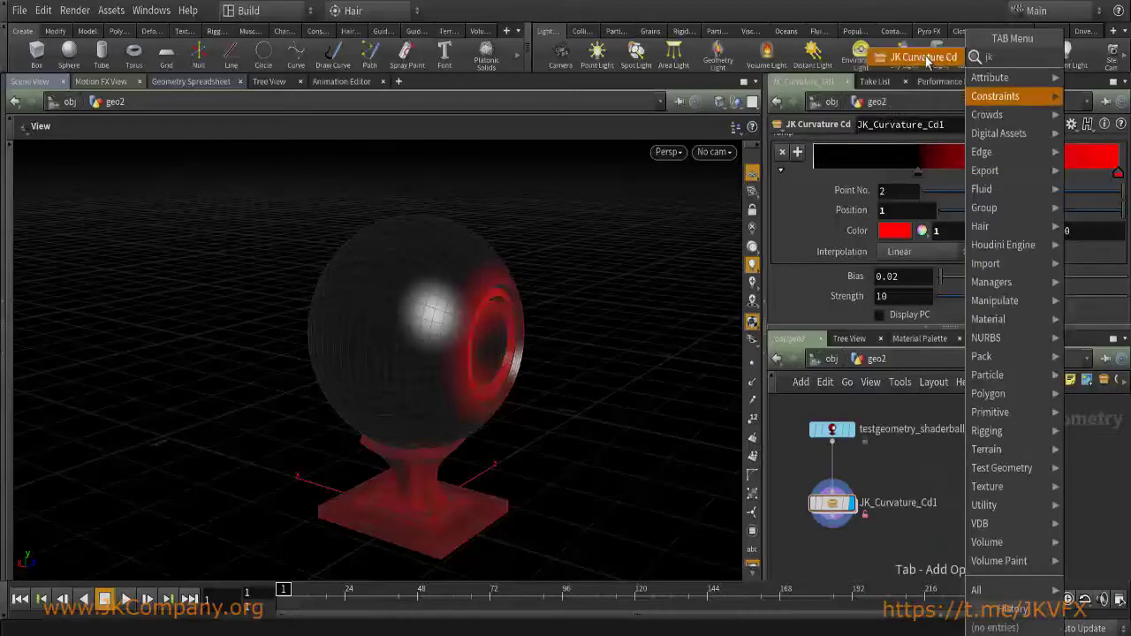
{"action": "key", "text": "Escape"}
{"action": "key", "text": "ctrl+c"}
{"action": "key", "text": "ctrl+v"}
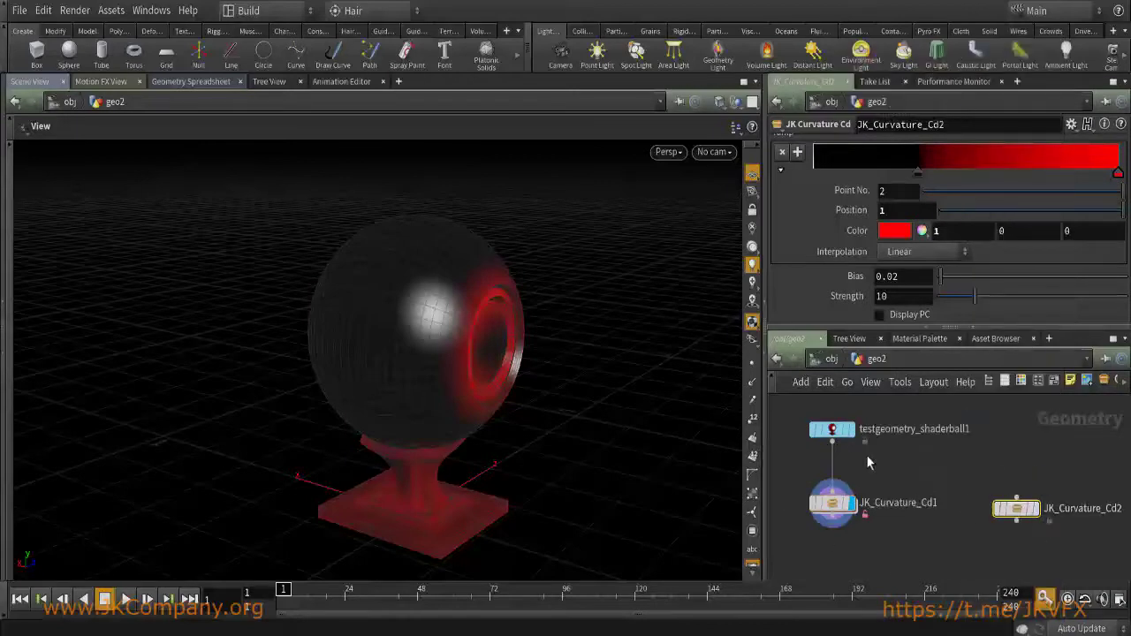
{"action": "left_click", "coordinate": [1033, 507]}
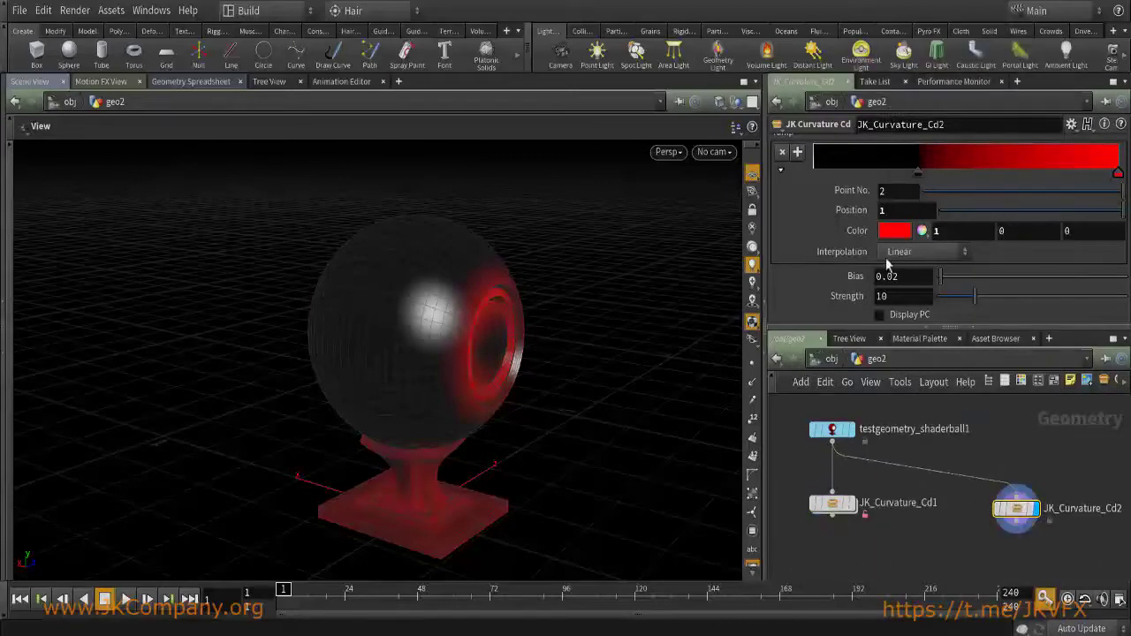
{"action": "left_click_drag", "start_coordinate": [993, 483], "coordinate": [1016, 494]}
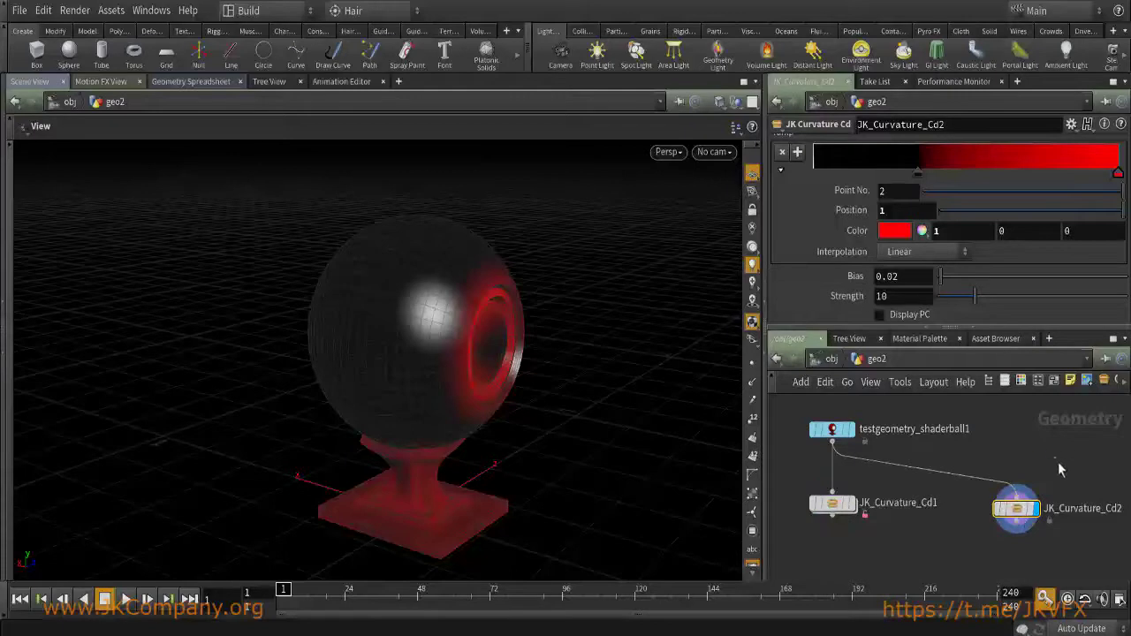
{"action": "left_click", "coordinate": [902, 316]}
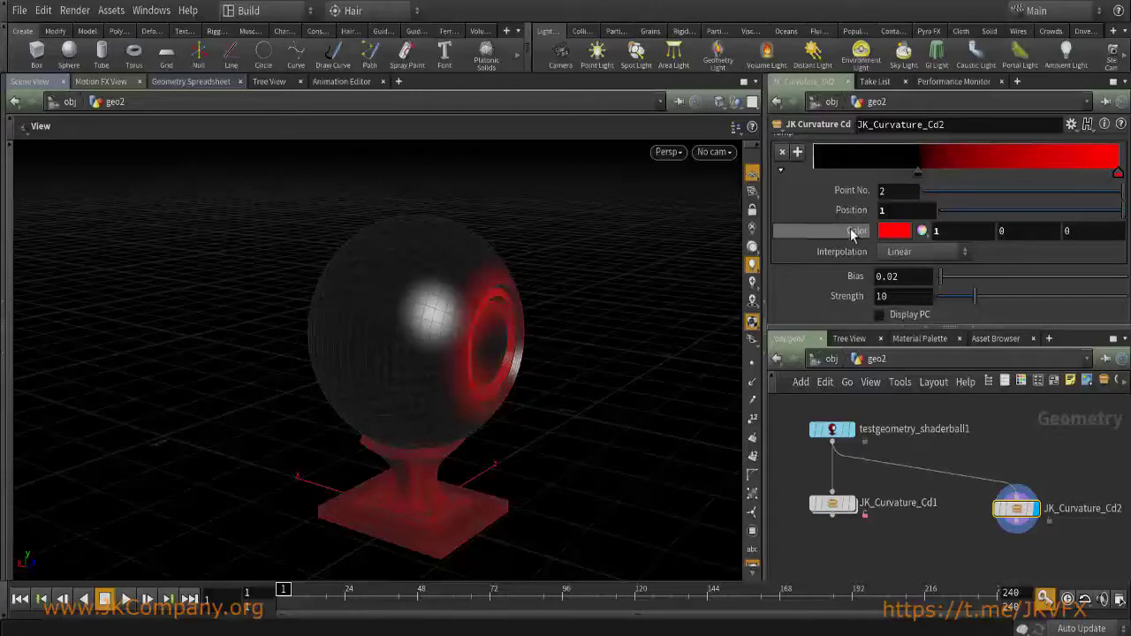
Toggle Display PC on JK_Curvature_Cd2, then check switch1's Select Input inside it.
{"action": "left_click", "coordinate": [910, 316]}
{"action": "left_click", "coordinate": [910, 316]}
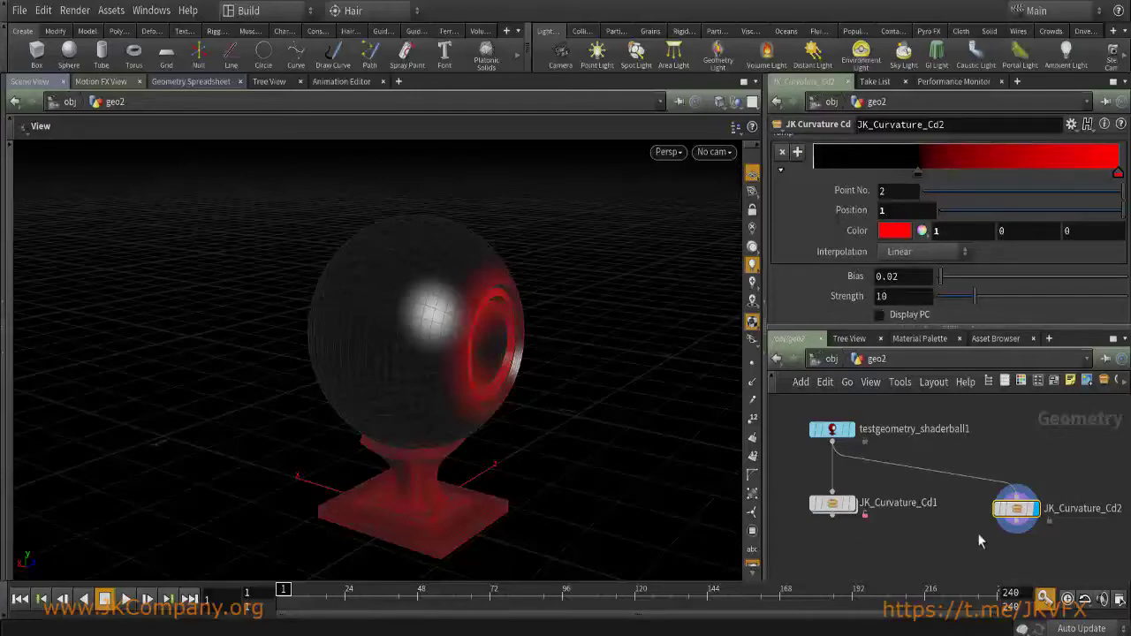
{"action": "right_click", "coordinate": [1032, 513]}
{"action": "left_click", "coordinate": [981, 558]}
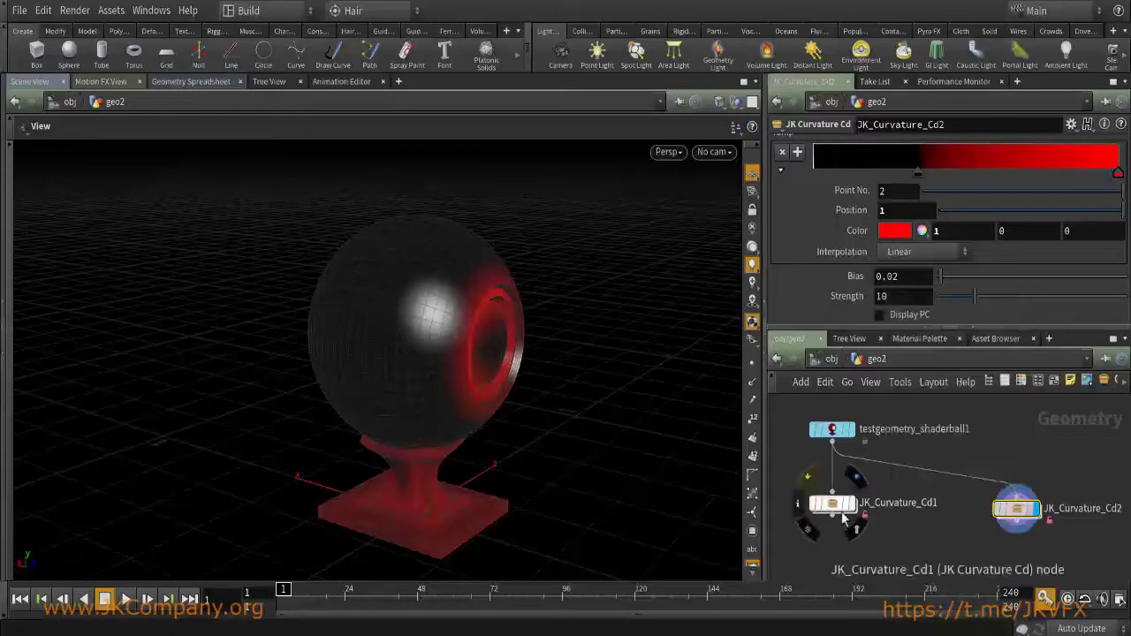
{"action": "double_click", "coordinate": [1009, 508]}
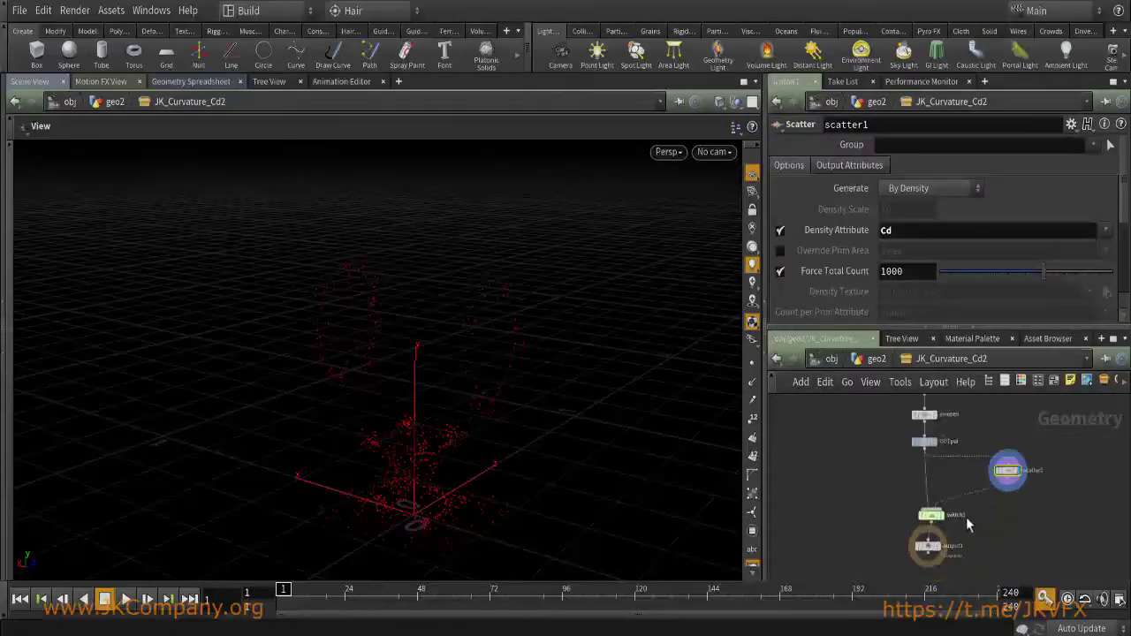
{"action": "left_click", "coordinate": [926, 514]}
{"action": "left_click_drag", "start_coordinate": [1018, 503], "coordinate": [975, 457]}
{"action": "left_click", "coordinate": [929, 514]}
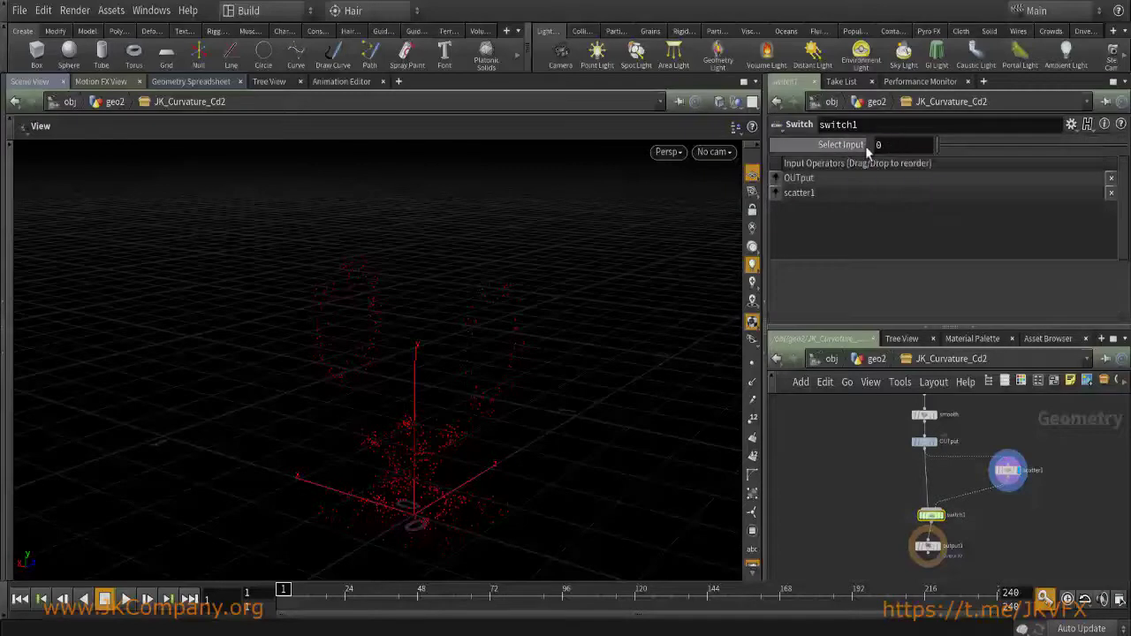
Delete JK_Curvature_Cd2 and save JK_Curvature_Cd1's node type to JKCurvatureCd.hda.
{"action": "key", "text": "u"}
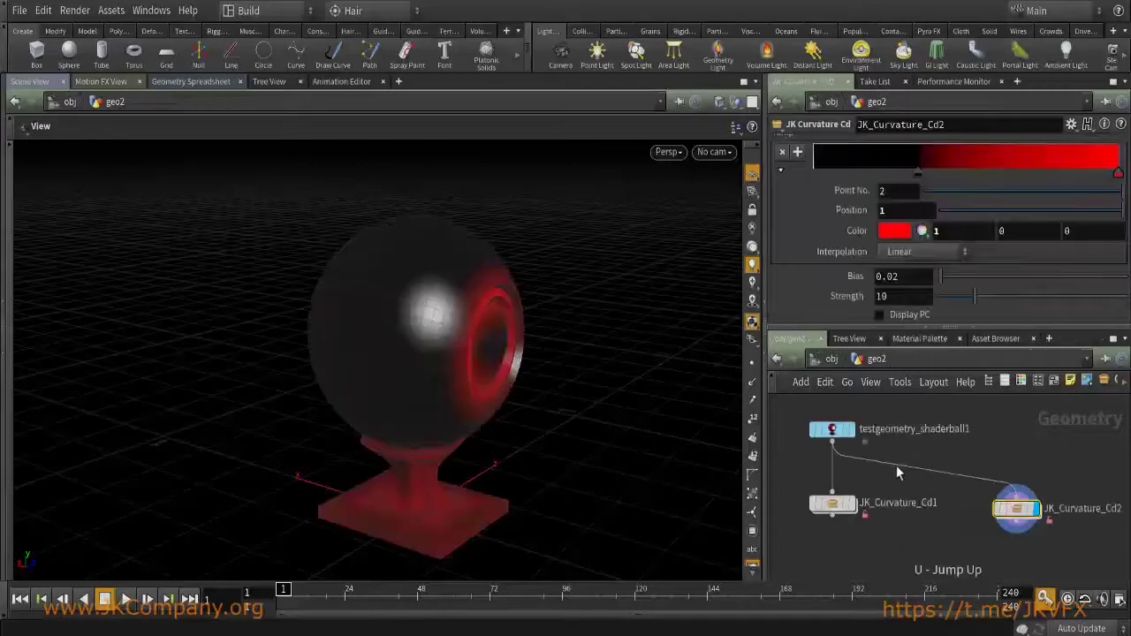
{"action": "key", "text": "Delete"}
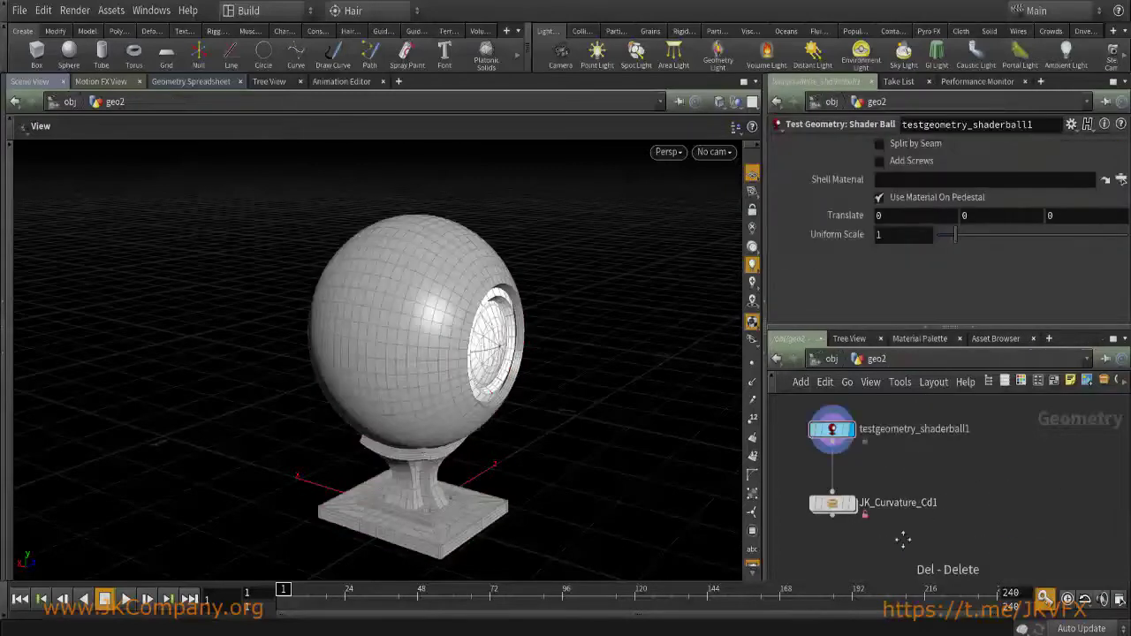
{"action": "right_click", "coordinate": [907, 506]}
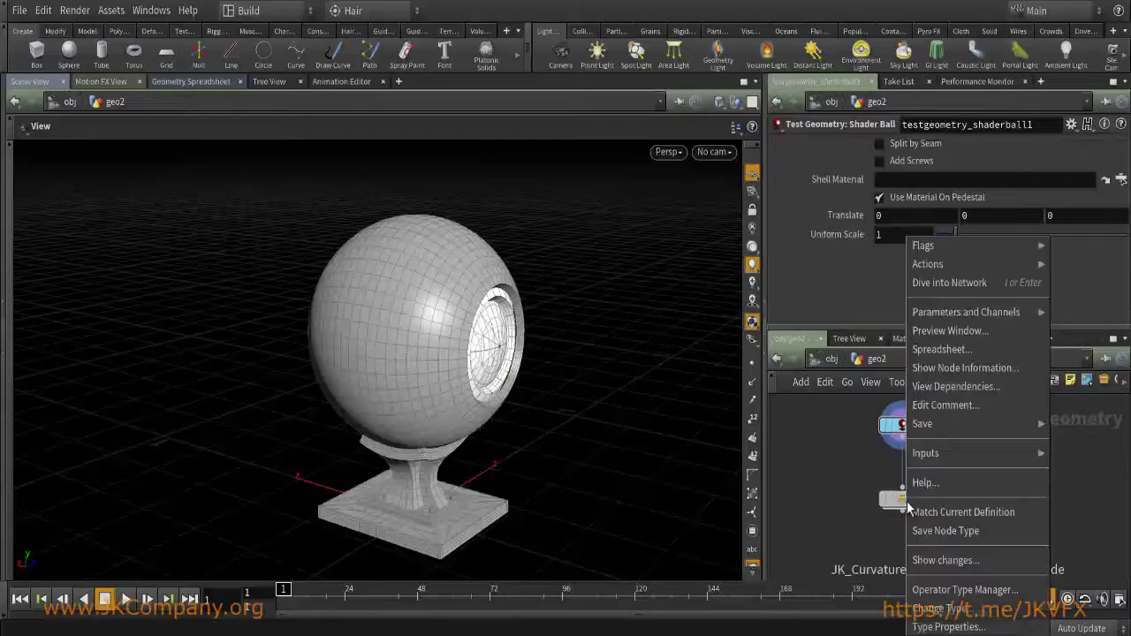
{"action": "left_click", "coordinate": [990, 531]}
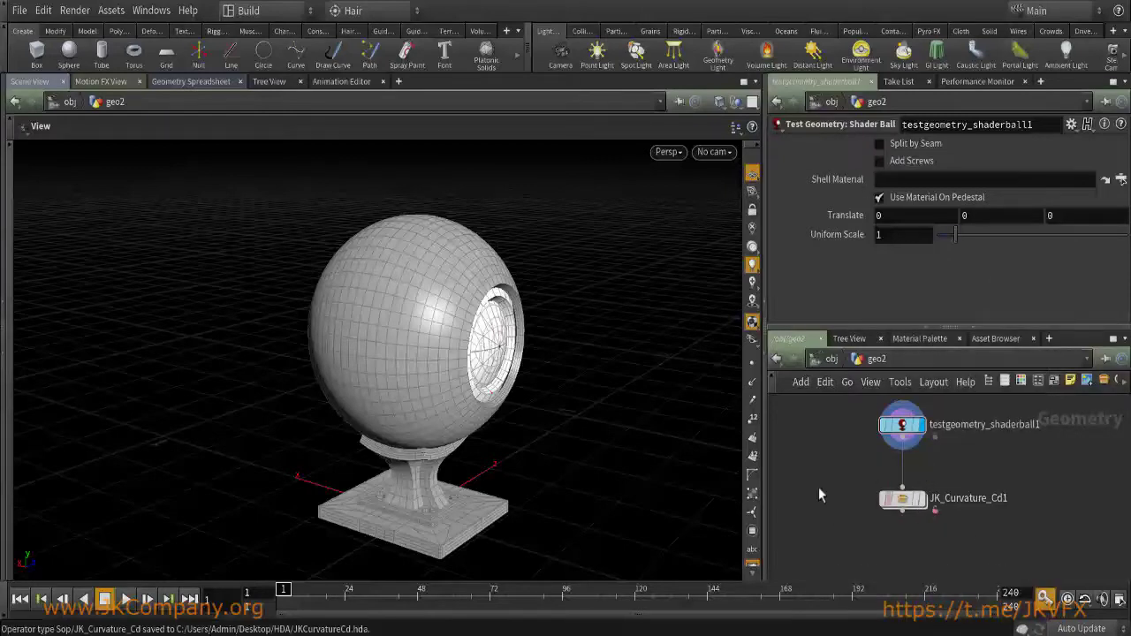
{"action": "left_click", "coordinate": [902, 498]}
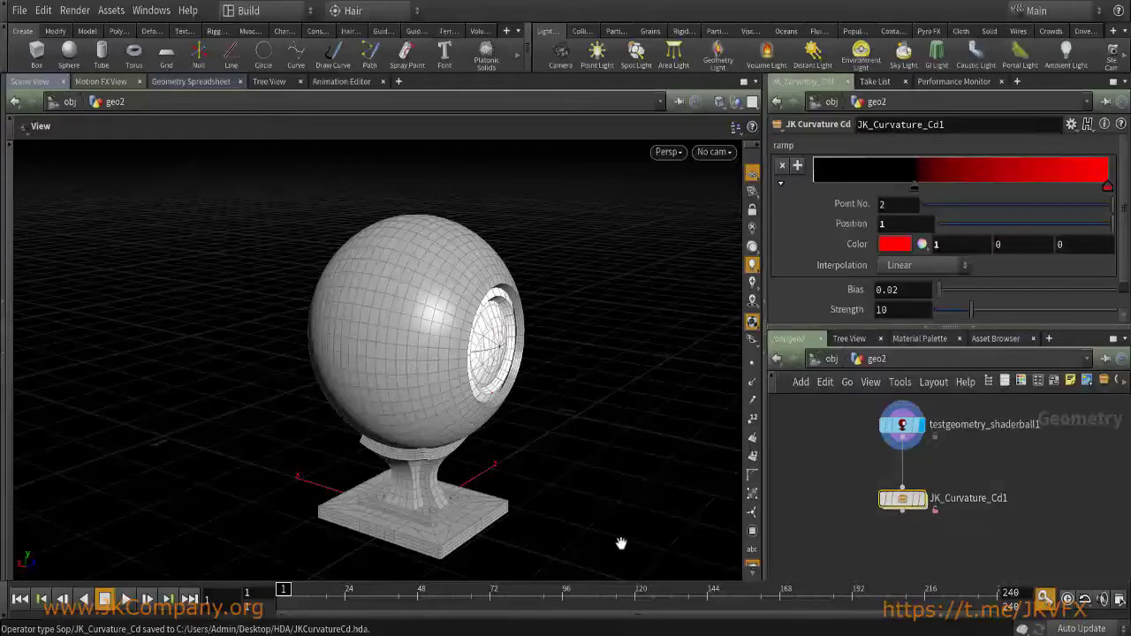
{"action": "key", "text": "alt+Tab"}
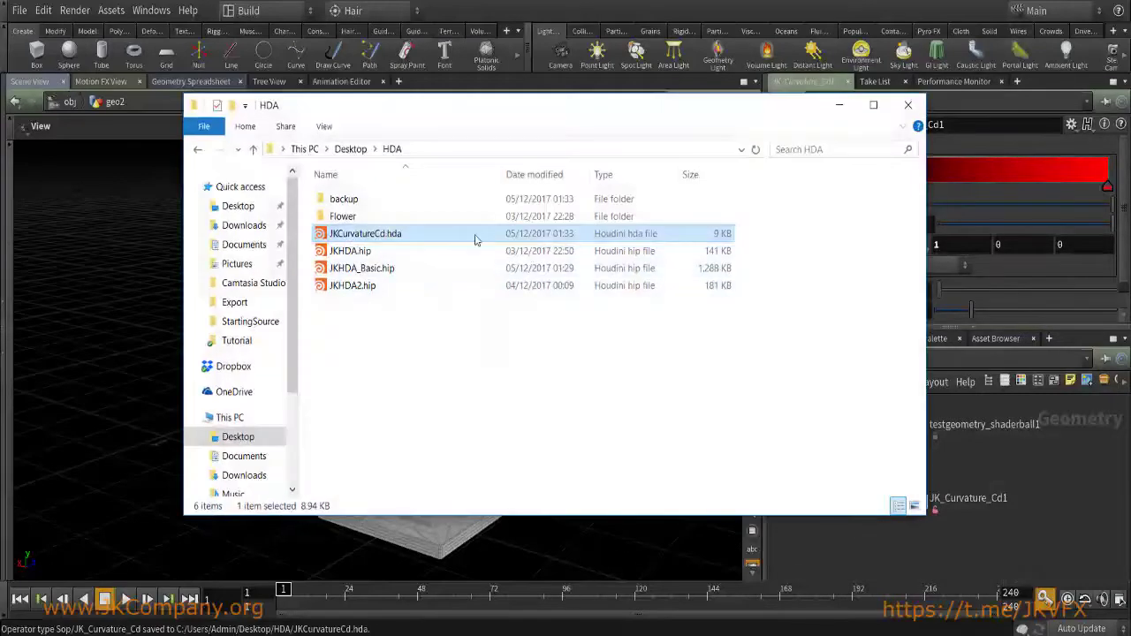
{"action": "key", "text": "alt+Tab"}
Add a fresh JK_Curvature_Cd2 node and toggle its Display PC on and off twice.
{"action": "key", "text": "Tab"}
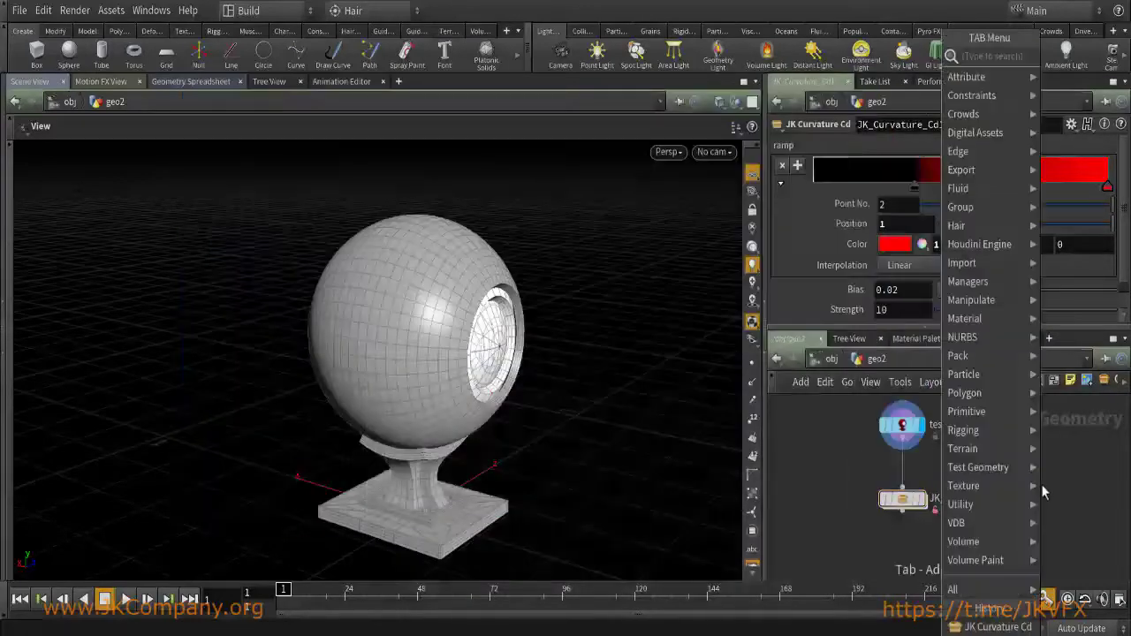
{"action": "key", "text": "Escape"}
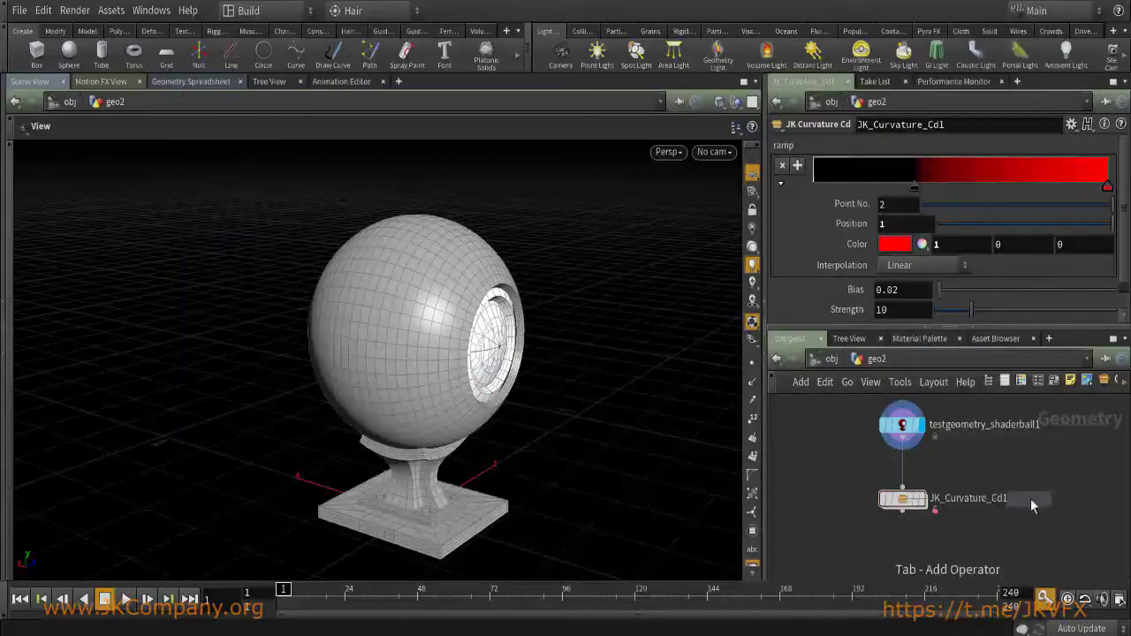
{"action": "key", "text": "ctrl+v"}
{"action": "key", "text": "r"}
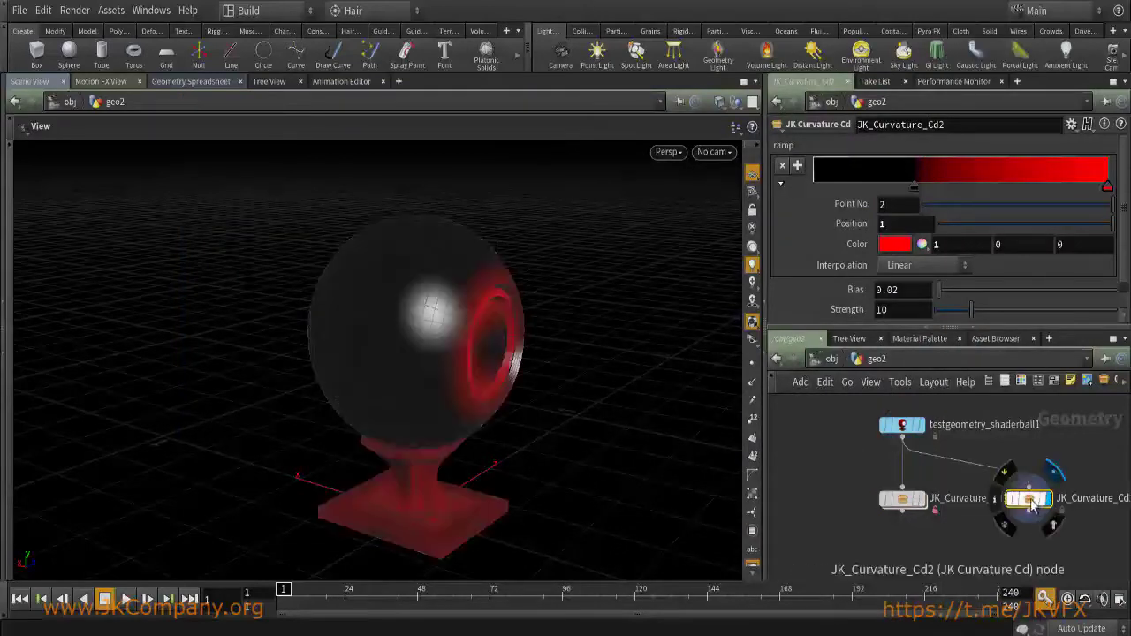
{"action": "scroll", "coordinate": [874, 277], "scroll_direction": "down", "scroll_amount": 1}
{"action": "left_click", "coordinate": [892, 318]}
{"action": "left_click", "coordinate": [892, 318]}
{"action": "left_click", "coordinate": [893, 318]}
{"action": "left_click", "coordinate": [892, 318]}
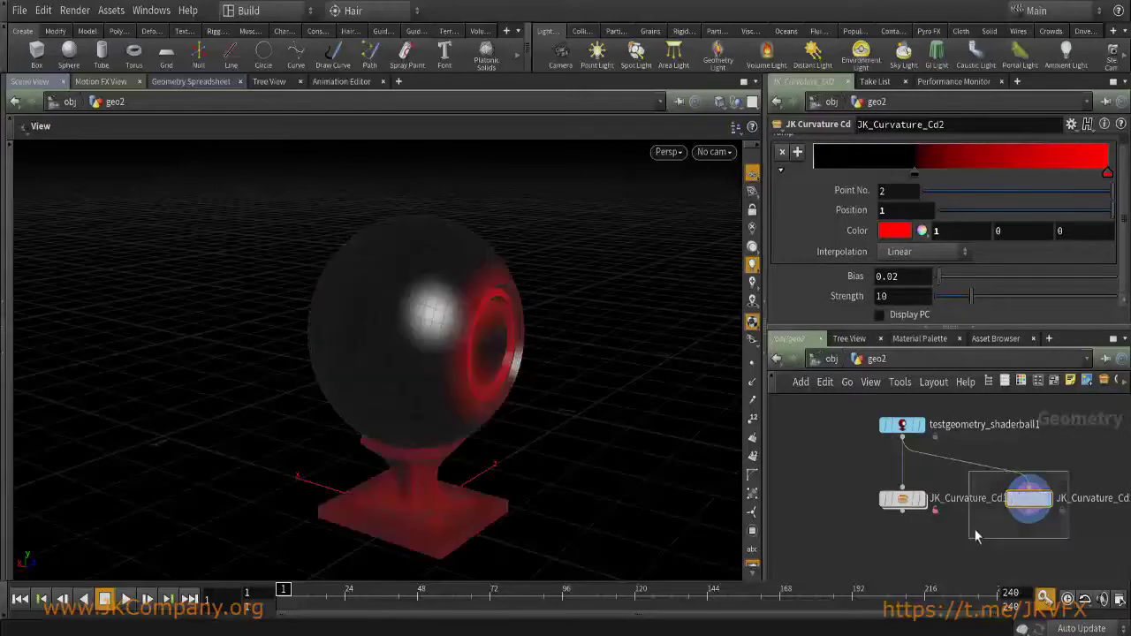
Go into the geo1 object and look inside its JK_Curvature_Cd node.
{"action": "key", "text": "u"}
{"action": "left_click", "coordinate": [894, 520]}
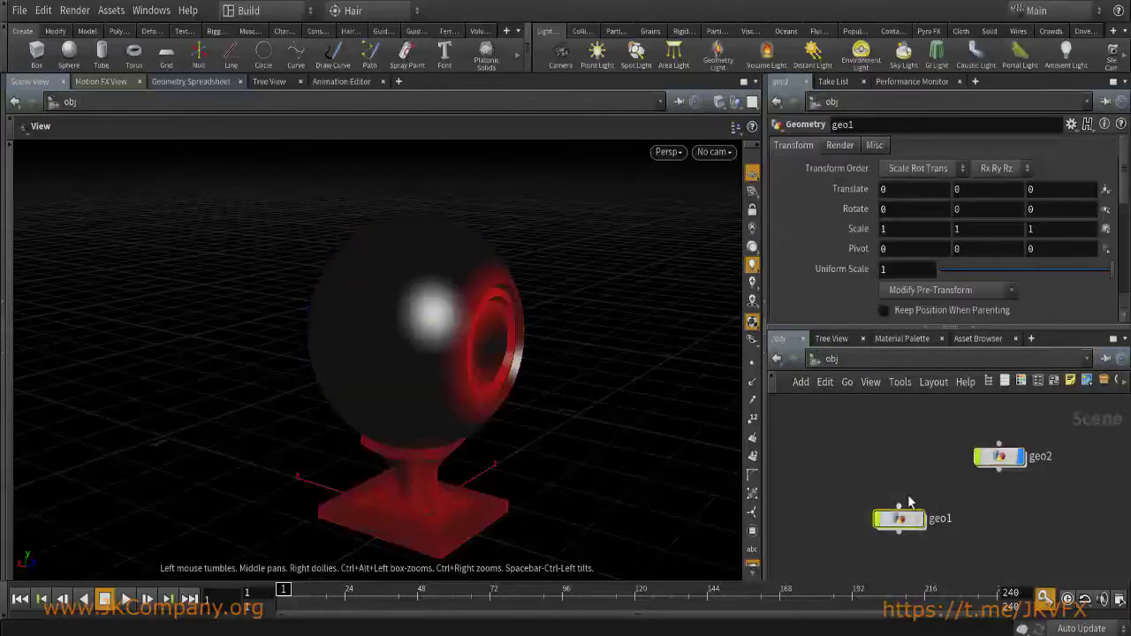
{"action": "key", "text": "i"}
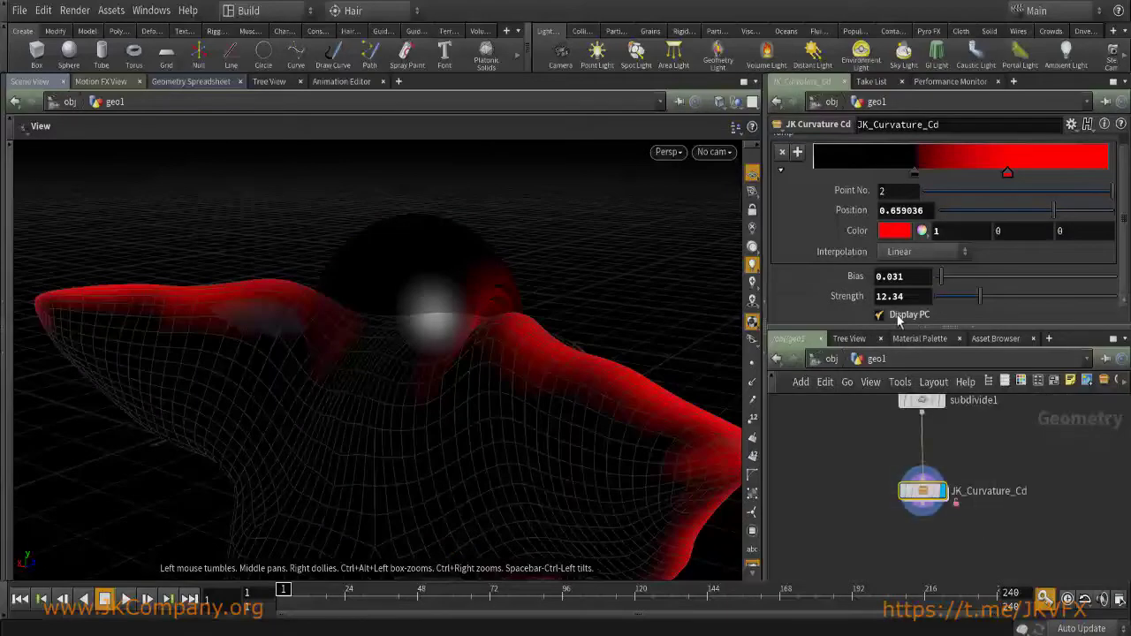
{"action": "mouse_move", "coordinate": [972, 514]}
{"action": "key", "text": "i"}
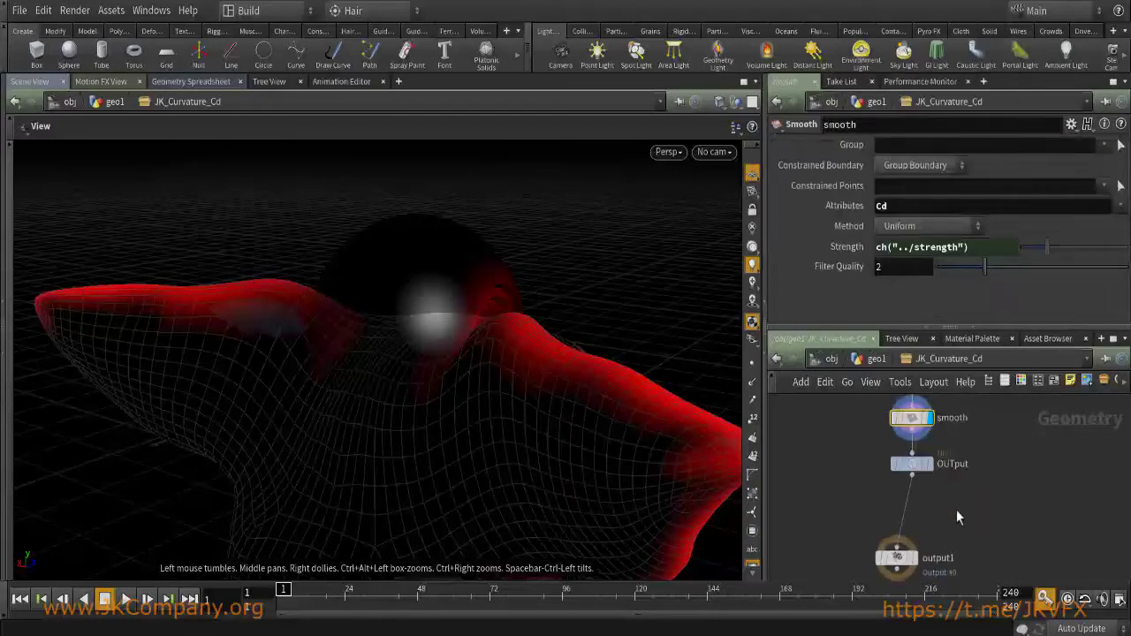
{"action": "key", "text": "u"}
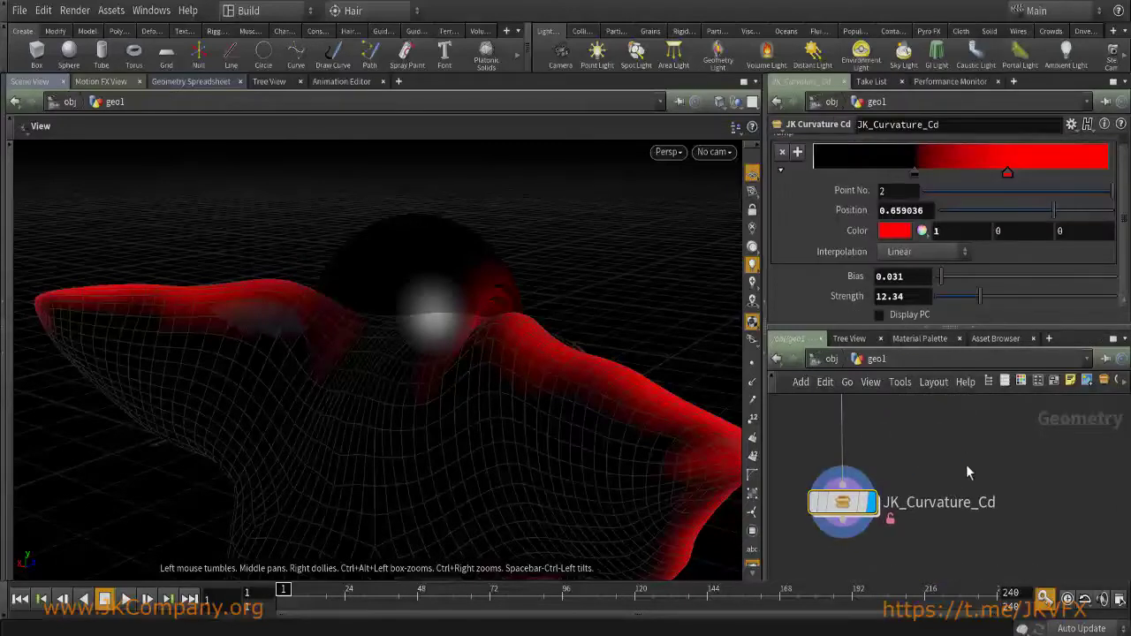
Add a JK Curvature Cd node on subdivide1's output, display it, and hide other objects.
{"action": "key", "text": "Tab"}
{"action": "left_click", "coordinate": [1020, 626]}
{"action": "left_click", "coordinate": [1031, 530]}
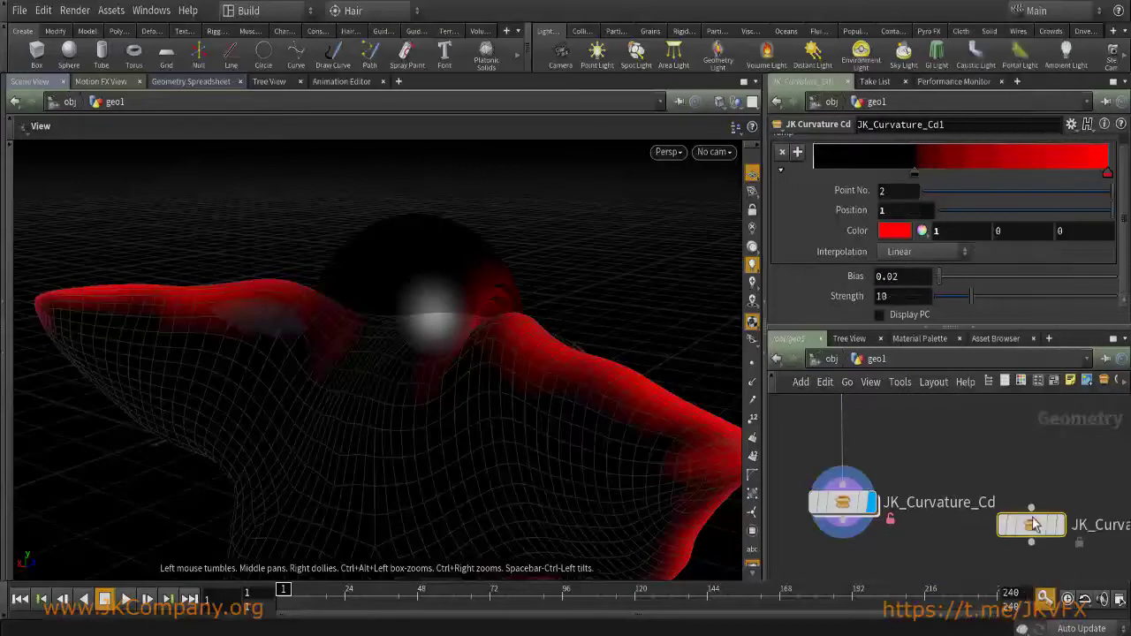
{"action": "left_click_drag", "start_coordinate": [1030, 508], "coordinate": [898, 405]}
{"action": "key", "text": "f"}
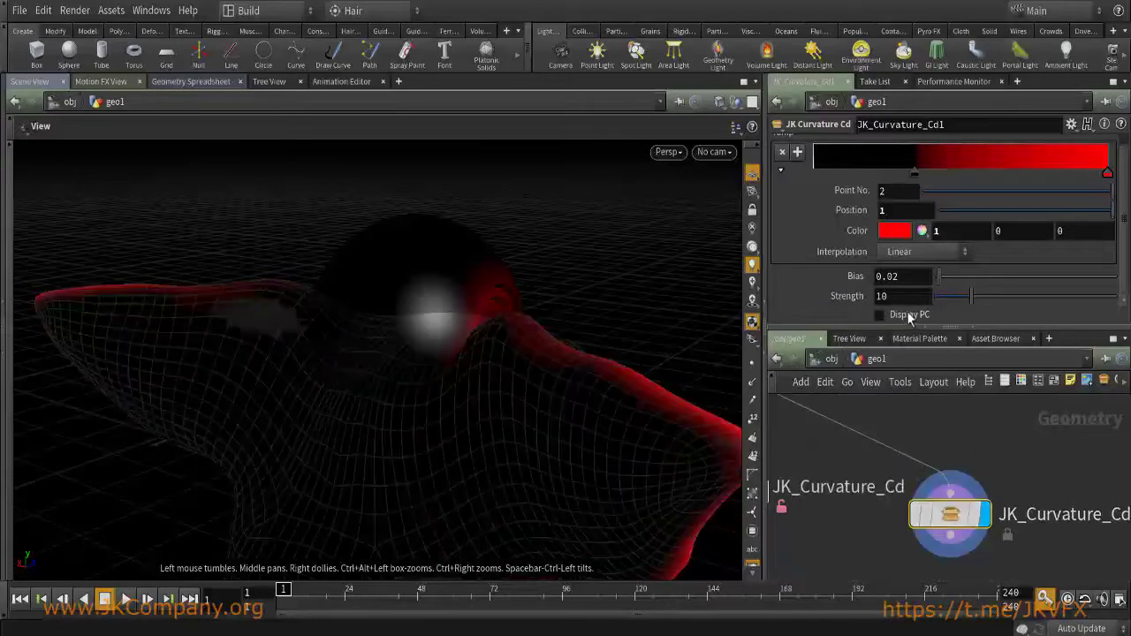
{"action": "left_click", "coordinate": [737, 101]}
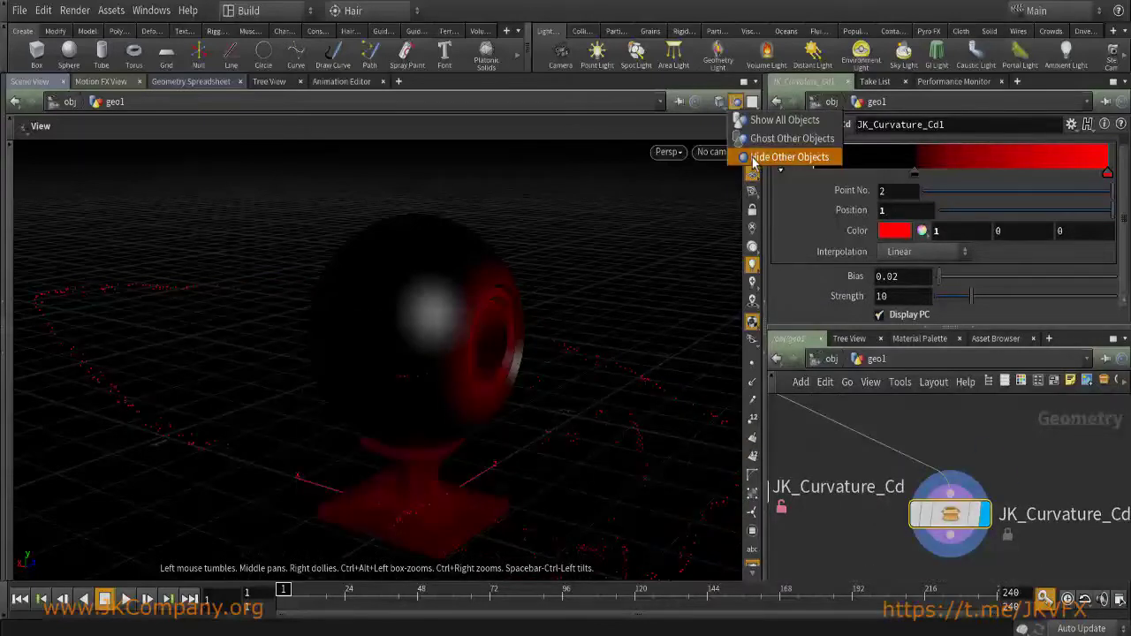
{"action": "left_click", "coordinate": [752, 159]}
Toggle Display PC off and on, then delete the curvature node and undo.
{"action": "scroll", "coordinate": [613, 222], "scroll_direction": "up", "scroll_amount": 6}
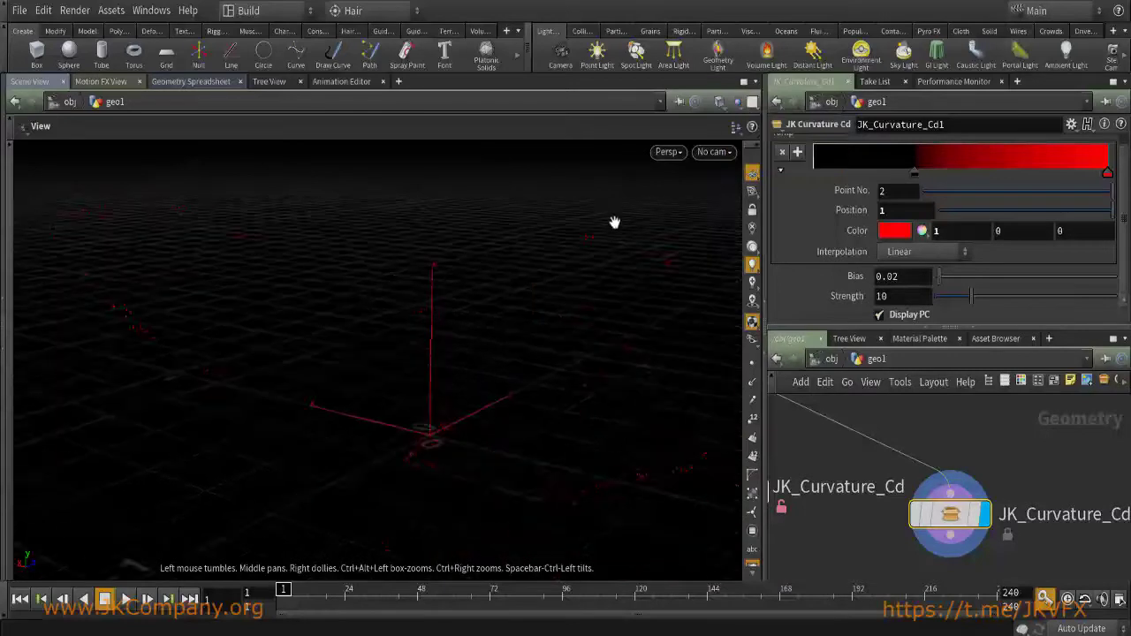
{"action": "scroll", "coordinate": [491, 387], "scroll_direction": "down", "scroll_amount": 5}
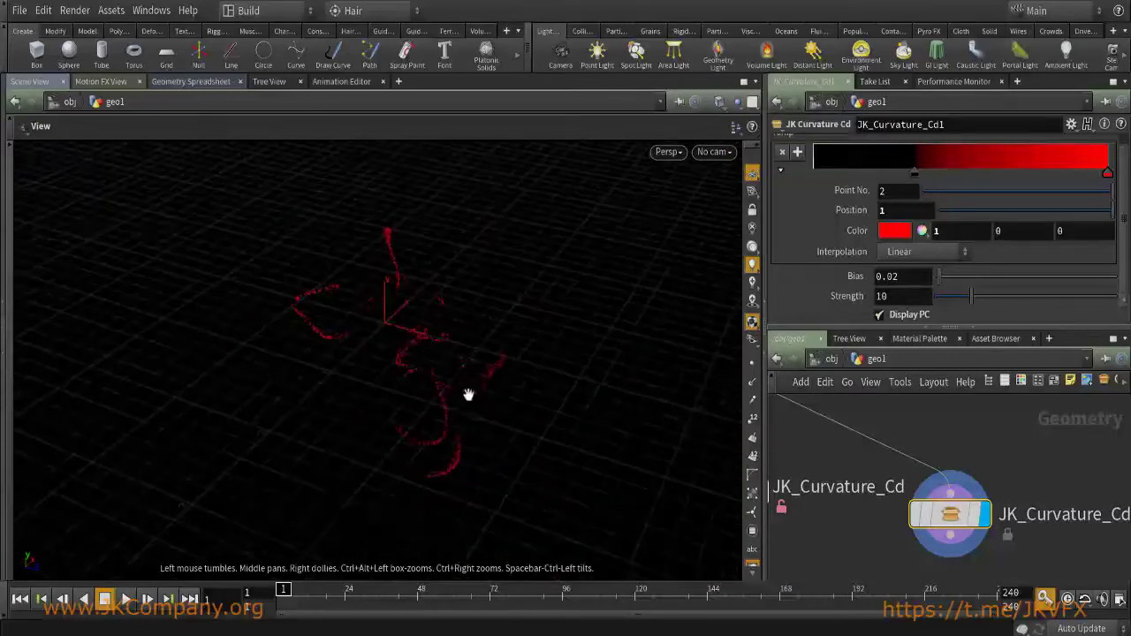
{"action": "left_click", "coordinate": [905, 316]}
{"action": "left_click", "coordinate": [905, 316]}
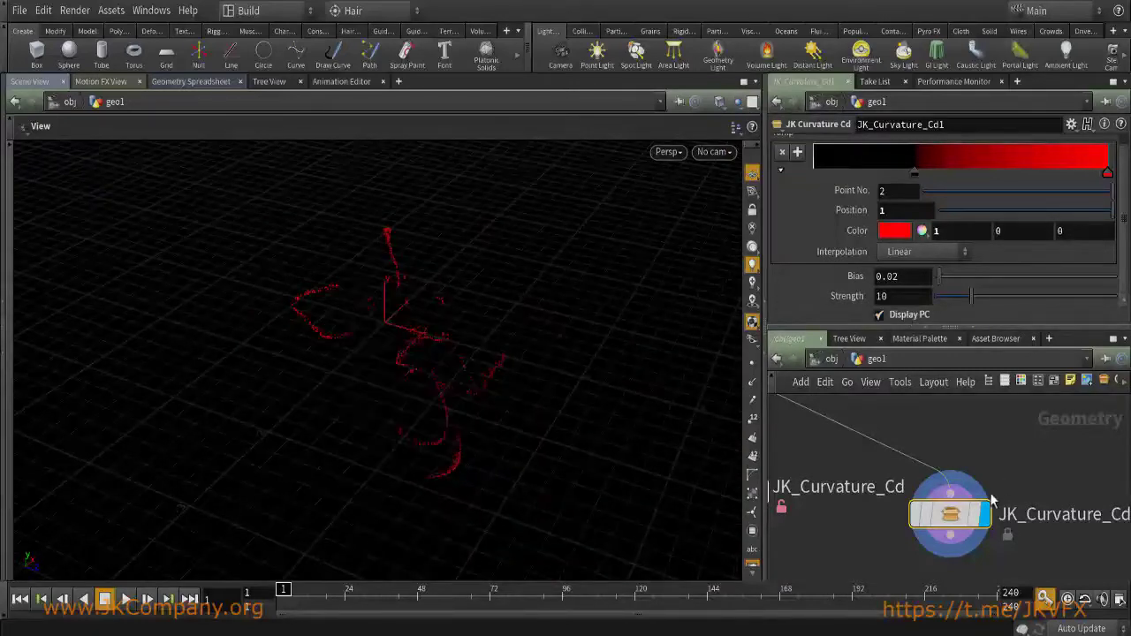
{"action": "key", "text": "Delete"}
{"action": "key", "text": "ctrl+z"}
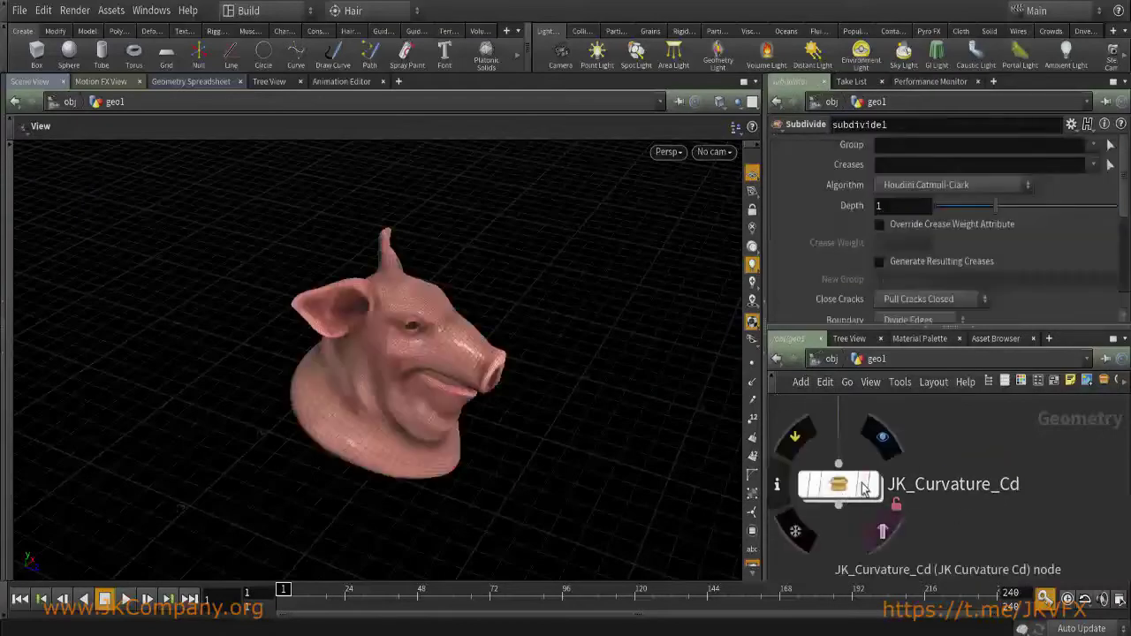
{"action": "left_click", "coordinate": [839, 485]}
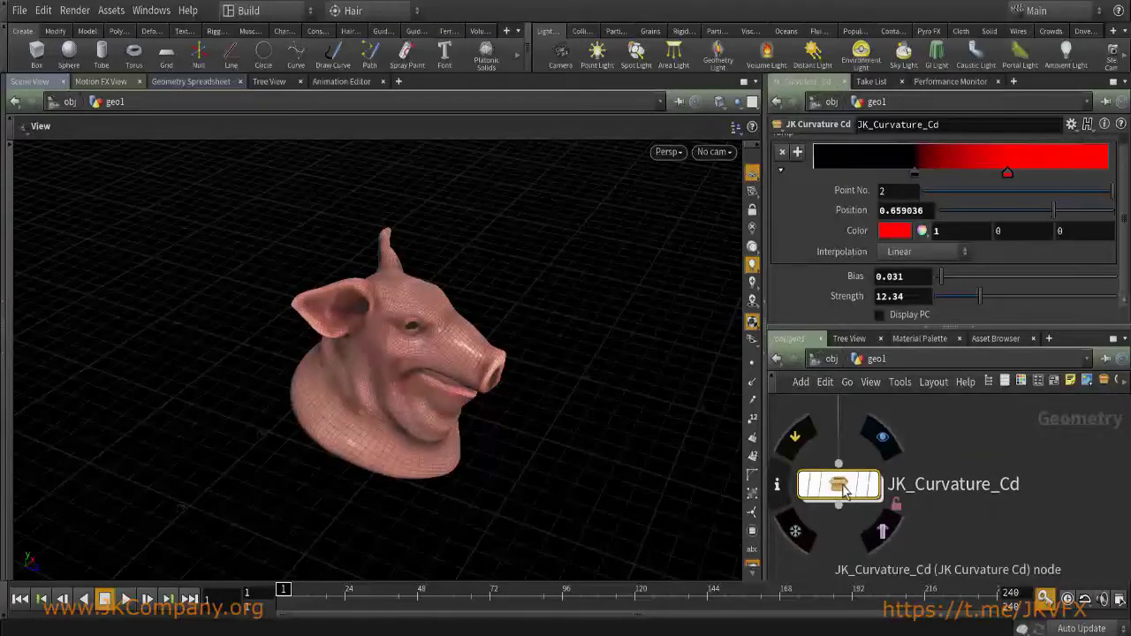
{"action": "right_click", "coordinate": [868, 491]}
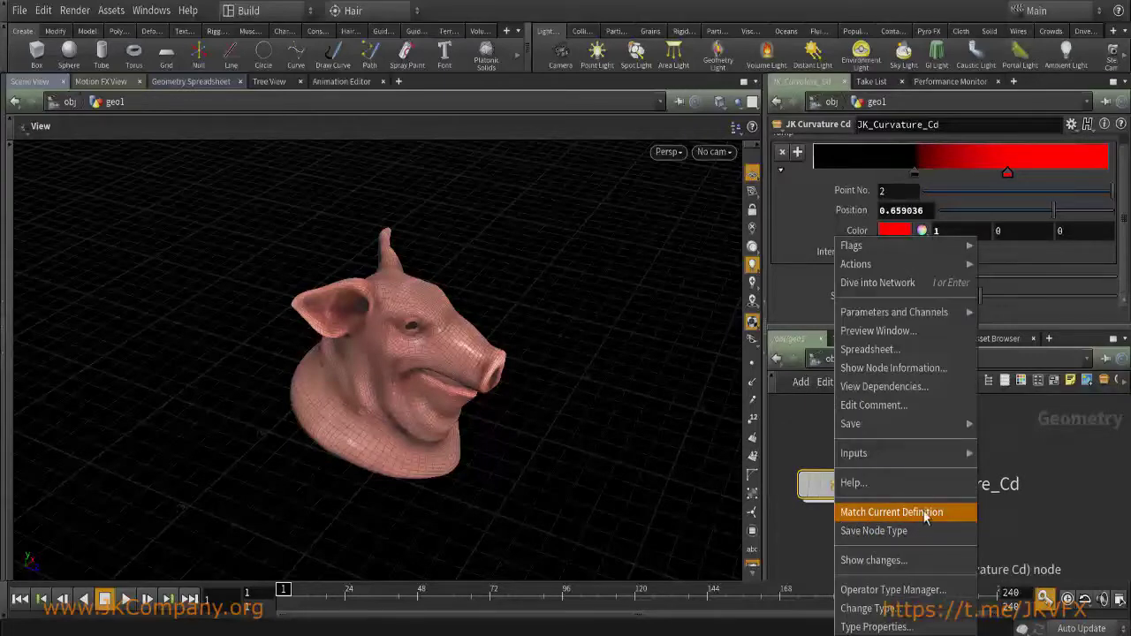
{"action": "left_click", "coordinate": [890, 514]}
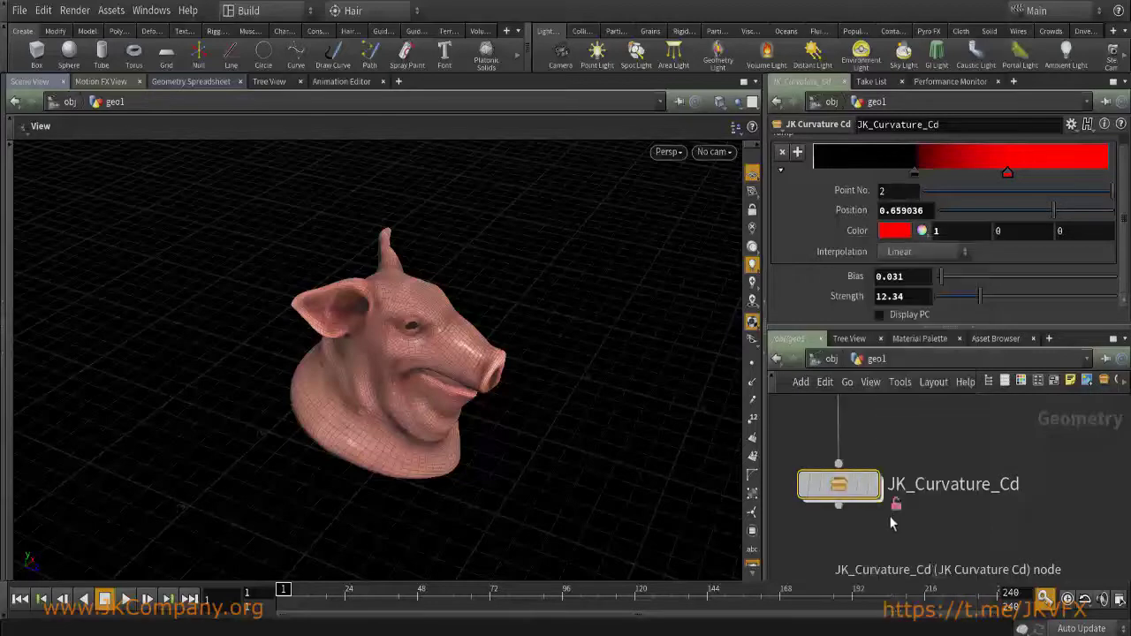
{"action": "left_click", "coordinate": [878, 315]}
{"action": "left_click", "coordinate": [861, 489]}
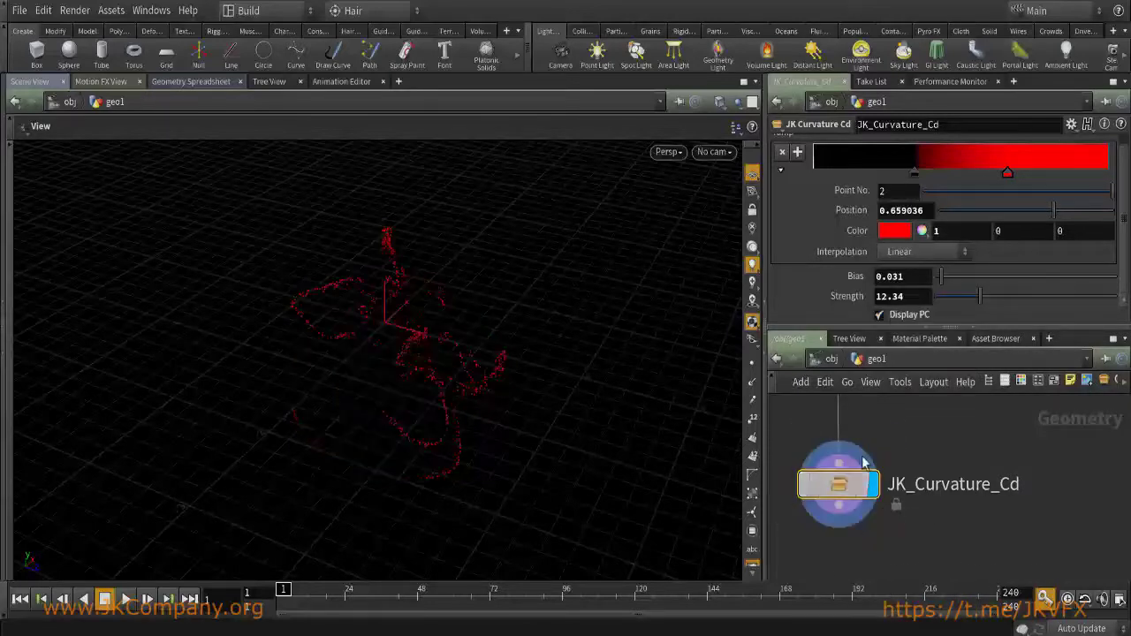
{"action": "left_click", "coordinate": [879, 314]}
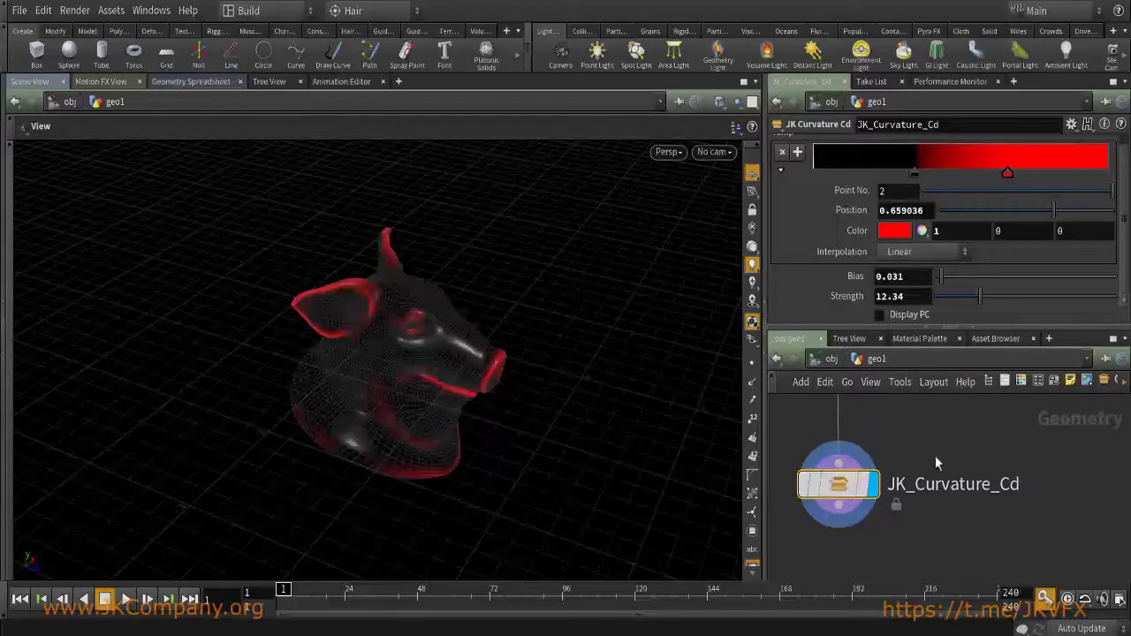
{"action": "key", "text": "ctrl+z"}
{"action": "key", "text": "ctrl+z"}
{"action": "key", "text": "ctrl+z"}
{"action": "key", "text": "ctrl+z"}
{"action": "key", "text": "ctrl+z"}
{"action": "key", "text": "ctrl+z"}
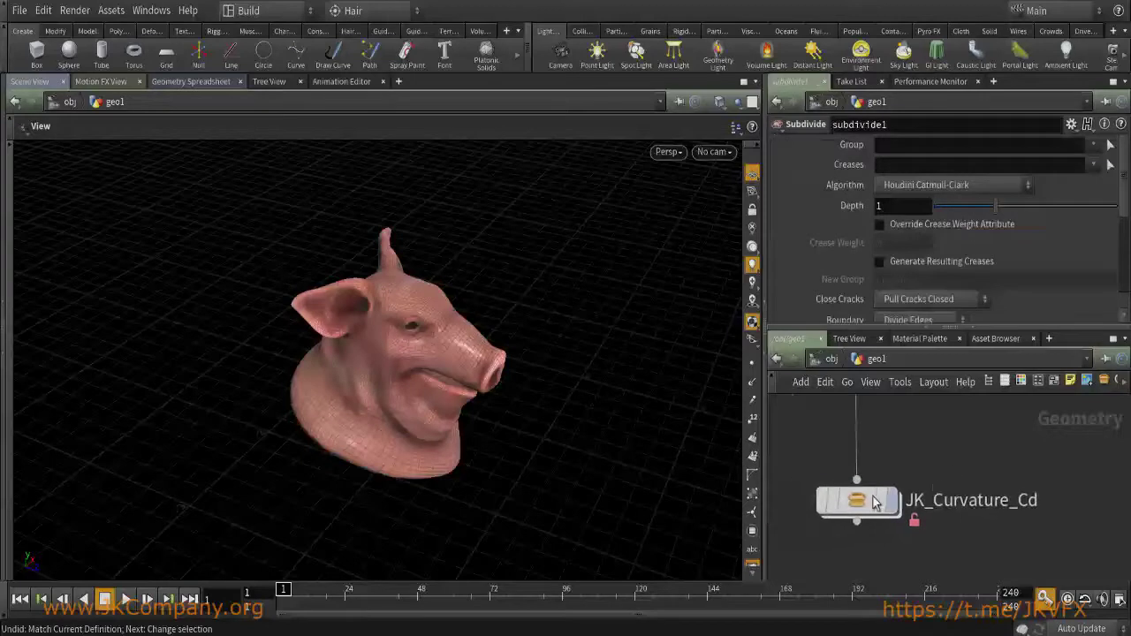
{"action": "right_click", "coordinate": [897, 499]}
{"action": "left_click", "coordinate": [1067, 499]}
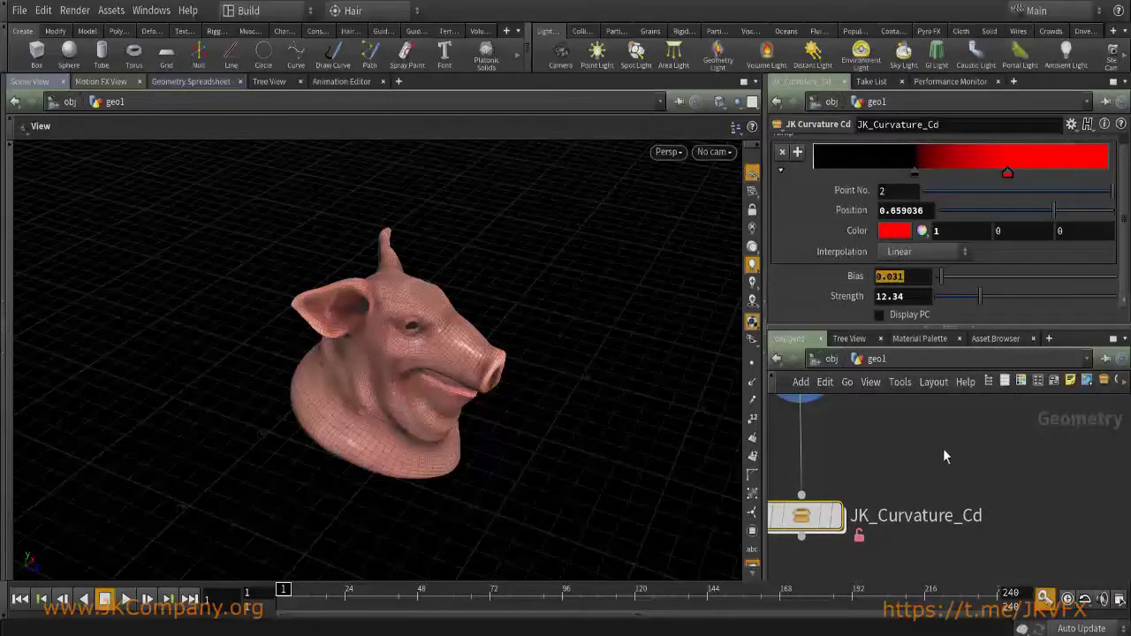
Add a temporary JK Curvature Cd node, compare its defaults with the original, then delete it.
{"action": "key", "text": "Tab"}
{"action": "left_click", "coordinate": [998, 627]}
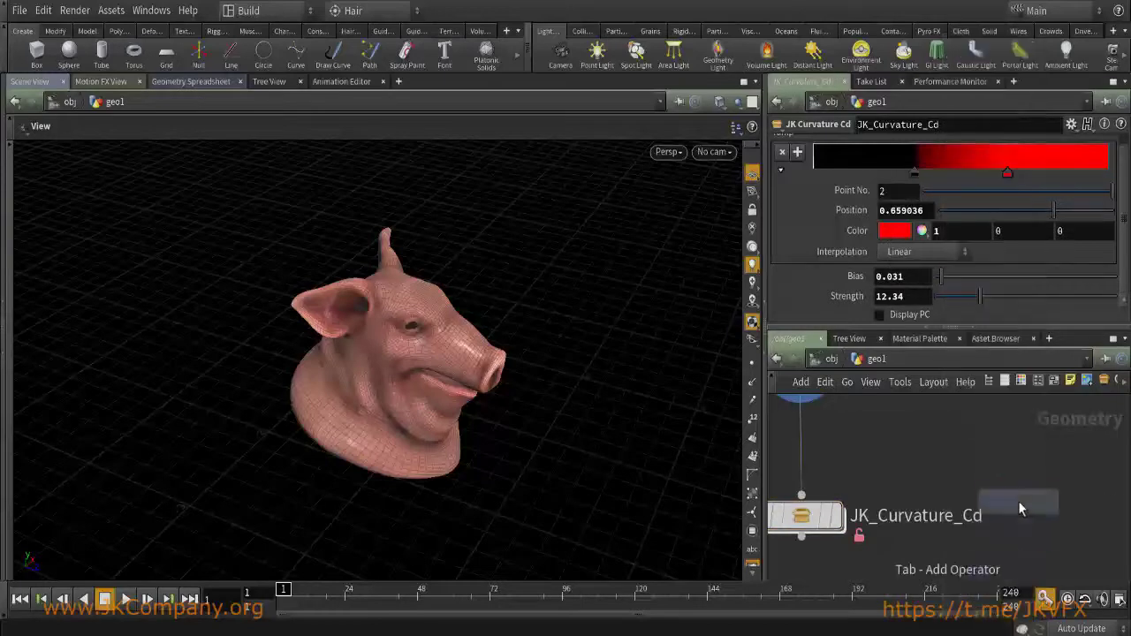
{"action": "left_click", "coordinate": [1018, 501]}
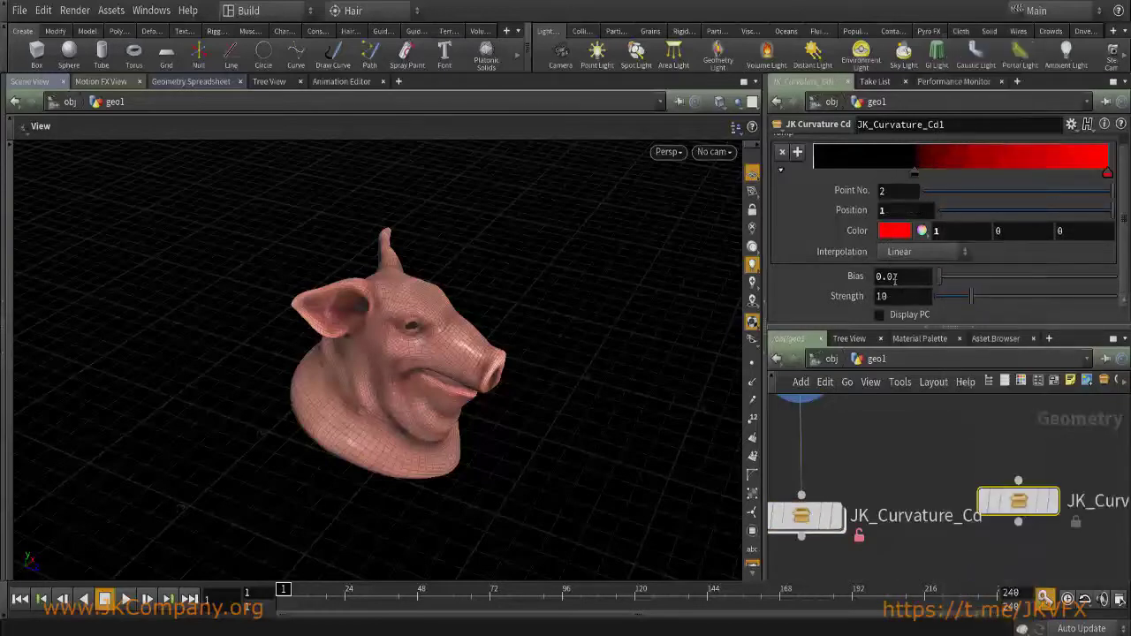
{"action": "left_click", "coordinate": [834, 516]}
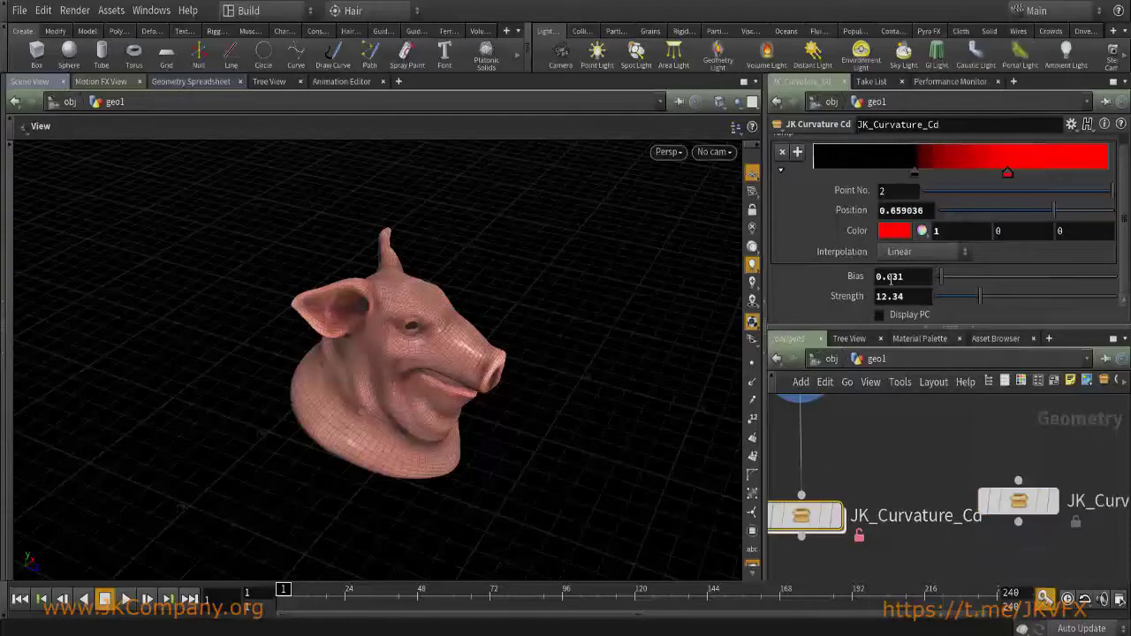
{"action": "left_click", "coordinate": [1018, 501]}
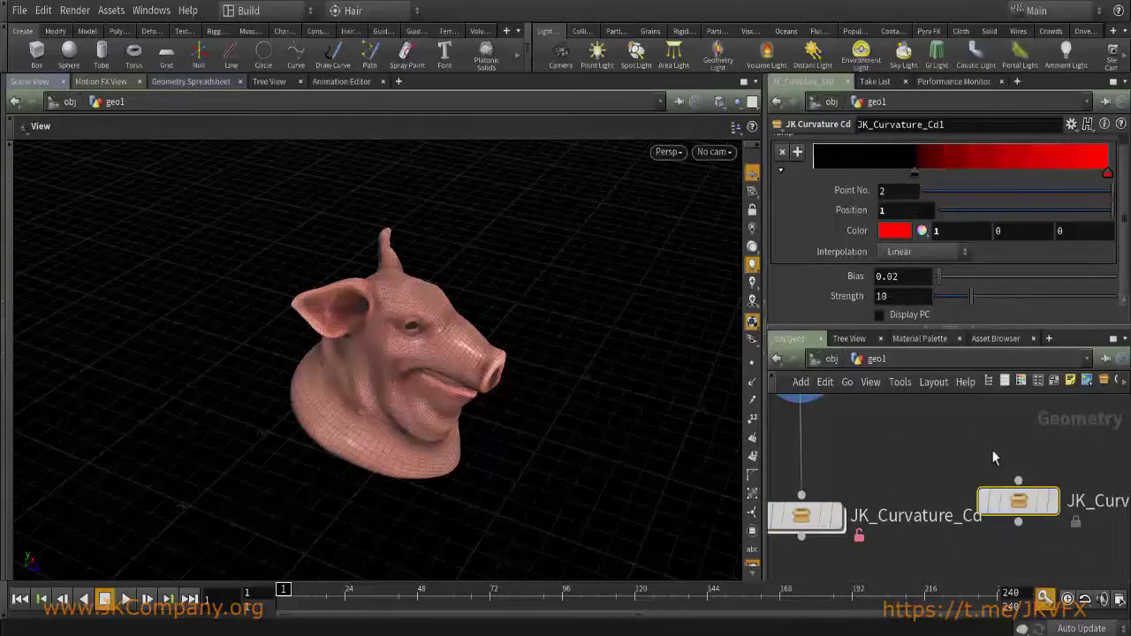
{"action": "key", "text": "Delete"}
Match the original JK_Curvature_Cd node to its current definition, inspect its contents, and return to geo1.
{"action": "right_click", "coordinate": [905, 515]}
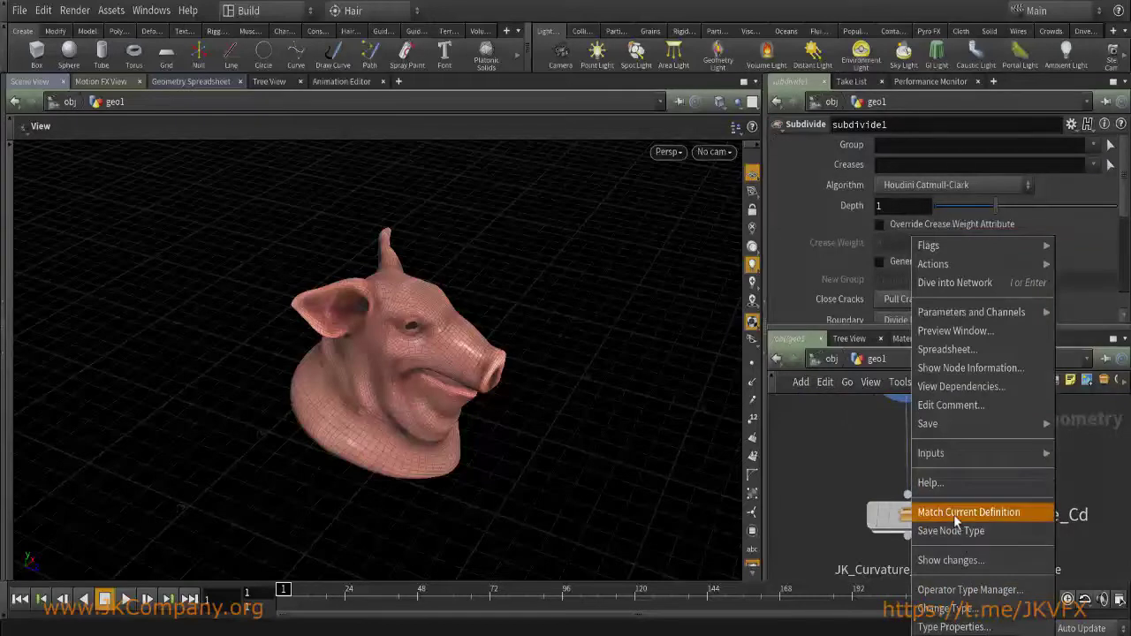
{"action": "left_click", "coordinate": [953, 513]}
{"action": "left_click", "coordinate": [907, 515]}
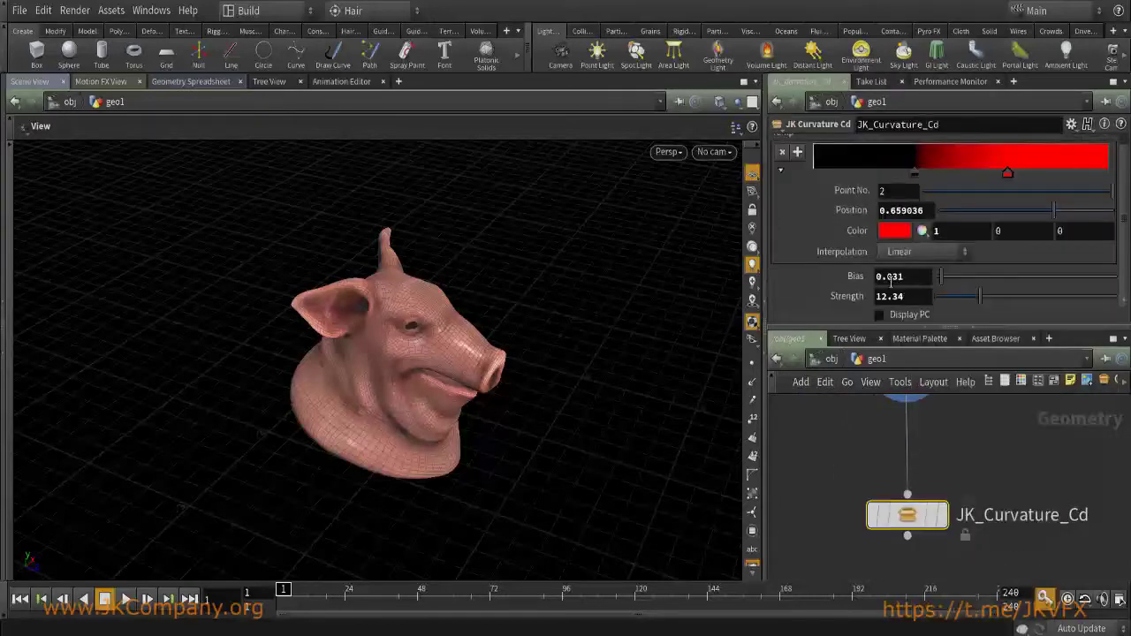
{"action": "double_click", "coordinate": [907, 515]}
{"action": "scroll", "coordinate": [968, 508], "scroll_direction": "up", "scroll_amount": 2}
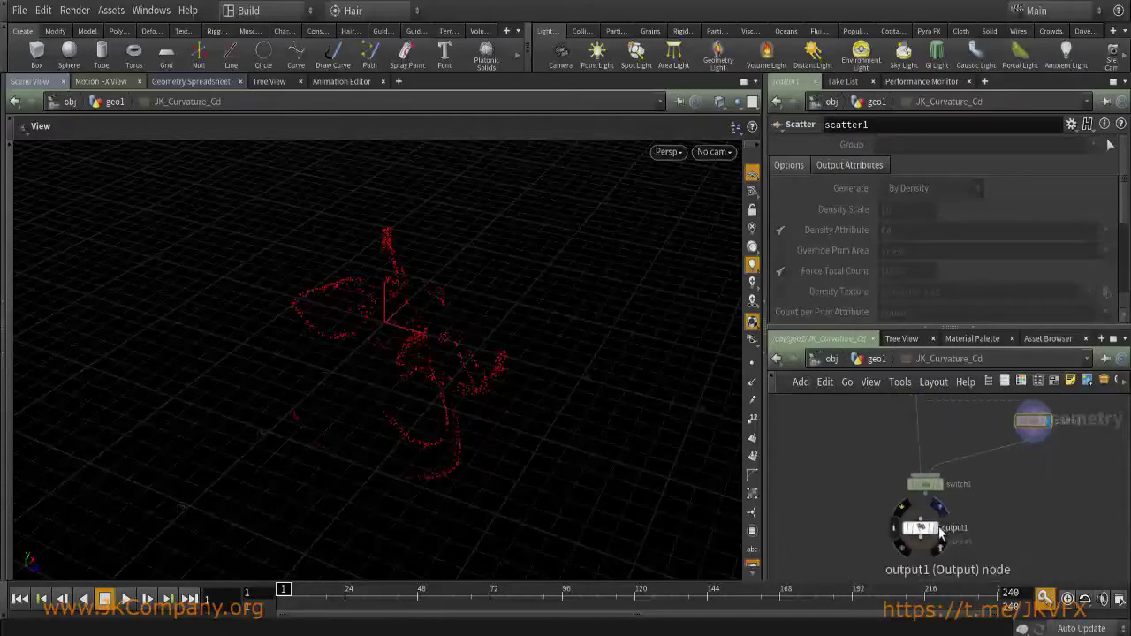
{"action": "key", "text": "u"}
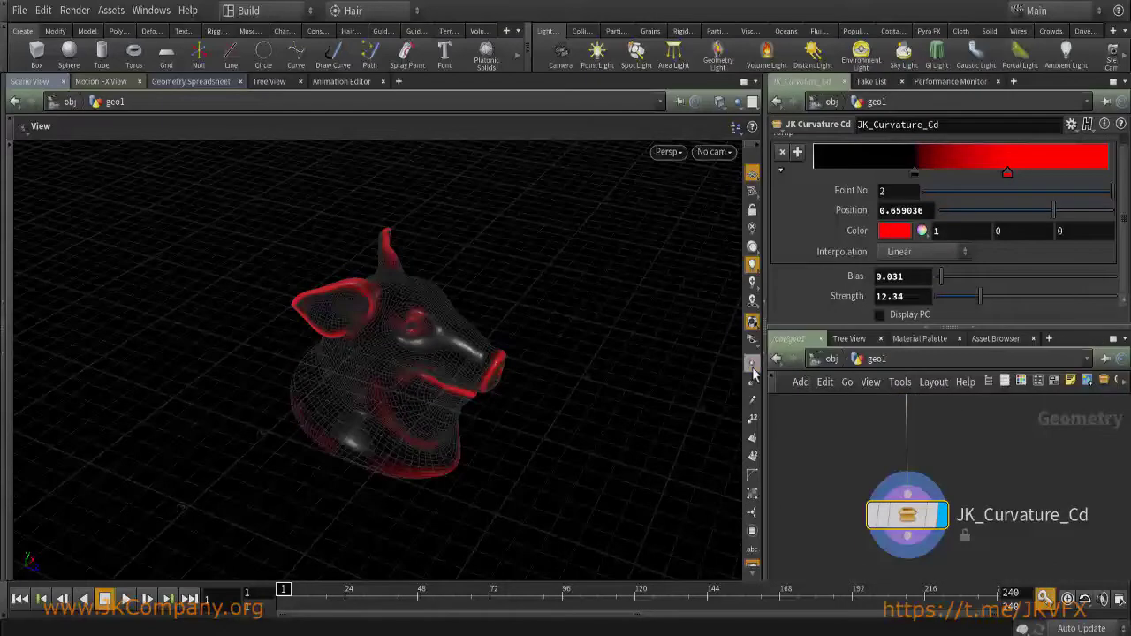
Save the scene as JKHDA_Basic.hip and start a new empty scene.
{"action": "left_click", "coordinate": [19, 10]}
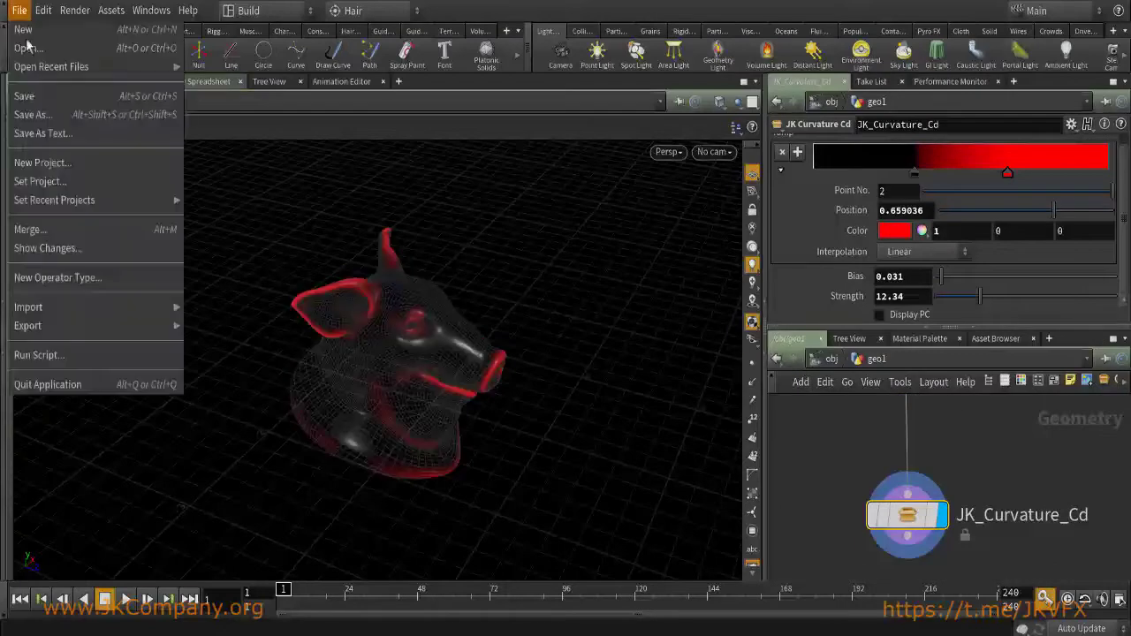
{"action": "left_click", "coordinate": [24, 95]}
{"action": "left_click", "coordinate": [19, 10]}
{"action": "key", "text": "Escape"}
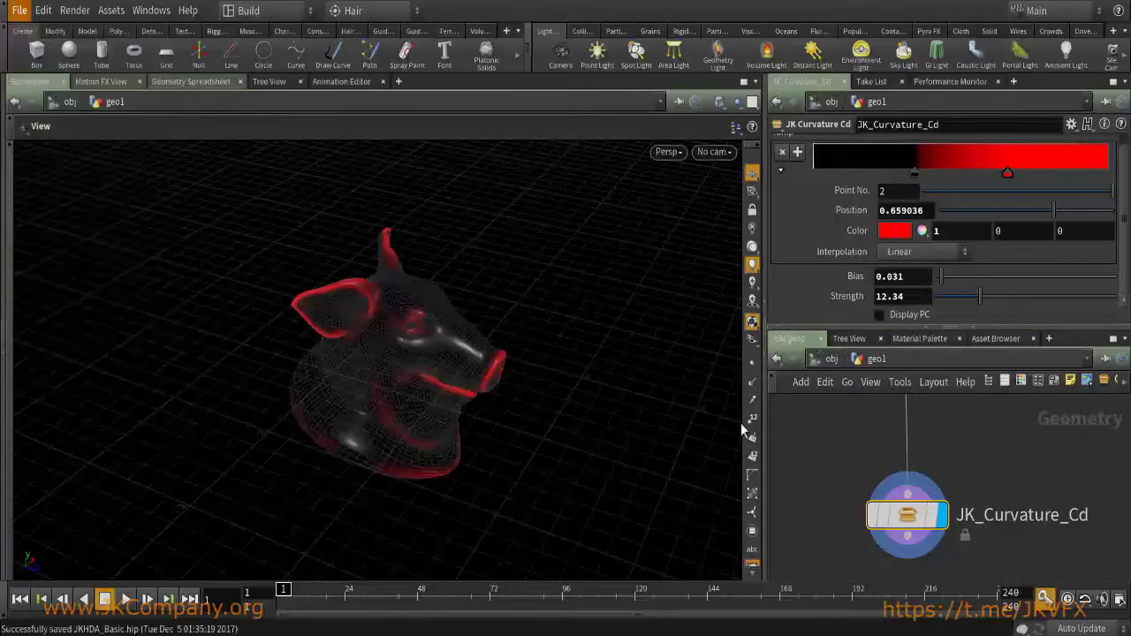
{"action": "key", "text": "ctrl+n"}
Add a Geometry container geo1 and dive inside it.
{"action": "key", "text": "Tab"}
{"action": "type", "text": "te"}
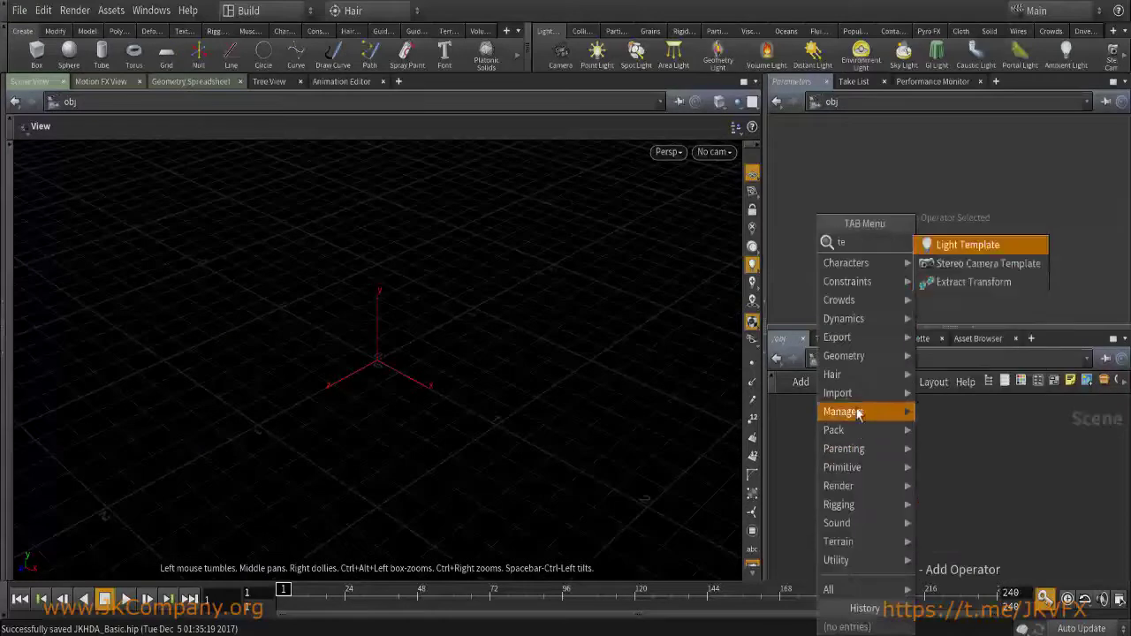
{"action": "key", "text": "Escape"}
{"action": "key", "text": "Tab"}
{"action": "type", "text": "te"}
{"action": "key", "text": "Escape"}
{"action": "key", "text": "Tab"}
{"action": "type", "text": "ge"}
{"action": "key", "text": "Return"}
{"action": "left_click", "coordinate": [919, 485]}
{"action": "double_click", "coordinate": [919, 485]}
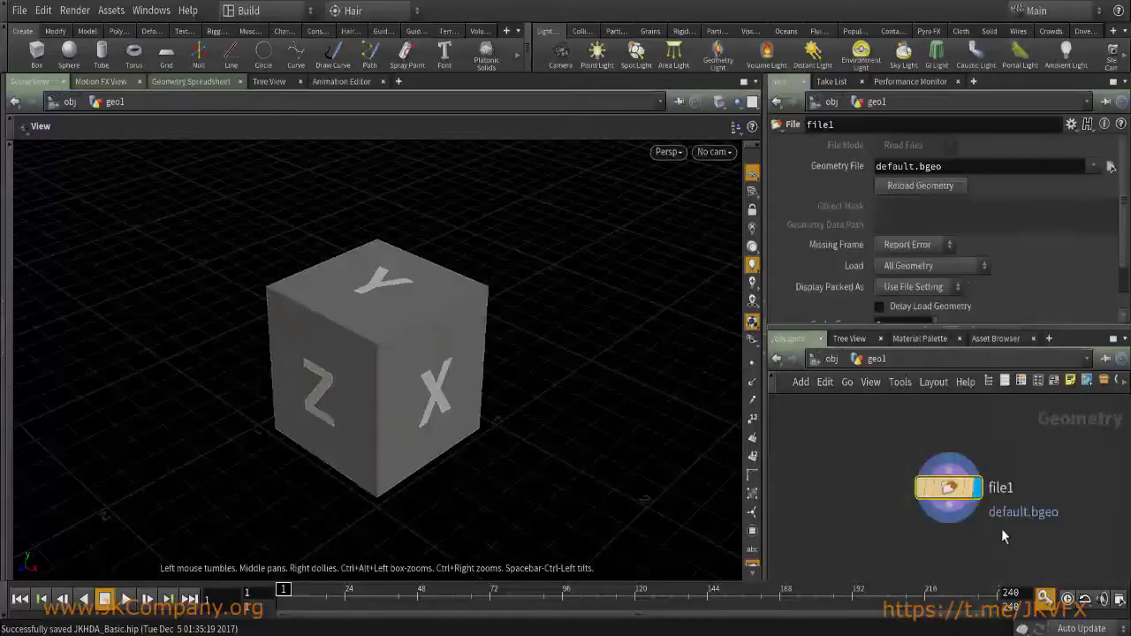
Replace the default file1 cube with a Pig Head test geometry.
{"action": "key", "text": "Delete"}
{"action": "key", "text": "Tab"}
{"action": "type", "text": "tes"}
{"action": "left_click", "coordinate": [877, 76]}
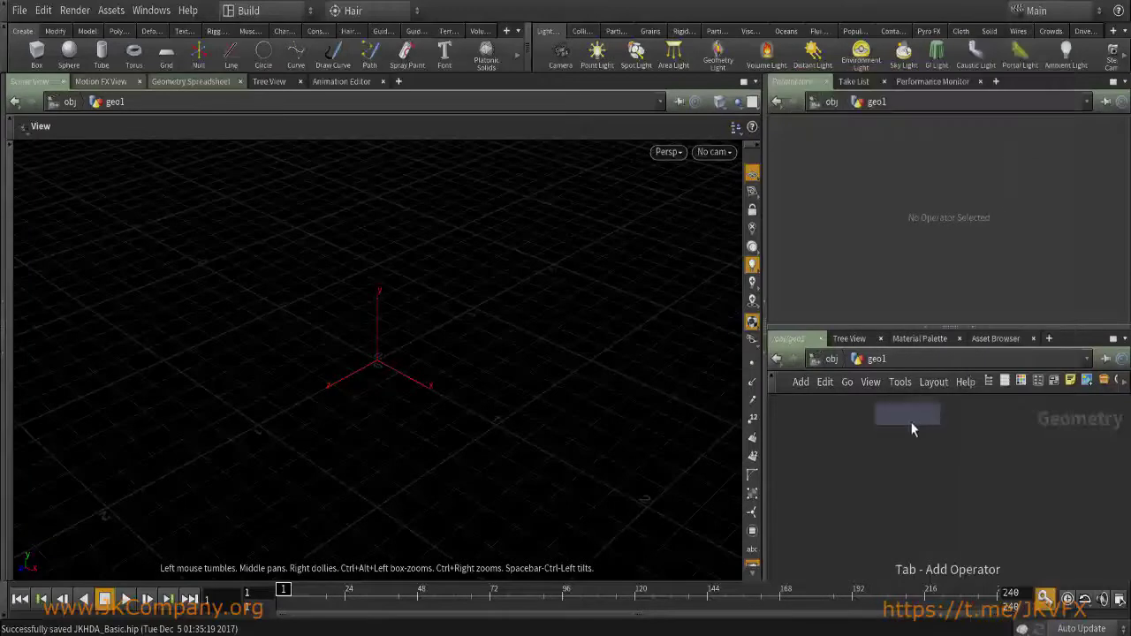
{"action": "left_click", "coordinate": [910, 421]}
{"action": "key", "text": "ctrl+s"}
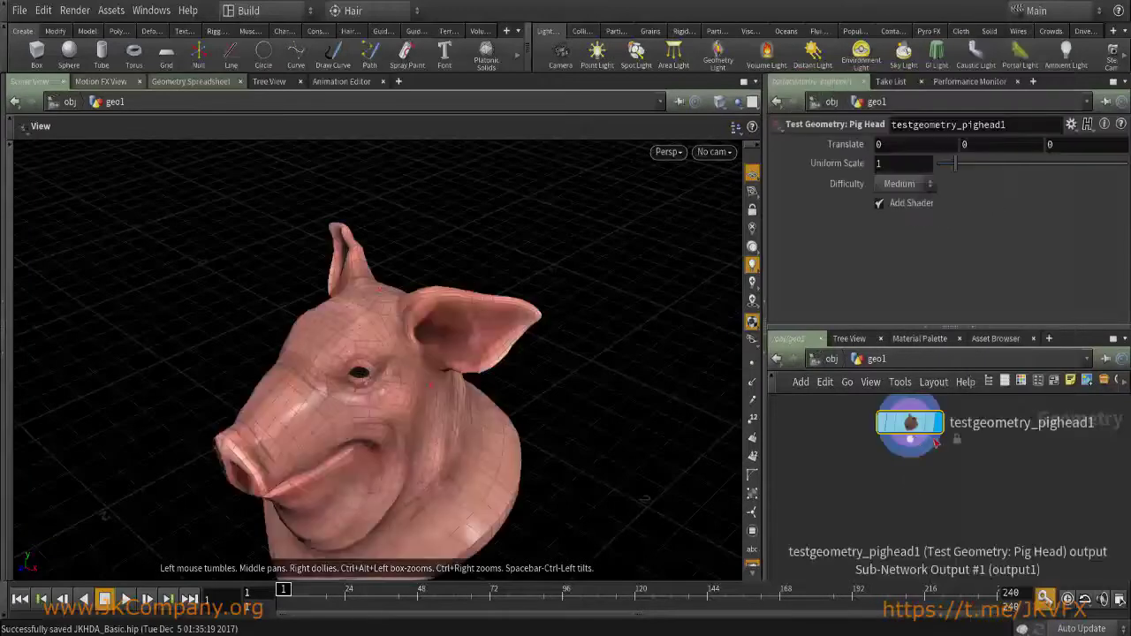
{"action": "key", "text": "Tab"}
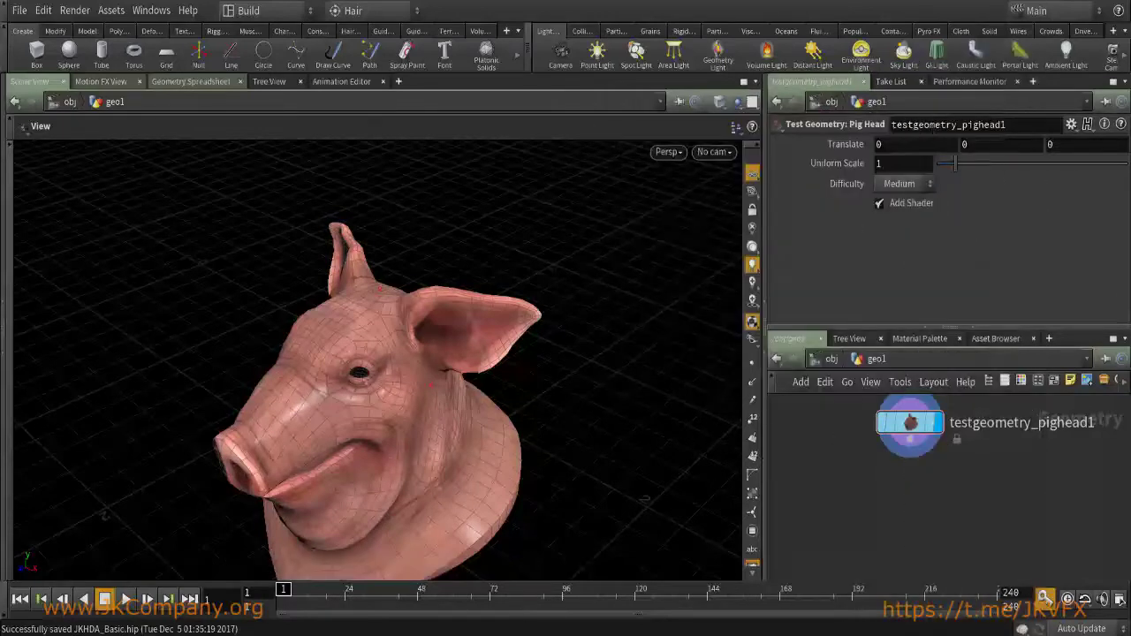
{"action": "key", "text": "alt+Tab"}
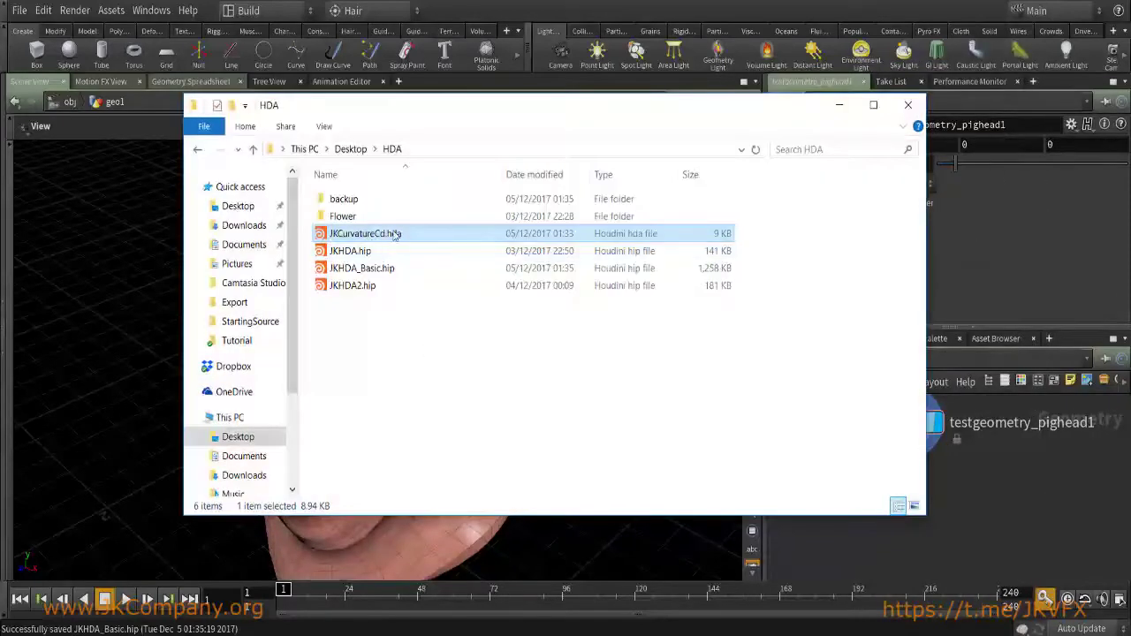
{"action": "left_click", "coordinate": [840, 112]}
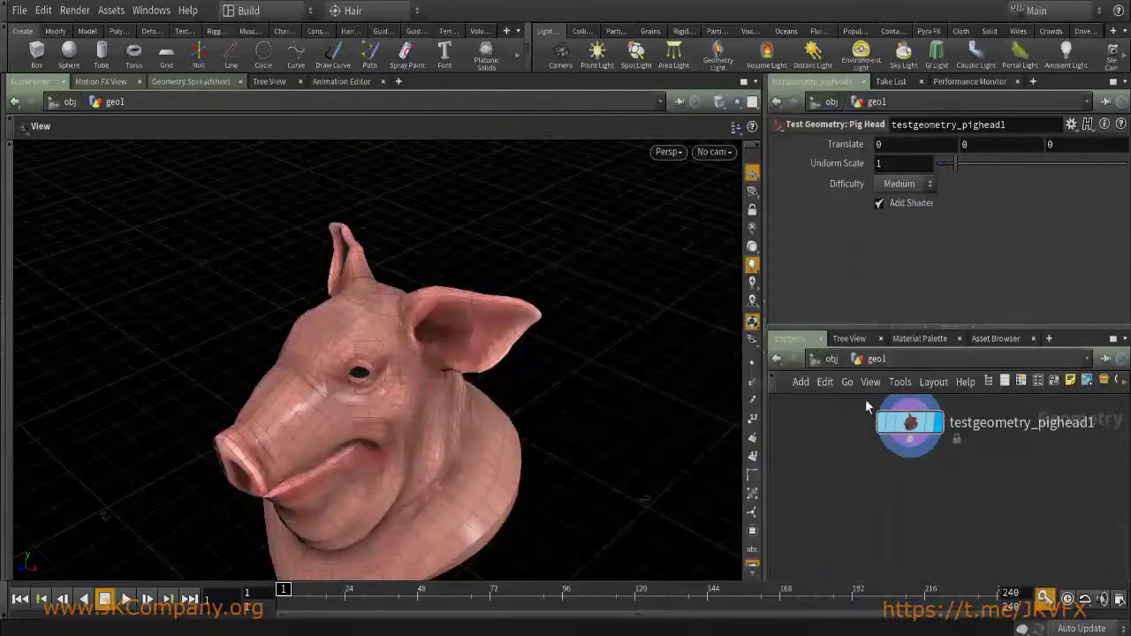
{"action": "left_click", "coordinate": [110, 11]}
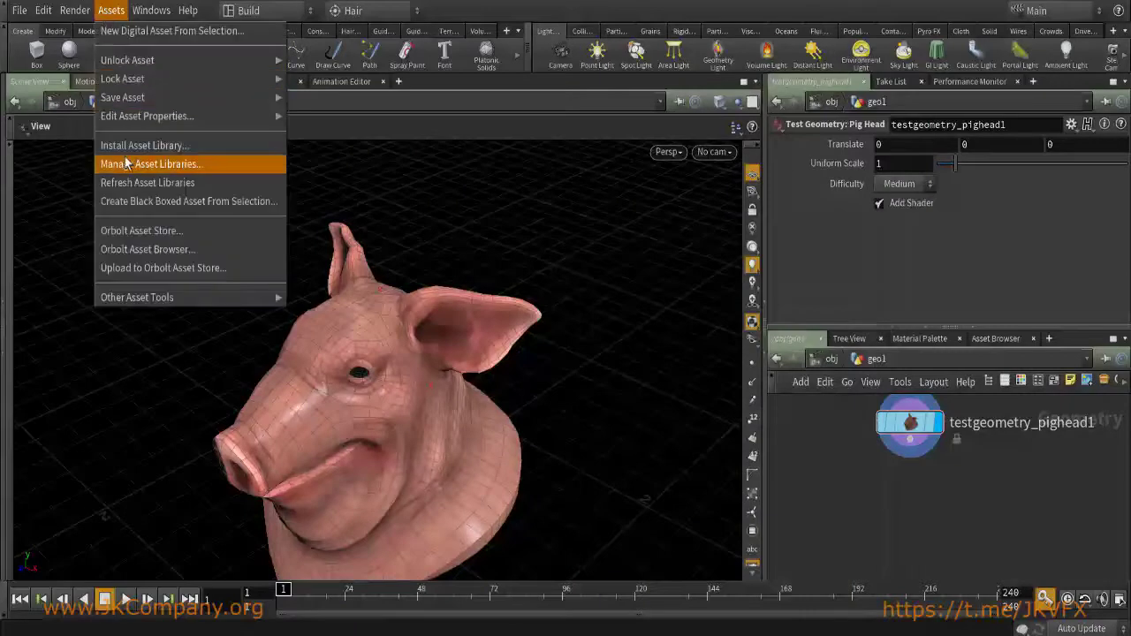
{"action": "left_click", "coordinate": [180, 147]}
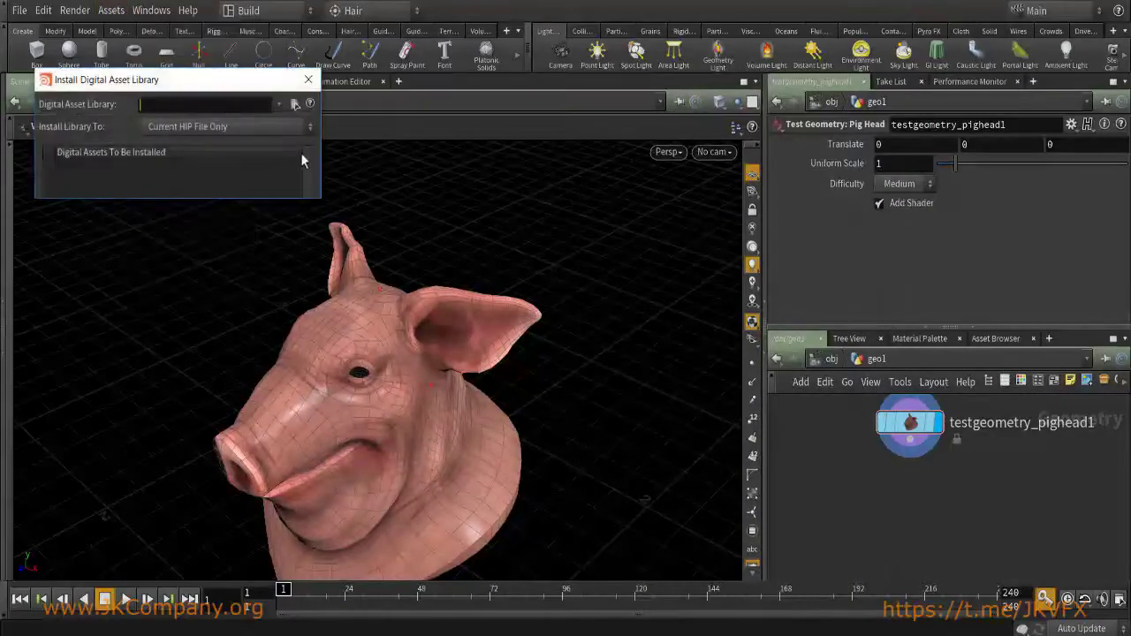
{"action": "left_click", "coordinate": [295, 105]}
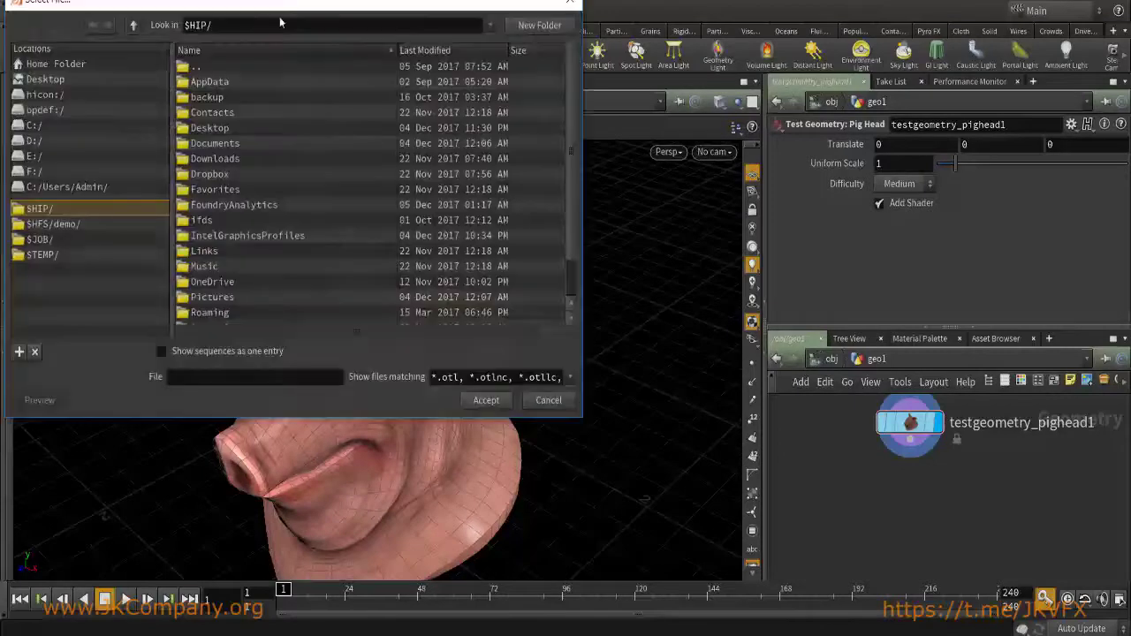
{"action": "left_click", "coordinate": [52, 95]}
{"action": "left_click", "coordinate": [70, 79]}
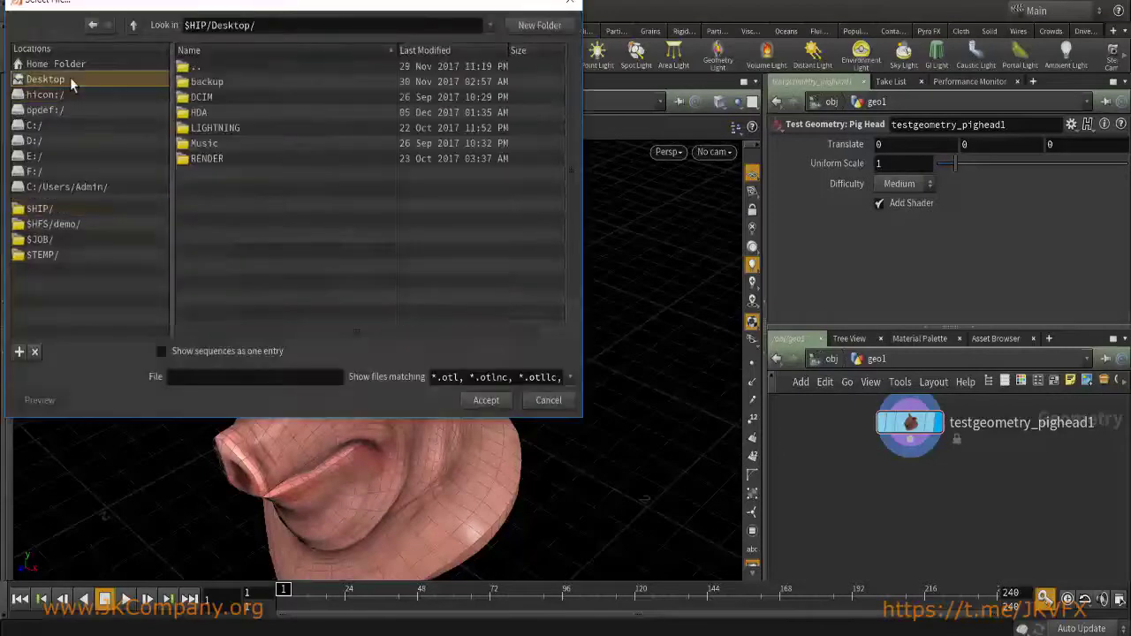
{"action": "double_click", "coordinate": [201, 115]}
{"action": "left_click", "coordinate": [234, 112]}
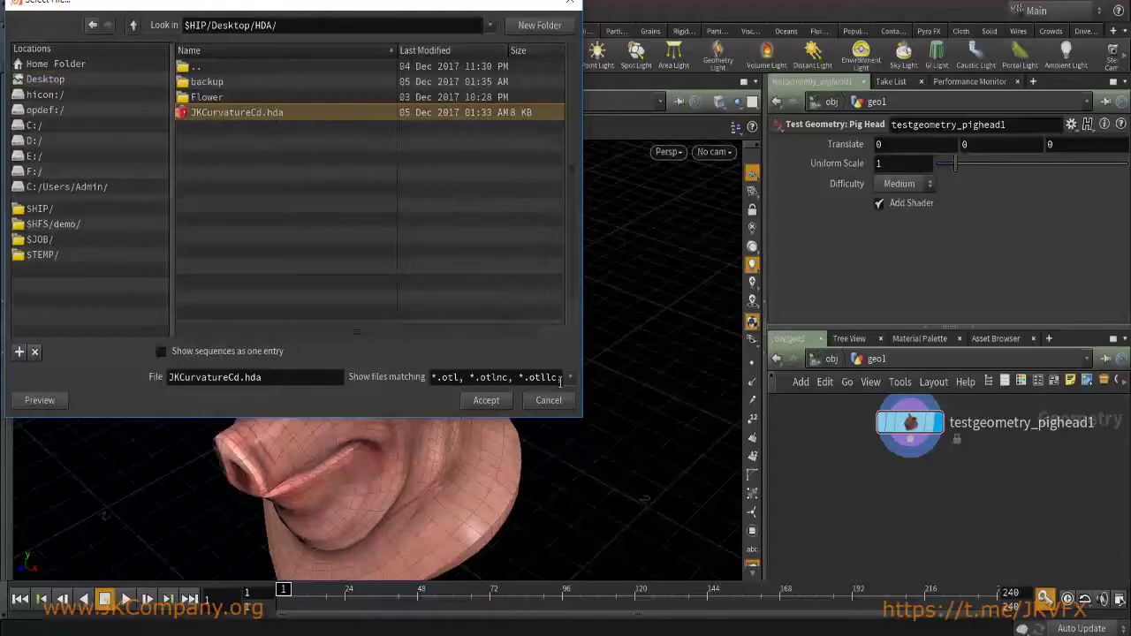
{"action": "left_click_drag", "start_coordinate": [460, 381], "coordinate": [435, 380]}
{"action": "left_click_drag", "start_coordinate": [511, 377], "coordinate": [488, 380]}
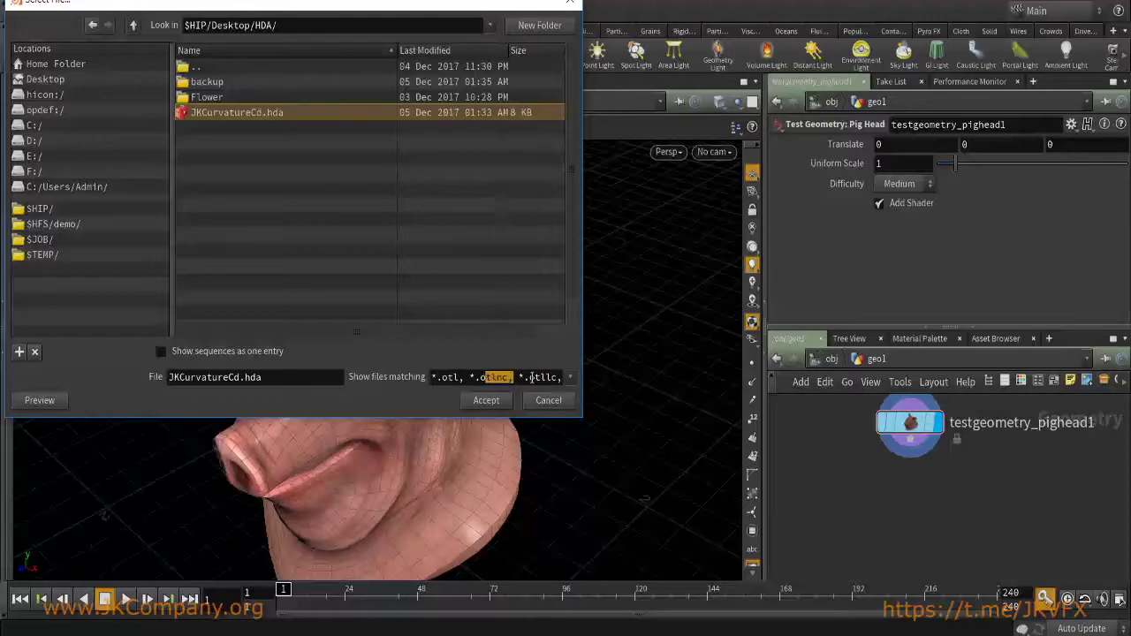
{"action": "left_click", "coordinate": [509, 377]}
{"action": "left_click_drag", "start_coordinate": [510, 377], "coordinate": [588, 378]}
{"action": "left_click", "coordinate": [469, 374]}
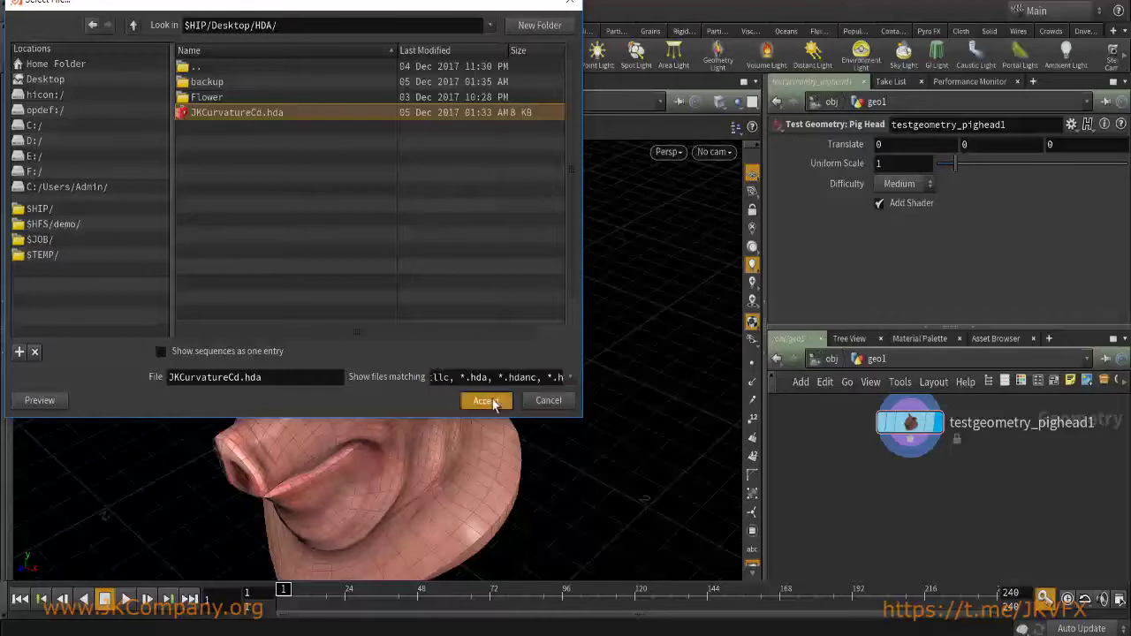
{"action": "left_click", "coordinate": [485, 402]}
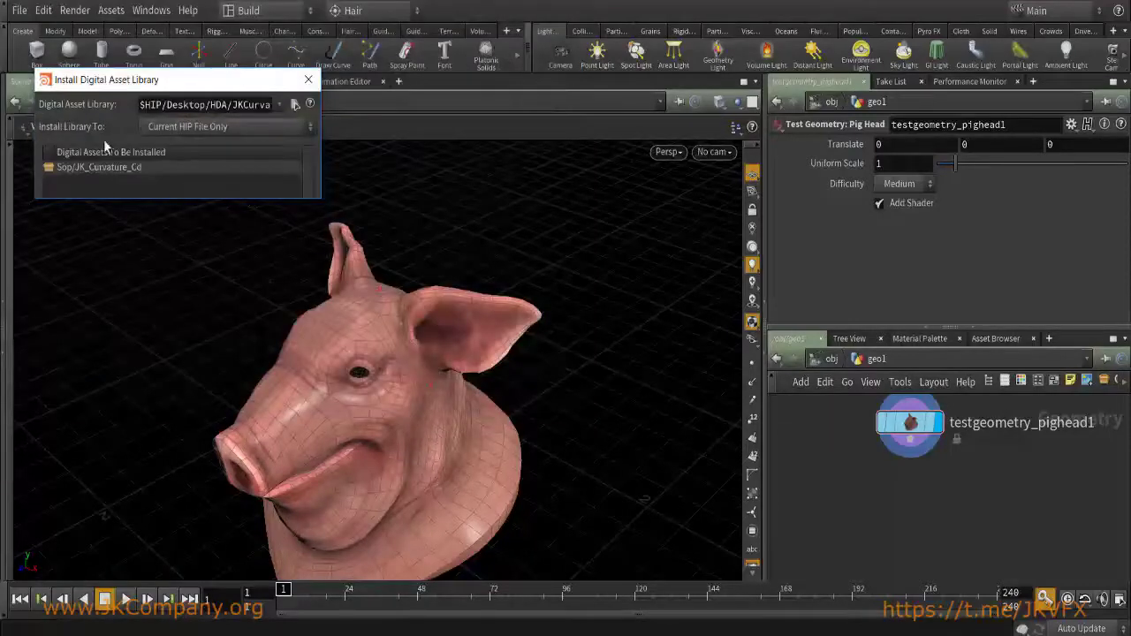
{"action": "left_click_drag", "start_coordinate": [148, 86], "coordinate": [387, 227]}
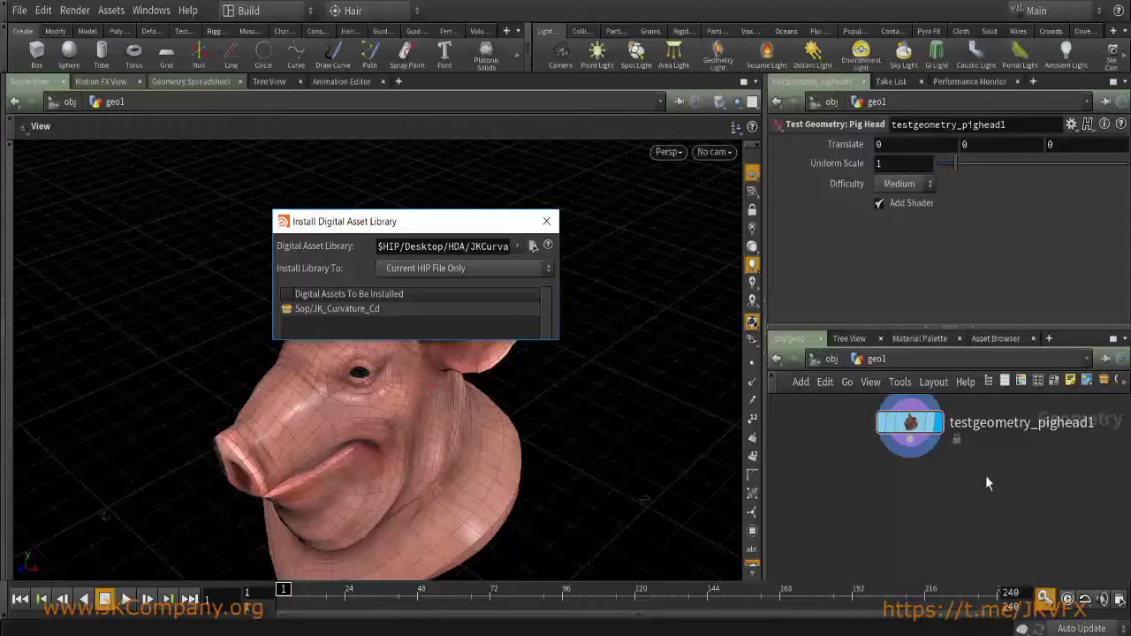
Install the JKCurvatureCd.hda asset library via Assets > Install Asset Library.
{"action": "left_click", "coordinate": [546, 221]}
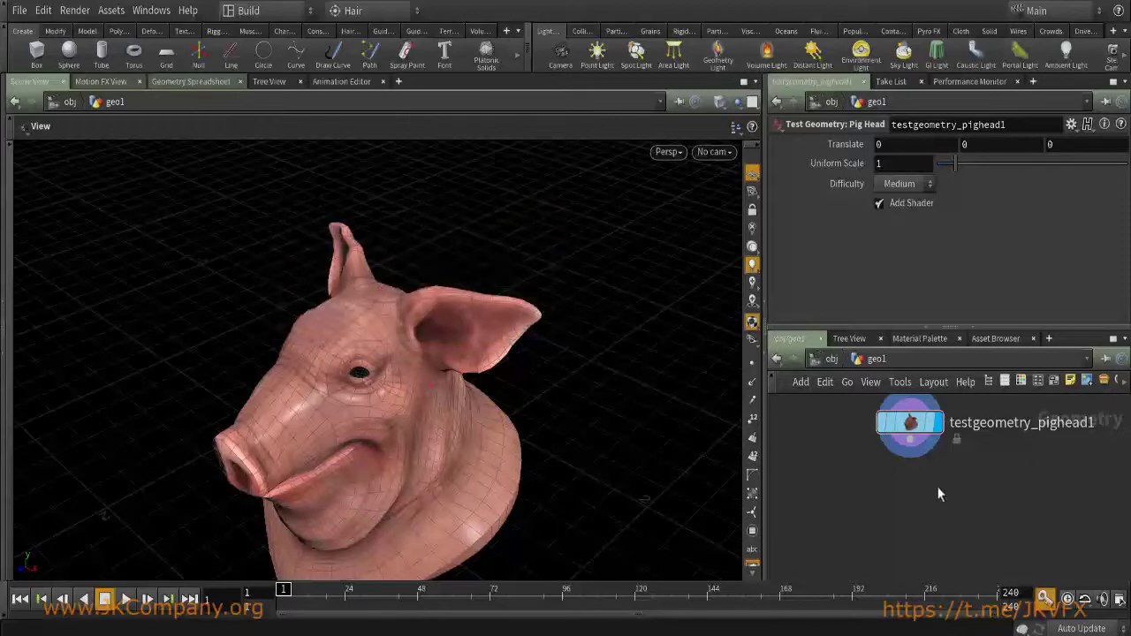
{"action": "middle_click_drag", "start_coordinate": [937, 486], "coordinate": [900, 514]}
{"action": "key", "text": "Tab"}
{"action": "mouse_move", "coordinate": [951, 138]}
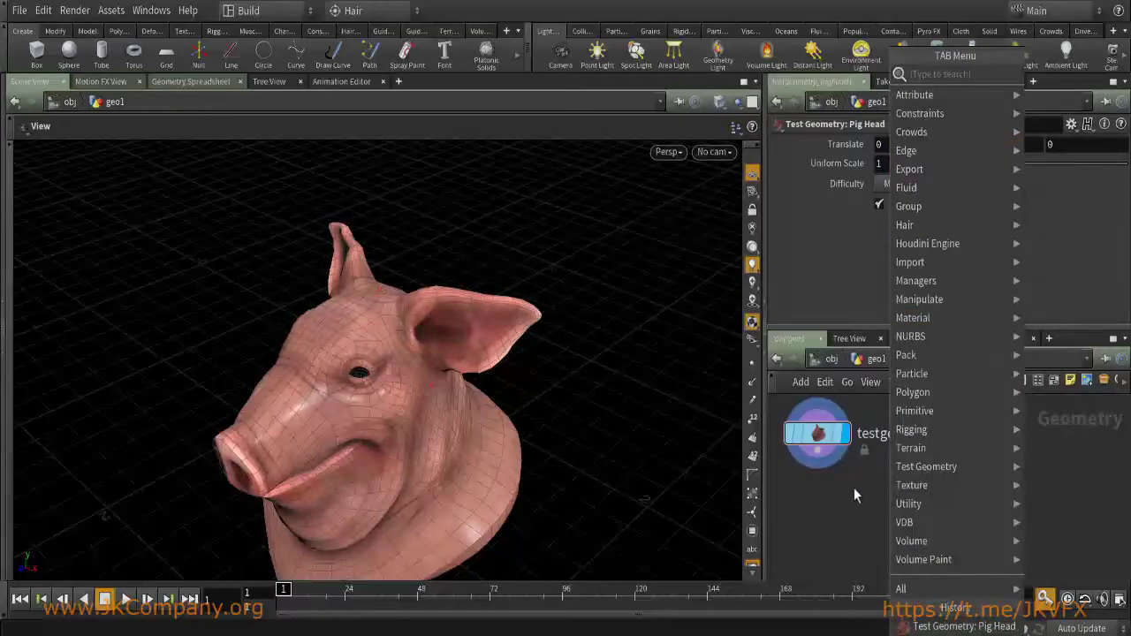
{"action": "key", "text": "Escape"}
{"action": "left_click", "coordinate": [110, 10]}
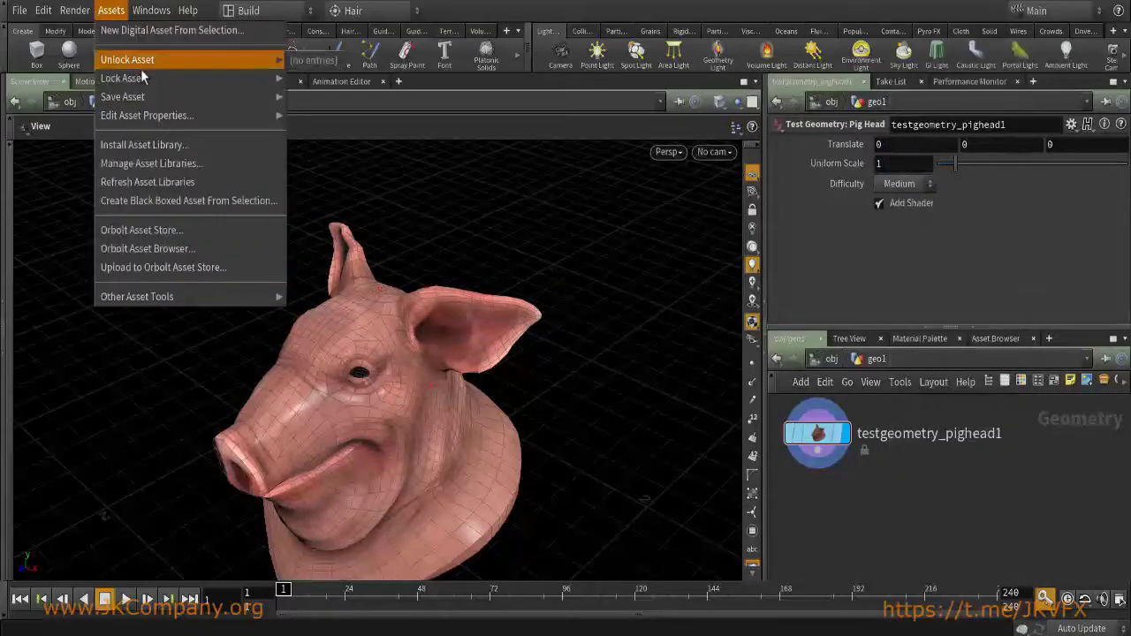
{"action": "left_click", "coordinate": [167, 145]}
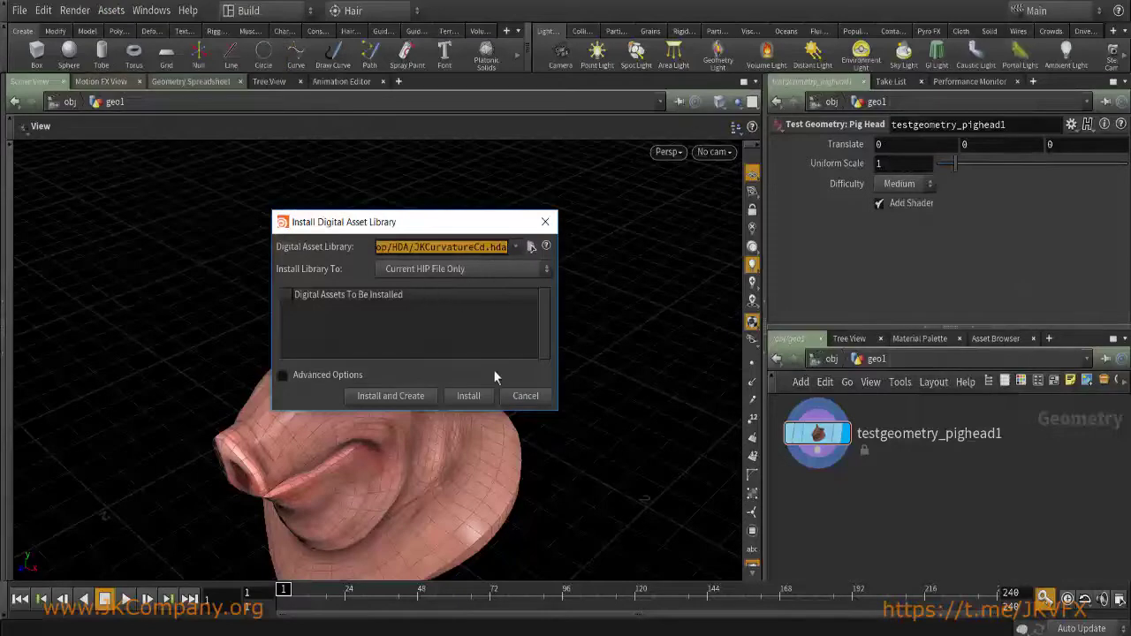
{"action": "left_click", "coordinate": [468, 396]}
Add a JK Curvature Cd digital asset node below the pig head.
{"action": "key", "text": "Tab"}
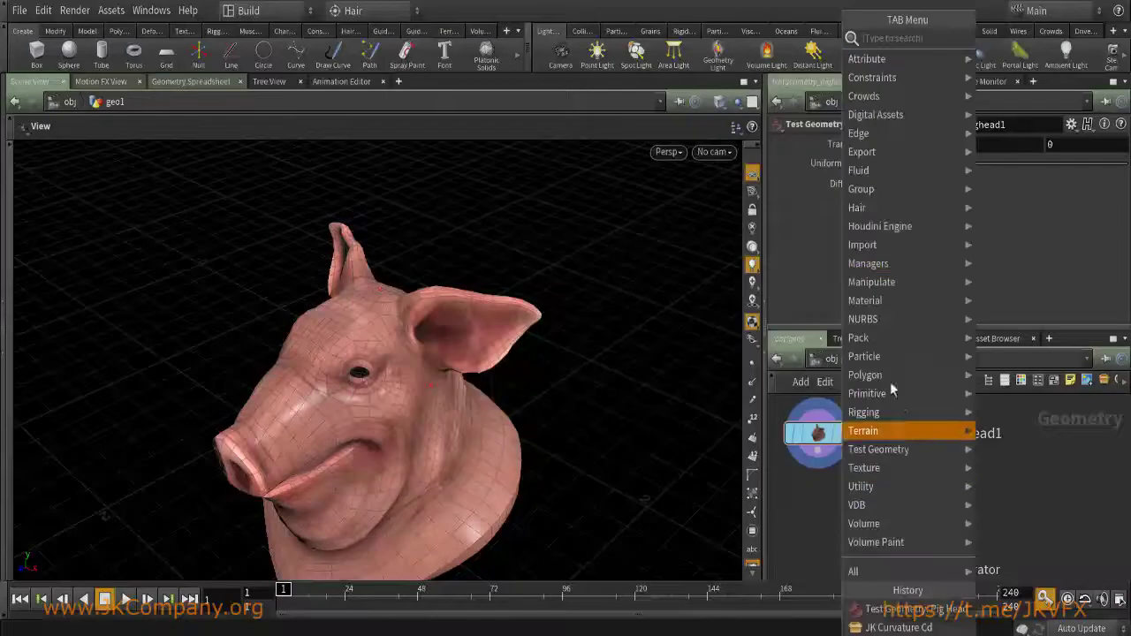
{"action": "mouse_move", "coordinate": [897, 124]}
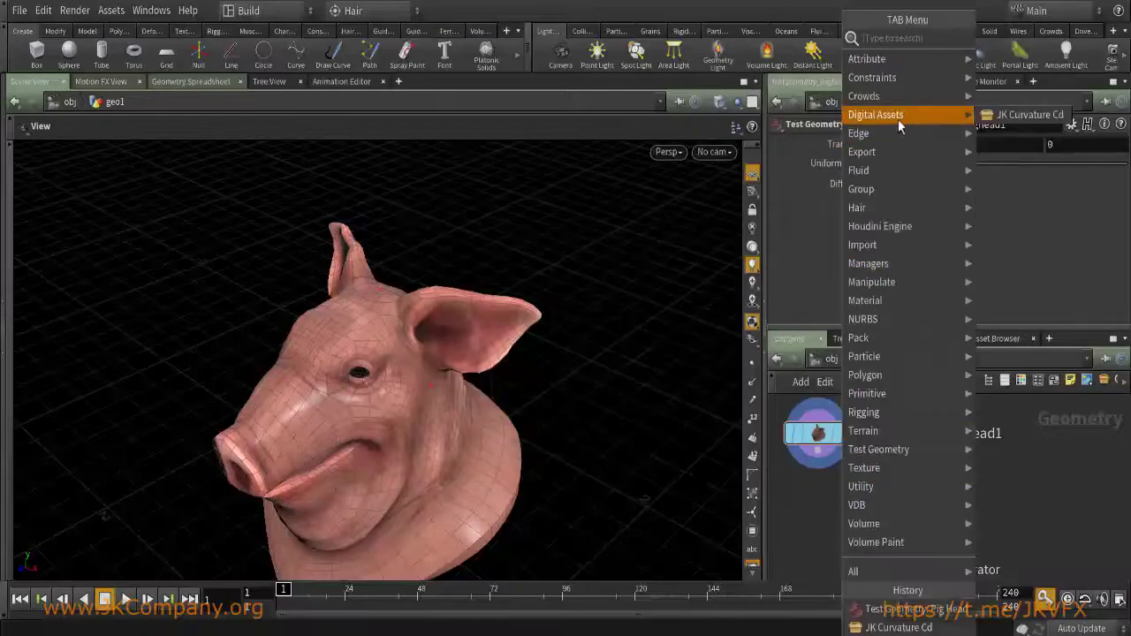
{"action": "left_click", "coordinate": [1025, 115]}
{"action": "left_click", "coordinate": [852, 530]}
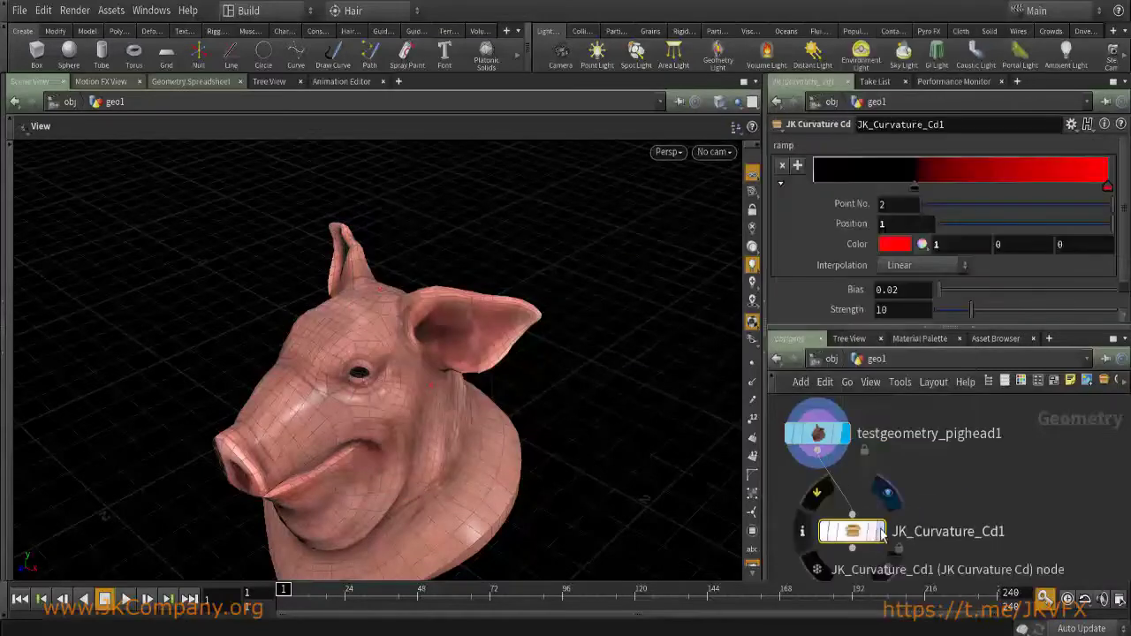
Display JK_Curvature_Cd1 in the viewport and turn off Display PC.
{"action": "left_click", "coordinate": [879, 530]}
{"action": "left_click_drag", "start_coordinate": [852, 530], "coordinate": [817, 539]}
{"action": "scroll", "coordinate": [878, 296], "scroll_direction": "down", "scroll_amount": 1}
{"action": "left_click", "coordinate": [908, 316]}
{"action": "mouse_move", "coordinate": [898, 481]}
{"action": "middle_mouse_down"}
{"action": "mouse_move", "coordinate": [926, 464]}
{"action": "mouse_move", "coordinate": [910, 479]}
{"action": "middle_mouse_up"}
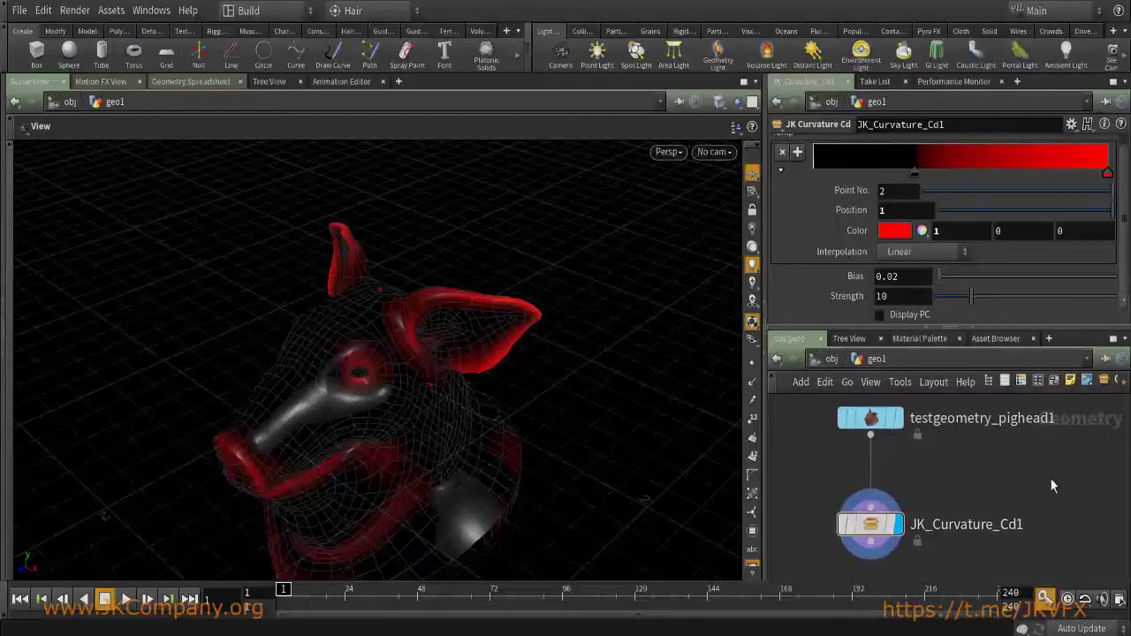
{"action": "middle_click_drag", "start_coordinate": [1049, 477], "coordinate": [973, 506]}
Browse the /mat network, then return to /obj and dive back into geo1.
{"action": "key", "text": "Tab"}
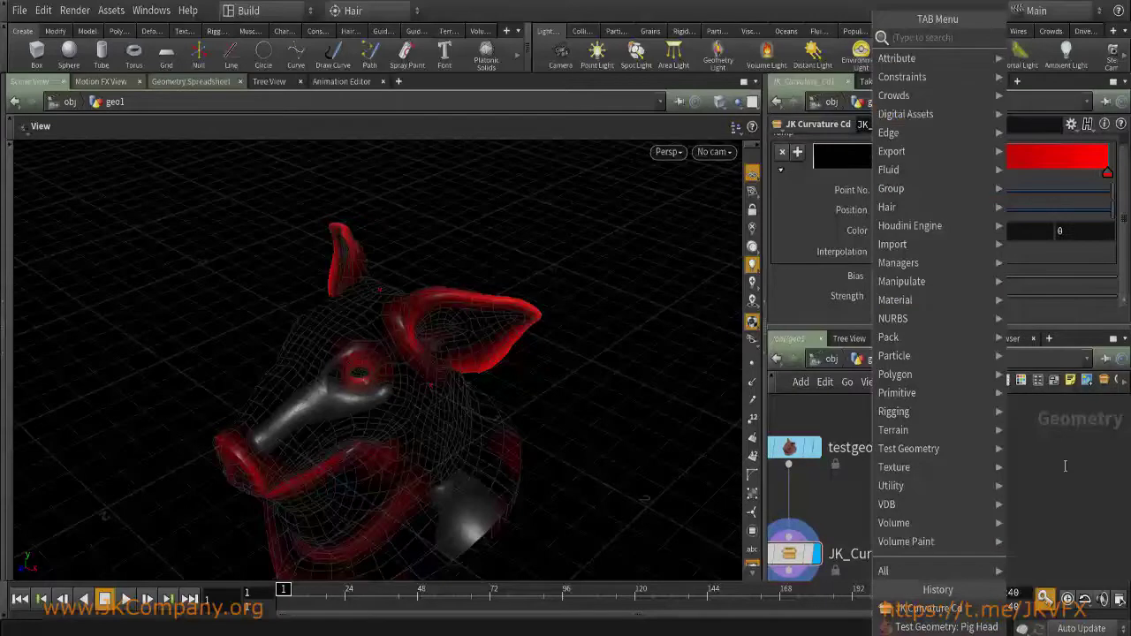
{"action": "key", "text": "Escape"}
{"action": "left_click", "coordinate": [826, 358]}
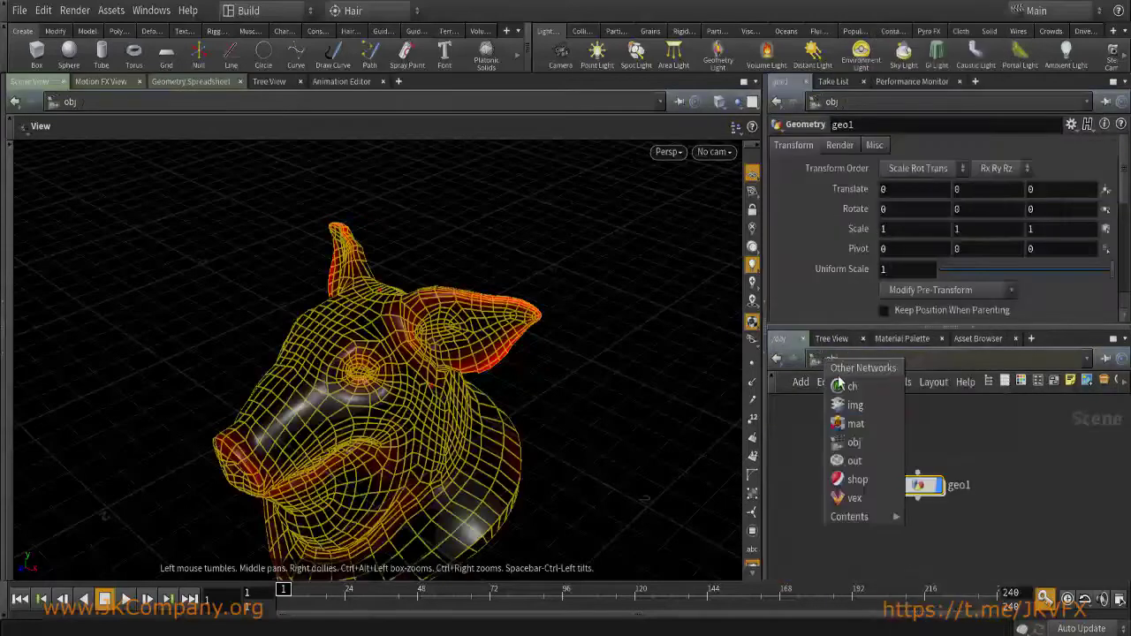
{"action": "left_click", "coordinate": [864, 426]}
{"action": "key", "text": "Tab"}
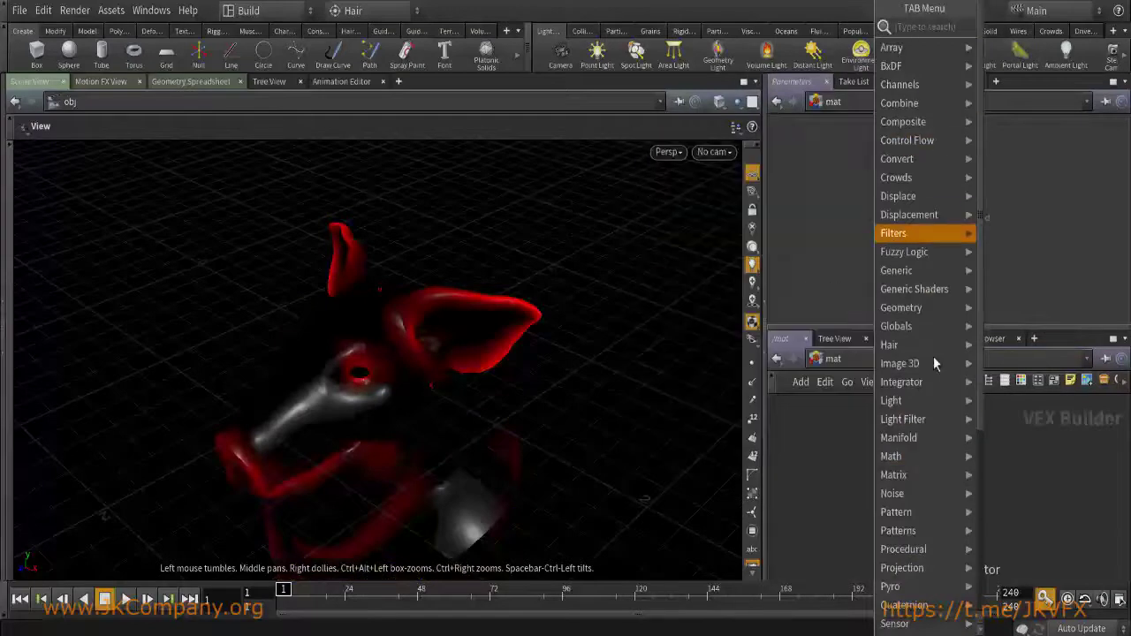
{"action": "key", "text": "Escape"}
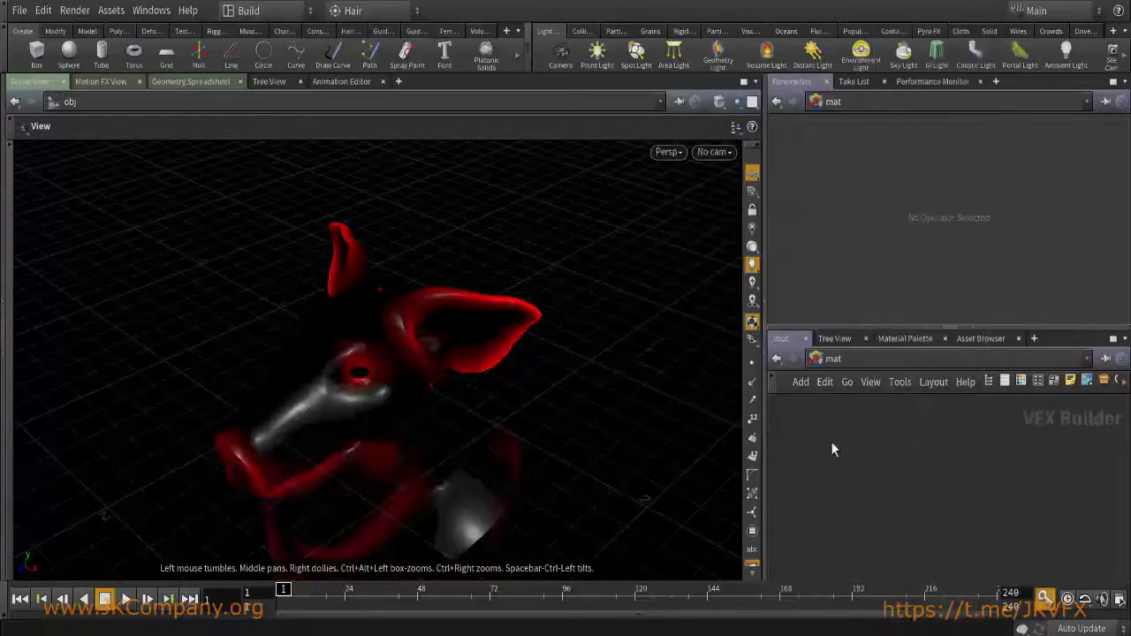
{"action": "left_click", "coordinate": [827, 363]}
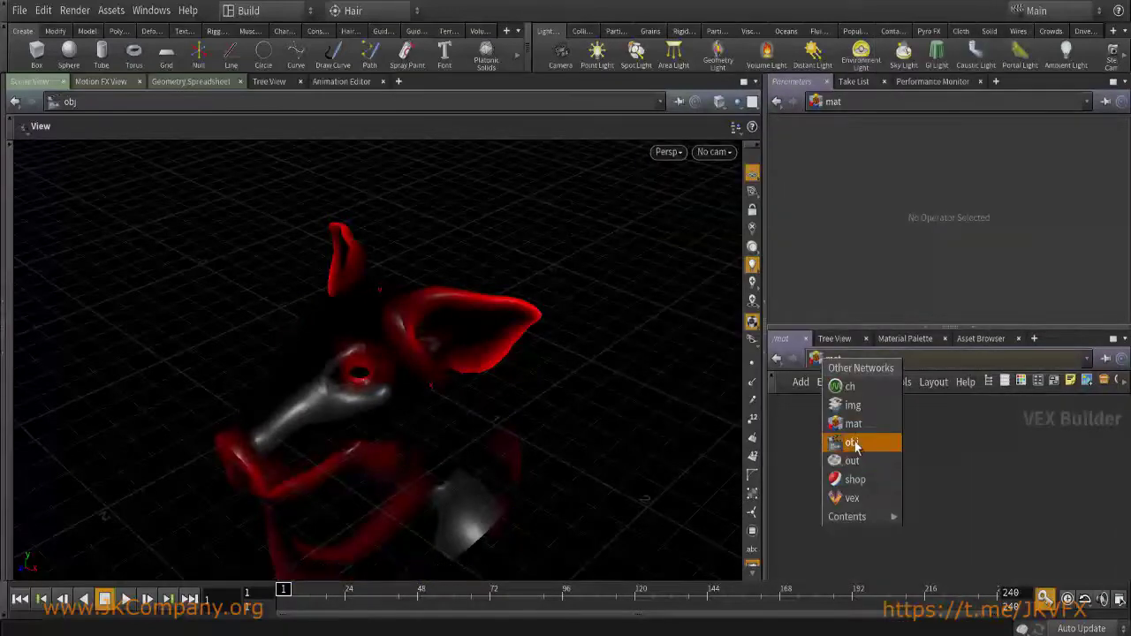
{"action": "left_click", "coordinate": [854, 443]}
{"action": "double_click", "coordinate": [921, 488]}
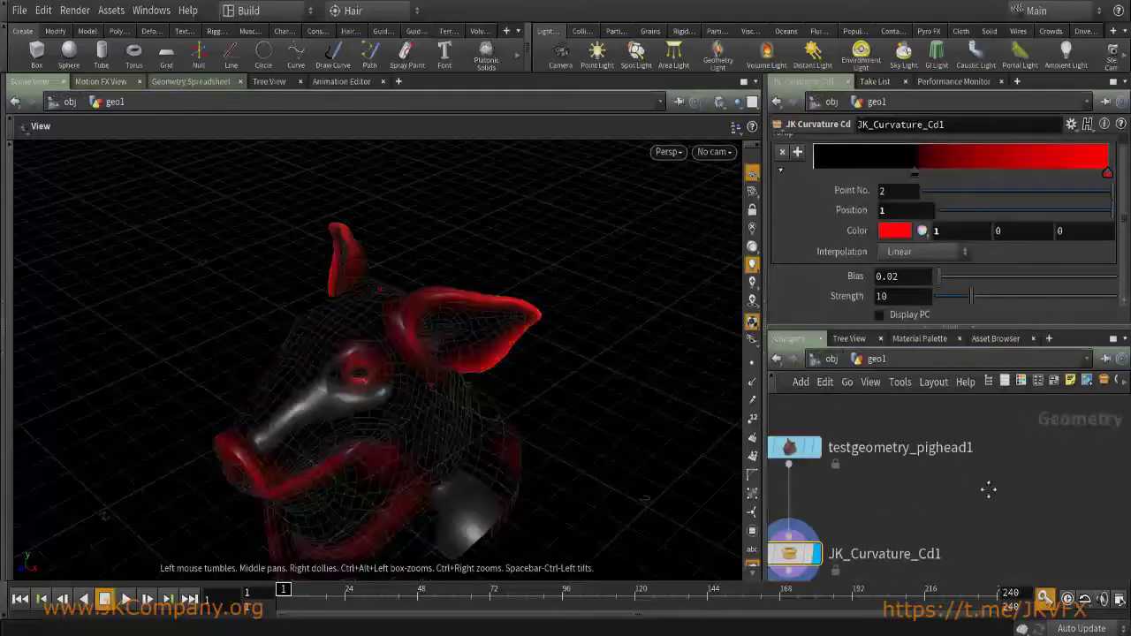
{"action": "middle_click_drag", "start_coordinate": [954, 507], "coordinate": [955, 478]}
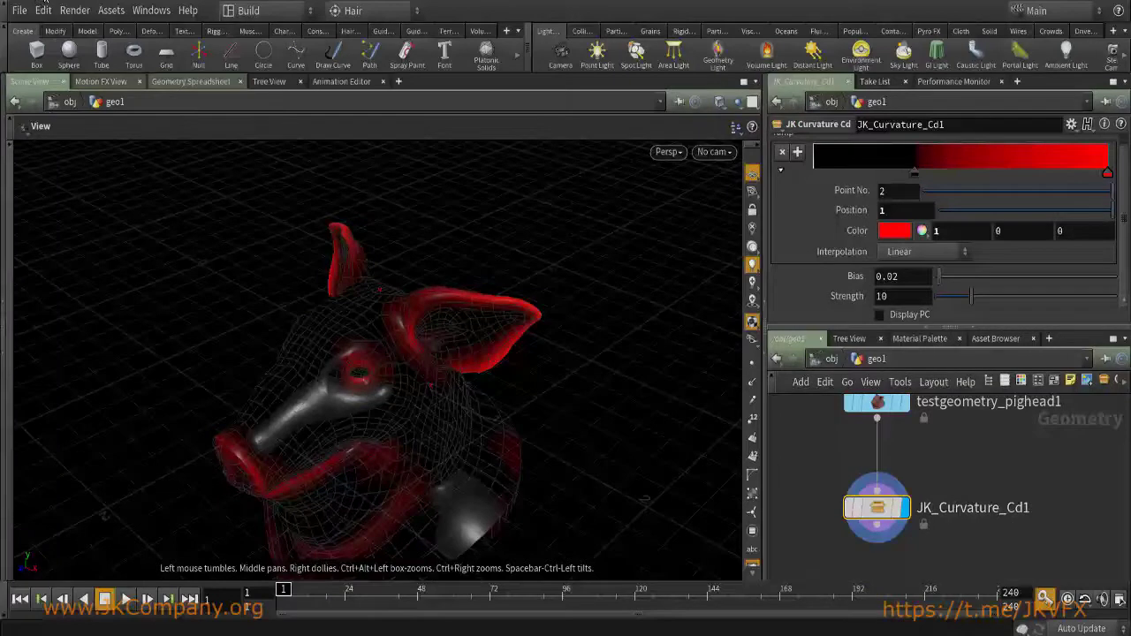
{"action": "middle_click_drag", "start_coordinate": [956, 506], "coordinate": [928, 478]}
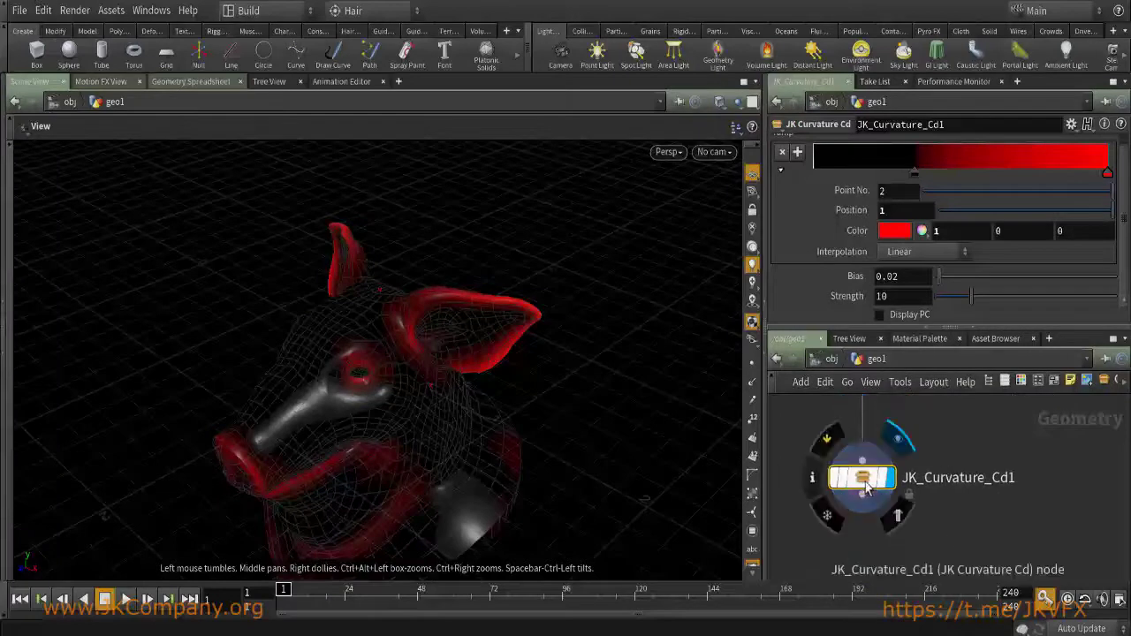
Allow editing of JK_Curvature_Cd1 and dive inside it.
{"action": "right_click", "coordinate": [864, 493]}
{"action": "left_click", "coordinate": [923, 559]}
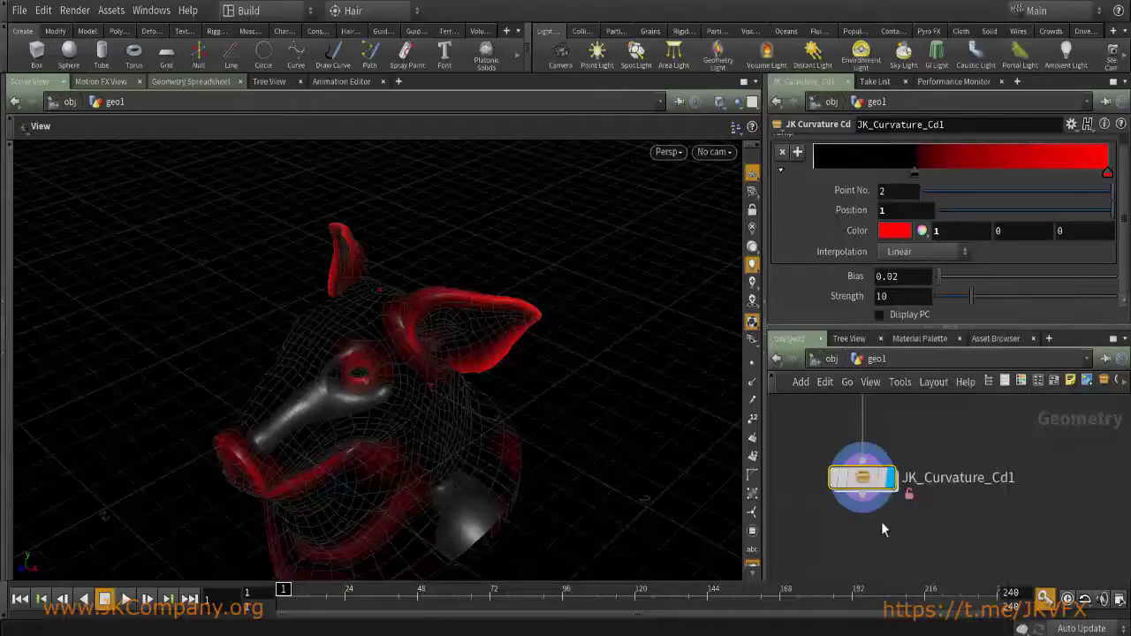
{"action": "double_click", "coordinate": [852, 477]}
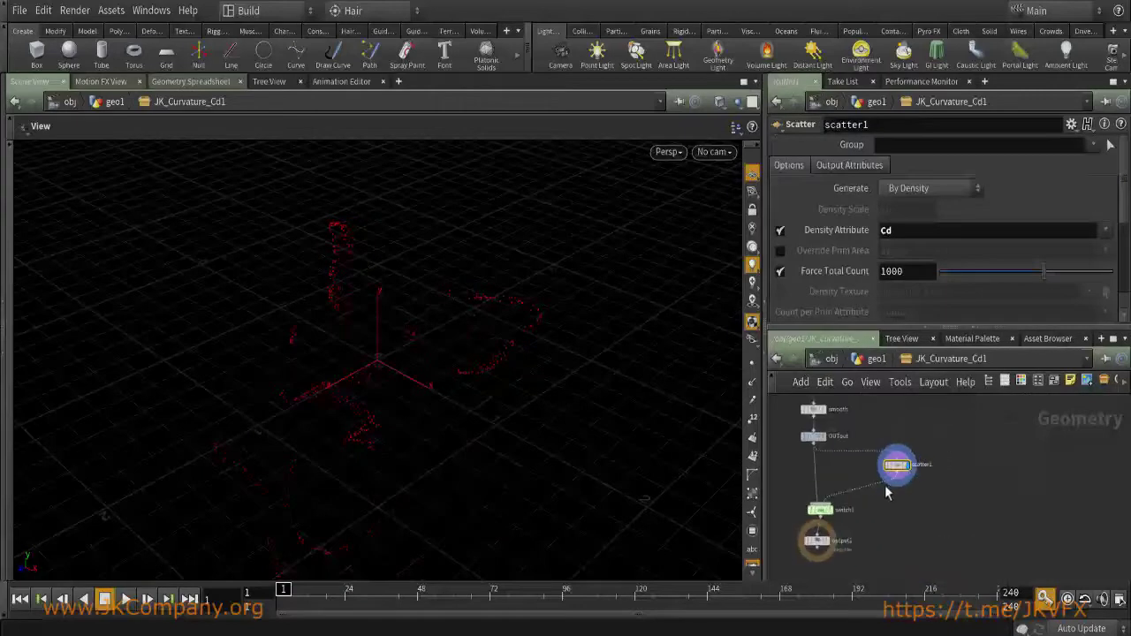
Insert a Color node after scatter1 set to pure blue (0, 0, 1).
{"action": "key", "text": "Tab"}
{"action": "type", "text": "co"}
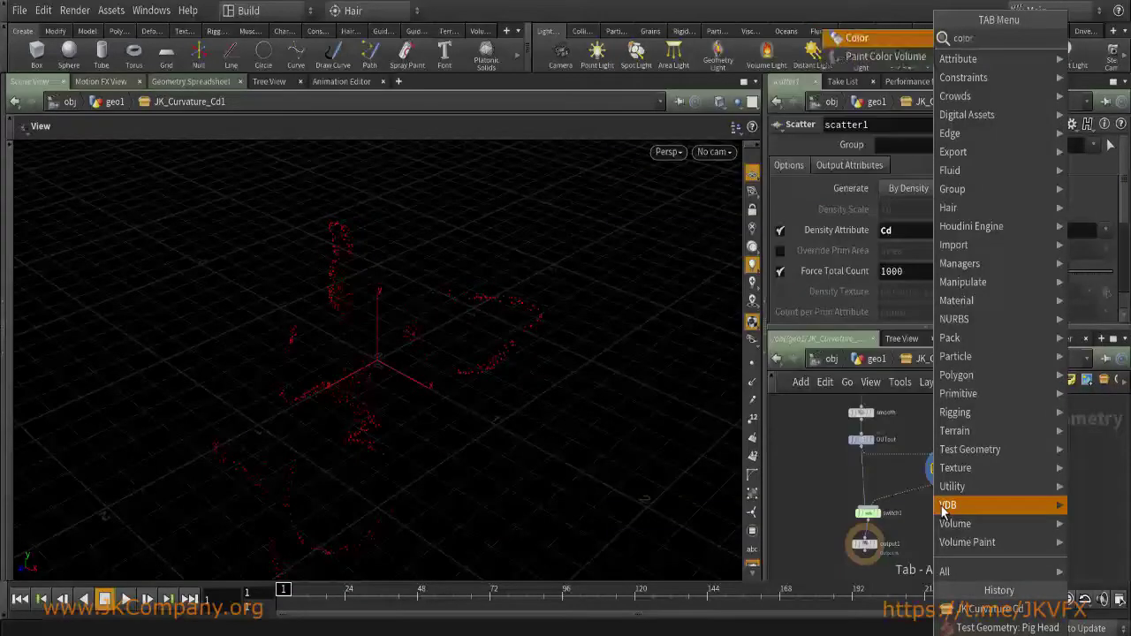
{"action": "key", "text": "Escape"}
{"action": "left_click", "coordinate": [917, 491]}
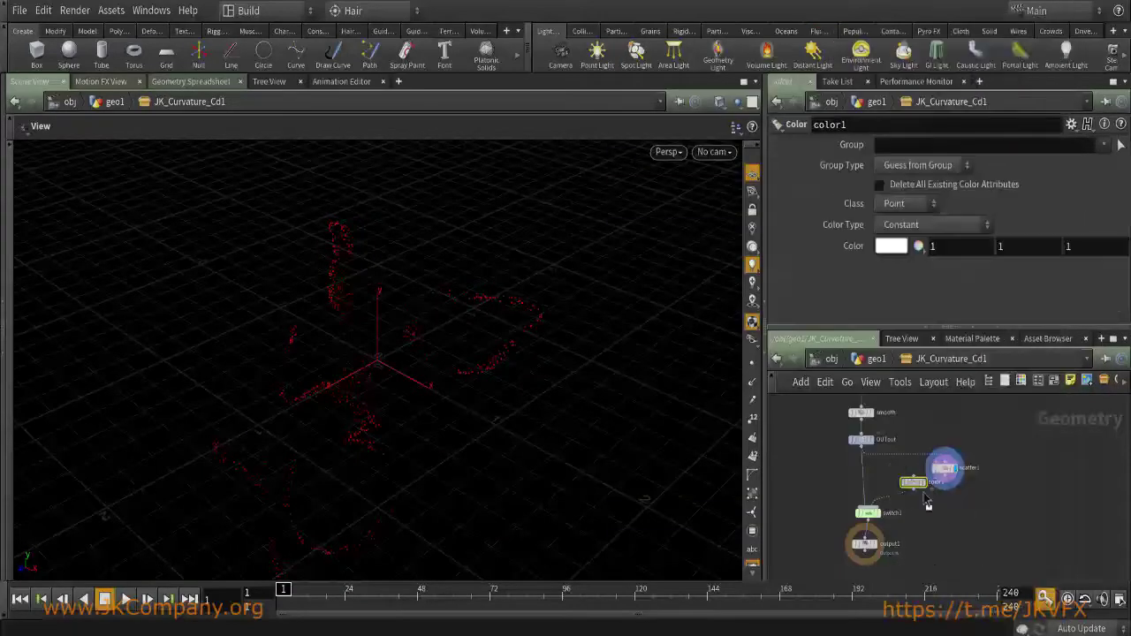
{"action": "type", "text": "0"}
{"action": "key", "text": "Tab"}
{"action": "type", "text": "0"}
{"action": "key", "text": "Return"}
{"action": "scroll", "coordinate": [843, 494], "scroll_direction": "up", "scroll_amount": 2}
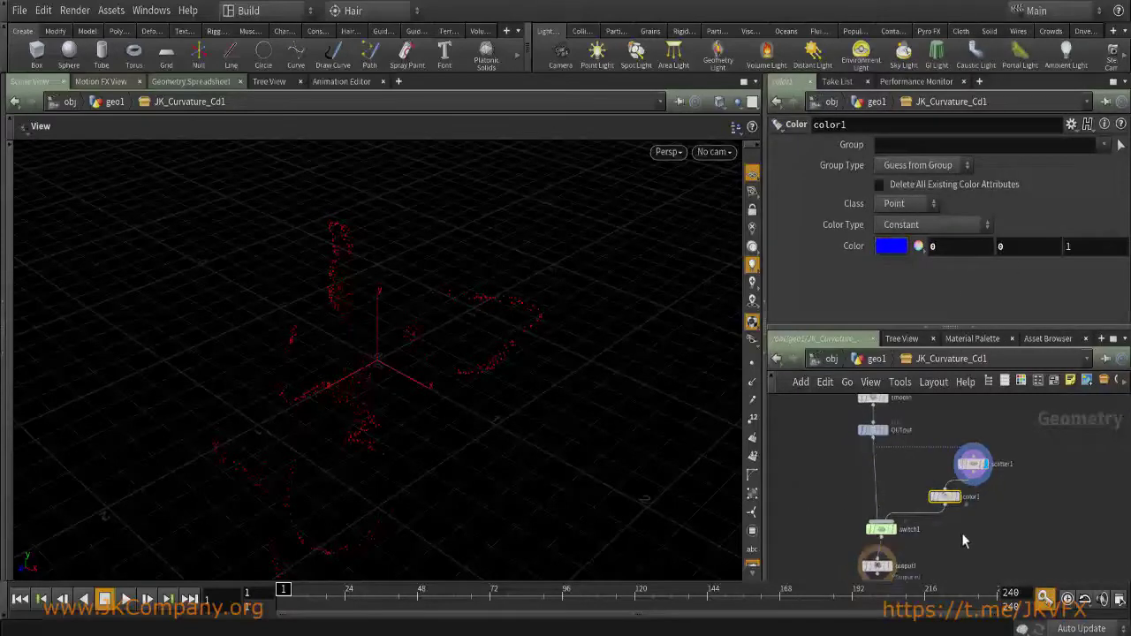
{"action": "left_click_drag", "start_coordinate": [945, 497], "coordinate": [962, 498]}
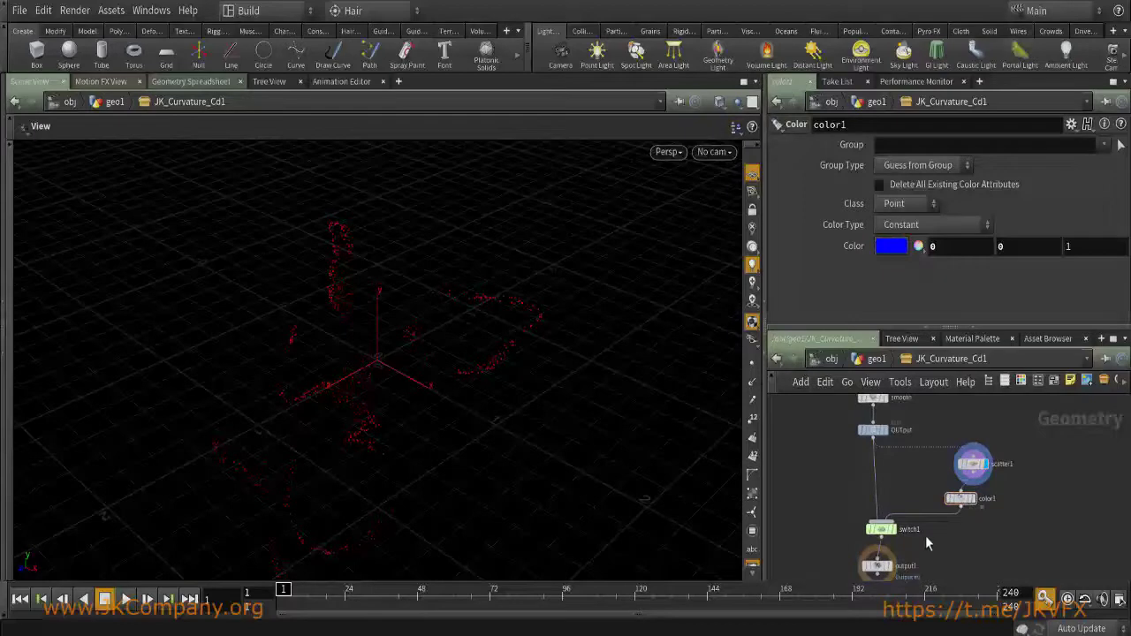
Return to geo1 and toggle Display PC on to preview the blue points, then off.
{"action": "key", "text": "u"}
{"action": "left_click", "coordinate": [902, 317]}
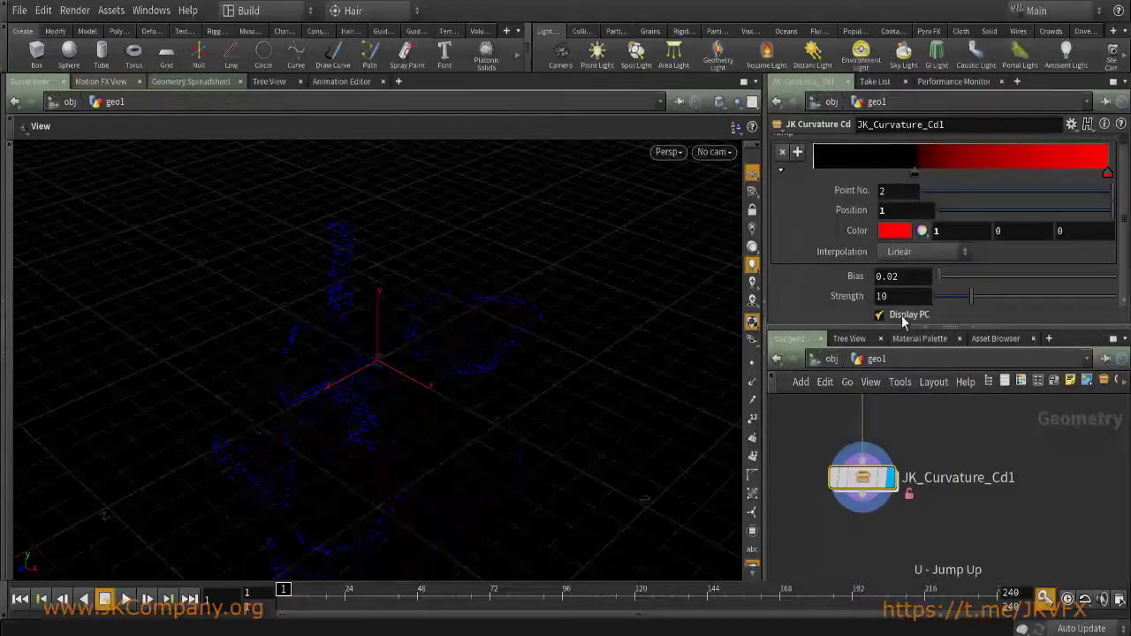
{"action": "left_click", "coordinate": [878, 316]}
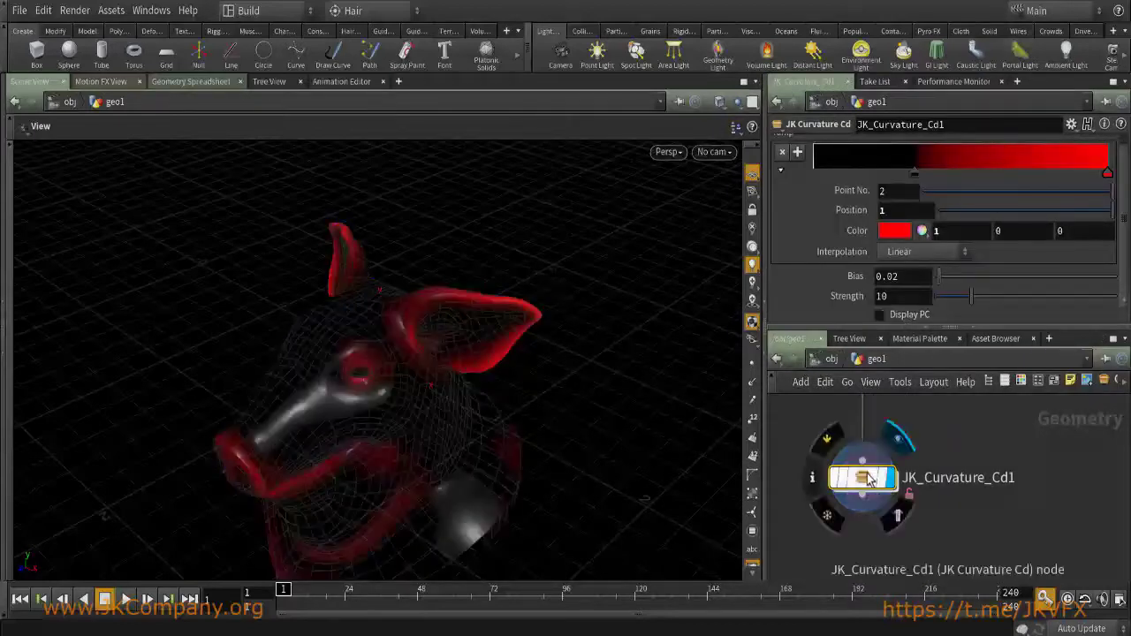
Save the JK_Curvature_Cd node type to JKCurvatureCd.hda and reopen JKHDA_Basic.hip from recent files.
{"action": "right_click", "coordinate": [866, 477]}
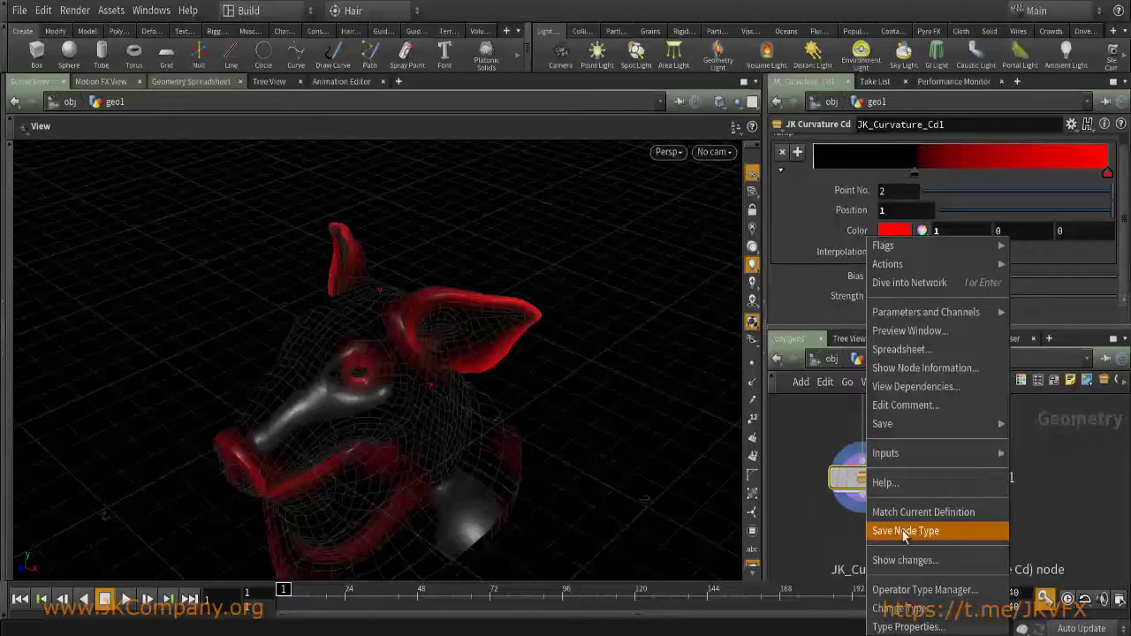
{"action": "left_click", "coordinate": [924, 532]}
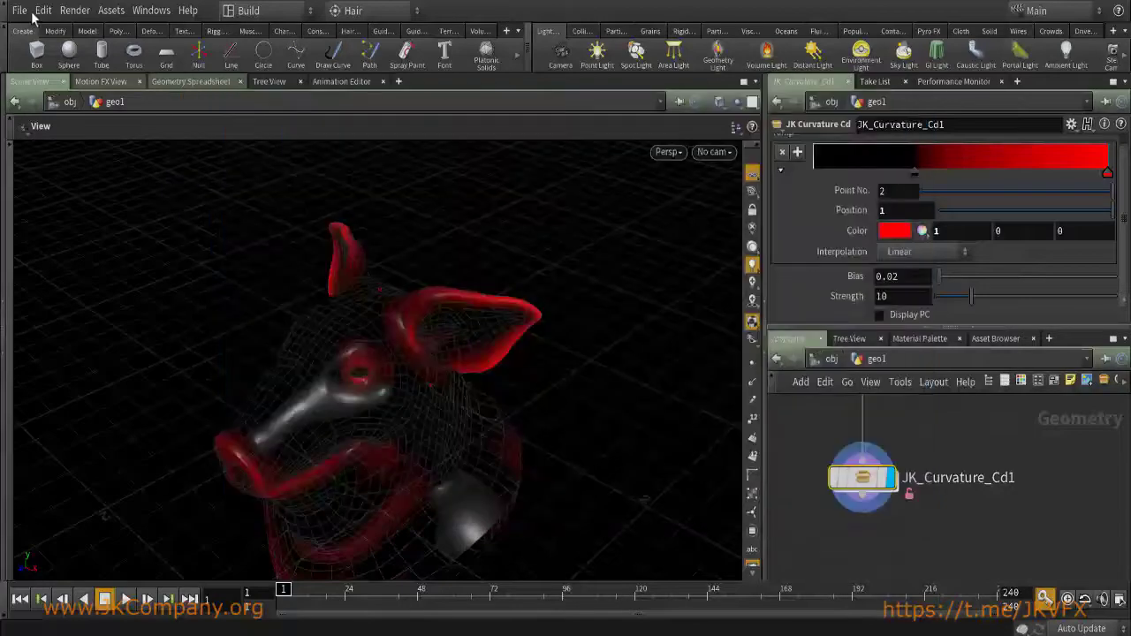
{"action": "left_click", "coordinate": [21, 11]}
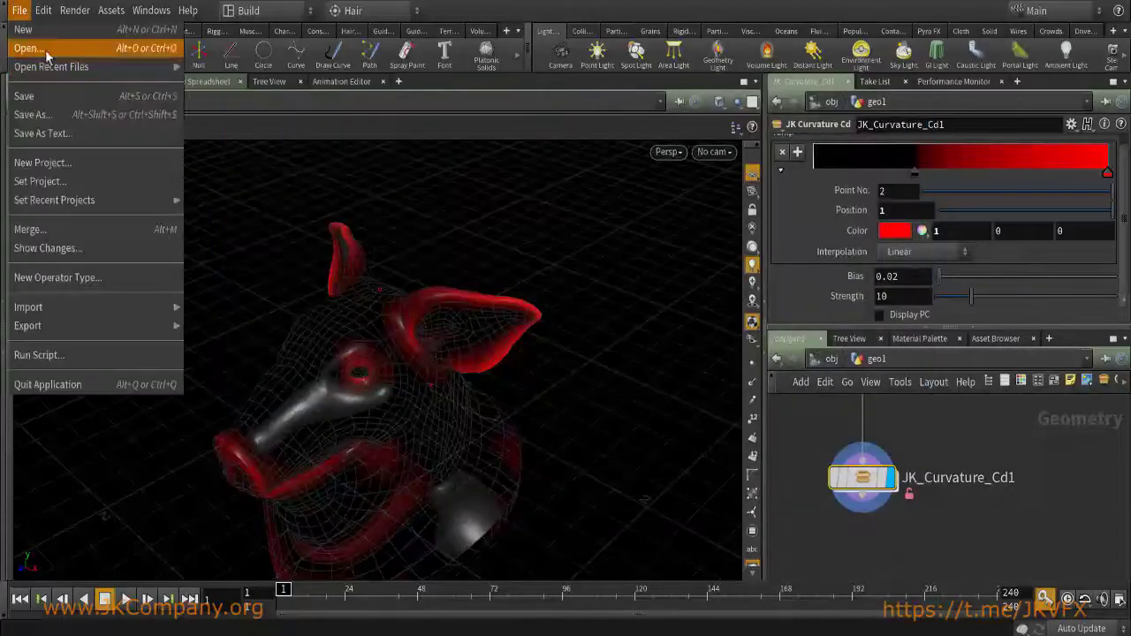
{"action": "mouse_move", "coordinate": [58, 68]}
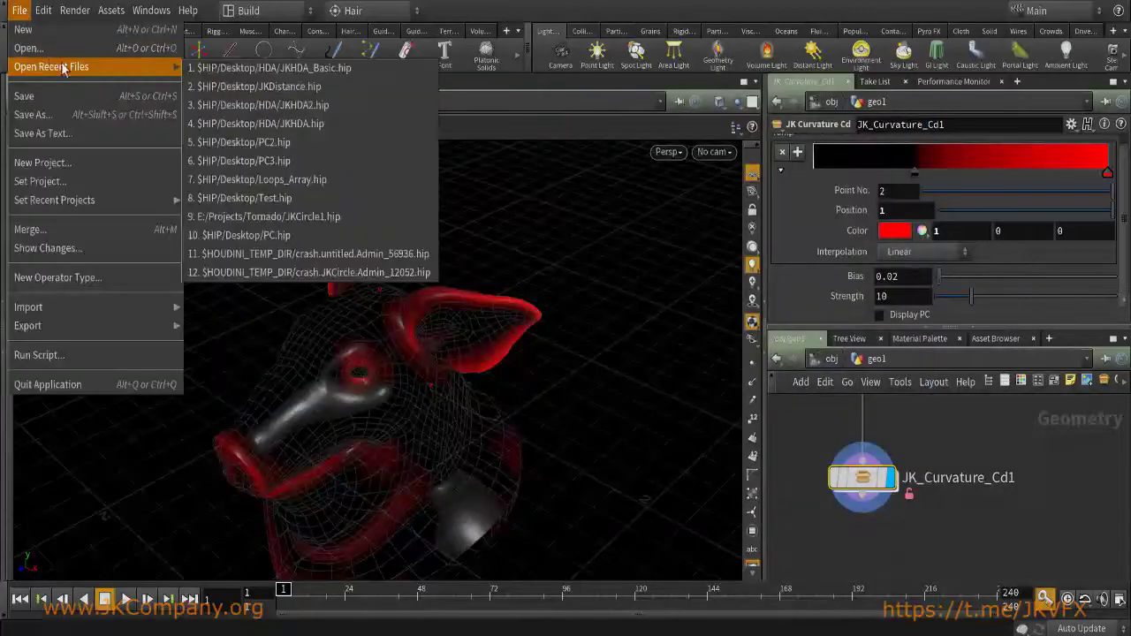
{"action": "left_click", "coordinate": [334, 69]}
{"action": "left_click", "coordinate": [354, 97]}
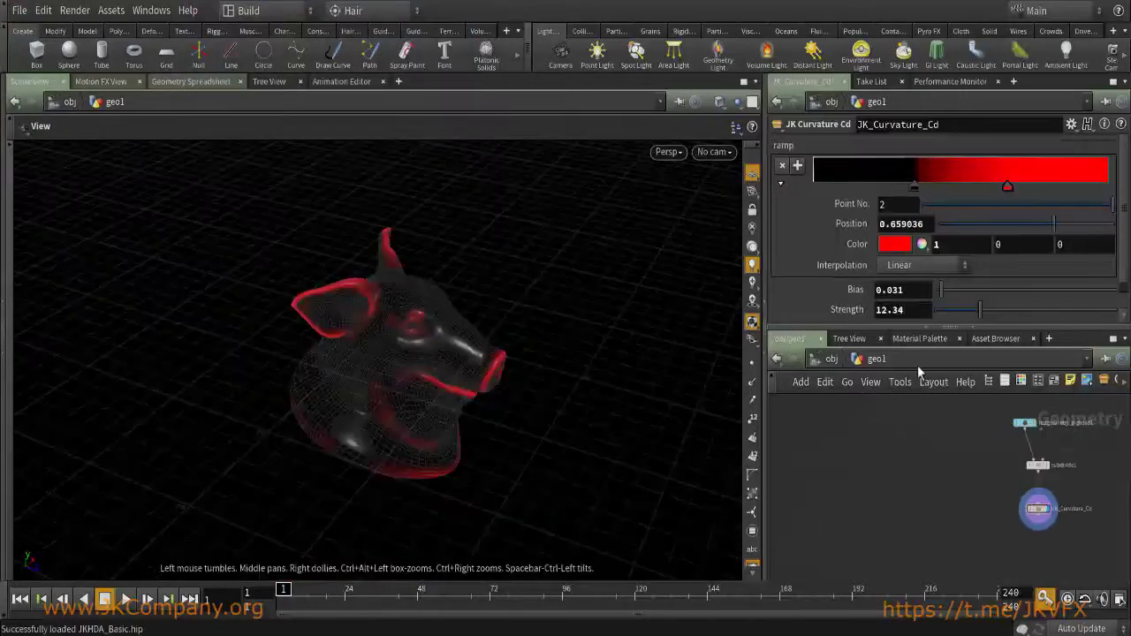
{"action": "double_click", "coordinate": [1043, 514]}
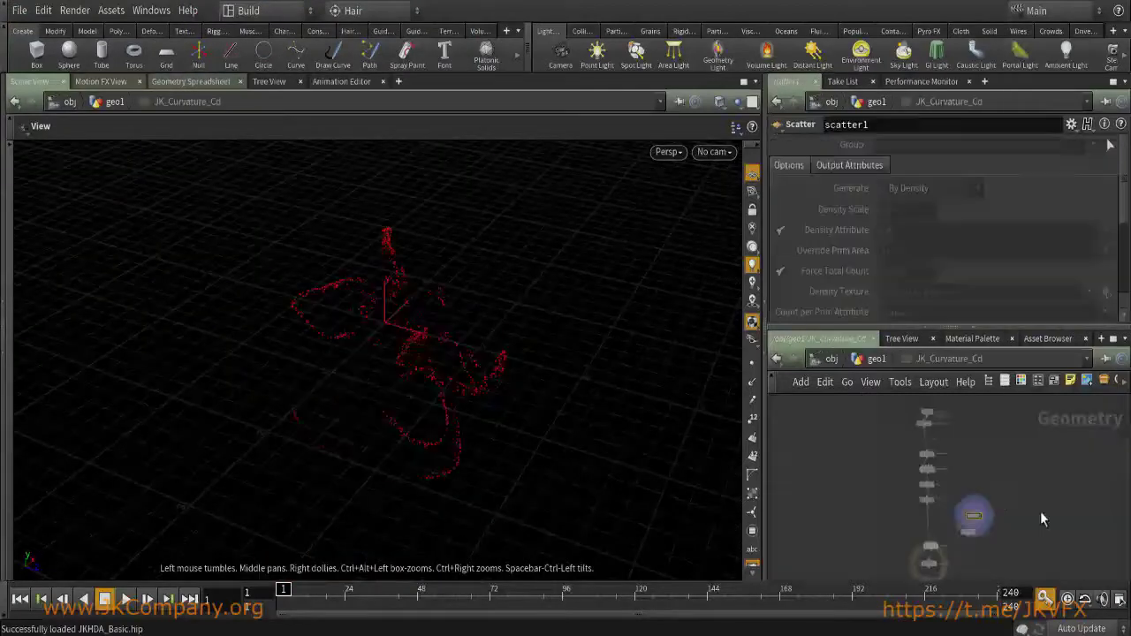
{"action": "left_click", "coordinate": [972, 484]}
{"action": "left_click_drag", "start_coordinate": [972, 484], "coordinate": [993, 490]}
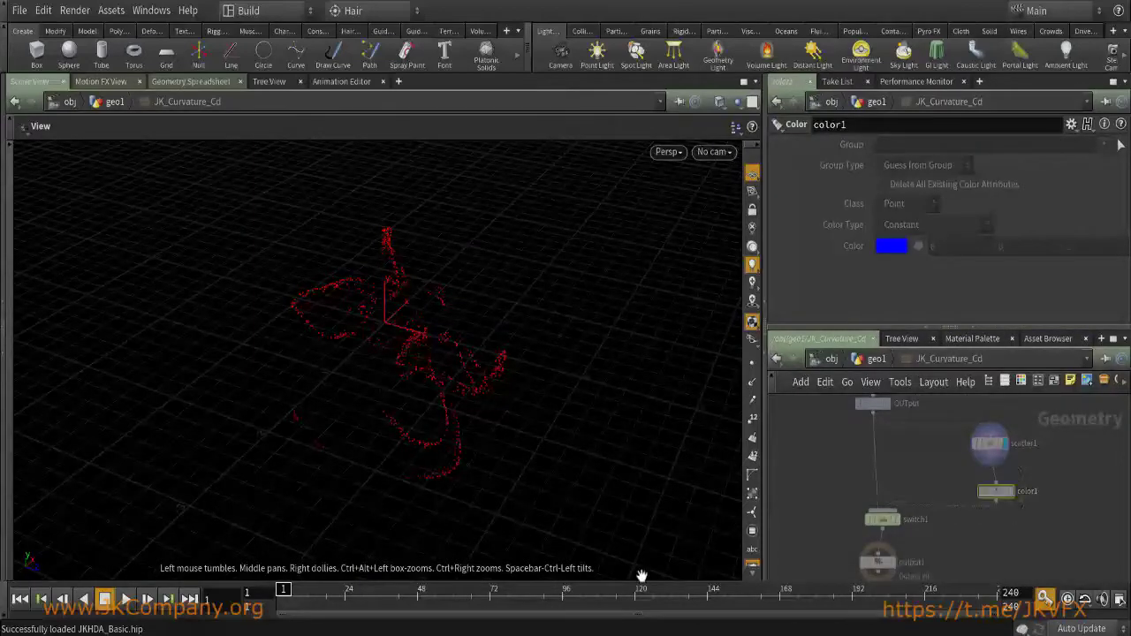
{"action": "key", "text": "u"}
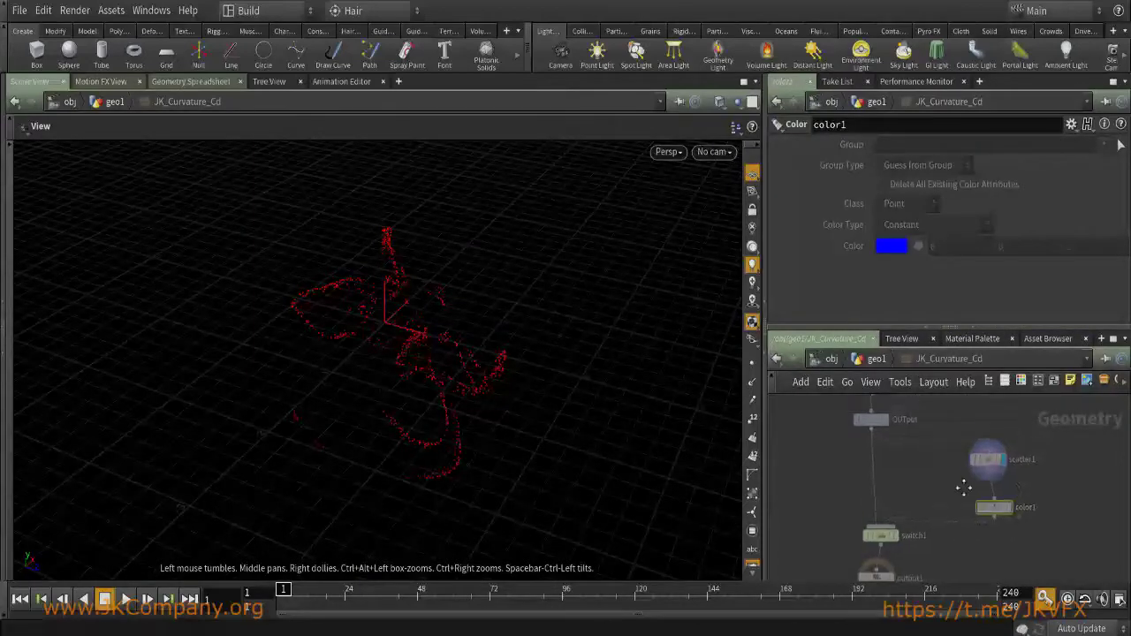
{"action": "left_click", "coordinate": [907, 316]}
{"action": "left_click", "coordinate": [907, 315]}
{"action": "left_click", "coordinate": [907, 315]}
{"action": "left_click", "coordinate": [908, 316]}
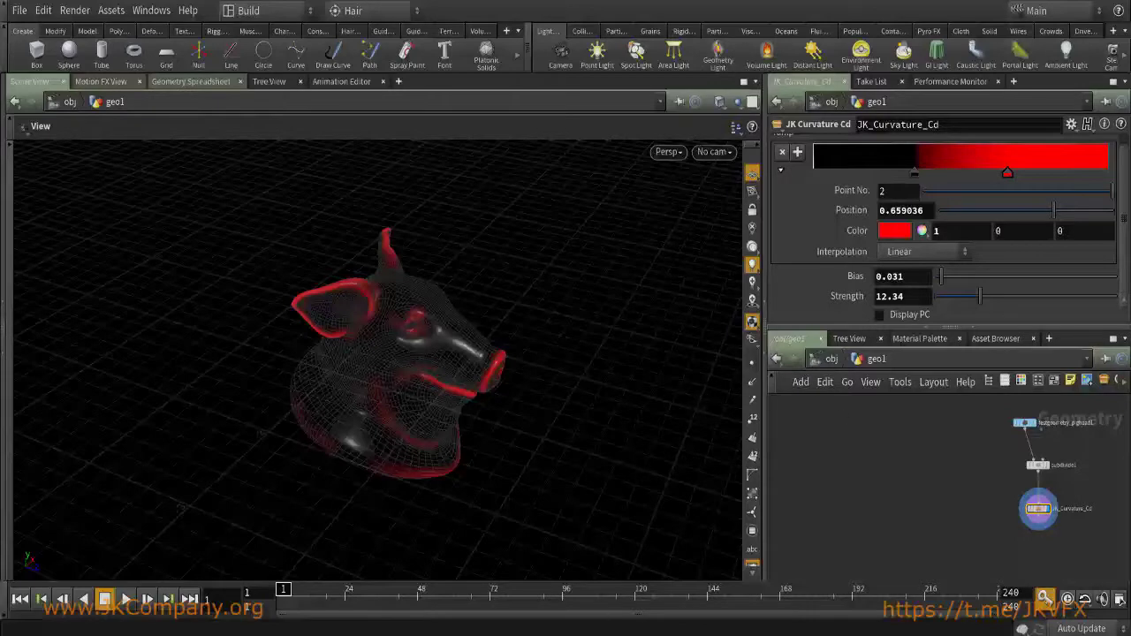
Bring forward the HDA folder listing JKCurvatureCd.hda, glance back at Houdini, then return to it.
{"action": "left_click", "coordinate": [595, 629]}
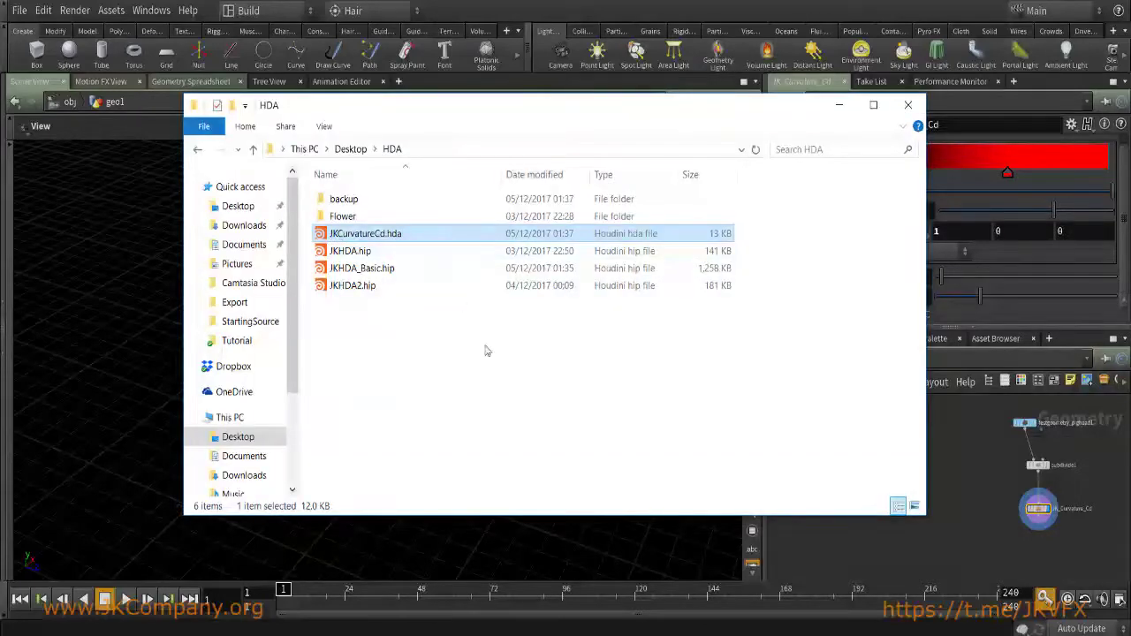
{"action": "left_click", "coordinate": [487, 350]}
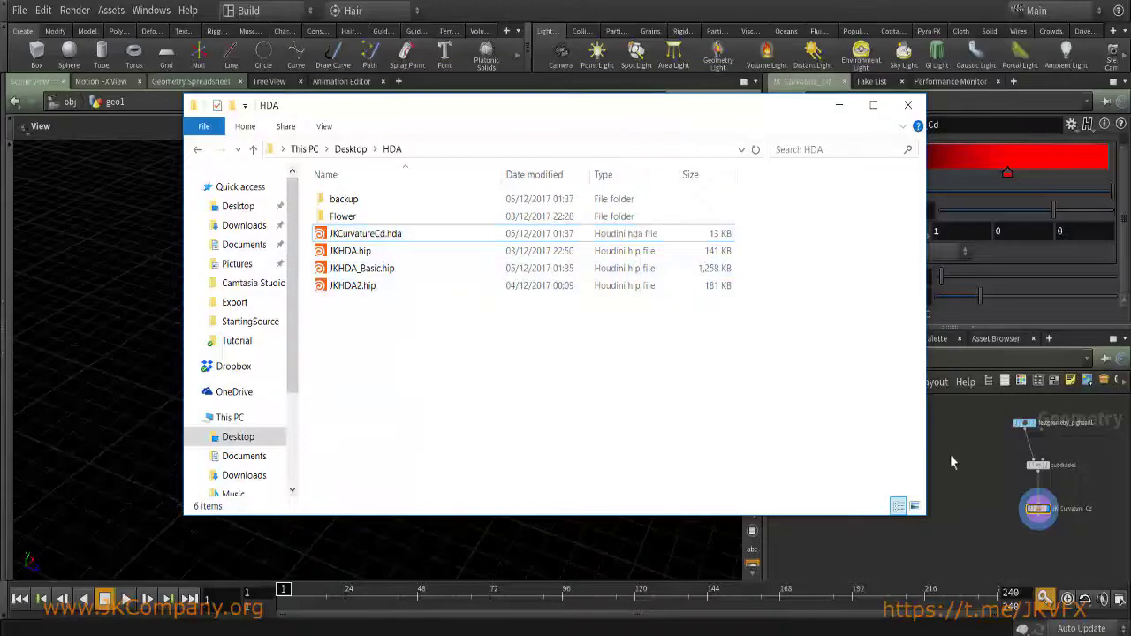
{"action": "left_click", "coordinate": [984, 497]}
{"action": "right_click", "coordinate": [1034, 509]}
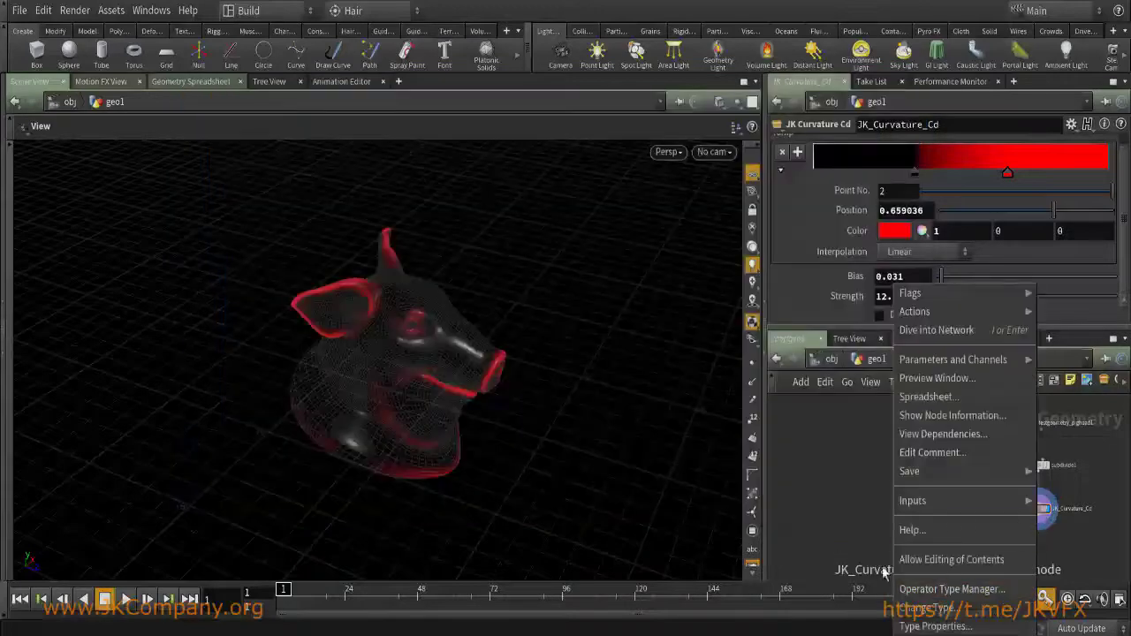
{"action": "left_click", "coordinate": [831, 502]}
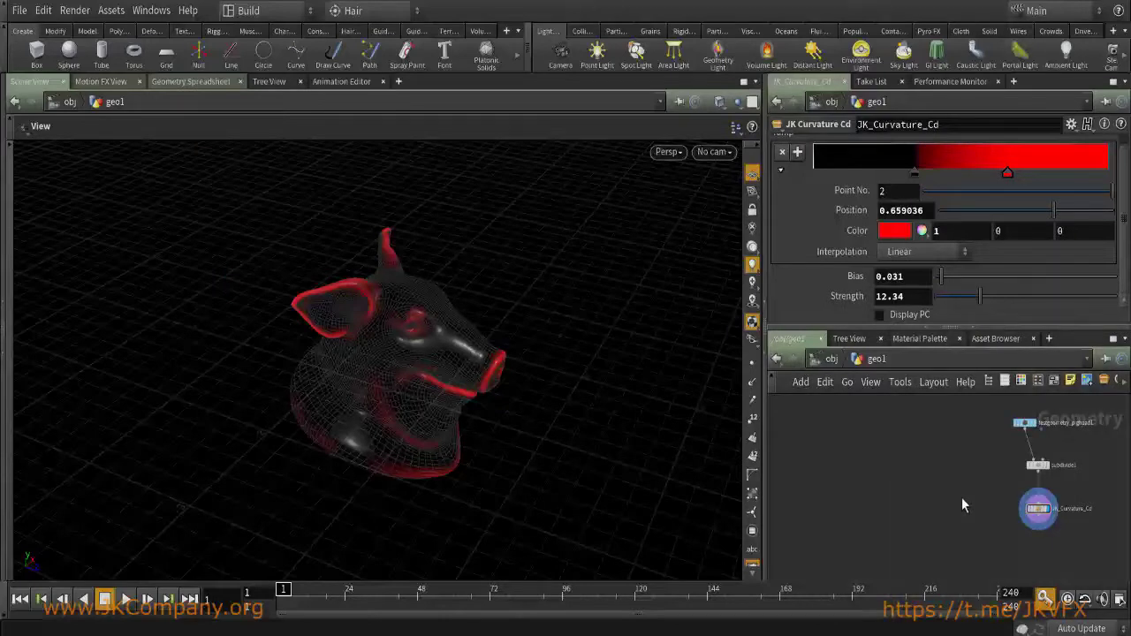
{"action": "key", "text": "alt+Tab"}
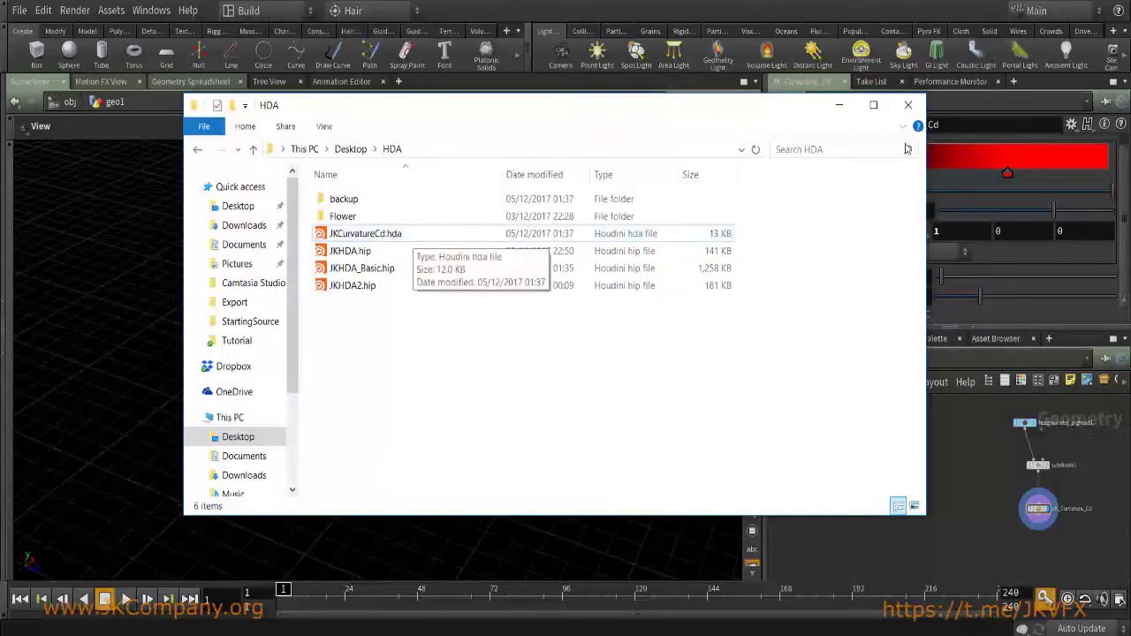
Paste the five pig head nodes into the copy network and auto-lay out the nodes.
{"action": "left_click", "coordinate": [838, 107]}
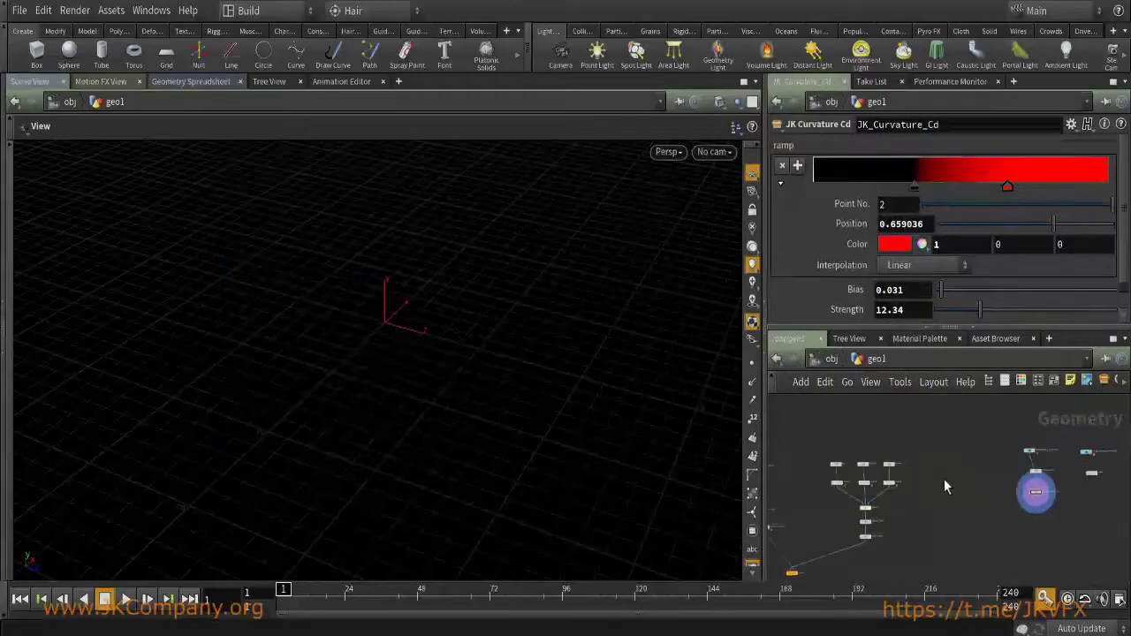
{"action": "mouse_move", "coordinate": [924, 497]}
{"action": "middle_mouse_down"}
{"action": "mouse_move", "coordinate": [889, 471]}
{"action": "mouse_move", "coordinate": [994, 486]}
{"action": "mouse_move", "coordinate": [946, 497]}
{"action": "middle_mouse_up"}
{"action": "middle_click_drag", "start_coordinate": [1086, 499], "coordinate": [1017, 506]}
{"action": "key", "text": "ctrl+v"}
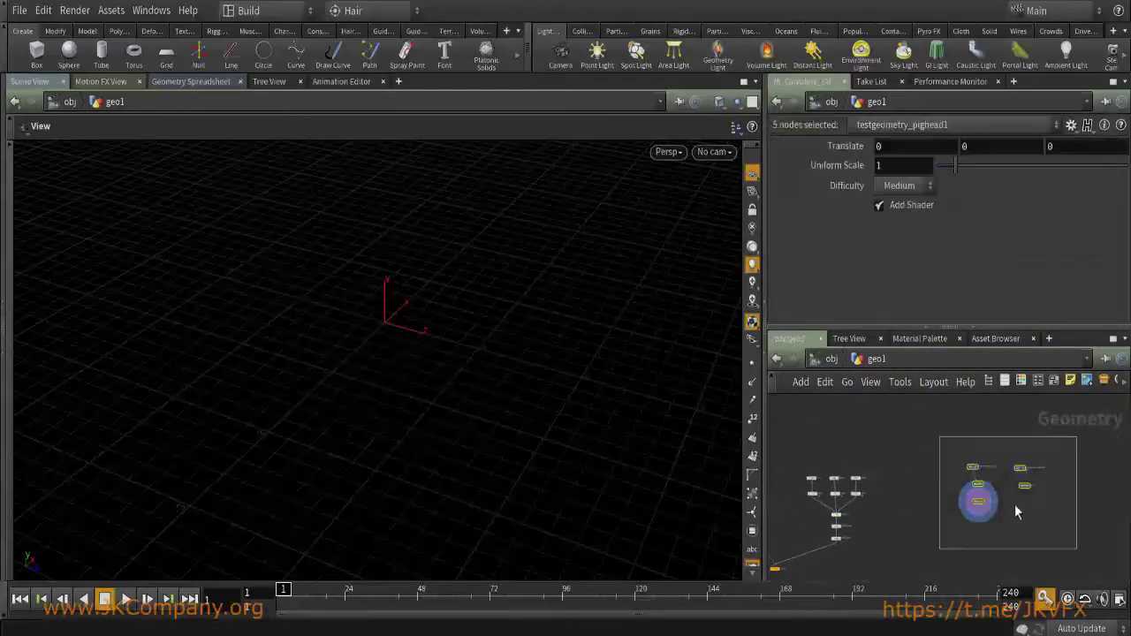
{"action": "left_click", "coordinate": [1099, 475]}
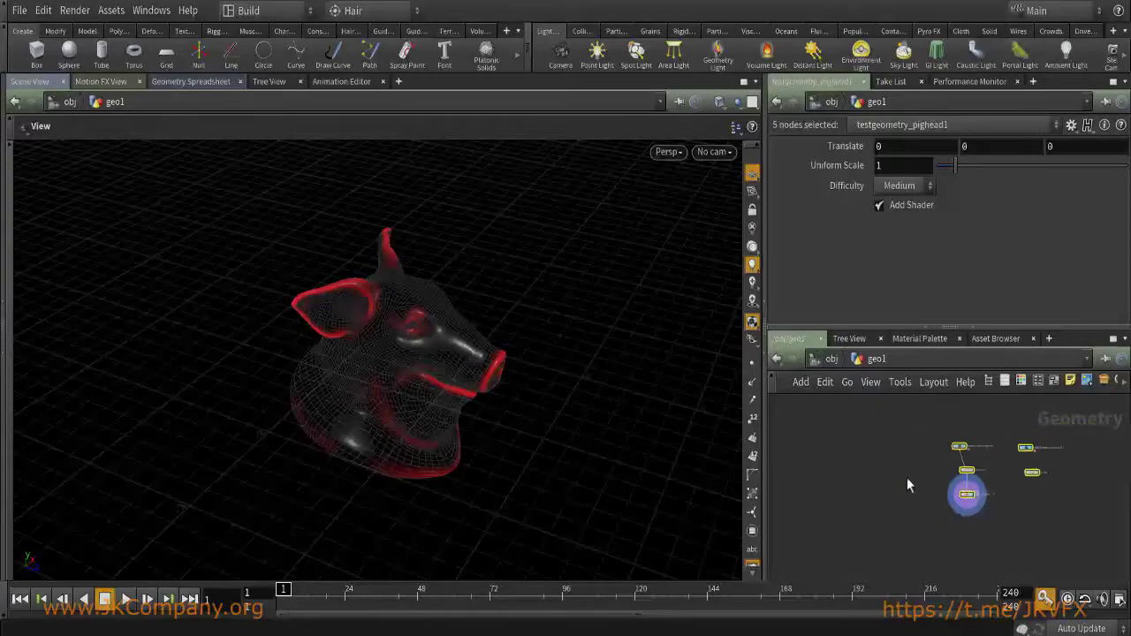
{"action": "middle_click_drag", "start_coordinate": [906, 477], "coordinate": [952, 428]}
{"action": "key", "text": "l"}
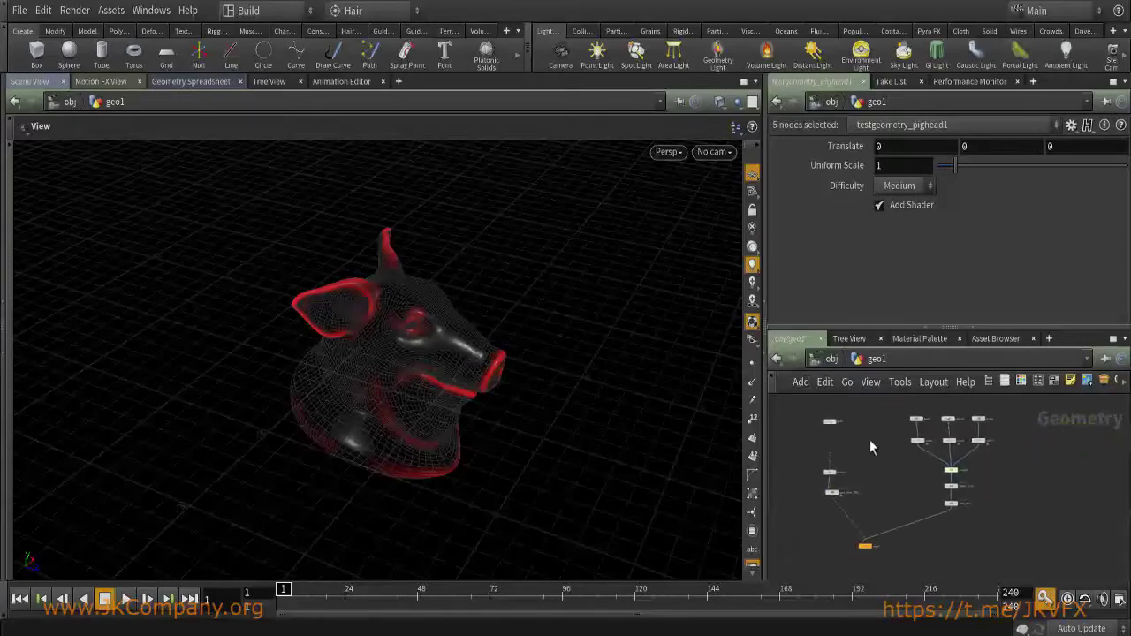
Display copy1's result of coloured spheres, tori and boxes, viewed from above.
{"action": "scroll", "coordinate": [885, 541], "scroll_direction": "up", "scroll_amount": 2}
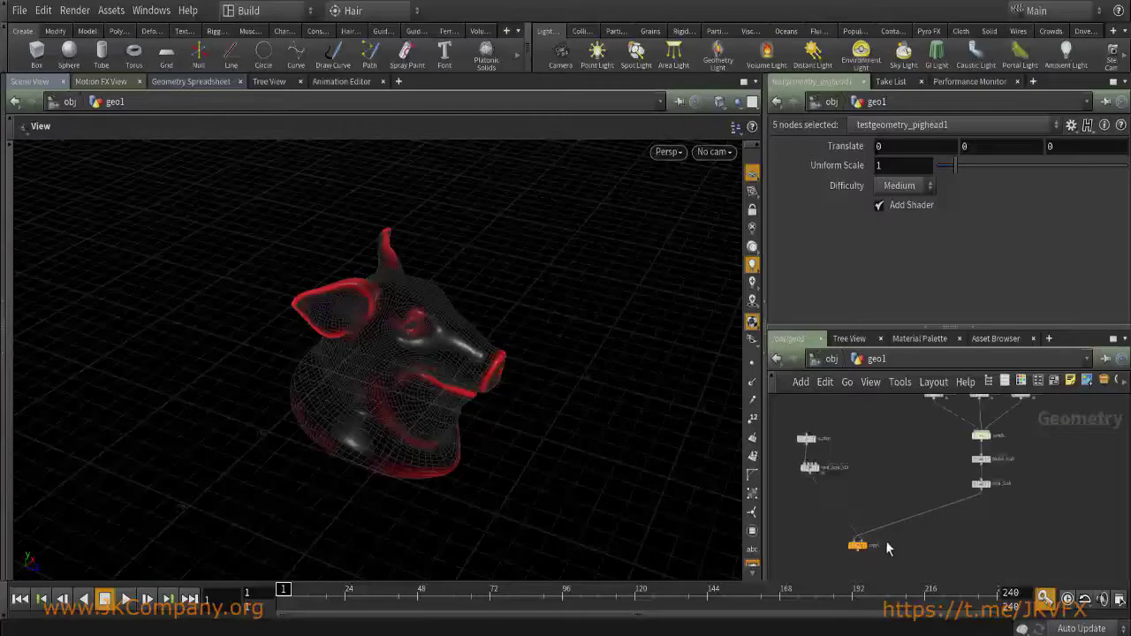
{"action": "left_click", "coordinate": [850, 545]}
{"action": "right_click_drag", "start_coordinate": [494, 342], "coordinate": [462, 298]}
{"action": "left_click_drag", "start_coordinate": [462, 297], "coordinate": [436, 416]}
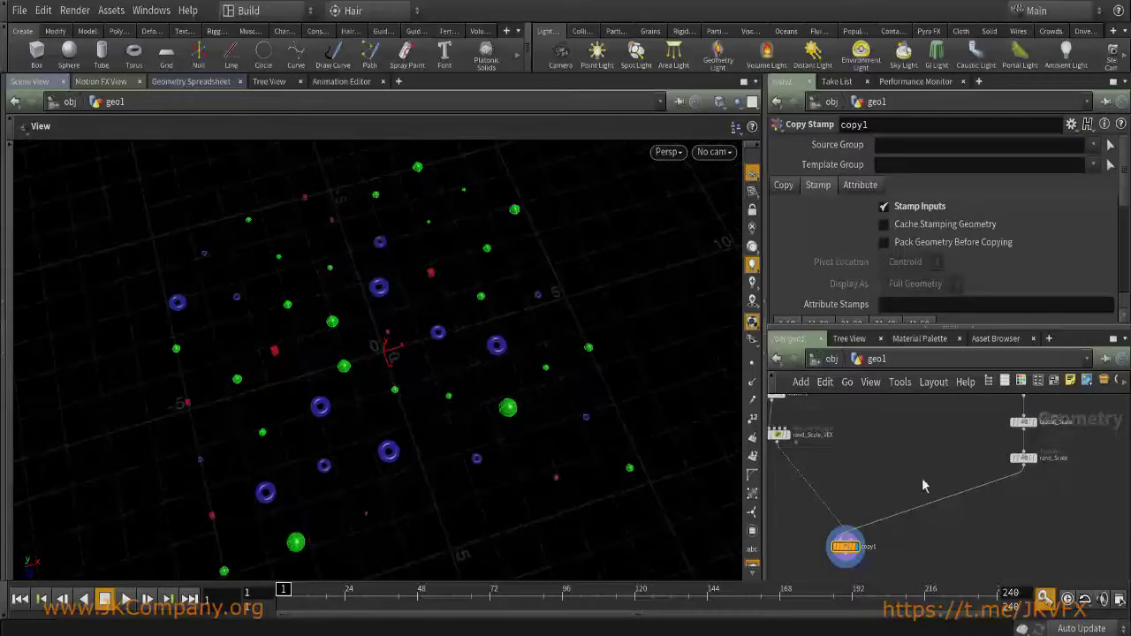
{"action": "scroll", "coordinate": [923, 486], "scroll_direction": "down", "scroll_amount": 3}
Maximize the network pane and move grid1 higher.
{"action": "key", "text": "ctrl+b"}
{"action": "key", "text": "p"}
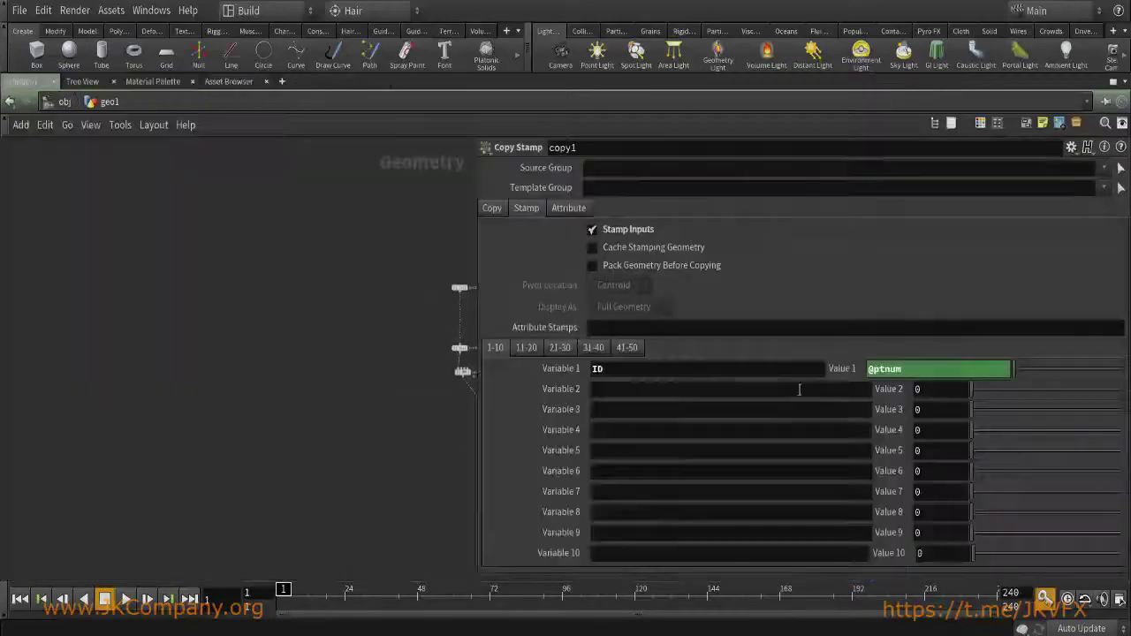
{"action": "key", "text": "p"}
{"action": "scroll", "coordinate": [466, 328], "scroll_direction": "up", "scroll_amount": 3}
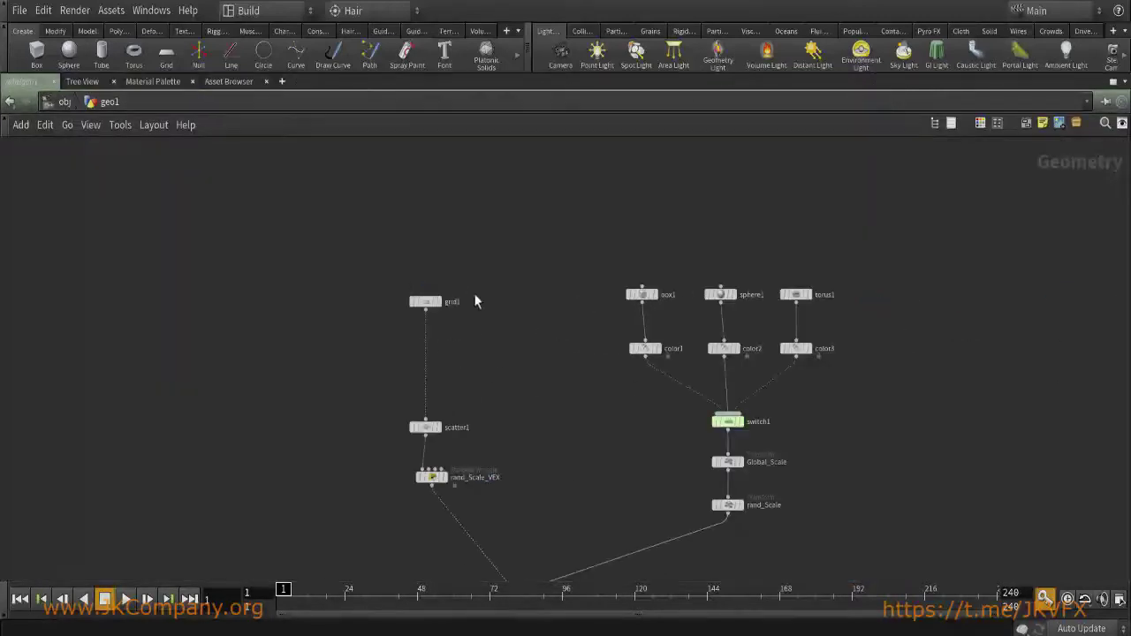
{"action": "left_click_drag", "start_coordinate": [426, 303], "coordinate": [428, 279]}
Insert a null between grid1 and scatter1 and name it Ground.
{"action": "key", "text": "Tab"}
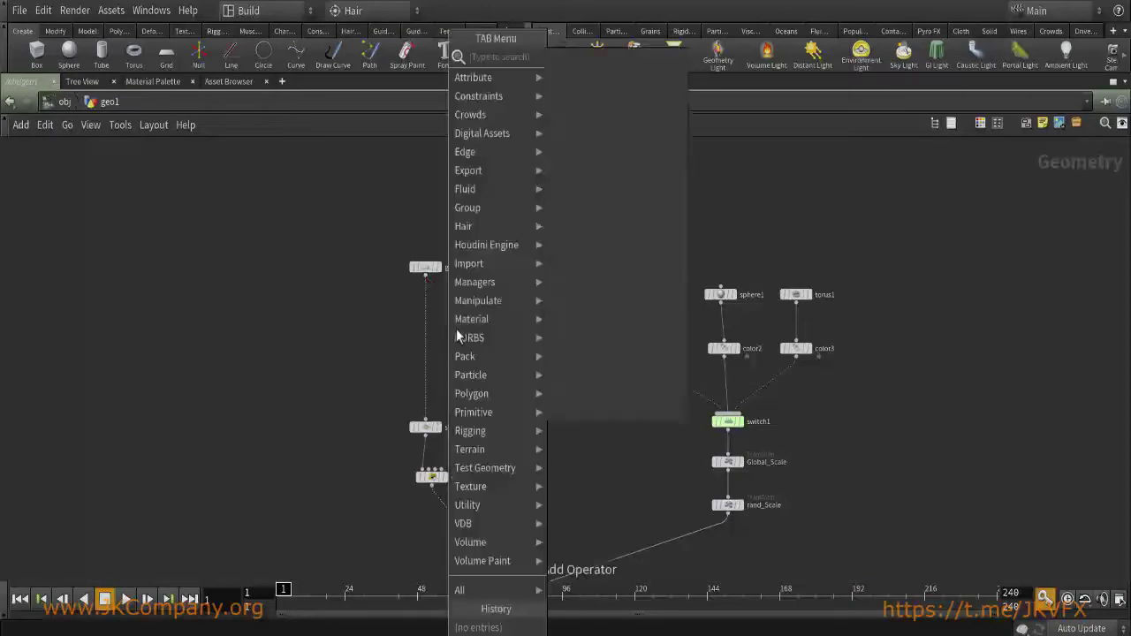
{"action": "type", "text": "null"}
{"action": "key", "text": "Return"}
{"action": "left_click", "coordinate": [409, 326]}
{"action": "scroll", "coordinate": [424, 323], "scroll_direction": "up", "scroll_amount": 3}
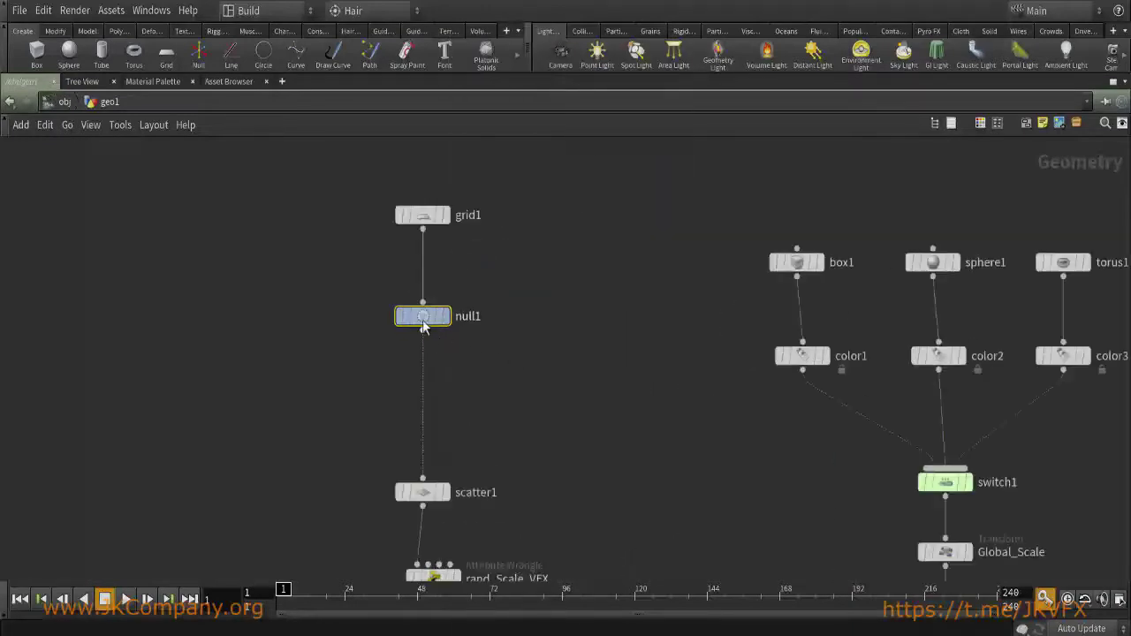
{"action": "left_click_drag", "start_coordinate": [422, 325], "coordinate": [422, 356]}
{"action": "double_click", "coordinate": [468, 346]}
{"action": "key", "text": "BackSpace"}
{"action": "type", "text": "Ground"}
{"action": "key", "text": "Return"}
Insert a null named Geo_1 on the box1–color1 wire.
{"action": "middle_click_drag", "start_coordinate": [616, 505], "coordinate": [346, 634]}
{"action": "left_click_drag", "start_coordinate": [486, 375], "coordinate": [819, 298]}
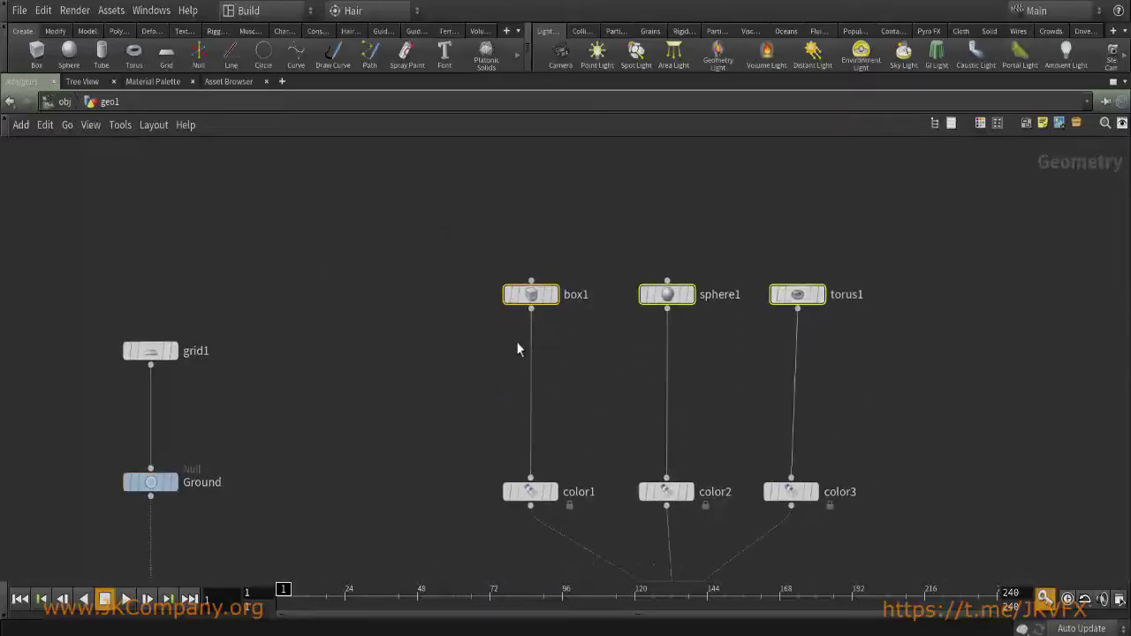
{"action": "left_click", "coordinate": [479, 344]}
{"action": "key", "text": "Tab"}
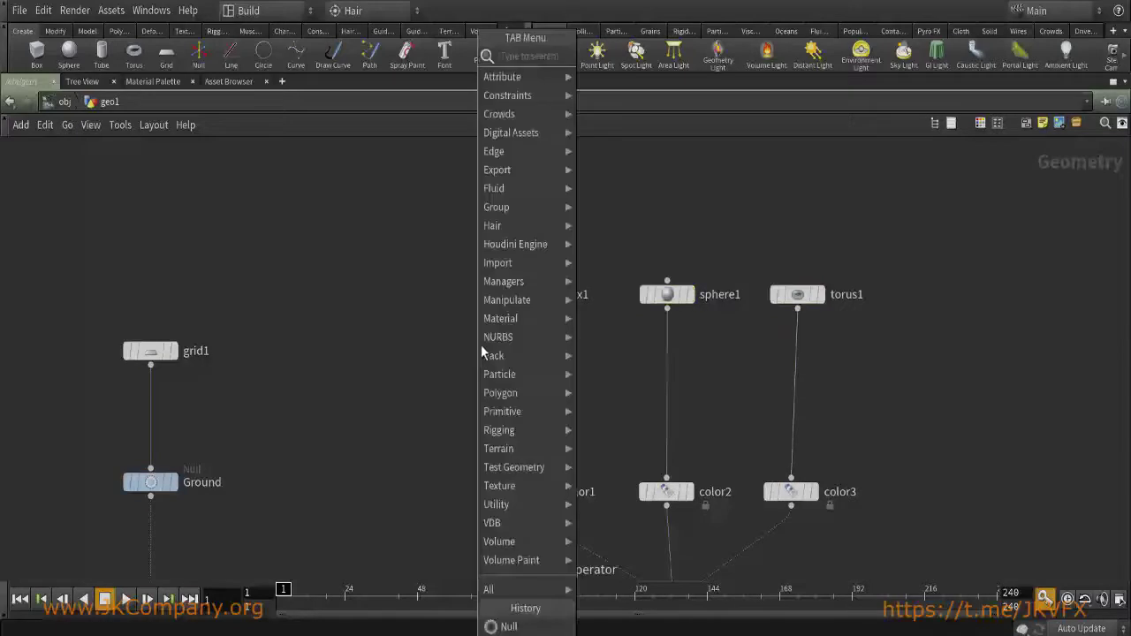
{"action": "type", "text": "nul"}
{"action": "left_click", "coordinate": [603, 55]}
{"action": "left_click", "coordinate": [530, 397]}
{"action": "double_click", "coordinate": [577, 396]}
{"action": "type", "text": "Geo_1"}
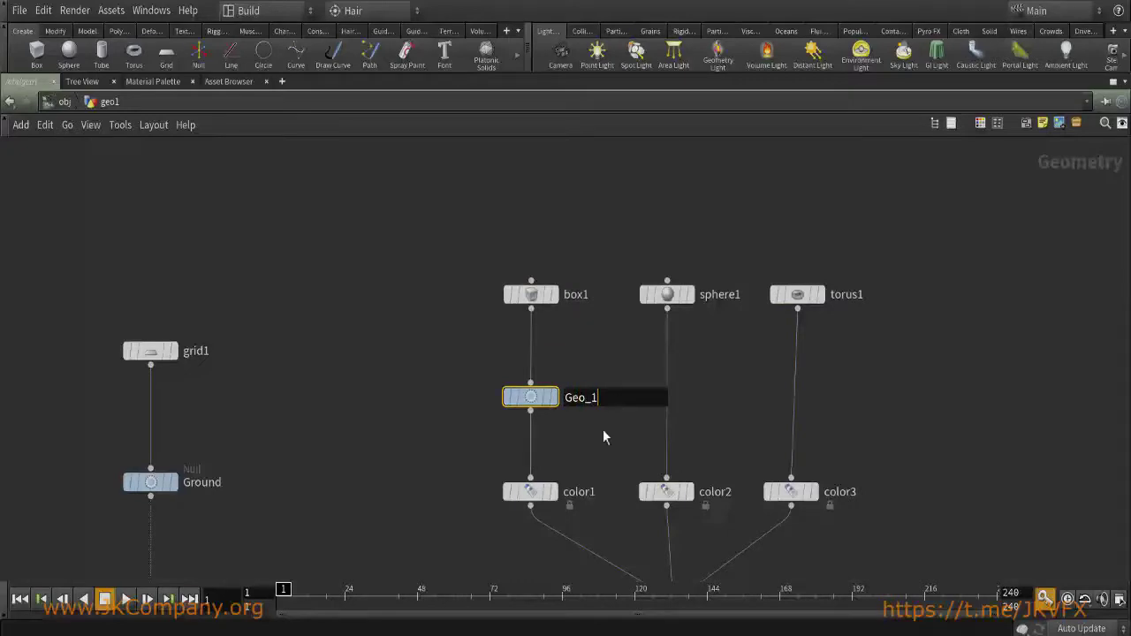
{"action": "key", "text": "Return"}
Paste copies of Geo_1 onto the sphere1 and torus1 wires as Geo_2 and Geo_3.
{"action": "key", "text": "ctrl+c"}
{"action": "key", "text": "ctrl+v"}
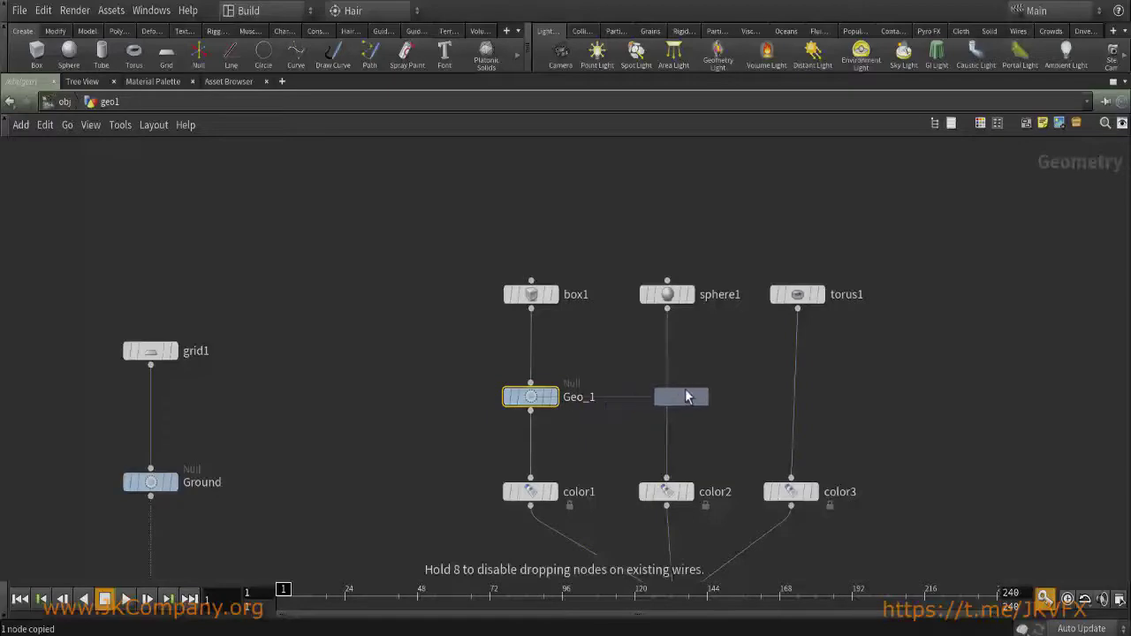
{"action": "left_click", "coordinate": [669, 399]}
{"action": "key", "text": "ctrl+v"}
{"action": "left_click", "coordinate": [777, 415]}
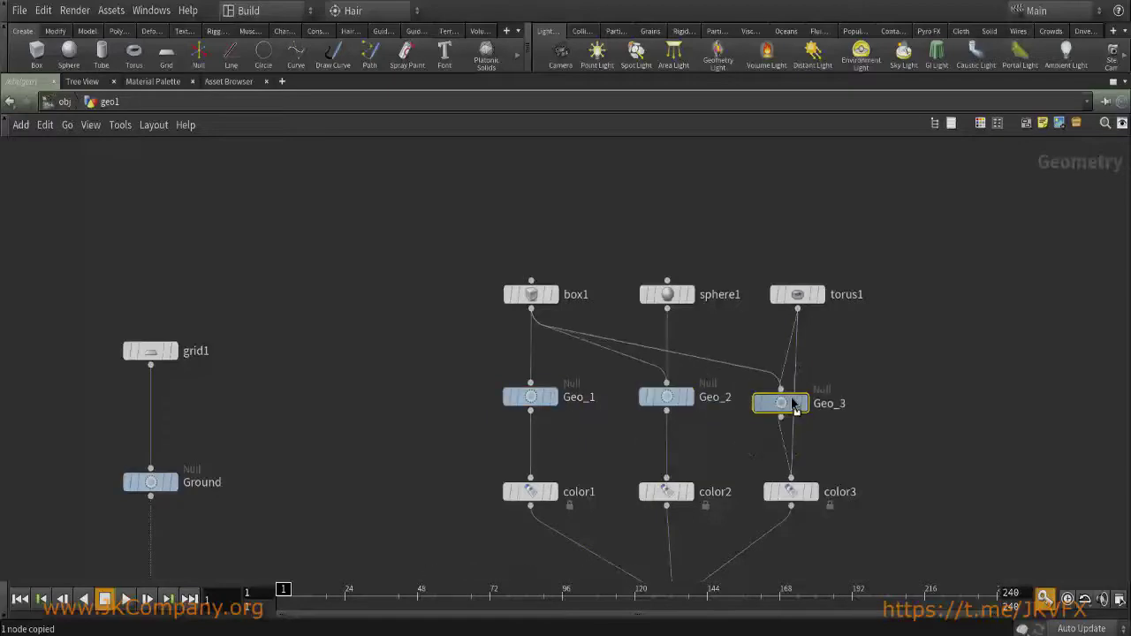
{"action": "left_click_drag", "start_coordinate": [674, 402], "coordinate": [675, 394]}
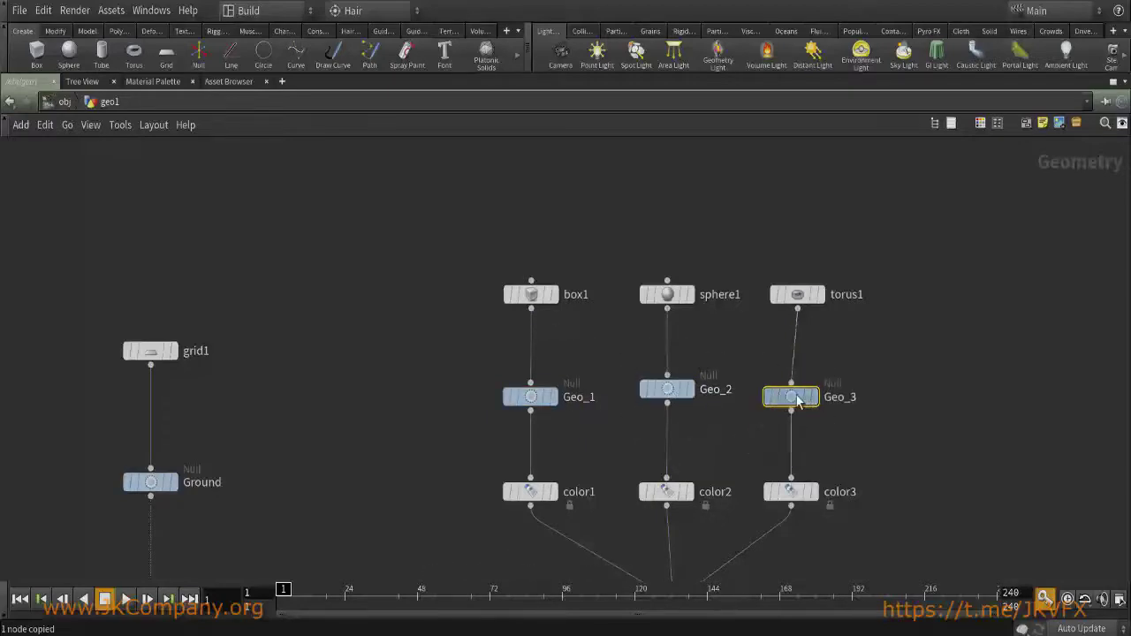
{"action": "scroll", "coordinate": [457, 338], "scroll_direction": "down", "scroll_amount": 5}
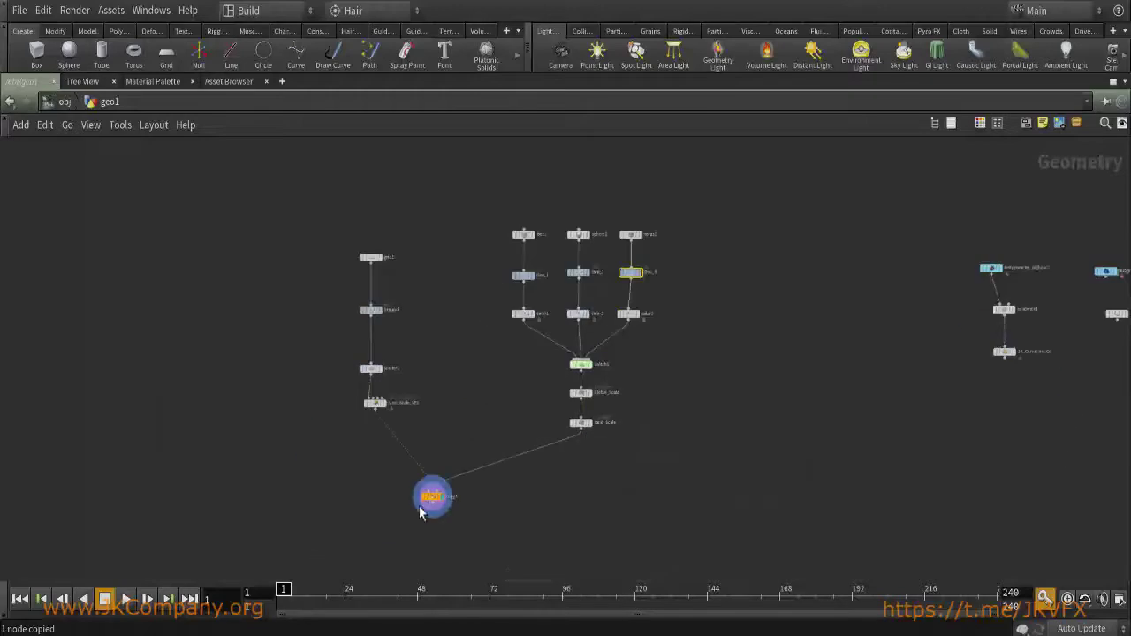
{"action": "scroll", "coordinate": [471, 496], "scroll_direction": "up", "scroll_amount": 3}
Add a Null node under copy1 and make null1 the displayed output.
{"action": "key", "text": "Tab"}
{"action": "type", "text": "nu"}
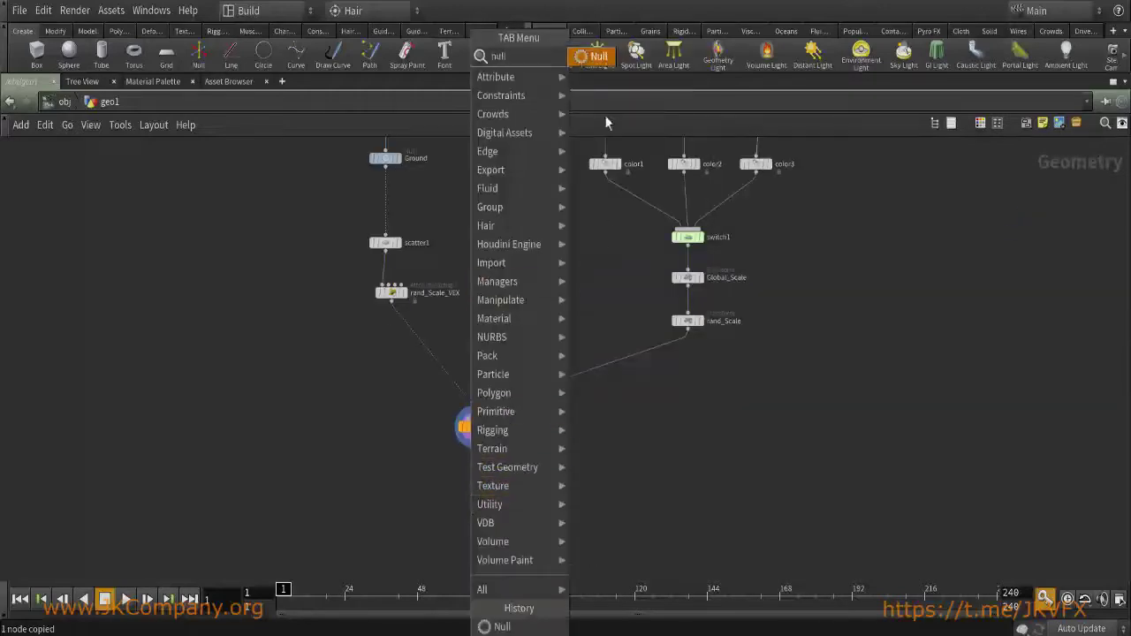
{"action": "left_click", "coordinate": [596, 58]}
{"action": "scroll", "coordinate": [471, 494], "scroll_direction": "up", "scroll_amount": 3}
{"action": "left_click", "coordinate": [472, 477]}
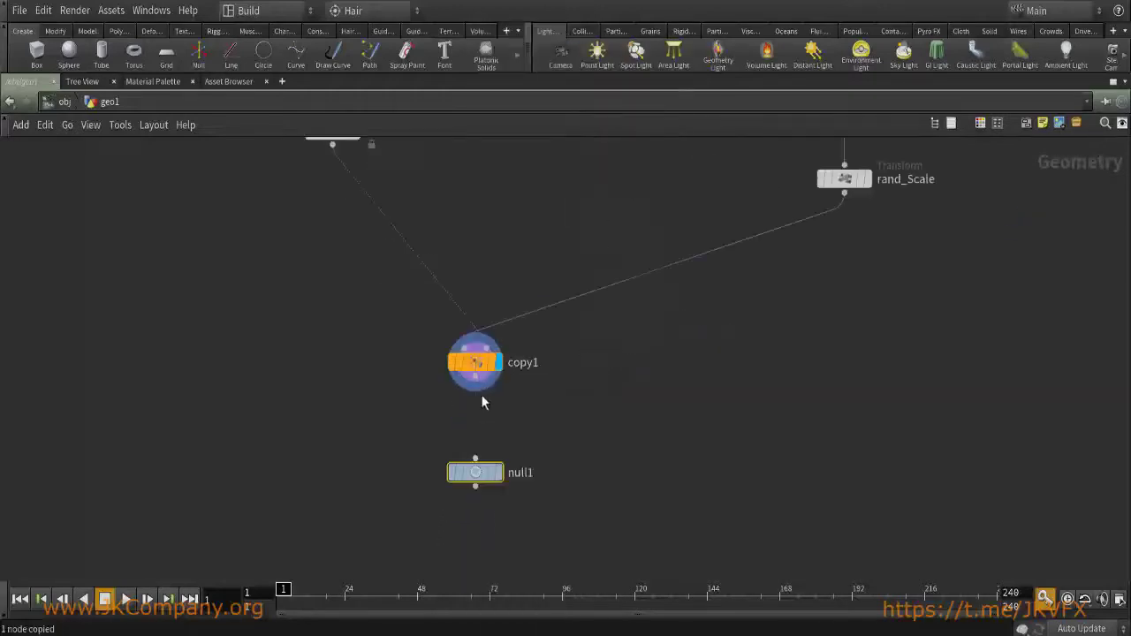
{"action": "mouse_move", "coordinate": [493, 474]}
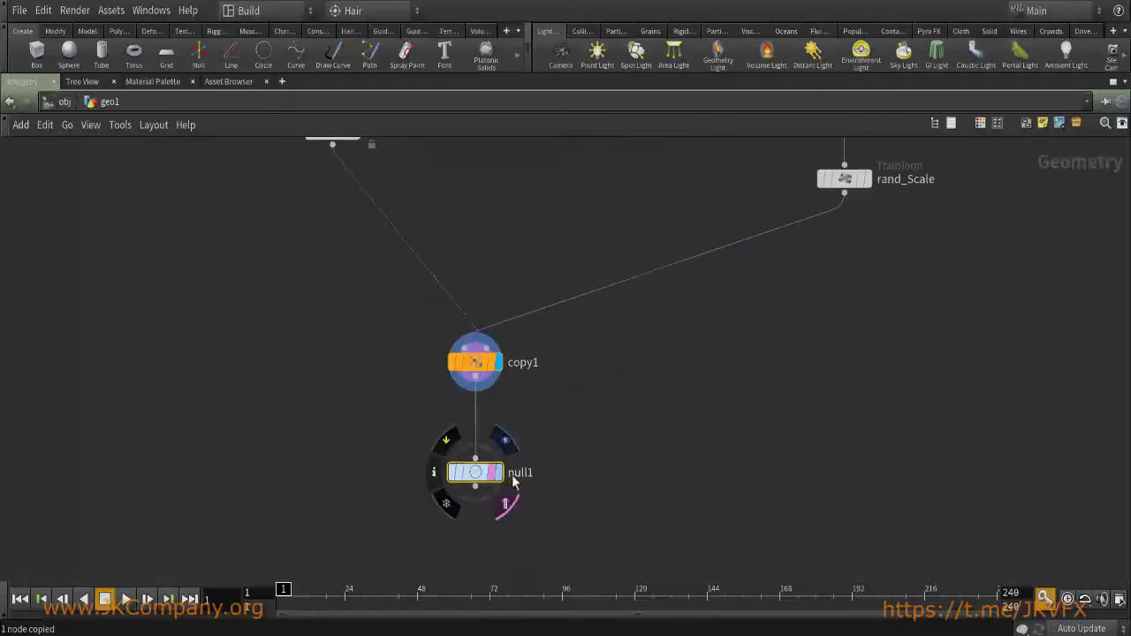
{"action": "left_click", "coordinate": [504, 439]}
Box-select every scatter-network node and collapse them into subnet1 with Shift+C.
{"action": "scroll", "coordinate": [609, 459], "scroll_direction": "down", "scroll_amount": 4}
{"action": "left_click_drag", "start_coordinate": [419, 218], "coordinate": [942, 538]}
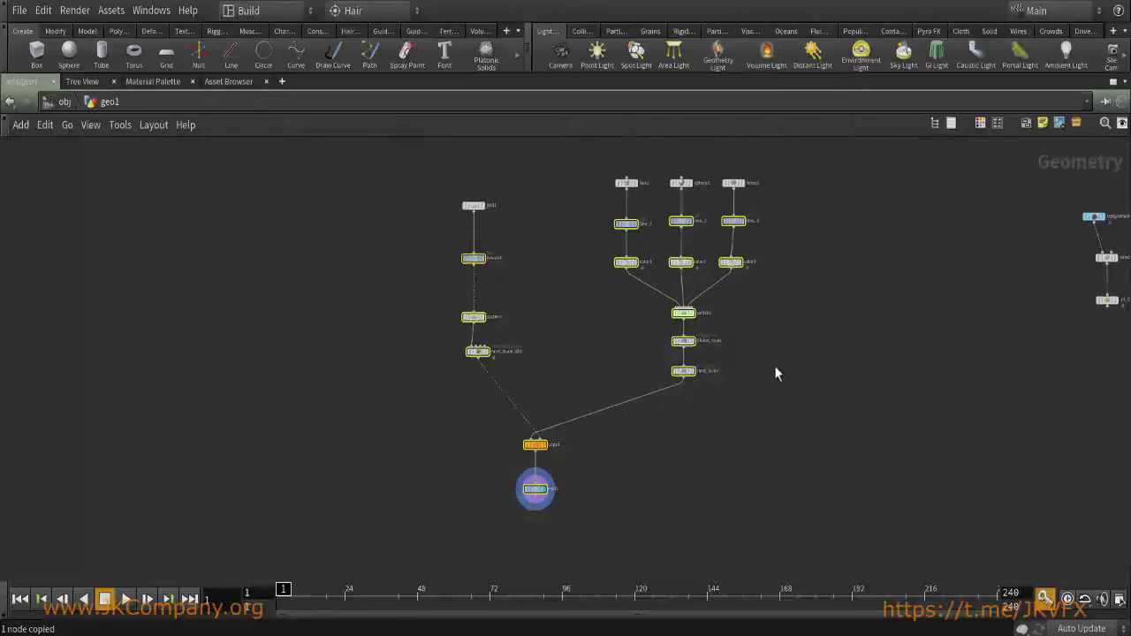
{"action": "key", "text": "shift+c"}
{"action": "mouse_move", "coordinate": [597, 403]}
{"action": "middle_mouse_down"}
{"action": "mouse_move", "coordinate": [621, 278]}
{"action": "mouse_move", "coordinate": [613, 392]}
{"action": "middle_mouse_up"}
{"action": "scroll", "coordinate": [568, 346], "scroll_direction": "up", "scroll_amount": 4}
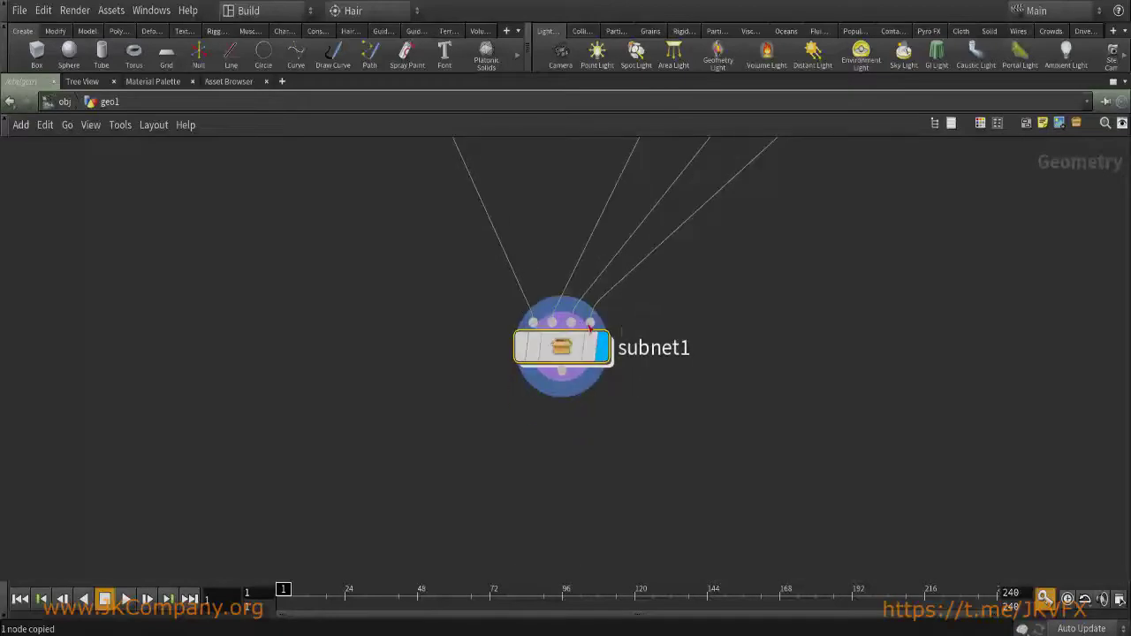
{"action": "scroll", "coordinate": [689, 362], "scroll_direction": "down", "scroll_amount": 4}
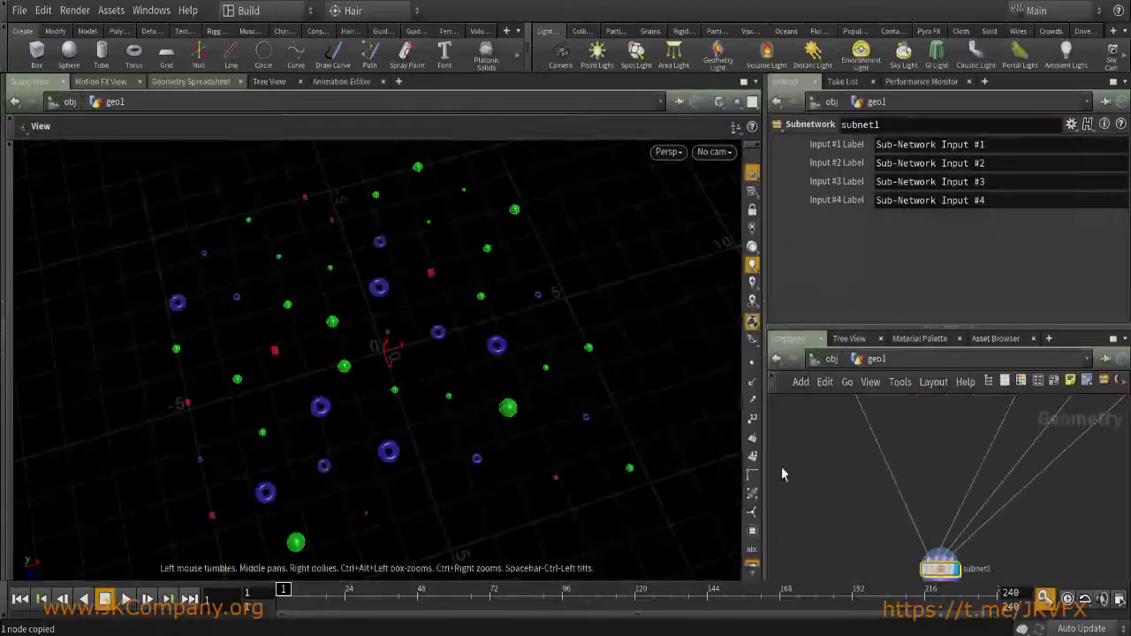
{"action": "scroll", "coordinate": [892, 486], "scroll_direction": "up", "scroll_amount": 3}
Inside subnet1, place the four Sub-Network Input nodes above the Ground, Geo and torus branches.
{"action": "double_click", "coordinate": [901, 486]}
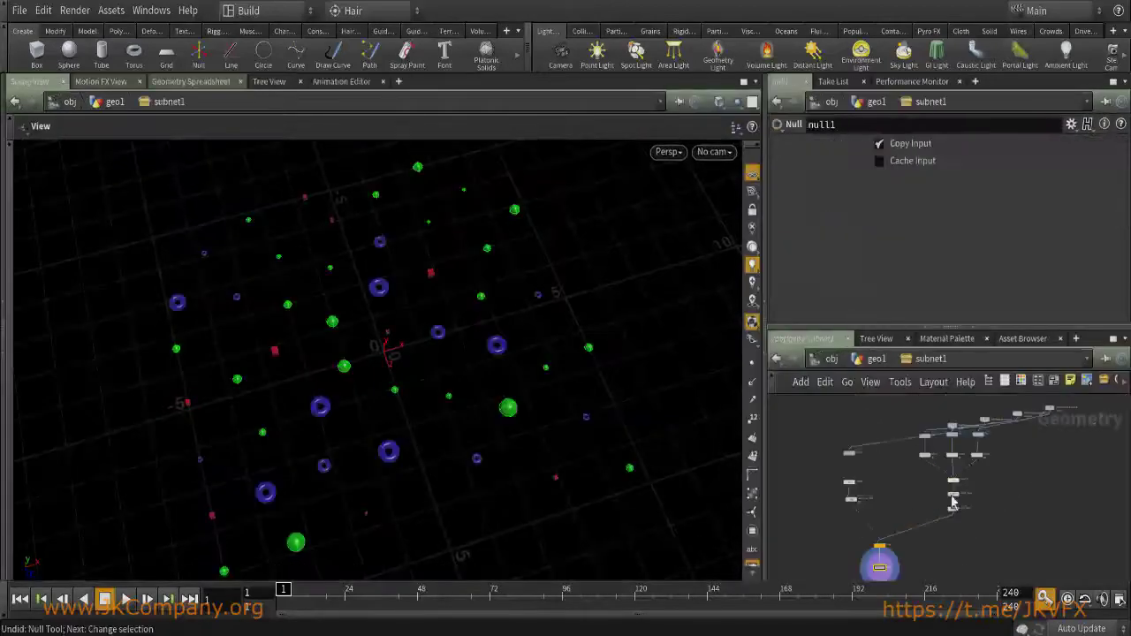
{"action": "key", "text": "ctrl+b"}
{"action": "scroll", "coordinate": [751, 353], "scroll_direction": "up", "scroll_amount": 3}
{"action": "scroll", "coordinate": [750, 322], "scroll_direction": "down", "scroll_amount": 3}
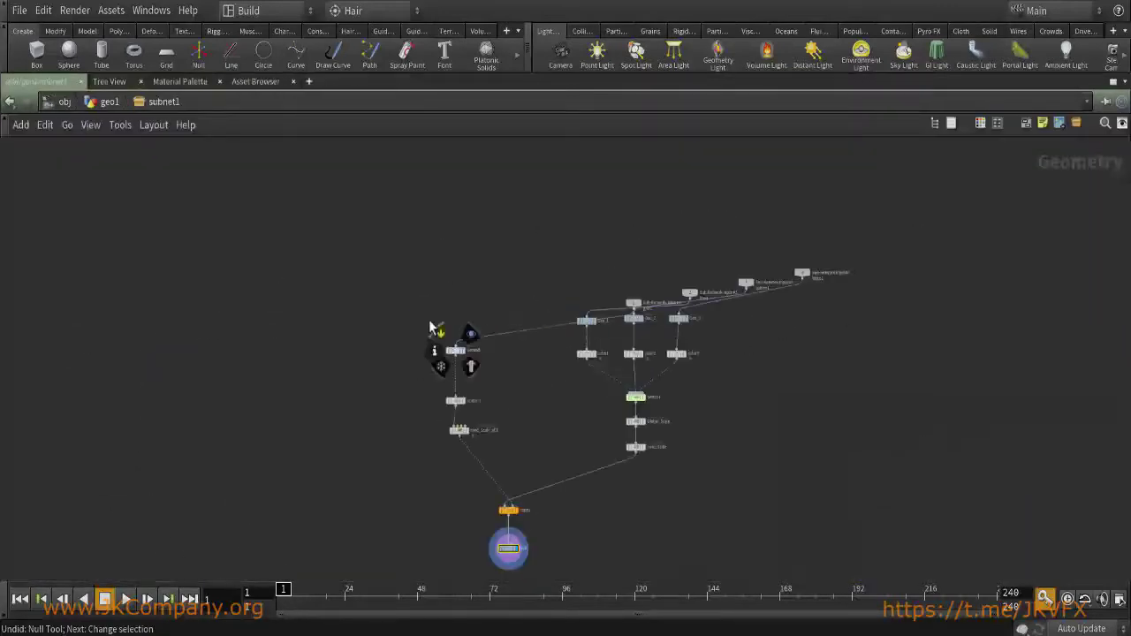
{"action": "left_click_drag", "start_coordinate": [799, 275], "coordinate": [761, 249]}
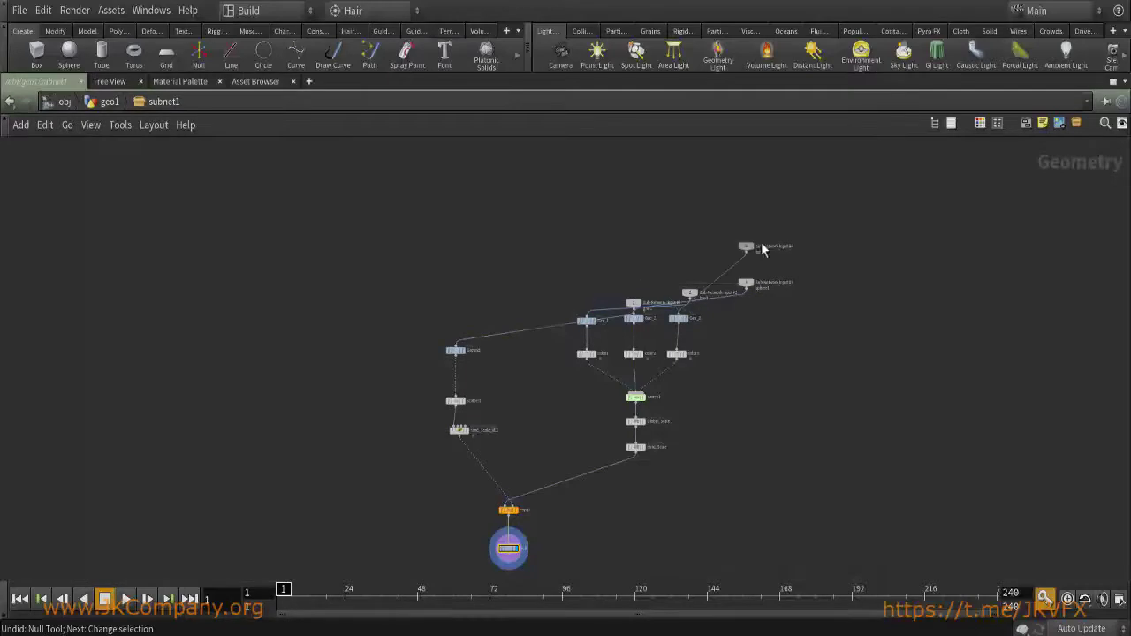
{"action": "scroll", "coordinate": [762, 250], "scroll_direction": "up", "scroll_amount": 4}
{"action": "left_click_drag", "start_coordinate": [606, 300], "coordinate": [258, 245]}
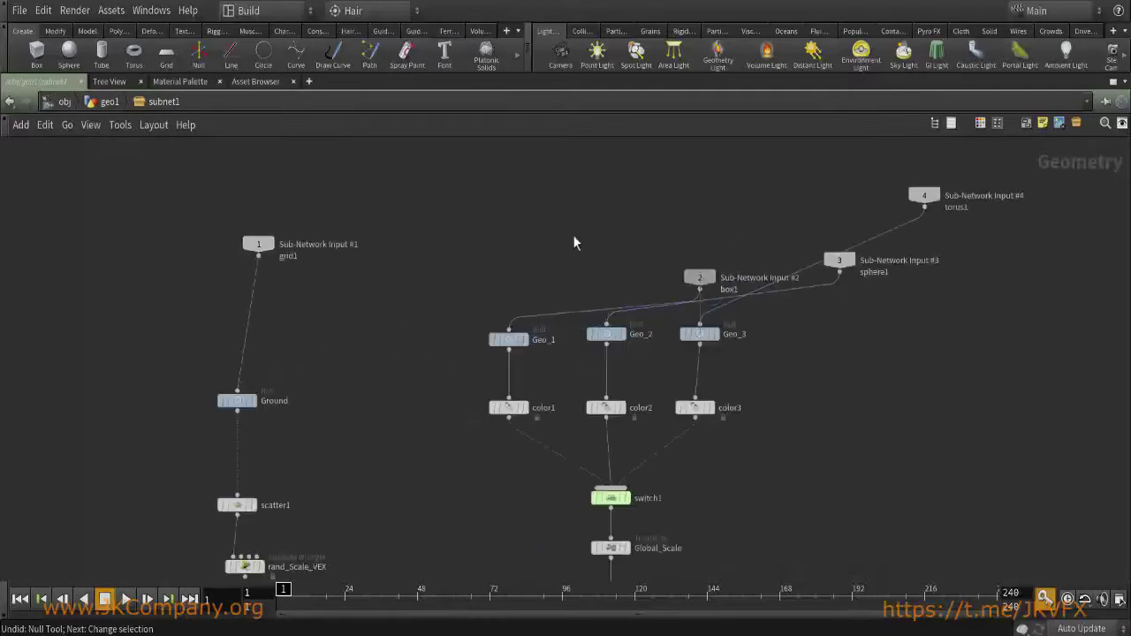
{"action": "left_click_drag", "start_coordinate": [700, 277], "coordinate": [462, 195]}
{"action": "left_click_drag", "start_coordinate": [839, 257], "coordinate": [613, 196]}
{"action": "scroll", "coordinate": [762, 413], "scroll_direction": "down", "scroll_amount": 2}
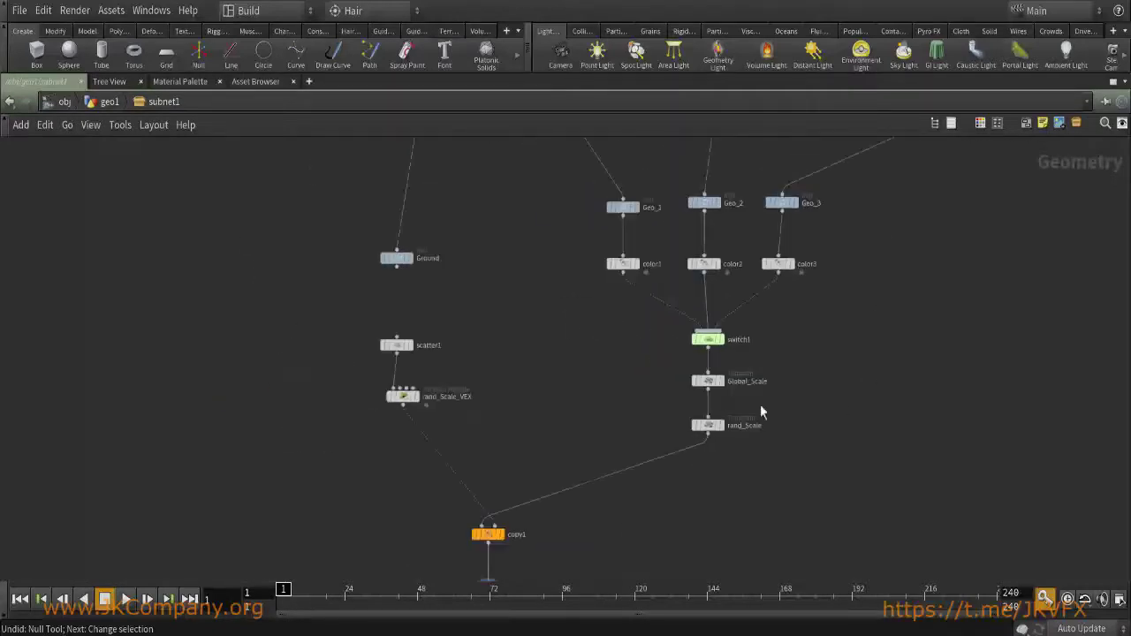
Back at geo1, rename subnet1 to JK_Scatter and restore the multi-pane layout.
{"action": "key", "text": "u"}
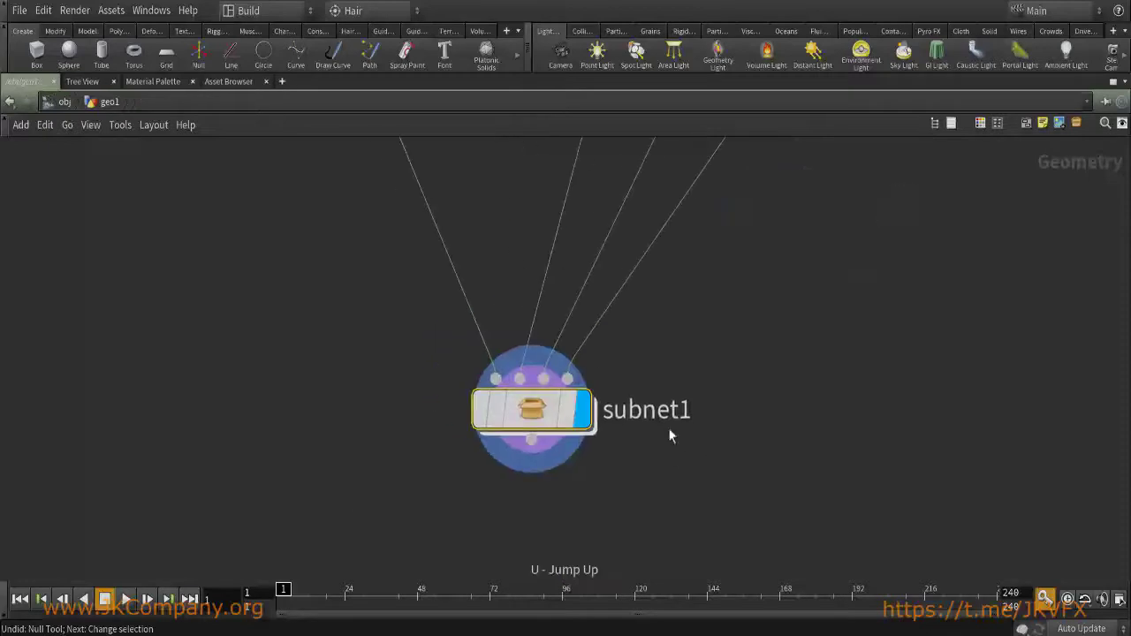
{"action": "double_click", "coordinate": [650, 410]}
{"action": "type", "text": "JK_Scatter"}
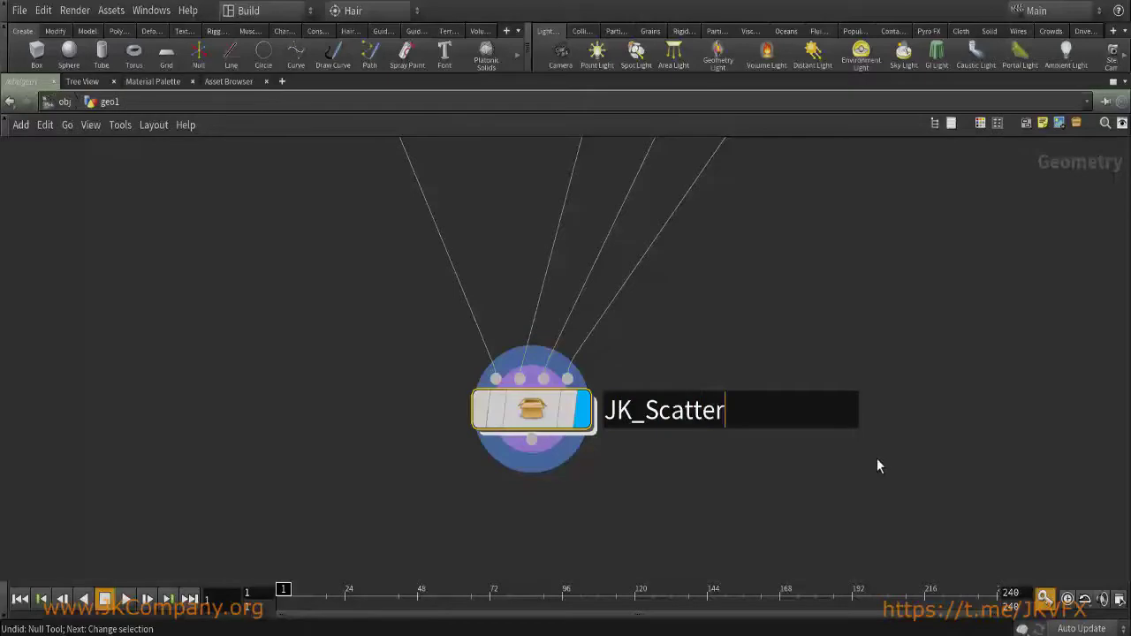
{"action": "key", "text": "Return"}
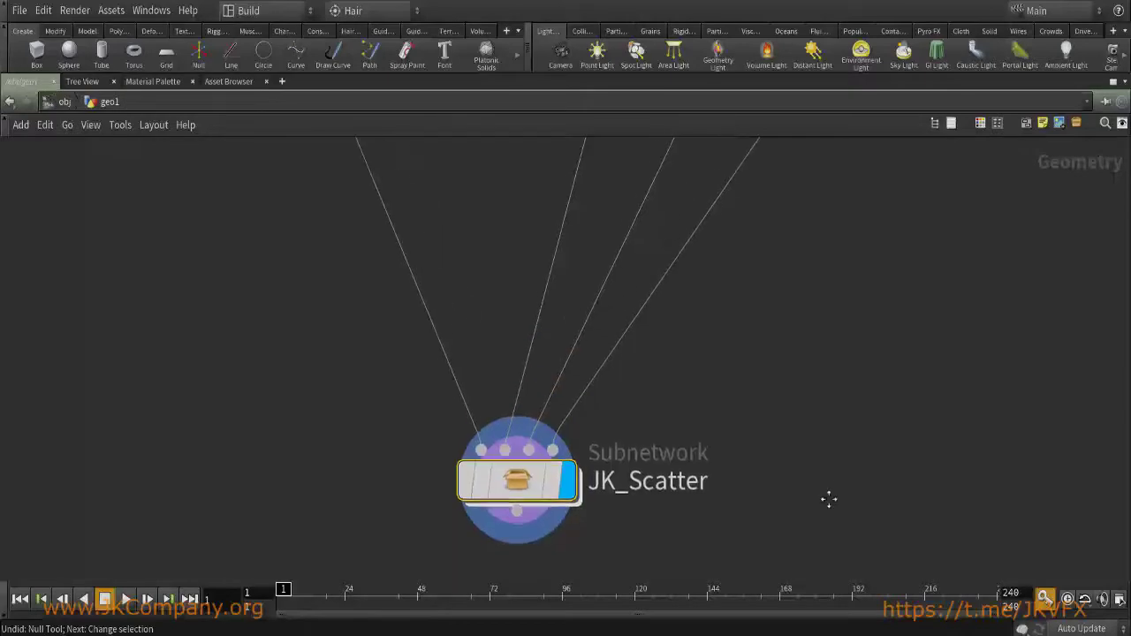
{"action": "key", "text": "ctrl+b"}
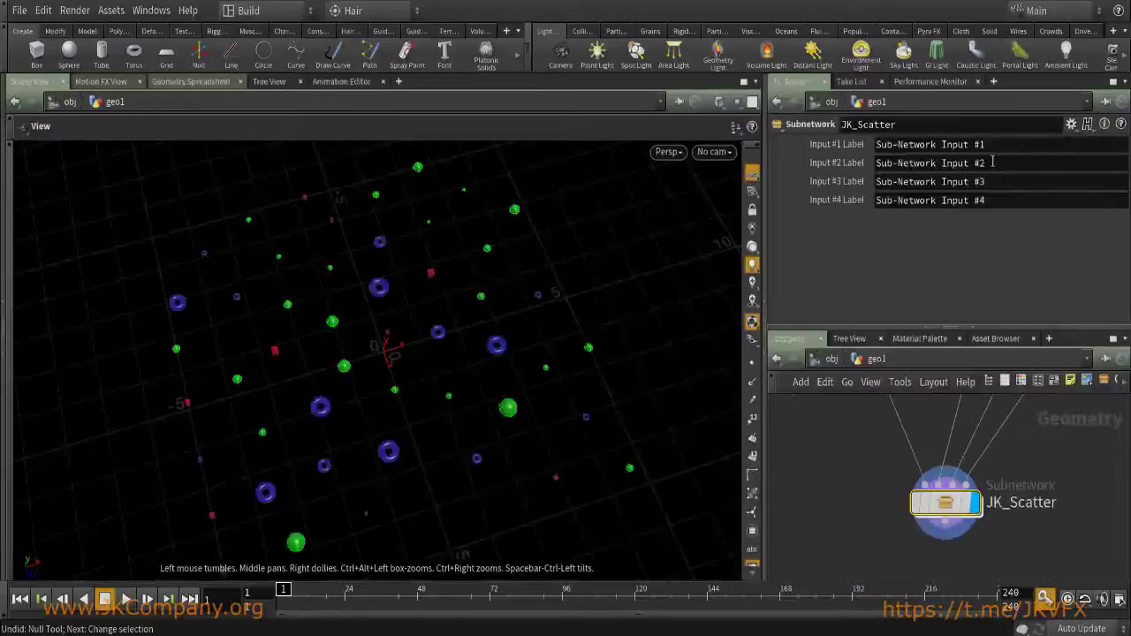
Label input 1 'In Ground' and input 2 'Geo A'.
{"action": "left_click_drag", "start_coordinate": [1016, 144], "coordinate": [811, 143]}
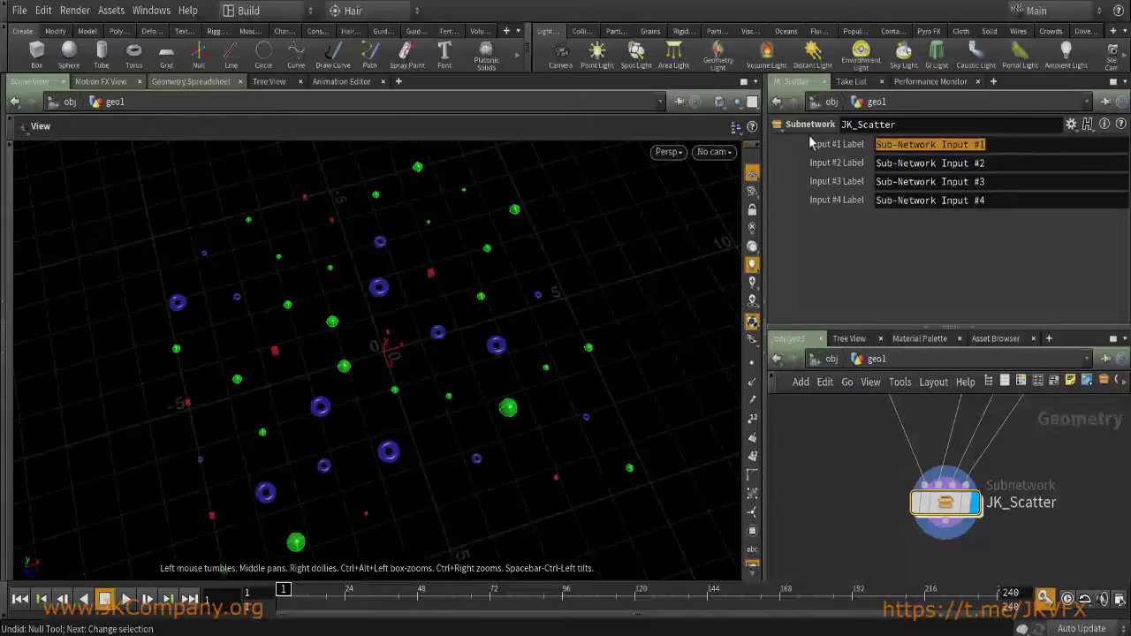
{"action": "type", "text": "In Grou"}
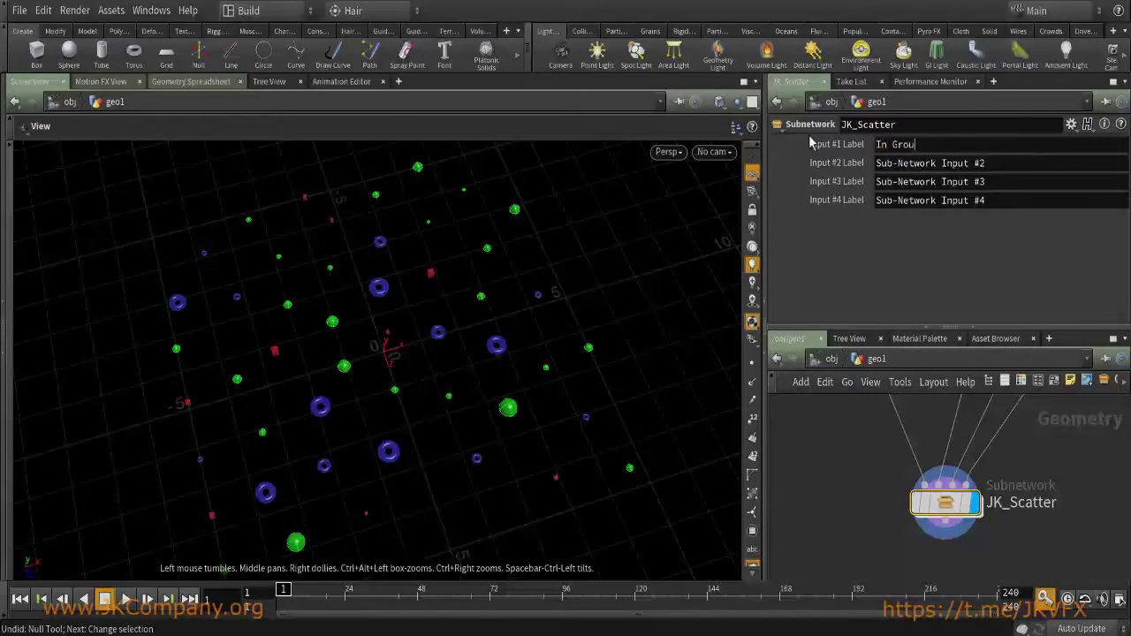
{"action": "type", "text": "nd"}
{"action": "key", "text": "Return"}
{"action": "key", "text": "Tab"}
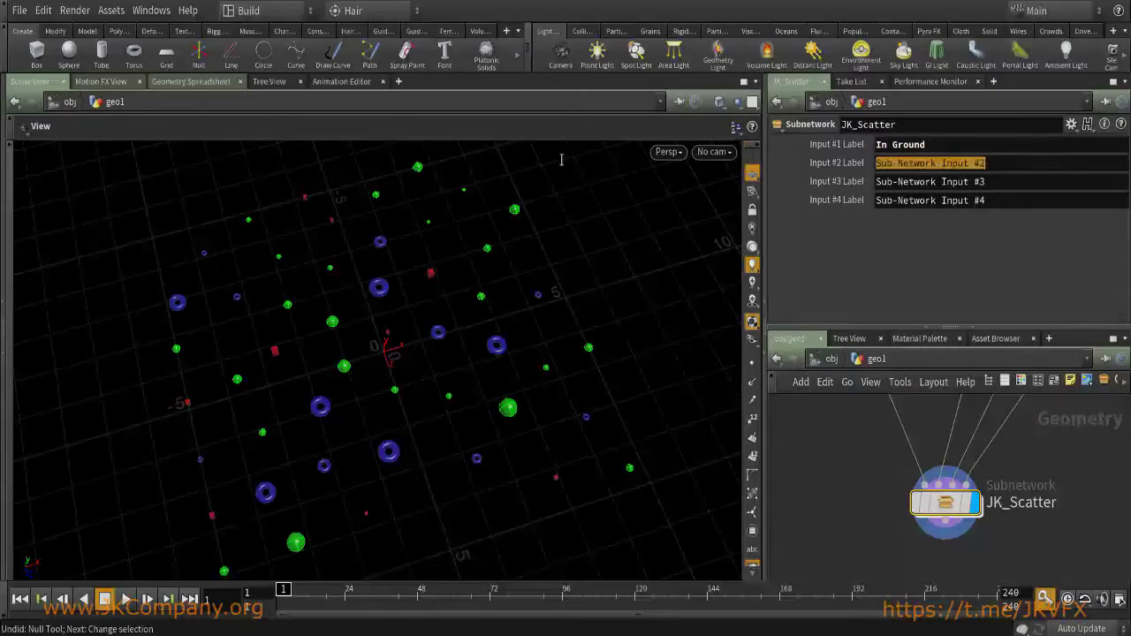
{"action": "type", "text": "Geo A"}
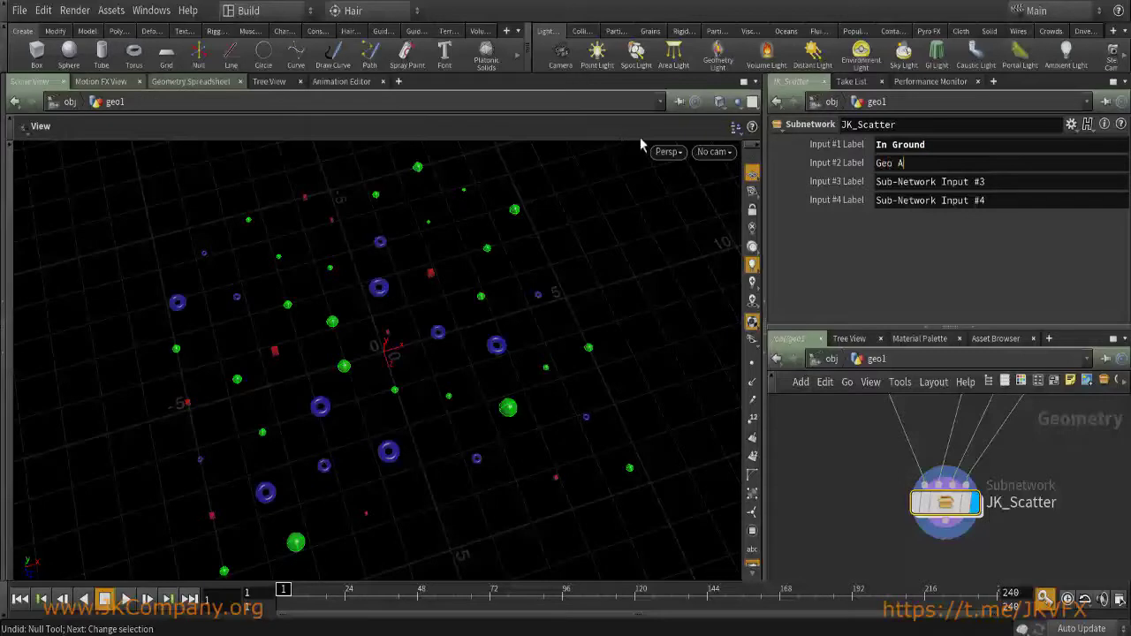
{"action": "left_click", "coordinate": [965, 187]}
Label inputs 3 and 4 'Geo B' and 'Geo C'.
{"action": "key", "text": "ctrl+a"}
{"action": "type", "text": "Geo A"}
{"action": "key", "text": "Tab"}
{"action": "type", "text": "Geo A"}
{"action": "double_click", "coordinate": [900, 182]}
{"action": "type", "text": "B"}
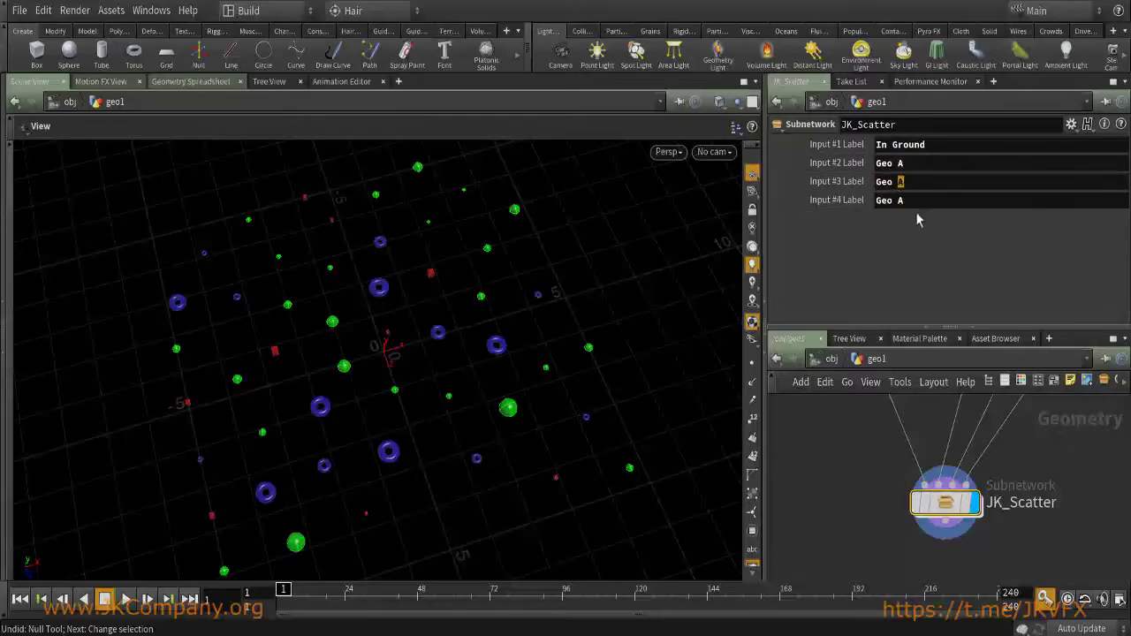
{"action": "type", "text": "C"}
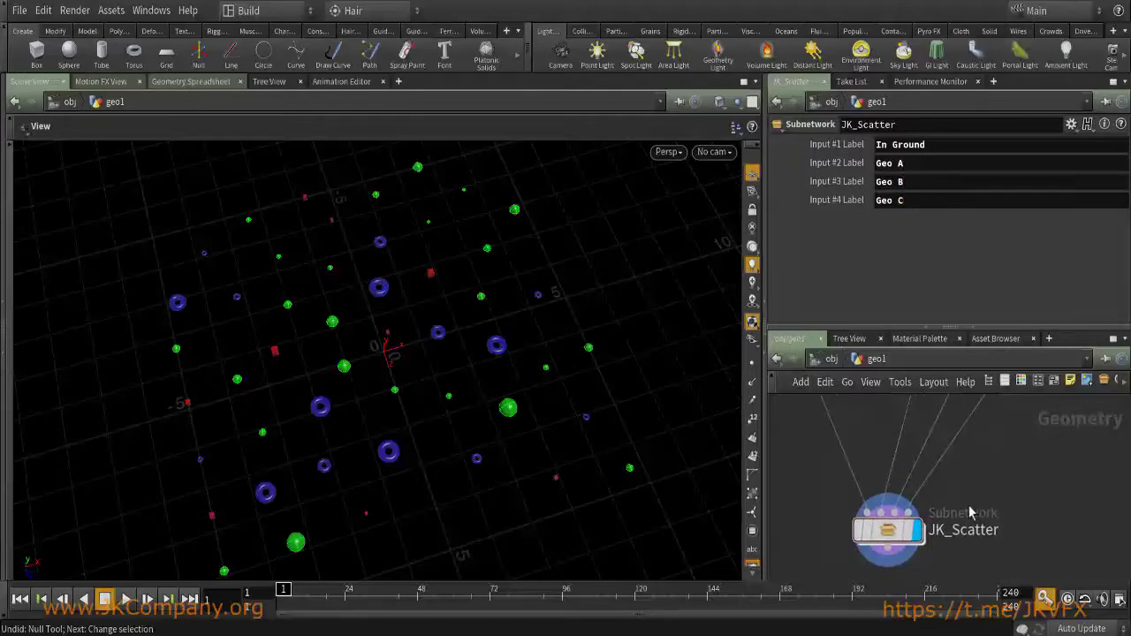
{"action": "scroll", "coordinate": [968, 510], "scroll_direction": "down", "scroll_amount": 2}
{"action": "mouse_move", "coordinate": [925, 523]}
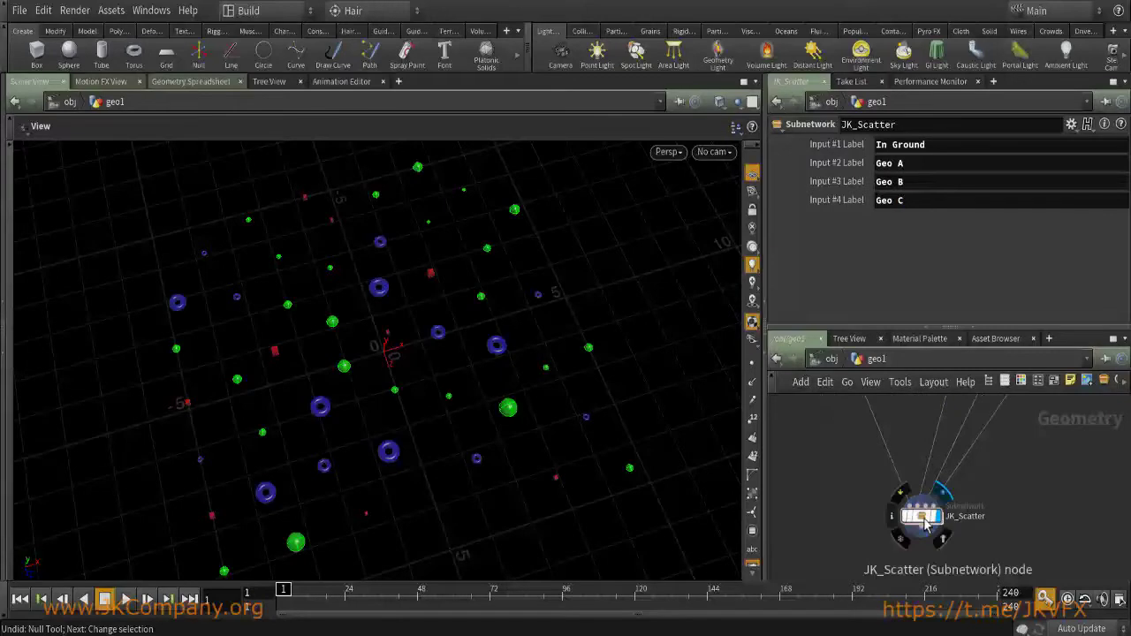
Mark the four Input Label parameters Invisible in Edit Parameter Interface and apply.
{"action": "left_click", "coordinate": [1071, 125]}
{"action": "left_click", "coordinate": [1057, 140]}
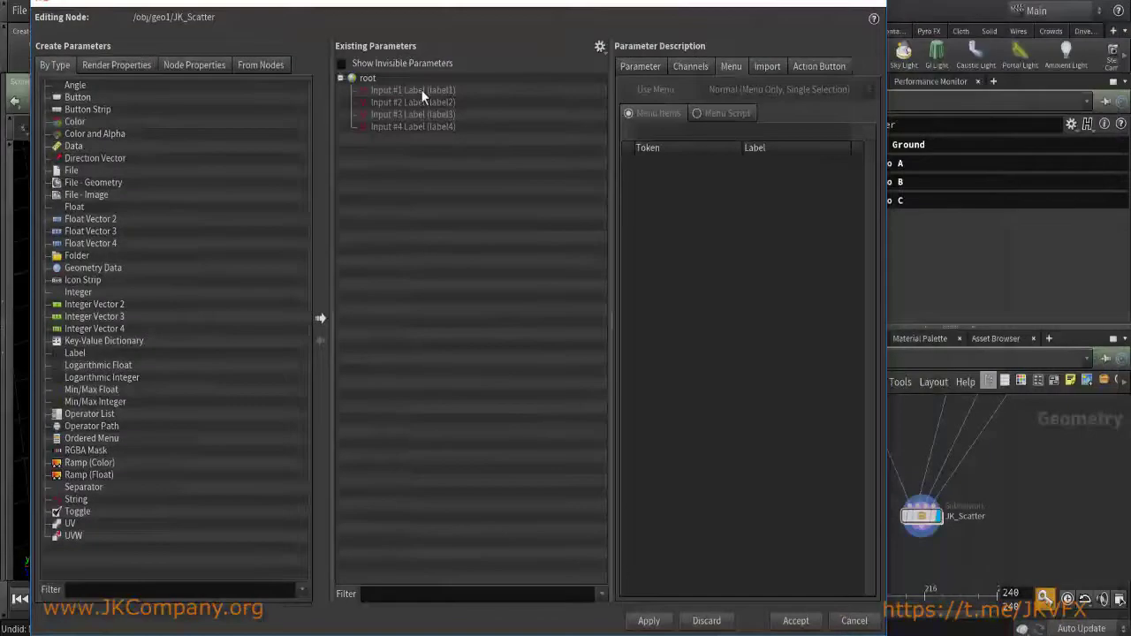
{"action": "left_click", "coordinate": [420, 90]}
{"action": "left_click", "coordinate": [412, 126], "text": "shift"}
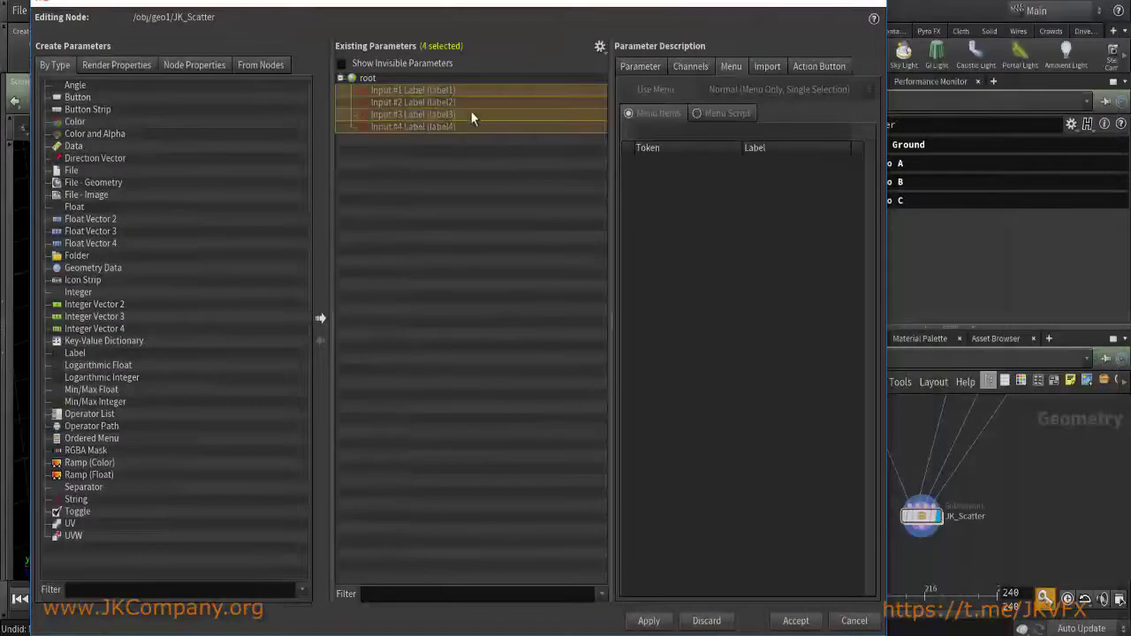
{"action": "left_click", "coordinate": [626, 270]}
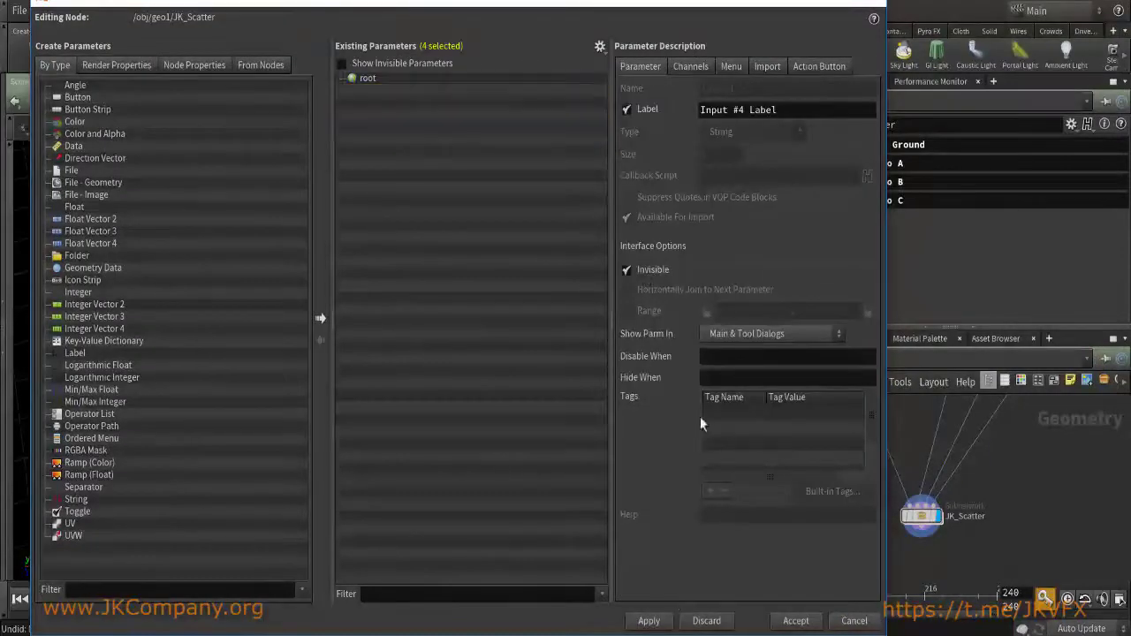
{"action": "left_click", "coordinate": [648, 620]}
Inside JK_Scatter, drag scatter1's Force Total Count onto the interface root.
{"action": "left_click_drag", "start_coordinate": [786, 4], "coordinate": [540, 1]}
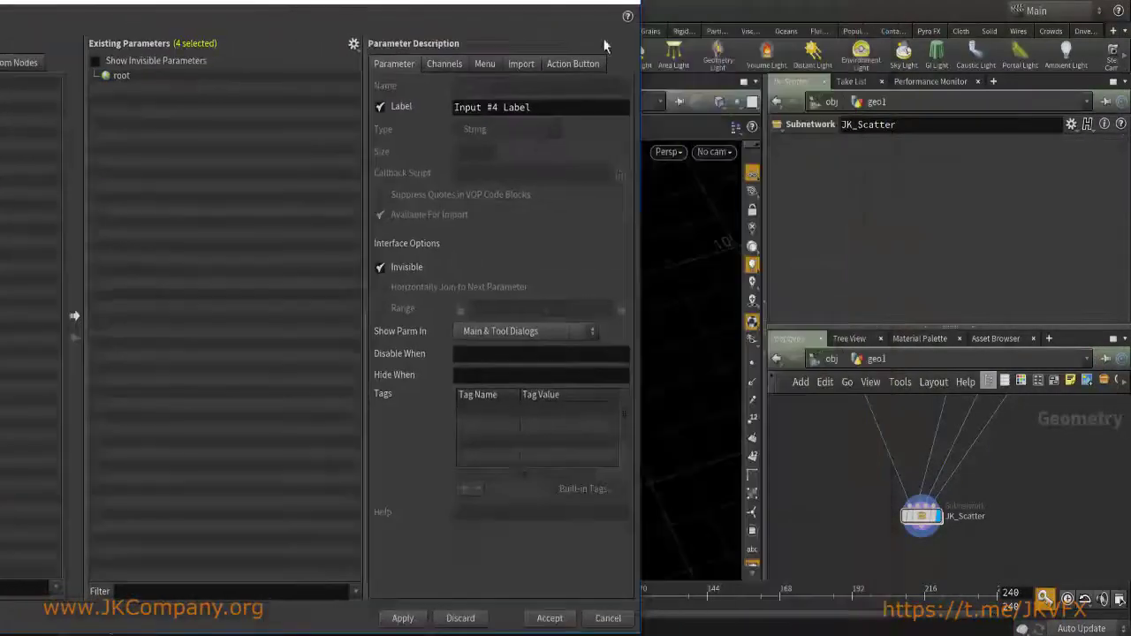
{"action": "double_click", "coordinate": [921, 516]}
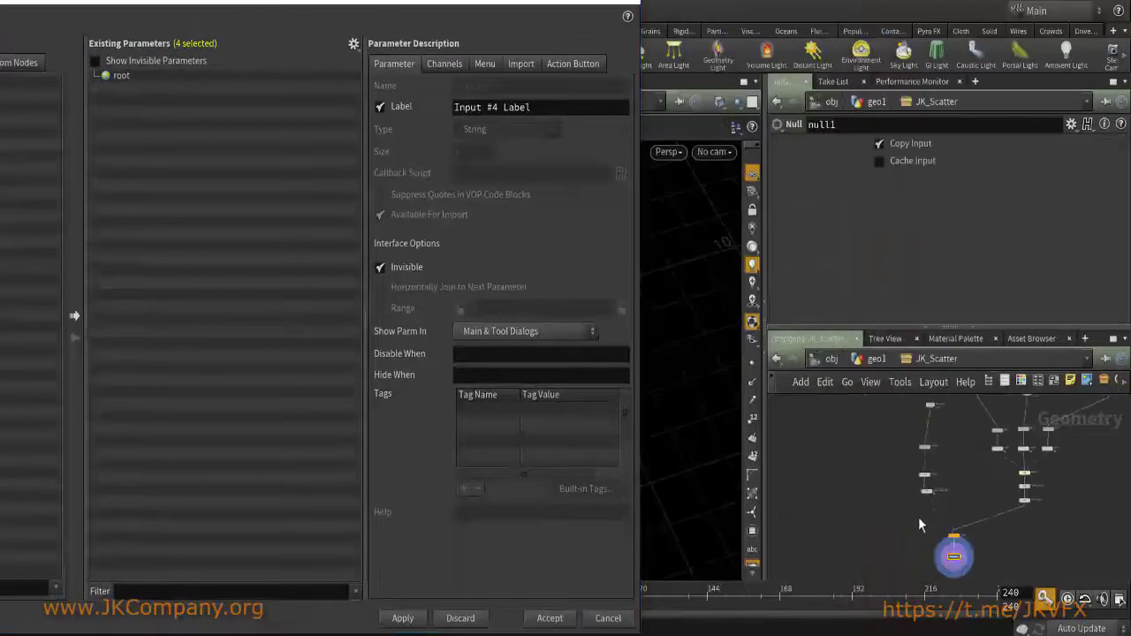
{"action": "scroll", "coordinate": [923, 503], "scroll_direction": "up", "scroll_amount": 3}
{"action": "left_click", "coordinate": [888, 489]}
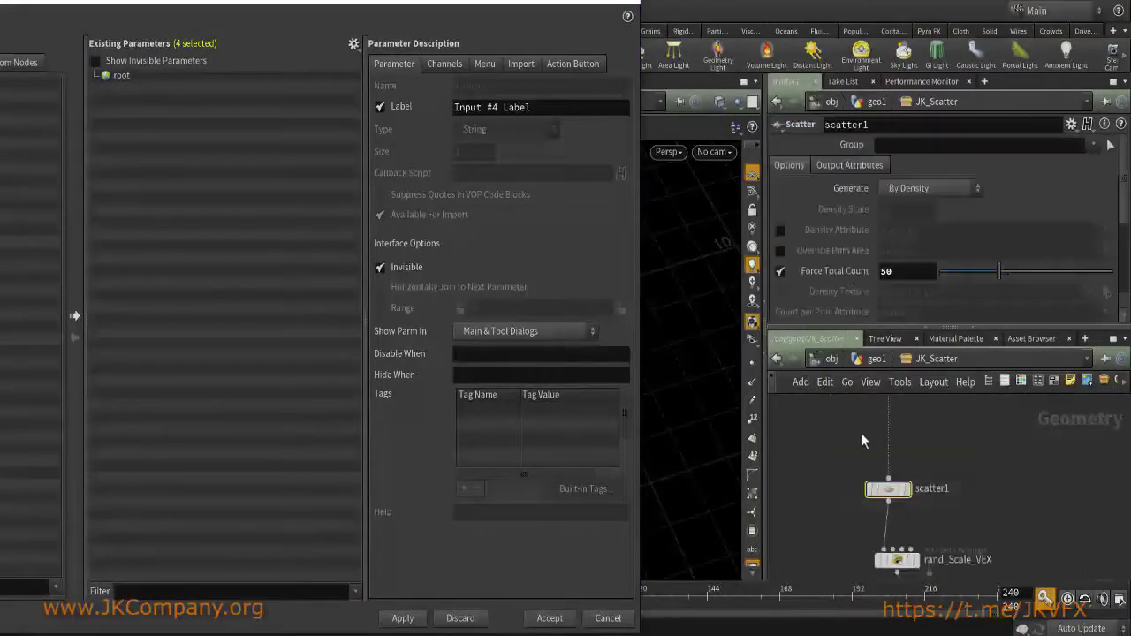
{"action": "left_click_drag", "start_coordinate": [126, 202], "coordinate": [115, 82]}
Relabel the promoted Force Total Count parameter 'Number of Copy'.
{"action": "left_click_drag", "start_coordinate": [548, 106], "coordinate": [320, 104]}
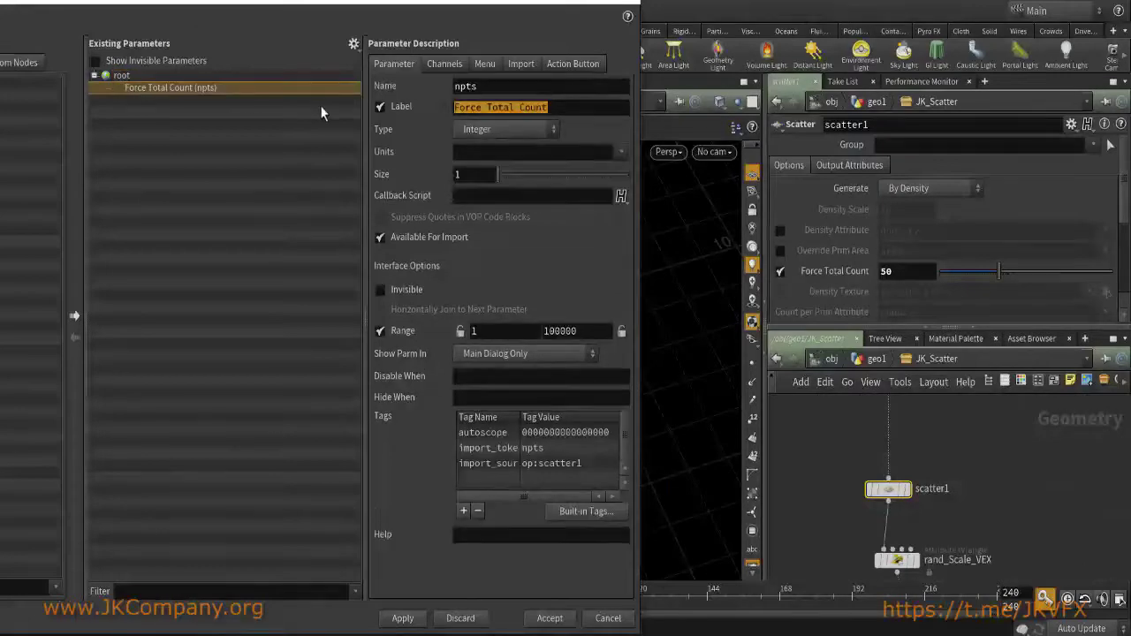
{"action": "type", "text": "Nu"}
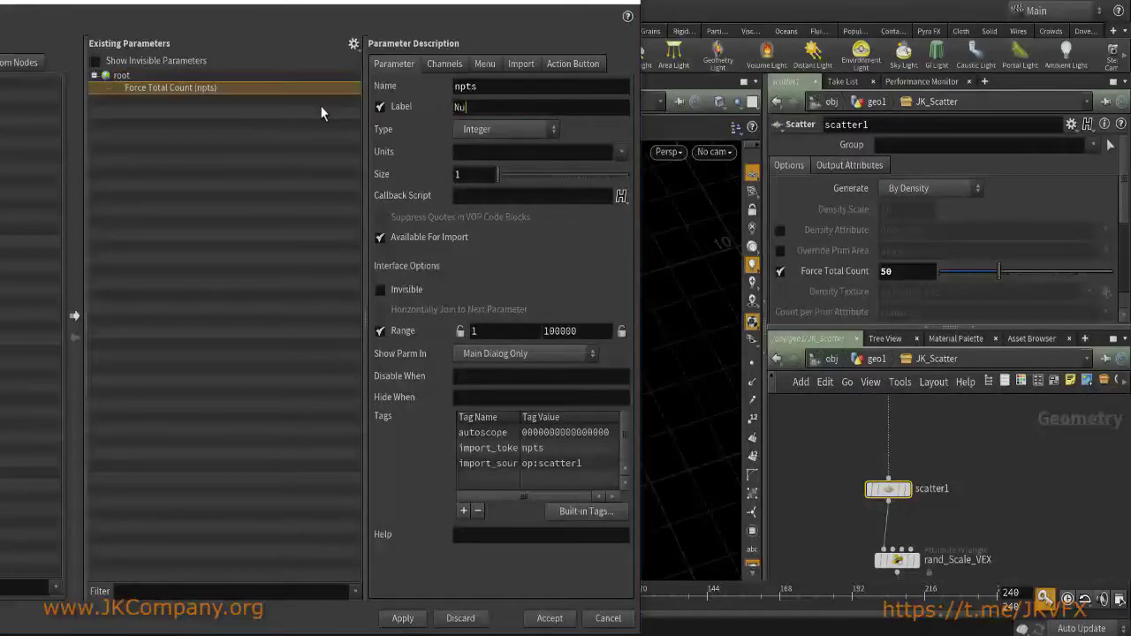
{"action": "type", "text": "mber of Copy"}
{"action": "key", "text": "Return"}
{"action": "left_click", "coordinate": [894, 271]}
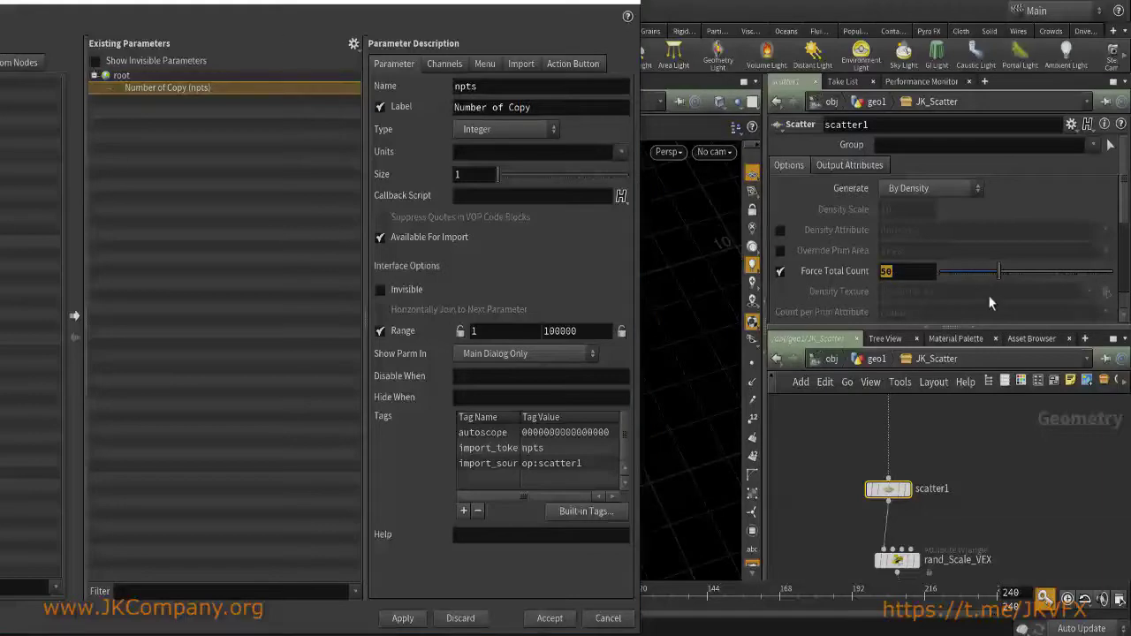
{"action": "left_click", "coordinate": [897, 272]}
{"action": "left_click", "coordinate": [432, 67]}
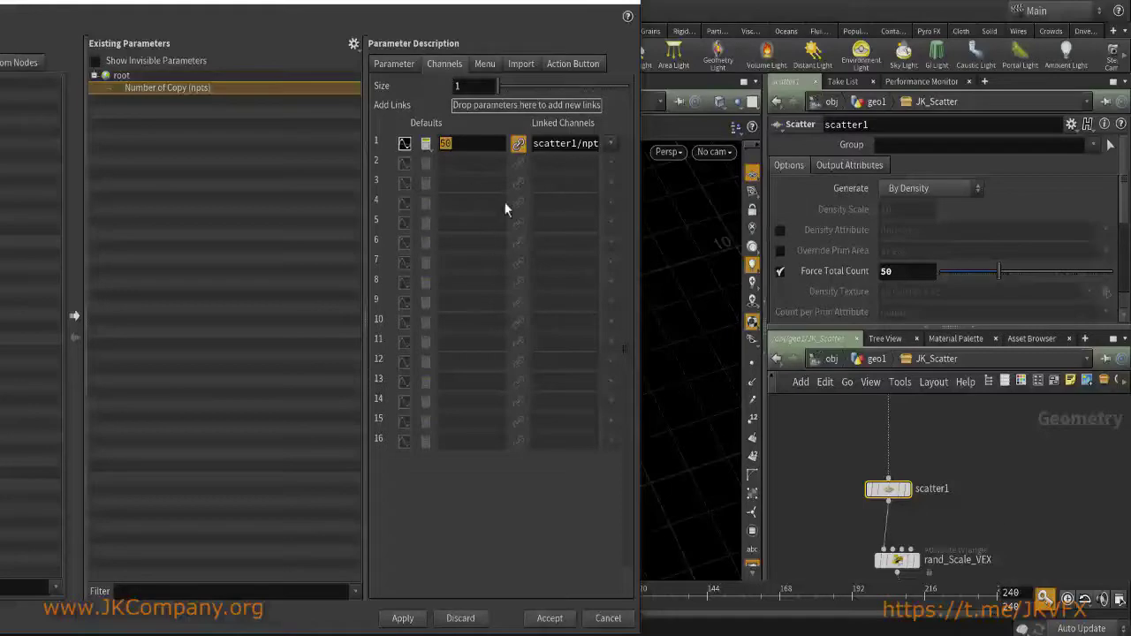
Add an extra scatter2 node, check its Force Total Count of 1000, then delete it.
{"action": "left_click", "coordinate": [1102, 565]}
{"action": "key", "text": "Tab"}
{"action": "type", "text": "sca"}
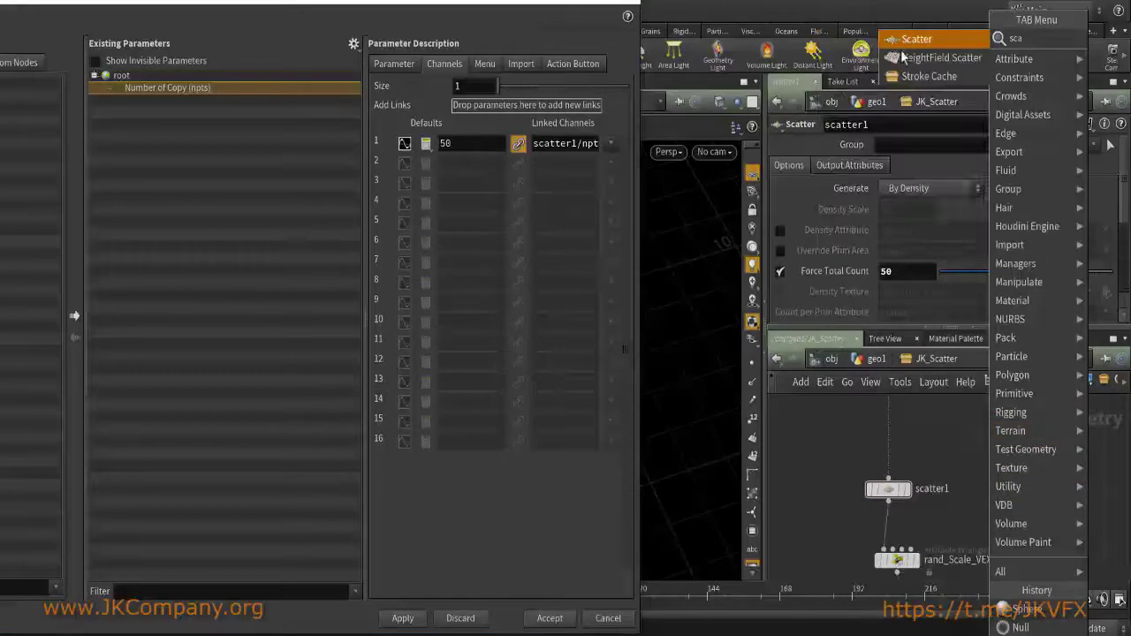
{"action": "key", "text": "Escape"}
{"action": "left_click", "coordinate": [1026, 473]}
{"action": "double_click", "coordinate": [899, 271]}
{"action": "left_click_drag", "start_coordinate": [958, 413], "coordinate": [1070, 525]}
{"action": "key", "text": "Delete"}
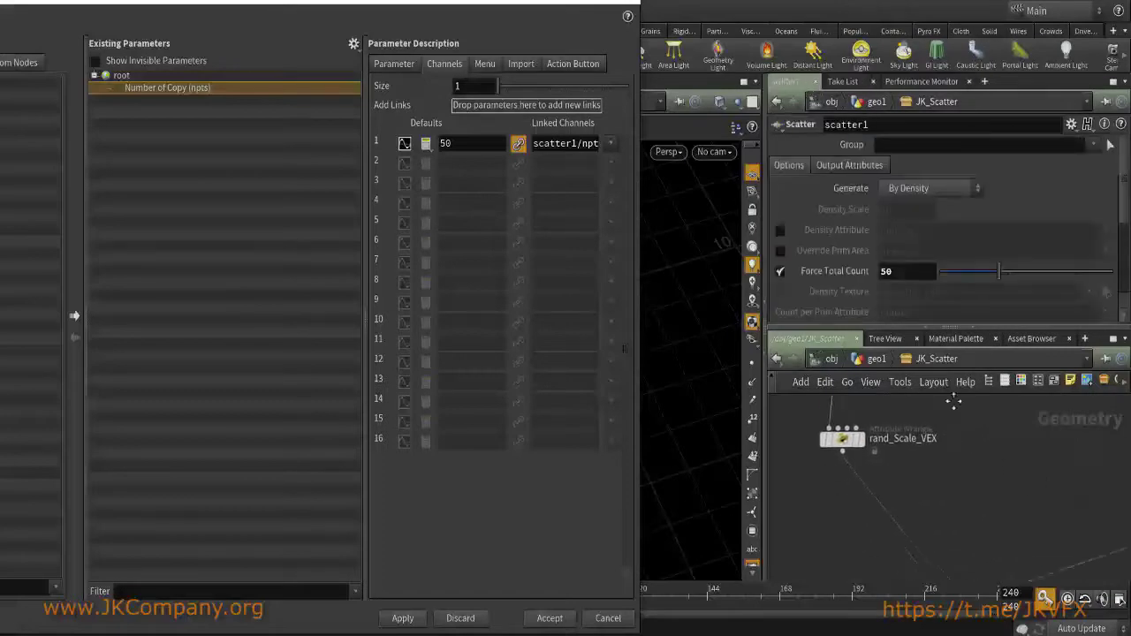
Set the parameter's default and scatter1's Force Total Count to 75, then select Global_Scale.
{"action": "double_click", "coordinate": [488, 152]}
{"action": "type", "text": "75"}
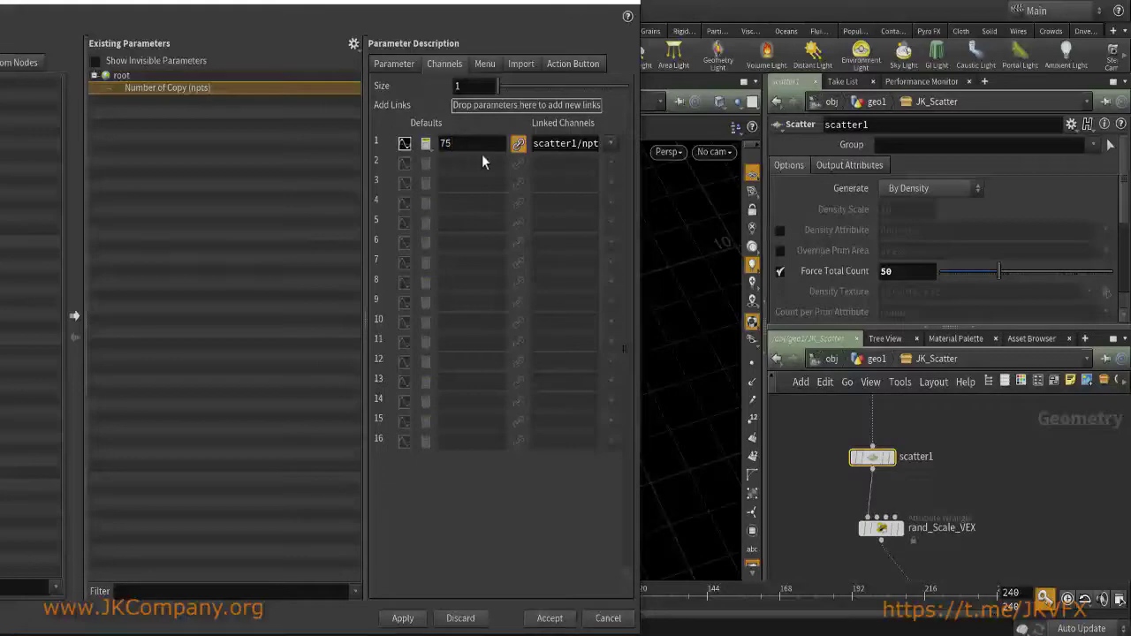
{"action": "left_click", "coordinate": [394, 63]}
{"action": "double_click", "coordinate": [886, 271]}
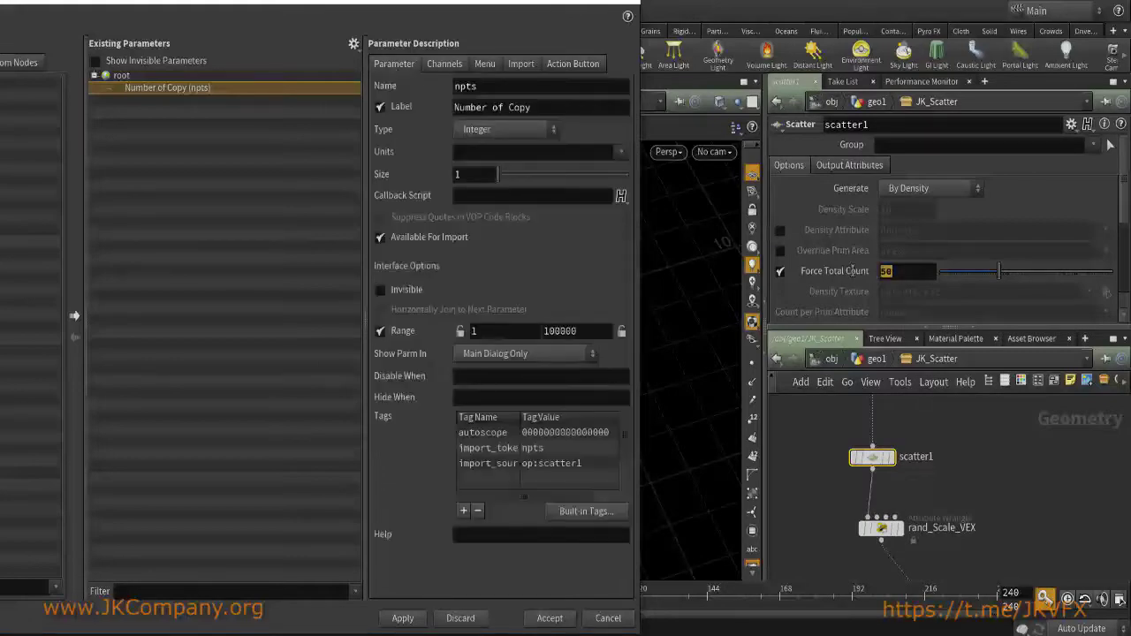
{"action": "key", "text": "Return"}
{"action": "scroll", "coordinate": [974, 472], "scroll_direction": "down", "scroll_amount": 3}
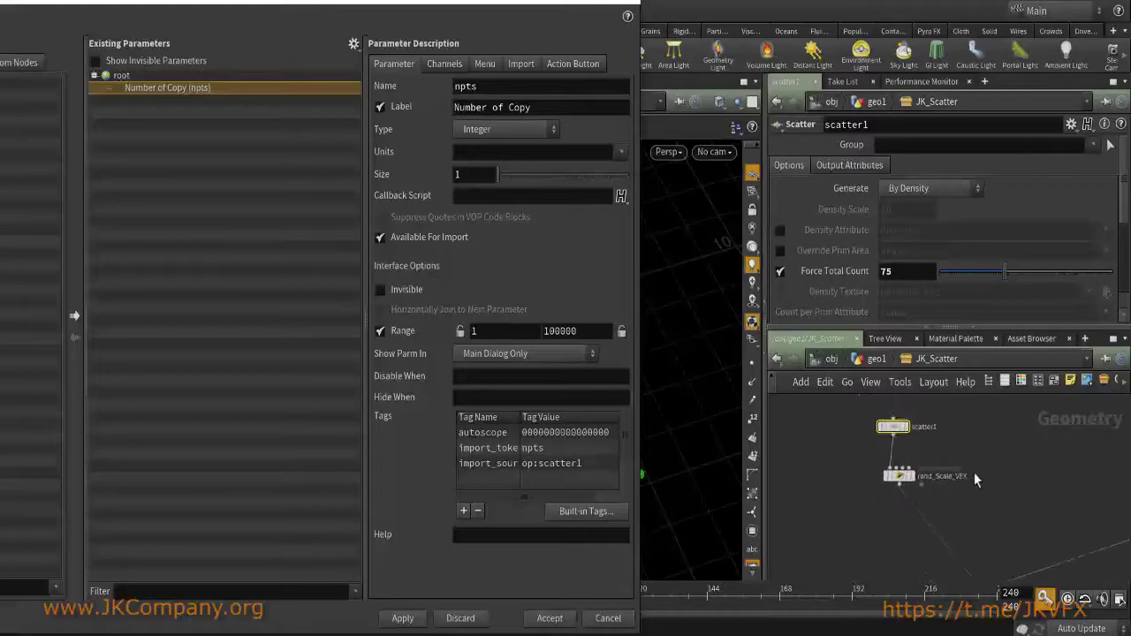
{"action": "middle_click_drag", "start_coordinate": [973, 471], "coordinate": [922, 487]}
{"action": "scroll", "coordinate": [797, 495], "scroll_direction": "up", "scroll_amount": 3}
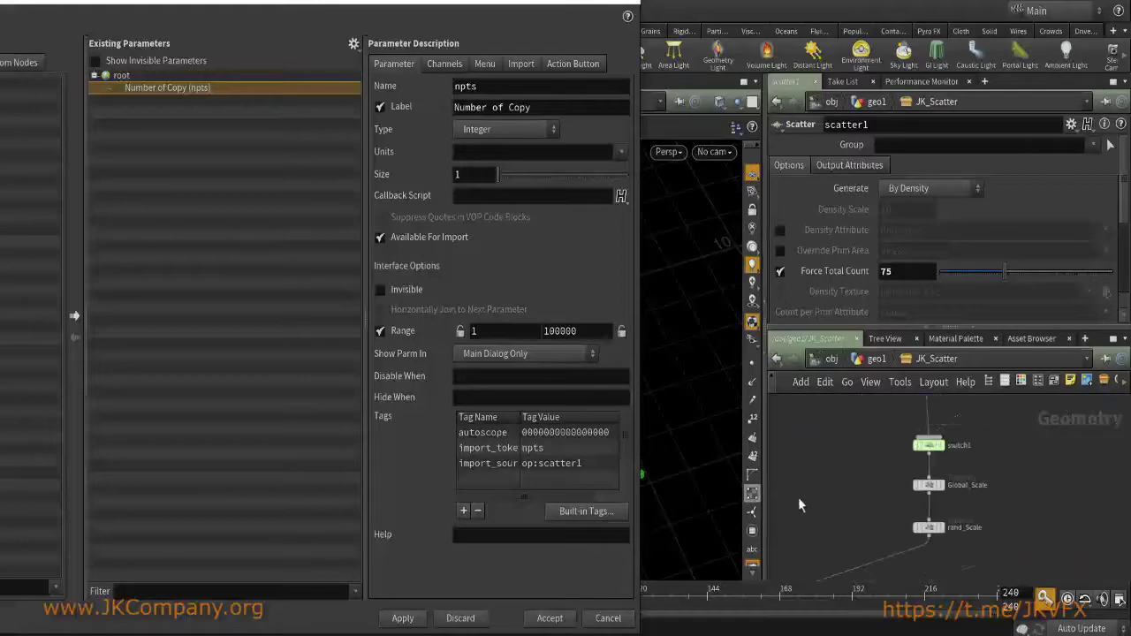
{"action": "middle_click_drag", "start_coordinate": [810, 512], "coordinate": [892, 499]}
{"action": "left_click", "coordinate": [933, 496]}
Promote Global_Scale's Uniform Scale to the interface and relabel it 'Global Scale'.
{"action": "left_click_drag", "start_coordinate": [845, 298], "coordinate": [128, 78]}
{"action": "left_click", "coordinate": [146, 100]}
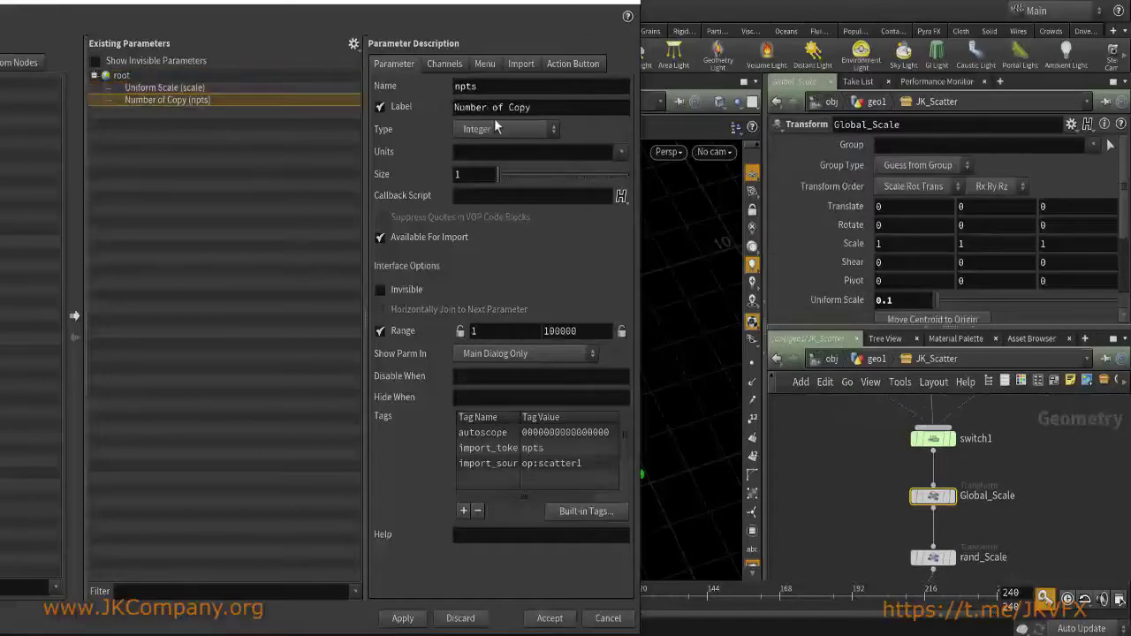
{"action": "left_click", "coordinate": [168, 88]}
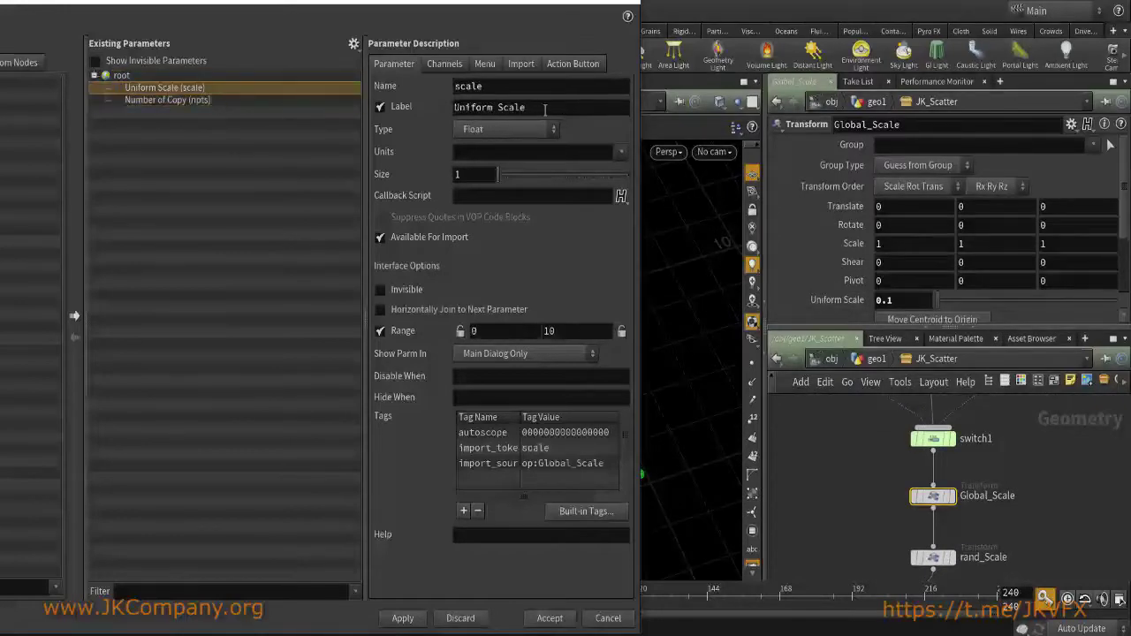
{"action": "left_click_drag", "start_coordinate": [502, 107], "coordinate": [385, 137]}
{"action": "type", "text": "Global"}
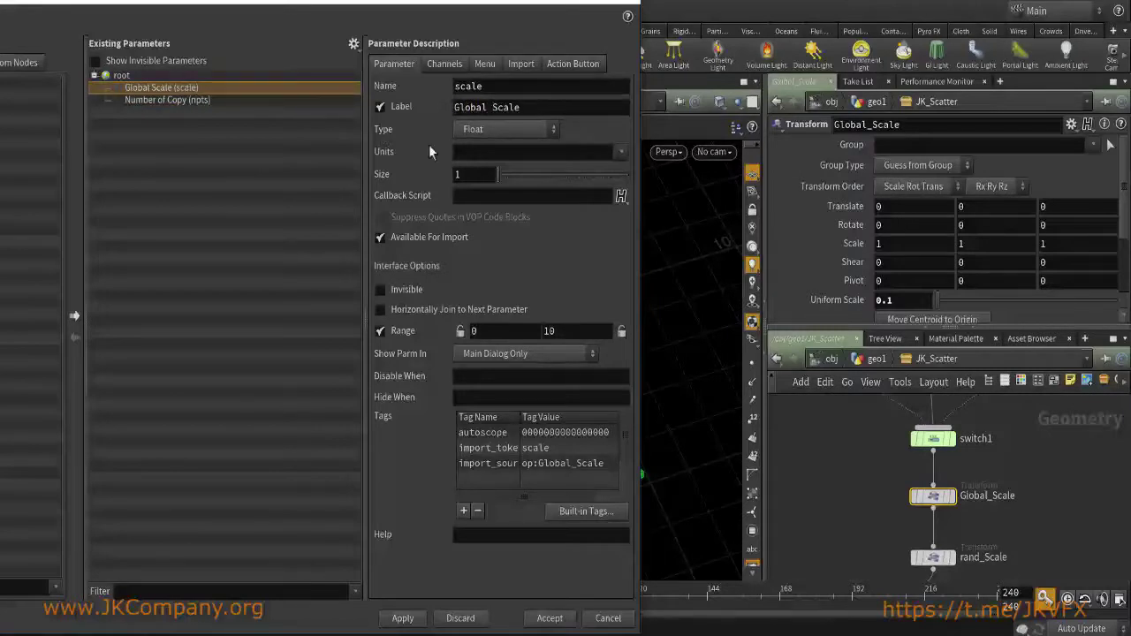
Delete the rand_Scale node from the JK_Scatter network.
{"action": "scroll", "coordinate": [854, 516], "scroll_direction": "down", "scroll_amount": 2}
{"action": "middle_click_drag", "start_coordinate": [1020, 471], "coordinate": [1001, 484]}
{"action": "scroll", "coordinate": [893, 509], "scroll_direction": "down", "scroll_amount": 3}
{"action": "scroll", "coordinate": [1012, 491], "scroll_direction": "up", "scroll_amount": 3}
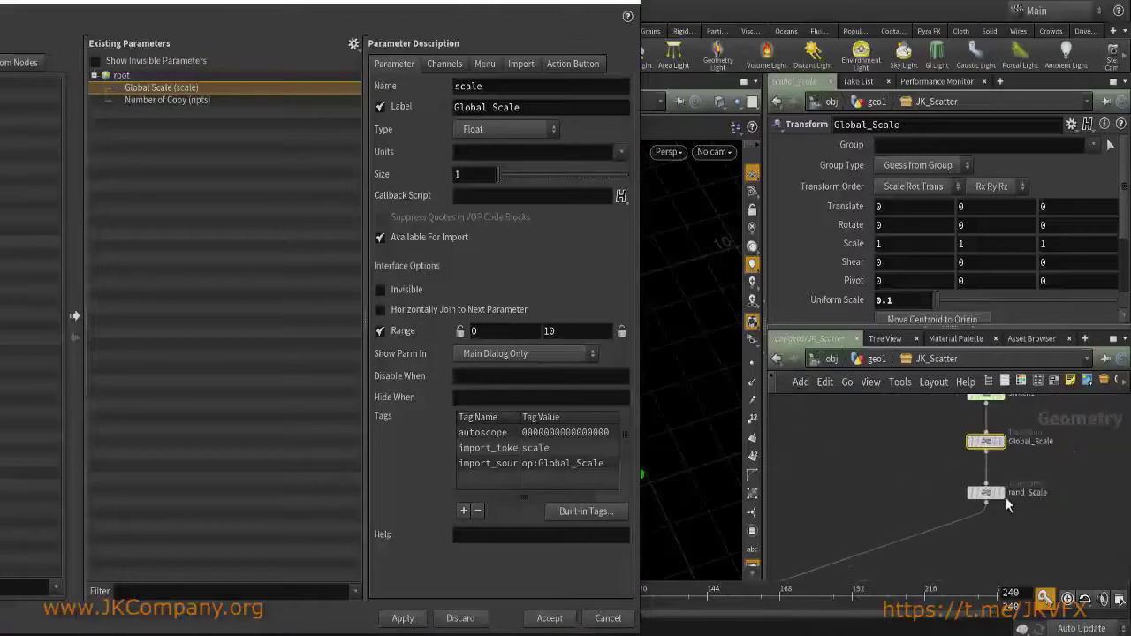
{"action": "left_click", "coordinate": [963, 488]}
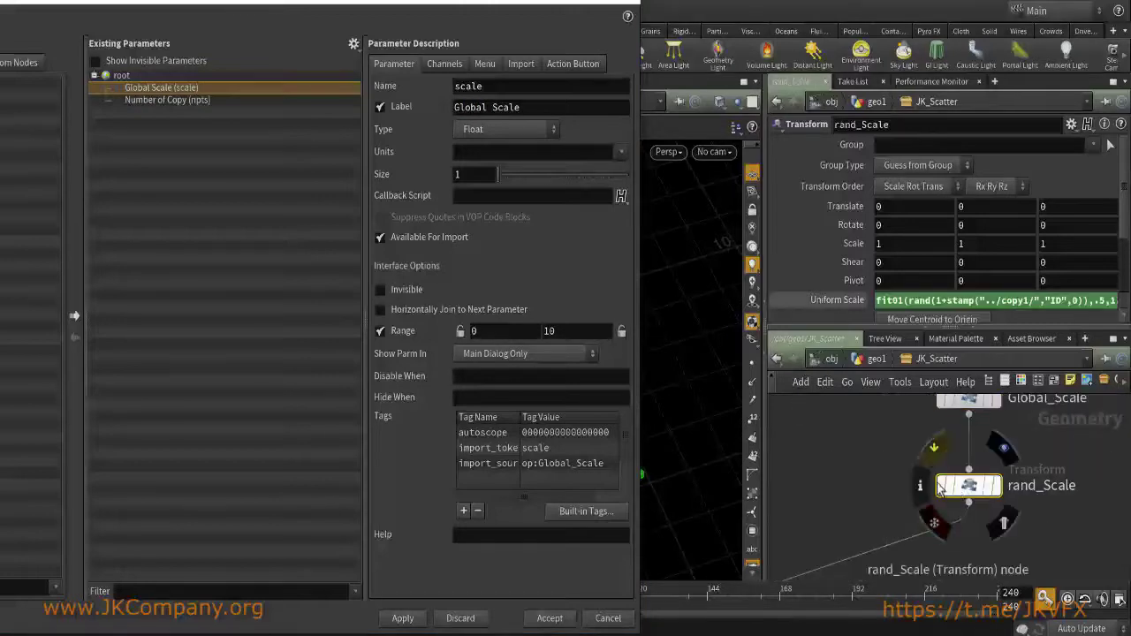
{"action": "key", "text": "Delete"}
Select rand_Scale_VEX and highlight the 0.5 minimum in its VEX code.
{"action": "scroll", "coordinate": [904, 493], "scroll_direction": "down", "scroll_amount": 2}
{"action": "scroll", "coordinate": [972, 486], "scroll_direction": "up", "scroll_amount": 3}
{"action": "left_click", "coordinate": [902, 454]}
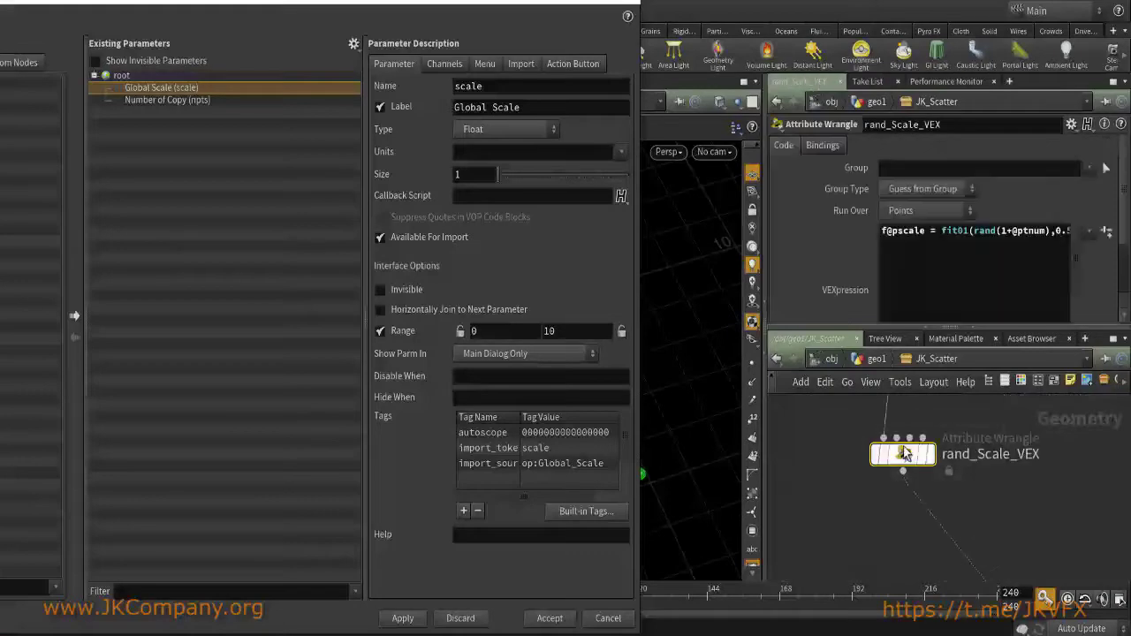
{"action": "left_click_drag", "start_coordinate": [766, 253], "coordinate": [641, 253]}
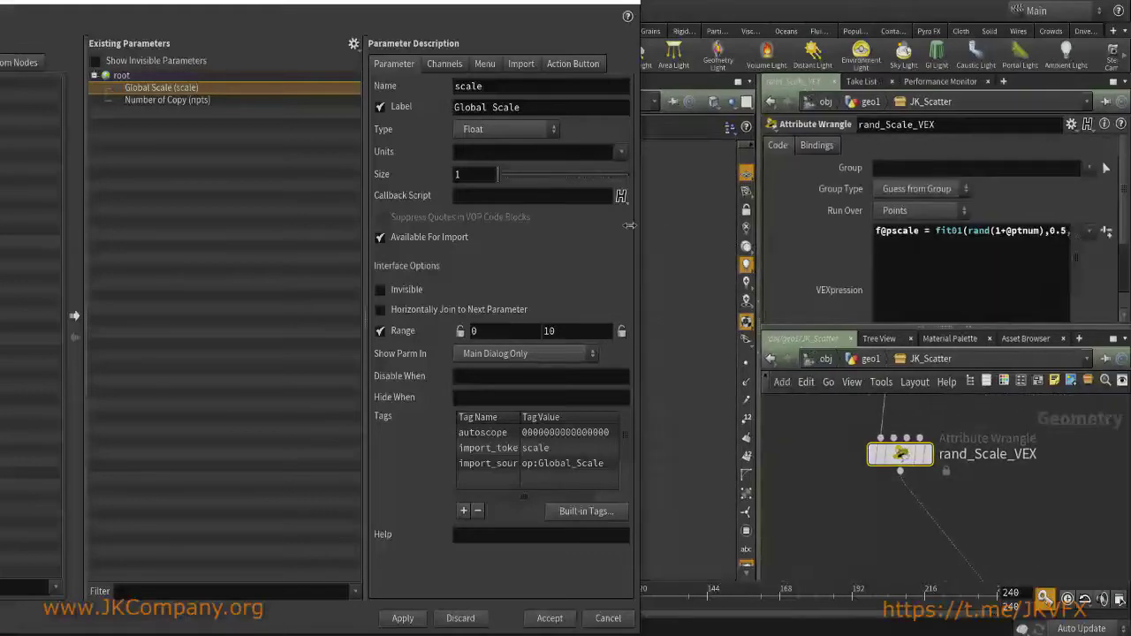
{"action": "left_click_drag", "start_coordinate": [933, 231], "coordinate": [918, 231]}
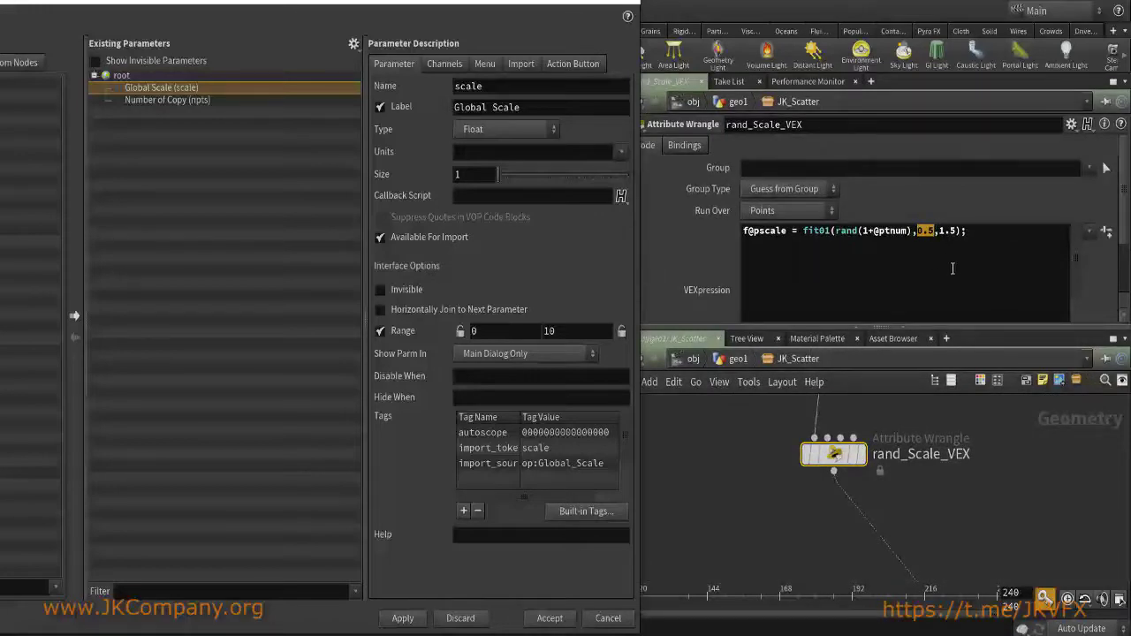
Replace the VEX 0.5 and 1.5 values with ch("Min") and ch("Max") channels and create their sliders.
{"action": "type", "text": "ch"}
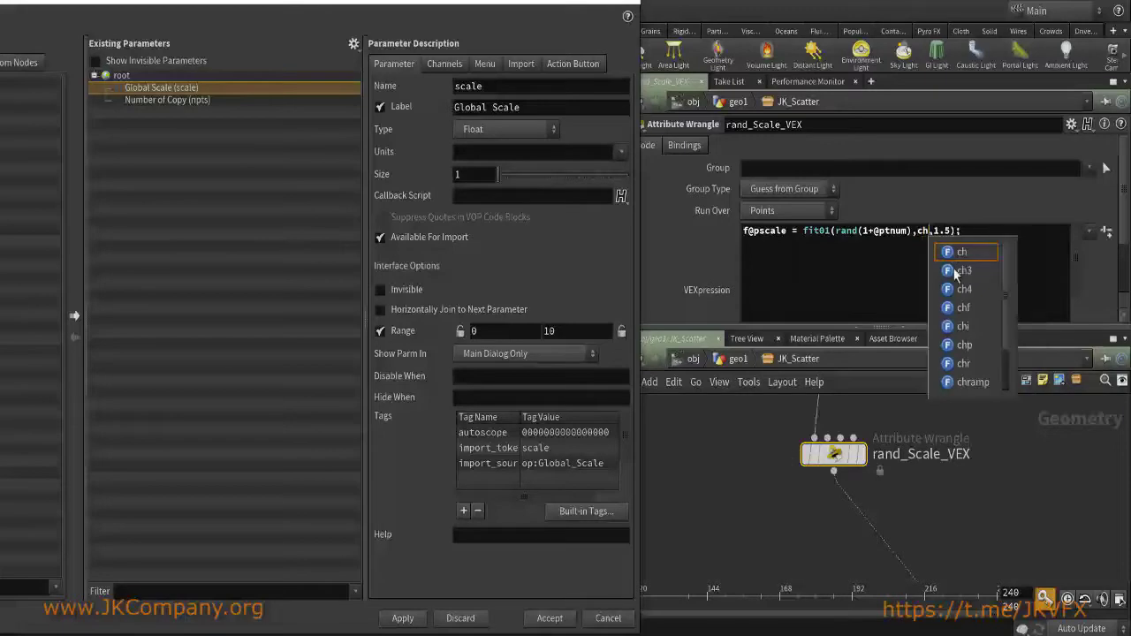
{"action": "type", "text": "(\""}
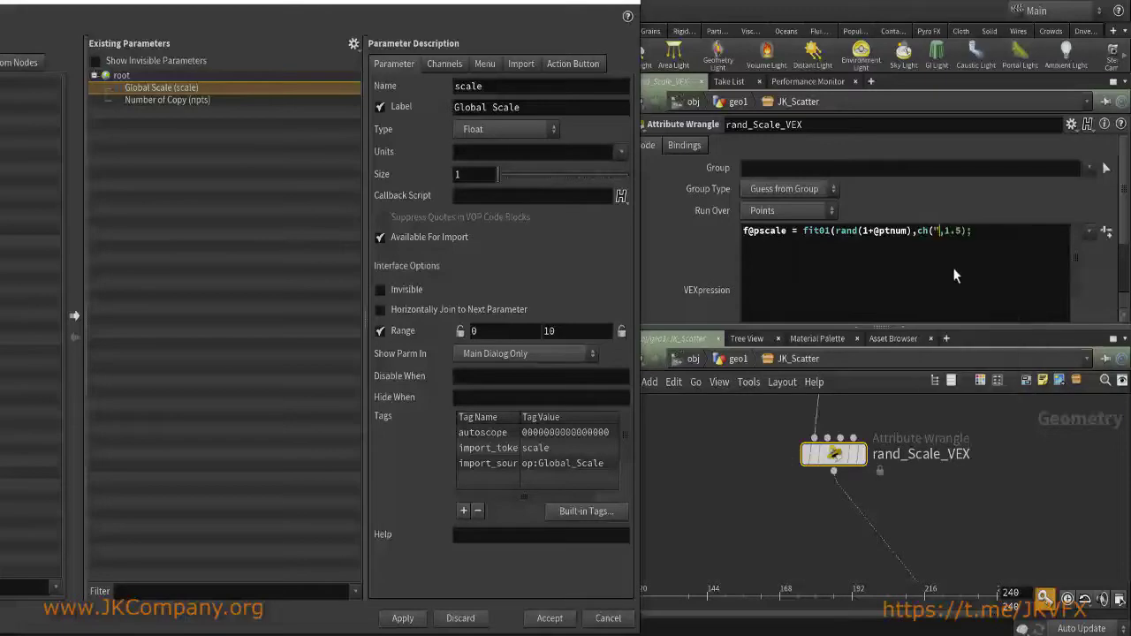
{"action": "type", "text": "Min\")"}
{"action": "left_click_drag", "start_coordinate": [980, 230], "coordinate": [972, 230]}
{"action": "type", "text": "ch(\"Max\""}
{"action": "left_click", "coordinate": [1106, 230]}
Set the Min slider to 0.5 and the Max slider to 1.5.
{"action": "scroll", "coordinate": [763, 292], "scroll_direction": "down", "scroll_amount": 3}
{"action": "left_click", "coordinate": [763, 292]}
{"action": "type", "text": ".5"}
{"action": "key", "text": "Return"}
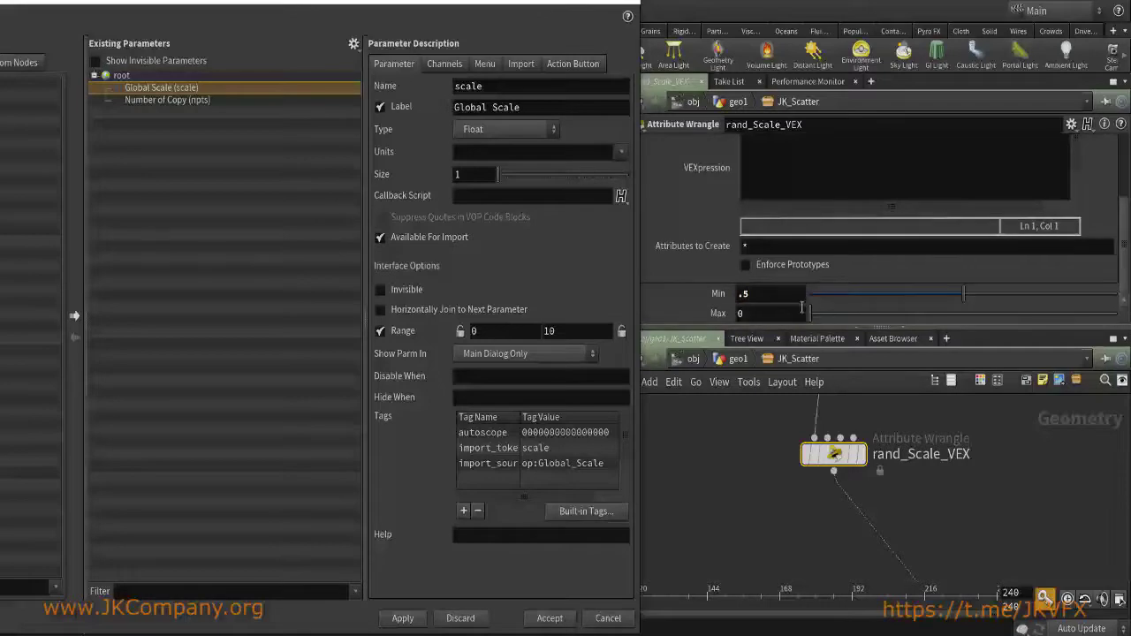
{"action": "type", "text": ".5"}
{"action": "key", "text": "Return"}
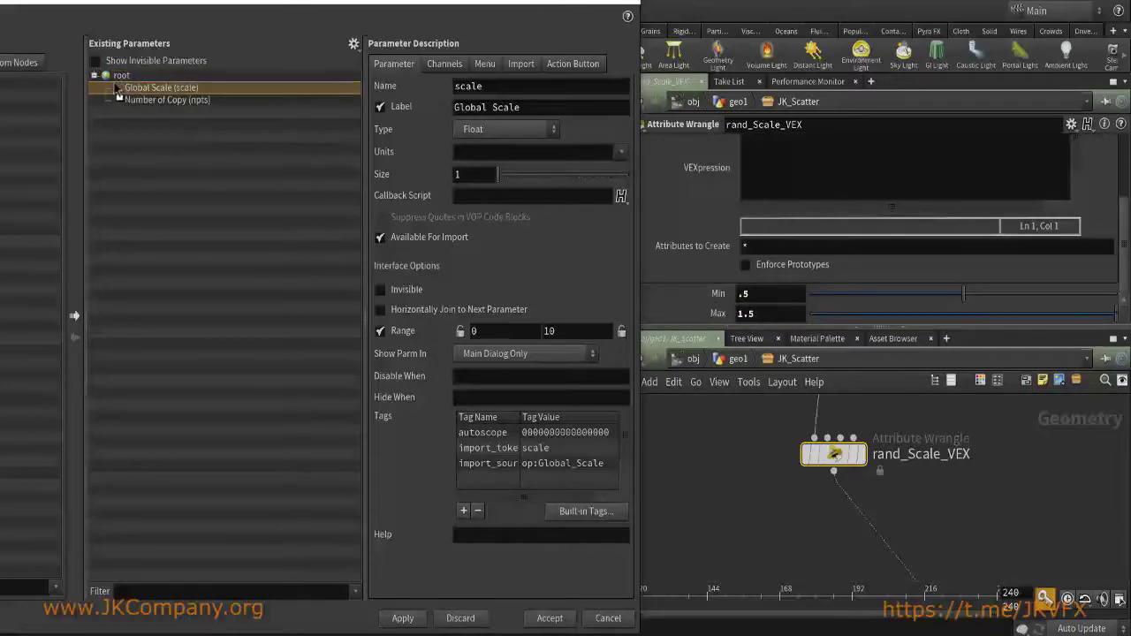
Promote Min and Max to the JK_Scatter interface, label both 'Min Scale', and apply.
{"action": "left_click_drag", "start_coordinate": [127, 97], "coordinate": [152, 140]}
{"action": "left_click_drag", "start_coordinate": [678, 316], "coordinate": [151, 132]}
{"action": "left_click", "coordinate": [141, 112]}
{"action": "left_click", "coordinate": [484, 106]}
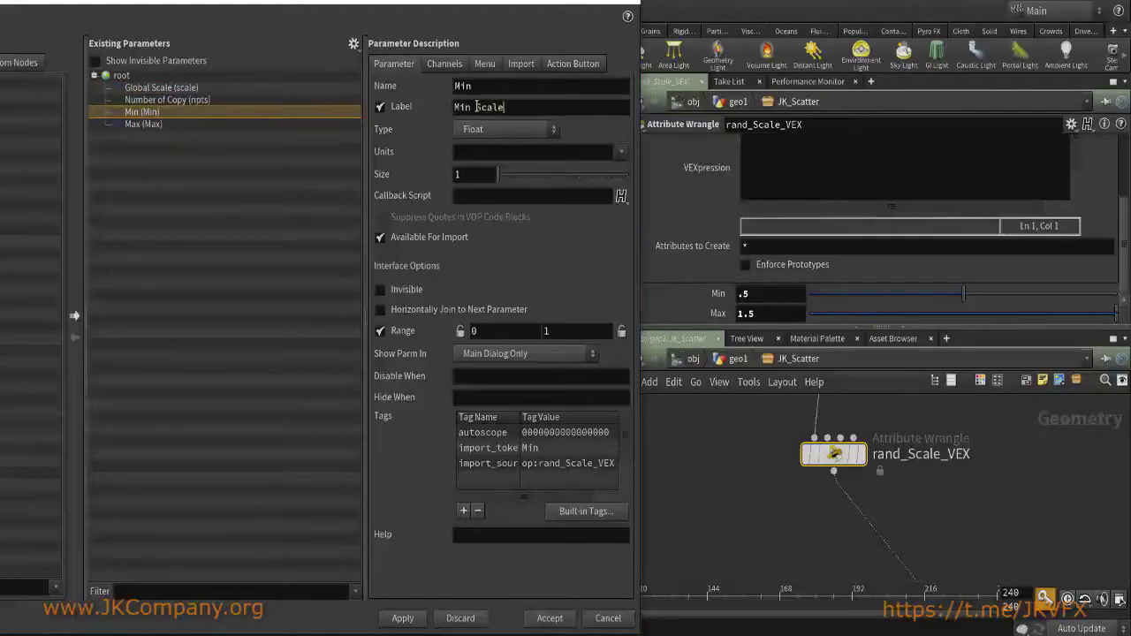
{"action": "key", "text": "Return"}
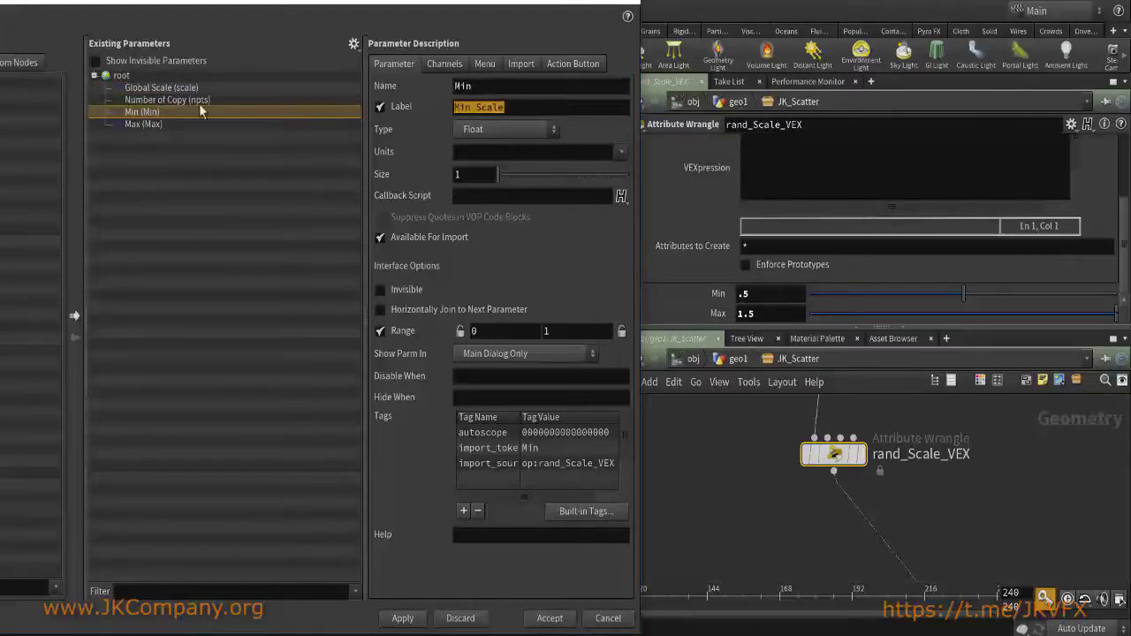
{"action": "left_click", "coordinate": [144, 123]}
{"action": "key", "text": "ctrl+a"}
{"action": "type", "text": "Min Scale"}
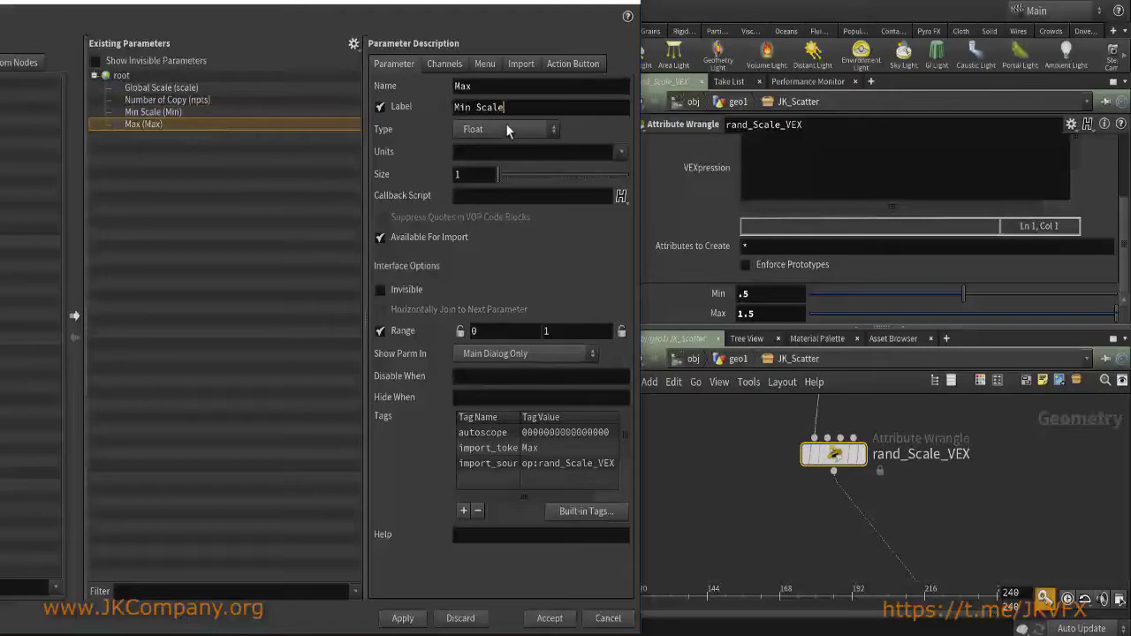
{"action": "left_click", "coordinate": [443, 65]}
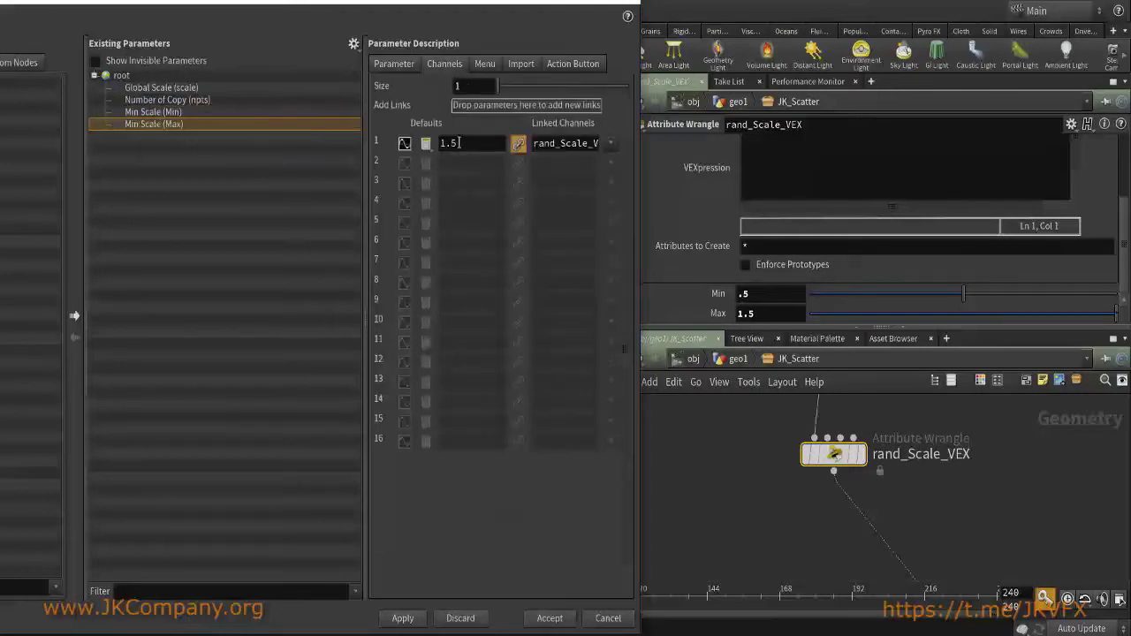
{"action": "left_click", "coordinate": [549, 618]}
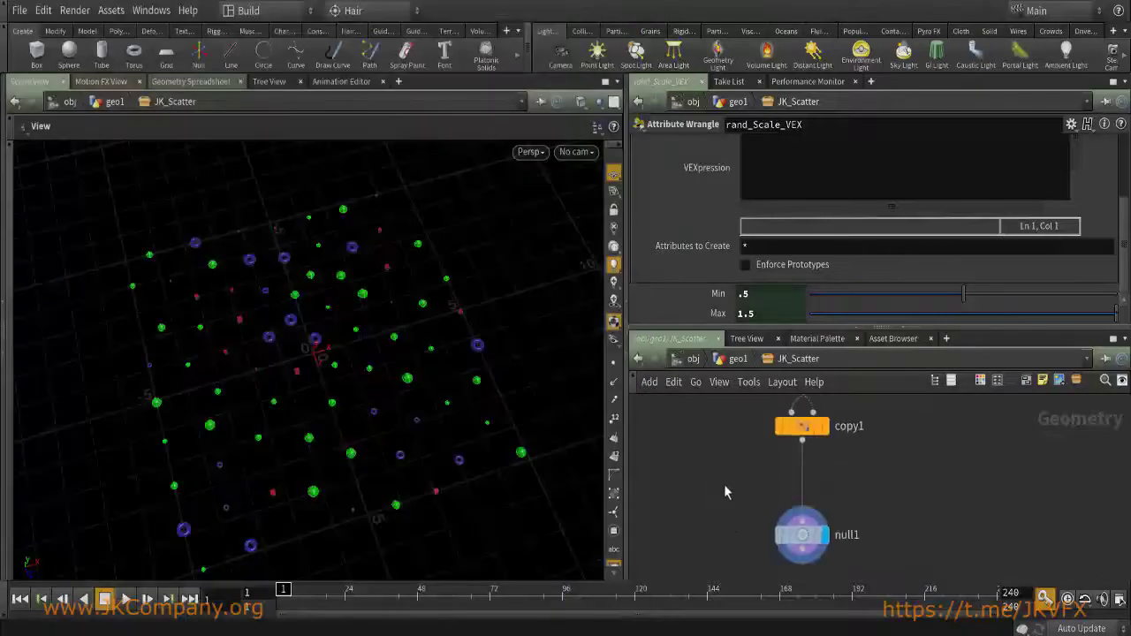
Add an Output node below null1, make it the displayed node, and return to geo1.
{"action": "key", "text": "Tab"}
{"action": "type", "text": "ou"}
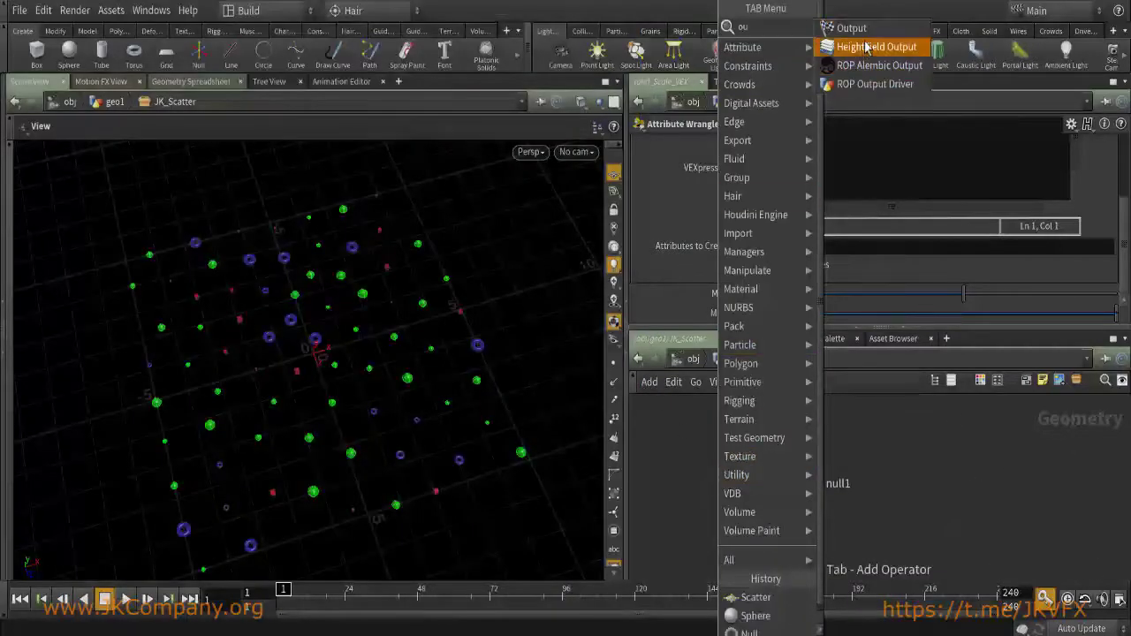
{"action": "key", "text": "Return"}
{"action": "left_click", "coordinate": [793, 534]}
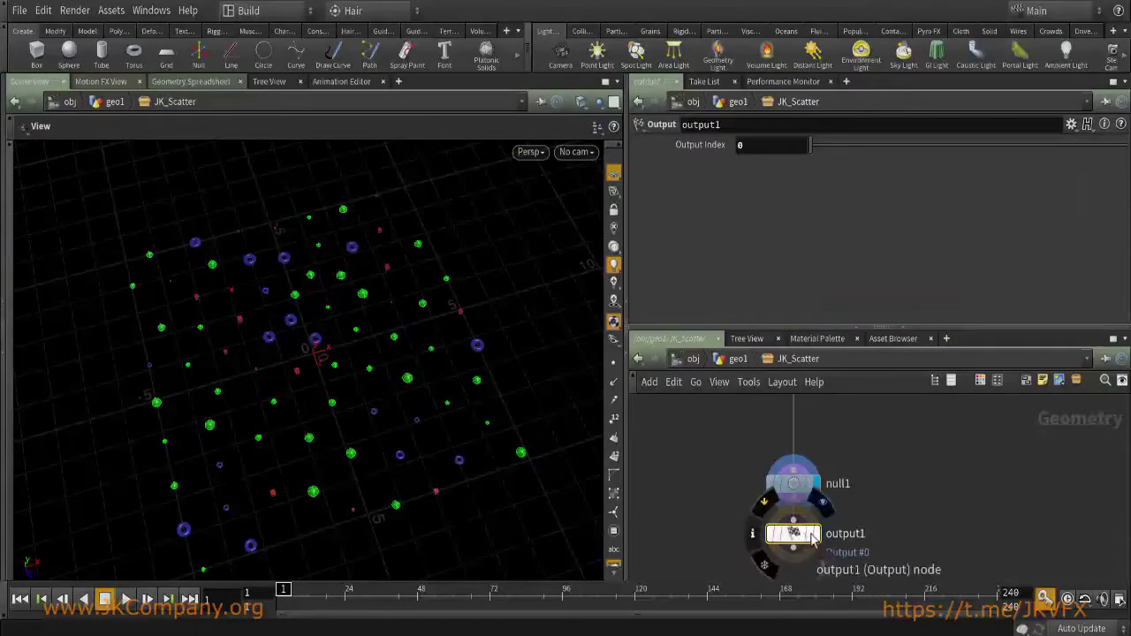
{"action": "left_click", "coordinate": [817, 533]}
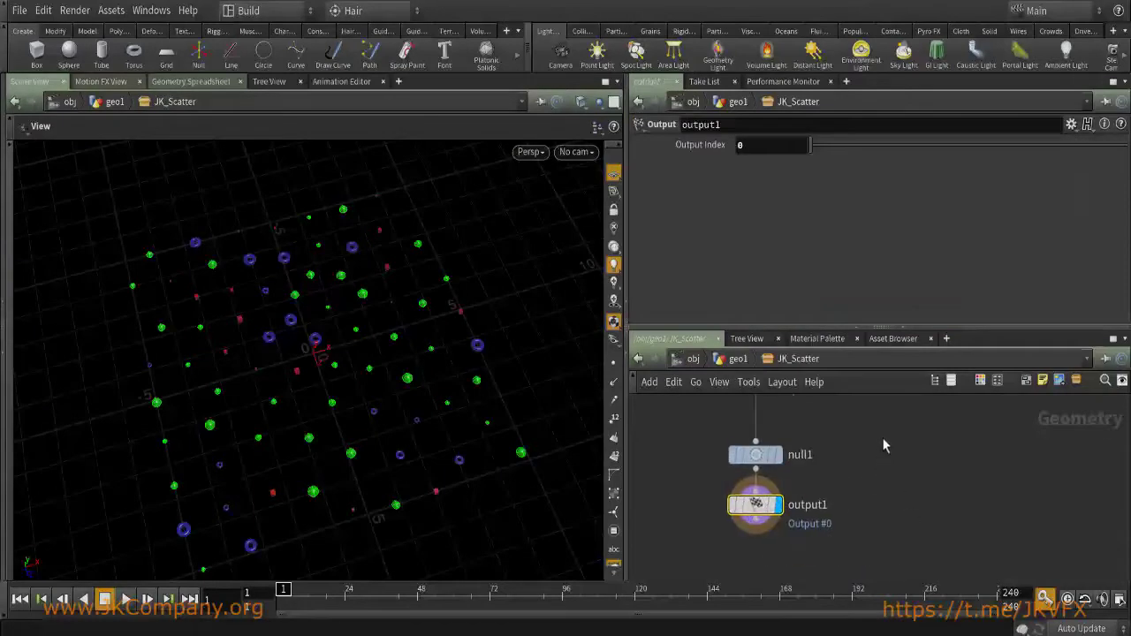
{"action": "key", "text": "u"}
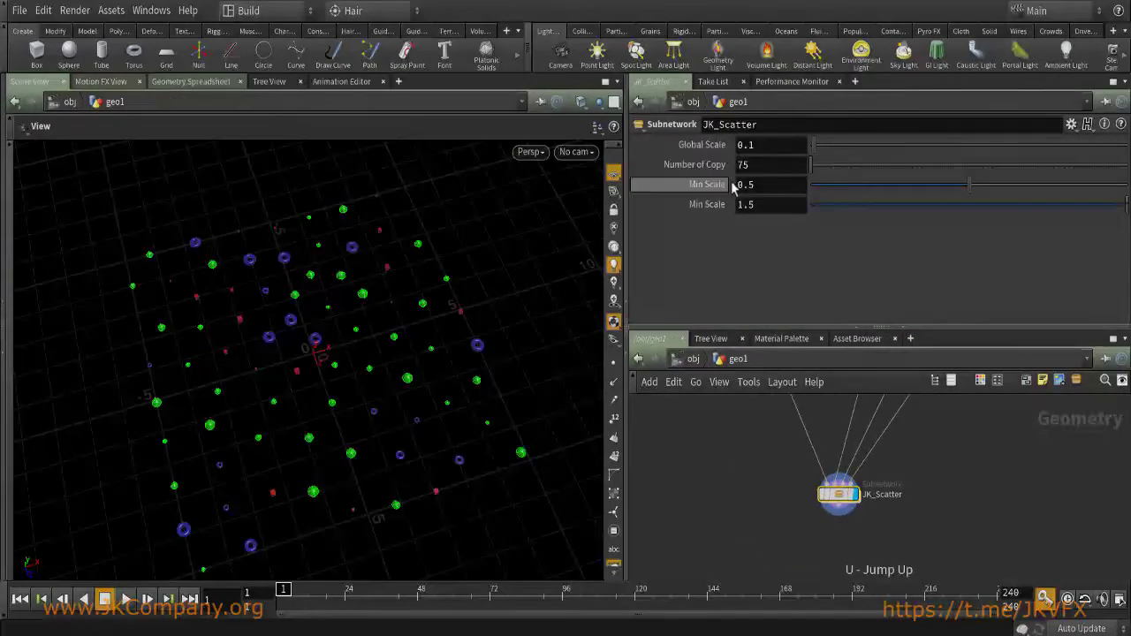
Try a Global Scale of 0.5, then set it back to 0.1.
{"action": "double_click", "coordinate": [765, 145]}
{"action": "type", "text": ".5"}
{"action": "key", "text": "Return"}
{"action": "type", "text": "1"}
{"action": "key", "text": "Return"}
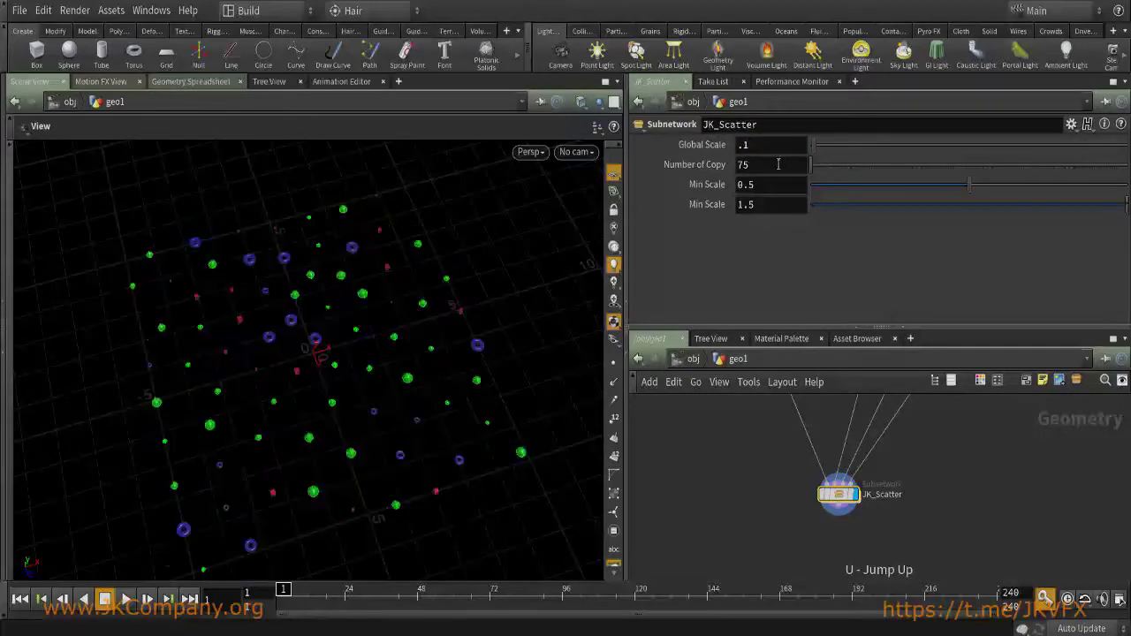
Try Number of Copy at 100 and 500, then set it back to 75.
{"action": "double_click", "coordinate": [775, 166]}
{"action": "type", "text": "100"}
{"action": "key", "text": "Return"}
{"action": "double_click", "coordinate": [782, 166]}
{"action": "type", "text": "500"}
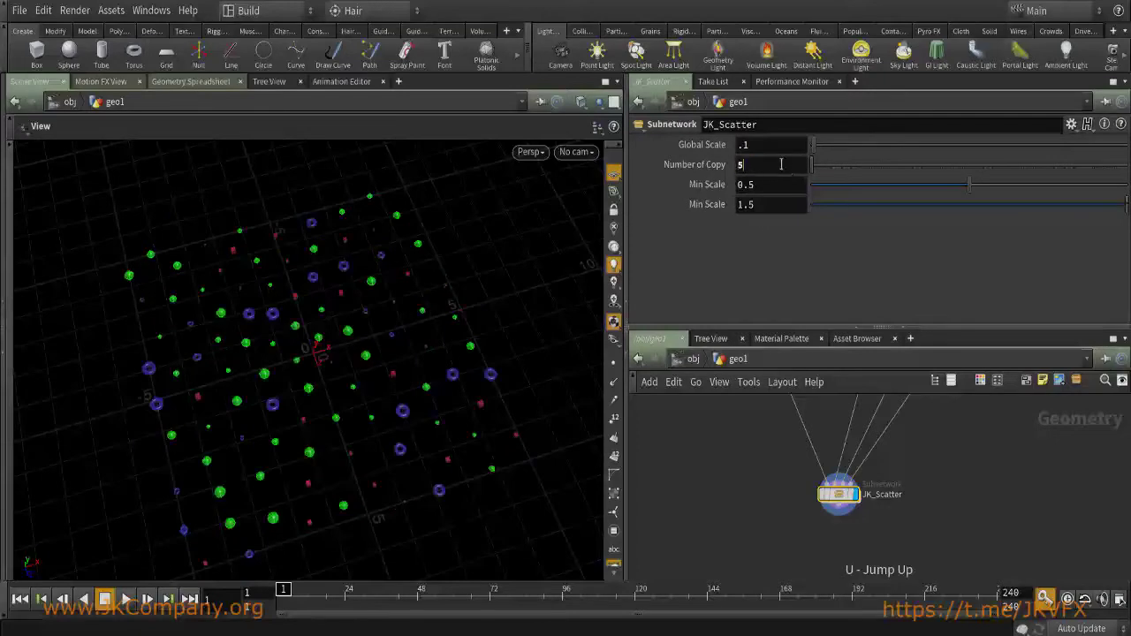
{"action": "key", "text": "Return"}
{"action": "double_click", "coordinate": [790, 167]}
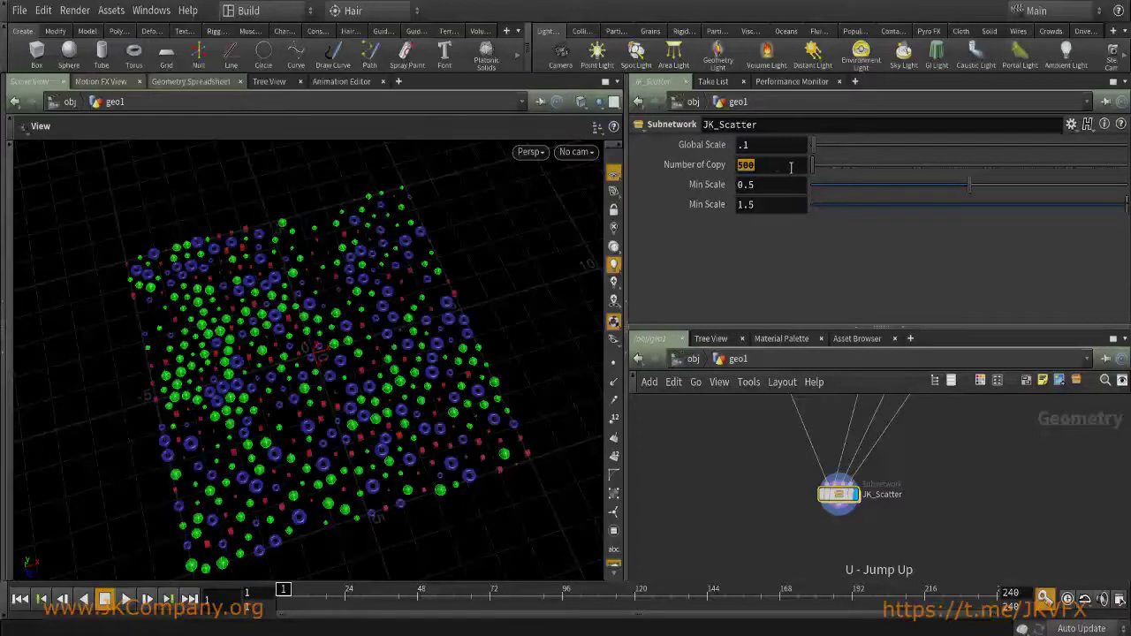
{"action": "type", "text": "75"}
{"action": "key", "text": "Return"}
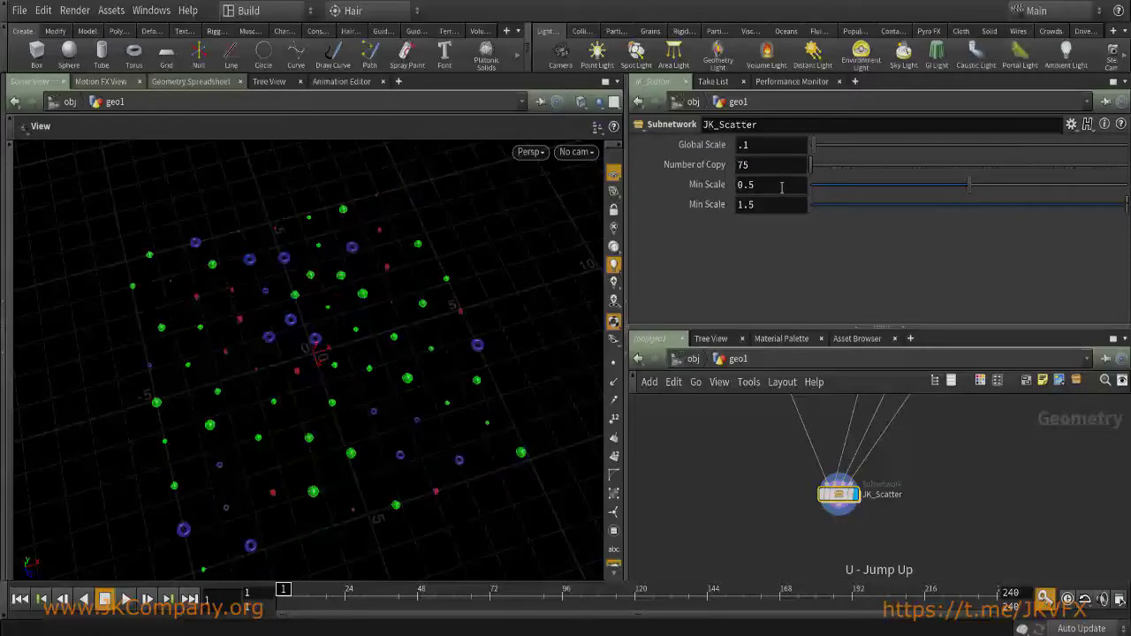
Set the Min Scale values to 1 and 3 and inspect the larger copies.
{"action": "double_click", "coordinate": [779, 183]}
{"action": "type", "text": "1"}
{"action": "key", "text": "Return"}
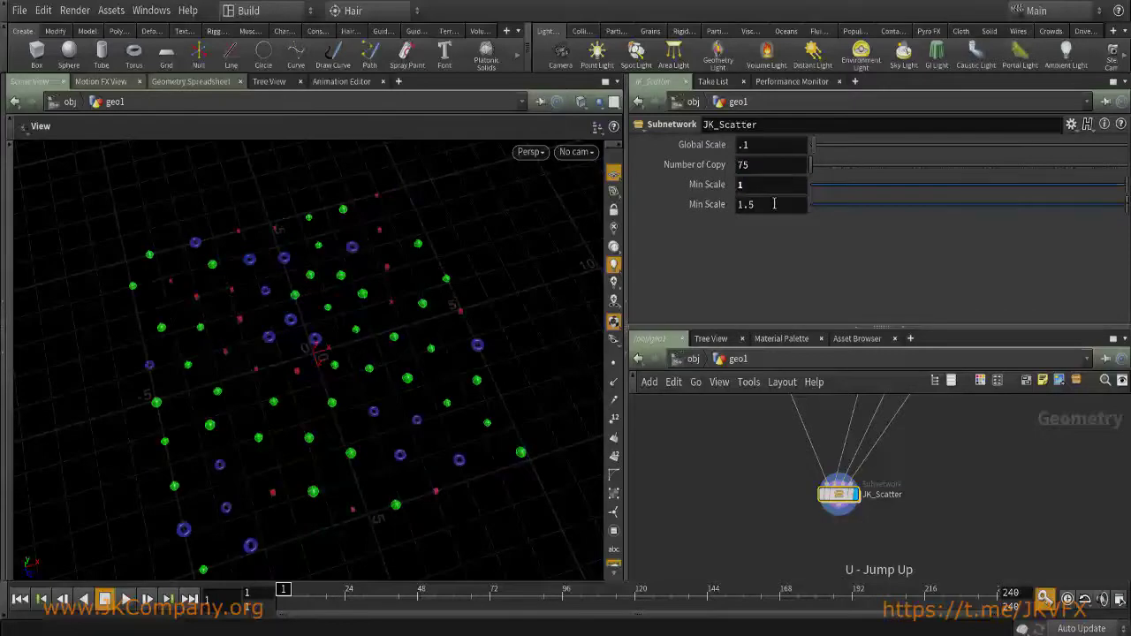
{"action": "double_click", "coordinate": [745, 204]}
{"action": "type", "text": "3"}
{"action": "key", "text": "Return"}
{"action": "left_click_drag", "start_coordinate": [379, 321], "coordinate": [372, 288]}
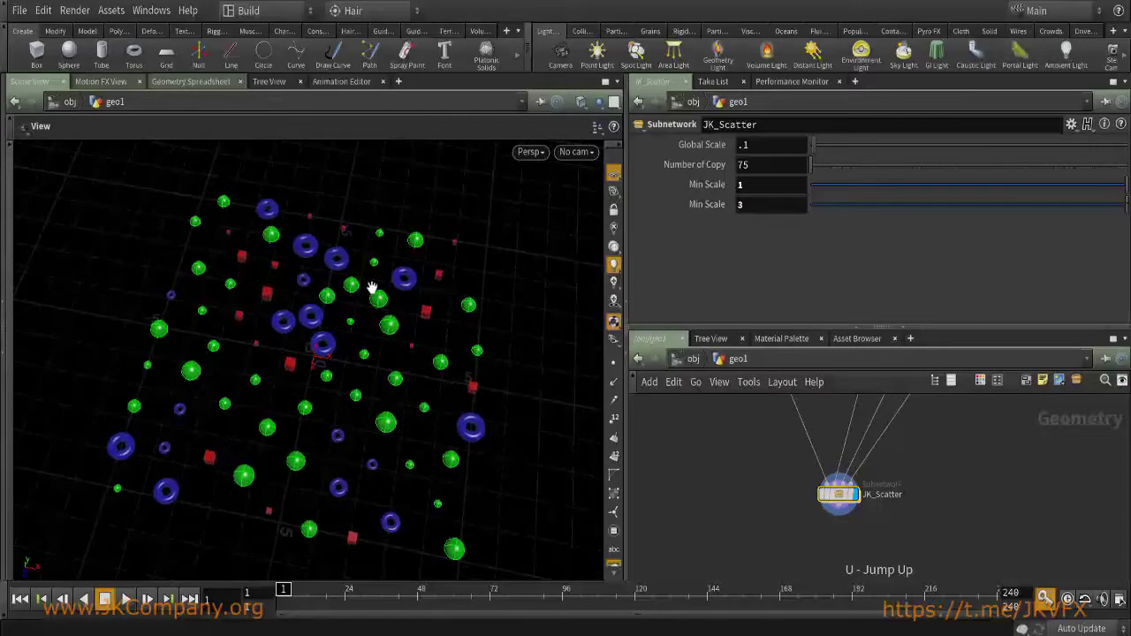
Create a digital asset named JK_Scatter from the node, saved to Desktop/HDA, and accept its type properties.
{"action": "right_click", "coordinate": [844, 497]}
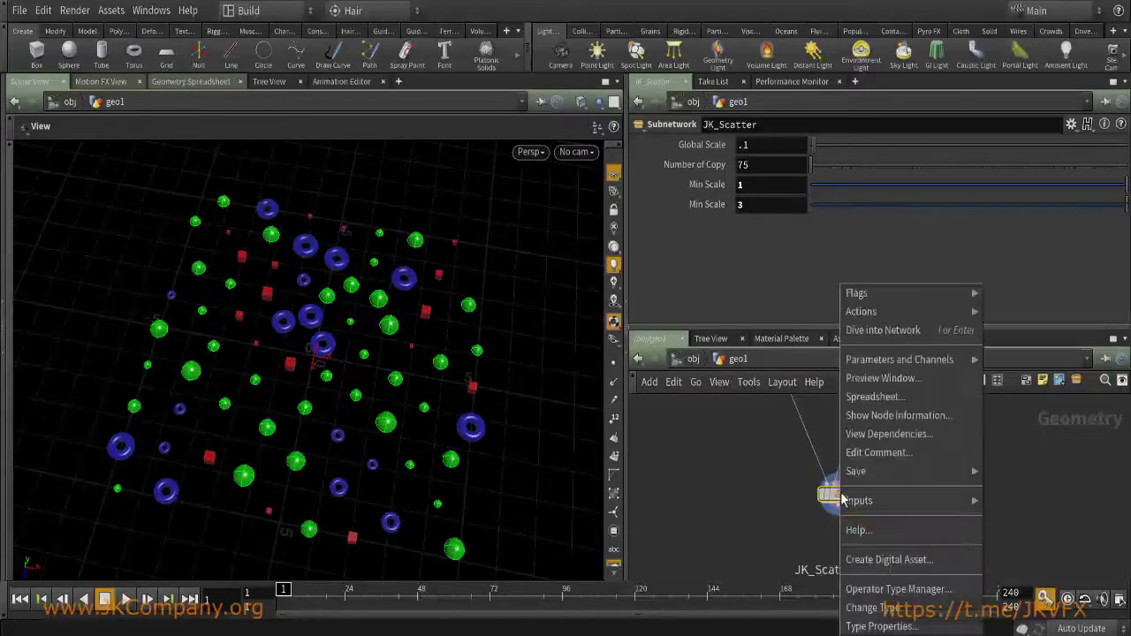
{"action": "left_click", "coordinate": [923, 560]}
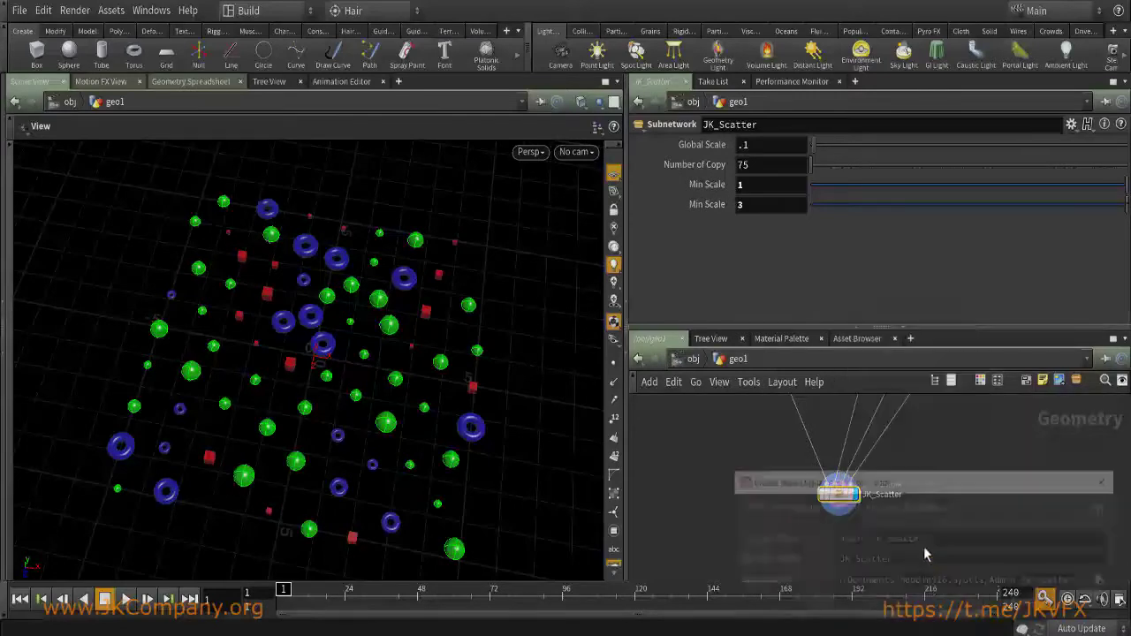
{"action": "triple_click", "coordinate": [683, 386]}
{"action": "triple_click", "coordinate": [704, 366]}
{"action": "type", "text": "JK_Scatter"}
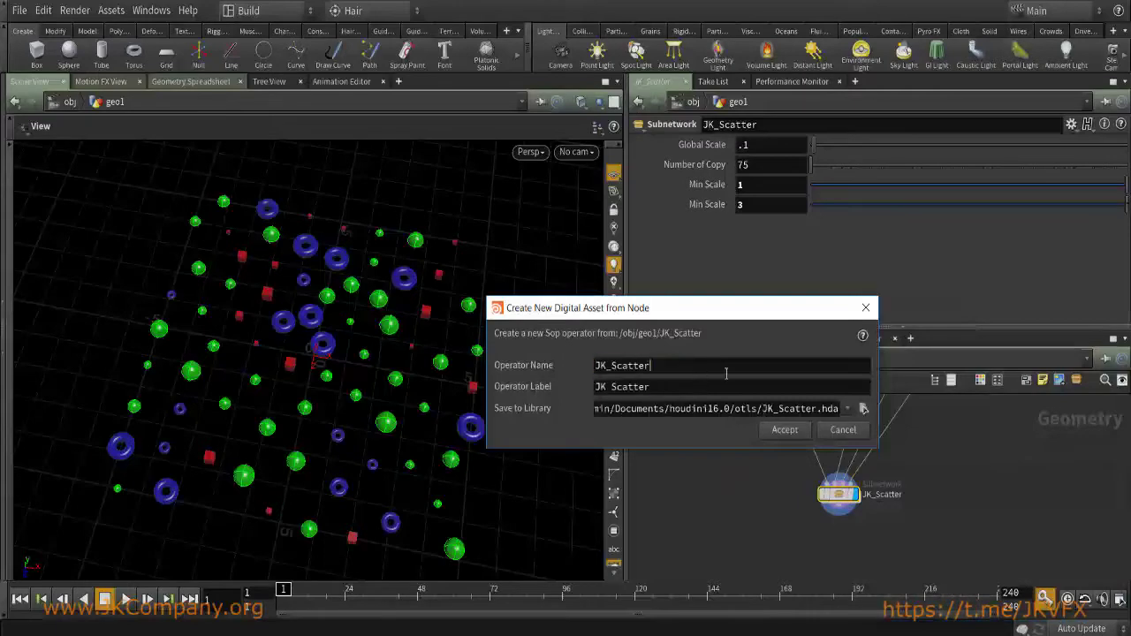
{"action": "left_click", "coordinate": [863, 409]}
{"action": "left_click", "coordinate": [593, 269]}
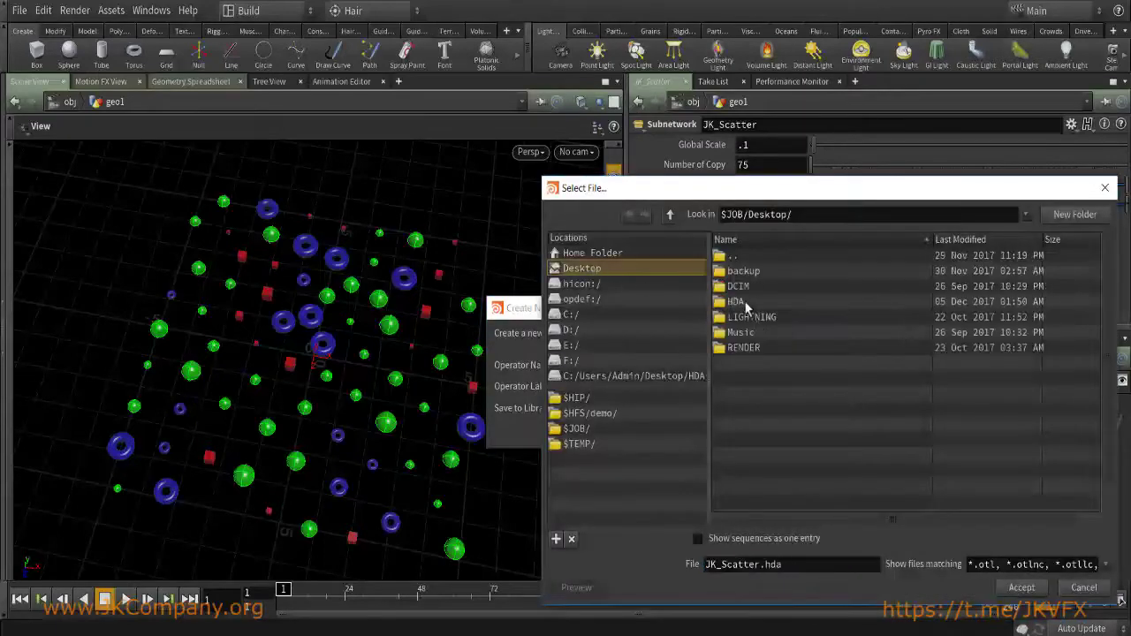
{"action": "double_click", "coordinate": [744, 303]}
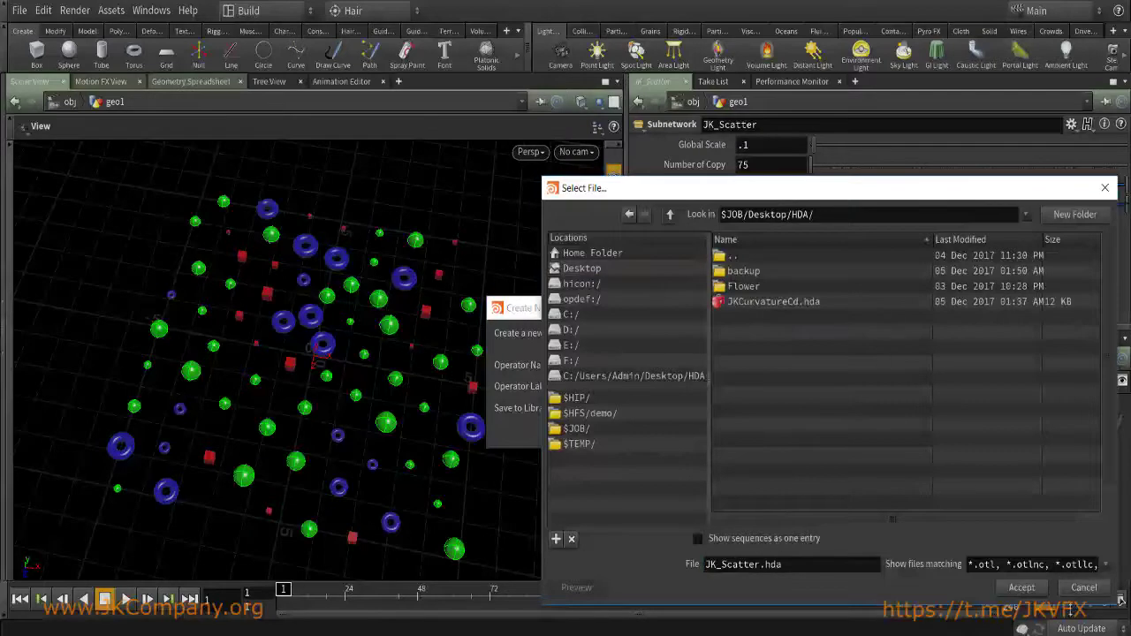
{"action": "left_click", "coordinate": [1021, 587]}
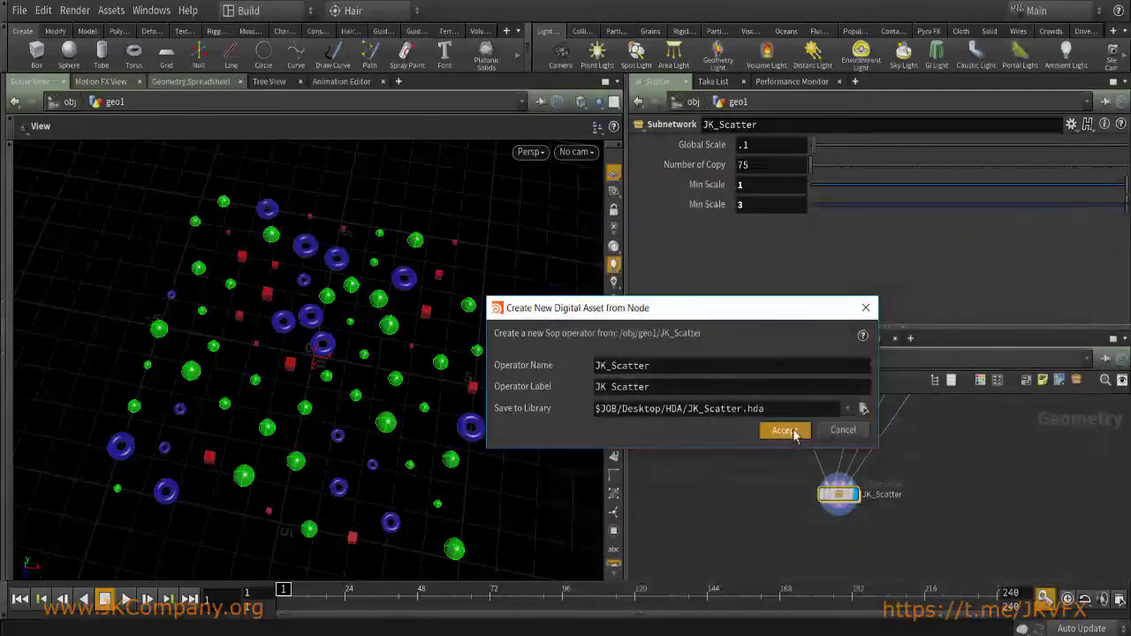
{"action": "left_click", "coordinate": [792, 430]}
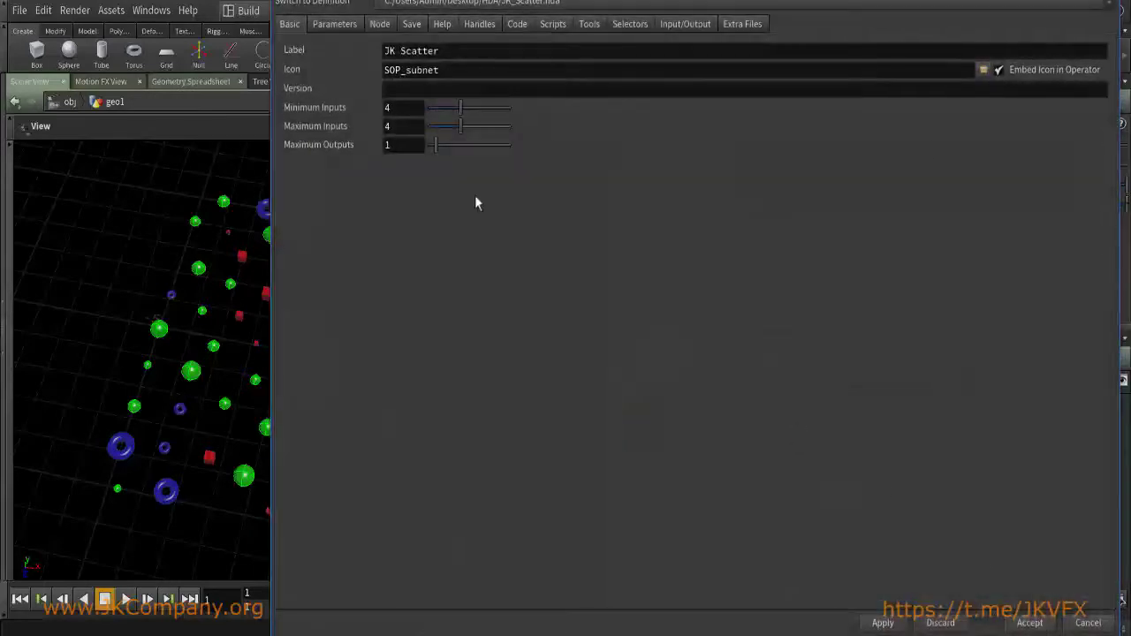
{"action": "left_click", "coordinate": [1029, 622]}
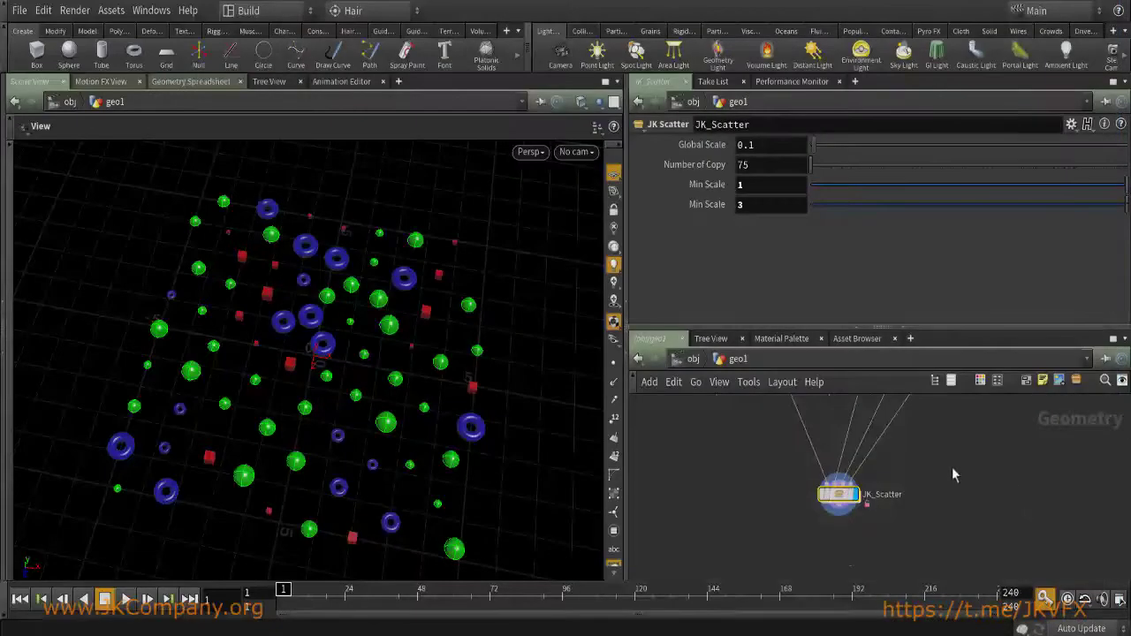
Add a JK Scatter digital asset node, JK_Scatter1, beside the shape nodes.
{"action": "middle_click_drag", "start_coordinate": [951, 467], "coordinate": [902, 536]}
{"action": "scroll", "coordinate": [883, 521], "scroll_direction": "down", "scroll_amount": 2}
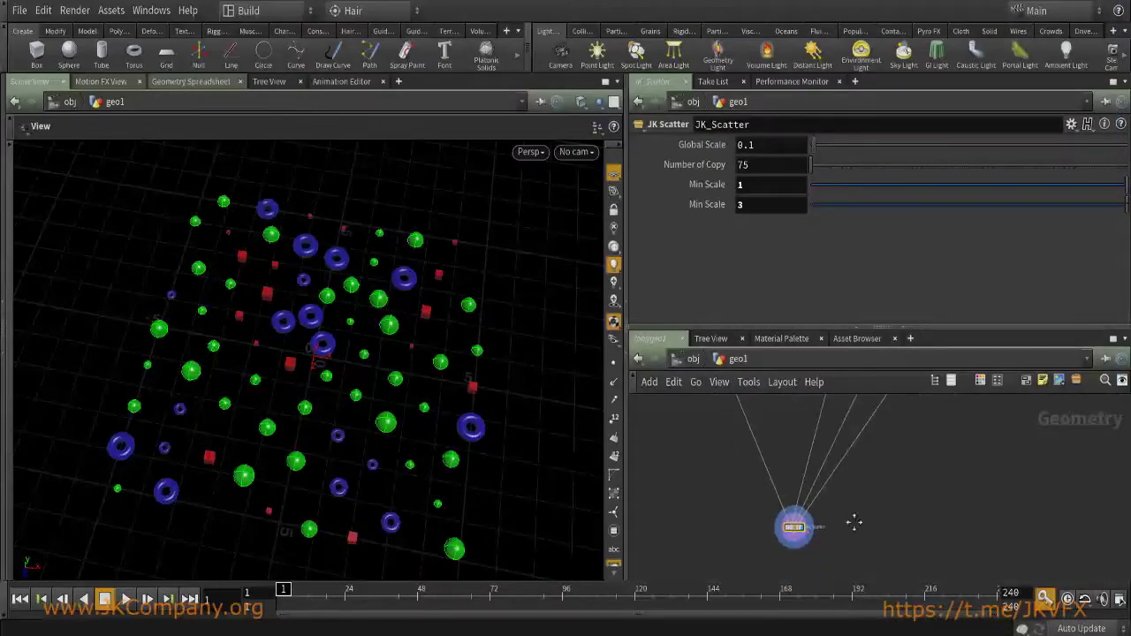
{"action": "scroll", "coordinate": [864, 504], "scroll_direction": "down", "scroll_amount": 3}
{"action": "scroll", "coordinate": [887, 486], "scroll_direction": "up", "scroll_amount": 3}
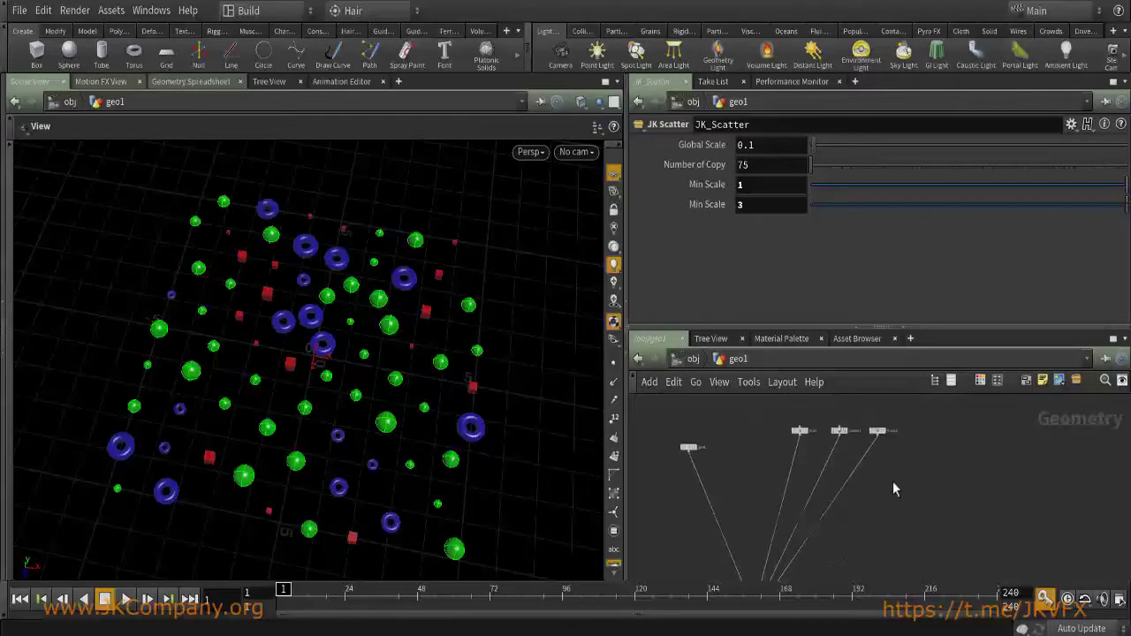
{"action": "key", "text": "Tab"}
{"action": "mouse_move", "coordinate": [946, 107]}
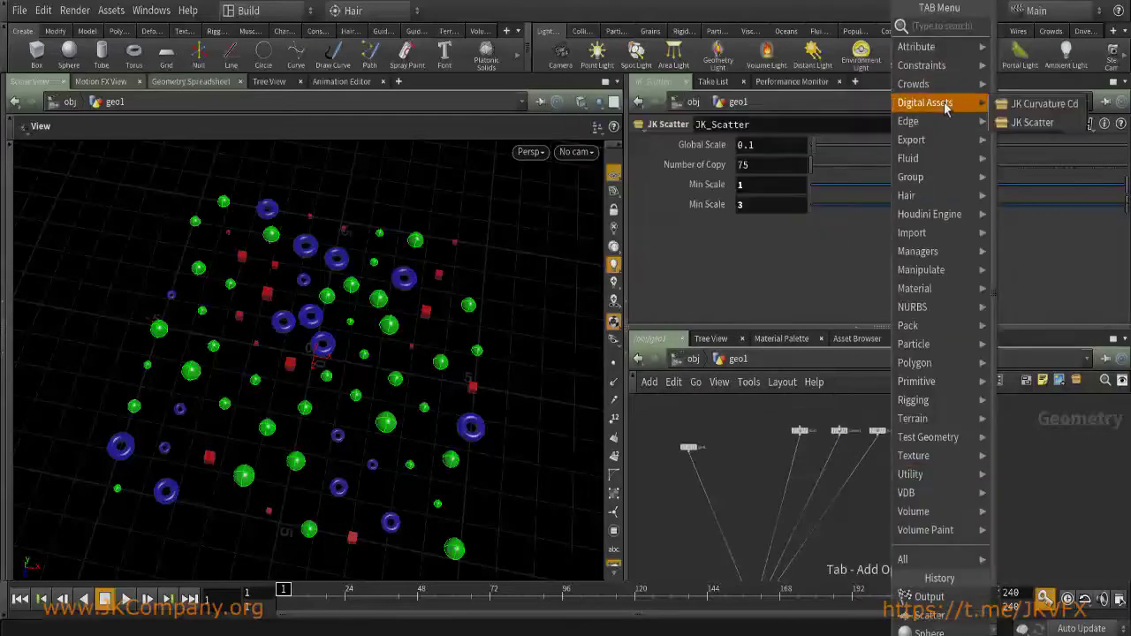
{"action": "left_click", "coordinate": [1025, 122]}
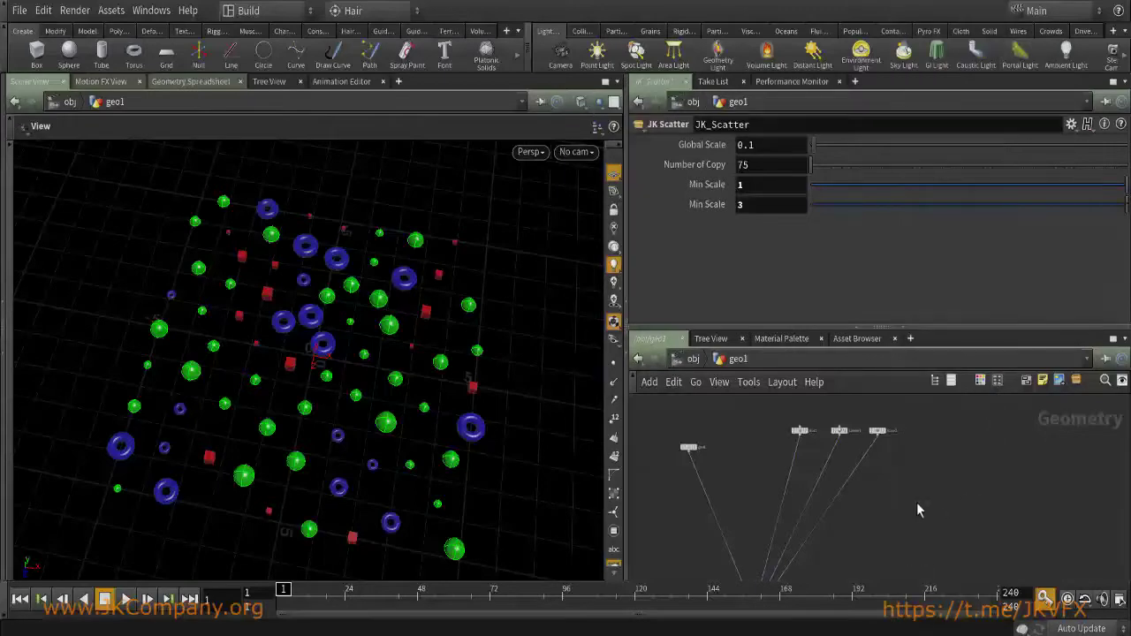
{"action": "left_click", "coordinate": [919, 504]}
Wire box1, sphere1 and torus1 into JK_Scatter1's inputs and set its display flag.
{"action": "scroll", "coordinate": [781, 478], "scroll_direction": "up", "scroll_amount": 2}
{"action": "left_click", "coordinate": [671, 434]}
{"action": "left_click", "coordinate": [997, 498]}
{"action": "scroll", "coordinate": [794, 472], "scroll_direction": "up", "scroll_amount": 2}
{"action": "left_click_drag", "start_coordinate": [742, 480], "coordinate": [998, 415]}
{"action": "left_click_drag", "start_coordinate": [787, 452], "coordinate": [994, 497]}
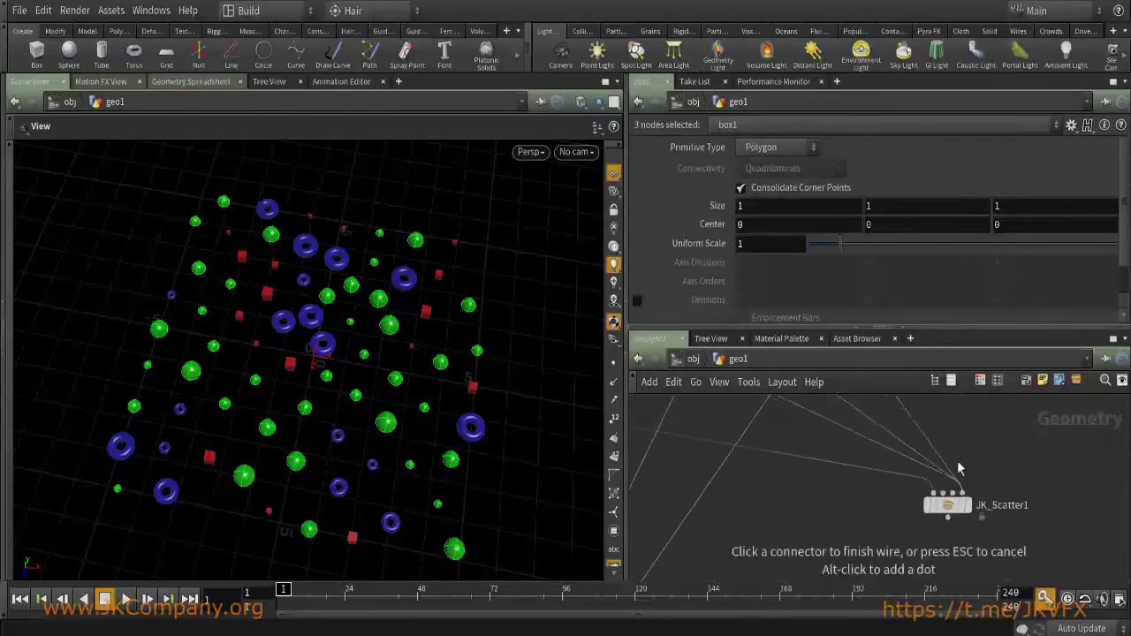
{"action": "left_click", "coordinate": [990, 517]}
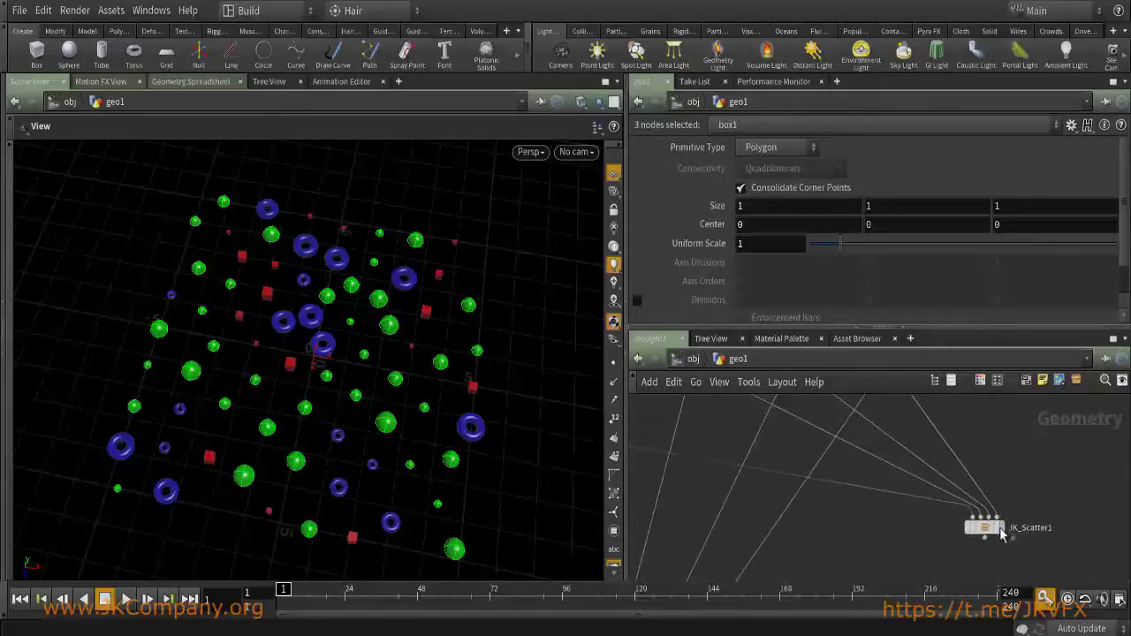
{"action": "left_click", "coordinate": [1001, 528]}
Check JK_Scatter1's default Min Scale parameters and frame the node and scattered copies.
{"action": "left_click", "coordinate": [982, 528]}
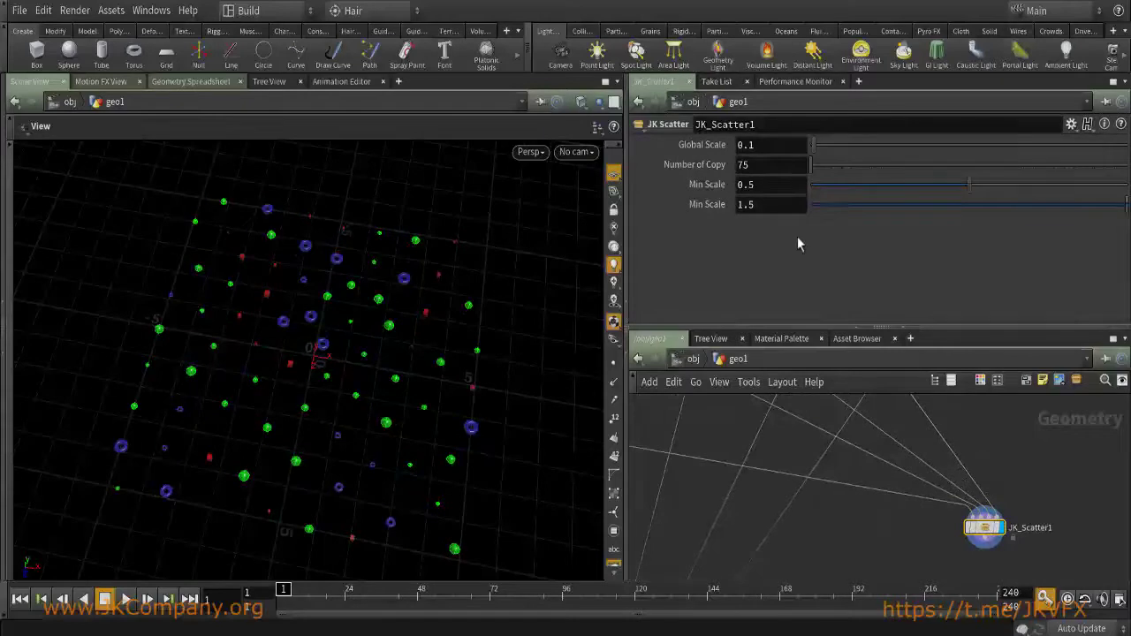
{"action": "left_click", "coordinate": [765, 163]}
{"action": "key", "text": "Tab"}
{"action": "key", "text": "Tab"}
{"action": "key", "text": "shift+Tab"}
{"action": "key", "text": "shift+Tab"}
{"action": "key", "text": "shift+Tab"}
{"action": "key", "text": "f"}
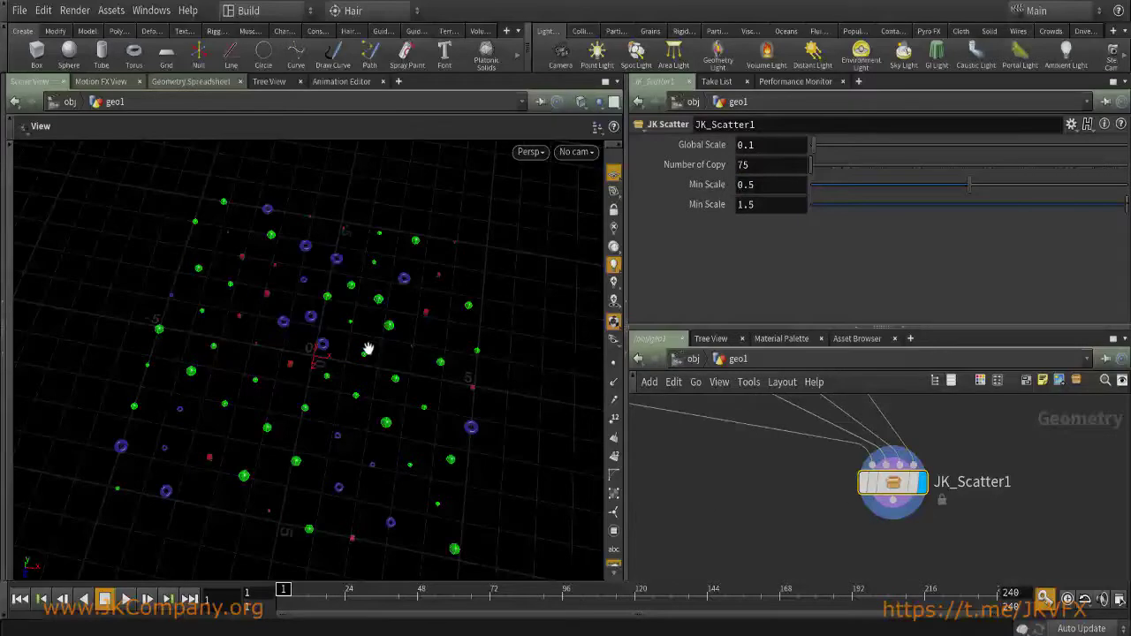
{"action": "scroll", "coordinate": [367, 349], "scroll_direction": "up", "scroll_amount": 5}
{"action": "left_click_drag", "start_coordinate": [459, 303], "coordinate": [371, 323]}
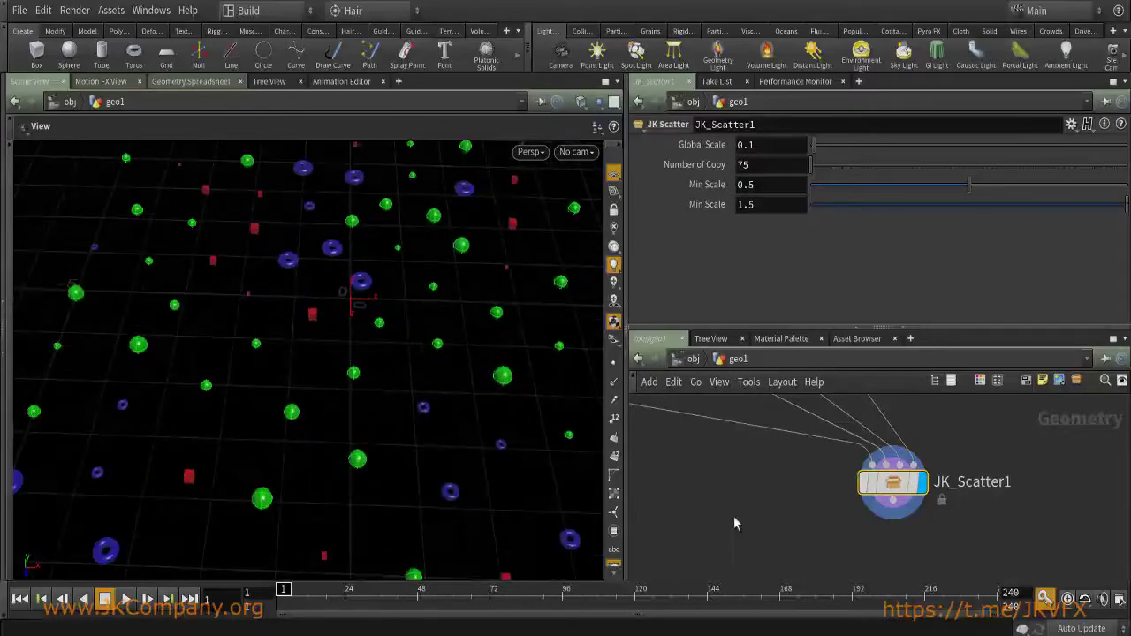
{"action": "middle_click_drag", "start_coordinate": [776, 501], "coordinate": [786, 525]}
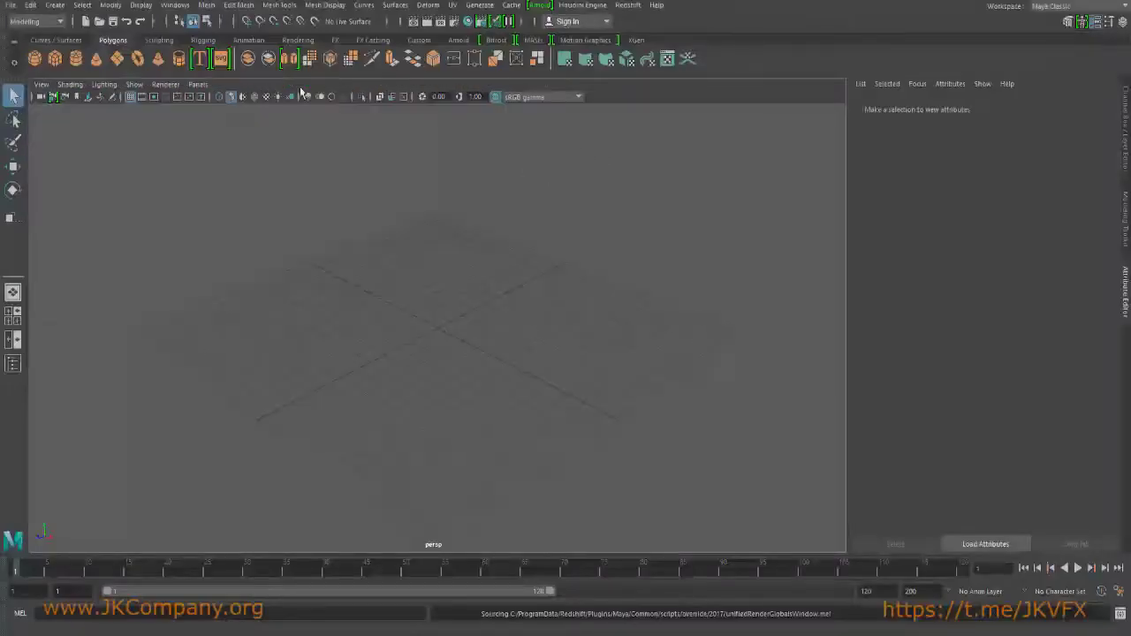
{"action": "left_click", "coordinate": [174, 4]}
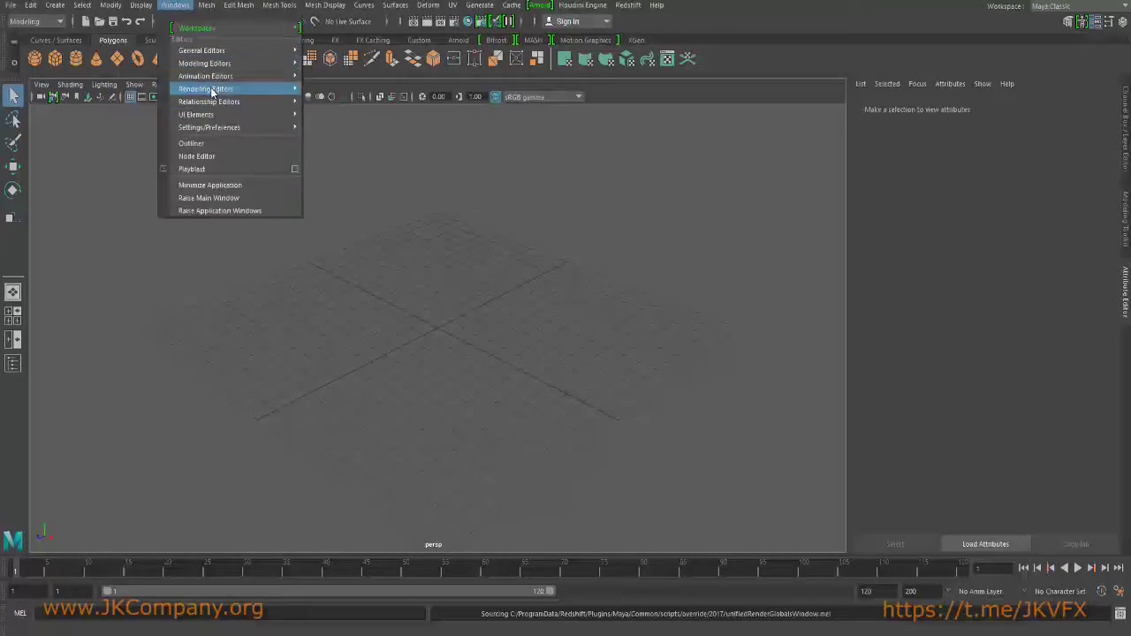
{"action": "mouse_move", "coordinate": [227, 126]}
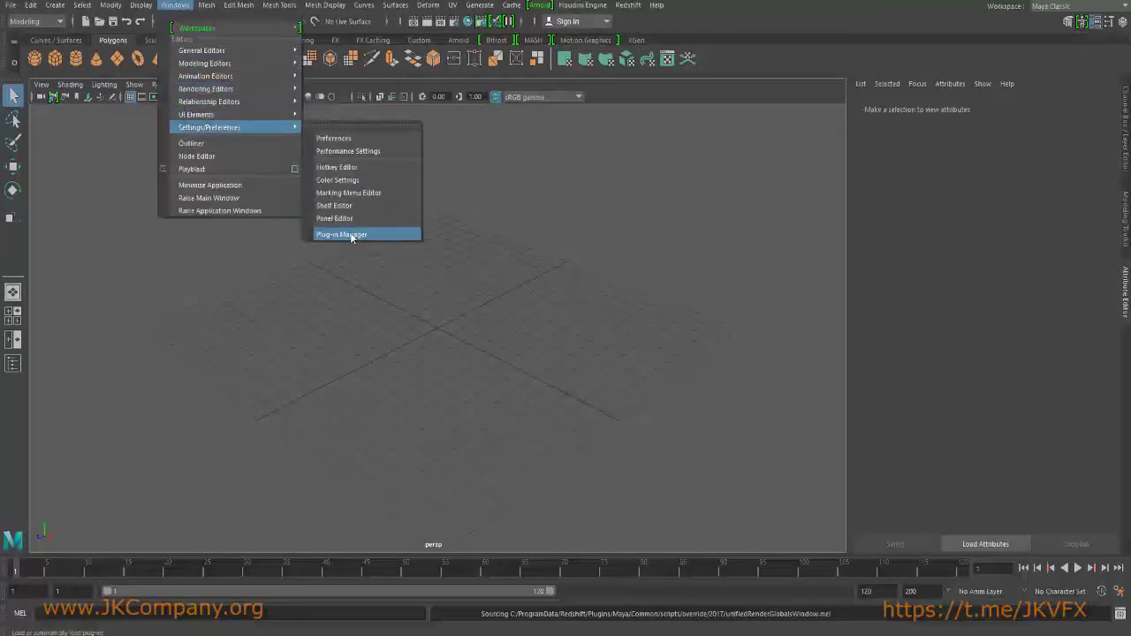
{"action": "left_click", "coordinate": [366, 235]}
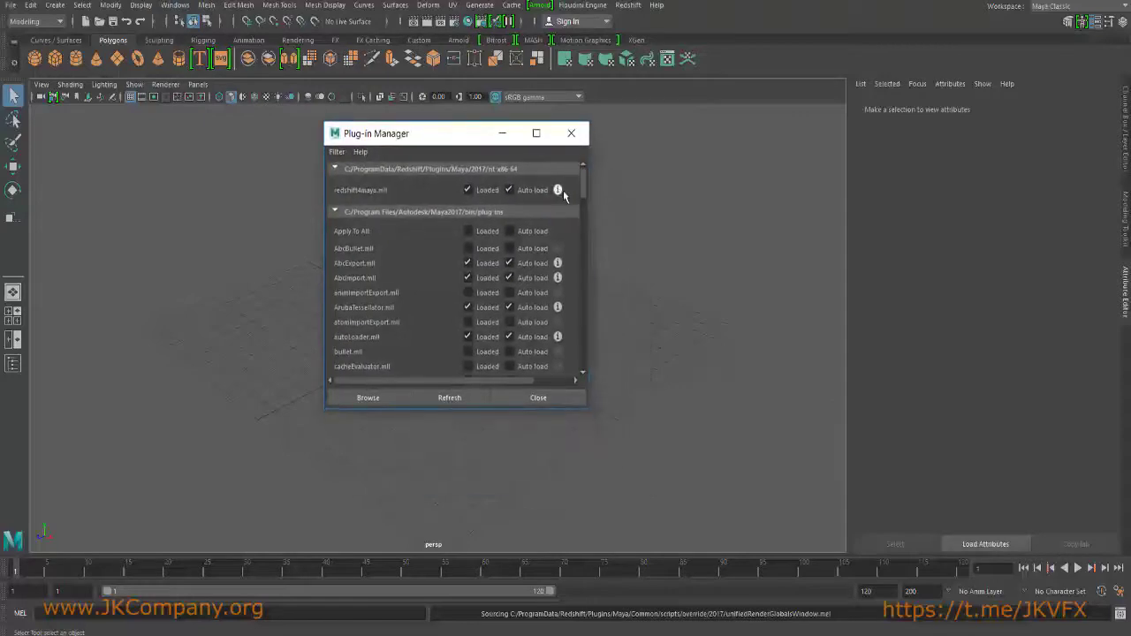
{"action": "left_click_drag", "start_coordinate": [586, 192], "coordinate": [560, 325]}
{"action": "scroll", "coordinate": [560, 325], "scroll_direction": "down", "scroll_amount": 3}
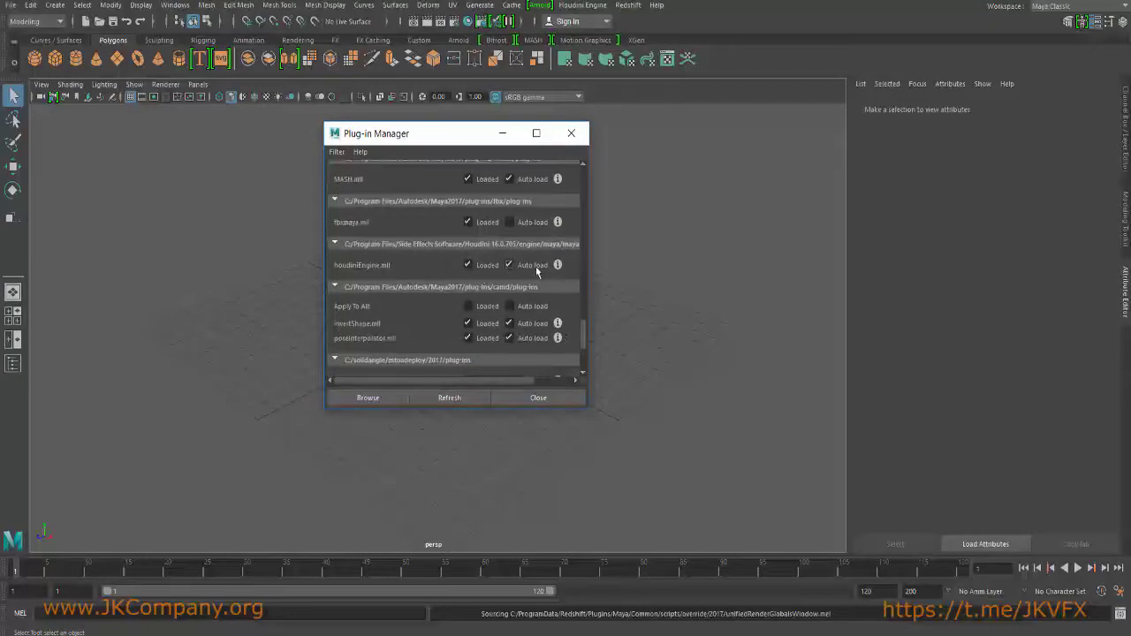
Load JK_Scatter.hda from the Desktop HDA folder via Houdini Engine > Load Asset.
{"action": "left_click", "coordinate": [559, 395]}
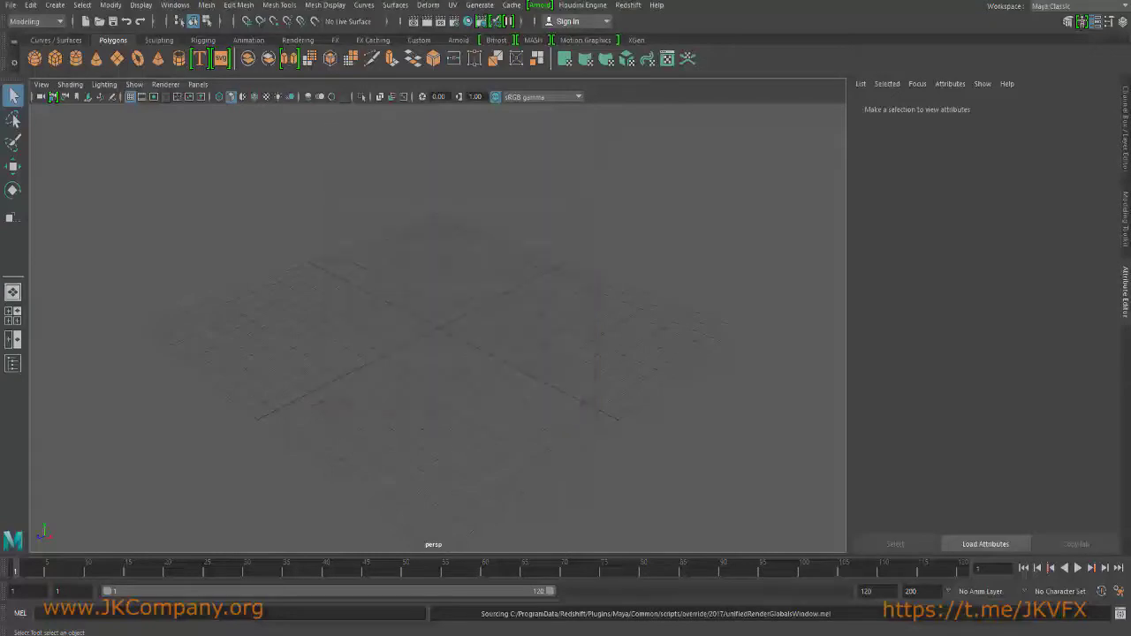
{"action": "left_click", "coordinate": [604, 6]}
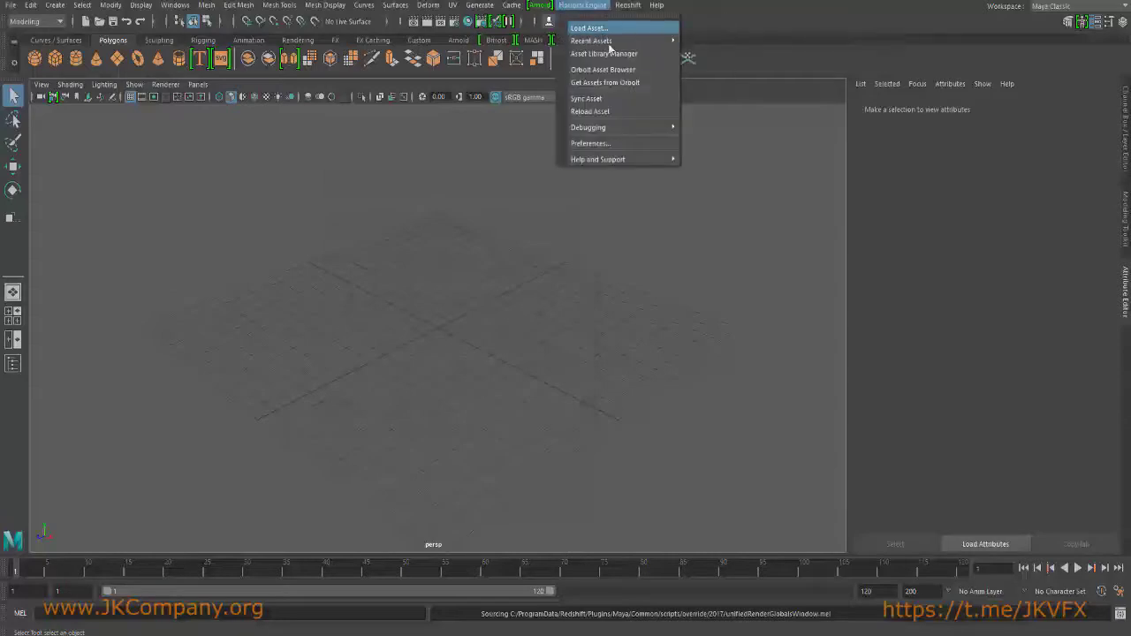
{"action": "left_click", "coordinate": [598, 31]}
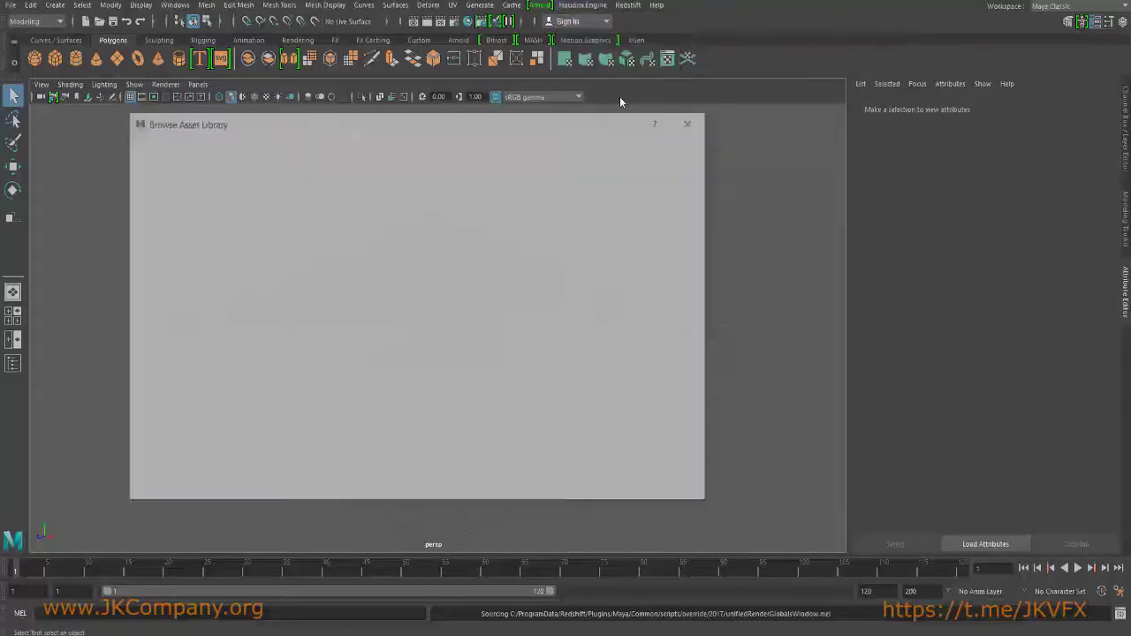
{"action": "left_click", "coordinate": [156, 184]}
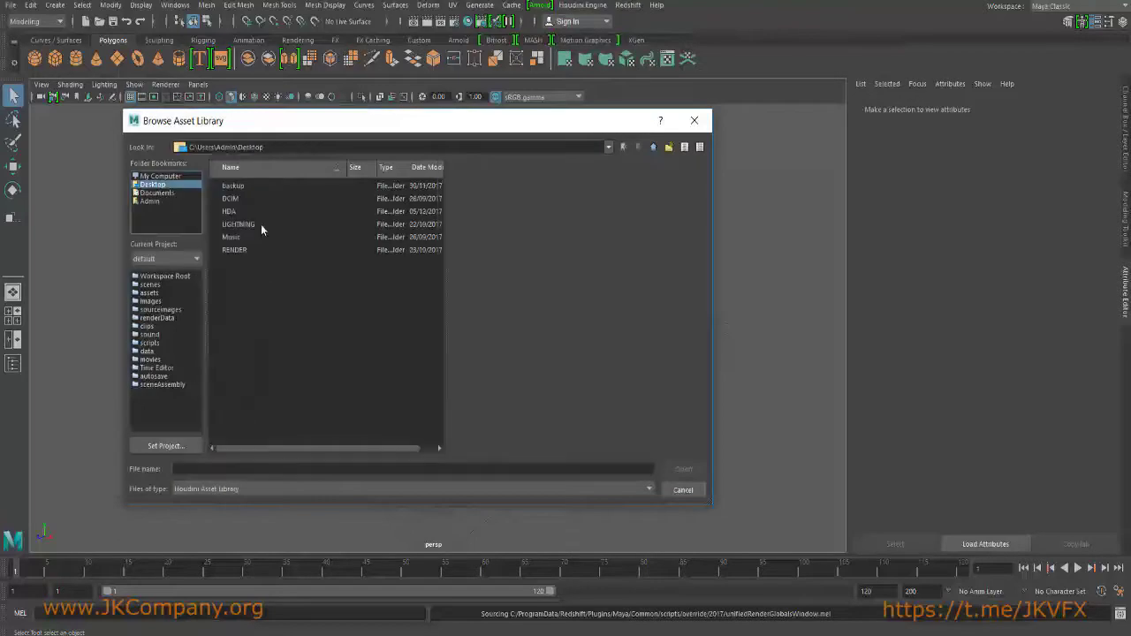
{"action": "left_click", "coordinate": [230, 211]}
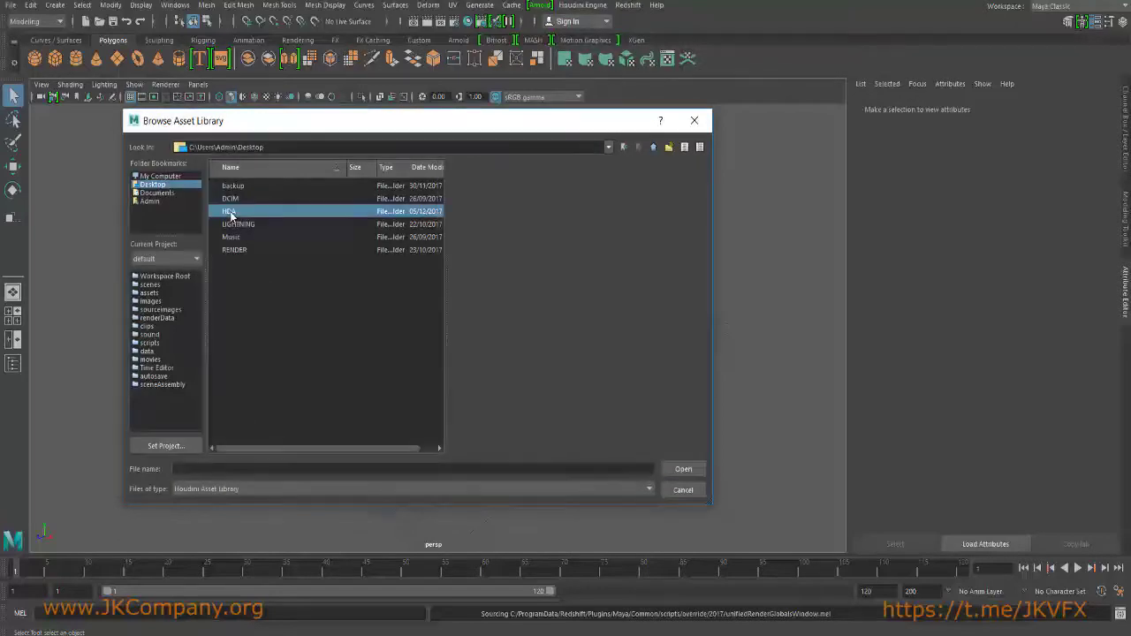
{"action": "double_click", "coordinate": [230, 211]}
{"action": "left_click", "coordinate": [251, 214]}
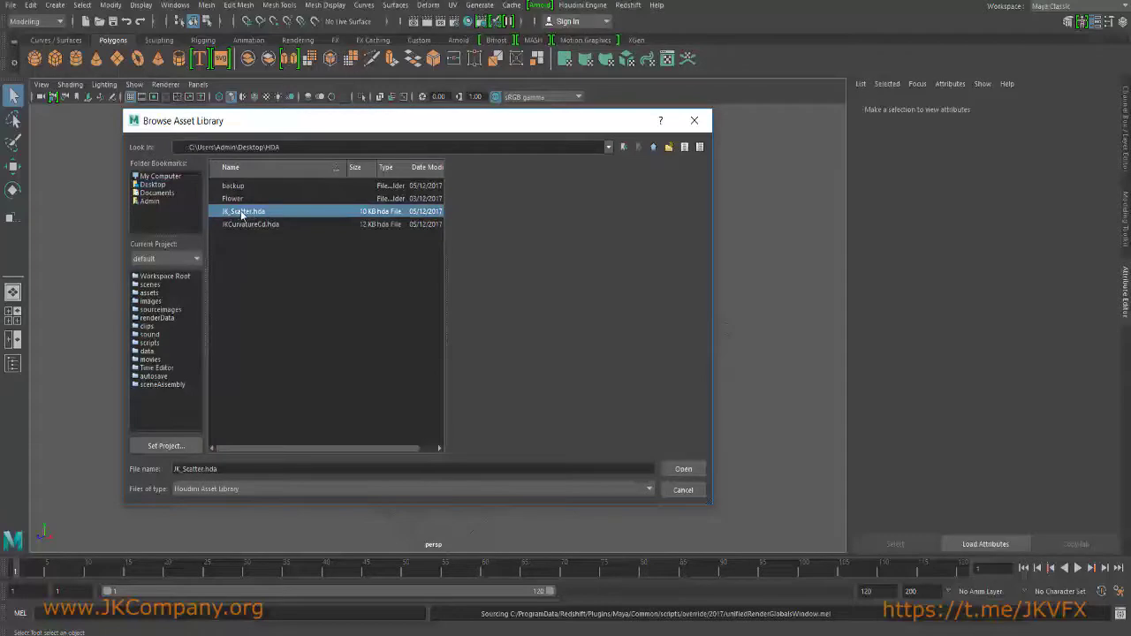
{"action": "left_click", "coordinate": [681, 468]}
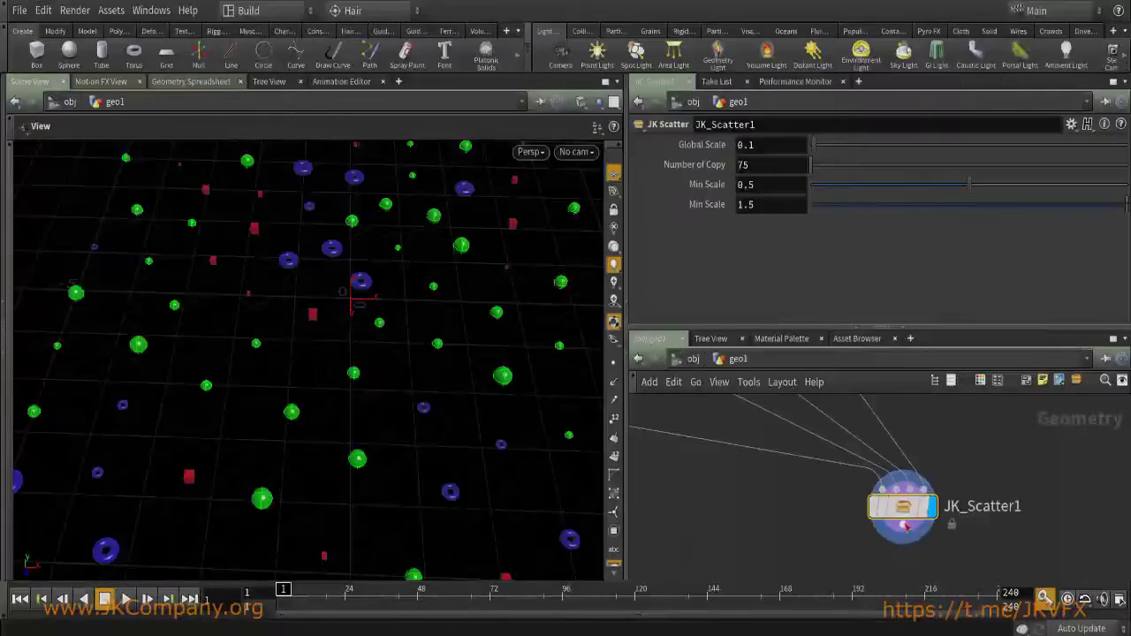
Add a JK Curvature Cd asset node to geo1.
{"action": "key", "text": "Tab"}
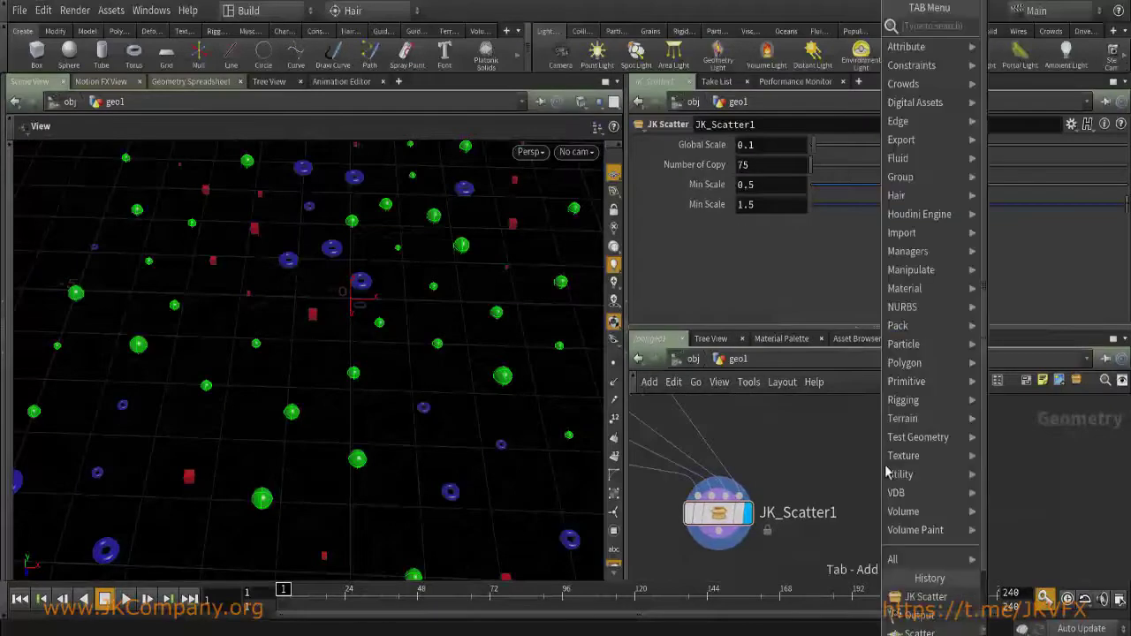
{"action": "mouse_move", "coordinate": [919, 102]}
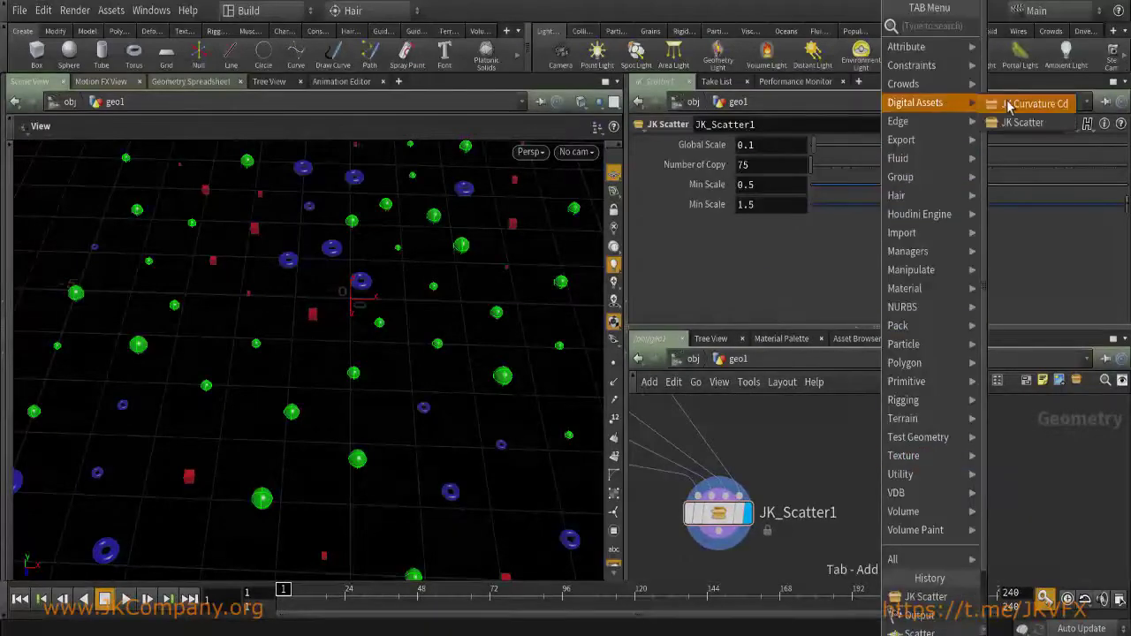
{"action": "left_click", "coordinate": [1010, 106]}
{"action": "left_click", "coordinate": [968, 481]}
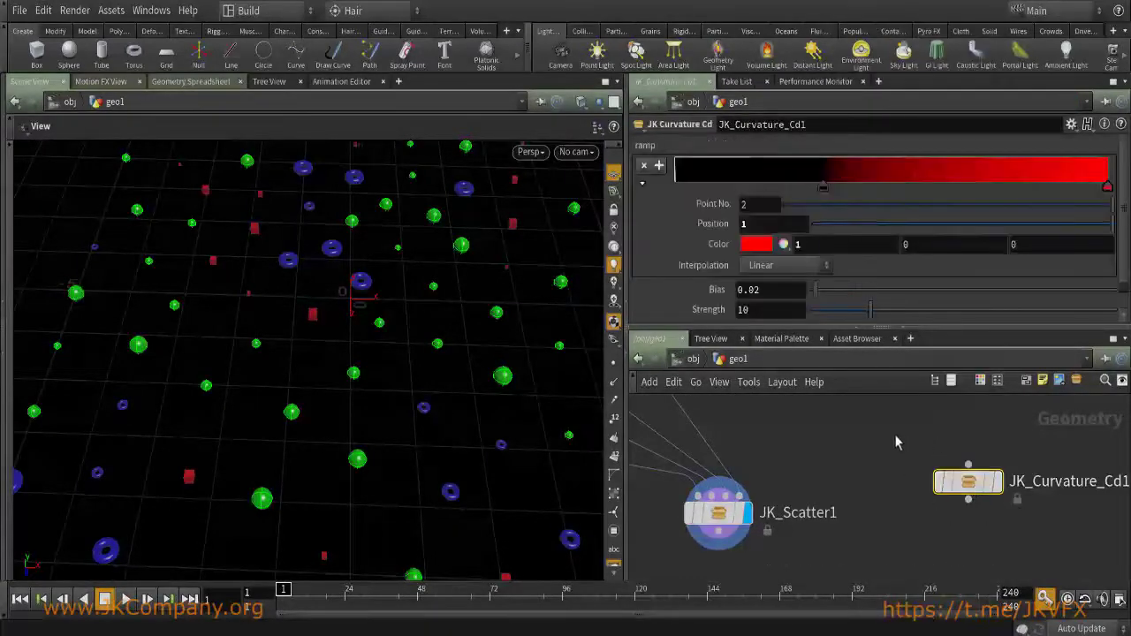
Add a JK_Scatter2 asset node, display it, and check its missing-input error.
{"action": "key", "text": "Tab"}
{"action": "mouse_move", "coordinate": [936, 104]}
{"action": "left_click", "coordinate": [1035, 125]}
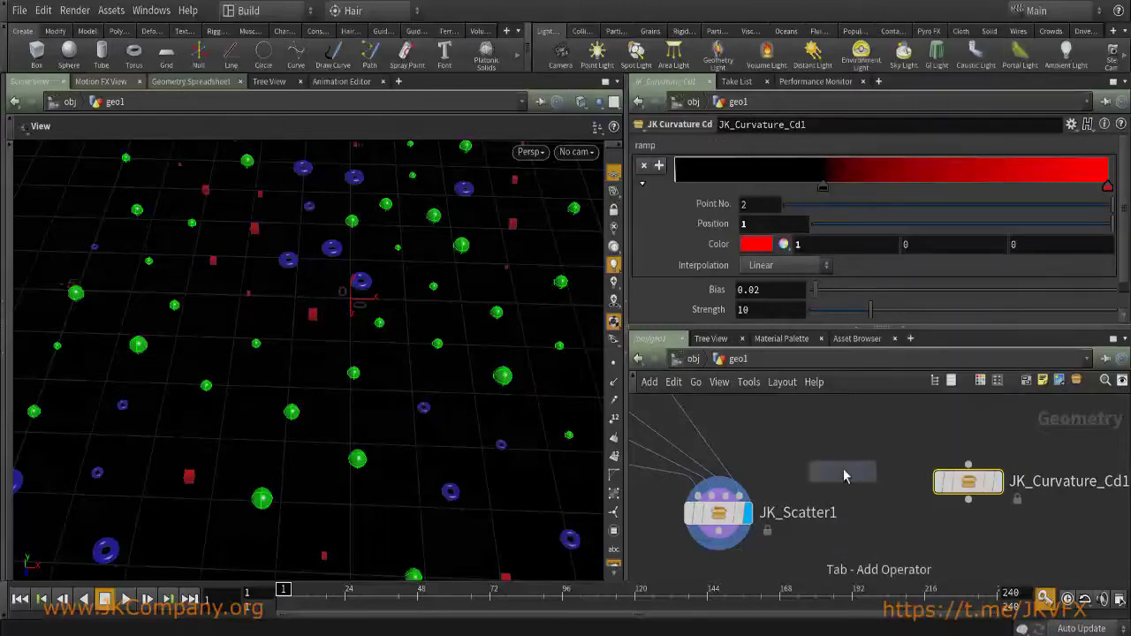
{"action": "left_click", "coordinate": [844, 475]}
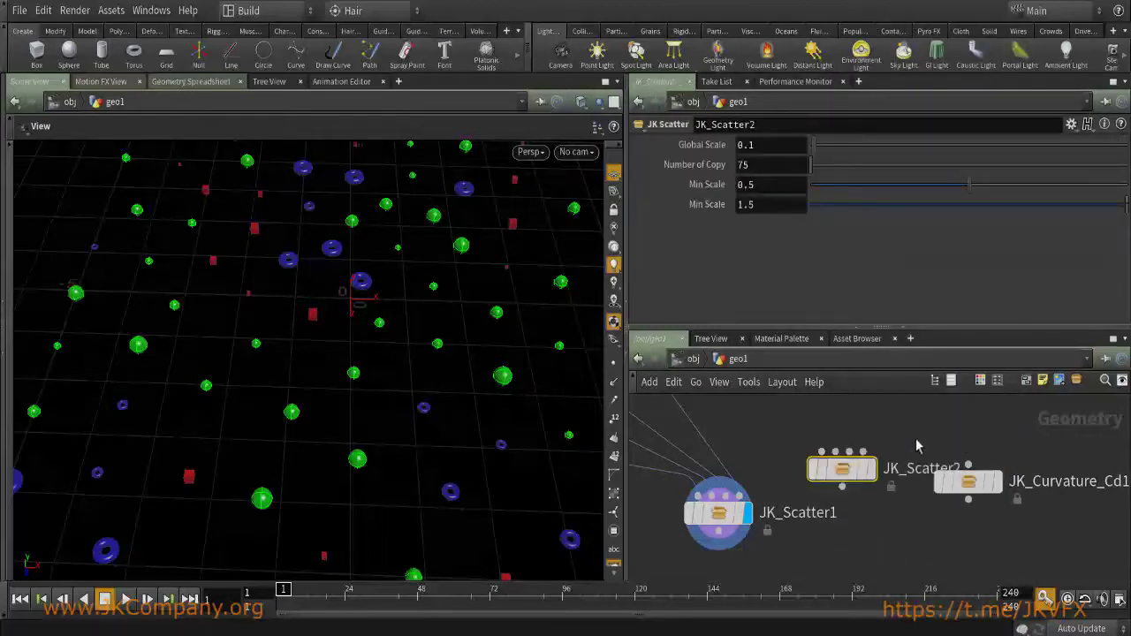
{"action": "left_click", "coordinate": [870, 469]}
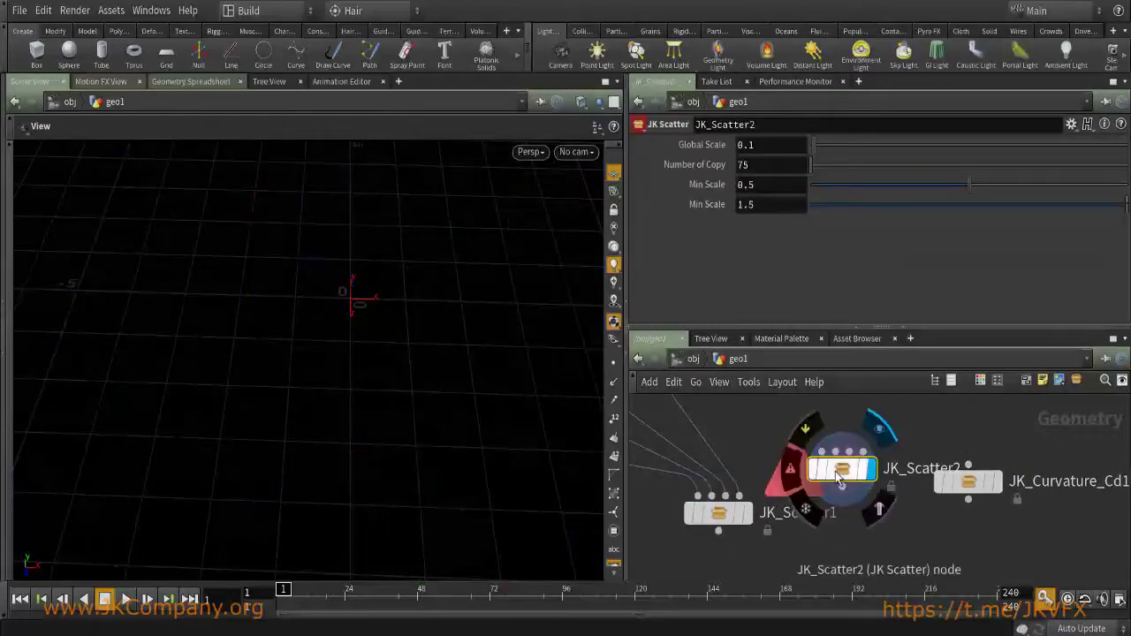
{"action": "middle_click", "coordinate": [840, 477]}
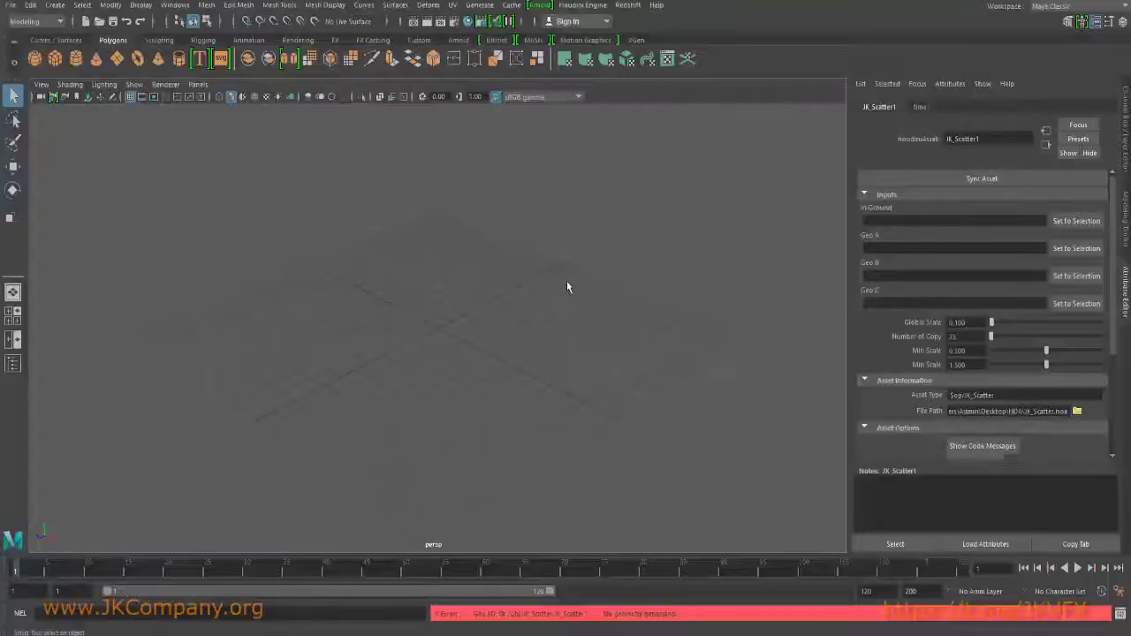
Review JK_Scatter1's empty In Ground and Geo A–C inputs and Asset Options, then Sync Asset.
{"action": "scroll", "coordinate": [926, 274], "scroll_direction": "down", "scroll_amount": 3}
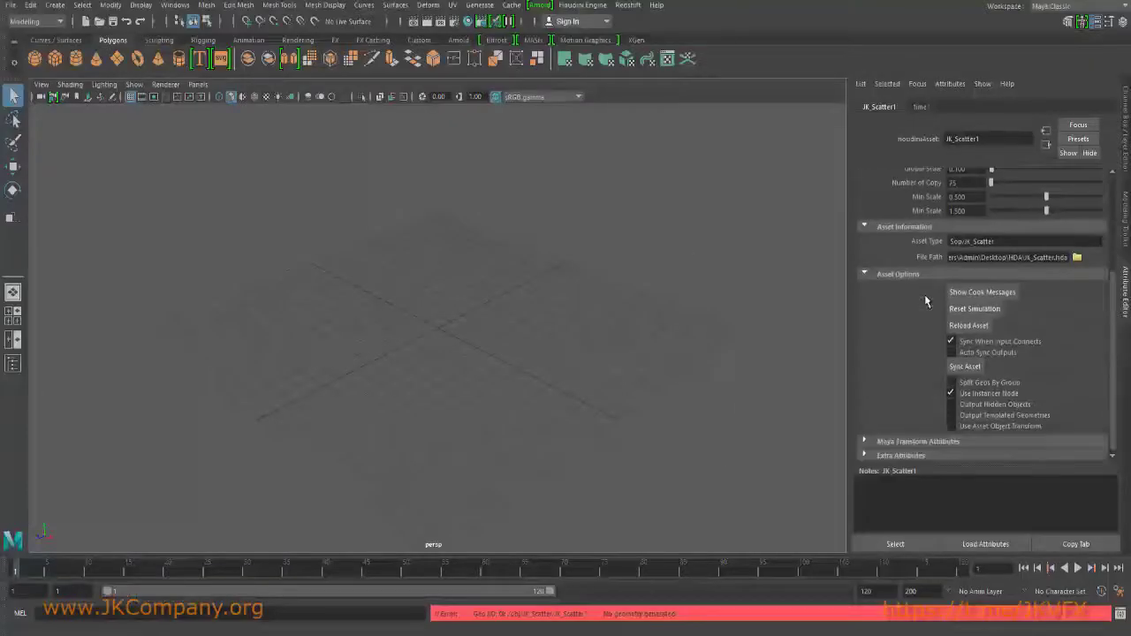
{"action": "scroll", "coordinate": [923, 244], "scroll_direction": "up", "scroll_amount": 2}
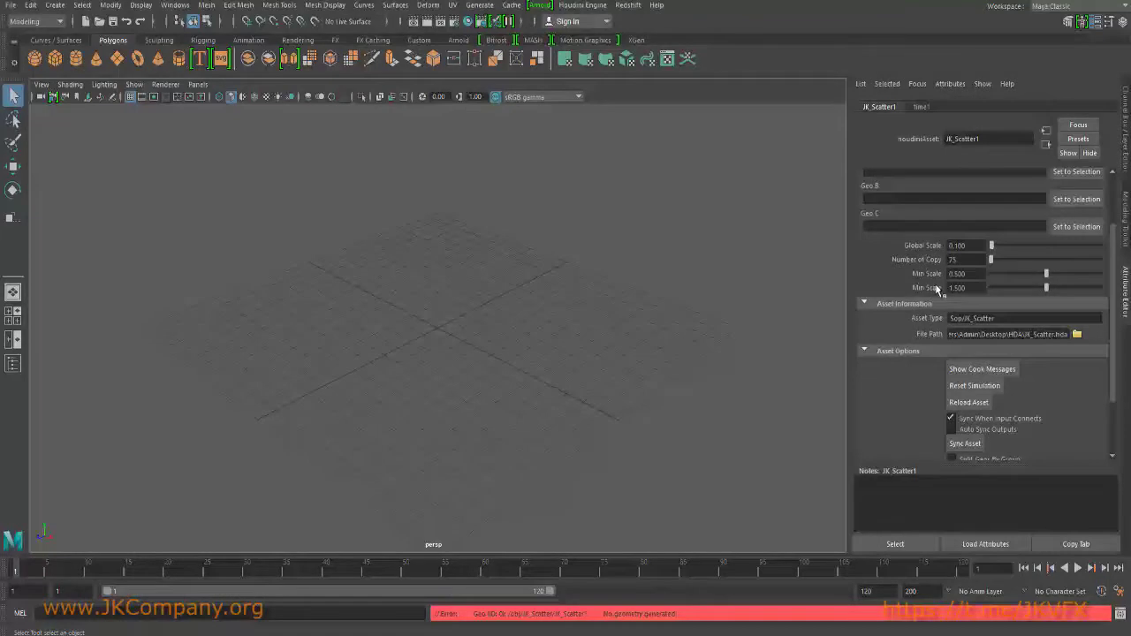
{"action": "scroll", "coordinate": [938, 290], "scroll_direction": "up", "scroll_amount": 3}
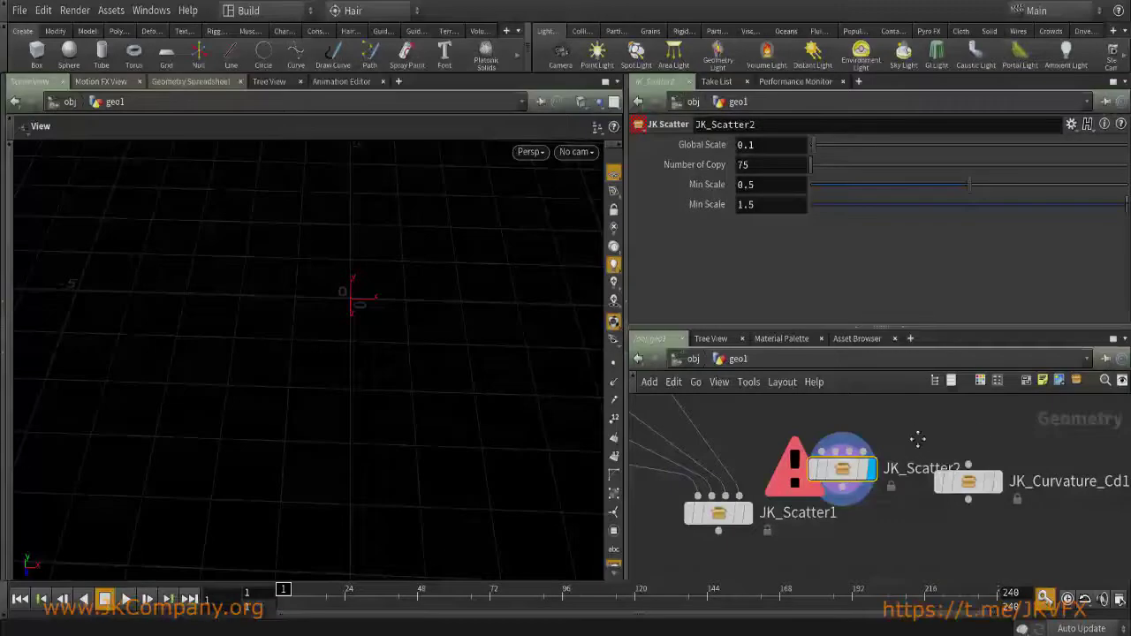
{"action": "scroll", "coordinate": [919, 433], "scroll_direction": "up", "scroll_amount": 3}
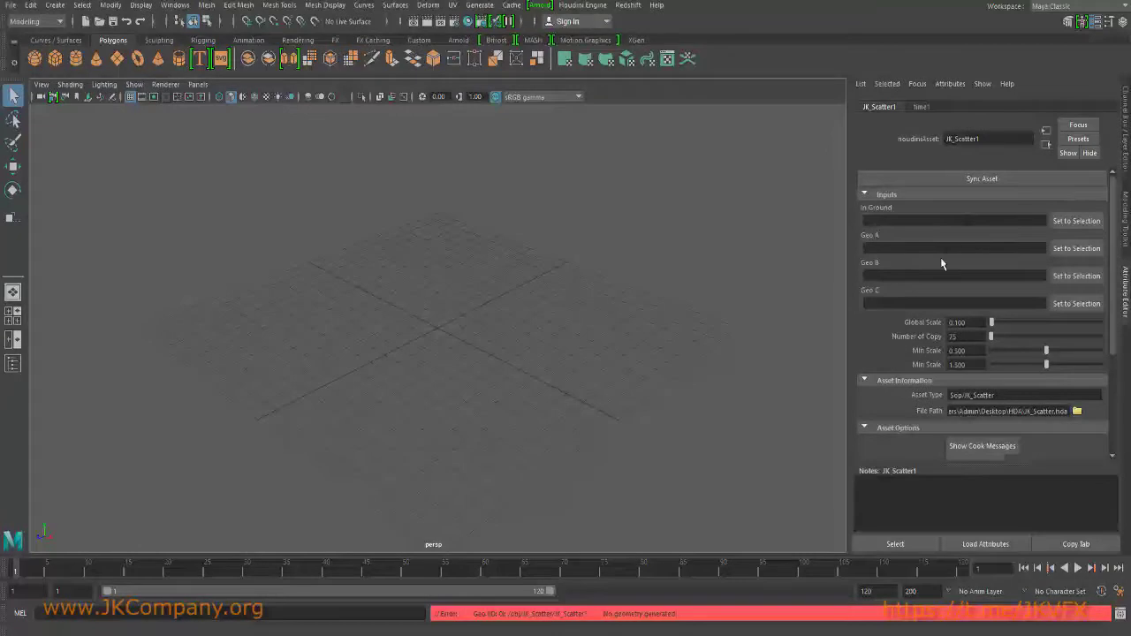
{"action": "left_click", "coordinate": [1026, 398]}
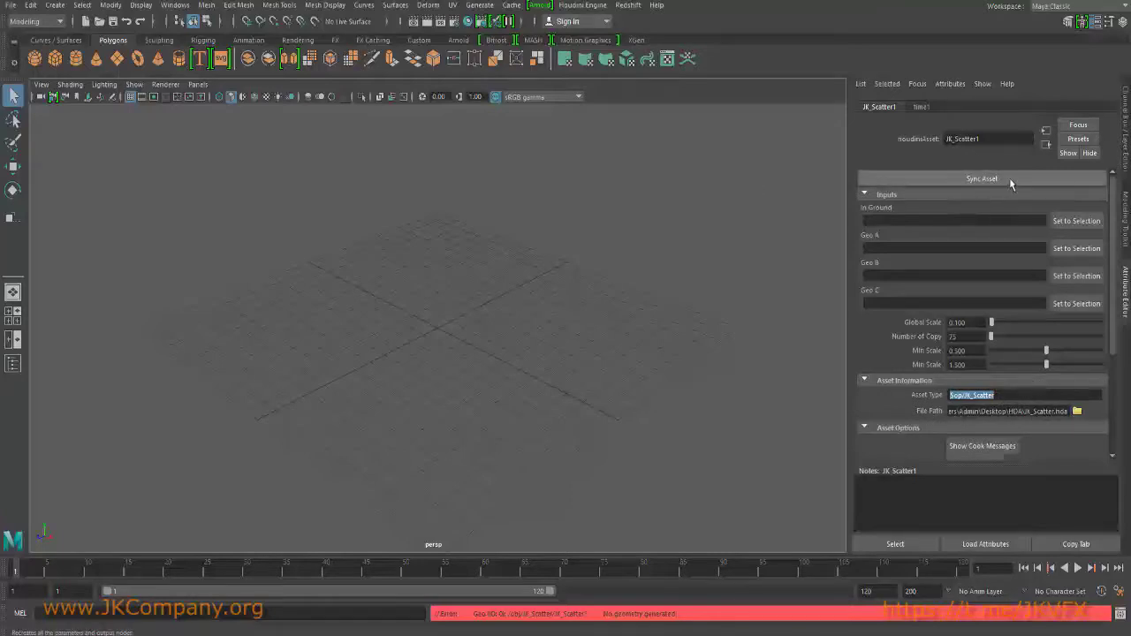
{"action": "left_click", "coordinate": [945, 175]}
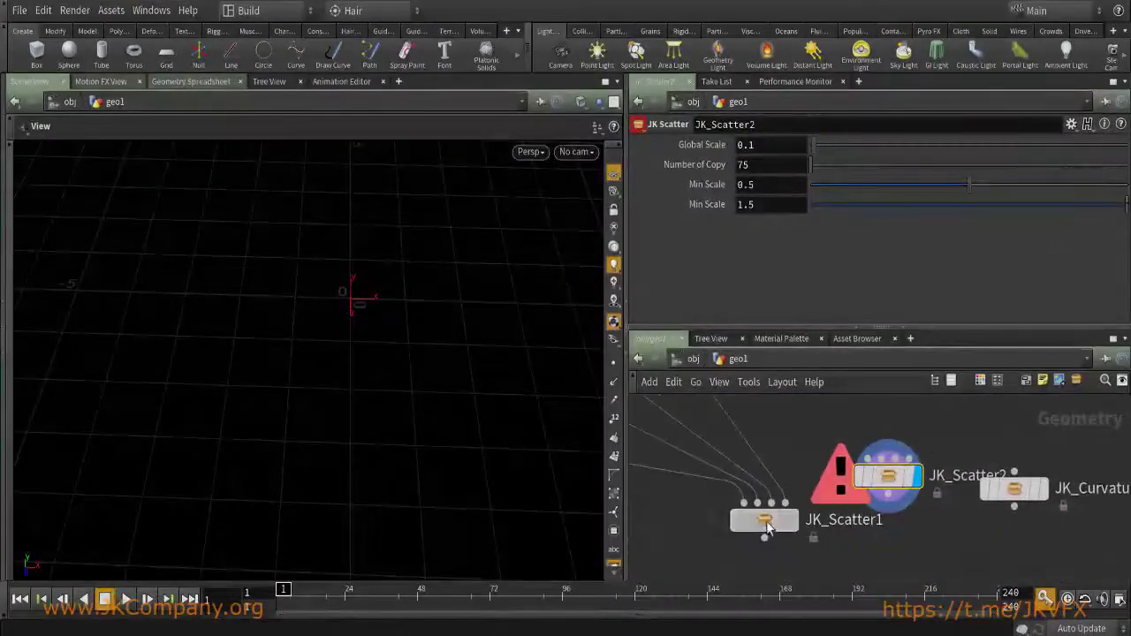
Inspect inside JK_Scatter1, return to geo1, then switch to the HDA folder window.
{"action": "double_click", "coordinate": [753, 519]}
{"action": "key", "text": "u"}
{"action": "right_click", "coordinate": [760, 519]}
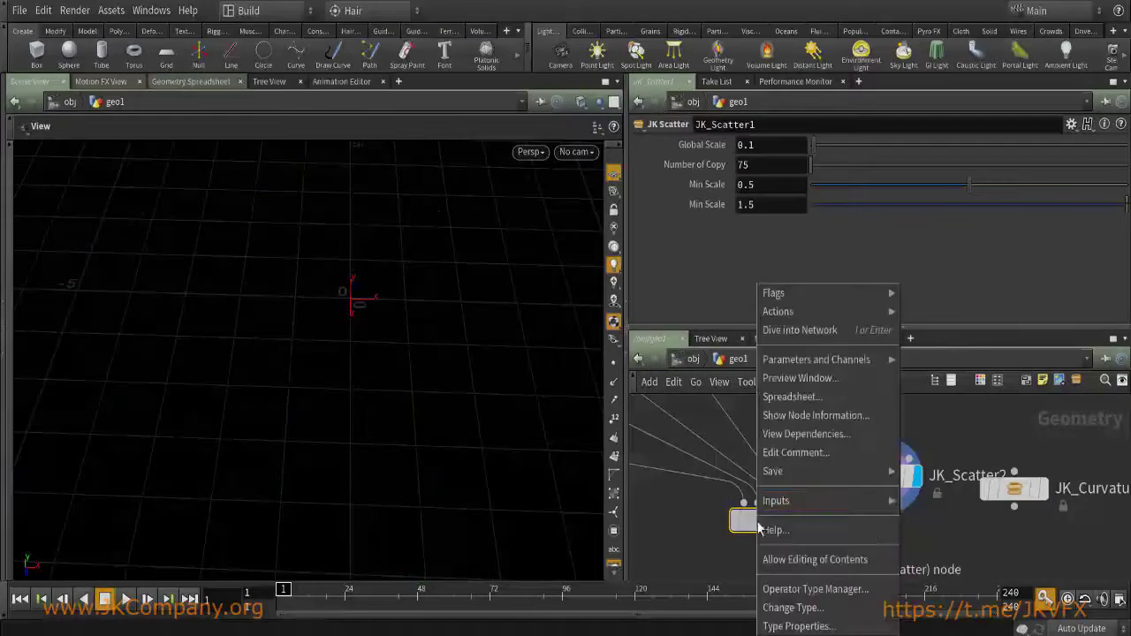
{"action": "left_click", "coordinate": [675, 530]}
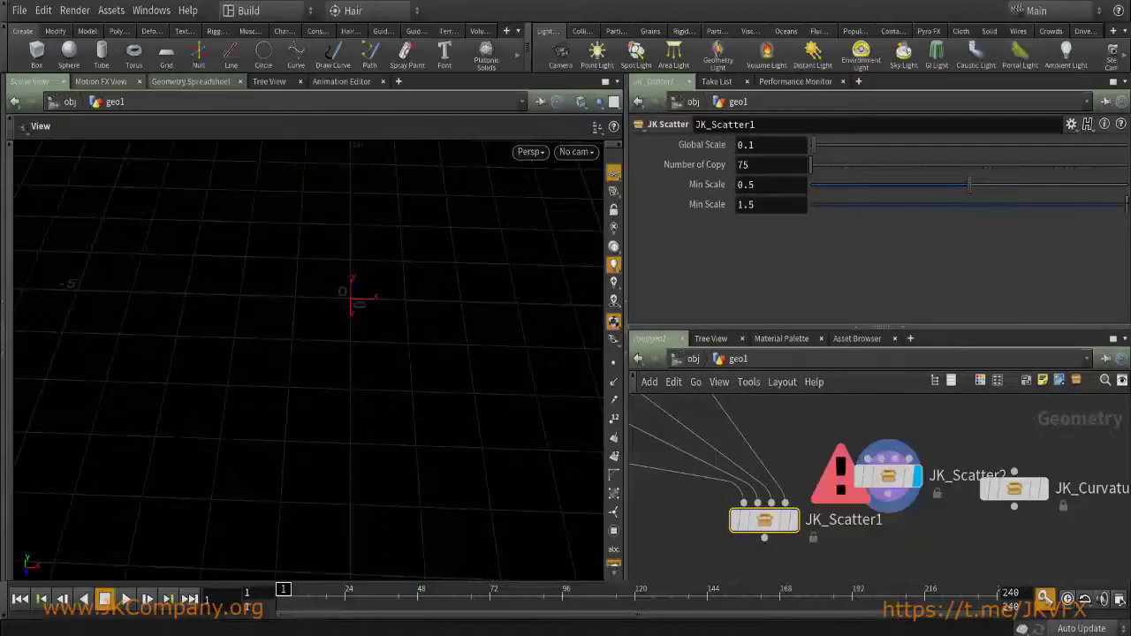
{"action": "key", "text": "alt+Tab"}
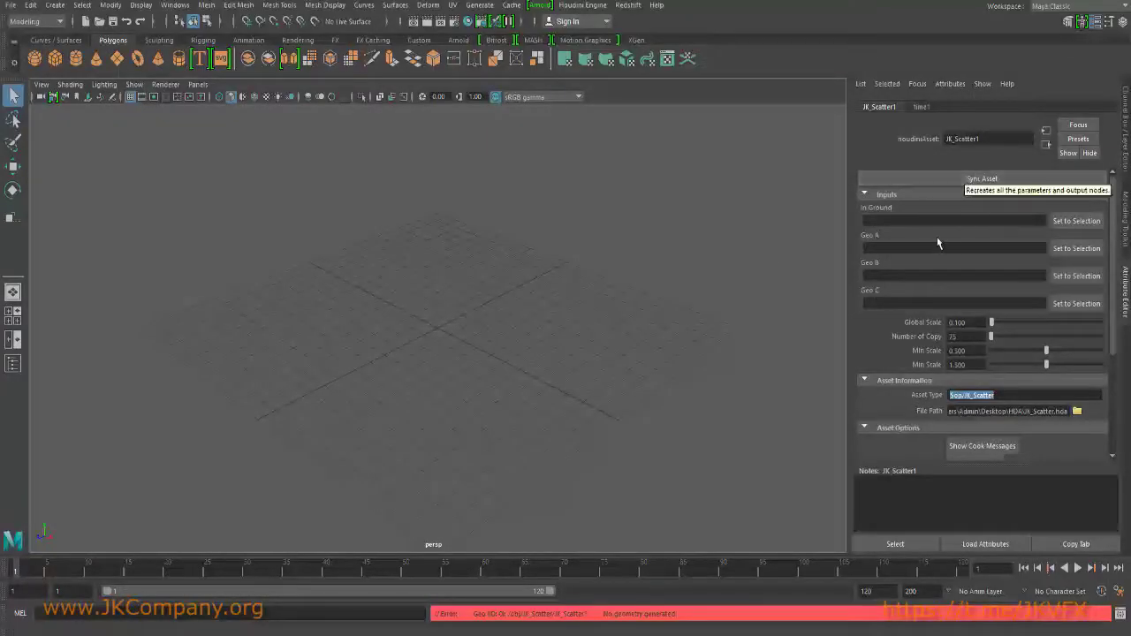
{"action": "scroll", "coordinate": [1051, 265], "scroll_direction": "down", "scroll_amount": 3}
{"action": "scroll", "coordinate": [973, 254], "scroll_direction": "up", "scroll_amount": 3}
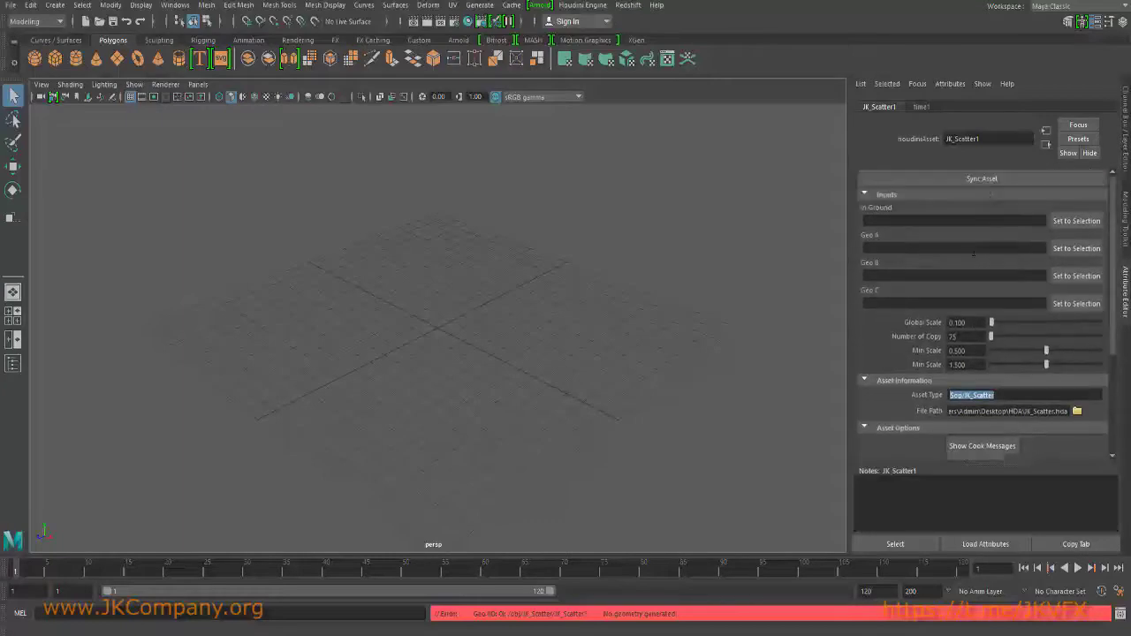
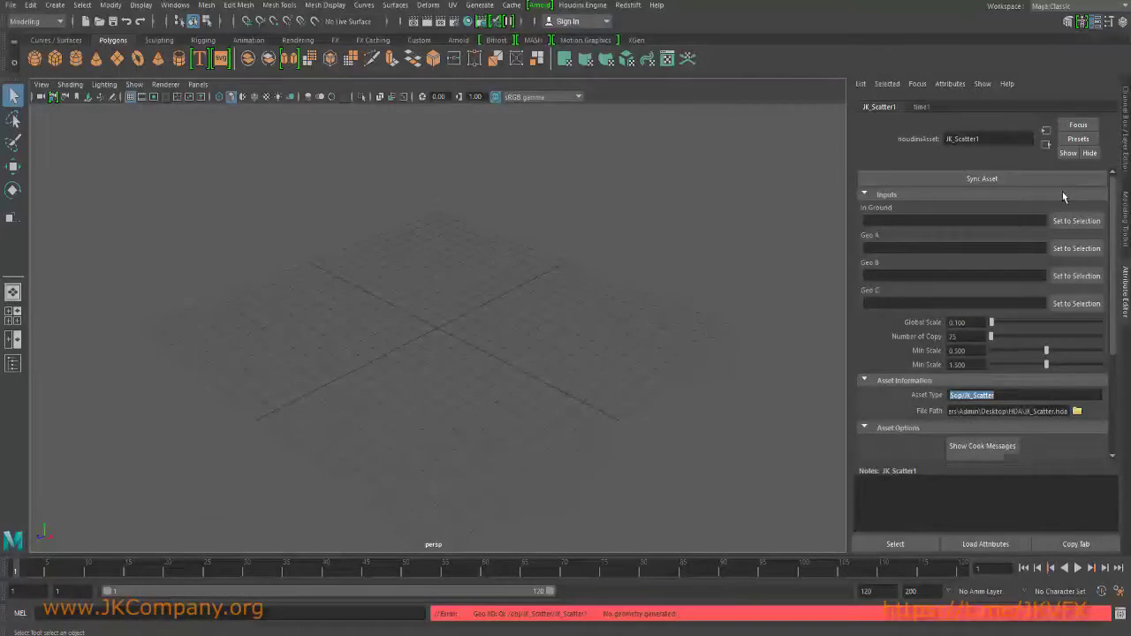
Open the Outliner window and move it aside from the viewport.
{"action": "left_click", "coordinate": [175, 4]}
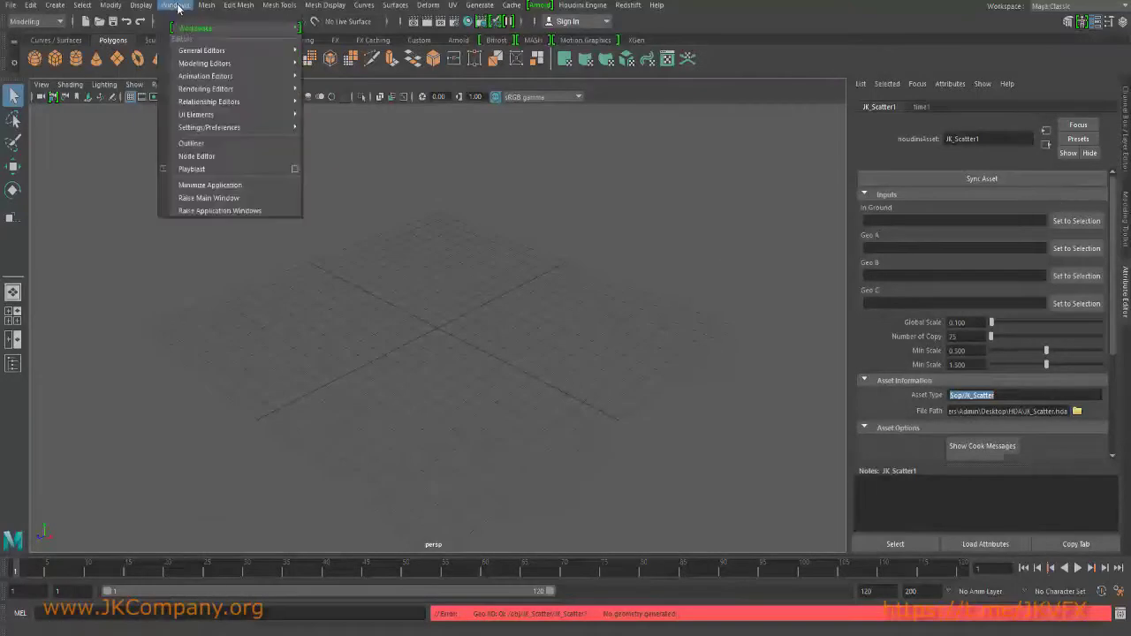
{"action": "left_click", "coordinate": [210, 143]}
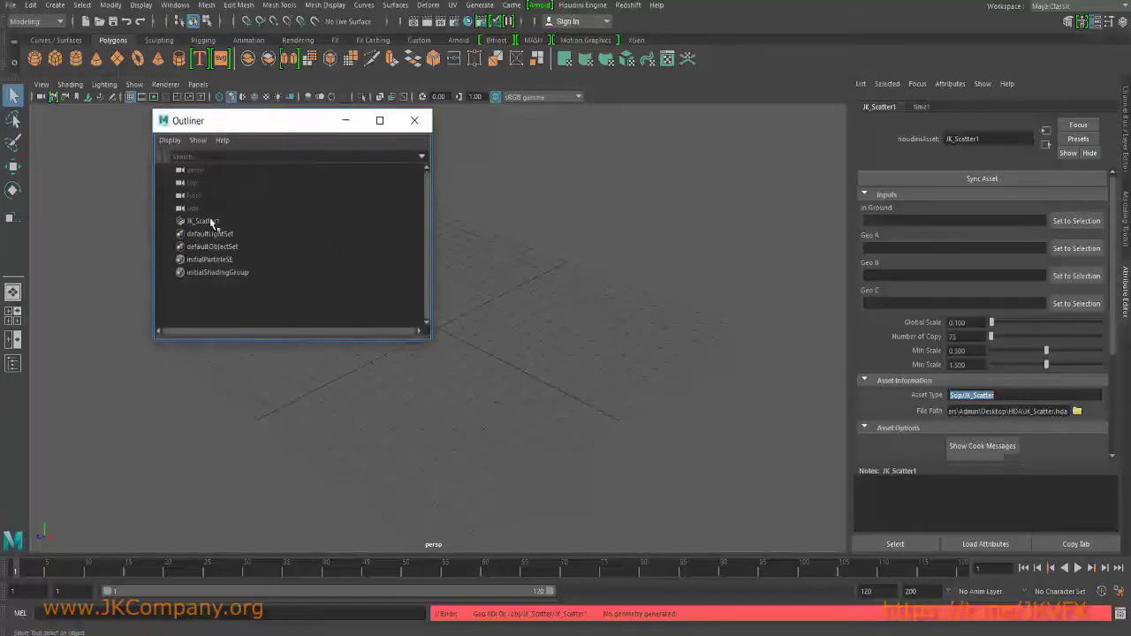
{"action": "right_click", "coordinate": [282, 229]}
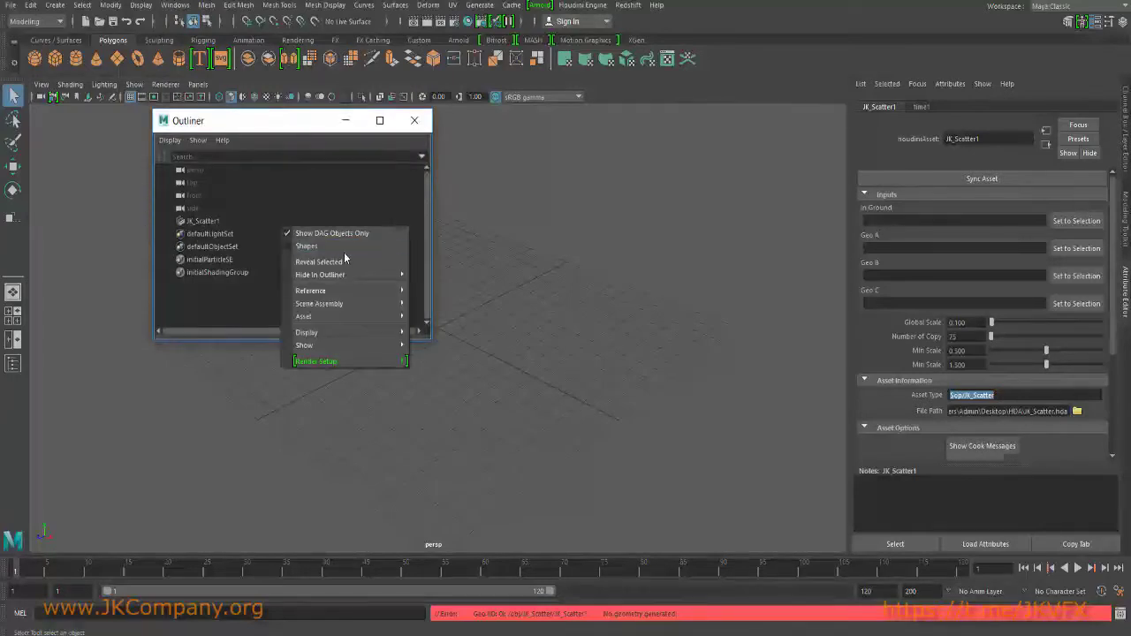
{"action": "left_click", "coordinate": [357, 166]}
{"action": "left_click_drag", "start_coordinate": [344, 120], "coordinate": [259, 229]}
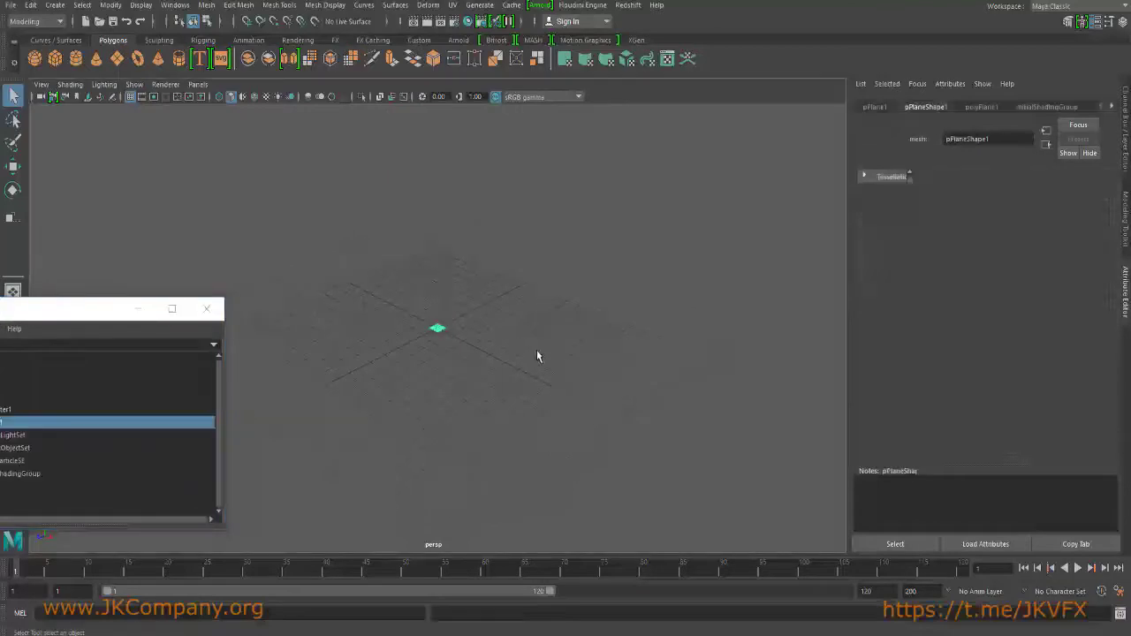
Scale the plane up so it fills the view.
{"action": "key", "text": "r"}
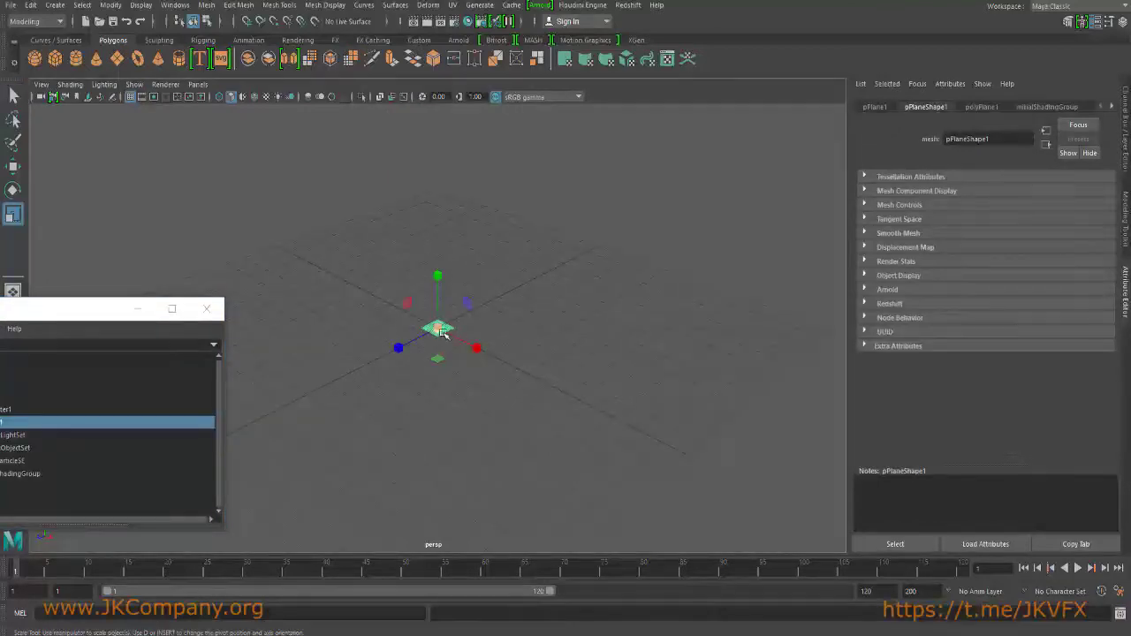
{"action": "middle_click_drag", "start_coordinate": [651, 404], "coordinate": [813, 444]}
{"action": "middle_click_drag", "start_coordinate": [517, 331], "coordinate": [534, 320]}
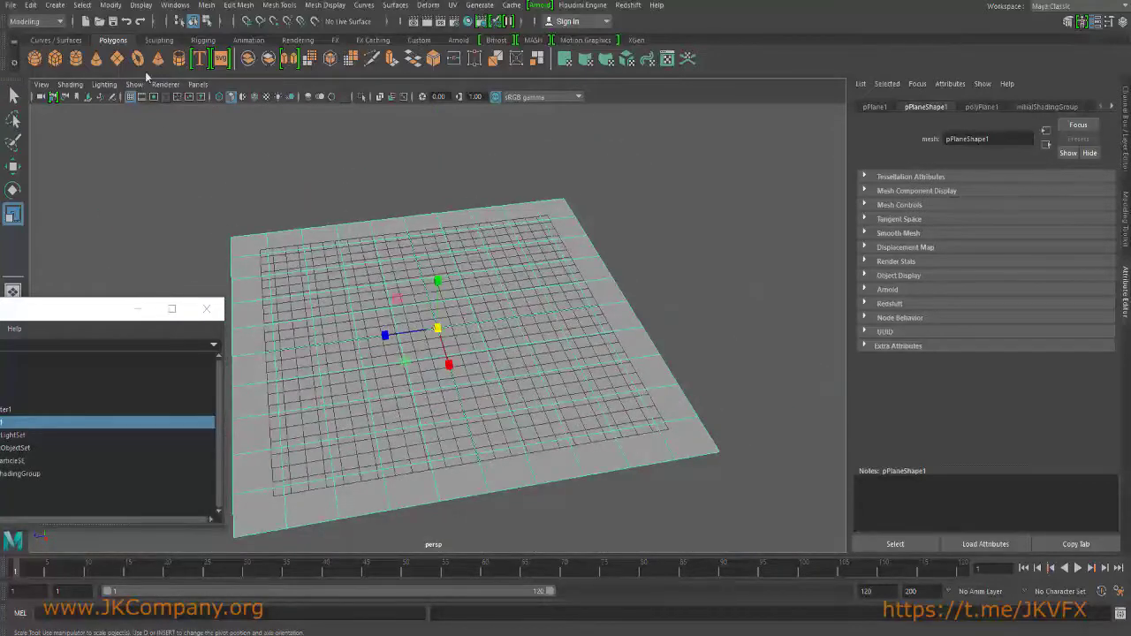
Sculpt a soft raised patch on the plane's left side with the Sculpt Tool.
{"action": "left_click", "coordinate": [159, 41]}
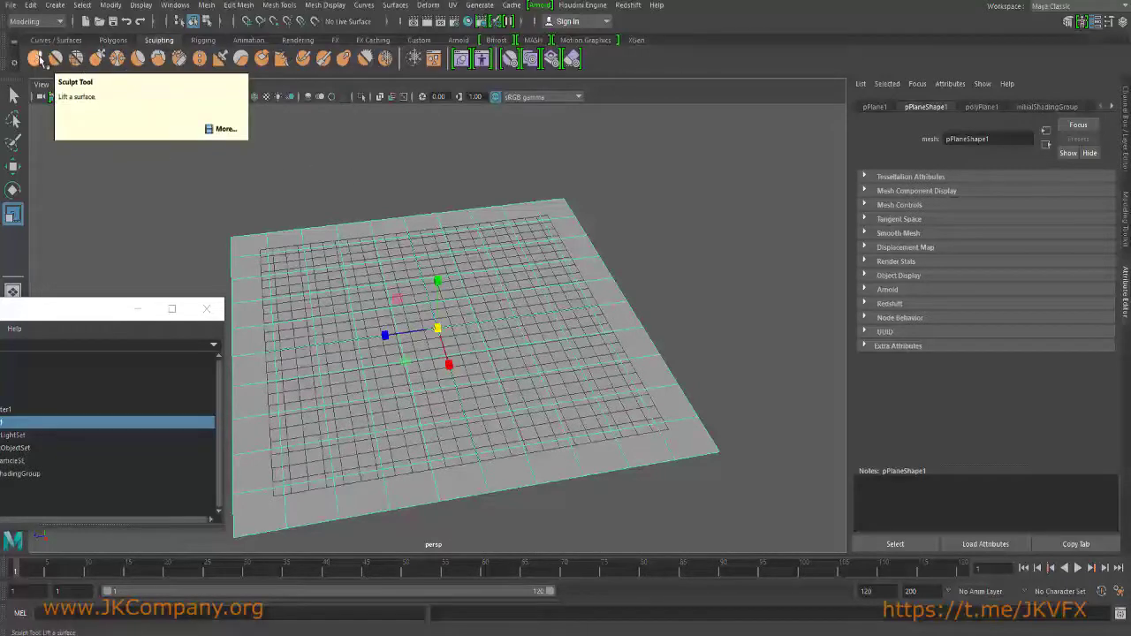
{"action": "key", "text": "y"}
{"action": "mouse_move", "coordinate": [451, 300]}
{"action": "left_mouse_down", "text": "alt"}
{"action": "mouse_move", "coordinate": [477, 291]}
{"action": "mouse_move", "coordinate": [397, 265]}
{"action": "mouse_move", "coordinate": [458, 327]}
{"action": "mouse_move", "coordinate": [366, 314]}
{"action": "mouse_move", "coordinate": [402, 261]}
{"action": "left_mouse_up", "text": "alt"}
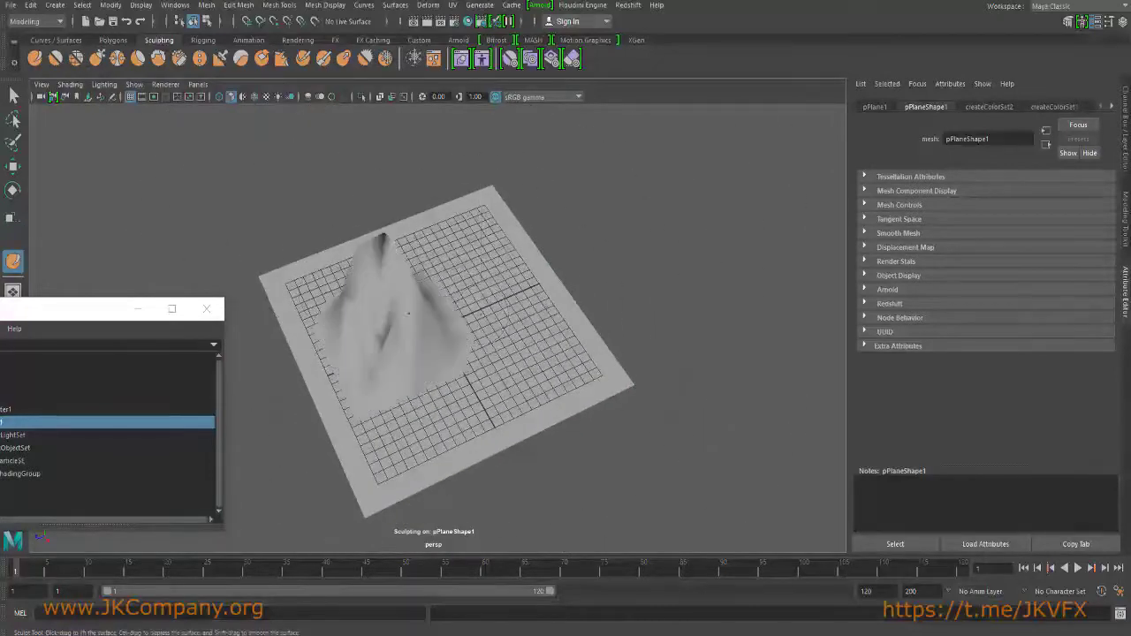
{"action": "mouse_move", "coordinate": [480, 328]}
{"action": "left_mouse_down", "text": "alt"}
{"action": "mouse_move", "coordinate": [442, 289]}
{"action": "mouse_move", "coordinate": [461, 309]}
{"action": "left_mouse_up", "text": "alt"}
{"action": "key", "text": "ctrl+z"}
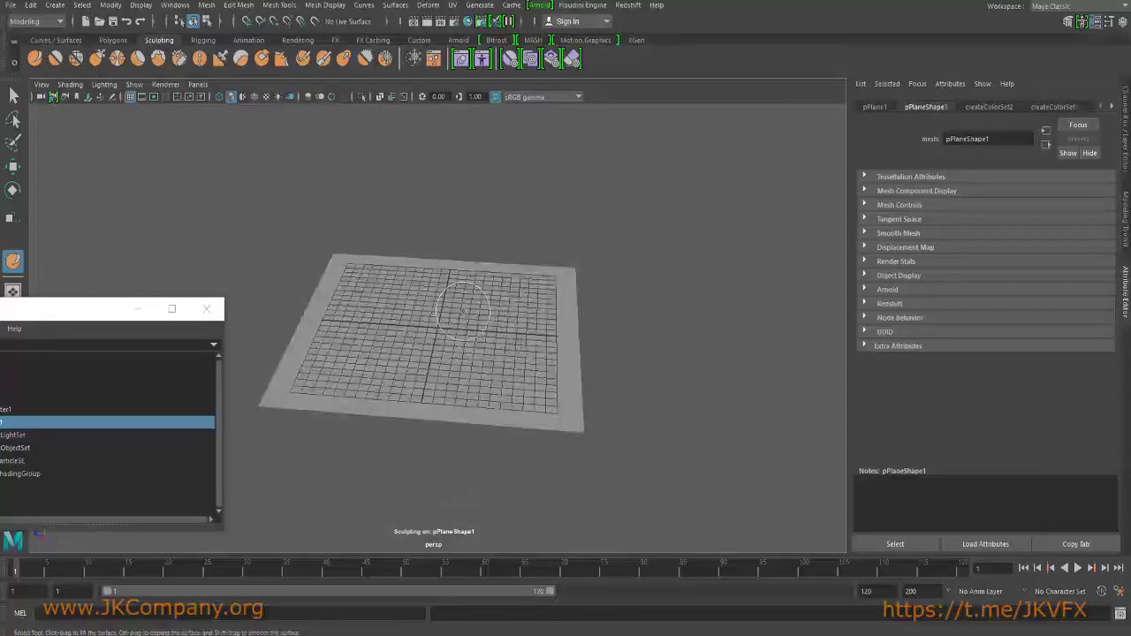
{"action": "left_click_drag", "start_coordinate": [392, 315], "coordinate": [464, 318]}
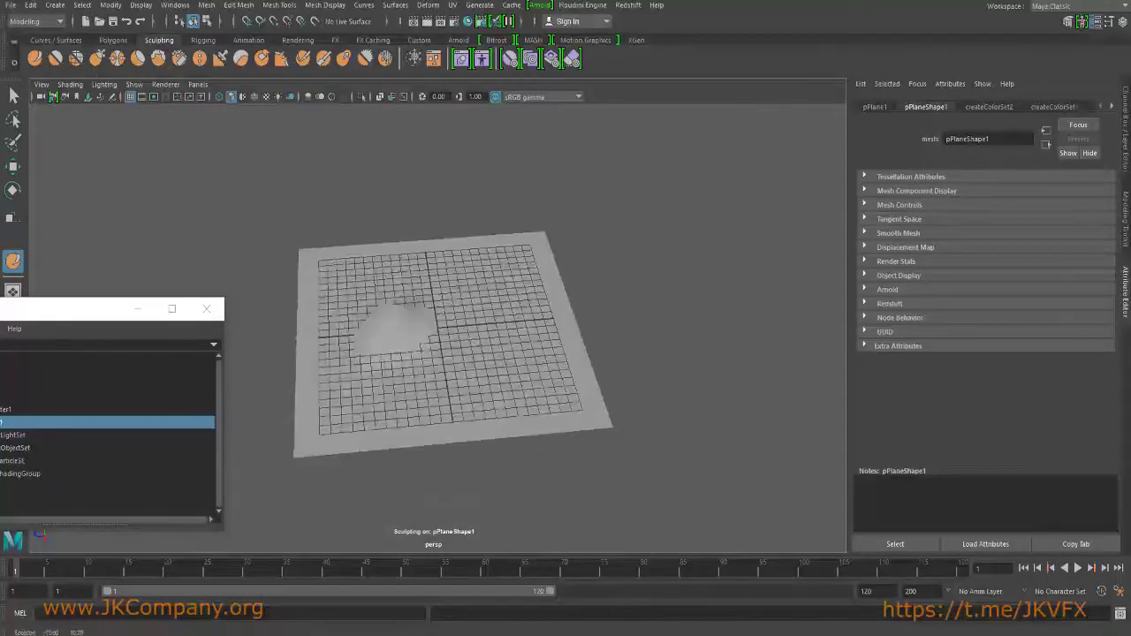
Adjust the sculpt brush size and strength, then raise a soft bump on the right side.
{"action": "double_click", "coordinate": [13, 260]}
{"action": "left_click_drag", "start_coordinate": [251, 120], "coordinate": [182, 99]}
{"action": "double_click", "coordinate": [180, 155]}
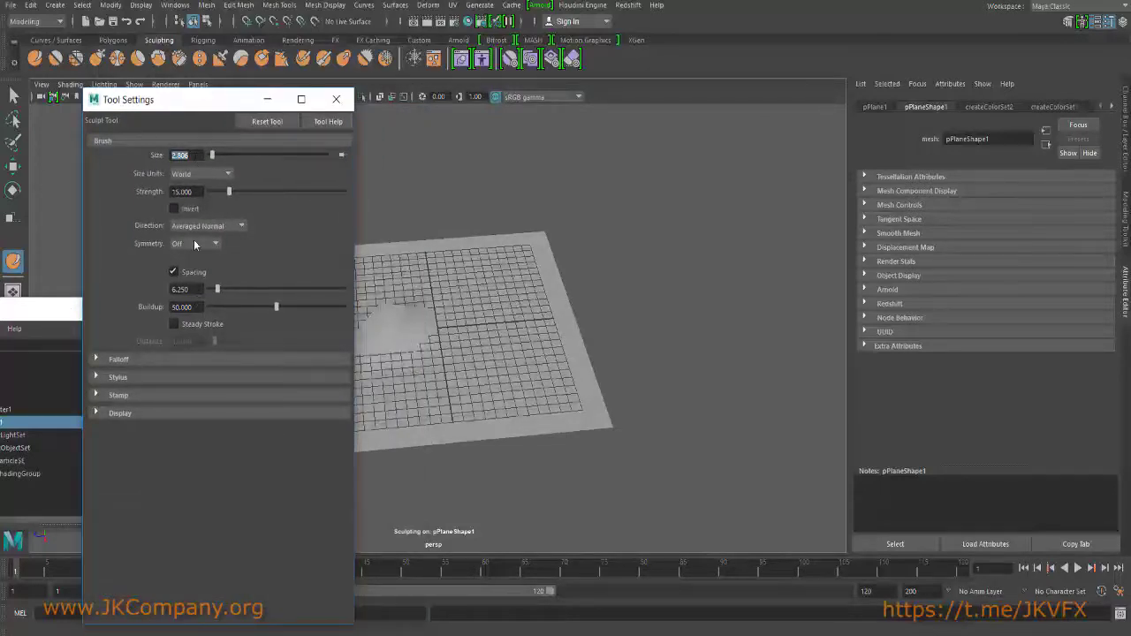
{"action": "key", "text": "Tab"}
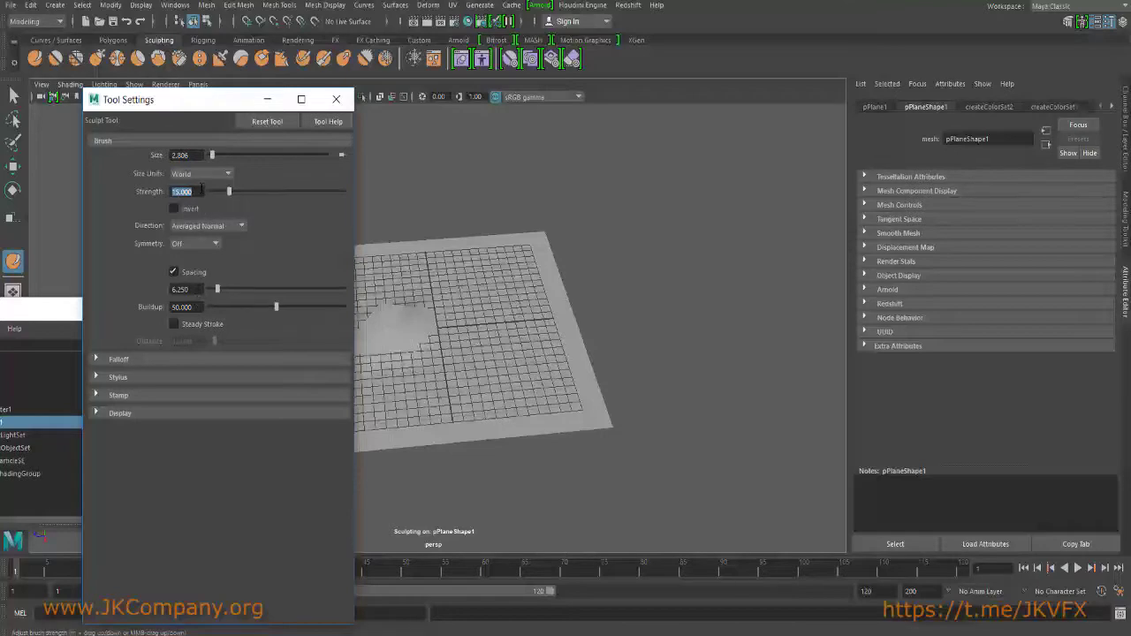
{"action": "left_click", "coordinate": [336, 99]}
{"action": "mouse_move", "coordinate": [482, 287]}
{"action": "left_mouse_down"}
{"action": "mouse_move", "coordinate": [507, 349]}
{"action": "mouse_move", "coordinate": [480, 356]}
{"action": "mouse_move", "coordinate": [451, 294]}
{"action": "mouse_move", "coordinate": [399, 274]}
{"action": "mouse_move", "coordinate": [358, 285]}
{"action": "mouse_move", "coordinate": [372, 397]}
{"action": "mouse_move", "coordinate": [454, 442]}
{"action": "left_mouse_up"}
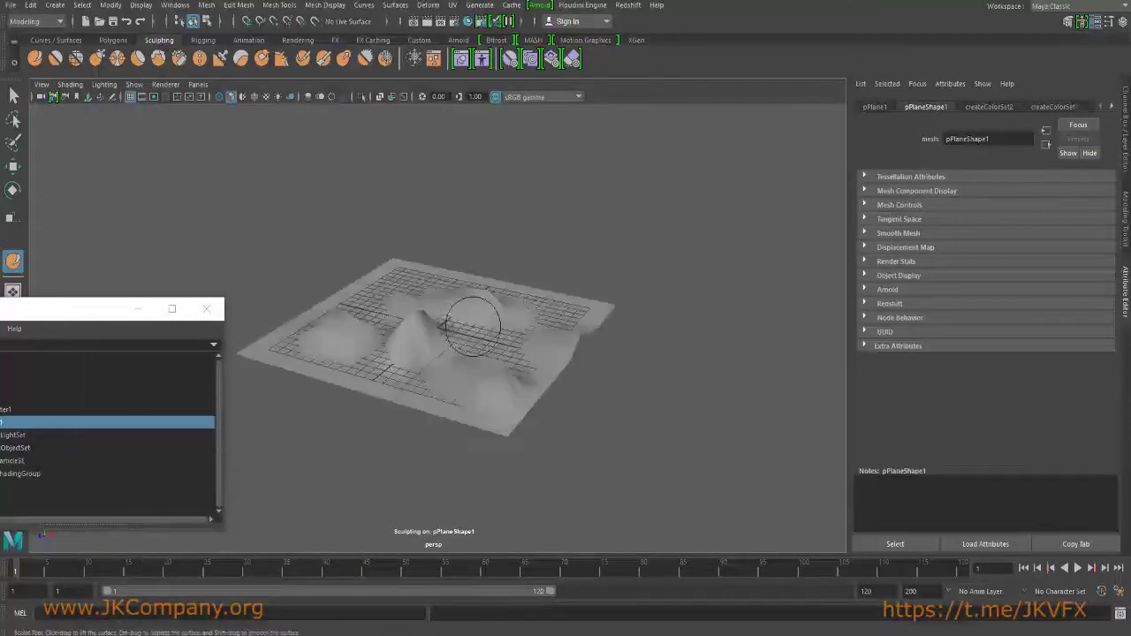
Apply Mesh > Smooth to the sculpted plane and reselect it.
{"action": "key", "text": "w"}
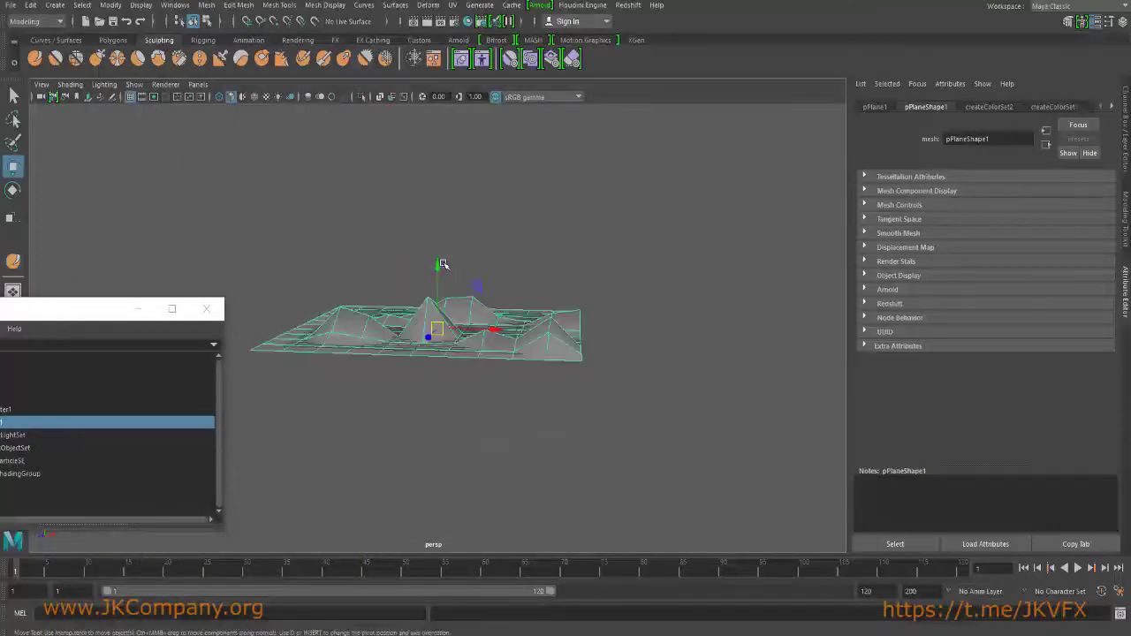
{"action": "key", "text": "r"}
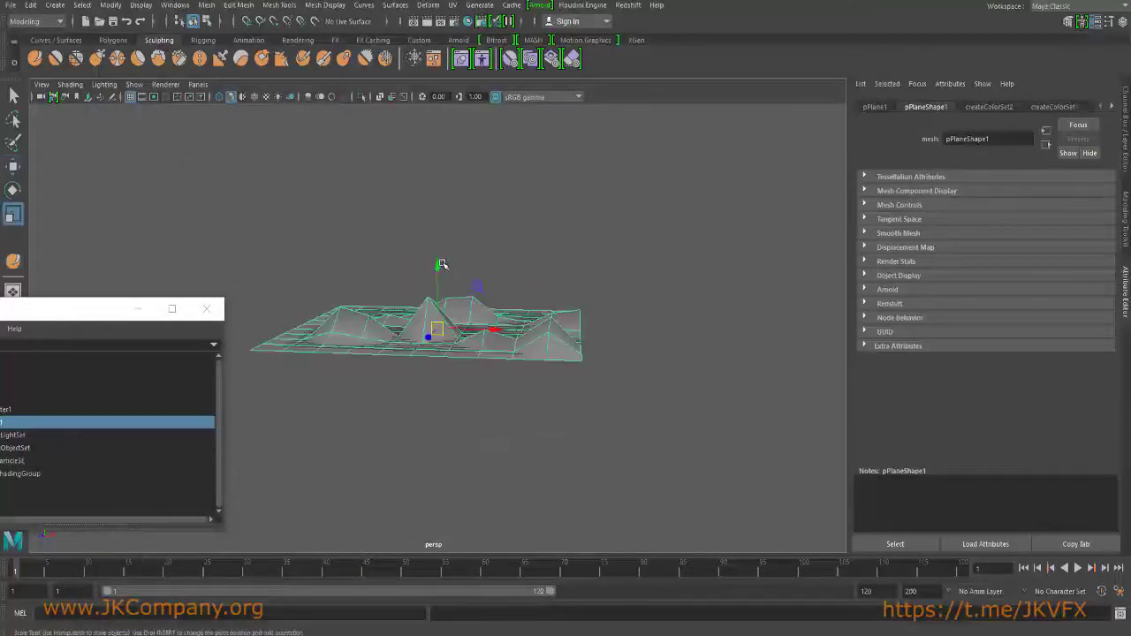
{"action": "left_click", "coordinate": [206, 4]}
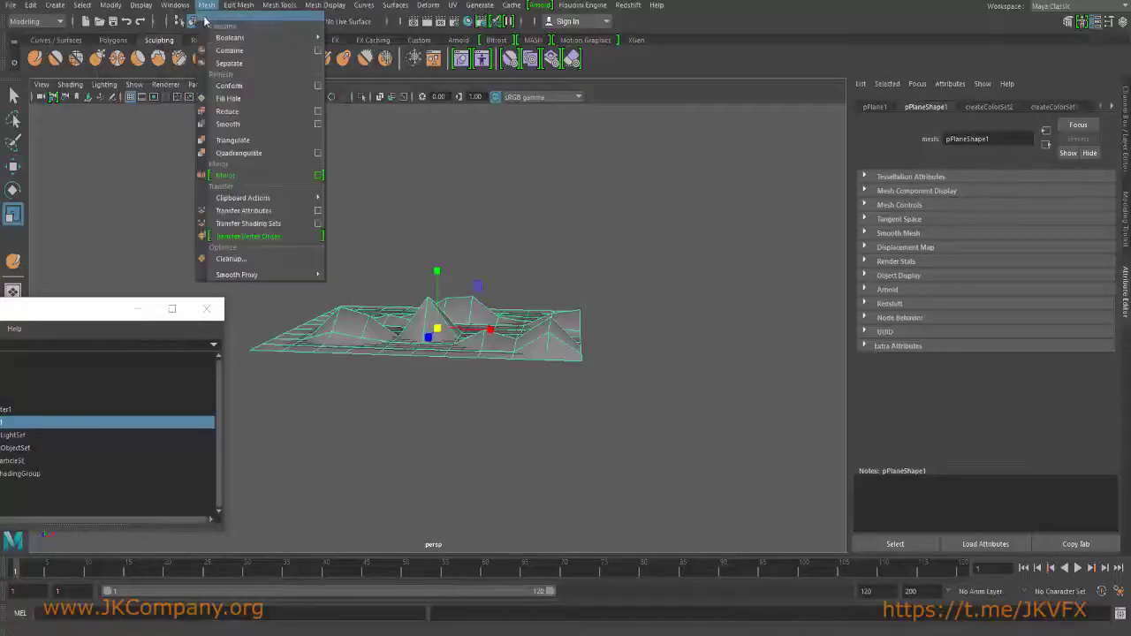
{"action": "left_click", "coordinate": [252, 125]}
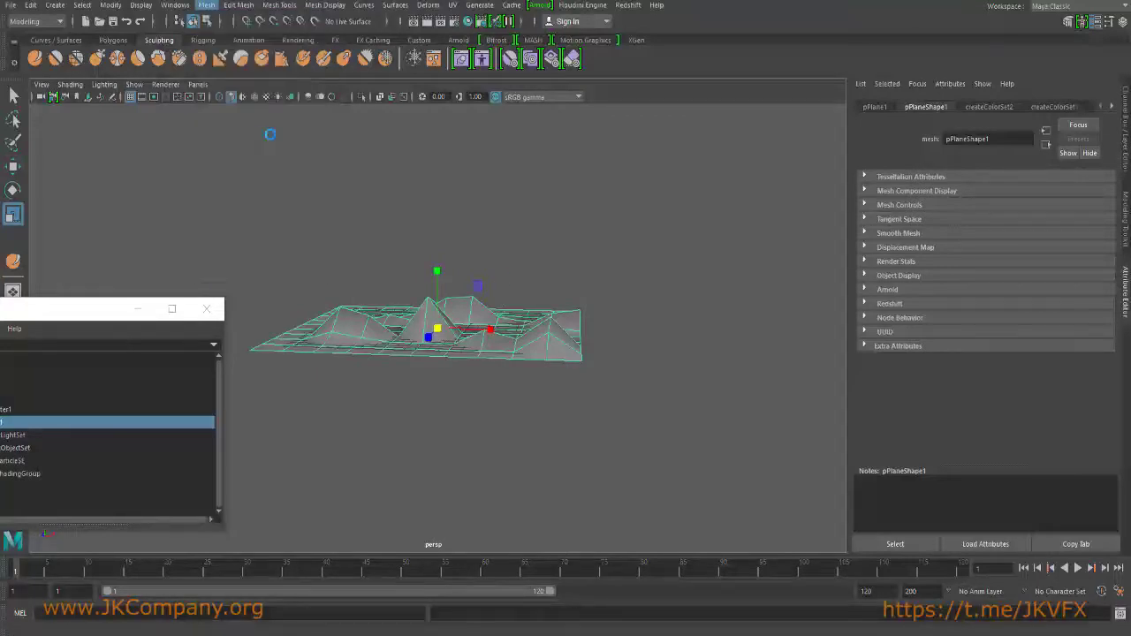
{"action": "left_click_drag", "start_coordinate": [521, 292], "coordinate": [505, 205], "text": "alt"}
{"action": "key", "text": "t"}
{"action": "left_click", "coordinate": [422, 190]}
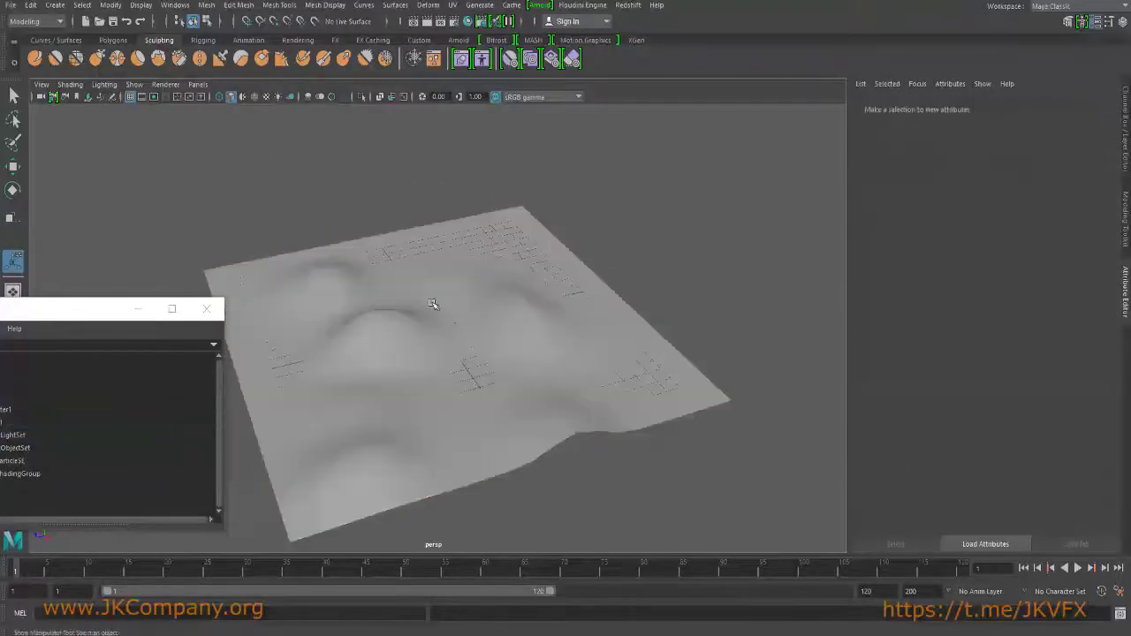
{"action": "left_click", "coordinate": [489, 313]}
Delete the plane's construction history with Edit > Delete by Type > History.
{"action": "left_click_drag", "start_coordinate": [89, 314], "coordinate": [795, 197]}
{"action": "left_click", "coordinate": [34, 5]}
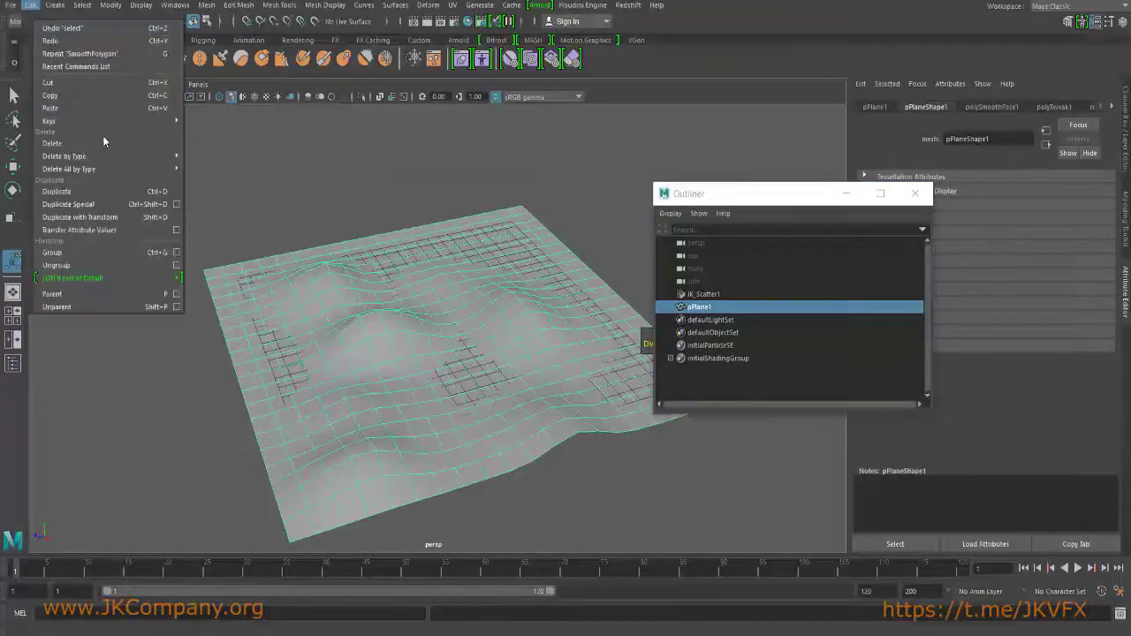
{"action": "mouse_move", "coordinate": [104, 156]}
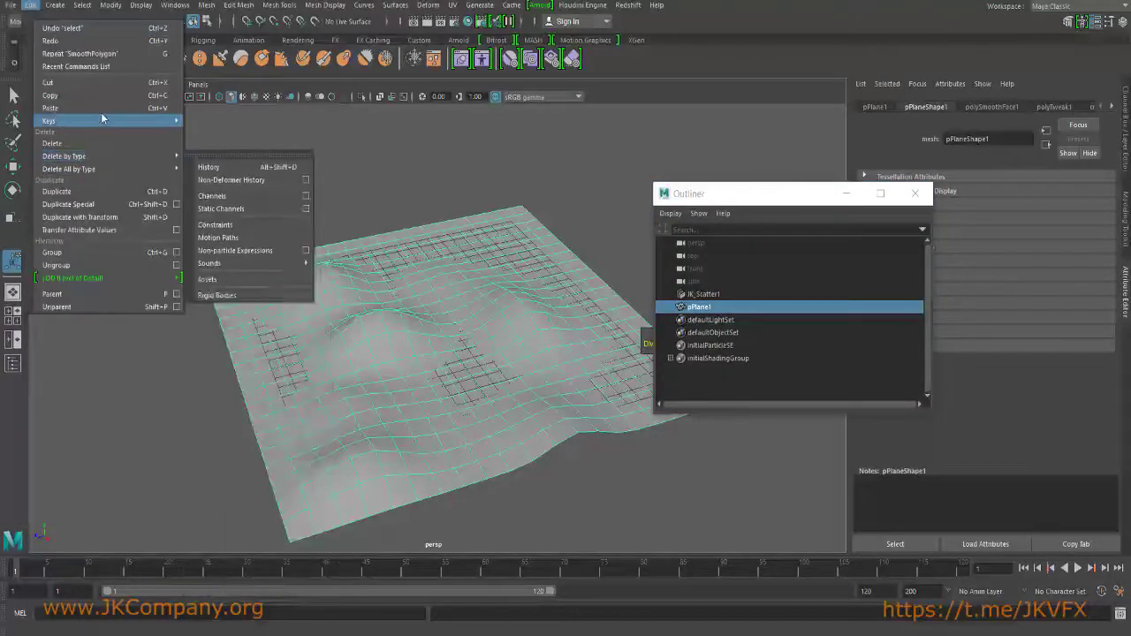
{"action": "mouse_move", "coordinate": [106, 156]}
{"action": "left_click", "coordinate": [210, 168]}
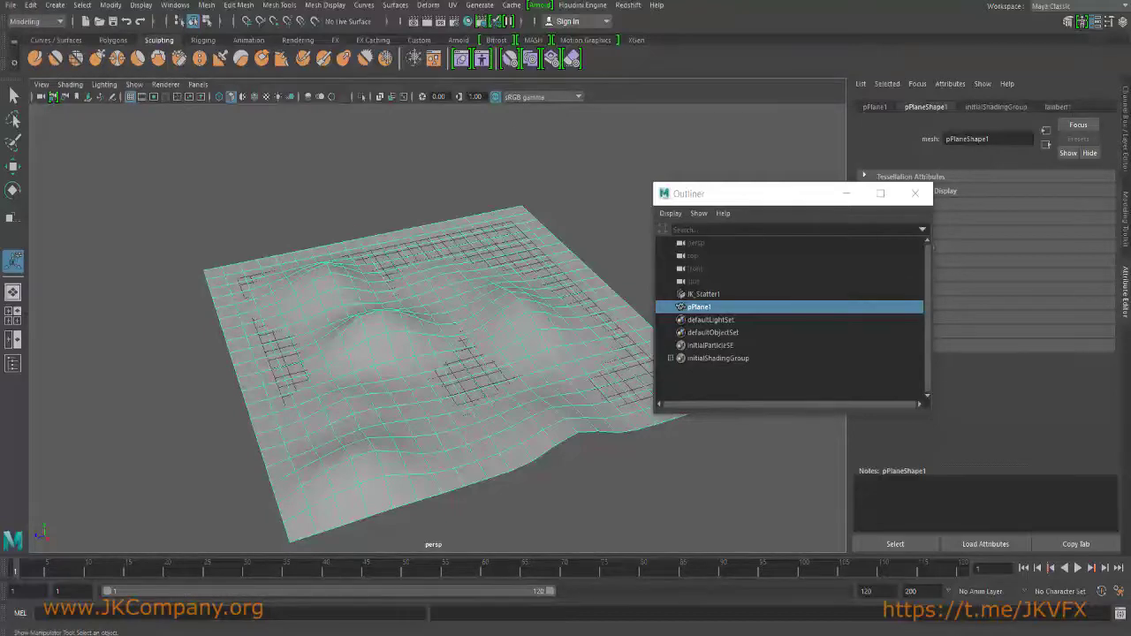
Set pPlaneShape1 as JK_Scatter1's In Ground input.
{"action": "left_click_drag", "start_coordinate": [775, 200], "coordinate": [211, 167]}
{"action": "left_click_drag", "start_coordinate": [707, 364], "coordinate": [600, 281], "text": "alt"}
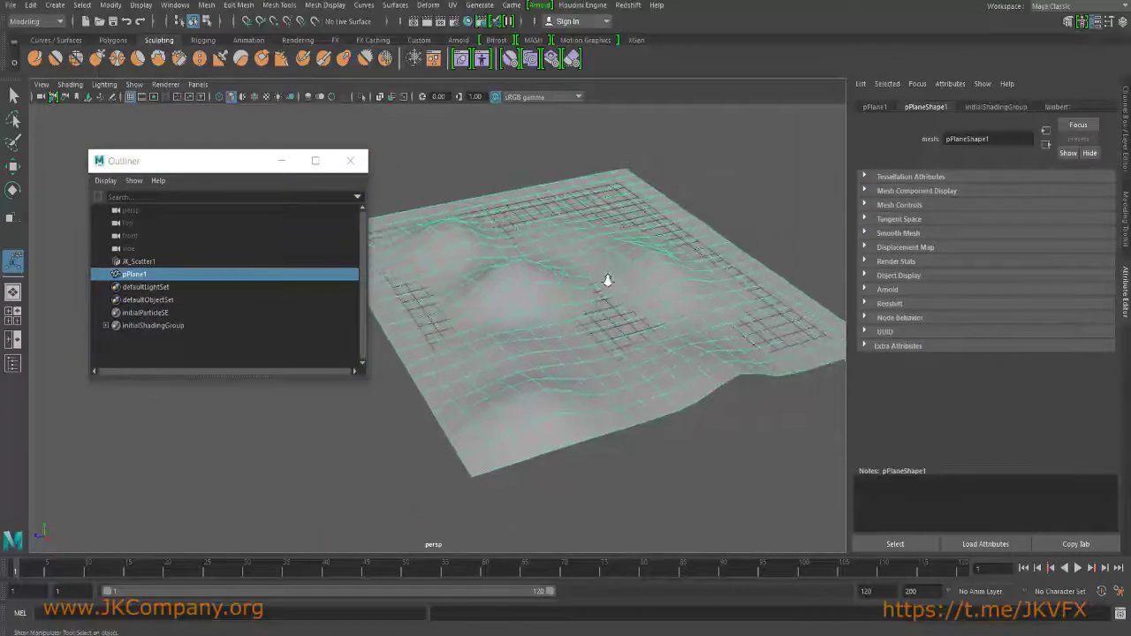
{"action": "left_click", "coordinate": [164, 264]}
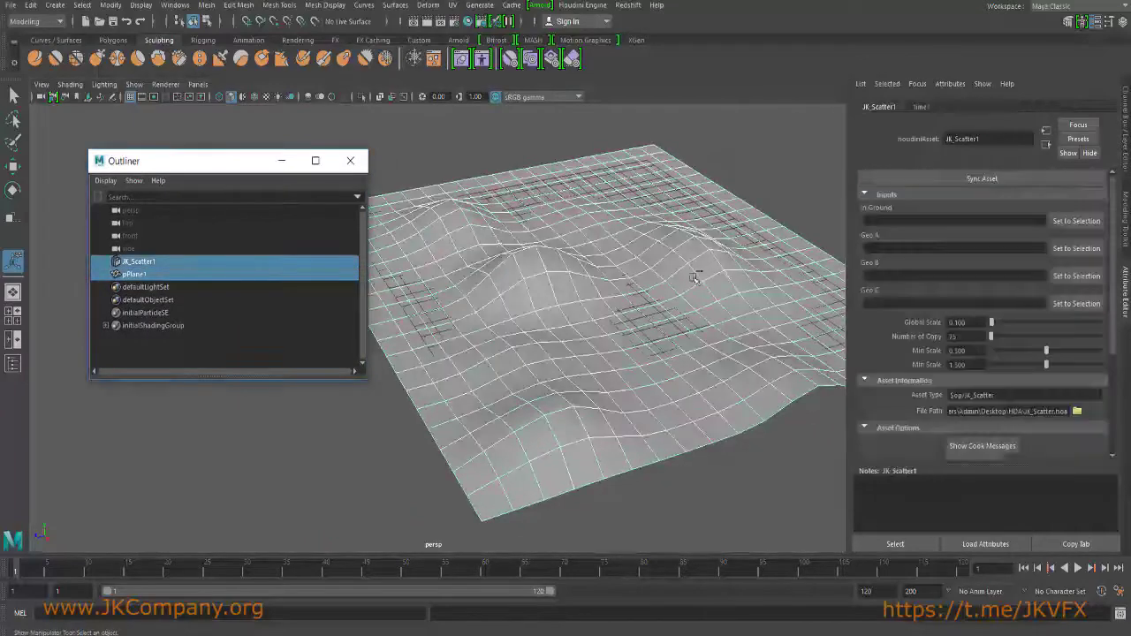
{"action": "left_click", "coordinate": [639, 231]}
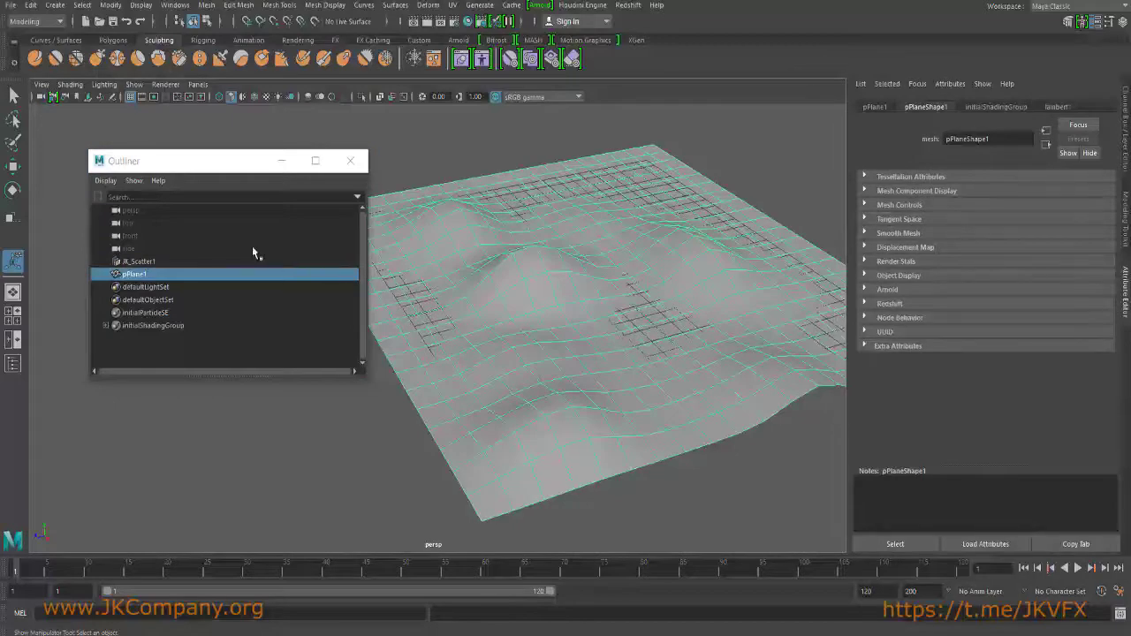
{"action": "left_click", "coordinate": [155, 263], "text": "ctrl"}
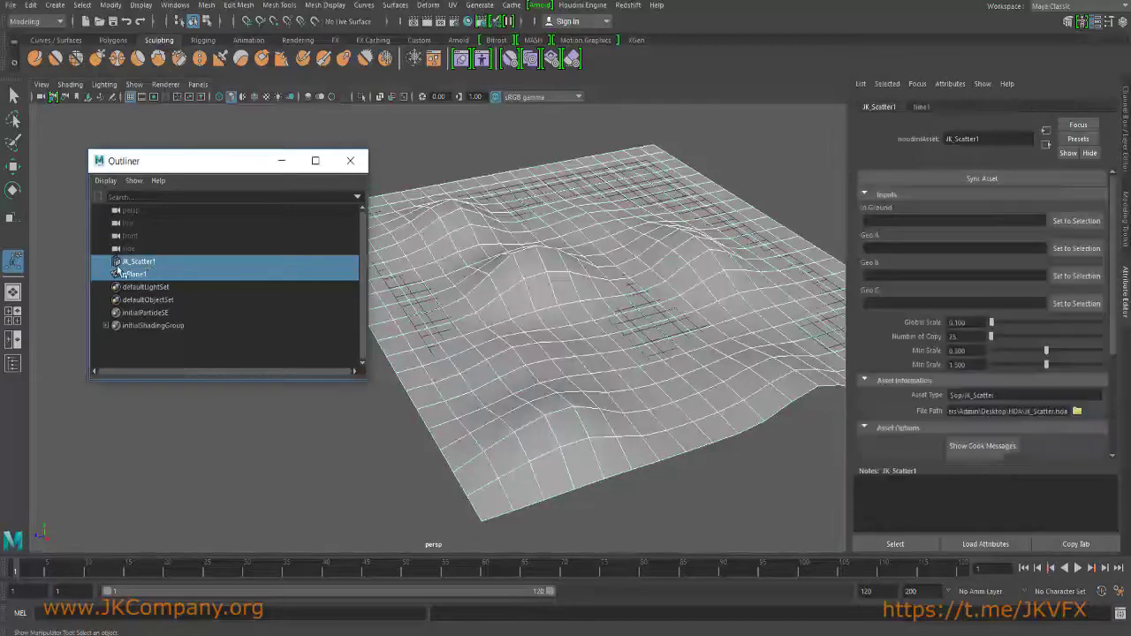
{"action": "left_click", "coordinate": [1079, 228]}
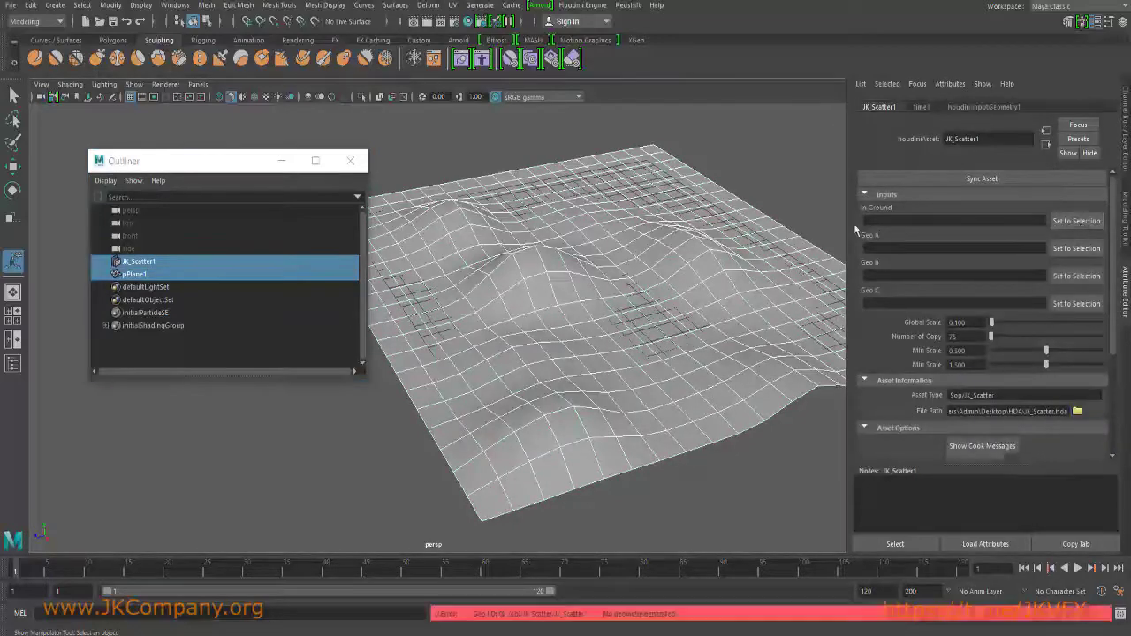
{"action": "left_click", "coordinate": [710, 223]}
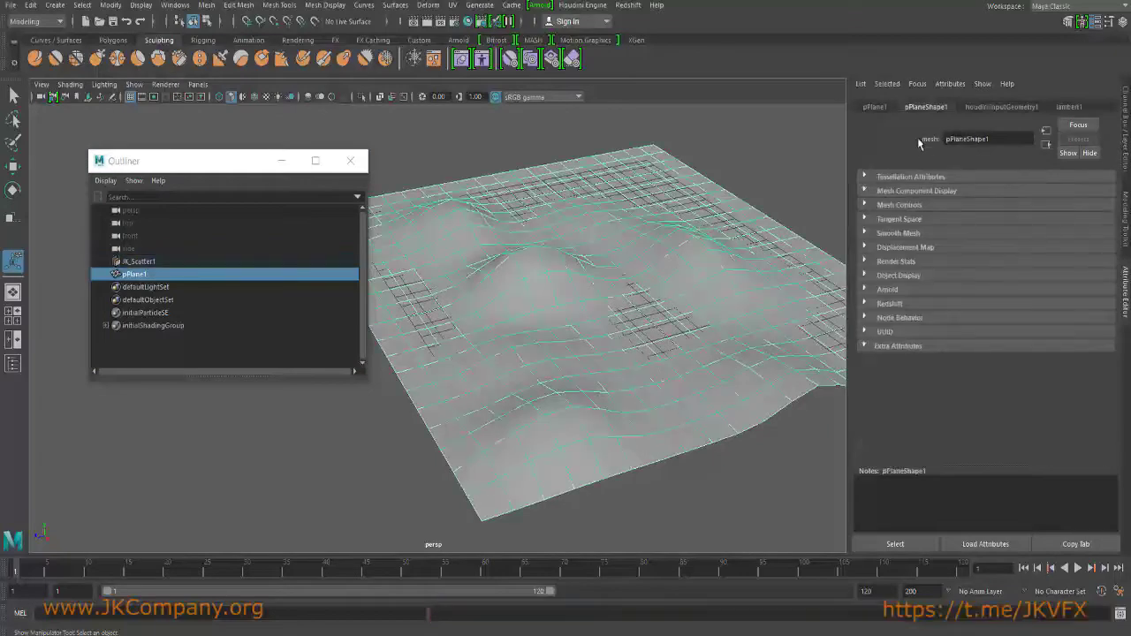
{"action": "left_click", "coordinate": [137, 262]}
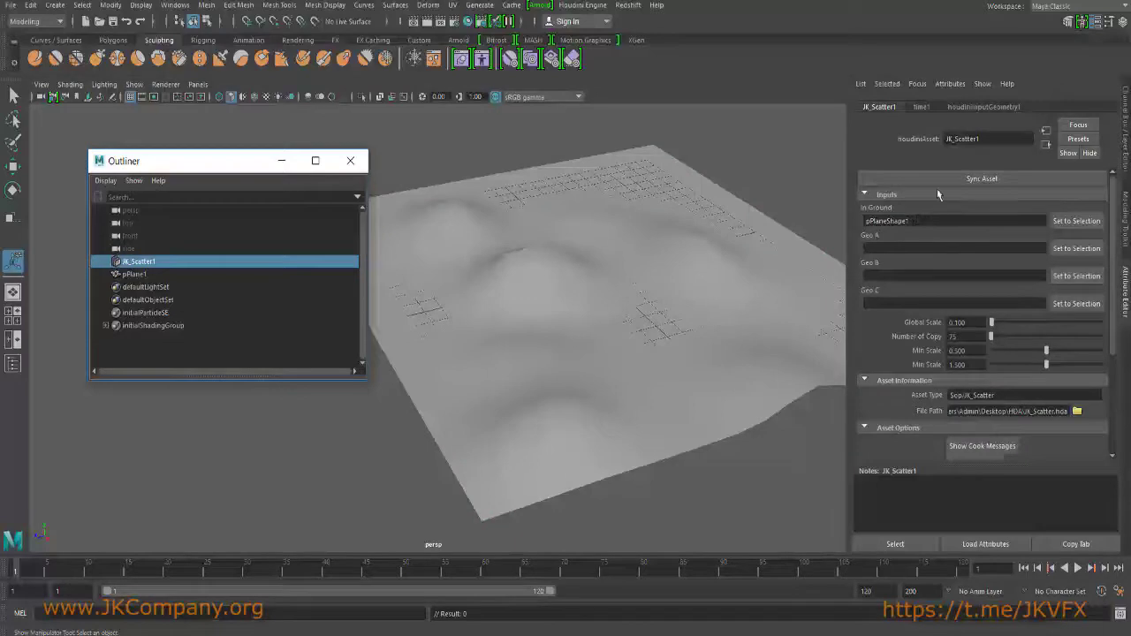
Create a polygon sphere, pSphere1, from the Polygons shelf.
{"action": "left_click_drag", "start_coordinate": [608, 226], "coordinate": [607, 316], "text": "alt"}
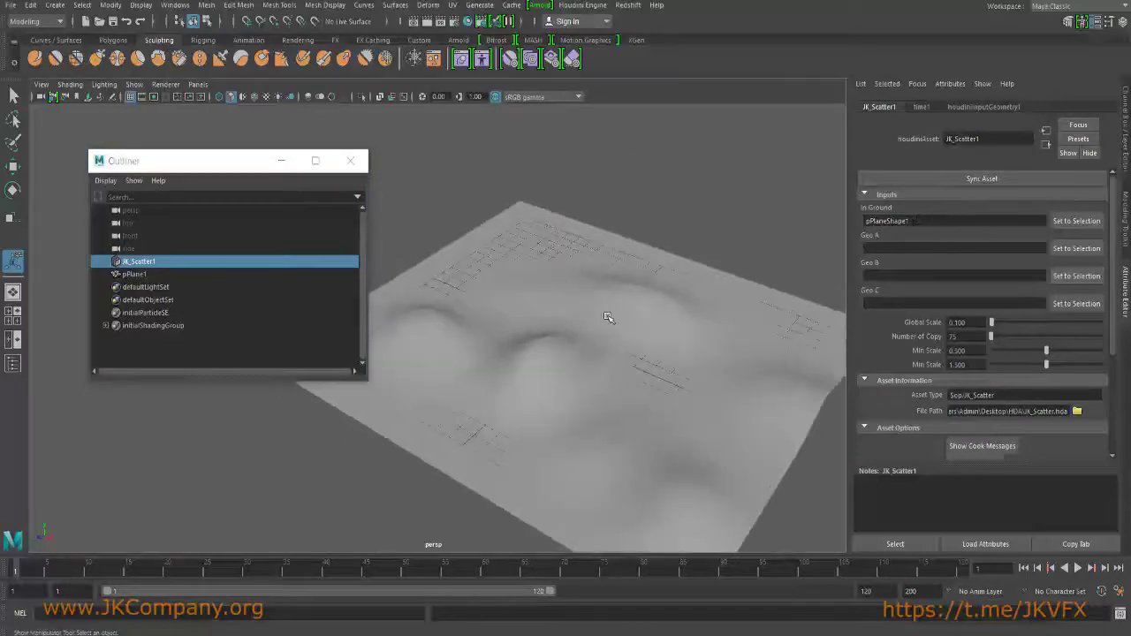
{"action": "left_click_drag", "start_coordinate": [283, 160], "coordinate": [261, 227]}
{"action": "left_click", "coordinate": [112, 40]}
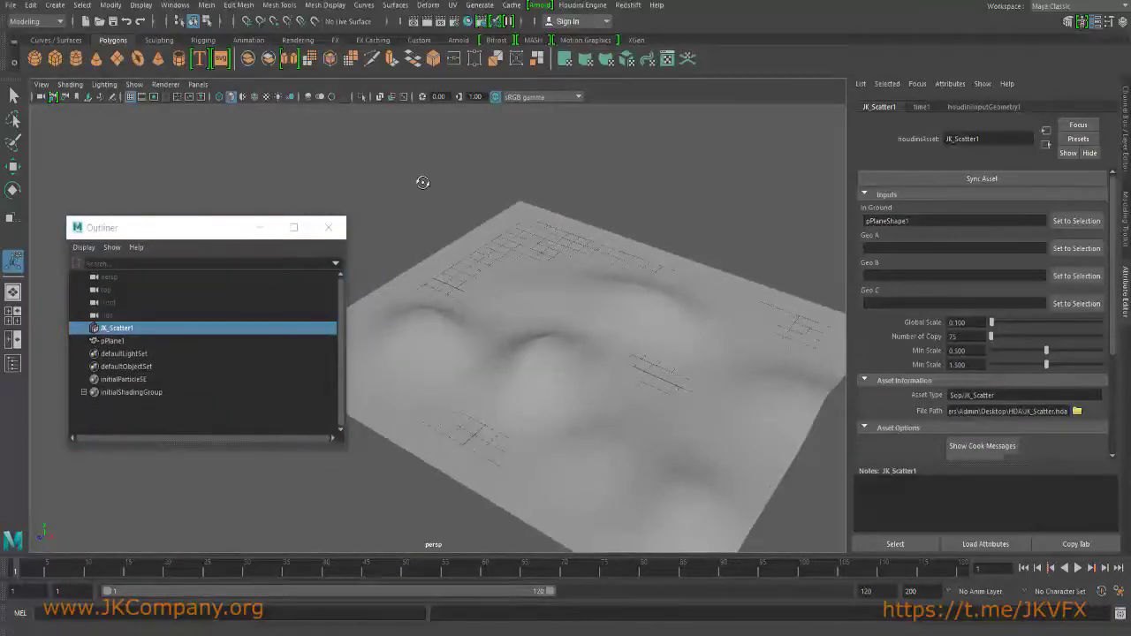
{"action": "left_click_drag", "start_coordinate": [383, 196], "coordinate": [385, 150], "text": "alt"}
{"action": "left_click", "coordinate": [34, 59]}
Create a polygon cube and a polygon cone from the shelf.
{"action": "left_click_drag", "start_coordinate": [459, 220], "coordinate": [547, 340], "text": "alt"}
{"action": "scroll", "coordinate": [565, 362], "scroll_direction": "up", "scroll_amount": 5}
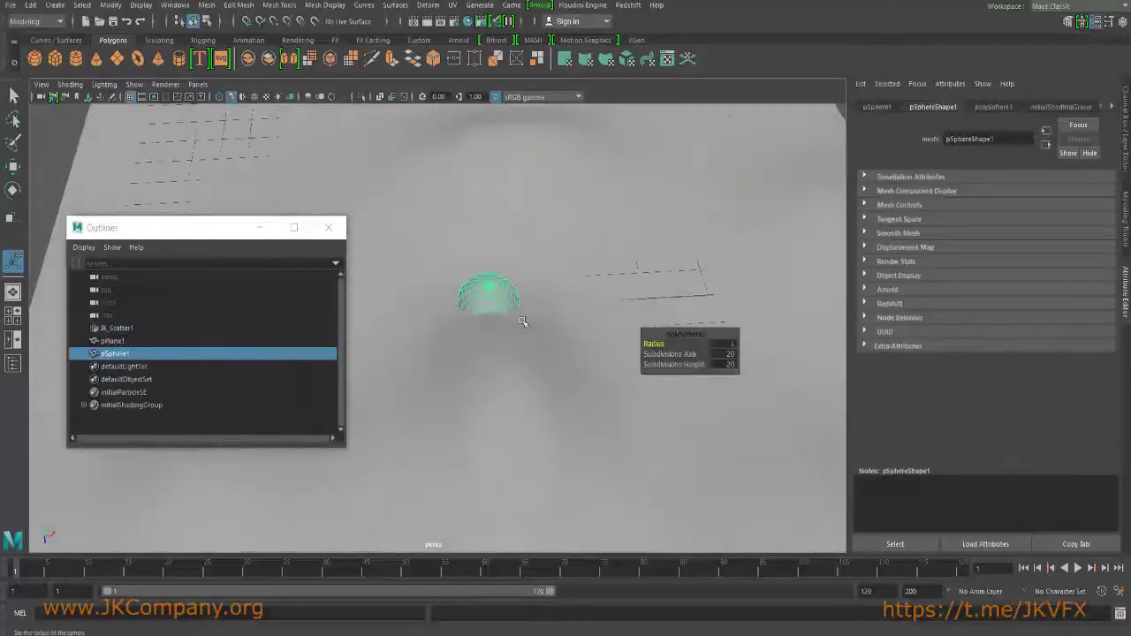
{"action": "left_click", "coordinate": [55, 58]}
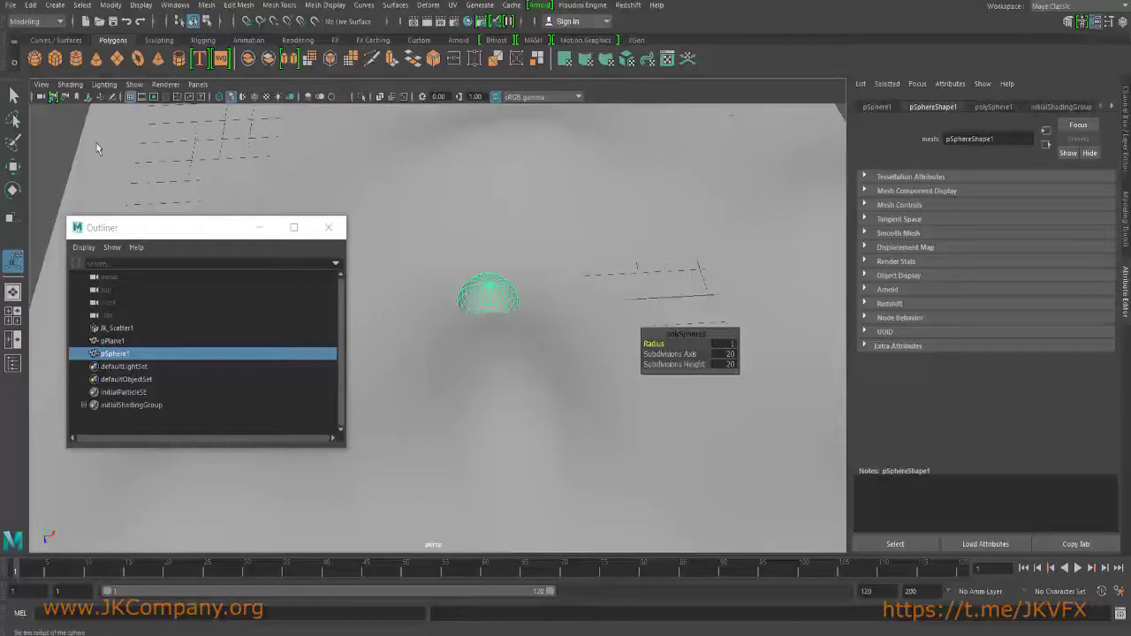
{"action": "left_click", "coordinate": [95, 58]}
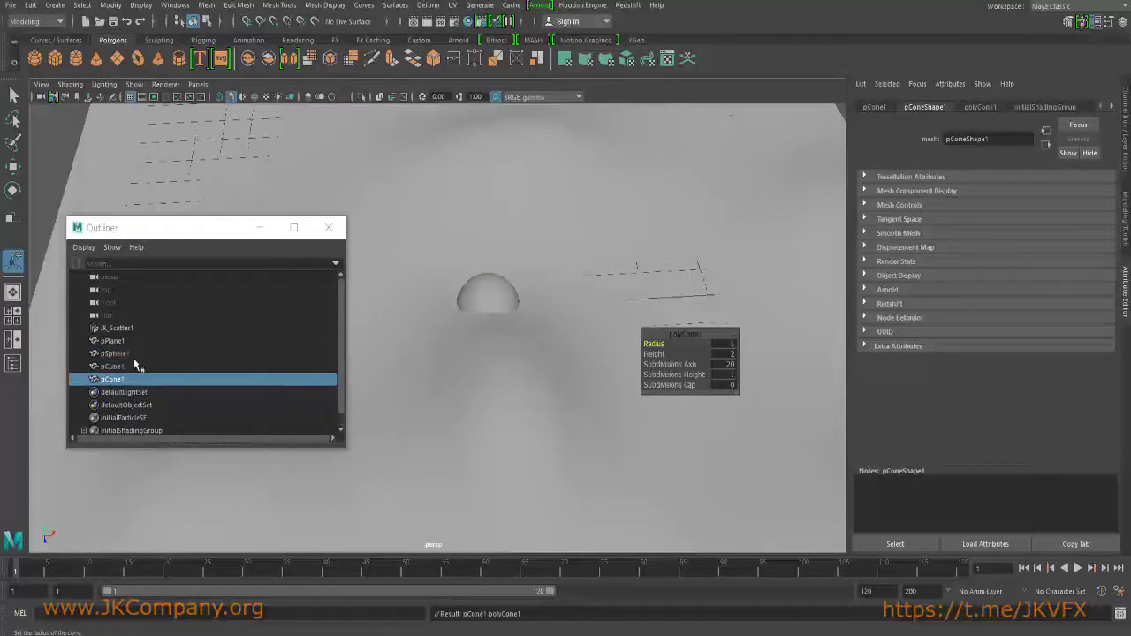
Assign the sphere, cube and cone as JK_Scatter1's Geo A, B and C inputs.
{"action": "left_click", "coordinate": [113, 354]}
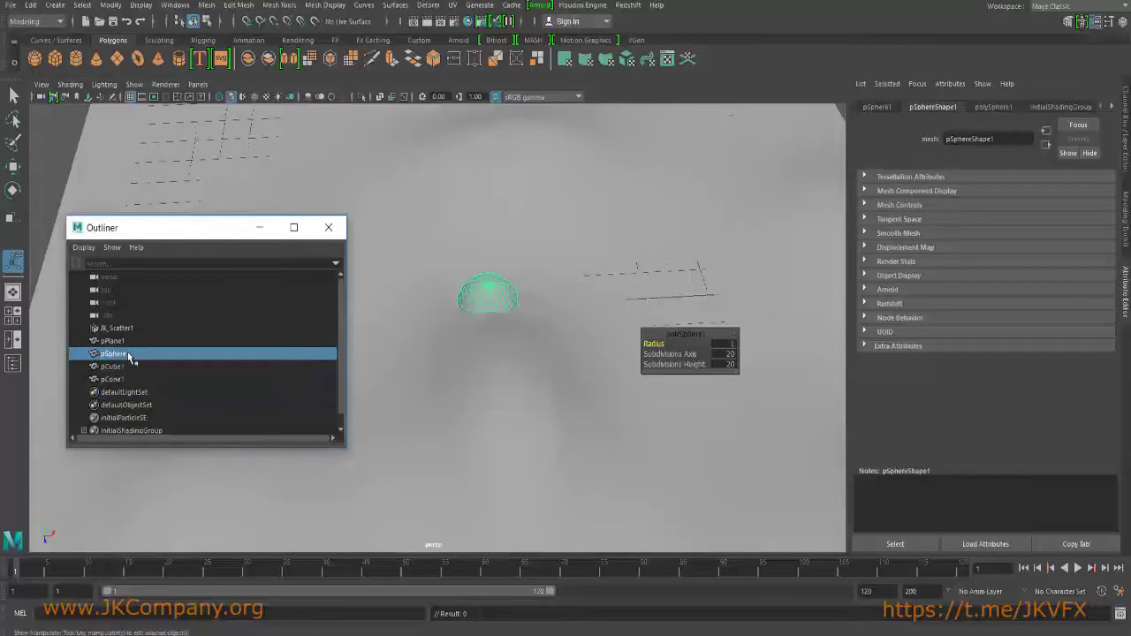
{"action": "left_click", "coordinate": [117, 328], "text": "ctrl"}
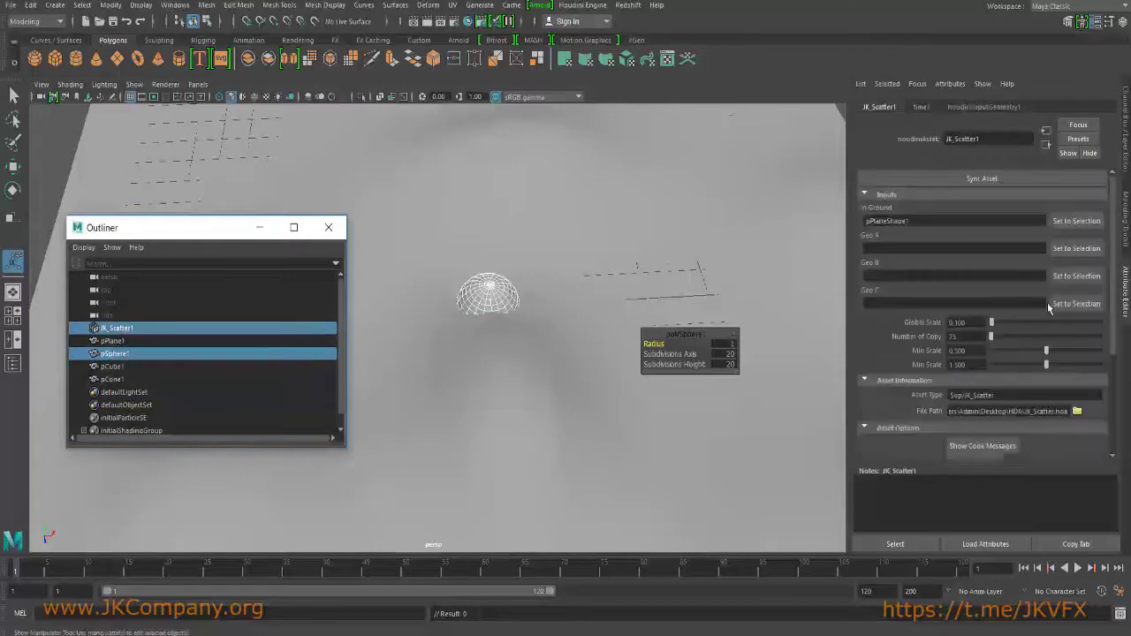
{"action": "left_click", "coordinate": [1071, 250]}
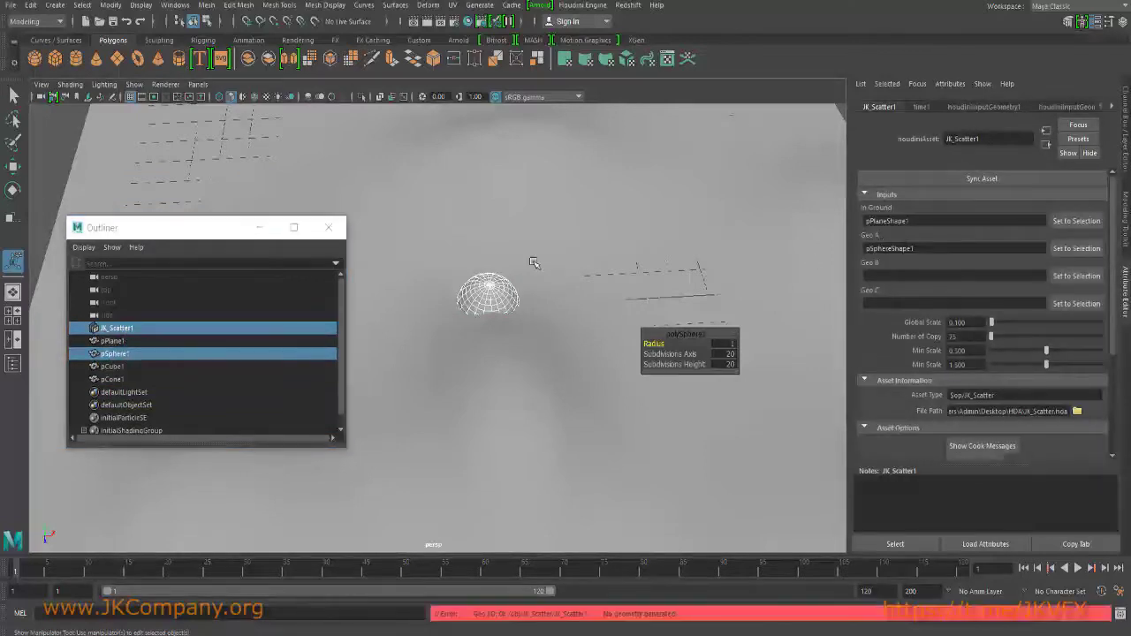
{"action": "left_click", "coordinate": [126, 367]}
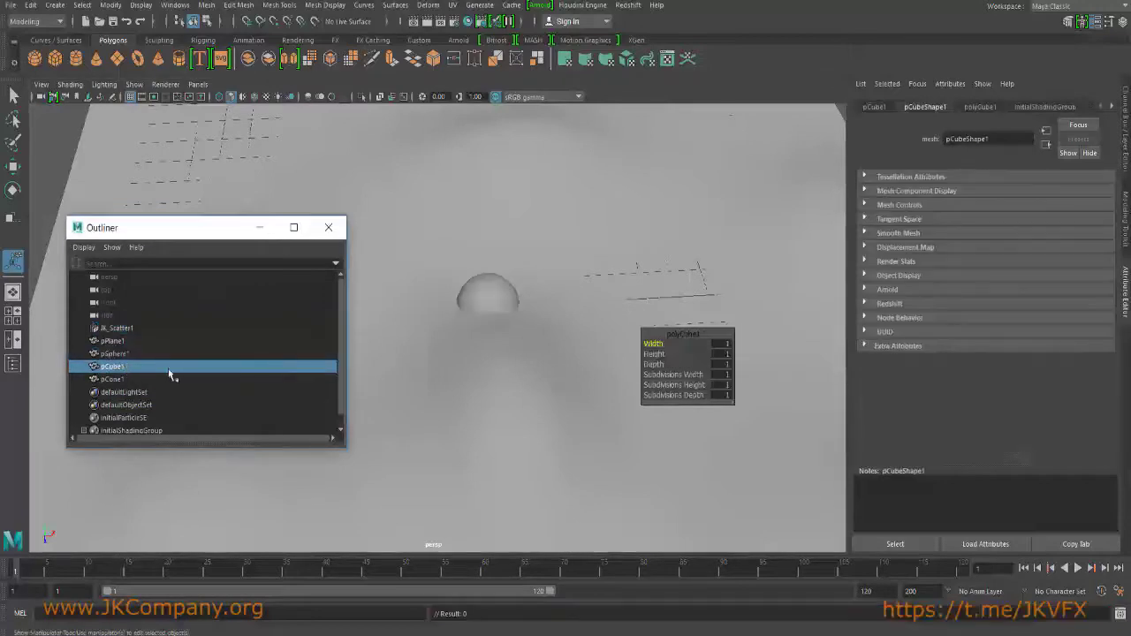
{"action": "left_click", "coordinate": [117, 328], "text": "ctrl"}
{"action": "left_click", "coordinate": [1072, 277]}
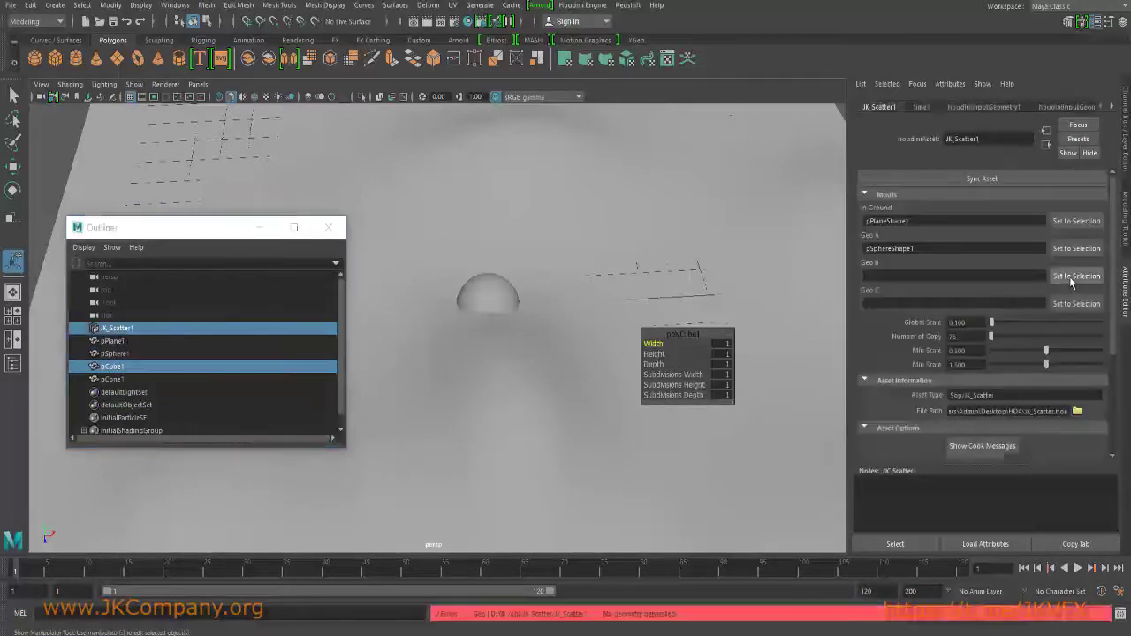
{"action": "left_click", "coordinate": [117, 379]}
{"action": "left_click", "coordinate": [125, 332], "text": "ctrl"}
{"action": "left_click", "coordinate": [1076, 303]}
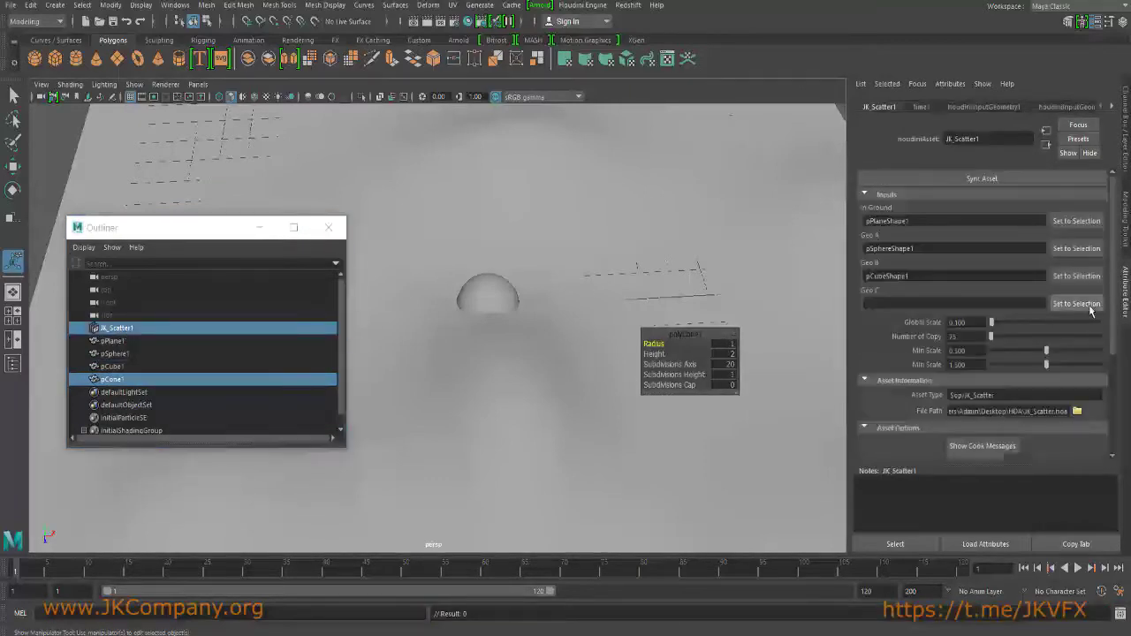
Put the plane, sphere and cube into a new hidden layer1, then add the cone.
{"action": "left_click_drag", "start_coordinate": [527, 317], "coordinate": [445, 376], "text": "alt"}
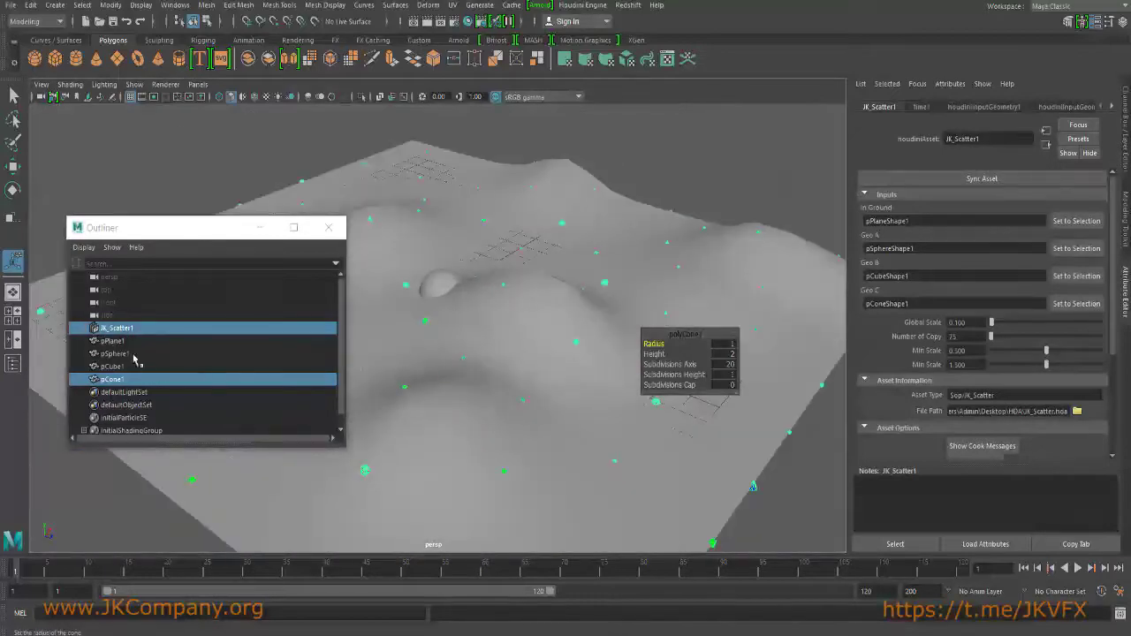
{"action": "left_click_drag", "start_coordinate": [124, 340], "coordinate": [116, 367]}
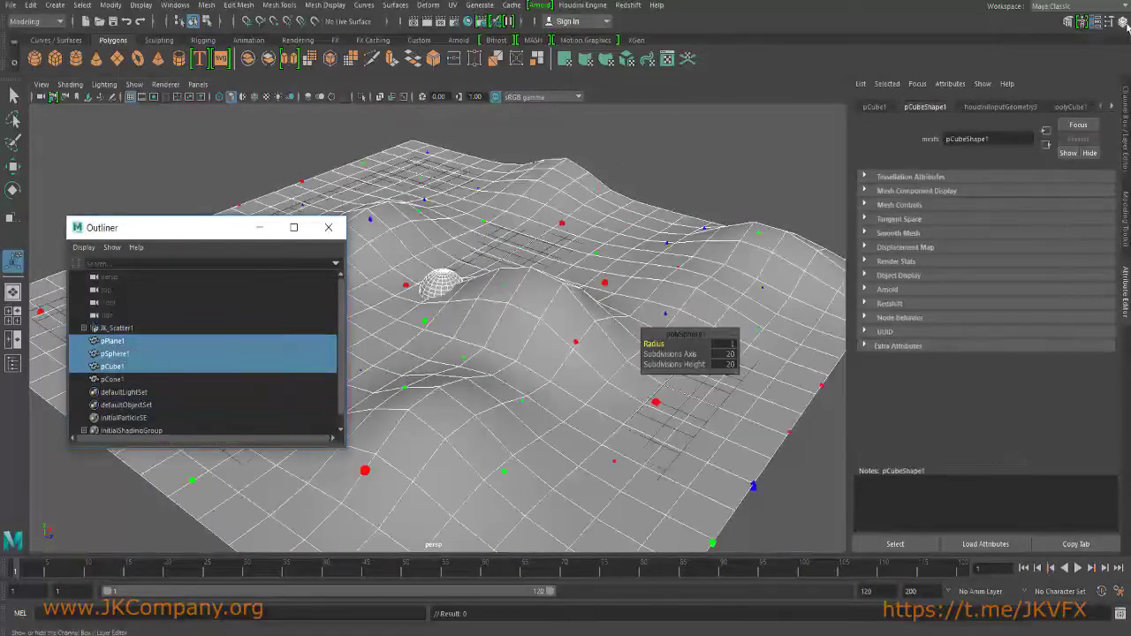
{"action": "left_click", "coordinate": [1122, 22]}
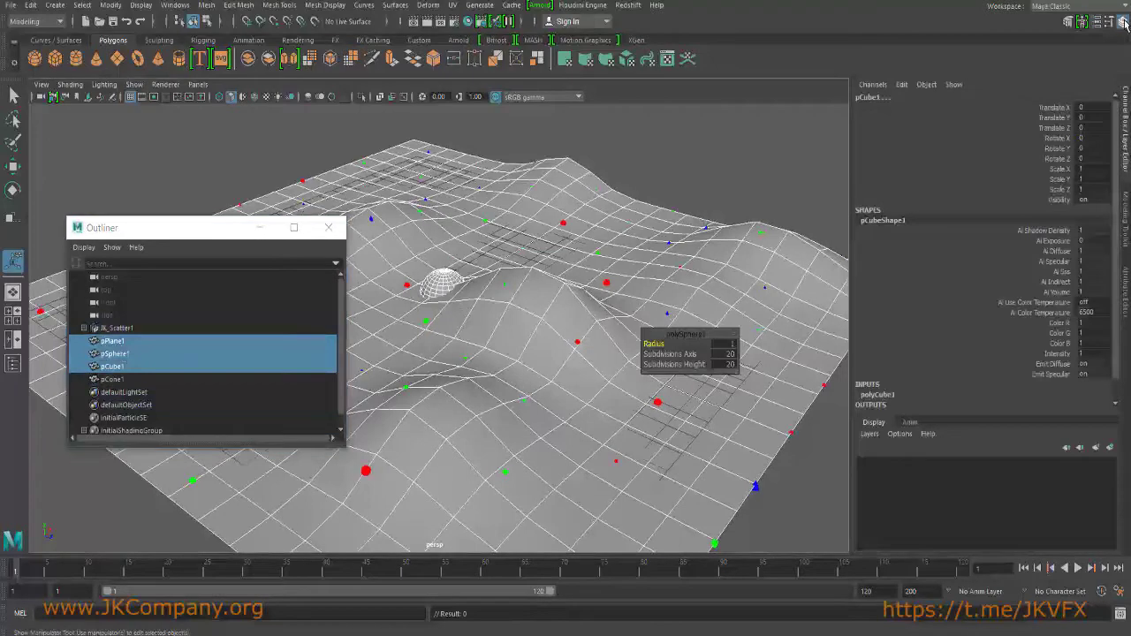
{"action": "left_click", "coordinate": [1112, 447]}
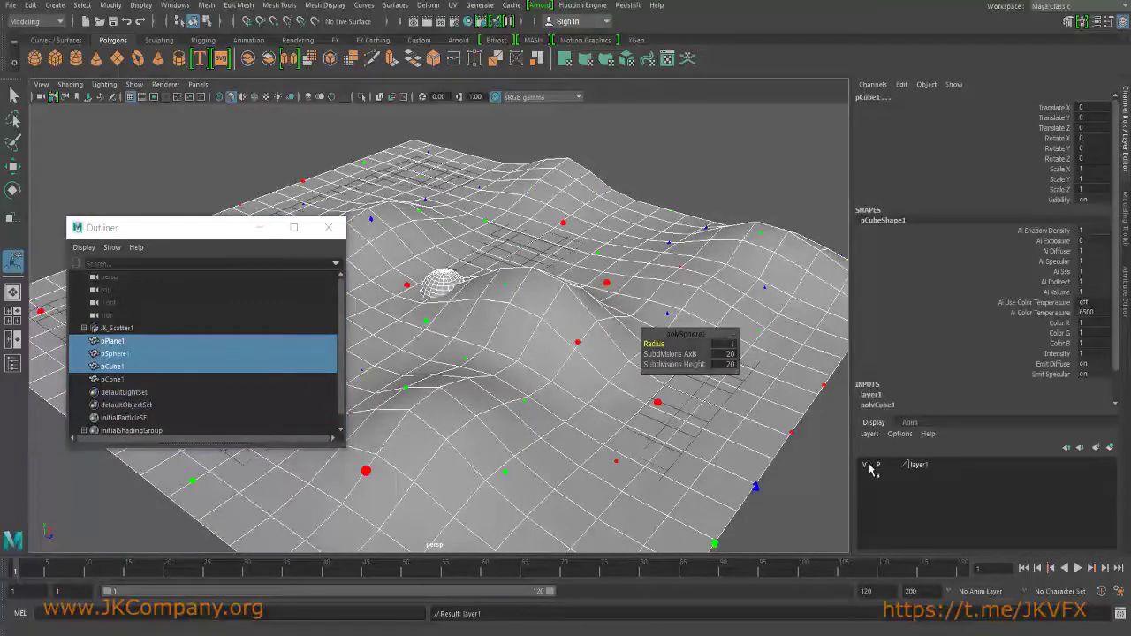
{"action": "left_click", "coordinate": [868, 466]}
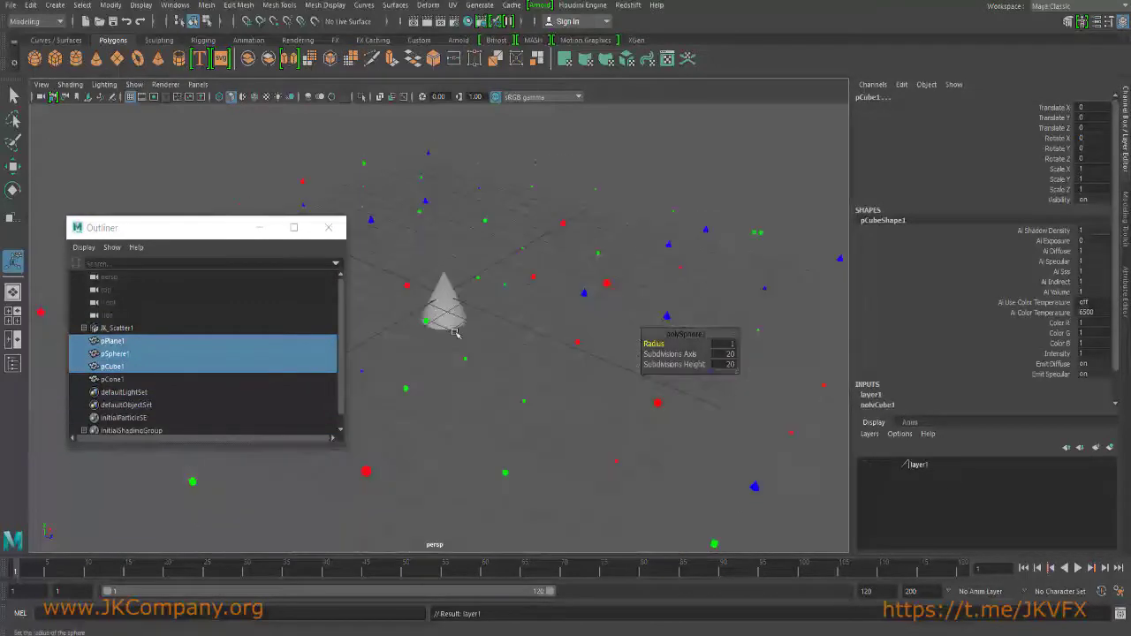
{"action": "left_click", "coordinate": [458, 305]}
{"action": "right_click", "coordinate": [940, 467]}
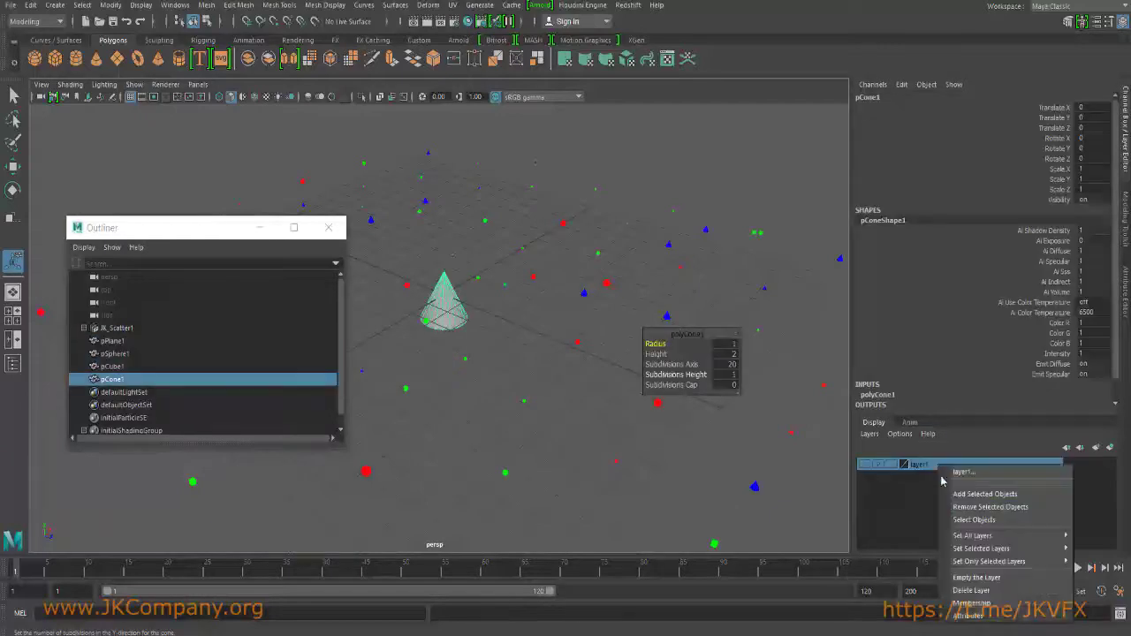
{"action": "left_click", "coordinate": [967, 502]}
{"action": "right_click", "coordinate": [926, 478]}
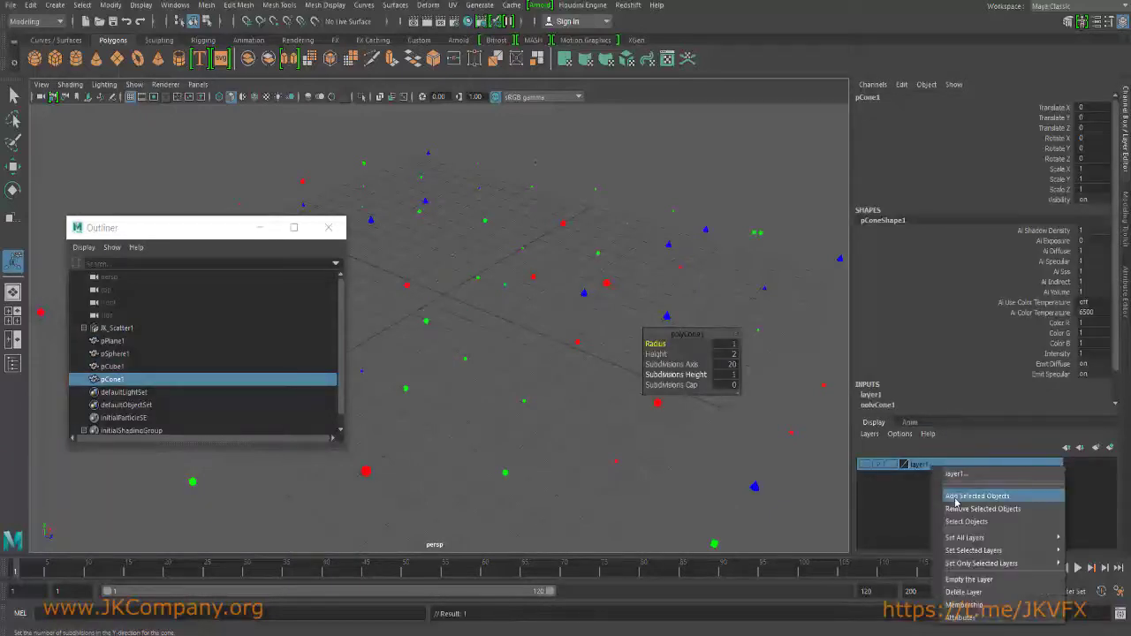
Add the cone to hidden layer1 and view the scattered points.
{"action": "left_click", "coordinate": [956, 501]}
{"action": "left_click", "coordinate": [718, 171]}
{"action": "left_click_drag", "start_coordinate": [606, 203], "coordinate": [270, 265], "text": "alt"}
{"action": "scroll", "coordinate": [677, 472], "scroll_direction": "up", "scroll_amount": 6}
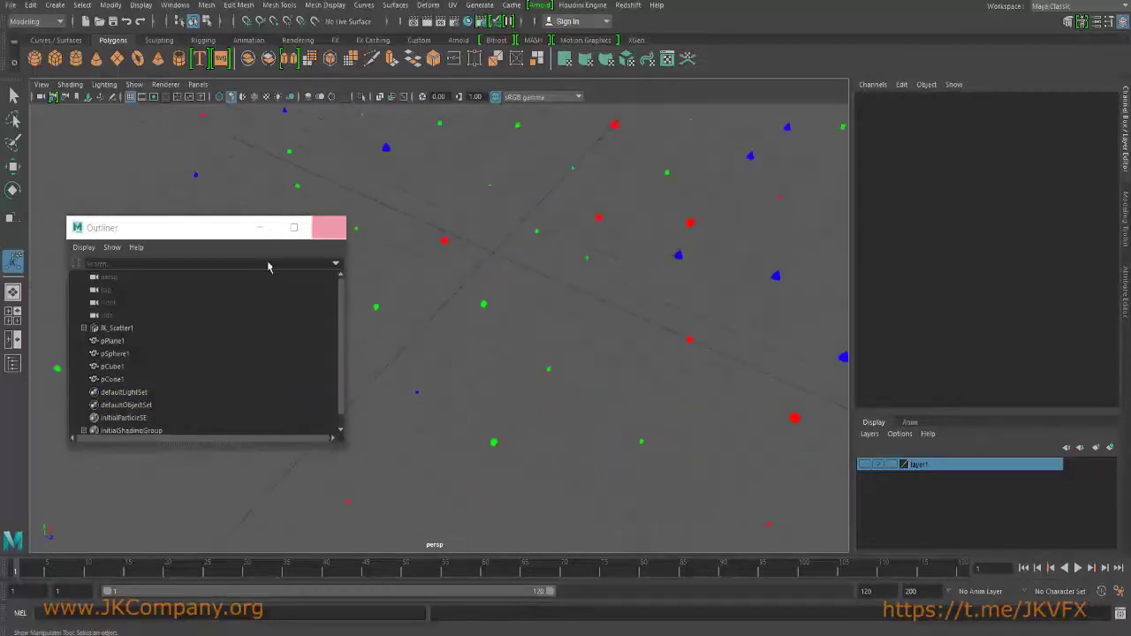
Display JK_Scatter1's output and raise its Global Scale to about 0.22.
{"action": "left_click", "coordinate": [124, 330]}
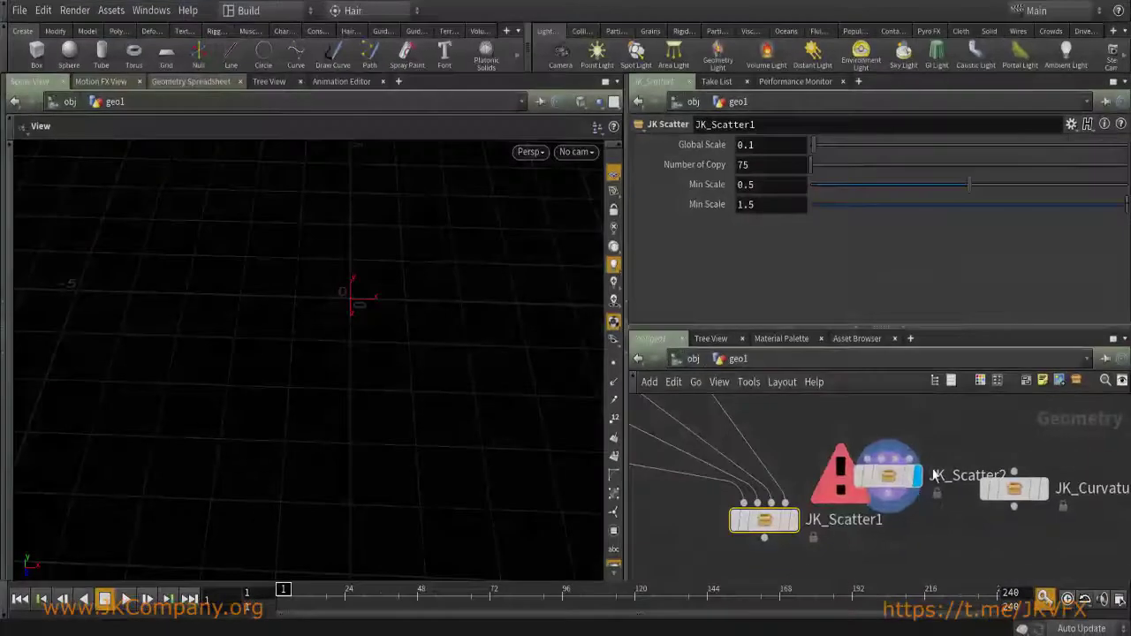
{"action": "left_click", "coordinate": [793, 520]}
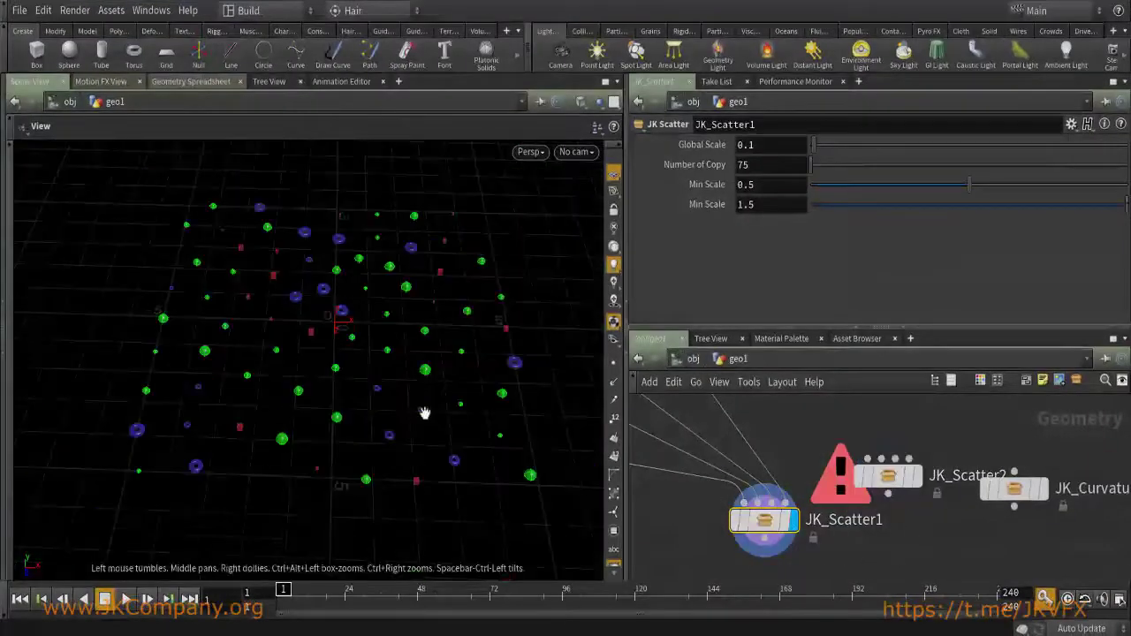
{"action": "mouse_move", "coordinate": [814, 144]}
{"action": "left_mouse_down"}
{"action": "mouse_move", "coordinate": [828, 145]}
{"action": "mouse_move", "coordinate": [818, 145]}
{"action": "left_mouse_up"}
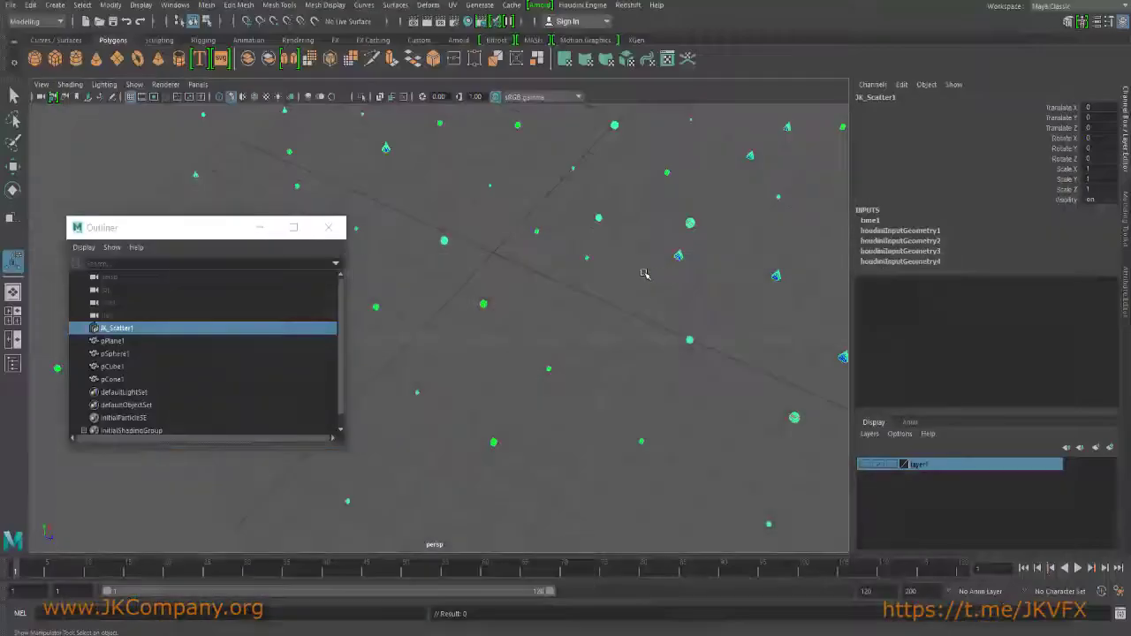
Set JK_Scatter1's Global Scale to 1 in the Attribute Editor.
{"action": "left_click", "coordinate": [121, 328]}
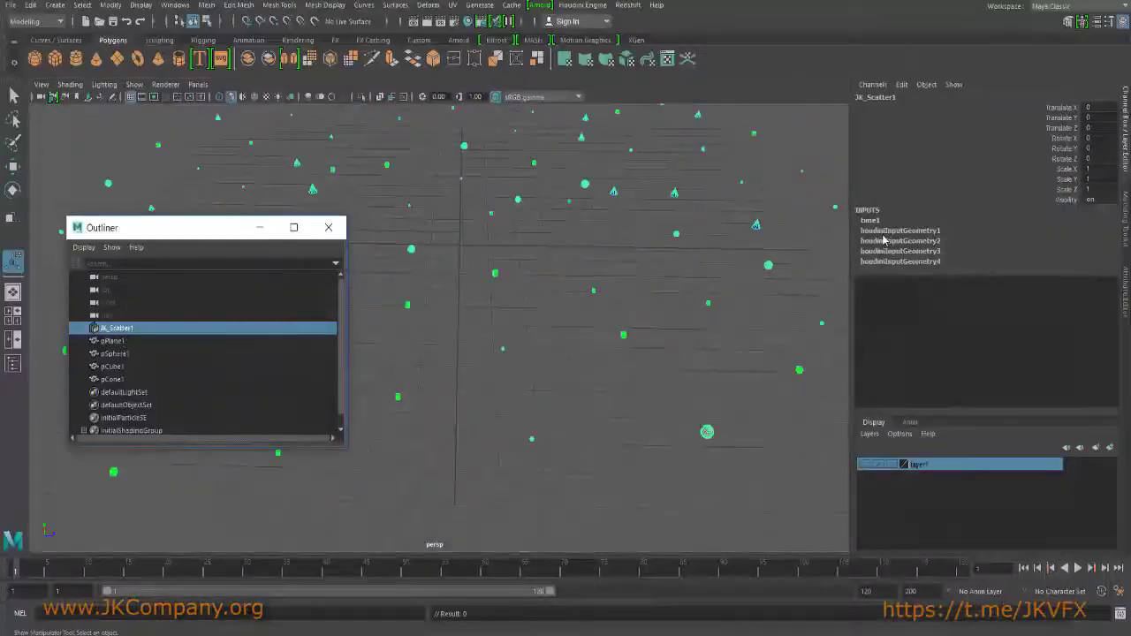
{"action": "key", "text": "ctrl+a"}
{"action": "left_click", "coordinate": [958, 323]}
{"action": "type", "text": "1"}
{"action": "key", "text": "Return"}
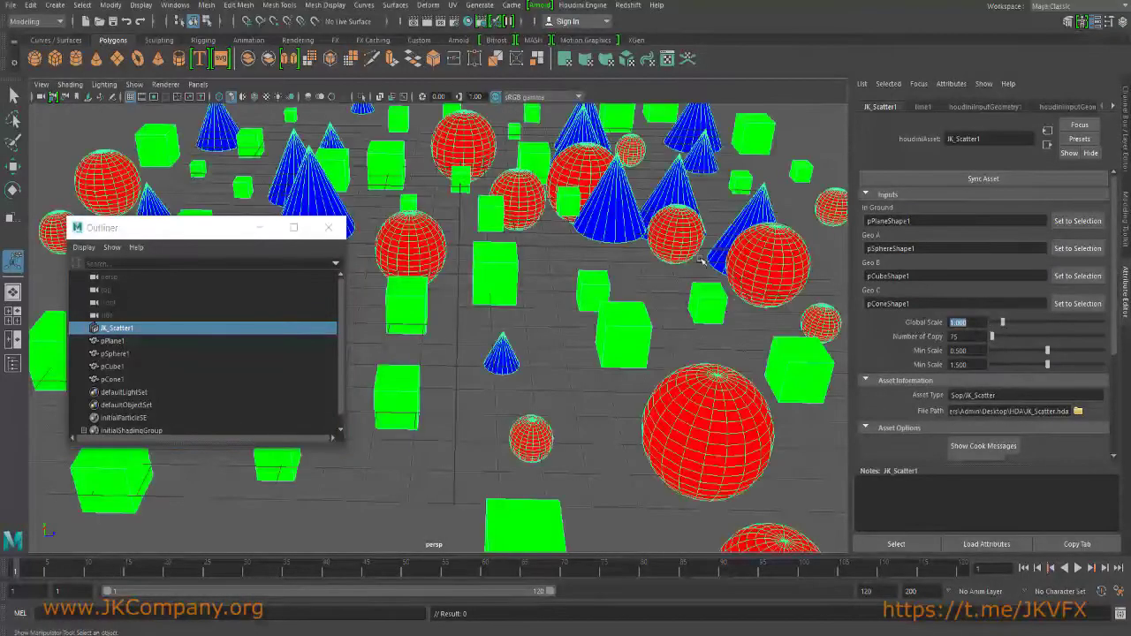
Set Number of Copy to 175 and view the denser scatter.
{"action": "left_click_drag", "start_coordinate": [587, 221], "coordinate": [636, 190], "text": "alt"}
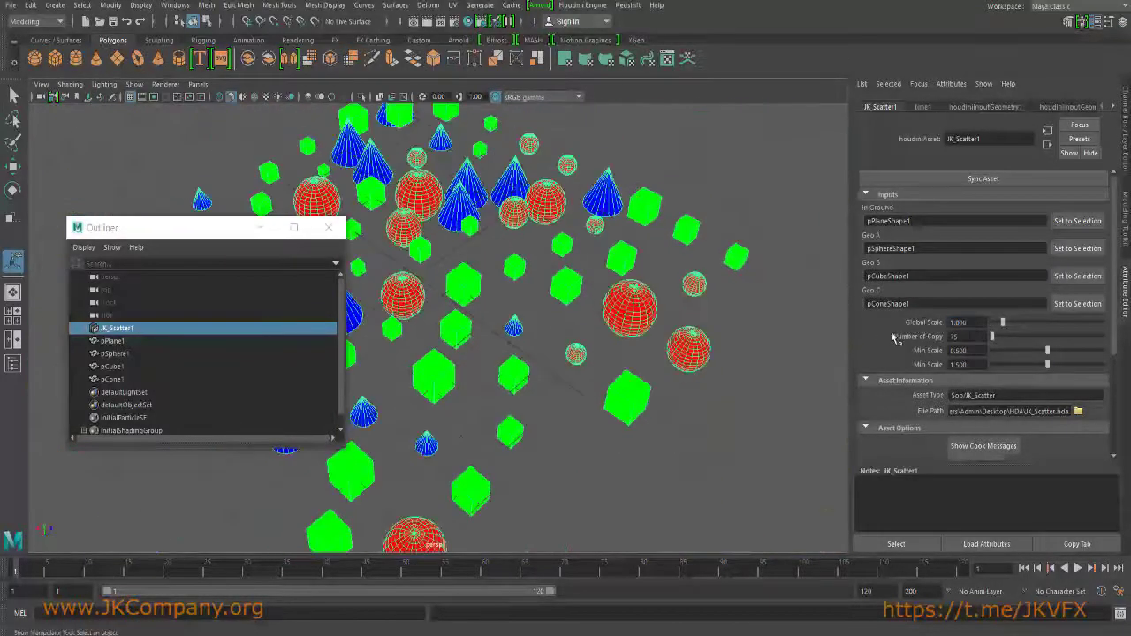
{"action": "left_click", "coordinate": [958, 336]}
{"action": "type", "text": "25"}
{"action": "key", "text": "Return"}
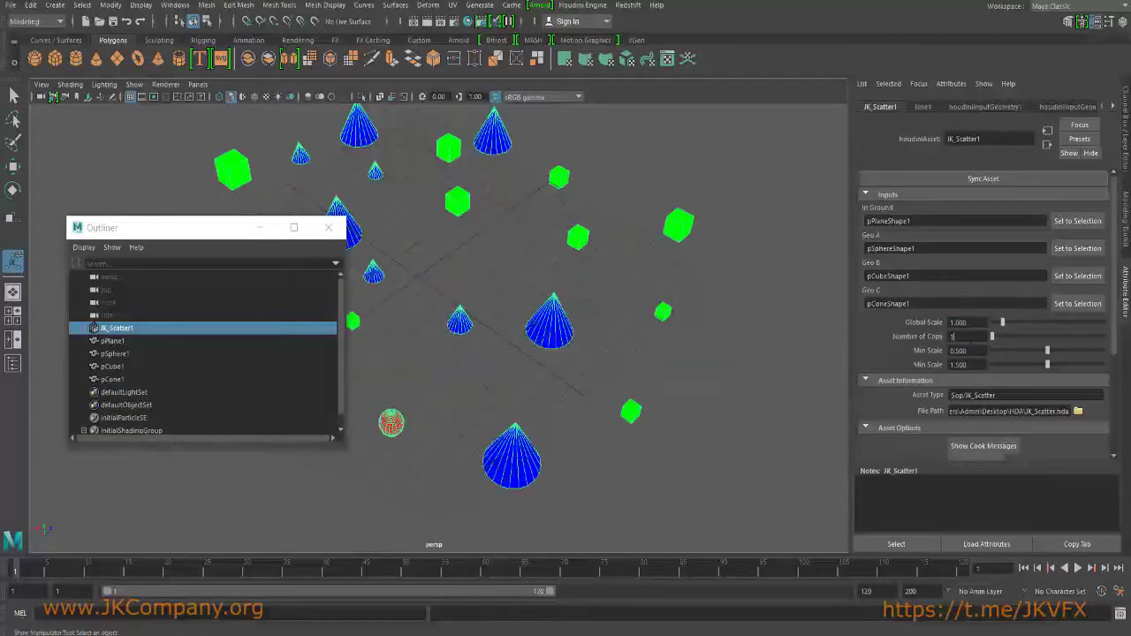
{"action": "type", "text": "1"}
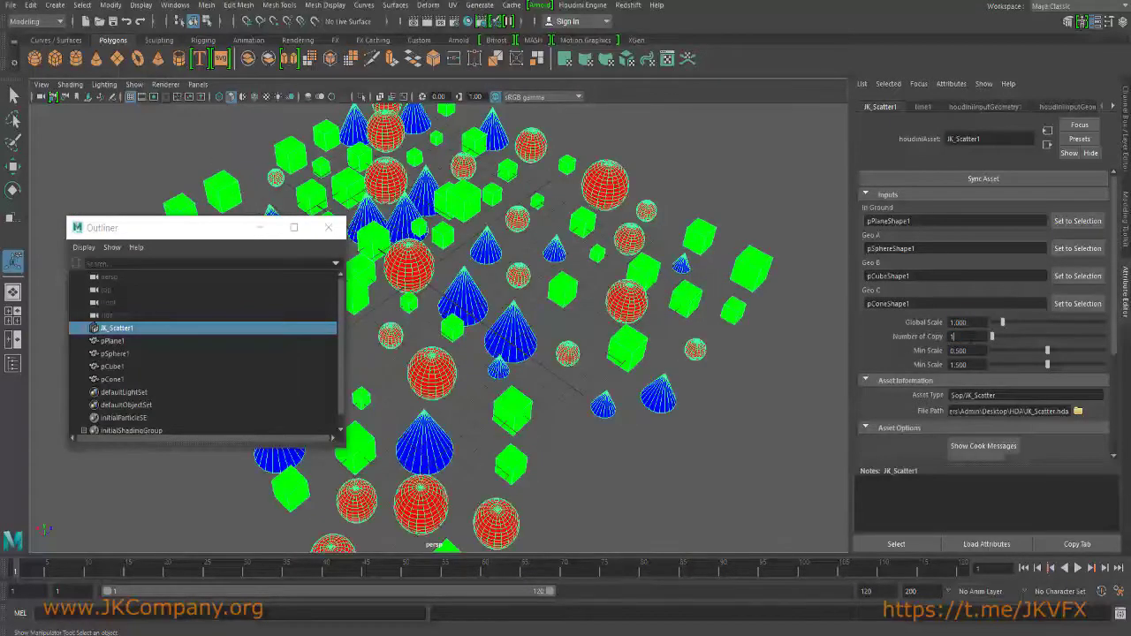
{"action": "left_click_drag", "start_coordinate": [605, 258], "coordinate": [561, 281], "text": "alt"}
{"action": "left_click", "coordinate": [755, 359]}
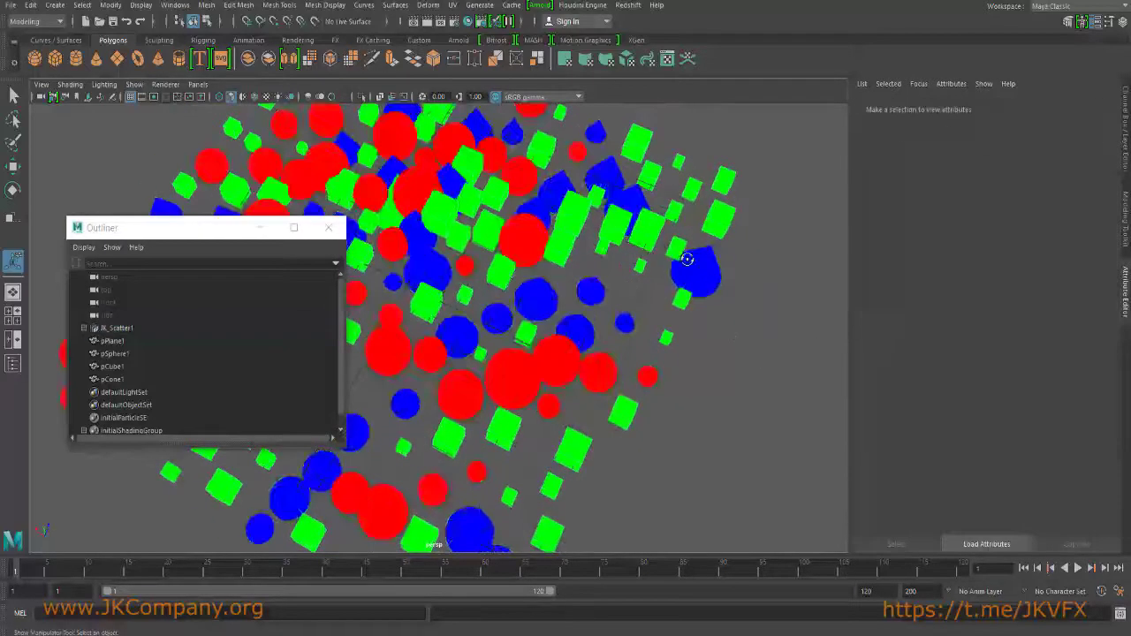
{"action": "left_click_drag", "start_coordinate": [715, 271], "coordinate": [667, 253], "text": "alt"}
{"action": "left_click_drag", "start_coordinate": [506, 250], "coordinate": [489, 256], "text": "alt"}
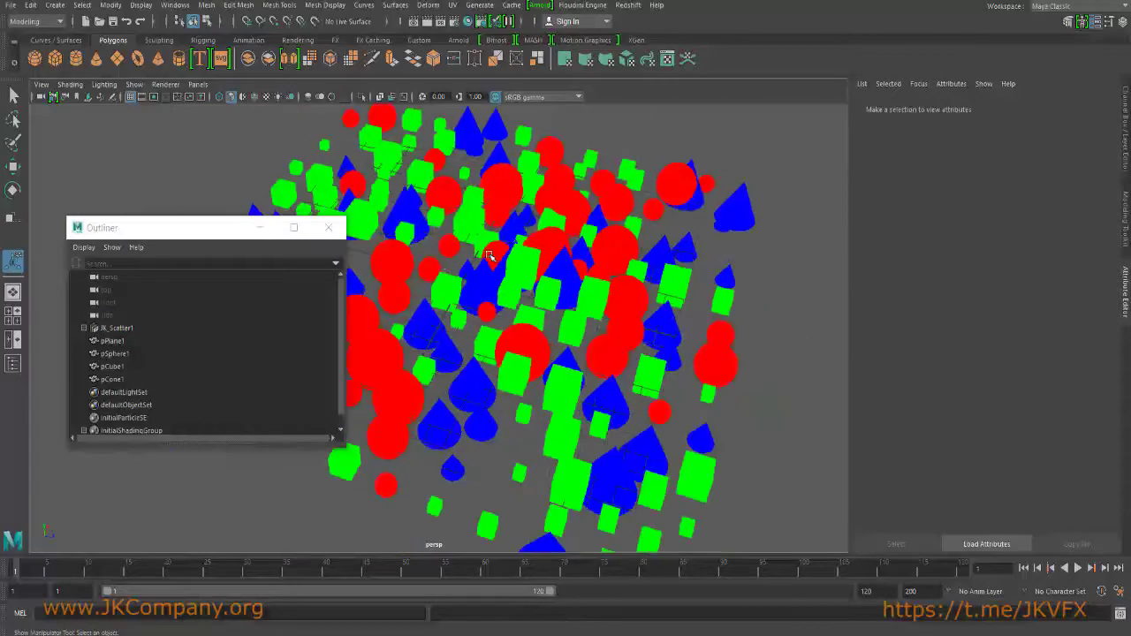
{"action": "left_click", "coordinate": [472, 290]}
{"action": "right_click_drag", "start_coordinate": [473, 289], "coordinate": [594, 419], "text": "alt"}
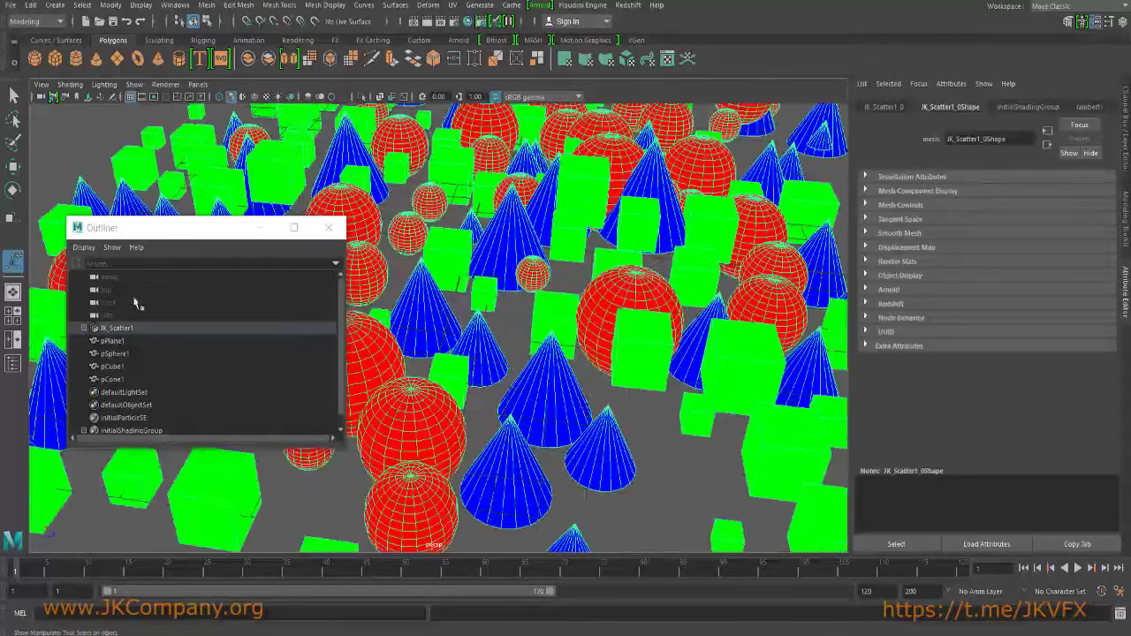
Set Min Scale to 0.1 and Max Scale to 1.
{"action": "left_click", "coordinate": [117, 328]}
{"action": "left_click_drag", "start_coordinate": [649, 265], "coordinate": [642, 315], "text": "alt"}
{"action": "type", "text": "0.1"}
{"action": "key", "text": "Return"}
{"action": "key", "text": "Tab"}
{"action": "type", "text": "1"}
{"action": "key", "text": "Return"}
{"action": "left_click_drag", "start_coordinate": [576, 257], "coordinate": [782, 262], "text": "alt"}
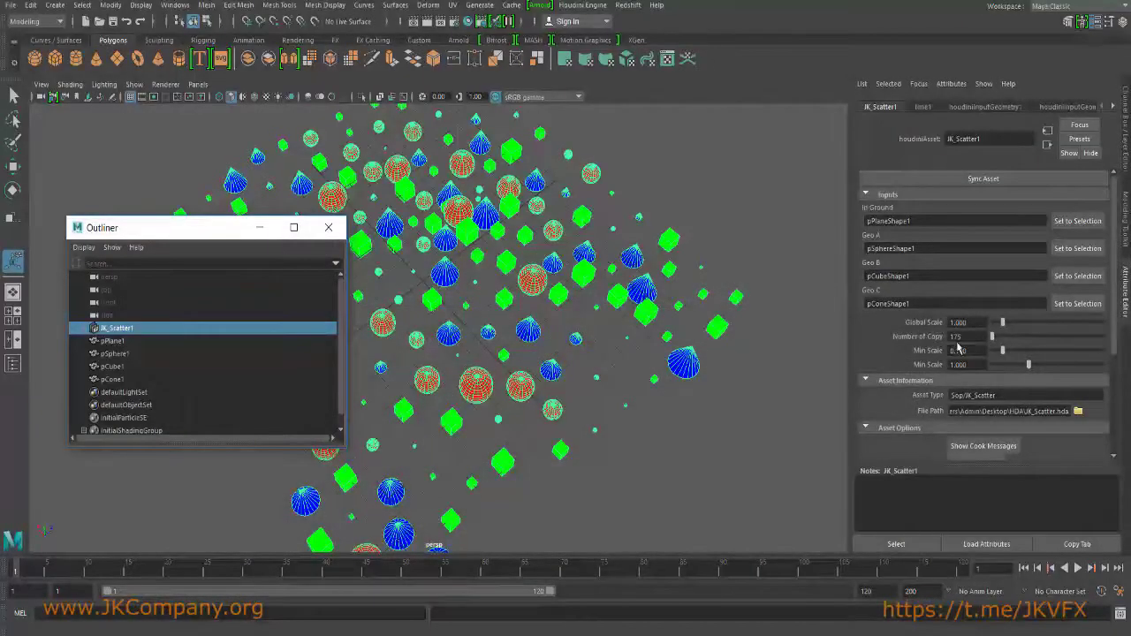
Review JK_Scatter1's inputs and asset options while orbiting the scattered spheres, cubes and cones.
{"action": "left_click", "coordinate": [695, 202]}
{"action": "left_click_drag", "start_coordinate": [629, 198], "coordinate": [555, 274], "text": "alt"}
{"action": "left_click", "coordinate": [570, 291]}
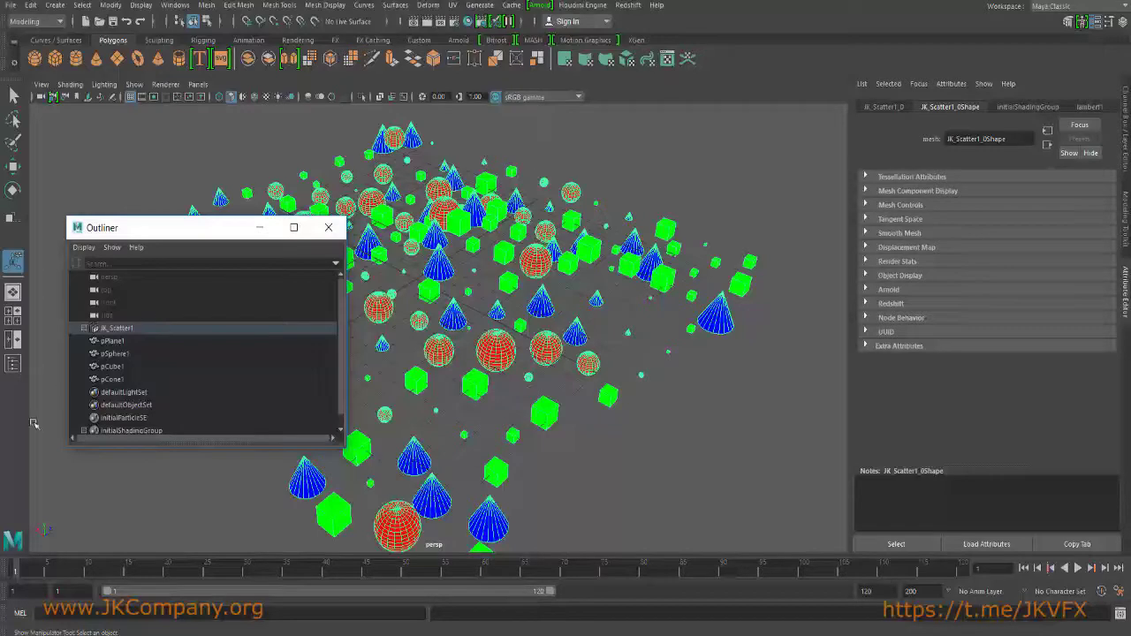
{"action": "left_click", "coordinate": [121, 331]}
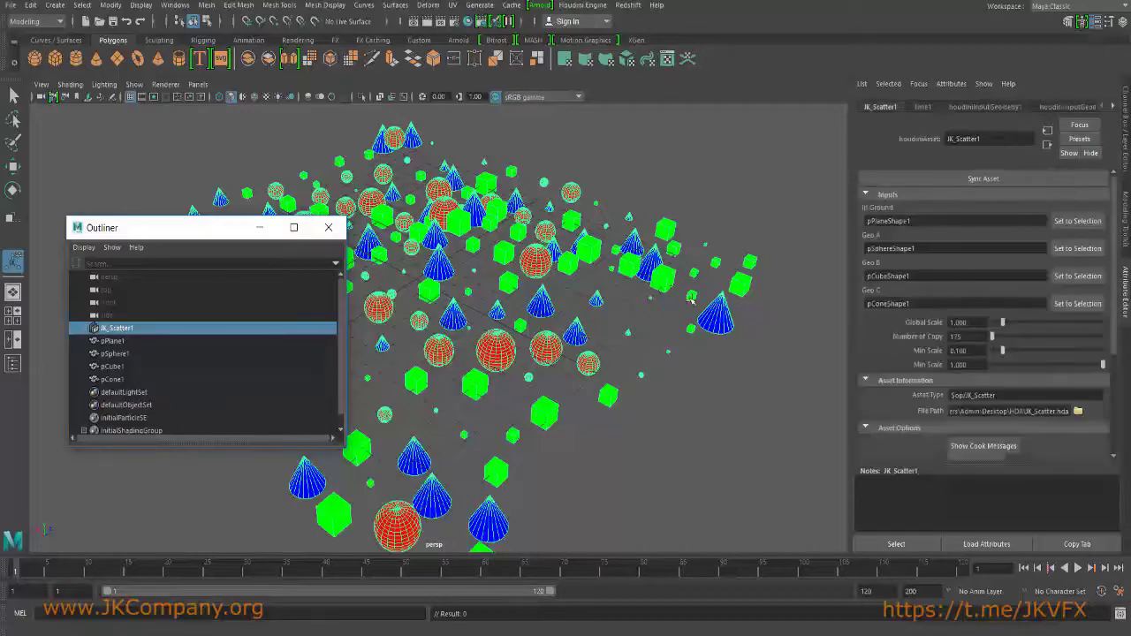
{"action": "scroll", "coordinate": [651, 282], "scroll_direction": "up", "scroll_amount": 5}
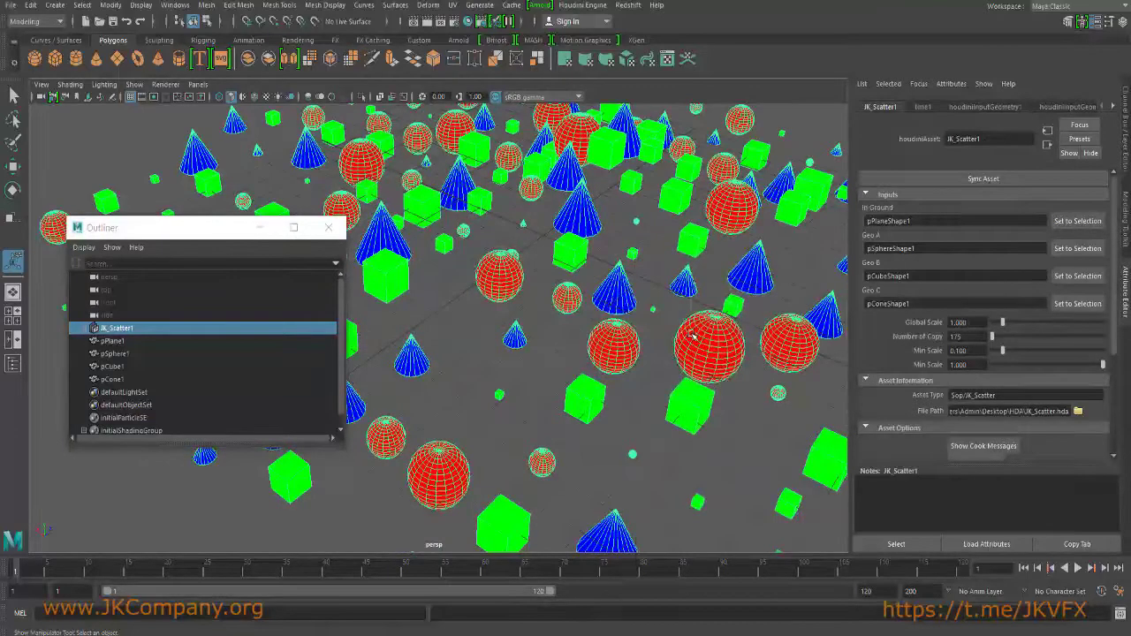
{"action": "right_click", "coordinate": [691, 290]}
{"action": "scroll", "coordinate": [656, 291], "scroll_direction": "down", "scroll_amount": 5}
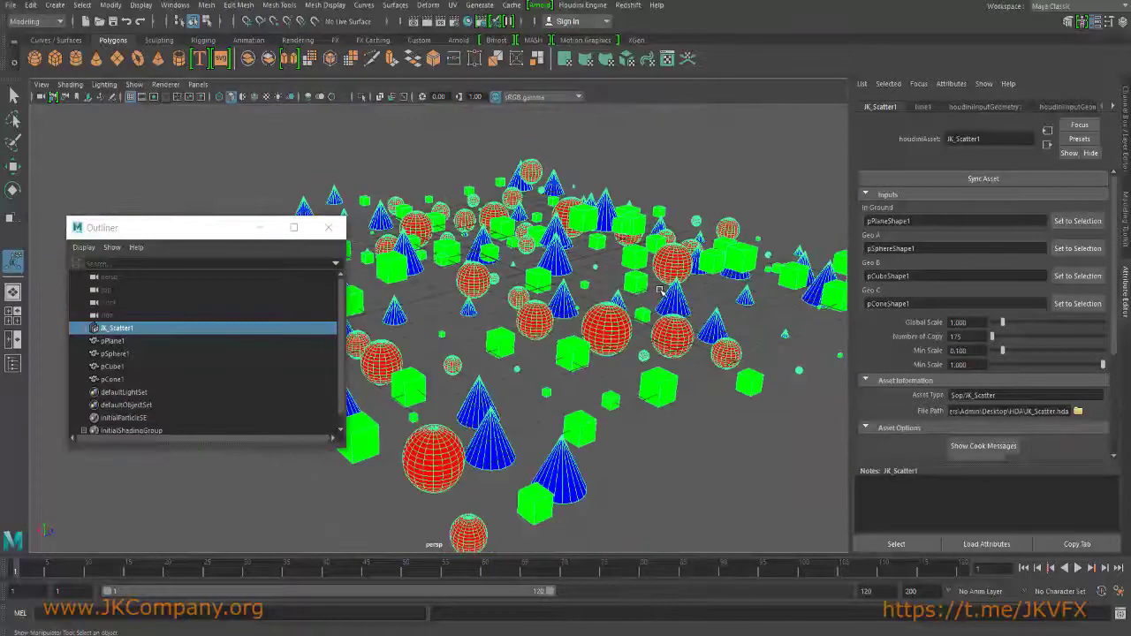
{"action": "scroll", "coordinate": [895, 330], "scroll_direction": "down", "scroll_amount": 3}
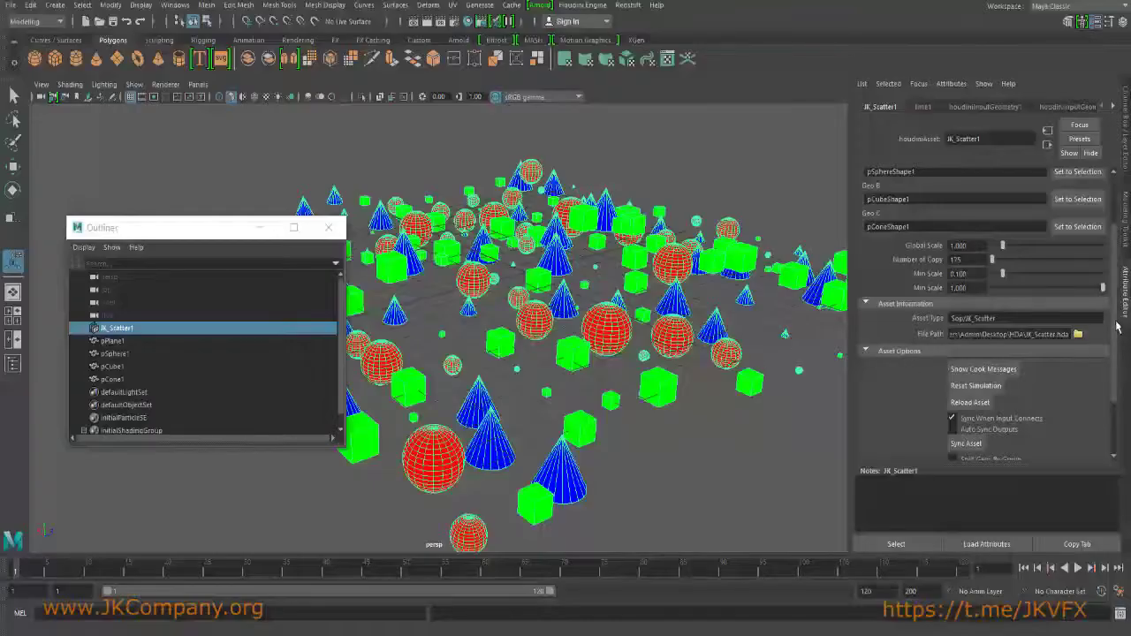
{"action": "scroll", "coordinate": [1115, 327], "scroll_direction": "up", "scroll_amount": 3}
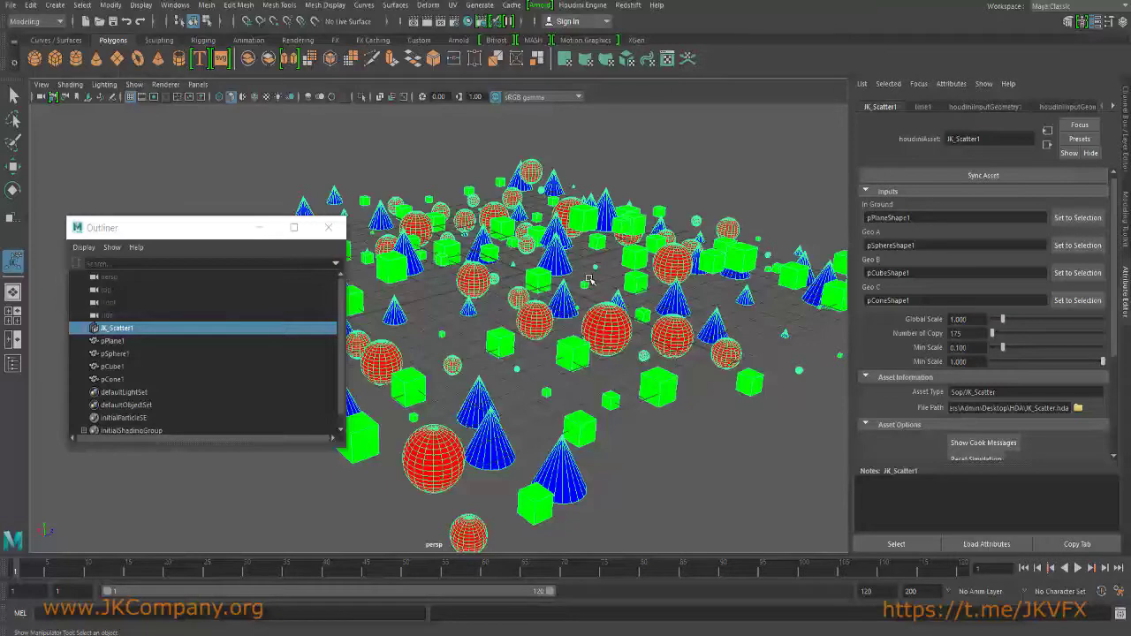
{"action": "left_click_drag", "start_coordinate": [484, 278], "coordinate": [619, 274], "text": "alt"}
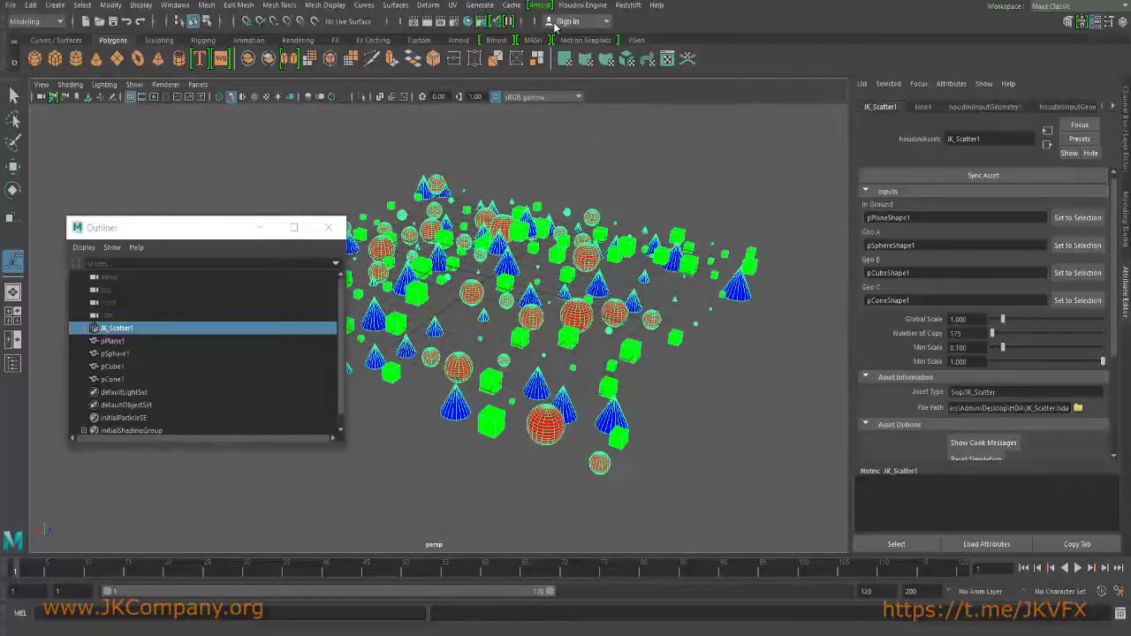
{"action": "right_click_drag", "start_coordinate": [572, 205], "coordinate": [658, 274], "text": "alt"}
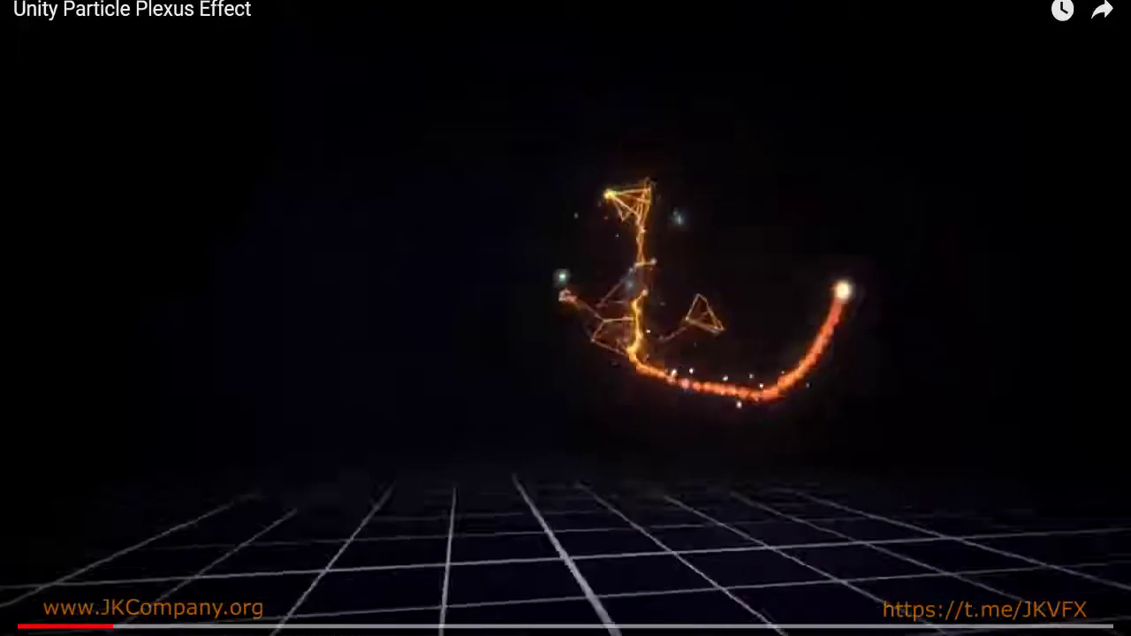
Play the Unity Particle Plexus Effect video full screen from near its start.
{"action": "left_click", "coordinate": [26, 627]}
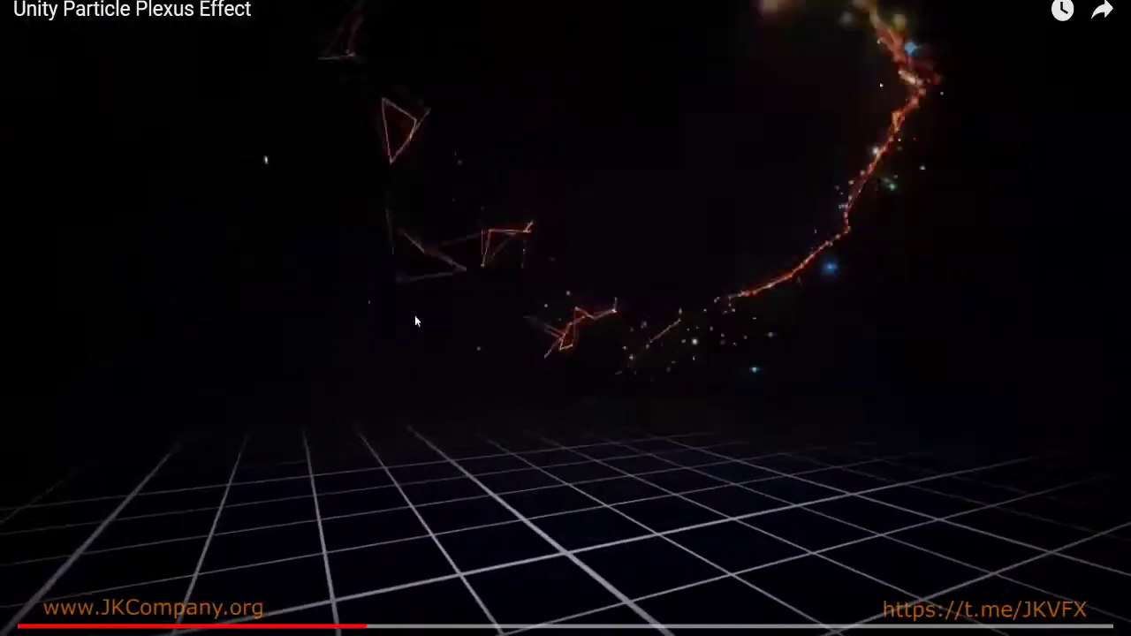
{"action": "left_click", "coordinate": [27, 627]}
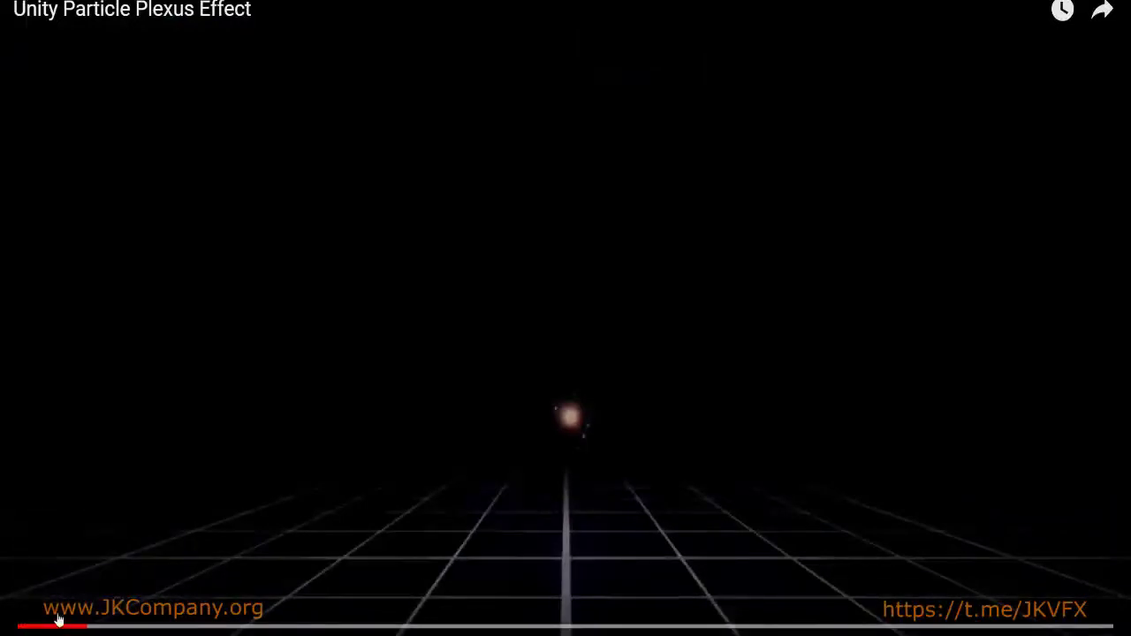
{"action": "double_click", "coordinate": [361, 405]}
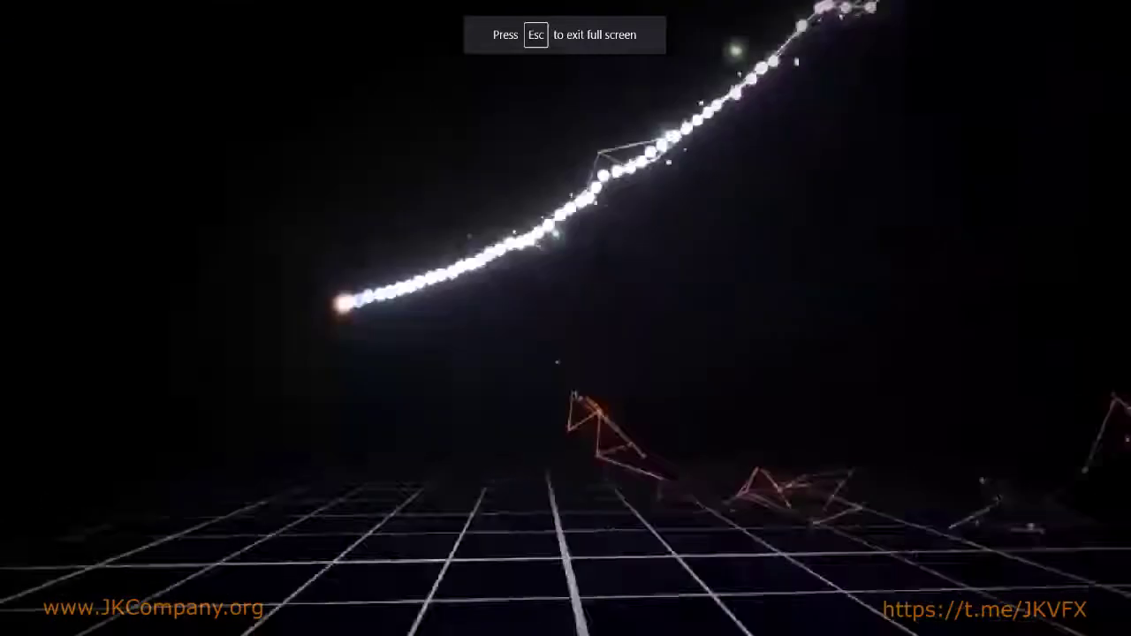
{"action": "left_click", "coordinate": [35, 627]}
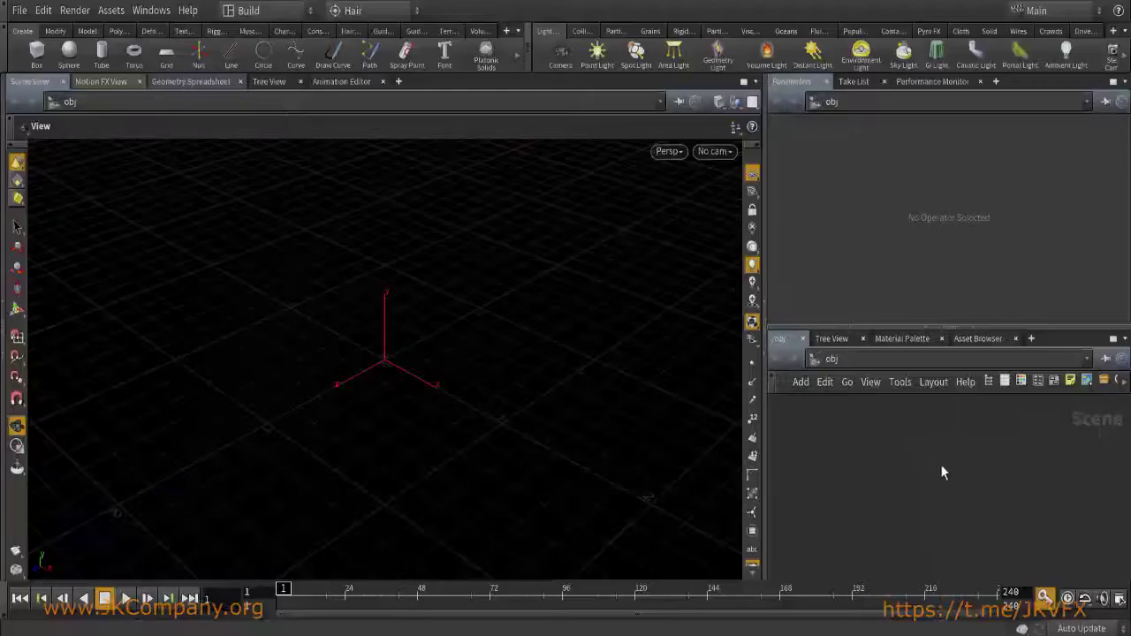
Create a sphere1 geometry object in /obj and dive inside it.
{"action": "key", "text": "Tab"}
{"action": "type", "text": "sphere"}
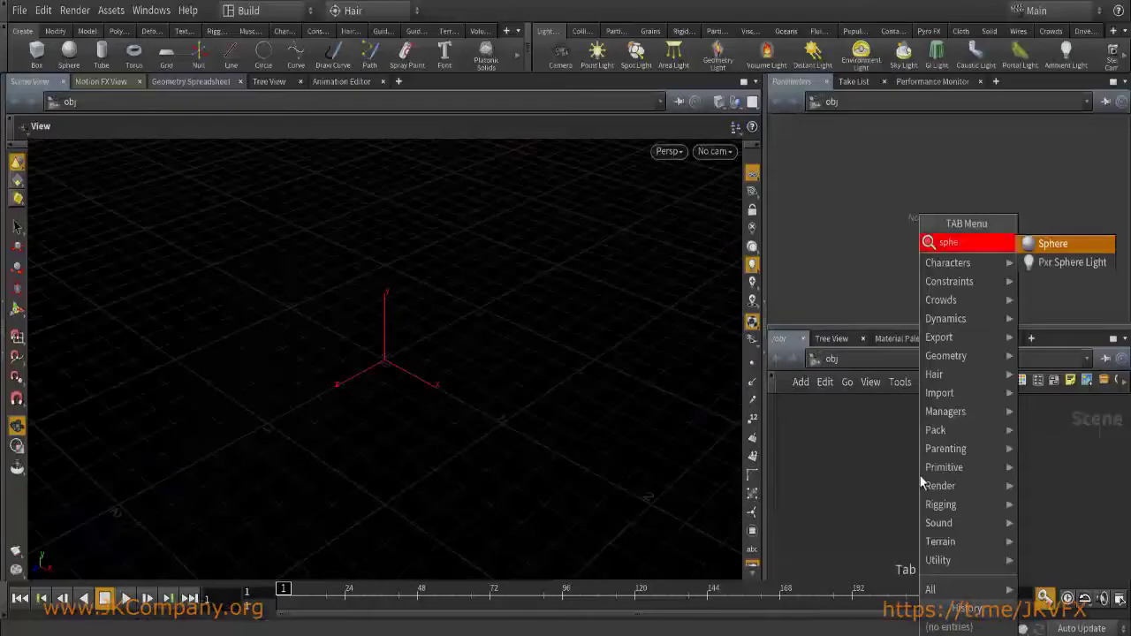
{"action": "key", "text": "Return"}
{"action": "left_click", "coordinate": [919, 474]}
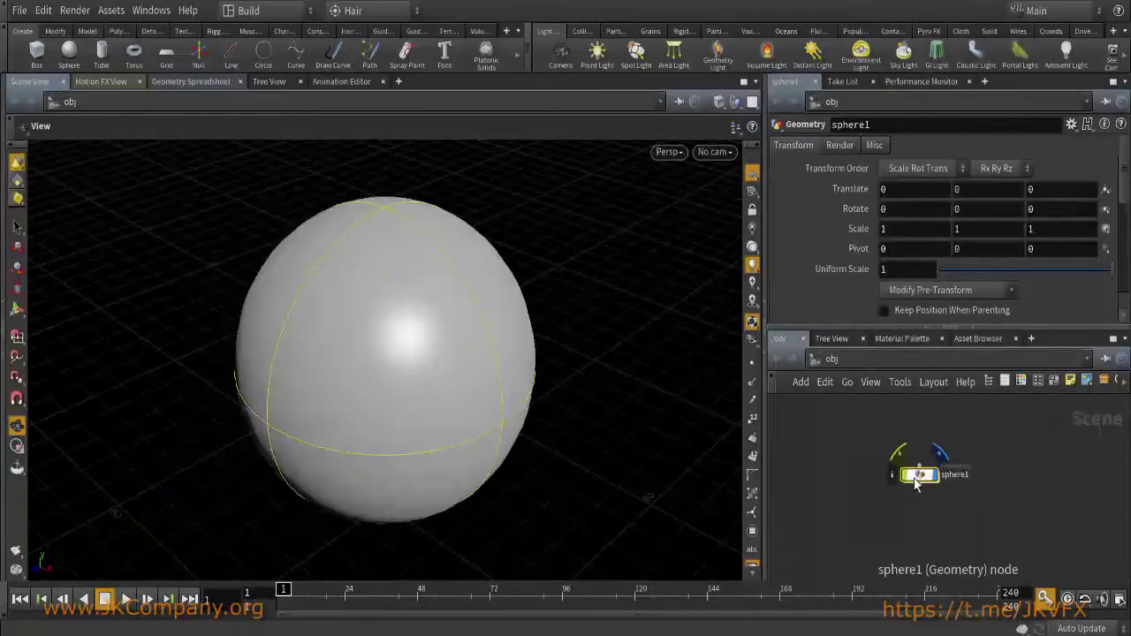
{"action": "double_click", "coordinate": [915, 481]}
{"action": "right_click_drag", "start_coordinate": [515, 313], "coordinate": [344, 371]}
Wire a transform1 node below the sphere and make it the displayed output.
{"action": "key", "text": "Tab"}
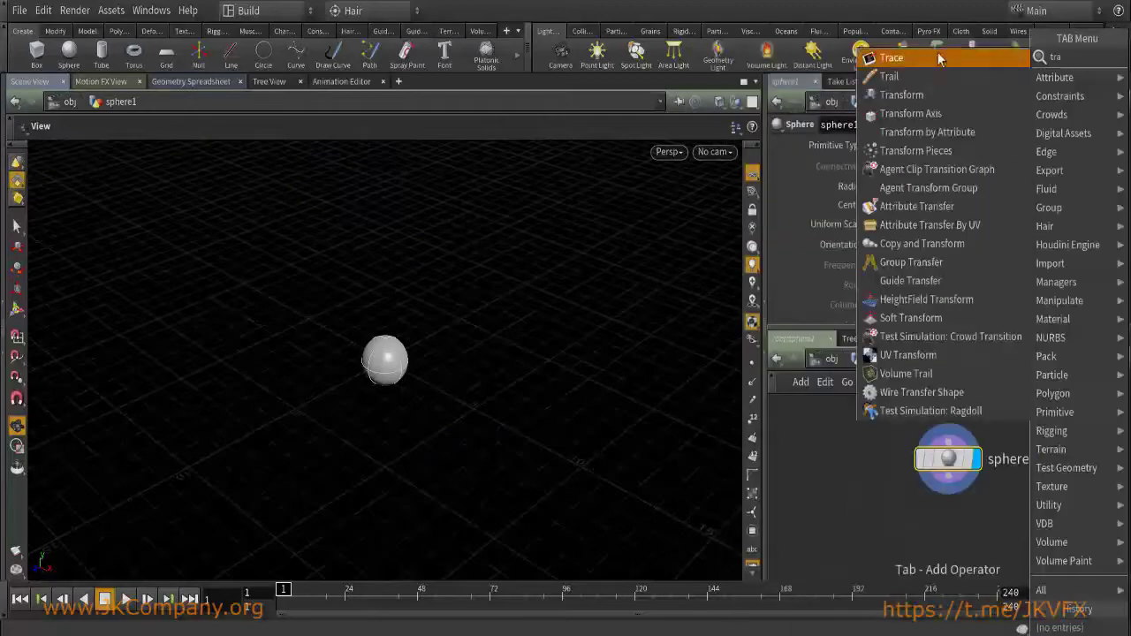
{"action": "key", "text": "Escape"}
{"action": "left_click", "coordinate": [972, 525]}
{"action": "left_click", "coordinate": [972, 536]}
{"action": "left_click_drag", "start_coordinate": [942, 535], "coordinate": [952, 548]}
Key the sphere's Translate at the starting frame after moving it along X, Z and up.
{"action": "key", "text": "Return"}
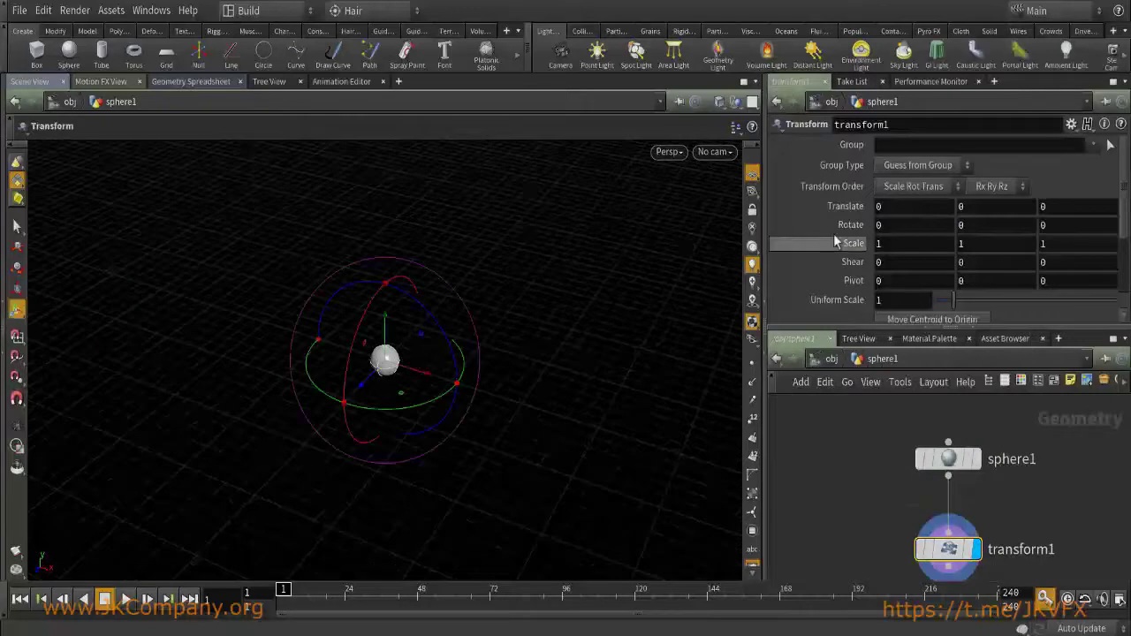
{"action": "left_click", "coordinate": [872, 208], "text": "alt"}
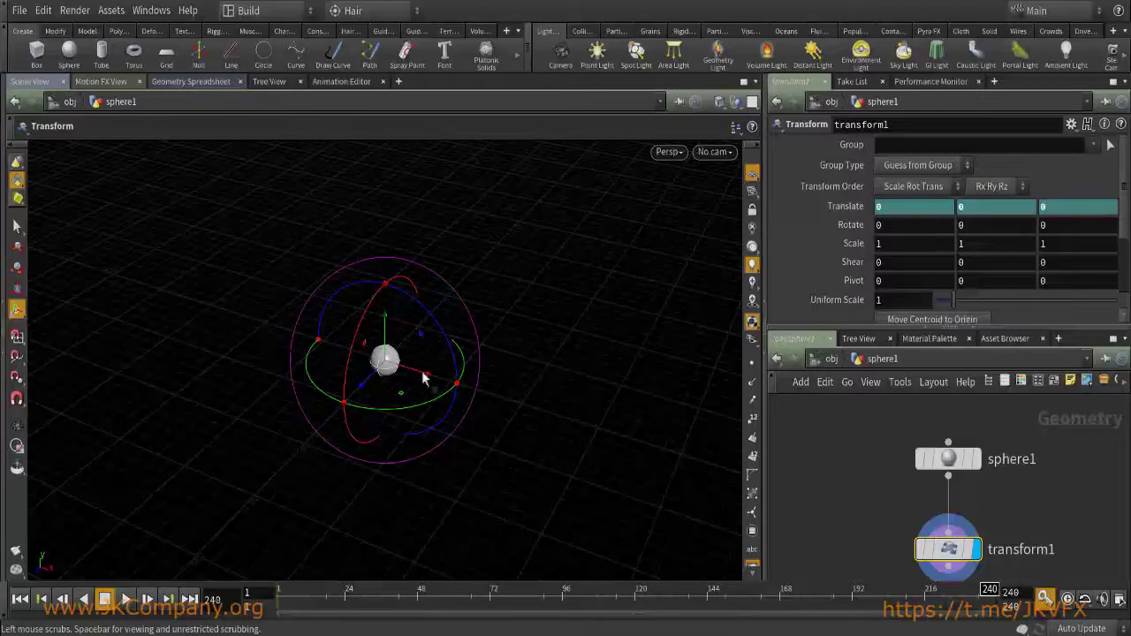
{"action": "left_click_drag", "start_coordinate": [415, 378], "coordinate": [539, 318]}
{"action": "left_click_drag", "start_coordinate": [569, 257], "coordinate": [562, 268]}
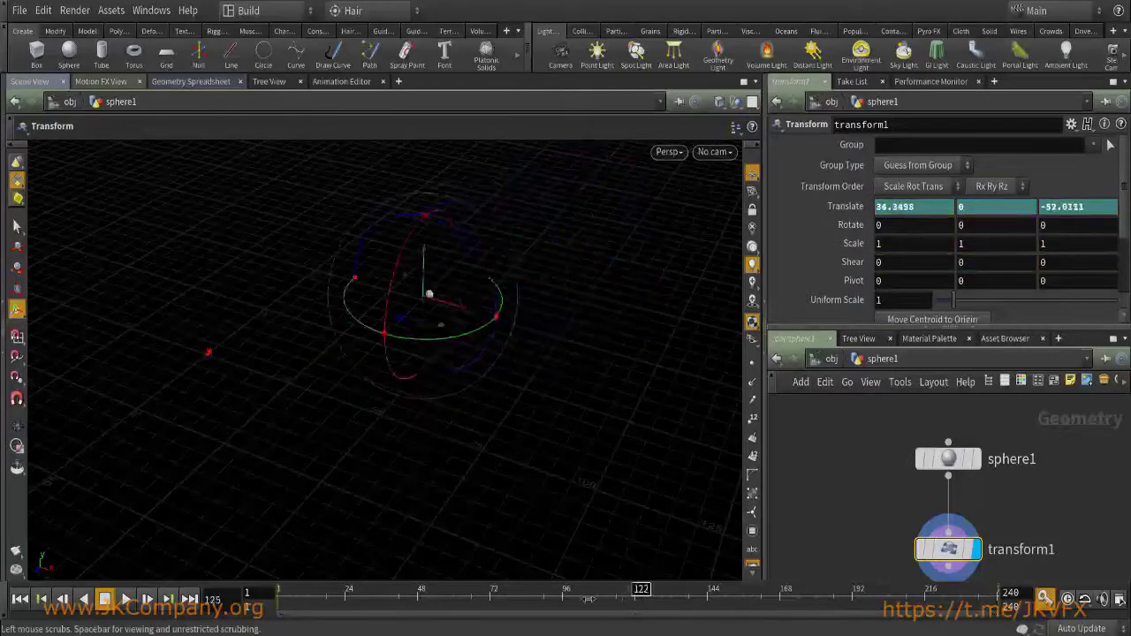
{"action": "left_click_drag", "start_coordinate": [243, 297], "coordinate": [174, 322]}
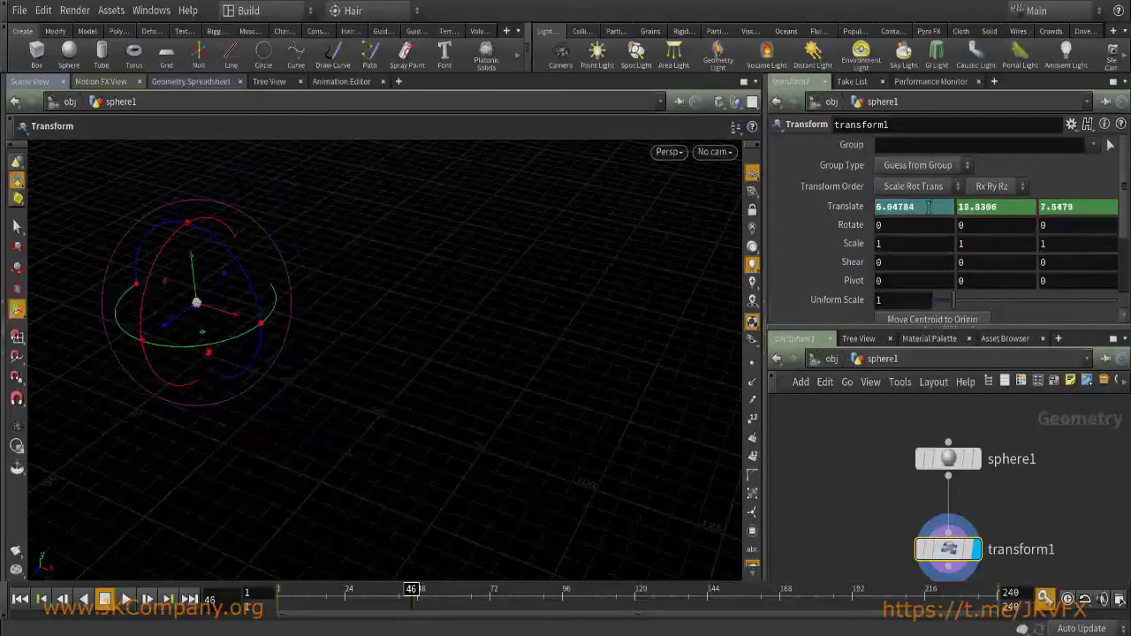
Reposition and key the sphere at frames 103, 162 and 206, ending at Translate Y 23.8131.
{"action": "left_click", "coordinate": [575, 600]}
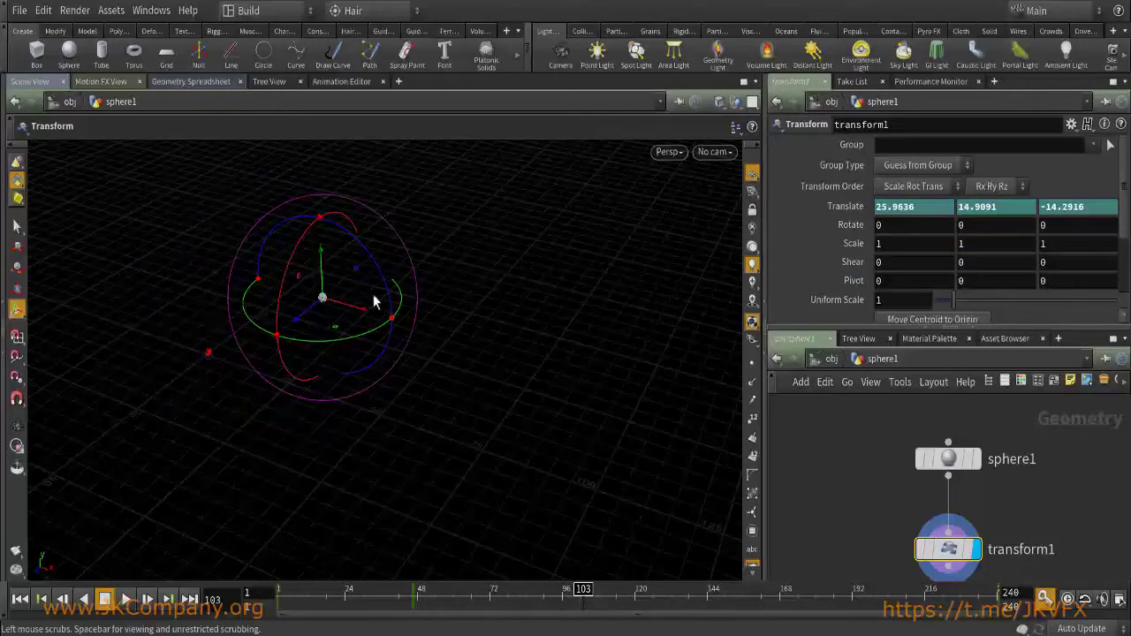
{"action": "left_click_drag", "start_coordinate": [318, 315], "coordinate": [396, 332]}
{"action": "key", "text": "Up"}
{"action": "key", "text": "Up"}
{"action": "left_click_drag", "start_coordinate": [422, 295], "coordinate": [327, 221]}
{"action": "left_click_drag", "start_coordinate": [376, 415], "coordinate": [378, 414]}
{"action": "left_click_drag", "start_coordinate": [859, 606], "coordinate": [894, 599]}
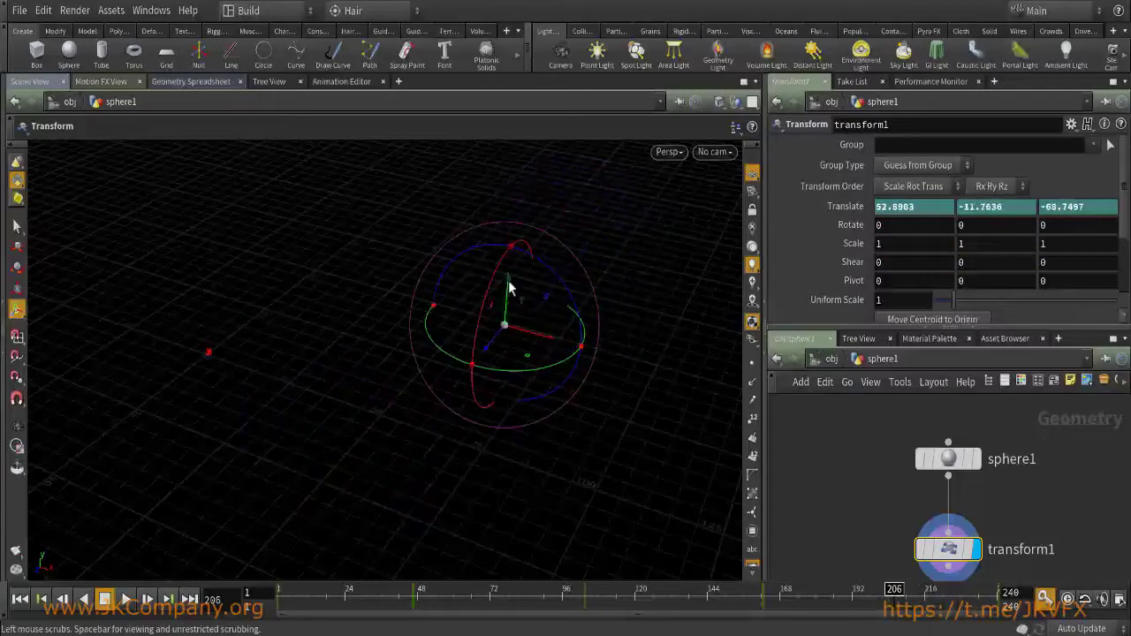
{"action": "left_click_drag", "start_coordinate": [507, 279], "coordinate": [510, 378]}
{"action": "left_click_drag", "start_coordinate": [498, 171], "coordinate": [500, 159]}
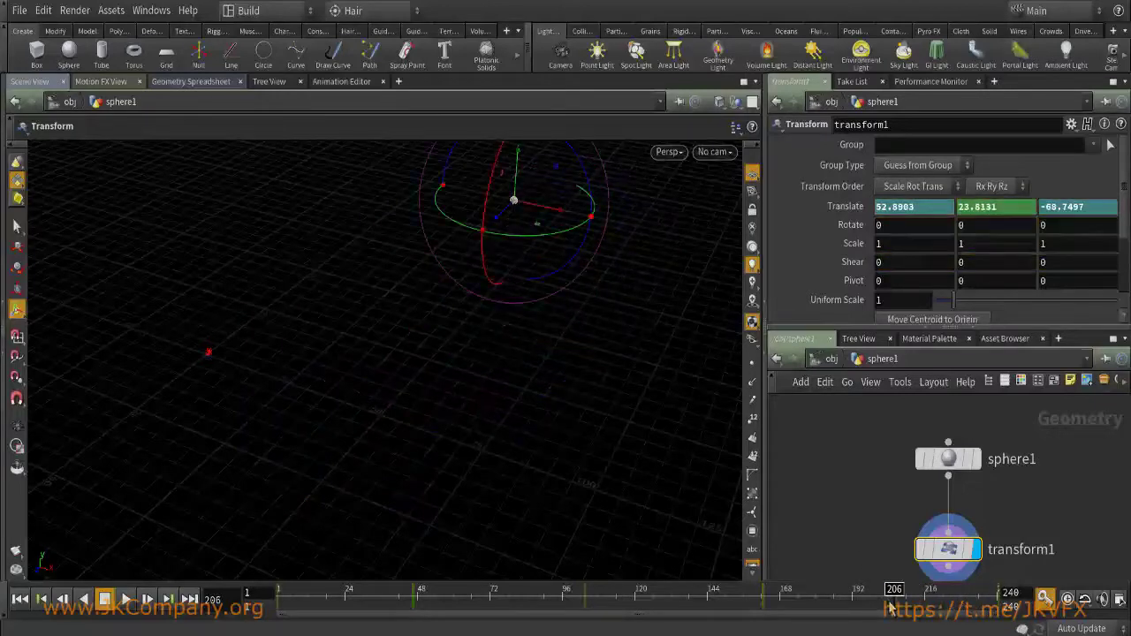
Play back the sphere's flight path, stopping at frame 194.
{"action": "key", "text": "Escape"}
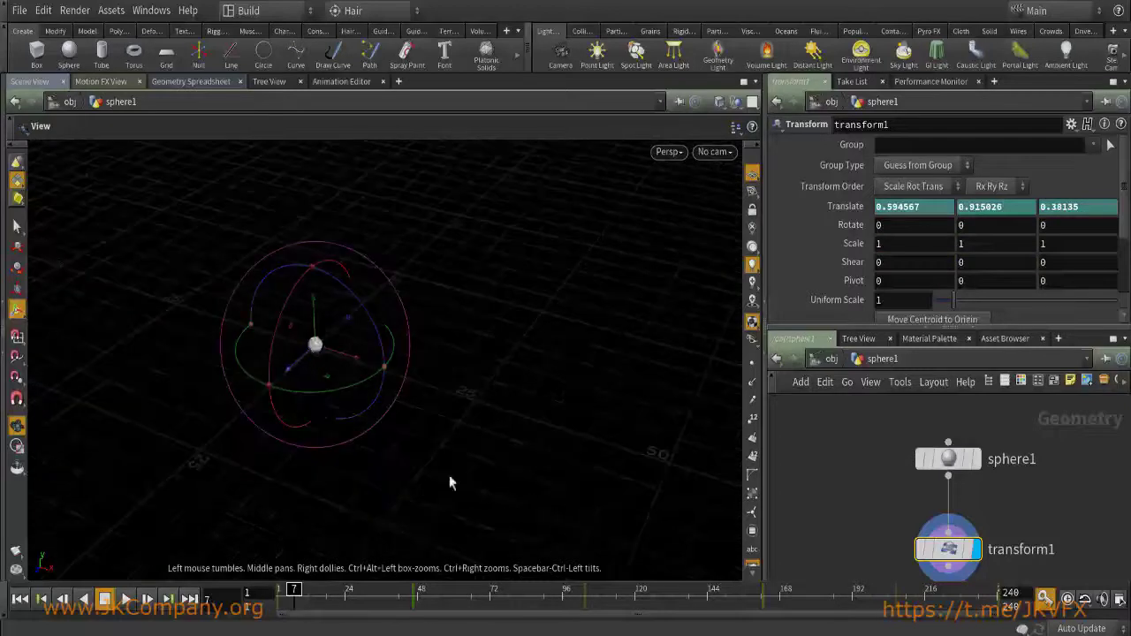
{"action": "key", "text": "Return"}
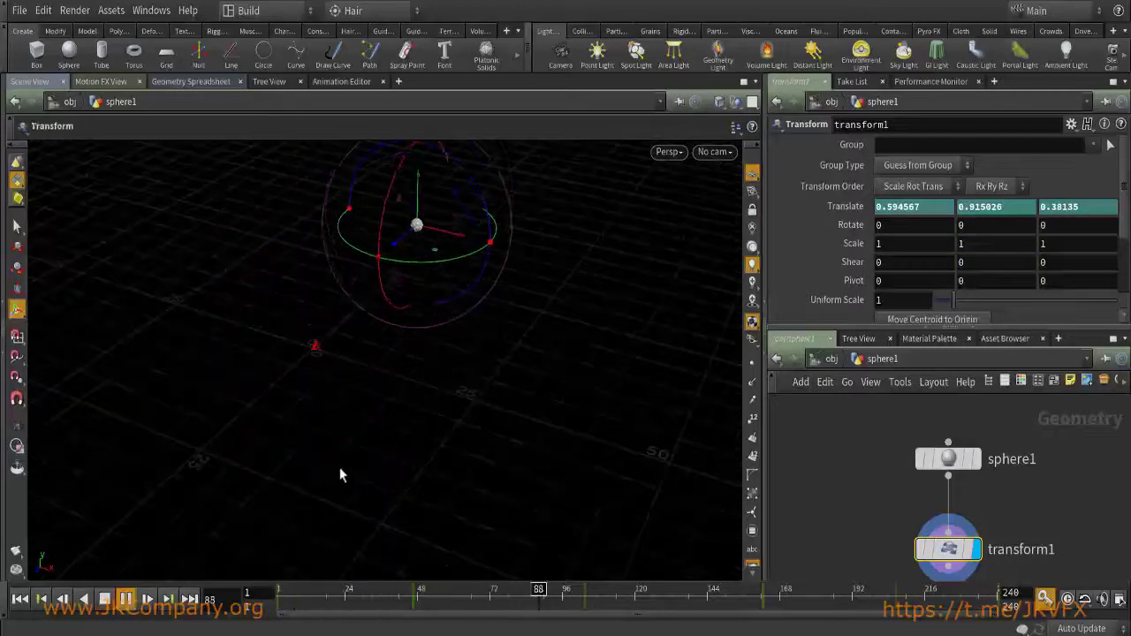
{"action": "key", "text": "Up"}
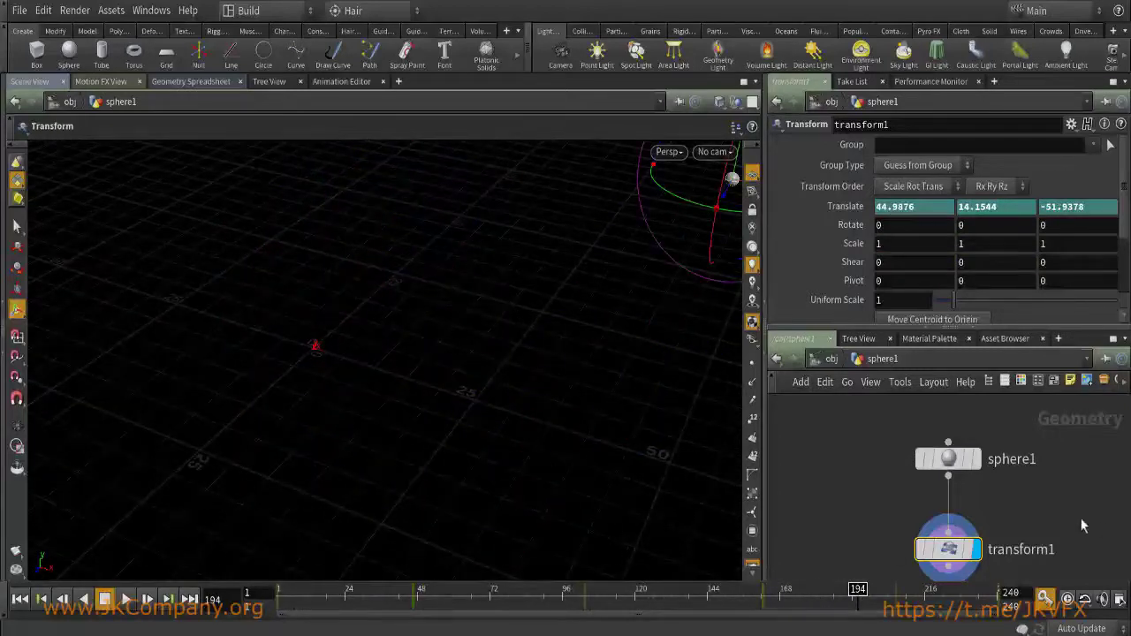
{"action": "key", "text": "Escape"}
{"action": "key", "text": "Return"}
{"action": "key", "text": "Tab"}
{"action": "mouse_move", "coordinate": [1065, 453]}
{"action": "type", "text": "trans"}
{"action": "key", "text": "Escape"}
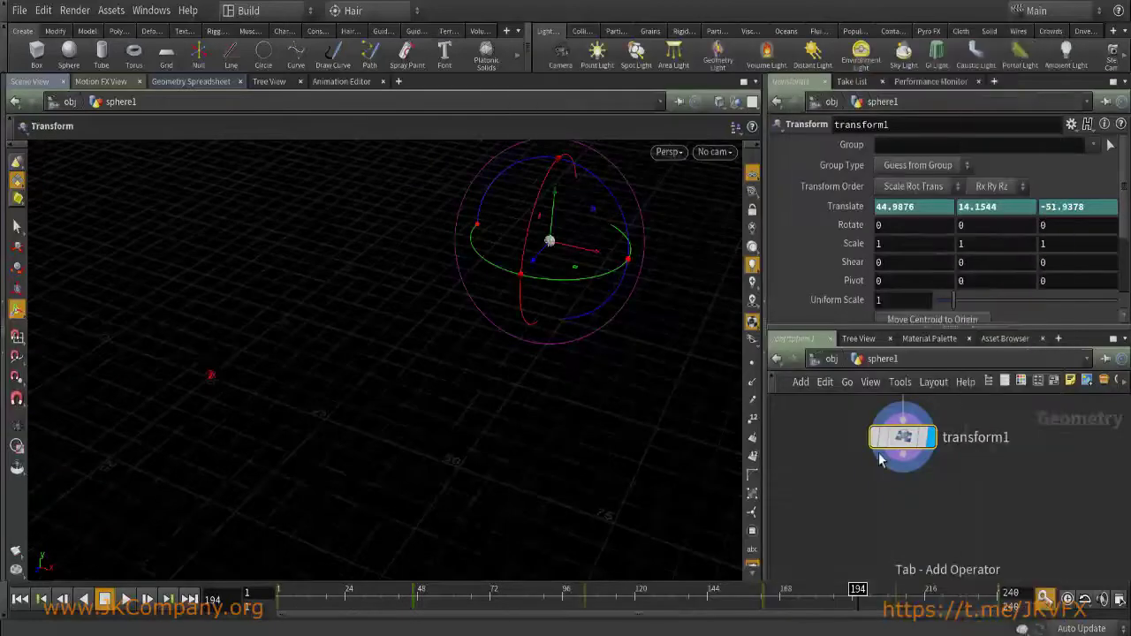
Add a scatter node below transform1 and set its Force Total Count to 50.
{"action": "left_click", "coordinate": [902, 513]}
{"action": "key", "text": "h"}
{"action": "scroll", "coordinate": [391, 361], "scroll_direction": "down", "scroll_amount": 4}
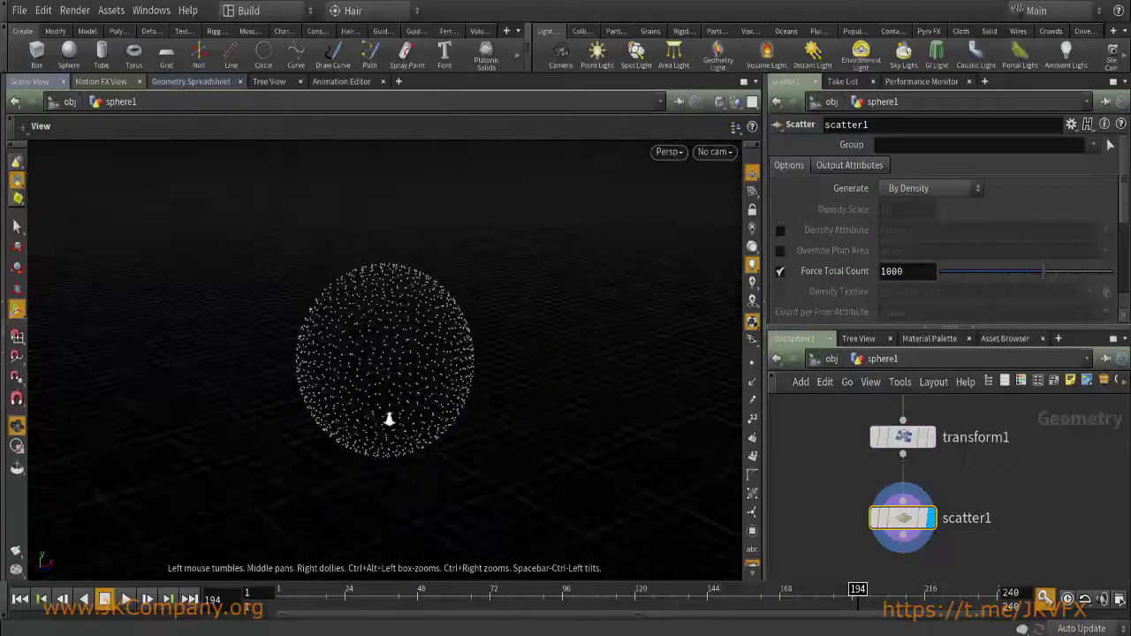
{"action": "scroll", "coordinate": [447, 405], "scroll_direction": "down", "scroll_amount": 5}
{"action": "type", "text": "50"}
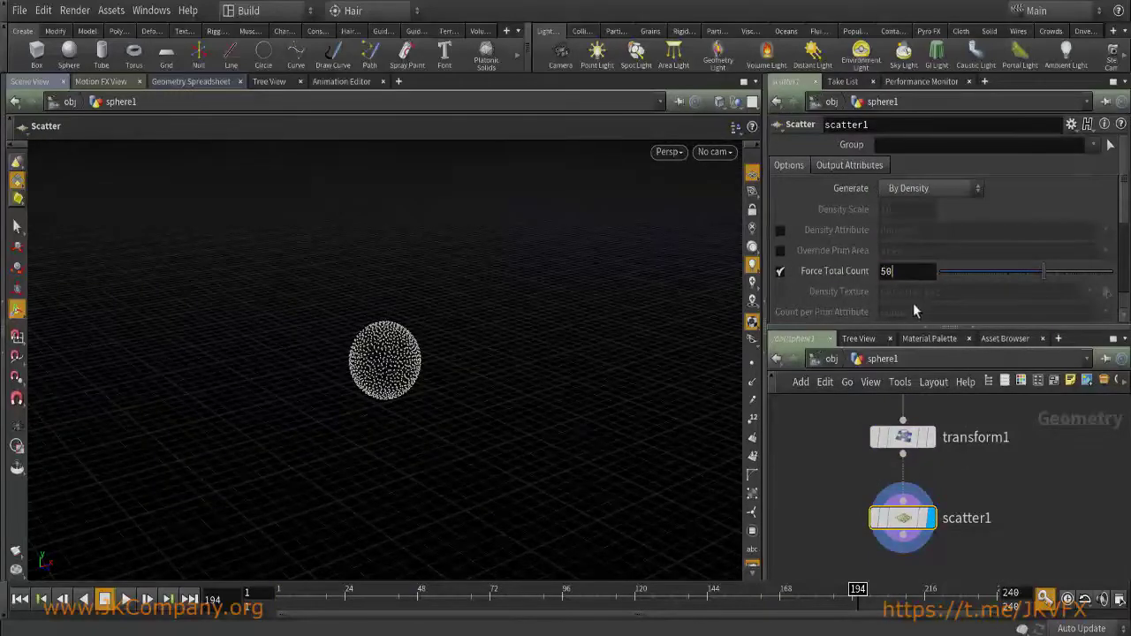
{"action": "type", "text": "0"}
{"action": "key", "text": "Return"}
{"action": "key", "text": "Return"}
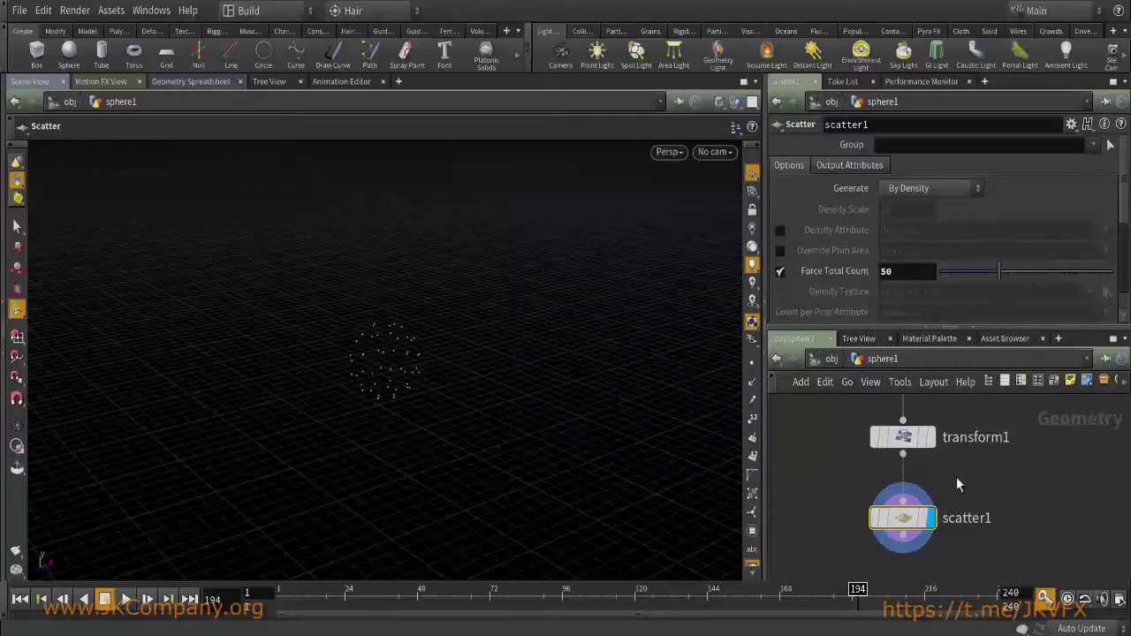
Add a solver1 node below scatter1.
{"action": "key", "text": "Tab"}
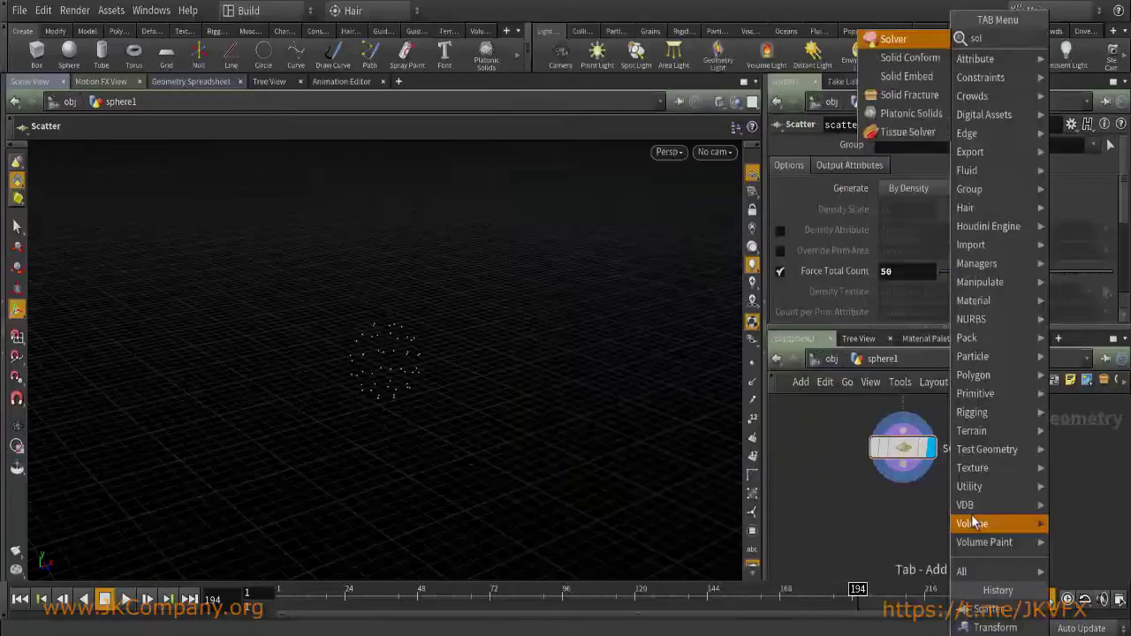
{"action": "key", "text": "Escape"}
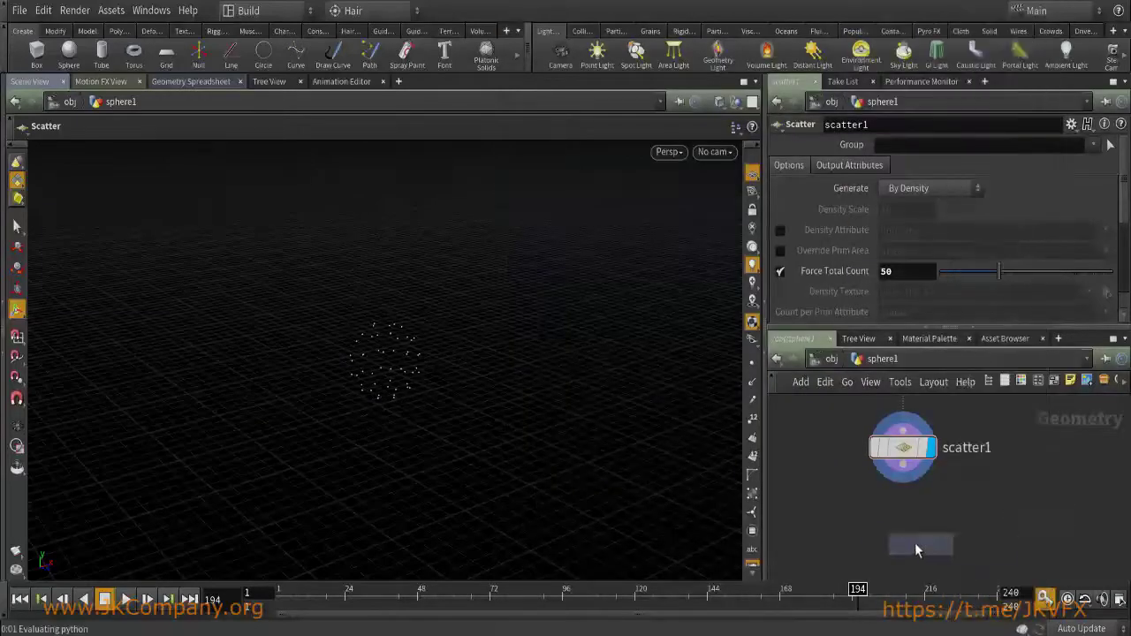
{"action": "left_click", "coordinate": [886, 534]}
Wire solver1 under scatter1, rewind to frame 1, and add merge1 inside solver1.
{"action": "left_click_drag", "start_coordinate": [902, 465], "coordinate": [886, 528]}
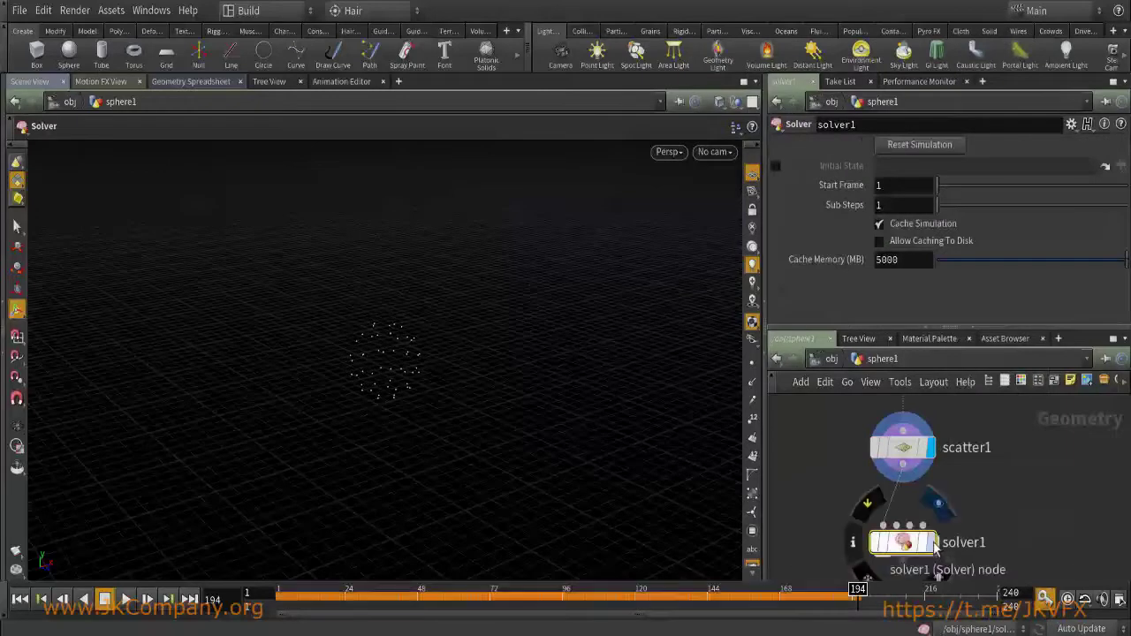
{"action": "left_click", "coordinate": [19, 598]}
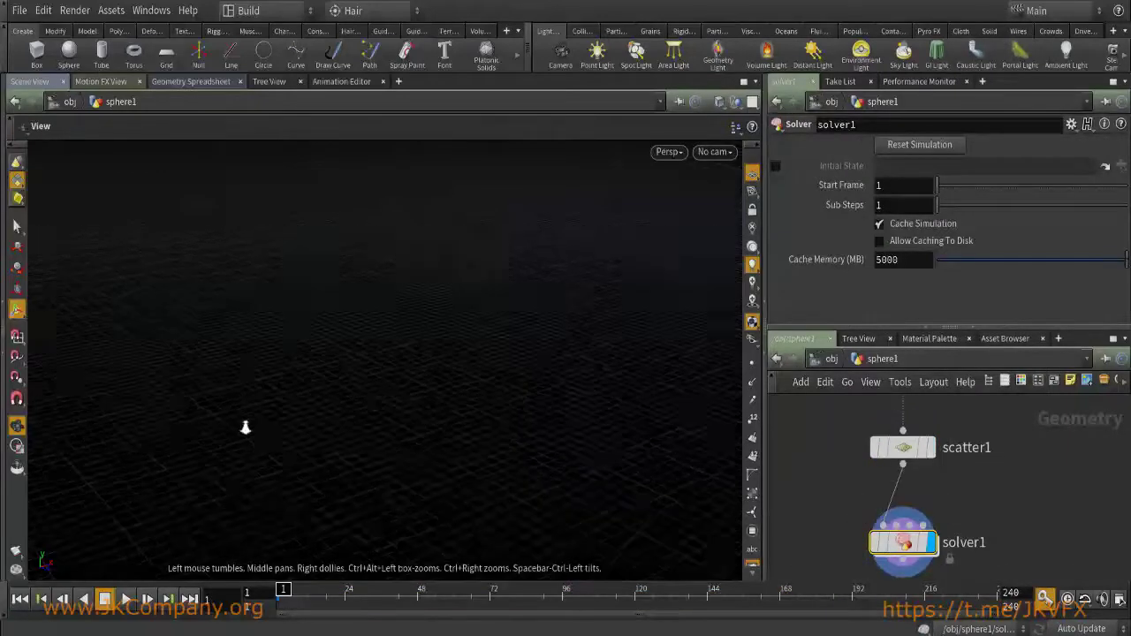
{"action": "double_click", "coordinate": [900, 538]}
{"action": "key", "text": "Tab"}
{"action": "type", "text": "merge"}
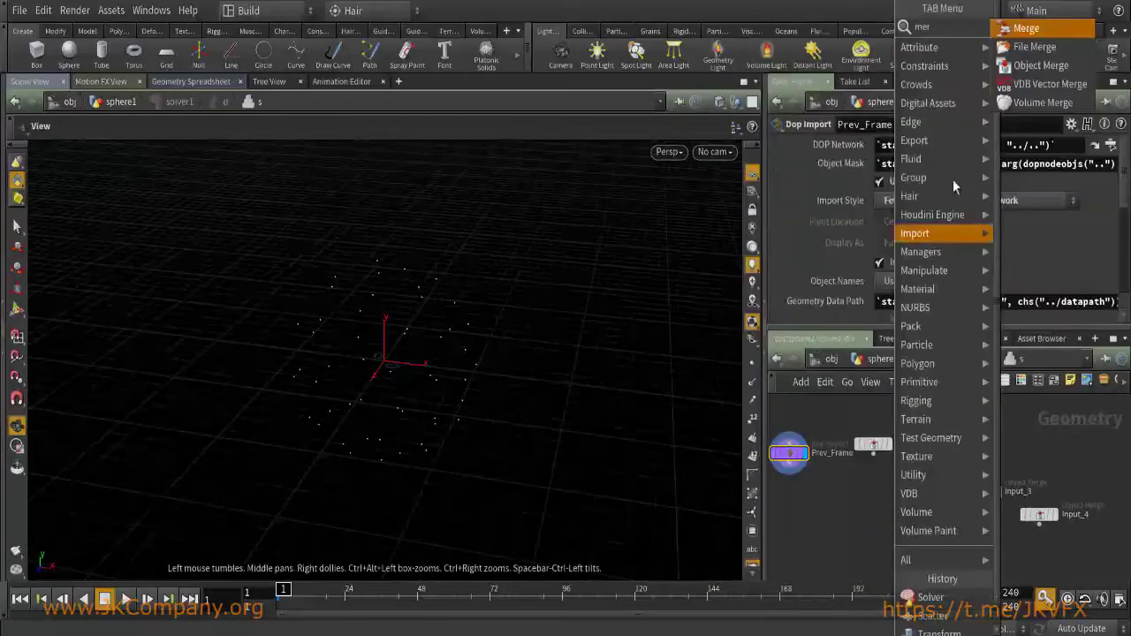
{"action": "key", "text": "Return"}
{"action": "left_click", "coordinate": [804, 510]}
Wire Prev_Frame and Input_1 into merge1 as its first and second inputs.
{"action": "scroll", "coordinate": [803, 501], "scroll_direction": "up", "scroll_amount": 3}
{"action": "left_click_drag", "start_coordinate": [825, 479], "coordinate": [870, 576]}
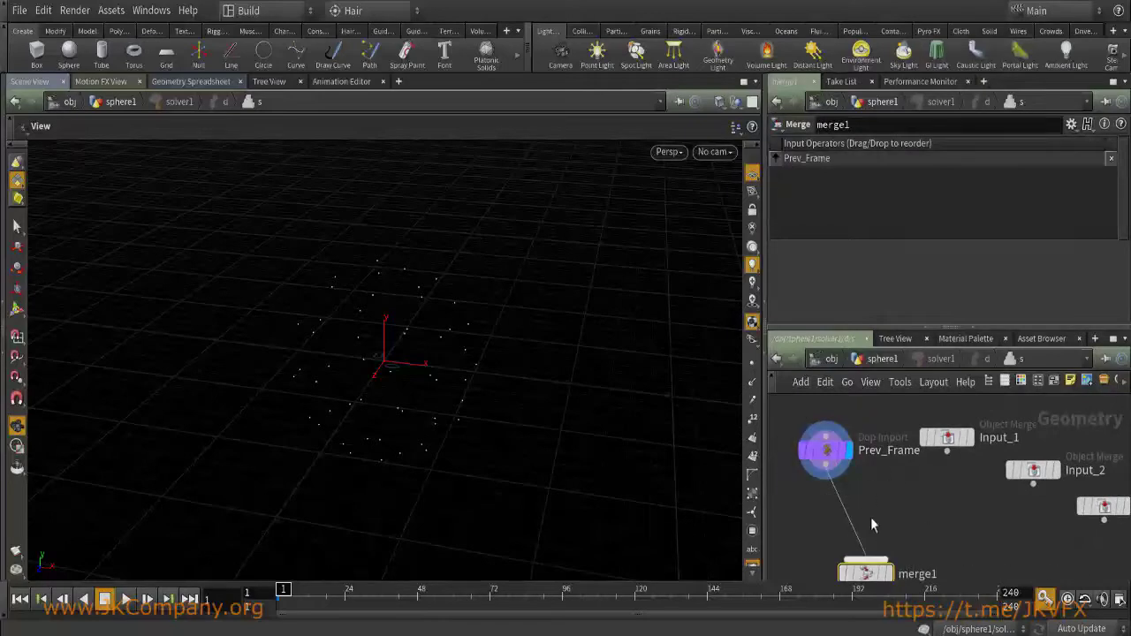
{"action": "middle_click_drag", "start_coordinate": [905, 512], "coordinate": [901, 486]}
{"action": "left_click_drag", "start_coordinate": [862, 427], "coordinate": [807, 414]}
{"action": "left_click_drag", "start_coordinate": [865, 535], "coordinate": [946, 427]}
{"action": "left_click", "coordinate": [958, 453]}
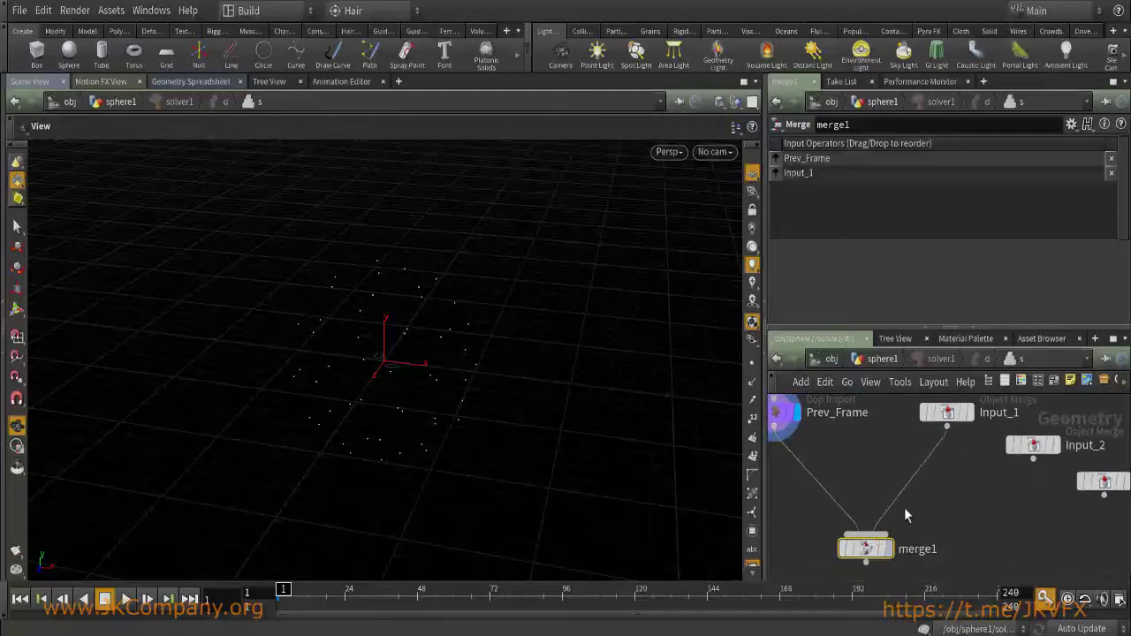
{"action": "middle_click_drag", "start_coordinate": [946, 485], "coordinate": [938, 500]}
{"action": "mouse_move", "coordinate": [937, 477]}
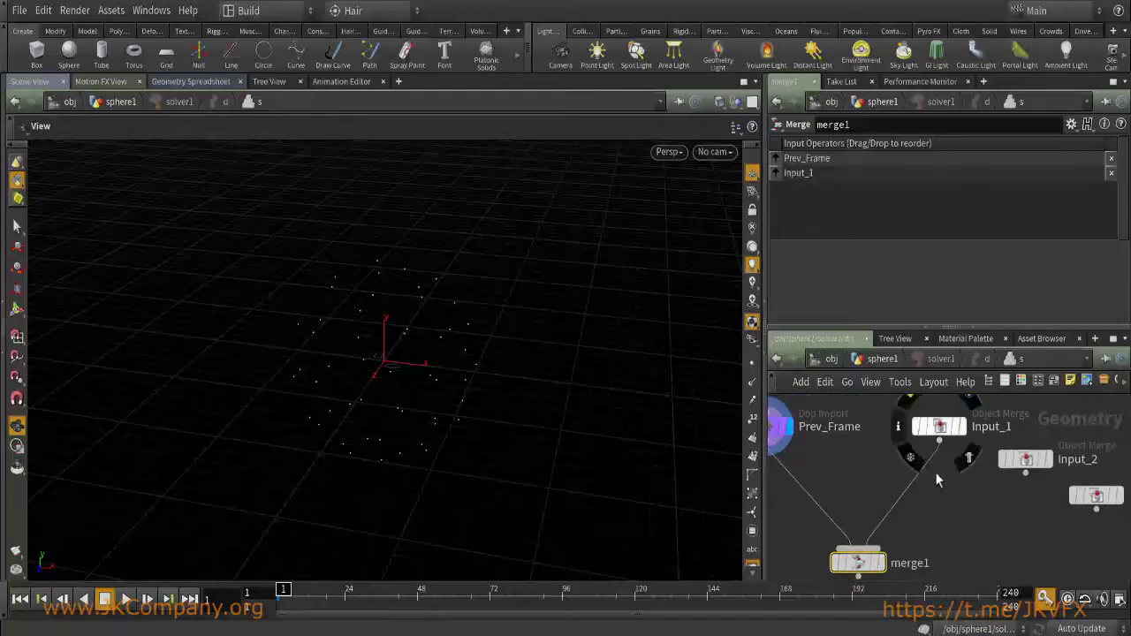
Check Prev_Frame's import settings and Input_1's object merge settings inside solver1.
{"action": "key", "text": "u"}
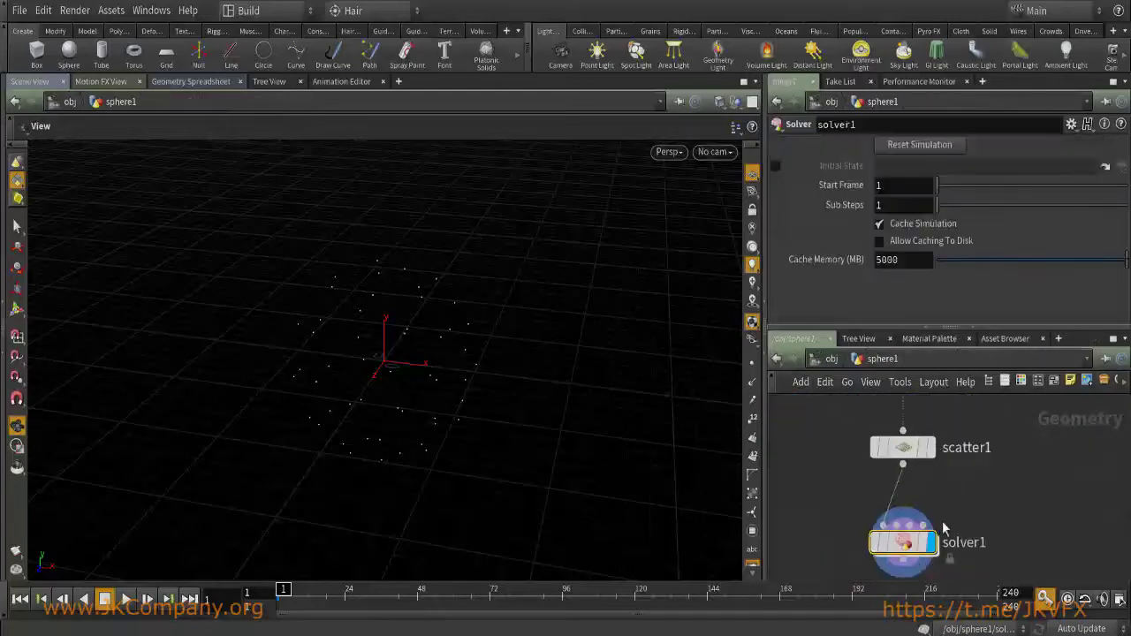
{"action": "key", "text": "i"}
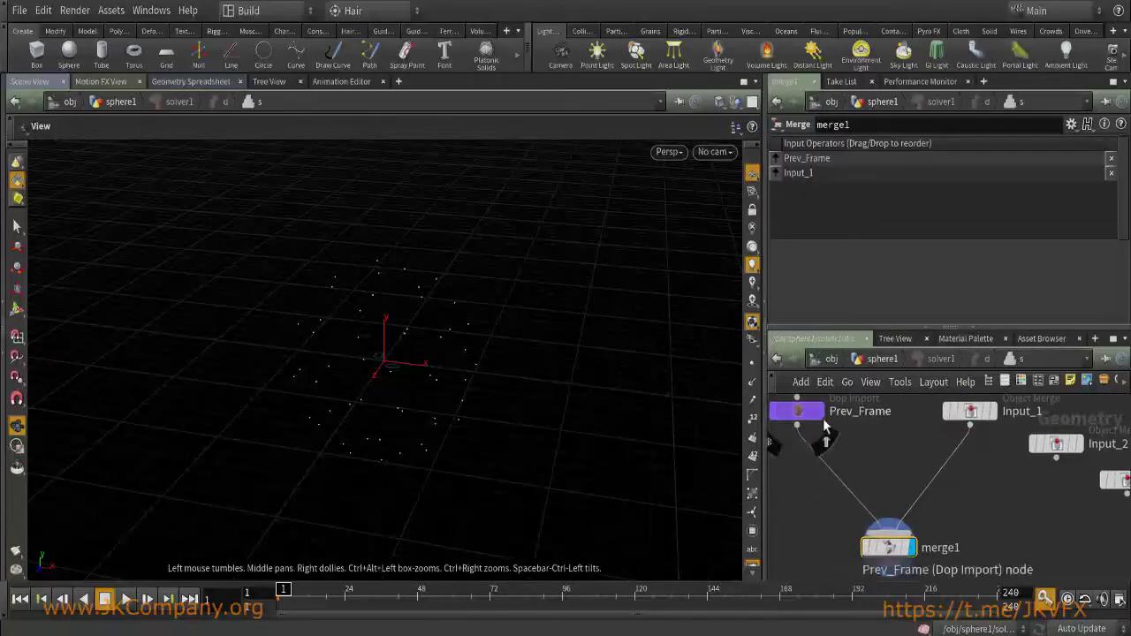
{"action": "left_click", "coordinate": [799, 412]}
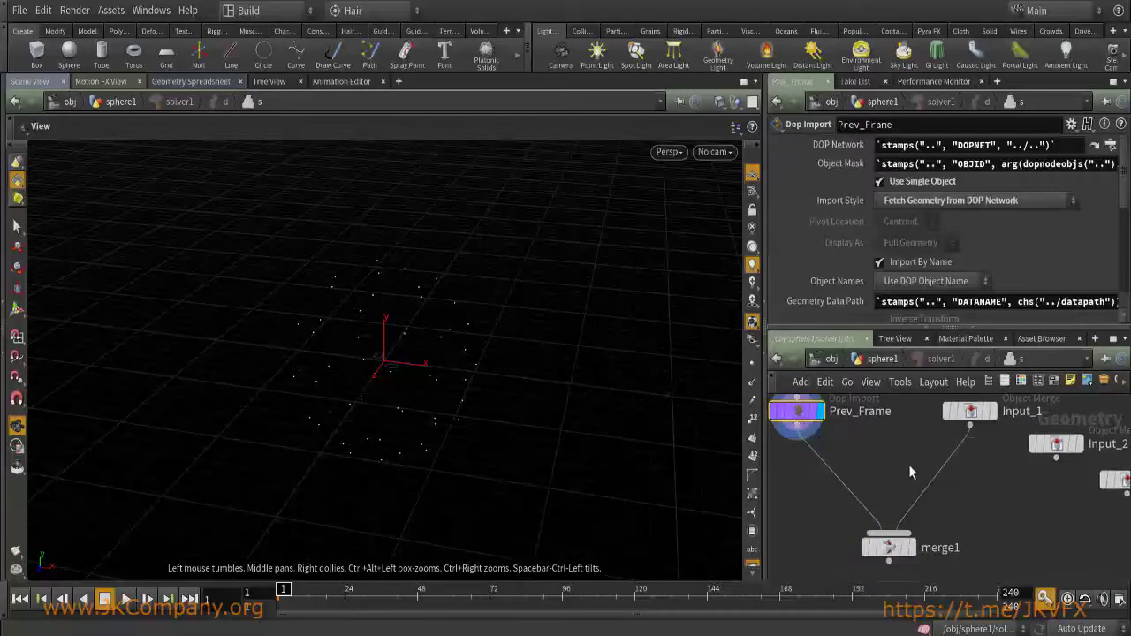
{"action": "left_click", "coordinate": [970, 415]}
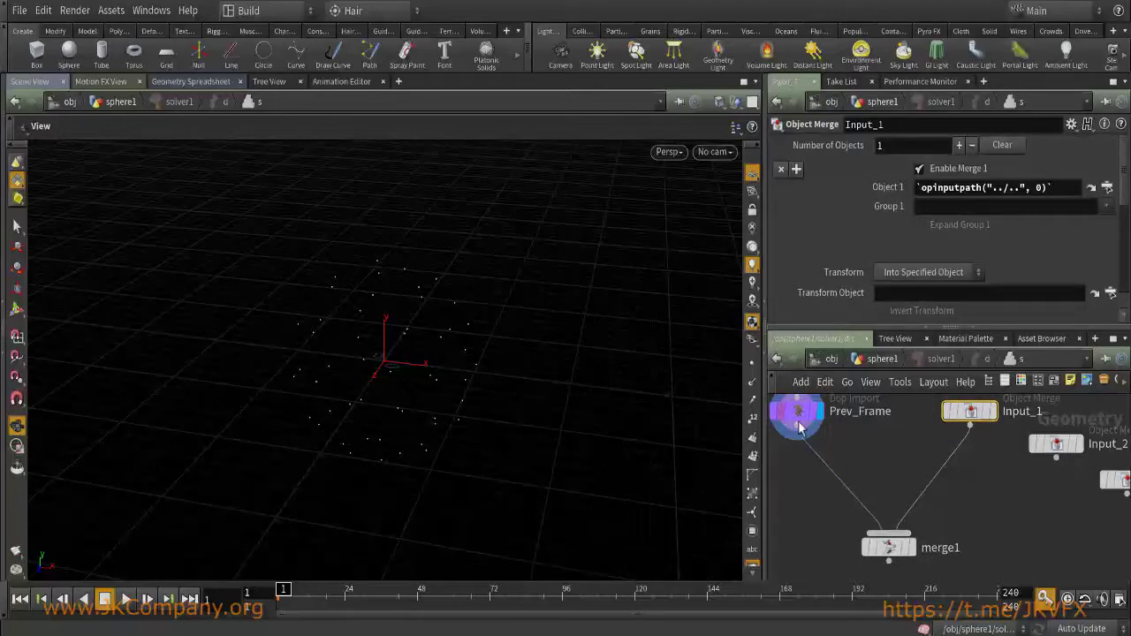
At the sphere1 level, step forward and briefly play solver1's simulation.
{"action": "key", "text": "u"}
{"action": "left_click", "coordinate": [922, 448]}
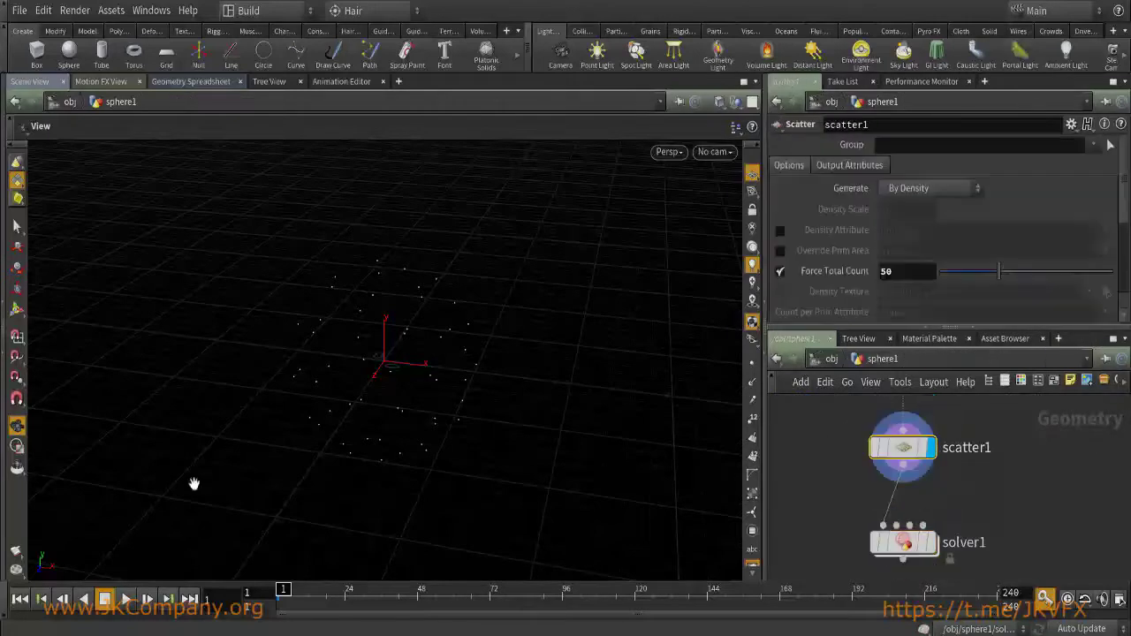
{"action": "left_click", "coordinate": [148, 599]}
{"action": "left_click", "coordinate": [147, 599]}
{"action": "left_click", "coordinate": [148, 599]}
{"action": "left_click", "coordinate": [147, 599]}
{"action": "left_click", "coordinate": [147, 599]}
{"action": "left_click", "coordinate": [148, 599]}
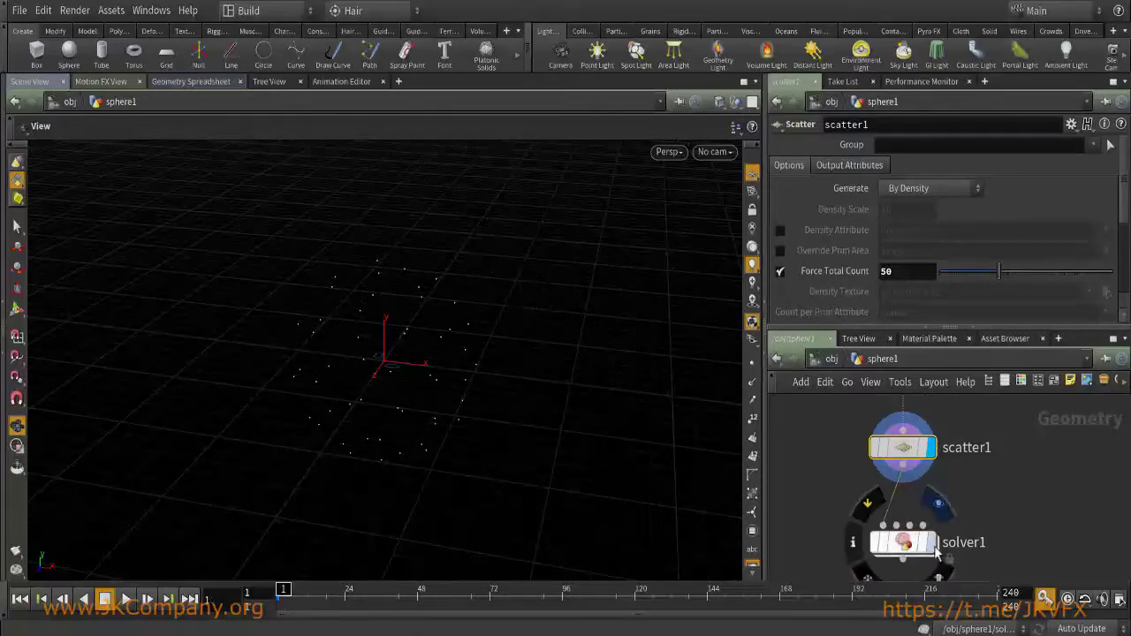
{"action": "left_click", "coordinate": [902, 542]}
{"action": "left_click", "coordinate": [126, 599]}
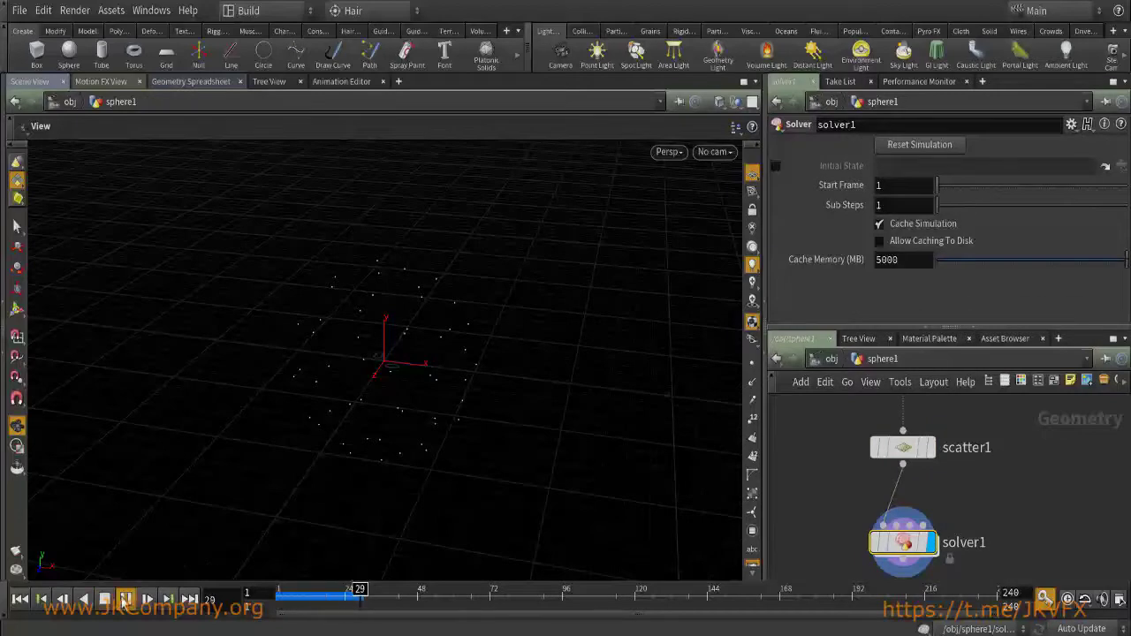
{"action": "left_click", "coordinate": [104, 599]}
Rewind to frame 1 and look at merge1 inside solver1 before returning up.
{"action": "middle_click_drag", "start_coordinate": [1027, 504], "coordinate": [1044, 454]}
{"action": "left_click_drag", "start_coordinate": [469, 336], "coordinate": [270, 426], "text": "alt"}
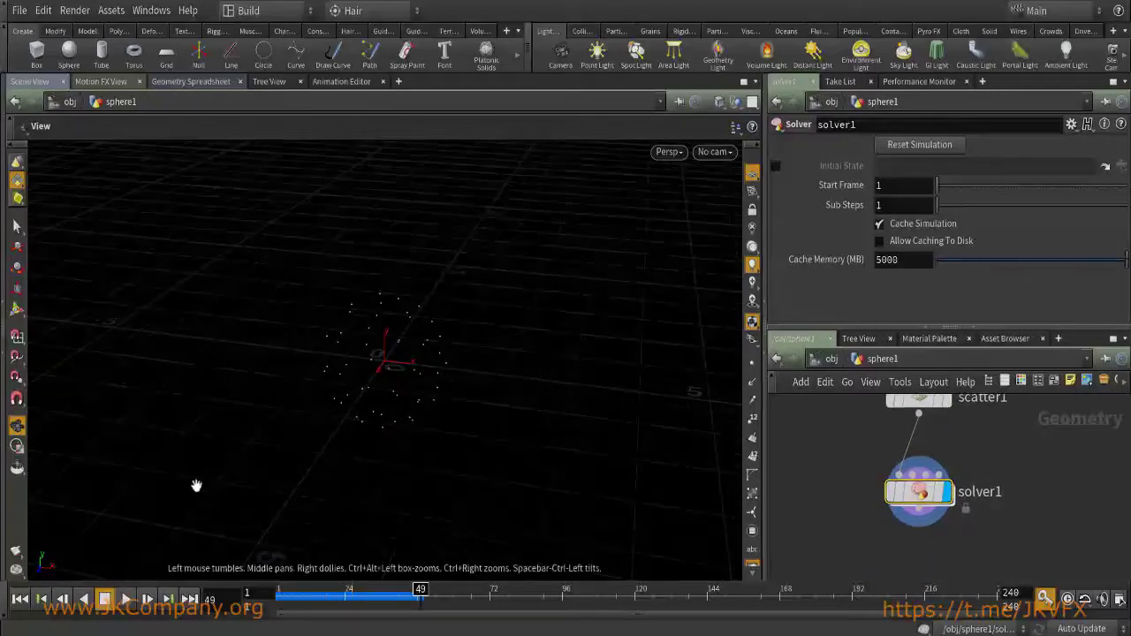
{"action": "left_click", "coordinate": [20, 599]}
{"action": "double_click", "coordinate": [919, 491]}
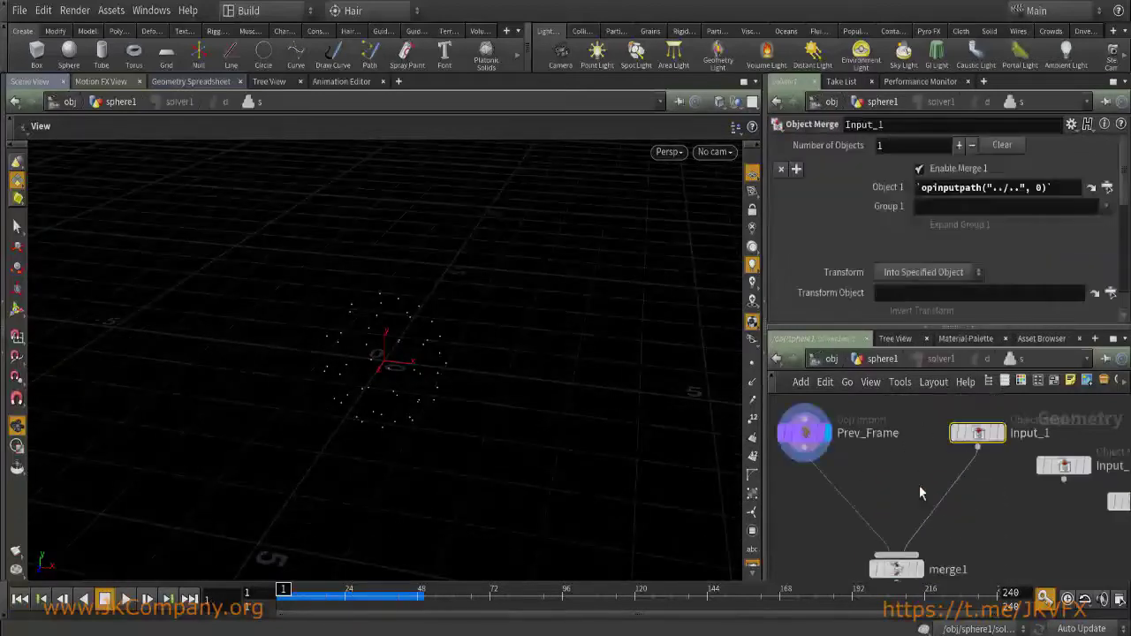
{"action": "middle_click_drag", "start_coordinate": [923, 568], "coordinate": [935, 492]}
{"action": "key", "text": "u"}
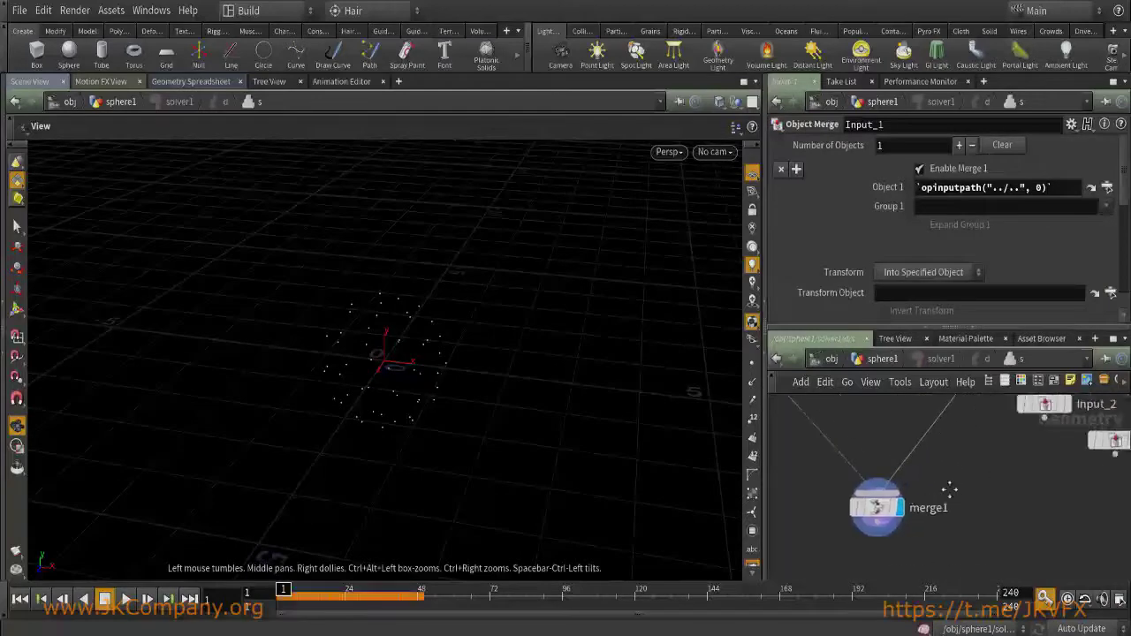
Replay the simulation to watch the point trail grow, then inspect frame 25.
{"action": "left_click", "coordinate": [126, 599]}
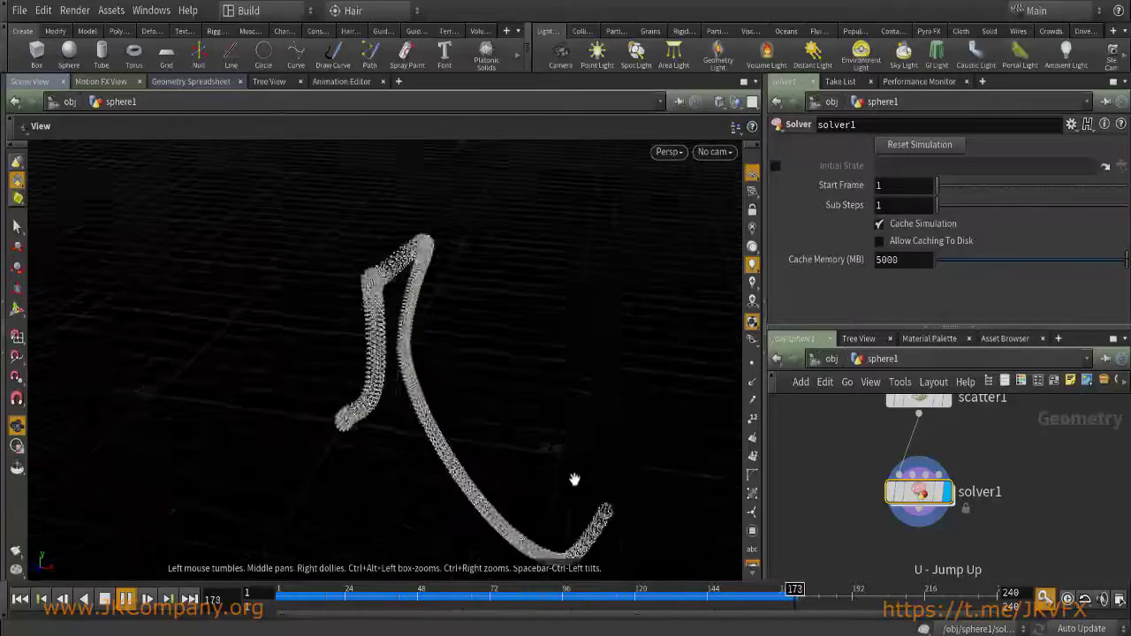
{"action": "left_click", "coordinate": [125, 599]}
{"action": "left_click", "coordinate": [19, 599]}
{"action": "left_click_drag", "start_coordinate": [310, 594], "coordinate": [356, 597]}
{"action": "left_click_drag", "start_coordinate": [375, 530], "coordinate": [494, 455]}
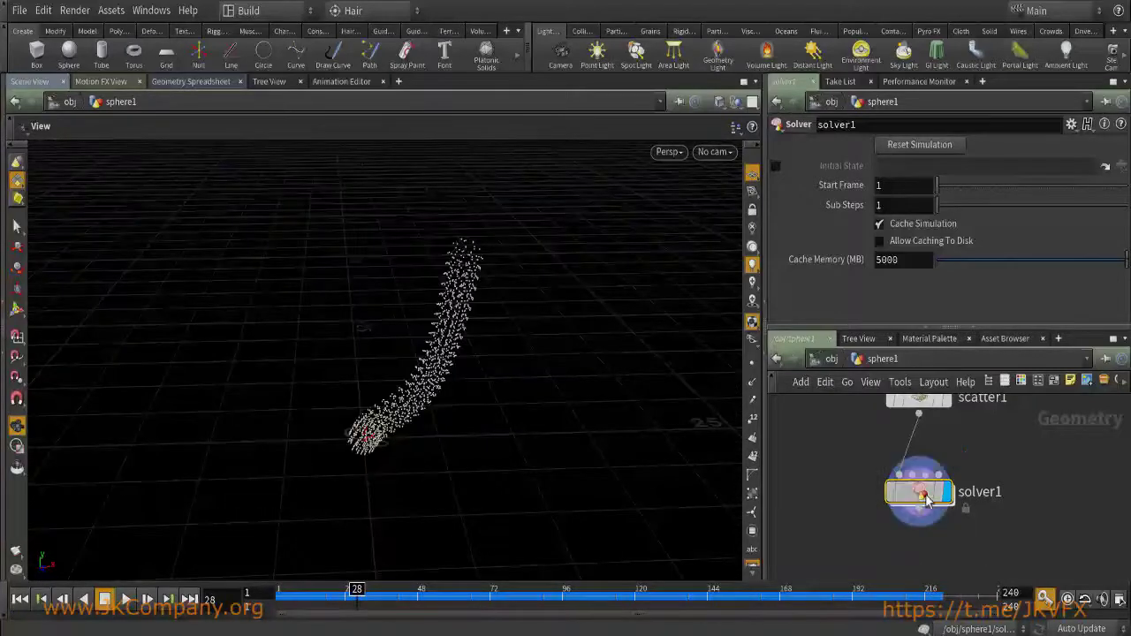
{"action": "double_click", "coordinate": [918, 491]}
{"action": "key", "text": "Tab"}
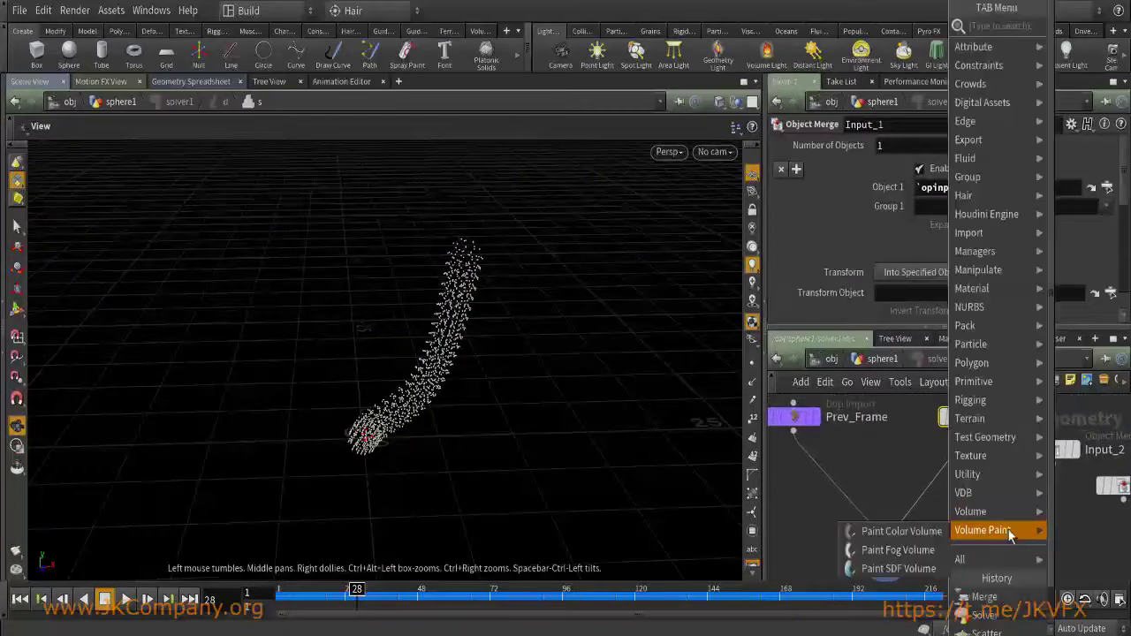
Add a Point VOP below merge1 and wire it in.
{"action": "type", "text": "point"}
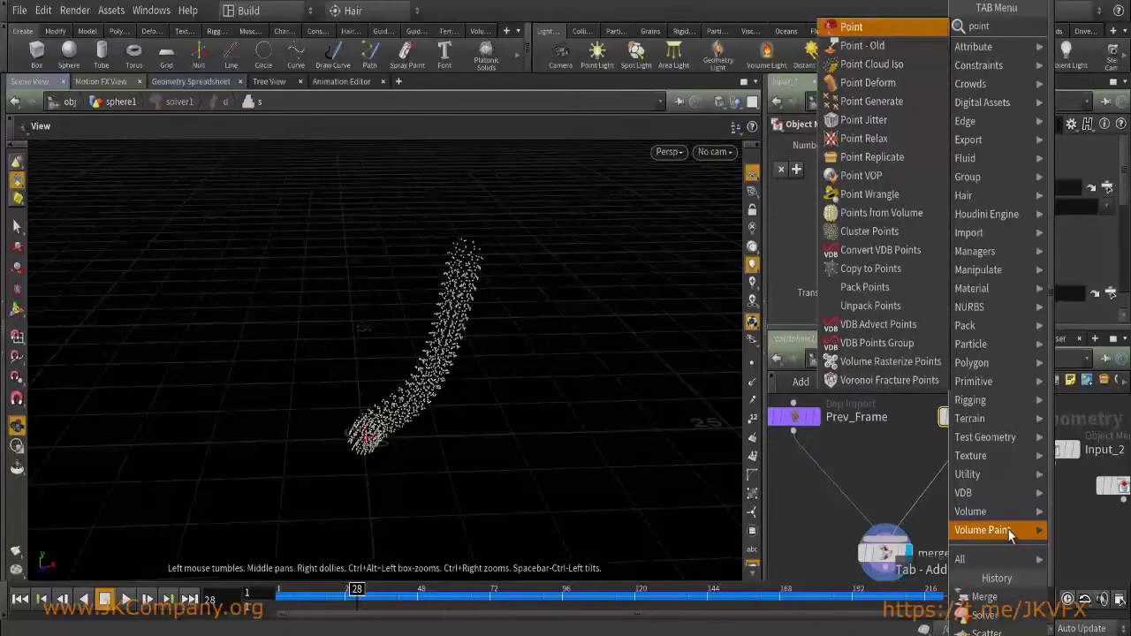
{"action": "key", "text": "Down"}
{"action": "key", "text": "Down"}
{"action": "key", "text": "Down"}
{"action": "key", "text": "Down"}
{"action": "key", "text": "Down"}
{"action": "key", "text": "Down"}
{"action": "key", "text": "Down"}
{"action": "key", "text": "Down"}
{"action": "key", "text": "Return"}
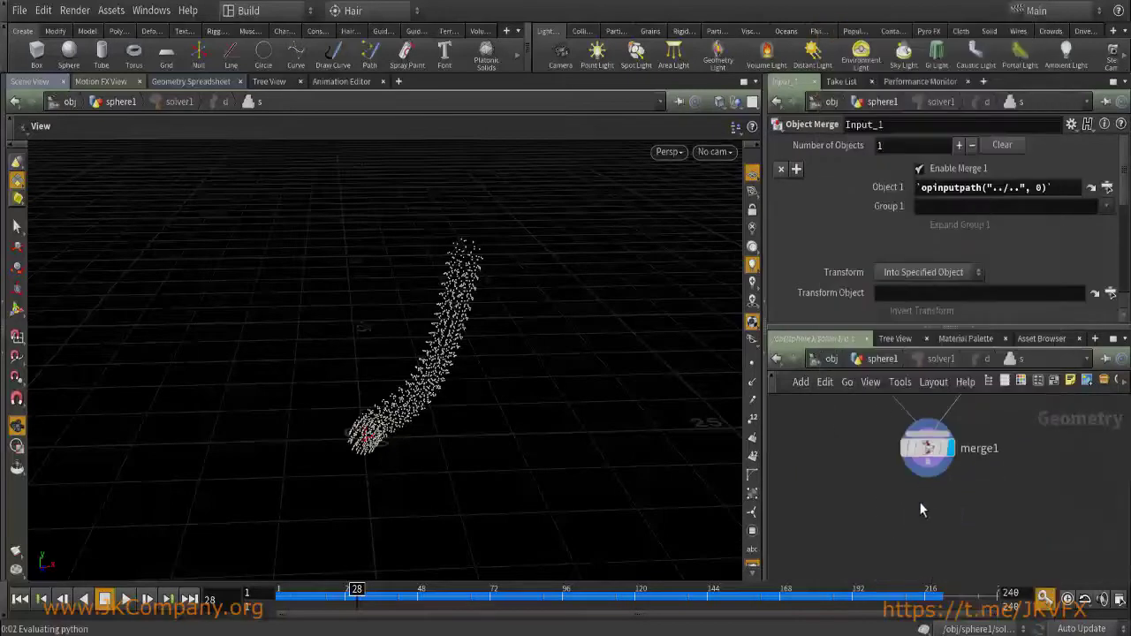
{"action": "left_click", "coordinate": [978, 506]}
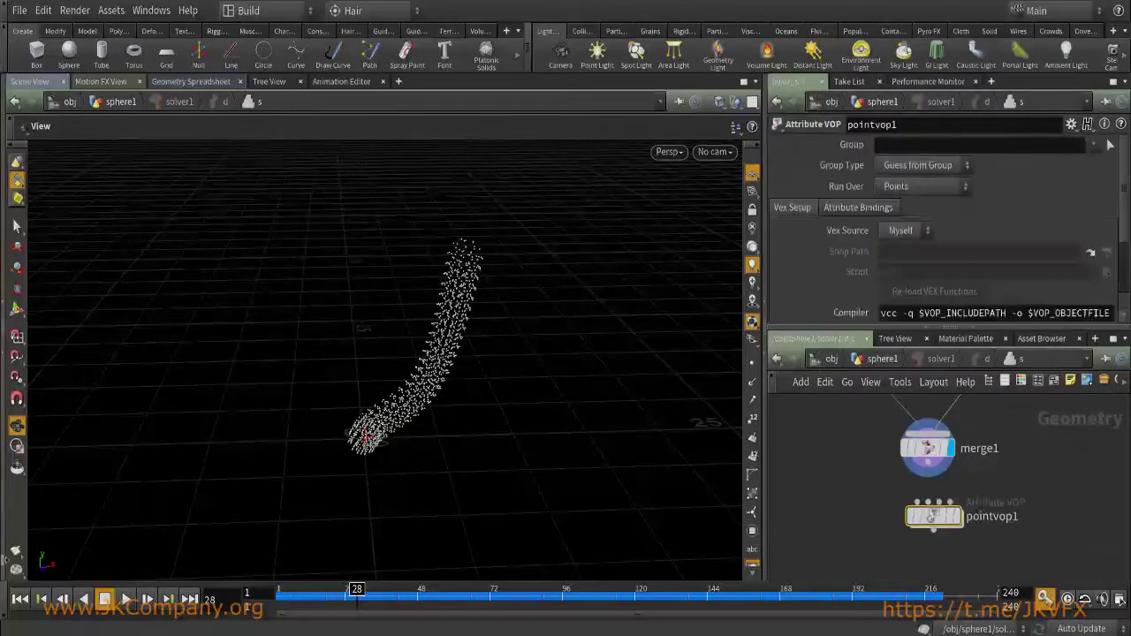
{"action": "left_click", "coordinate": [19, 601]}
{"action": "left_click_drag", "start_coordinate": [926, 508], "coordinate": [929, 541]}
Rename the Point VOP to add_V_Noise and enter its VEX network.
{"action": "double_click", "coordinate": [981, 540]}
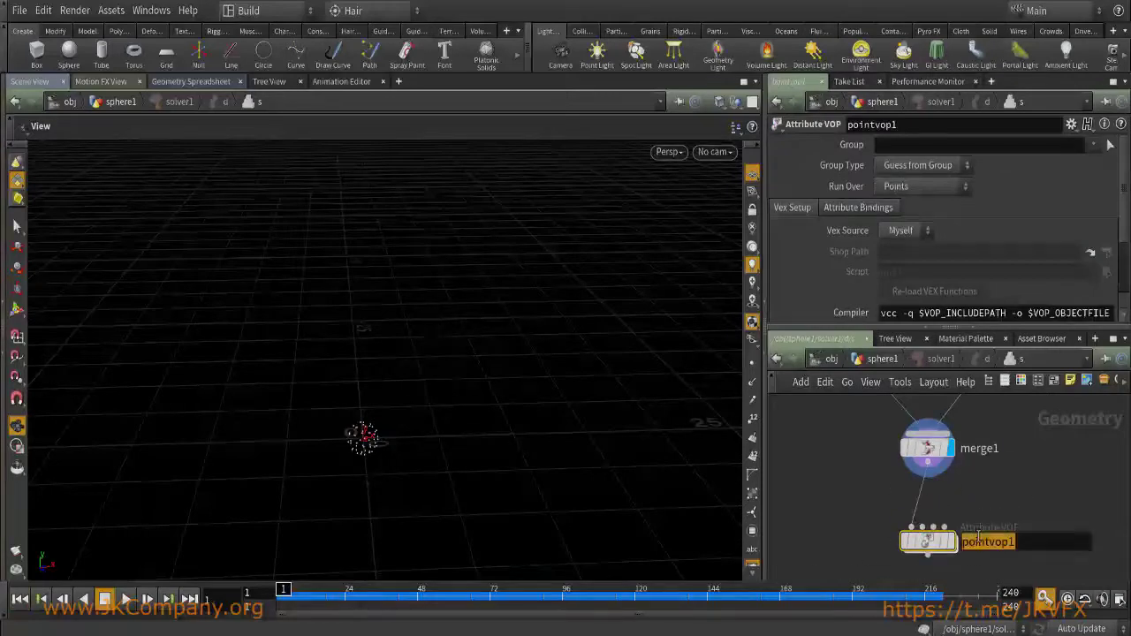
{"action": "type", "text": "add_V_N"}
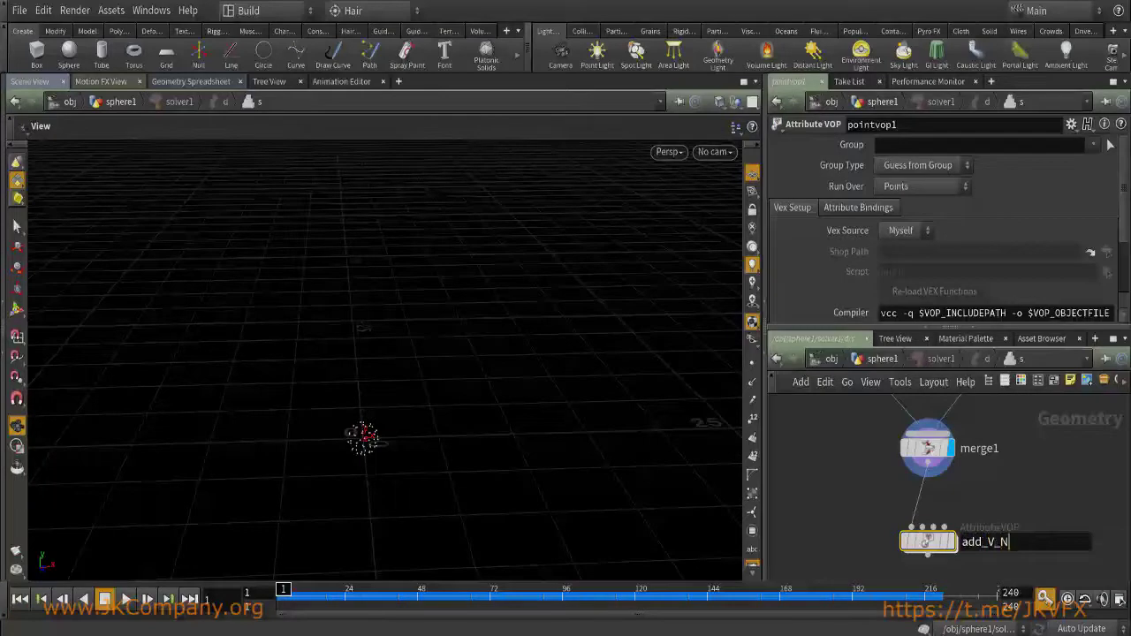
{"action": "type", "text": "oise"}
{"action": "key", "text": "Return"}
{"action": "double_click", "coordinate": [948, 538]}
{"action": "key", "text": "Tab"}
{"action": "type", "text": "curl"}
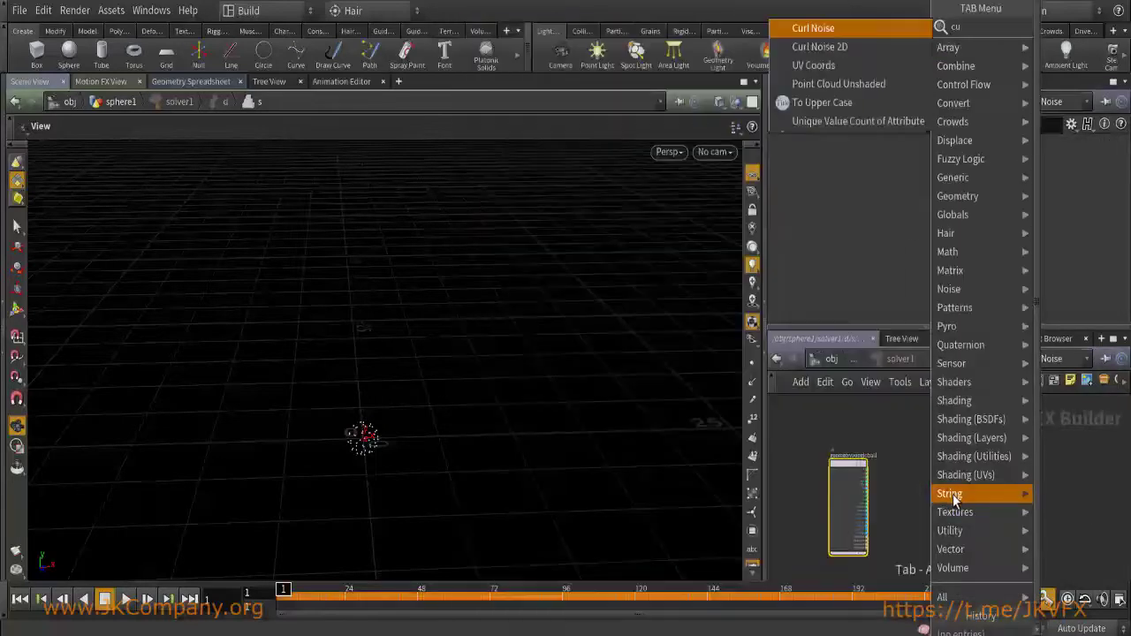
Add curlnoise1 with the global position wired into its pos input.
{"action": "left_click", "coordinate": [1063, 27]}
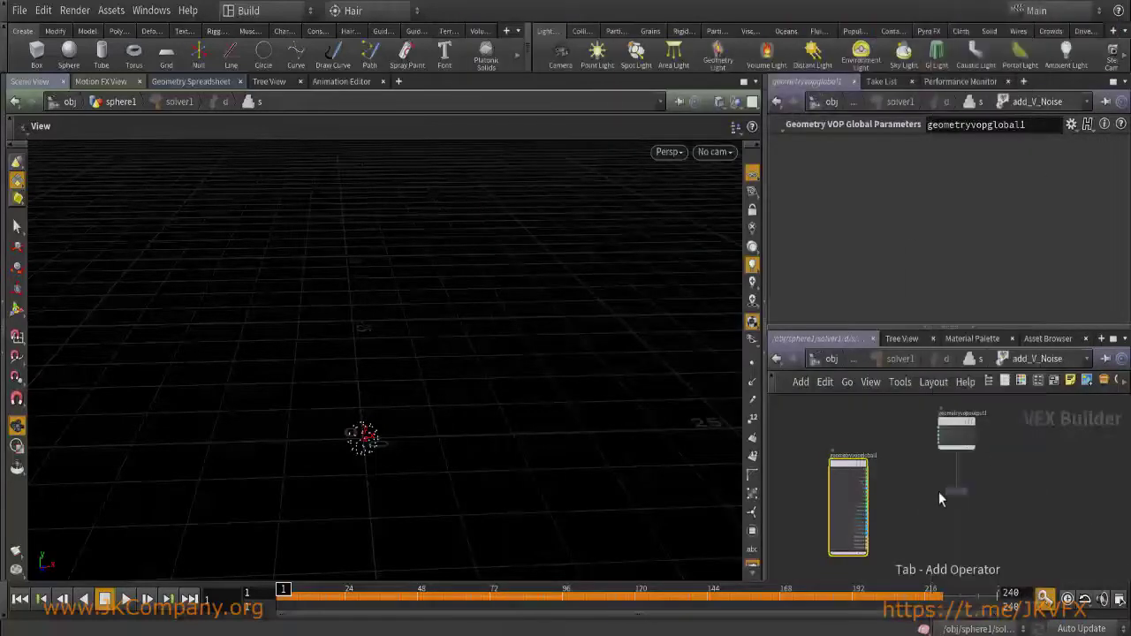
{"action": "left_click", "coordinate": [931, 510]}
{"action": "scroll", "coordinate": [916, 504], "scroll_direction": "up", "scroll_amount": 2}
{"action": "left_click", "coordinate": [839, 452]}
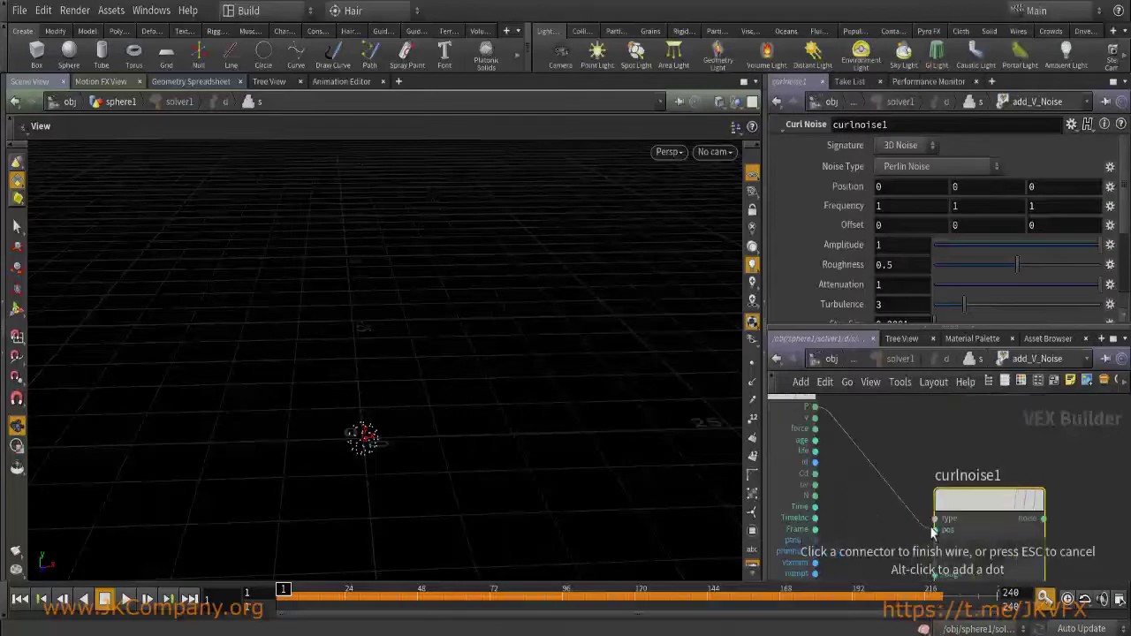
{"action": "left_click", "coordinate": [912, 522]}
Add add1 summing the velocity output and the curl noise output.
{"action": "key", "text": "Tab"}
{"action": "type", "text": "add"}
{"action": "left_click", "coordinate": [935, 30]}
{"action": "left_click", "coordinate": [1008, 477]}
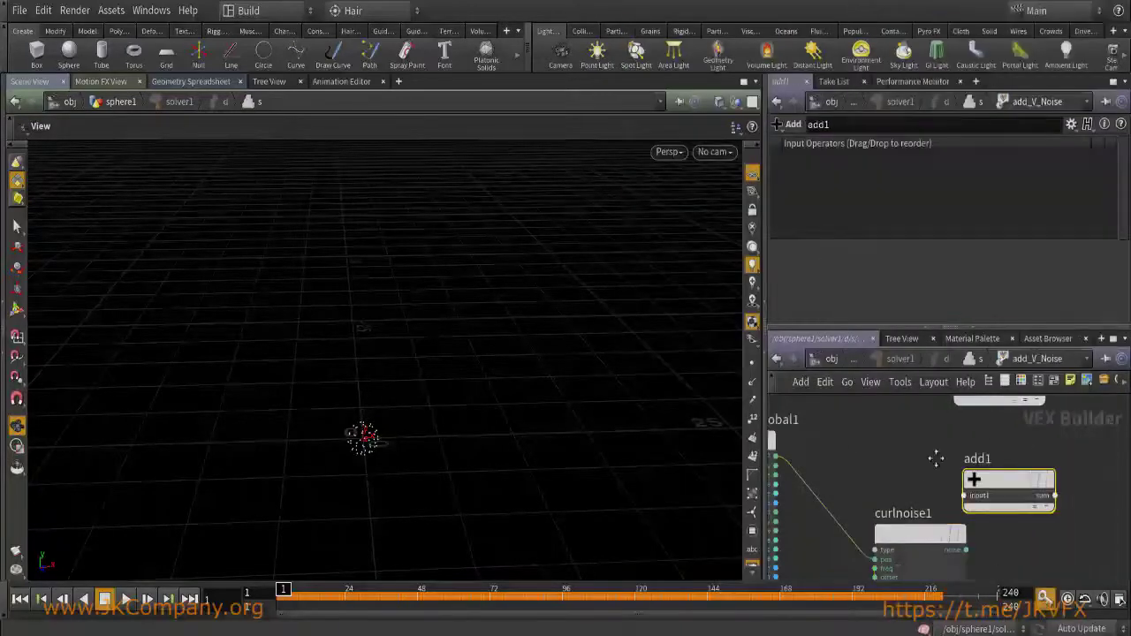
{"action": "middle_click_drag", "start_coordinate": [903, 456], "coordinate": [957, 450]}
{"action": "left_click", "coordinate": [829, 459]}
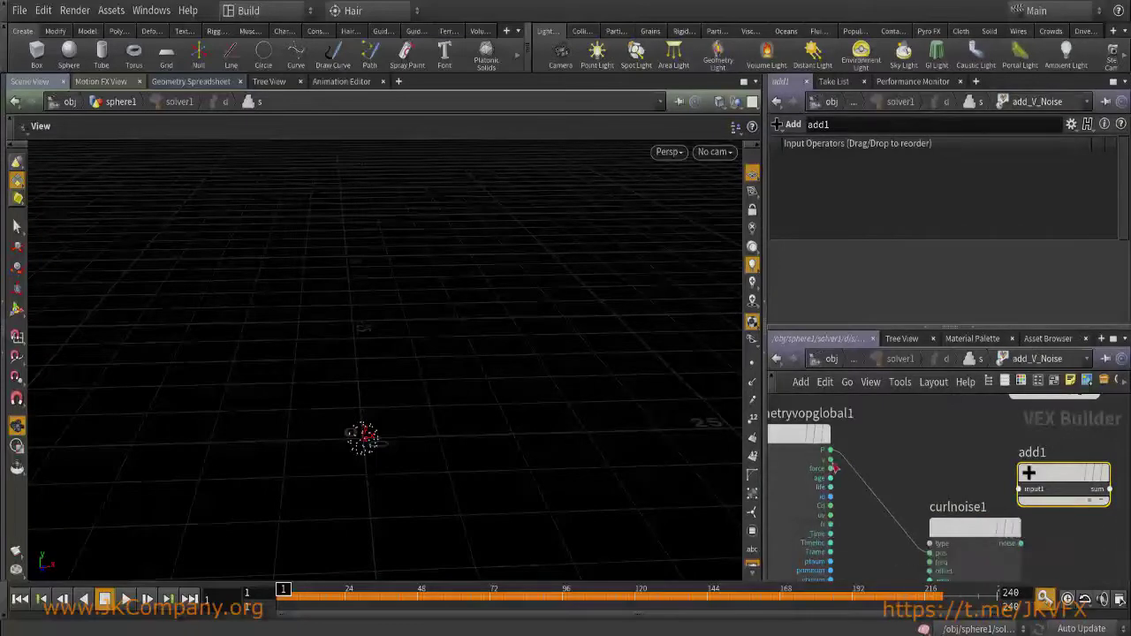
{"action": "left_click", "coordinate": [1020, 488]}
{"action": "middle_click_drag", "start_coordinate": [1050, 486], "coordinate": [949, 464]}
{"action": "left_click", "coordinate": [918, 476]}
{"action": "left_click", "coordinate": [919, 521]}
{"action": "middle_click_drag", "start_coordinate": [869, 457], "coordinate": [916, 432]}
Wire add1's sum into geometryvopoutput1 and return up to sphere1.
{"action": "left_click", "coordinate": [867, 469]}
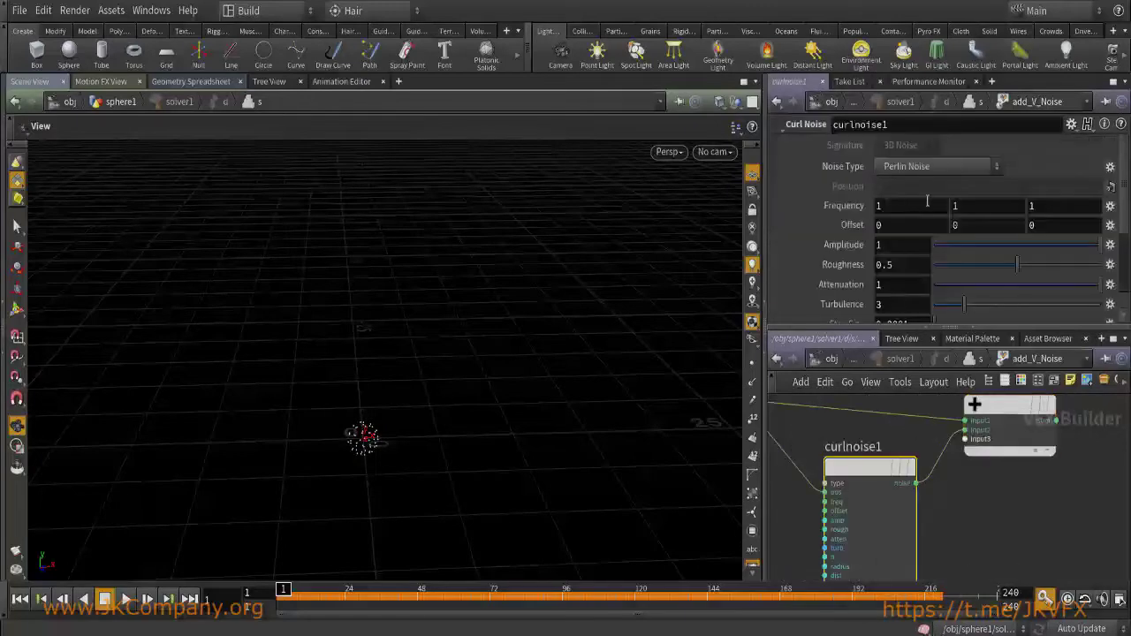
{"action": "middle_click_drag", "start_coordinate": [985, 449], "coordinate": [955, 530]}
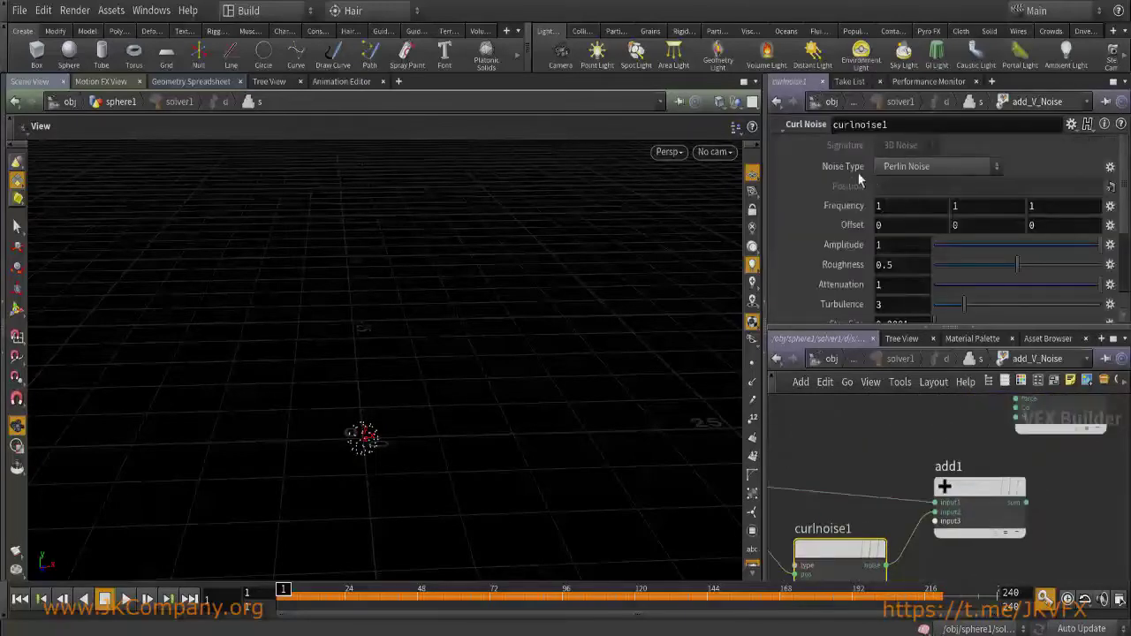
{"action": "middle_click_drag", "start_coordinate": [882, 451], "coordinate": [905, 465]}
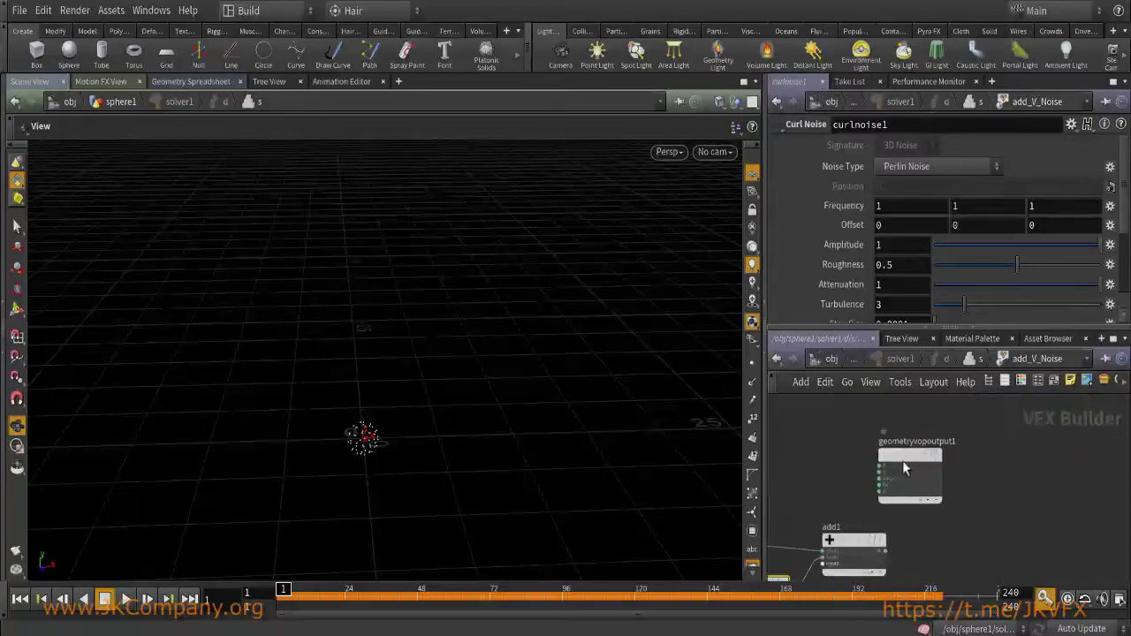
{"action": "left_click_drag", "start_coordinate": [904, 466], "coordinate": [968, 479]}
{"action": "scroll", "coordinate": [896, 462], "scroll_direction": "up", "scroll_amount": 3}
{"action": "left_click_drag", "start_coordinate": [851, 535], "coordinate": [956, 441]}
{"action": "key", "text": "u"}
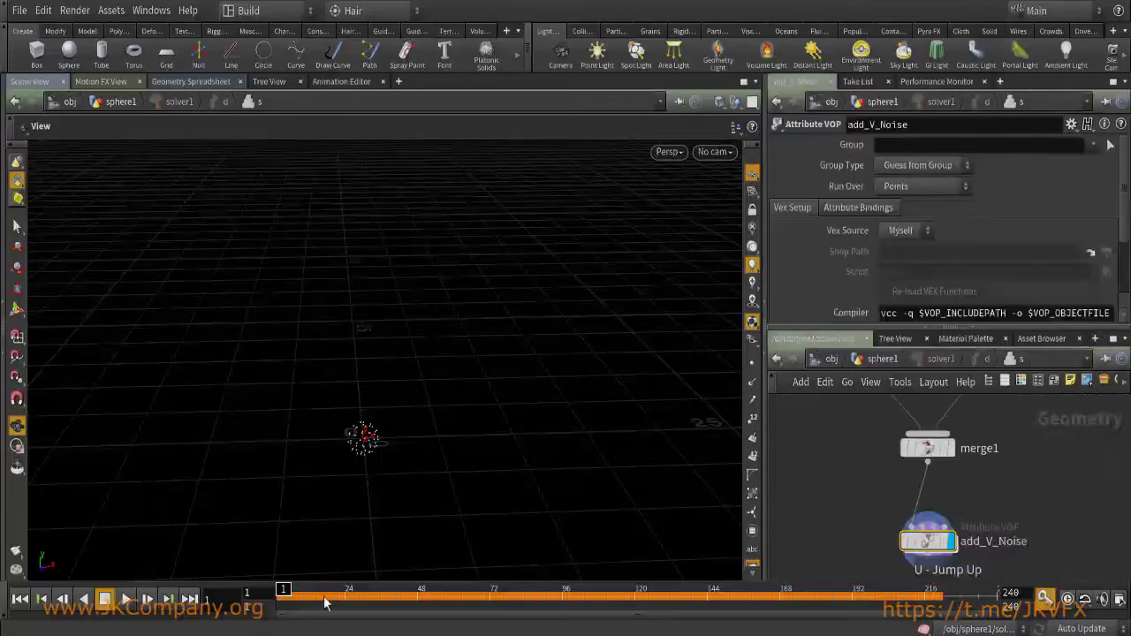
{"action": "key", "text": "u"}
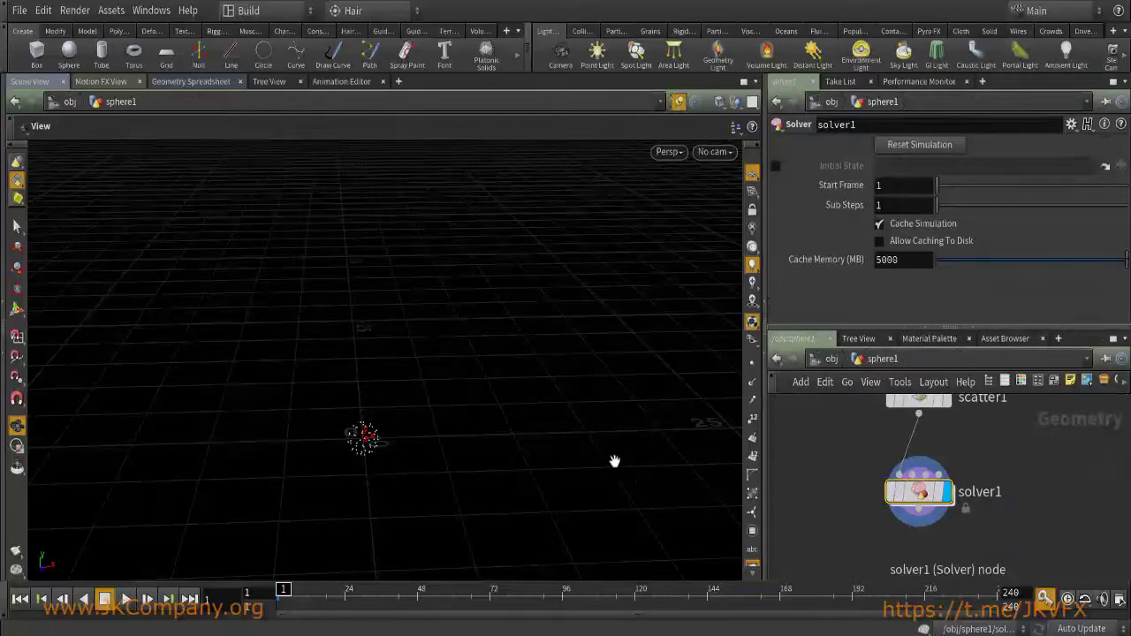
Inside solver1, add an Attribute Wrangle under add_V_Noise running @P += @v; and scrub to frame 35.
{"action": "double_click", "coordinate": [919, 492]}
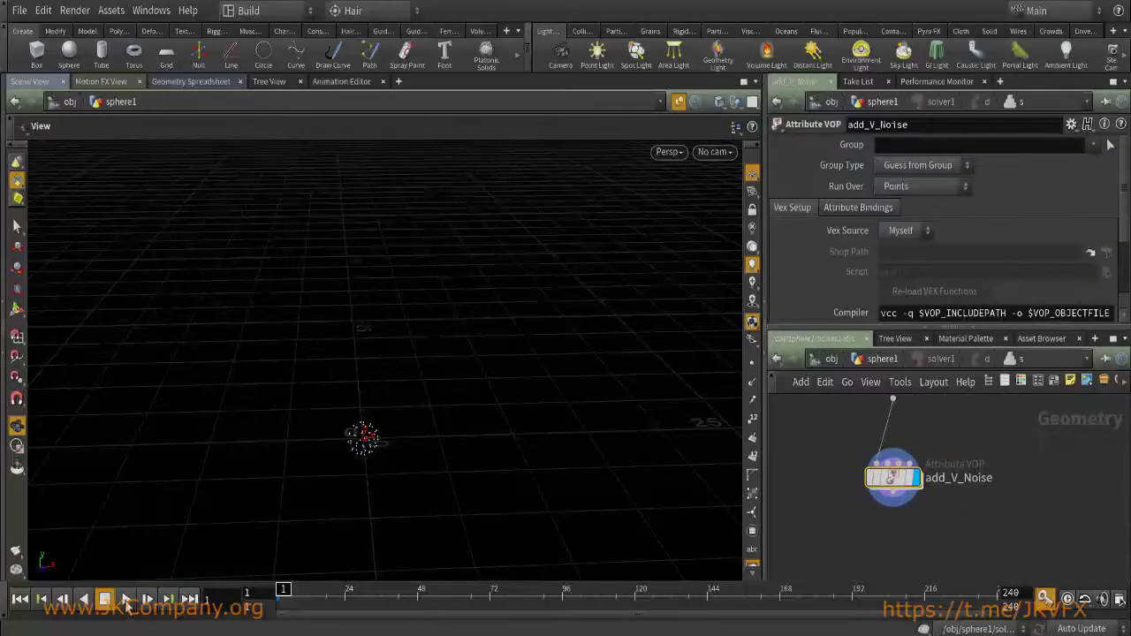
{"action": "left_click", "coordinate": [126, 600]}
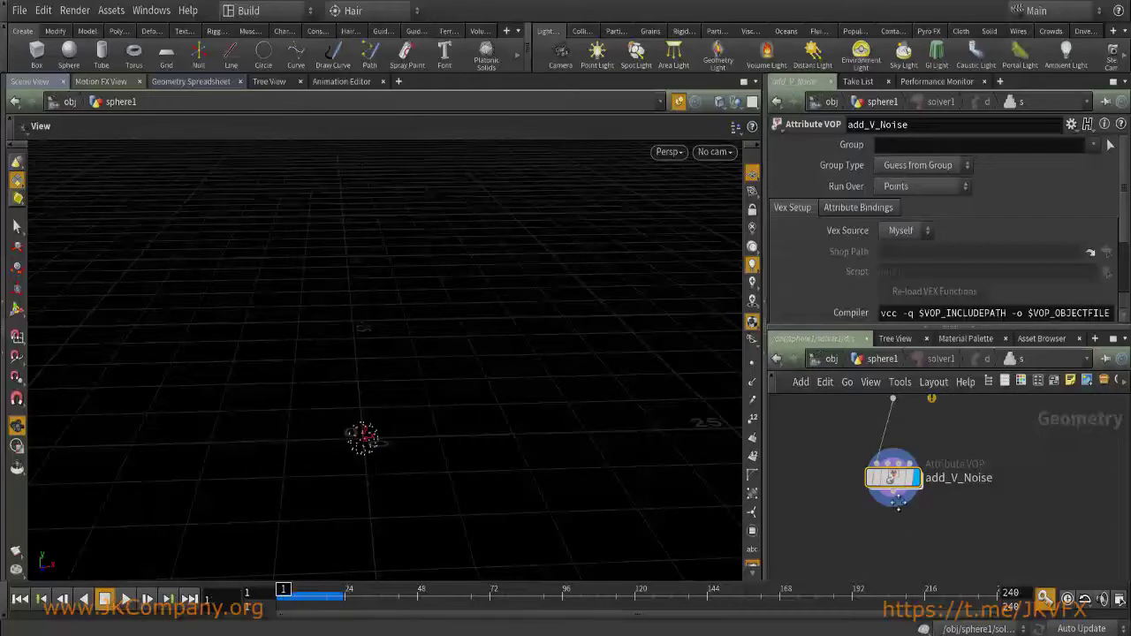
{"action": "key", "text": "Tab"}
{"action": "type", "text": "wra"}
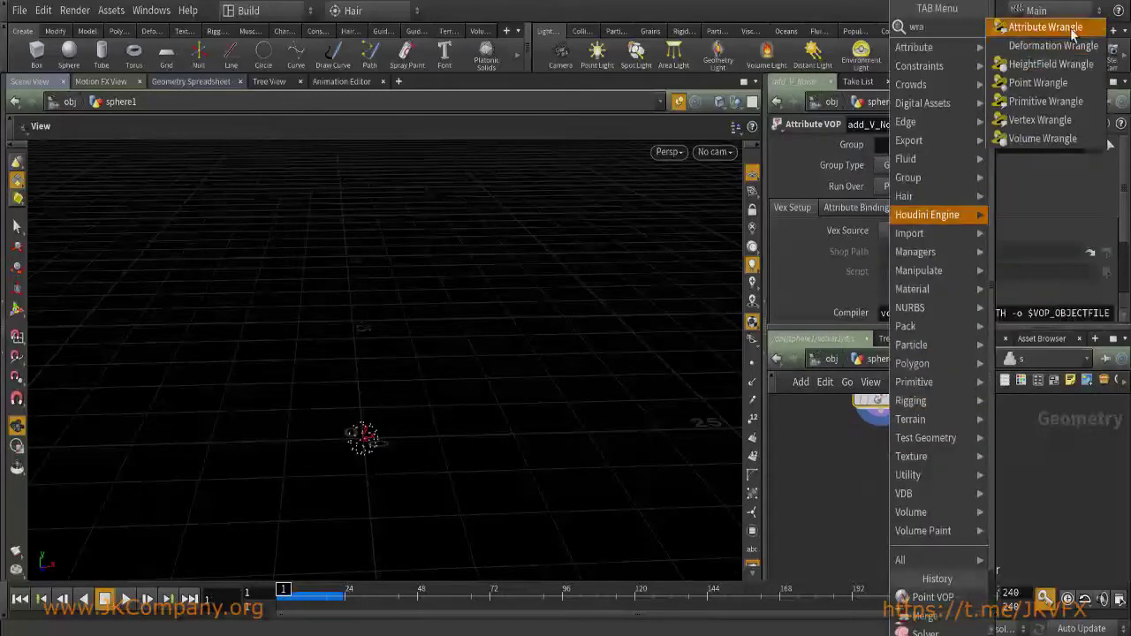
{"action": "left_click", "coordinate": [1045, 28]}
{"action": "left_click", "coordinate": [881, 474]}
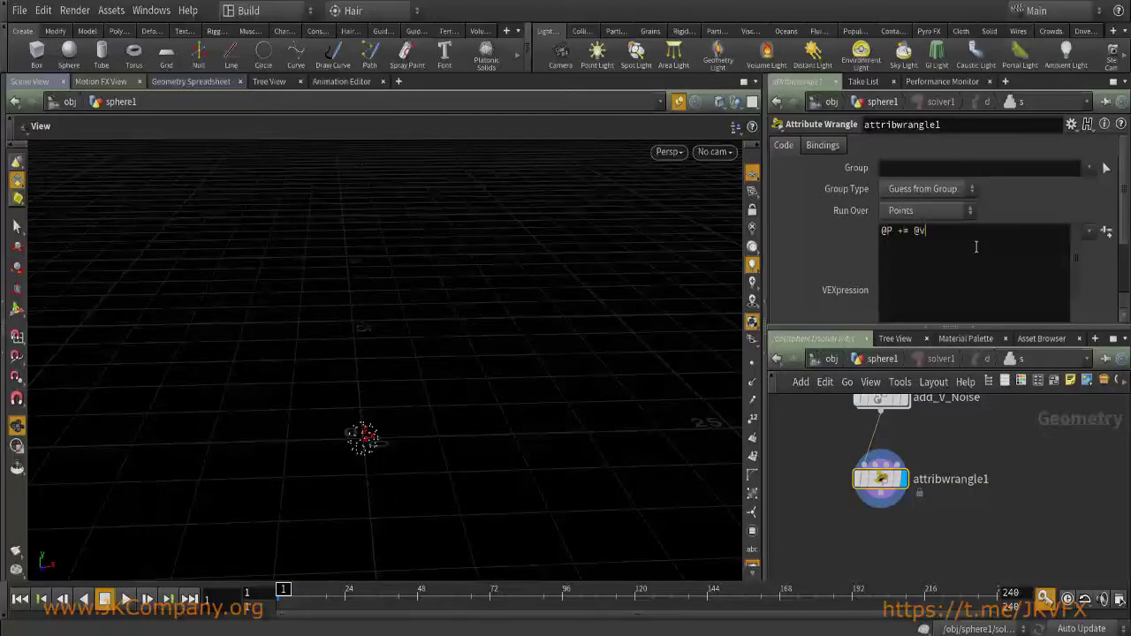
{"action": "type", "text": "v;"}
{"action": "mouse_move", "coordinate": [284, 589]}
{"action": "left_mouse_down"}
{"action": "mouse_move", "coordinate": [378, 590]}
{"action": "mouse_move", "coordinate": [282, 589]}
{"action": "left_mouse_up"}
Inside add_V_Noise, promote a curlnoise1 input to a parameter.
{"action": "middle_click_drag", "start_coordinate": [935, 482], "coordinate": [918, 554]}
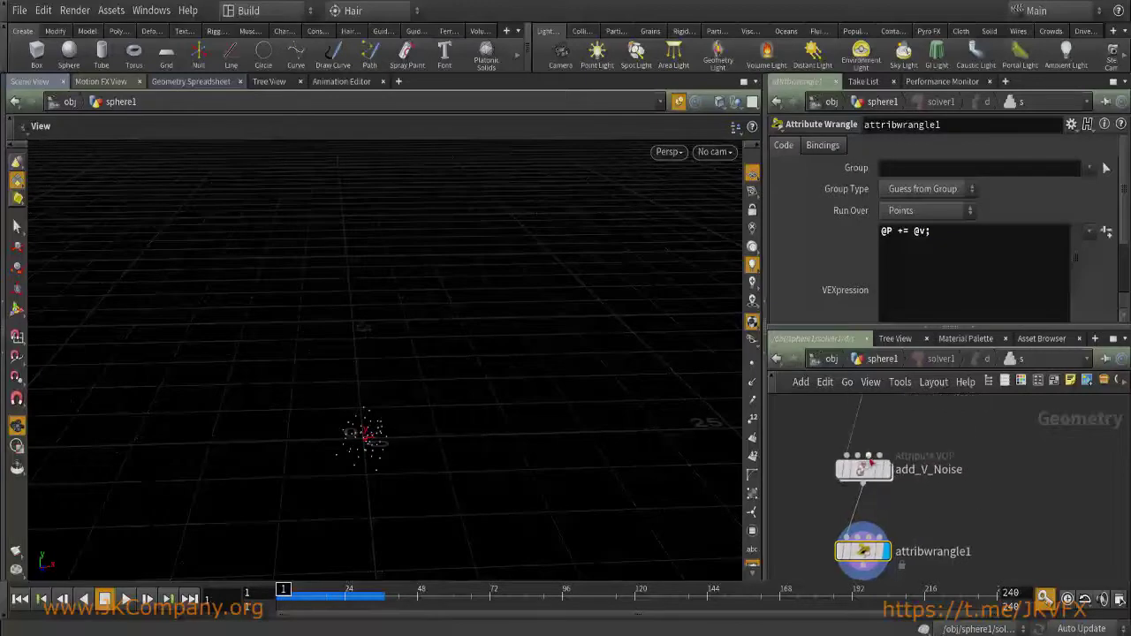
{"action": "left_click", "coordinate": [865, 468]}
{"action": "double_click", "coordinate": [865, 468]}
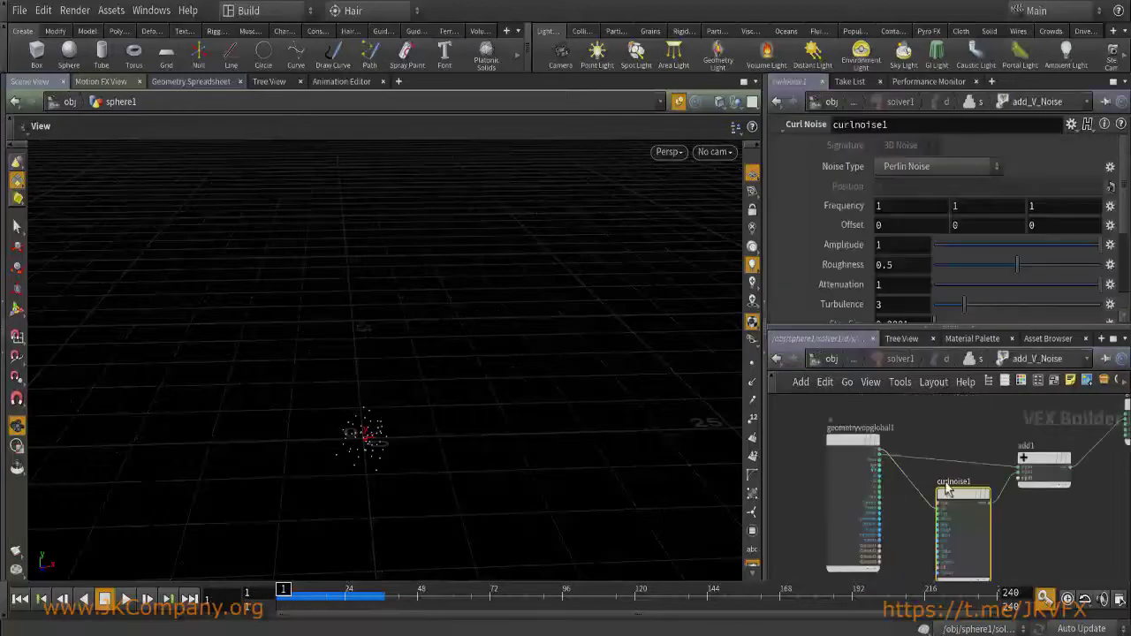
{"action": "scroll", "coordinate": [943, 495], "scroll_direction": "up", "scroll_amount": 4}
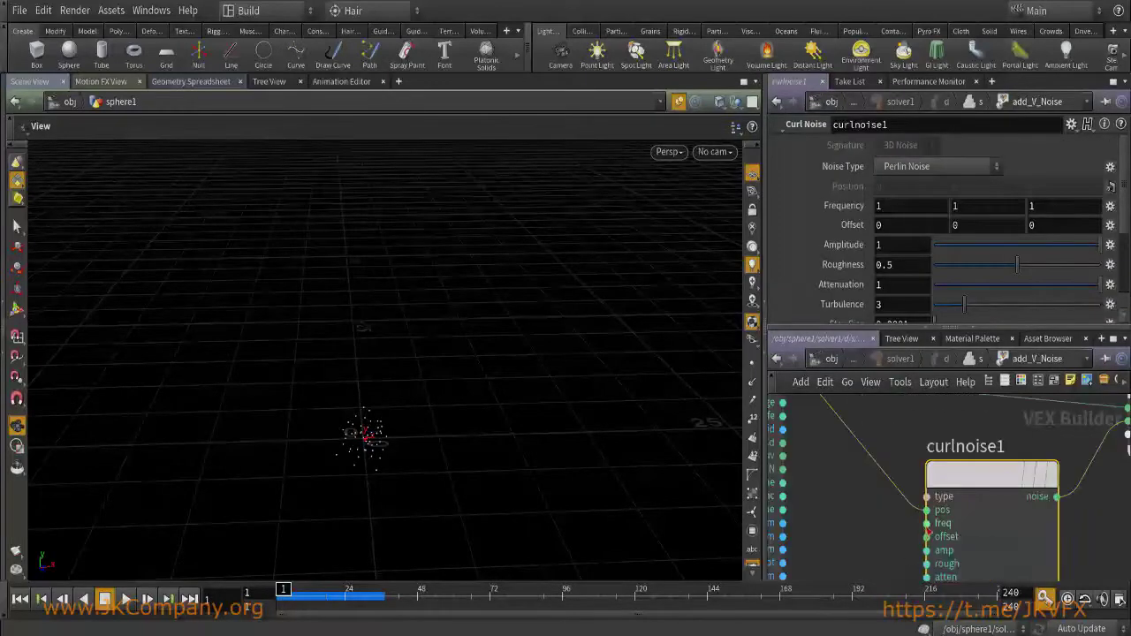
{"action": "middle_click_drag", "start_coordinate": [929, 534], "coordinate": [923, 490]}
{"action": "right_click", "coordinate": [919, 515]}
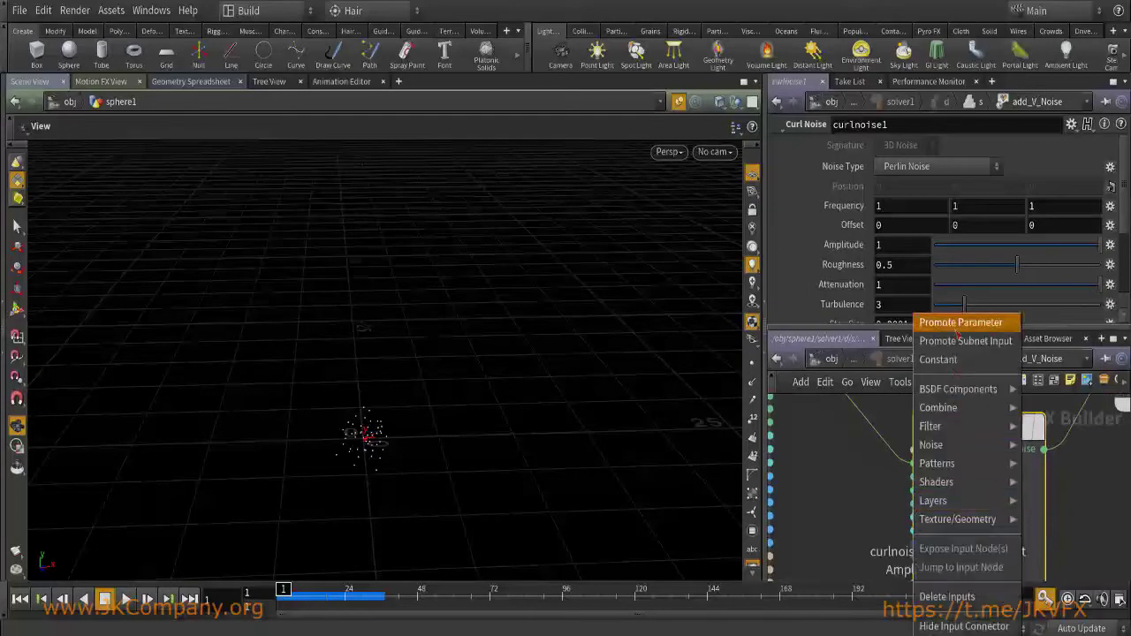
{"action": "left_click", "coordinate": [958, 323]}
Set add_V_Noise's promoted curl-noise Amplitude to .01.
{"action": "key", "text": "u"}
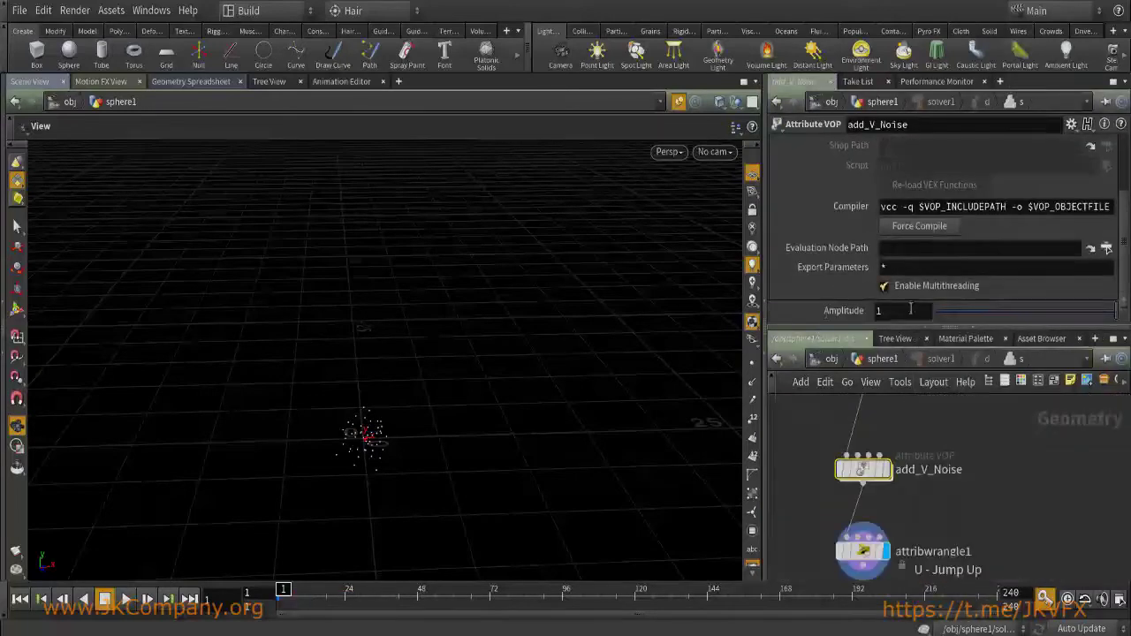
{"action": "left_click", "coordinate": [874, 320]}
{"action": "type", "text": ".01"}
{"action": "key", "text": "Return"}
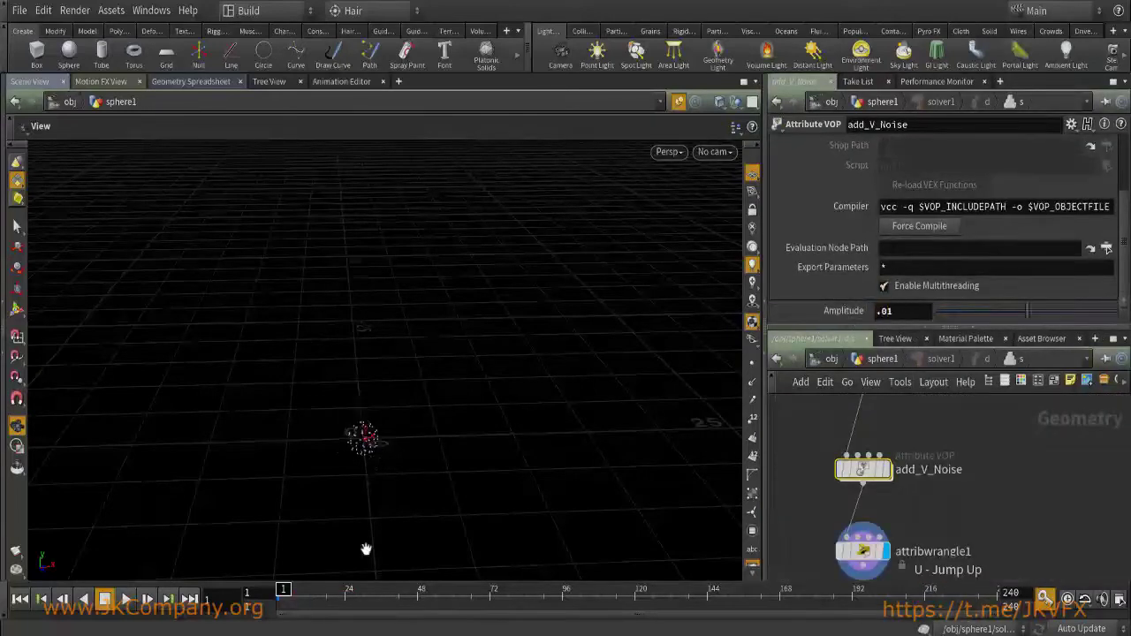
Play the simulation to frame 130, orbiting to view the rising particle plume.
{"action": "left_click", "coordinate": [126, 599]}
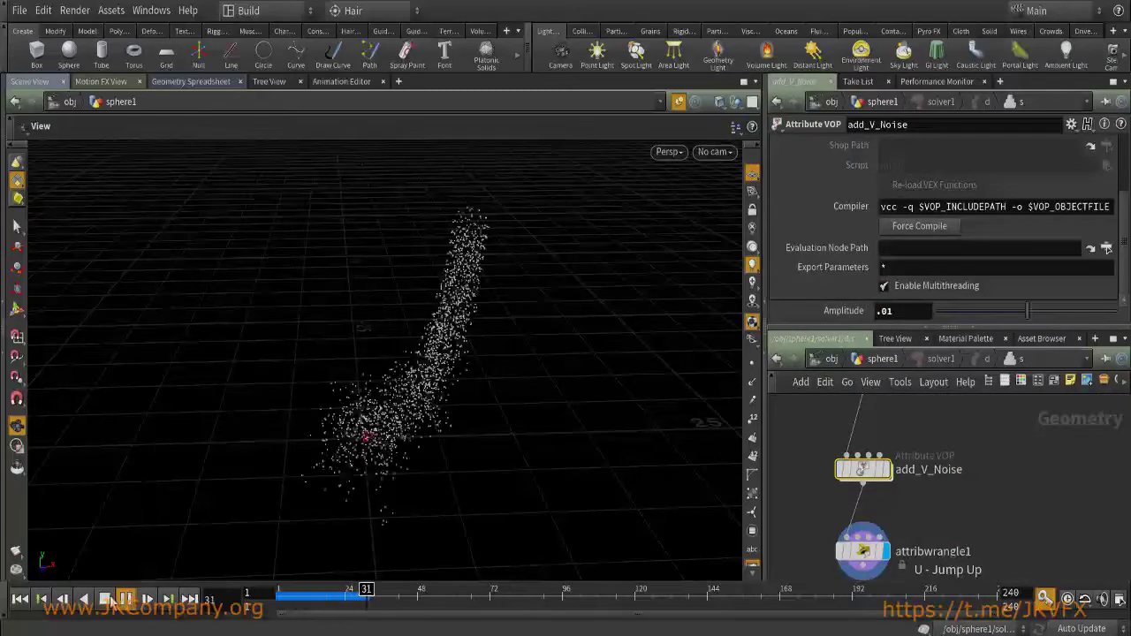
{"action": "left_click_drag", "start_coordinate": [627, 277], "coordinate": [156, 575]}
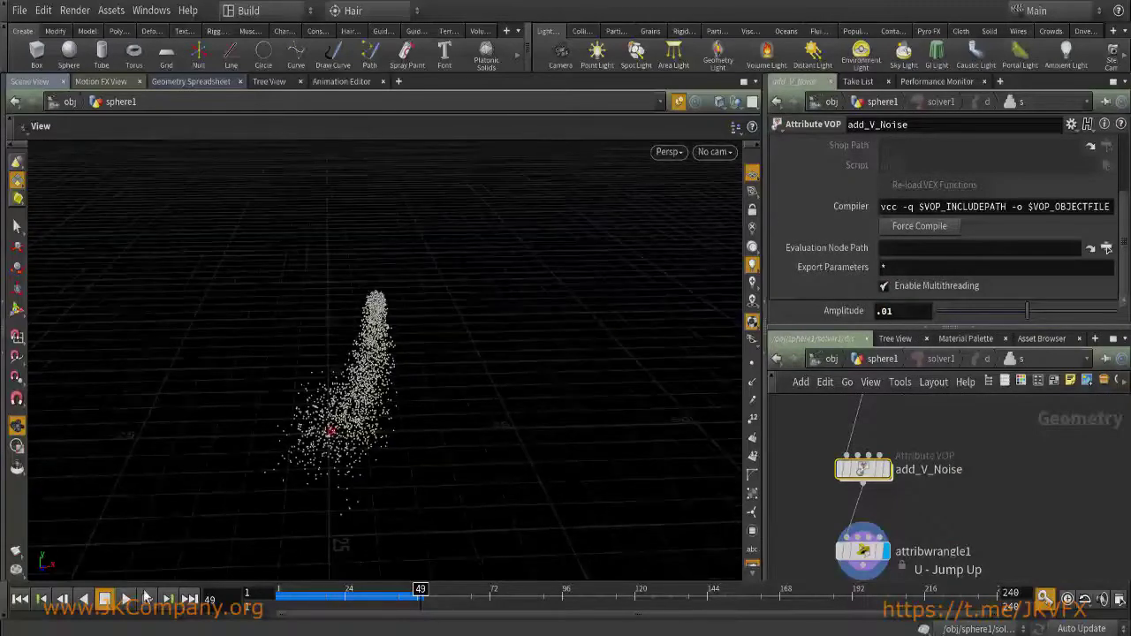
{"action": "left_click_drag", "start_coordinate": [513, 326], "coordinate": [530, 412]}
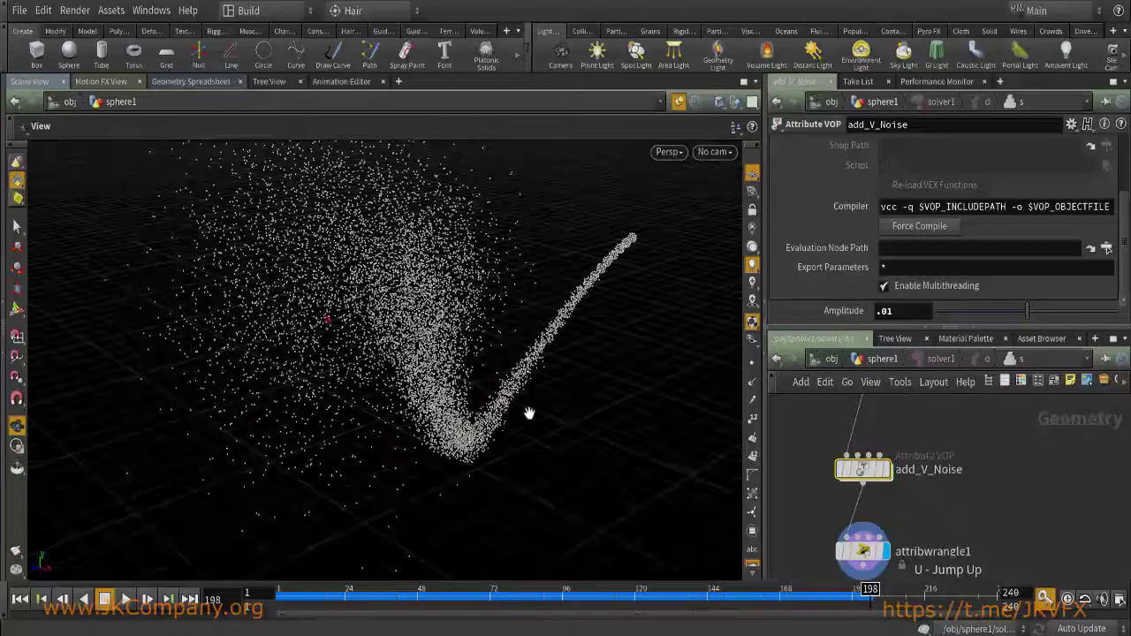
{"action": "left_click_drag", "start_coordinate": [285, 608], "coordinate": [528, 609]}
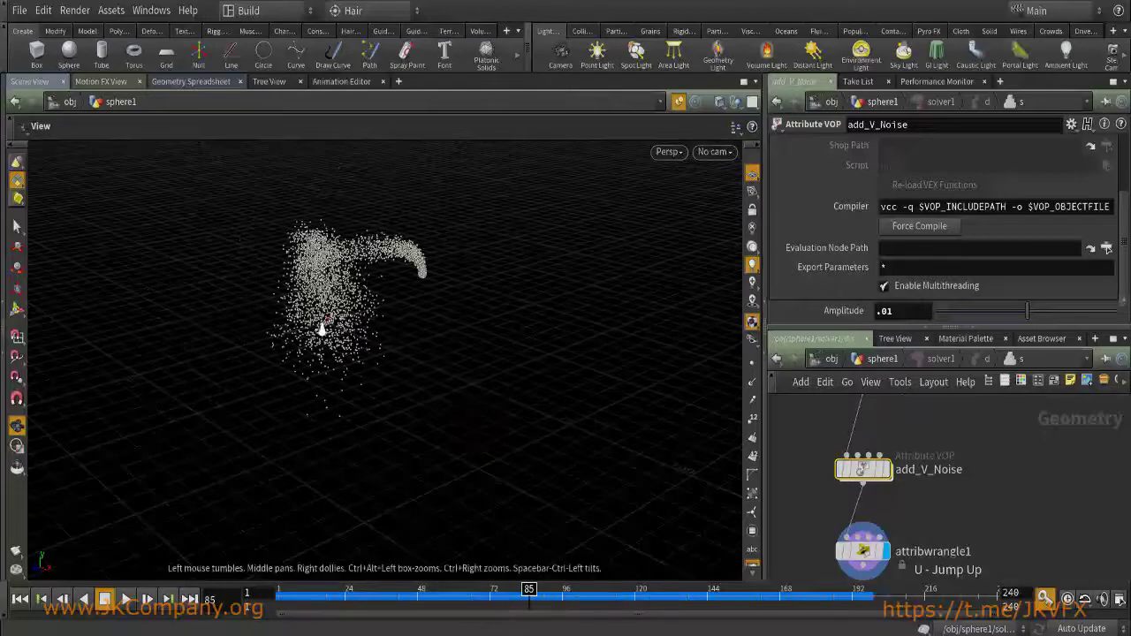
{"action": "left_click_drag", "start_coordinate": [316, 332], "coordinate": [321, 298]}
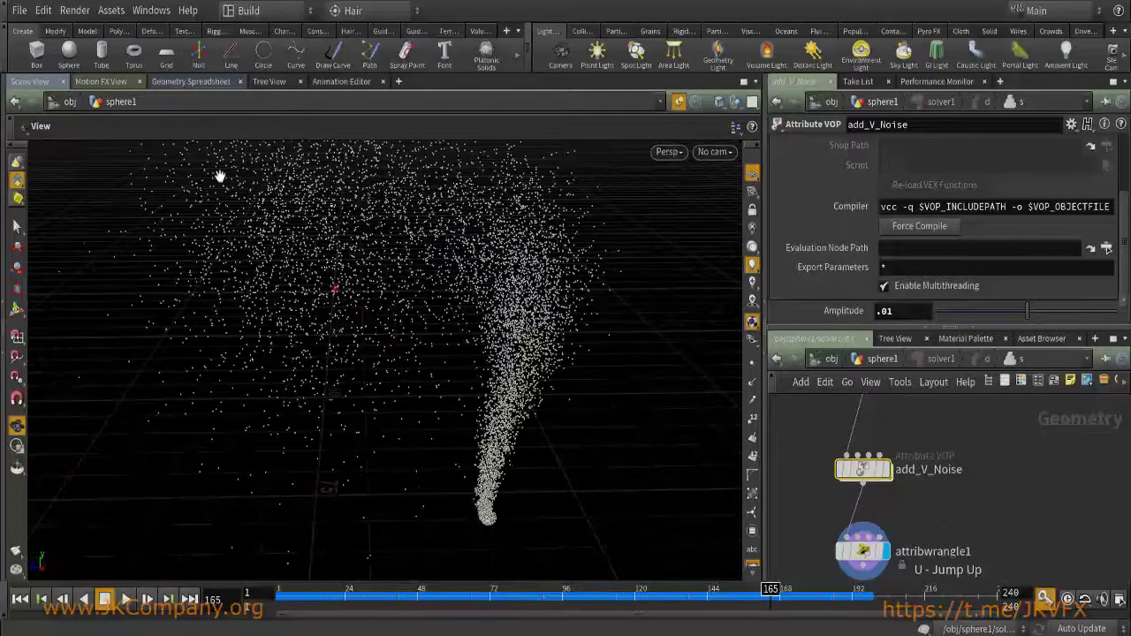
{"action": "left_click", "coordinate": [19, 599]}
{"action": "key", "text": "u"}
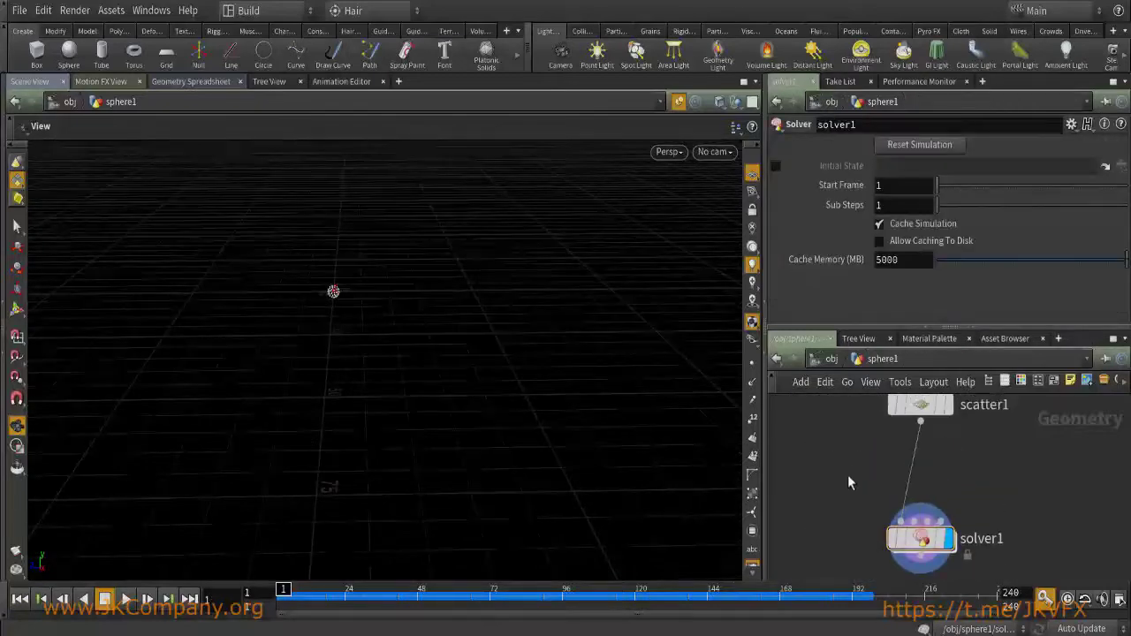
Insert an Attribute Wrangle between scatter1 and solver1 with the code f@age = 0;.
{"action": "key", "text": "Tab"}
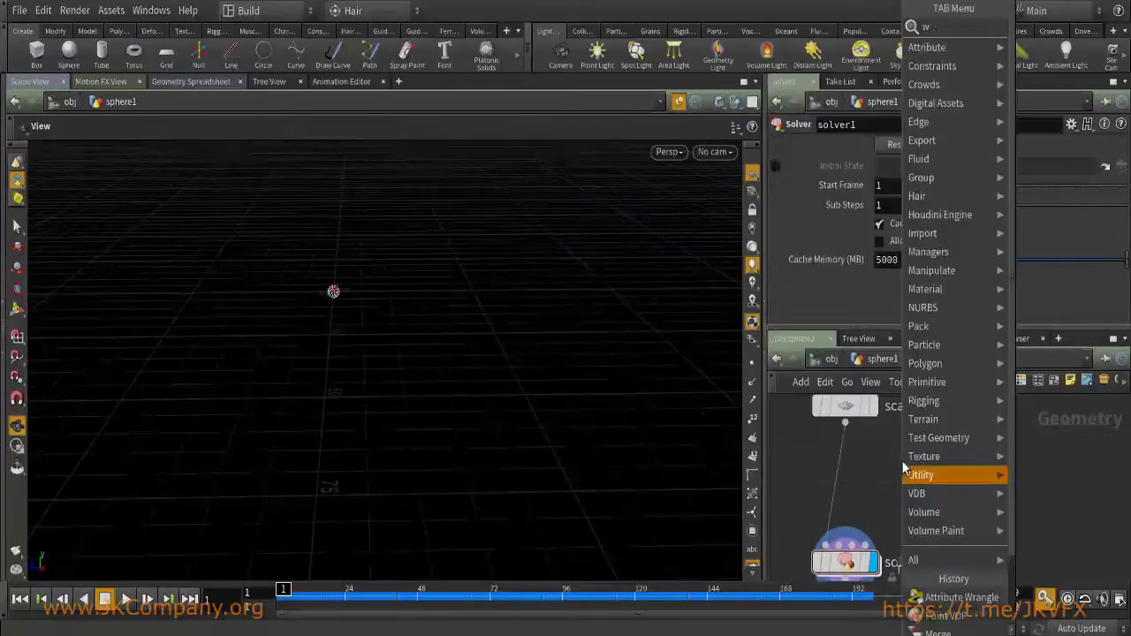
{"action": "type", "text": "wra"}
{"action": "left_click", "coordinate": [1064, 27]}
{"action": "left_click", "coordinate": [817, 495]}
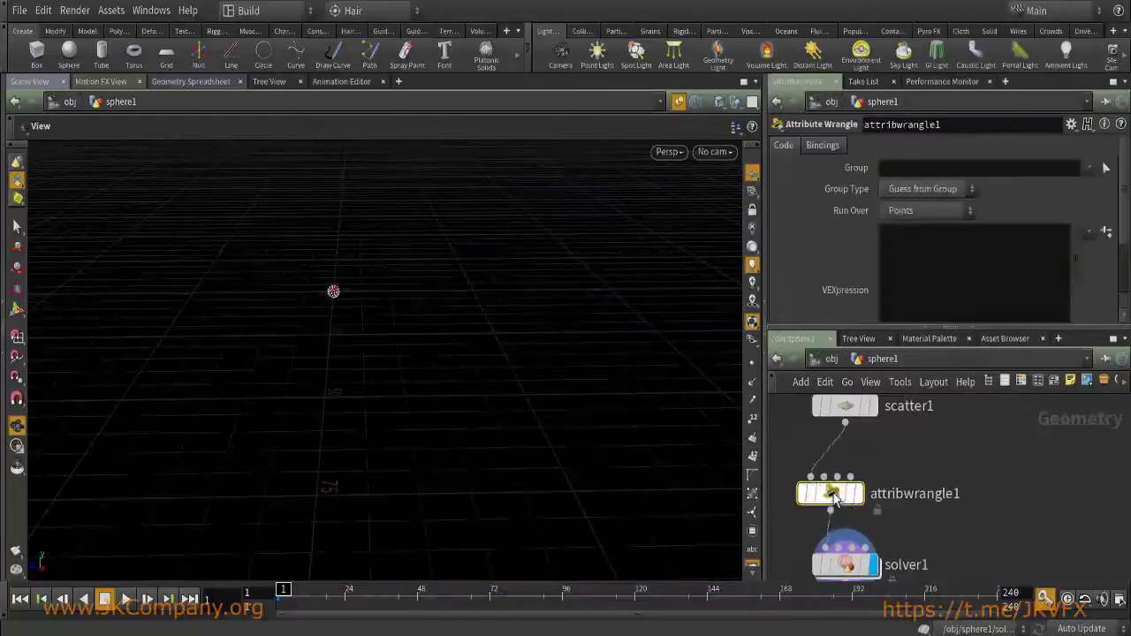
{"action": "left_click", "coordinate": [916, 280]}
{"action": "type", "text": "f"}
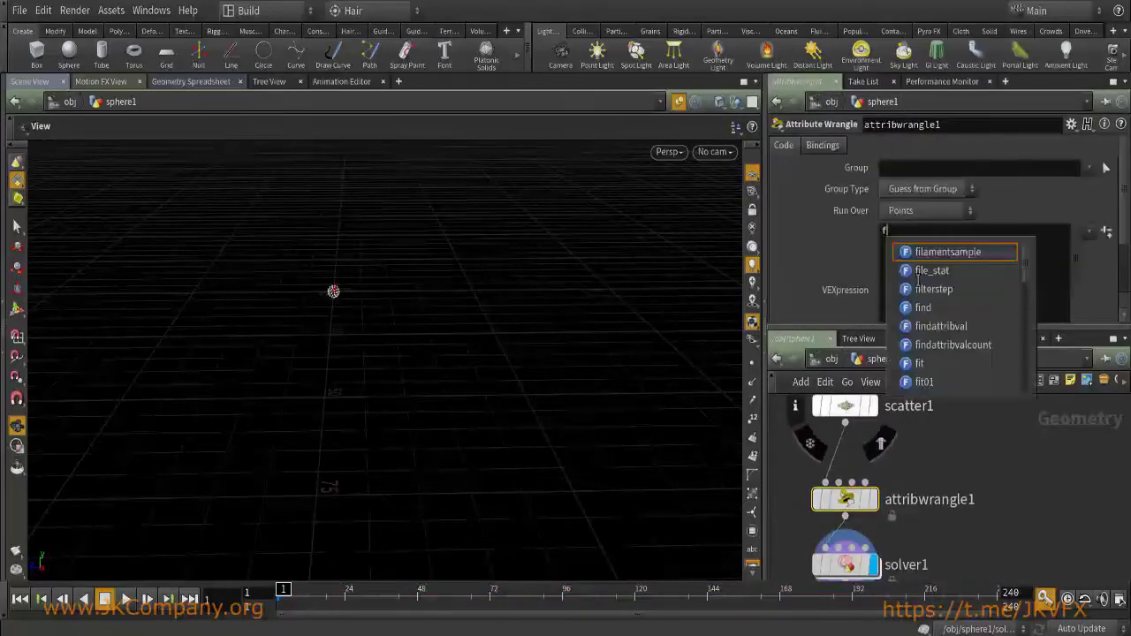
{"action": "type", "text": "@@age = 0;"}
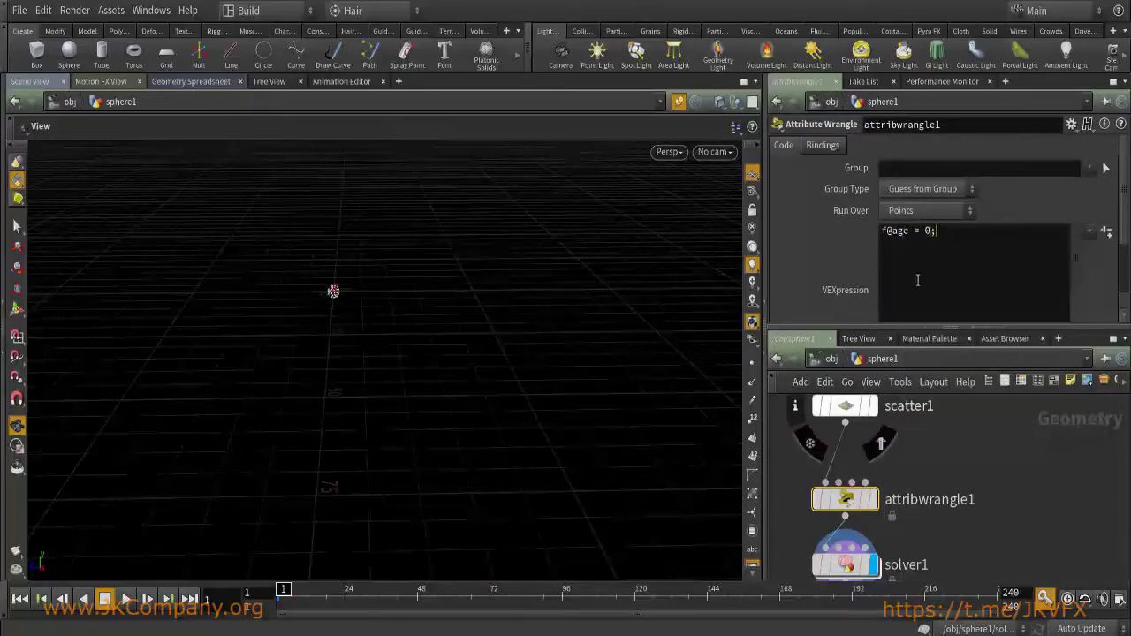
{"action": "scroll", "coordinate": [954, 459], "scroll_direction": "up", "scroll_amount": 2}
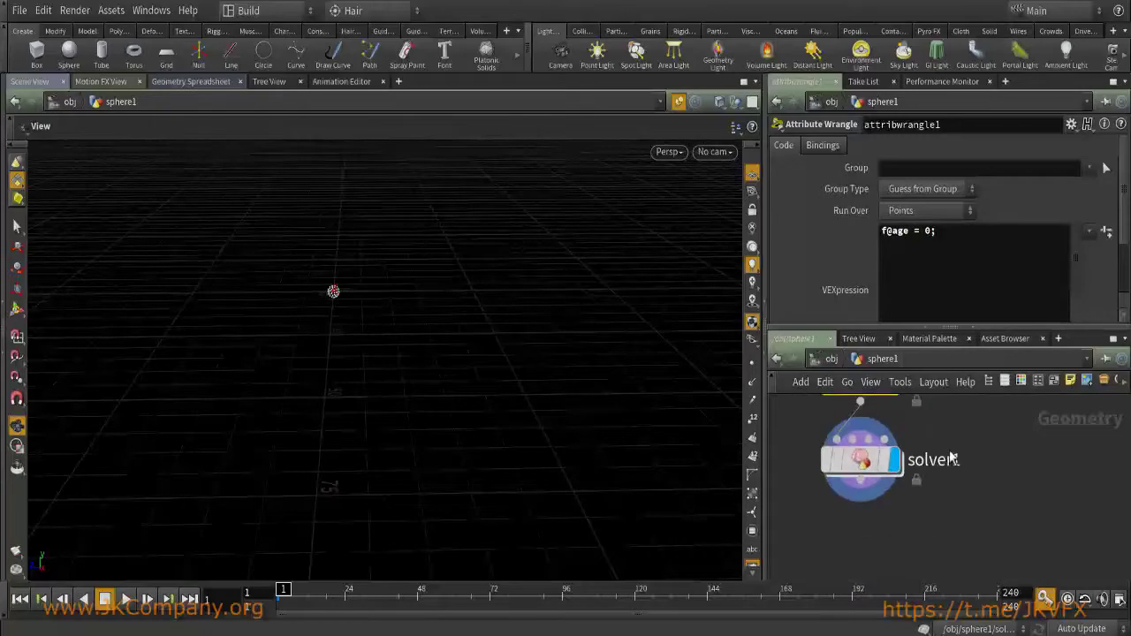
Rename the new wrangle node to add_age.
{"action": "middle_click_drag", "start_coordinate": [963, 465], "coordinate": [967, 567]}
{"action": "double_click", "coordinate": [963, 477]}
{"action": "type", "text": "add"}
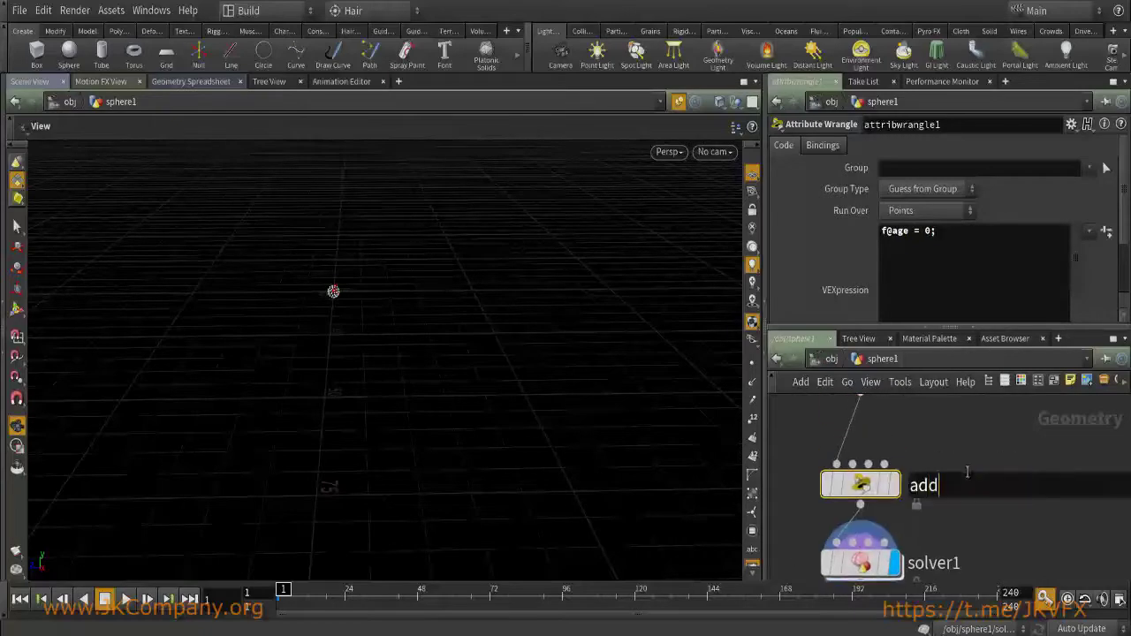
{"action": "type", "text": "_age"}
{"action": "key", "text": "Return"}
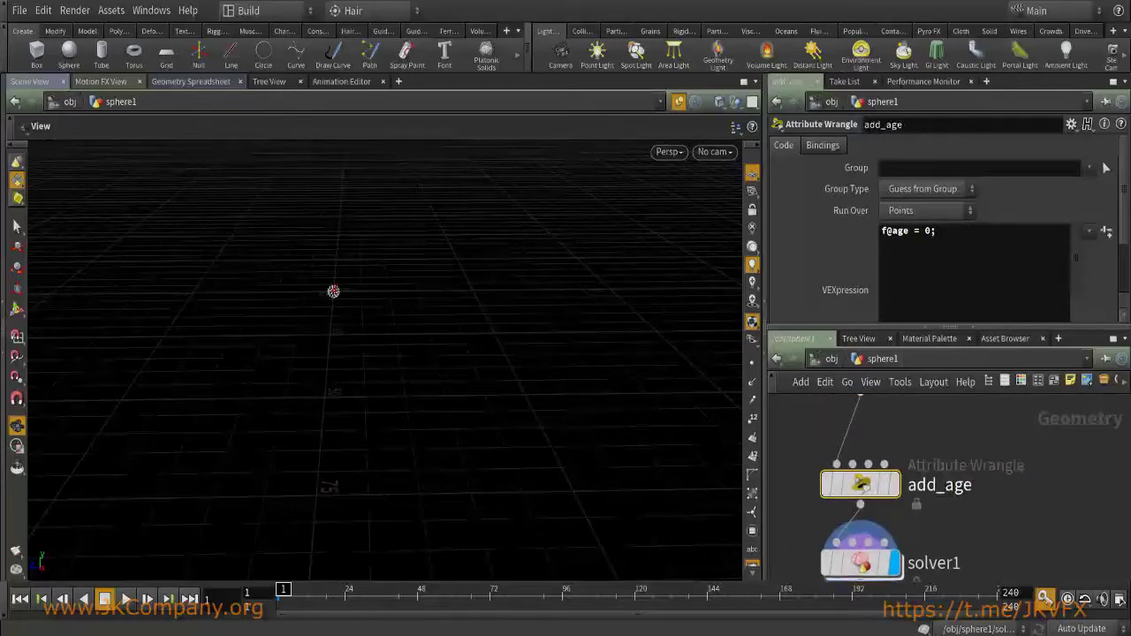
{"action": "middle_click_drag", "start_coordinate": [876, 574], "coordinate": [952, 469]}
Inside solver1, rename attribwrangle1 to Compute_P.
{"action": "double_click", "coordinate": [951, 468]}
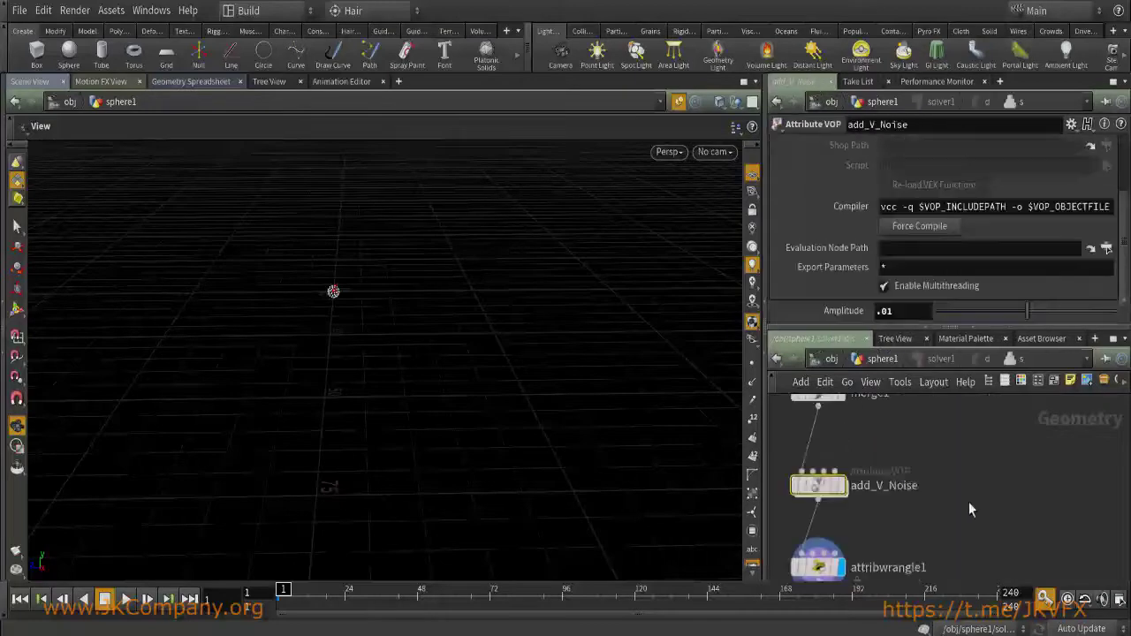
{"action": "double_click", "coordinate": [918, 475]}
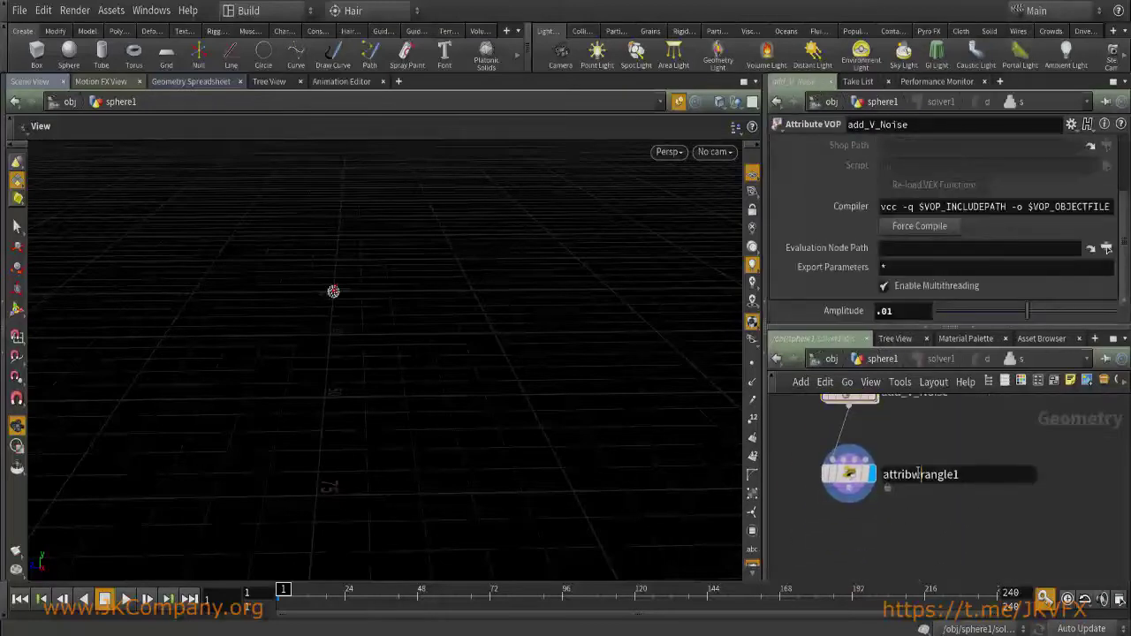
{"action": "type", "text": "Compute_P"}
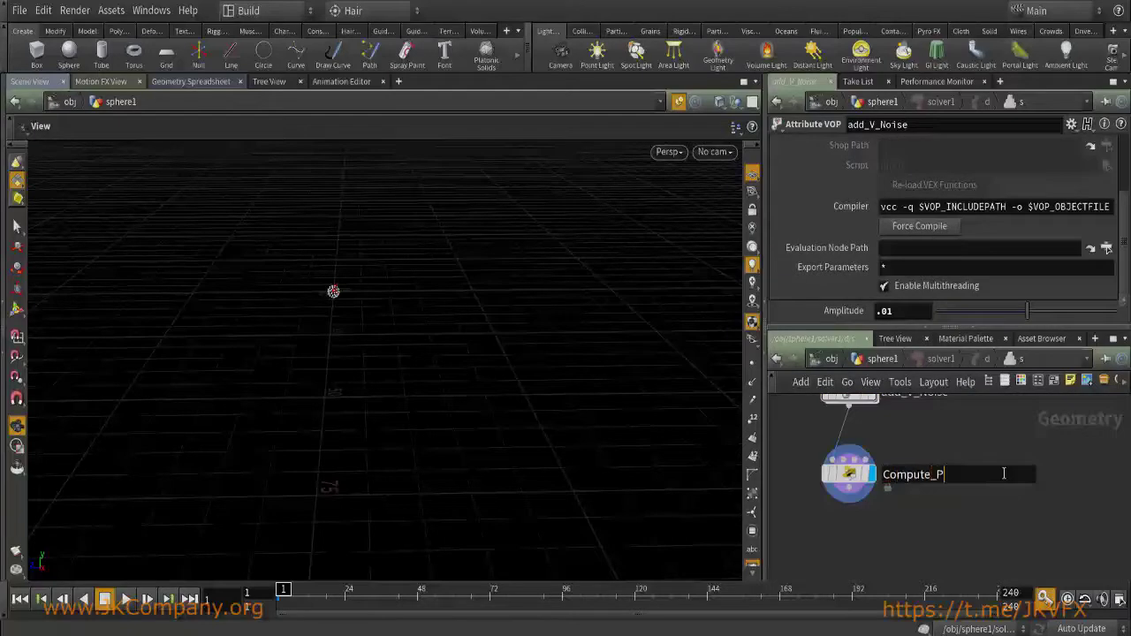
{"action": "key", "text": "Return"}
{"action": "key", "text": "Tab"}
{"action": "type", "text": "ag"}
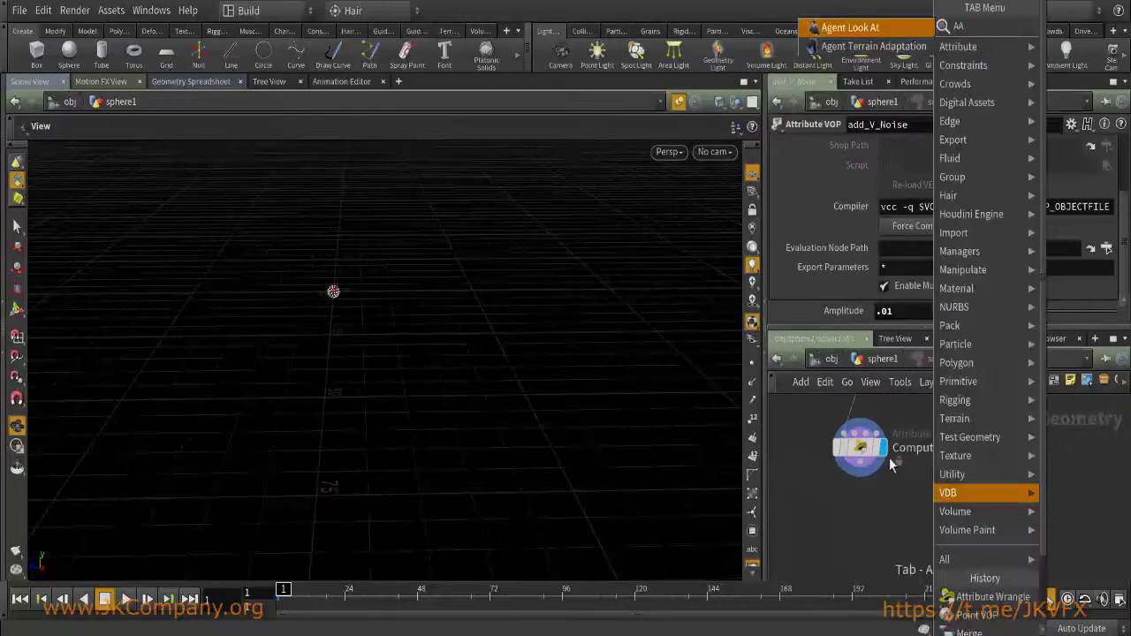
{"action": "key", "text": "Escape"}
{"action": "key", "text": "Tab"}
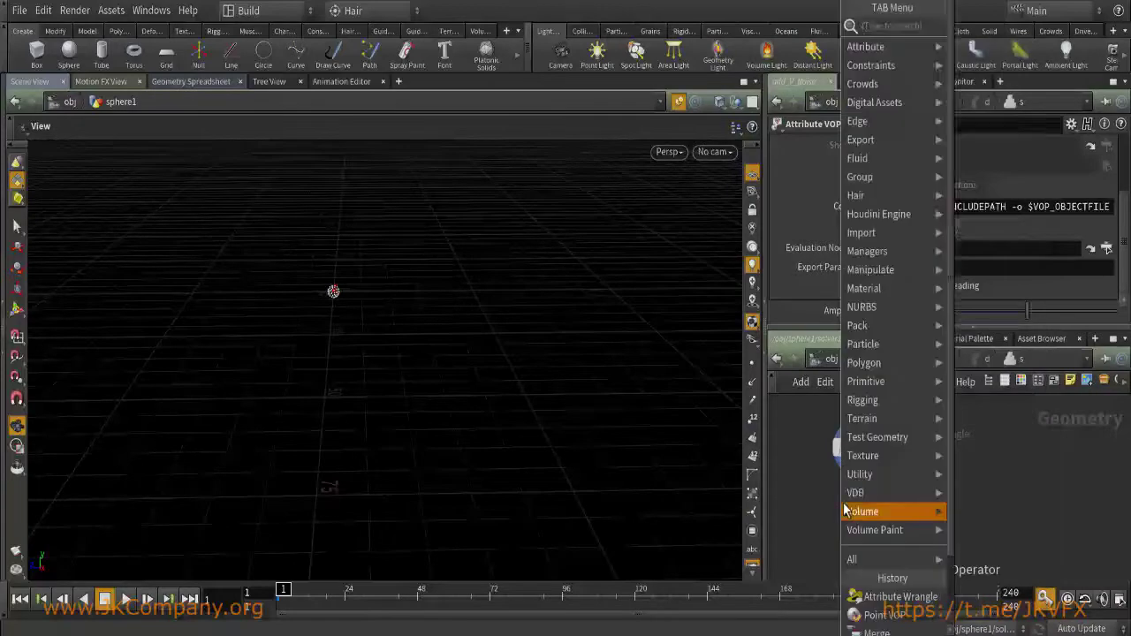
{"action": "type", "text": "wra"}
{"action": "left_click", "coordinate": [1002, 26]}
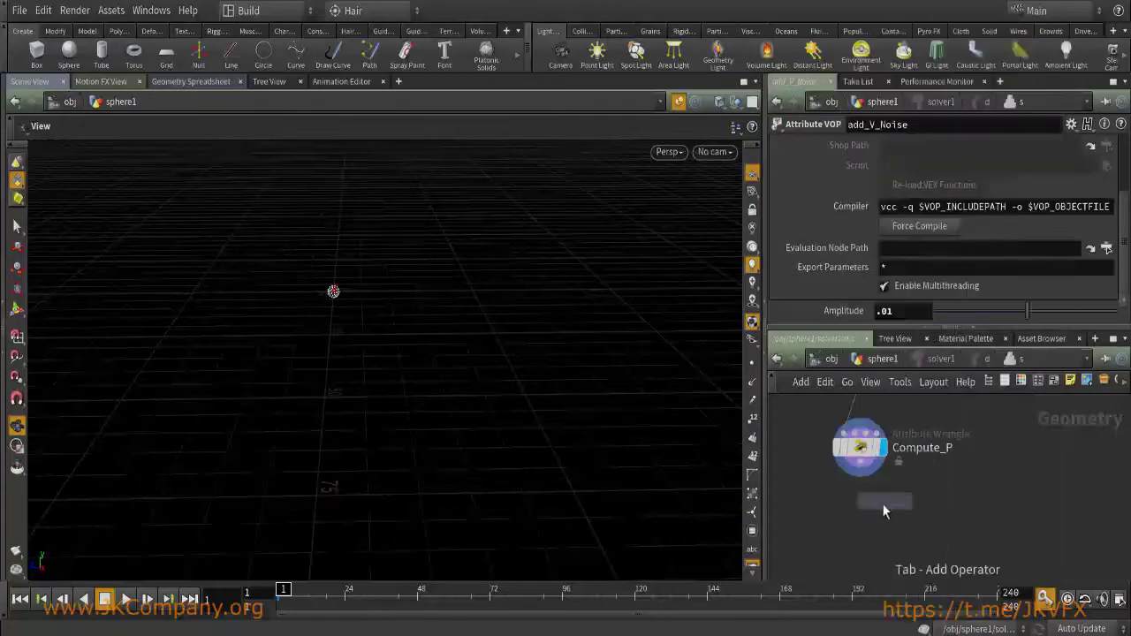
{"action": "left_click", "coordinate": [879, 495]}
{"action": "left_click_drag", "start_coordinate": [859, 512], "coordinate": [859, 540]}
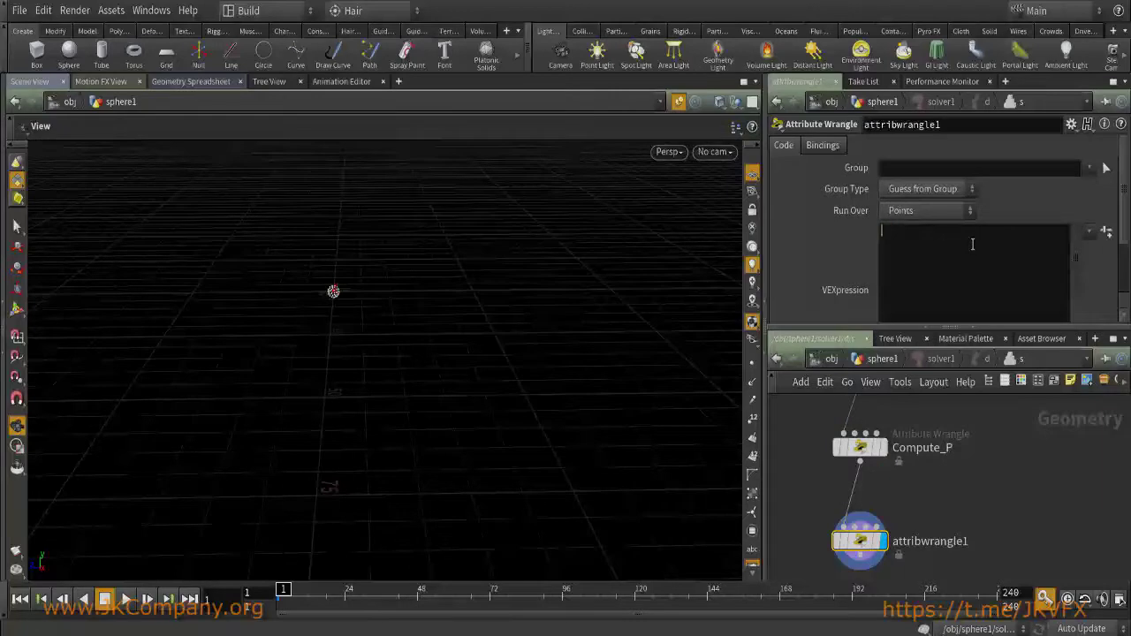
{"action": "type", "text": "f@age += @TimeInc;"}
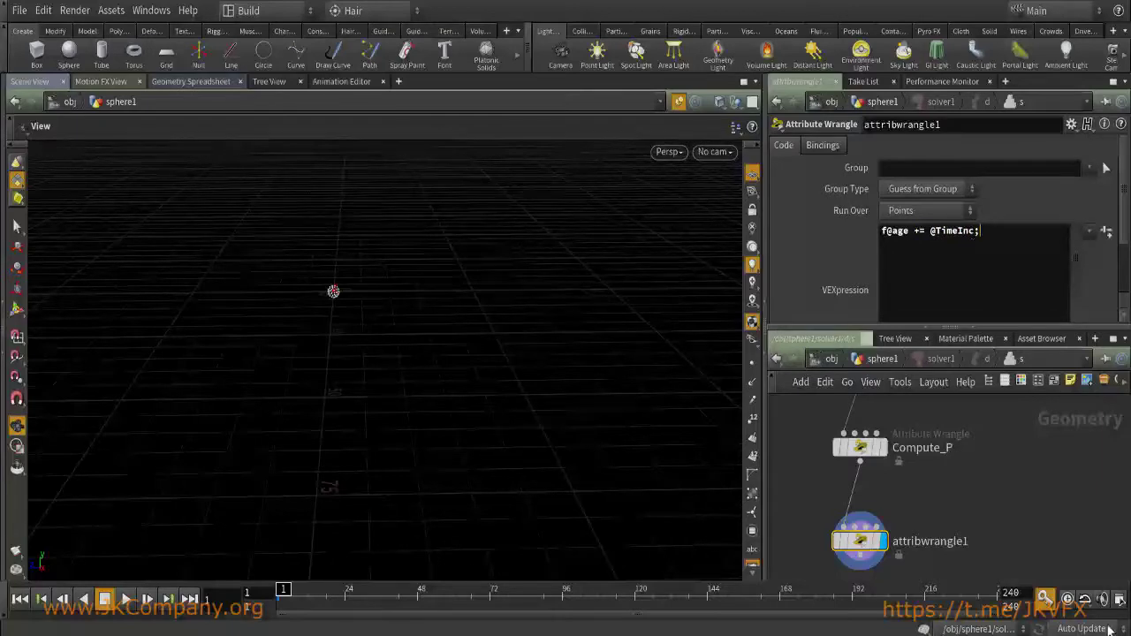
Rename the new wrangle node to age.
{"action": "left_click", "coordinate": [1118, 599]}
{"action": "left_click", "coordinate": [1098, 283]}
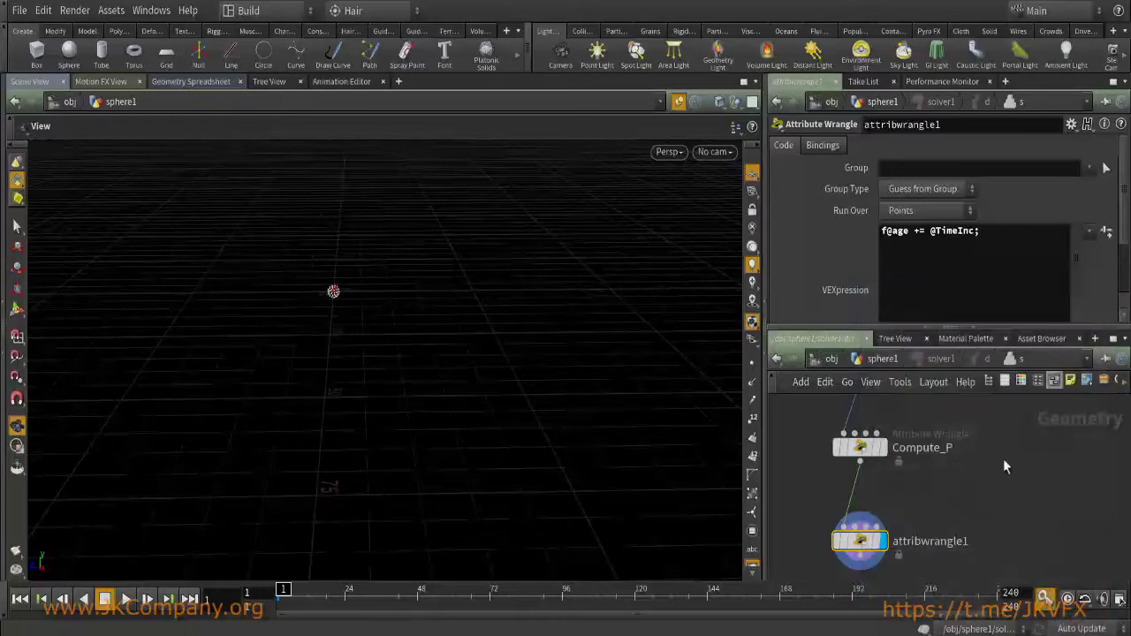
{"action": "double_click", "coordinate": [952, 548]}
{"action": "type", "text": "age"}
{"action": "key", "text": "Return"}
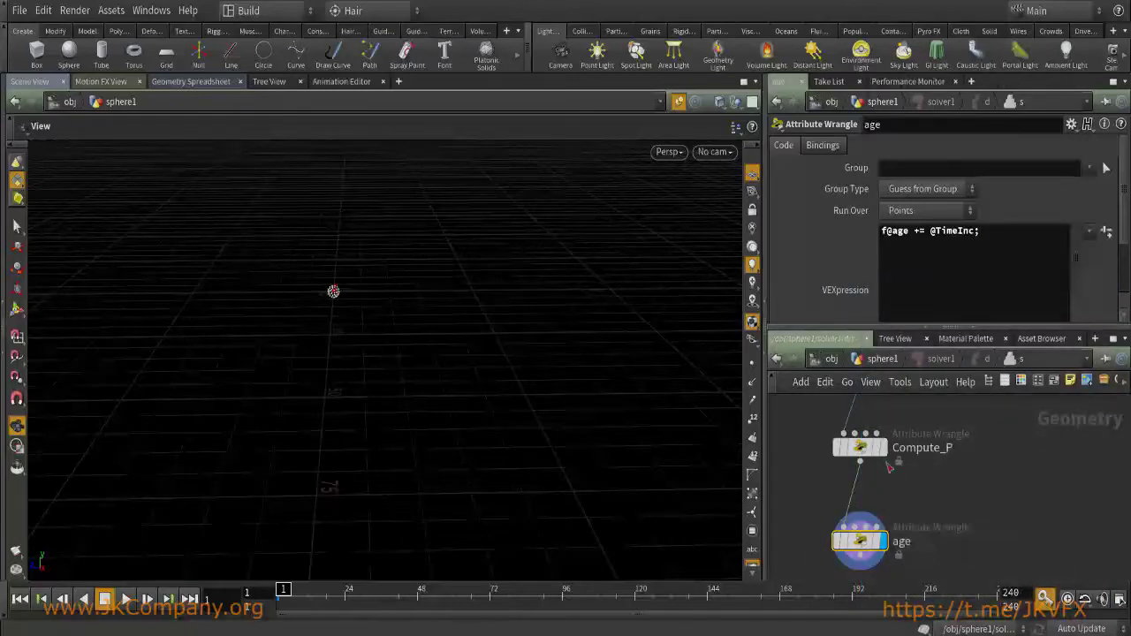
Play the simulation and inspect solver1 in a spreadsheet showing only age, sorted.
{"action": "key", "text": "u"}
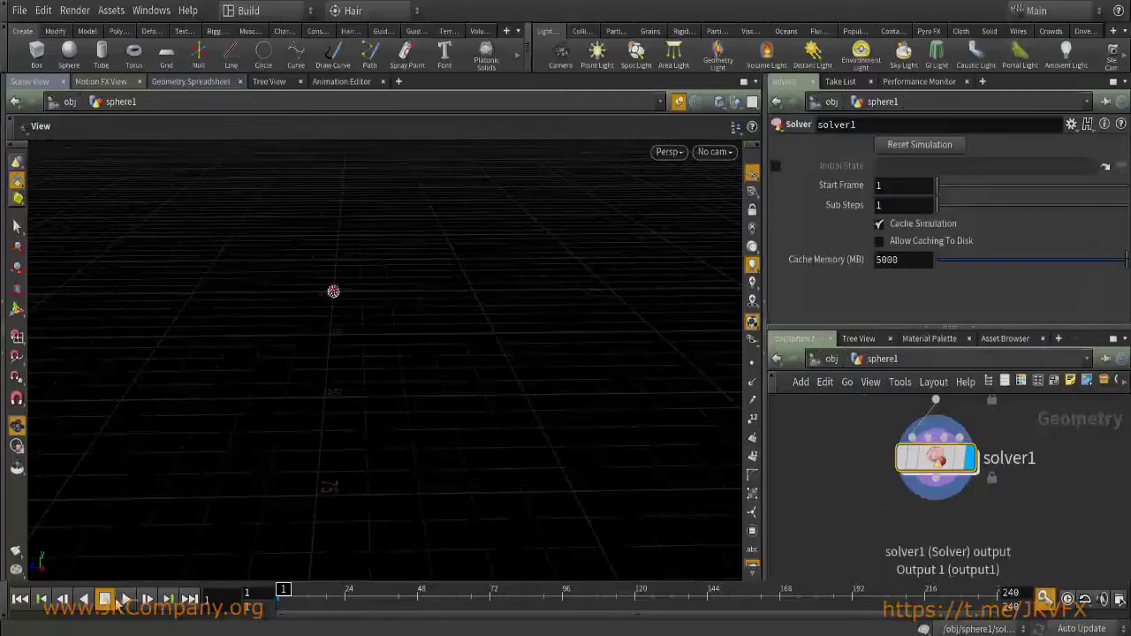
{"action": "left_click", "coordinate": [125, 598]}
{"action": "right_click", "coordinate": [943, 466]}
{"action": "mouse_move", "coordinate": [1004, 359]}
{"action": "left_click", "coordinate": [981, 399]}
{"action": "left_click", "coordinate": [840, 273]}
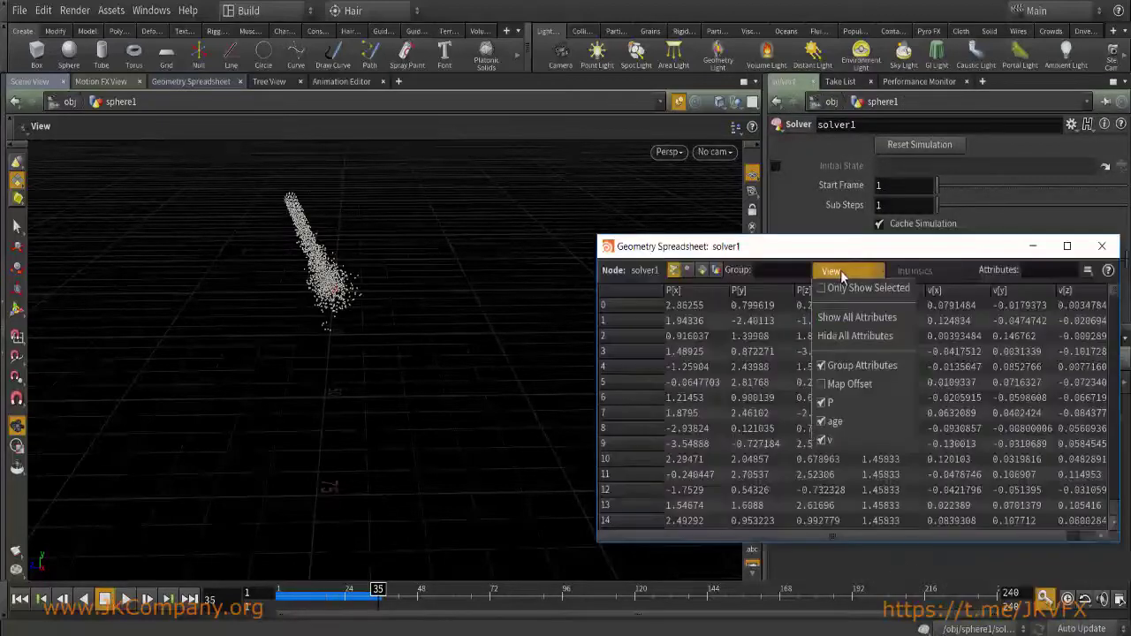
{"action": "left_click", "coordinate": [855, 336]}
{"action": "left_click", "coordinate": [835, 421]}
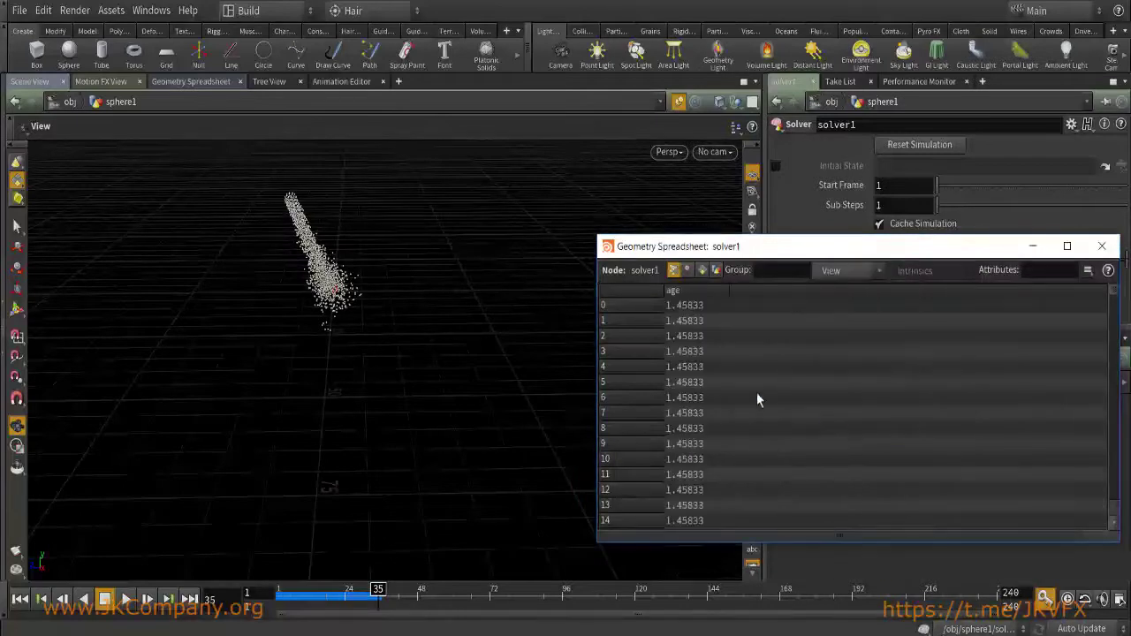
{"action": "left_click", "coordinate": [690, 290]}
Close the spreadsheet and go back inside solver1 to view the particle trail.
{"action": "left_click", "coordinate": [1102, 246]}
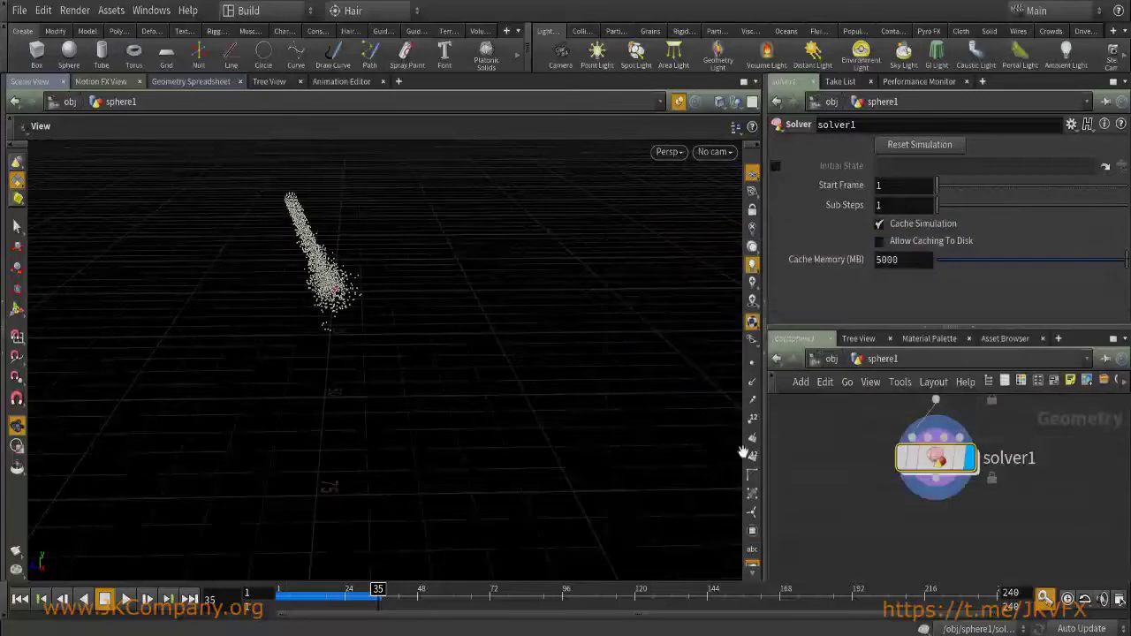
{"action": "middle_click_drag", "start_coordinate": [849, 476], "coordinate": [752, 429]}
{"action": "double_click", "coordinate": [904, 415]}
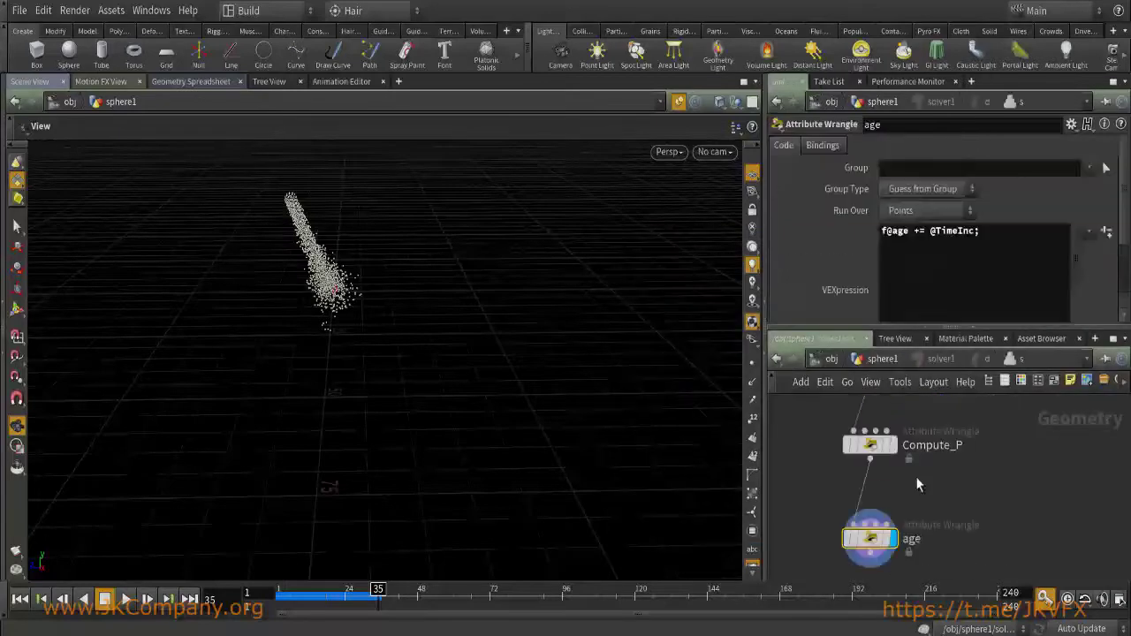
{"action": "left_click_drag", "start_coordinate": [390, 345], "coordinate": [323, 315]}
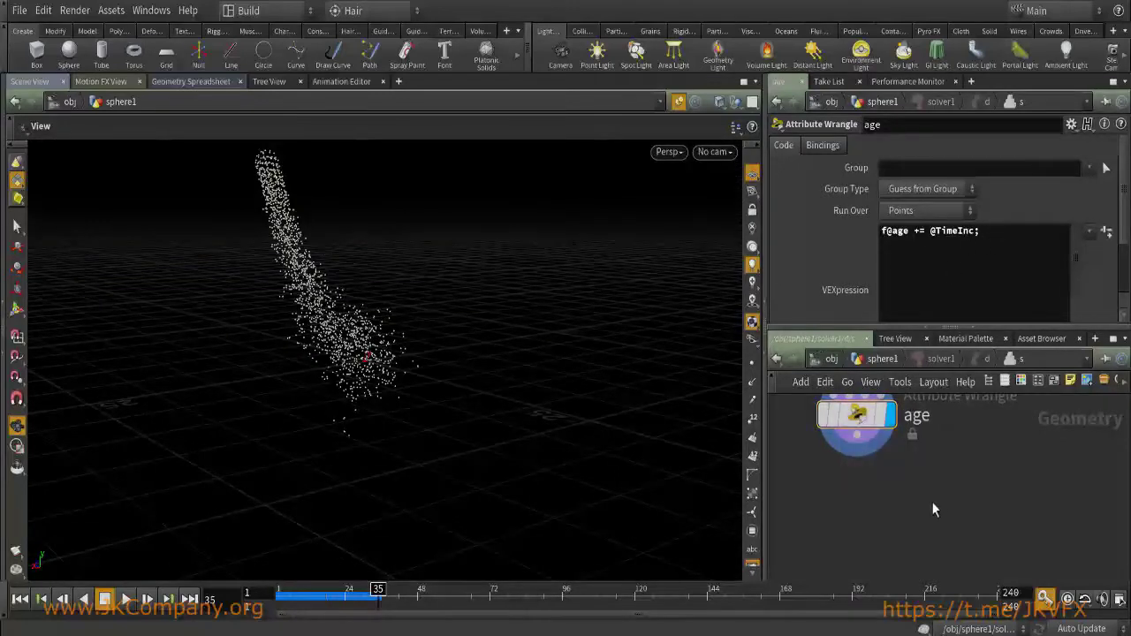
Add a Delete node below age and give it the display flag.
{"action": "key", "text": "Tab"}
{"action": "mouse_move", "coordinate": [1056, 493]}
{"action": "type", "text": "dele"}
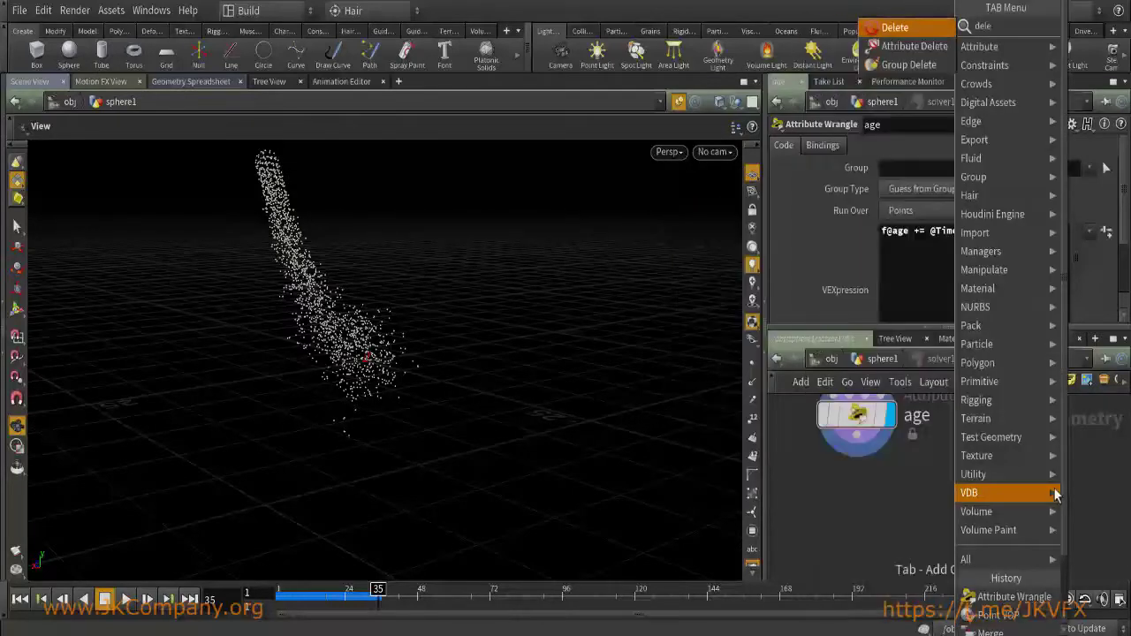
{"action": "left_click", "coordinate": [901, 31]}
{"action": "left_click", "coordinate": [863, 455]}
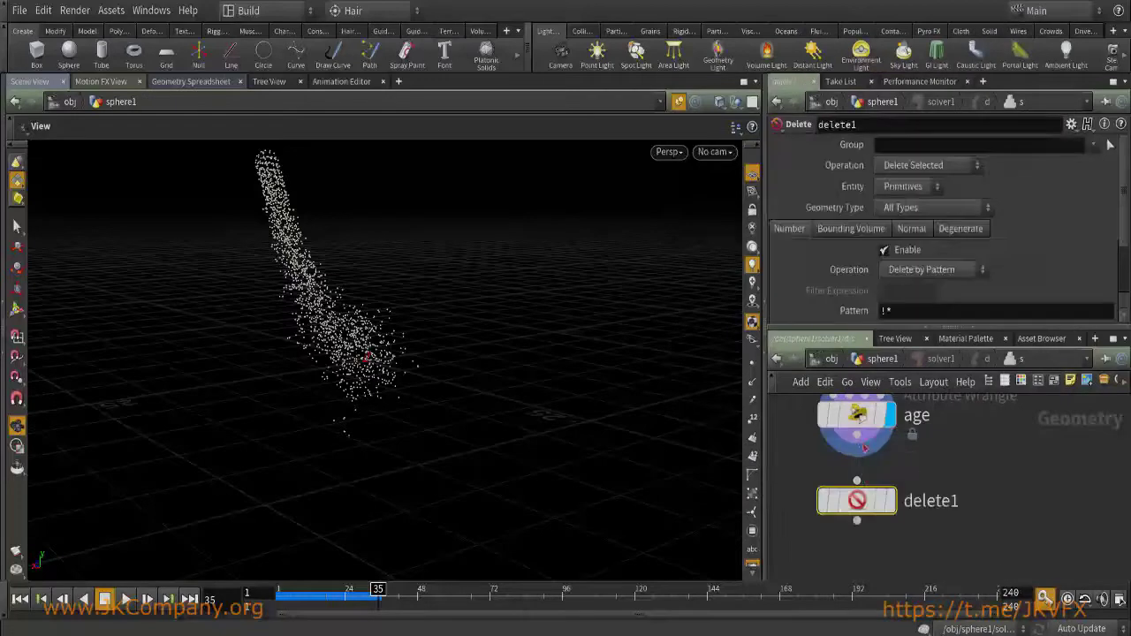
{"action": "left_click", "coordinate": [889, 500]}
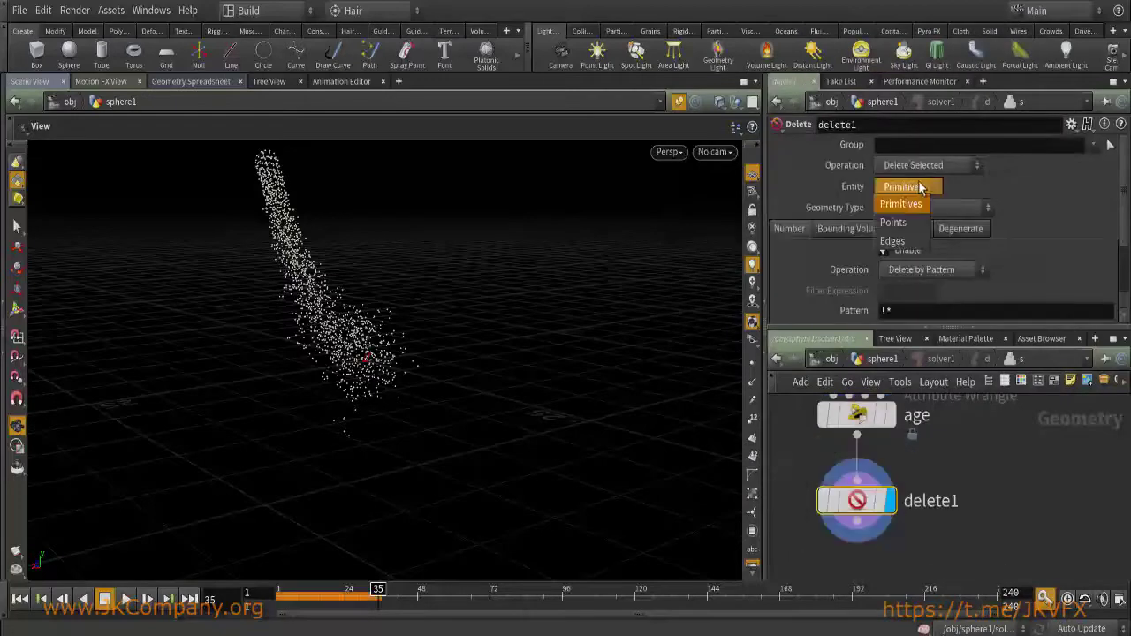
{"action": "key", "text": "ctrl+z"}
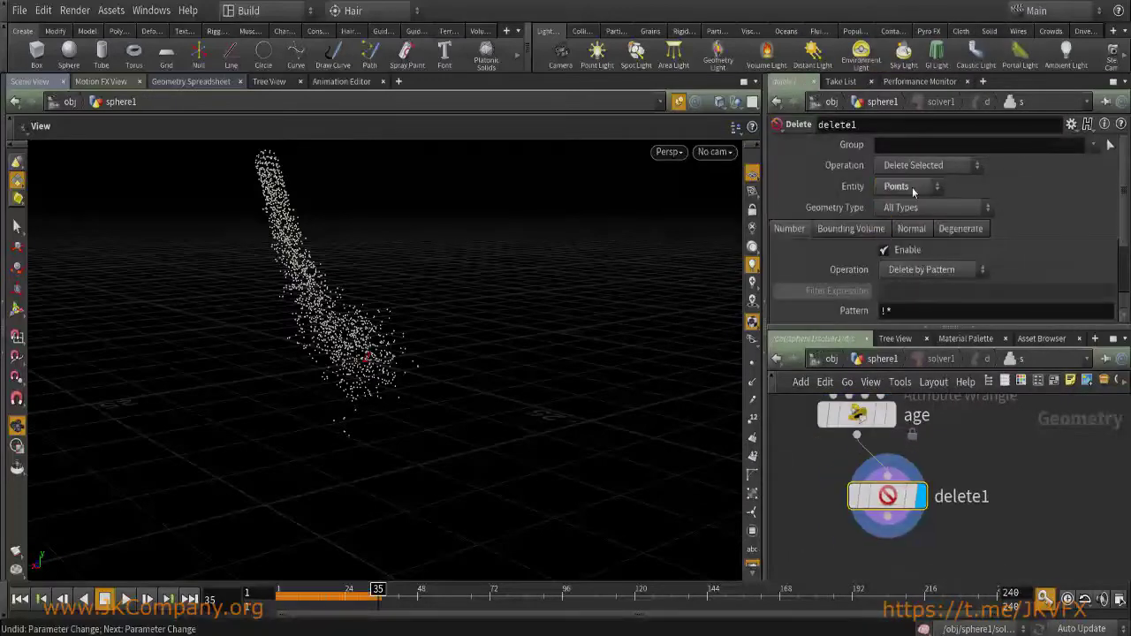
{"action": "left_click", "coordinate": [934, 269]}
{"action": "left_click", "coordinate": [915, 322]}
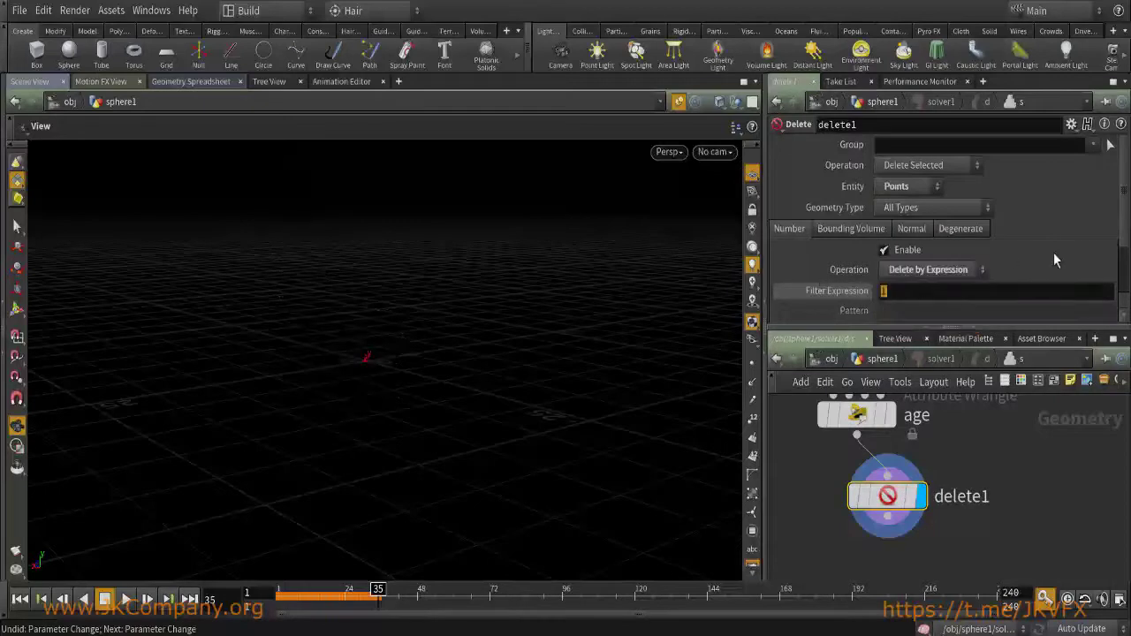
{"action": "type", "text": "@age > 1"}
{"action": "key", "text": "Return"}
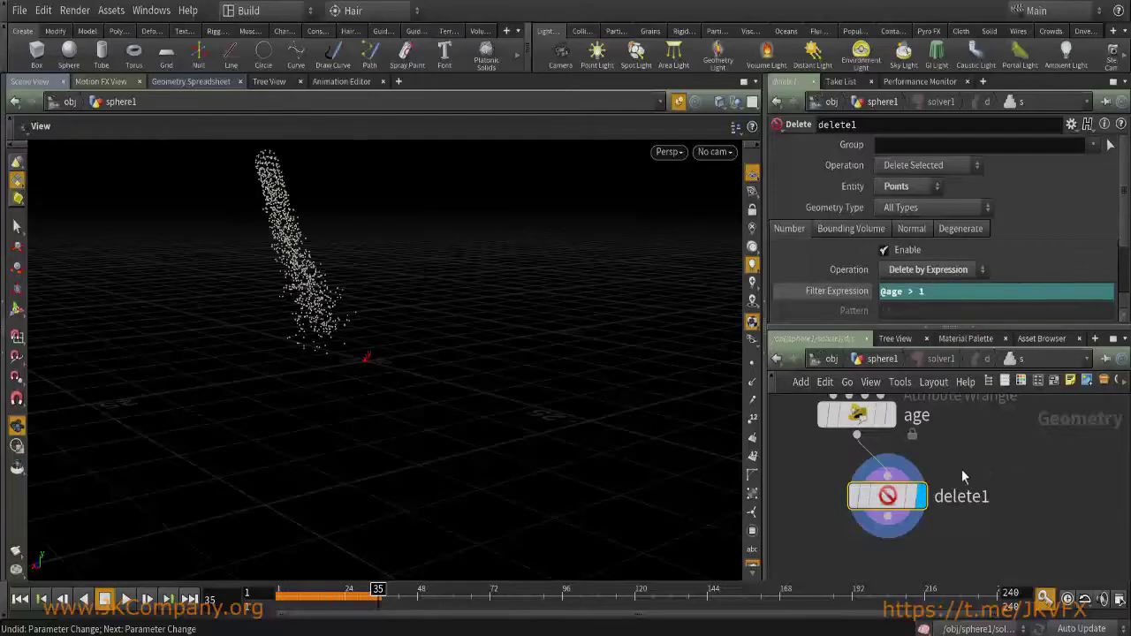
{"action": "middle_click_drag", "start_coordinate": [961, 467], "coordinate": [1003, 471]}
From sphere1, replay the simulation from frame 1 and orbit to review the shortened trail.
{"action": "key", "text": "u"}
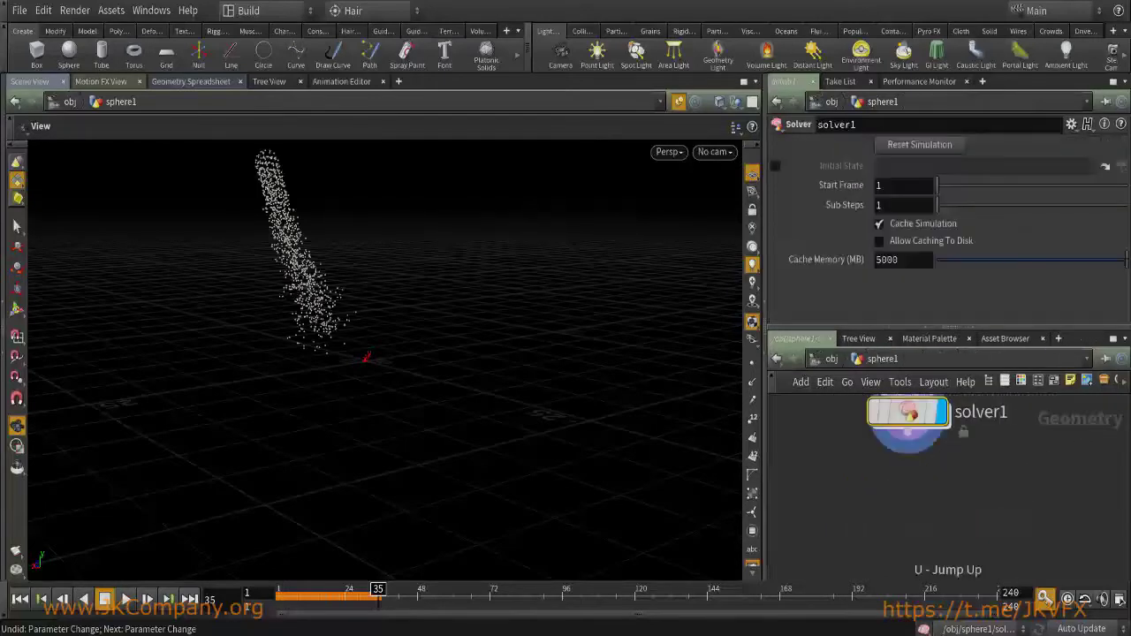
{"action": "left_click", "coordinate": [19, 599]}
{"action": "left_click", "coordinate": [125, 599]}
{"action": "left_click_drag", "start_coordinate": [324, 374], "coordinate": [389, 374]}
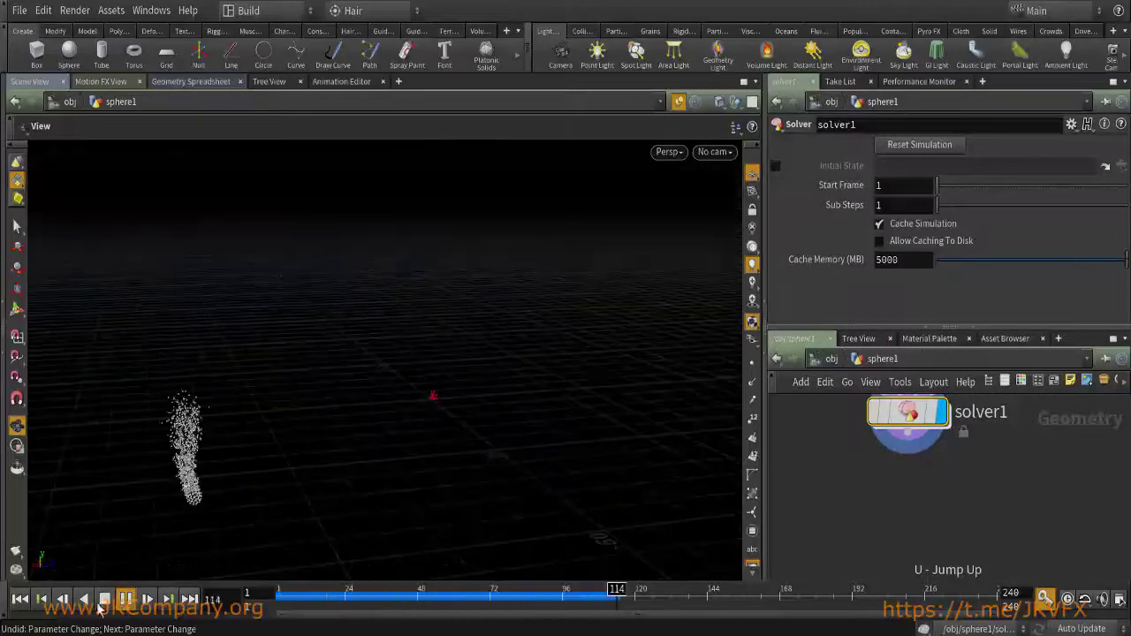
{"action": "left_click_drag", "start_coordinate": [328, 445], "coordinate": [151, 222]}
{"action": "left_click_drag", "start_coordinate": [271, 292], "coordinate": [447, 331]}
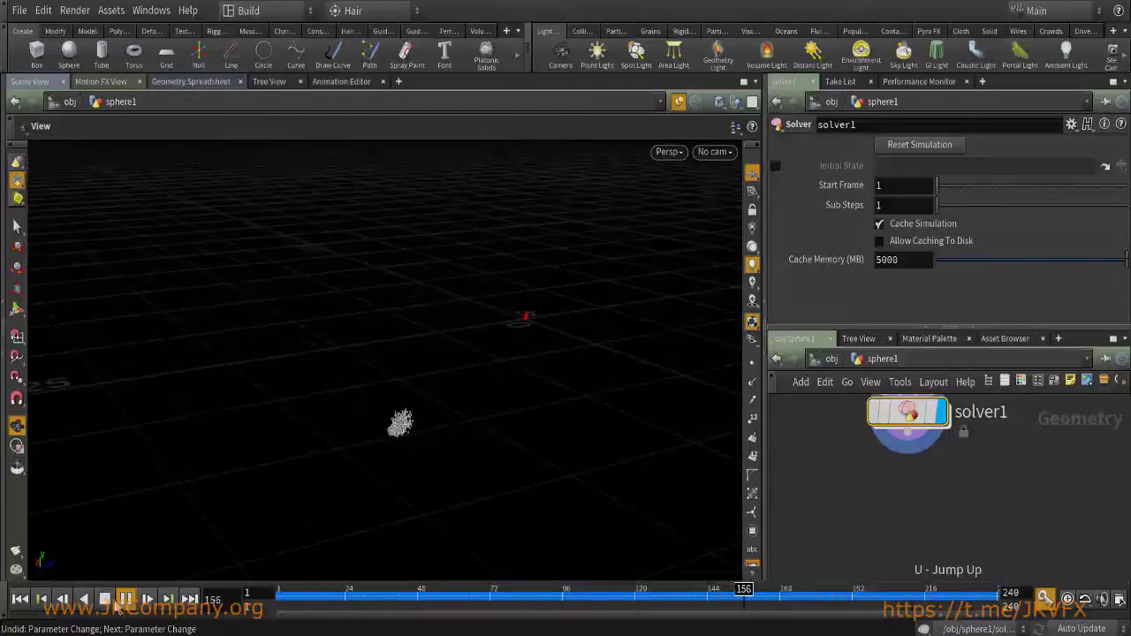
{"action": "left_click", "coordinate": [104, 599]}
Return to frame 1, frame the selected points, and step forward to frame 11.
{"action": "left_click_drag", "start_coordinate": [298, 606], "coordinate": [281, 604]}
{"action": "left_click_drag", "start_coordinate": [392, 497], "coordinate": [388, 381]}
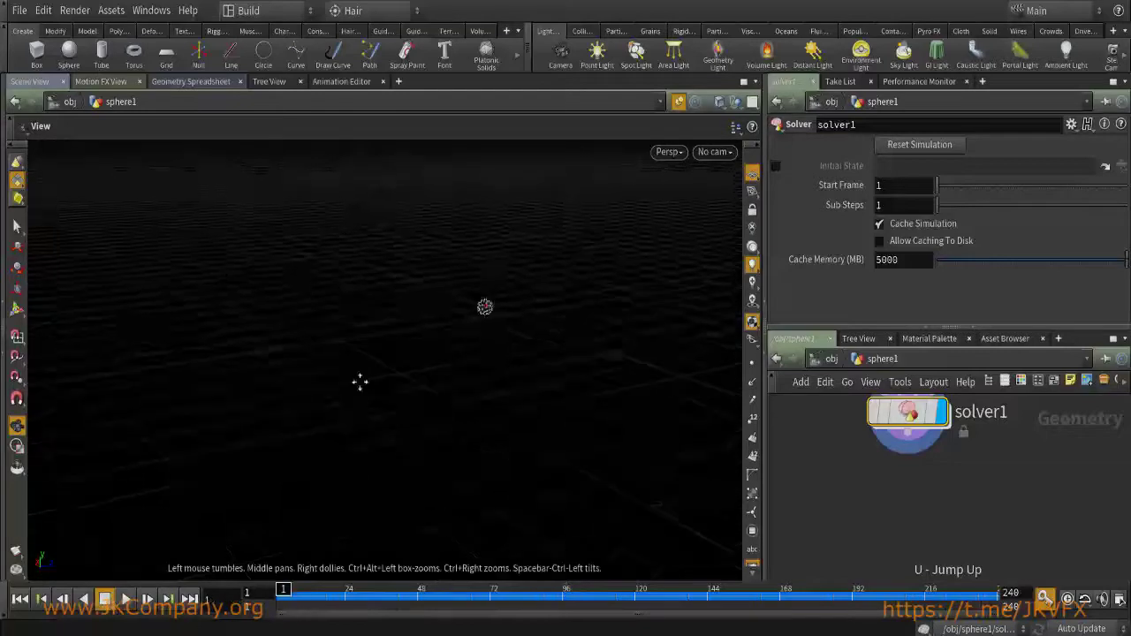
{"action": "key", "text": "space+g"}
{"action": "left_click_drag", "start_coordinate": [240, 431], "coordinate": [212, 432]}
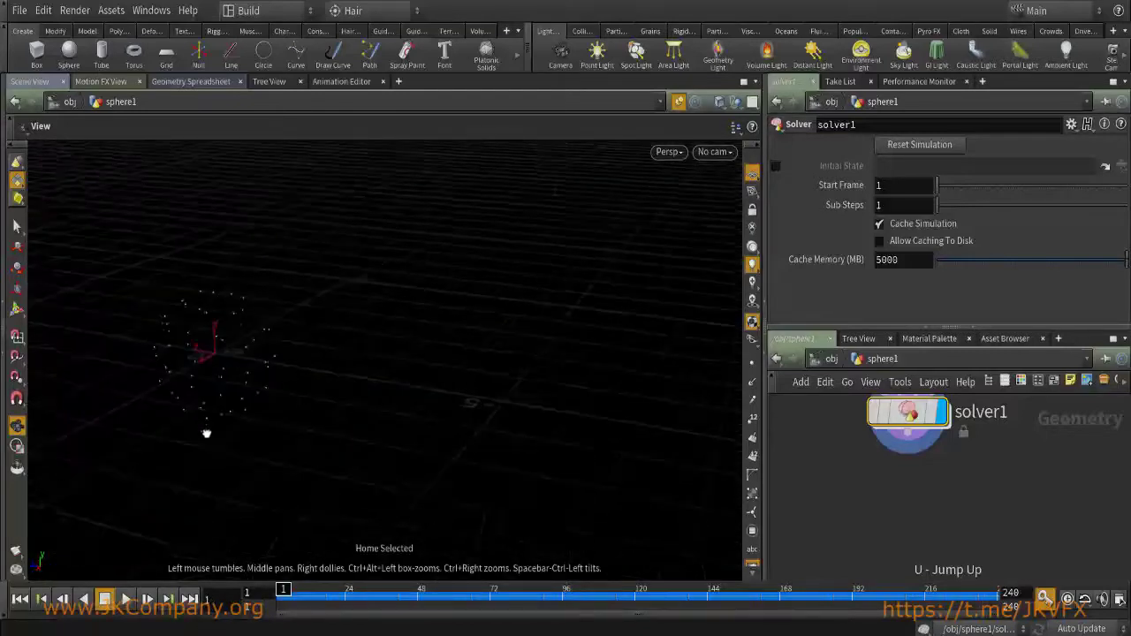
{"action": "left_click", "coordinate": [146, 598]}
{"action": "left_click", "coordinate": [146, 599]}
{"action": "left_click", "coordinate": [147, 599]}
{"action": "left_click", "coordinate": [147, 598]}
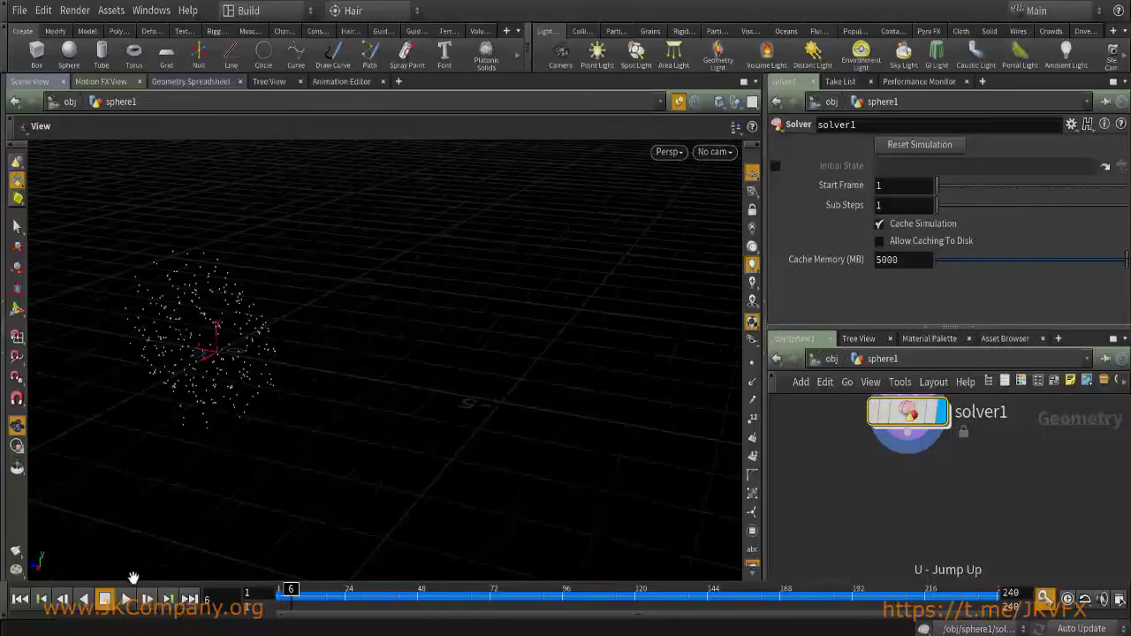
{"action": "left_click", "coordinate": [147, 599]}
{"action": "left_click", "coordinate": [147, 599]}
{"action": "left_click", "coordinate": [147, 599]}
{"action": "left_click", "coordinate": [146, 599]}
{"action": "left_click", "coordinate": [146, 599]}
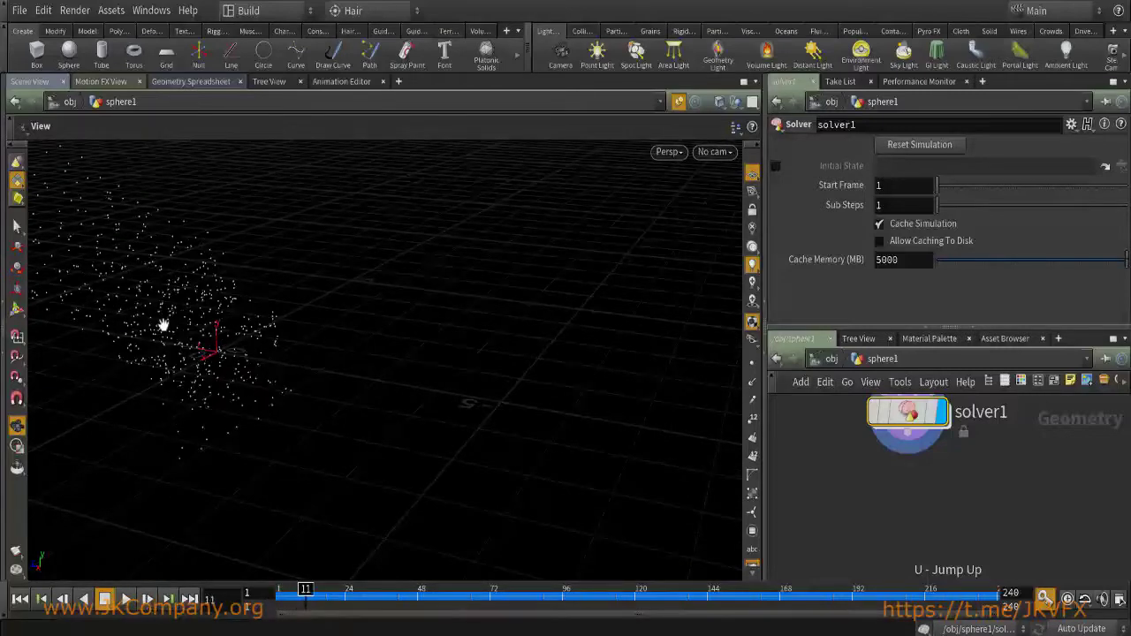
Display scatter1 at frame 11 and try $T as its Global Seed.
{"action": "key", "text": "u"}
{"action": "key", "text": "i"}
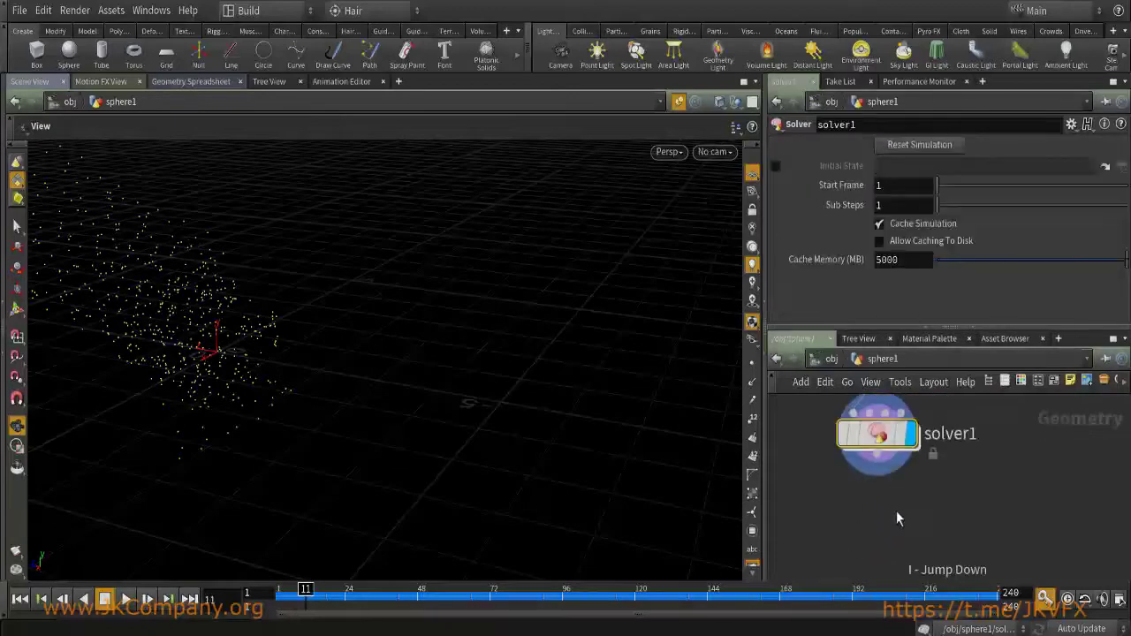
{"action": "left_click", "coordinate": [874, 404]}
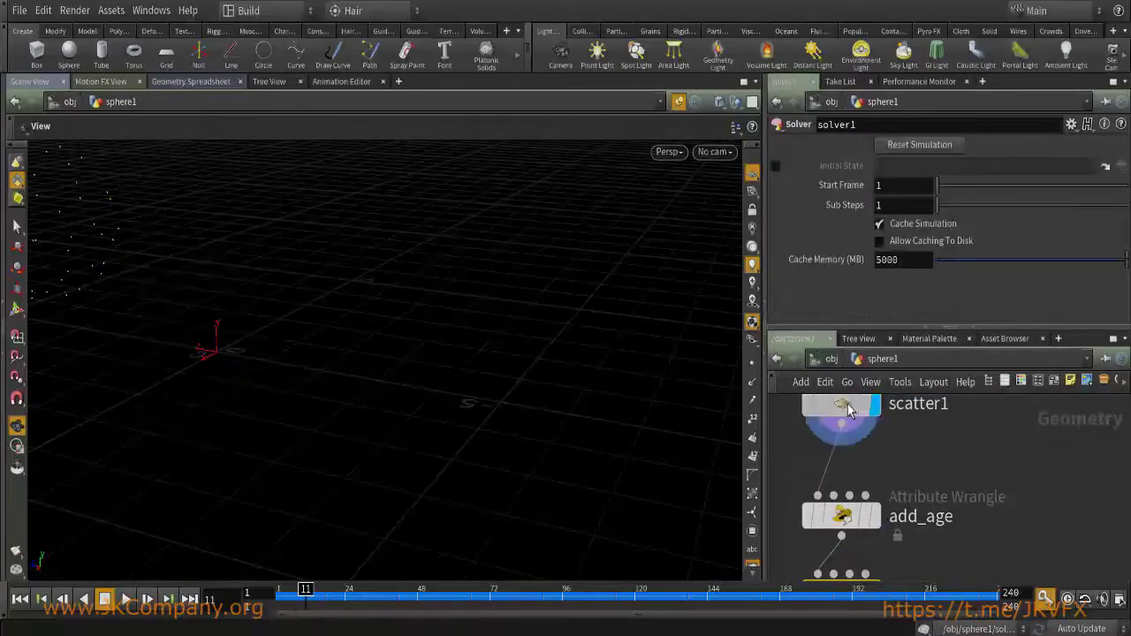
{"action": "left_click", "coordinate": [839, 405]}
{"action": "middle_click_drag", "start_coordinate": [340, 354], "coordinate": [387, 574]}
{"action": "left_click_drag", "start_coordinate": [294, 596], "coordinate": [314, 597]}
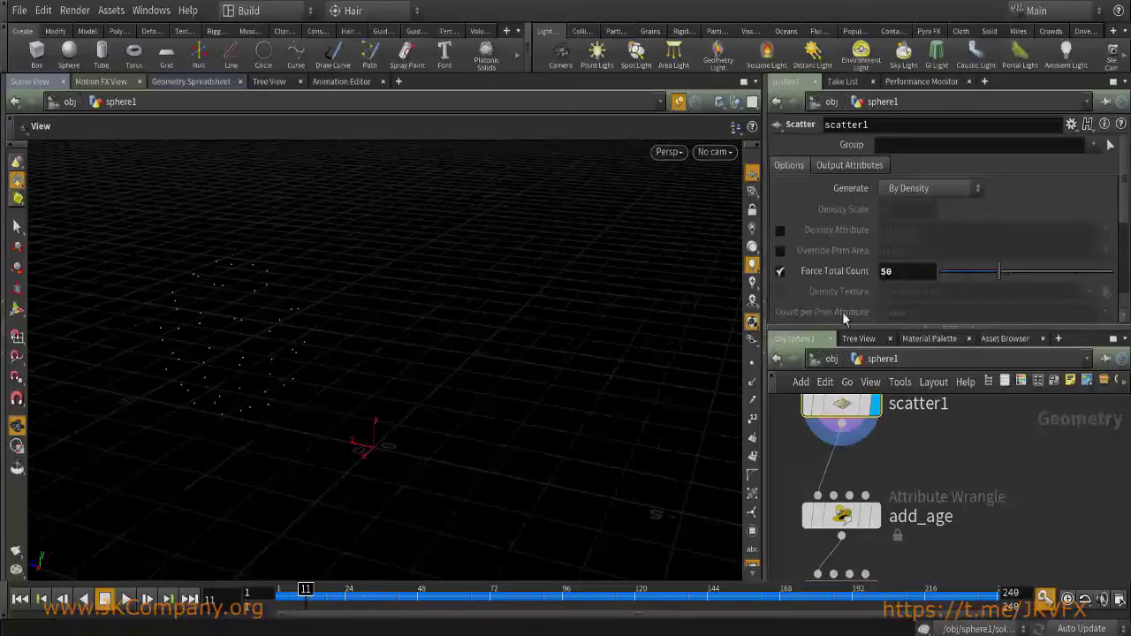
{"action": "scroll", "coordinate": [830, 291], "scroll_direction": "down", "scroll_amount": 4}
{"action": "scroll", "coordinate": [938, 517], "scroll_direction": "up", "scroll_amount": 2}
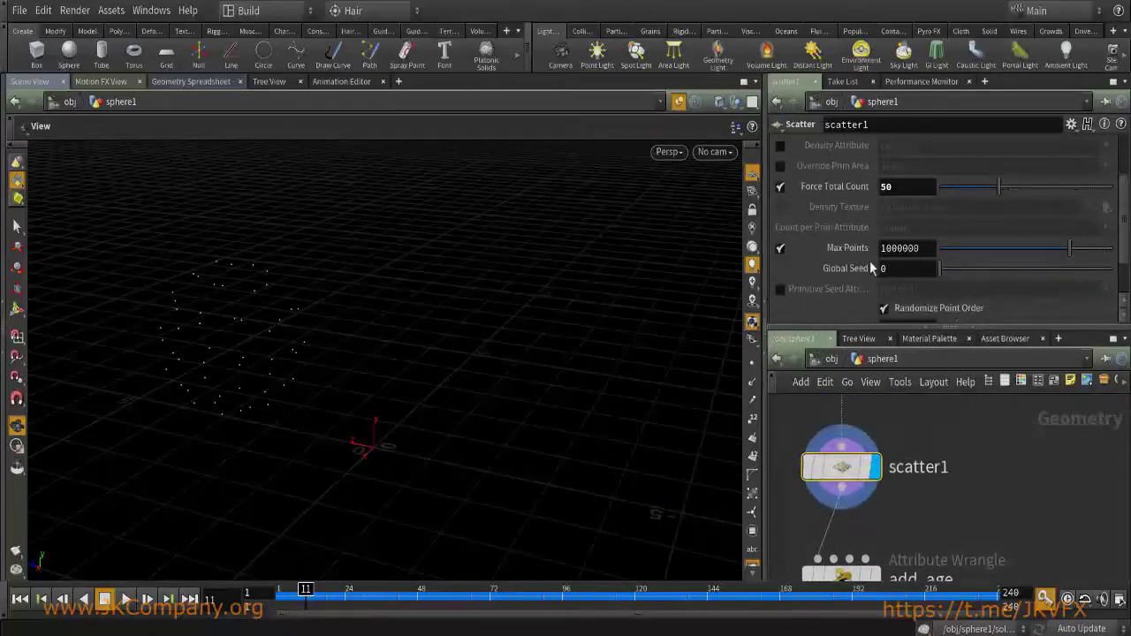
{"action": "left_click_drag", "start_coordinate": [939, 268], "coordinate": [904, 274]}
{"action": "left_click", "coordinate": [901, 269]}
{"action": "type", "text": "$T"}
{"action": "key", "text": "Return"}
Step ahead a few frames and display solver1's output to inspect the point cloud.
{"action": "left_click", "coordinate": [148, 600]}
{"action": "left_click", "coordinate": [149, 600]}
{"action": "left_click", "coordinate": [149, 601]}
{"action": "middle_click_drag", "start_coordinate": [937, 565], "coordinate": [923, 380]}
{"action": "left_click", "coordinate": [924, 477]}
{"action": "left_click", "coordinate": [895, 480]}
{"action": "left_click_drag", "start_coordinate": [701, 409], "coordinate": [325, 330]}
{"action": "middle_click_drag", "start_coordinate": [987, 511], "coordinate": [926, 583]}
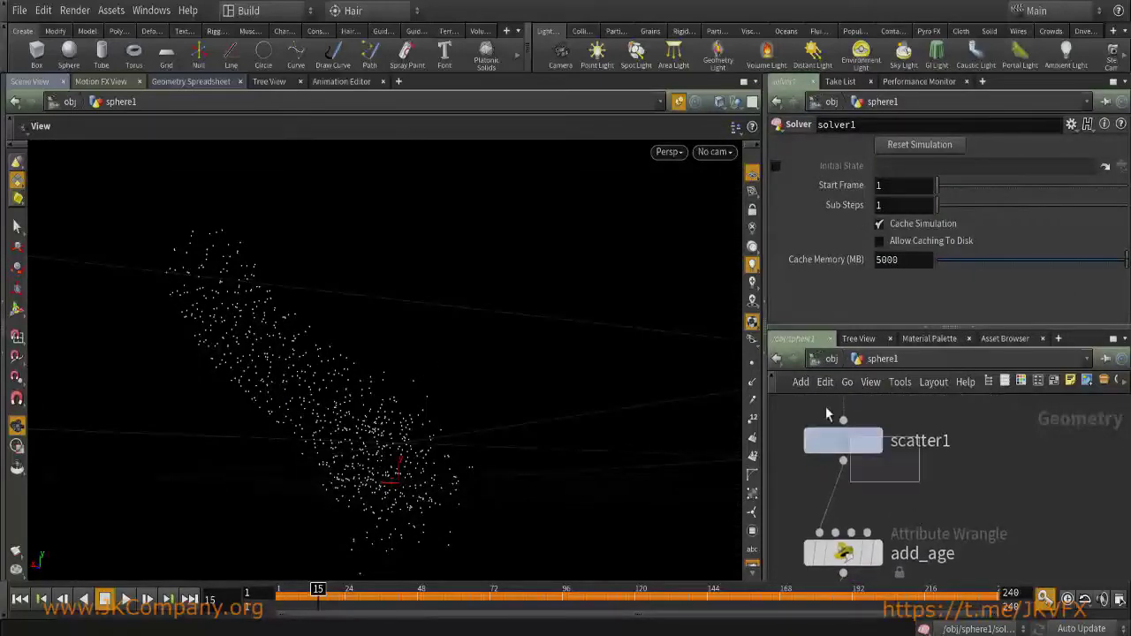
Set scatter1's Global Seed to $T and Force Total Count to 200.
{"action": "left_click", "coordinate": [859, 449]}
{"action": "left_click", "coordinate": [909, 268]}
{"action": "type", "text": "$T"}
{"action": "key", "text": "Return"}
{"action": "type", "text": "200"}
{"action": "key", "text": "Return"}
Inside solver1, bypass Compute_P and replay the simulation from frame 1.
{"action": "middle_click_drag", "start_coordinate": [883, 575], "coordinate": [854, 551]}
{"action": "double_click", "coordinate": [901, 459]}
{"action": "scroll", "coordinate": [853, 534], "scroll_direction": "down", "scroll_amount": 2}
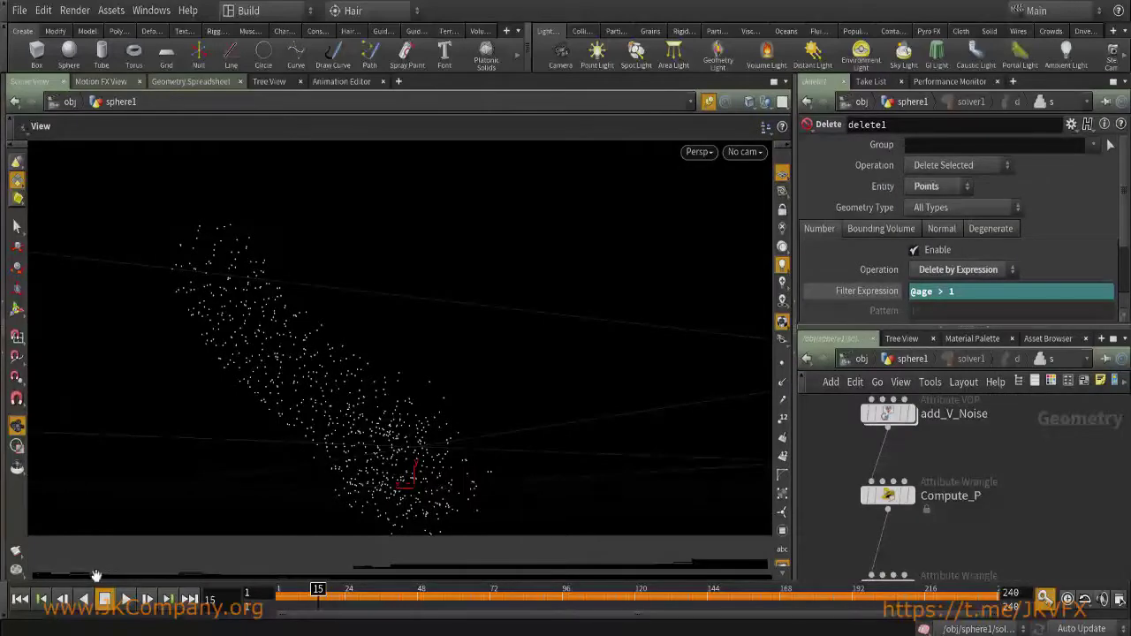
{"action": "left_click", "coordinate": [20, 599]}
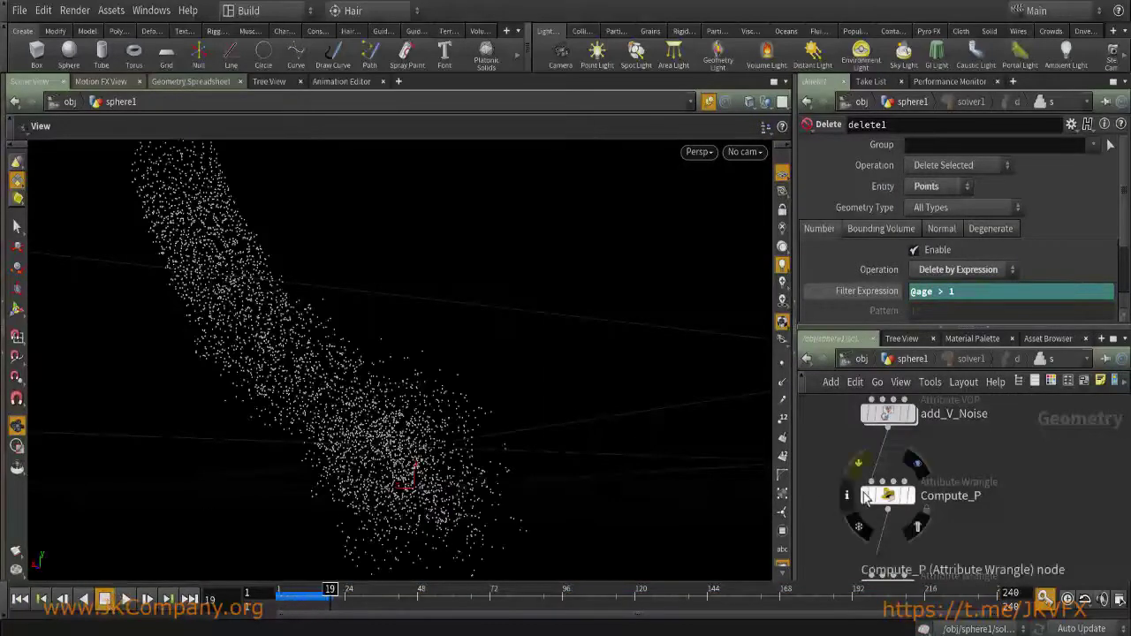
{"action": "left_click", "coordinate": [855, 464]}
{"action": "left_click", "coordinate": [21, 600]}
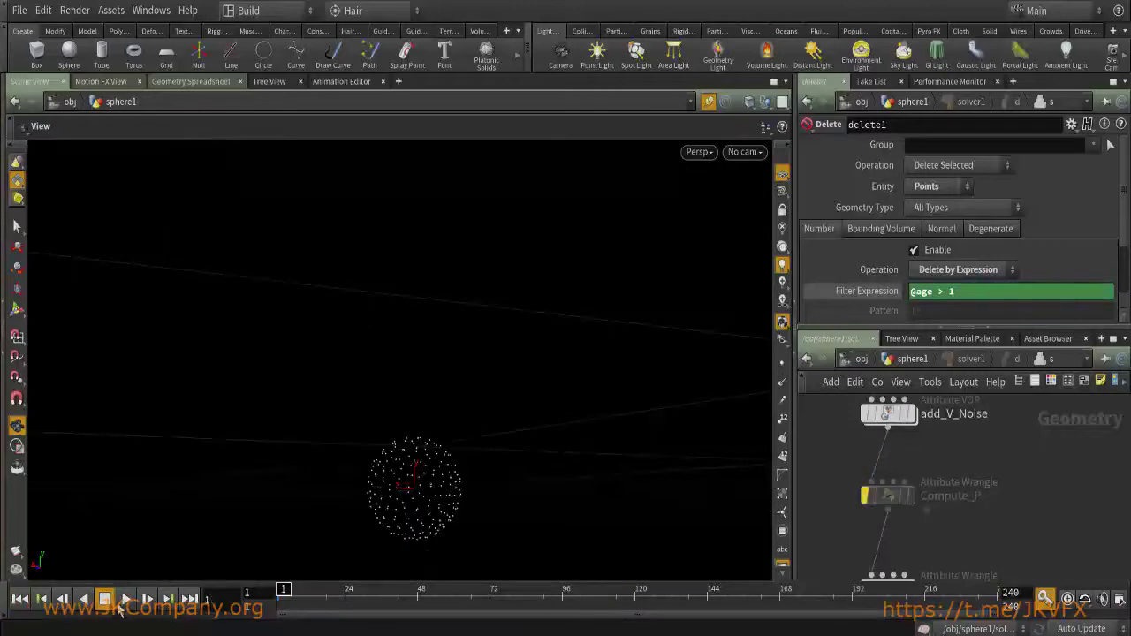
{"action": "left_click_drag", "start_coordinate": [296, 356], "coordinate": [253, 263]}
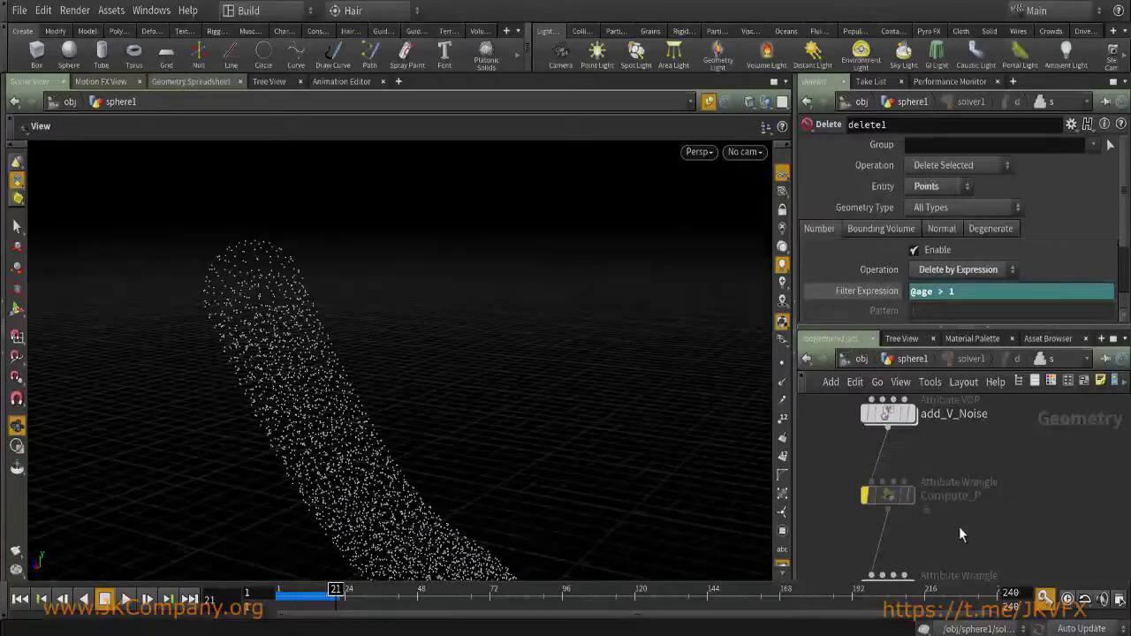
{"action": "scroll", "coordinate": [875, 495], "scroll_direction": "up", "scroll_amount": 1}
Back at sphere1, set scatter1's Global Seed to $T again.
{"action": "left_click", "coordinate": [928, 532]}
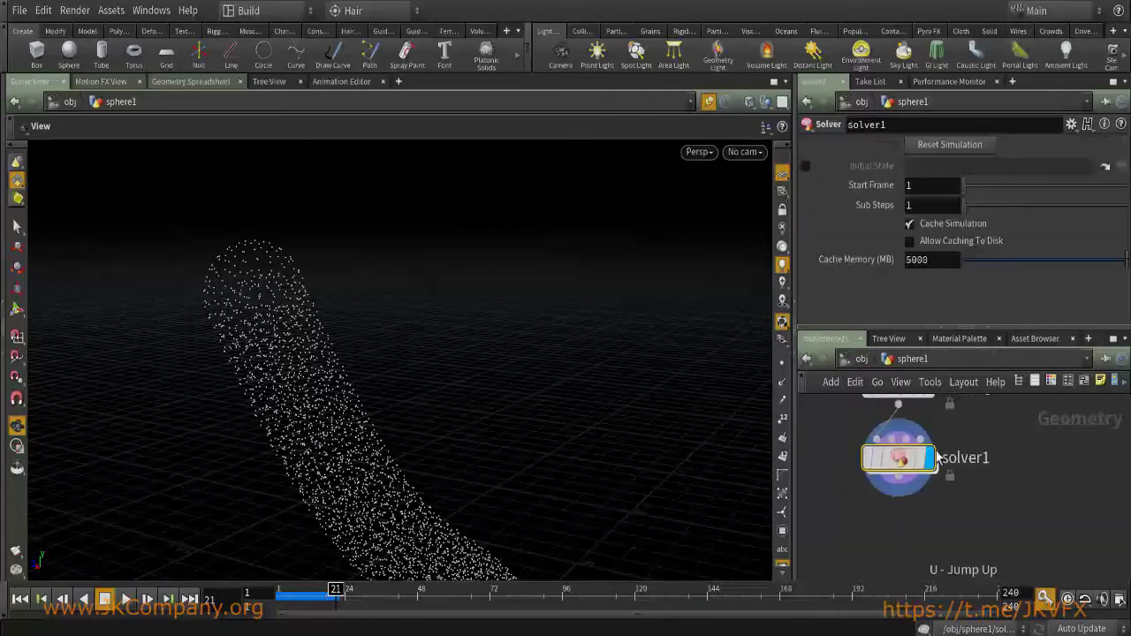
{"action": "left_click", "coordinate": [881, 407]}
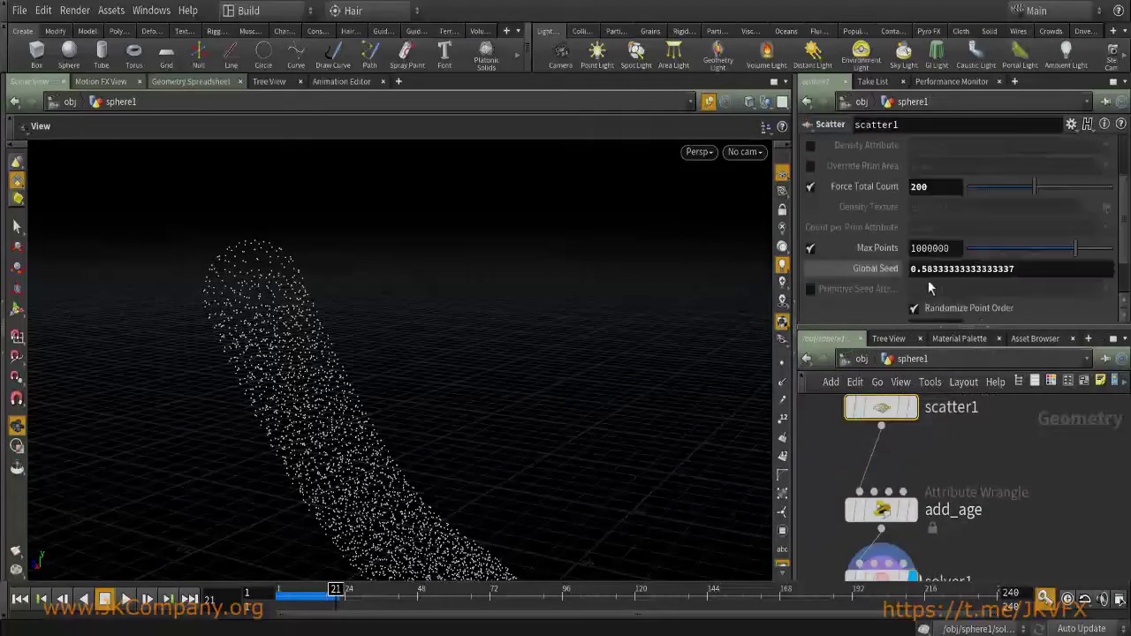
{"action": "left_click_drag", "start_coordinate": [1016, 269], "coordinate": [696, 281]}
{"action": "type", "text": "$T"}
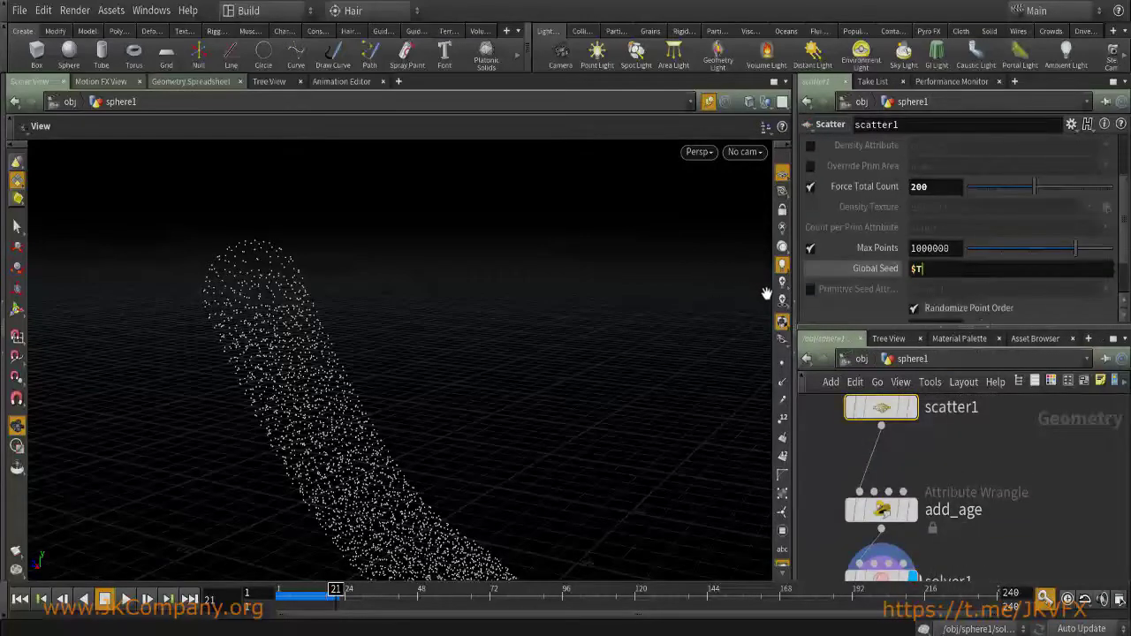
{"action": "key", "text": "Return"}
Inside solver1, replay the simulation from frame 1 and orbit around the particle tube.
{"action": "middle_click_drag", "start_coordinate": [884, 575], "coordinate": [889, 468]}
{"action": "double_click", "coordinate": [889, 468]}
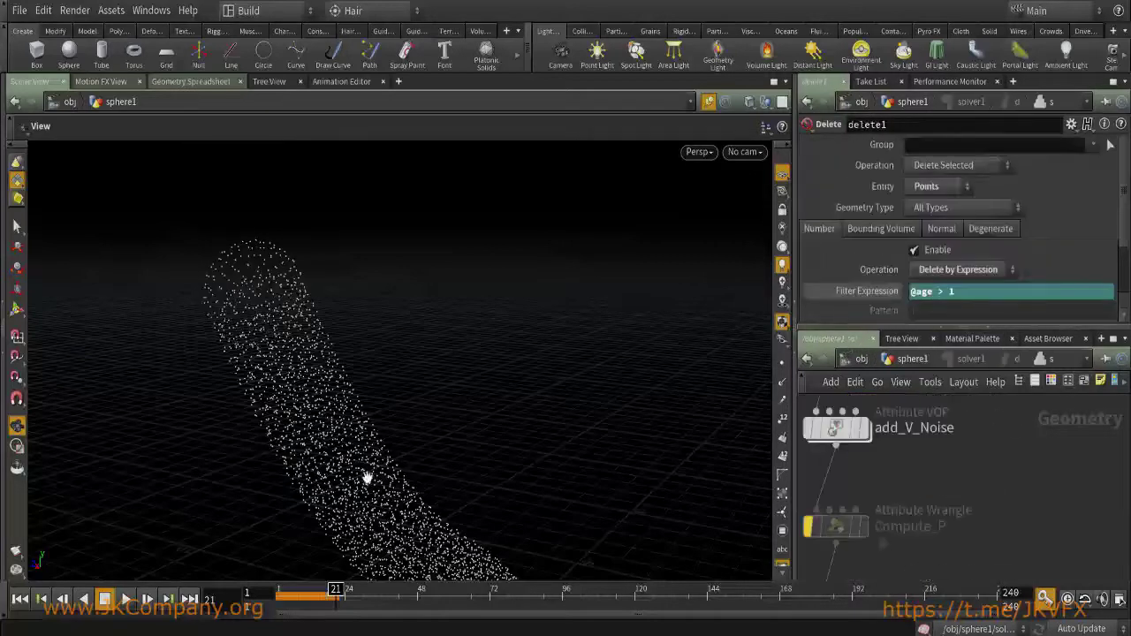
{"action": "left_click", "coordinate": [20, 599]}
{"action": "left_click", "coordinate": [127, 599]}
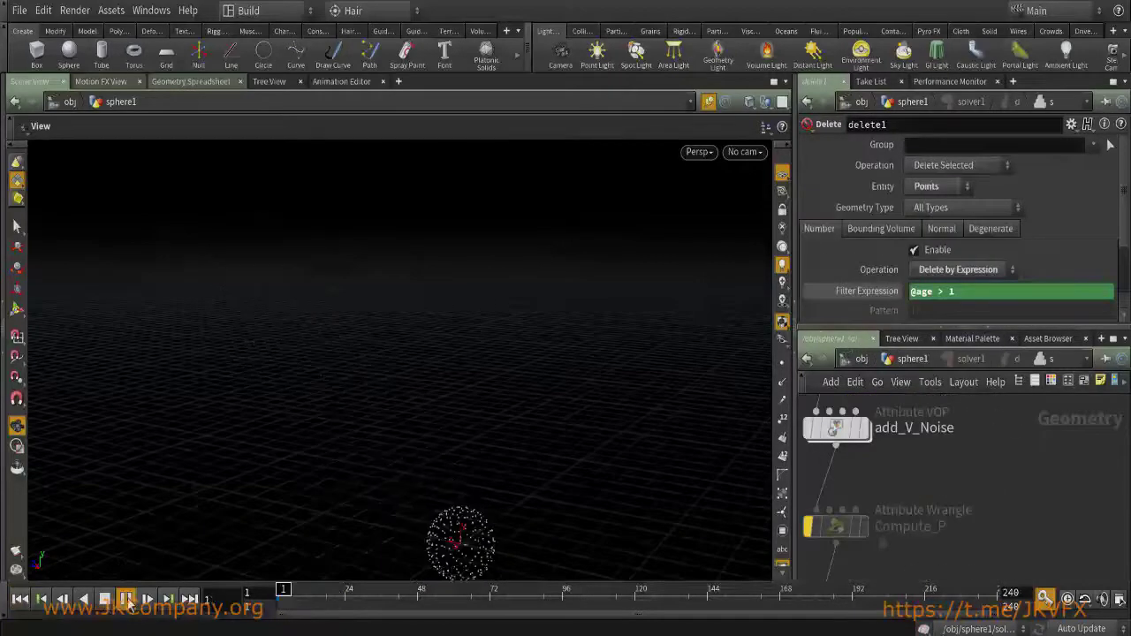
{"action": "left_click_drag", "start_coordinate": [236, 361], "coordinate": [327, 371]}
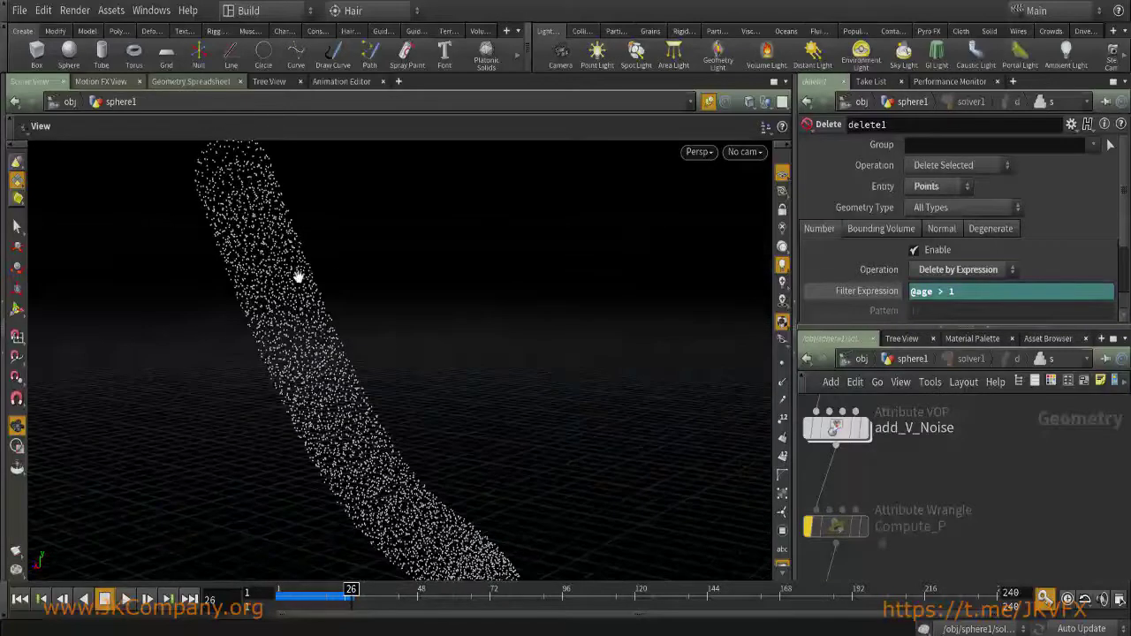
{"action": "left_click_drag", "start_coordinate": [316, 374], "coordinate": [321, 351]}
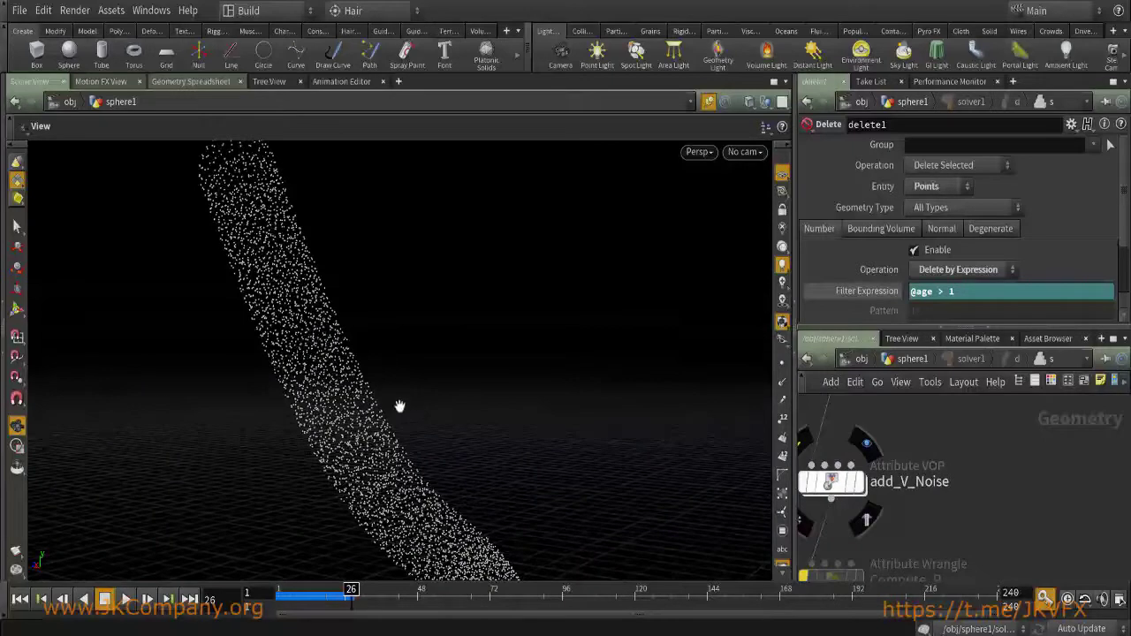
Re-enable Compute_P and replay the simulation, stopping at frame 54.
{"action": "middle_click_drag", "start_coordinate": [795, 578], "coordinate": [883, 501]}
{"action": "left_click", "coordinate": [886, 500]}
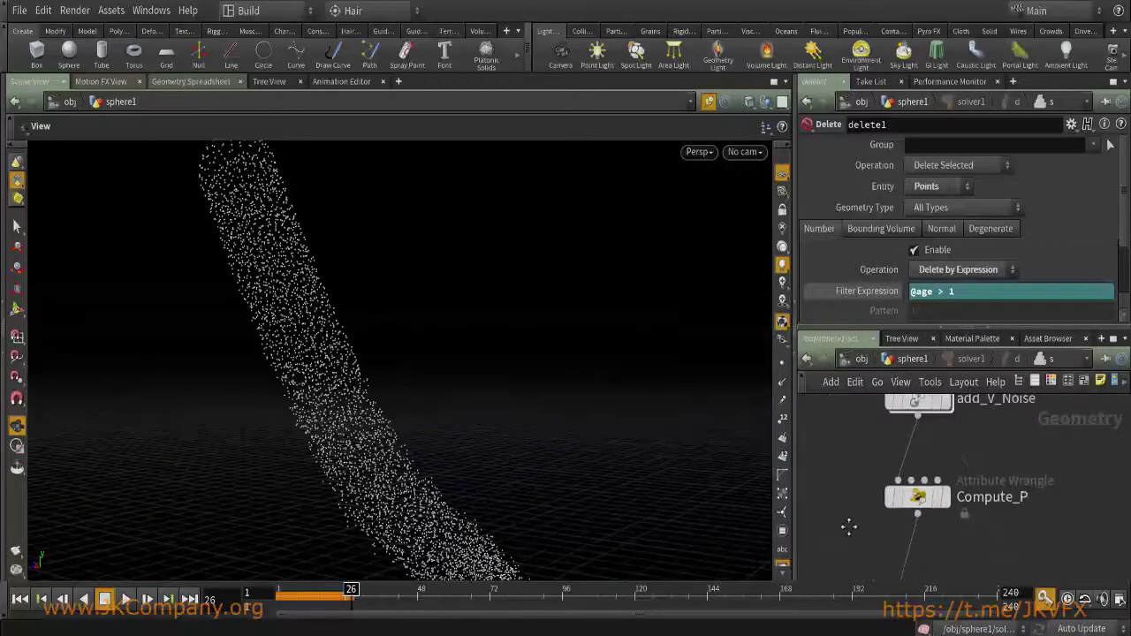
{"action": "key", "text": "ctrl+Up"}
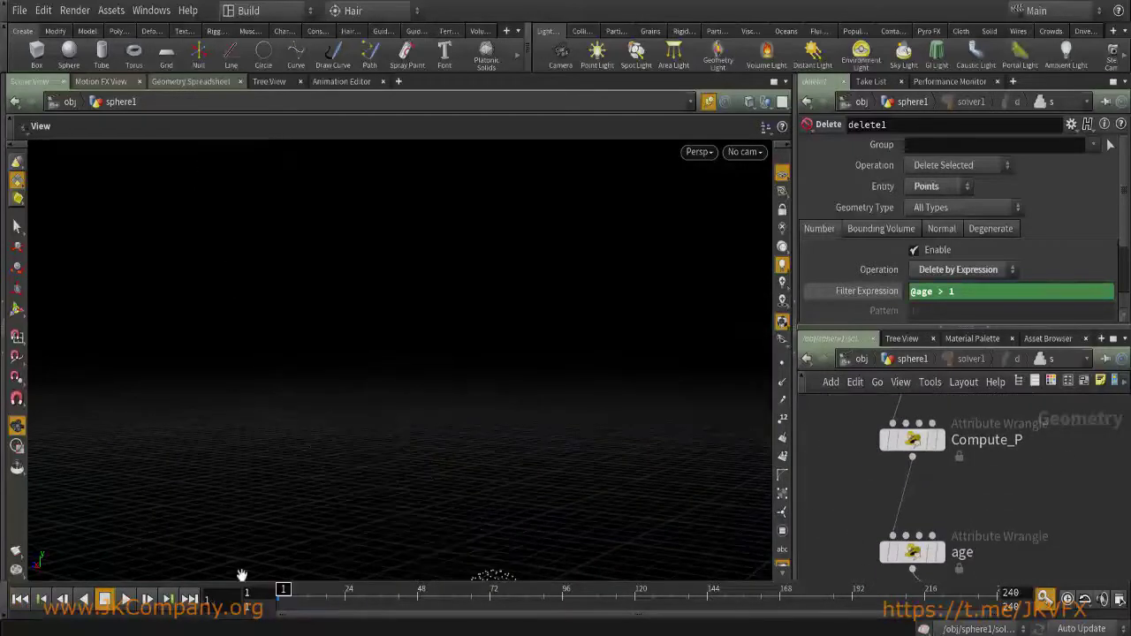
{"action": "left_click", "coordinate": [128, 600]}
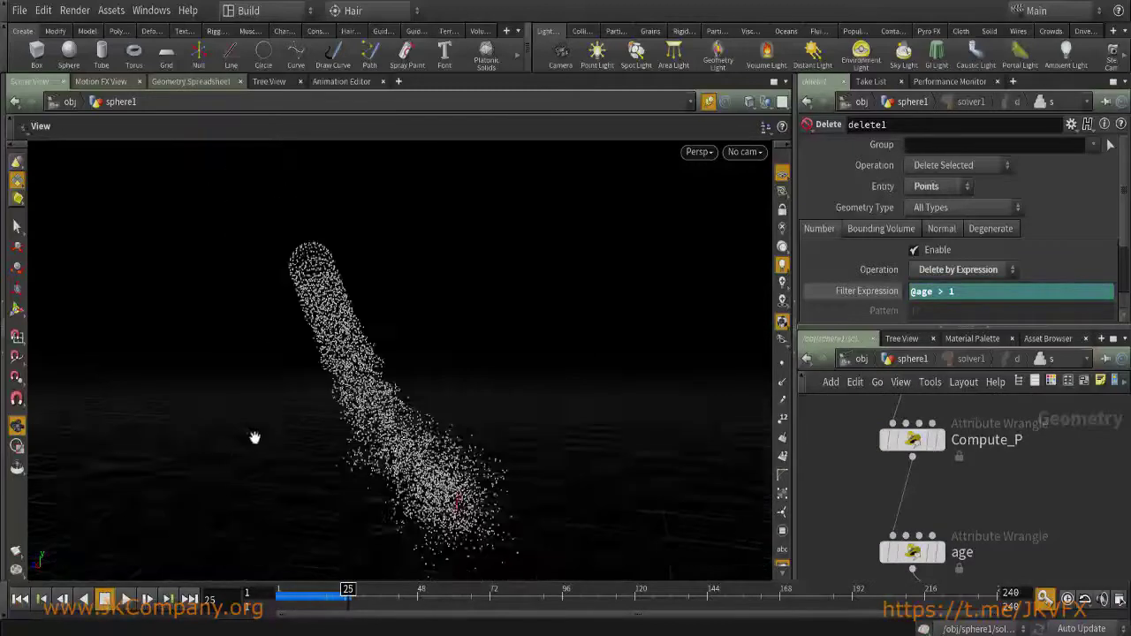
{"action": "mouse_move", "coordinate": [250, 437]}
{"action": "left_mouse_down"}
{"action": "mouse_move", "coordinate": [235, 429]}
{"action": "mouse_move", "coordinate": [138, 548]}
{"action": "left_mouse_up"}
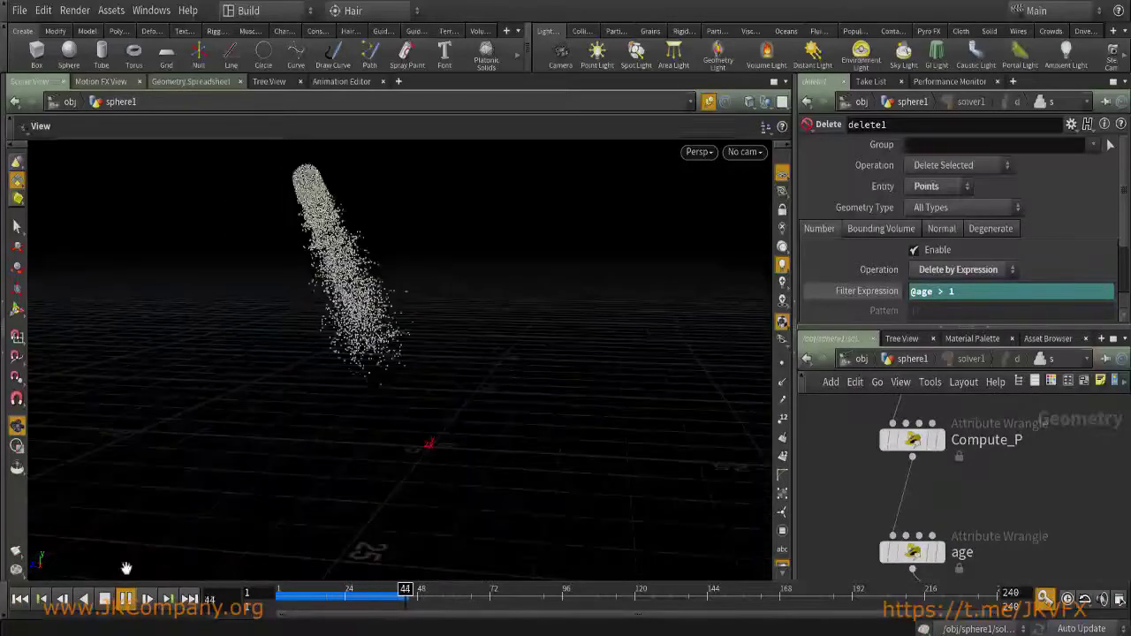
{"action": "left_click", "coordinate": [104, 599]}
Return to sphere1 and scrub from frame 1 to check the trail.
{"action": "middle_click_drag", "start_coordinate": [1033, 537], "coordinate": [988, 447]}
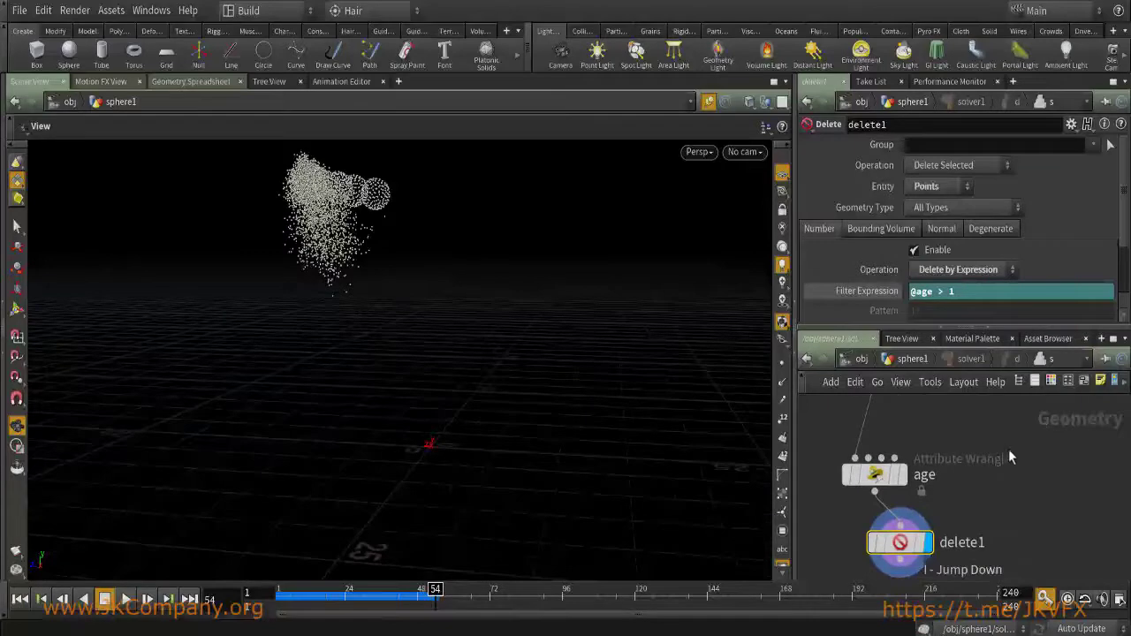
{"action": "key", "text": "u"}
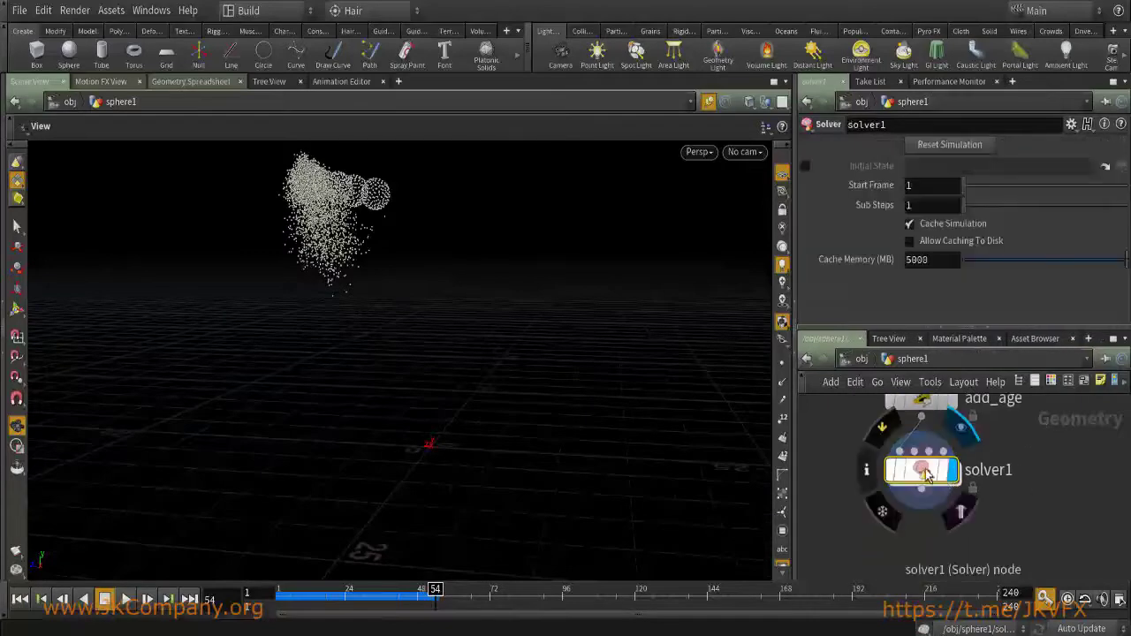
{"action": "left_click_drag", "start_coordinate": [426, 305], "coordinate": [485, 318]}
{"action": "left_click", "coordinate": [281, 590]}
{"action": "mouse_move", "coordinate": [281, 591]}
{"action": "left_mouse_down"}
{"action": "mouse_move", "coordinate": [488, 590]}
{"action": "mouse_move", "coordinate": [289, 590]}
{"action": "left_mouse_up"}
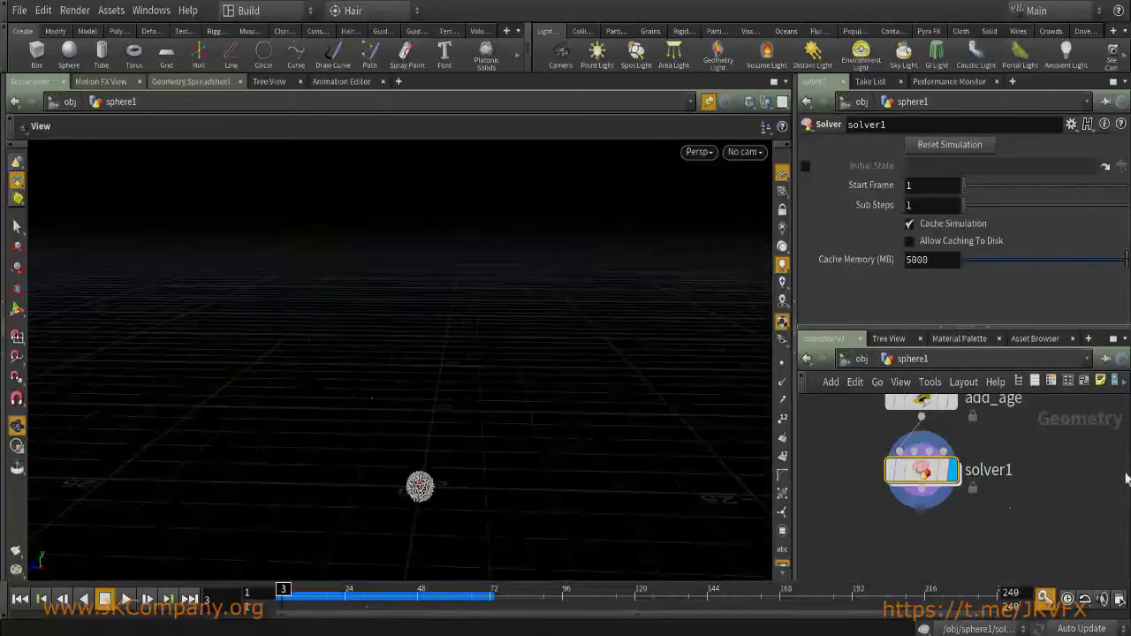
Add a Point VOP below solver1 and rename it Cd.
{"action": "key", "text": "Tab"}
{"action": "type", "text": "point vop"}
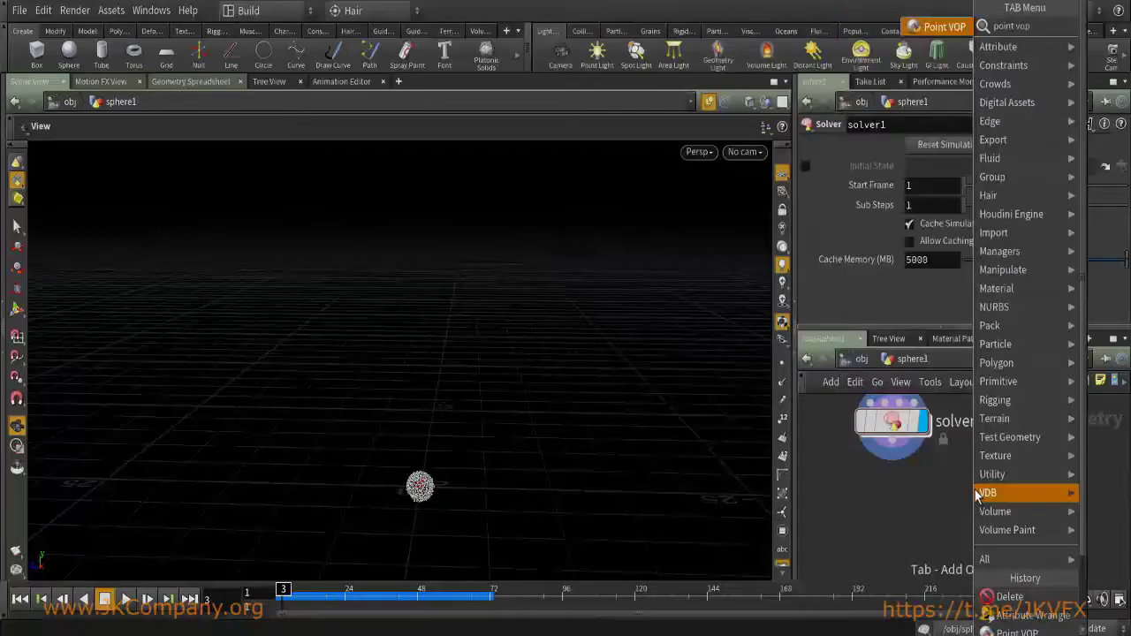
{"action": "key", "text": "Return"}
{"action": "left_click", "coordinate": [918, 508]}
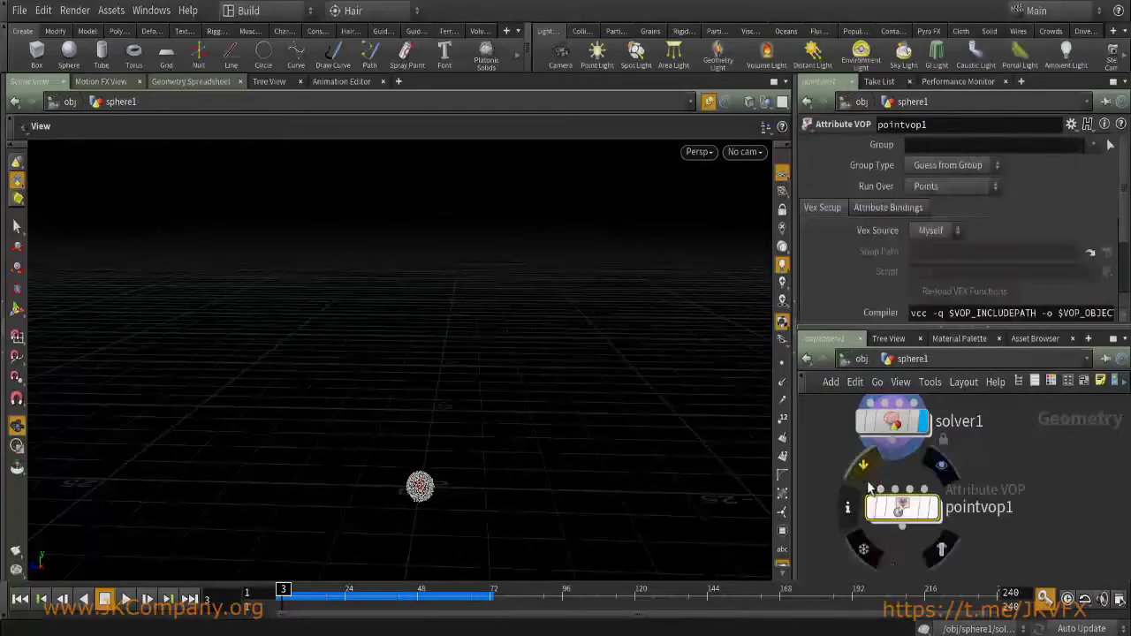
{"action": "double_click", "coordinate": [976, 507]}
{"action": "type", "text": "Cd"}
{"action": "key", "text": "Return"}
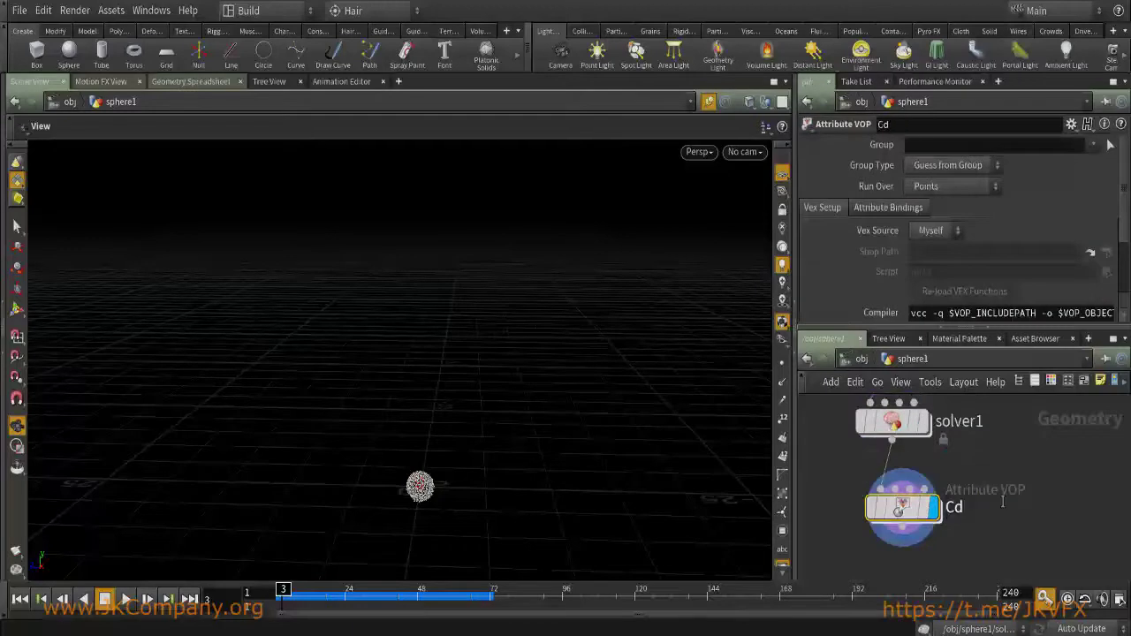
Inside Cd, add a ramp1 Ramp Parameter wired into the Cd output, then return up a level.
{"action": "double_click", "coordinate": [895, 520]}
{"action": "key", "text": "Tab"}
{"action": "type", "text": "ramp"}
{"action": "key", "text": "Down"}
{"action": "key", "text": "Down"}
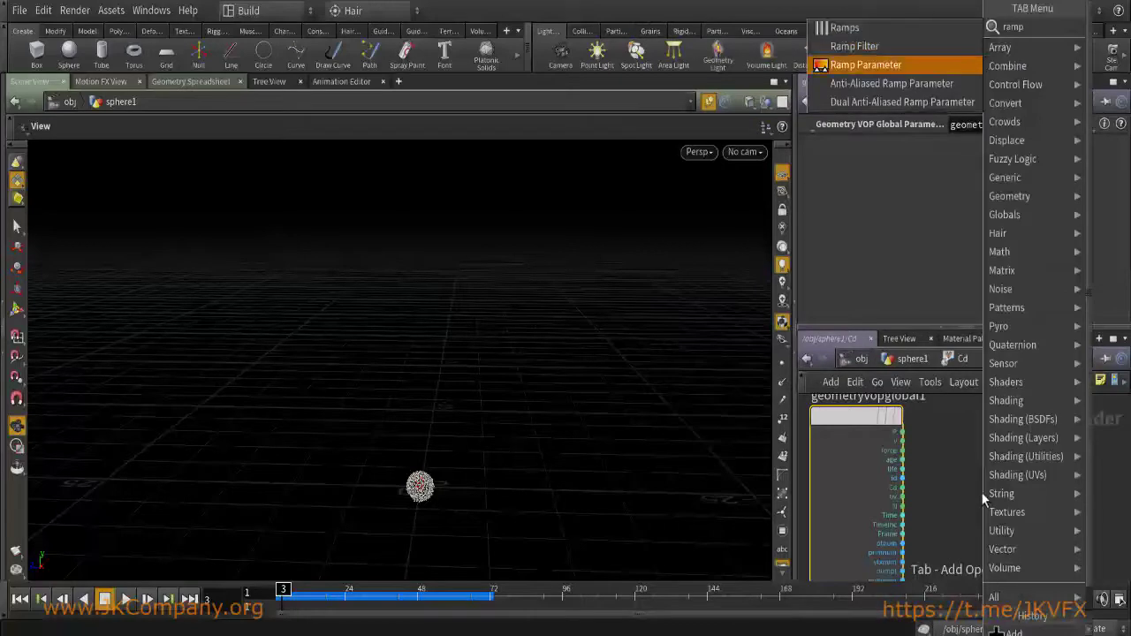
{"action": "key", "text": "Return"}
{"action": "left_click", "coordinate": [1025, 491]}
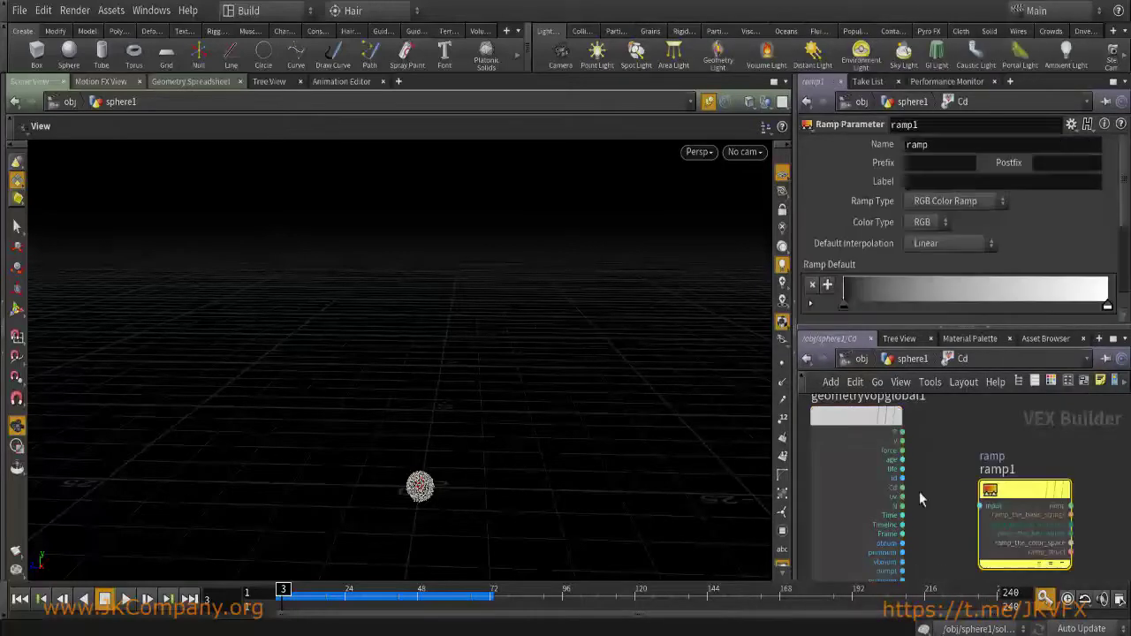
{"action": "scroll", "coordinate": [895, 480], "scroll_direction": "up", "scroll_amount": 3}
{"action": "left_click", "coordinate": [976, 511]}
{"action": "scroll", "coordinate": [967, 494], "scroll_direction": "down", "scroll_amount": 2}
{"action": "left_click", "coordinate": [954, 538]}
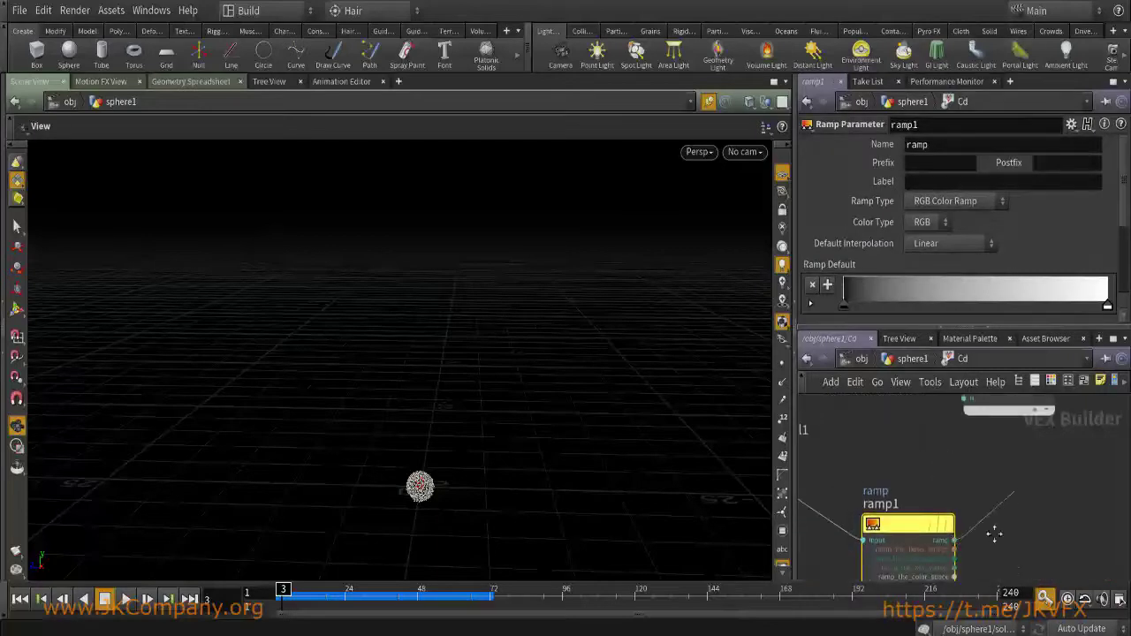
{"action": "left_click", "coordinate": [936, 444]}
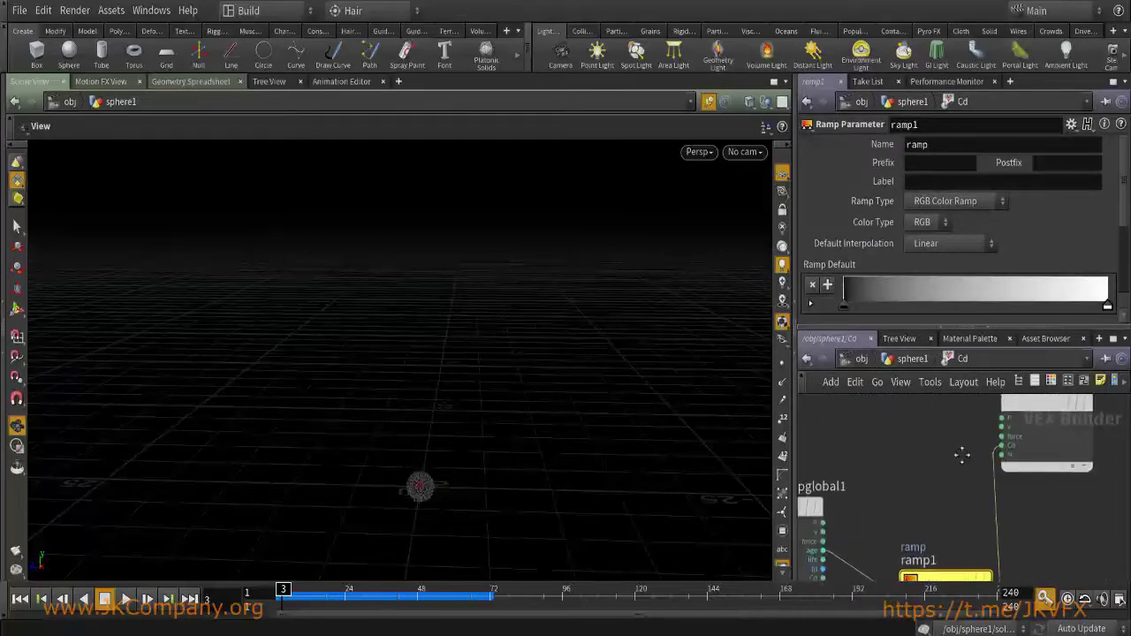
{"action": "key", "text": "u"}
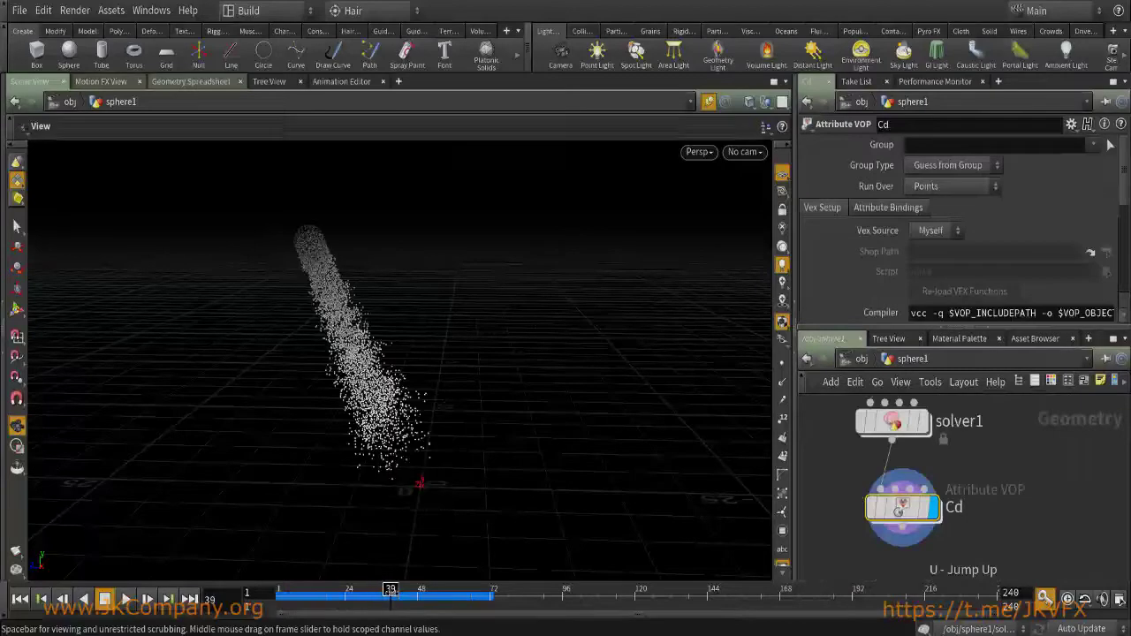
Make the ramp's left key a bright yellow-orange with value 3.
{"action": "scroll", "coordinate": [1122, 230], "scroll_direction": "down", "scroll_amount": 5}
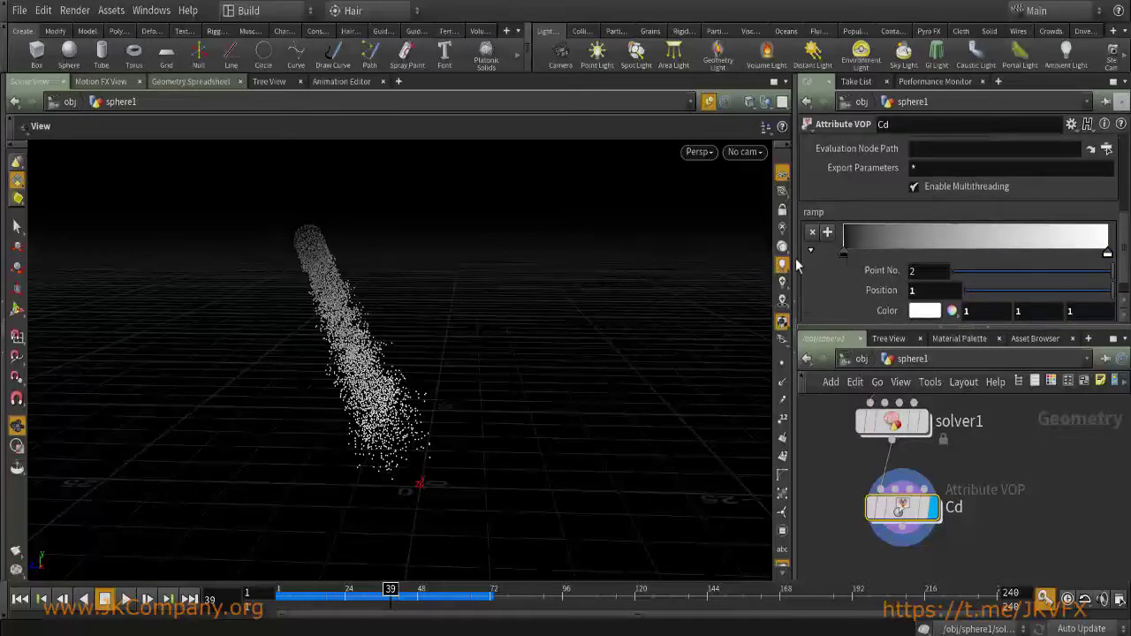
{"action": "left_click", "coordinate": [843, 254]}
{"action": "left_click", "coordinate": [924, 313]}
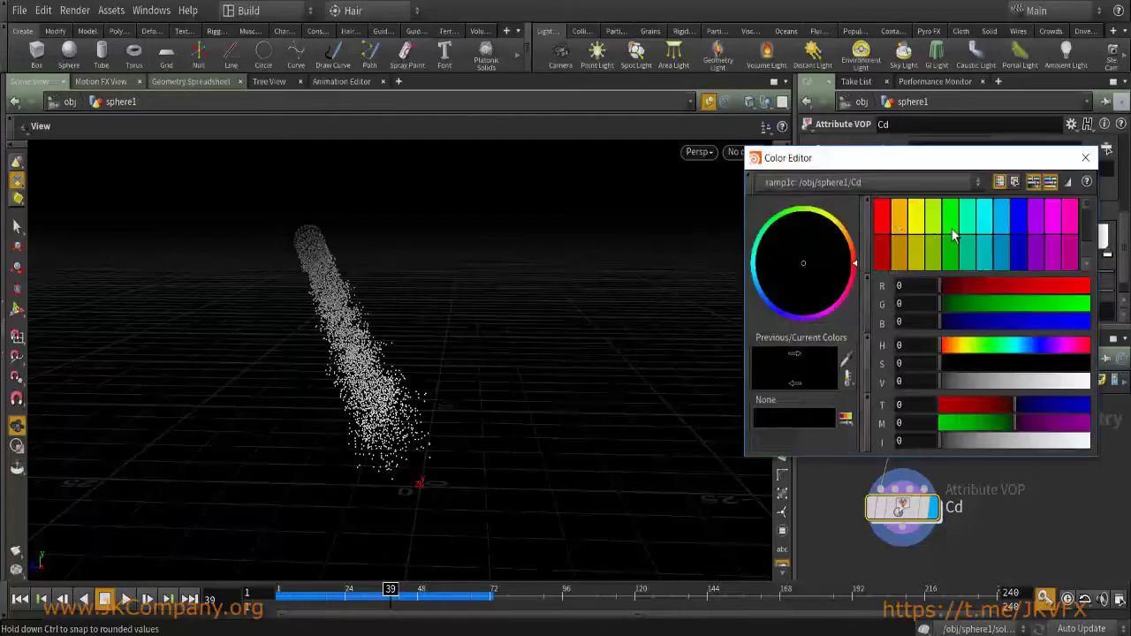
{"action": "left_click", "coordinate": [901, 219]}
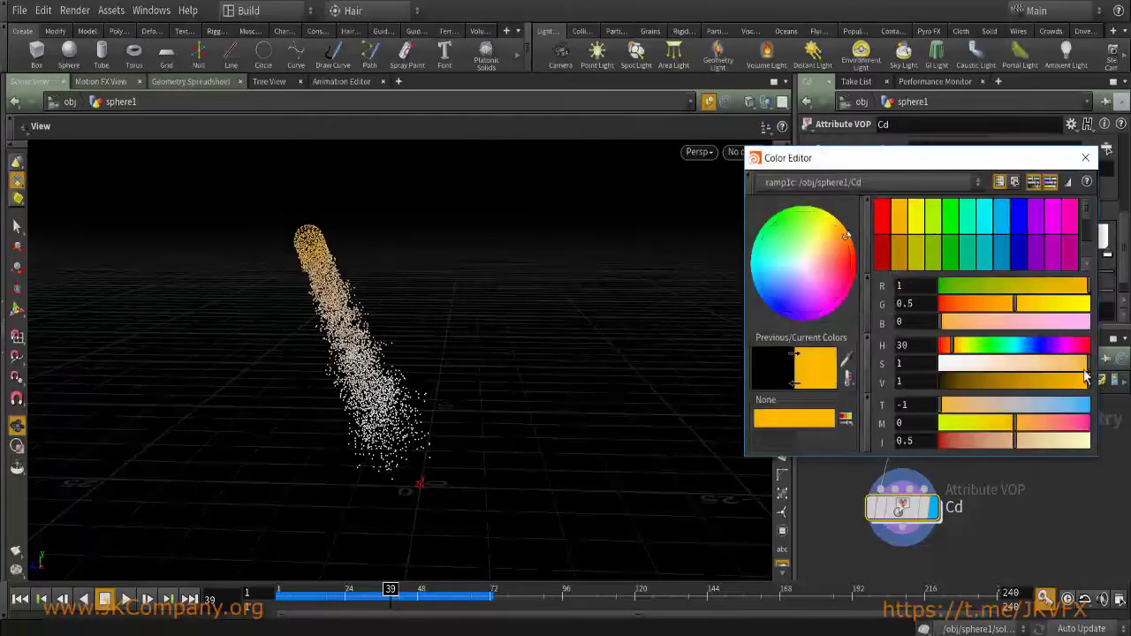
{"action": "left_click_drag", "start_coordinate": [1078, 384], "coordinate": [1087, 382]}
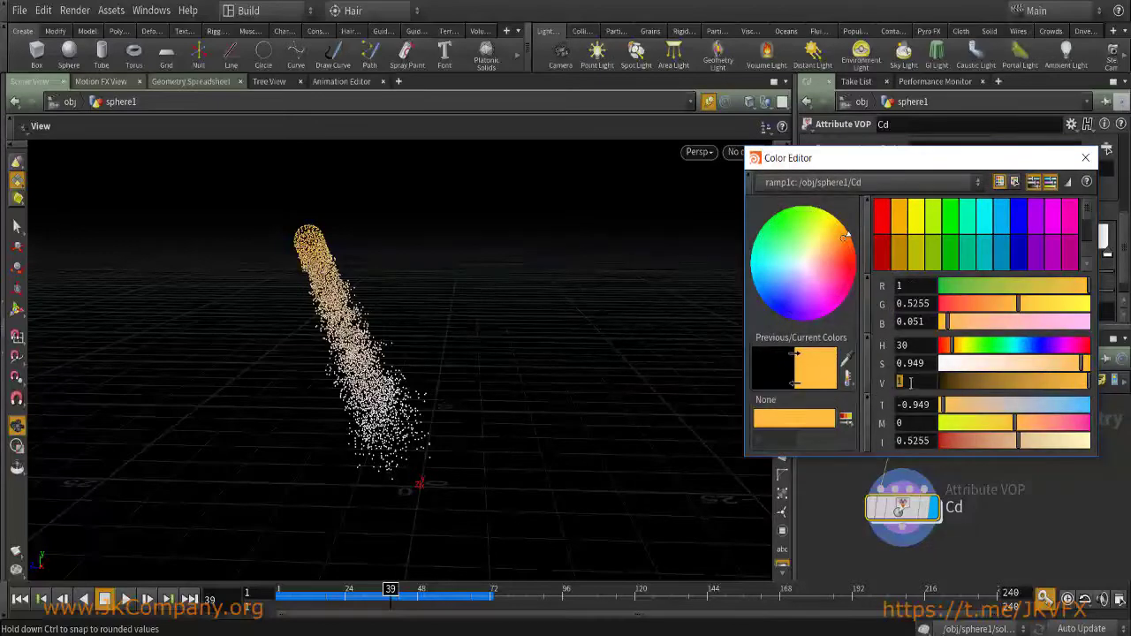
{"action": "left_click", "coordinate": [920, 382]}
{"action": "type", "text": "3"}
{"action": "key", "text": "Return"}
{"action": "left_click", "coordinate": [1085, 158]}
Set the ramp's right key to black.
{"action": "left_click", "coordinate": [1107, 254]}
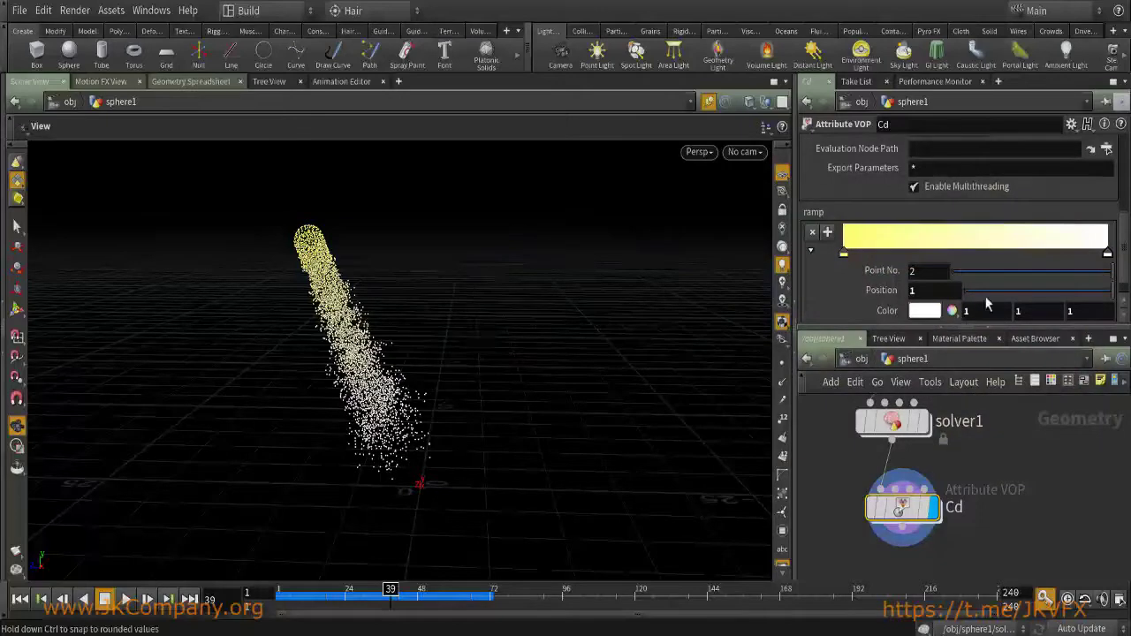
{"action": "right_click", "coordinate": [926, 320]}
{"action": "left_click", "coordinate": [949, 366]}
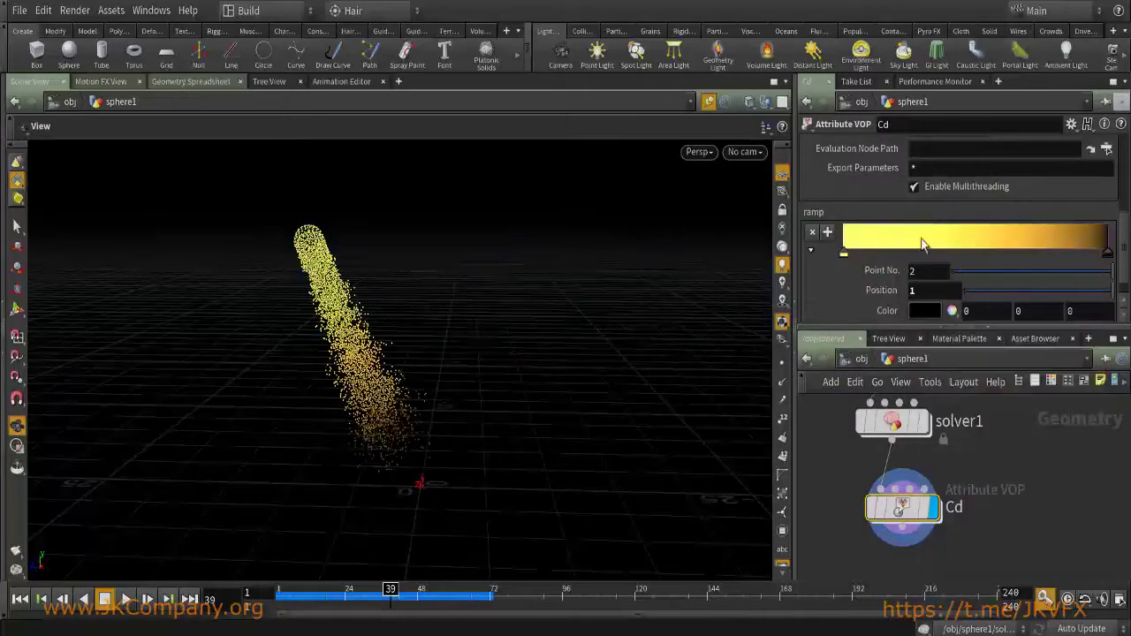
Add a new orange ramp key with brightness 1.
{"action": "left_click", "coordinate": [871, 246]}
{"action": "left_click", "coordinate": [924, 311]}
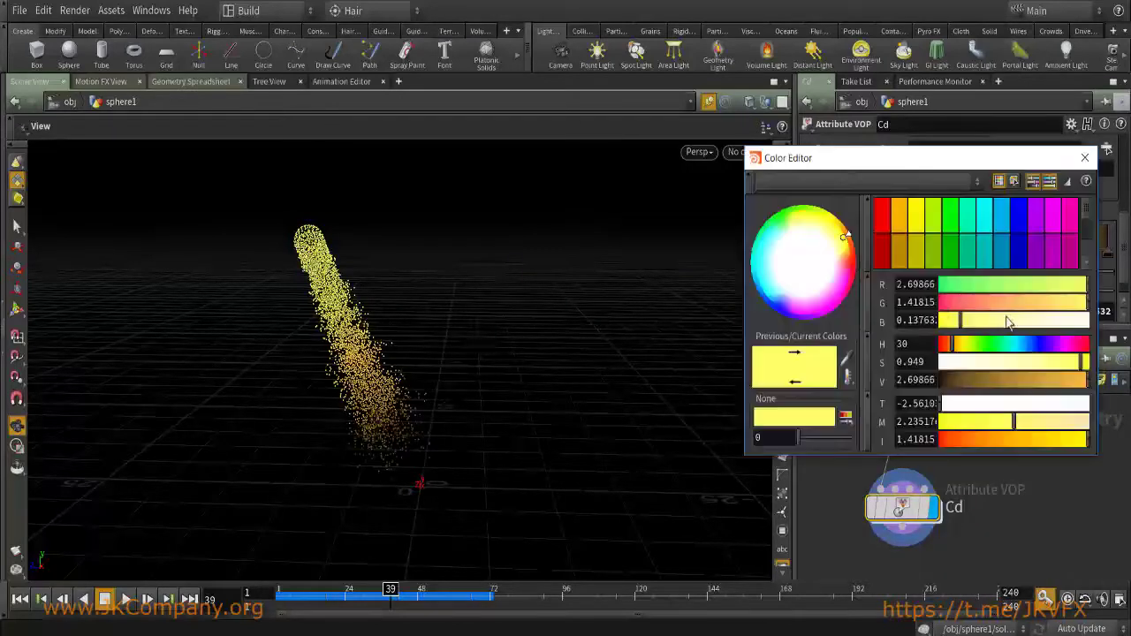
{"action": "double_click", "coordinate": [916, 380]}
{"action": "type", "text": "1"}
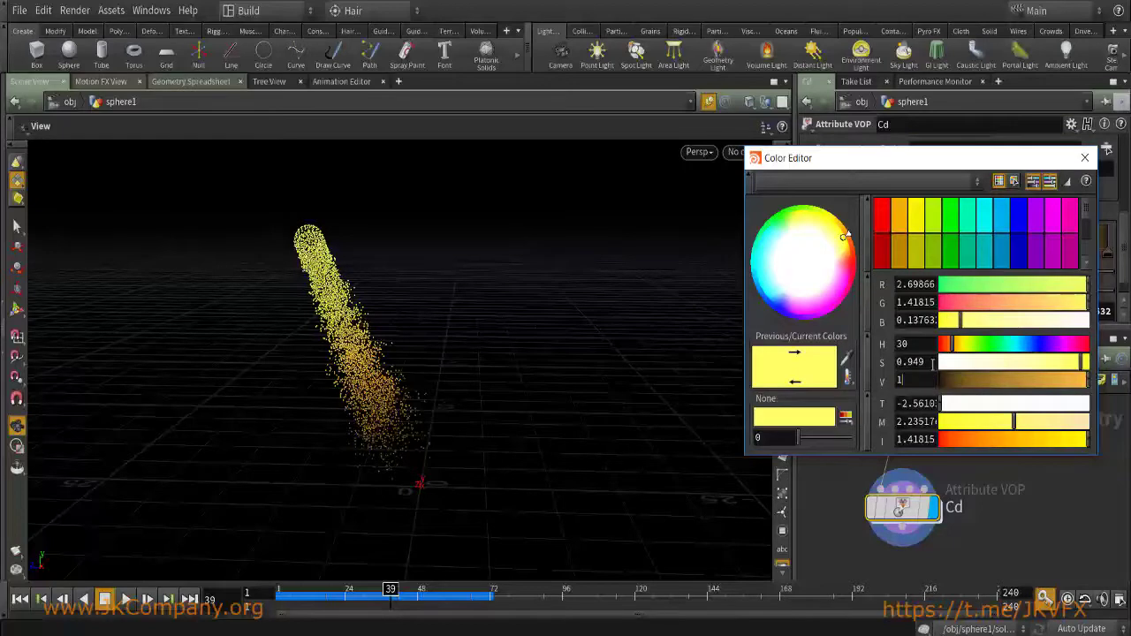
{"action": "key", "text": "Return"}
{"action": "left_click_drag", "start_coordinate": [952, 344], "coordinate": [948, 351]}
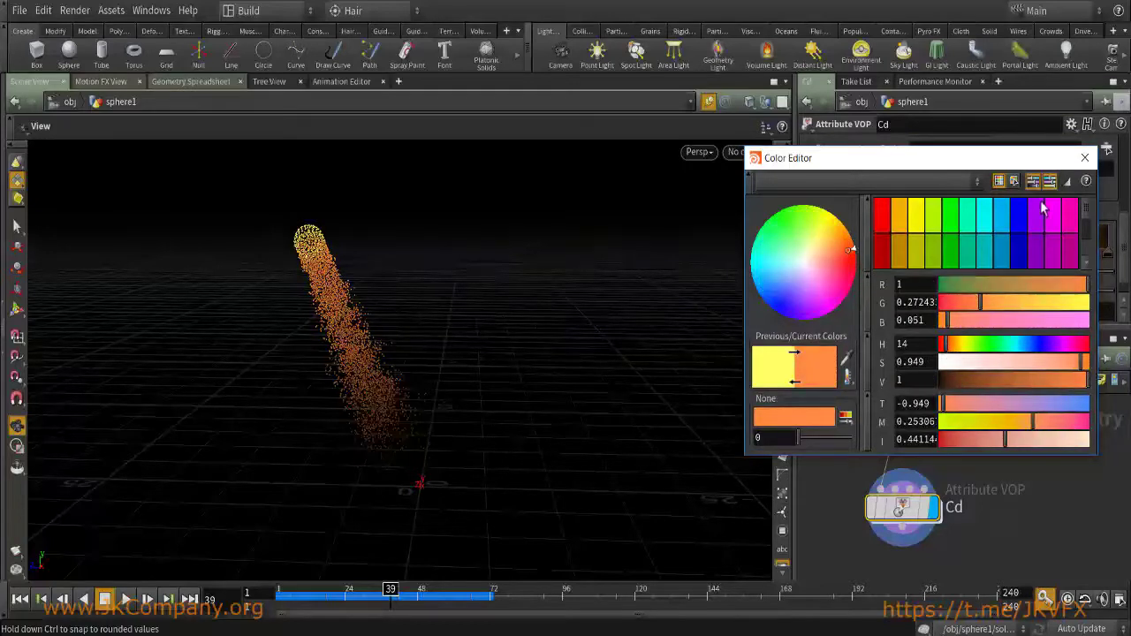
{"action": "left_click", "coordinate": [1085, 158]}
Shift the key at 0.54 to a brighter red-orange.
{"action": "left_click", "coordinate": [985, 254]}
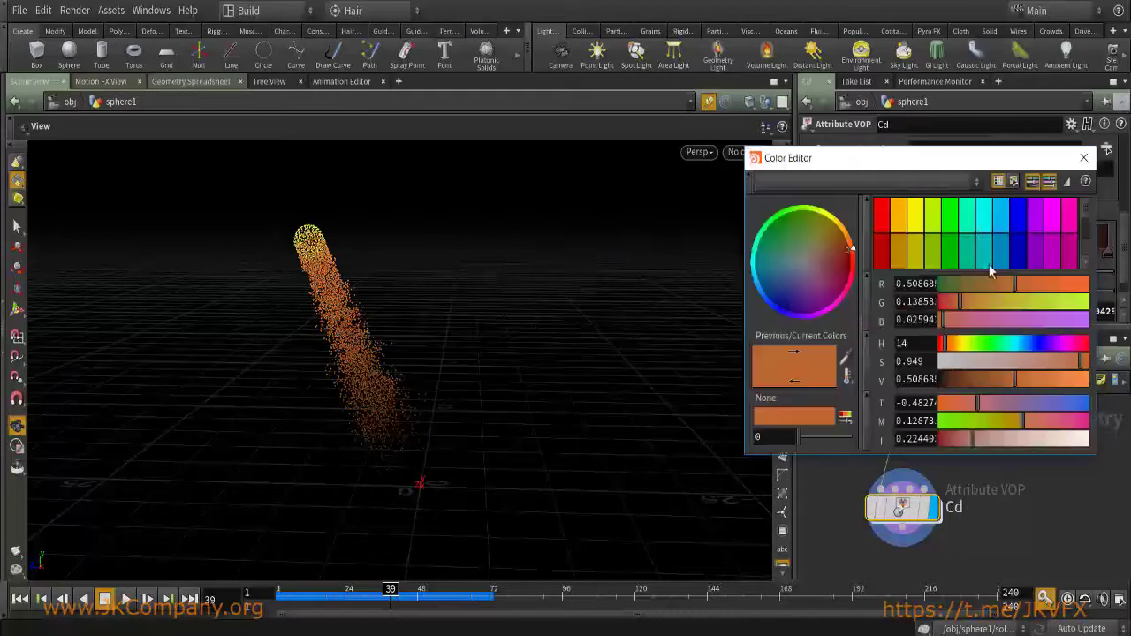
{"action": "left_click_drag", "start_coordinate": [947, 352], "coordinate": [940, 353]}
{"action": "left_click", "coordinate": [1084, 157]}
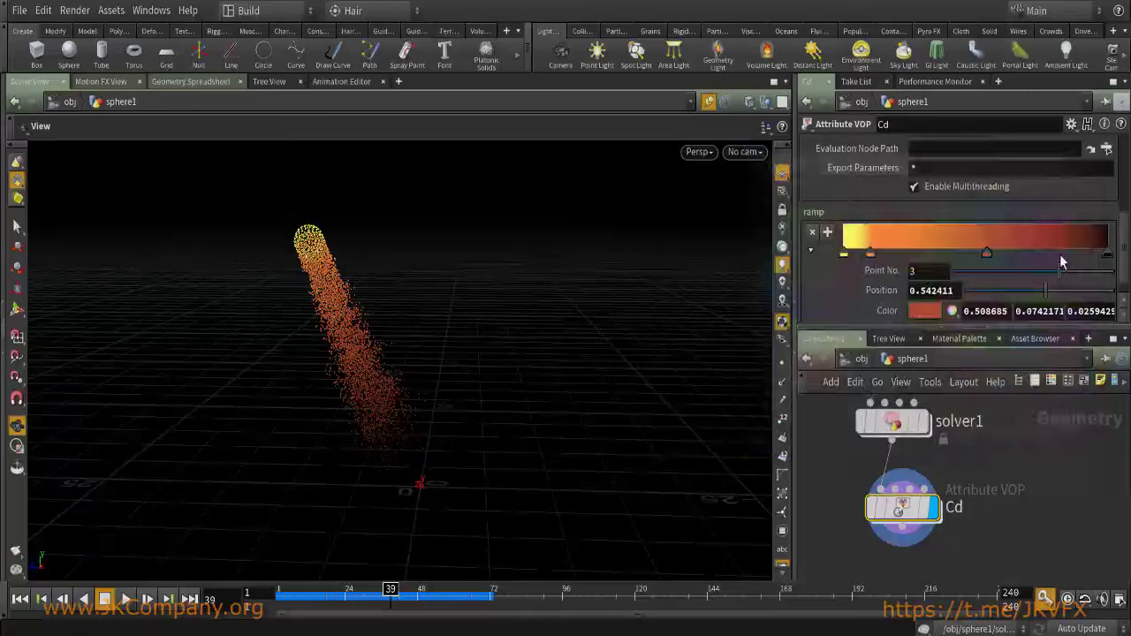
{"action": "left_click", "coordinate": [986, 256]}
{"action": "left_click_drag", "start_coordinate": [1017, 385], "coordinate": [1049, 385]}
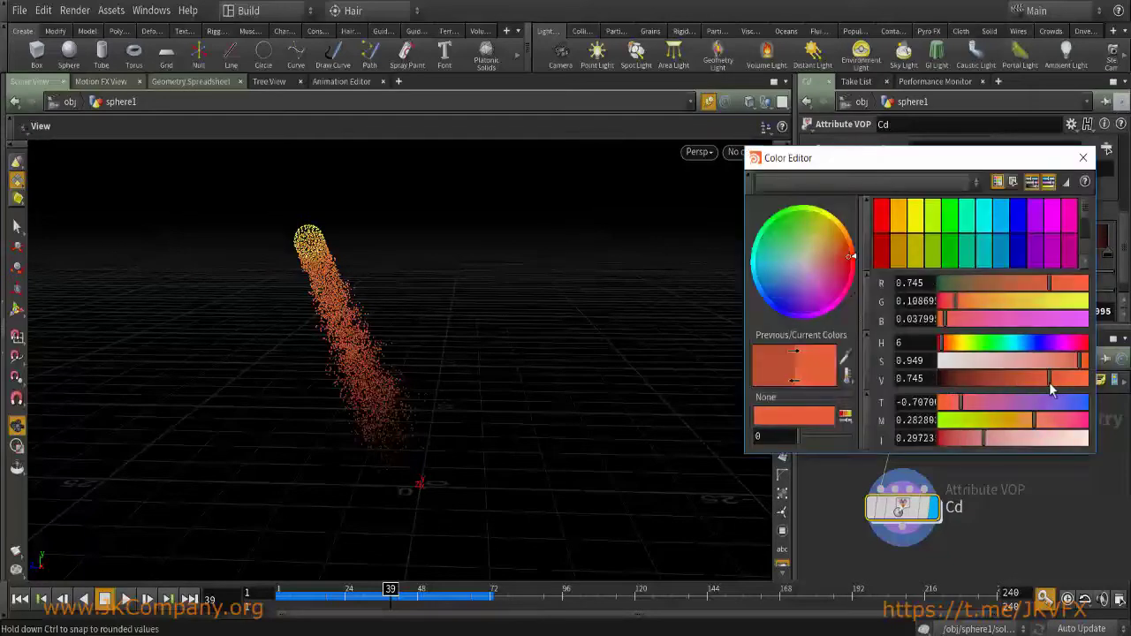
{"action": "left_click", "coordinate": [1083, 158]}
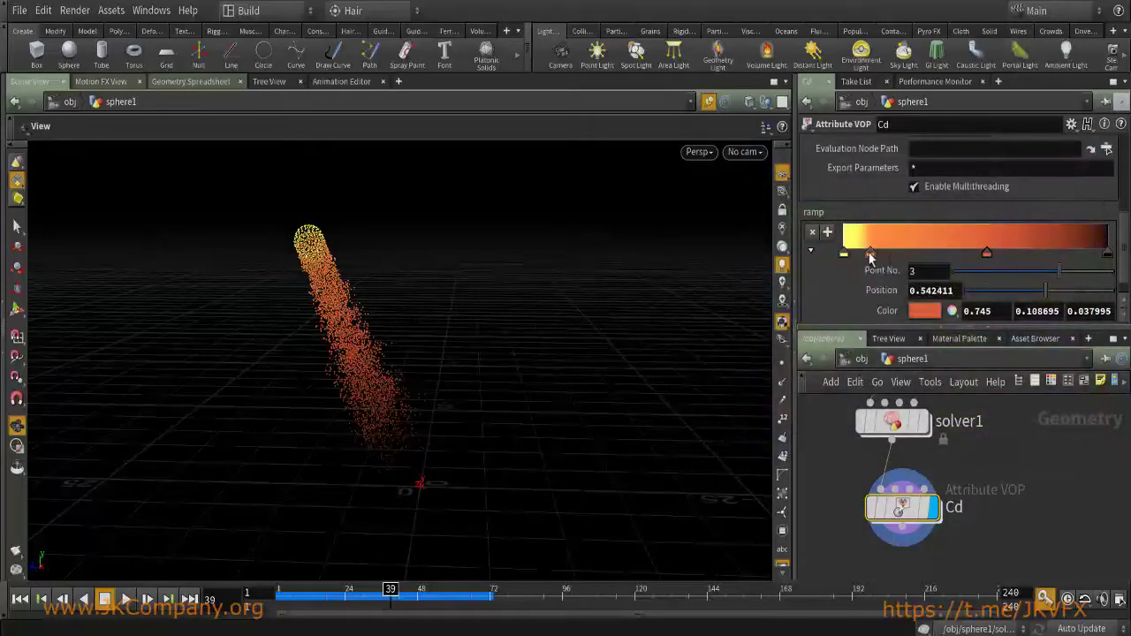
Move the light-orange key to position 0.25 and replay the simulation to frame 77.
{"action": "left_click", "coordinate": [882, 254]}
{"action": "double_click", "coordinate": [935, 290]}
{"action": "type", "text": "0.25"}
{"action": "key", "text": "Return"}
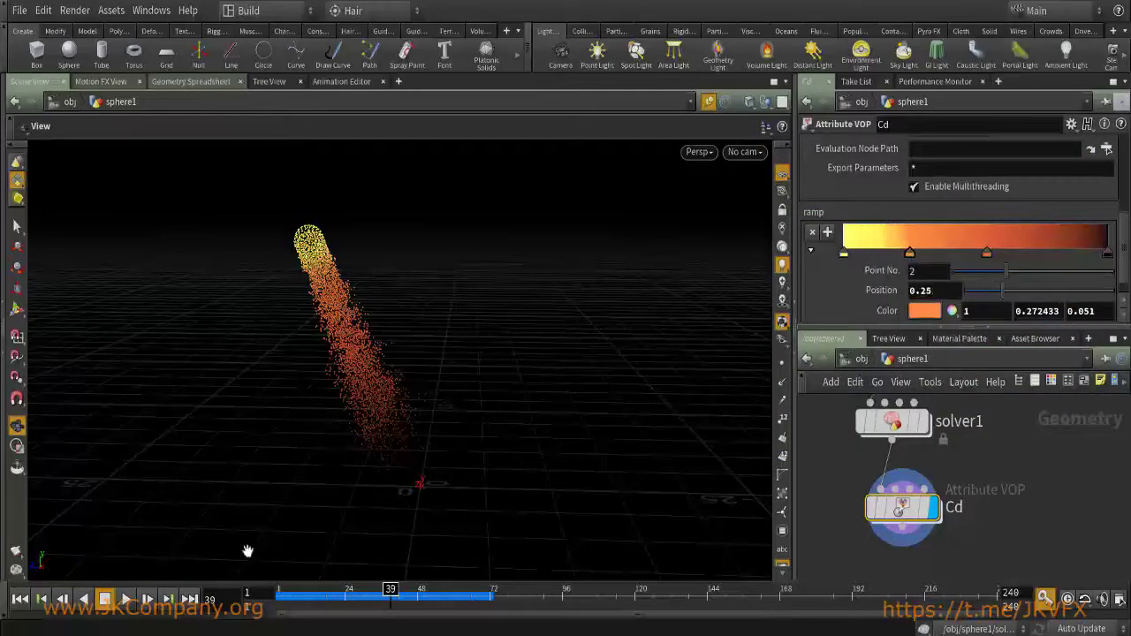
{"action": "left_click", "coordinate": [251, 591]}
{"action": "mouse_move", "coordinate": [251, 591]}
{"action": "left_mouse_down"}
{"action": "mouse_move", "coordinate": [506, 604]}
{"action": "mouse_move", "coordinate": [459, 601]}
{"action": "left_mouse_up"}
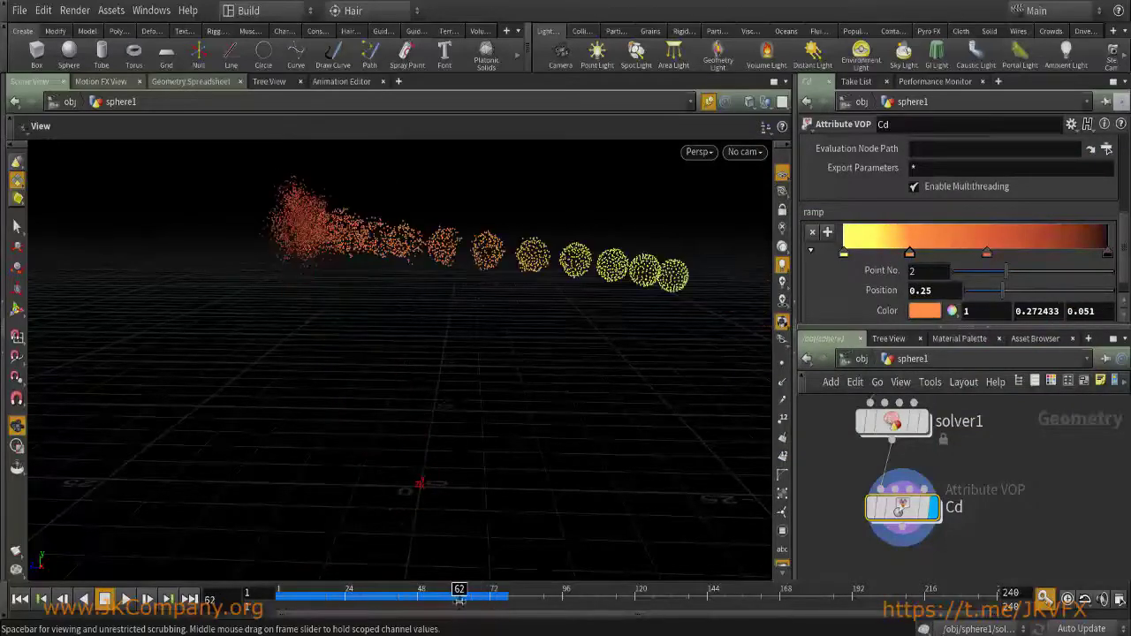
At frame 62, show solver1's settings and orbit closer to the particle trail.
{"action": "middle_click_drag", "start_coordinate": [661, 371], "coordinate": [497, 378]}
{"action": "right_click_drag", "start_coordinate": [496, 378], "coordinate": [504, 411]}
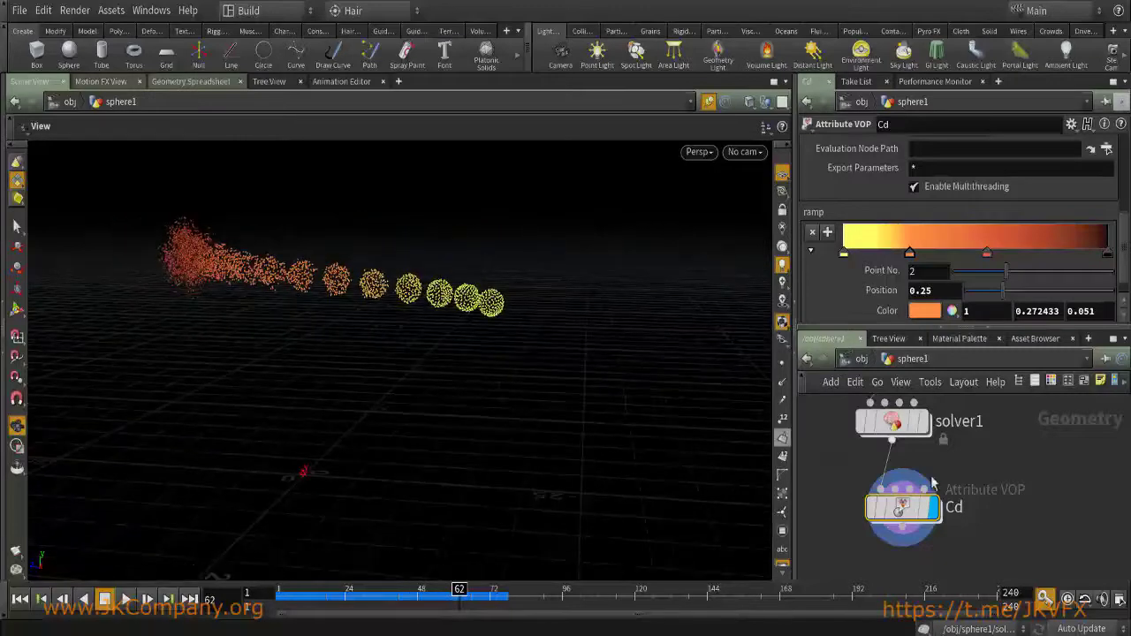
{"action": "left_click", "coordinate": [892, 422]}
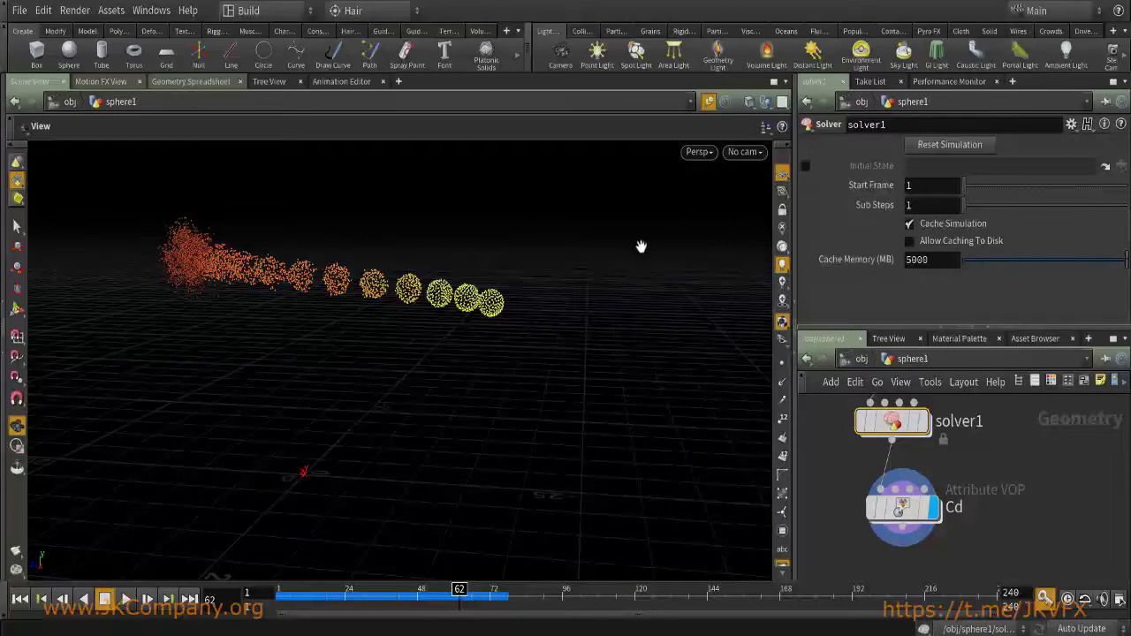
{"action": "scroll", "coordinate": [963, 446], "scroll_direction": "up", "scroll_amount": 2}
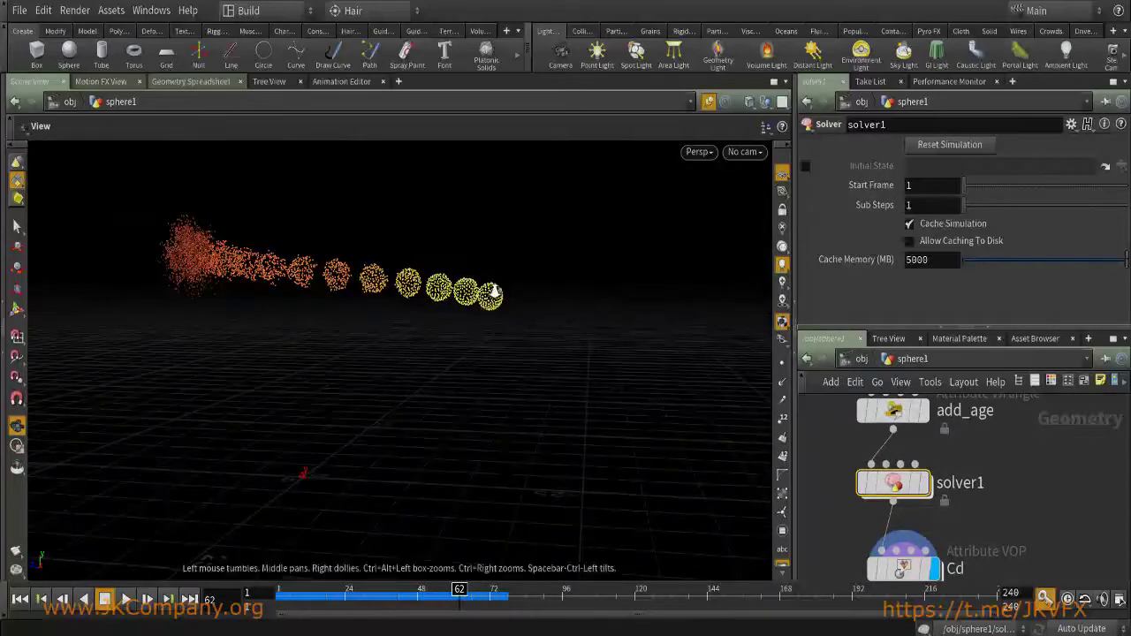
{"action": "left_click_drag", "start_coordinate": [486, 303], "coordinate": [507, 270]}
{"action": "left_click_drag", "start_coordinate": [424, 309], "coordinate": [502, 295]}
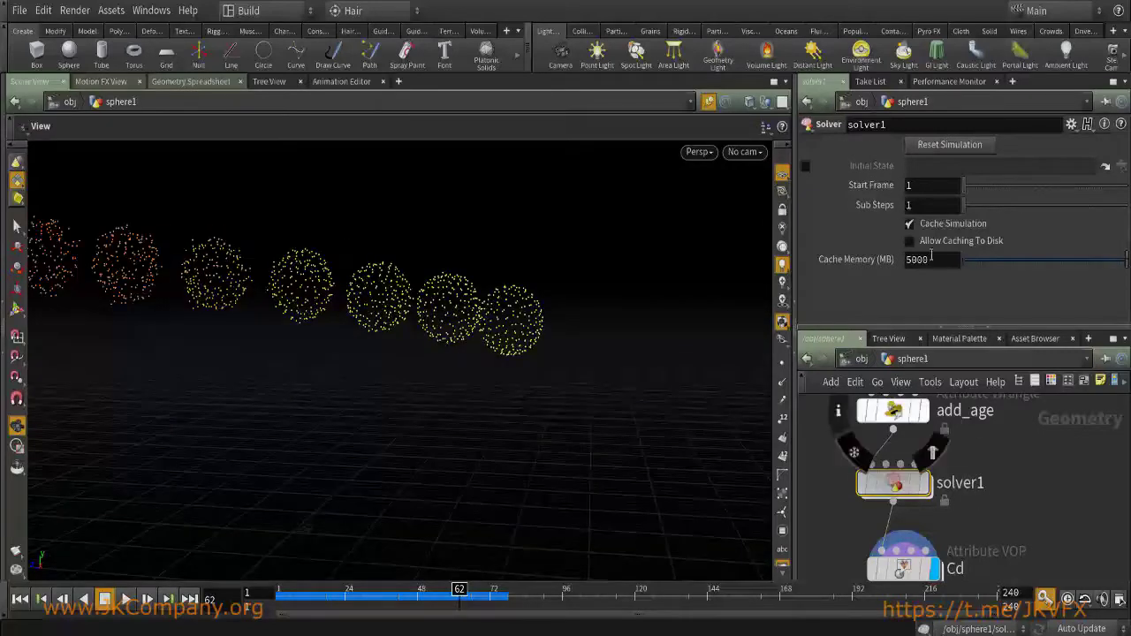
Re-enter solver1's Sub Steps value and orbit around the spheres to inspect the red trails.
{"action": "left_click", "coordinate": [922, 204]}
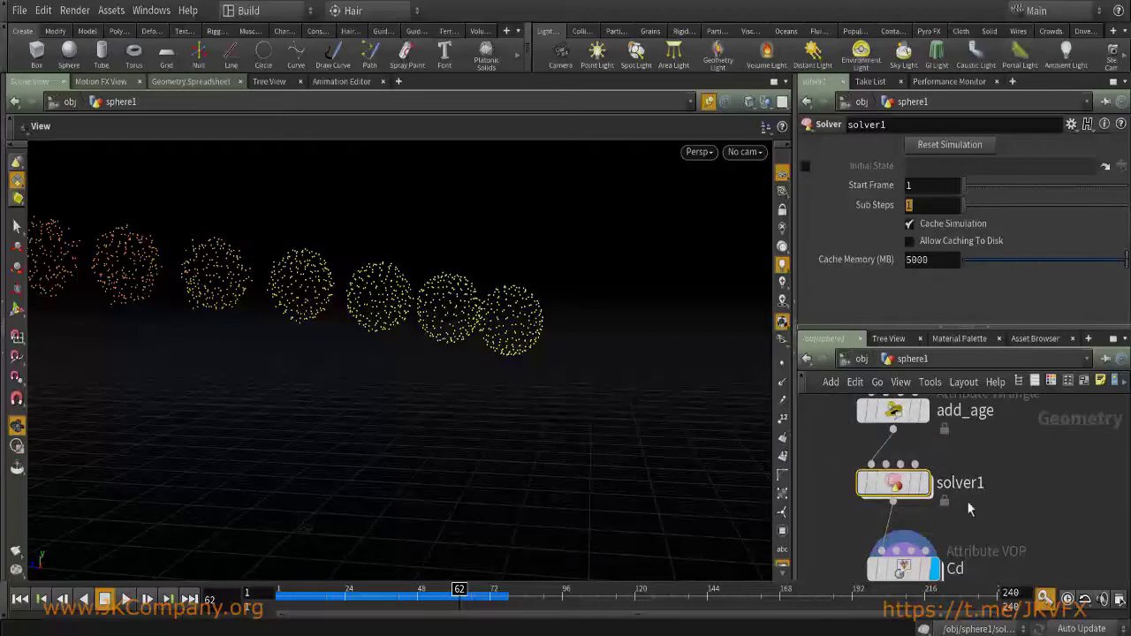
{"action": "key", "text": "Return"}
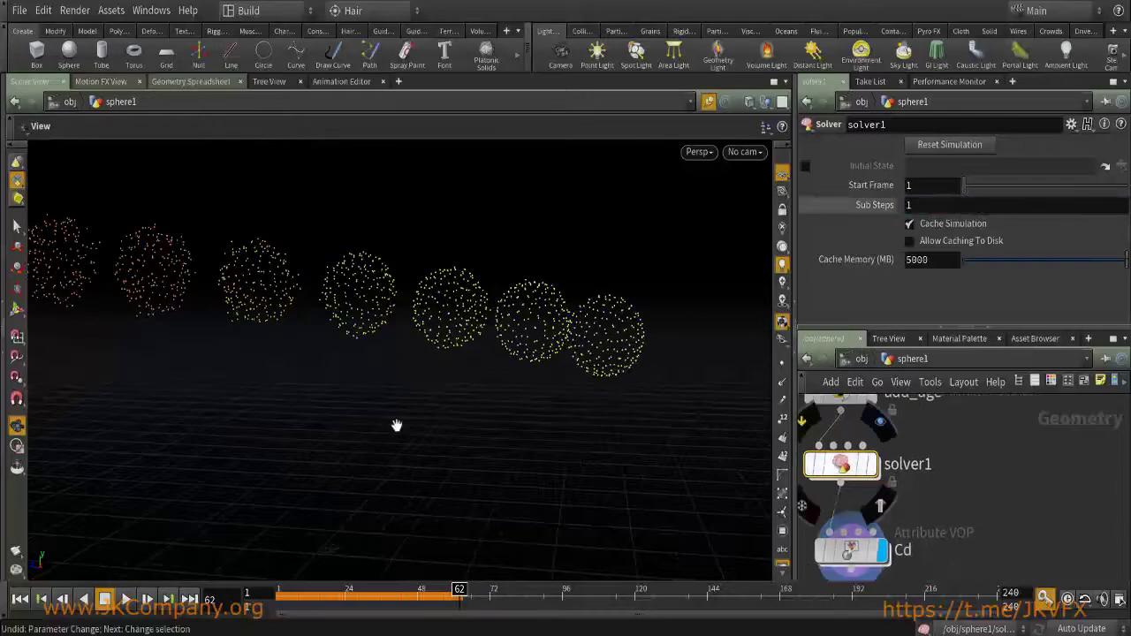
{"action": "left_click_drag", "start_coordinate": [518, 575], "coordinate": [539, 369]}
{"action": "left_click_drag", "start_coordinate": [696, 385], "coordinate": [516, 414]}
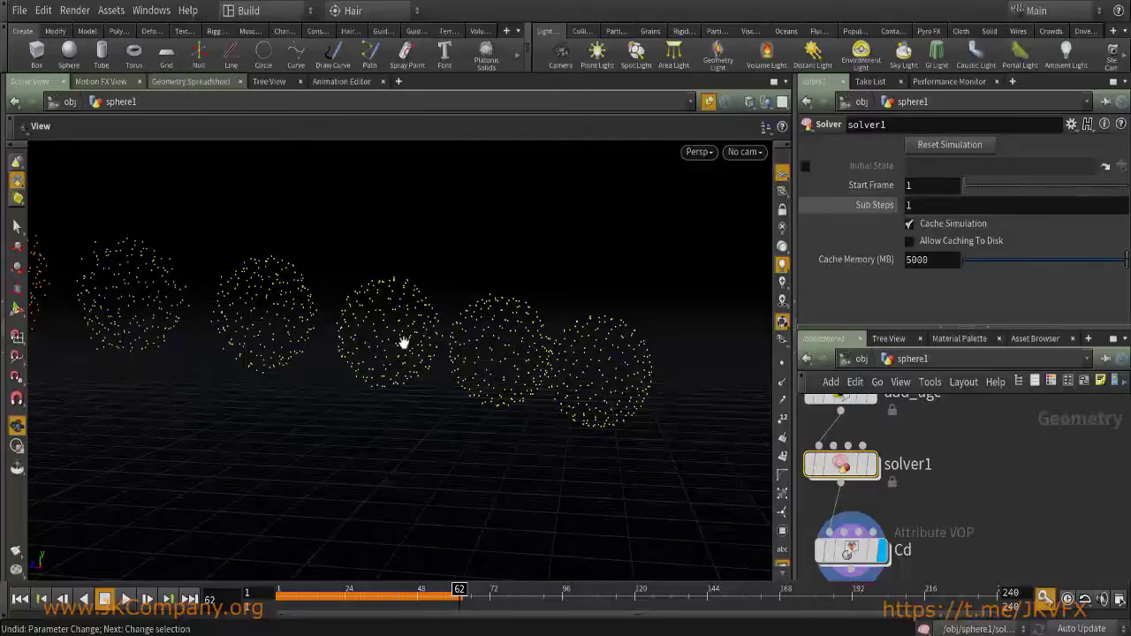
{"action": "left_click_drag", "start_coordinate": [469, 321], "coordinate": [389, 300]}
Replay the simulation from frame 1 and stop at frame 65.
{"action": "left_click", "coordinate": [274, 590]}
{"action": "key", "text": "Up"}
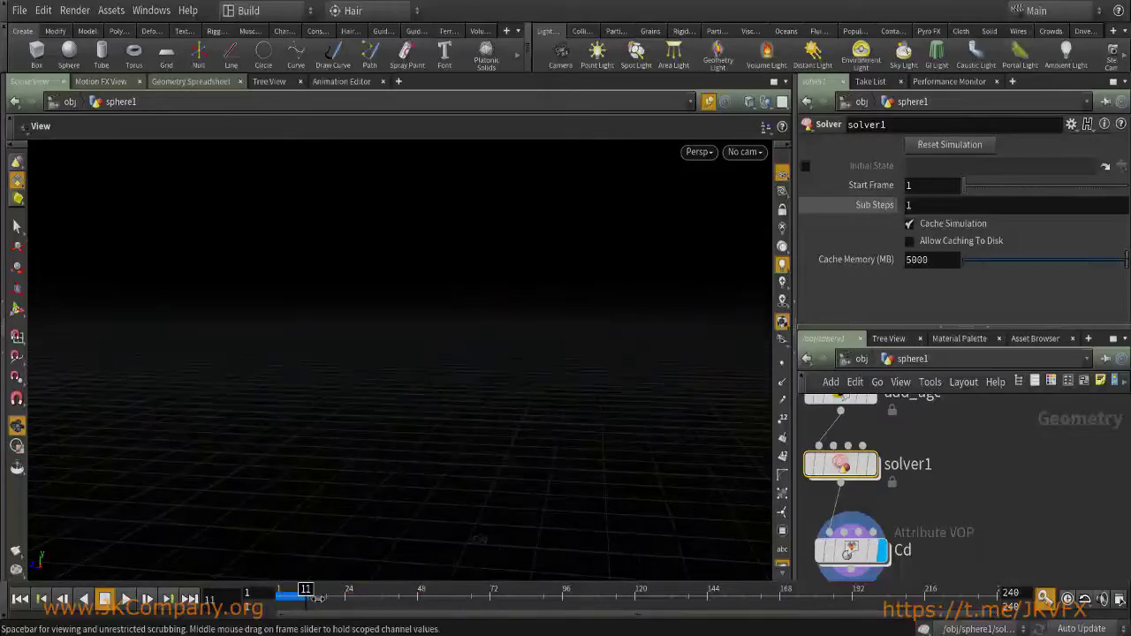
{"action": "left_click_drag", "start_coordinate": [401, 420], "coordinate": [416, 389]}
{"action": "left_click_drag", "start_coordinate": [308, 590], "coordinate": [311, 590]}
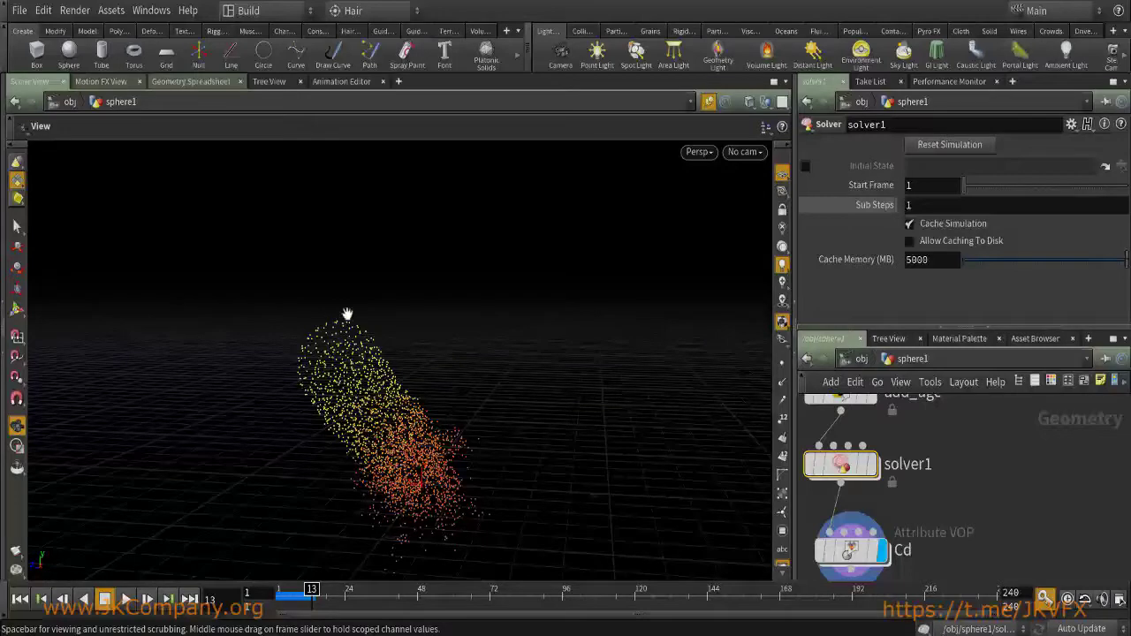
{"action": "left_click_drag", "start_coordinate": [426, 346], "coordinate": [273, 338]}
{"action": "right_click_drag", "start_coordinate": [318, 374], "coordinate": [406, 381]}
{"action": "left_click_drag", "start_coordinate": [311, 590], "coordinate": [405, 595]}
{"action": "left_click", "coordinate": [126, 599]}
{"action": "left_click", "coordinate": [126, 599]}
Select solver1 and orbit around the gapped yellow-to-red sphere trail.
{"action": "left_click_drag", "start_coordinate": [398, 381], "coordinate": [309, 365]}
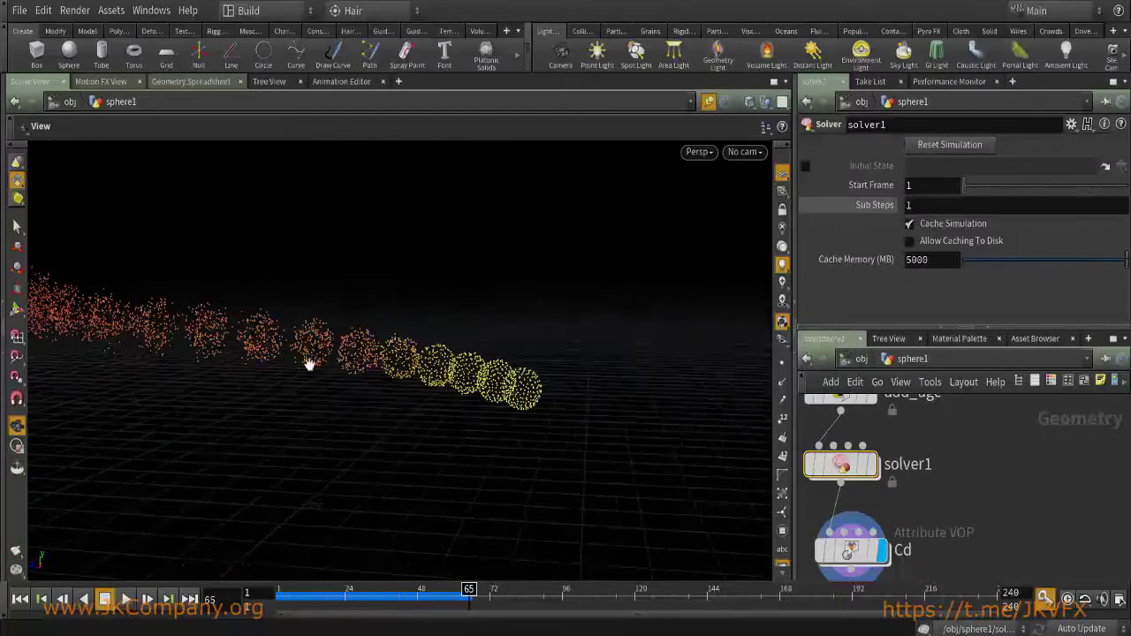
{"action": "scroll", "coordinate": [980, 459], "scroll_direction": "up", "scroll_amount": 3}
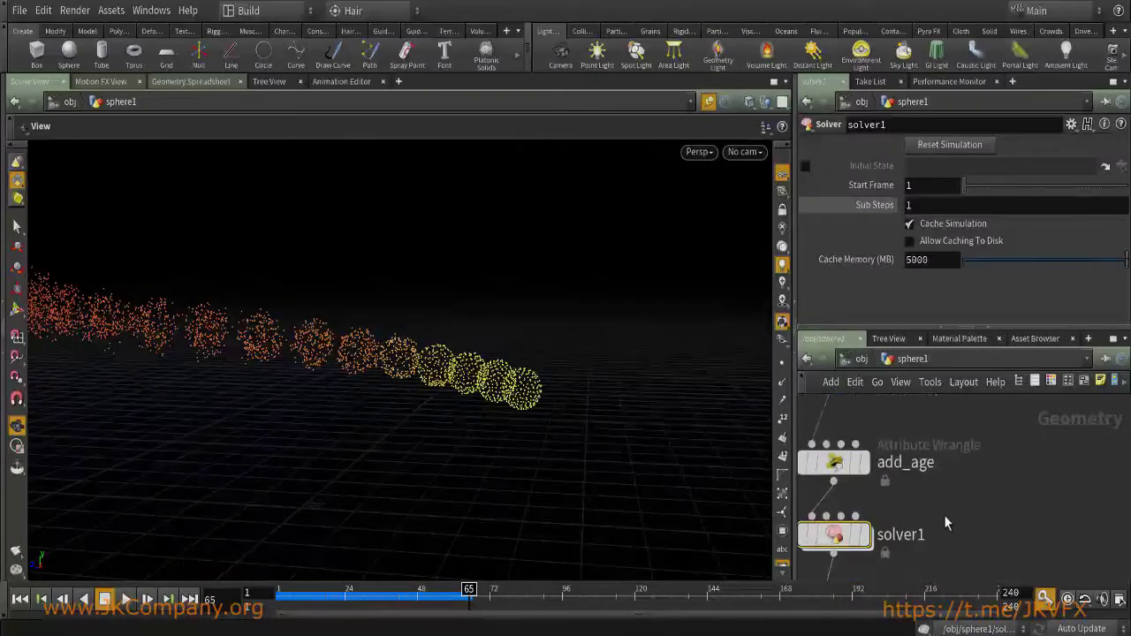
{"action": "scroll", "coordinate": [941, 477], "scroll_direction": "up", "scroll_amount": 5}
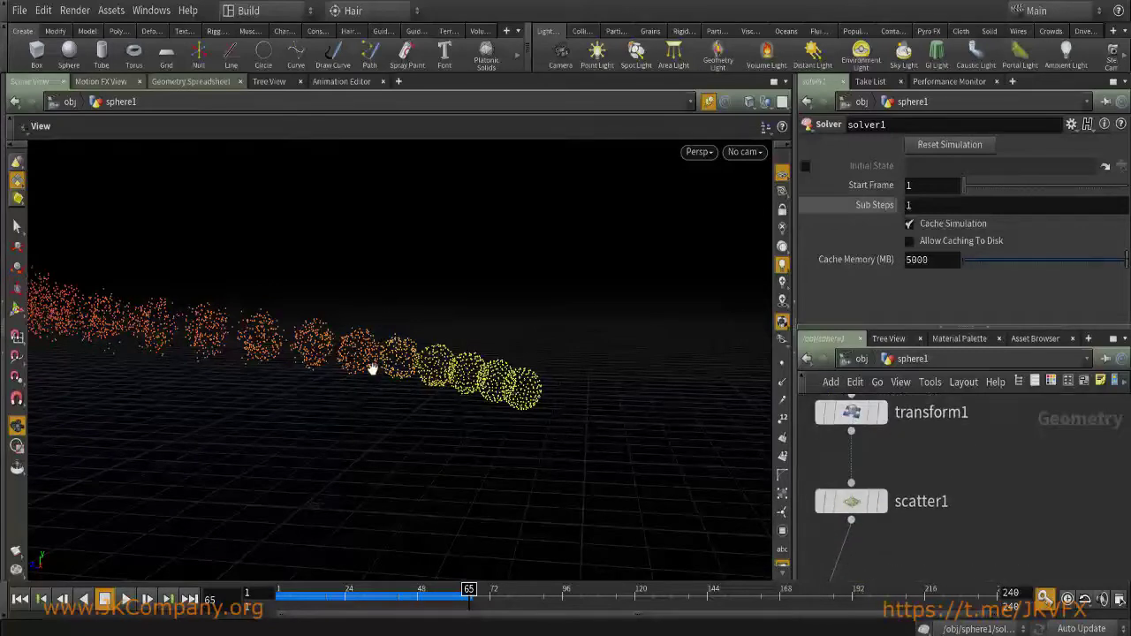
{"action": "scroll", "coordinate": [949, 456], "scroll_direction": "down", "scroll_amount": 6}
{"action": "left_click", "coordinate": [877, 541]}
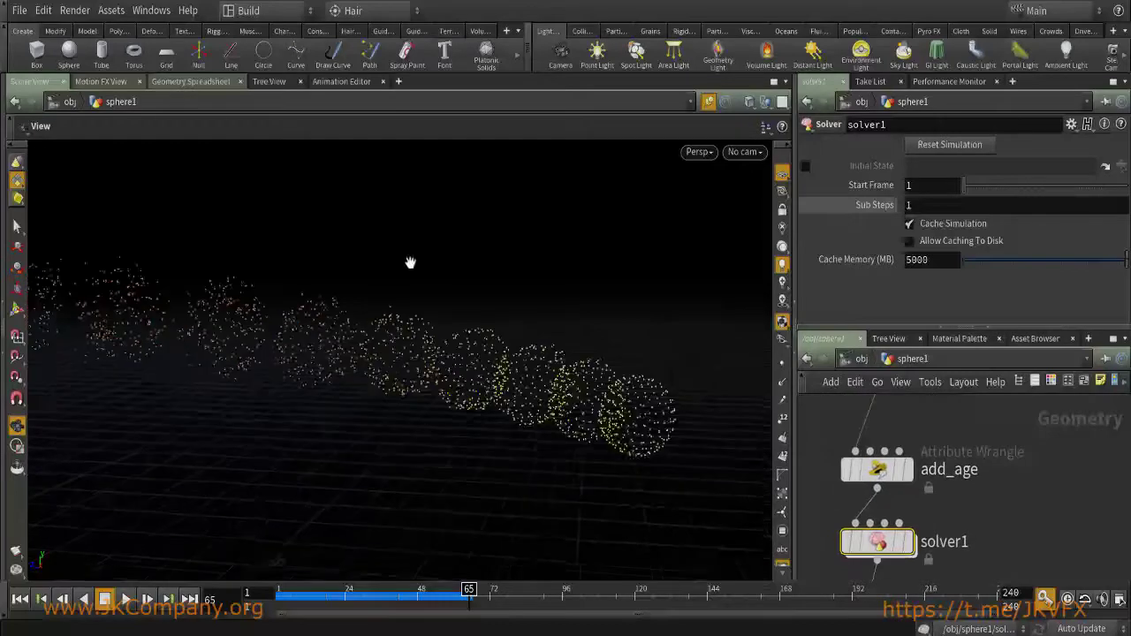
{"action": "left_click_drag", "start_coordinate": [518, 365], "coordinate": [416, 371]}
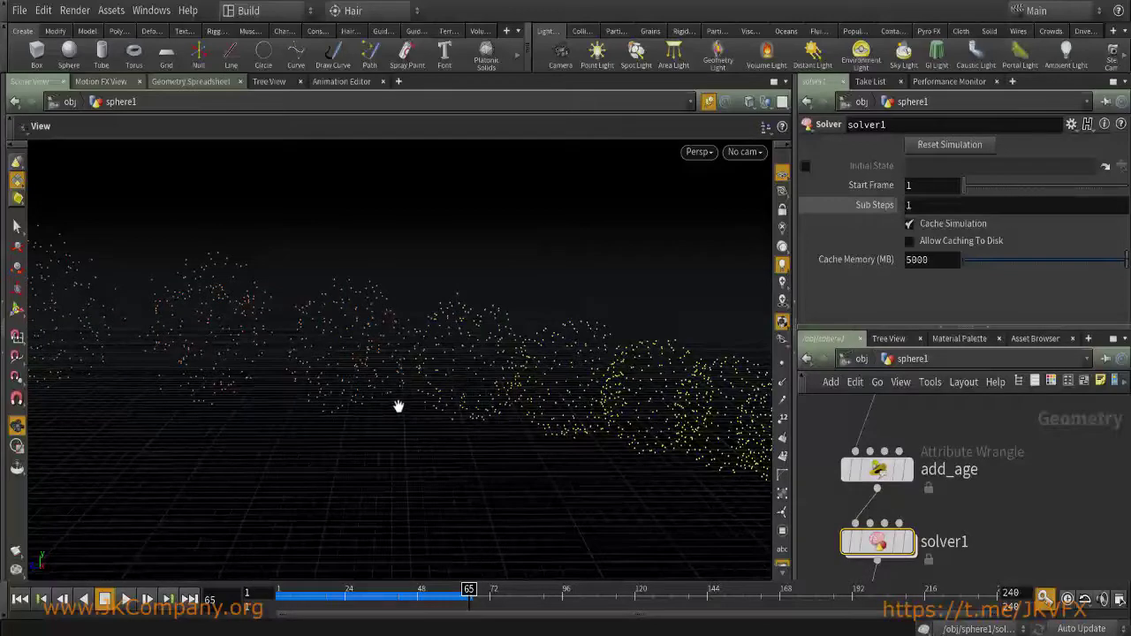
{"action": "mouse_move", "coordinate": [402, 412]}
{"action": "left_mouse_down"}
{"action": "mouse_move", "coordinate": [222, 373]}
{"action": "mouse_move", "coordinate": [255, 365]}
{"action": "mouse_move", "coordinate": [383, 412]}
{"action": "left_mouse_up"}
{"action": "left_click_drag", "start_coordinate": [514, 428], "coordinate": [490, 469]}
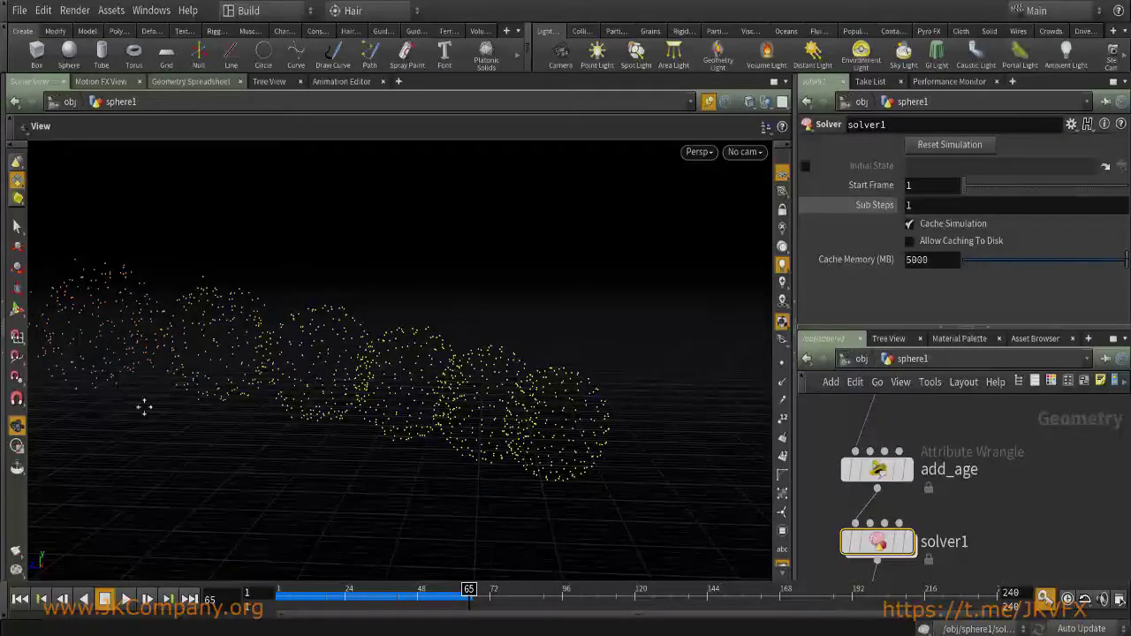
{"action": "left_click_drag", "start_coordinate": [116, 394], "coordinate": [253, 410]}
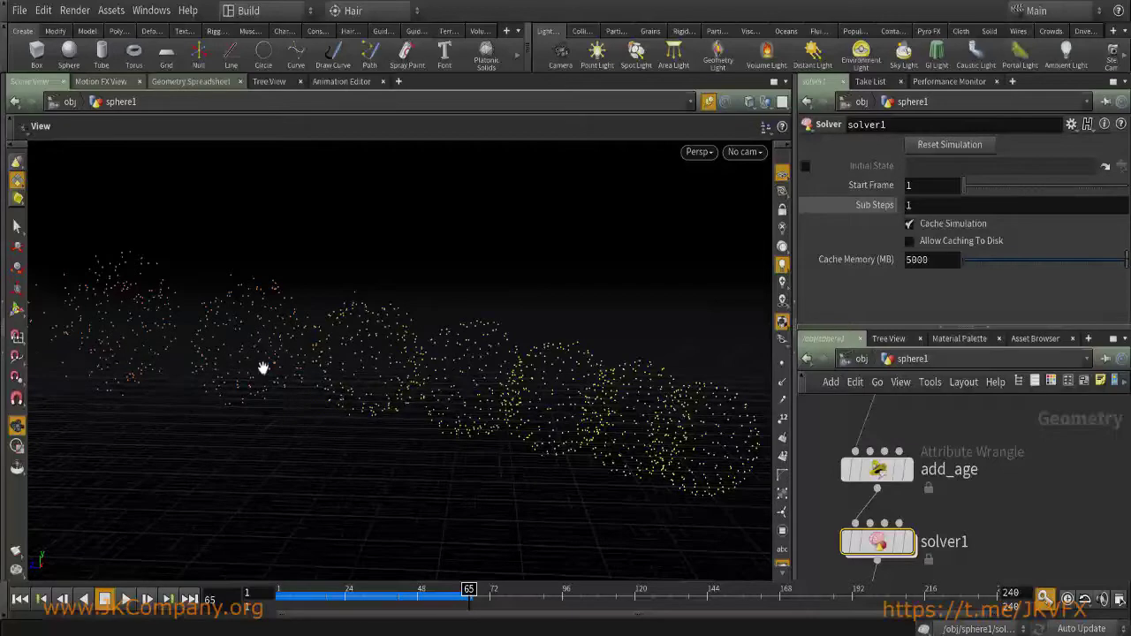
{"action": "left_click_drag", "start_coordinate": [151, 419], "coordinate": [273, 363]}
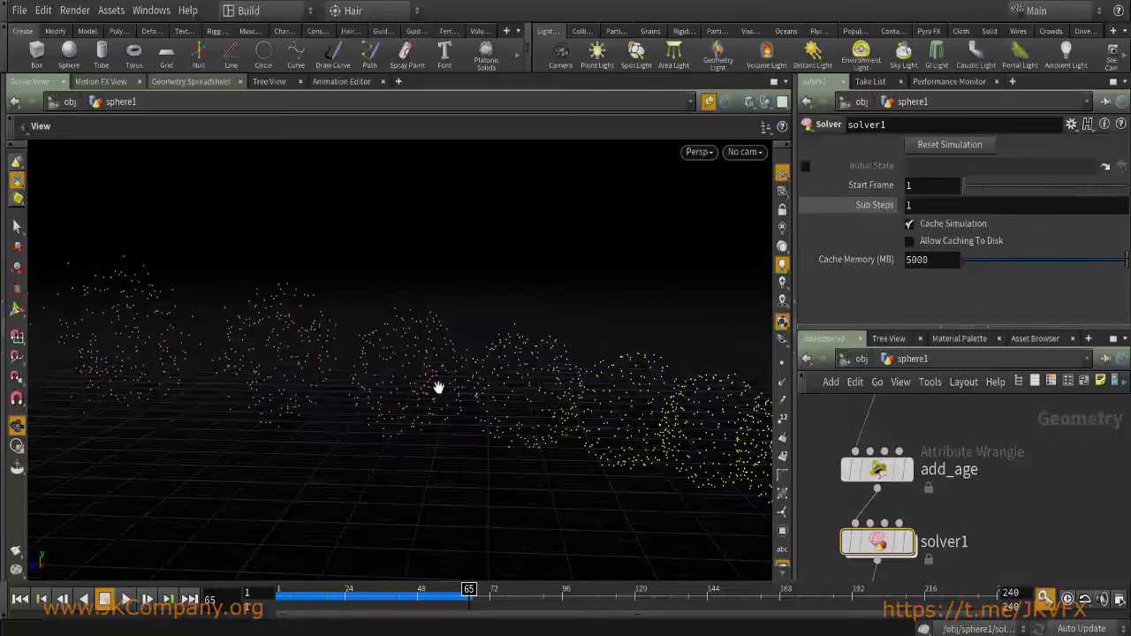
Orbit around the clumpy trail, then pan the network to reveal transform1 and scatter1 above add_age.
{"action": "left_click_drag", "start_coordinate": [465, 378], "coordinate": [472, 397]}
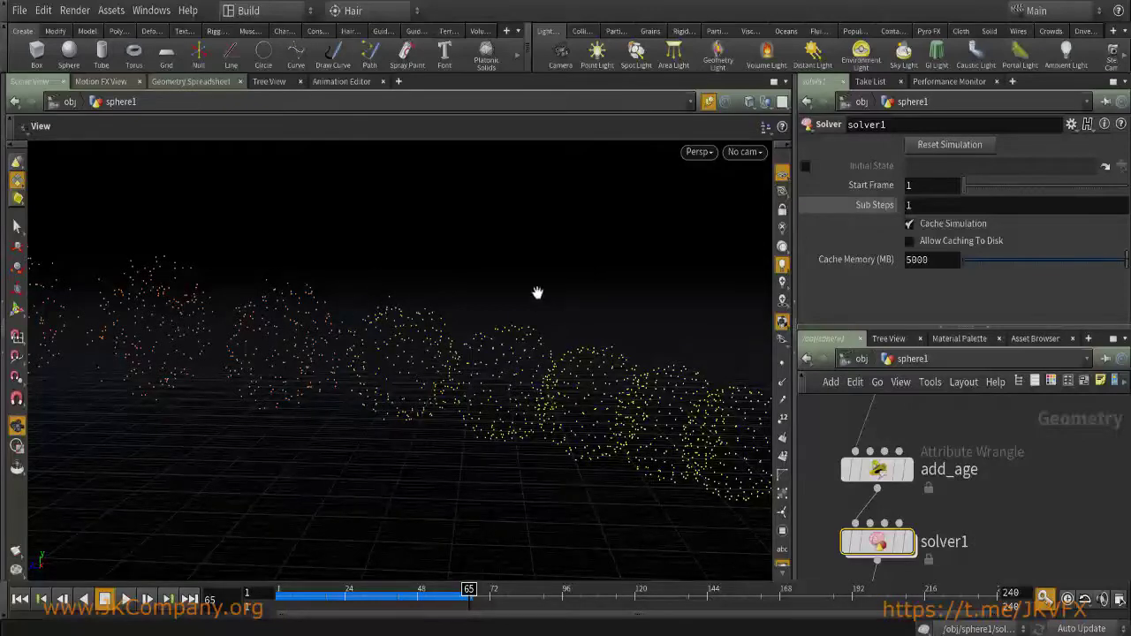
{"action": "left_click_drag", "start_coordinate": [528, 316], "coordinate": [424, 434]}
{"action": "left_click_drag", "start_coordinate": [386, 353], "coordinate": [503, 367]}
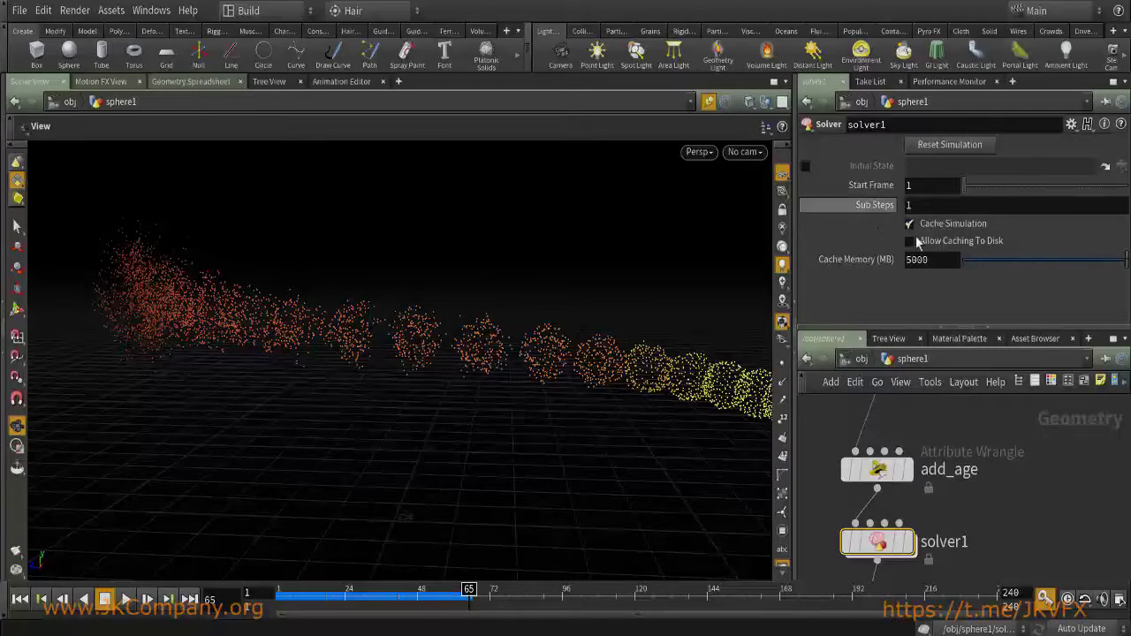
{"action": "middle_click_drag", "start_coordinate": [972, 438], "coordinate": [928, 472]}
{"action": "scroll", "coordinate": [947, 511], "scroll_direction": "down", "scroll_amount": 2}
Branch a Time Shift from transform1 with Integer Frames off and Frame 60.
{"action": "left_click", "coordinate": [903, 460]}
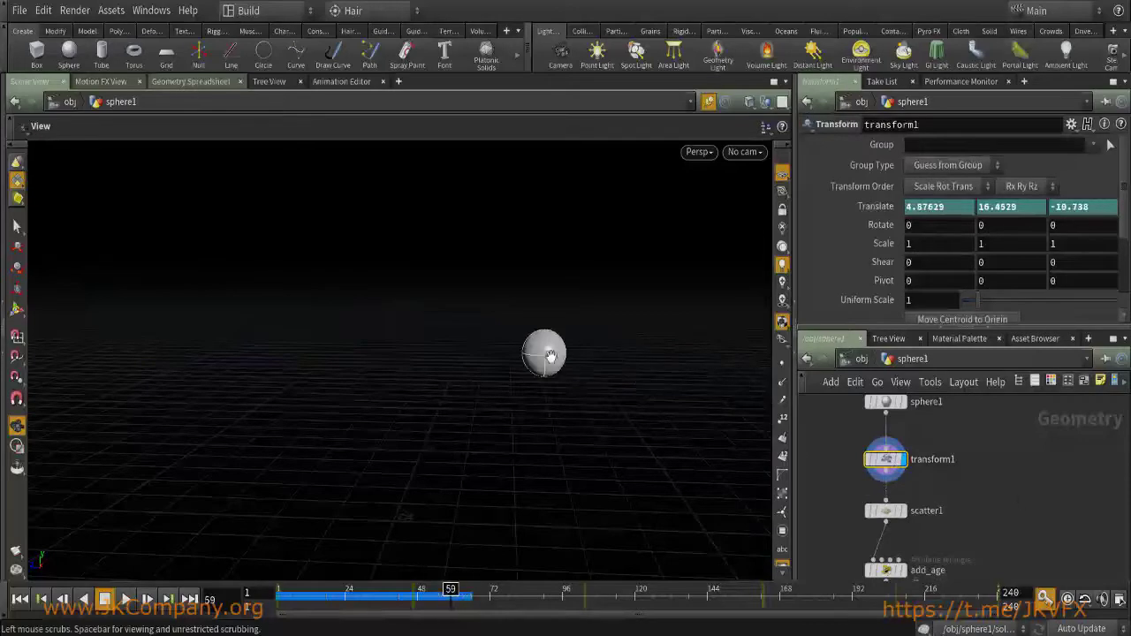
{"action": "key", "text": "Tab"}
{"action": "type", "text": "time s"}
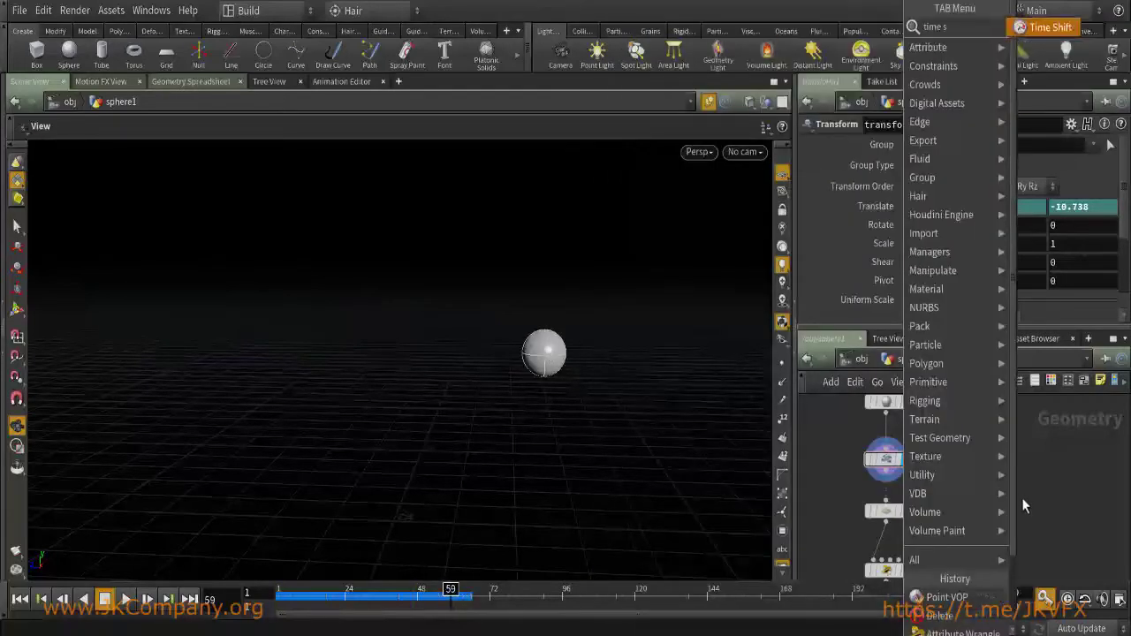
{"action": "key", "text": "Return"}
{"action": "left_click", "coordinate": [1021, 499]}
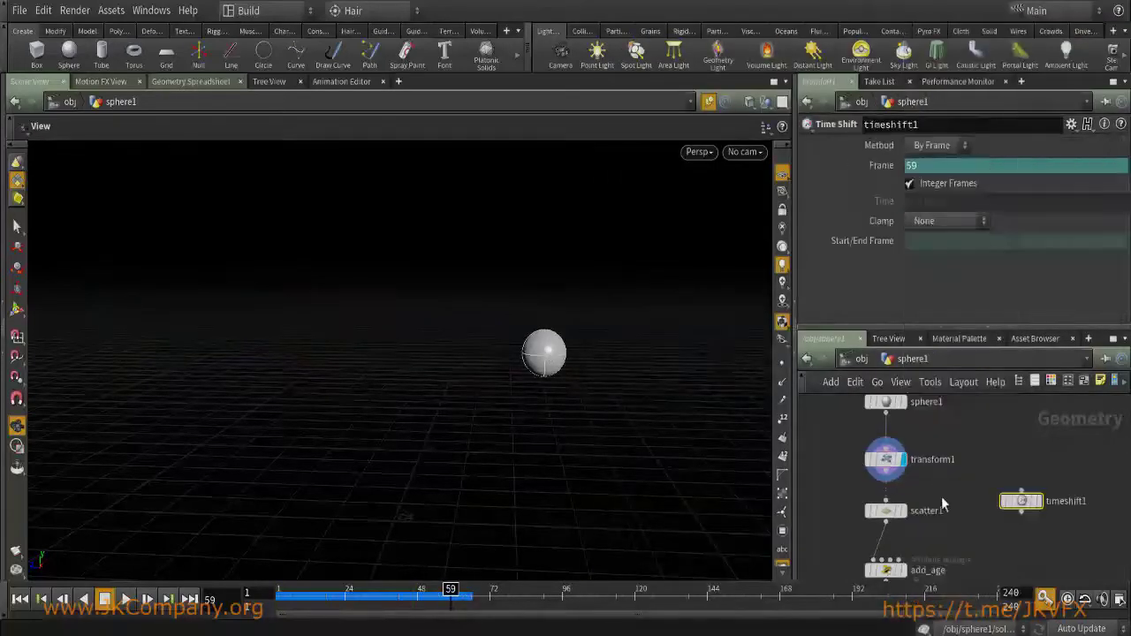
{"action": "left_click", "coordinate": [1039, 506]}
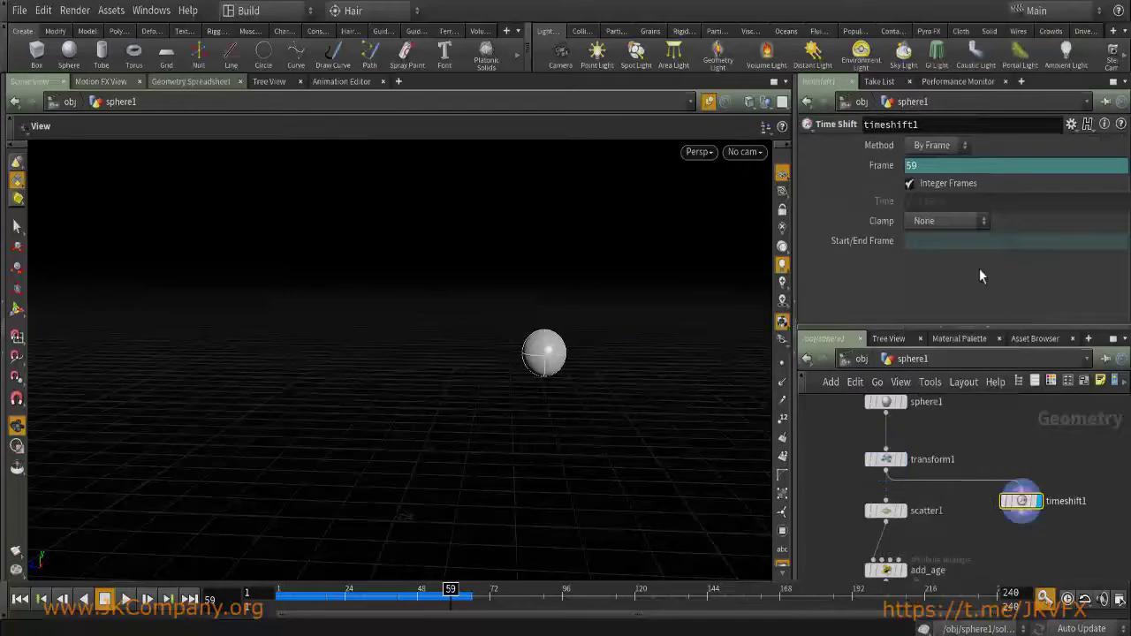
{"action": "left_click", "coordinate": [923, 187]}
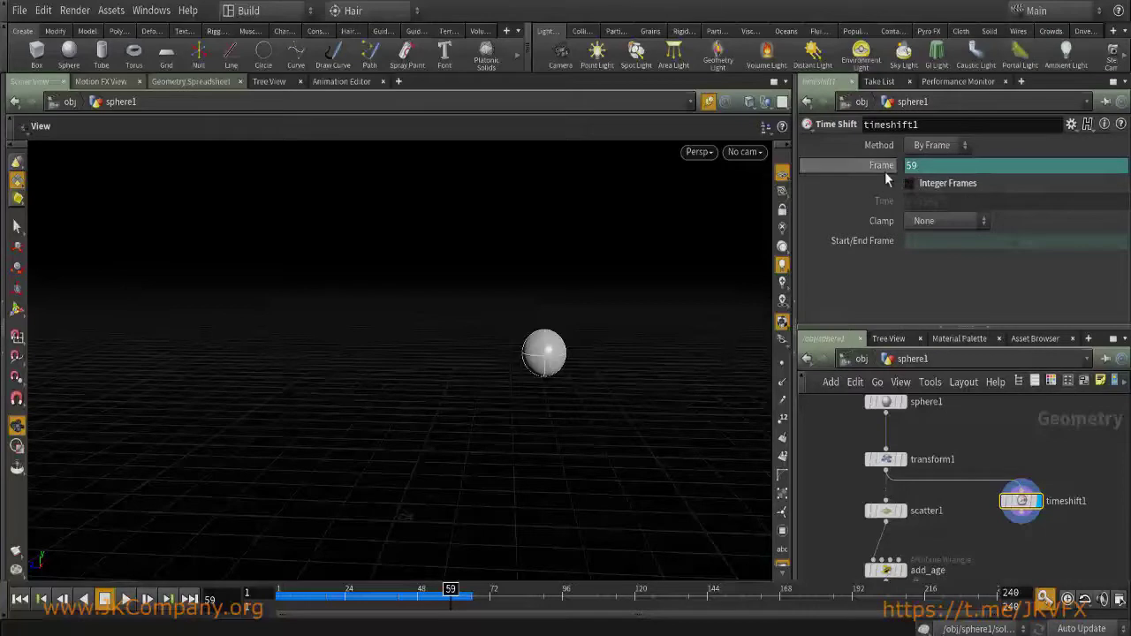
{"action": "key", "text": "Return"}
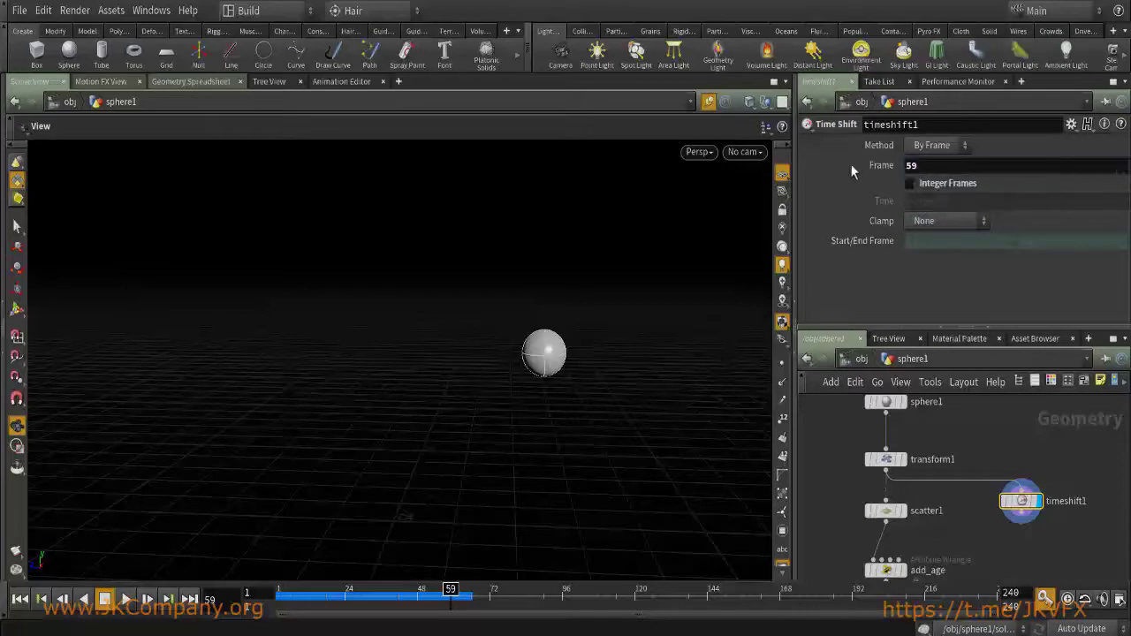
{"action": "double_click", "coordinate": [937, 165]}
{"action": "type", "text": "60"}
{"action": "key", "text": "Return"}
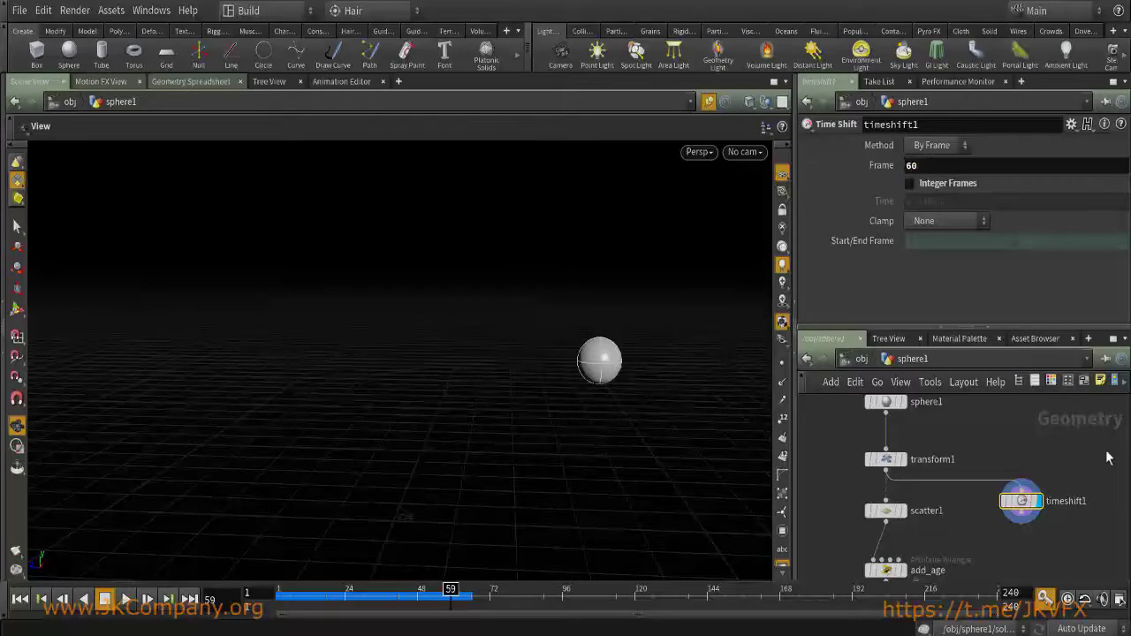
Add merge1 after timeshift1 and paste a copy, timeshift2, wired into merge1.
{"action": "key", "text": "Tab"}
{"action": "type", "text": "mer"}
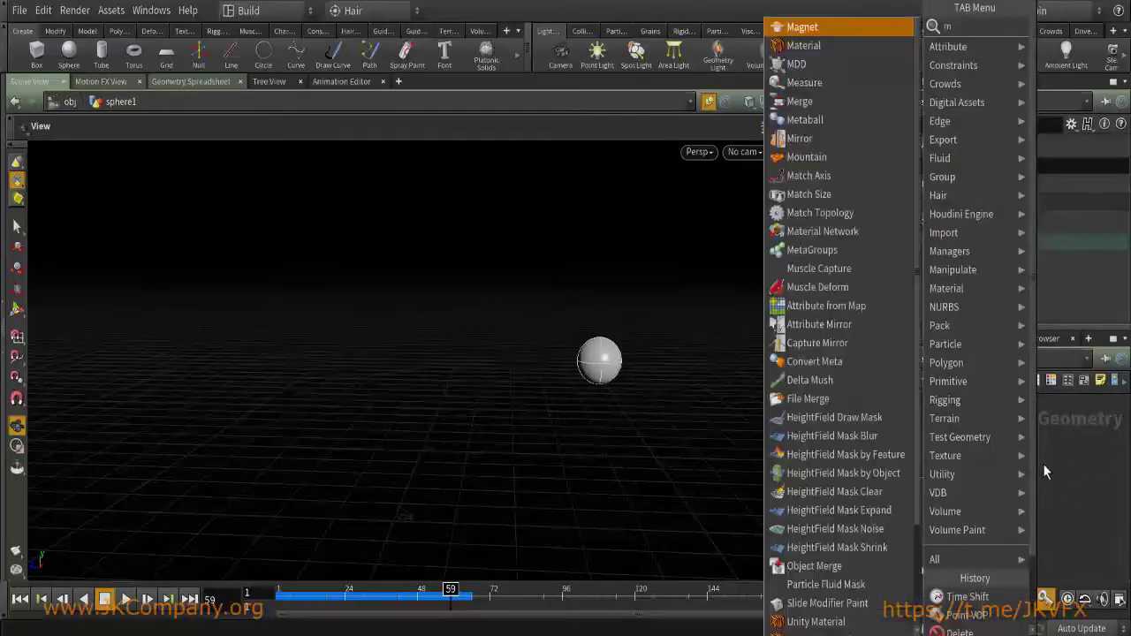
{"action": "key", "text": "Return"}
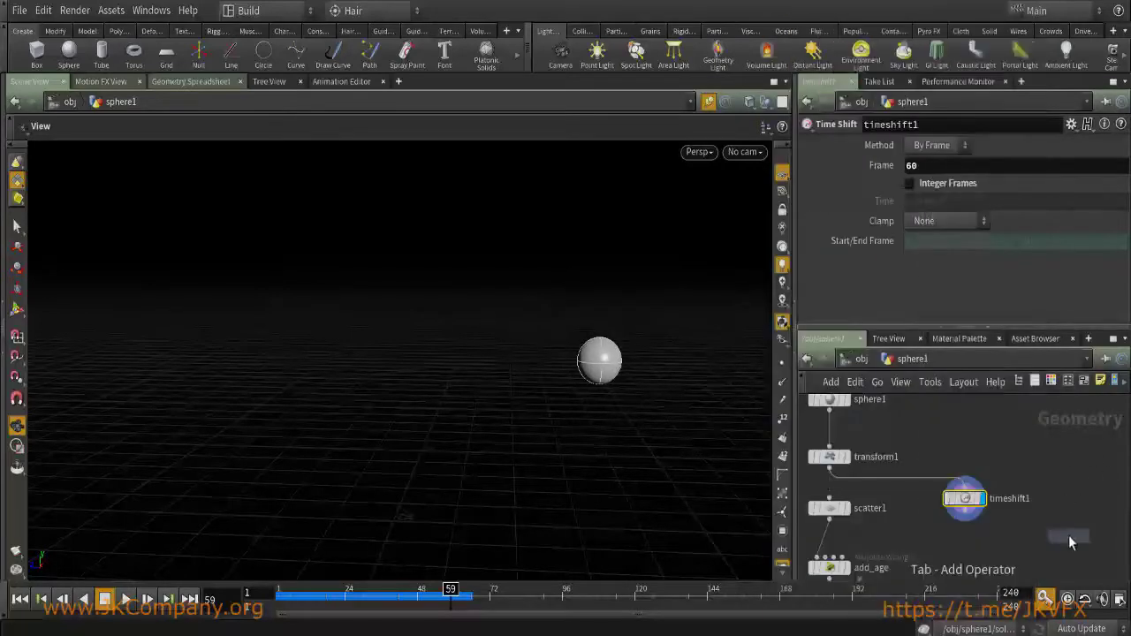
{"action": "left_click", "coordinate": [1068, 535]}
{"action": "left_click", "coordinate": [965, 498]}
{"action": "key", "text": "ctrl+c"}
{"action": "key", "text": "ctrl+v"}
{"action": "left_click_drag", "start_coordinate": [1071, 511], "coordinate": [1068, 527]}
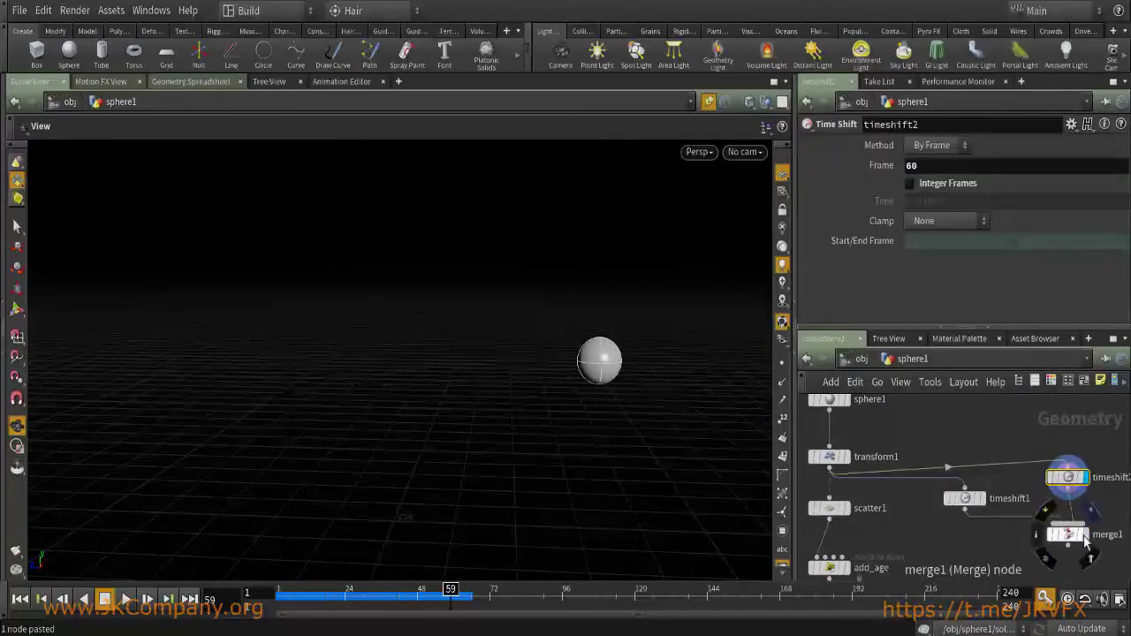
{"action": "left_click", "coordinate": [1068, 534]}
{"action": "left_click", "coordinate": [1068, 477]}
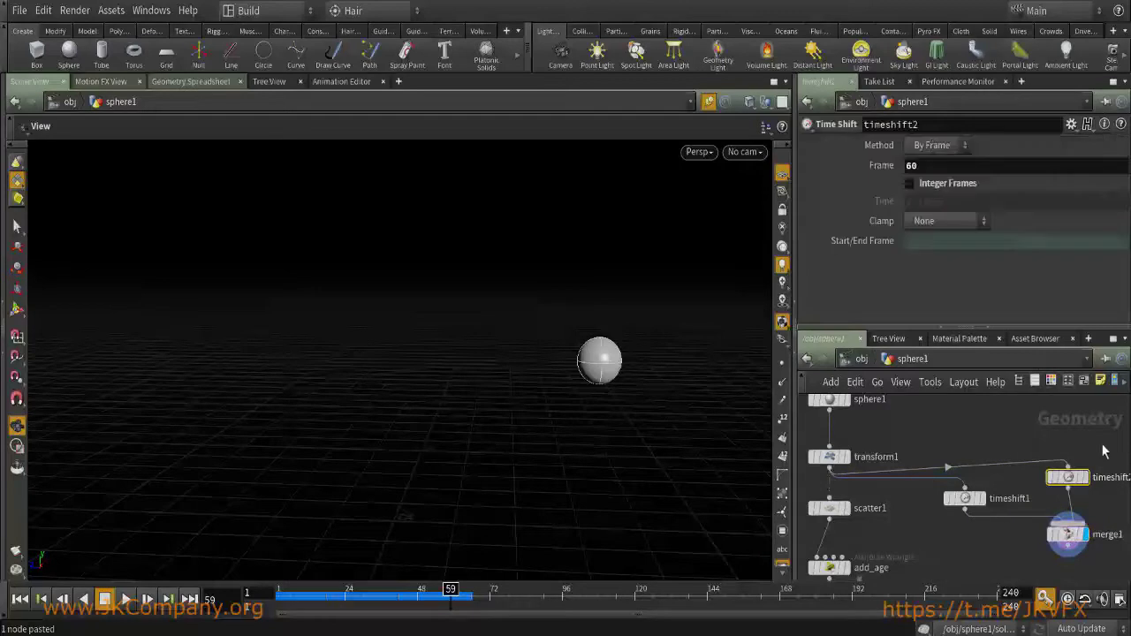
Set timeshift2 to frame 59 and add a third Time Shift copy at frame 59.5.
{"action": "type", "text": "59"}
{"action": "key", "text": "Return"}
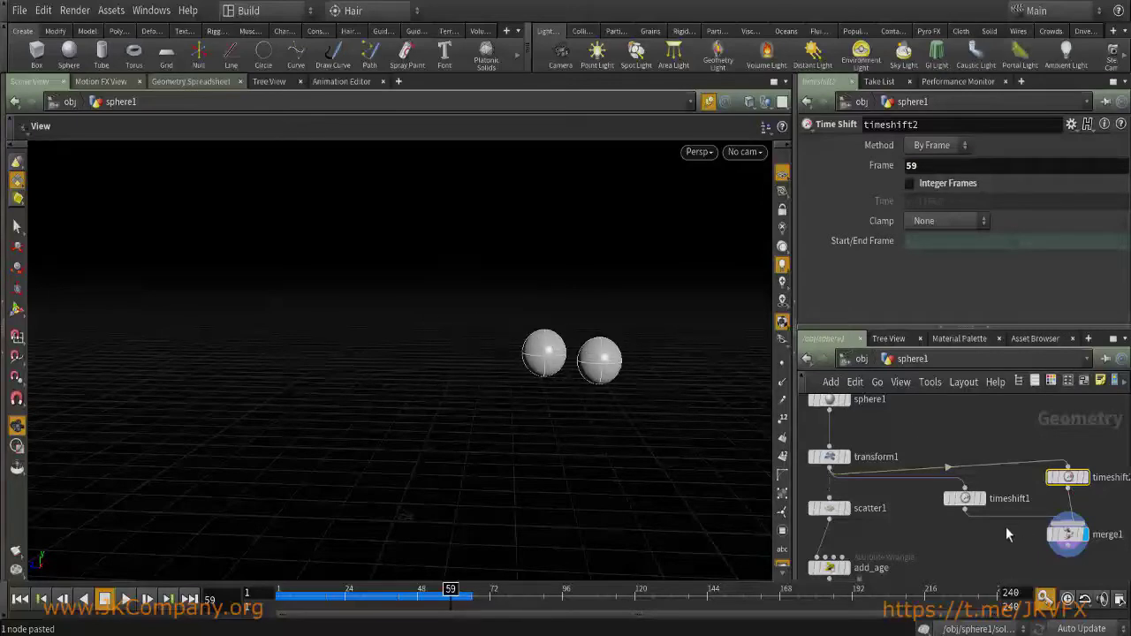
{"action": "middle_click_drag", "start_coordinate": [1007, 524], "coordinate": [957, 527]}
{"action": "left_click", "coordinate": [924, 496]}
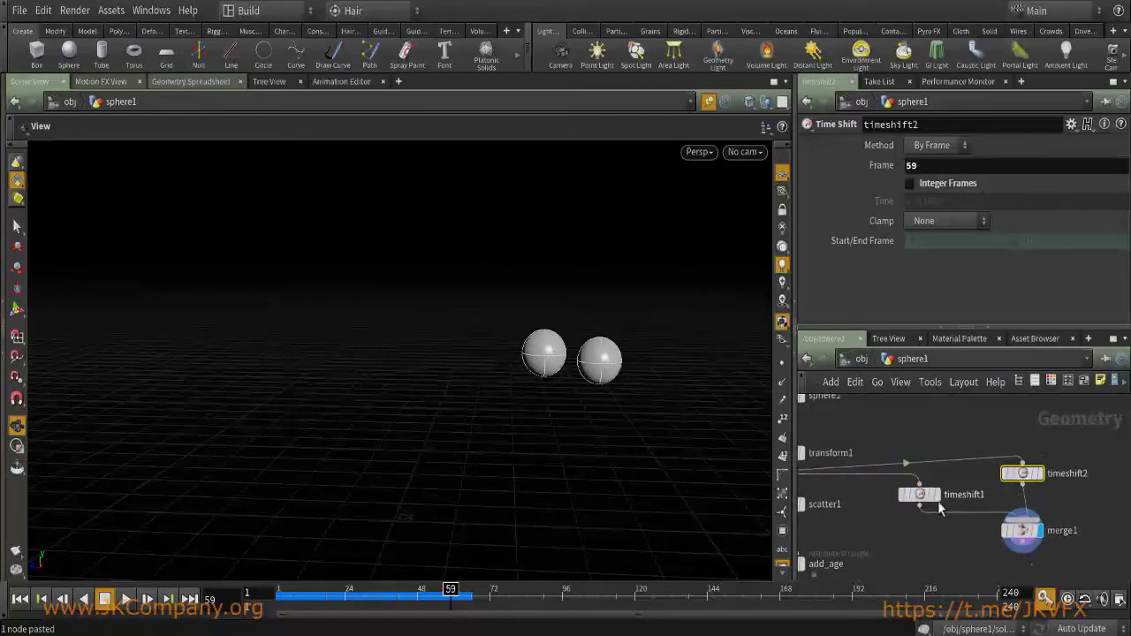
{"action": "left_click", "coordinate": [912, 165]}
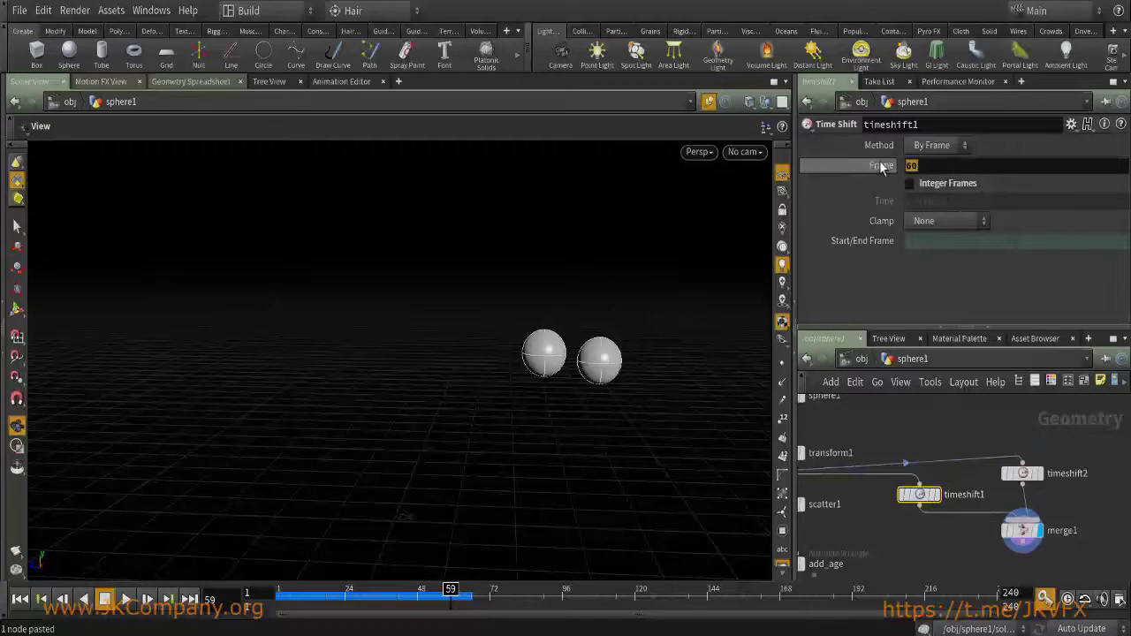
{"action": "left_click_drag", "start_coordinate": [924, 502], "coordinate": [967, 496]}
{"action": "key", "text": "ctrl+c"}
{"action": "key", "text": "ctrl+v"}
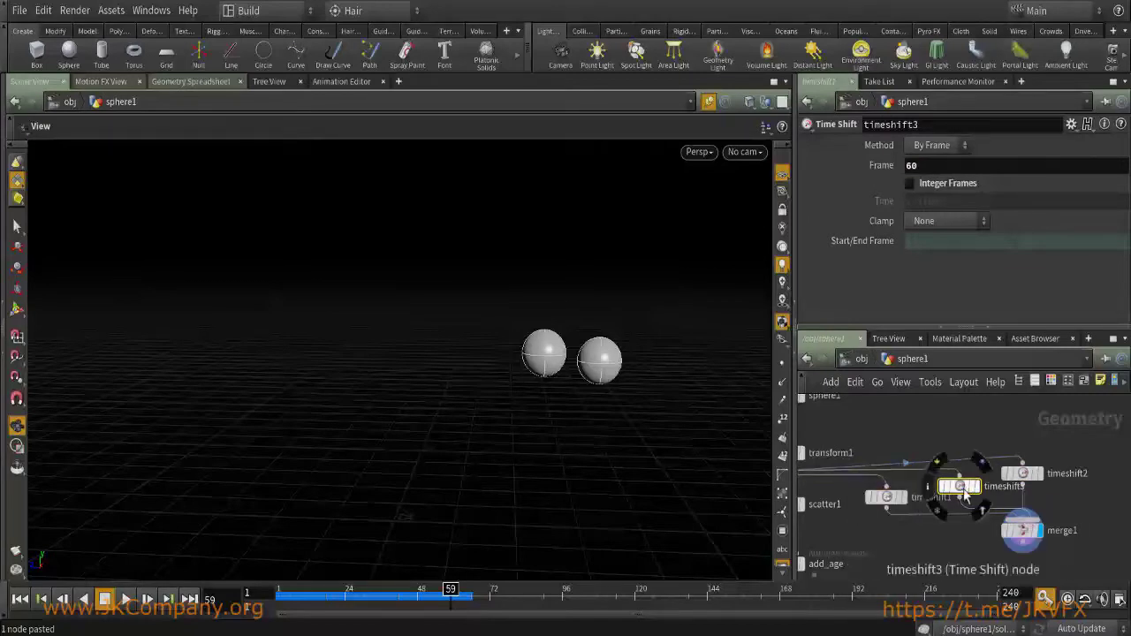
{"action": "left_click", "coordinate": [948, 166]}
{"action": "type", "text": "59.5"}
{"action": "key", "text": "Return"}
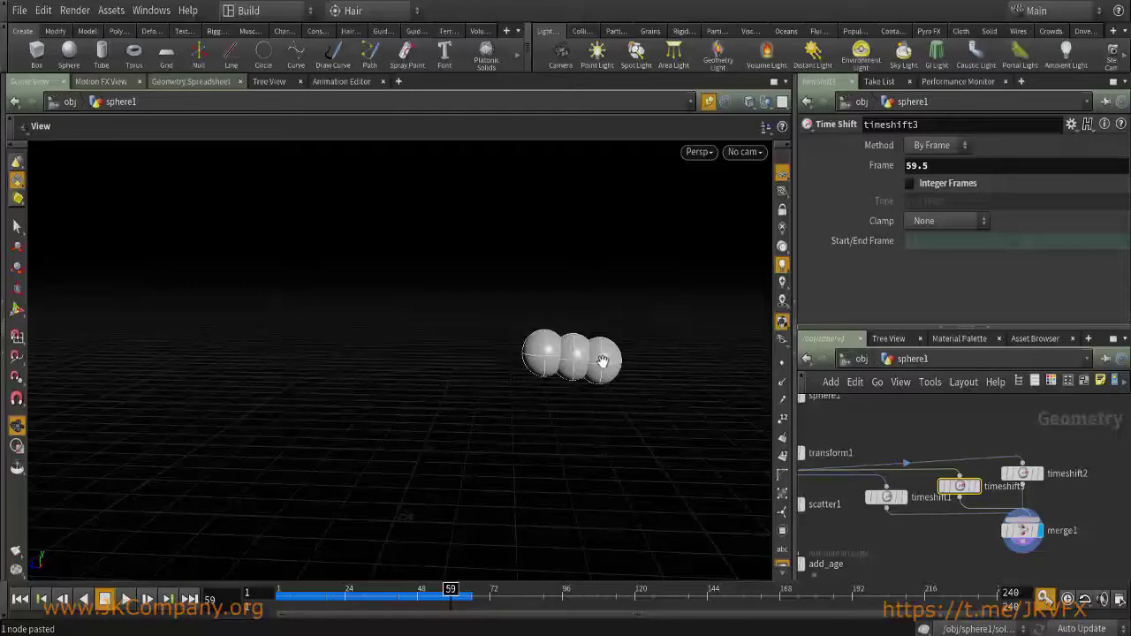
Set solver1's Sub Steps to 2.
{"action": "middle_click_drag", "start_coordinate": [973, 545], "coordinate": [972, 468]}
{"action": "left_click_drag", "start_coordinate": [966, 474], "coordinate": [857, 504]}
{"action": "double_click", "coordinate": [929, 207]}
{"action": "type", "text": "2"}
{"action": "key", "text": "Return"}
Display the Cd node, replay with 2 sub steps, and orbit to inspect the denser trail.
{"action": "left_click", "coordinate": [959, 540]}
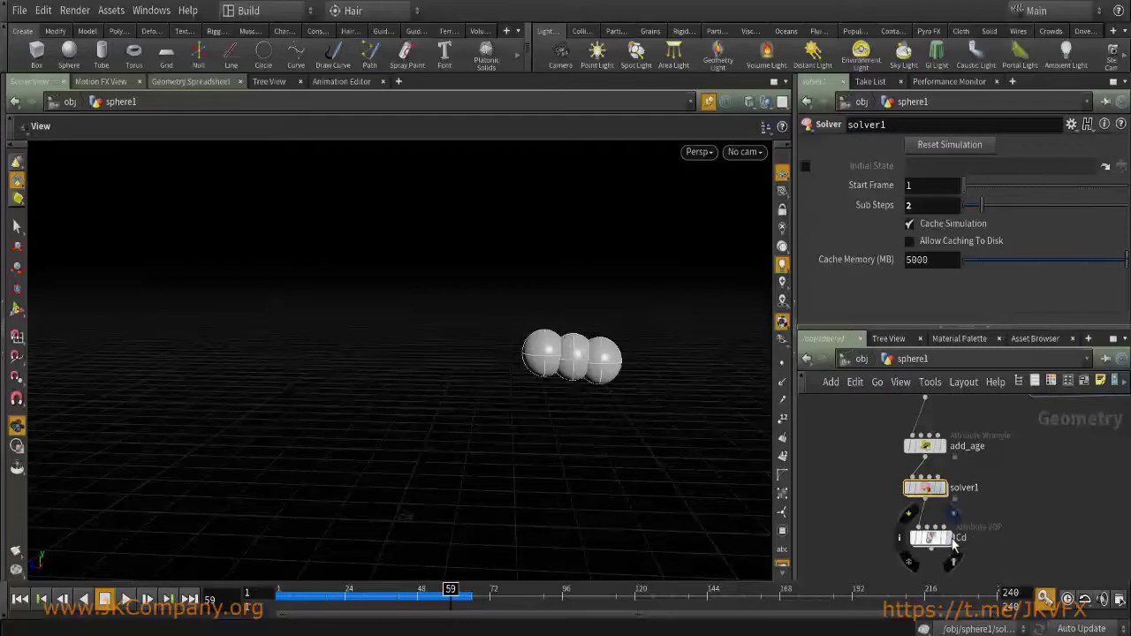
{"action": "left_click", "coordinate": [279, 592]}
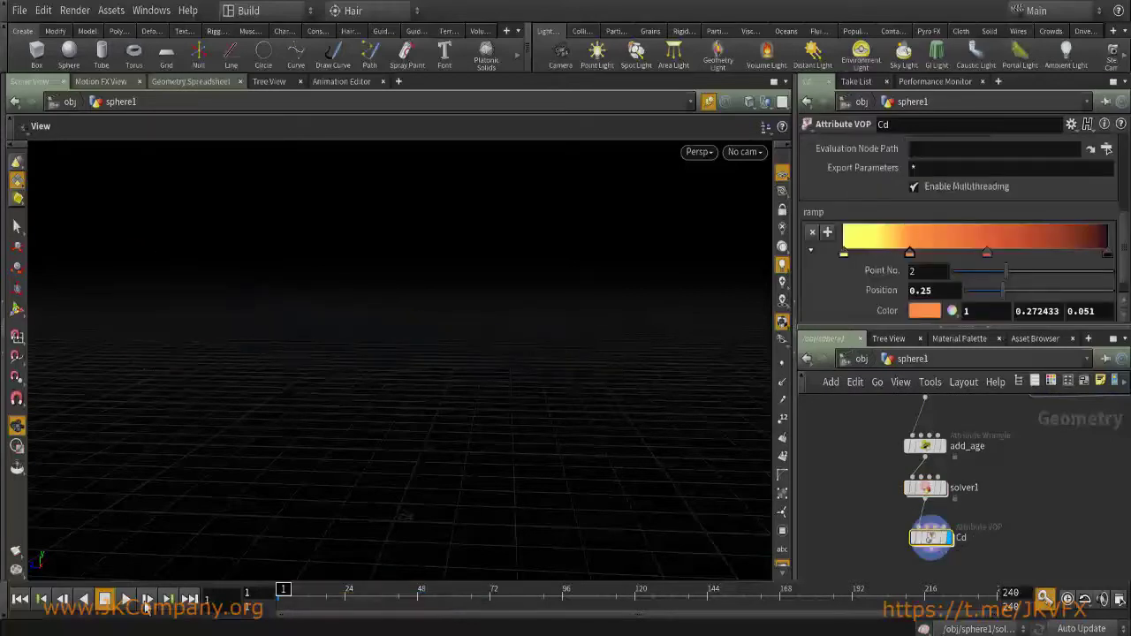
{"action": "left_click", "coordinate": [126, 599]}
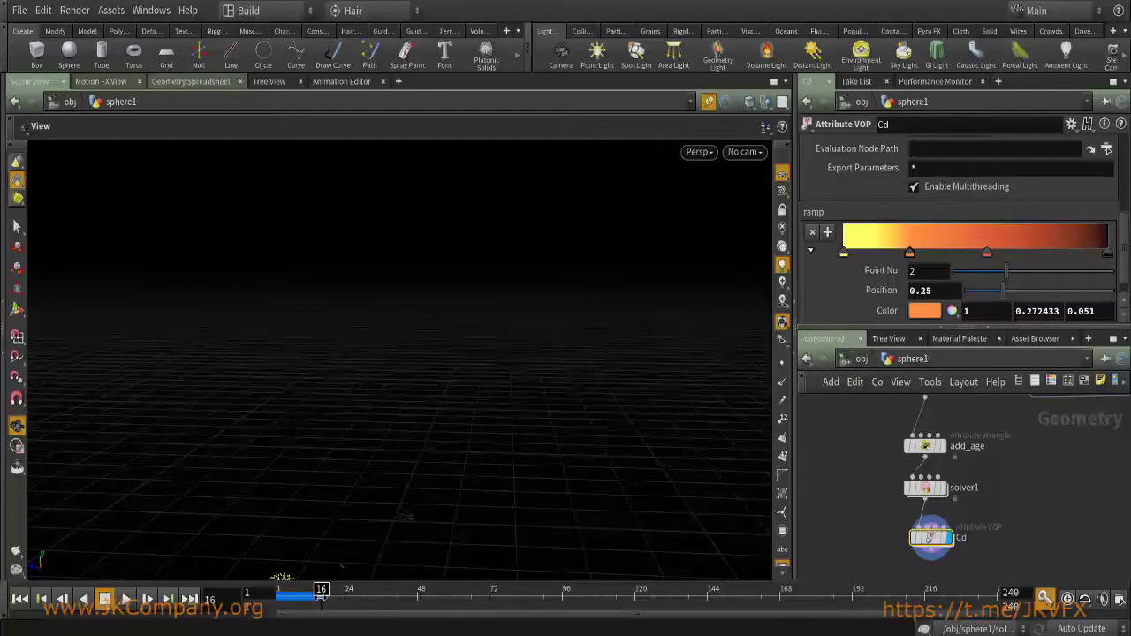
{"action": "middle_click_drag", "start_coordinate": [844, 521], "coordinate": [869, 486]}
{"action": "left_click_drag", "start_coordinate": [479, 421], "coordinate": [405, 417]}
{"action": "key", "text": "Up"}
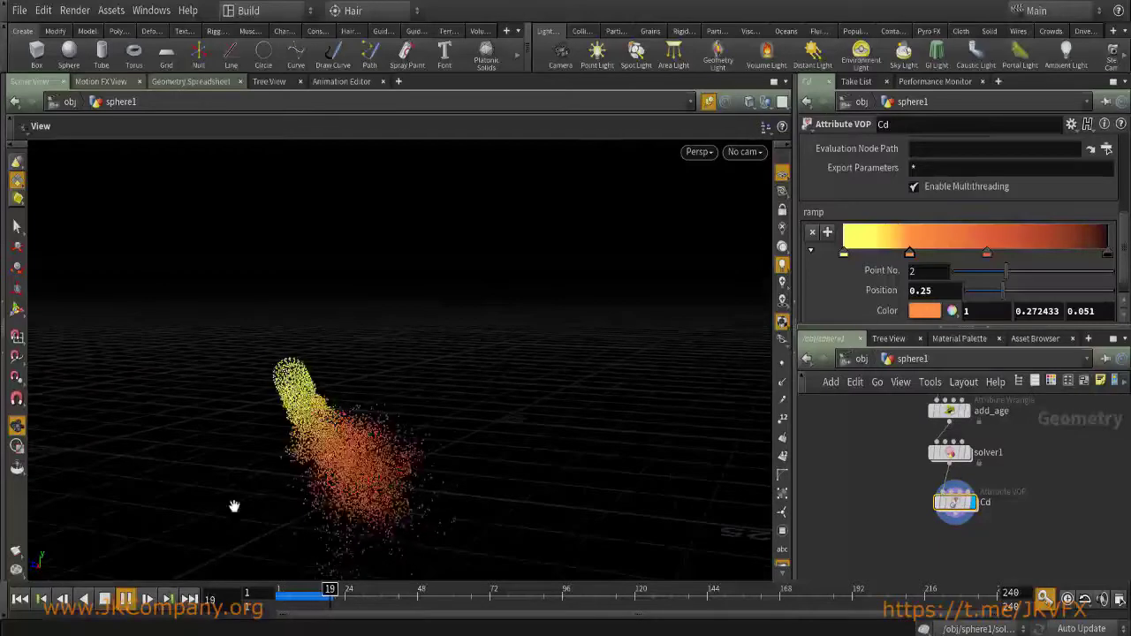
{"action": "left_click_drag", "start_coordinate": [444, 359], "coordinate": [575, 430]}
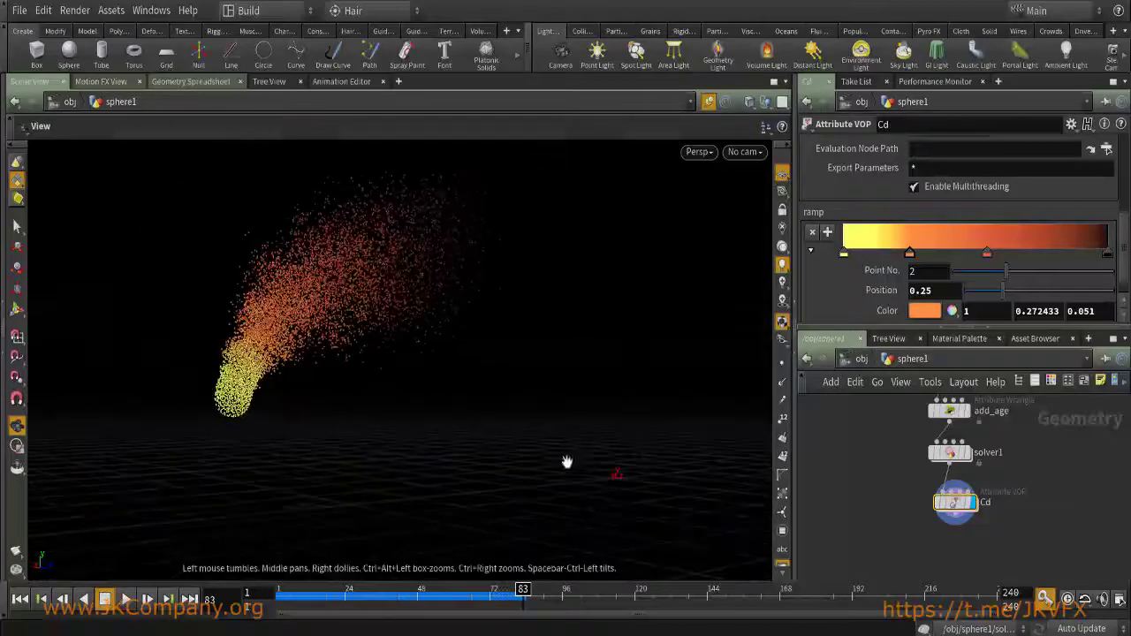
{"action": "left_click_drag", "start_coordinate": [391, 598], "coordinate": [437, 607]}
{"action": "left_click_drag", "start_coordinate": [530, 397], "coordinate": [510, 315]}
{"action": "left_click_drag", "start_coordinate": [381, 263], "coordinate": [330, 219]}
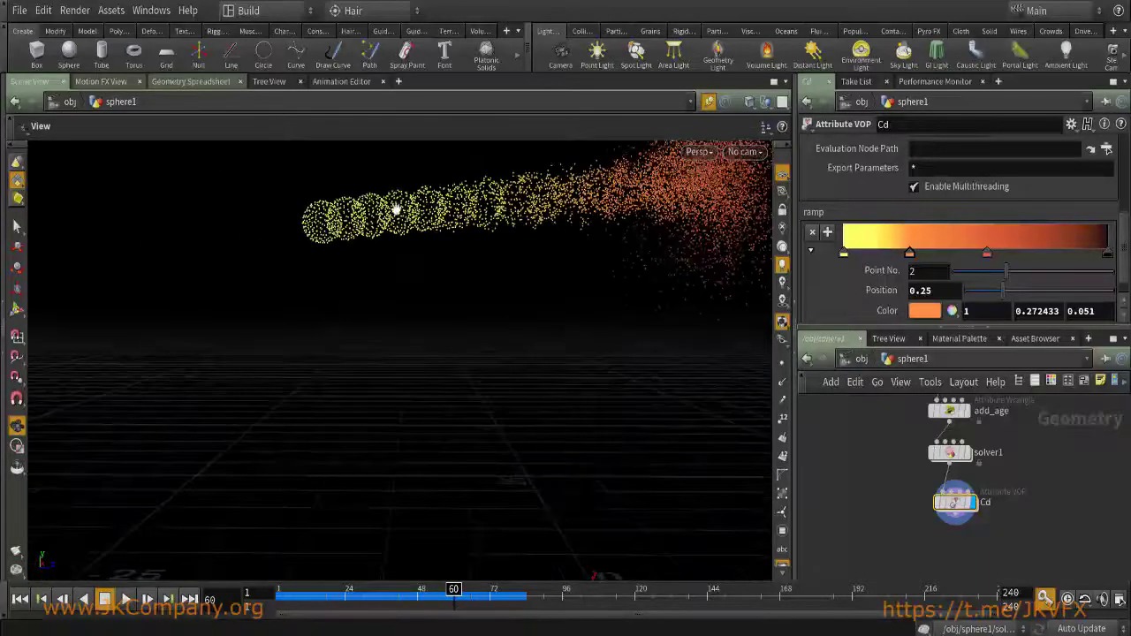
{"action": "left_click", "coordinate": [948, 452]}
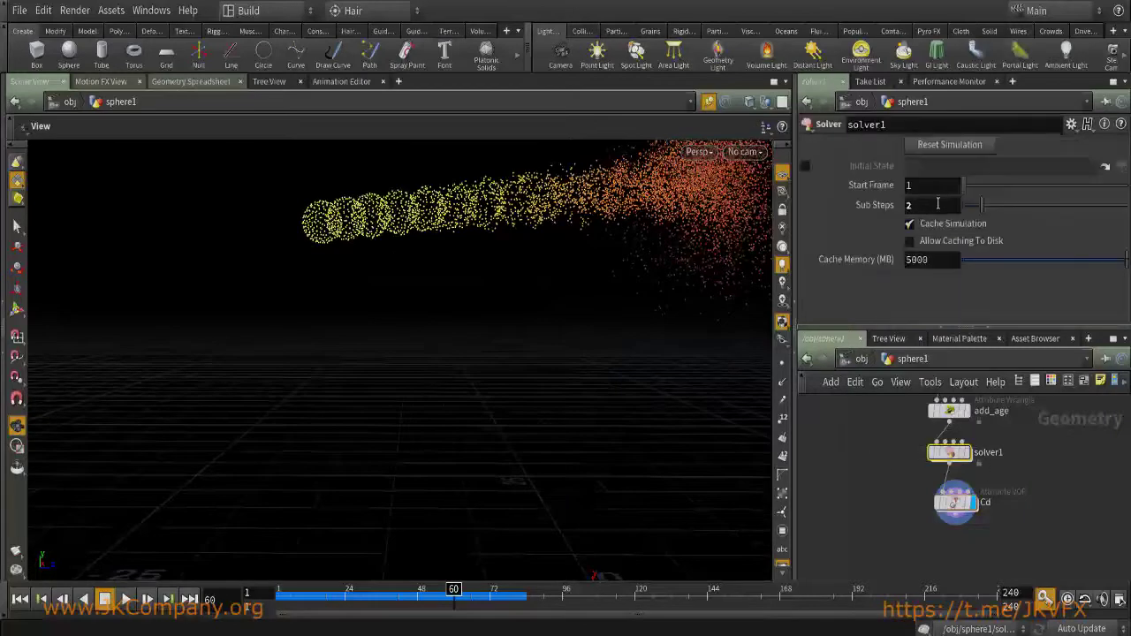
Set solver1's Sub Steps to 5 and replay the simulation from the first frame.
{"action": "type", "text": "5"}
{"action": "key", "text": "Return"}
{"action": "left_click", "coordinate": [20, 599]}
{"action": "left_click", "coordinate": [126, 599]}
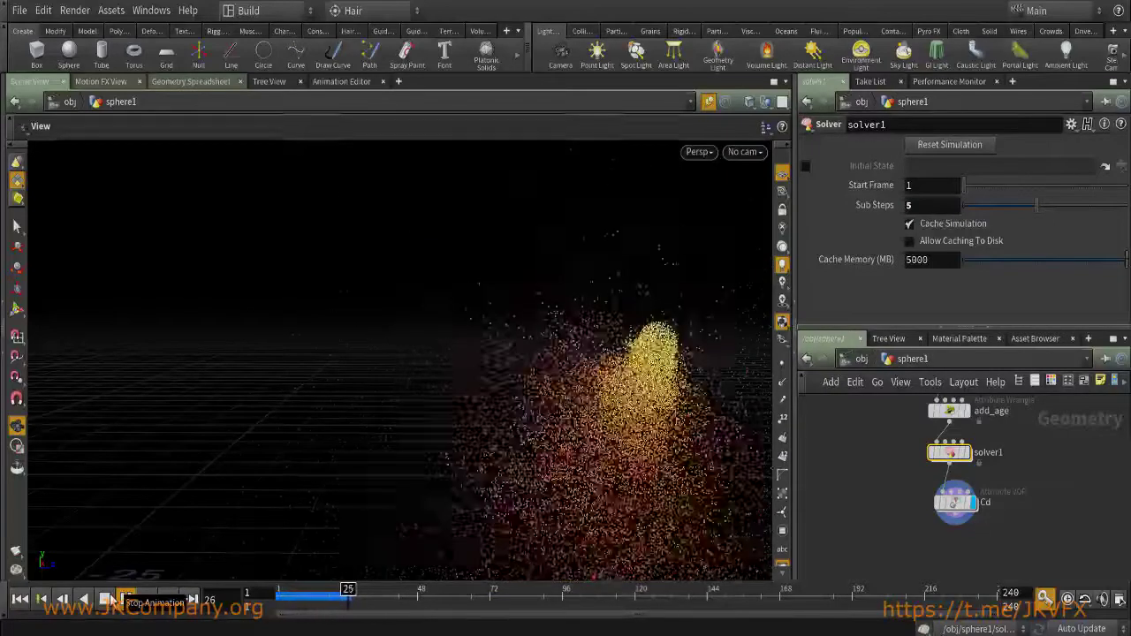
{"action": "left_click", "coordinate": [126, 599]}
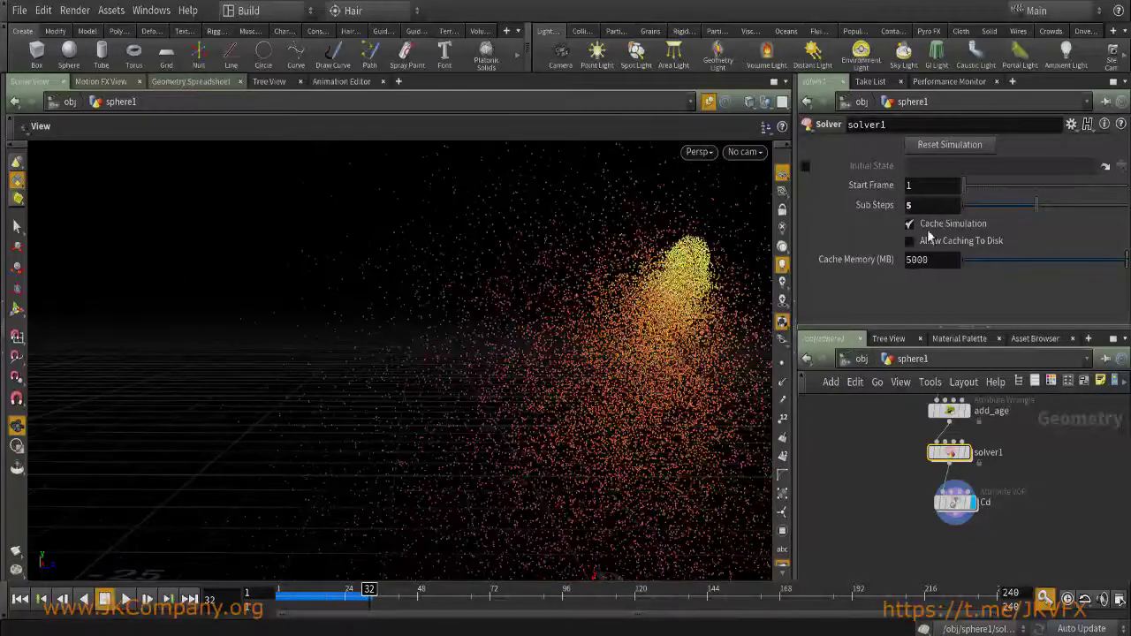
Orbit around the denser yellow-to-red particle cloud and run playback on to frame 39.
{"action": "left_click_drag", "start_coordinate": [578, 260], "coordinate": [760, 294], "text": "alt"}
{"action": "double_click", "coordinate": [908, 205]}
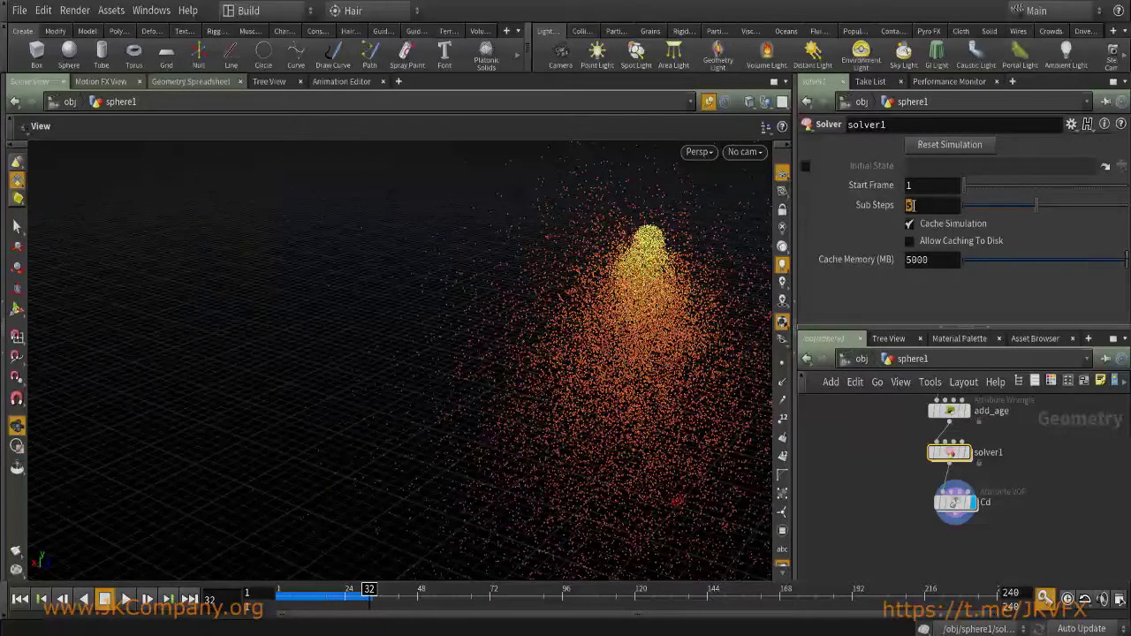
{"action": "left_click_drag", "start_coordinate": [467, 345], "coordinate": [379, 348], "text": "alt"}
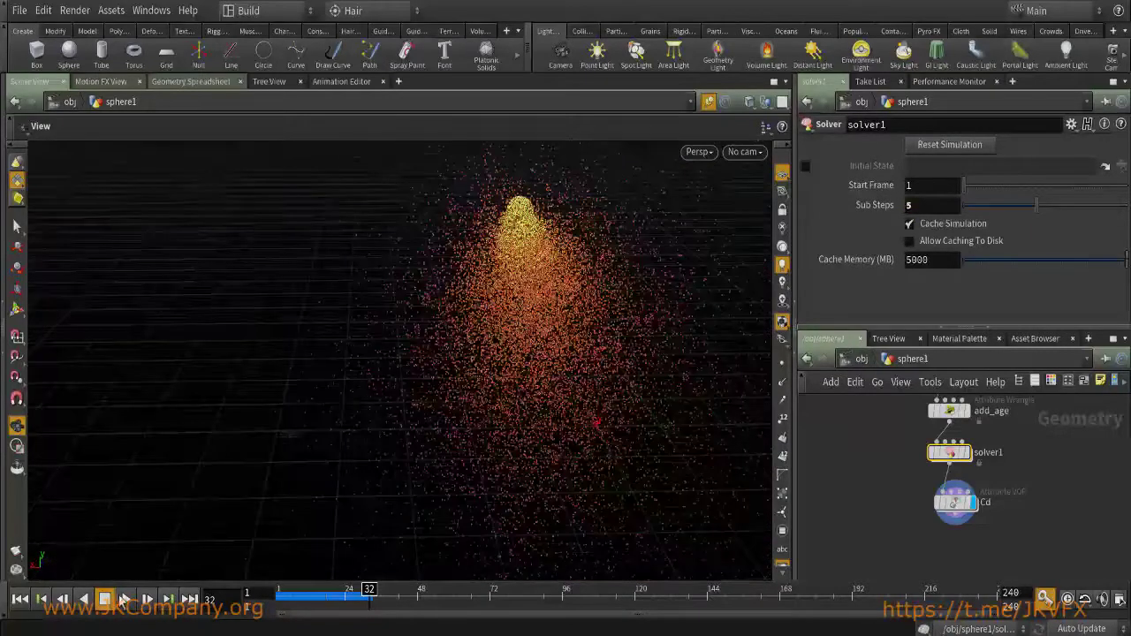
{"action": "left_click", "coordinate": [126, 599]}
{"action": "left_click", "coordinate": [125, 599]}
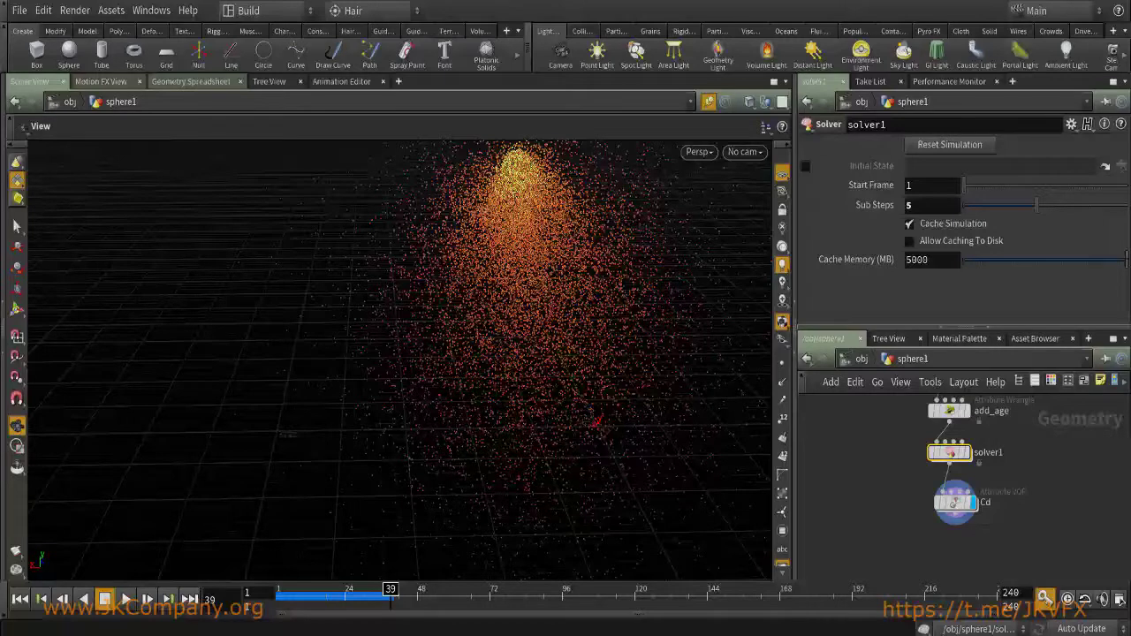
Set solver1 Sub Steps to 5 and step through frames to review the particle cloud.
{"action": "double_click", "coordinate": [926, 206]}
{"action": "type", "text": "5"}
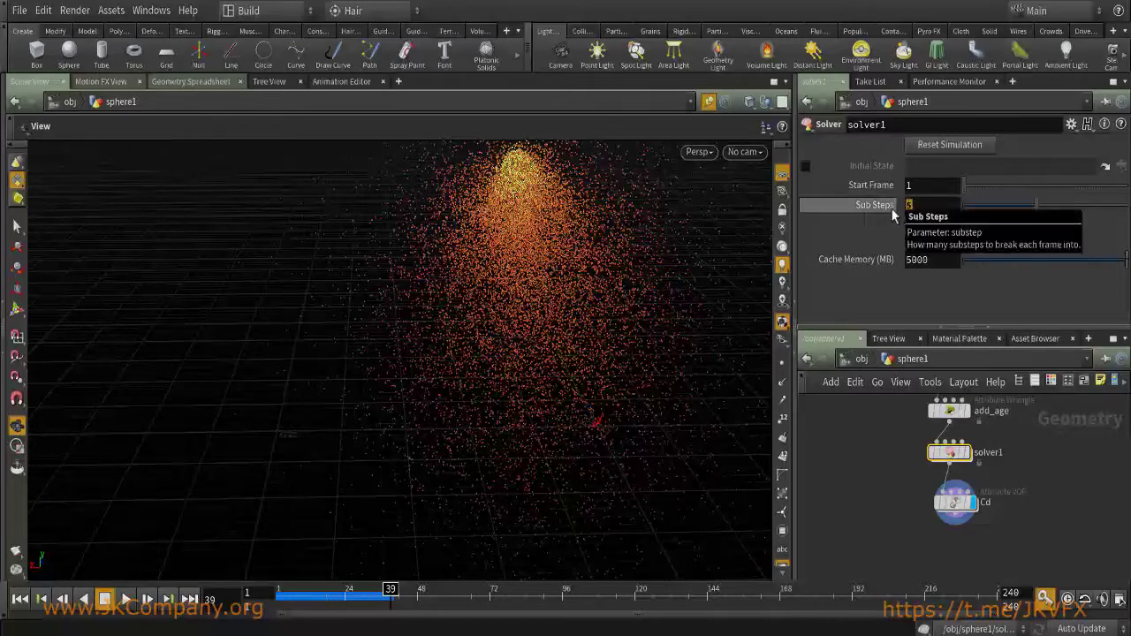
{"action": "key", "text": "Return"}
{"action": "left_click", "coordinate": [927, 204]}
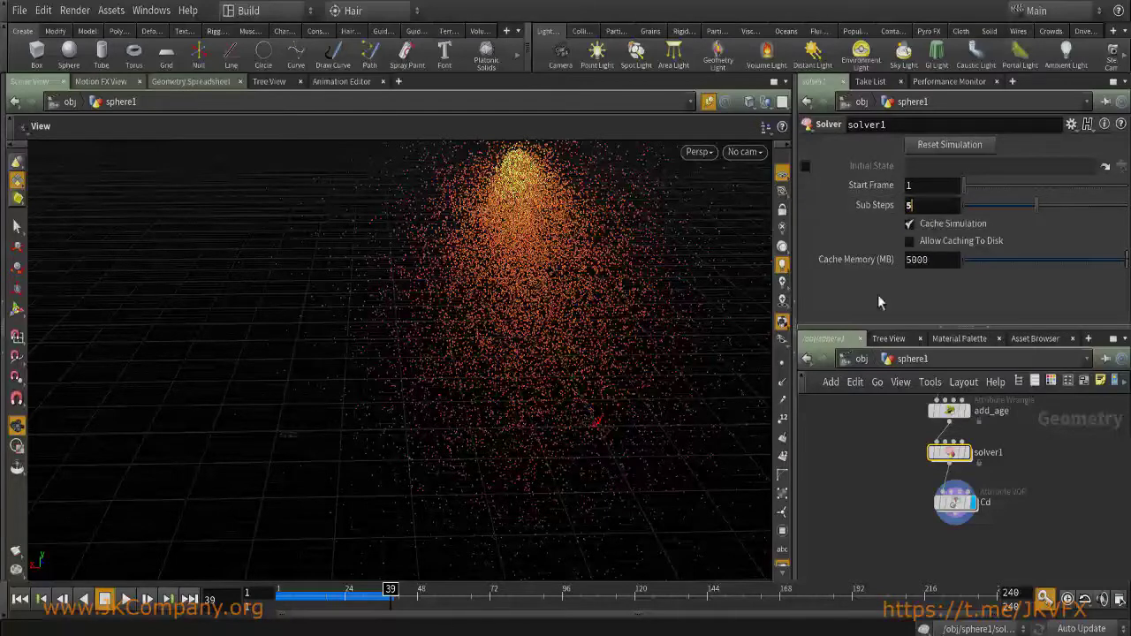
{"action": "middle_click_drag", "start_coordinate": [902, 447], "coordinate": [835, 466]}
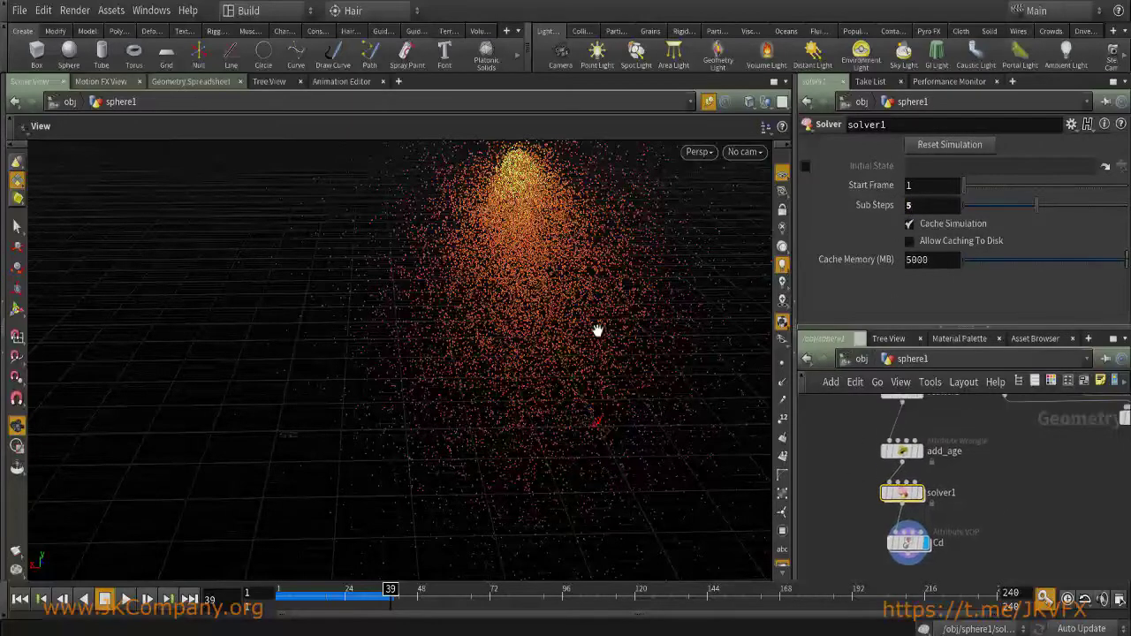
{"action": "left_click_drag", "start_coordinate": [500, 283], "coordinate": [697, 429]}
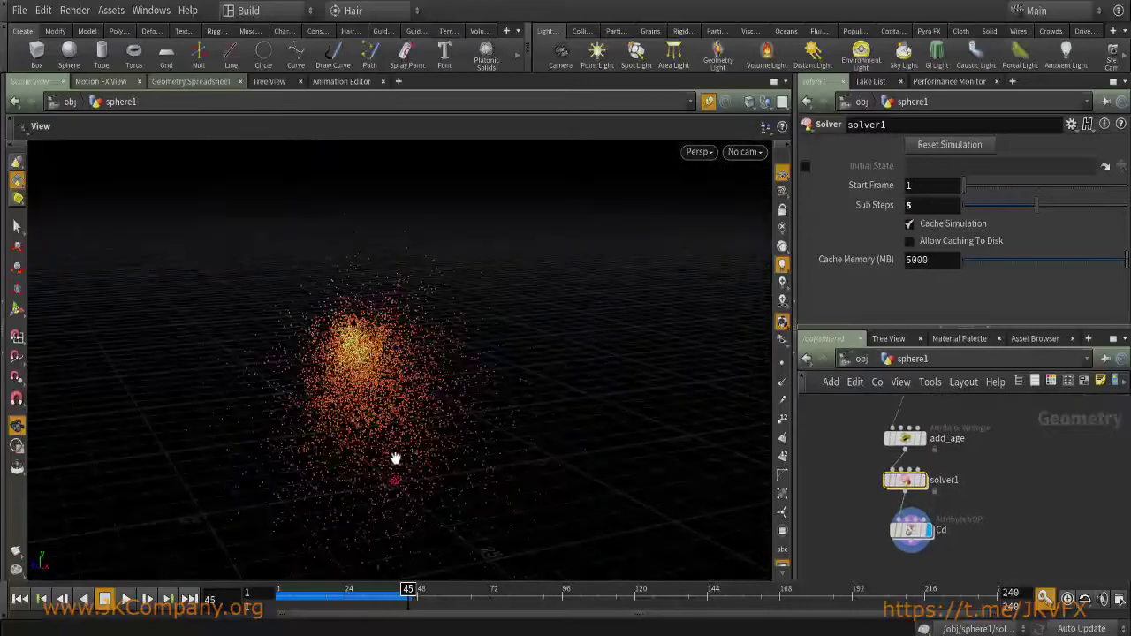
{"action": "left_click_drag", "start_coordinate": [389, 590], "coordinate": [281, 617]}
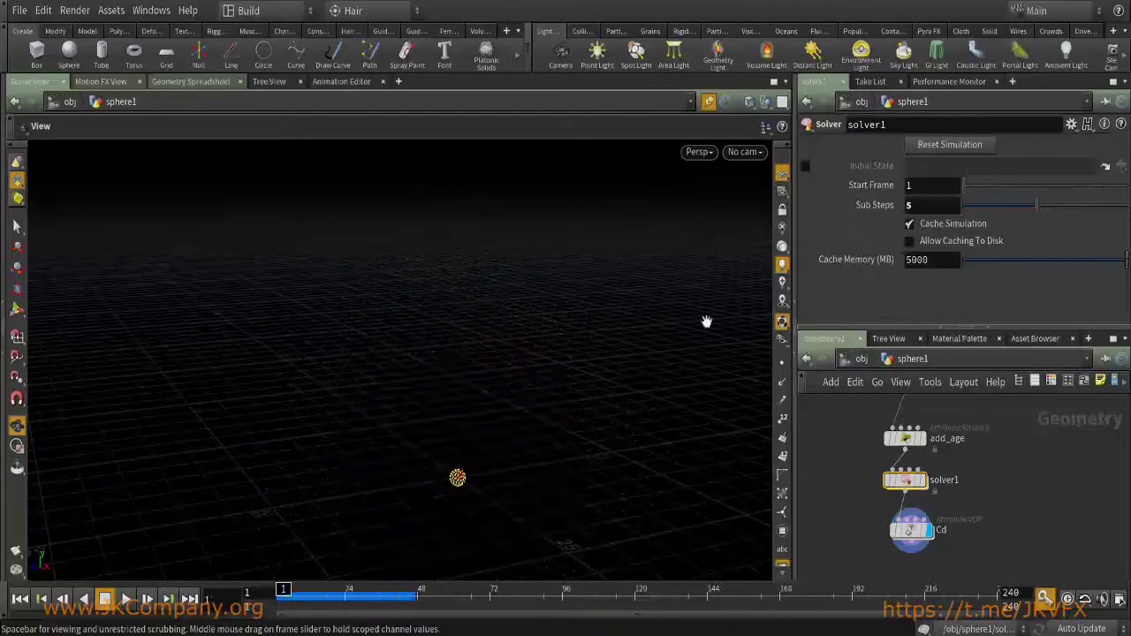
Try Sub Steps 1 and play the simulation, watching the particle stream.
{"action": "type", "text": "1"}
{"action": "key", "text": "Return"}
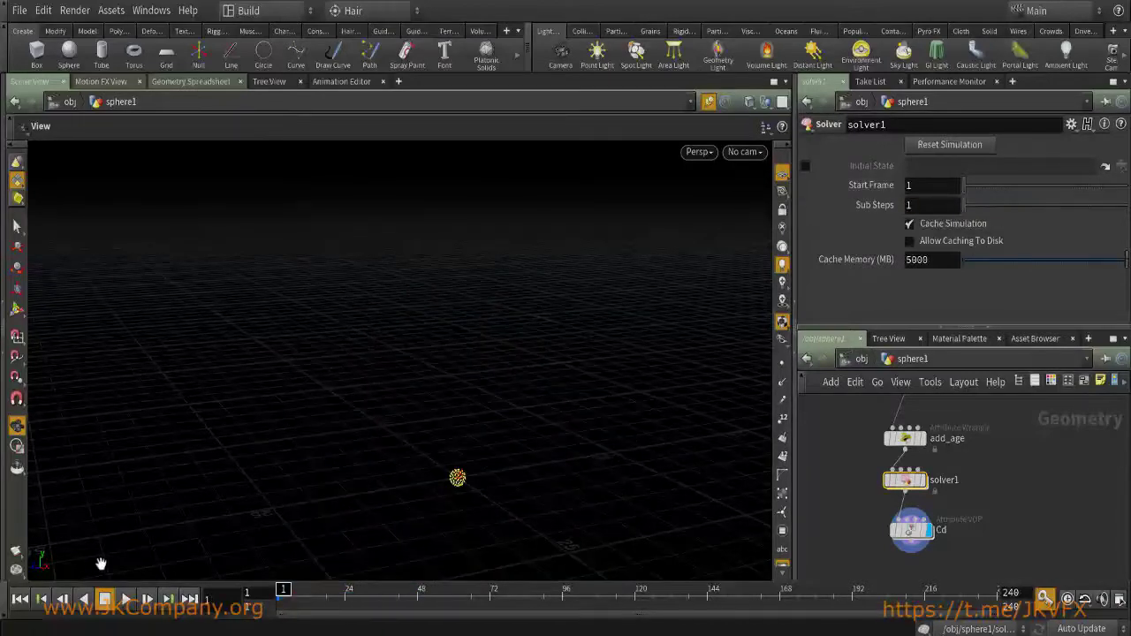
{"action": "left_click", "coordinate": [126, 599]}
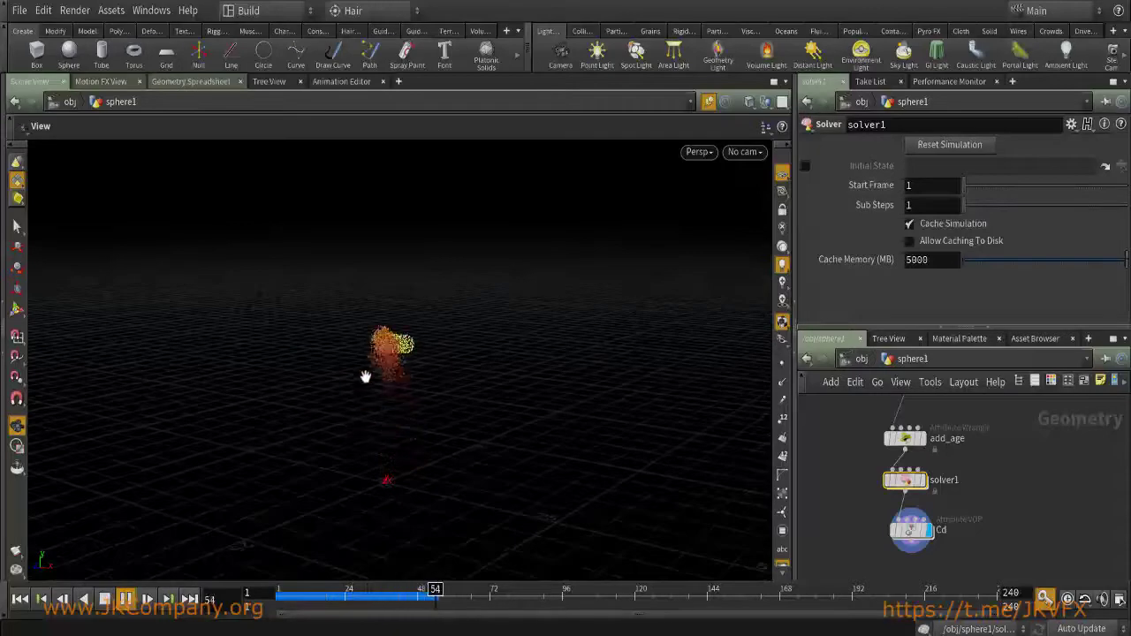
{"action": "left_click_drag", "start_coordinate": [626, 429], "coordinate": [484, 406]}
{"action": "left_click_drag", "start_coordinate": [435, 609], "coordinate": [475, 608]}
{"action": "left_click_drag", "start_coordinate": [224, 228], "coordinate": [329, 266]}
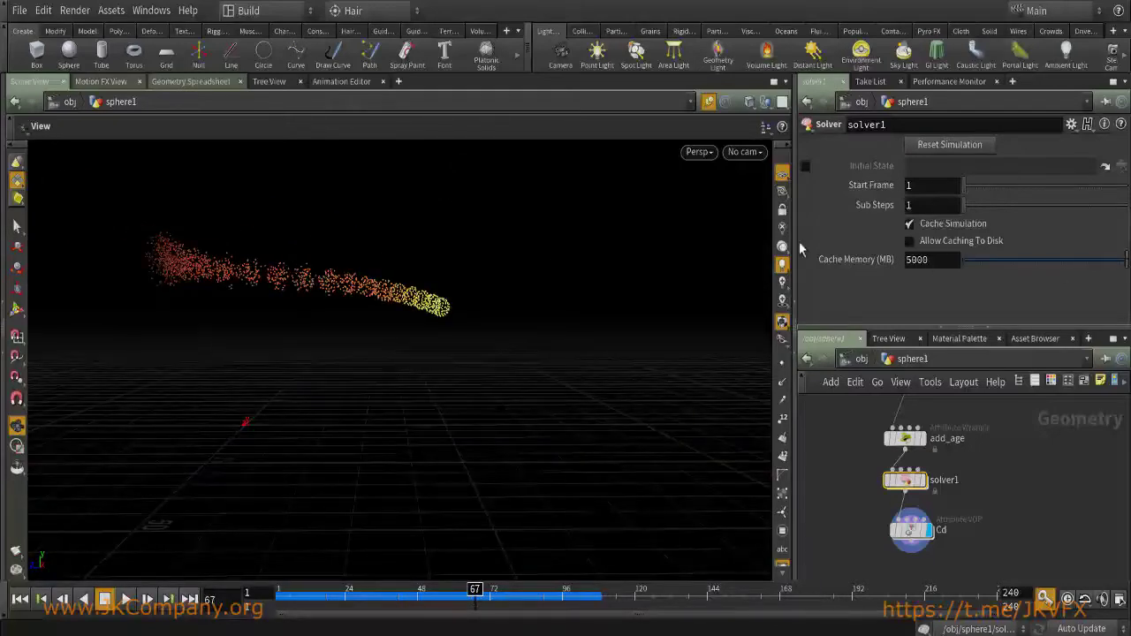
Restore Sub Steps to 5 and replay the simulation from the start to frame 34.
{"action": "left_click", "coordinate": [918, 205]}
{"action": "type", "text": "5"}
{"action": "key", "text": "Return"}
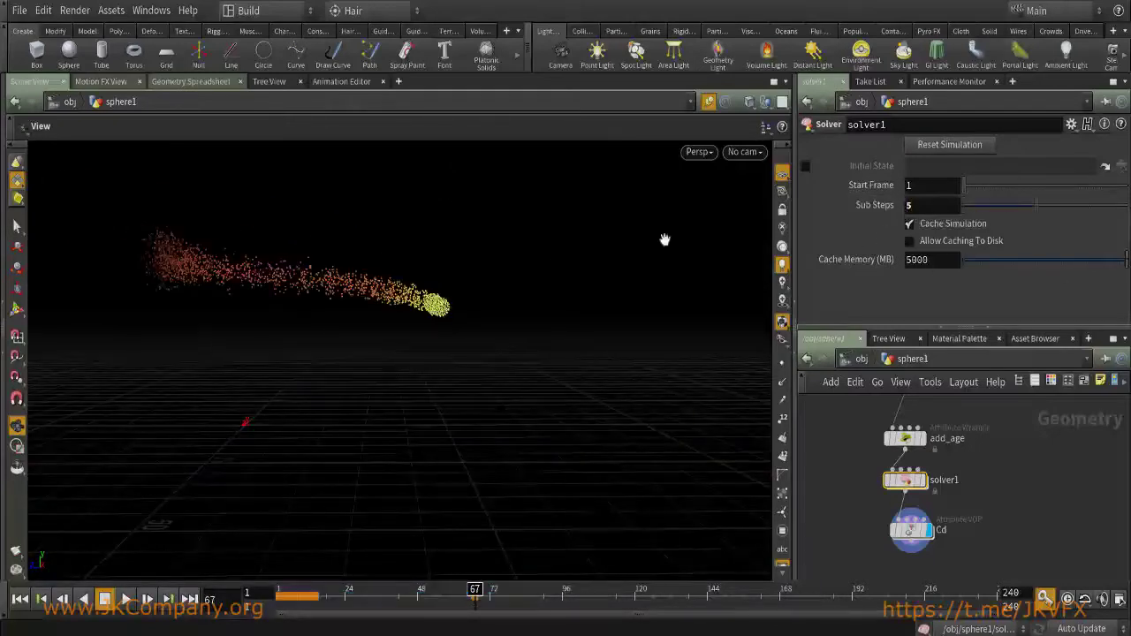
{"action": "left_click", "coordinate": [21, 599]}
{"action": "left_click", "coordinate": [122, 599]}
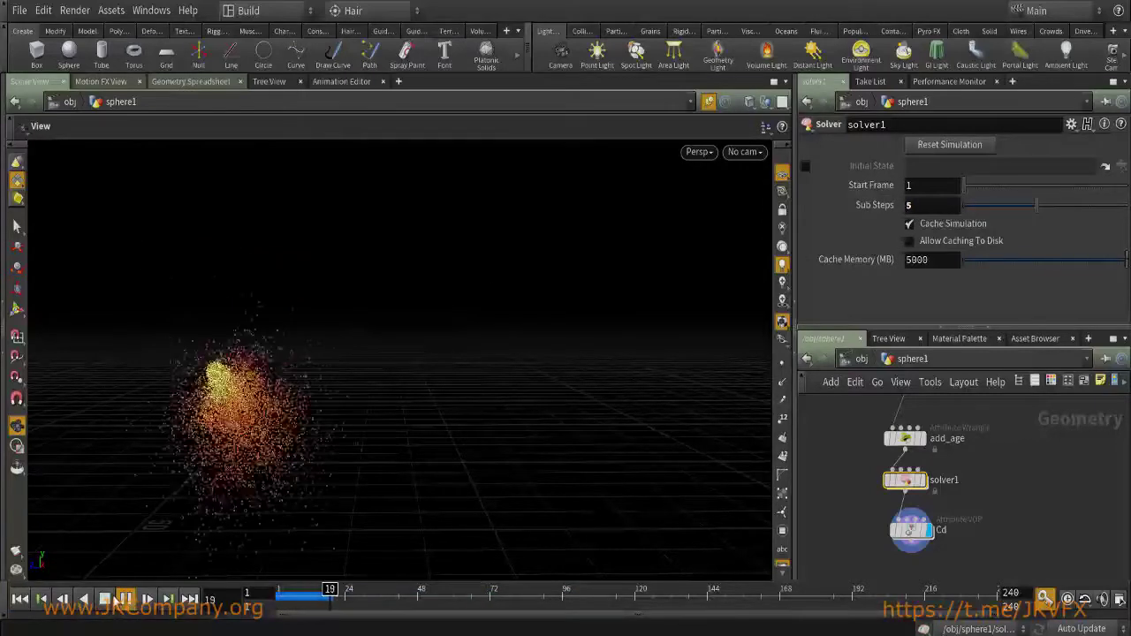
{"action": "left_click", "coordinate": [122, 599]}
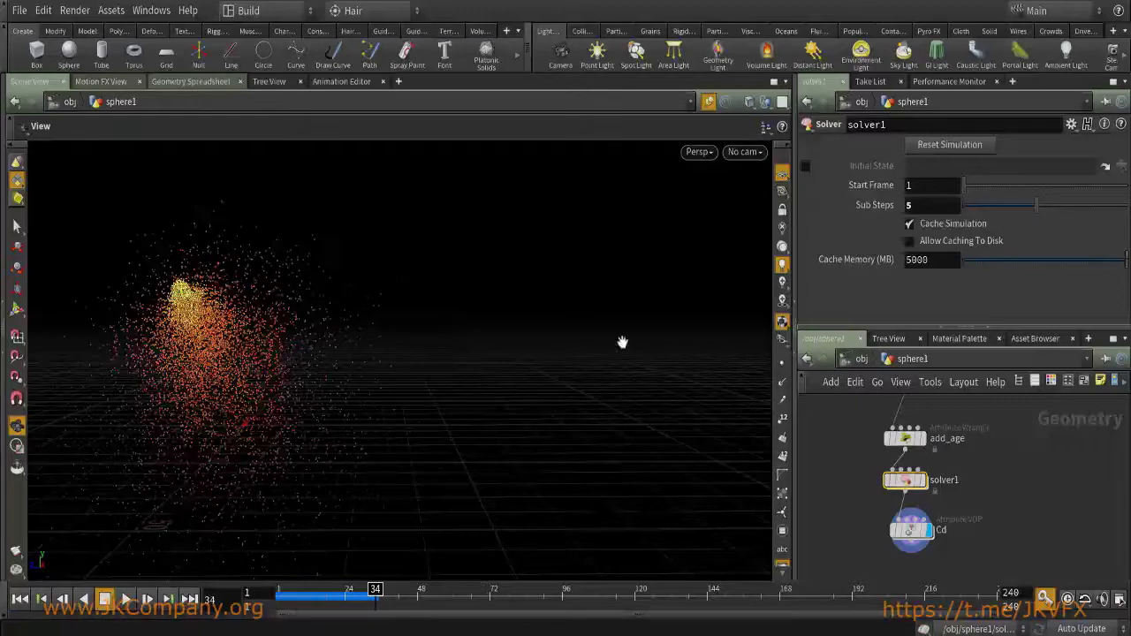
Dive into solver1, maximize the network view and show the Compute_P wrangle's parameters.
{"action": "double_click", "coordinate": [910, 500]}
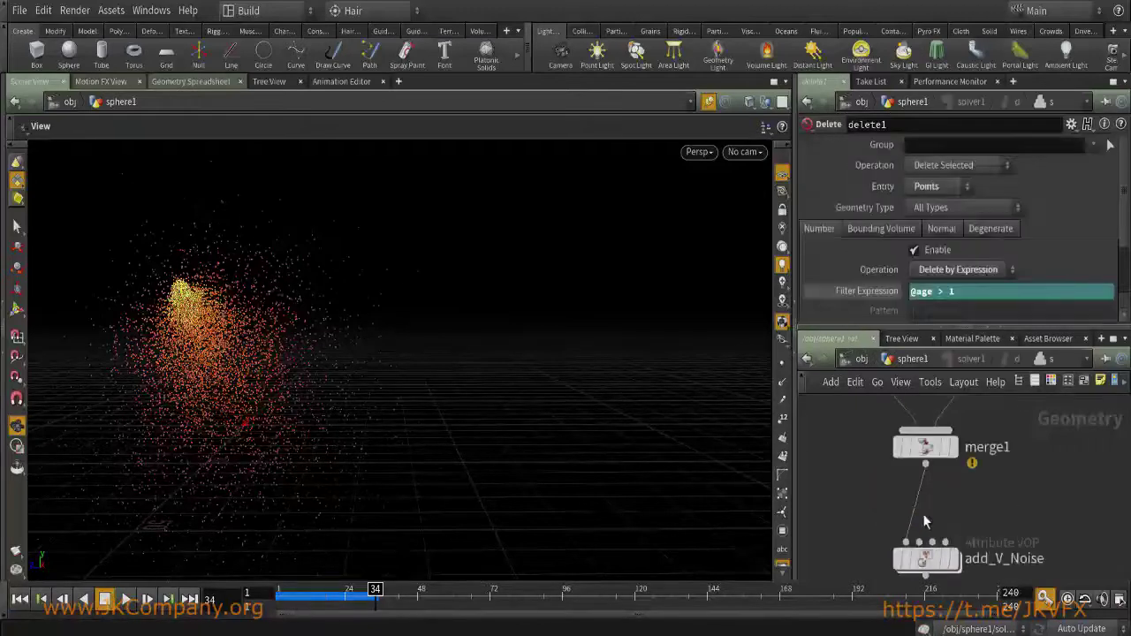
{"action": "key", "text": "ctrl+b"}
{"action": "middle_click_drag", "start_coordinate": [753, 477], "coordinate": [742, 389]}
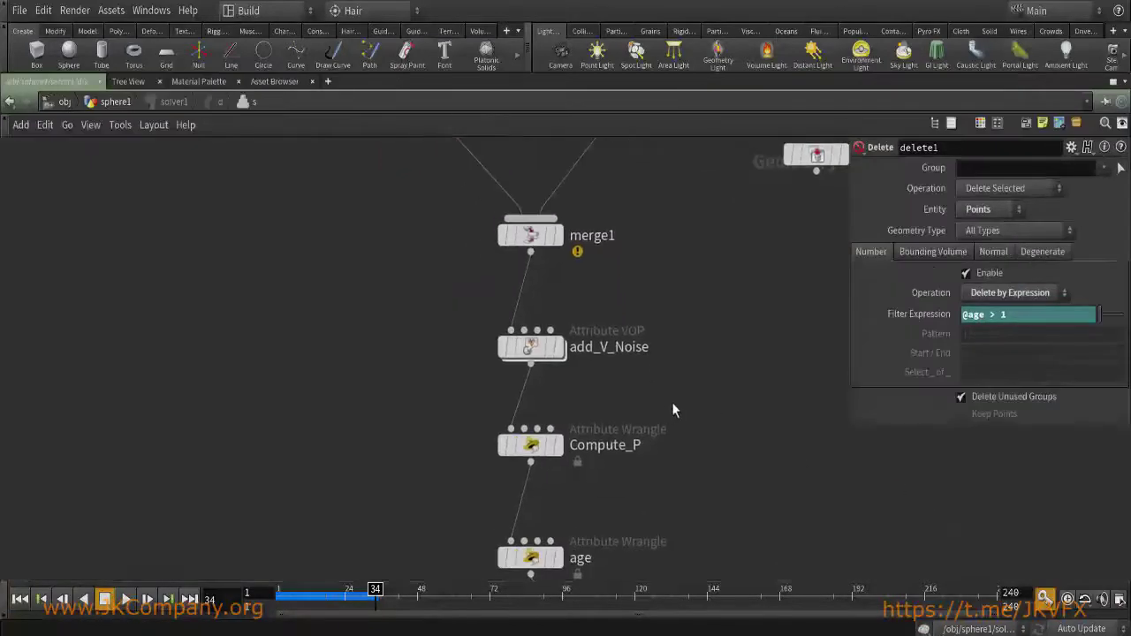
{"action": "left_click", "coordinate": [524, 444]}
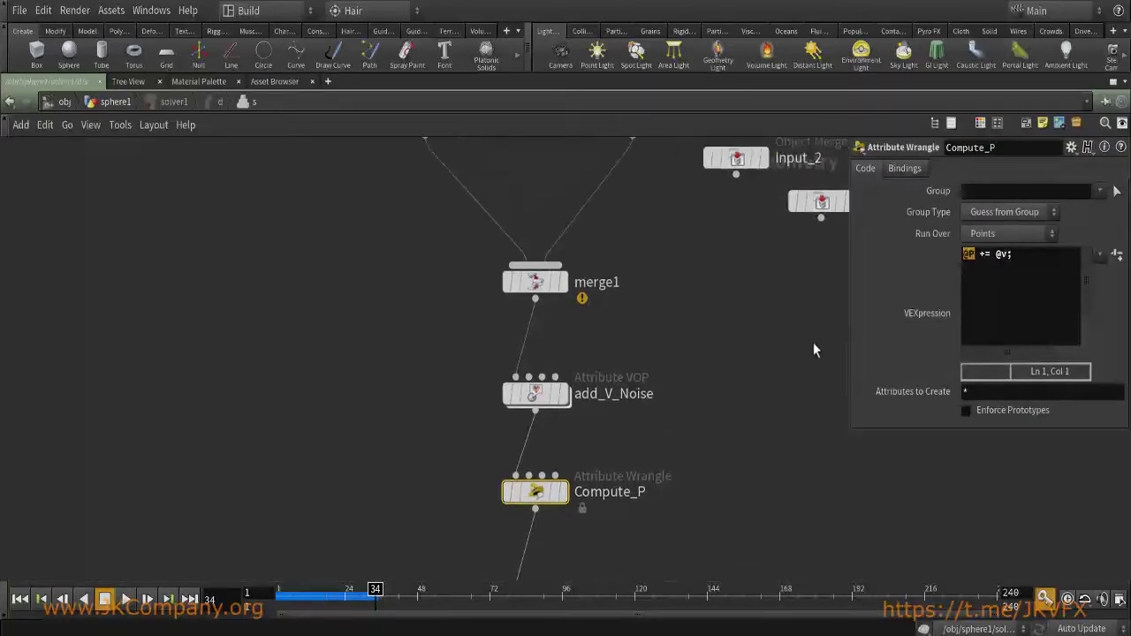
{"action": "key", "text": "p"}
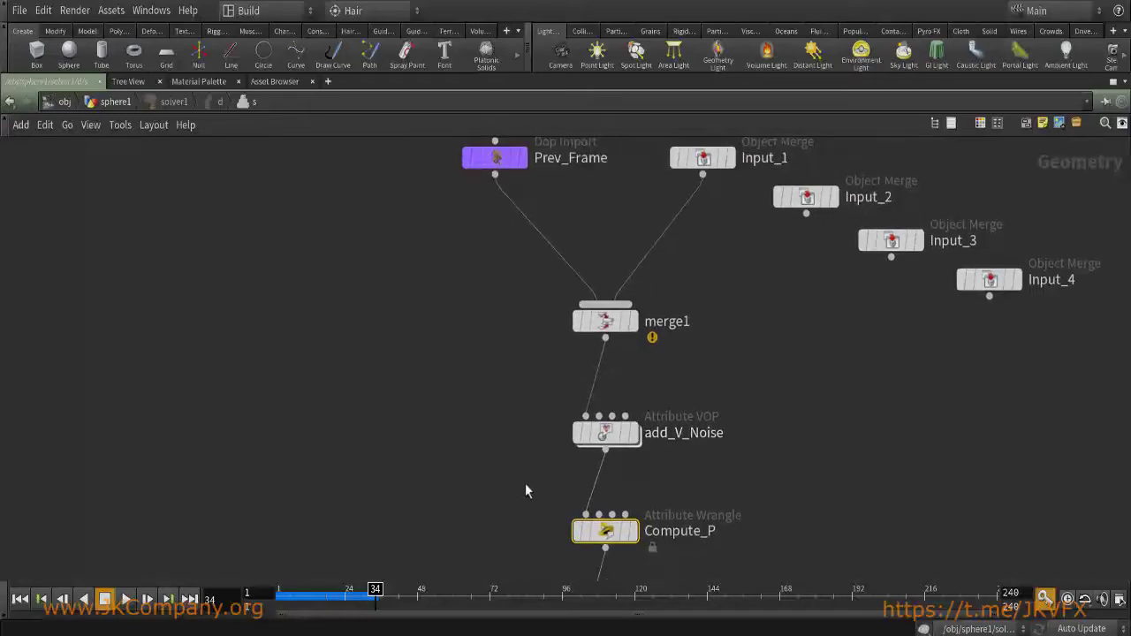
{"action": "key", "text": "u"}
{"action": "key", "text": "i"}
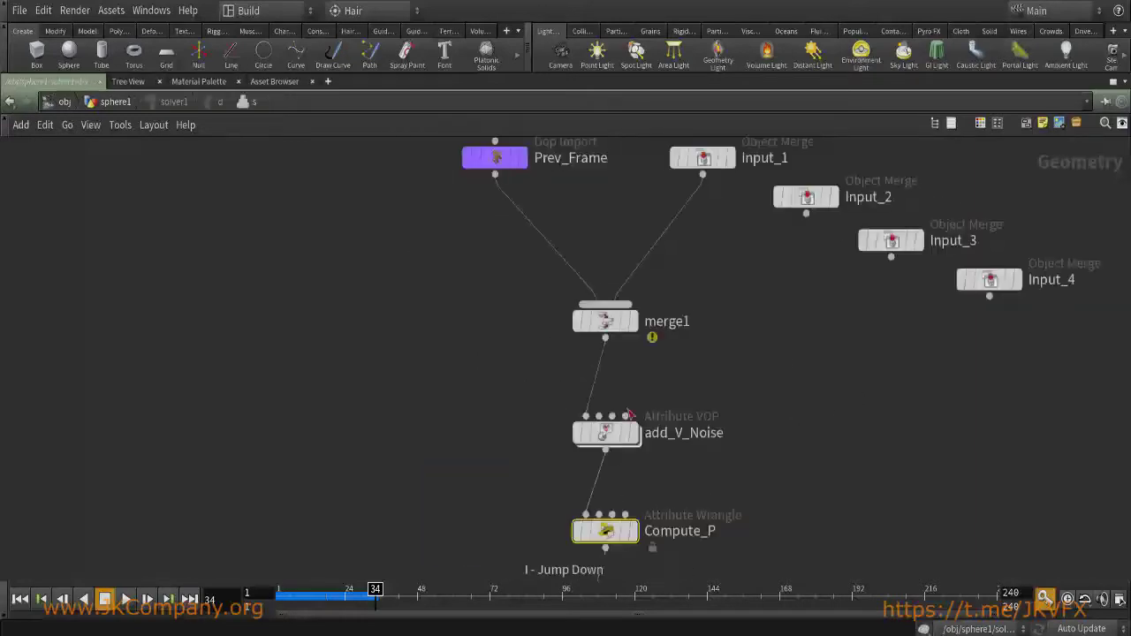
{"action": "middle_click_drag", "start_coordinate": [479, 334], "coordinate": [483, 262]}
{"action": "scroll", "coordinate": [787, 480], "scroll_direction": "down", "scroll_amount": 3}
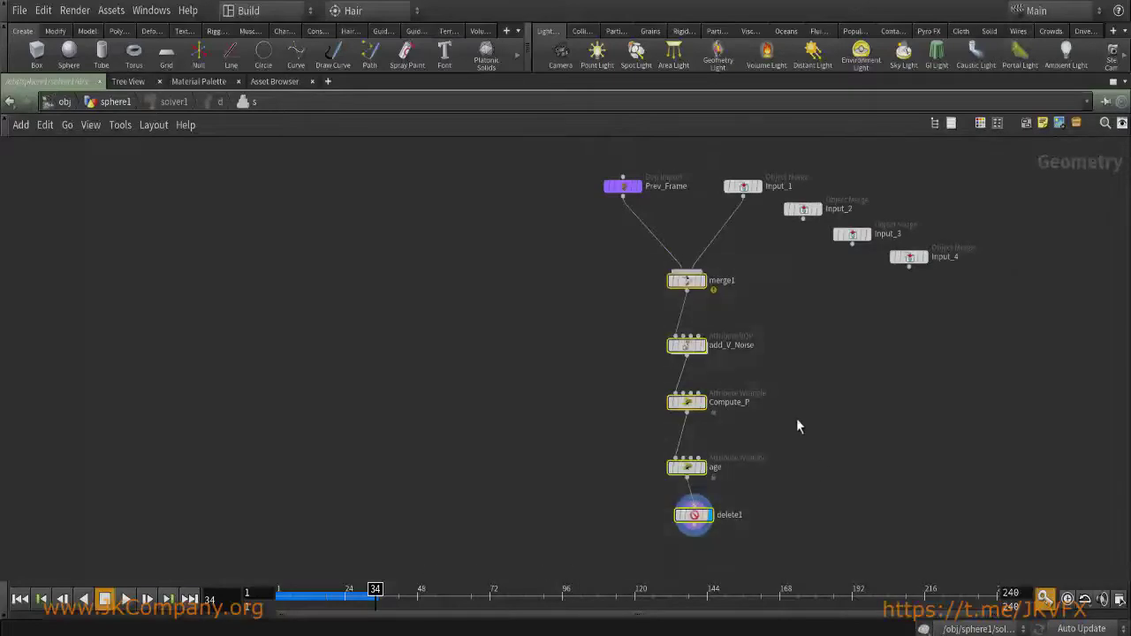
Move between the parent and solver networks, then inspect Compute_P's code @P += @v;.
{"action": "key", "text": "u"}
{"action": "key", "text": "p"}
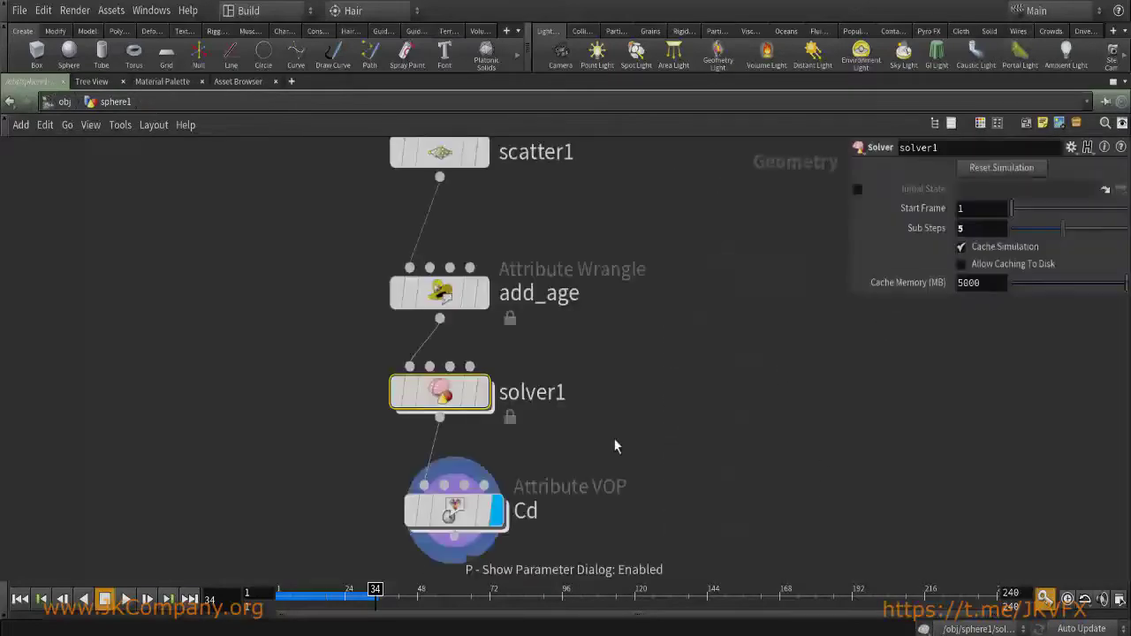
{"action": "middle_click_drag", "start_coordinate": [620, 445], "coordinate": [722, 456]}
{"action": "key", "text": "p"}
{"action": "key", "text": "i"}
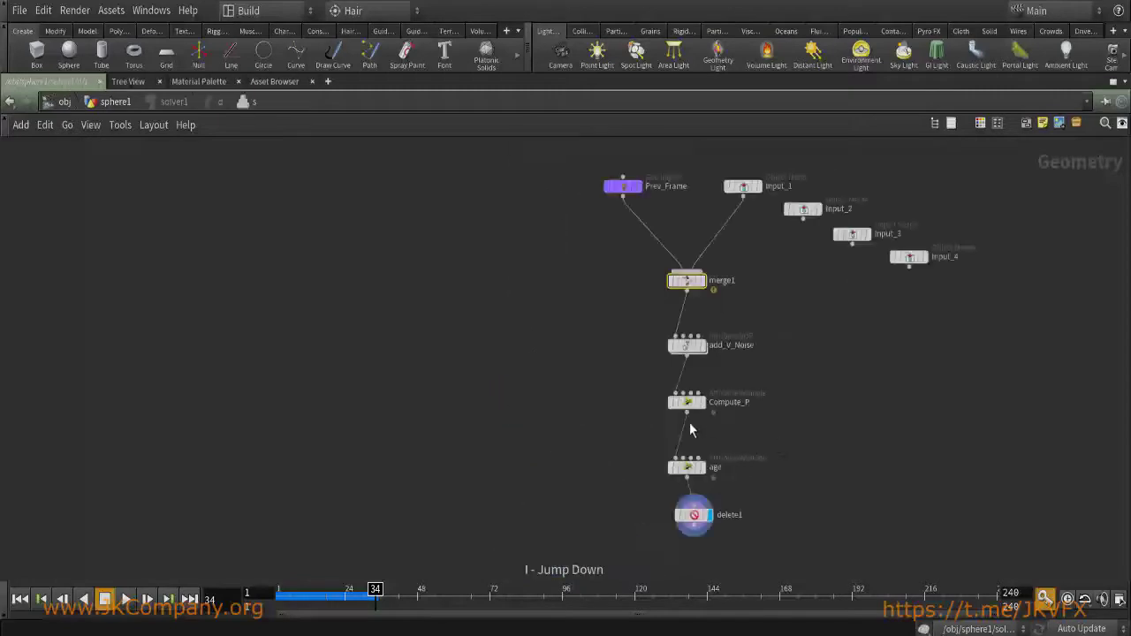
{"action": "key", "text": "p"}
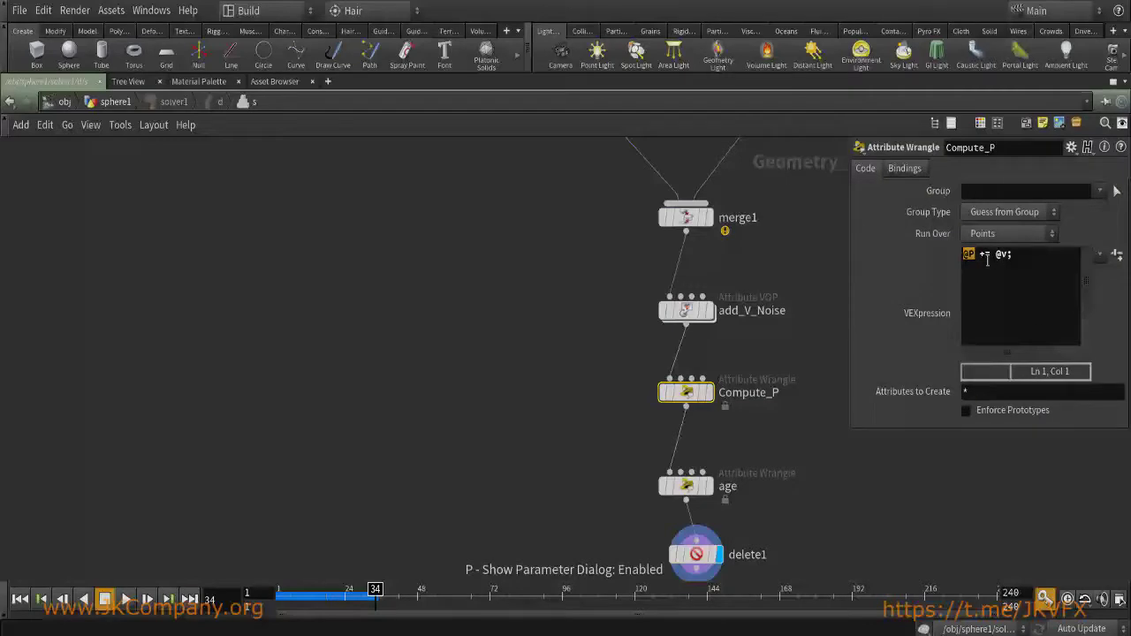
{"action": "left_click", "coordinate": [978, 254]}
{"action": "left_click", "coordinate": [1007, 256]}
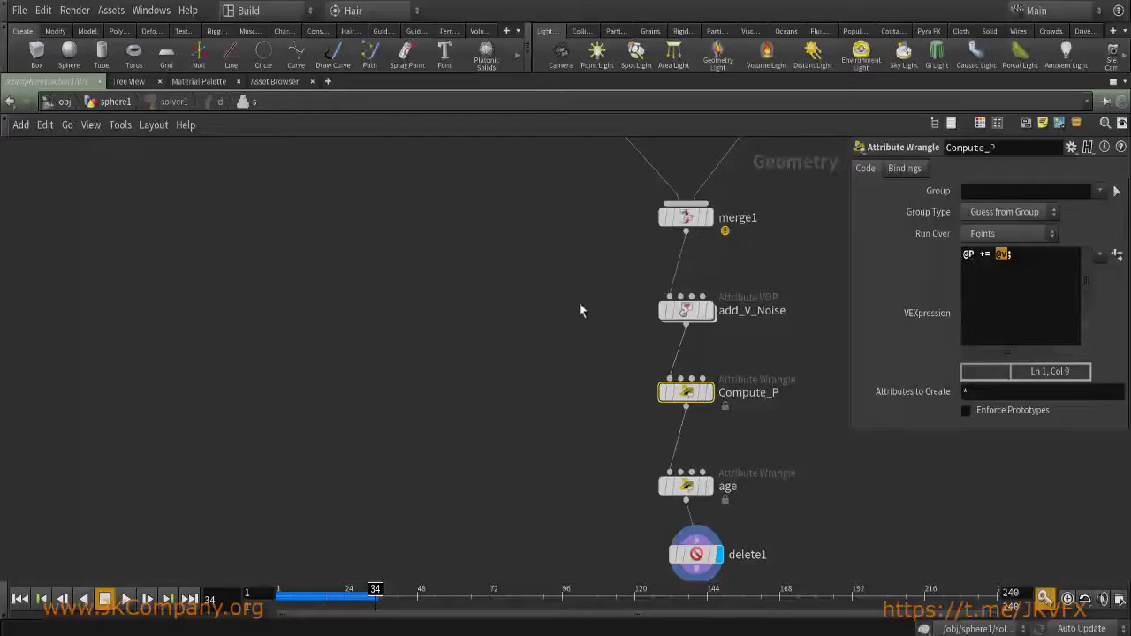
Change solver1 Sub Steps to 2 and go back inside the solver network.
{"action": "key", "text": "u"}
{"action": "double_click", "coordinate": [972, 228]}
{"action": "type", "text": "2"}
{"action": "key", "text": "Return"}
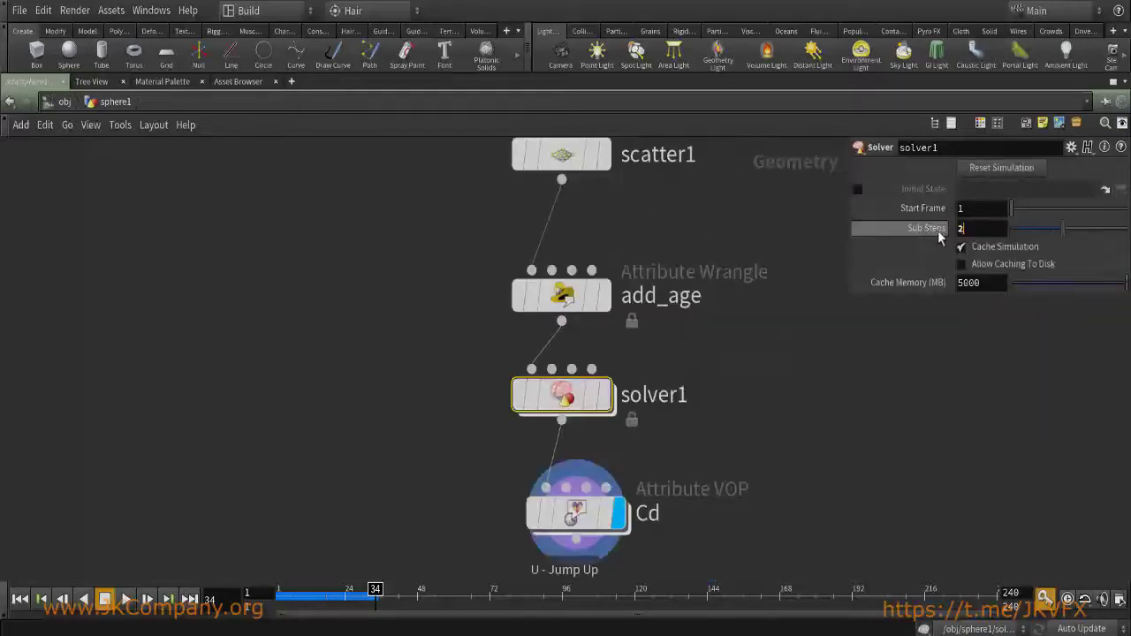
{"action": "double_click", "coordinate": [623, 378]}
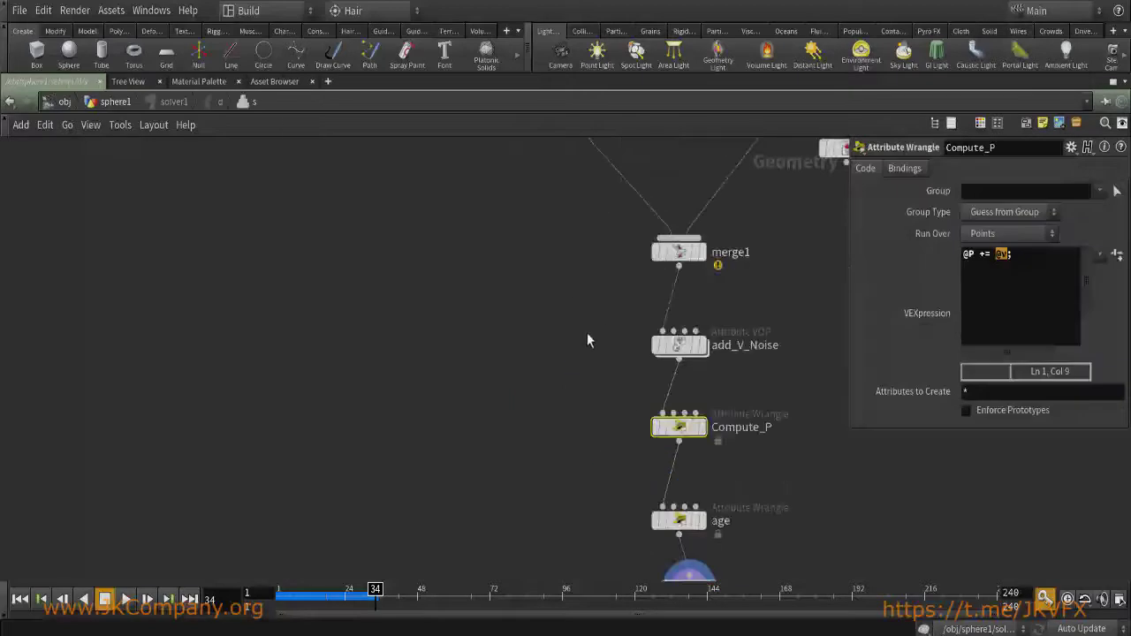
{"action": "scroll", "coordinate": [584, 338], "scroll_direction": "down", "scroll_amount": 3}
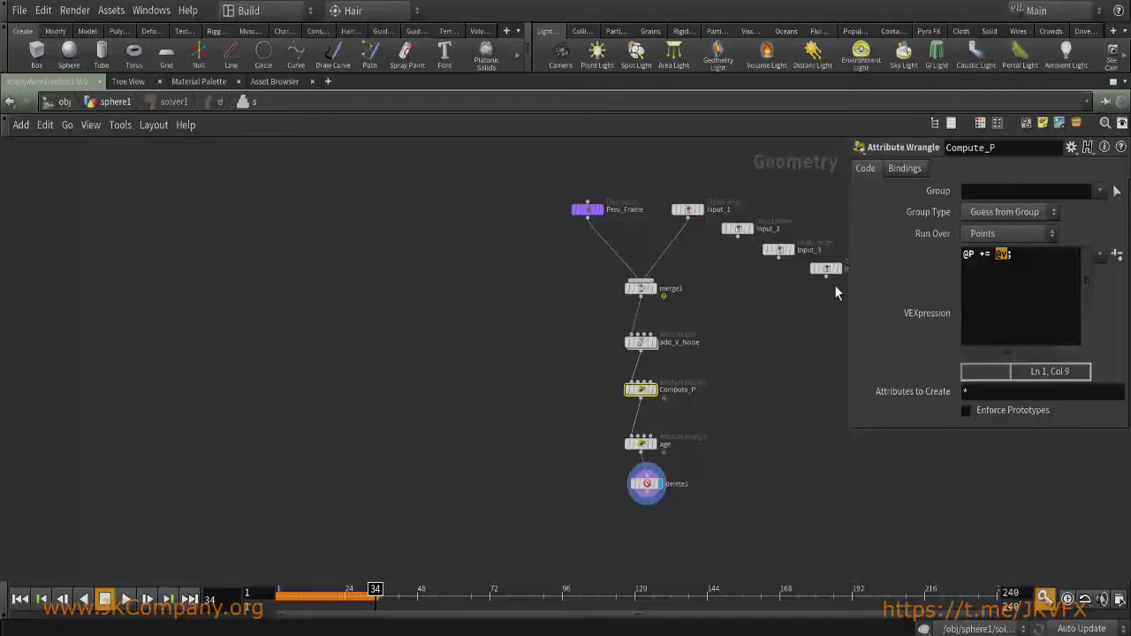
Walk through Compute_P's @P += @v; code, pointing out @P and @v.
{"action": "left_click", "coordinate": [983, 256]}
{"action": "left_click", "coordinate": [999, 254]}
{"action": "left_click", "coordinate": [965, 255]}
{"action": "left_click", "coordinate": [1004, 254]}
{"action": "left_click", "coordinate": [965, 255]}
Go up, enter 0 in solver1's Sub Steps, and dive back into the solver.
{"action": "middle_click_drag", "start_coordinate": [809, 340], "coordinate": [752, 371]}
{"action": "key", "text": "u"}
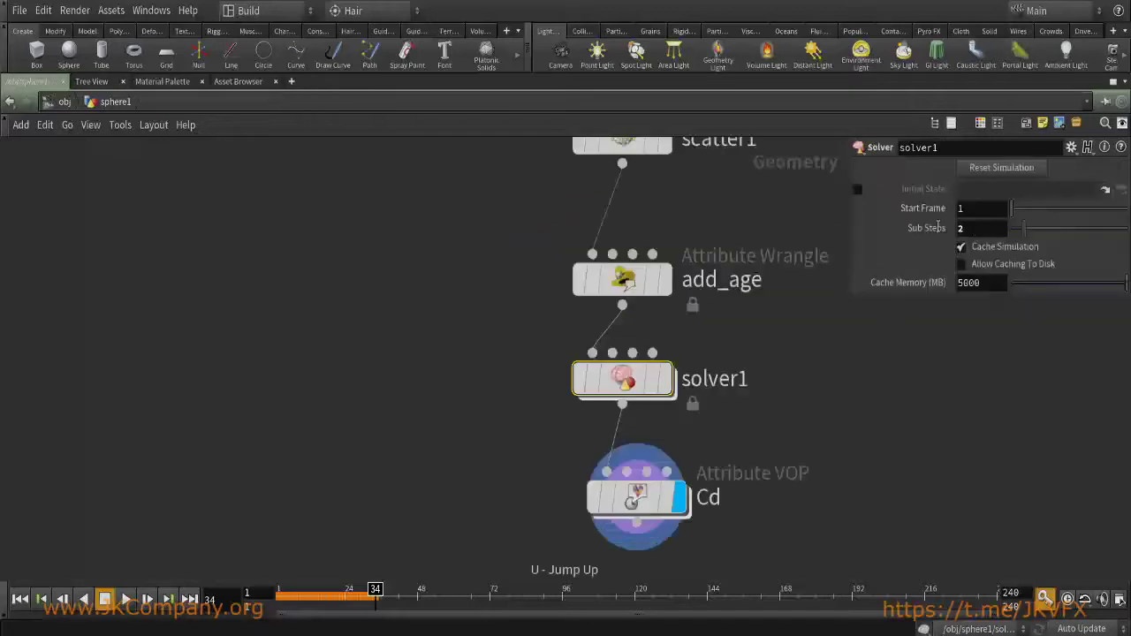
{"action": "type", "text": "0"}
{"action": "key", "text": "Return"}
{"action": "double_click", "coordinate": [623, 381]}
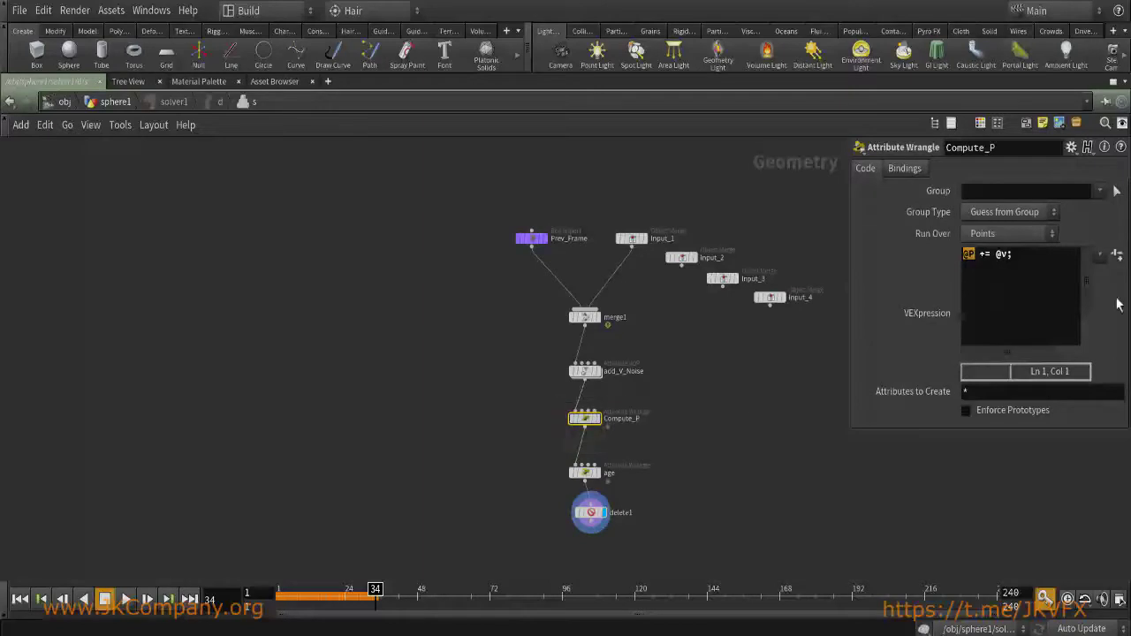
Review Compute_P's @P += @v; code, highlighting @P and @v.
{"action": "double_click", "coordinate": [969, 254]}
{"action": "left_click", "coordinate": [970, 254]}
{"action": "left_click", "coordinate": [1003, 255]}
{"action": "left_click", "coordinate": [972, 254]}
{"action": "key", "text": "shift+Home"}
{"action": "left_click", "coordinate": [977, 255]}
{"action": "left_click", "coordinate": [990, 255]}
{"action": "left_click", "coordinate": [1016, 255]}
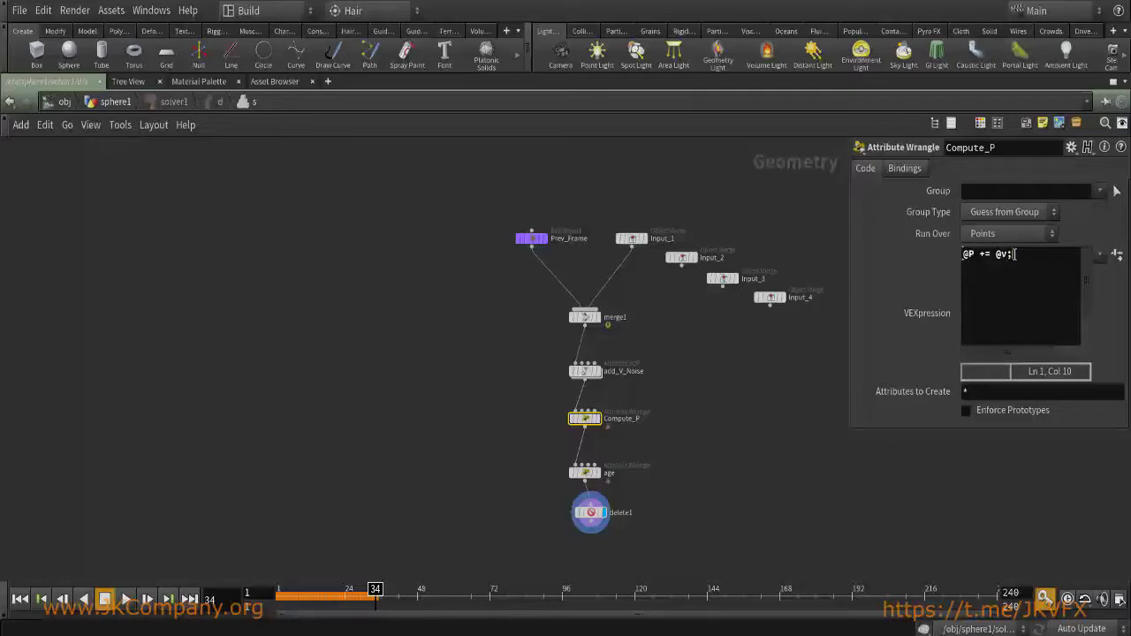
{"action": "key", "text": "Left"}
{"action": "key", "text": "Left"}
{"action": "left_click_drag", "start_coordinate": [975, 254], "coordinate": [963, 254]}
{"action": "left_click", "coordinate": [1009, 254]}
{"action": "scroll", "coordinate": [549, 455], "scroll_direction": "up", "scroll_amount": 3}
{"action": "left_click", "coordinate": [630, 470]}
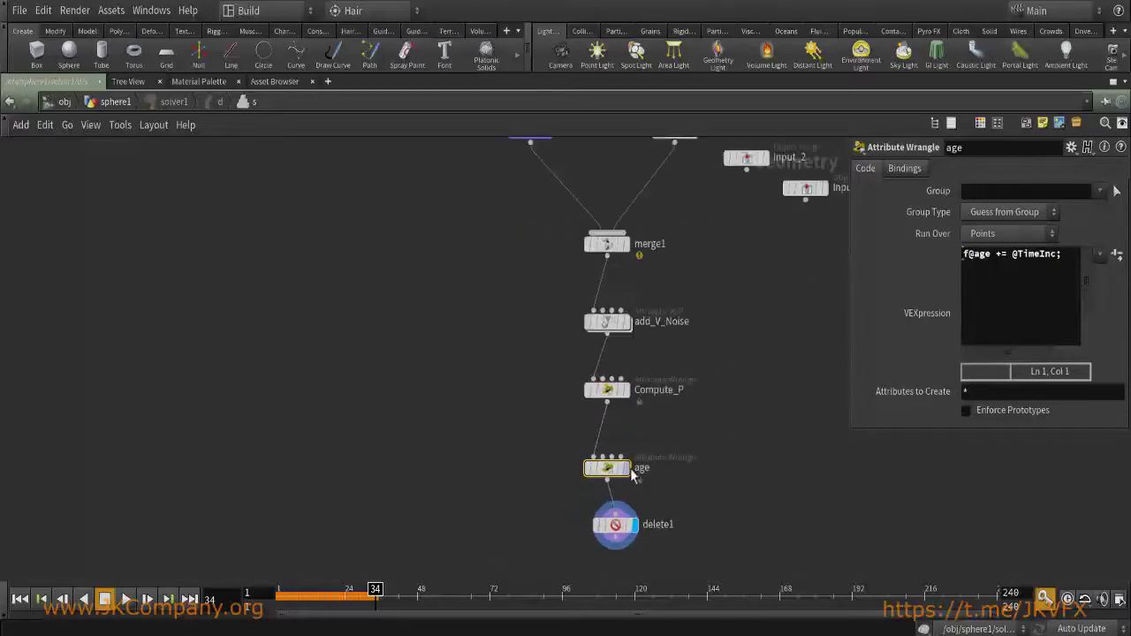
{"action": "double_click", "coordinate": [986, 255]}
In the Notepad formula, replace FPS with 24.
{"action": "key", "text": "alt+Tab"}
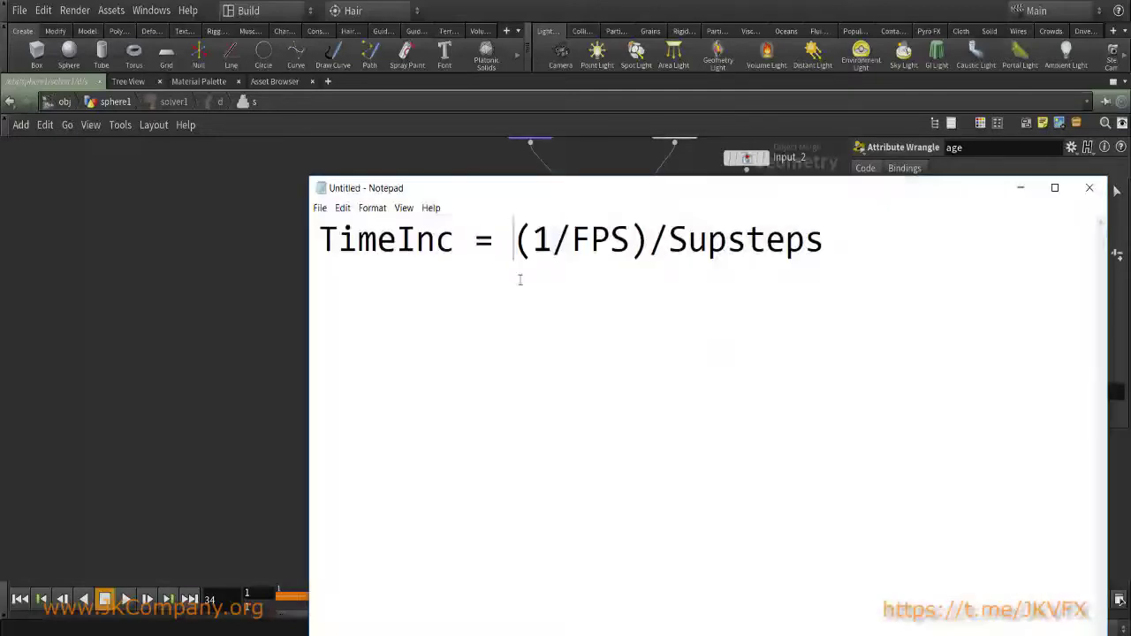
{"action": "left_click_drag", "start_coordinate": [514, 241], "coordinate": [648, 240]}
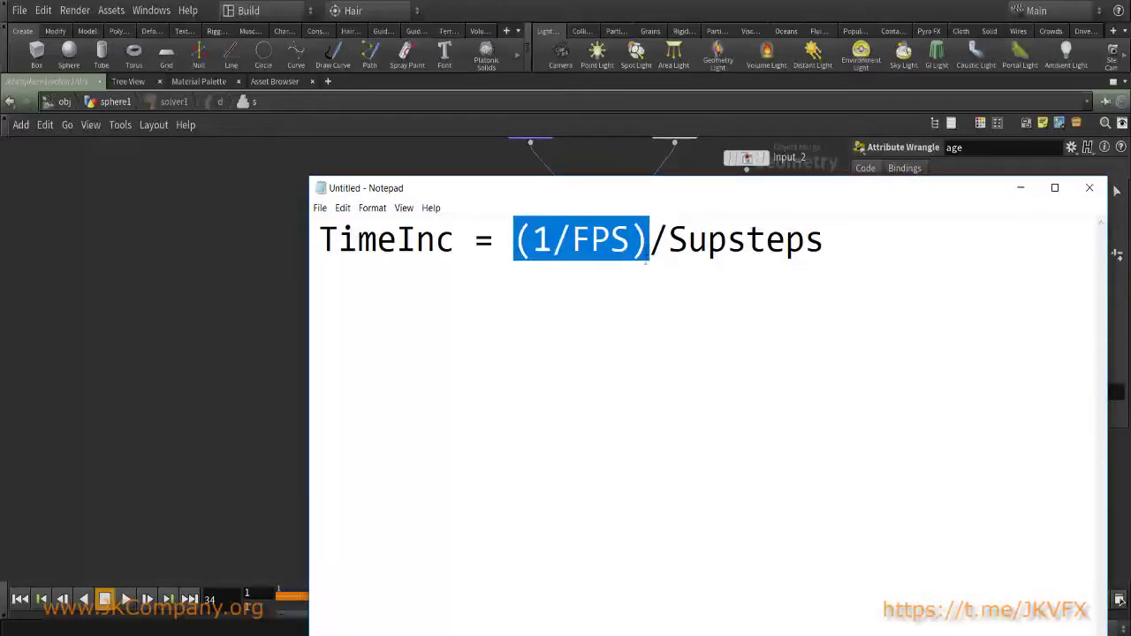
{"action": "left_click", "coordinate": [592, 244]}
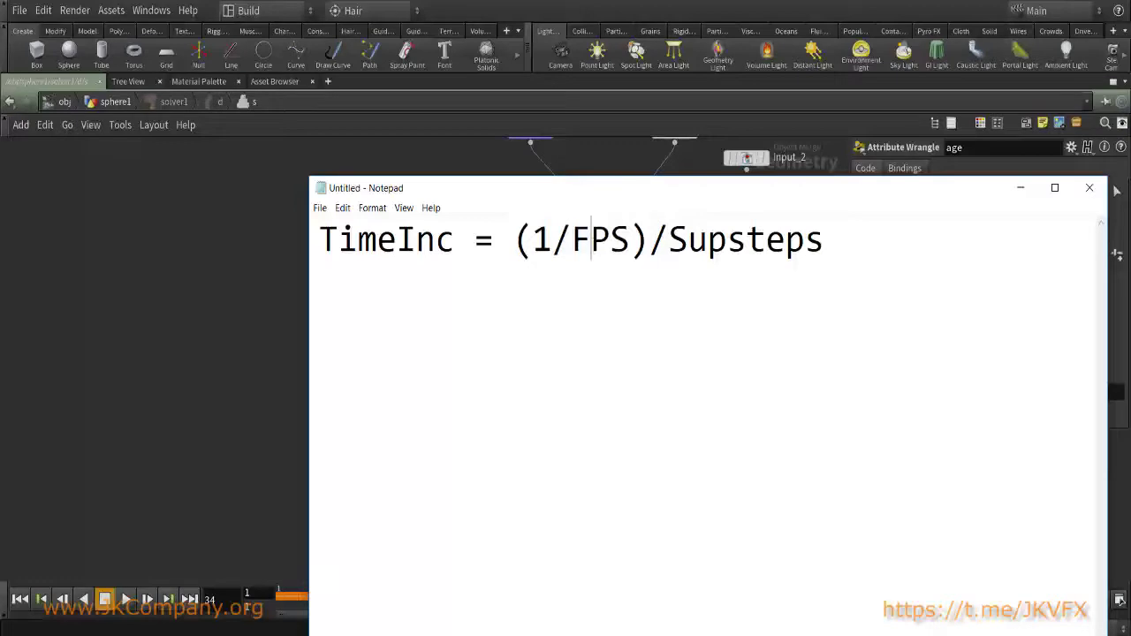
{"action": "left_click_drag", "start_coordinate": [572, 242], "coordinate": [632, 252]}
{"action": "type", "text": "24"}
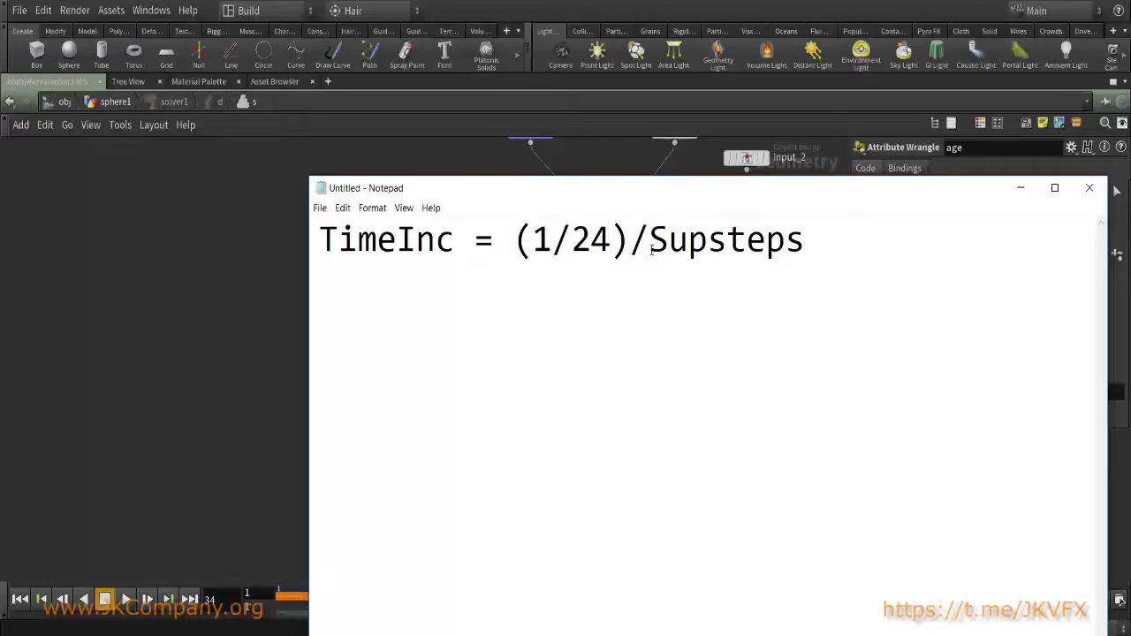
Replace the 1 with frame so the formula reads TimeInc = (frame/24)/Supsteps.
{"action": "left_click", "coordinate": [467, 240]}
{"action": "left_click_drag", "start_coordinate": [453, 240], "coordinate": [338, 241]}
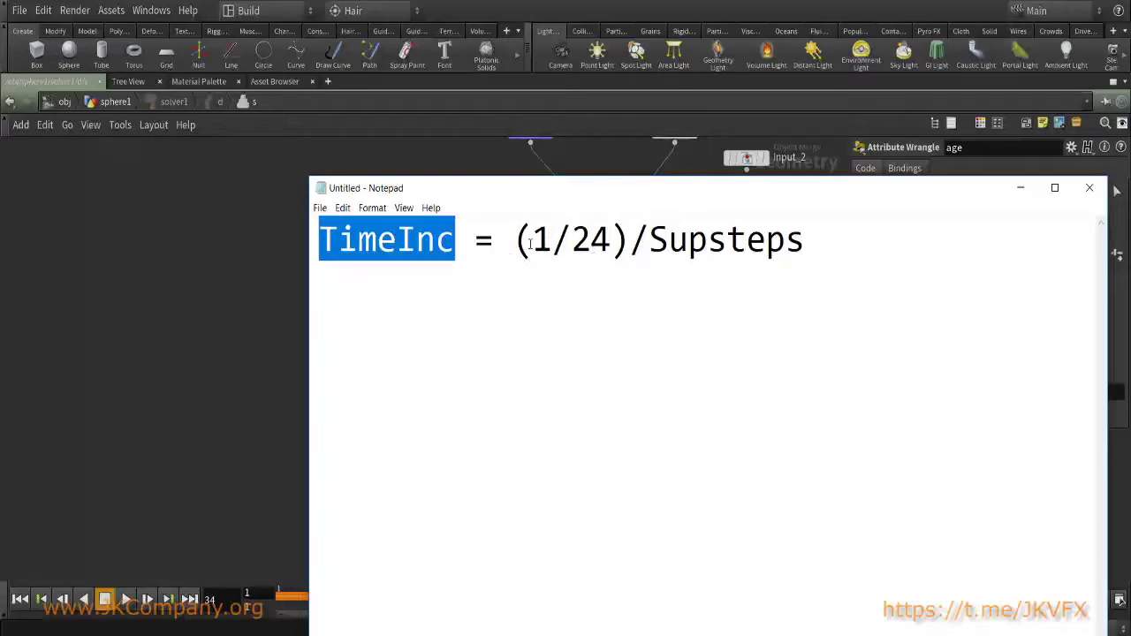
{"action": "left_click_drag", "start_coordinate": [534, 240], "coordinate": [546, 240]}
{"action": "type", "text": "fram"}
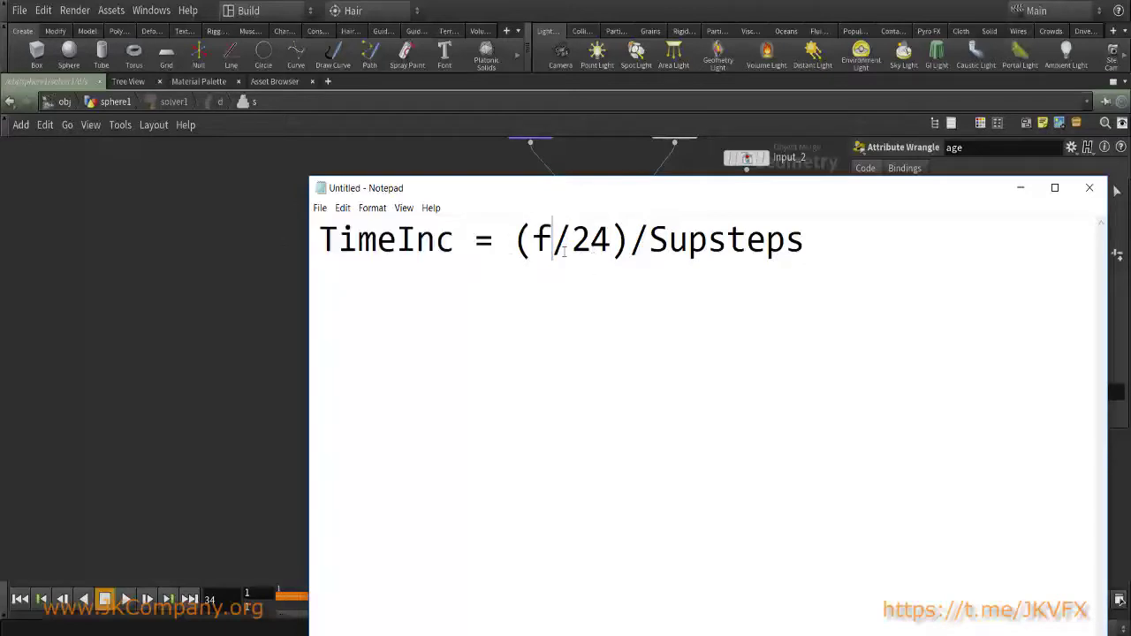
{"action": "type", "text": "e"}
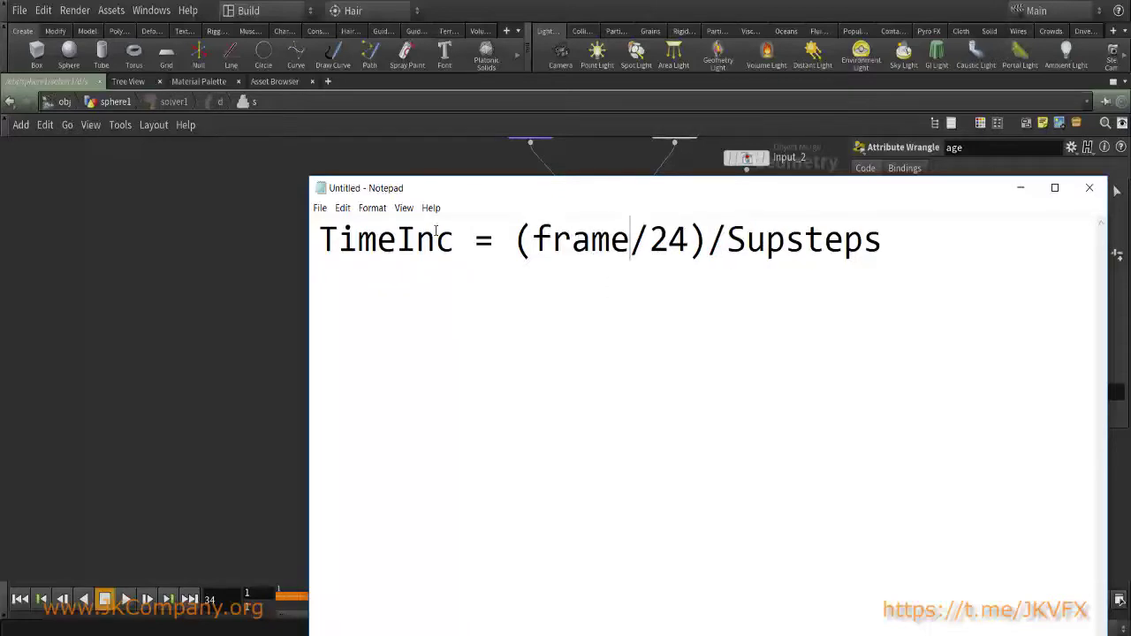
{"action": "left_click", "coordinate": [560, 251]}
Open Calculator and compute 1 ÷ 24.
{"action": "key", "text": "XF86Calculator"}
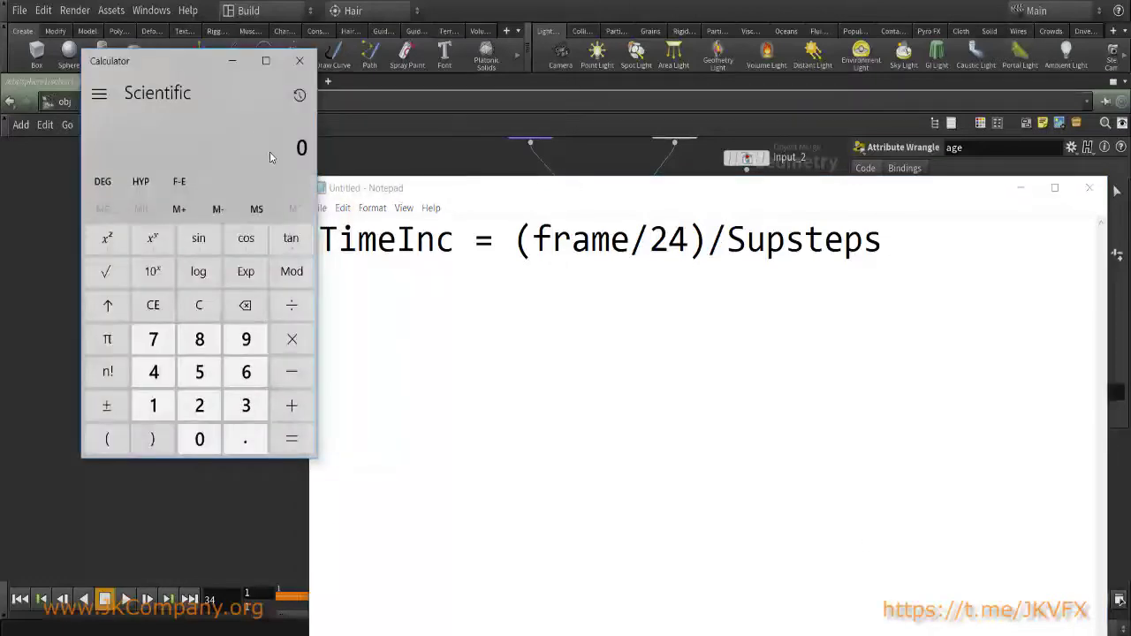
{"action": "key", "text": "1"}
{"action": "key", "text": "2"}
{"action": "key", "text": "4"}
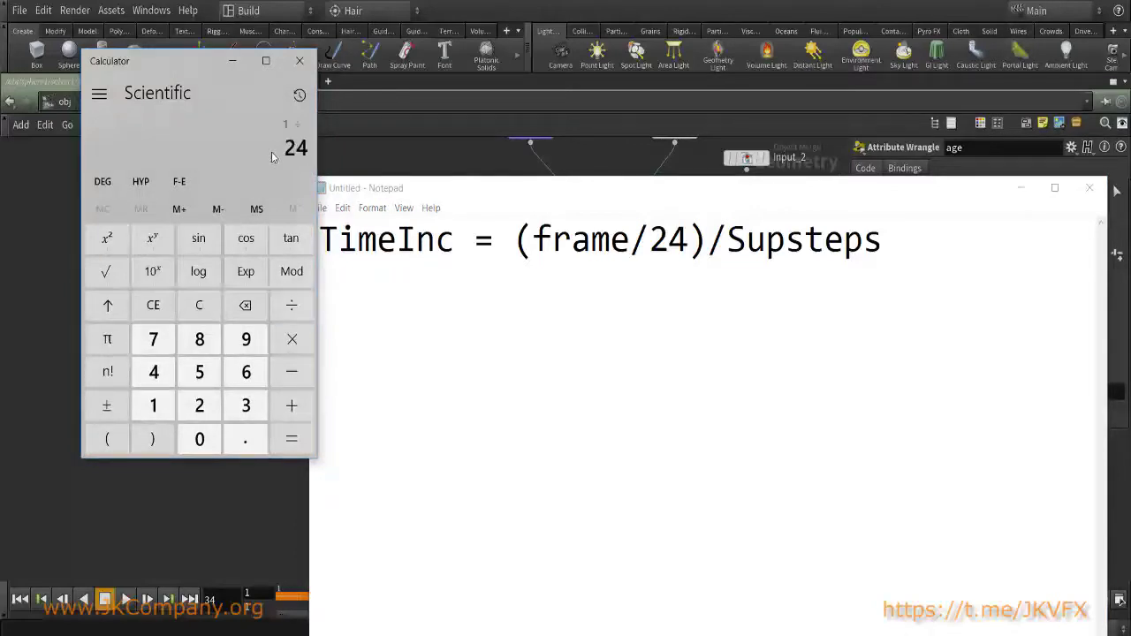
{"action": "key", "text": "Return"}
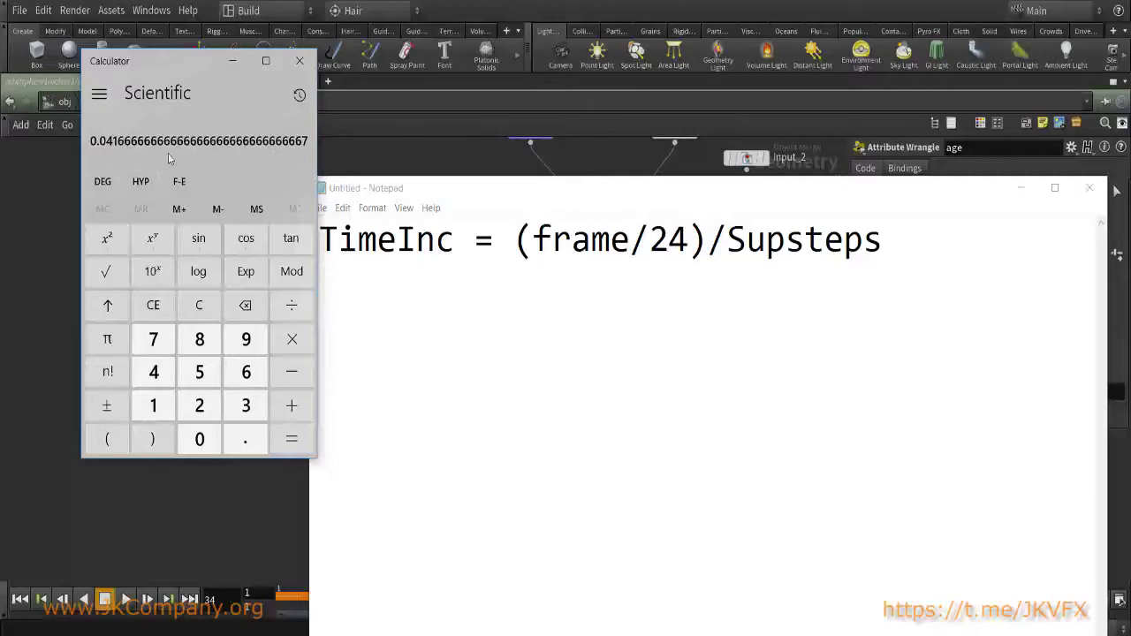
Revert the note's formula to (1/FPS), replacing frame with 1 and 24 with FPS.
{"action": "left_click_drag", "start_coordinate": [516, 241], "coordinate": [882, 240]}
{"action": "left_click", "coordinate": [590, 251]}
{"action": "left_click_drag", "start_coordinate": [636, 240], "coordinate": [532, 240]}
{"action": "type", "text": "1"}
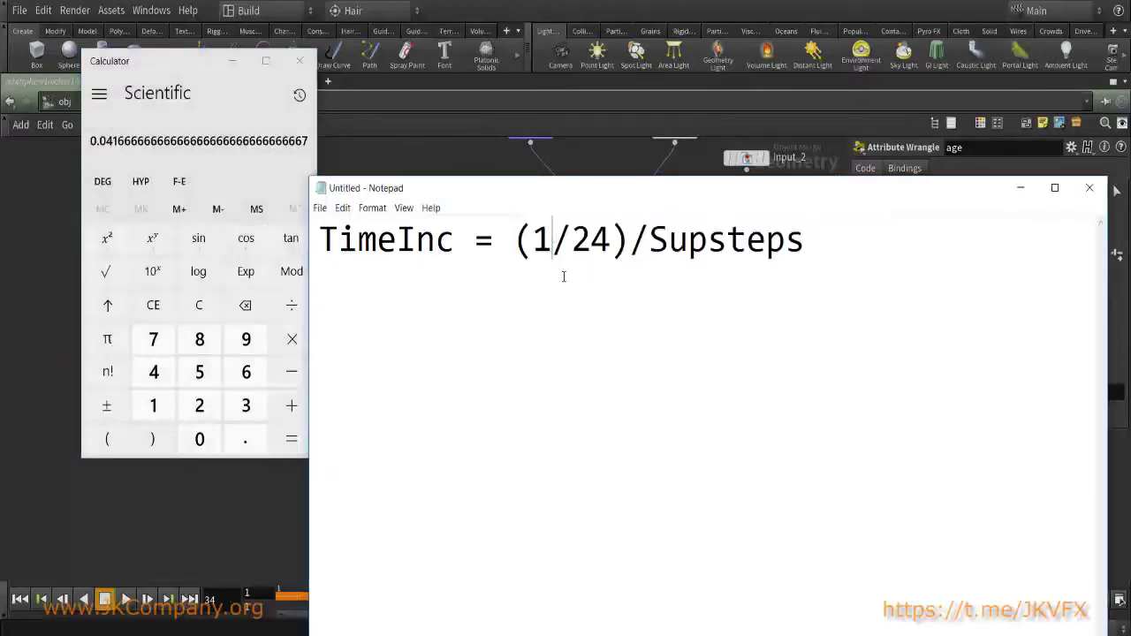
{"action": "left_click", "coordinate": [512, 243]}
{"action": "left_click_drag", "start_coordinate": [517, 242], "coordinate": [806, 233]}
{"action": "left_click_drag", "start_coordinate": [456, 240], "coordinate": [316, 240]}
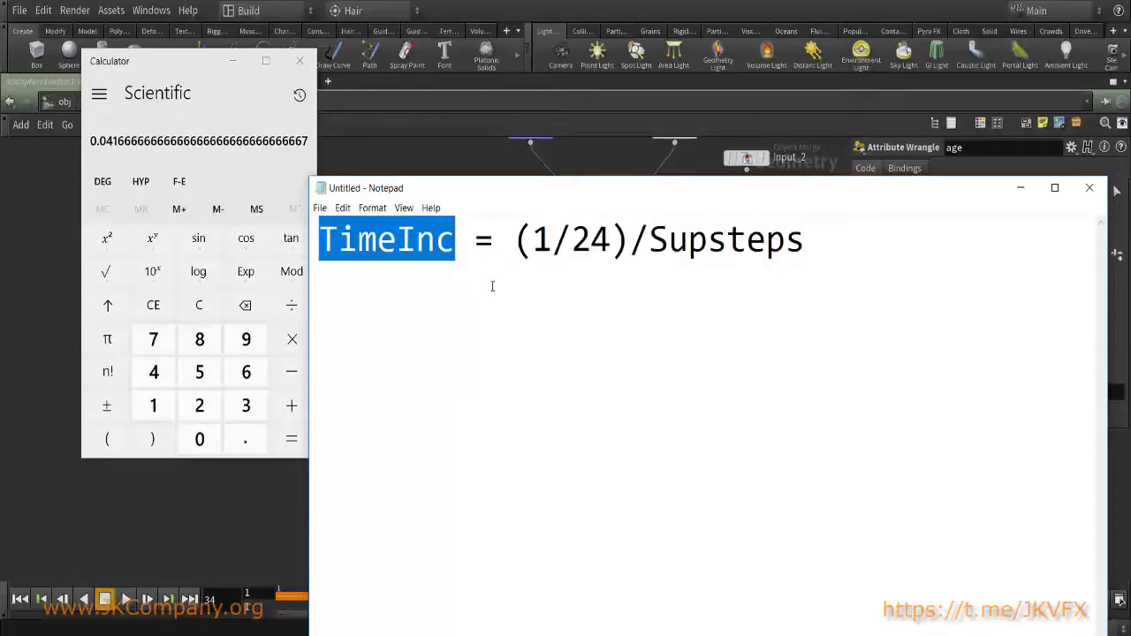
{"action": "left_click_drag", "start_coordinate": [513, 240], "coordinate": [811, 233]}
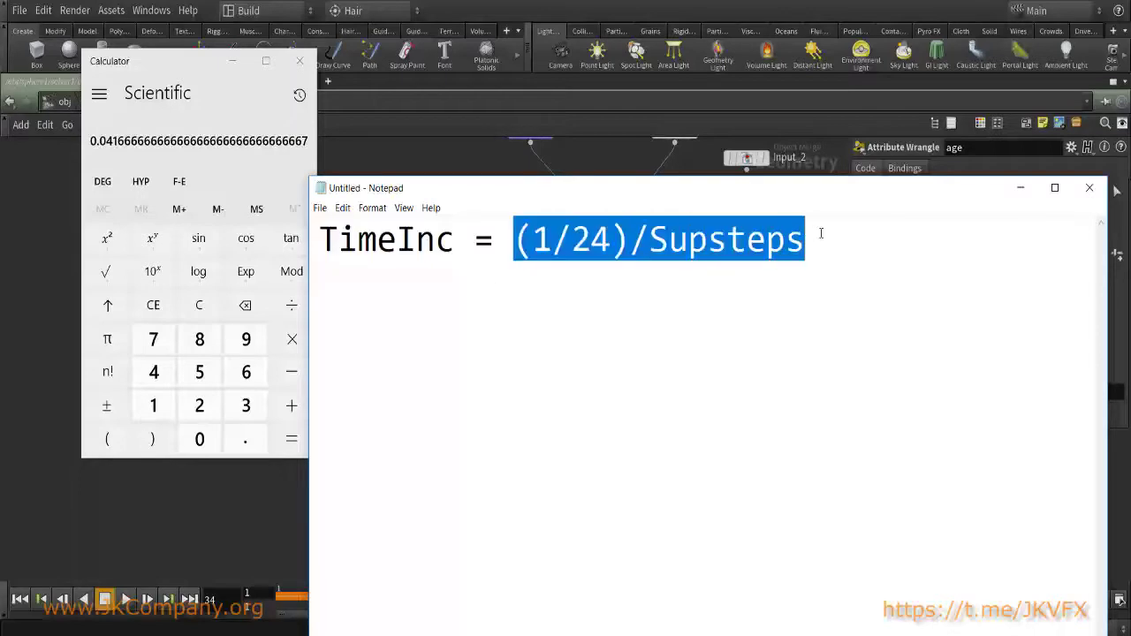
{"action": "left_click", "coordinate": [603, 315]}
{"action": "left_click_drag", "start_coordinate": [514, 240], "coordinate": [608, 246]}
{"action": "double_click", "coordinate": [590, 246]}
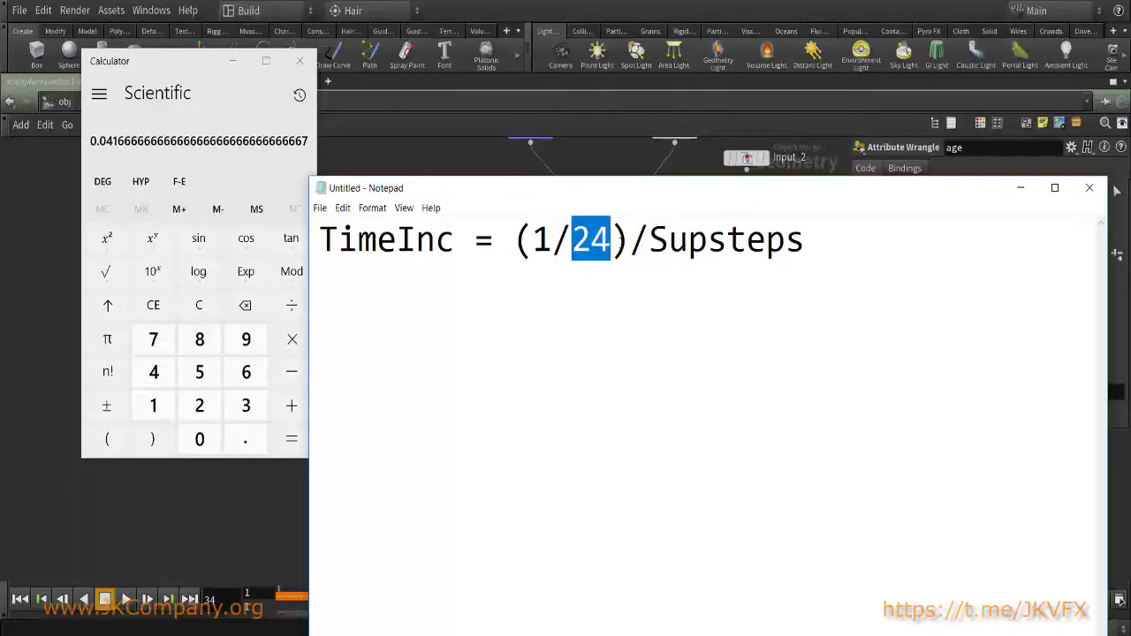
{"action": "type", "text": "FPS"}
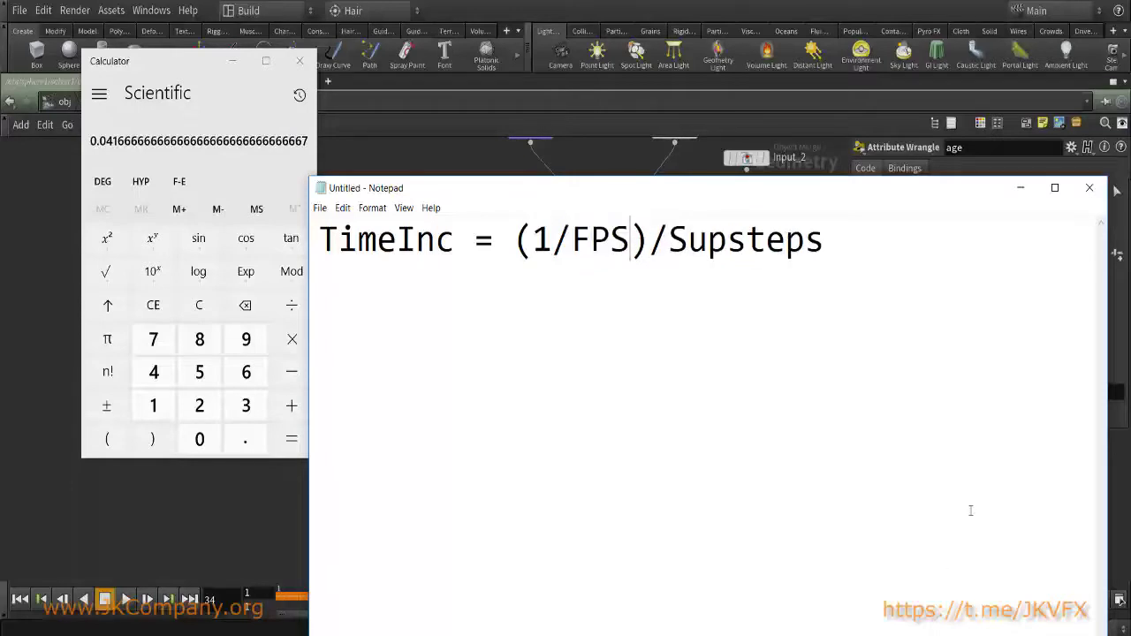
Replace Supsteps with 5 so the note reads TimeInc = (1/FPS)/5.
{"action": "left_click_drag", "start_coordinate": [669, 240], "coordinate": [825, 249]}
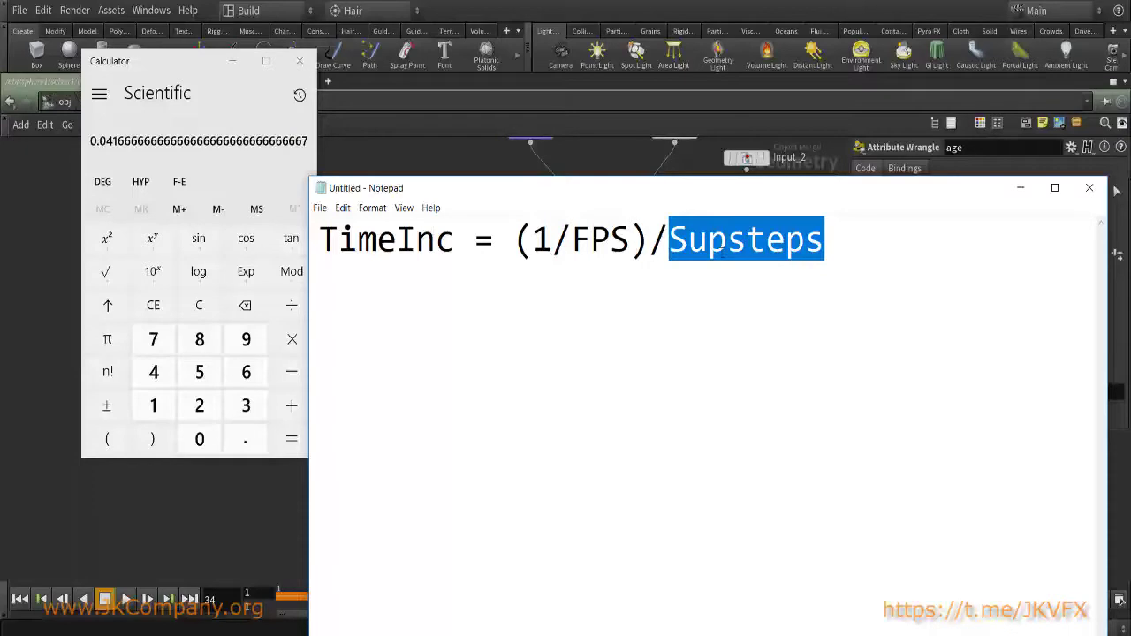
{"action": "type", "text": "1"}
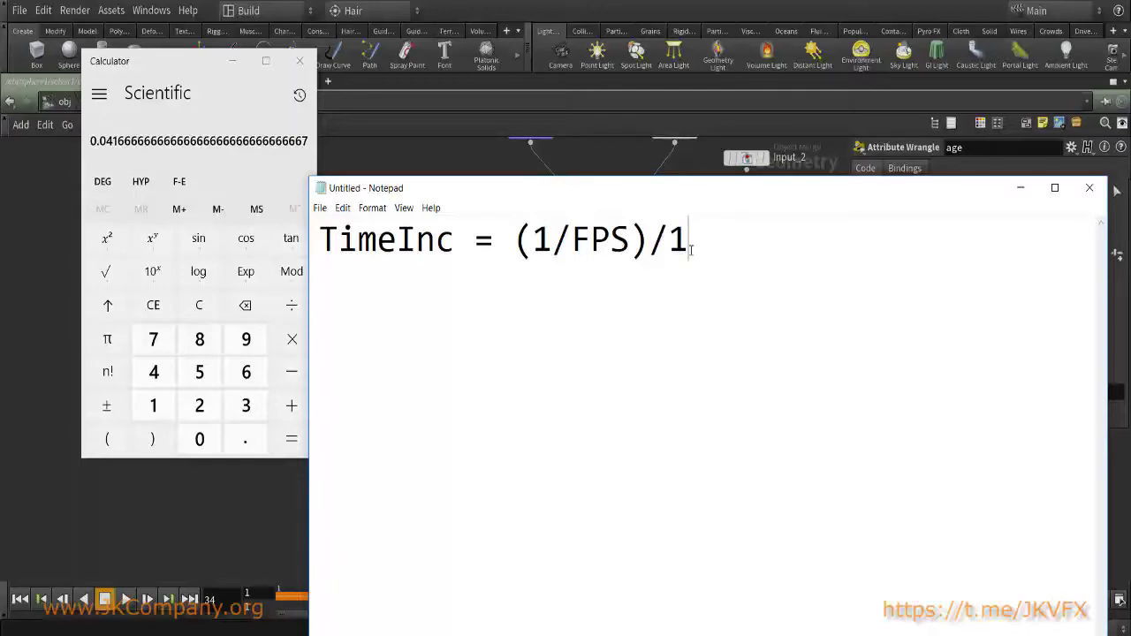
{"action": "key", "text": "BackSpace"}
{"action": "type", "text": "5"}
Divide the 1/24 result by 5 in Calculator, getting 0.00833…, then minimize the note.
{"action": "left_click", "coordinate": [159, 143]}
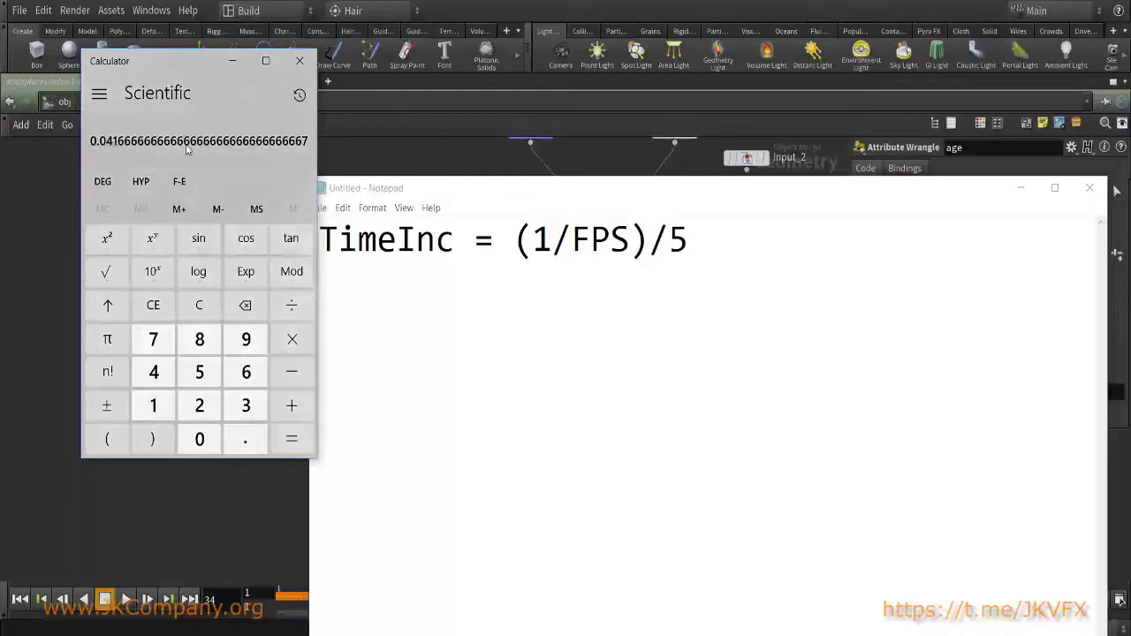
{"action": "type", "text": "/5"}
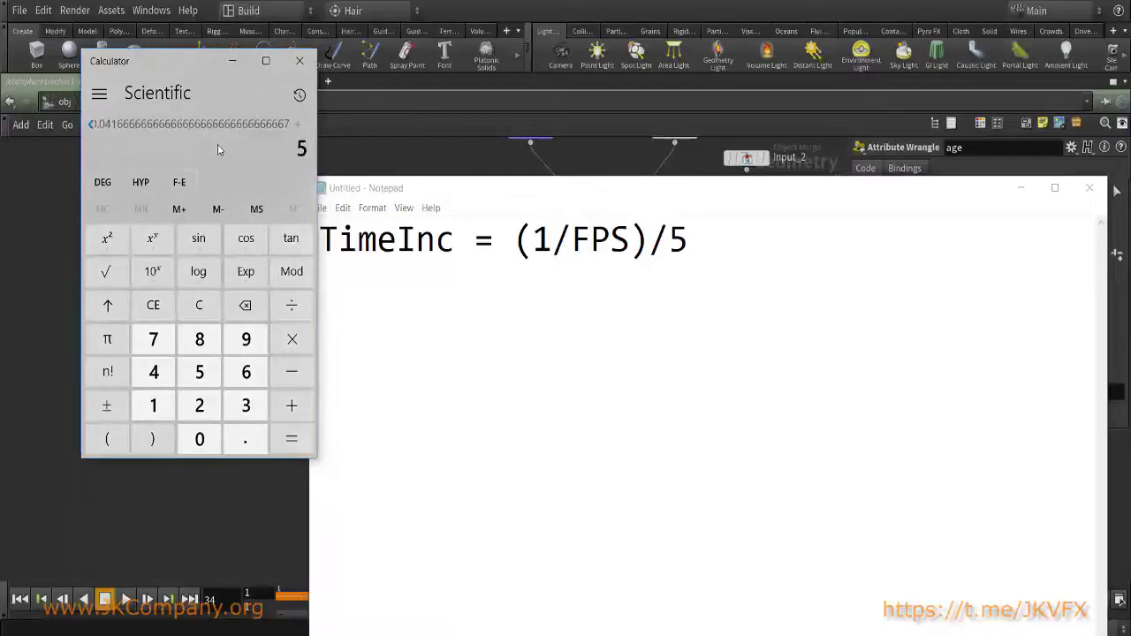
{"action": "key", "text": "Return"}
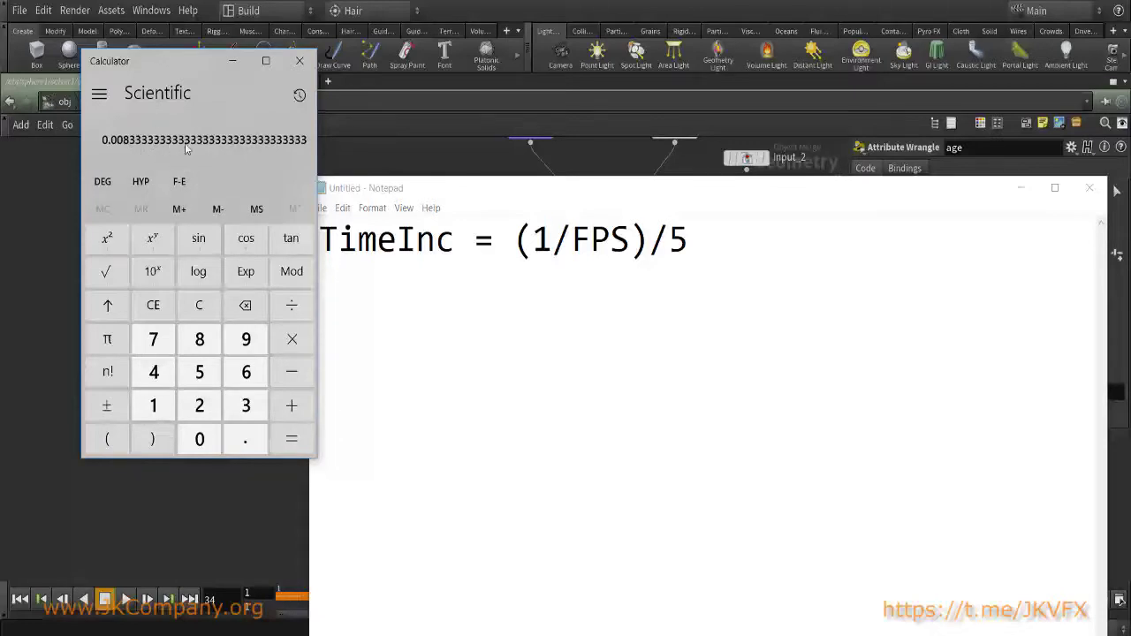
{"action": "left_click", "coordinate": [453, 249]}
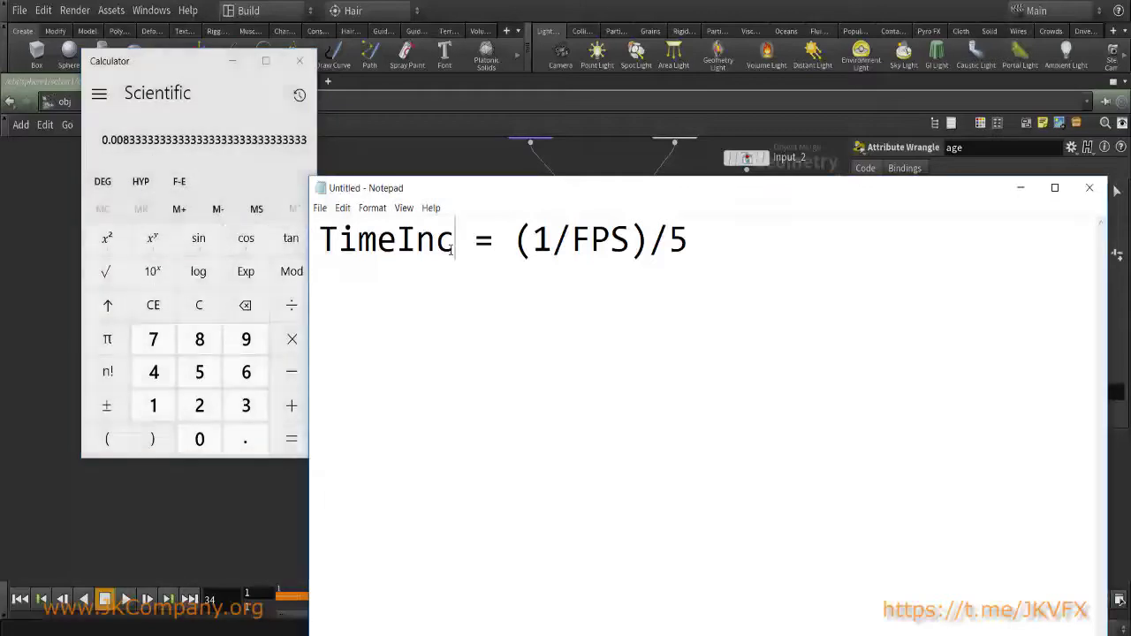
{"action": "key", "text": "shift+Left"}
{"action": "key", "text": "shift+Left"}
{"action": "key", "text": "shift+Left"}
{"action": "key", "text": "shift+Left"}
{"action": "key", "text": "shift+Left"}
{"action": "key", "text": "shift+Left"}
{"action": "key", "text": "shift+Left"}
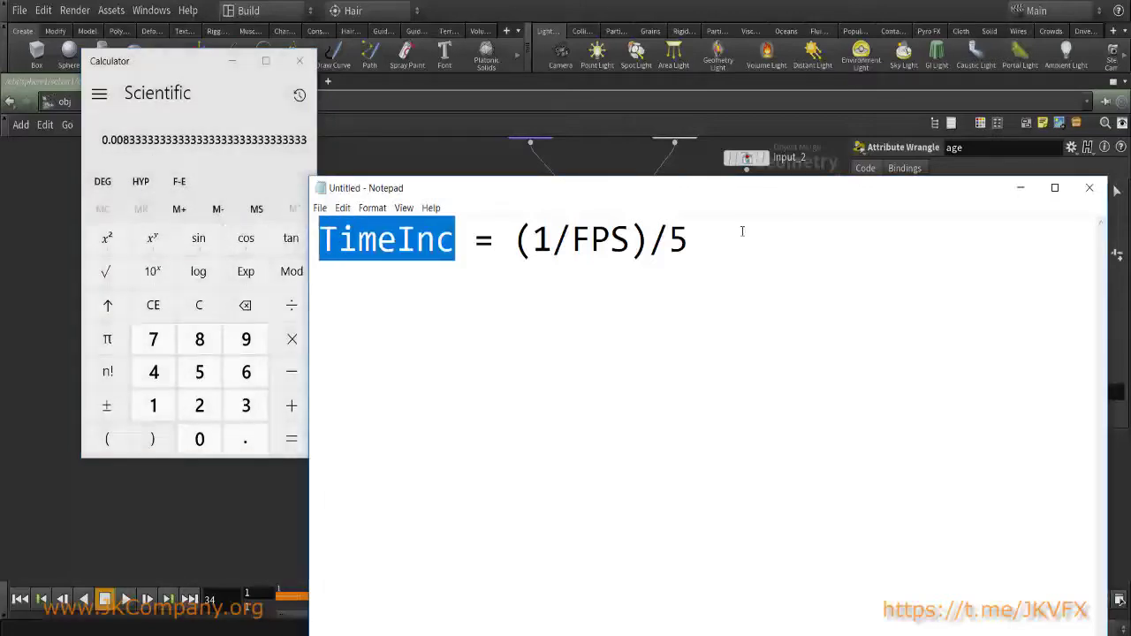
{"action": "left_click", "coordinate": [1020, 187]}
Close Calculator, check Compute_P's expression, and select the age node.
{"action": "left_click", "coordinate": [304, 70]}
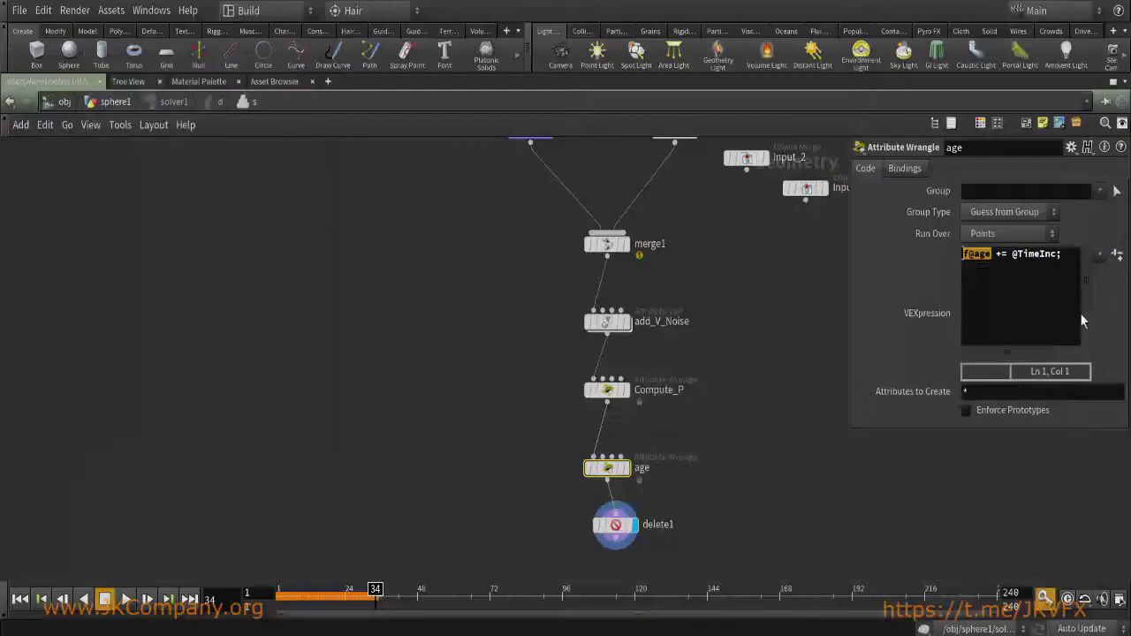
{"action": "left_click_drag", "start_coordinate": [526, 343], "coordinate": [668, 407]}
{"action": "left_click", "coordinate": [1008, 254]}
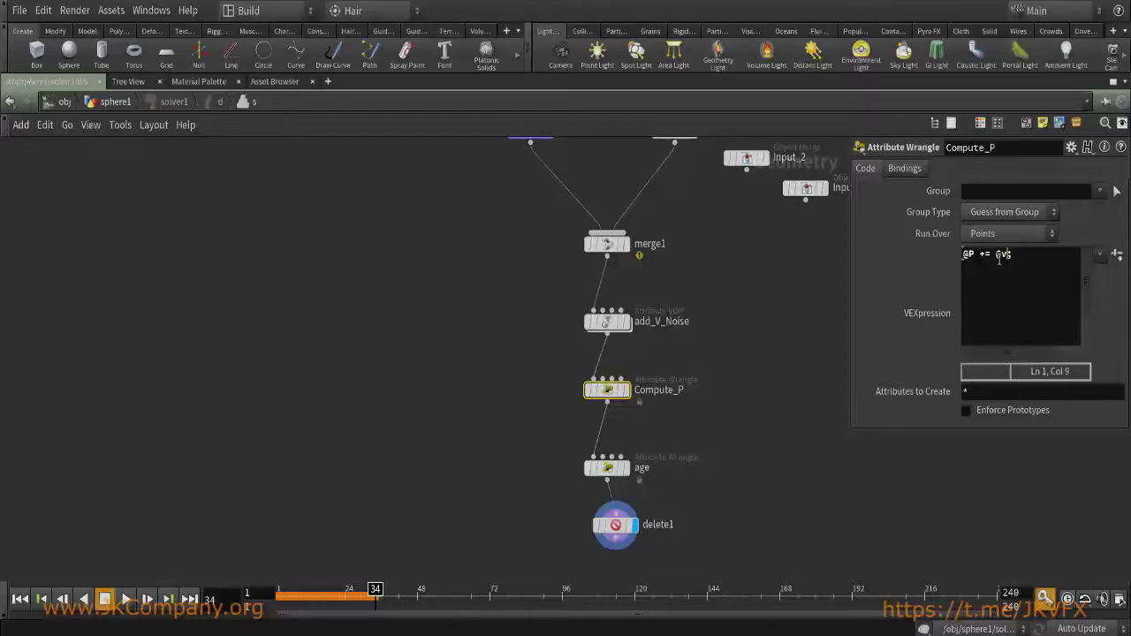
{"action": "left_click_drag", "start_coordinate": [533, 435], "coordinate": [714, 481]}
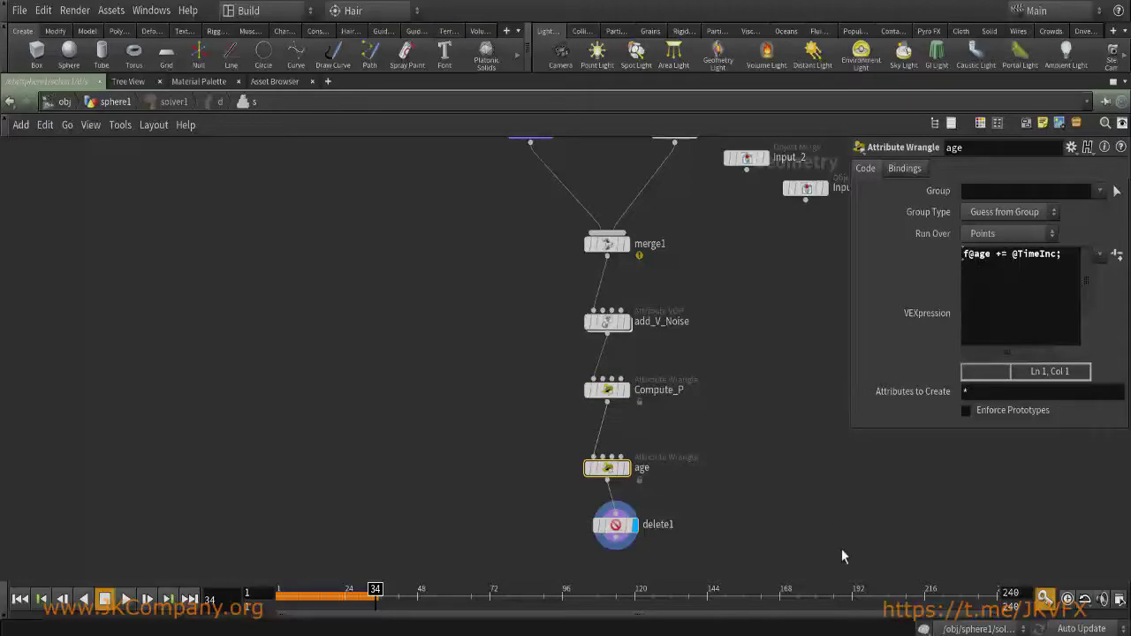
Add a .04 line below the TimeInc formula in the note.
{"action": "key", "text": "alt+Tab"}
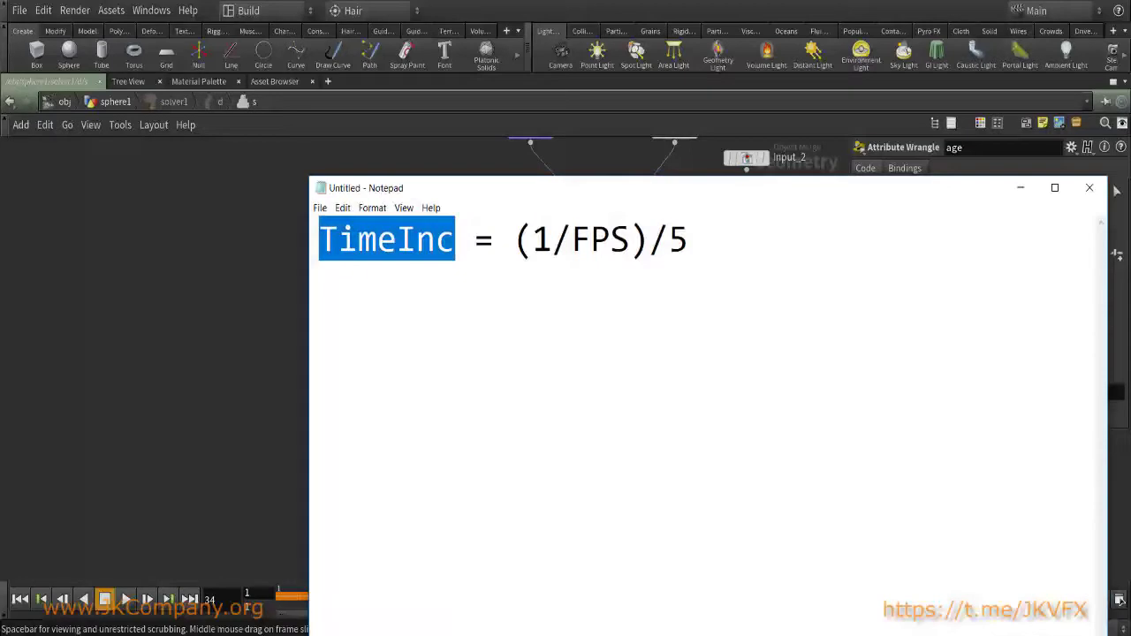
{"action": "left_click", "coordinate": [779, 240]}
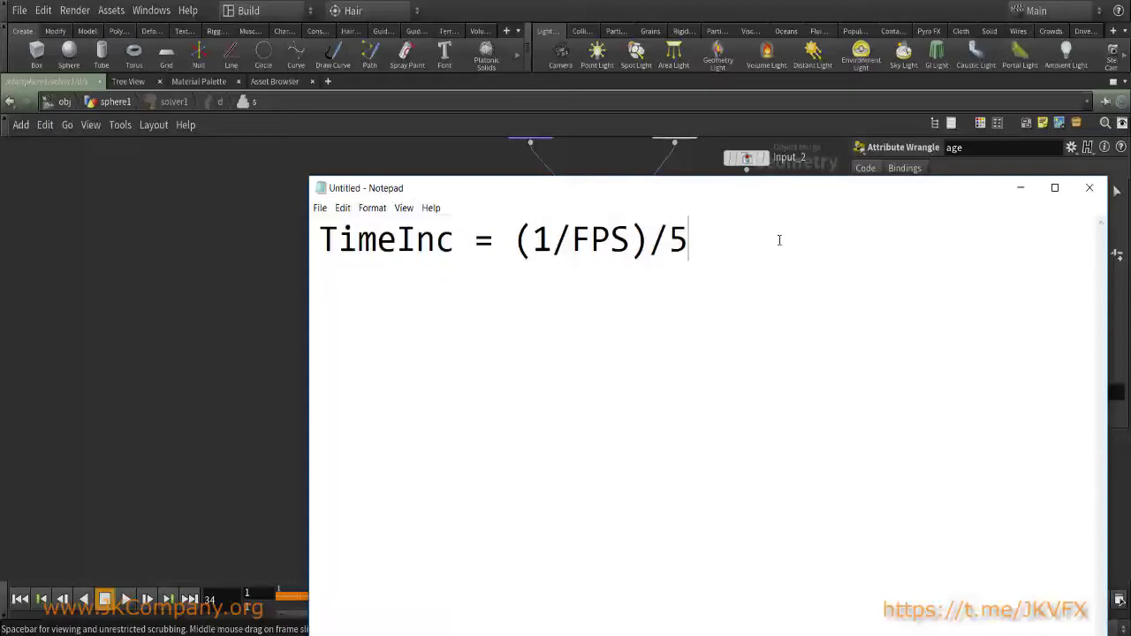
{"action": "key", "text": "Return"}
{"action": "type", "text": ".04"}
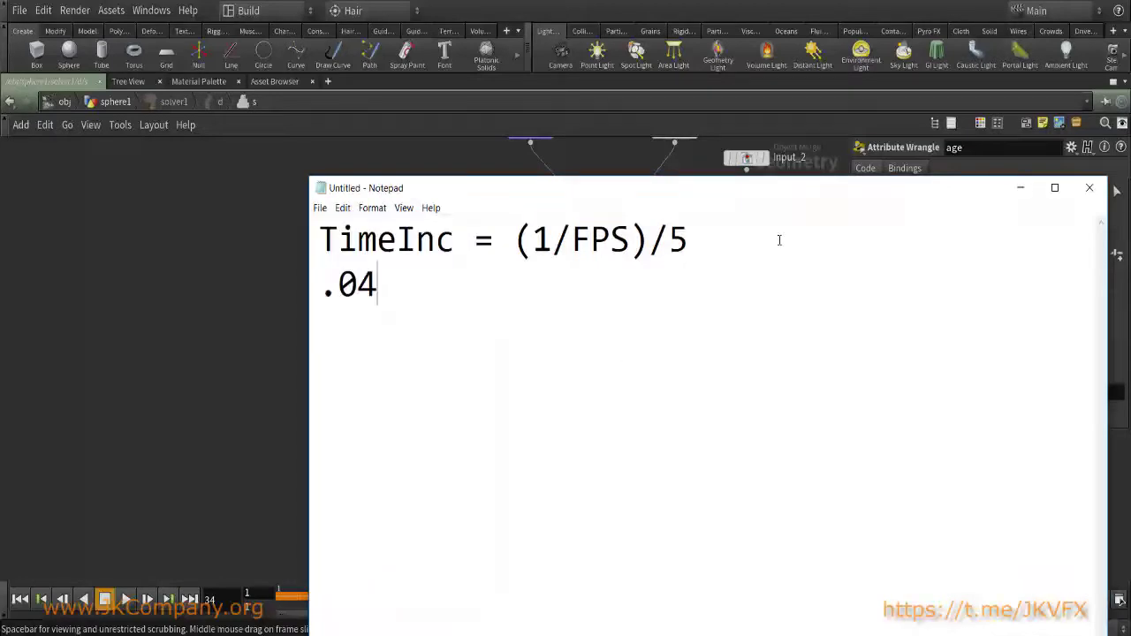
{"action": "key", "text": "alt+Tab"}
{"action": "left_click_drag", "start_coordinate": [1007, 253], "coordinate": [1053, 261]}
{"action": "key", "text": "BackSpace"}
{"action": "type", "text": "0.04;"}
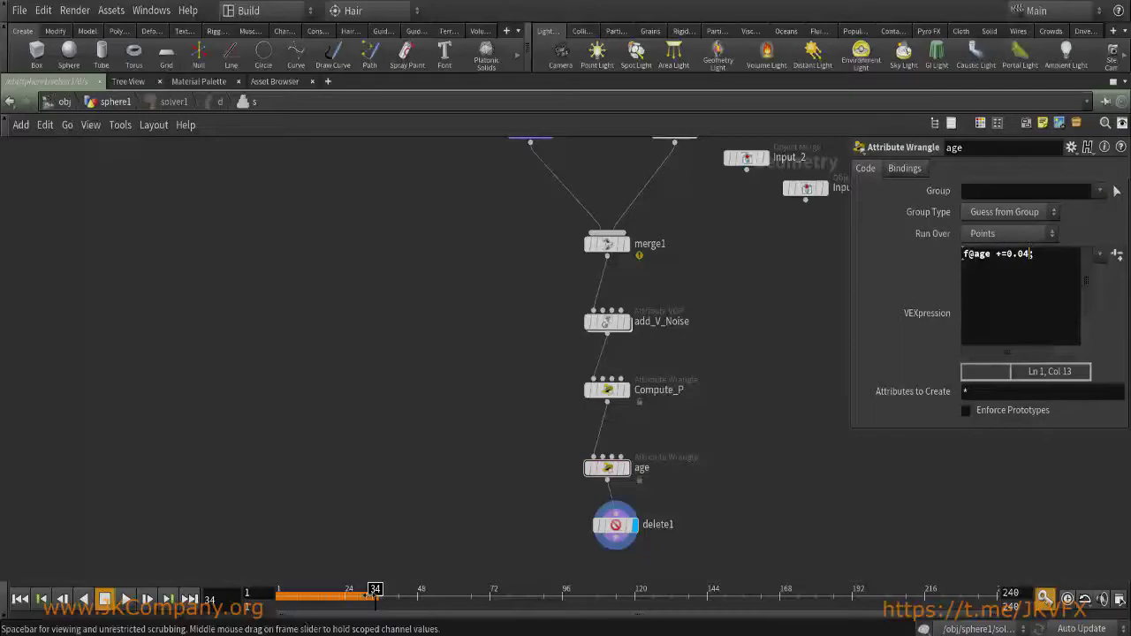
{"action": "left_click_drag", "start_coordinate": [992, 254], "coordinate": [962, 254]}
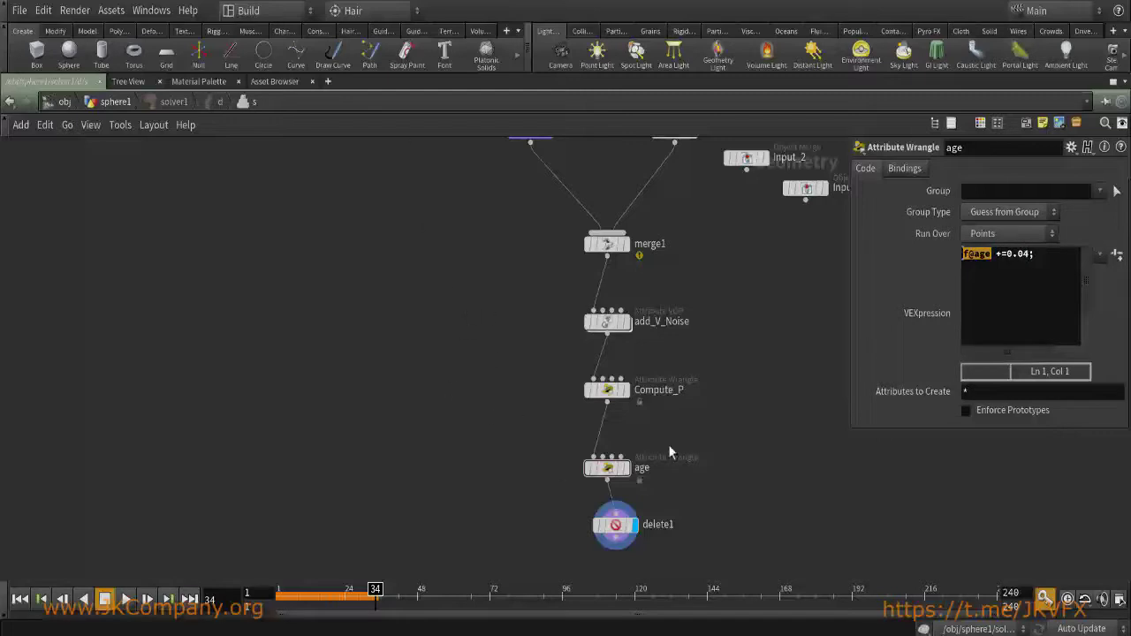
{"action": "left_click_drag", "start_coordinate": [1006, 255], "coordinate": [952, 254]}
{"action": "left_click", "coordinate": [1035, 255]}
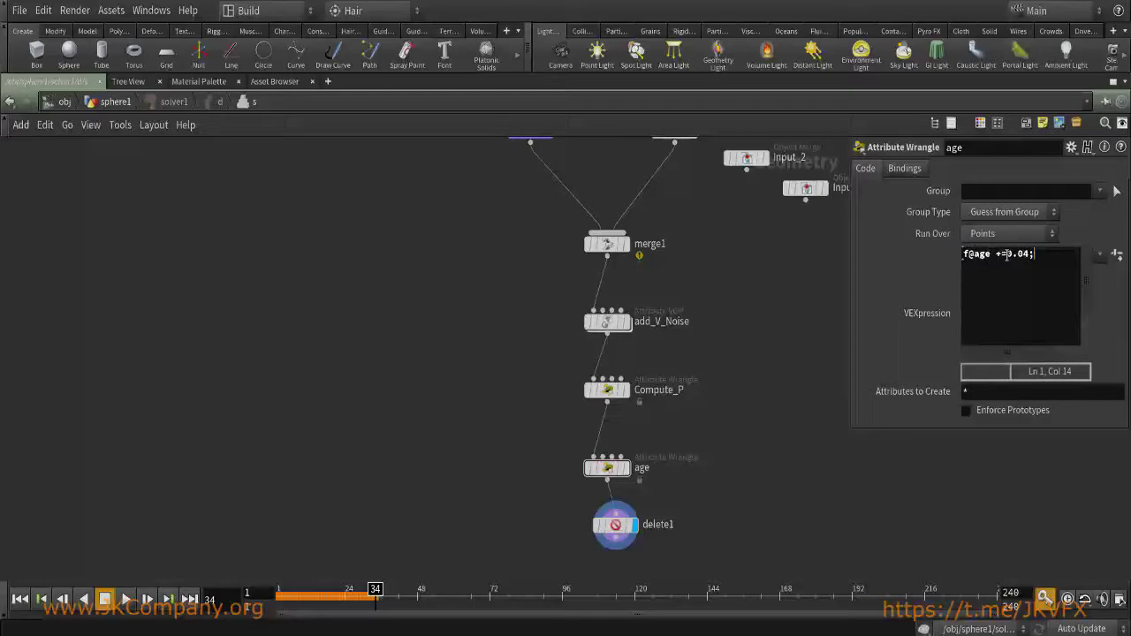
{"action": "key", "text": "ctrl+z"}
{"action": "left_click_drag", "start_coordinate": [990, 254], "coordinate": [962, 255]}
{"action": "left_click_drag", "start_coordinate": [654, 359], "coordinate": [686, 427]}
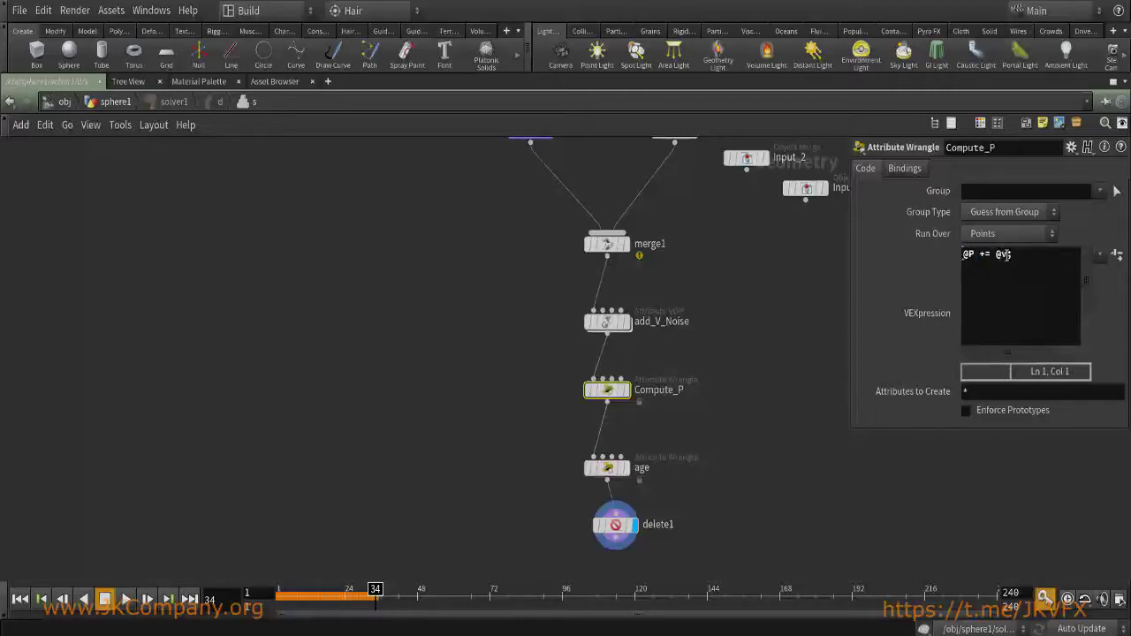
{"action": "left_click_drag", "start_coordinate": [975, 254], "coordinate": [954, 256]}
Delete the .04 line, change the divisor 5 to Substep, and minimize Notepad.
{"action": "left_click", "coordinate": [846, 631]}
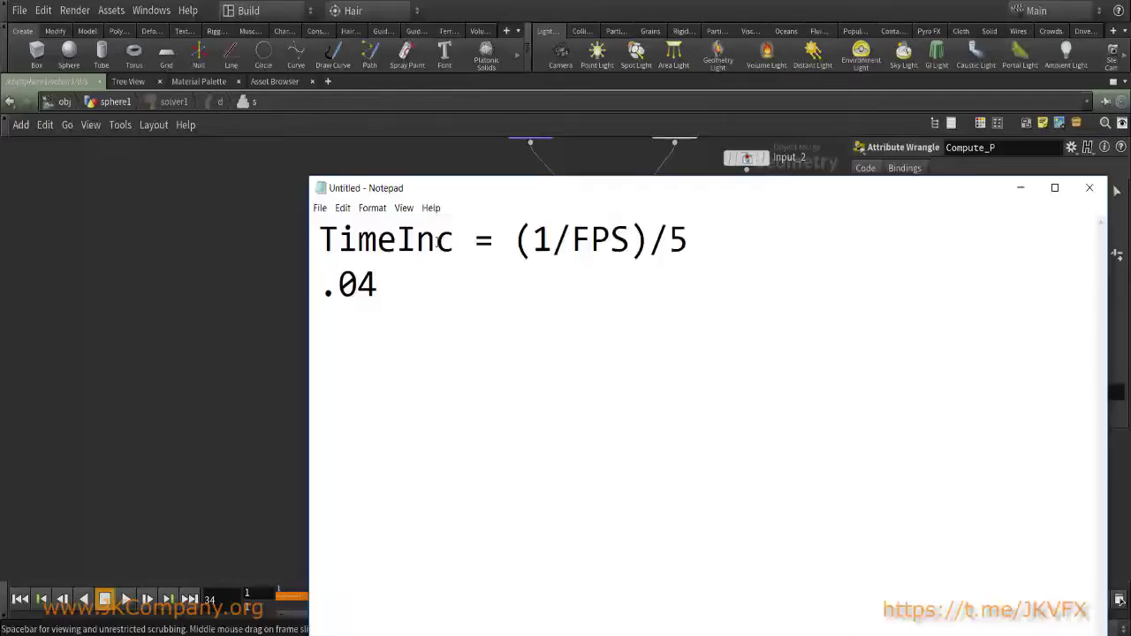
{"action": "left_click", "coordinate": [313, 303], "text": "shift"}
{"action": "key", "text": "BackSpace"}
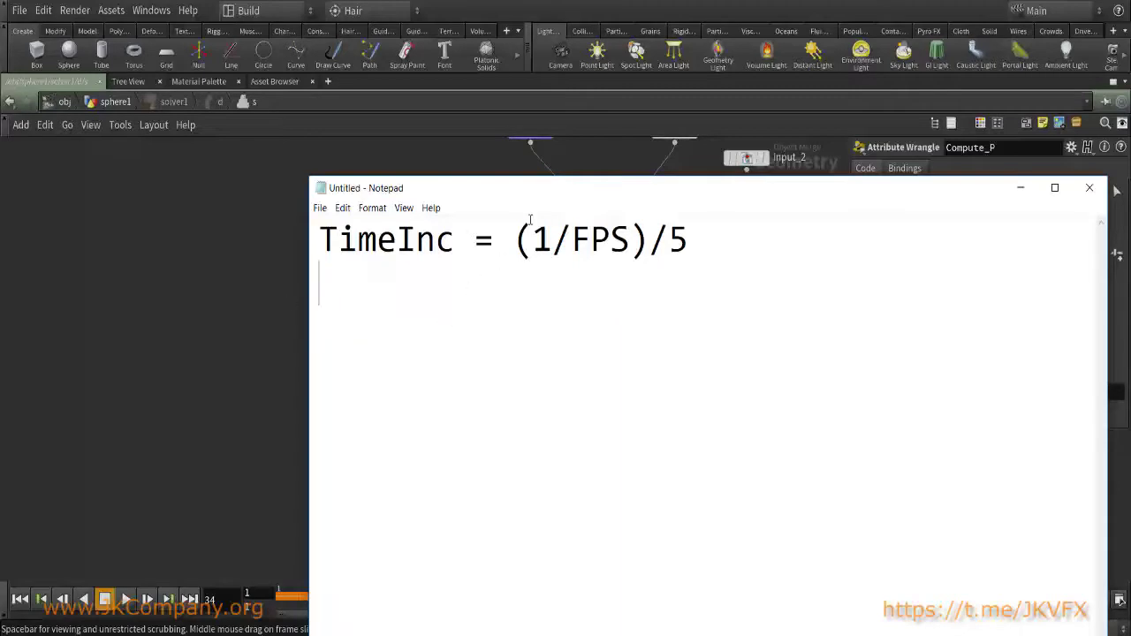
{"action": "left_click_drag", "start_coordinate": [686, 257], "coordinate": [676, 245]}
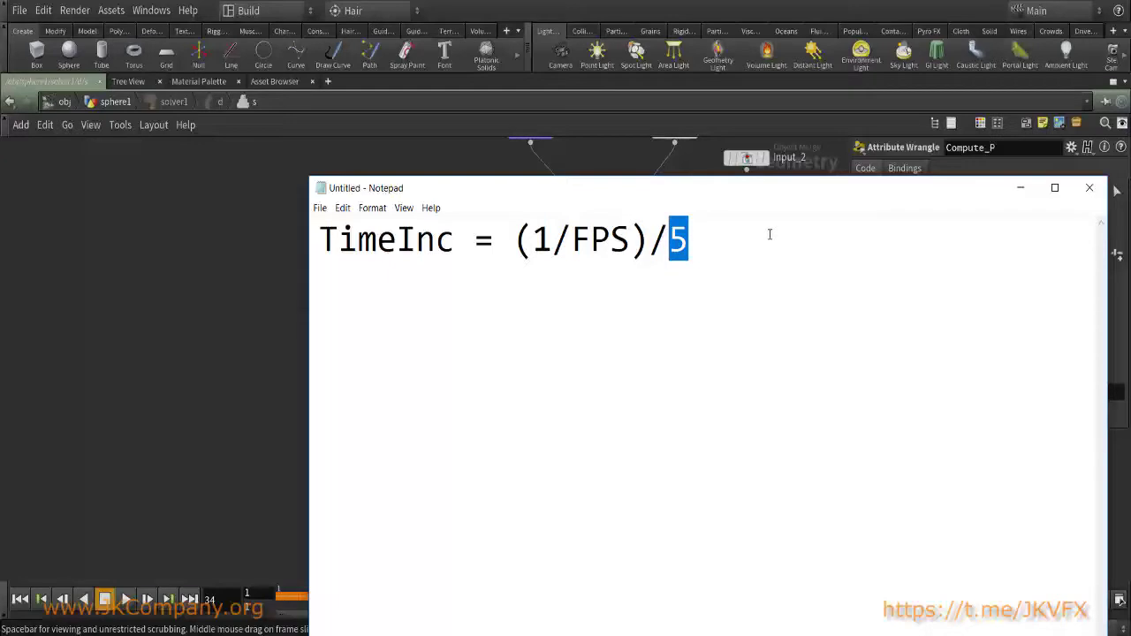
{"action": "type", "text": "Substep"}
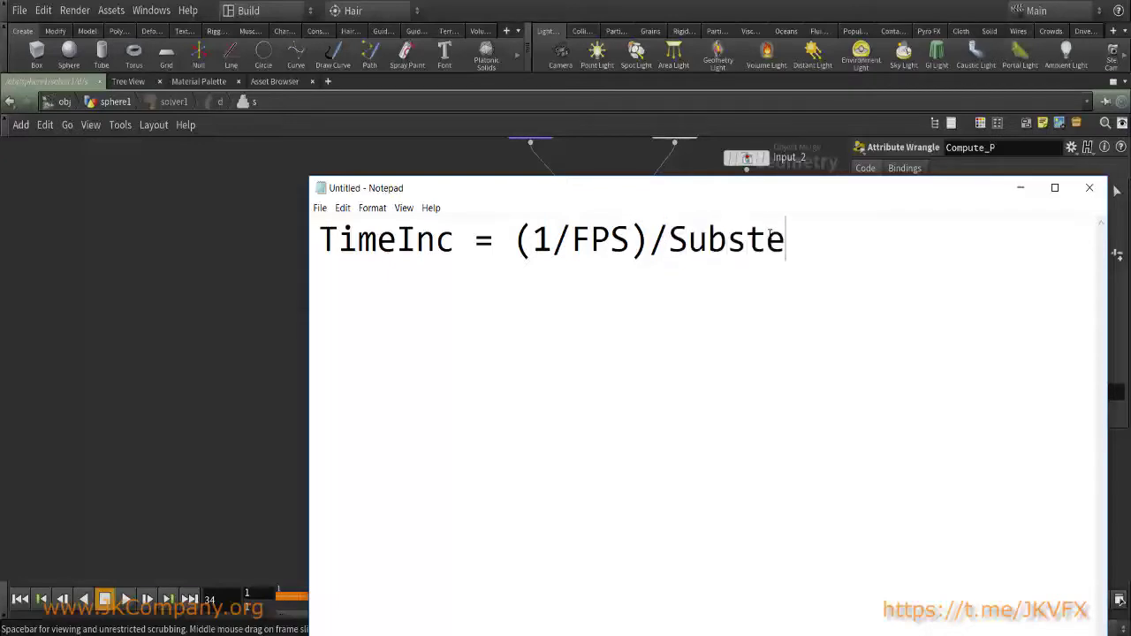
{"action": "left_click", "coordinate": [1021, 188]}
{"action": "left_click", "coordinate": [606, 389]}
{"action": "left_click", "coordinate": [1008, 253]}
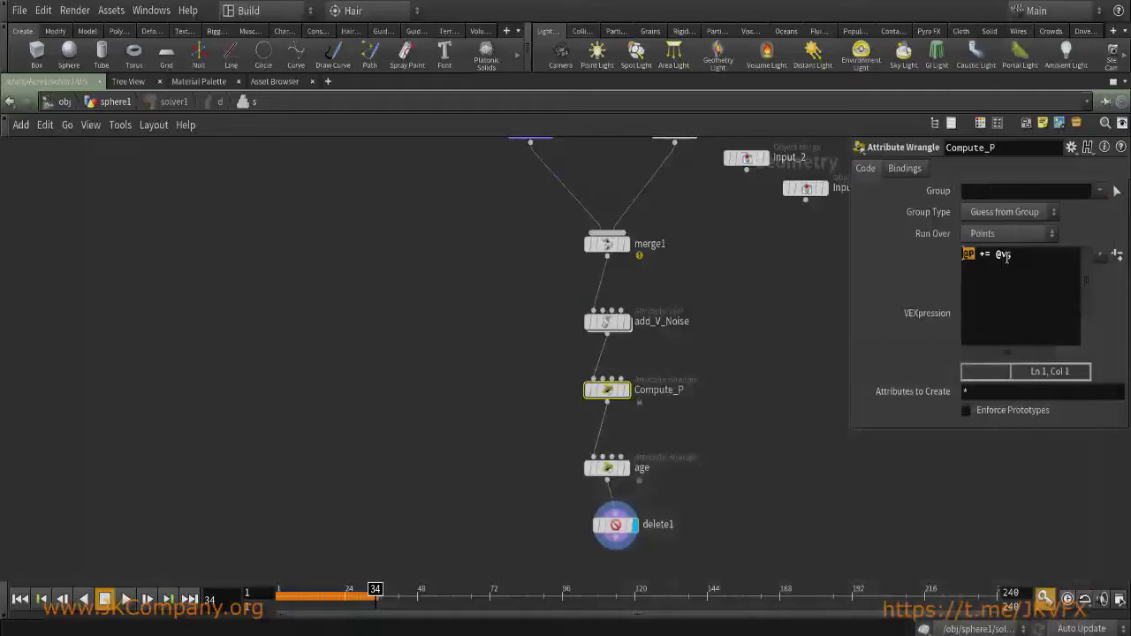
{"action": "type", "text": "* @Timeinc"}
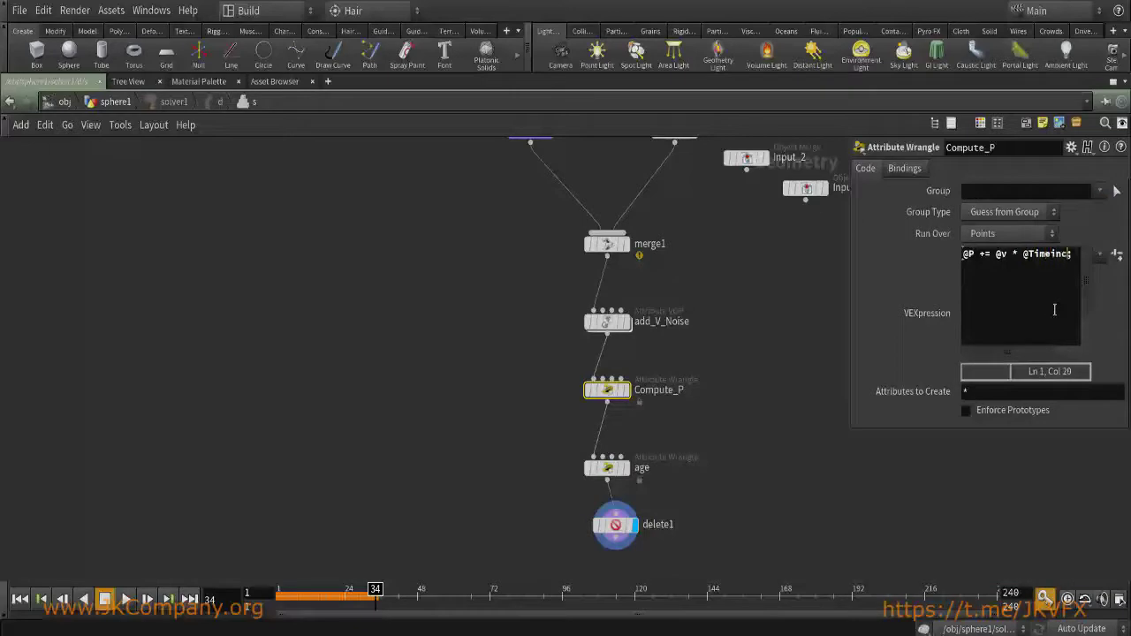
{"action": "type", "text": "p"}
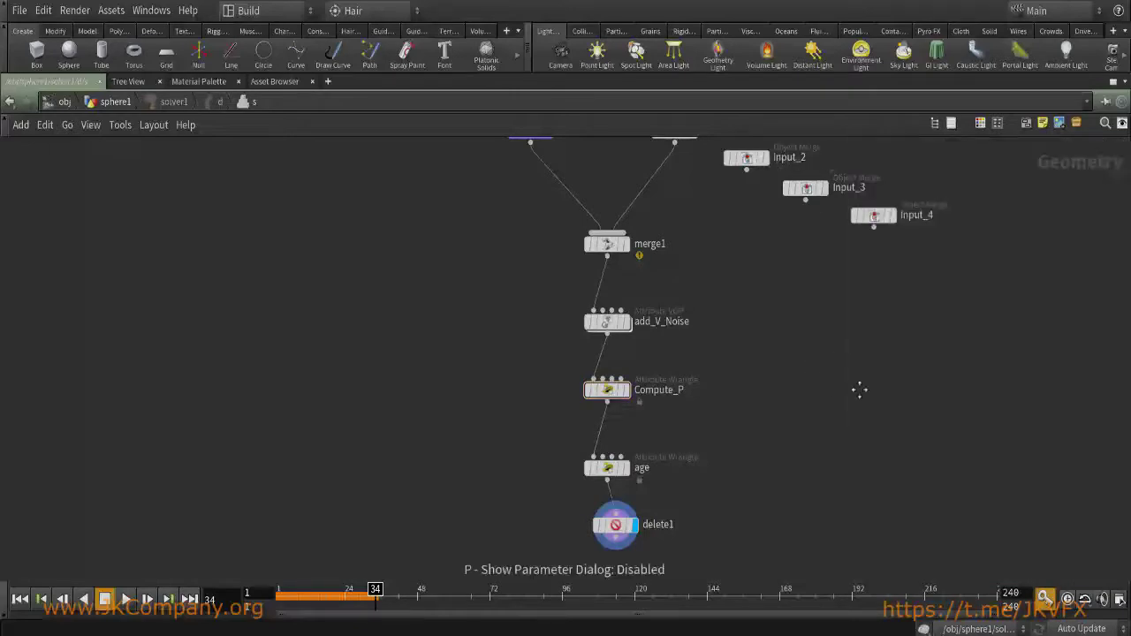
{"action": "type", "text": "u"}
{"action": "key", "text": "ctrl+b"}
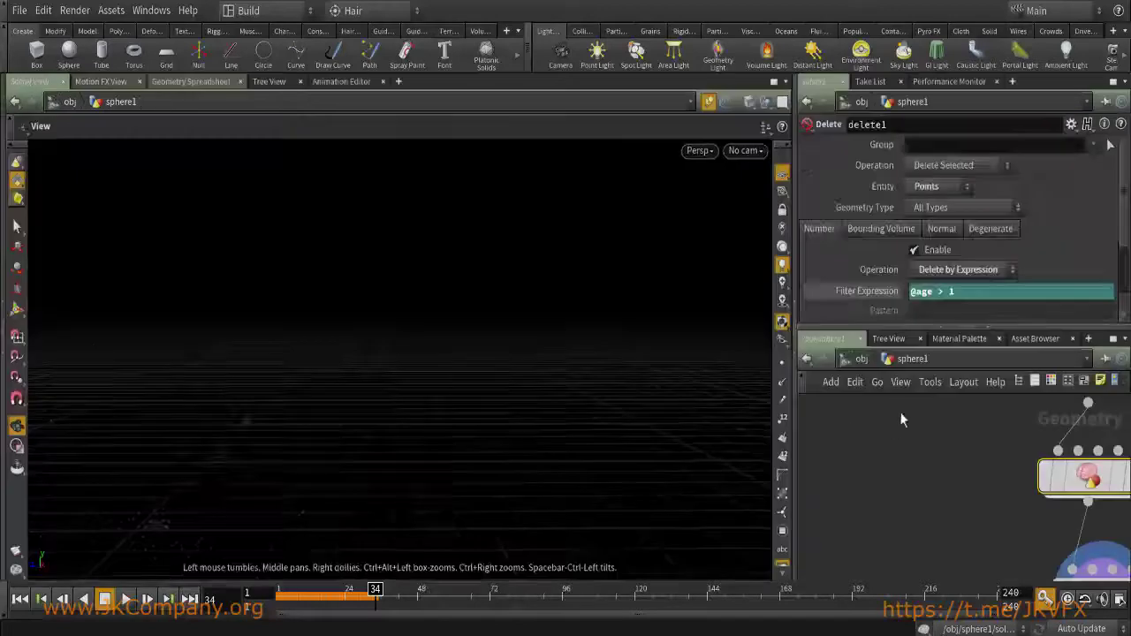
{"action": "left_click", "coordinate": [19, 599]}
{"action": "left_click", "coordinate": [126, 599]}
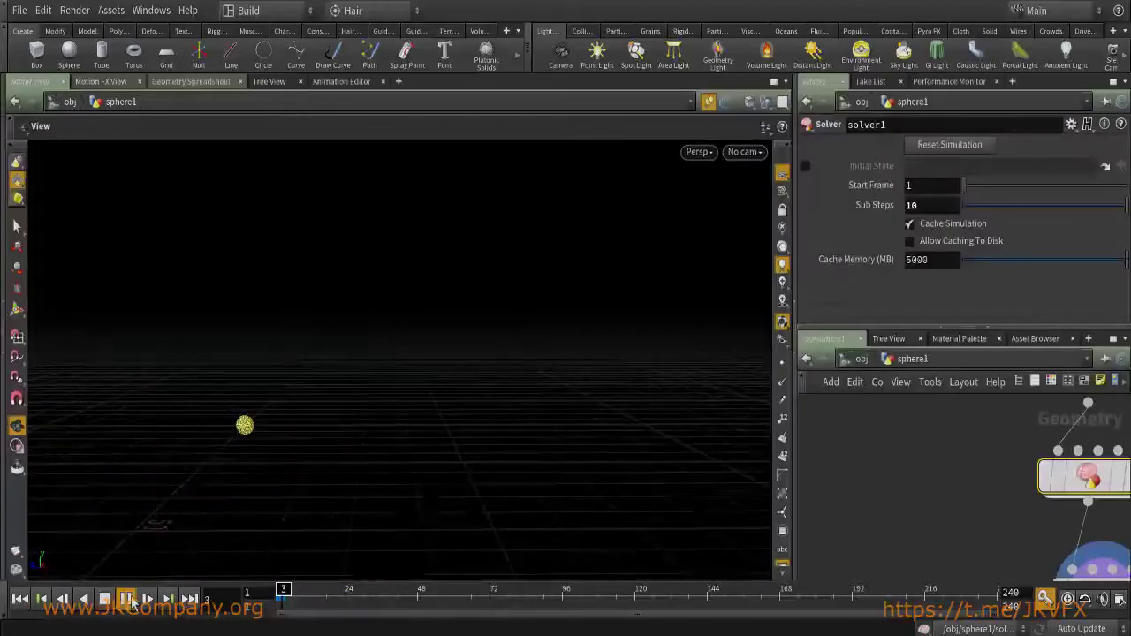
{"action": "left_click_drag", "start_coordinate": [306, 421], "coordinate": [222, 551]}
{"action": "left_click", "coordinate": [104, 600]}
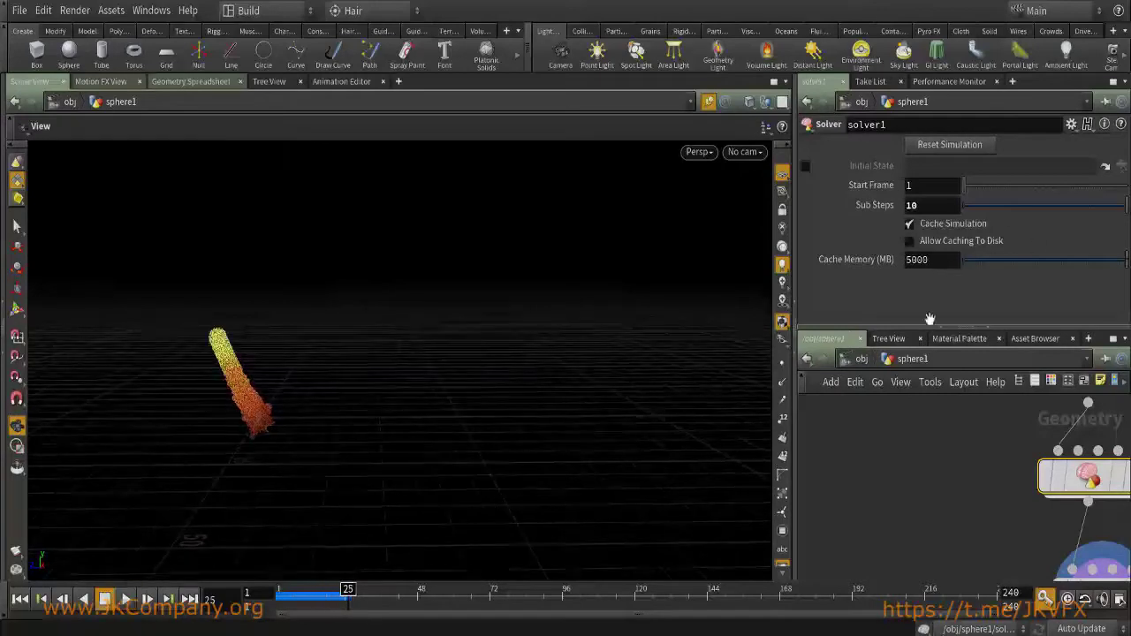
Set the solver's Sub Steps to 5 and replay the simulation.
{"action": "left_click", "coordinate": [926, 207]}
{"action": "type", "text": "5"}
{"action": "key", "text": "Return"}
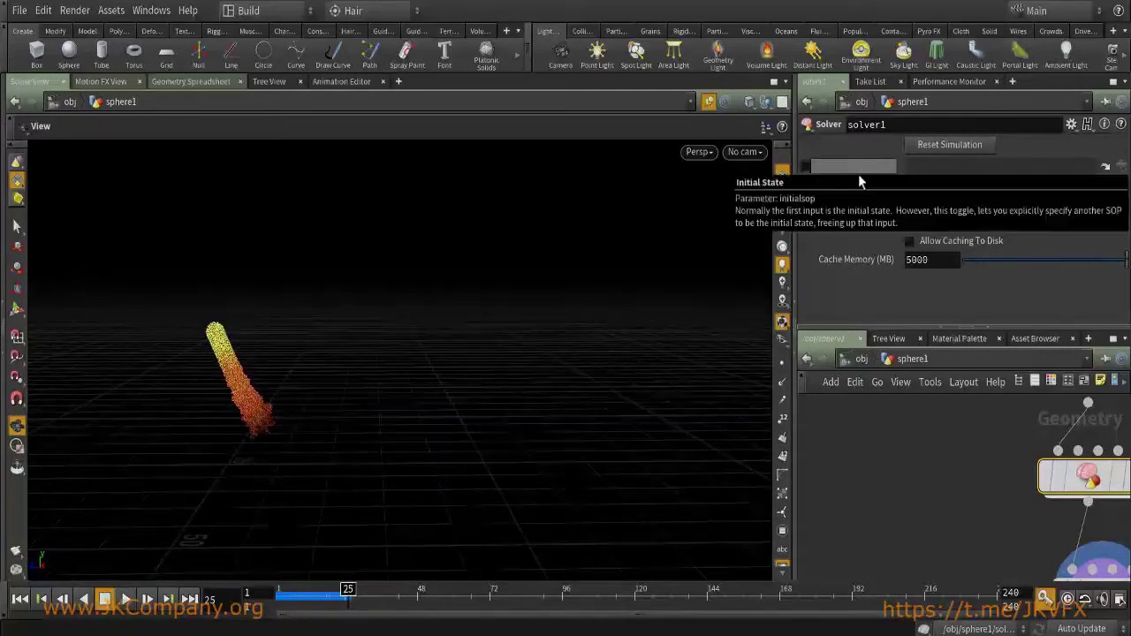
{"action": "left_click", "coordinate": [19, 599]}
{"action": "left_click", "coordinate": [126, 599]}
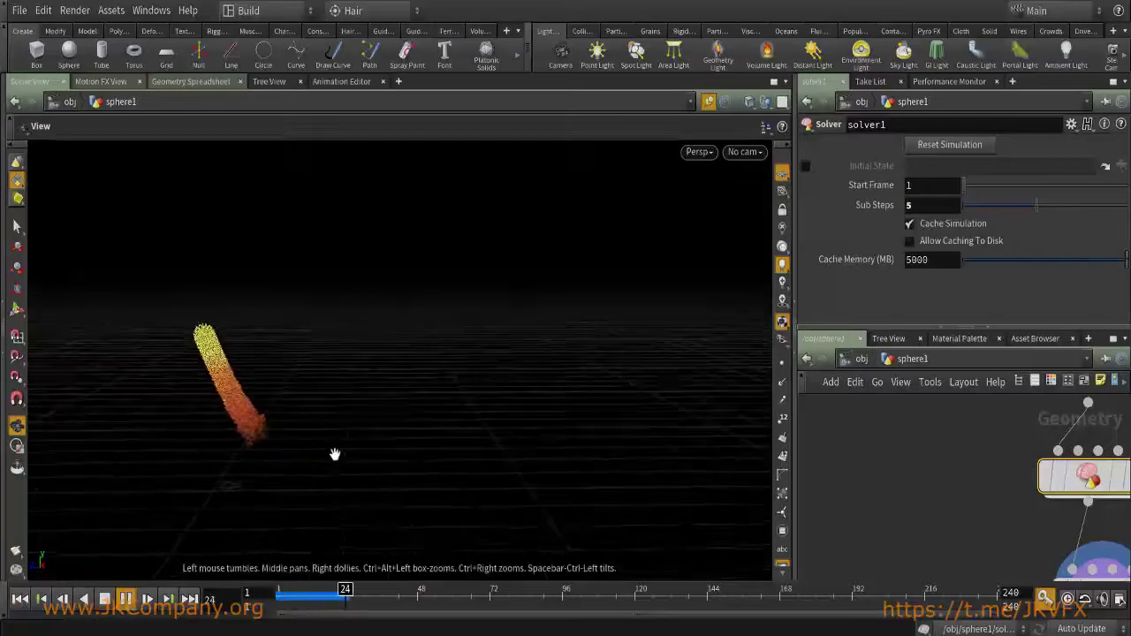
{"action": "left_click", "coordinate": [105, 599]}
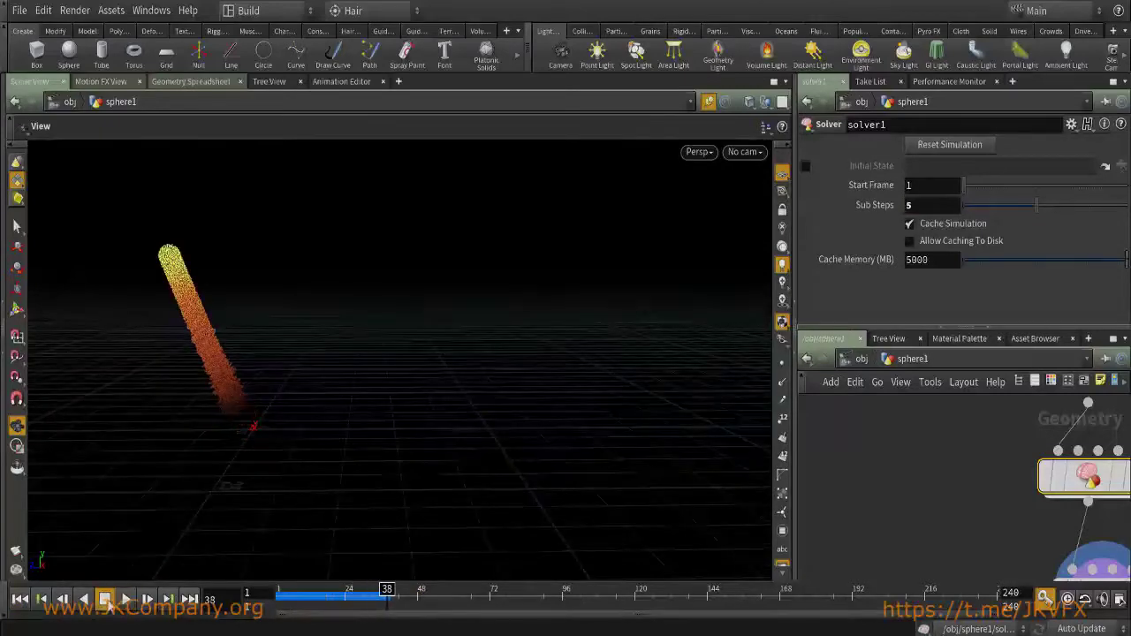
Frame solver1 and dive inside it to see its nodes.
{"action": "key", "text": "f"}
{"action": "double_click", "coordinate": [950, 493]}
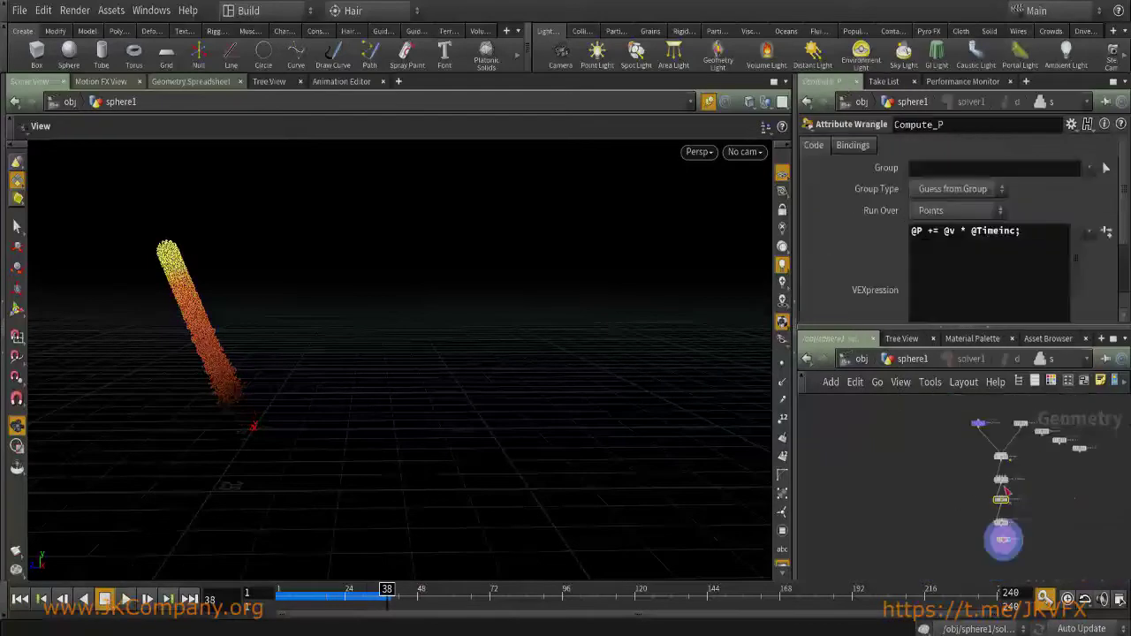
{"action": "scroll", "coordinate": [1007, 488], "scroll_direction": "up", "scroll_amount": 5}
Set add_V_Noise Amplitude to .025 and replay the simulation.
{"action": "left_click", "coordinate": [977, 479]}
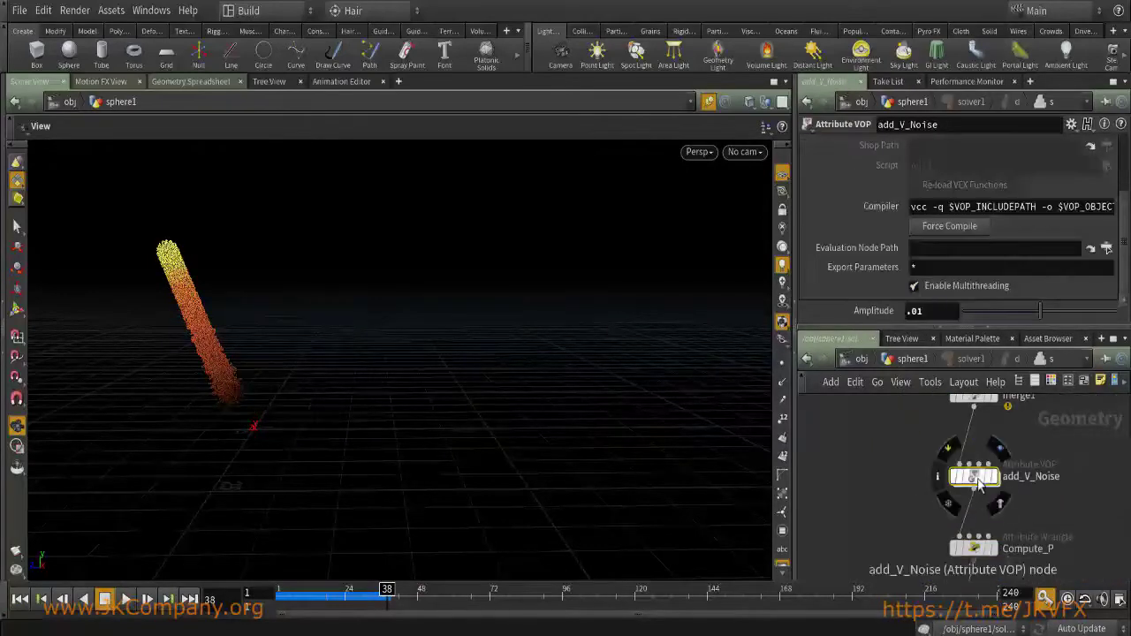
{"action": "left_click", "coordinate": [918, 310]}
{"action": "type", "text": ".025"}
{"action": "key", "text": "Return"}
{"action": "left_click", "coordinate": [20, 599]}
{"action": "left_click", "coordinate": [126, 599]}
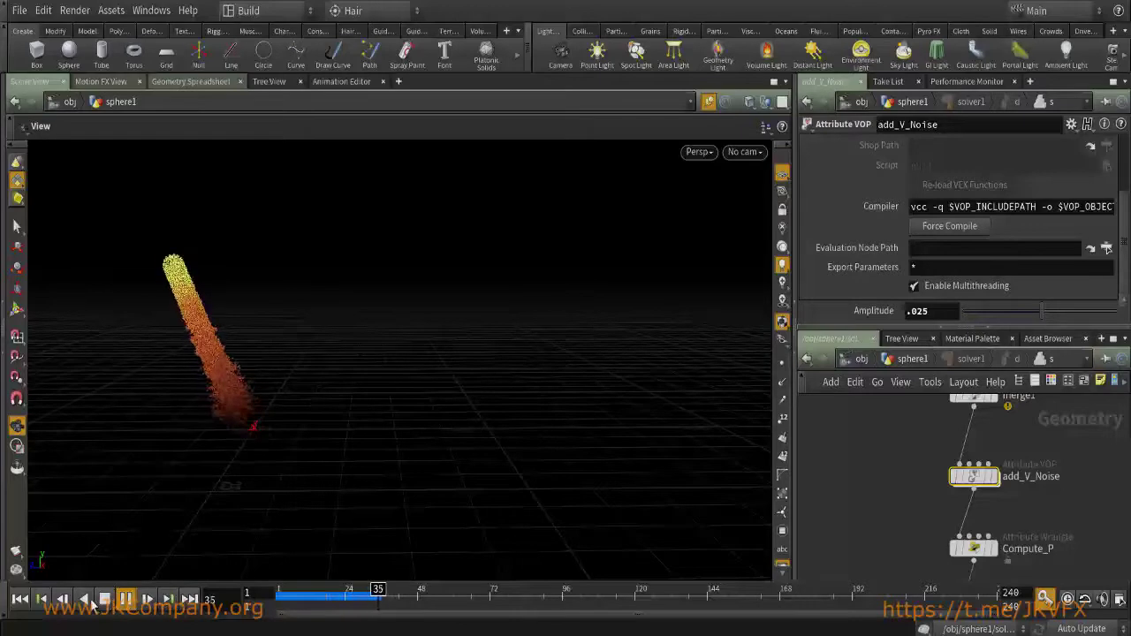
{"action": "left_click", "coordinate": [84, 599]}
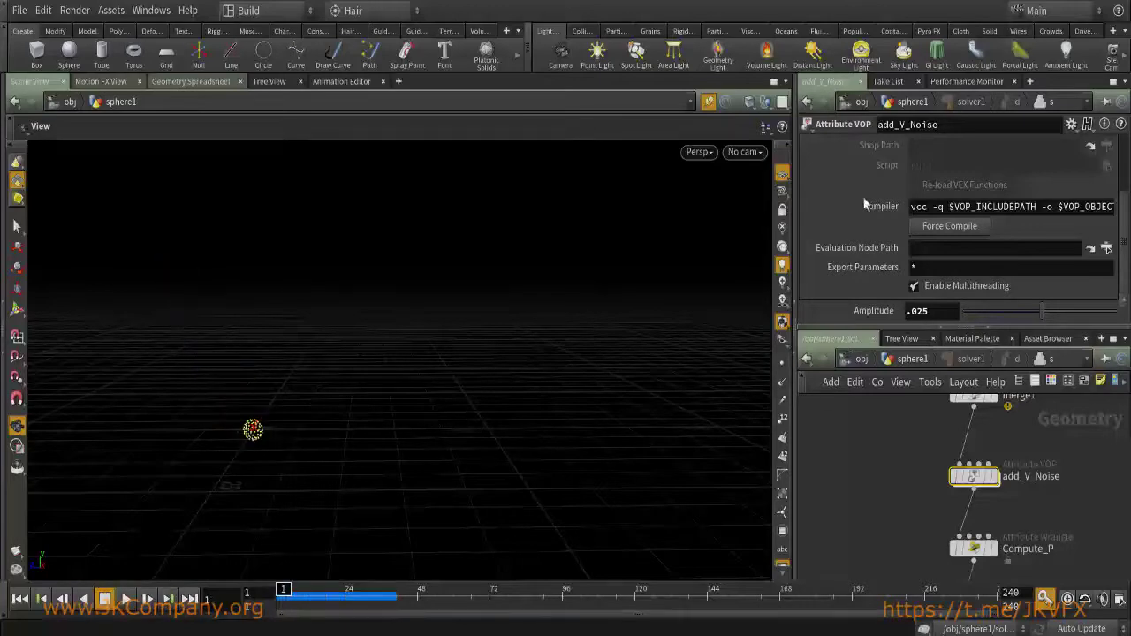
Raise the Amplitude to .05 and replay up to frame 34.
{"action": "double_click", "coordinate": [919, 310]}
{"action": "type", "text": ".05"}
{"action": "key", "text": "Return"}
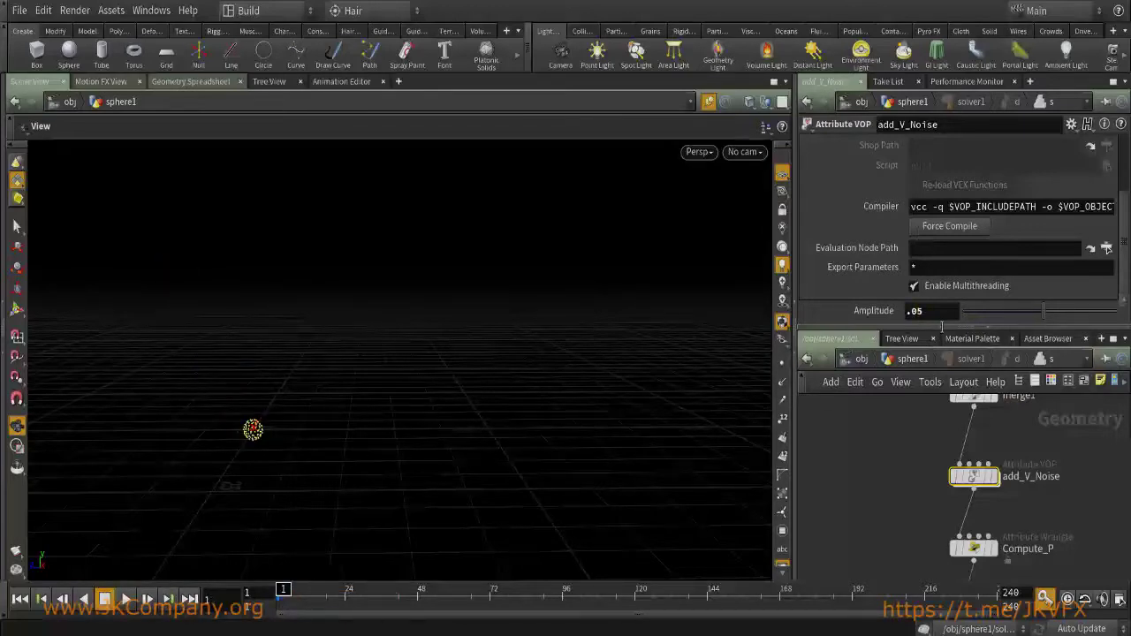
{"action": "left_click", "coordinate": [123, 600]}
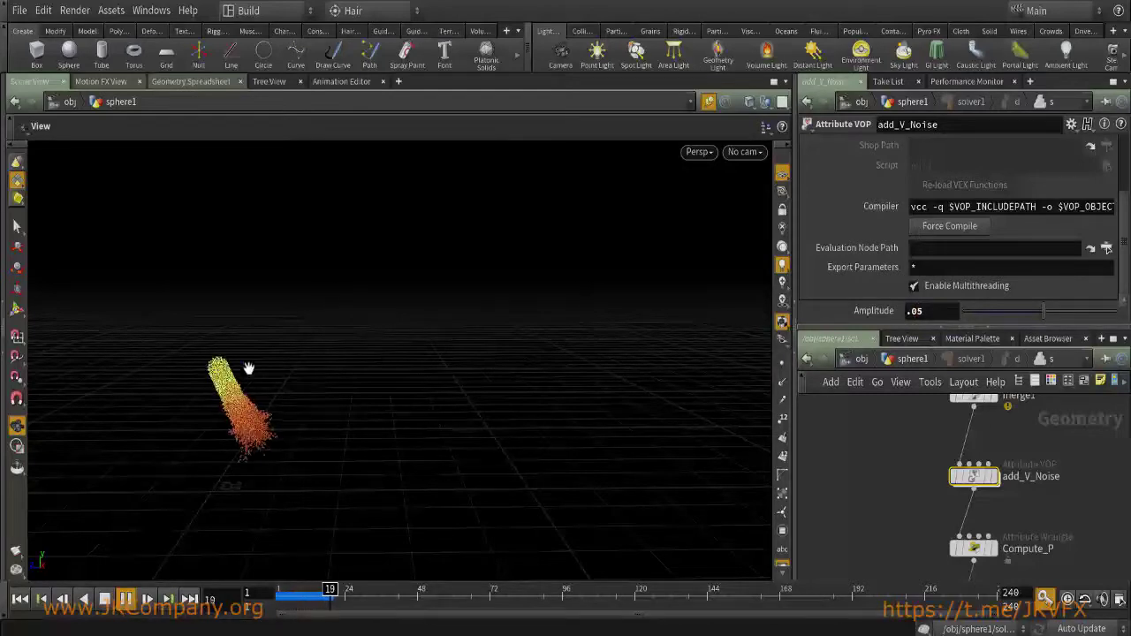
{"action": "left_click", "coordinate": [104, 600]}
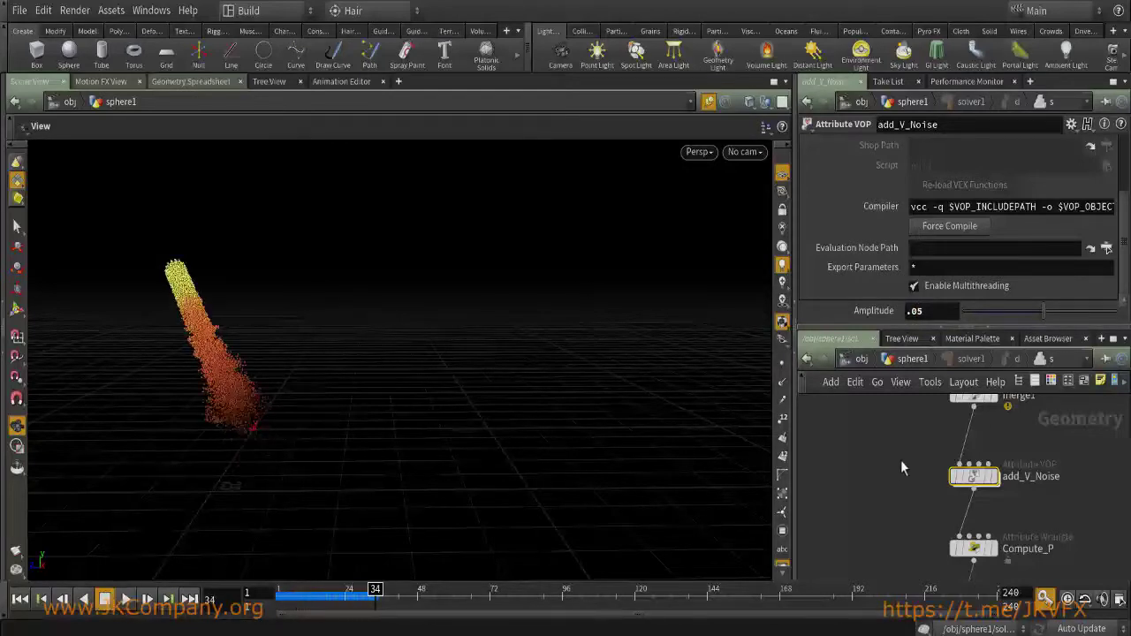
Set the solver's Sub Steps to 1 and replay the simulation.
{"action": "type", "text": "u"}
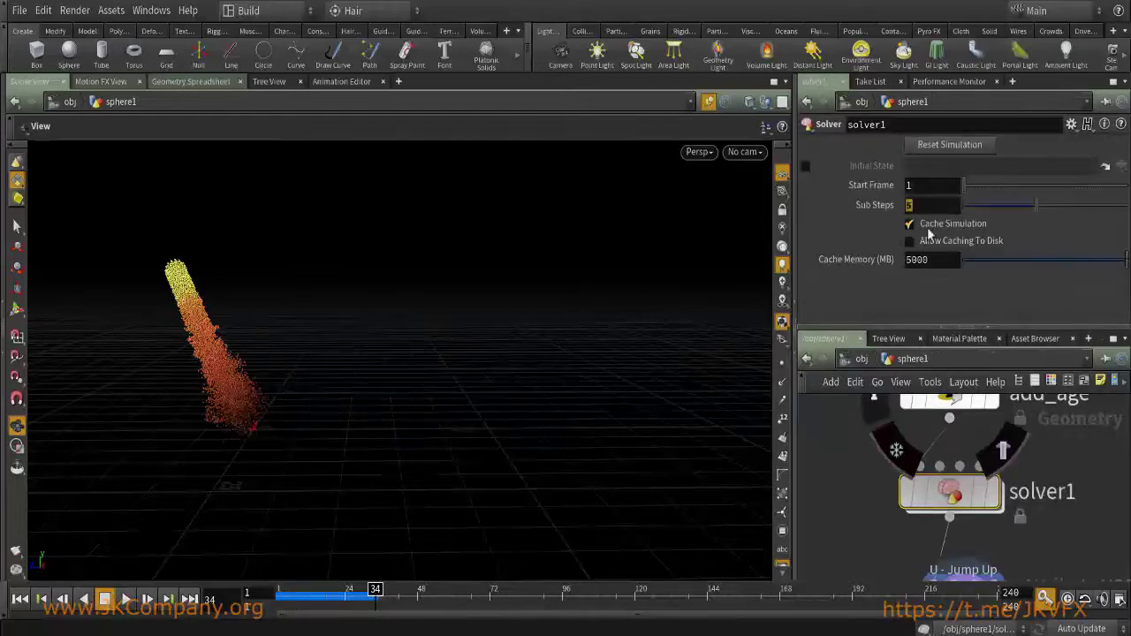
{"action": "type", "text": "1"}
{"action": "key", "text": "Return"}
{"action": "left_click", "coordinate": [20, 599]}
{"action": "left_click", "coordinate": [123, 601]}
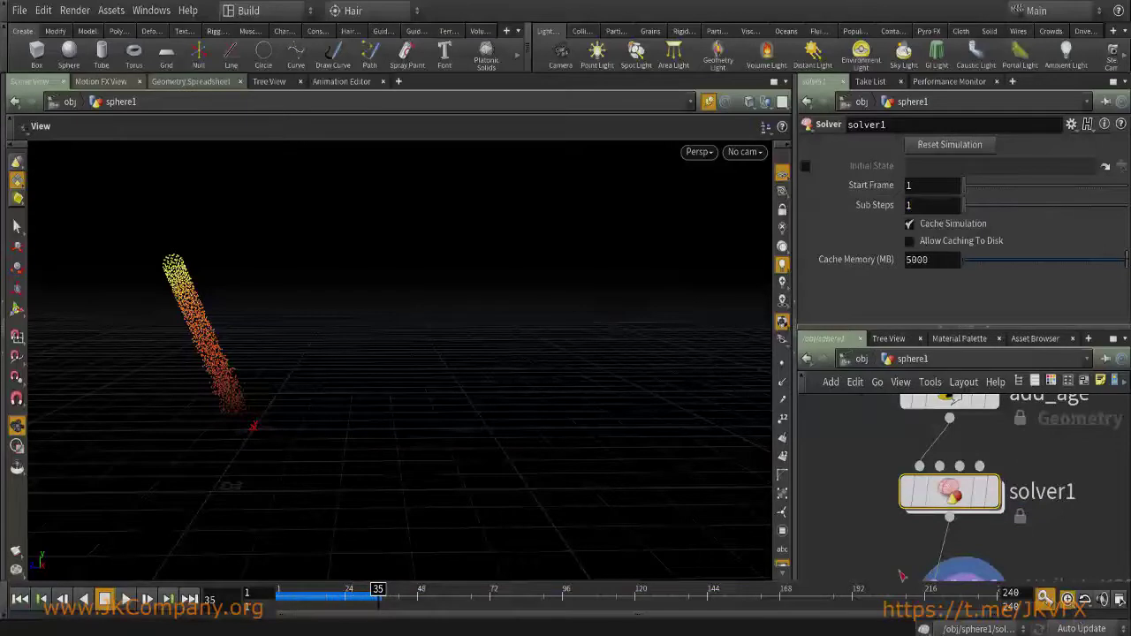
{"action": "left_click", "coordinate": [19, 599]}
{"action": "left_click", "coordinate": [124, 599]}
{"action": "left_click", "coordinate": [105, 599]}
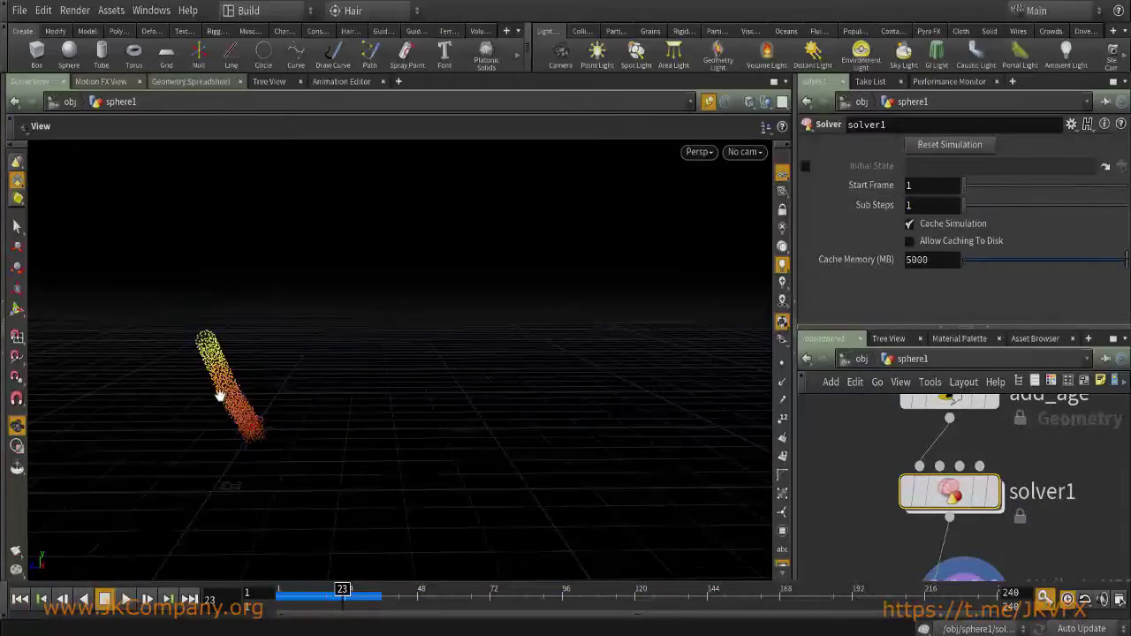
{"action": "left_click", "coordinate": [124, 599]}
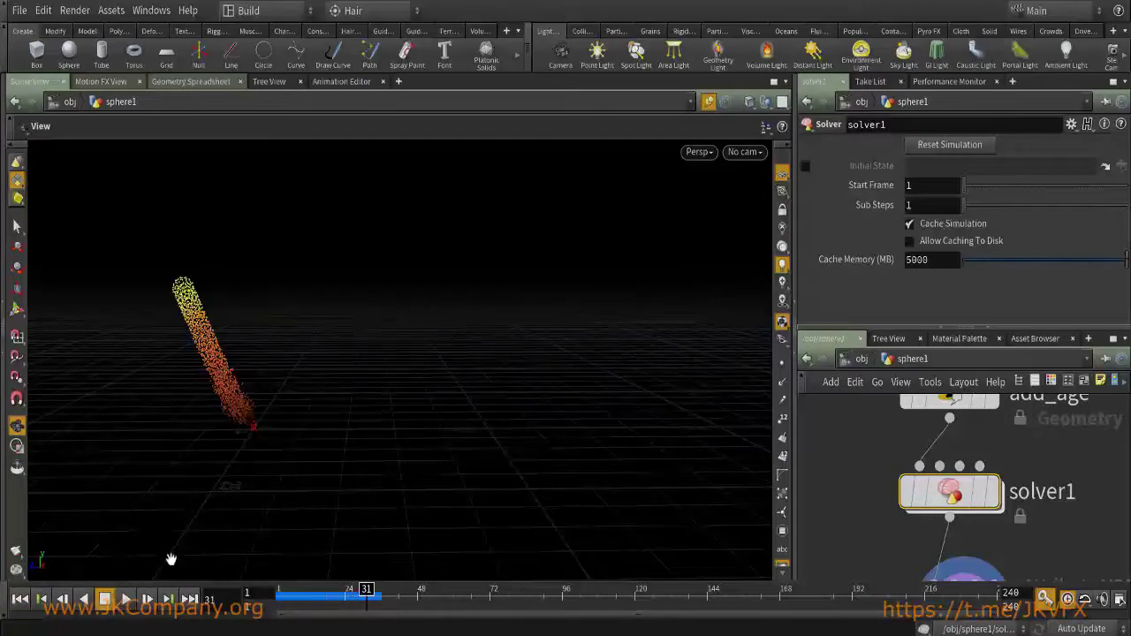
Set Sub Steps to 10 and replay the simulation to frame 30.
{"action": "left_click", "coordinate": [923, 209]}
{"action": "key", "text": "Return"}
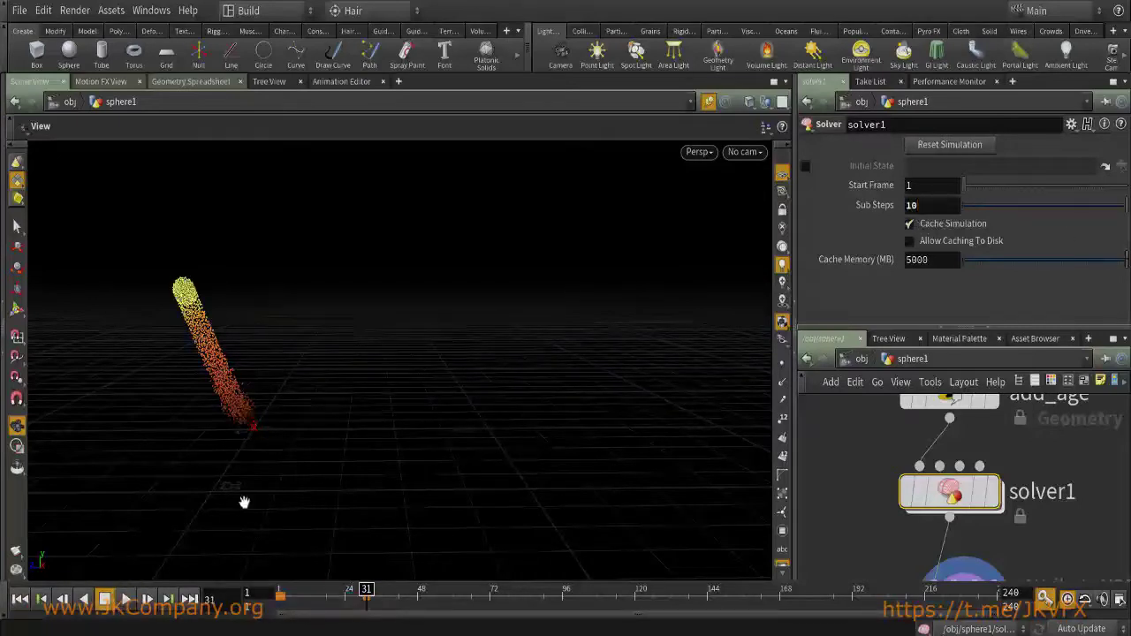
{"action": "left_click", "coordinate": [19, 599]}
{"action": "left_click", "coordinate": [125, 599]}
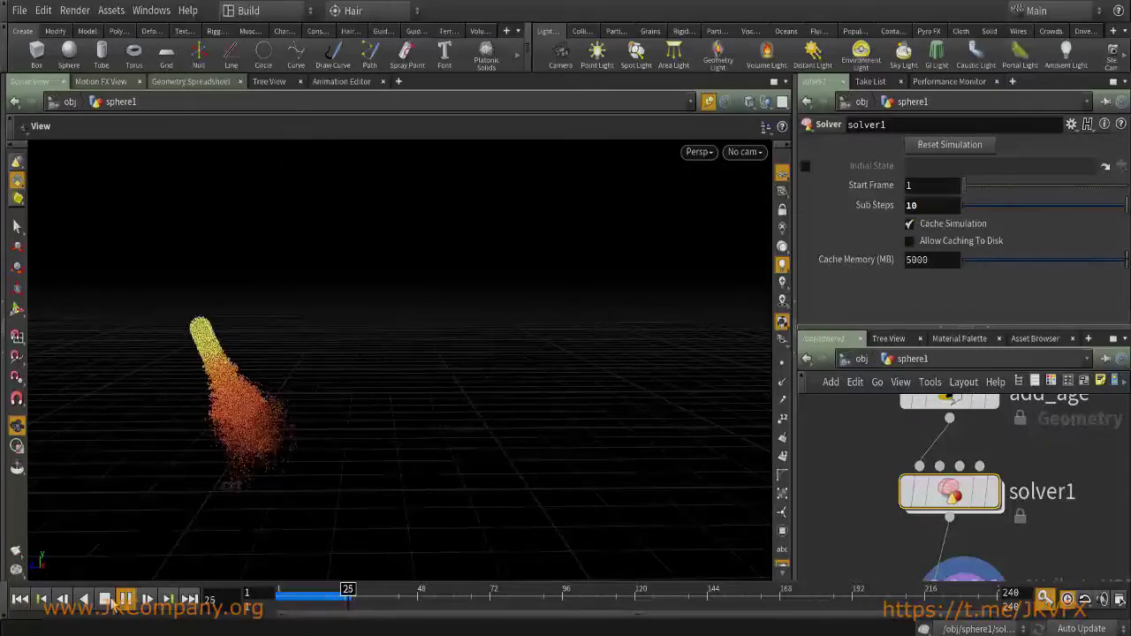
{"action": "key", "text": "Escape"}
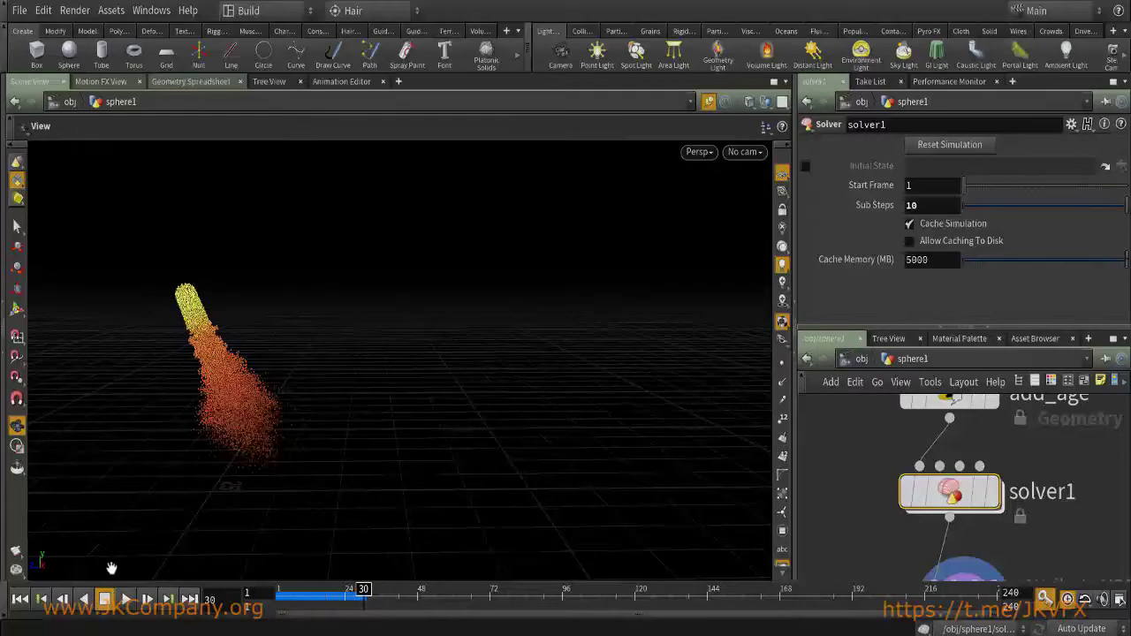
{"action": "key", "text": "Return"}
Play again, orbit to a lower angle and scrub back to frame 32.
{"action": "left_click", "coordinate": [126, 599]}
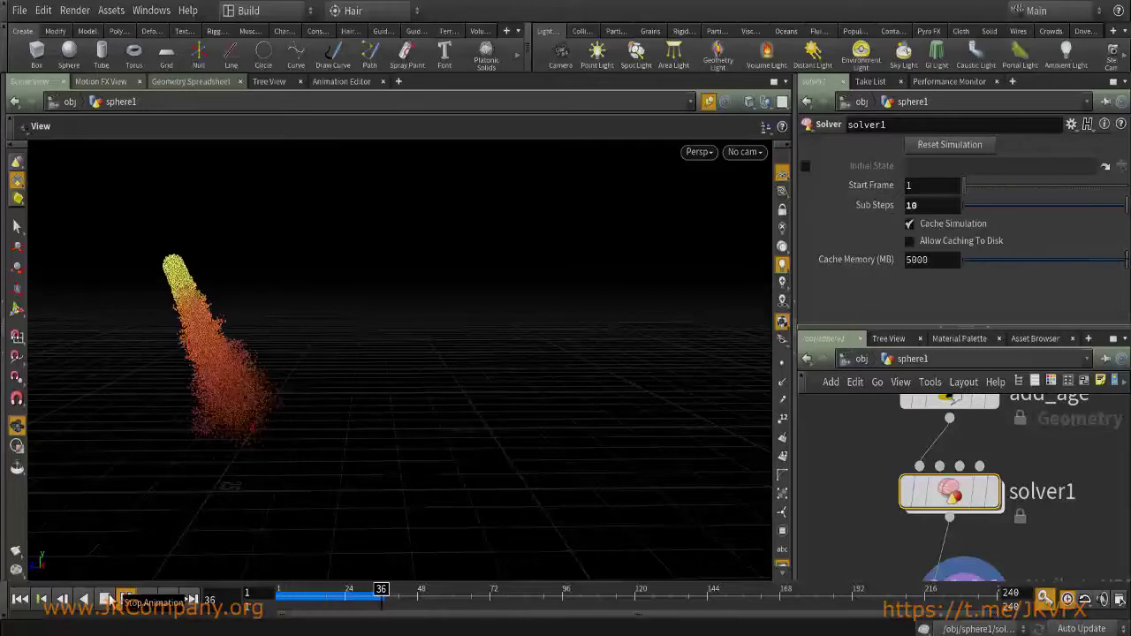
{"action": "left_click_drag", "start_coordinate": [222, 429], "coordinate": [348, 397]}
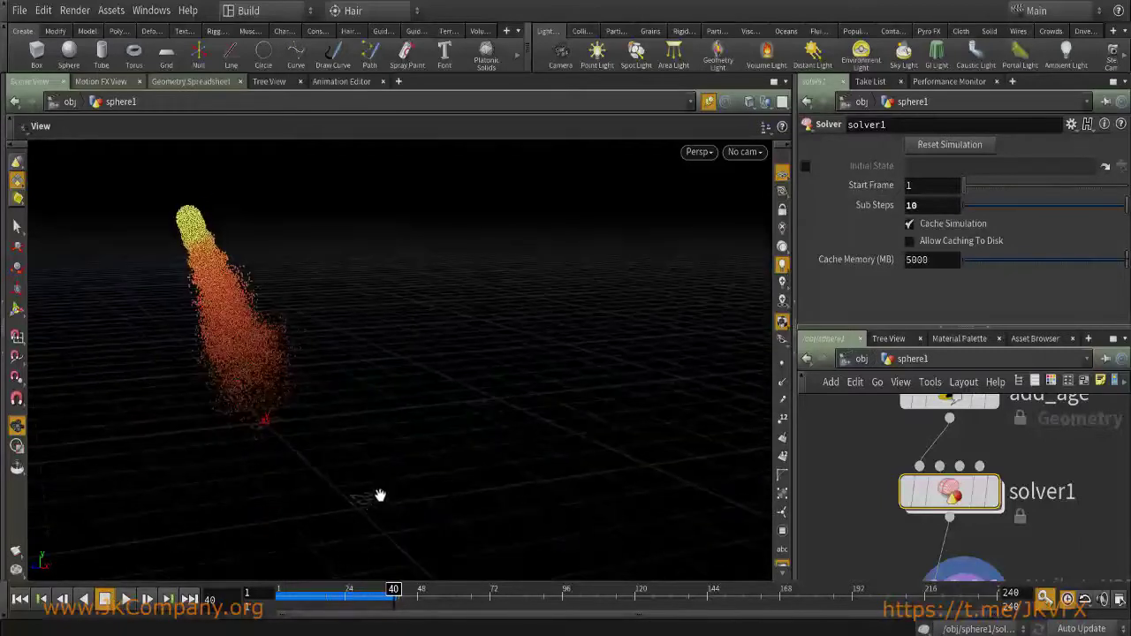
{"action": "left_click_drag", "start_coordinate": [311, 597], "coordinate": [369, 604]}
{"action": "middle_click_drag", "start_coordinate": [892, 402], "coordinate": [883, 547]}
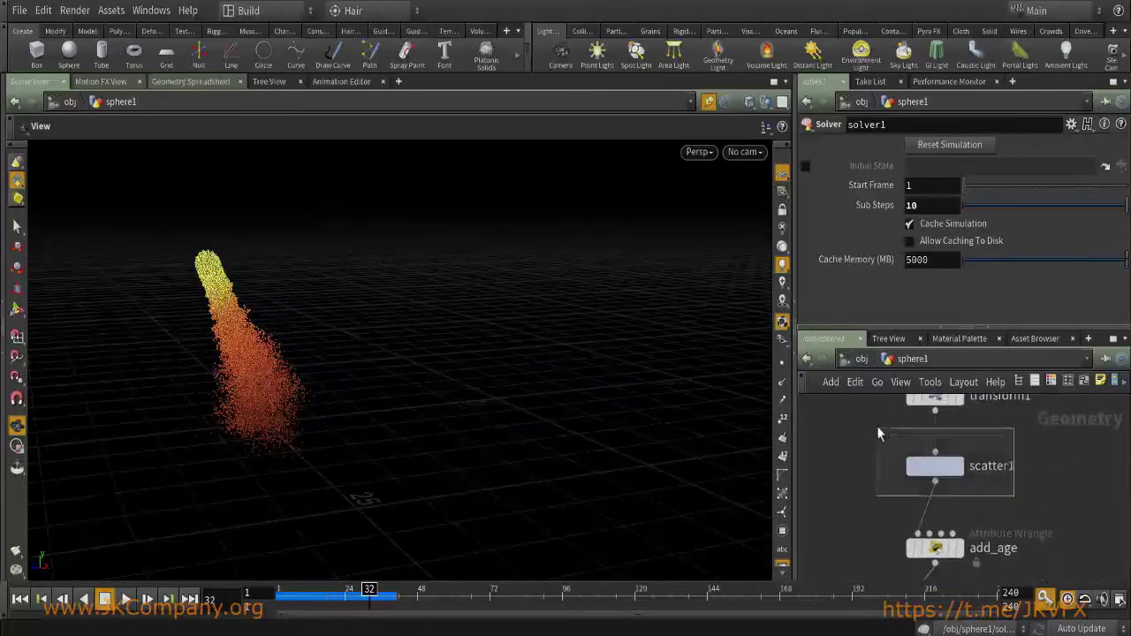
Set scatter1's Force Total Count to 10 and play the trail to frame 46.
{"action": "left_click_drag", "start_coordinate": [877, 428], "coordinate": [878, 430]}
{"action": "double_click", "coordinate": [923, 186]}
{"action": "type", "text": "10"}
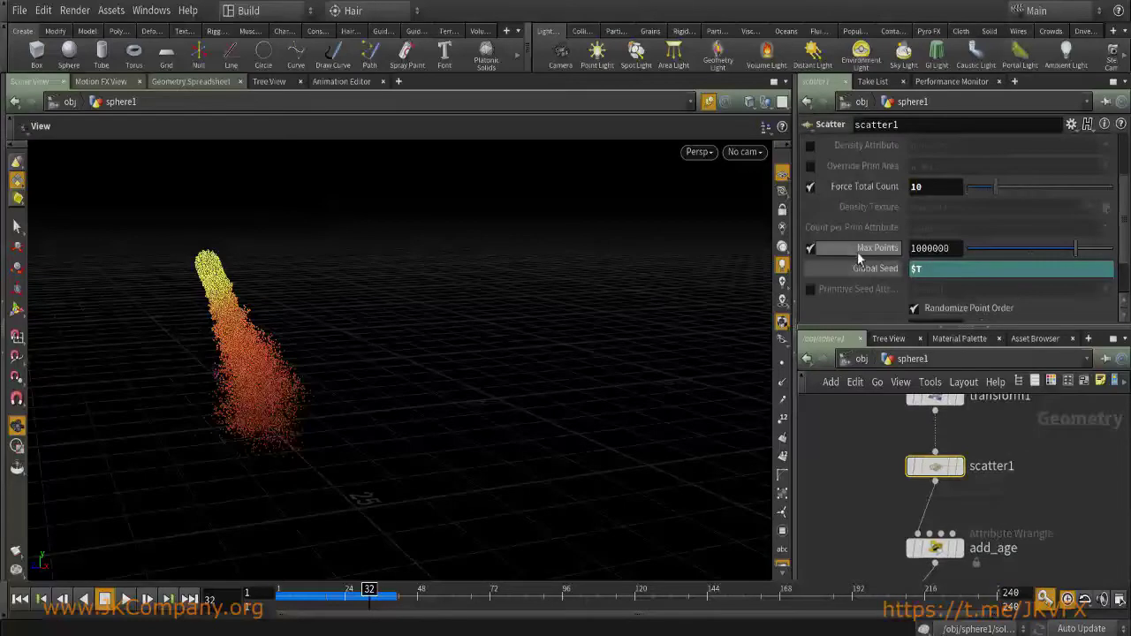
{"action": "key", "text": "Return"}
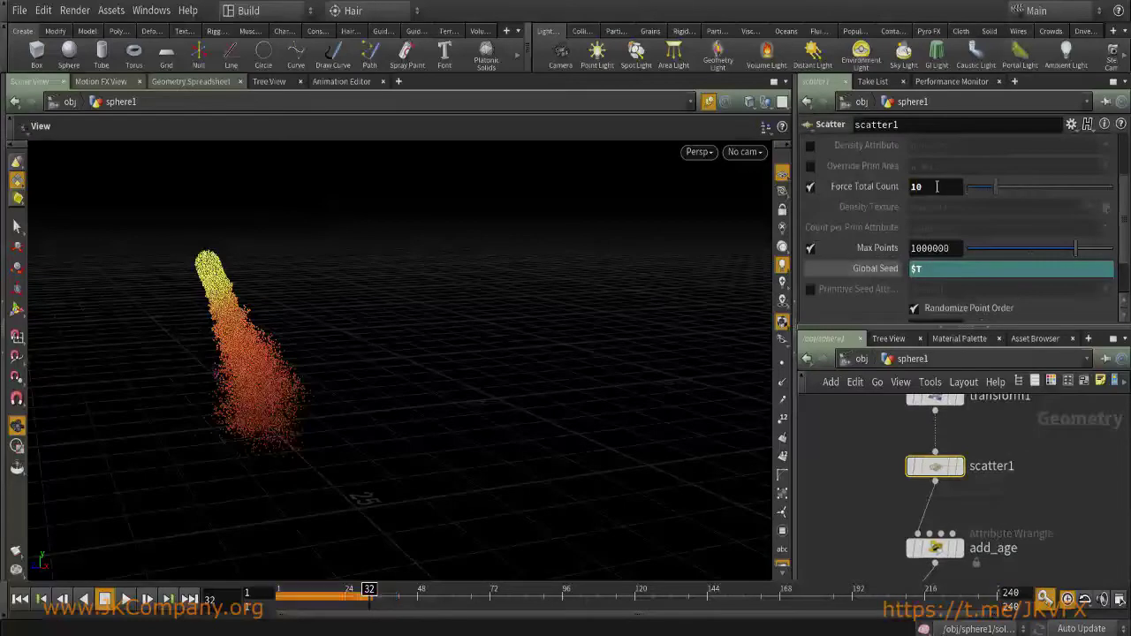
{"action": "left_click", "coordinate": [20, 598]}
{"action": "left_click", "coordinate": [126, 598]}
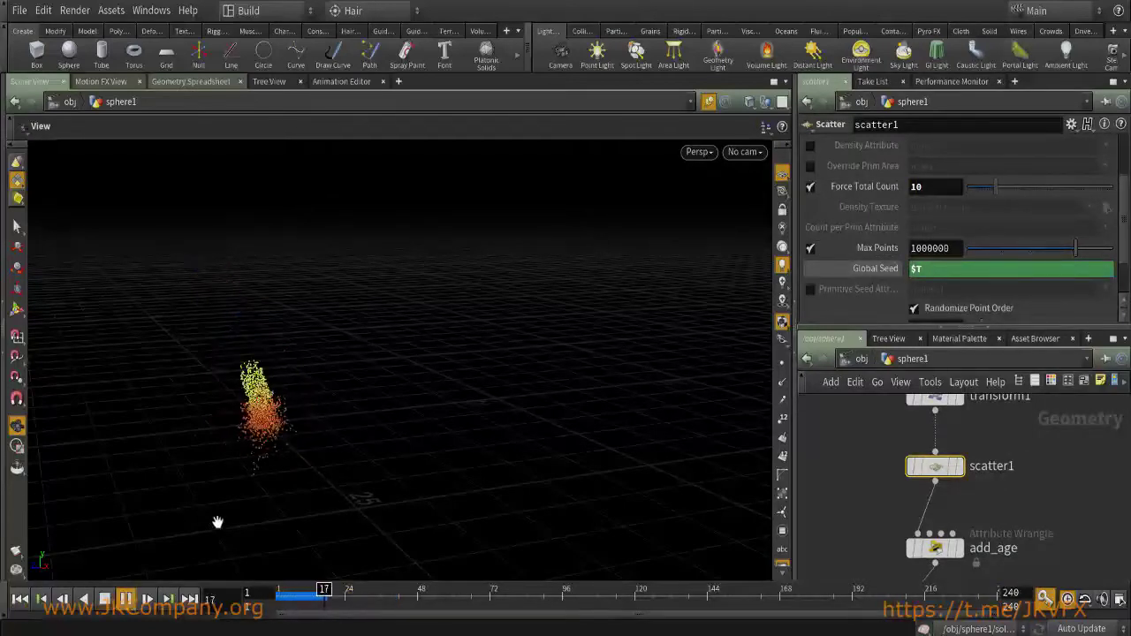
{"action": "left_click", "coordinate": [104, 598]}
{"action": "left_click_drag", "start_coordinate": [328, 416], "coordinate": [477, 318]}
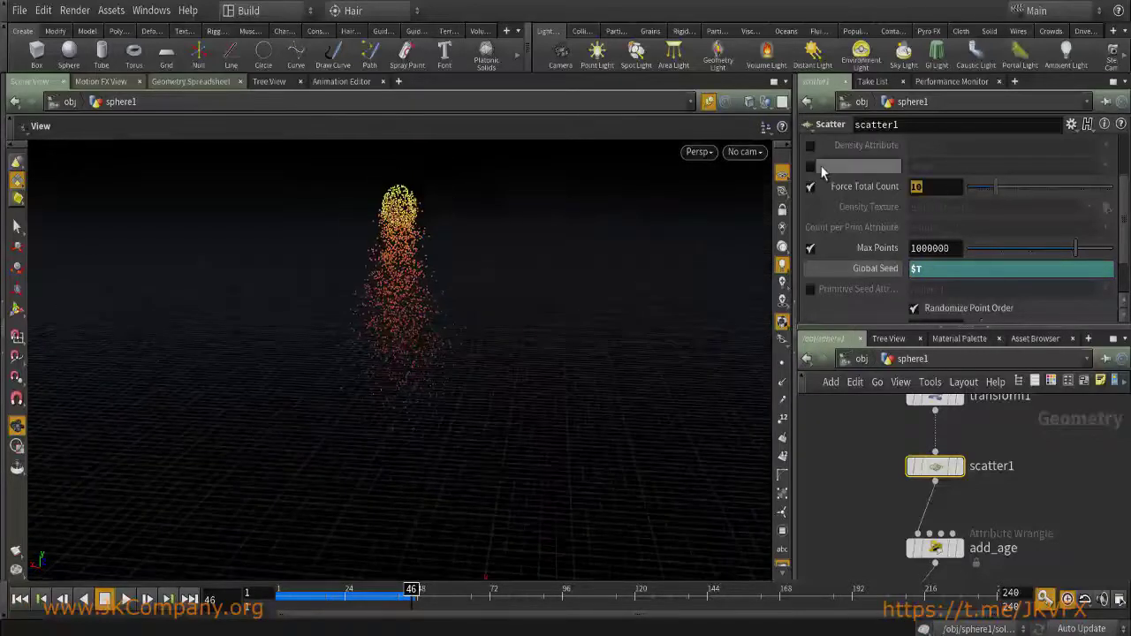
Lower Force Total Count to 2 and replay to frame 49.
{"action": "type", "text": "2"}
{"action": "key", "text": "Return"}
{"action": "left_click", "coordinate": [20, 598]}
{"action": "left_click", "coordinate": [125, 598]}
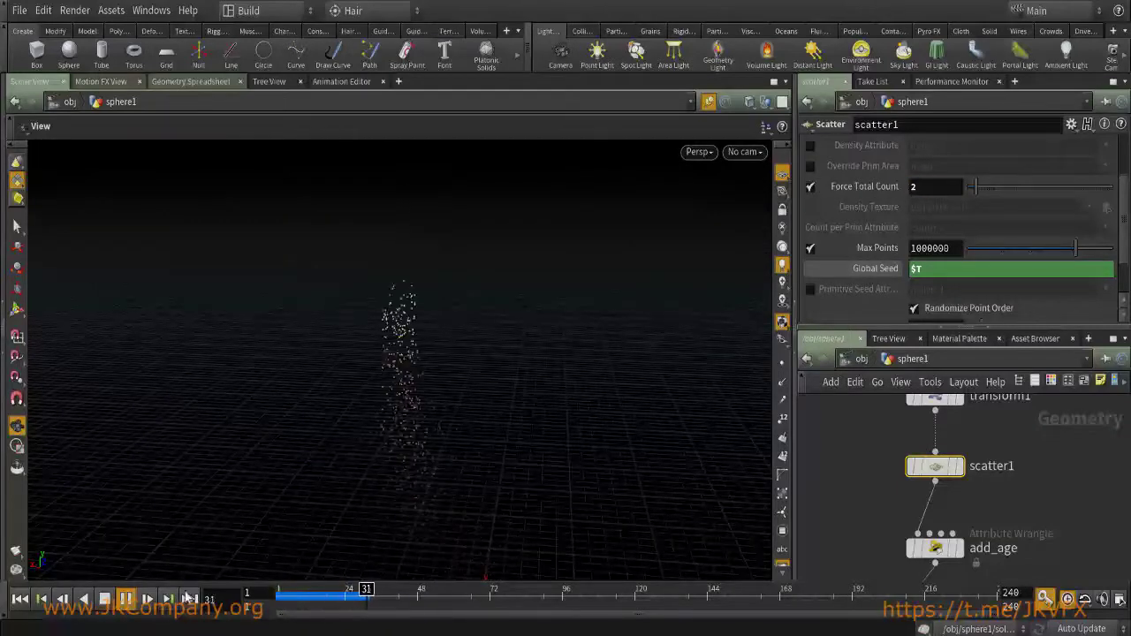
{"action": "left_click", "coordinate": [104, 598]}
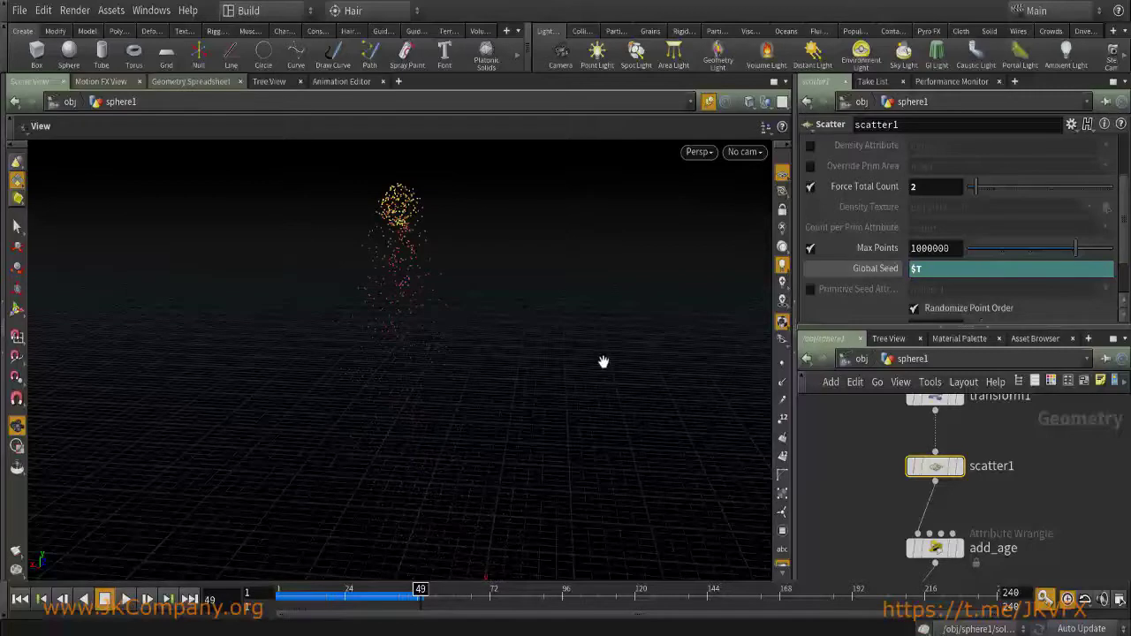
{"action": "scroll", "coordinate": [1046, 518], "scroll_direction": "down", "scroll_amount": 5}
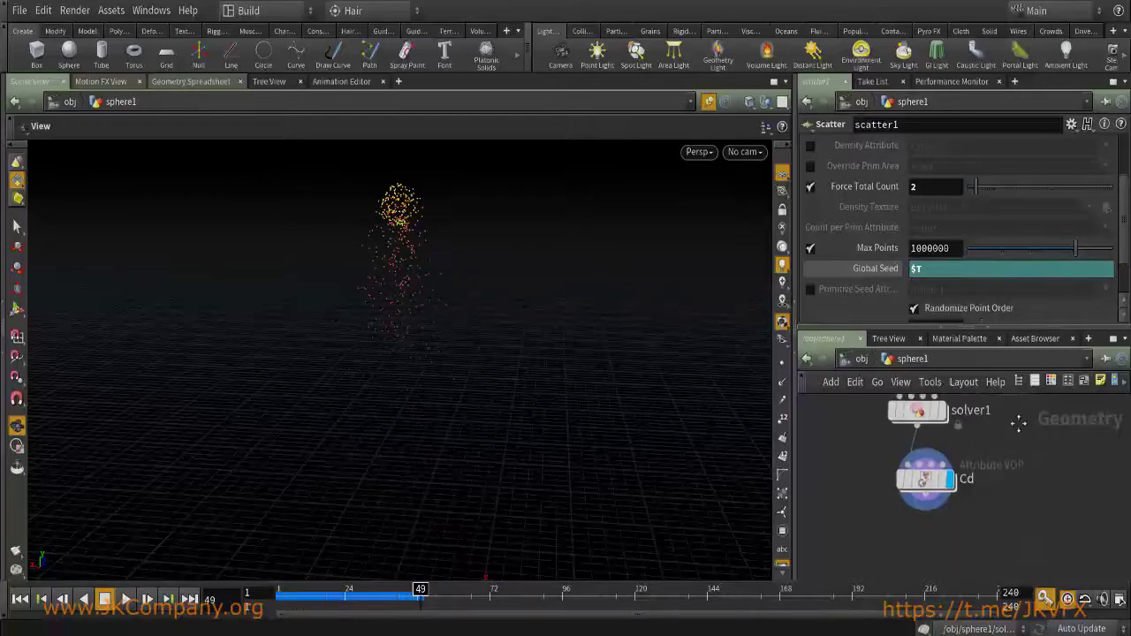
Select the attribwrangle1 plexus node and rename it Add_Plexus.
{"action": "left_click", "coordinate": [937, 452]}
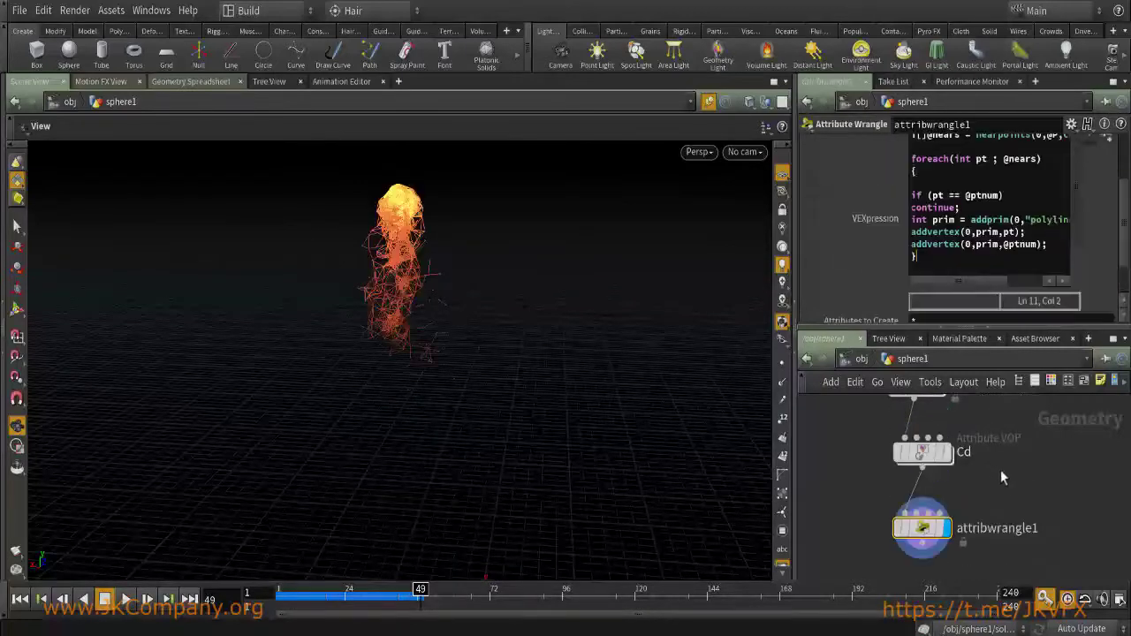
{"action": "left_click_drag", "start_coordinate": [928, 515], "coordinate": [928, 537]}
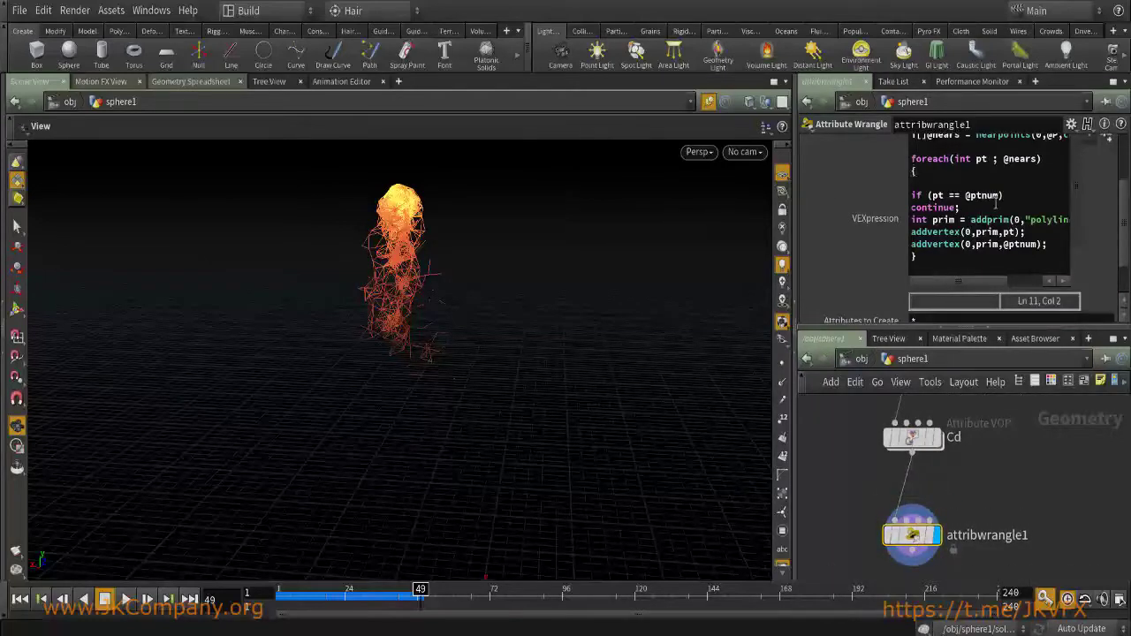
{"action": "left_click_drag", "start_coordinate": [1126, 268], "coordinate": [1124, 247]}
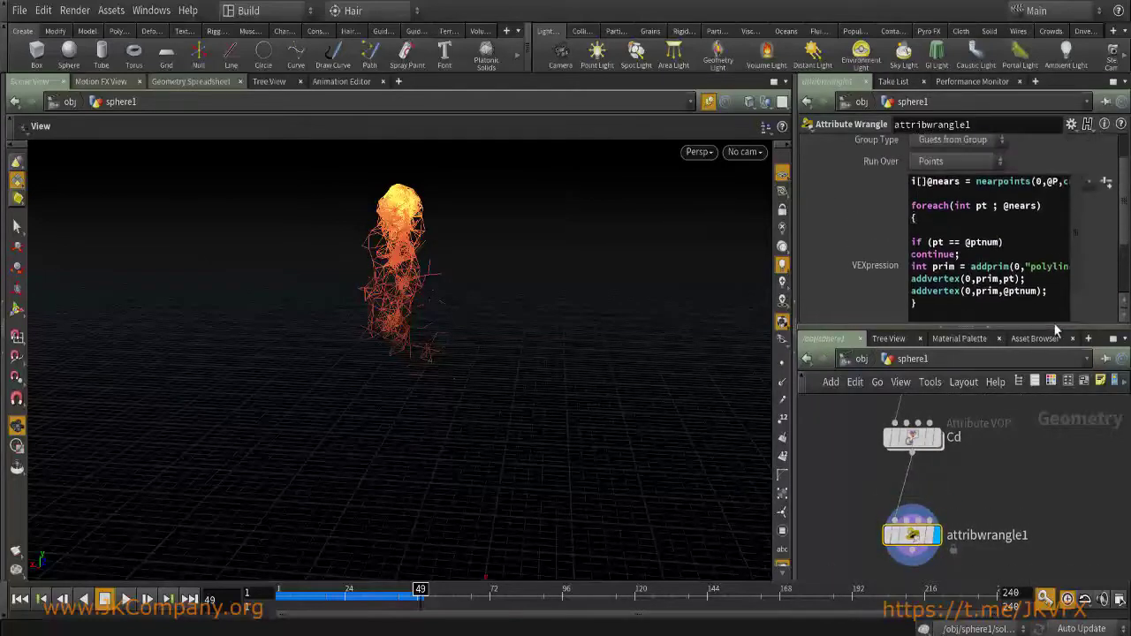
{"action": "double_click", "coordinate": [980, 535]}
{"action": "key", "text": "ctrl+a"}
{"action": "type", "text": "Add_"}
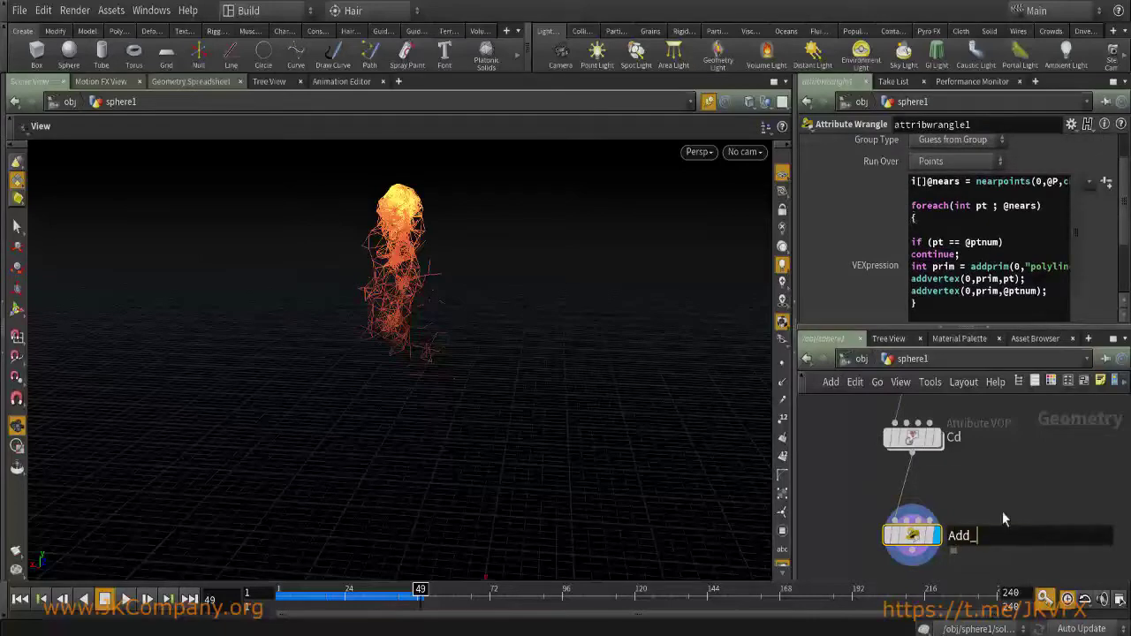
{"action": "type", "text": "Plexus"}
{"action": "key", "text": "Return"}
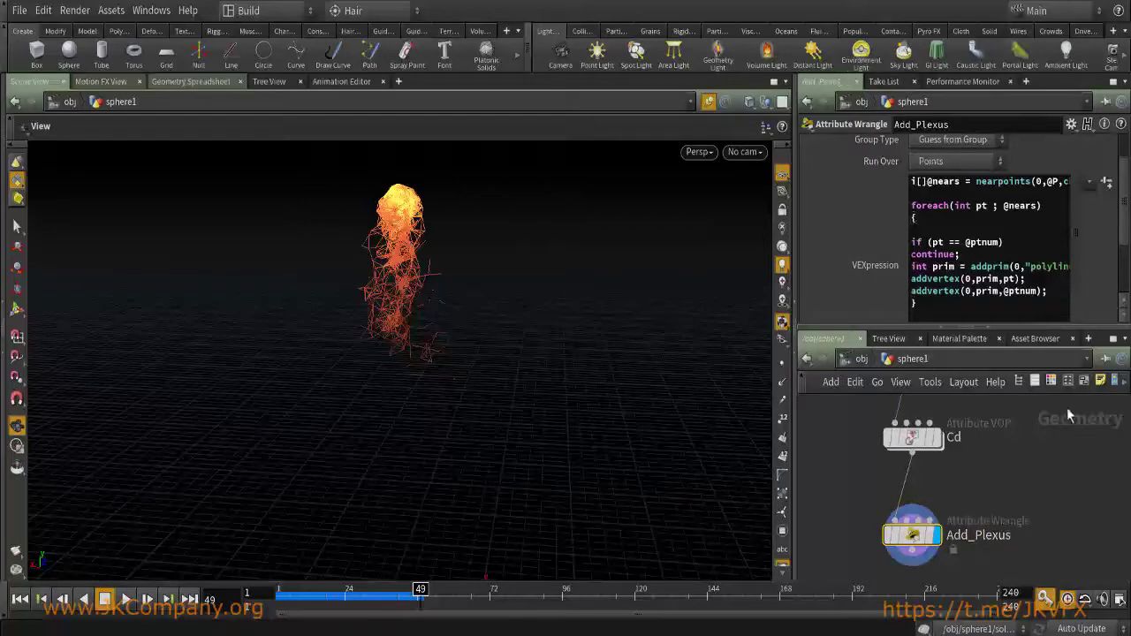
Widen the parameter pane and study the nears nearpoints line of the VEX code.
{"action": "left_click_drag", "start_coordinate": [971, 305], "coordinate": [888, 174]}
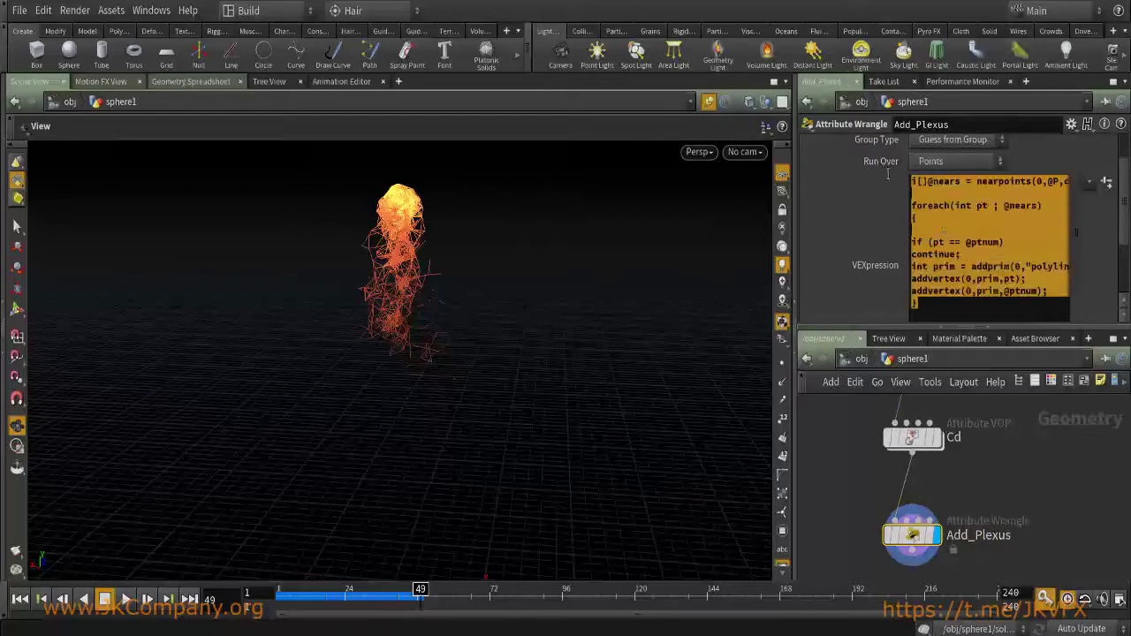
{"action": "left_click", "coordinate": [932, 231]}
{"action": "left_click_drag", "start_coordinate": [795, 225], "coordinate": [666, 225]}
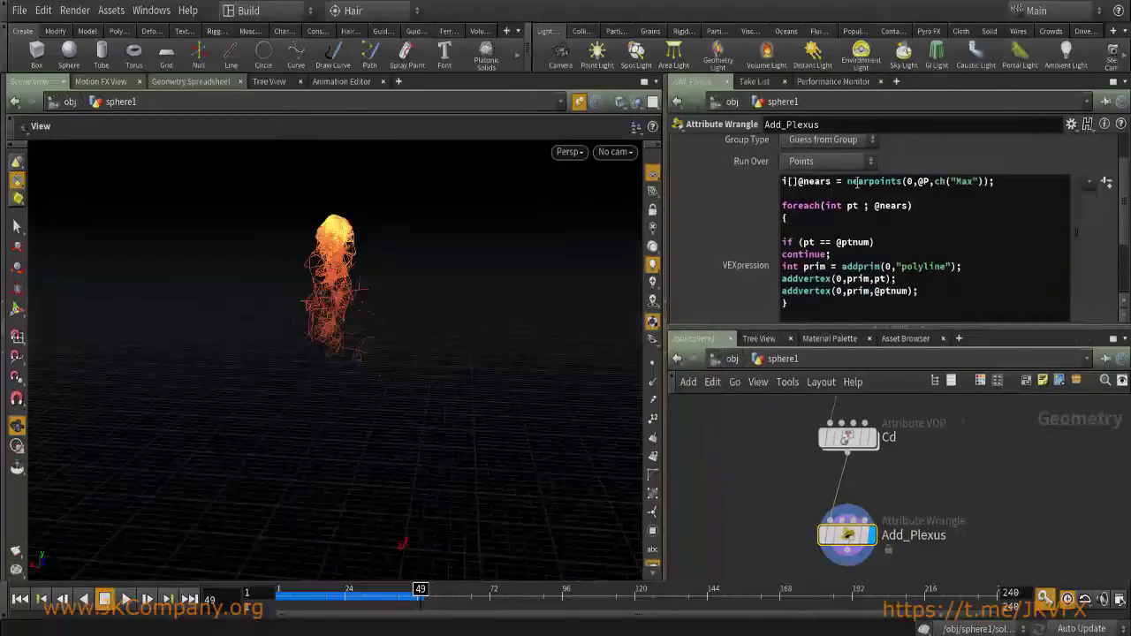
{"action": "scroll", "coordinate": [1016, 221], "scroll_direction": "down", "scroll_amount": 1}
{"action": "scroll", "coordinate": [945, 206], "scroll_direction": "up", "scroll_amount": 1}
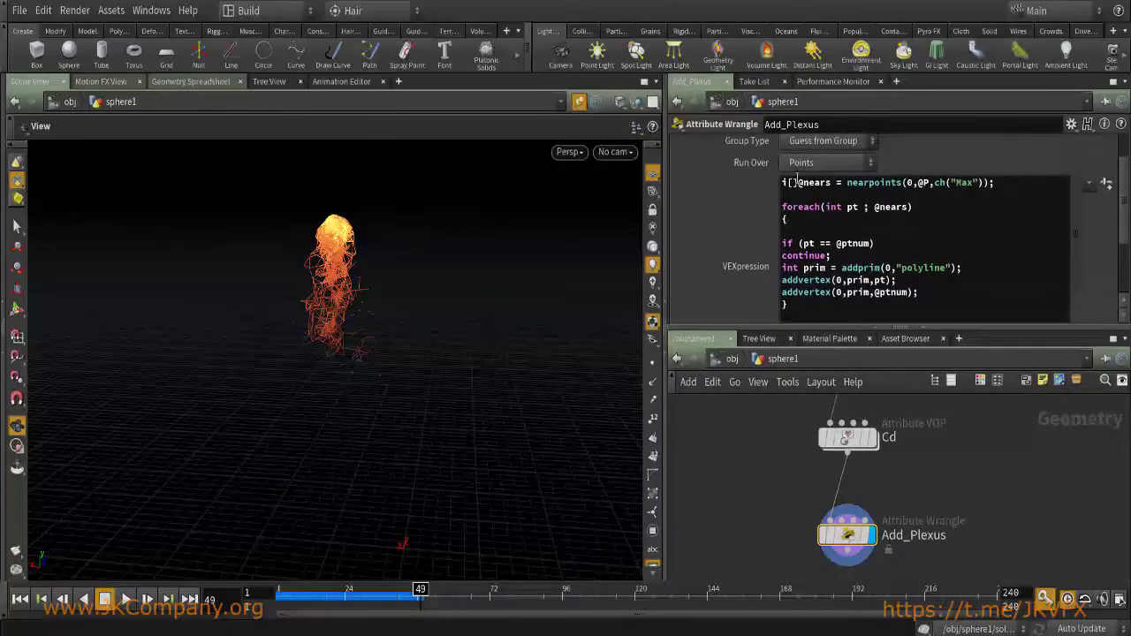
{"action": "double_click", "coordinate": [832, 182]}
{"action": "left_click", "coordinate": [796, 182]}
{"action": "left_click_drag", "start_coordinate": [846, 181], "coordinate": [898, 185]}
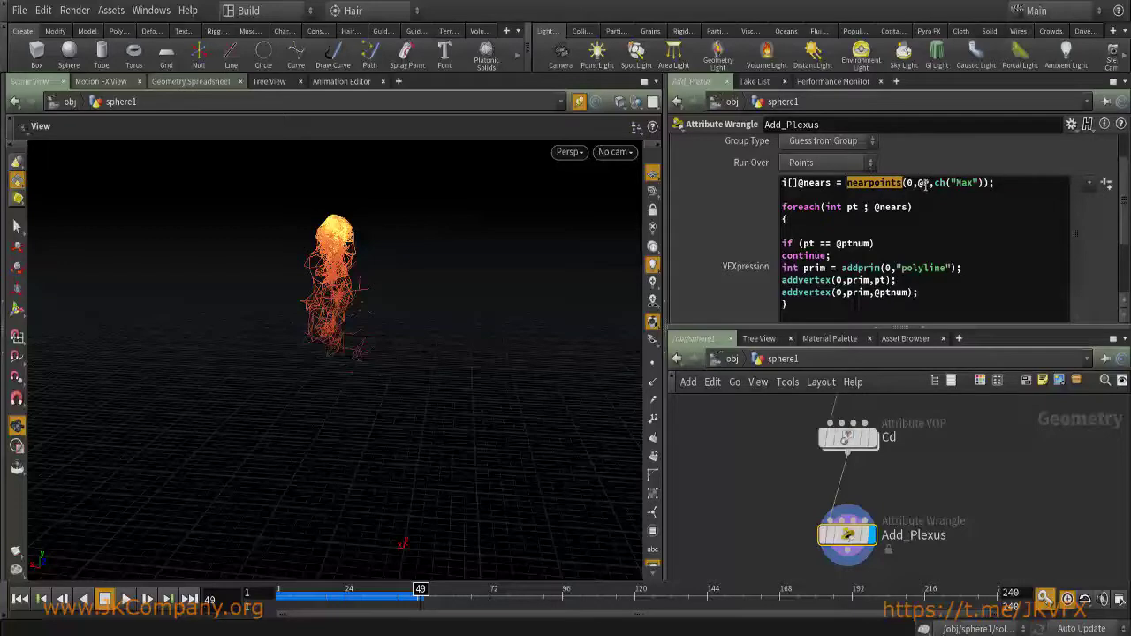
{"action": "left_click", "coordinate": [925, 183]}
Check the ch("Max") reference and its value of 1, then display the Cd node.
{"action": "middle_click_drag", "start_coordinate": [934, 454], "coordinate": [954, 454]}
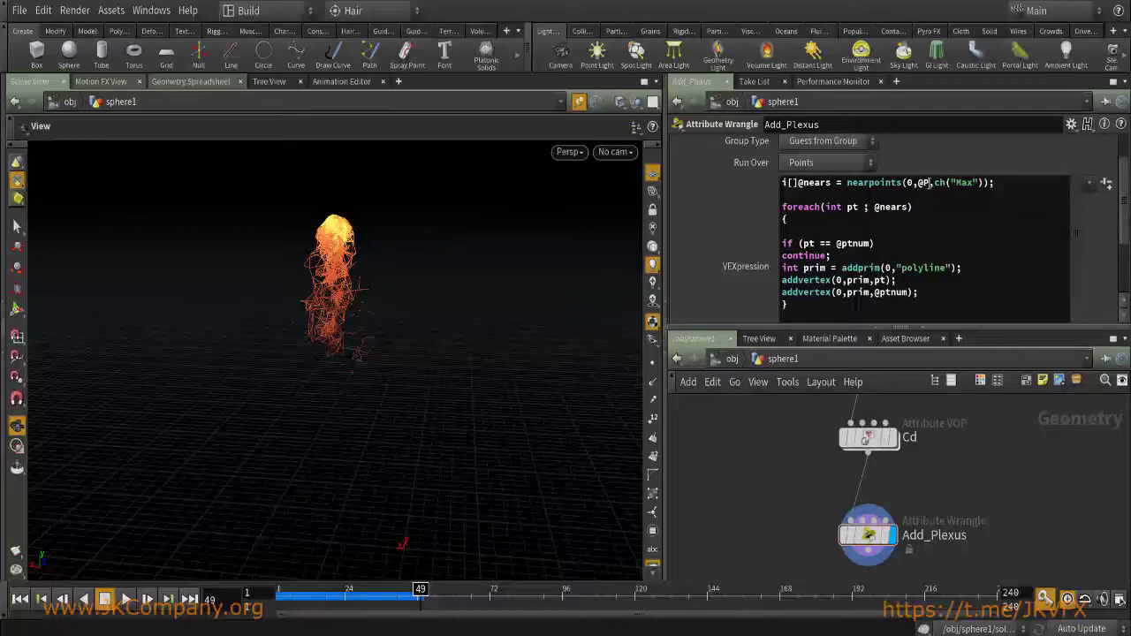
{"action": "left_click_drag", "start_coordinate": [943, 184], "coordinate": [982, 183]}
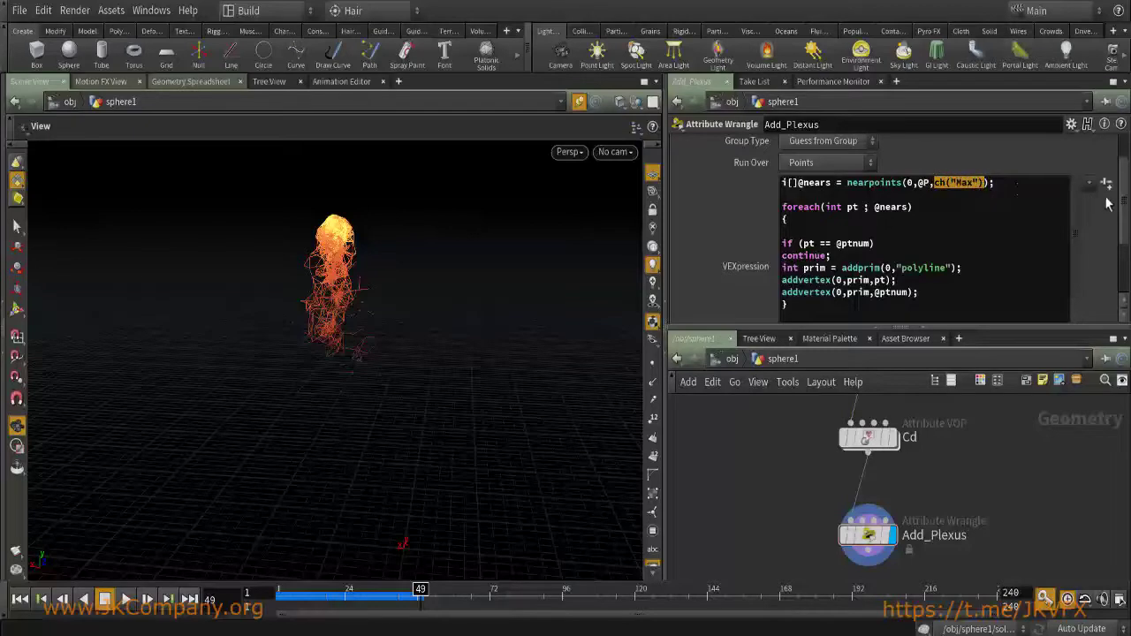
{"action": "scroll", "coordinate": [1122, 206], "scroll_direction": "down", "scroll_amount": 3}
{"action": "double_click", "coordinate": [795, 314]}
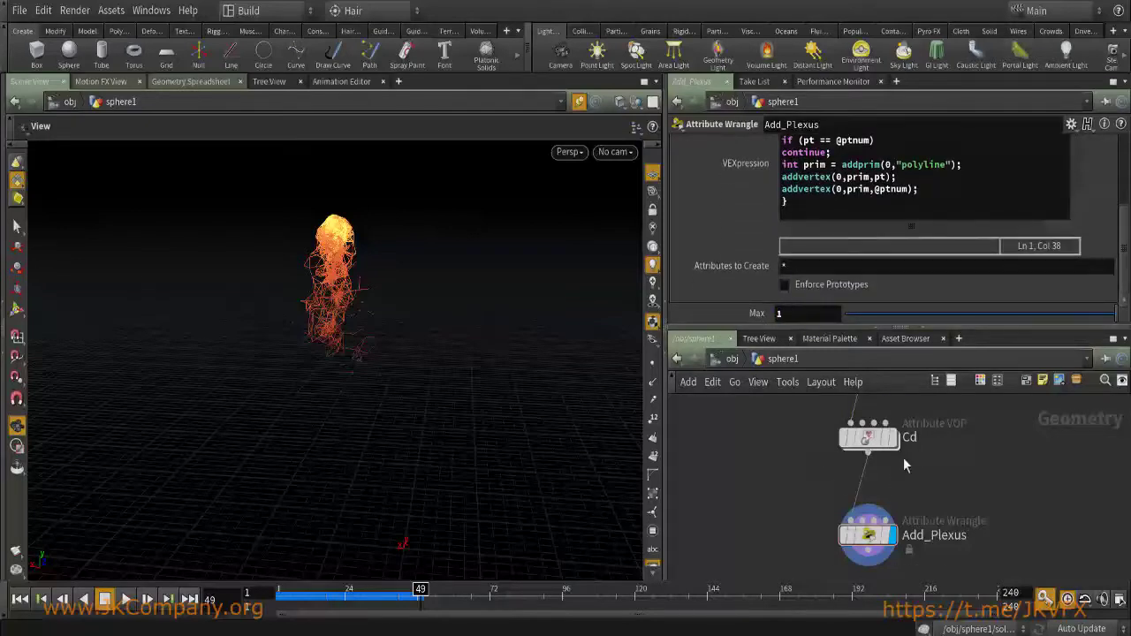
{"action": "left_click", "coordinate": [893, 437]}
{"action": "left_click_drag", "start_coordinate": [265, 341], "coordinate": [396, 626]}
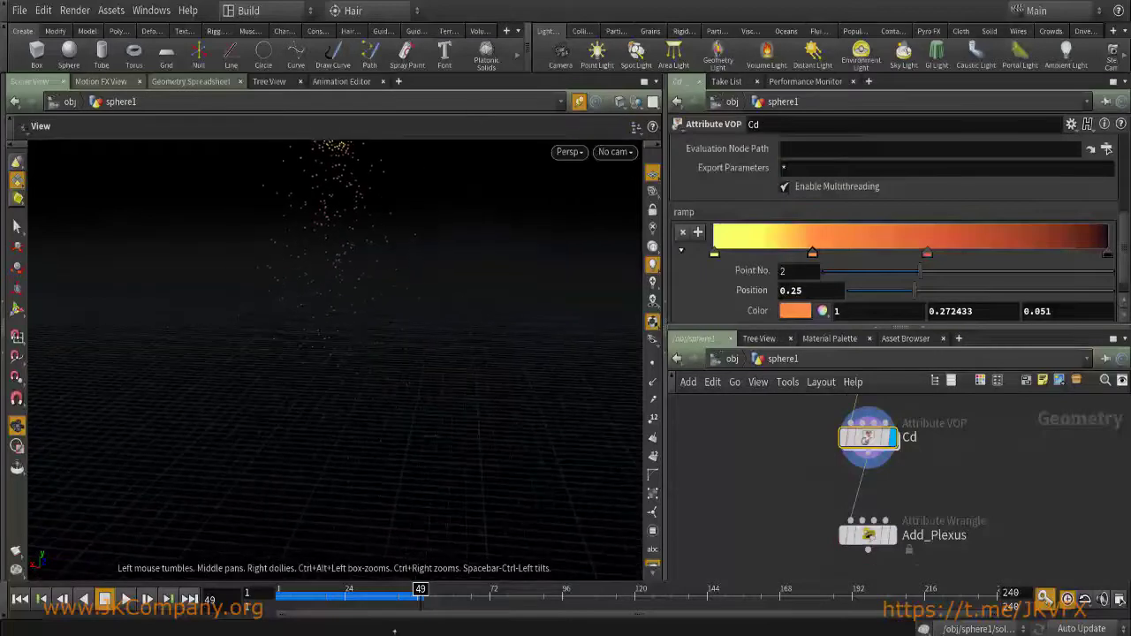
Frame and orbit close in on the particle cloud as a vertical column.
{"action": "key", "text": "s"}
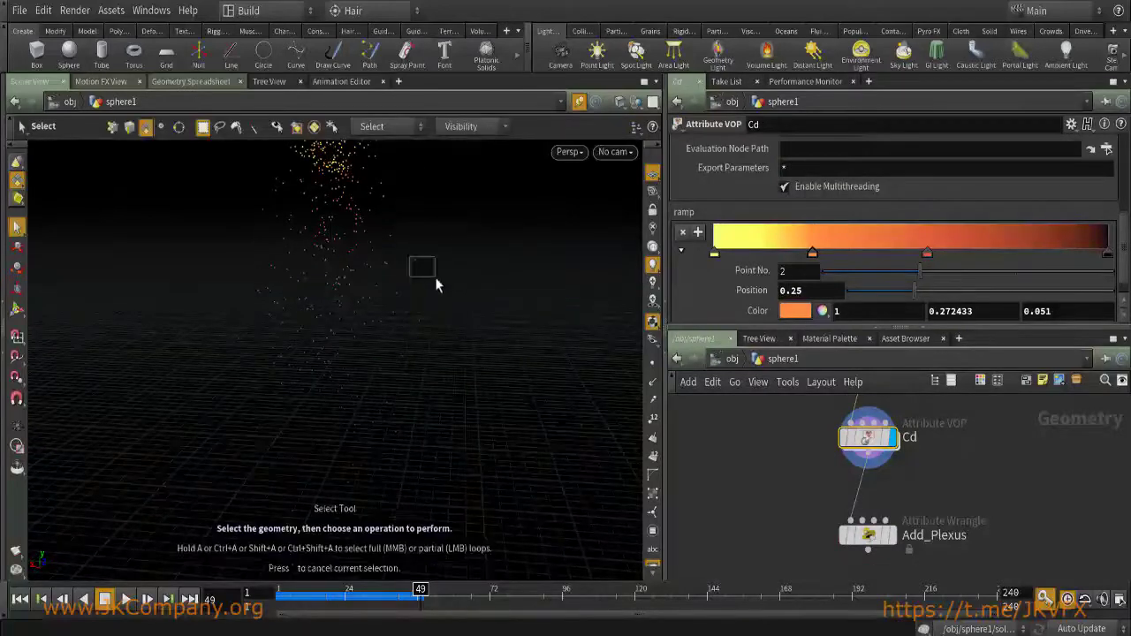
{"action": "key", "text": "space+g"}
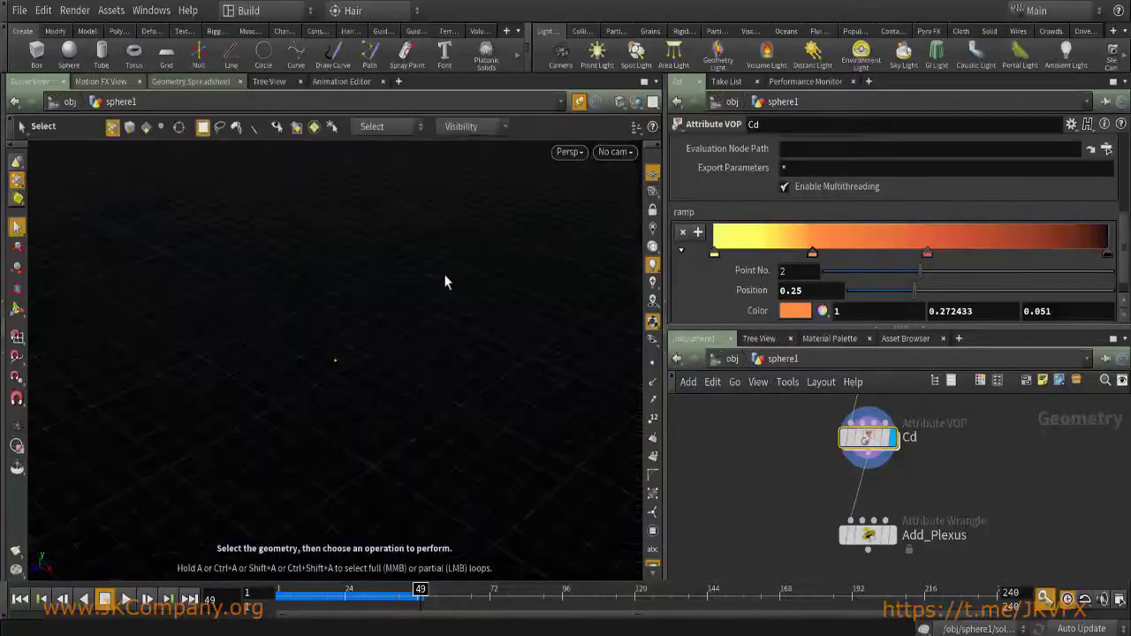
{"action": "left_click_drag", "start_coordinate": [106, 474], "coordinate": [356, 359]}
{"action": "right_click_drag", "start_coordinate": [356, 358], "coordinate": [429, 318]}
{"action": "left_click_drag", "start_coordinate": [326, 355], "coordinate": [385, 362]}
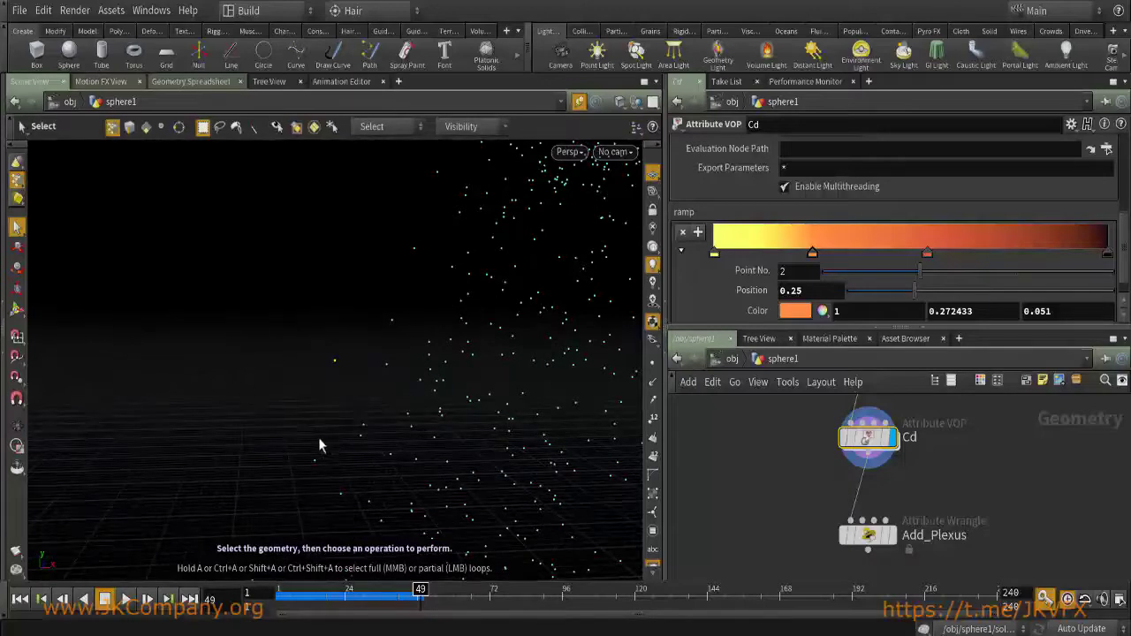
Show point numbers on the Cd points and display Add_Plexus's lines again.
{"action": "left_click", "coordinate": [868, 535]}
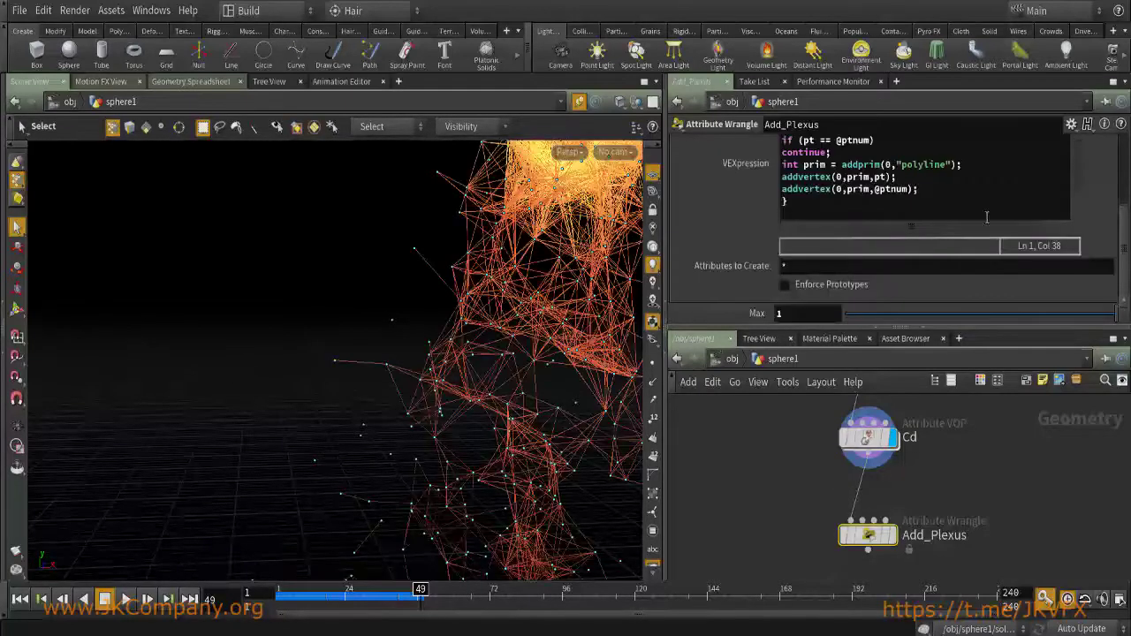
{"action": "scroll", "coordinate": [1113, 226], "scroll_direction": "up", "scroll_amount": 5}
{"action": "left_click", "coordinate": [869, 437]}
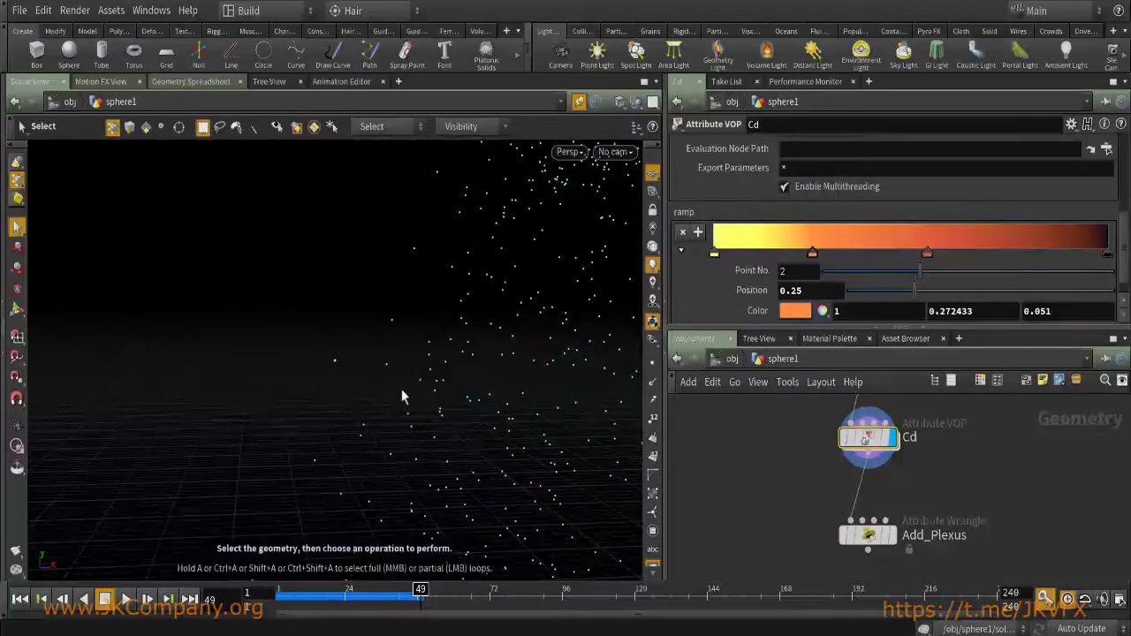
{"action": "left_click", "coordinate": [652, 417]}
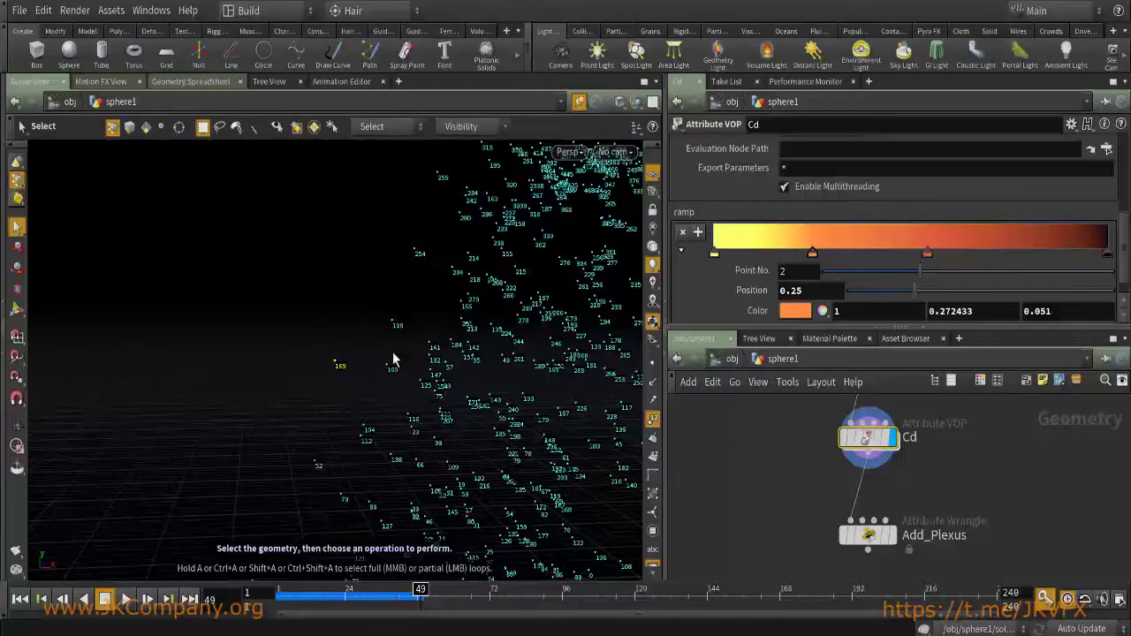
{"action": "left_click", "coordinate": [867, 534]}
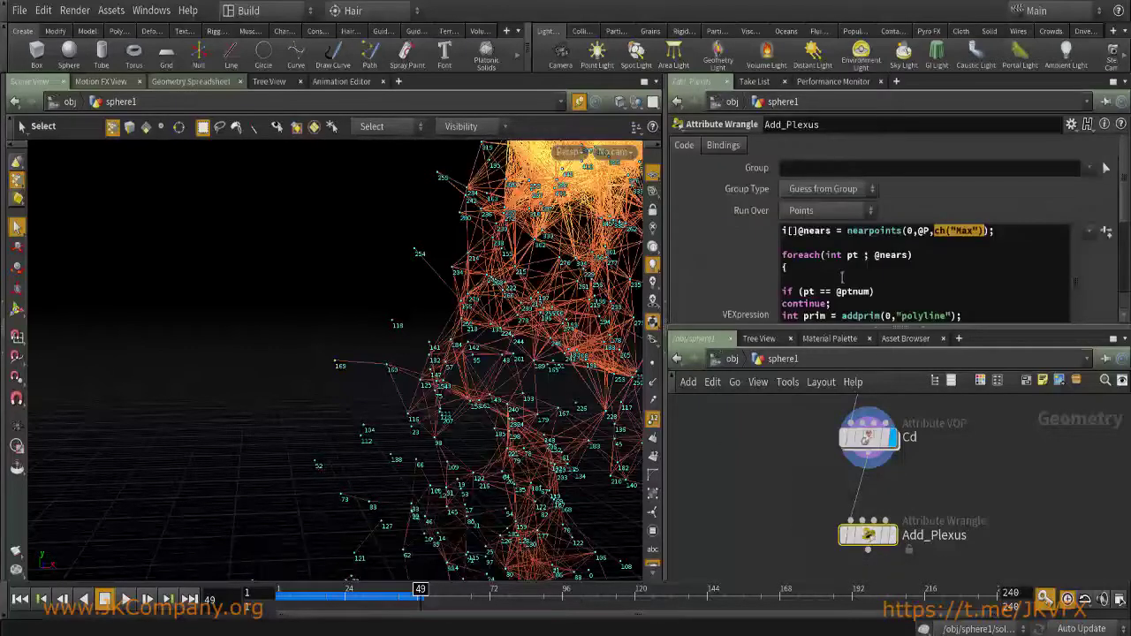
{"action": "left_click_drag", "start_coordinate": [833, 231], "coordinate": [794, 232]}
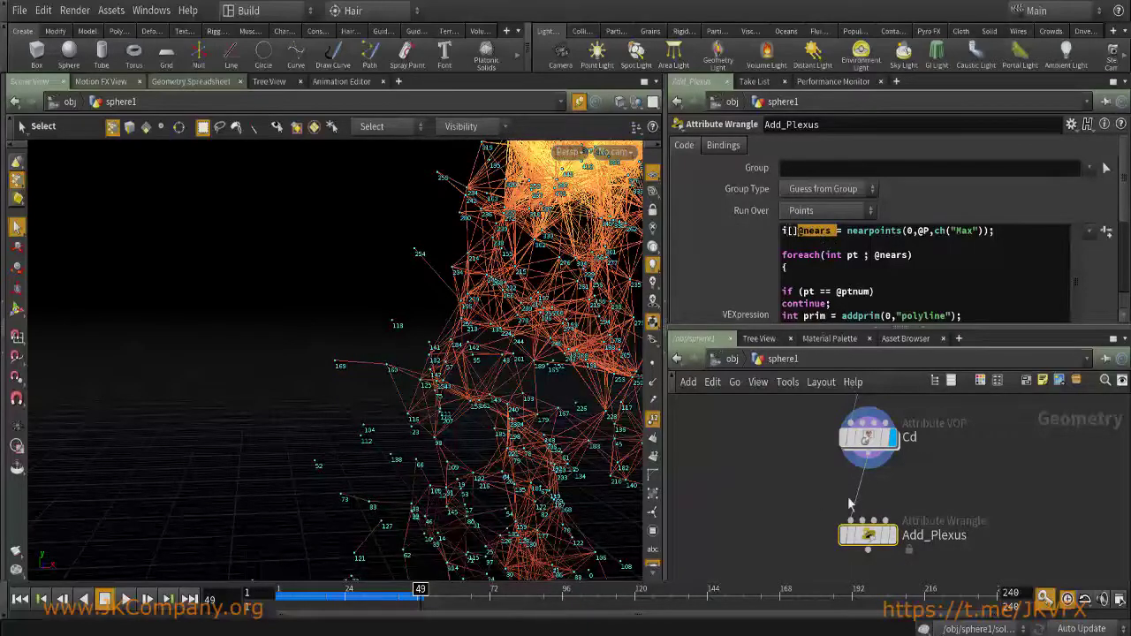
{"action": "right_click", "coordinate": [867, 543]}
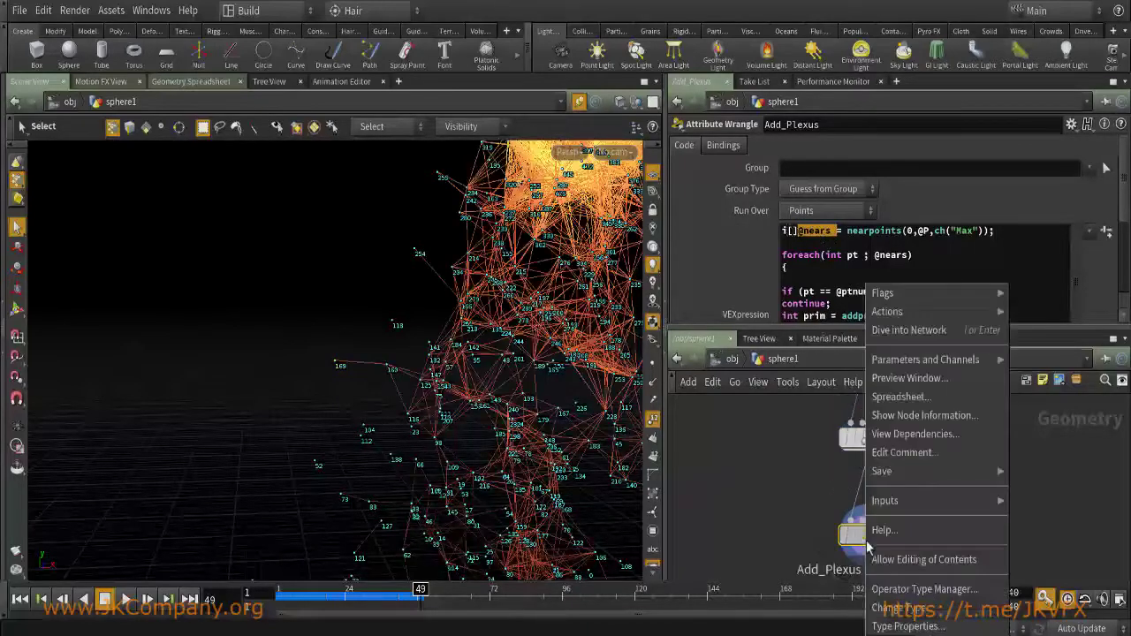
{"action": "left_click", "coordinate": [905, 396]}
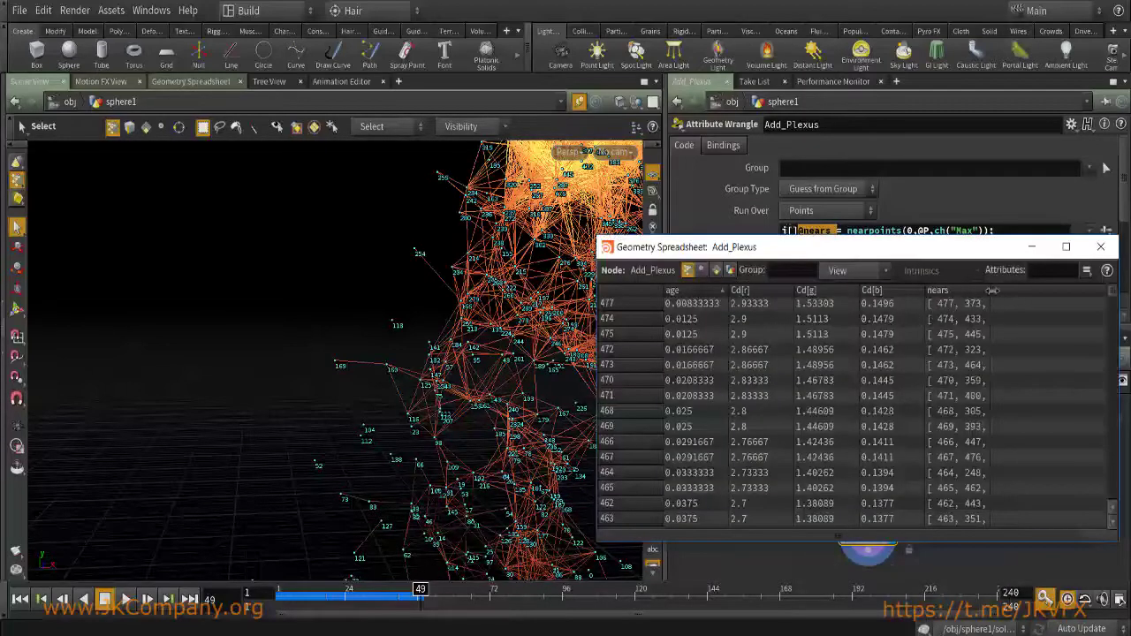
{"action": "left_click", "coordinate": [1074, 290]}
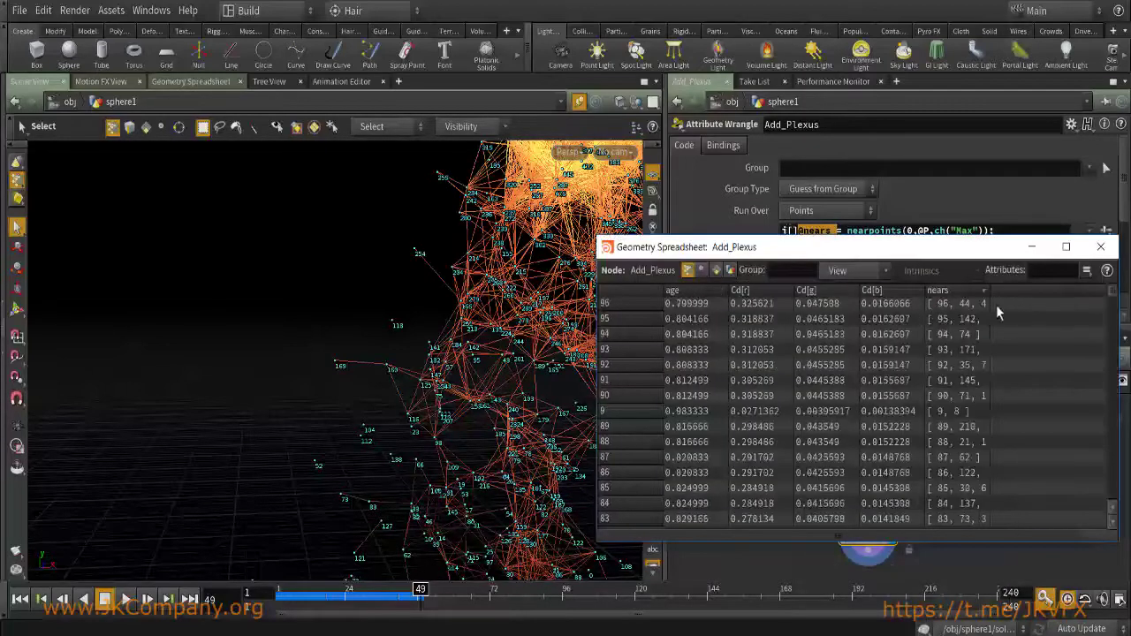
{"action": "left_click", "coordinate": [1101, 248]}
{"action": "left_click", "coordinate": [835, 237]}
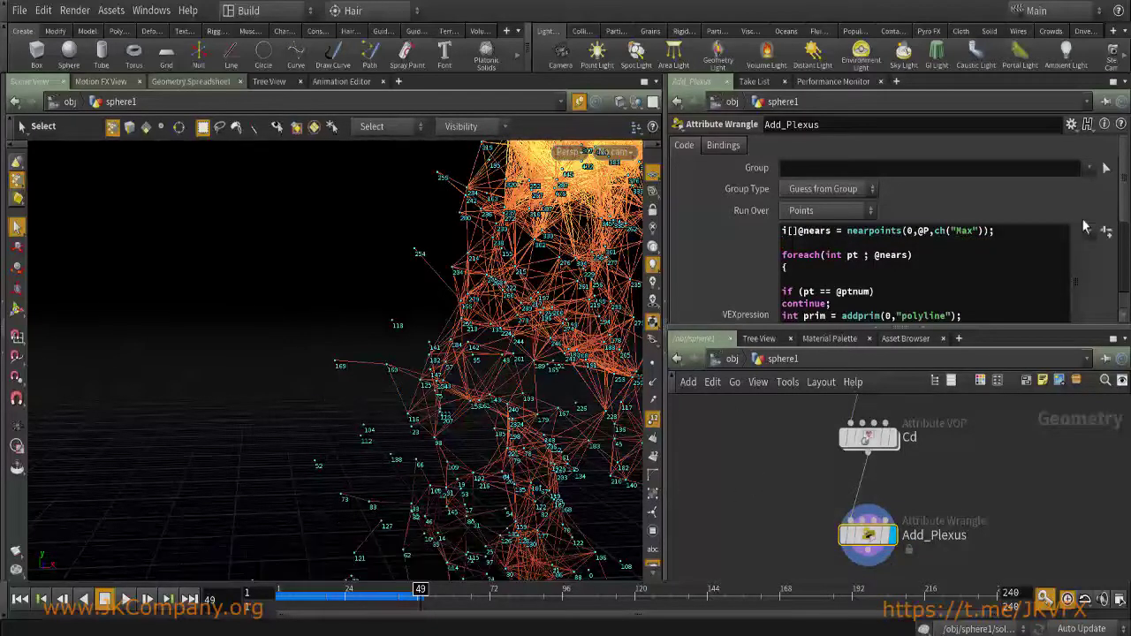
{"action": "scroll", "coordinate": [1122, 226], "scroll_direction": "down", "scroll_amount": 5}
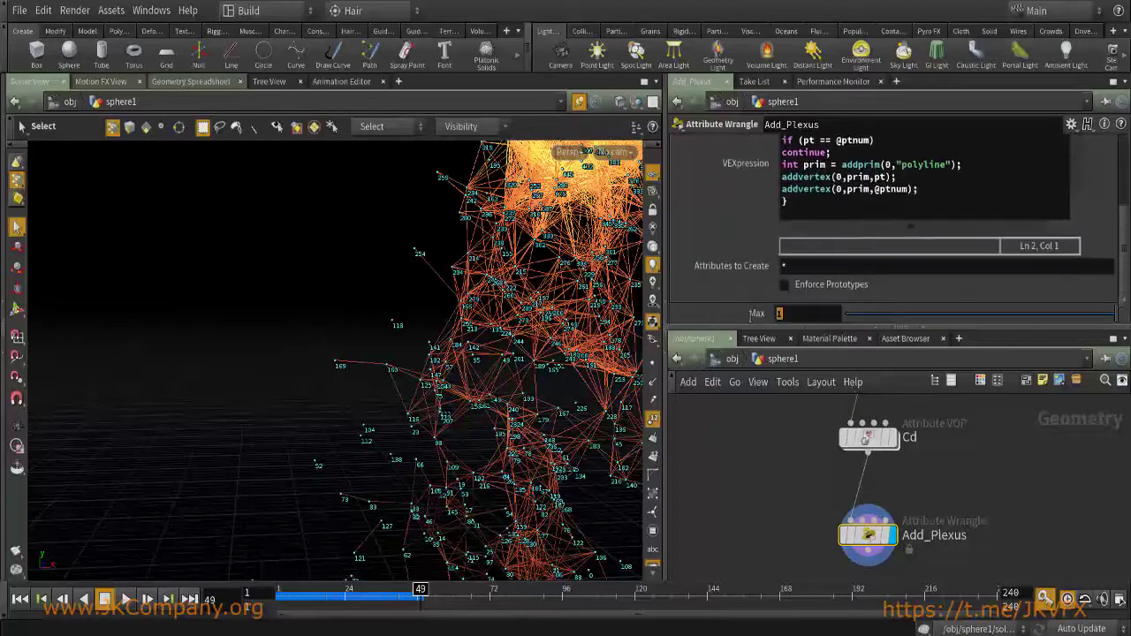
{"action": "type", "text": "2"}
{"action": "key", "text": "Return"}
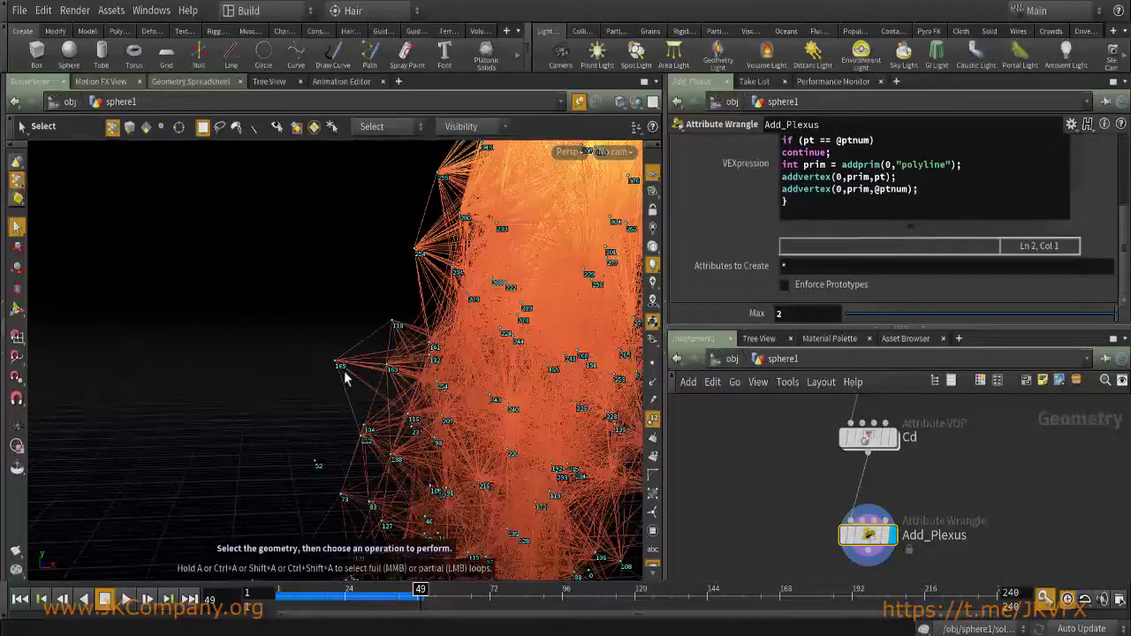
{"action": "double_click", "coordinate": [779, 313]}
{"action": "type", "text": "3"}
{"action": "key", "text": "Return"}
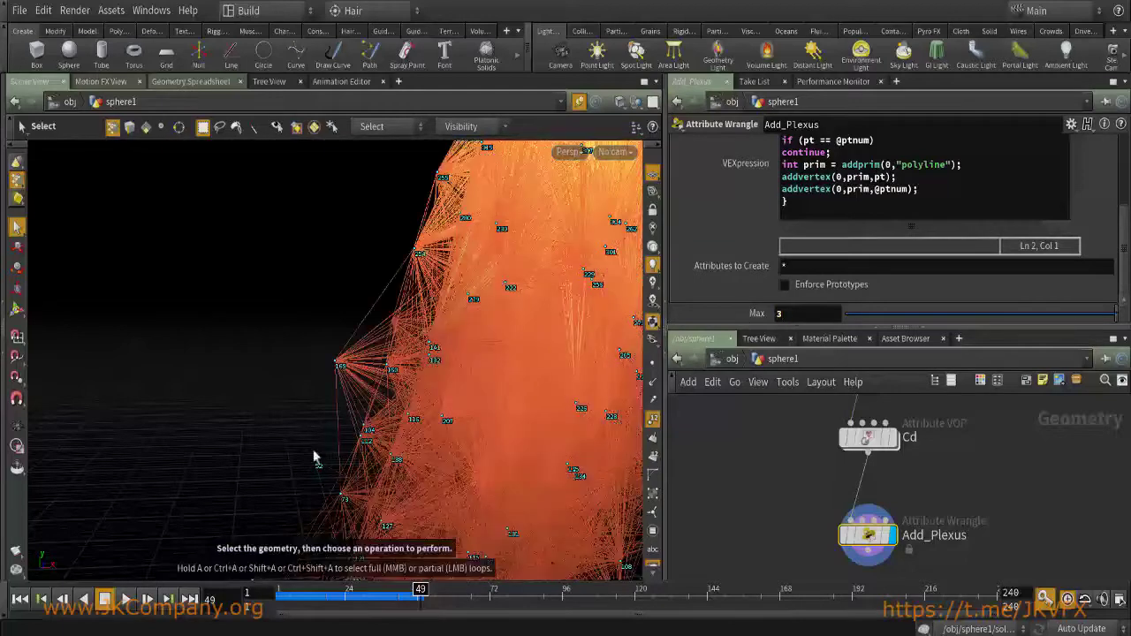
{"action": "double_click", "coordinate": [797, 314]}
{"action": "type", "text": "4"}
{"action": "key", "text": "Return"}
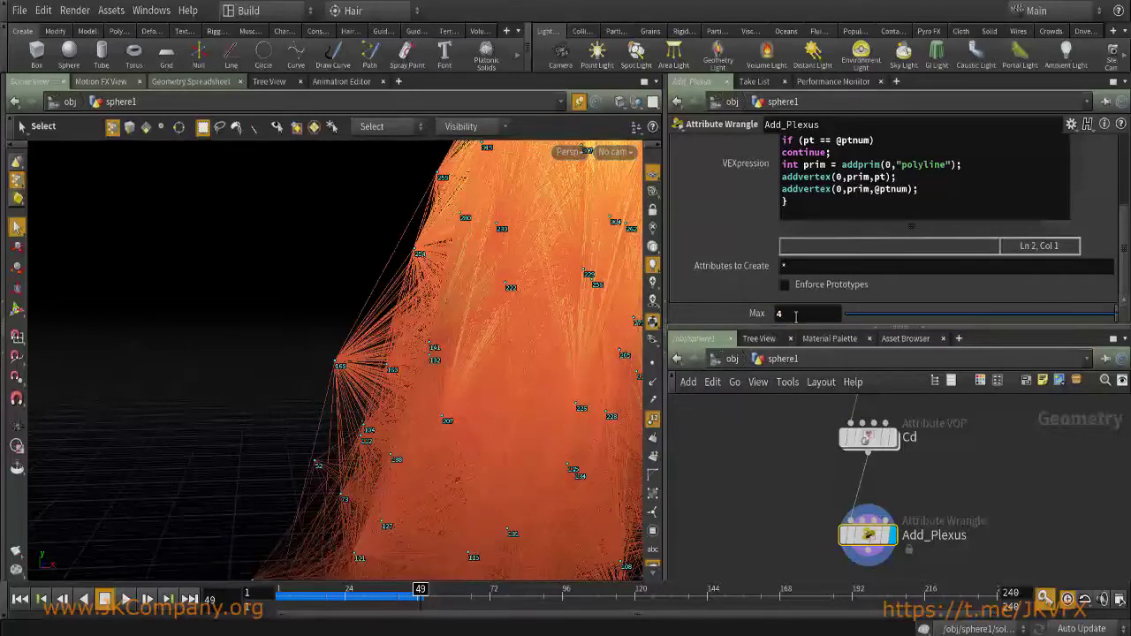
{"action": "double_click", "coordinate": [804, 315]}
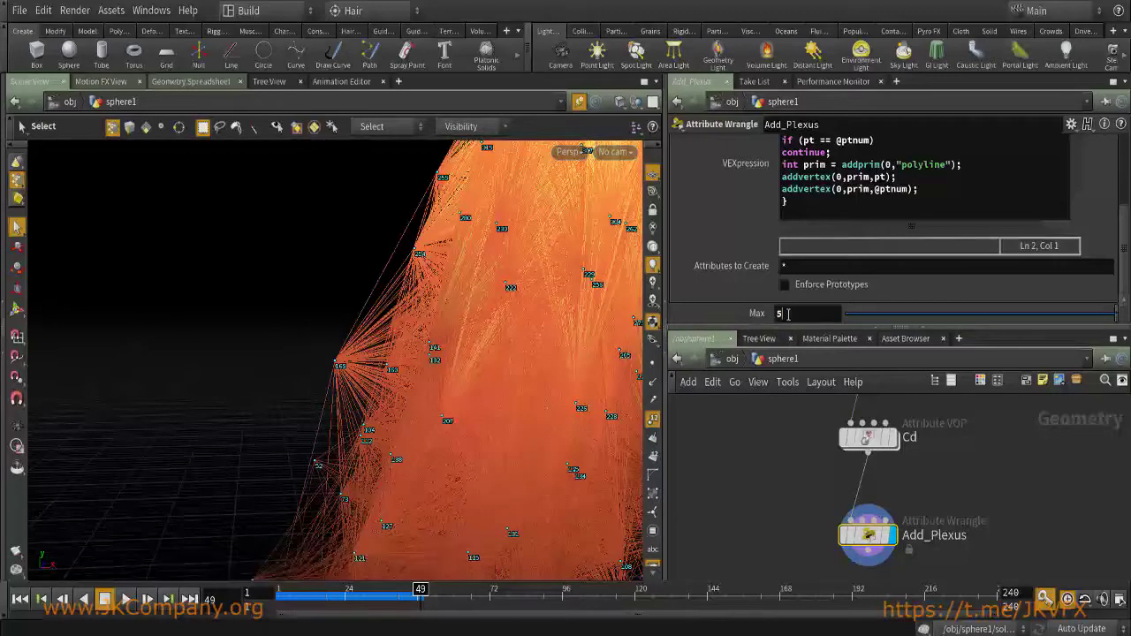
{"action": "type", "text": "5"}
{"action": "key", "text": "Return"}
{"action": "left_click_drag", "start_coordinate": [807, 315], "coordinate": [747, 314]}
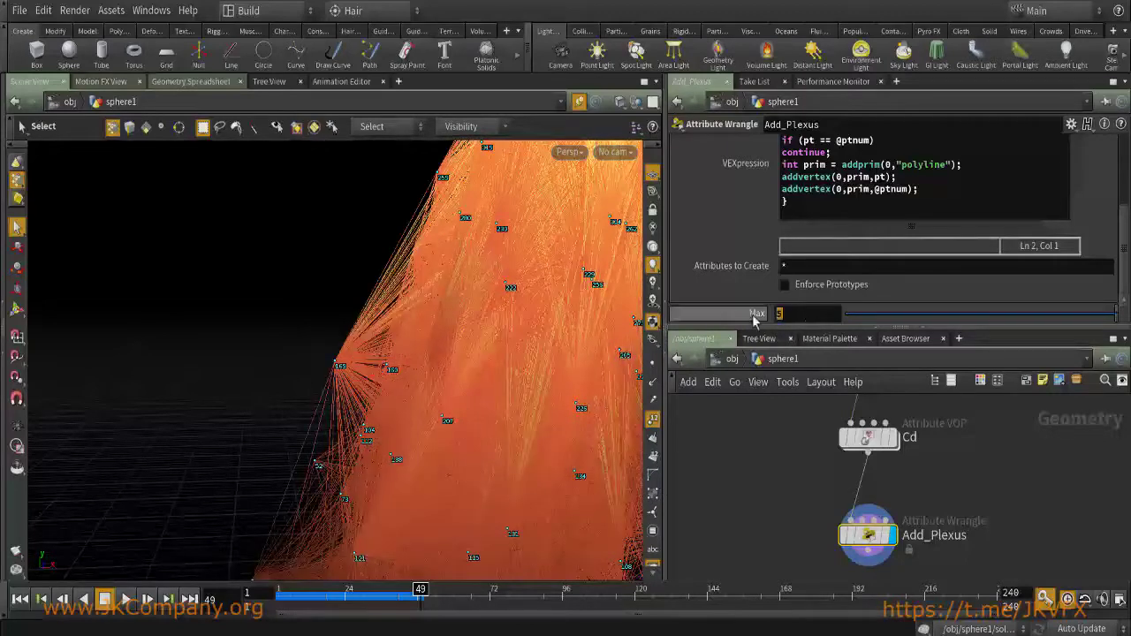
{"action": "key", "text": "Escape"}
{"action": "left_click_drag", "start_coordinate": [430, 424], "coordinate": [404, 398]}
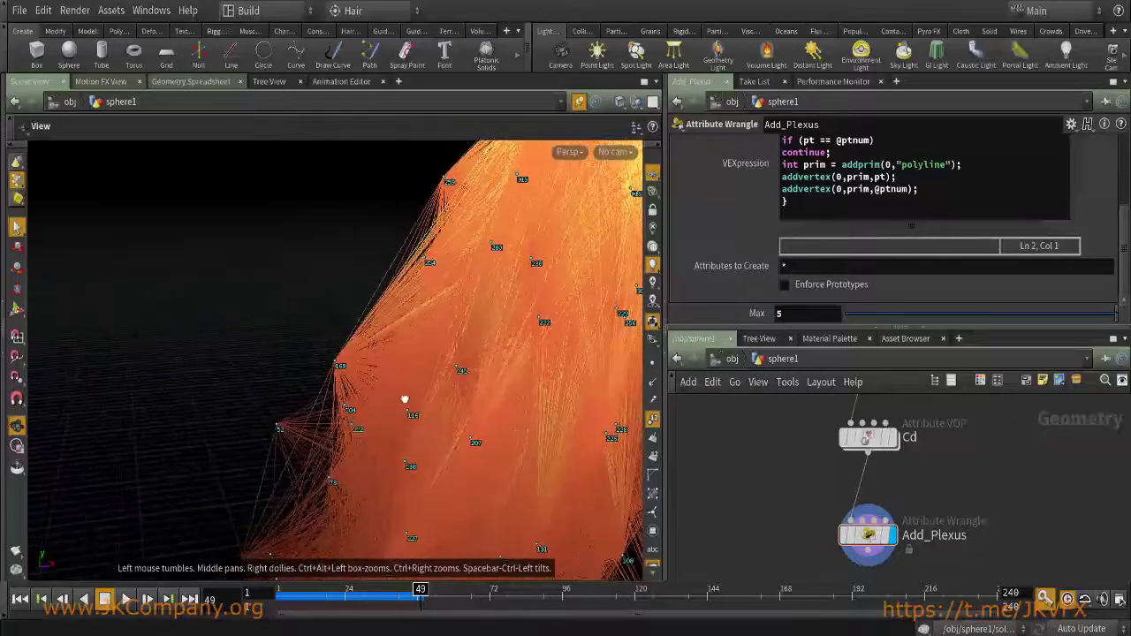
{"action": "key", "text": "s"}
{"action": "left_click_drag", "start_coordinate": [270, 394], "coordinate": [159, 456]}
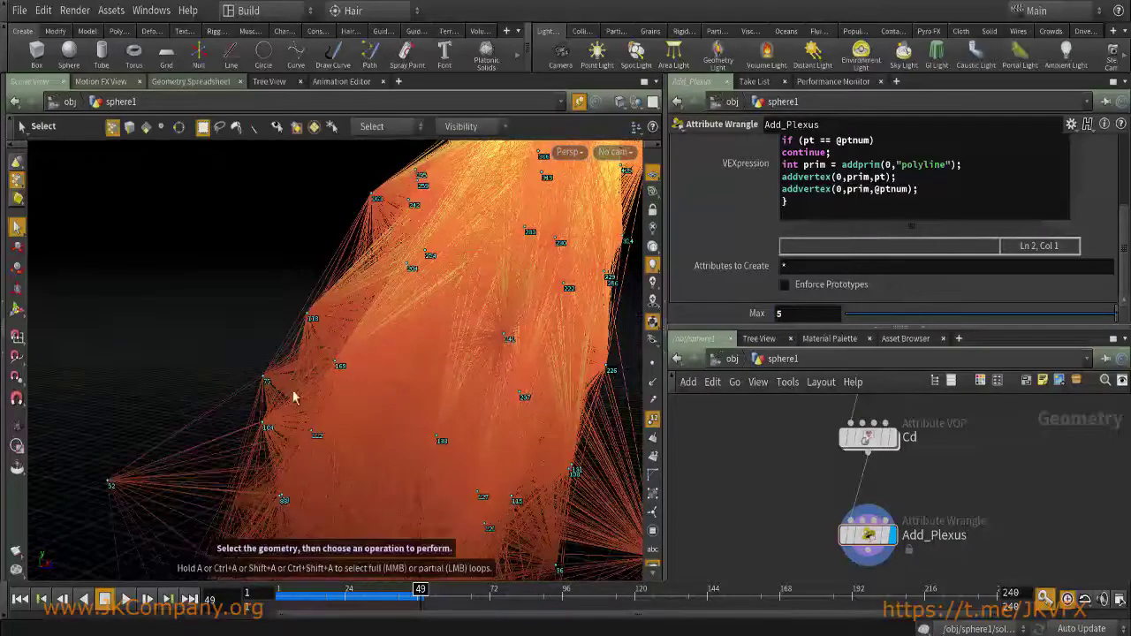
{"action": "type", "text": "1"}
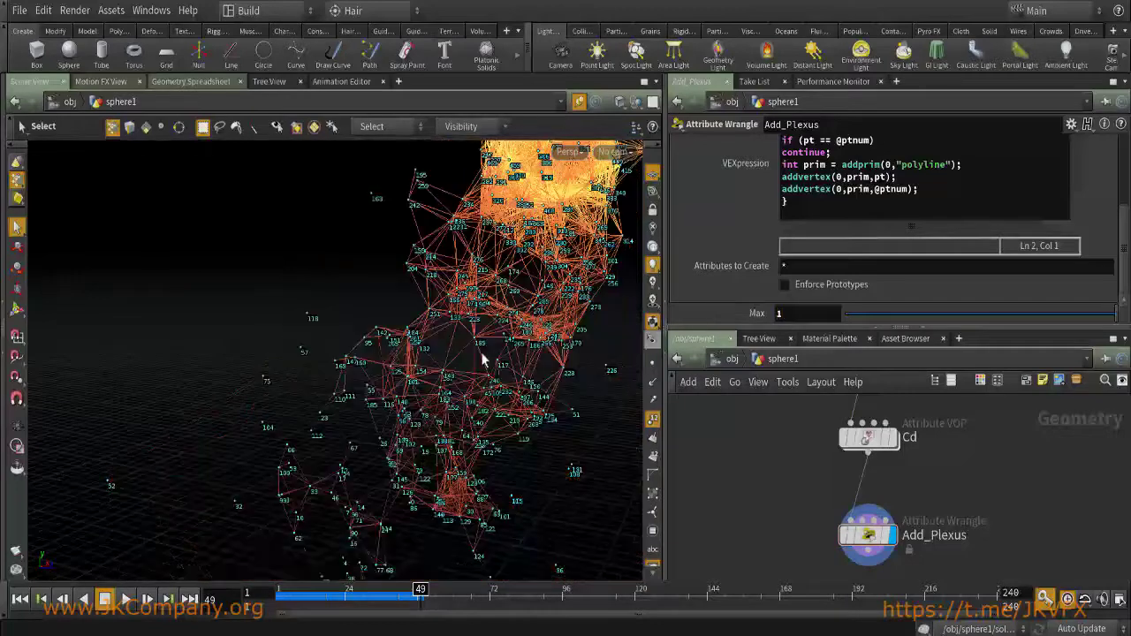
{"action": "key", "text": "space"}
{"action": "left_click_drag", "start_coordinate": [391, 336], "coordinate": [560, 313]}
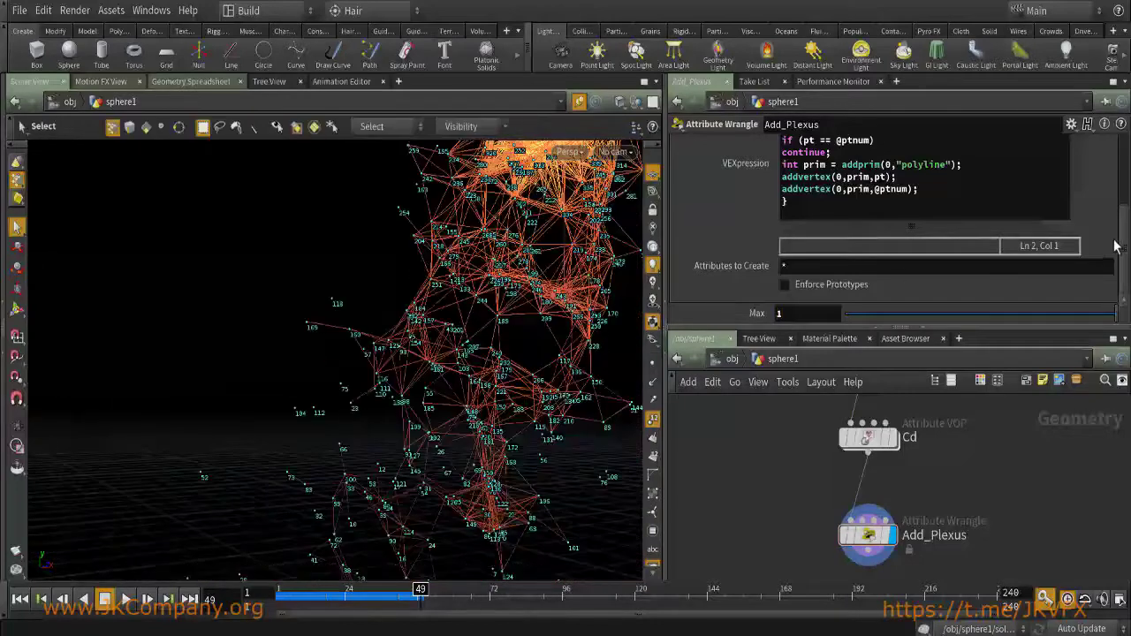
{"action": "scroll", "coordinate": [856, 205], "scroll_direction": "up", "scroll_amount": 3}
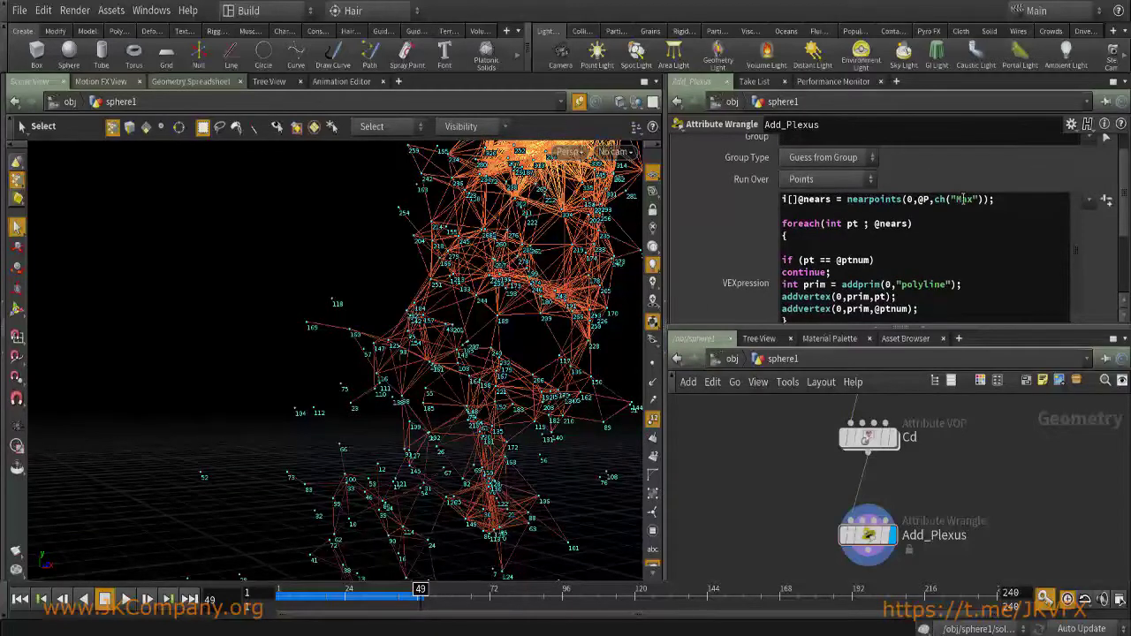
Highlight nears, foreach and pt in the Add_Plexus VEX code.
{"action": "left_click_drag", "start_coordinate": [832, 199], "coordinate": [781, 200]}
{"action": "double_click", "coordinate": [818, 224]}
{"action": "double_click", "coordinate": [852, 223]}
{"action": "double_click", "coordinate": [835, 201]}
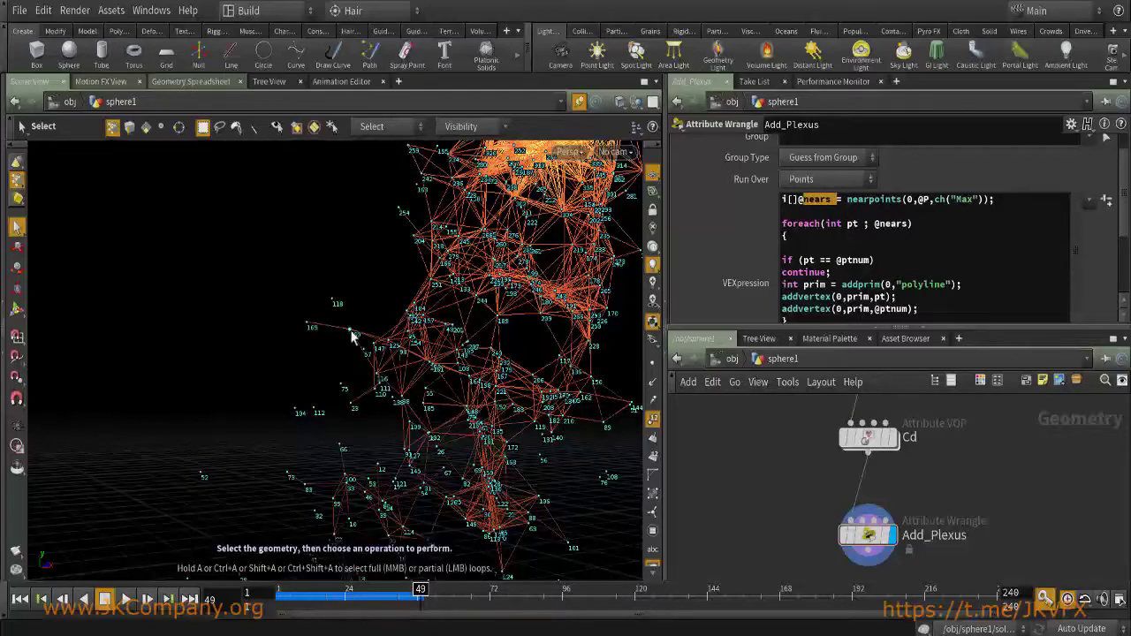
Dolly in and tumble around the numbered points and red lines over the grid.
{"action": "key", "text": "Escape"}
{"action": "scroll", "coordinate": [391, 367], "scroll_direction": "up", "scroll_amount": 10}
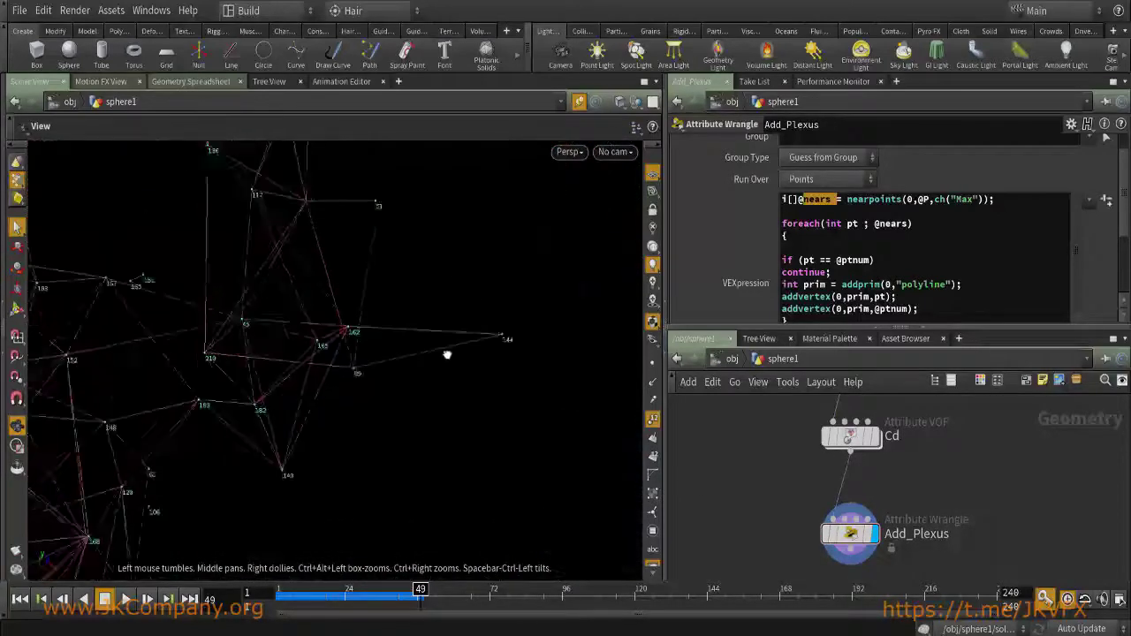
{"action": "scroll", "coordinate": [457, 333], "scroll_direction": "down", "scroll_amount": 5}
{"action": "left_click_drag", "start_coordinate": [480, 377], "coordinate": [396, 454]}
{"action": "left_click_drag", "start_coordinate": [498, 286], "coordinate": [437, 289]}
{"action": "key", "text": "s"}
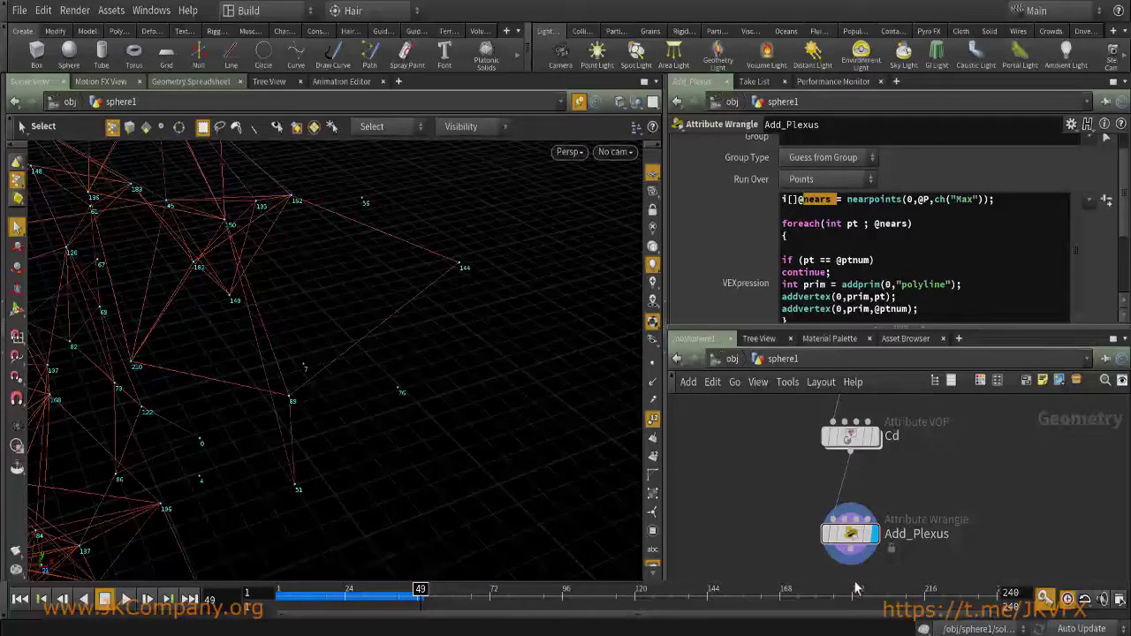
{"action": "right_click", "coordinate": [849, 533]}
Open Add_Plexus's Geometry Spreadsheet, widen the nears column, and move it down-left.
{"action": "left_click", "coordinate": [892, 396]}
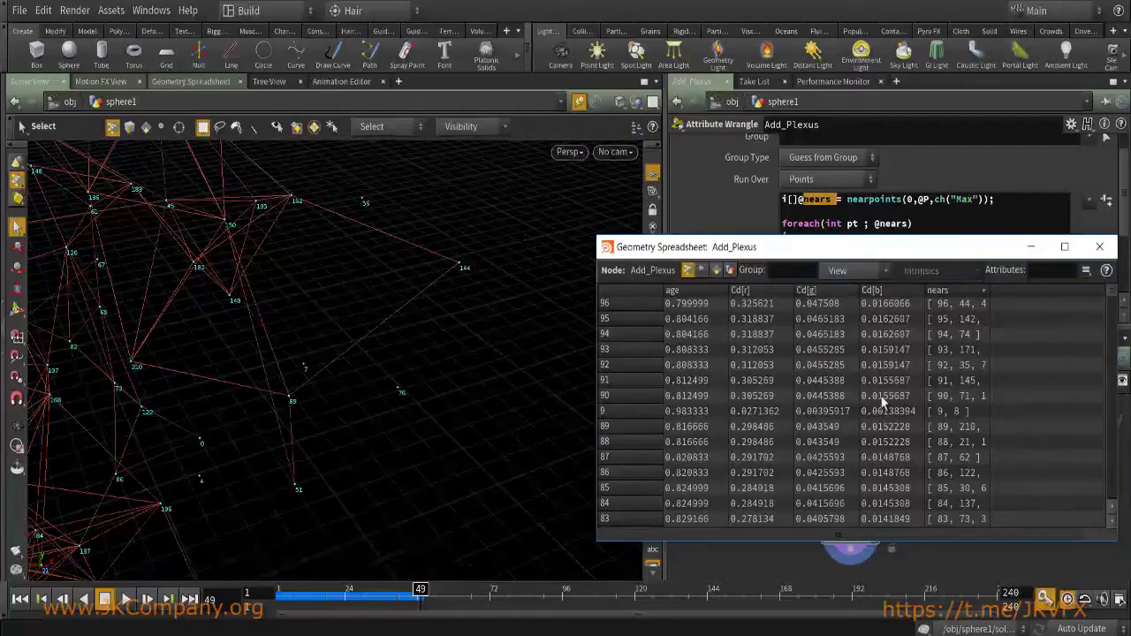
{"action": "left_click_drag", "start_coordinate": [1113, 300], "coordinate": [1113, 338]}
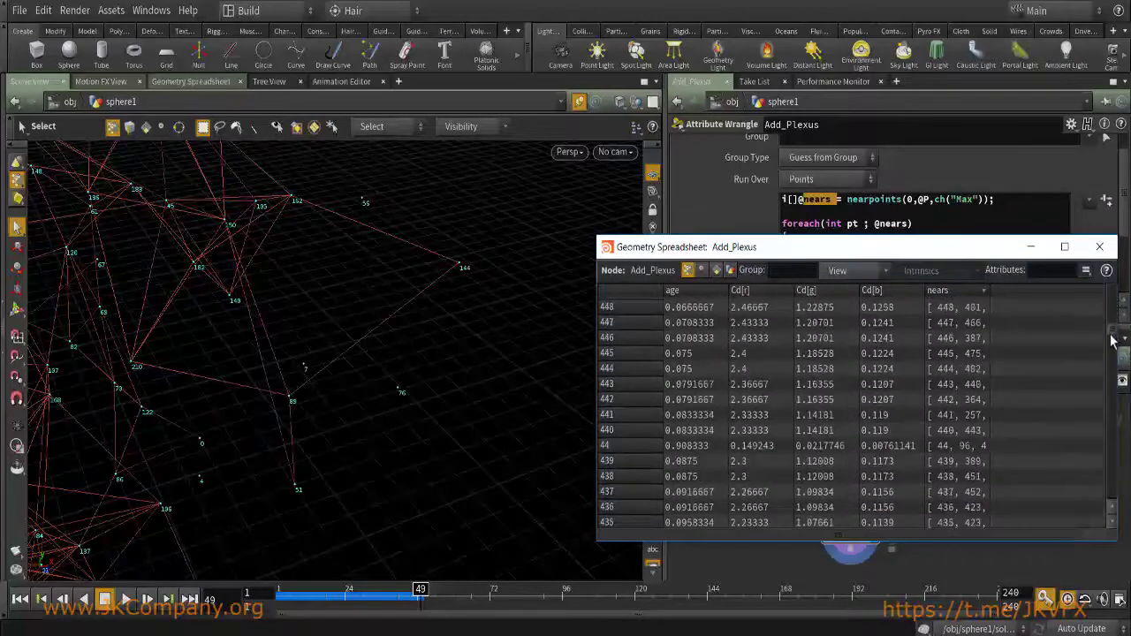
{"action": "scroll", "coordinate": [642, 312], "scroll_direction": "down", "scroll_amount": 10}
{"action": "scroll", "coordinate": [1110, 325], "scroll_direction": "down", "scroll_amount": 1}
{"action": "left_click_drag", "start_coordinate": [1110, 324], "coordinate": [1111, 437]}
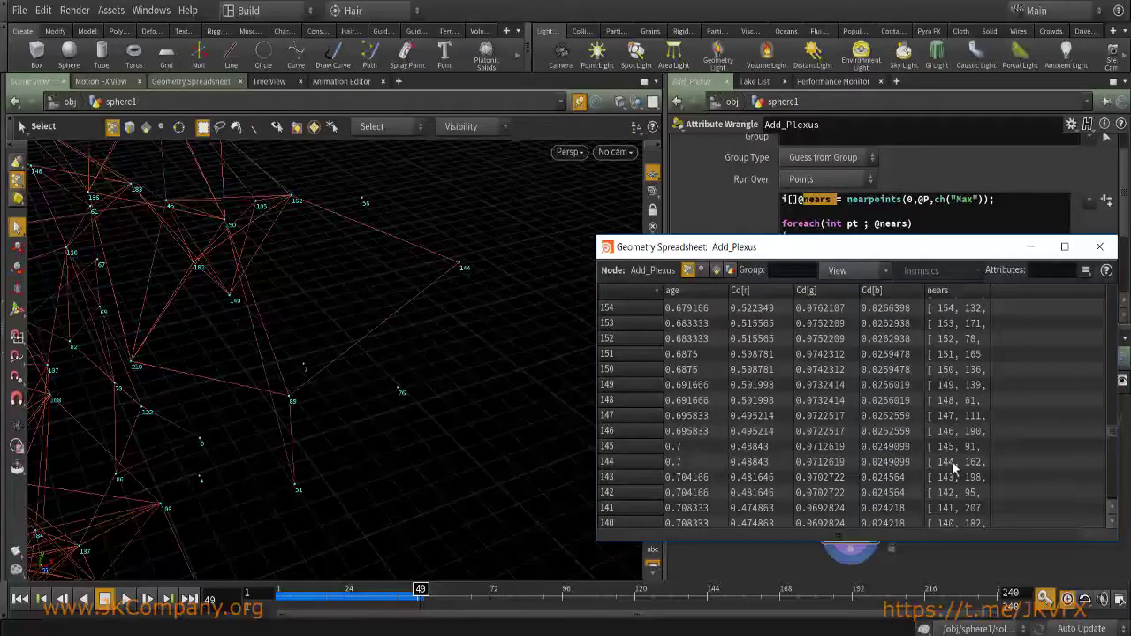
{"action": "left_click_drag", "start_coordinate": [998, 291], "coordinate": [1097, 297]}
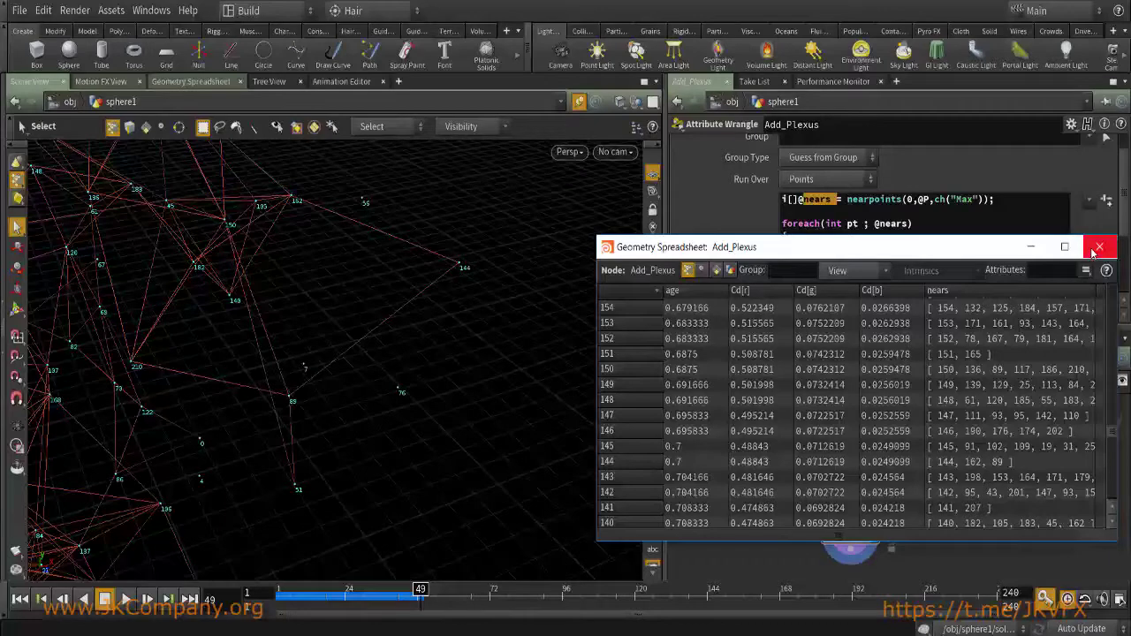
{"action": "left_click_drag", "start_coordinate": [928, 247], "coordinate": [830, 372]}
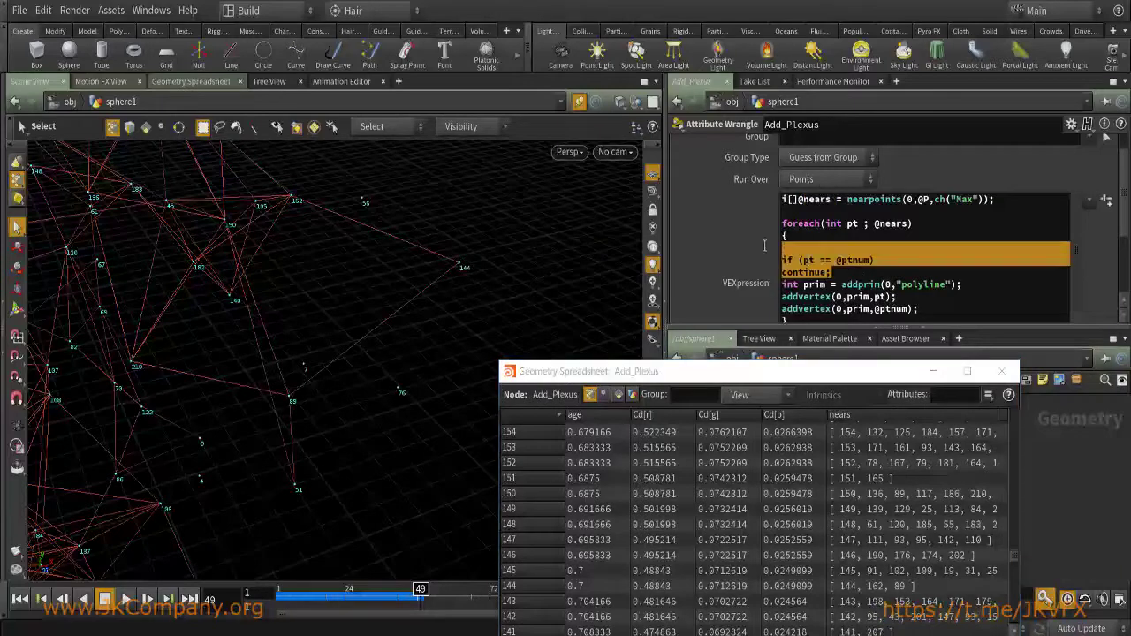
Add a blank line after the continue statement, review the loop code, and close the spreadsheet.
{"action": "left_click", "coordinate": [840, 274]}
{"action": "key", "text": "Return"}
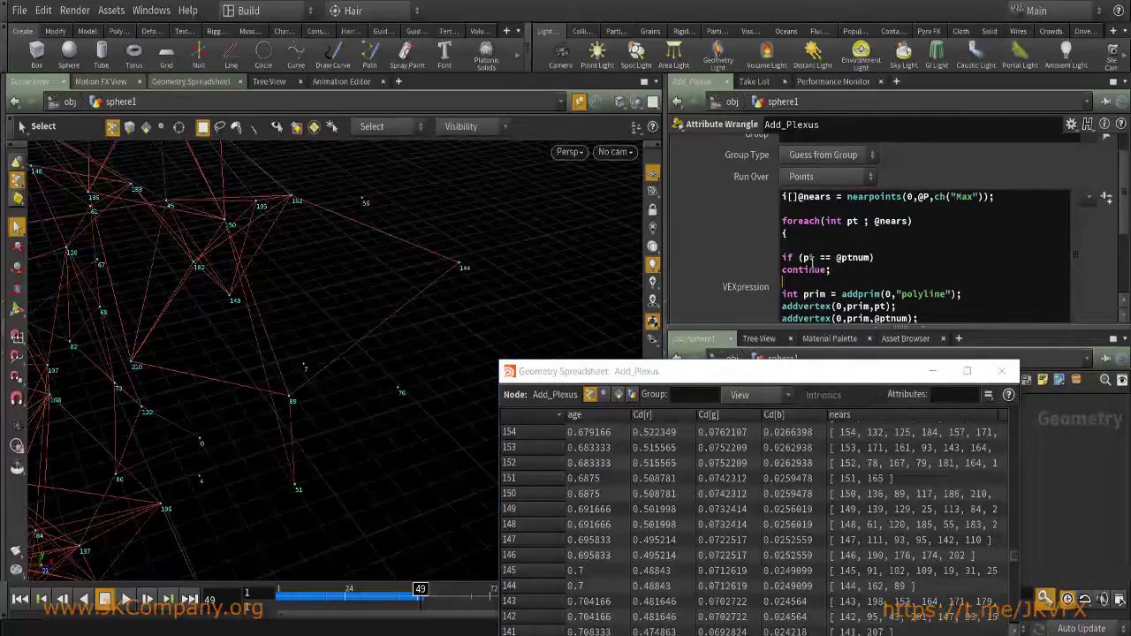
{"action": "double_click", "coordinate": [853, 222]}
{"action": "left_click_drag", "start_coordinate": [836, 257], "coordinate": [871, 257]}
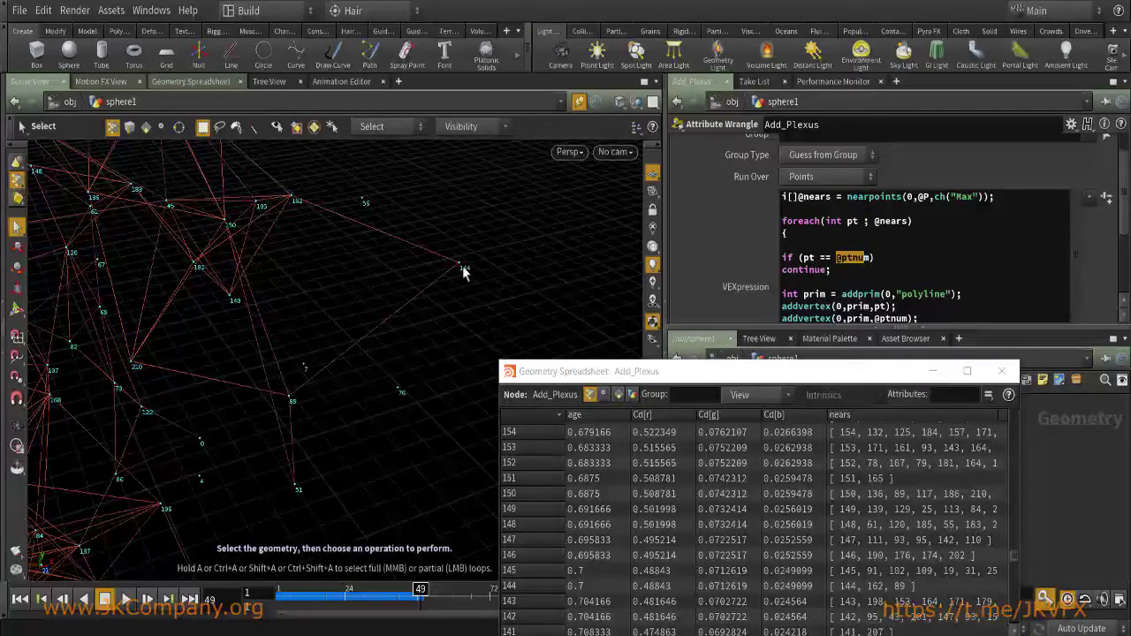
{"action": "left_click_drag", "start_coordinate": [842, 279], "coordinate": [746, 279]}
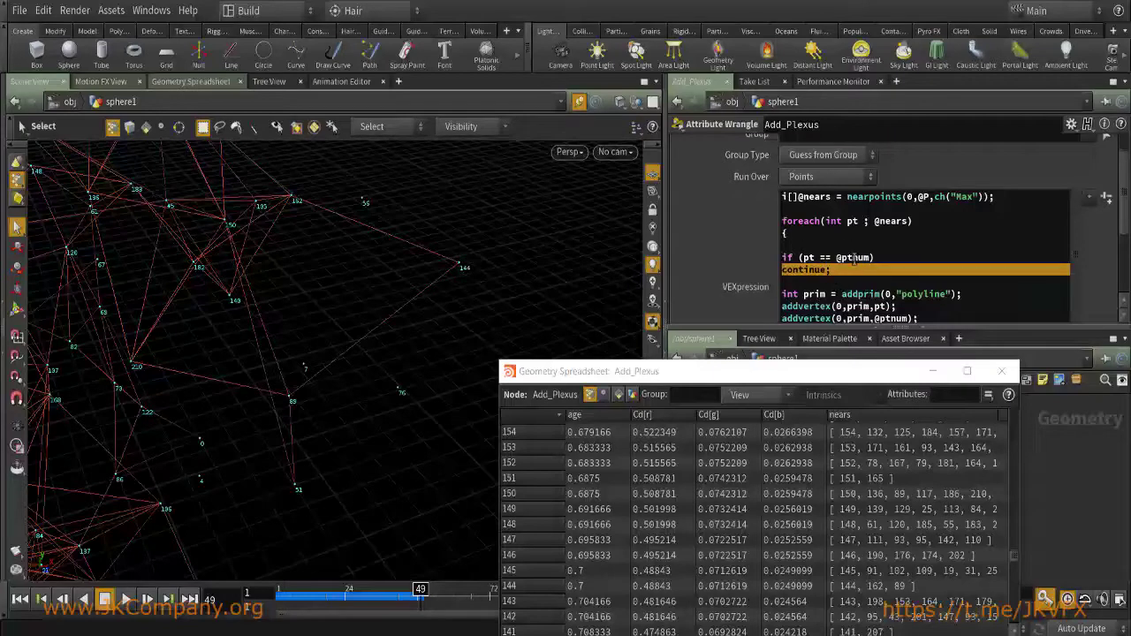
{"action": "left_click", "coordinate": [852, 221]}
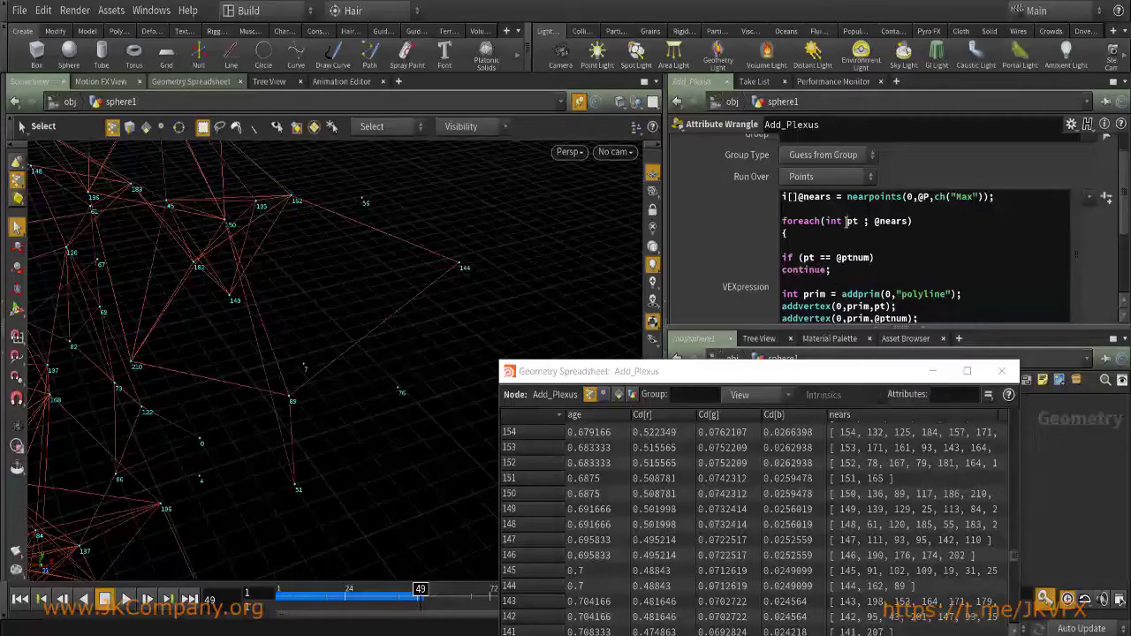
{"action": "double_click", "coordinate": [850, 222]}
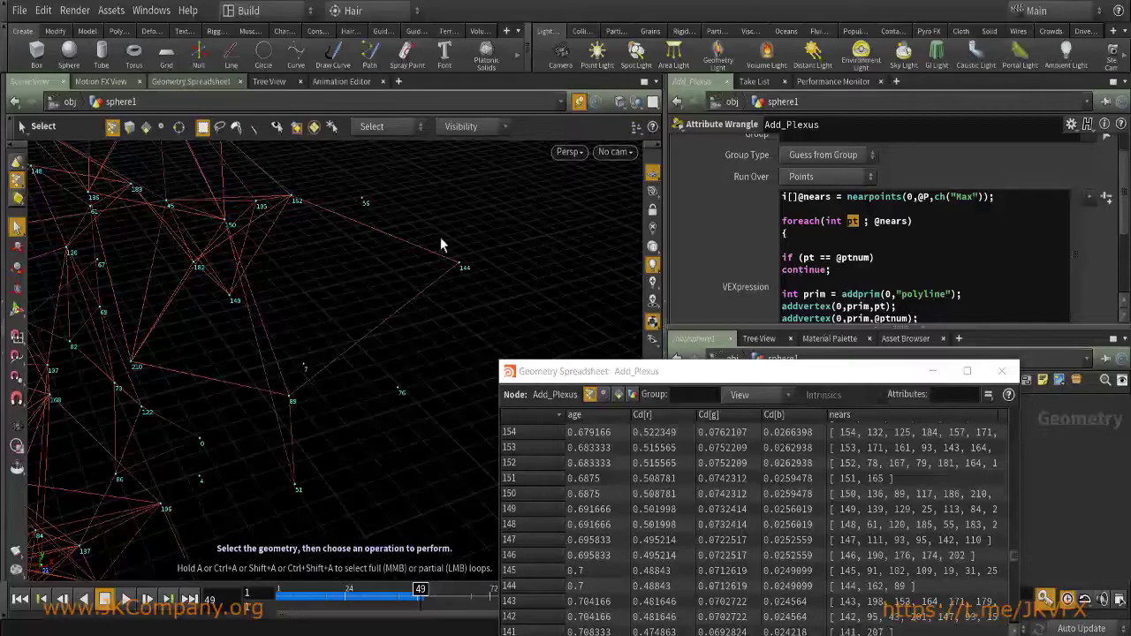
{"action": "left_click", "coordinate": [1001, 371]}
{"action": "left_click_drag", "start_coordinate": [951, 270], "coordinate": [952, 245]}
Walk through the addprim polyline call and the two addvertex lines.
{"action": "left_click", "coordinate": [952, 278]}
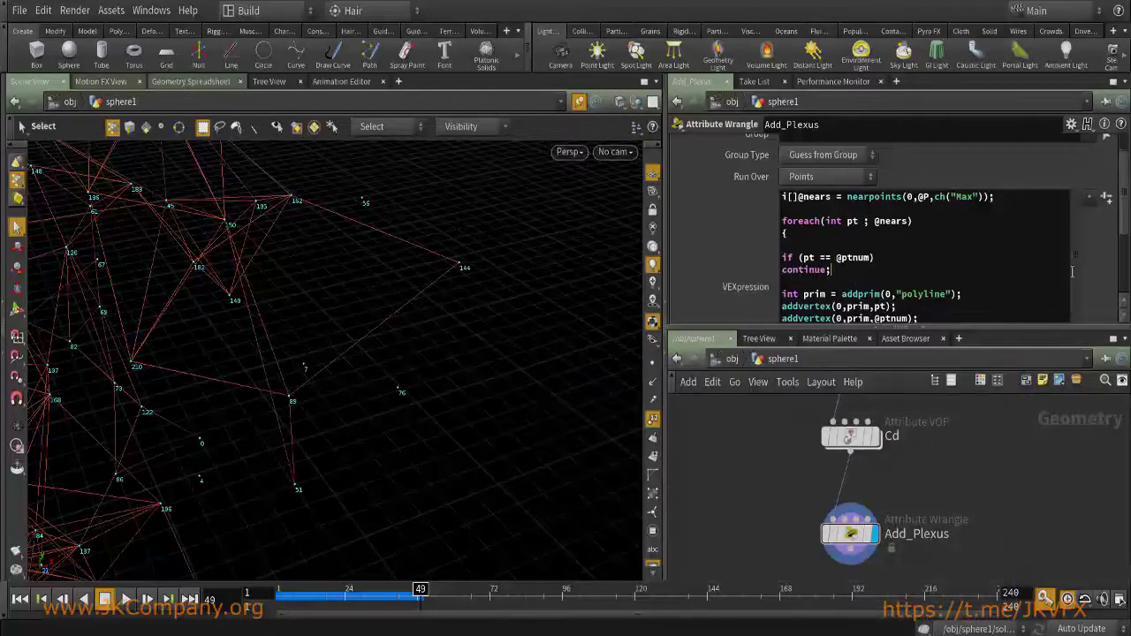
{"action": "scroll", "coordinate": [971, 247], "scroll_direction": "down", "scroll_amount": 2}
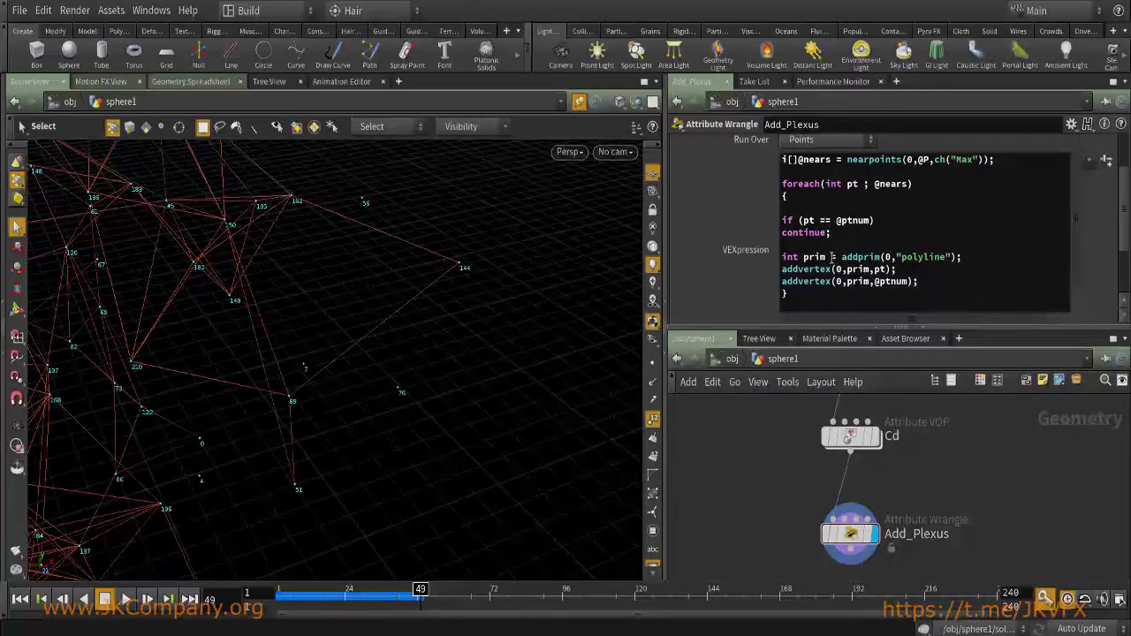
{"action": "left_click_drag", "start_coordinate": [840, 257], "coordinate": [899, 257]}
{"action": "left_click", "coordinate": [948, 257]}
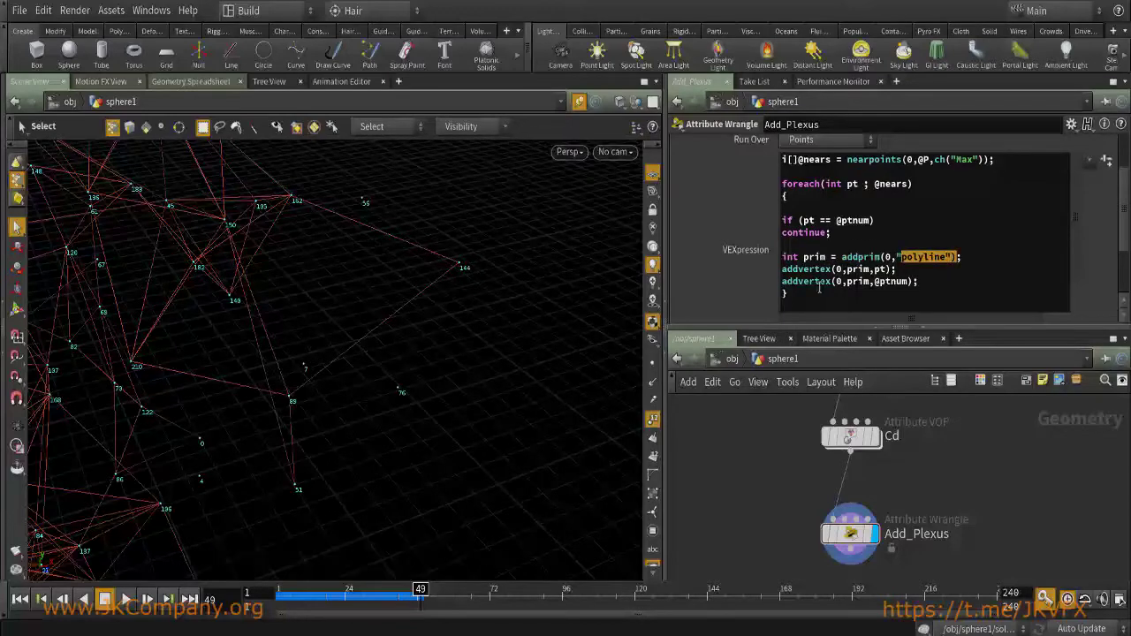
{"action": "left_click", "coordinate": [835, 269]}
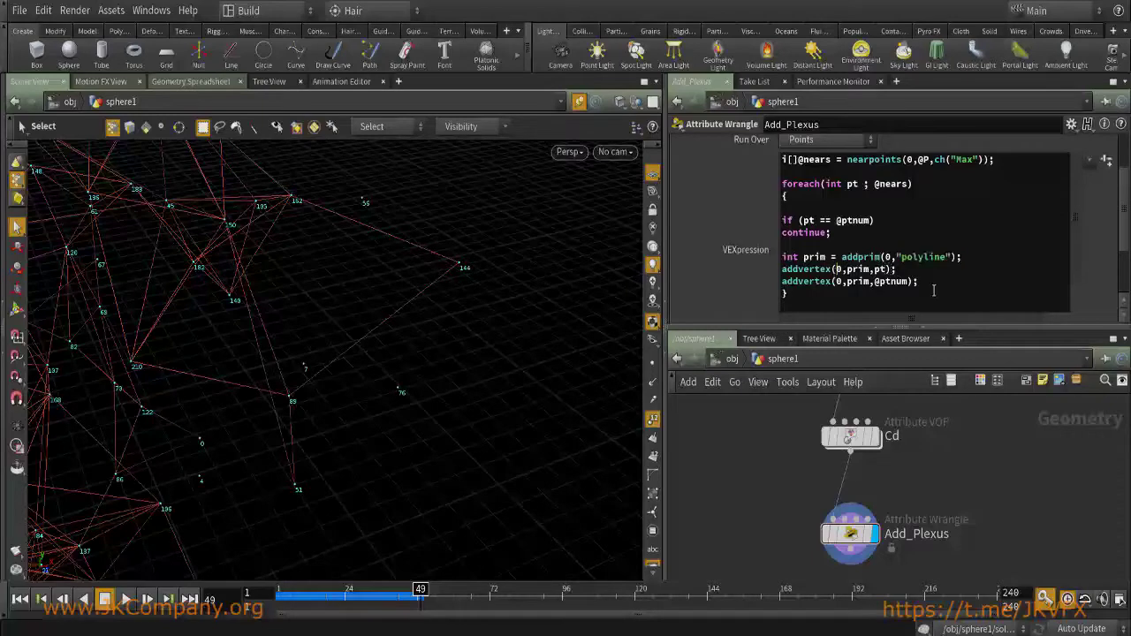
{"action": "left_click_drag", "start_coordinate": [929, 284], "coordinate": [818, 269]}
{"action": "left_click", "coordinate": [820, 268]}
Examine the pt and prim arguments in the addvertex calls.
{"action": "double_click", "coordinate": [880, 269]}
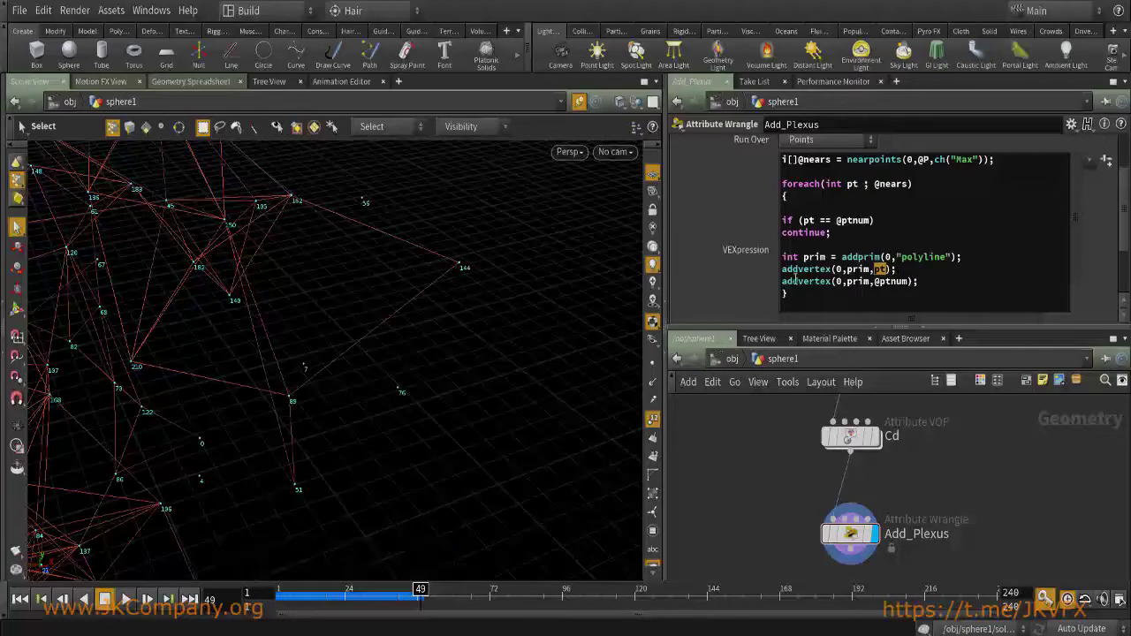
{"action": "left_click_drag", "start_coordinate": [786, 281], "coordinate": [808, 282]}
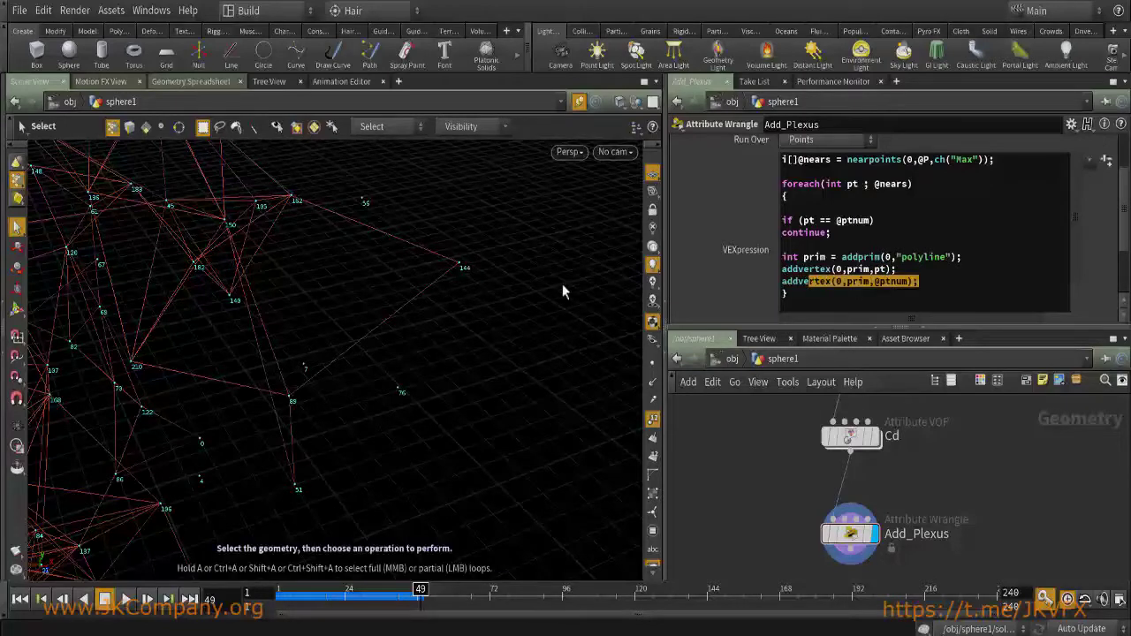
{"action": "left_click", "coordinate": [851, 269]}
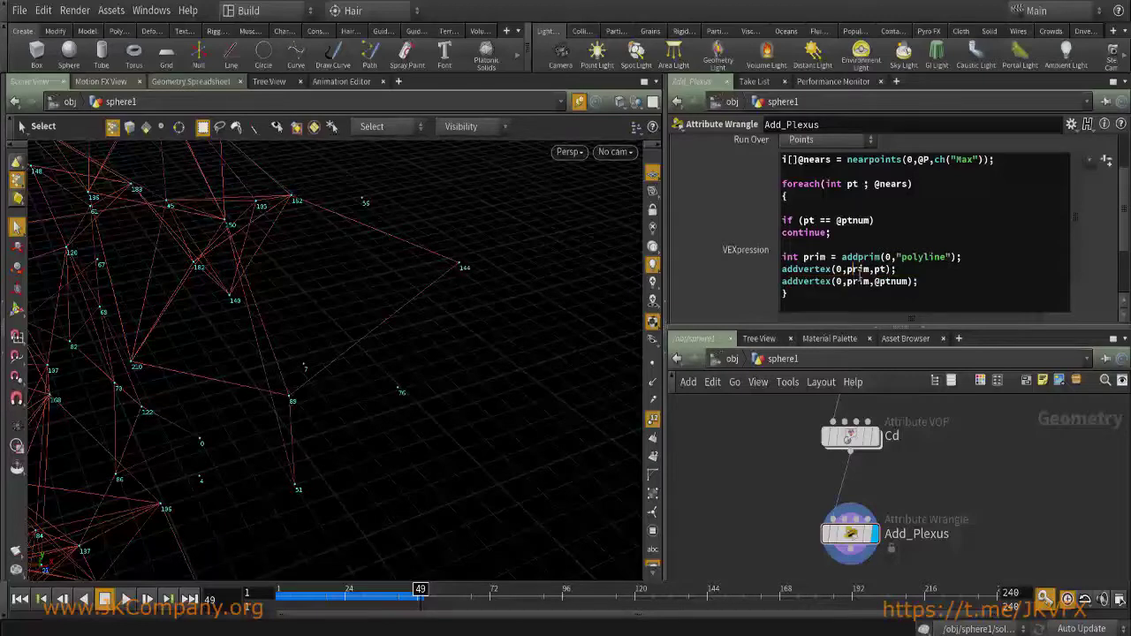
{"action": "double_click", "coordinate": [857, 281]}
{"action": "left_click", "coordinate": [857, 269]}
{"action": "double_click", "coordinate": [857, 269]}
{"action": "left_click_drag", "start_coordinate": [897, 257], "coordinate": [897, 269]}
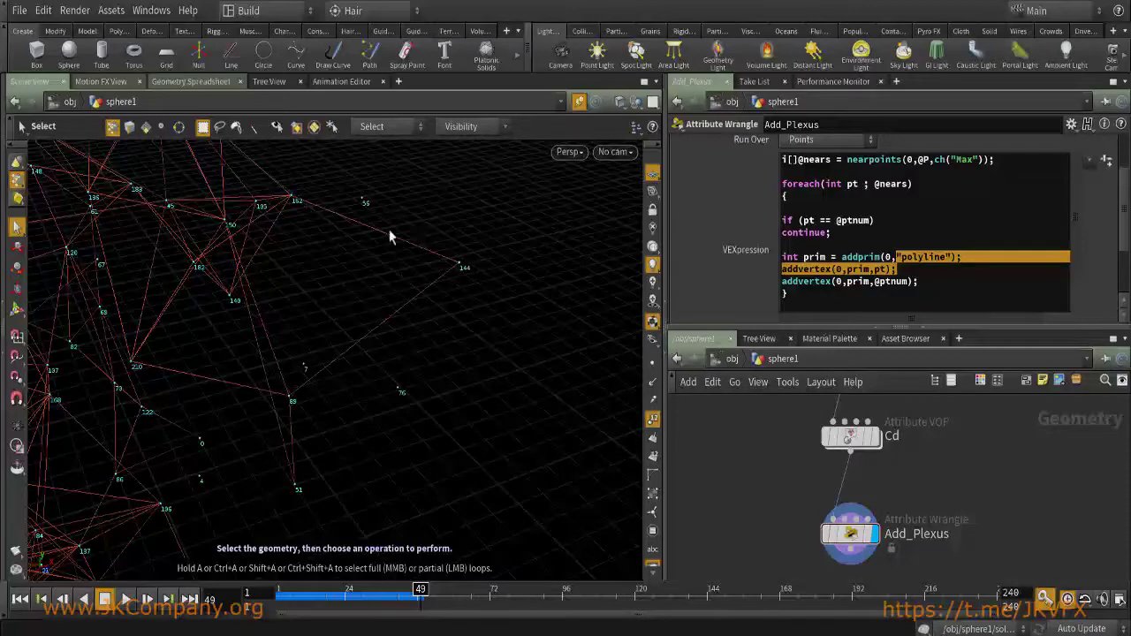
{"action": "left_click", "coordinate": [920, 256]}
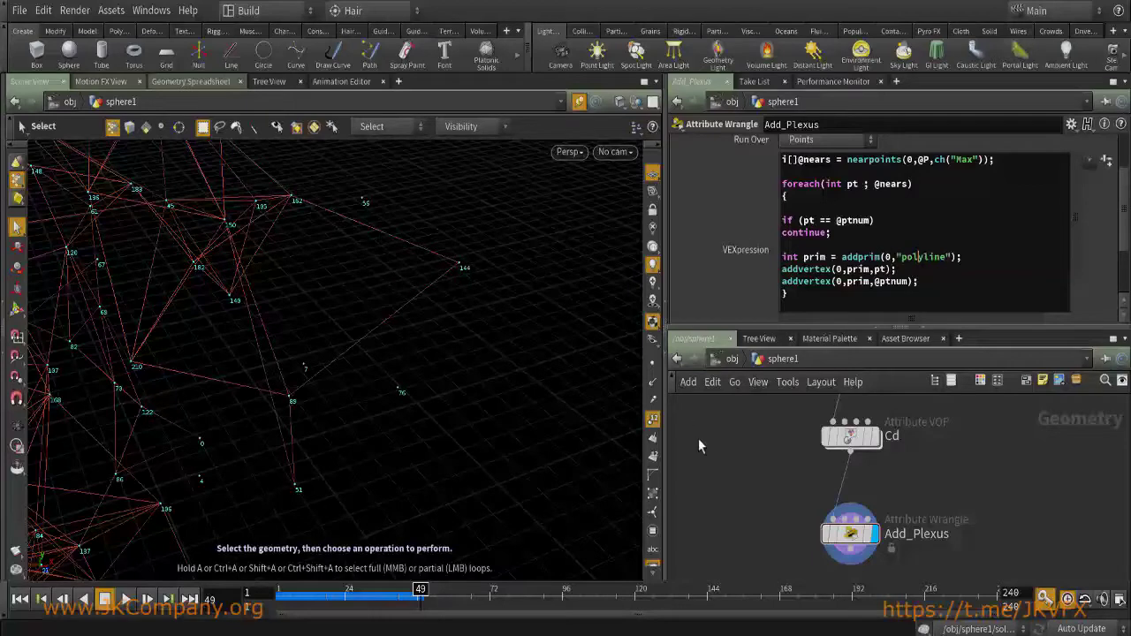
Zoom out, hide point numbers, and rotate around the full plexus mesh.
{"action": "right_click_drag", "start_coordinate": [327, 303], "coordinate": [578, 360]}
{"action": "left_click", "coordinate": [653, 418]}
{"action": "left_click_drag", "start_coordinate": [402, 362], "coordinate": [1127, 193]}
Try a plexus Max distance of 0.5 and rotate to view the sparser web.
{"action": "scroll", "coordinate": [1127, 192], "scroll_direction": "down", "scroll_amount": 5}
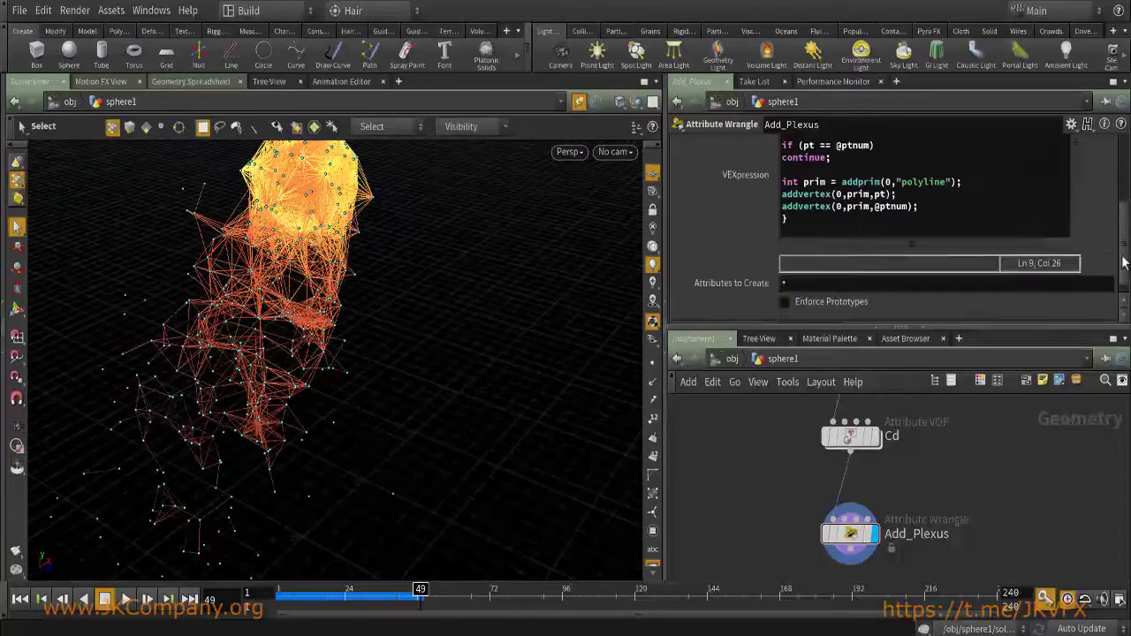
{"action": "type", "text": ".5"}
{"action": "key", "text": "Return"}
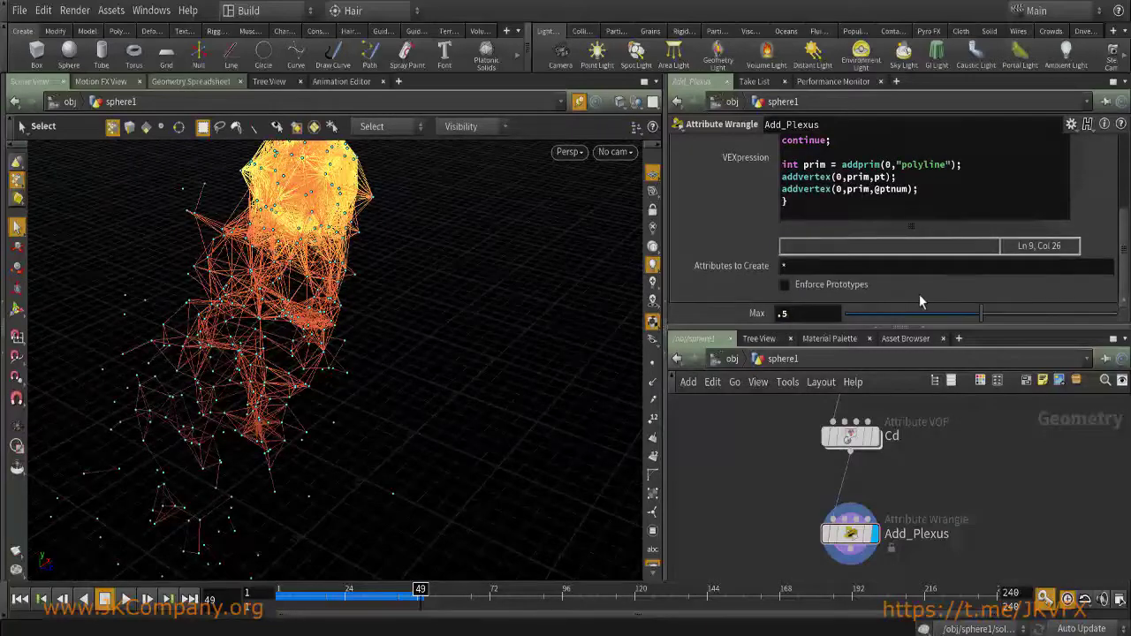
{"action": "key", "text": "space"}
{"action": "left_click_drag", "start_coordinate": [353, 326], "coordinate": [371, 318]}
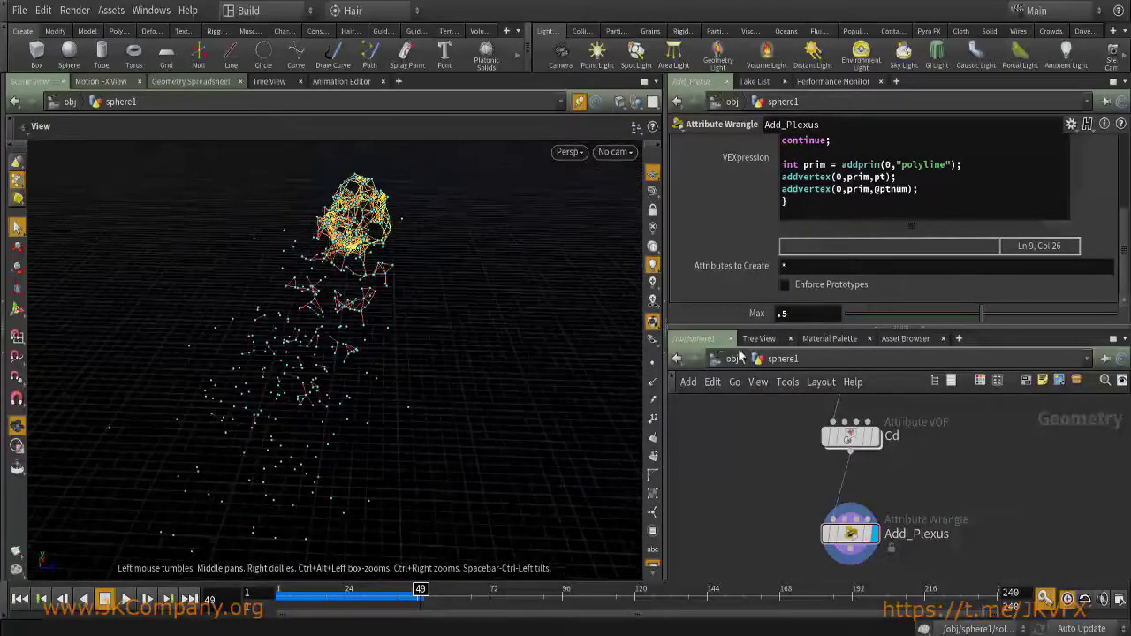
Try Max distances of 1 and 3, then return Max to 1.
{"action": "double_click", "coordinate": [786, 313]}
{"action": "type", "text": "1"}
{"action": "key", "text": "Return"}
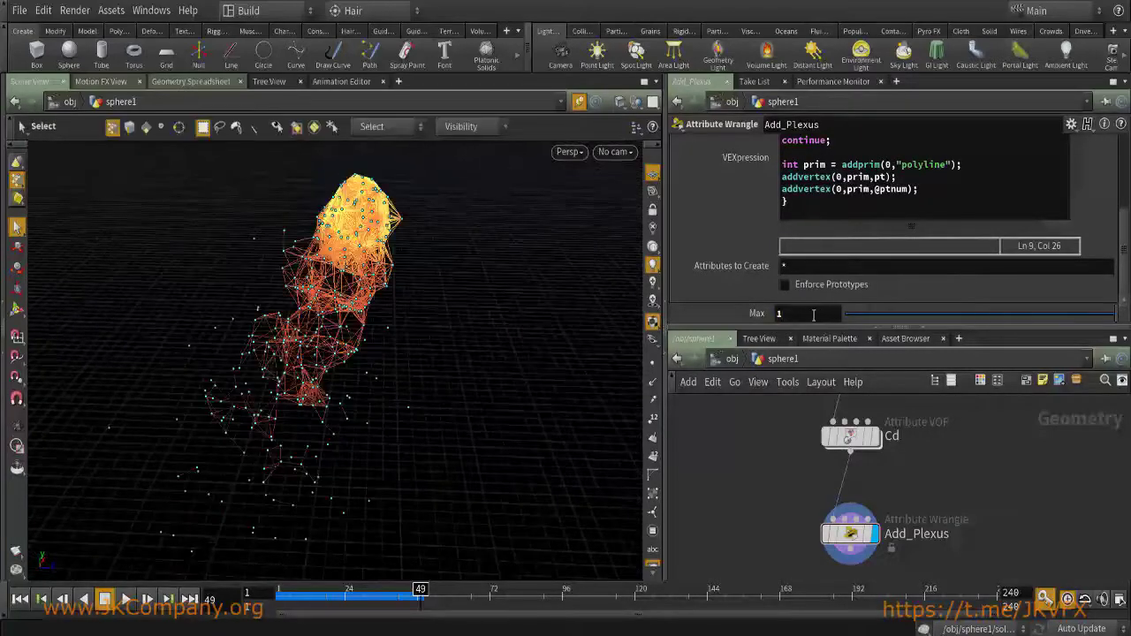
{"action": "type", "text": "3"}
{"action": "key", "text": "Return"}
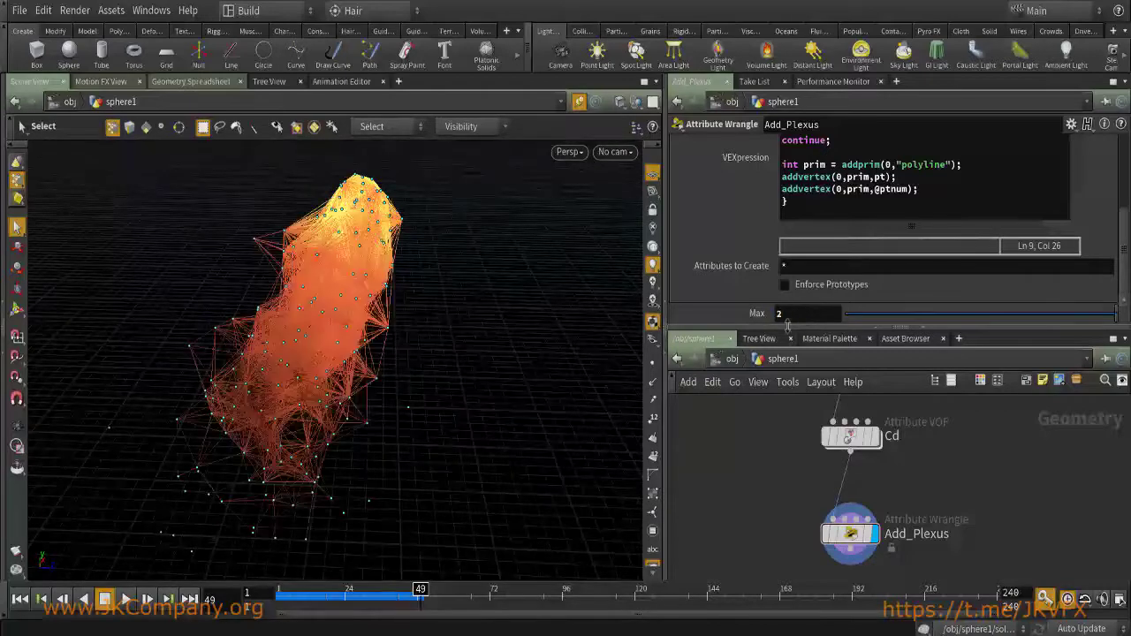
{"action": "type", "text": "1"}
{"action": "key", "text": "Return"}
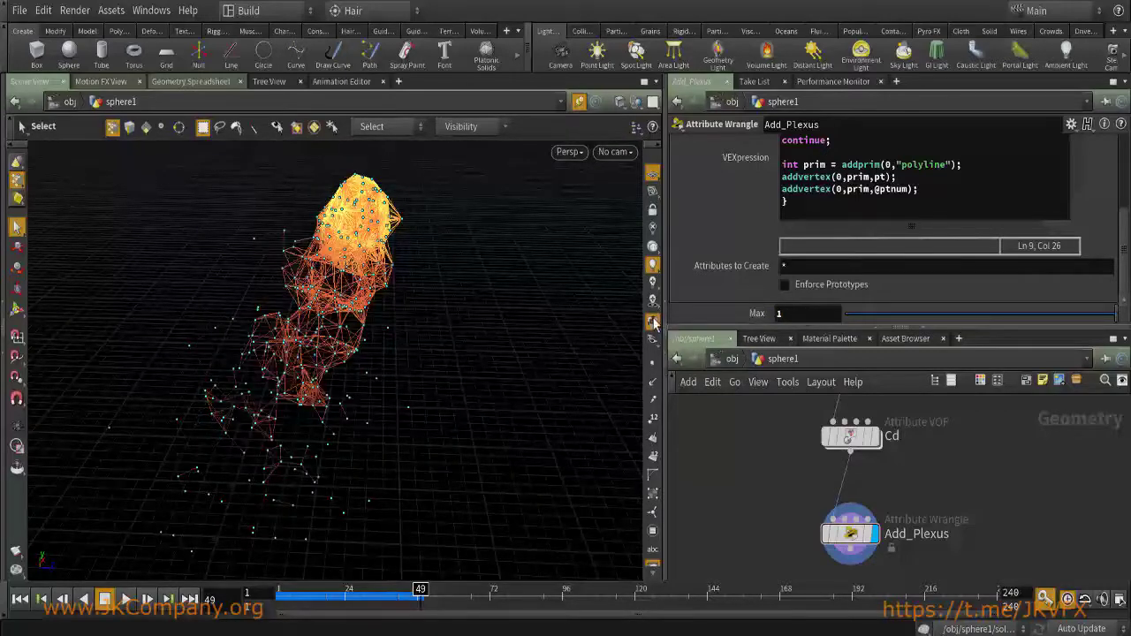
Hide the point markers and tilt the viewport to a lower angle.
{"action": "left_click", "coordinate": [658, 497]}
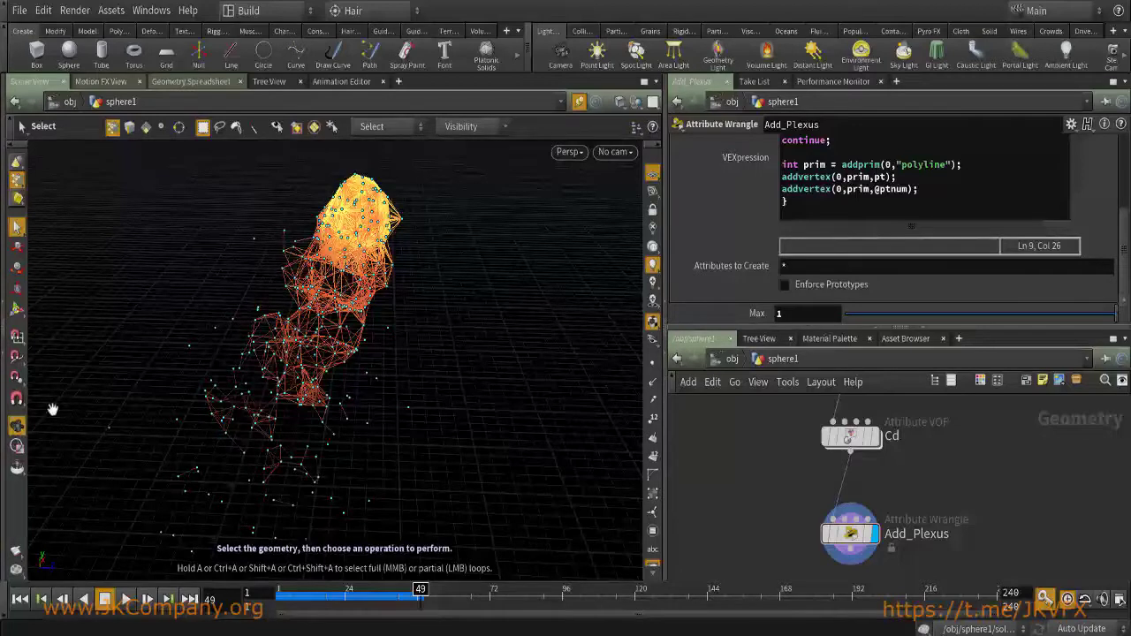
{"action": "left_click", "coordinate": [16, 426]}
{"action": "left_click_drag", "start_coordinate": [378, 327], "coordinate": [362, 374]}
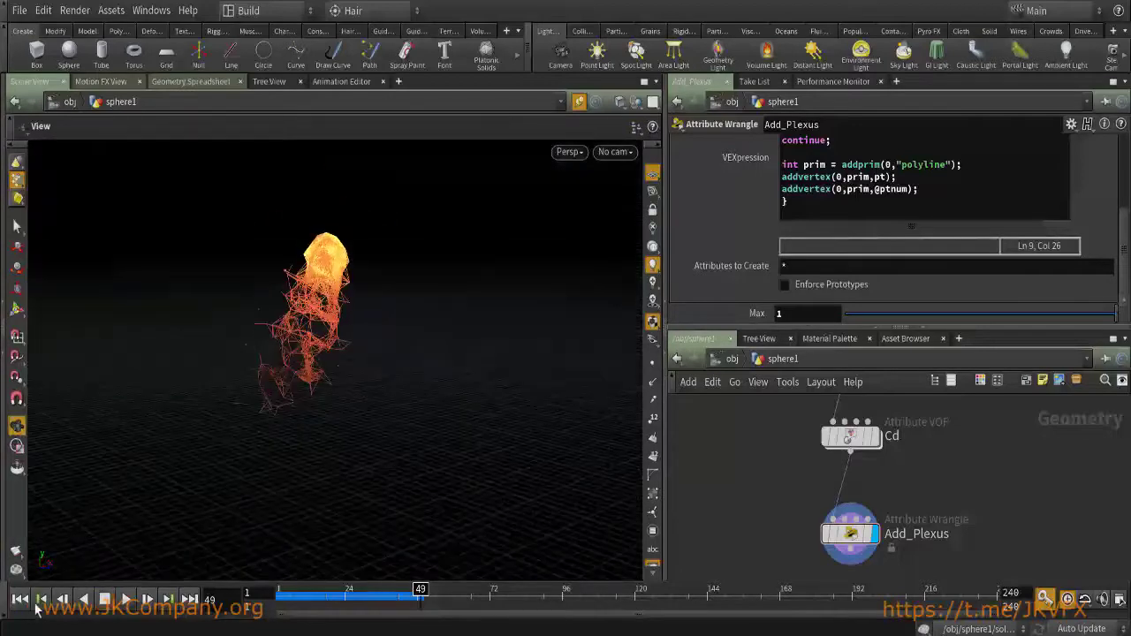
Play the plexus simulation from the first frame while rotating the view, stopping at frame 100.
{"action": "left_click", "coordinate": [19, 599]}
{"action": "left_click", "coordinate": [126, 599]}
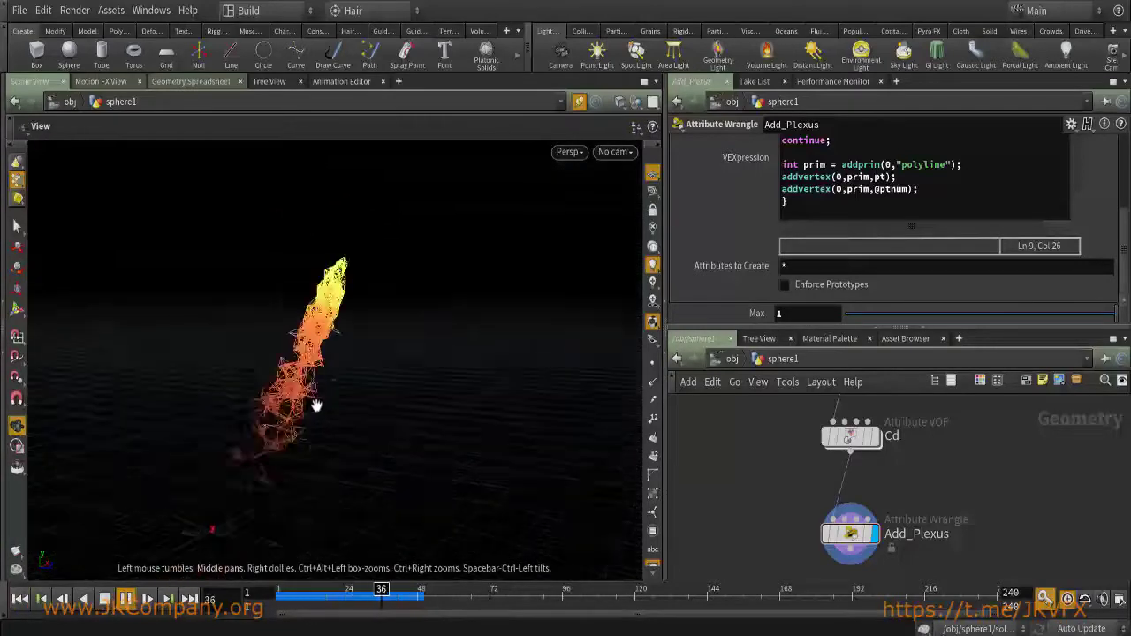
{"action": "key", "text": "Escape"}
{"action": "left_click_drag", "start_coordinate": [265, 424], "coordinate": [336, 442]}
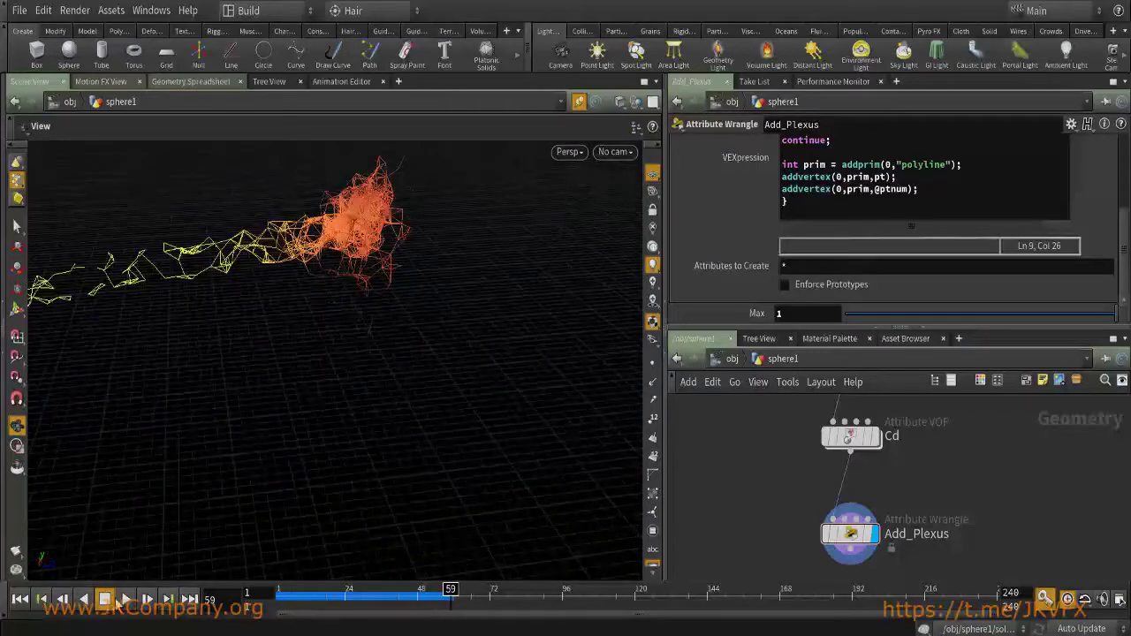
{"action": "left_click", "coordinate": [126, 599]}
{"action": "left_click_drag", "start_coordinate": [276, 414], "coordinate": [85, 559]}
{"action": "key", "text": "Escape"}
Set Max to 0.5 and scrub the sparser trail to frame 60.
{"action": "left_click", "coordinate": [813, 312]}
{"action": "type", "text": ".5"}
{"action": "key", "text": "Return"}
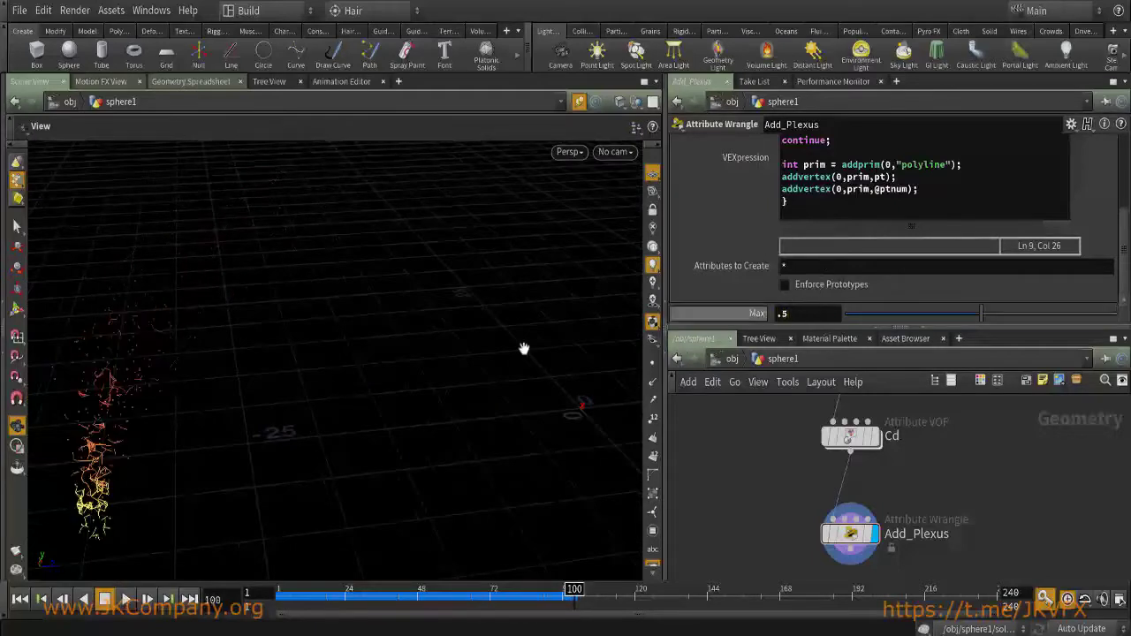
{"action": "left_click_drag", "start_coordinate": [297, 429], "coordinate": [398, 337]}
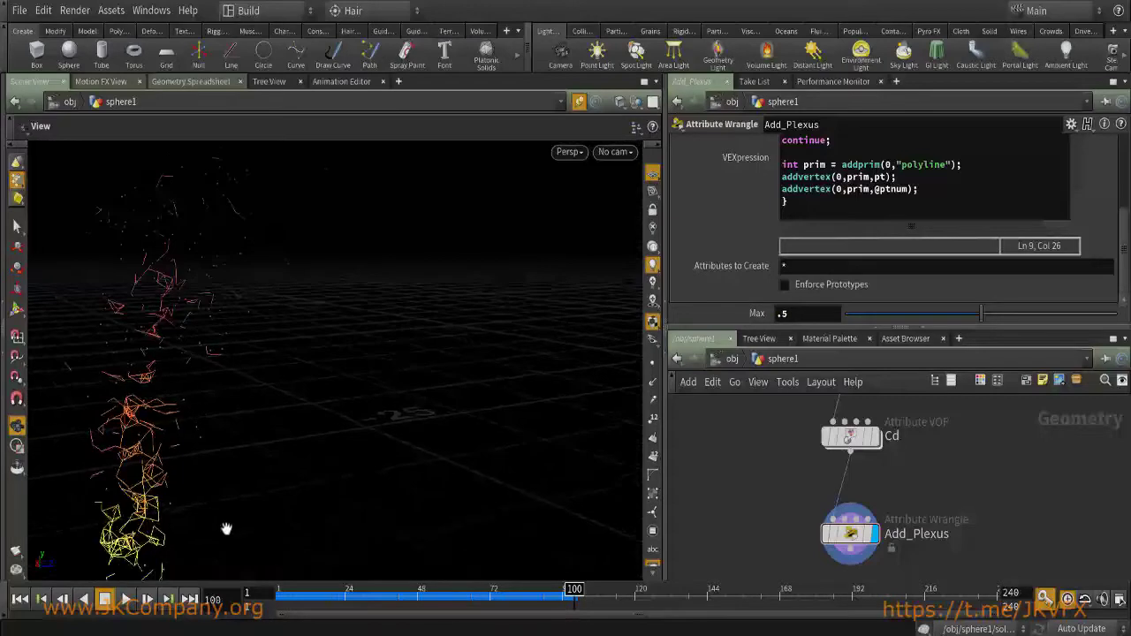
{"action": "left_click_drag", "start_coordinate": [283, 592], "coordinate": [438, 592]}
{"action": "left_click_drag", "start_coordinate": [328, 429], "coordinate": [444, 476]}
{"action": "mouse_move", "coordinate": [438, 592]}
{"action": "left_mouse_down"}
{"action": "mouse_move", "coordinate": [468, 592]}
{"action": "mouse_move", "coordinate": [453, 590]}
{"action": "left_mouse_up"}
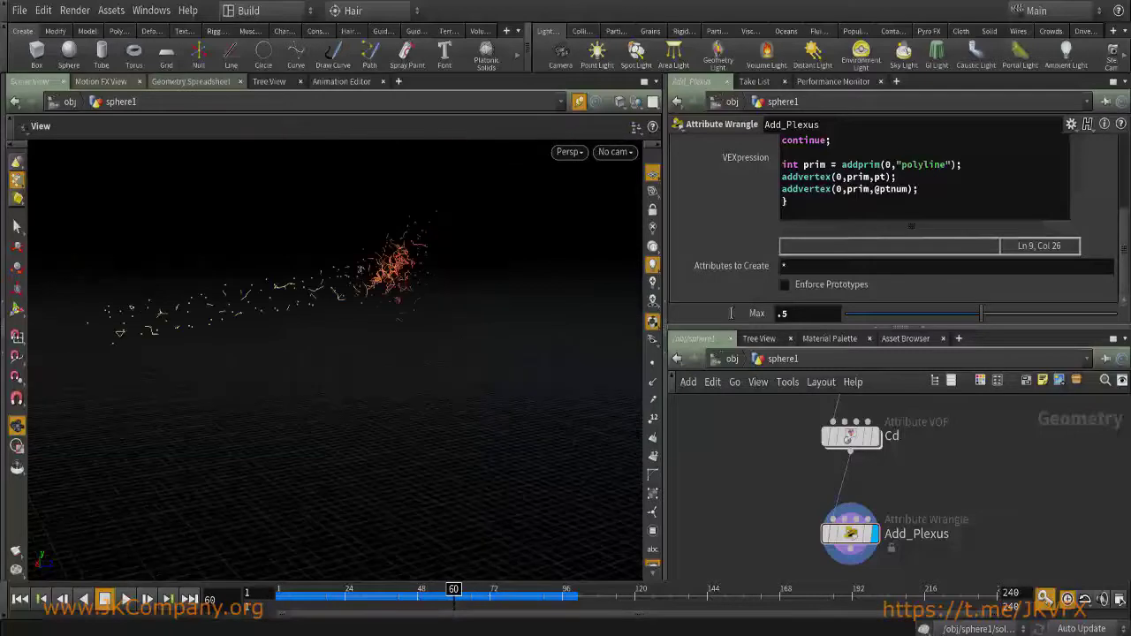
Restore Max to 1, inspect the plexus close up at frame 40, and play the reference video.
{"action": "middle_click", "coordinate": [757, 312], "text": "ctrl"}
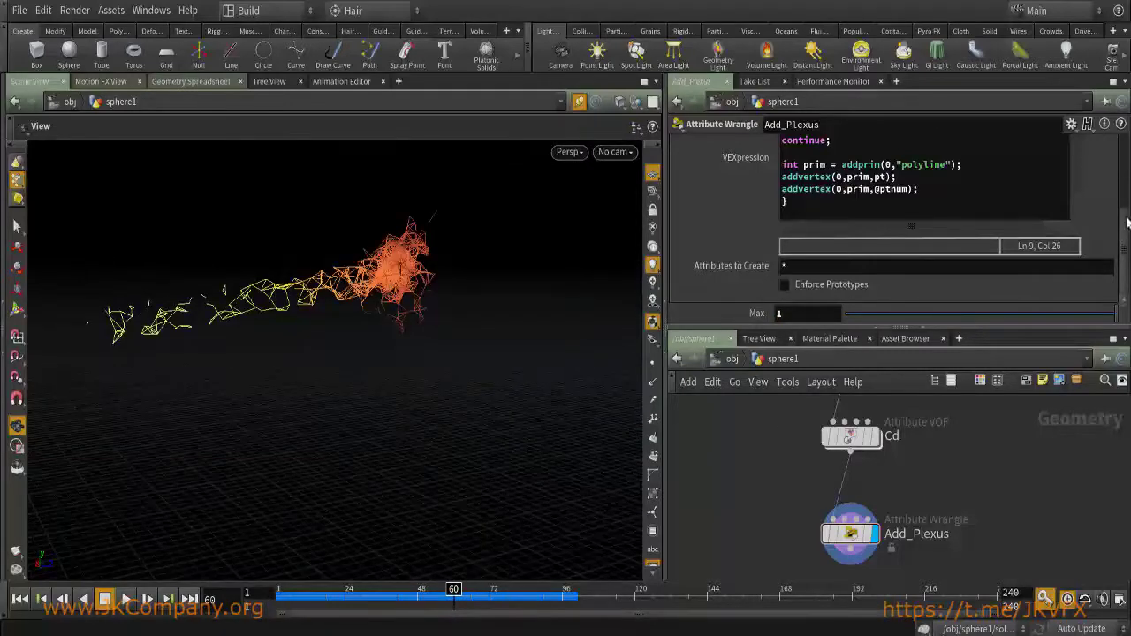
{"action": "scroll", "coordinate": [1126, 223], "scroll_direction": "up", "scroll_amount": 3}
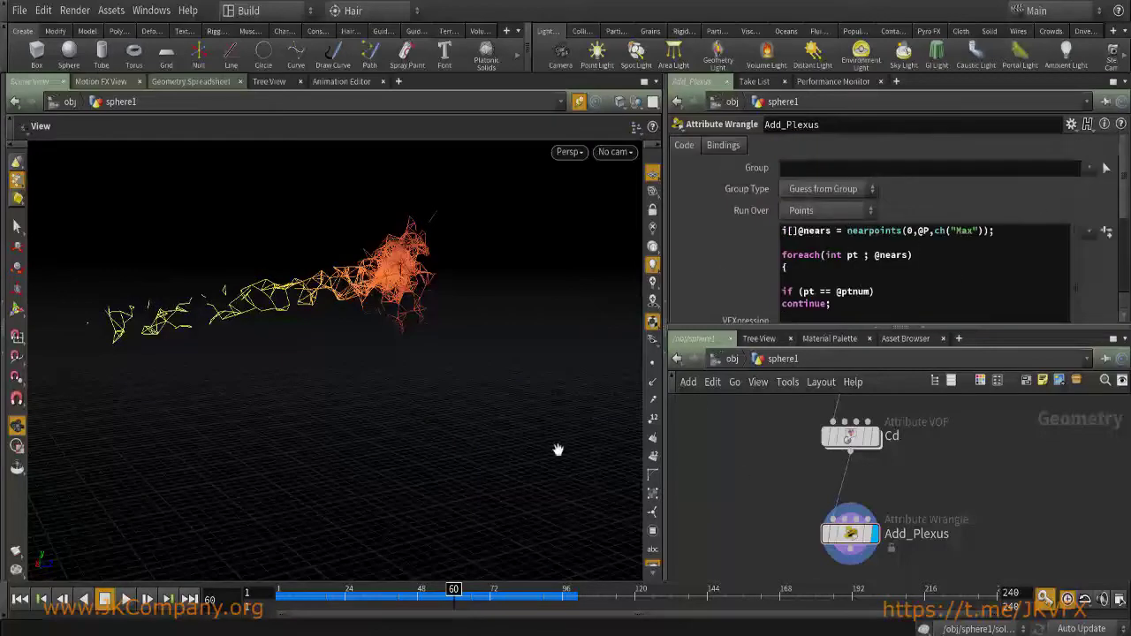
{"action": "left_click_drag", "start_coordinate": [223, 409], "coordinate": [317, 265]}
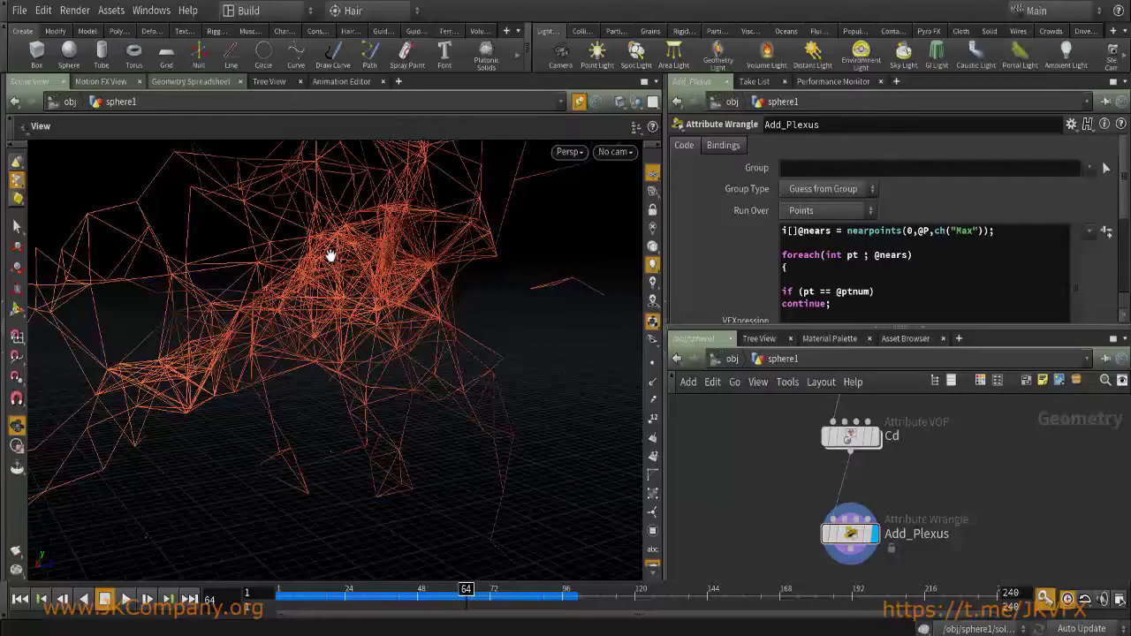
{"action": "left_click_drag", "start_coordinate": [424, 406], "coordinate": [362, 447]}
{"action": "left_click_drag", "start_coordinate": [318, 598], "coordinate": [393, 598]}
{"action": "left_click_drag", "start_coordinate": [467, 245], "coordinate": [397, 371]}
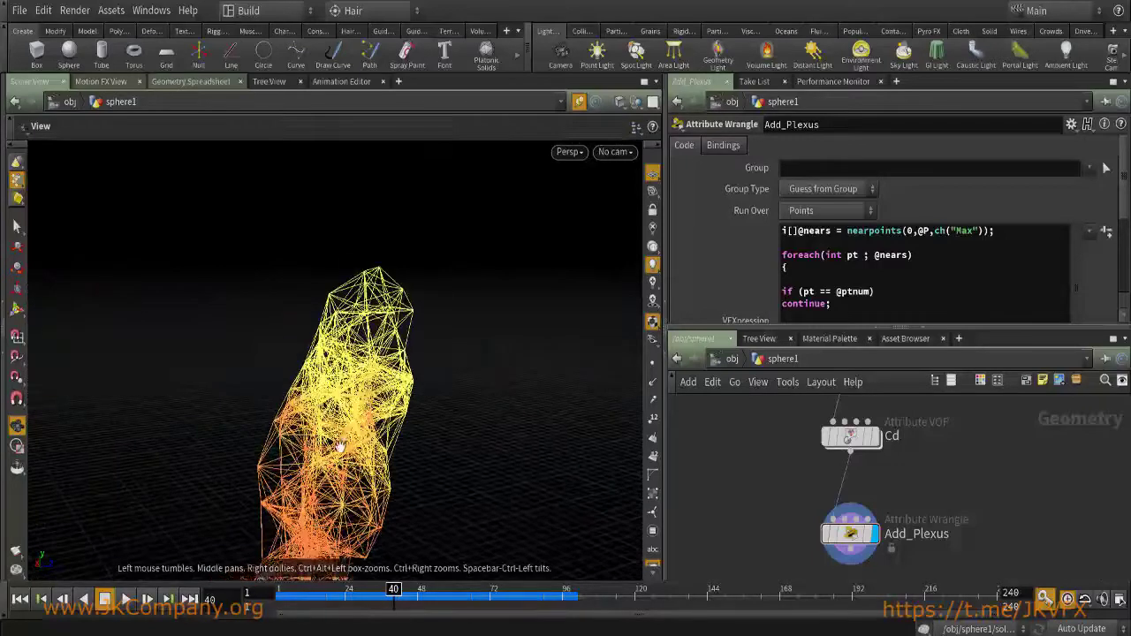
{"action": "left_click_drag", "start_coordinate": [310, 432], "coordinate": [296, 377]}
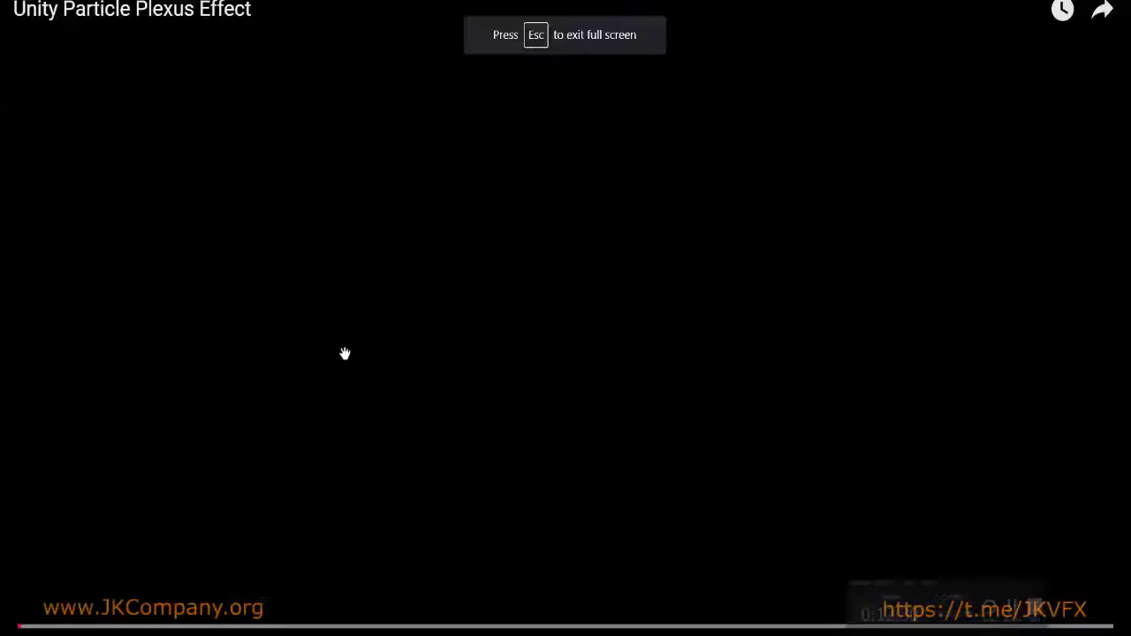
{"action": "left_click", "coordinate": [344, 357]}
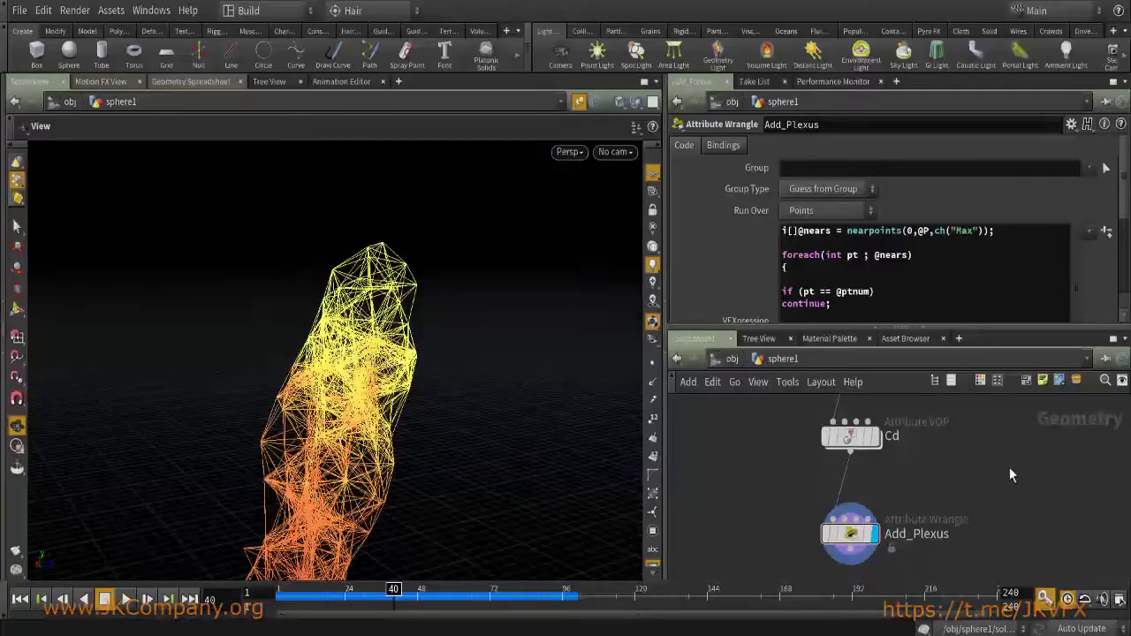
{"action": "scroll", "coordinate": [1118, 220], "scroll_direction": "down", "scroll_amount": 1}
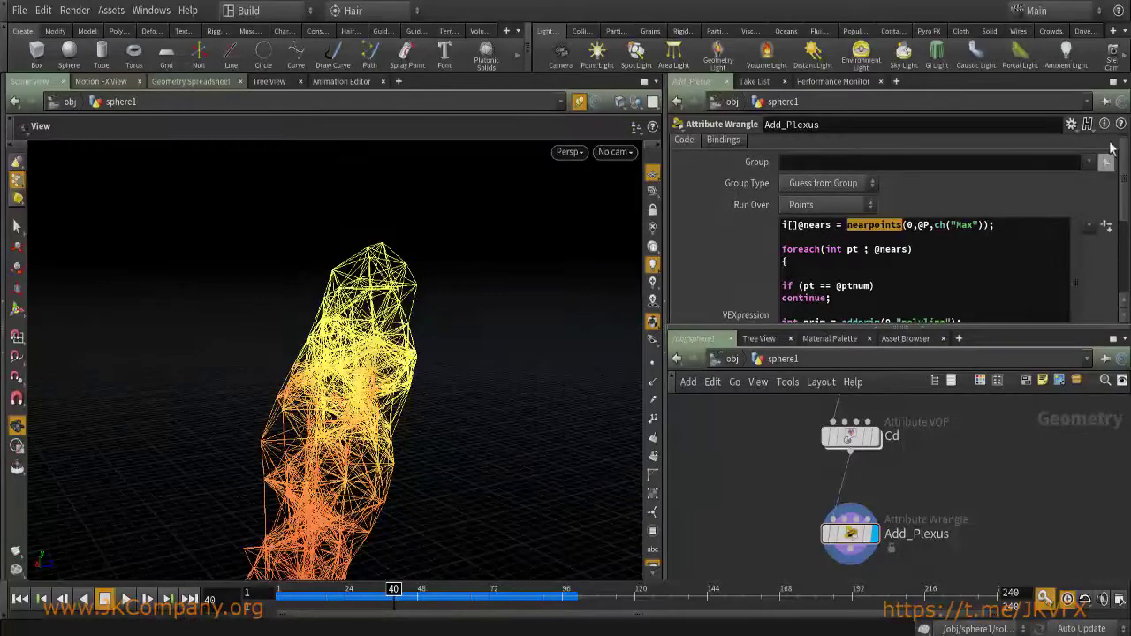
Open the wrangle's help and search the documentation for 'nearpoints'.
{"action": "left_click", "coordinate": [1117, 127]}
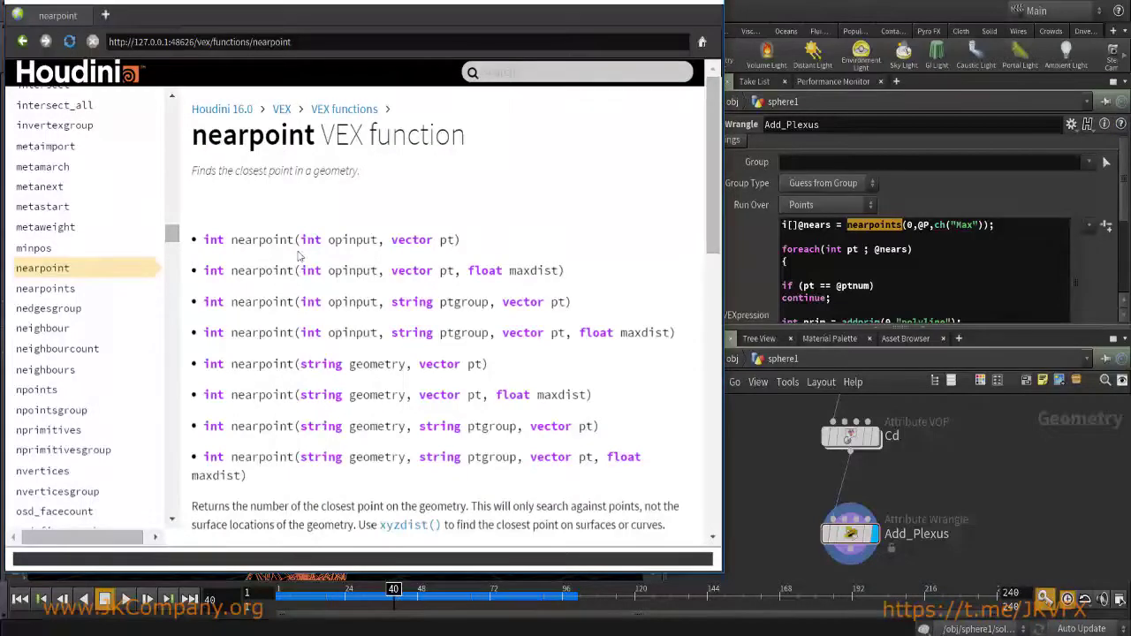
{"action": "double_click", "coordinate": [281, 247]}
{"action": "key", "text": "ctrl+c"}
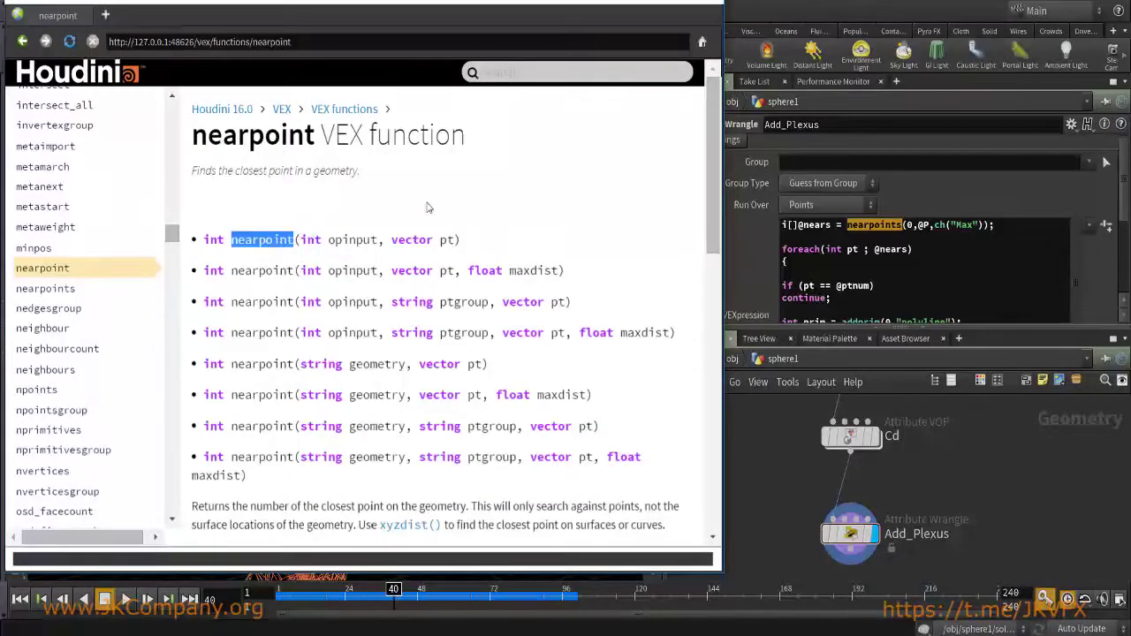
{"action": "left_click", "coordinate": [522, 71]}
{"action": "key", "text": "ctrl+v"}
{"action": "type", "text": "s"}
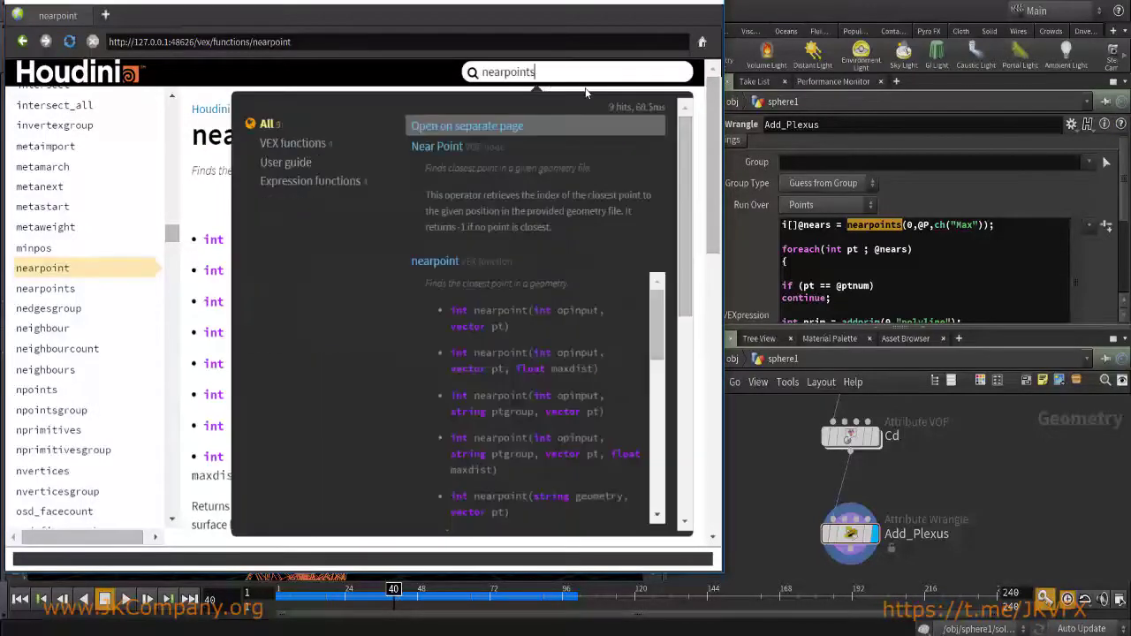
{"action": "key", "text": "Return"}
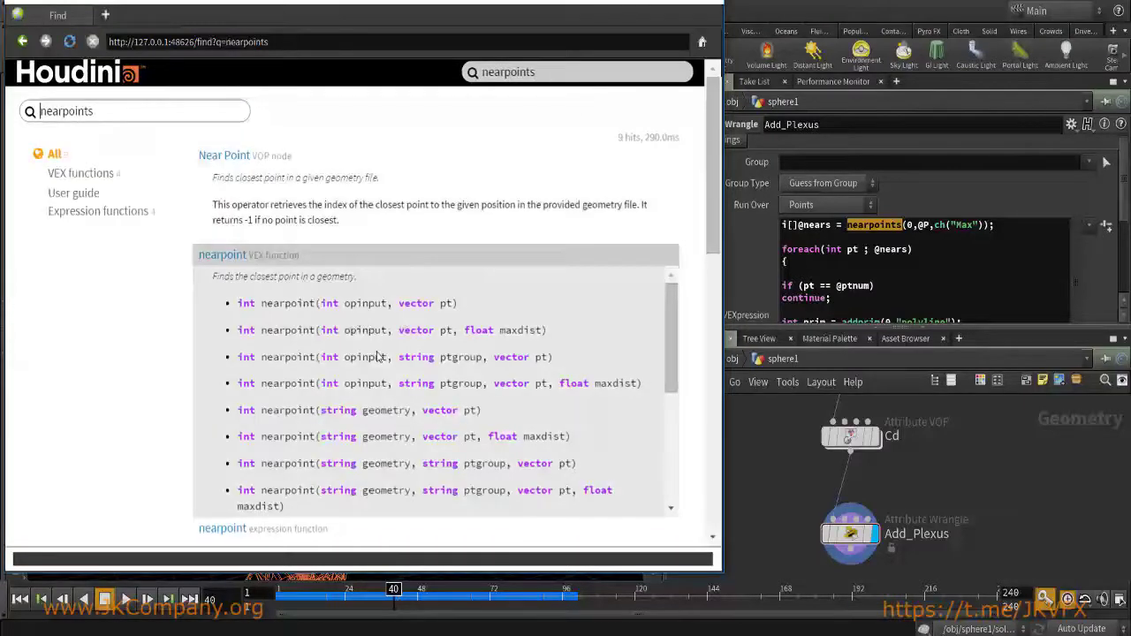
Open the nearpoints VEX function page from the search results, not the expression function.
{"action": "scroll", "coordinate": [380, 361], "scroll_direction": "down", "scroll_amount": 3}
{"action": "left_click", "coordinate": [221, 529]}
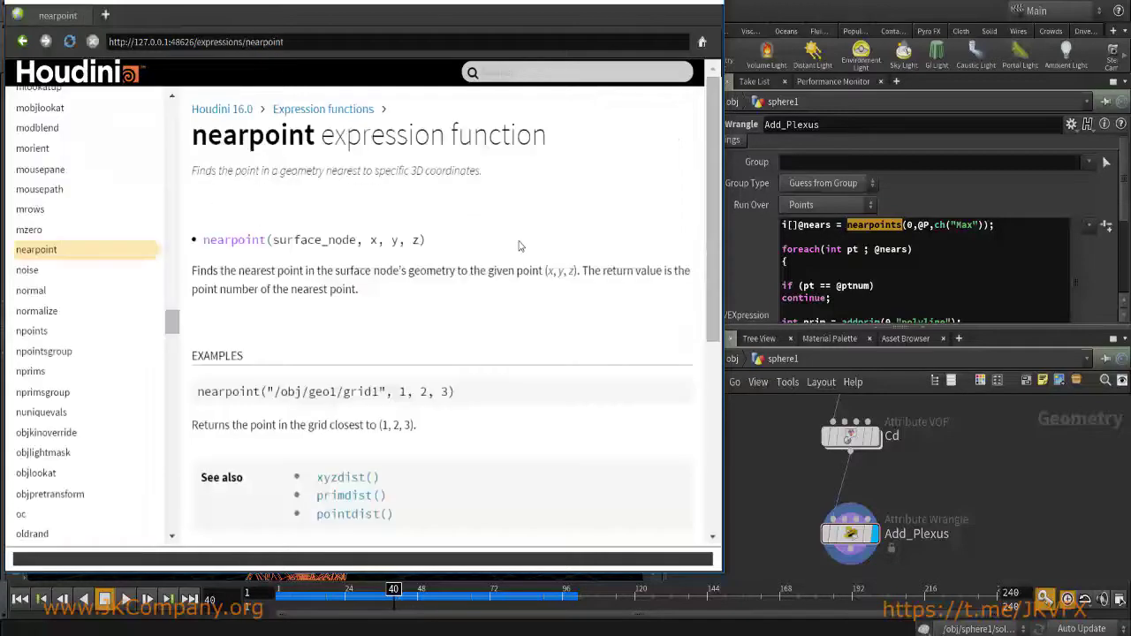
{"action": "left_click", "coordinate": [22, 41]}
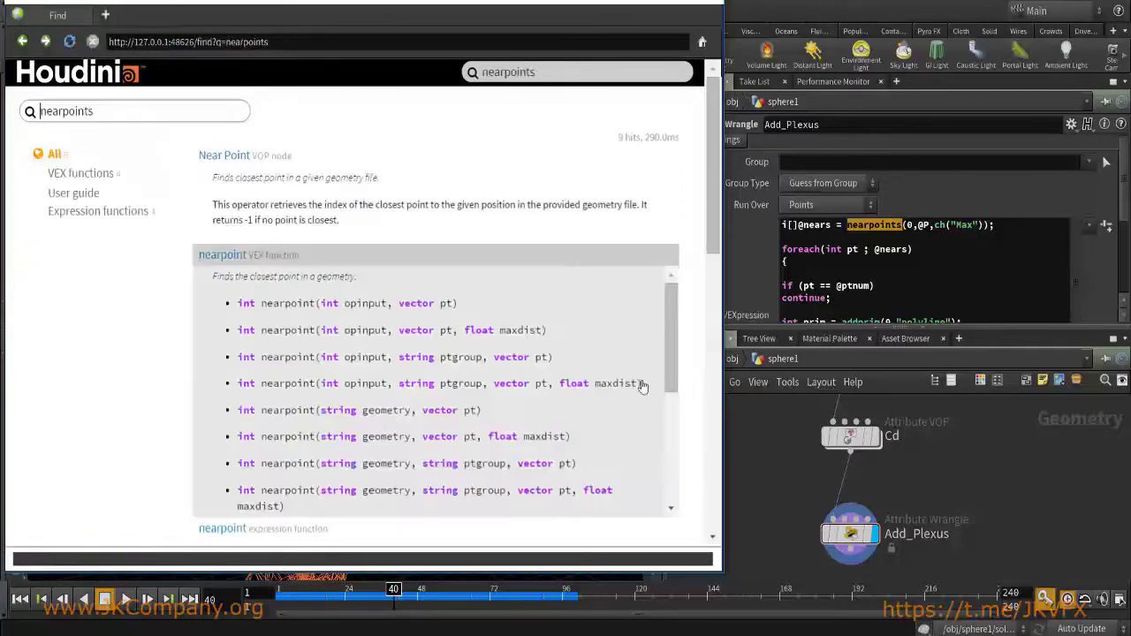
{"action": "mouse_move", "coordinate": [713, 239]}
{"action": "left_mouse_down"}
{"action": "mouse_move", "coordinate": [701, 417]}
{"action": "mouse_move", "coordinate": [704, 404]}
{"action": "left_mouse_up"}
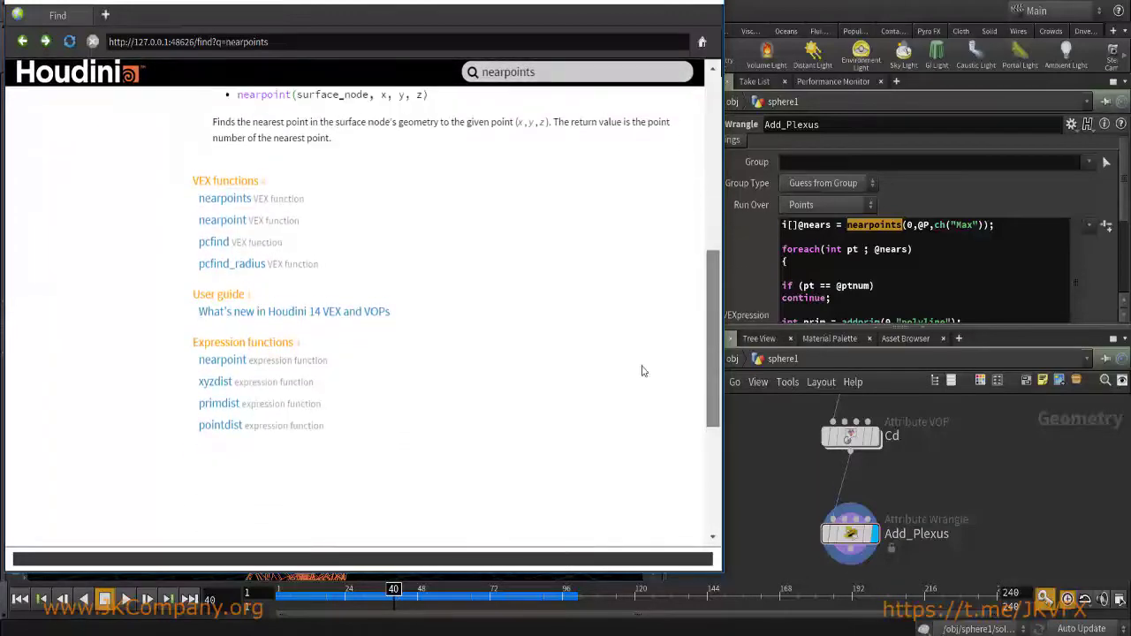
{"action": "left_click", "coordinate": [269, 202]}
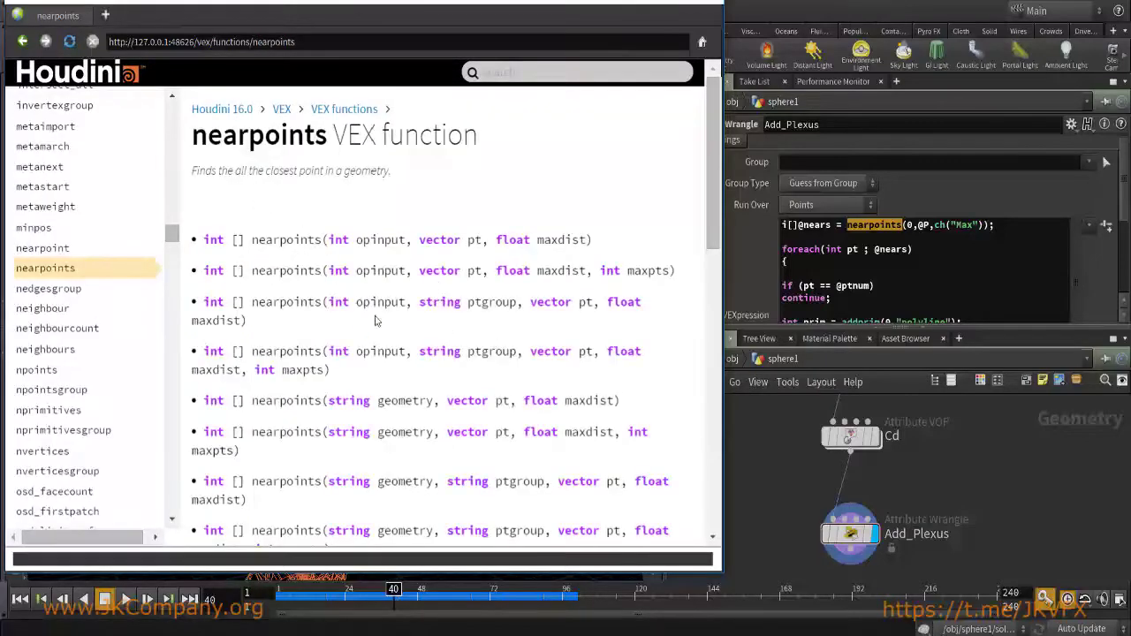
{"action": "left_click_drag", "start_coordinate": [260, 273], "coordinate": [486, 279]}
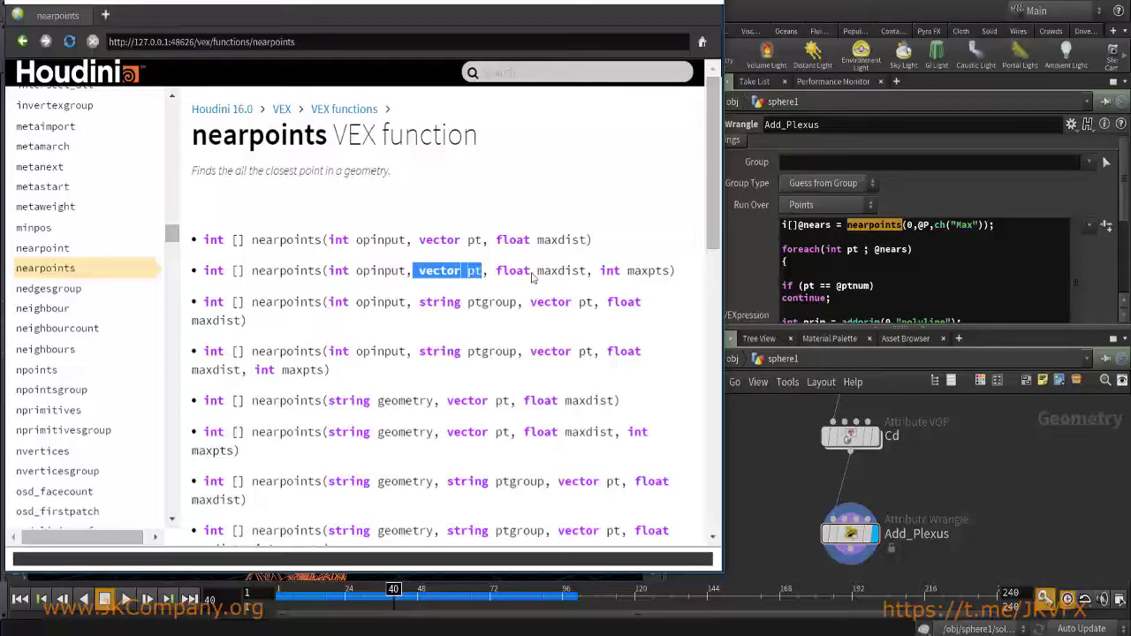
{"action": "left_click_drag", "start_coordinate": [534, 274], "coordinate": [587, 277]}
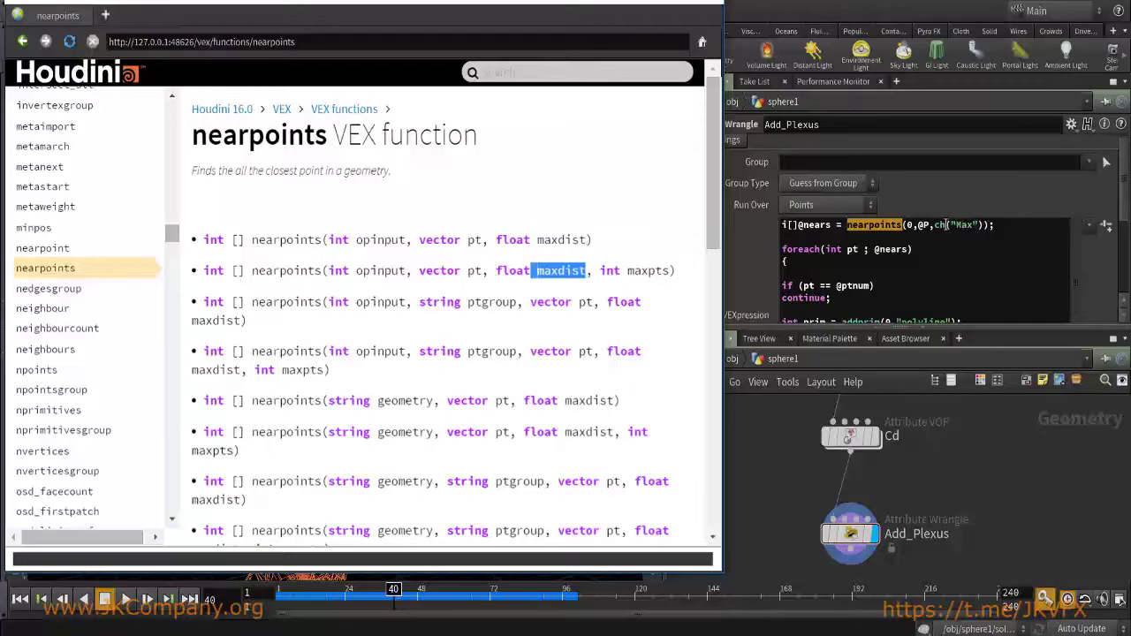
{"action": "left_click_drag", "start_coordinate": [590, 239], "coordinate": [321, 241]}
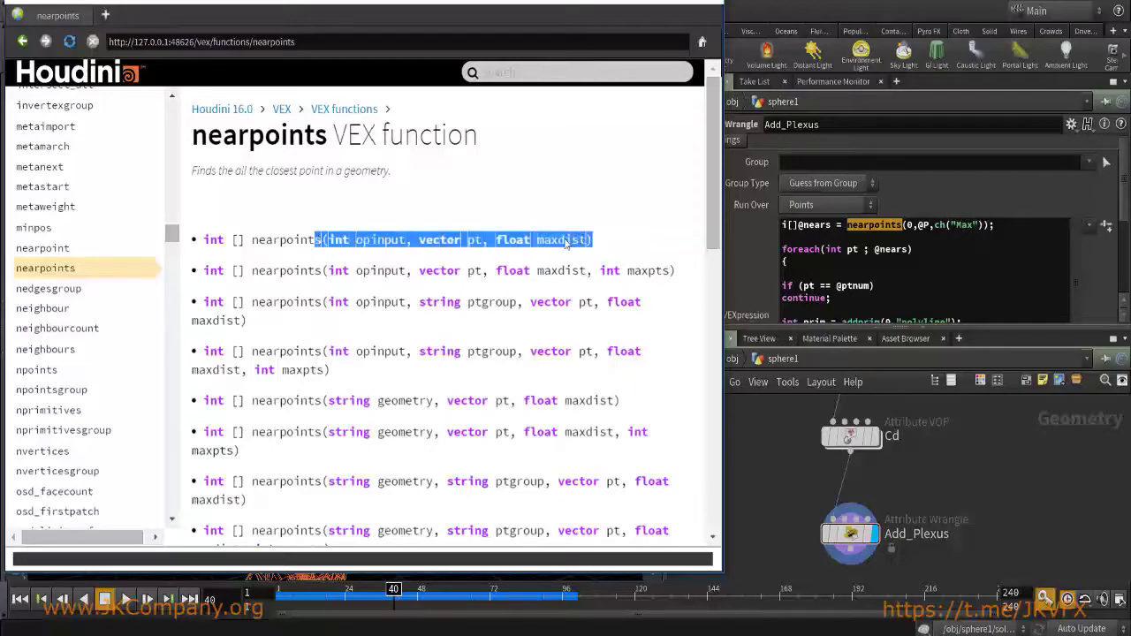
{"action": "left_click_drag", "start_coordinate": [628, 272], "coordinate": [671, 278]}
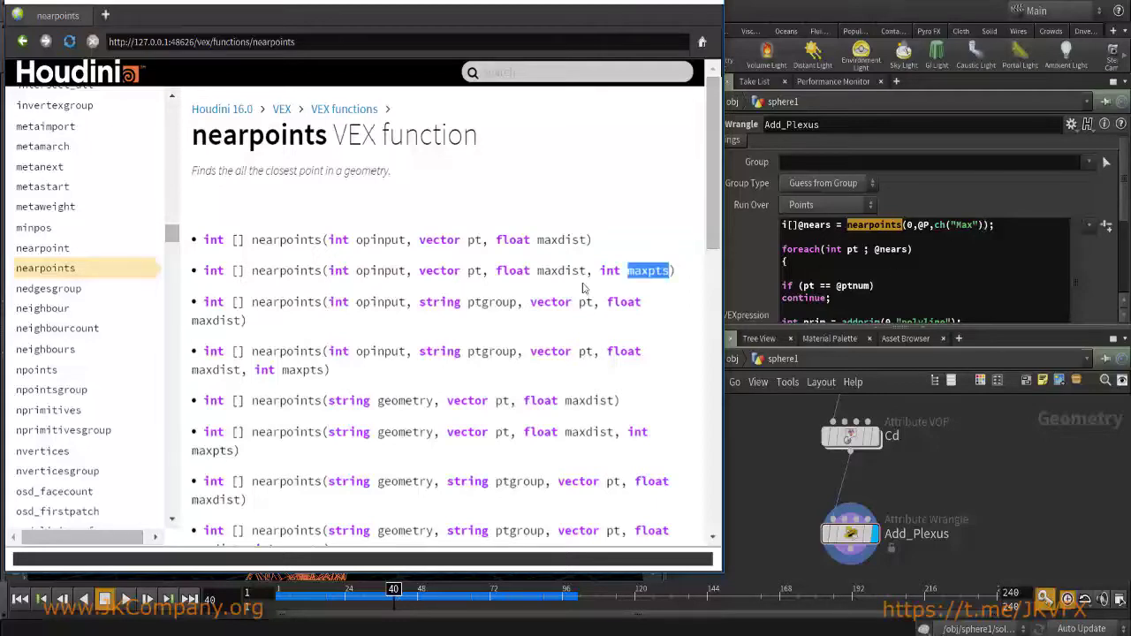
Append ', ch("Max Points")' to the nearpoints call and close the help browser.
{"action": "left_click", "coordinate": [983, 227]}
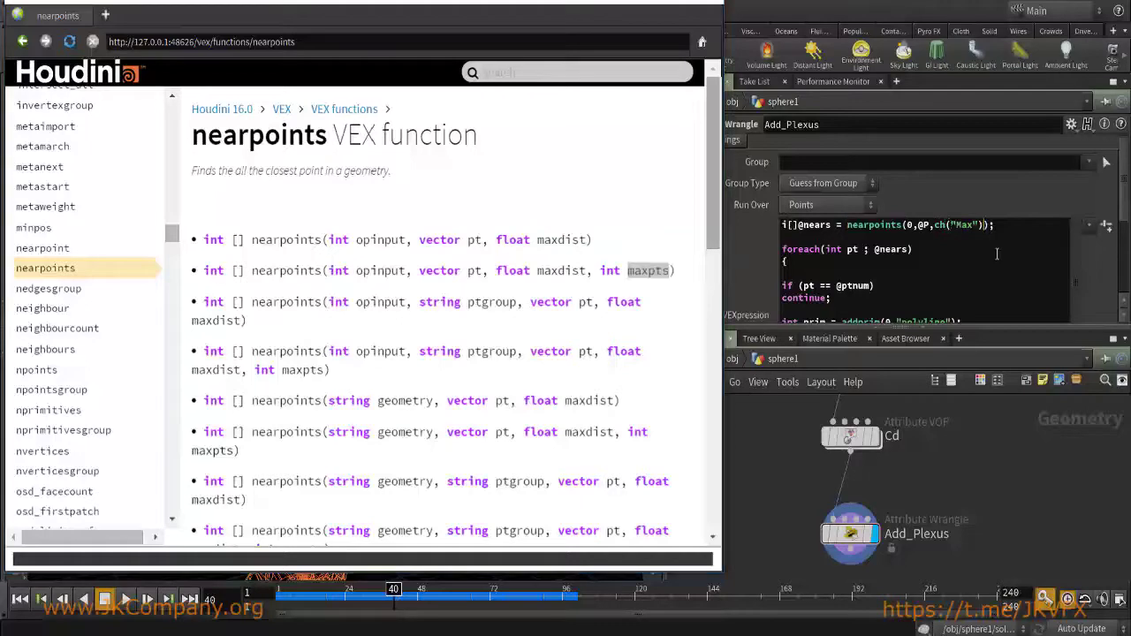
{"action": "type", "text": ", ch(\""}
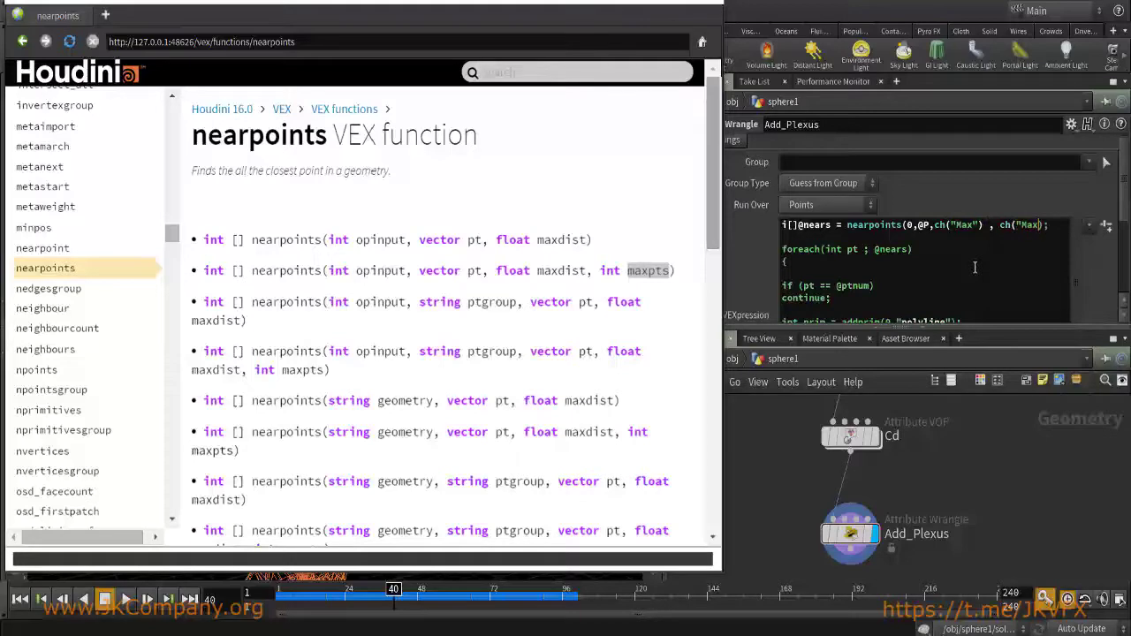
{"action": "type", "text": "Max Points"}
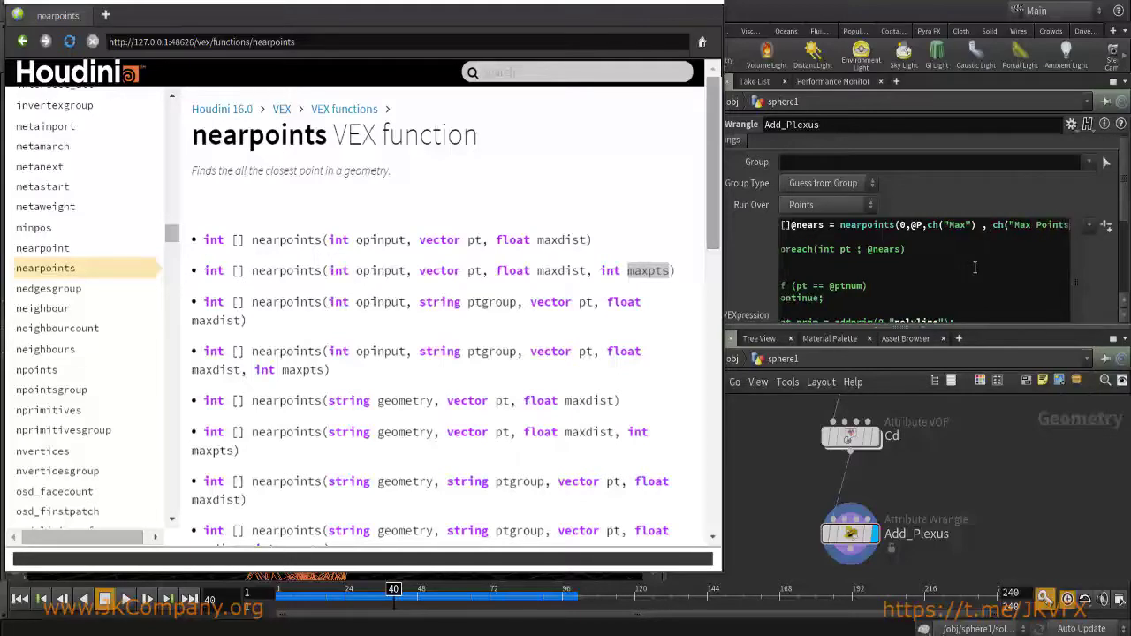
{"action": "type", "text": "\")"}
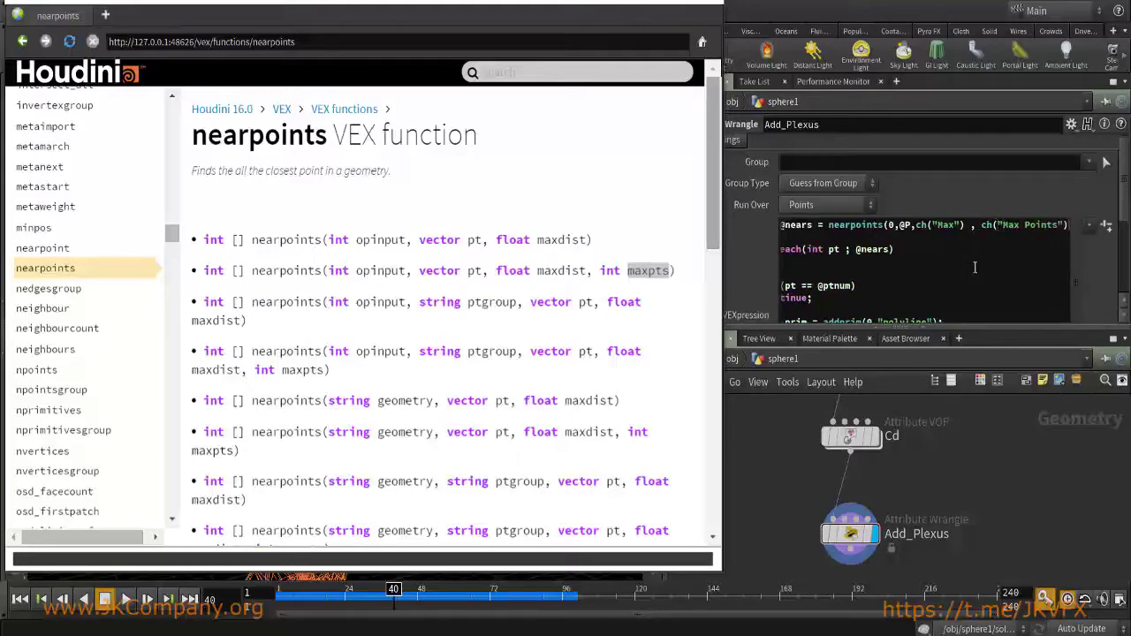
{"action": "left_click", "coordinate": [372, 22]}
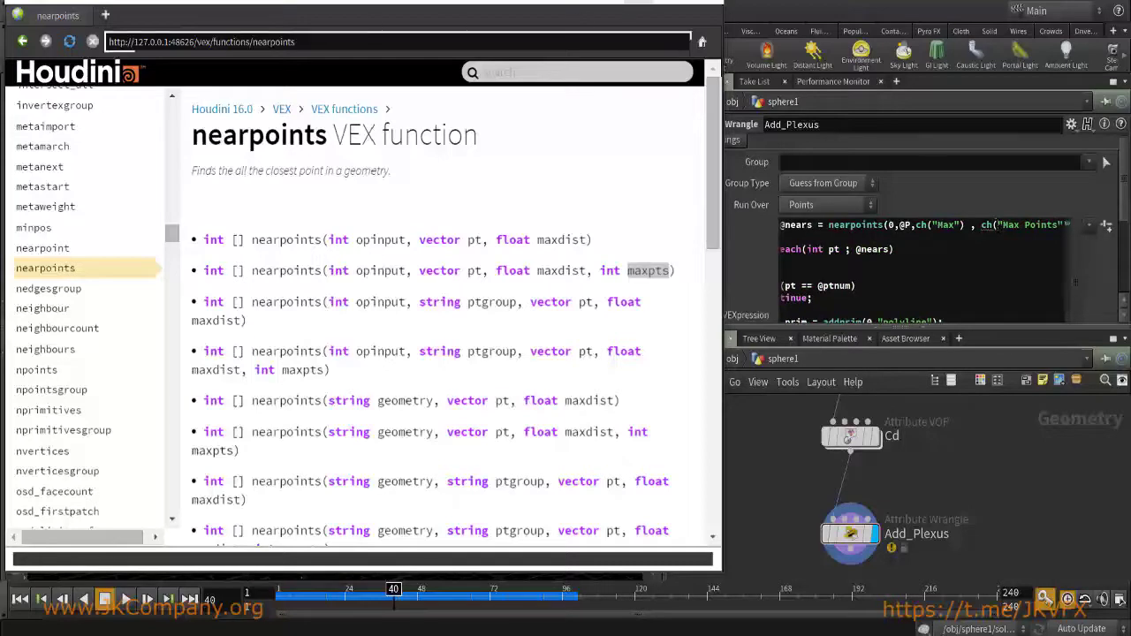
{"action": "left_click", "coordinate": [1109, 218]}
{"action": "scroll", "coordinate": [1119, 214], "scroll_direction": "down", "scroll_amount": 3}
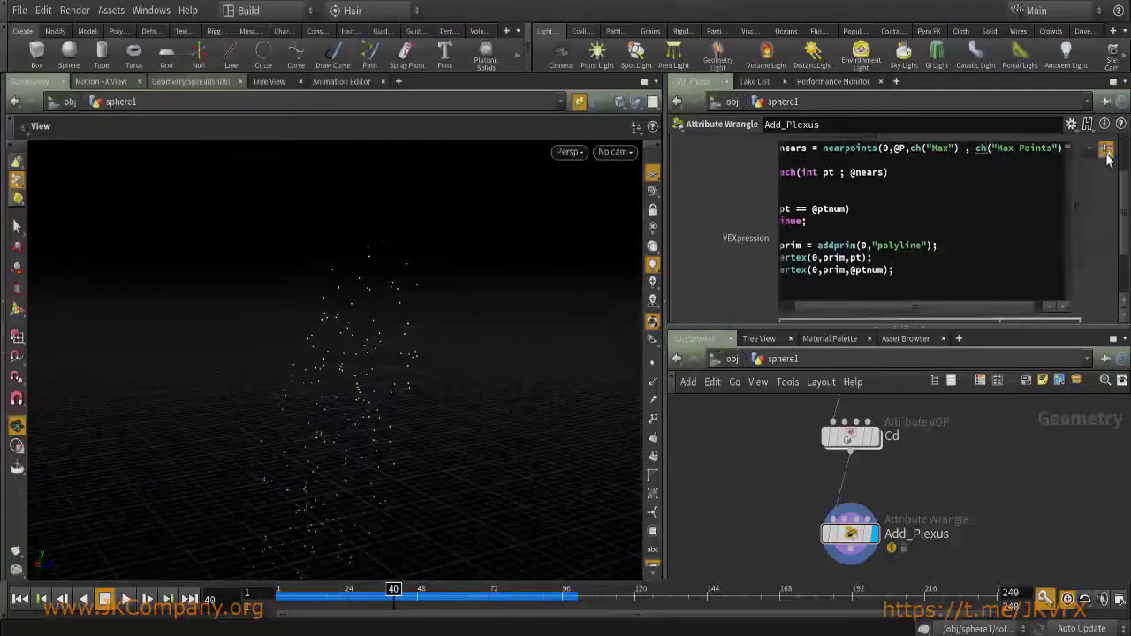
{"action": "scroll", "coordinate": [1124, 215], "scroll_direction": "down", "scroll_amount": 3}
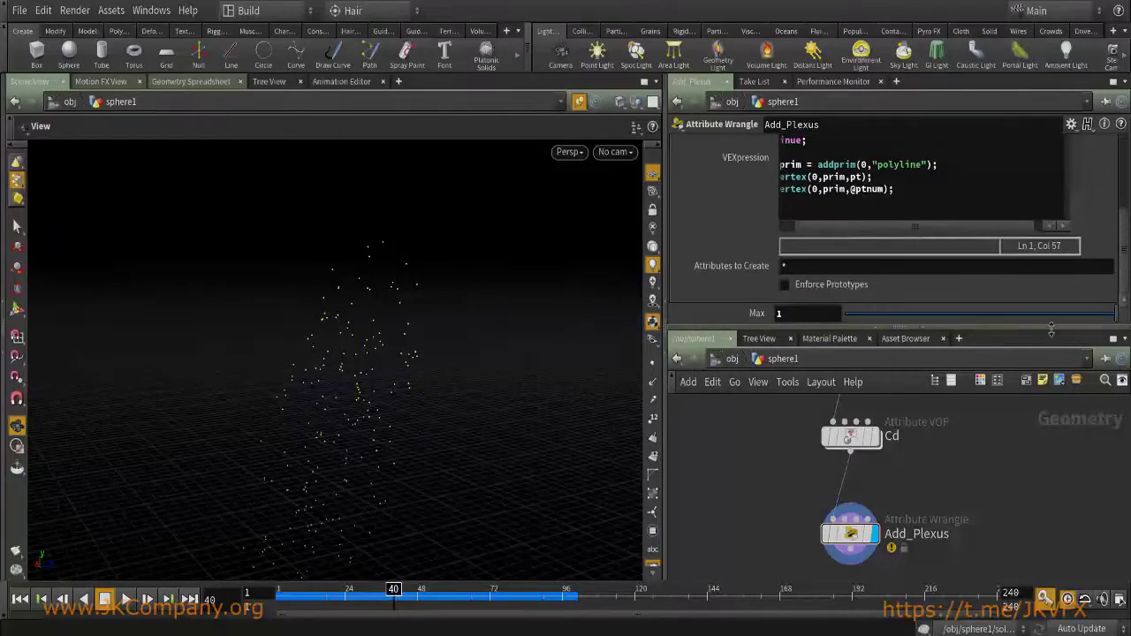
{"action": "left_click_drag", "start_coordinate": [1050, 329], "coordinate": [1043, 426]}
Replace the space in the channel name so it reads 'Max_Points'.
{"action": "scroll", "coordinate": [1124, 252], "scroll_direction": "up", "scroll_amount": 2}
{"action": "scroll", "coordinate": [1123, 252], "scroll_direction": "up", "scroll_amount": 1}
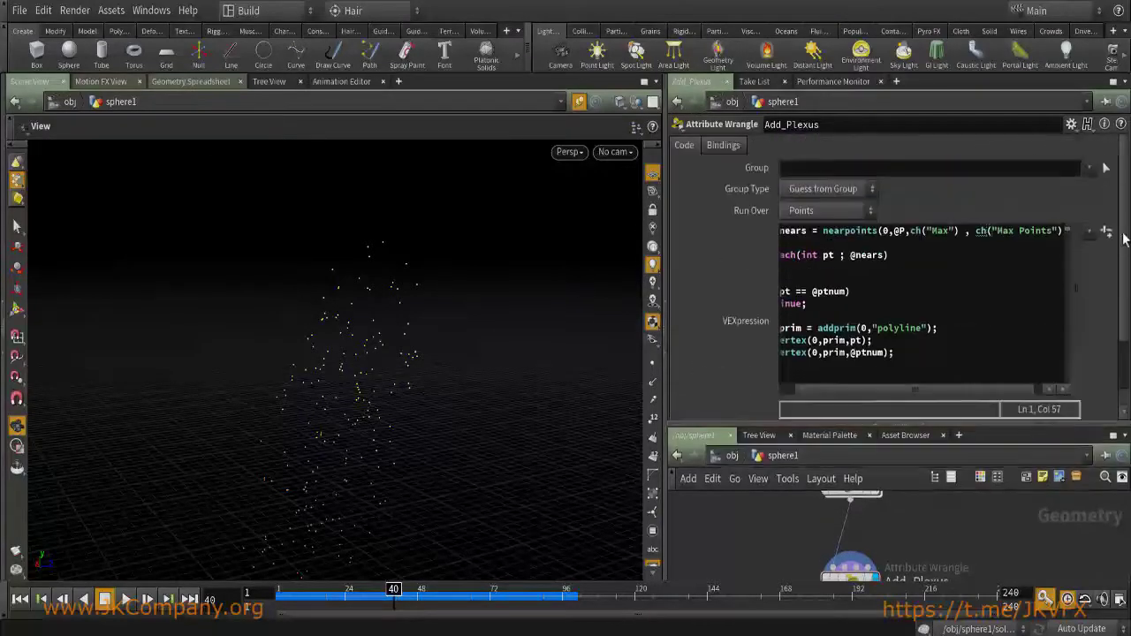
{"action": "left_click_drag", "start_coordinate": [810, 390], "coordinate": [944, 366]}
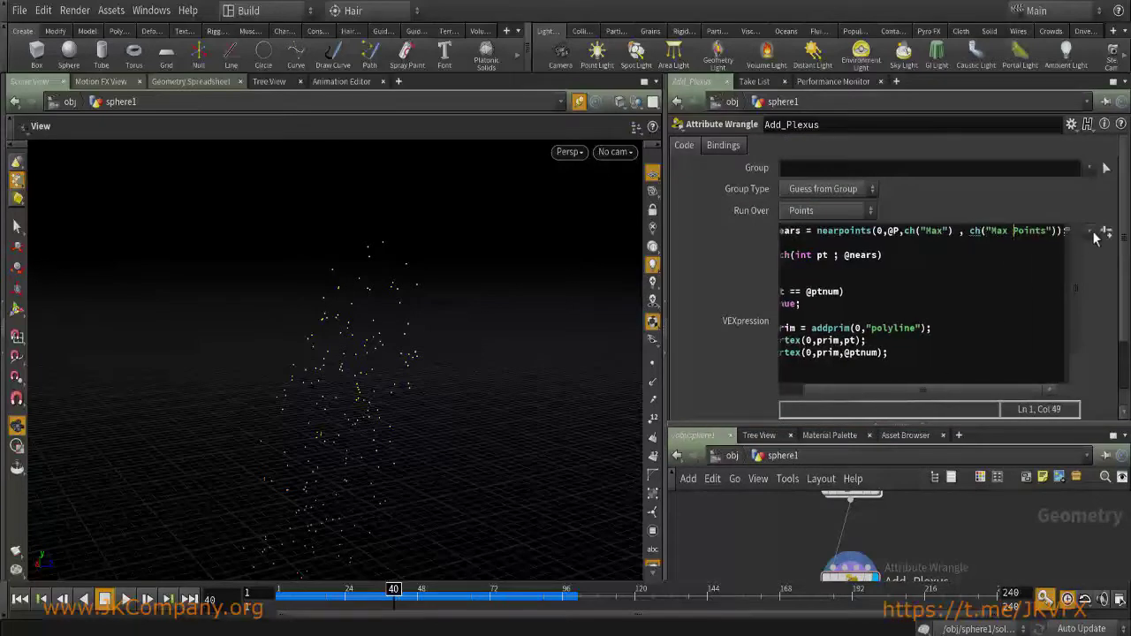
{"action": "scroll", "coordinate": [1120, 337], "scroll_direction": "down", "scroll_amount": 2}
{"action": "scroll", "coordinate": [1120, 337], "scroll_direction": "down", "scroll_amount": 1}
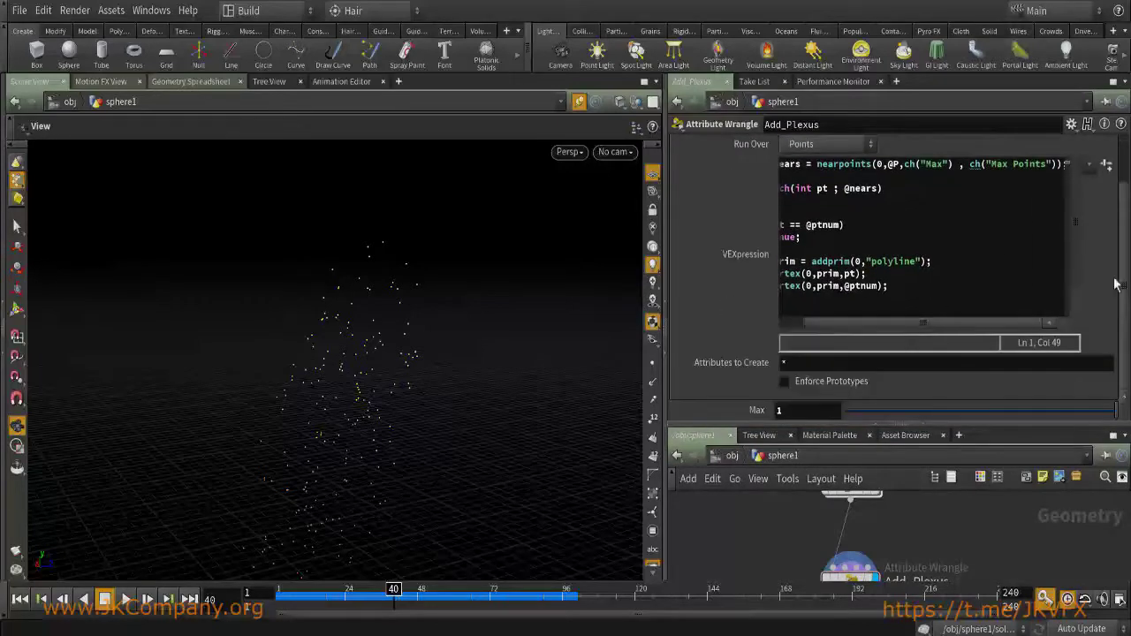
{"action": "scroll", "coordinate": [1120, 380], "scroll_direction": "up", "scroll_amount": 3}
{"action": "left_click", "coordinate": [1016, 243]}
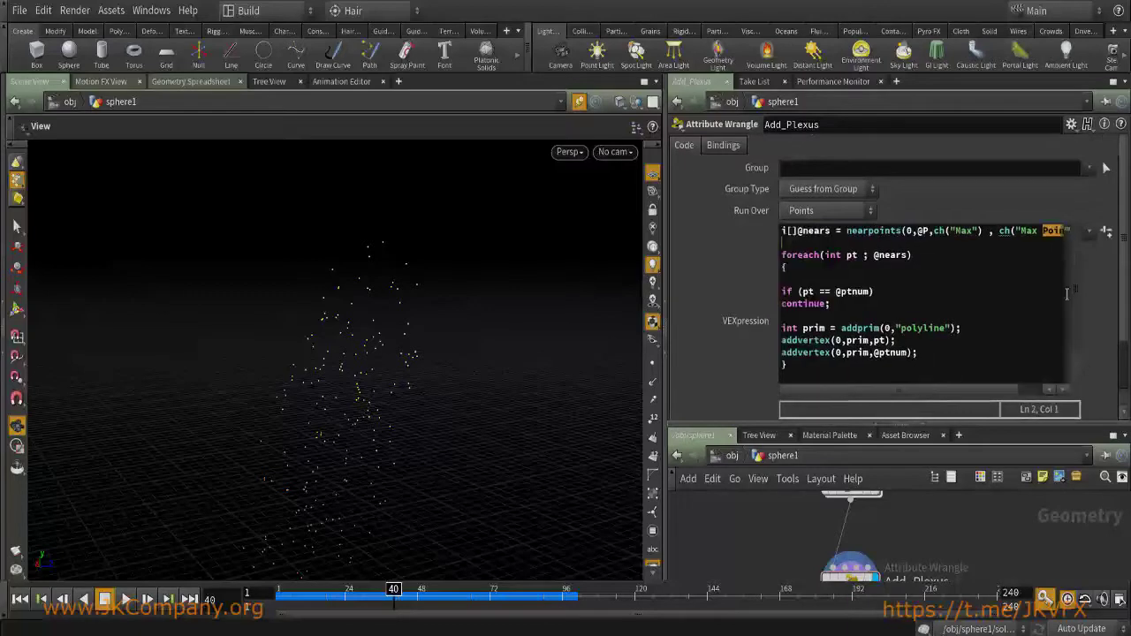
{"action": "key", "text": "Up"}
{"action": "key", "text": "End"}
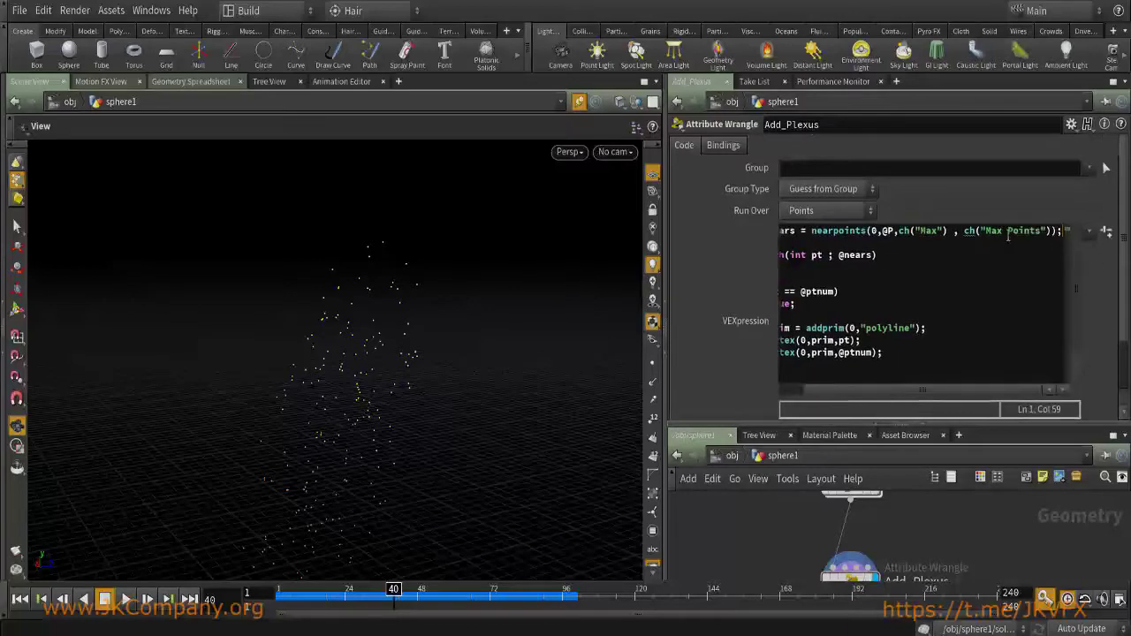
{"action": "key", "text": "Left"}
{"action": "key", "text": "Left"}
{"action": "key", "text": "Left"}
{"action": "key", "text": "Left"}
{"action": "key", "text": "Left"}
{"action": "key", "text": "Left"}
{"action": "key", "text": "Left"}
{"action": "key", "text": "Left"}
{"action": "key", "text": "Left"}
{"action": "key", "text": "BackSpace"}
{"action": "type", "text": "_"}
Check the Max_Points channel name at the end of the first code line.
{"action": "key", "text": "Home"}
{"action": "scroll", "coordinate": [1012, 303], "scroll_direction": "down", "scroll_amount": 2}
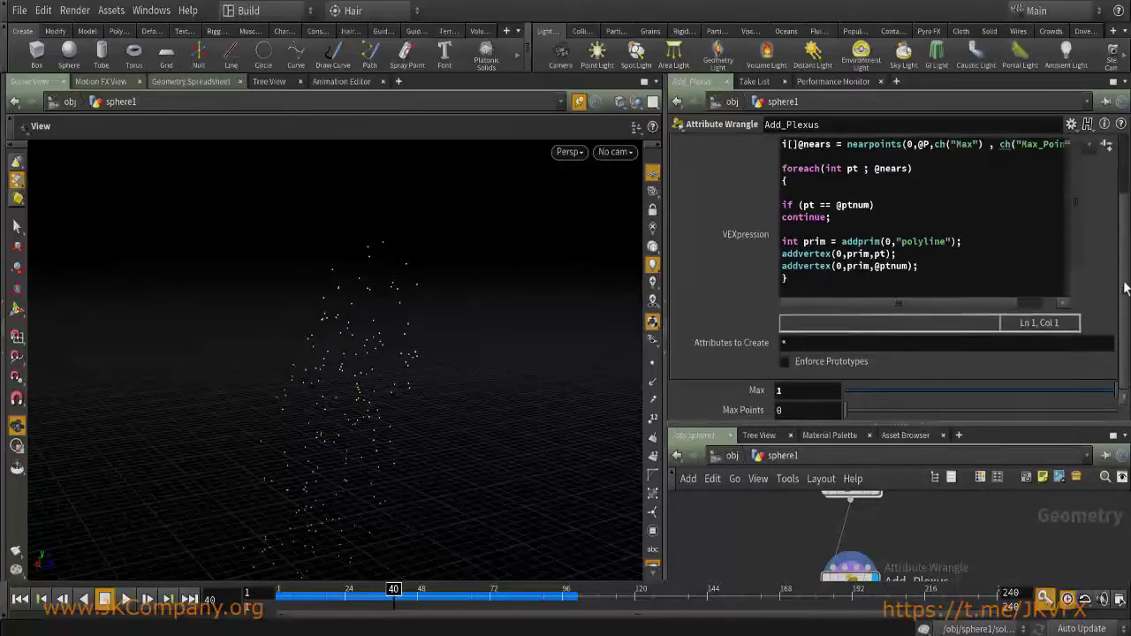
{"action": "scroll", "coordinate": [1011, 303], "scroll_direction": "up", "scroll_amount": 2}
{"action": "scroll", "coordinate": [979, 390], "scroll_direction": "right", "scroll_amount": 1}
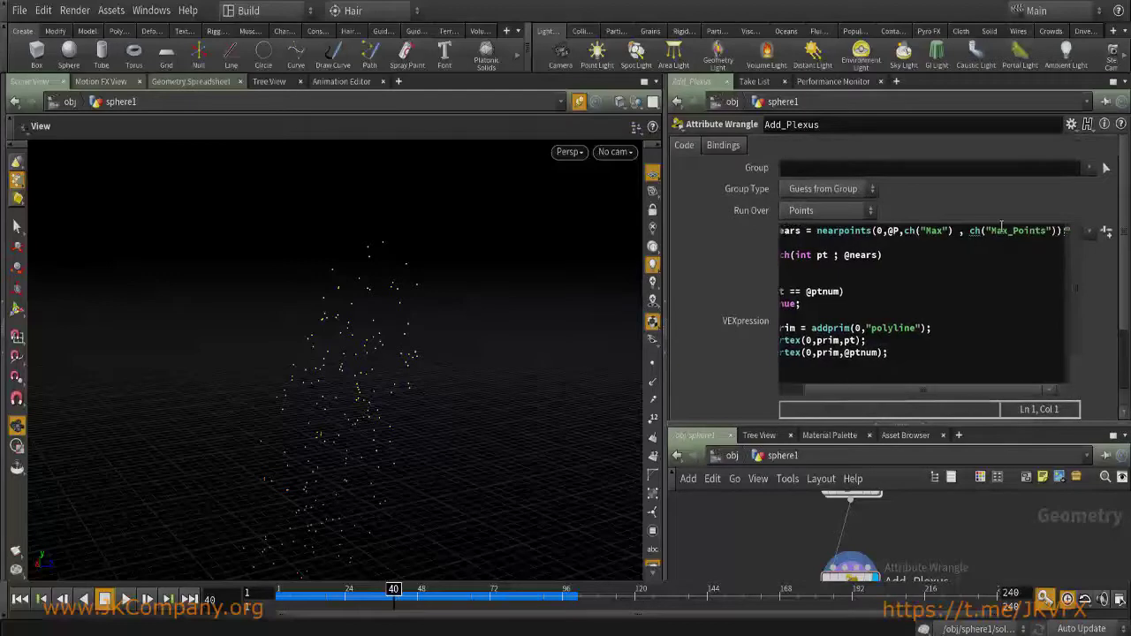
{"action": "left_click_drag", "start_coordinate": [990, 231], "coordinate": [1044, 231]}
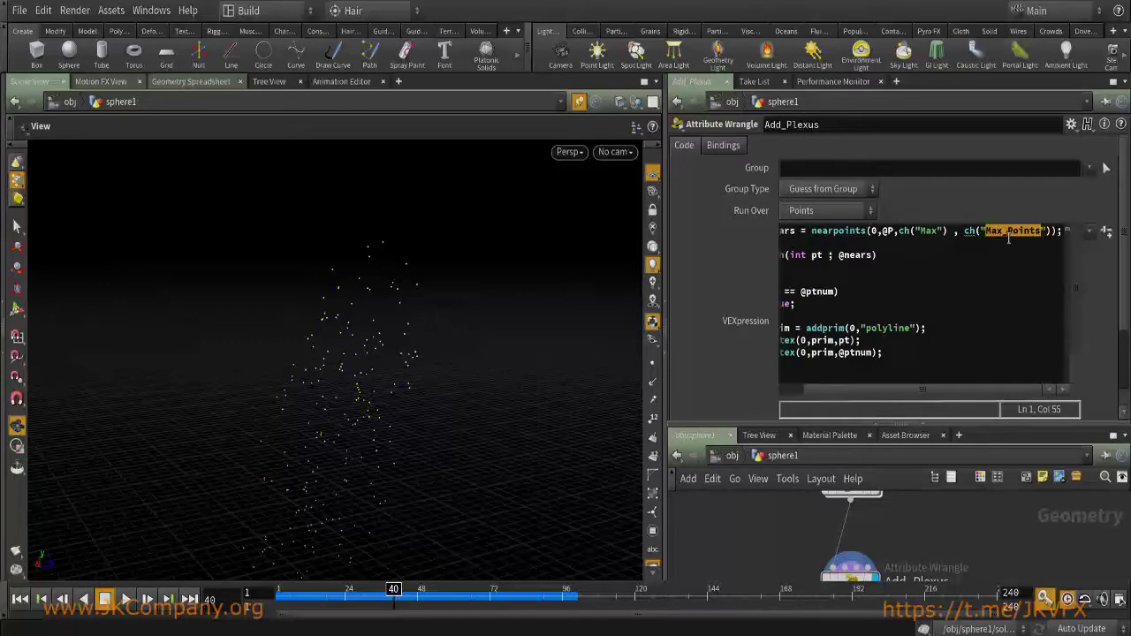
{"action": "left_click", "coordinate": [1008, 238]}
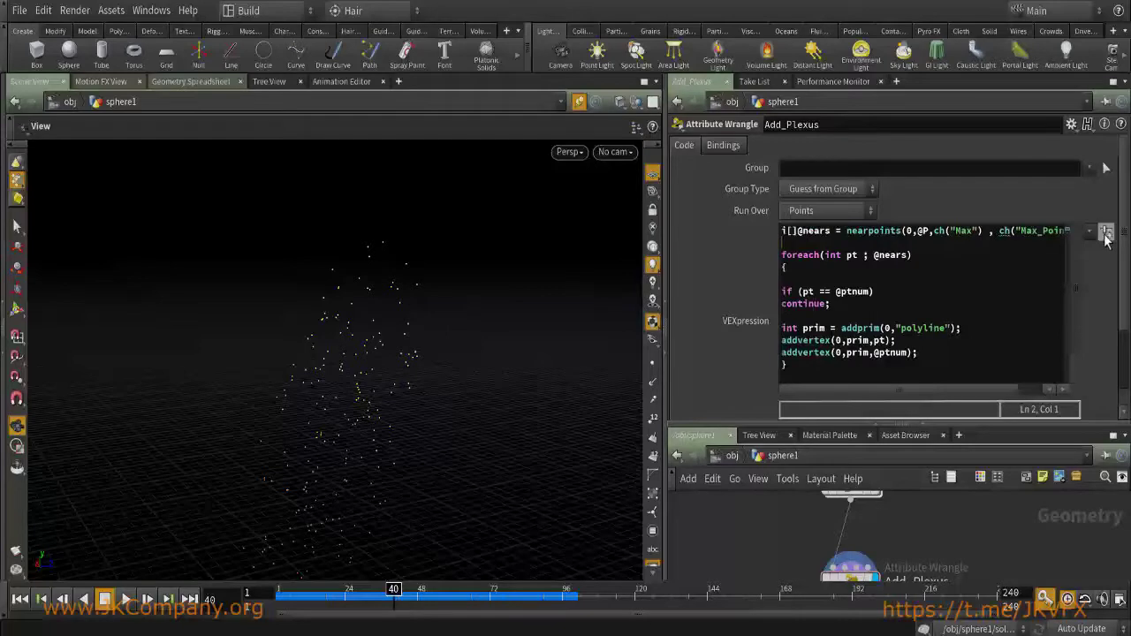
Try Max Points values of 1 and 2 from the first frame and orbit the line cloud.
{"action": "scroll", "coordinate": [1120, 256], "scroll_direction": "down", "scroll_amount": 3}
{"action": "type", "text": "1"}
{"action": "key", "text": "Return"}
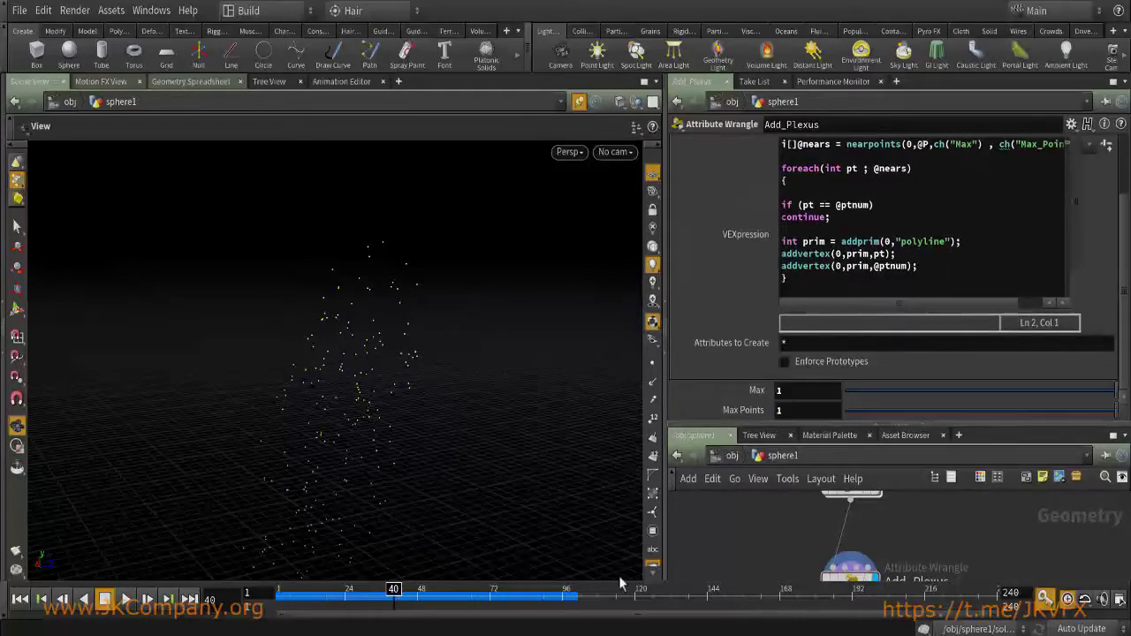
{"action": "key", "text": "ctrl+Up"}
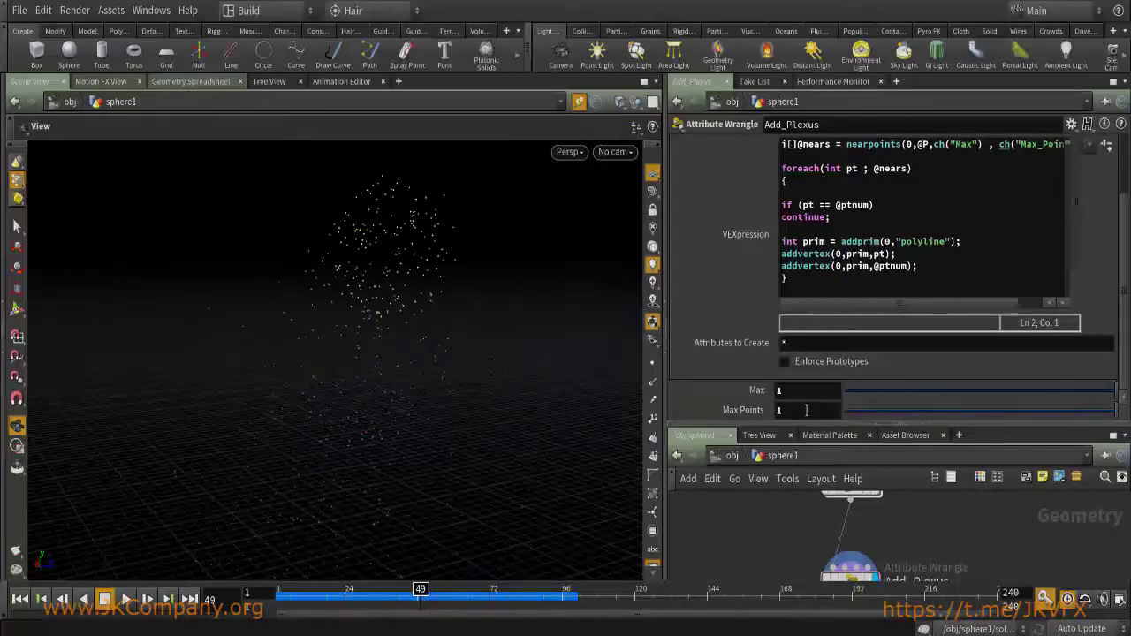
{"action": "key", "text": "Return"}
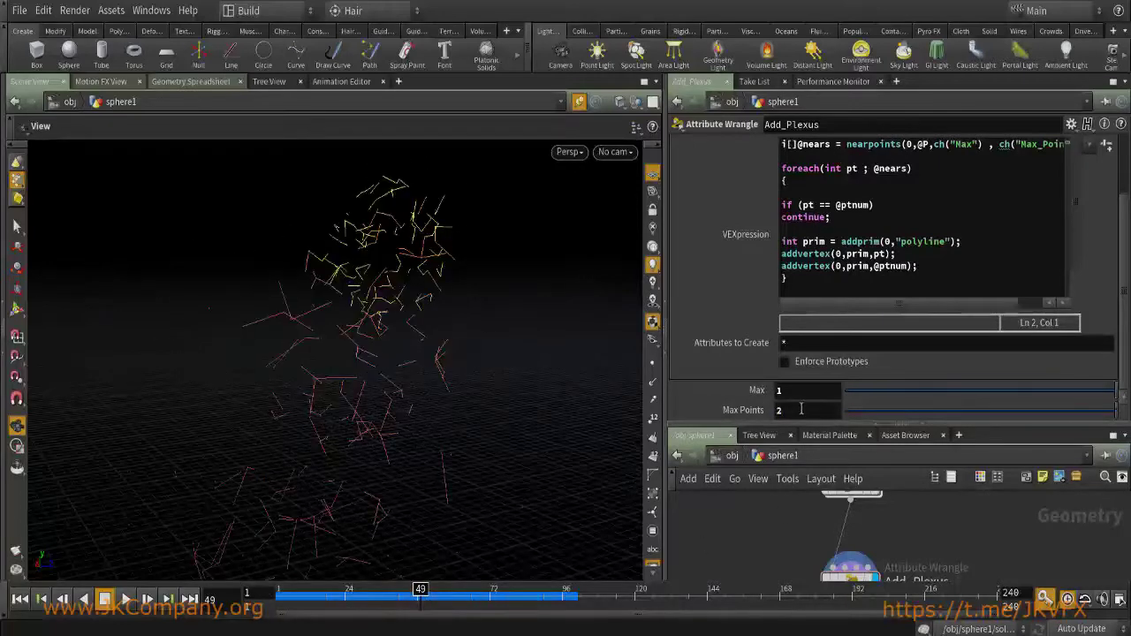
{"action": "key", "text": "f"}
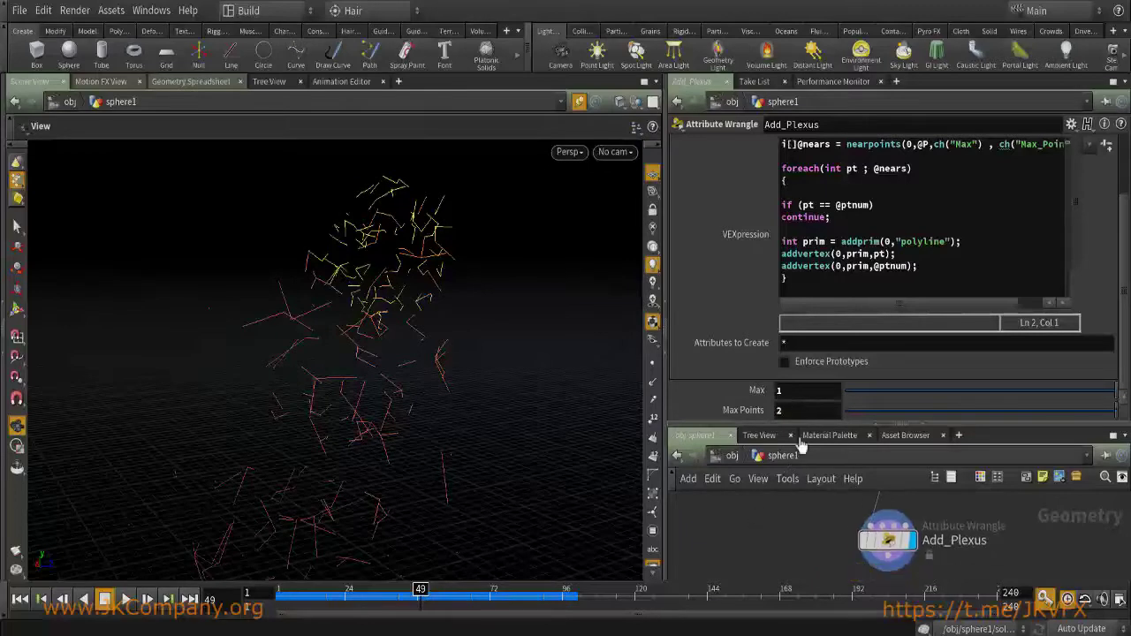
{"action": "left_click_drag", "start_coordinate": [436, 338], "coordinate": [185, 353]}
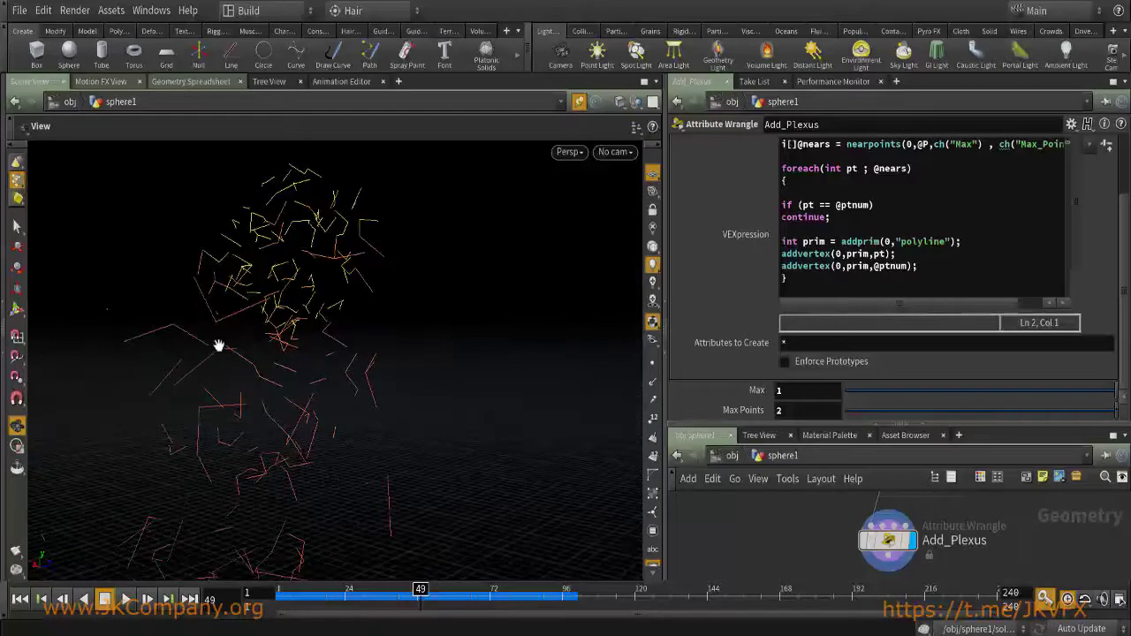
{"action": "left_click_drag", "start_coordinate": [303, 357], "coordinate": [487, 422]}
Set Max Points to 4 and play the simulation from frame 1 to watch lines grow.
{"action": "type", "text": "4"}
{"action": "key", "text": "Return"}
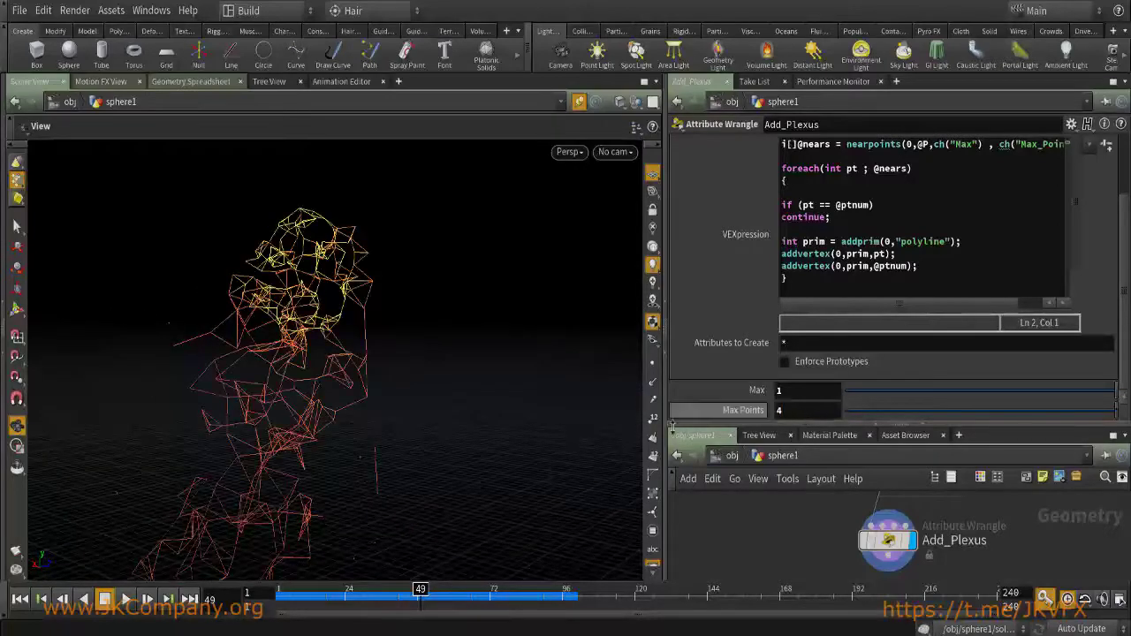
{"action": "left_click_drag", "start_coordinate": [453, 360], "coordinate": [345, 303]}
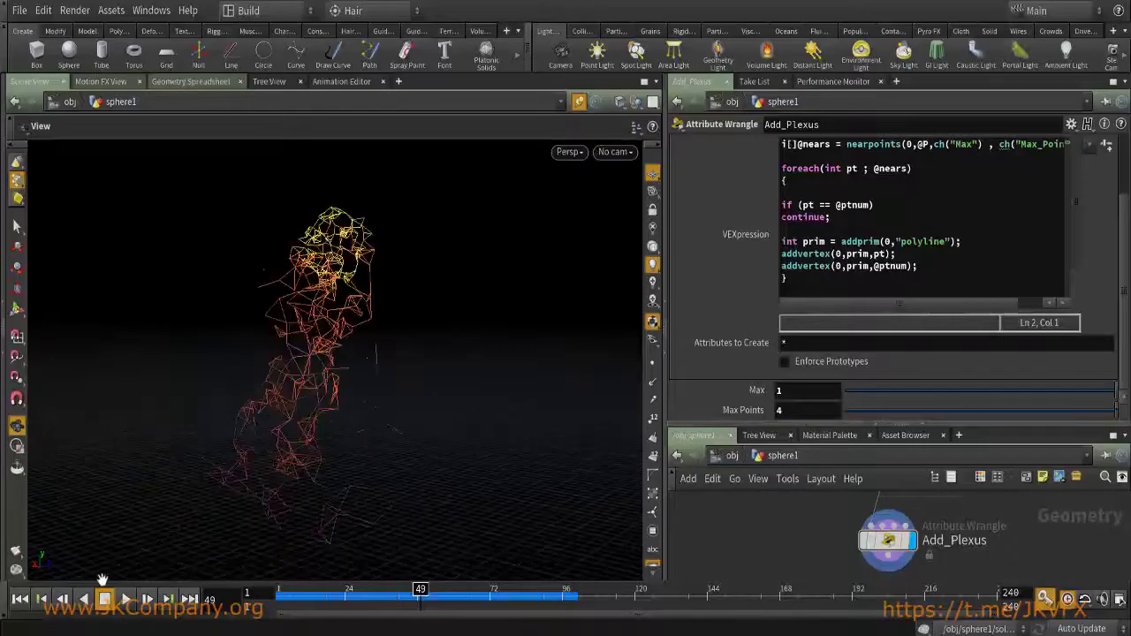
{"action": "left_click", "coordinate": [23, 599]}
{"action": "left_click", "coordinate": [125, 599]}
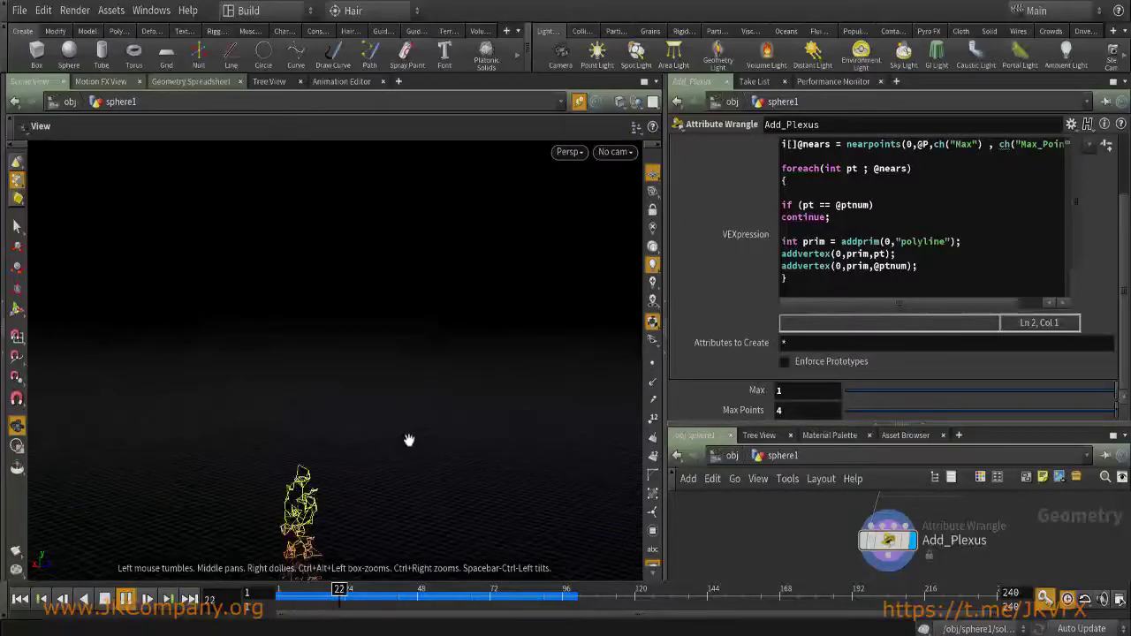
{"action": "left_click_drag", "start_coordinate": [383, 439], "coordinate": [157, 544]}
{"action": "left_click", "coordinate": [105, 599]}
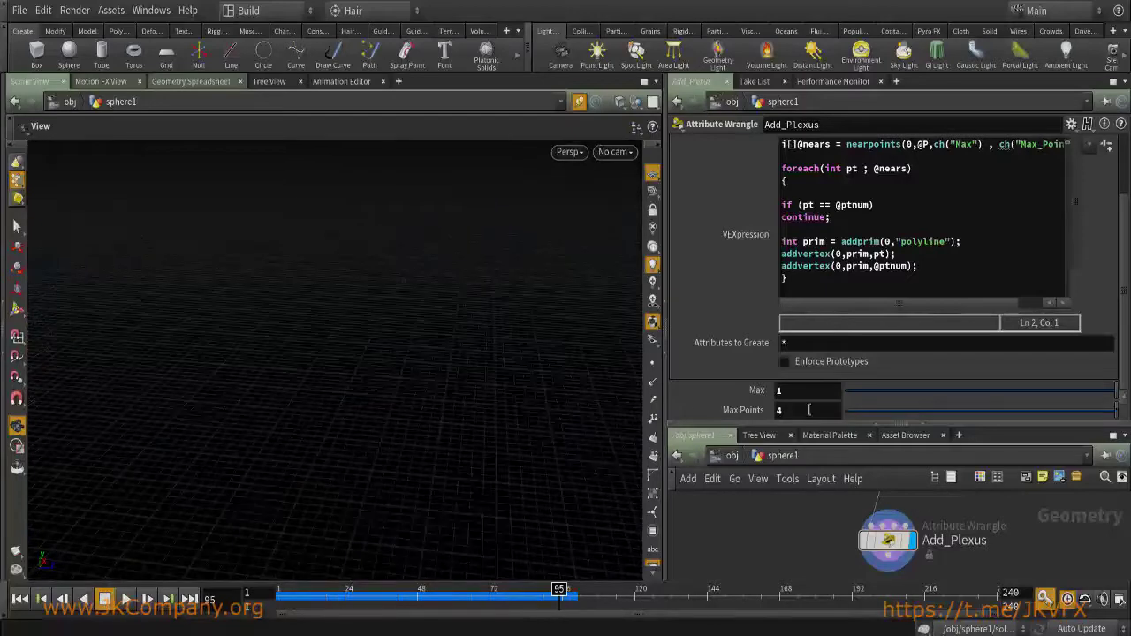
At frame 43, step Max Points through 2, 3 and 4, then back to 1.
{"action": "type", "text": "2"}
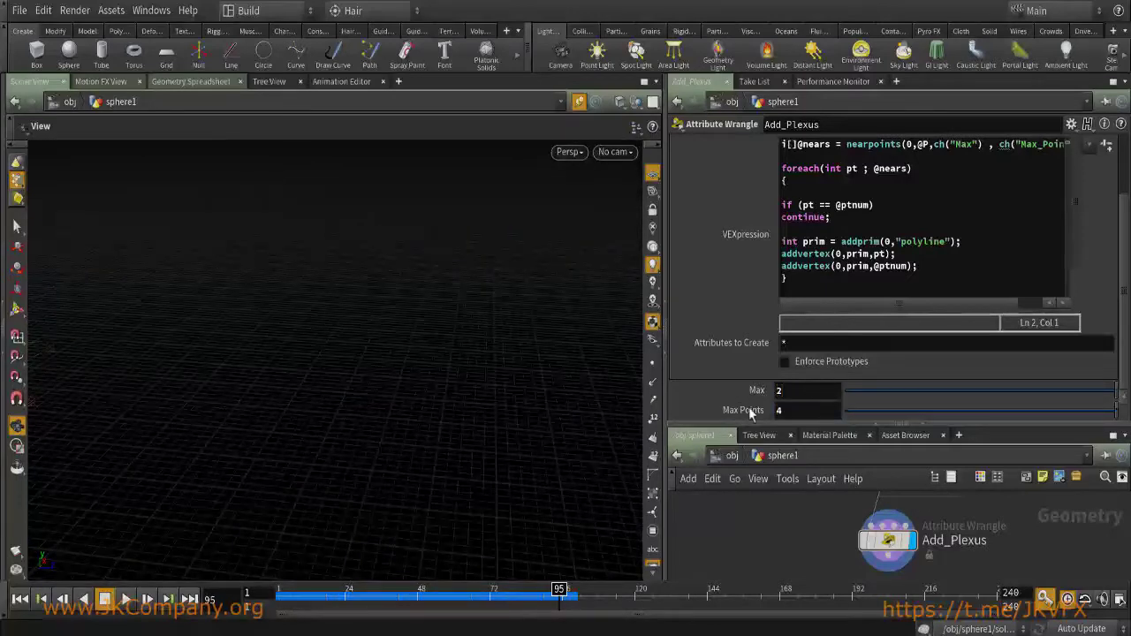
{"action": "left_click_drag", "start_coordinate": [357, 608], "coordinate": [402, 608]}
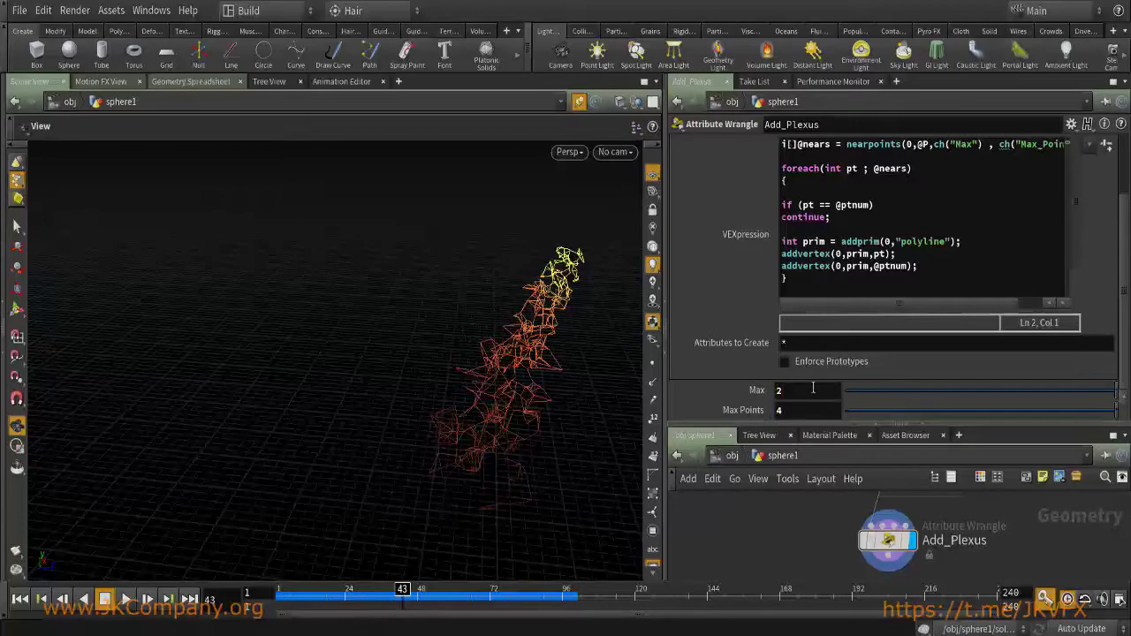
{"action": "key", "text": "Return"}
{"action": "type", "text": "3"}
{"action": "key", "text": "Return"}
{"action": "type", "text": "4"}
{"action": "key", "text": "Return"}
{"action": "type", "text": "1"}
{"action": "key", "text": "Return"}
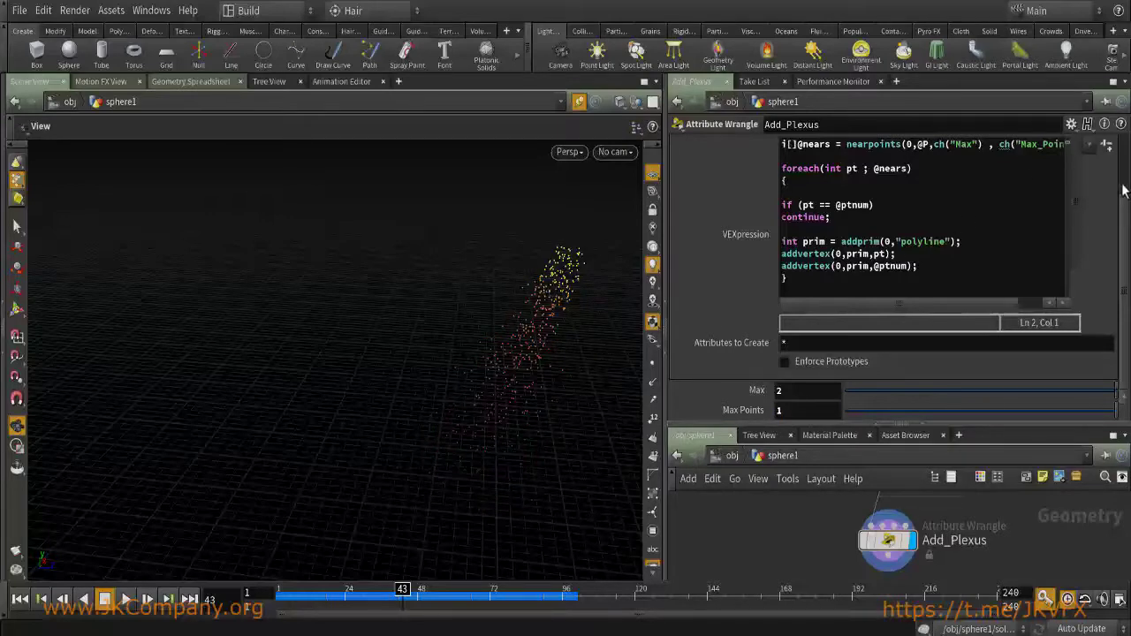
Review the polyline-building lines of the VEX snippet and recook with Max Points 2.
{"action": "scroll", "coordinate": [937, 217], "scroll_direction": "up", "scroll_amount": 2}
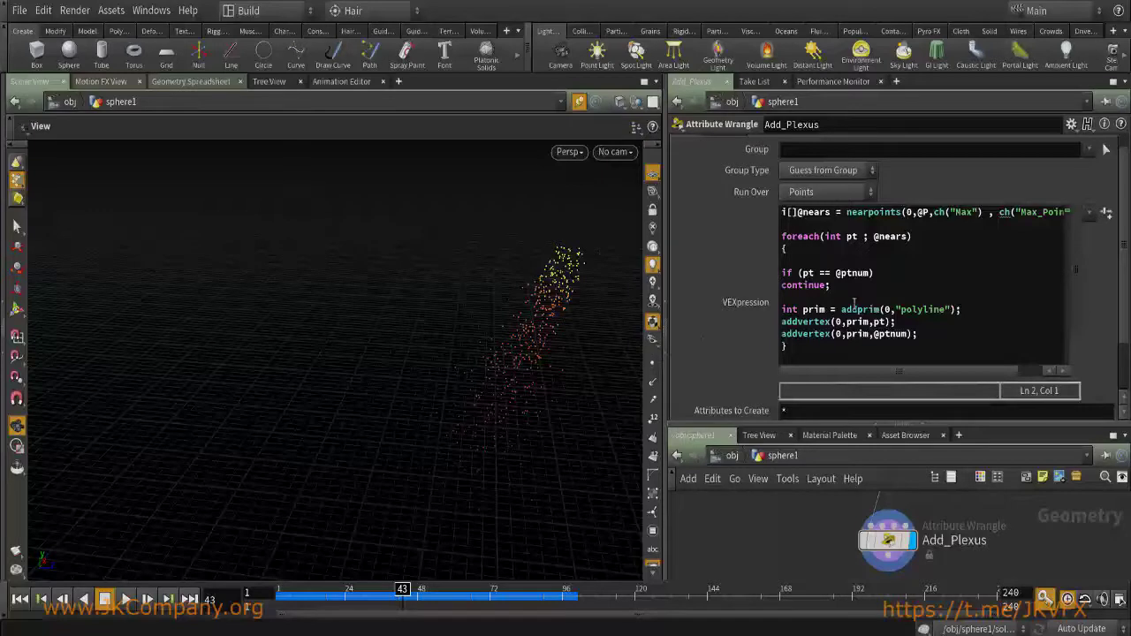
{"action": "key", "text": "shift+Up"}
{"action": "key", "text": "shift+Home"}
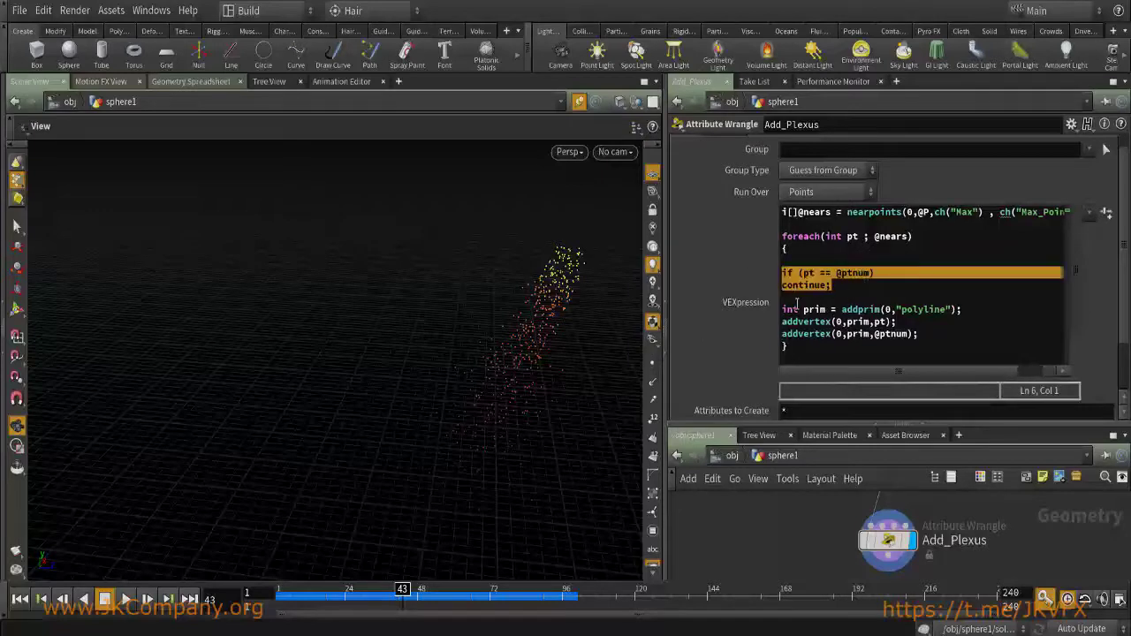
{"action": "left_click_drag", "start_coordinate": [798, 304], "coordinate": [888, 337]}
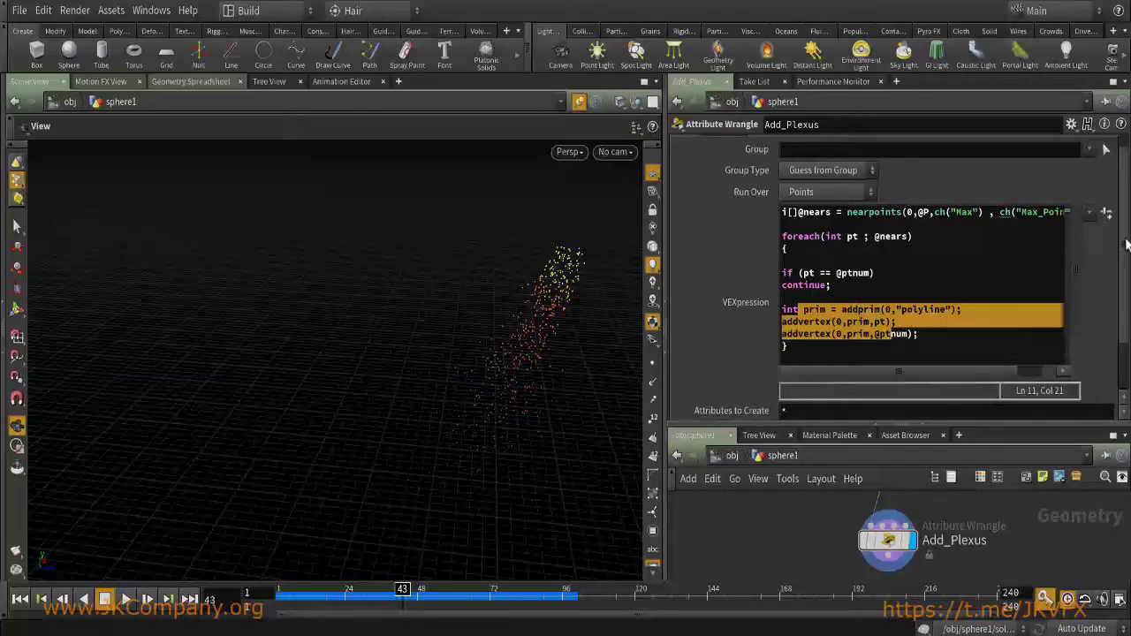
{"action": "scroll", "coordinate": [1126, 244], "scroll_direction": "down", "scroll_amount": 3}
{"action": "key", "text": "Return"}
Set Max Points to 6 and Max to 1.
{"action": "double_click", "coordinate": [830, 410]}
{"action": "type", "text": "6"}
{"action": "key", "text": "Return"}
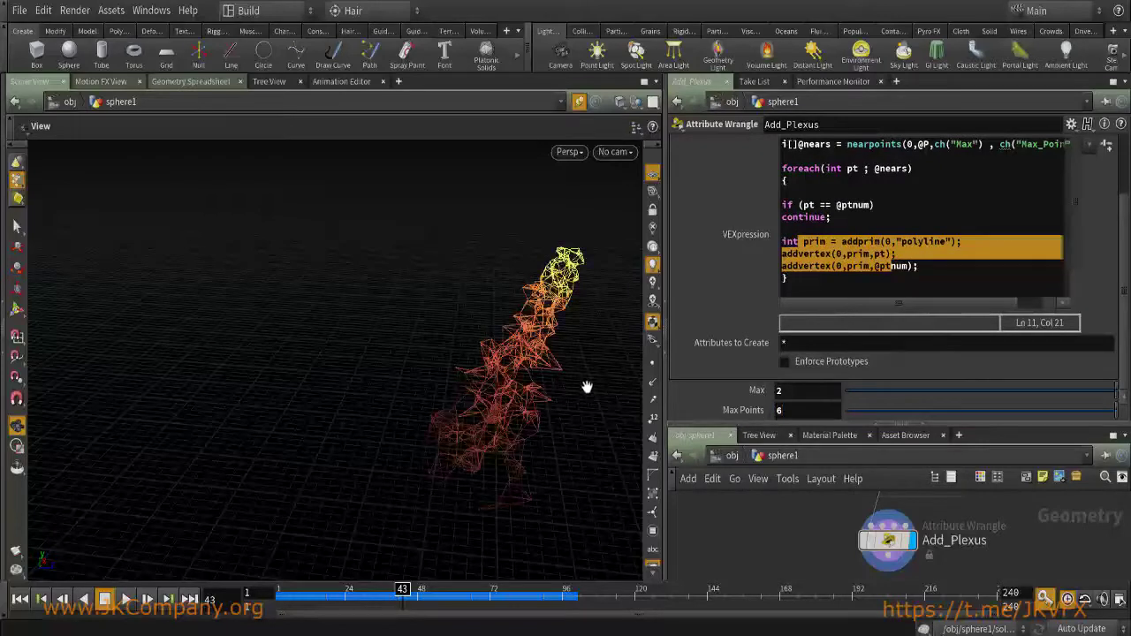
{"action": "double_click", "coordinate": [778, 410]}
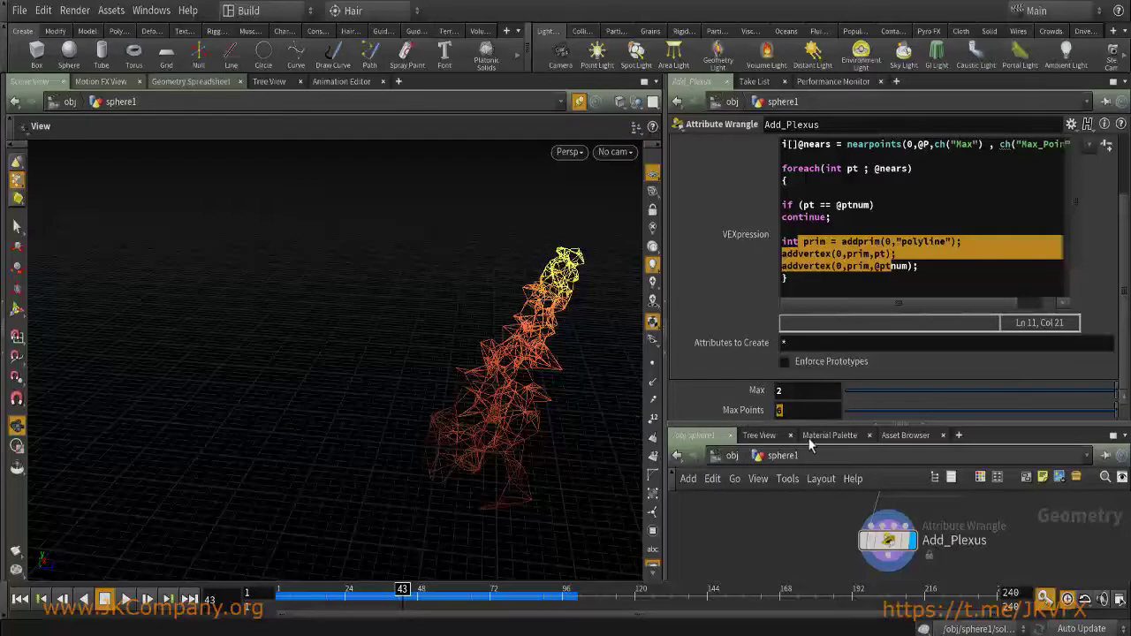
{"action": "double_click", "coordinate": [781, 391]}
{"action": "type", "text": "1"}
{"action": "key", "text": "Return"}
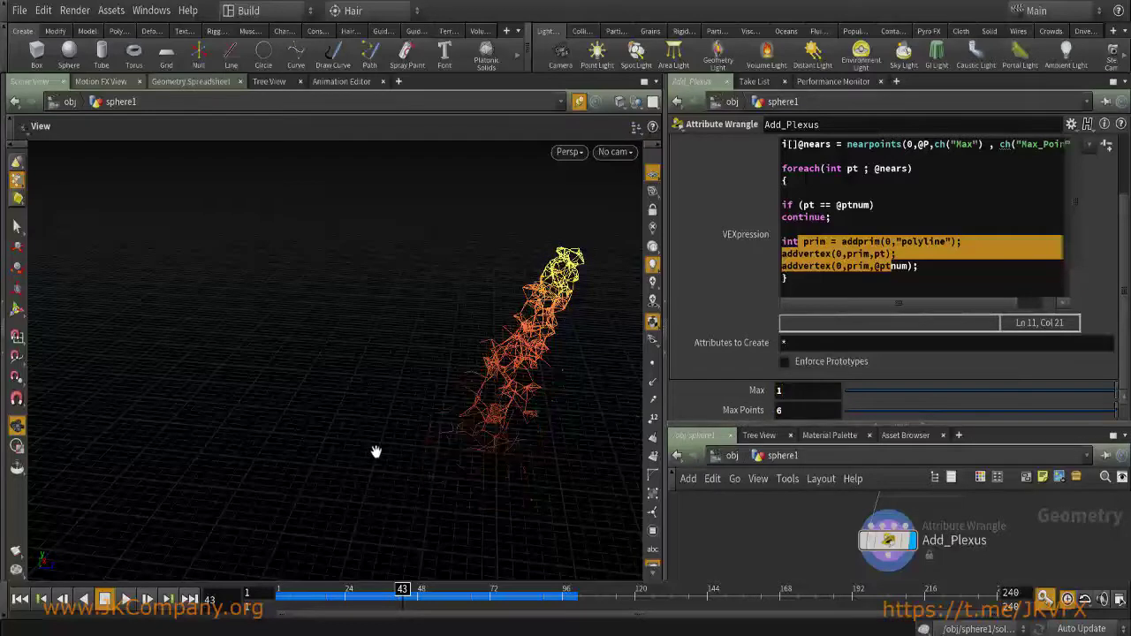
Scrub to frame 36 and zoom in on the plexus, briefly toggling point markers.
{"action": "left_click_drag", "start_coordinate": [402, 591], "coordinate": [369, 604]}
{"action": "middle_click_drag", "start_coordinate": [818, 544], "coordinate": [818, 501]}
{"action": "scroll", "coordinate": [830, 517], "scroll_direction": "down", "scroll_amount": 2}
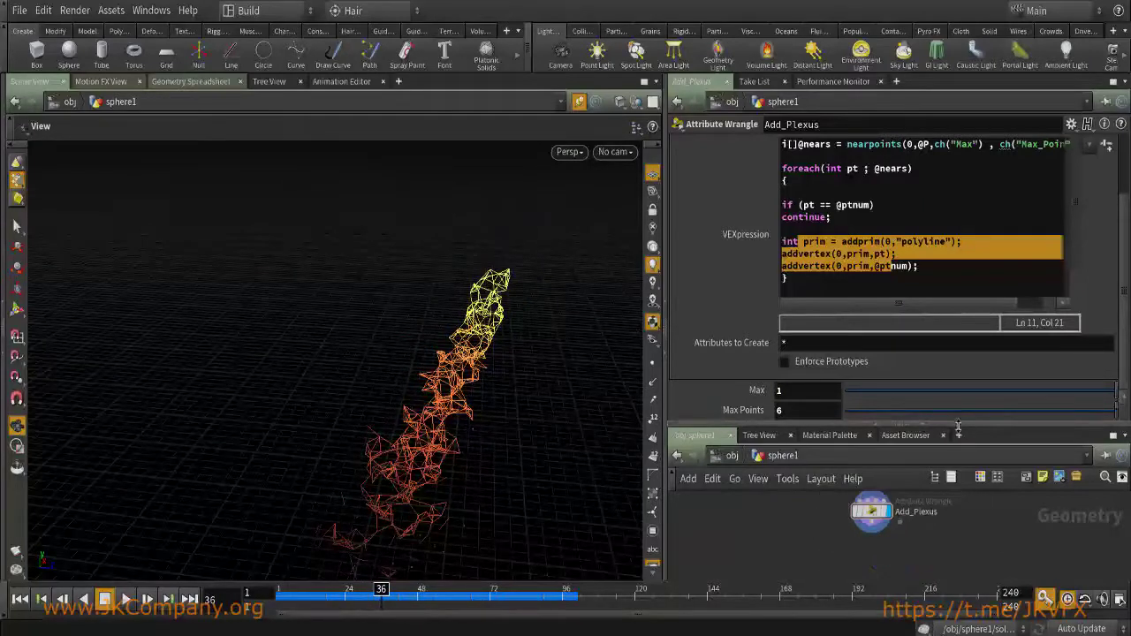
{"action": "left_click_drag", "start_coordinate": [958, 428], "coordinate": [957, 344]}
{"action": "left_click_drag", "start_coordinate": [532, 385], "coordinate": [485, 288]}
{"action": "left_click", "coordinate": [651, 362]}
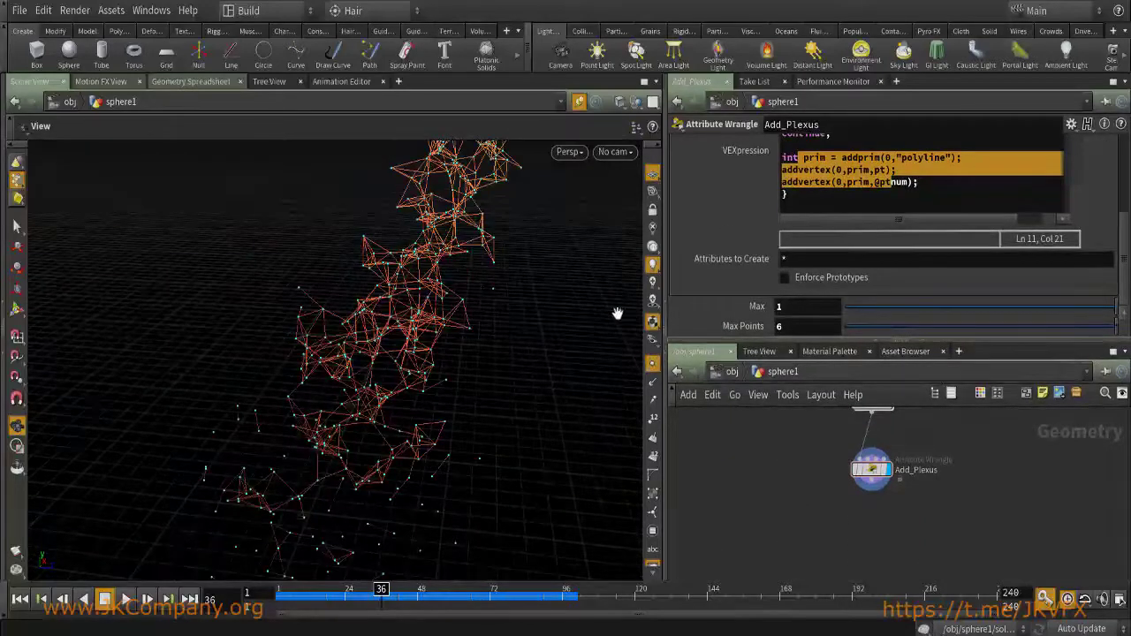
{"action": "left_click", "coordinate": [652, 363]}
Add a new Sphere node (sphere2) to the network.
{"action": "key", "text": "Tab"}
{"action": "type", "text": "sph"}
{"action": "key", "text": "Return"}
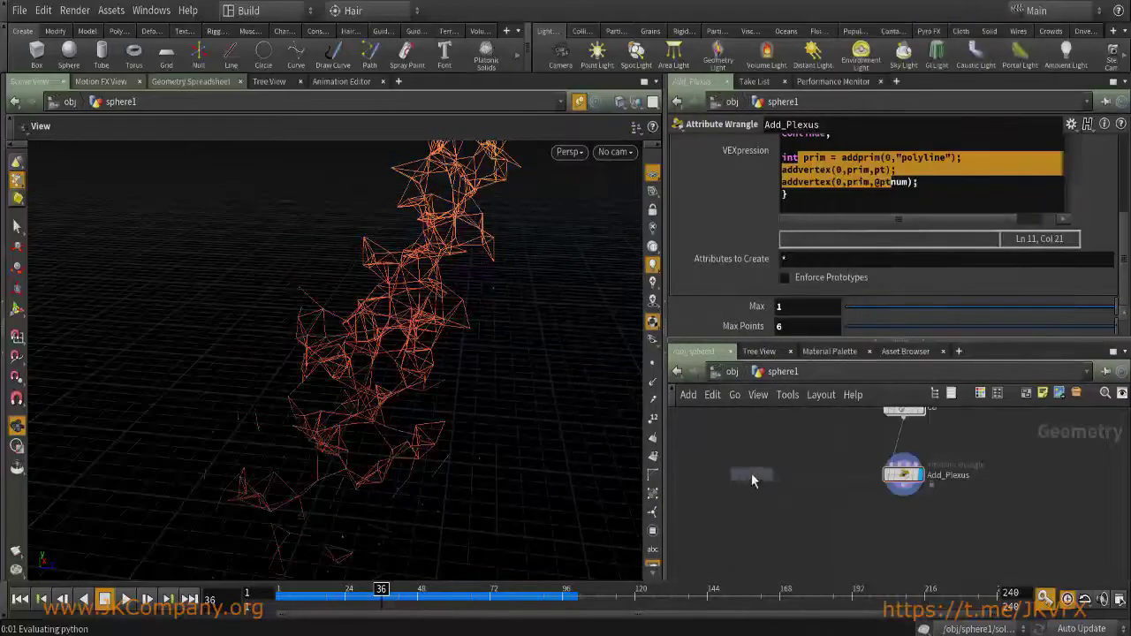
{"action": "left_click", "coordinate": [750, 473]}
Copy sphere2 onto the Add_Plexus points with Copy to Points, scaling spheres to .1.
{"action": "key", "text": "Tab"}
{"action": "type", "text": "copy"}
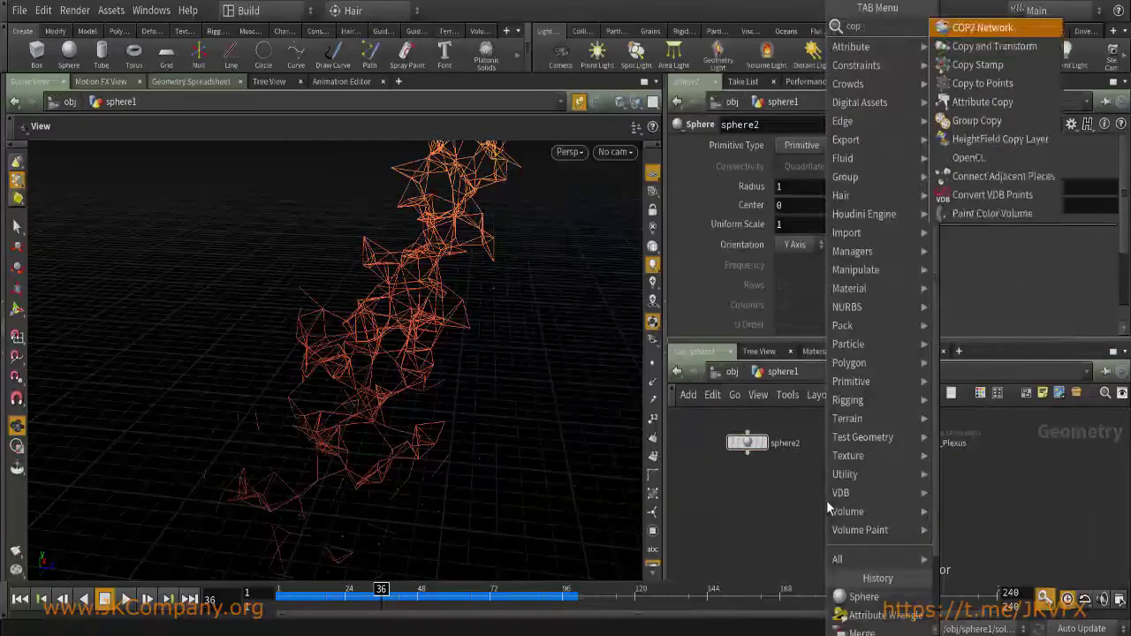
{"action": "key", "text": "Down"}
{"action": "key", "text": "Down"}
{"action": "key", "text": "Down"}
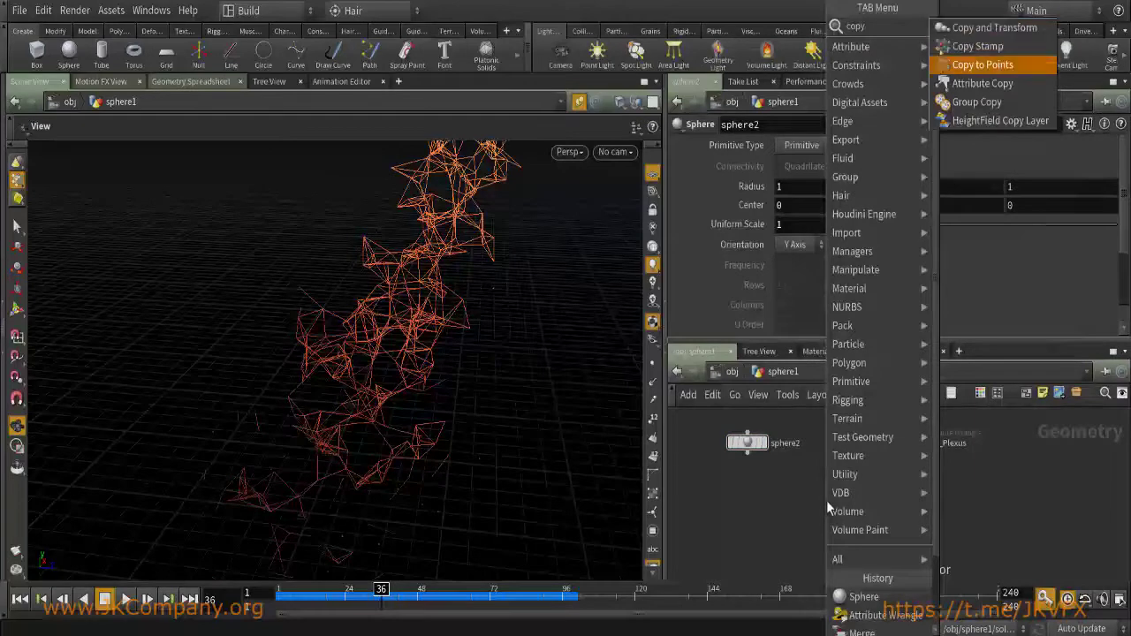
{"action": "key", "text": "Up"}
{"action": "key", "text": "Return"}
{"action": "left_click", "coordinate": [826, 500]}
{"action": "left_click_drag", "start_coordinate": [745, 454], "coordinate": [805, 493]}
{"action": "left_click_drag", "start_coordinate": [894, 465], "coordinate": [817, 530]}
{"action": "left_click", "coordinate": [843, 501]}
{"action": "left_click", "coordinate": [746, 442]}
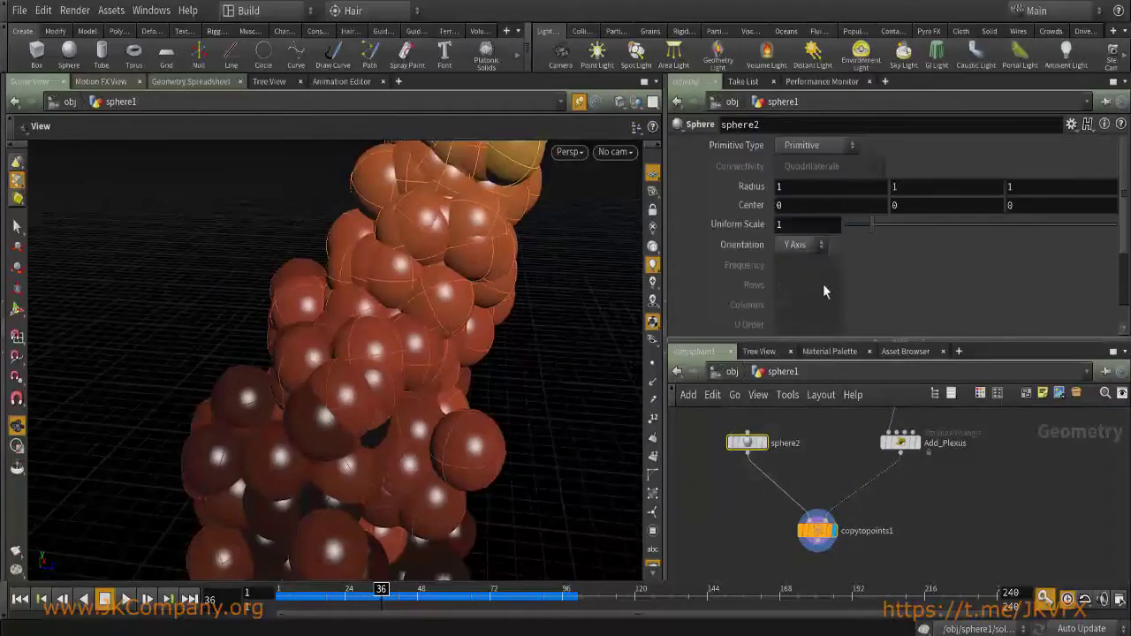
{"action": "type", "text": ".1"}
{"action": "key", "text": "Return"}
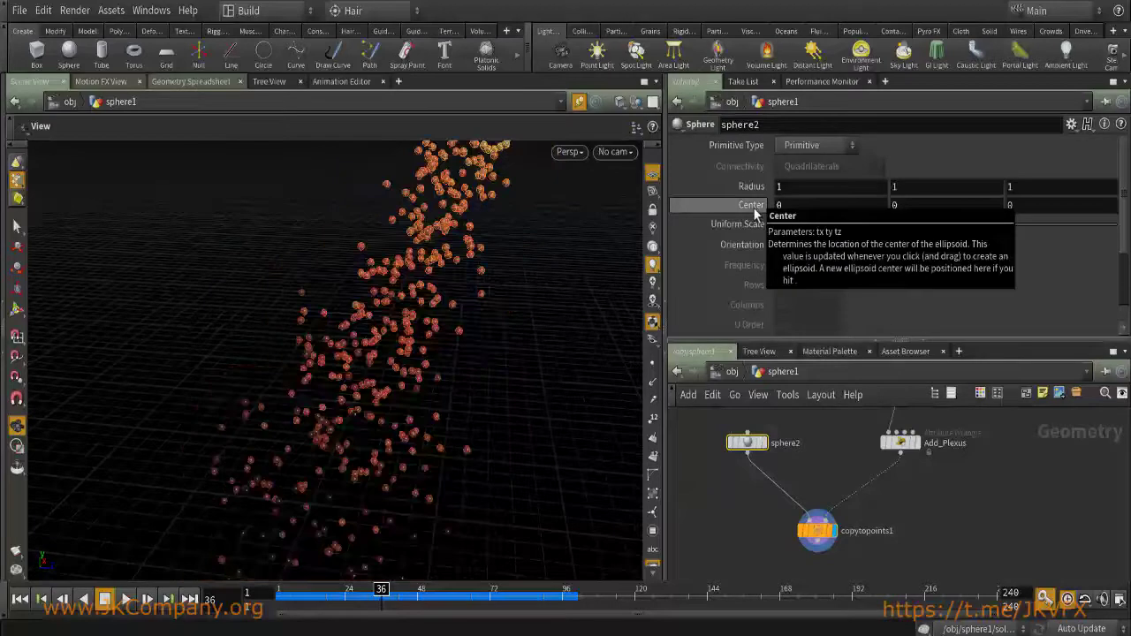
Merge the copied spheres with the Add_Plexus lines and display merge1.
{"action": "key", "text": "Tab"}
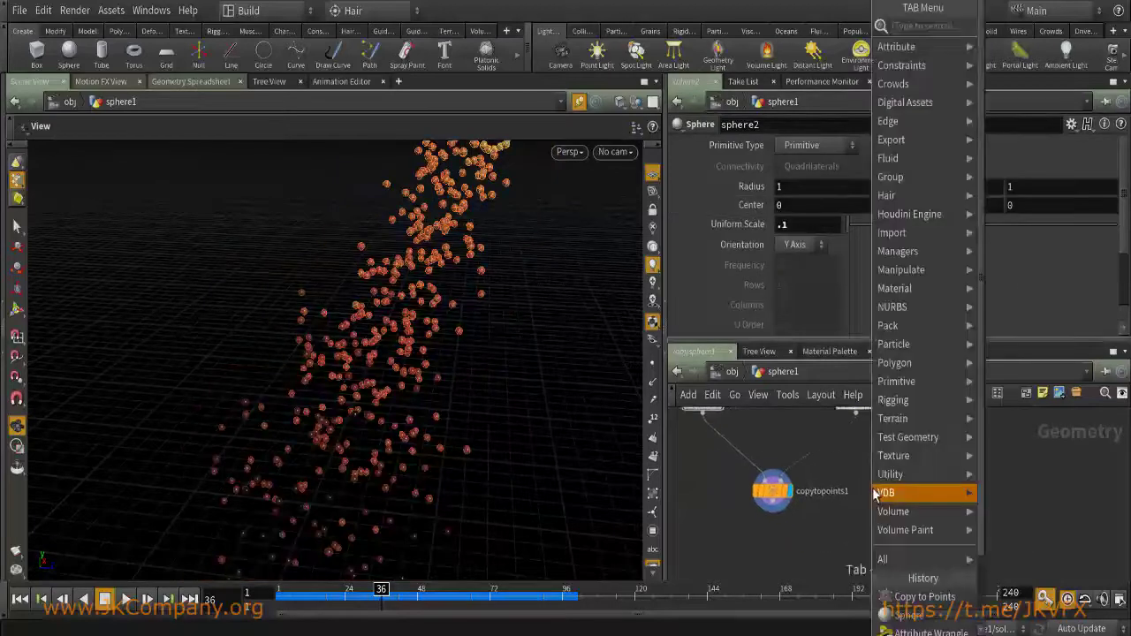
{"action": "type", "text": "mer"}
{"action": "key", "text": "Return"}
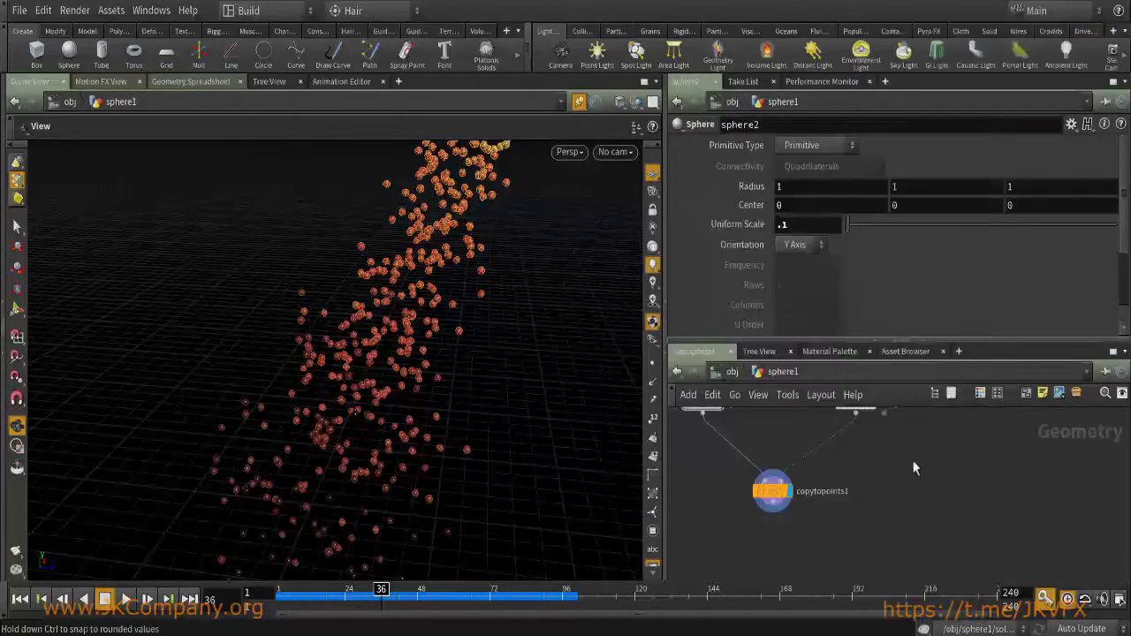
{"action": "left_click", "coordinate": [822, 530]}
{"action": "left_click_drag", "start_coordinate": [855, 411], "coordinate": [857, 530]}
{"action": "left_click", "coordinate": [849, 531]}
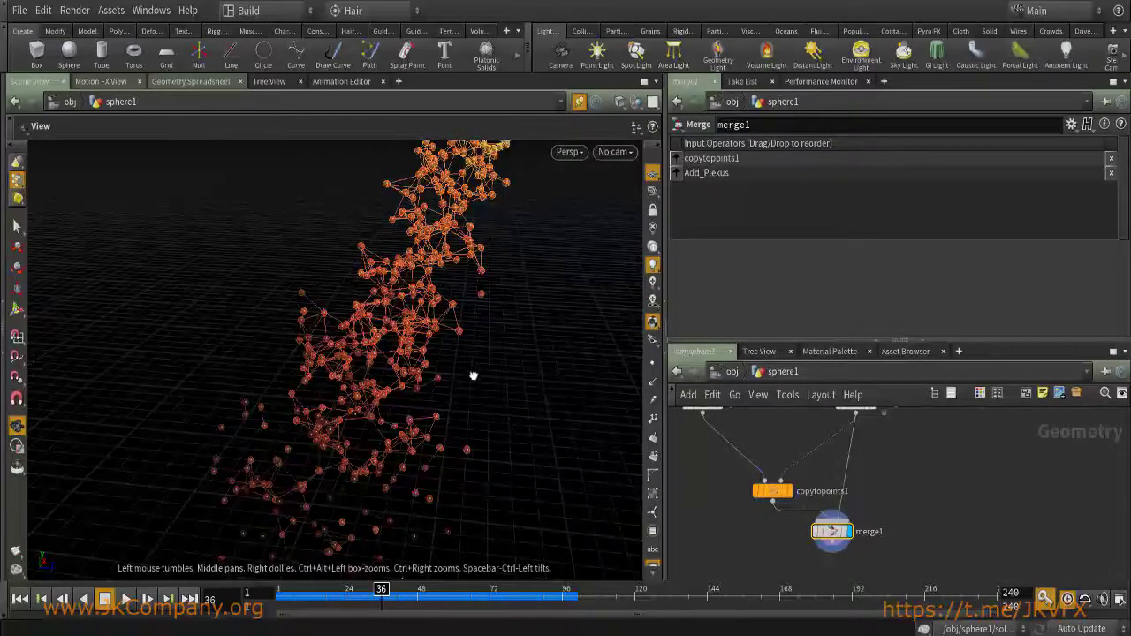
Insert color1 between copytopoints1 and merge1, setting its colour to red (1,0,0).
{"action": "key", "text": "Tab"}
{"action": "type", "text": "color"}
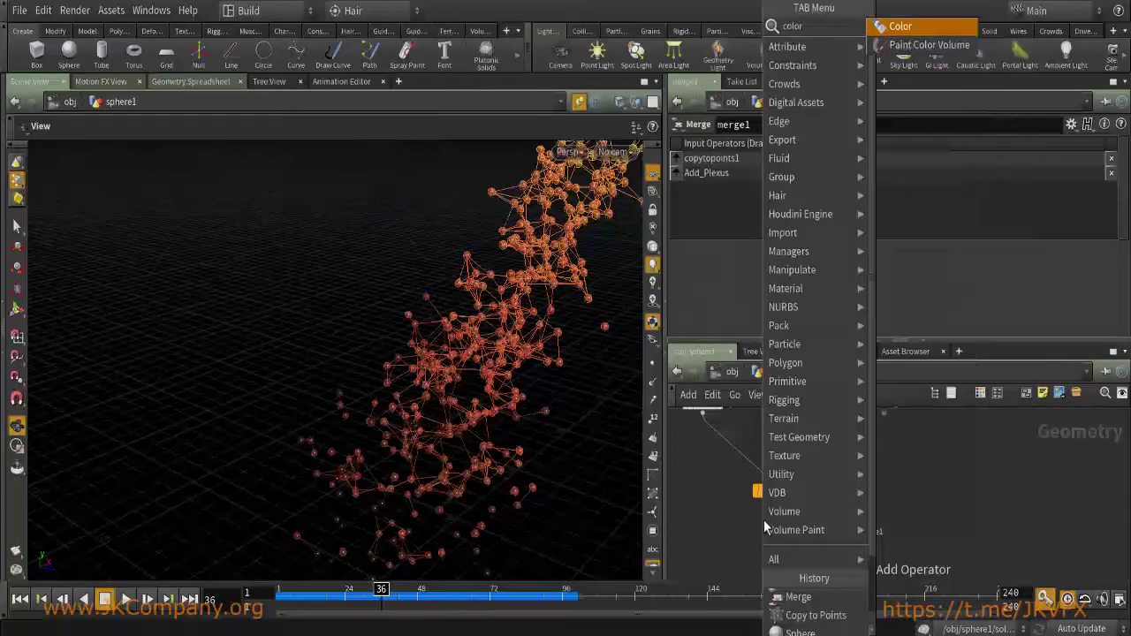
{"action": "key", "text": "Return"}
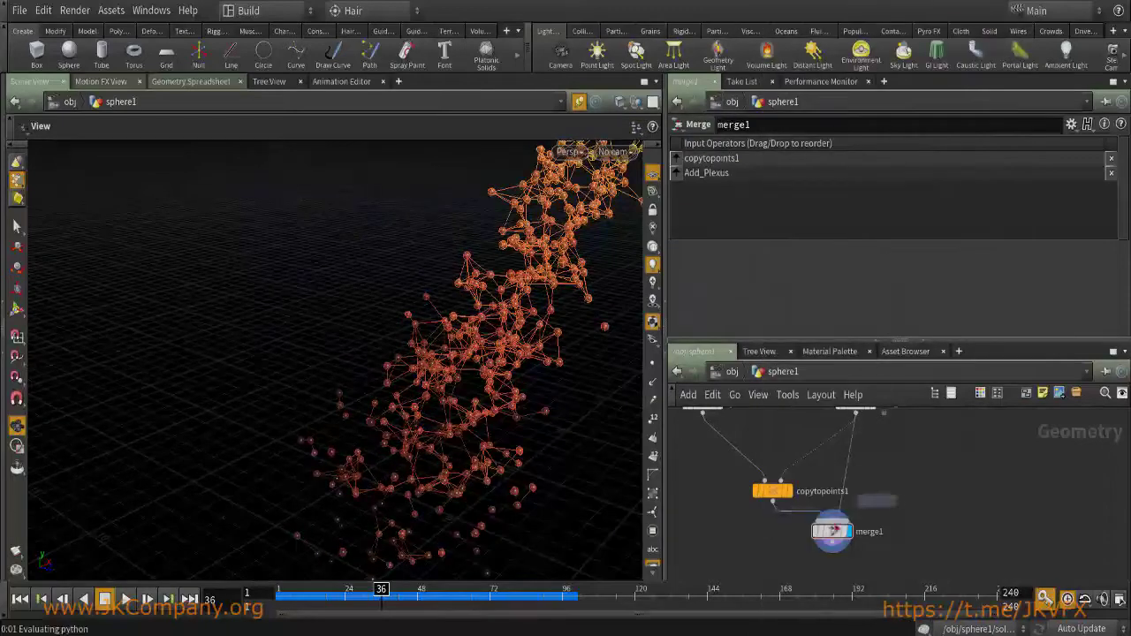
{"action": "left_click", "coordinate": [792, 525]}
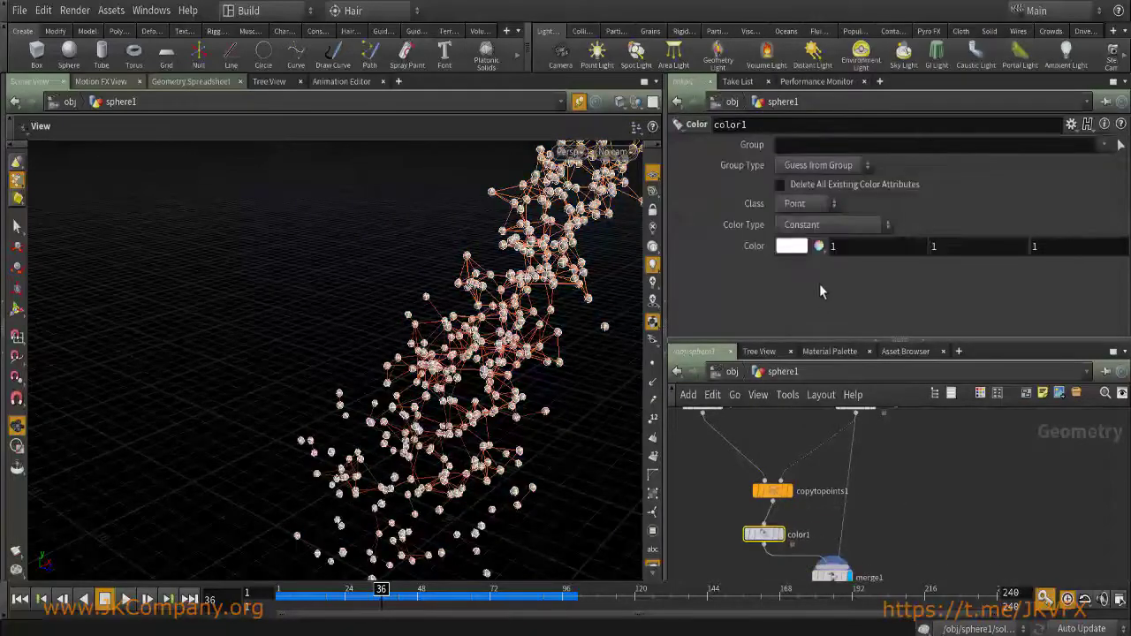
{"action": "left_click", "coordinate": [918, 252]}
{"action": "type", "text": "0"}
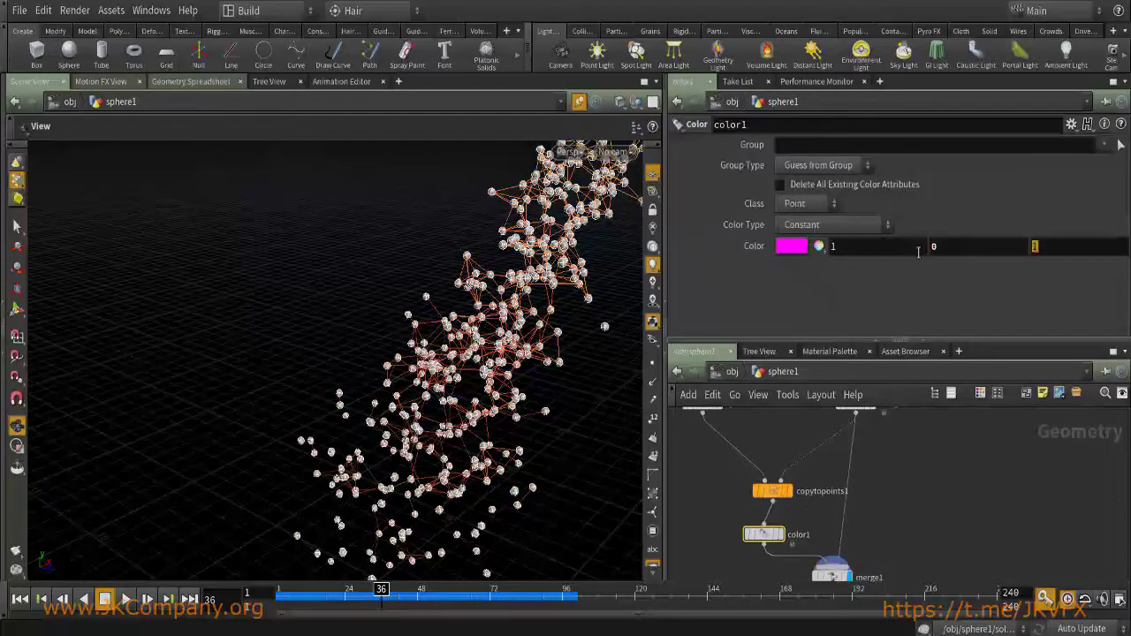
{"action": "key", "text": "Tab"}
{"action": "type", "text": "0"}
{"action": "key", "text": "Return"}
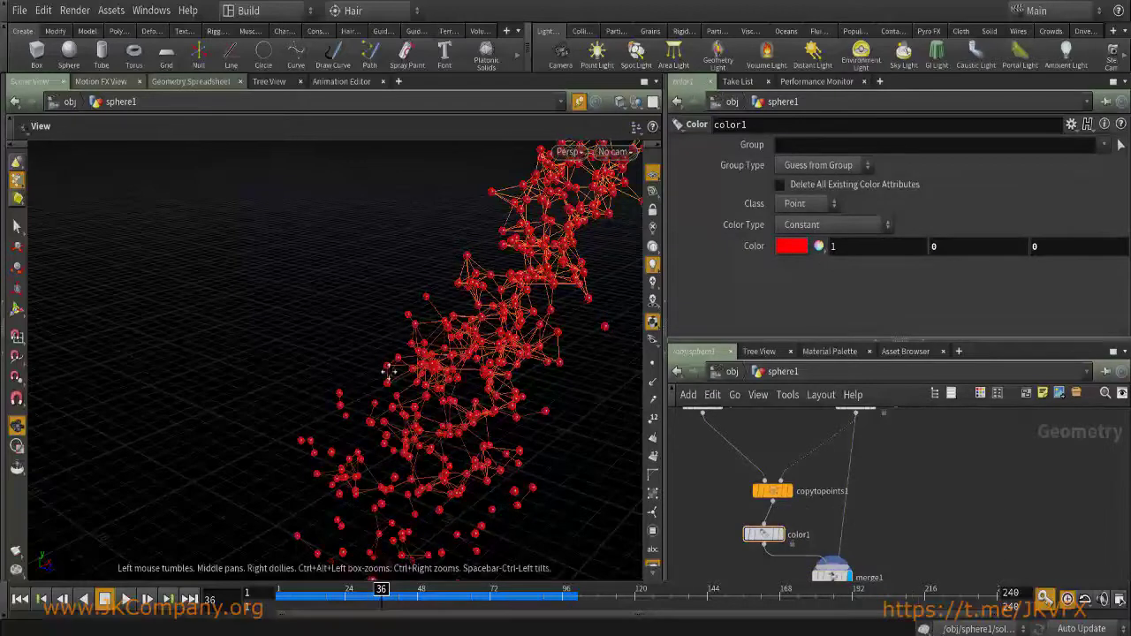
Shrink the spheres further by setting sphere2's Uniform Scale to .05.
{"action": "left_click_drag", "start_coordinate": [419, 356], "coordinate": [380, 362]}
{"action": "middle_click_drag", "start_coordinate": [675, 449], "coordinate": [741, 502]}
{"action": "left_click", "coordinate": [767, 454]}
{"action": "type", "text": ".05"}
{"action": "key", "text": "Return"}
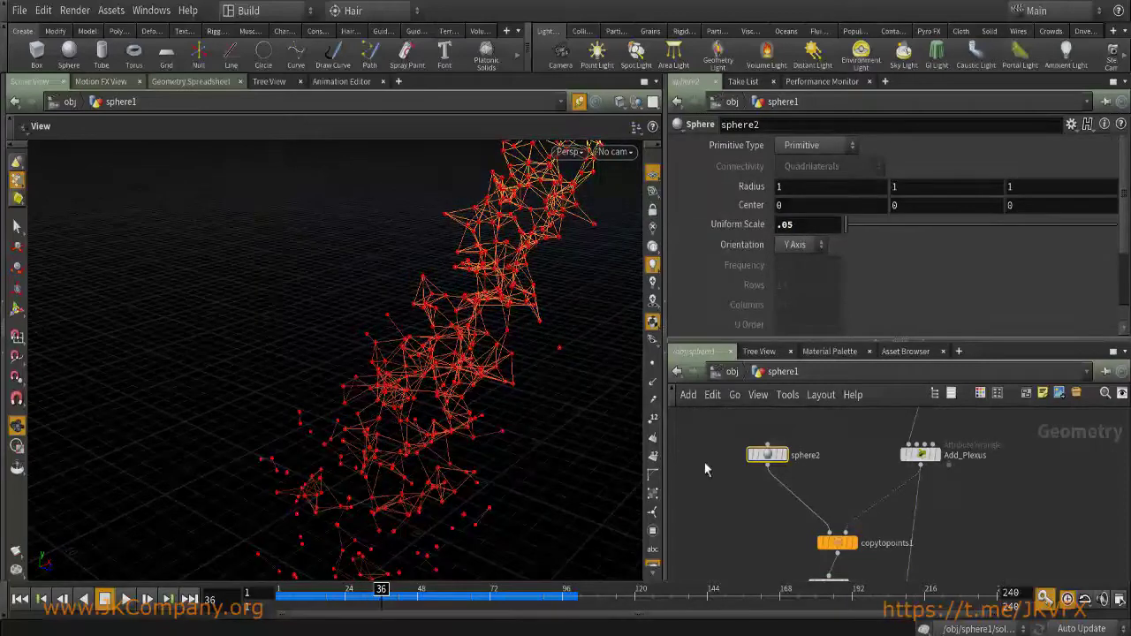
Set scatter1's Force Total Count to 1.
{"action": "left_click_drag", "start_coordinate": [472, 358], "coordinate": [380, 434]}
{"action": "mouse_move", "coordinate": [279, 593]}
{"action": "left_mouse_down"}
{"action": "mouse_move", "coordinate": [402, 596]}
{"action": "mouse_move", "coordinate": [381, 595]}
{"action": "left_mouse_up"}
{"action": "scroll", "coordinate": [845, 505], "scroll_direction": "down", "scroll_amount": 2}
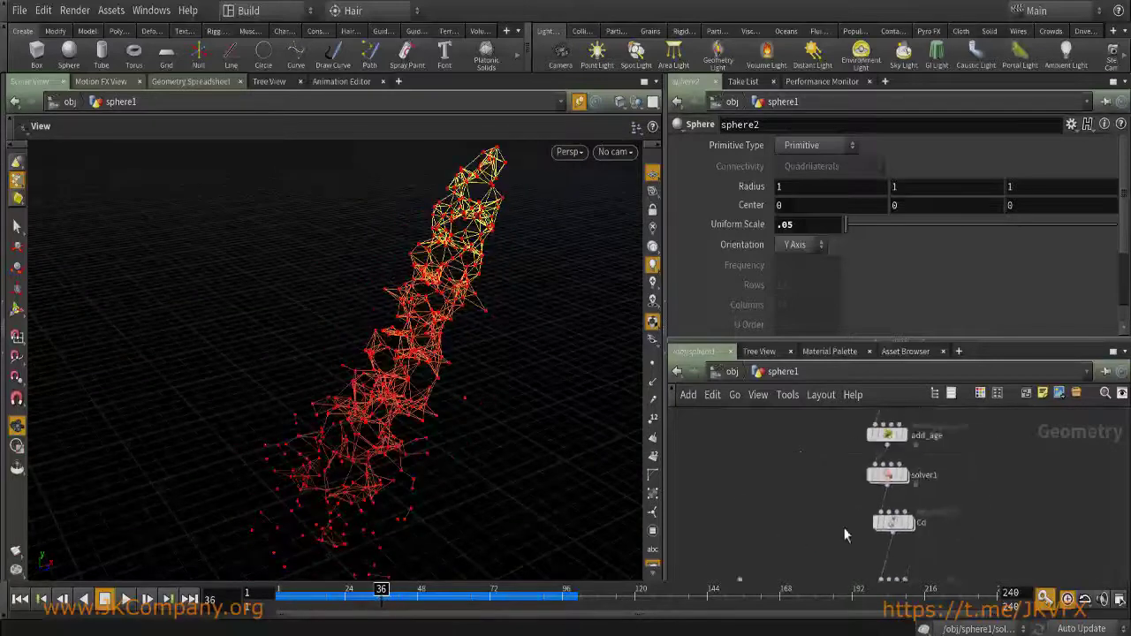
{"action": "scroll", "coordinate": [839, 499], "scroll_direction": "up", "scroll_amount": 1}
{"action": "left_click", "coordinate": [872, 469]}
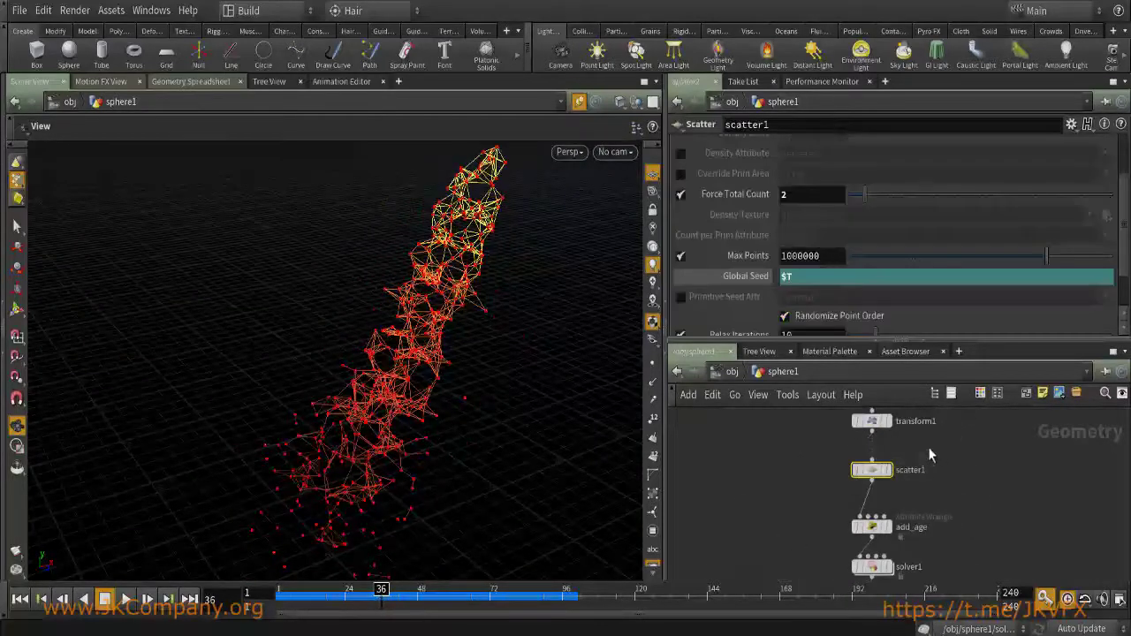
{"action": "type", "text": "1"}
{"action": "key", "text": "Return"}
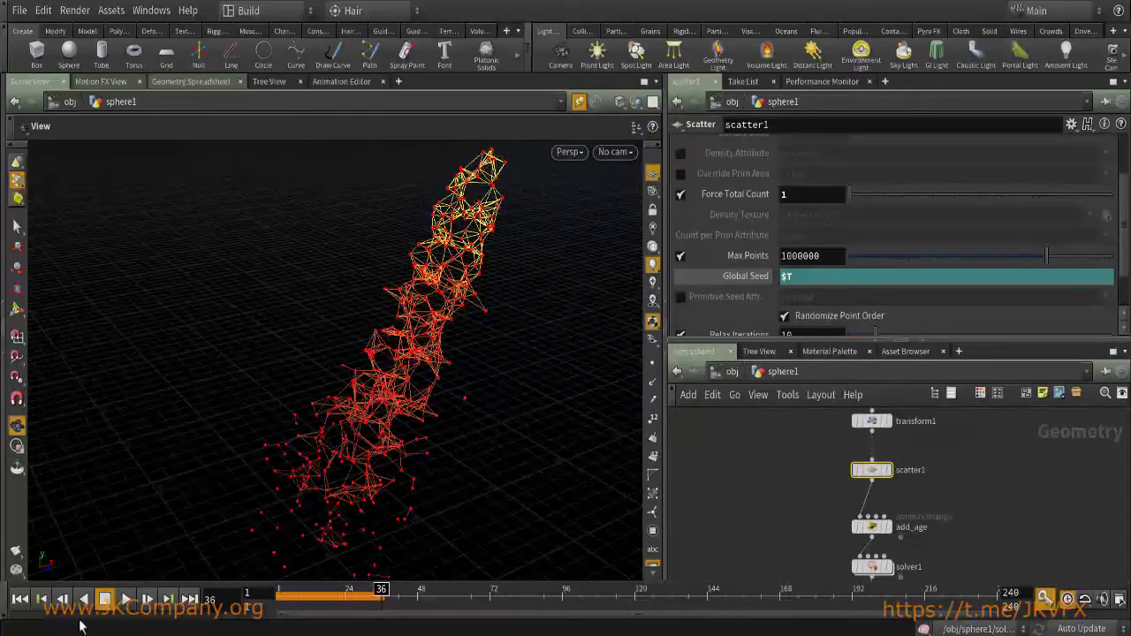
Replay the simulation from frame 1 and orbit the viewport to inspect the sparser trail.
{"action": "left_click", "coordinate": [21, 598]}
{"action": "left_click", "coordinate": [126, 598]}
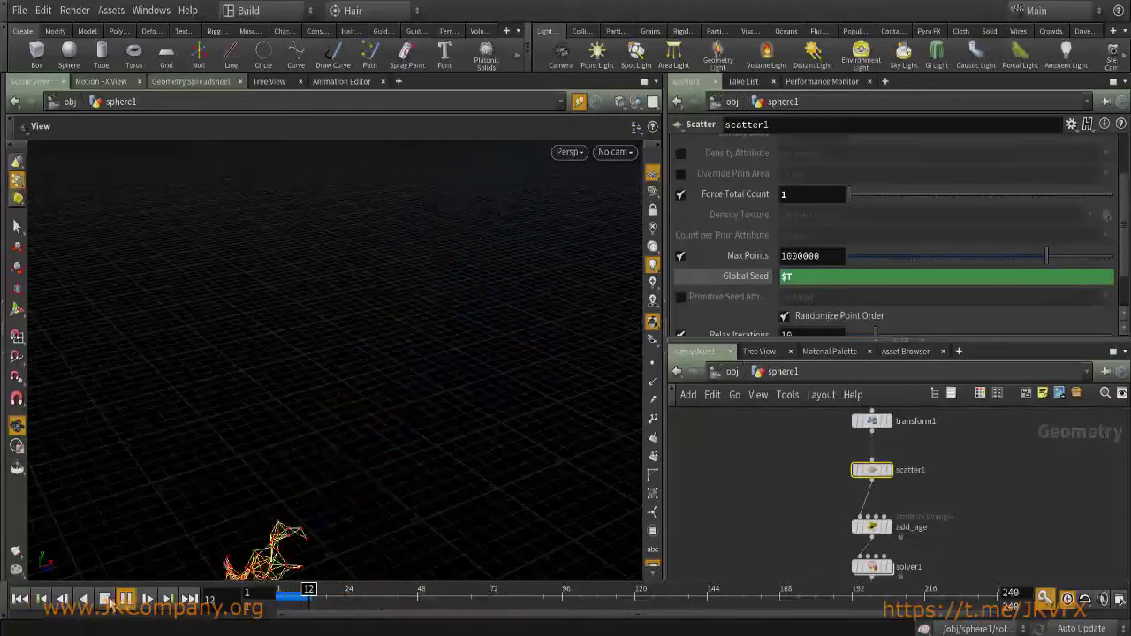
{"action": "left_click", "coordinate": [104, 598]}
{"action": "left_click_drag", "start_coordinate": [396, 363], "coordinate": [379, 384]}
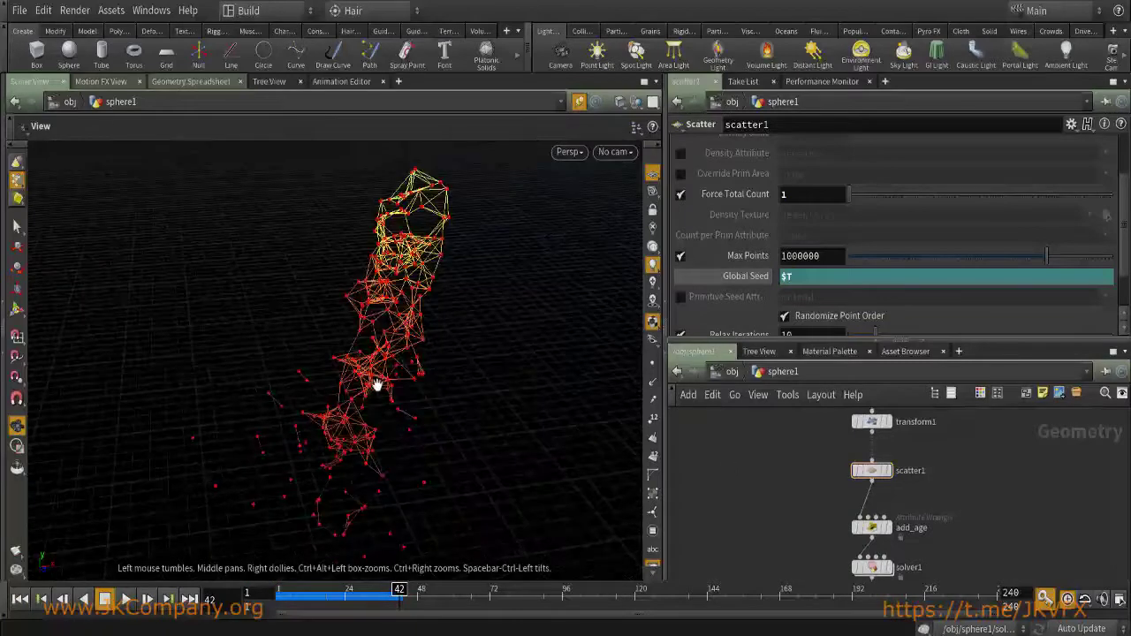
{"action": "left_click_drag", "start_coordinate": [341, 592], "coordinate": [411, 610]}
{"action": "key", "text": "Up"}
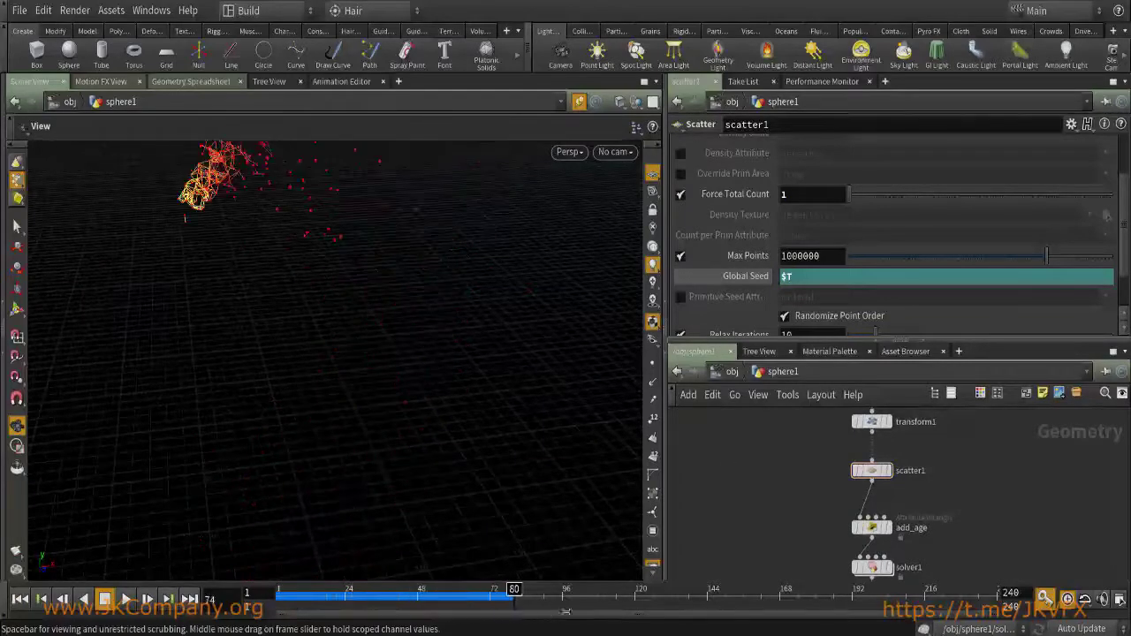
{"action": "left_click_drag", "start_coordinate": [461, 385], "coordinate": [341, 390]}
{"action": "left_click_drag", "start_coordinate": [341, 526], "coordinate": [292, 471]}
{"action": "key", "text": "g"}
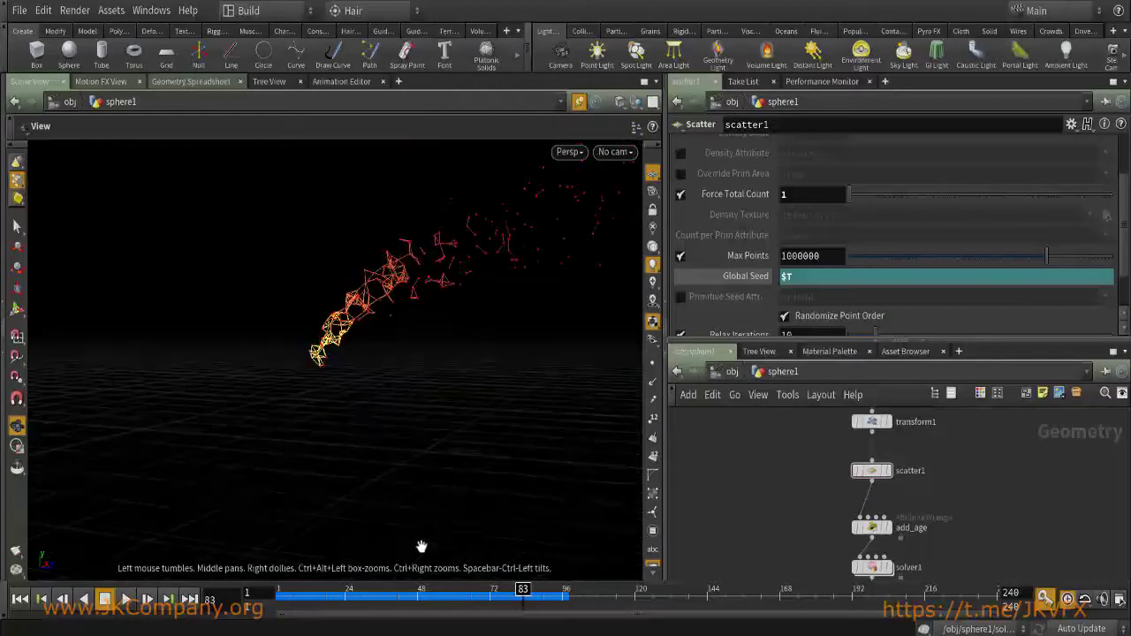
{"action": "left_click_drag", "start_coordinate": [365, 328], "coordinate": [536, 240]}
{"action": "middle_click_drag", "start_coordinate": [938, 491], "coordinate": [789, 548]}
Select Add_Plexus and turn on point display for the plexus wireframe.
{"action": "left_click", "coordinate": [714, 499]}
{"action": "left_click_drag", "start_coordinate": [271, 436], "coordinate": [320, 336]}
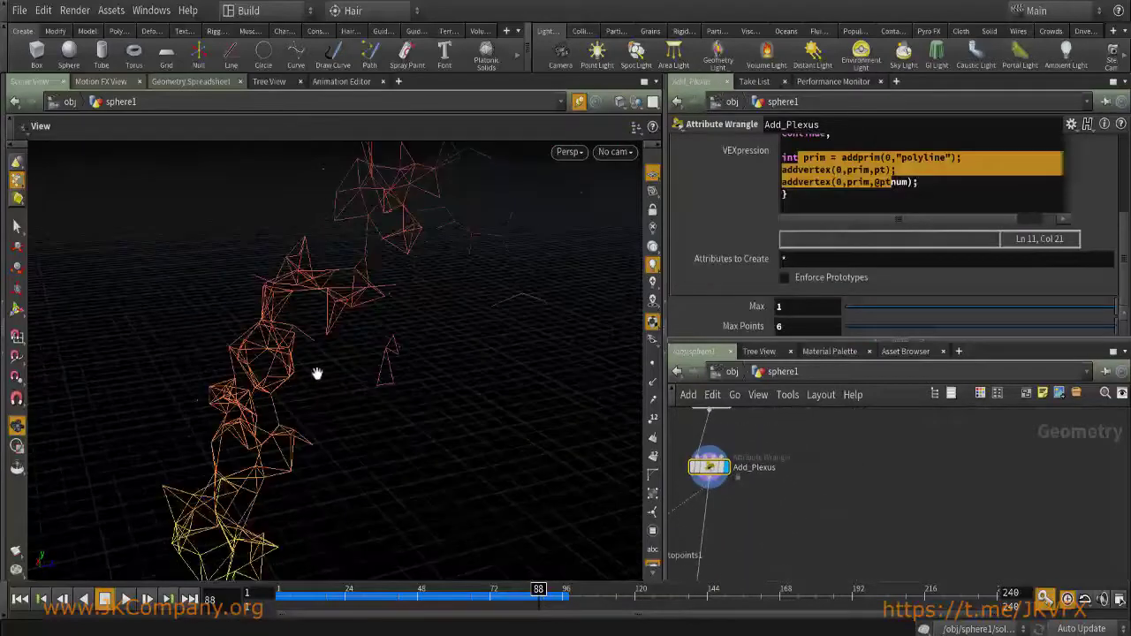
{"action": "left_click_drag", "start_coordinate": [377, 265], "coordinate": [447, 353]}
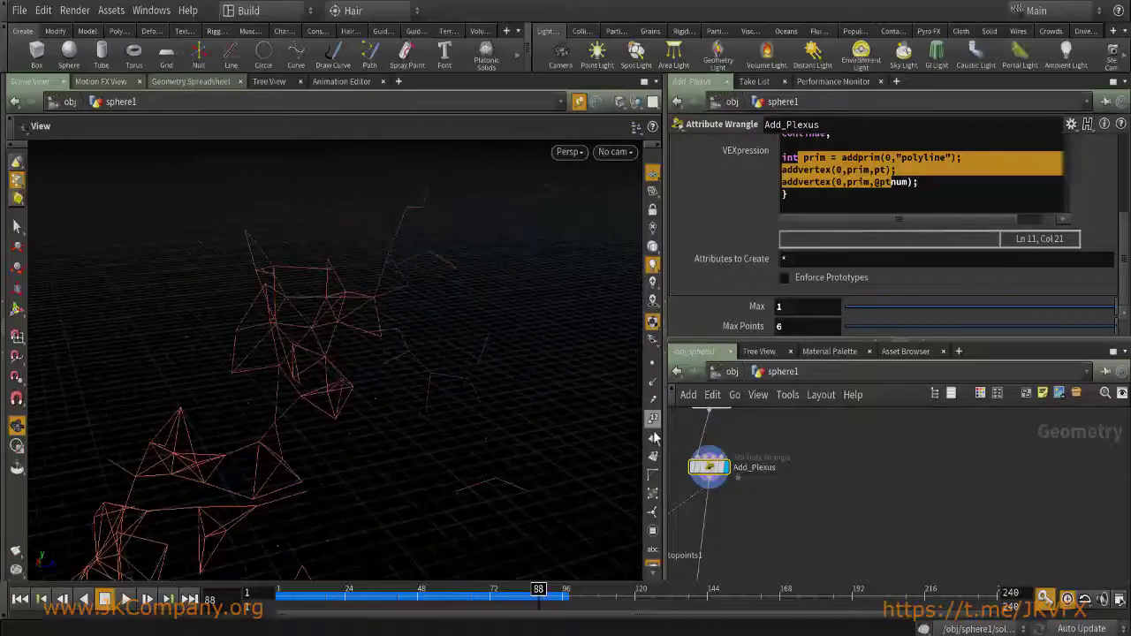
{"action": "left_click", "coordinate": [653, 363]}
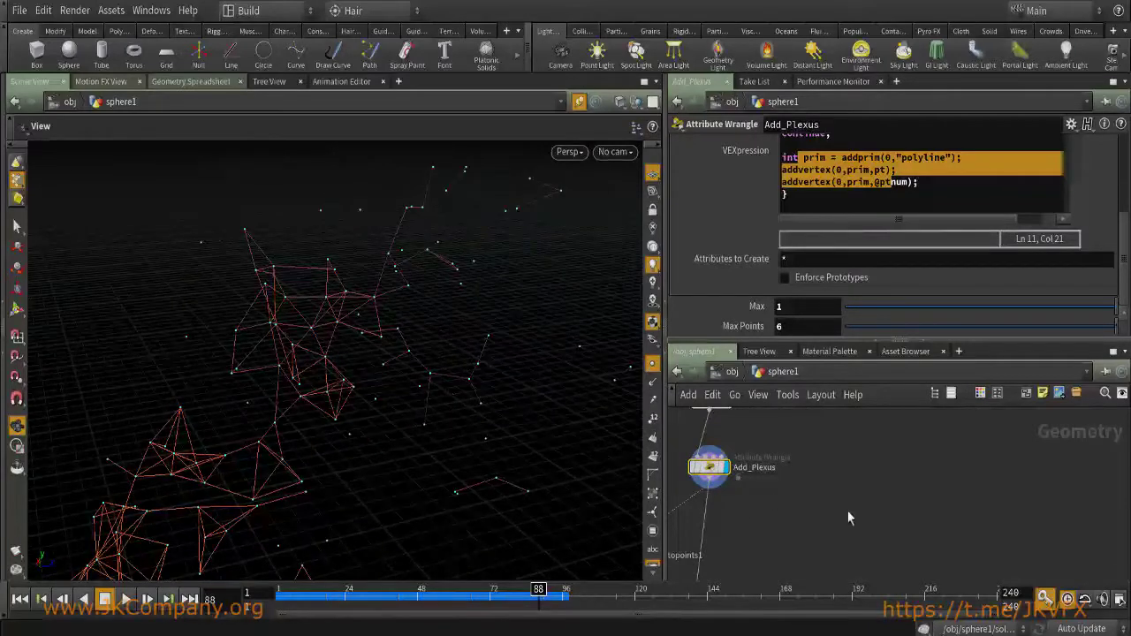
Add an add1 node under Add_Plexus with Polygons > Remove Unused Points enabled.
{"action": "key", "text": "Tab"}
{"action": "type", "text": "add"}
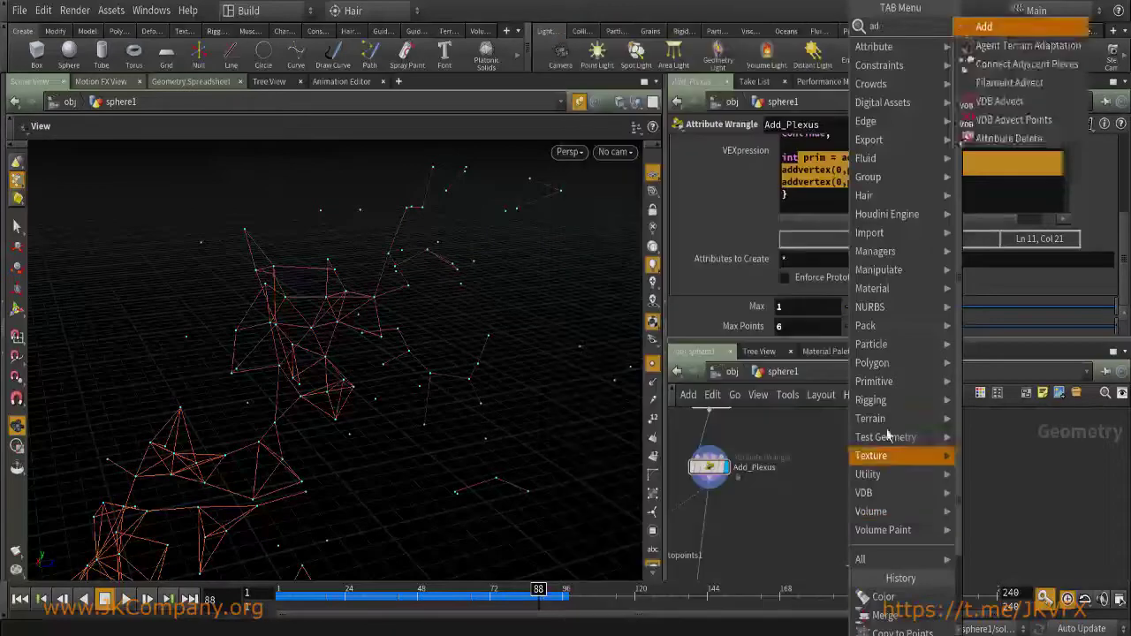
{"action": "left_click", "coordinate": [984, 32]}
{"action": "left_click", "coordinate": [812, 531]}
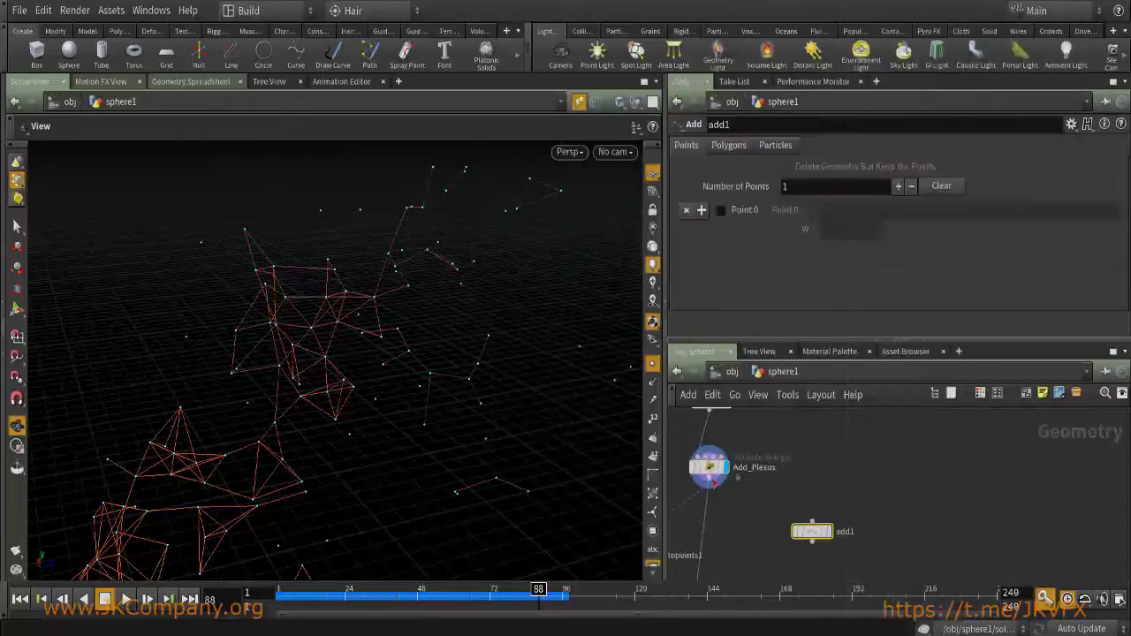
{"action": "left_click_drag", "start_coordinate": [834, 540], "coordinate": [941, 535]}
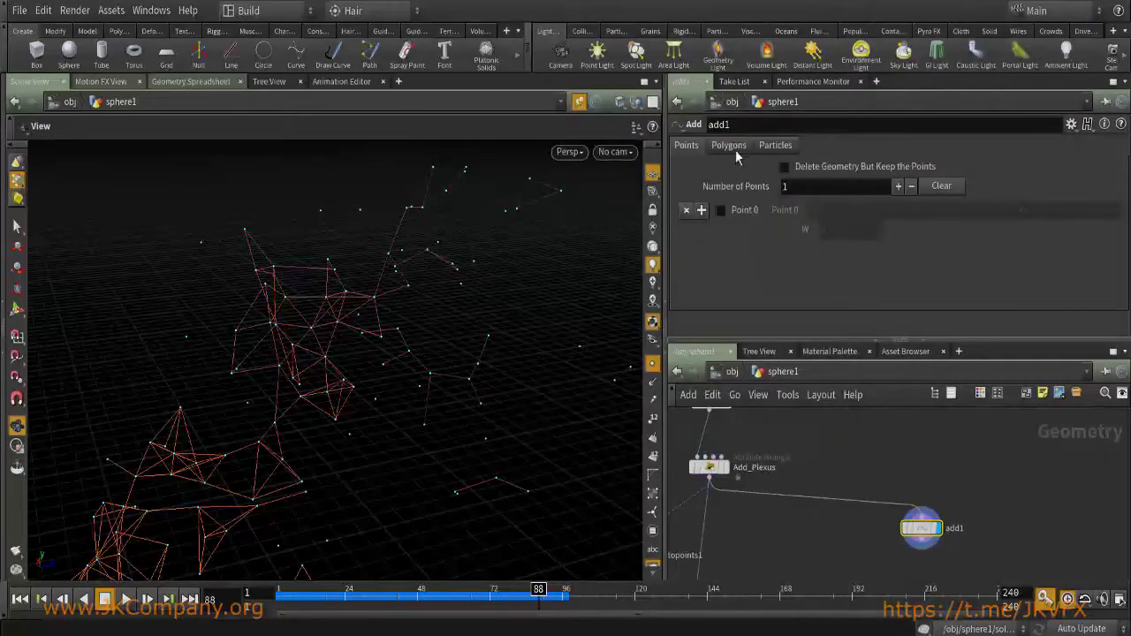
{"action": "left_click", "coordinate": [730, 145]}
{"action": "left_click", "coordinate": [829, 167]}
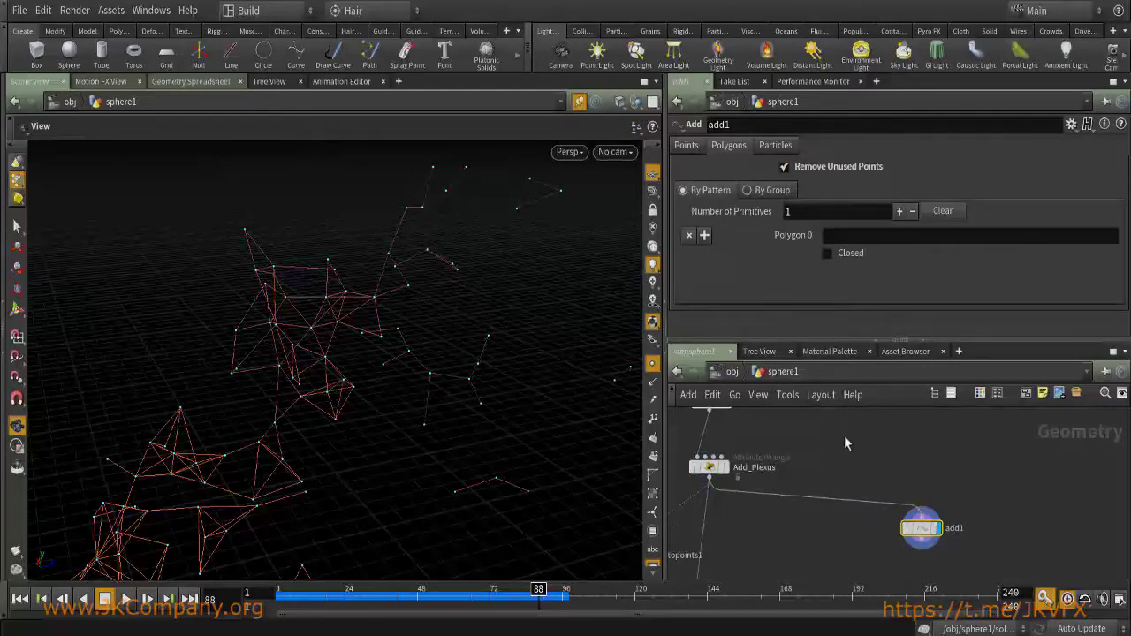
Display merge1's red spheres with plexus lines, then replay the Unity Particle Plexus reference video.
{"action": "middle_click_drag", "start_coordinate": [844, 435], "coordinate": [874, 436]}
{"action": "left_click", "coordinate": [740, 468]}
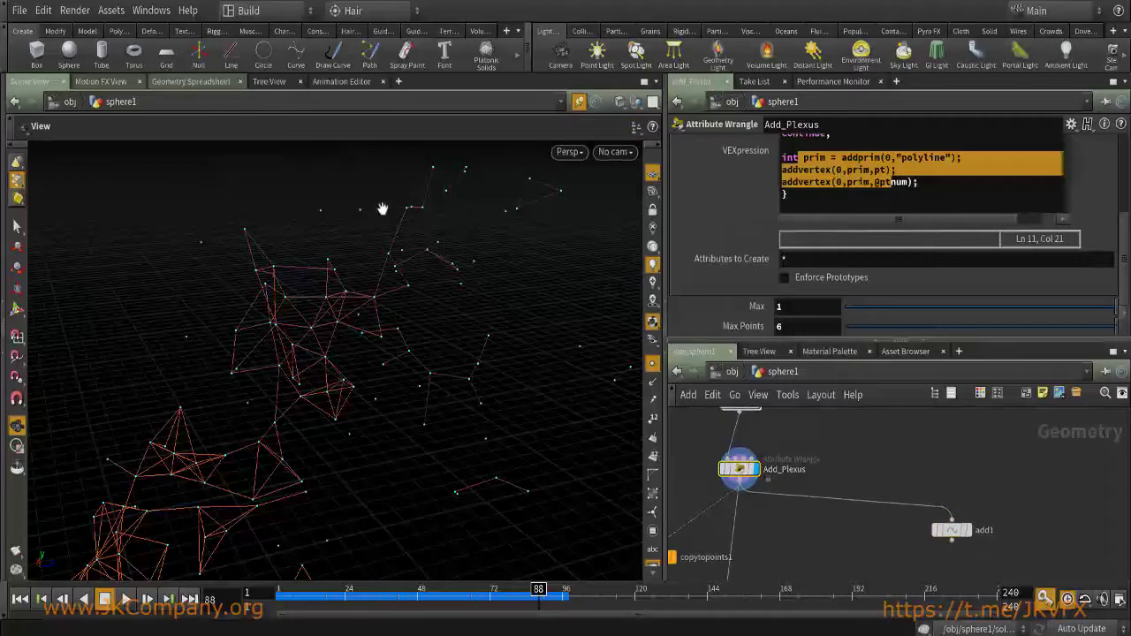
{"action": "left_click", "coordinate": [951, 529]}
{"action": "middle_click_drag", "start_coordinate": [952, 529], "coordinate": [921, 450]}
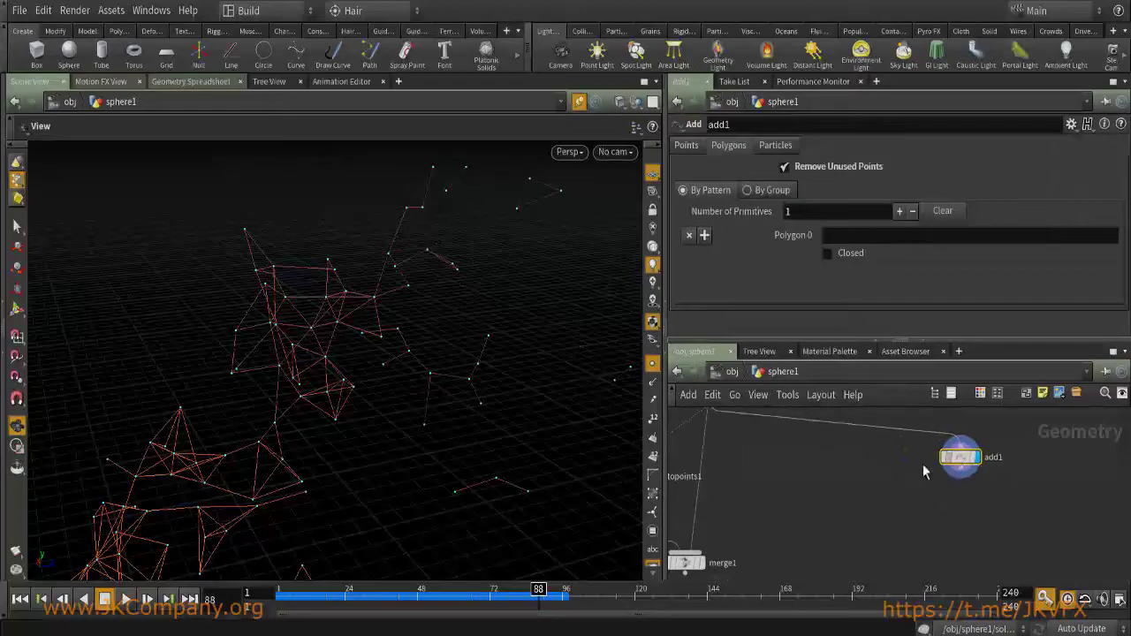
{"action": "middle_click_drag", "start_coordinate": [707, 557], "coordinate": [850, 506]}
{"action": "left_click", "coordinate": [841, 489]}
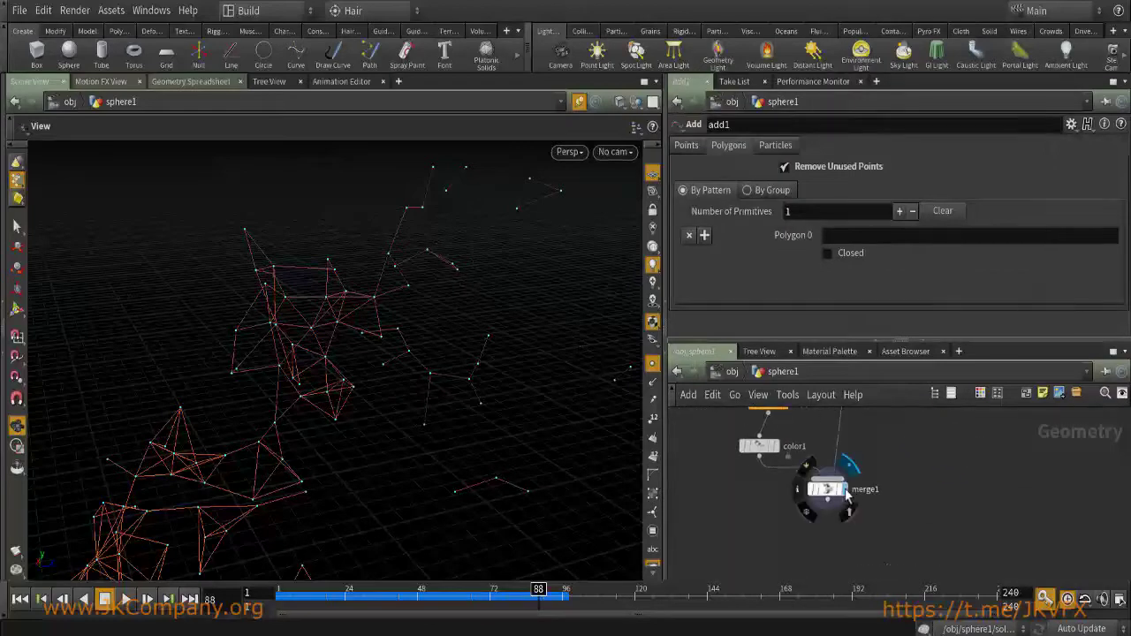
{"action": "middle_click_drag", "start_coordinate": [1068, 458], "coordinate": [931, 540]}
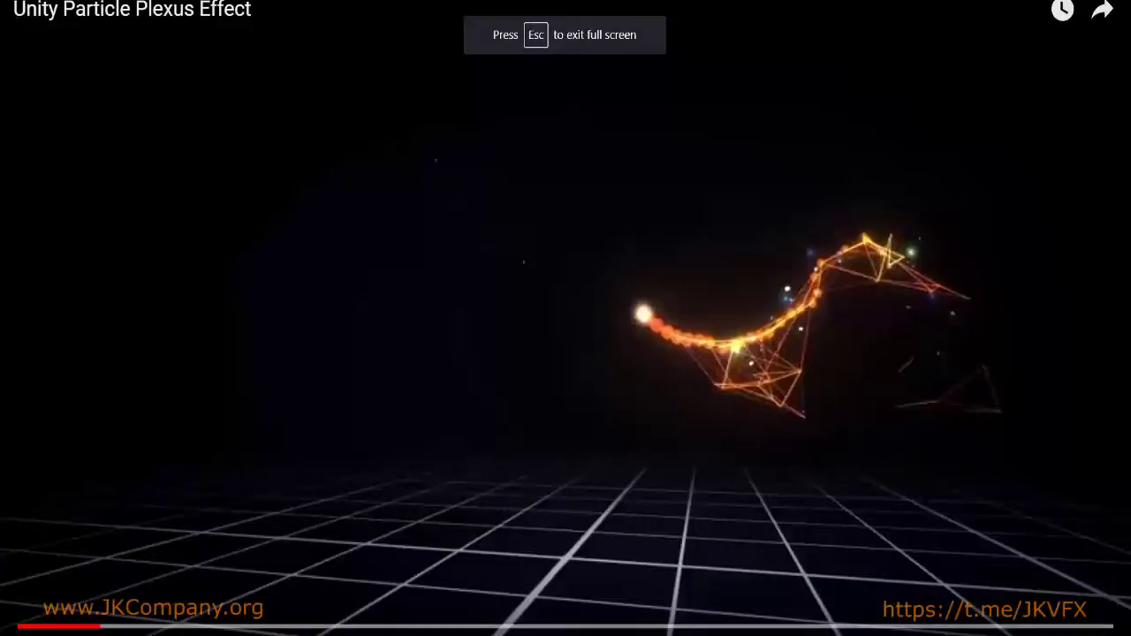
{"action": "left_click", "coordinate": [34, 626]}
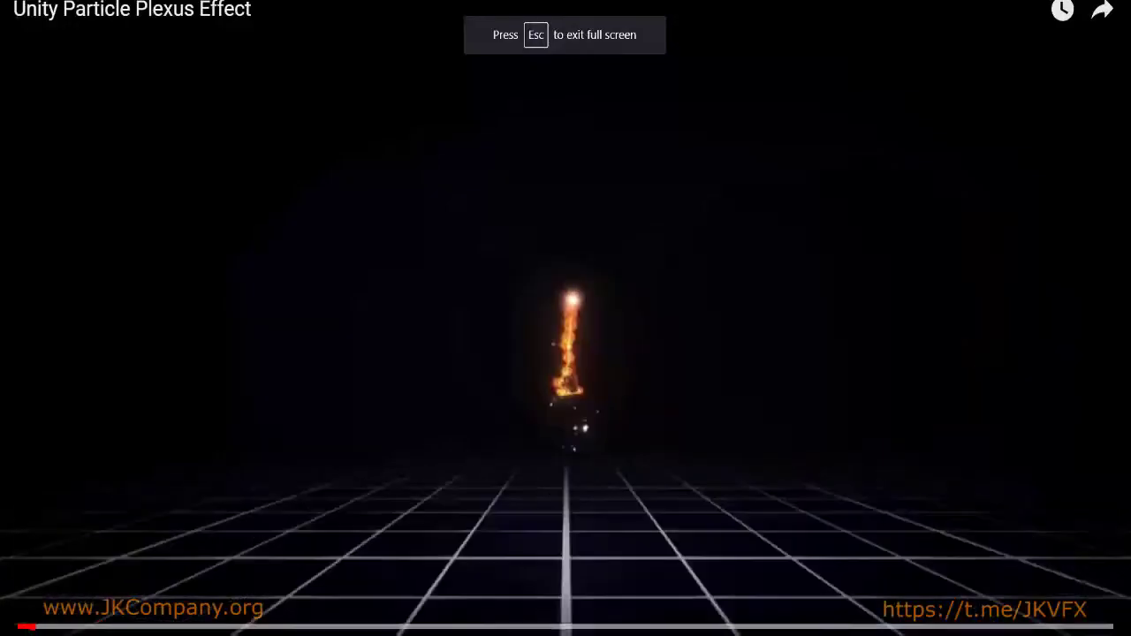
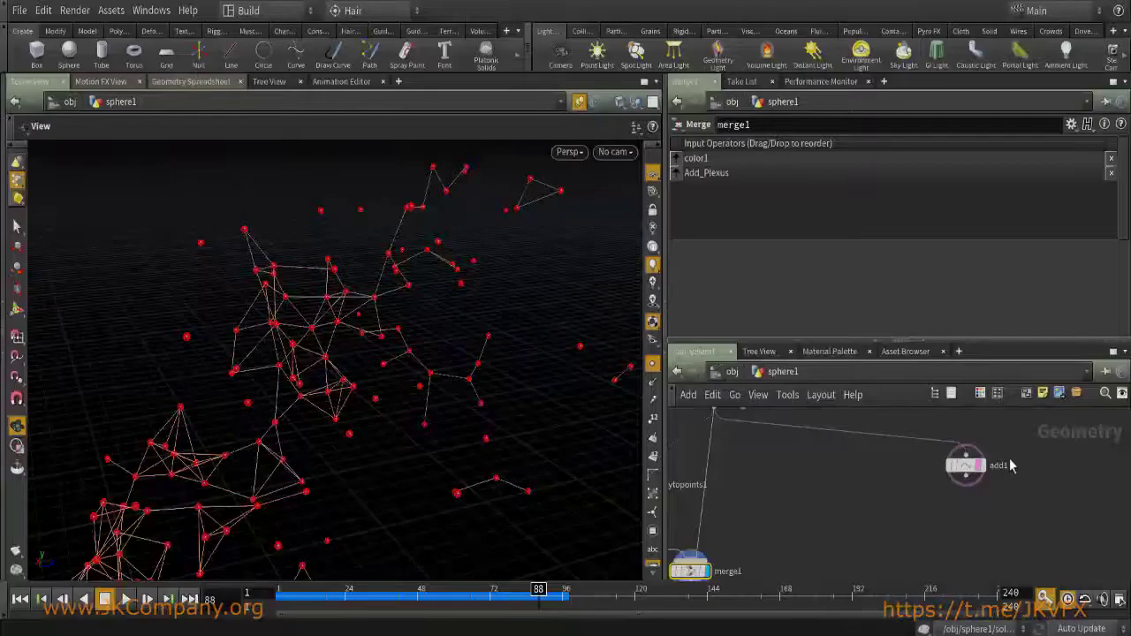
Add a Resample node below add1, display its result, and hide the viewport point markers.
{"action": "left_click", "coordinate": [942, 481]}
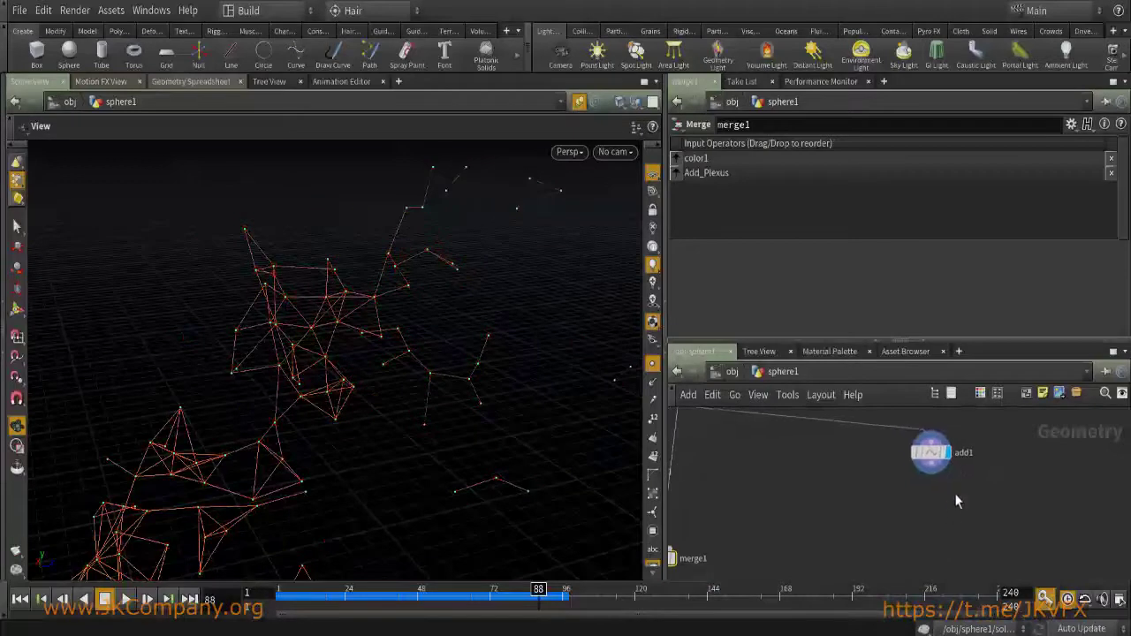
{"action": "key", "text": "Tab"}
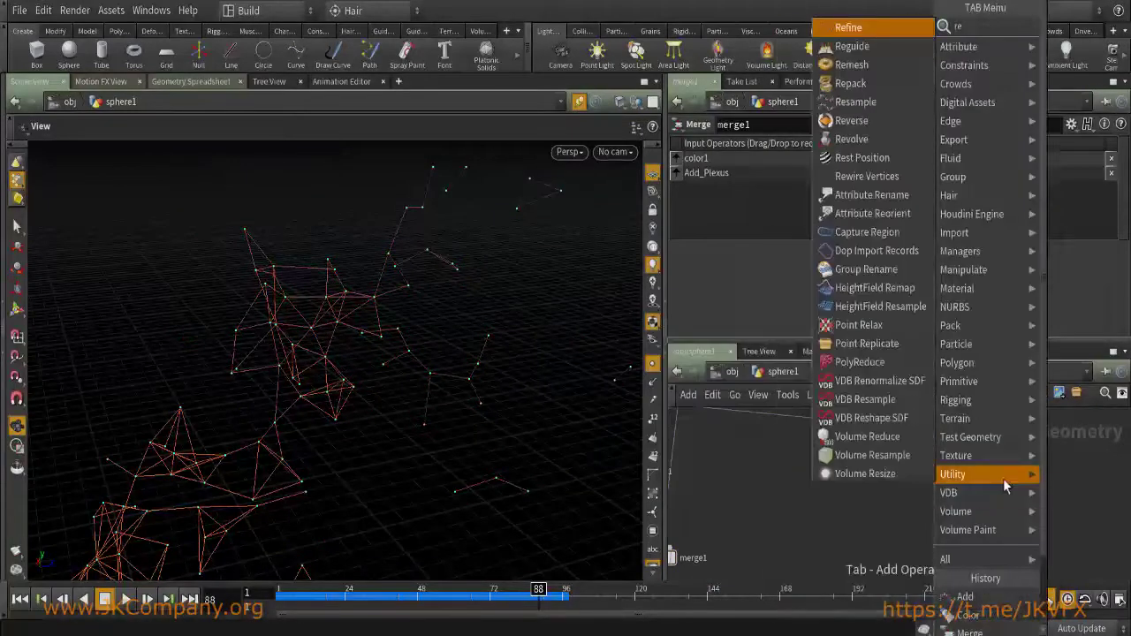
{"action": "key", "text": "Escape"}
{"action": "left_click", "coordinate": [936, 475]}
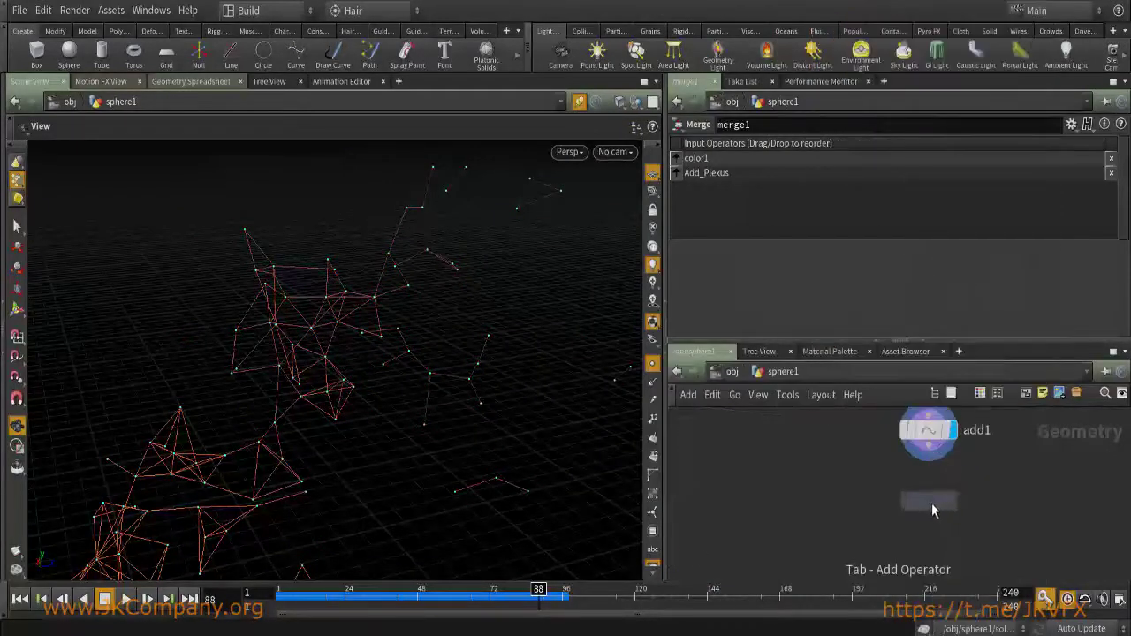
{"action": "left_click", "coordinate": [951, 505]}
{"action": "middle_click_drag", "start_coordinate": [936, 530], "coordinate": [941, 478]}
{"action": "left_click", "coordinate": [652, 370]}
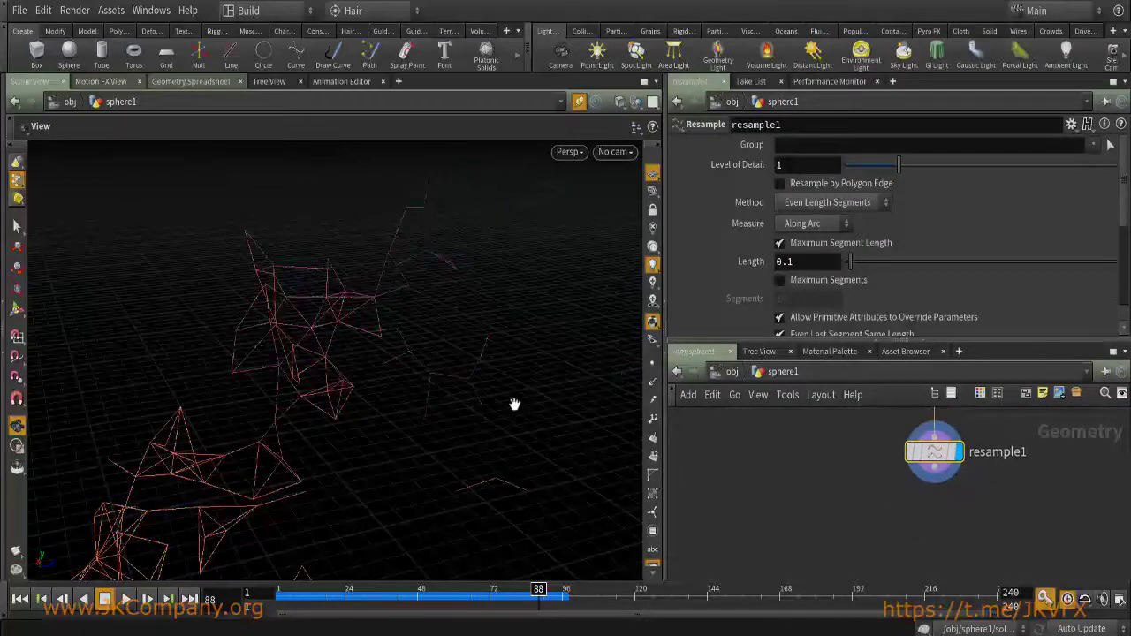
Place a Point VOP node (pointvop1) beneath resample1.
{"action": "key", "text": "Tab"}
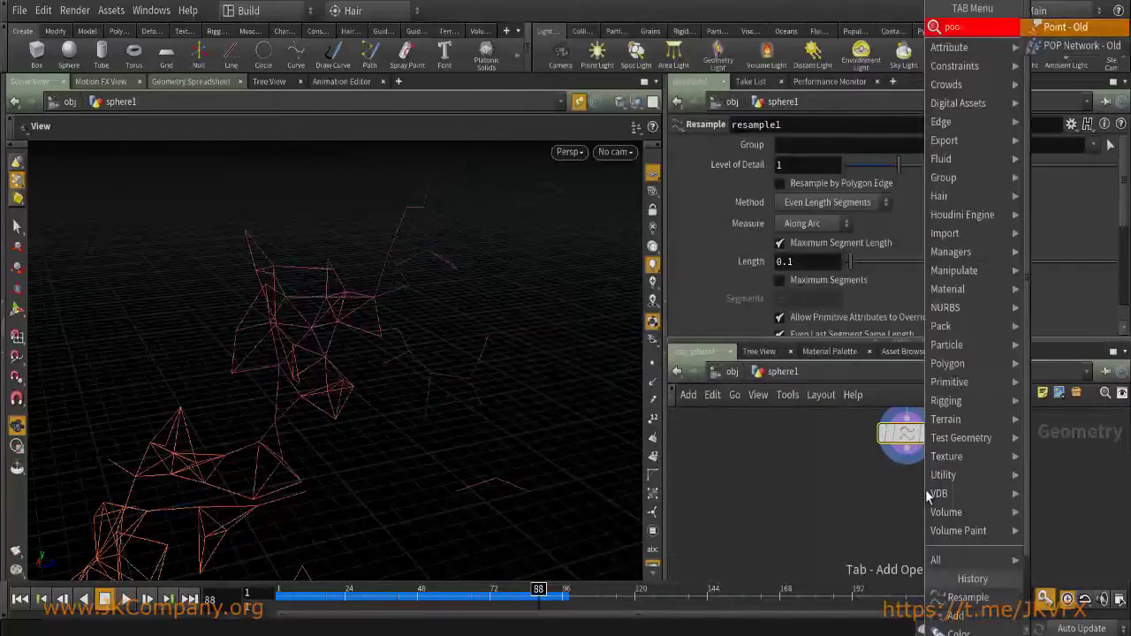
{"action": "key", "text": "Escape"}
{"action": "key", "text": "Tab"}
{"action": "type", "text": "point vop"}
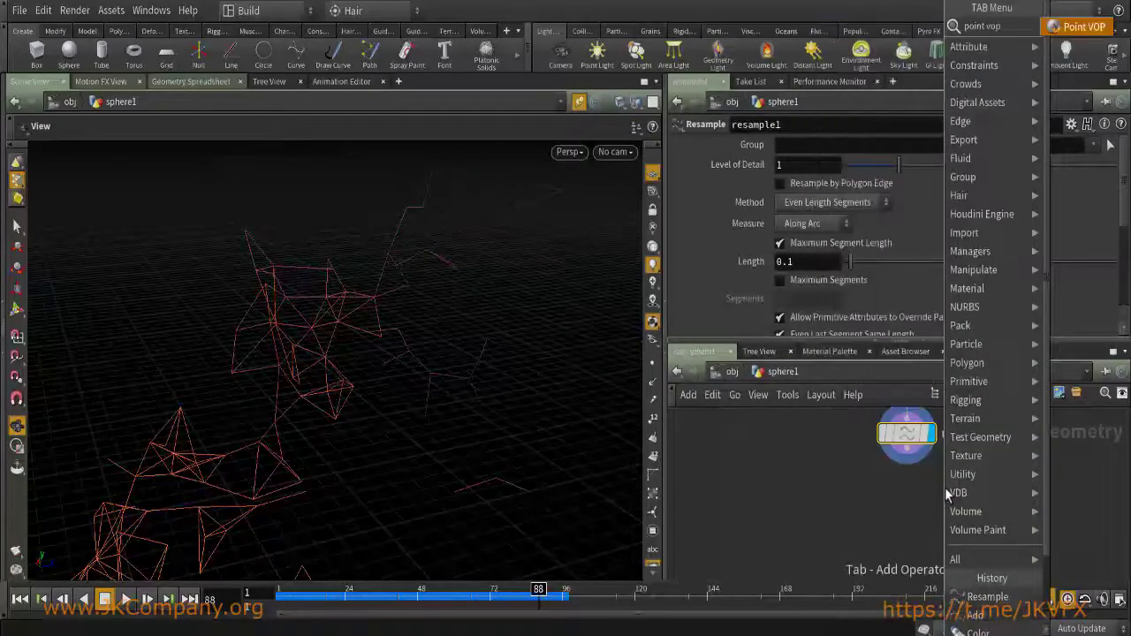
{"action": "key", "text": "Escape"}
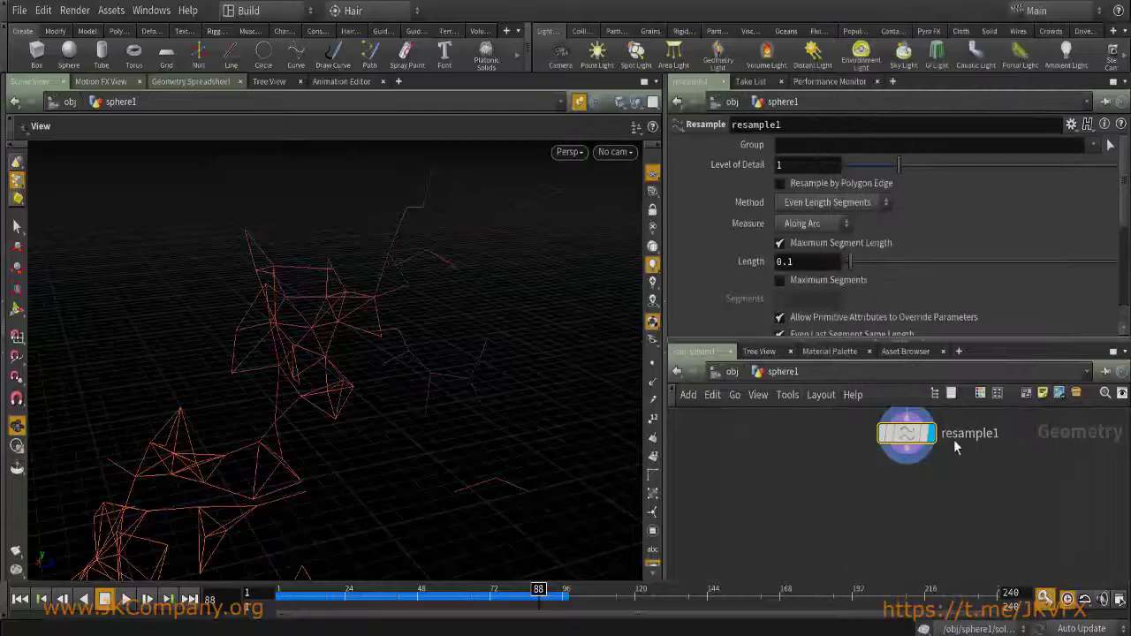
{"action": "left_click", "coordinate": [922, 497]}
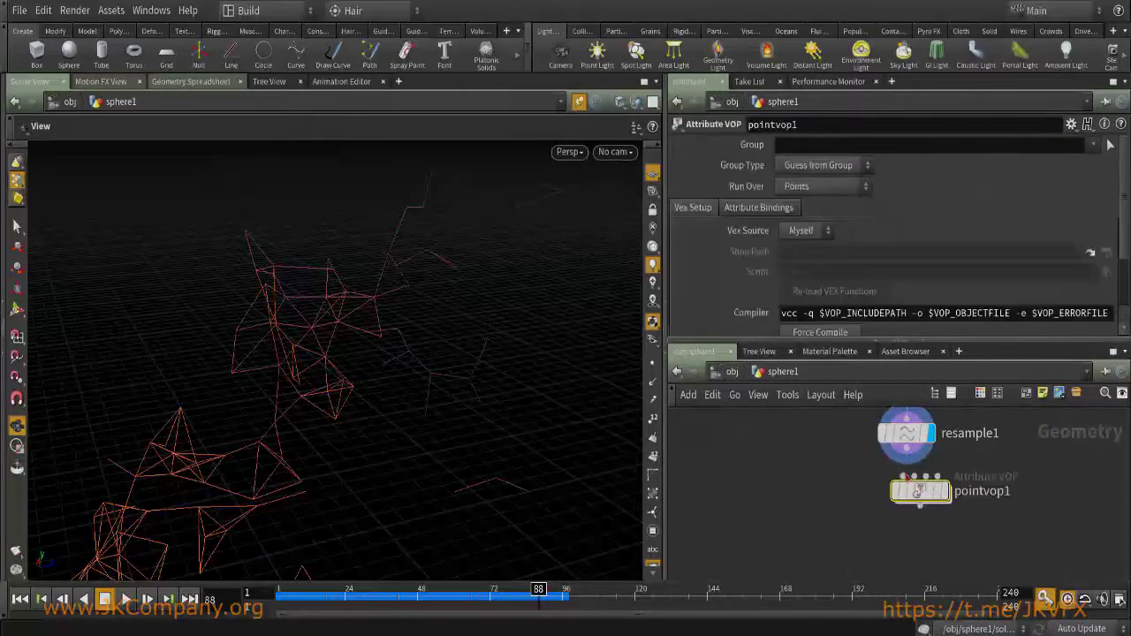
Rename pointvop1 to Add_Noise and go inside it.
{"action": "double_click", "coordinate": [969, 503]}
{"action": "type", "text": "Add_Noise"}
{"action": "key", "text": "Return"}
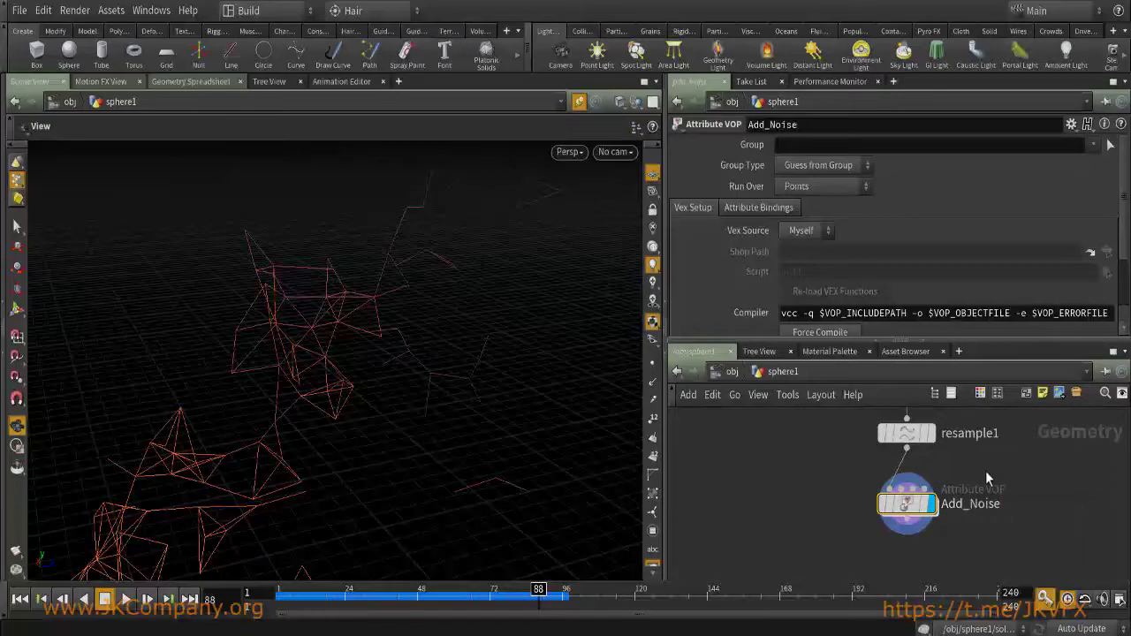
{"action": "double_click", "coordinate": [909, 505]}
Add an Anti-Aliased Noise node using the 3D Input, 3D Noise signature.
{"action": "key", "text": "Tab"}
{"action": "type", "text": "ant"}
{"action": "key", "text": "Down"}
{"action": "key", "text": "Return"}
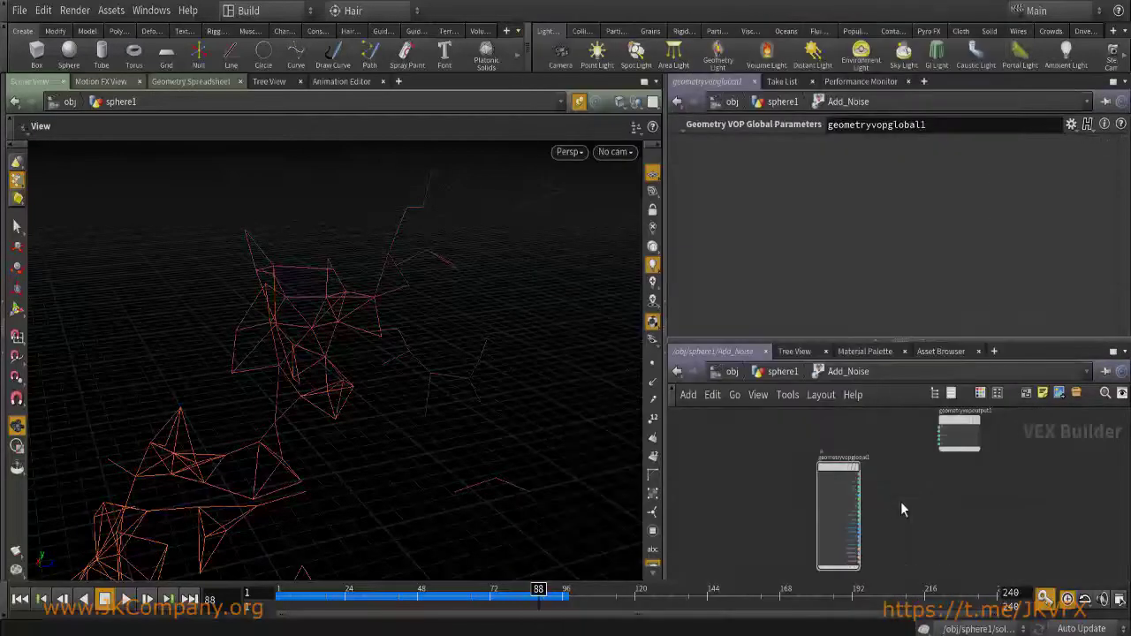
{"action": "left_click", "coordinate": [900, 500]}
{"action": "key", "text": "l"}
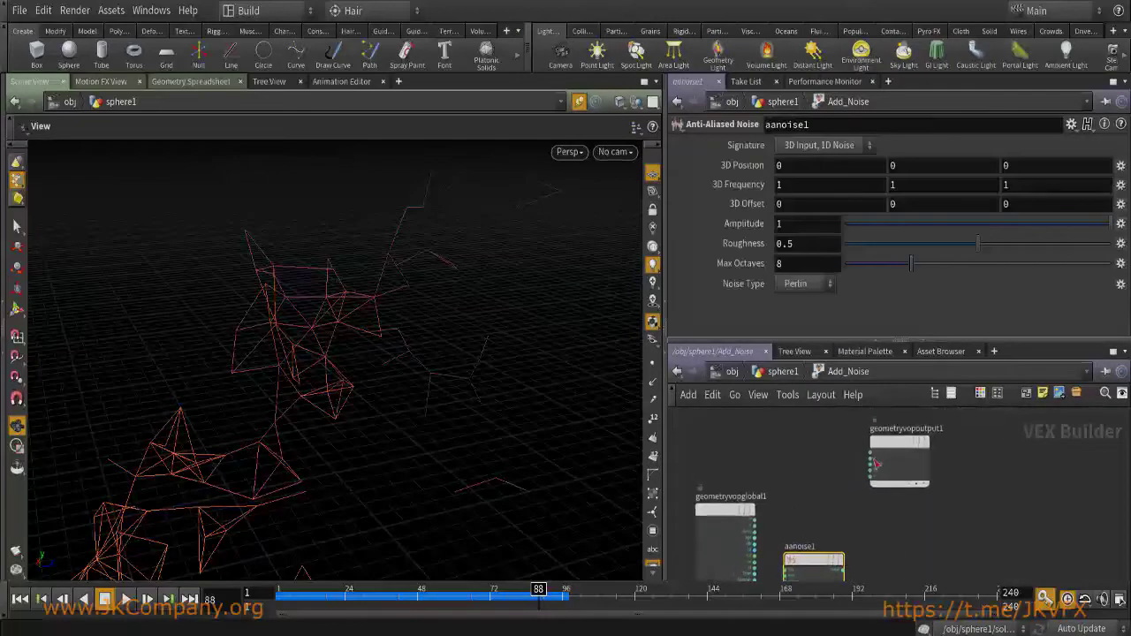
{"action": "left_click", "coordinate": [843, 146]}
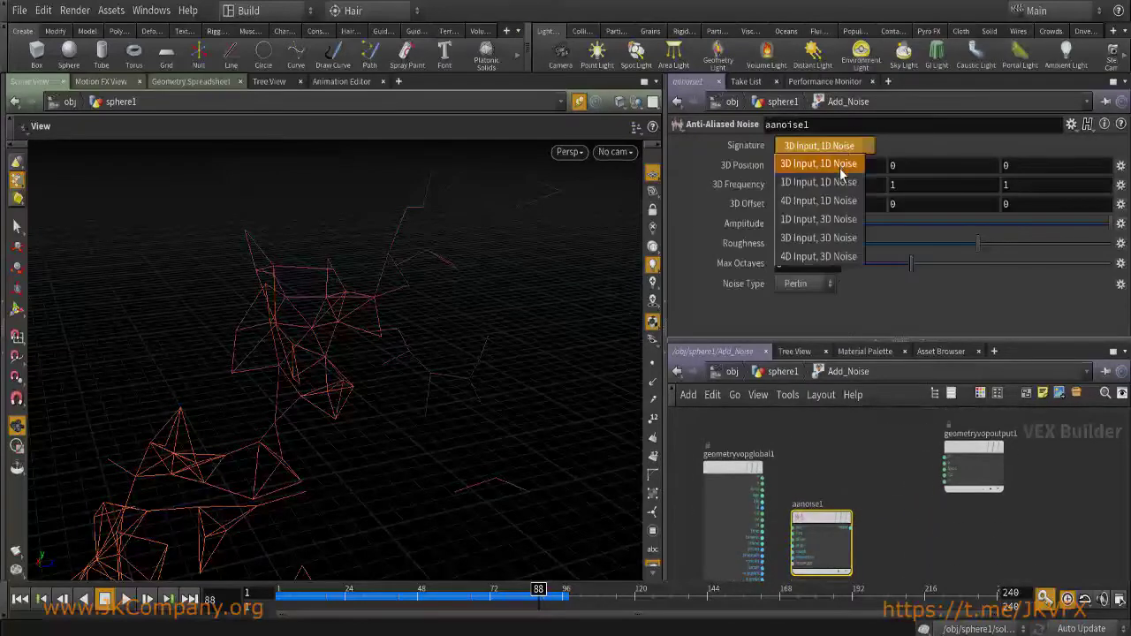
{"action": "left_click", "coordinate": [844, 238]}
{"action": "scroll", "coordinate": [775, 502], "scroll_direction": "up", "scroll_amount": 3}
Add an Add node and wire the global P position into its first input.
{"action": "left_click", "coordinate": [740, 463]}
{"action": "key", "text": "Tab"}
{"action": "type", "text": "ad"}
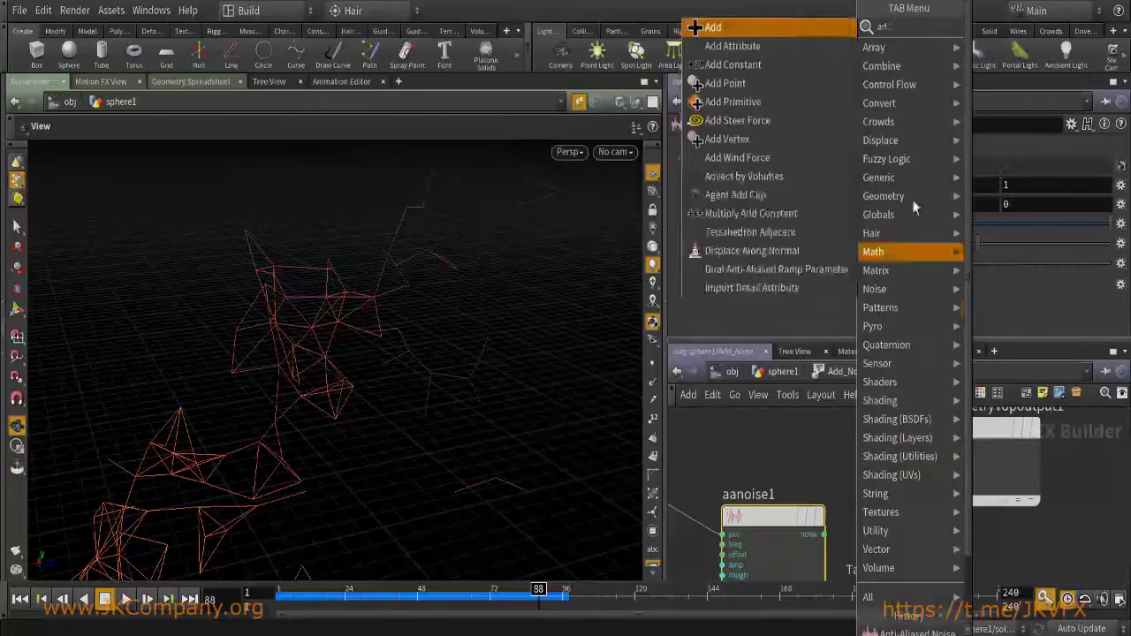
{"action": "key", "text": "Escape"}
{"action": "left_click", "coordinate": [801, 471]}
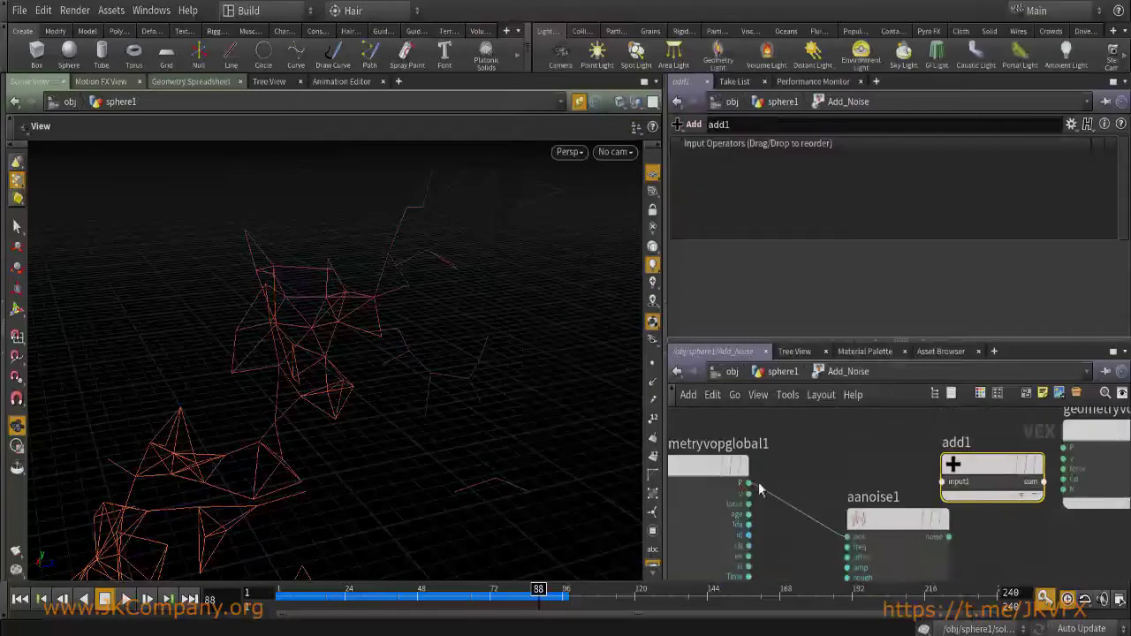
{"action": "left_click", "coordinate": [943, 481]}
{"action": "left_click_drag", "start_coordinate": [989, 465], "coordinate": [1002, 432]}
Feed the noise into the Add node's second input and its sum into output P.
{"action": "left_click", "coordinate": [955, 458]}
{"action": "left_click", "coordinate": [949, 536]}
{"action": "middle_click_drag", "start_coordinate": [954, 530], "coordinate": [798, 539]}
{"action": "left_click", "coordinate": [899, 458]}
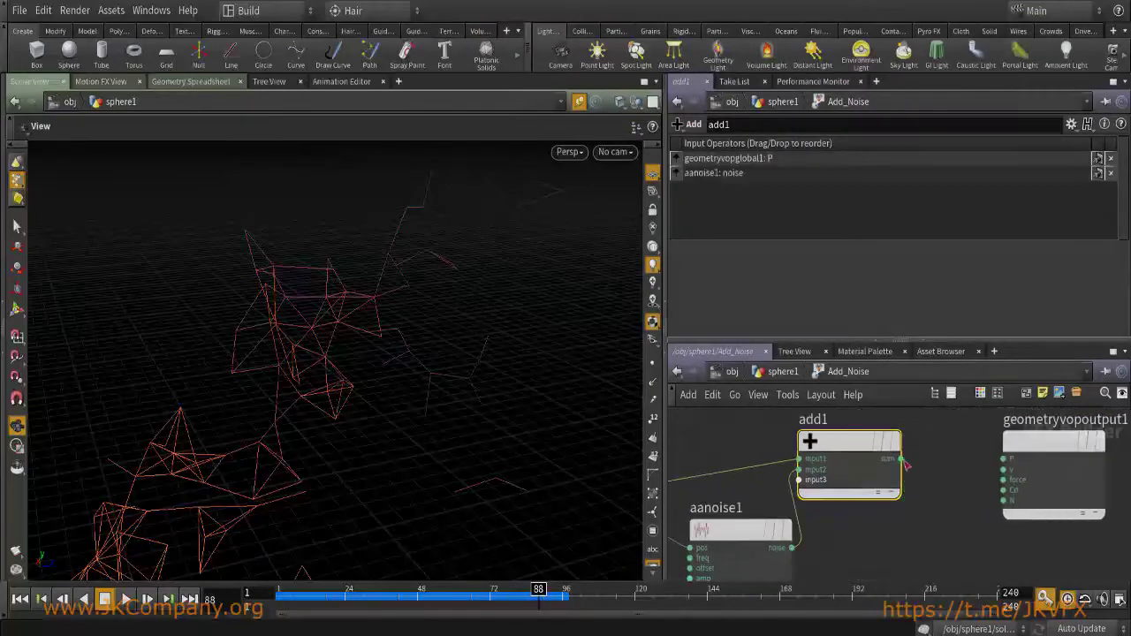
{"action": "left_click", "coordinate": [1012, 459]}
{"action": "middle_click_drag", "start_coordinate": [908, 512], "coordinate": [1041, 456]}
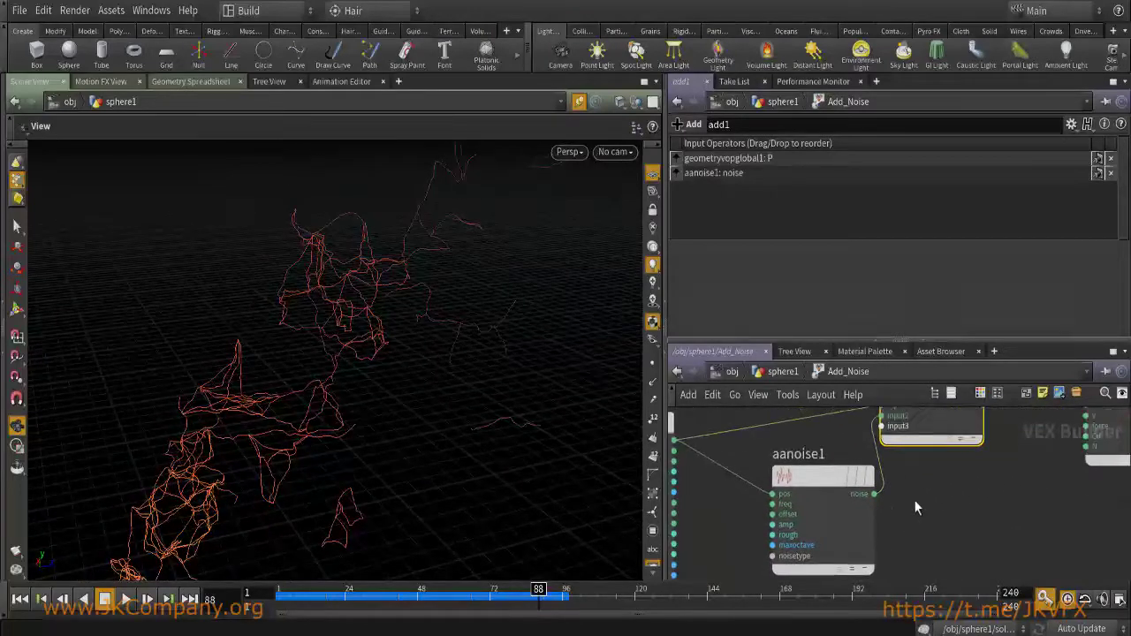
{"action": "key", "text": "u"}
{"action": "double_click", "coordinate": [959, 472]}
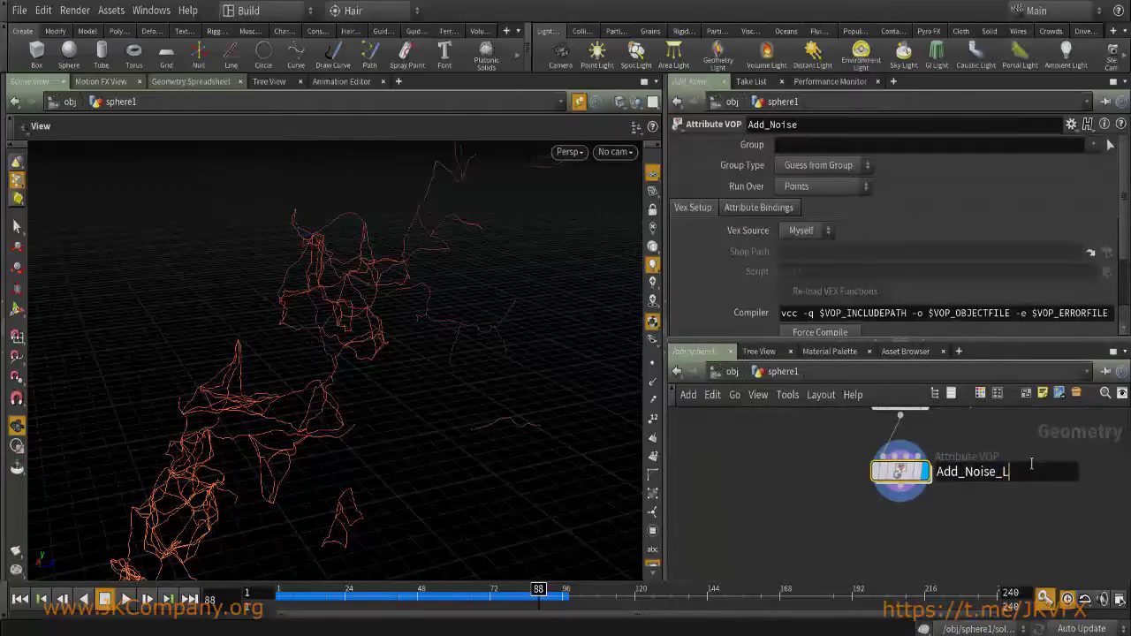
Name the node Add_Noise_Large and paste a duplicate below it named Add_Noise_Small.
{"action": "key", "text": "Return"}
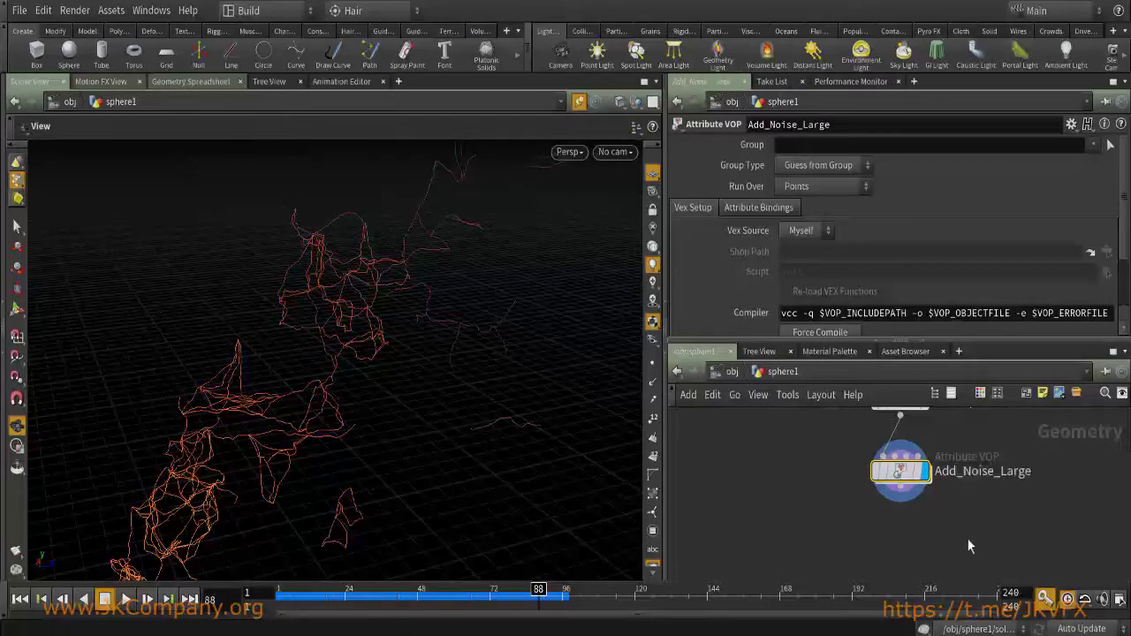
{"action": "key", "text": "ctrl+c"}
{"action": "key", "text": "ctrl+v"}
{"action": "left_click_drag", "start_coordinate": [933, 492], "coordinate": [883, 535]}
{"action": "double_click", "coordinate": [978, 496]}
{"action": "left_click_drag", "start_coordinate": [977, 497], "coordinate": [1113, 508]}
{"action": "type", "text": "Small"}
{"action": "key", "text": "Return"}
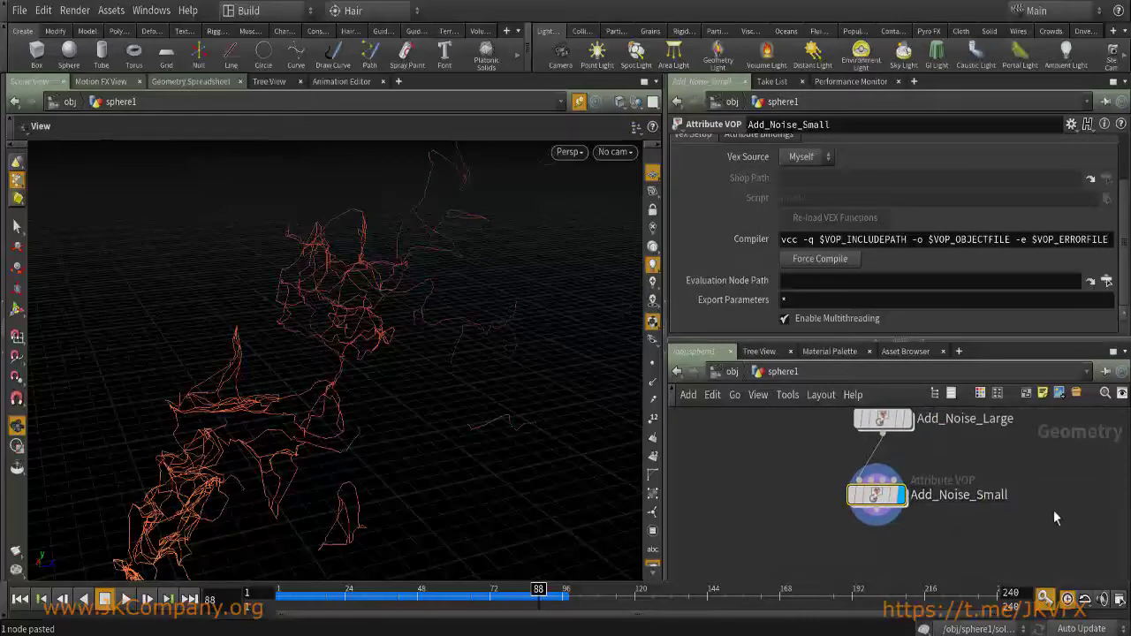
{"action": "left_click_drag", "start_coordinate": [919, 498], "coordinate": [925, 550]}
Insert a resample2 node between Add_Noise_Large and Add_Noise_Small.
{"action": "key", "text": "Tab"}
{"action": "type", "text": "res"}
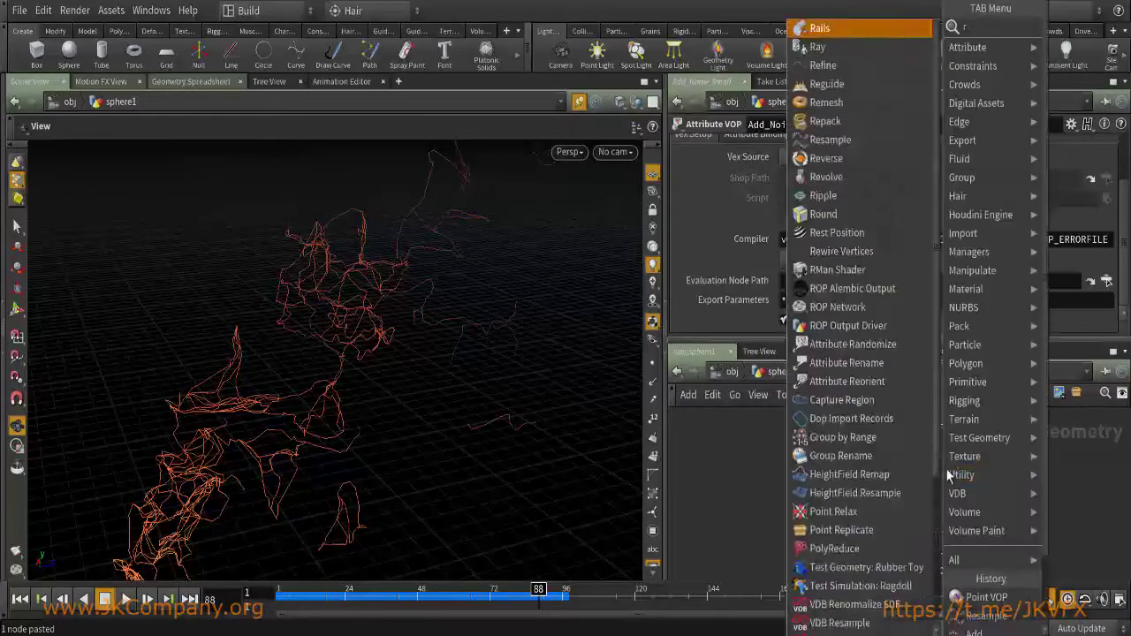
{"action": "left_click", "coordinate": [864, 27]}
{"action": "left_click", "coordinate": [883, 491]}
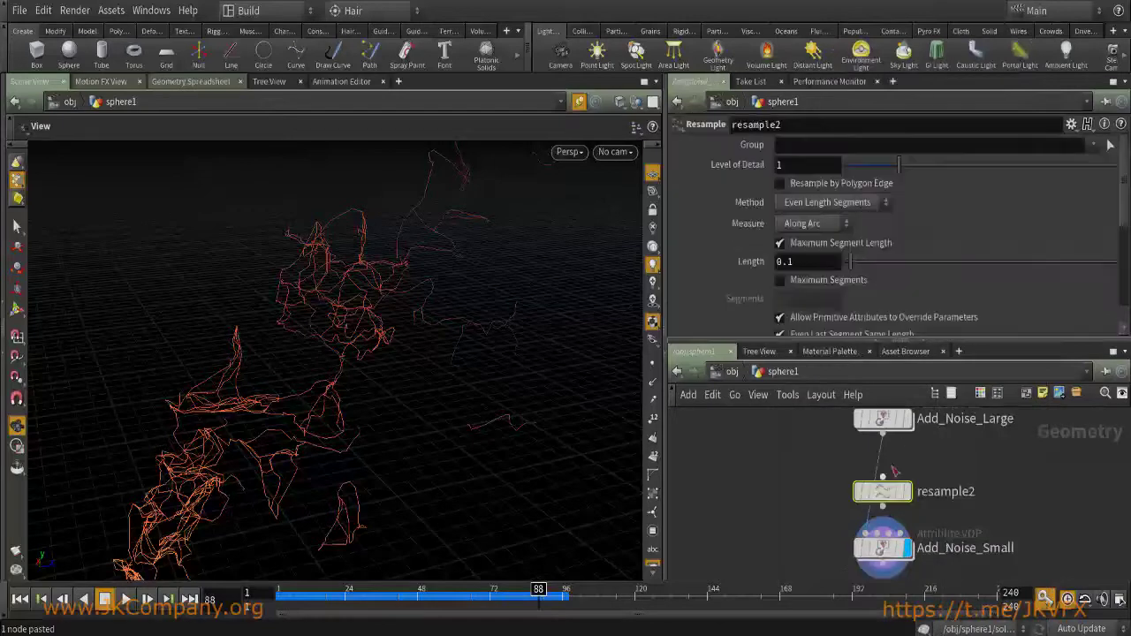
{"action": "left_click", "coordinate": [906, 421]}
{"action": "left_click", "coordinate": [883, 419]}
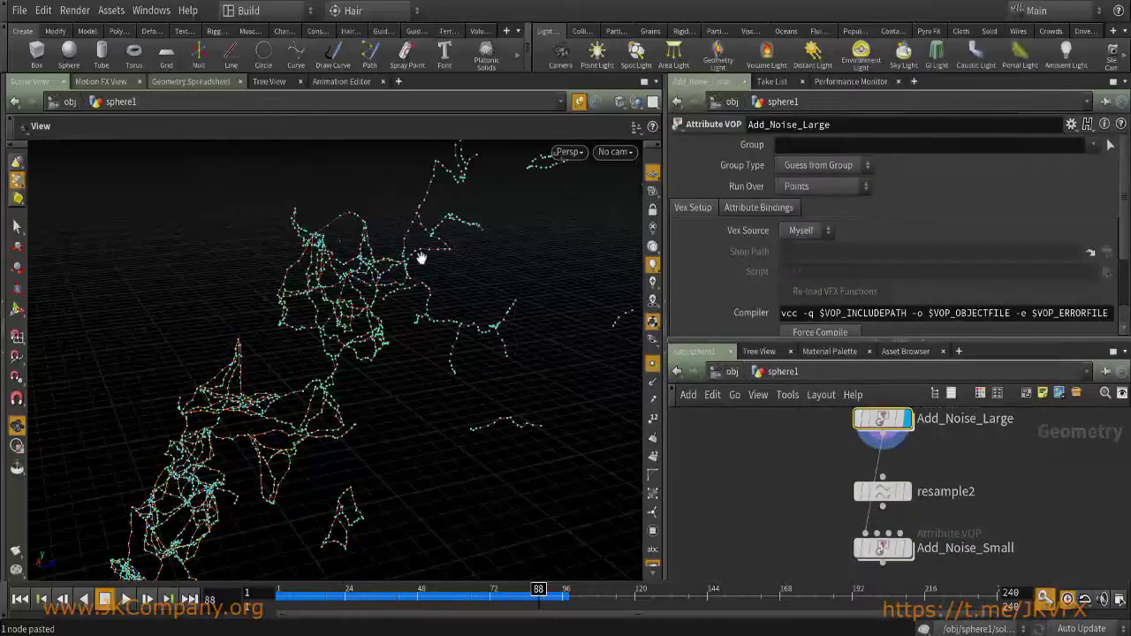
{"action": "left_click_drag", "start_coordinate": [316, 238], "coordinate": [292, 232]}
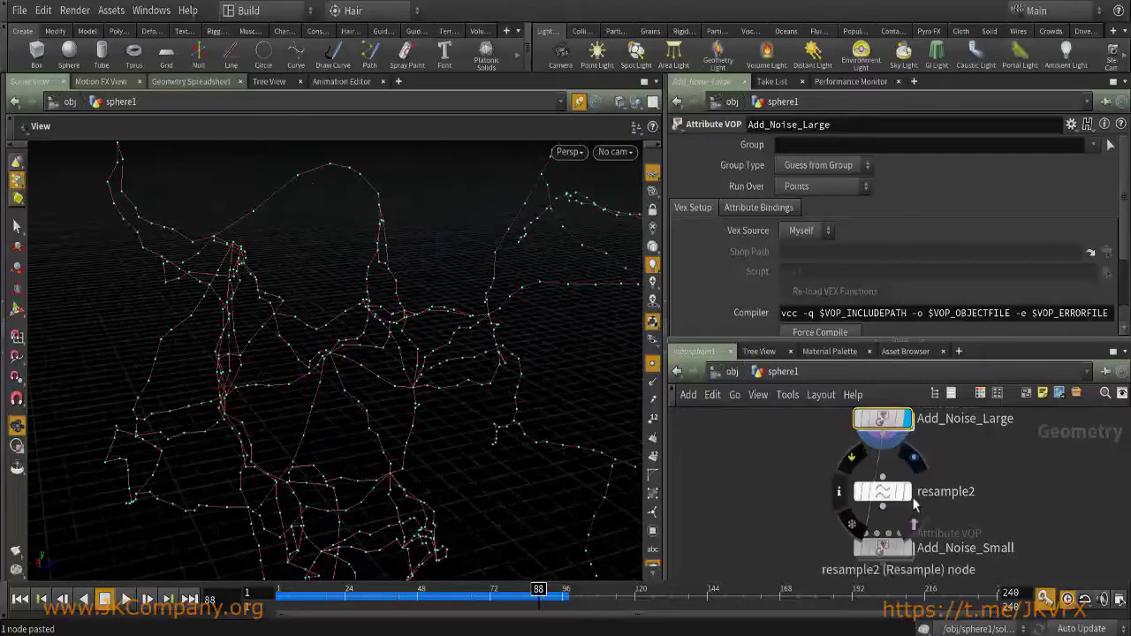
Set resample2's segment length to 0.03 and display Add_Noise_Small's result.
{"action": "left_click", "coordinate": [887, 489]}
{"action": "left_click", "coordinate": [864, 489]}
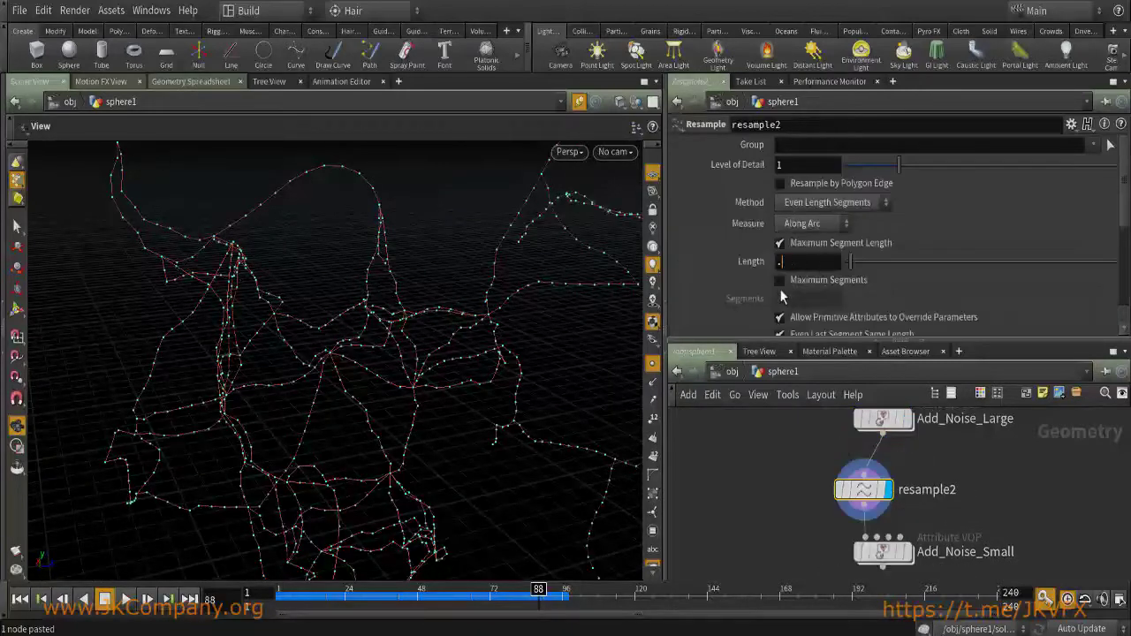
{"action": "key", "text": "Return"}
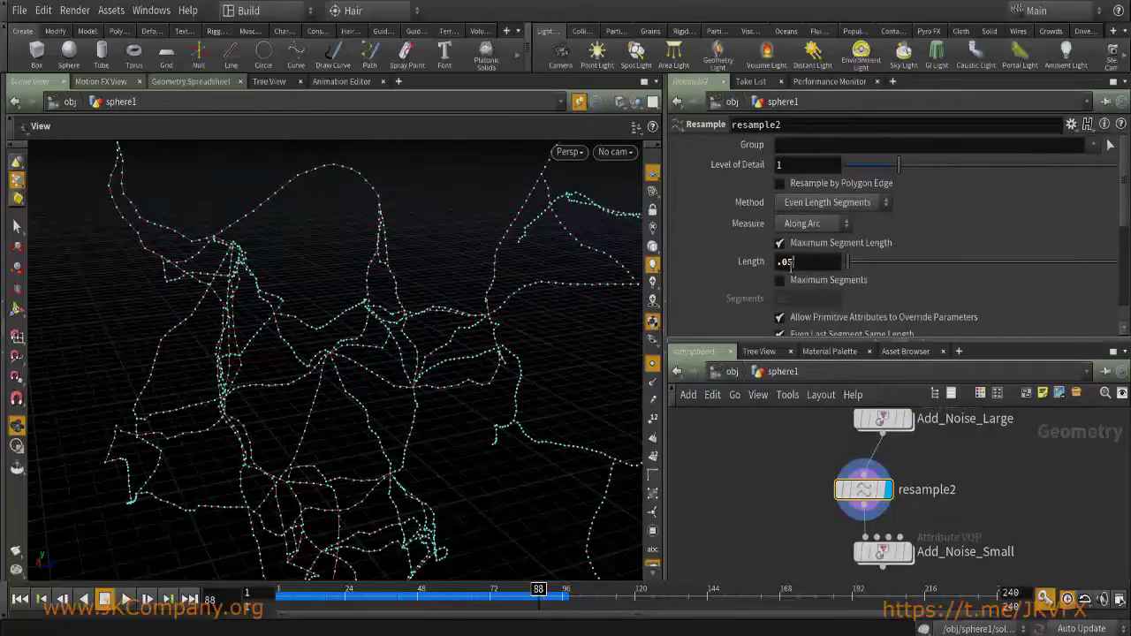
{"action": "middle_click_drag", "start_coordinate": [873, 566], "coordinate": [873, 490]}
{"action": "left_click", "coordinate": [888, 493]}
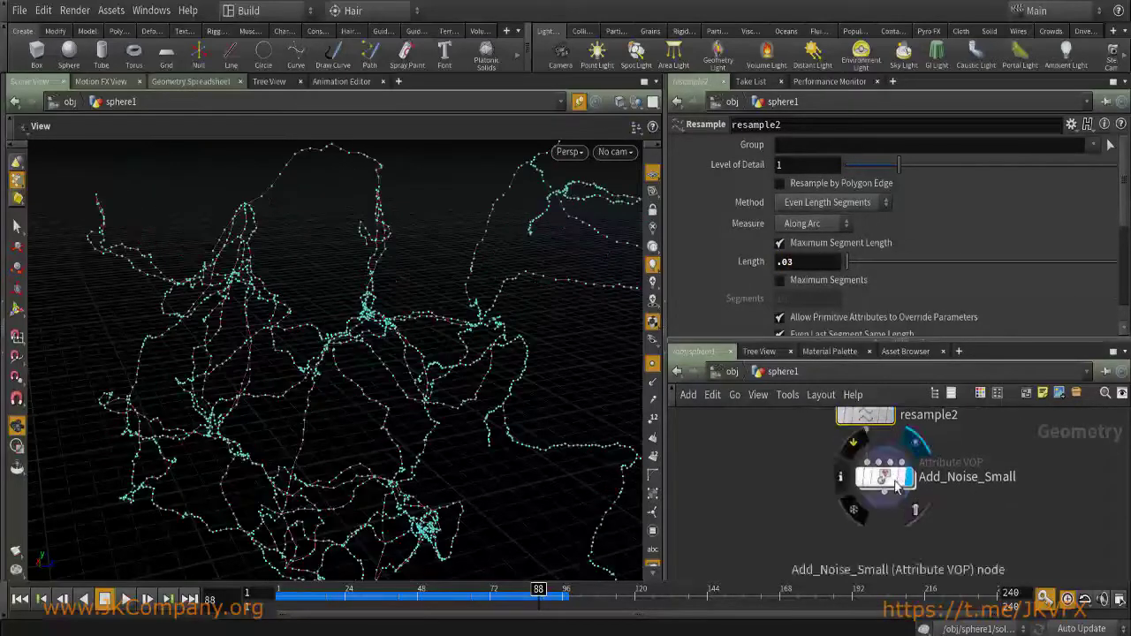
{"action": "left_click", "coordinate": [866, 492]}
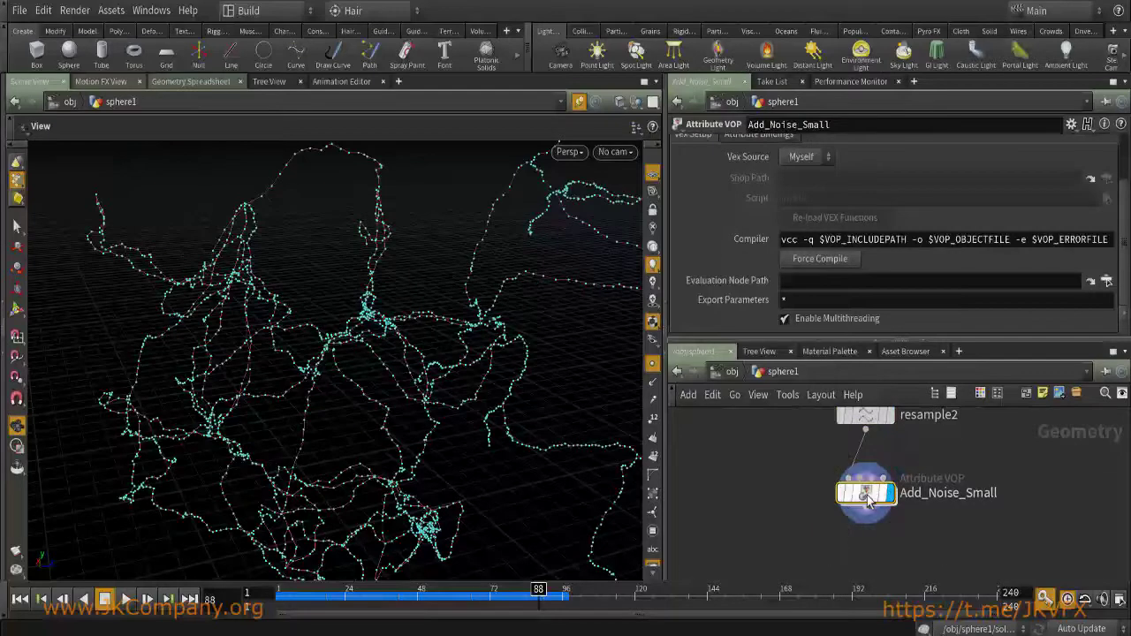
Inside Add_Noise_Small, promote the noise offset, frequency and amplitude inputs to parameters.
{"action": "double_click", "coordinate": [866, 492]}
{"action": "left_click", "coordinate": [862, 477]}
{"action": "scroll", "coordinate": [862, 481], "scroll_direction": "up", "scroll_amount": 5}
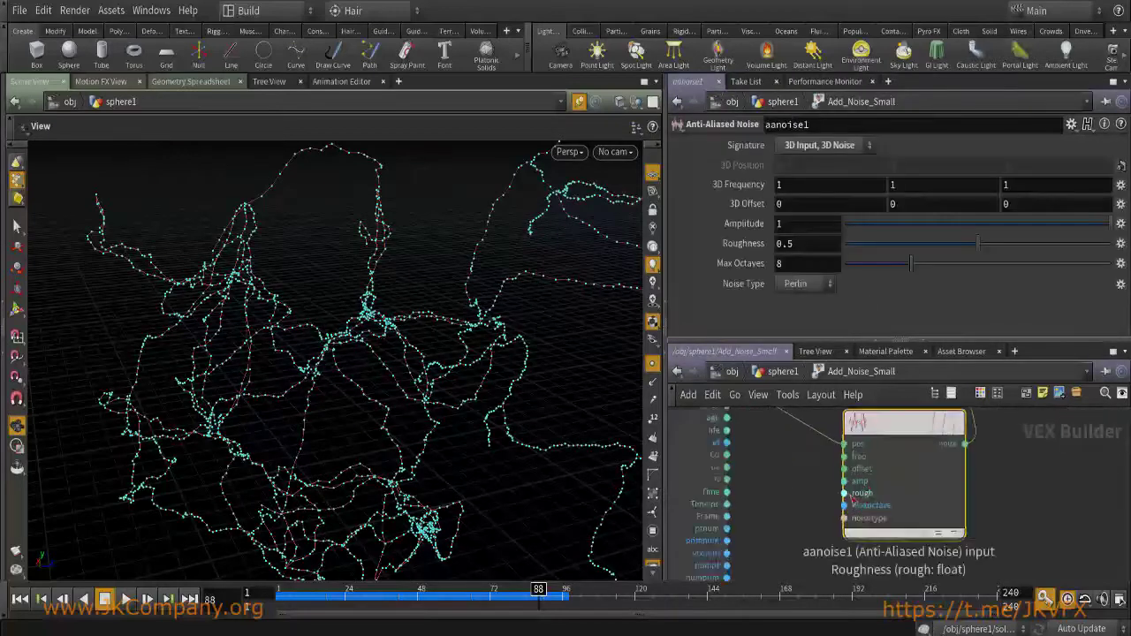
{"action": "right_click", "coordinate": [846, 474]}
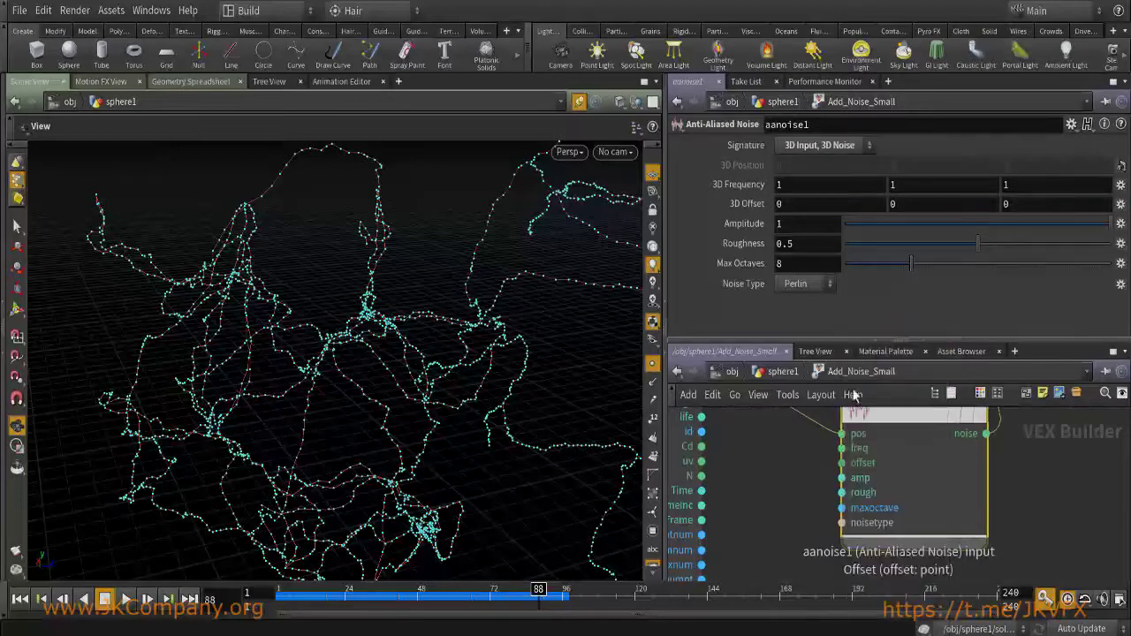
{"action": "left_click", "coordinate": [879, 322]}
{"action": "right_click", "coordinate": [845, 449]}
{"action": "left_click", "coordinate": [874, 322]}
{"action": "right_click", "coordinate": [844, 478]}
{"action": "left_click", "coordinate": [875, 323]}
{"action": "key", "text": "u"}
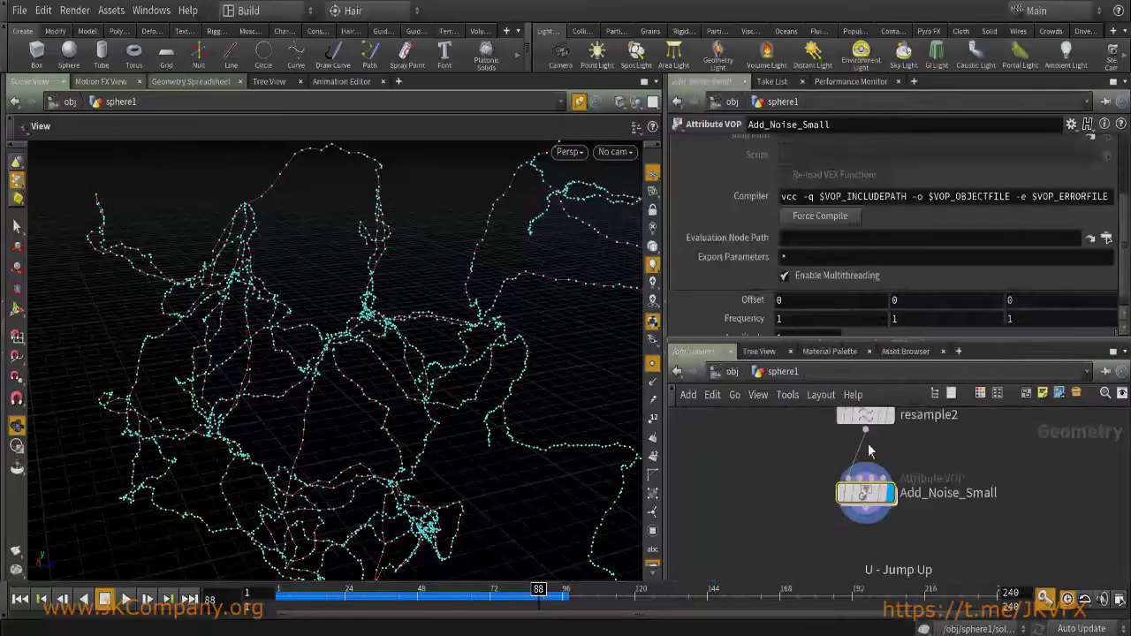
Promote the noise frequency, offset and amplitude inputs inside Add_Noise_Large too.
{"action": "double_click", "coordinate": [886, 477]}
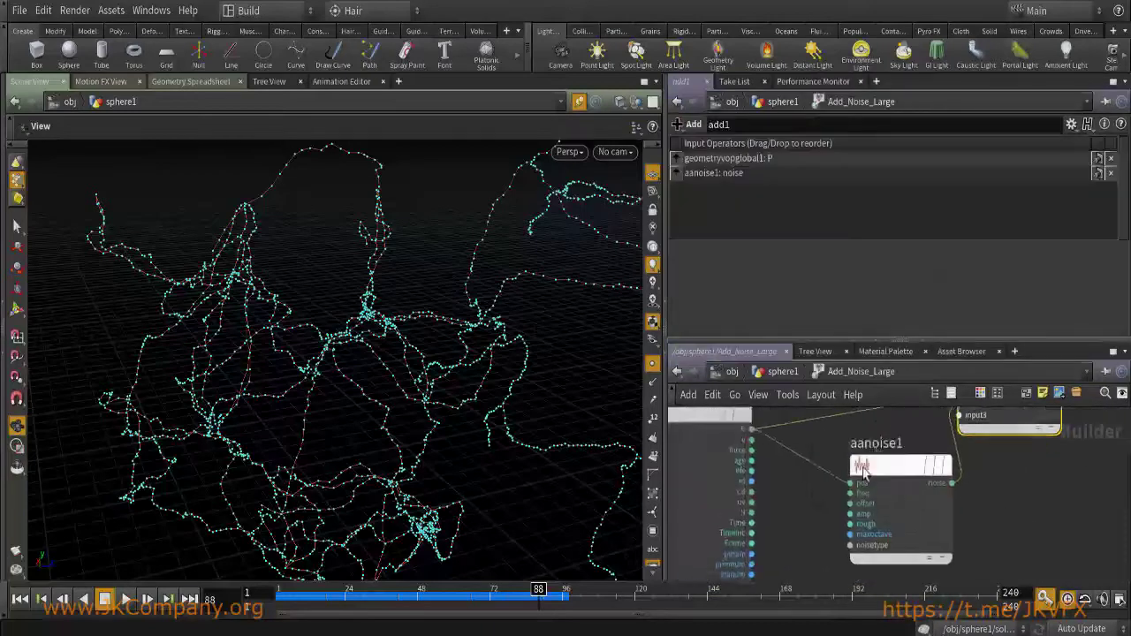
{"action": "scroll", "coordinate": [875, 477], "scroll_direction": "up", "scroll_amount": 3}
{"action": "right_click", "coordinate": [844, 499]}
{"action": "left_click", "coordinate": [875, 323]}
{"action": "right_click", "coordinate": [840, 513]}
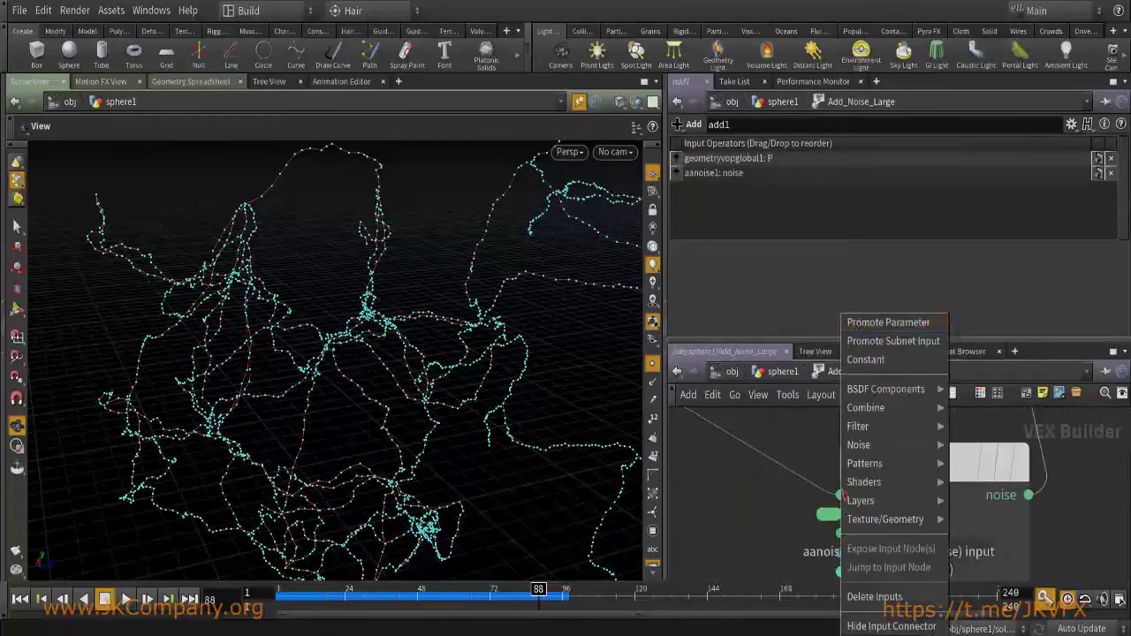
{"action": "left_click", "coordinate": [874, 322]}
{"action": "right_click", "coordinate": [840, 552]}
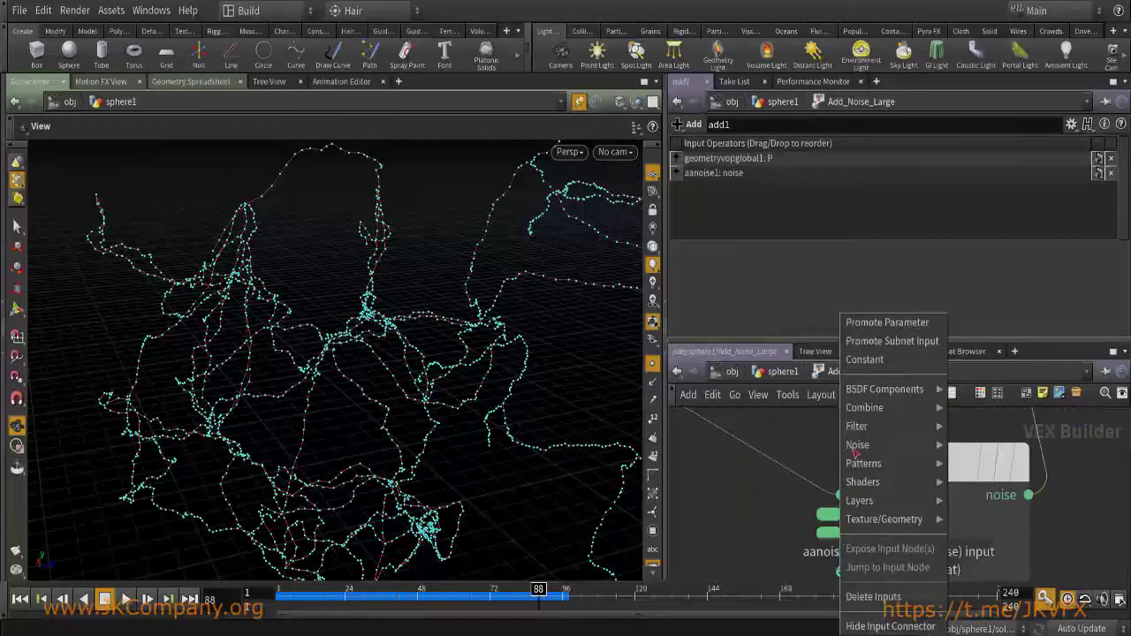
{"action": "left_click", "coordinate": [874, 322]}
{"action": "key", "text": "u"}
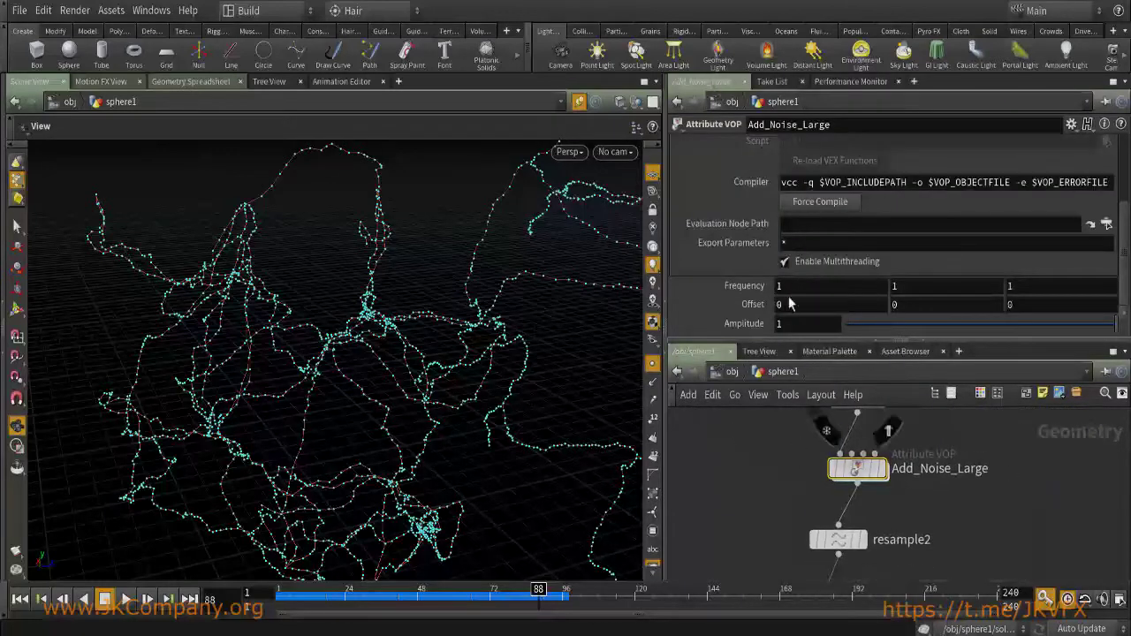
Display Add_Noise_Large and set its Frequency to 0.7 on all three axes.
{"action": "left_click", "coordinate": [865, 475]}
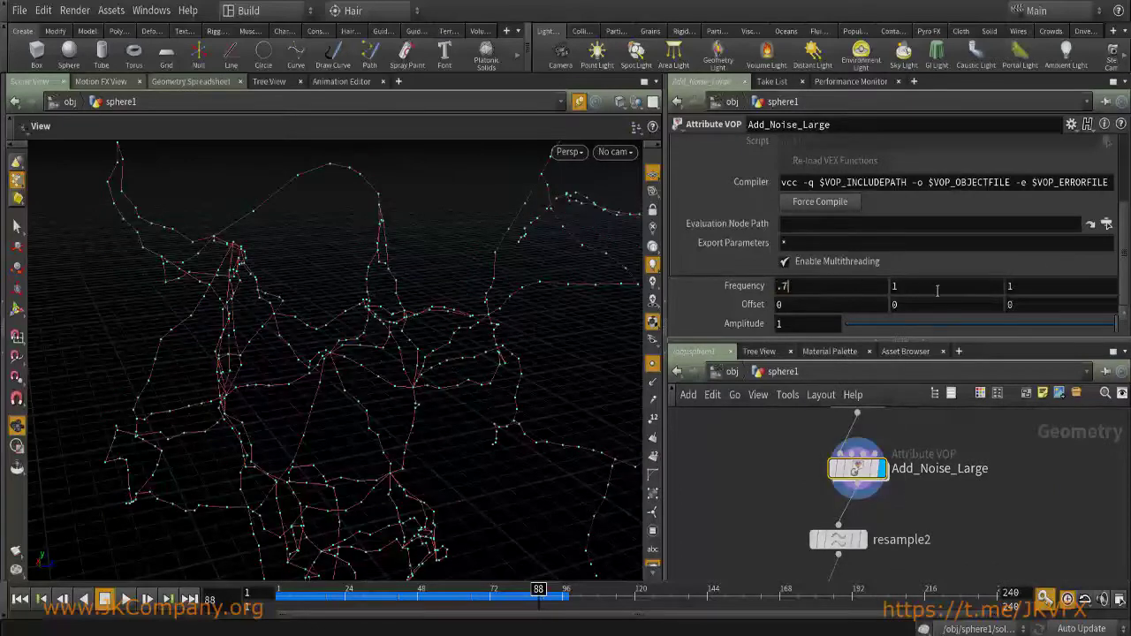
{"action": "key", "text": "Tab"}
{"action": "type", "text": ".7"}
{"action": "key", "text": "Tab"}
{"action": "type", "text": ".7"}
{"action": "key", "text": "Return"}
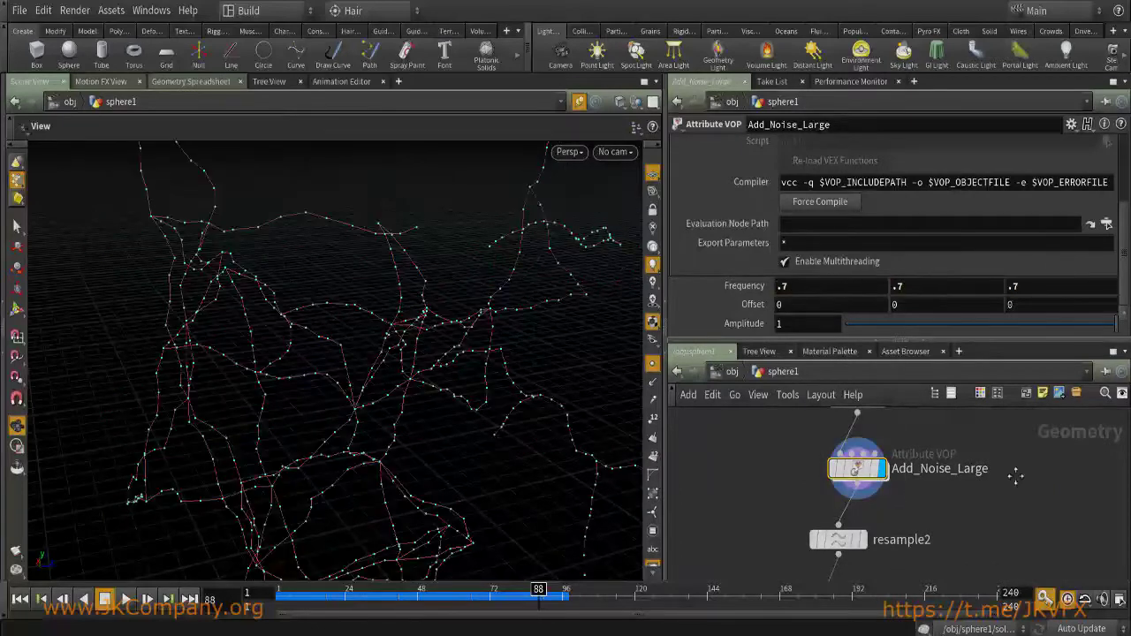
{"action": "middle_click_drag", "start_coordinate": [998, 492], "coordinate": [1007, 452]}
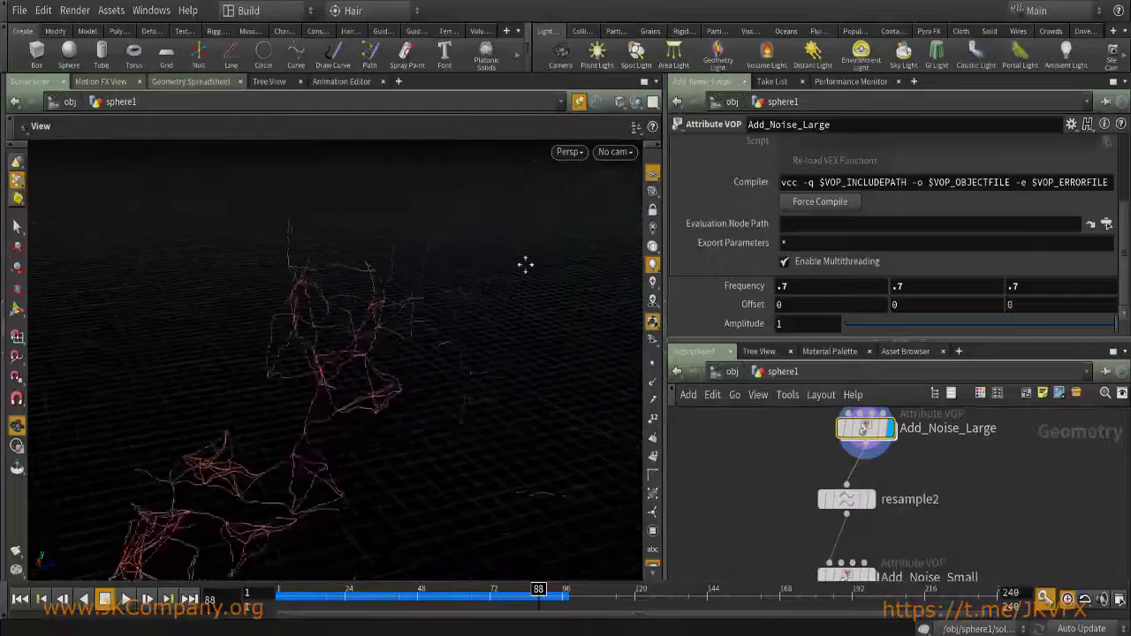
Give Add_Noise_Small a Frequency of 1.5 on every axis and an Amplitude of 0.722.
{"action": "middle_click_drag", "start_coordinate": [977, 498], "coordinate": [878, 508]}
{"action": "left_click", "coordinate": [891, 469]}
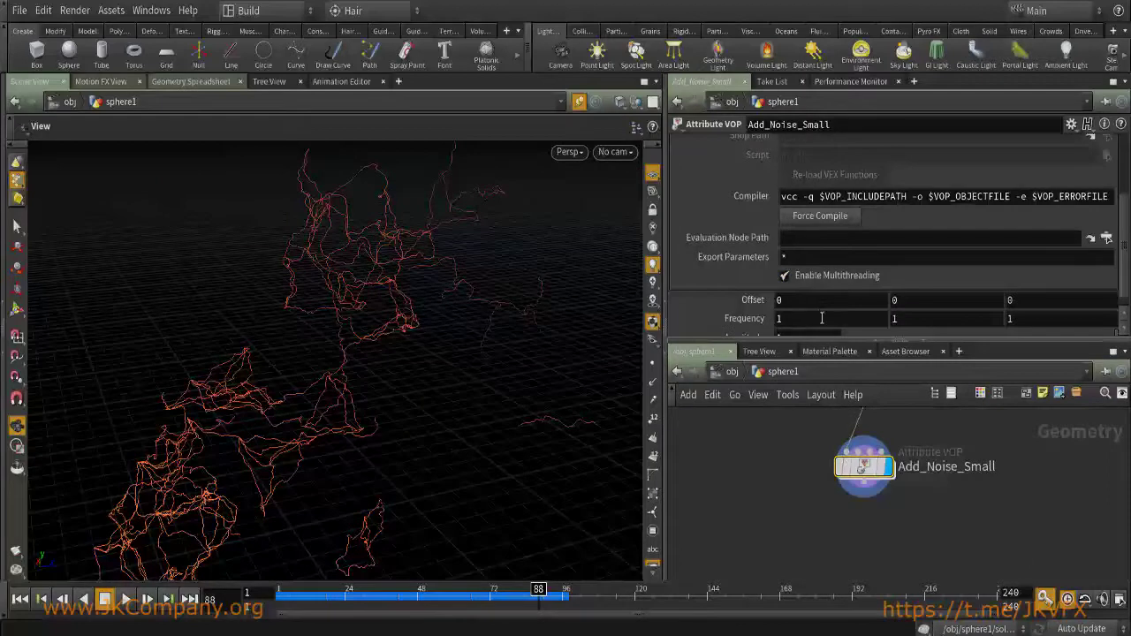
{"action": "type", "text": "1.5"}
{"action": "key", "text": "Tab"}
{"action": "type", "text": "1.5"}
{"action": "key", "text": "Tab"}
{"action": "type", "text": "1.5"}
{"action": "key", "text": "Return"}
{"action": "scroll", "coordinate": [754, 301], "scroll_direction": "down", "scroll_amount": 1}
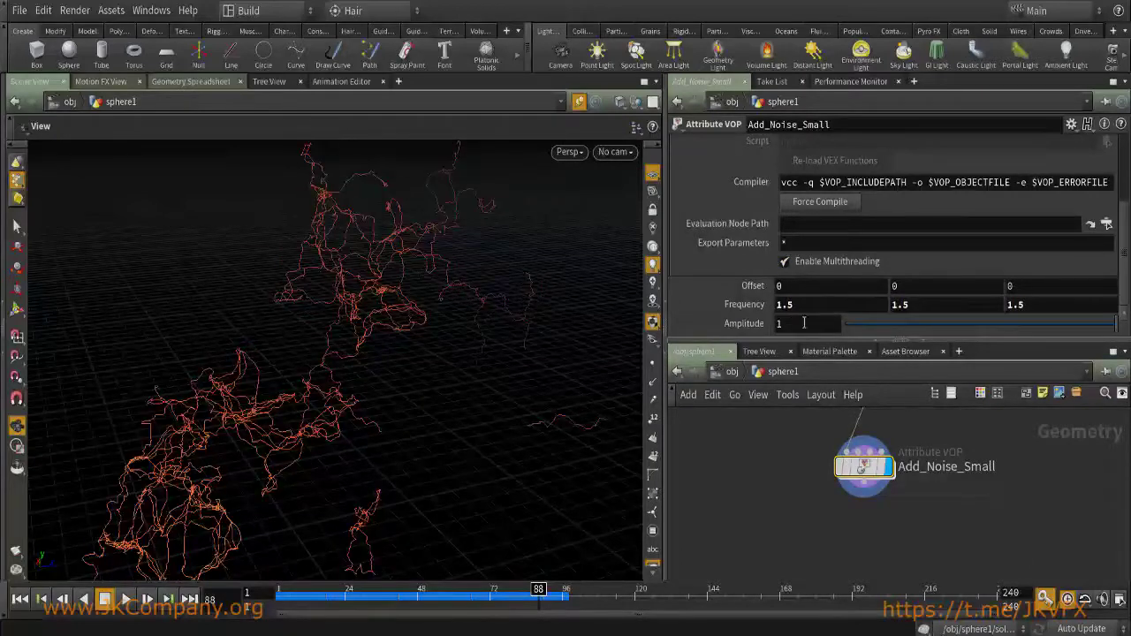
{"action": "left_click_drag", "start_coordinate": [1041, 334], "coordinate": [1079, 337]}
Orbit the view and scrub the timeline to watch the finer-jittered strands grow.
{"action": "left_click_drag", "start_coordinate": [388, 399], "coordinate": [321, 397]}
{"action": "left_click_drag", "start_coordinate": [307, 600], "coordinate": [351, 602]}
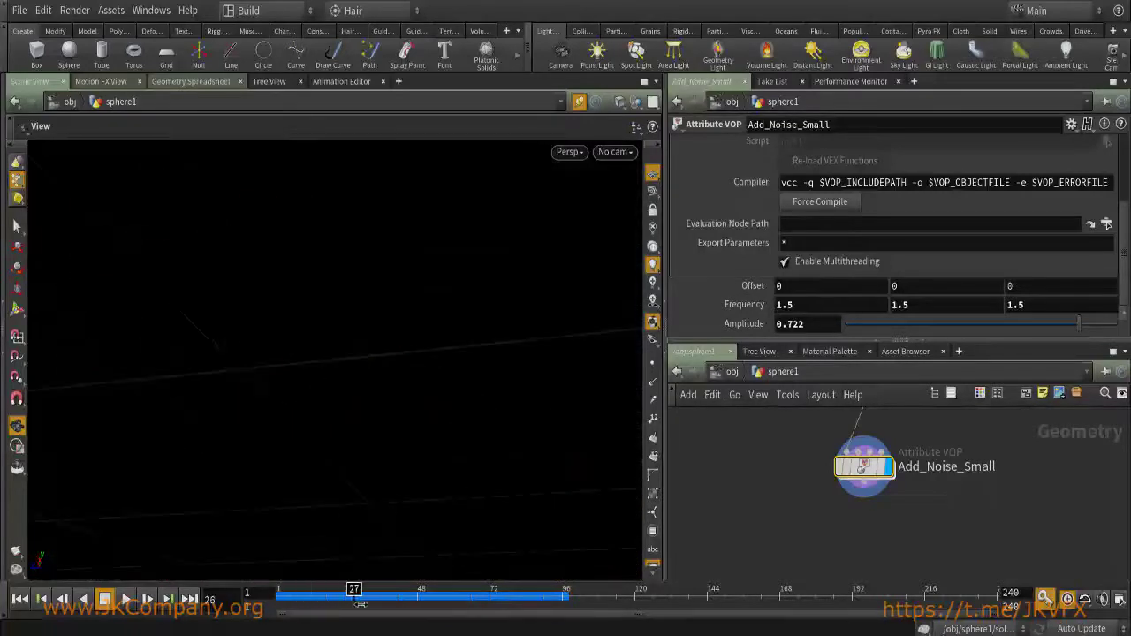
{"action": "left_click_drag", "start_coordinate": [451, 614], "coordinate": [501, 618]}
{"action": "left_click_drag", "start_coordinate": [424, 441], "coordinate": [151, 575]}
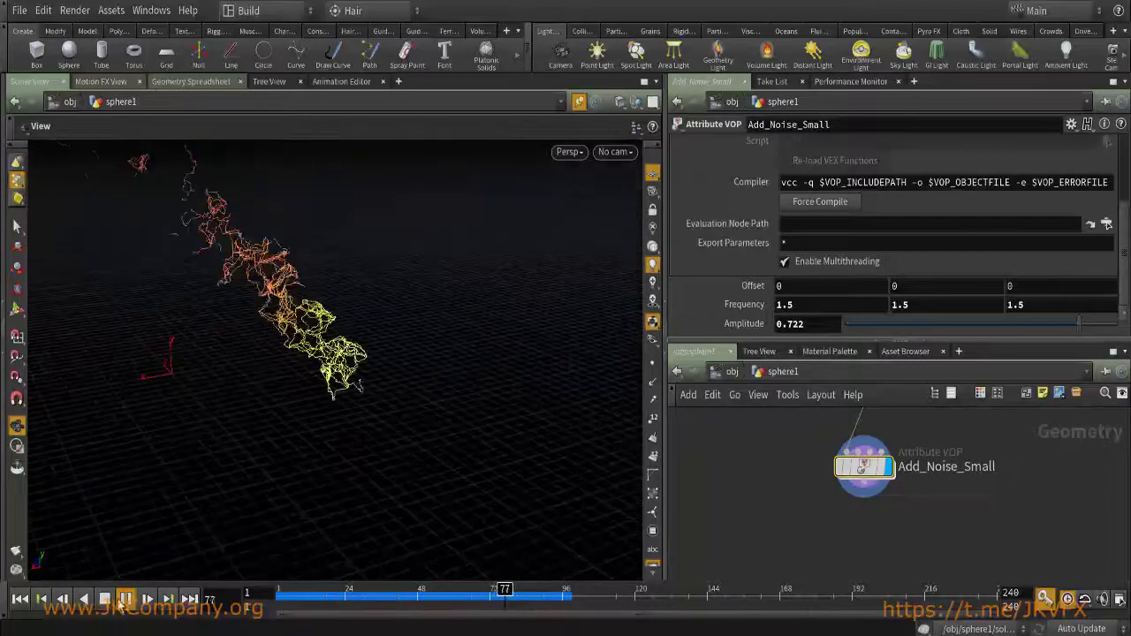
Add a color2 node after Add_Noise_Small that tints the curves blue (0, 0.45, 0.9).
{"action": "key", "text": "Tab"}
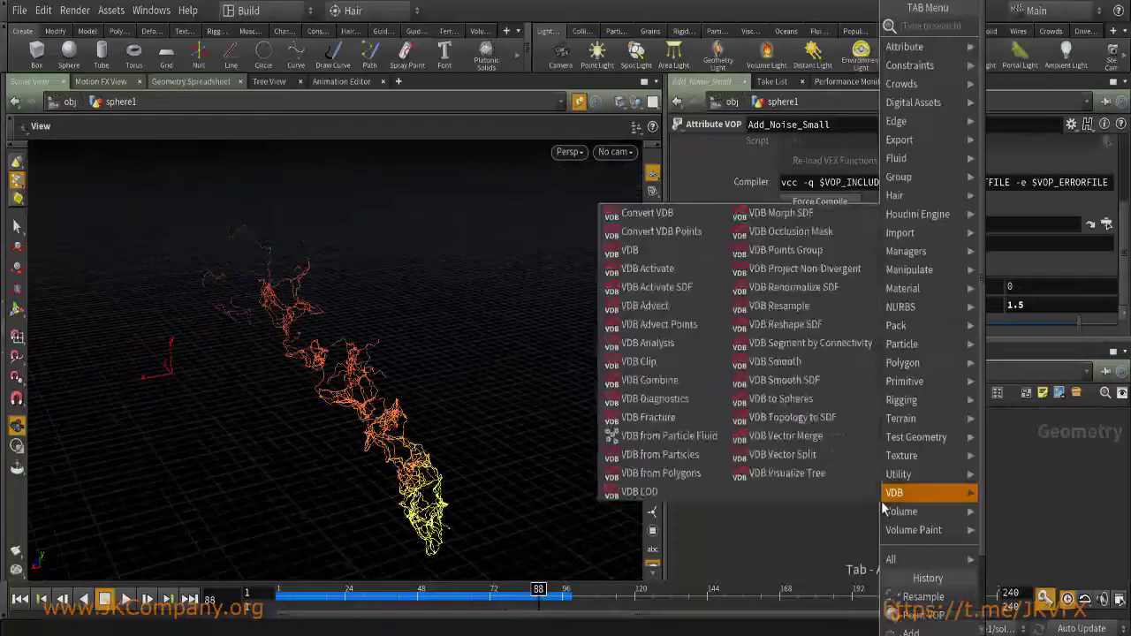
{"action": "type", "text": "color"}
{"action": "key", "text": "Return"}
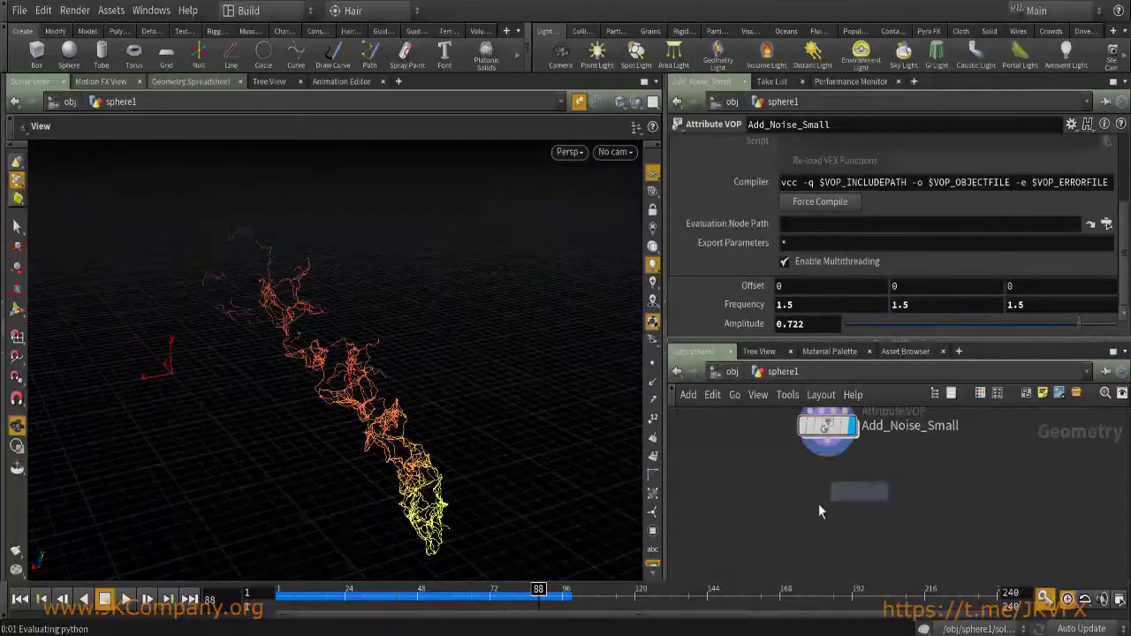
{"action": "left_click", "coordinate": [833, 500]}
{"action": "left_click", "coordinate": [851, 504]}
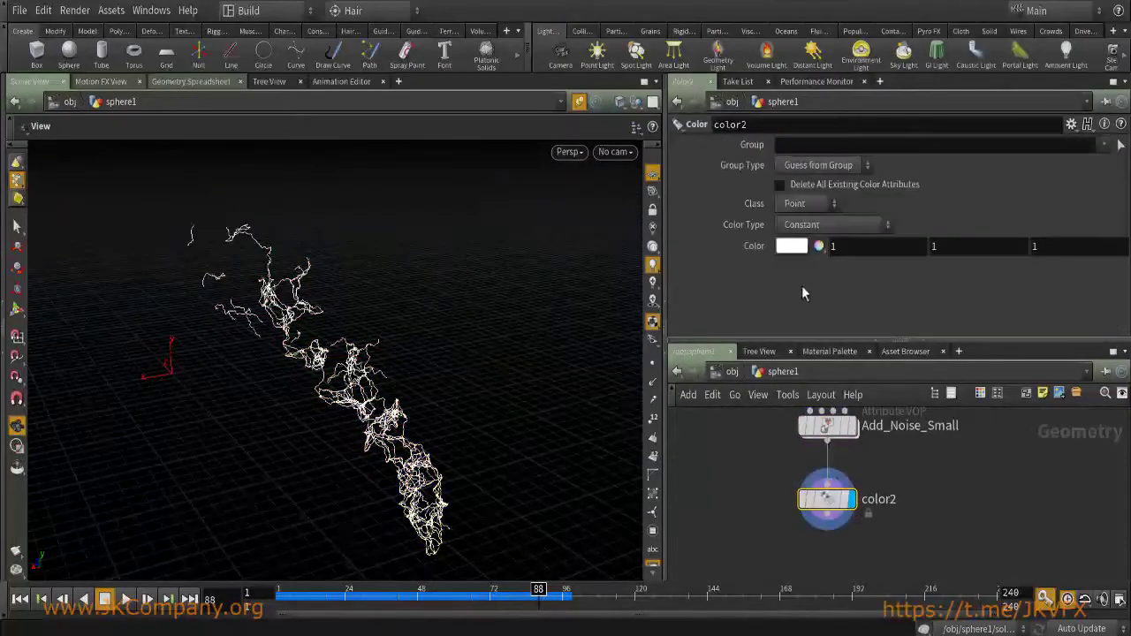
{"action": "left_click", "coordinate": [791, 245]}
{"action": "left_click", "coordinate": [1005, 217]}
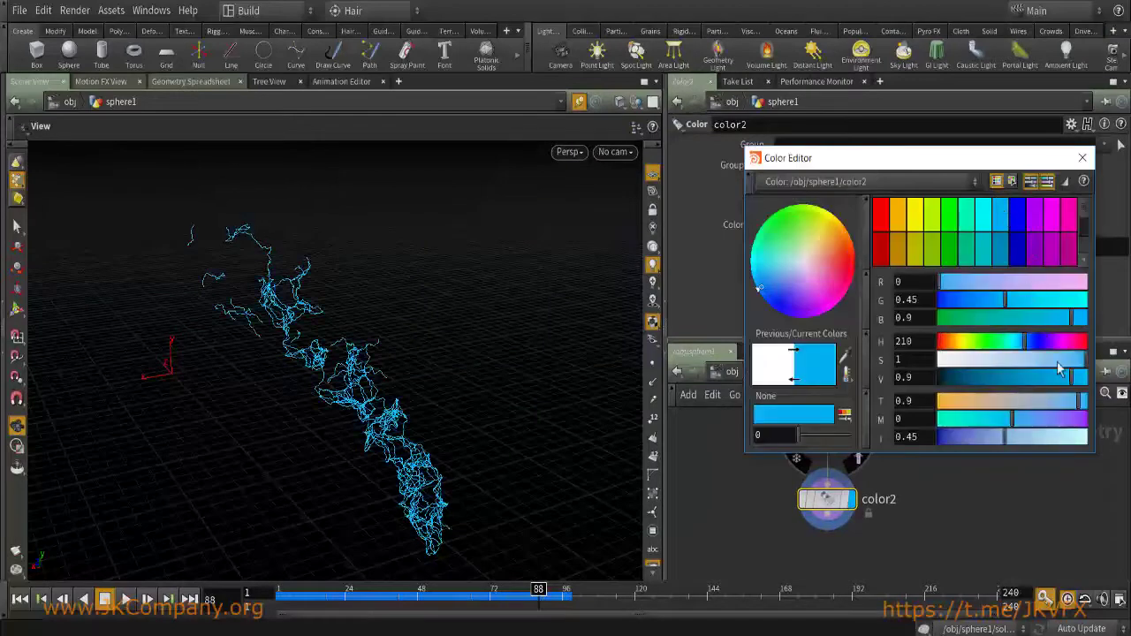
{"action": "left_click", "coordinate": [1082, 157]}
Scrub through the animation to review the blue curves, ending on frame 97.
{"action": "left_click_drag", "start_coordinate": [318, 598], "coordinate": [609, 603]}
{"action": "left_click_drag", "start_coordinate": [487, 456], "coordinate": [354, 557]}
{"action": "left_click_drag", "start_coordinate": [329, 601], "coordinate": [565, 602]}
{"action": "middle_click_drag", "start_coordinate": [726, 494], "coordinate": [767, 451]}
Save the scene as JKParticlePlexus.hip and frame the network and the curves.
{"action": "key", "text": "ctrl+s"}
{"action": "key", "text": "h"}
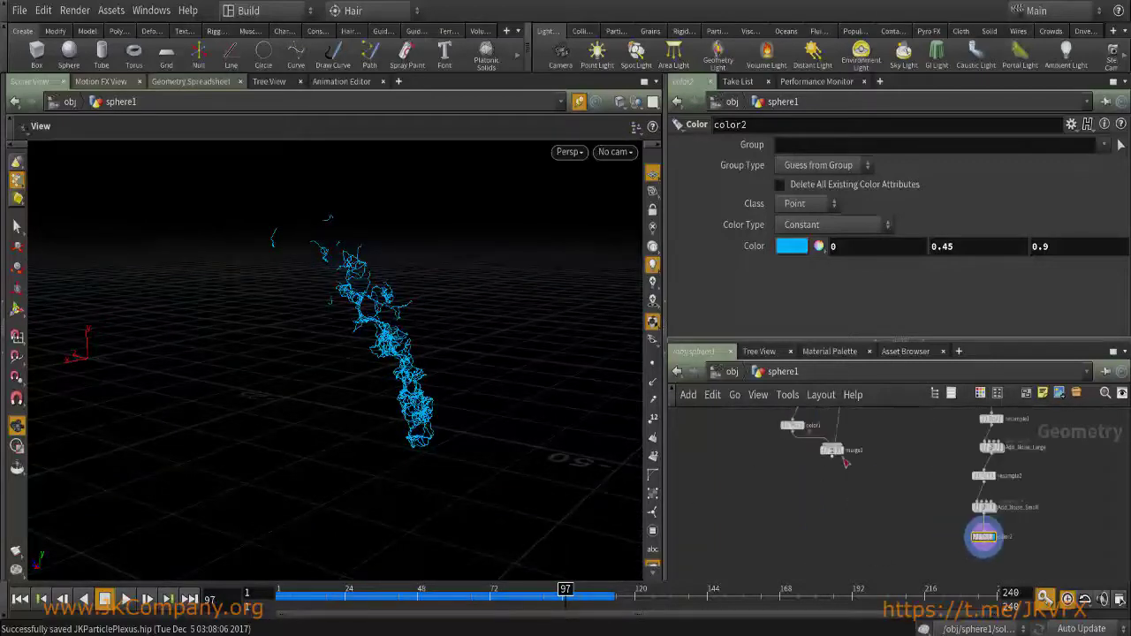
{"action": "middle_click_drag", "start_coordinate": [882, 480], "coordinate": [828, 545]}
{"action": "scroll", "coordinate": [457, 371], "scroll_direction": "up", "scroll_amount": 5}
{"action": "left_click_drag", "start_coordinate": [433, 222], "coordinate": [431, 372]}
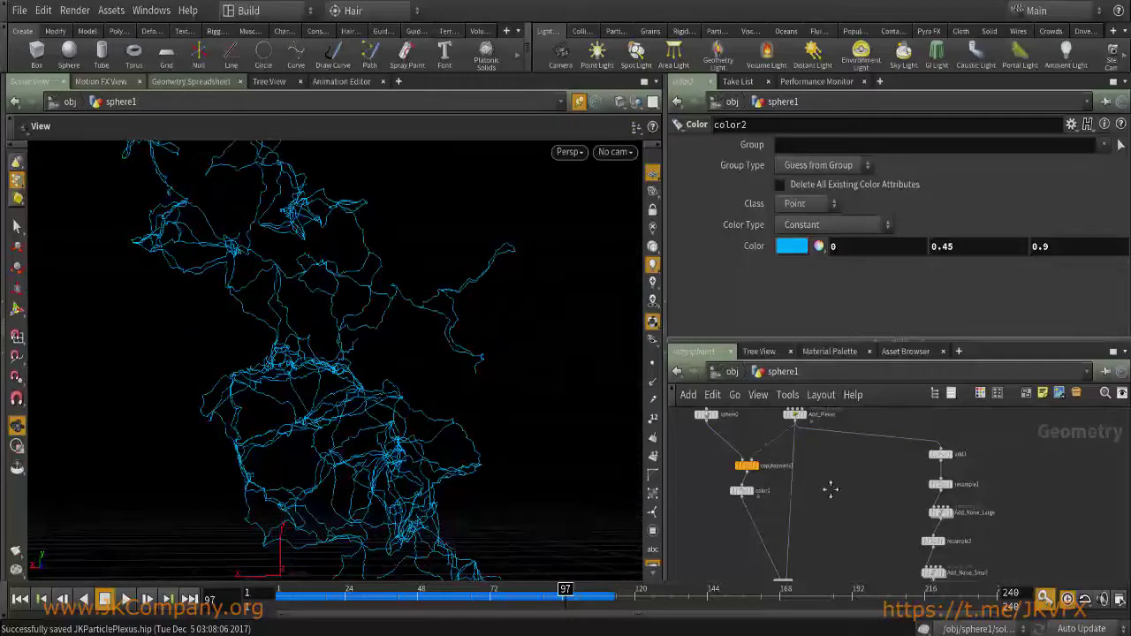
Compare the Add_Noise_Small, color2 and Add_Noise_Large results in the viewport.
{"action": "left_click_drag", "start_coordinate": [328, 341], "coordinate": [353, 310]}
{"action": "scroll", "coordinate": [848, 494], "scroll_direction": "up", "scroll_amount": 4}
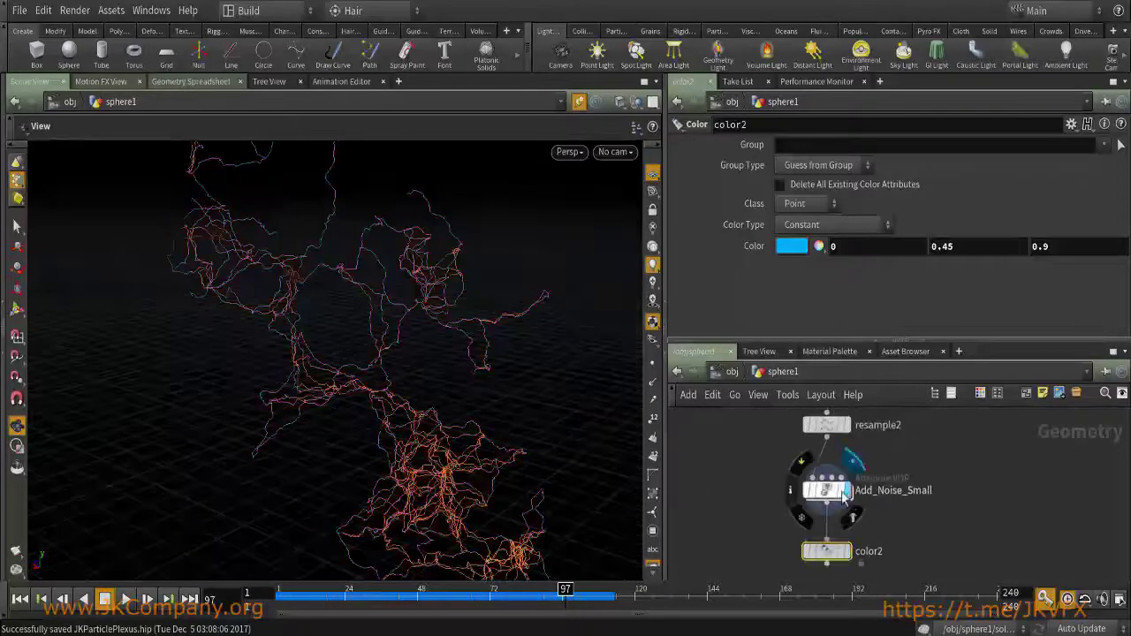
{"action": "left_click", "coordinate": [850, 500]}
{"action": "scroll", "coordinate": [844, 491], "scroll_direction": "down", "scroll_amount": 3}
{"action": "scroll", "coordinate": [828, 478], "scroll_direction": "up", "scroll_amount": 3}
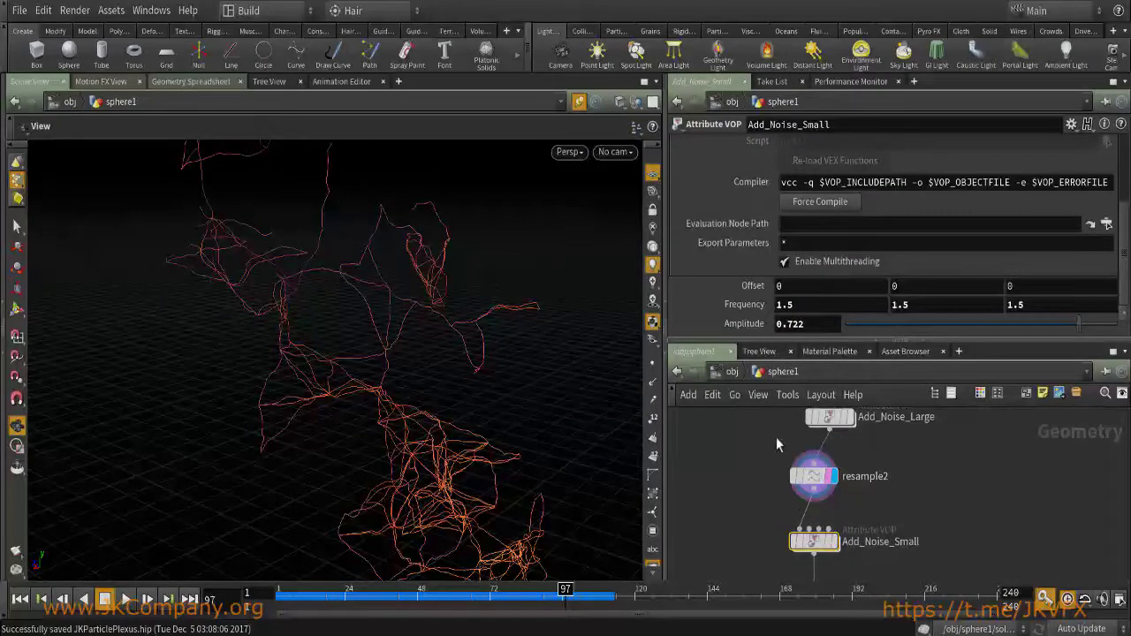
{"action": "scroll", "coordinate": [853, 503], "scroll_direction": "down", "scroll_amount": 3}
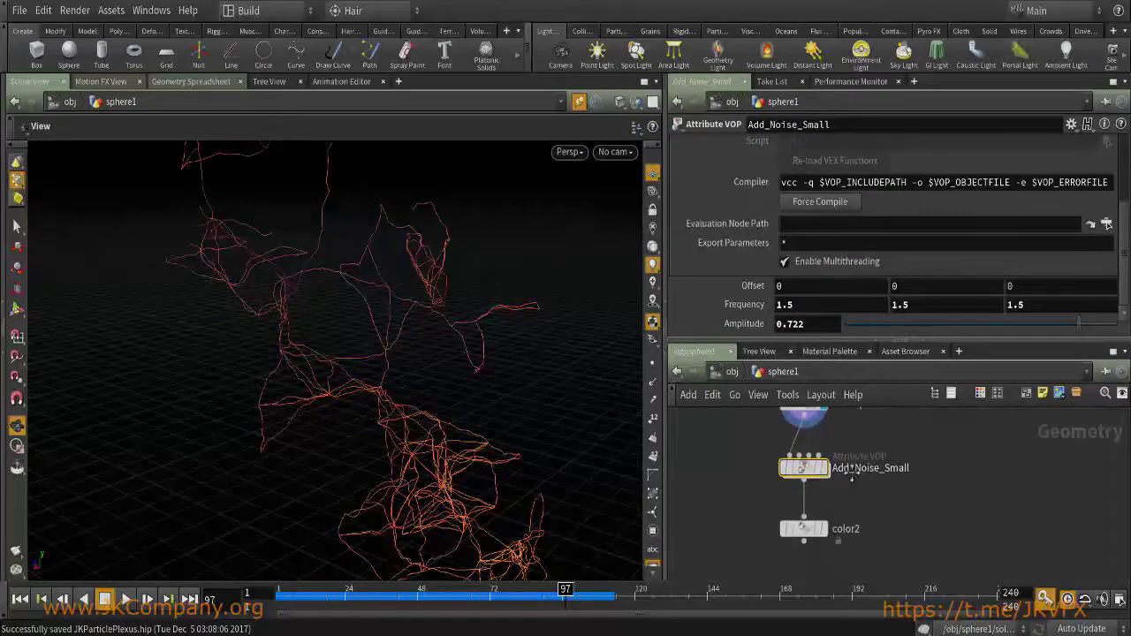
{"action": "left_click", "coordinate": [830, 487]}
{"action": "left_click", "coordinate": [803, 484]}
{"action": "scroll", "coordinate": [830, 477], "scroll_direction": "up", "scroll_amount": 3}
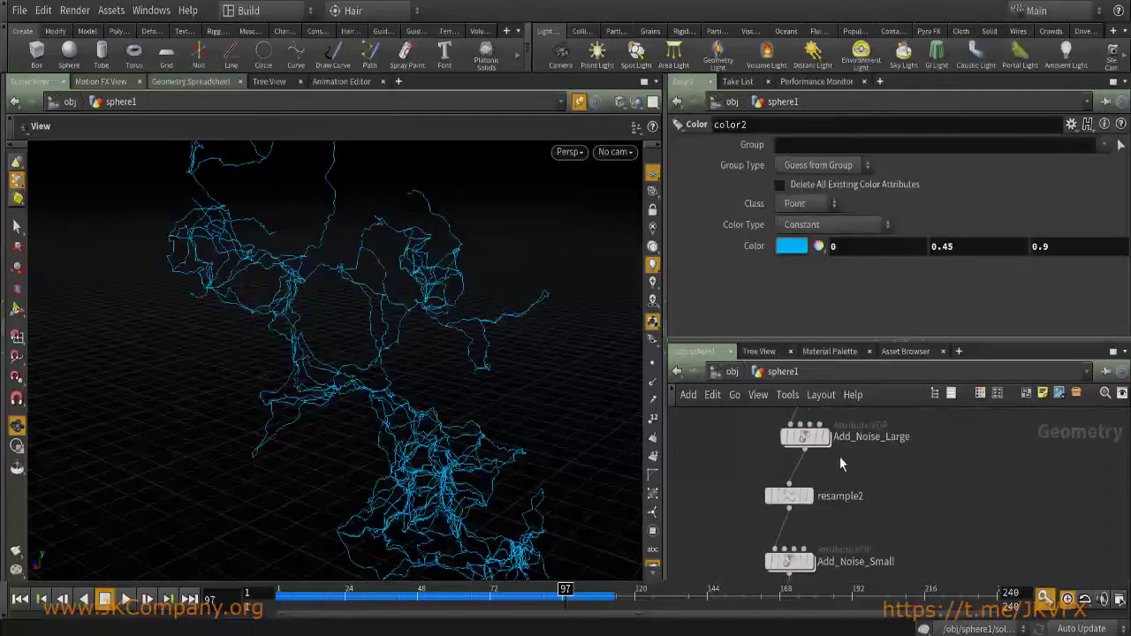
{"action": "left_click", "coordinate": [828, 442]}
{"action": "left_click", "coordinate": [800, 436]}
{"action": "scroll", "coordinate": [800, 441], "scroll_direction": "up", "scroll_amount": 2}
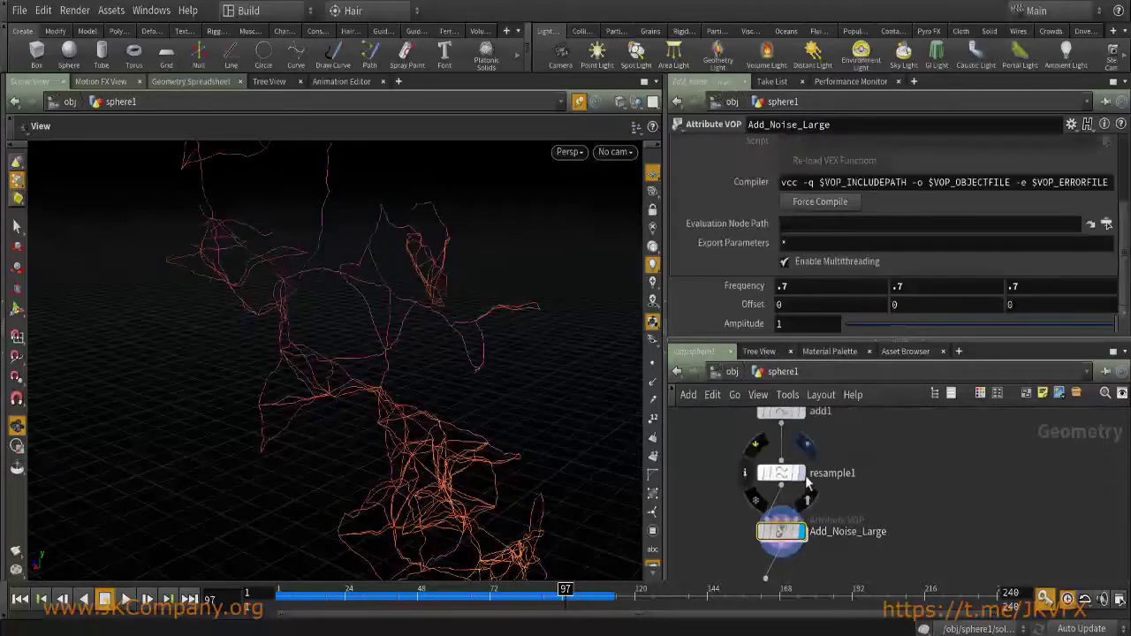
Set resample1's maximum segment Length to .05 after comparing it against Add_Noise_Large.
{"action": "left_click", "coordinate": [800, 474]}
{"action": "left_click", "coordinate": [782, 474]}
{"action": "scroll", "coordinate": [822, 459], "scroll_direction": "down", "scroll_amount": 2}
{"action": "left_click", "coordinate": [787, 446]}
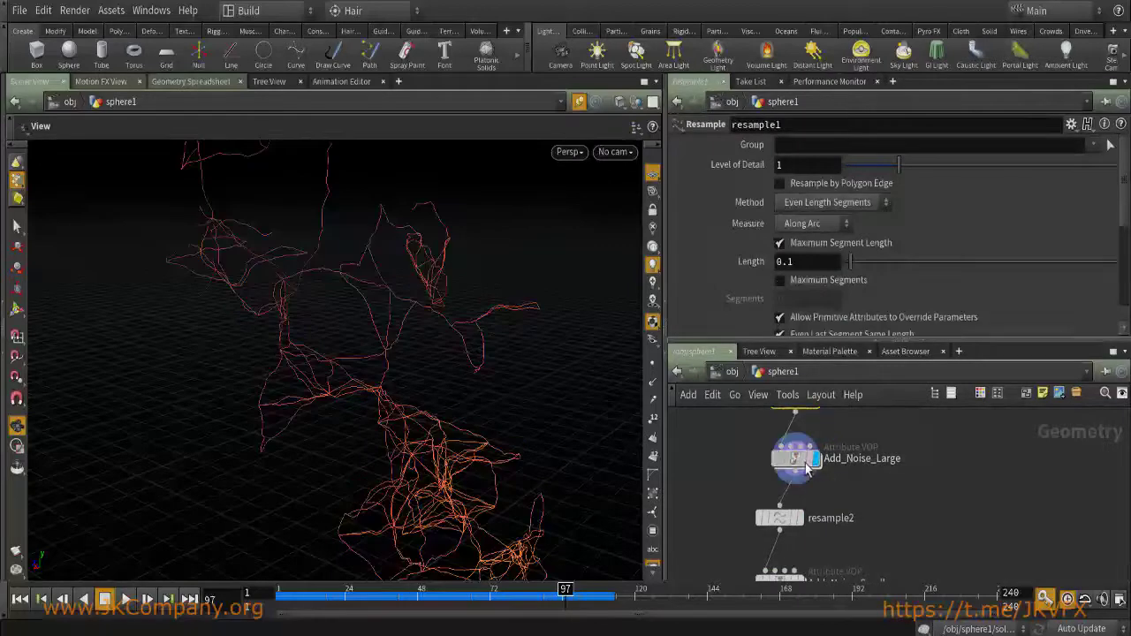
{"action": "left_click", "coordinate": [762, 448]}
{"action": "scroll", "coordinate": [855, 493], "scroll_direction": "up", "scroll_amount": 1}
{"action": "left_click", "coordinate": [795, 455]}
{"action": "type", "text": ".05"}
{"action": "key", "text": "Return"}
Bypass Add_Noise_Large for comparison, then select Add_Noise_Small.
{"action": "scroll", "coordinate": [803, 485], "scroll_direction": "down", "scroll_amount": 1}
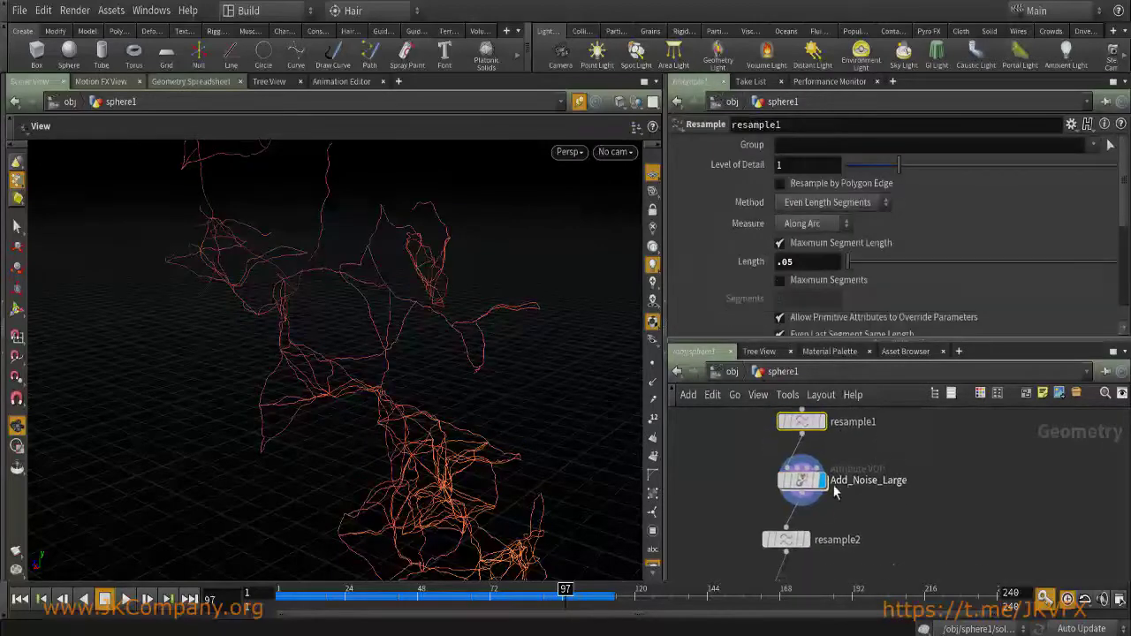
{"action": "left_click", "coordinate": [783, 488]}
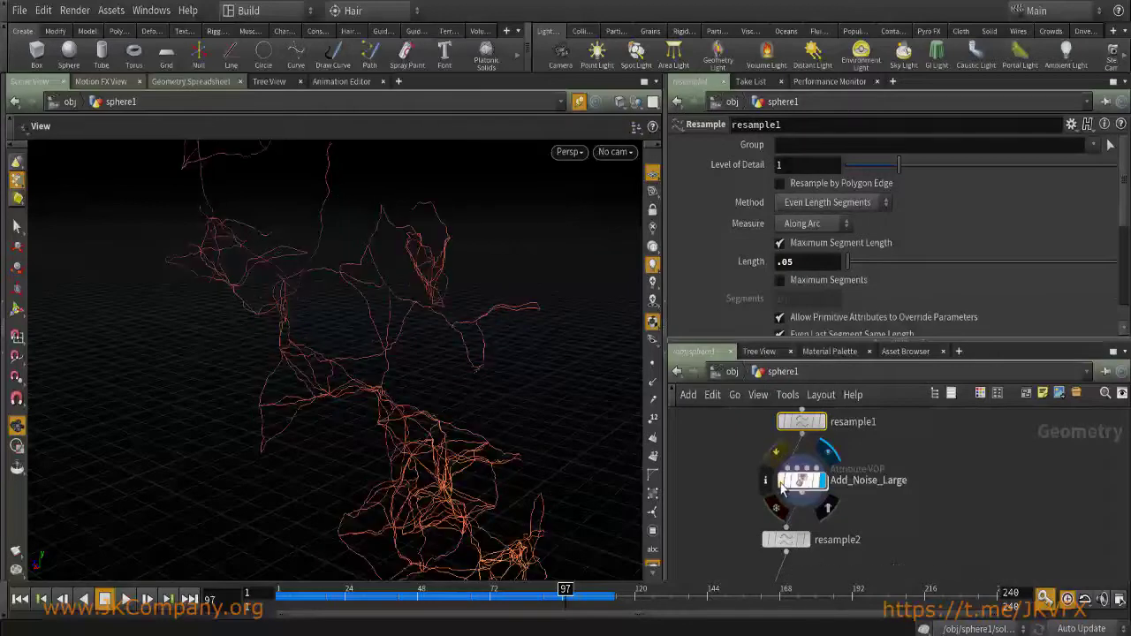
{"action": "scroll", "coordinate": [871, 457], "scroll_direction": "down", "scroll_amount": 4}
{"action": "scroll", "coordinate": [871, 457], "scroll_direction": "up", "scroll_amount": 2}
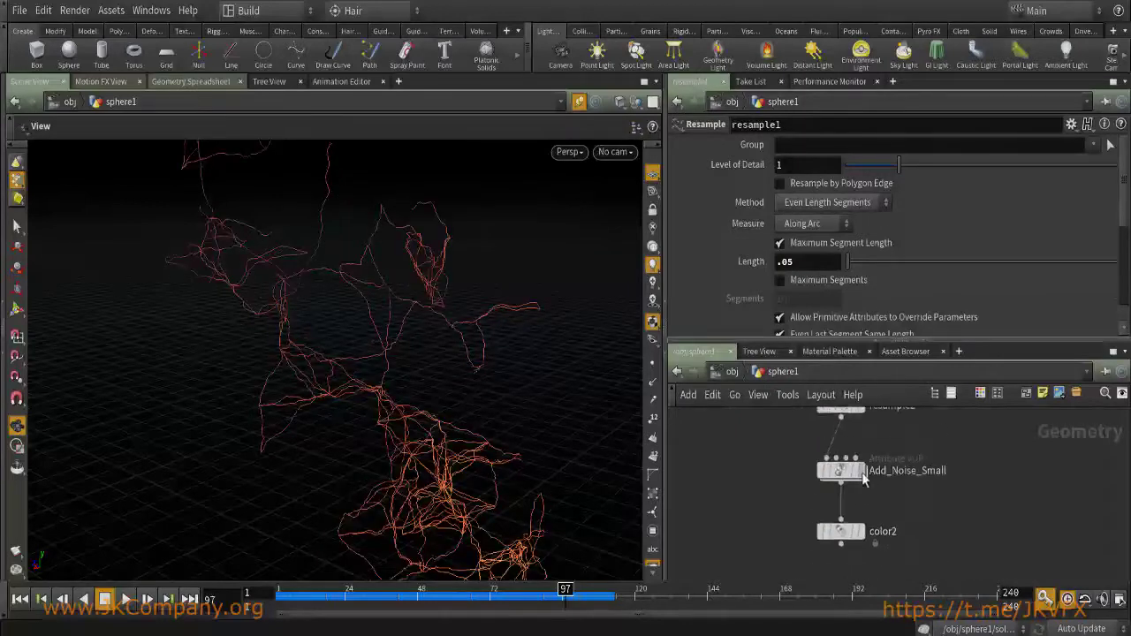
{"action": "left_click", "coordinate": [841, 470]}
{"action": "scroll", "coordinate": [851, 499], "scroll_direction": "down", "scroll_amount": 1}
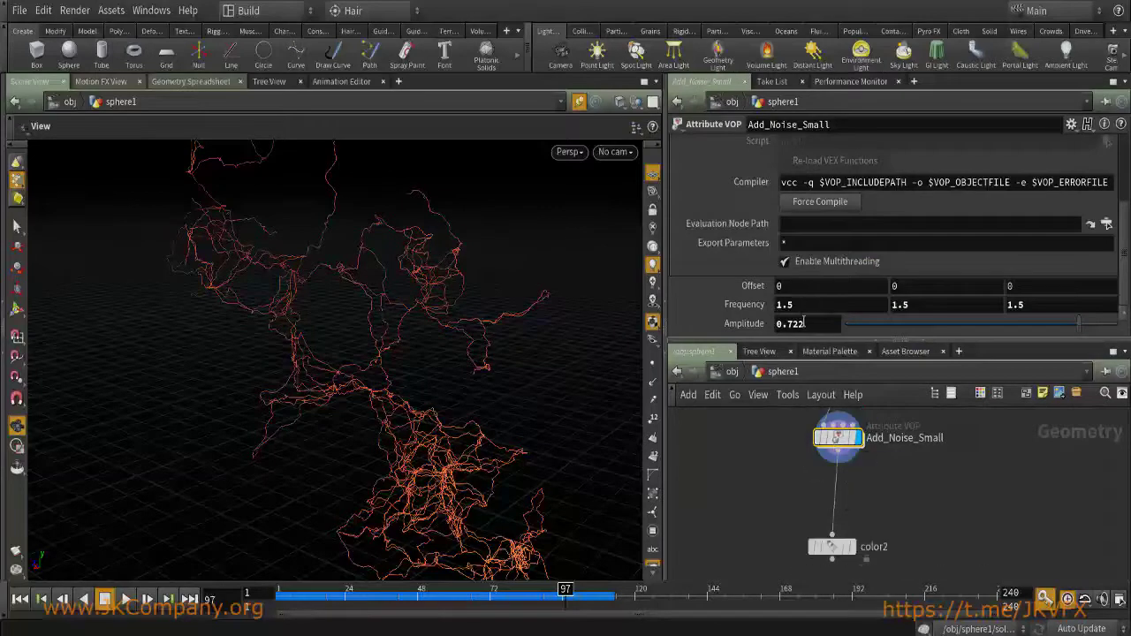
Give Add_Noise_Small amplitude .35 and insert a copy before color2 with Frequency 2, 2, 2.
{"action": "type", "text": ".35"}
{"action": "key", "text": "Return"}
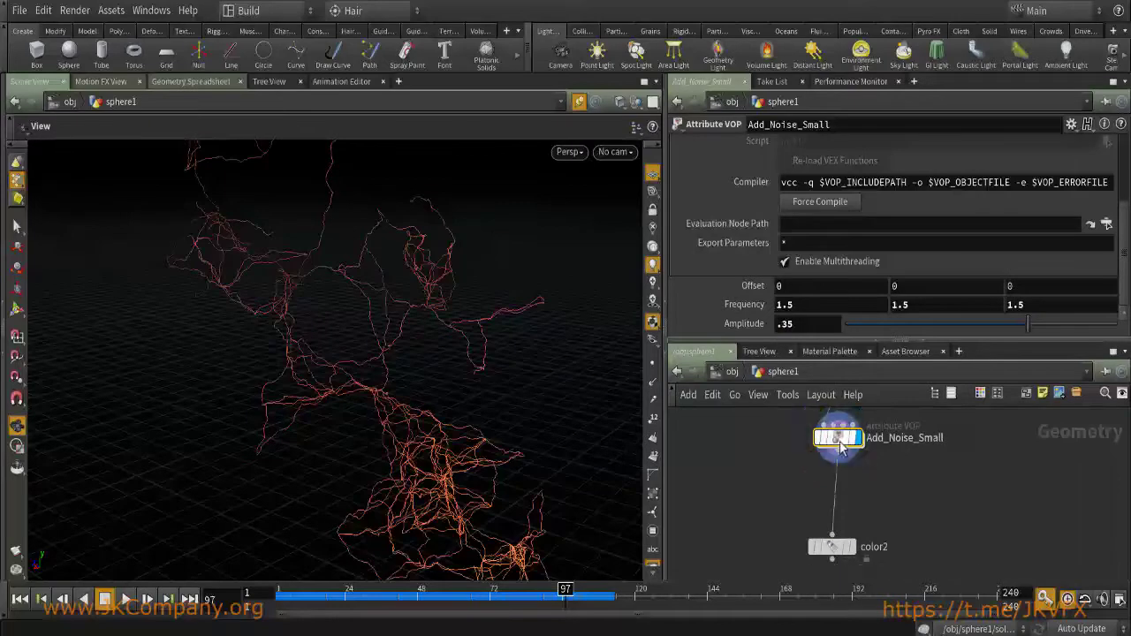
{"action": "key", "text": "ctrl+c"}
{"action": "key", "text": "ctrl+v"}
{"action": "left_click", "coordinate": [851, 490]}
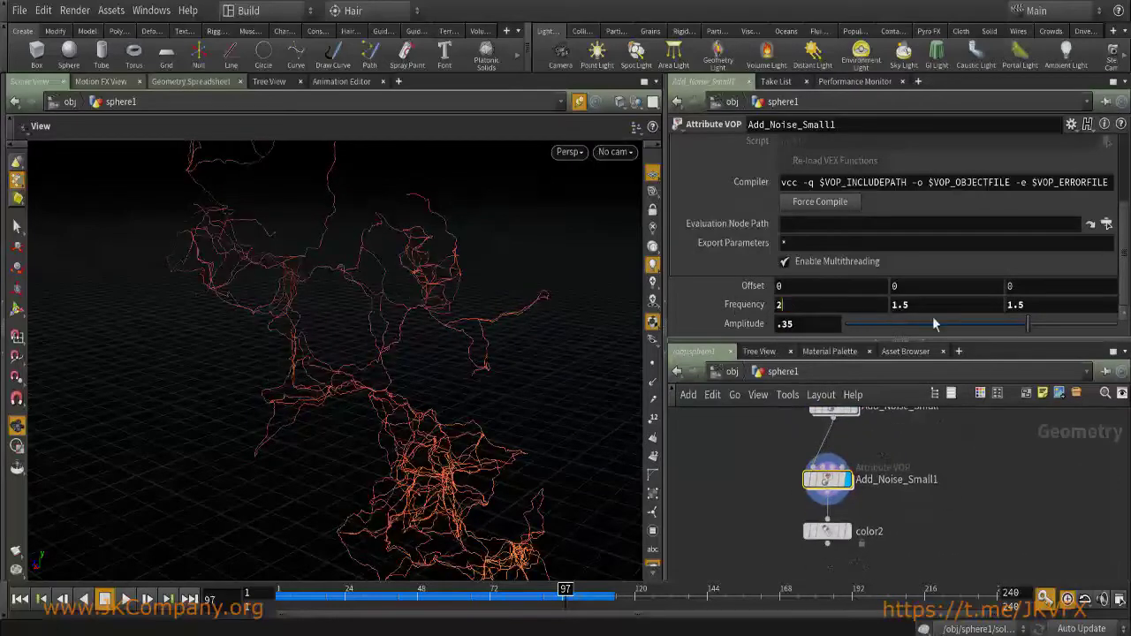
{"action": "key", "text": "Tab"}
{"action": "type", "text": "2"}
{"action": "key", "text": "Tab"}
{"action": "type", "text": "2"}
{"action": "key", "text": "Return"}
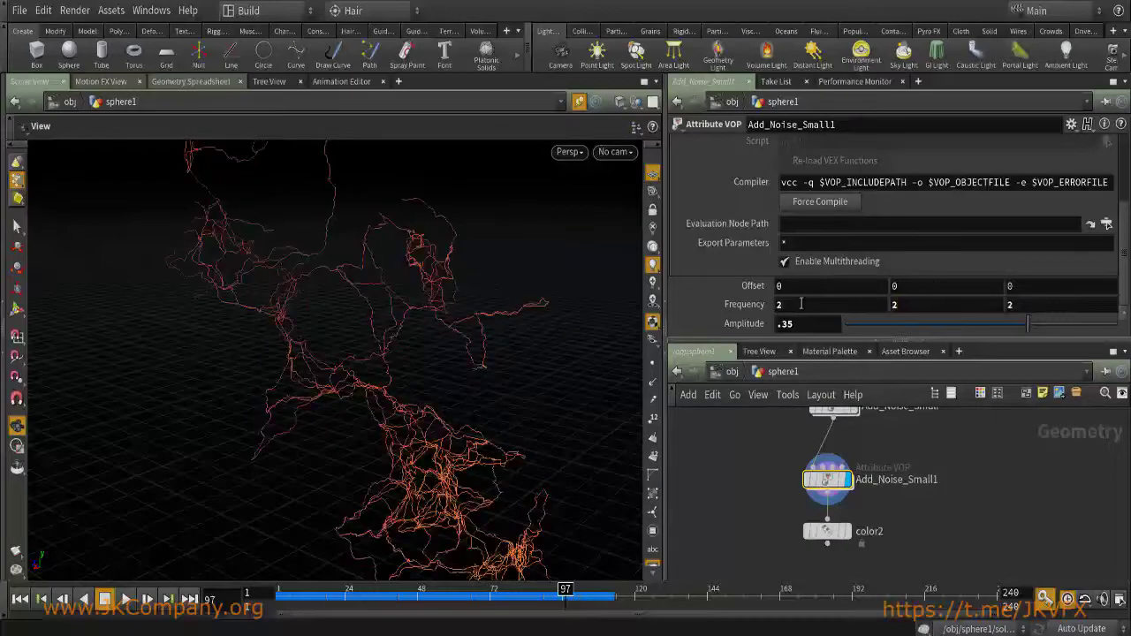
Copy resample2 and drop the pasted resample3 onto the wire above Add_Noise_Small1.
{"action": "middle_click_drag", "start_coordinate": [886, 465], "coordinate": [878, 510]}
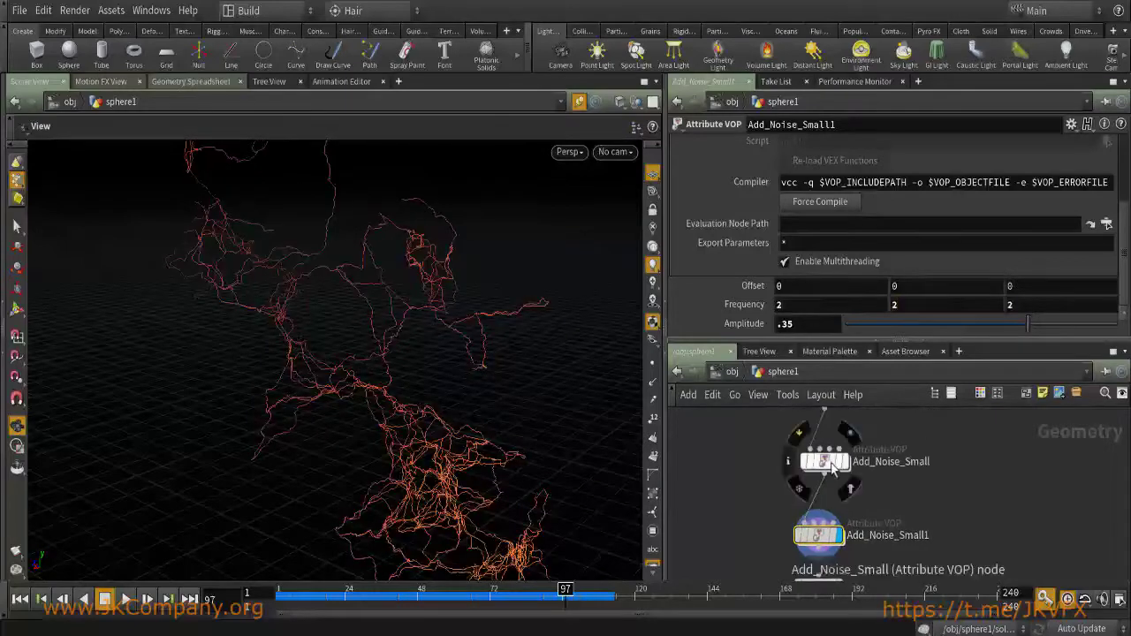
{"action": "key", "text": "Tab"}
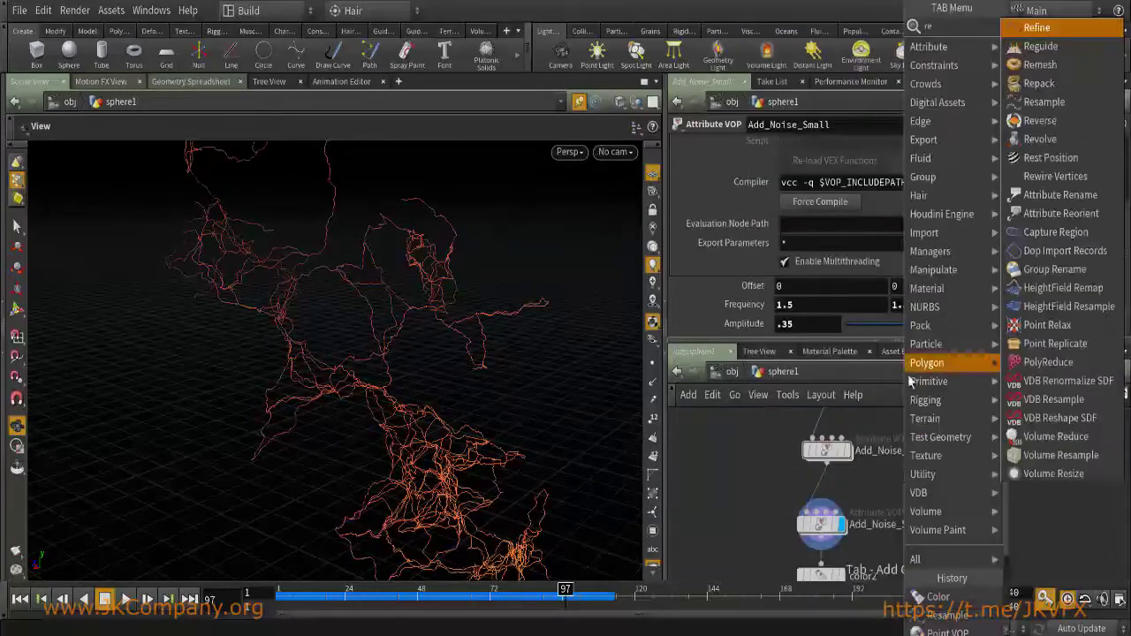
{"action": "key", "text": "Escape"}
{"action": "key", "text": "Up"}
{"action": "key", "text": "ctrl+c"}
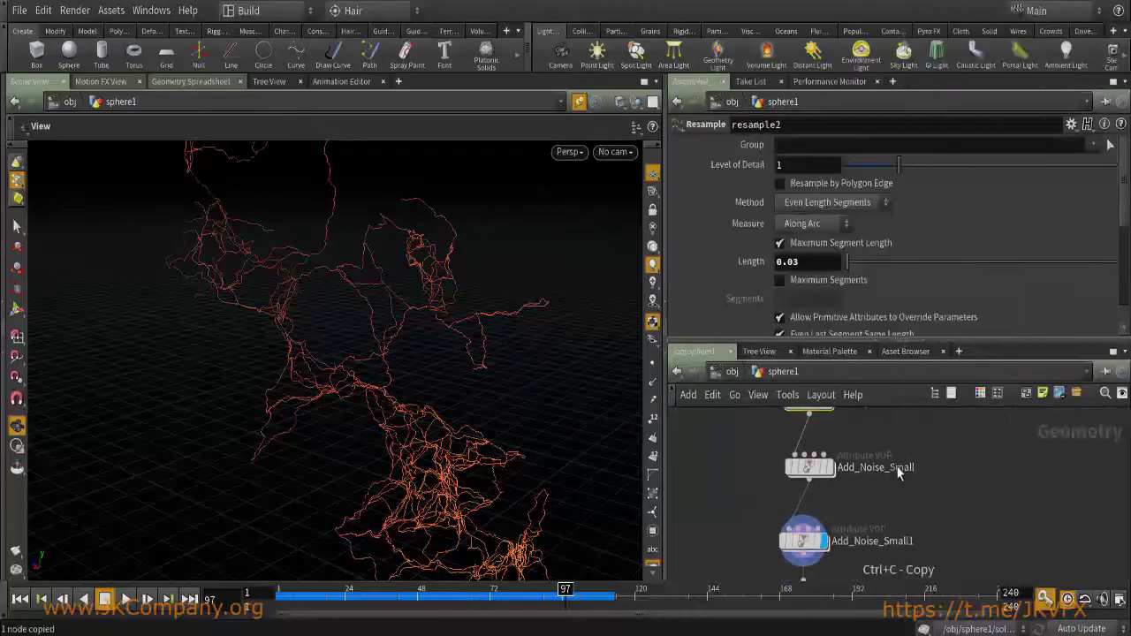
{"action": "key", "text": "ctrl+v"}
{"action": "left_click", "coordinate": [853, 523]}
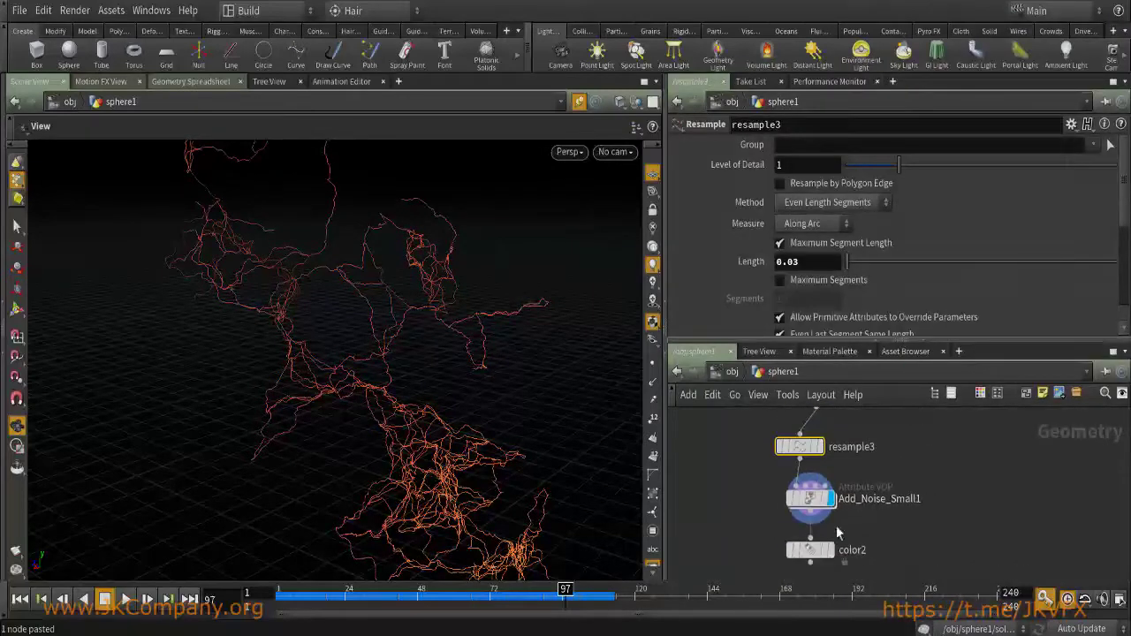
Show the curves as points and display the blue color2 result.
{"action": "mouse_move", "coordinate": [826, 452]}
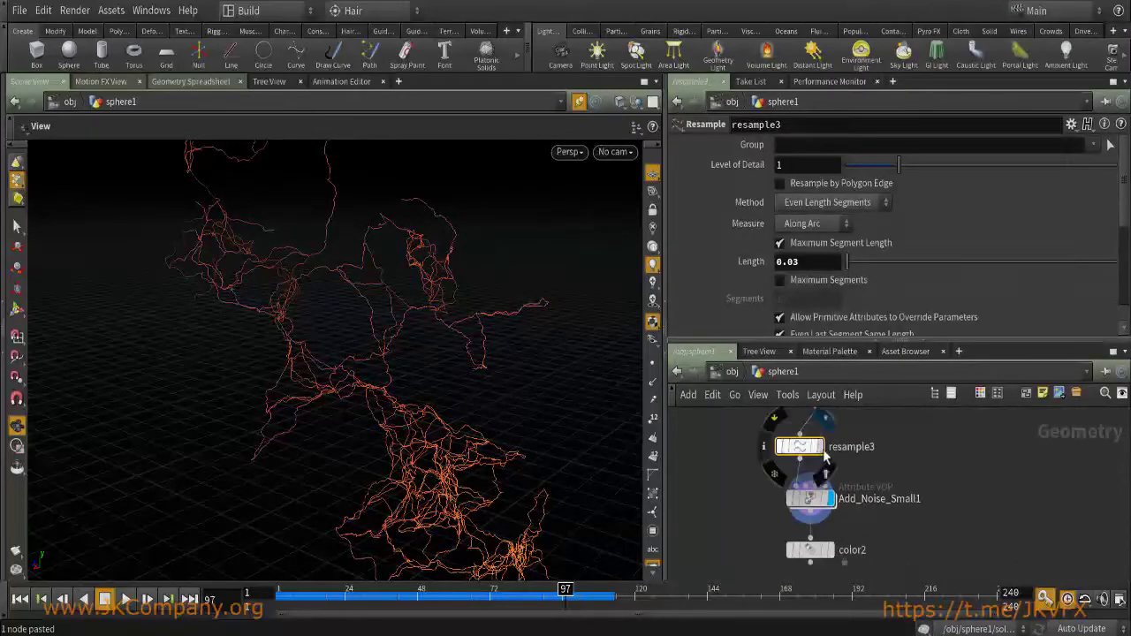
{"action": "left_click", "coordinate": [655, 359]}
{"action": "mouse_move", "coordinate": [780, 449]}
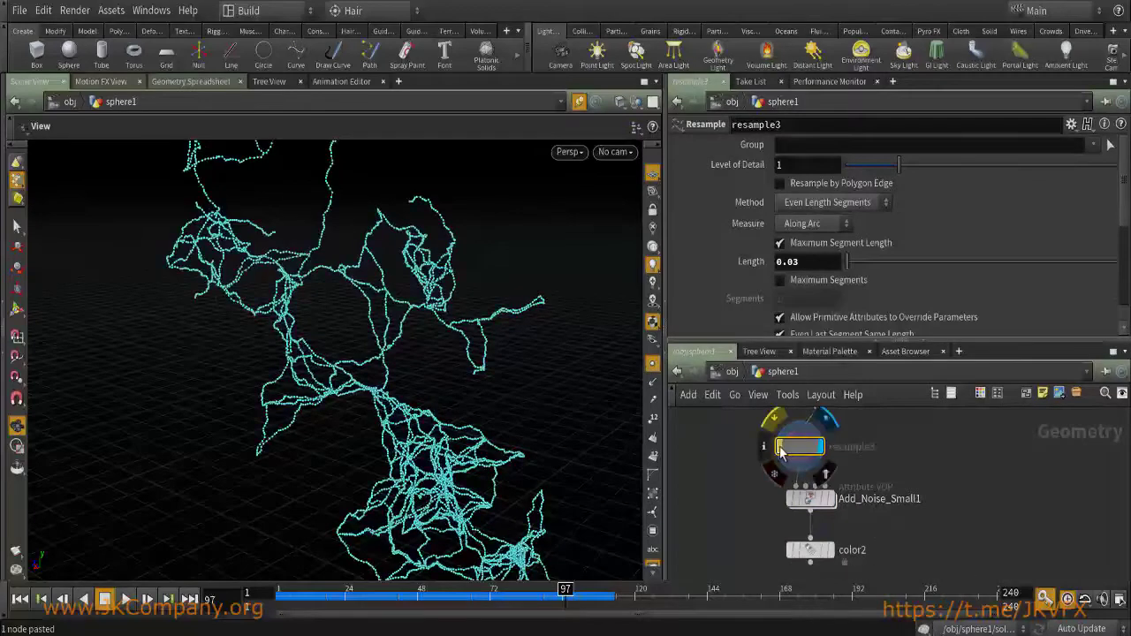
{"action": "left_click", "coordinate": [830, 498]}
{"action": "left_click", "coordinate": [806, 498]}
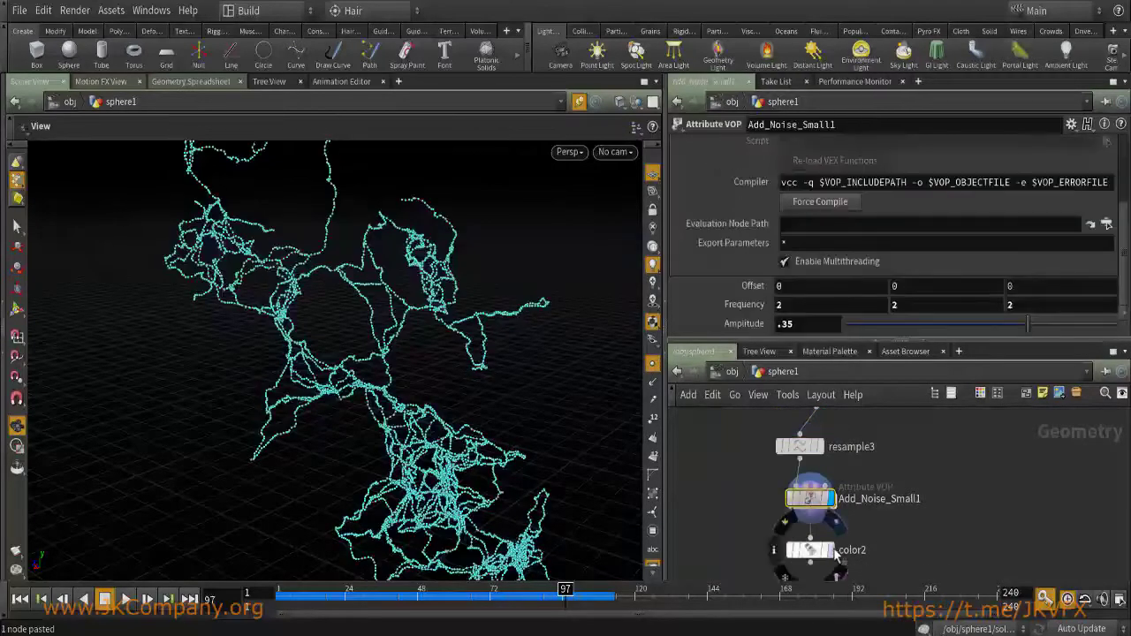
{"action": "left_click", "coordinate": [836, 553]}
{"action": "left_click", "coordinate": [808, 550]}
Scrub to frame 82 and save the scene as JKParticlePlexus.hip.
{"action": "left_click_drag", "start_coordinate": [537, 328], "coordinate": [393, 459]}
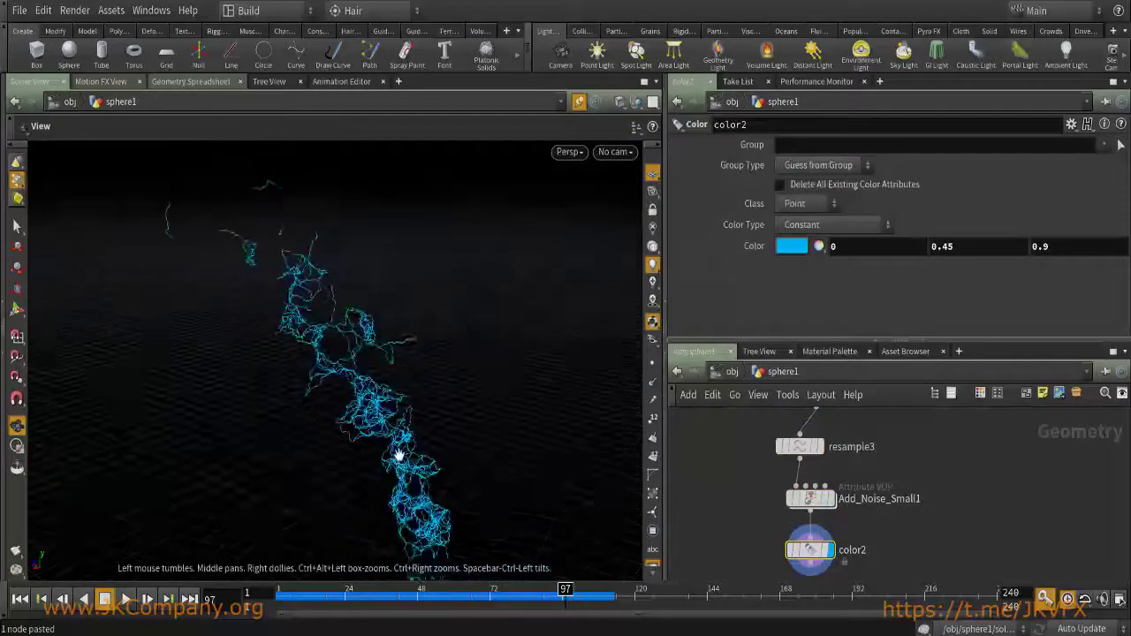
{"action": "left_click_drag", "start_coordinate": [382, 593], "coordinate": [585, 608]}
{"action": "middle_click_drag", "start_coordinate": [917, 471], "coordinate": [910, 495]}
{"action": "key", "text": "ctrl+s"}
{"action": "scroll", "coordinate": [879, 554], "scroll_direction": "down", "scroll_amount": 3}
Put the display flag on Add_Plexus to show the orange plexus lines.
{"action": "left_click_drag", "start_coordinate": [184, 389], "coordinate": [359, 184]}
{"action": "middle_click_drag", "start_coordinate": [818, 429], "coordinate": [802, 522]}
{"action": "scroll", "coordinate": [795, 517], "scroll_direction": "up", "scroll_amount": 3}
{"action": "scroll", "coordinate": [847, 451], "scroll_direction": "up", "scroll_amount": 1}
{"action": "middle_click_drag", "start_coordinate": [847, 450], "coordinate": [830, 401]}
{"action": "left_click", "coordinate": [761, 429]}
{"action": "middle_click_drag", "start_coordinate": [826, 495], "coordinate": [806, 550]}
{"action": "scroll", "coordinate": [806, 550], "scroll_direction": "down", "scroll_amount": 2}
Scrub the plexus animation from frame 20 through 78 to frame 94.
{"action": "middle_click_drag", "start_coordinate": [816, 505], "coordinate": [810, 471]}
{"action": "left_click_drag", "start_coordinate": [486, 349], "coordinate": [404, 274]}
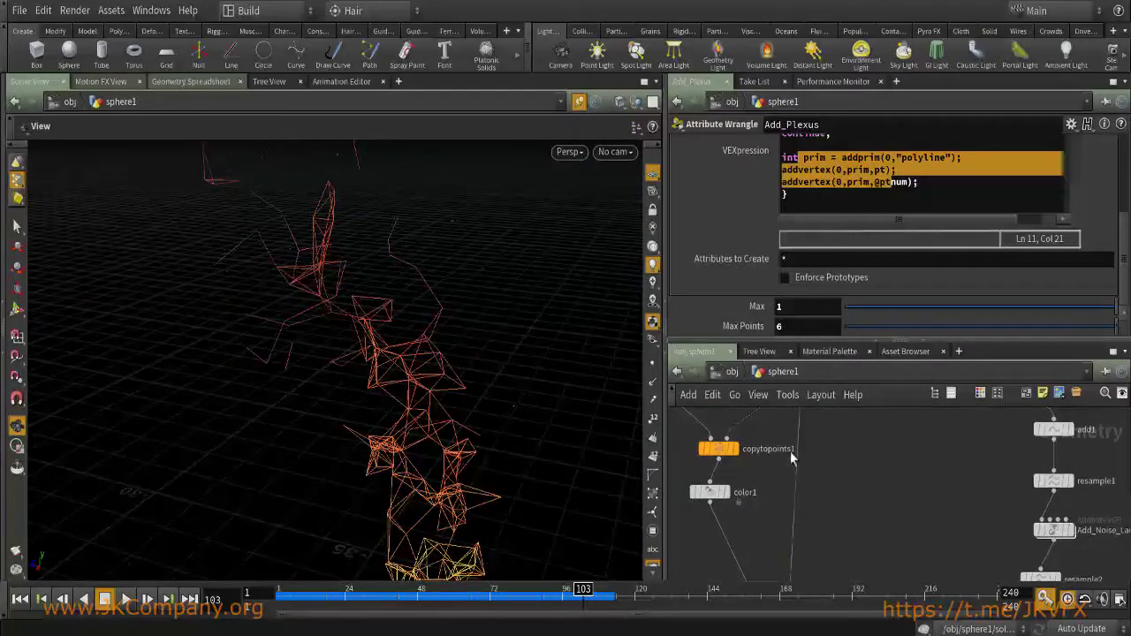
{"action": "mouse_move", "coordinate": [327, 601]}
{"action": "left_mouse_down"}
{"action": "mouse_move", "coordinate": [286, 604]}
{"action": "mouse_move", "coordinate": [338, 606]}
{"action": "left_mouse_up"}
{"action": "left_click_drag", "start_coordinate": [443, 614], "coordinate": [508, 608]}
{"action": "scroll", "coordinate": [801, 521], "scroll_direction": "down", "scroll_amount": 2}
{"action": "middle_click_drag", "start_coordinate": [810, 543], "coordinate": [814, 510]}
{"action": "left_click_drag", "start_coordinate": [519, 591], "coordinate": [555, 591]}
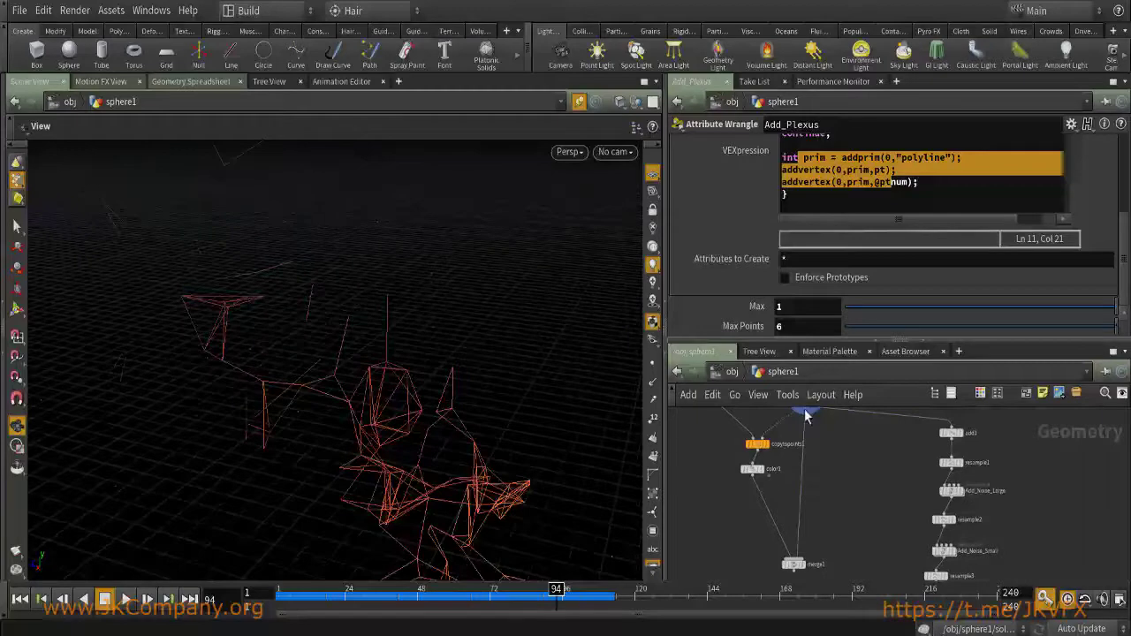
Compare the color1 points, the merged result and the Add_Plexus lines alone.
{"action": "left_click", "coordinate": [765, 468]}
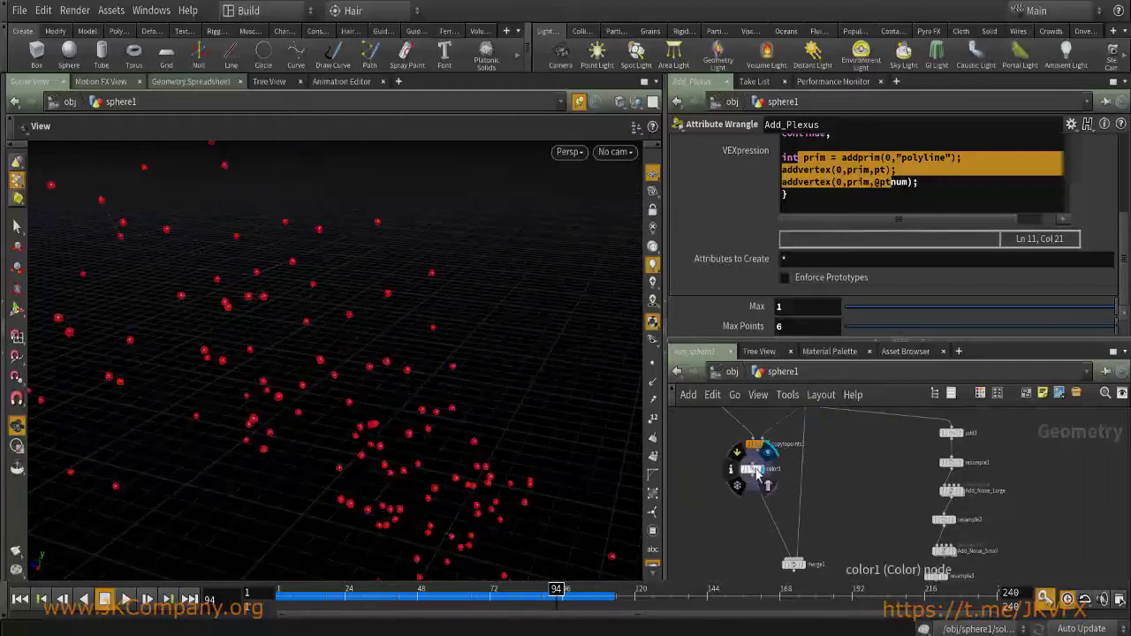
{"action": "middle_click_drag", "start_coordinate": [808, 571], "coordinate": [797, 503]}
{"action": "left_click", "coordinate": [792, 497]}
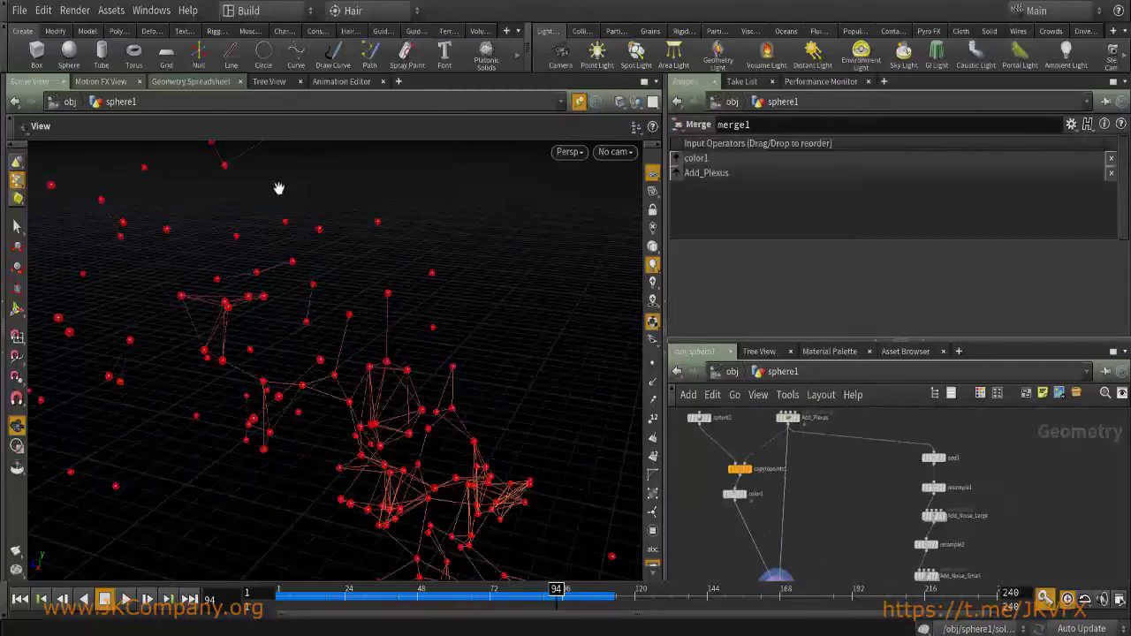
{"action": "left_click", "coordinate": [792, 417]}
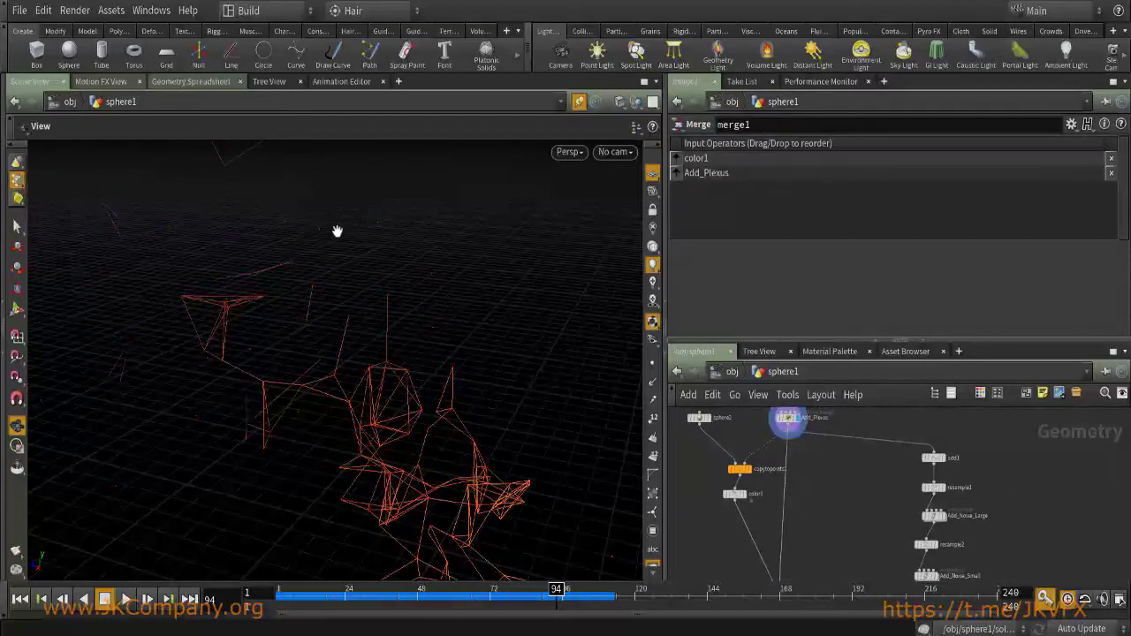
Add an add2 node after Add_Plexus, display it, and view frame 17.
{"action": "key", "text": "Tab"}
{"action": "type", "text": "add"}
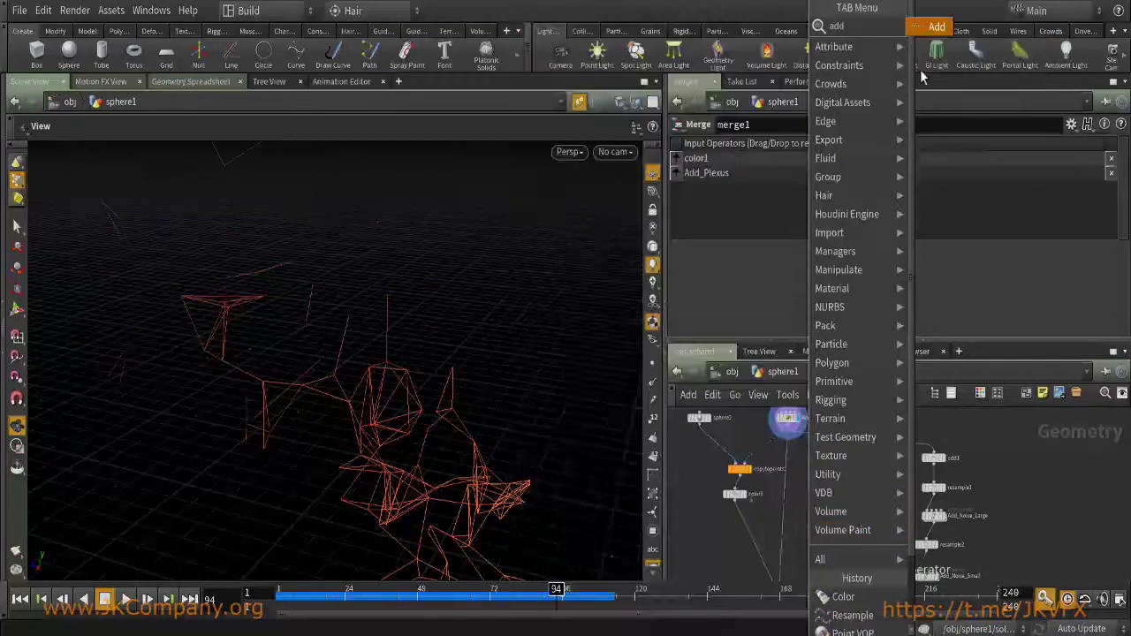
{"action": "left_click", "coordinate": [923, 32]}
{"action": "left_click", "coordinate": [788, 482]}
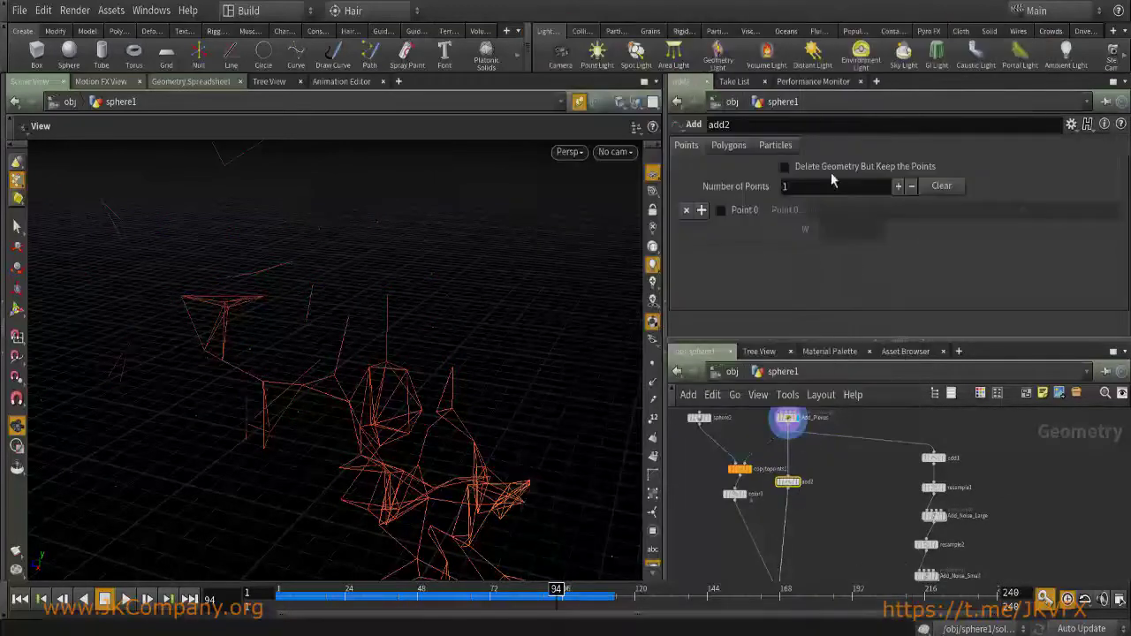
{"action": "left_click", "coordinate": [729, 145]}
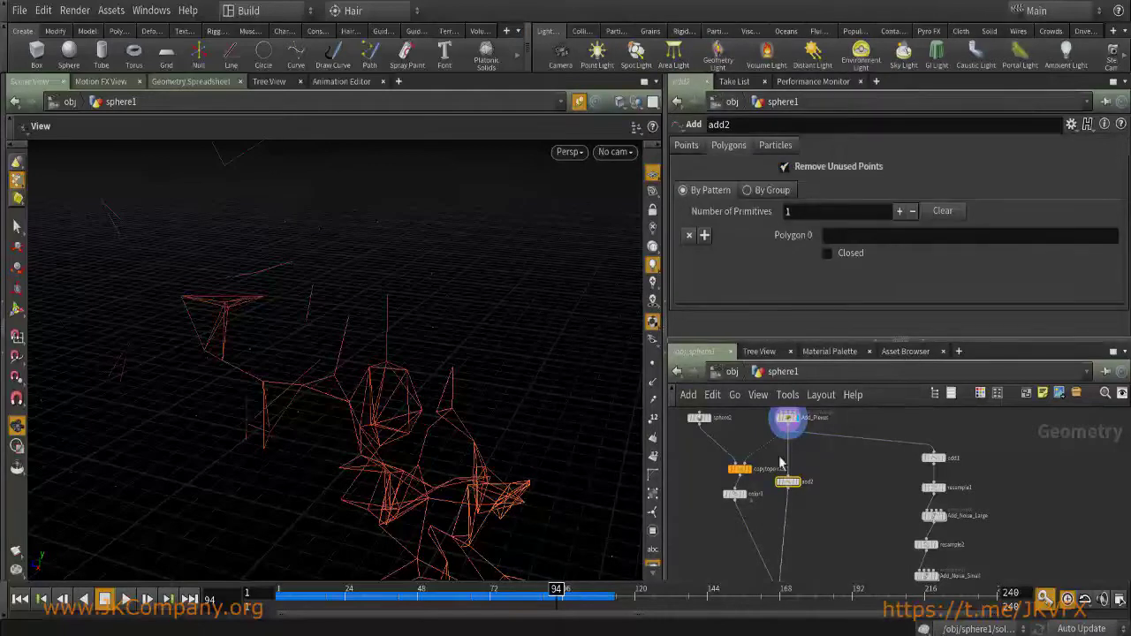
{"action": "left_click", "coordinate": [798, 482]}
{"action": "scroll", "coordinate": [786, 464], "scroll_direction": "up", "scroll_amount": 3}
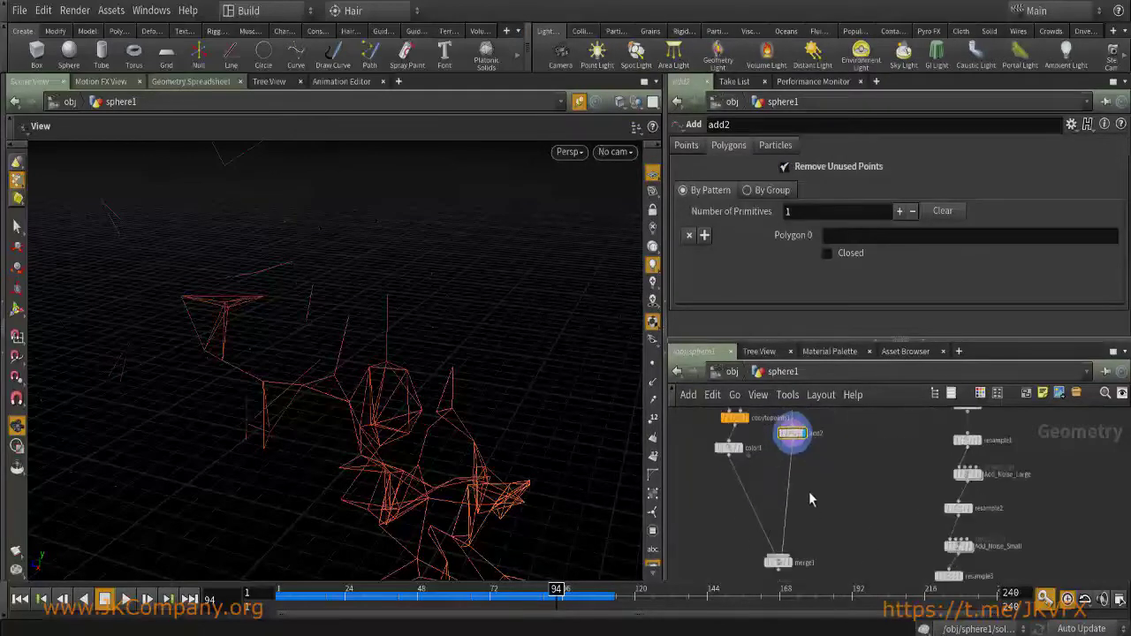
{"action": "left_click_drag", "start_coordinate": [274, 608], "coordinate": [324, 597]}
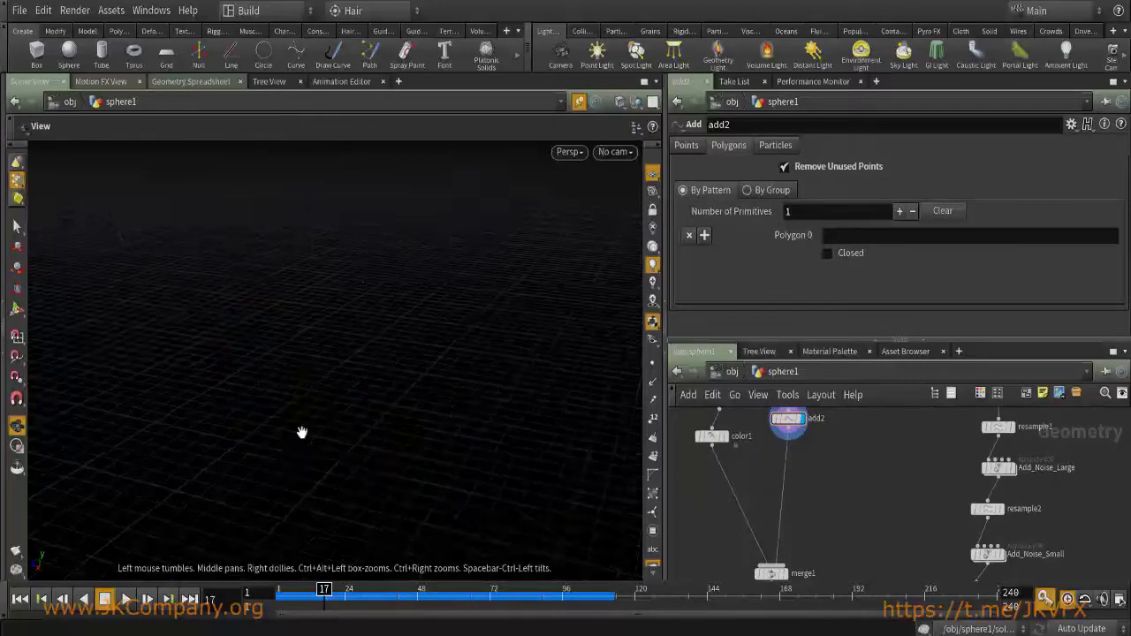
Create polywire1 after add2 and display its tubes.
{"action": "key", "text": "g"}
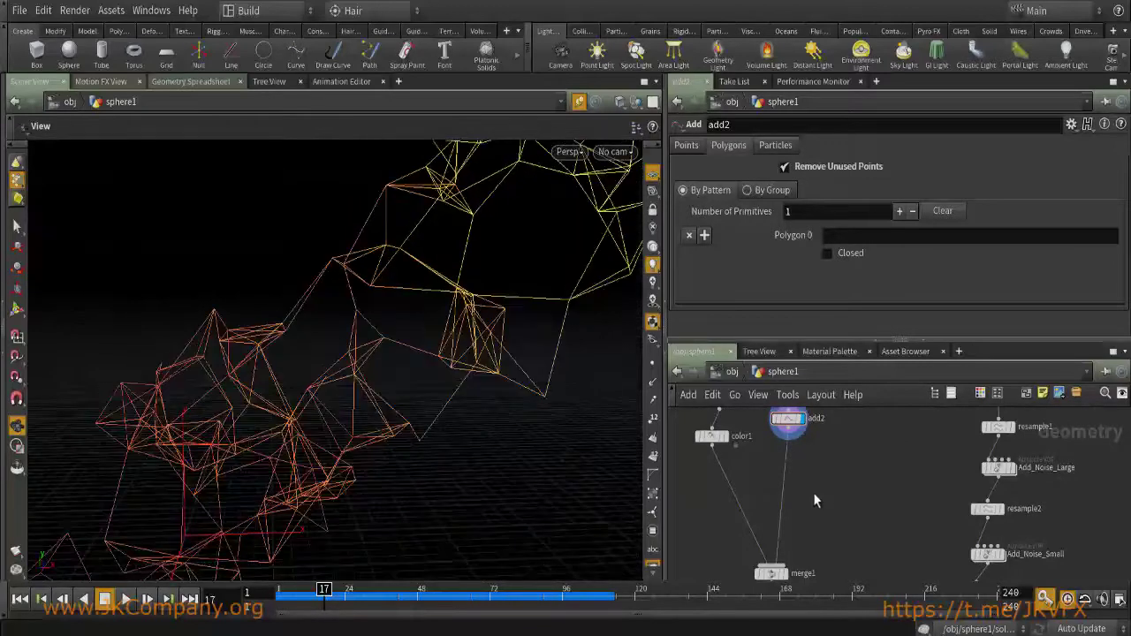
{"action": "key", "text": "Tab"}
{"action": "type", "text": "polyw"}
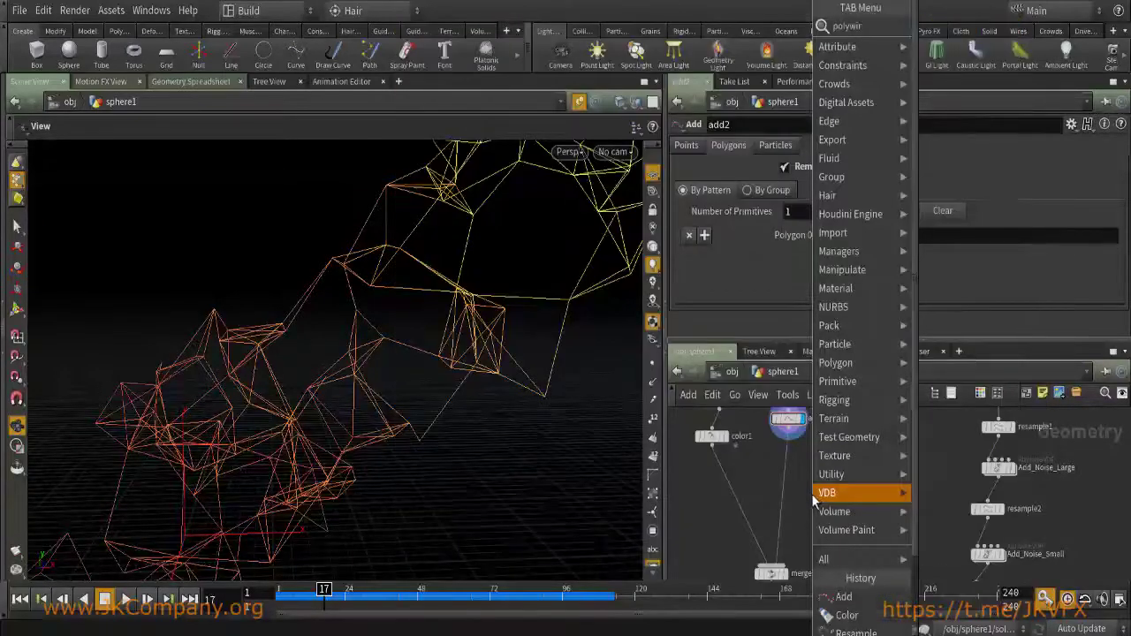
{"action": "key", "text": "Return"}
{"action": "left_click", "coordinate": [812, 498]}
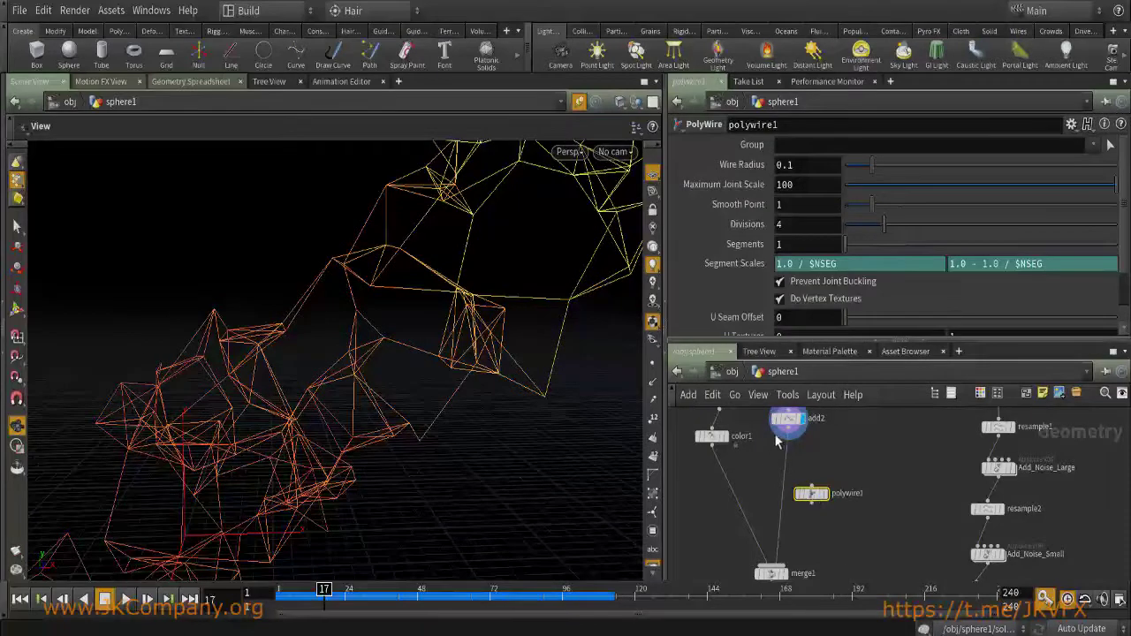
{"action": "left_click", "coordinate": [827, 500]}
{"action": "left_click_drag", "start_coordinate": [530, 388], "coordinate": [578, 333]}
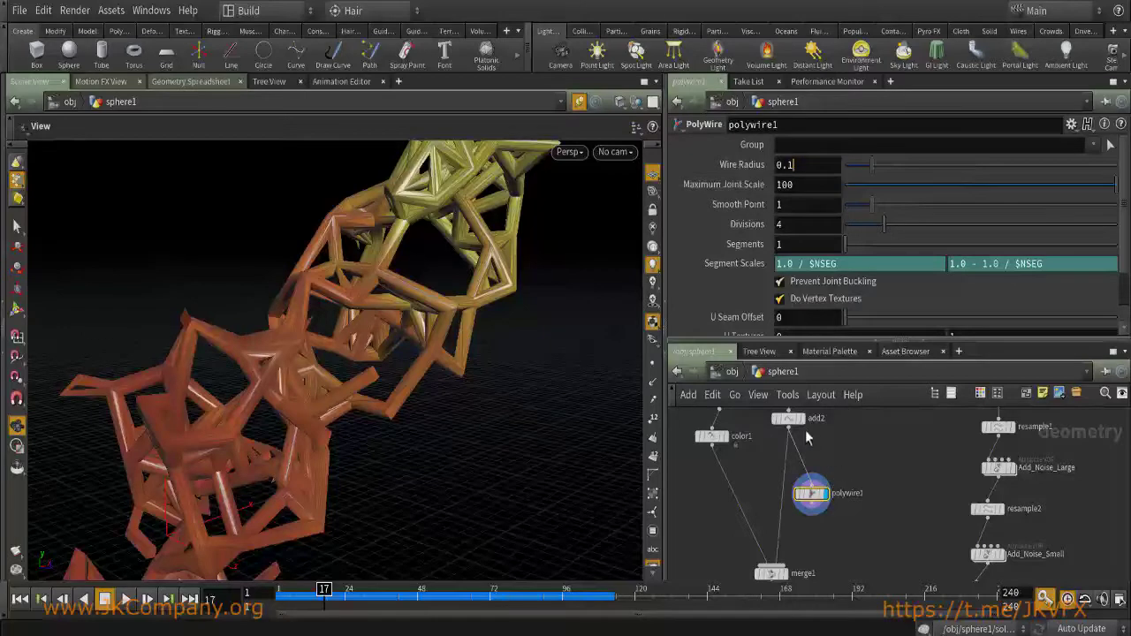
Thin polywire1's Wire Radius to .05.
{"action": "scroll", "coordinate": [448, 252], "scroll_direction": "down", "scroll_amount": 3}
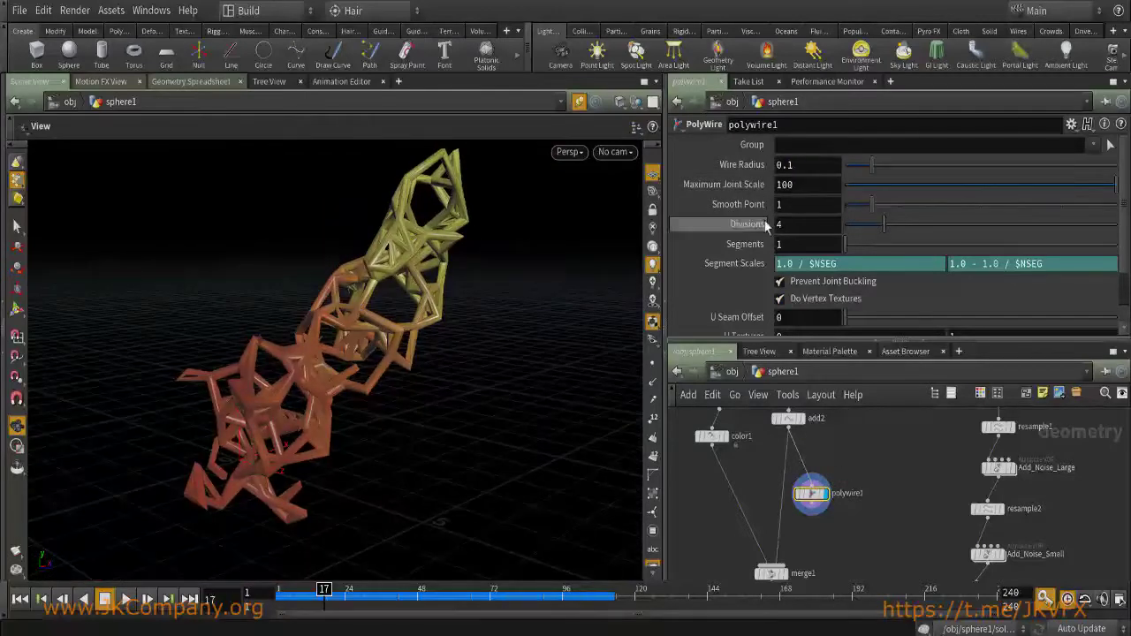
{"action": "left_click_drag", "start_coordinate": [446, 227], "coordinate": [330, 284]}
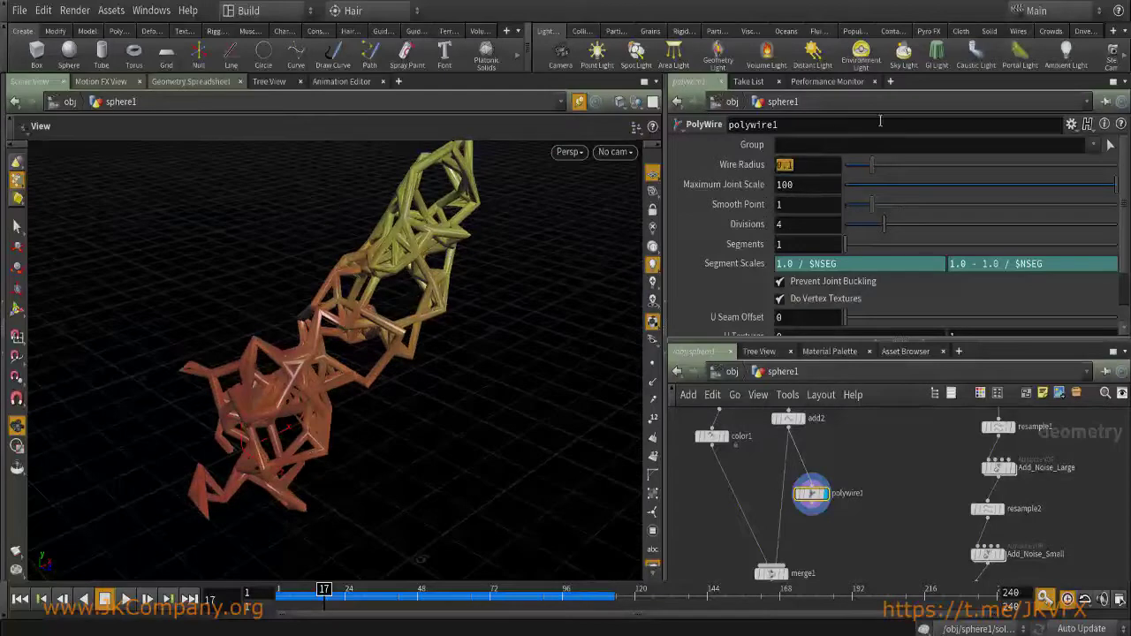
{"action": "type", "text": "5"}
{"action": "key", "text": "Return"}
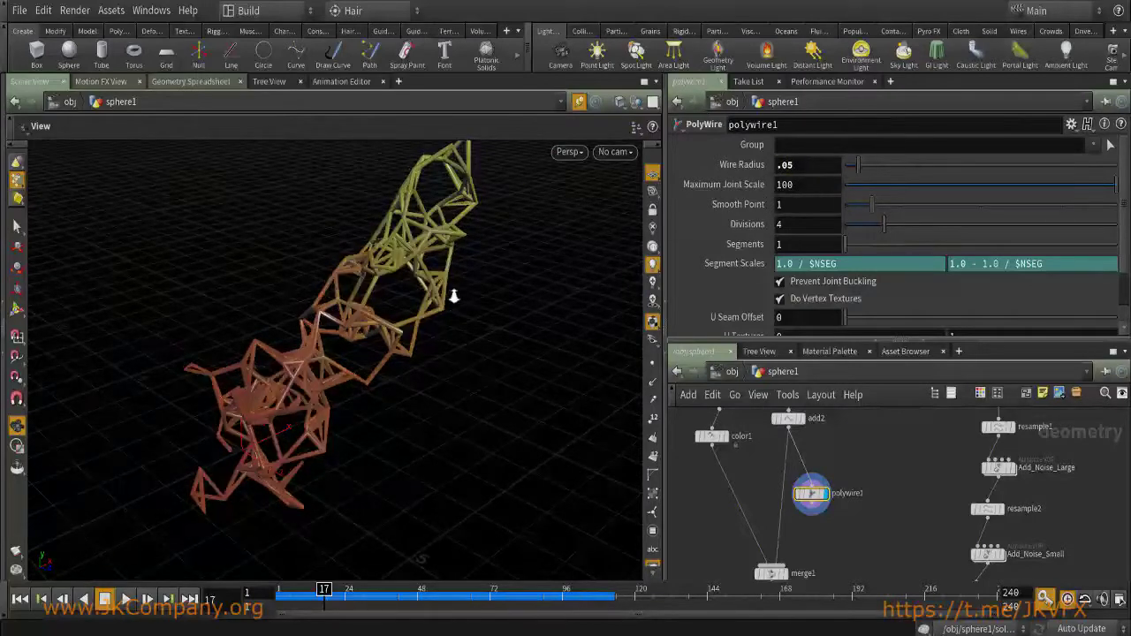
{"action": "scroll", "coordinate": [449, 312], "scroll_direction": "up", "scroll_amount": 3}
{"action": "key", "text": "Tab"}
Add a Wireframe node wire1 fed by add2 and display it.
{"action": "type", "text": "wire"}
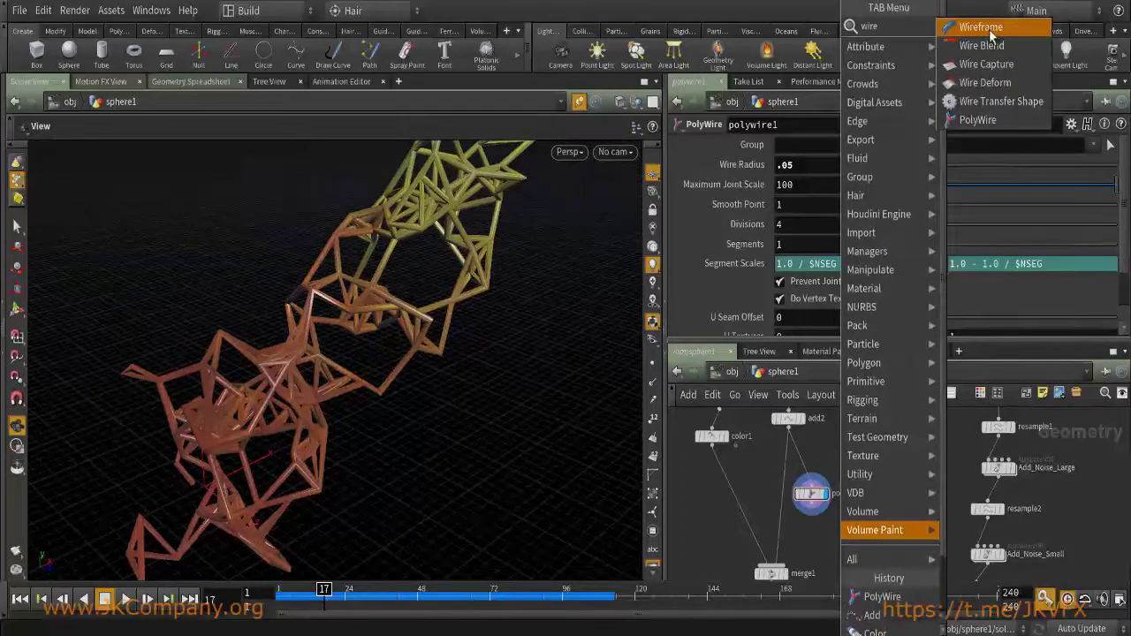
{"action": "key", "text": "Return"}
{"action": "left_click", "coordinate": [876, 473]}
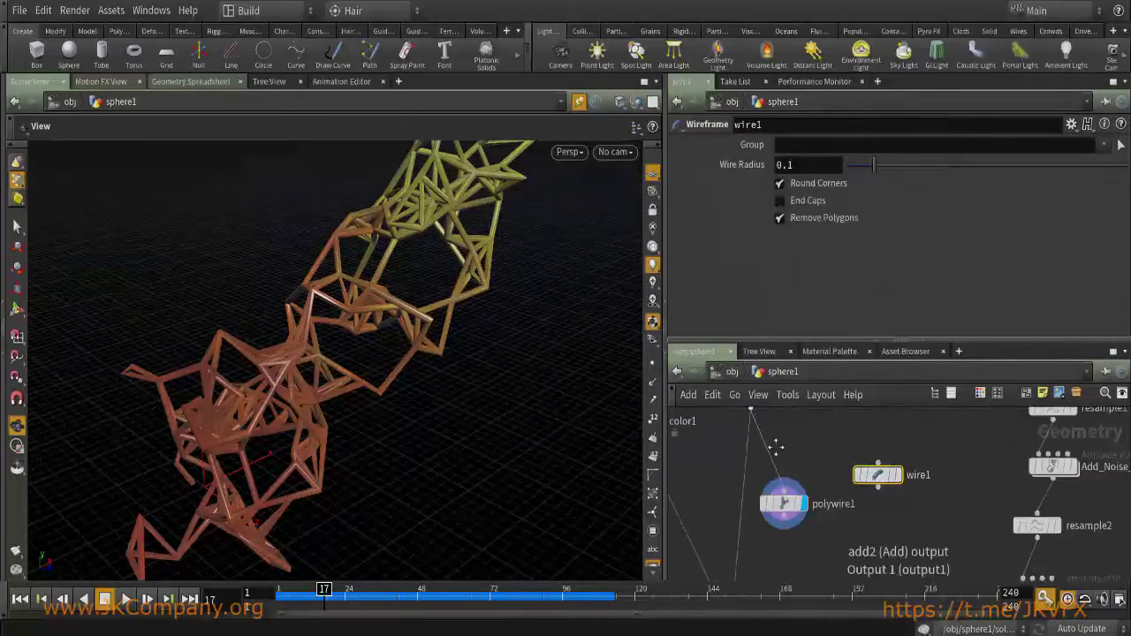
{"action": "middle_click_drag", "start_coordinate": [769, 420], "coordinate": [758, 447]}
{"action": "left_click_drag", "start_coordinate": [756, 442], "coordinate": [880, 497]}
{"action": "left_click", "coordinate": [899, 510]}
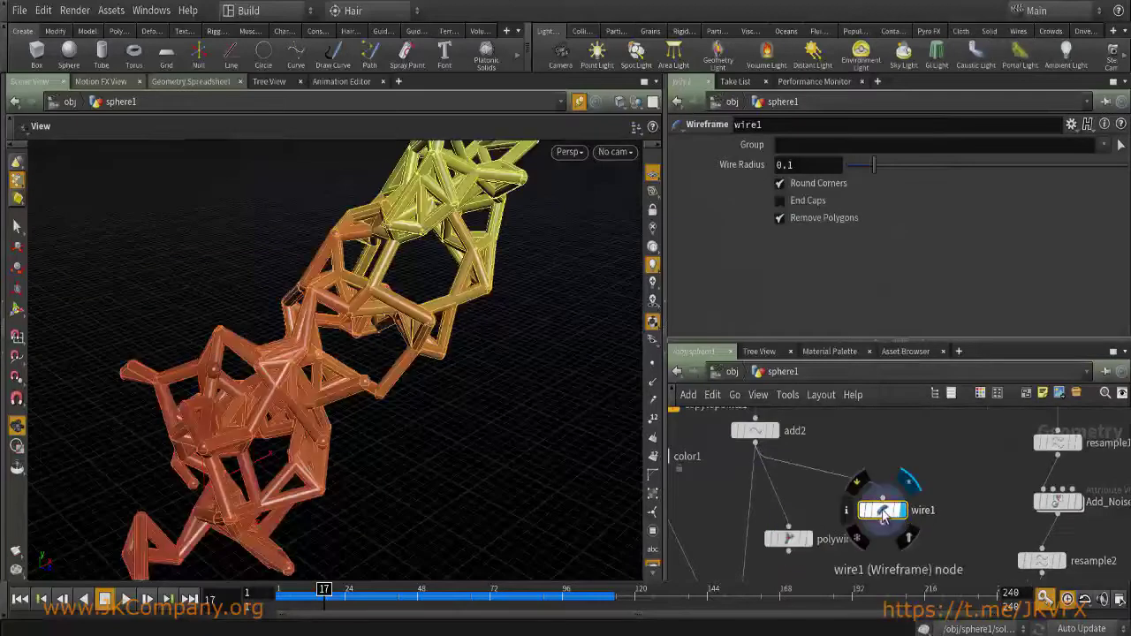
{"action": "left_click", "coordinate": [804, 165]}
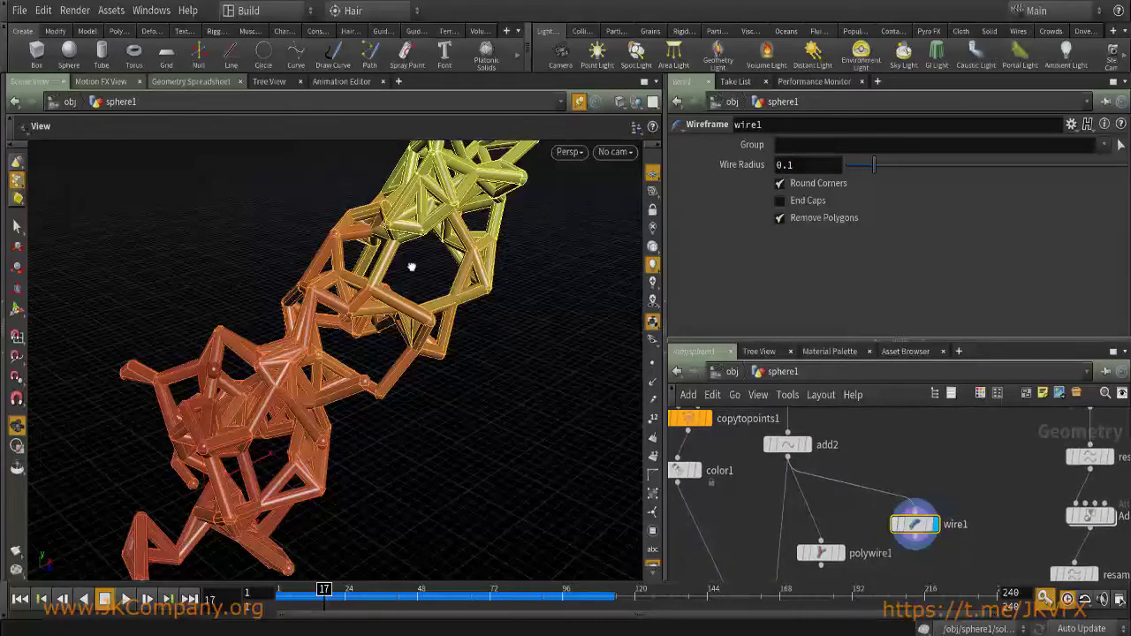
Give wire1 flat tube ends instead of rounded ones.
{"action": "left_click_drag", "start_coordinate": [407, 259], "coordinate": [315, 258]}
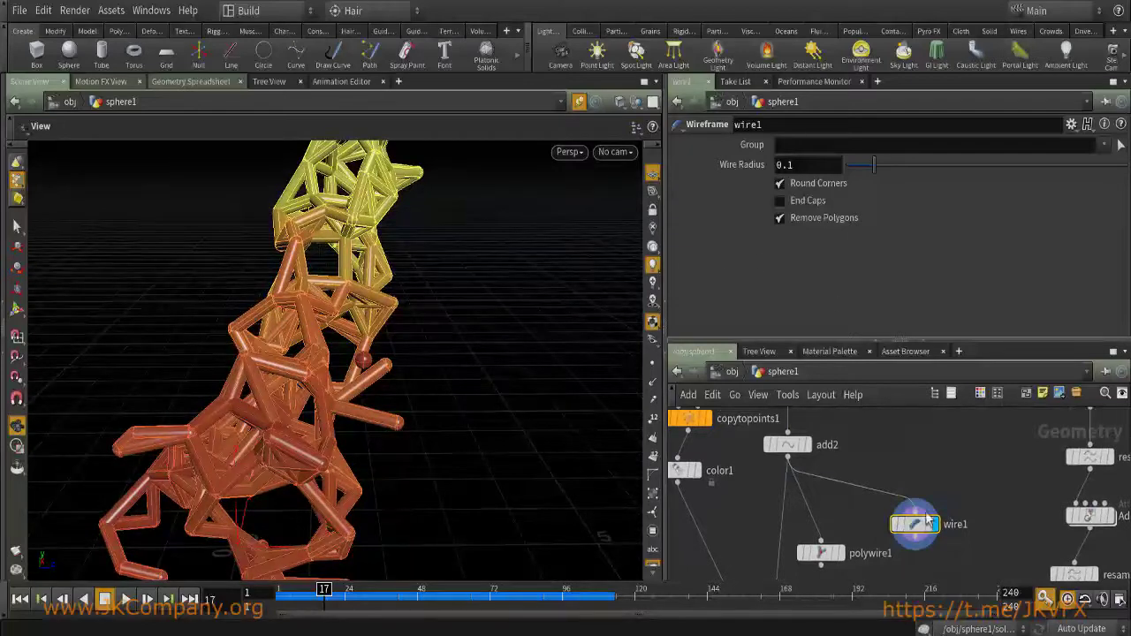
{"action": "left_click_drag", "start_coordinate": [459, 291], "coordinate": [518, 260]}
{"action": "scroll", "coordinate": [518, 260], "scroll_direction": "up", "scroll_amount": 5}
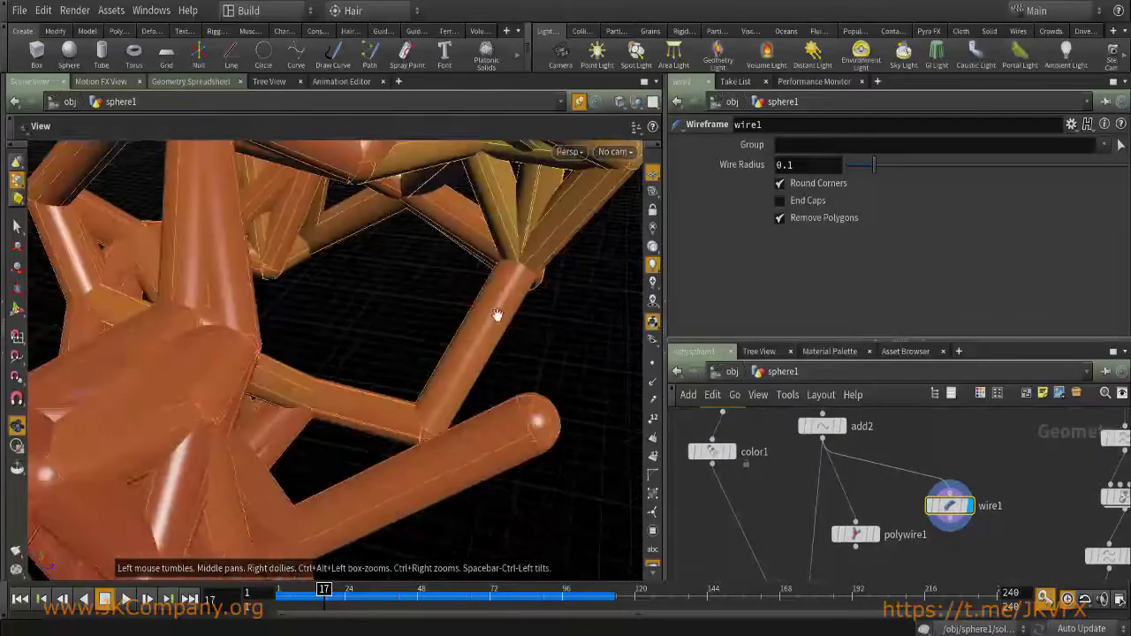
{"action": "left_click_drag", "start_coordinate": [488, 309], "coordinate": [489, 435]}
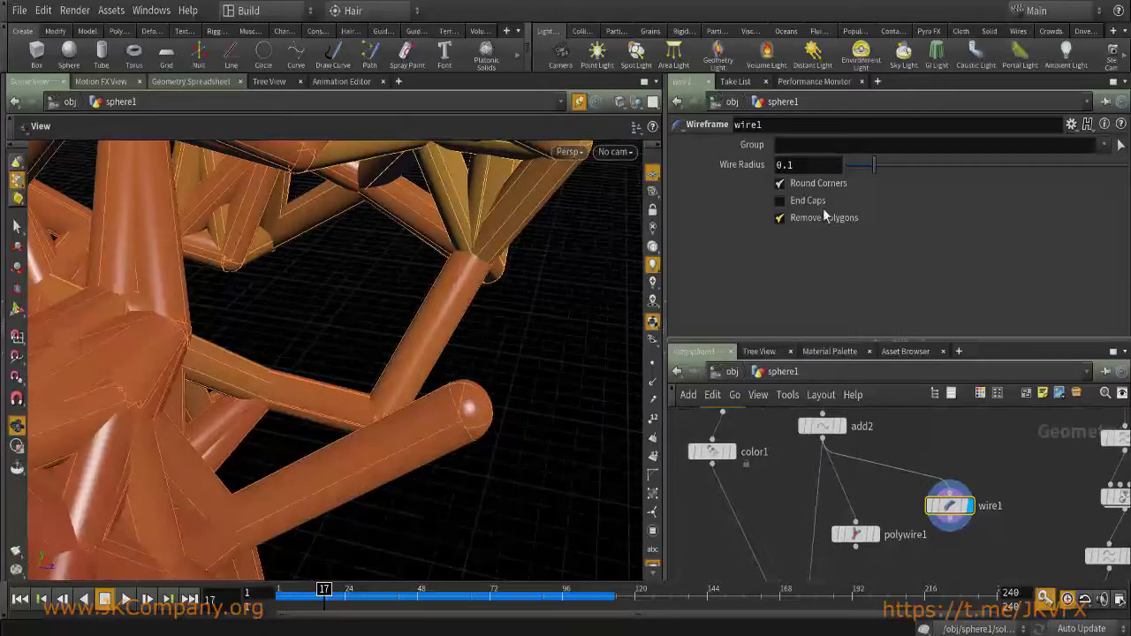
{"action": "left_click", "coordinate": [818, 184]}
{"action": "left_click_drag", "start_coordinate": [467, 408], "coordinate": [353, 465]}
{"action": "left_click_drag", "start_coordinate": [286, 447], "coordinate": [291, 424]}
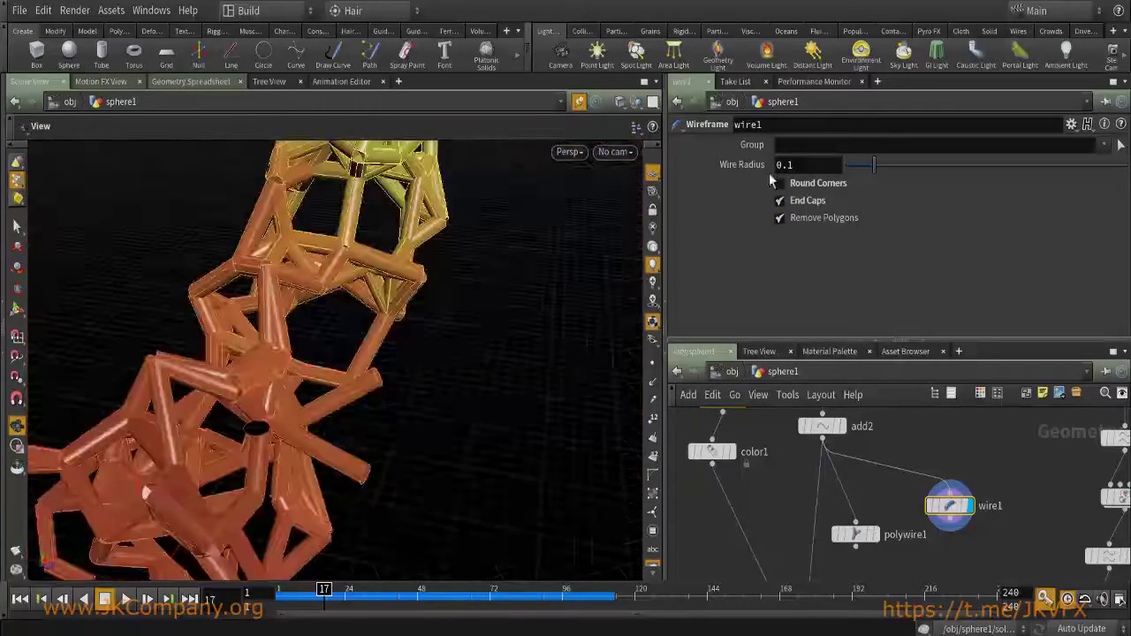
Reduce wire1's Wire Radius to .02, then to .015.
{"action": "key", "text": "ctrl+a"}
{"action": "type", "text": ".02"}
{"action": "key", "text": "Return"}
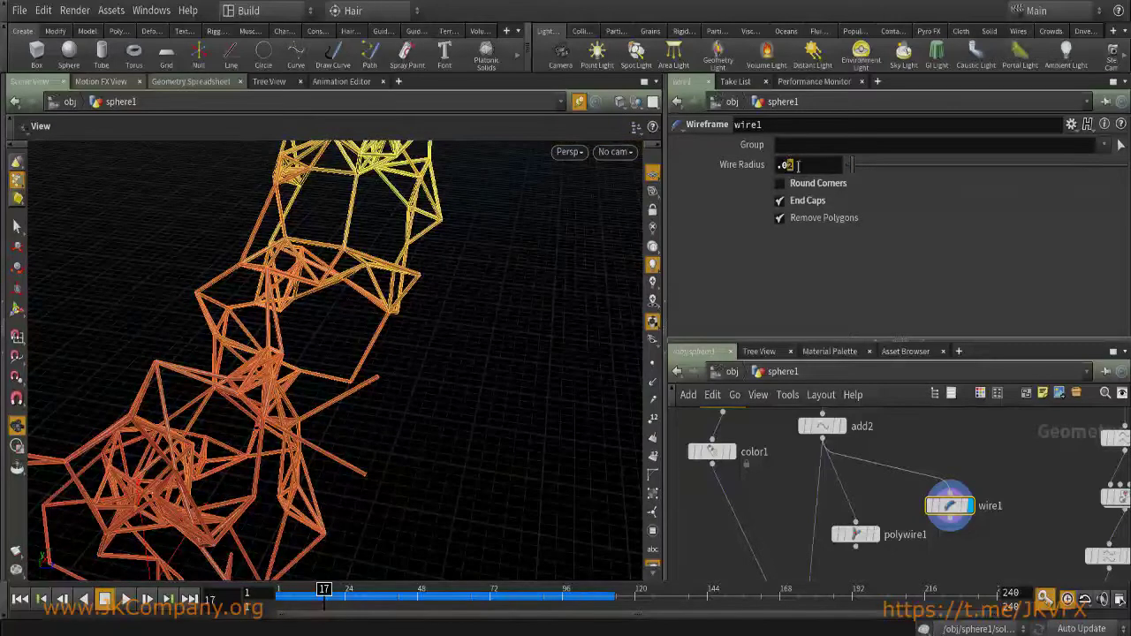
{"action": "type", "text": "15"}
{"action": "key", "text": "Return"}
{"action": "scroll", "coordinate": [303, 303], "scroll_direction": "down", "scroll_amount": 5}
{"action": "left_click_drag", "start_coordinate": [265, 462], "coordinate": [416, 416]}
{"action": "left_click_drag", "start_coordinate": [454, 313], "coordinate": [438, 348]}
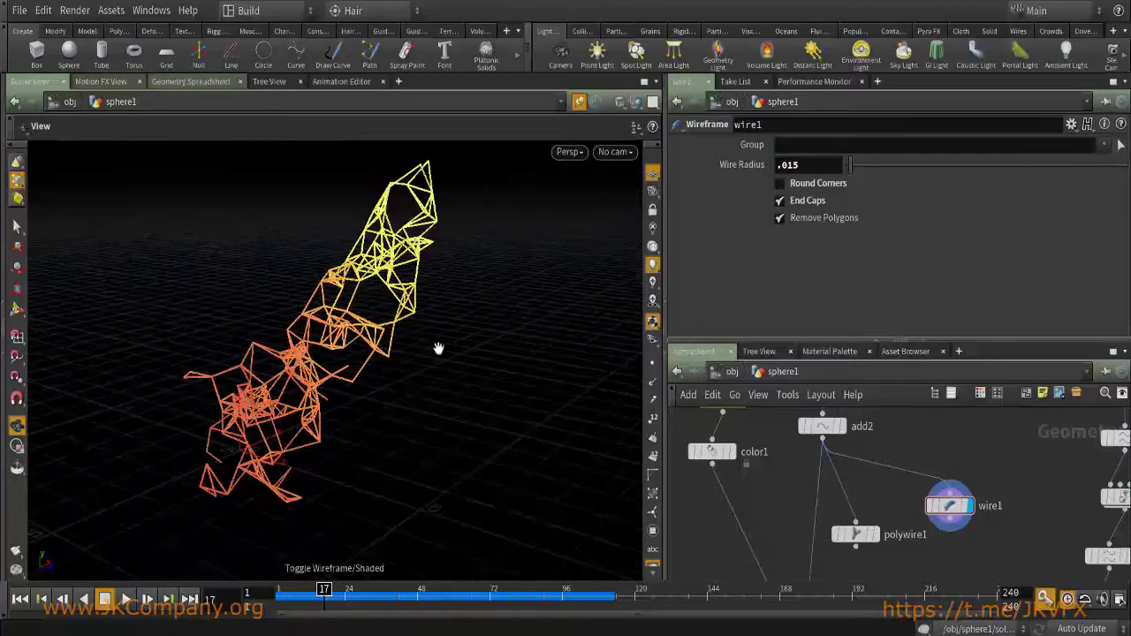
Play the animation comparing polywire1's tubes with wire1's thin wires.
{"action": "middle_click_drag", "start_coordinate": [923, 499], "coordinate": [872, 469]}
{"action": "left_click", "coordinate": [849, 461]}
{"action": "left_click", "coordinate": [127, 599]}
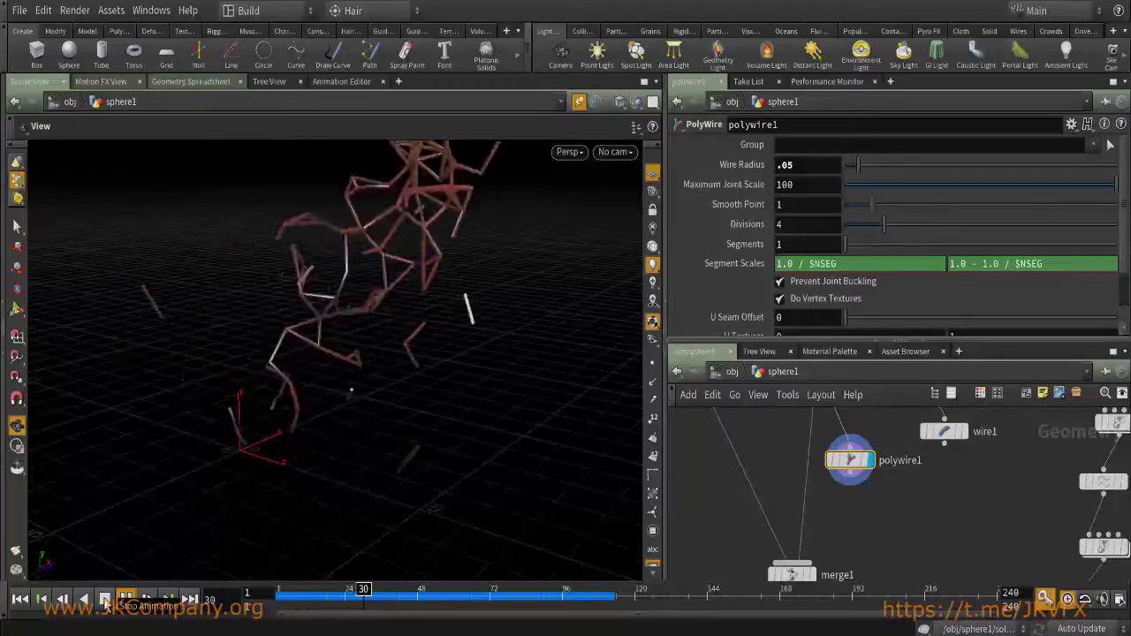
{"action": "left_click", "coordinate": [104, 601]}
{"action": "left_click", "coordinate": [941, 442]}
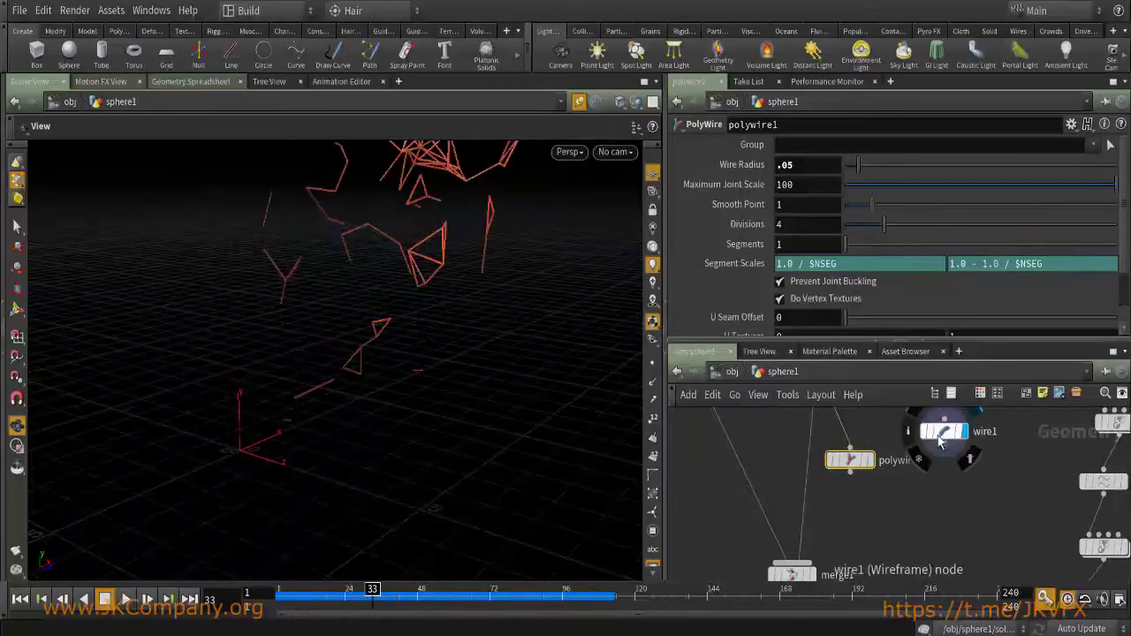
{"action": "left_click", "coordinate": [20, 599]}
{"action": "left_click", "coordinate": [125, 599]}
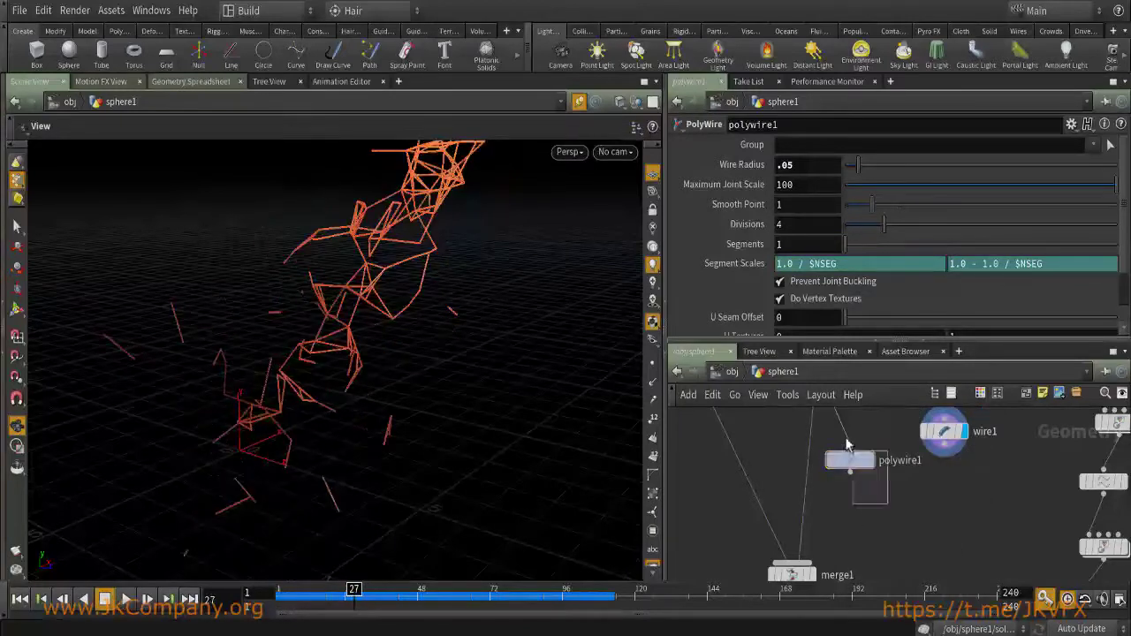
Delete polywire1, connect wire1 into merge1, and select wire1.
{"action": "key", "text": "Delete"}
{"action": "left_click_drag", "start_coordinate": [805, 499], "coordinate": [944, 452]}
{"action": "left_click", "coordinate": [804, 542]}
{"action": "left_click_drag", "start_coordinate": [610, 462], "coordinate": [298, 513]}
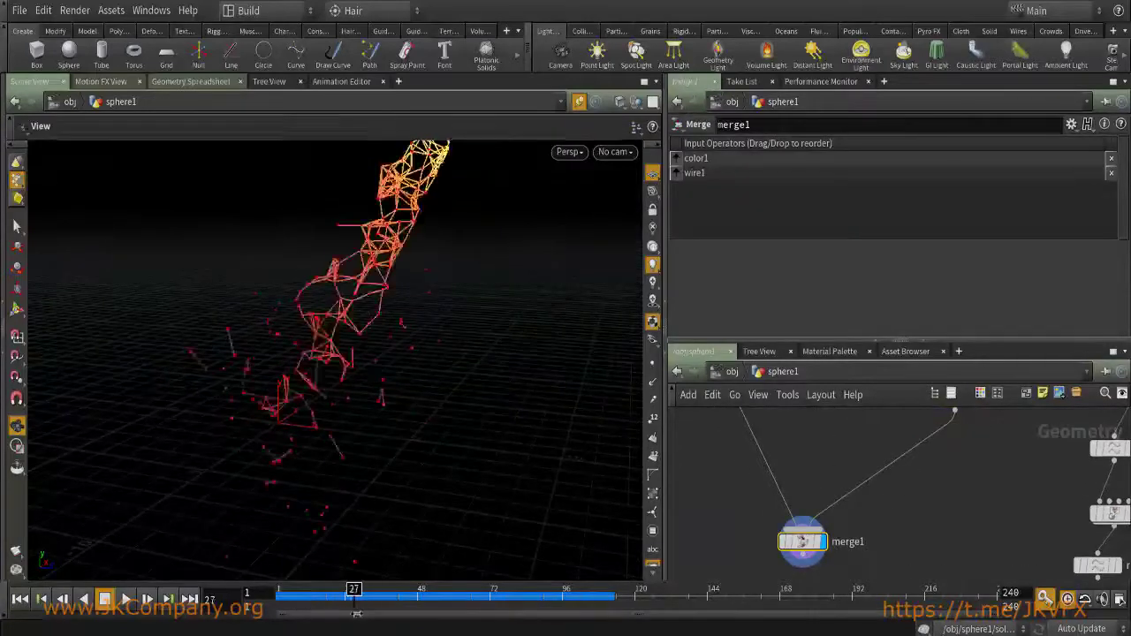
{"action": "middle_click_drag", "start_coordinate": [800, 512], "coordinate": [875, 542]}
{"action": "left_click", "coordinate": [875, 491]}
Copy wire1 and paste it as wire2 above color2 on the blue wire chain.
{"action": "key", "text": "ctrl+c"}
{"action": "middle_click_drag", "start_coordinate": [938, 524], "coordinate": [830, 473]}
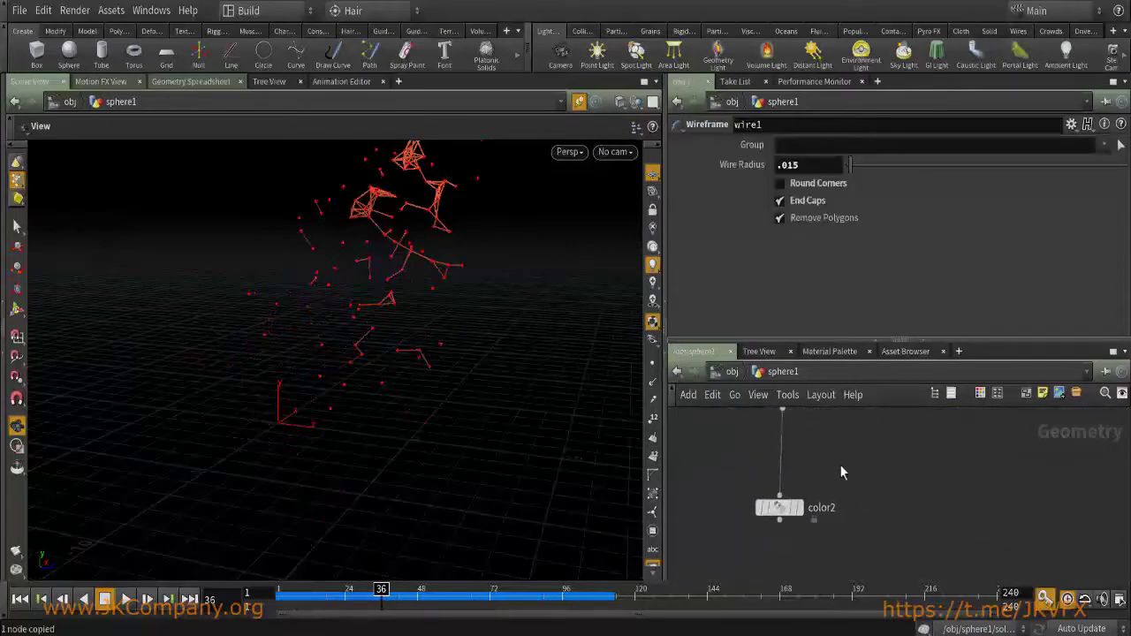
{"action": "left_click", "coordinate": [779, 461]}
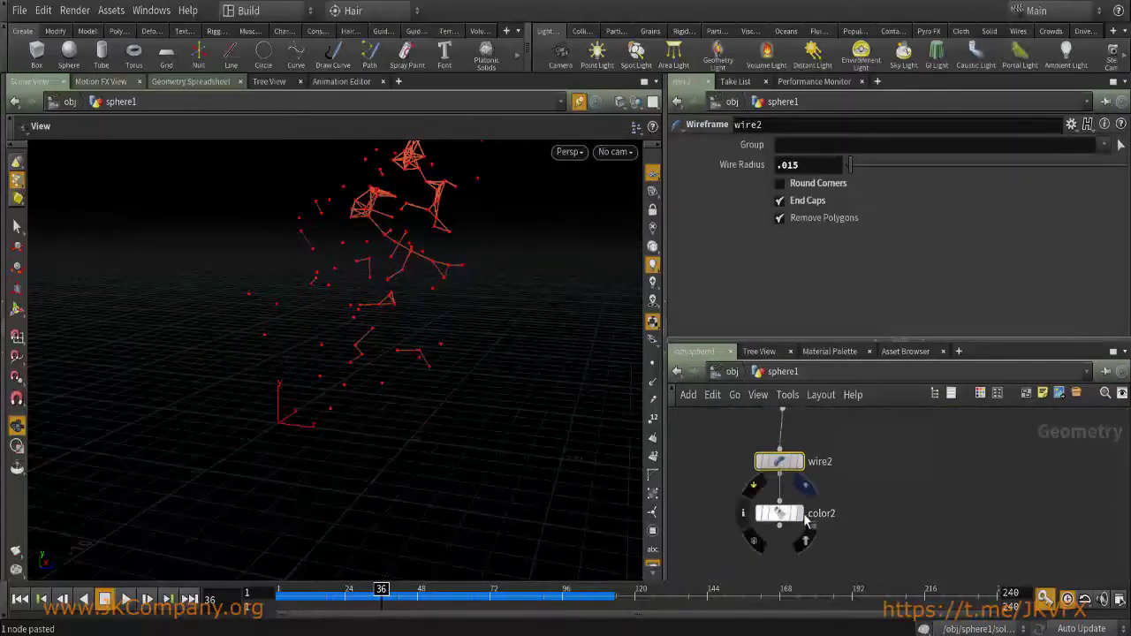
{"action": "left_click", "coordinate": [781, 513]}
{"action": "scroll", "coordinate": [274, 378], "scroll_direction": "up", "scroll_amount": 10}
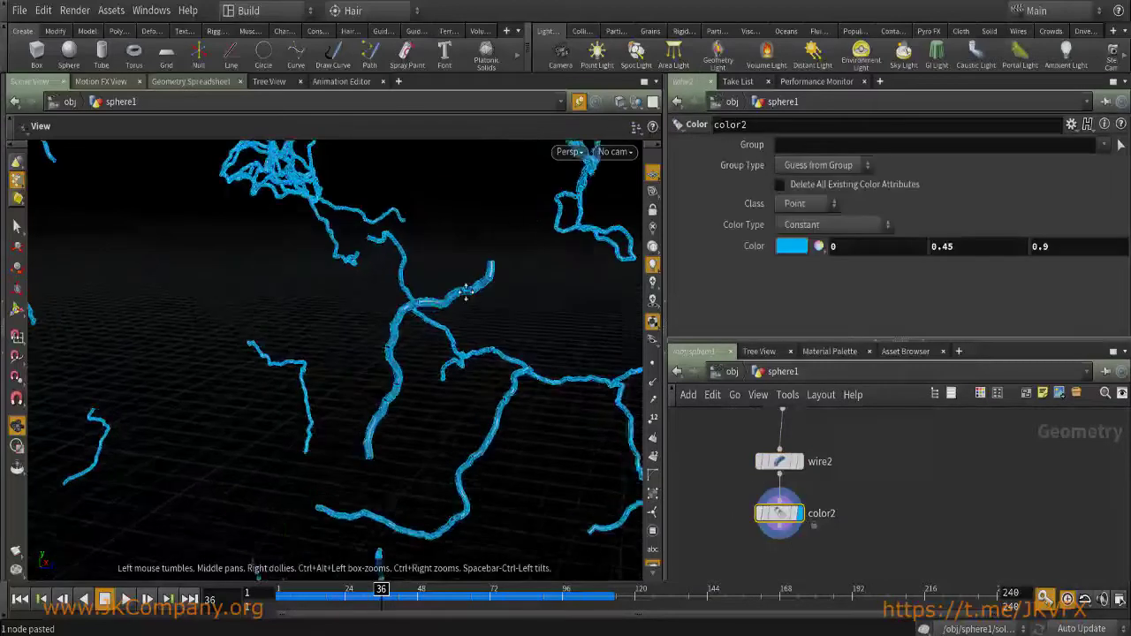
{"action": "scroll", "coordinate": [303, 424], "scroll_direction": "down", "scroll_amount": 5}
{"action": "left_click_drag", "start_coordinate": [303, 424], "coordinate": [412, 323]}
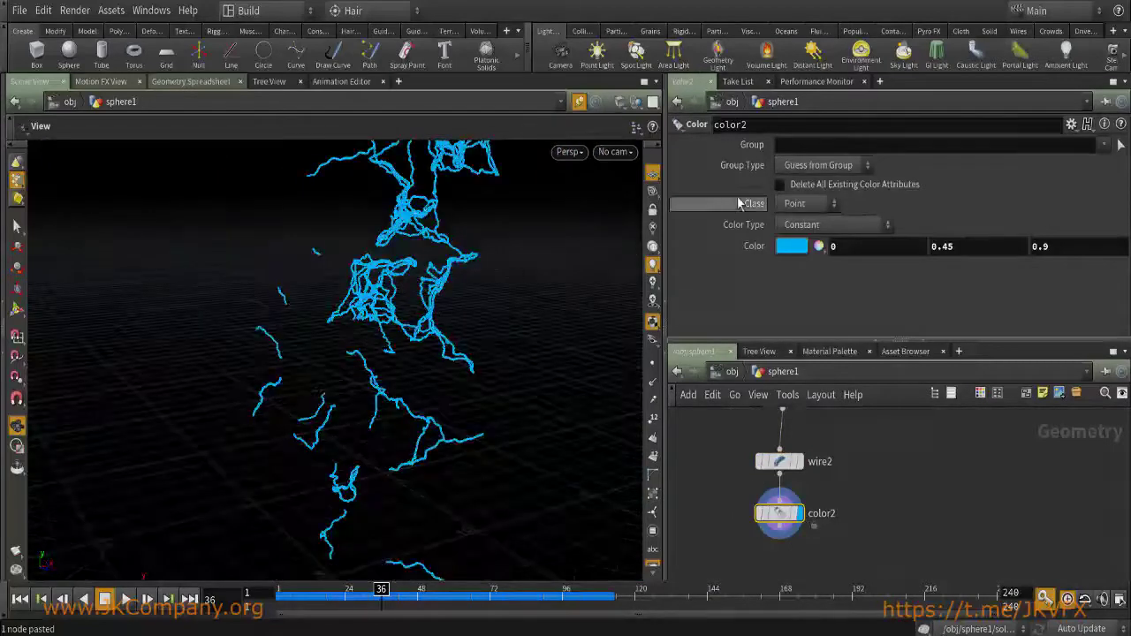
Set wire2's Wire Radius to .0075.
{"action": "left_click", "coordinate": [779, 461]}
{"action": "double_click", "coordinate": [800, 164]}
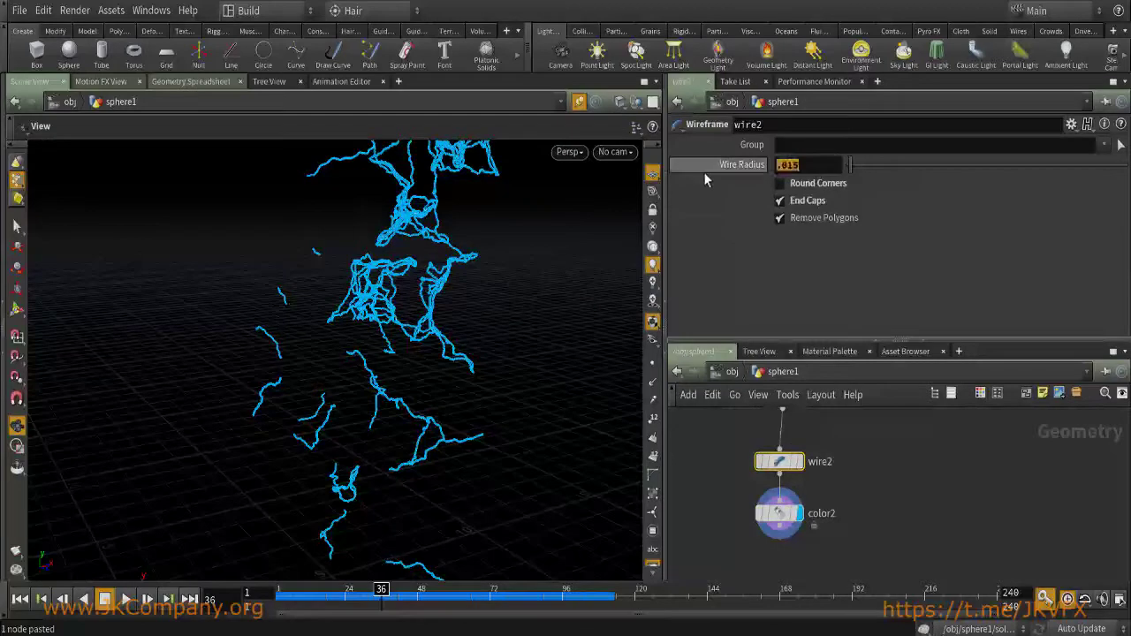
{"action": "type", "text": ".0"}
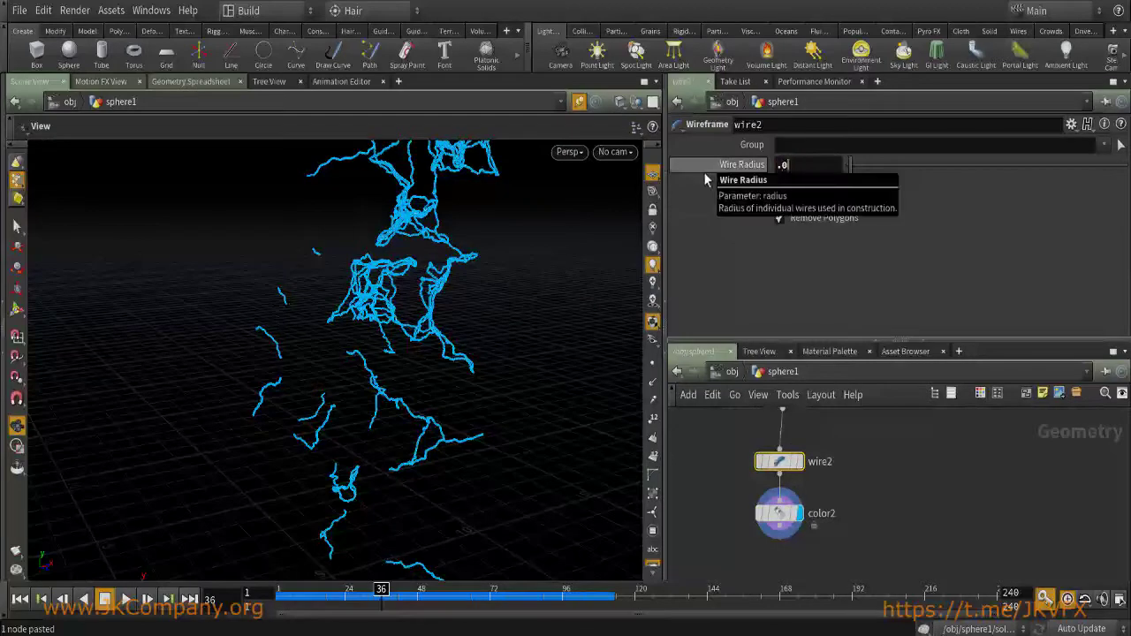
{"action": "key", "text": "Return"}
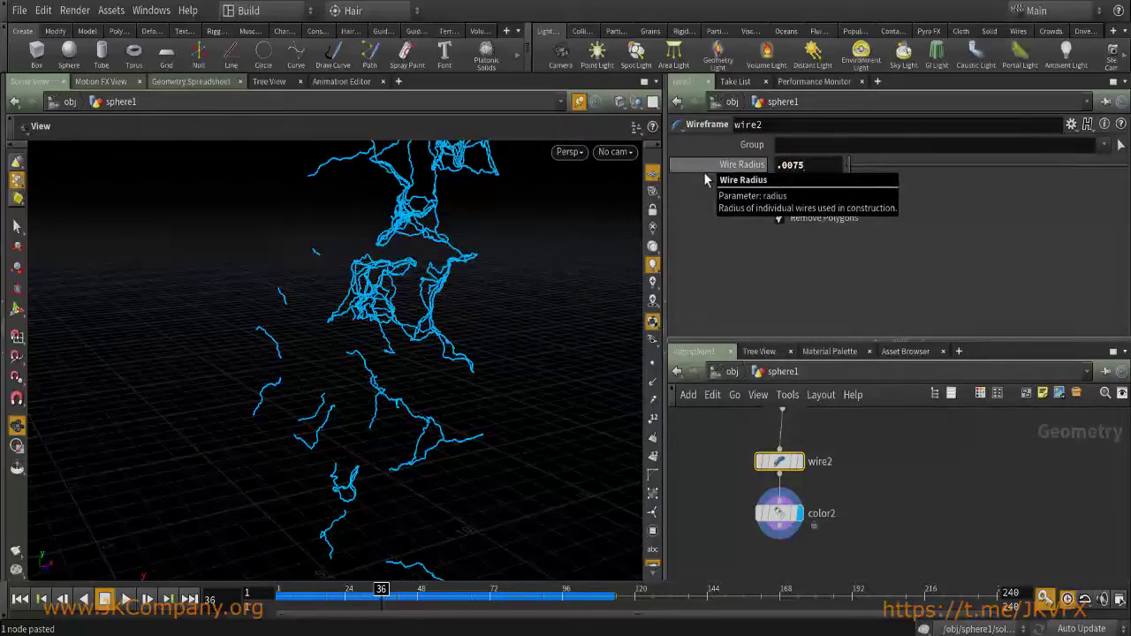
{"action": "middle_click_drag", "start_coordinate": [862, 502], "coordinate": [884, 467]}
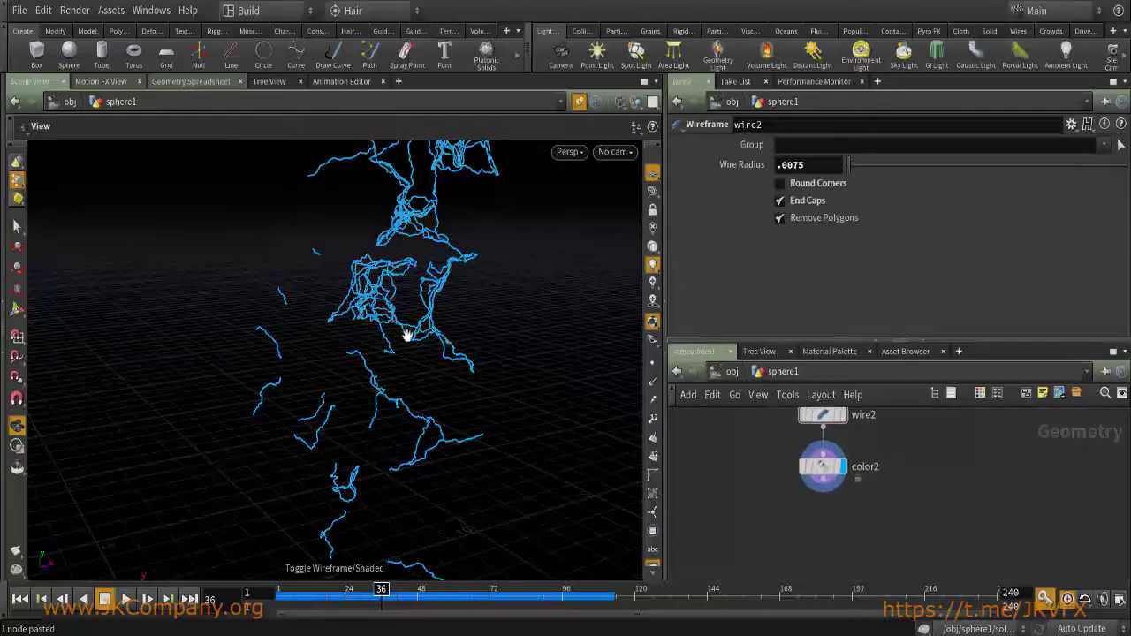
{"action": "right_click_drag", "start_coordinate": [396, 331], "coordinate": [532, 222]}
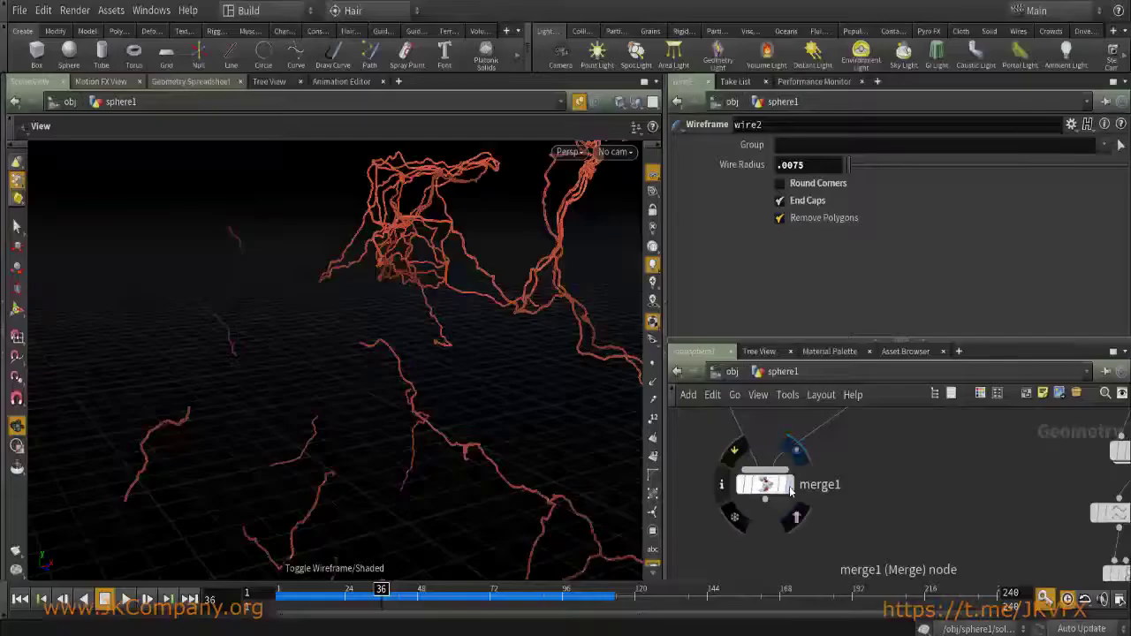
Move wire1 to the left and check its geometry statistics.
{"action": "left_click", "coordinate": [765, 485]}
{"action": "scroll", "coordinate": [853, 494], "scroll_direction": "down", "scroll_amount": 5}
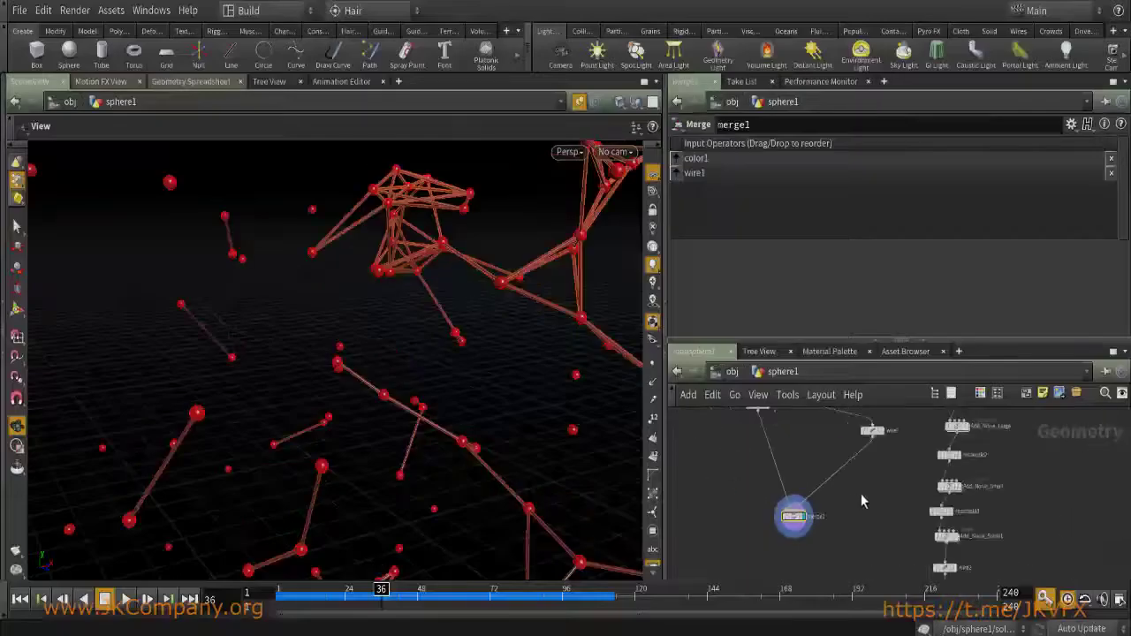
{"action": "scroll", "coordinate": [881, 524], "scroll_direction": "up", "scroll_amount": 2}
{"action": "scroll", "coordinate": [882, 525], "scroll_direction": "up", "scroll_amount": 5}
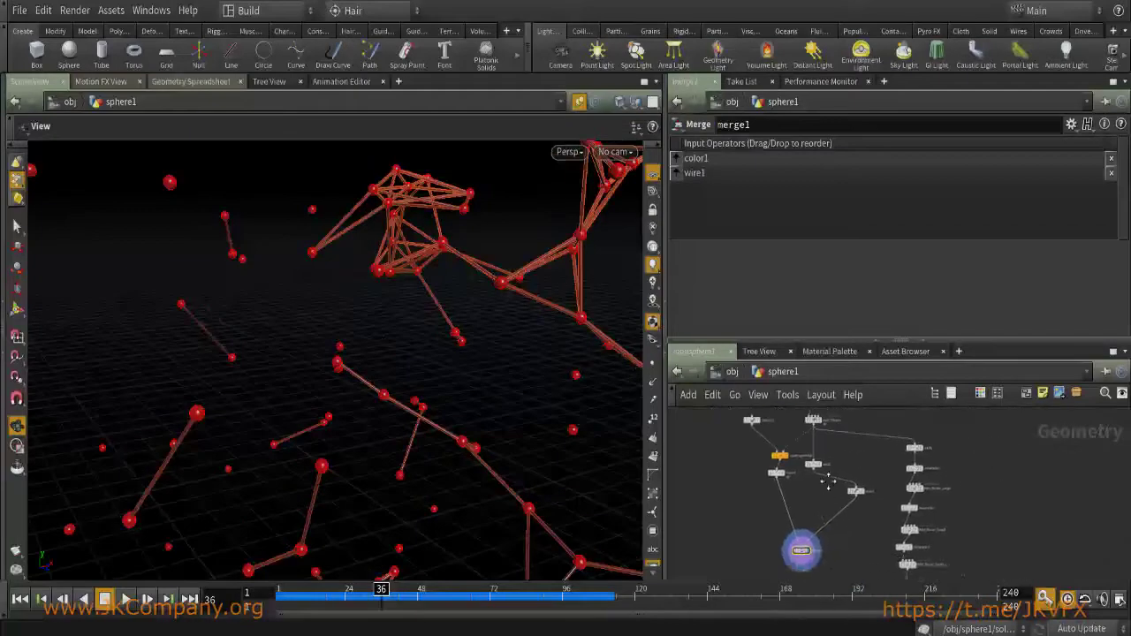
{"action": "left_click_drag", "start_coordinate": [853, 511], "coordinate": [735, 521]}
{"action": "middle_click_drag", "start_coordinate": [763, 510], "coordinate": [813, 496]}
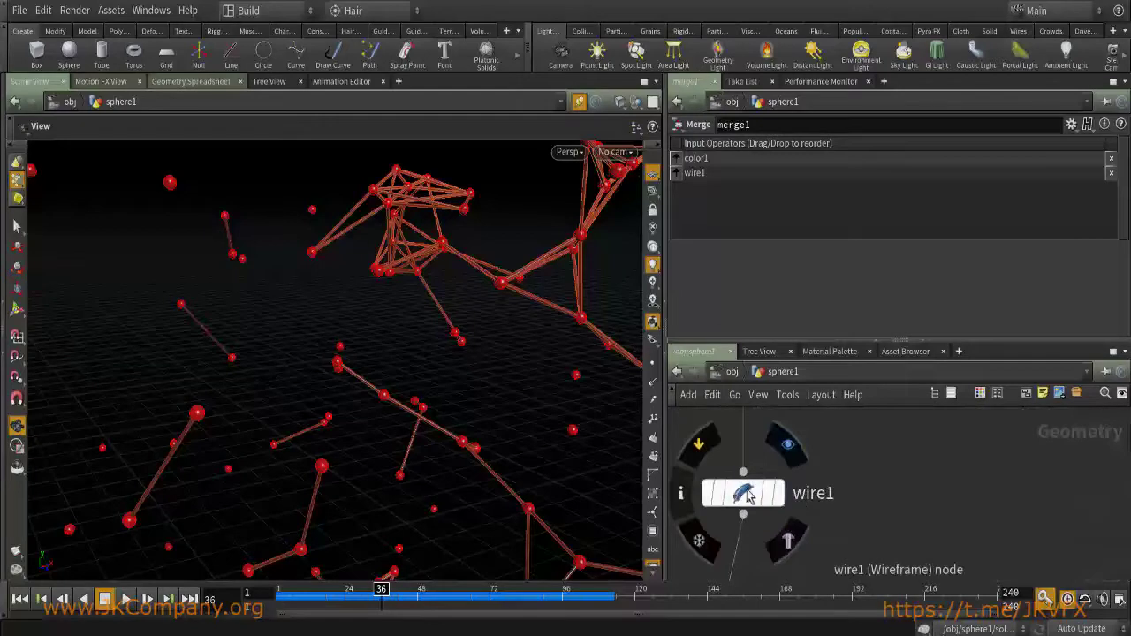
{"action": "left_click", "coordinate": [767, 492]}
{"action": "scroll", "coordinate": [795, 486], "scroll_direction": "up", "scroll_amount": 2}
{"action": "middle_click_drag", "start_coordinate": [798, 431], "coordinate": [815, 419]}
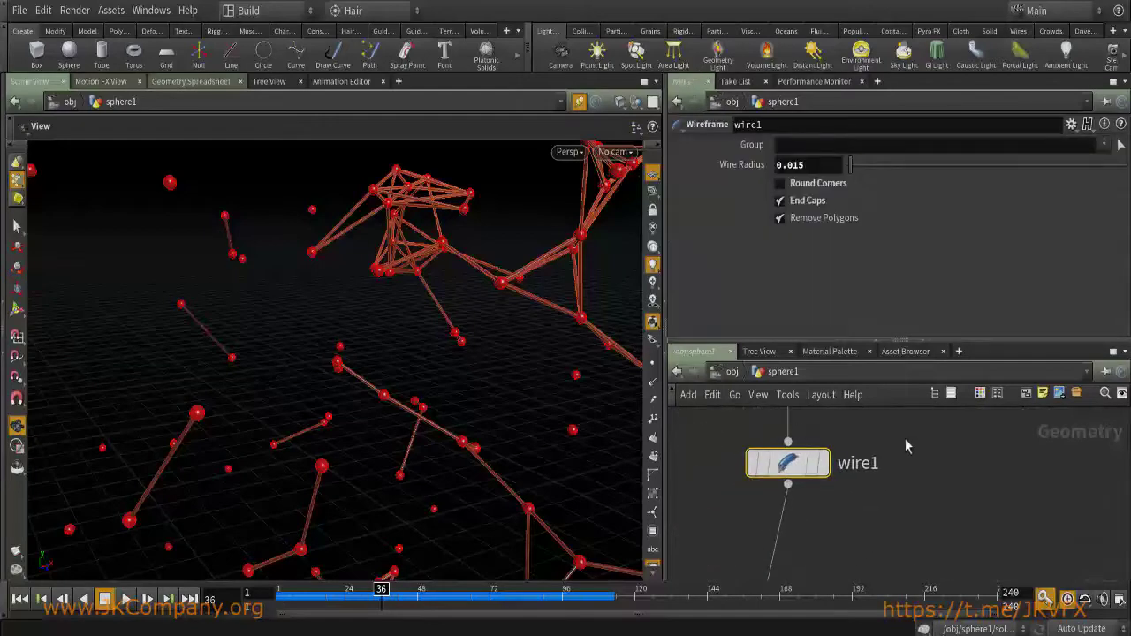
{"action": "middle_click", "coordinate": [796, 459]}
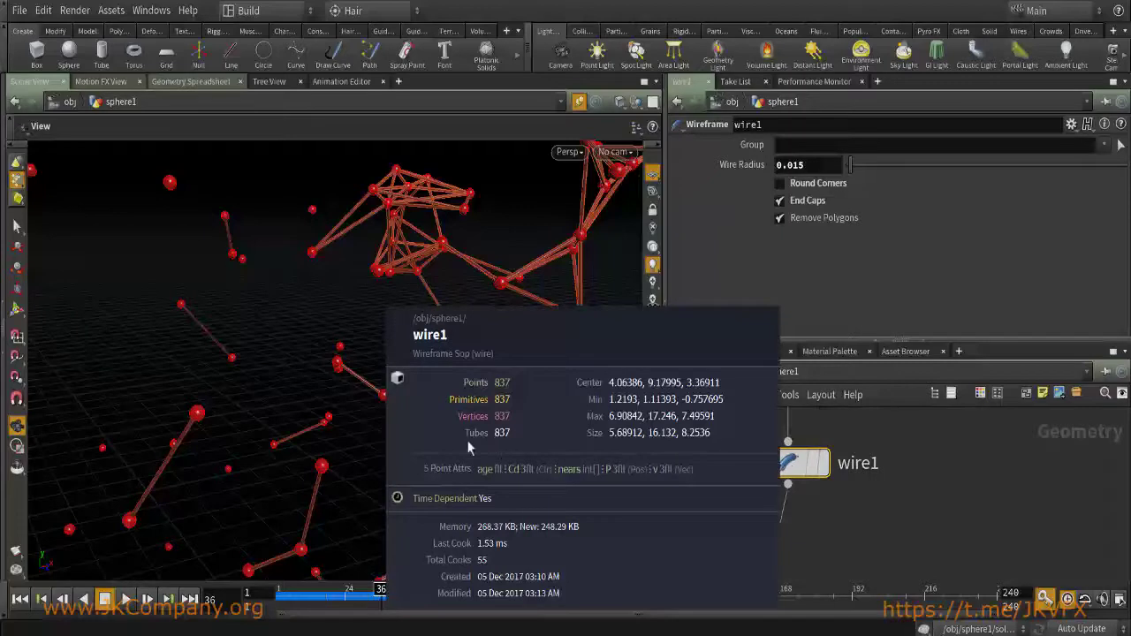
Add a test Tube node, check its statistics, then delete it.
{"action": "key", "text": "Tab"}
{"action": "type", "text": "tu"}
{"action": "left_click", "coordinate": [851, 27]}
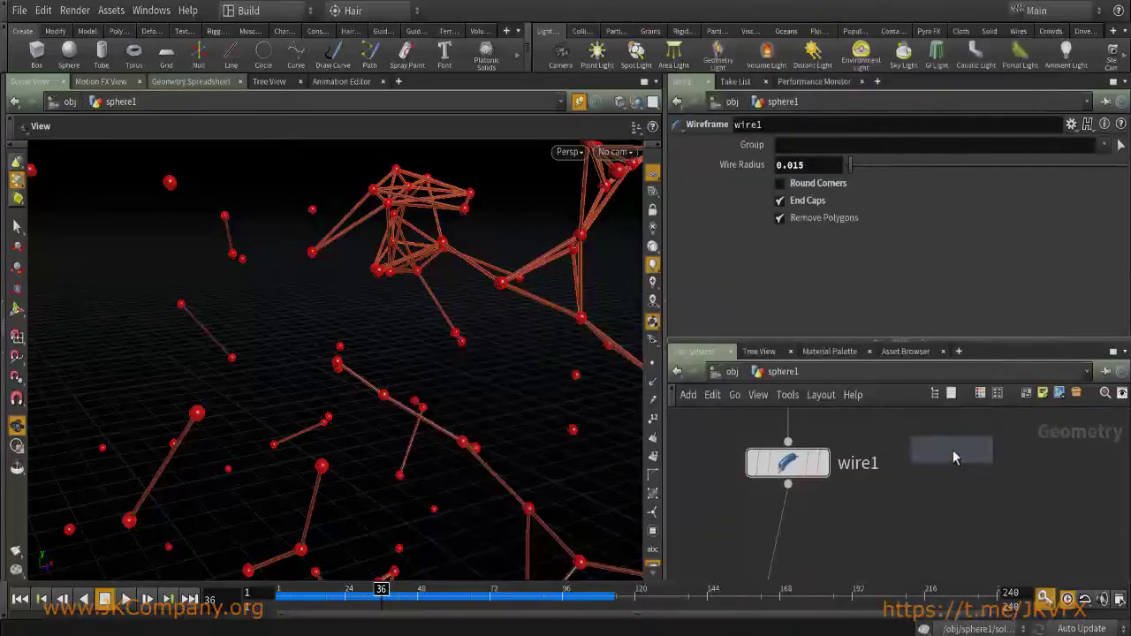
{"action": "left_click", "coordinate": [952, 454]}
{"action": "middle_click", "coordinate": [953, 454]}
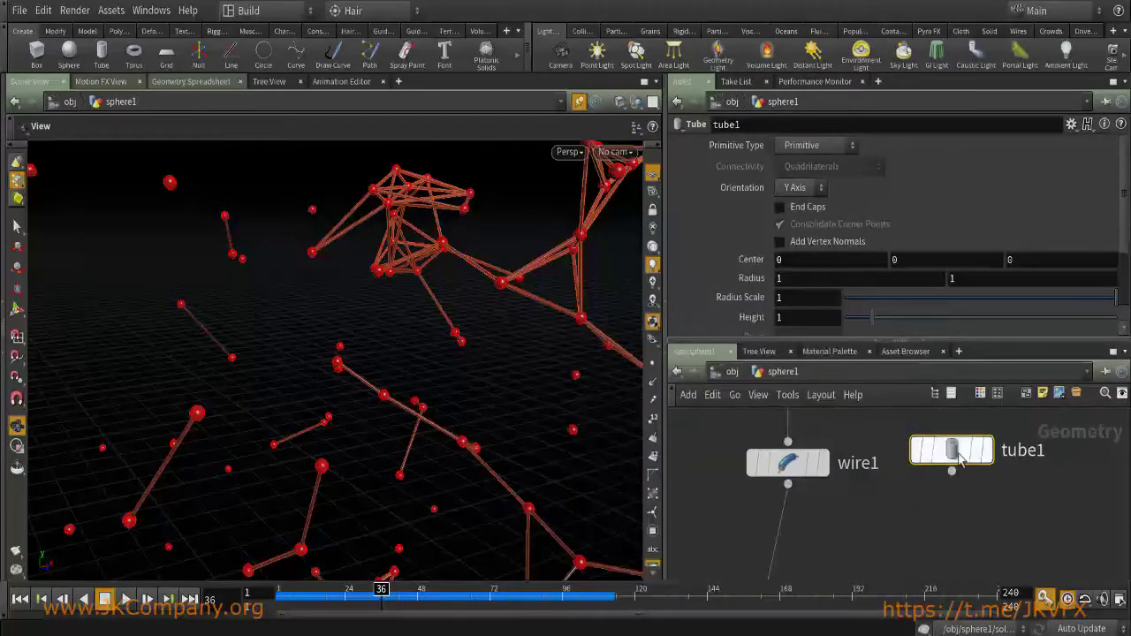
{"action": "key", "text": "Delete"}
Add convert1 below wire1 and confirm 10,044 polygons and 33,480 points.
{"action": "key", "text": "Tab"}
{"action": "type", "text": "conver"}
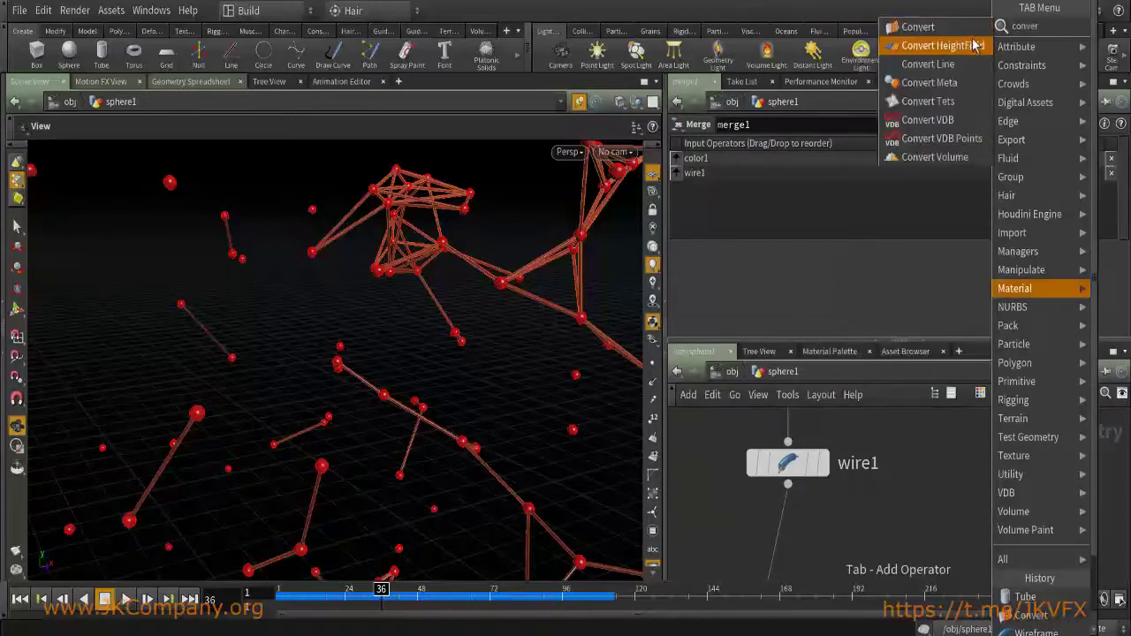
{"action": "left_click", "coordinate": [937, 26]}
{"action": "left_click", "coordinate": [799, 537]}
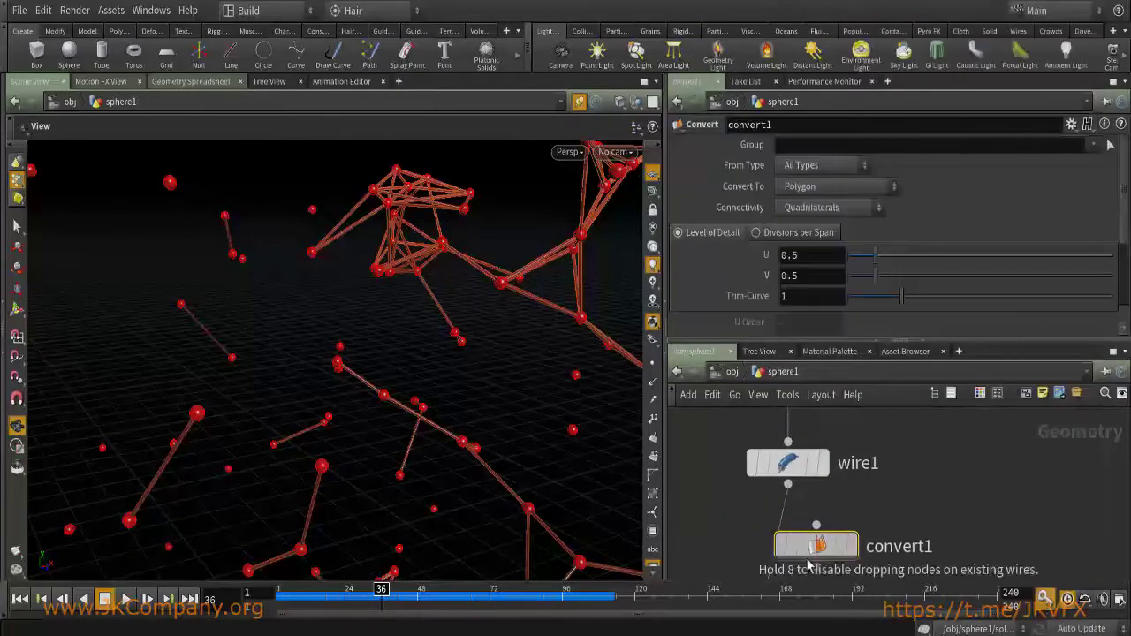
{"action": "middle_click", "coordinate": [799, 540]}
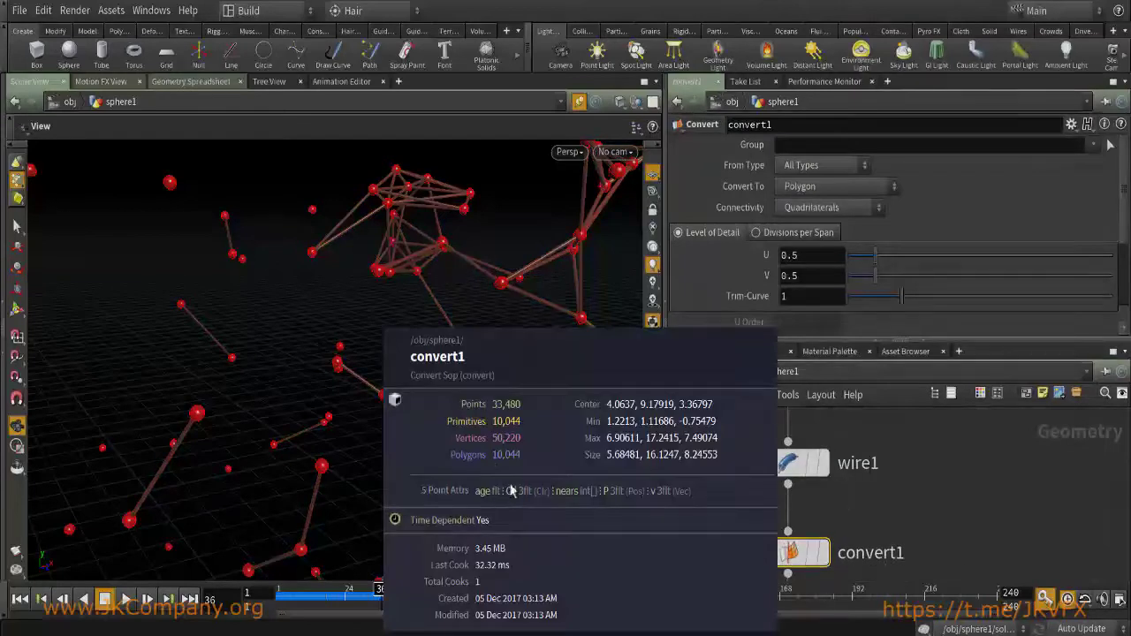
{"action": "left_click", "coordinate": [862, 503]}
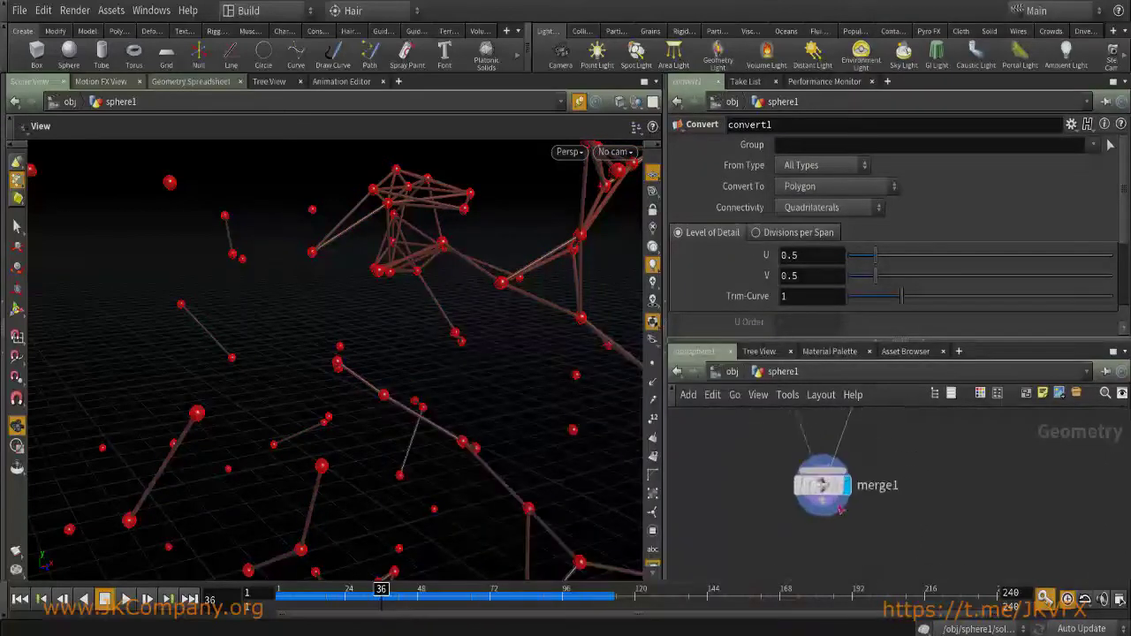
Maximize the network and add a displayed switch1 fed by merge1 and color2.
{"action": "key", "text": "ctrl+b"}
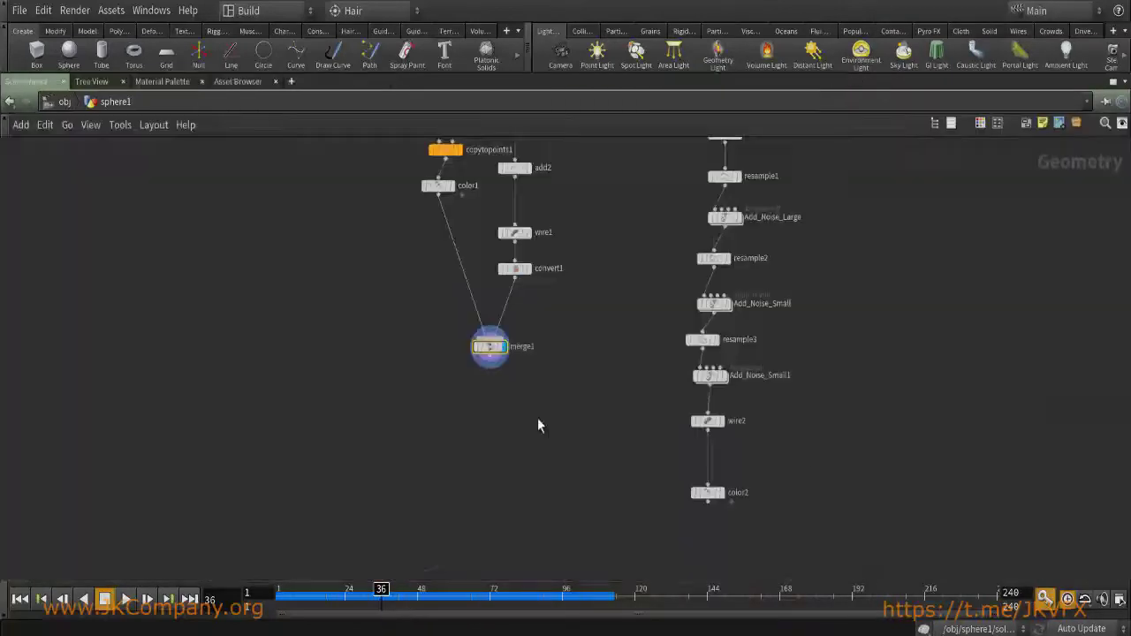
{"action": "left_click_drag", "start_coordinate": [698, 454], "coordinate": [697, 425]}
{"action": "key", "text": "Tab"}
{"action": "type", "text": "sw"}
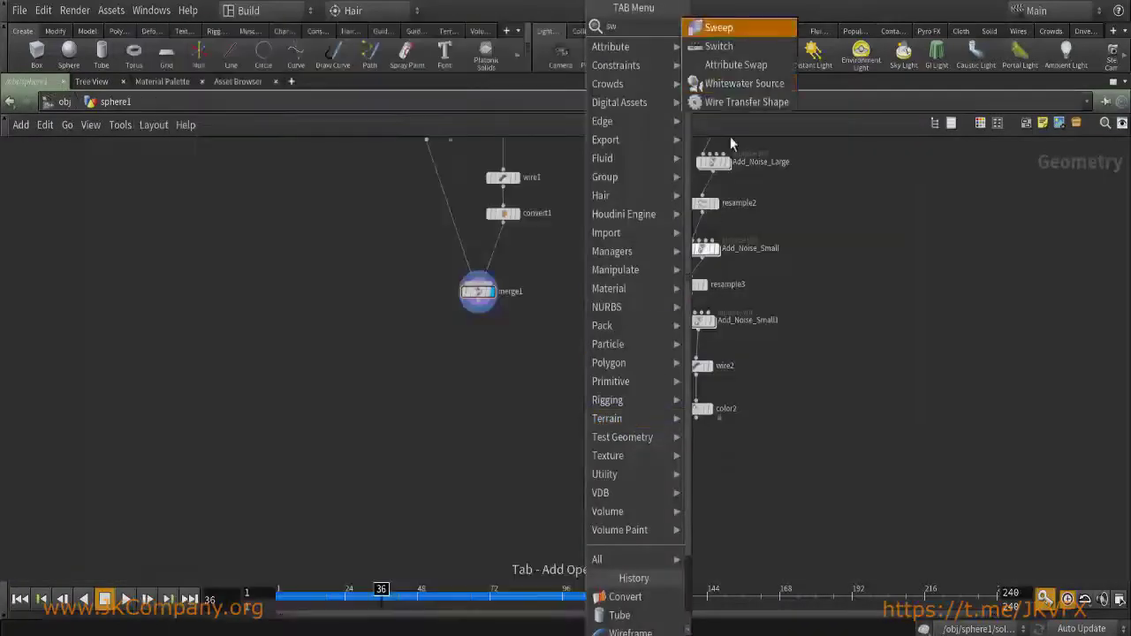
{"action": "left_click", "coordinate": [719, 45]}
{"action": "left_click", "coordinate": [520, 439]}
{"action": "left_click_drag", "start_coordinate": [478, 311], "coordinate": [520, 430]}
{"action": "left_click_drag", "start_coordinate": [697, 417], "coordinate": [522, 431]}
{"action": "left_click", "coordinate": [535, 442]}
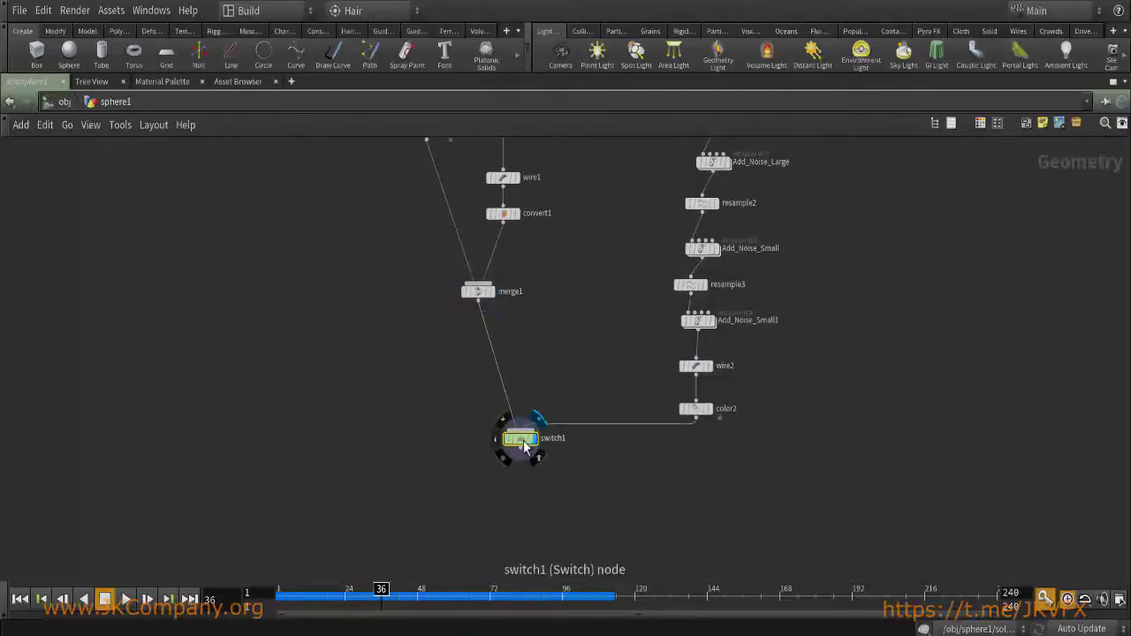
Add a null node below switch1.
{"action": "key", "text": "Tab"}
{"action": "type", "text": "nu"}
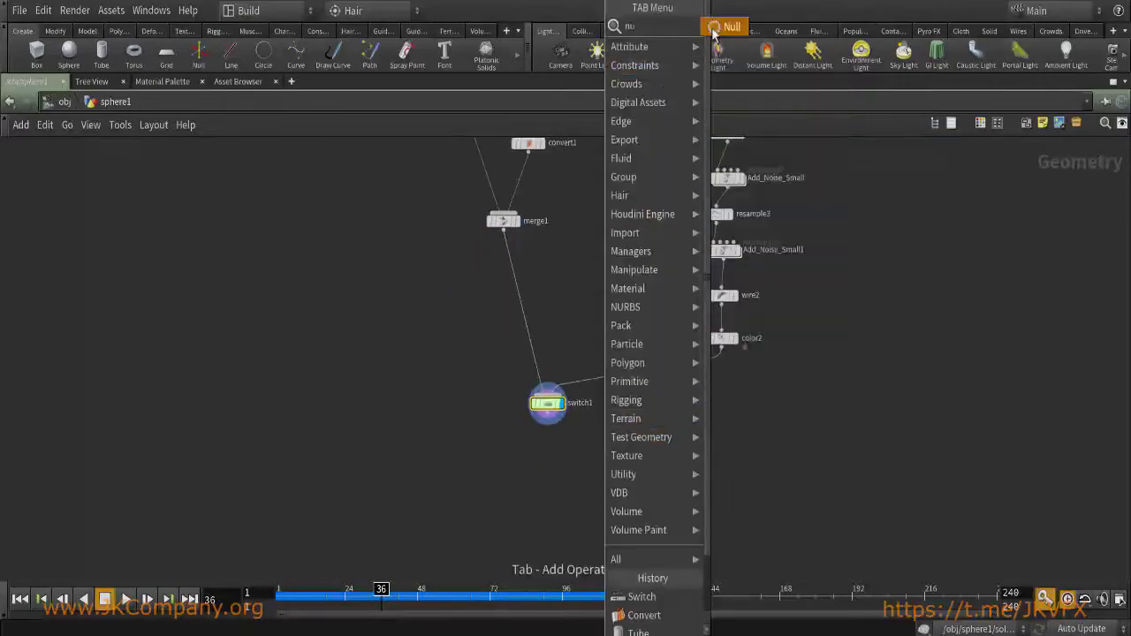
{"action": "key", "text": "Escape"}
{"action": "left_click", "coordinate": [548, 478]}
{"action": "scroll", "coordinate": [595, 429], "scroll_direction": "down", "scroll_amount": 3}
{"action": "middle_click_drag", "start_coordinate": [586, 205], "coordinate": [574, 391]}
Rearrange sphere1 and transform1, select transform1, and restore the multi-pane layout.
{"action": "left_click_drag", "start_coordinate": [523, 345], "coordinate": [550, 234]}
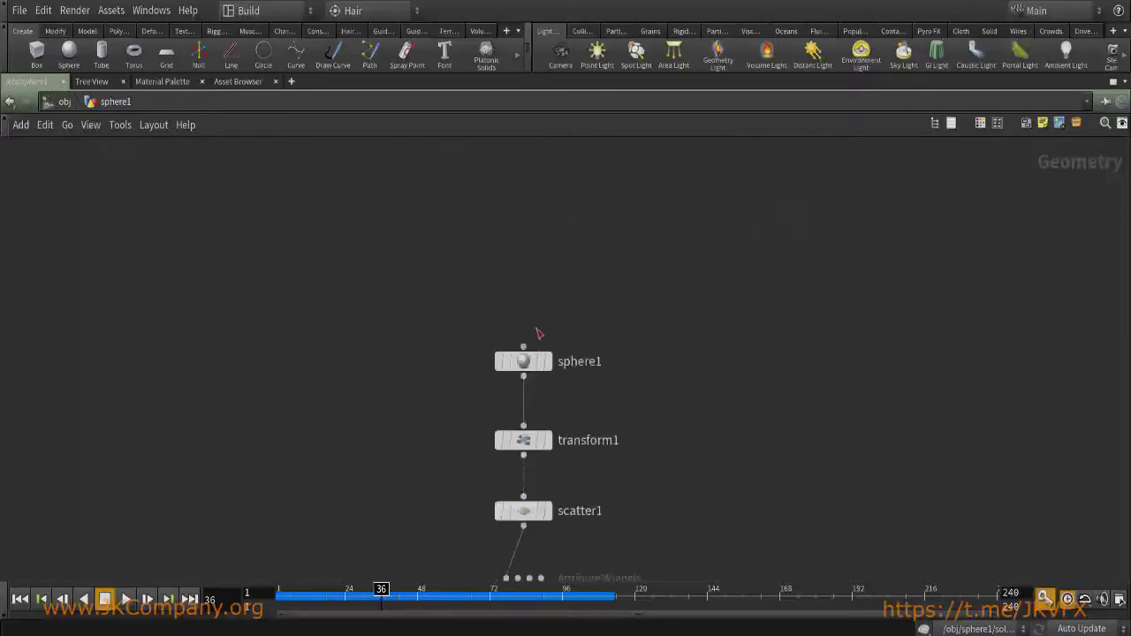
{"action": "left_click_drag", "start_coordinate": [523, 346], "coordinate": [520, 195]}
{"action": "left_click_drag", "start_coordinate": [537, 283], "coordinate": [525, 277]}
{"action": "middle_click_drag", "start_coordinate": [535, 365], "coordinate": [524, 323]}
{"action": "key", "text": "ctrl+z"}
{"action": "left_click_drag", "start_coordinate": [454, 244], "coordinate": [628, 322]}
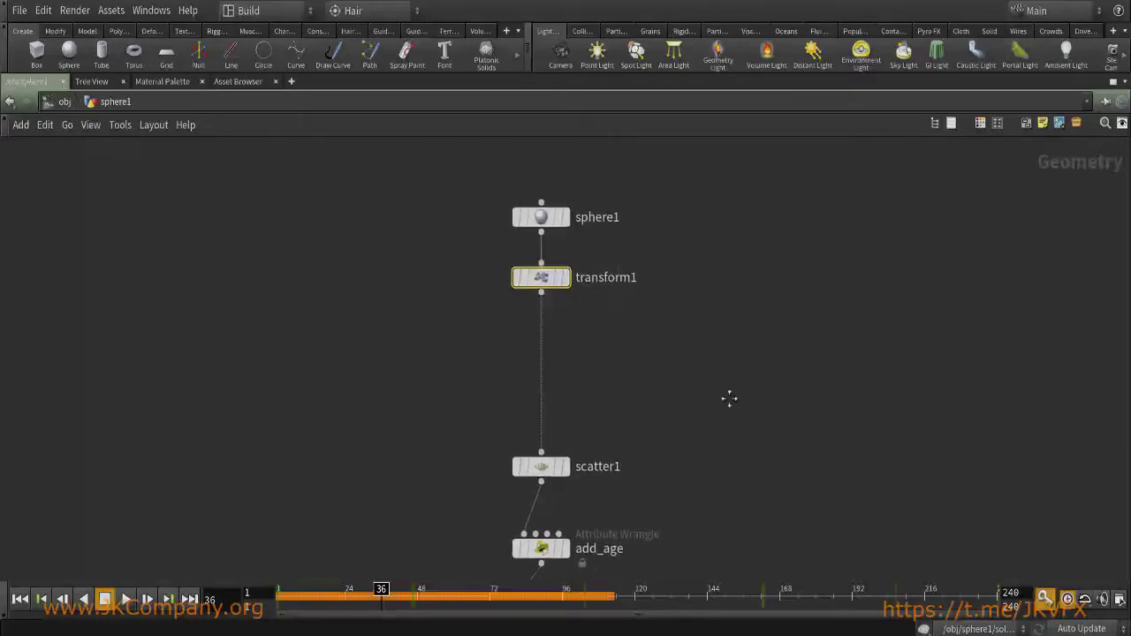
{"action": "key", "text": "ctrl+b"}
{"action": "middle_click_drag", "start_coordinate": [853, 491], "coordinate": [771, 484]}
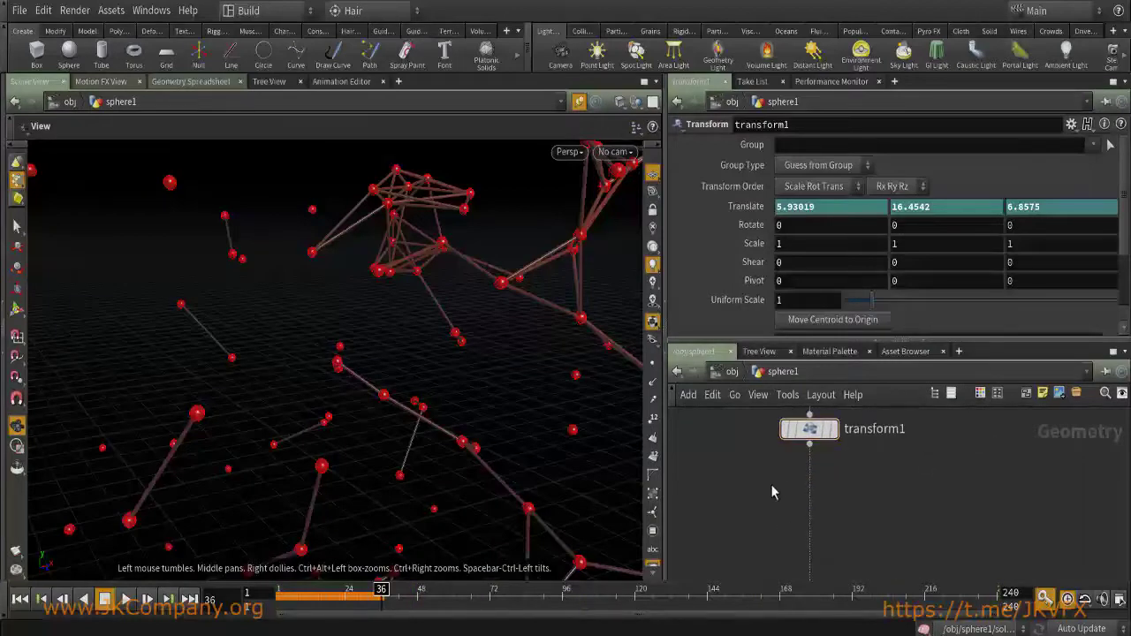
Add a null2 node under transform1.
{"action": "key", "text": "Tab"}
{"action": "type", "text": "nu"}
{"action": "left_click", "coordinate": [892, 26]}
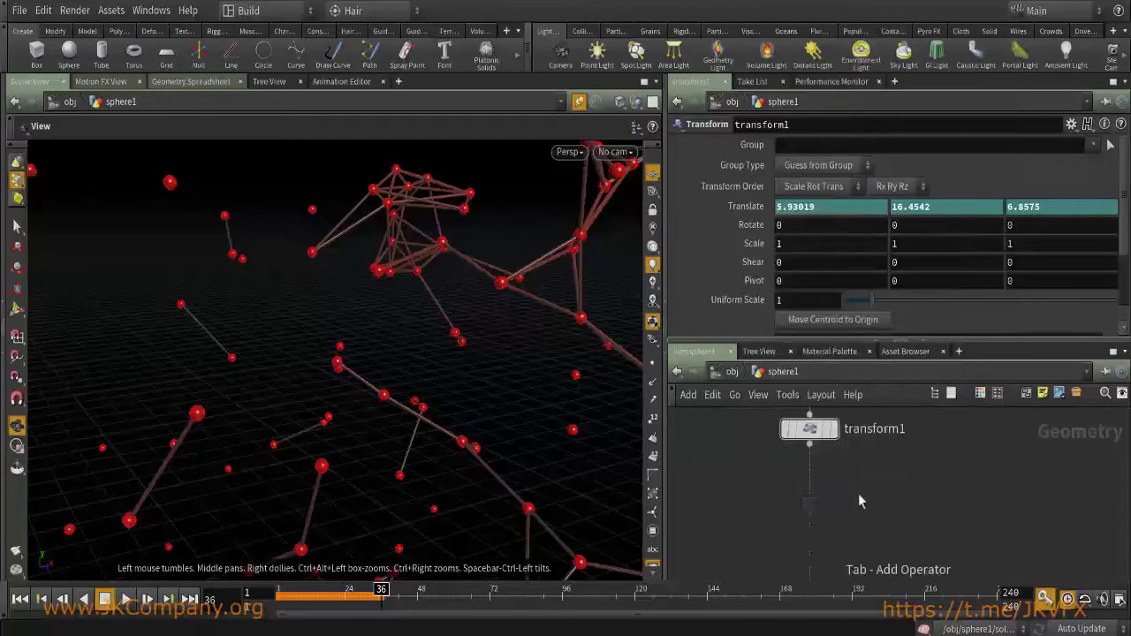
{"action": "left_click", "coordinate": [809, 528]}
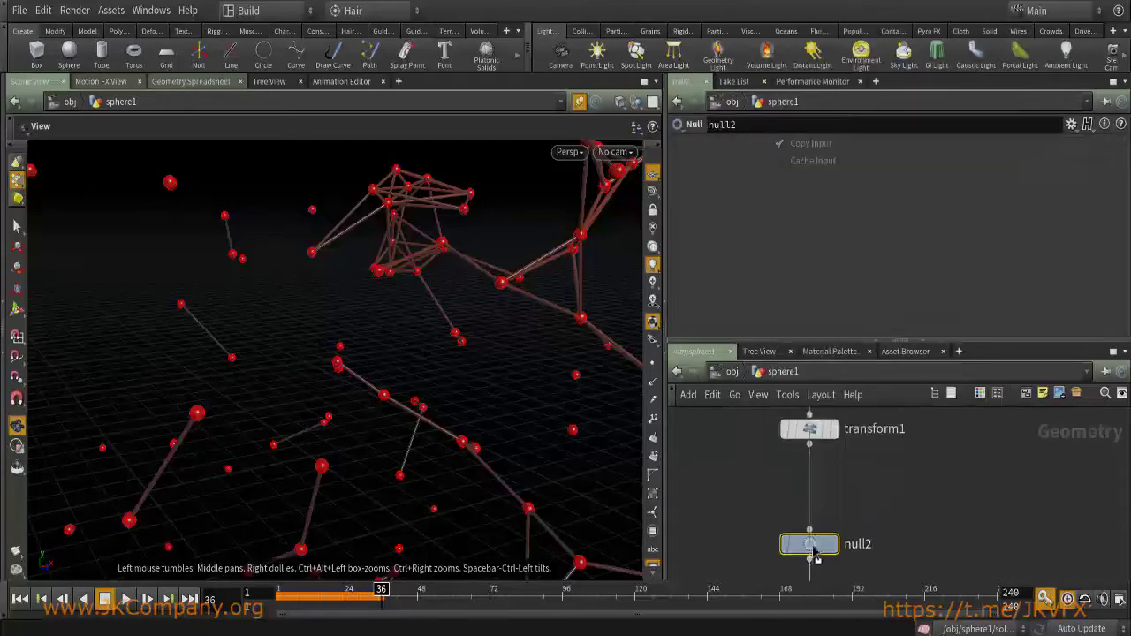
{"action": "middle_click_drag", "start_coordinate": [889, 505], "coordinate": [888, 439]}
Box-select all plexus nodes below transform1 and collapse them into subnet1 with Shift+C.
{"action": "key", "text": "ctrl+b"}
{"action": "scroll", "coordinate": [673, 283], "scroll_direction": "down", "scroll_amount": 5}
{"action": "scroll", "coordinate": [542, 270], "scroll_direction": "down", "scroll_amount": 3}
{"action": "left_click_drag", "start_coordinate": [524, 265], "coordinate": [795, 575]}
{"action": "scroll", "coordinate": [583, 427], "scroll_direction": "up", "scroll_amount": 5}
{"action": "scroll", "coordinate": [583, 426], "scroll_direction": "down", "scroll_amount": 5}
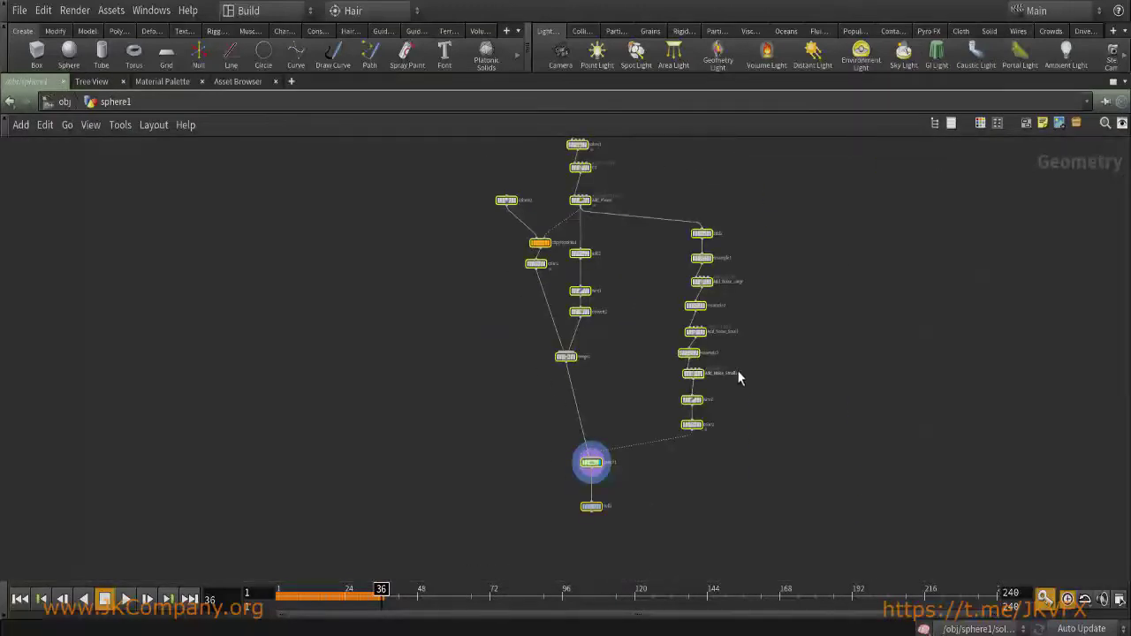
{"action": "key", "text": "shift+c"}
Frame subnet1 and rename it JK_Plexus.
{"action": "key", "text": "g"}
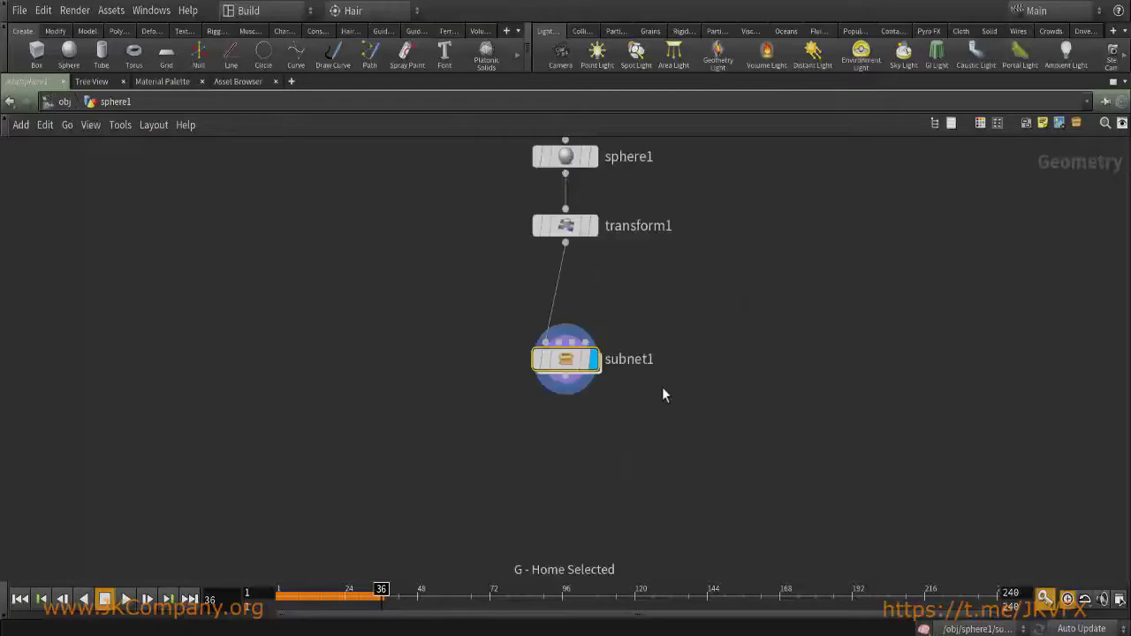
{"action": "double_click", "coordinate": [627, 386]}
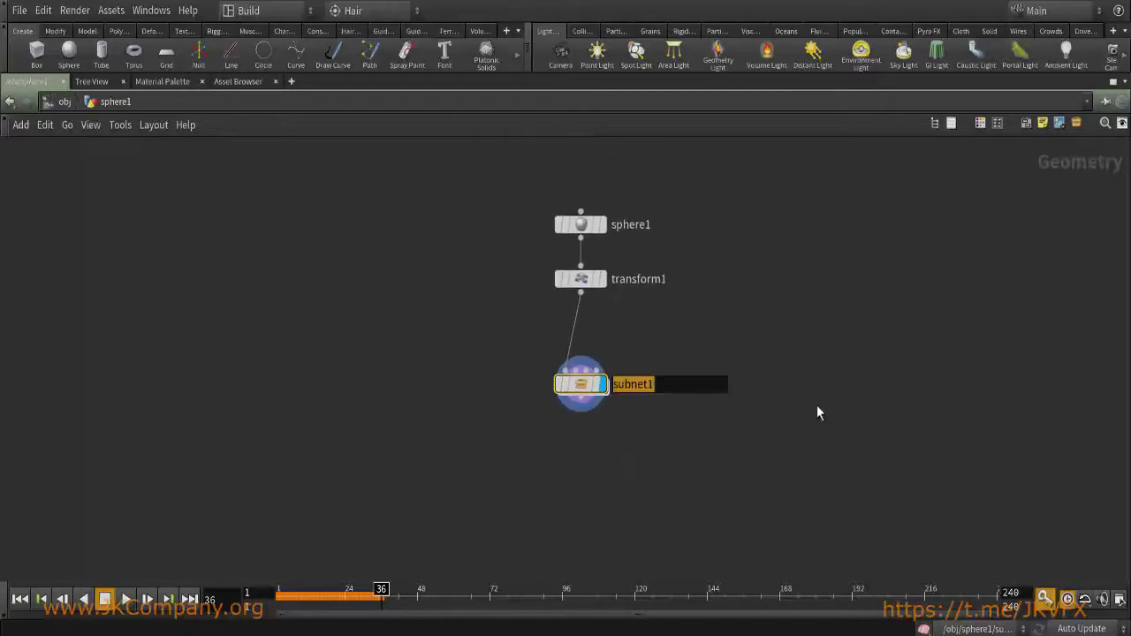
{"action": "type", "text": "JK_Plexus"}
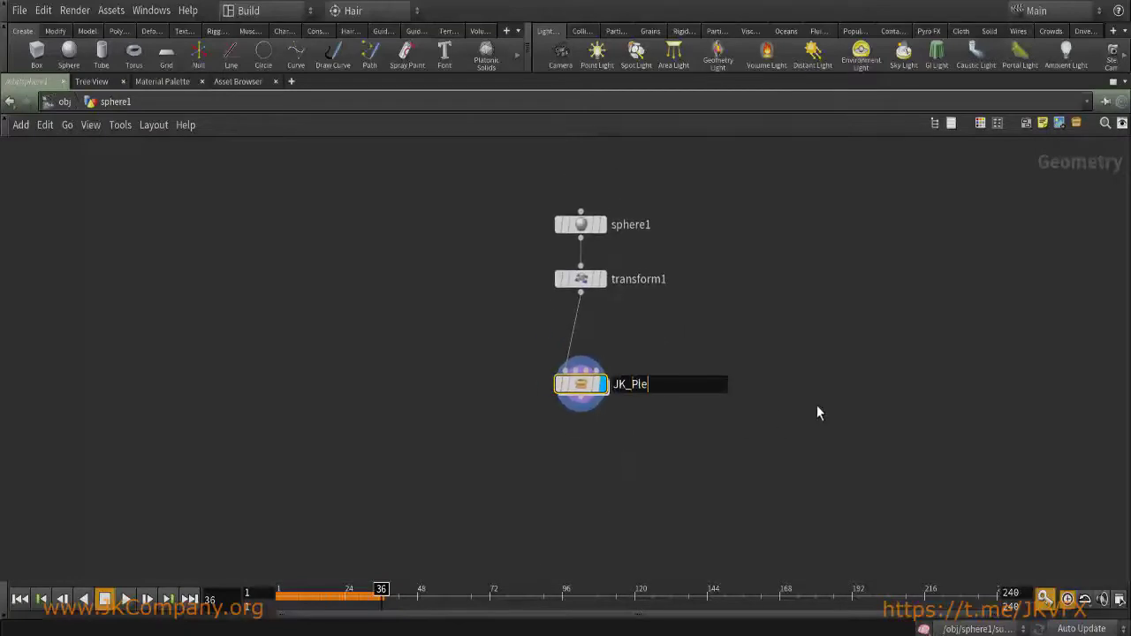
{"action": "key", "text": "Return"}
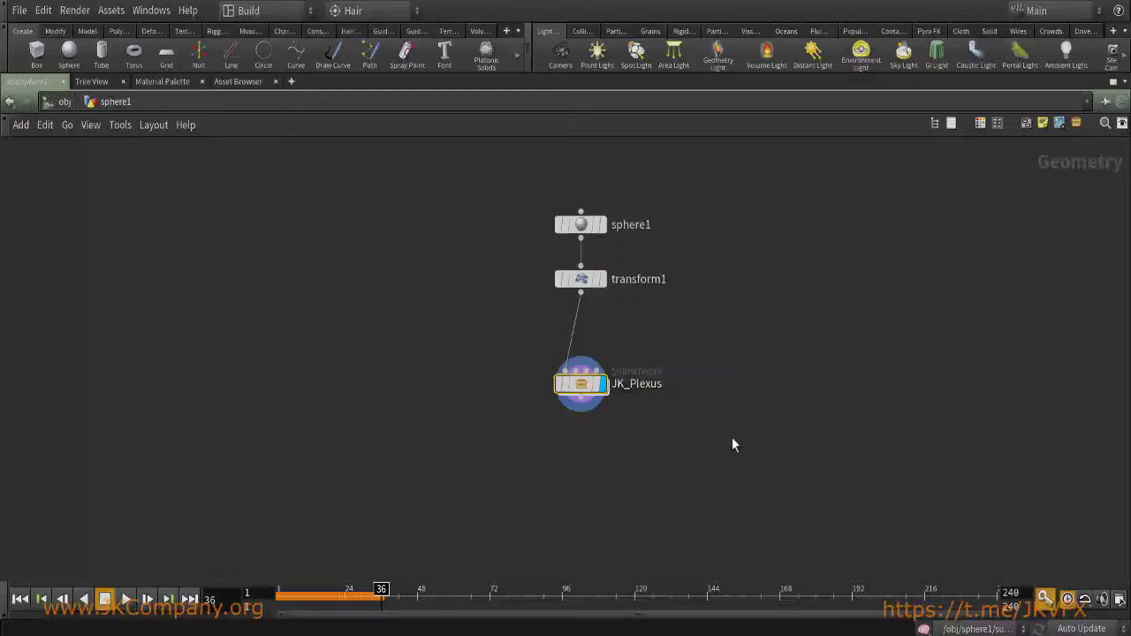
{"action": "middle_click_drag", "start_coordinate": [725, 439], "coordinate": [783, 448]}
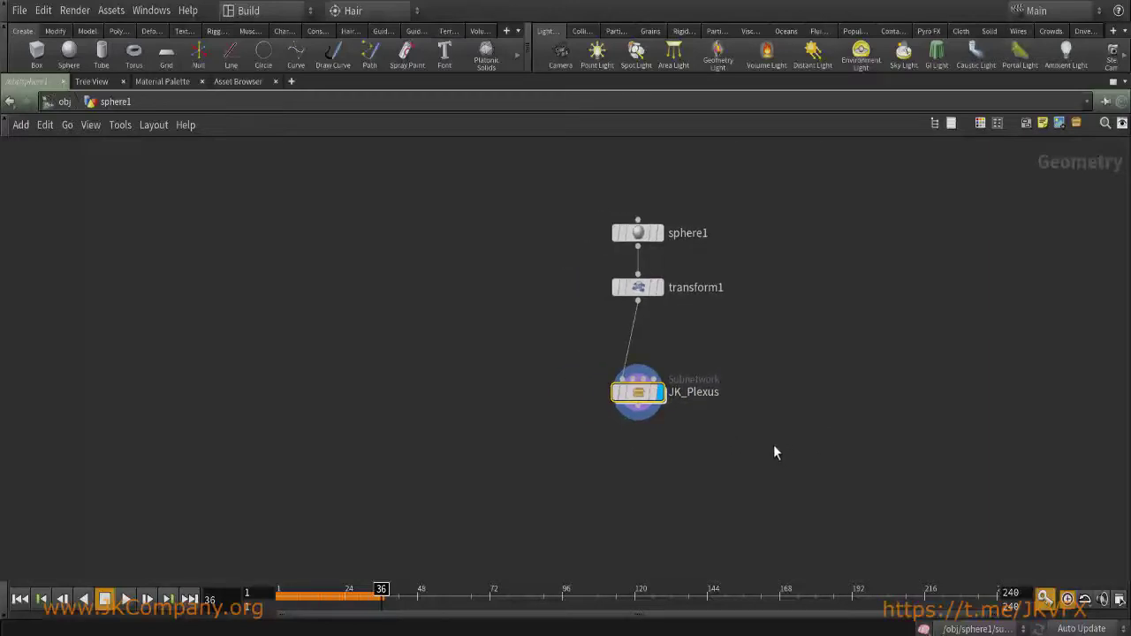
Label the first input 'Source Emitter' and return the timeline to frame 1.
{"action": "key", "text": "ctrl+b"}
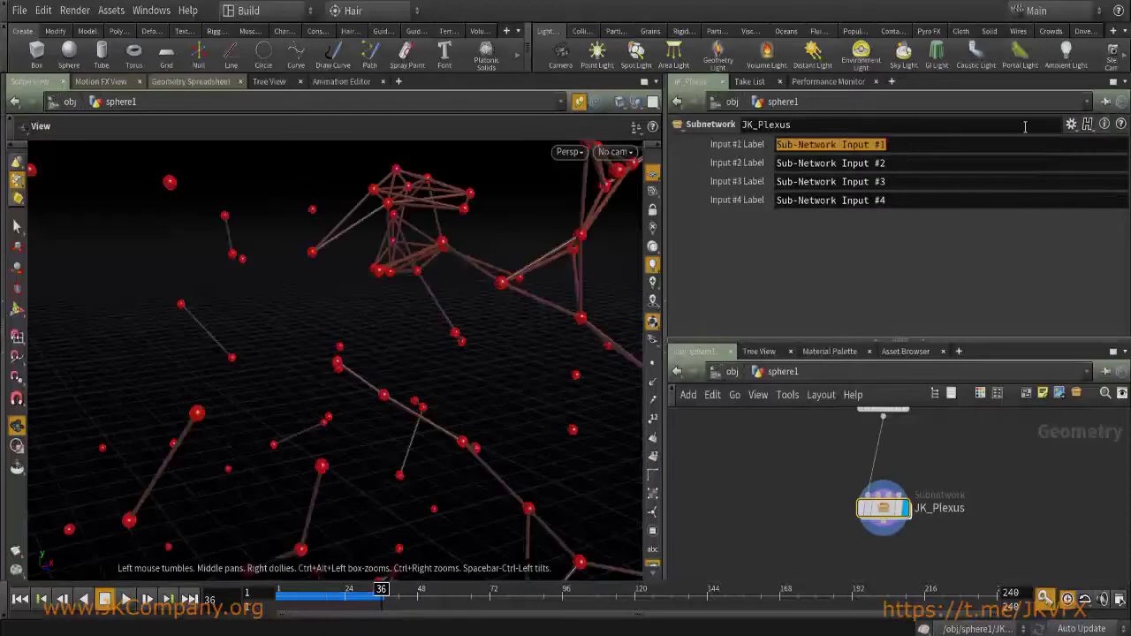
{"action": "type", "text": "Source Emitter"}
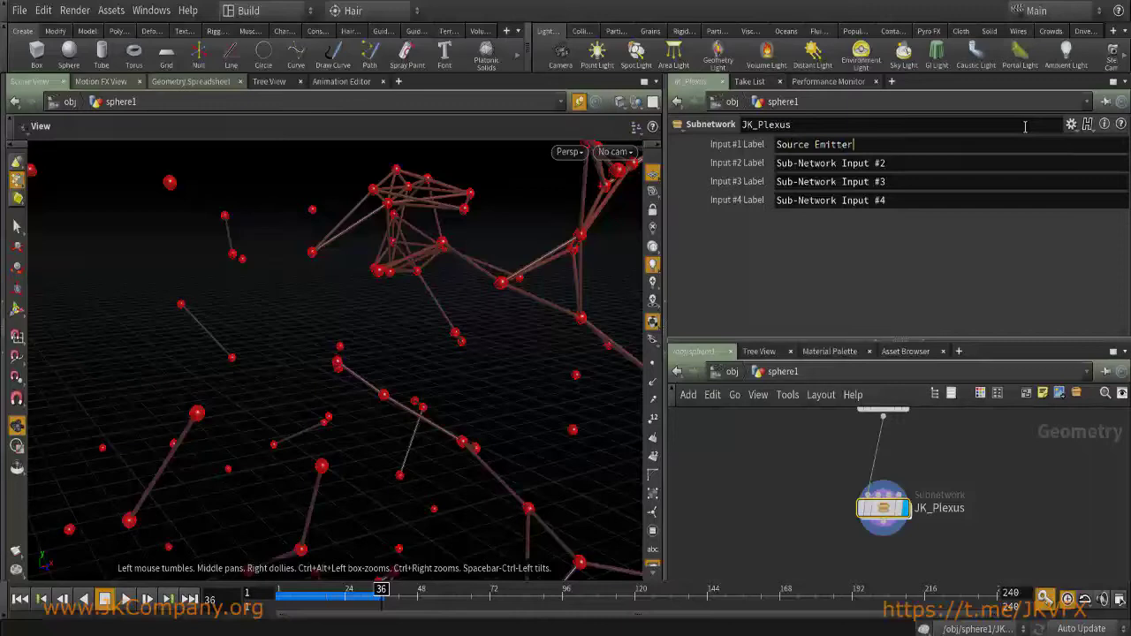
{"action": "key", "text": "Return"}
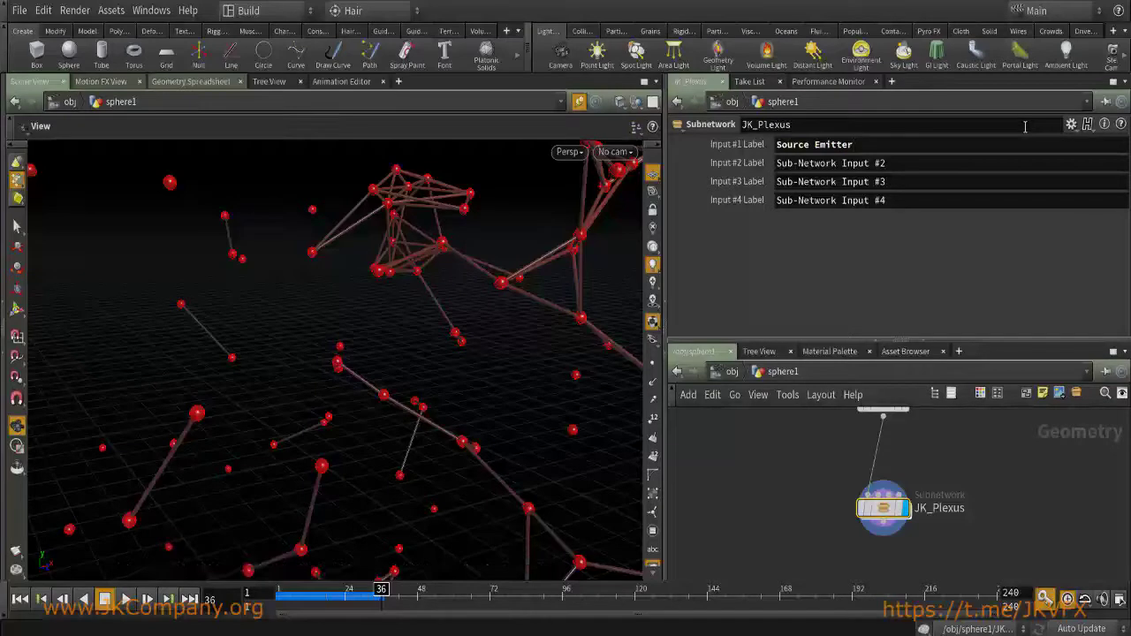
{"action": "left_click", "coordinate": [19, 599]}
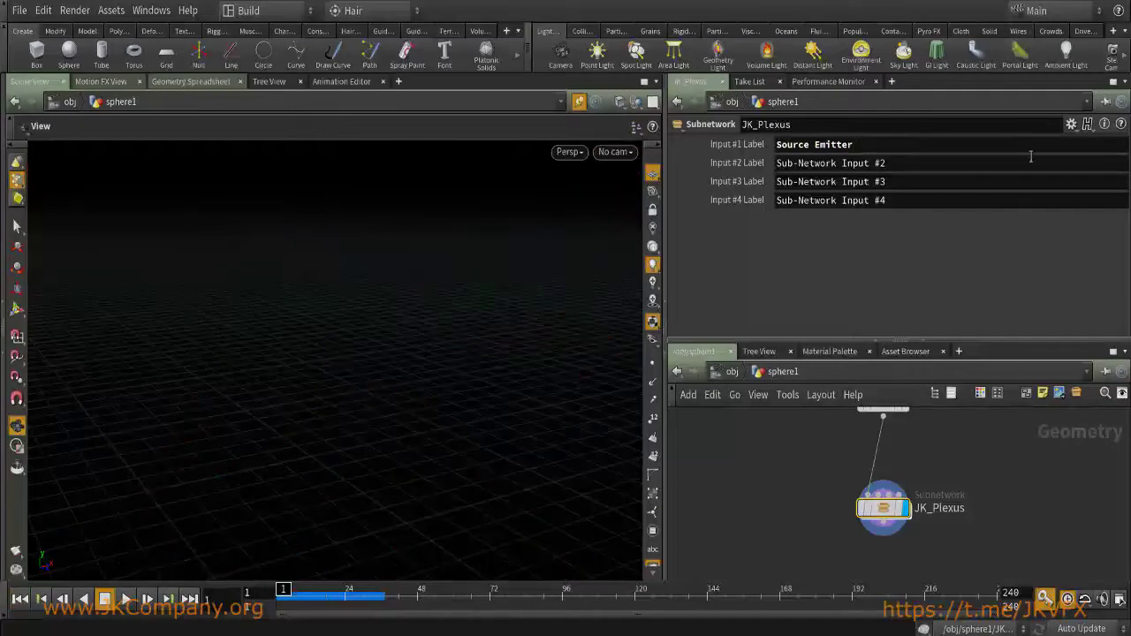
Open JK_Plexus's Edit Parameter Interface and dive inside the subnet.
{"action": "left_click", "coordinate": [1070, 125]}
{"action": "left_click", "coordinate": [1042, 142]}
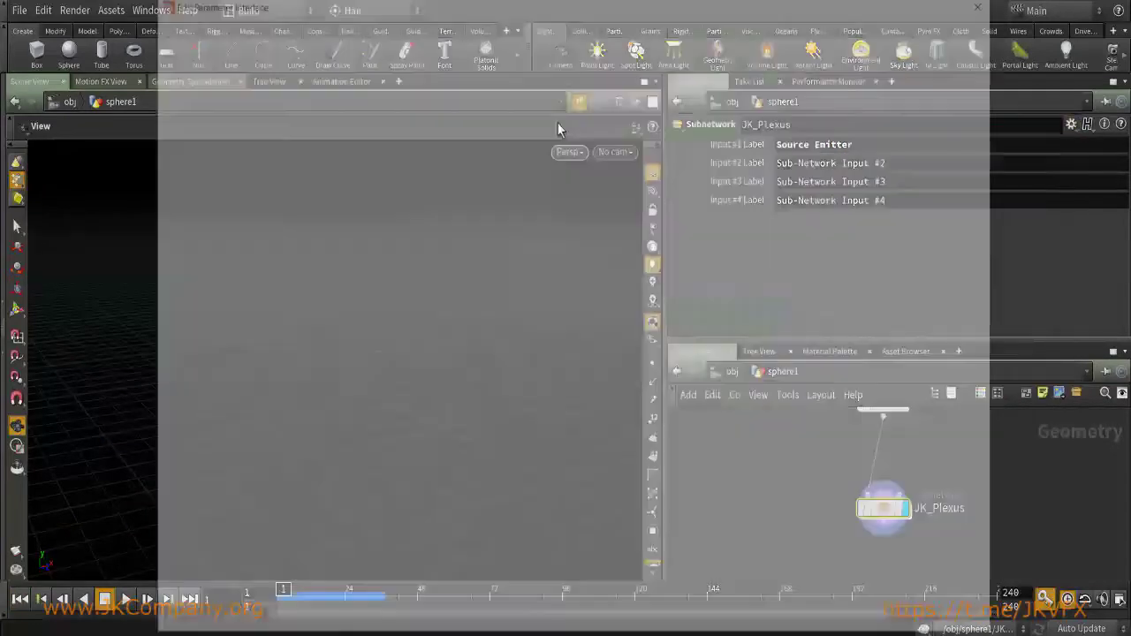
{"action": "left_click_drag", "start_coordinate": [505, 94], "coordinate": [511, 133]}
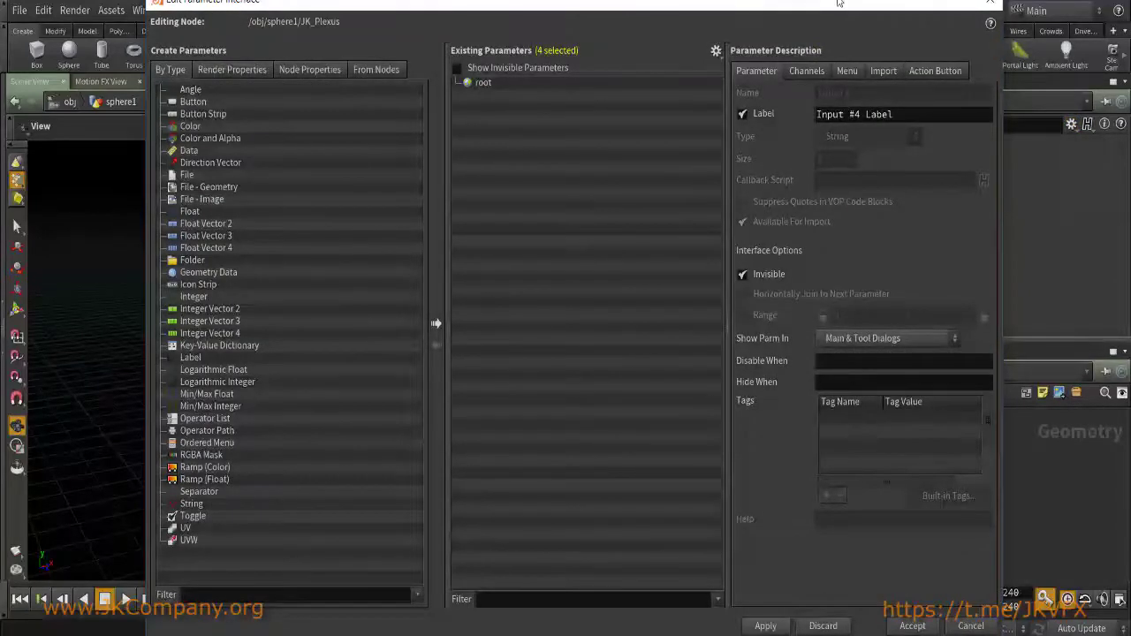
{"action": "left_click", "coordinate": [913, 626]}
{"action": "double_click", "coordinate": [888, 509]}
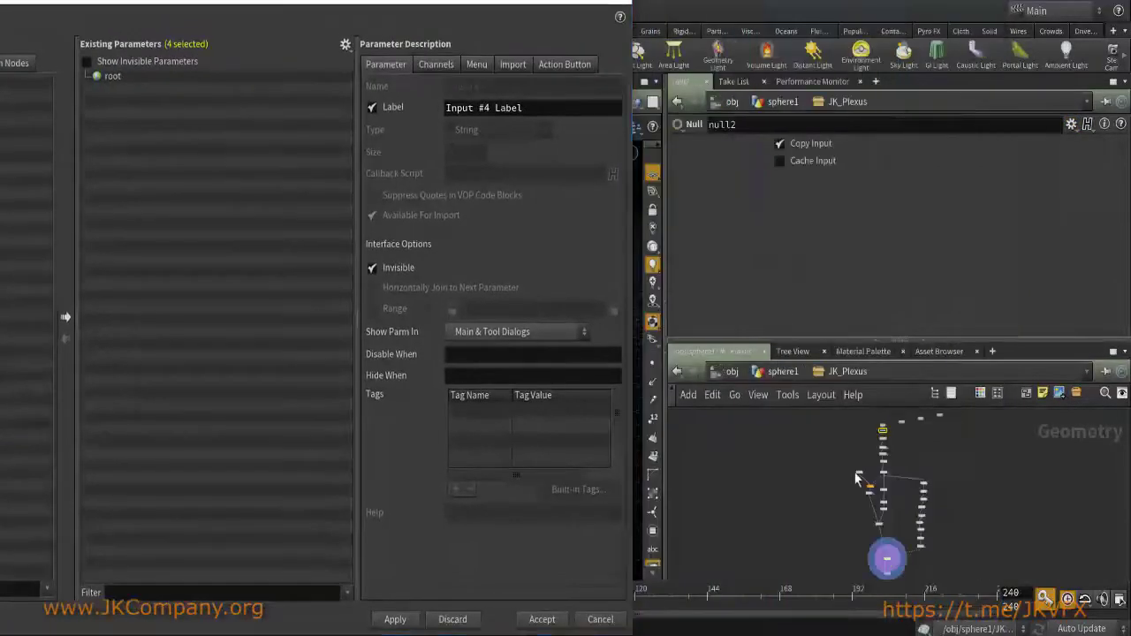
Promote scatter1's Force Total Count to the interface, labelled Particle Count.
{"action": "left_click", "coordinate": [819, 470]}
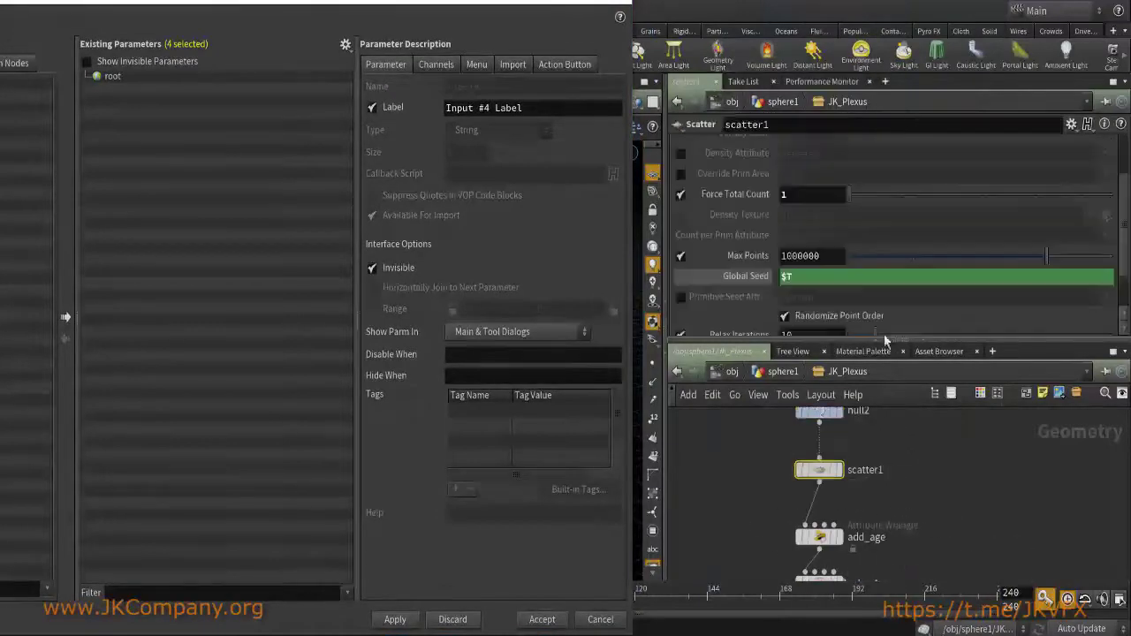
{"action": "left_click_drag", "start_coordinate": [597, 212], "coordinate": [130, 88]}
{"action": "left_click_drag", "start_coordinate": [534, 110], "coordinate": [172, 83]}
{"action": "type", "text": "Particle "}
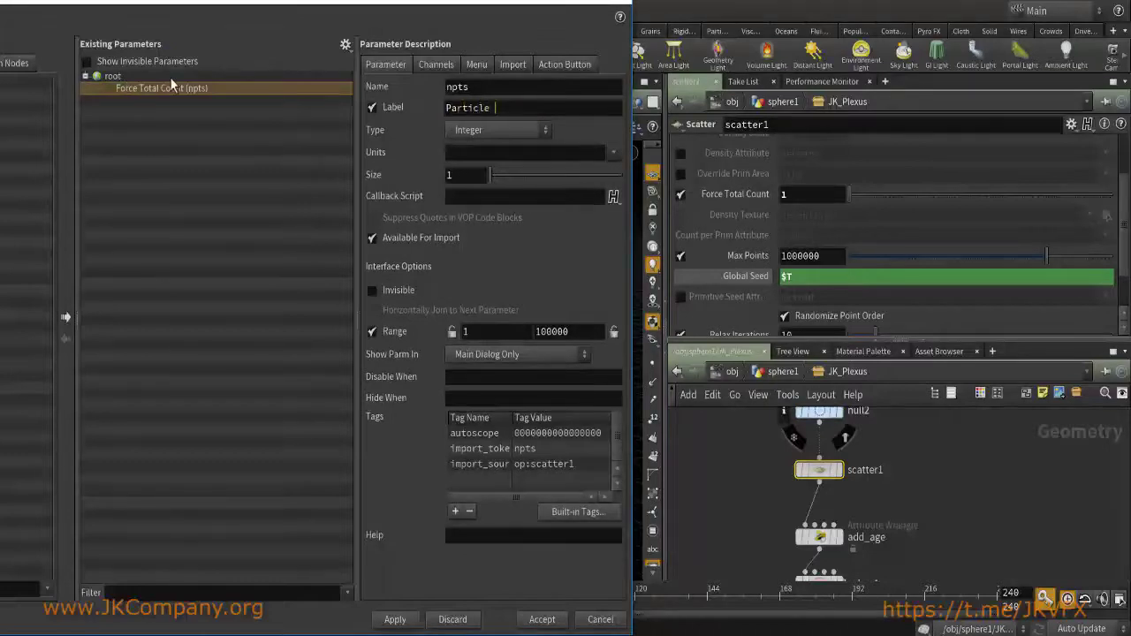
{"action": "type", "text": "Count"}
{"action": "key", "text": "Return"}
Promote solver1's Sub Steps parameter to the interface.
{"action": "middle_click_drag", "start_coordinate": [893, 562], "coordinate": [895, 516]}
{"action": "key", "text": "Down"}
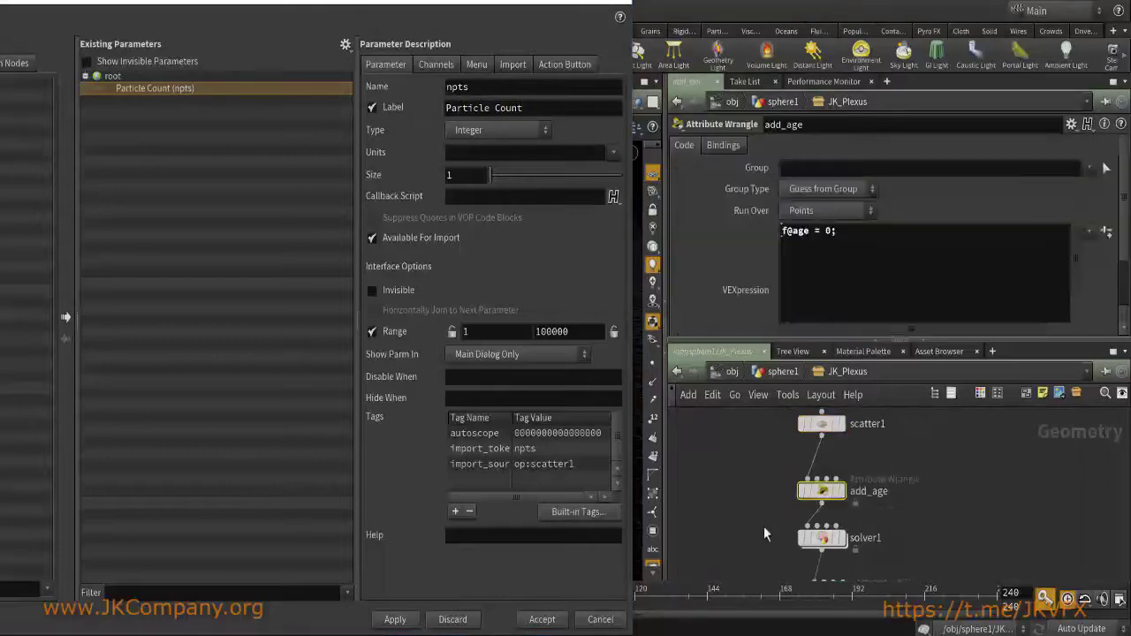
{"action": "middle_click_drag", "start_coordinate": [752, 475], "coordinate": [762, 409]}
{"action": "left_click", "coordinate": [830, 471]}
{"action": "left_click_drag", "start_coordinate": [752, 214], "coordinate": [113, 88]}
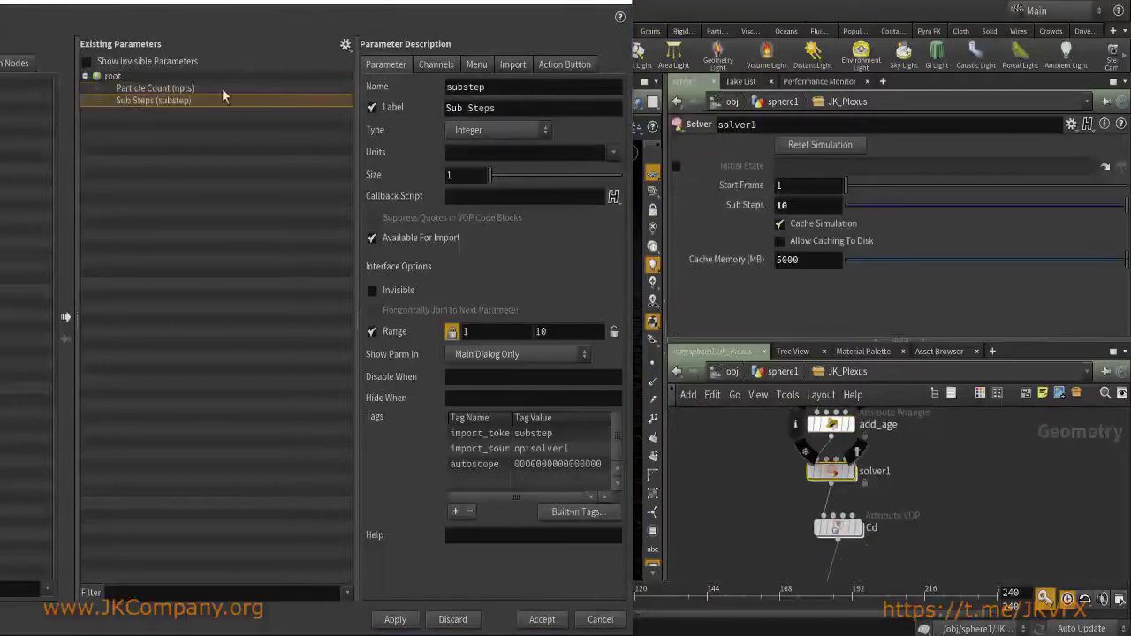
{"action": "left_click", "coordinate": [599, 110]}
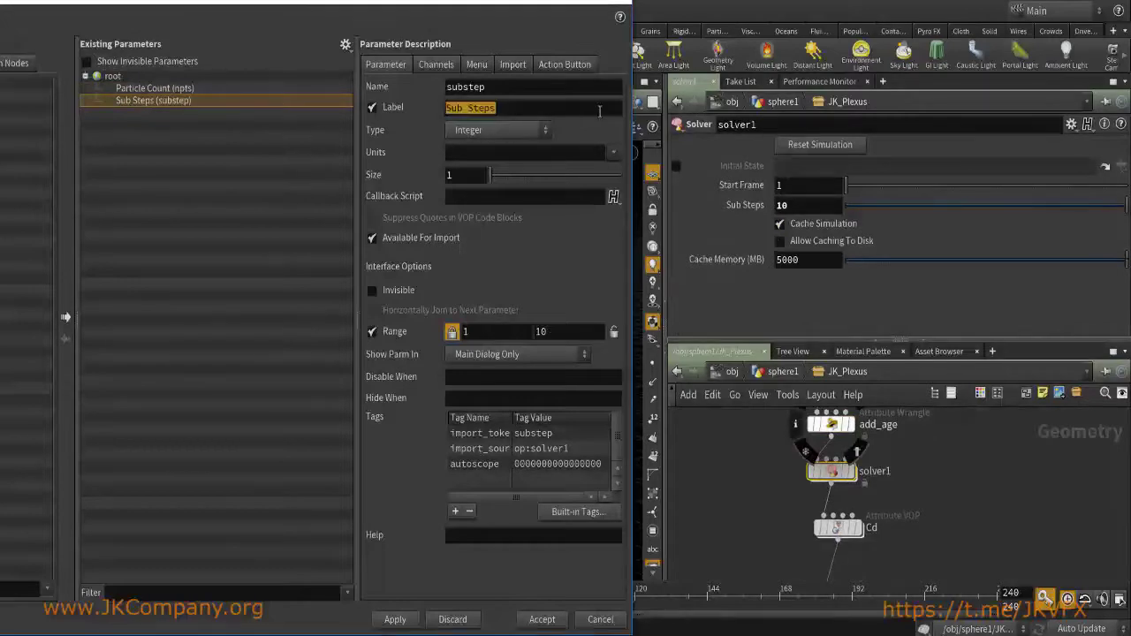
Promote the Cd node's colour ramp to the interface.
{"action": "middle_click_drag", "start_coordinate": [934, 422], "coordinate": [941, 383]}
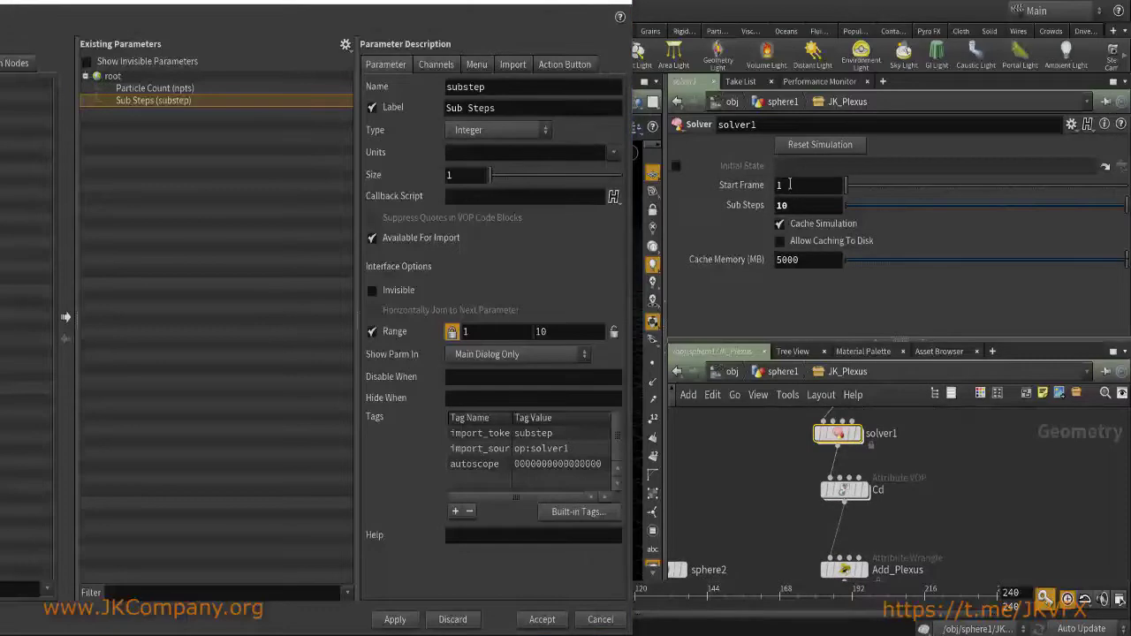
{"action": "middle_click_drag", "start_coordinate": [779, 403], "coordinate": [771, 383]}
{"action": "left_click", "coordinate": [832, 471]}
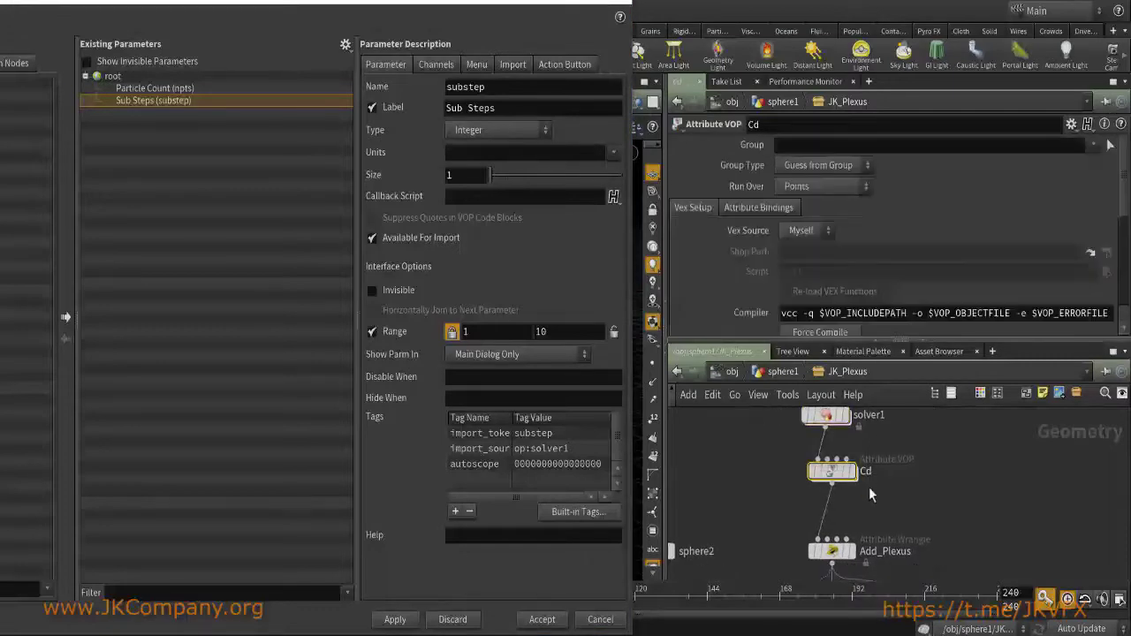
{"action": "scroll", "coordinate": [760, 250], "scroll_direction": "down", "scroll_amount": 5}
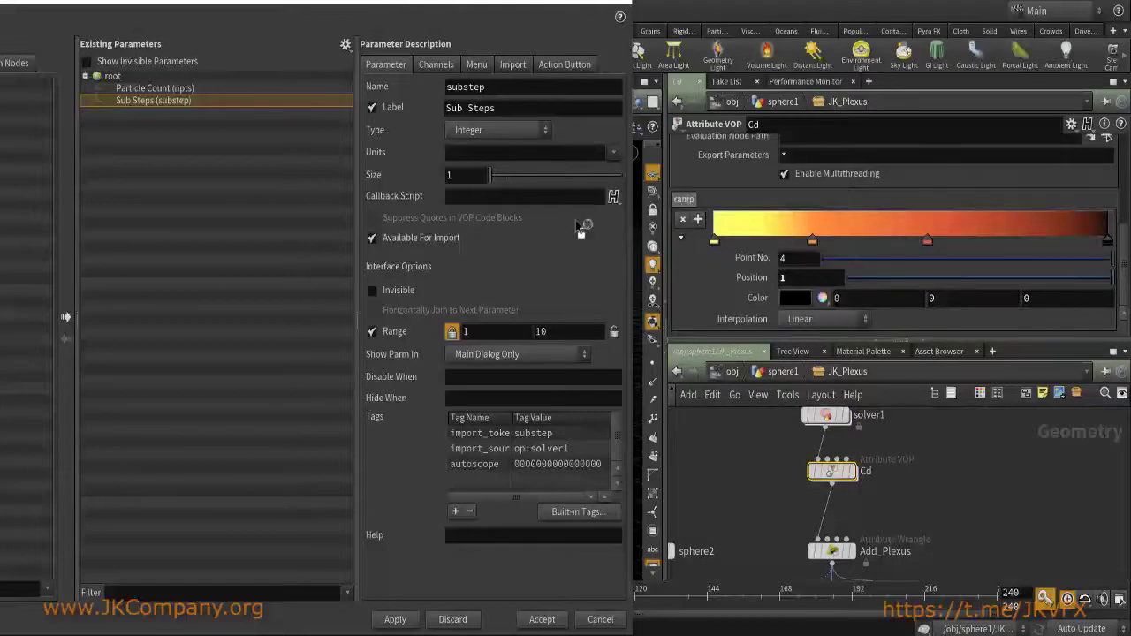
{"action": "left_click_drag", "start_coordinate": [124, 81], "coordinate": [127, 85]}
Rename the ramp parameter to ramp_Color with label Ramp Color.
{"action": "left_click", "coordinate": [495, 92]}
{"action": "type", "text": "_Colo"}
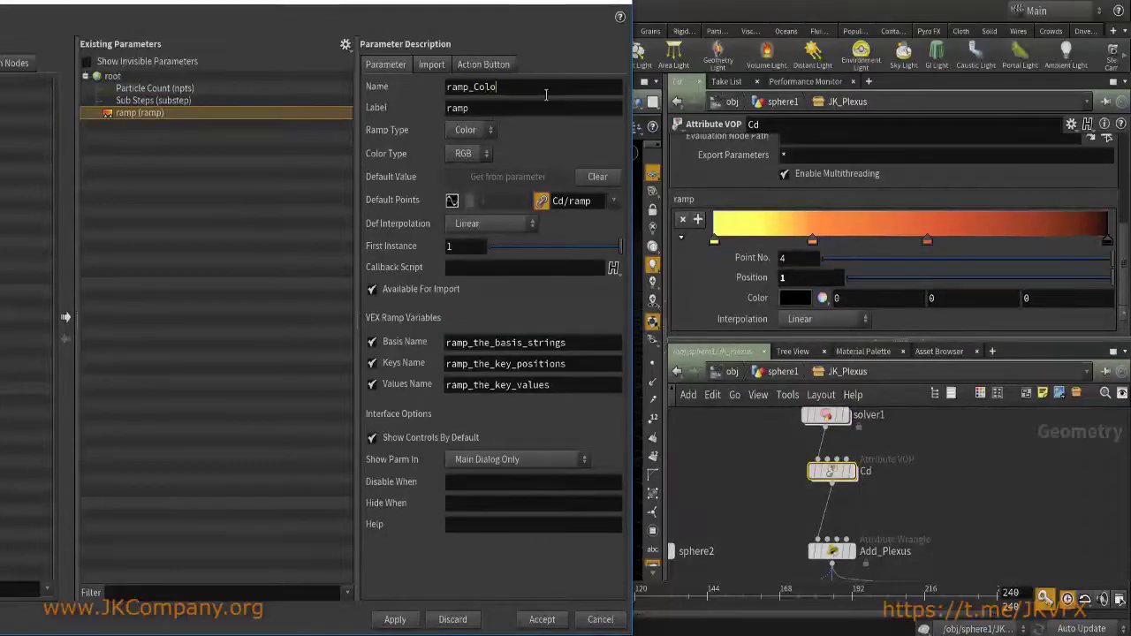
{"action": "type", "text": "r"}
{"action": "key", "text": "Tab"}
{"action": "type", "text": "Ram"}
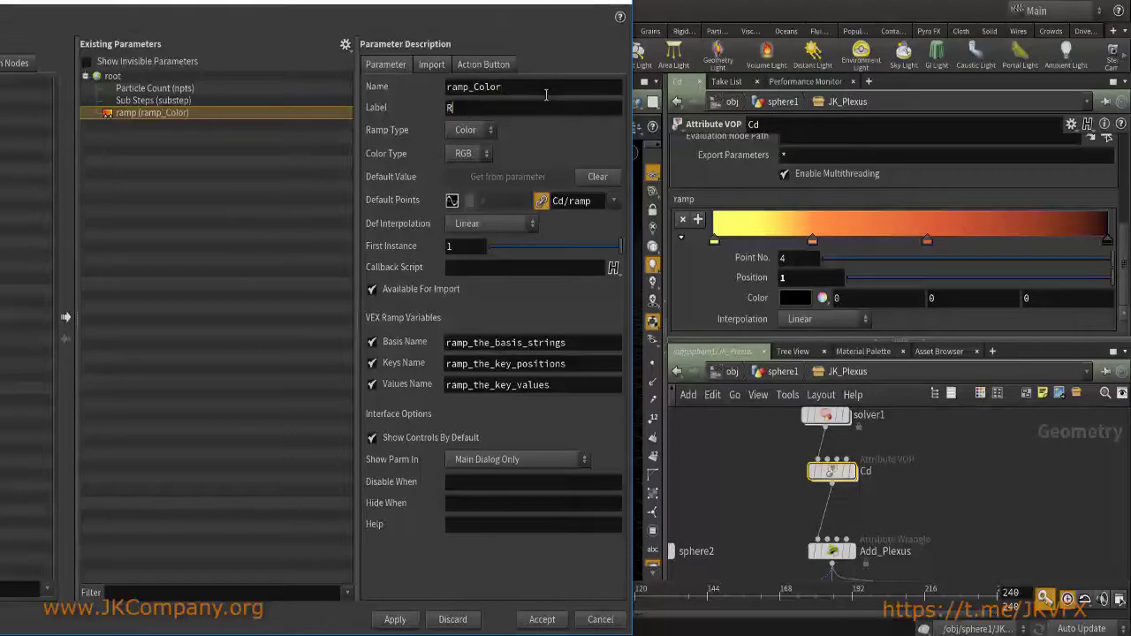
{"action": "key", "text": "Return"}
Promote Add_Plexus's Max and Max Points parameters to the interface.
{"action": "middle_click_drag", "start_coordinate": [790, 547], "coordinate": [797, 501]}
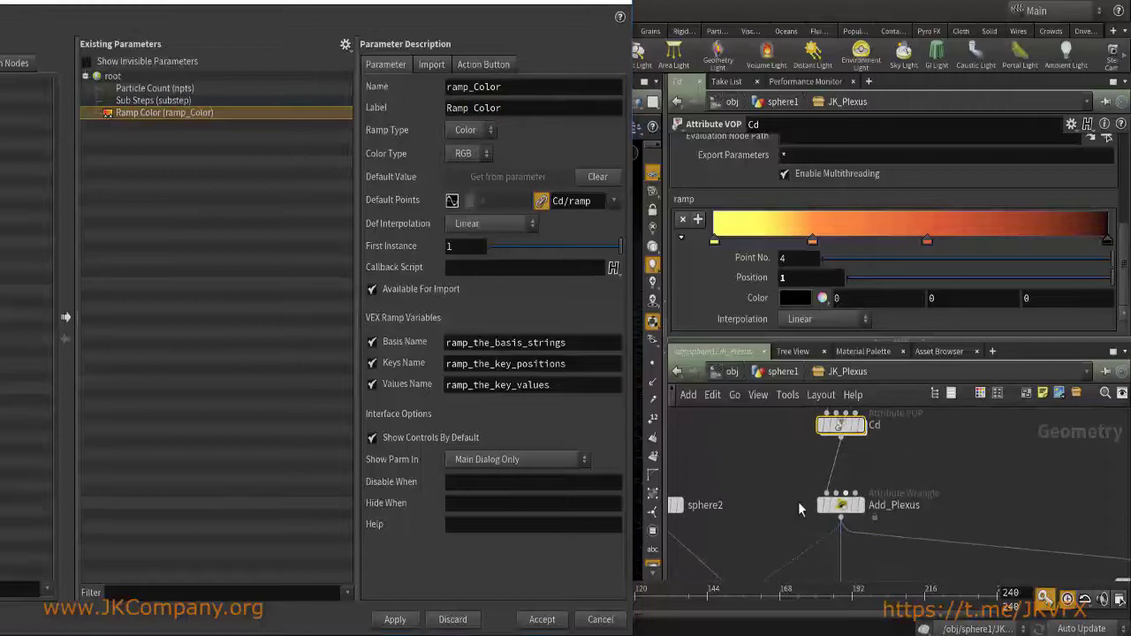
{"action": "left_click", "coordinate": [893, 507]}
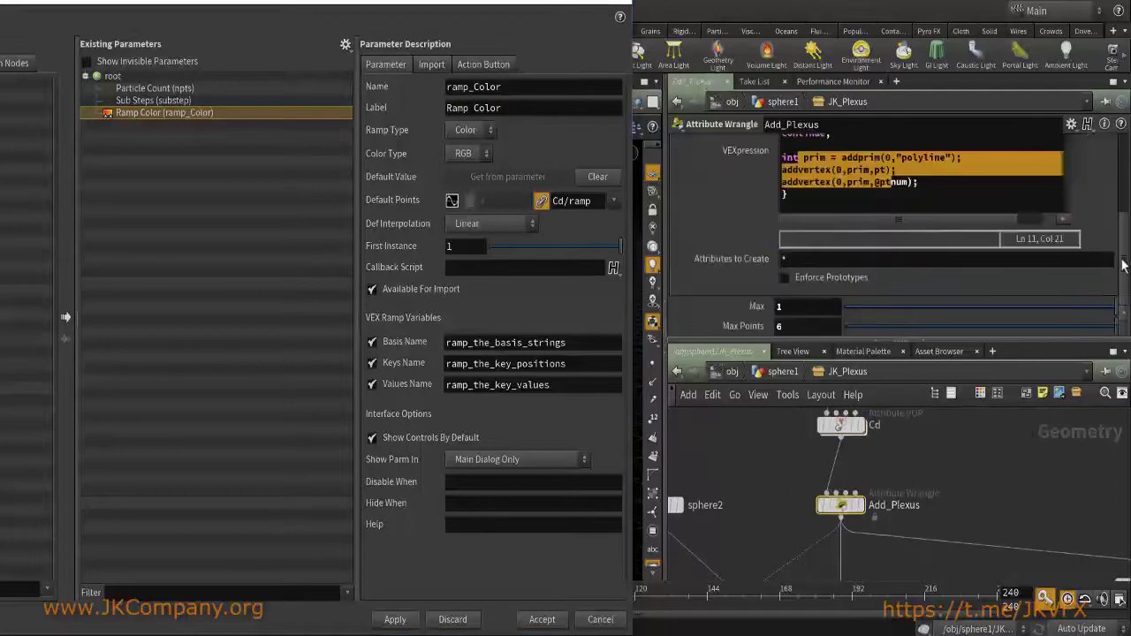
{"action": "left_click_drag", "start_coordinate": [756, 306], "coordinate": [583, 349]}
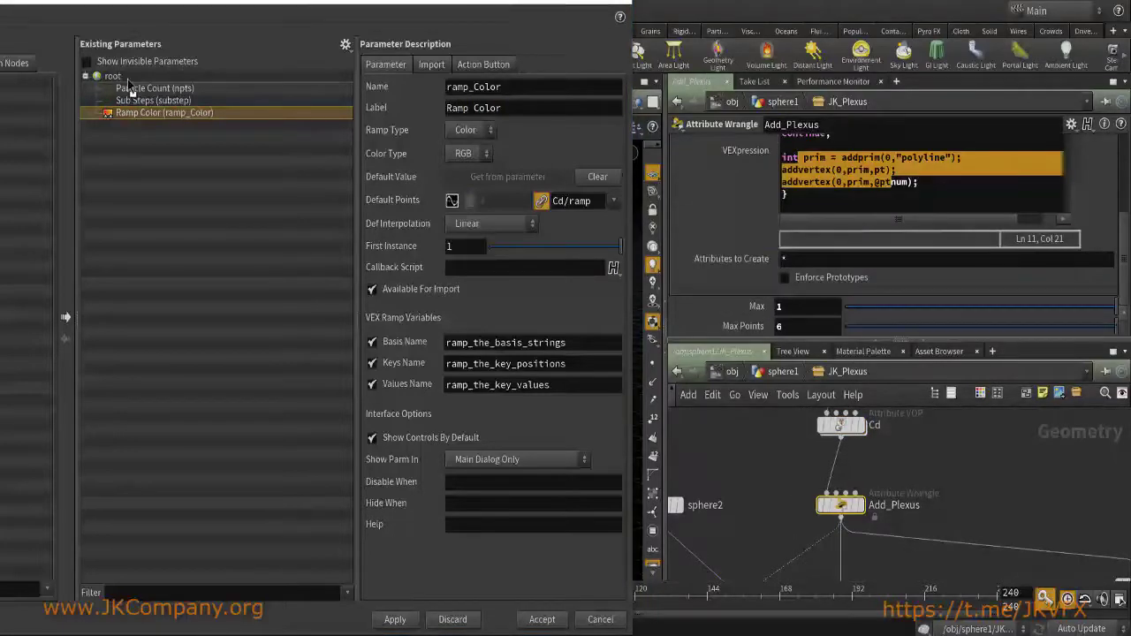
{"action": "left_click_drag", "start_coordinate": [738, 326], "coordinate": [131, 137]}
Relabel Max as Radius and Max Points as Max Points Connection.
{"action": "left_click", "coordinate": [132, 125]}
{"action": "double_click", "coordinate": [505, 107]}
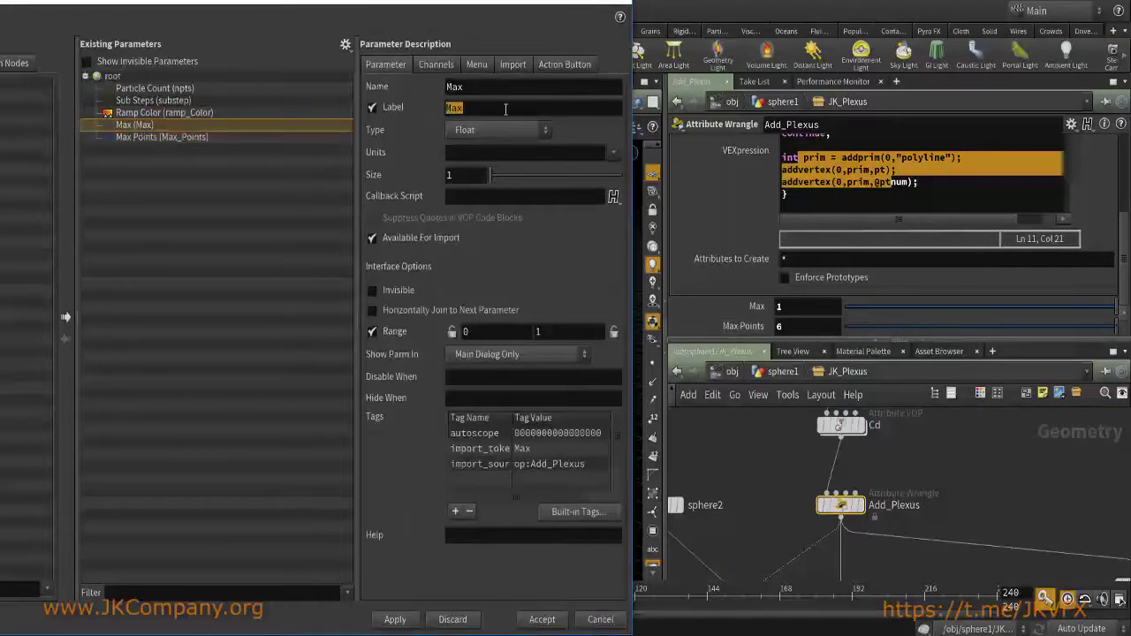
{"action": "type", "text": "Radius"}
{"action": "key", "text": "Return"}
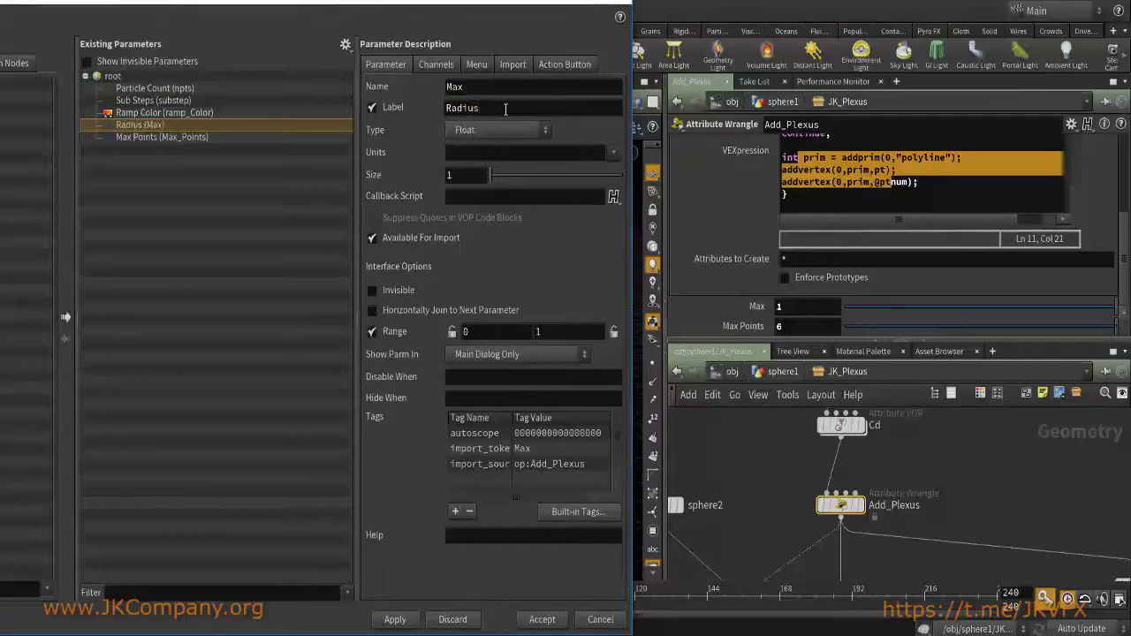
{"action": "left_click", "coordinate": [176, 137]}
{"action": "left_click", "coordinate": [528, 106]}
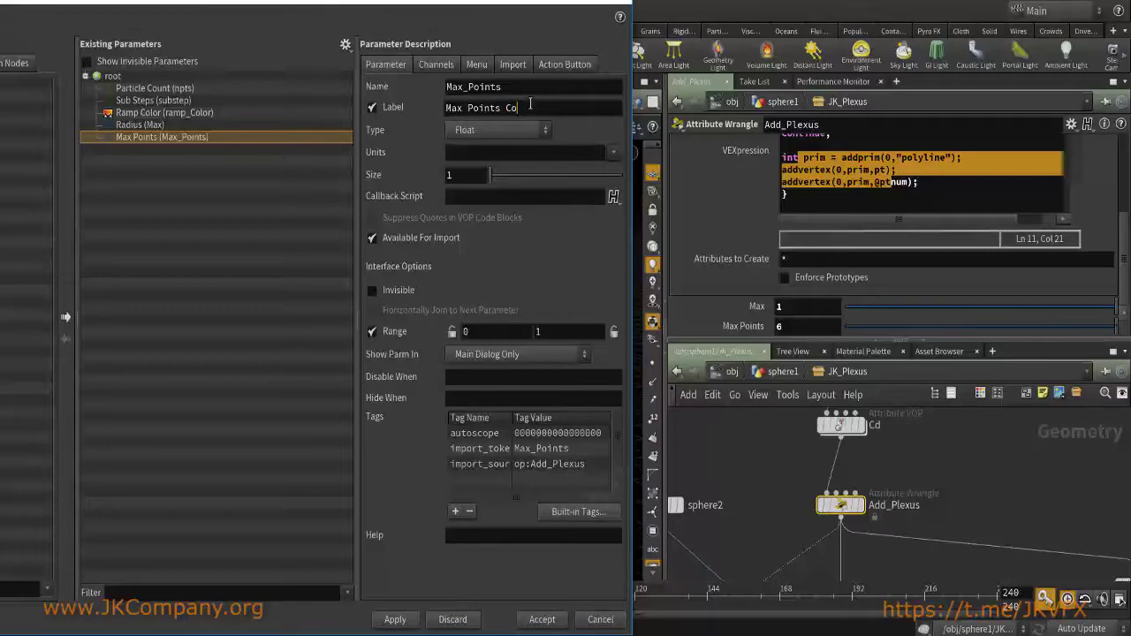
{"action": "key", "text": "Return"}
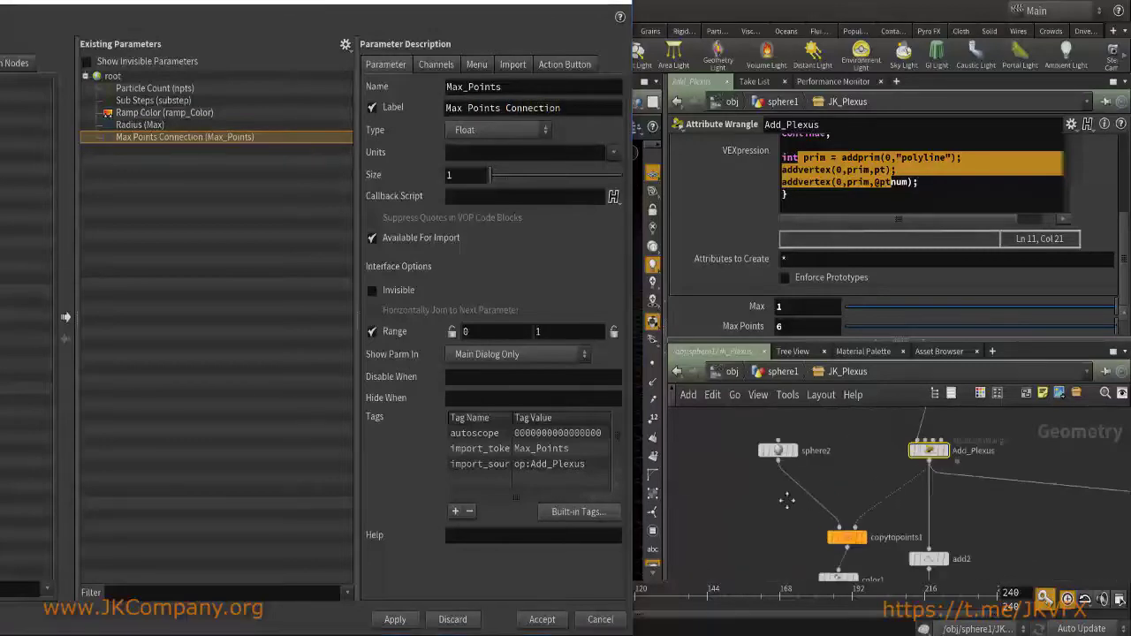
Inspect the copytopoints1, wire1, add1 and resample1 nodes inside JK_Plexus.
{"action": "left_click", "coordinate": [829, 486]}
{"action": "scroll", "coordinate": [813, 477], "scroll_direction": "down", "scroll_amount": 2}
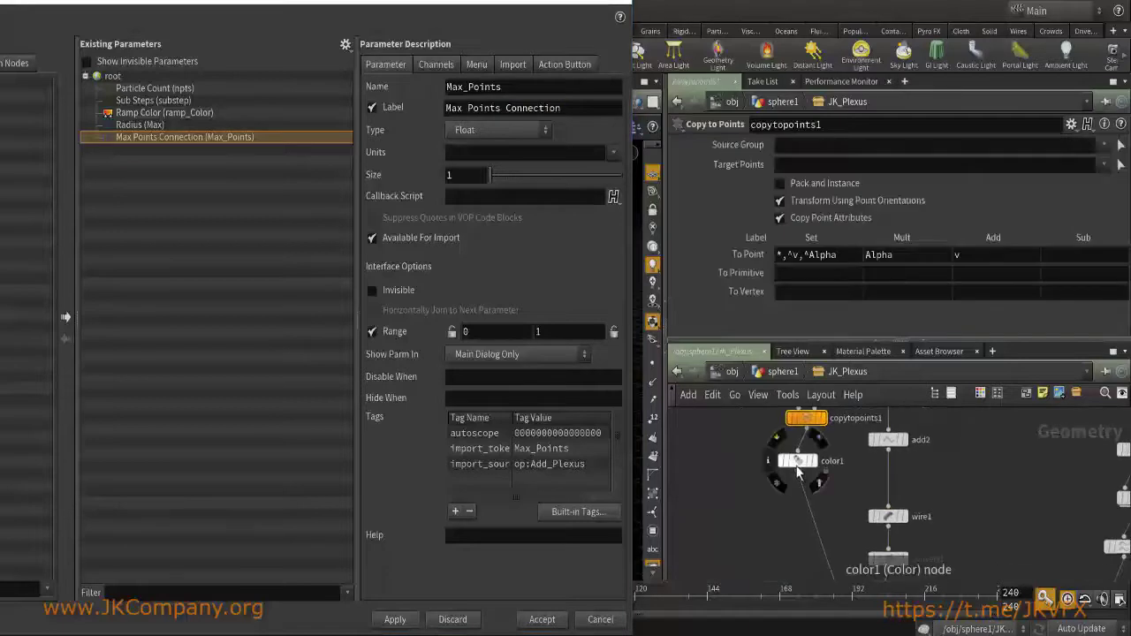
{"action": "middle_click_drag", "start_coordinate": [894, 460], "coordinate": [813, 415]}
{"action": "left_click", "coordinate": [793, 466]}
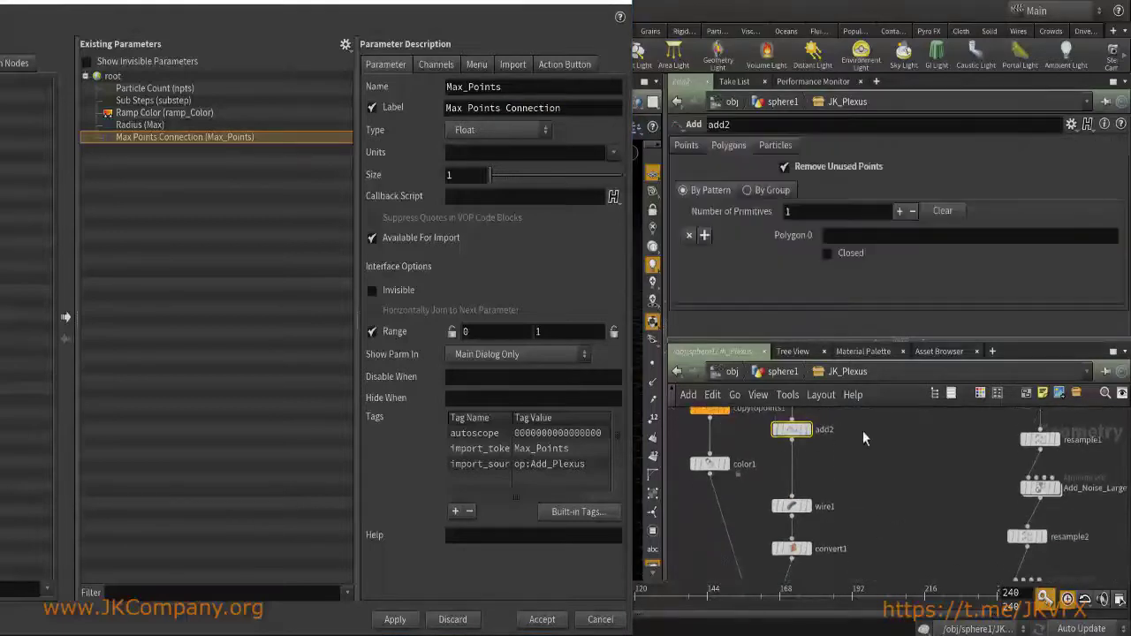
{"action": "middle_click_drag", "start_coordinate": [864, 472], "coordinate": [901, 513]}
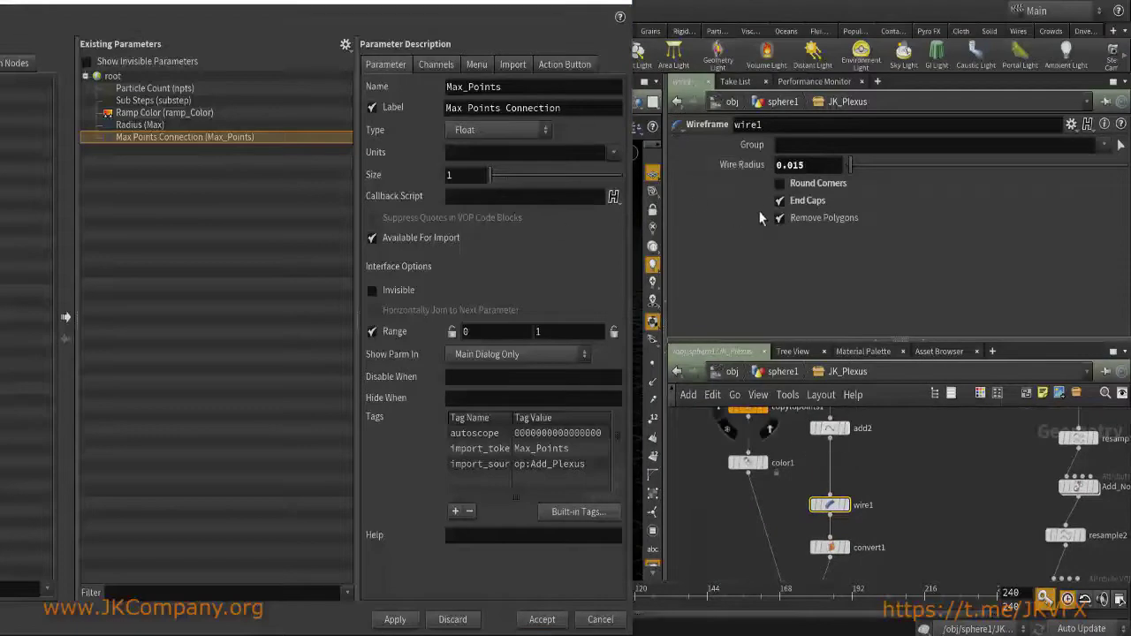
{"action": "scroll", "coordinate": [929, 495], "scroll_direction": "down", "scroll_amount": 4}
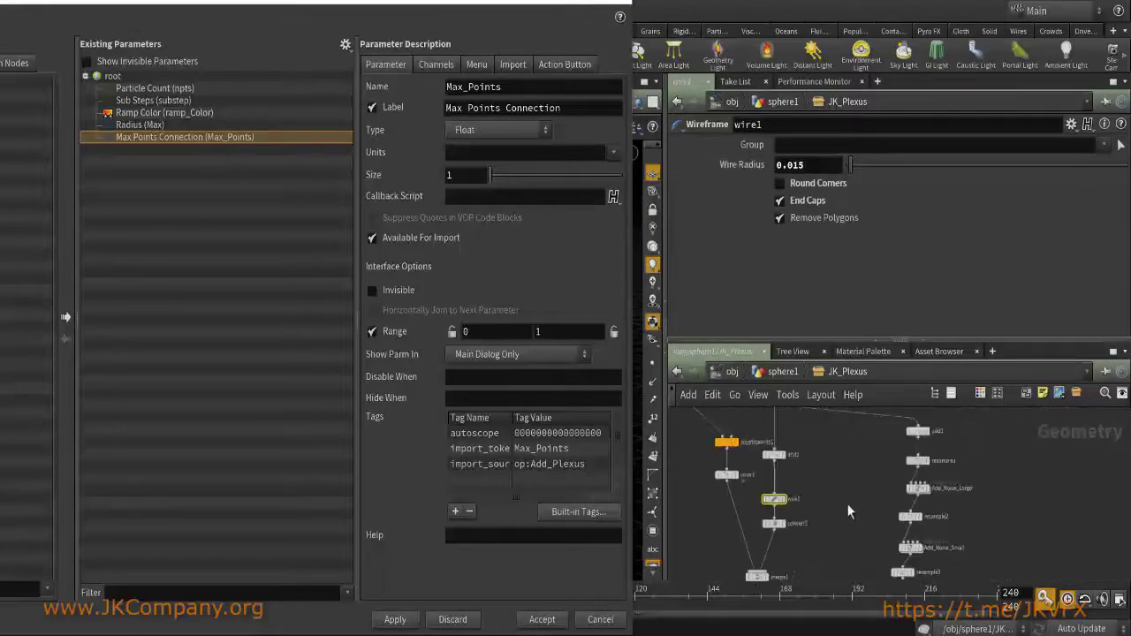
{"action": "scroll", "coordinate": [878, 515], "scroll_direction": "up", "scroll_amount": 3}
{"action": "middle_click_drag", "start_coordinate": [860, 457], "coordinate": [775, 584]}
{"action": "scroll", "coordinate": [780, 511], "scroll_direction": "up", "scroll_amount": 1}
{"action": "middle_click_drag", "start_coordinate": [780, 511], "coordinate": [829, 504]}
{"action": "left_click", "coordinate": [894, 470]}
{"action": "middle_click_drag", "start_coordinate": [894, 470], "coordinate": [807, 449]}
{"action": "left_click", "coordinate": [869, 449]}
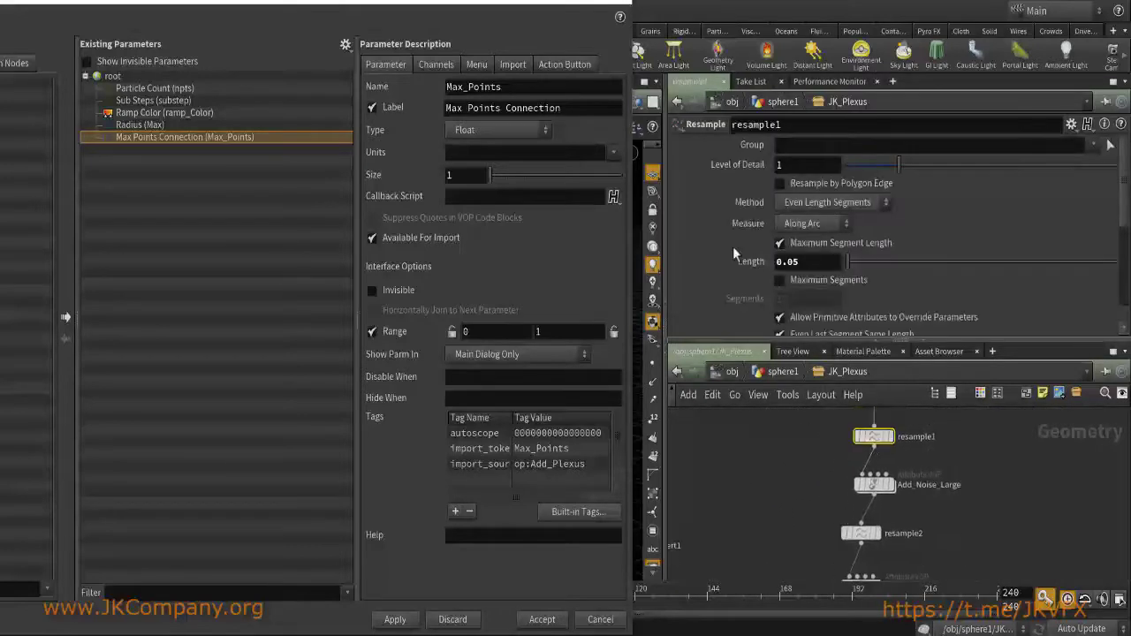
Review Add_Noise_Large, Add_Noise_Small, Add_Noise_Small1, wire2 and switch1, and bring the parameter editor fully into view.
{"action": "middle_click_drag", "start_coordinate": [746, 480], "coordinate": [667, 482]}
{"action": "left_click", "coordinate": [791, 483]}
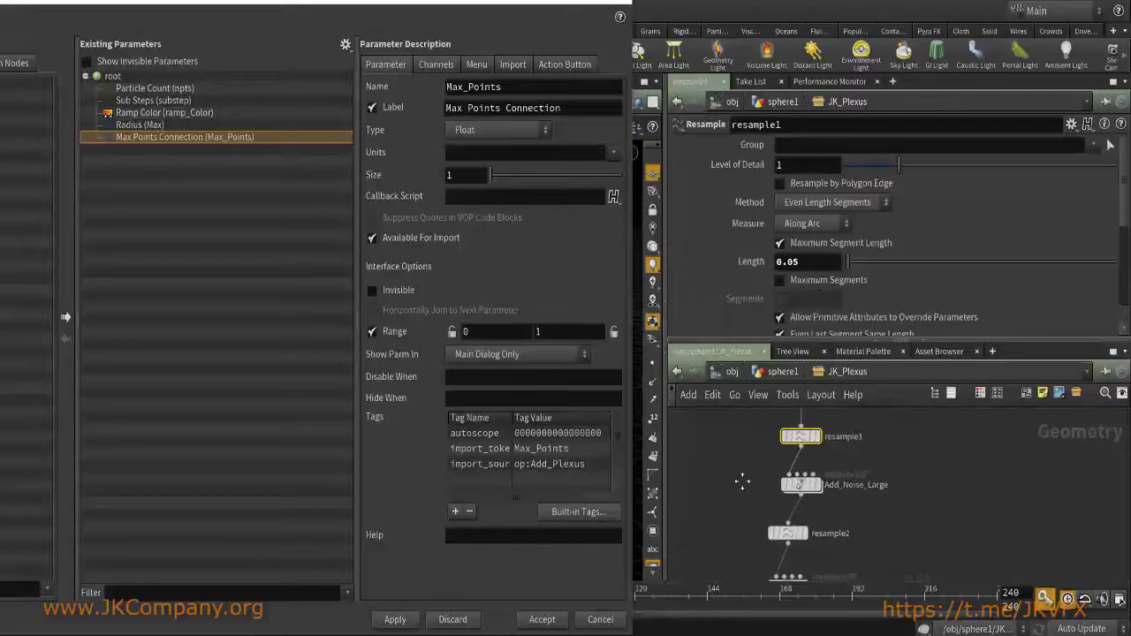
{"action": "middle_click_drag", "start_coordinate": [791, 483], "coordinate": [839, 464]}
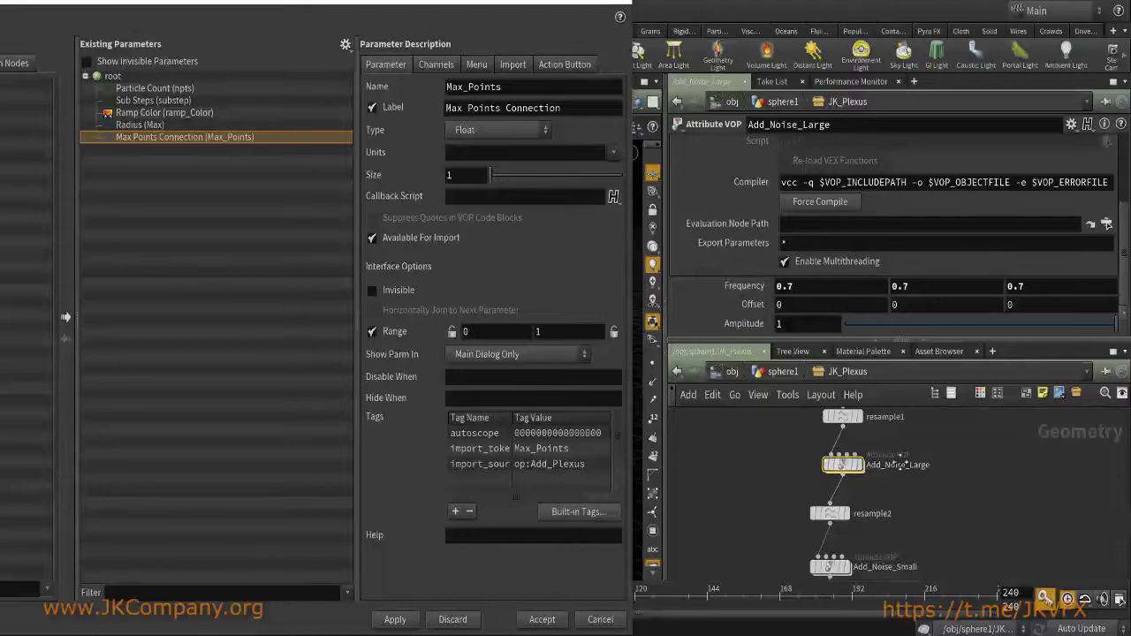
{"action": "scroll", "coordinate": [848, 482], "scroll_direction": "down", "scroll_amount": 2}
{"action": "left_click", "coordinate": [918, 523]}
{"action": "scroll", "coordinate": [919, 523], "scroll_direction": "down", "scroll_amount": 3}
{"action": "left_click", "coordinate": [921, 522]}
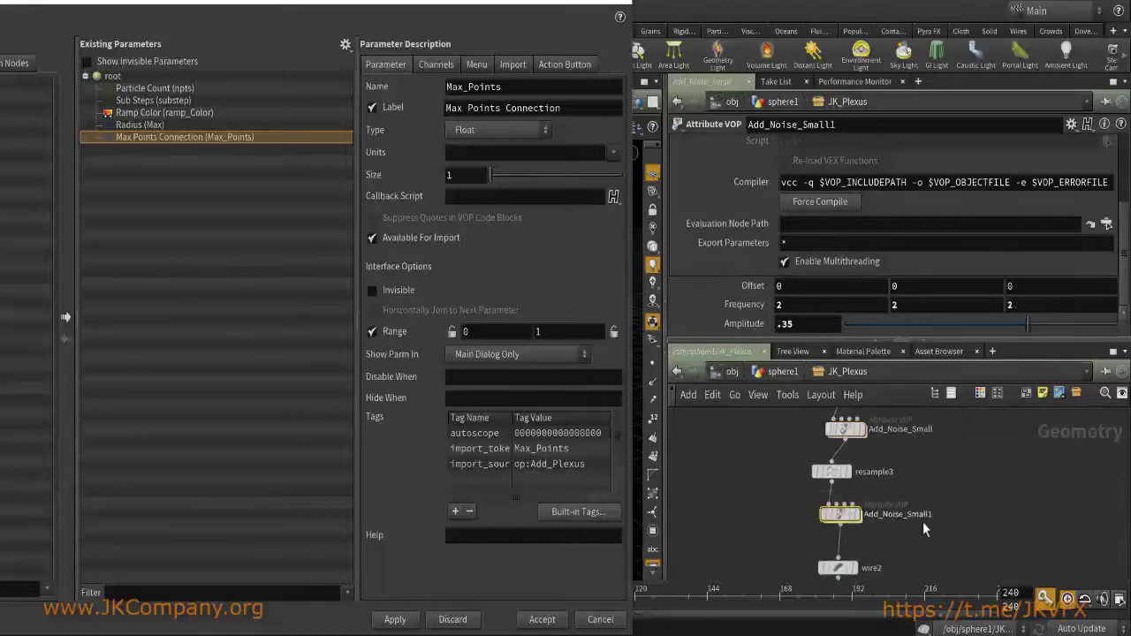
{"action": "scroll", "coordinate": [848, 508], "scroll_direction": "down", "scroll_amount": 2}
{"action": "left_click", "coordinate": [831, 495]}
{"action": "scroll", "coordinate": [870, 484], "scroll_direction": "up", "scroll_amount": 1}
{"action": "scroll", "coordinate": [835, 466], "scroll_direction": "down", "scroll_amount": 2}
{"action": "left_click", "coordinate": [822, 492]}
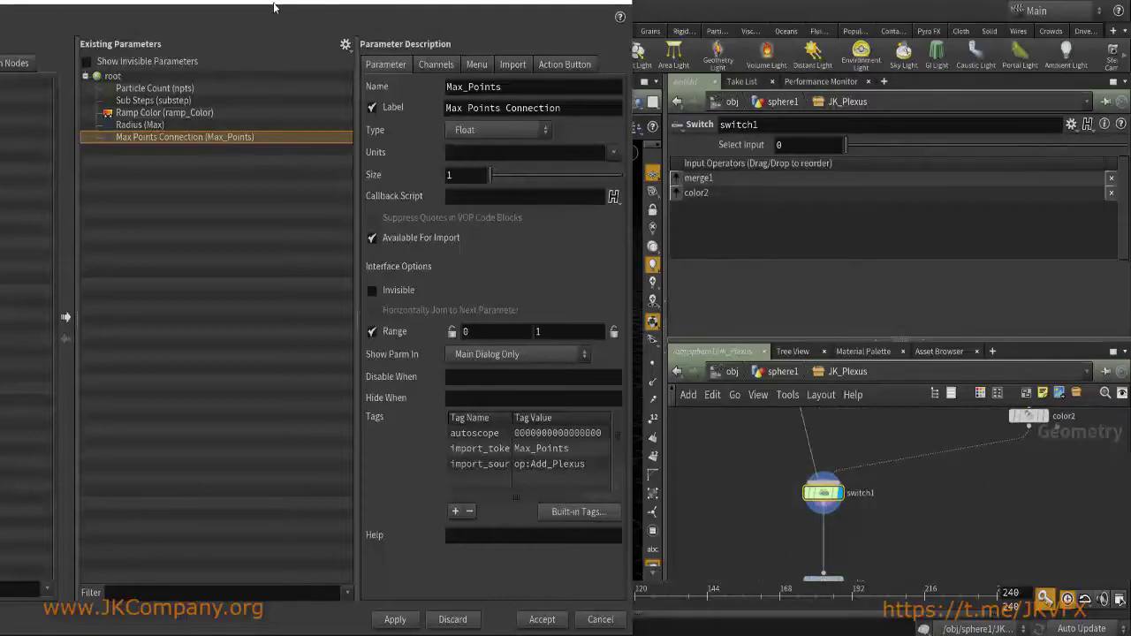
{"action": "left_click_drag", "start_coordinate": [274, 7], "coordinate": [608, 7]}
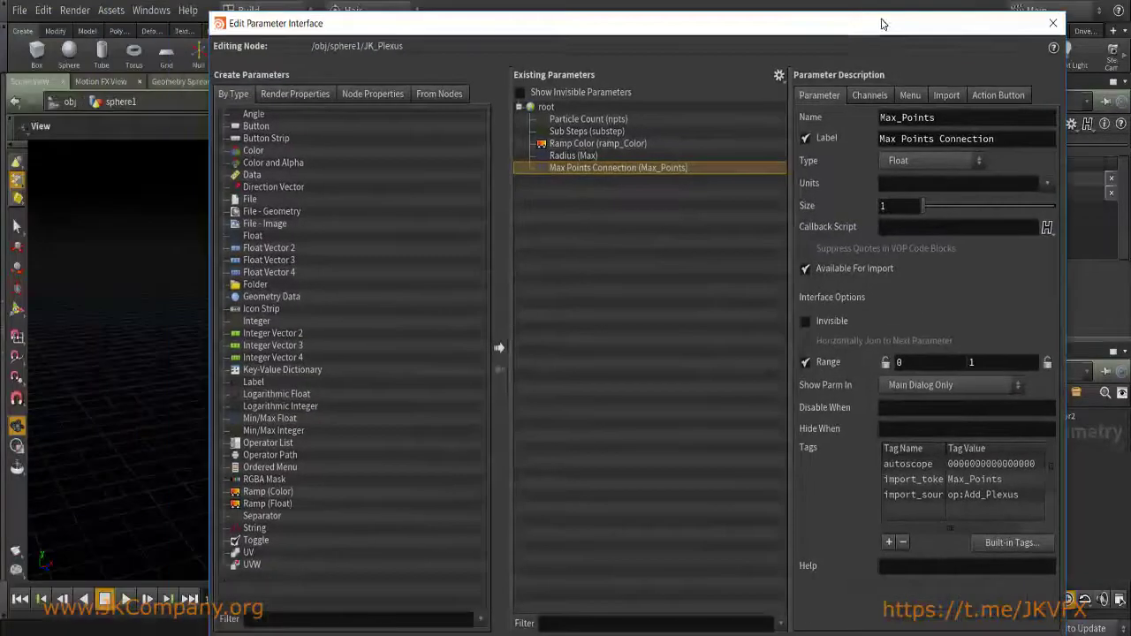
Close the parameter editor keeping changes, and return to the JK_Plexus node level.
{"action": "left_click", "coordinate": [258, 530]}
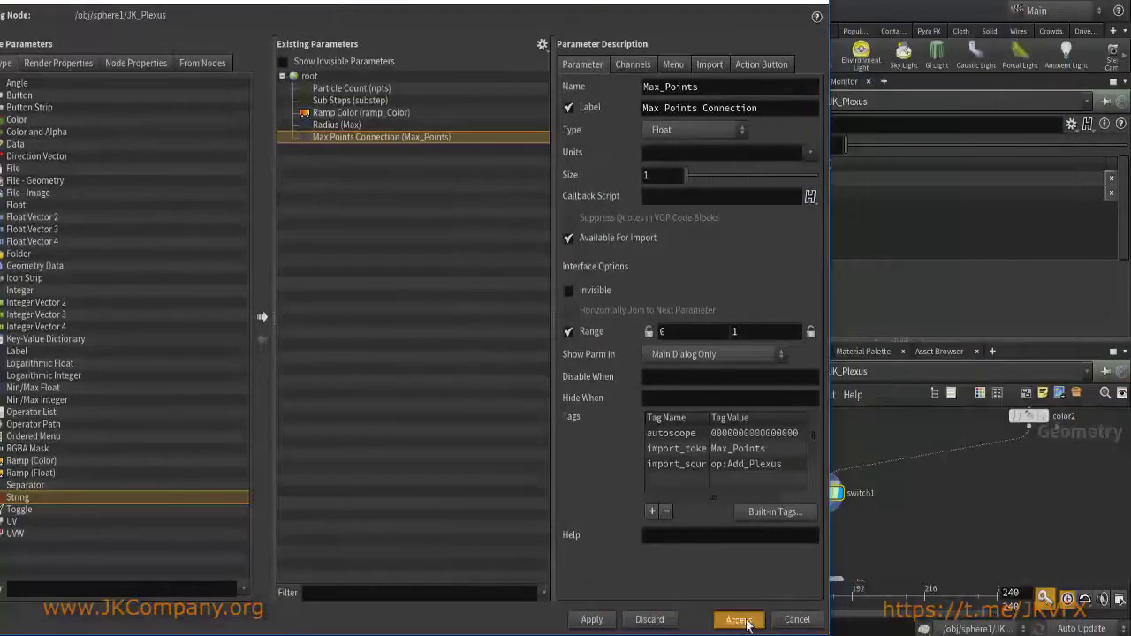
{"action": "left_click", "coordinate": [739, 619]}
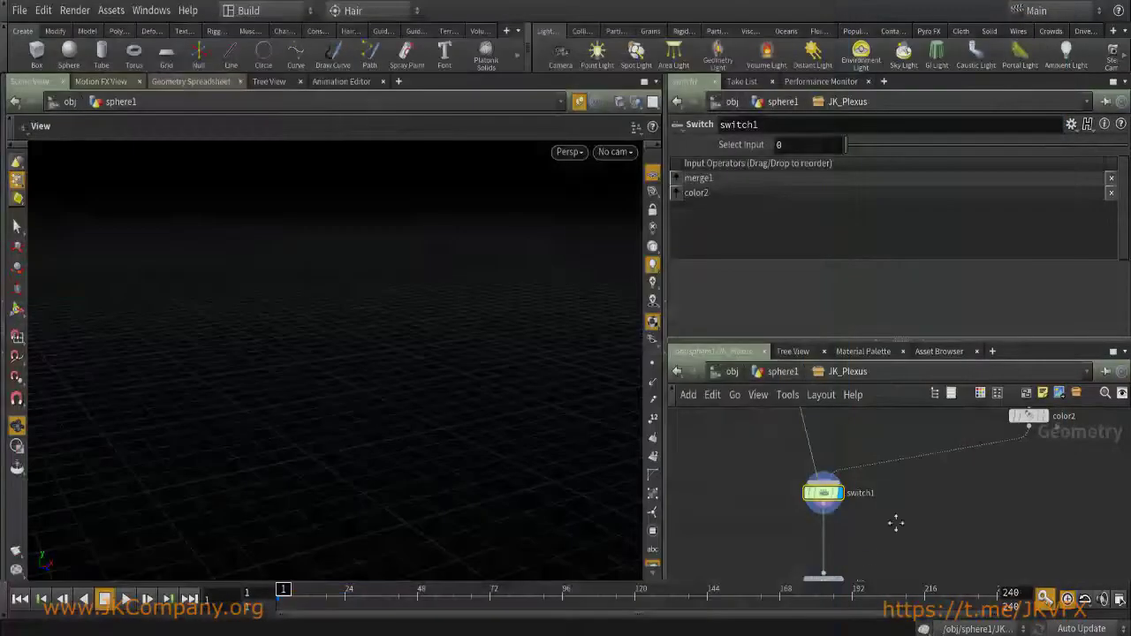
{"action": "key", "text": "u"}
{"action": "scroll", "coordinate": [1119, 221], "scroll_direction": "down", "scroll_amount": 1}
{"action": "scroll", "coordinate": [1118, 221], "scroll_direction": "up", "scroll_amount": 1}
{"action": "key", "text": "i"}
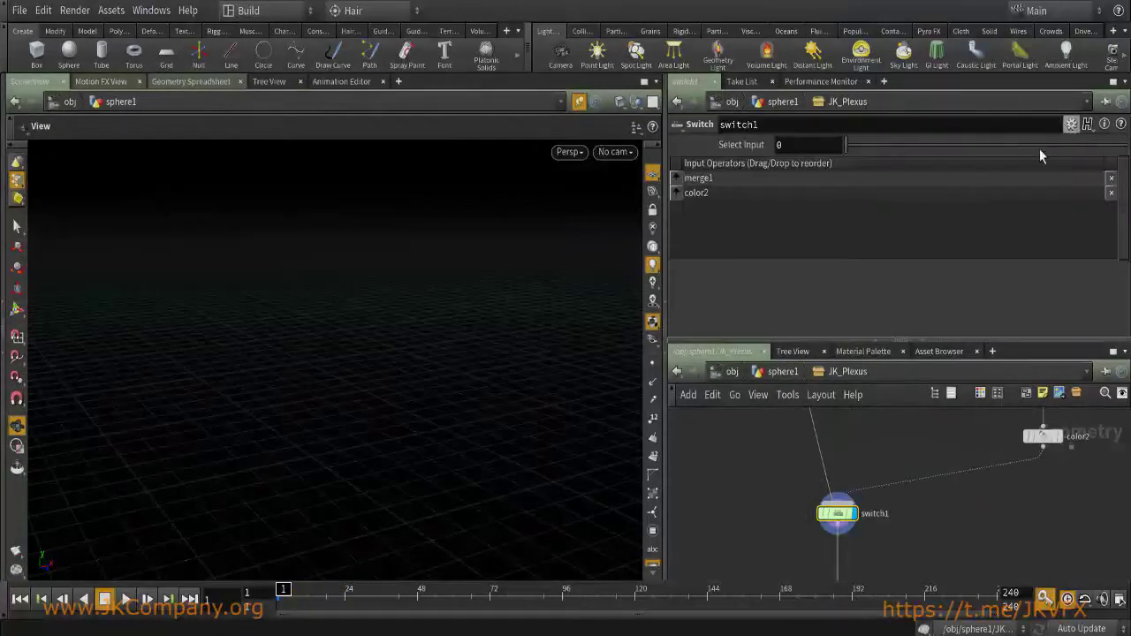
{"action": "key", "text": "u"}
Add a toggle to JK_Plexus labelled Lightning Mode, named Lightning_Mode, and accept.
{"action": "left_click", "coordinate": [1070, 123]}
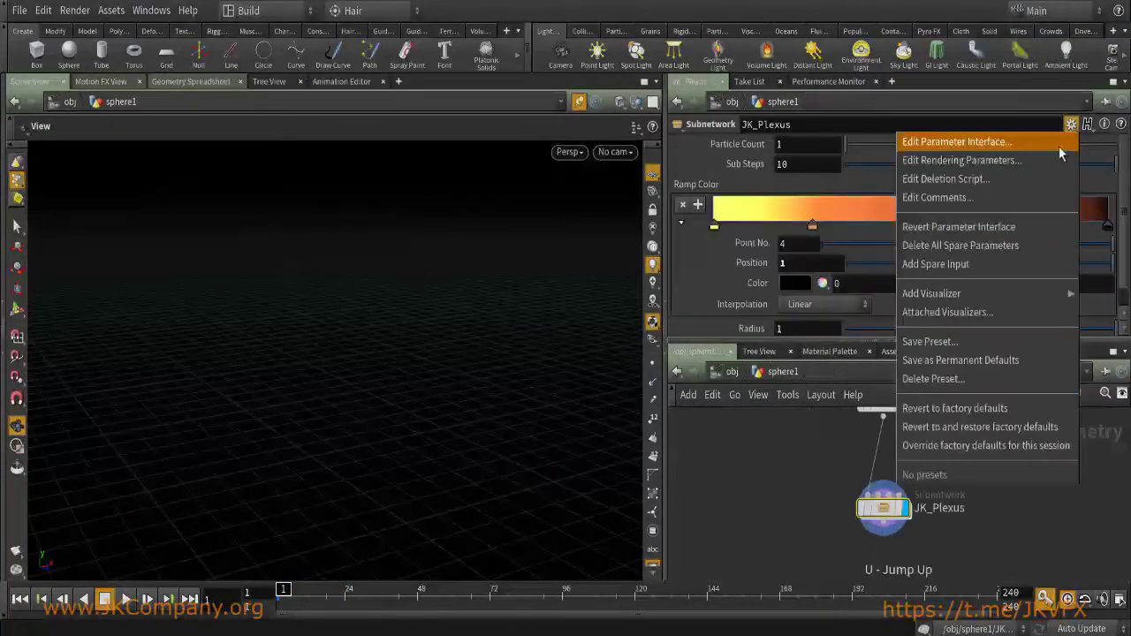
{"action": "left_click", "coordinate": [960, 142]}
{"action": "left_click_drag", "start_coordinate": [37, 509], "coordinate": [340, 143]}
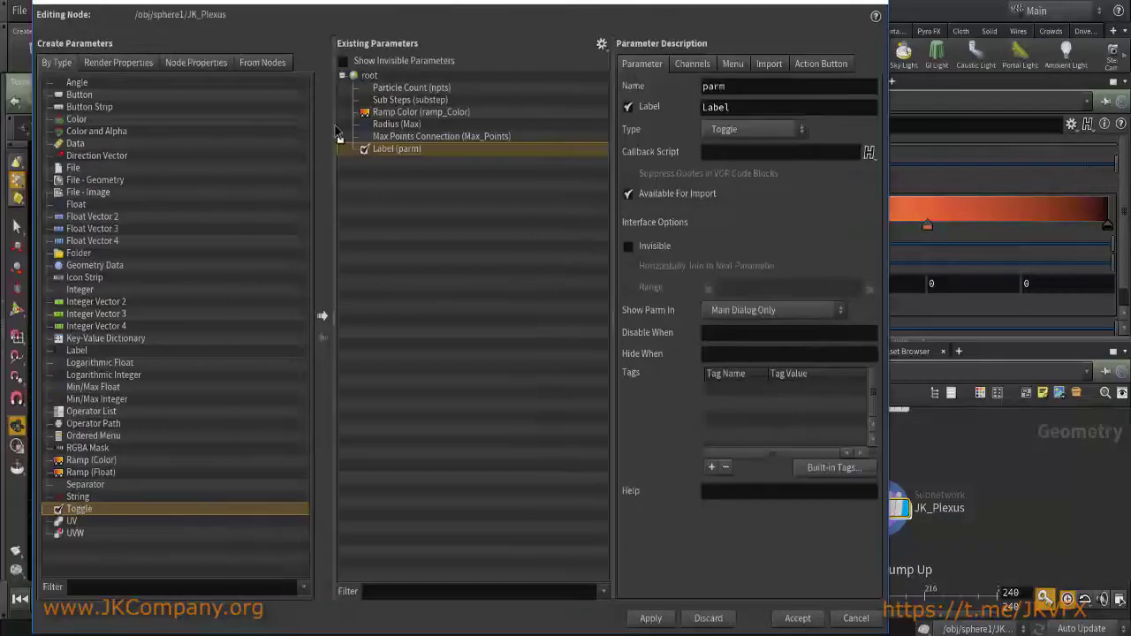
{"action": "double_click", "coordinate": [409, 147]}
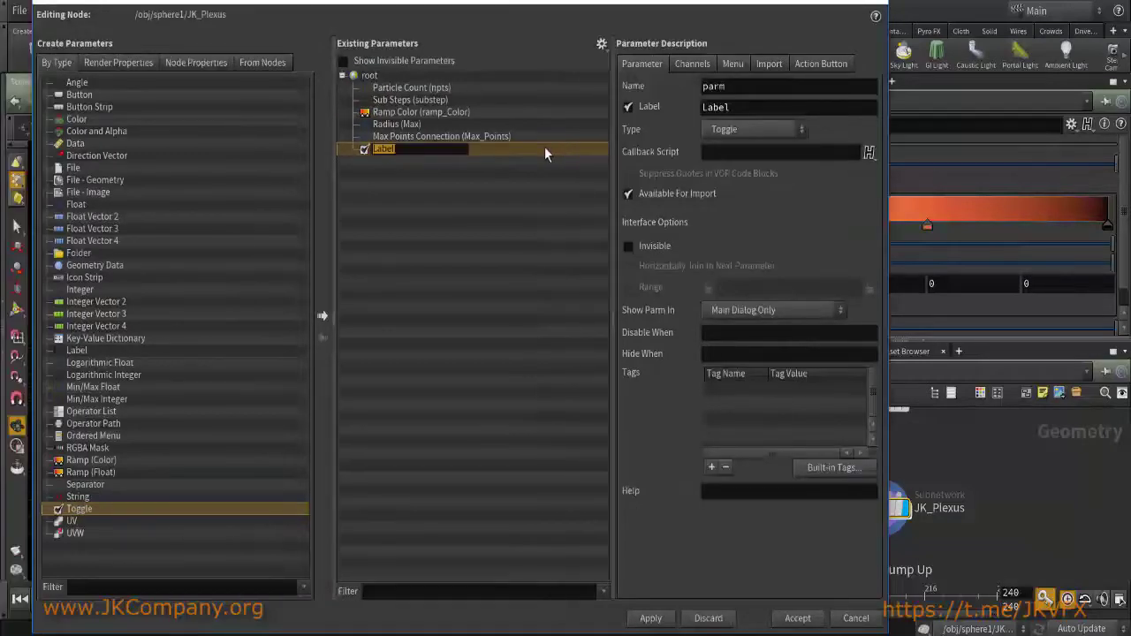
{"action": "type", "text": "Lightning Mode"}
{"action": "key", "text": "Return"}
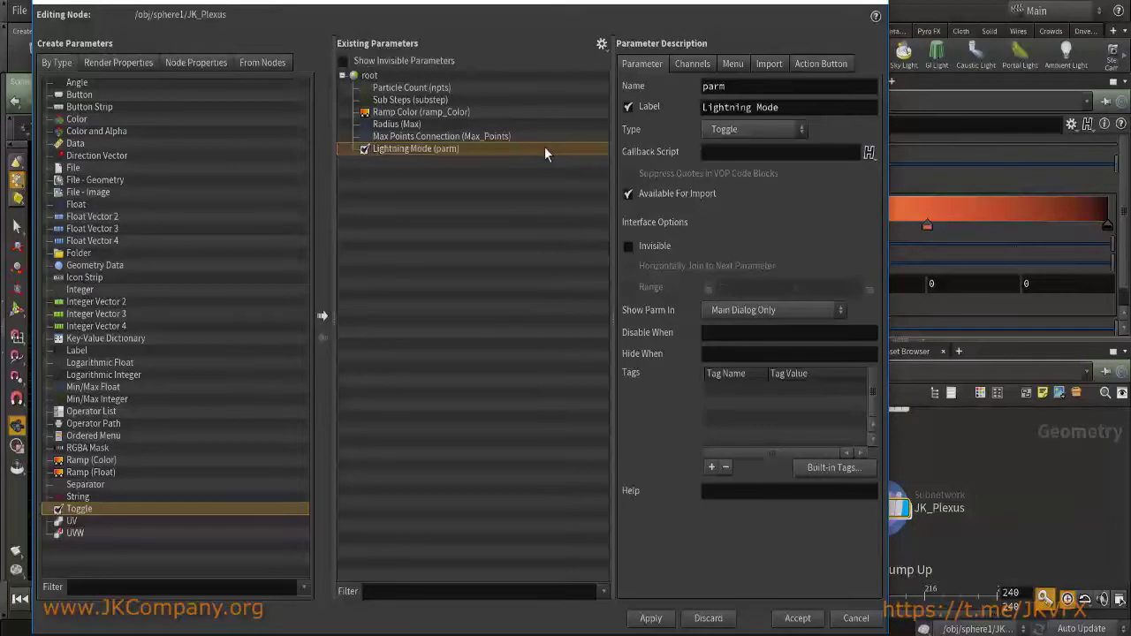
{"action": "triple_click", "coordinate": [799, 107]}
{"action": "key", "text": "ctrl+c"}
{"action": "double_click", "coordinate": [742, 85]}
{"action": "key", "text": "ctrl+v"}
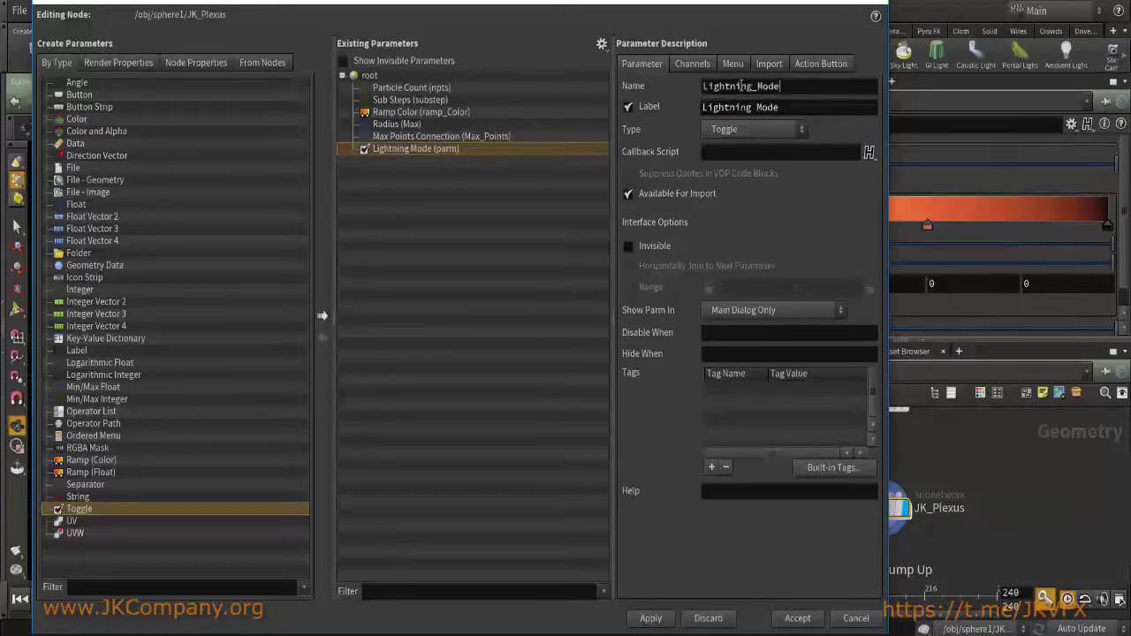
{"action": "key", "text": "Return"}
{"action": "left_click", "coordinate": [795, 617]}
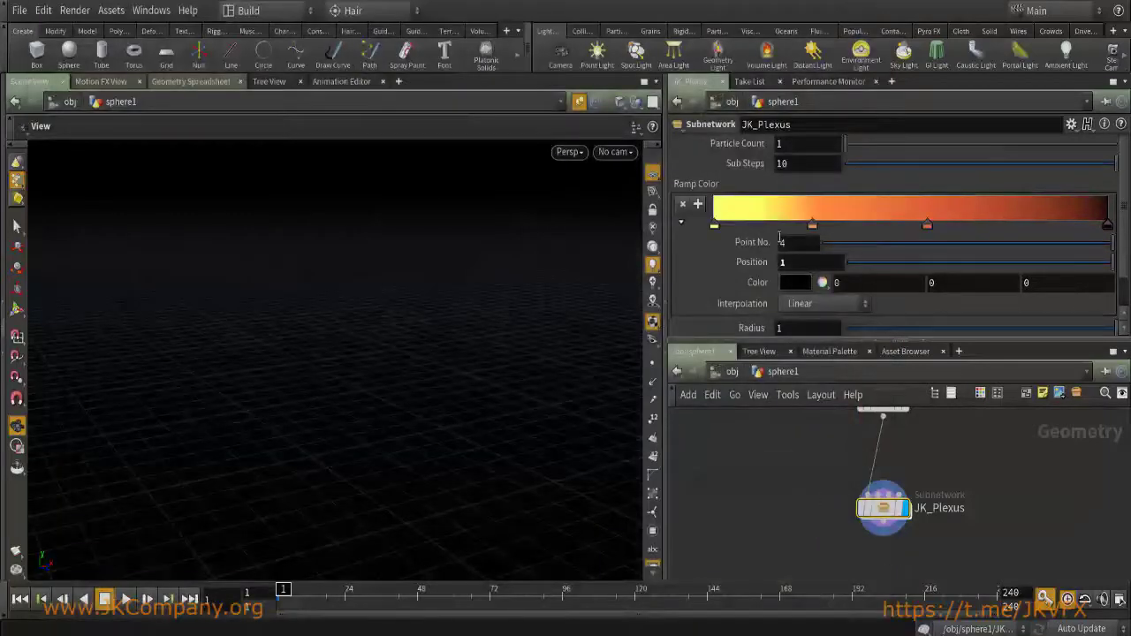
Link switch1's Select Input to the Lightning Mode toggle via a relative reference.
{"action": "scroll", "coordinate": [786, 262], "scroll_direction": "down", "scroll_amount": 1}
{"action": "right_click", "coordinate": [807, 330]}
{"action": "left_click", "coordinate": [836, 385]}
{"action": "double_click", "coordinate": [873, 444]}
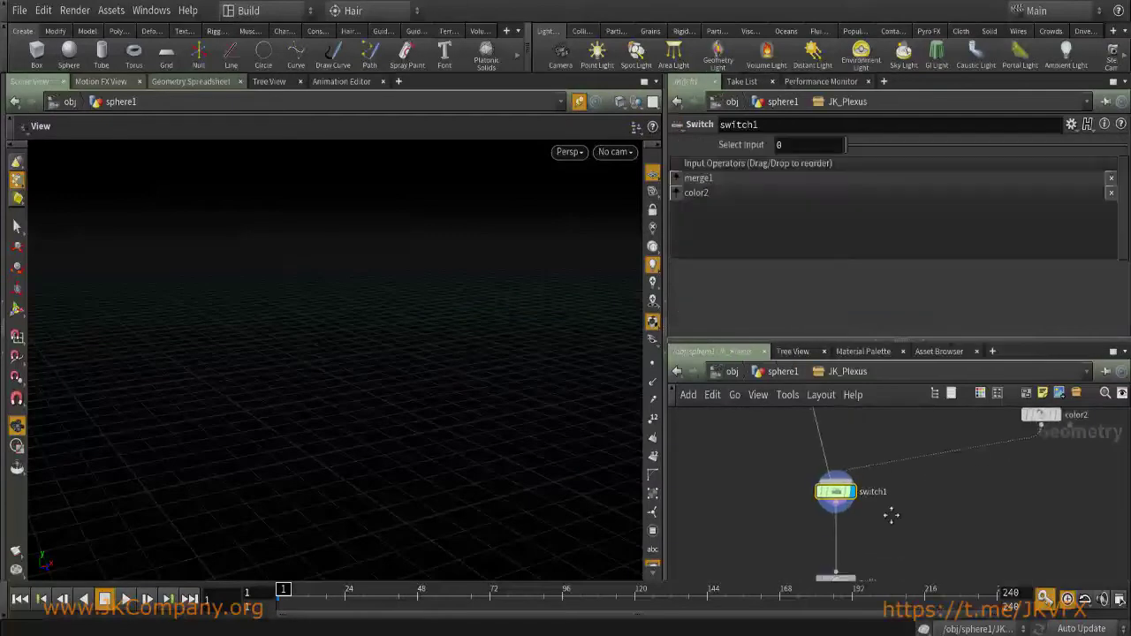
{"action": "right_click", "coordinate": [789, 147]}
{"action": "left_click", "coordinate": [840, 285]}
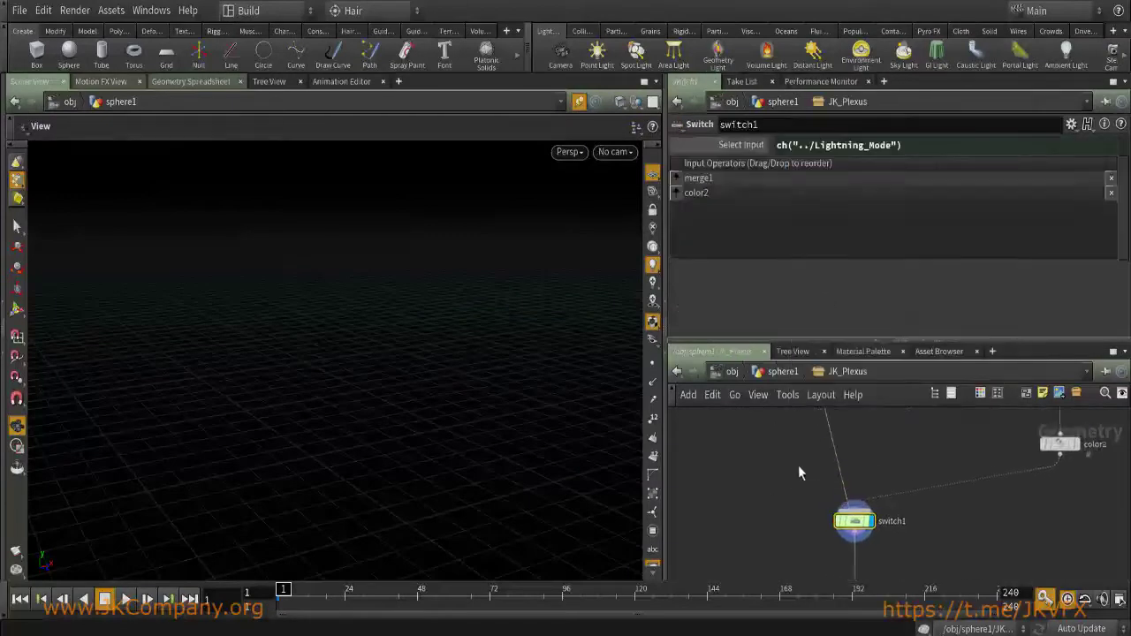
Create an Output node and place it below null1.
{"action": "key", "text": "u"}
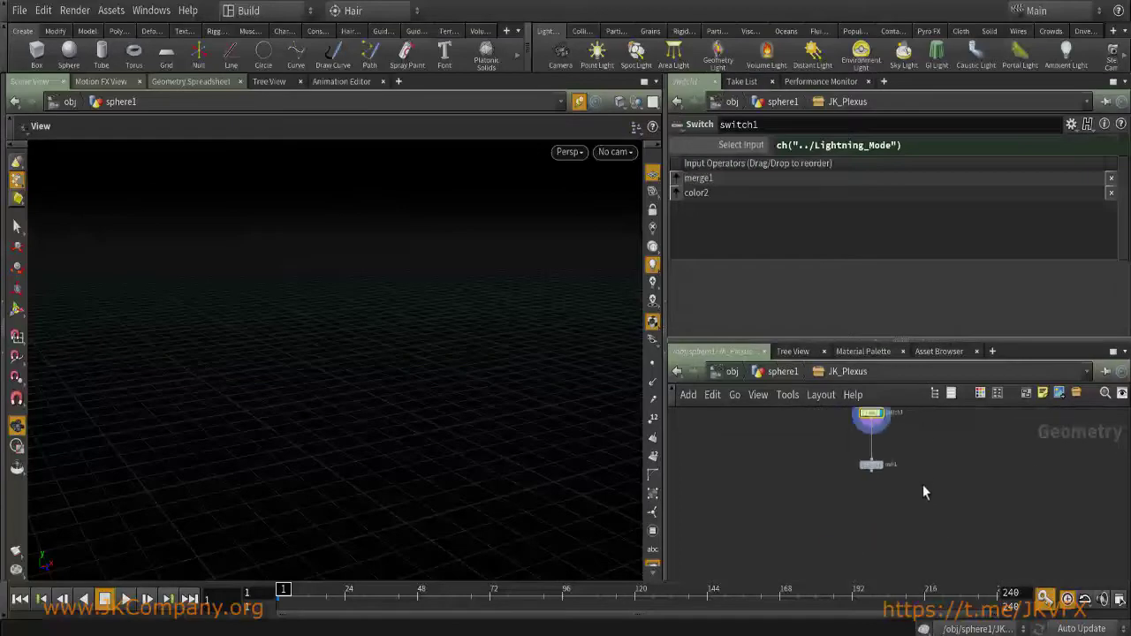
{"action": "key", "text": "Tab"}
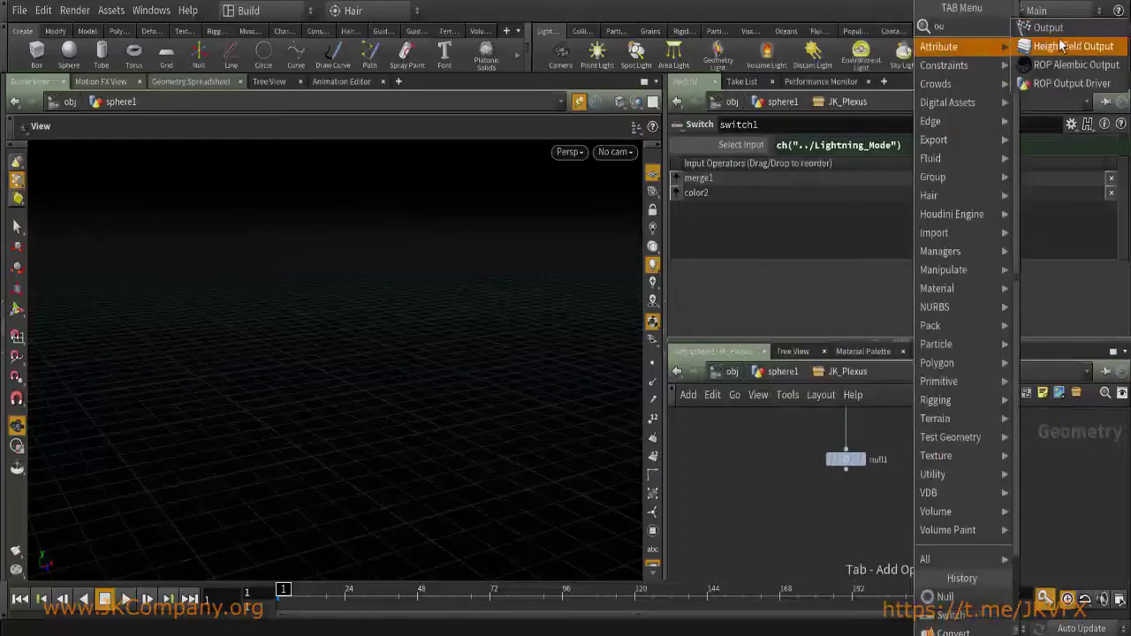
{"action": "key", "text": "Return"}
{"action": "left_click", "coordinate": [845, 527]}
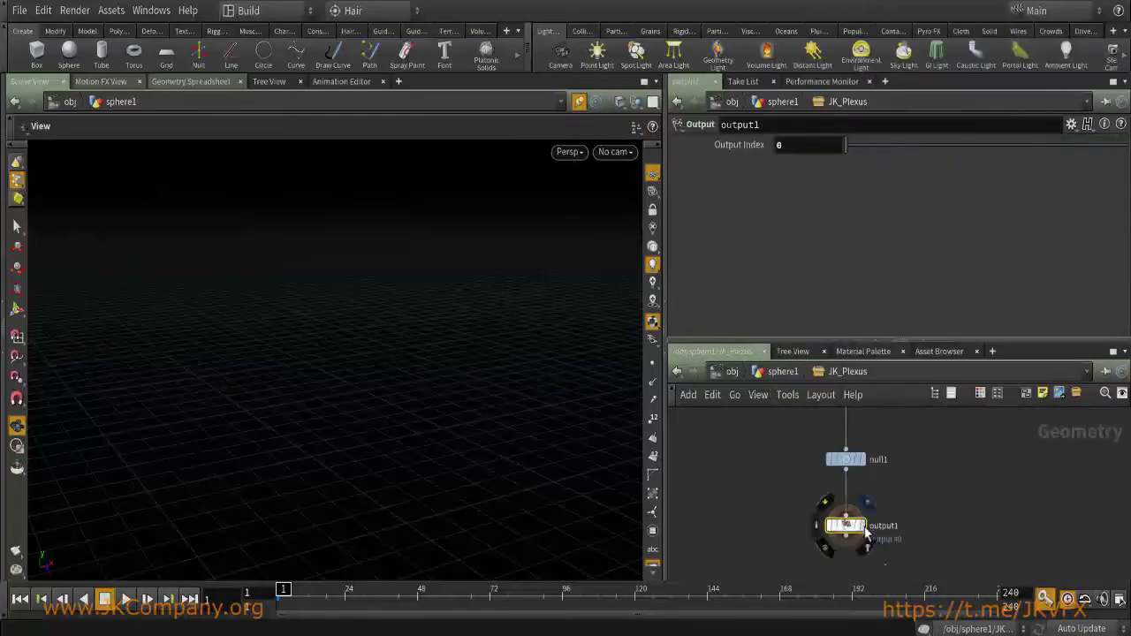
Play and pause the animation, then tumble and scrub forward to inspect the effect.
{"action": "key", "text": "u"}
{"action": "left_click", "coordinate": [126, 598]}
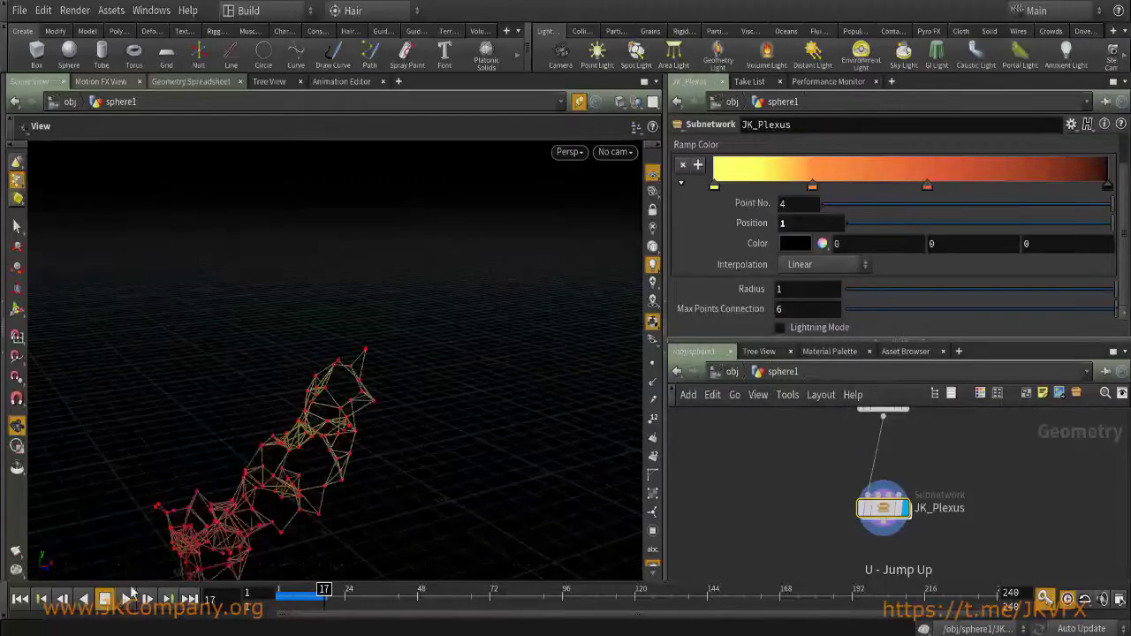
{"action": "left_click", "coordinate": [125, 599]}
{"action": "scroll", "coordinate": [380, 371], "scroll_direction": "up", "scroll_amount": 5}
{"action": "left_click_drag", "start_coordinate": [398, 398], "coordinate": [424, 336]}
{"action": "left_click_drag", "start_coordinate": [276, 590], "coordinate": [362, 599]}
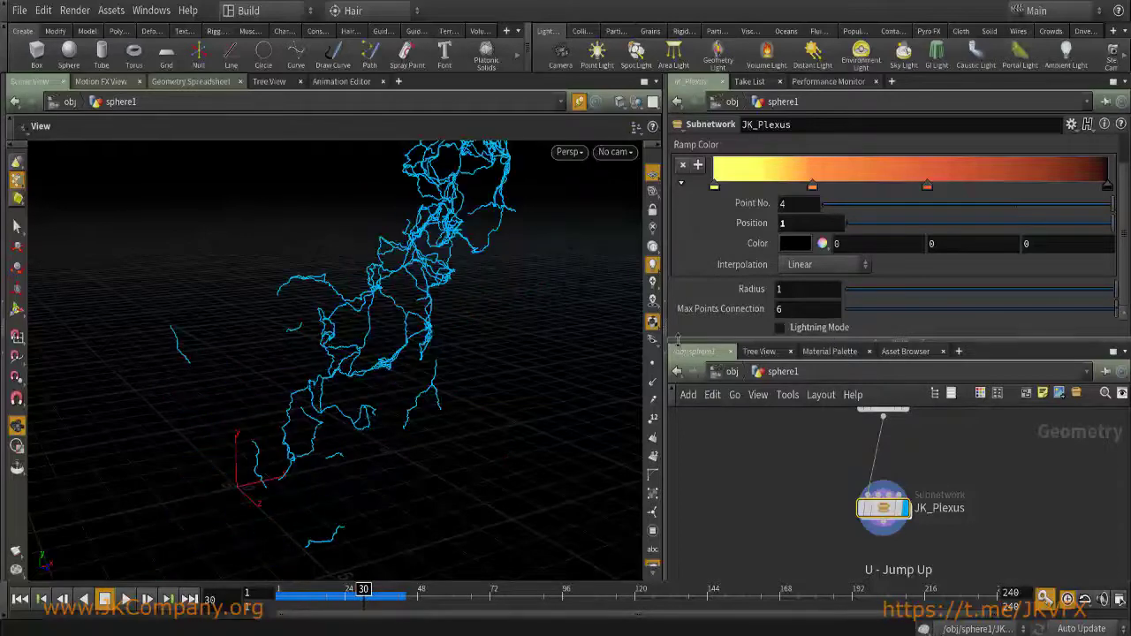
Turn off Lightning Mode to show the red plexus web, then dive inside JK_Plexus.
{"action": "left_click", "coordinate": [826, 328]}
{"action": "scroll", "coordinate": [1120, 192], "scroll_direction": "up", "scroll_amount": 2}
{"action": "scroll", "coordinate": [1120, 192], "scroll_direction": "down", "scroll_amount": 2}
{"action": "double_click", "coordinate": [882, 512]}
{"action": "scroll", "coordinate": [880, 537], "scroll_direction": "down", "scroll_amount": 3}
{"action": "scroll", "coordinate": [850, 499], "scroll_direction": "up", "scroll_amount": 4}
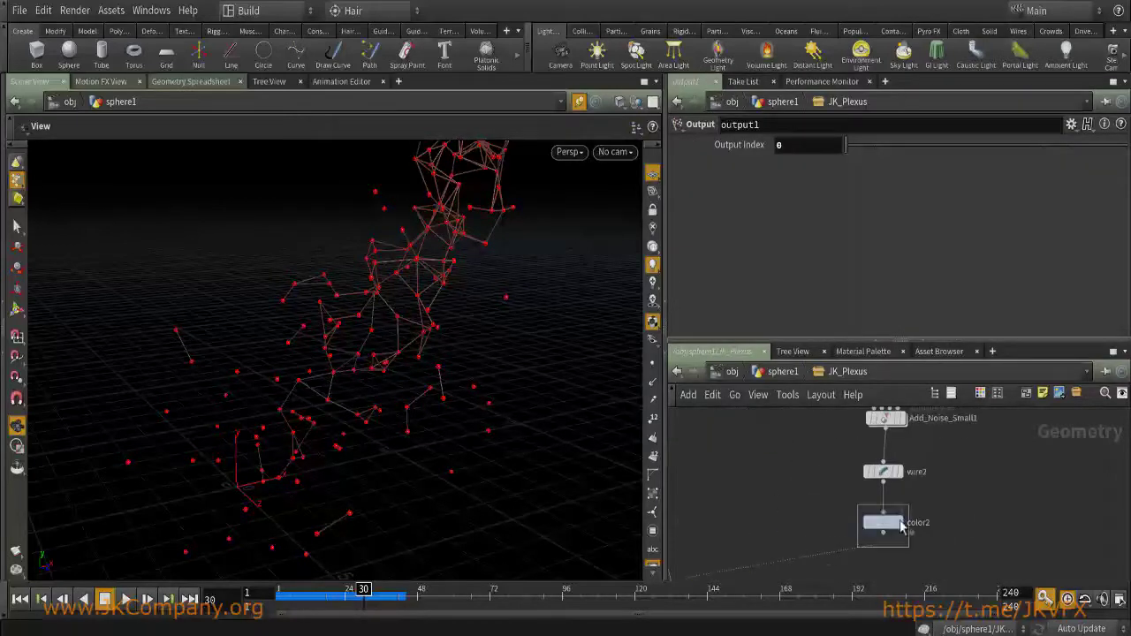
Open JK_Plexus's Edit Parameter Interface and move the editor to the left.
{"action": "key", "text": "u"}
{"action": "left_click", "coordinate": [1069, 124]}
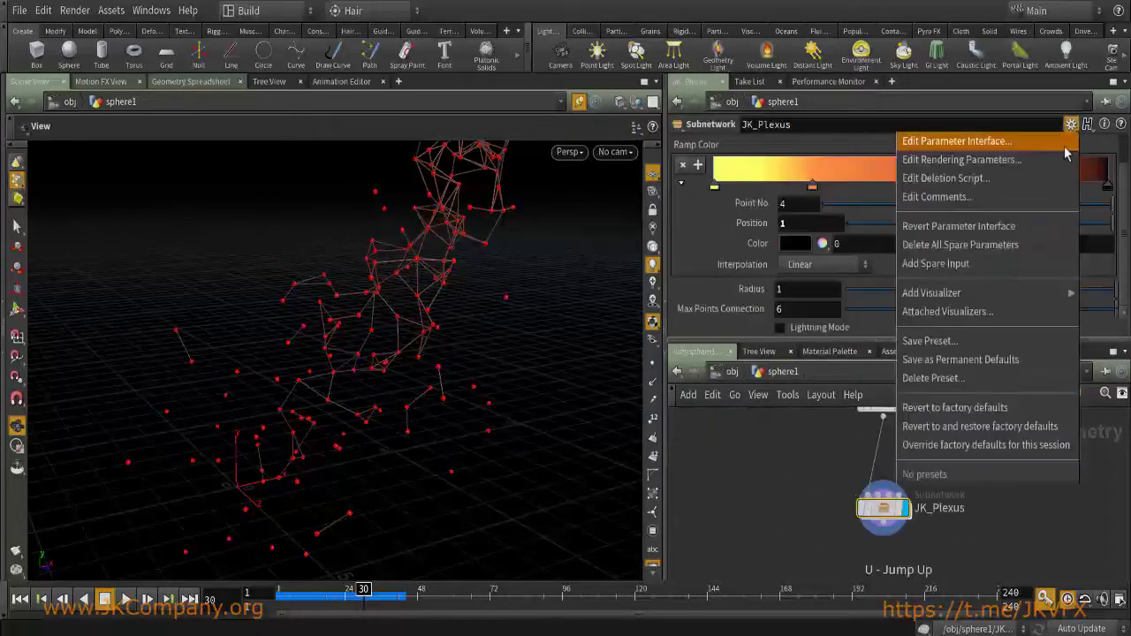
{"action": "left_click", "coordinate": [954, 145]}
{"action": "left_click_drag", "start_coordinate": [495, 15], "coordinate": [351, 15]}
Promote color2's Color as Lightning Color and relabel the ramp to Plexus Ramp Color.
{"action": "double_click", "coordinate": [885, 510]}
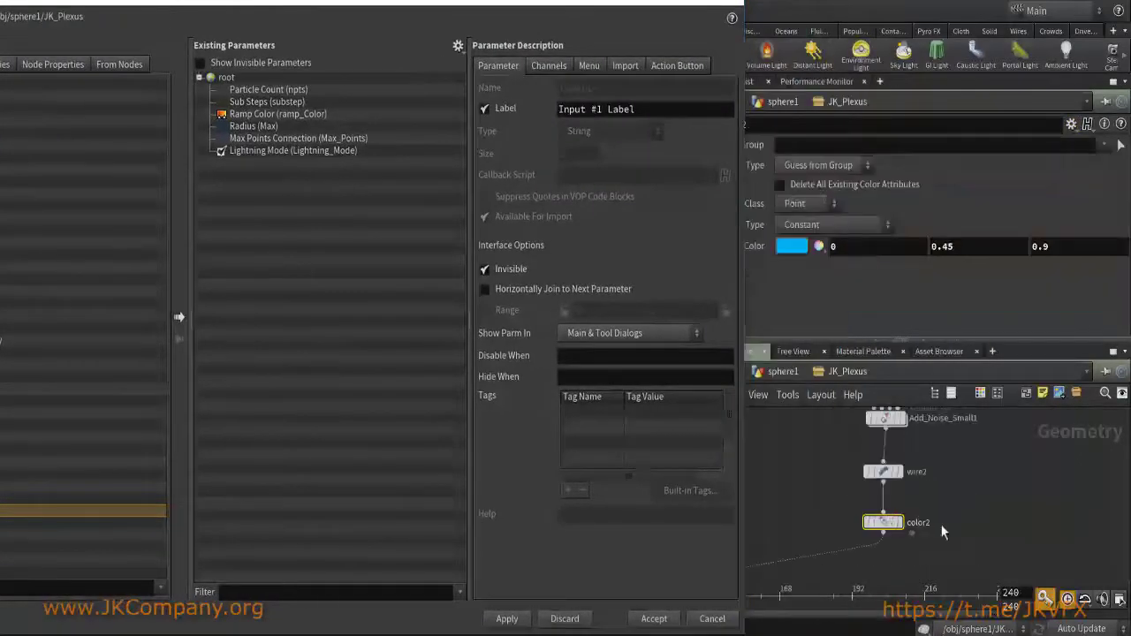
{"action": "left_click_drag", "start_coordinate": [253, 99], "coordinate": [259, 142]}
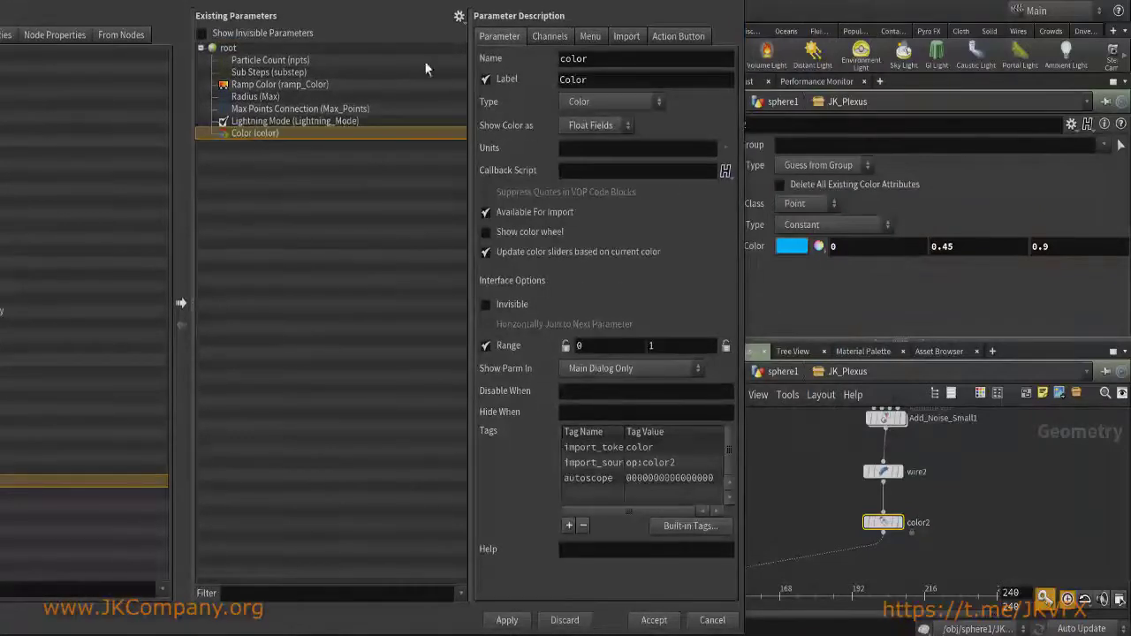
{"action": "left_click", "coordinate": [285, 84]}
{"action": "type", "text": "Plexus Ramp"}
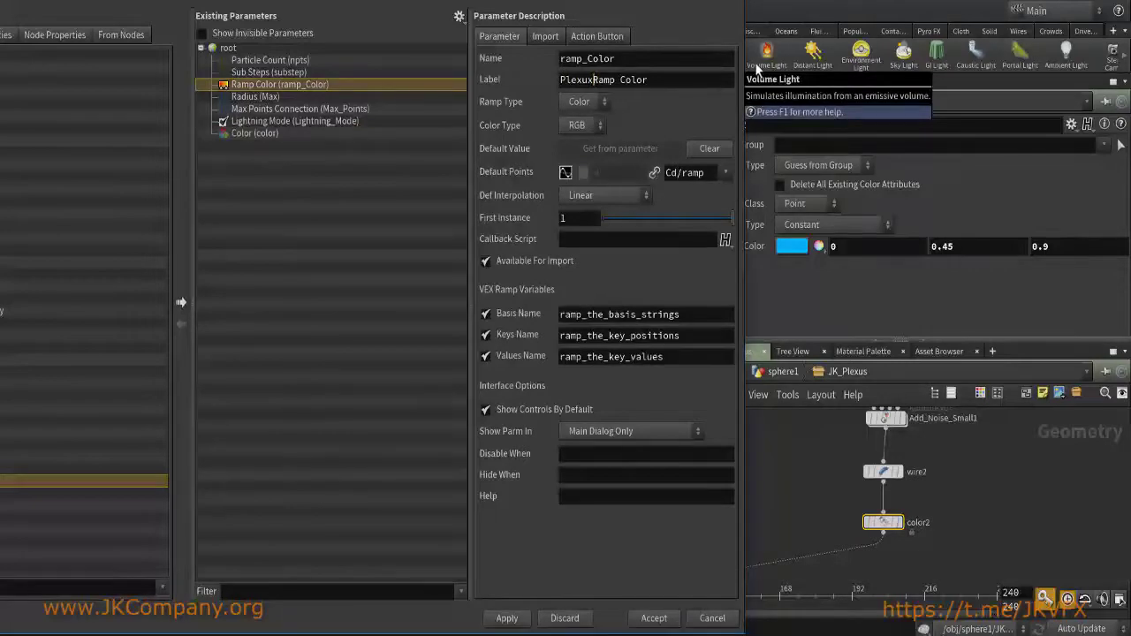
{"action": "left_click", "coordinate": [257, 132]}
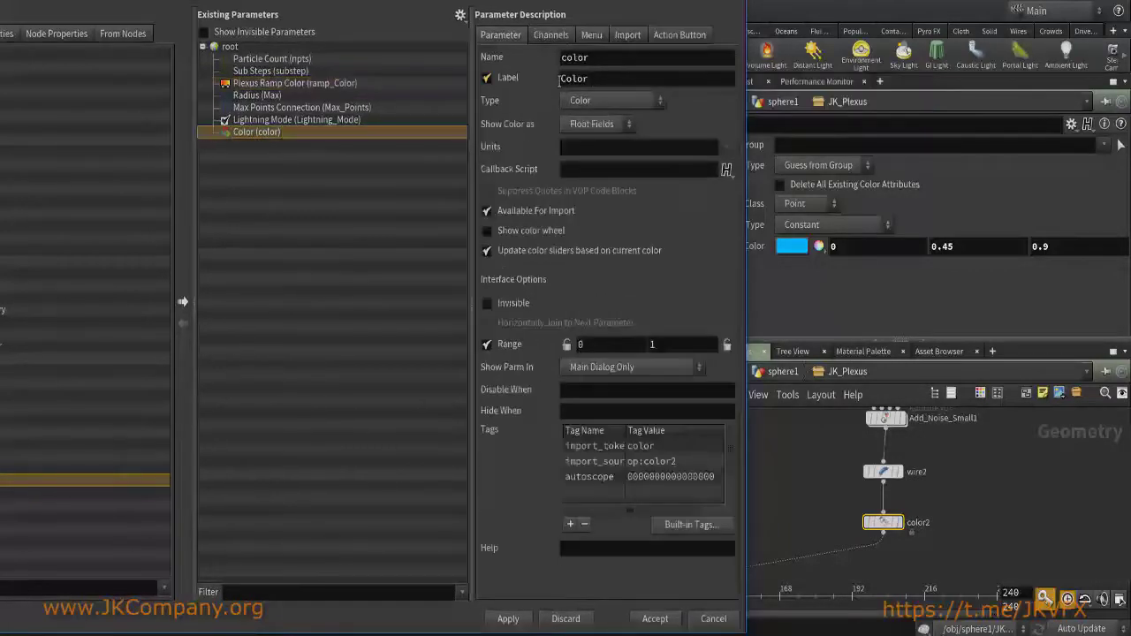
{"action": "type", "text": "Light"}
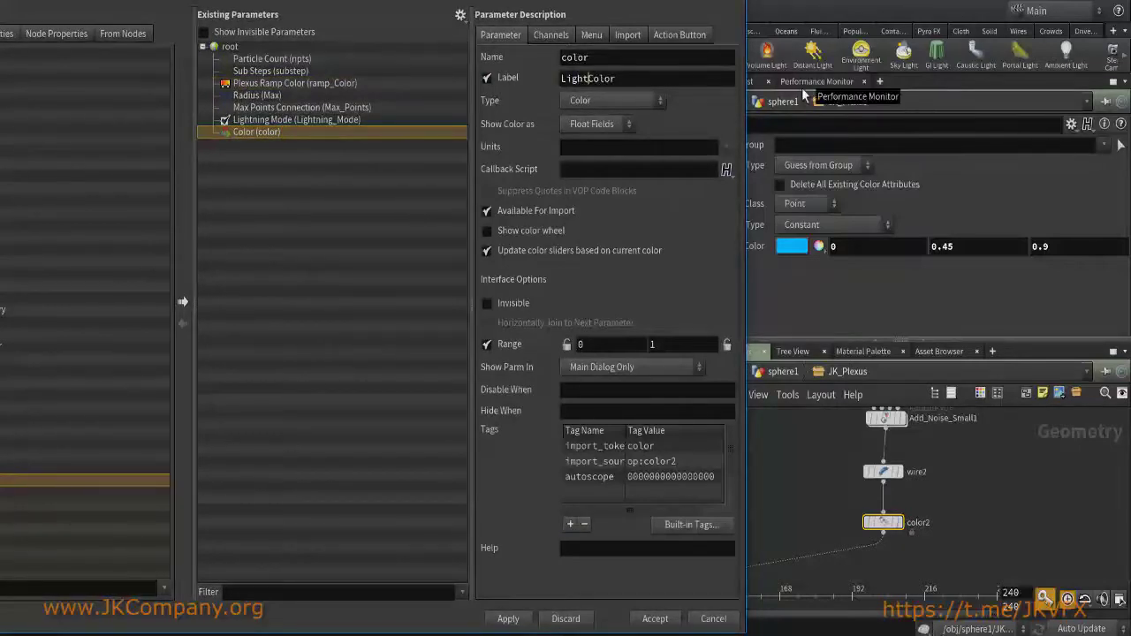
{"action": "type", "text": "ning"}
{"action": "key", "text": "Return"}
Add Add_Noise_Large's Frequency, Offset and Amplitude to the interface and accept.
{"action": "scroll", "coordinate": [974, 537], "scroll_direction": "up", "scroll_amount": 3}
{"action": "scroll", "coordinate": [920, 460], "scroll_direction": "up", "scroll_amount": 2}
{"action": "left_click", "coordinate": [915, 466]}
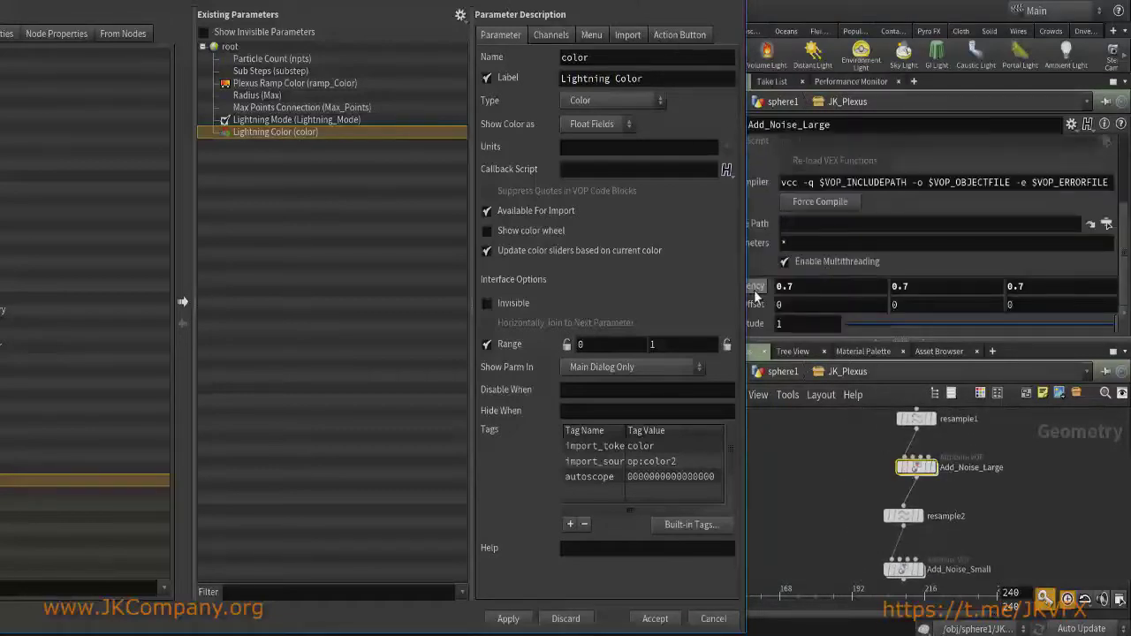
{"action": "left_click_drag", "start_coordinate": [341, 132], "coordinate": [232, 48]}
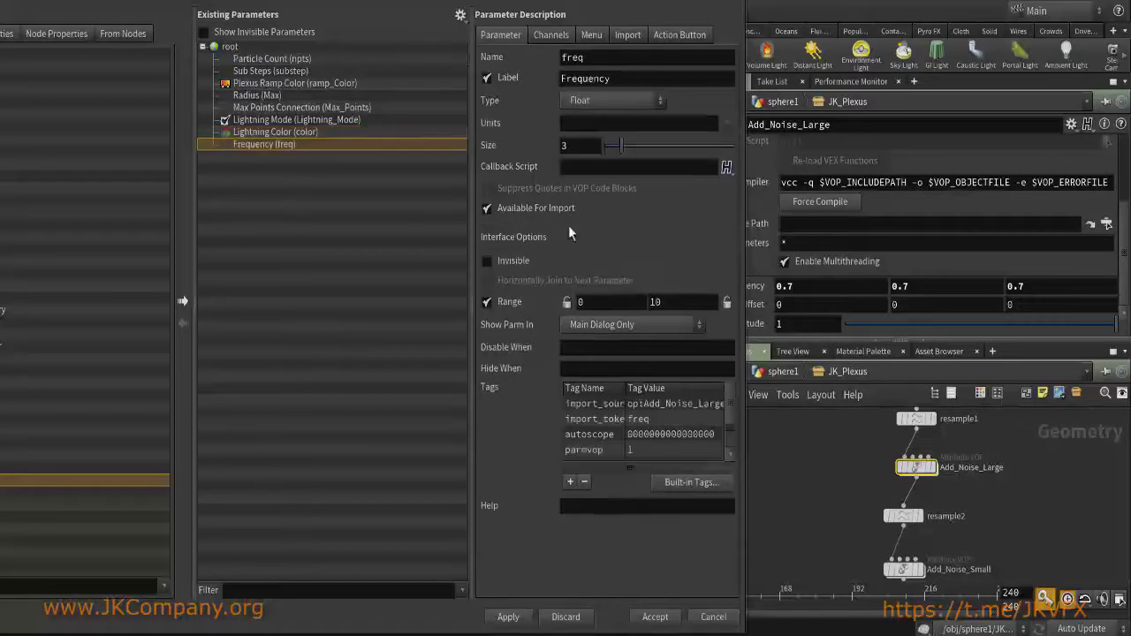
{"action": "left_click_drag", "start_coordinate": [338, 63], "coordinate": [237, 49]}
{"action": "left_click_drag", "start_coordinate": [758, 325], "coordinate": [235, 50]}
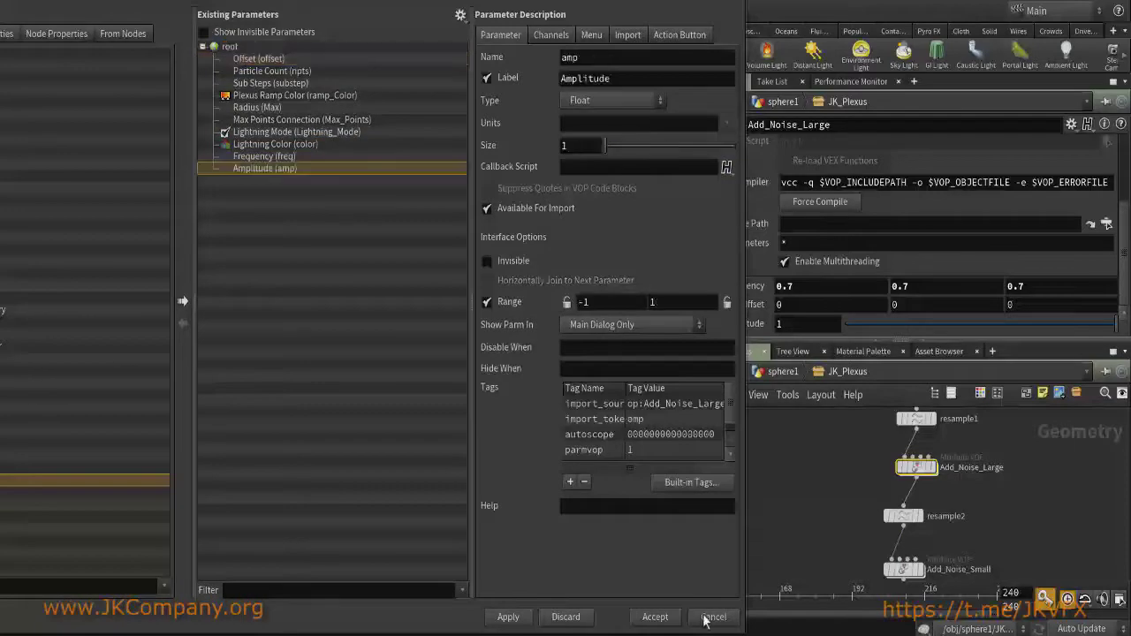
{"action": "left_click", "coordinate": [655, 616]}
{"action": "key", "text": "u"}
{"action": "scroll", "coordinate": [740, 293], "scroll_direction": "down", "scroll_amount": 3}
{"action": "scroll", "coordinate": [740, 293], "scroll_direction": "down", "scroll_amount": 2}
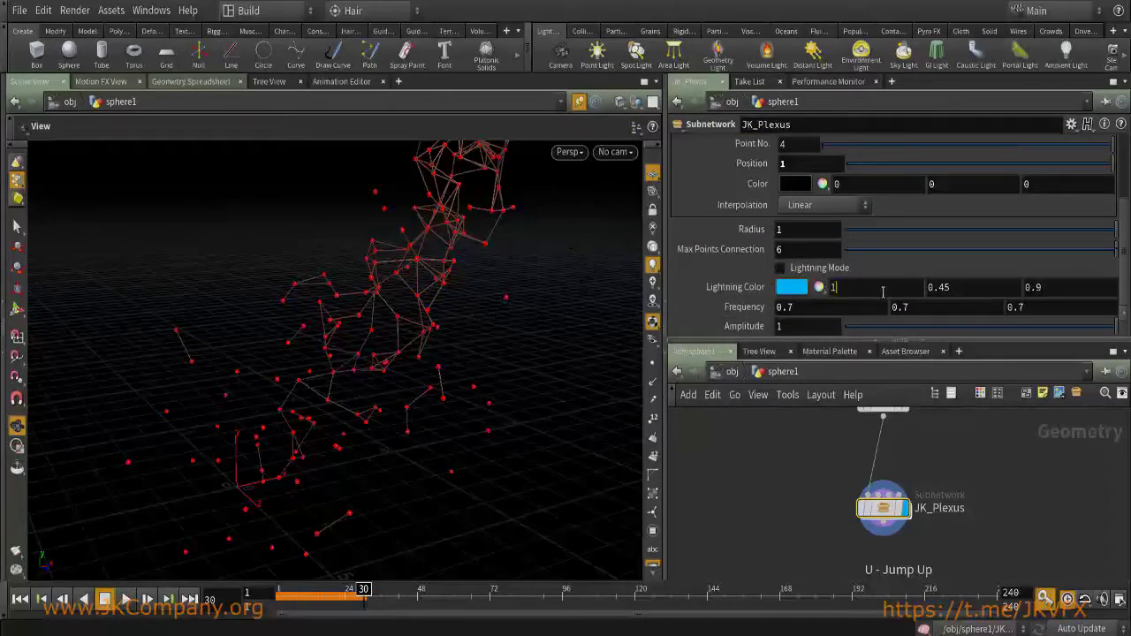
Trial red Lightning Color with Lightning Mode on and off, undo it, and reopen the interface editor.
{"action": "type", "text": "1"}
{"action": "key", "text": "Return"}
{"action": "key", "text": "ctrl+z"}
{"action": "left_click", "coordinate": [780, 268]}
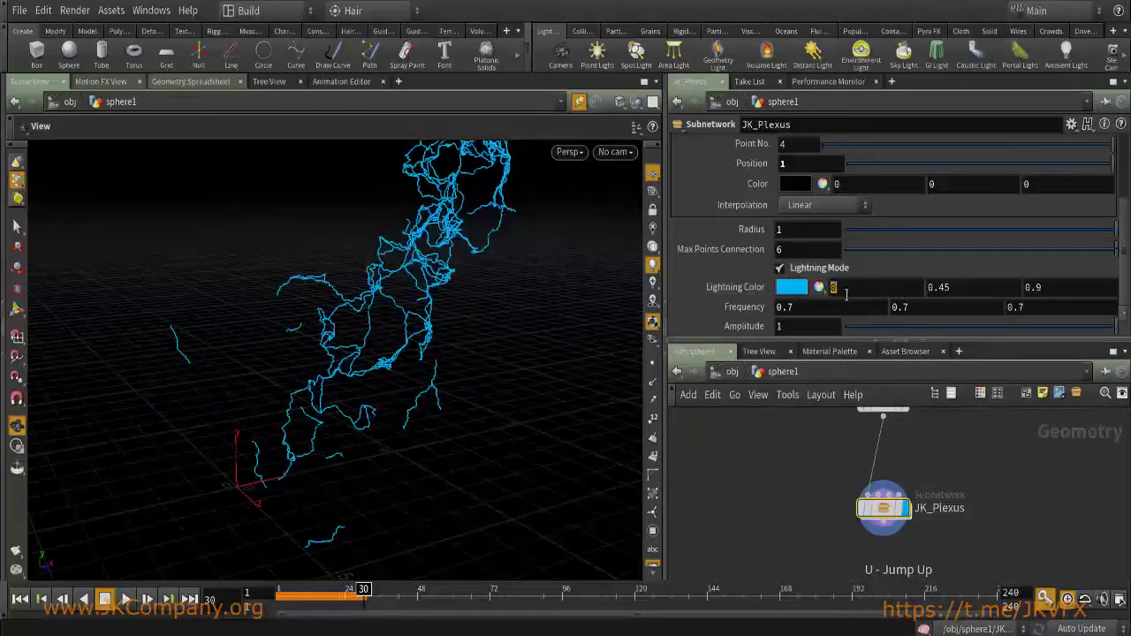
{"action": "type", "text": "1"}
{"action": "key", "text": "Return"}
{"action": "key", "text": "ctrl+z"}
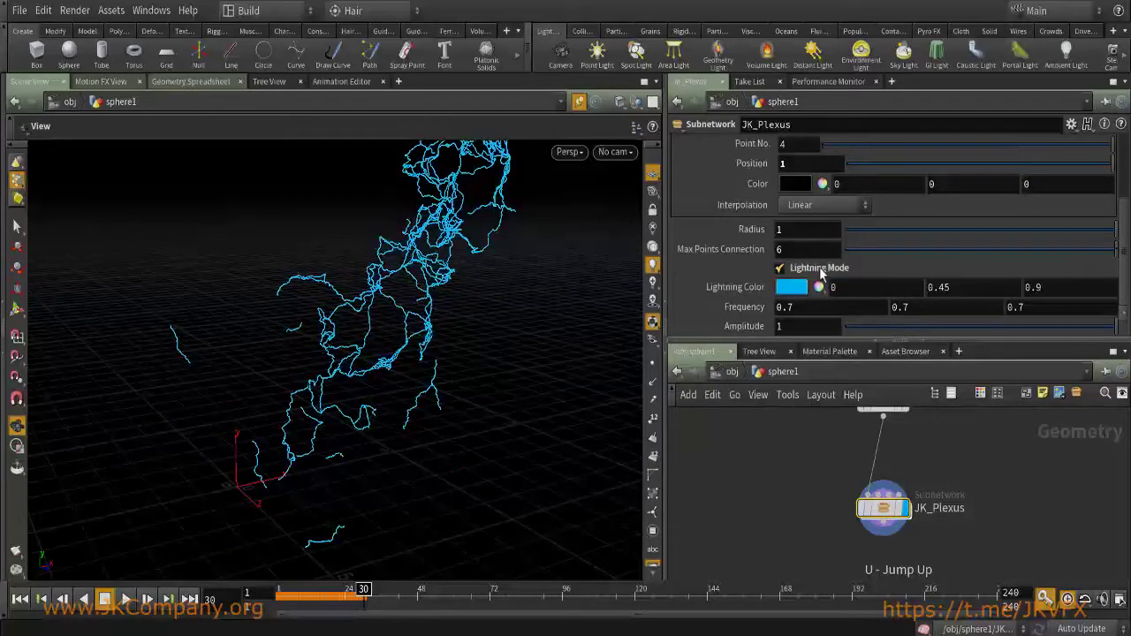
{"action": "left_click", "coordinate": [781, 268]}
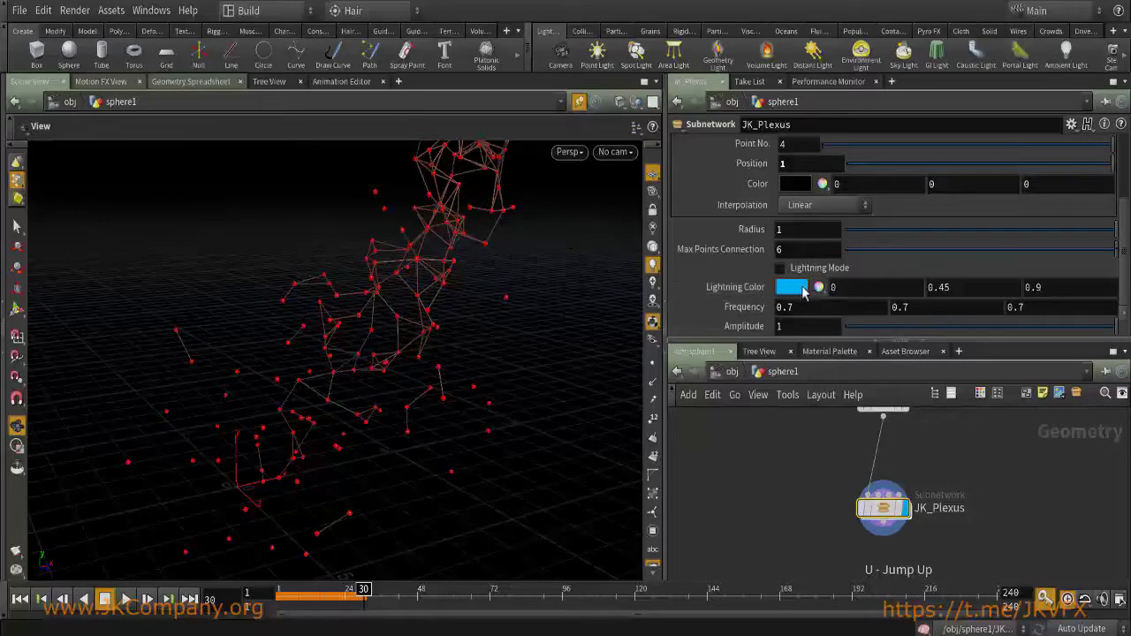
{"action": "left_click", "coordinate": [1070, 124]}
{"action": "left_click", "coordinate": [1042, 143]}
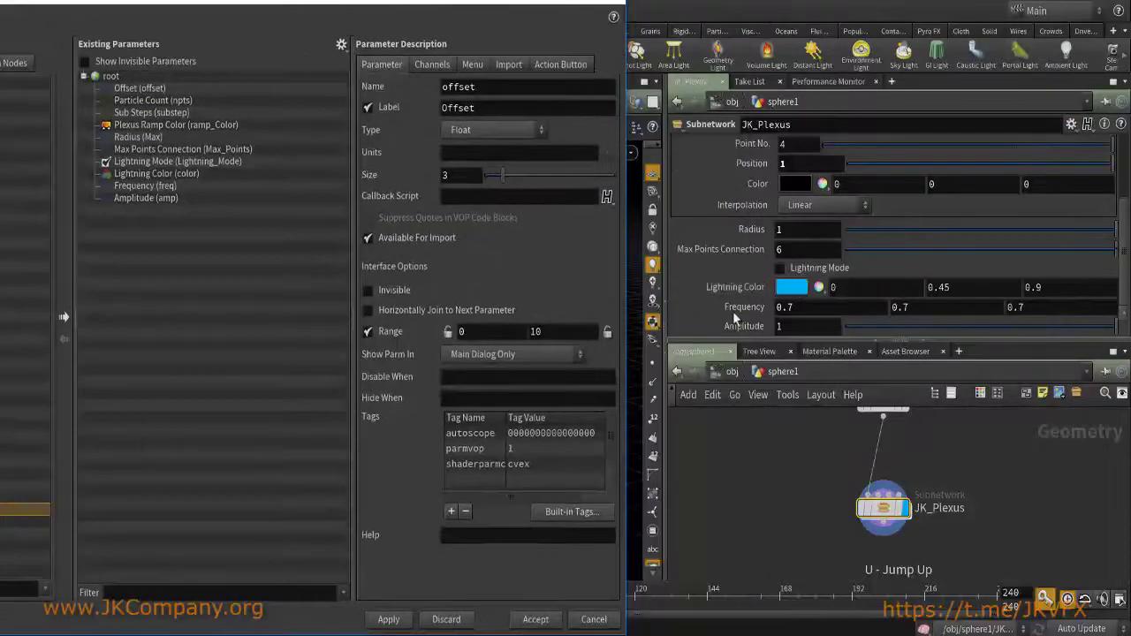
Give Lightning Color, Frequency and Amplitude the Disable When rule { Lightning_Mode == 0 }.
{"action": "left_click_drag", "start_coordinate": [155, 11], "coordinate": [566, 26]}
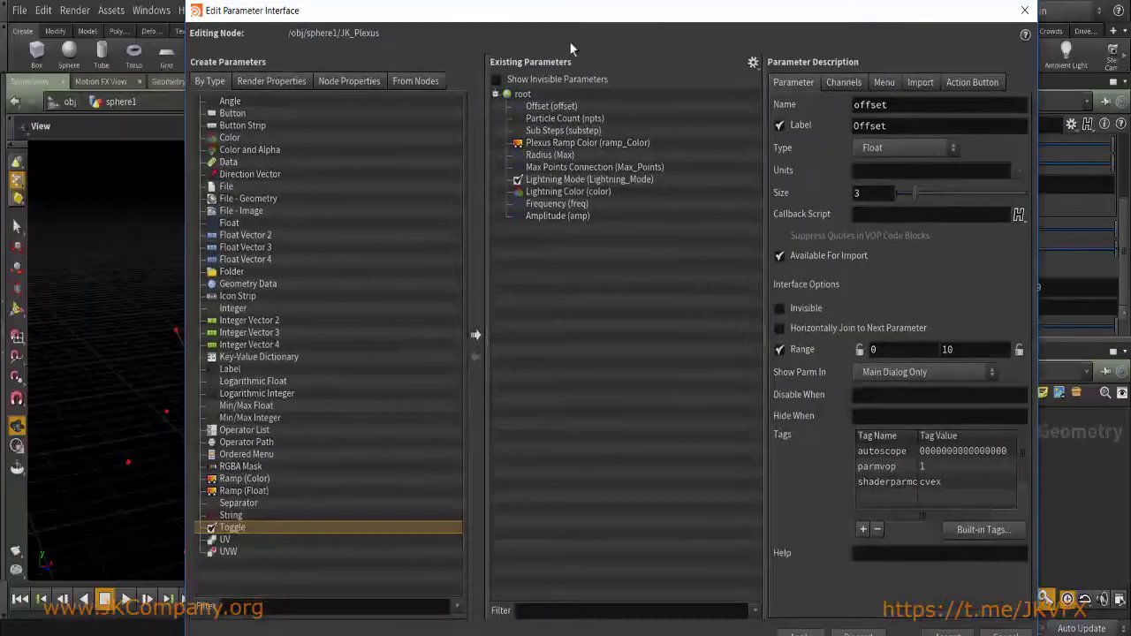
{"action": "left_click", "coordinate": [555, 180]}
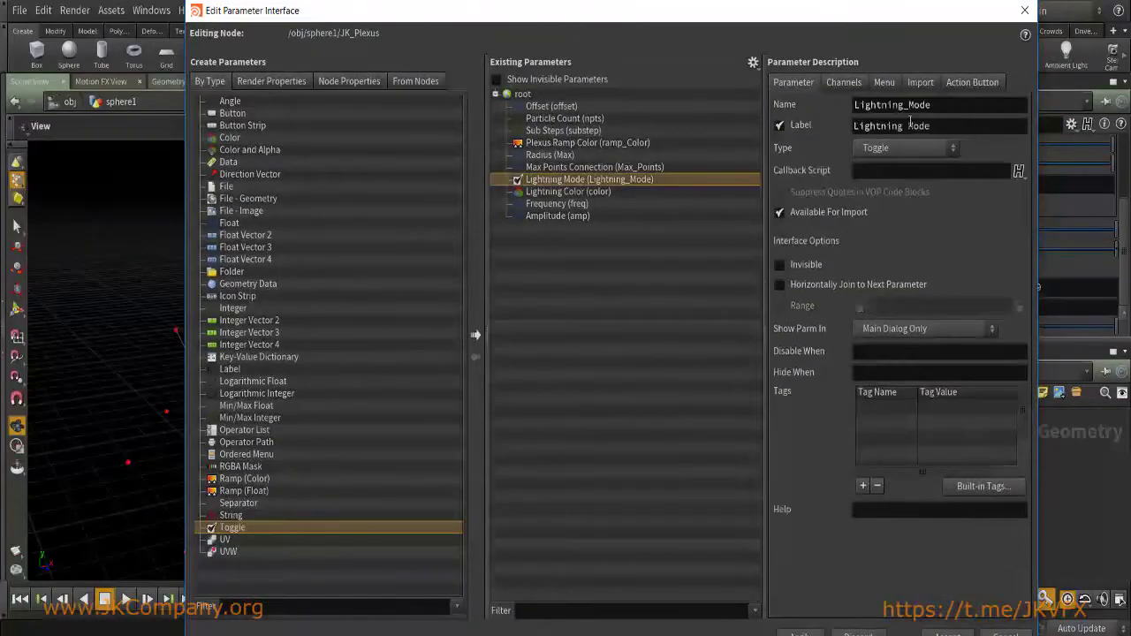
{"action": "double_click", "coordinate": [877, 104]}
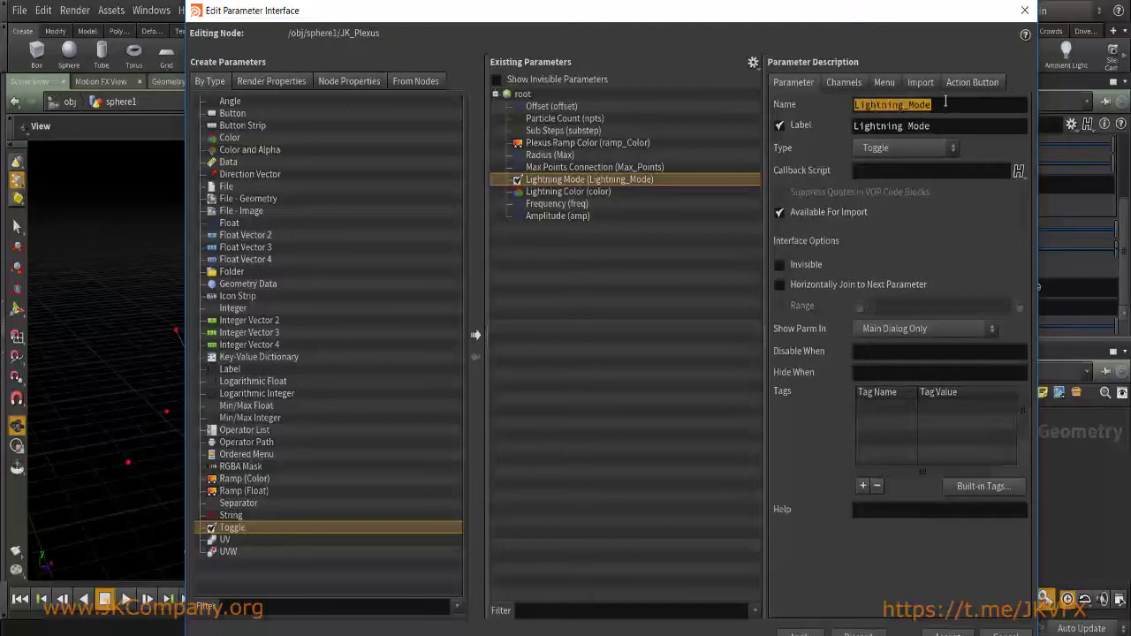
{"action": "left_click", "coordinate": [556, 192]}
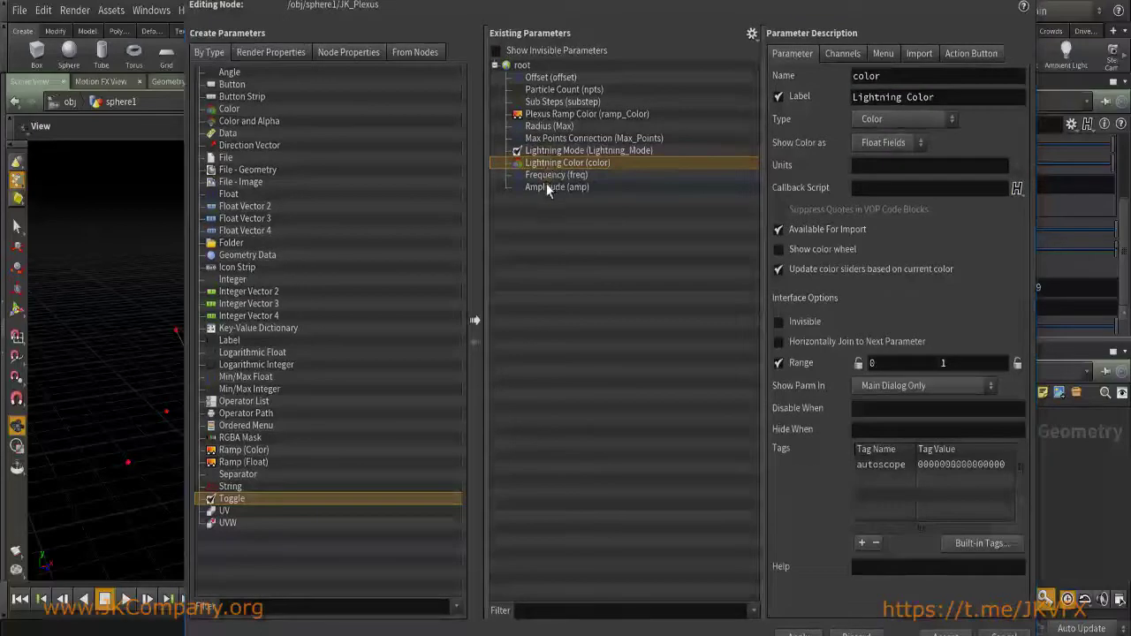
{"action": "left_click", "coordinate": [552, 187], "text": "shift"}
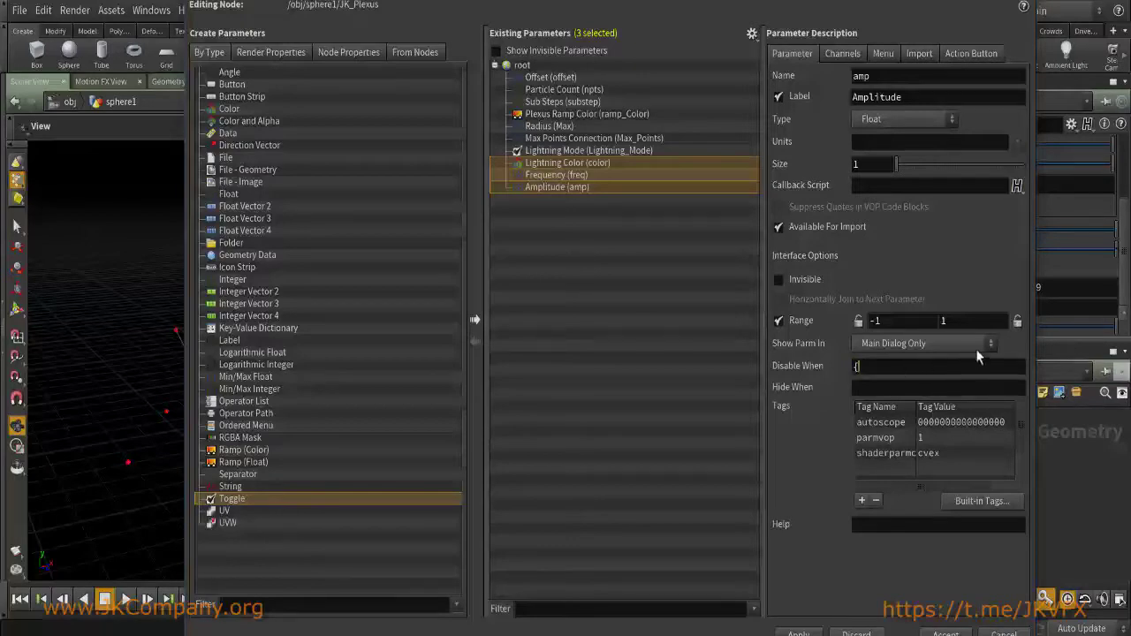
{"action": "type", "text": "Lightning_Mode == 0"}
{"action": "key", "text": "Return"}
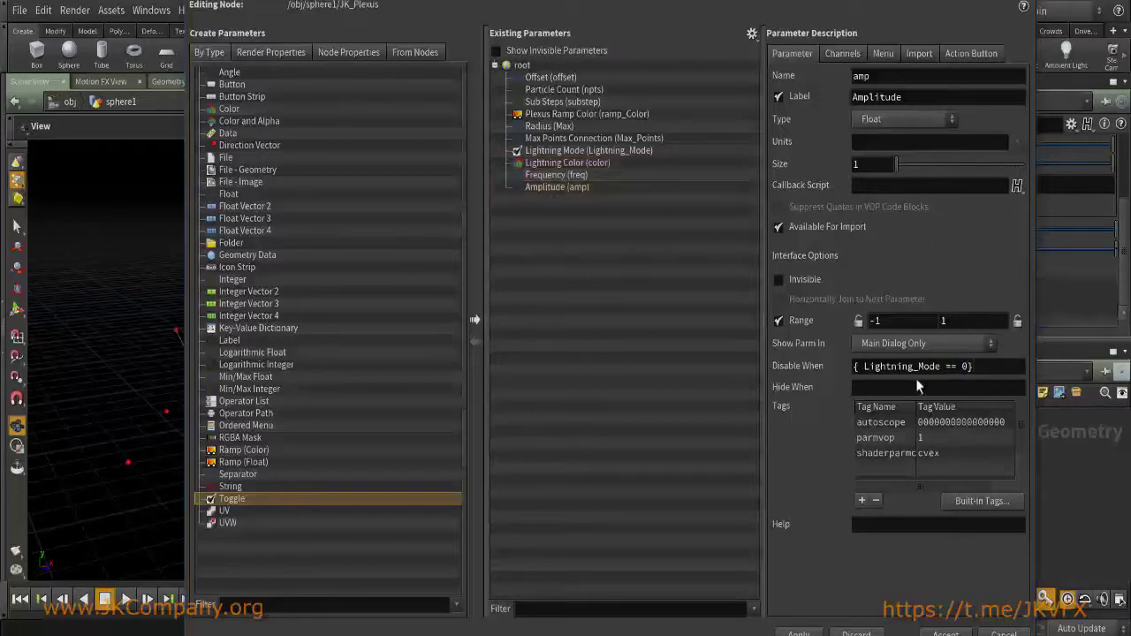
Check each parameter's disable condition, then turn Lightning Mode on to test the greying.
{"action": "left_click", "coordinate": [583, 151]}
{"action": "double_click", "coordinate": [866, 76]}
{"action": "left_click_drag", "start_coordinate": [619, 4], "coordinate": [349, 17]}
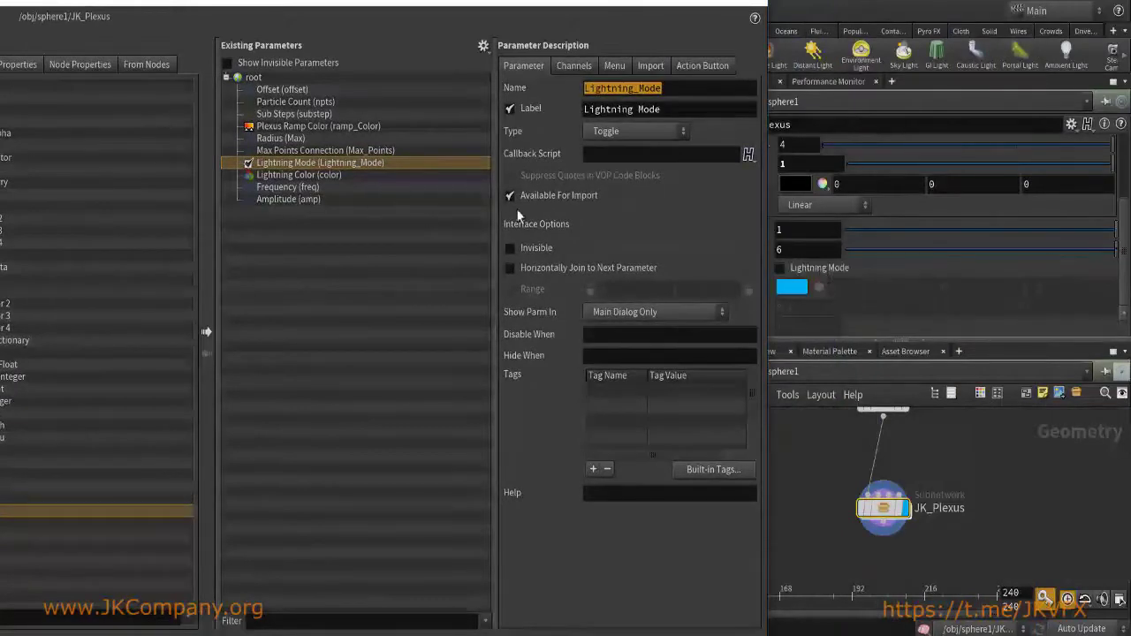
{"action": "left_click", "coordinate": [311, 174]}
{"action": "left_click", "coordinate": [305, 186]}
{"action": "key", "text": "Home"}
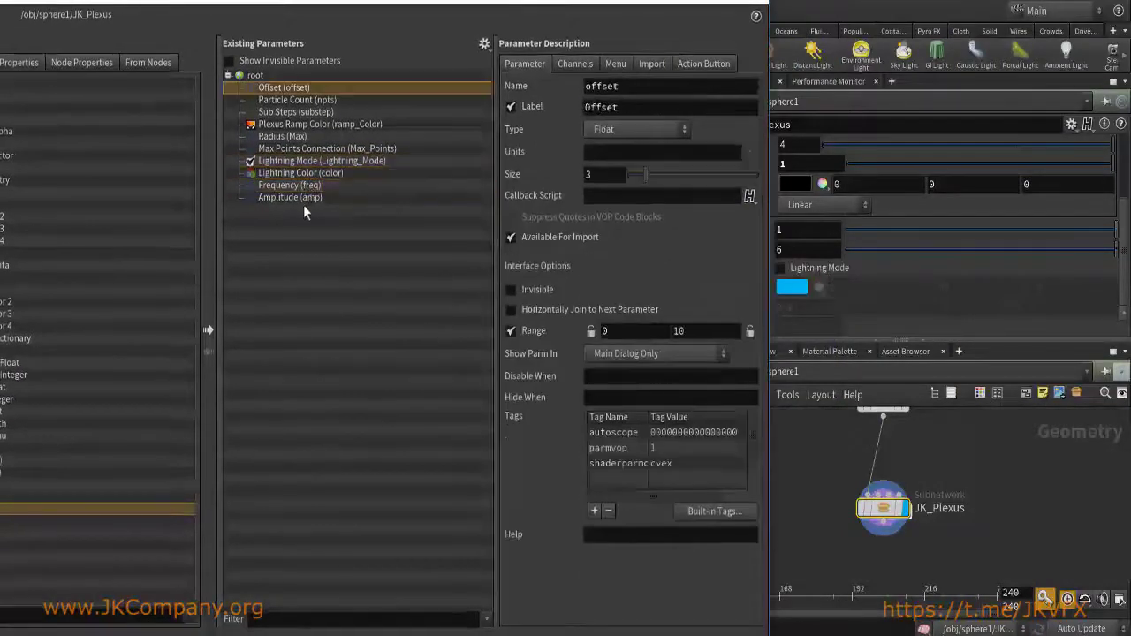
{"action": "left_click", "coordinate": [299, 198]}
{"action": "left_click", "coordinate": [300, 185]}
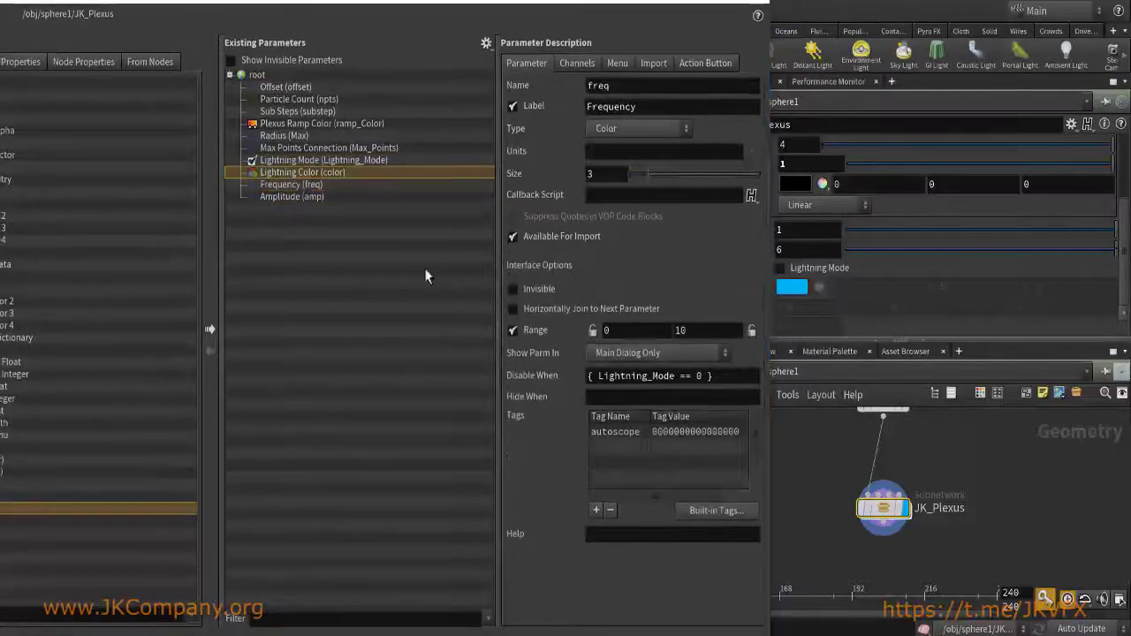
{"action": "key", "text": "Up"}
{"action": "left_click", "coordinate": [821, 267]}
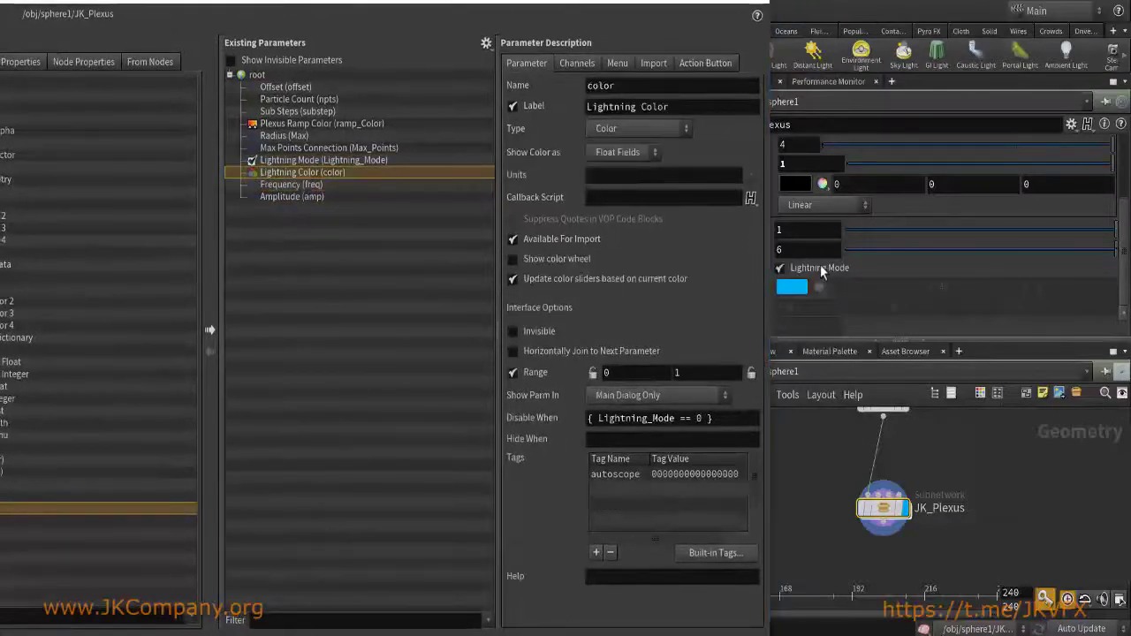
{"action": "double_click", "coordinate": [634, 2]}
{"action": "left_click_drag", "start_coordinate": [689, 109], "coordinate": [488, 501]}
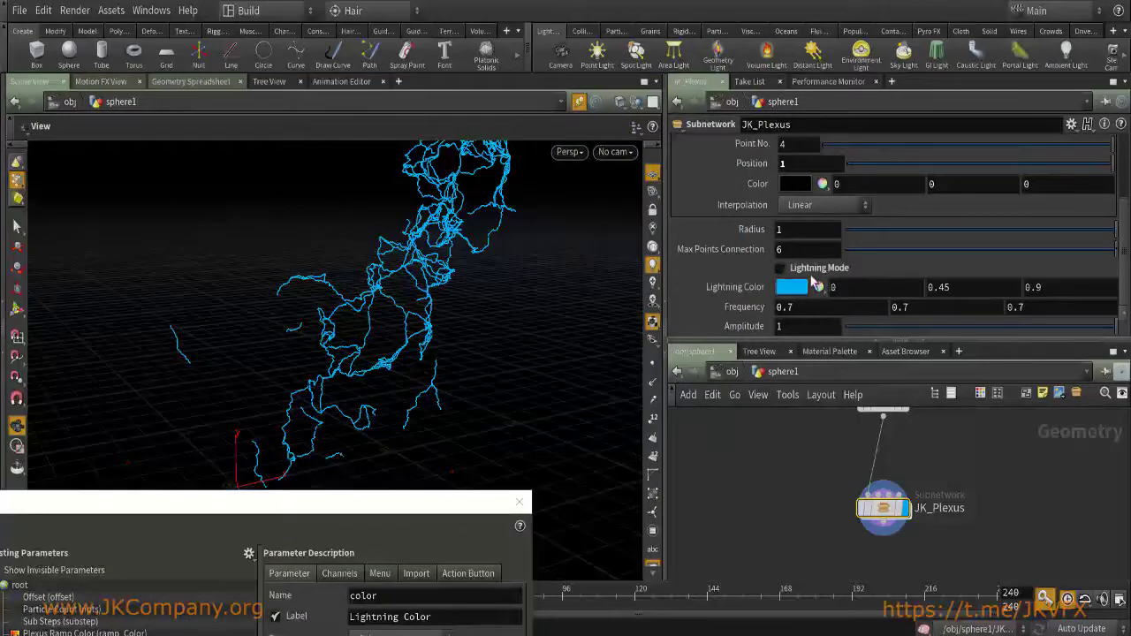
With Lightning Mode off, add two folders named Lightning Parameters and Plexus Parameters.
{"action": "left_click", "coordinate": [811, 270]}
{"action": "double_click", "coordinate": [391, 503]}
{"action": "left_click_drag", "start_coordinate": [146, 301], "coordinate": [443, 124]}
{"action": "double_click", "coordinate": [463, 256]}
{"action": "type", "text": "Lightning "}
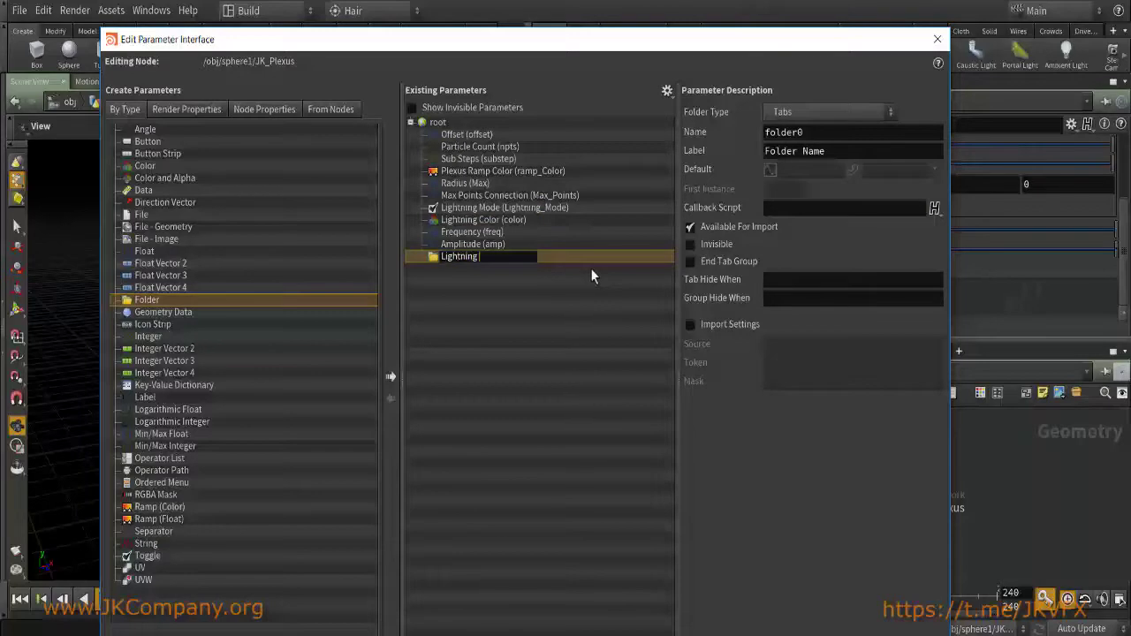
{"action": "type", "text": "S"}
{"action": "key", "text": "BackSpace"}
{"action": "type", "text": "Parameters"}
{"action": "key", "text": "Return"}
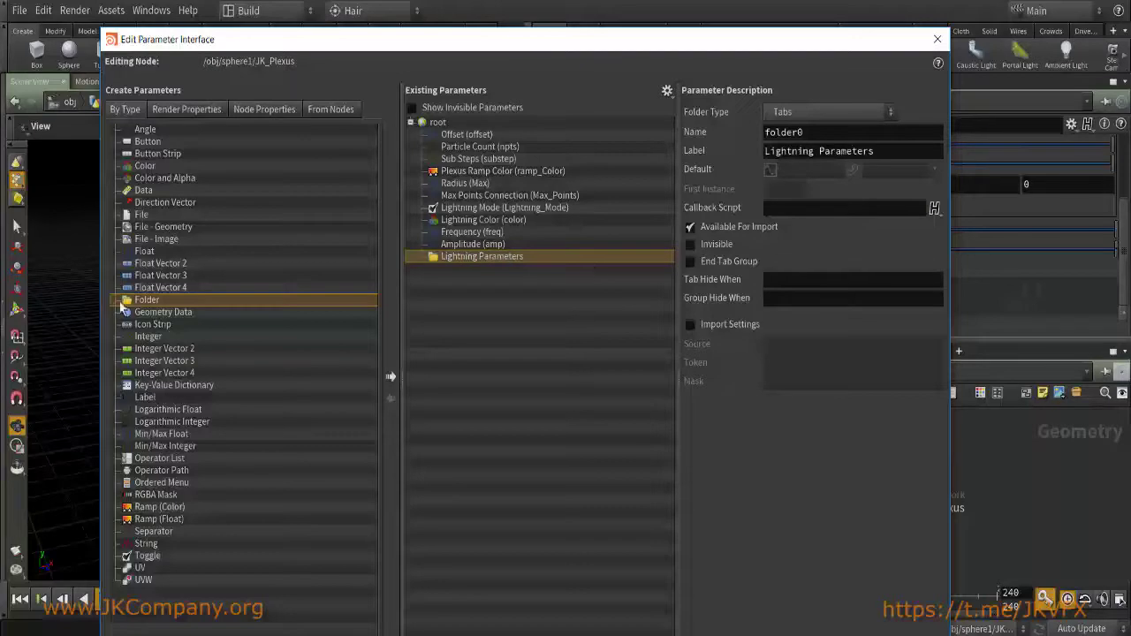
{"action": "left_click_drag", "start_coordinate": [222, 298], "coordinate": [465, 271]}
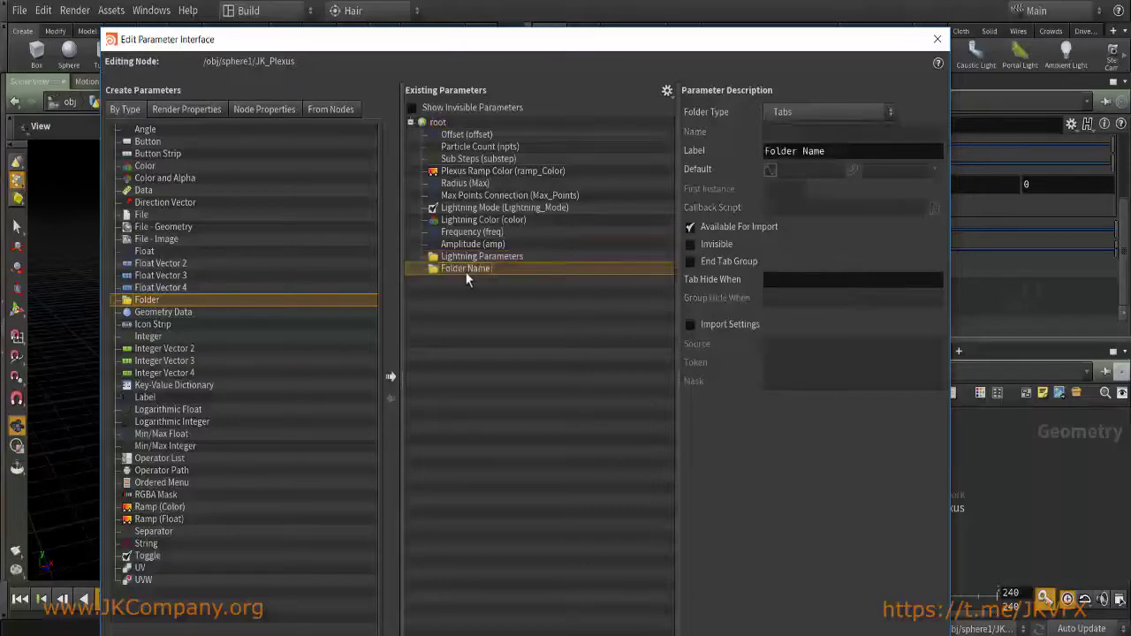
{"action": "type", "text": "Plexus"}
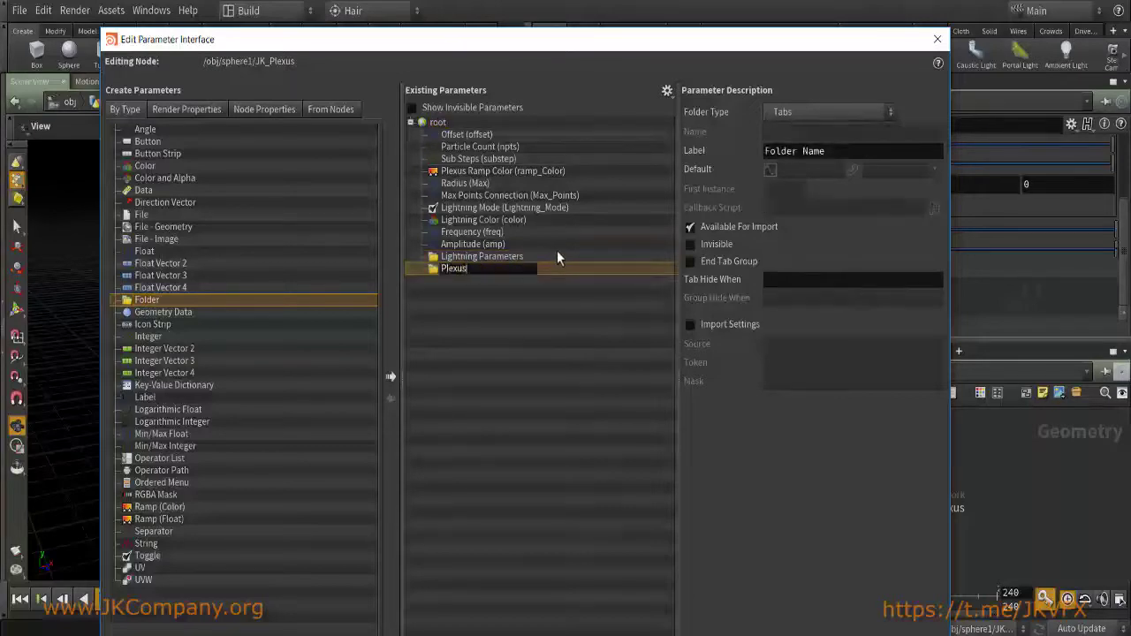
{"action": "type", "text": " Parameters"}
{"action": "key", "text": "Return"}
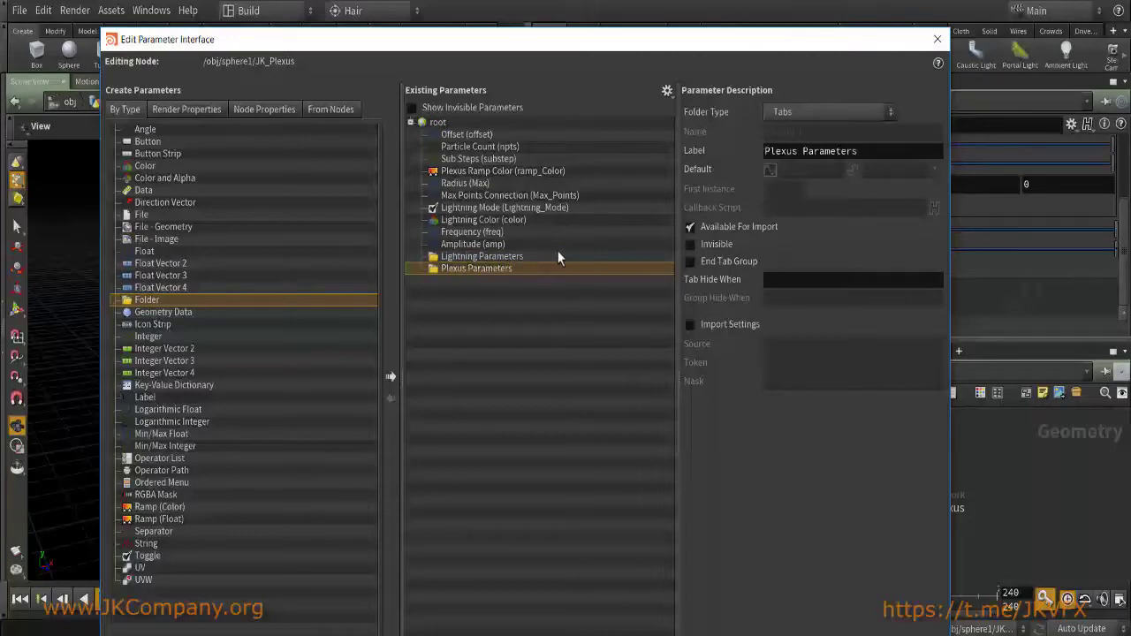
Move the four lightning parameters, Lightning Mode through Amplitude, into Lightning Parameters.
{"action": "left_click", "coordinate": [460, 245]}
{"action": "left_click", "coordinate": [443, 208], "text": "shift"}
{"action": "left_click_drag", "start_coordinate": [442, 210], "coordinate": [463, 265]}
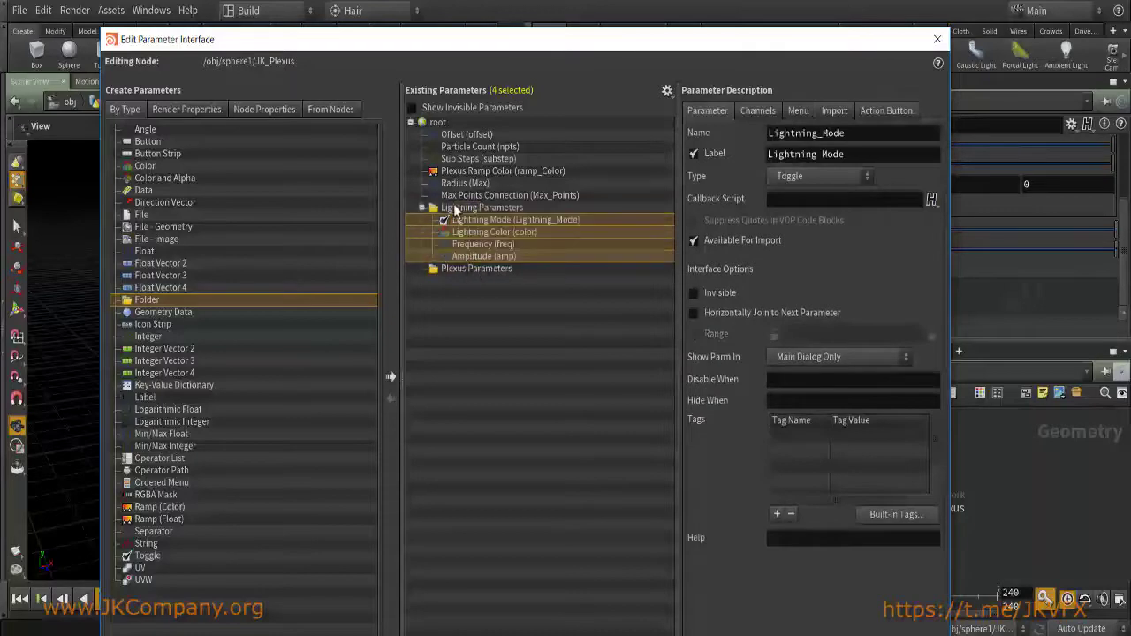
{"action": "left_click", "coordinate": [422, 208]}
Move Plexus Ramp Color into Plexus Parameters and Offset into Lightning Parameters.
{"action": "left_click", "coordinate": [465, 196]}
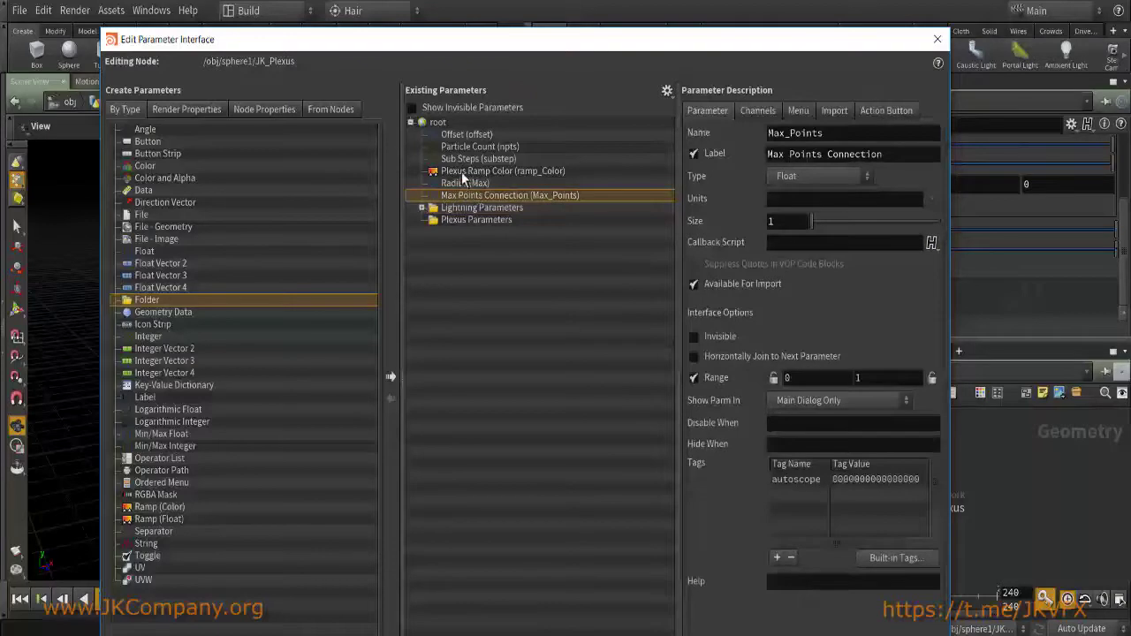
{"action": "left_click", "coordinate": [473, 171]}
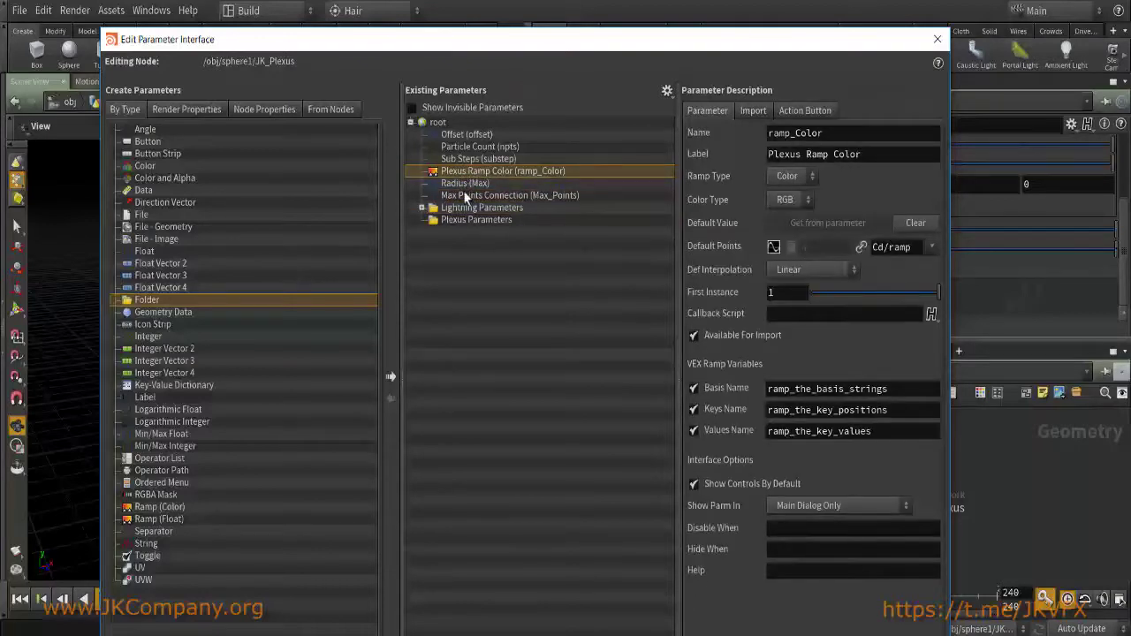
{"action": "left_click", "coordinate": [463, 194]}
{"action": "left_click_drag", "start_coordinate": [466, 172], "coordinate": [456, 221]}
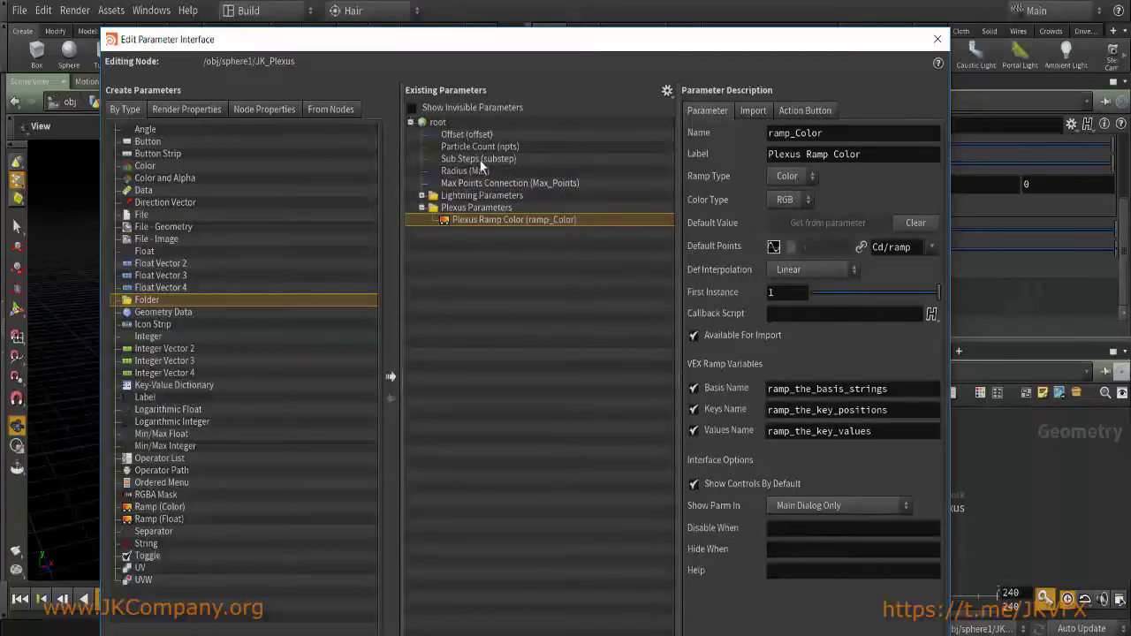
{"action": "double_click", "coordinate": [458, 218]}
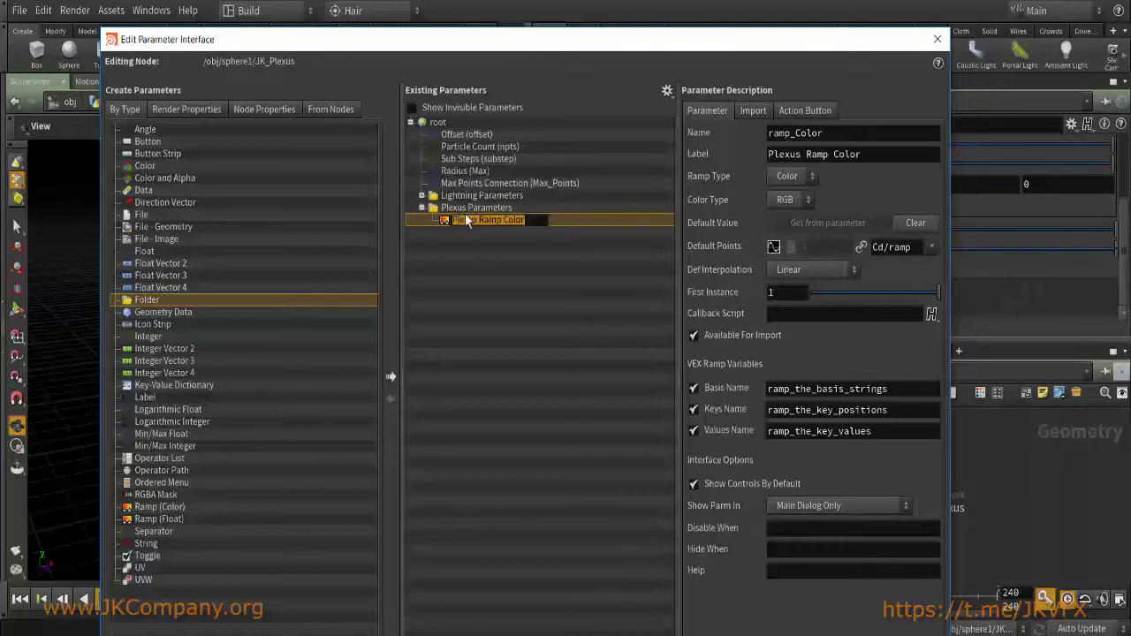
{"action": "left_click", "coordinate": [455, 137]}
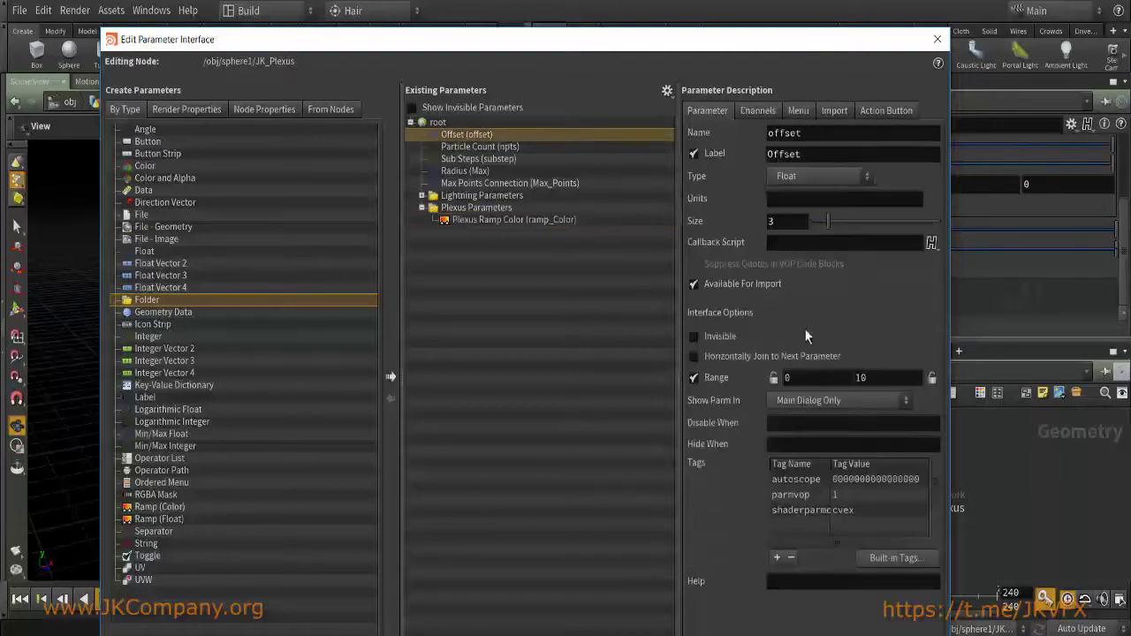
{"action": "left_click", "coordinate": [760, 114]}
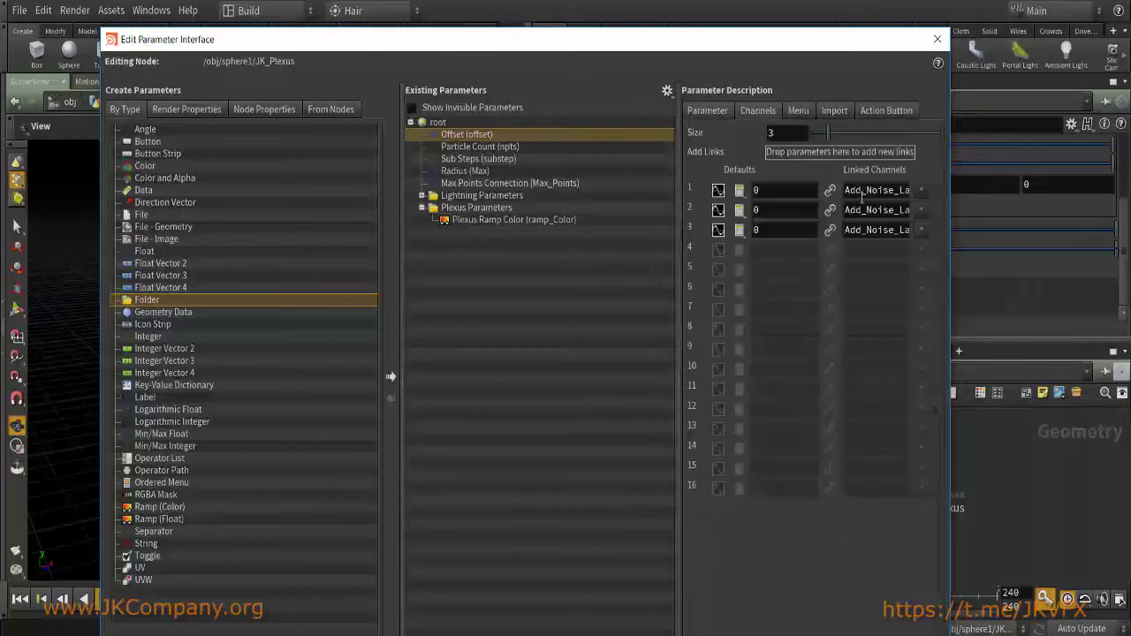
{"action": "left_click_drag", "start_coordinate": [453, 134], "coordinate": [430, 203]}
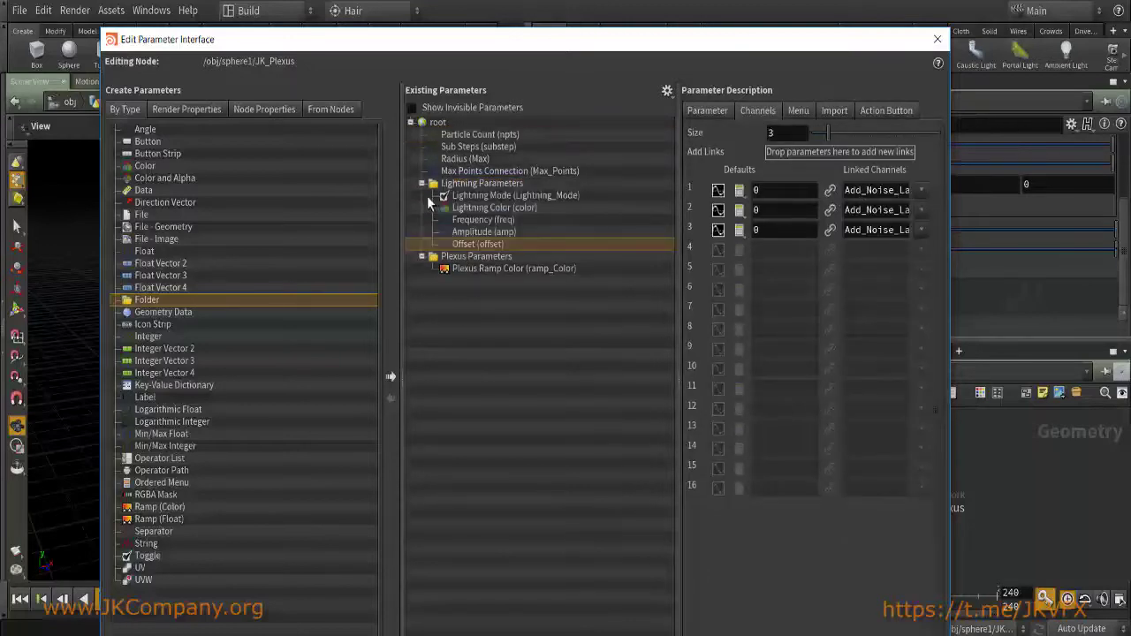
Copy Amplitude's Lightning_Mode disable condition into Offset's Disable When, then accept.
{"action": "left_click", "coordinate": [473, 231]}
{"action": "left_click", "coordinate": [707, 111]}
{"action": "left_click_drag", "start_coordinate": [896, 423], "coordinate": [767, 423]}
{"action": "key", "text": "ctrl+c"}
{"action": "left_click", "coordinate": [477, 244]}
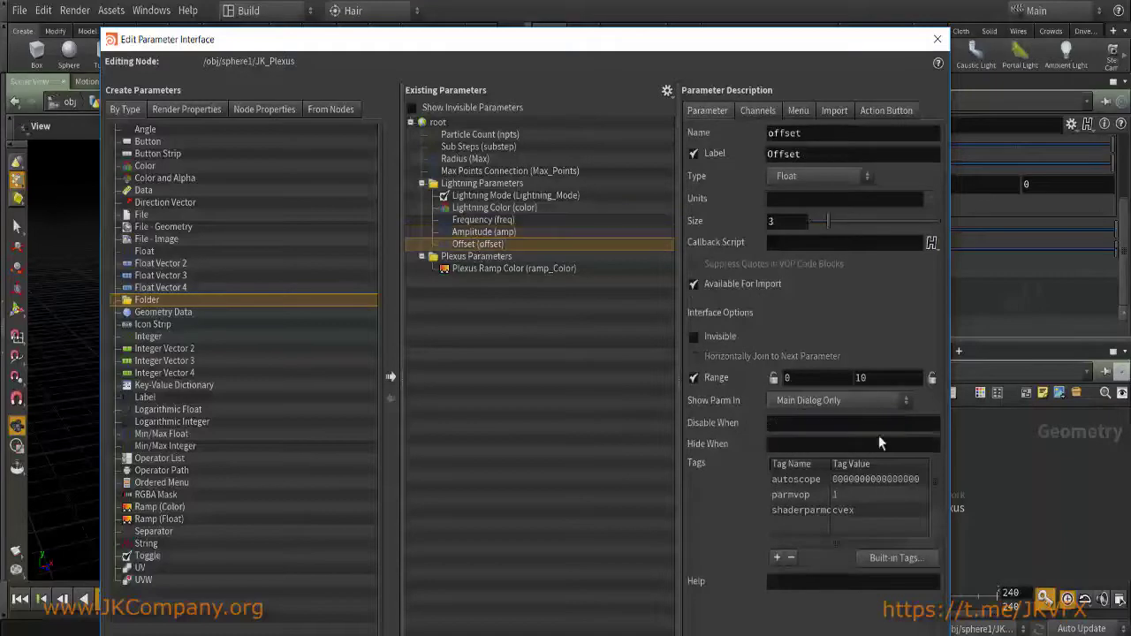
{"action": "left_click", "coordinate": [828, 426]}
{"action": "key", "text": "ctrl+v"}
{"action": "left_click_drag", "start_coordinate": [708, 39], "coordinate": [525, 0]}
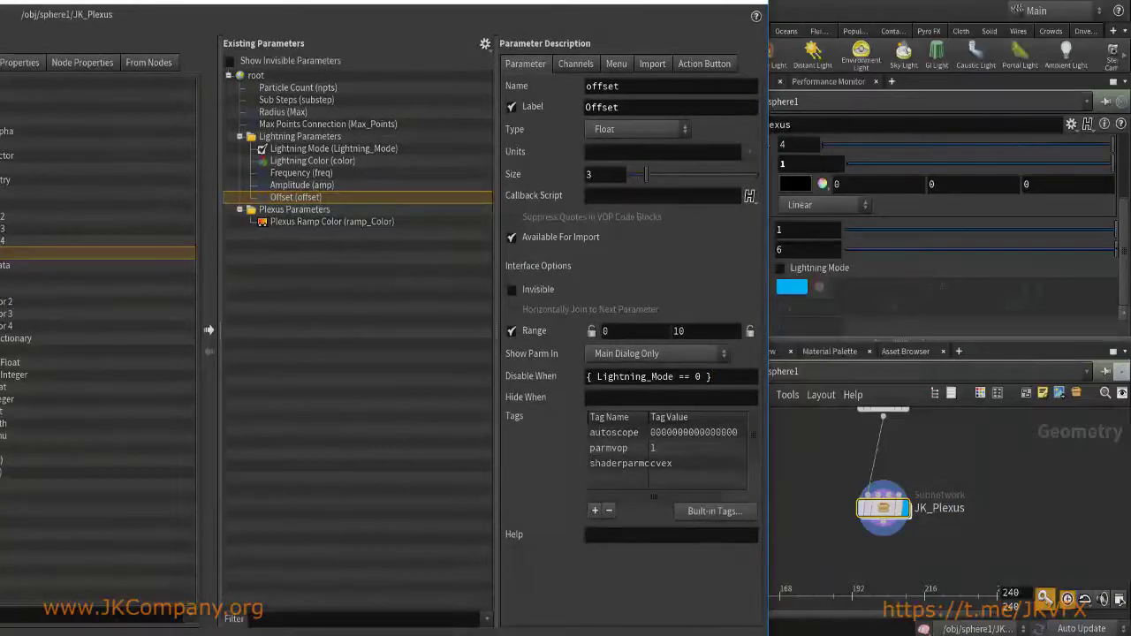
{"action": "key", "text": "Return"}
Compare both tabs, toggle Lightning Mode, and ladder-drag the middle Offset value to 2.5.
{"action": "left_click", "coordinate": [804, 172]}
{"action": "left_click", "coordinate": [715, 172]}
{"action": "left_click", "coordinate": [800, 171]}
{"action": "left_click", "coordinate": [730, 172]}
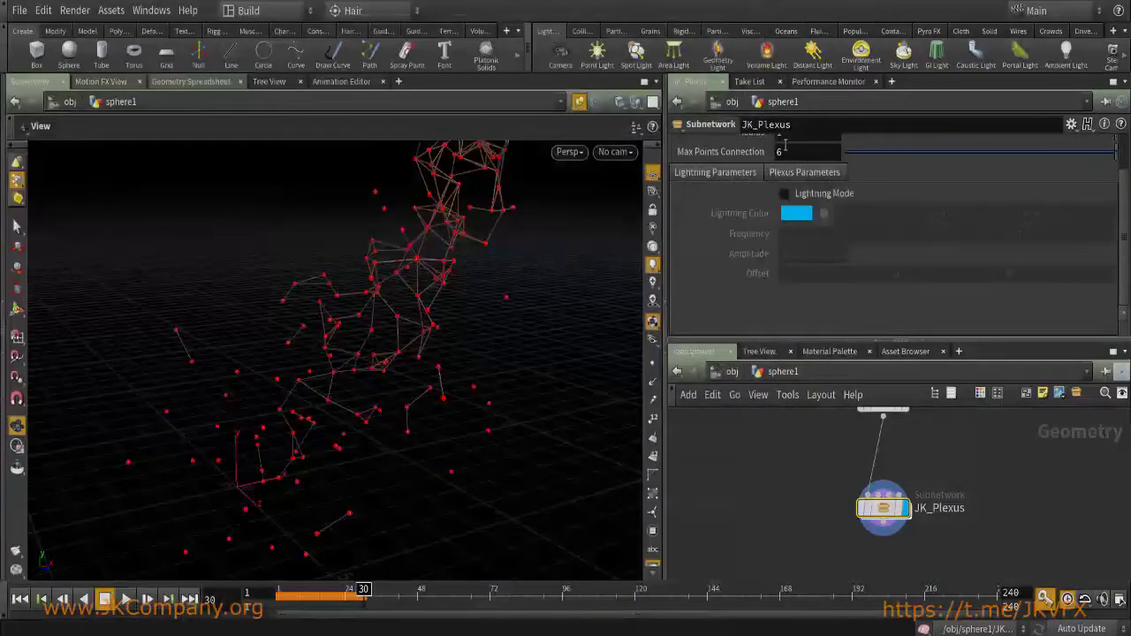
{"action": "left_click", "coordinate": [784, 193]}
{"action": "left_click", "coordinate": [784, 193]}
{"action": "left_click", "coordinate": [784, 194]}
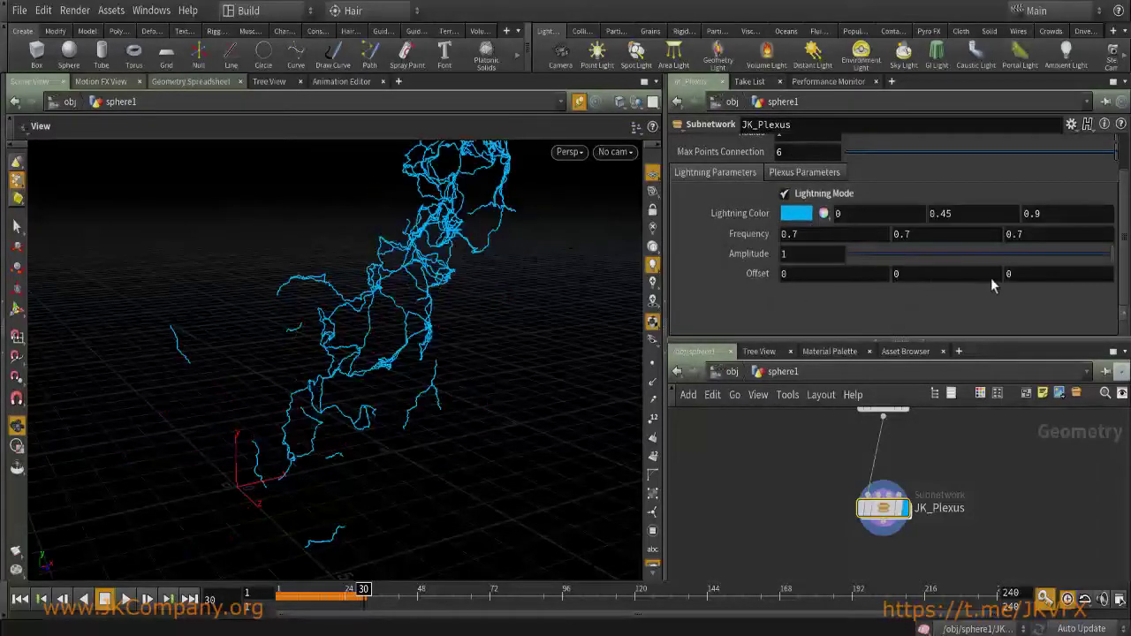
{"action": "middle_click_drag", "start_coordinate": [931, 269], "coordinate": [950, 265]}
Turn Lightning Mode off, compare the Plexus and Lightning tabs, then turn it on.
{"action": "left_click", "coordinate": [785, 194]}
{"action": "left_click", "coordinate": [796, 176]}
{"action": "scroll", "coordinate": [1119, 203], "scroll_direction": "up", "scroll_amount": 1}
{"action": "scroll", "coordinate": [1119, 203], "scroll_direction": "down", "scroll_amount": 1}
{"action": "scroll", "coordinate": [1120, 203], "scroll_direction": "up", "scroll_amount": 1}
{"action": "left_click", "coordinate": [736, 221]}
{"action": "left_click", "coordinate": [802, 218]}
{"action": "left_click", "coordinate": [714, 221]}
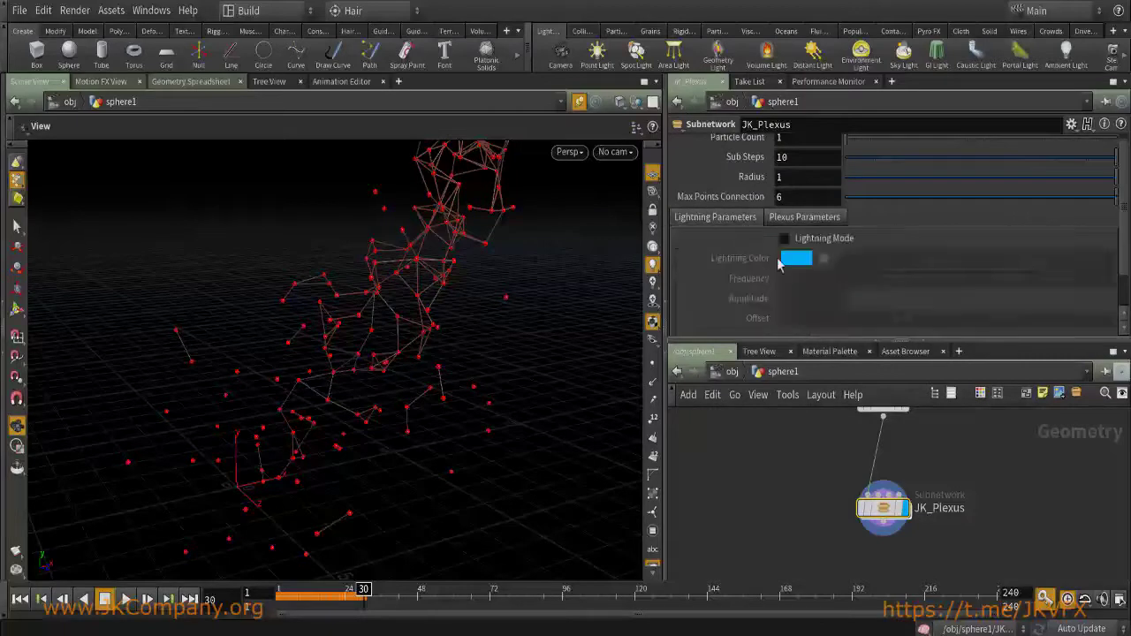
{"action": "left_click", "coordinate": [812, 242]}
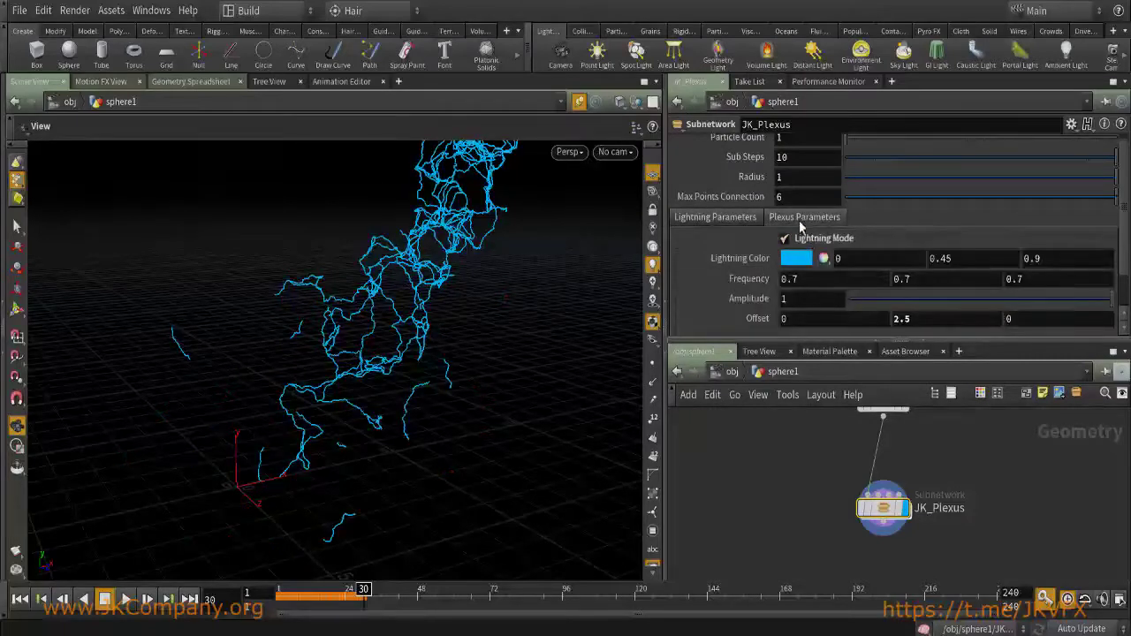
Toggle Lightning Mode off and on again across both tabs, leaving it checked.
{"action": "left_click", "coordinate": [800, 218]}
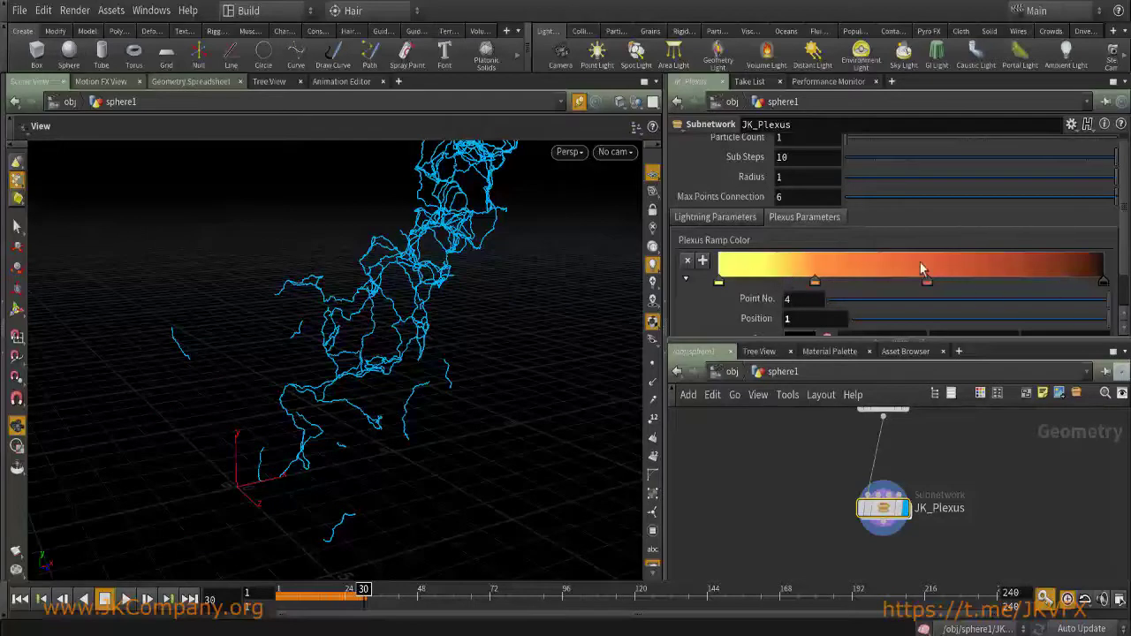
{"action": "left_click", "coordinate": [751, 219]}
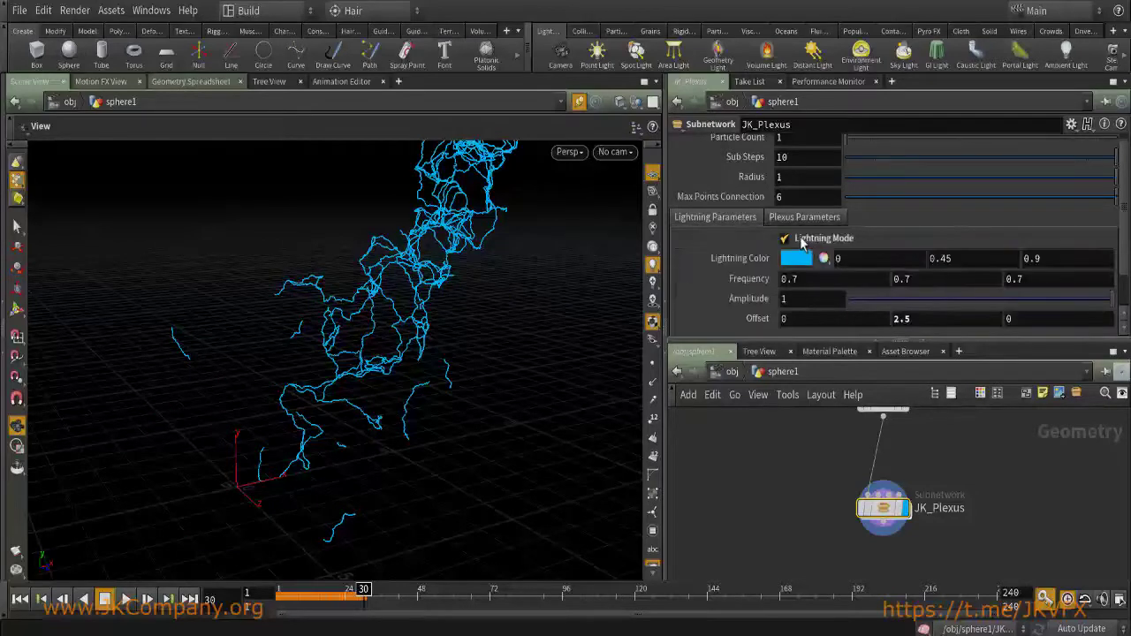
{"action": "left_click", "coordinate": [800, 218]}
{"action": "left_click", "coordinate": [732, 218]}
{"action": "left_click", "coordinate": [784, 239]}
{"action": "left_click", "coordinate": [802, 218]}
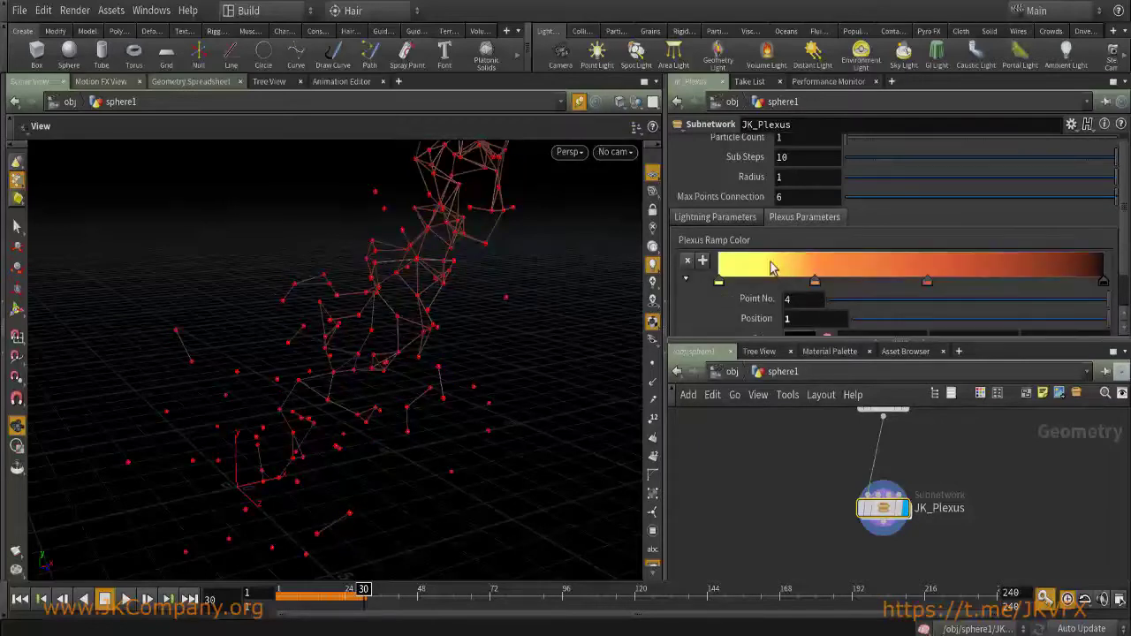
{"action": "left_click", "coordinate": [747, 218]}
{"action": "left_click", "coordinate": [784, 239]}
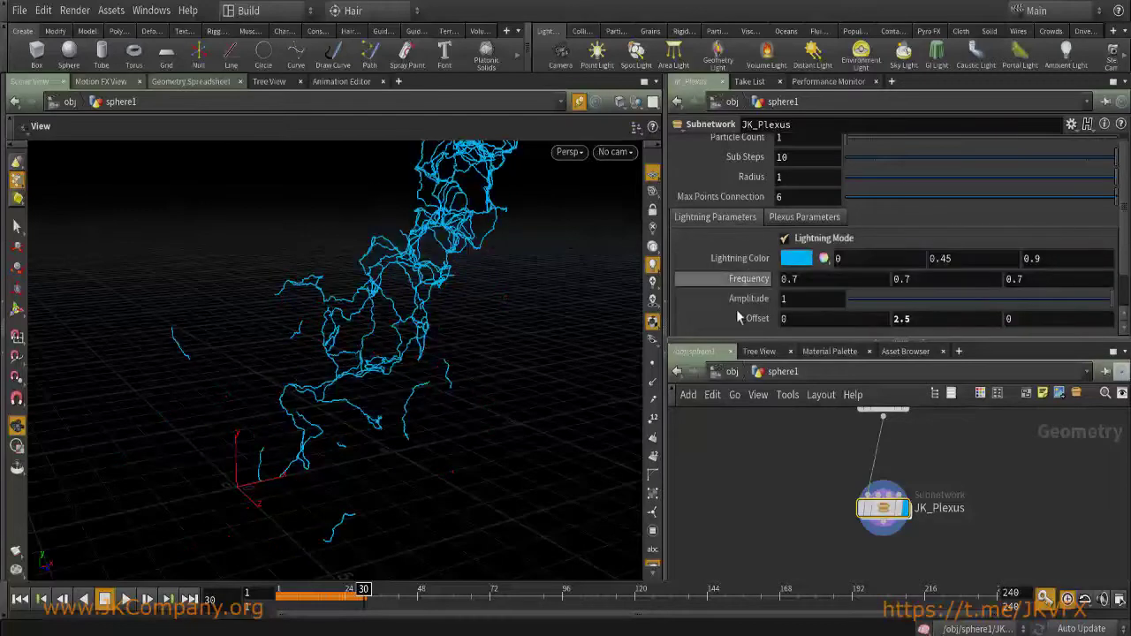
{"action": "left_click", "coordinate": [802, 217]}
{"action": "left_click", "coordinate": [1071, 123]}
Give Plexus Ramp Color a Disable When expression on Lightning_Mode and accept the interface.
{"action": "left_click", "coordinate": [972, 141]}
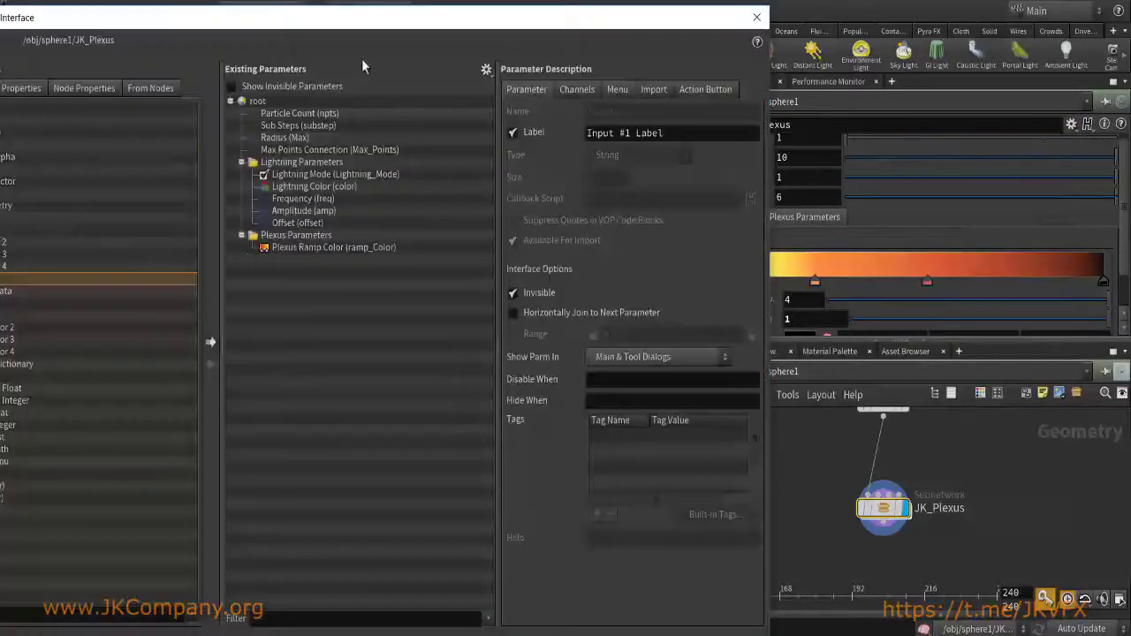
{"action": "left_click_drag", "start_coordinate": [369, 24], "coordinate": [513, 18]}
{"action": "left_click", "coordinate": [461, 241]}
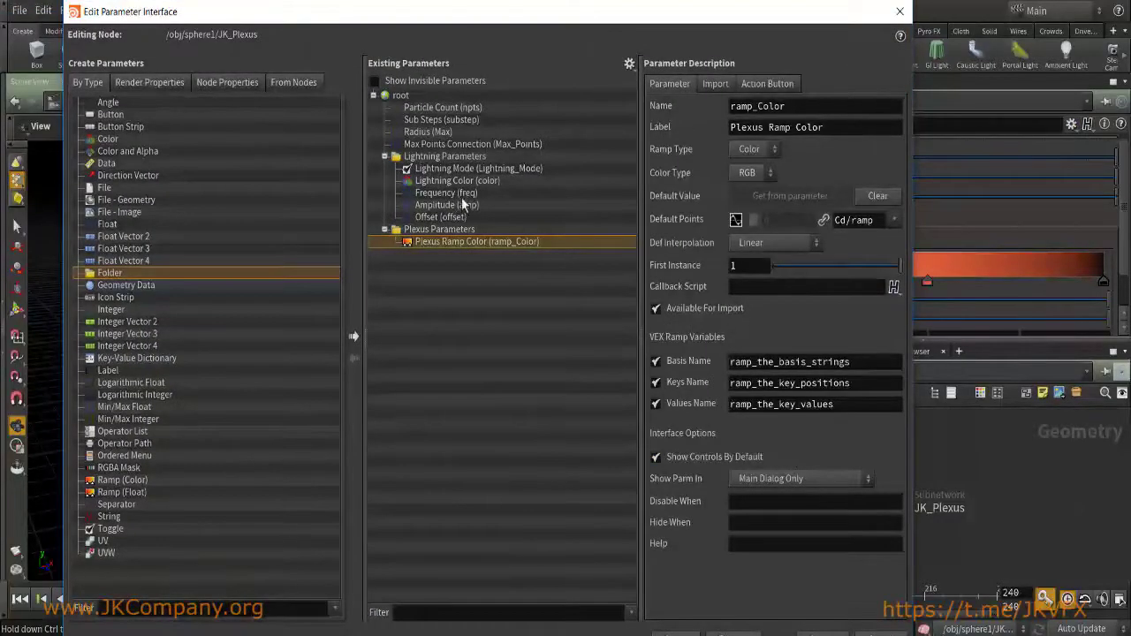
{"action": "left_click", "coordinate": [446, 168]}
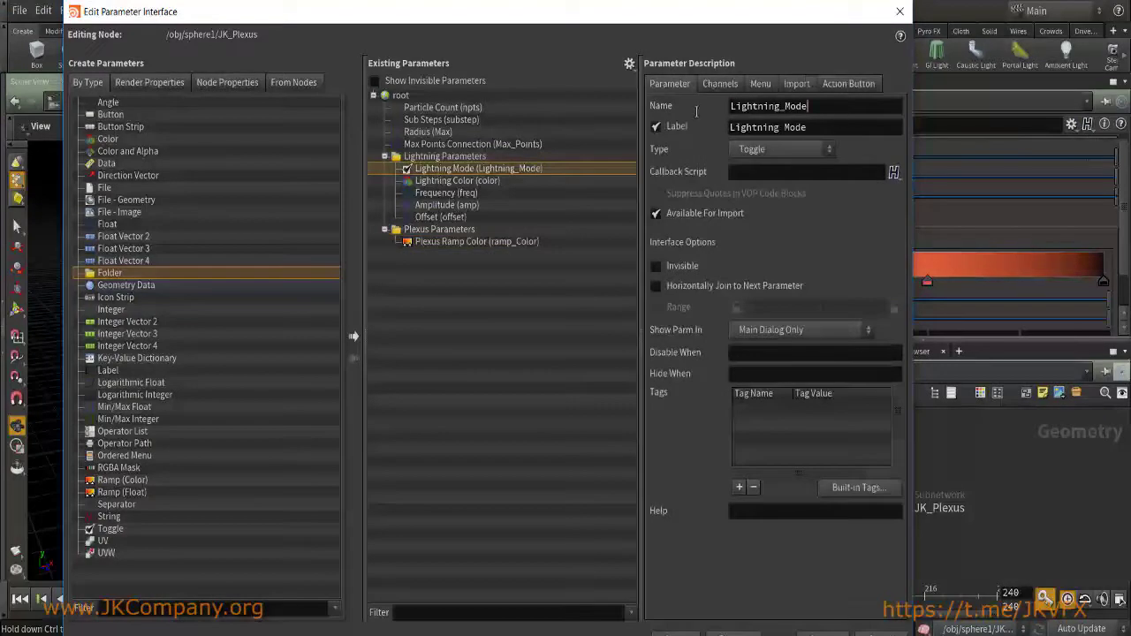
{"action": "double_click", "coordinate": [828, 107]}
{"action": "left_click", "coordinate": [439, 230]}
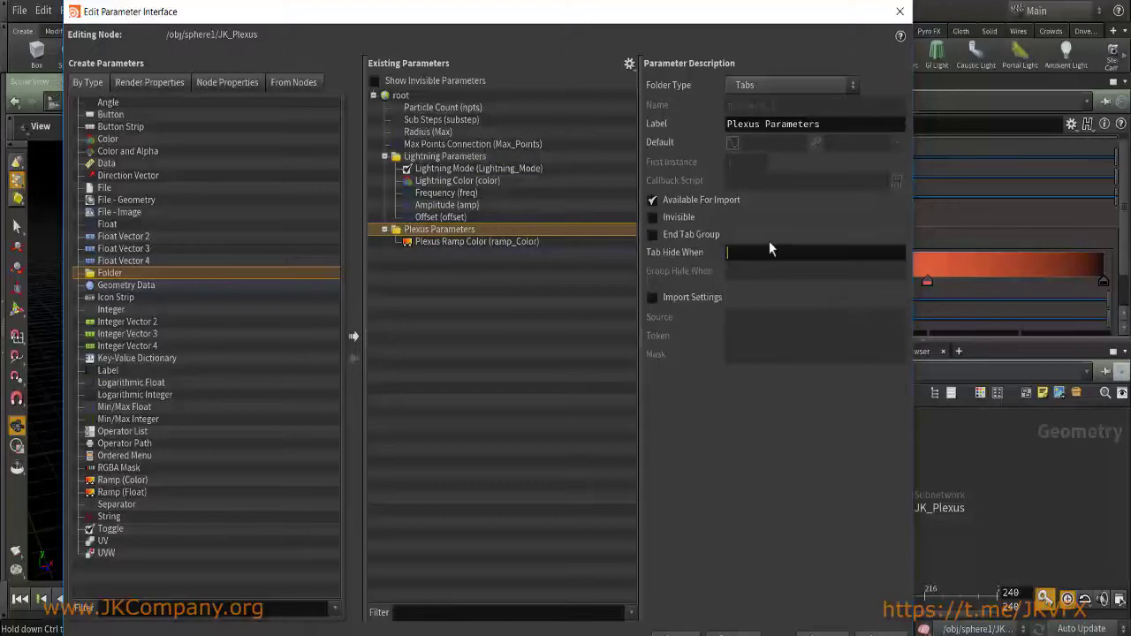
{"action": "left_click", "coordinate": [466, 242]}
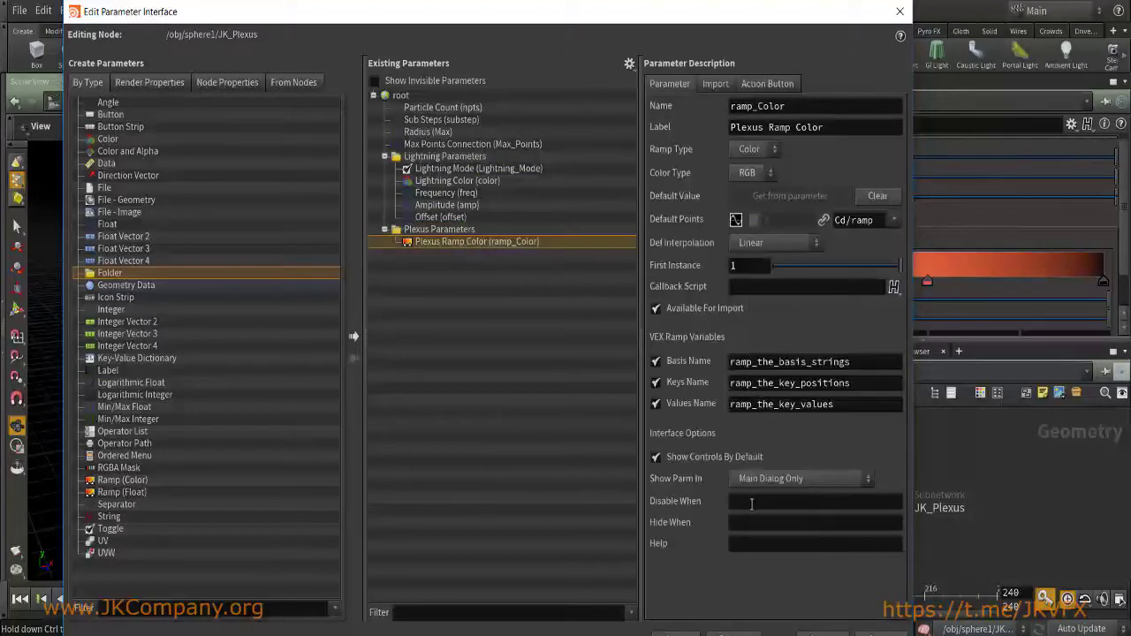
{"action": "type", "text": "{Lightning_Mode==1"}
{"action": "left_click", "coordinate": [821, 632]}
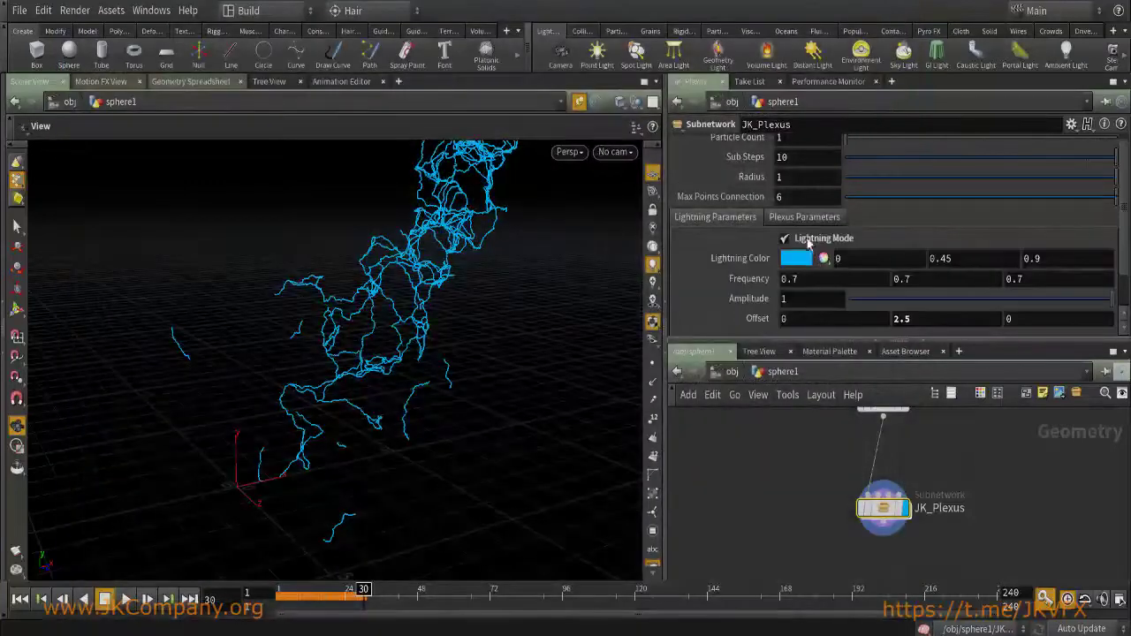
Test the Lightning Mode checkbox off and on, checking both parameter tabs.
{"action": "left_click", "coordinate": [786, 238]}
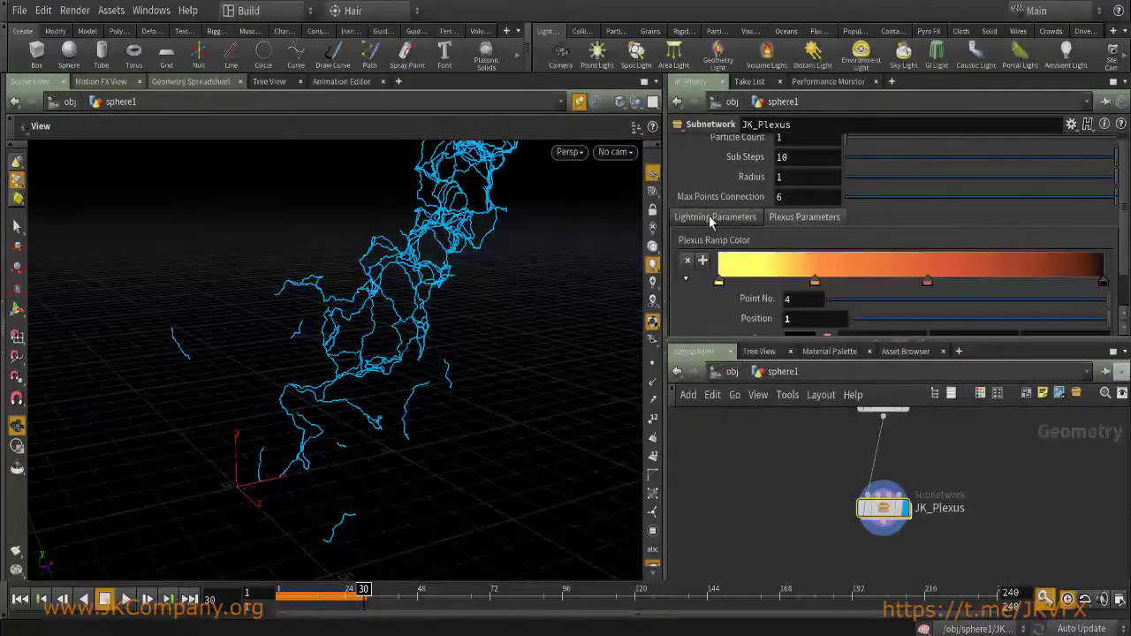
{"action": "left_click", "coordinate": [712, 217]}
{"action": "left_click", "coordinate": [783, 240]}
{"action": "left_click", "coordinate": [782, 240]}
{"action": "left_click", "coordinate": [792, 218]}
{"action": "scroll", "coordinate": [793, 219], "scroll_direction": "down", "scroll_amount": 2}
{"action": "scroll", "coordinate": [971, 177], "scroll_direction": "up", "scroll_amount": 1}
Correct Plexus Ramp Color's Disable When to { Lightning_Mode == 1 }, accept, and retest the toggle.
{"action": "left_click", "coordinate": [1071, 123]}
{"action": "left_click", "coordinate": [947, 197]}
{"action": "left_click", "coordinate": [477, 242]}
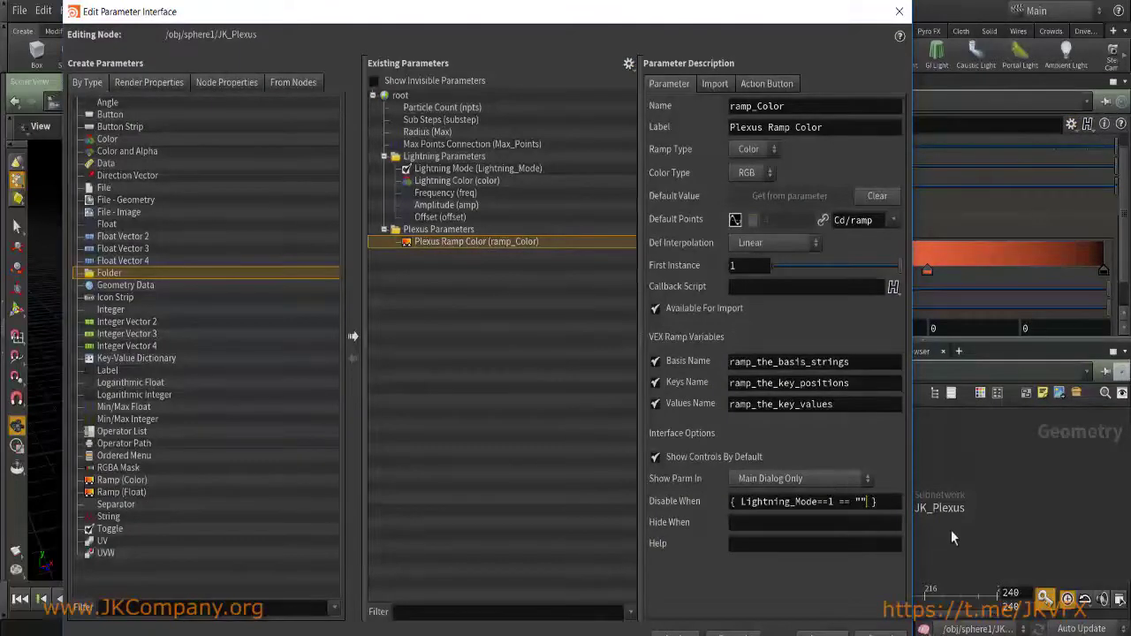
{"action": "key", "text": "BackSpace"}
{"action": "key", "text": "BackSpace"}
{"action": "key", "text": "BackSpace"}
{"action": "key", "text": "BackSpace"}
{"action": "key", "text": "BackSpace"}
{"action": "key", "text": "BackSpace"}
{"action": "left_click", "coordinate": [824, 633]}
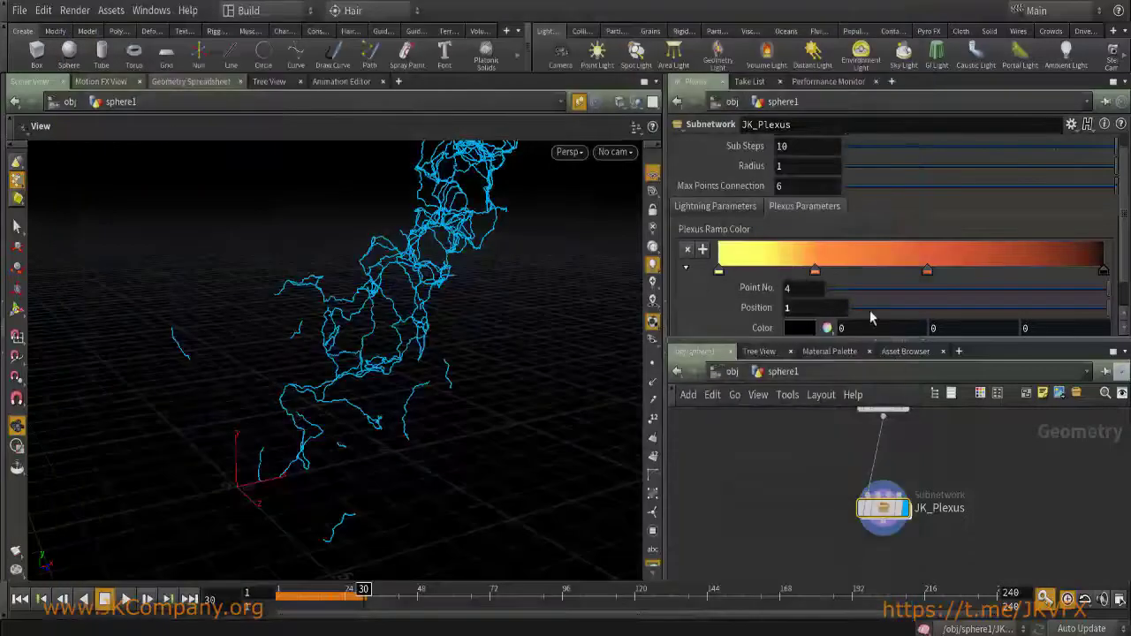
{"action": "left_click", "coordinate": [720, 206]}
{"action": "left_click", "coordinate": [784, 227]}
{"action": "left_click", "coordinate": [784, 227]}
{"action": "left_click", "coordinate": [804, 206]}
Compare Plexus Ramp Color's disable condition against Amplitude's, edit it, and accept.
{"action": "left_click", "coordinate": [1070, 124]}
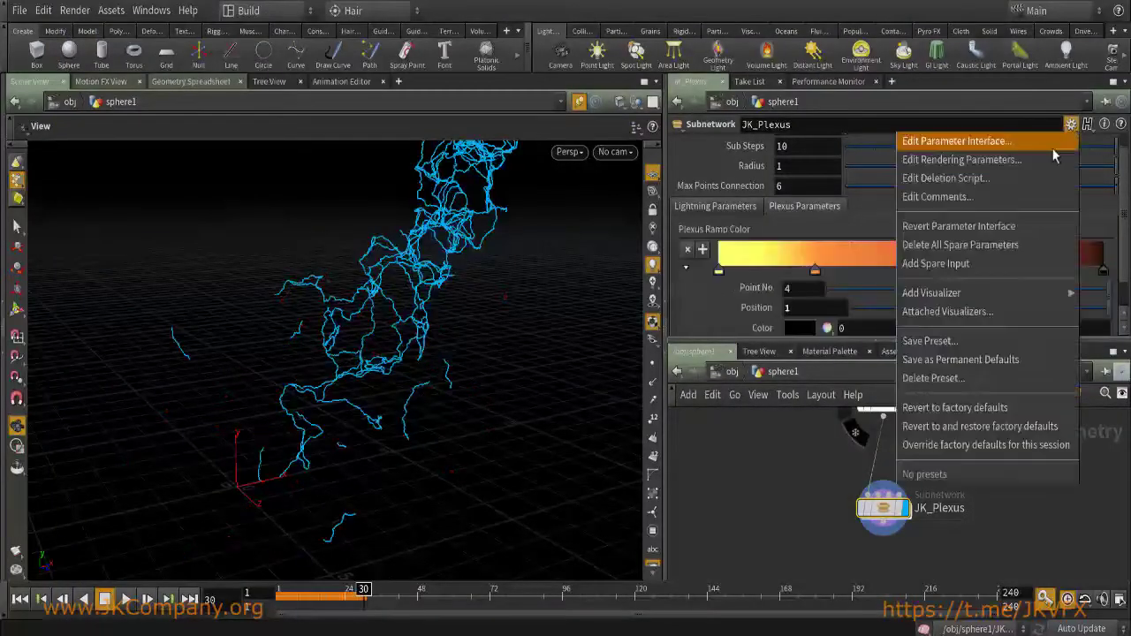
{"action": "left_click", "coordinate": [971, 141]}
{"action": "left_click", "coordinate": [471, 240]}
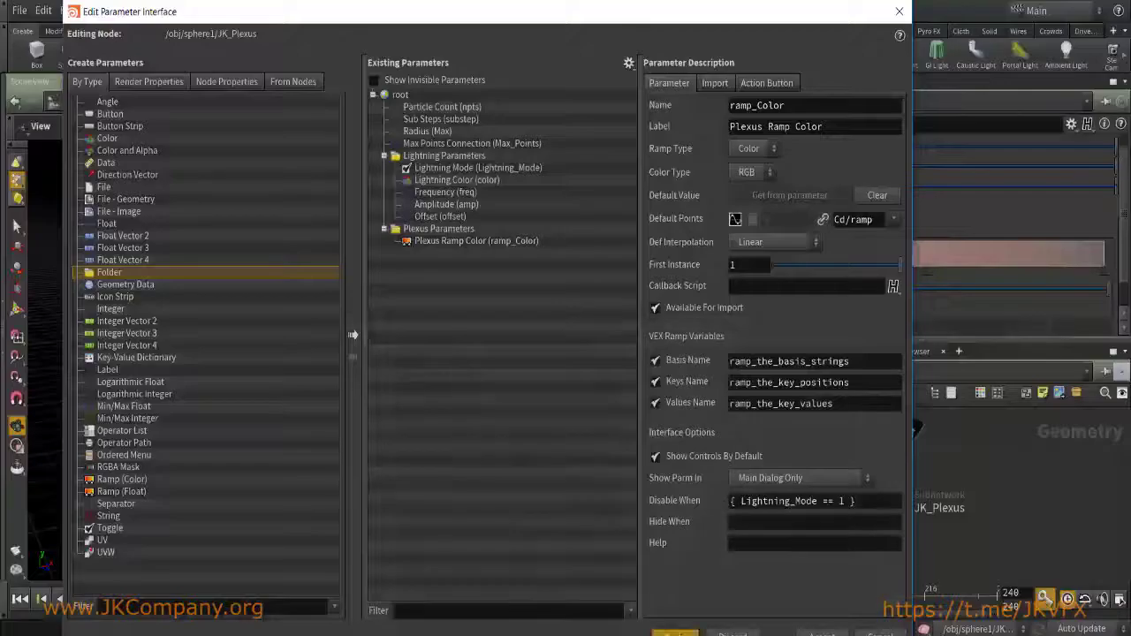
{"action": "left_click", "coordinate": [447, 206]}
{"action": "left_click", "coordinate": [854, 398]}
{"action": "key", "text": "ctrl+c"}
{"action": "left_click", "coordinate": [817, 398]}
{"action": "left_click", "coordinate": [477, 241]}
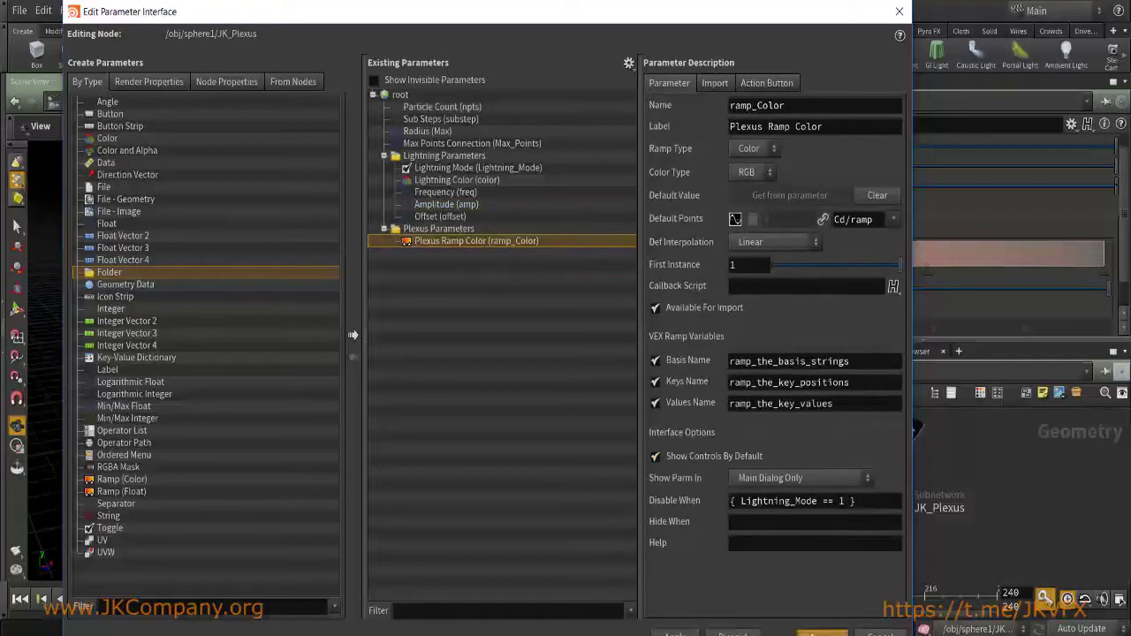
{"action": "left_click", "coordinate": [822, 634]}
Switch Lightning Mode off and back on, checking blue lightning versus the plexus ramp.
{"action": "left_click", "coordinate": [715, 206]}
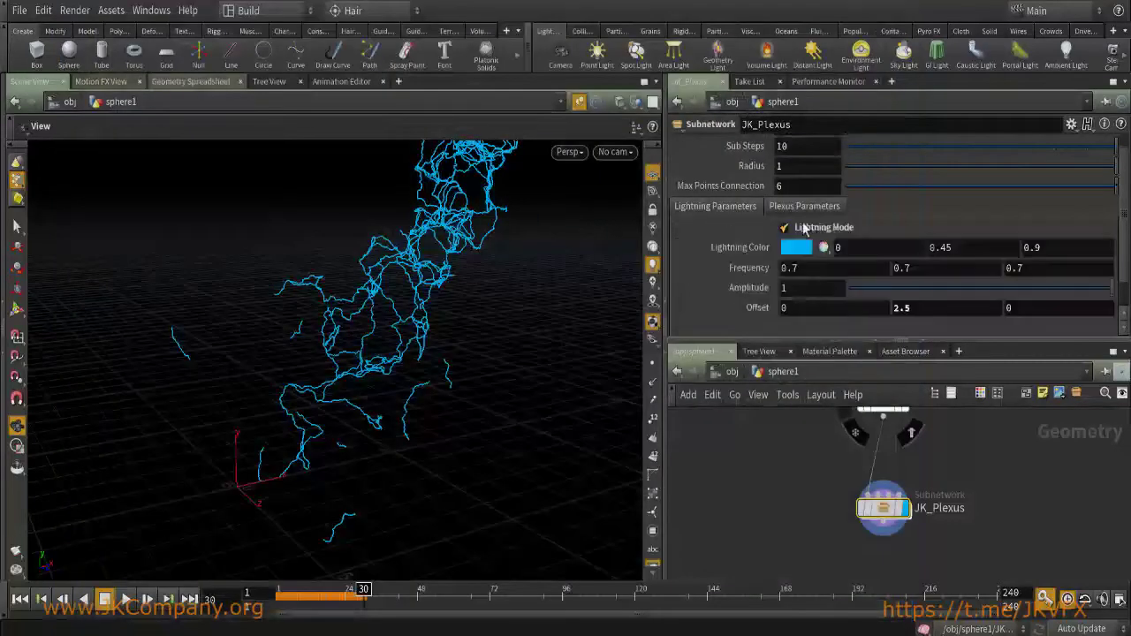
{"action": "left_click", "coordinate": [803, 228]}
{"action": "left_click", "coordinate": [800, 206]}
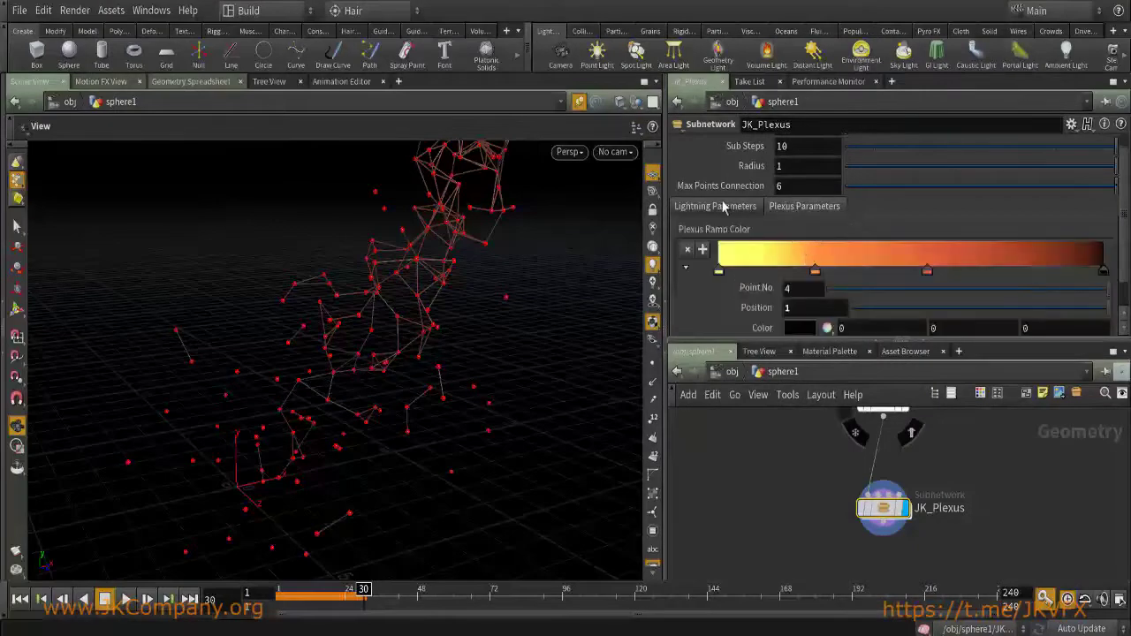
{"action": "left_click", "coordinate": [727, 206]}
{"action": "left_click", "coordinate": [784, 227]}
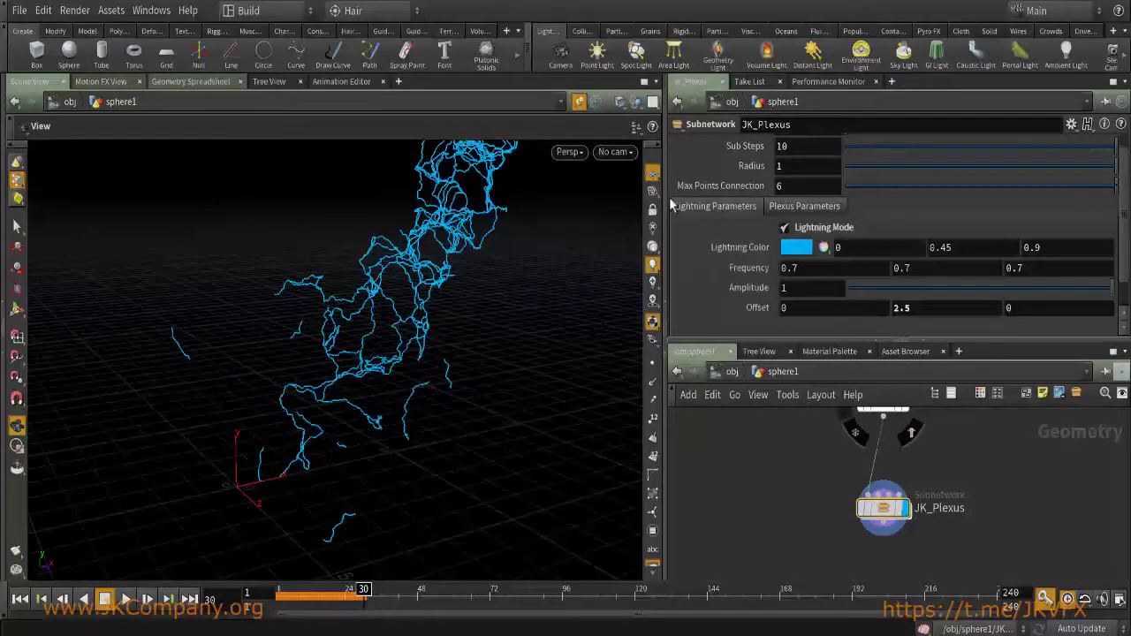
{"action": "left_click", "coordinate": [801, 209]}
Set the Plexus Parameters folder's Hide When to { Lightning_Mode == 1 } and accept.
{"action": "left_click", "coordinate": [720, 206]}
{"action": "left_click", "coordinate": [1070, 124]}
{"action": "left_click", "coordinate": [980, 142]}
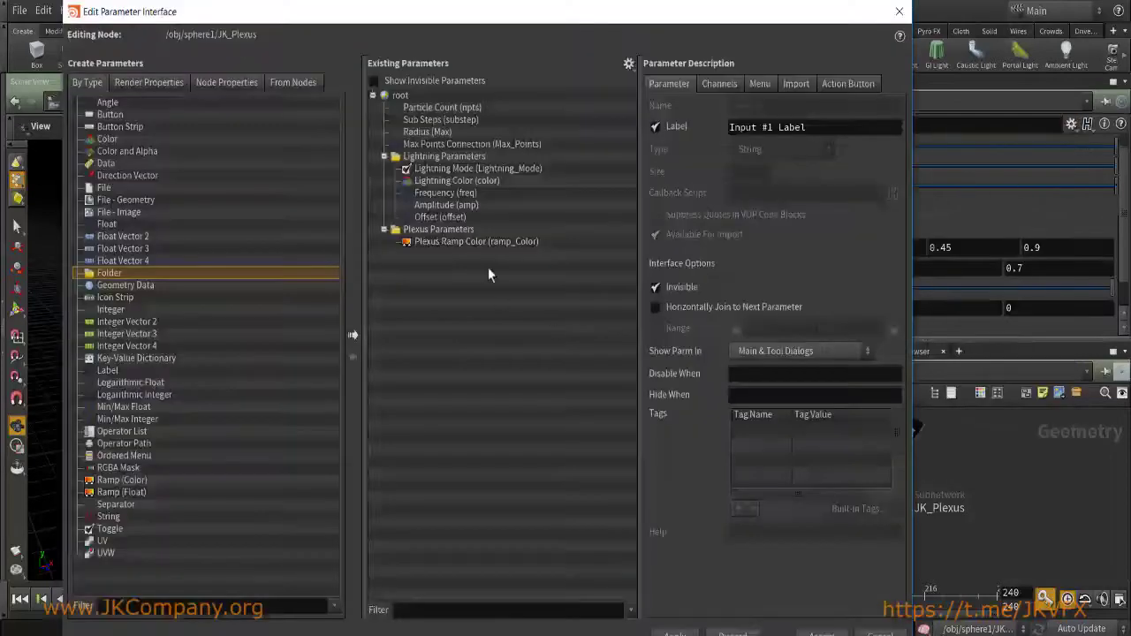
{"action": "left_click", "coordinate": [438, 230]}
{"action": "key", "text": "ctrl+v"}
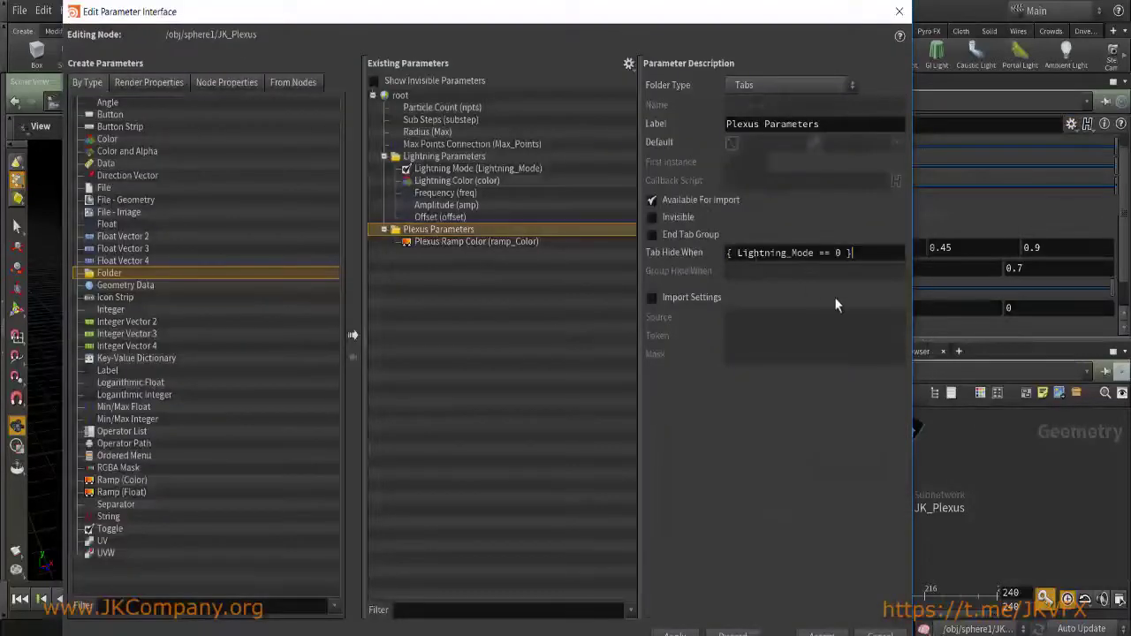
{"action": "double_click", "coordinate": [837, 253]}
{"action": "type", "text": "1"}
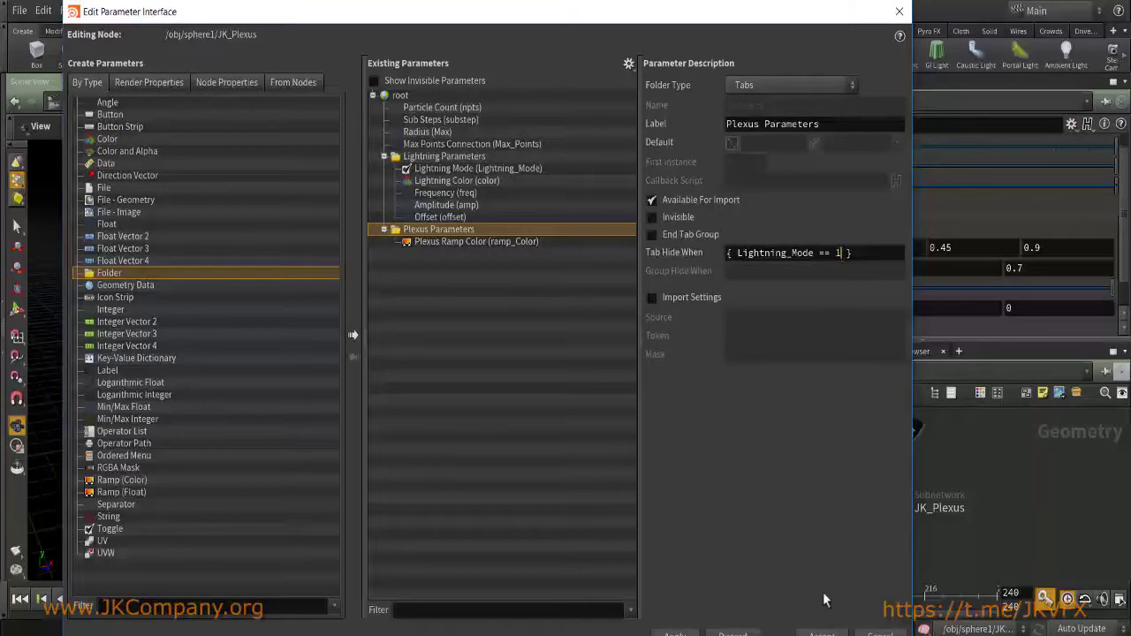
{"action": "left_click", "coordinate": [821, 632]}
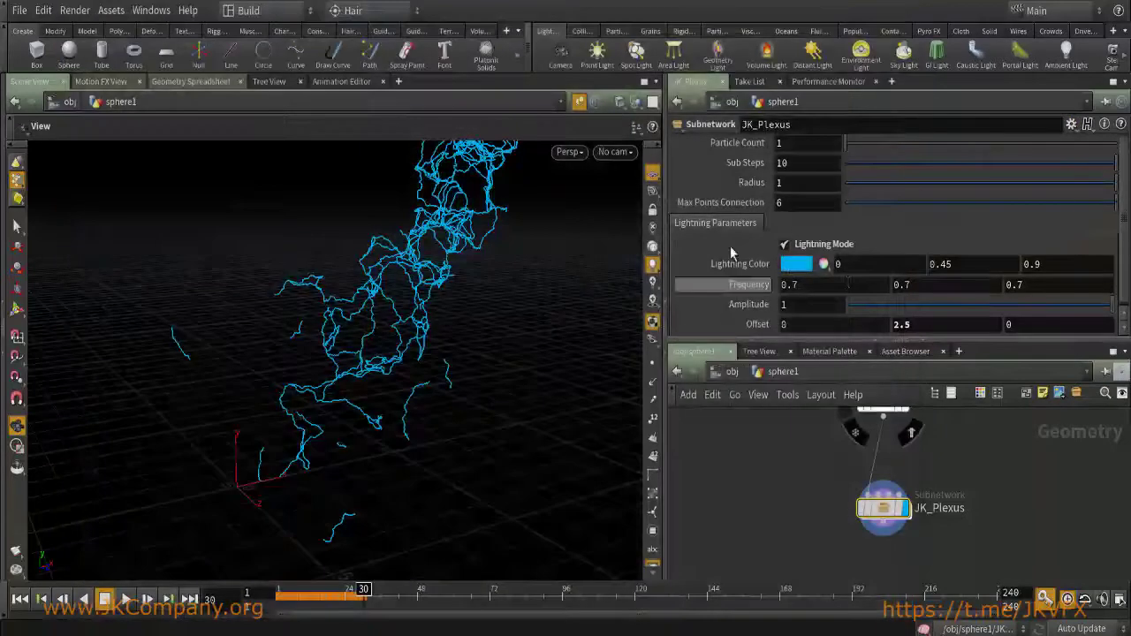
Test the tabs with Lightning Mode off and on, then collapse both folders in the editor.
{"action": "left_click", "coordinate": [802, 248]}
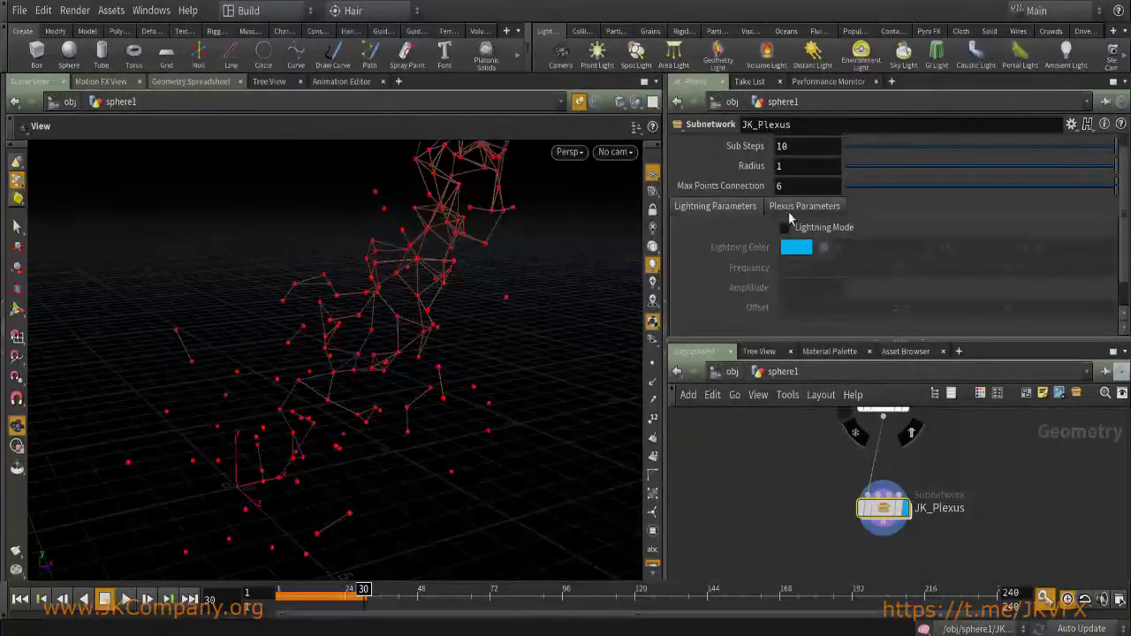
{"action": "left_click", "coordinate": [795, 209]}
{"action": "left_click", "coordinate": [750, 209]}
{"action": "left_click", "coordinate": [785, 227]}
{"action": "left_click", "coordinate": [1071, 124]}
{"action": "left_click", "coordinate": [1058, 143]}
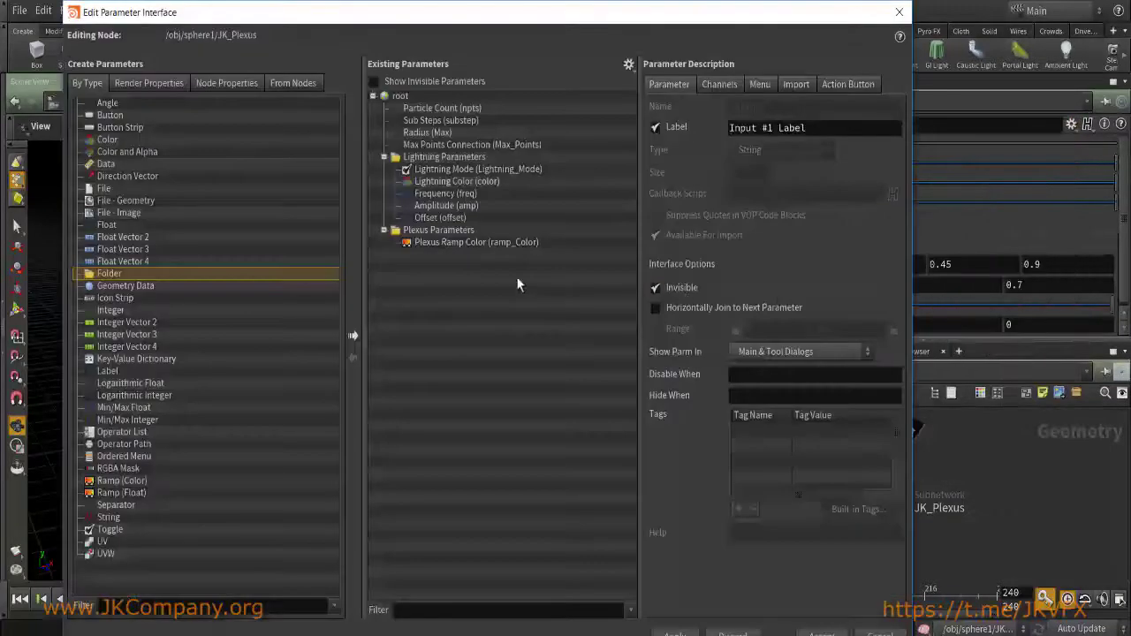
{"action": "left_click", "coordinate": [384, 231]}
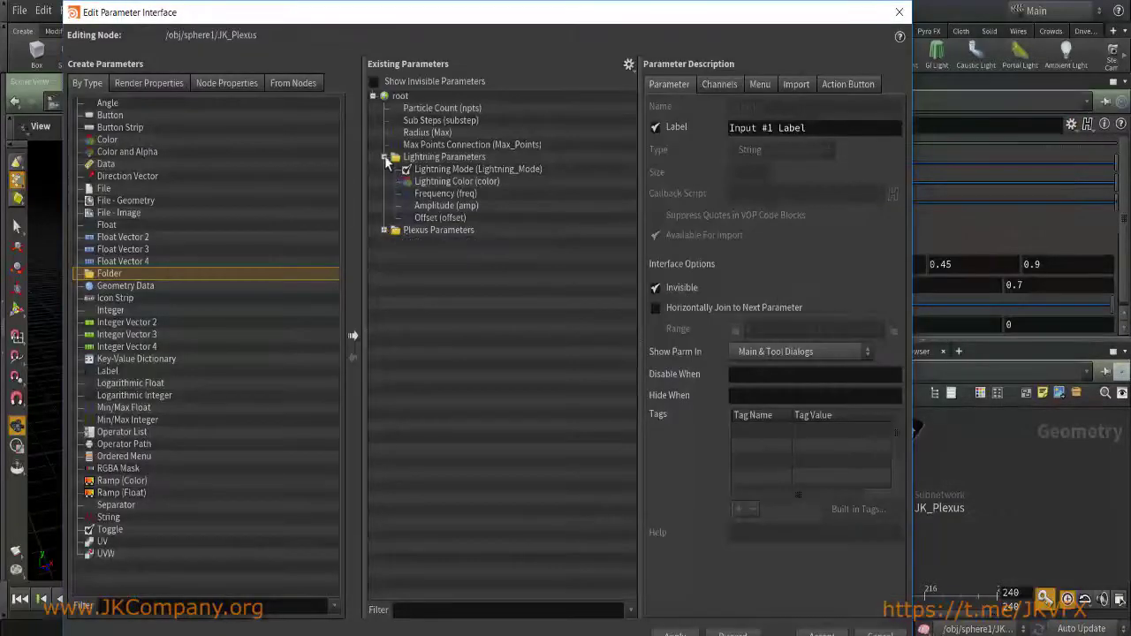
{"action": "left_click", "coordinate": [384, 156]}
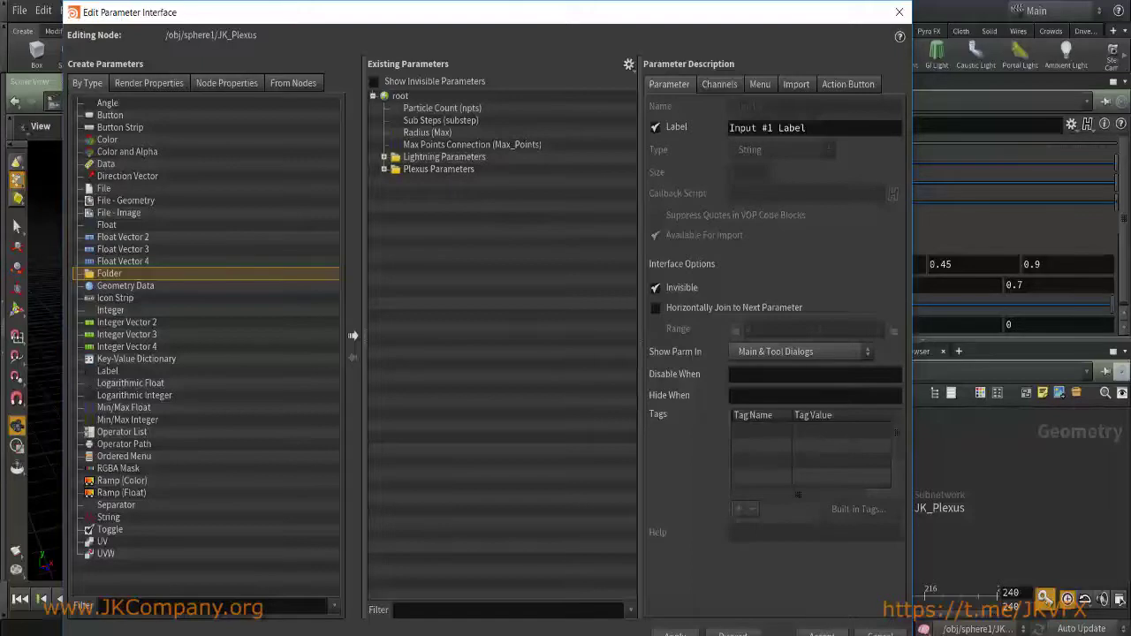
{"action": "left_click", "coordinate": [821, 633]}
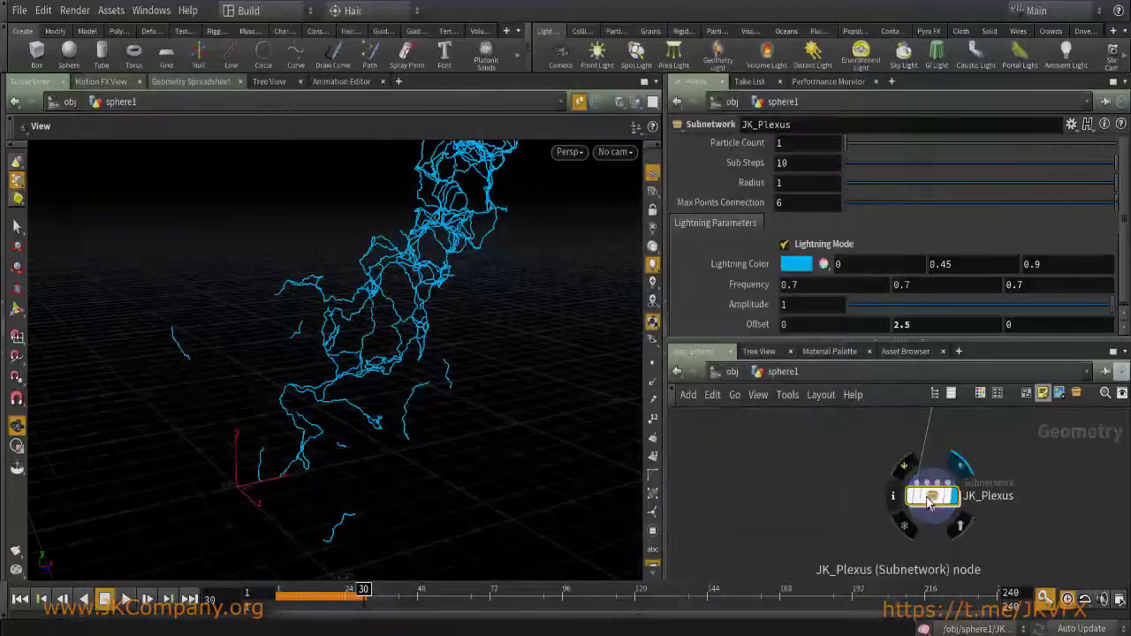
Begin a Create Digital Asset from JK_Plexus with operator name JK_Plexus.
{"action": "right_click", "coordinate": [928, 502]}
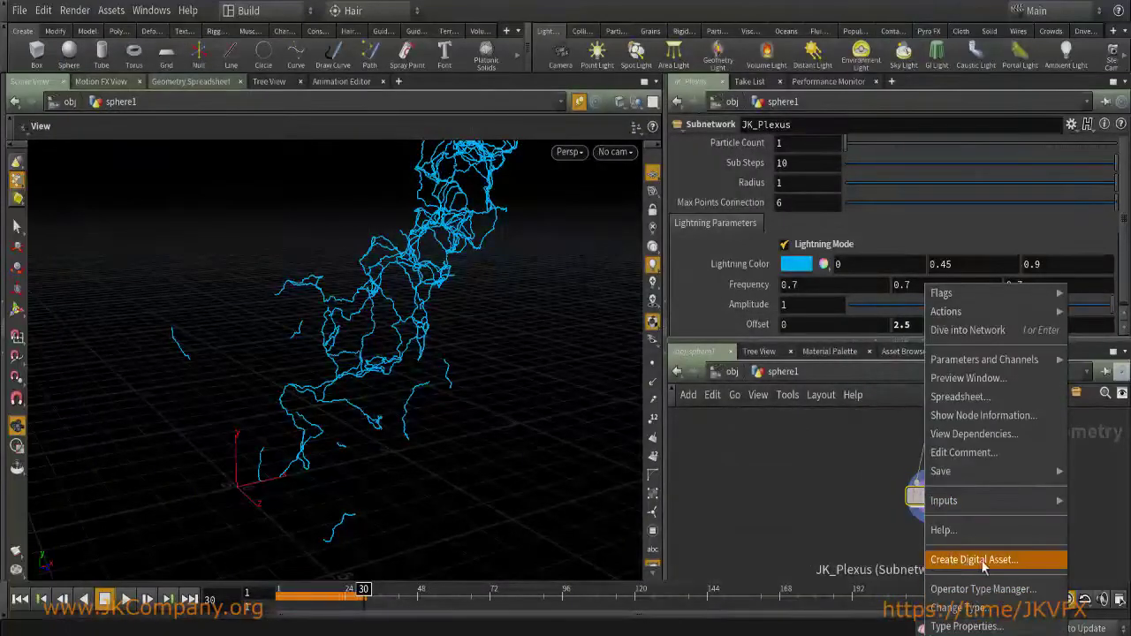
{"action": "left_click", "coordinate": [972, 560]}
{"action": "key", "text": "Tab"}
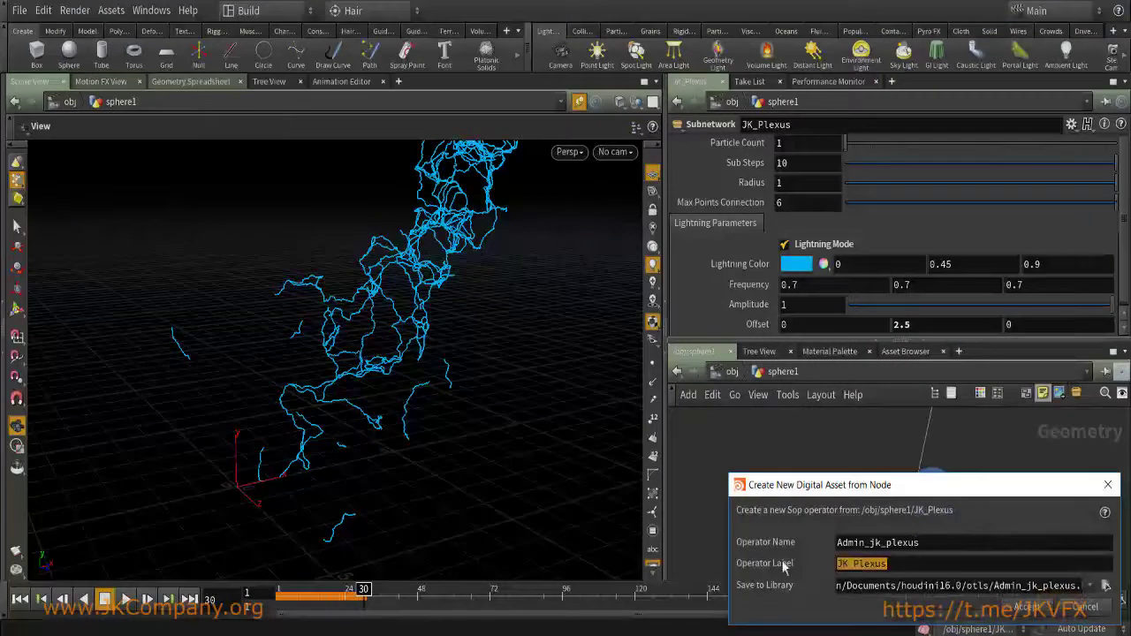
{"action": "double_click", "coordinate": [919, 542]}
{"action": "type", "text": "JK_Plexus"}
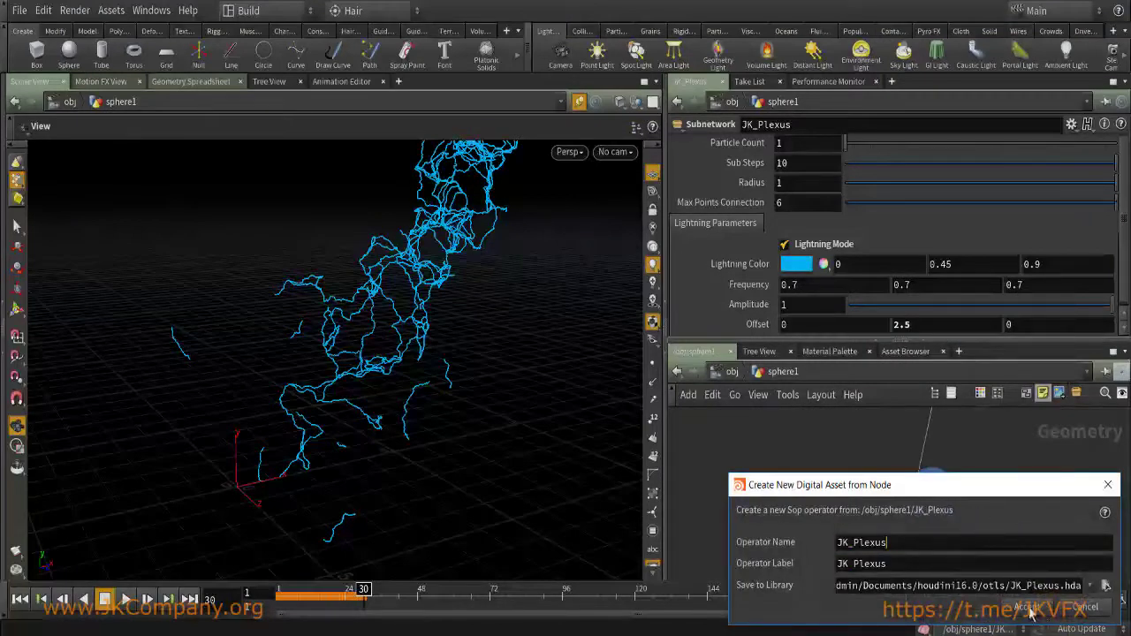
Save the asset library as Desktop/HDA/JK_Plexus.hda and accept its type properties.
{"action": "left_click", "coordinate": [1102, 585]}
{"action": "left_click", "coordinate": [590, 300]}
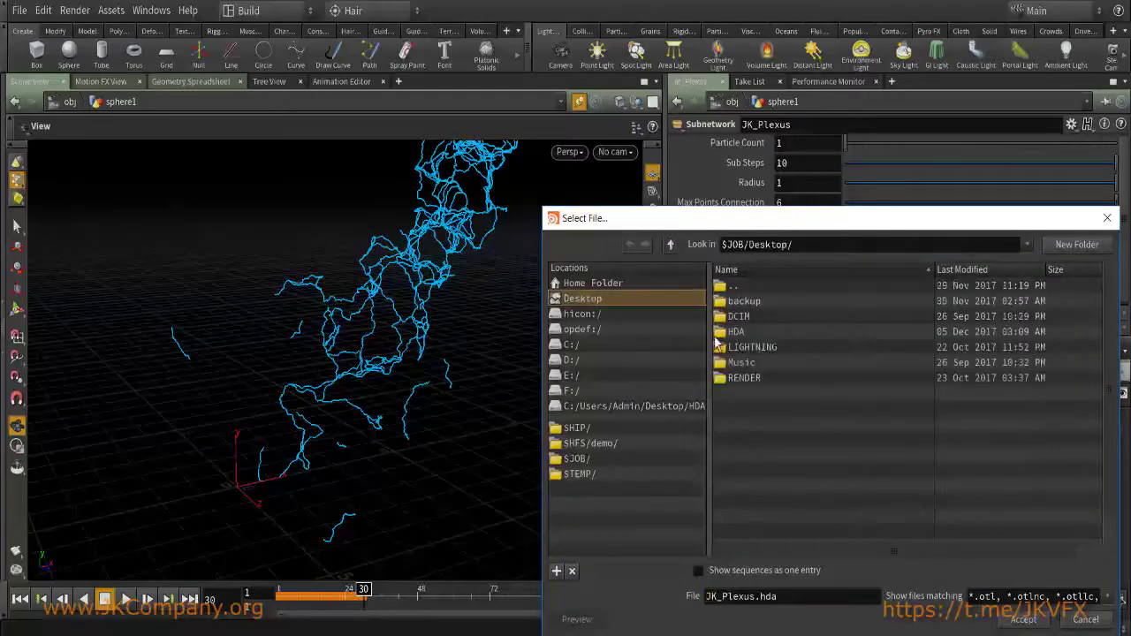
{"action": "double_click", "coordinate": [744, 333]}
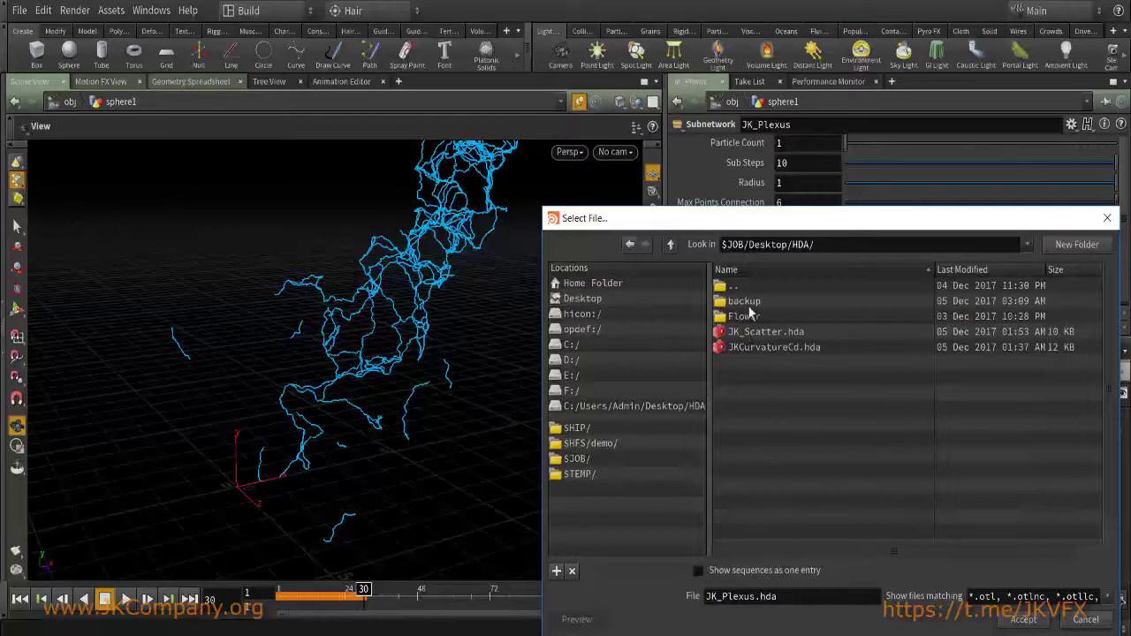
{"action": "left_click", "coordinate": [1025, 620]}
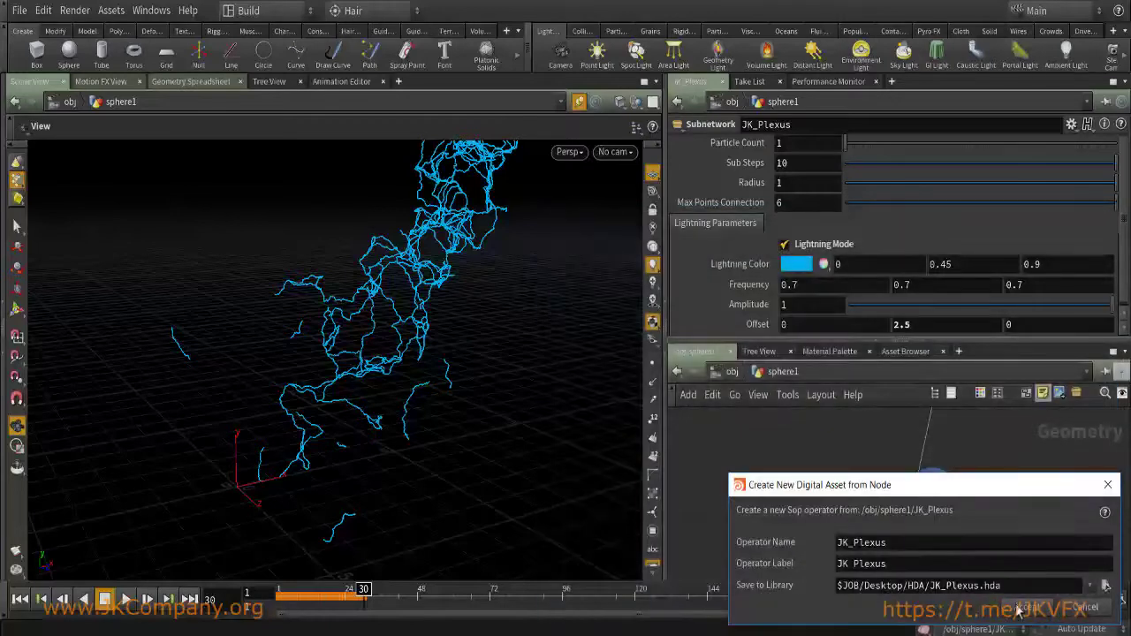
{"action": "left_click", "coordinate": [1023, 608]}
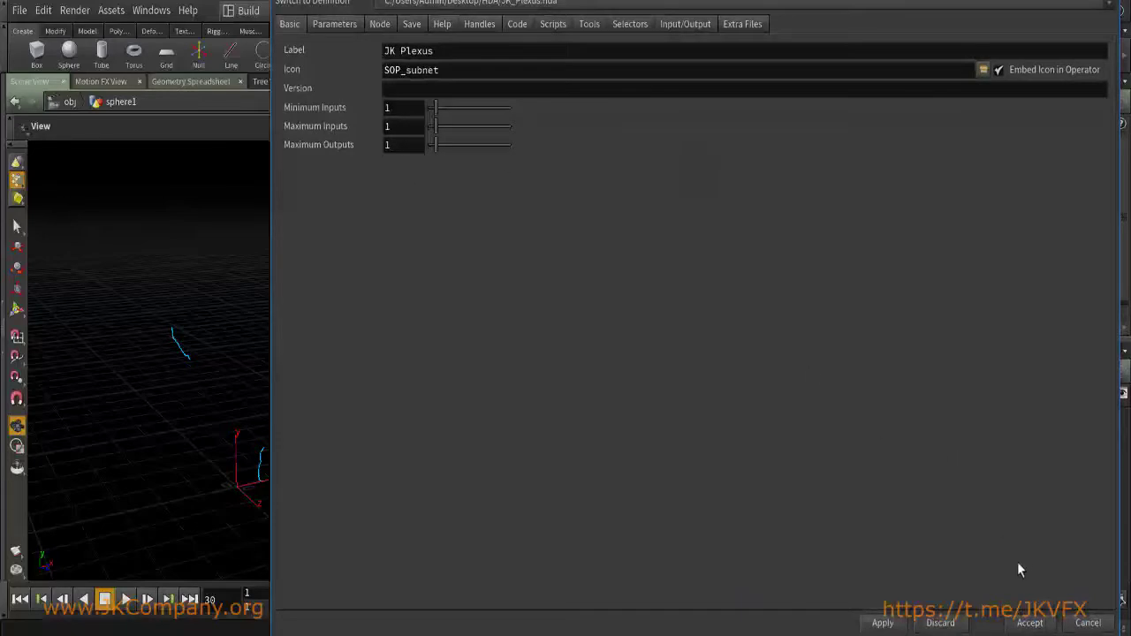
{"action": "left_click", "coordinate": [1041, 626]}
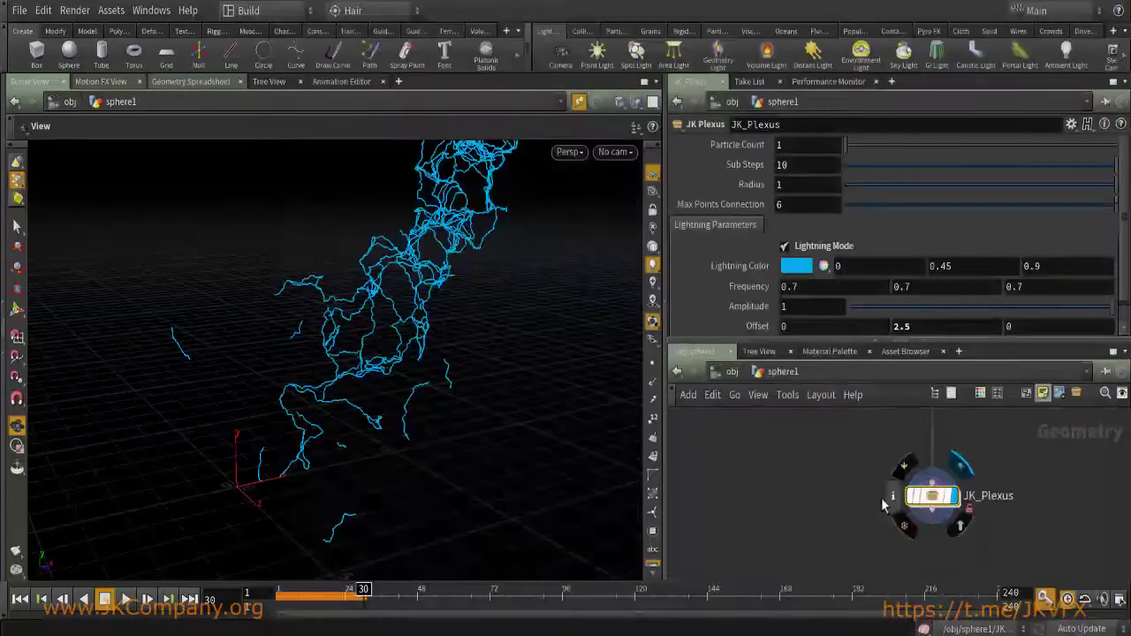
Add a JK Plexus asset node, wire transform1 into JK_Plexus1, and display it.
{"action": "key", "text": "Tab"}
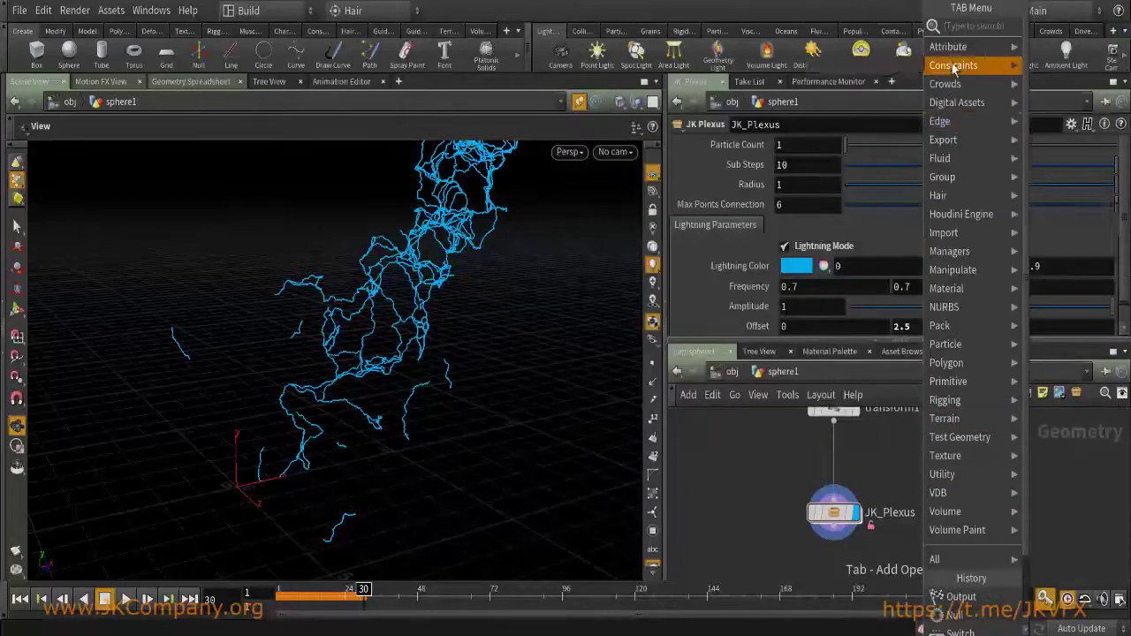
{"action": "mouse_move", "coordinate": [975, 110]}
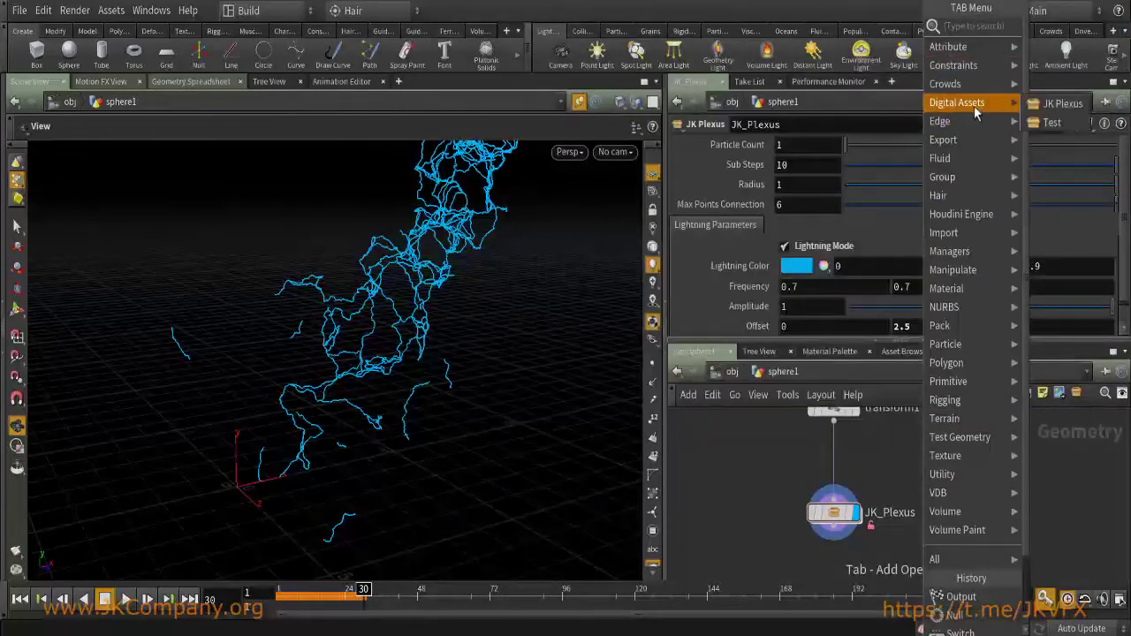
{"action": "left_click", "coordinate": [1064, 104]}
{"action": "left_click", "coordinate": [972, 477]}
{"action": "middle_click_drag", "start_coordinate": [945, 465], "coordinate": [936, 508]}
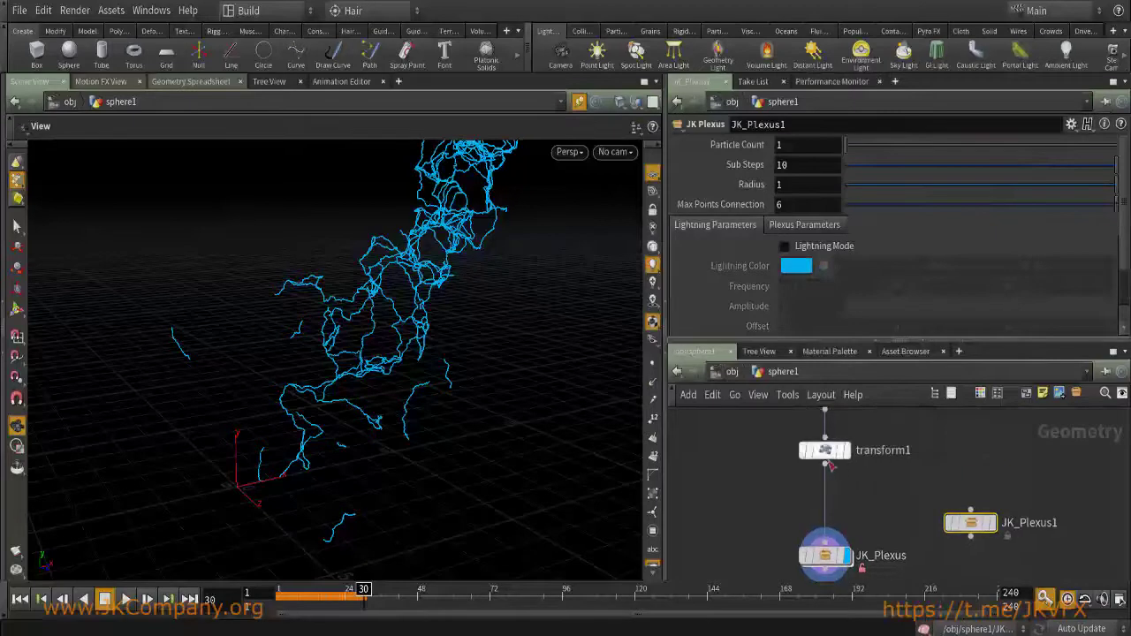
{"action": "left_click", "coordinate": [970, 511]}
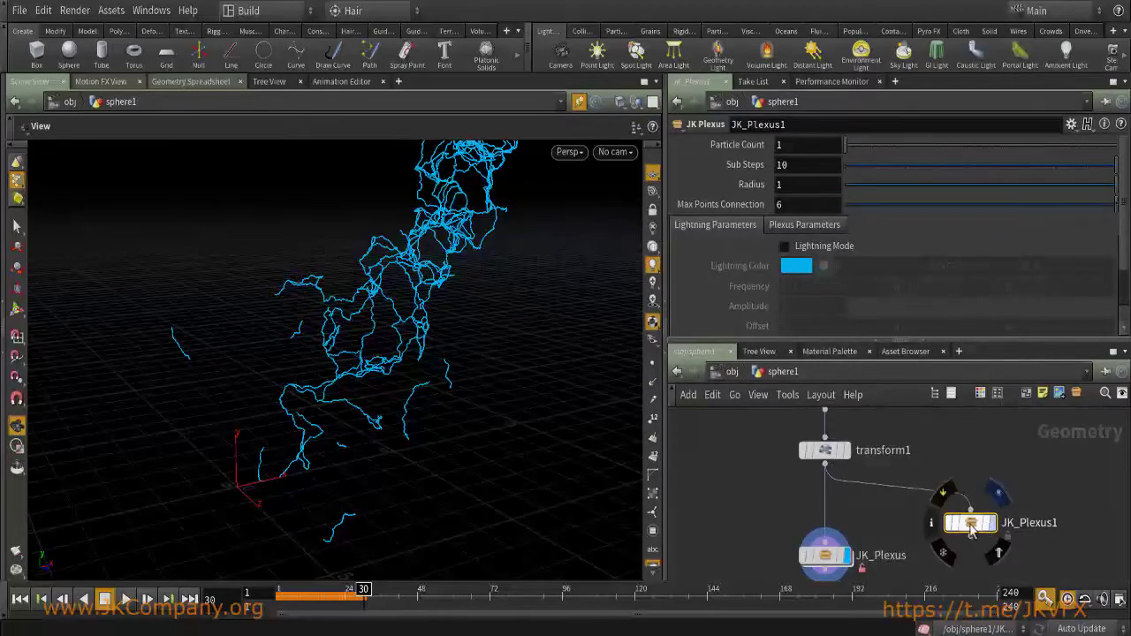
{"action": "key", "text": "r"}
Reposition JK_Plexus1, orbit the viewport, and step the timeline back to an earlier frame.
{"action": "middle_click_drag", "start_coordinate": [997, 494], "coordinate": [920, 491]}
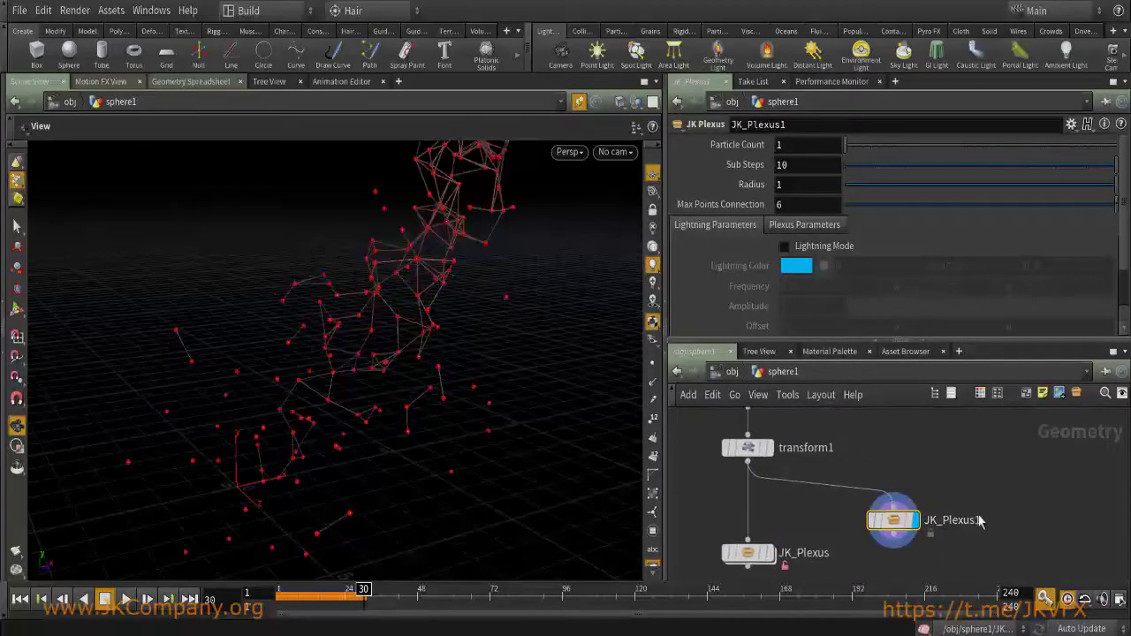
{"action": "left_click_drag", "start_coordinate": [915, 523], "coordinate": [967, 529]}
{"action": "left_click_drag", "start_coordinate": [530, 291], "coordinate": [396, 368]}
{"action": "mouse_move", "coordinate": [300, 603]}
{"action": "left_mouse_down"}
{"action": "mouse_move", "coordinate": [287, 604]}
{"action": "mouse_move", "coordinate": [320, 607]}
{"action": "left_mouse_up"}
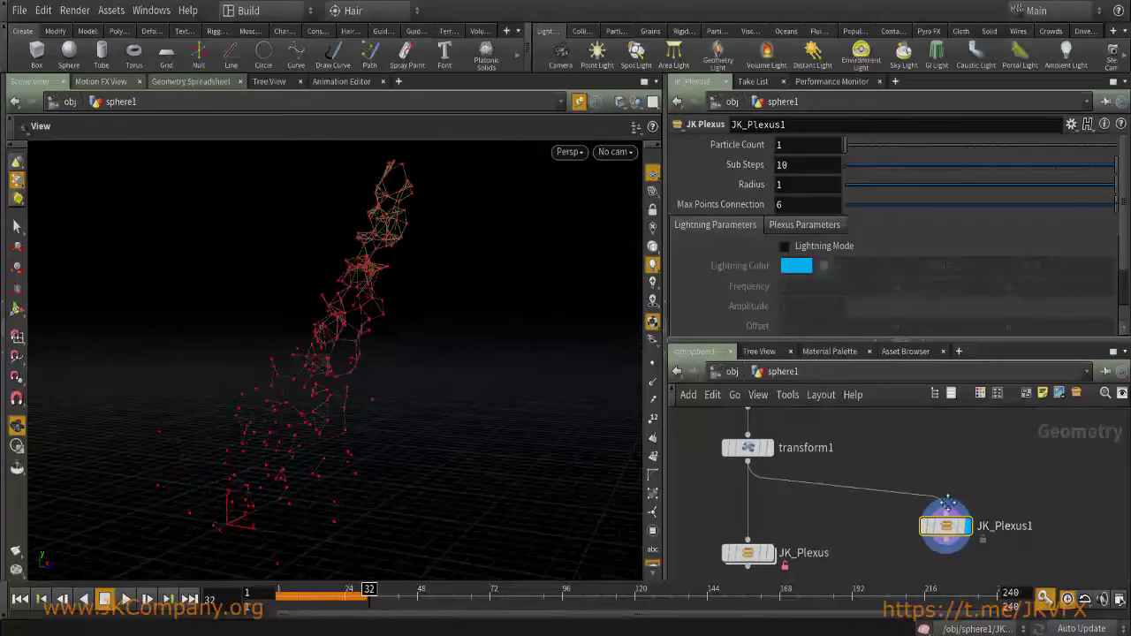
{"action": "key", "text": "Tab"}
Add a Null node beside JK_Plexus1 and collapse it into subnet1.
{"action": "type", "text": "null"}
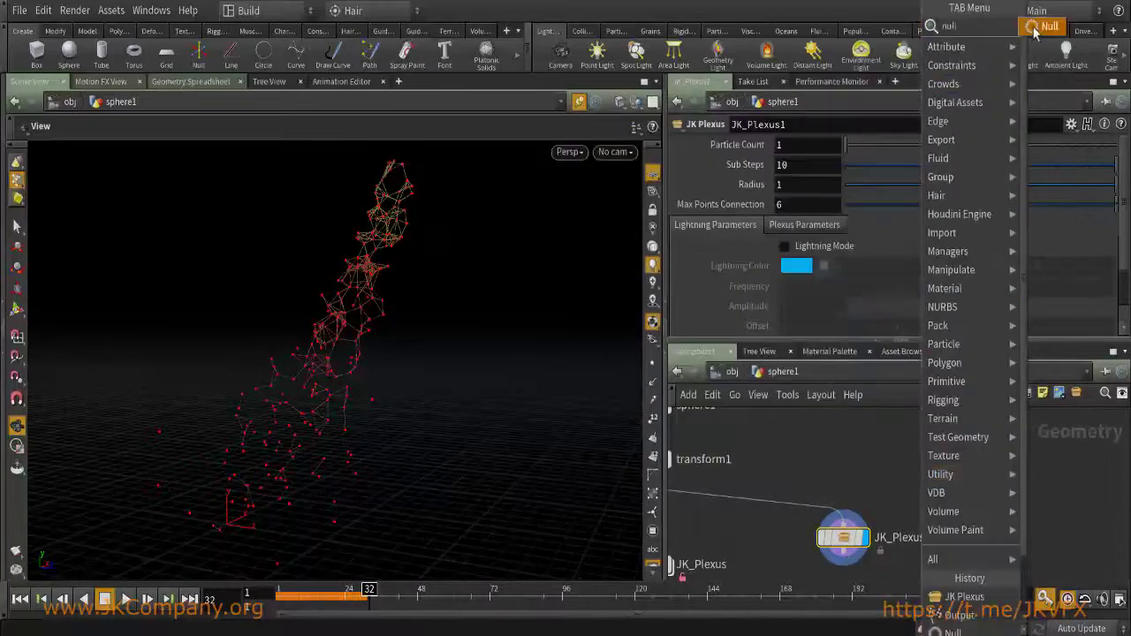
{"action": "left_click", "coordinate": [1033, 28]}
{"action": "left_click", "coordinate": [985, 548]}
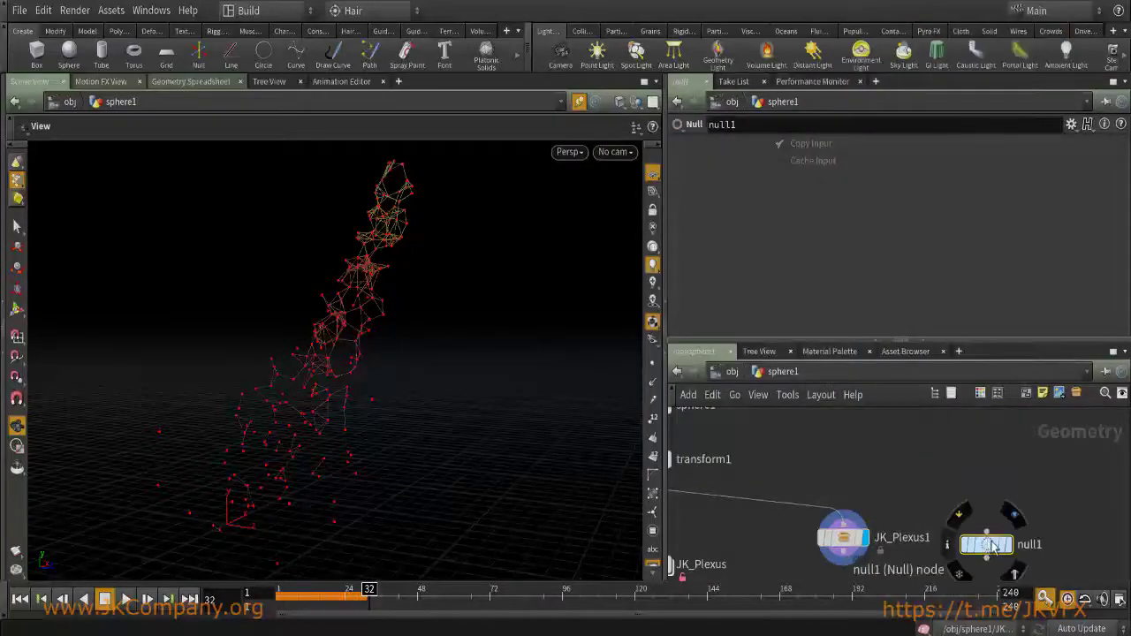
{"action": "key", "text": "shift+c"}
Start creating a digital asset from subnet1, then cancel without saving it.
{"action": "right_click", "coordinate": [1001, 543]}
{"action": "left_click", "coordinate": [884, 561]}
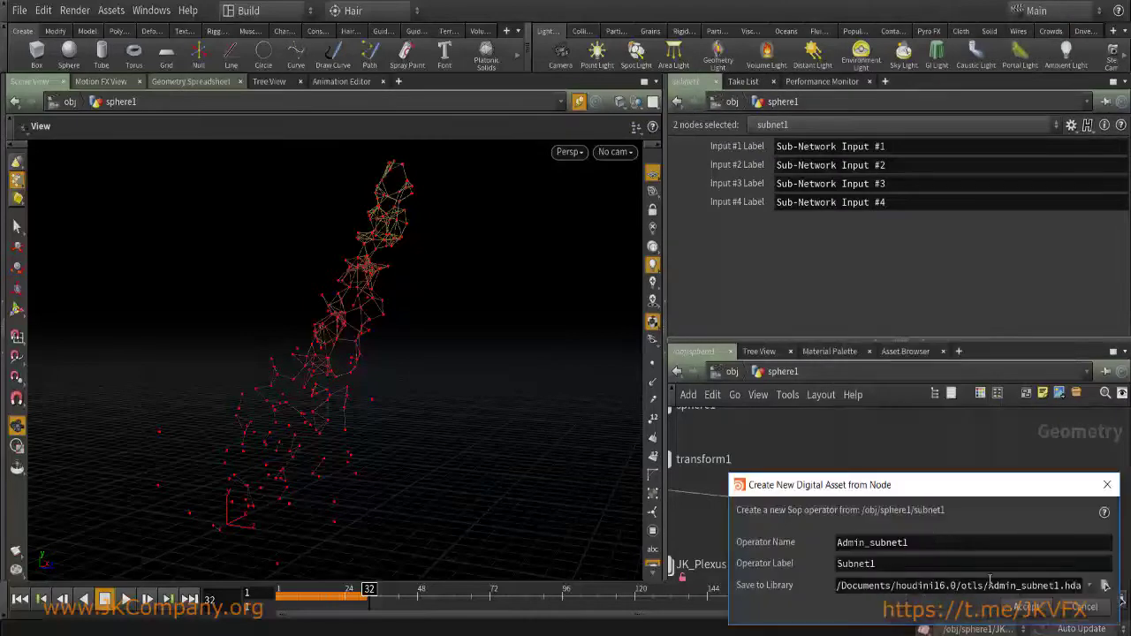
{"action": "left_click_drag", "start_coordinate": [981, 587], "coordinate": [961, 587]}
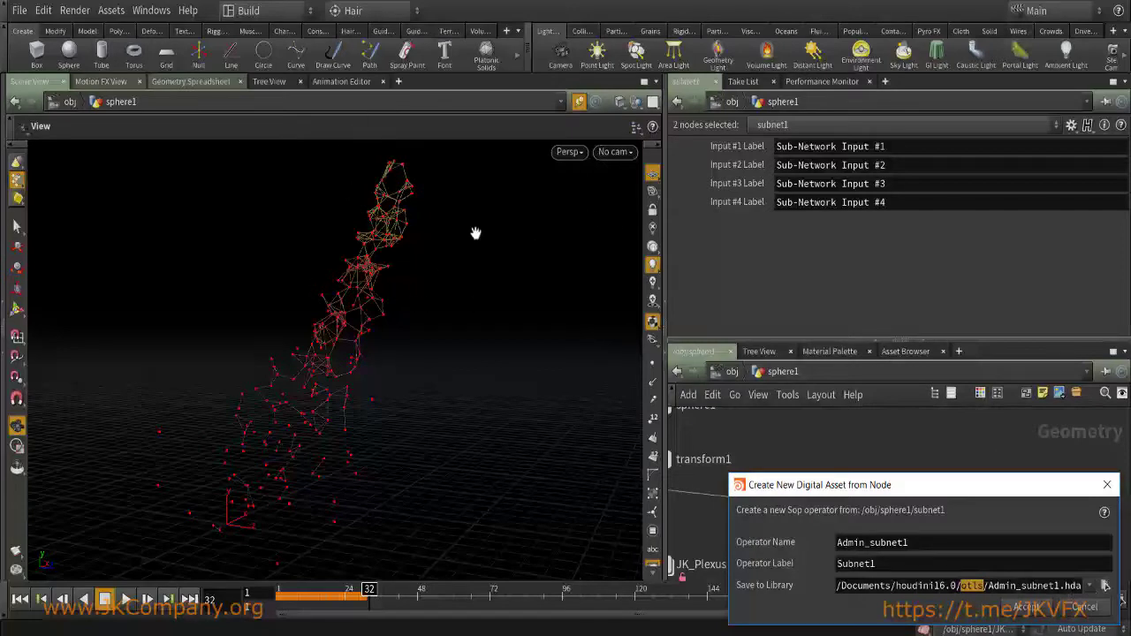
{"action": "left_click", "coordinate": [1085, 608]}
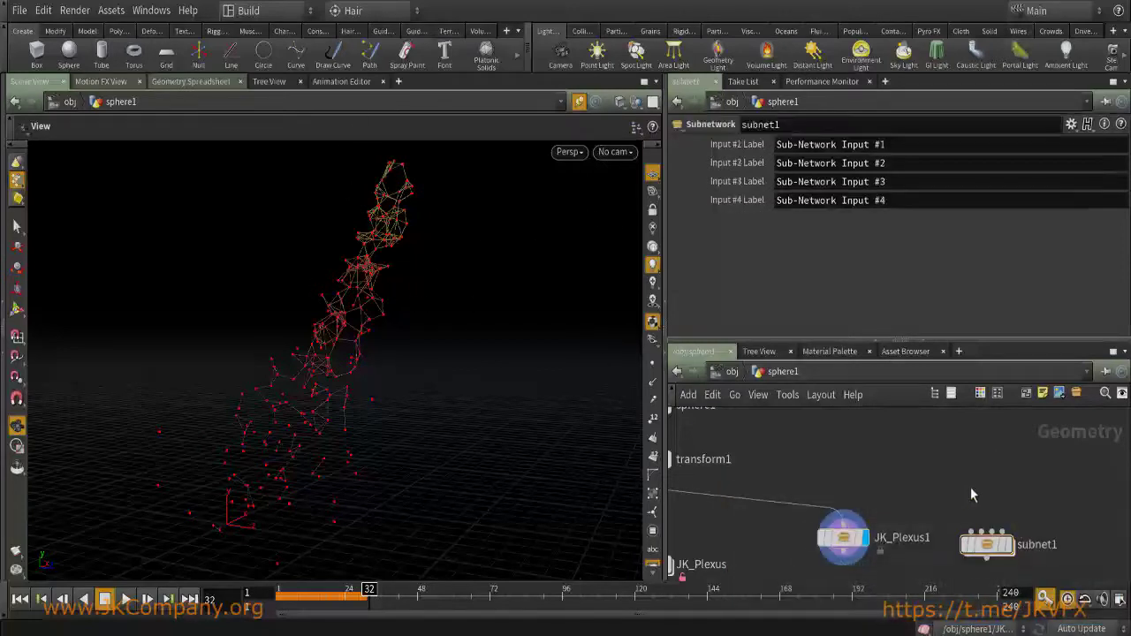
Bring up the Tab node menu and dismiss it without adding anything.
{"action": "key", "text": "Tab"}
{"action": "mouse_move", "coordinate": [1004, 102]}
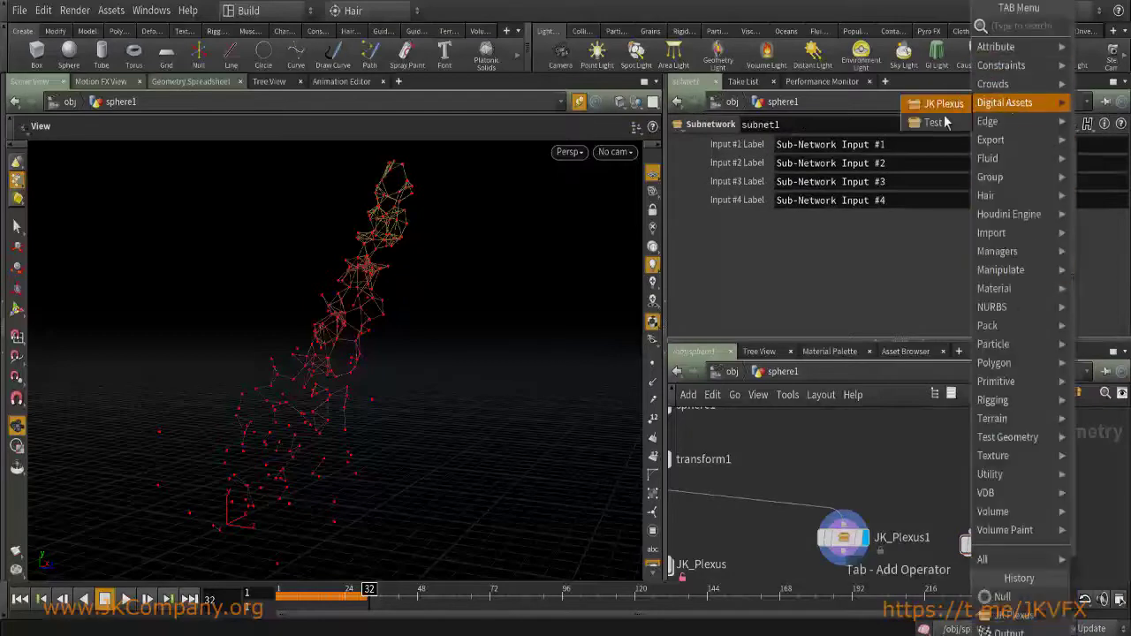
{"action": "key", "text": "Escape"}
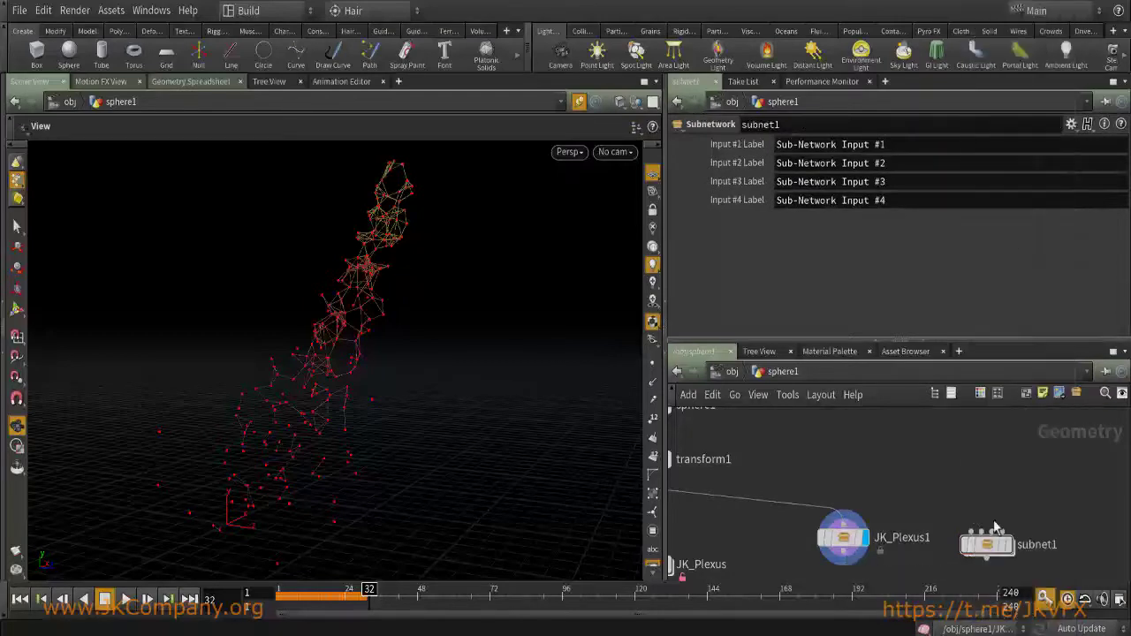
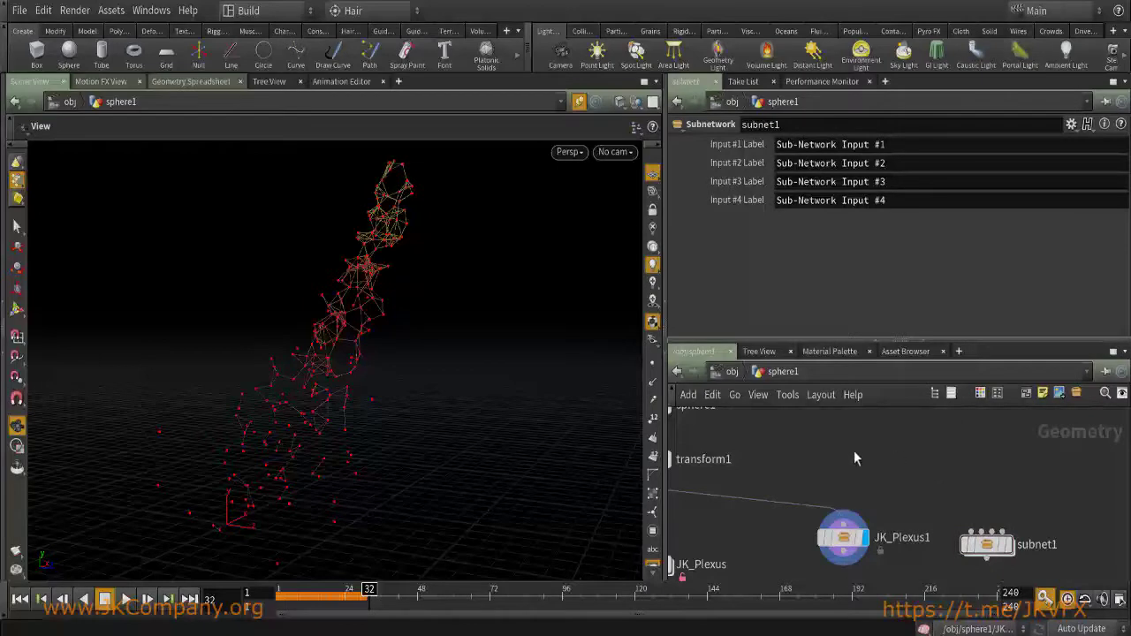
Begin turning subnet1 into a digital asset and select its library save path.
{"action": "left_click", "coordinate": [111, 10]}
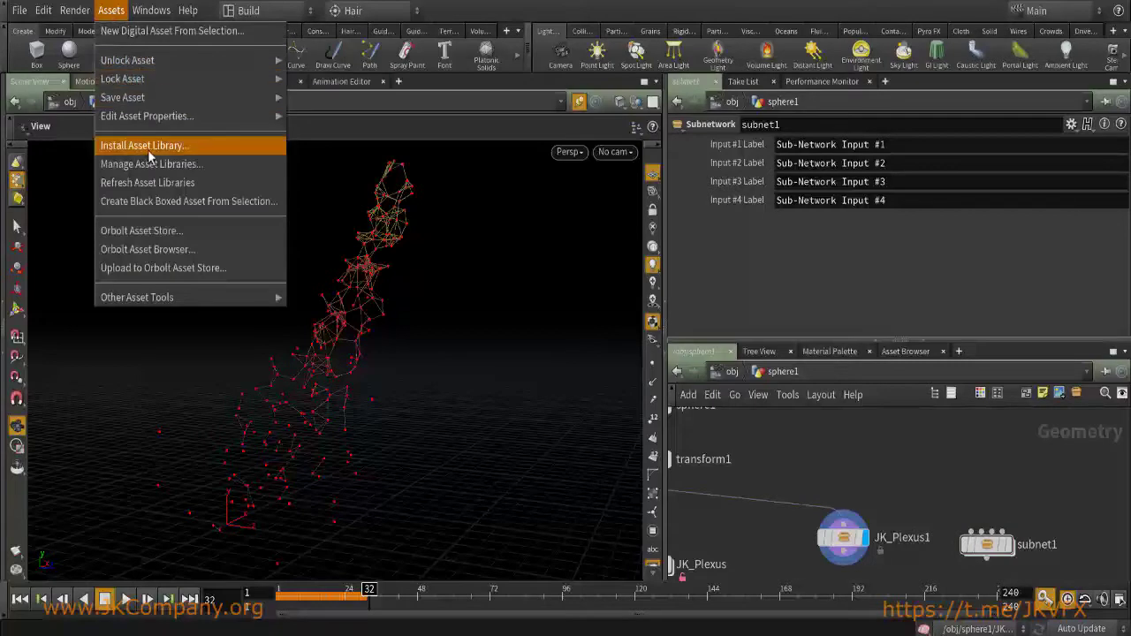
{"action": "right_click", "coordinate": [997, 534]}
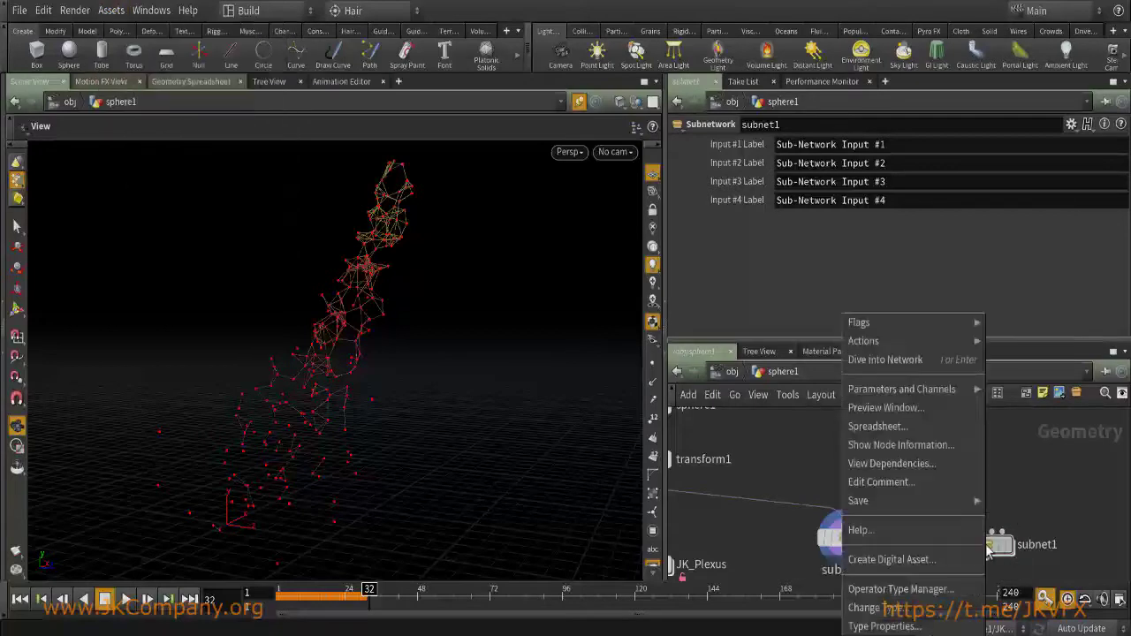
{"action": "left_click", "coordinate": [909, 557]}
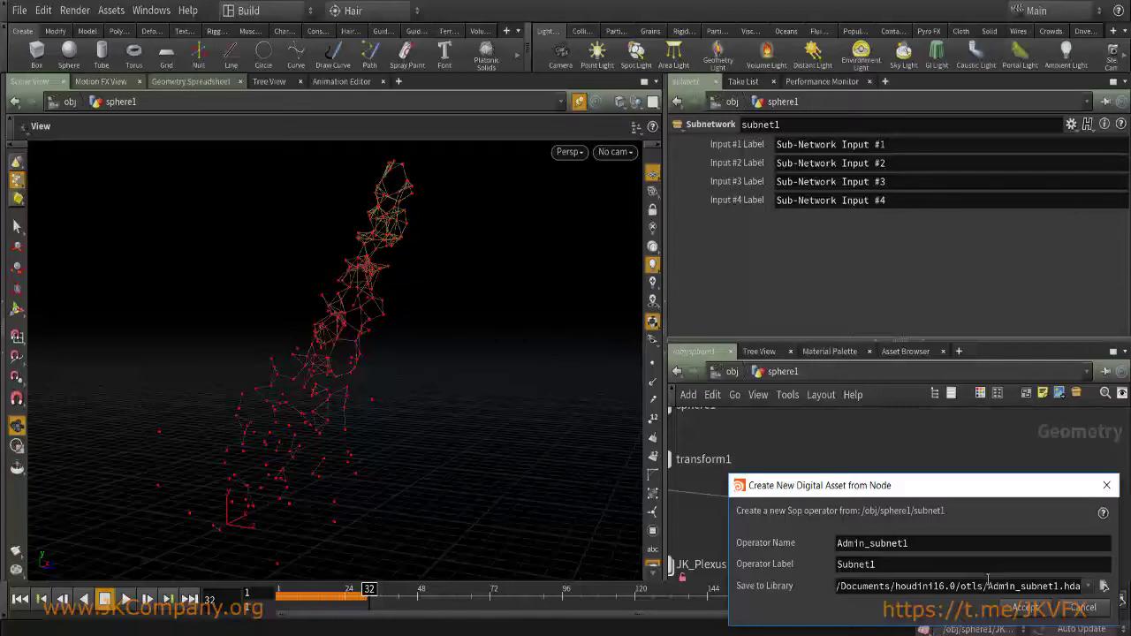
{"action": "left_click_drag", "start_coordinate": [960, 586], "coordinate": [794, 586]}
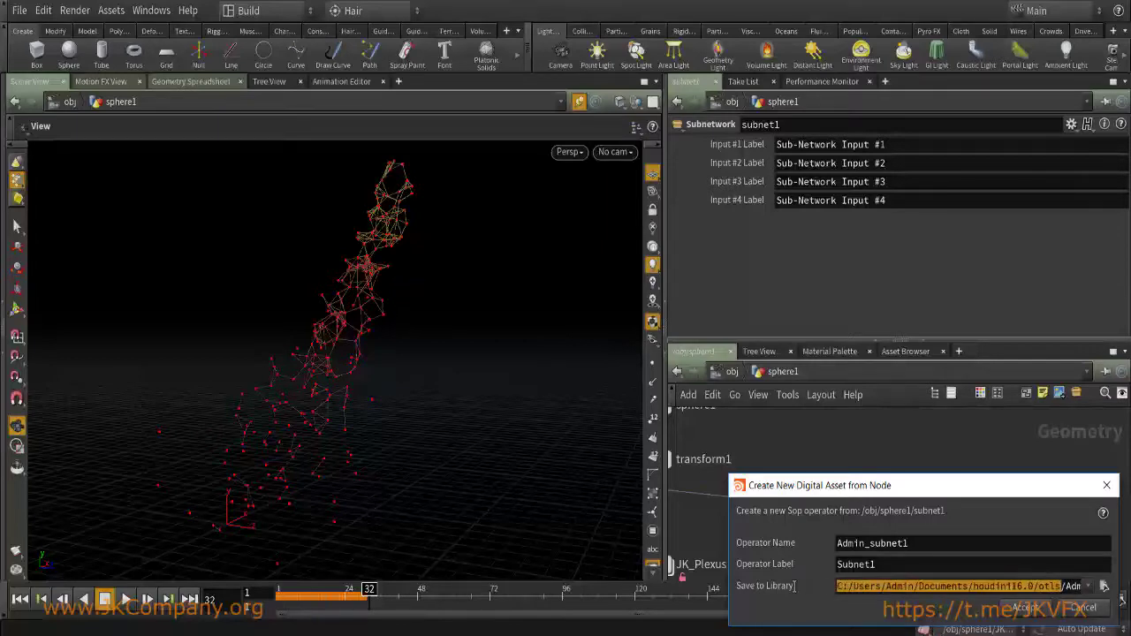
{"action": "left_click", "coordinate": [1072, 588]}
{"action": "left_click_drag", "start_coordinate": [1061, 587], "coordinate": [735, 588]}
Browse the save location, cancel asset creation, then delete subnet1 and frame the network.
{"action": "left_click", "coordinate": [1104, 586]}
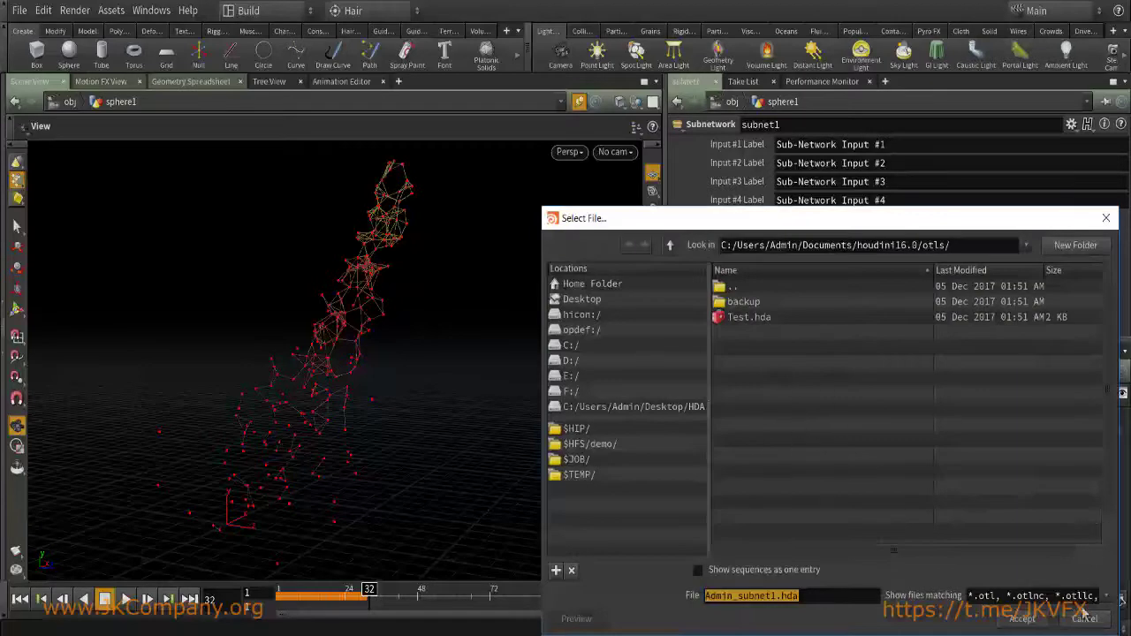
{"action": "left_click", "coordinate": [1084, 618]}
{"action": "left_click", "coordinate": [1083, 608]}
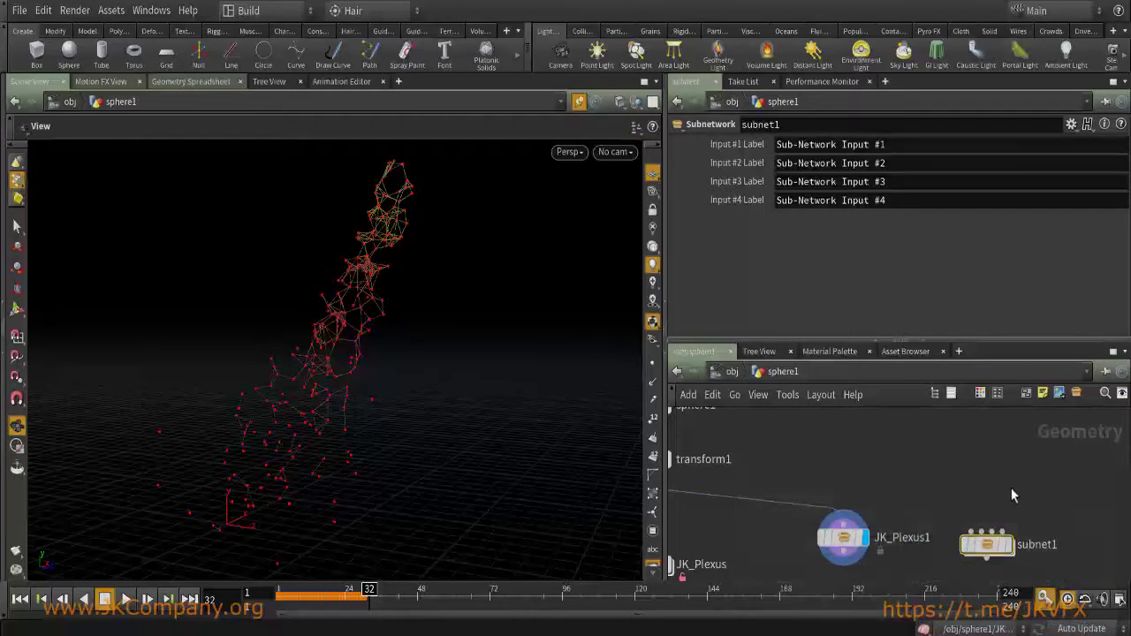
{"action": "key", "text": "Delete"}
{"action": "key", "text": "h"}
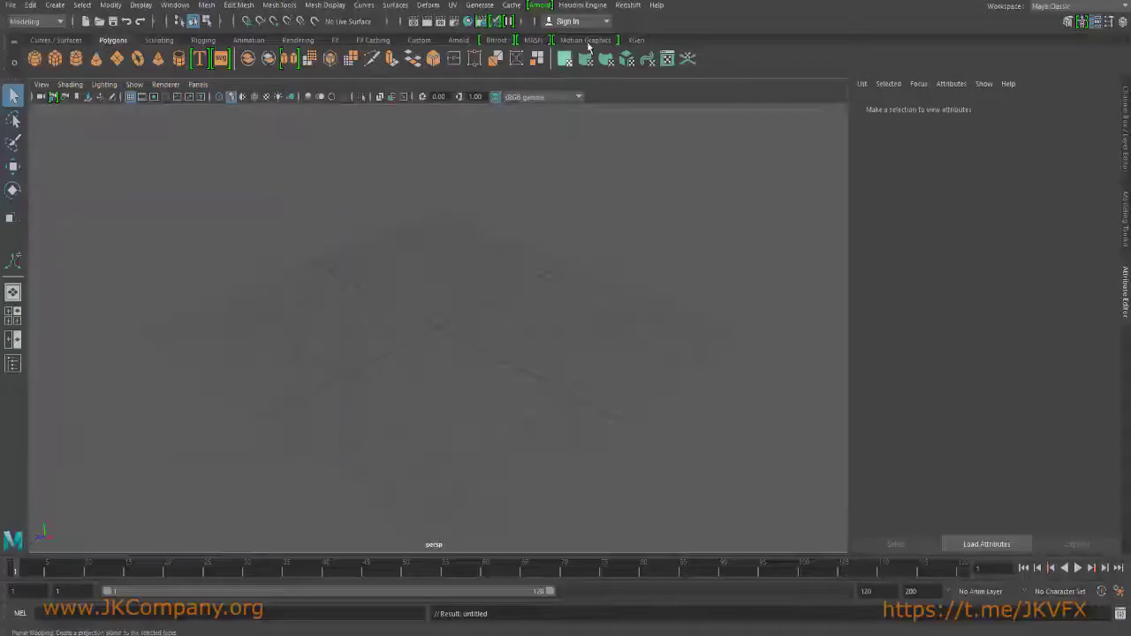
Load JK_Plexus.hda from the Desktop HDA folder via Houdini Engine's Load Asset.
{"action": "left_click", "coordinate": [584, 5]}
{"action": "left_click", "coordinate": [600, 34]}
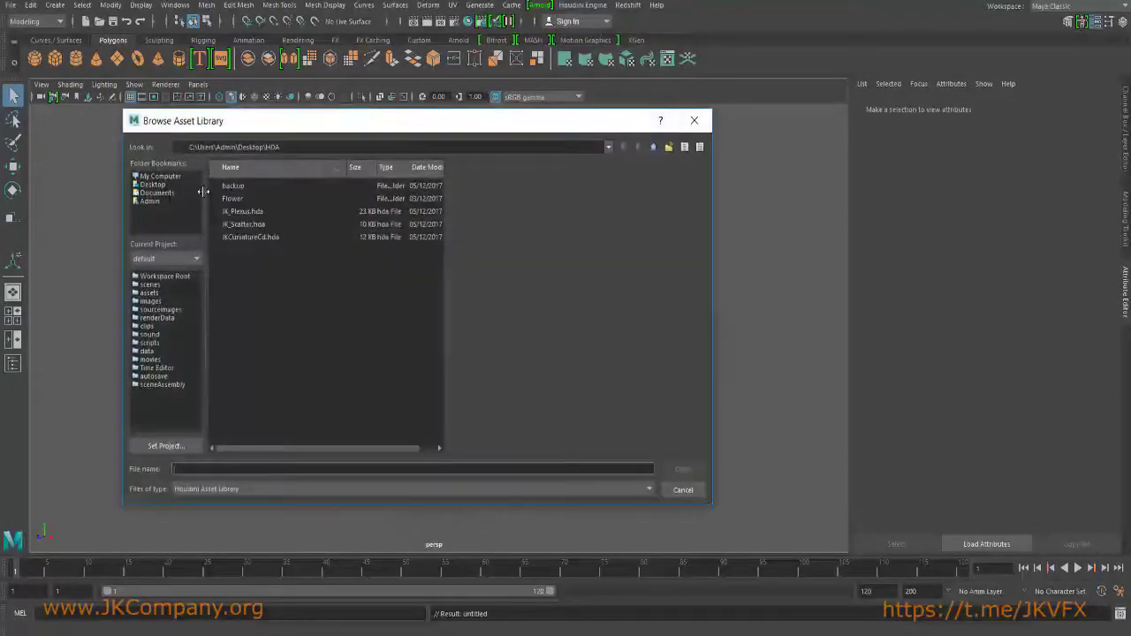
{"action": "left_click", "coordinate": [151, 185]}
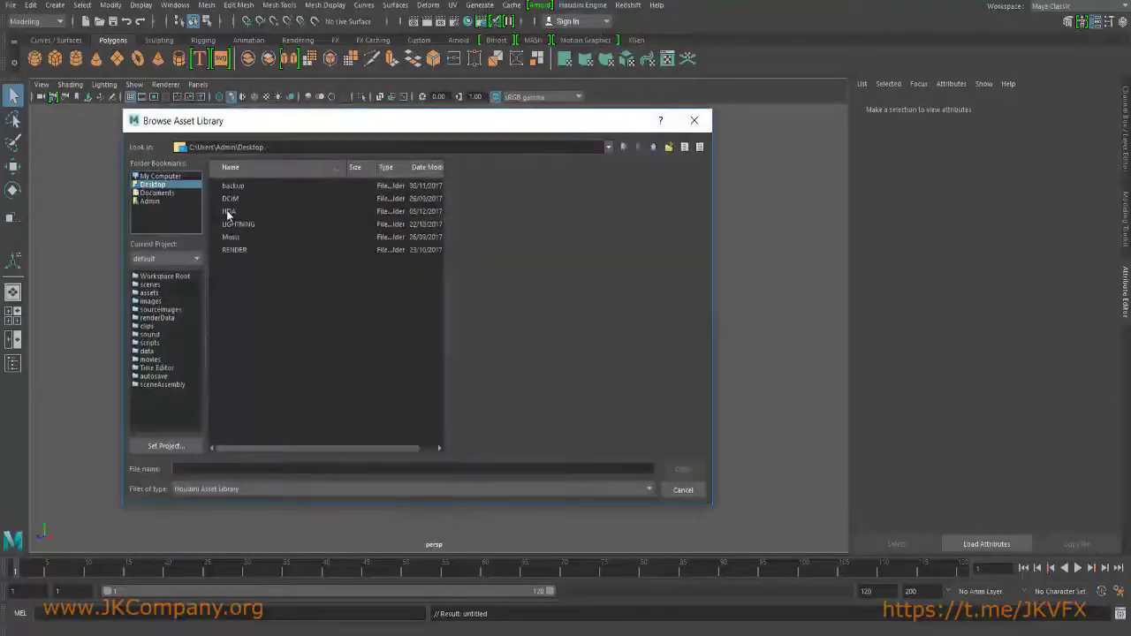
{"action": "double_click", "coordinate": [228, 212]}
{"action": "left_click", "coordinate": [243, 211]}
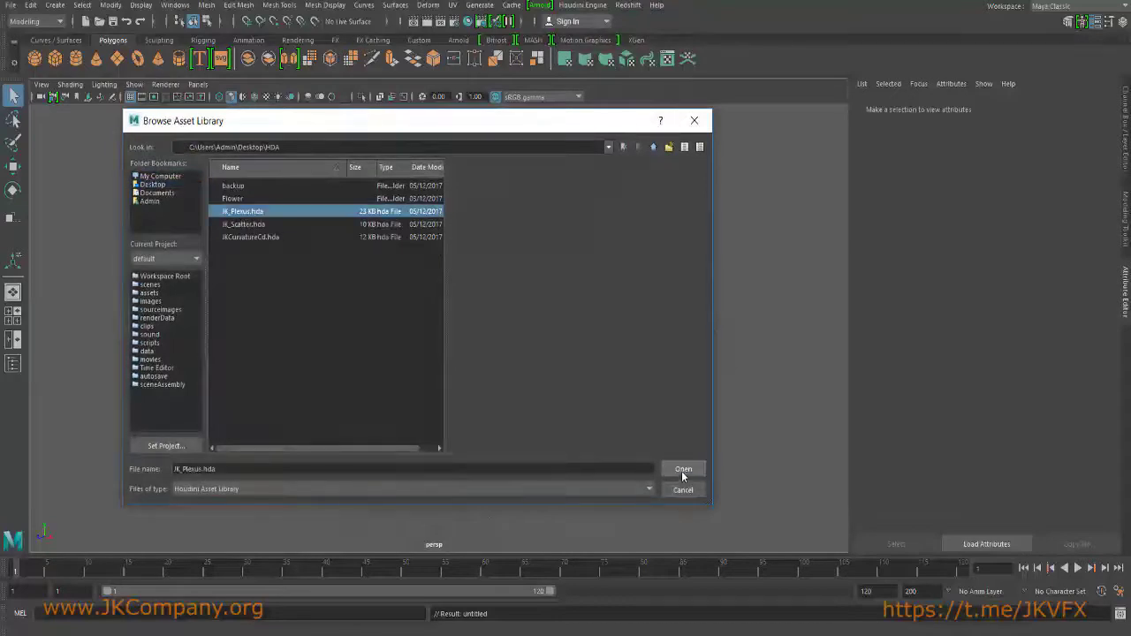
{"action": "left_click", "coordinate": [683, 470]}
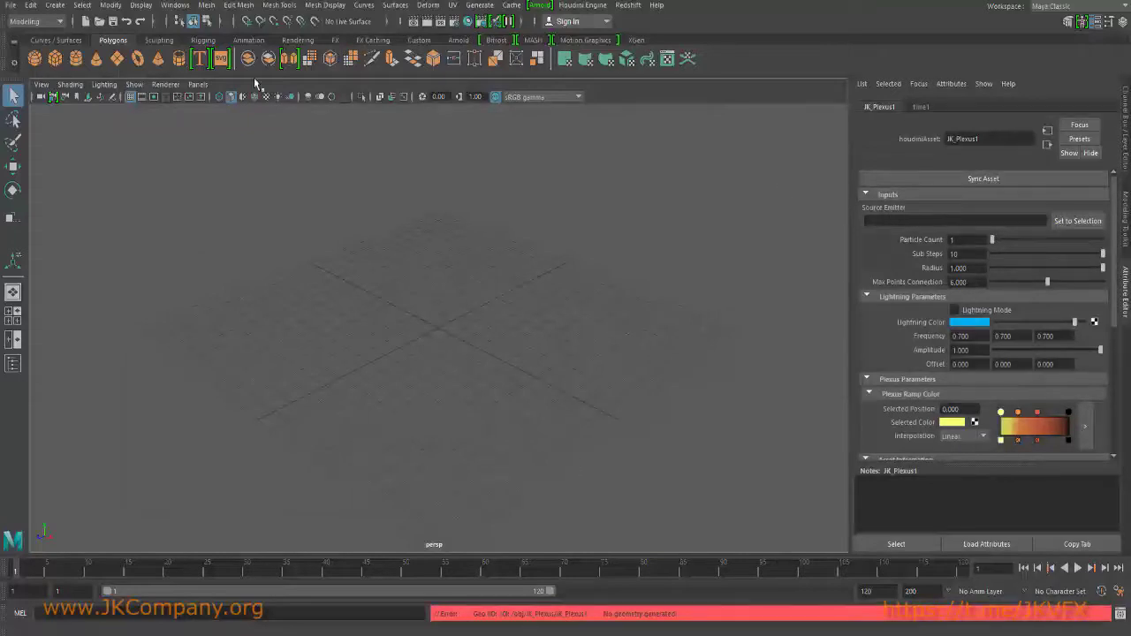
Create a polygon sphere at the grid centre and scale it down.
{"action": "left_click", "coordinate": [34, 59]}
{"action": "left_click_drag", "start_coordinate": [443, 321], "coordinate": [521, 368]}
{"action": "key", "text": "w"}
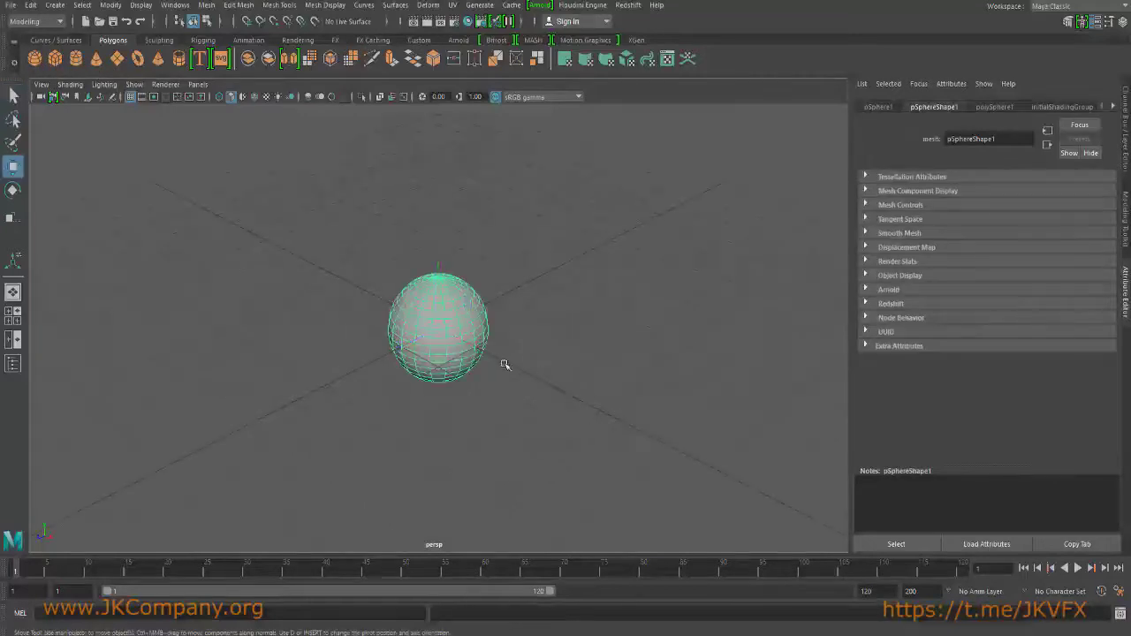
{"action": "key", "text": "r"}
{"action": "middle_click_drag", "start_coordinate": [519, 364], "coordinate": [450, 397]}
Move the sphere down-right along X, then raise it along Y at frame 30.
{"action": "key", "text": "alt+v"}
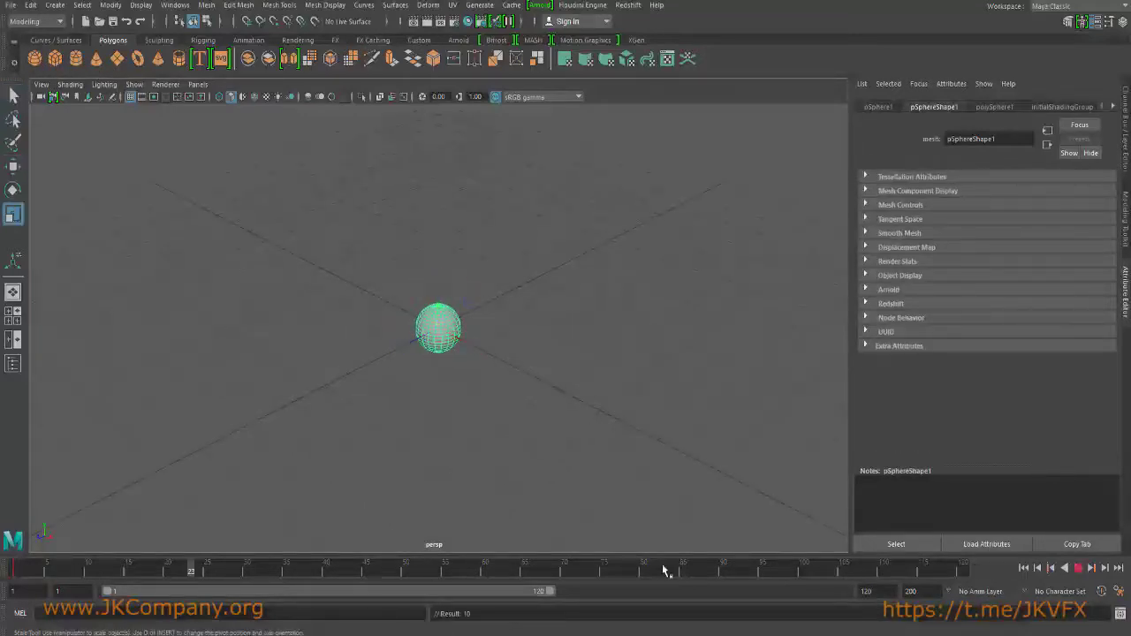
{"action": "key", "text": "w"}
{"action": "left_click_drag", "start_coordinate": [474, 354], "coordinate": [769, 450]}
{"action": "scroll", "coordinate": [467, 285], "scroll_direction": "down", "scroll_amount": 5}
{"action": "left_click_drag", "start_coordinate": [576, 413], "coordinate": [822, 524]}
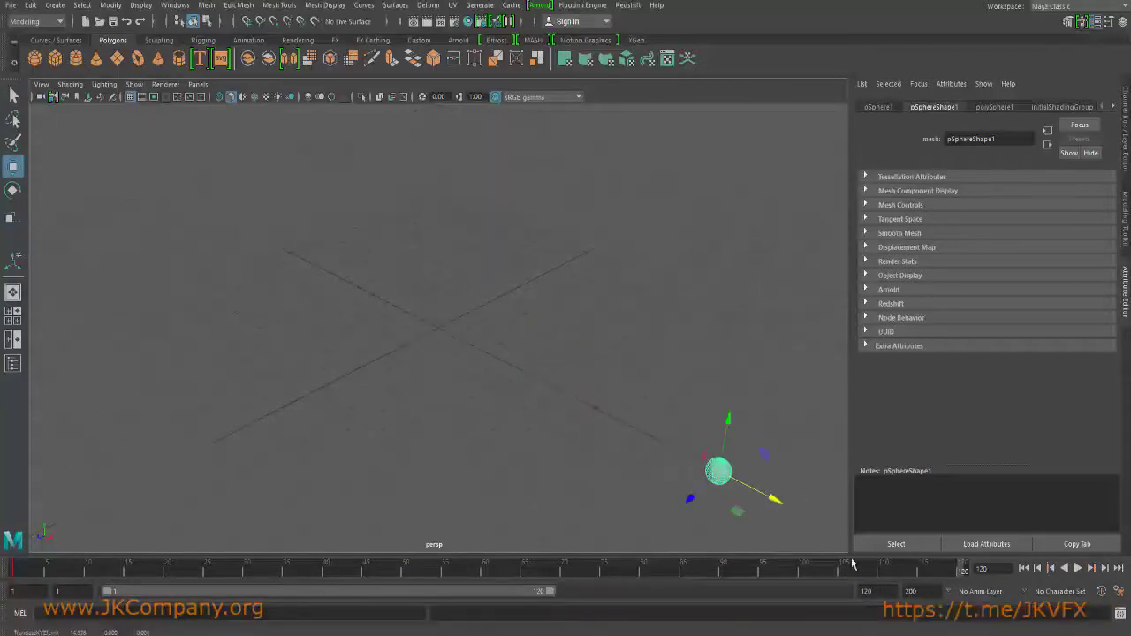
{"action": "left_click", "coordinate": [248, 568]}
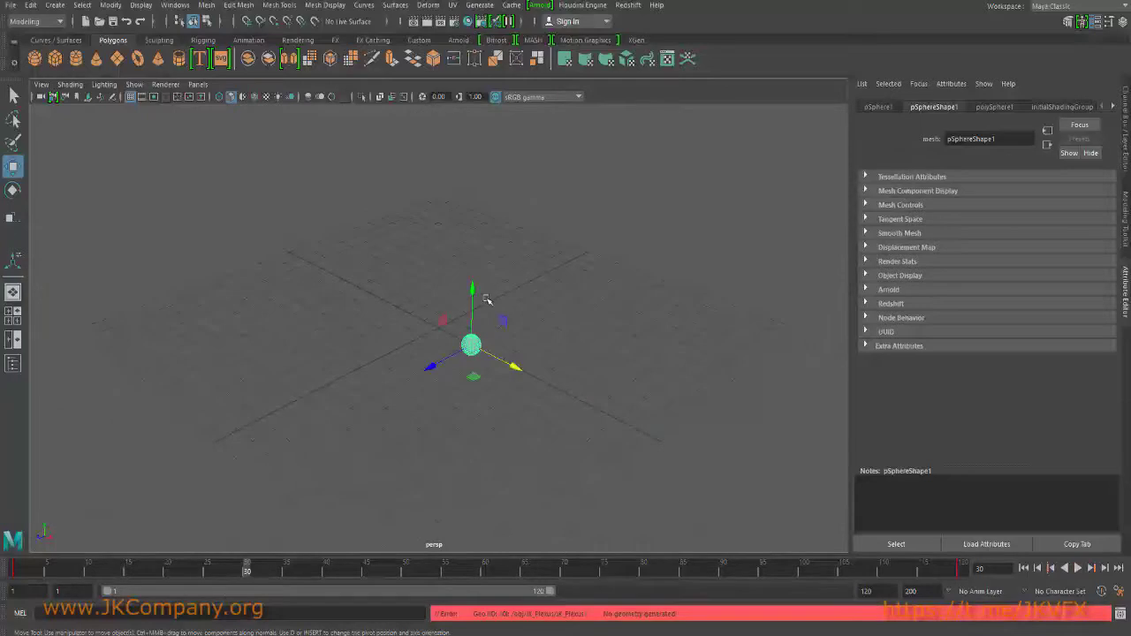
{"action": "left_click_drag", "start_coordinate": [473, 284], "coordinate": [534, 231]}
Reposition the sphere at frames 68 and 94, then advance to frame 114.
{"action": "left_click", "coordinate": [548, 570]}
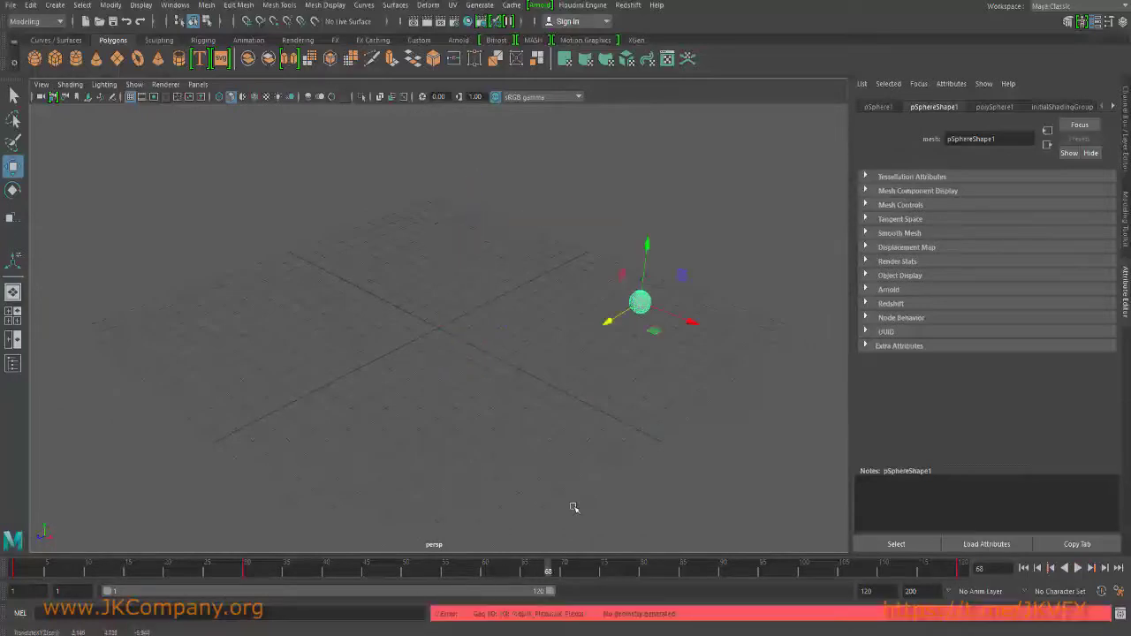
{"action": "middle_click_drag", "start_coordinate": [593, 346], "coordinate": [441, 449]}
{"action": "left_click_drag", "start_coordinate": [484, 355], "coordinate": [484, 454]}
{"action": "left_click_drag", "start_coordinate": [548, 571], "coordinate": [756, 570]}
{"action": "left_click_drag", "start_coordinate": [626, 446], "coordinate": [623, 207]}
{"action": "left_click_drag", "start_coordinate": [88, 572], "coordinate": [915, 570]}
Select pSphere1 and JK_Plexus1 in the Outliner and set the sphere as source emitter.
{"action": "left_click", "coordinate": [168, 5]}
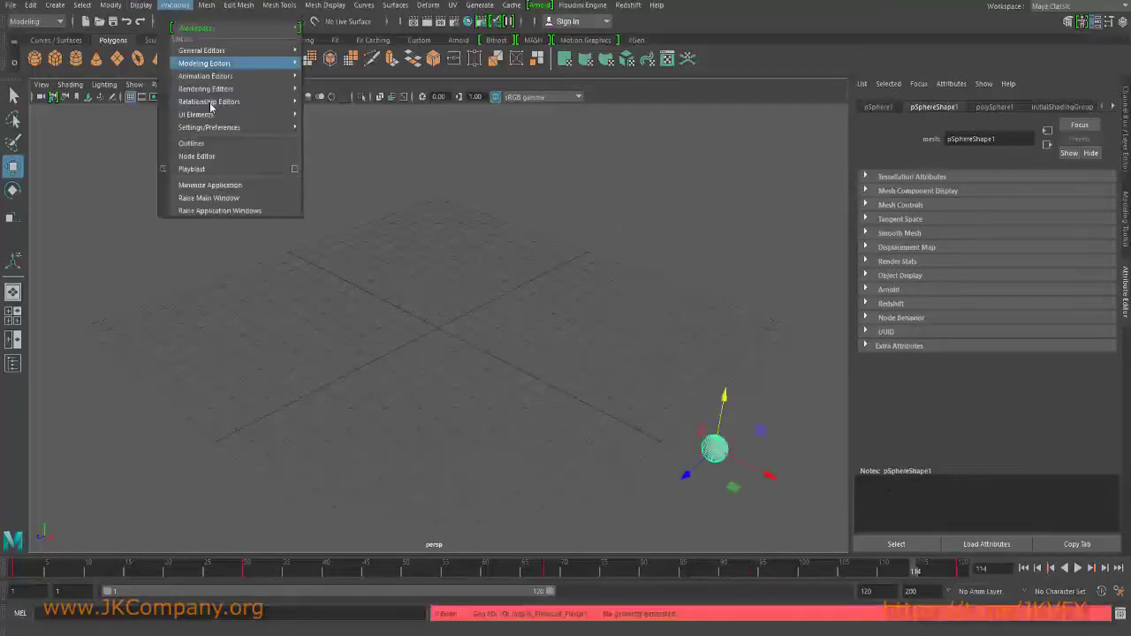
{"action": "left_click", "coordinate": [191, 143]}
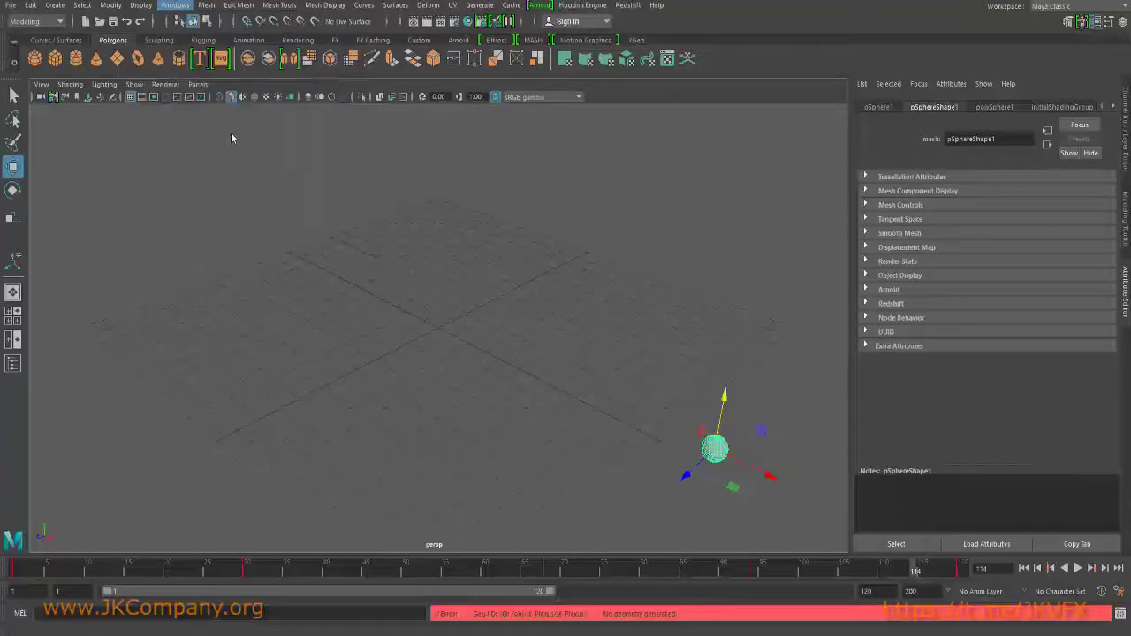
{"action": "left_click", "coordinate": [201, 223], "text": "ctrl"}
{"action": "left_click", "coordinate": [1077, 221]}
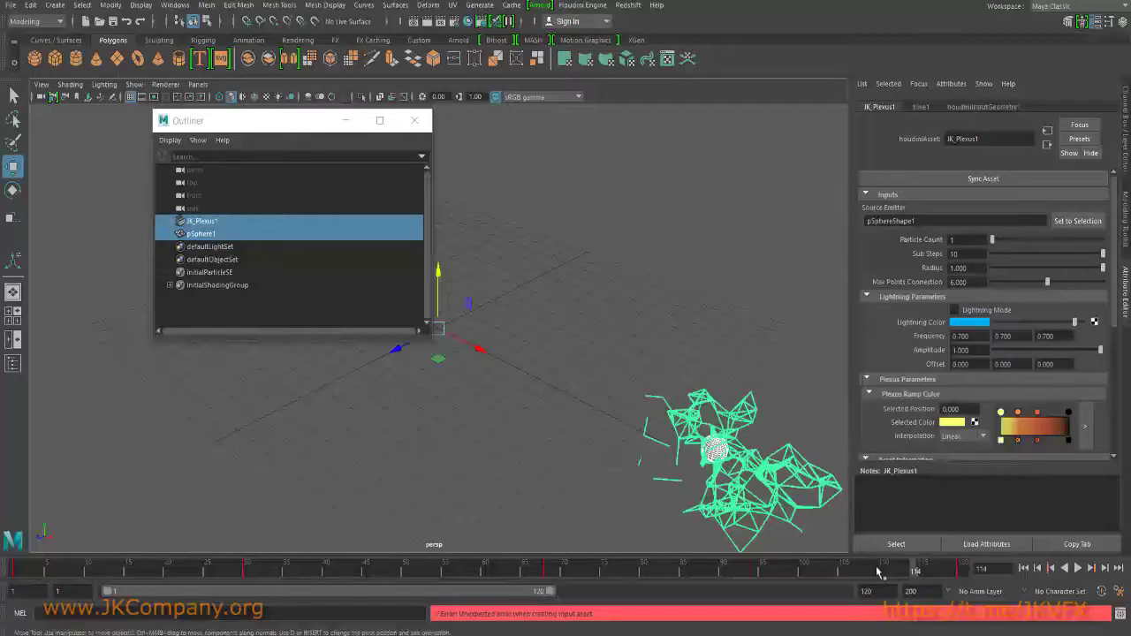
Close the Outliner and play the animation from frame 1 to watch the plexus trail.
{"action": "left_click", "coordinate": [1024, 568]}
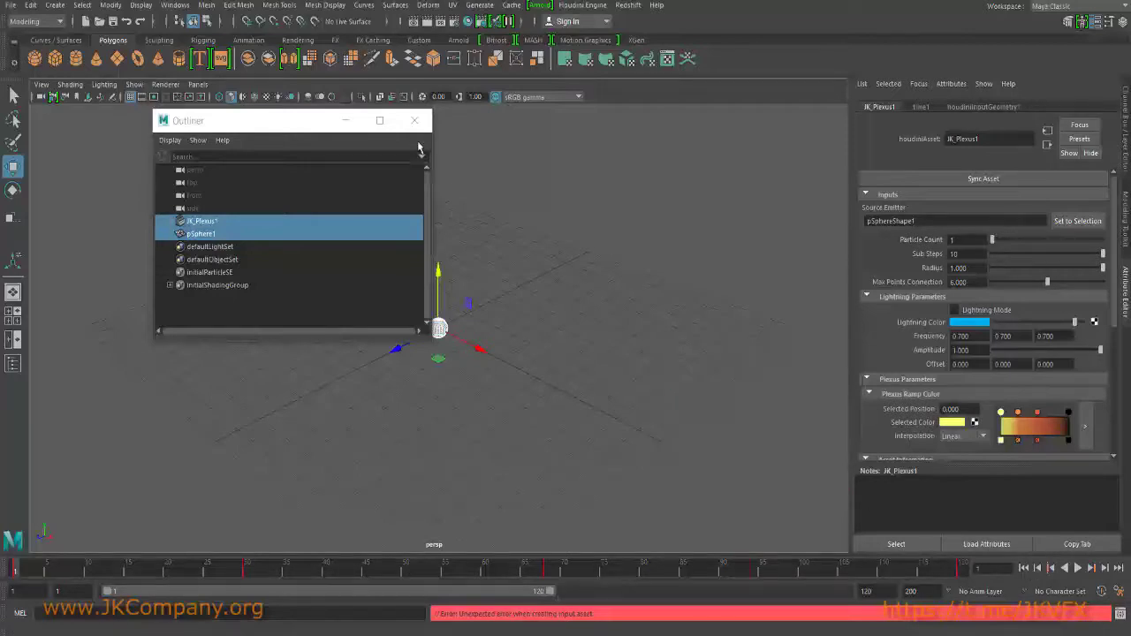
{"action": "left_click", "coordinate": [416, 120]}
{"action": "left_click", "coordinate": [1078, 568]}
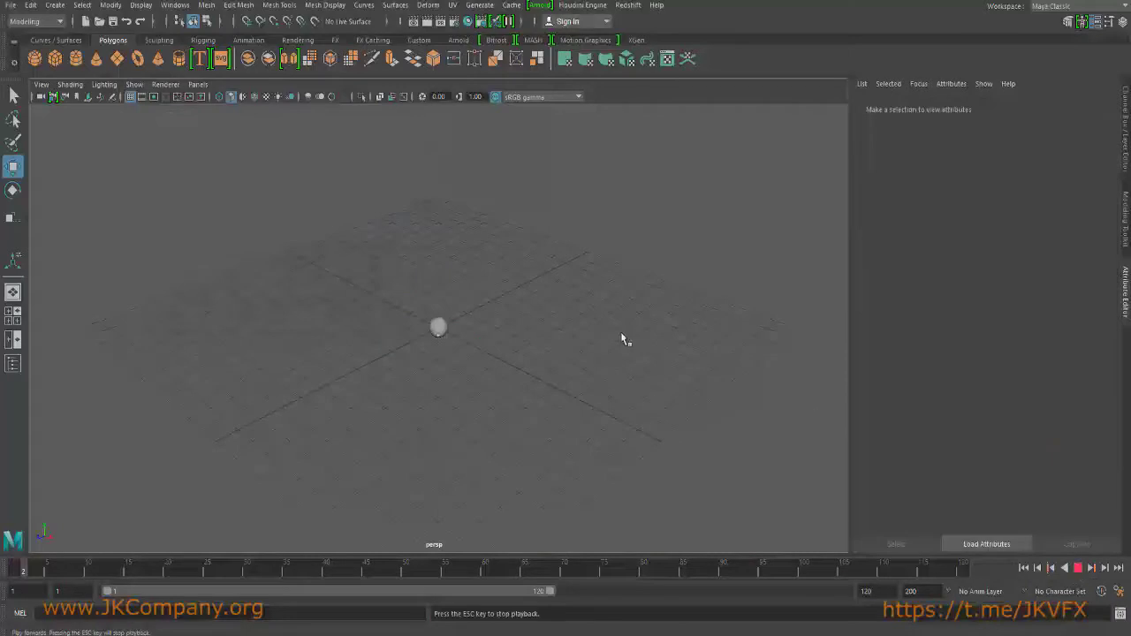
{"action": "left_click", "coordinate": [1072, 570]}
{"action": "left_click", "coordinate": [1077, 569]}
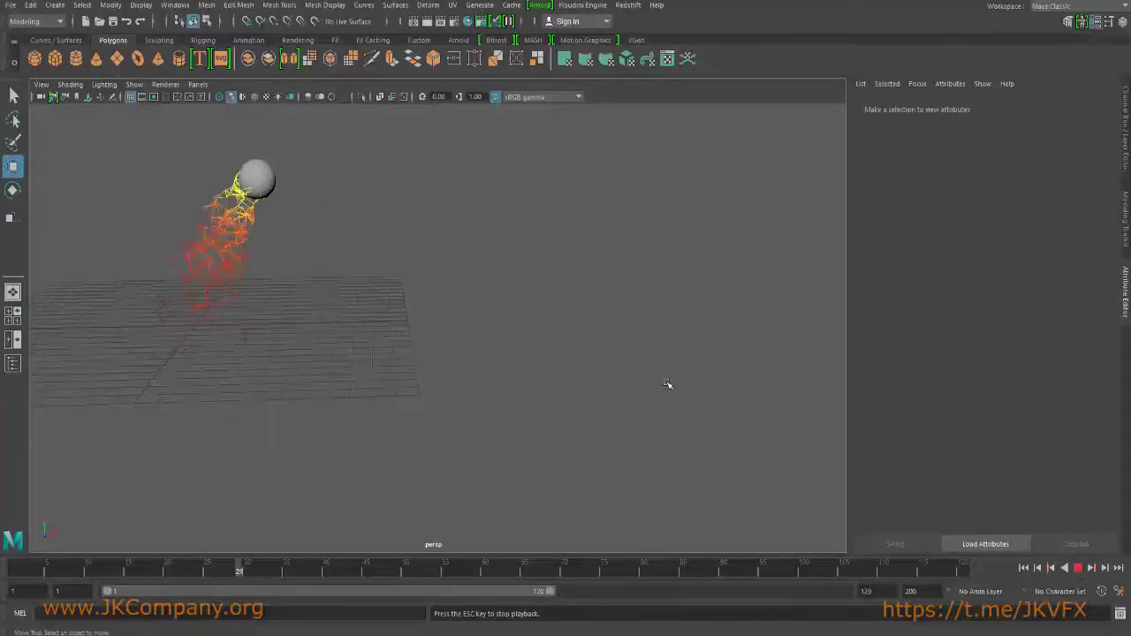
Stop playback, hide the sphere with Ctrl+H, and orbit closer to the plexus.
{"action": "left_click", "coordinate": [1084, 570]}
{"action": "left_click", "coordinate": [294, 168]}
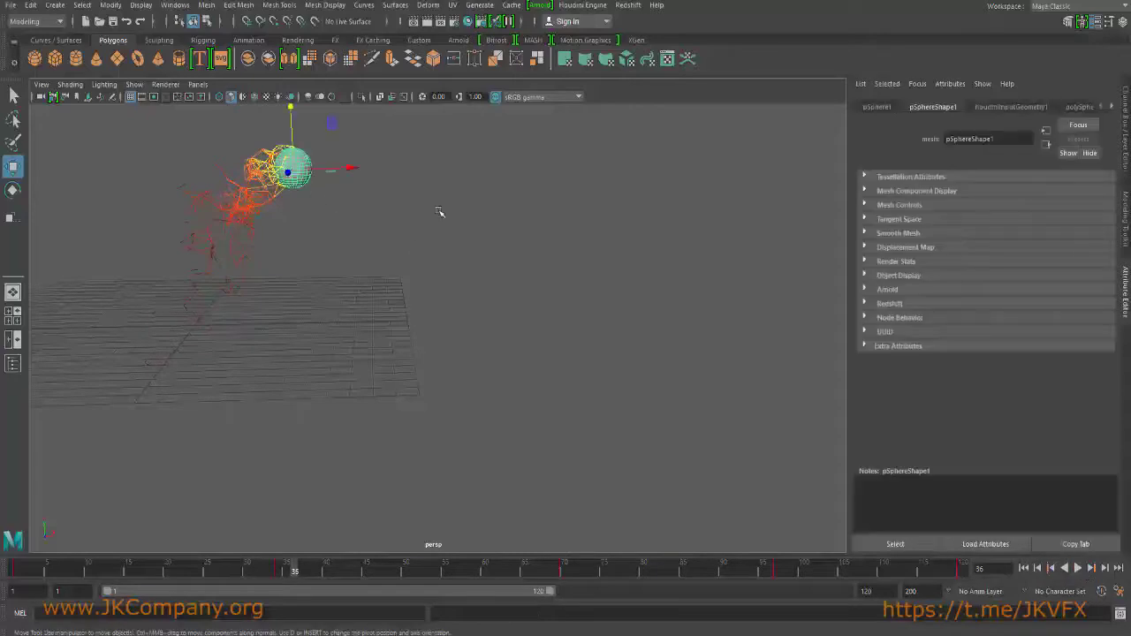
{"action": "key", "text": "ctrl+h"}
{"action": "left_click_drag", "start_coordinate": [365, 209], "coordinate": [400, 318], "text": "alt"}
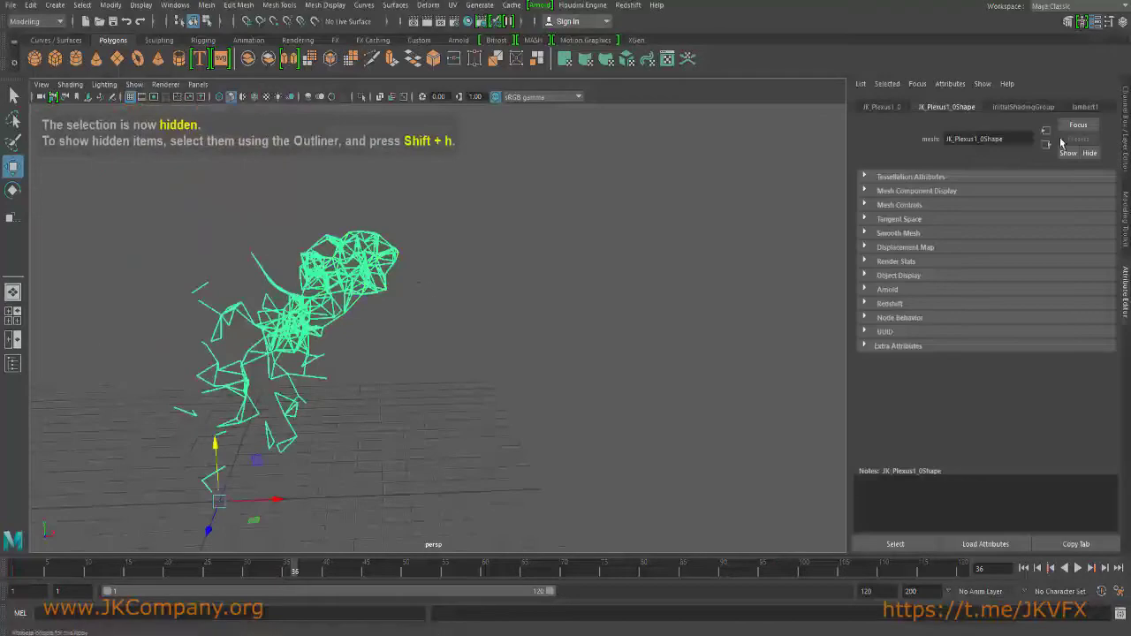
Select JK_Plexus1 in the Outliner and scroll its parameters down to Asset Information.
{"action": "left_click", "coordinate": [899, 107]}
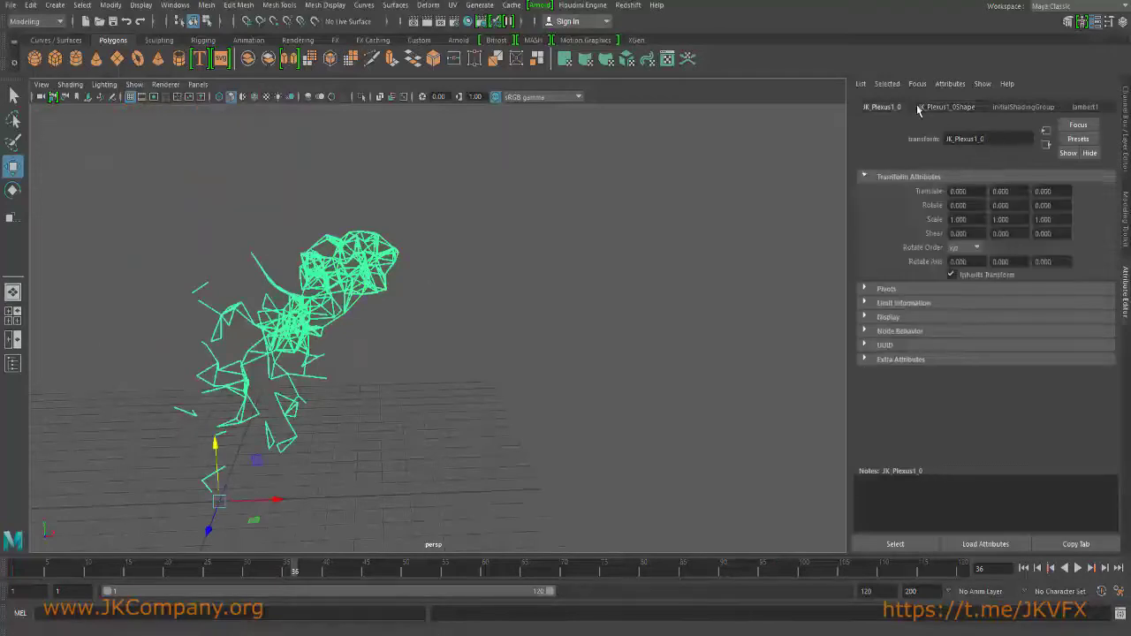
{"action": "left_click", "coordinate": [174, 4]}
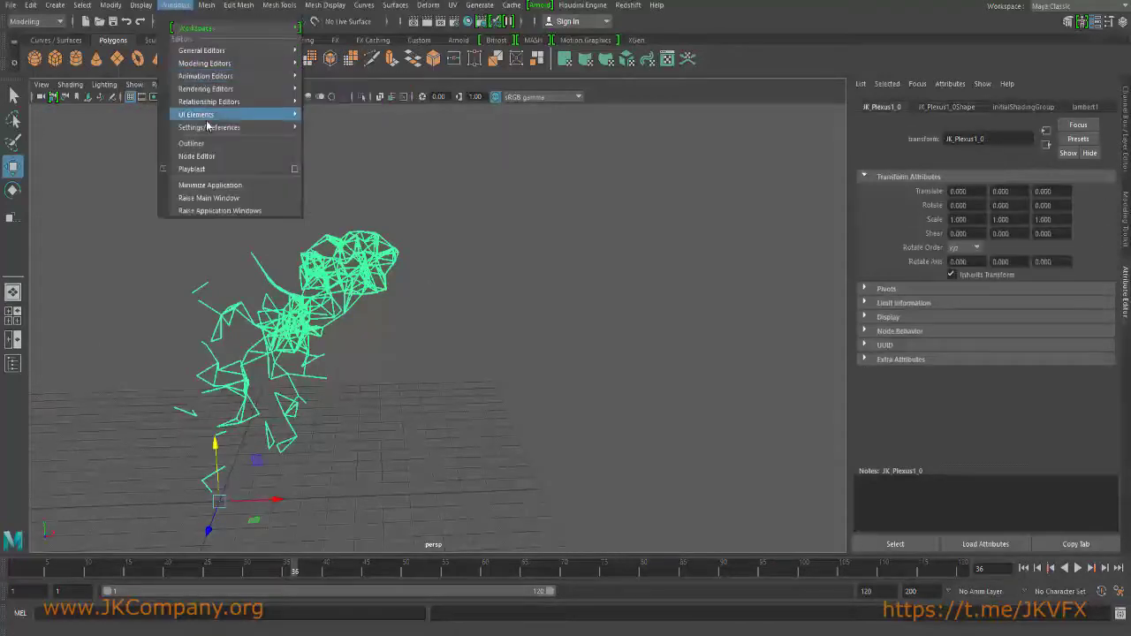
{"action": "left_click", "coordinate": [191, 143]}
{"action": "left_click", "coordinate": [199, 222]}
{"action": "left_click", "coordinate": [201, 233]}
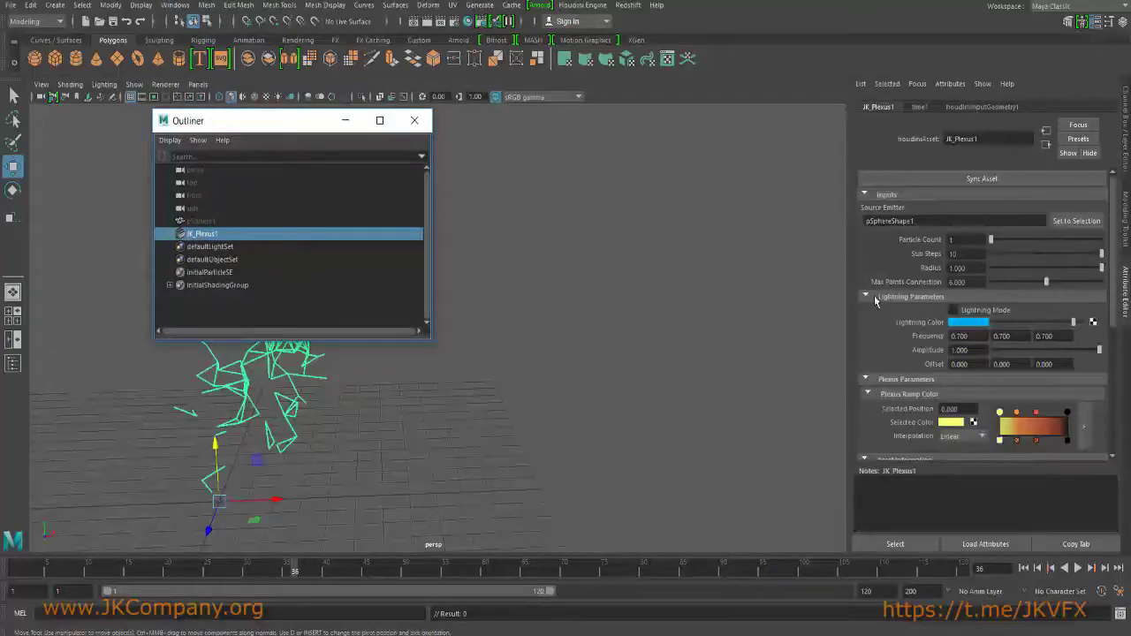
{"action": "scroll", "coordinate": [909, 326], "scroll_direction": "down", "scroll_amount": 1}
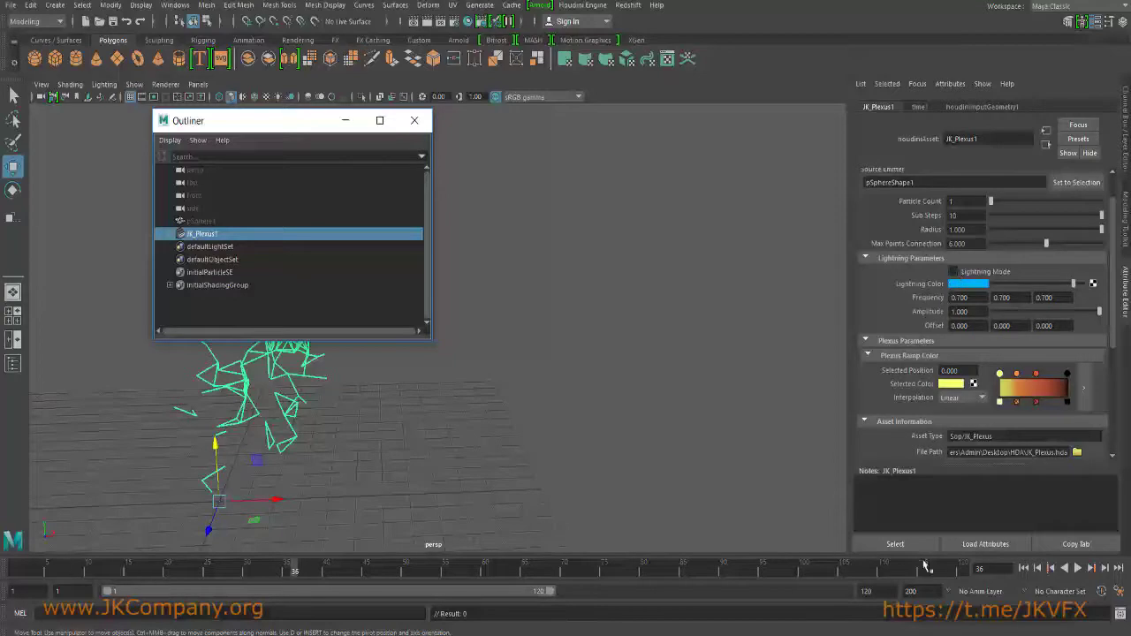
Move the ramp's first colour stop to 0.104 and make it blue.
{"action": "left_click", "coordinate": [415, 121]}
{"action": "left_click_drag", "start_coordinate": [1005, 378], "coordinate": [1008, 383]}
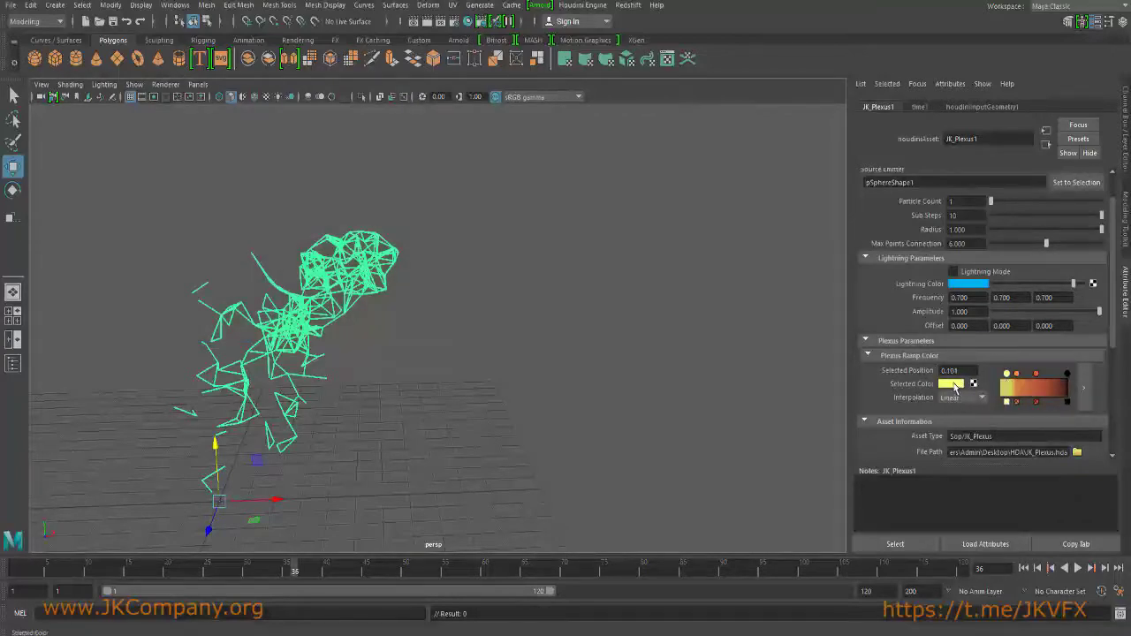
{"action": "left_click", "coordinate": [951, 385]}
{"action": "left_click", "coordinate": [962, 353]}
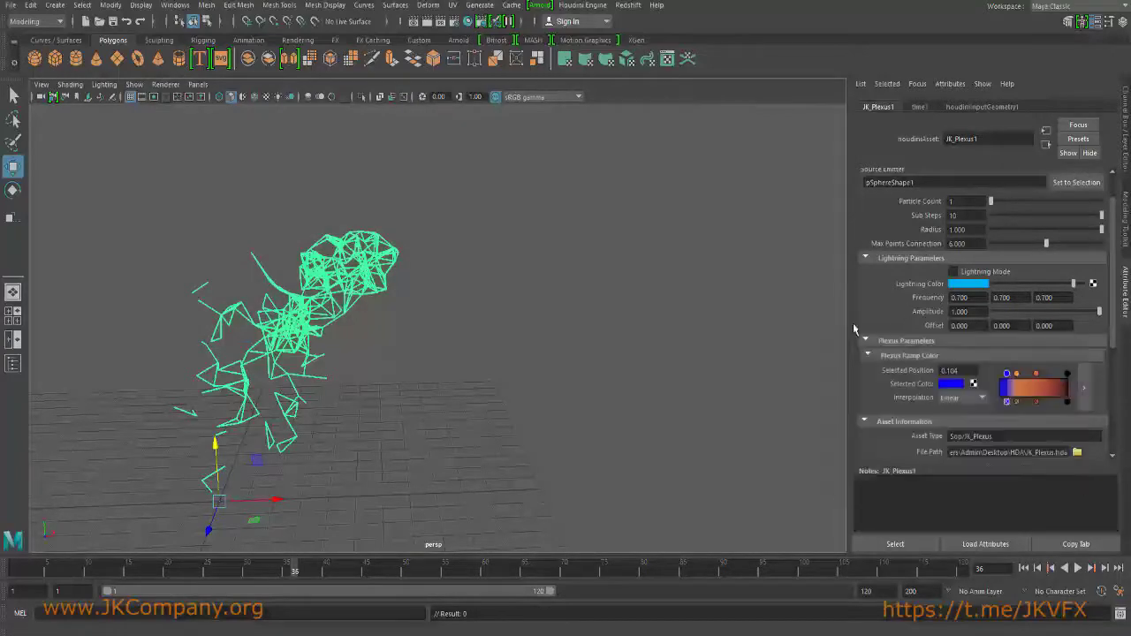
{"action": "left_click", "coordinate": [739, 354]}
{"action": "left_click_drag", "start_coordinate": [288, 229], "coordinate": [347, 285]}
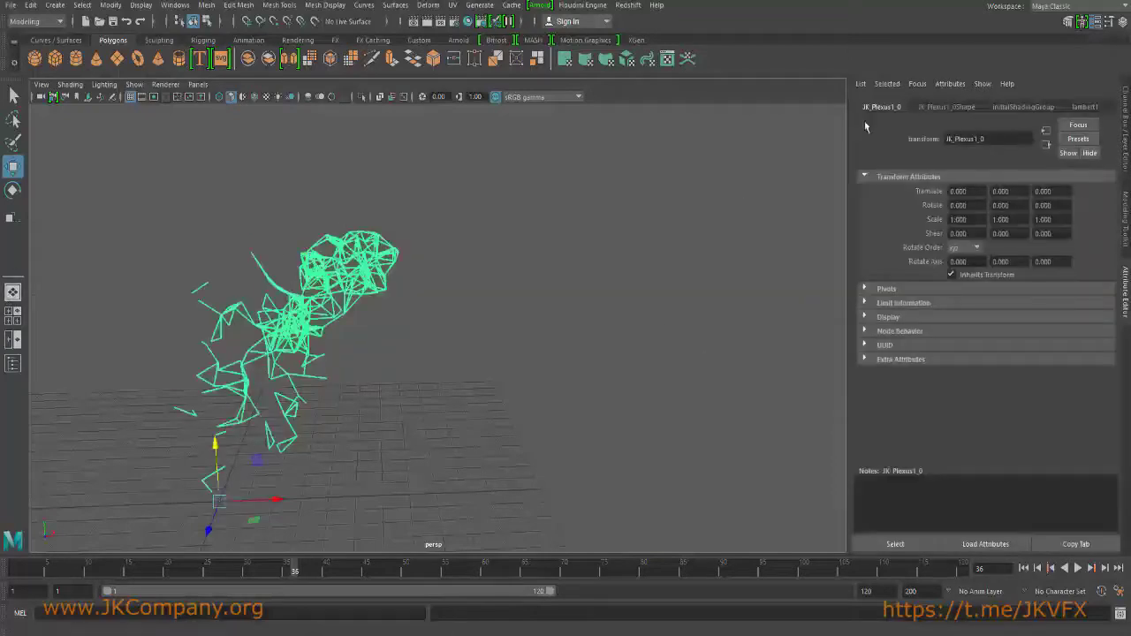
Reselect JK_Plexus1 in the Outliner and turn on Lightning Mode.
{"action": "left_click", "coordinate": [175, 4]}
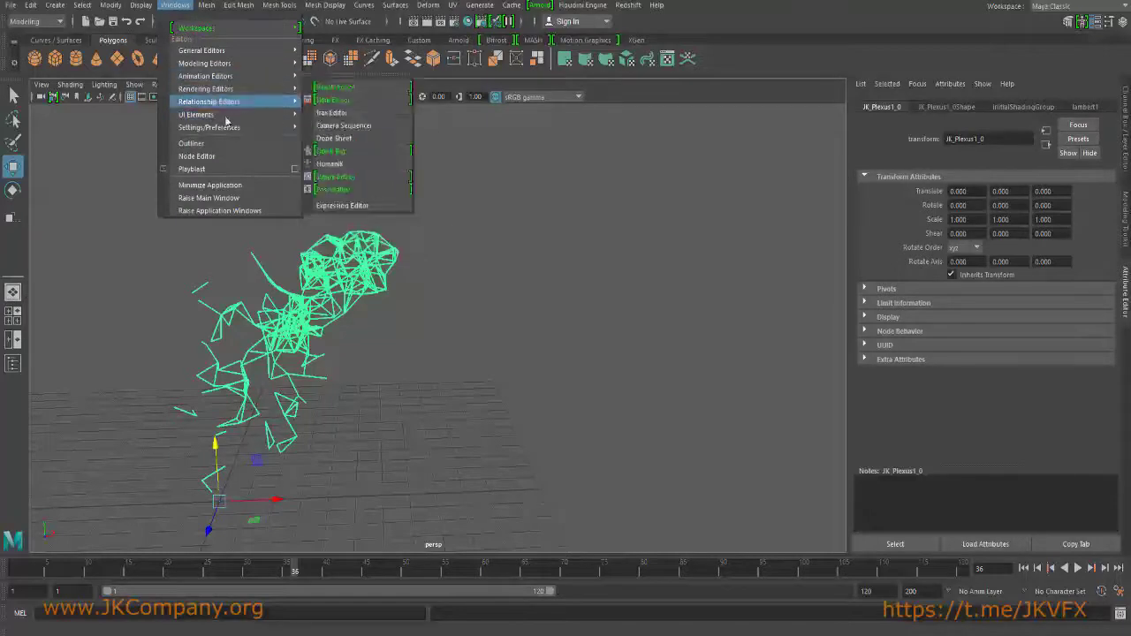
{"action": "left_click", "coordinate": [217, 145]}
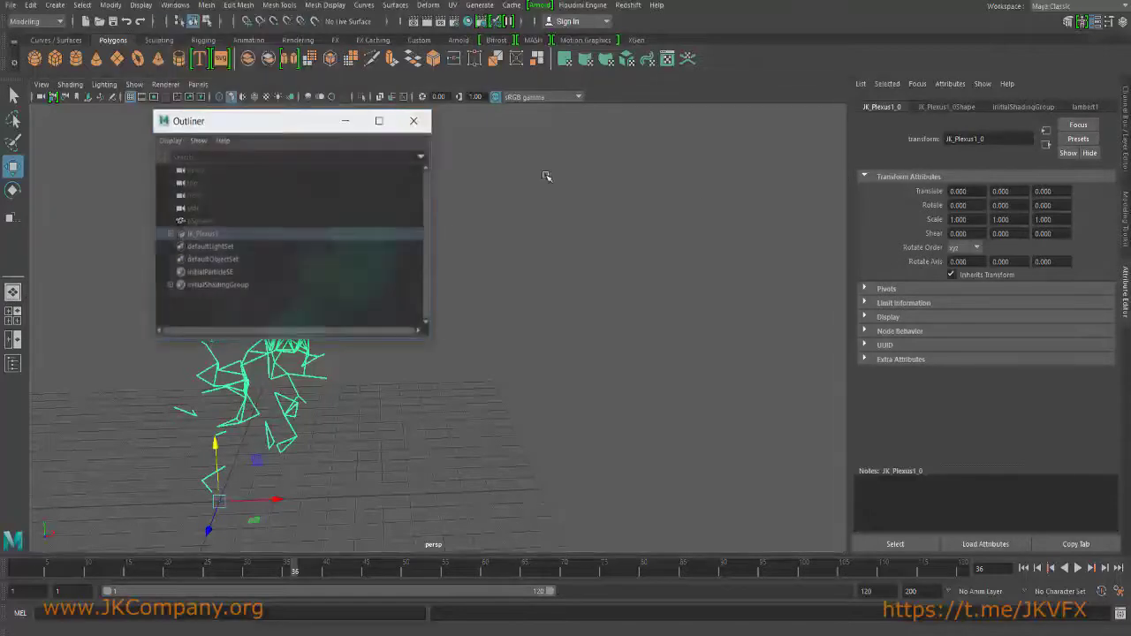
{"action": "left_click", "coordinate": [198, 234]}
{"action": "left_click", "coordinate": [983, 276]}
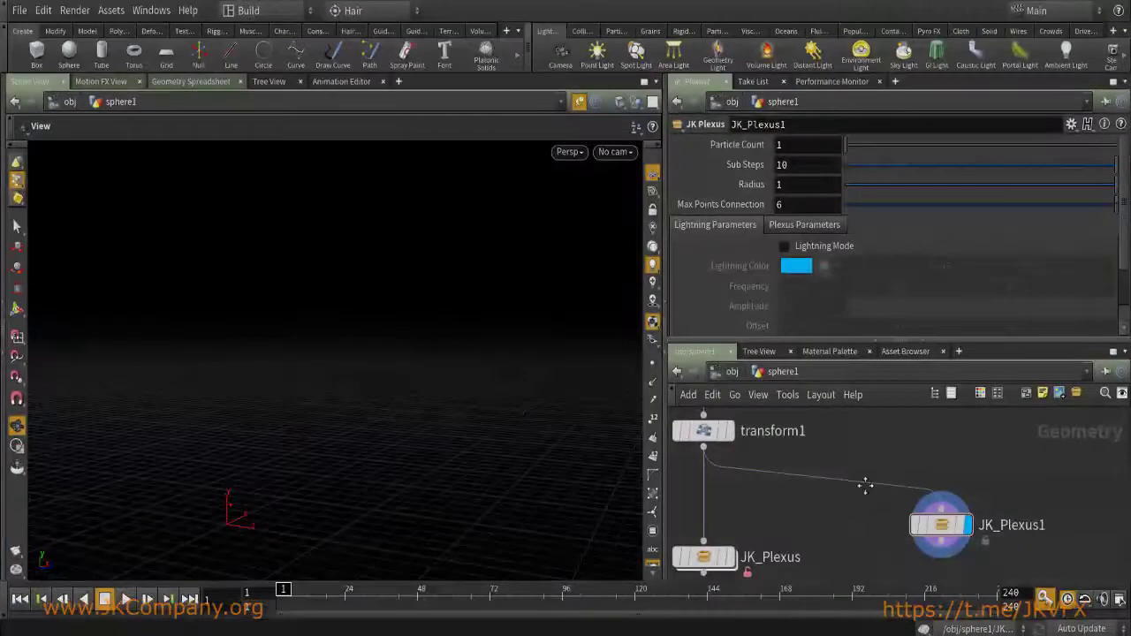
Wire transform1 into JK_Plexus1's input and tidy the node layout.
{"action": "scroll", "coordinate": [951, 480], "scroll_direction": "down", "scroll_amount": 3}
{"action": "left_click", "coordinate": [963, 521]}
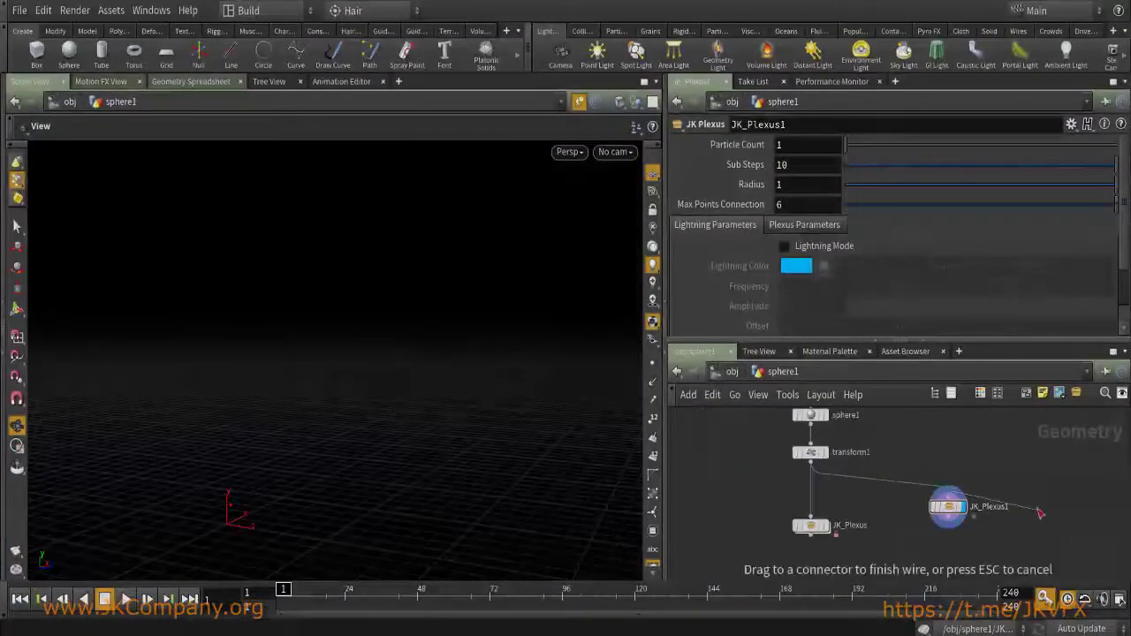
{"action": "left_click", "coordinate": [948, 495]}
{"action": "left_click_drag", "start_coordinate": [948, 506], "coordinate": [939, 540]}
{"action": "middle_click_drag", "start_coordinate": [883, 468], "coordinate": [915, 489]}
{"action": "scroll", "coordinate": [915, 497], "scroll_direction": "up", "scroll_amount": 3}
{"action": "left_click_drag", "start_coordinate": [924, 515], "coordinate": [872, 419]}
{"action": "key", "text": "space+g"}
Dive inside JK_Plexus1, play to frame 24, and select the null1 output node.
{"action": "double_click", "coordinate": [945, 491]}
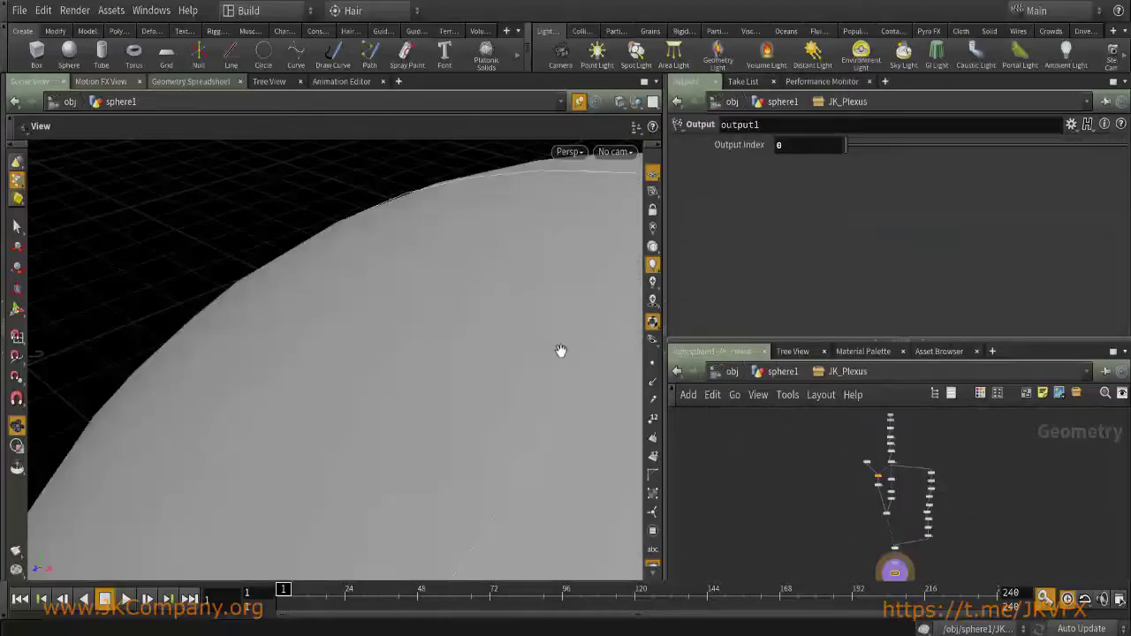
{"action": "key", "text": "space+g"}
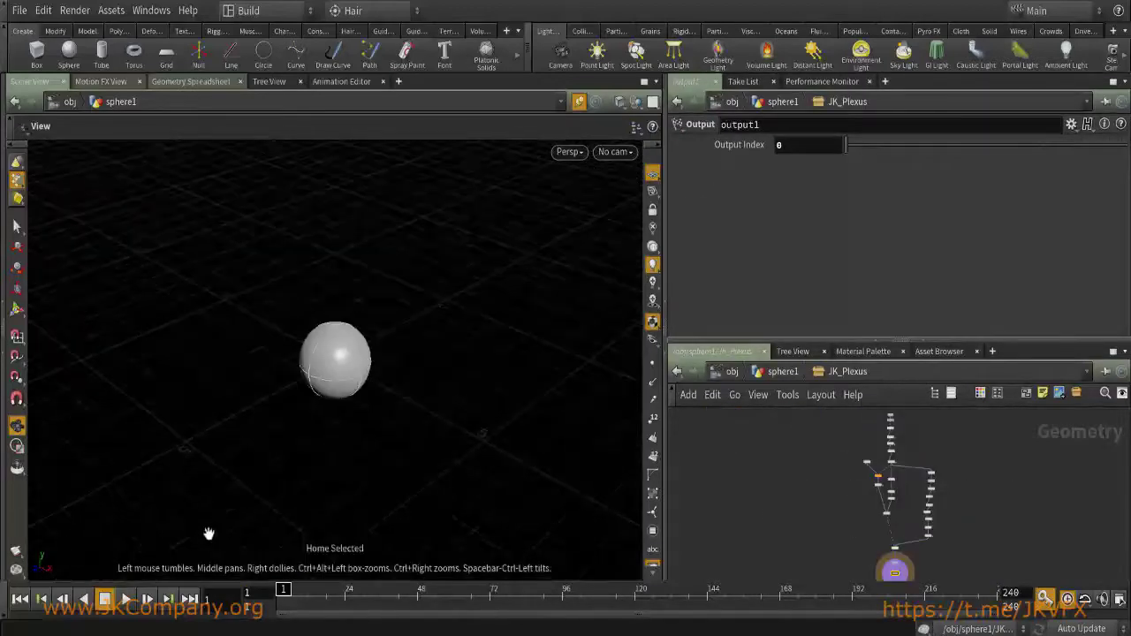
{"action": "left_click", "coordinate": [125, 599]}
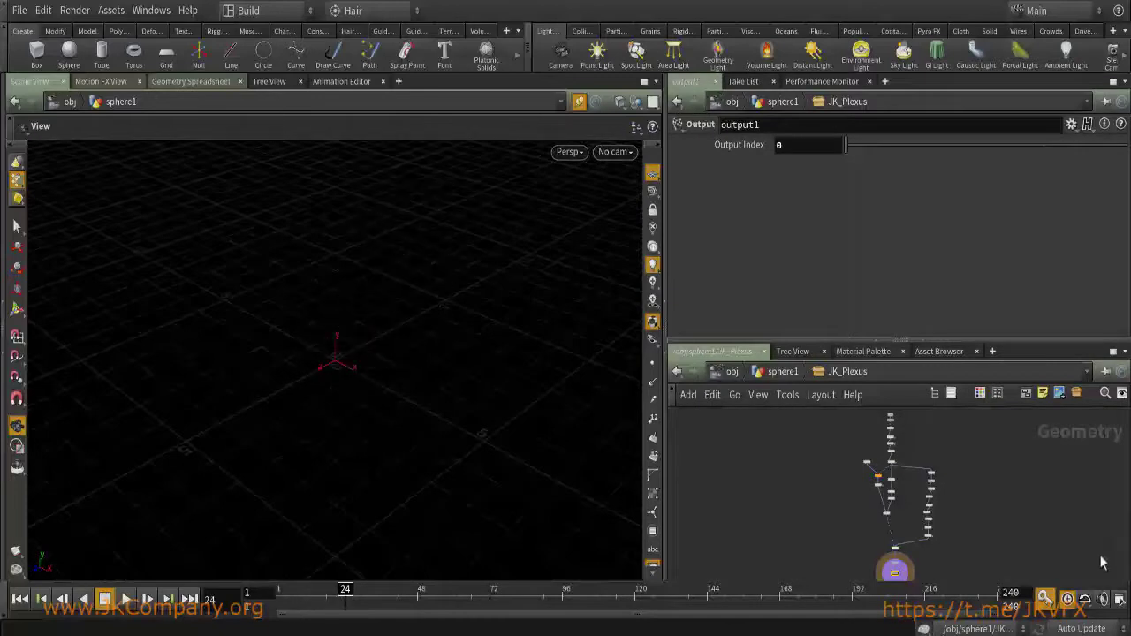
{"action": "scroll", "coordinate": [855, 544], "scroll_direction": "up", "scroll_amount": 5}
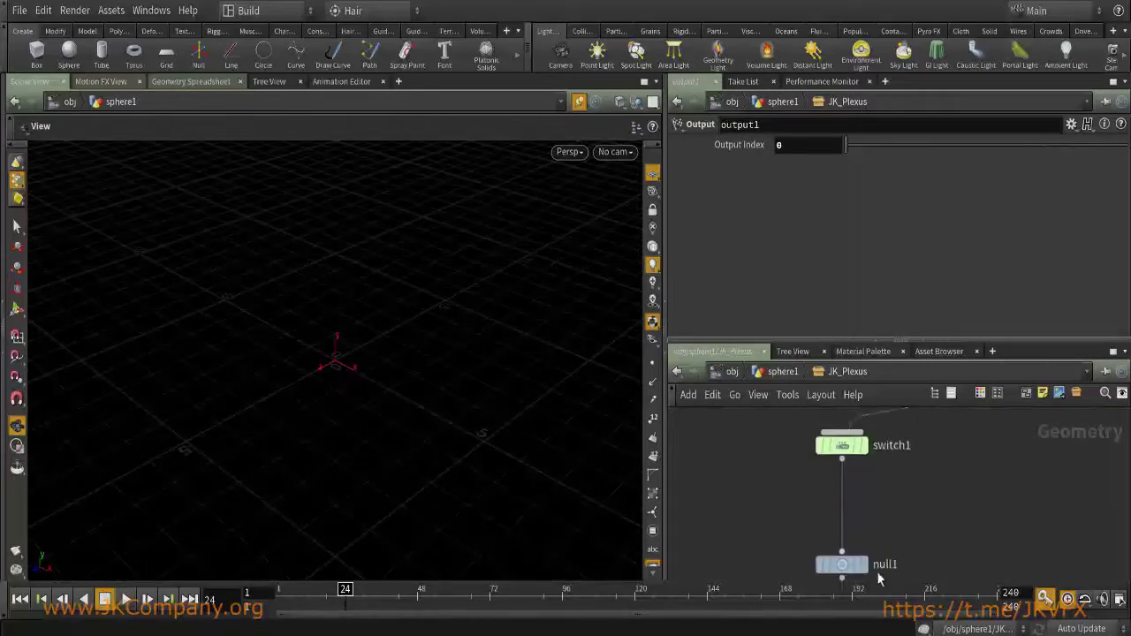
{"action": "left_click", "coordinate": [861, 554]}
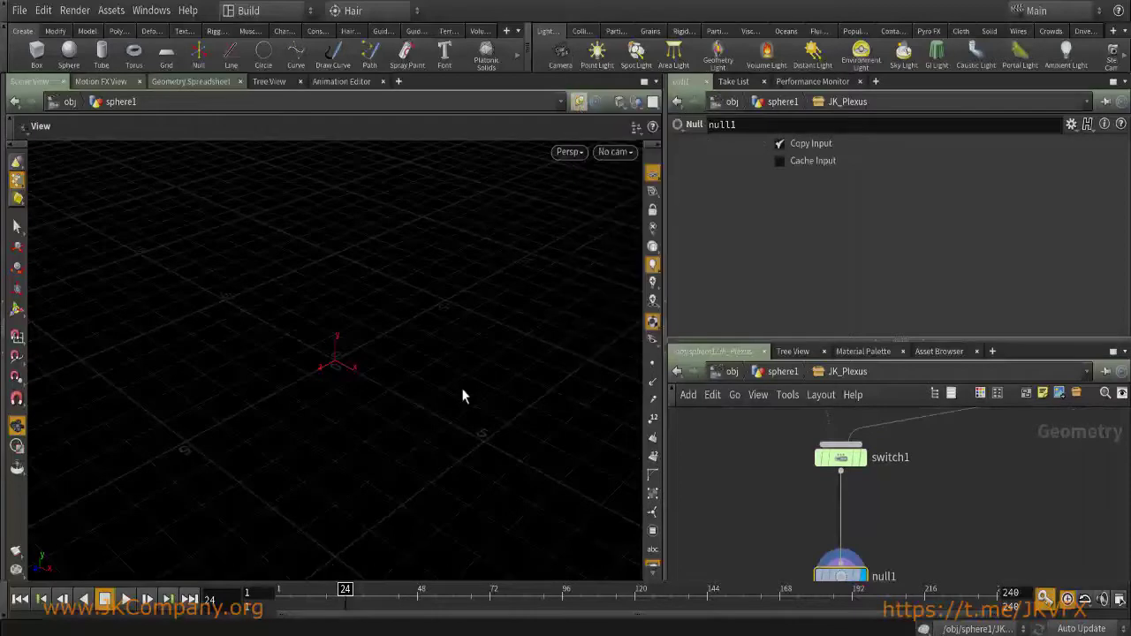
Display and select Add_Noise_Small1 to inspect its noisy curves.
{"action": "key", "text": "space"}
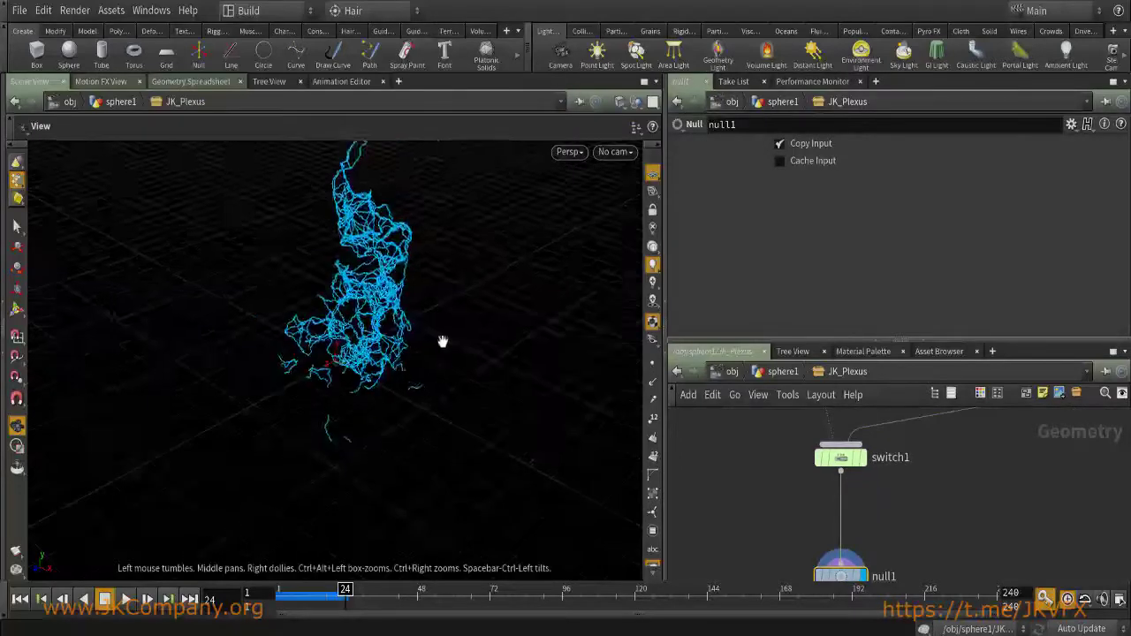
{"action": "left_click_drag", "start_coordinate": [412, 361], "coordinate": [444, 432]}
{"action": "scroll", "coordinate": [444, 432], "scroll_direction": "up", "scroll_amount": 5}
{"action": "middle_click_drag", "start_coordinate": [1030, 568], "coordinate": [1022, 618]}
{"action": "scroll", "coordinate": [877, 516], "scroll_direction": "down", "scroll_amount": 3}
{"action": "scroll", "coordinate": [877, 517], "scroll_direction": "up", "scroll_amount": 4}
{"action": "middle_click_drag", "start_coordinate": [929, 433], "coordinate": [929, 548]}
{"action": "left_click", "coordinate": [872, 478]}
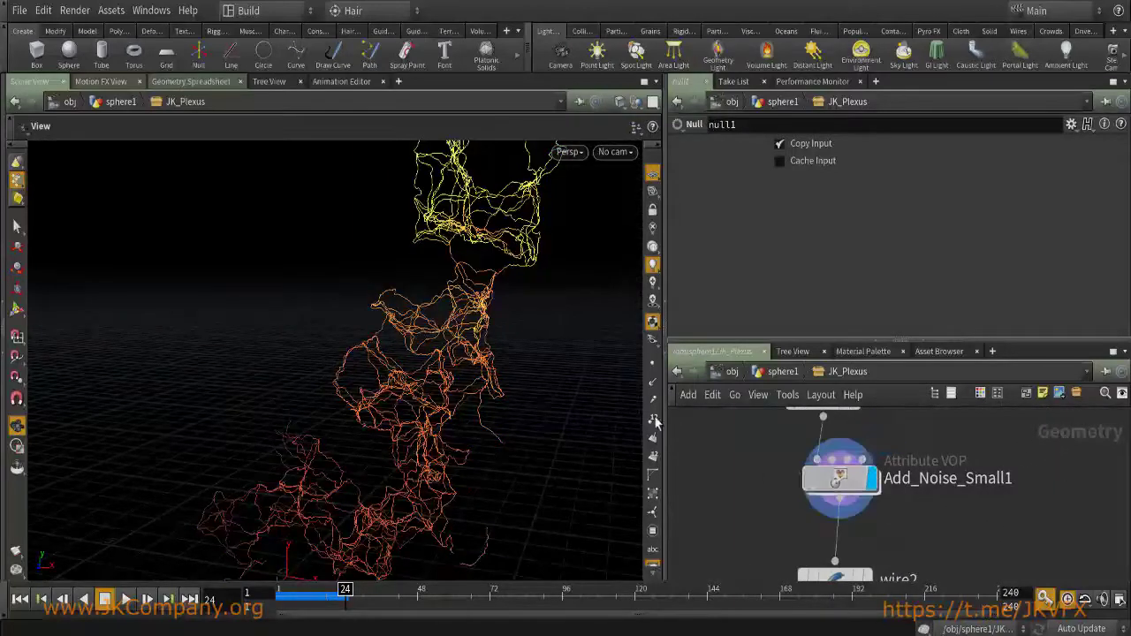
{"action": "left_click", "coordinate": [826, 478]}
{"action": "left_click_drag", "start_coordinate": [459, 353], "coordinate": [431, 349]}
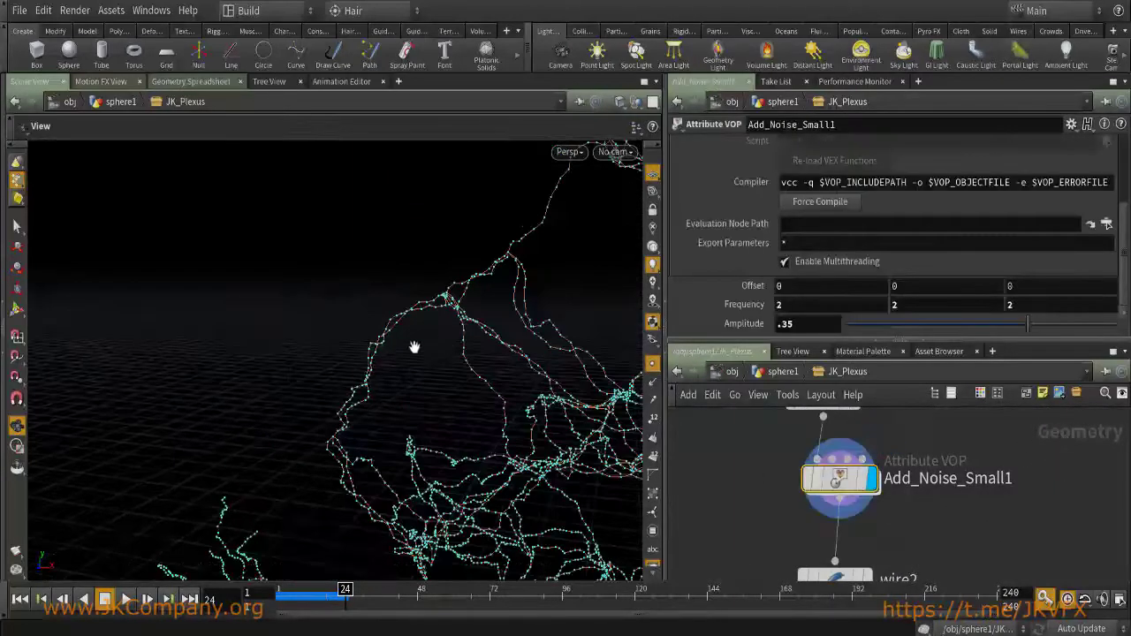
Inspect wire2's orange tubes up close, then redisplay and reselect Add_Noise_Small1.
{"action": "middle_click_drag", "start_coordinate": [898, 510], "coordinate": [960, 575]}
{"action": "scroll", "coordinate": [967, 530], "scroll_direction": "down", "scroll_amount": 3}
{"action": "scroll", "coordinate": [960, 555], "scroll_direction": "up", "scroll_amount": 3}
{"action": "scroll", "coordinate": [961, 574], "scroll_direction": "down", "scroll_amount": 3}
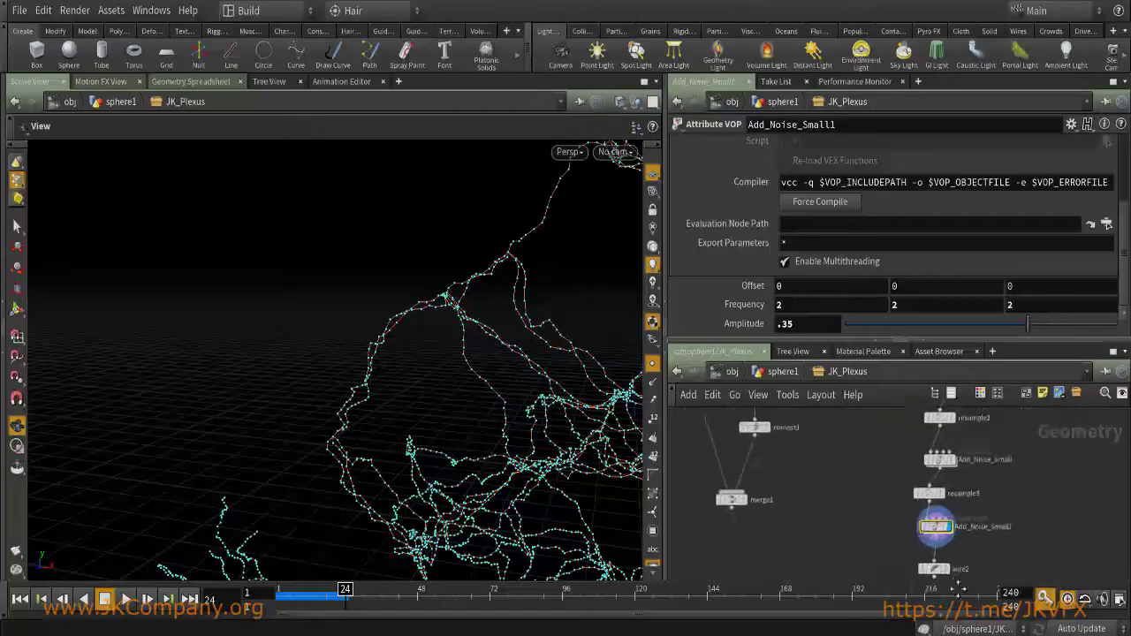
{"action": "scroll", "coordinate": [960, 565], "scroll_direction": "up", "scroll_amount": 3}
{"action": "middle_click_drag", "start_coordinate": [968, 495], "coordinate": [972, 448]}
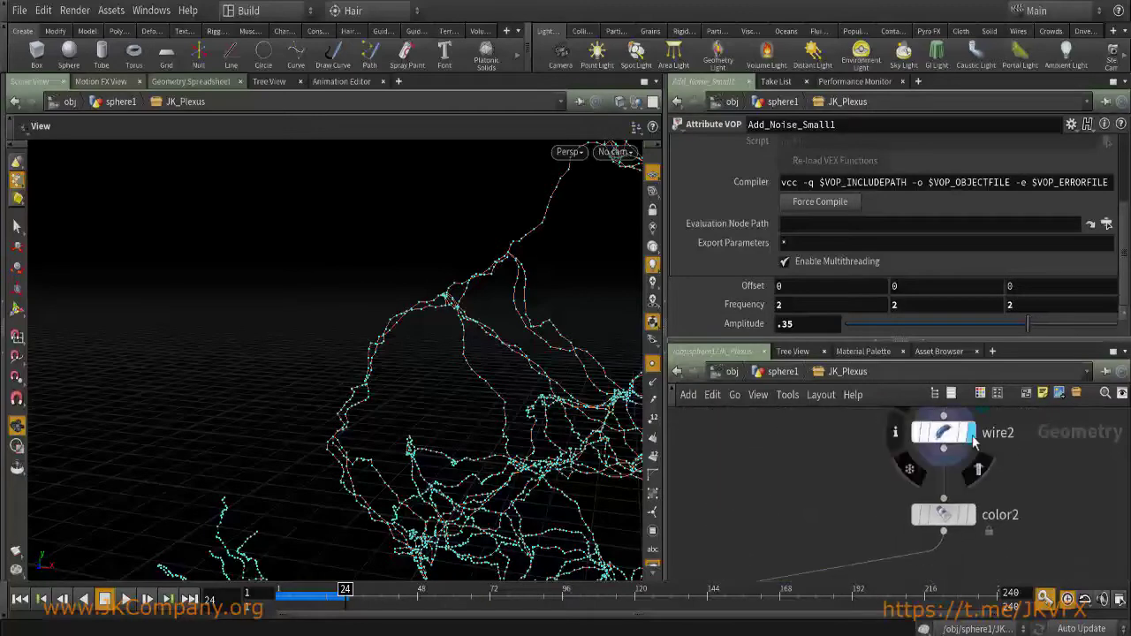
{"action": "left_click", "coordinate": [974, 437]}
{"action": "right_click_drag", "start_coordinate": [442, 411], "coordinate": [504, 349]}
{"action": "middle_click_drag", "start_coordinate": [862, 473], "coordinate": [777, 581]}
{"action": "left_click", "coordinate": [892, 436]}
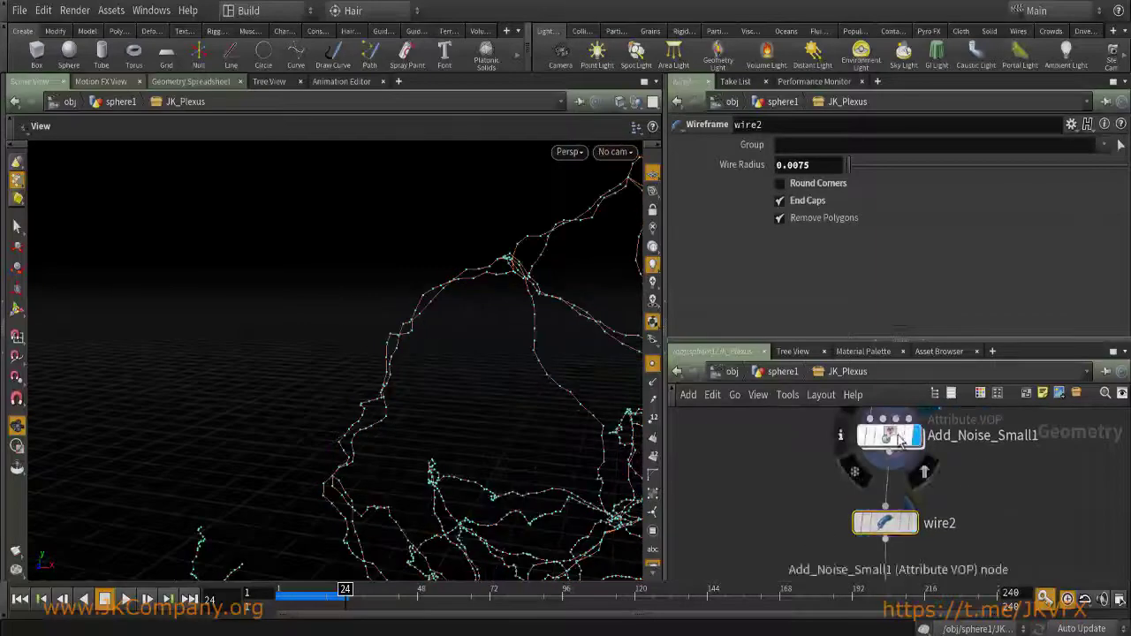
{"action": "left_click", "coordinate": [897, 437]}
Insert resample4 below Add_Noise_Small1, display its 0.1-length resampled curves, and compare node info.
{"action": "key", "text": "Tab"}
{"action": "type", "text": "resample"}
{"action": "key", "text": "Return"}
{"action": "left_click", "coordinate": [883, 512]}
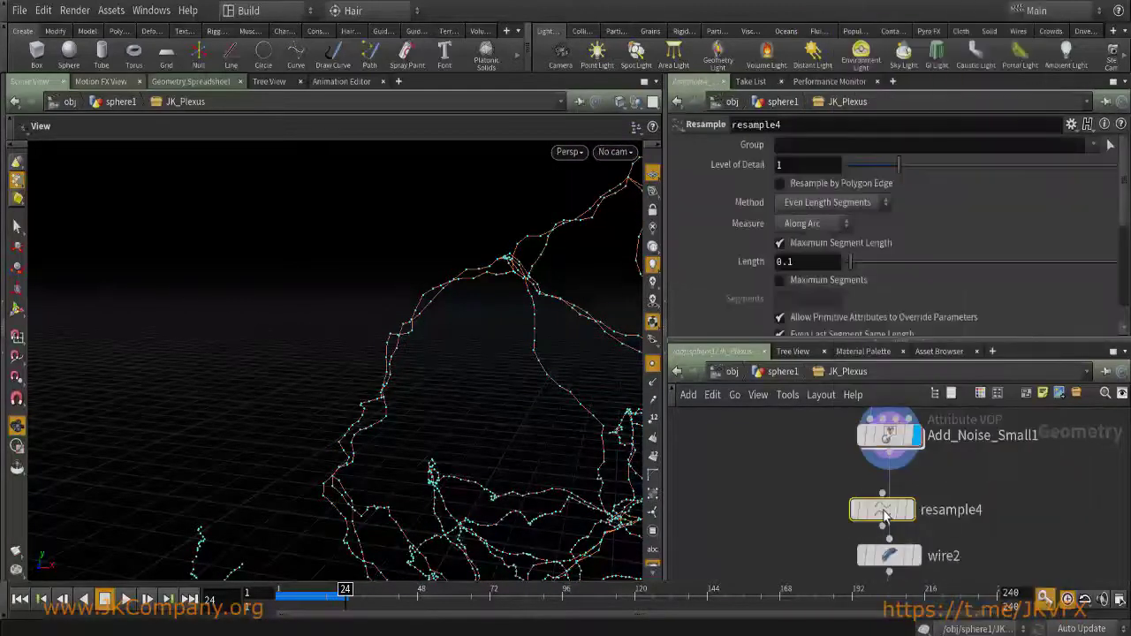
{"action": "left_click", "coordinate": [912, 510]}
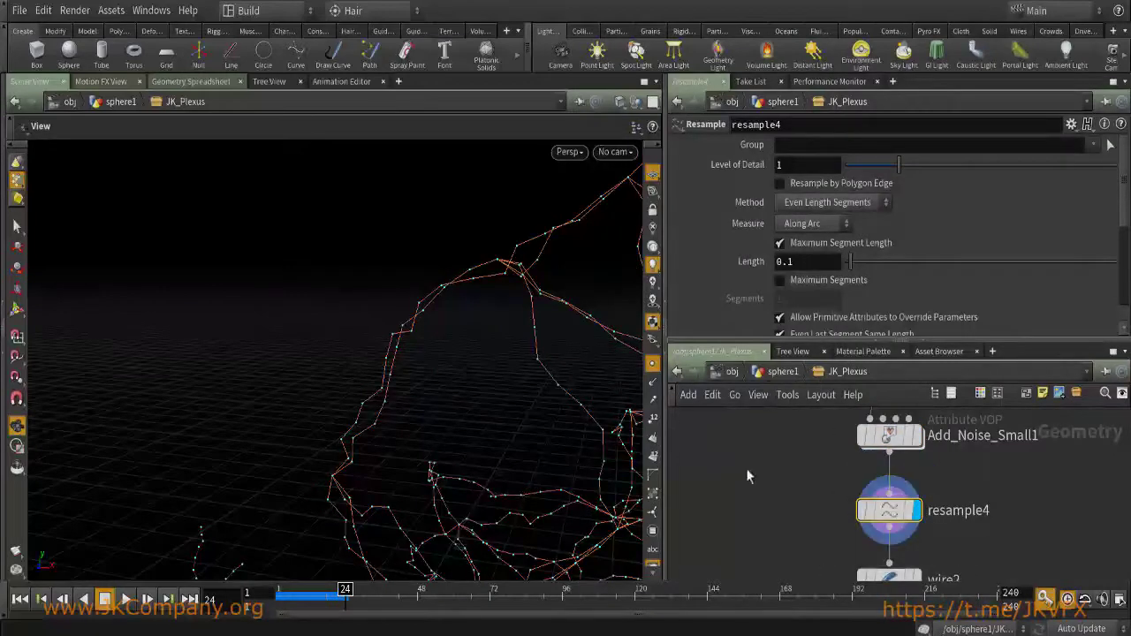
{"action": "scroll", "coordinate": [922, 486], "scroll_direction": "down", "scroll_amount": 1}
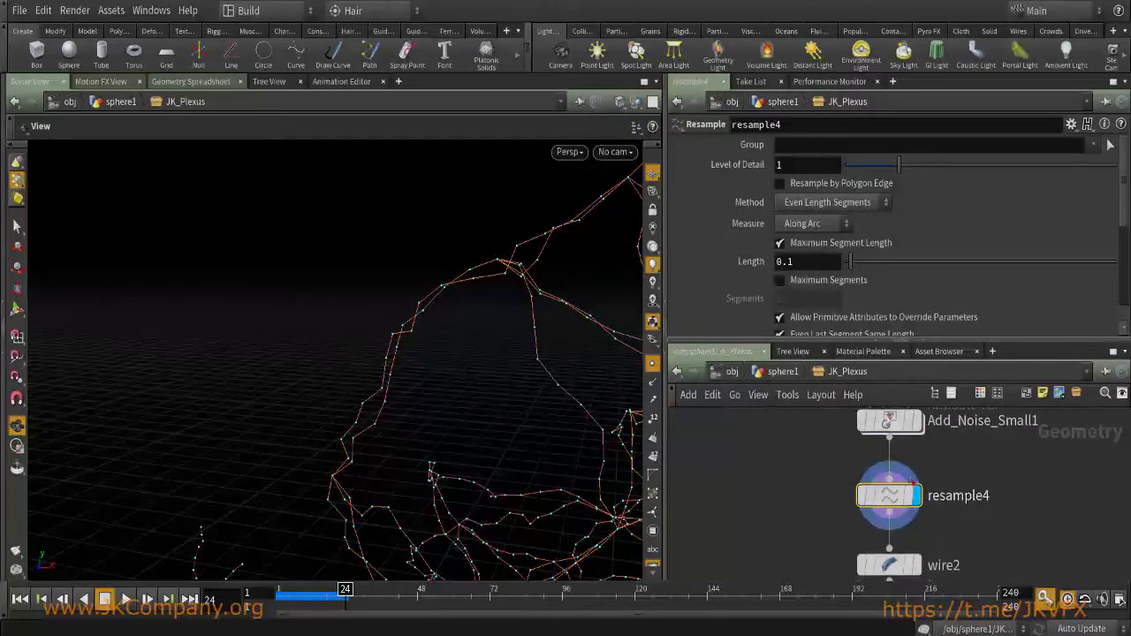
{"action": "mouse_move", "coordinate": [890, 424]}
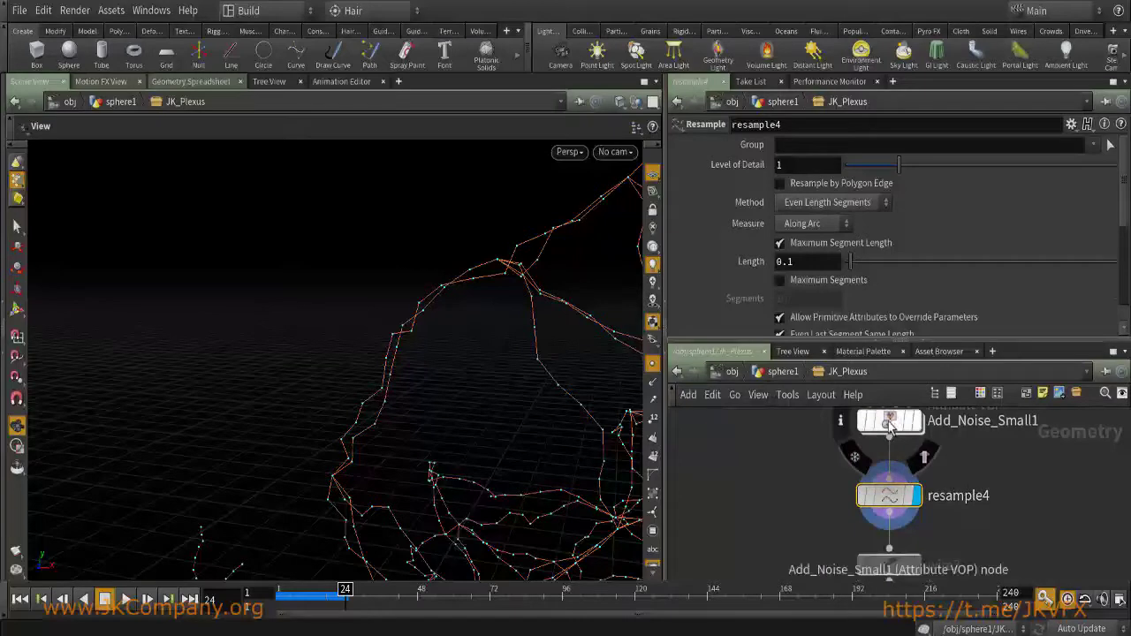
{"action": "left_click", "coordinate": [840, 422]}
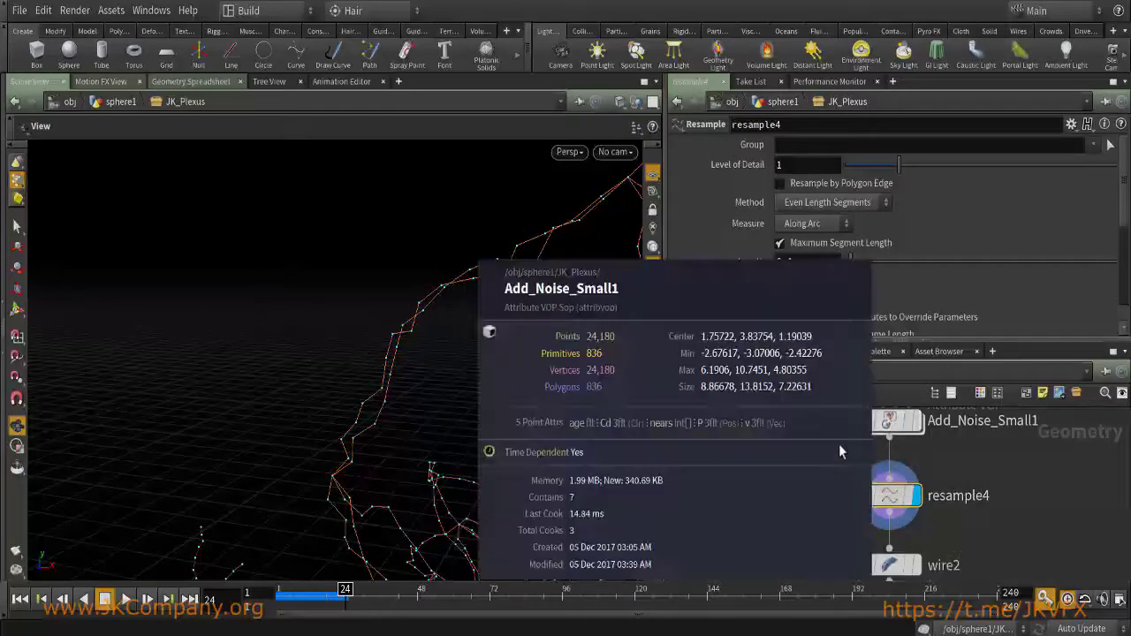
{"action": "left_click", "coordinate": [847, 493]}
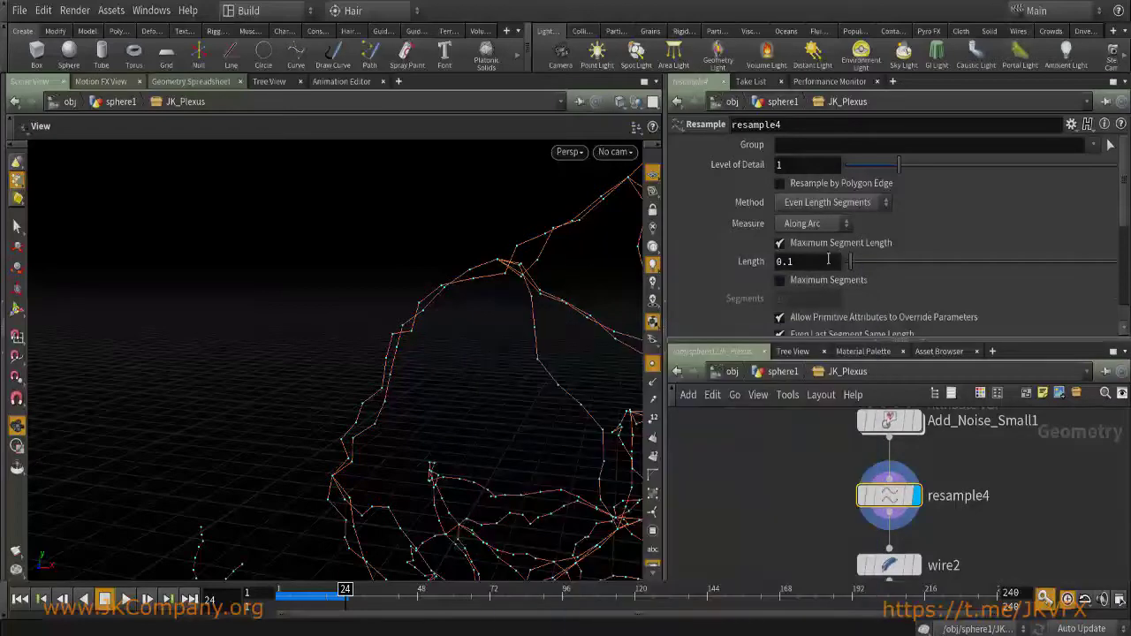
{"action": "middle_click_drag", "start_coordinate": [794, 457], "coordinate": [775, 362]}
Insert a Convert node between wire2 and color2 and display its output.
{"action": "left_click", "coordinate": [886, 440]}
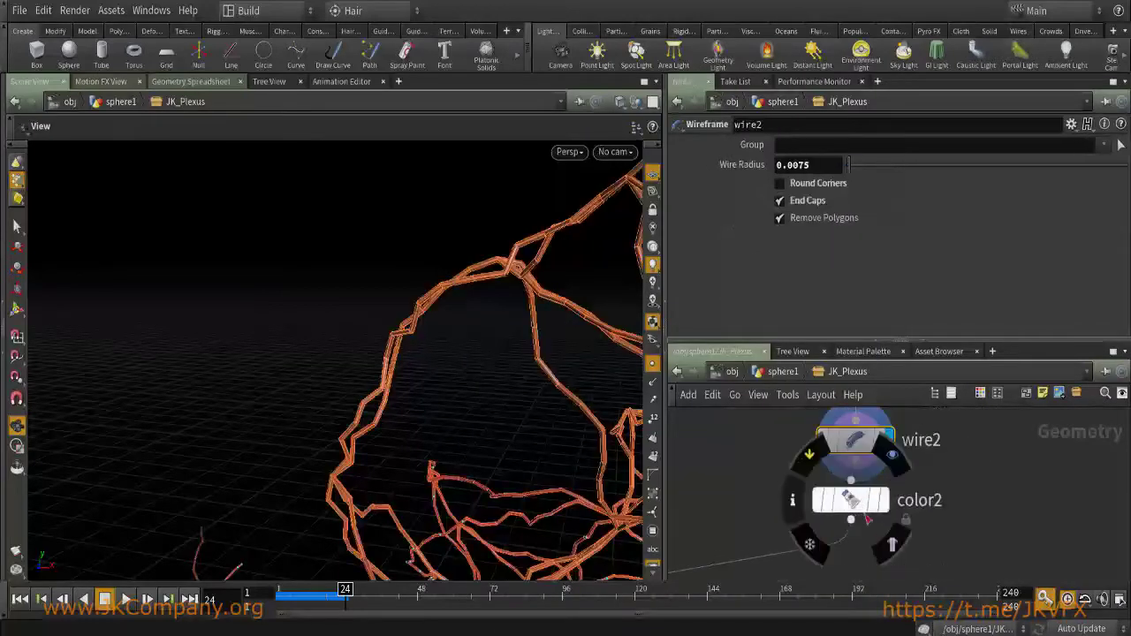
{"action": "left_click_drag", "start_coordinate": [863, 510], "coordinate": [846, 551]}
{"action": "key", "text": "Tab"}
{"action": "type", "text": "conv"}
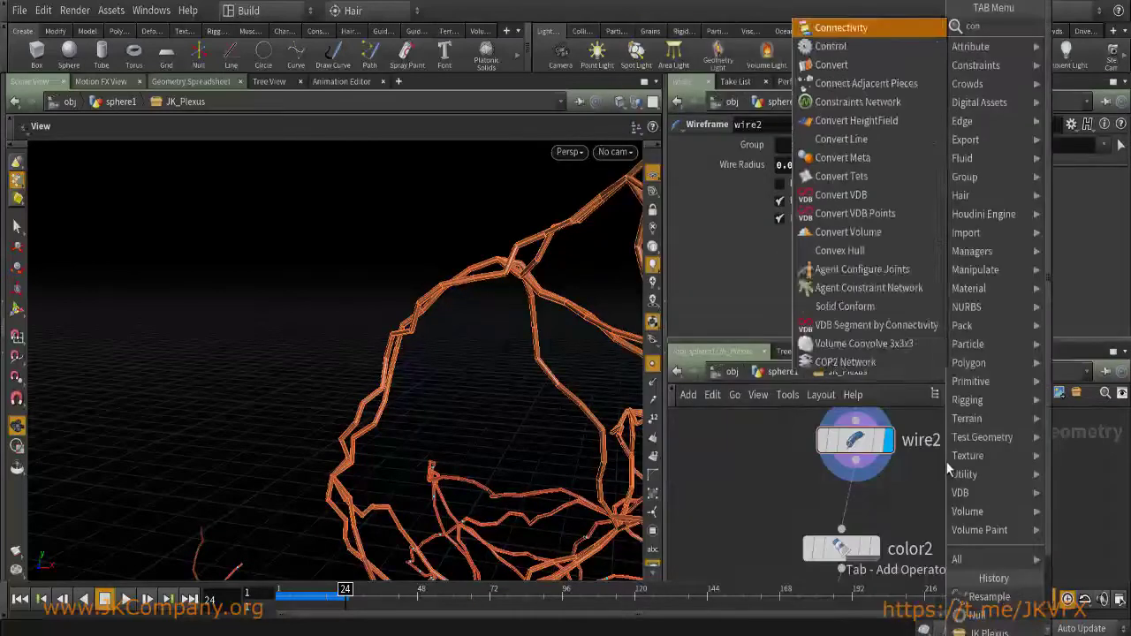
{"action": "key", "text": "Escape"}
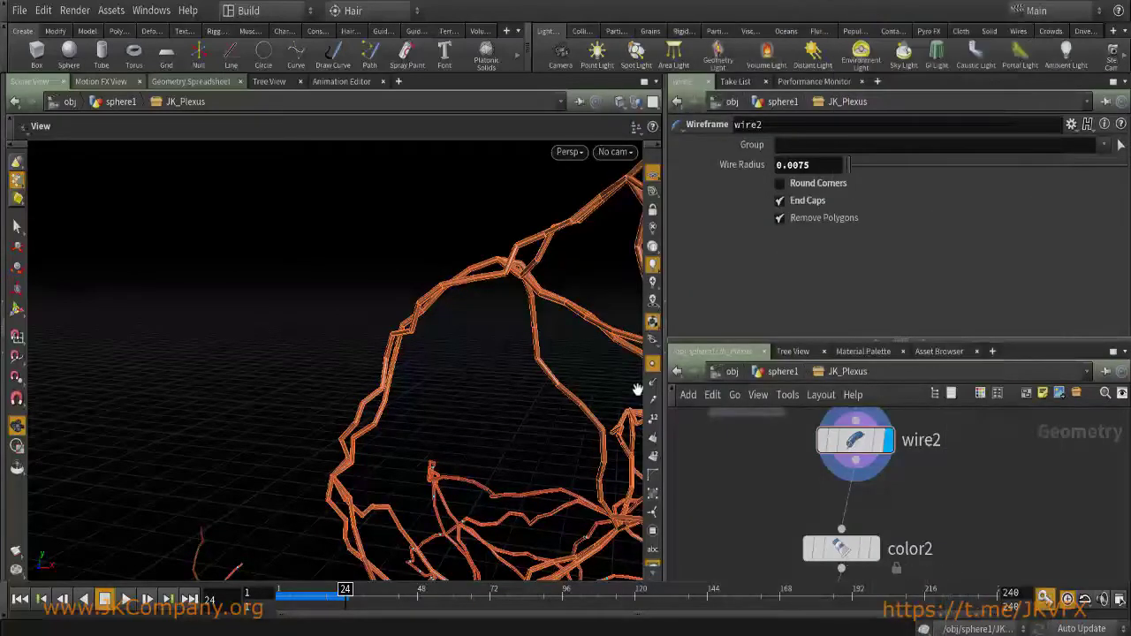
{"action": "left_click", "coordinate": [858, 511]}
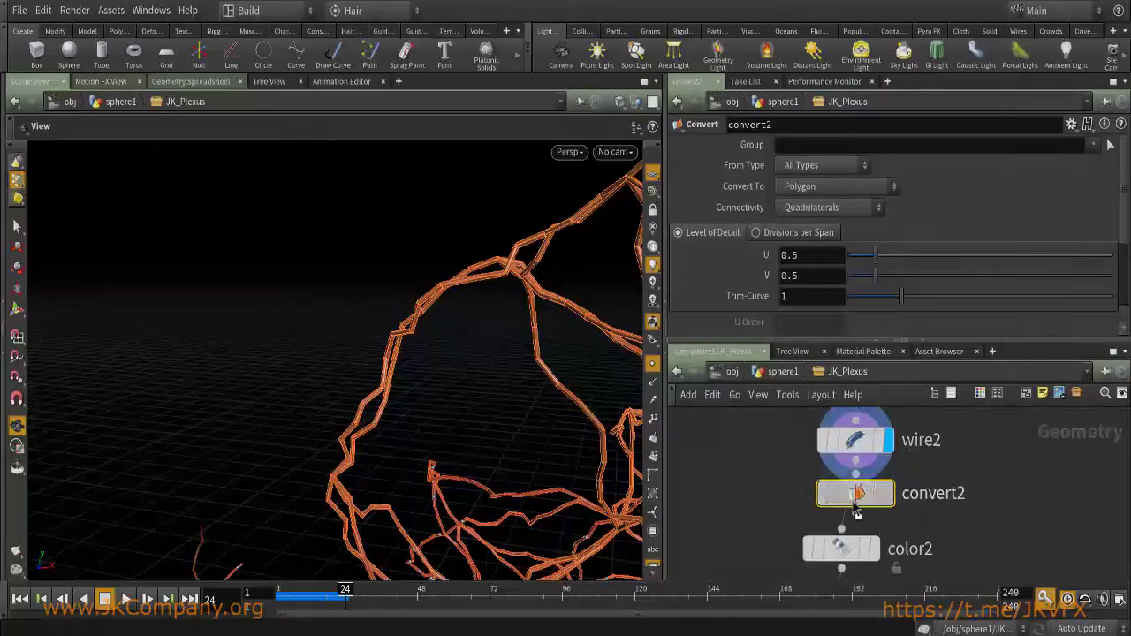
{"action": "left_click", "coordinate": [873, 525]}
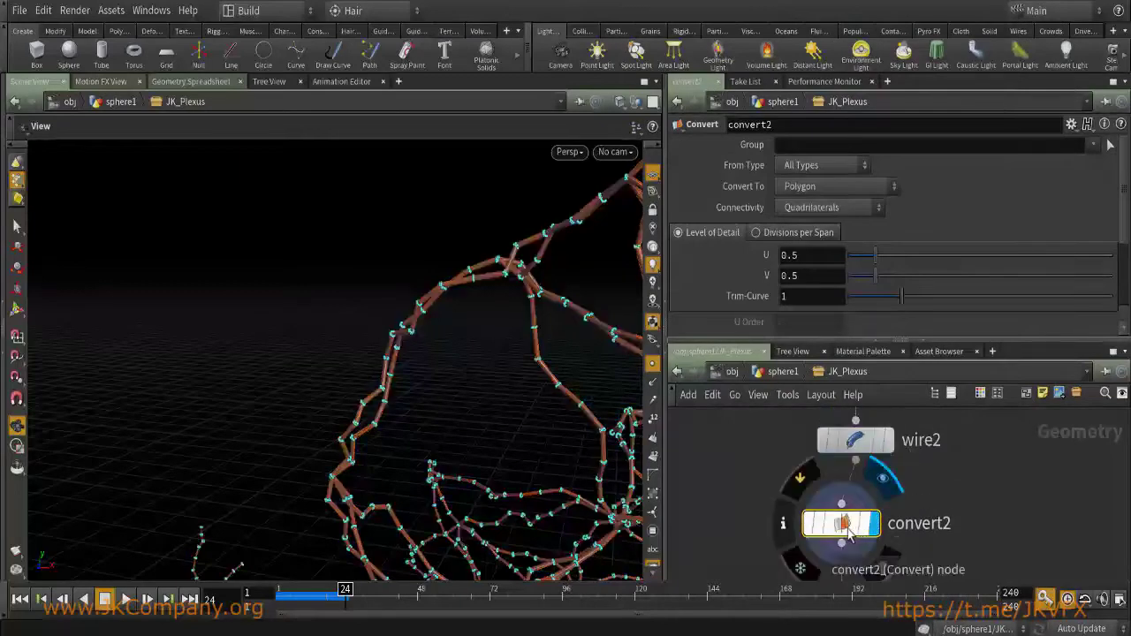
Zoom out over the whole plexus and display the final null1 output.
{"action": "scroll", "coordinate": [340, 500], "scroll_direction": "down", "scroll_amount": 5}
{"action": "left_click_drag", "start_coordinate": [341, 500], "coordinate": [777, 550]}
{"action": "scroll", "coordinate": [817, 502], "scroll_direction": "down", "scroll_amount": 2}
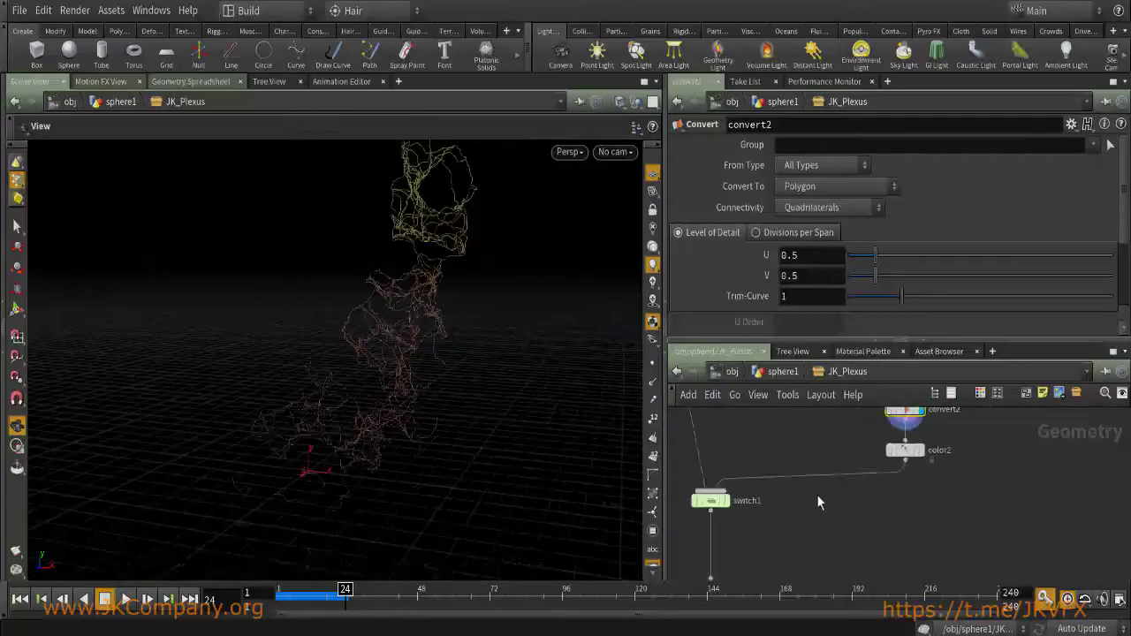
{"action": "middle_click_drag", "start_coordinate": [817, 502], "coordinate": [901, 437]}
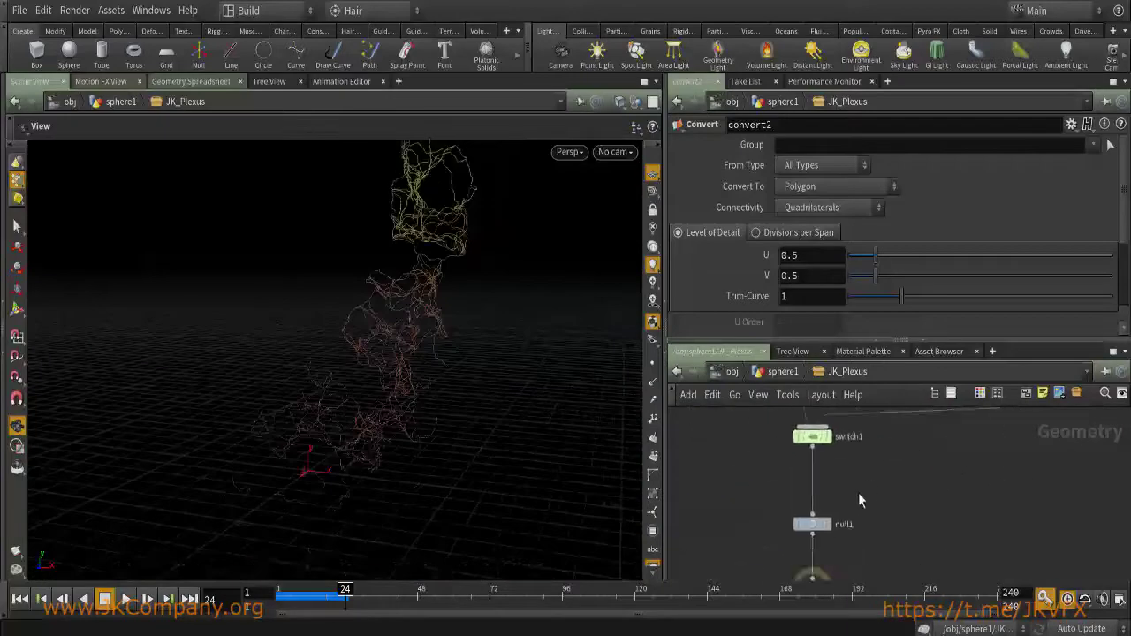
{"action": "left_click", "coordinate": [809, 551]}
Return to the sphere1 level and save the JK_Plexus node type to its HDA.
{"action": "key", "text": "u"}
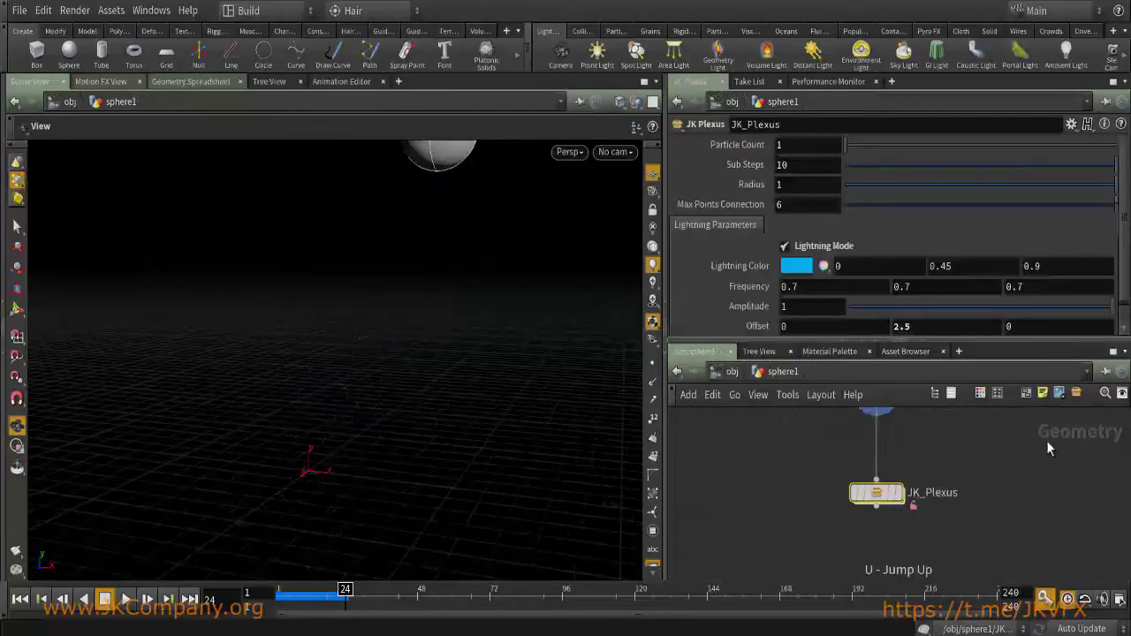
{"action": "scroll", "coordinate": [942, 490], "scroll_direction": "up", "scroll_amount": 4}
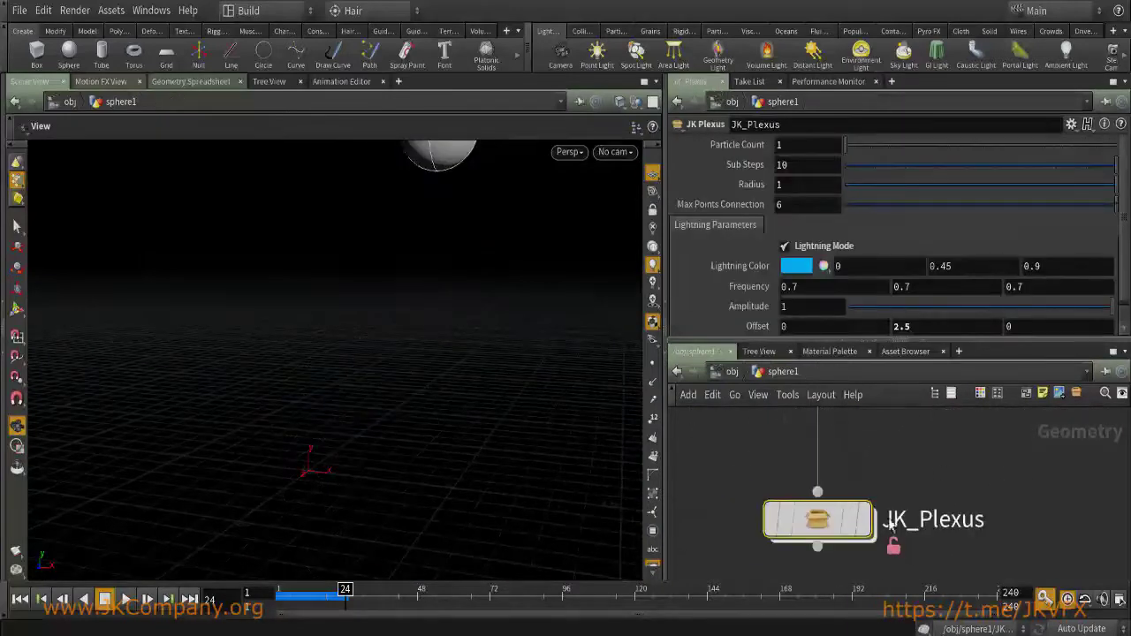
{"action": "middle_click_drag", "start_coordinate": [959, 505], "coordinate": [995, 489]}
{"action": "right_click", "coordinate": [848, 504]}
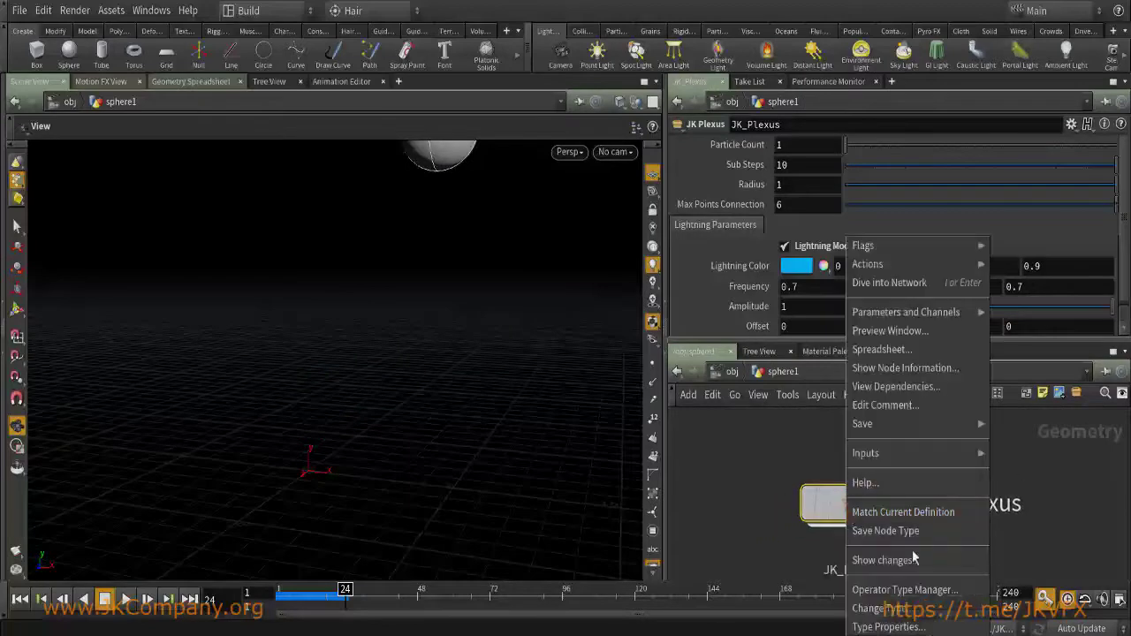
{"action": "left_click", "coordinate": [885, 530]}
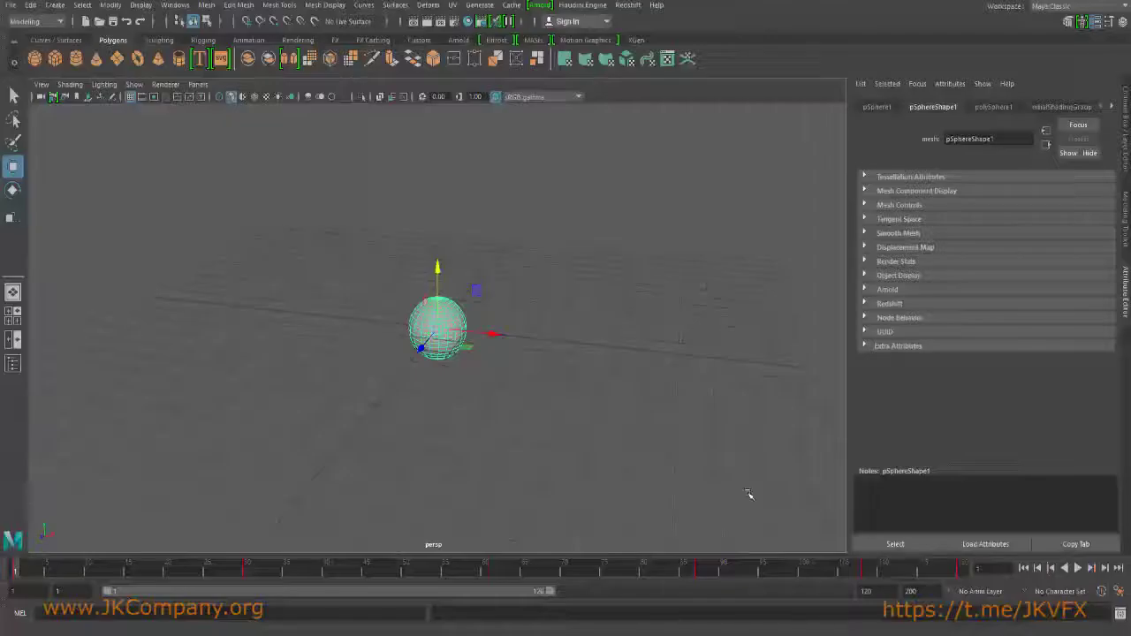
Save the Maya scene as TRest.mb in the Desktop HDA folder.
{"action": "key", "text": "alt+v"}
{"action": "key", "text": "alt+v"}
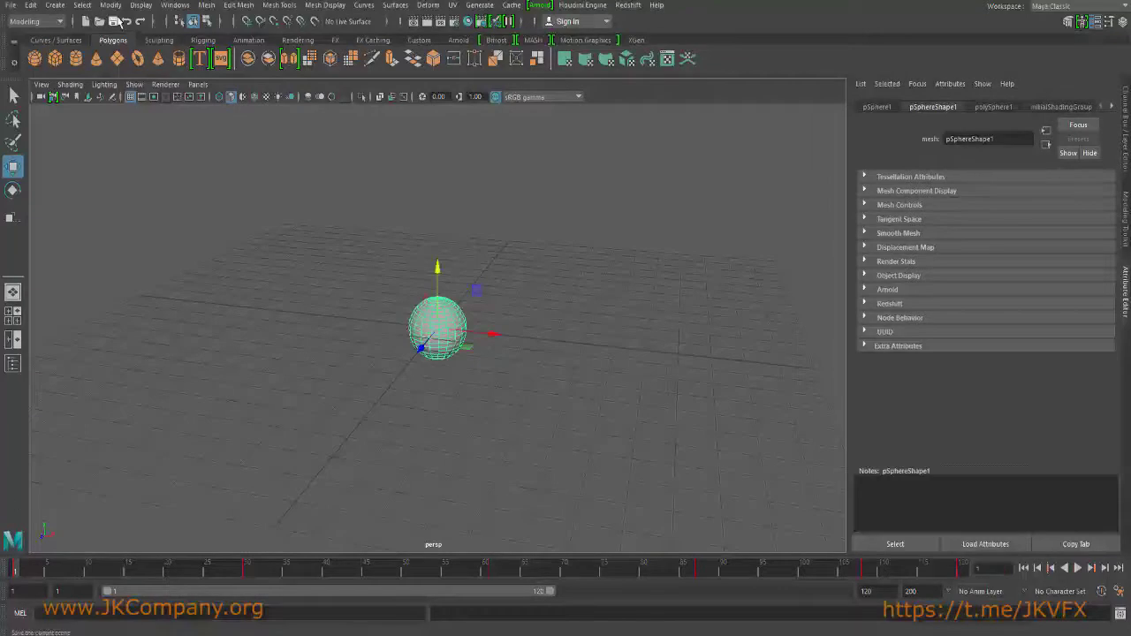
{"action": "key", "text": "q"}
{"action": "key", "text": "ctrl+s"}
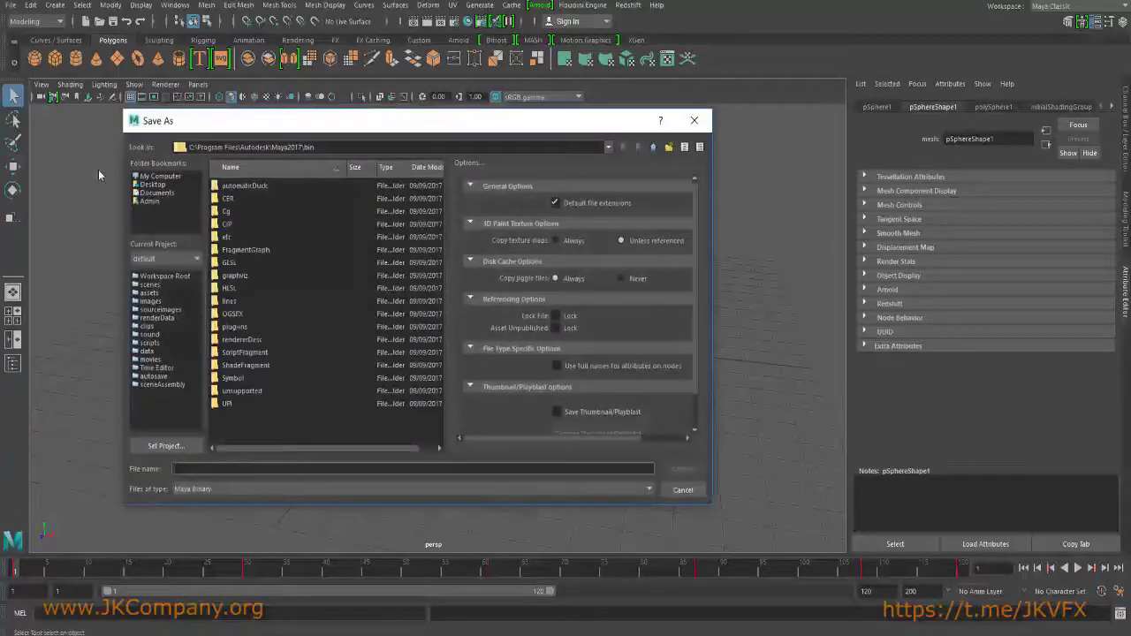
{"action": "left_click", "coordinate": [153, 185]}
{"action": "double_click", "coordinate": [229, 211]}
{"action": "left_click", "coordinate": [307, 472]}
{"action": "type", "text": "TRest"}
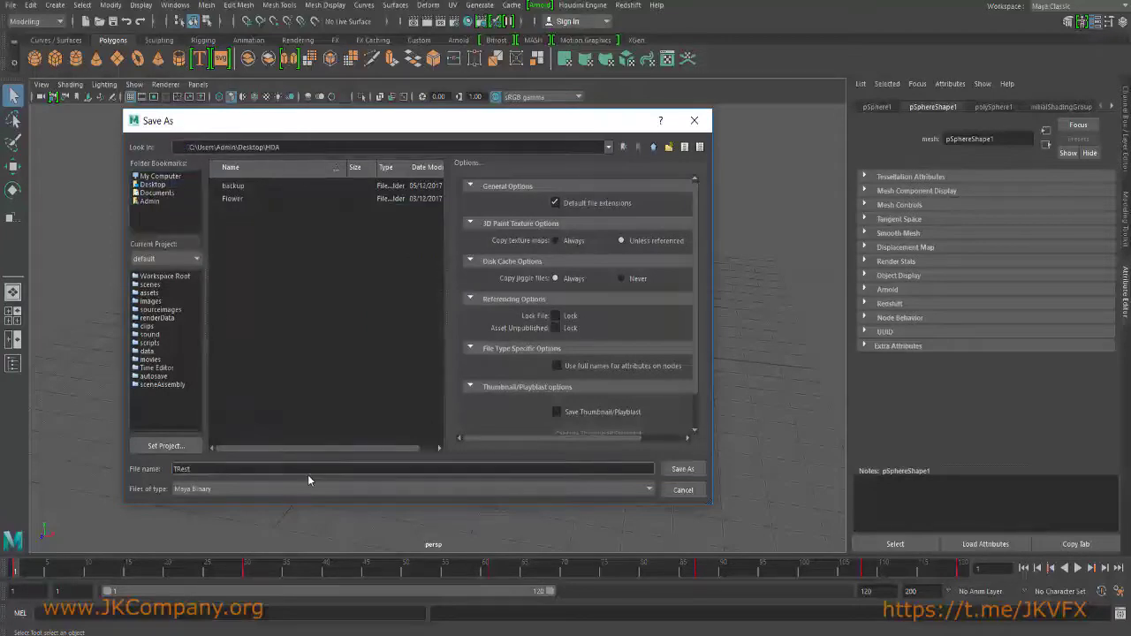
{"action": "key", "text": "Return"}
{"action": "key", "text": "w"}
Pan the view and choose Load Asset from the Houdini Engine menu.
{"action": "middle_click_drag", "start_coordinate": [583, 280], "coordinate": [560, 288], "text": "alt"}
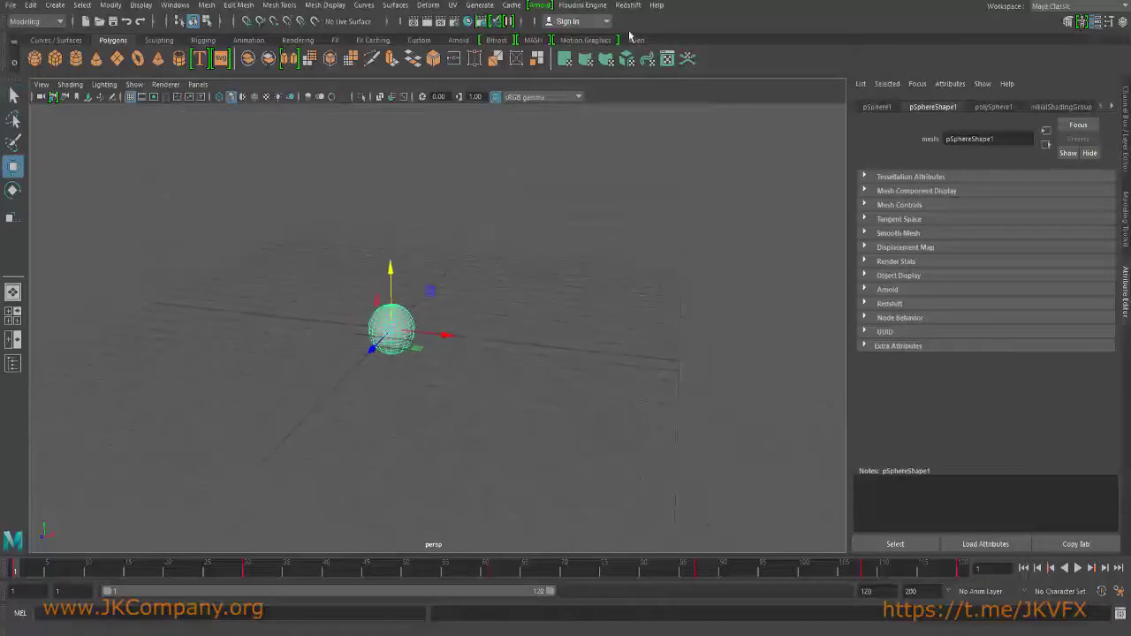
{"action": "left_click", "coordinate": [582, 5]}
{"action": "left_click", "coordinate": [607, 62]}
Load the JK_Plexus HDA into Maya and set pSphereShape1 as its source emitter.
{"action": "double_click", "coordinate": [254, 223]}
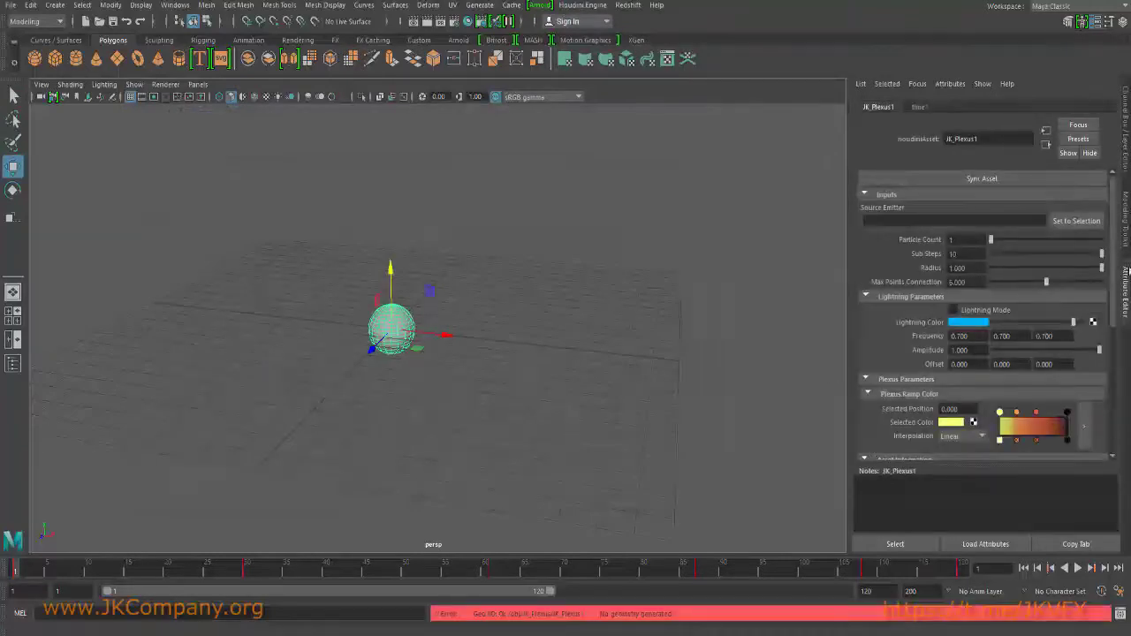
{"action": "left_click", "coordinate": [1065, 222]}
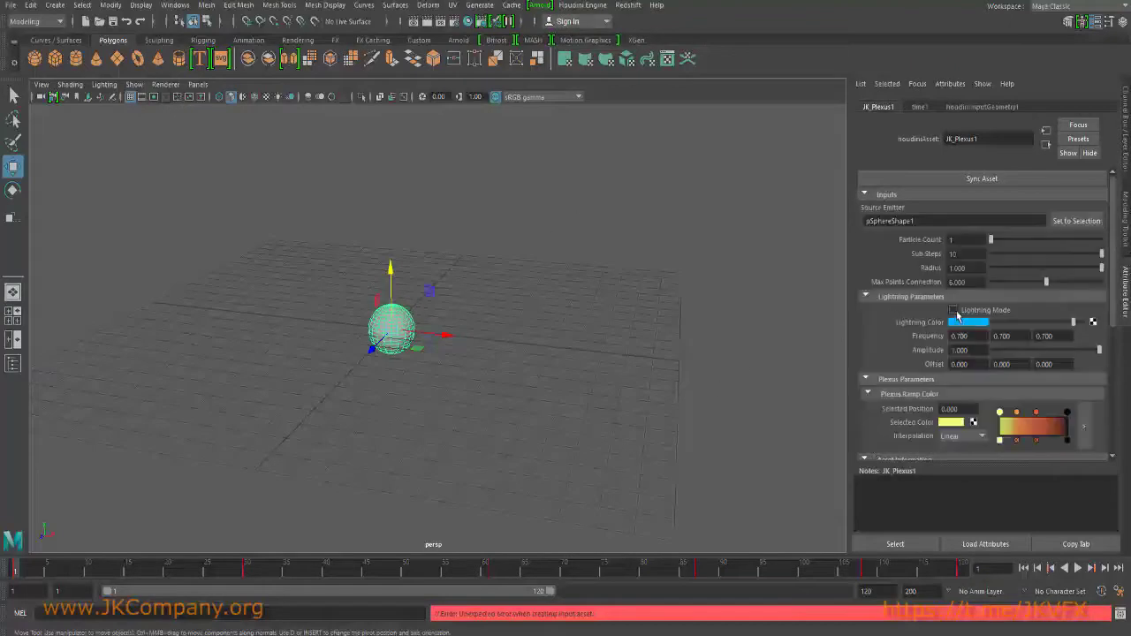
{"action": "left_click_drag", "start_coordinate": [613, 306], "coordinate": [615, 360], "text": "alt"}
{"action": "scroll", "coordinate": [616, 361], "scroll_direction": "up", "scroll_amount": 3}
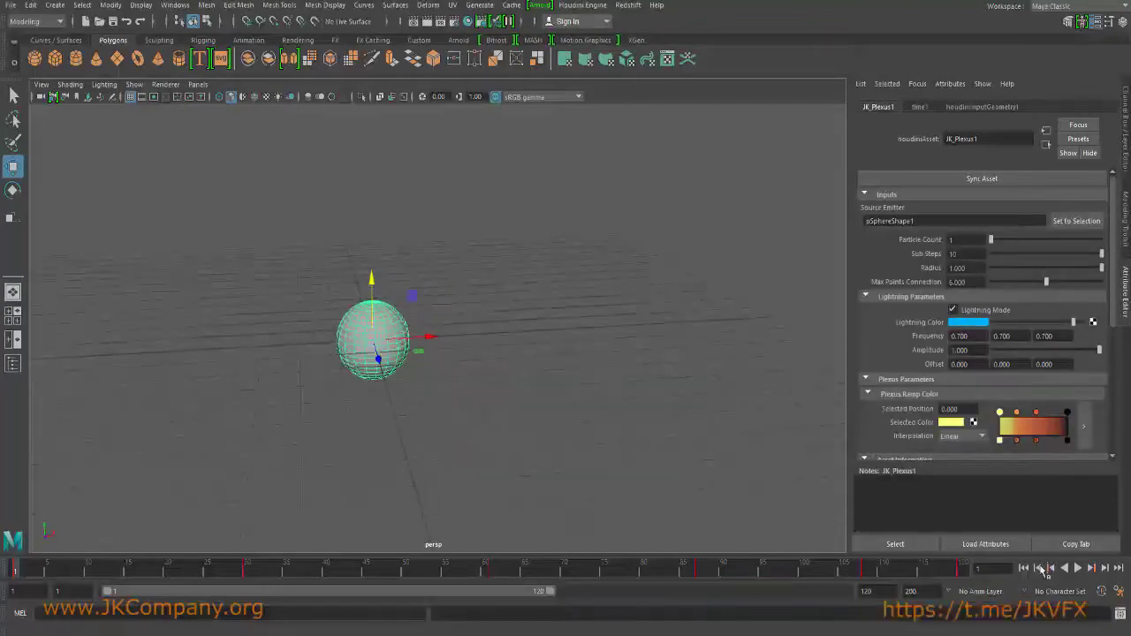
Play the animation so the blue lightning web grows beneath the sphere.
{"action": "left_click", "coordinate": [1078, 568]}
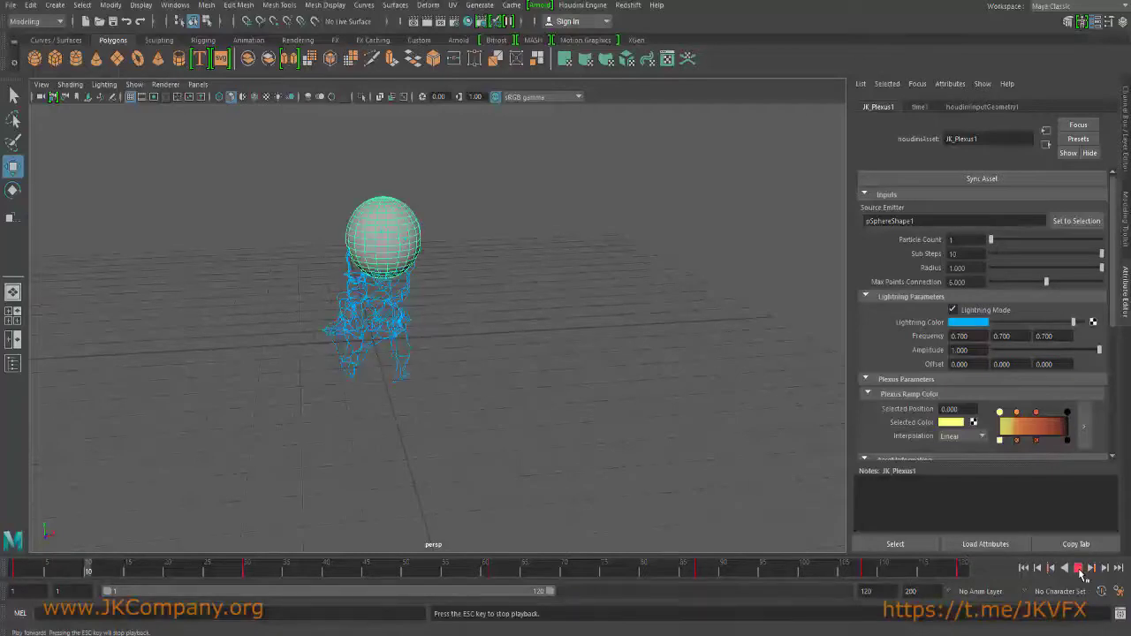
{"action": "key", "text": "Escape"}
{"action": "left_click_drag", "start_coordinate": [475, 306], "coordinate": [587, 292], "text": "alt"}
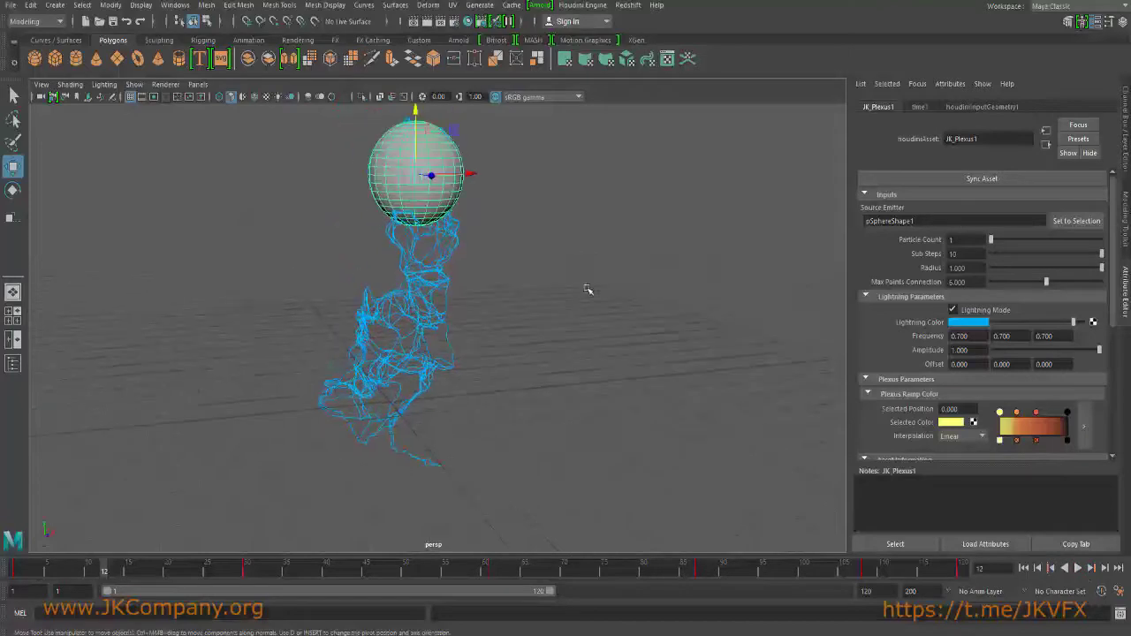
Hide the sphere, then select and frame the plexus mesh to view its transform attributes.
{"action": "key", "text": "ctrl+h"}
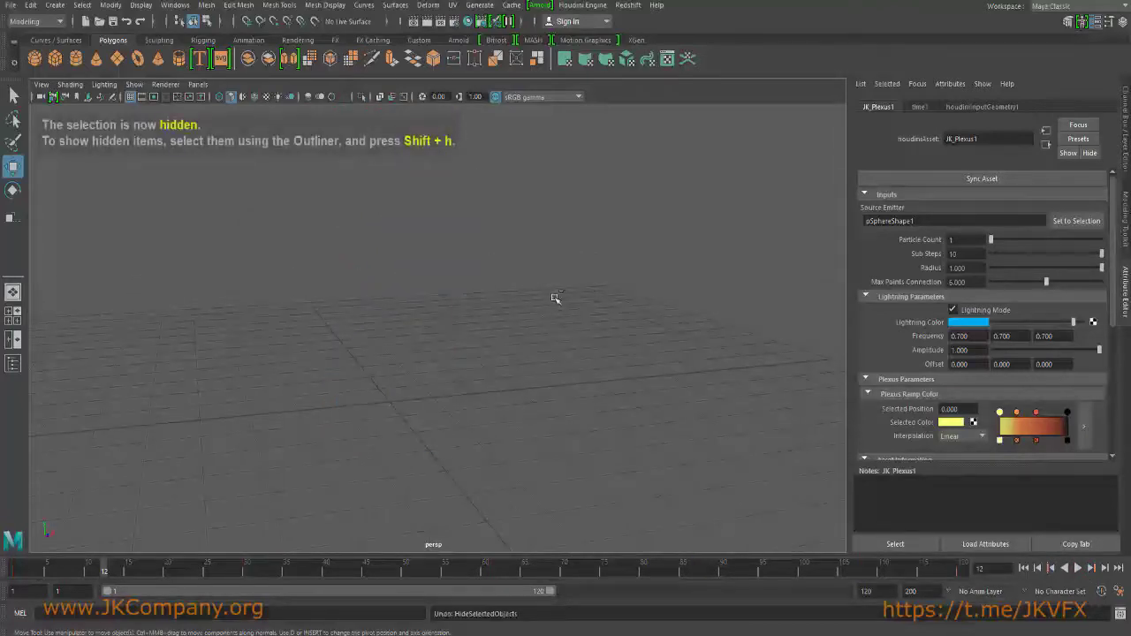
{"action": "key", "text": "ctrl+shift+h"}
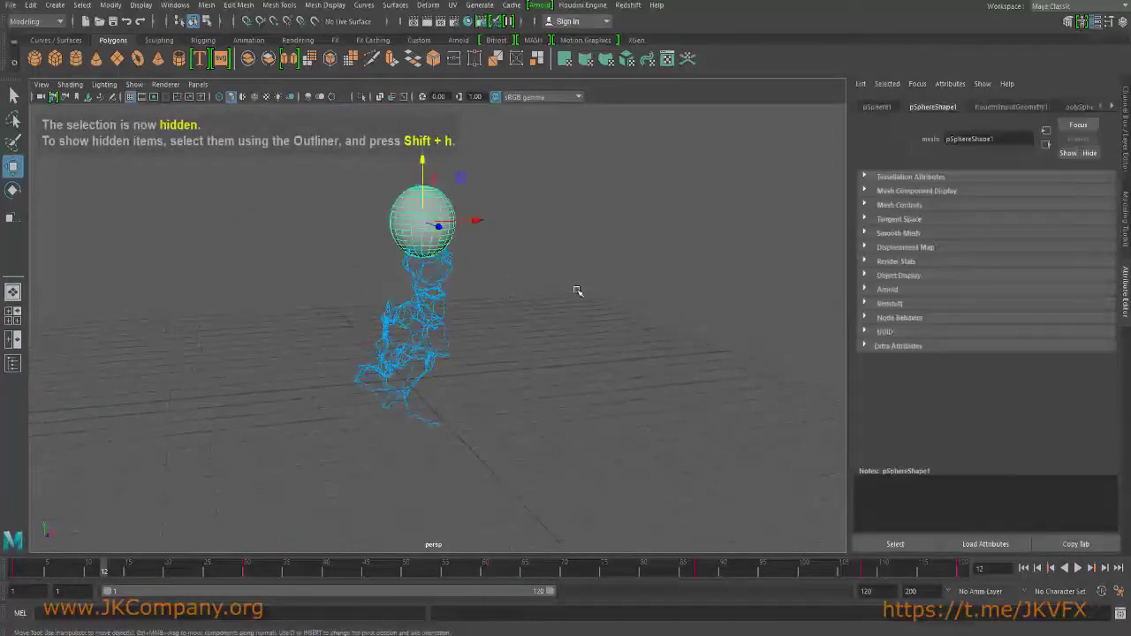
{"action": "key", "text": "ctrl+h"}
{"action": "left_click", "coordinate": [438, 282]}
{"action": "key", "text": "f"}
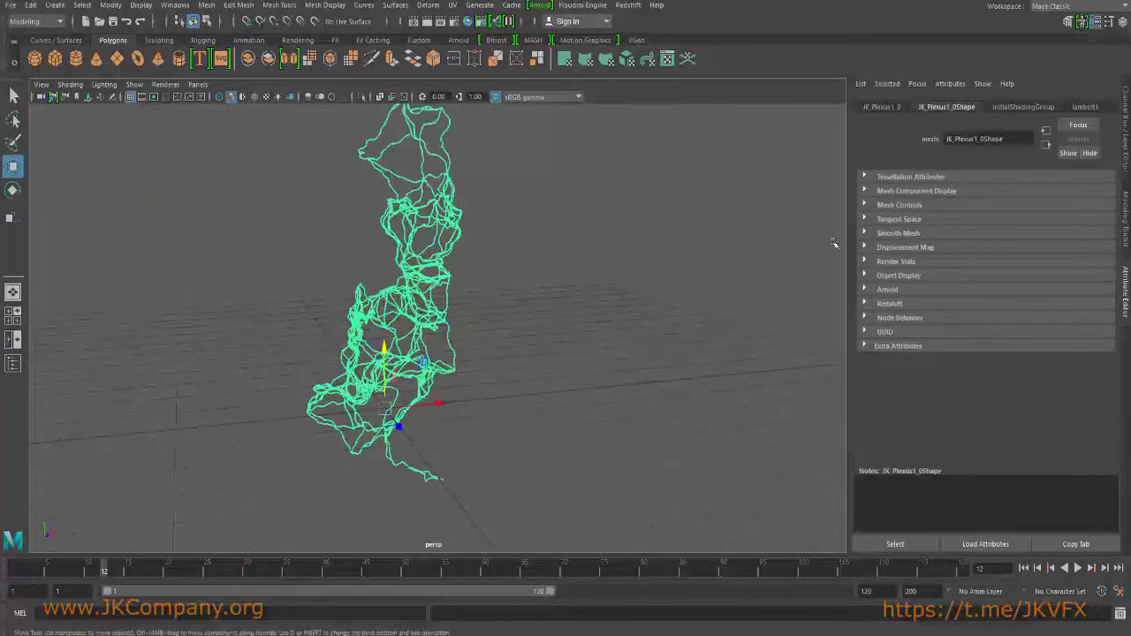
{"action": "left_click", "coordinate": [879, 107]}
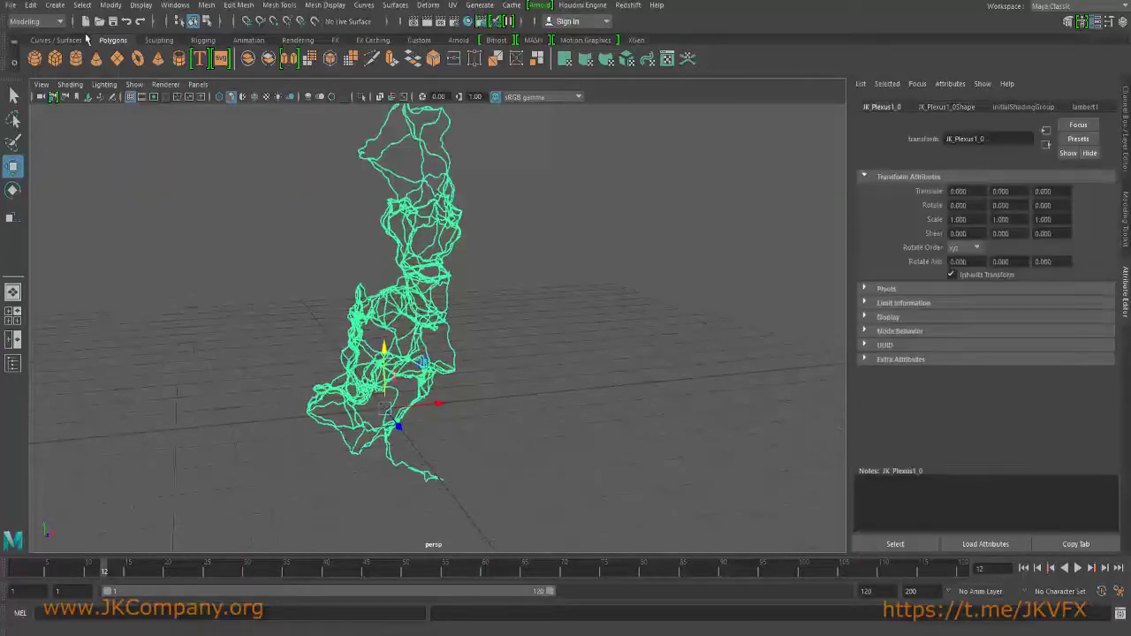
Select JK_Plexus1 in the Outliner and turn off Lightning Mode.
{"action": "left_click", "coordinate": [177, 4]}
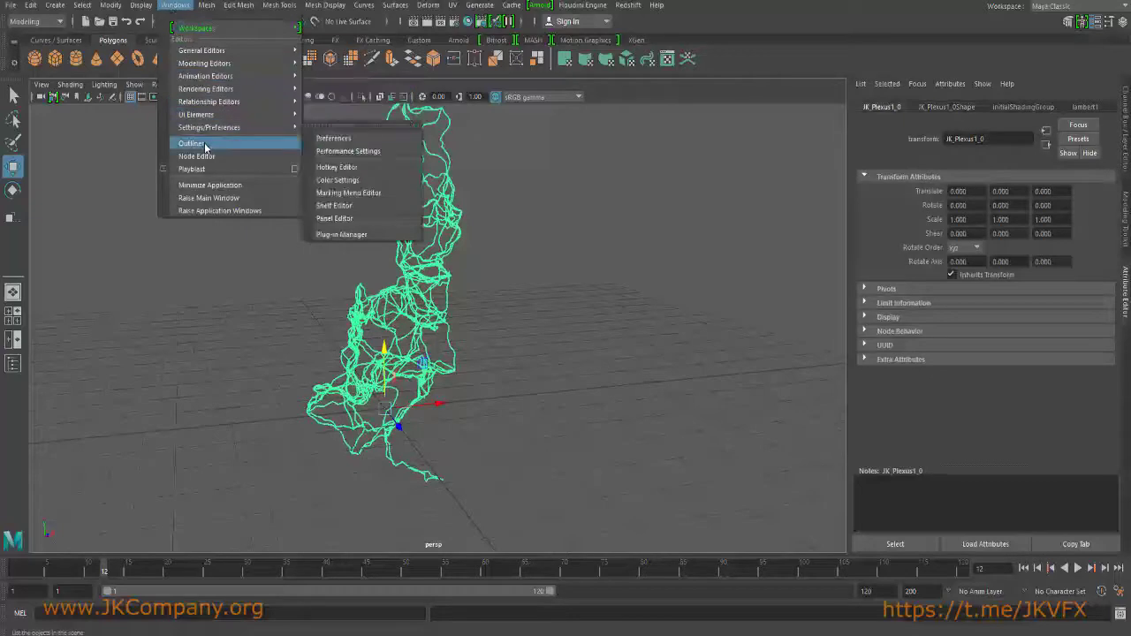
{"action": "left_click", "coordinate": [213, 173]}
{"action": "left_click", "coordinate": [201, 233]}
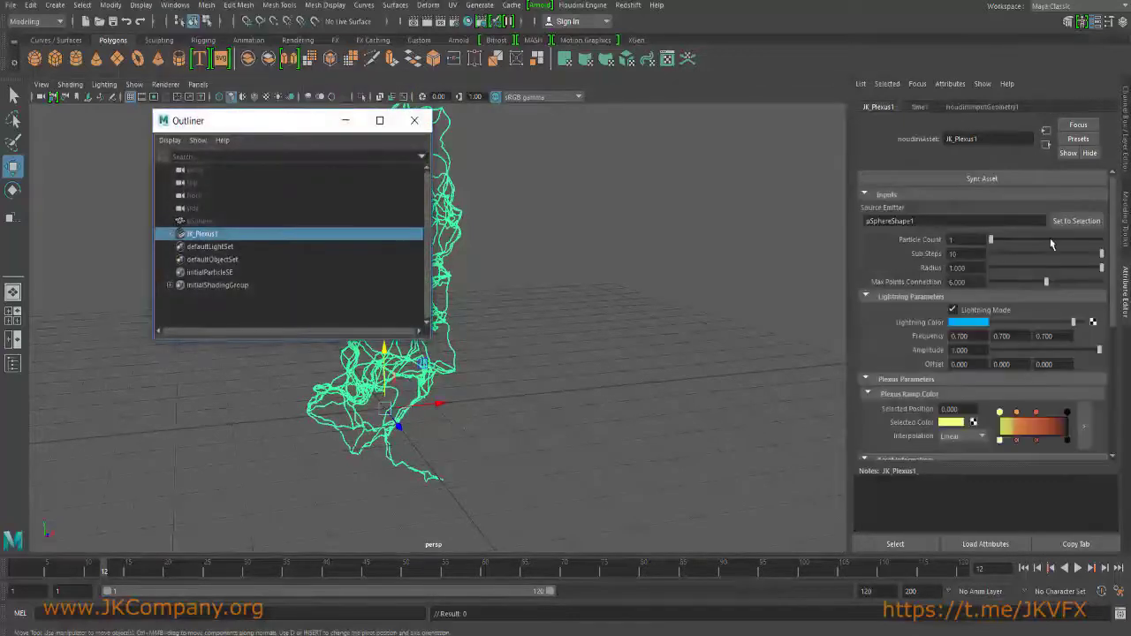
{"action": "left_click", "coordinate": [970, 315]}
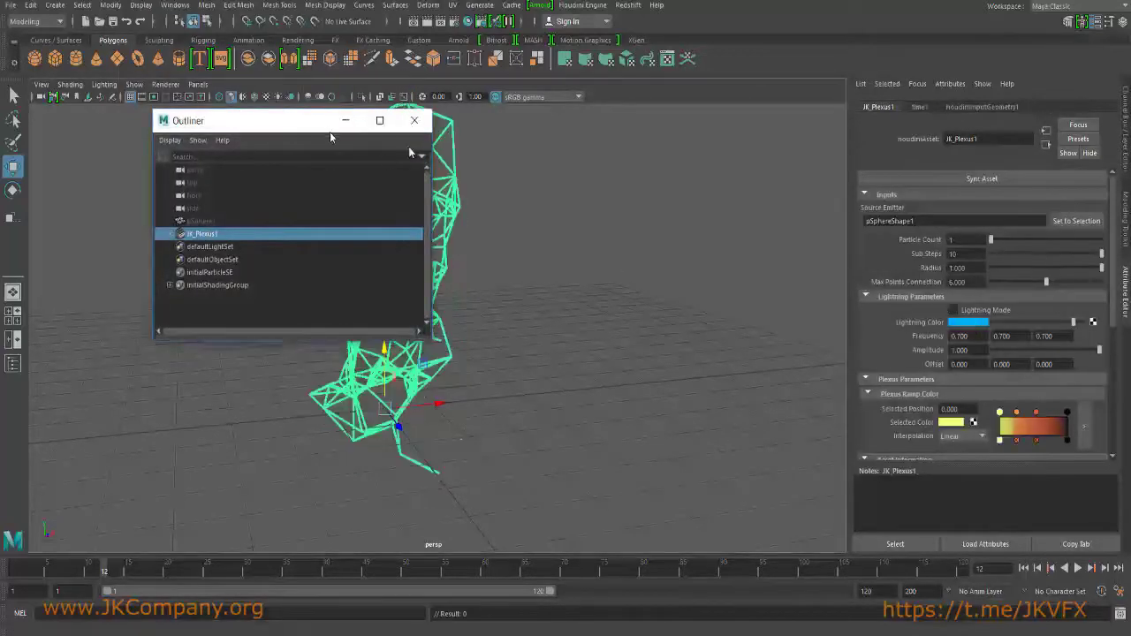
{"action": "left_click_drag", "start_coordinate": [332, 122], "coordinate": [805, 150]}
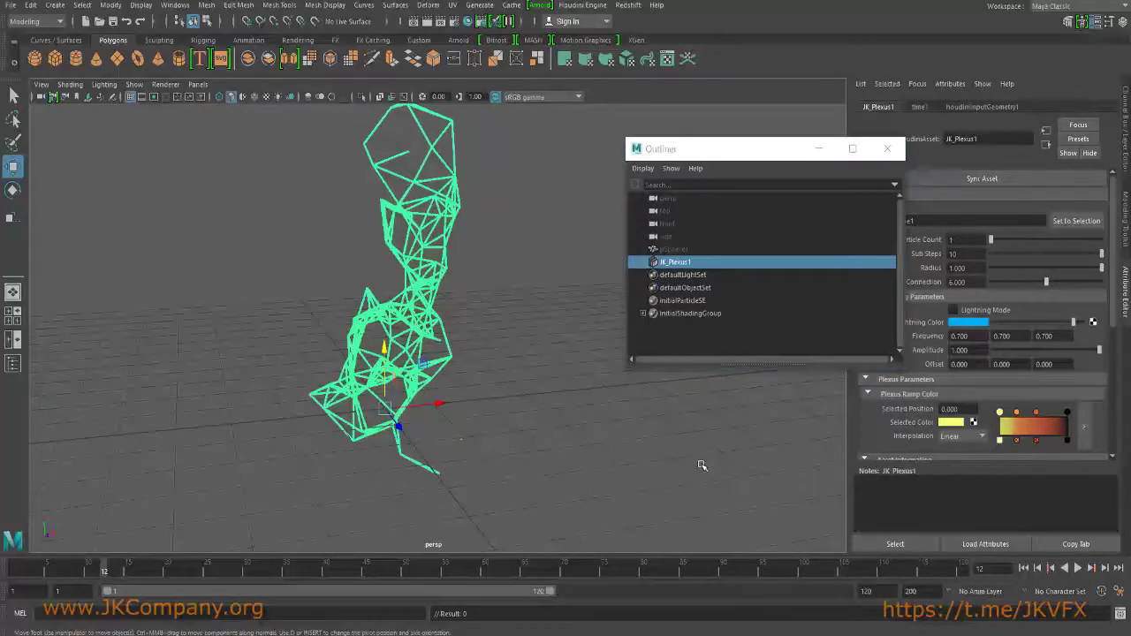
Deselect, then rewind and play back the yellow-to-orange triangle plexus web.
{"action": "left_click", "coordinate": [699, 462]}
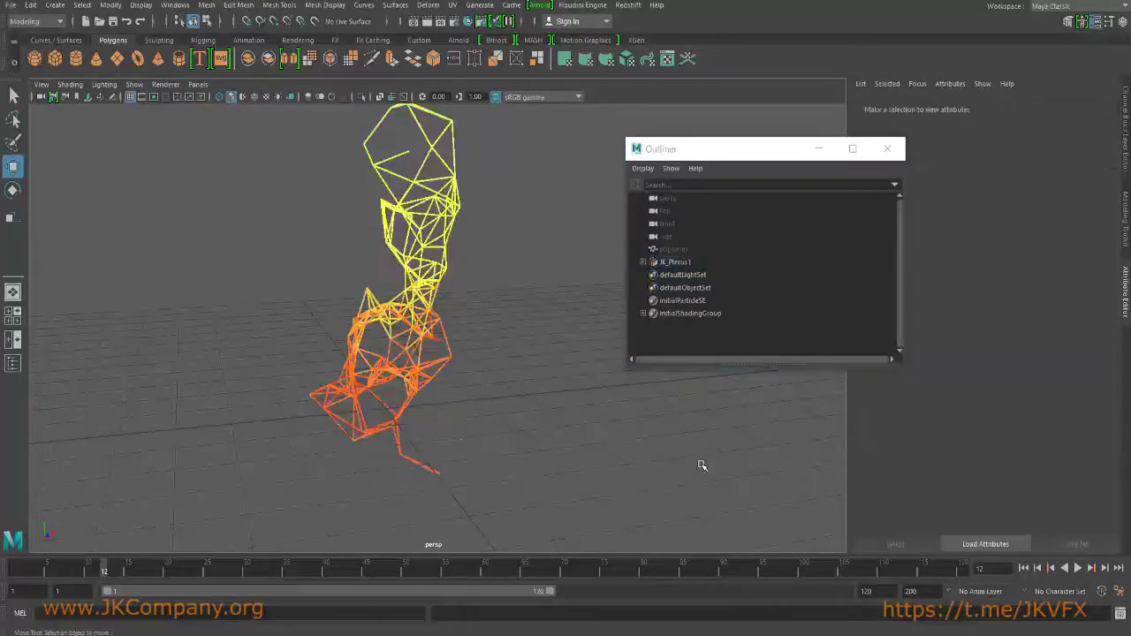
{"action": "left_click", "coordinate": [44, 572]}
{"action": "key", "text": "alt+v"}
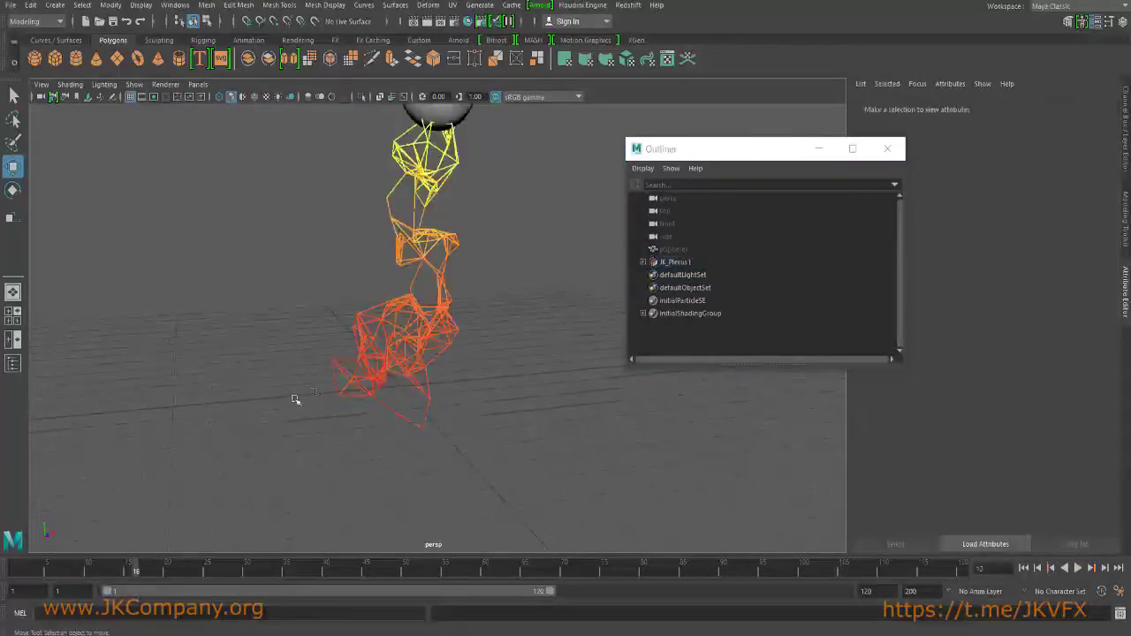
{"action": "key", "text": "alt+v"}
{"action": "left_click", "coordinate": [326, 413]}
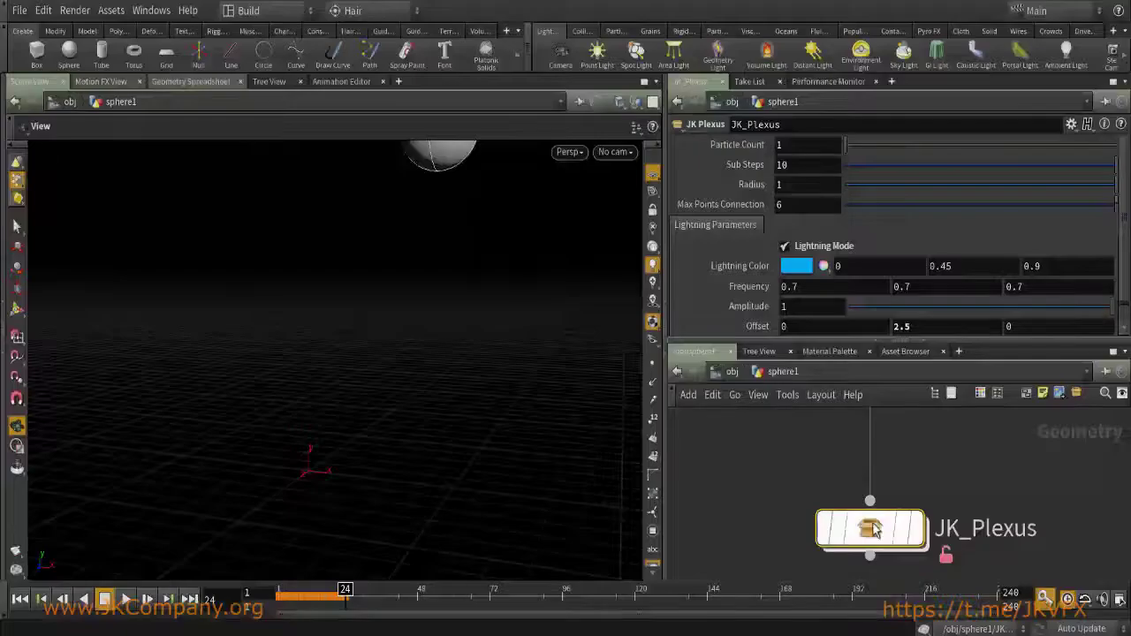
Select sphere2 in the network and display the color1 node's output.
{"action": "scroll", "coordinate": [808, 477], "scroll_direction": "up", "scroll_amount": 10}
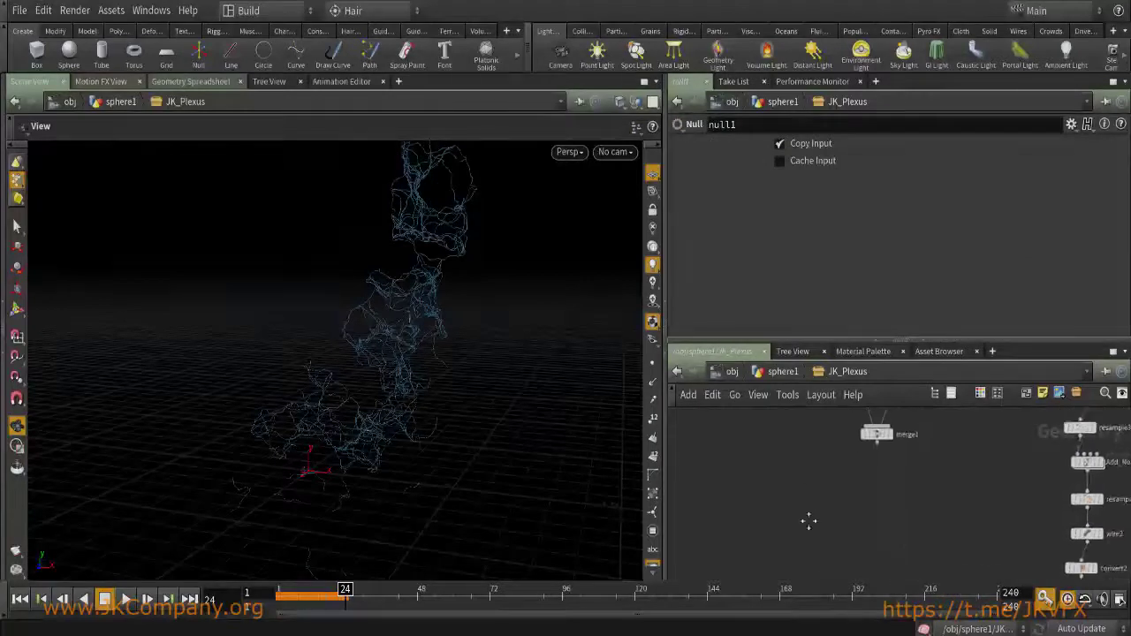
{"action": "scroll", "coordinate": [751, 528], "scroll_direction": "up", "scroll_amount": 3}
{"action": "left_click_drag", "start_coordinate": [751, 528], "coordinate": [905, 438]}
{"action": "middle_click_drag", "start_coordinate": [727, 507], "coordinate": [869, 493]}
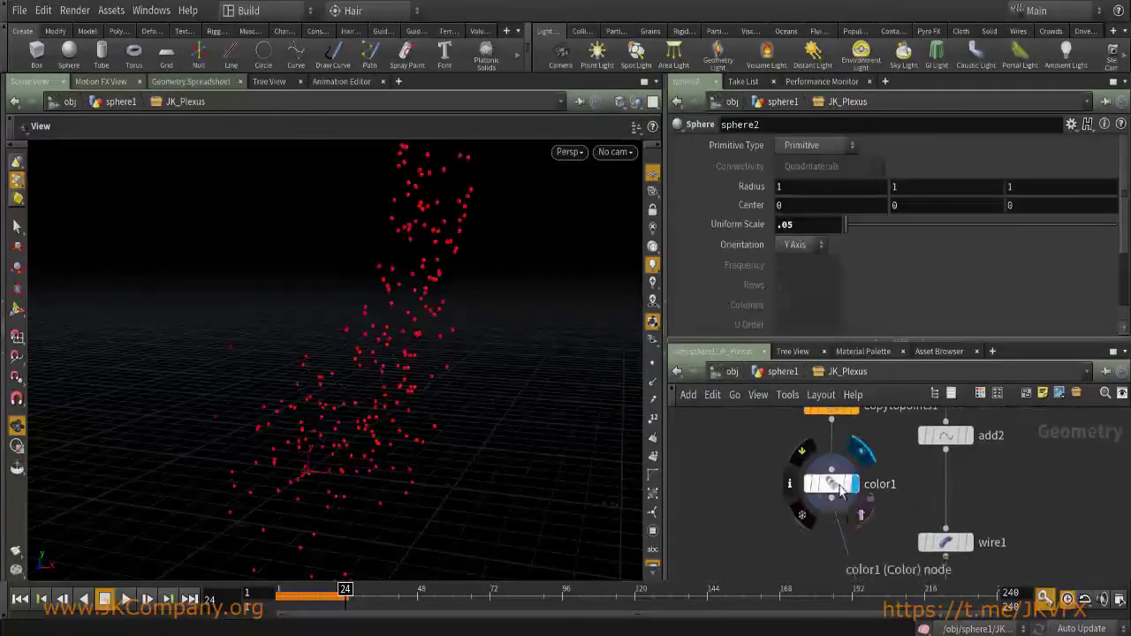
{"action": "left_click", "coordinate": [861, 495]}
{"action": "middle_click_drag", "start_coordinate": [770, 462], "coordinate": [724, 565]}
{"action": "scroll", "coordinate": [360, 396], "scroll_direction": "up", "scroll_amount": 5}
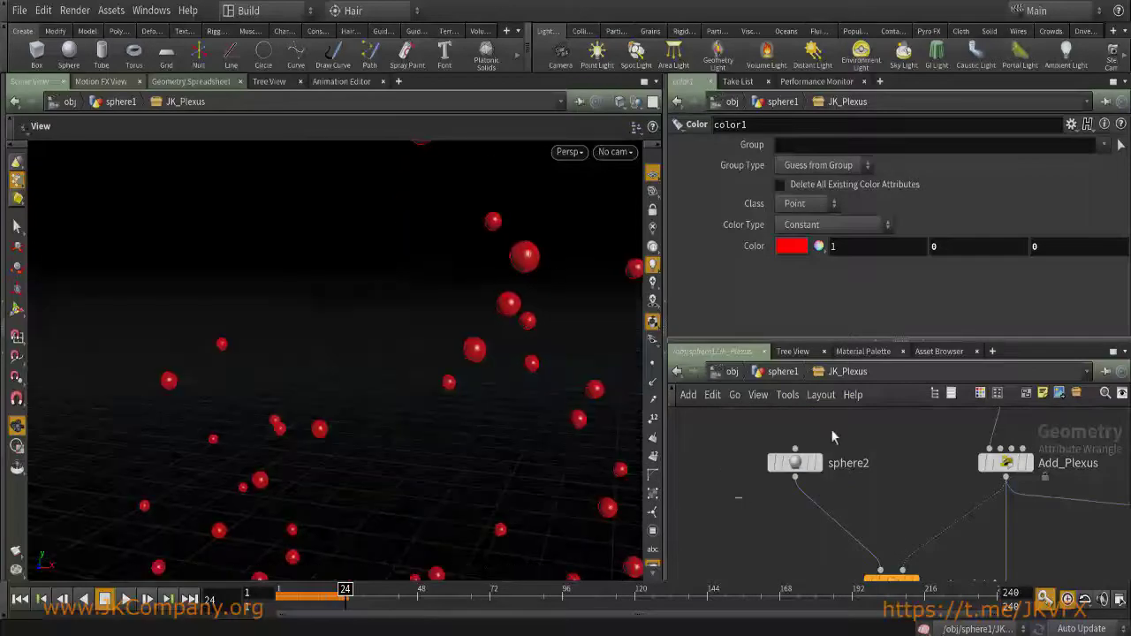
Set sphere2's primitive type to Polygon with frequency 2.
{"action": "left_click", "coordinate": [794, 463]}
{"action": "left_click", "coordinate": [801, 149]}
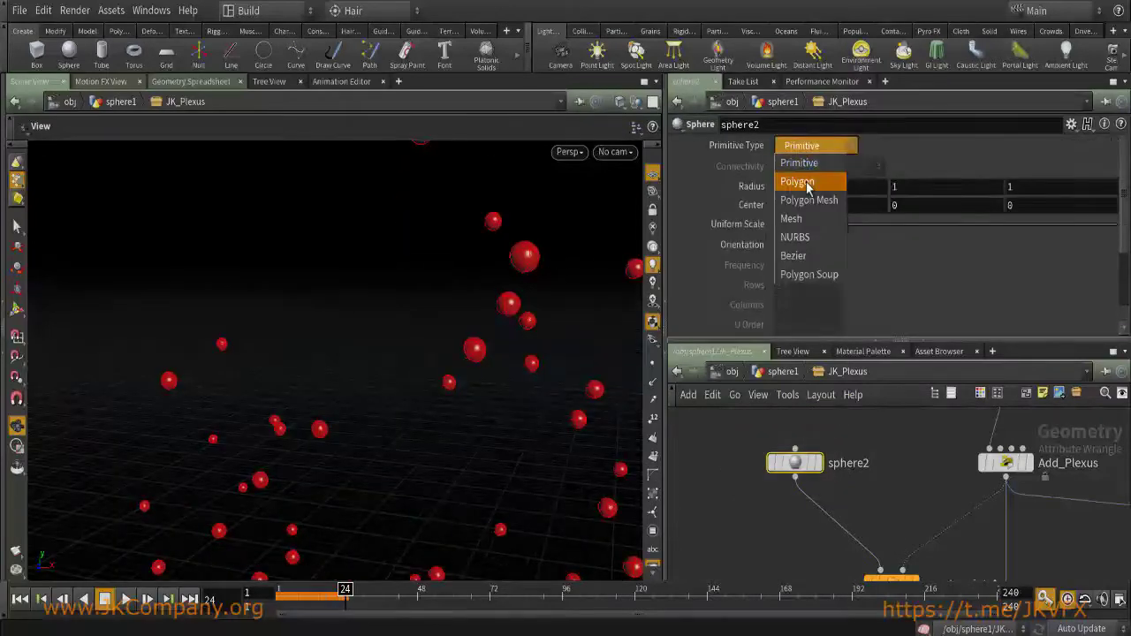
{"action": "left_click", "coordinate": [806, 182]}
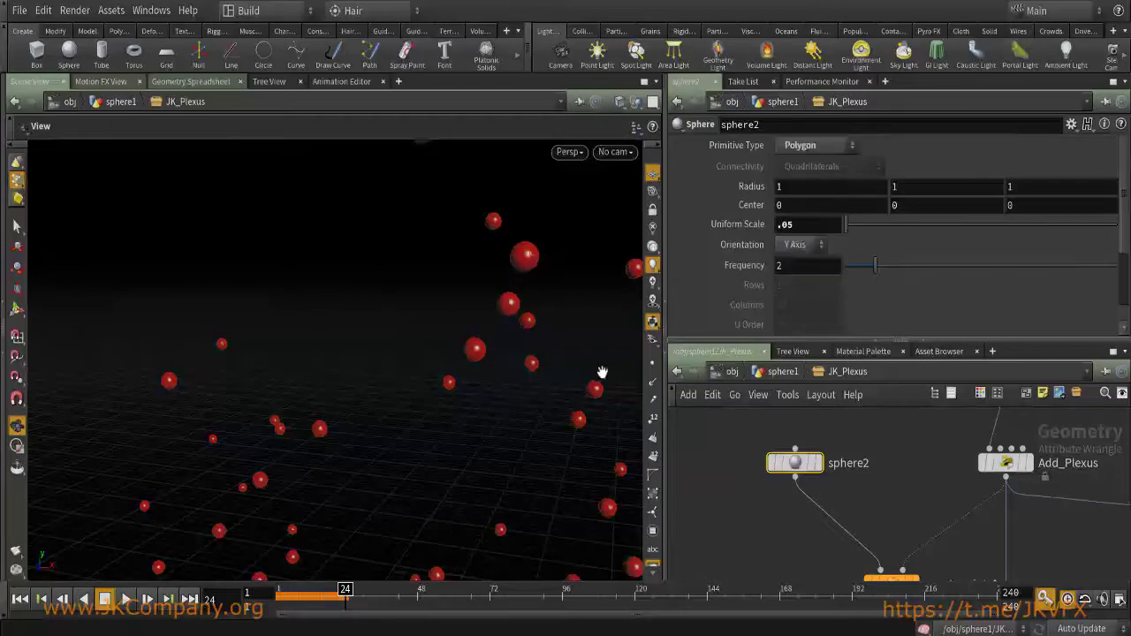
{"action": "left_click_drag", "start_coordinate": [875, 265], "coordinate": [846, 267]}
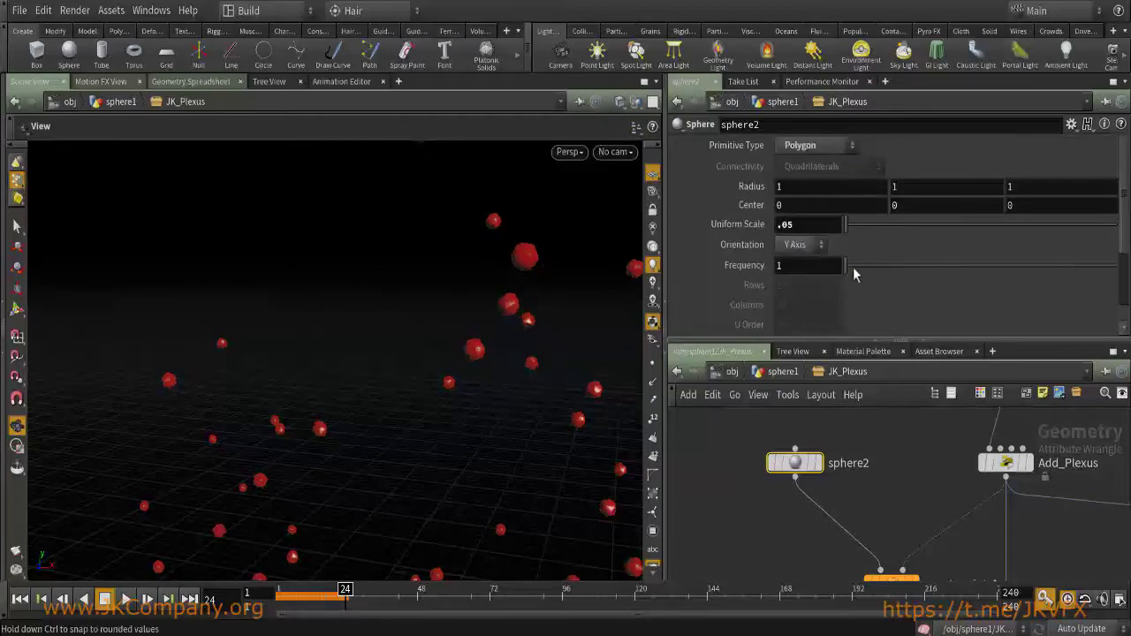
{"action": "left_click_drag", "start_coordinate": [853, 274], "coordinate": [867, 274]}
Save the JK_Plexus asset definition to JK_Plexus.hda.
{"action": "key", "text": "u"}
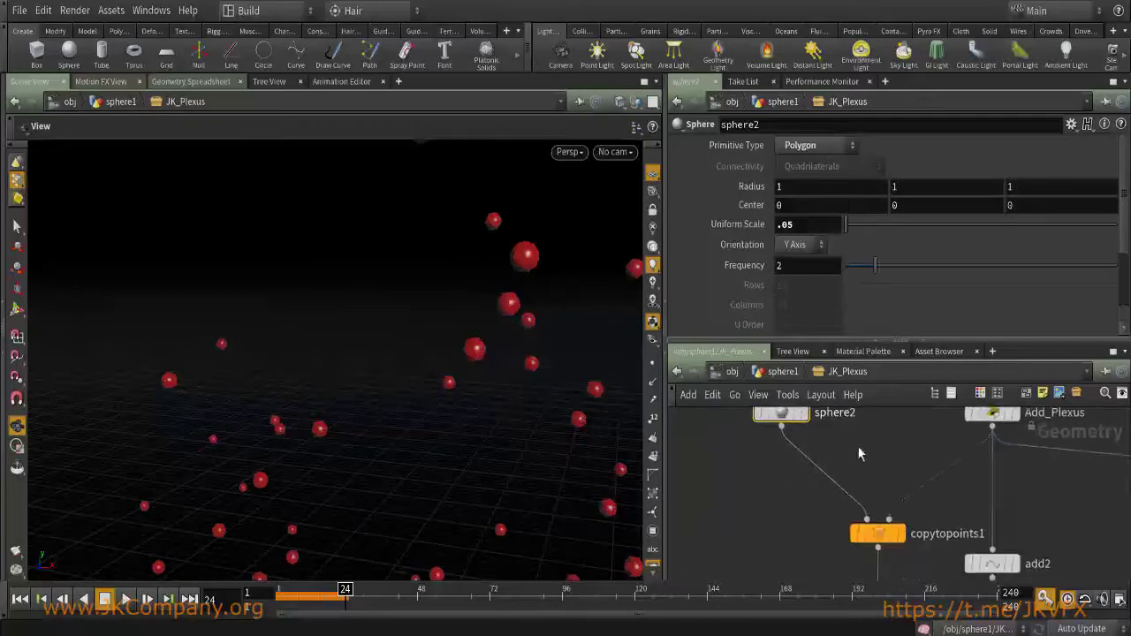
{"action": "right_click", "coordinate": [865, 510]}
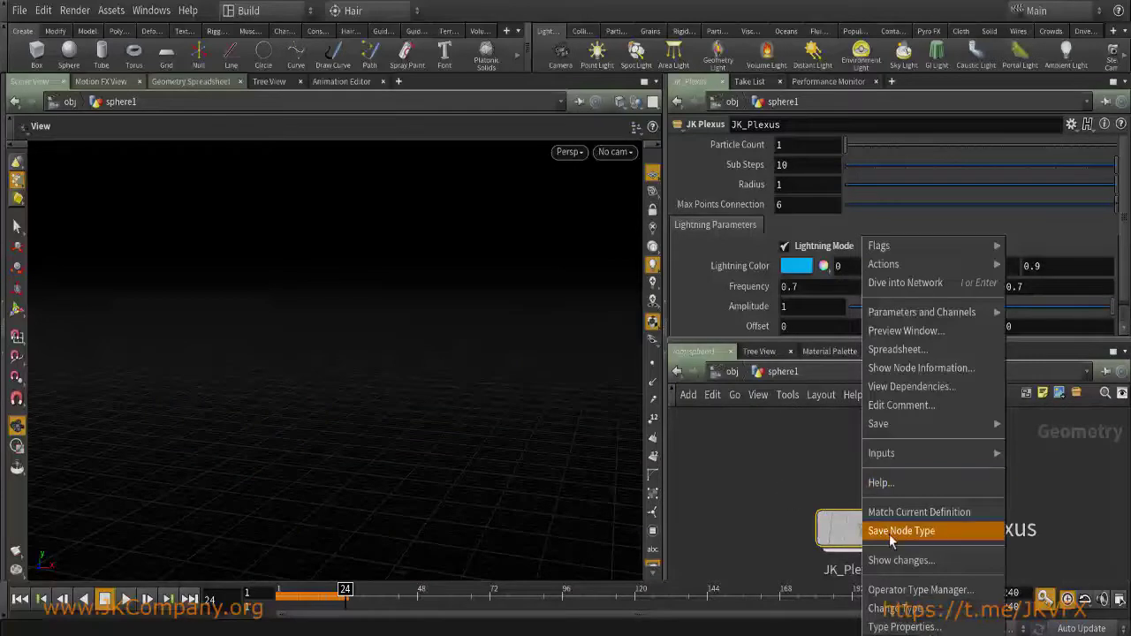
{"action": "left_click", "coordinate": [939, 534]}
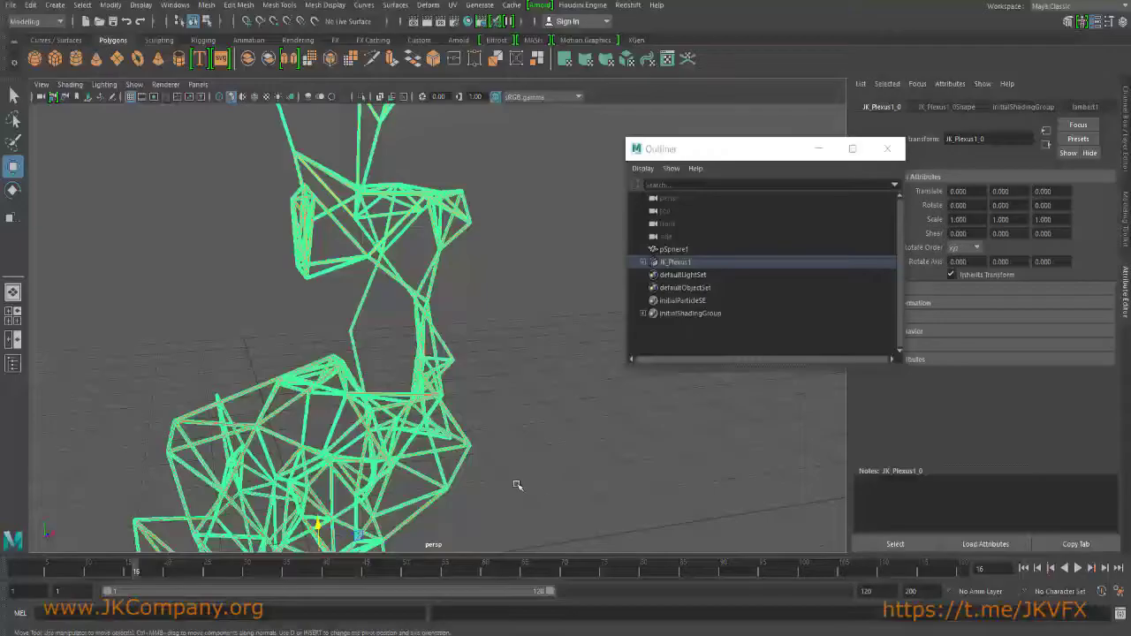
Rewind to the first frame, frame the scene and select JK_Plexus1.
{"action": "left_click", "coordinate": [1023, 568]}
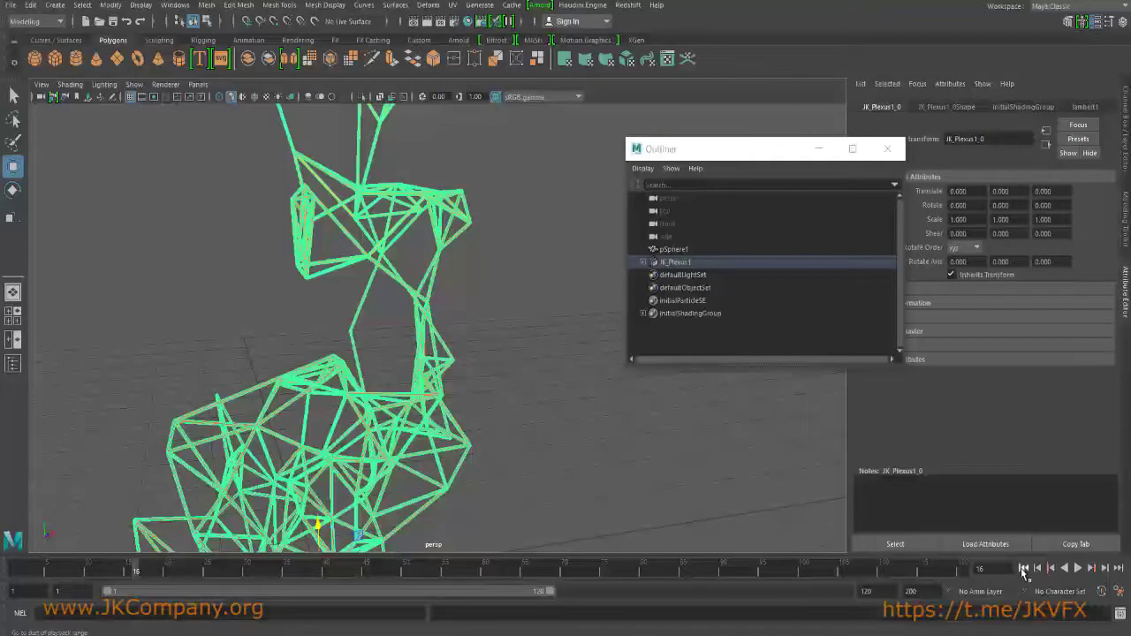
{"action": "key", "text": "f"}
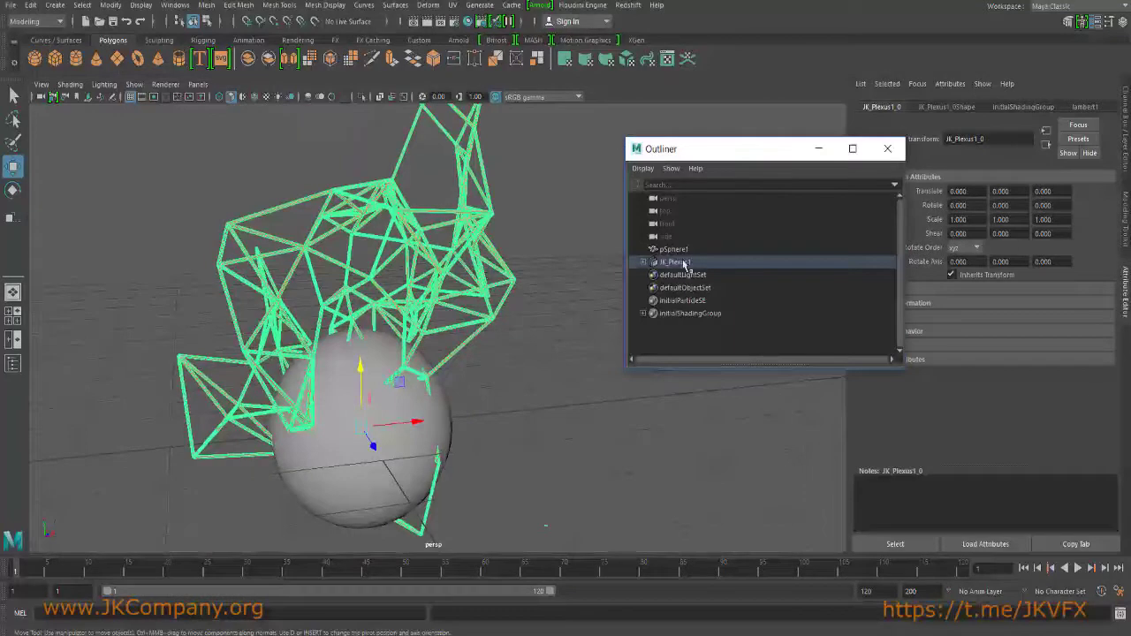
{"action": "left_click", "coordinate": [678, 263]}
{"action": "left_click_drag", "start_coordinate": [749, 154], "coordinate": [541, 221]}
{"action": "scroll", "coordinate": [908, 258], "scroll_direction": "down", "scroll_amount": 3}
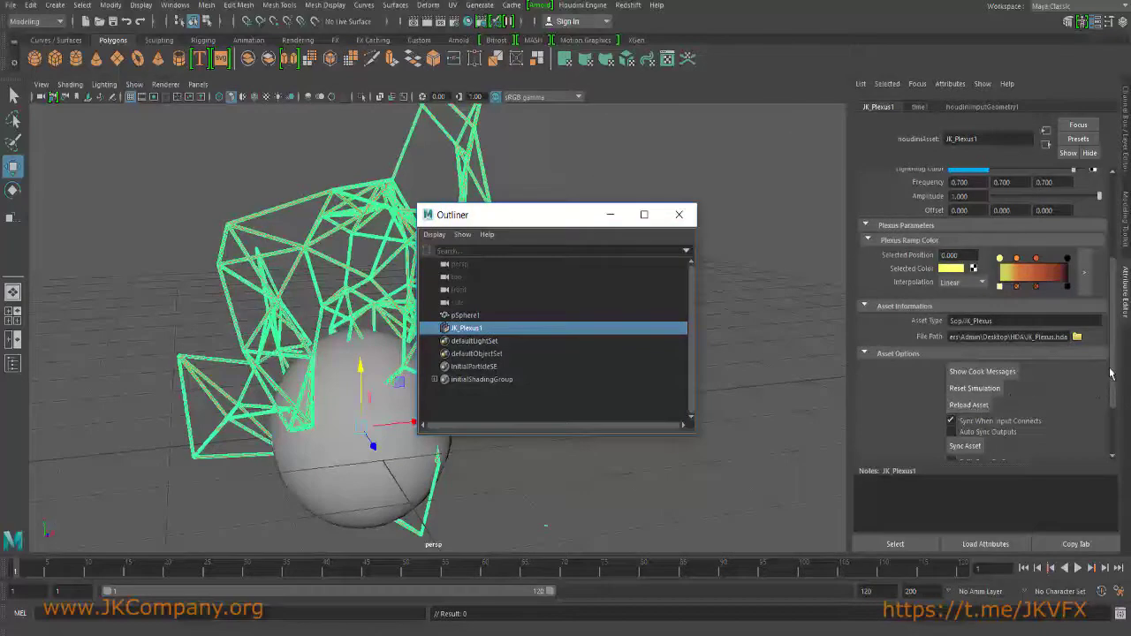
{"action": "left_click_drag", "start_coordinate": [1110, 378], "coordinate": [1110, 177]}
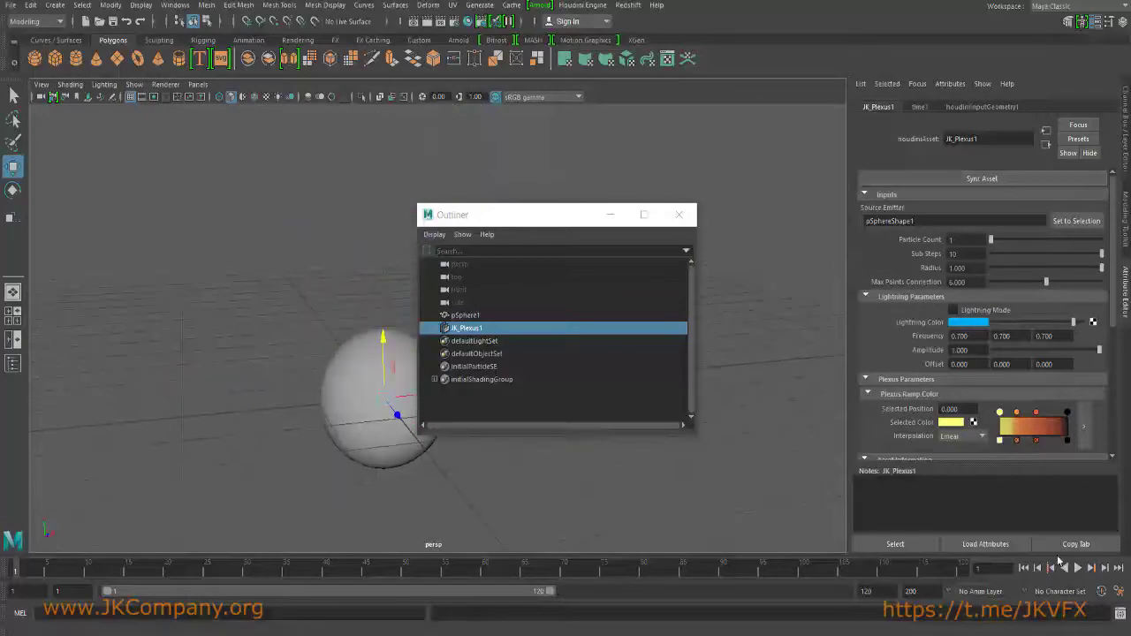
Play back the yellow-to-red plexus growth and close the Outliner.
{"action": "left_click", "coordinate": [1078, 569]}
{"action": "left_click", "coordinate": [1078, 569]}
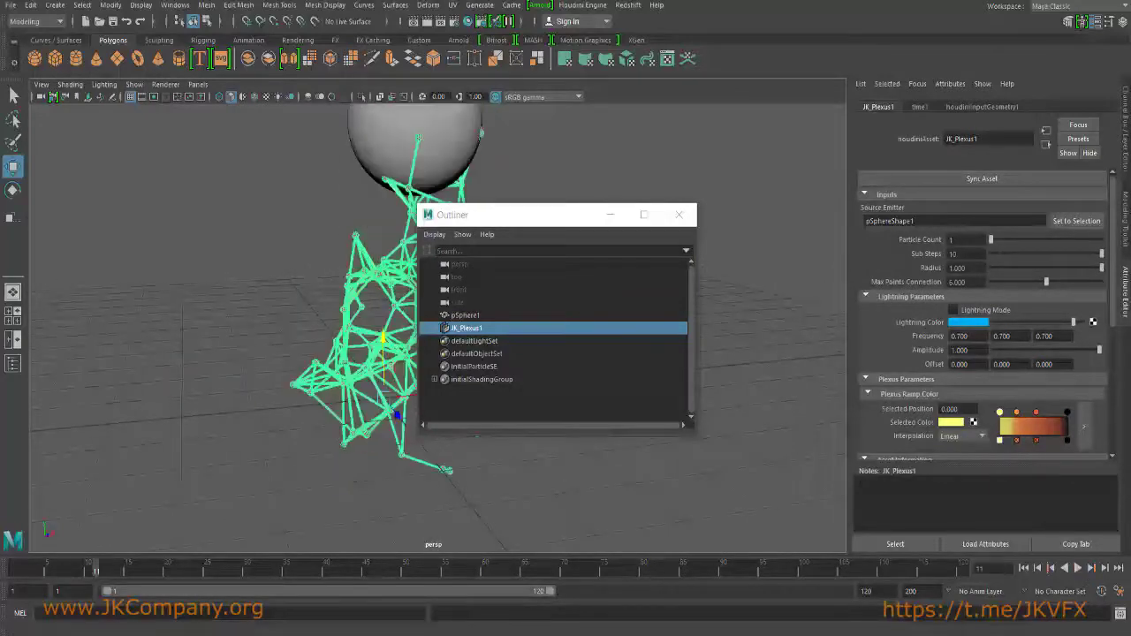
{"action": "left_click", "coordinate": [757, 306]}
{"action": "left_click", "coordinate": [678, 214]}
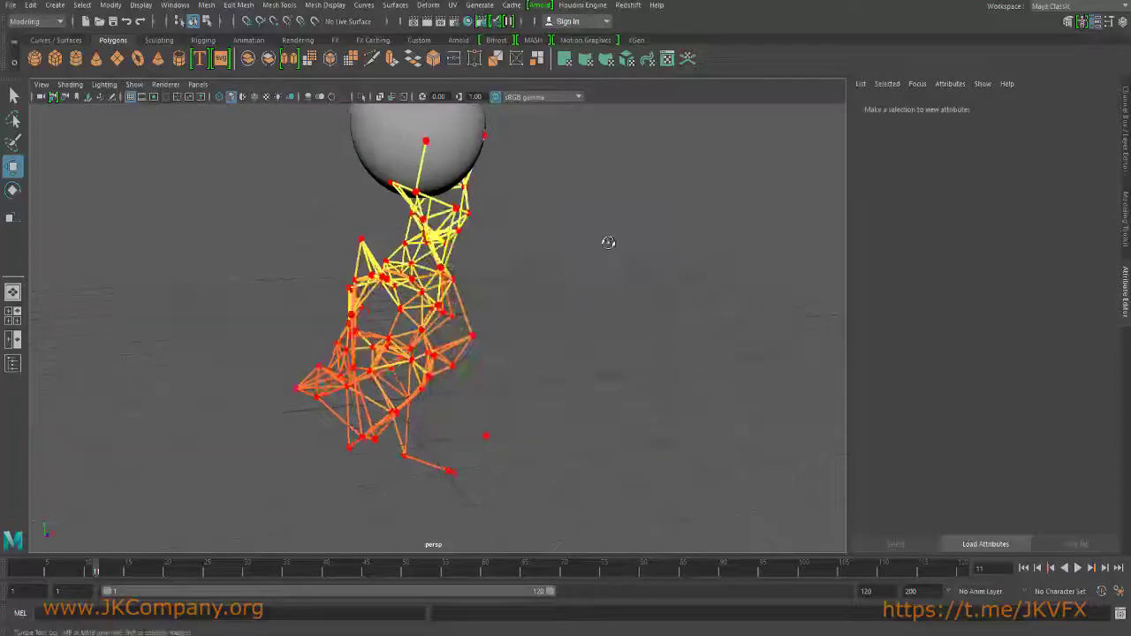
{"action": "left_click", "coordinate": [1078, 569]}
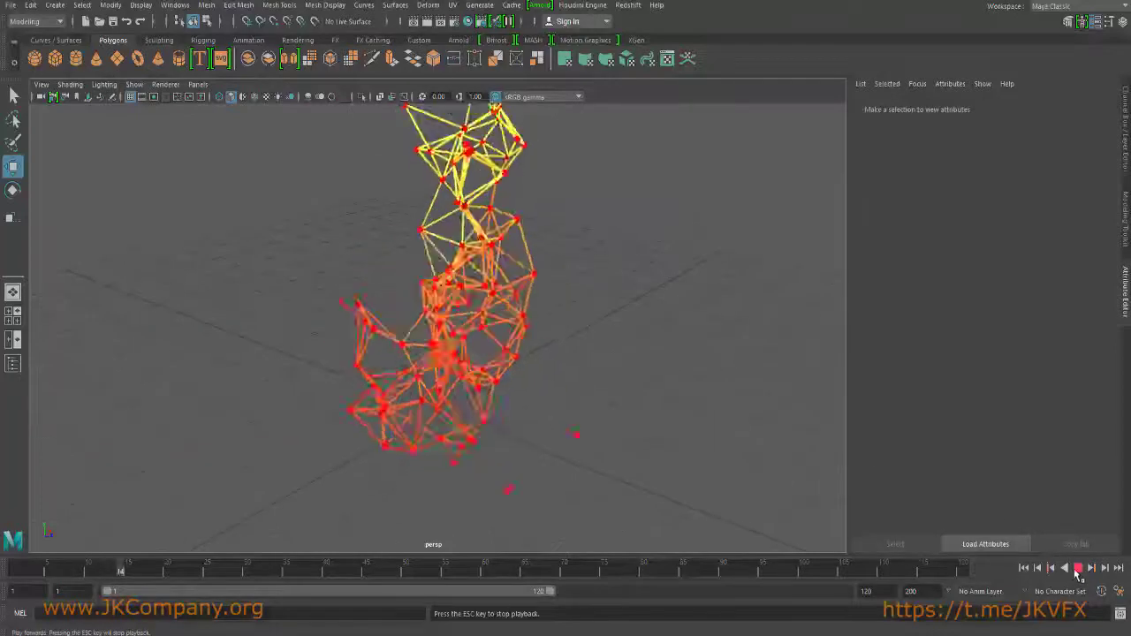
{"action": "left_click_drag", "start_coordinate": [683, 339], "coordinate": [750, 323], "text": "alt"}
{"action": "left_click", "coordinate": [536, 344]}
Select JK_Plexus1 from the Outliner to show its asset parameters.
{"action": "left_click", "coordinate": [175, 5]}
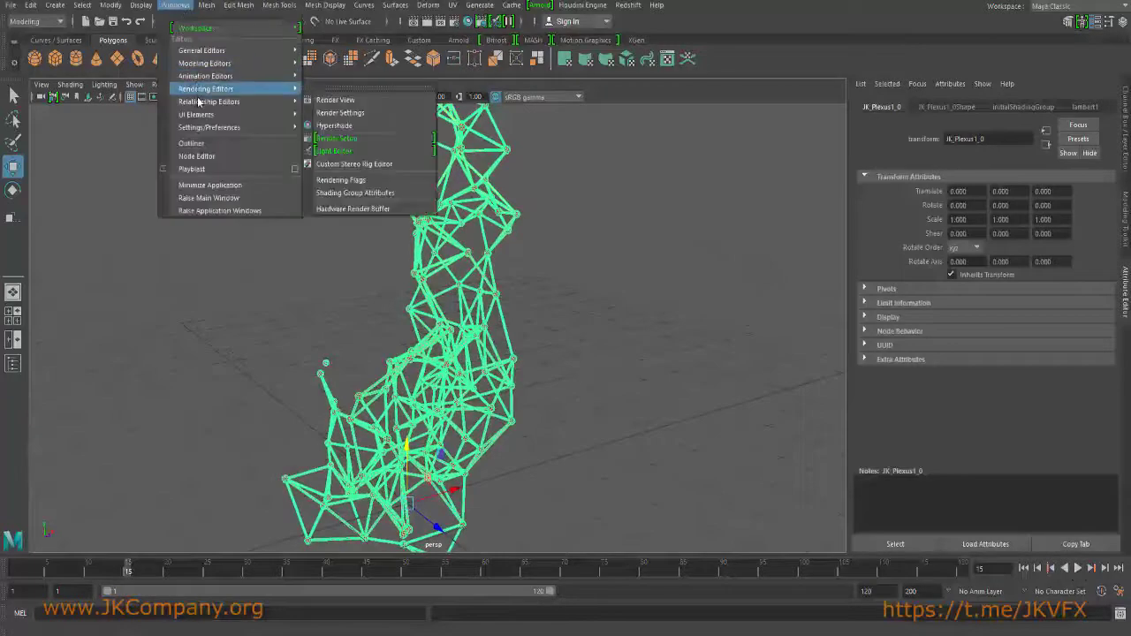
{"action": "left_click", "coordinate": [192, 144]}
{"action": "left_click", "coordinate": [203, 232]}
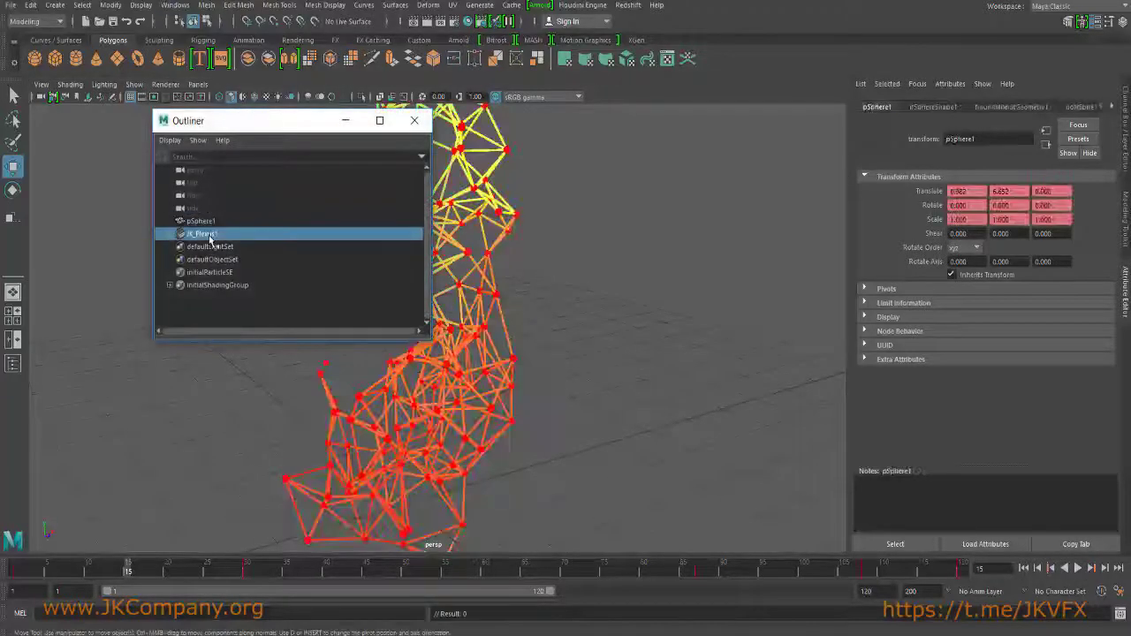
{"action": "scroll", "coordinate": [932, 340], "scroll_direction": "down", "scroll_amount": 3}
{"action": "scroll", "coordinate": [925, 296], "scroll_direction": "up", "scroll_amount": 3}
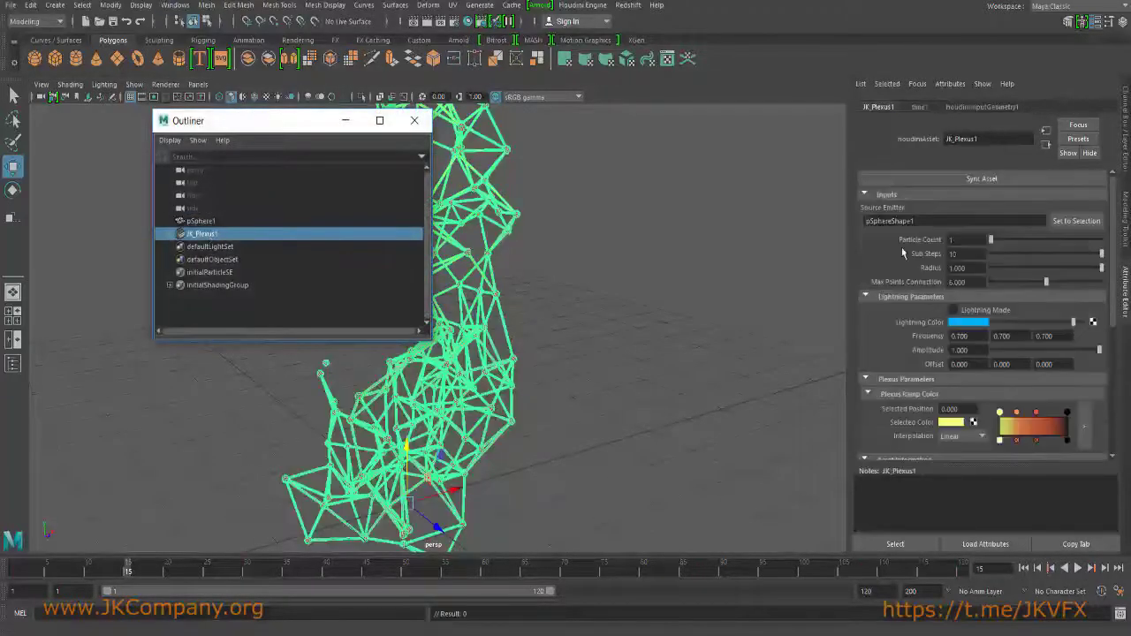
{"action": "left_click_drag", "start_coordinate": [278, 115], "coordinate": [96, 132]}
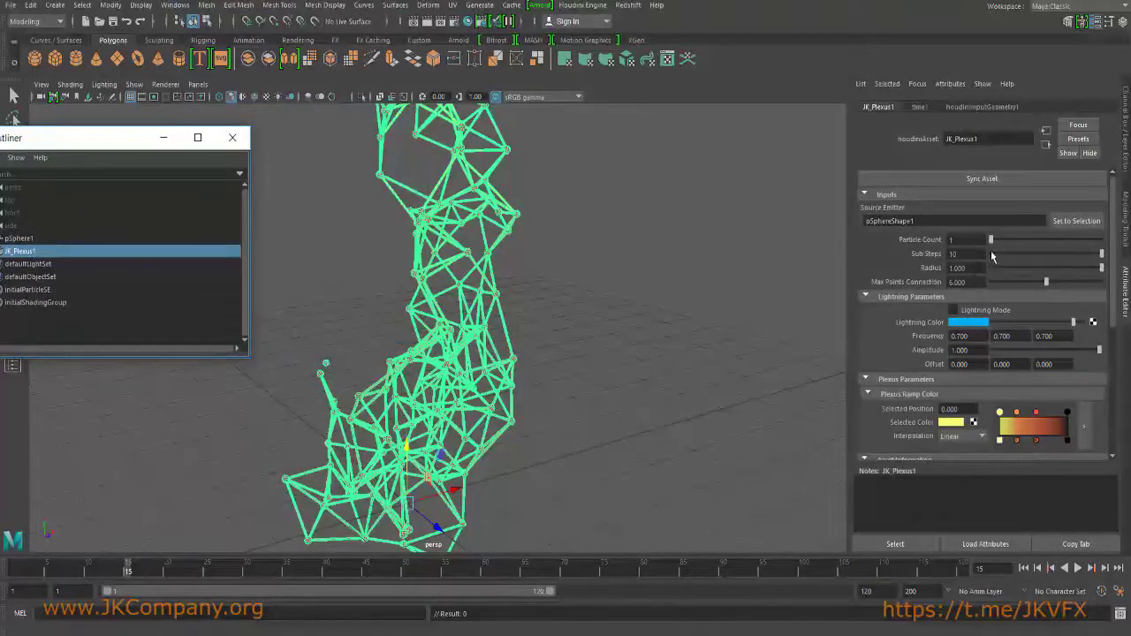
Set JK_Plexus1's Radius to 2 and Max Points Connection to 3.
{"action": "left_click", "coordinate": [957, 268]}
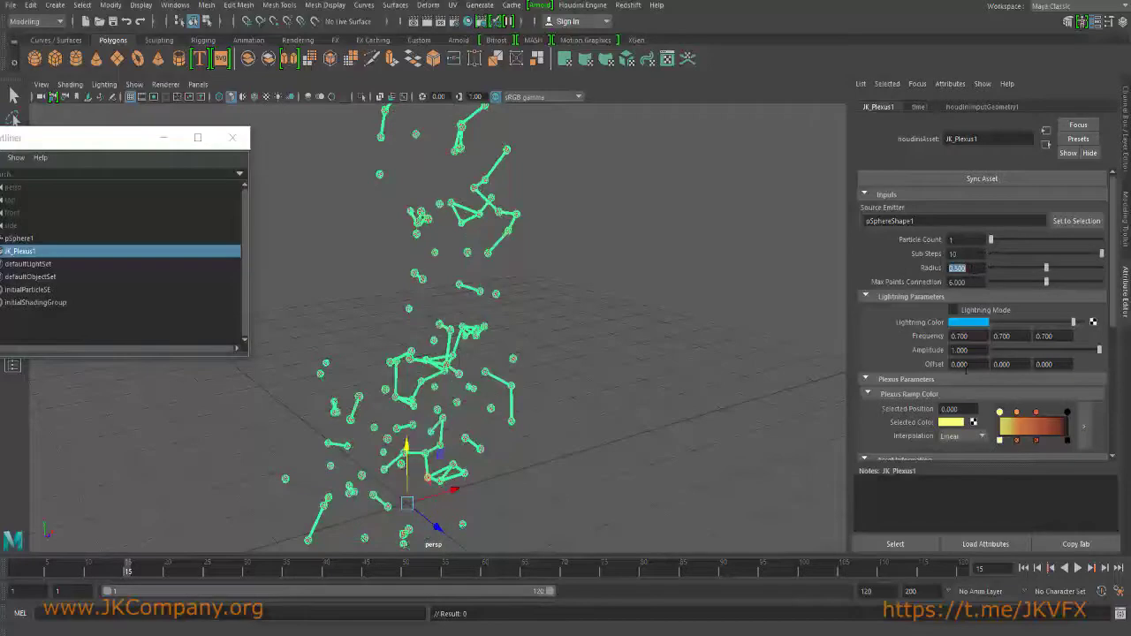
{"action": "left_click", "coordinate": [894, 543]}
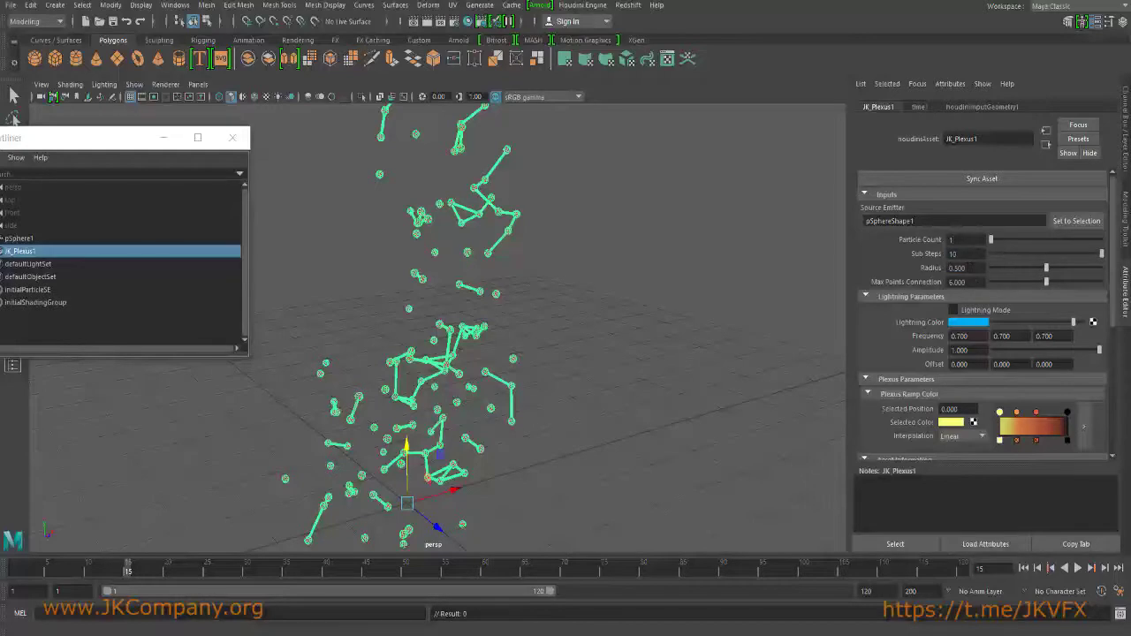
{"action": "type", "text": "2"}
{"action": "key", "text": "Return"}
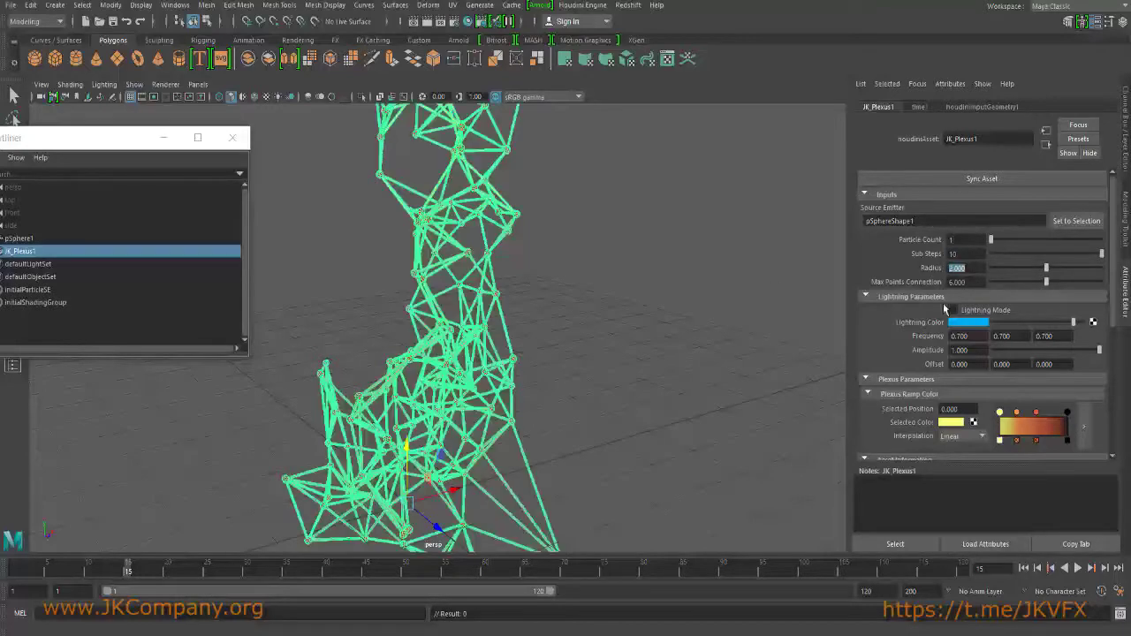
{"action": "key", "text": "Tab"}
{"action": "type", "text": "3"}
{"action": "key", "text": "Return"}
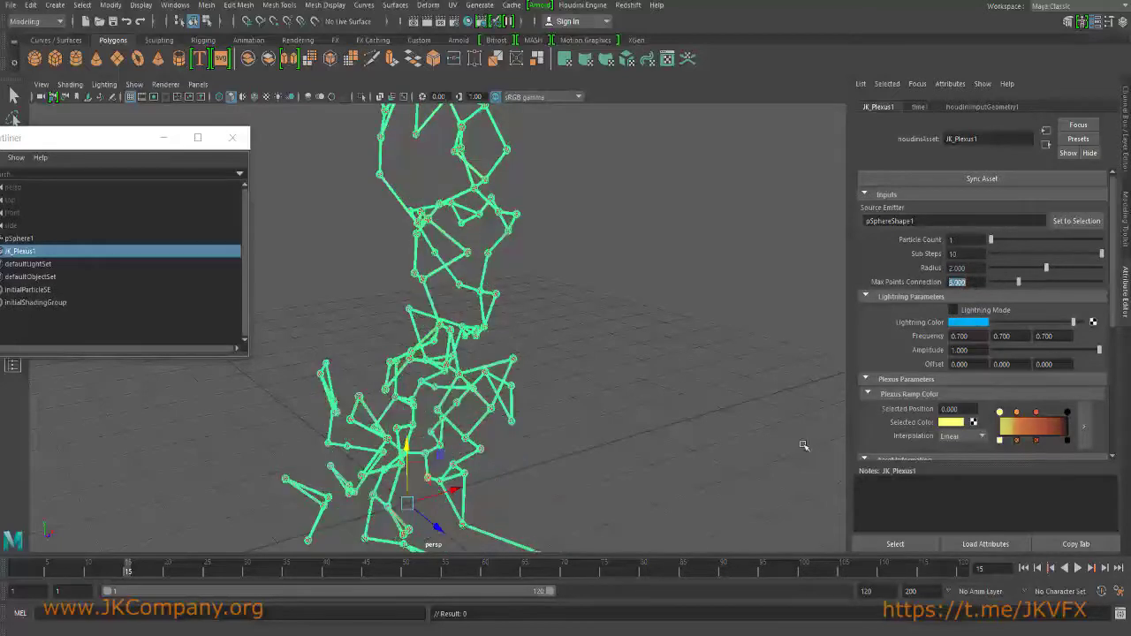
{"action": "left_click", "coordinate": [701, 335]}
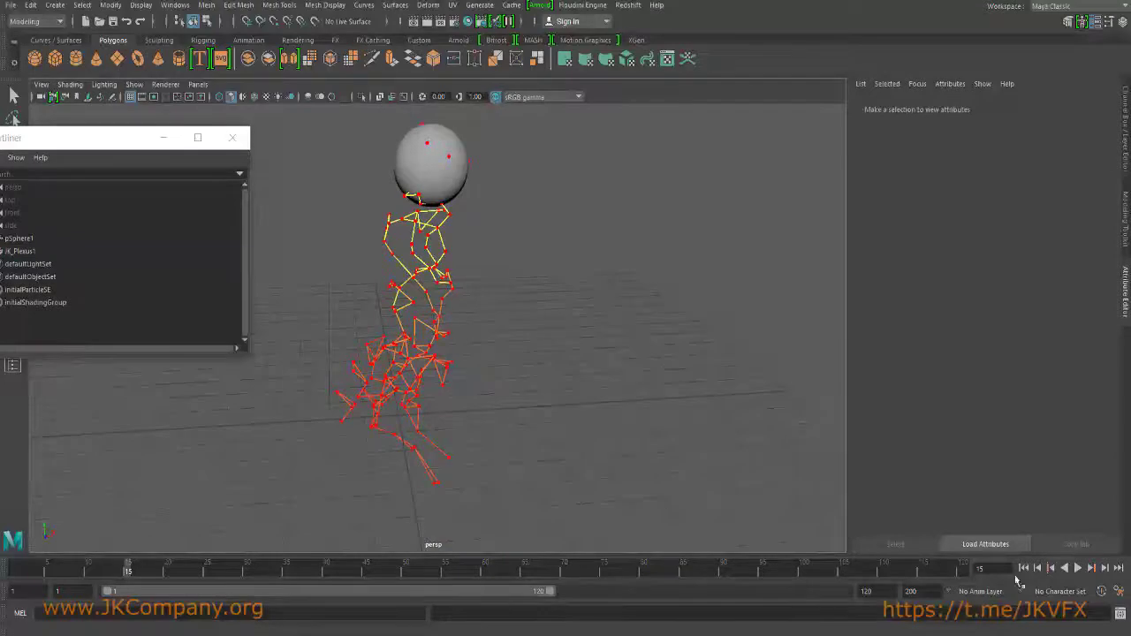
Replay the animation from frame 1 and inspect the plexus mesh's shape attributes.
{"action": "left_click", "coordinate": [1023, 567]}
{"action": "left_click", "coordinate": [1078, 570]}
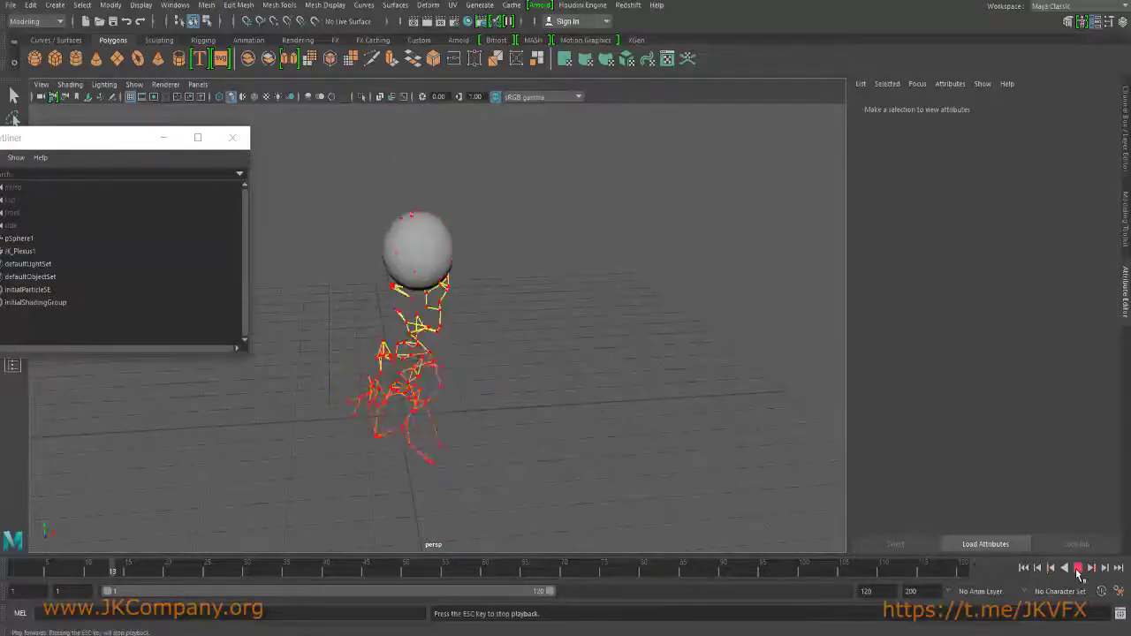
{"action": "left_click", "coordinate": [1078, 570]}
{"action": "left_click", "coordinate": [424, 292]}
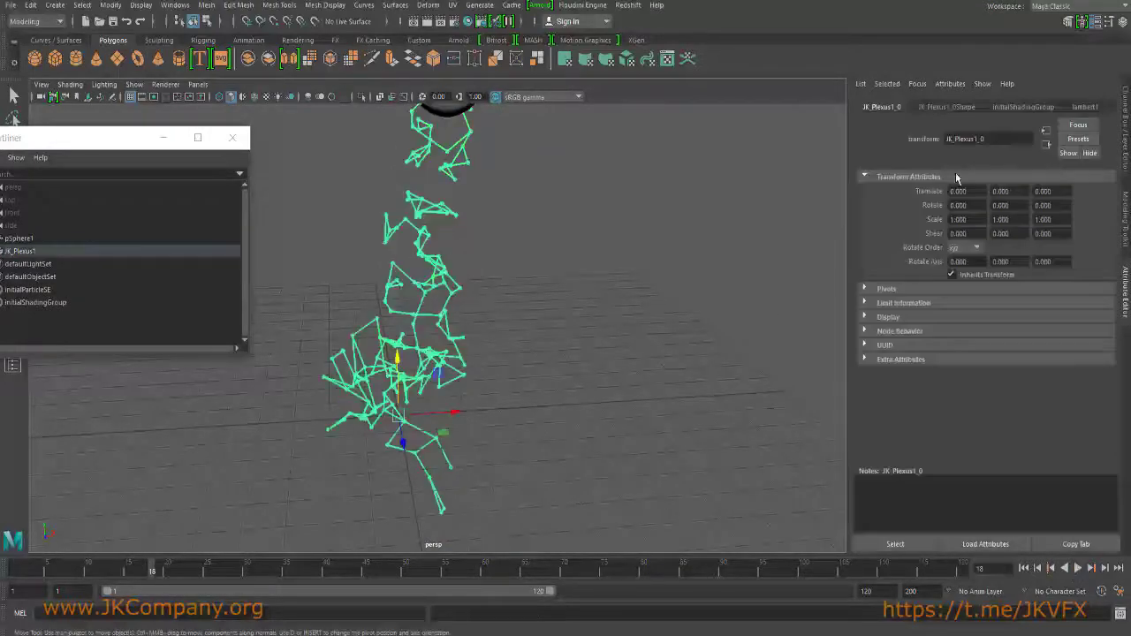
{"action": "left_click", "coordinate": [968, 107]}
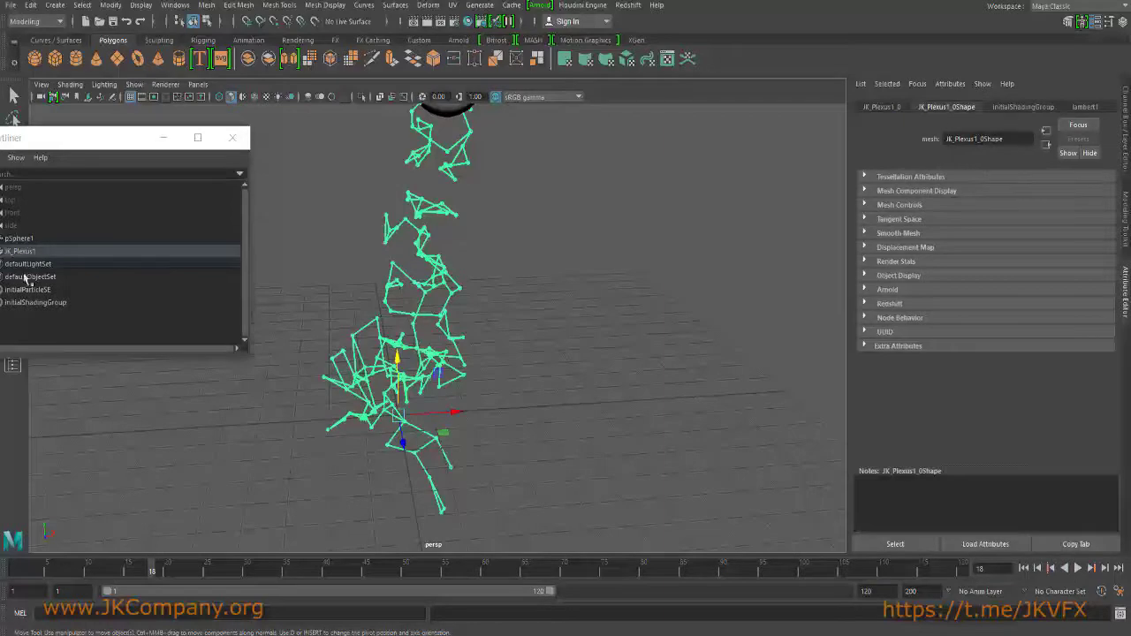
Turn Lightning Mode on for JK_Plexus1, keeping the blue lightning colour.
{"action": "left_click", "coordinate": [18, 238]}
{"action": "left_click", "coordinate": [35, 251]}
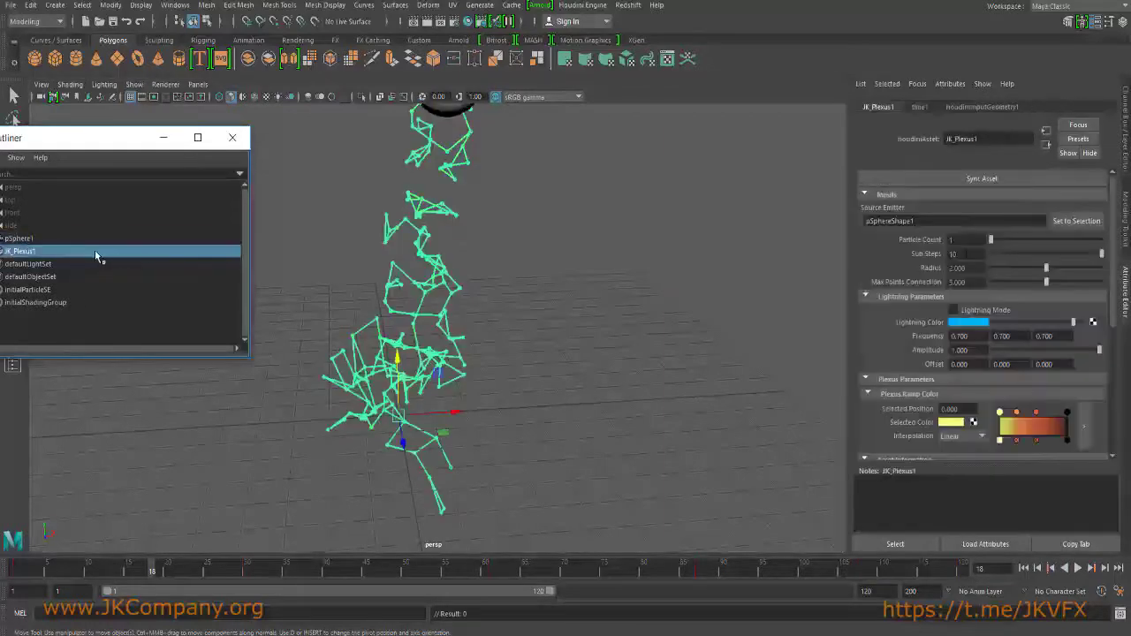
{"action": "left_click", "coordinate": [953, 310]}
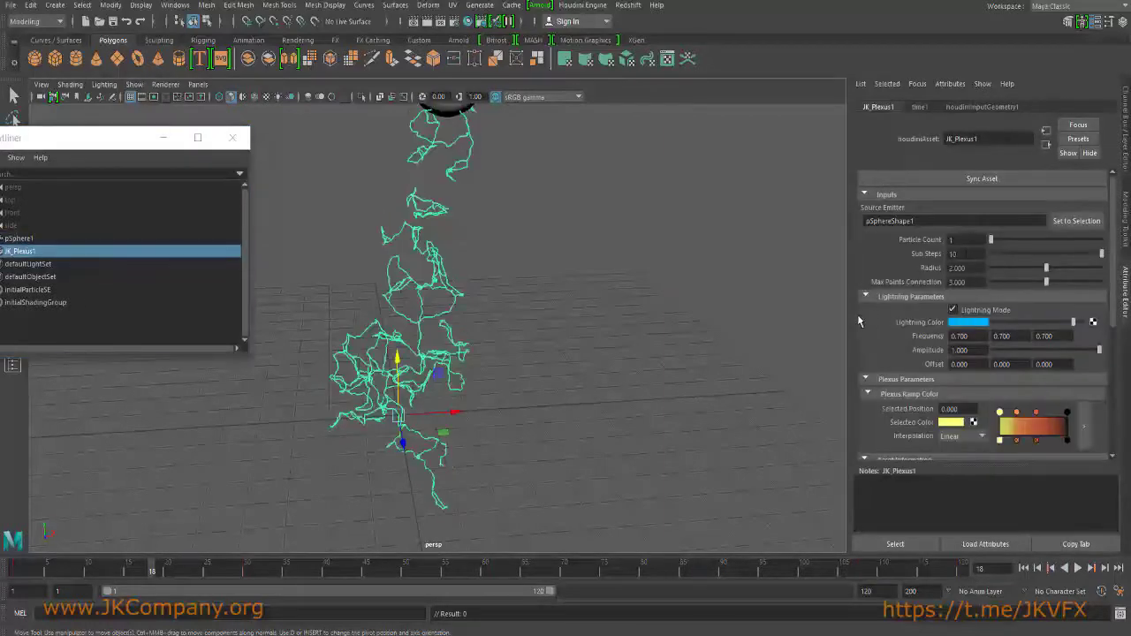
{"action": "left_click", "coordinate": [961, 324]}
{"action": "left_click", "coordinate": [921, 283]}
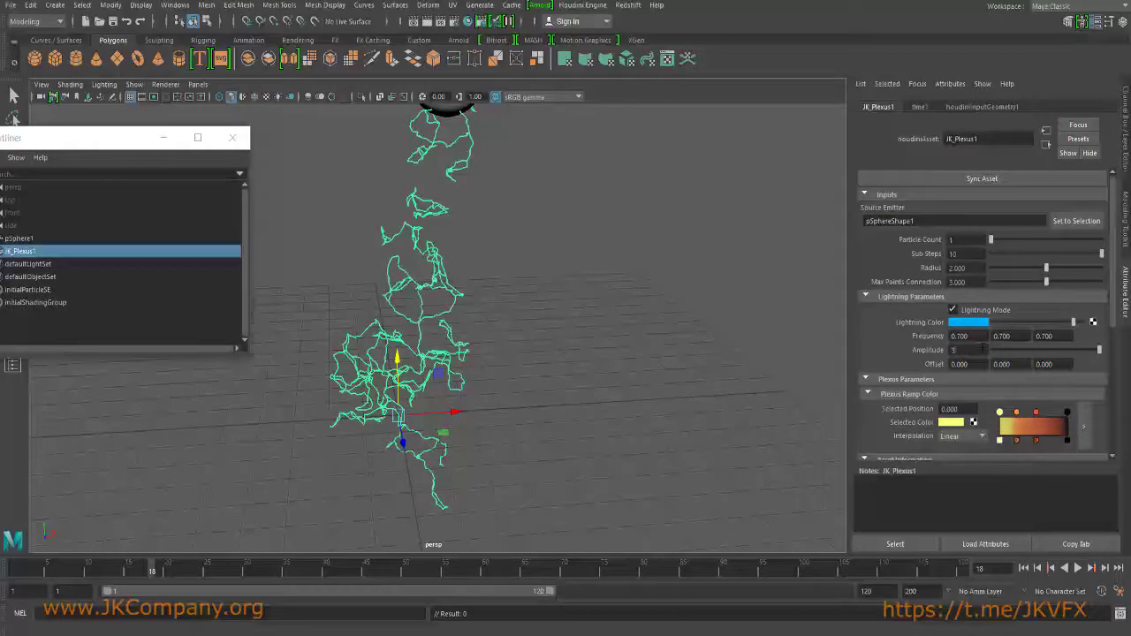
{"action": "left_click", "coordinate": [610, 319]}
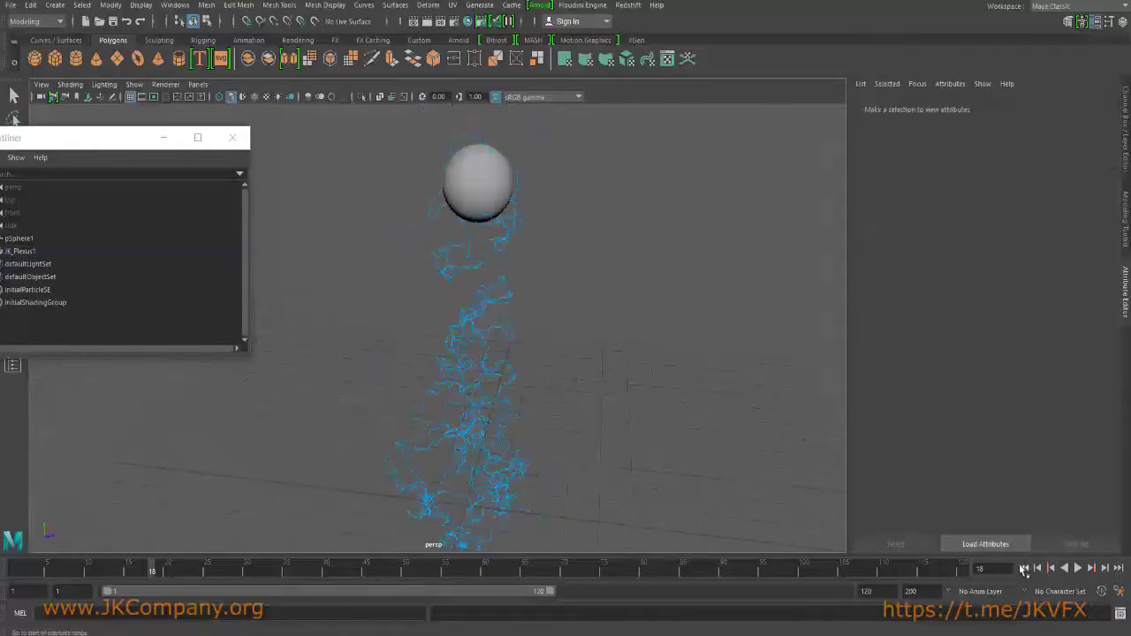
Preview the blue lightning animation from the start, then select the sphere.
{"action": "left_click", "coordinate": [1023, 568]}
{"action": "left_click", "coordinate": [1078, 568]}
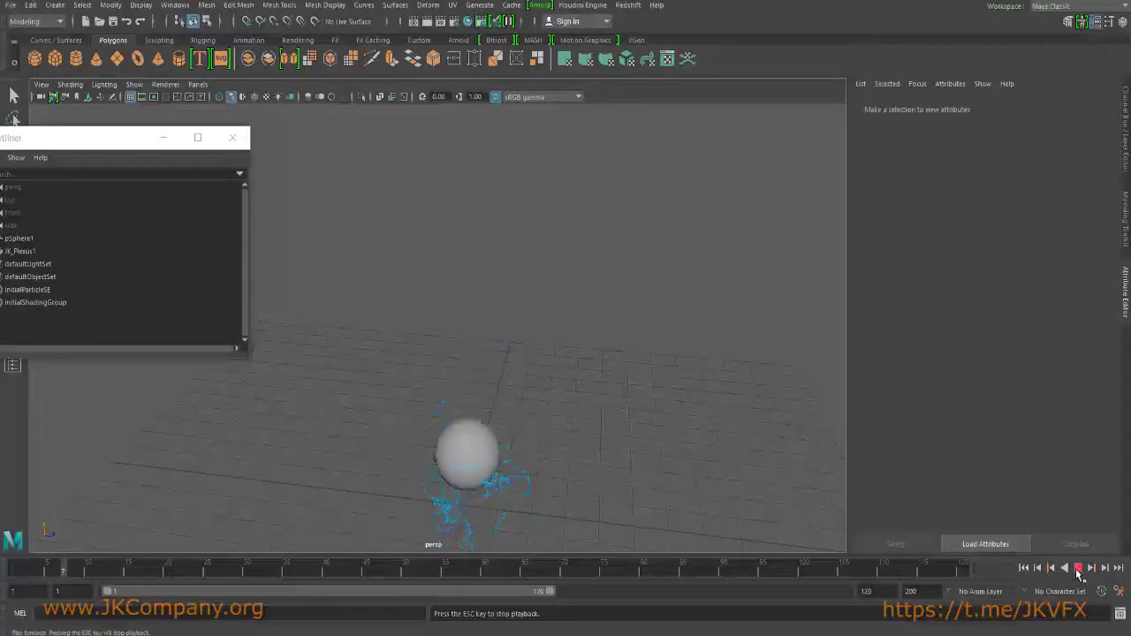
{"action": "left_click", "coordinate": [1078, 572]}
{"action": "left_click_drag", "start_coordinate": [518, 341], "coordinate": [477, 415], "text": "alt"}
{"action": "left_click", "coordinate": [410, 371]}
{"action": "left_click_drag", "start_coordinate": [435, 380], "coordinate": [491, 365], "text": "alt"}
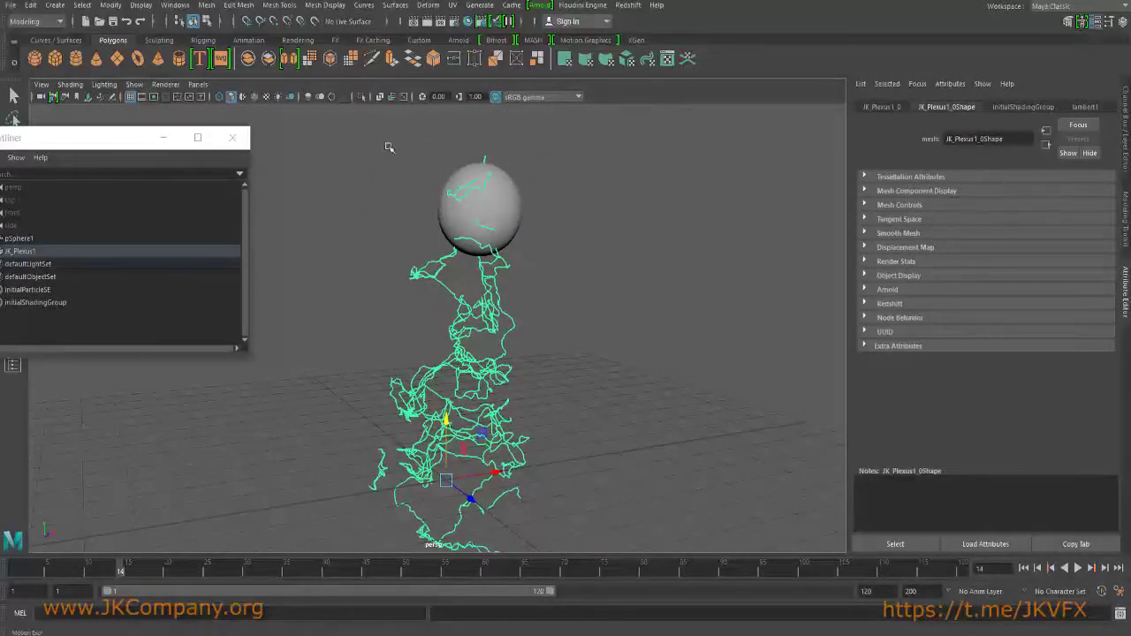
{"action": "left_click_drag", "start_coordinate": [567, 257], "coordinate": [530, 292], "text": "alt"}
{"action": "left_click", "coordinate": [513, 235]}
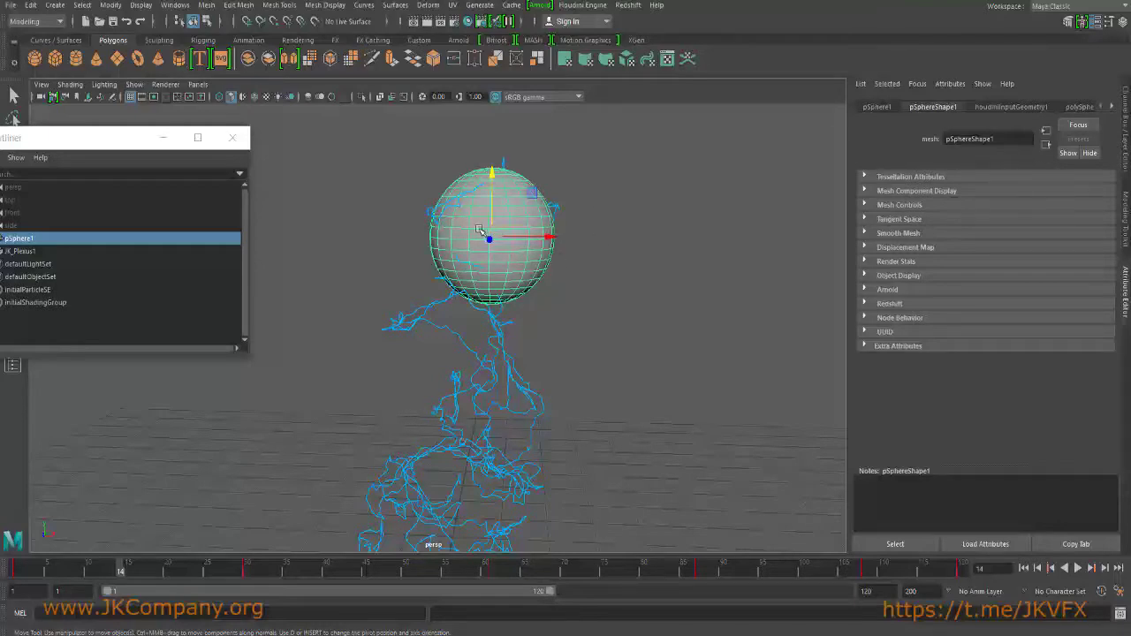
Play further, view the web against the ground grid, and reselect the plexus web.
{"action": "left_click_drag", "start_coordinate": [576, 301], "coordinate": [715, 371], "text": "alt"}
{"action": "left_click", "coordinate": [1080, 568]}
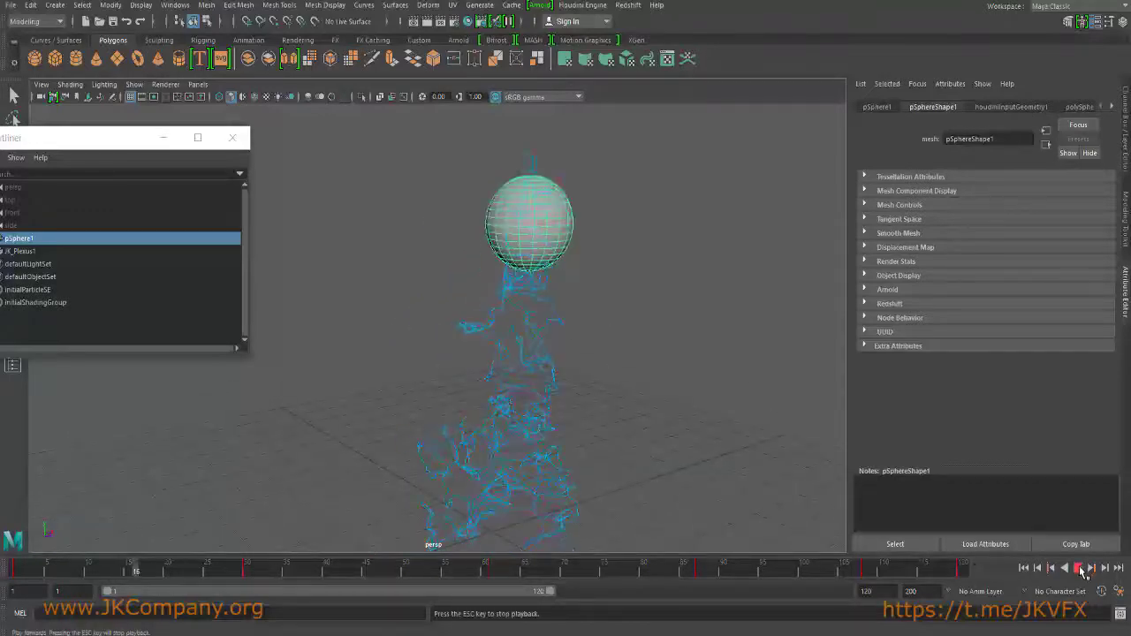
{"action": "left_click_drag", "start_coordinate": [571, 282], "coordinate": [588, 309], "text": "alt"}
{"action": "left_click", "coordinate": [517, 309]}
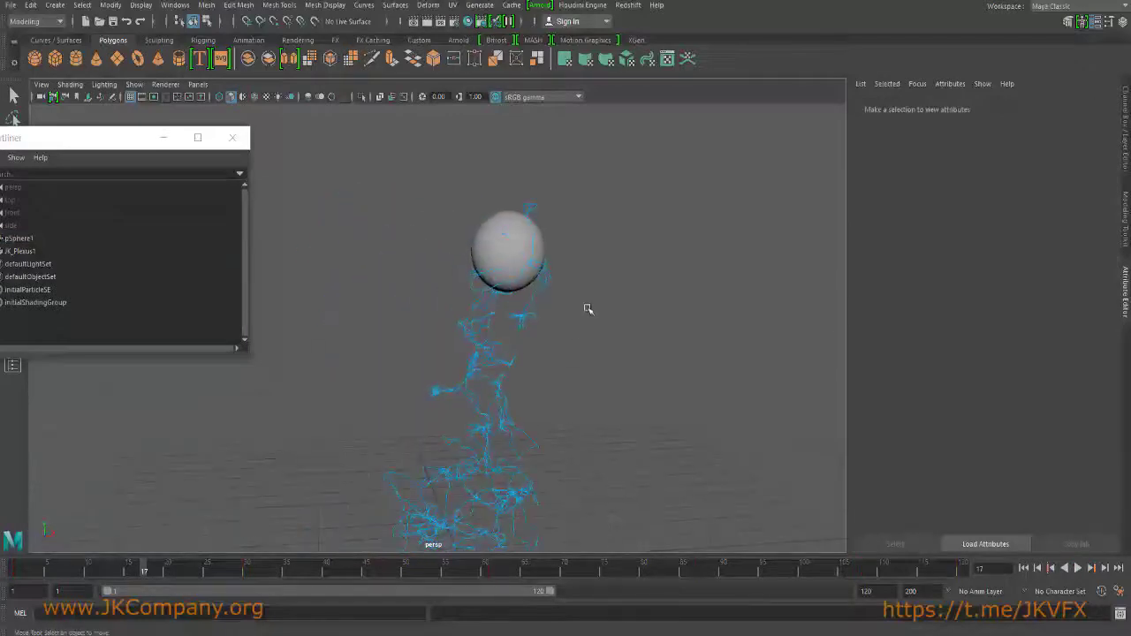
{"action": "key", "text": "r"}
{"action": "left_click", "coordinate": [542, 311]}
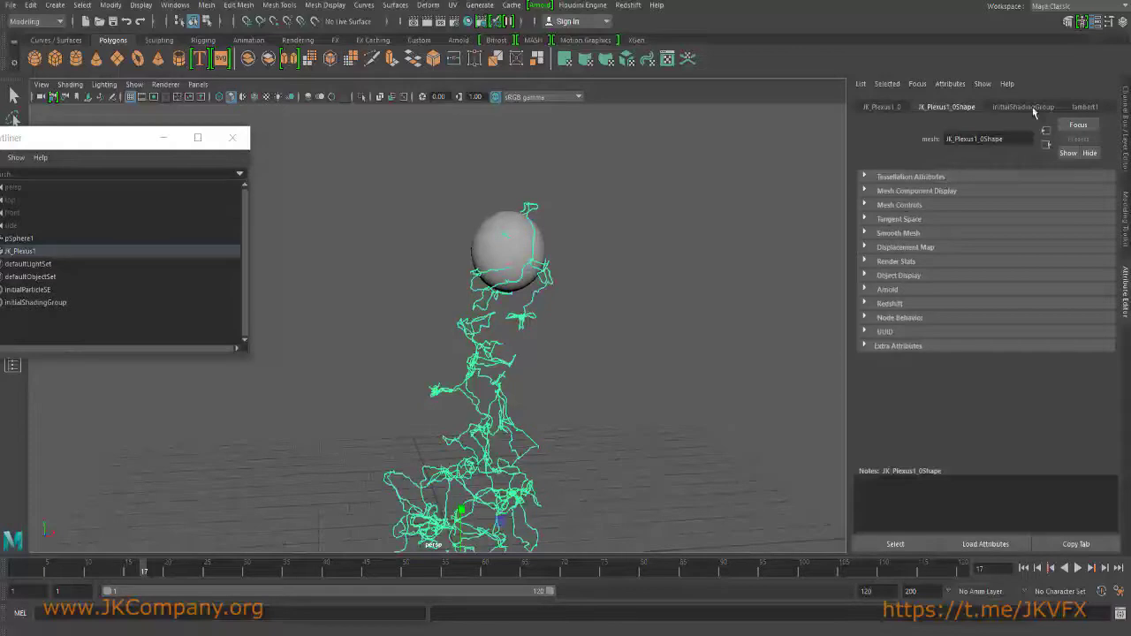
Confirm JK_Plexus1's cook messages report Cook succeeded, then reset its simulation.
{"action": "left_click", "coordinate": [35, 251]}
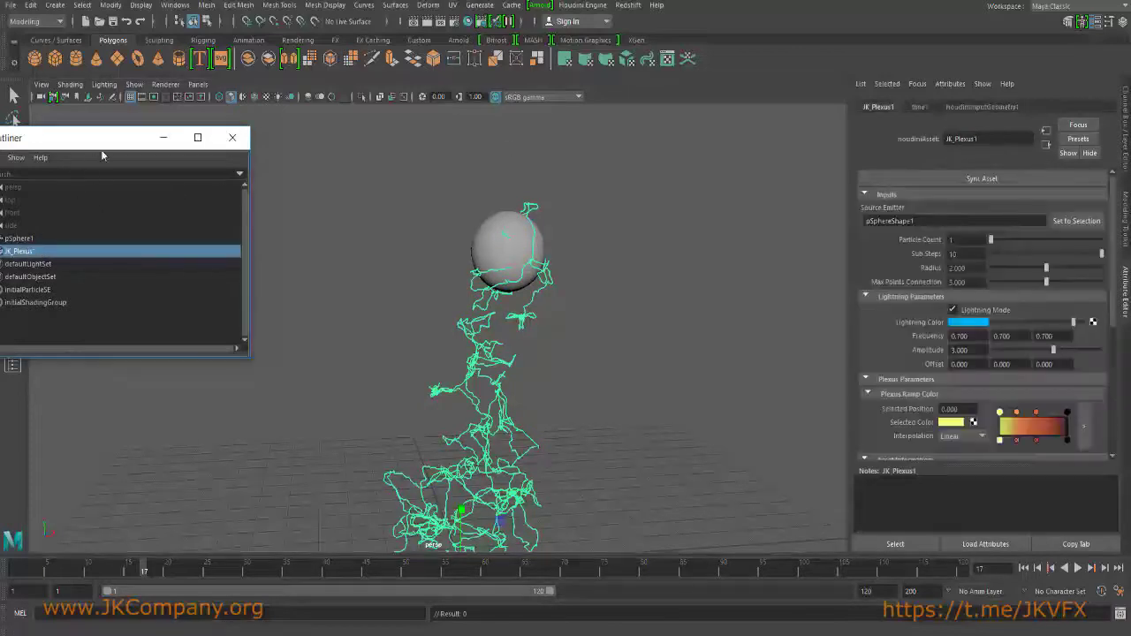
{"action": "left_click_drag", "start_coordinate": [111, 154], "coordinate": [142, 165]}
{"action": "left_click_drag", "start_coordinate": [1113, 274], "coordinate": [1117, 346]}
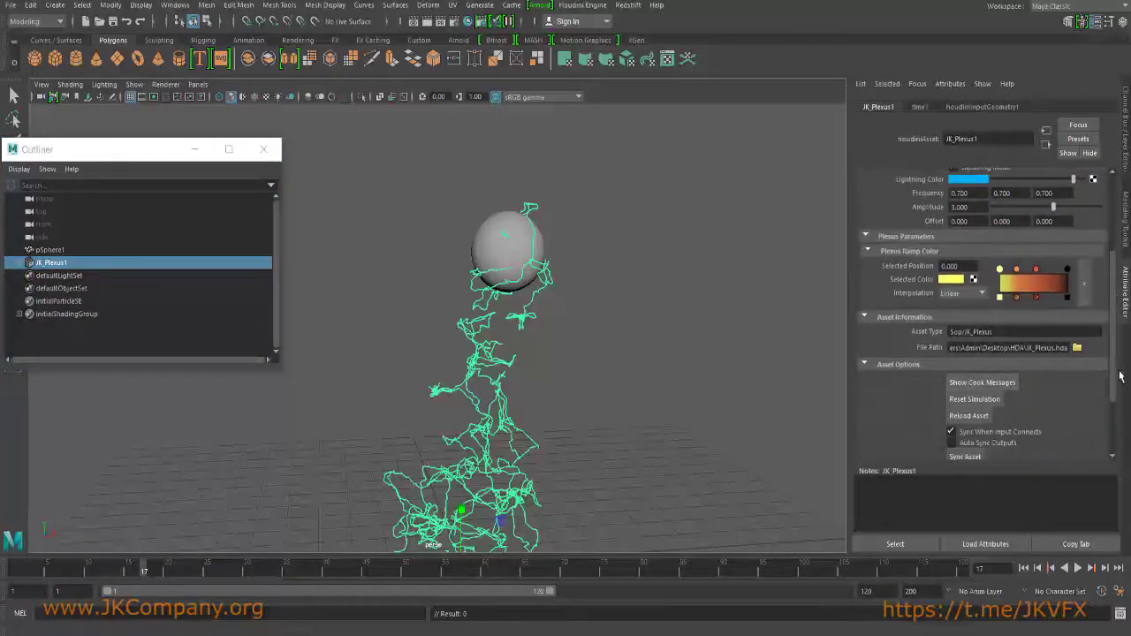
{"action": "left_click", "coordinate": [987, 382]}
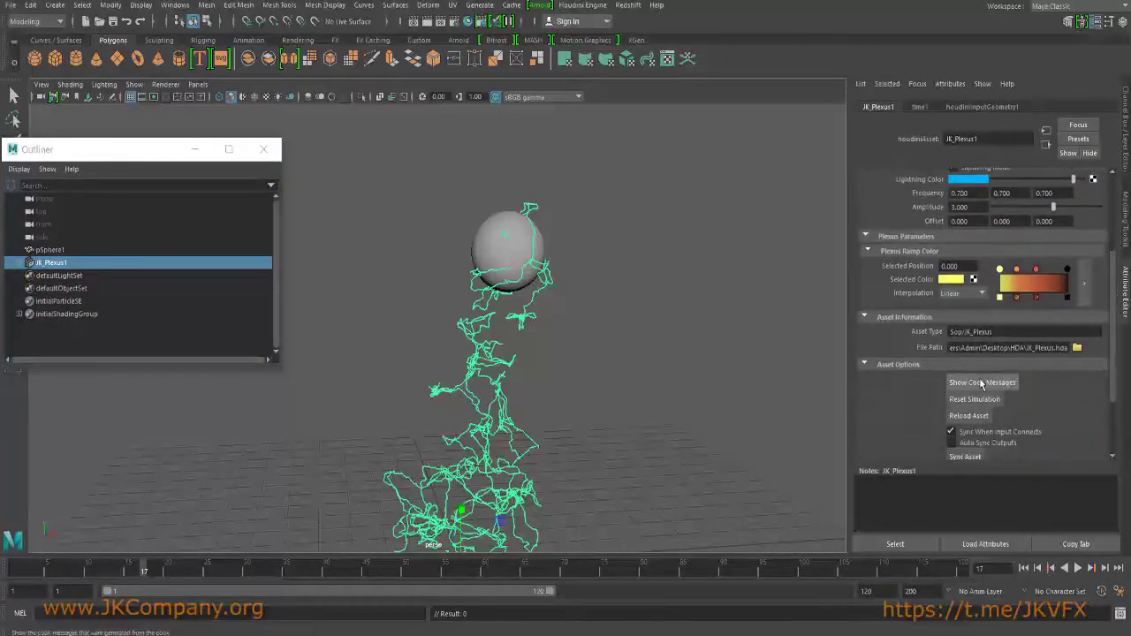
{"action": "left_click_drag", "start_coordinate": [447, 232], "coordinate": [319, 224]}
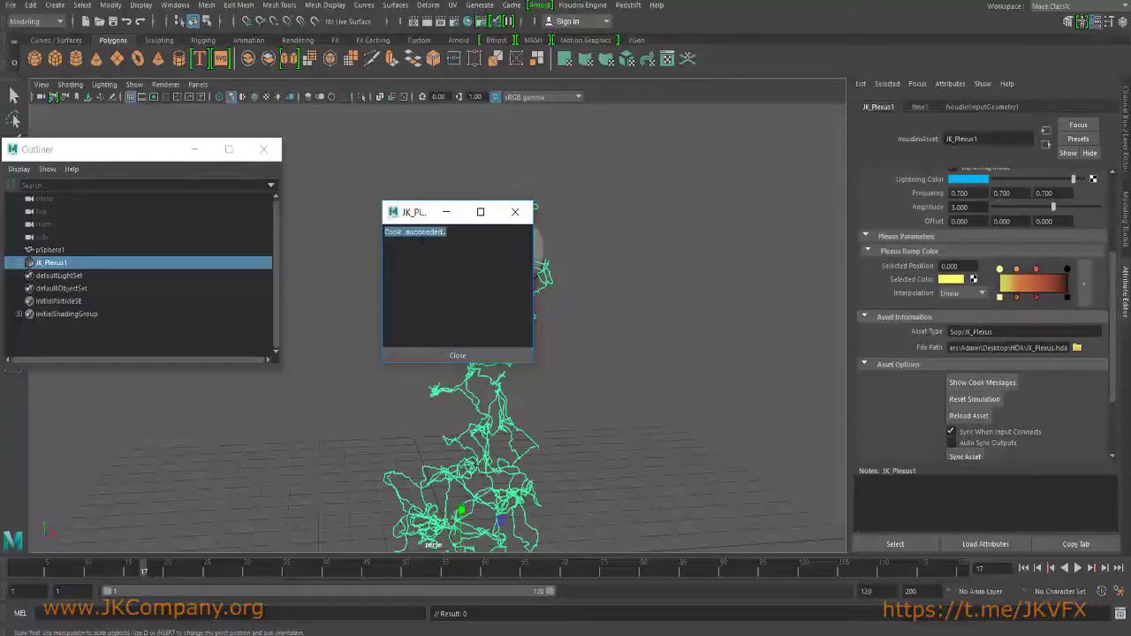
{"action": "left_click", "coordinate": [515, 212]}
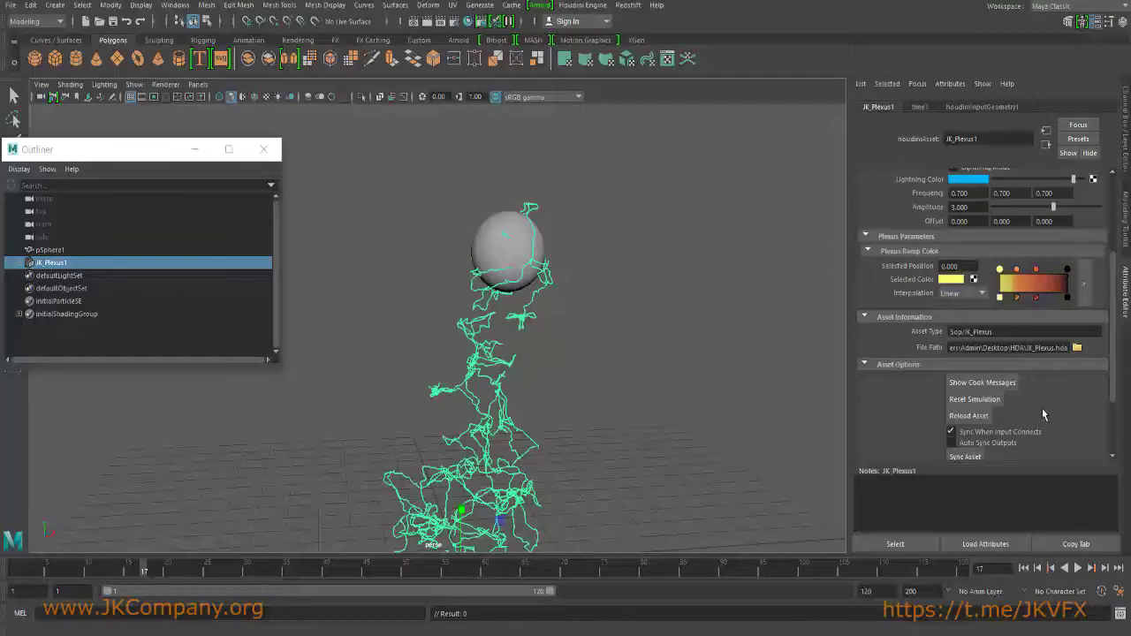
{"action": "left_click", "coordinate": [980, 382]}
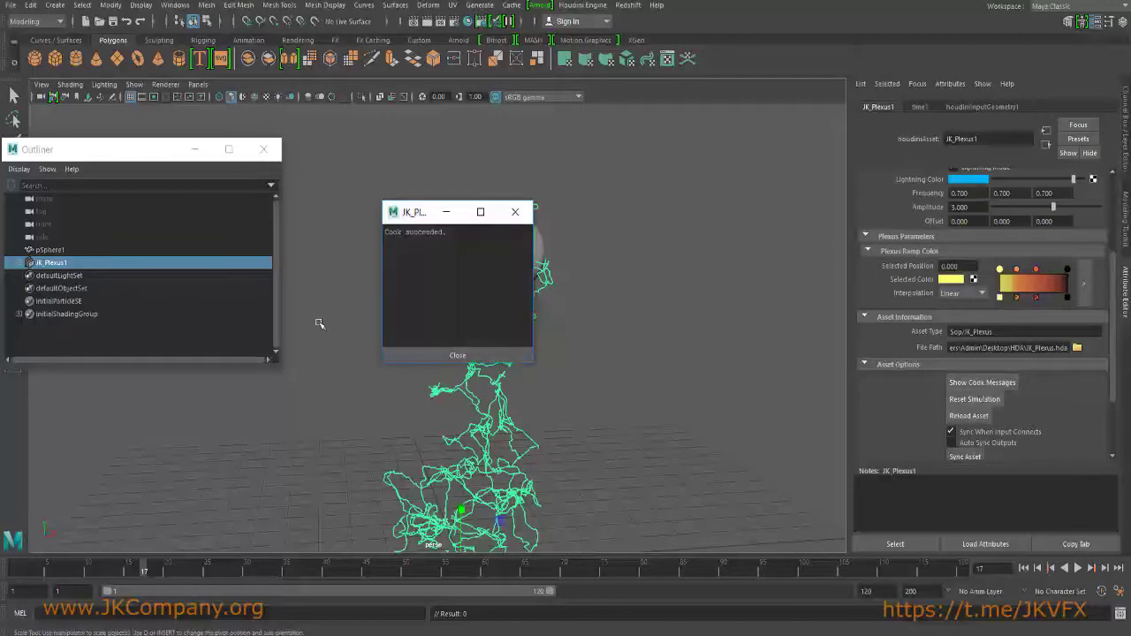
{"action": "left_click", "coordinate": [515, 212]}
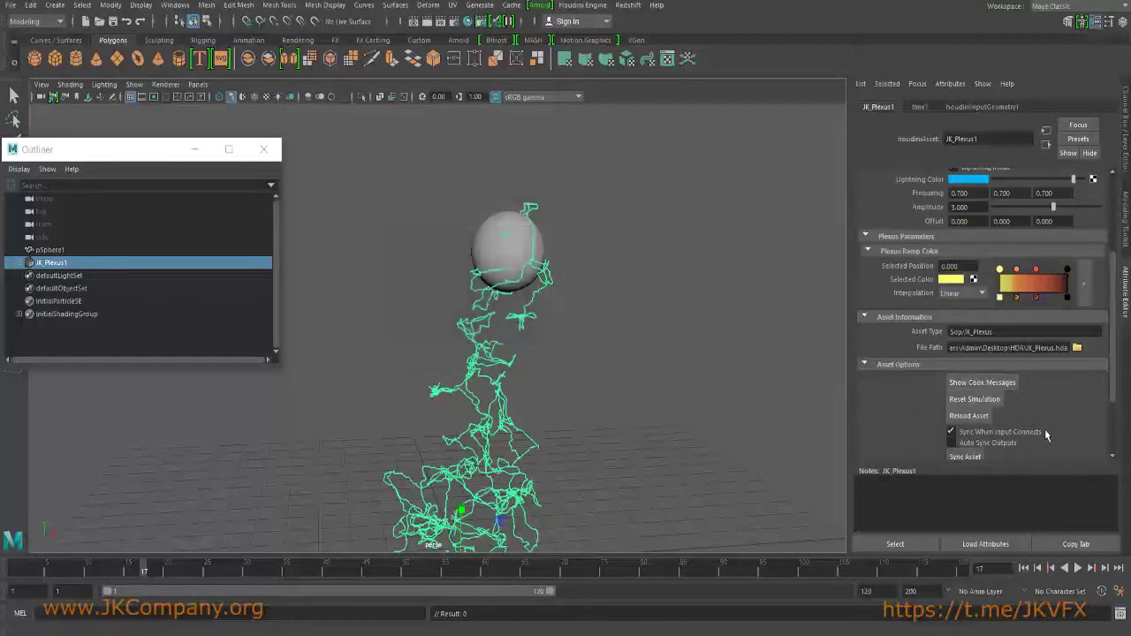
{"action": "left_click", "coordinate": [978, 399]}
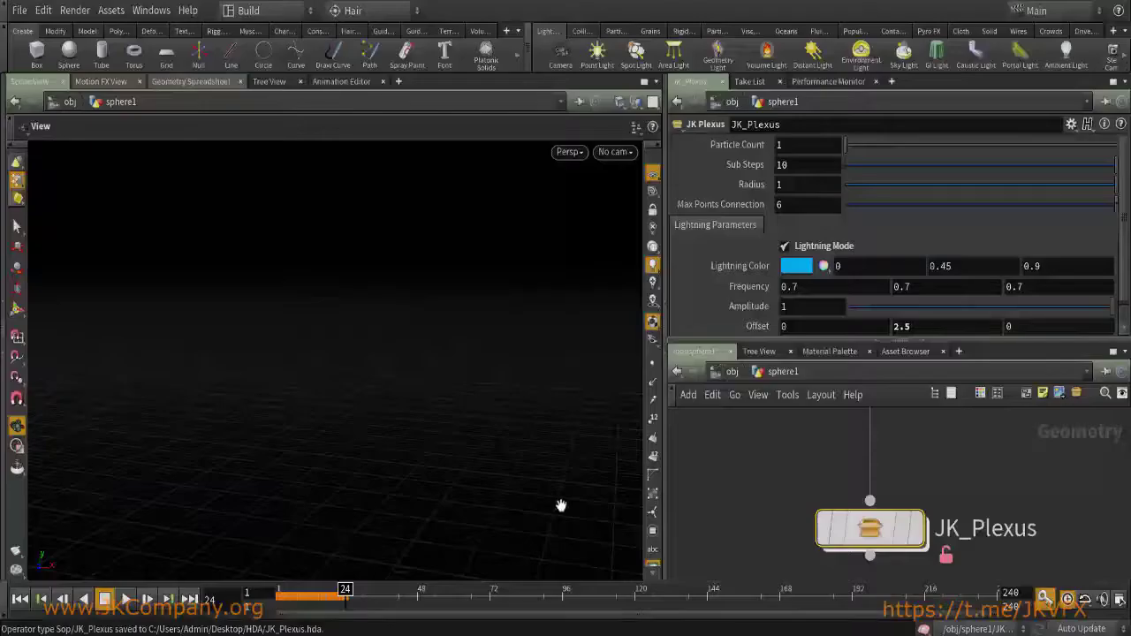
Dive into JK_Plexus, select solver1 and reset its simulation cache.
{"action": "double_click", "coordinate": [805, 502]}
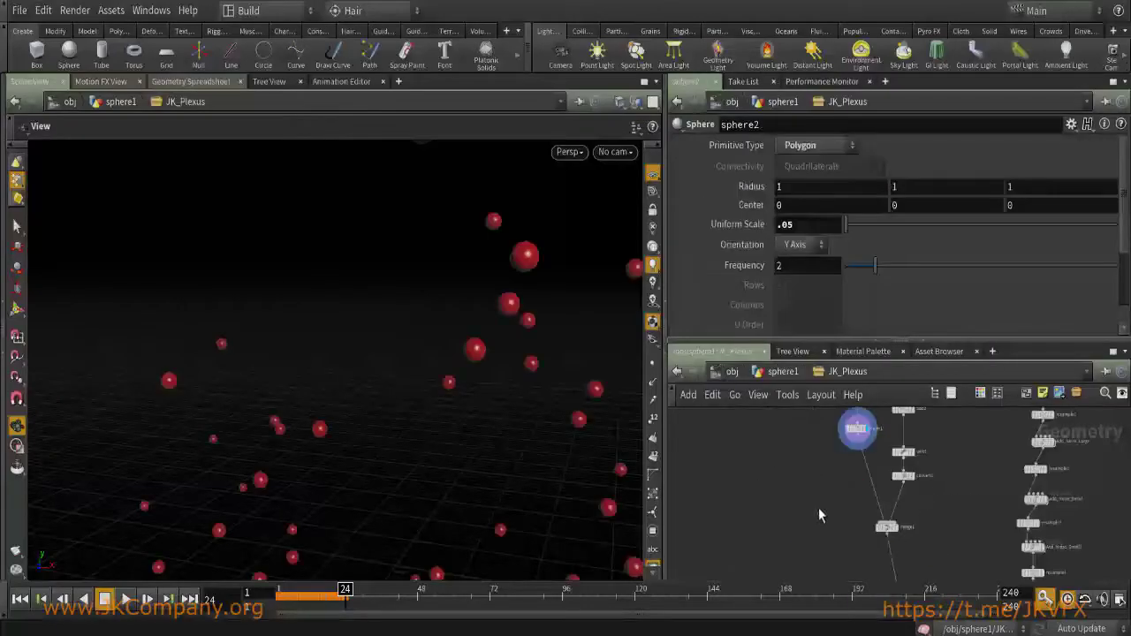
{"action": "middle_click_drag", "start_coordinate": [892, 477], "coordinate": [844, 420]}
{"action": "middle_click_drag", "start_coordinate": [864, 474], "coordinate": [775, 508]}
{"action": "scroll", "coordinate": [770, 506], "scroll_direction": "up", "scroll_amount": 3}
{"action": "middle_click_drag", "start_coordinate": [762, 461], "coordinate": [751, 508]}
{"action": "left_click_drag", "start_coordinate": [747, 509], "coordinate": [838, 467]}
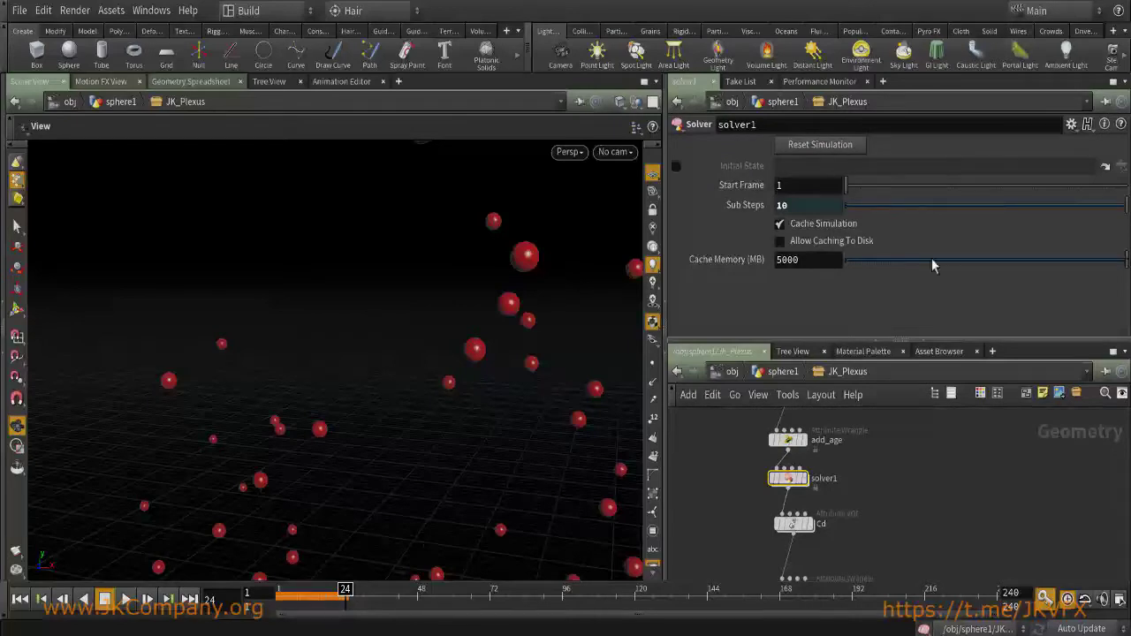
{"action": "left_click", "coordinate": [830, 146]}
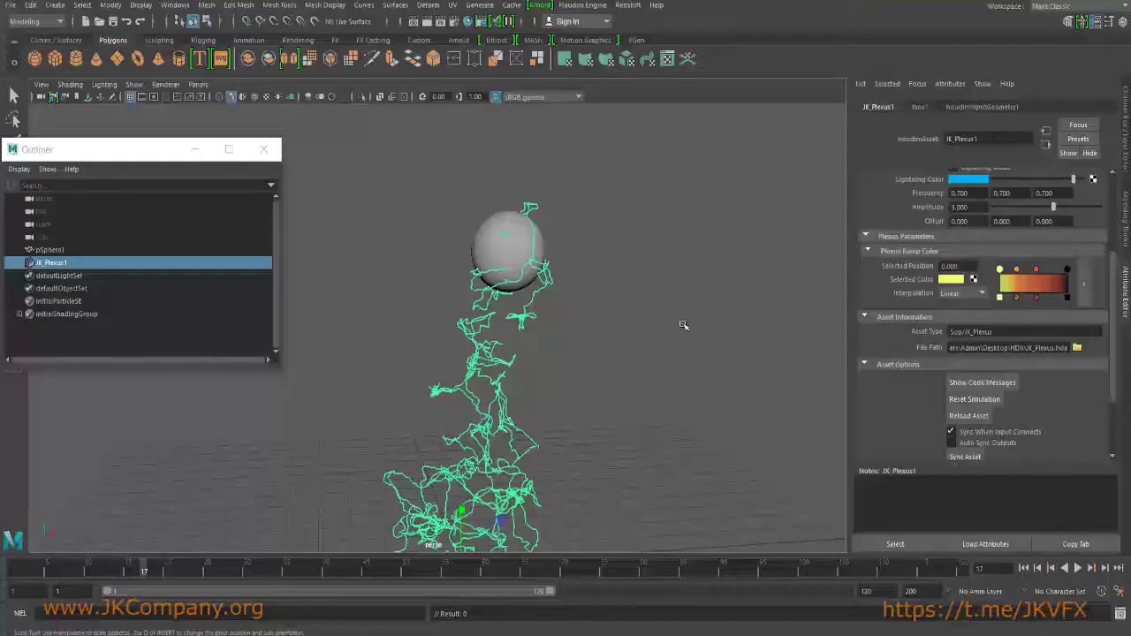
Turn off Lightning Mode on JK_Plexus1 for straight plexus lines.
{"action": "scroll", "coordinate": [927, 305], "scroll_direction": "up", "scroll_amount": 3}
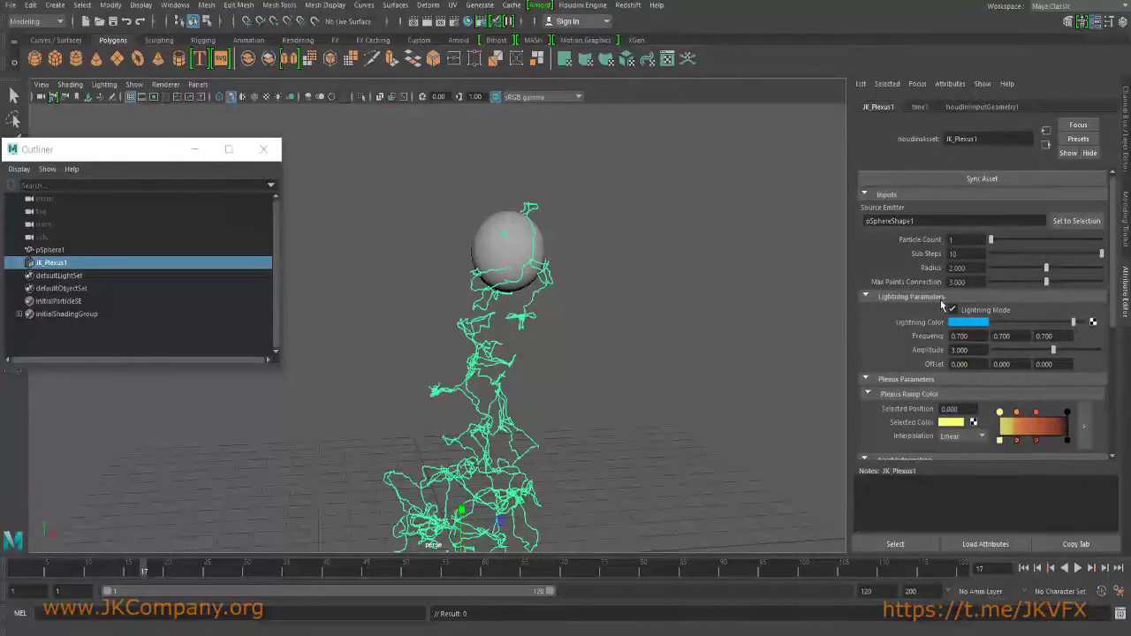
{"action": "left_click", "coordinate": [750, 378]}
{"action": "left_click_drag", "start_coordinate": [440, 381], "coordinate": [689, 473]}
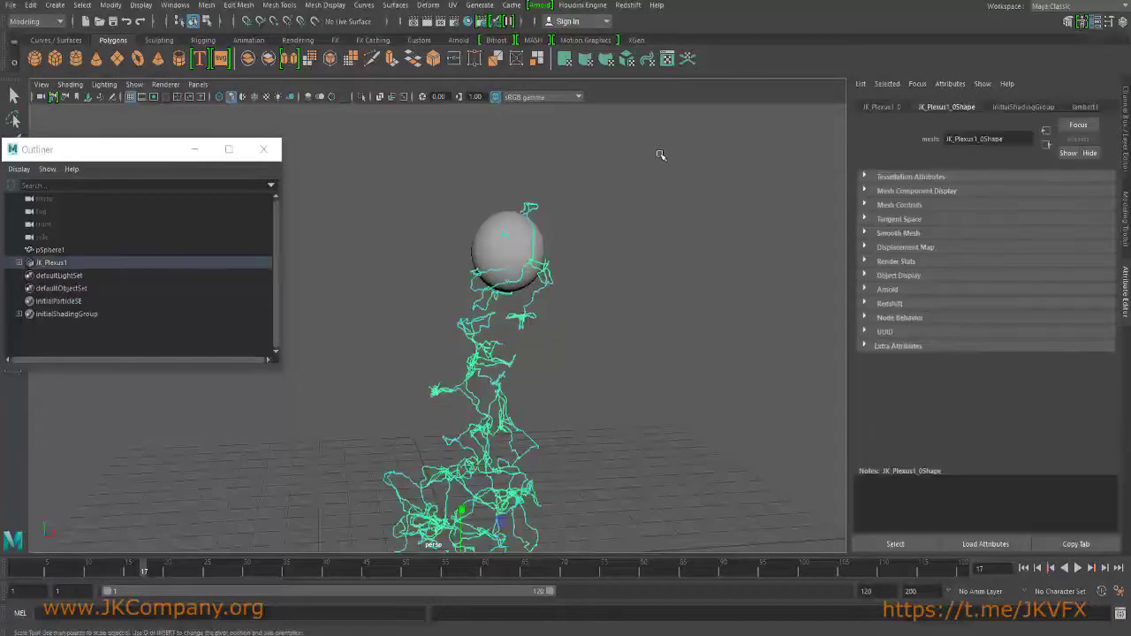
{"action": "left_click", "coordinate": [51, 264]}
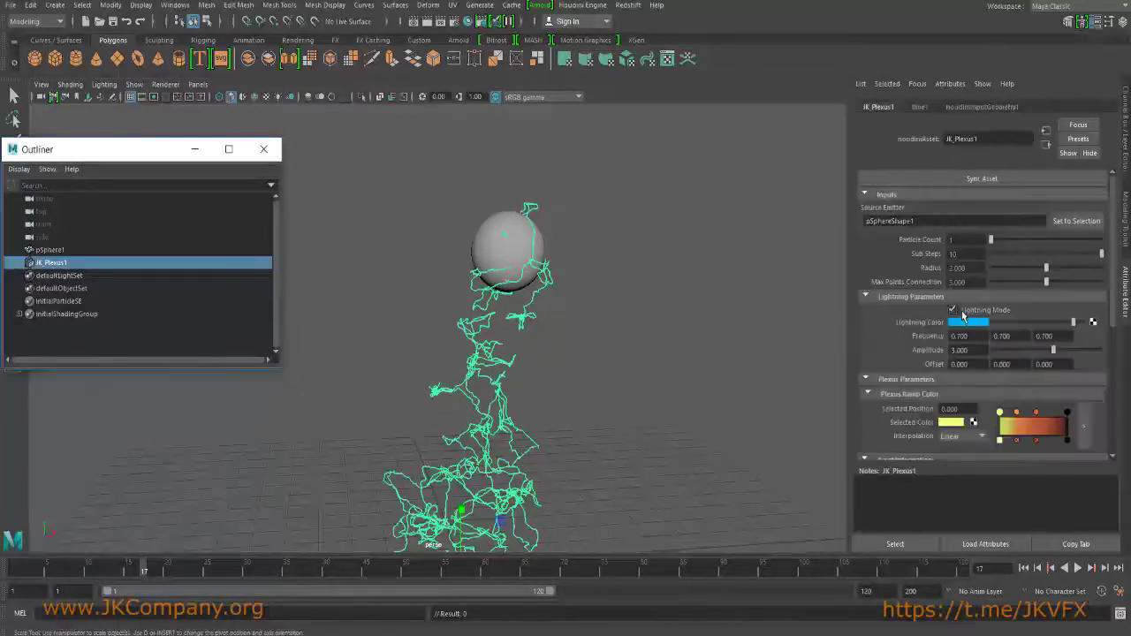
{"action": "left_click", "coordinate": [953, 310]}
{"action": "left_click", "coordinate": [700, 366]}
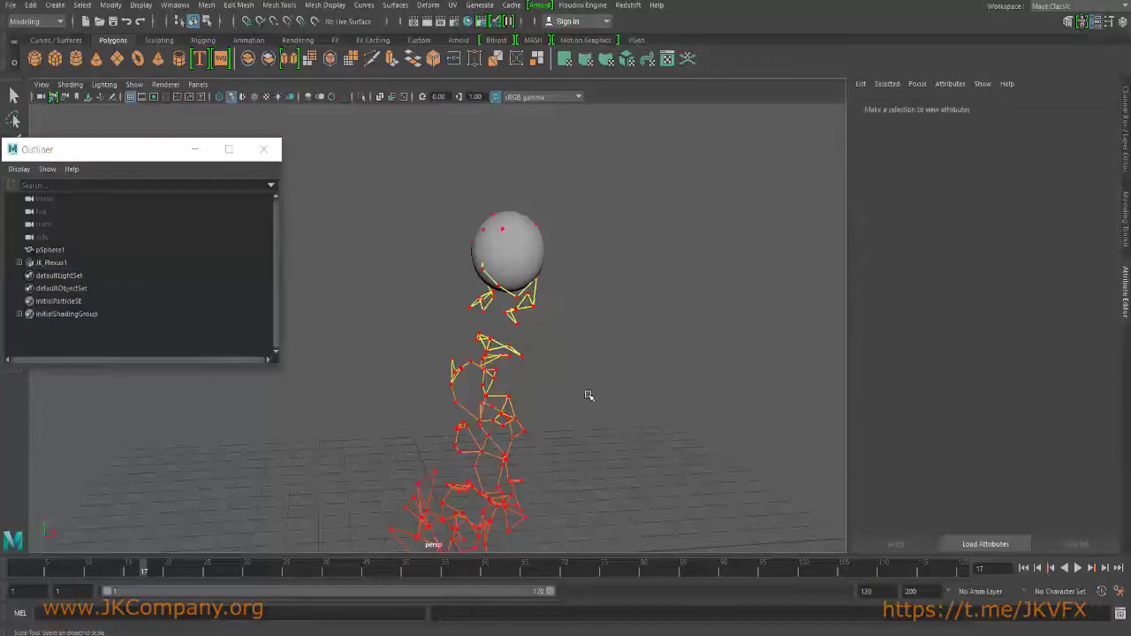
Reposition the camera and inspect the plexus node's attributes.
{"action": "left_click_drag", "start_coordinate": [580, 392], "coordinate": [498, 345], "text": "alt"}
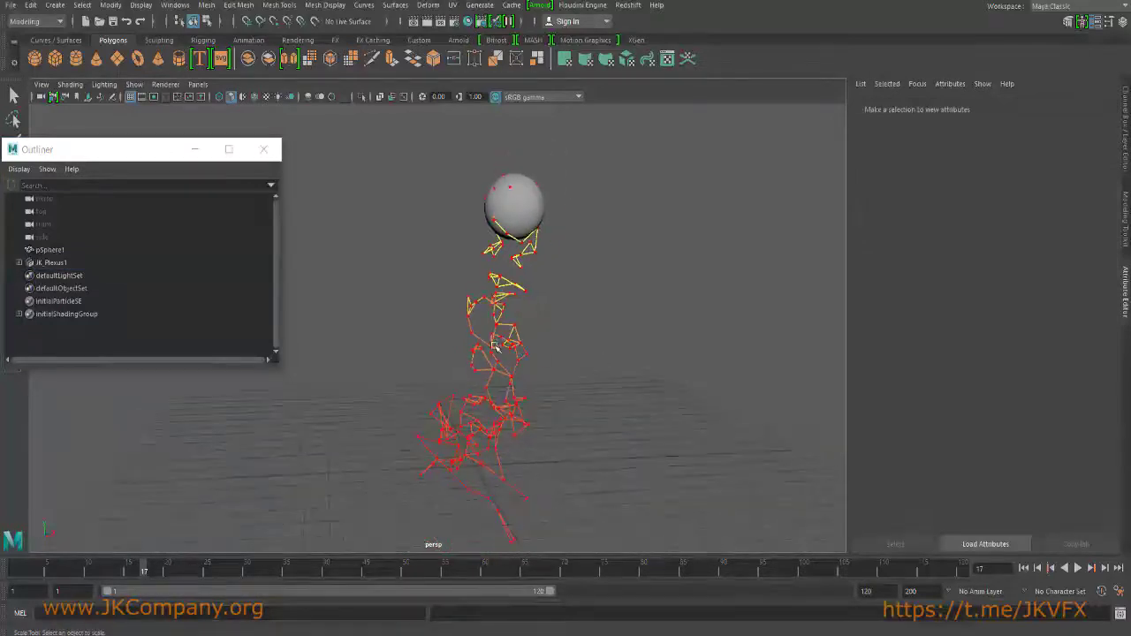
{"action": "left_click", "coordinate": [531, 355]}
{"action": "right_click_drag", "start_coordinate": [536, 354], "coordinate": [700, 378], "text": "alt"}
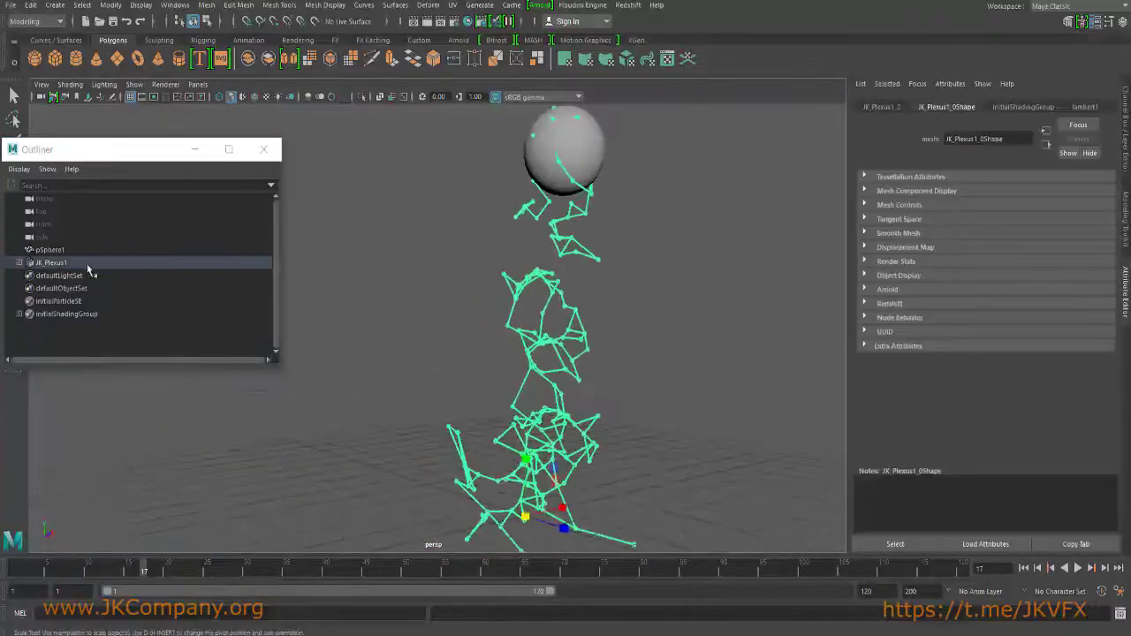
{"action": "left_click", "coordinate": [87, 264]}
{"action": "left_click", "coordinate": [645, 332]}
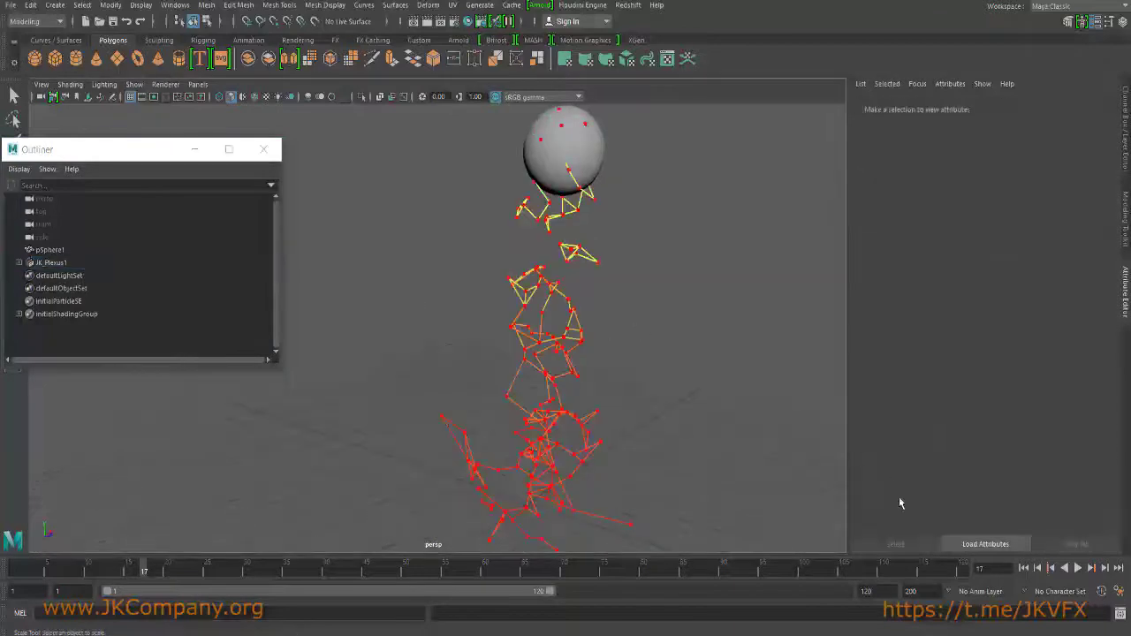
Play back from frame 1 to frame 22 and switch the viewport background to black.
{"action": "left_click", "coordinate": [1023, 568]}
{"action": "left_click", "coordinate": [1081, 569]}
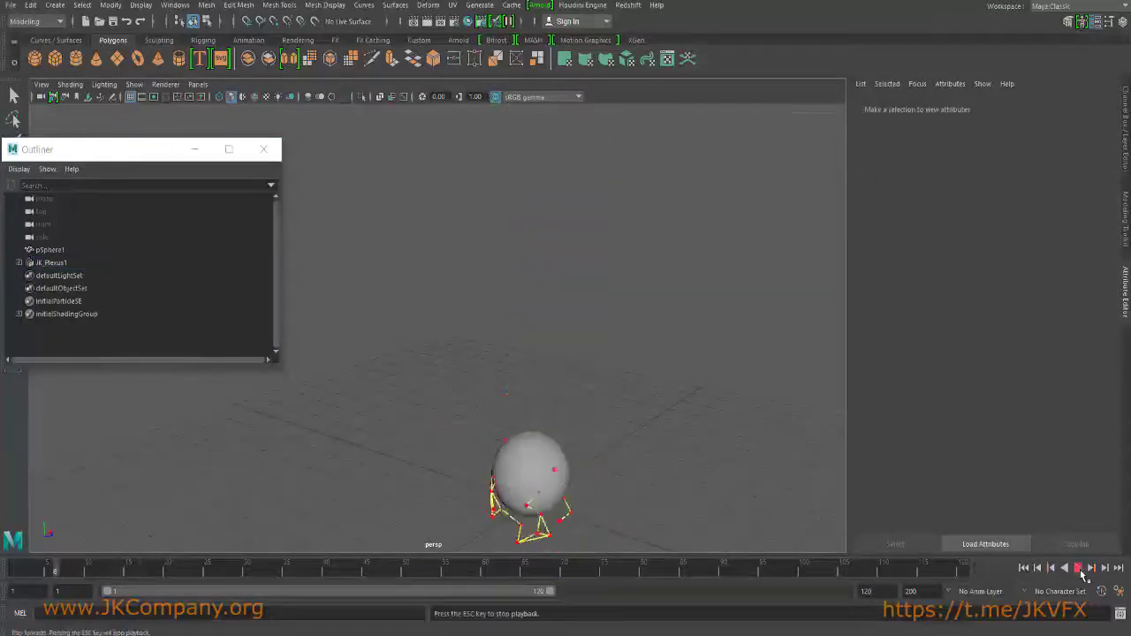
{"action": "key", "text": "Escape"}
{"action": "key", "text": "r"}
{"action": "left_click_drag", "start_coordinate": [648, 330], "coordinate": [604, 344], "text": "alt"}
{"action": "key", "text": "alt+b"}
{"action": "key", "text": "alt+b"}
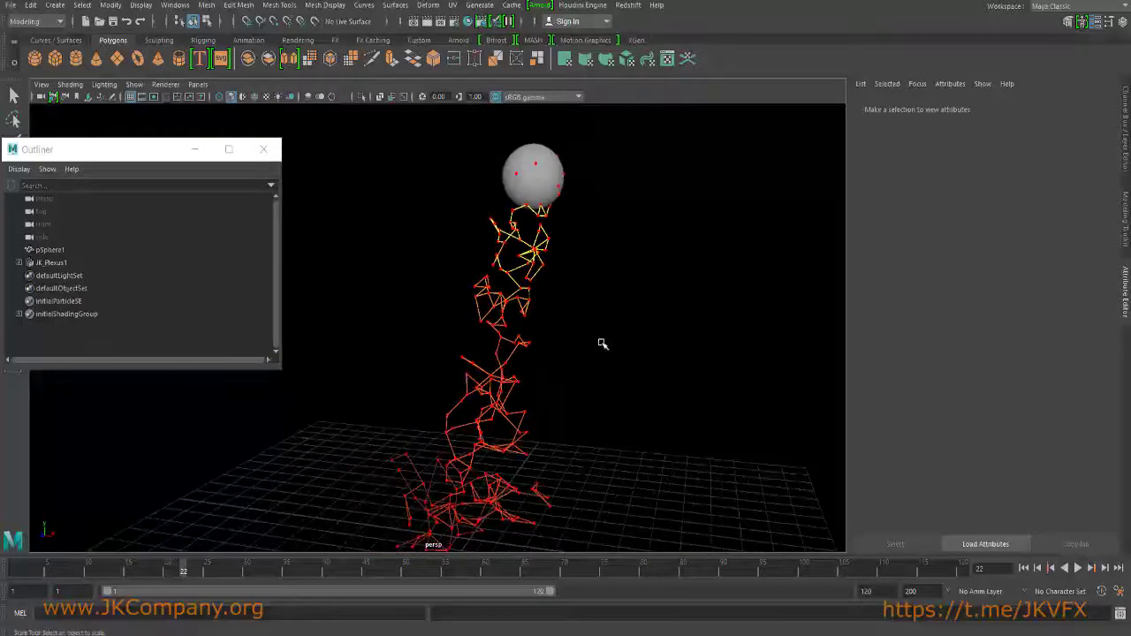